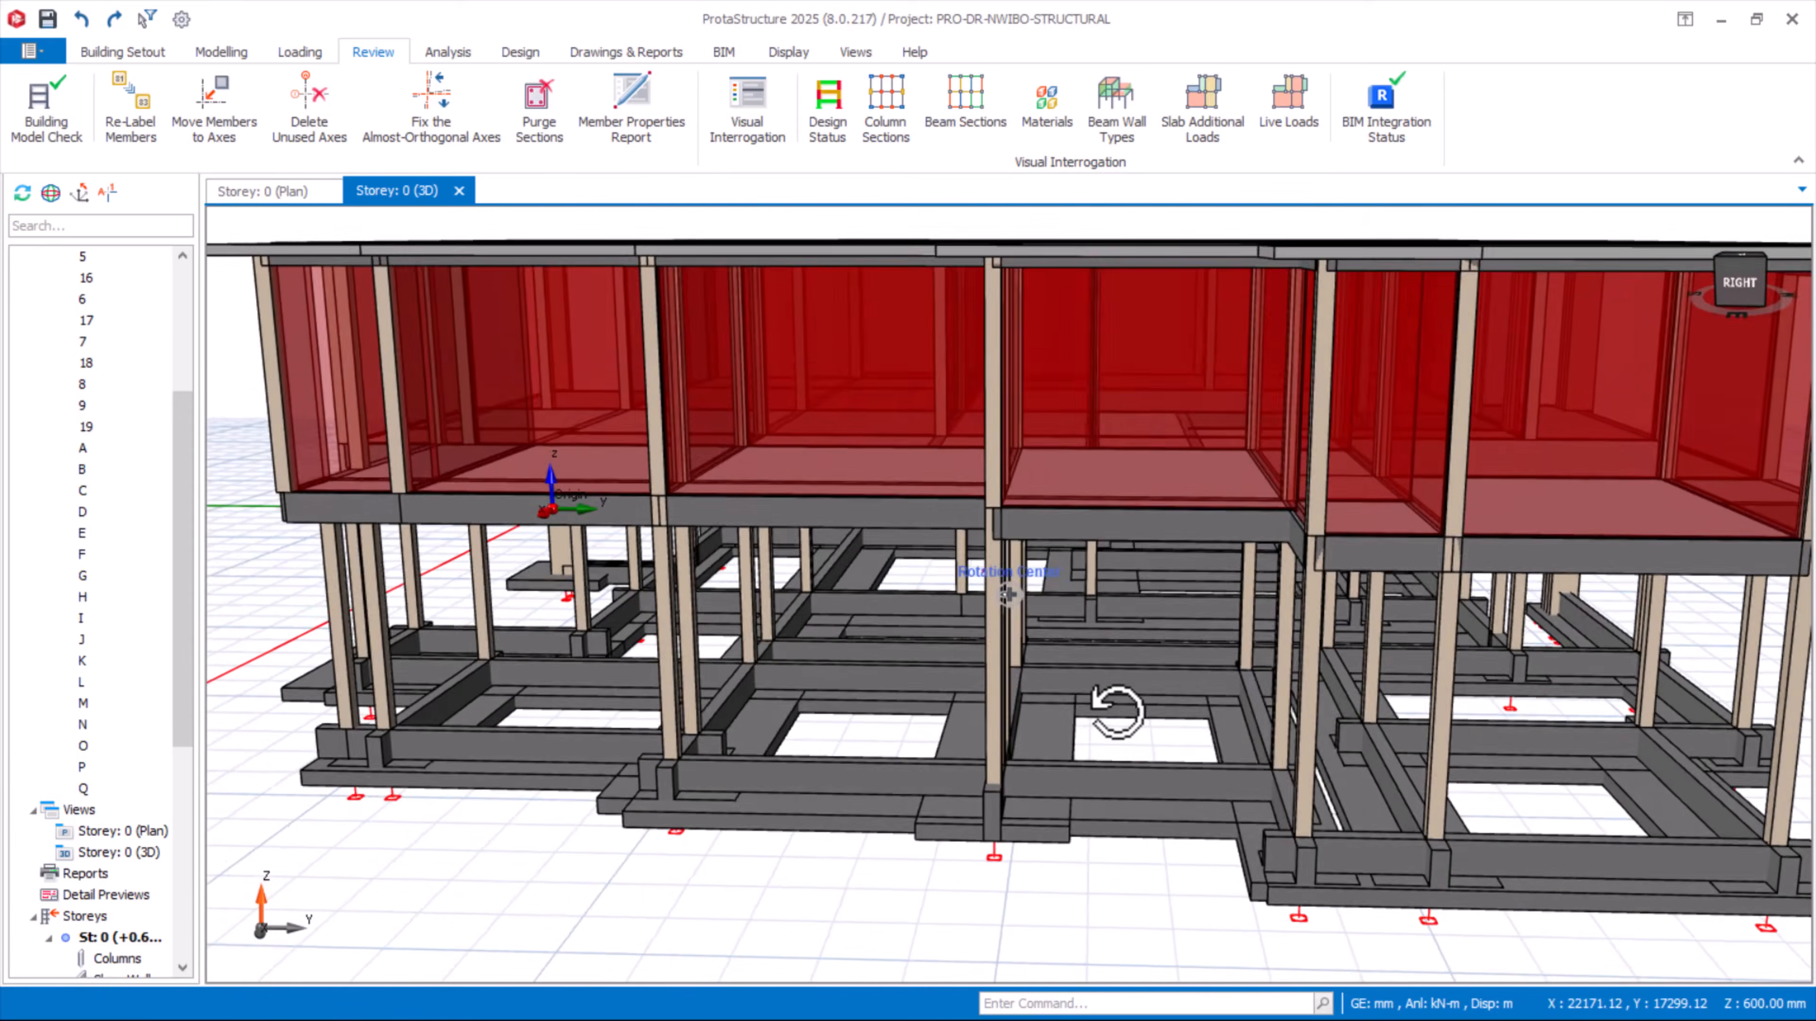
Display the design status colouring on the 3D model, inspect the members, and turn the colouring off again
scroll(1097, 697, "down", 2)
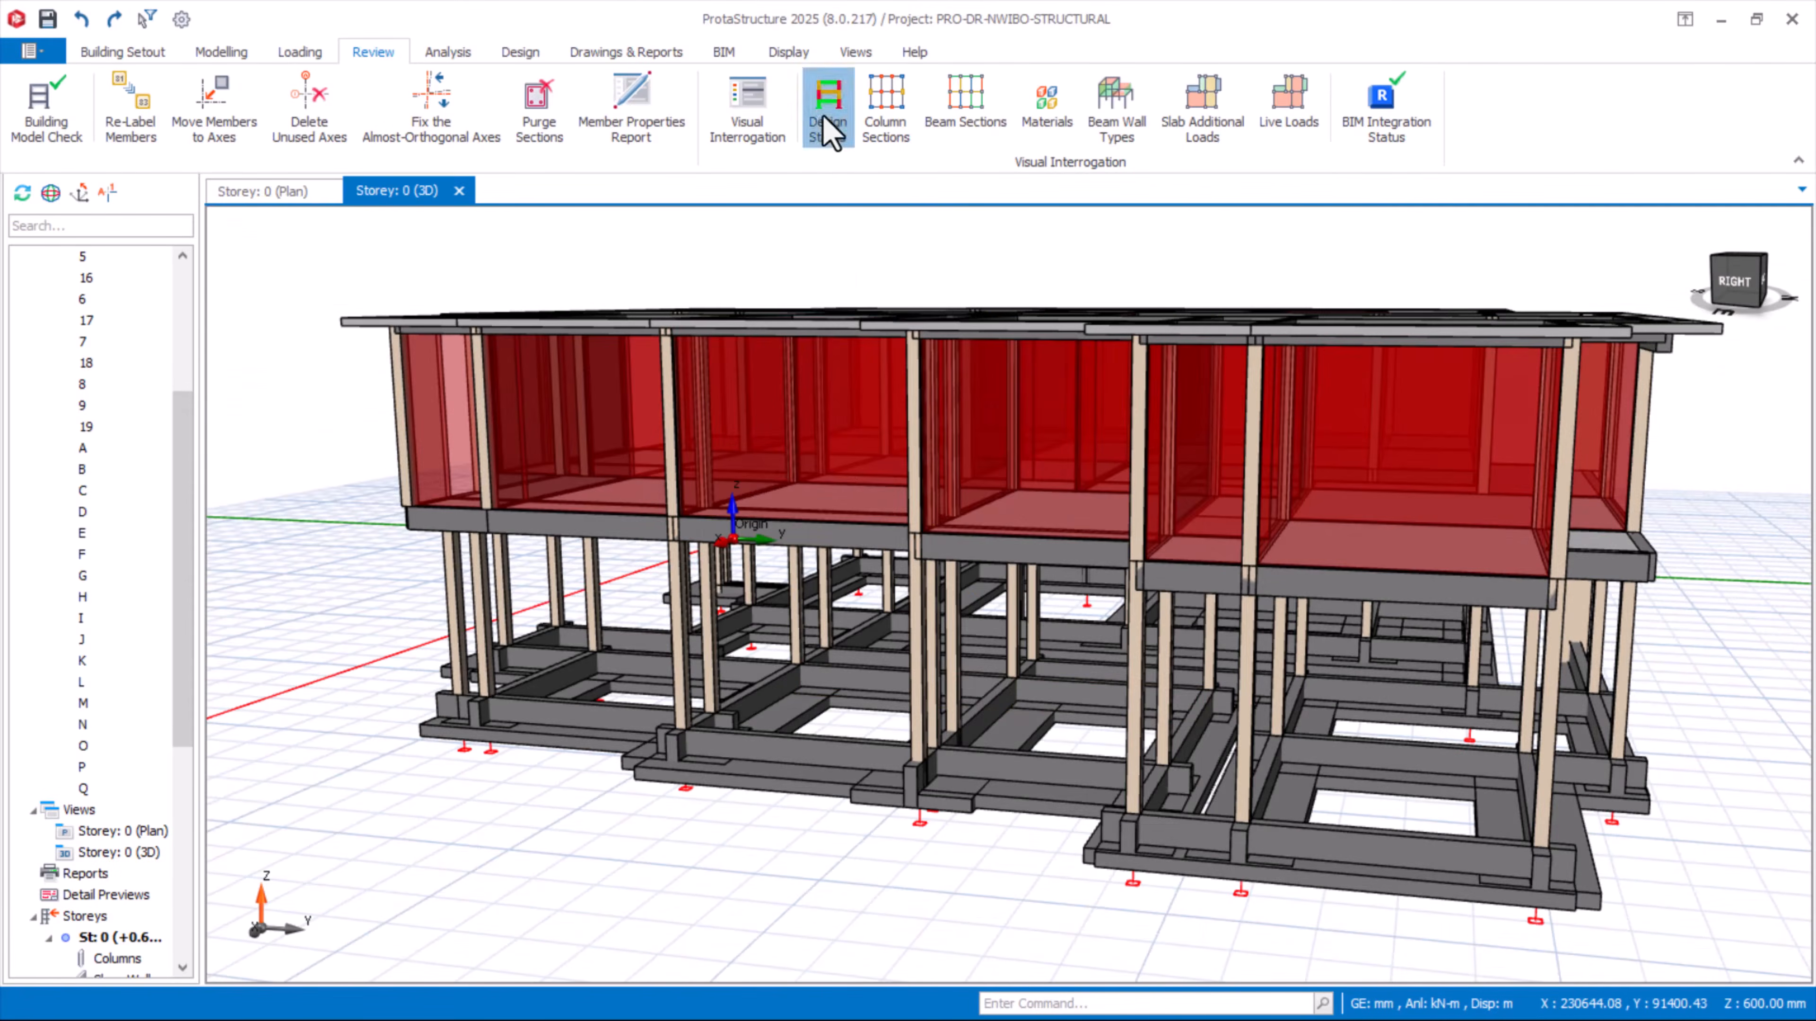
left_click(827, 119)
middle_click_drag(1001, 755, 1050, 770)
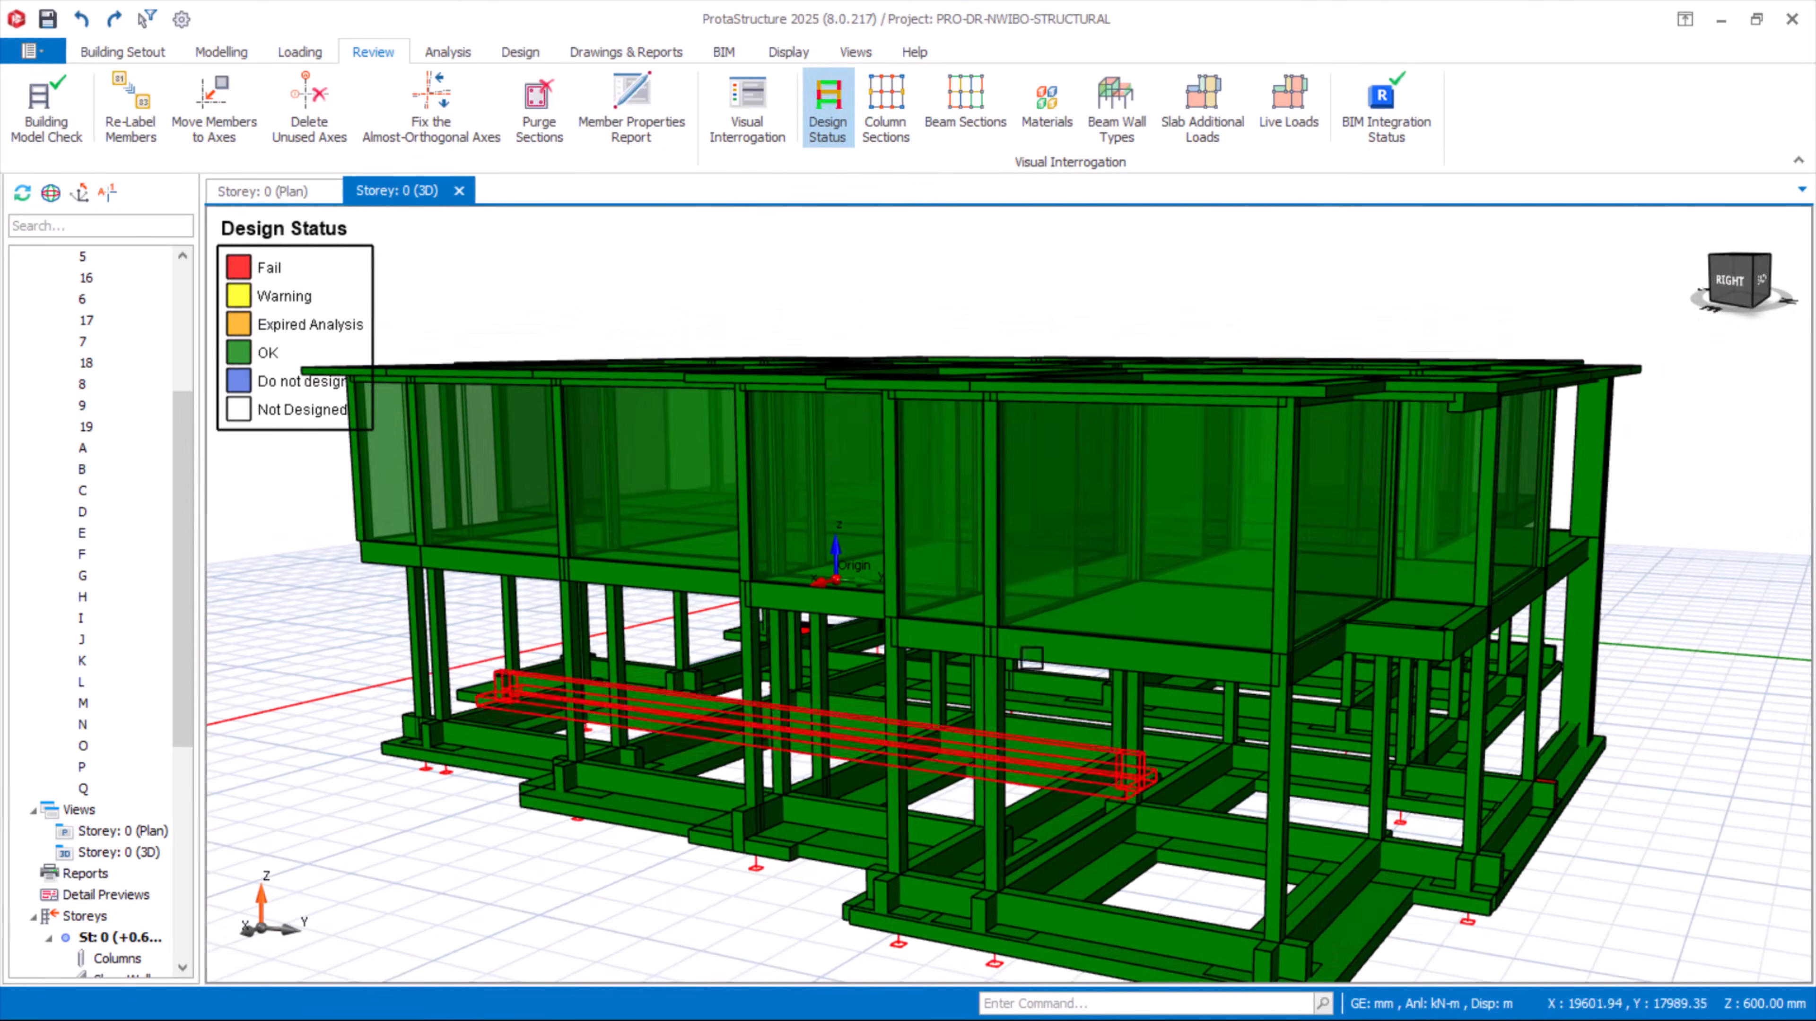
left_click(829, 118)
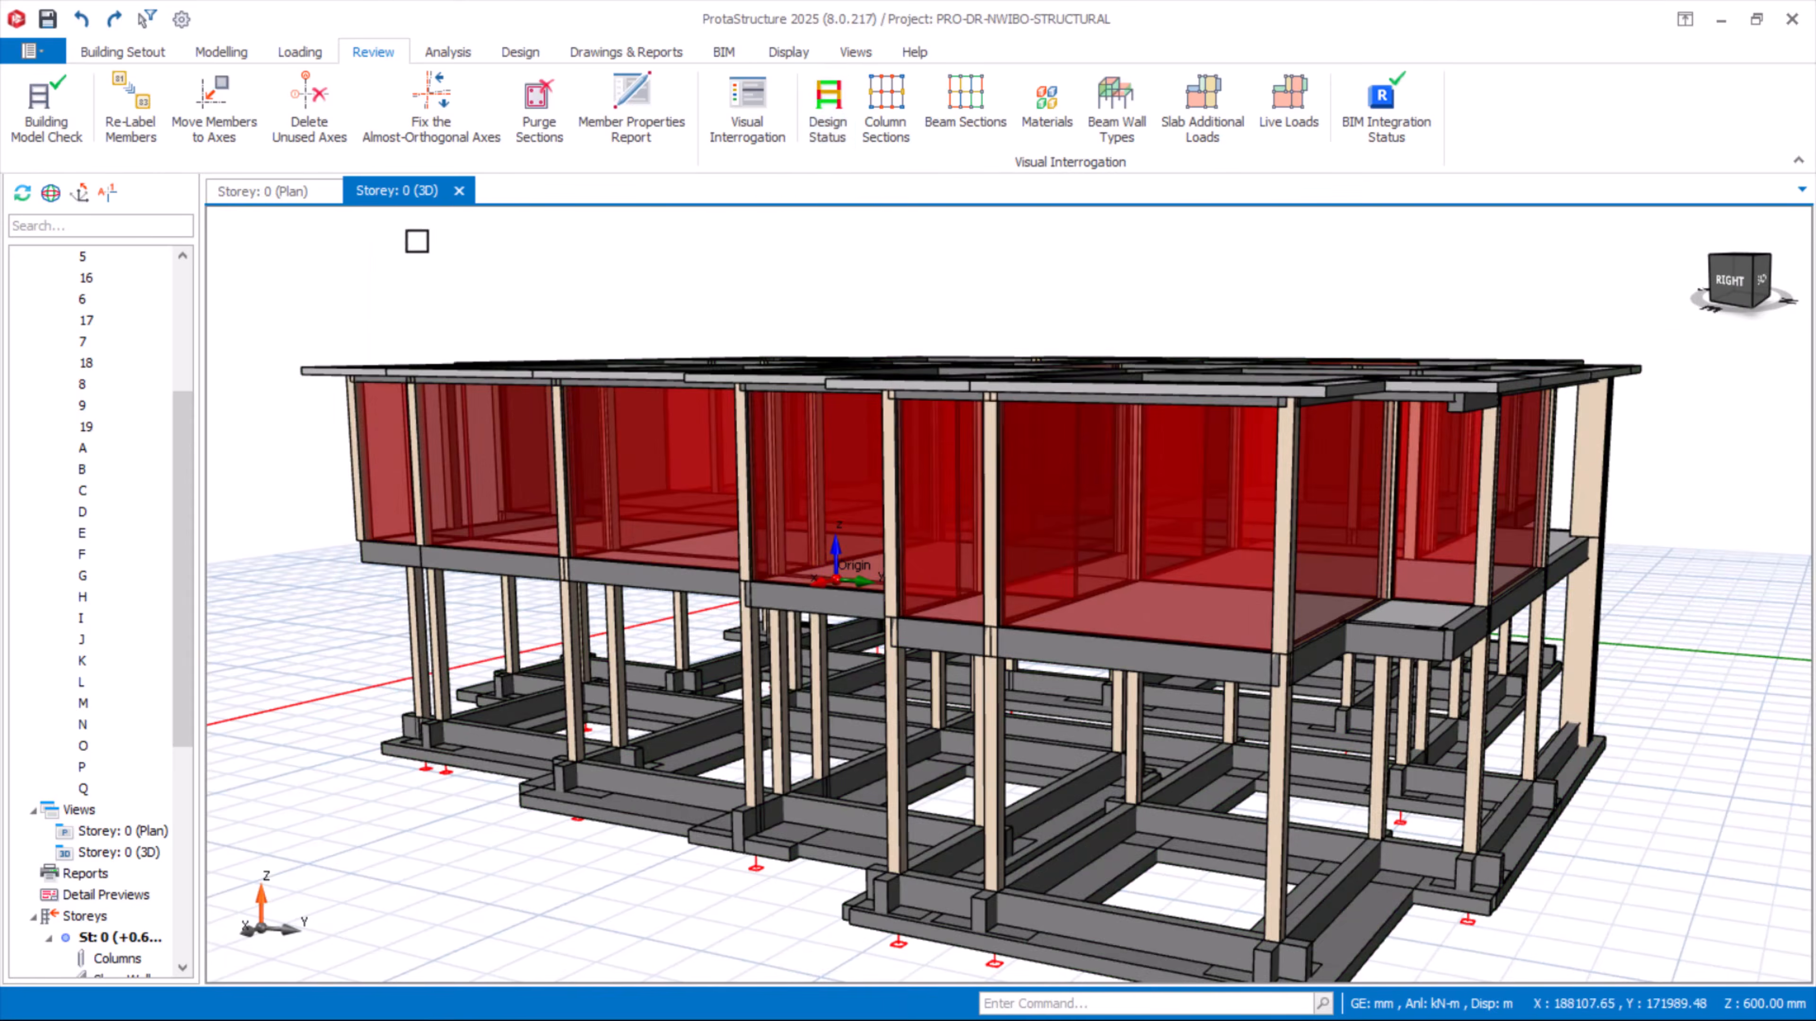
Open the Storey 0 plan and examine the layout of the strip footings and foundation beams
left_click(289, 193)
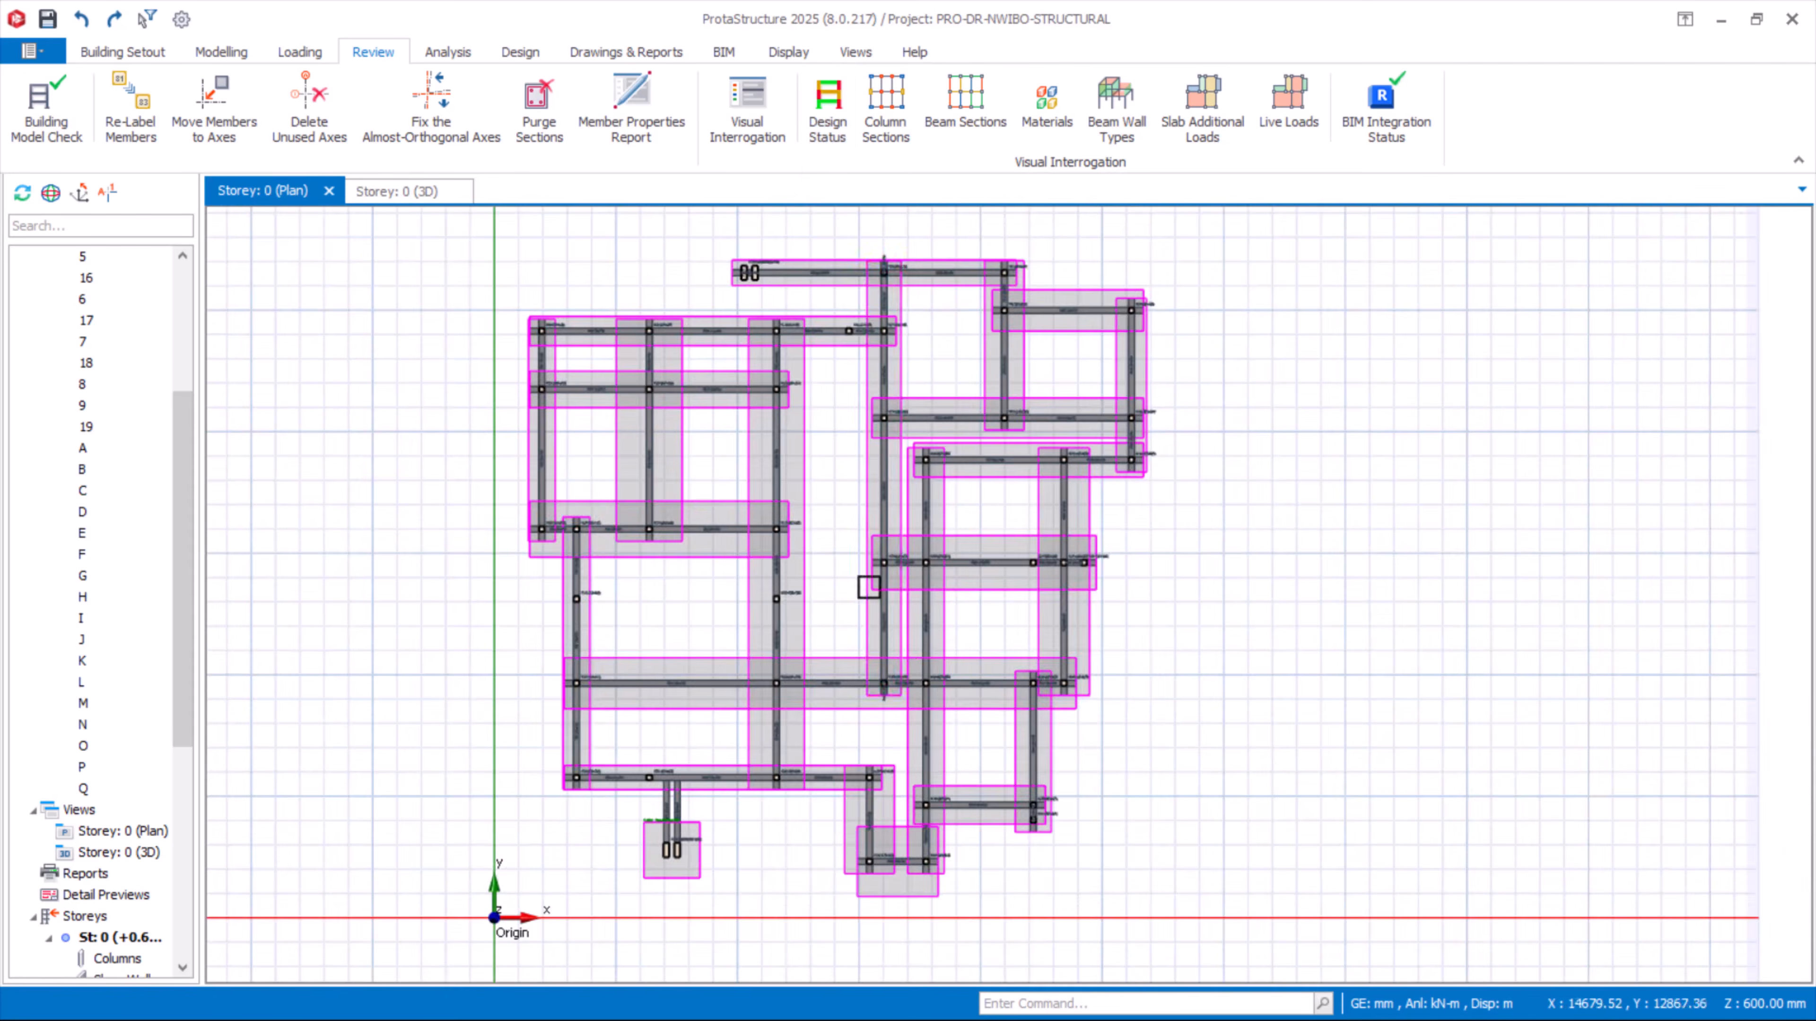
scroll(838, 411, "up", 2)
scroll(928, 369, "down", 1)
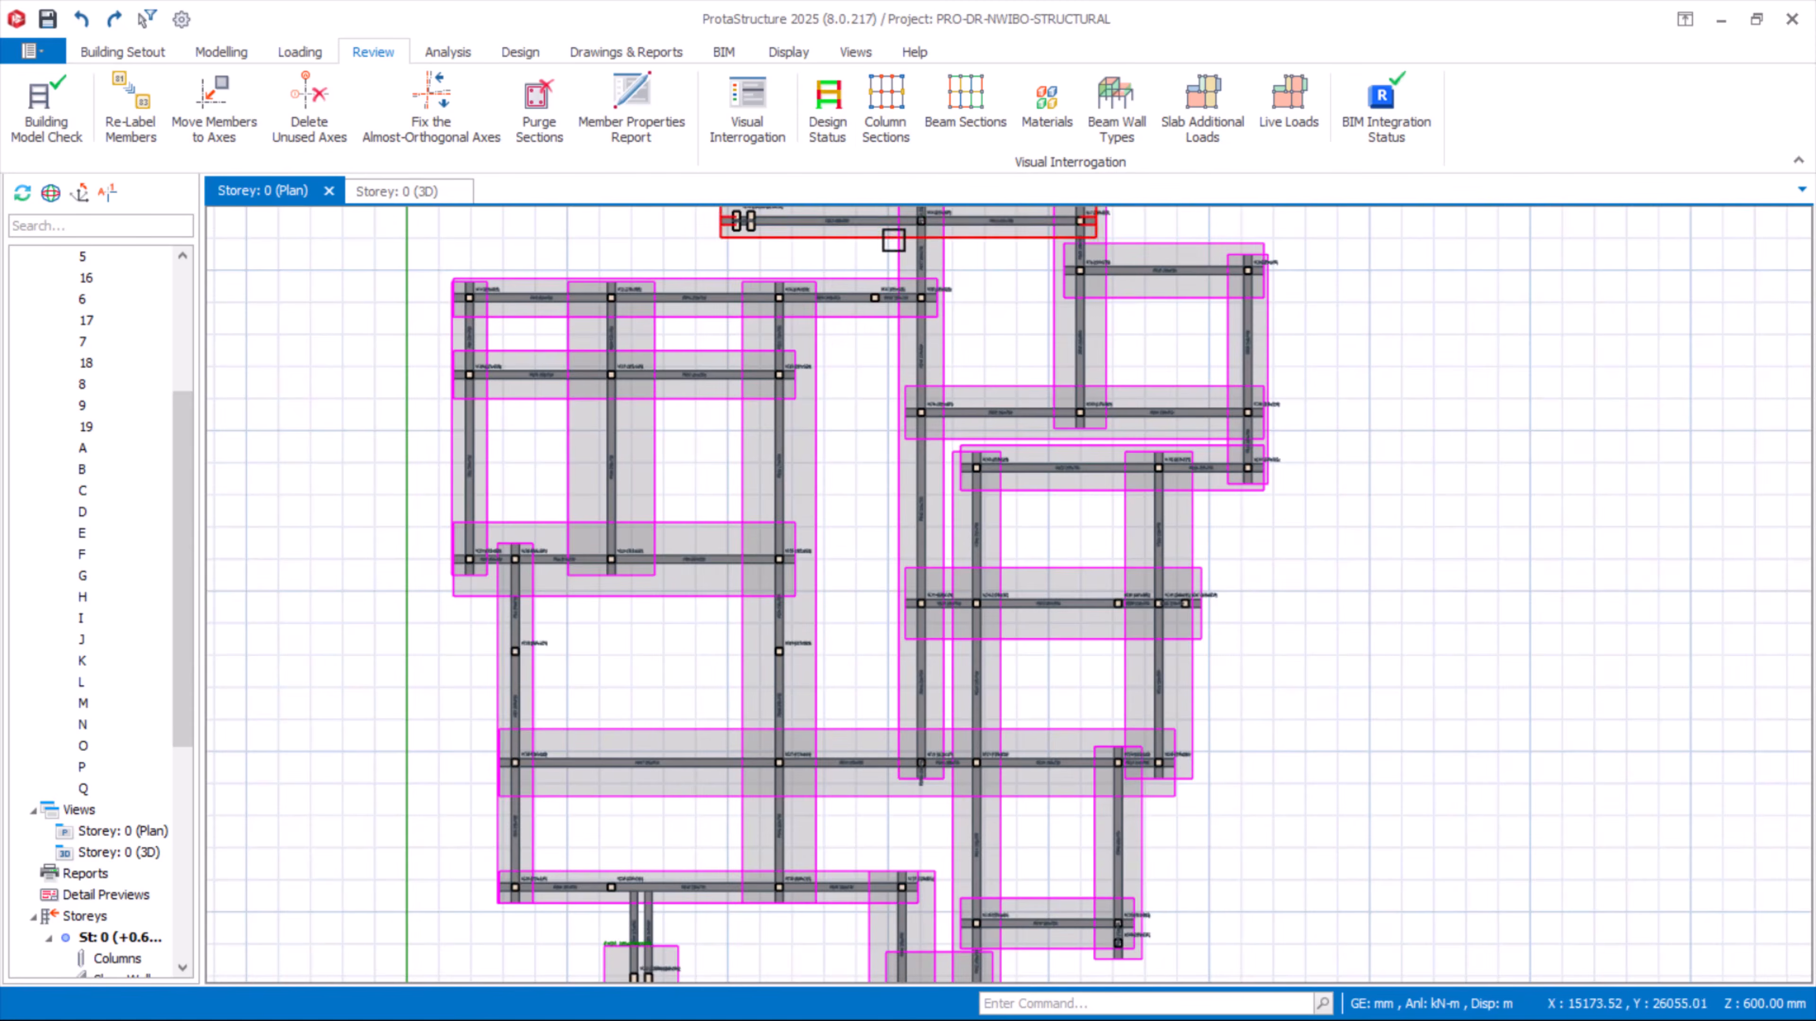
scroll(848, 329, "down", 1)
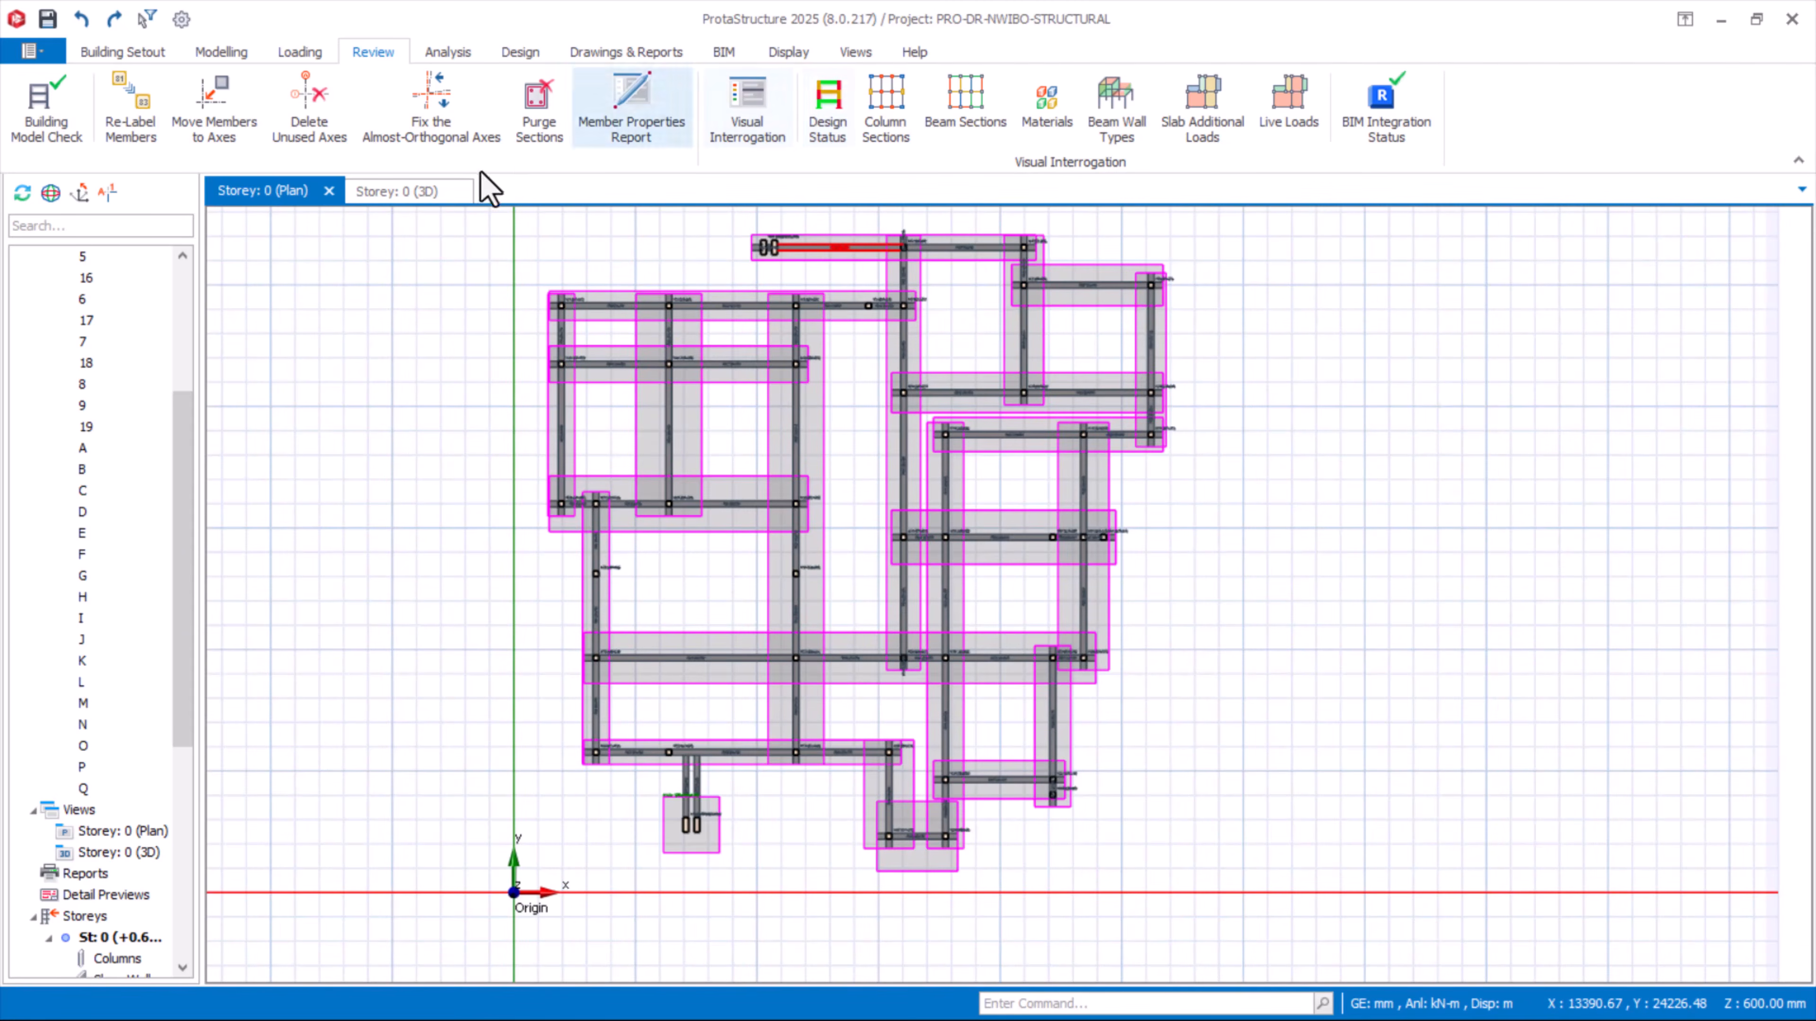
Return to the Storey 0 3D view and examine the frame, wall loads and foundations from above
left_click(415, 189)
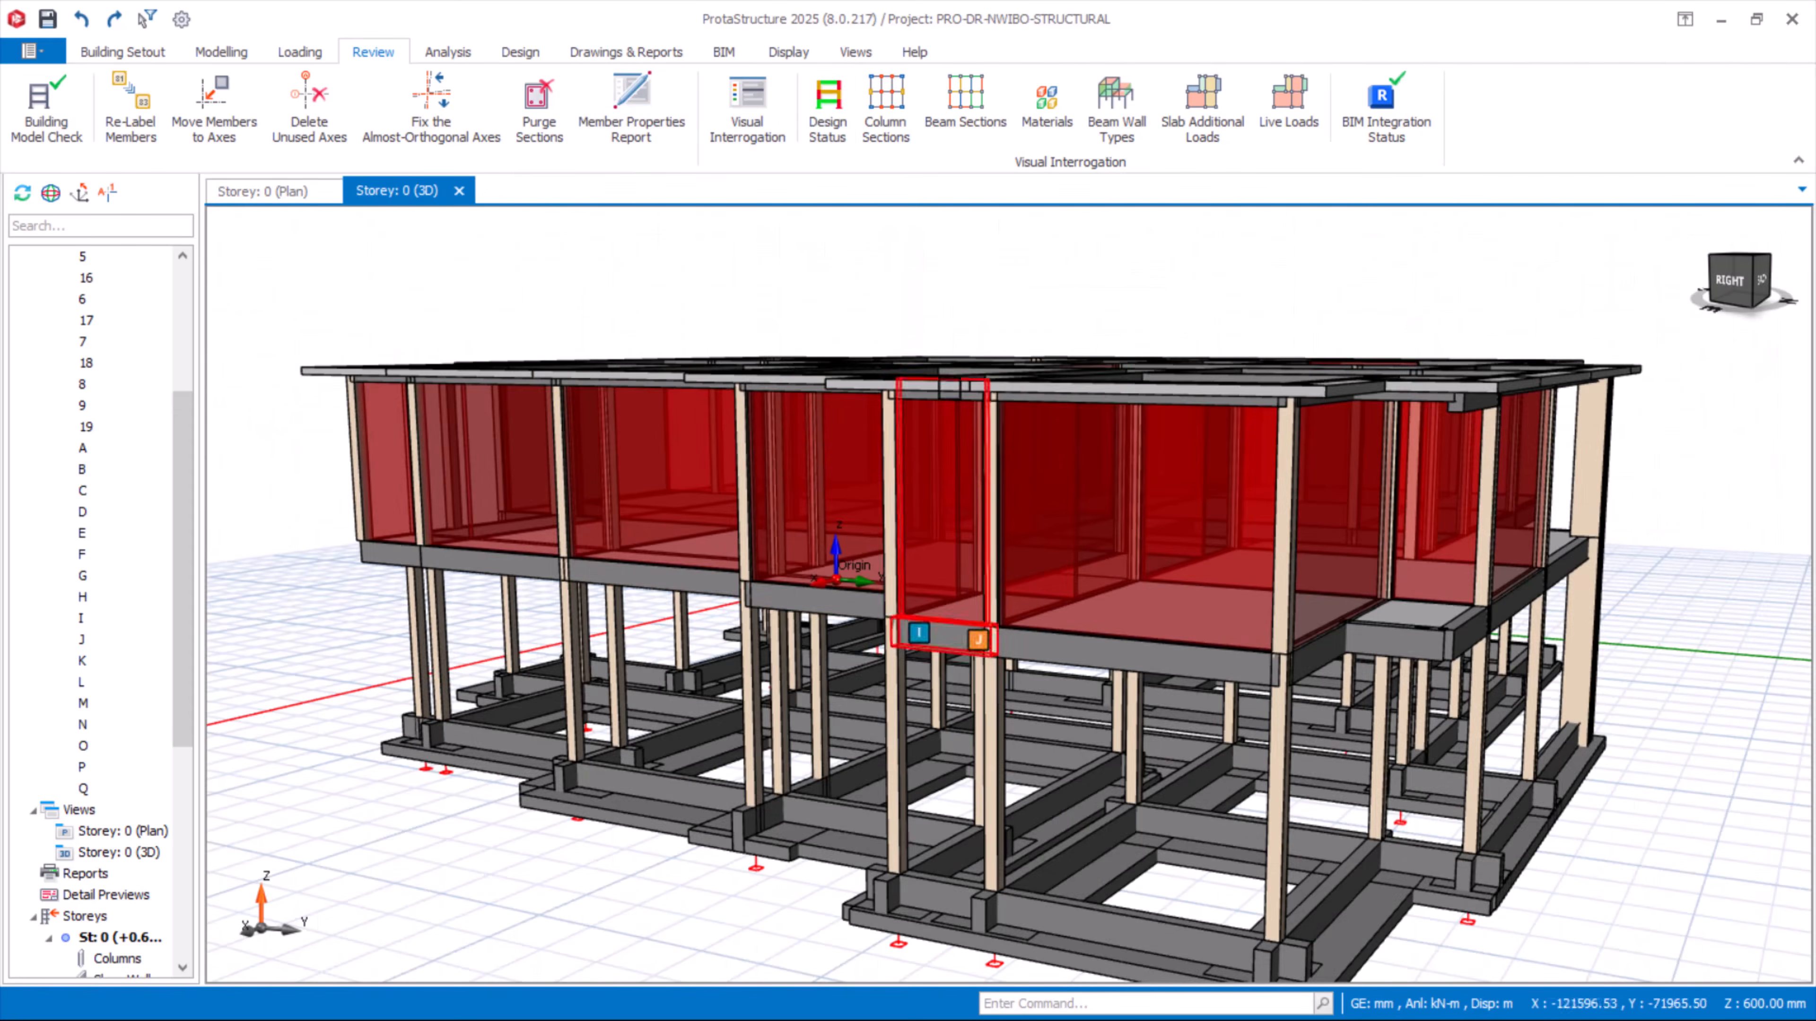
mouse_move(1014, 375)
middle_mouse_down()
mouse_move(996, 409)
mouse_move(1038, 406)
middle_mouse_up()
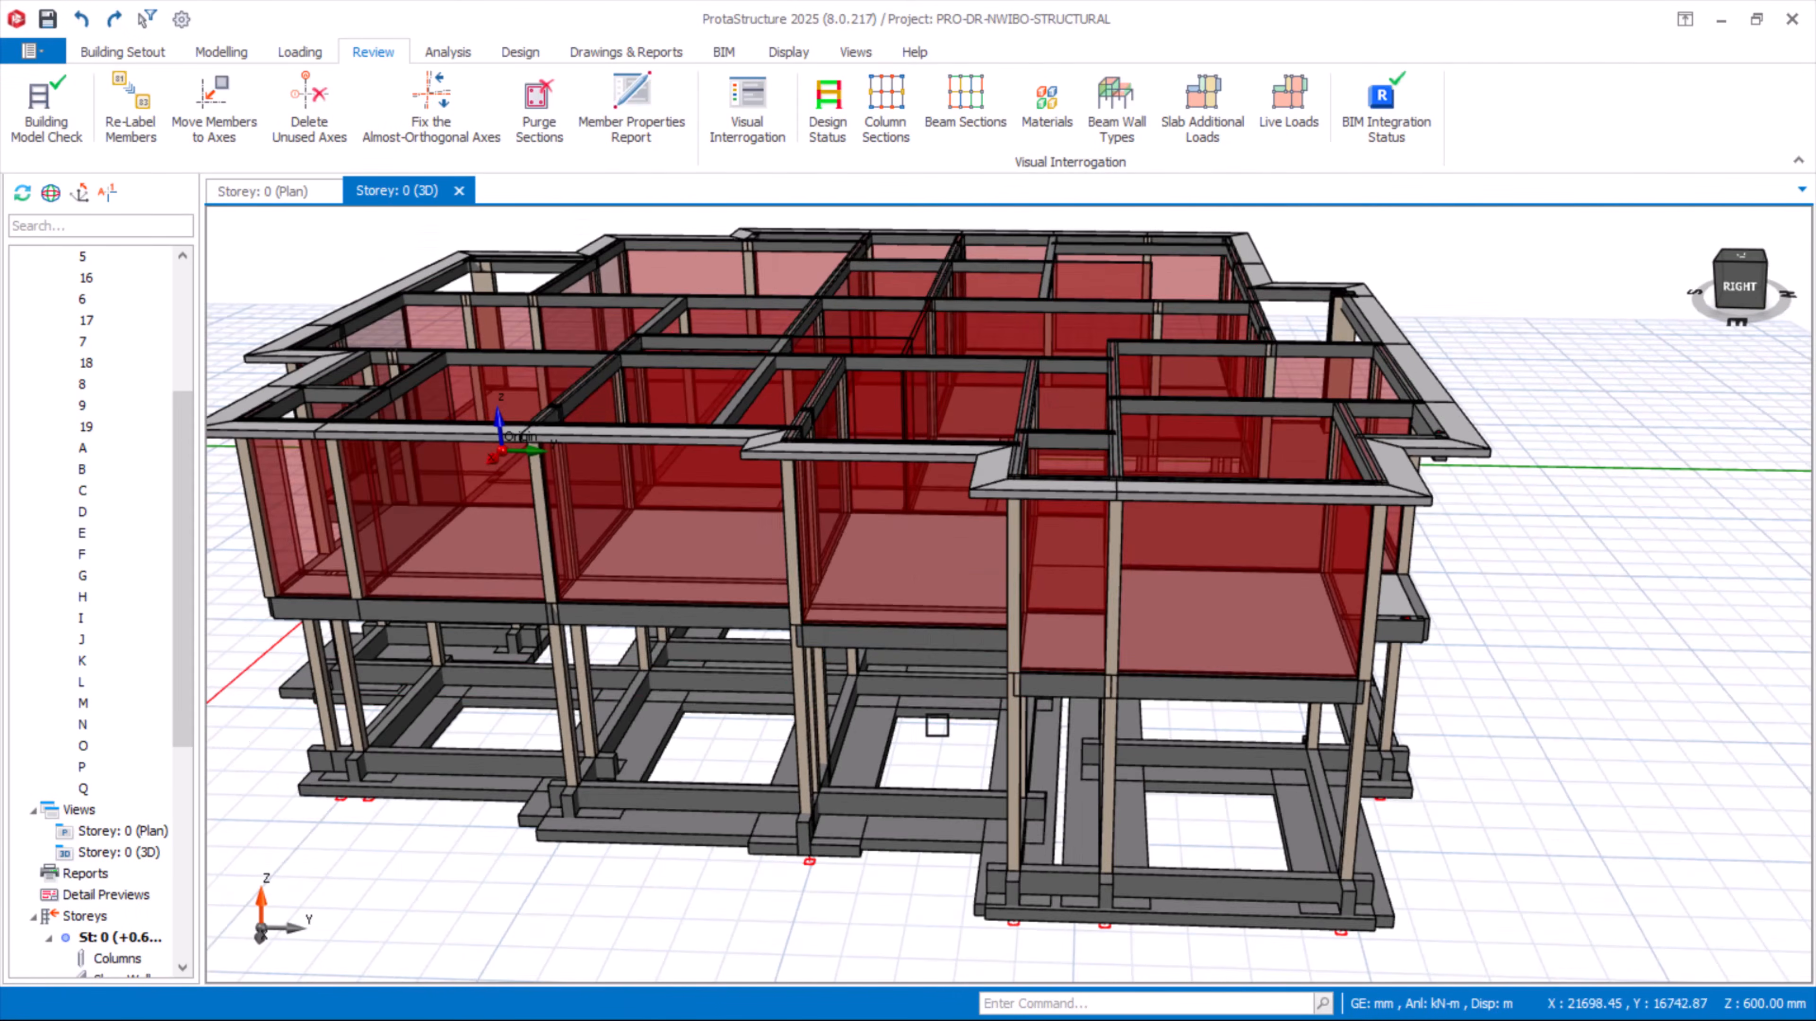
mouse_move(936, 726)
middle_mouse_down()
mouse_move(930, 740)
mouse_move(954, 715)
mouse_move(922, 716)
middle_mouse_up()
scroll(929, 698, "down", 3)
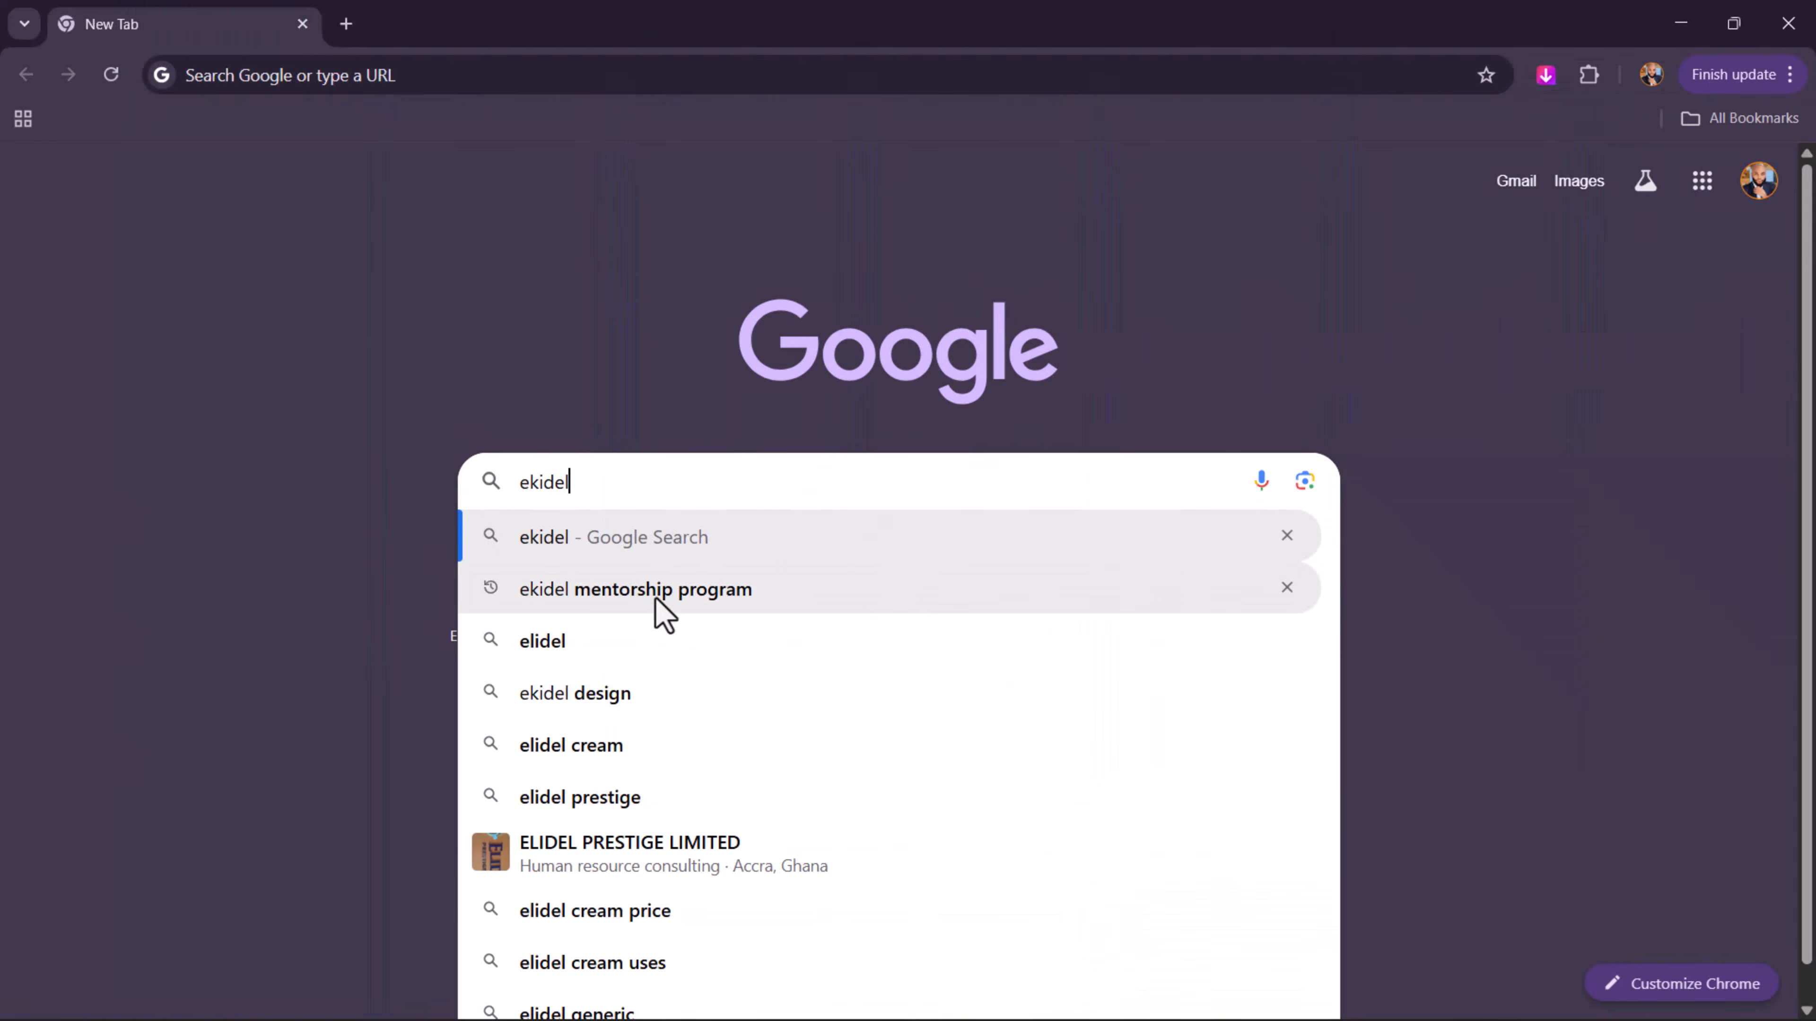
Switch to the browser, search Google for "ekidel mentorship program" and open the mentorship class sales page
left_click(656, 607)
left_click(420, 421)
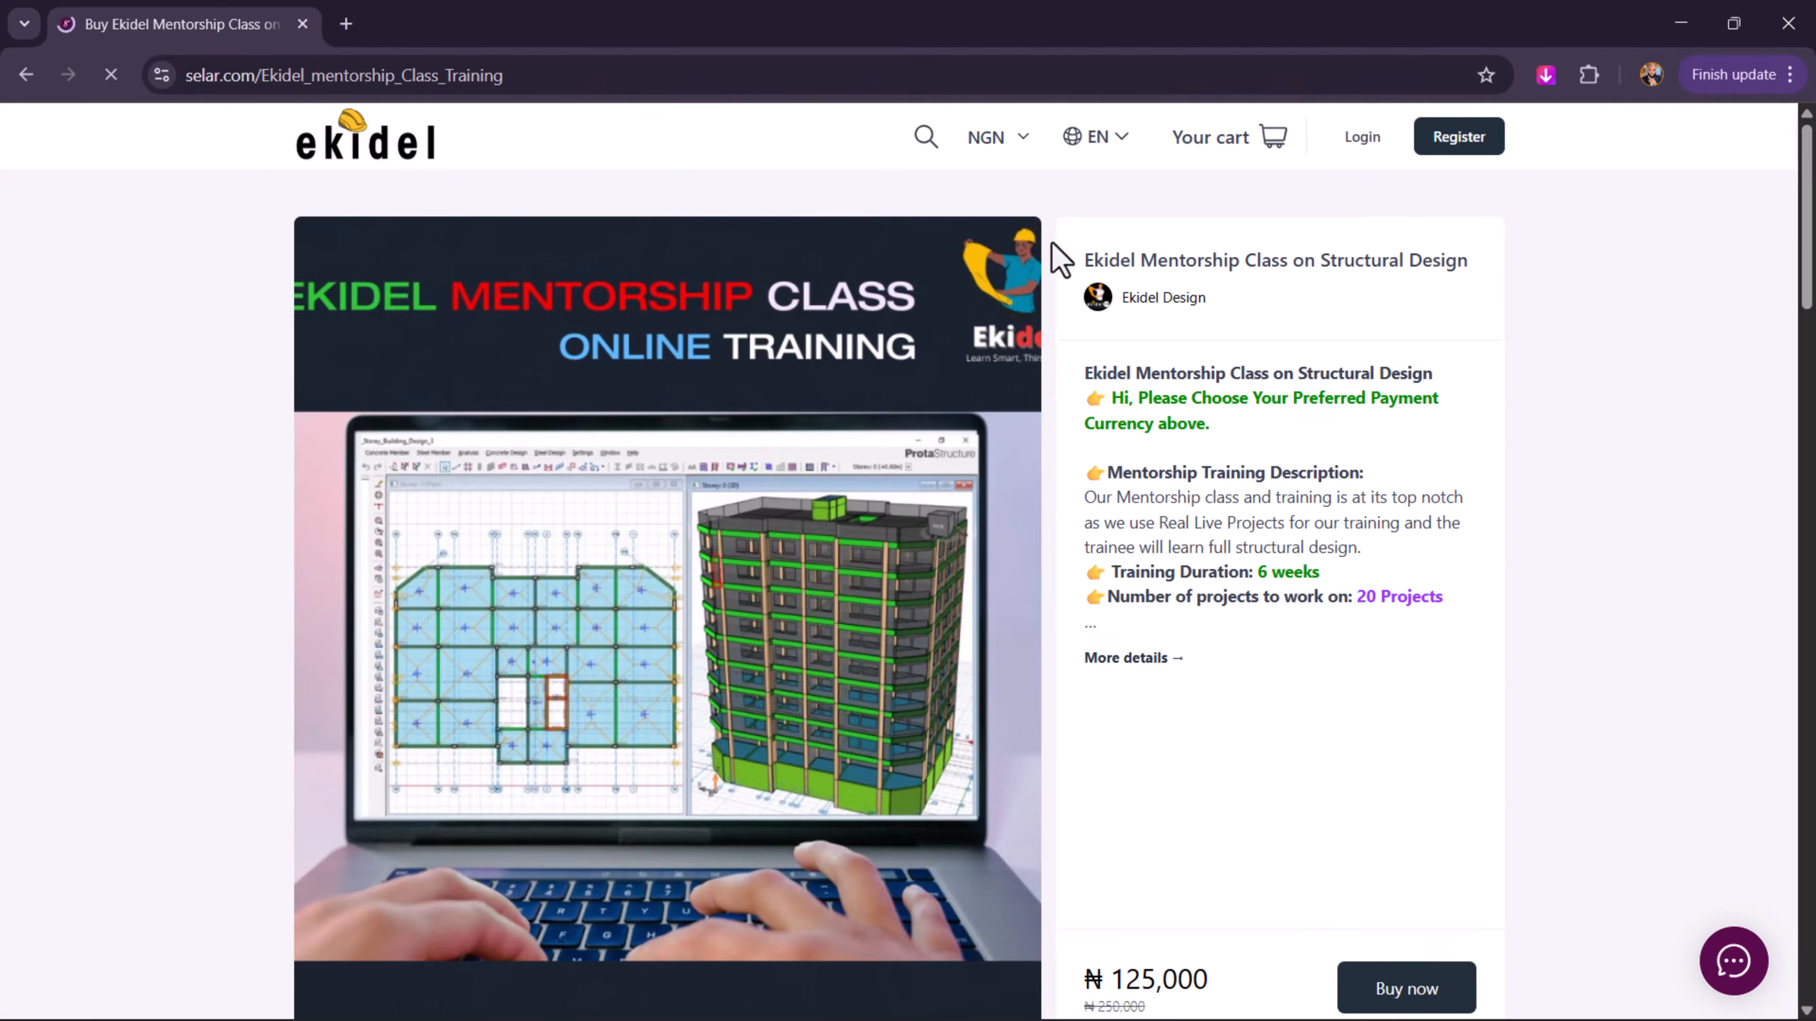
Preview the class price in other currencies such as USD, GHS, KES and ZAR, and return to NGN
left_click(1019, 137)
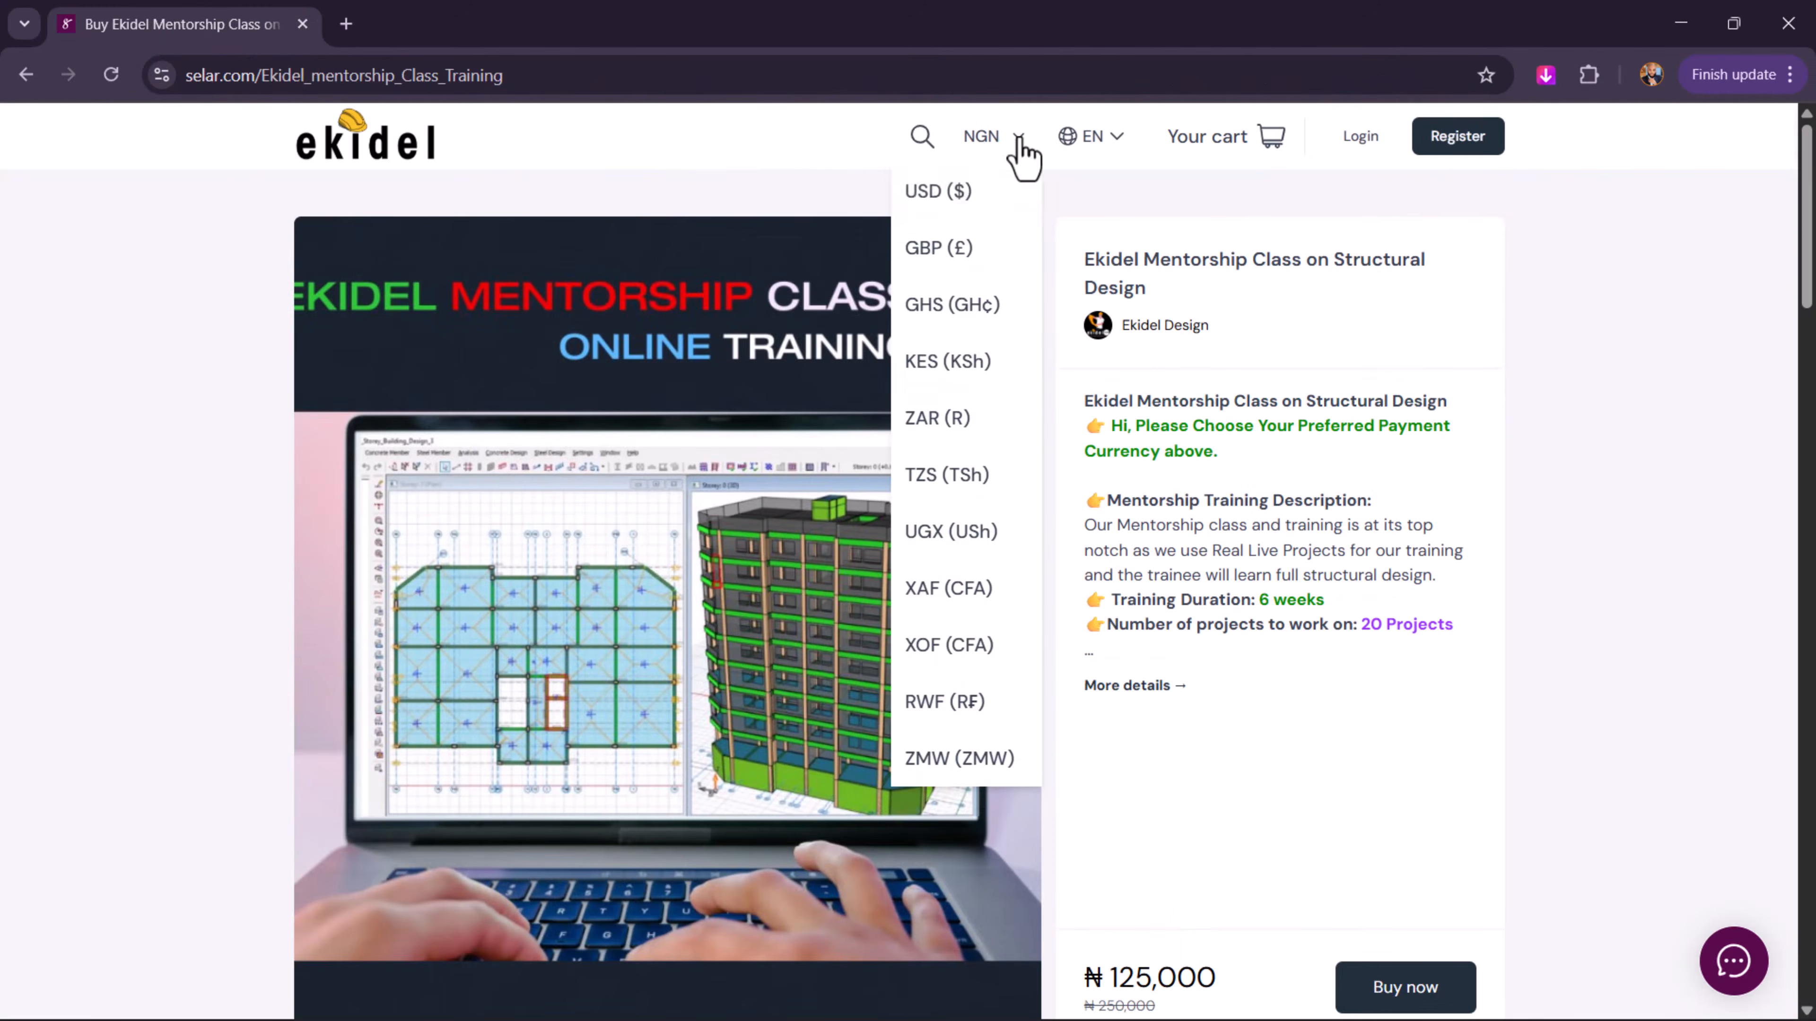
double_click(1015, 135)
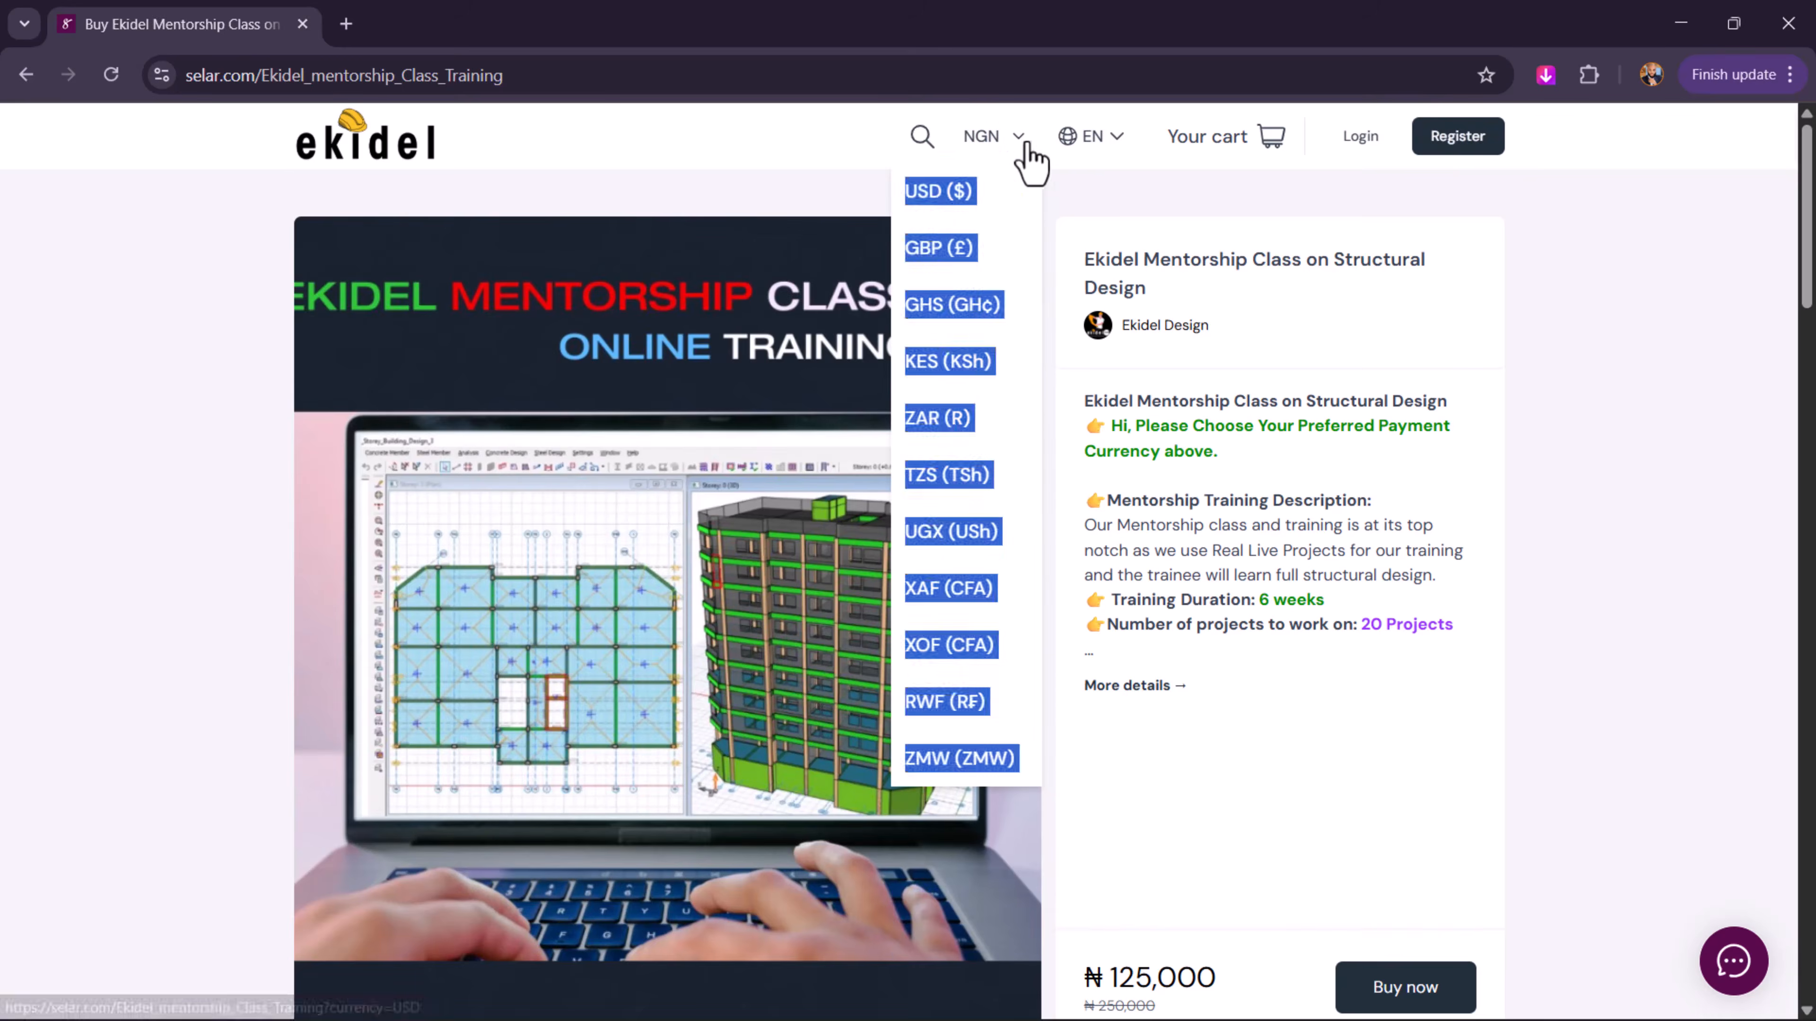
left_click(977, 180)
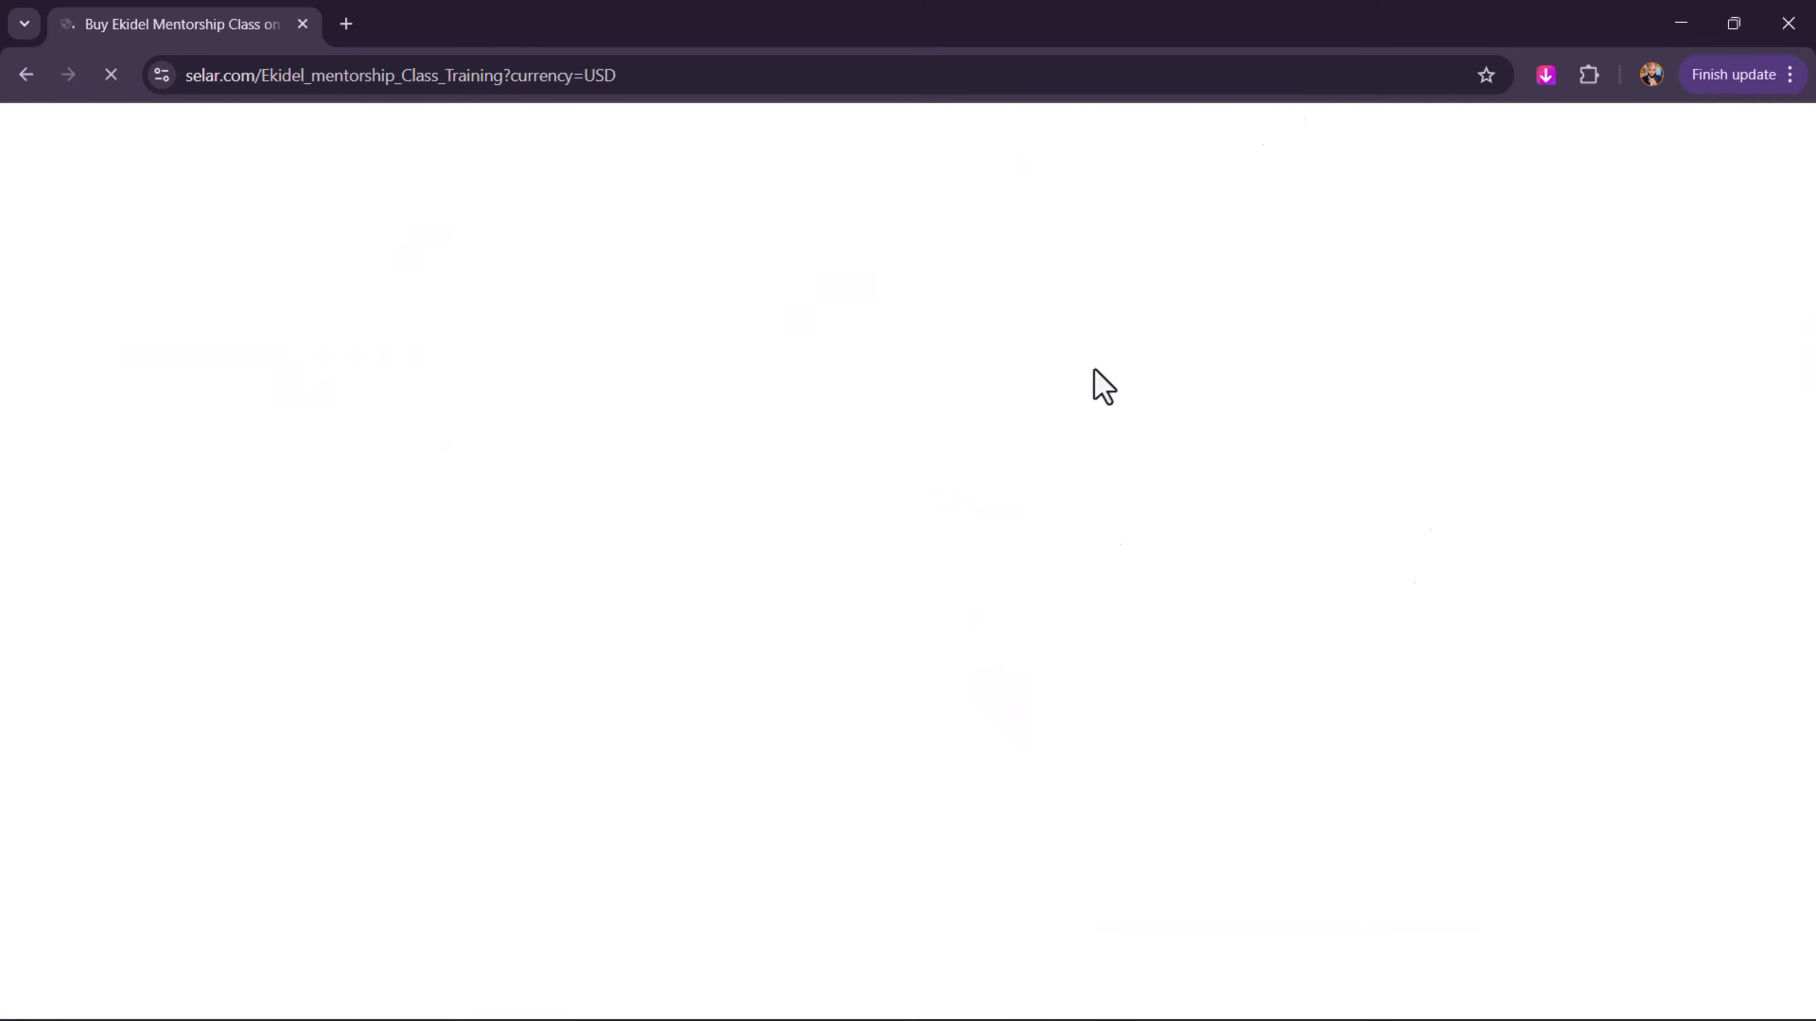
left_click(1019, 135)
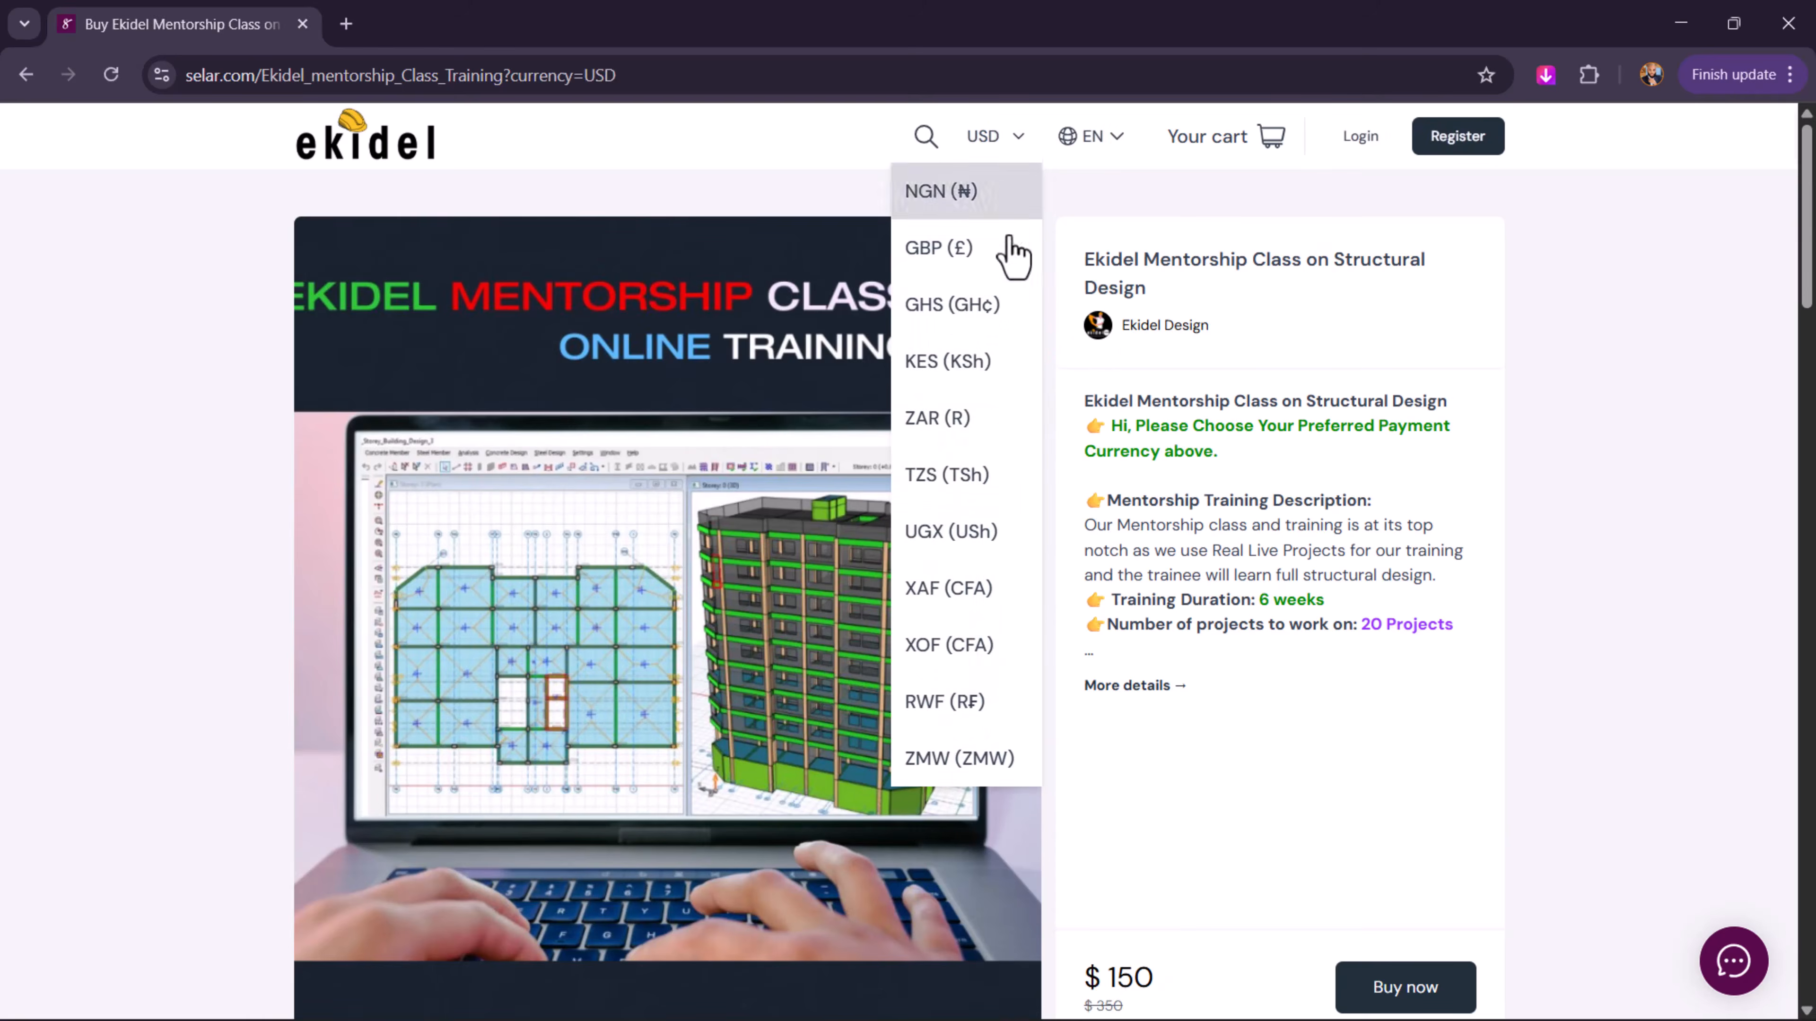
left_click(1001, 304)
left_click(1021, 137)
left_click(991, 364)
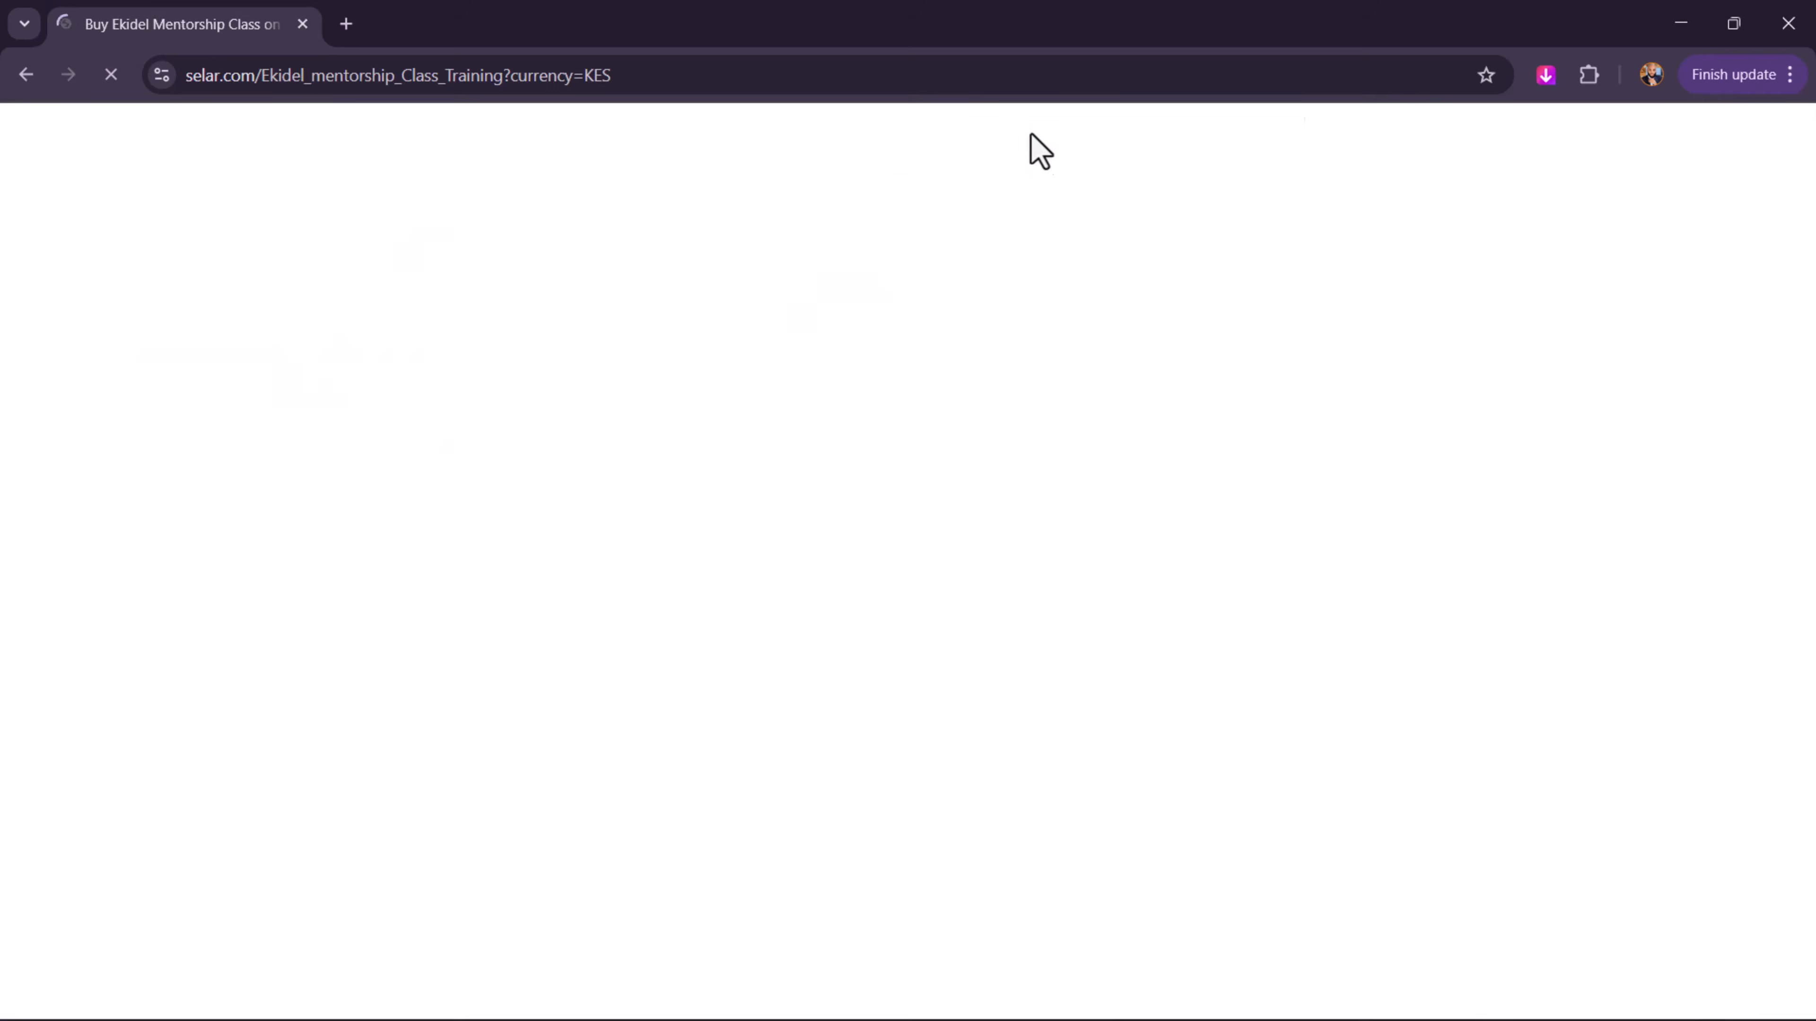
left_click(1021, 135)
left_click(964, 426)
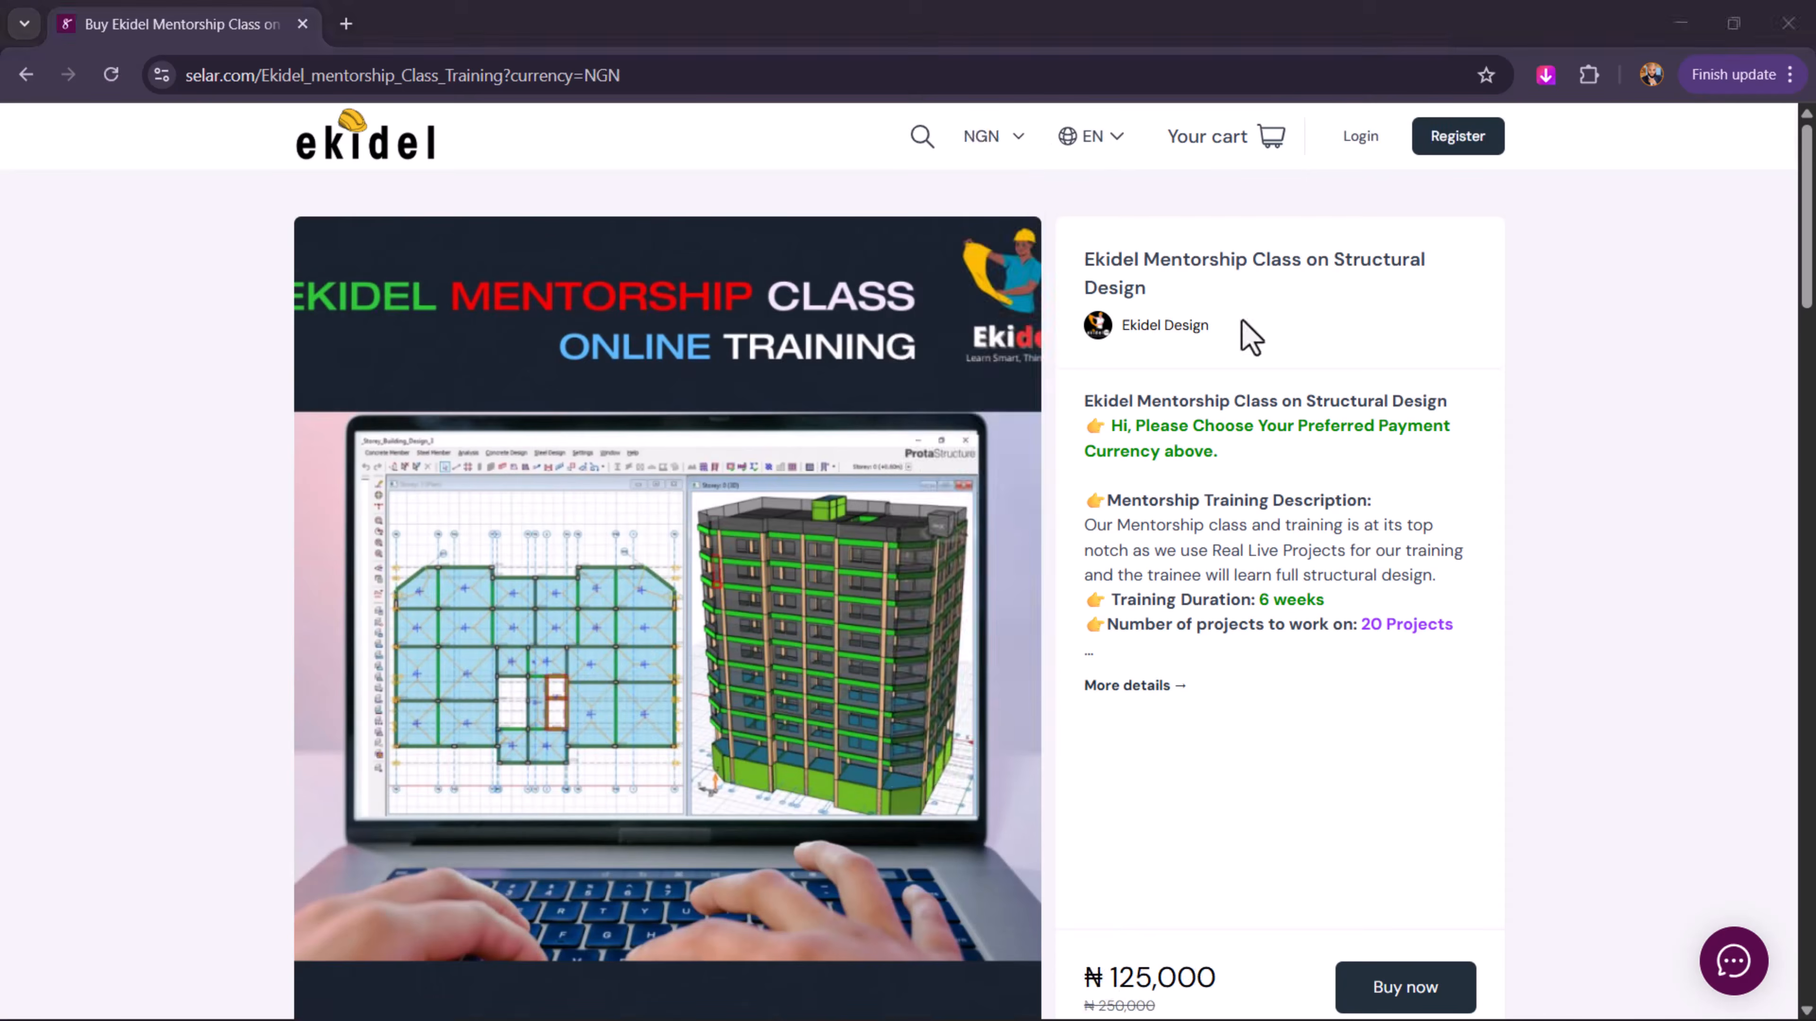
Open the class's full details and read the training description, the one-on-one note and the online meeting tools
left_click(1143, 687)
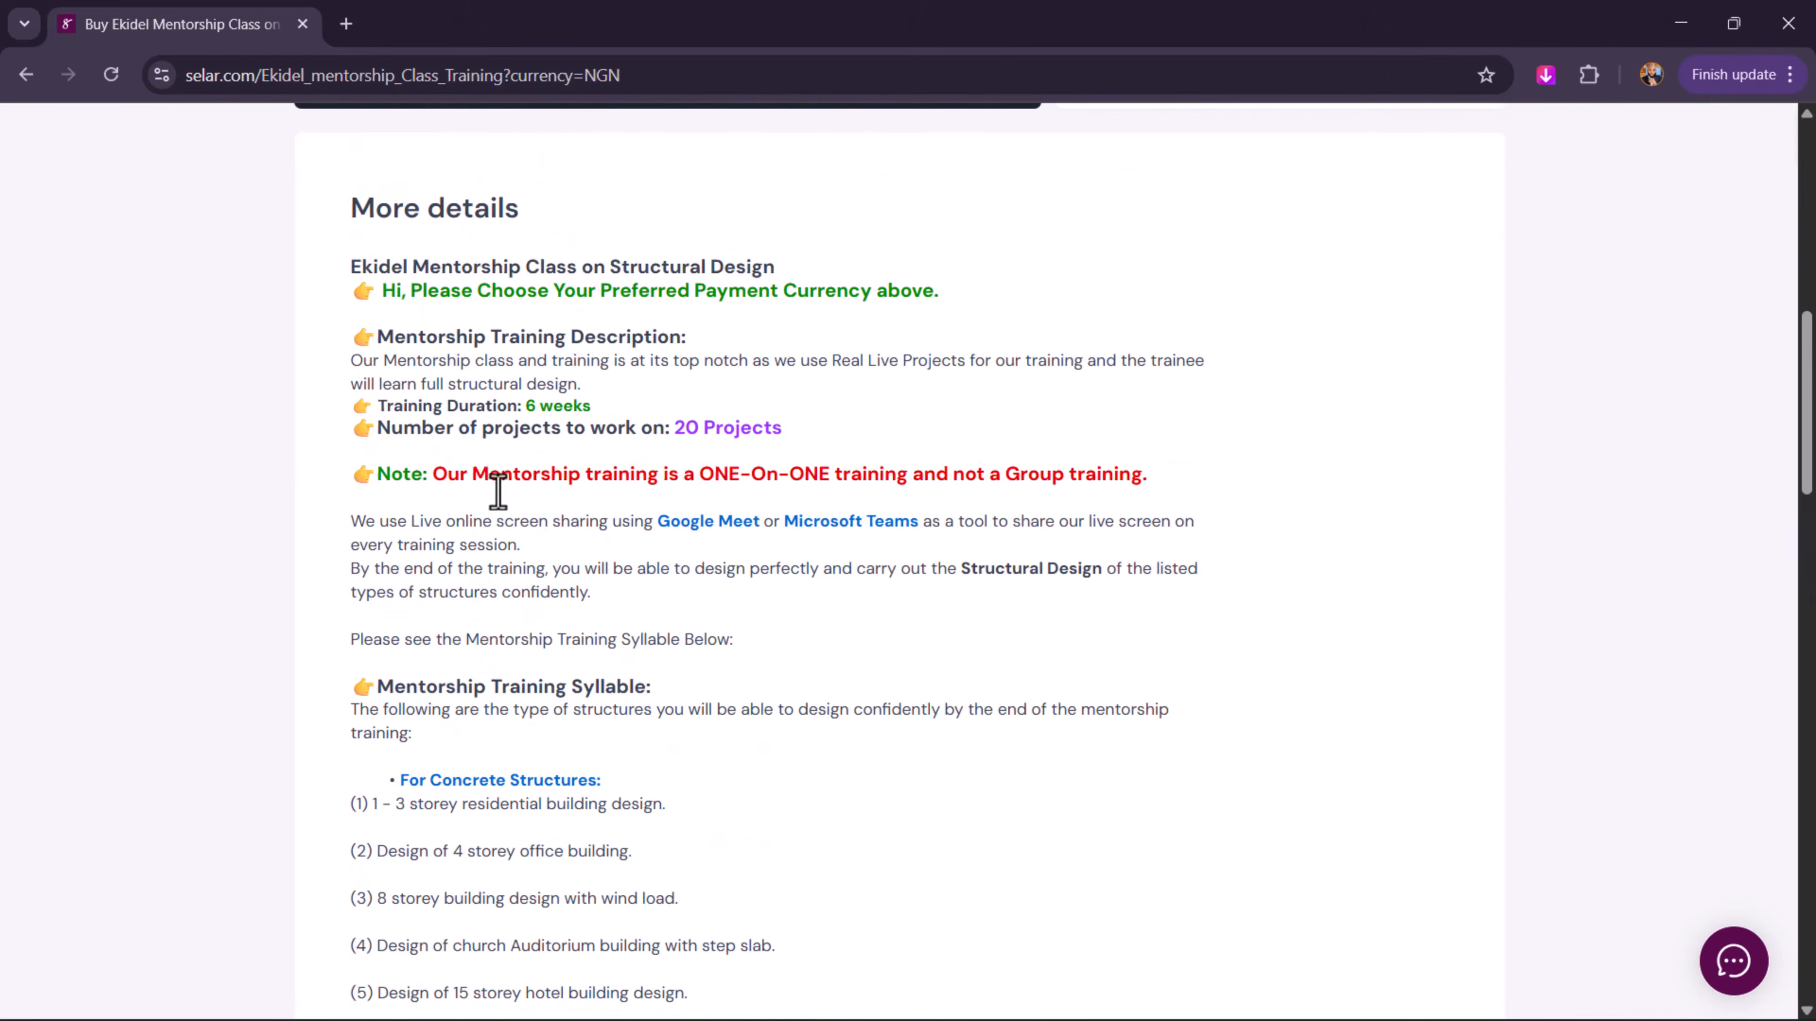
left_click_drag(433, 475, 1144, 478)
left_click(735, 487)
scroll(733, 458, "down", 3)
left_click_drag(657, 286, 741, 267)
left_click_drag(787, 192, 676, 187)
scroll(491, 306, "down", 5)
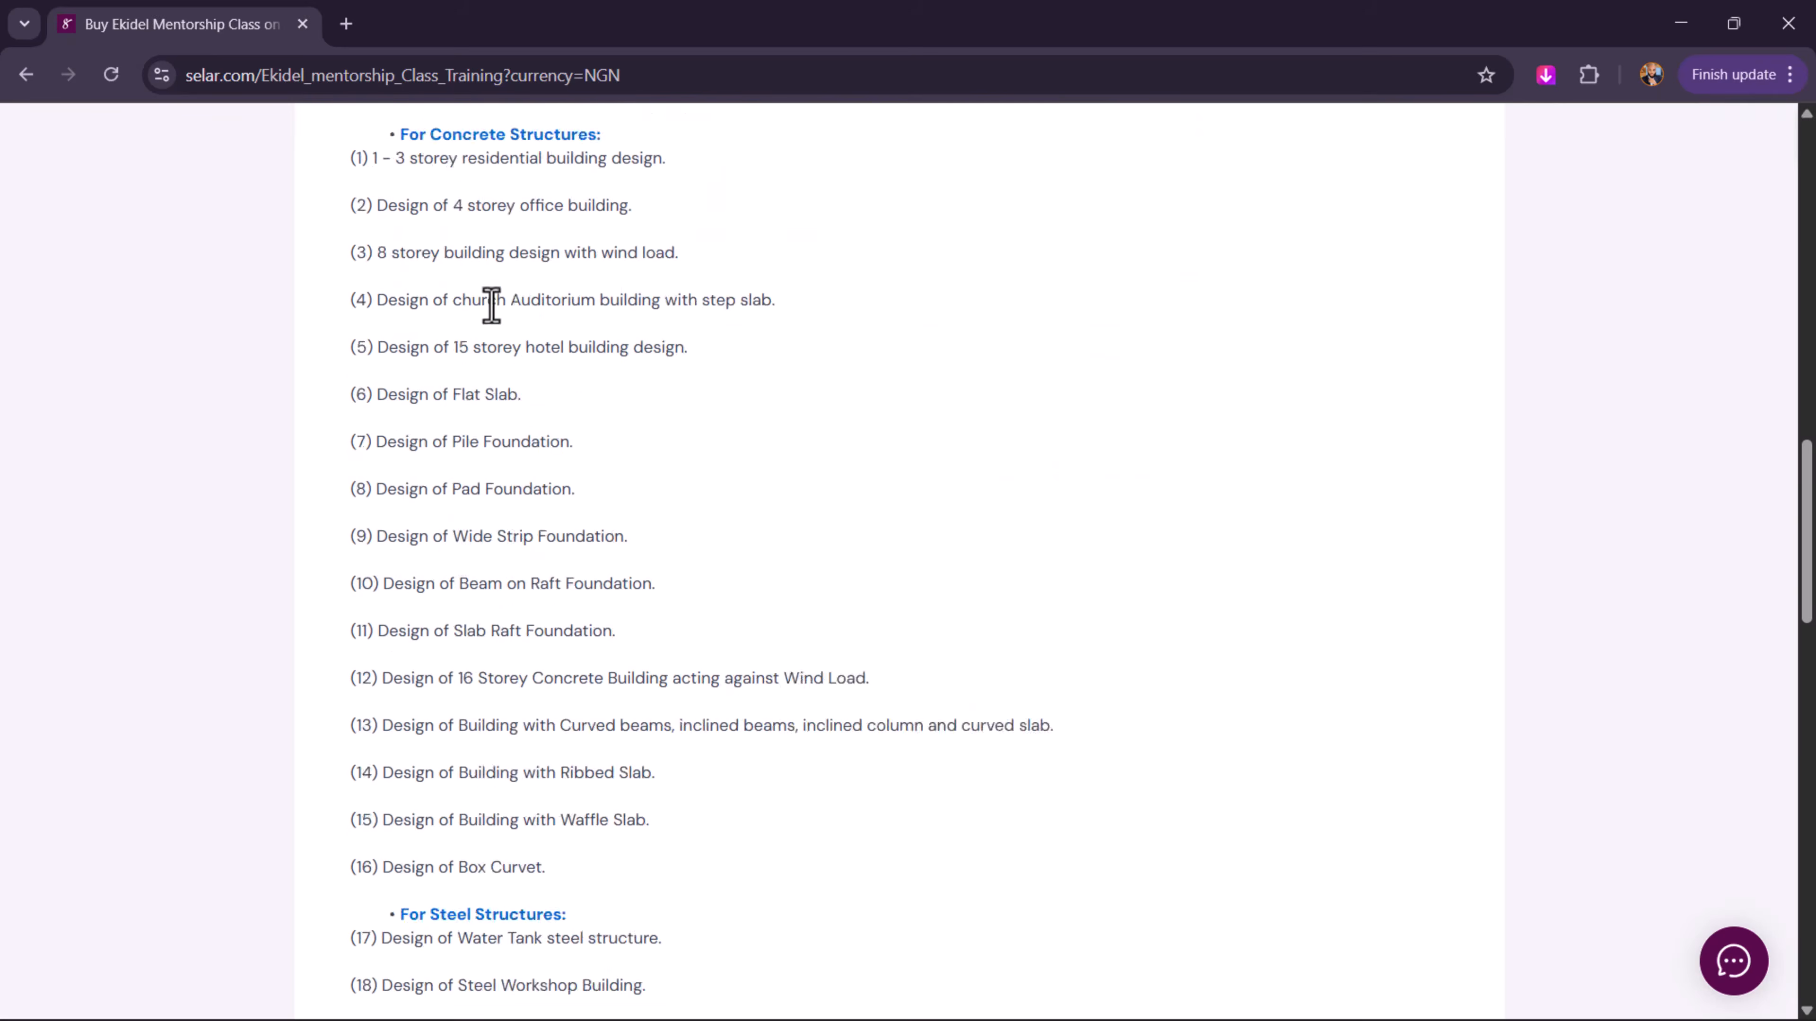
Read the rest of the syllabus, including steel structures, and the session duration and payment notes
scroll(494, 315, "down", 6)
left_click_drag(422, 522, 629, 524)
left_click_drag(403, 563, 522, 547)
left_click(798, 543)
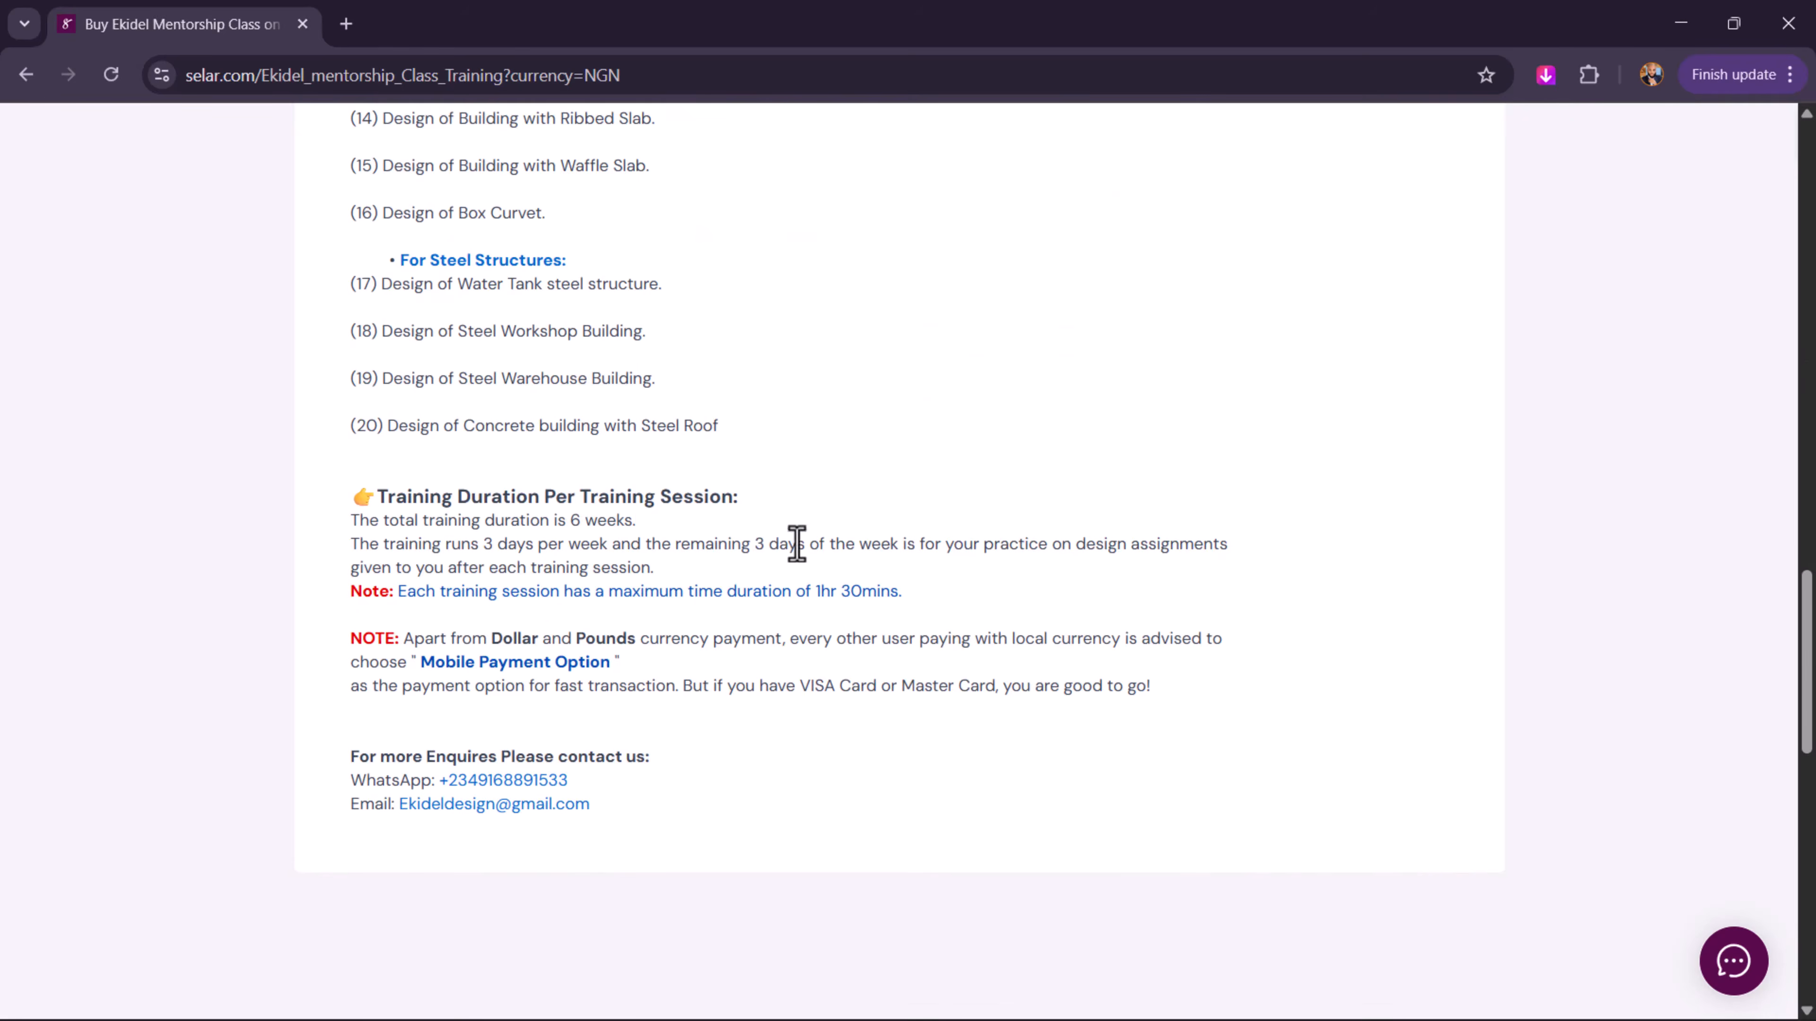
scroll(563, 434, "up", 8)
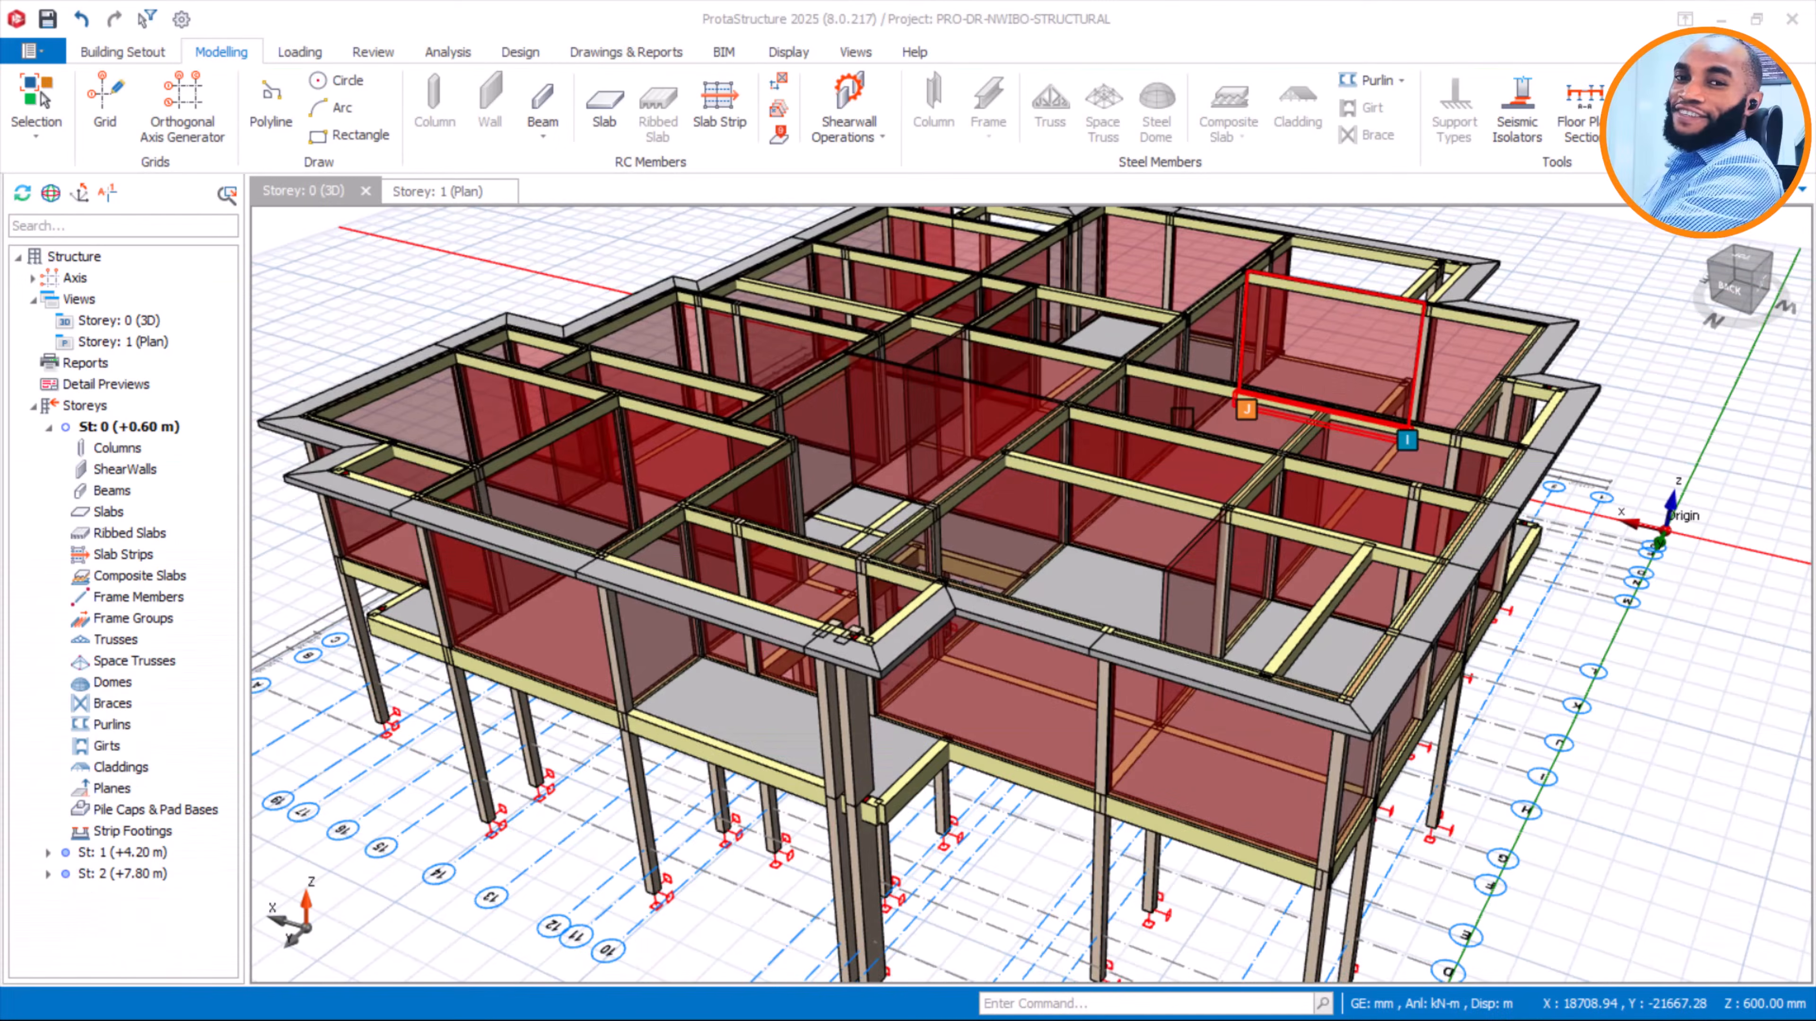
Switch to ProtaStructure and examine the building's roof beams, wall loads, slabs and columns in 3D from several sides
mouse_move(1129, 411)
middle_mouse_down()
mouse_move(1085, 385)
mouse_move(920, 392)
mouse_move(985, 418)
mouse_move(973, 452)
mouse_move(1015, 437)
mouse_move(1195, 498)
mouse_move(1175, 466)
mouse_move(1197, 454)
mouse_move(1215, 472)
mouse_move(1118, 529)
mouse_move(977, 531)
mouse_move(997, 495)
mouse_move(957, 471)
mouse_move(1038, 486)
mouse_move(1001, 510)
mouse_move(1017, 515)
mouse_move(1110, 490)
mouse_move(985, 474)
mouse_move(979, 457)
mouse_move(936, 455)
mouse_move(906, 494)
middle_mouse_up()
scroll(990, 479, "up", 2)
scroll(1012, 436, "up", 3)
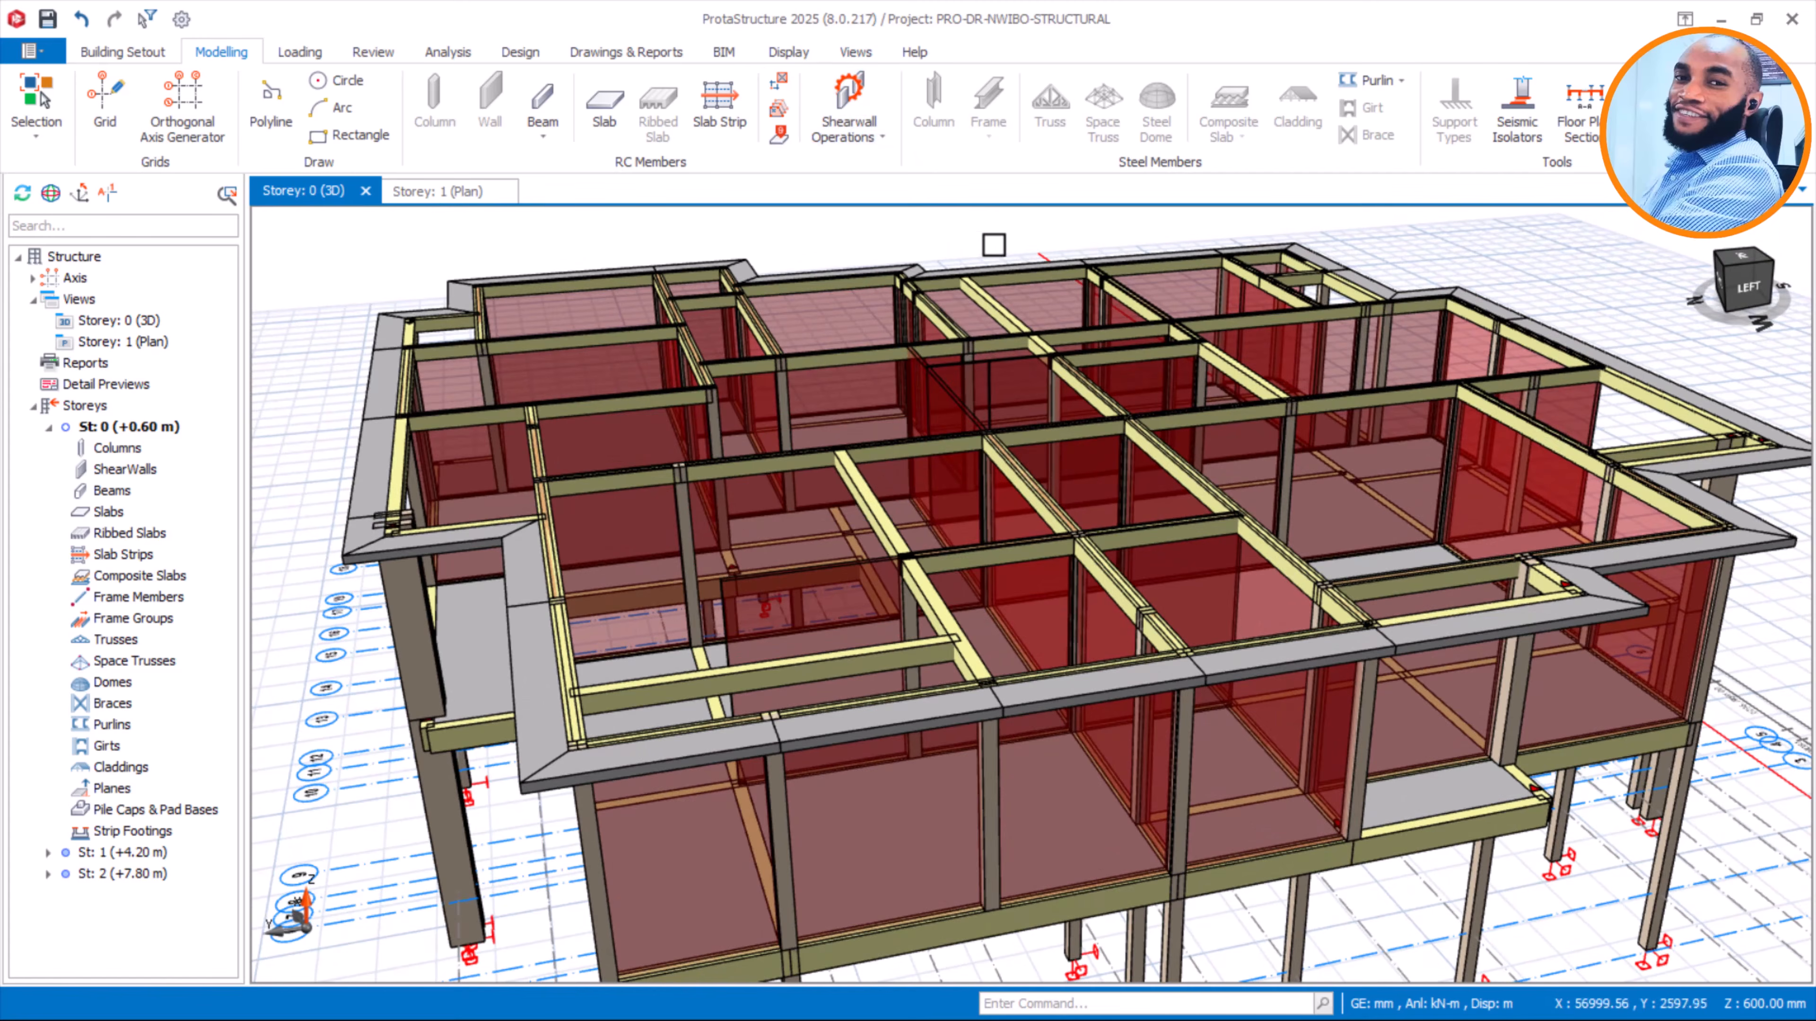
middle_click_drag(1131, 267, 1070, 285)
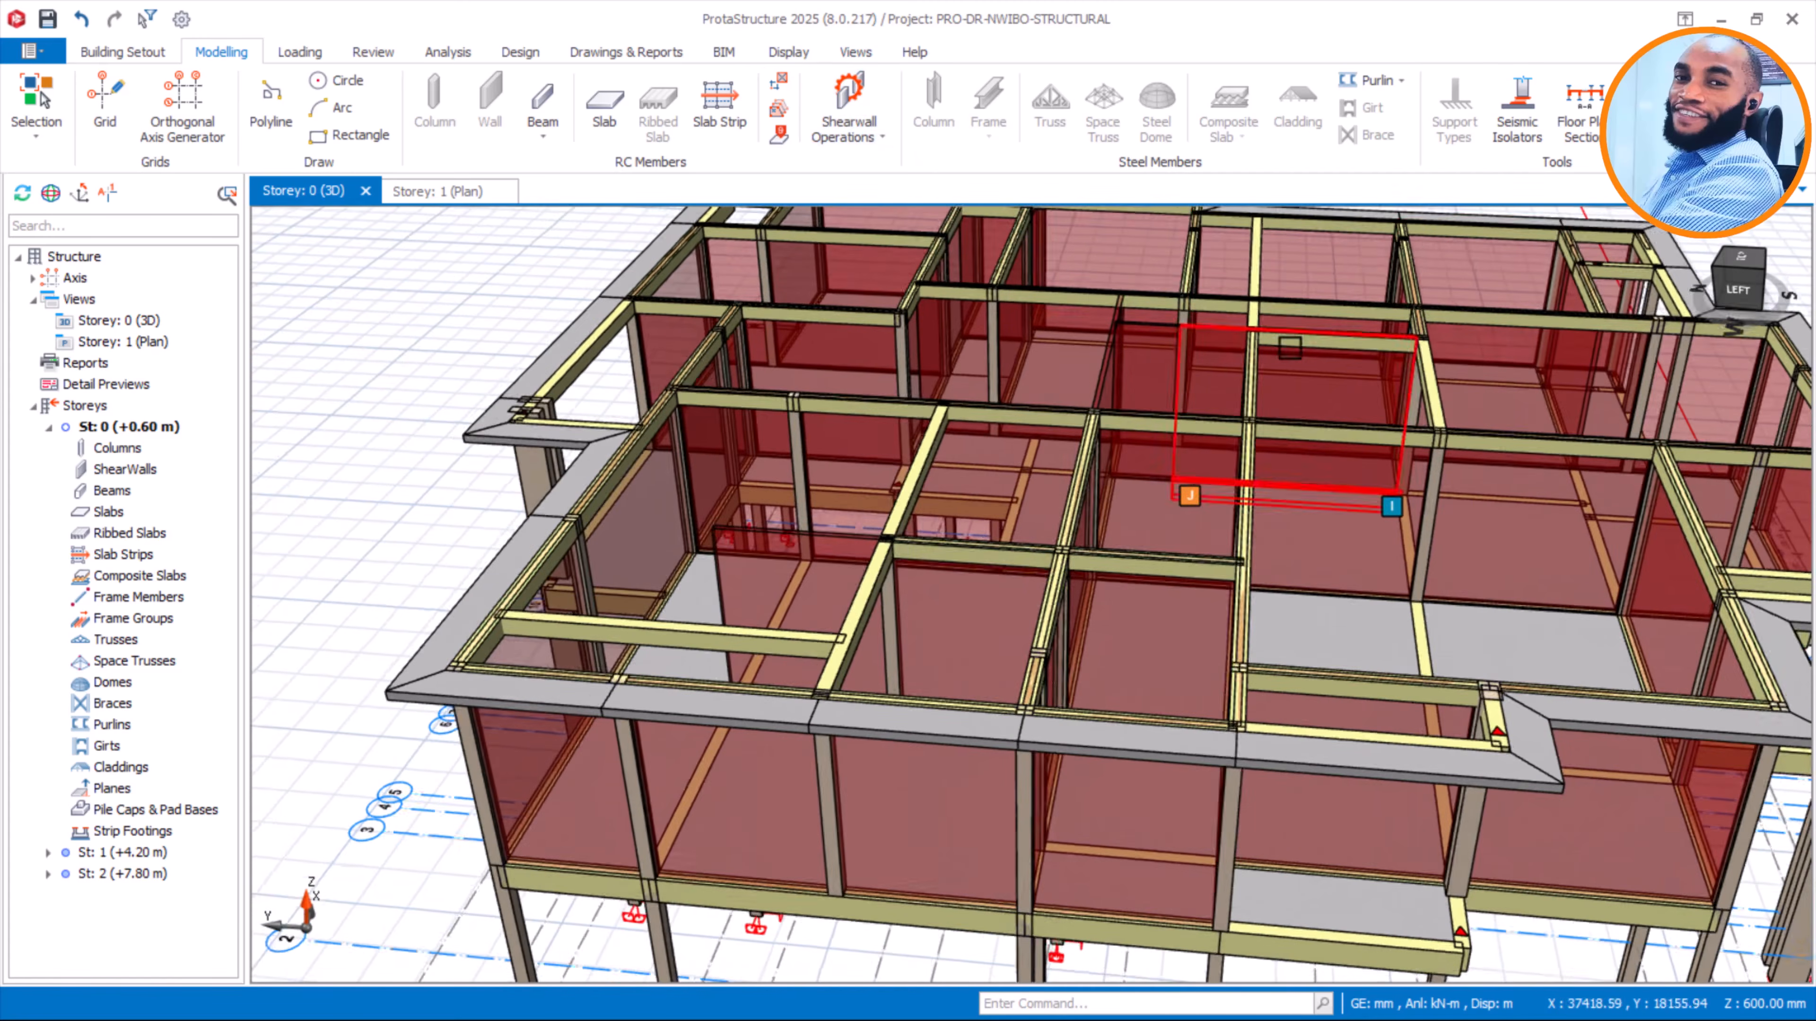
mouse_move(1287, 348)
middle_mouse_down()
mouse_move(1082, 345)
mouse_move(1086, 275)
mouse_move(1199, 288)
mouse_move(1264, 322)
middle_mouse_up()
scroll(1081, 346, "down", 3)
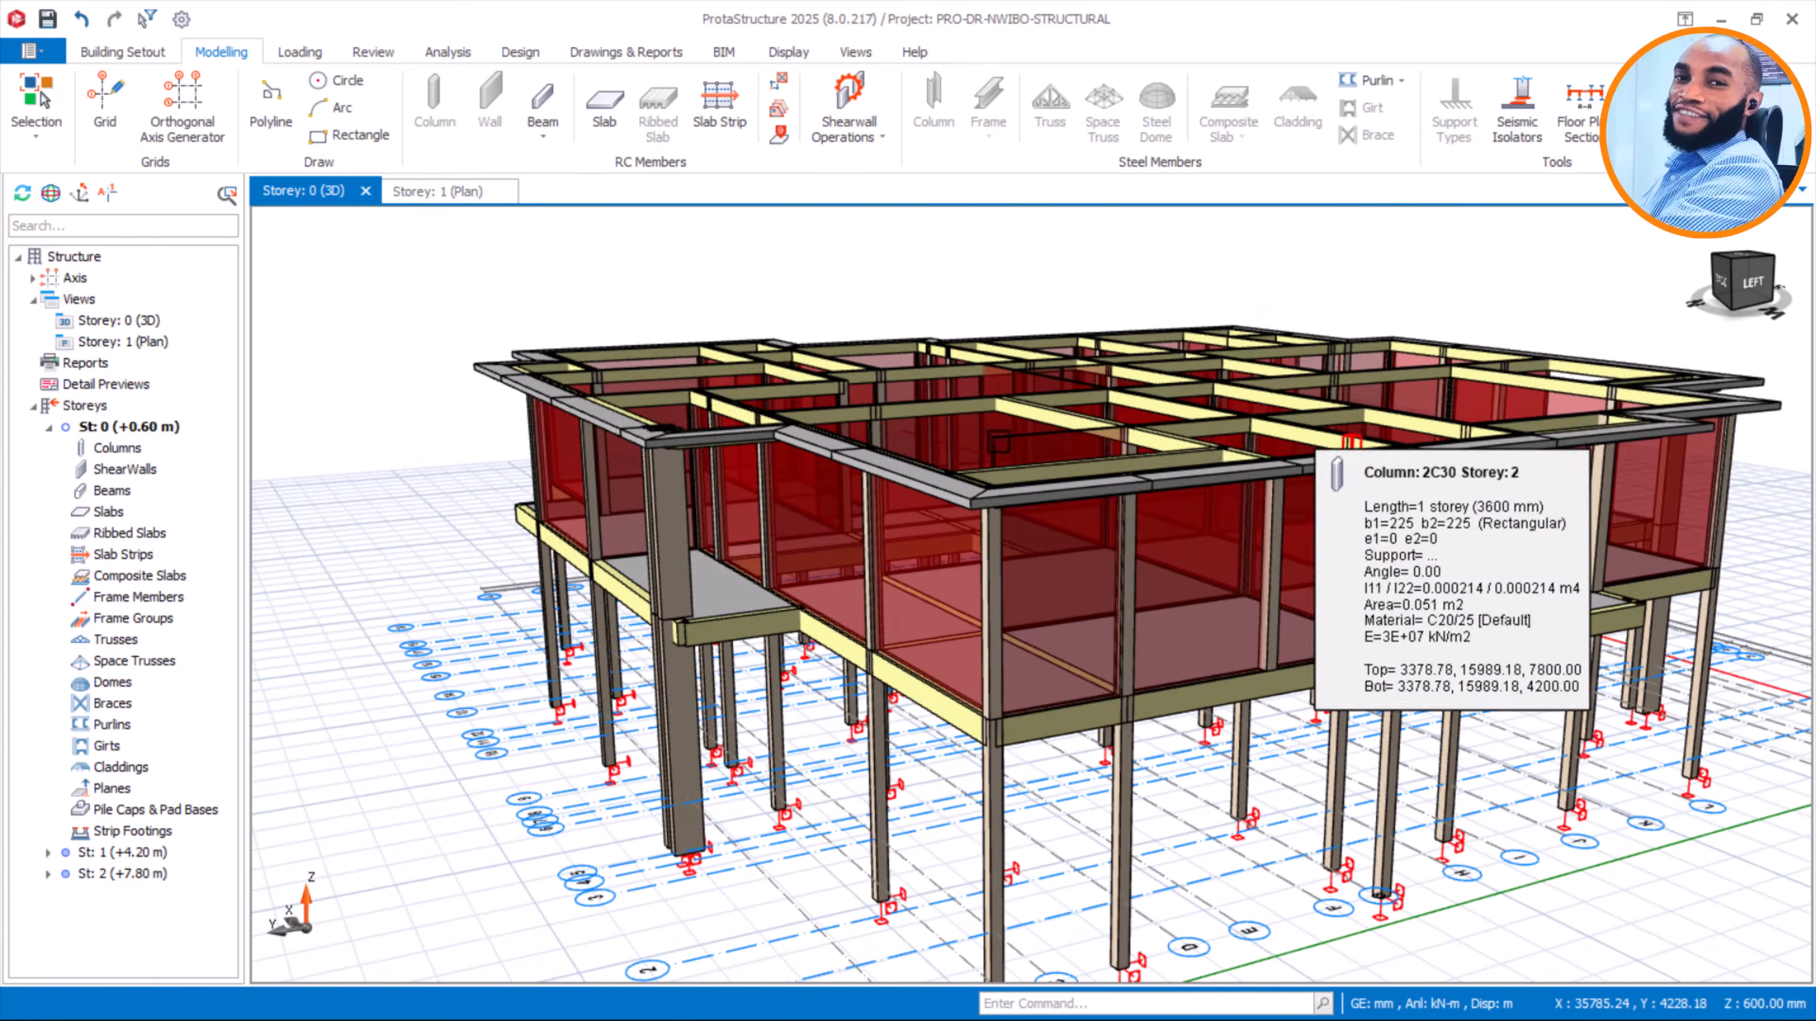
middle_click_drag(999, 441, 1144, 495)
middle_click_drag(1015, 472, 1107, 494)
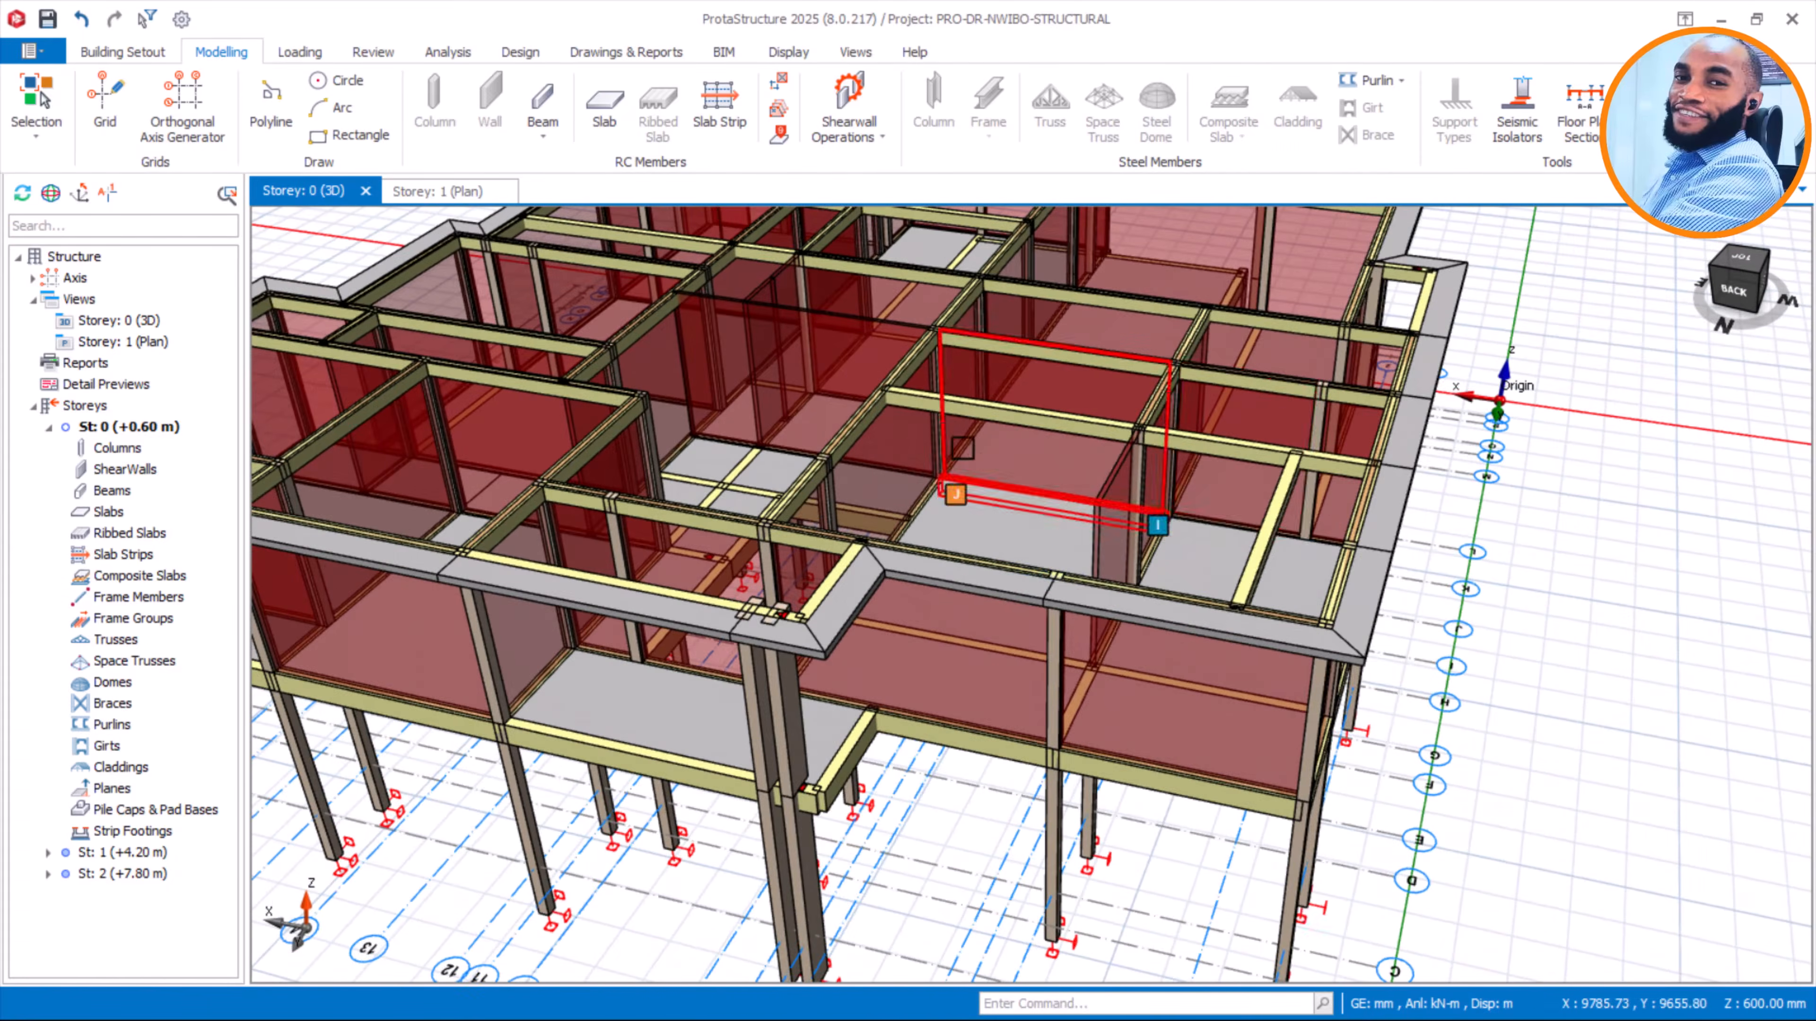
middle_click_drag(963, 447, 1229, 565)
scroll(1001, 429, "down", 5)
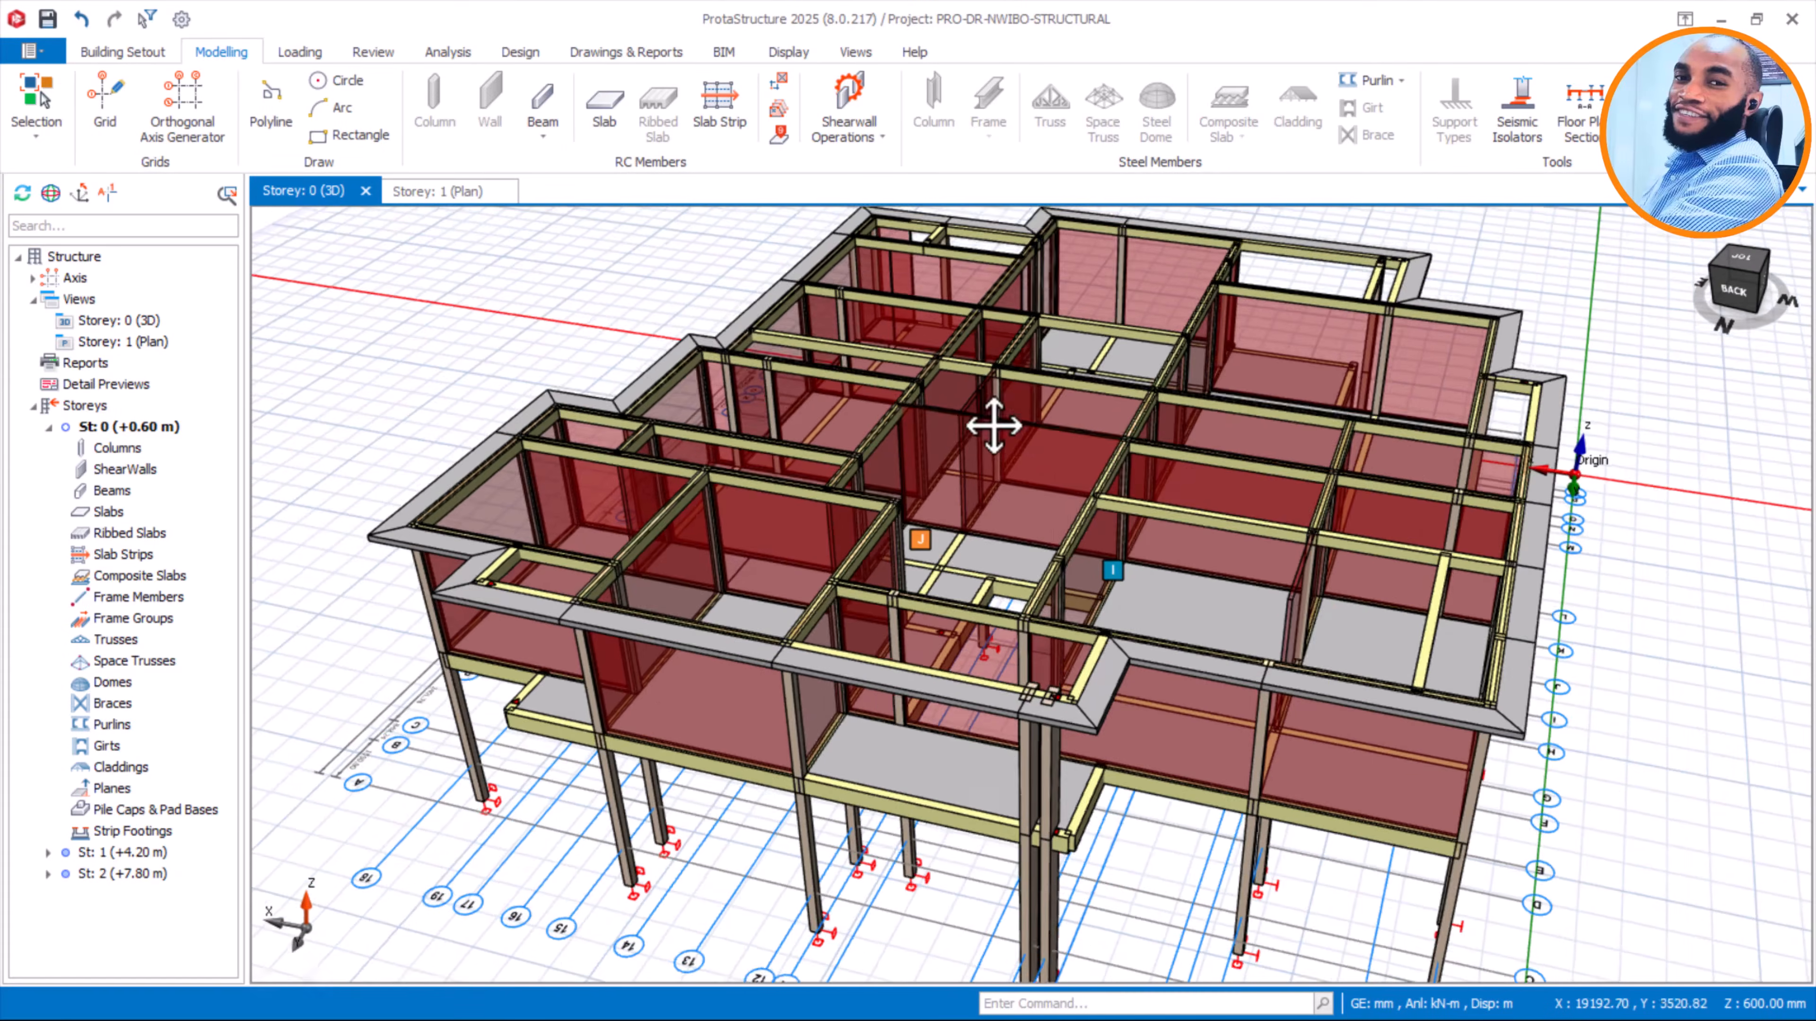
mouse_move(992, 434)
middle_mouse_down()
mouse_move(1012, 437)
mouse_move(924, 410)
mouse_move(940, 316)
mouse_move(897, 275)
mouse_move(896, 291)
middle_mouse_up()
scroll(900, 264, "up", 3)
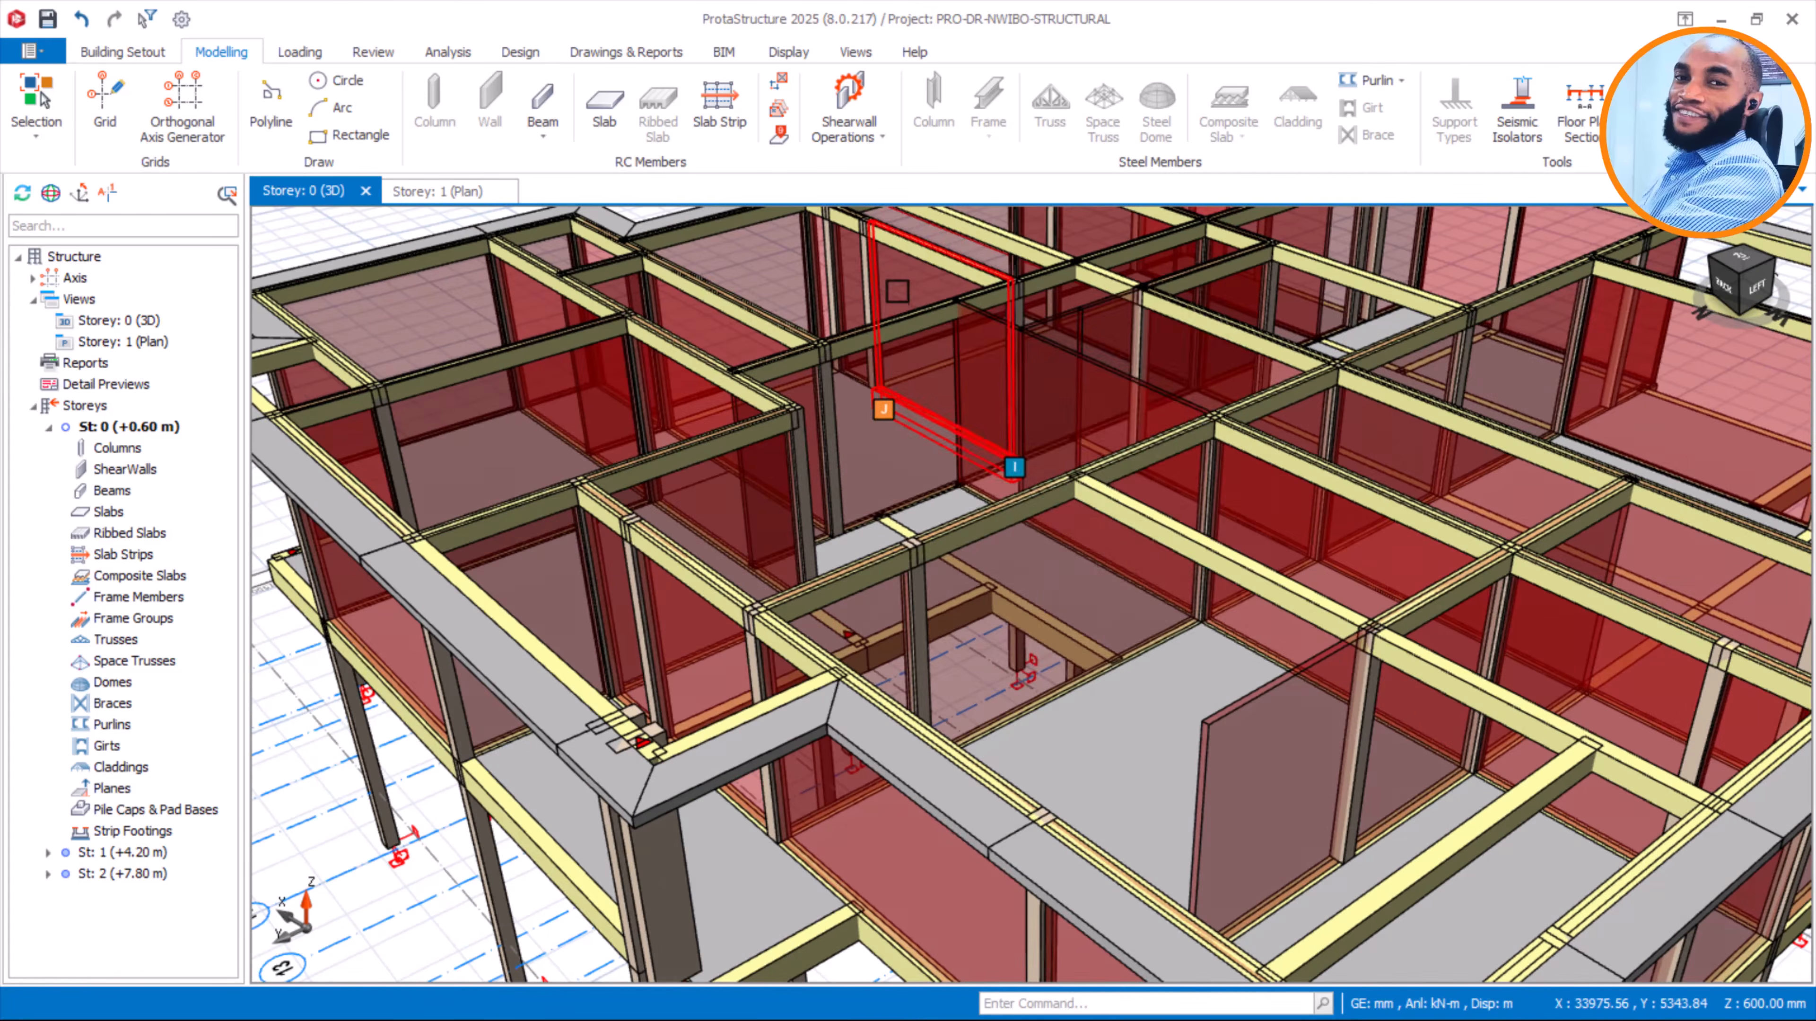
Inspect the properties of a wall-loaded Storey 1 beam and a Storey 2 roof beam near the building's centre
mouse_move(898, 302)
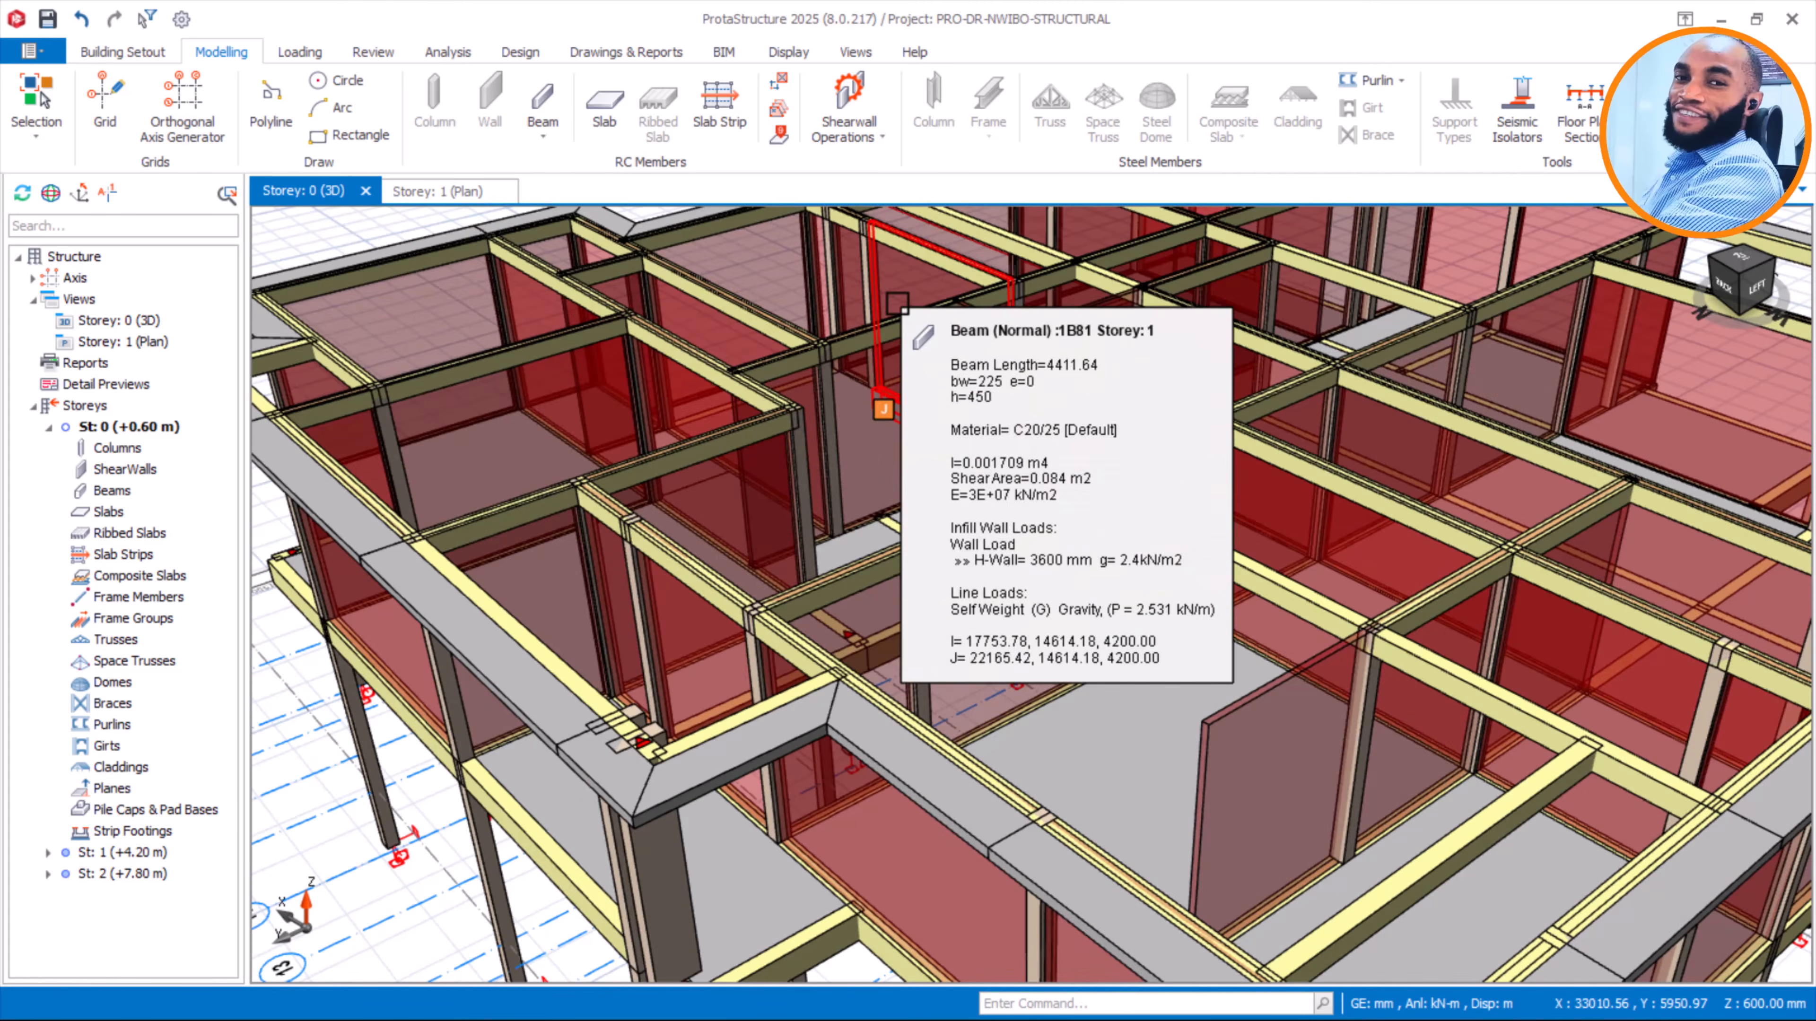
scroll(882, 331, "down", 2)
middle_click_drag(870, 379, 856, 431)
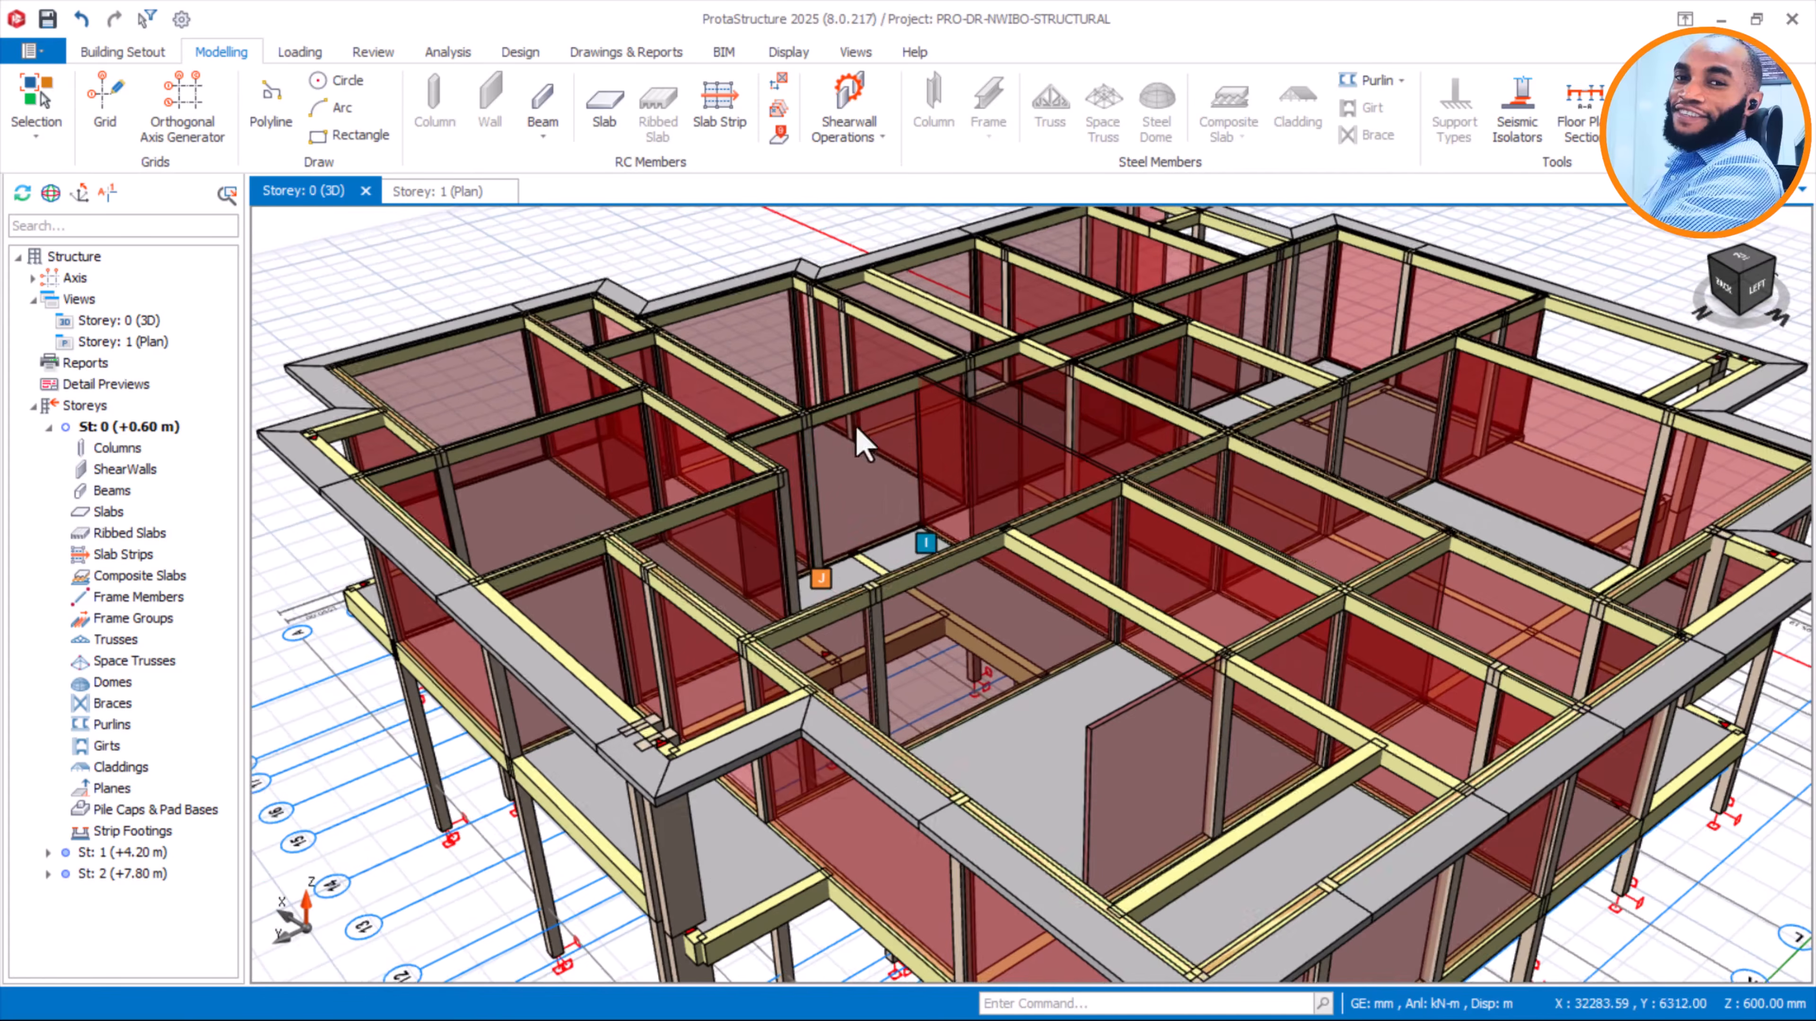
scroll(864, 419, "down", 2)
scroll(930, 366, "up", 3)
mouse_move(960, 335)
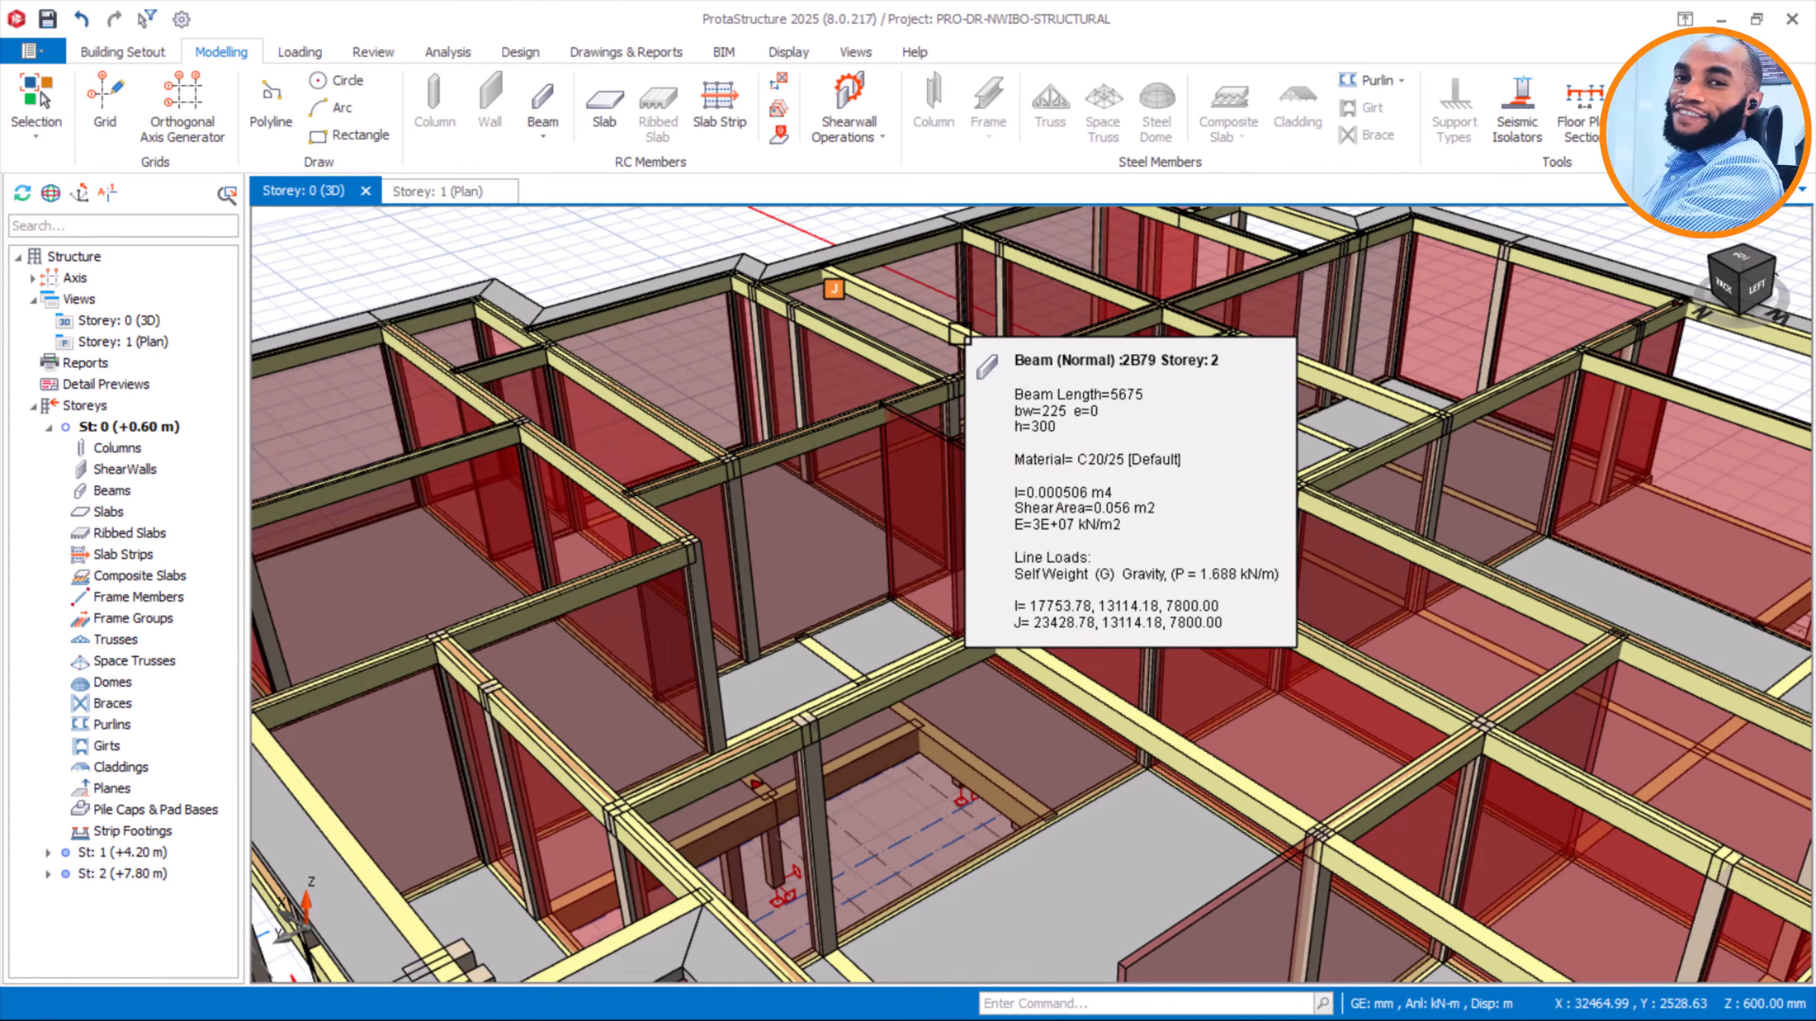
scroll(960, 333, "down", 2)
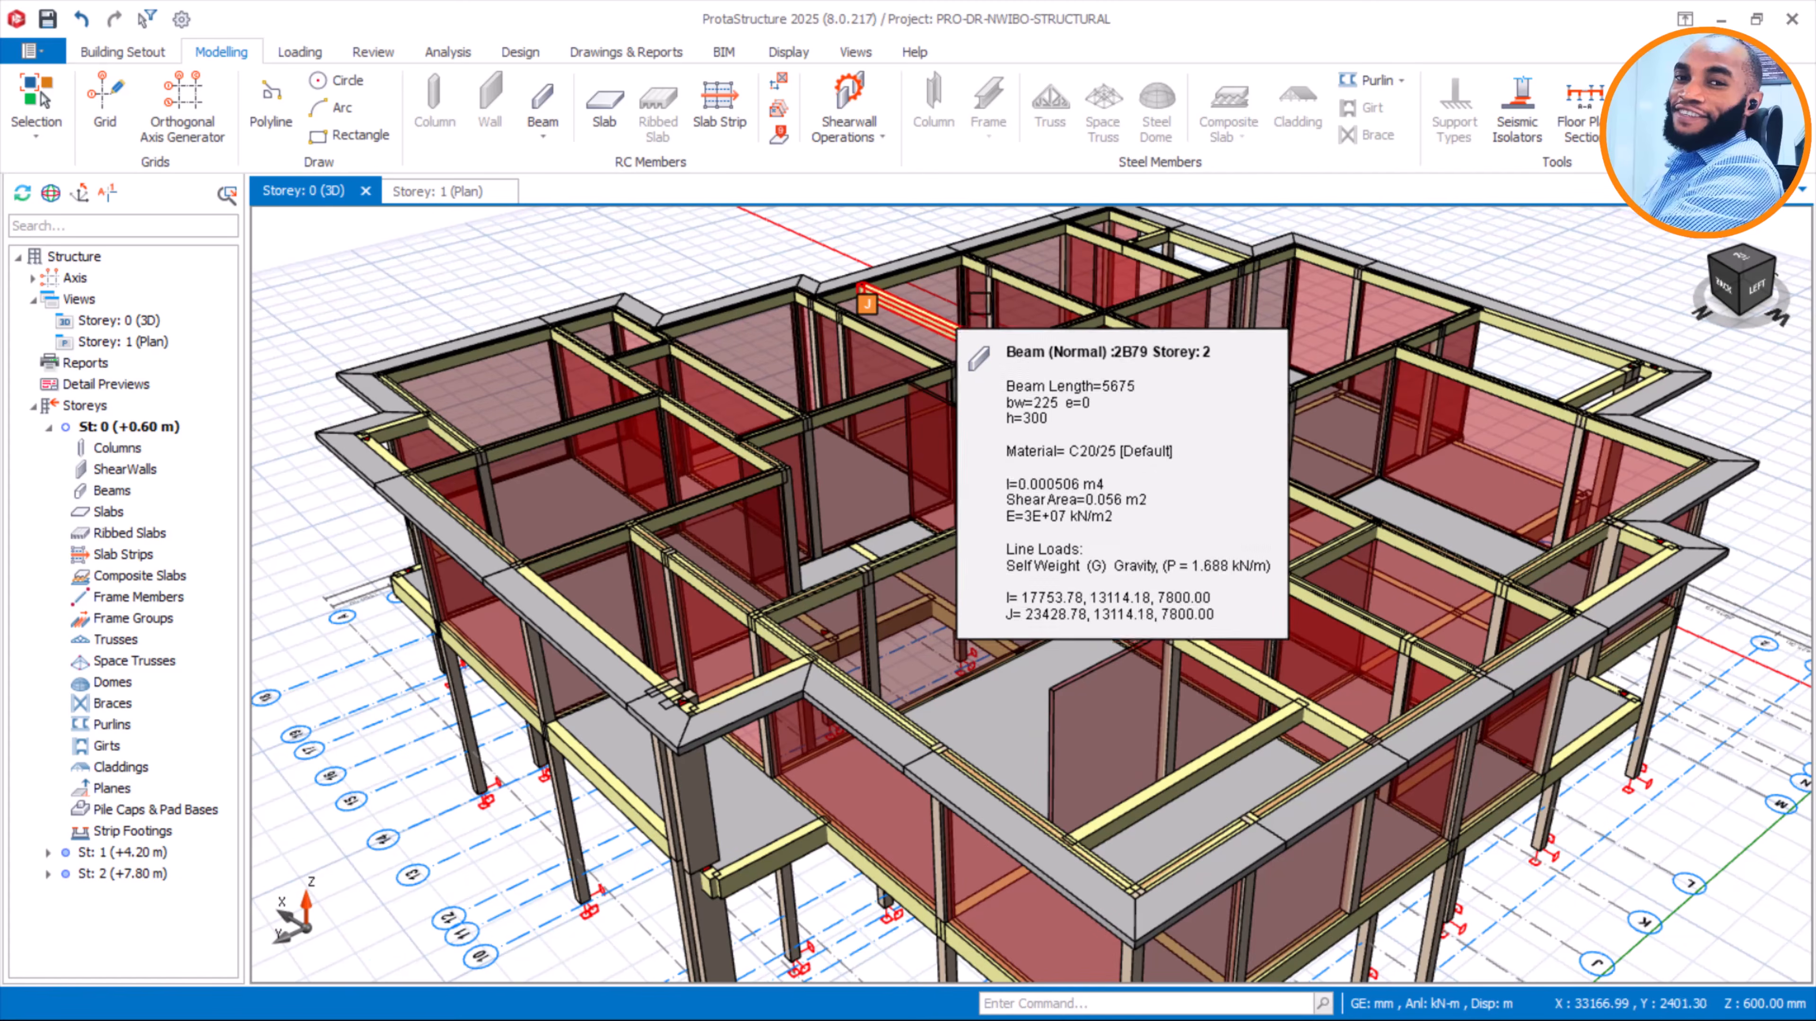
scroll(950, 330, "down", 1)
scroll(854, 218, "up", 1)
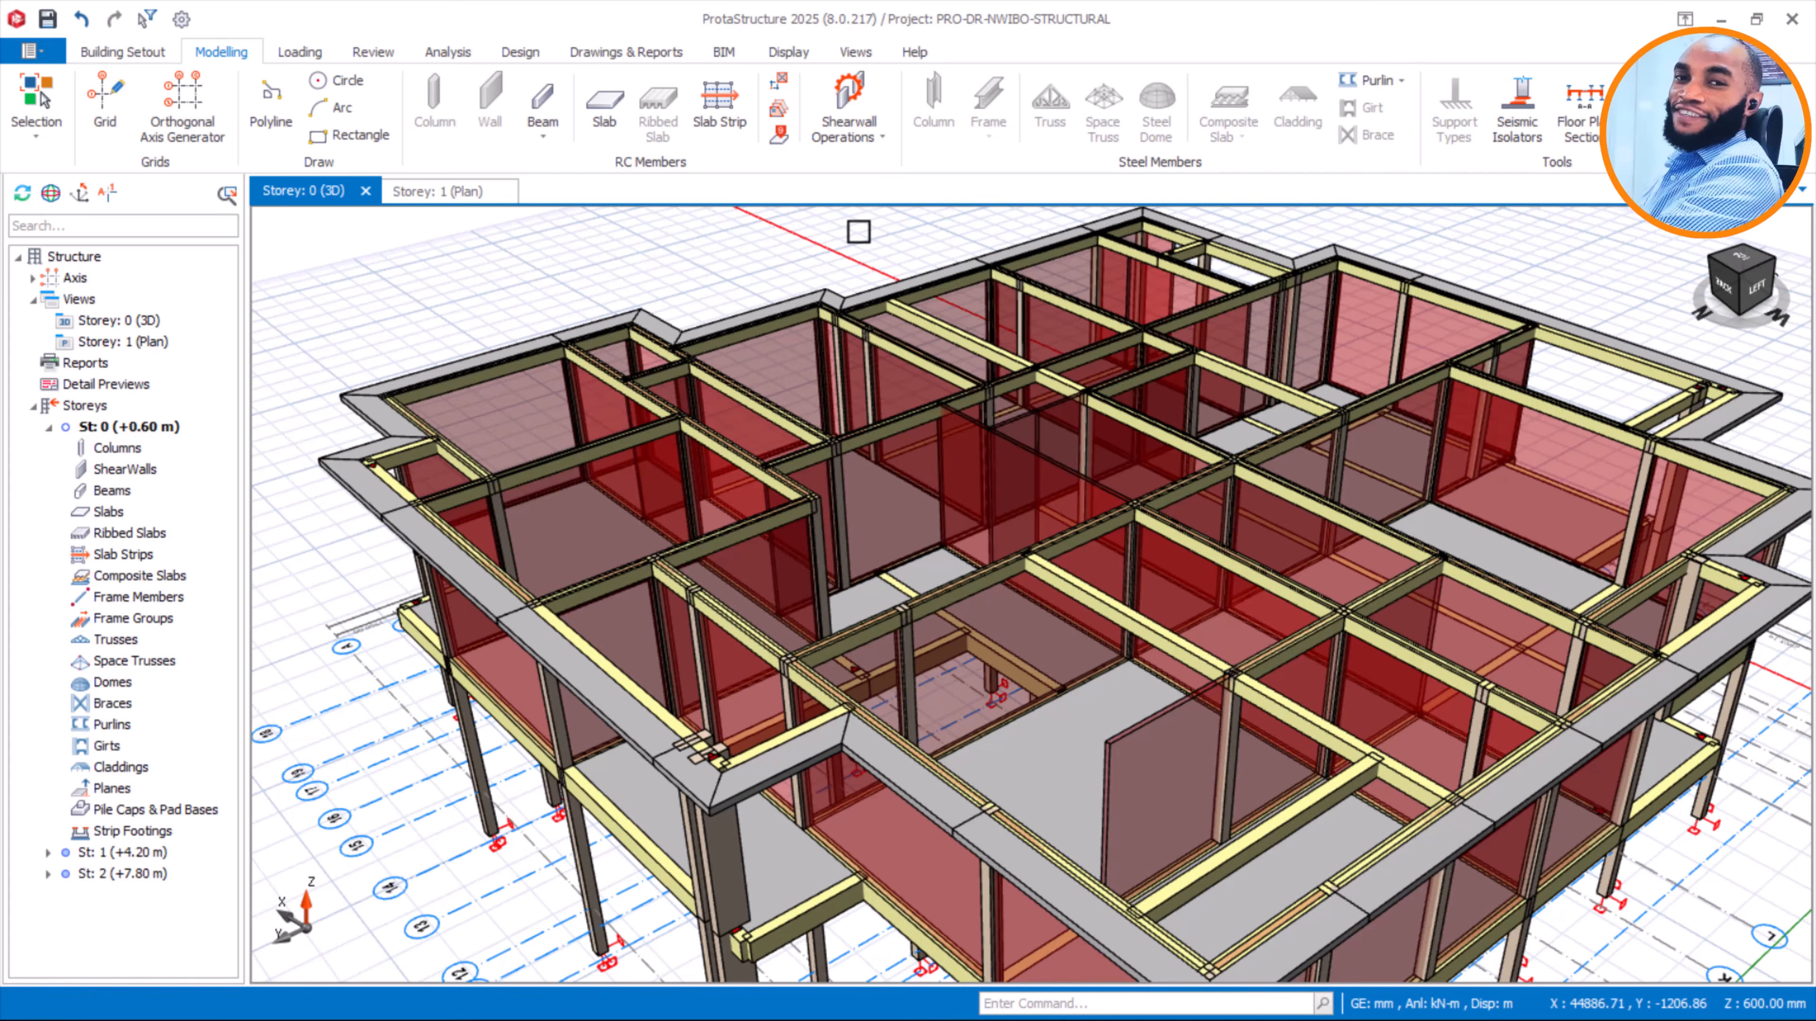
Examine the whole building from the back and left sides, and read a central Storey 1 beam's properties
scroll(858, 232, "down", 2)
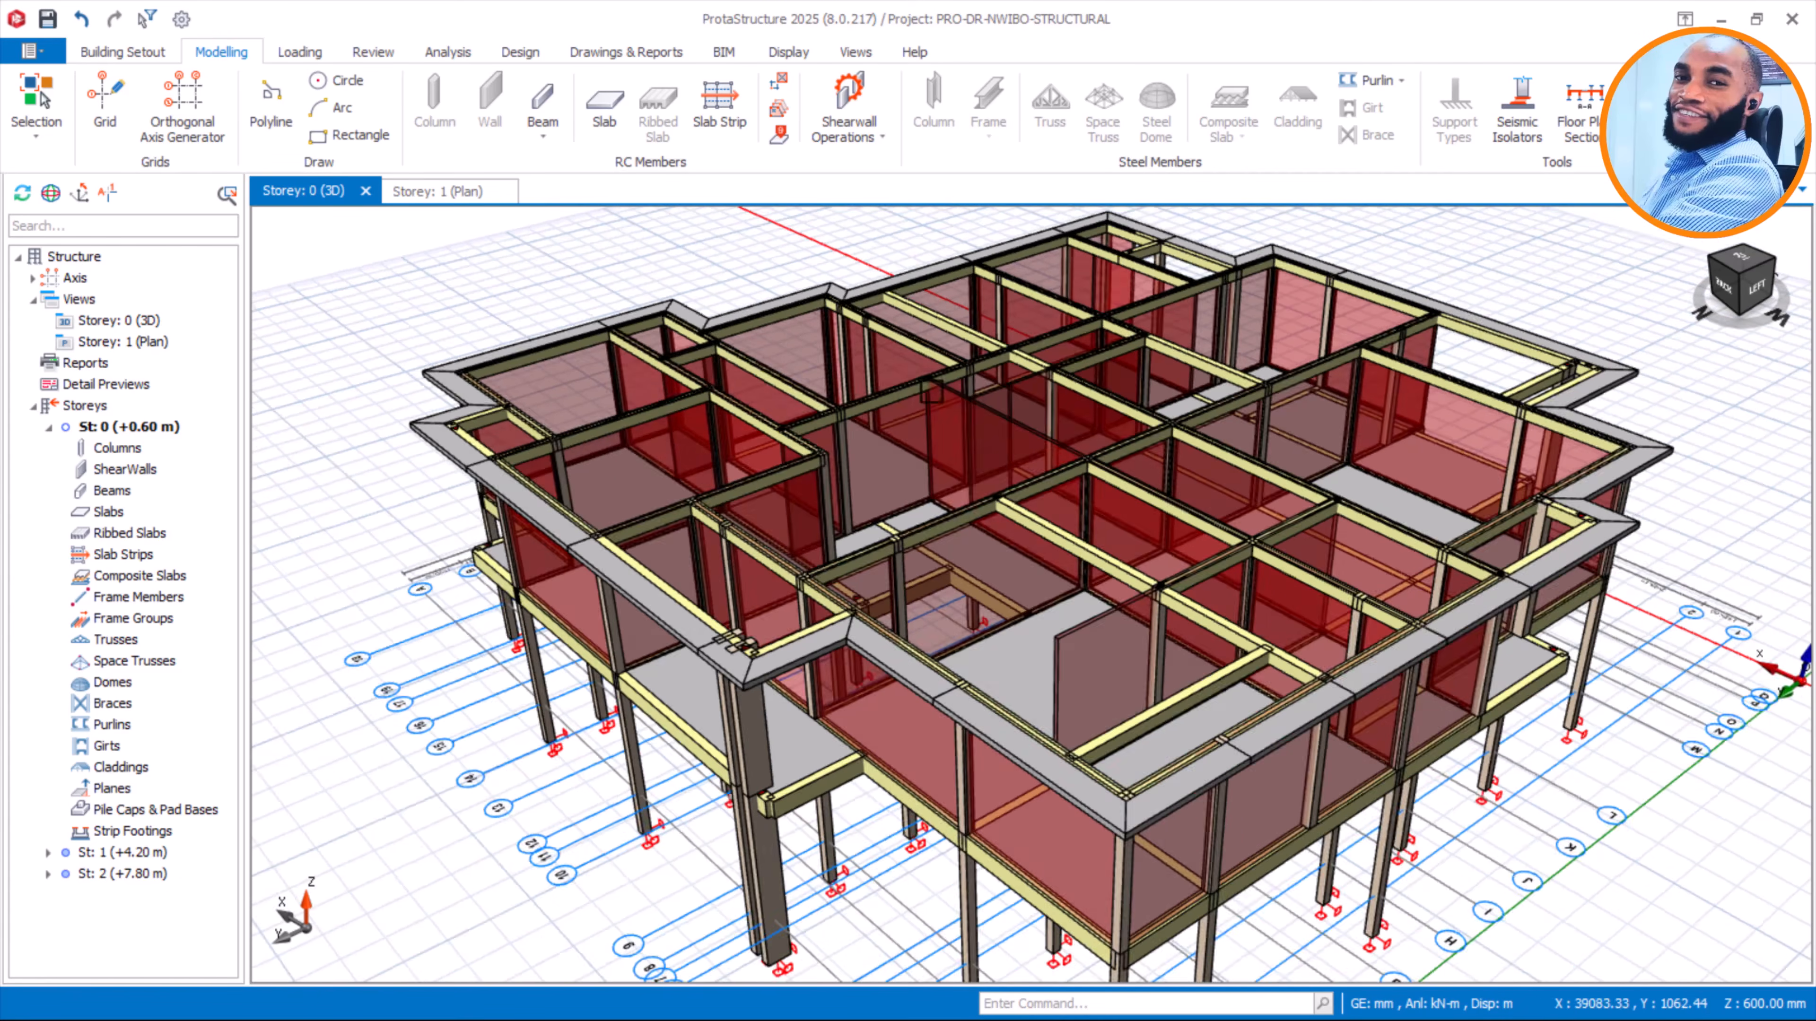
mouse_move(932, 391)
middle_mouse_down()
mouse_move(920, 374)
mouse_move(940, 369)
mouse_move(920, 383)
middle_mouse_up()
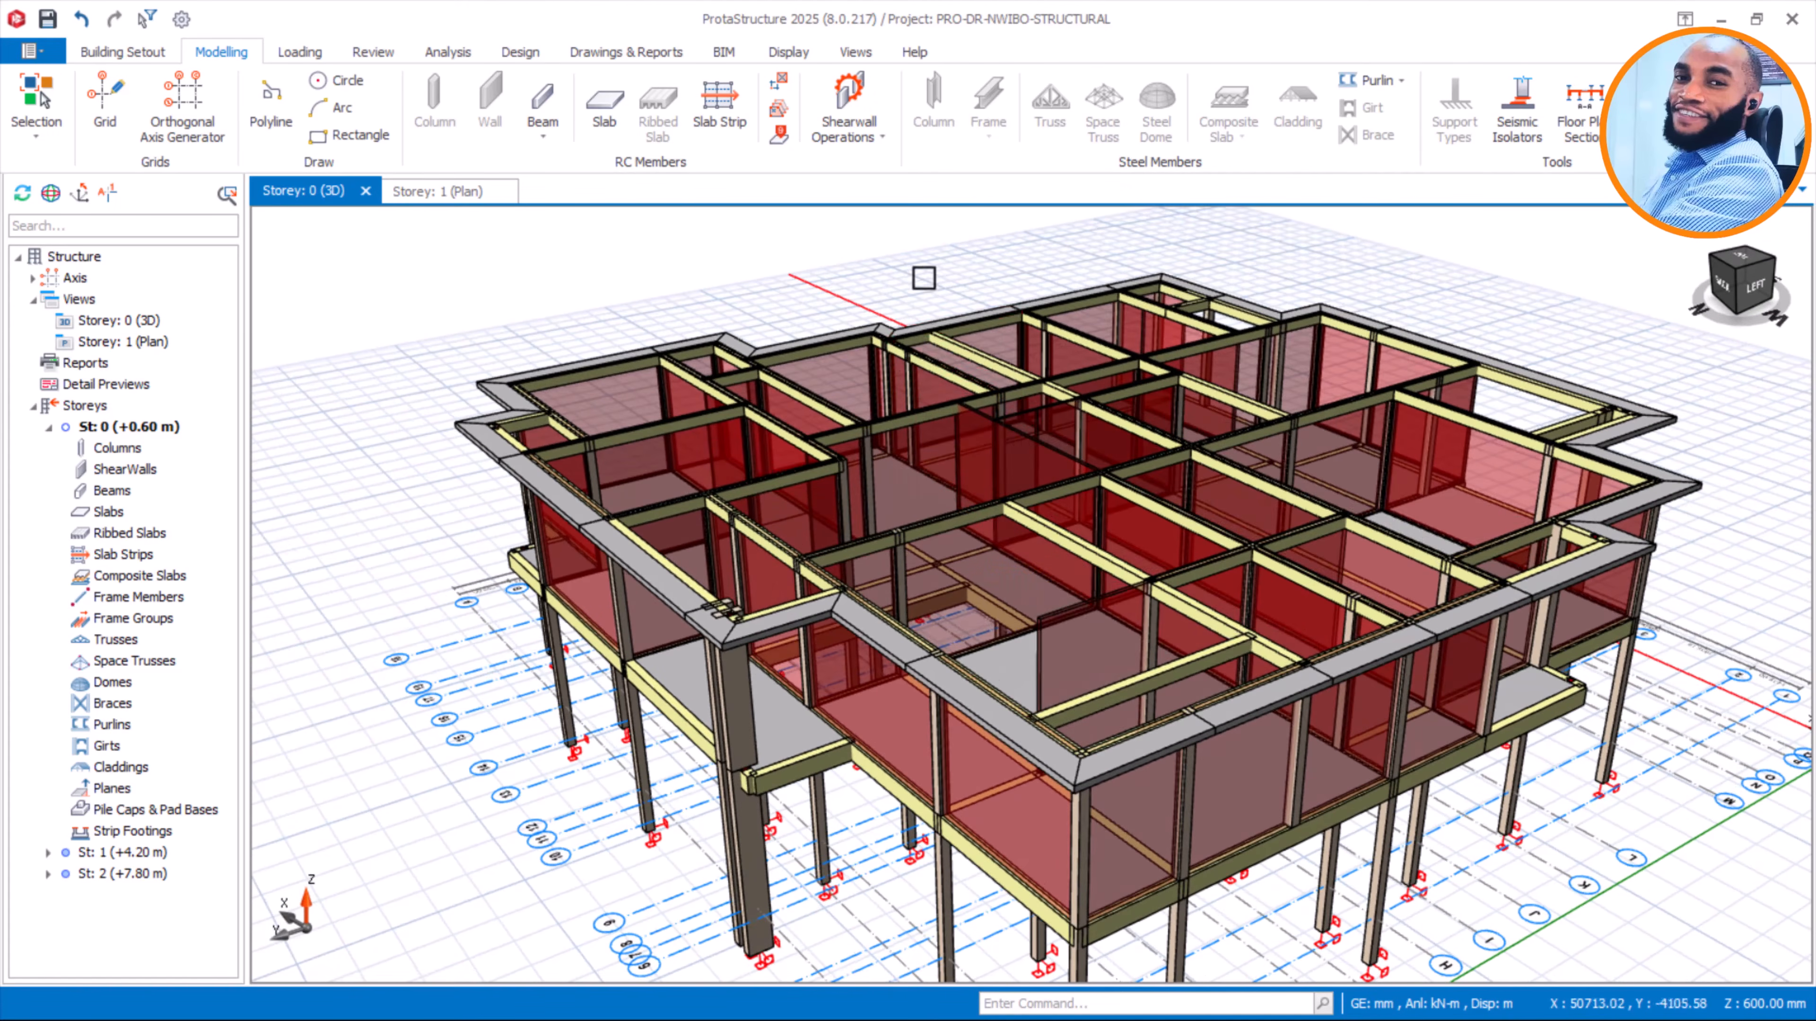
middle_click_drag(928, 472, 1102, 503)
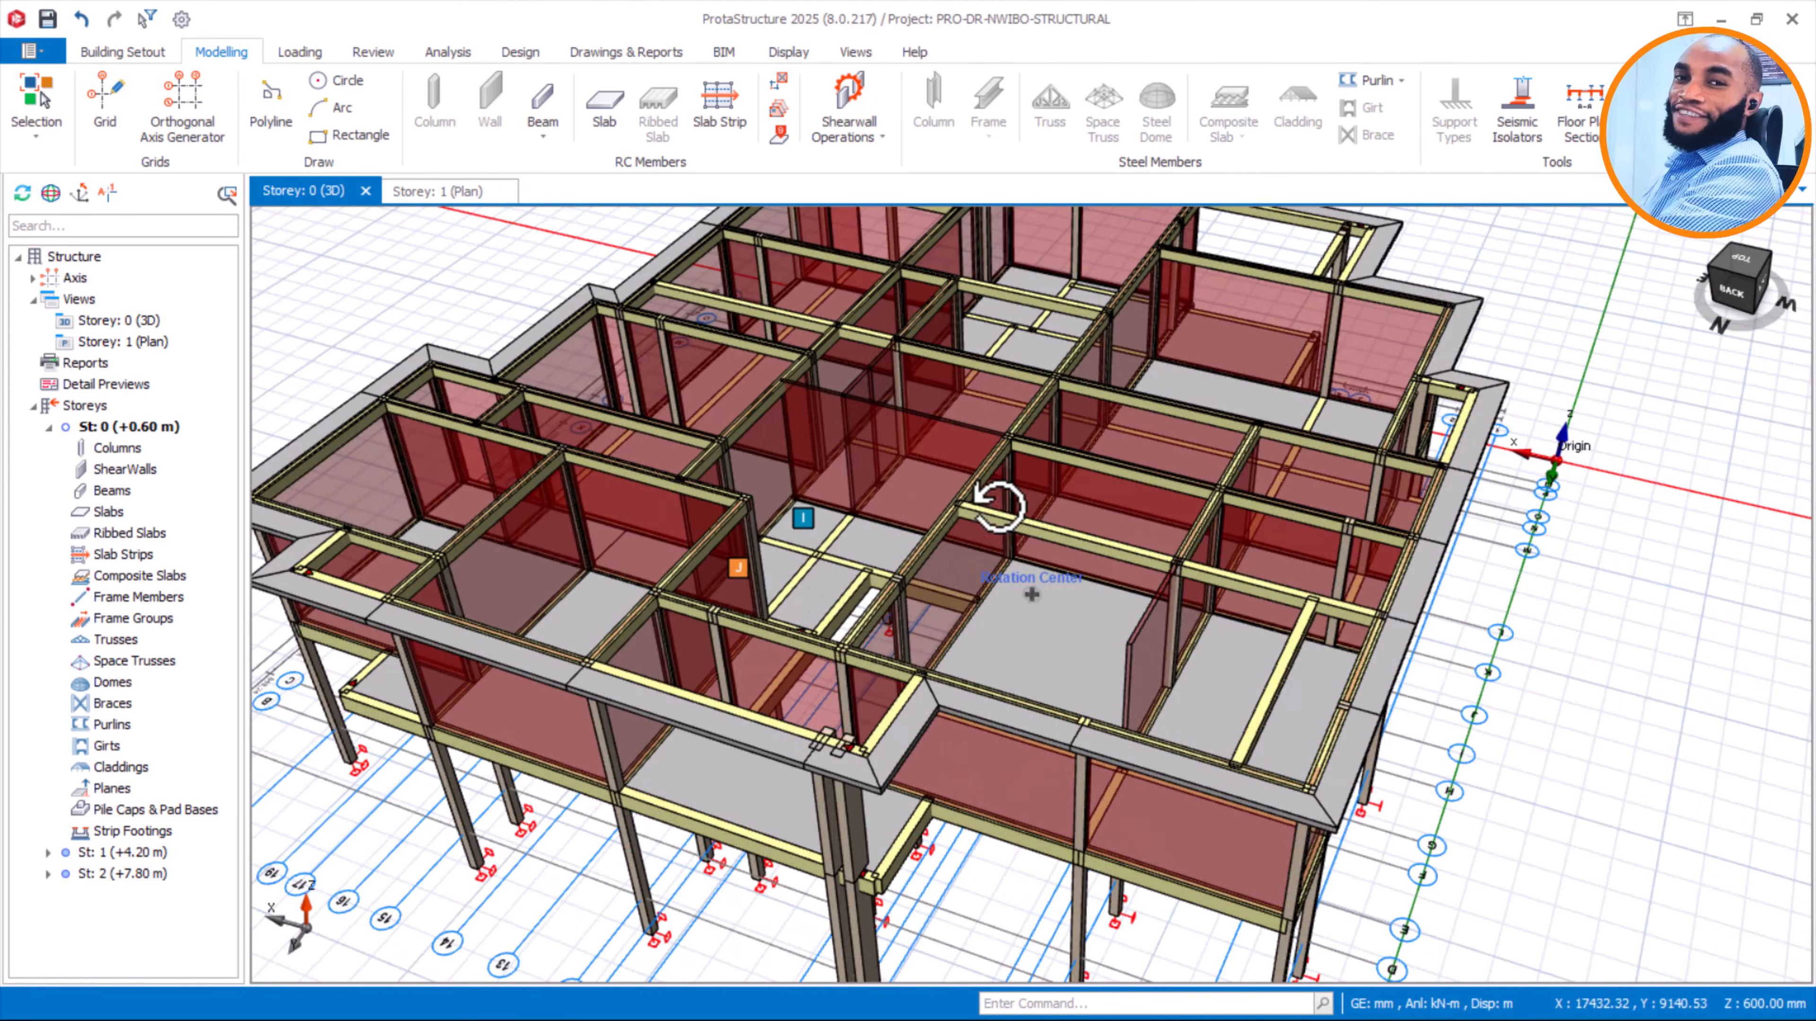
mouse_move(973, 465)
middle_mouse_down()
mouse_move(1015, 530)
mouse_move(1004, 483)
mouse_move(1110, 479)
mouse_move(923, 464)
middle_mouse_up()
scroll(1006, 489, "down", 1)
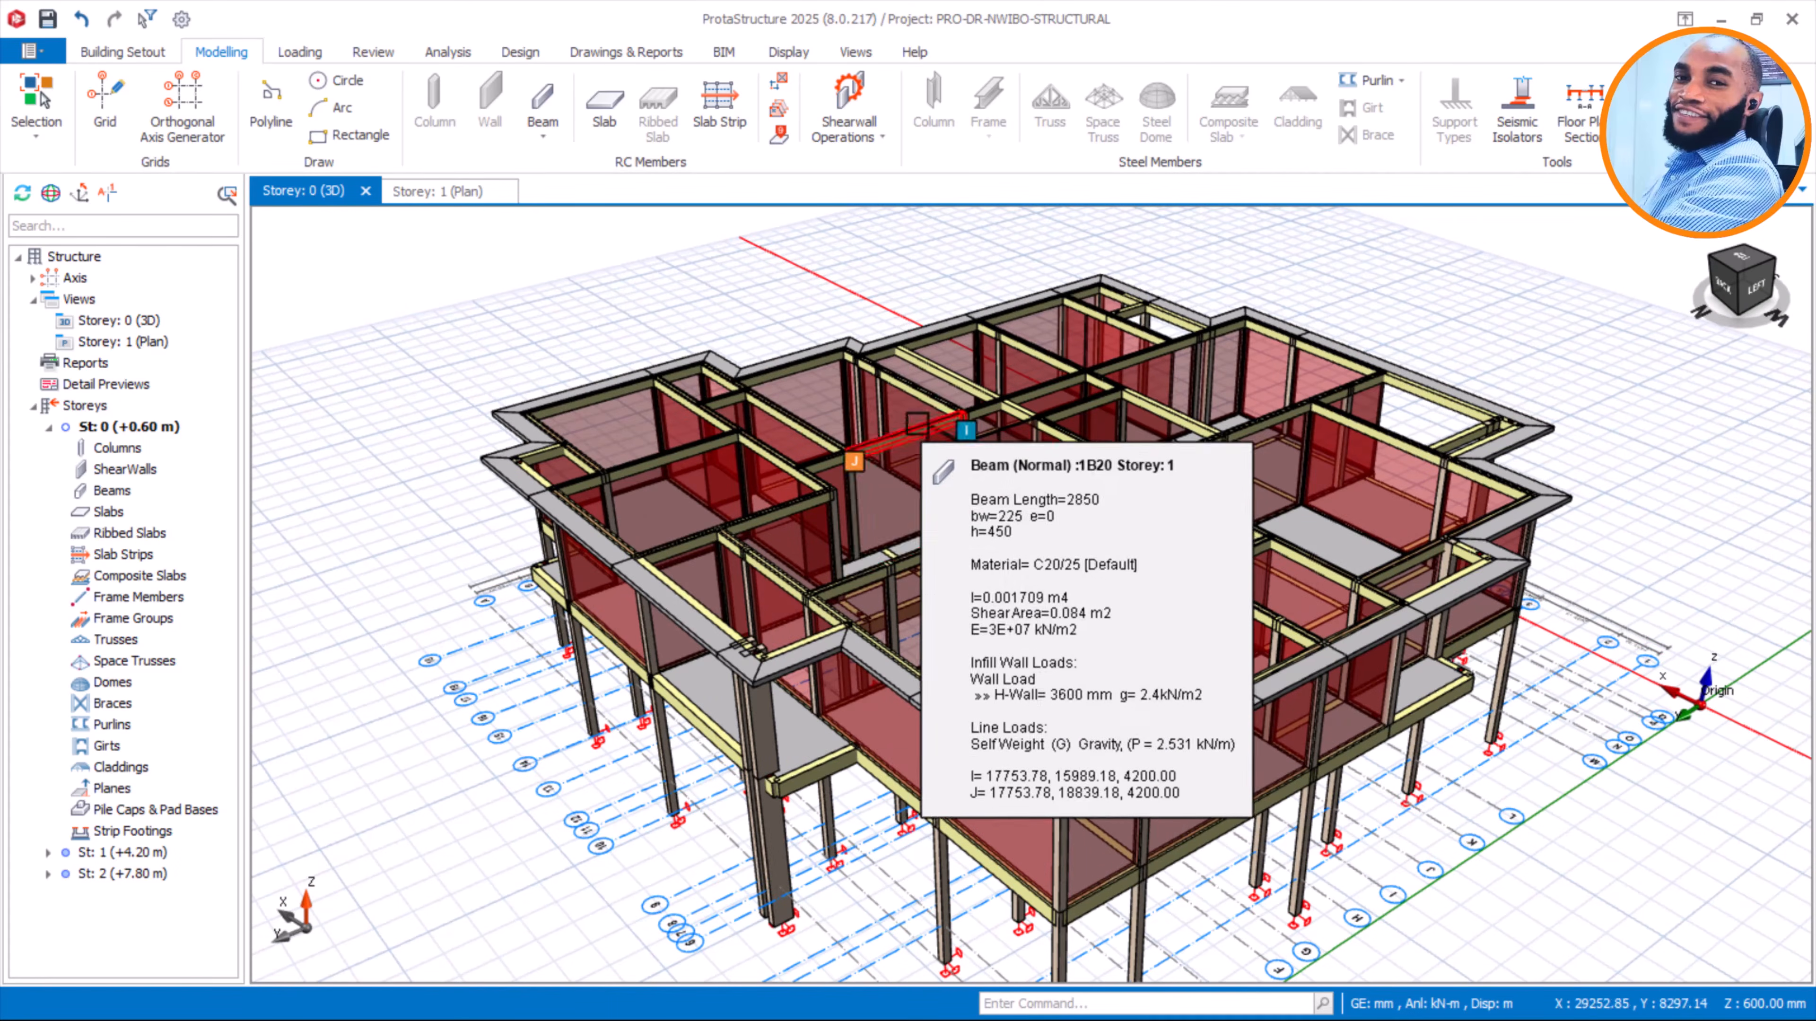
Examine the roof beams, wall loads and supporting columns close up and from a lower angle at the building's back-left corner
scroll(909, 315, "up", 2)
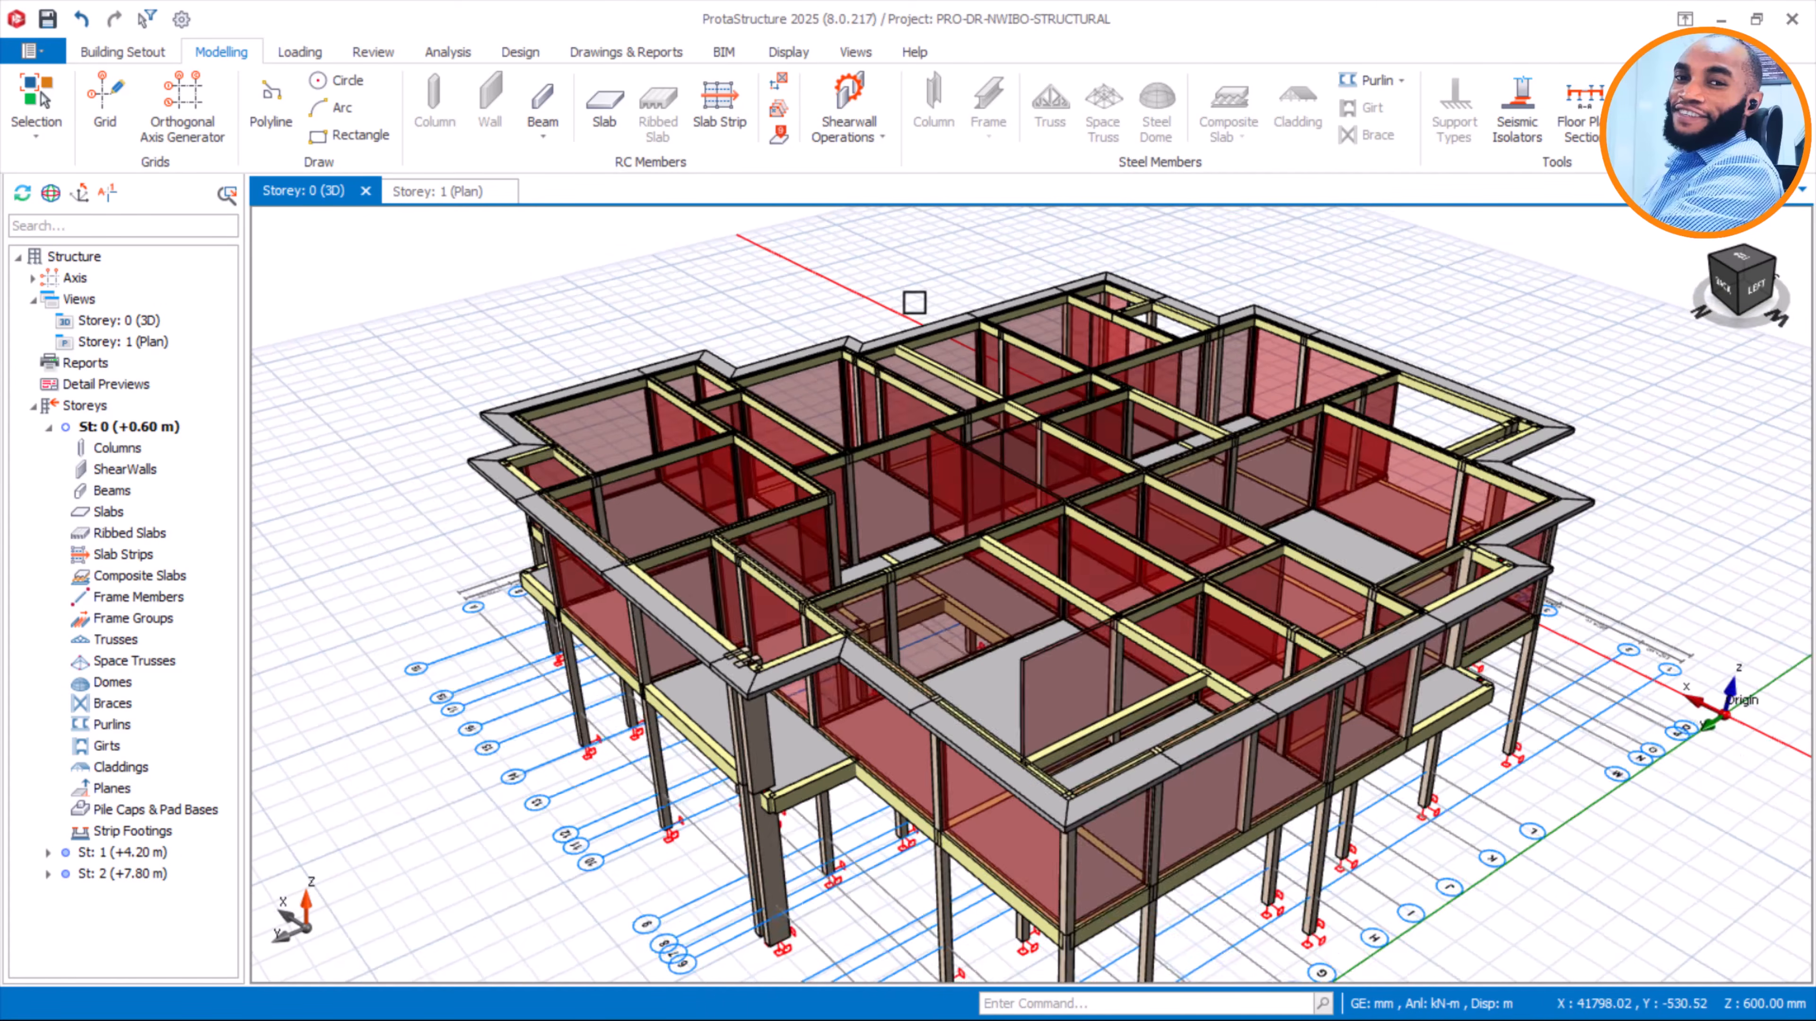
middle_click_drag(916, 296, 940, 263)
scroll(936, 268, "up", 2)
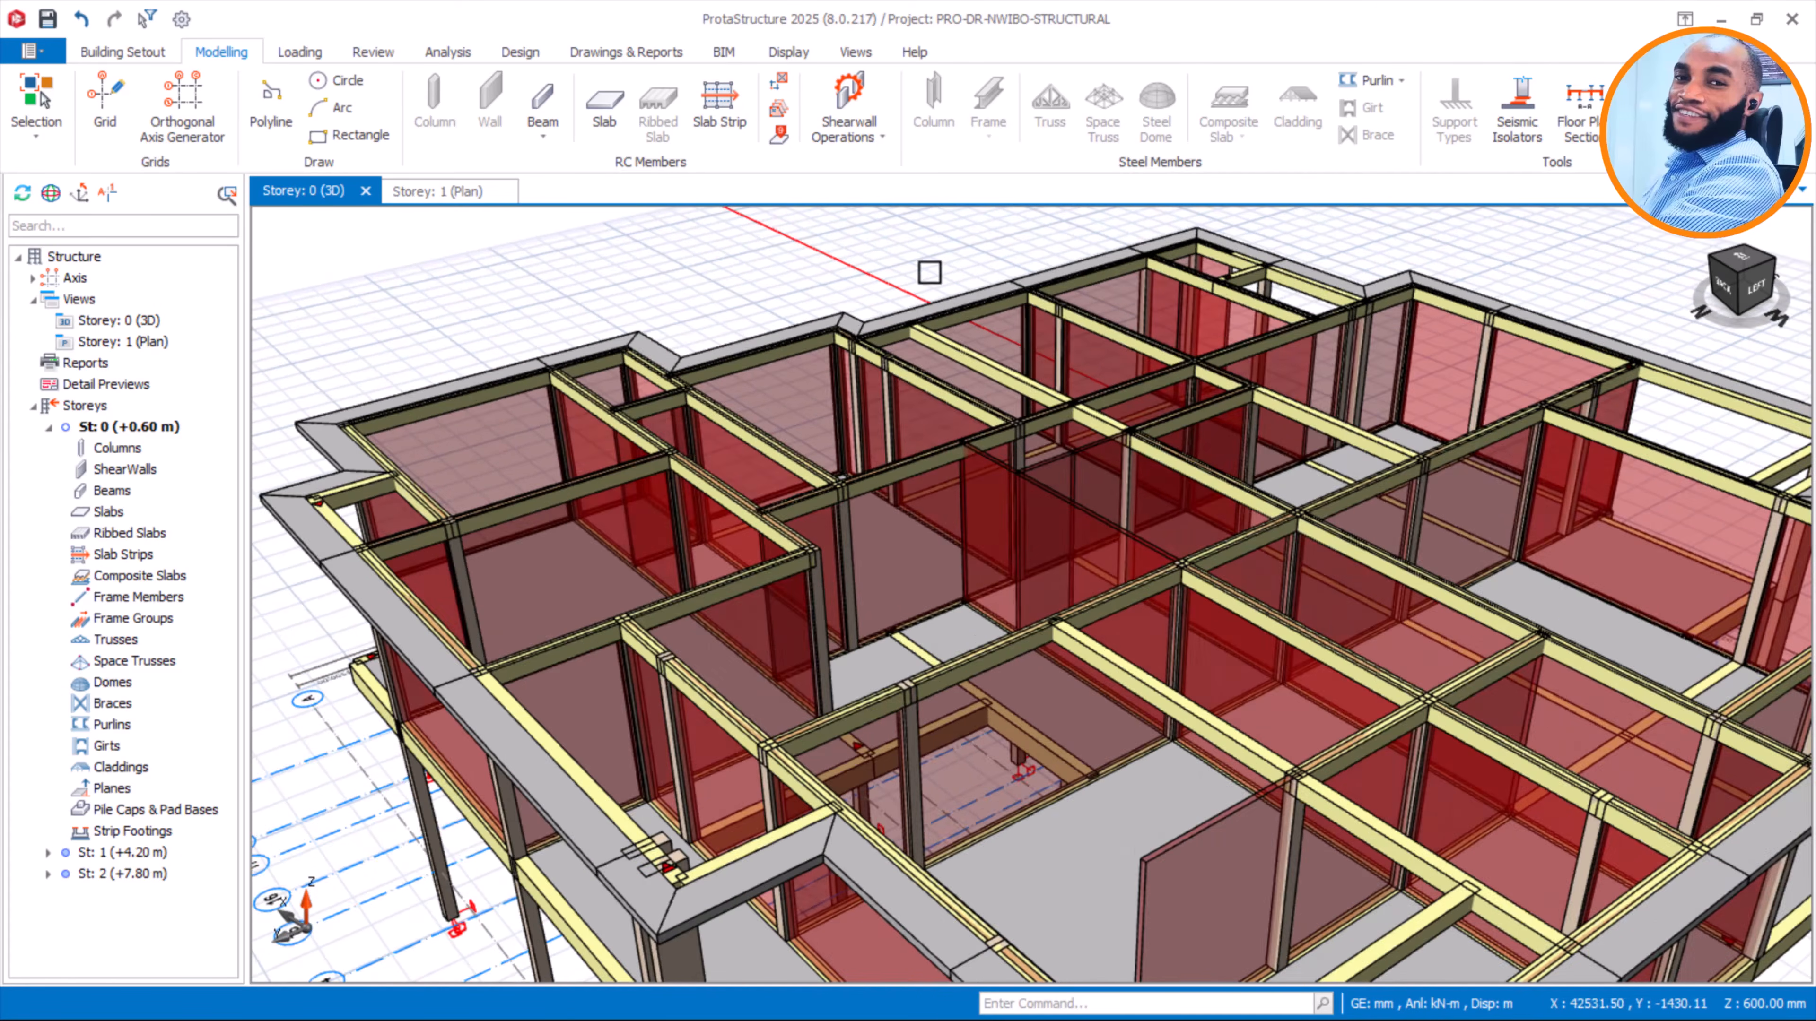
scroll(929, 273, "down", 2)
middle_click_drag(929, 346, 945, 279)
mouse_move(932, 458)
middle_mouse_down()
mouse_move(941, 386)
mouse_move(952, 397)
mouse_move(924, 408)
mouse_move(944, 398)
middle_mouse_up()
right_click(945, 402)
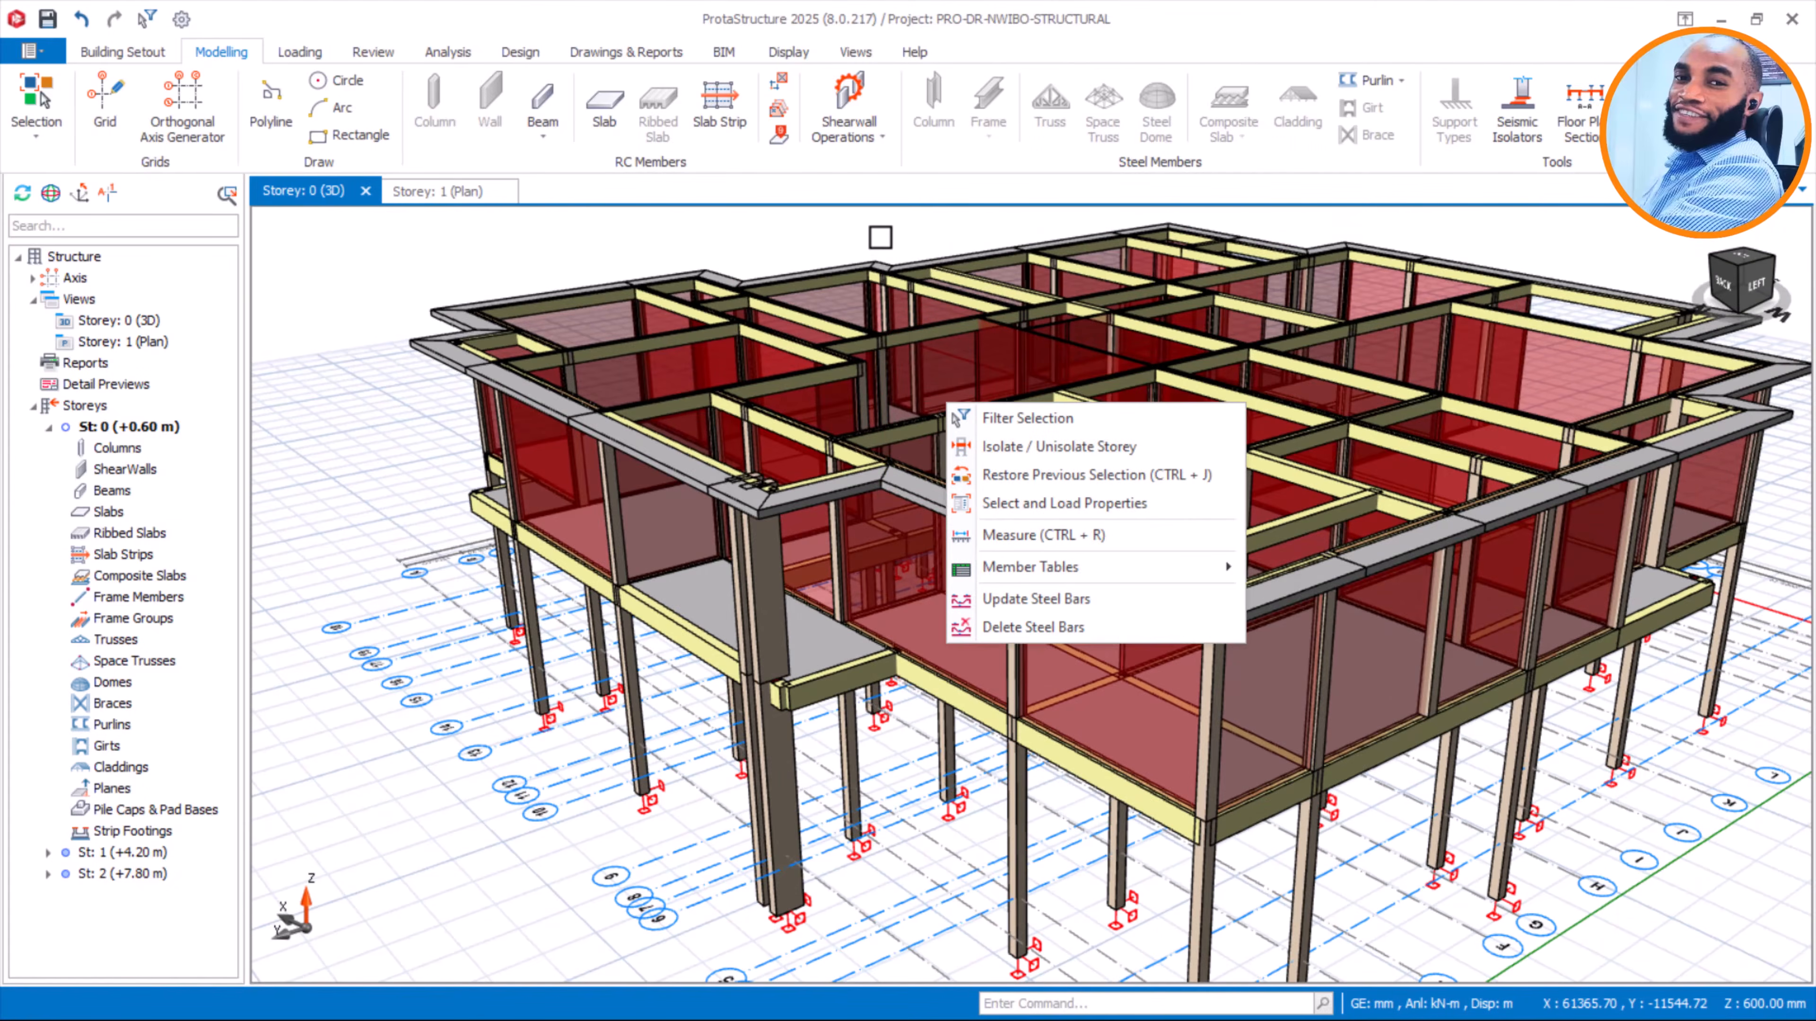
left_click(880, 237)
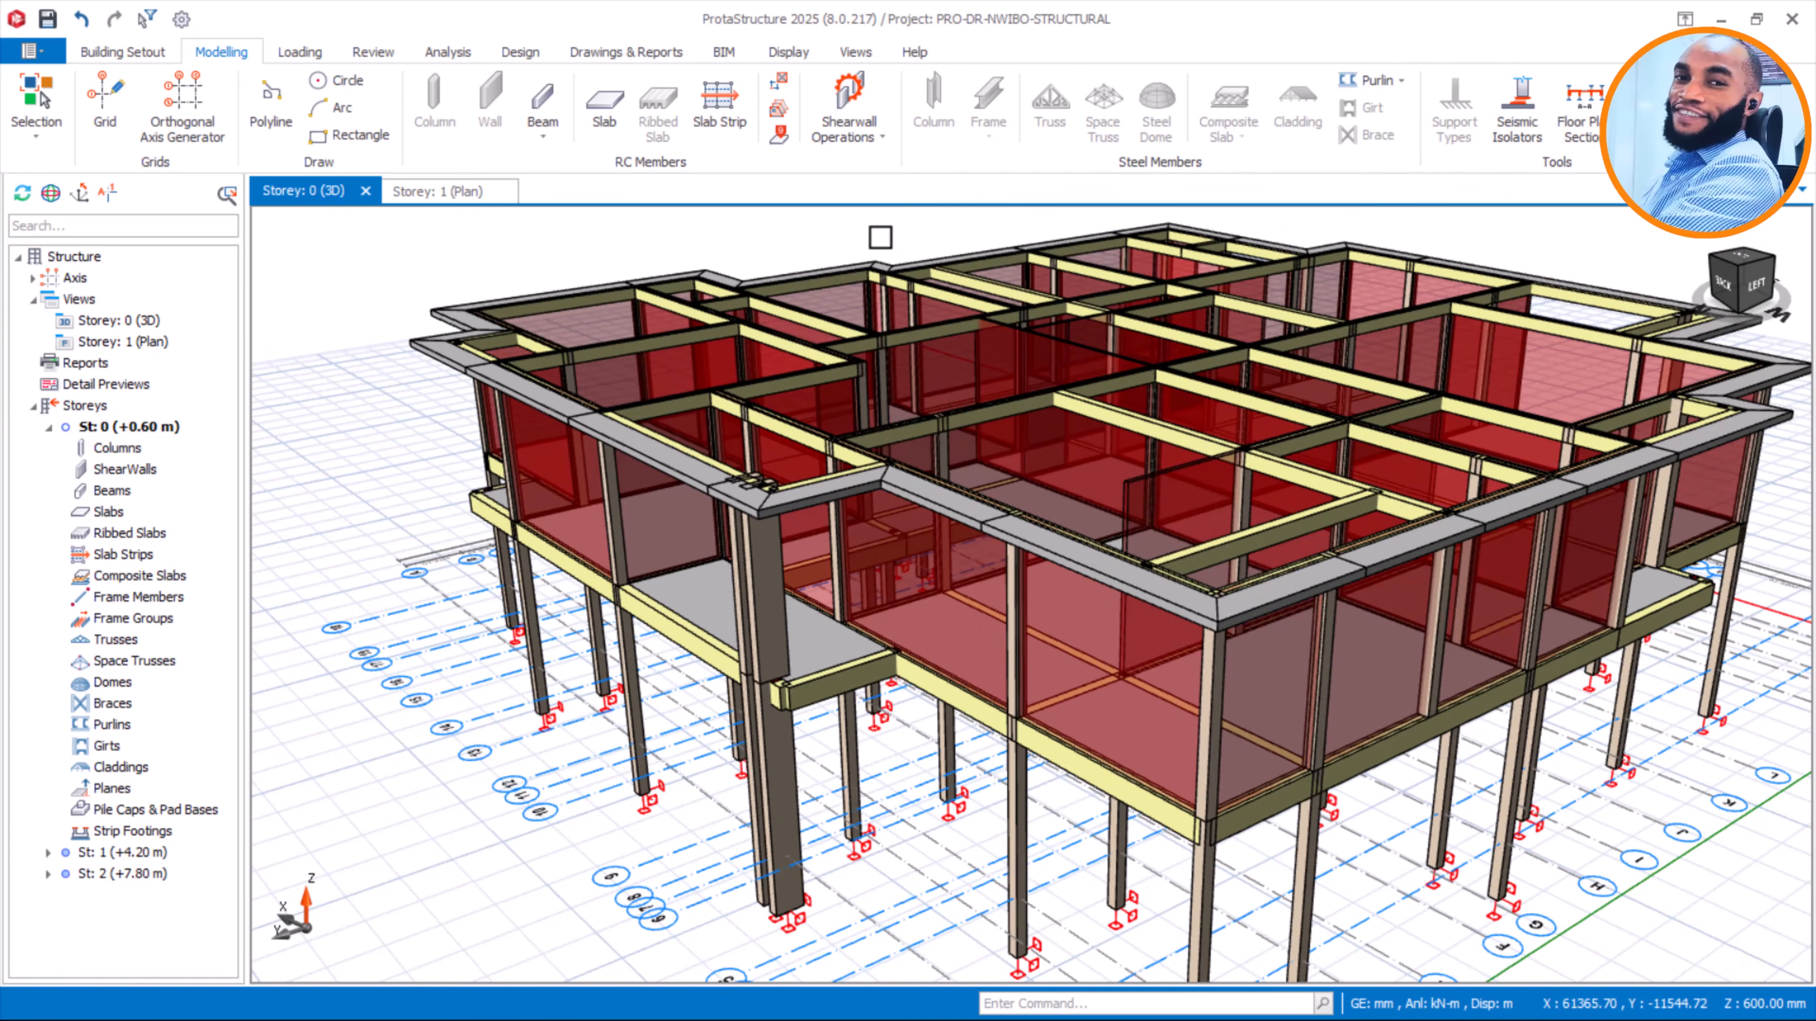
Examine the back corner's columns and slab, and read the properties of a Storey 2 corner column and a Storey 1 beam beside the floor opening
middle_click_drag(885, 245, 932, 302, "shift")
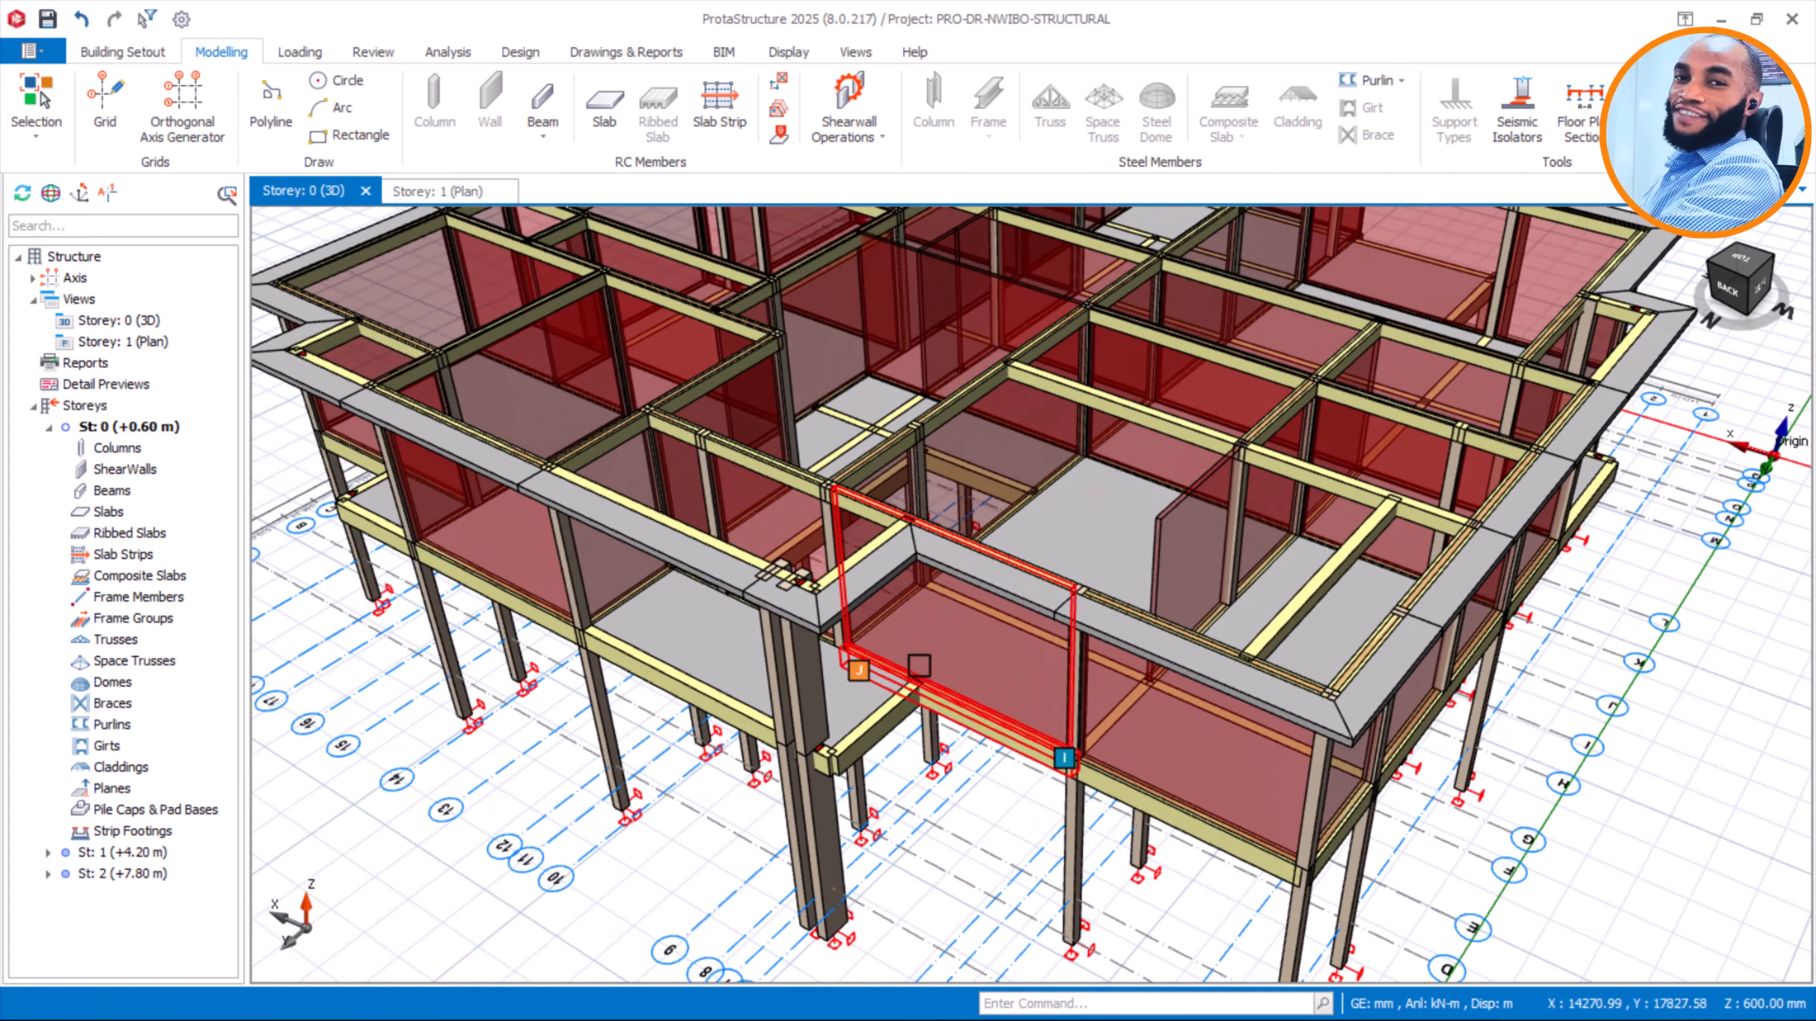
middle_click_drag(928, 657, 977, 588)
middle_click_drag(924, 706, 870, 733, "shift")
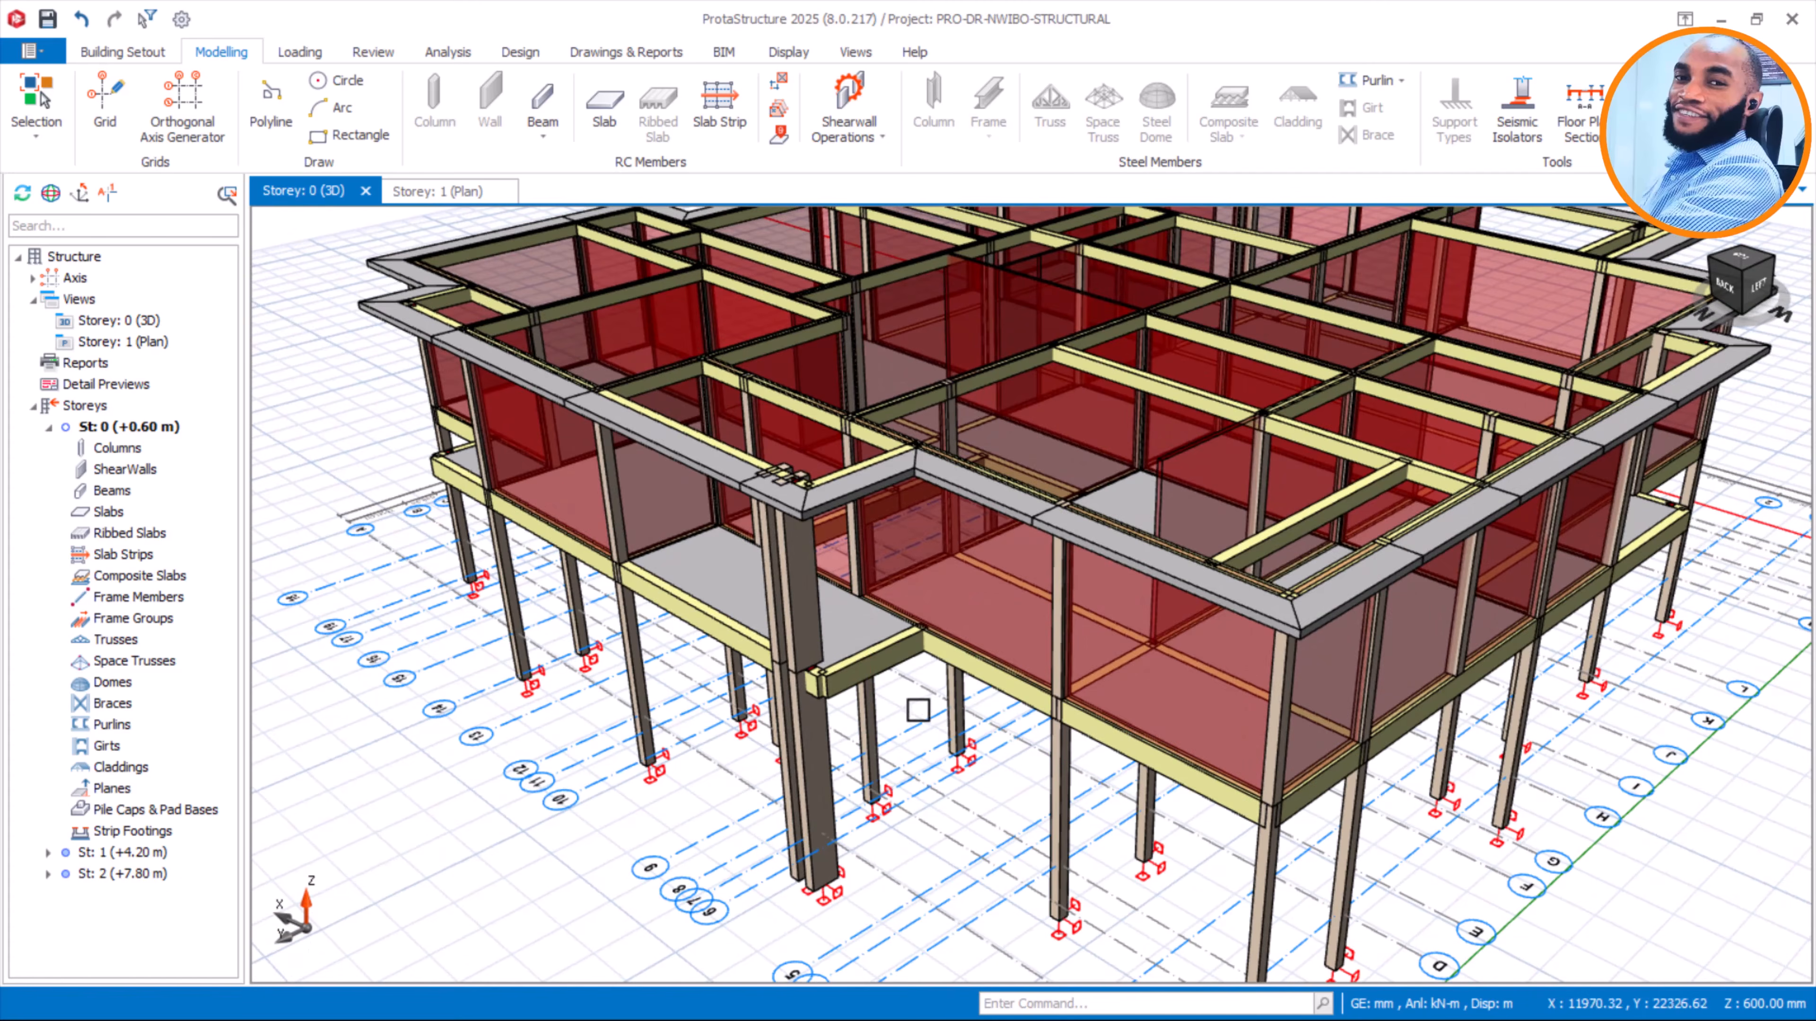
mouse_move(906, 713)
middle_mouse_down()
mouse_move(910, 691)
mouse_move(955, 708)
middle_mouse_up()
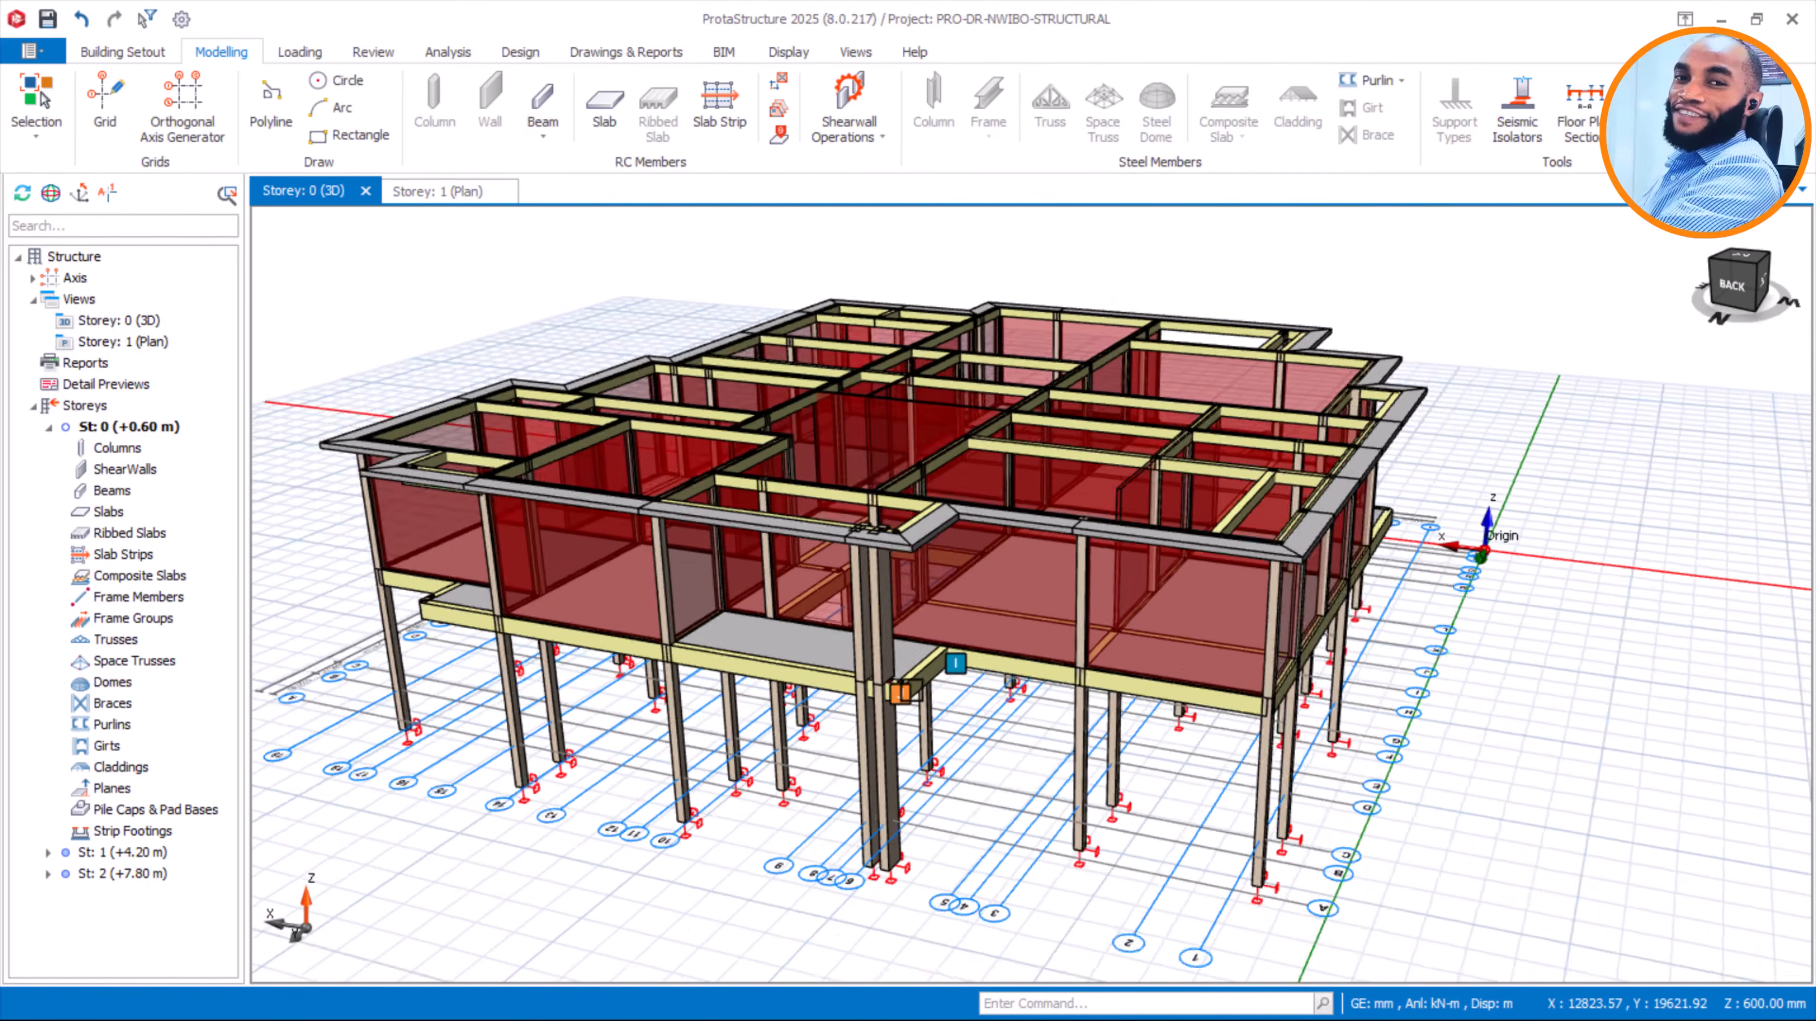
scroll(930, 644, "up", 2)
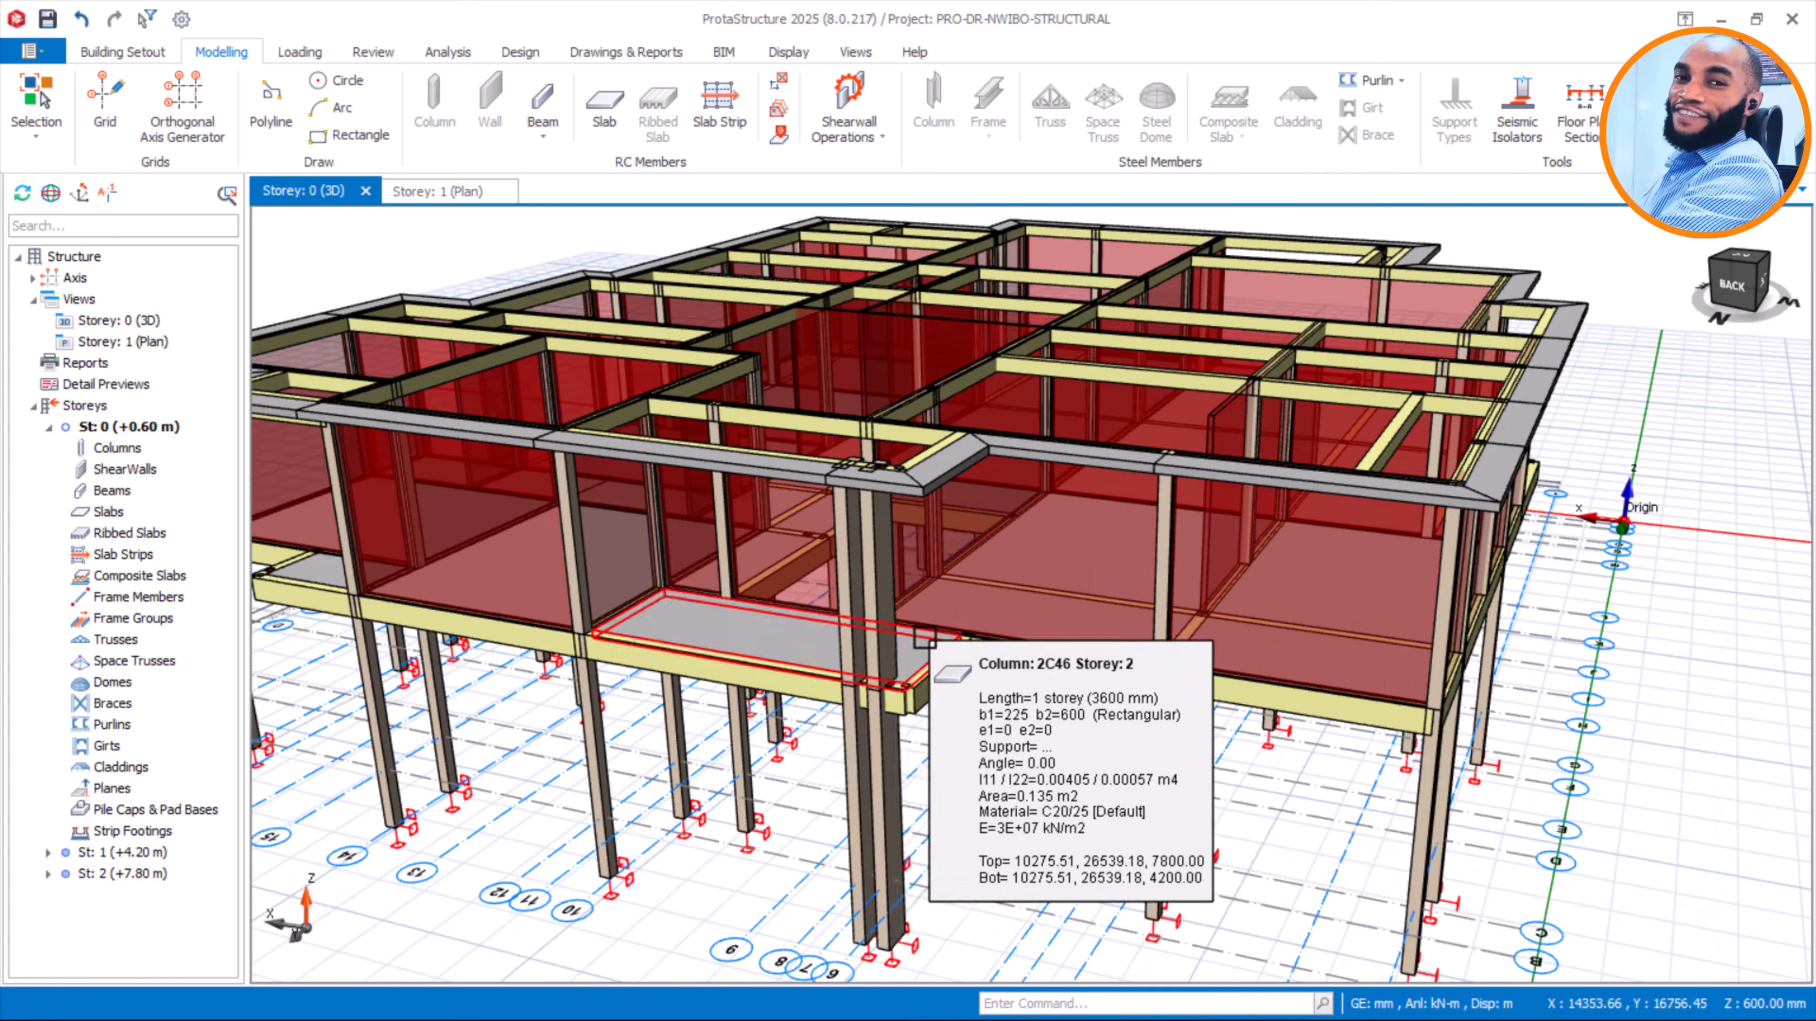
mouse_move(1030, 715)
middle_mouse_down()
mouse_move(1055, 611)
mouse_move(1027, 638)
mouse_move(1015, 615)
mouse_move(946, 623)
middle_mouse_up()
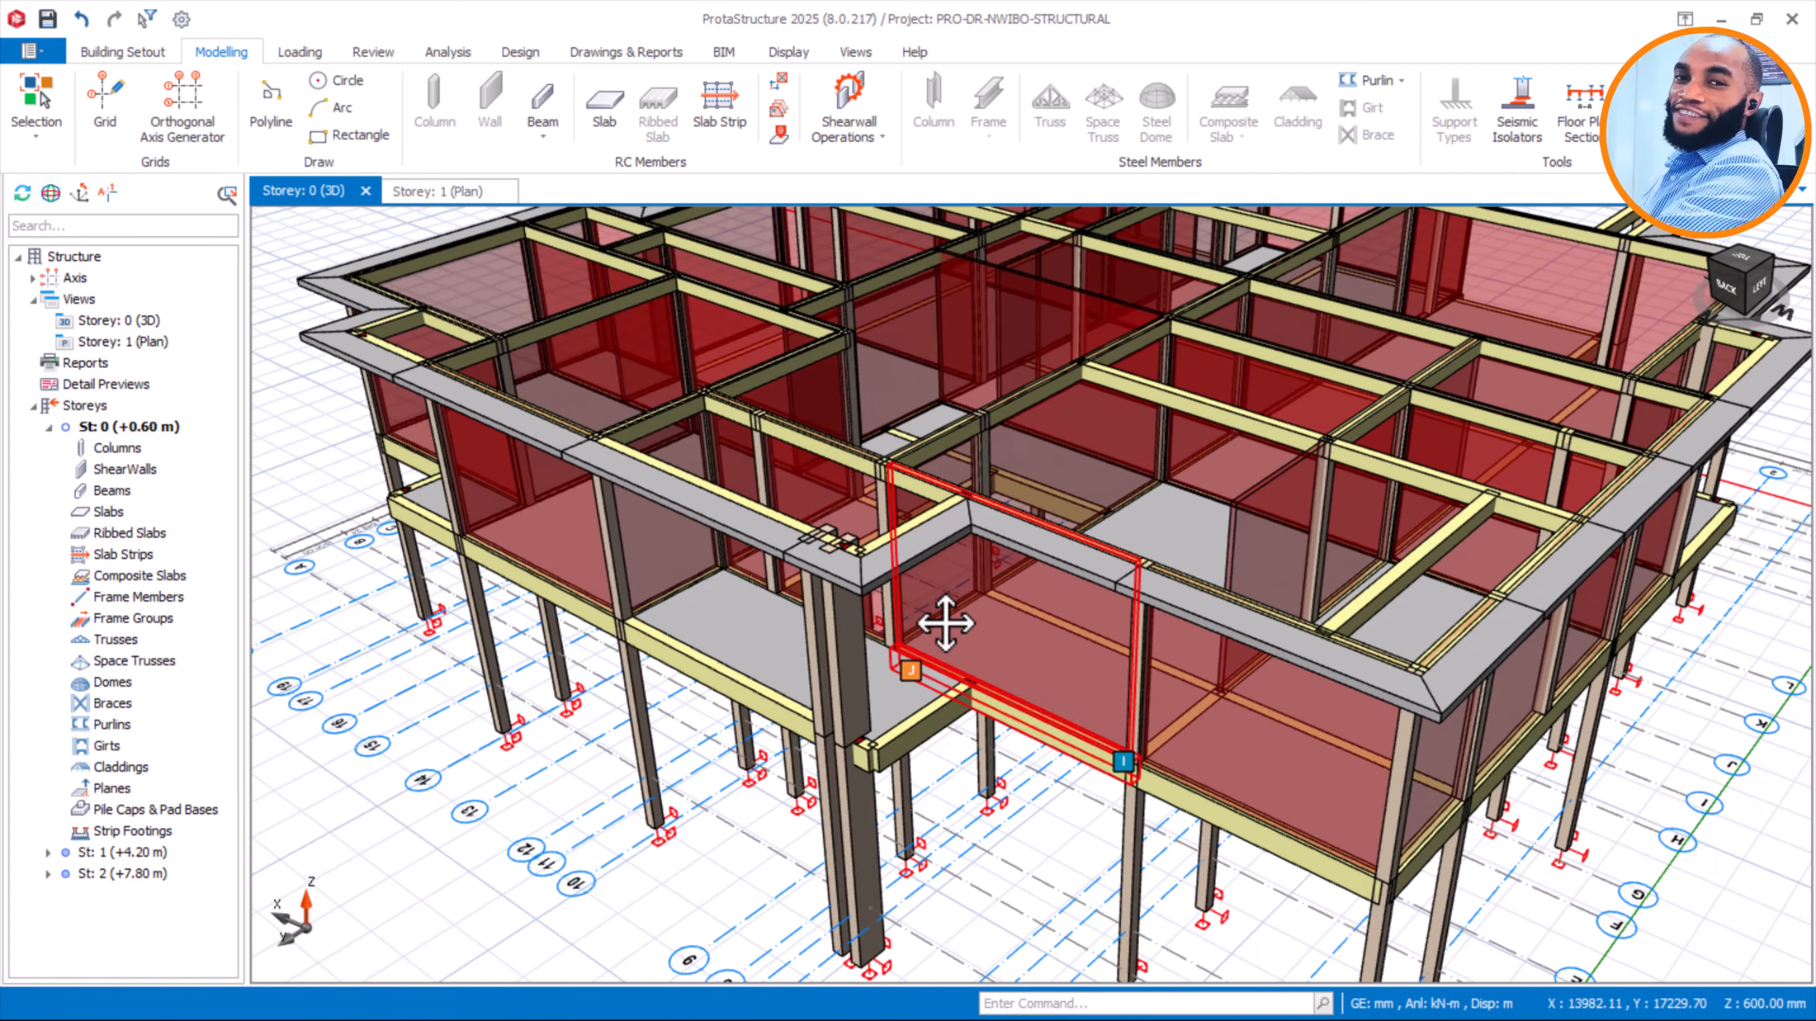
middle_click_drag(978, 552, 891, 580)
middle_click_drag(995, 561, 884, 576)
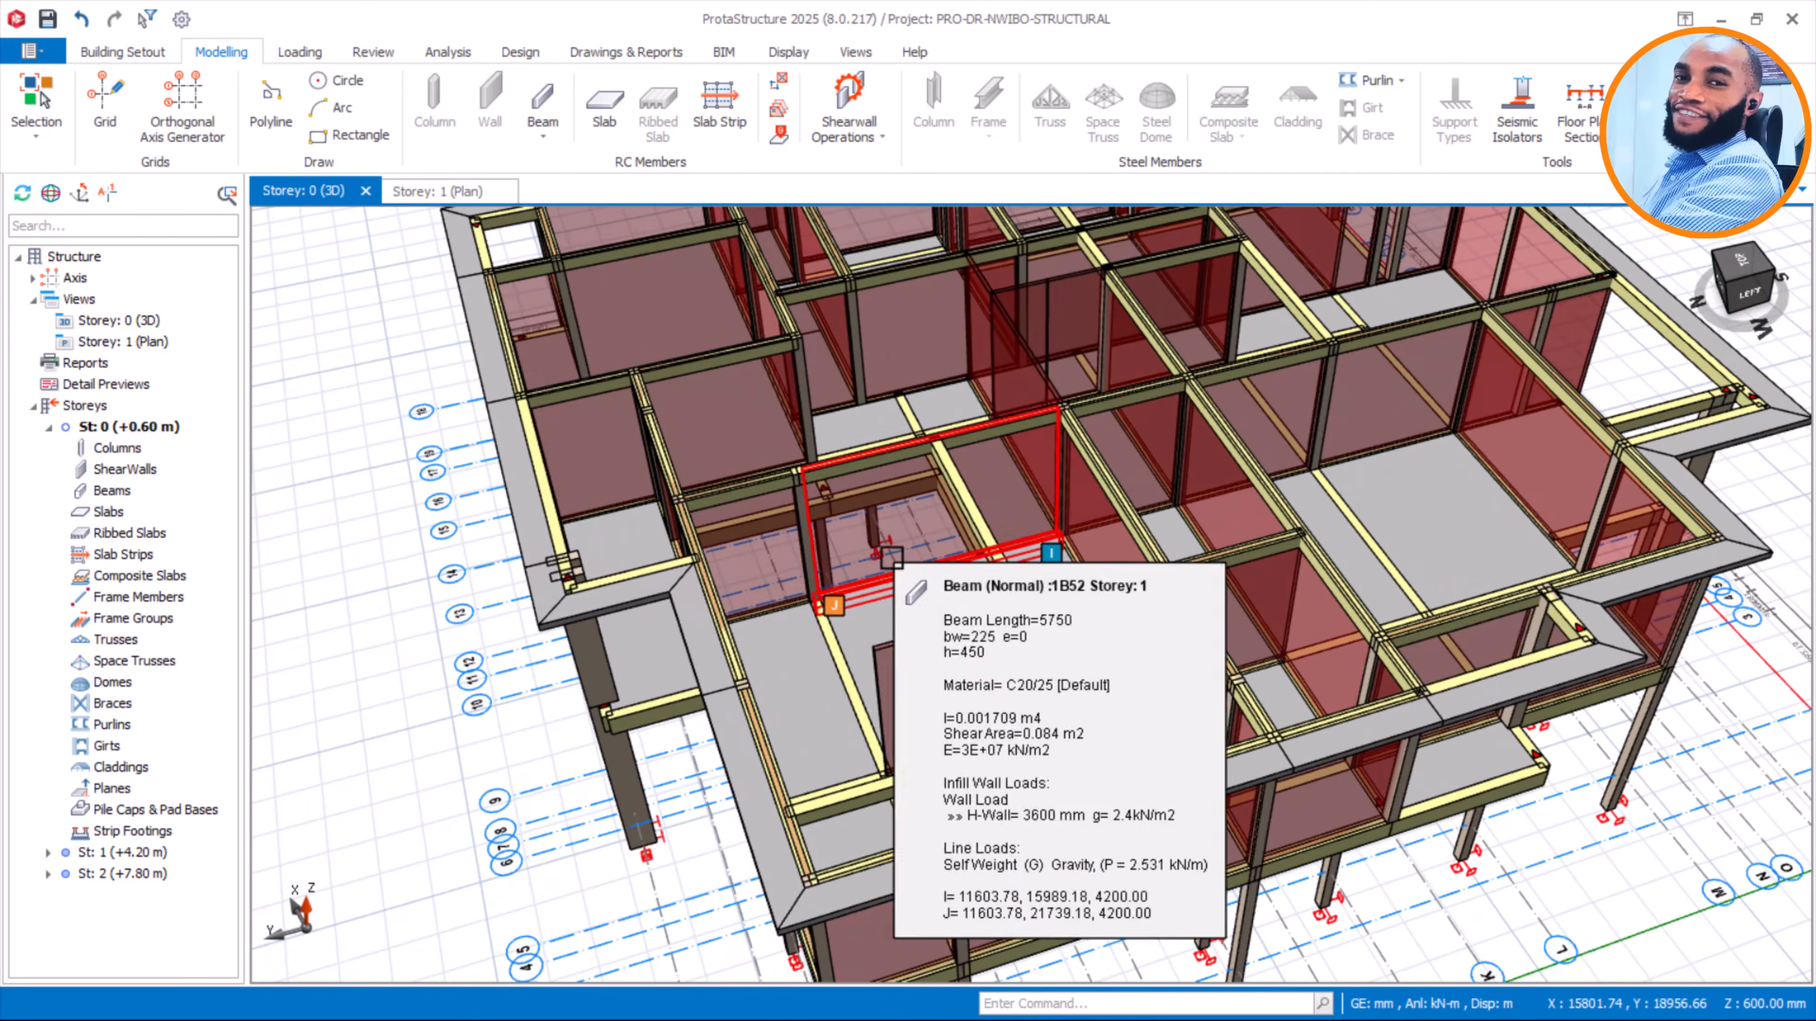
Examine the overall roof beam layout and interior wall panels from above the back-left corner
scroll(984, 490, "down", 3)
middle_click_drag(1040, 479, 1085, 434)
scroll(1000, 248, "up", 2)
scroll(1000, 249, "up", 2)
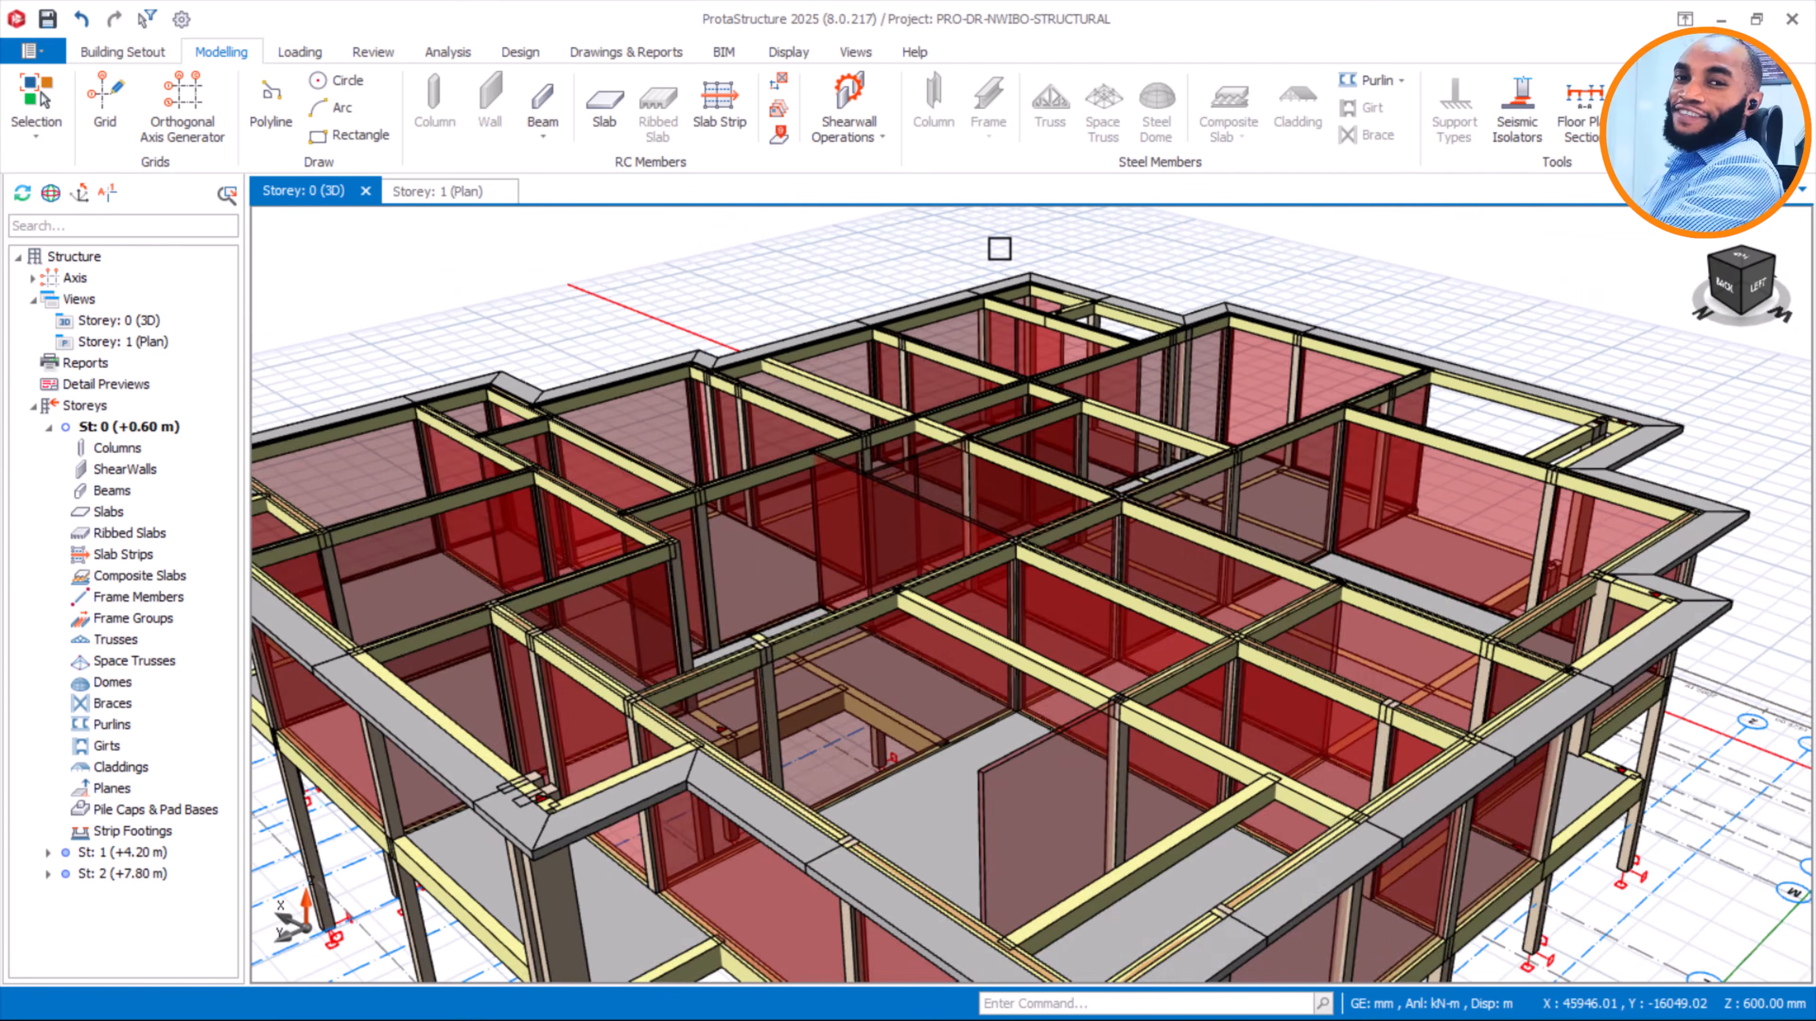
scroll(999, 248, "down", 2)
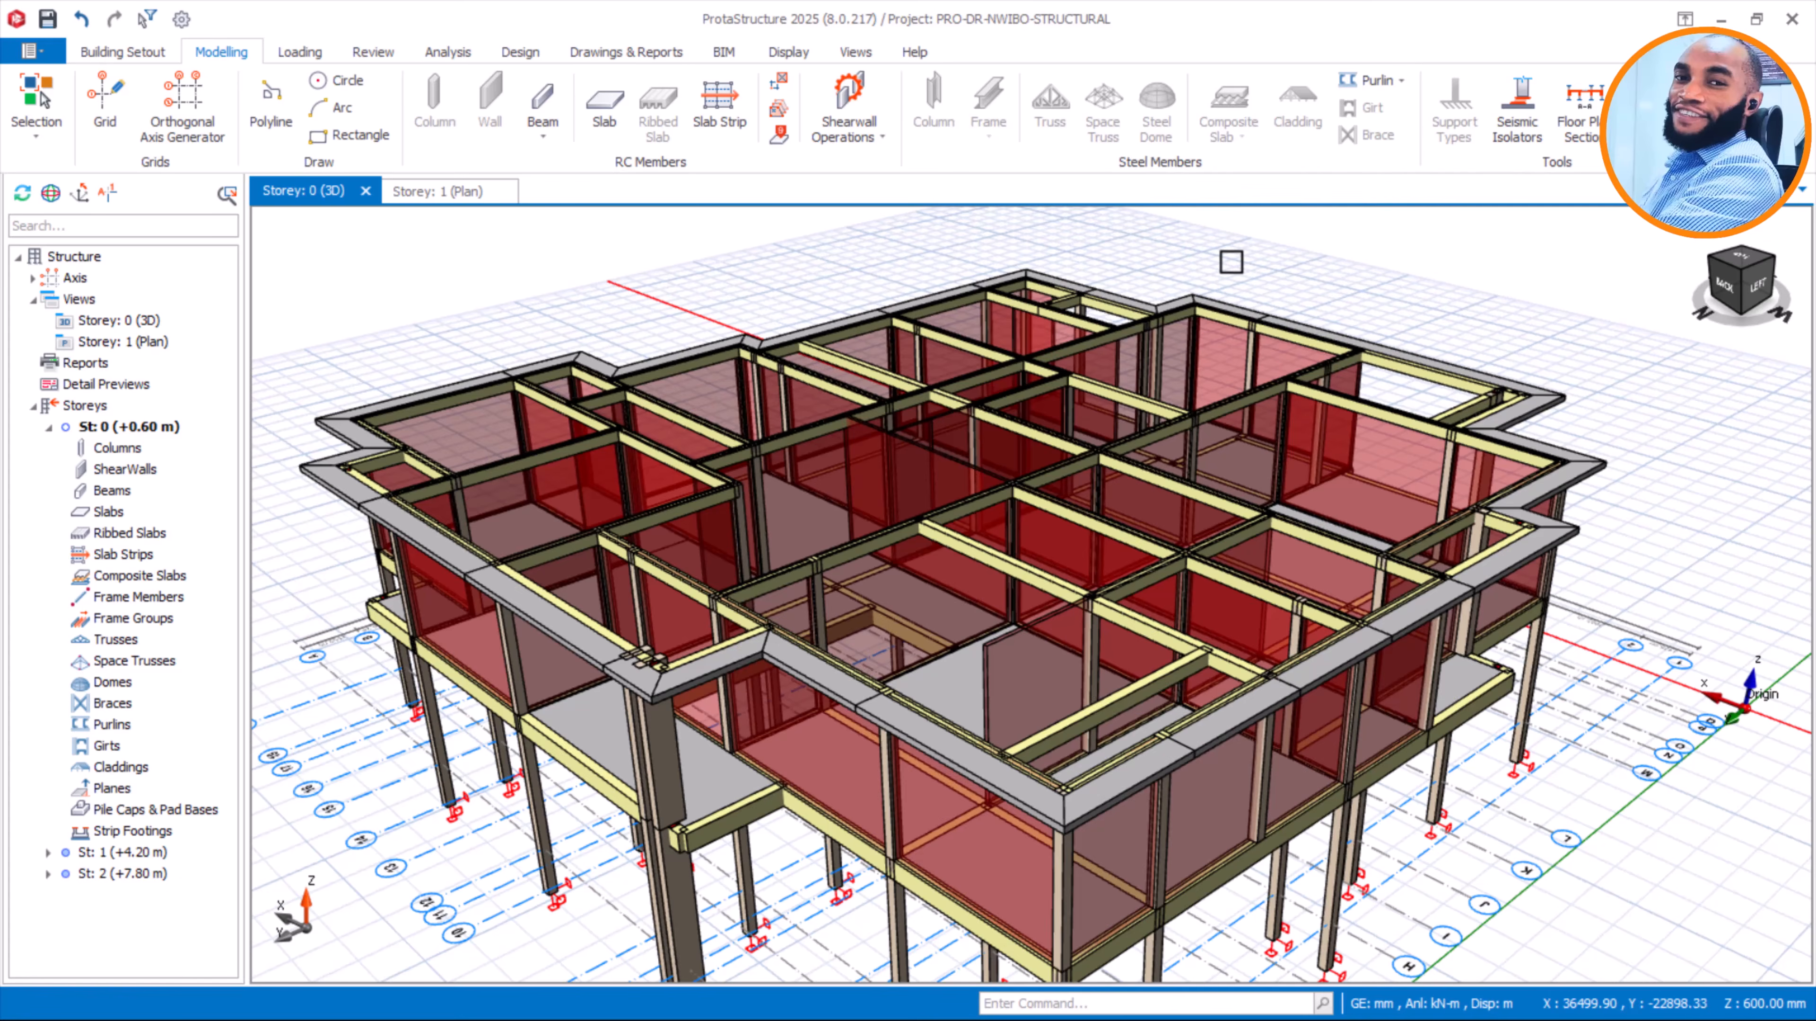
middle_click_drag(1241, 311, 1204, 340)
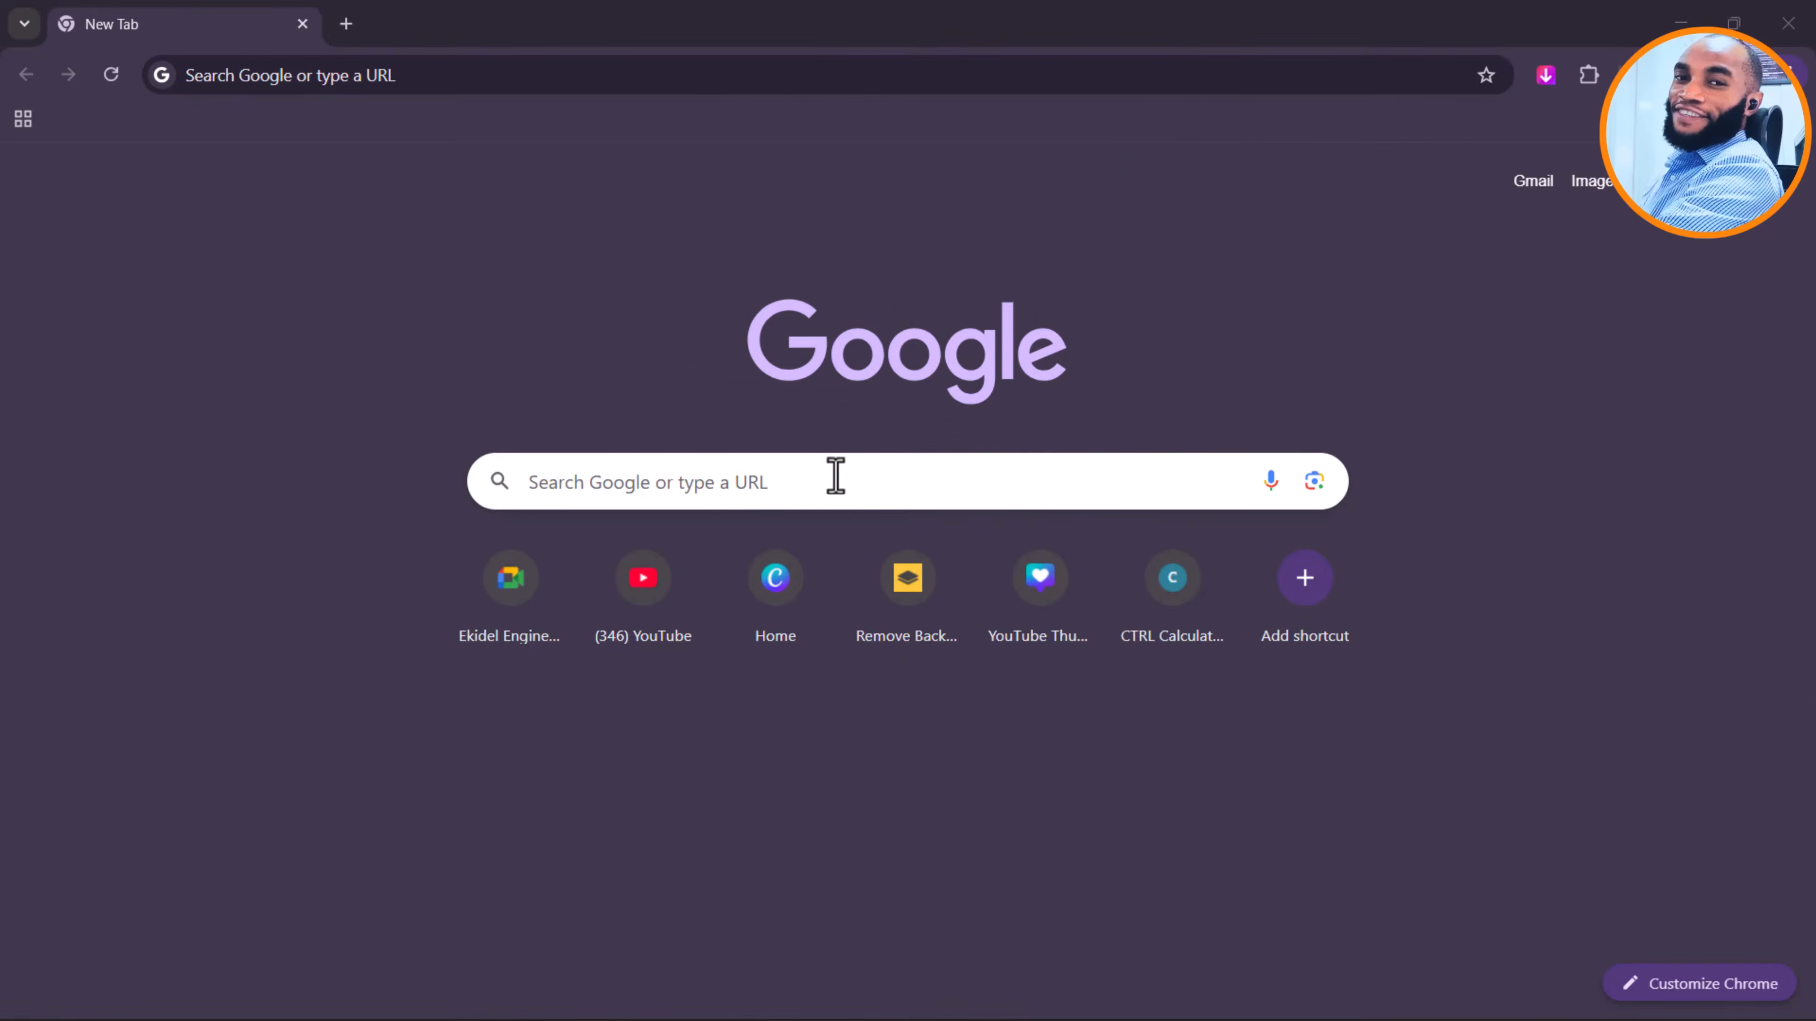
Switch to Chrome, search Google for "ekidel mentorship program" and open the Ekidel Mentorship Class on Structural Design page
left_click(823, 482)
type("ekidel")
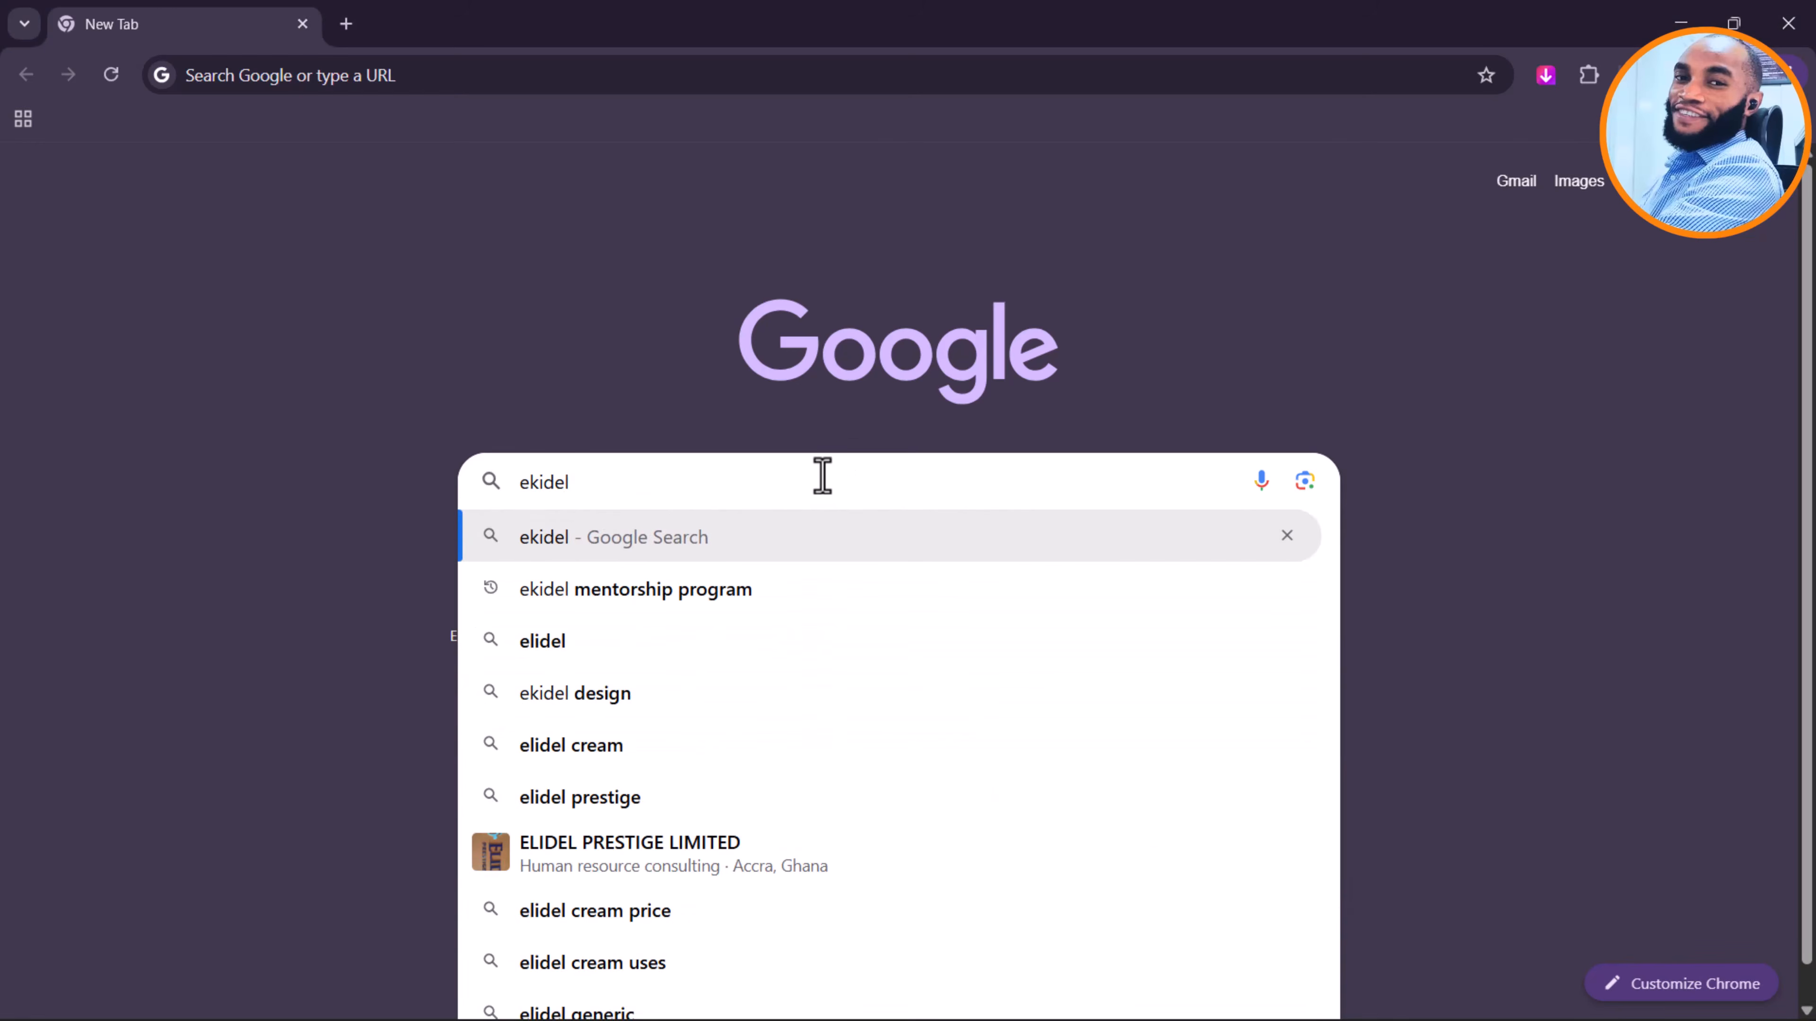
left_click(661, 601)
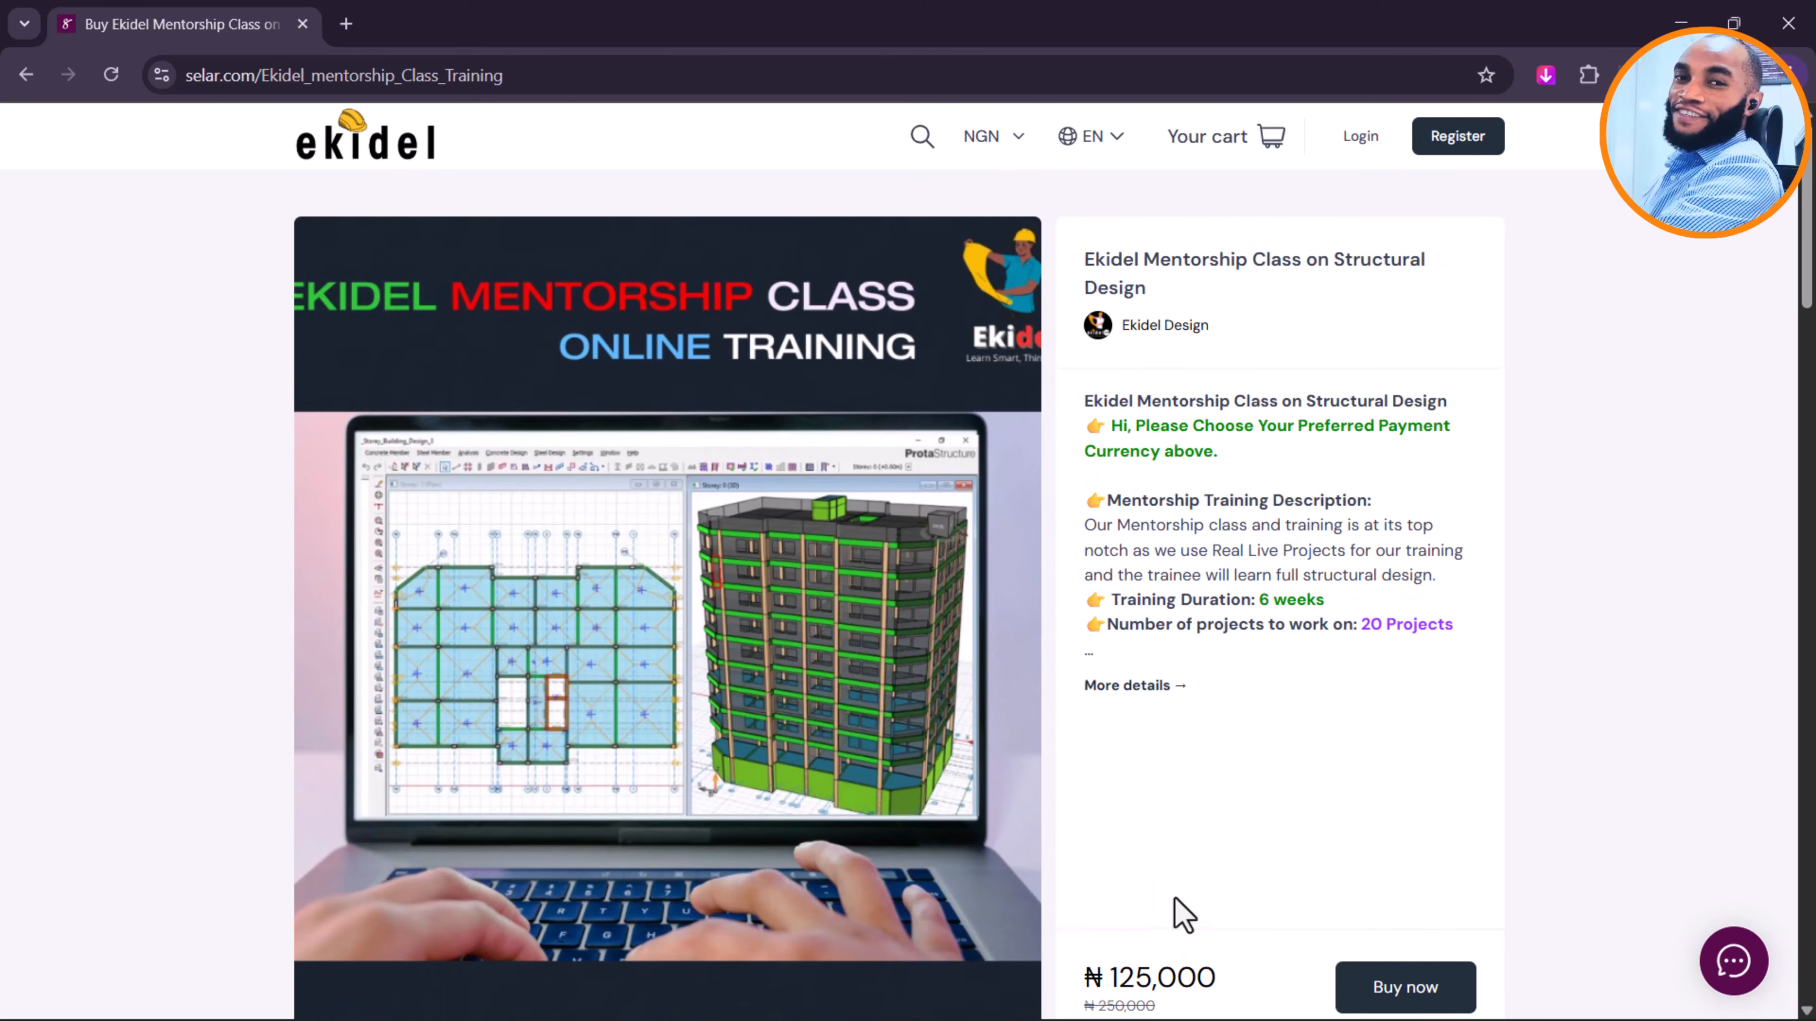
Browse the available payment currencies and show the mentorship class price in USD ($)
left_click(1019, 142)
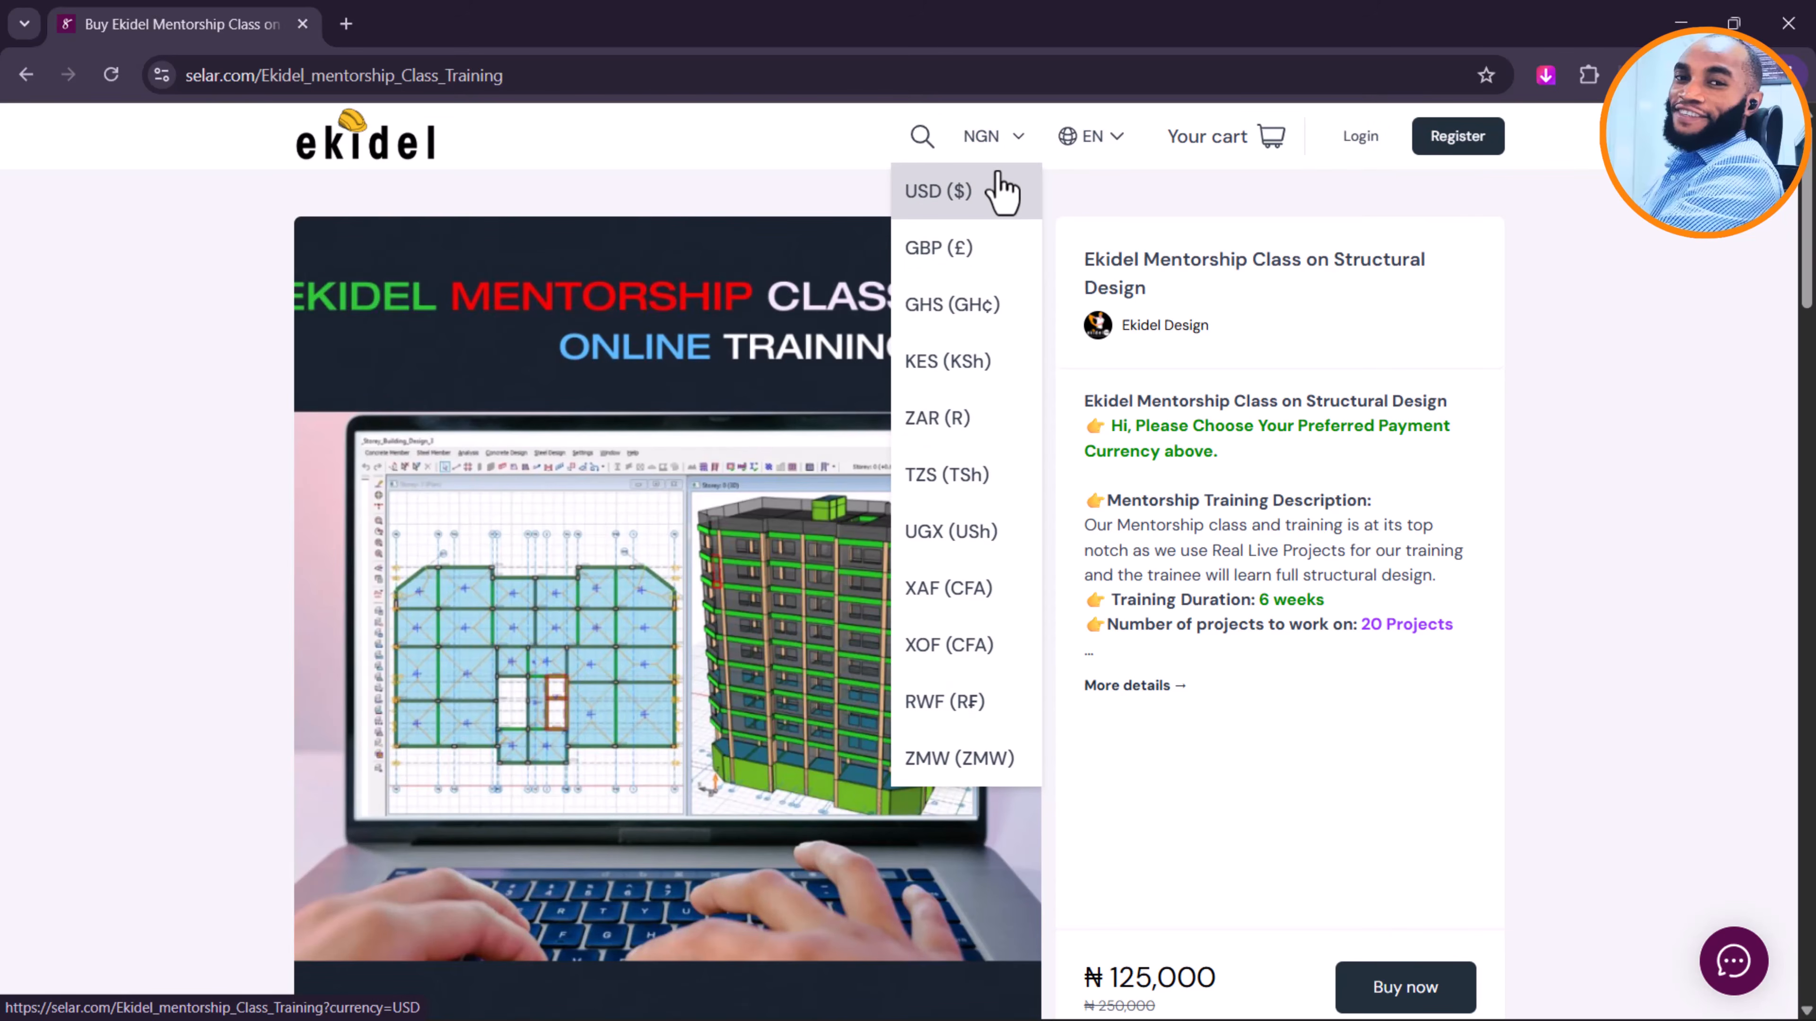
left_click(1019, 145)
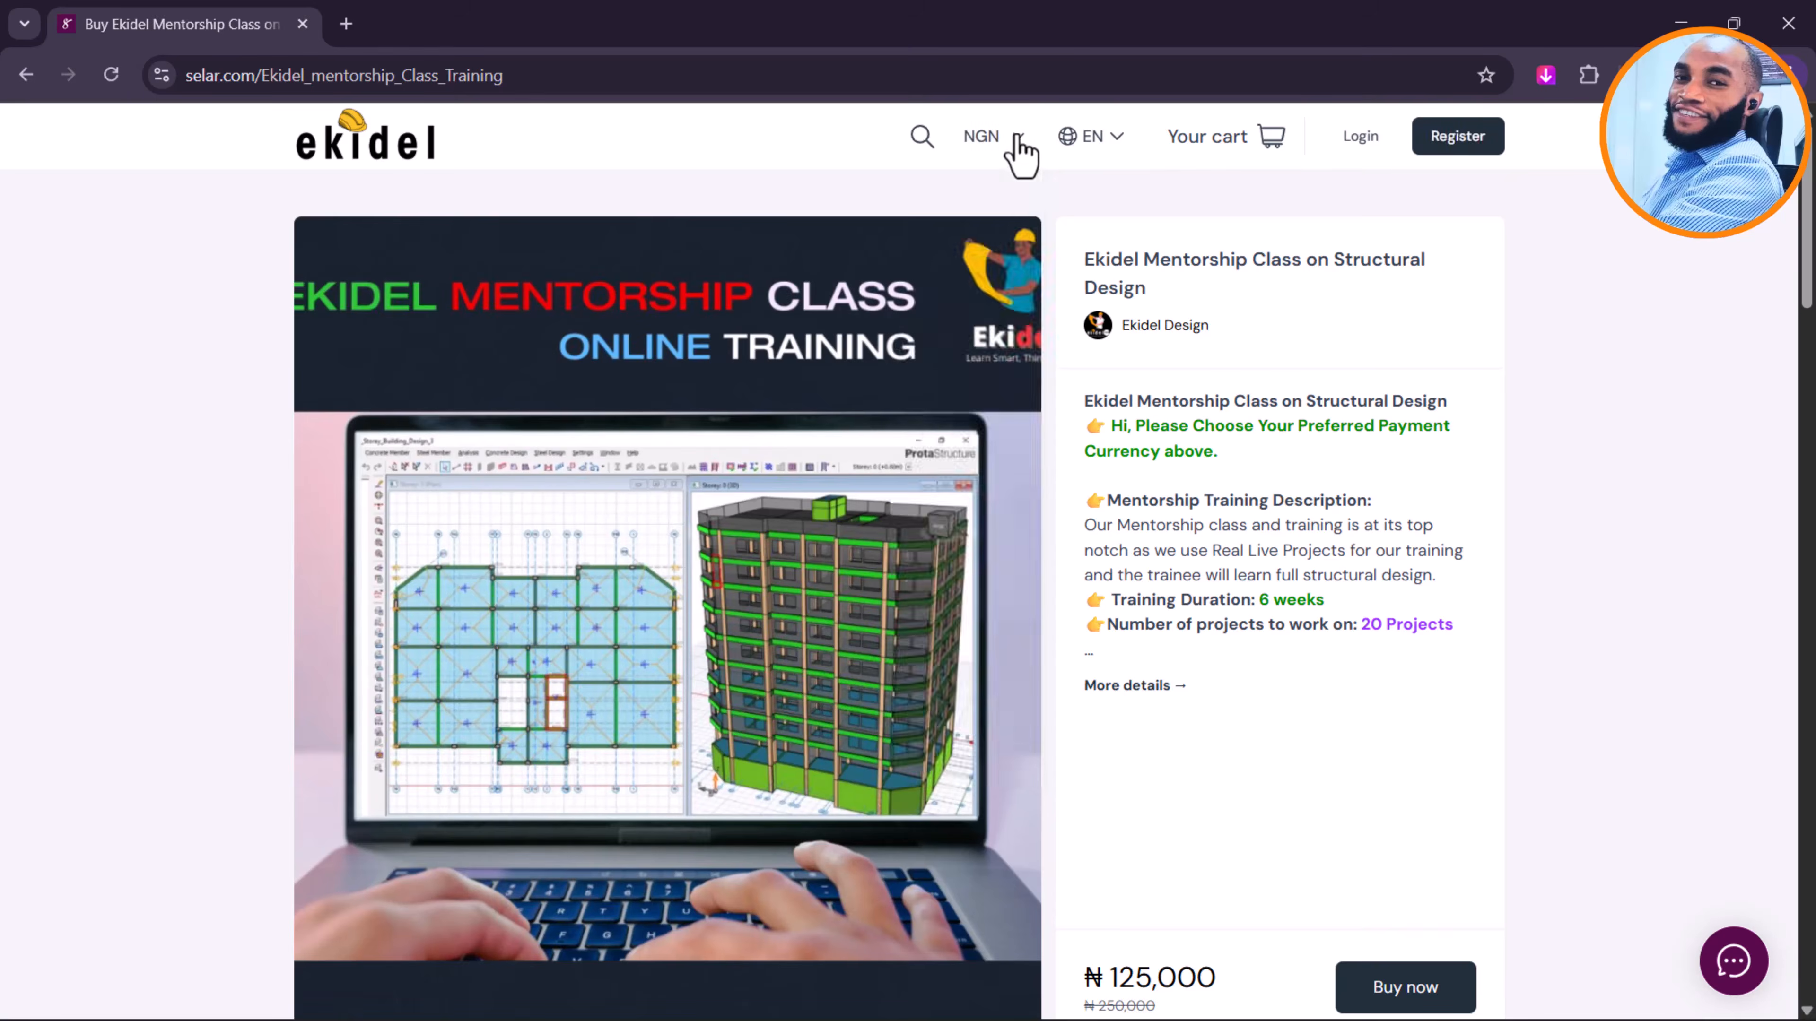
left_click(1019, 145)
left_click(1022, 152)
left_click(1019, 143)
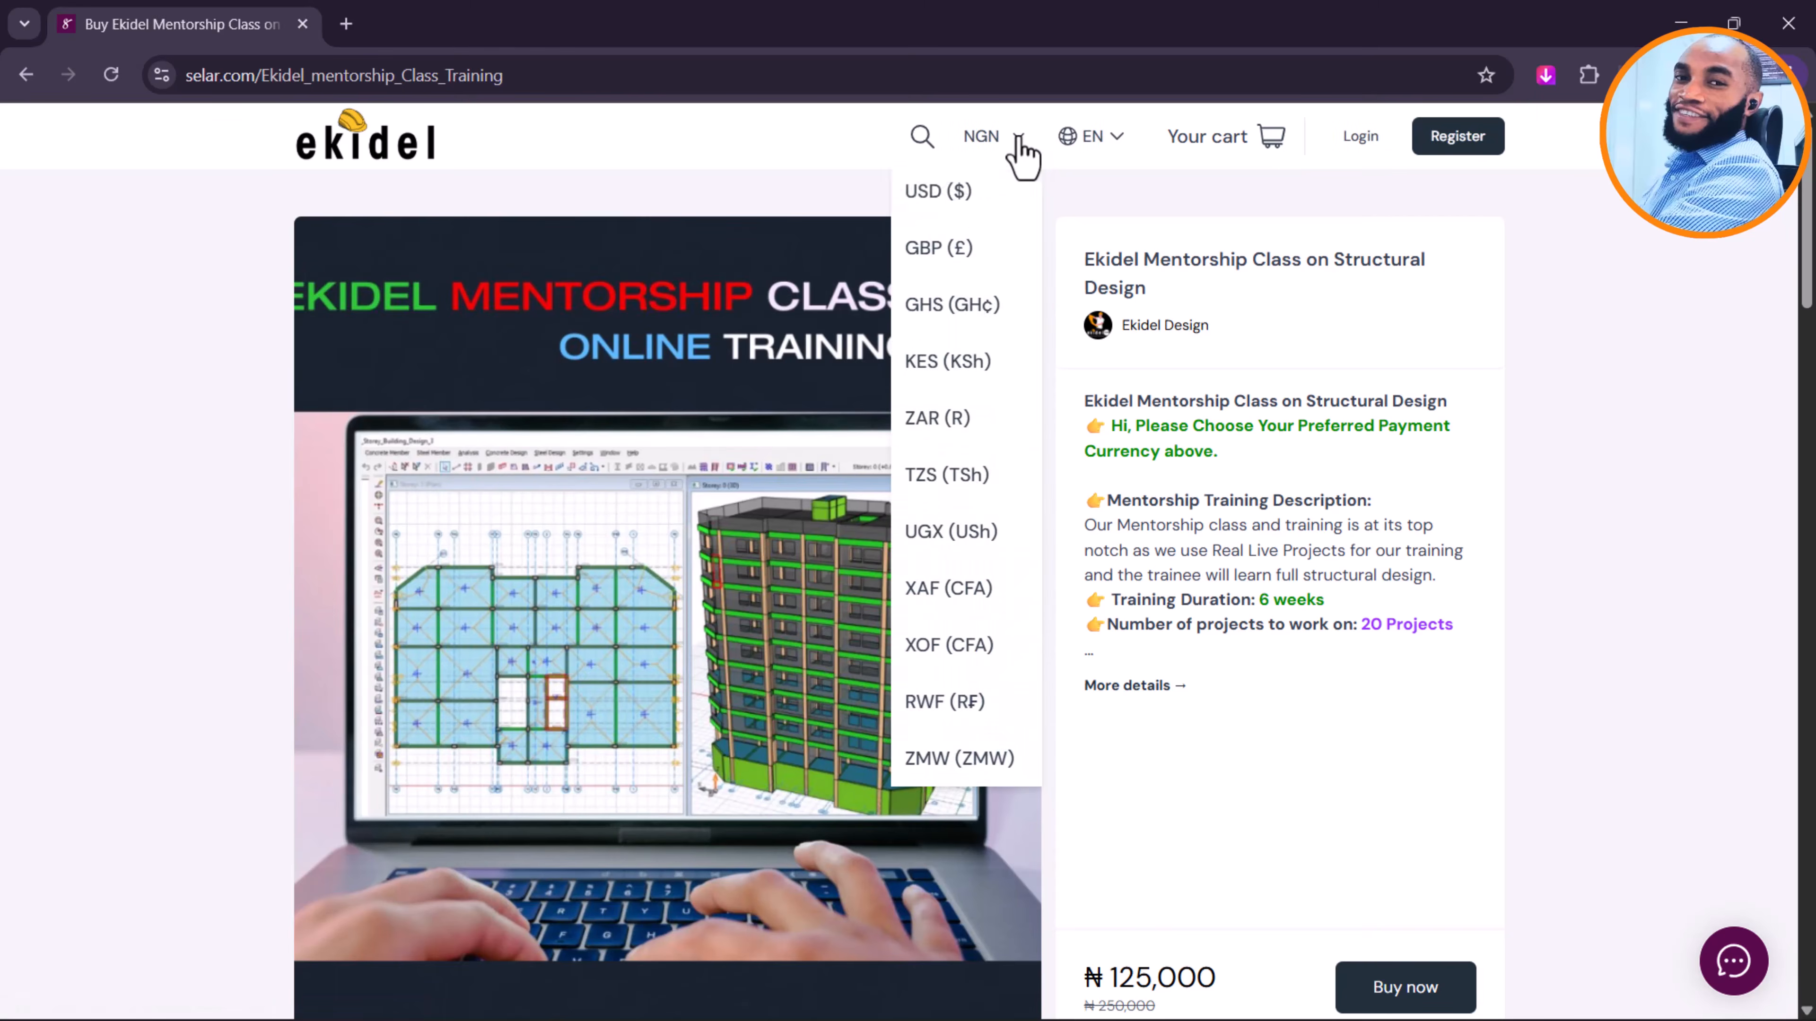
left_click(975, 192)
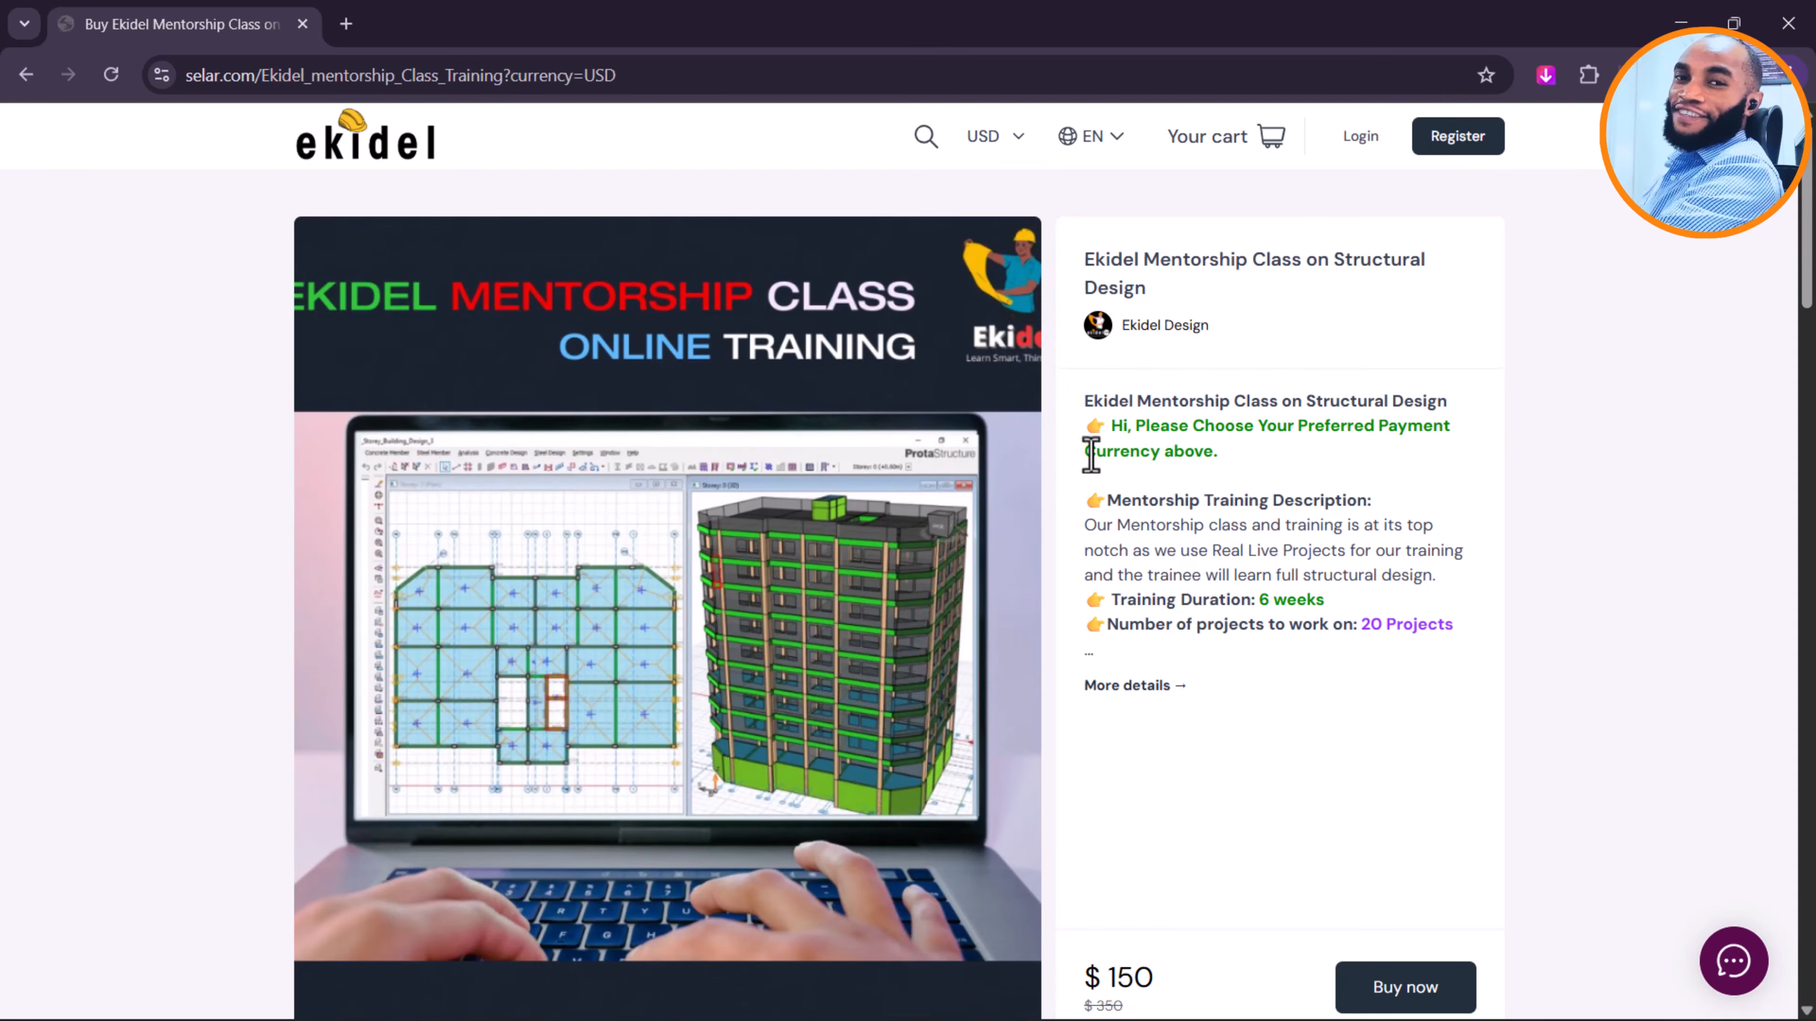
Check the mentorship class price in GHS, KES and ZAR
left_click(1018, 140)
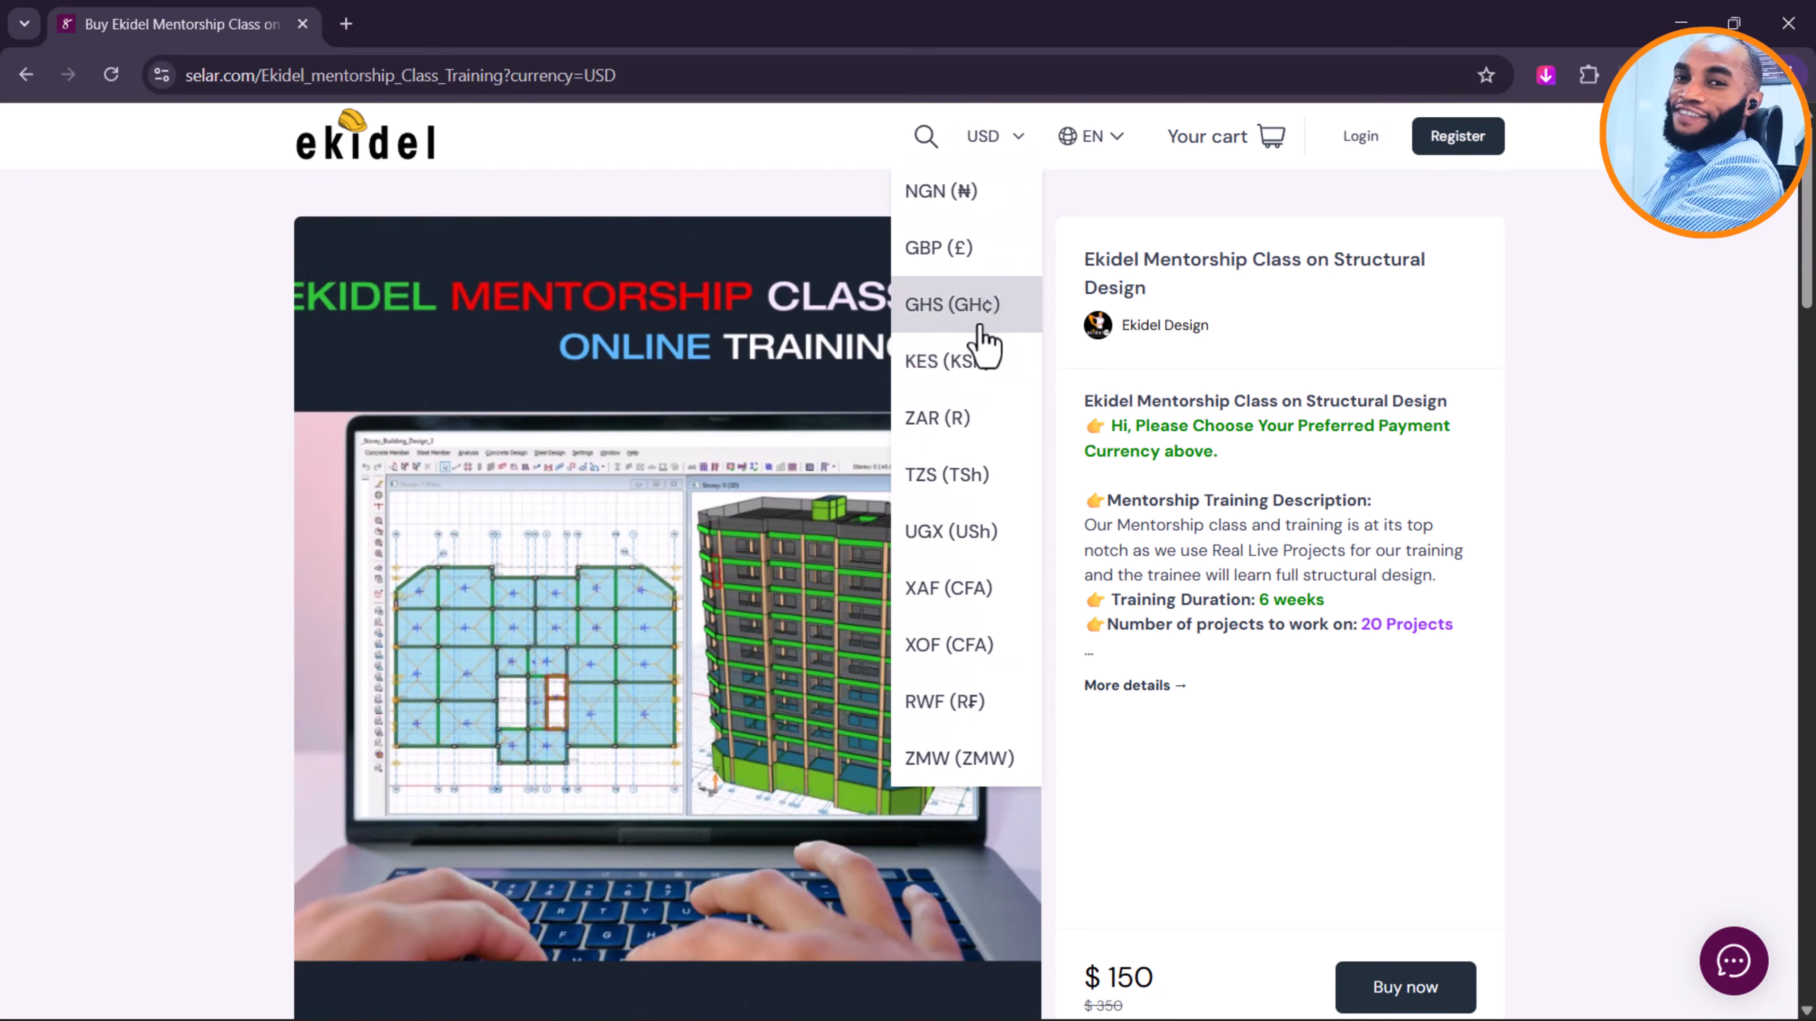
left_click(1011, 315)
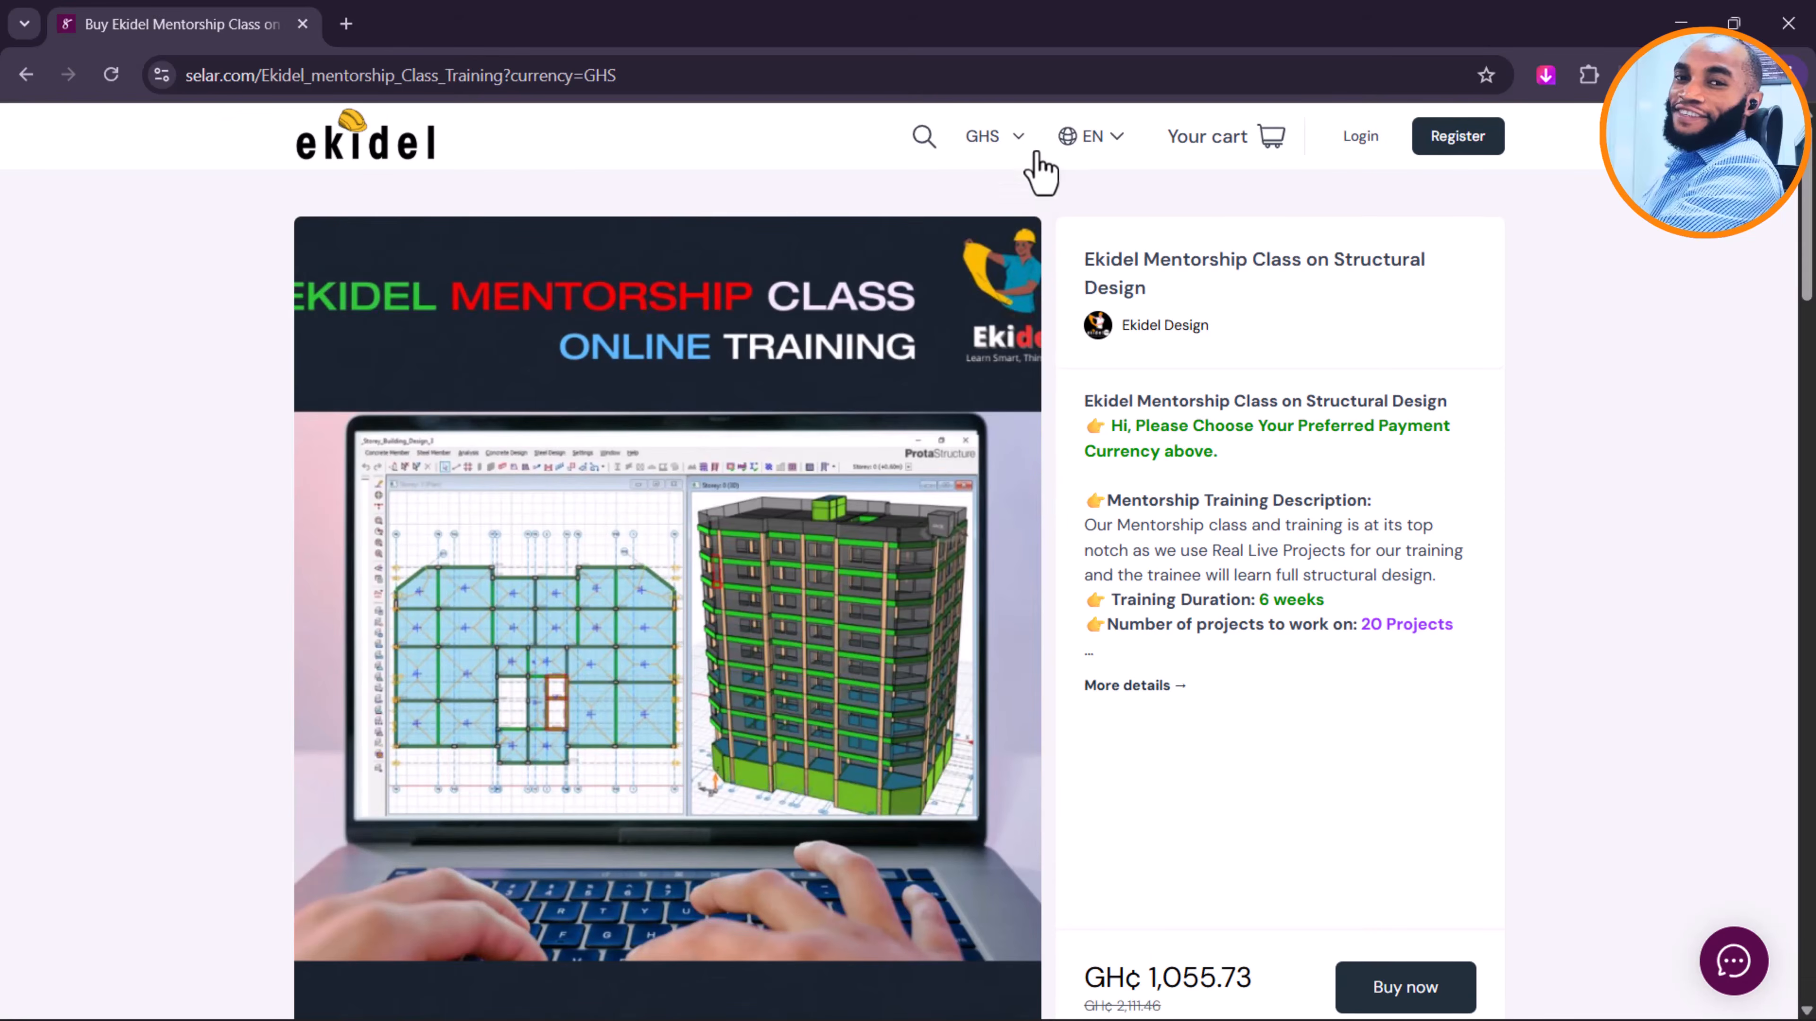
left_click(1019, 139)
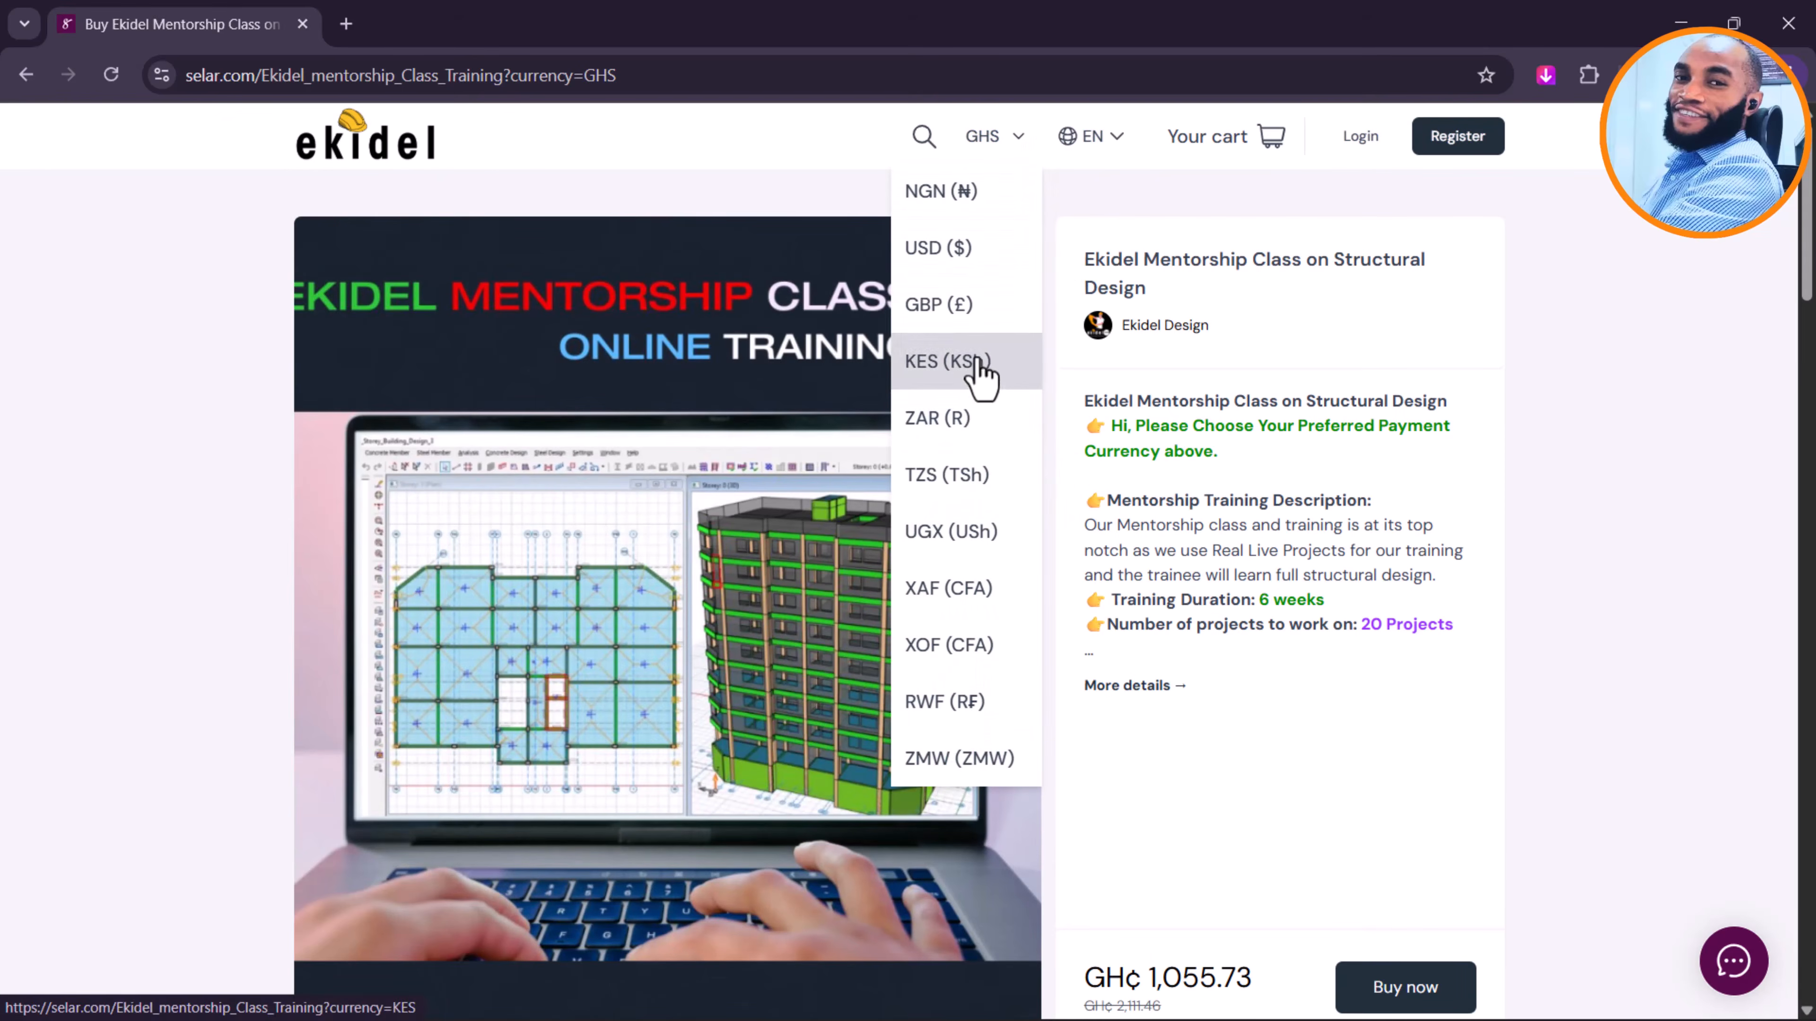
left_click(986, 370)
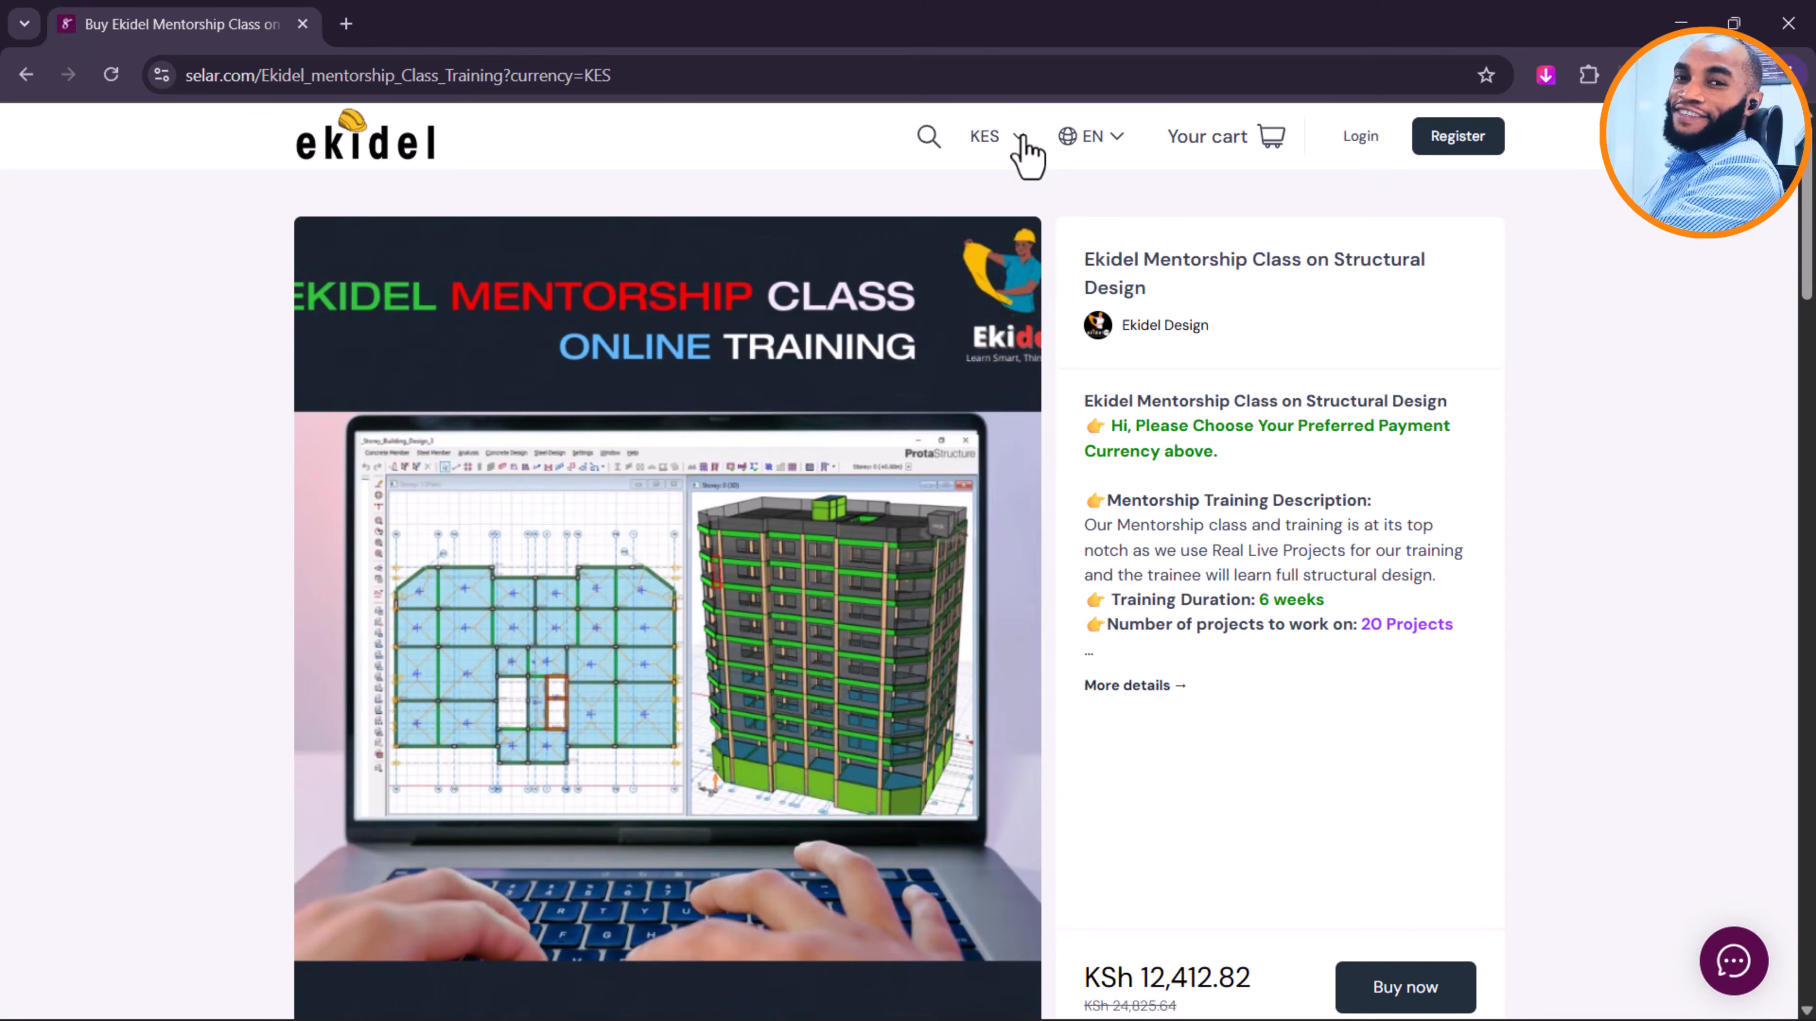
left_click(1022, 140)
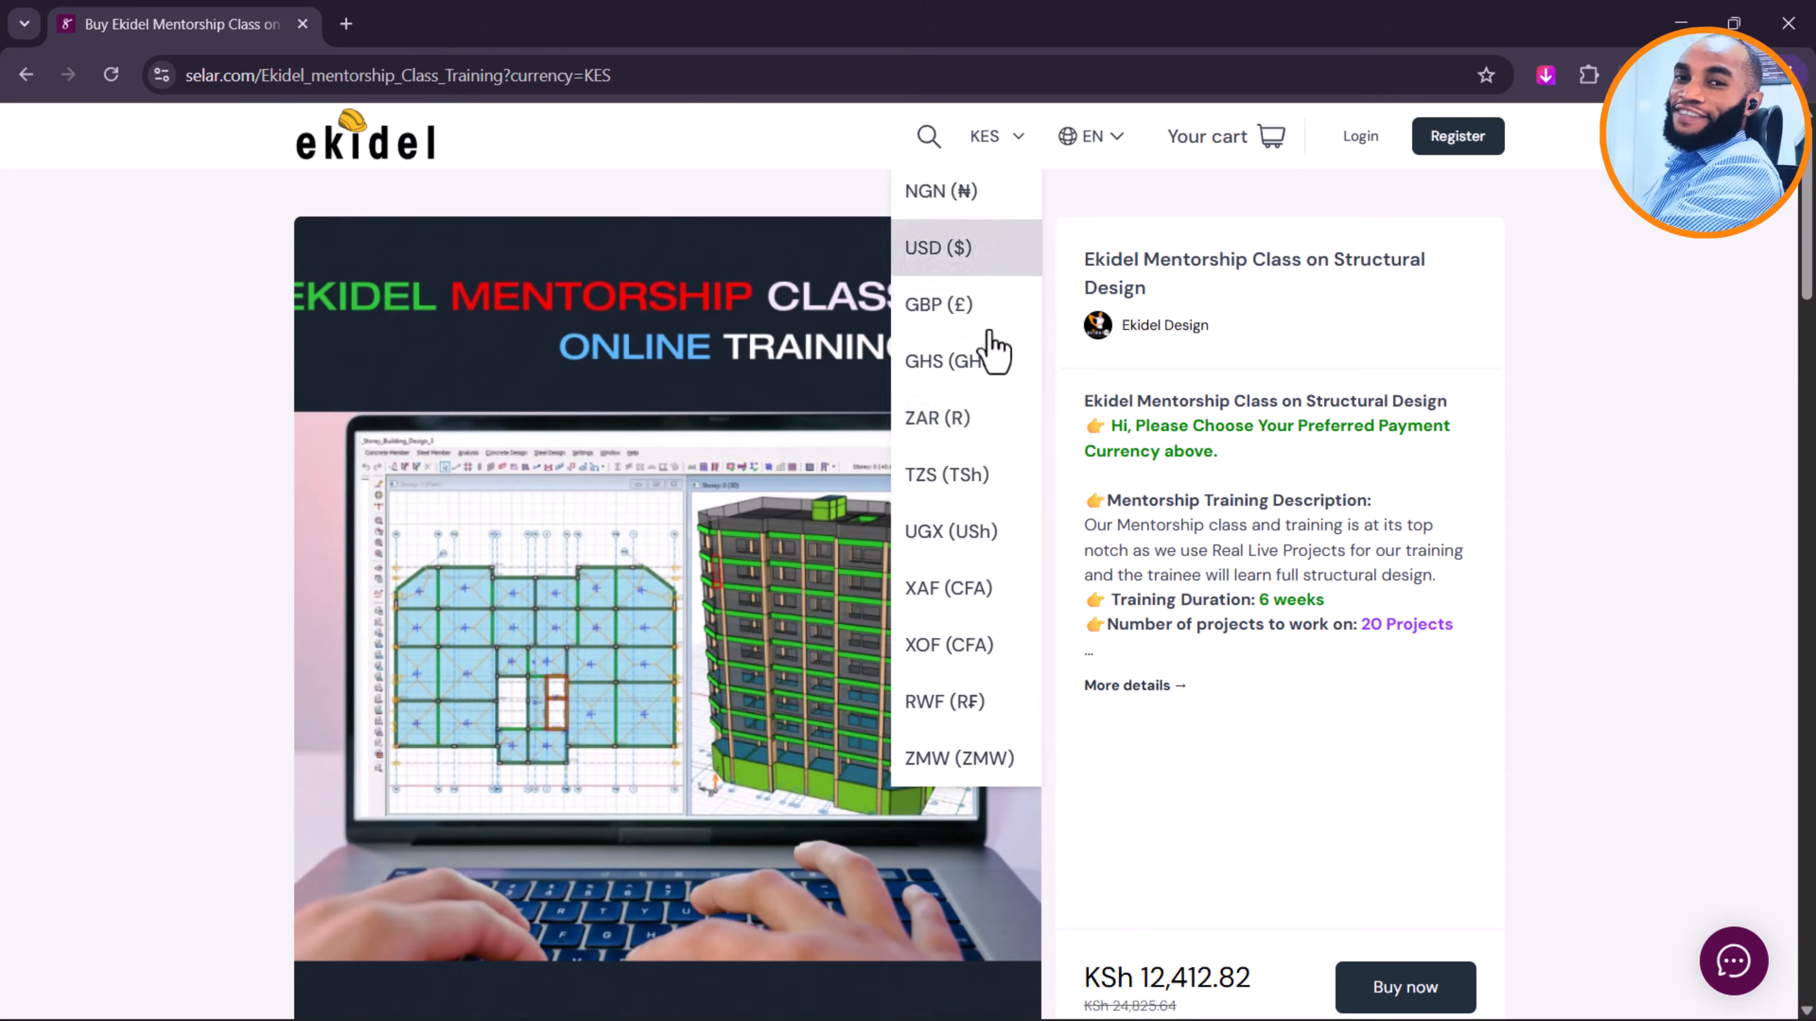
left_click(969, 424)
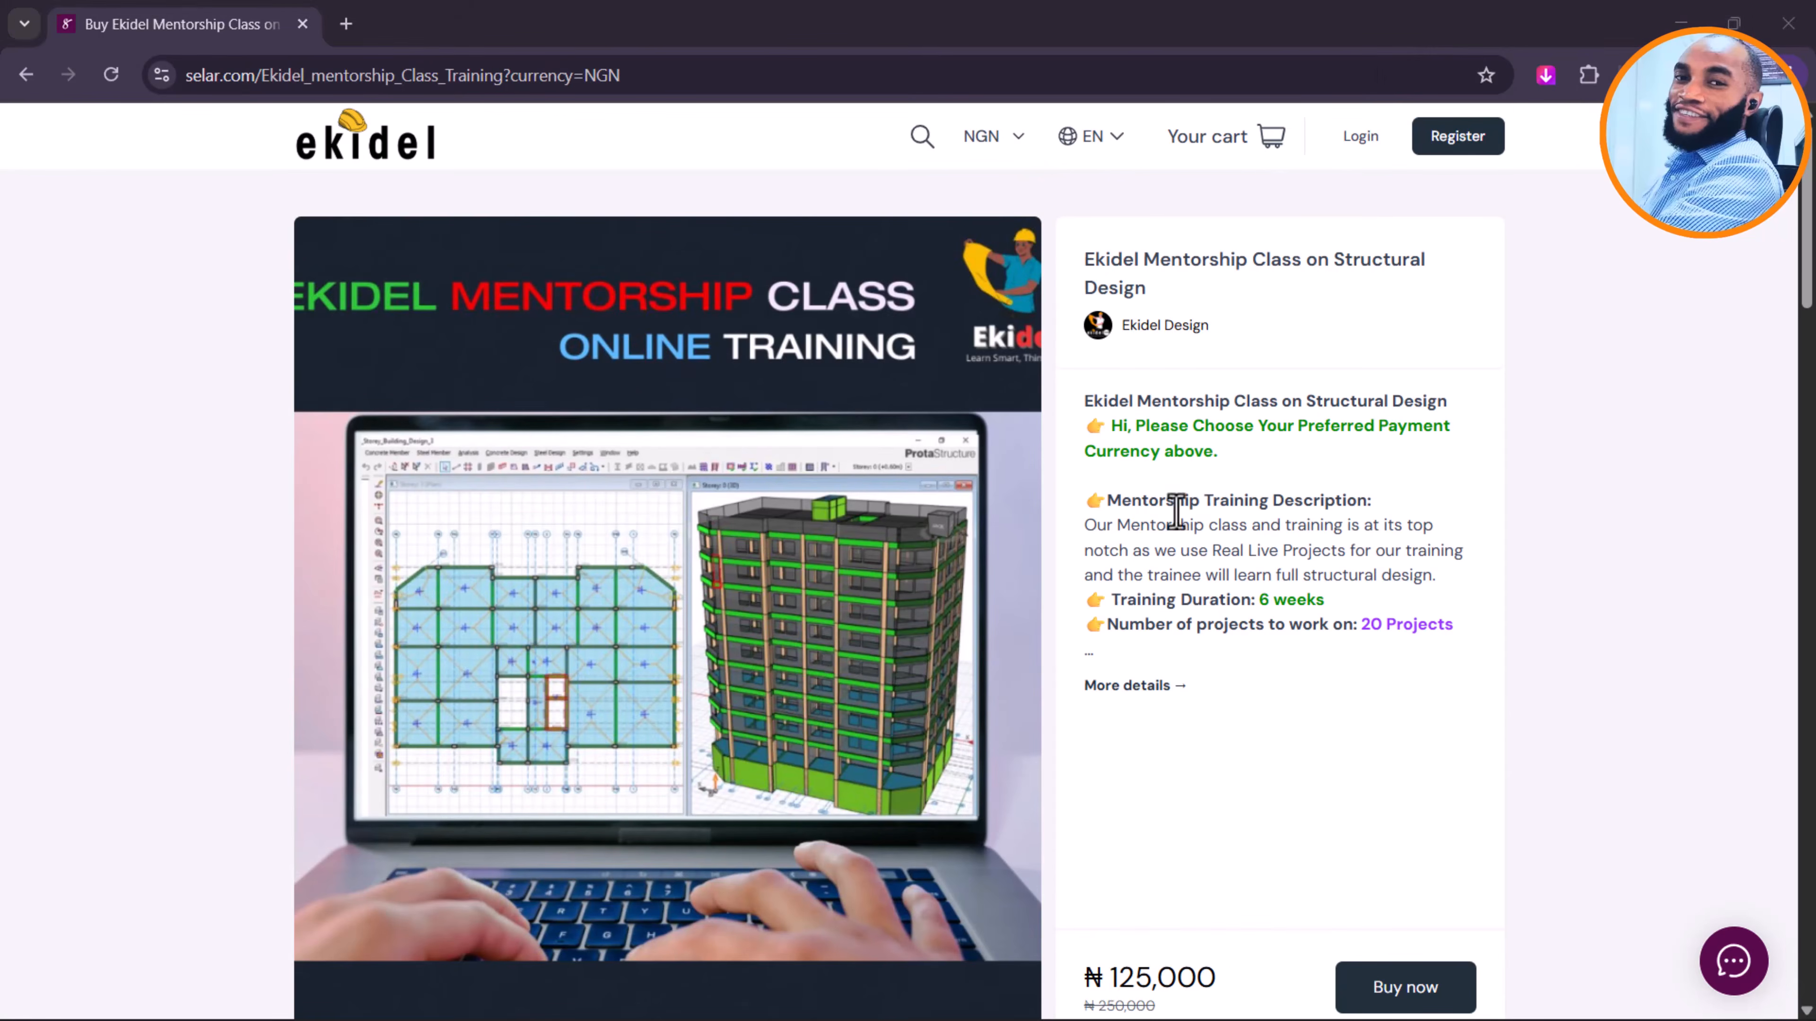
Open the full class details and read the training description and the one-on-one training note
left_click(1144, 688)
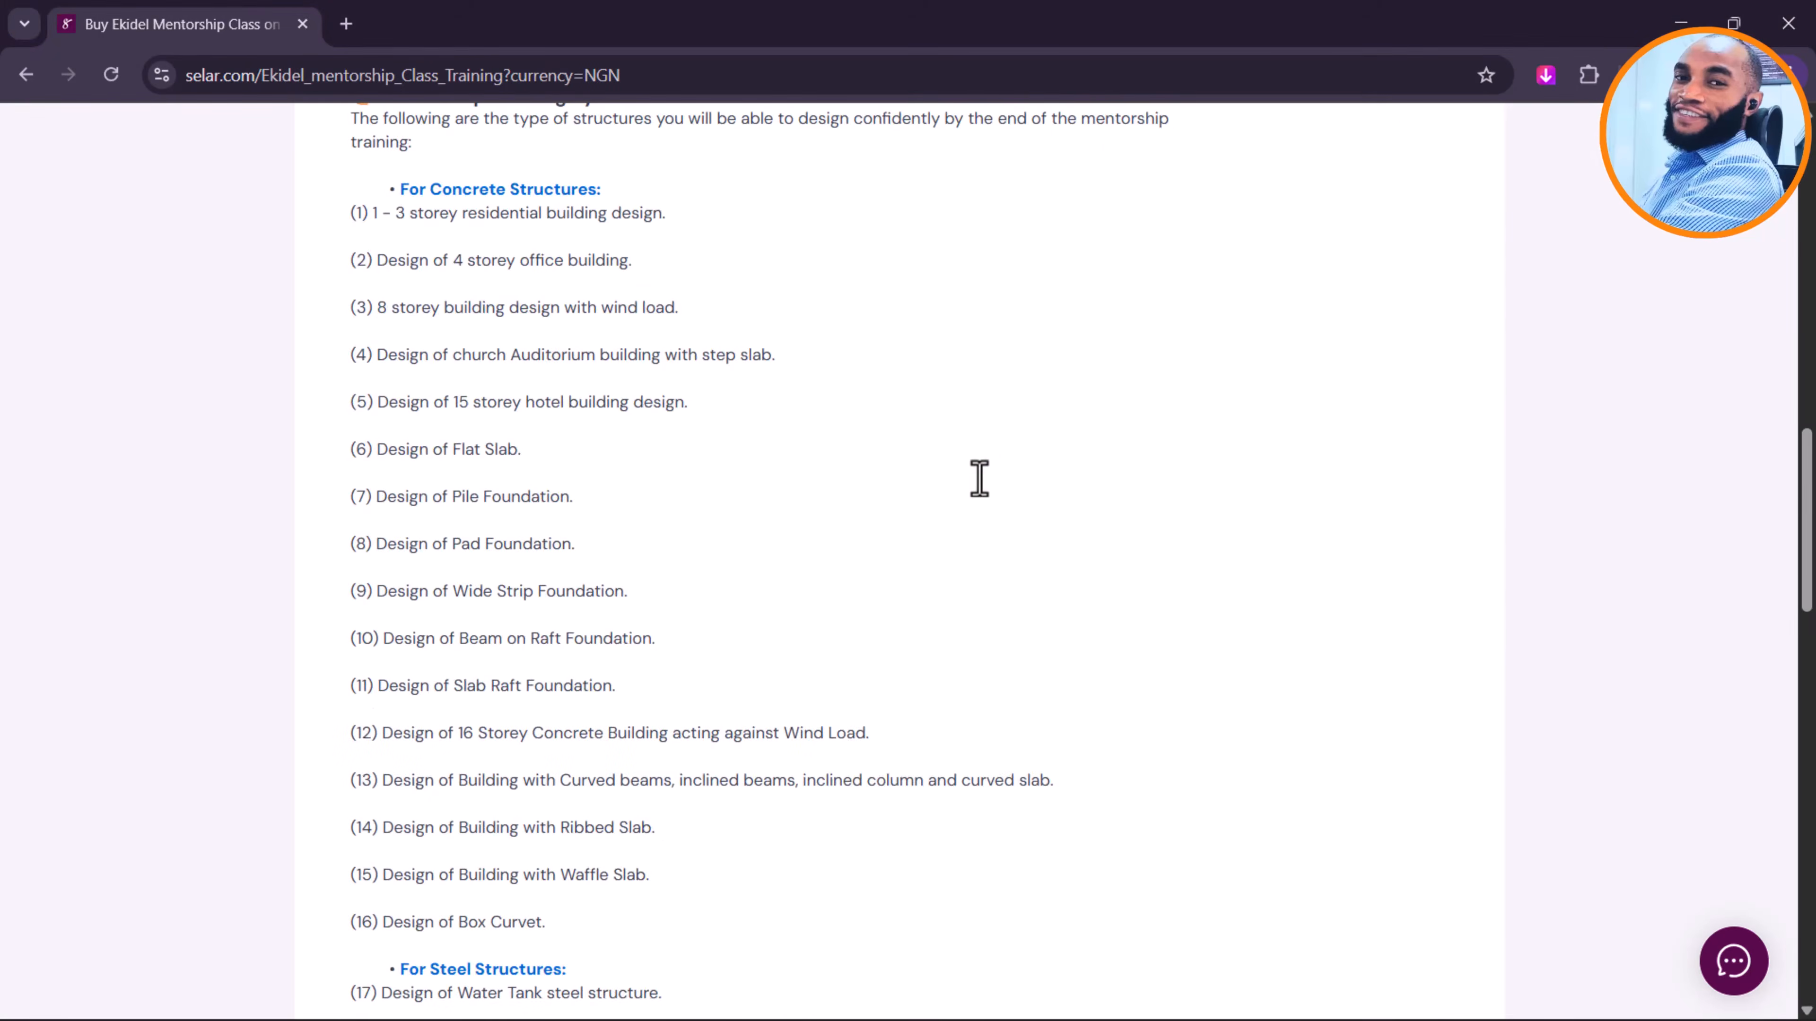
scroll(490, 280, "up", 7)
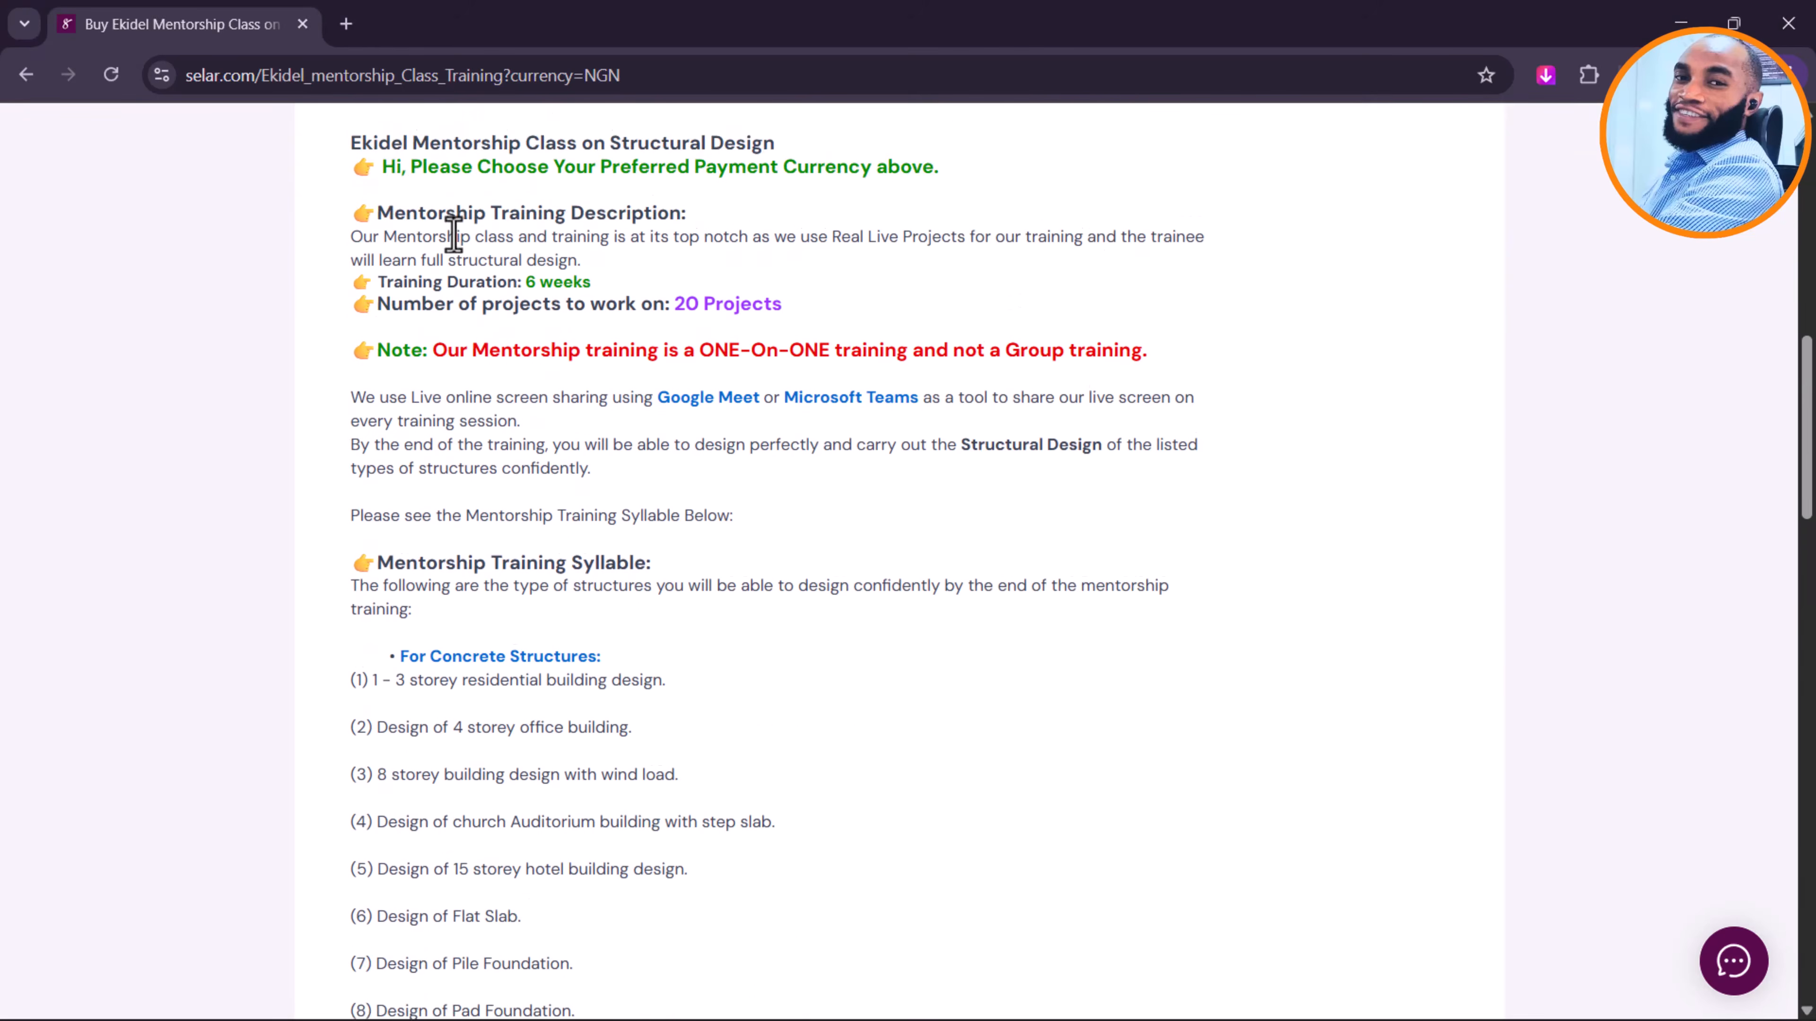
scroll(469, 208, "up", 1)
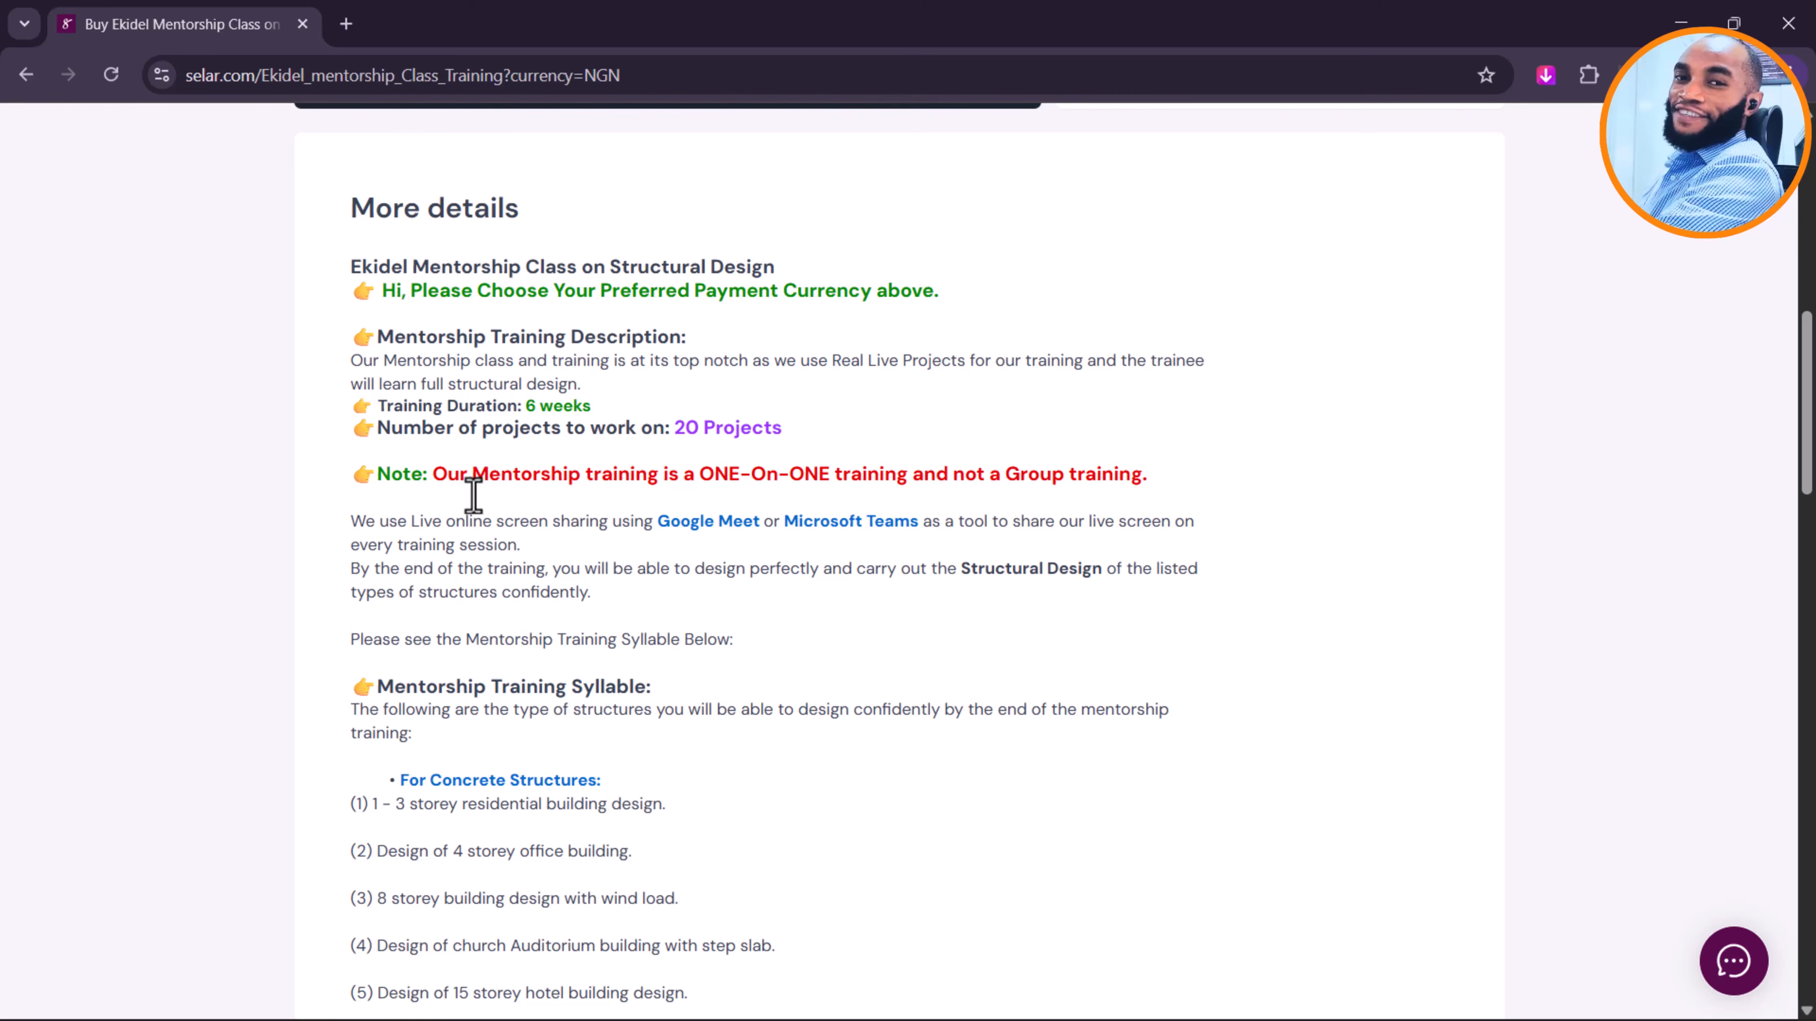
left_click_drag(445, 486, 1101, 477)
left_click(733, 486)
scroll(735, 480, "down", 3)
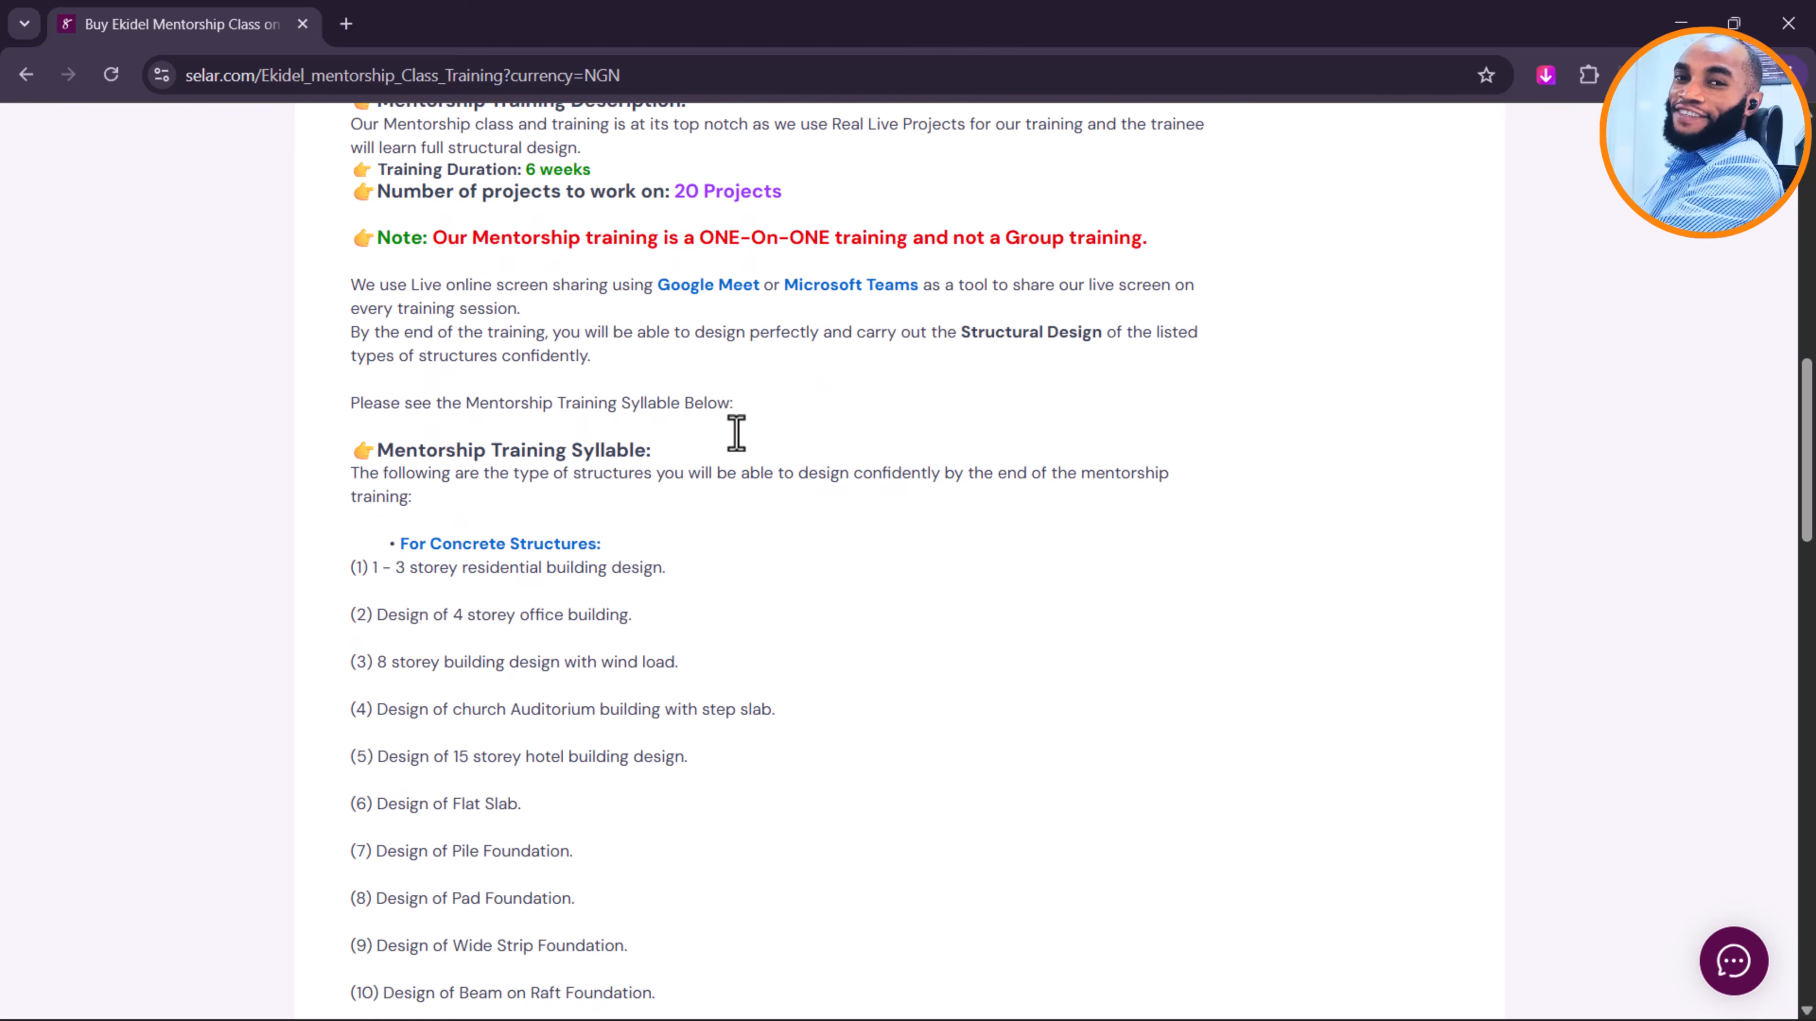
Read the screen-sharing tools paragraph and the syllabus of concrete and steel structures
left_click_drag(658, 286, 709, 192)
scroll(515, 507, "down", 6)
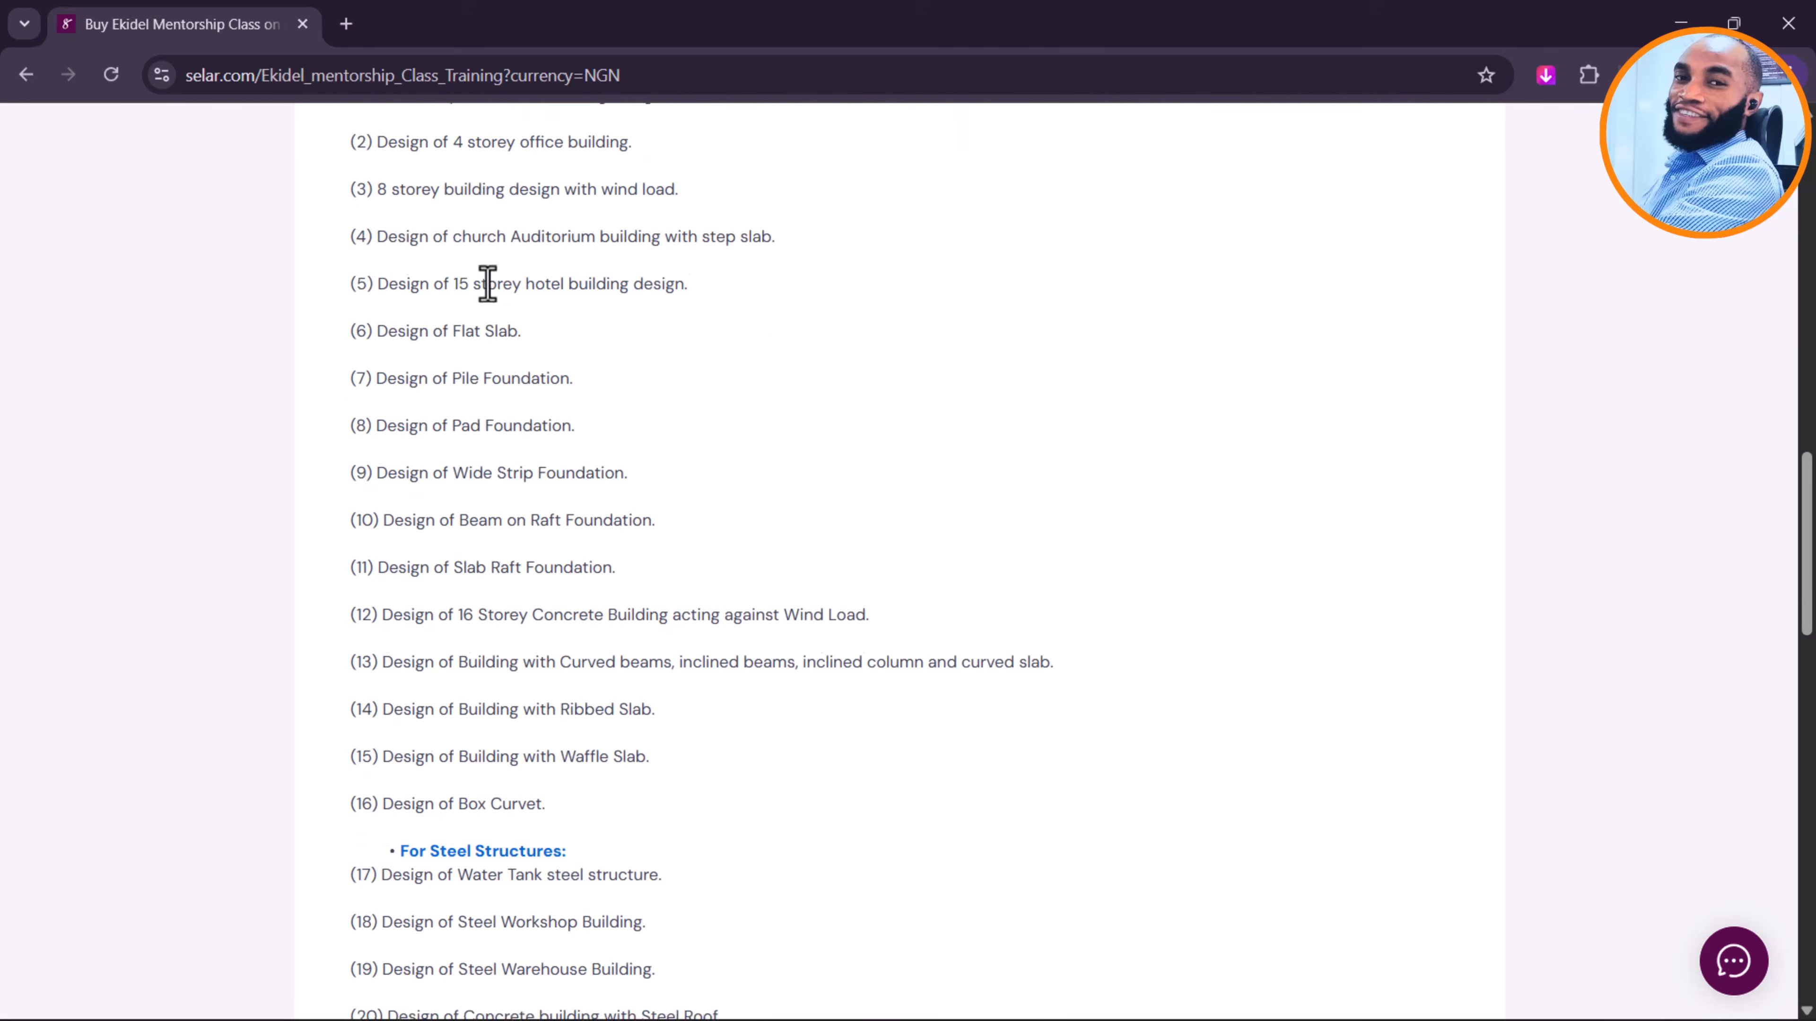
scroll(487, 283, "down", 6)
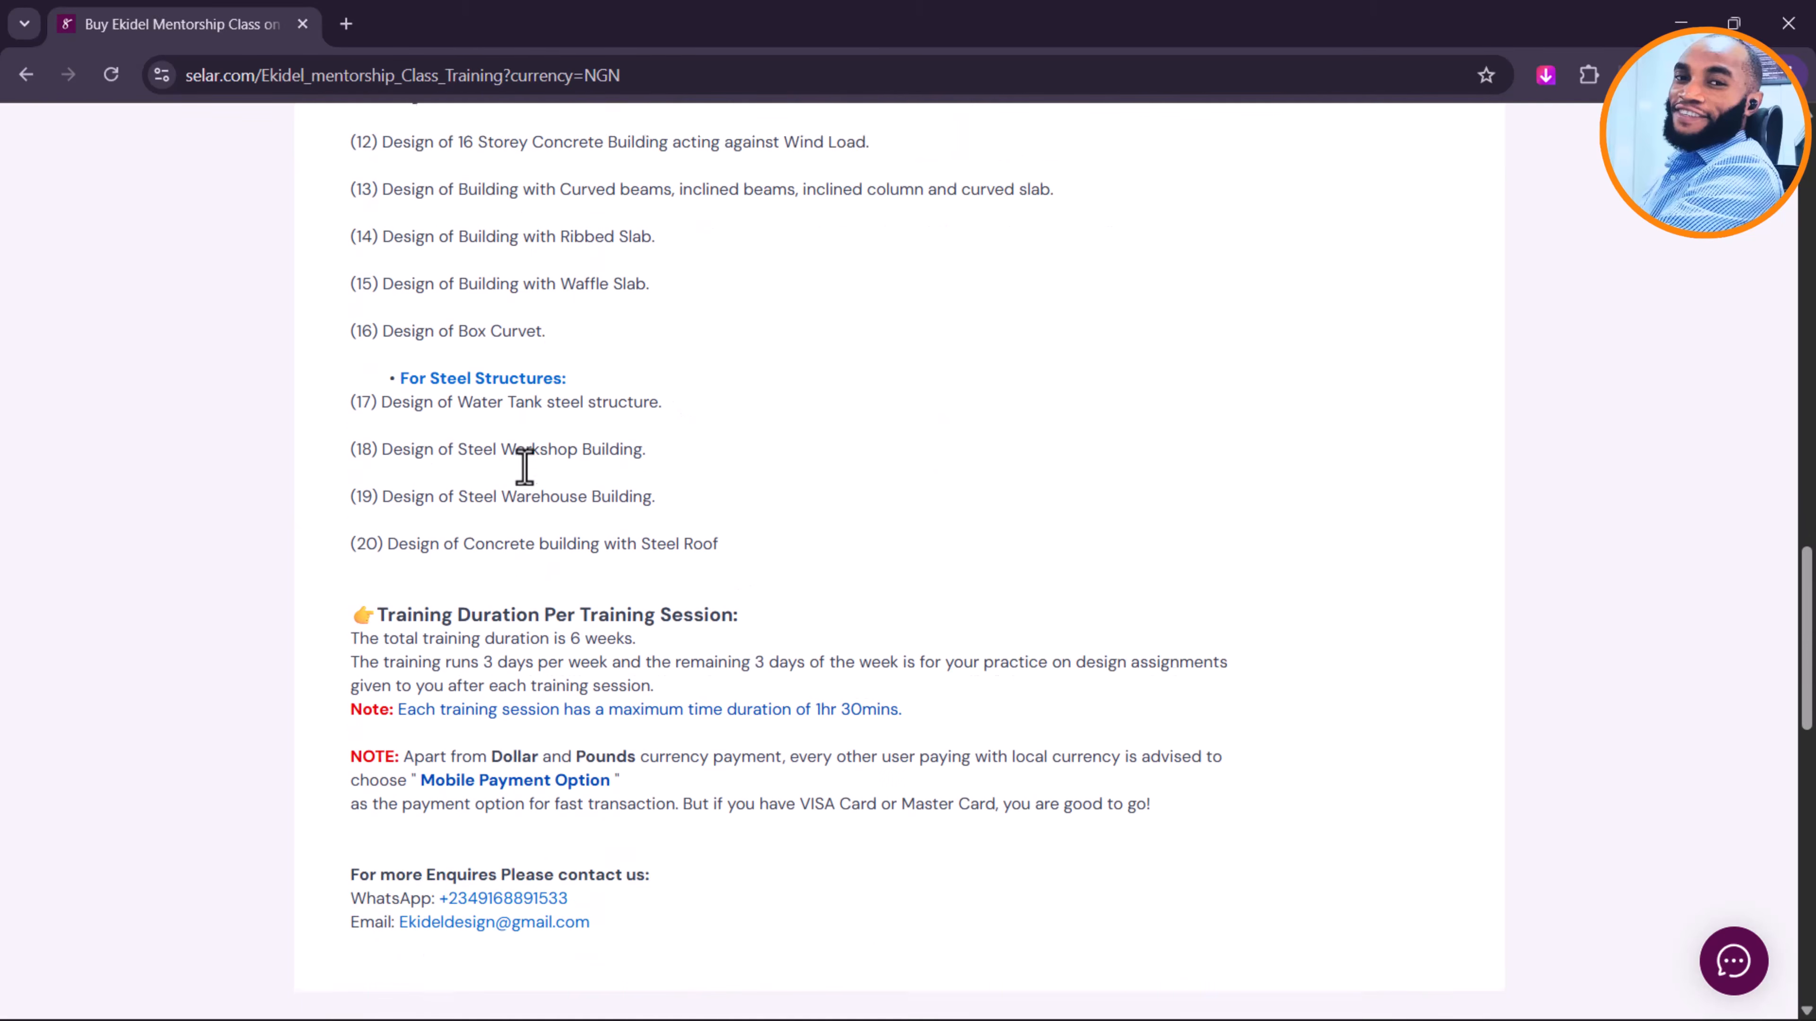
scroll(525, 487, "down", 2)
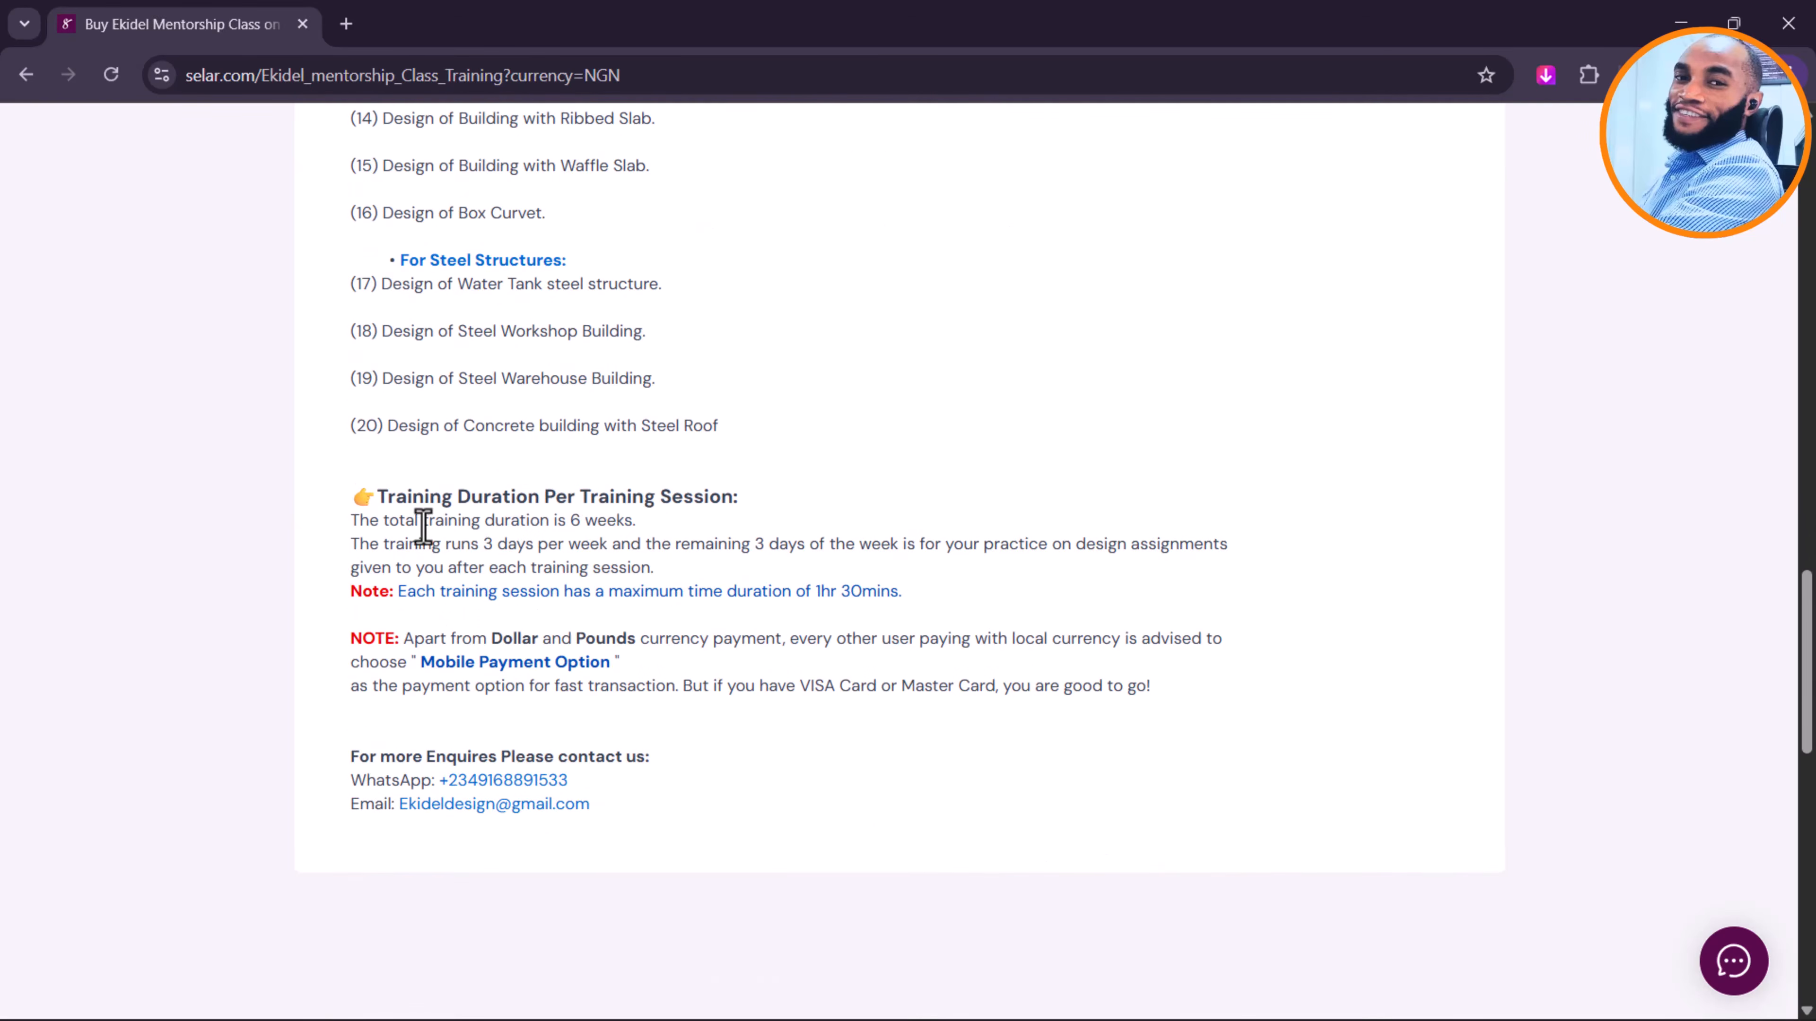
Highlight and read the lines on total training duration and weekly schedule under Training Duration Per Training Session
left_click_drag(423, 528, 649, 524)
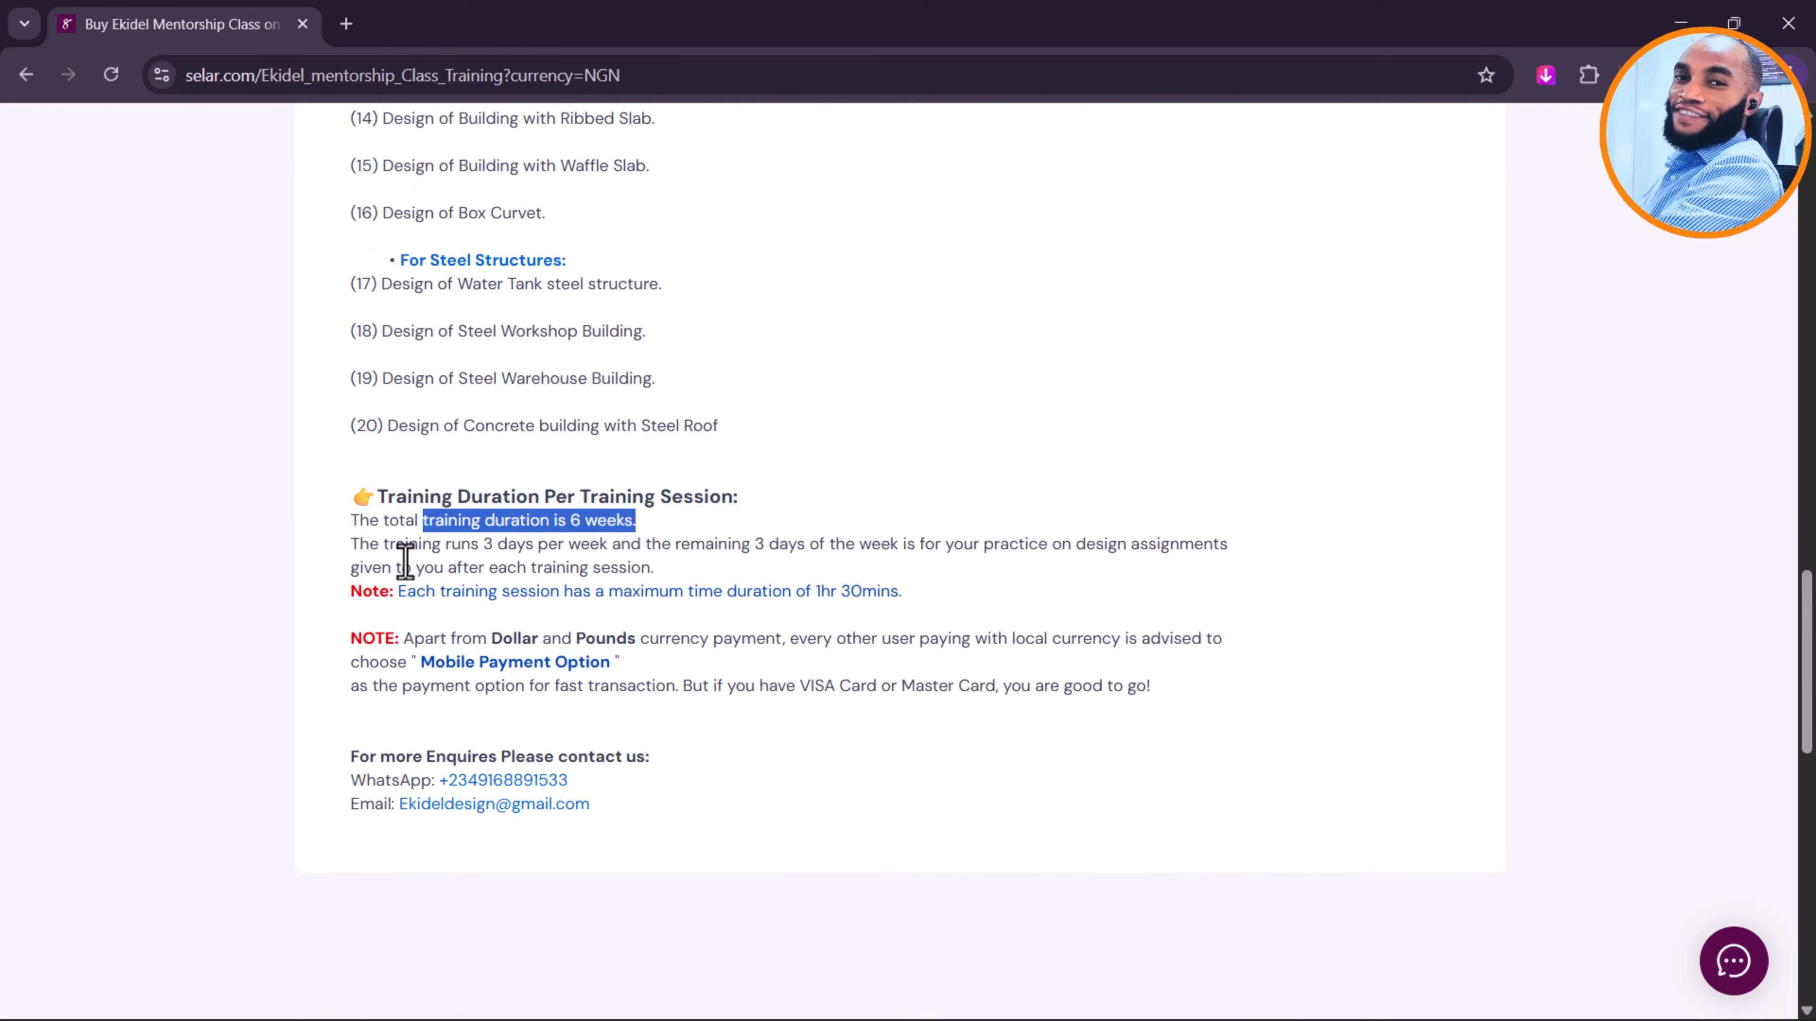
left_click_drag(402, 567, 525, 550)
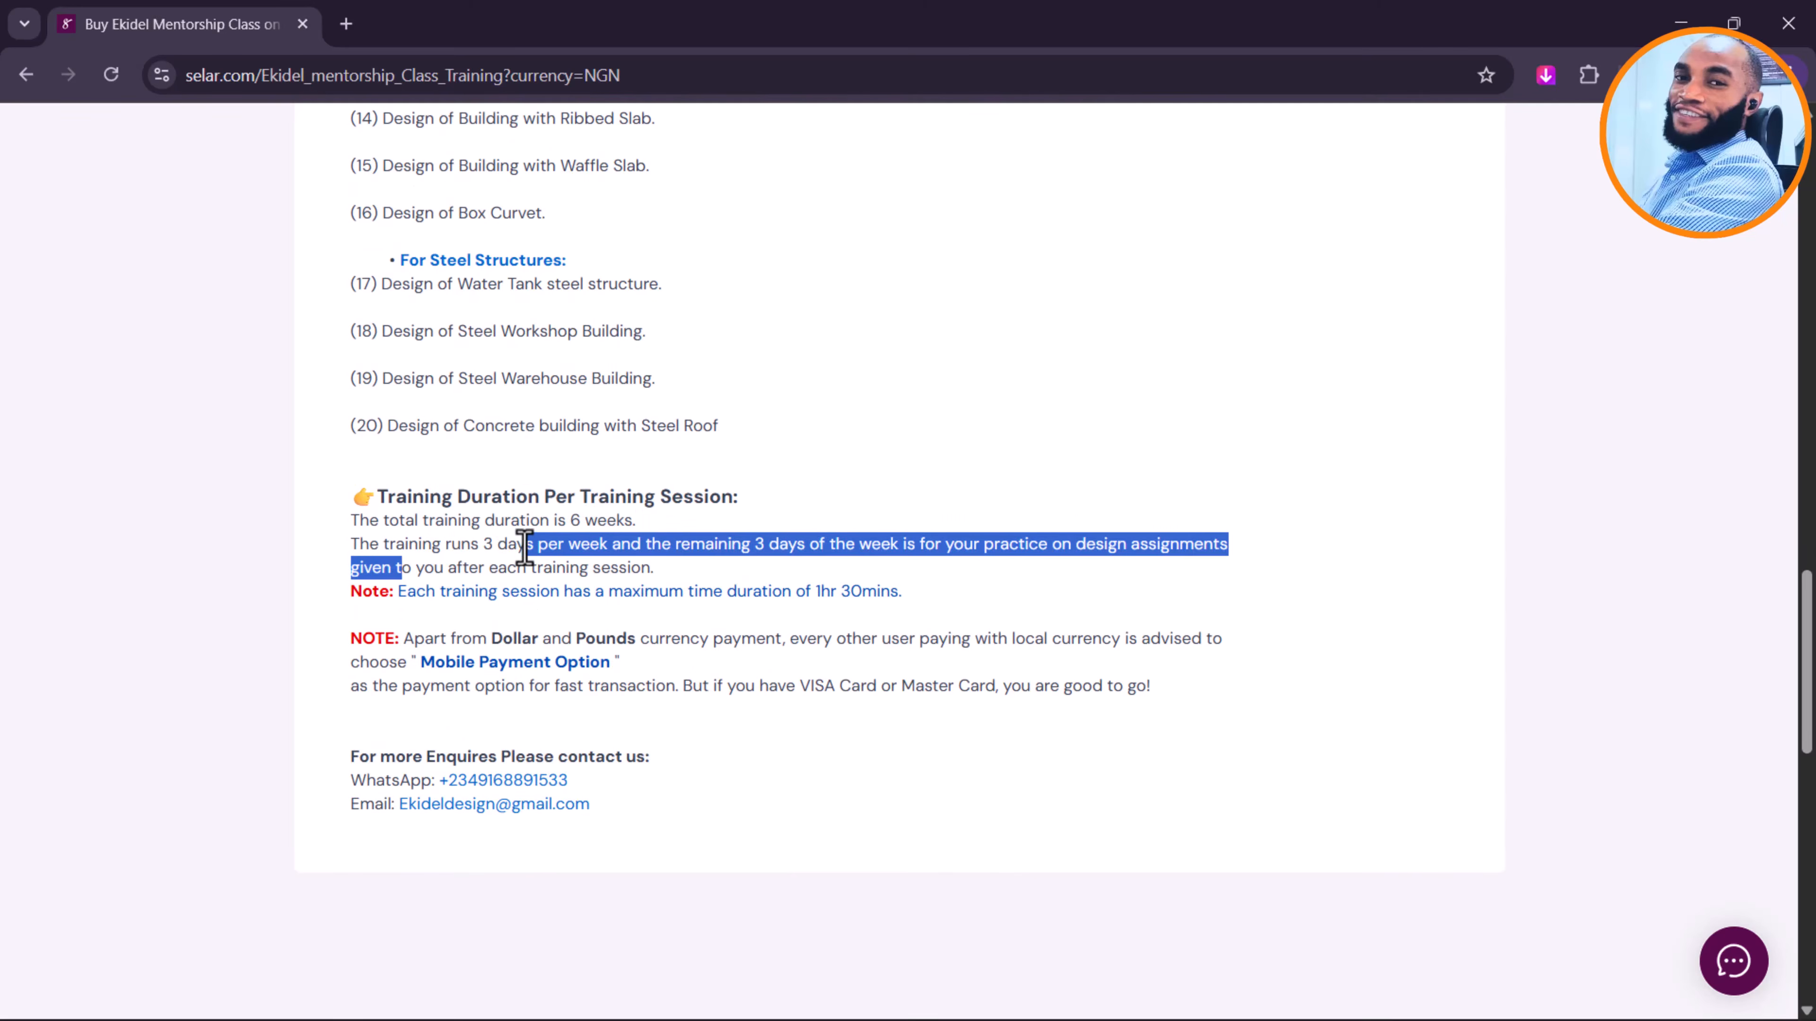
left_click(734, 545)
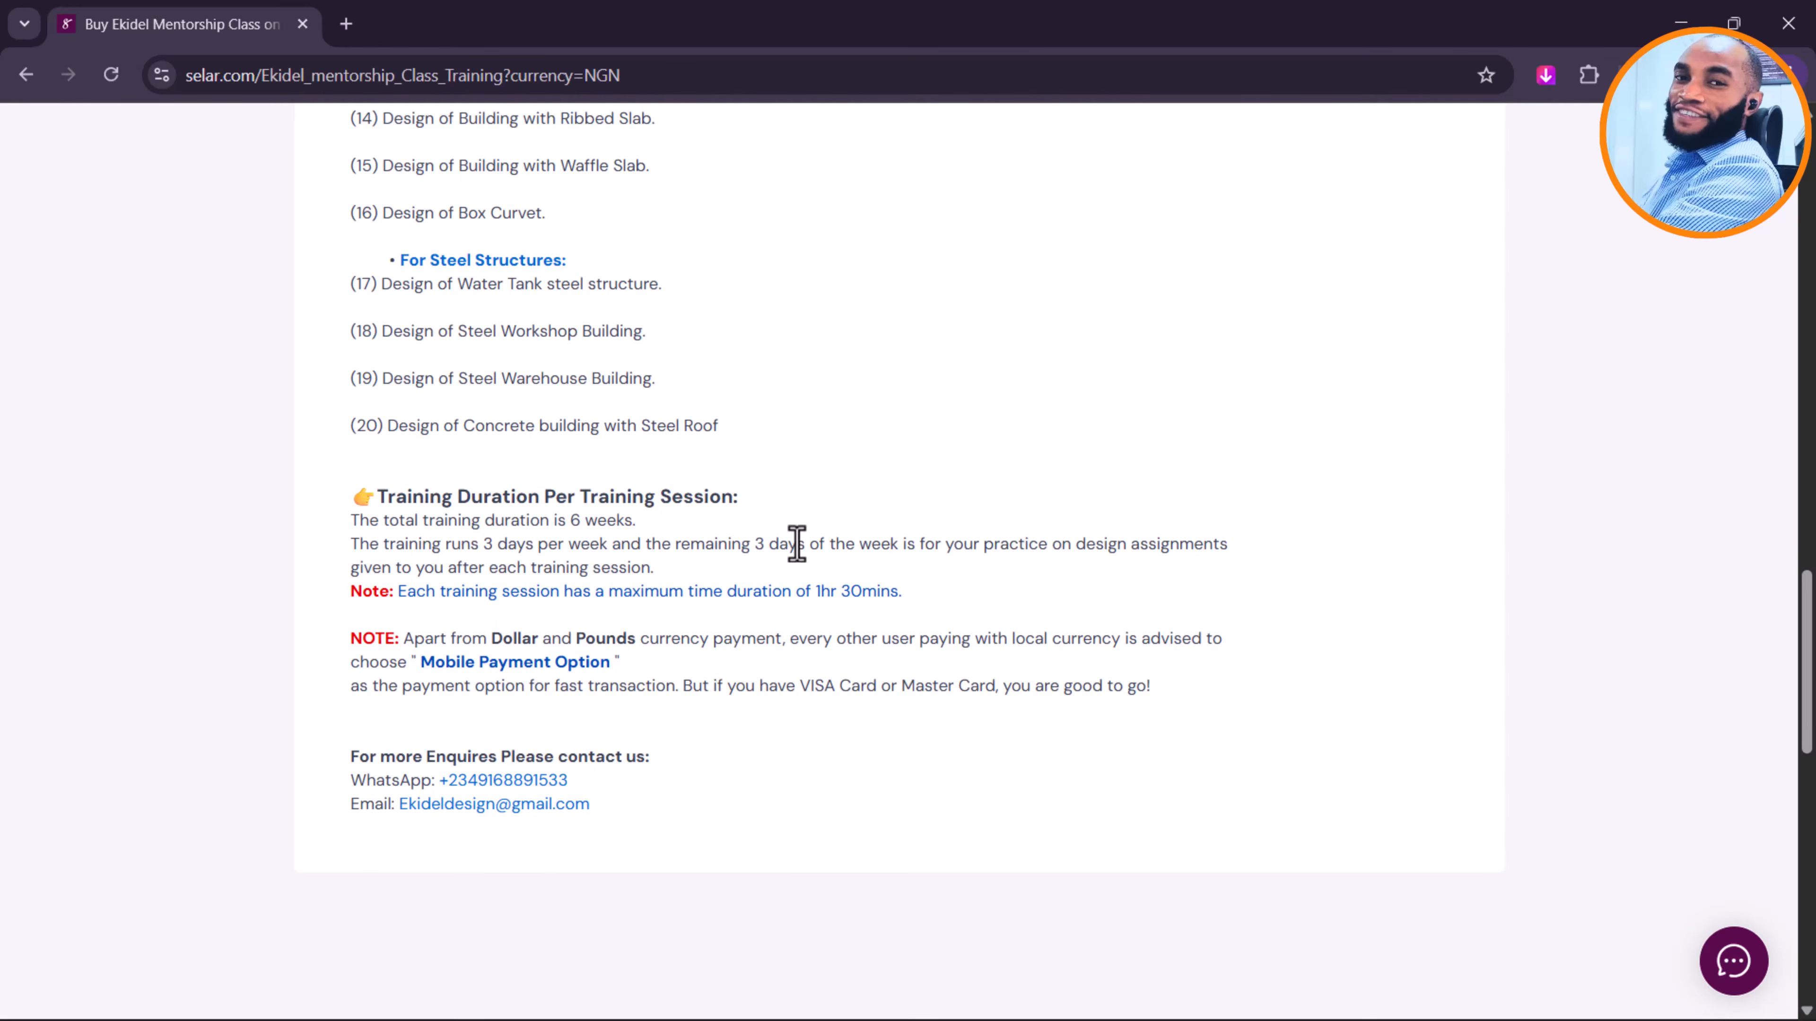
Skim the mentorship syllabus, the training duration details and the Frequently Bought Together section, and return to the class price and short description
scroll(600, 698, "up", 10)
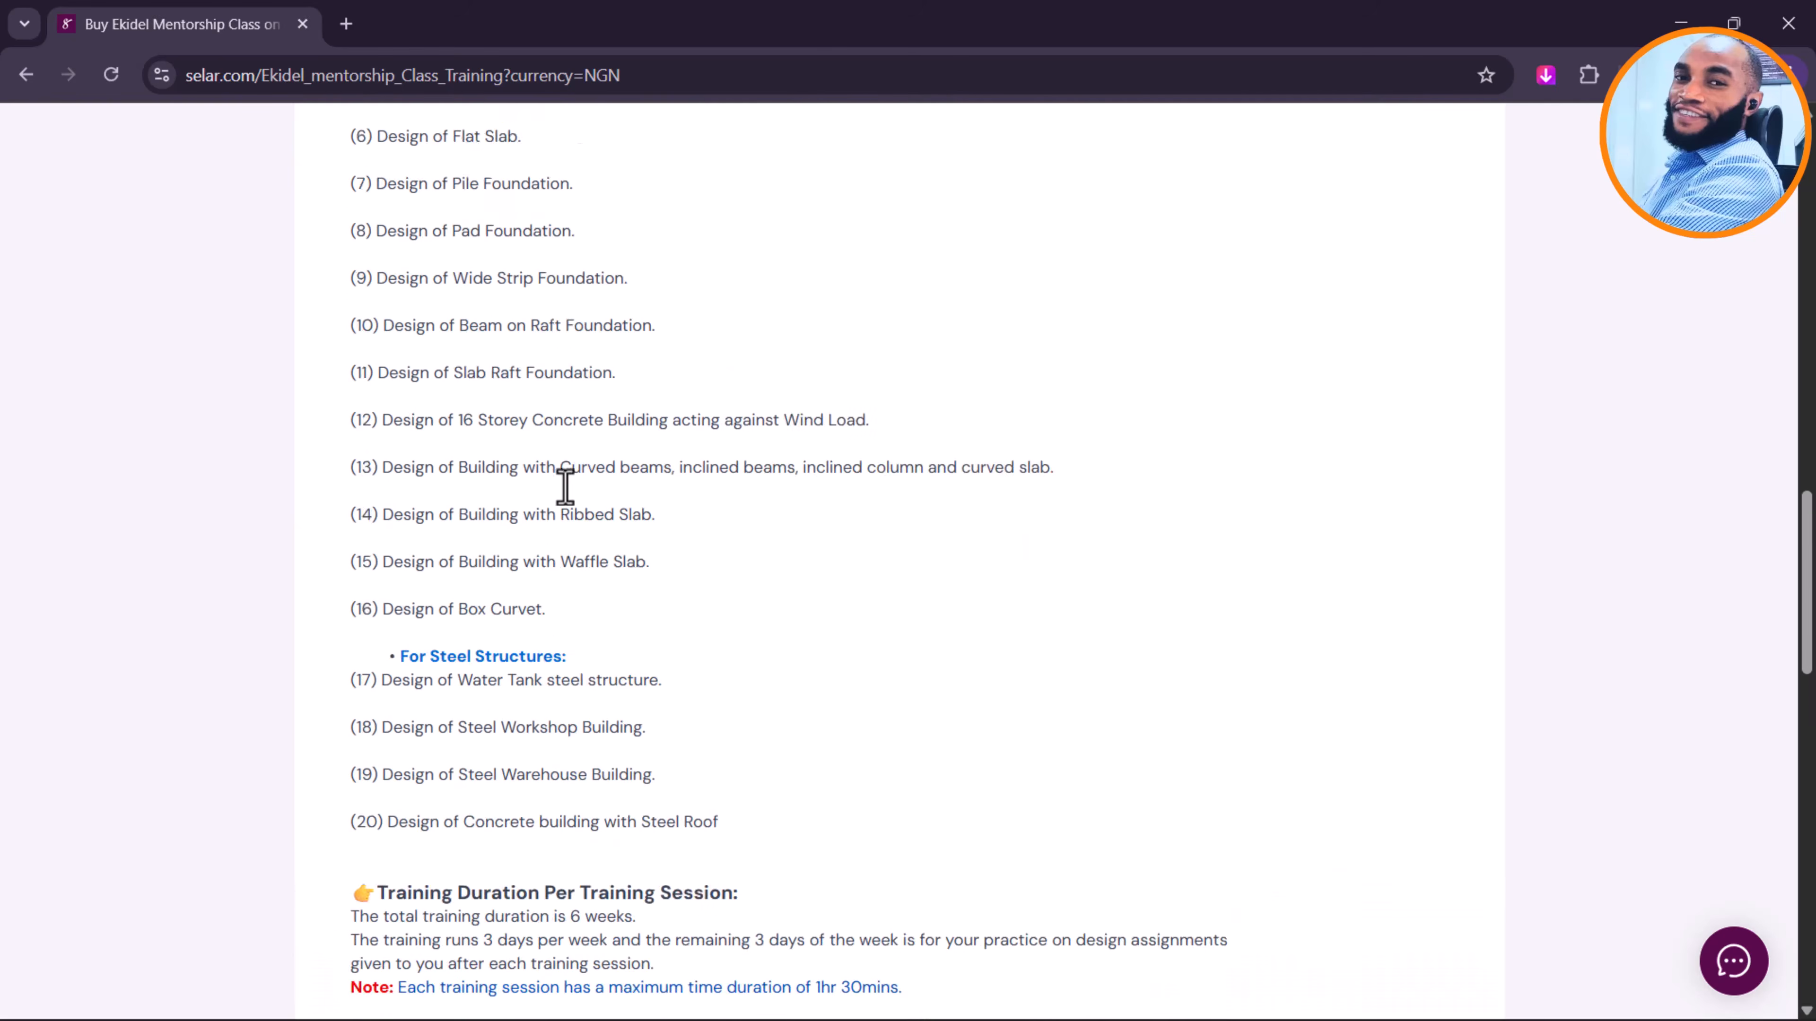
scroll(553, 392, "up", 7)
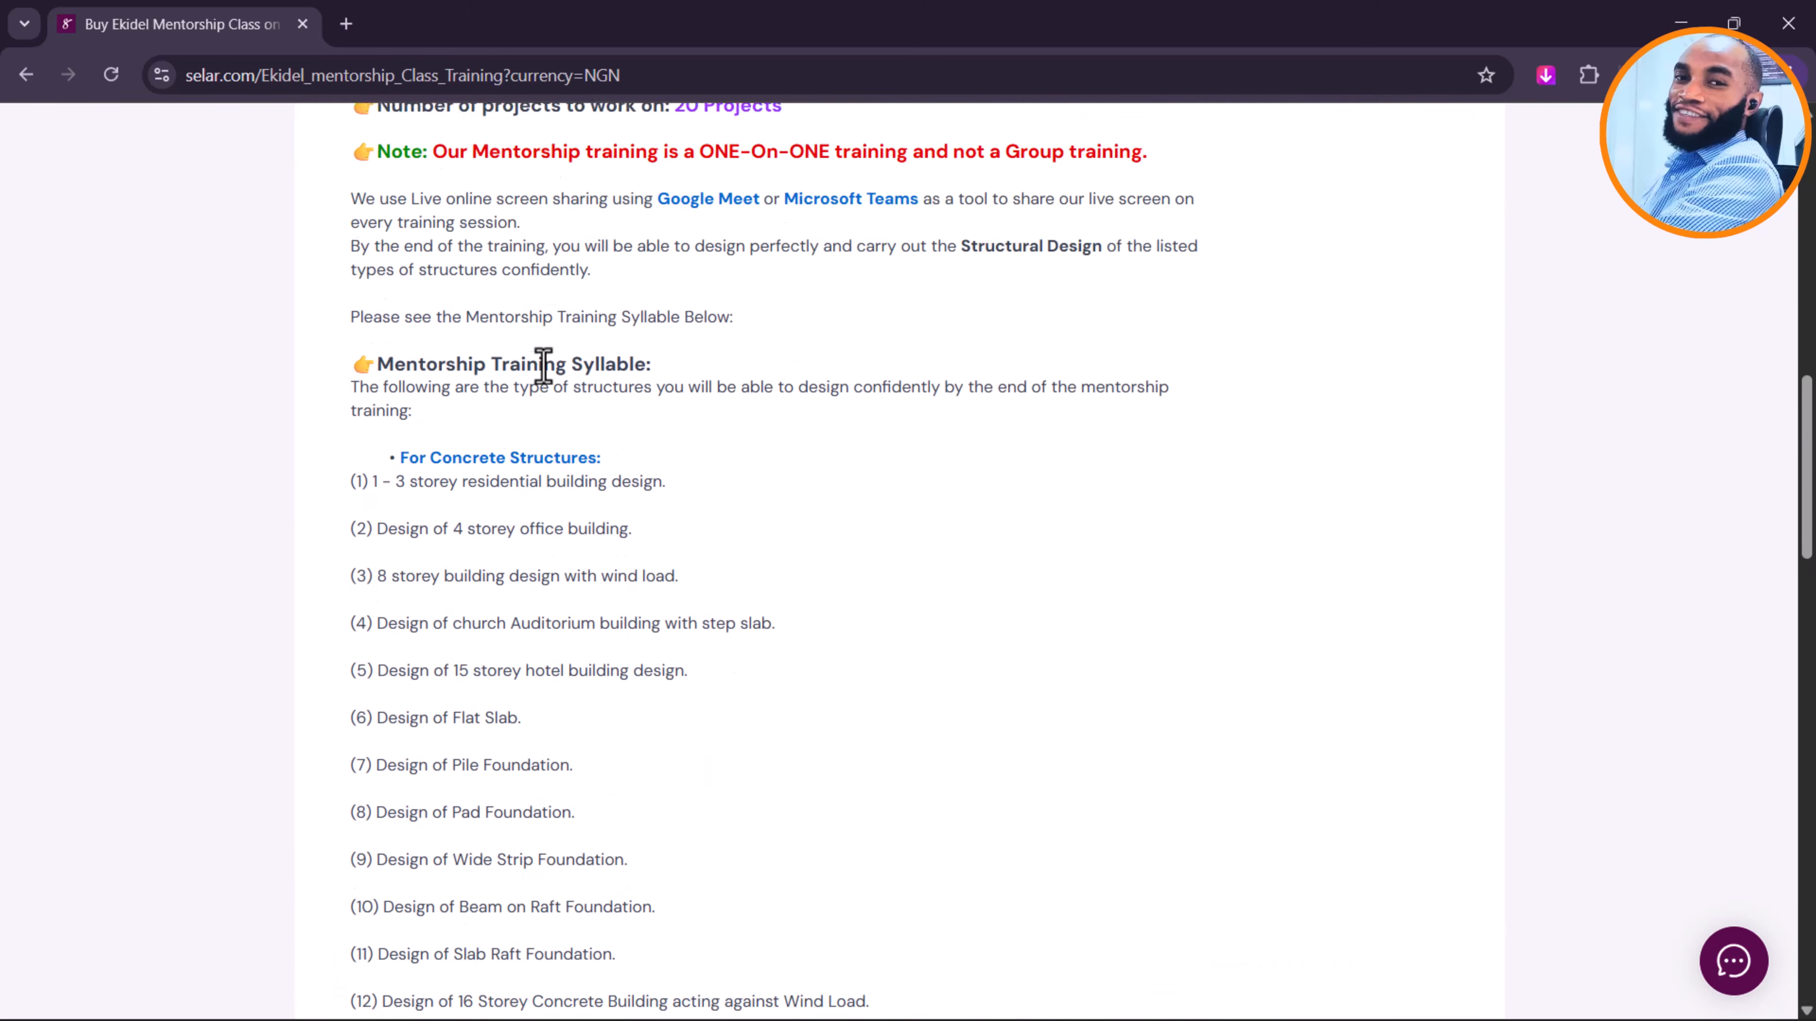
scroll(551, 369, "down", 20)
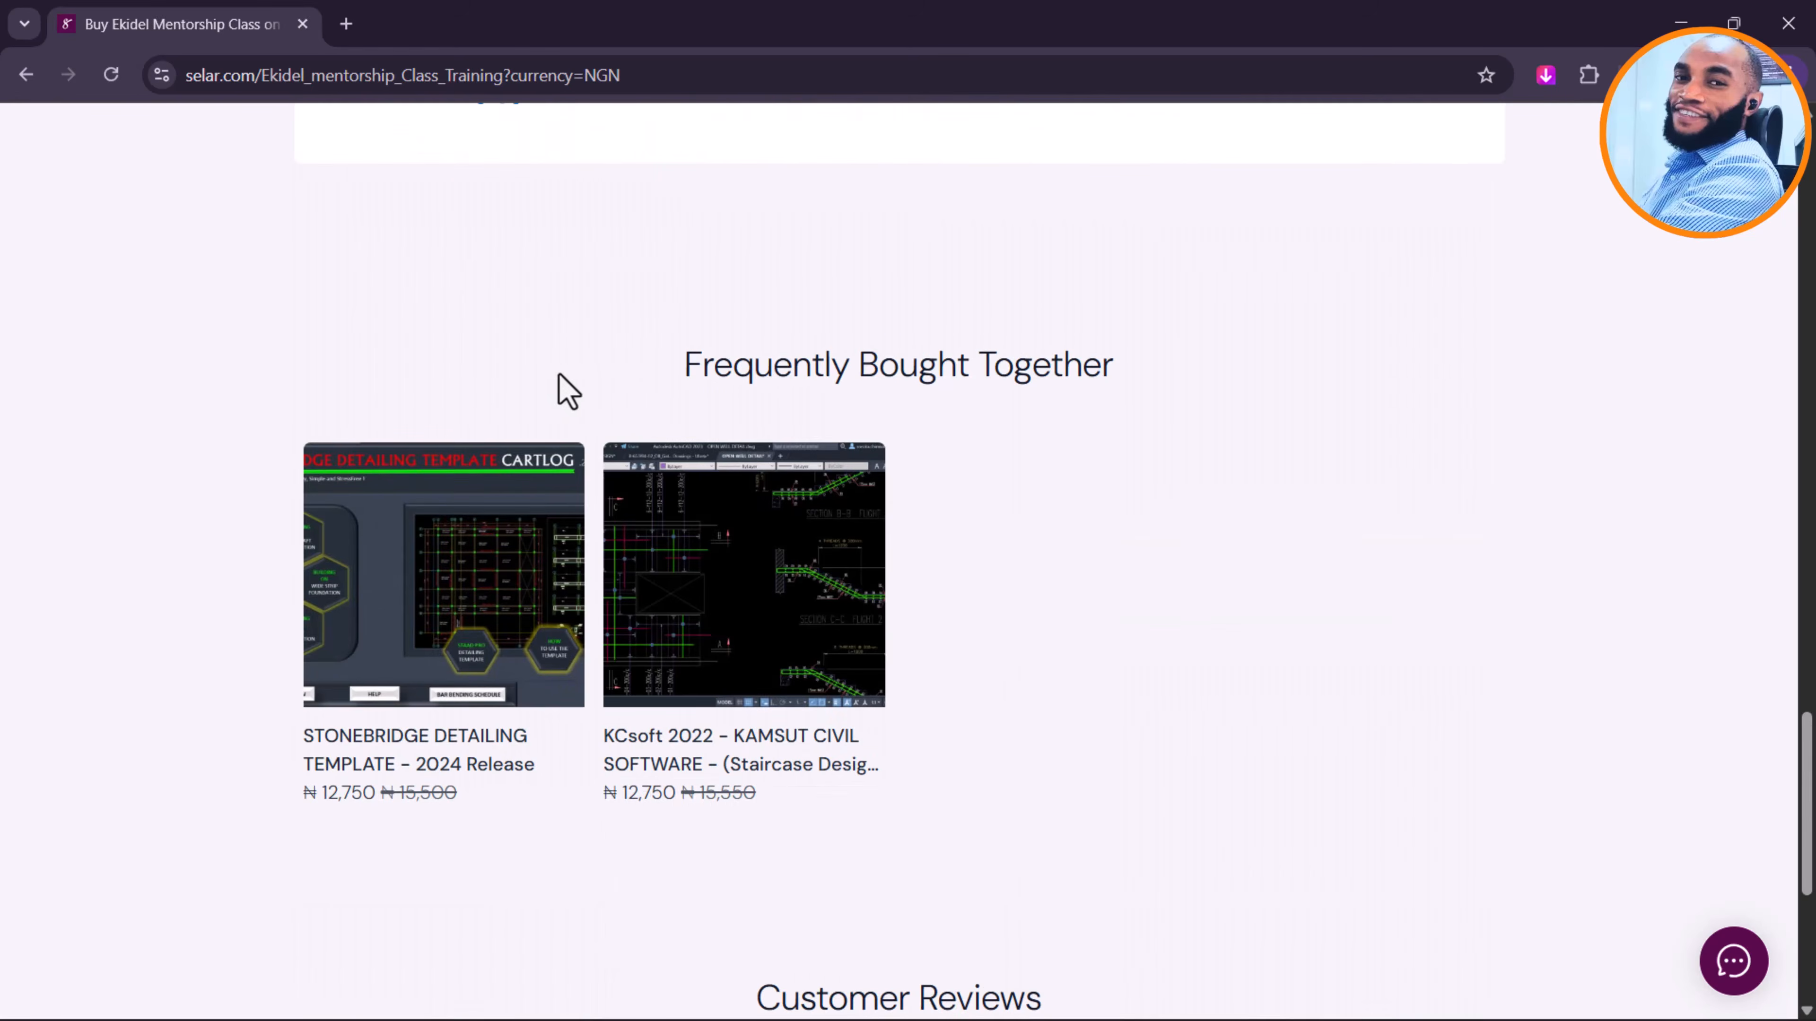
scroll(634, 390, "up", 12)
scroll(636, 386, "down", 11)
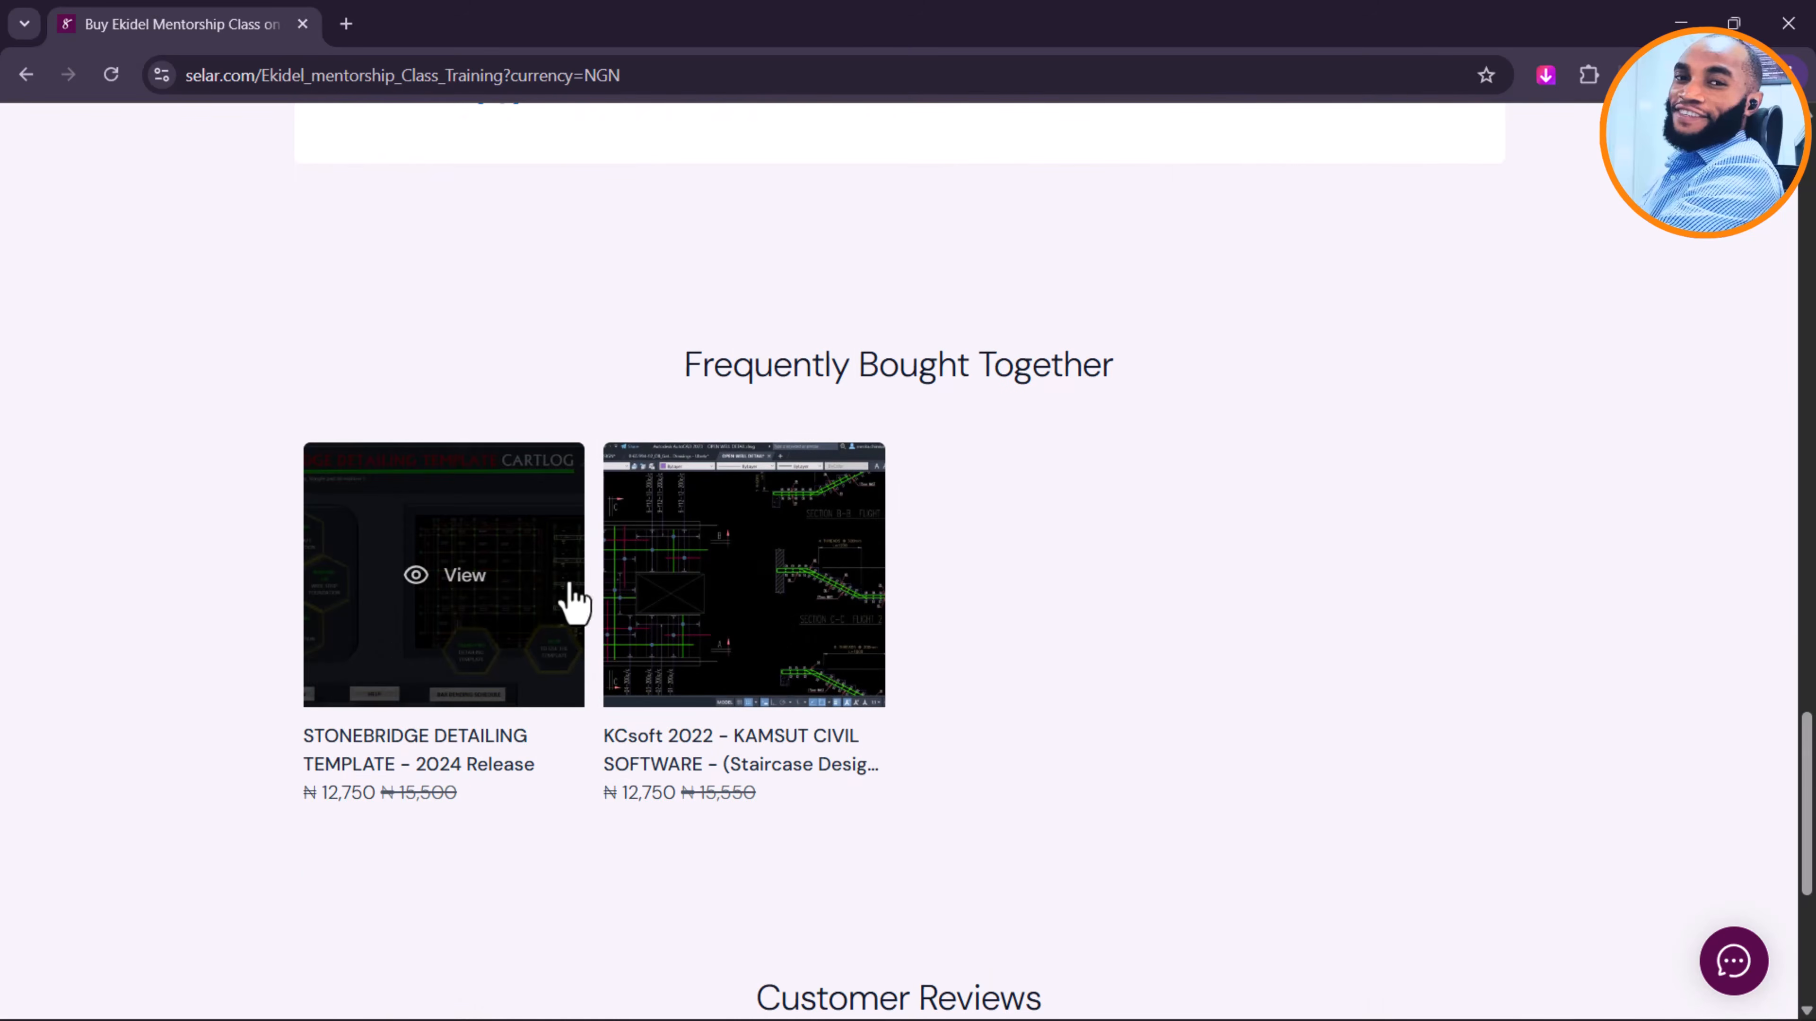
scroll(478, 547, "up", 20)
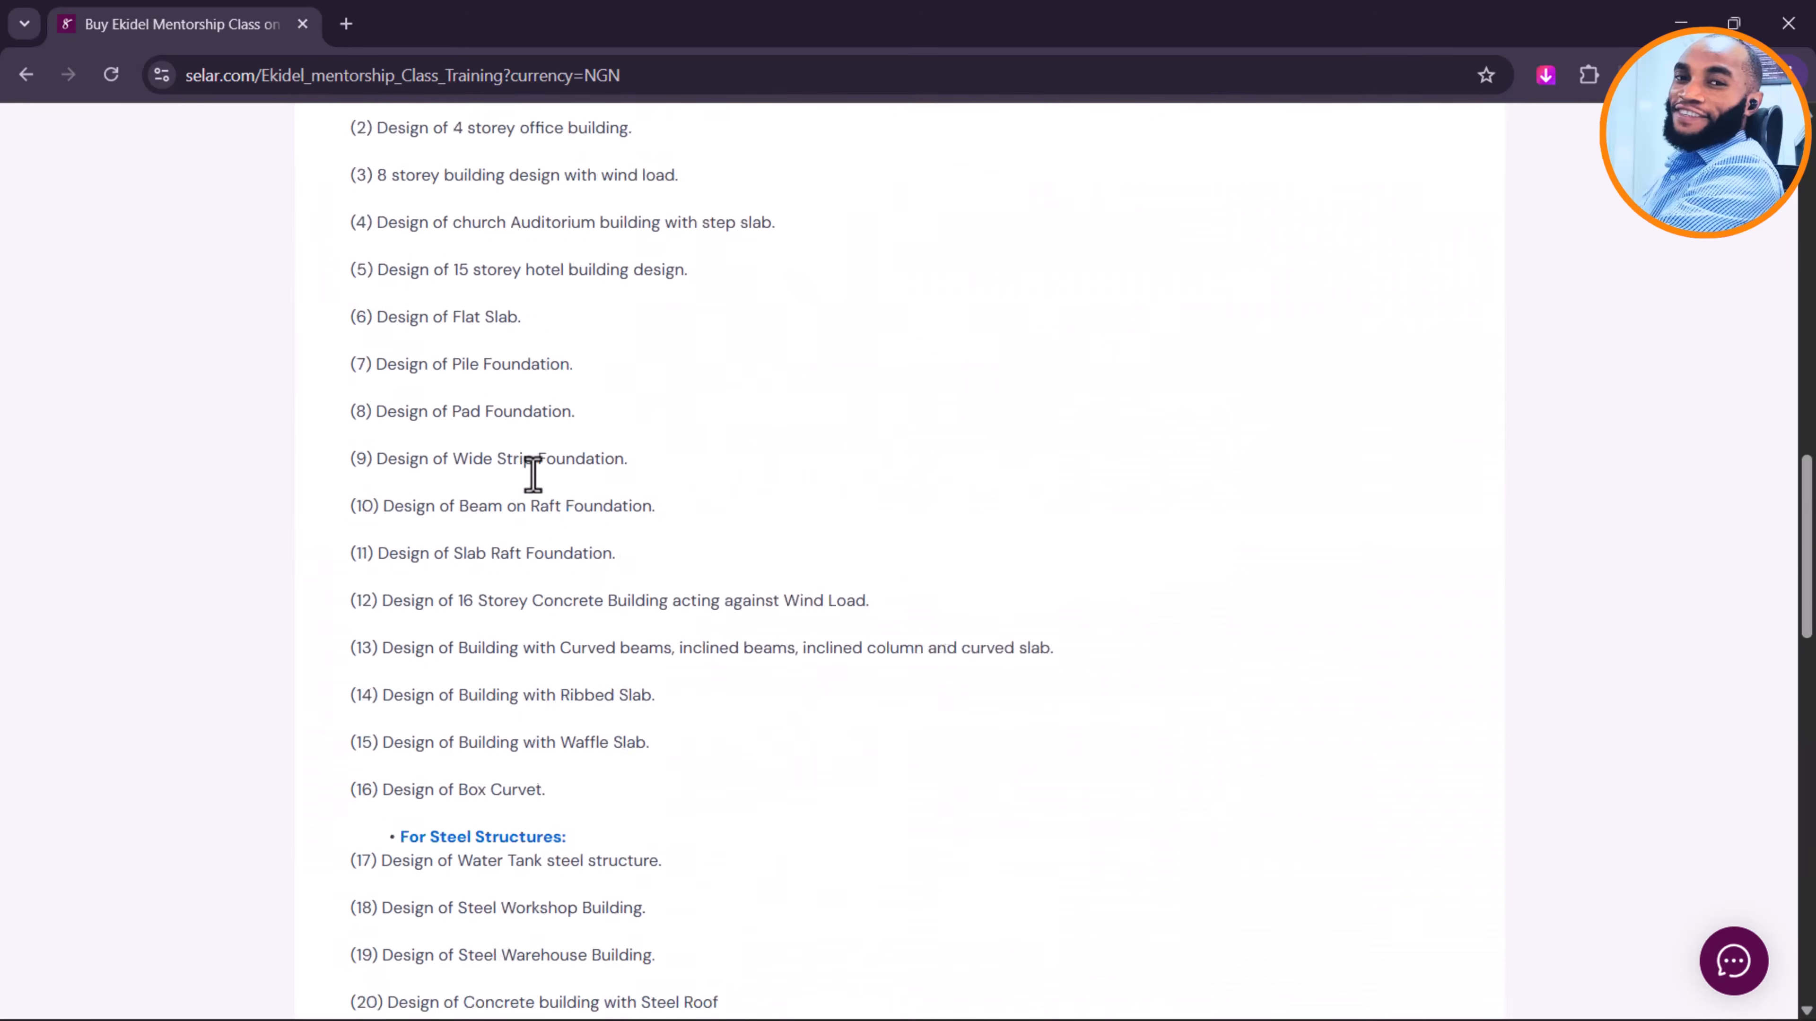
scroll(555, 462, "up", 7)
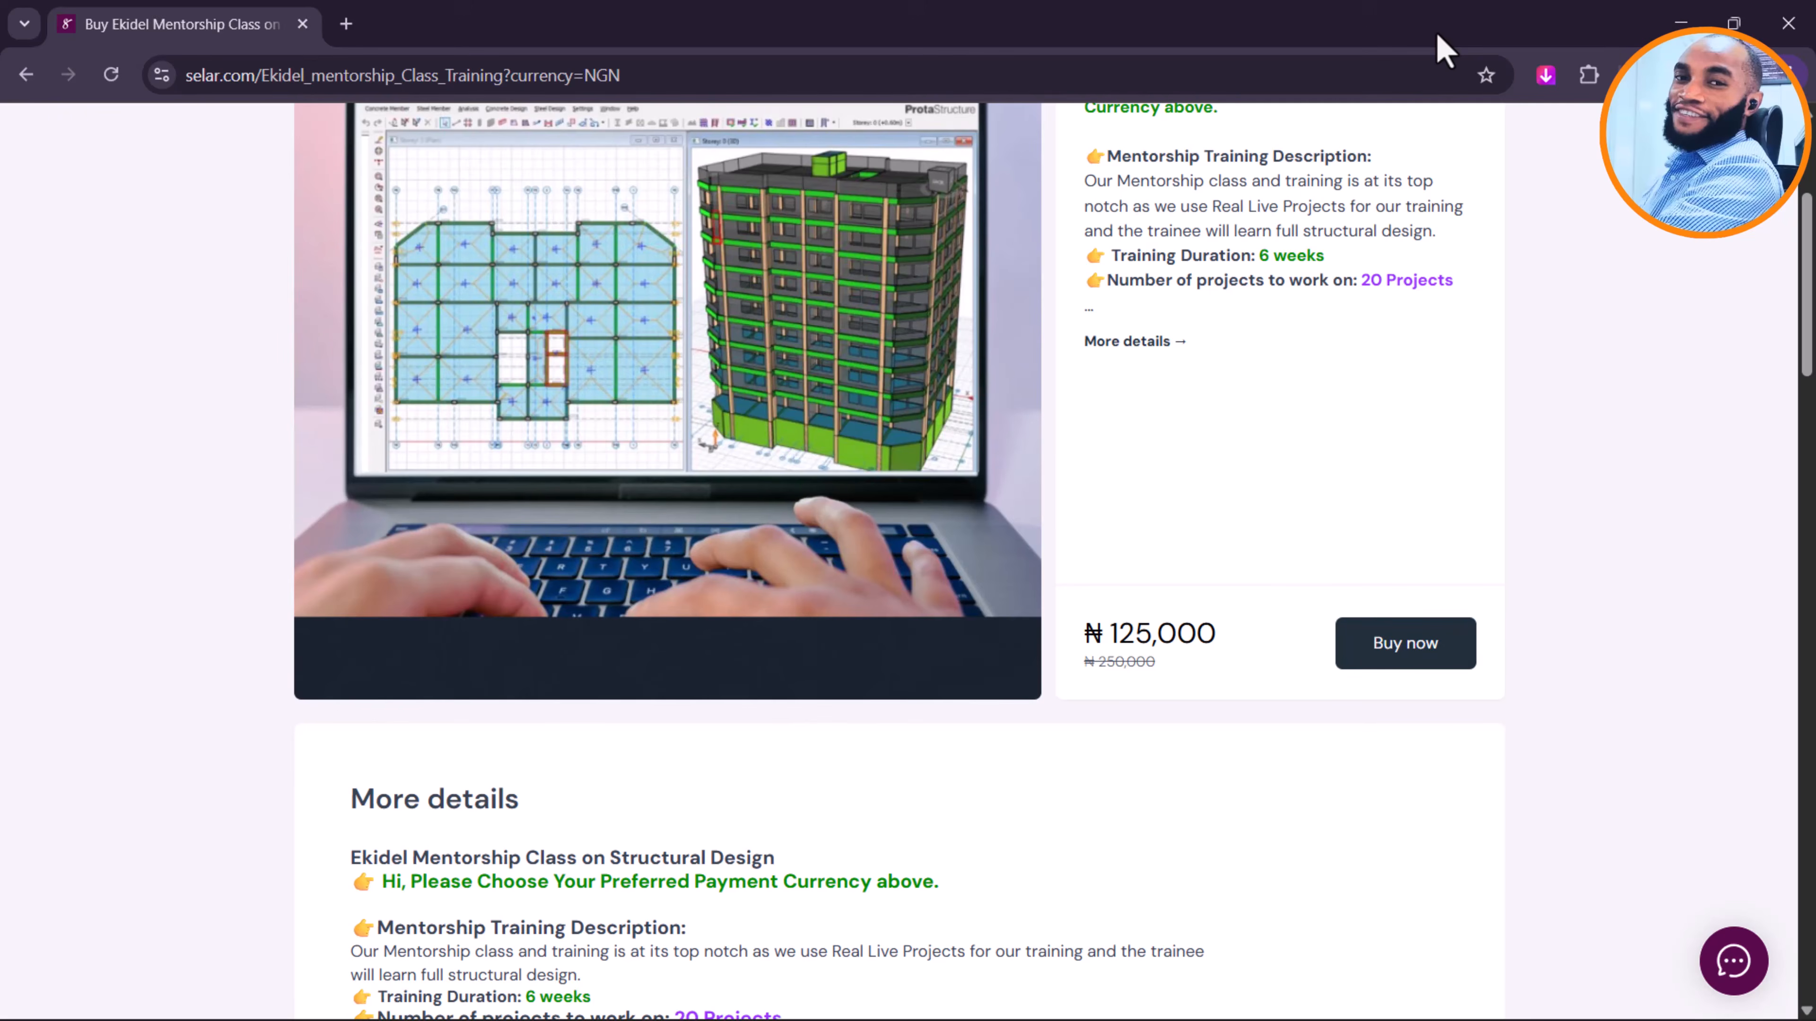
Switch to ProtaStructure and examine the residential building's 3D structural model from a lower angle, both close up and as a whole
key("alt+Tab")
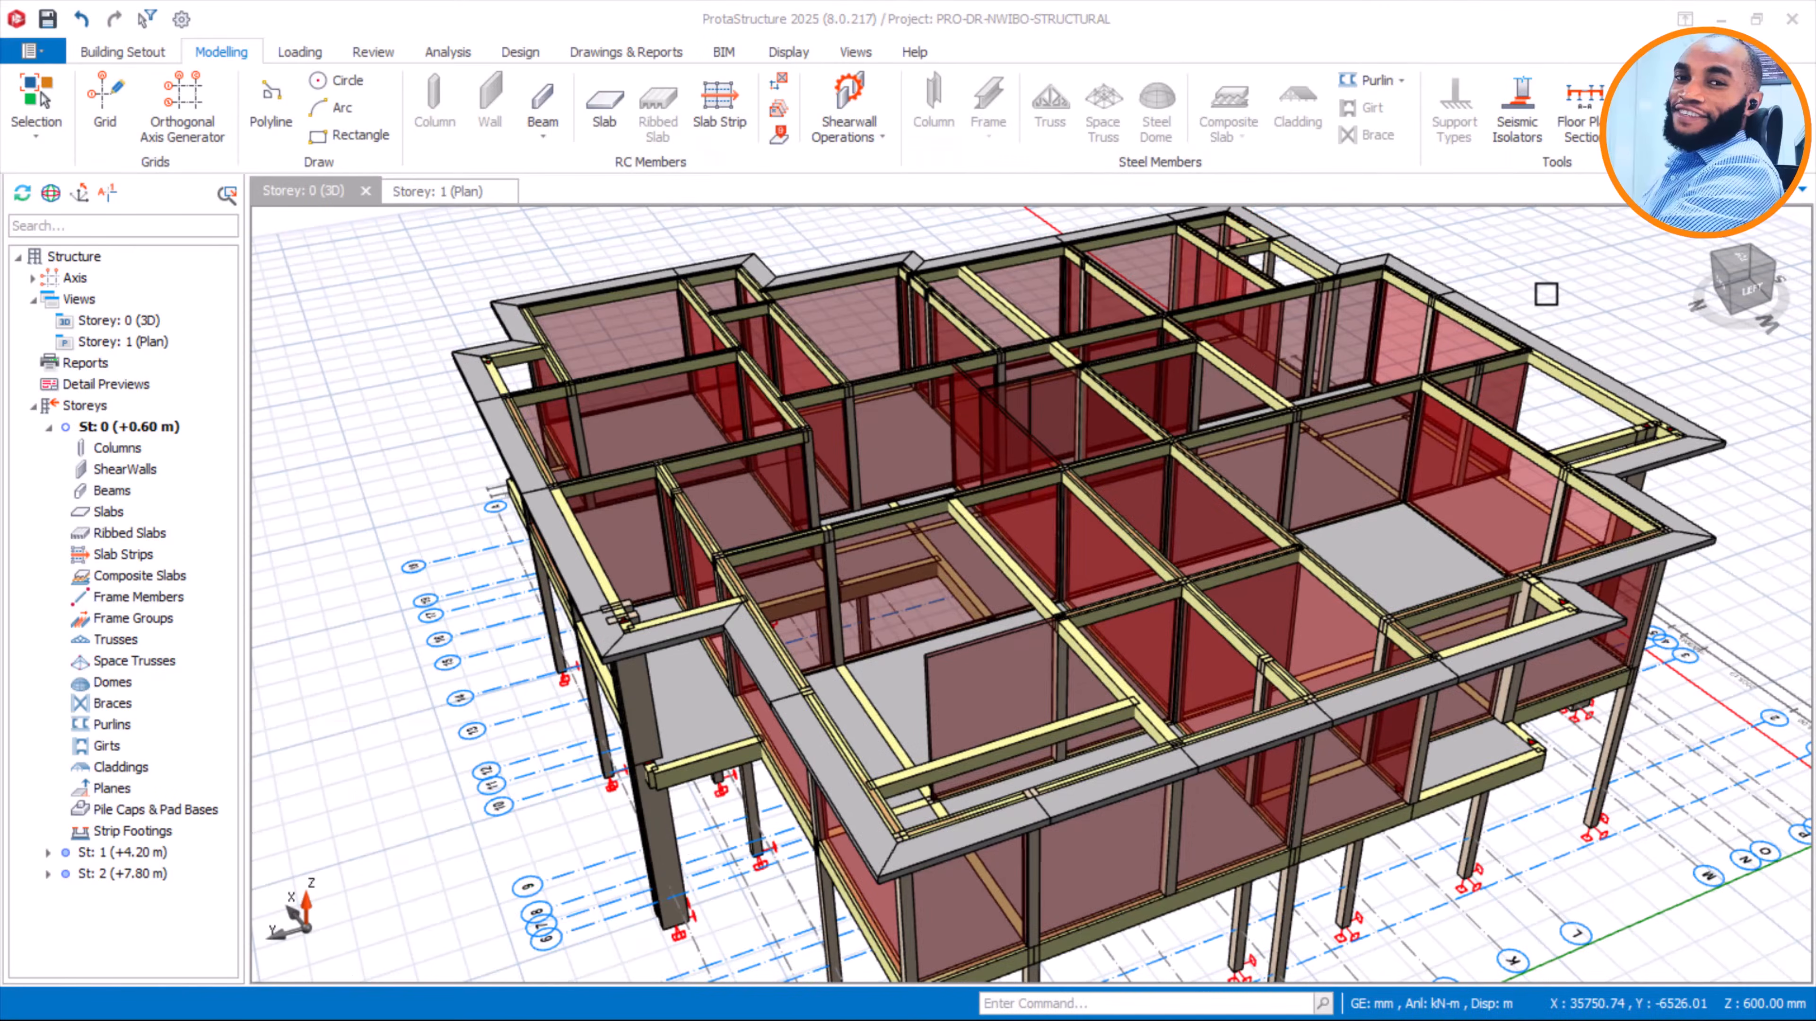
left_click(1521, 309)
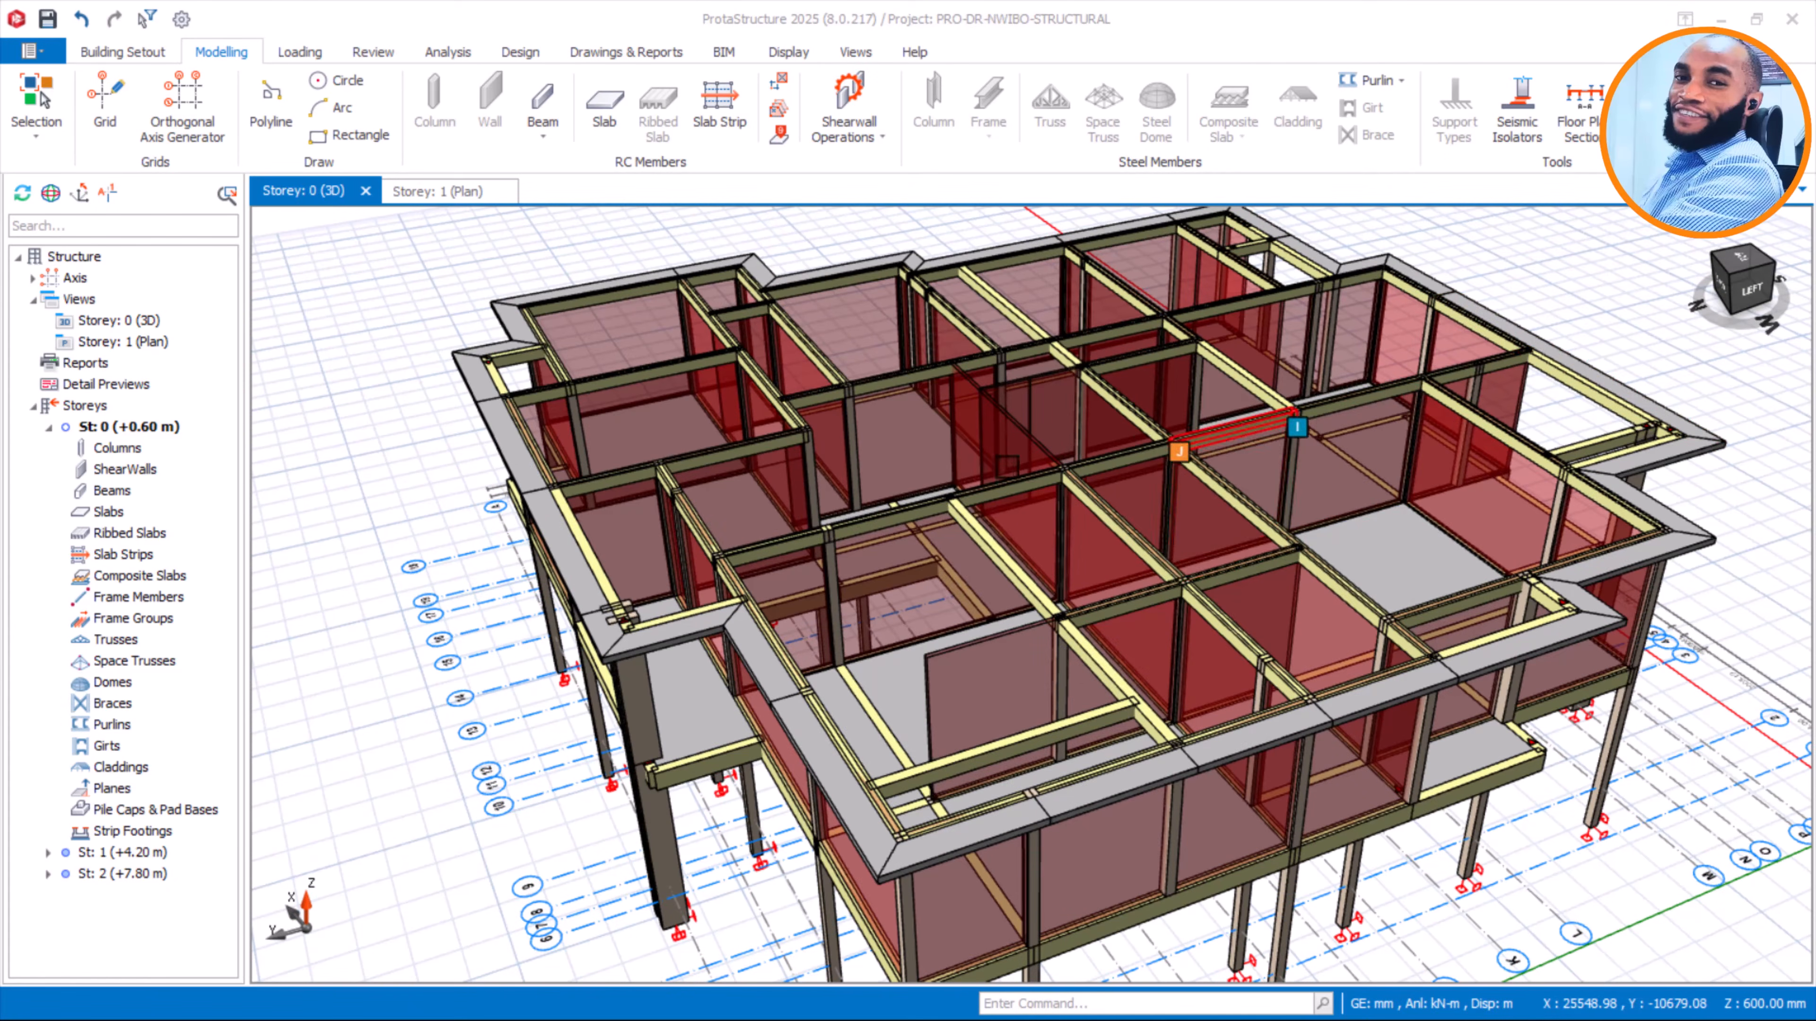
mouse_move(1004, 461)
middle_mouse_down()
mouse_move(1033, 455)
mouse_move(1005, 452)
middle_mouse_up()
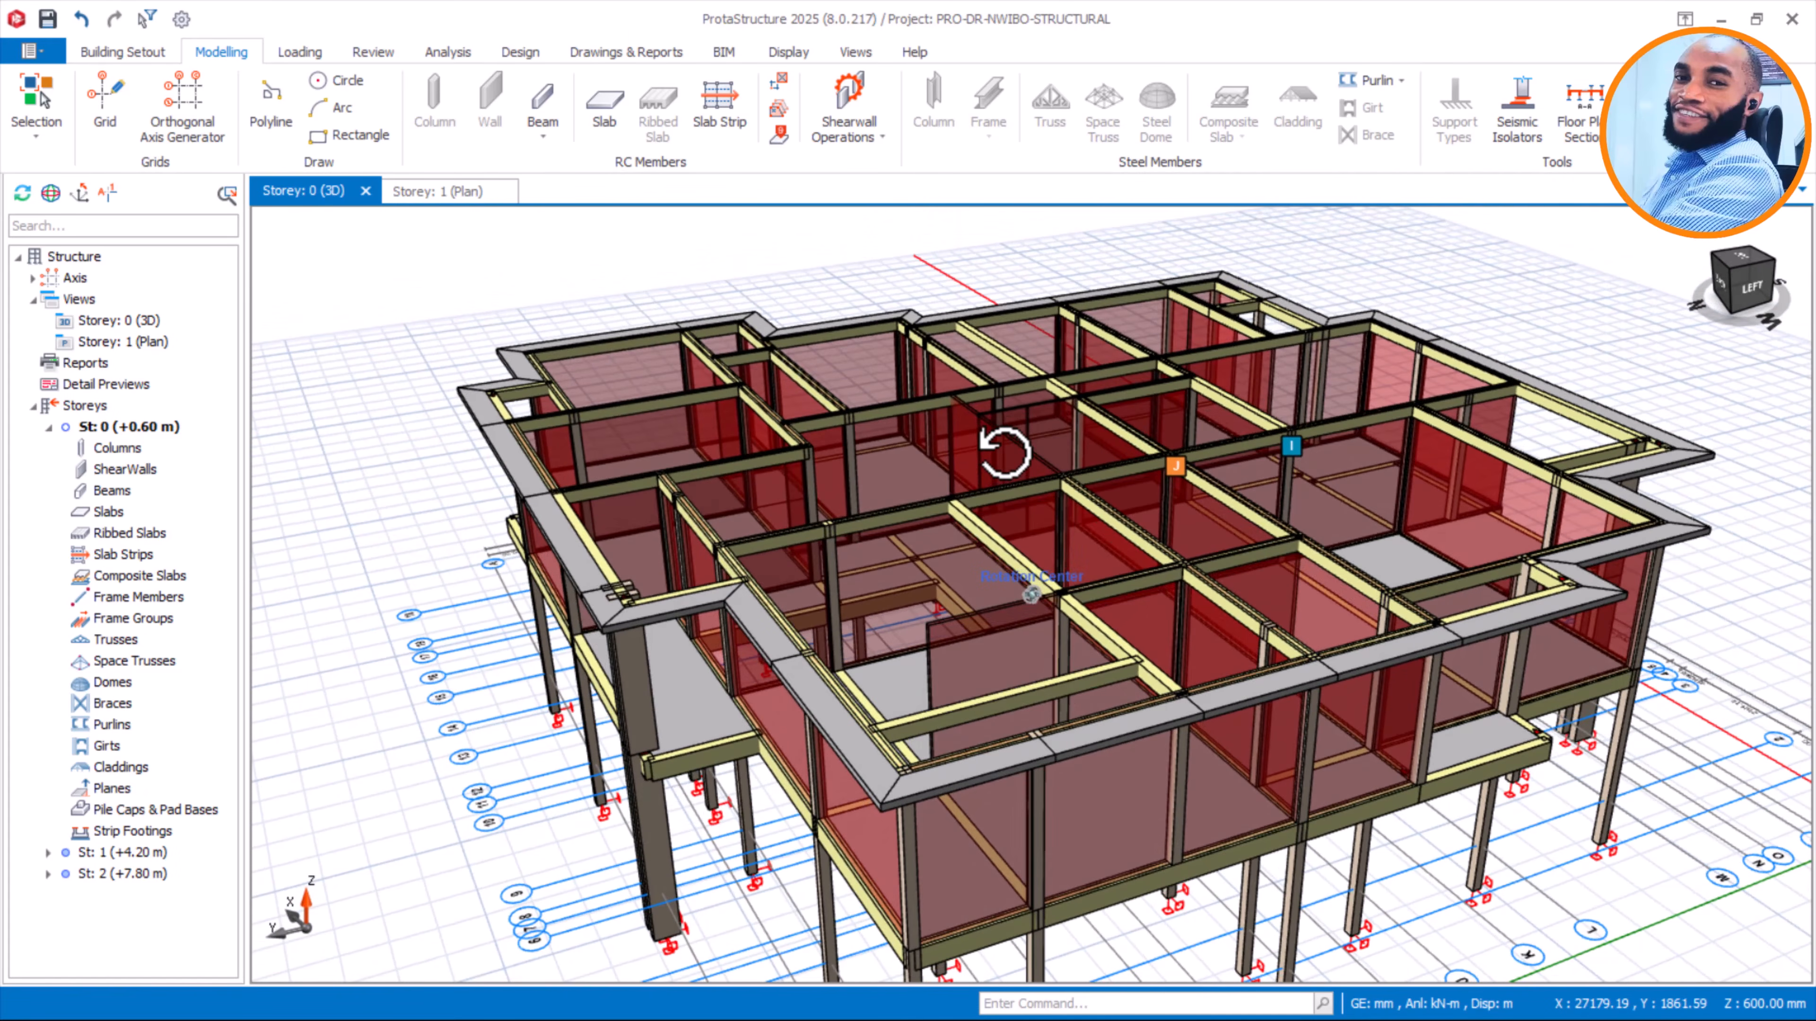
right_click_drag(1004, 452, 1000, 450)
left_click(980, 264)
middle_click_drag(980, 264, 991, 245)
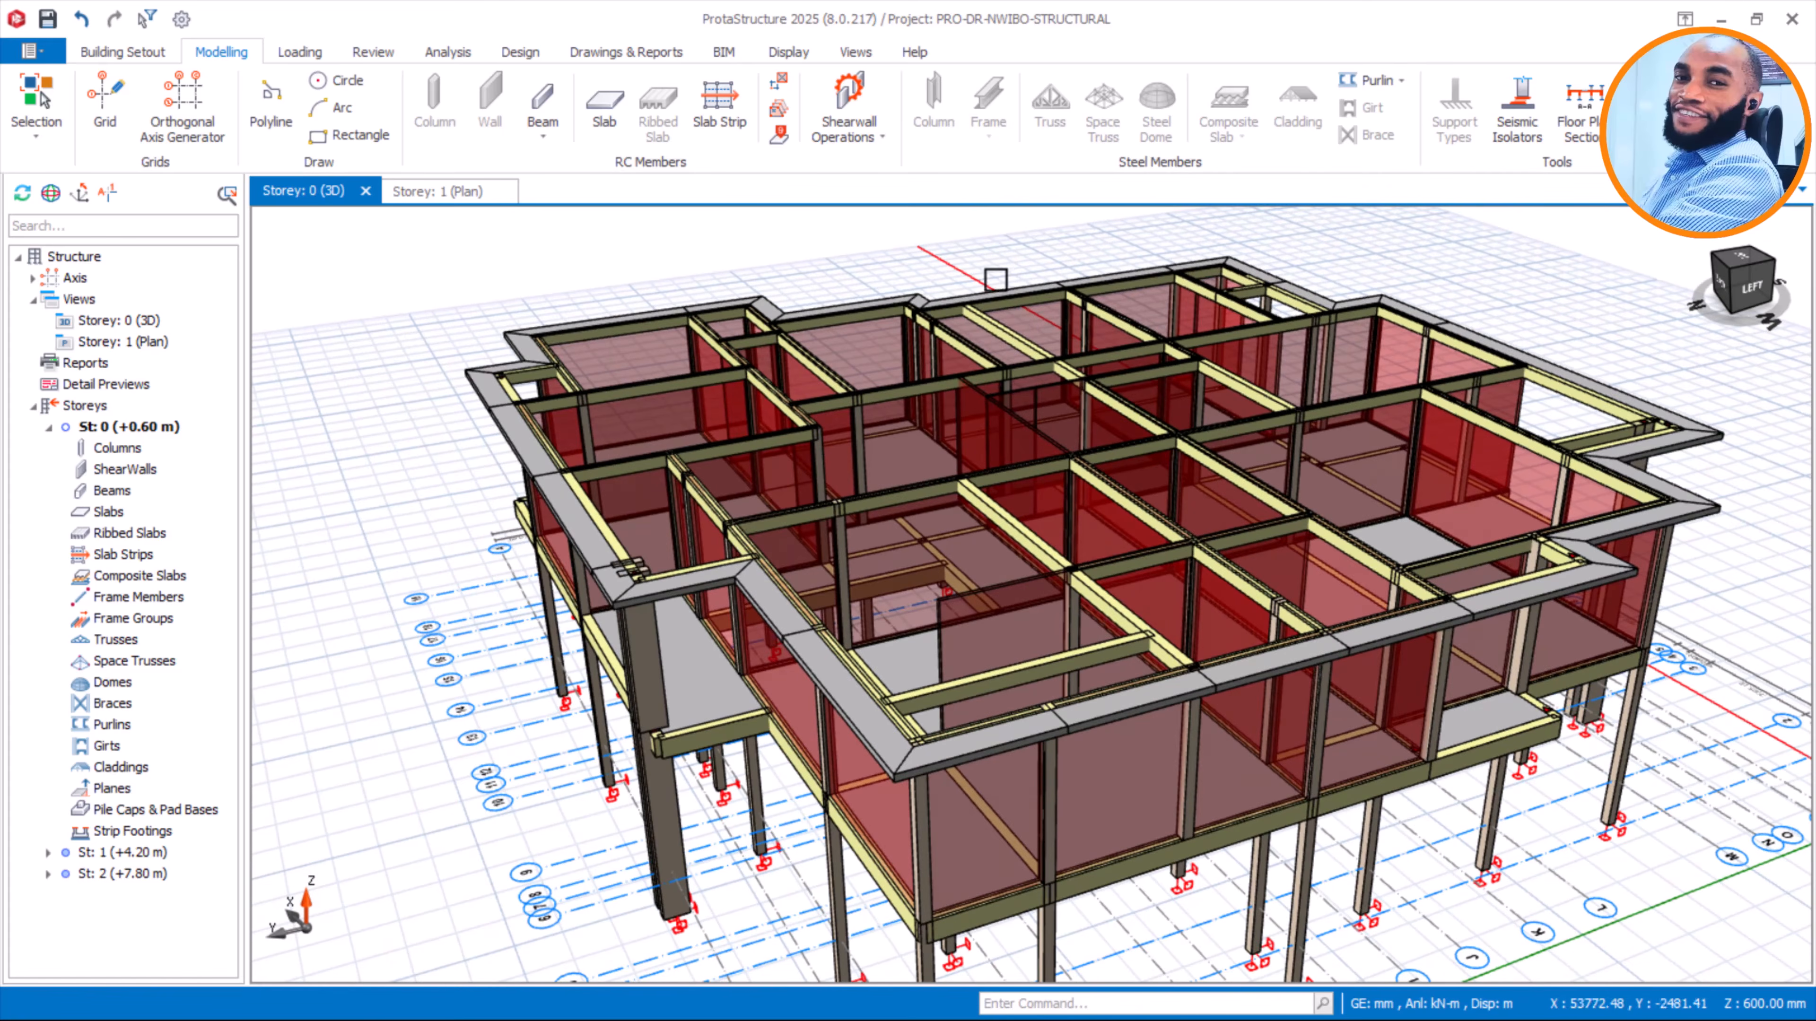
scroll(995, 279, "down", 3)
middle_click_drag(993, 246, 999, 217)
scroll(977, 282, "up", 3)
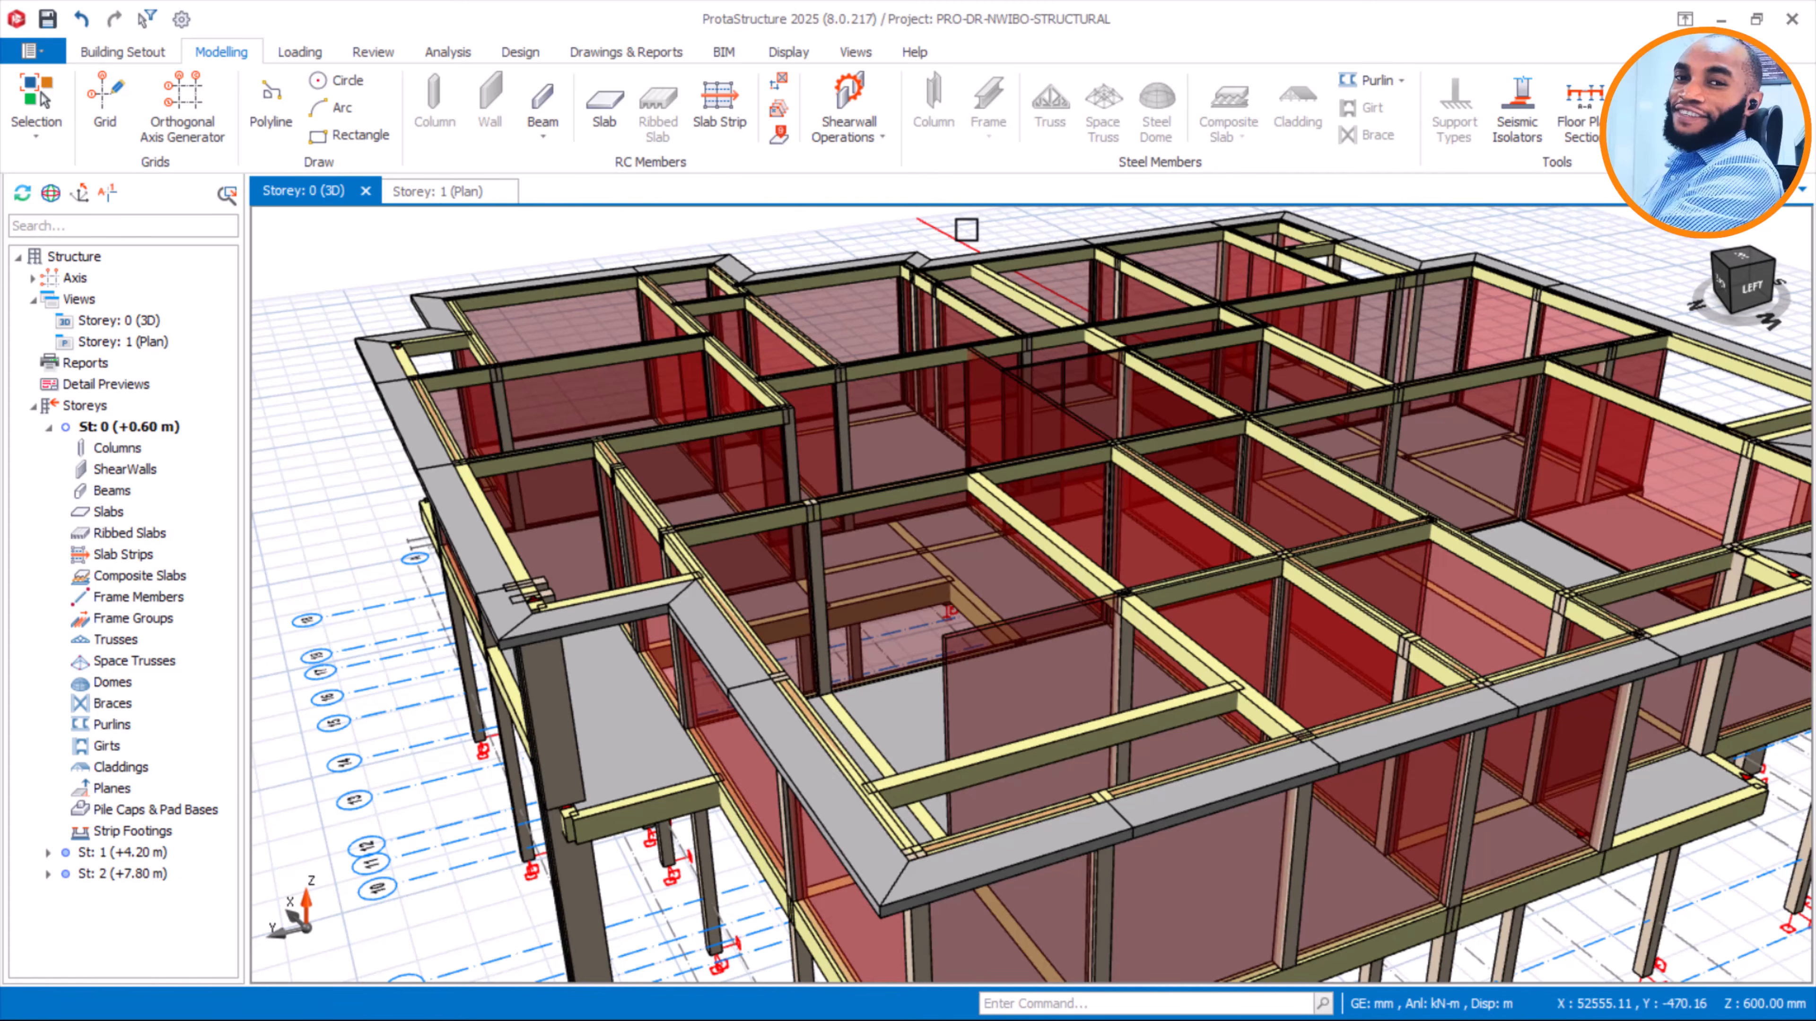
scroll(966, 230, "down", 2)
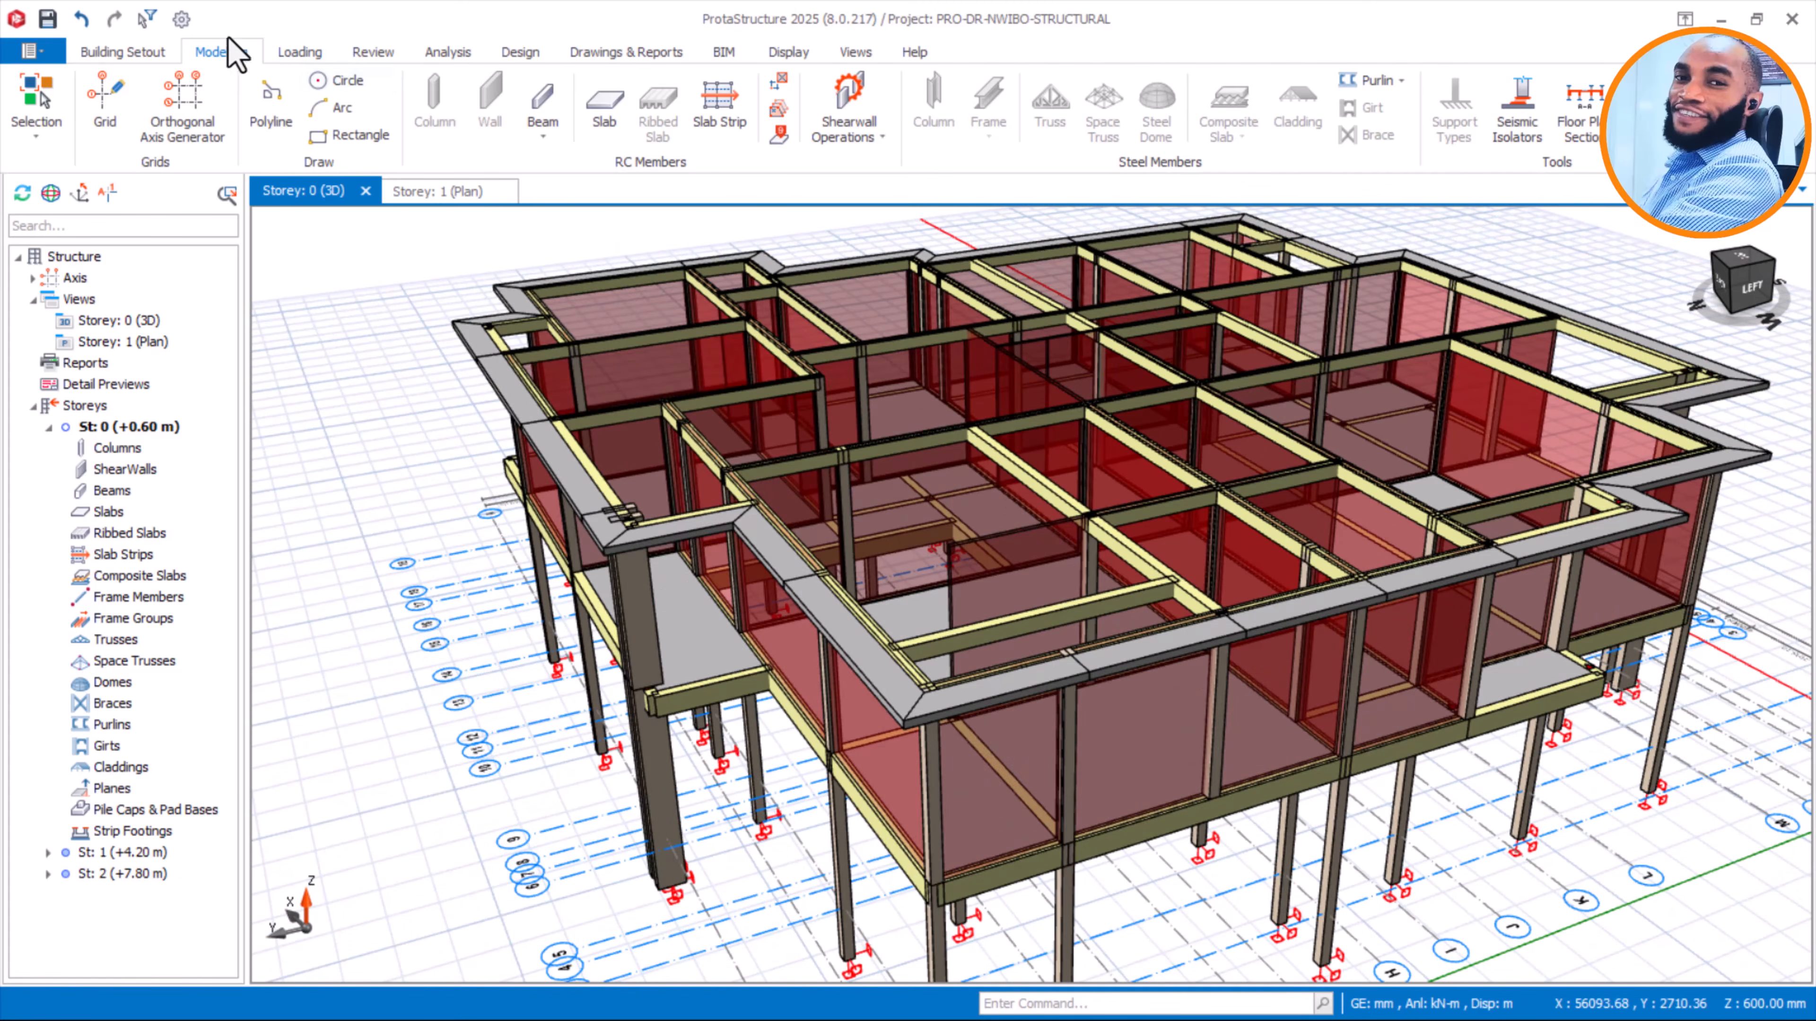
Set the soil unit weight to 18 kN/m3 in the project's foundation settings
left_click(181, 20)
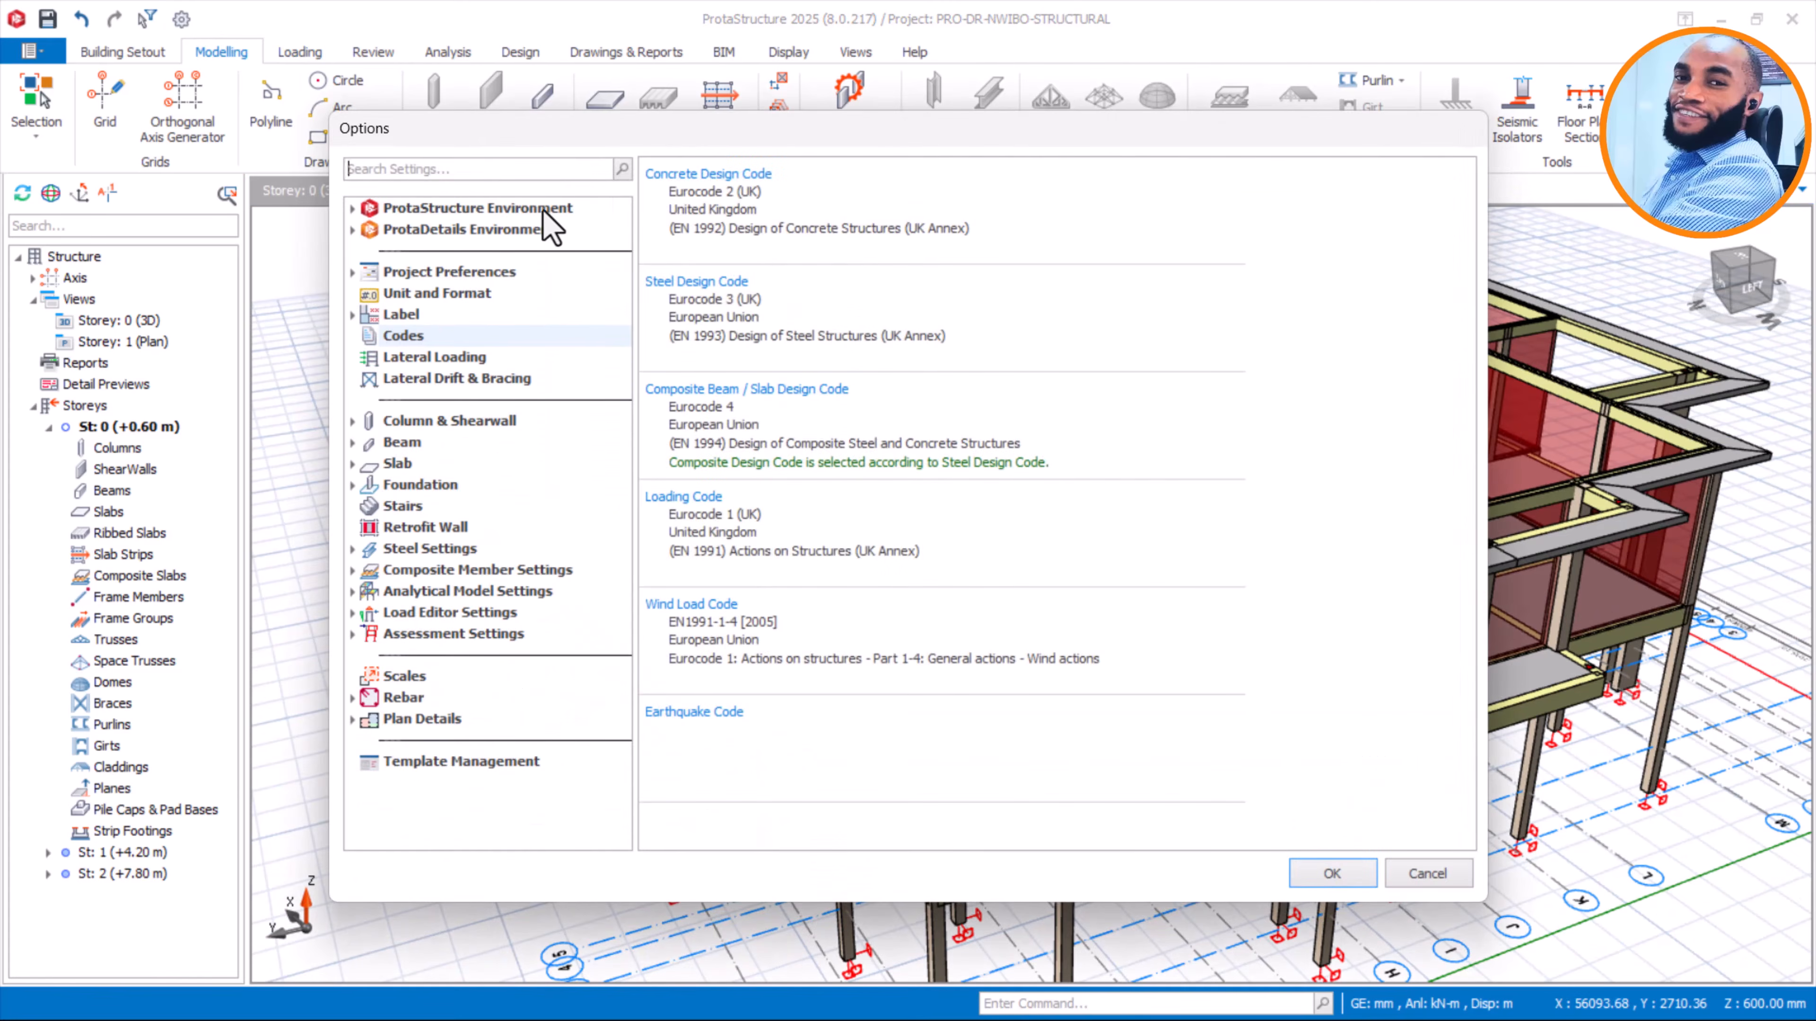
left_click(415, 487)
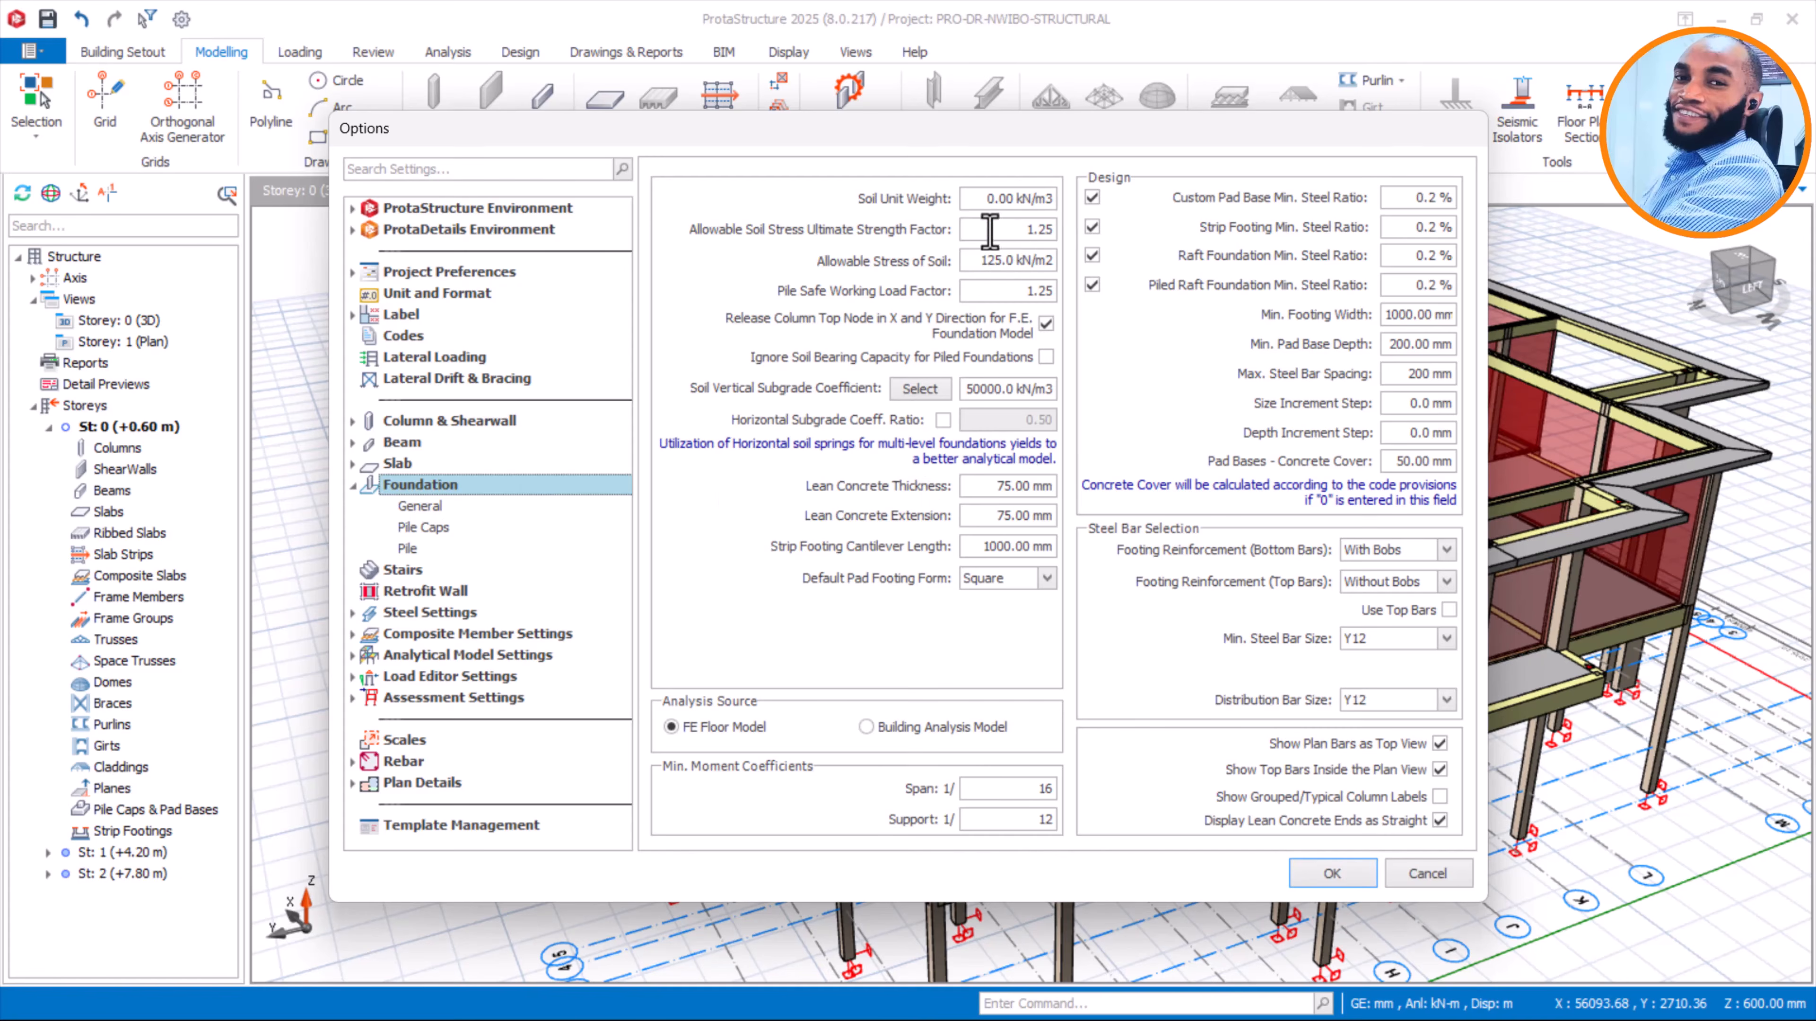
left_click(974, 267)
left_click_drag(976, 265, 1034, 261)
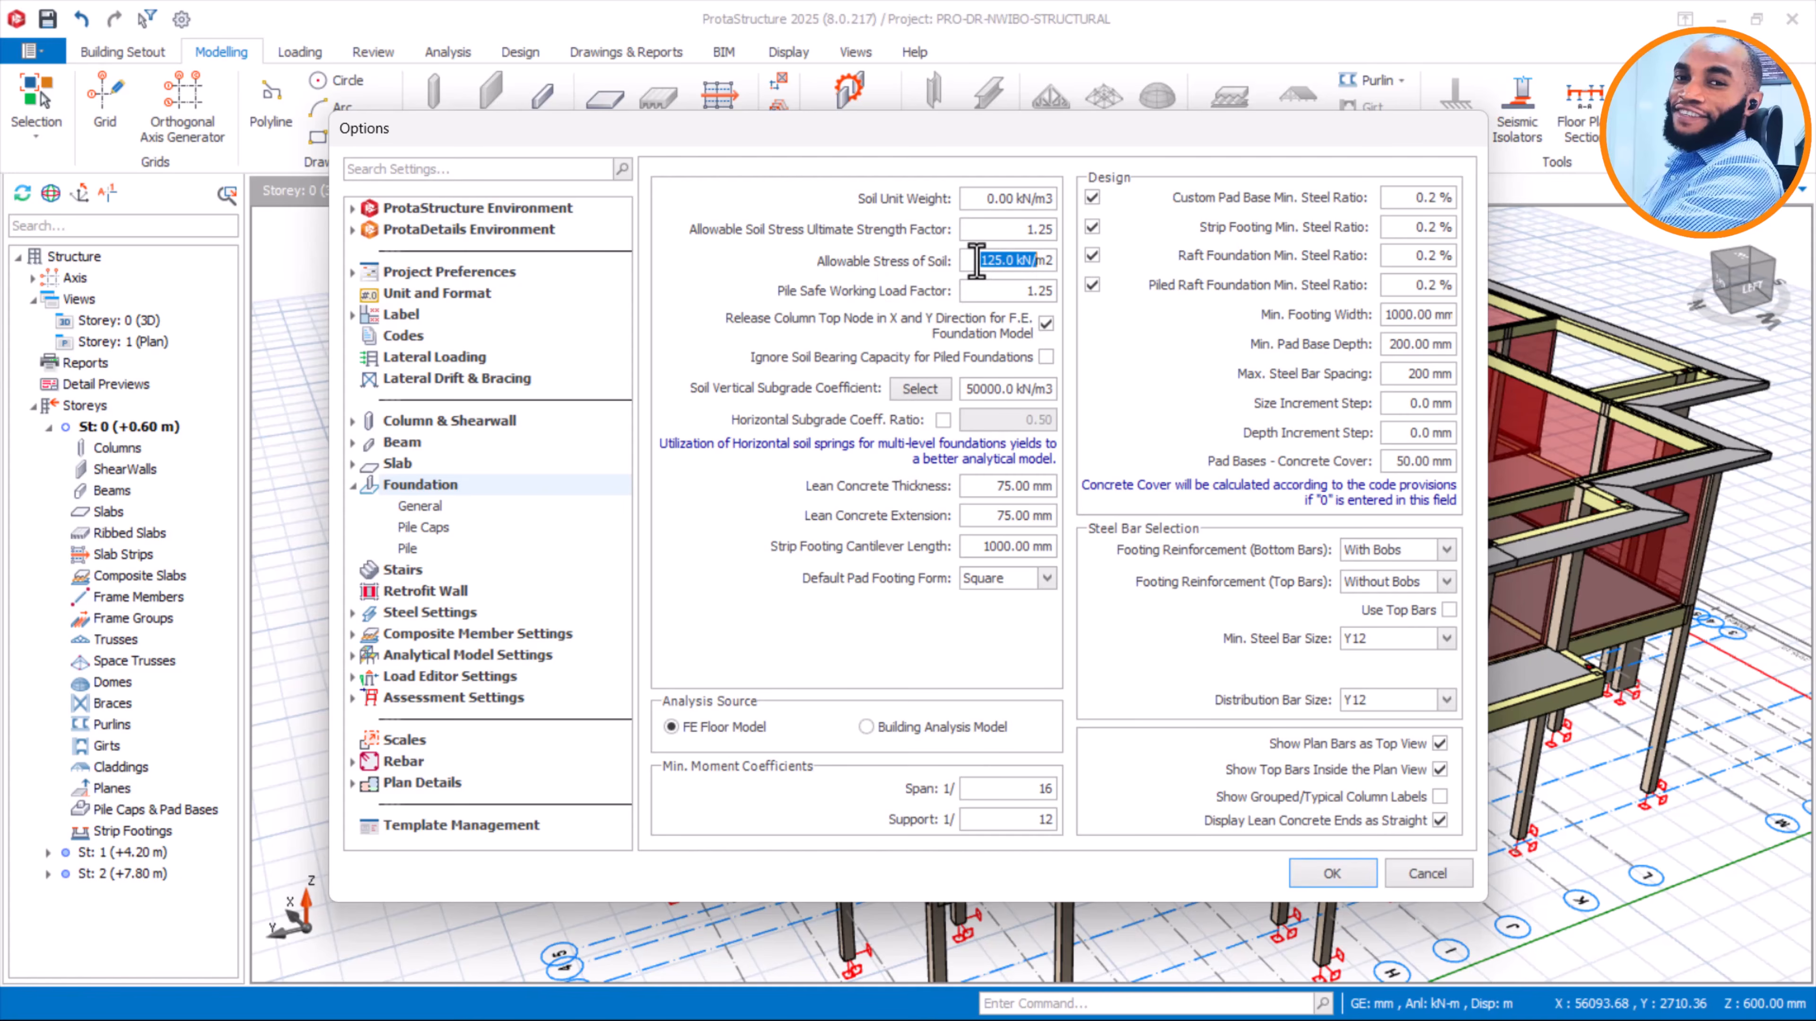
left_click_drag(965, 260, 1083, 272)
left_click_drag(982, 193, 1065, 206)
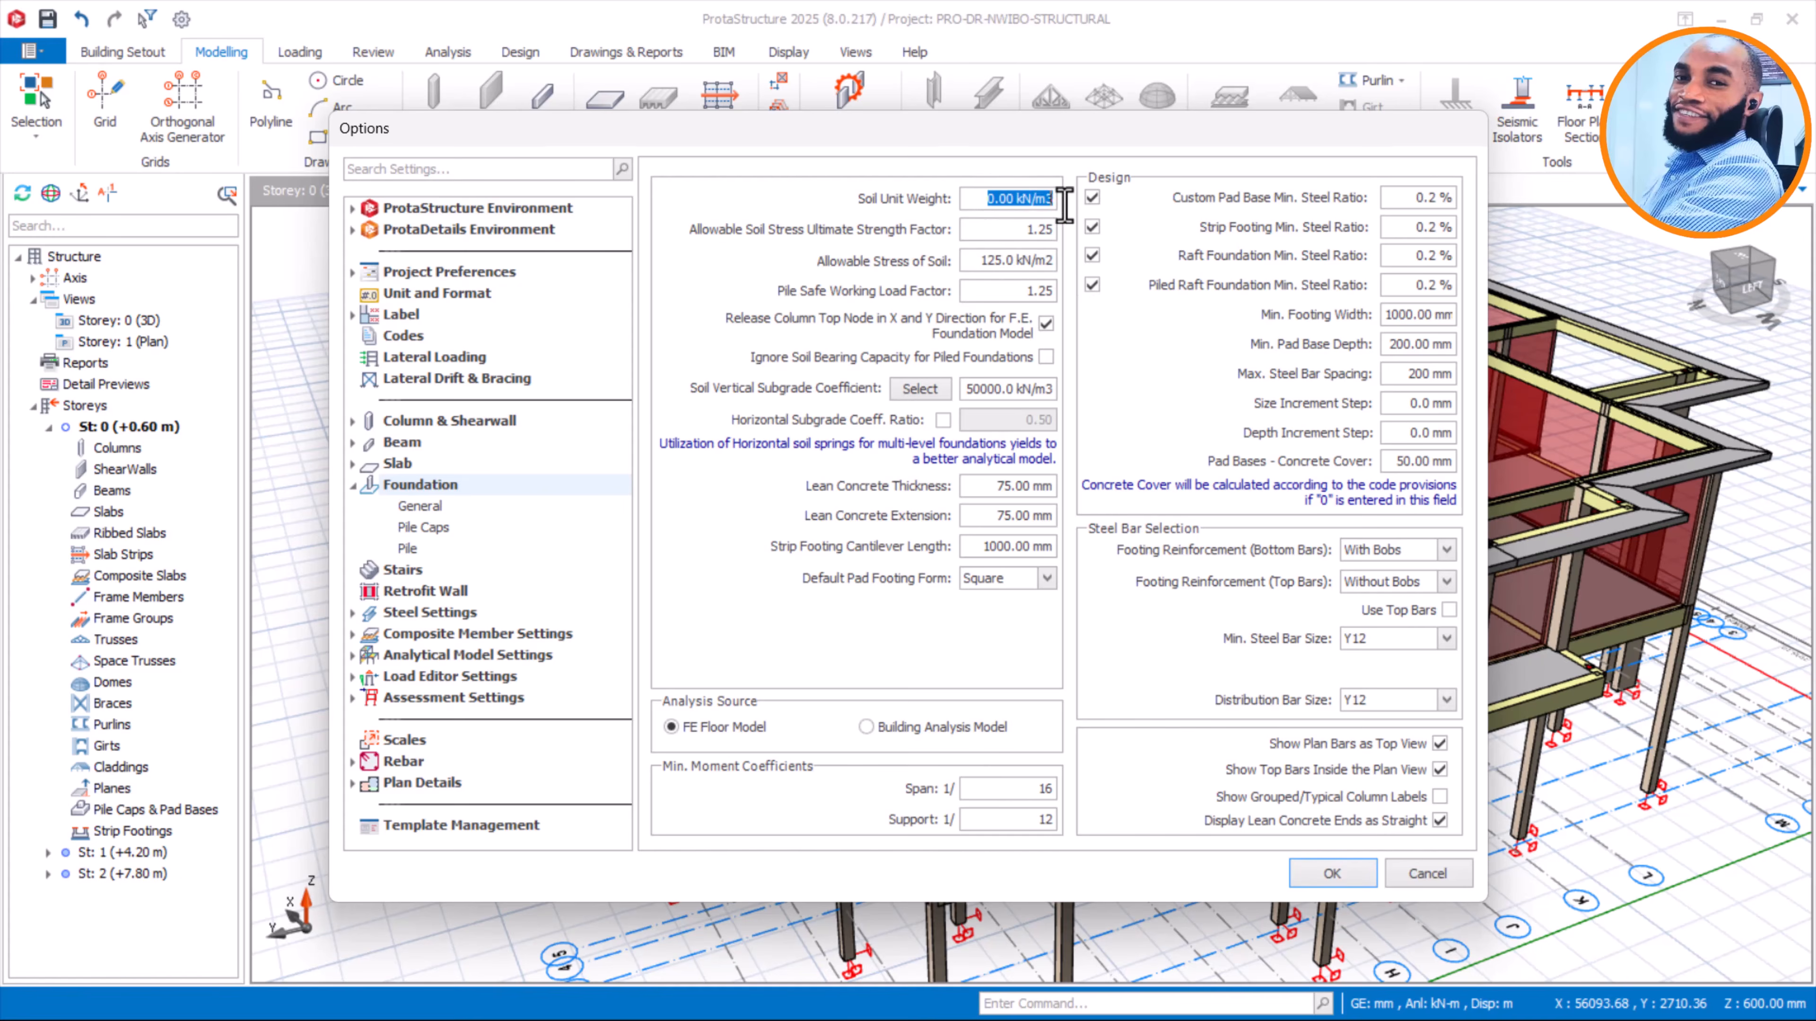
left_click(995, 199)
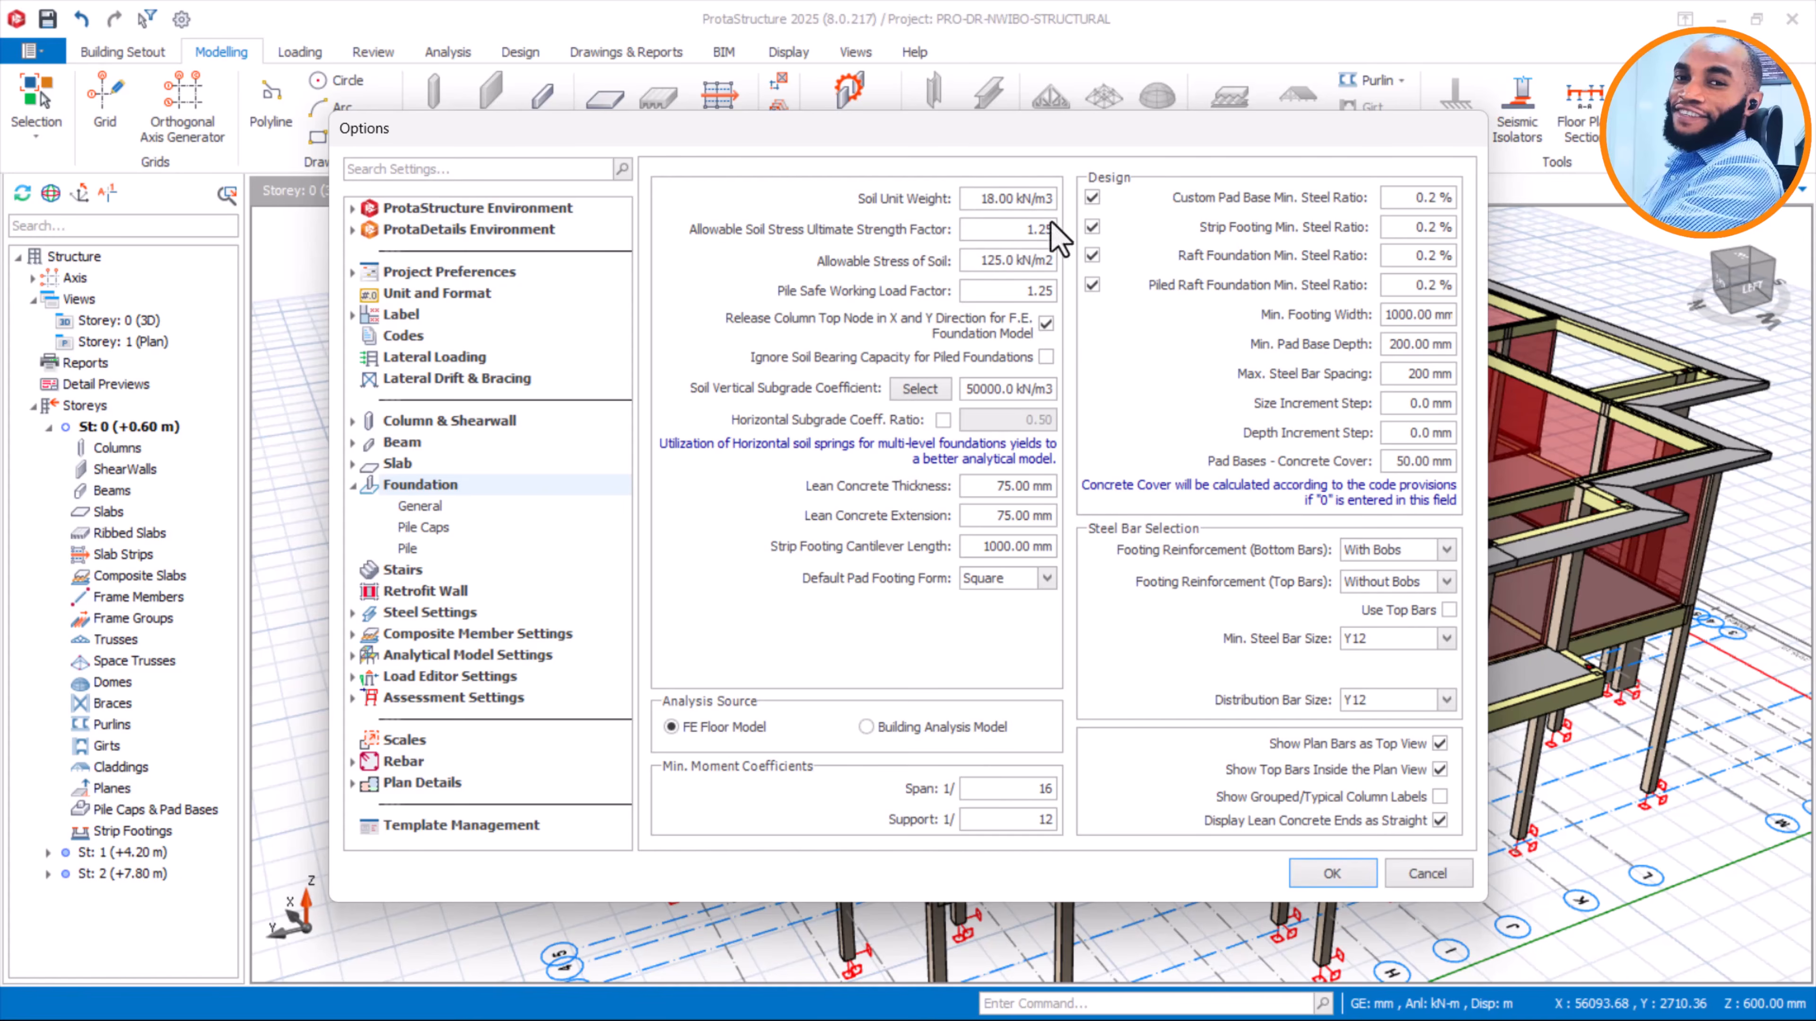
Set the foundation's allowable stress of soil to 65 kN/m2 and apply the settings
left_click_drag(965, 261, 1048, 261)
left_click(977, 261)
mouse_move(973, 136)
left_mouse_down()
mouse_move(734, 203)
mouse_move(958, 155)
left_mouse_up()
left_click_drag(948, 278, 1026, 281)
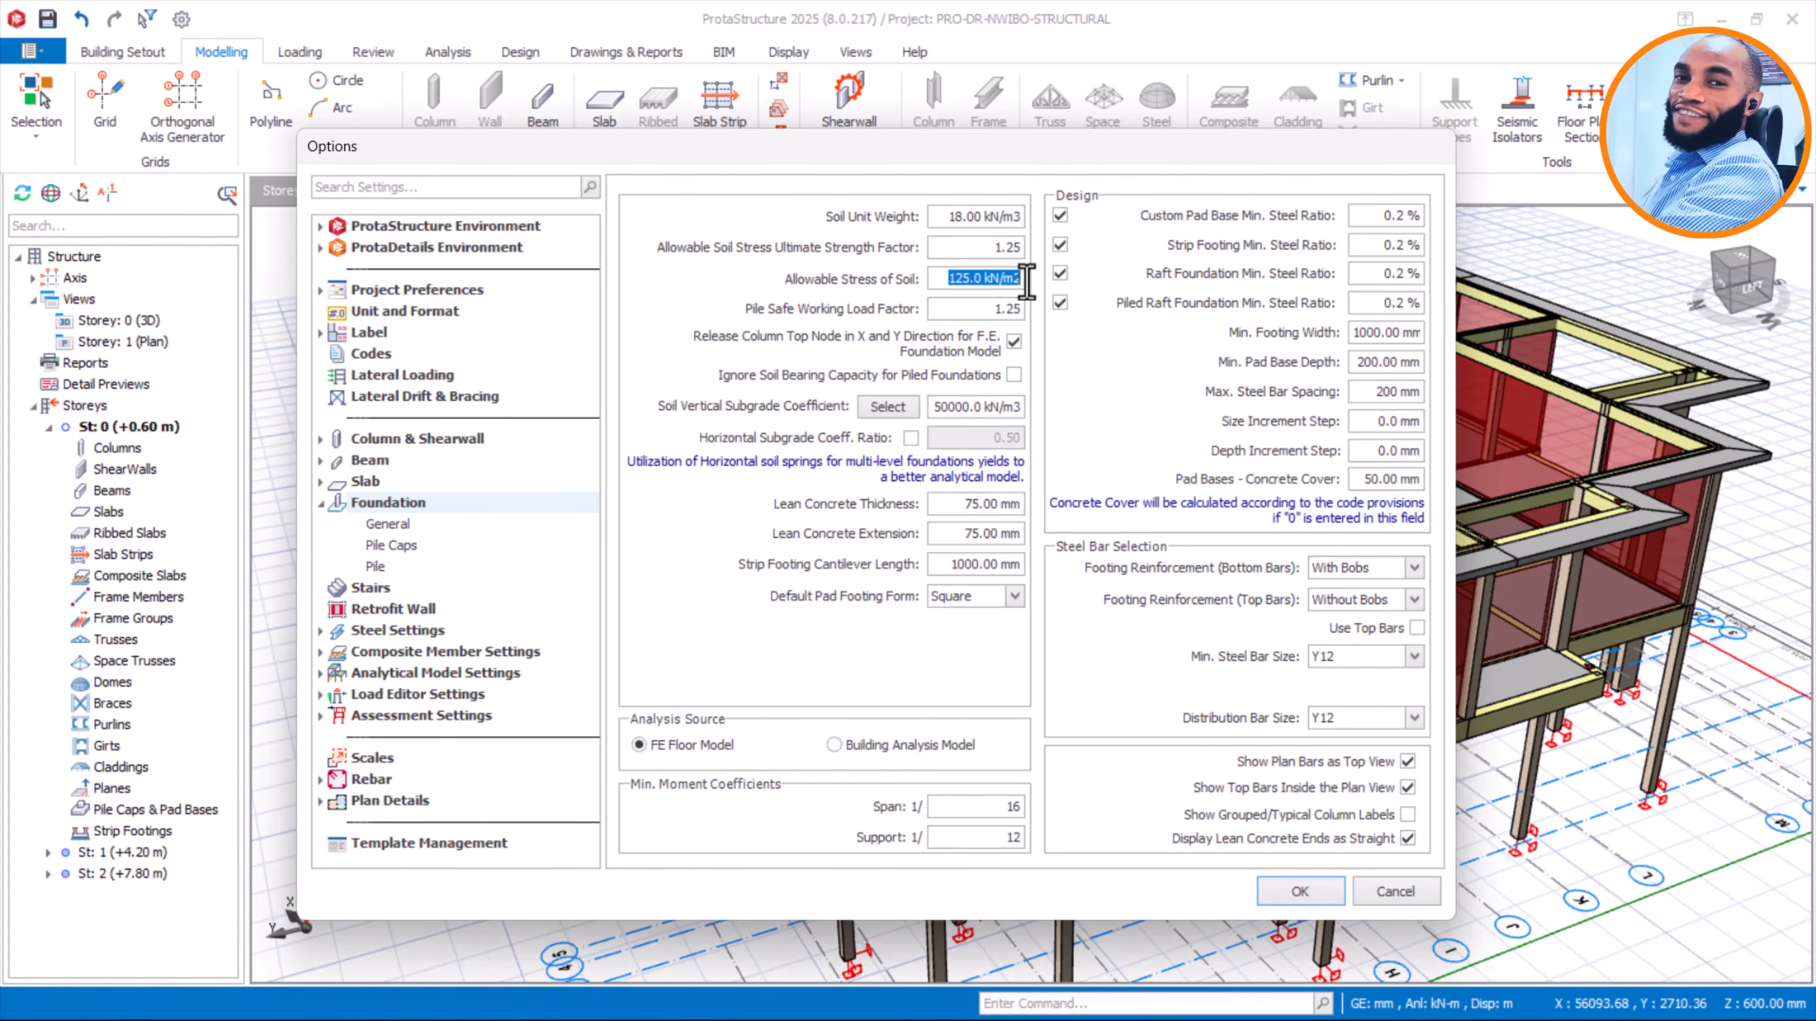
type("65")
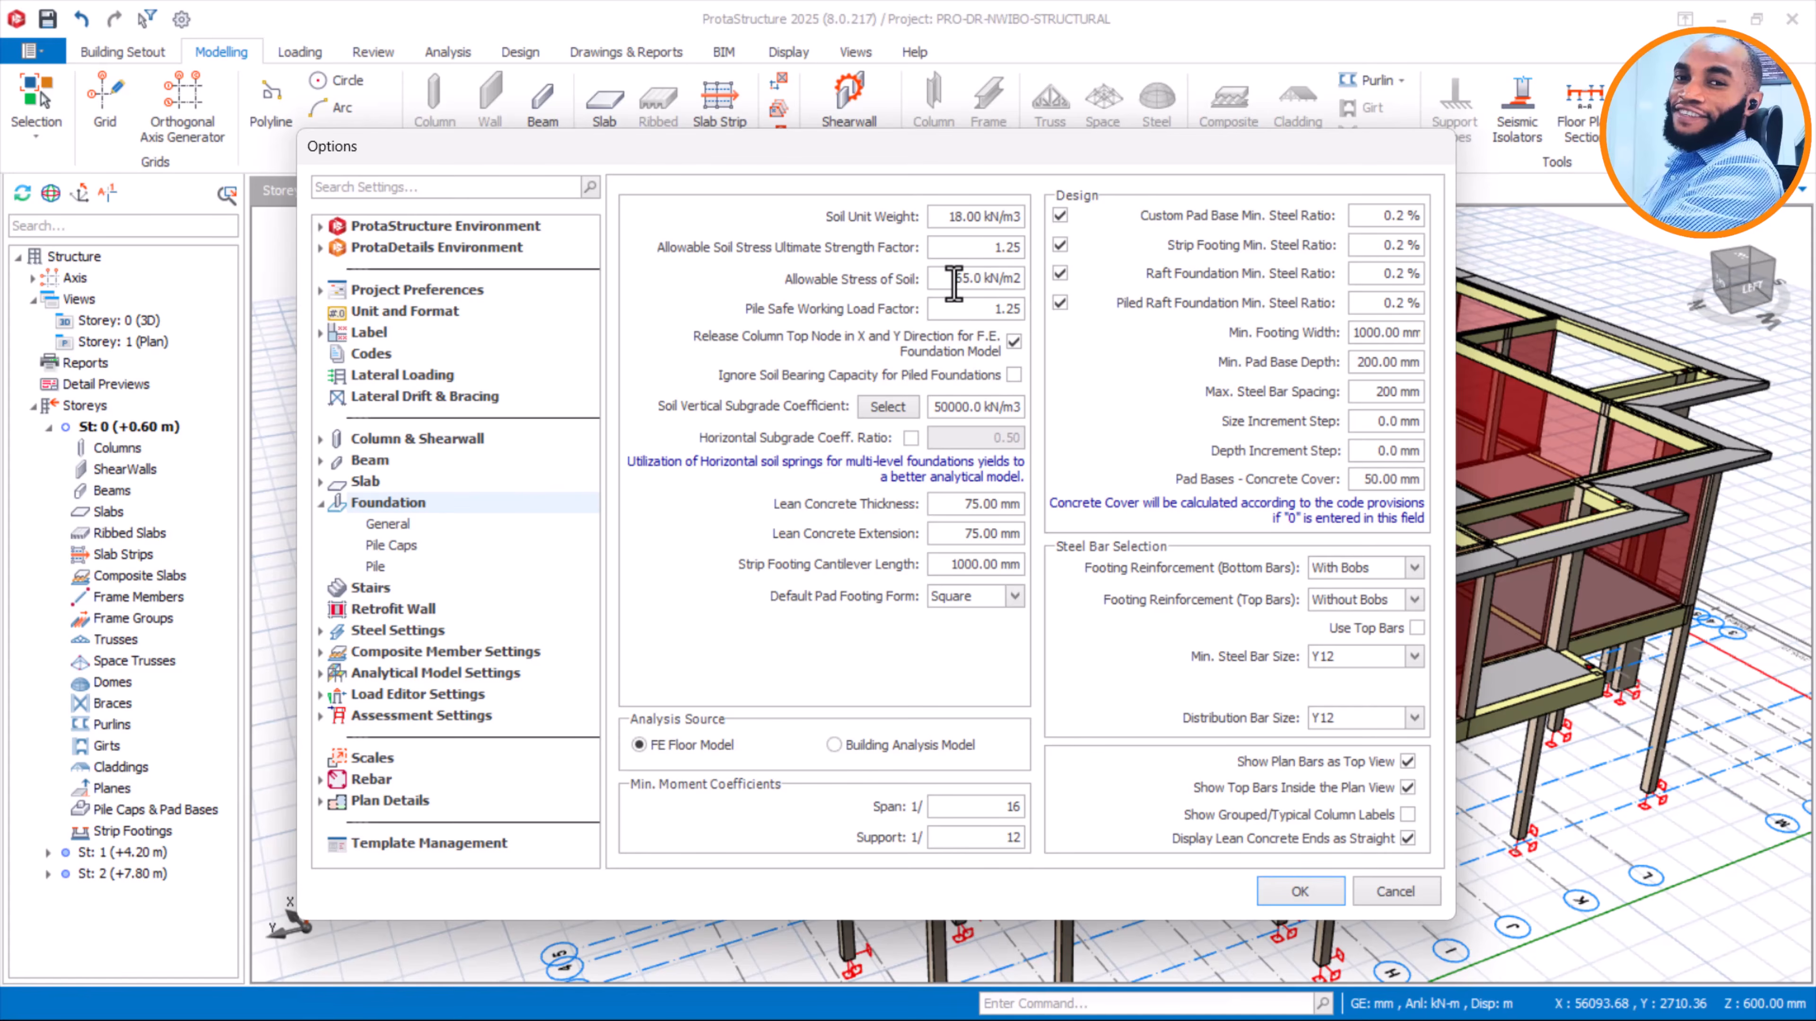
left_click_drag(954, 281, 1018, 280)
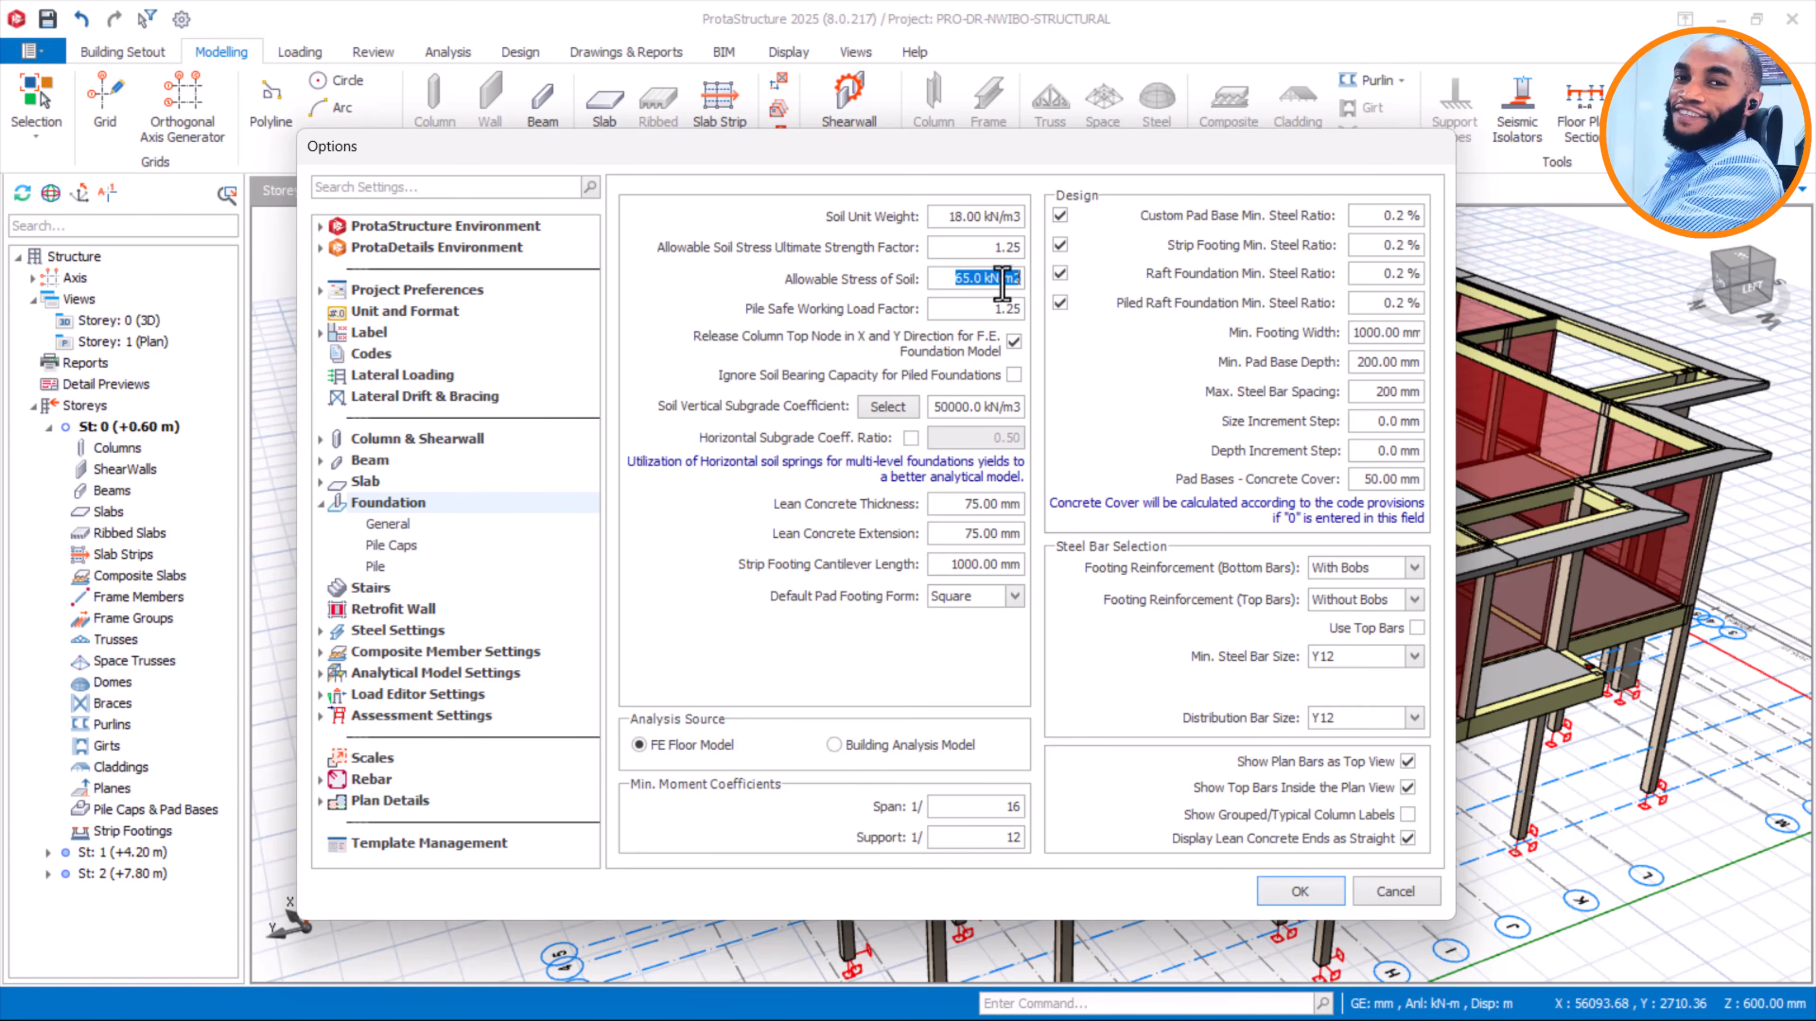
left_click(969, 283)
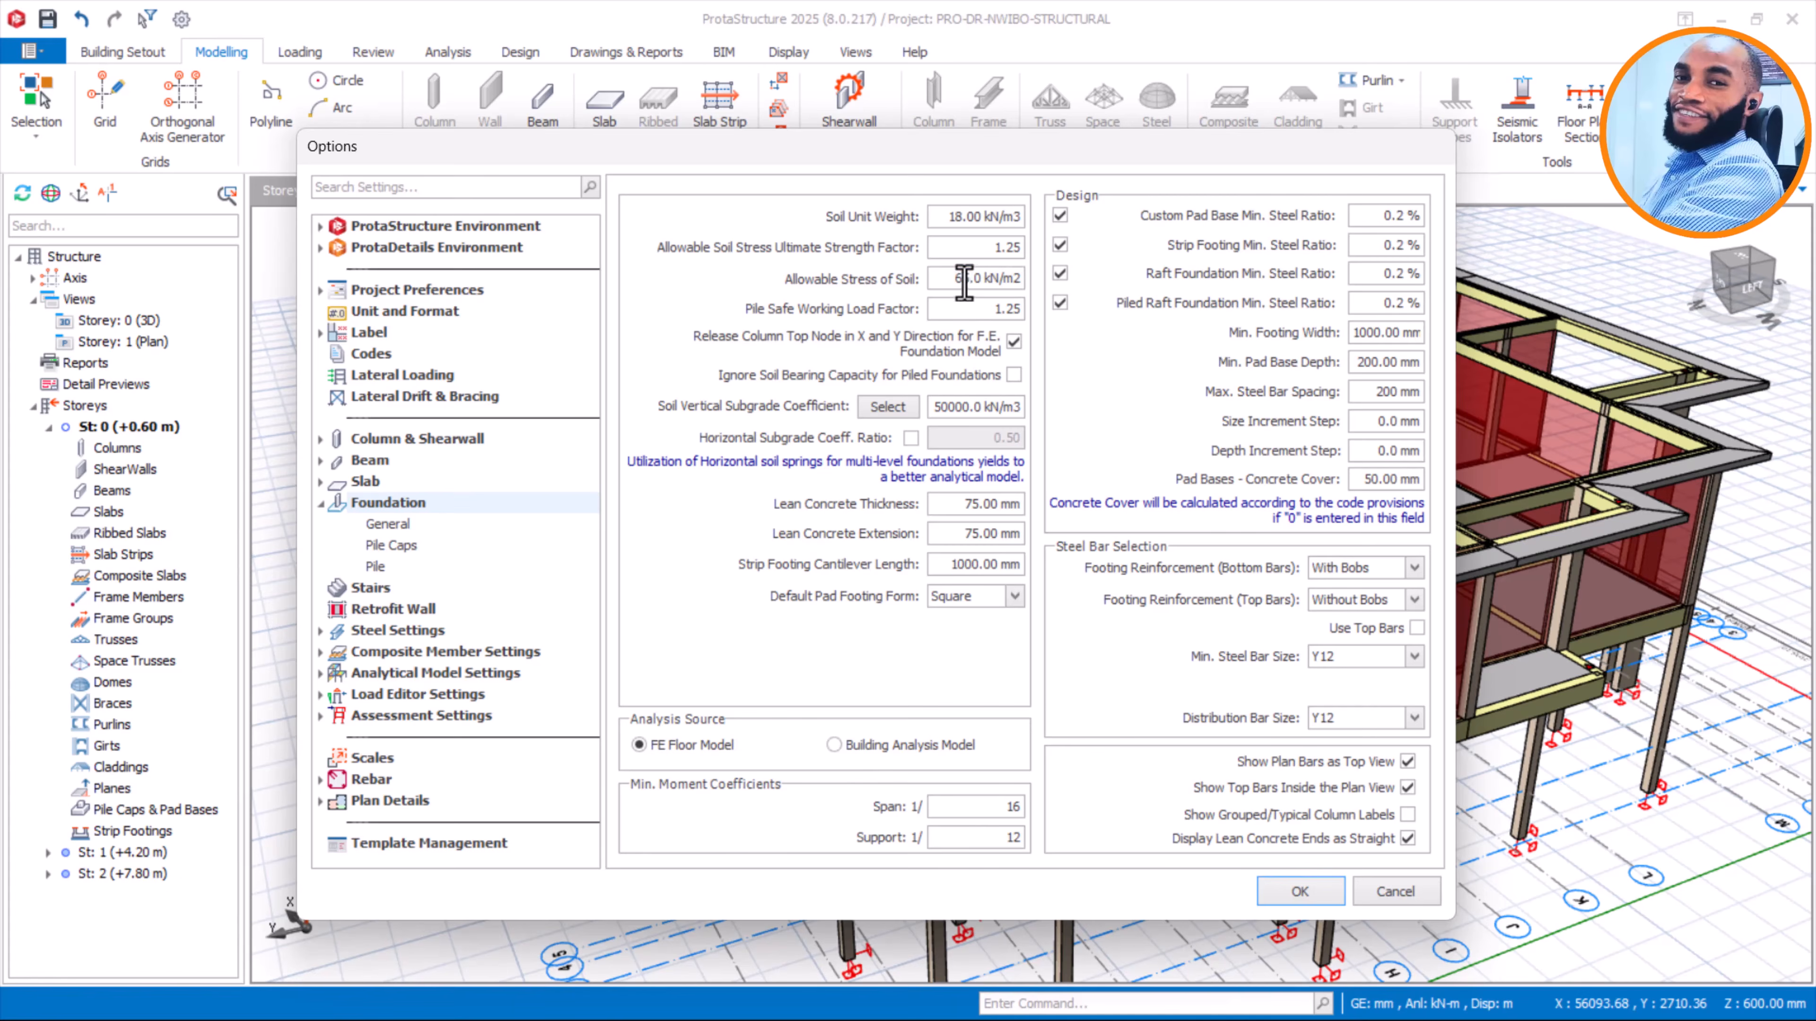
left_click_drag(953, 281, 1015, 279)
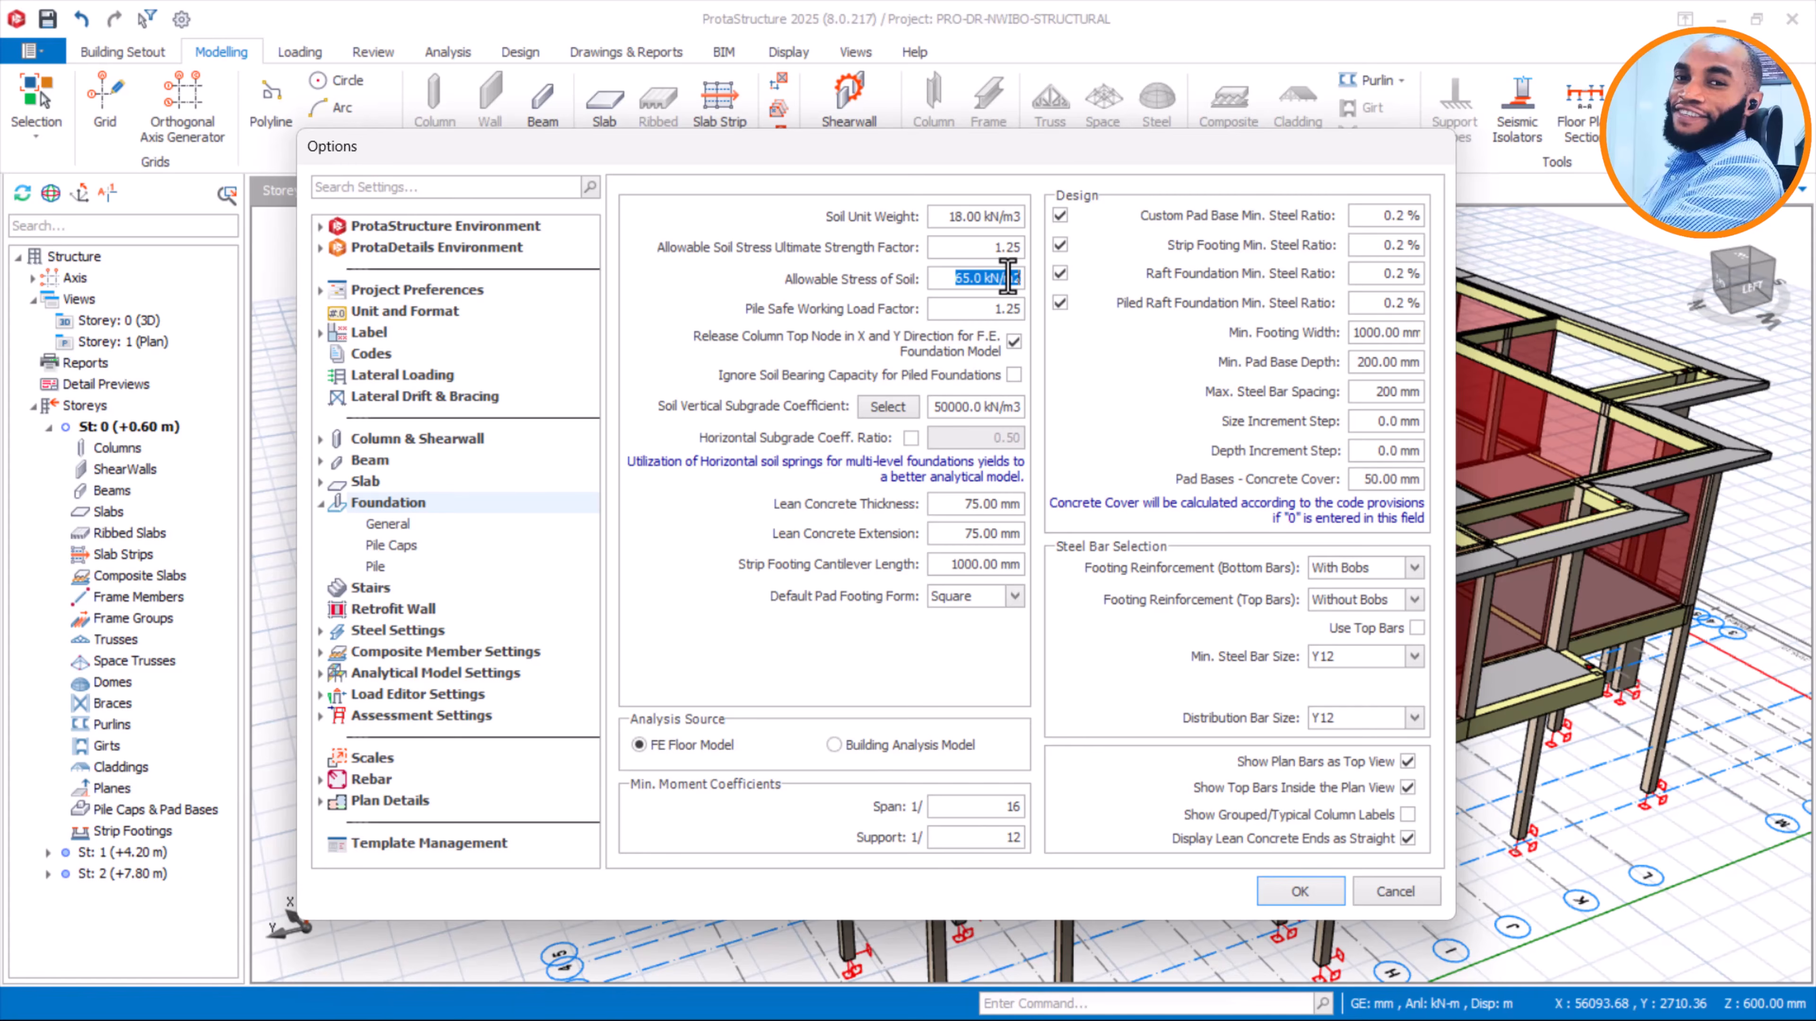
left_click(959, 286)
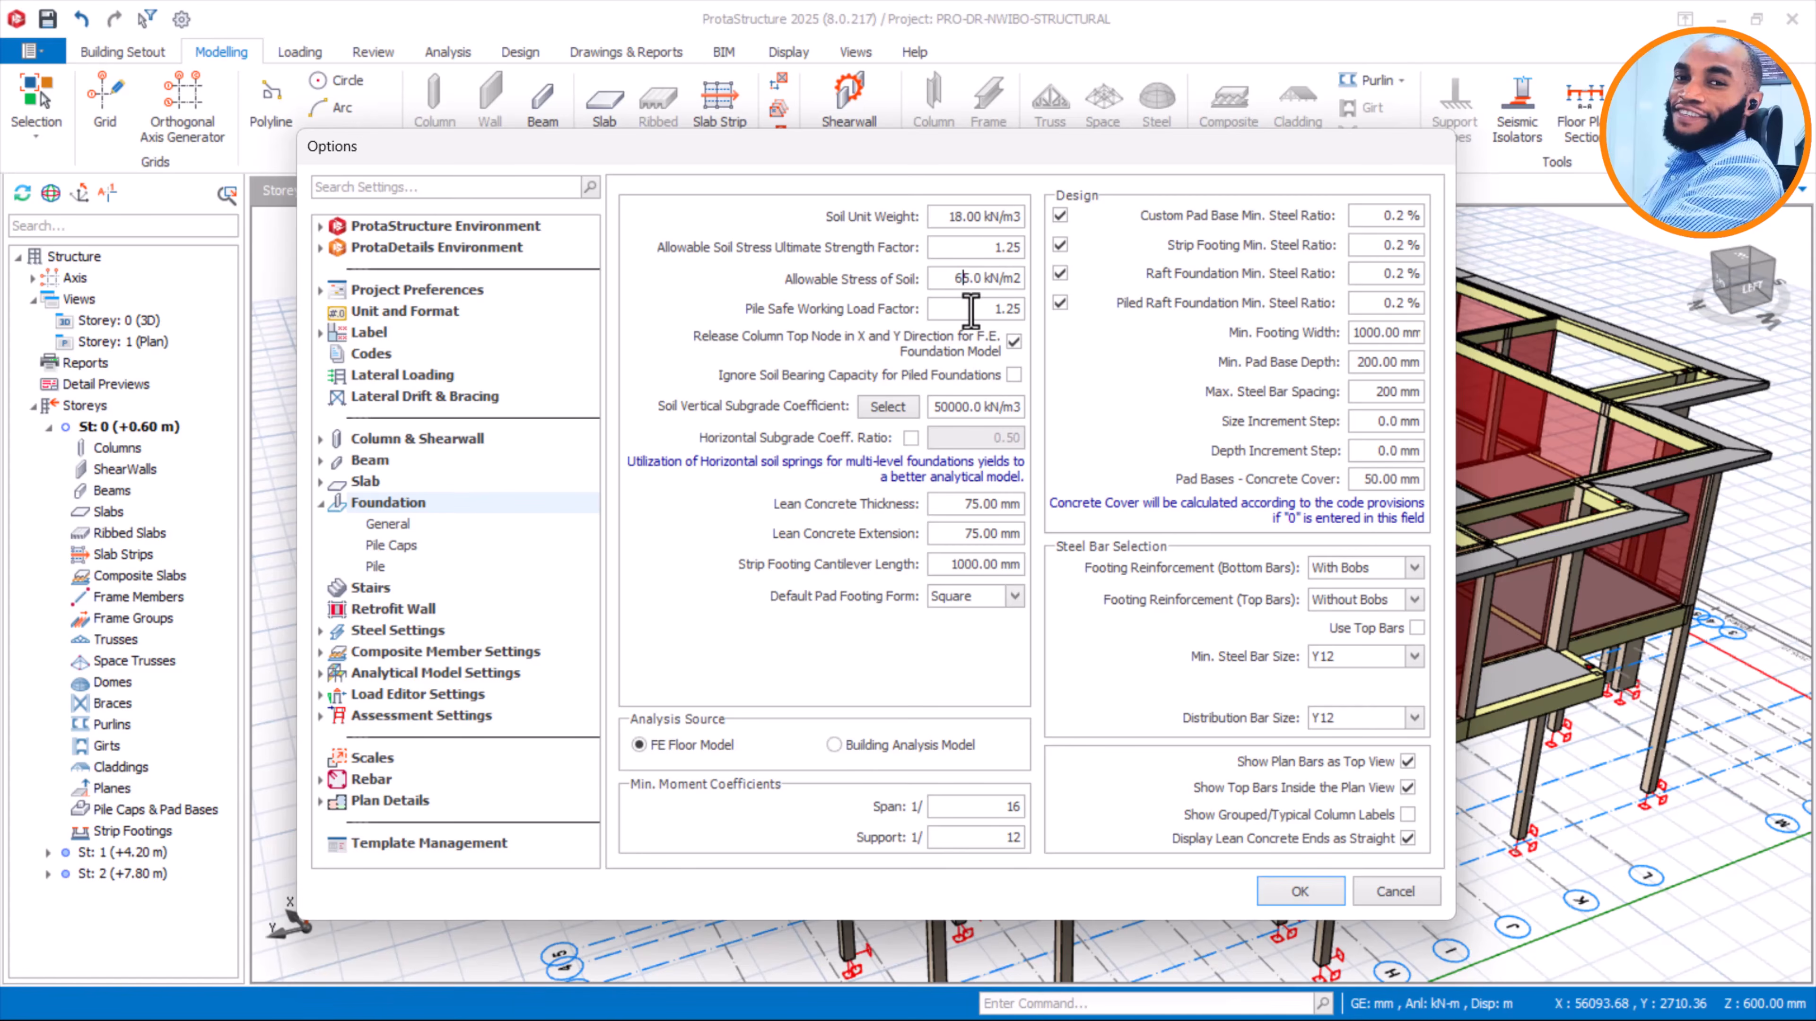
left_click_drag(952, 278, 1022, 279)
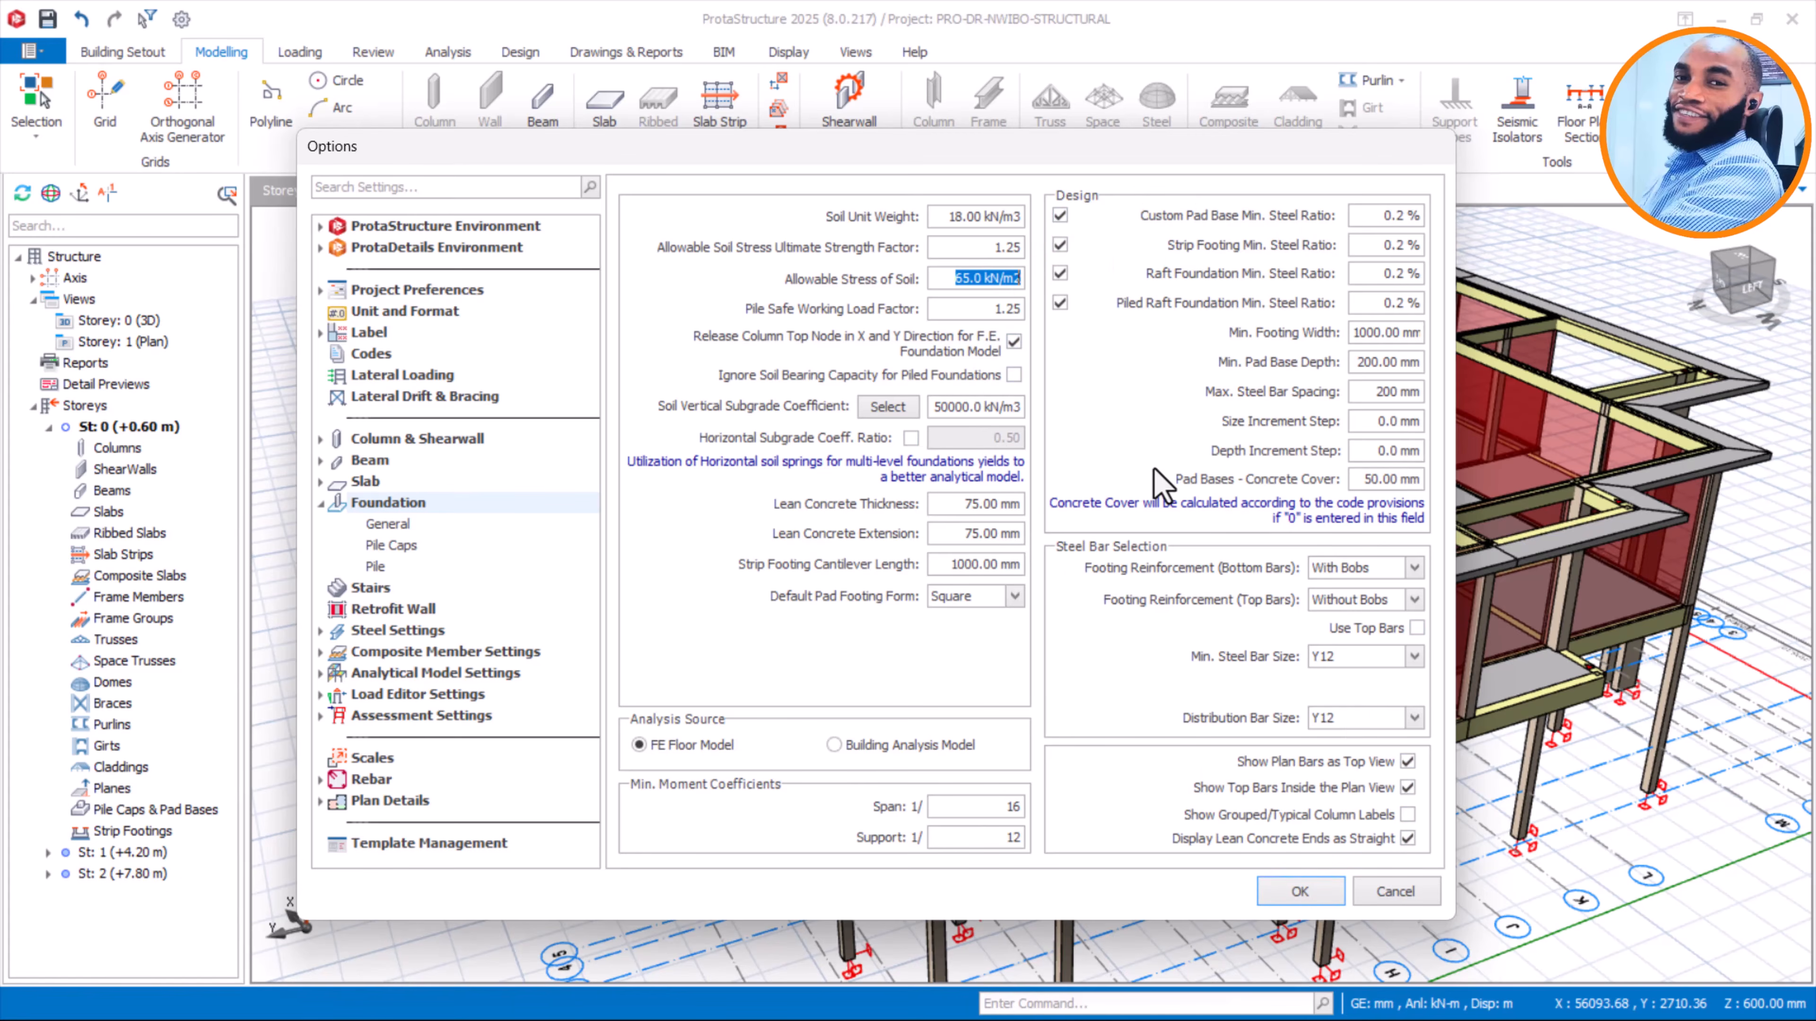
left_click_drag(949, 279, 1037, 291)
left_click(1298, 892)
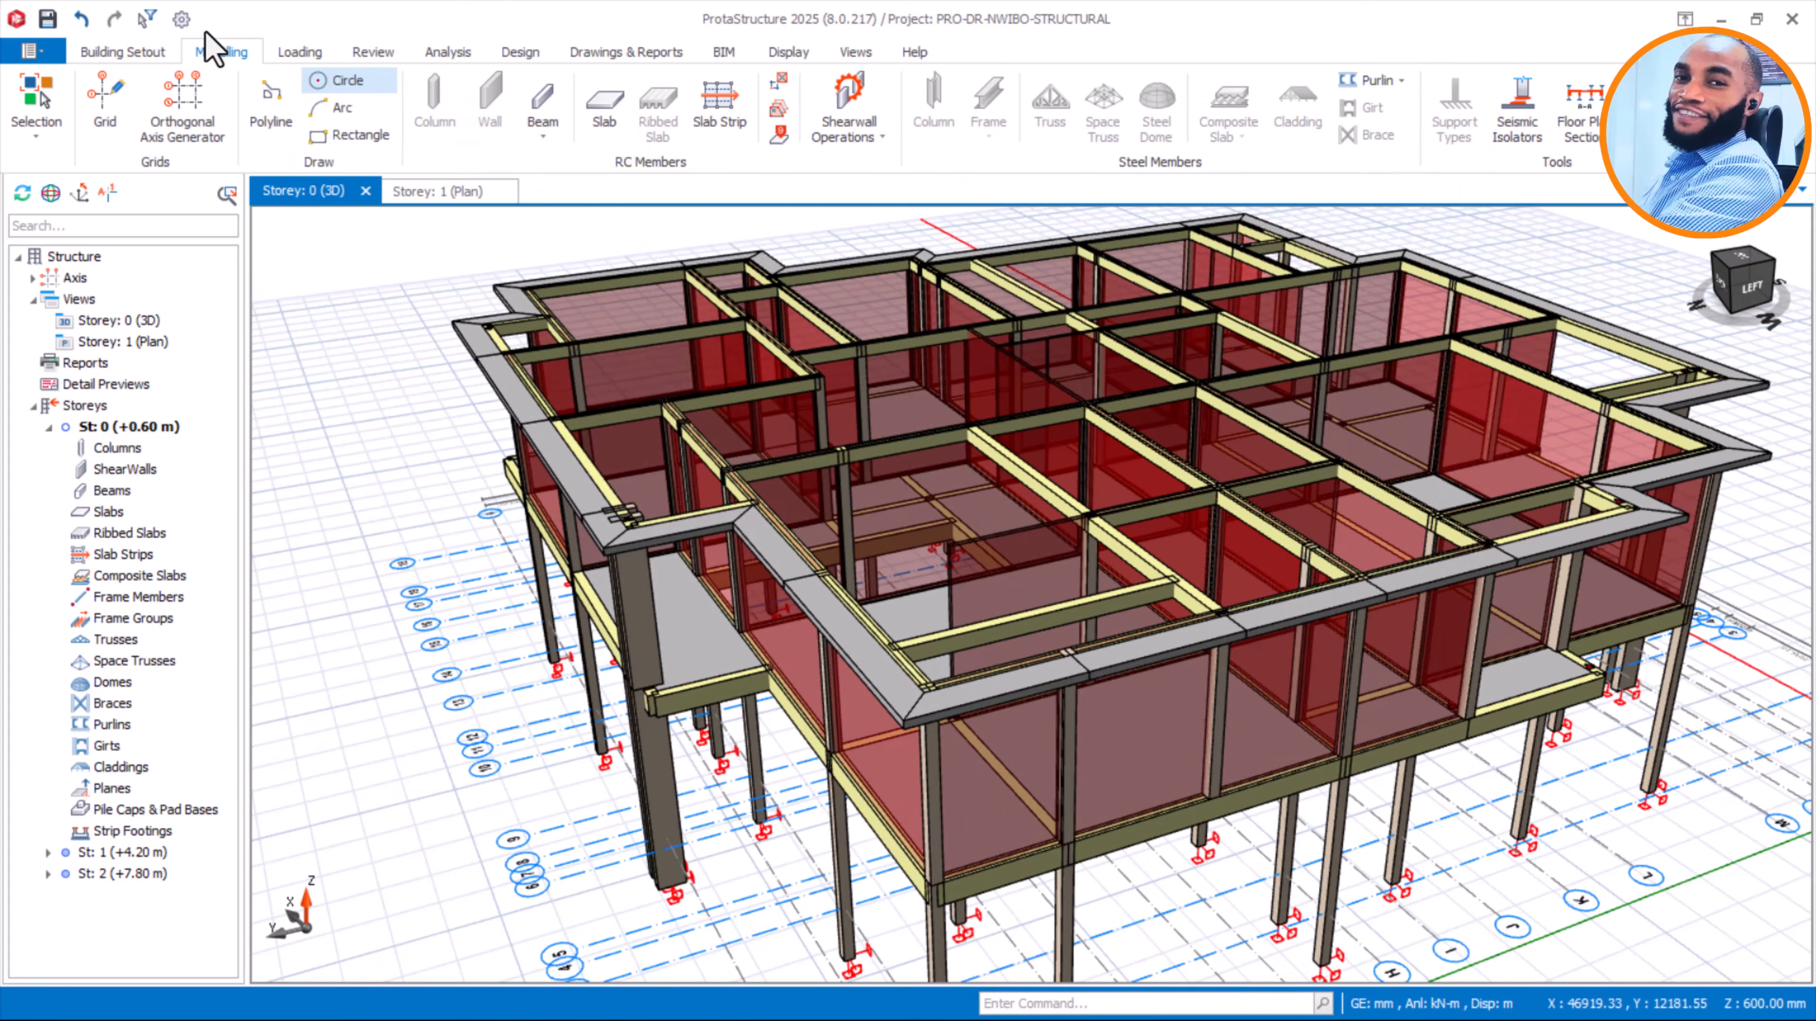
Open the building analysis materials for the Foundation Floor and review the bar diameters of the foundations' Grade 410 (Type 2) rebar
left_click(449, 52)
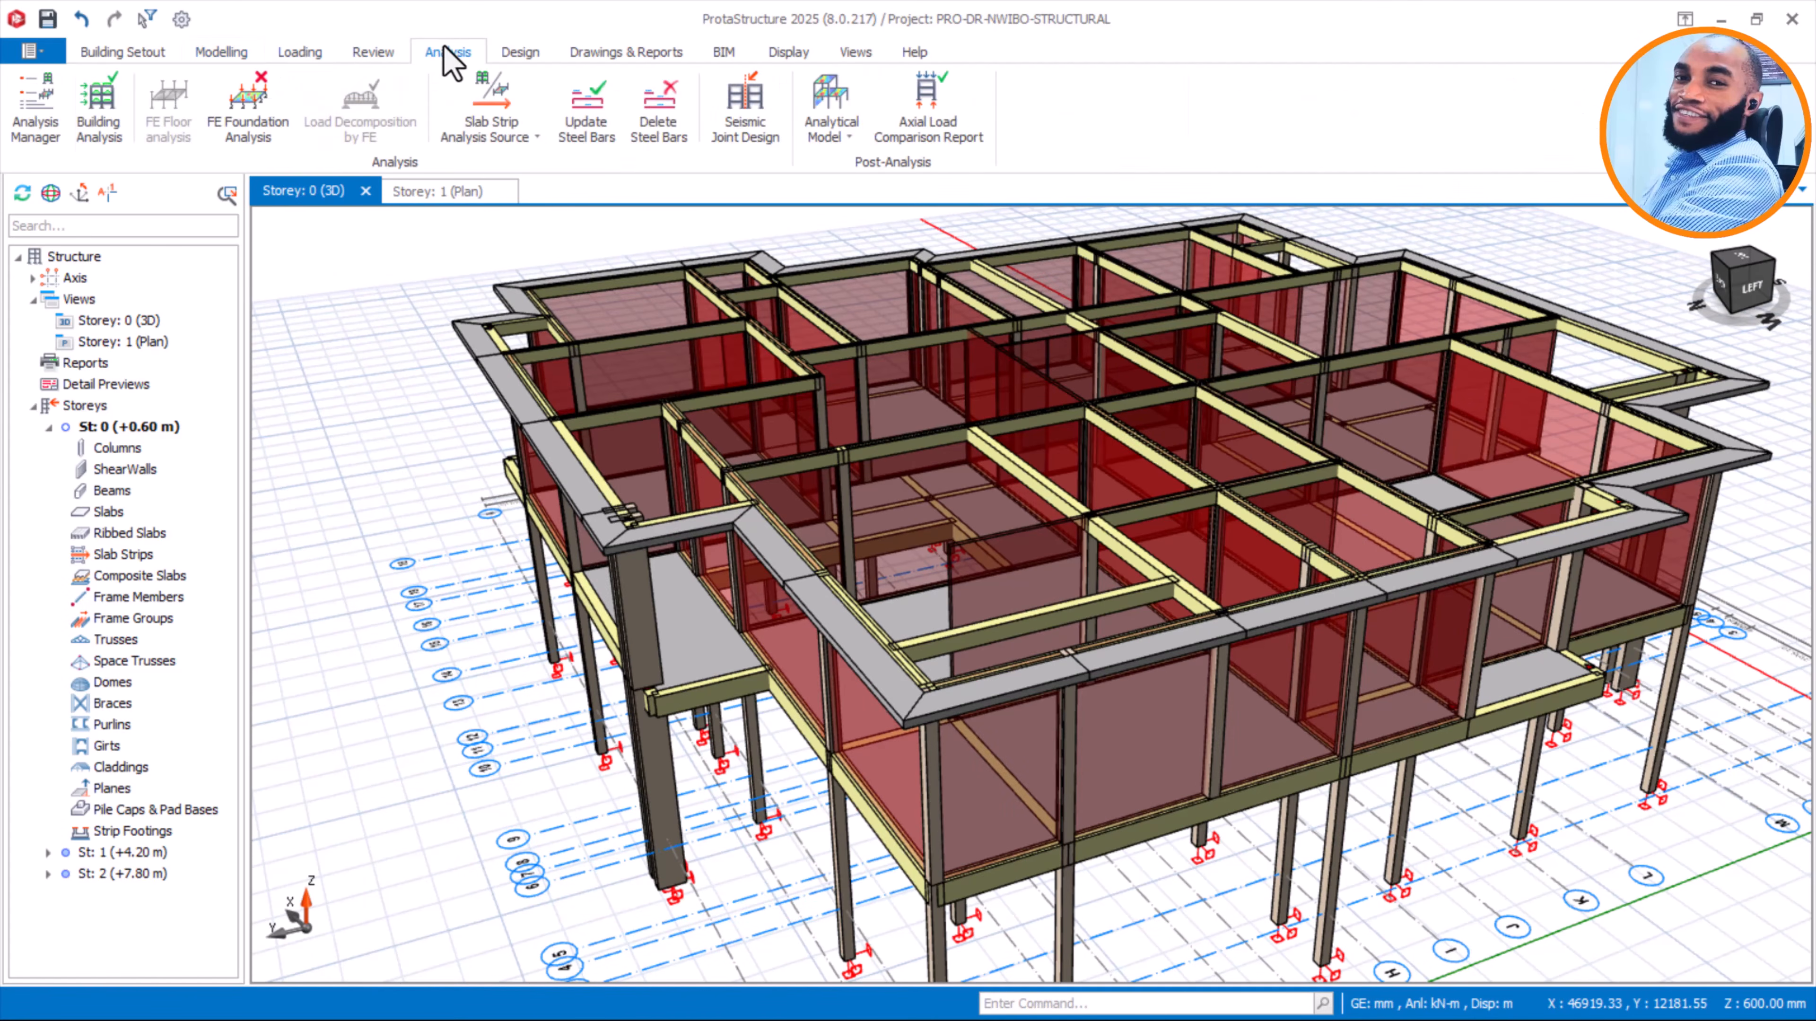
left_click(115, 105)
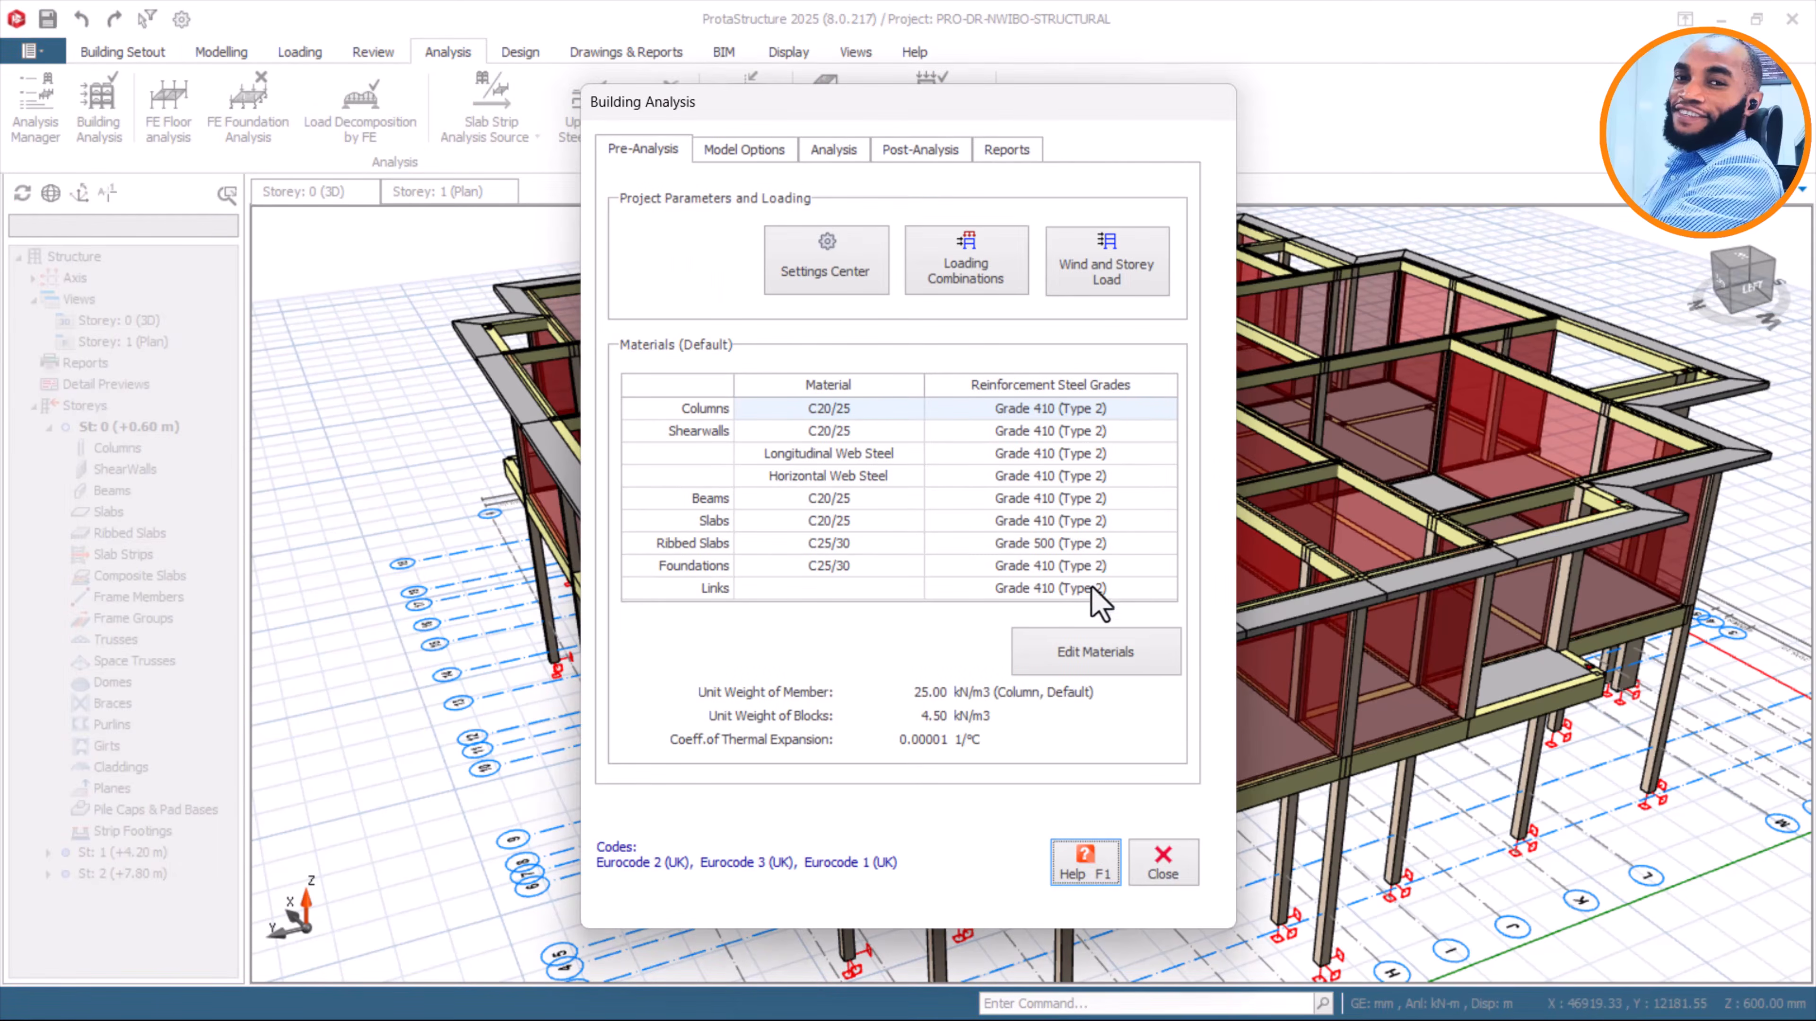
left_click(1085, 656)
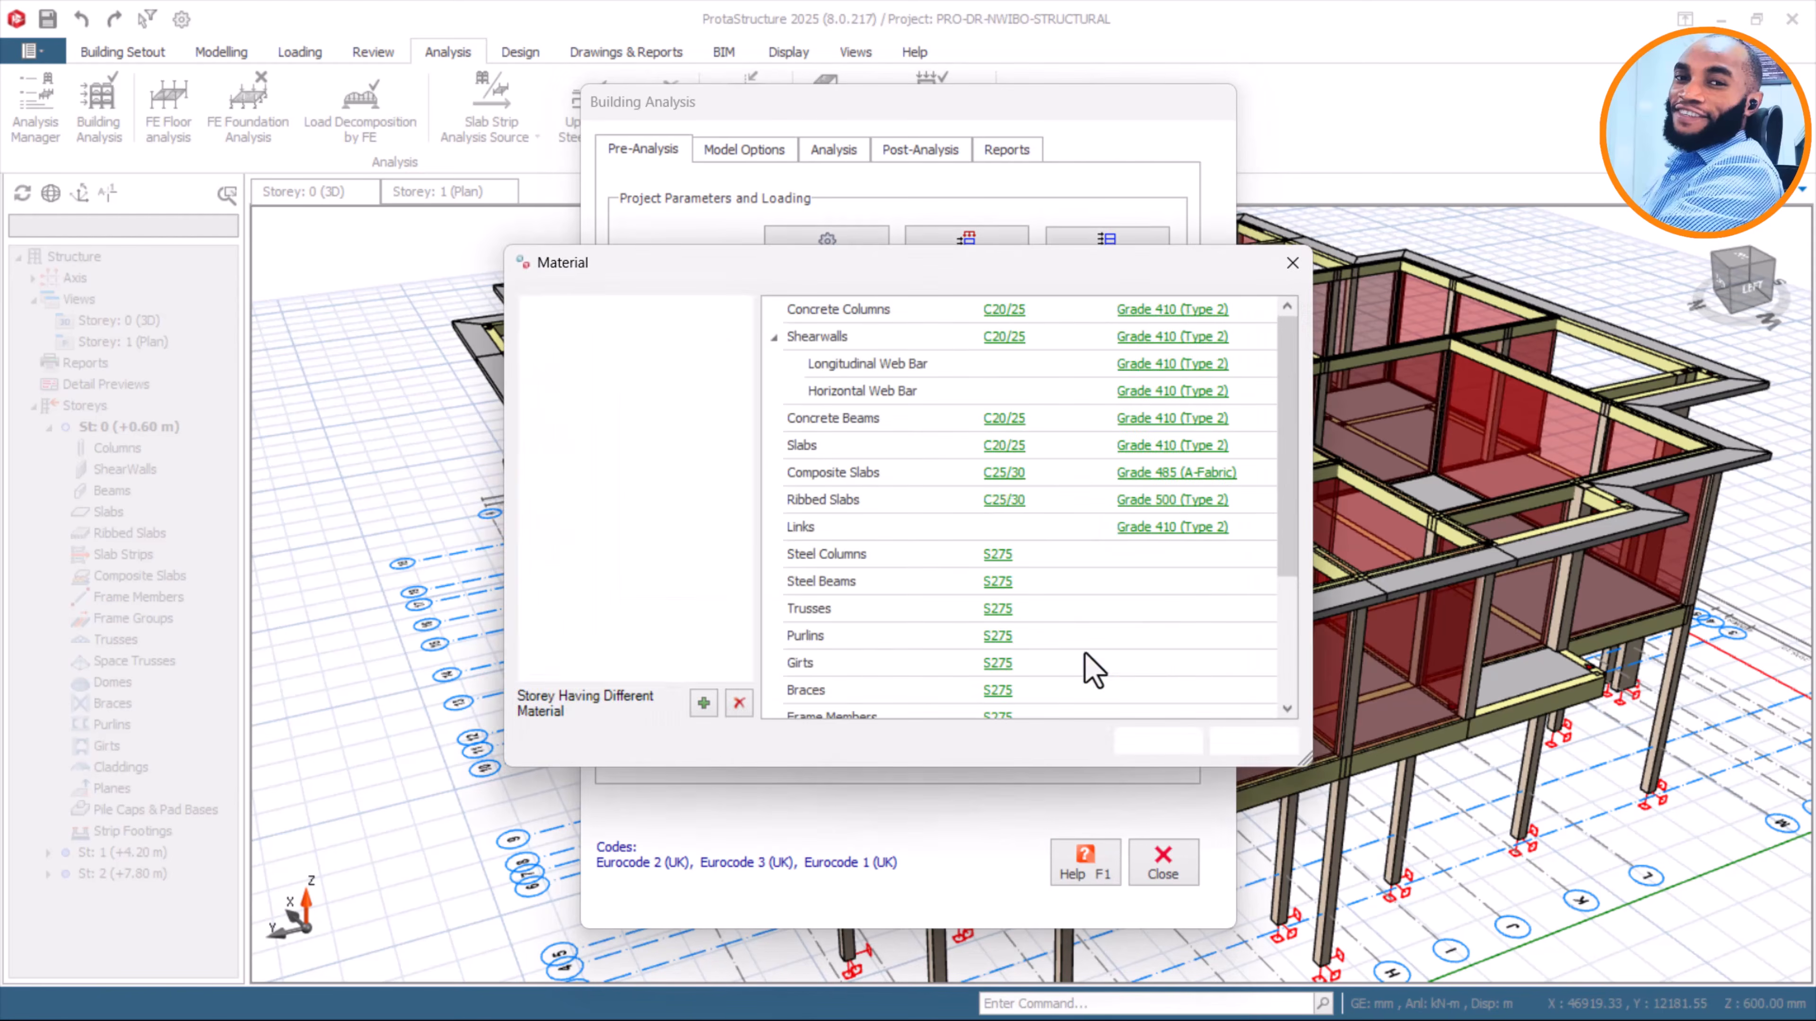
left_click(602, 323)
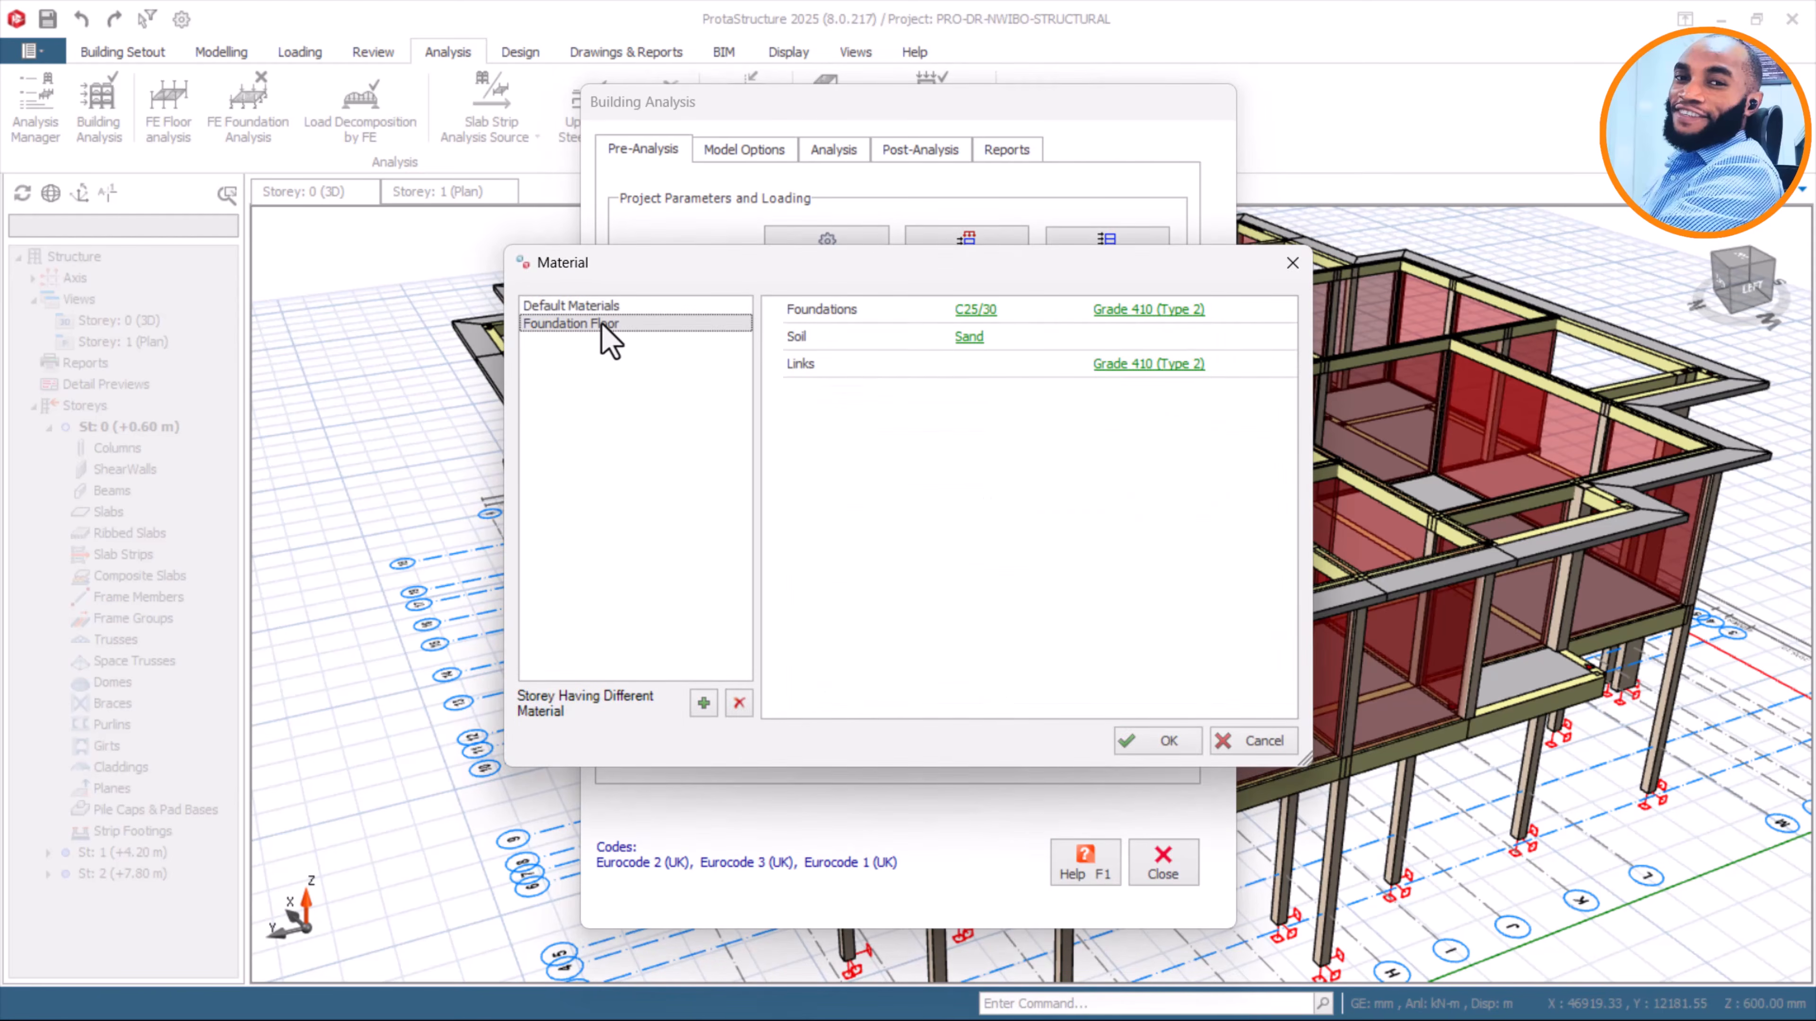
left_click(1152, 312)
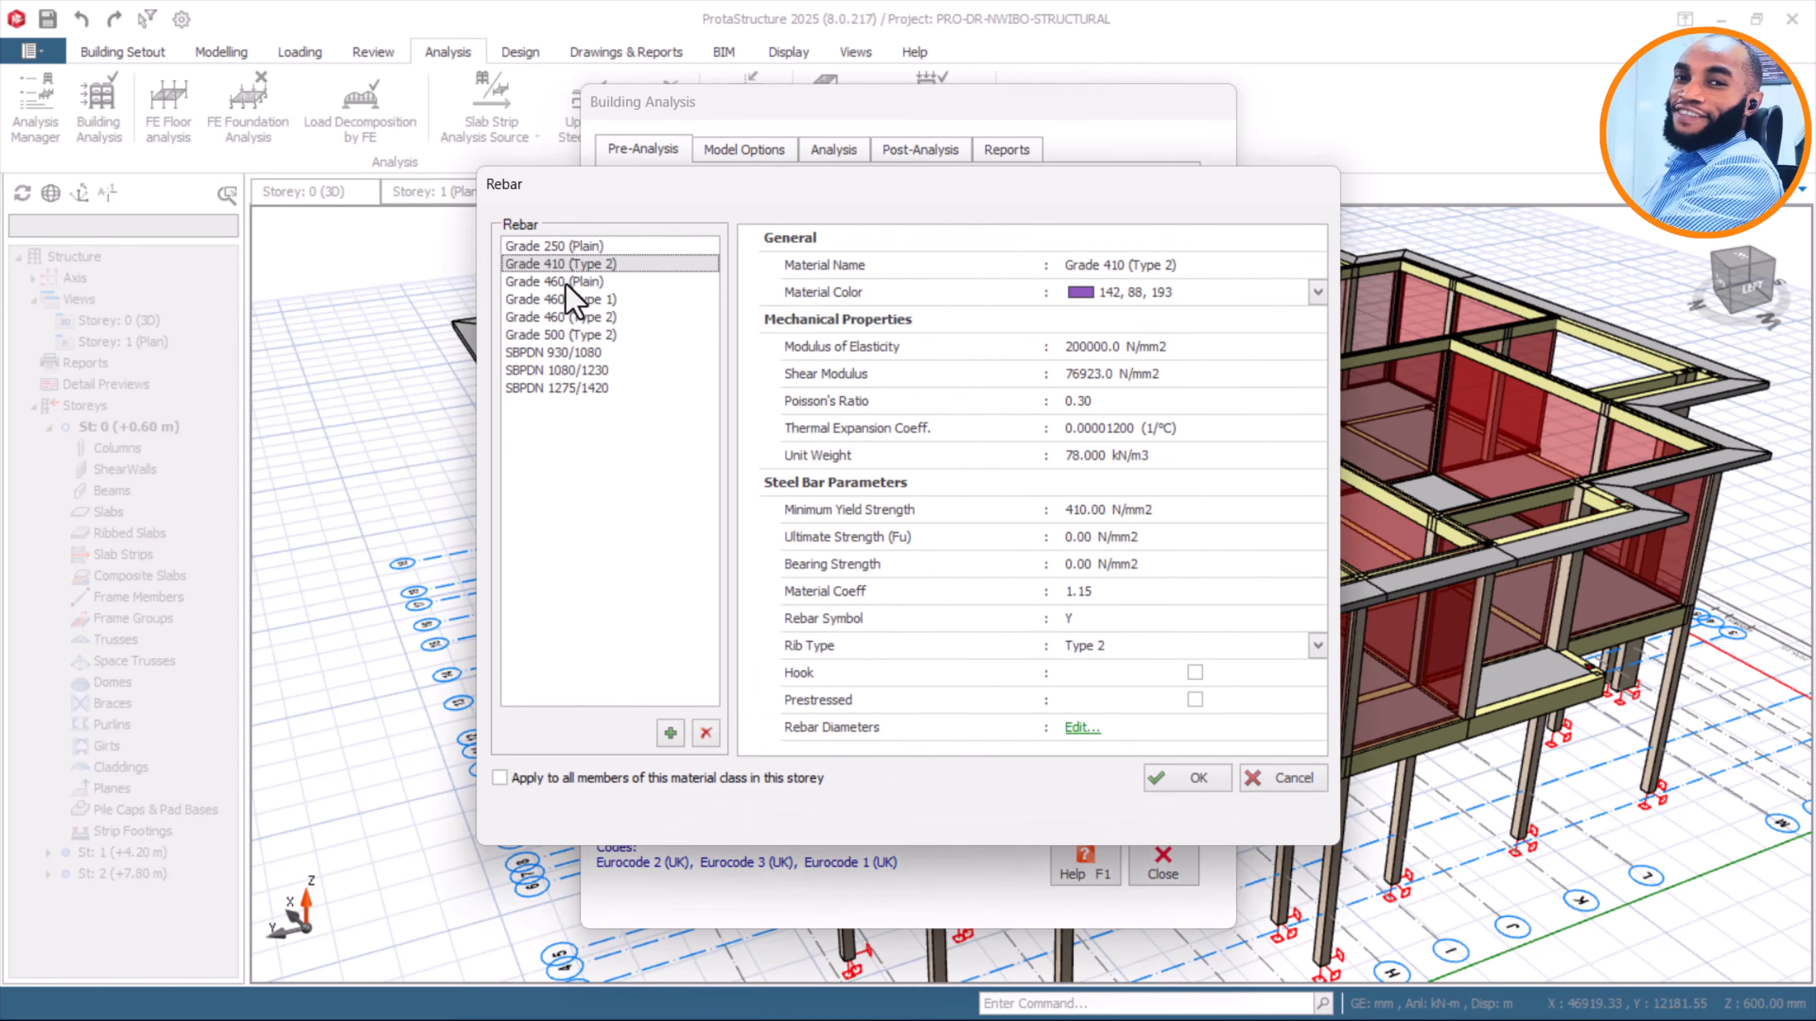
left_click(1074, 727)
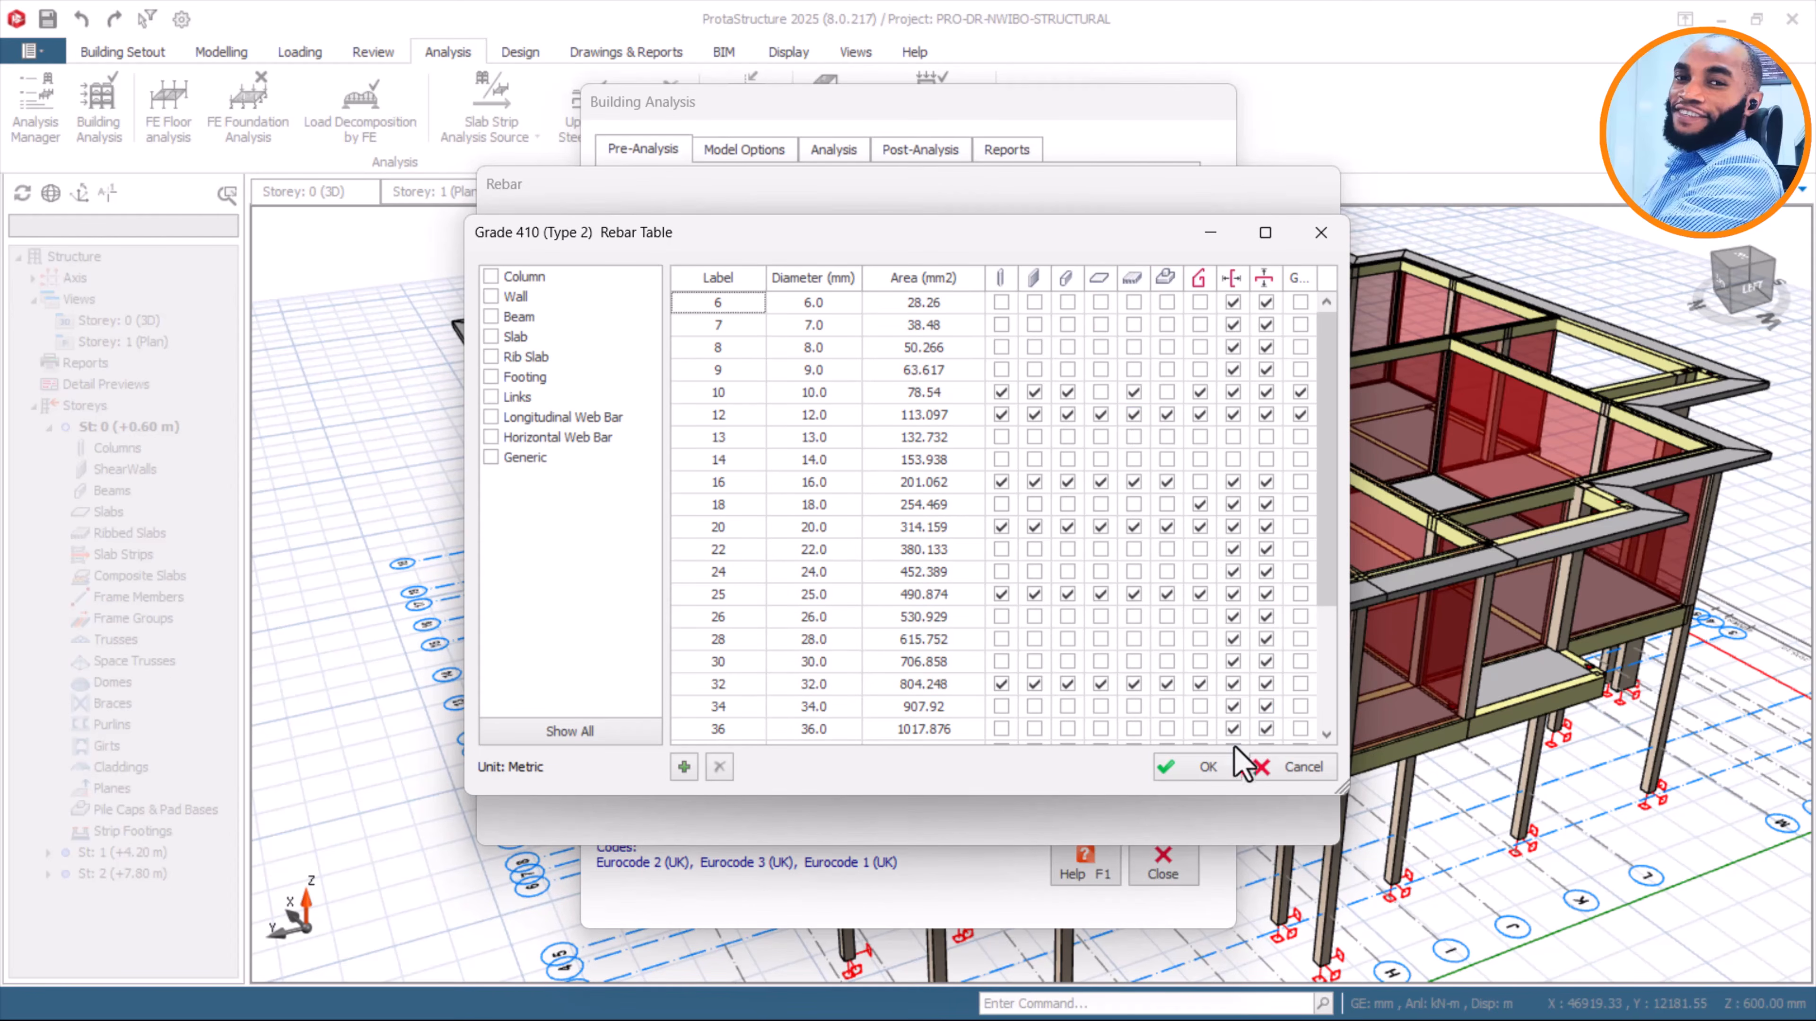
left_click(1212, 769)
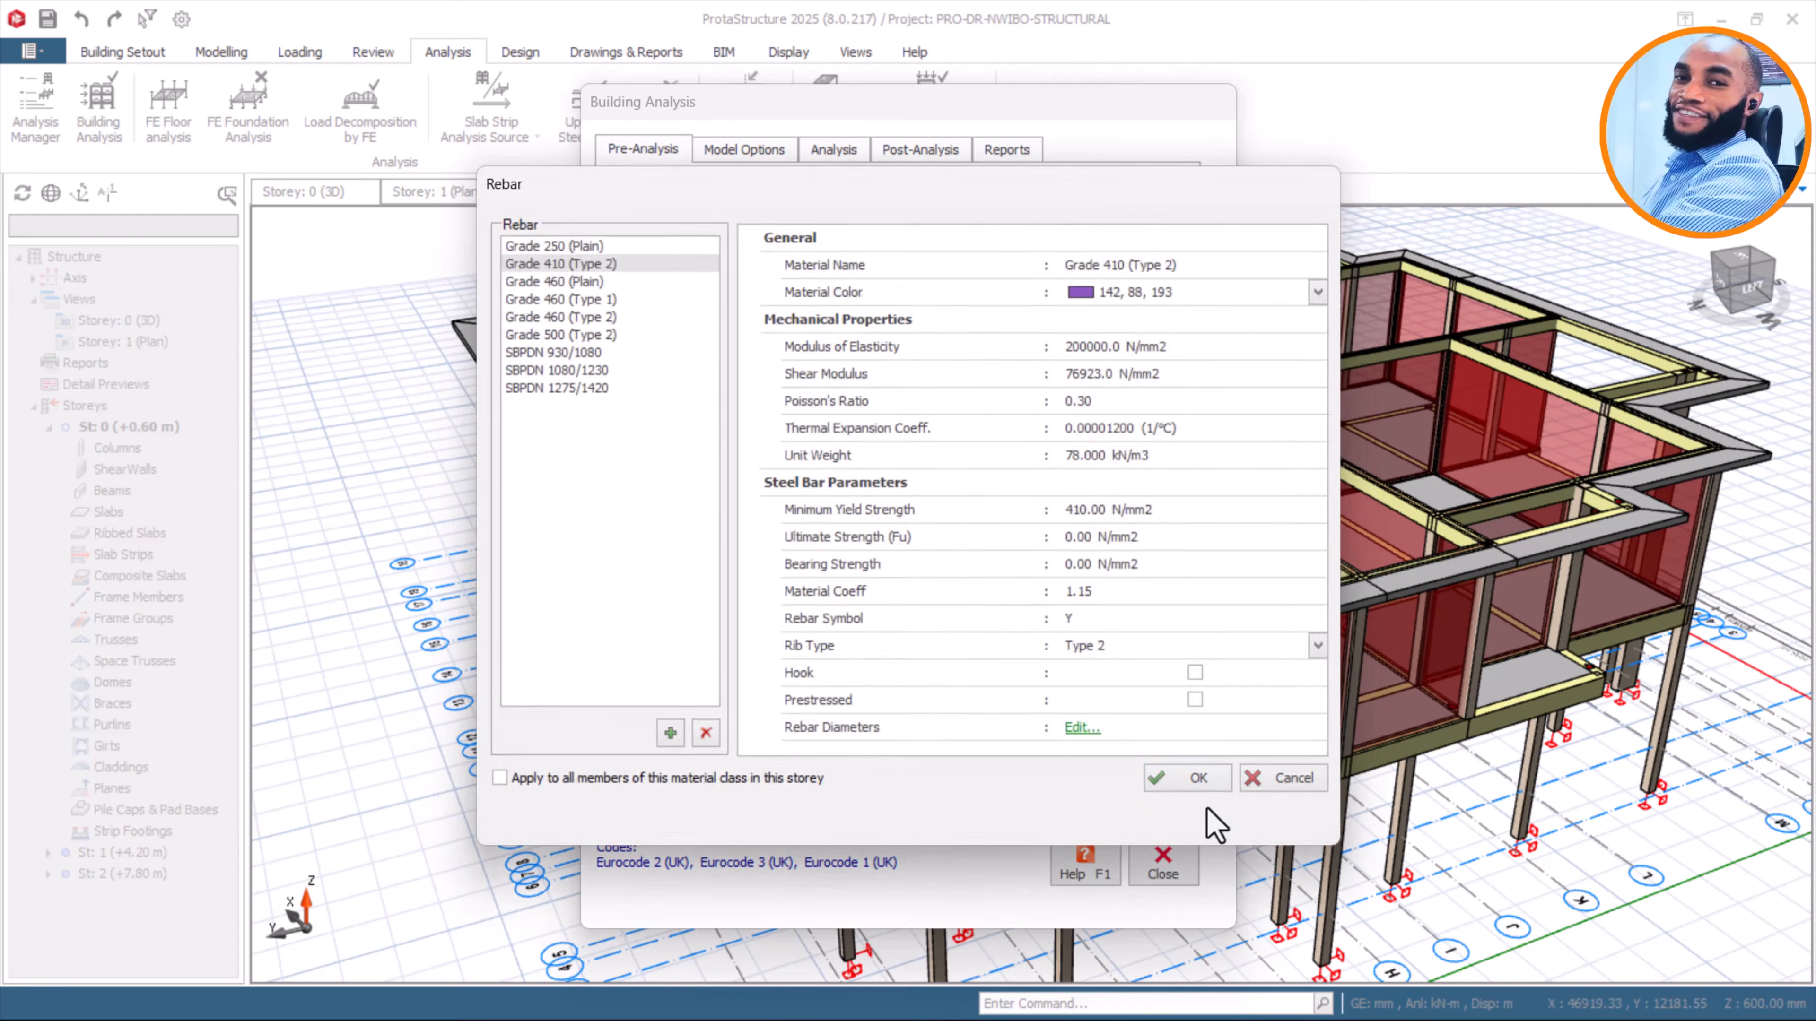
left_click(1195, 778)
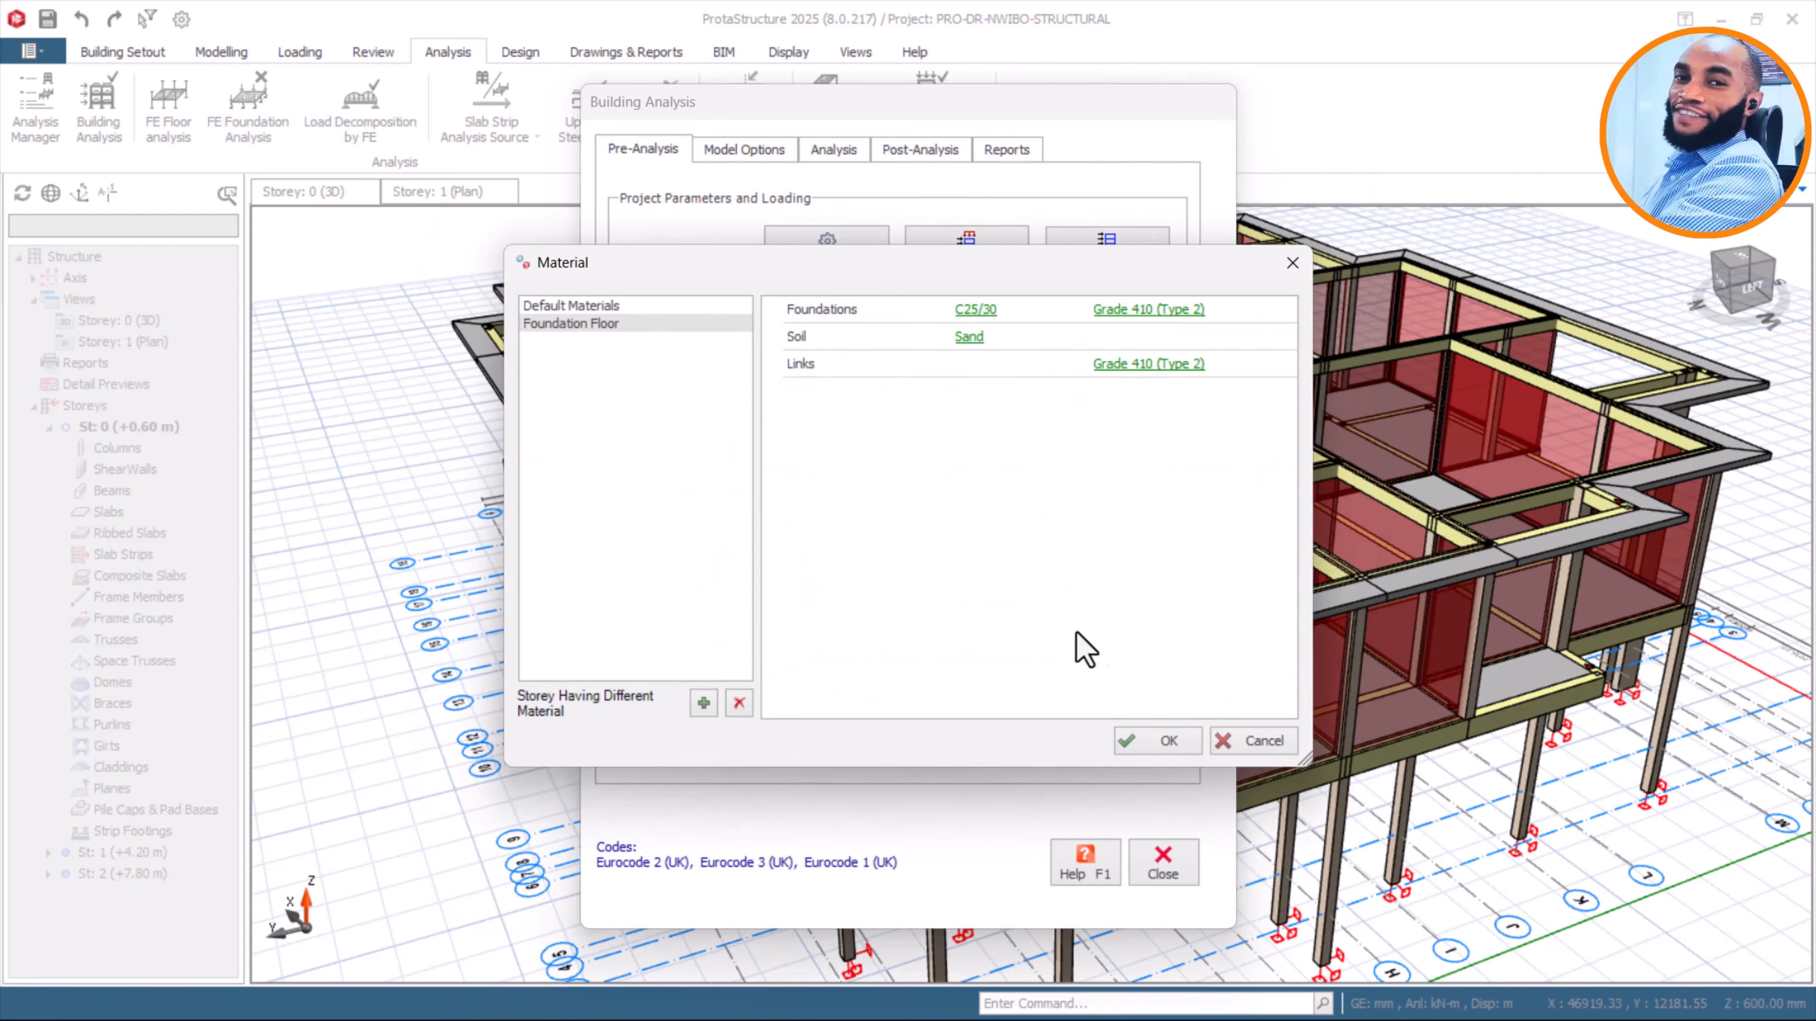
Review the bar diameters of the links' Grade 410 (Type 2) rebar, accept the materials and close the building analysis settings
left_click(1168, 364)
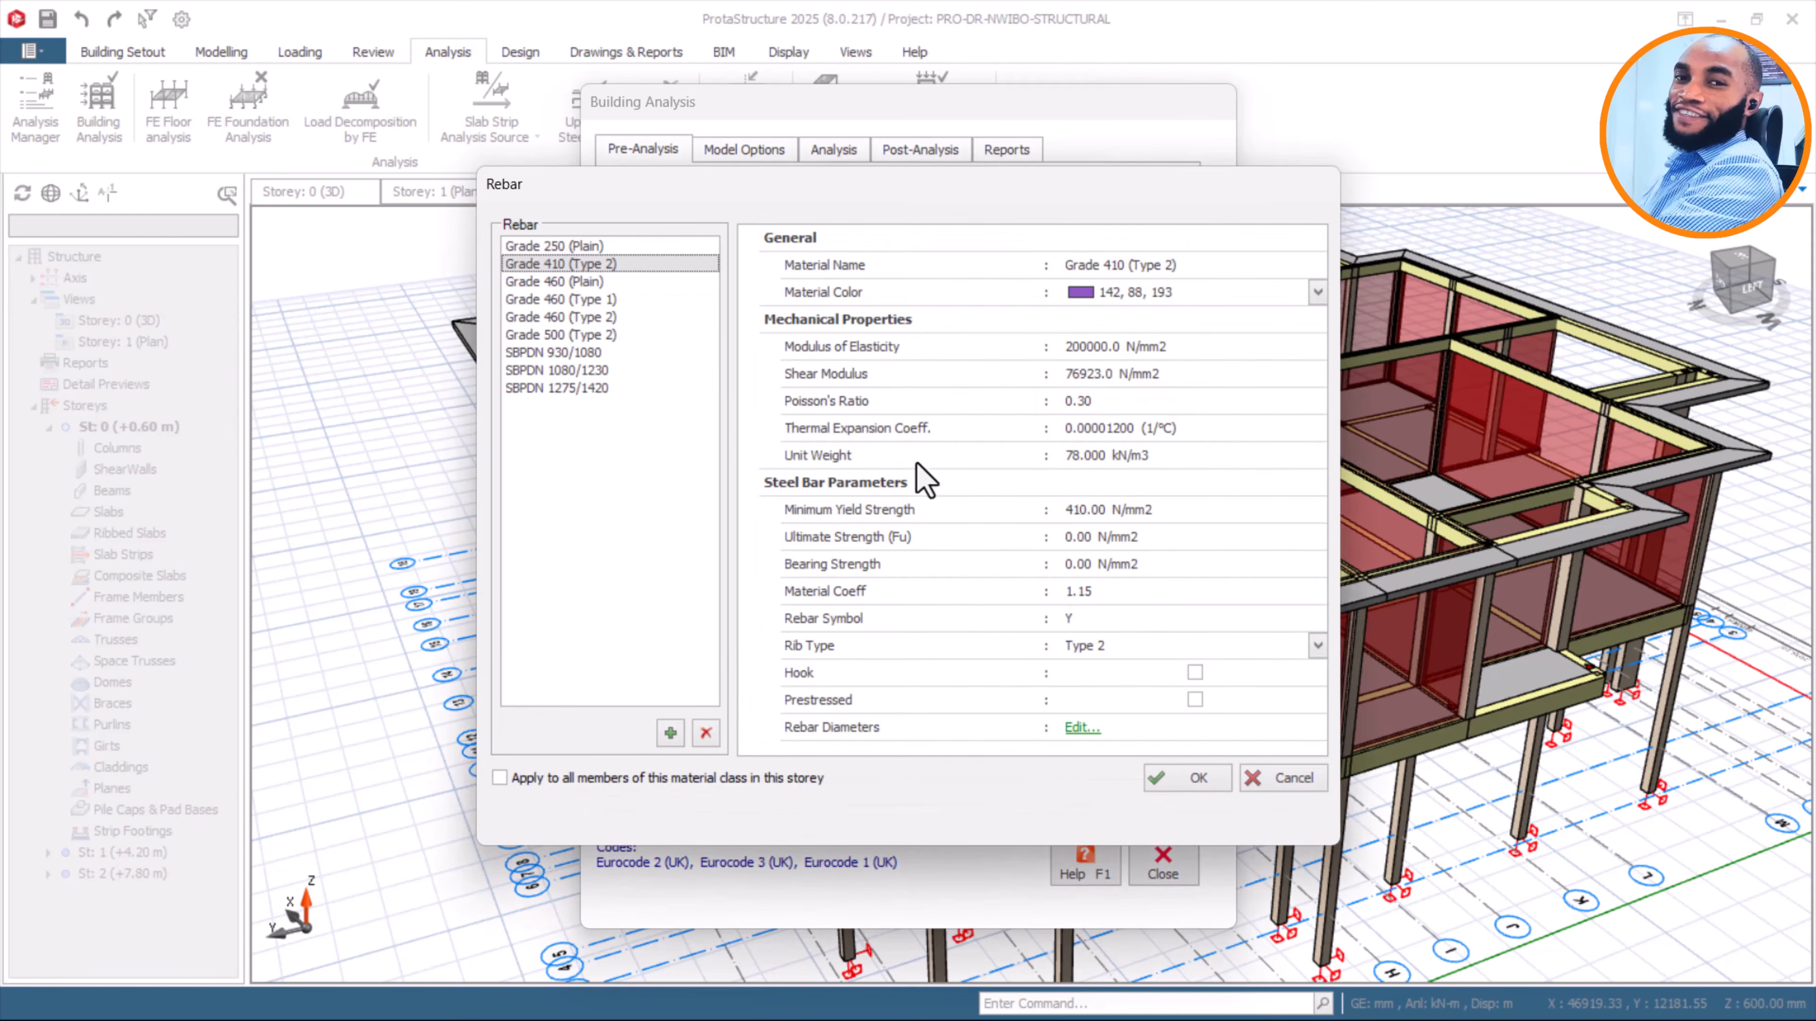
left_click(1081, 727)
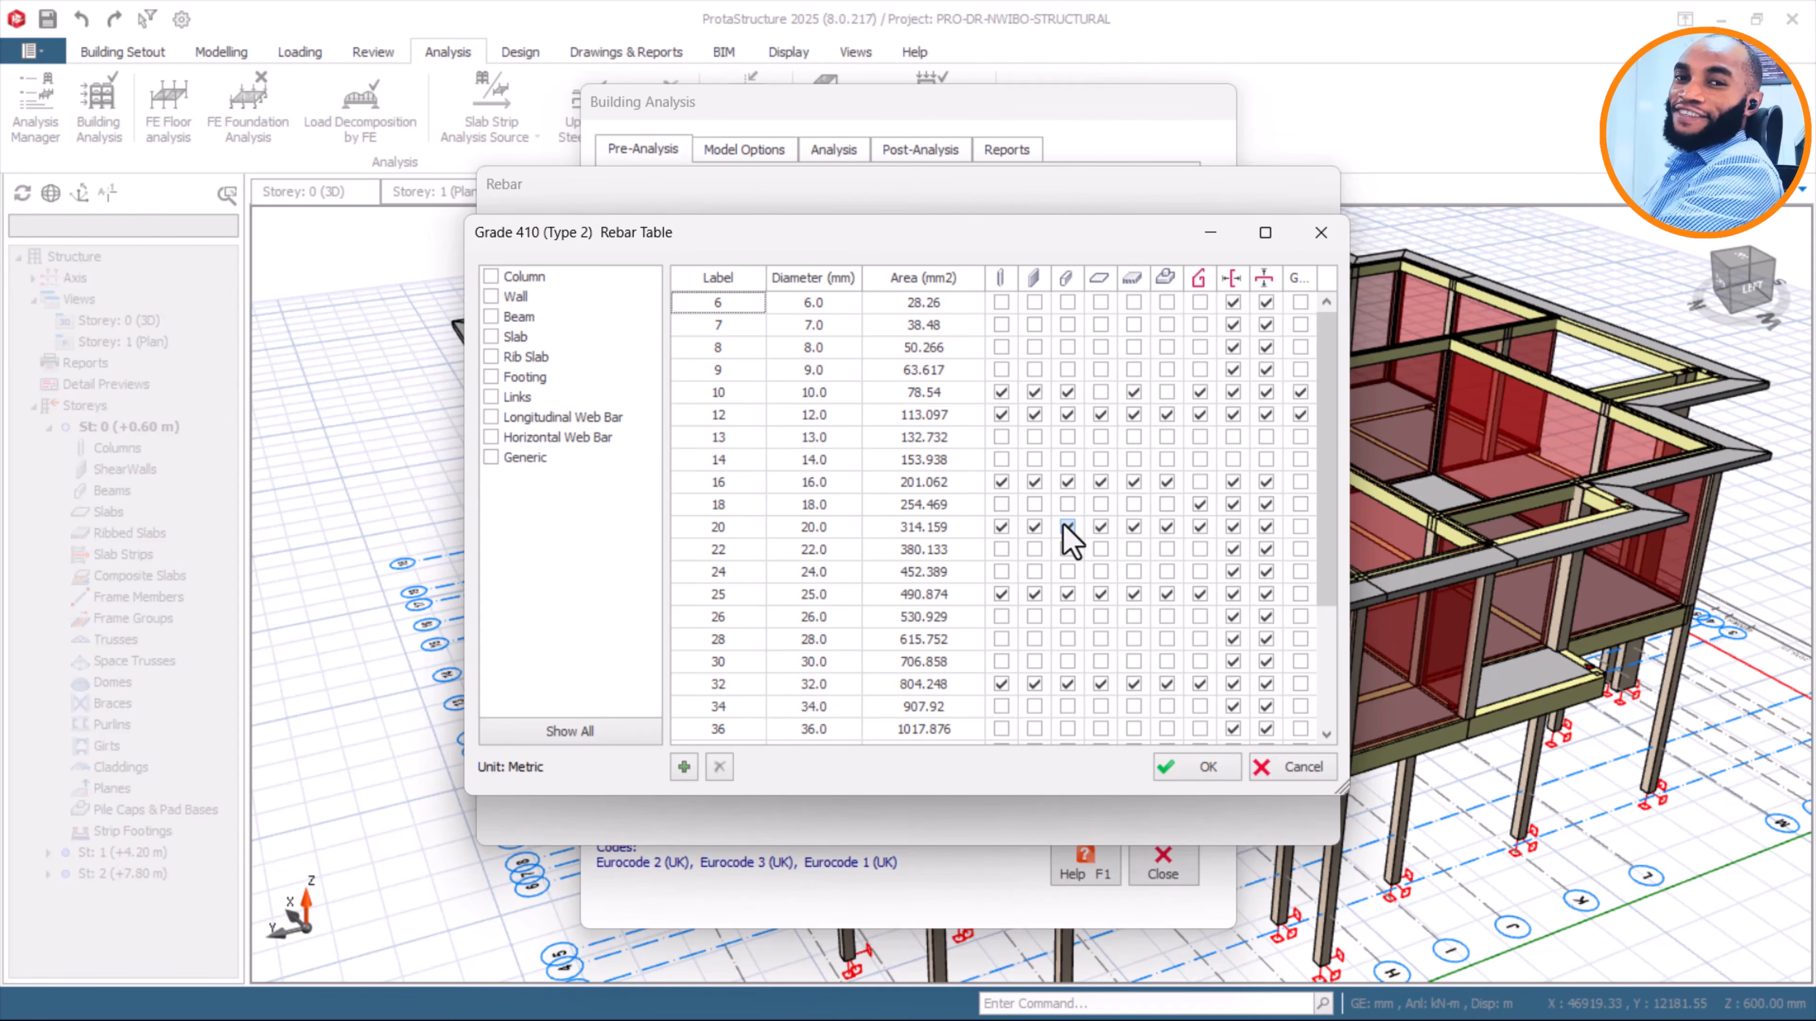
left_click(1183, 766)
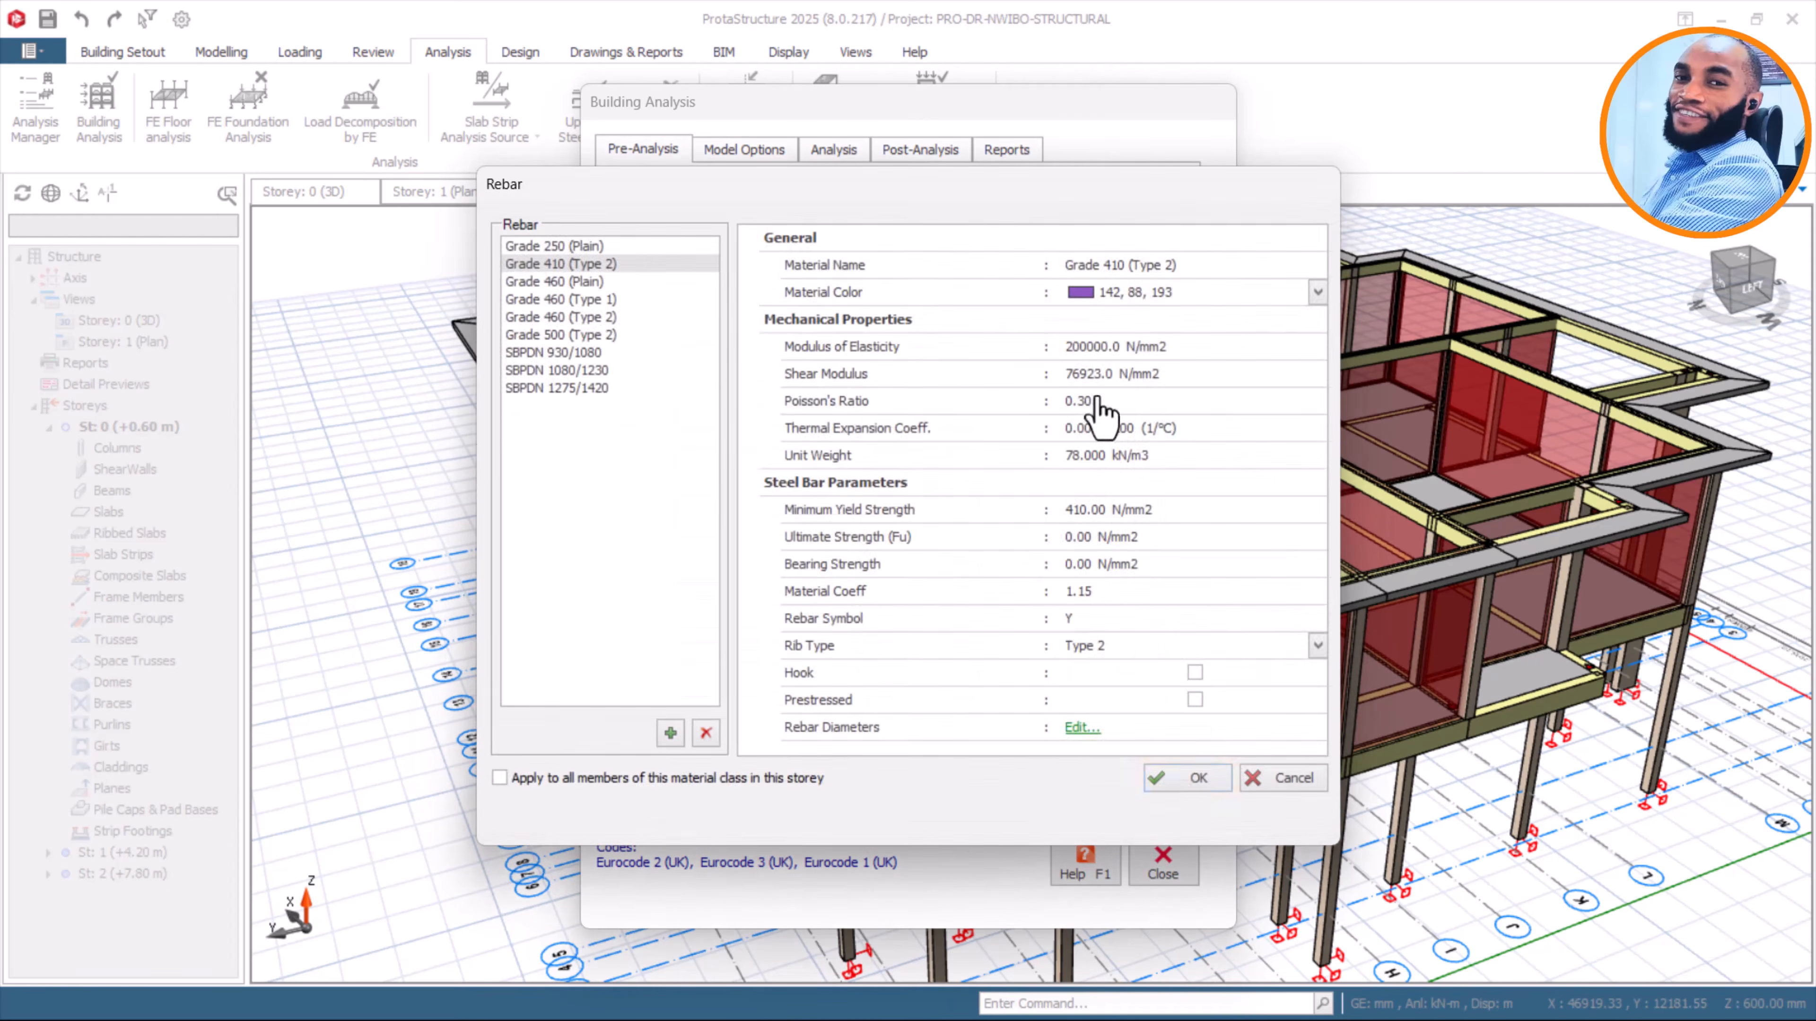
left_click(1185, 785)
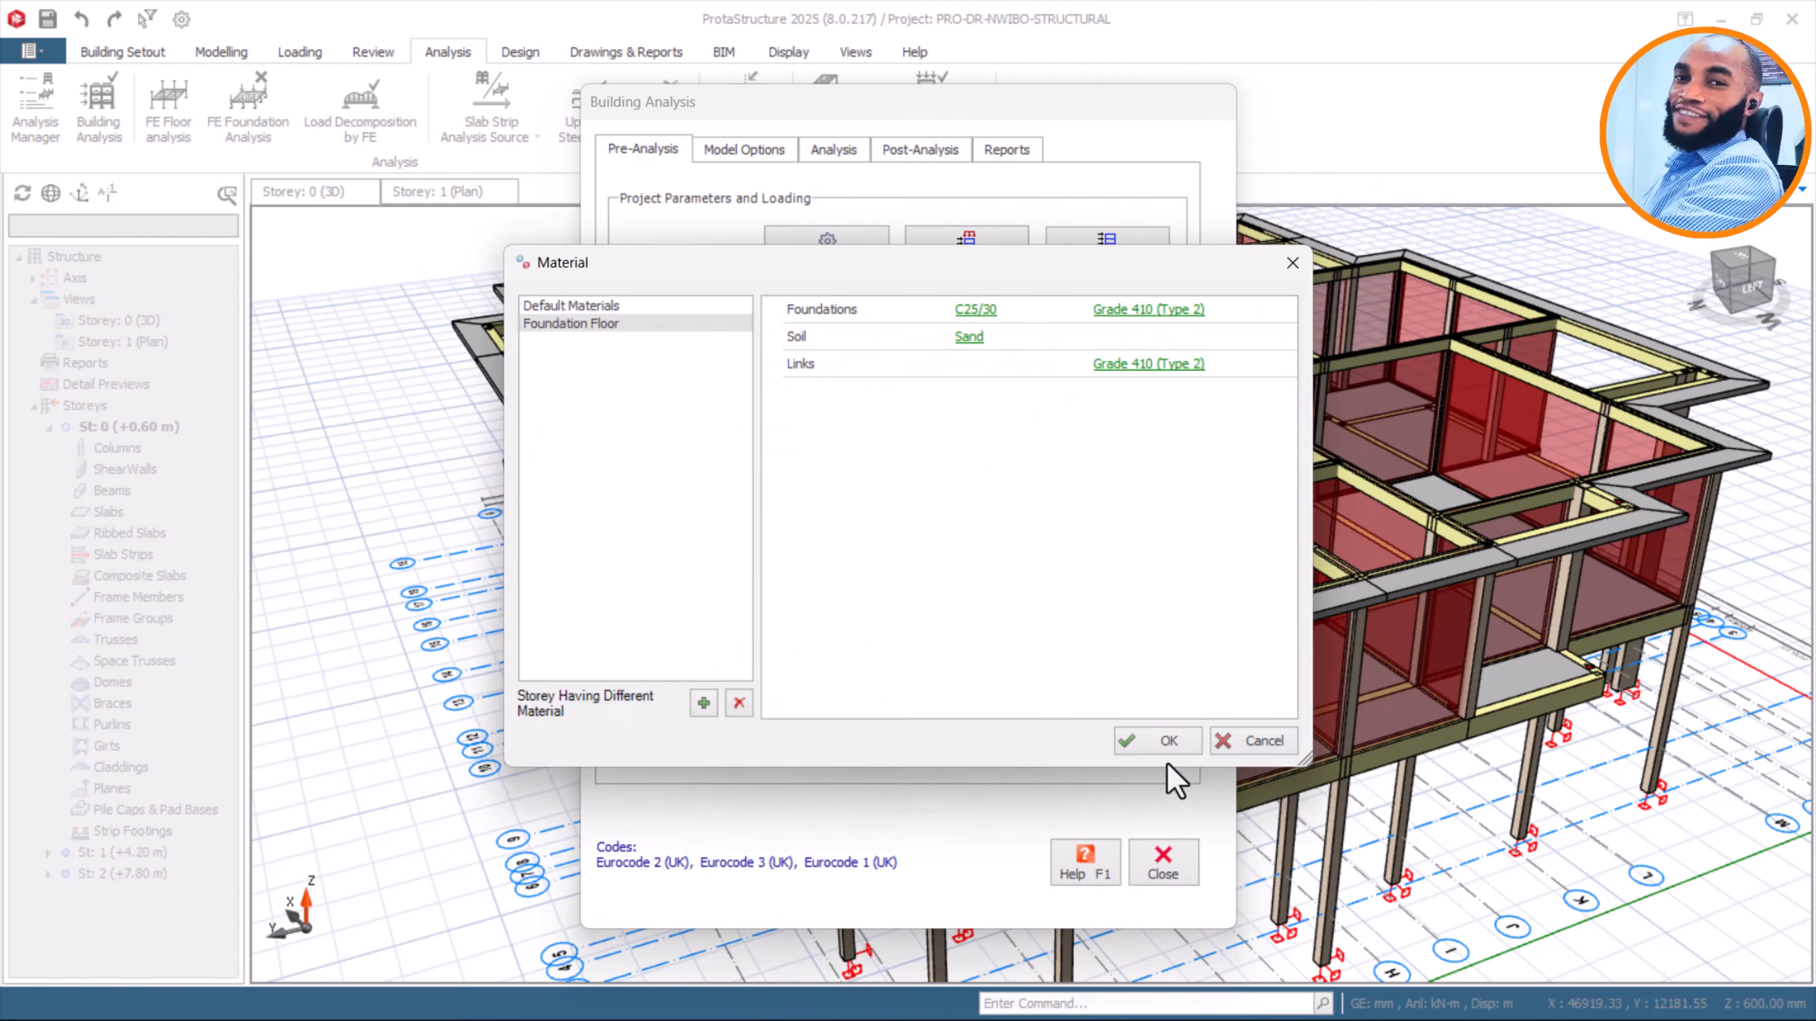
left_click(1164, 741)
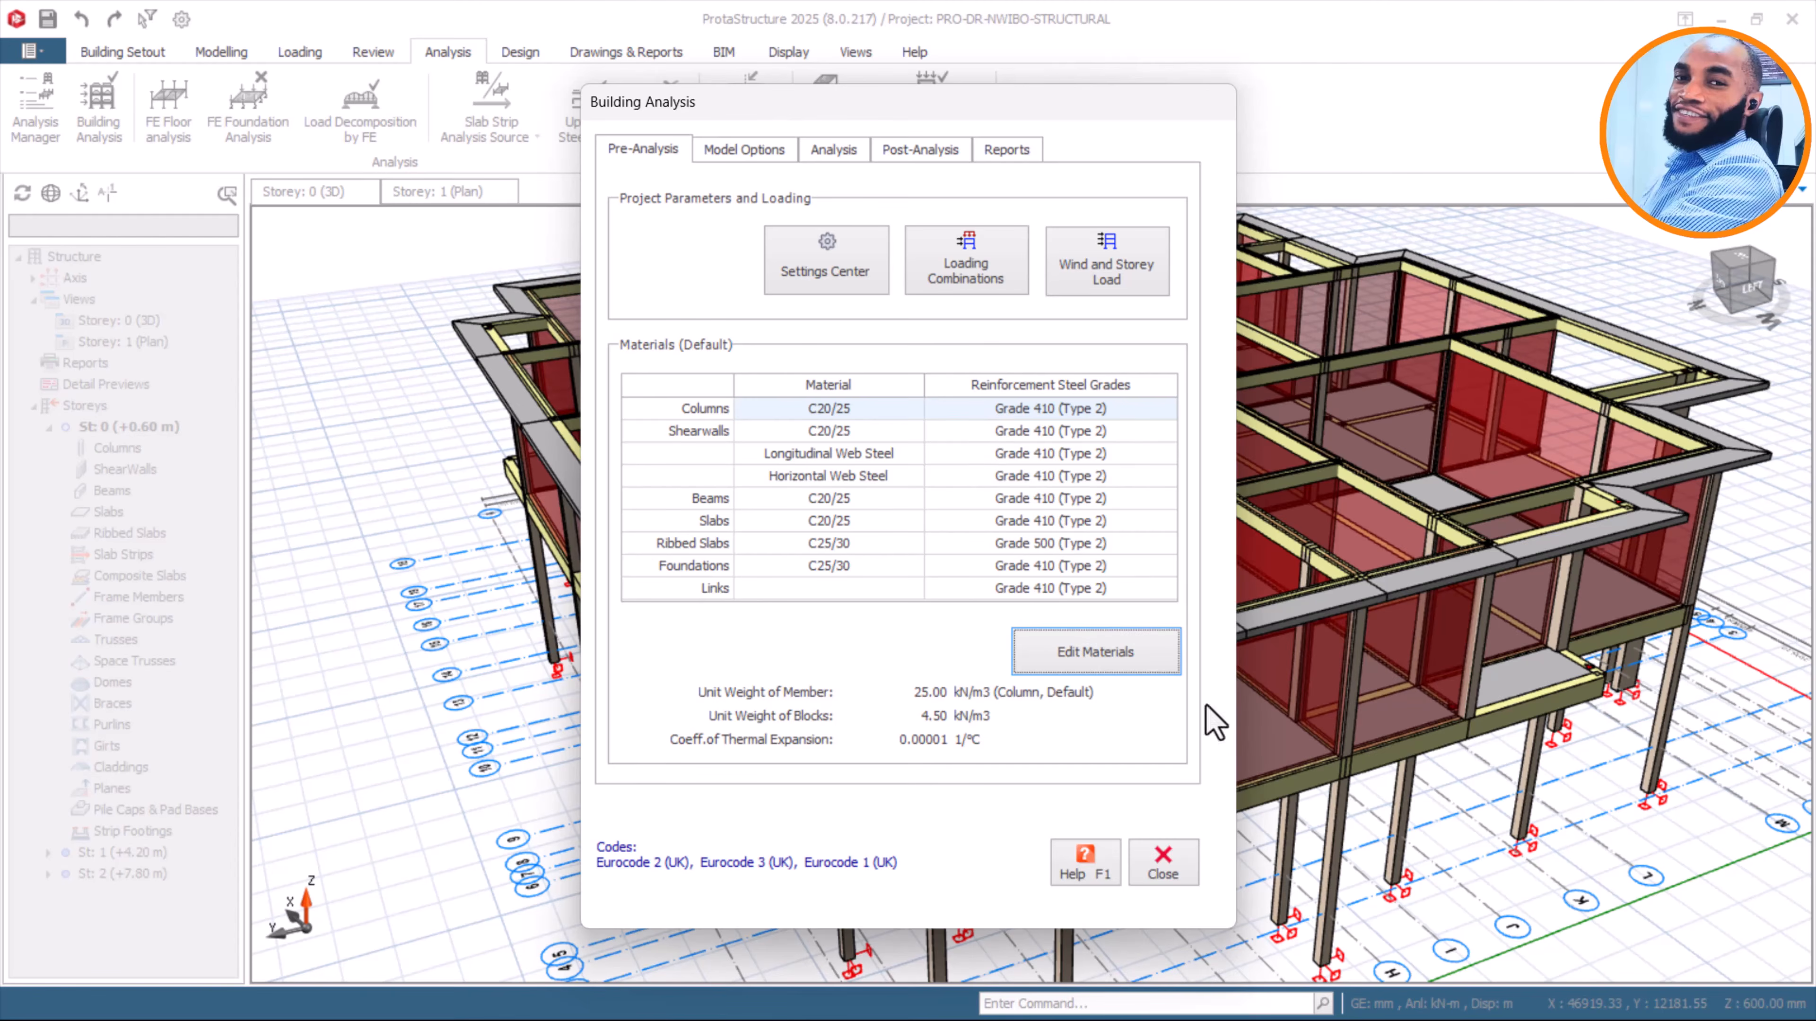
left_click(1165, 874)
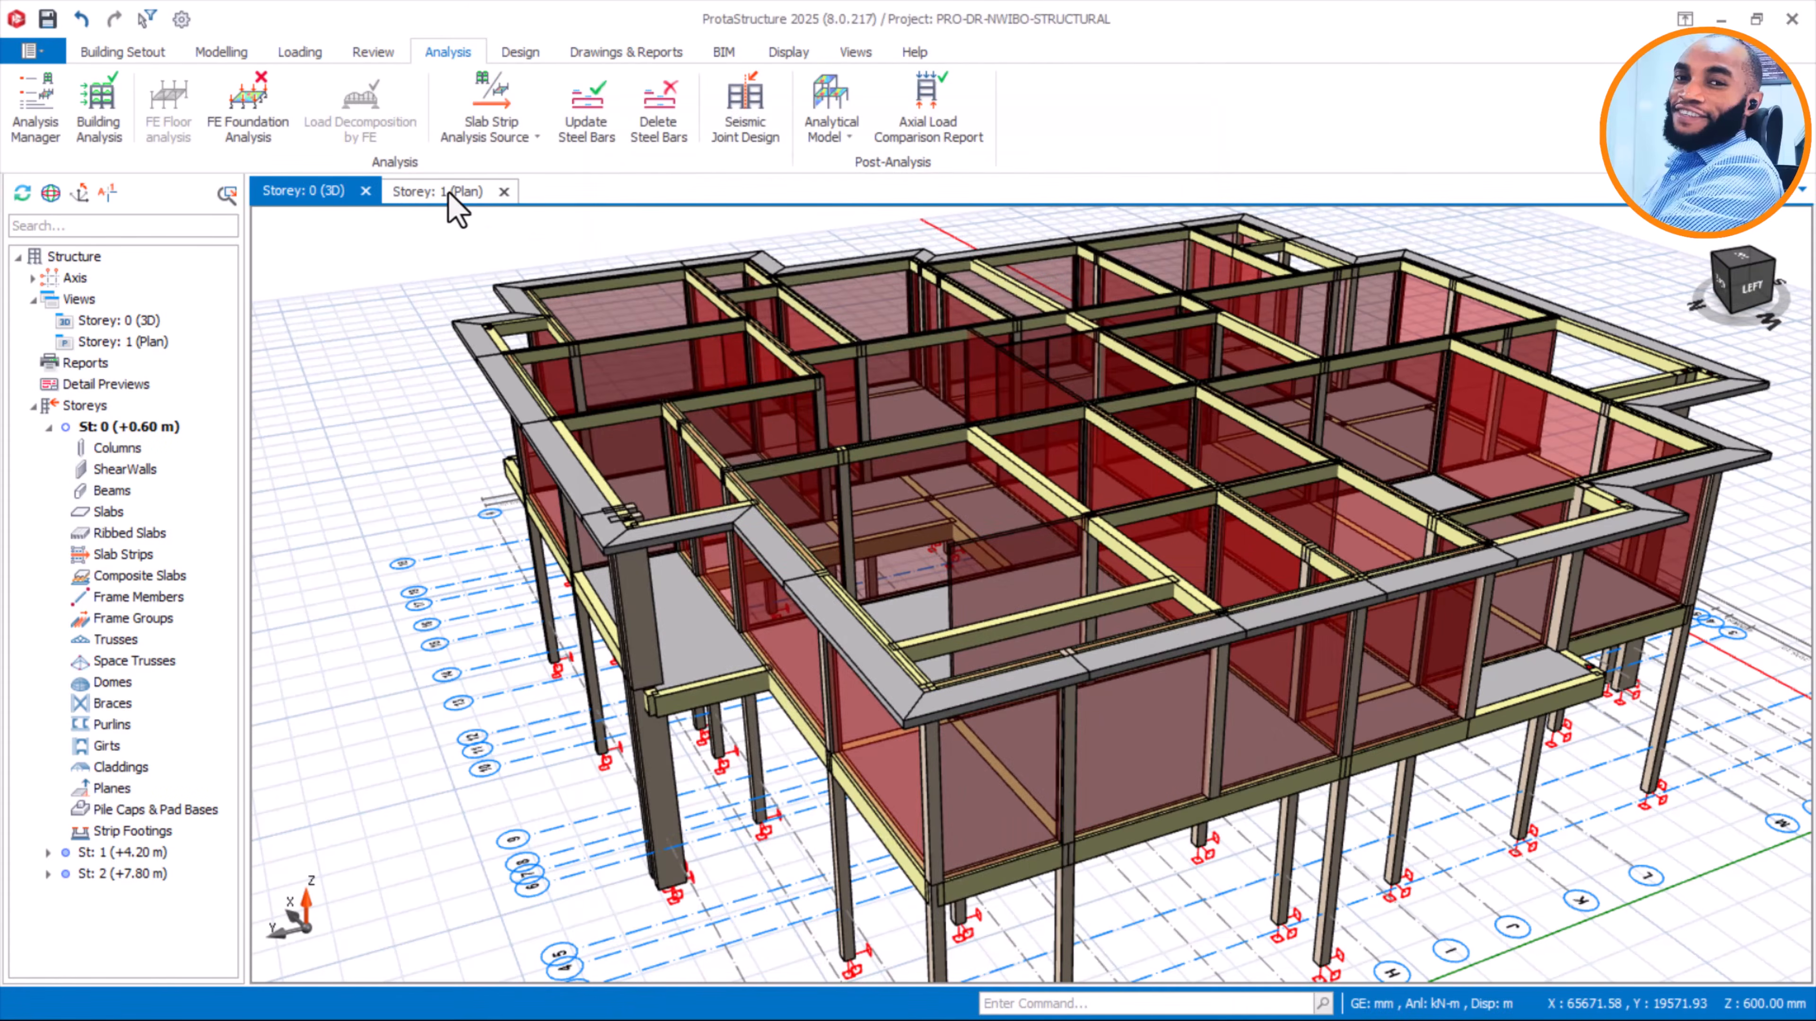
Colour the 3D model's members by design status, inspect them from a higher angle and restore the normal display
key("Page_Up")
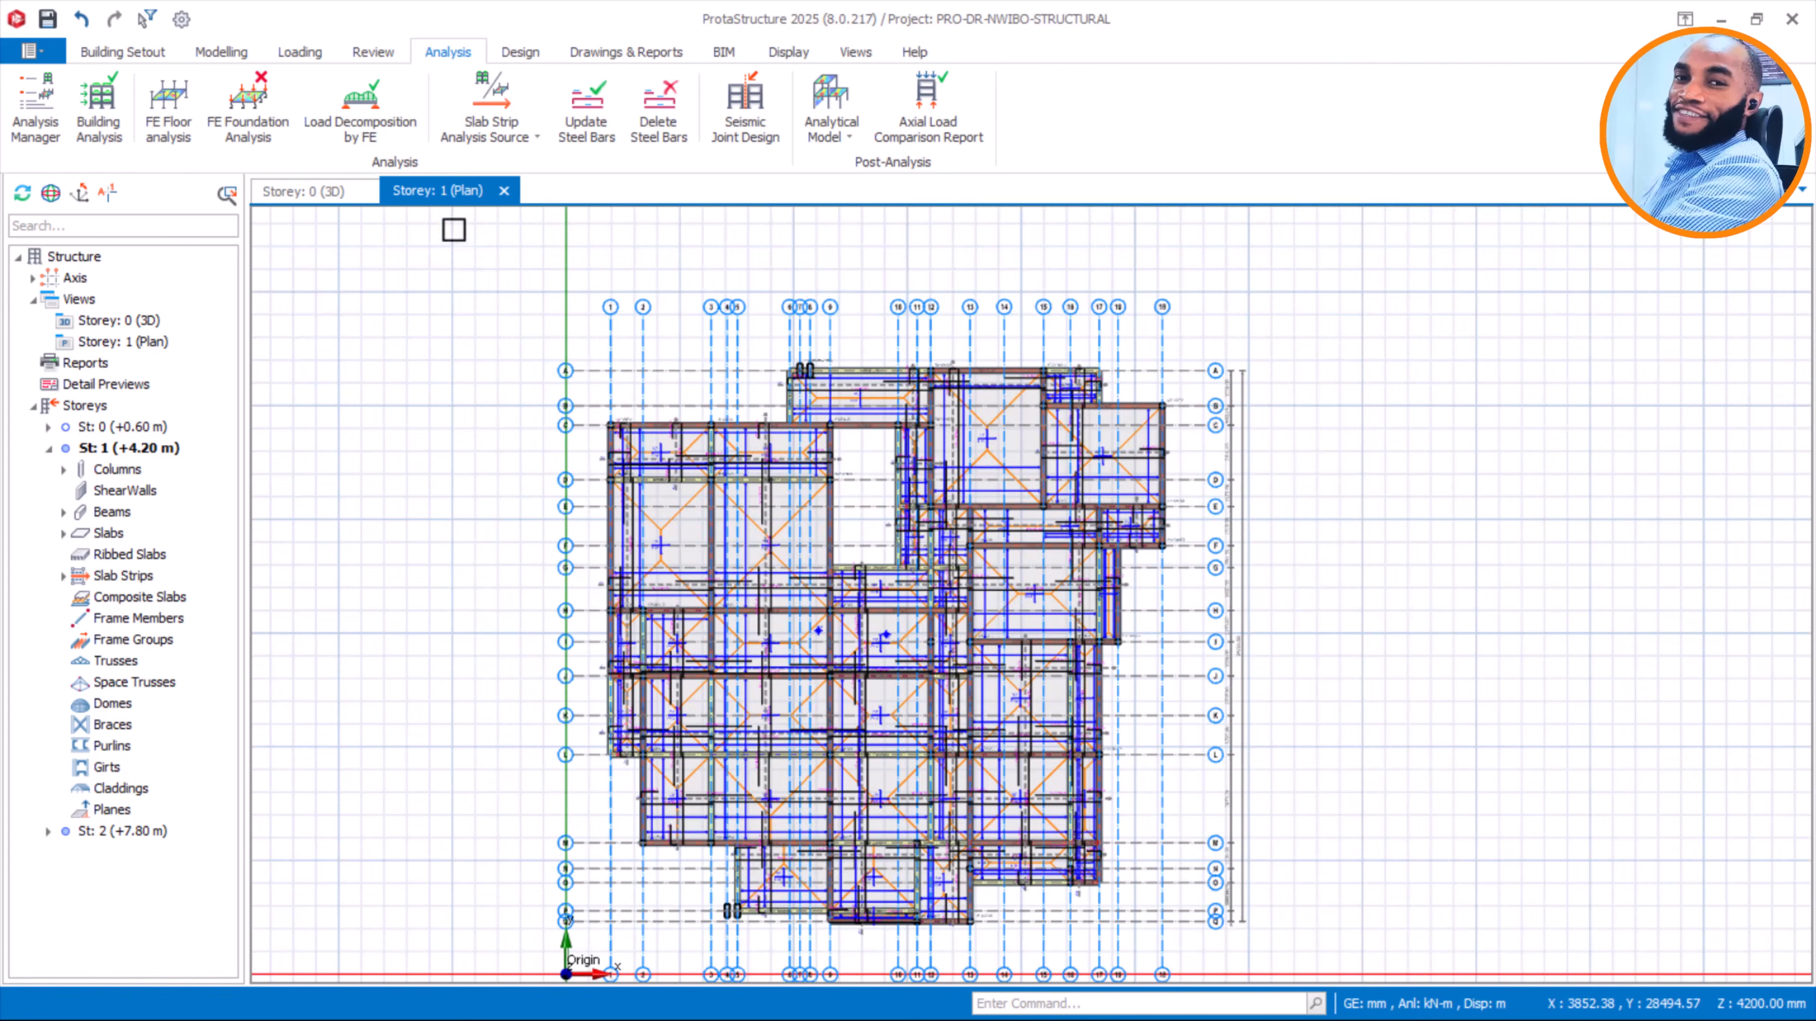
left_click(320, 197)
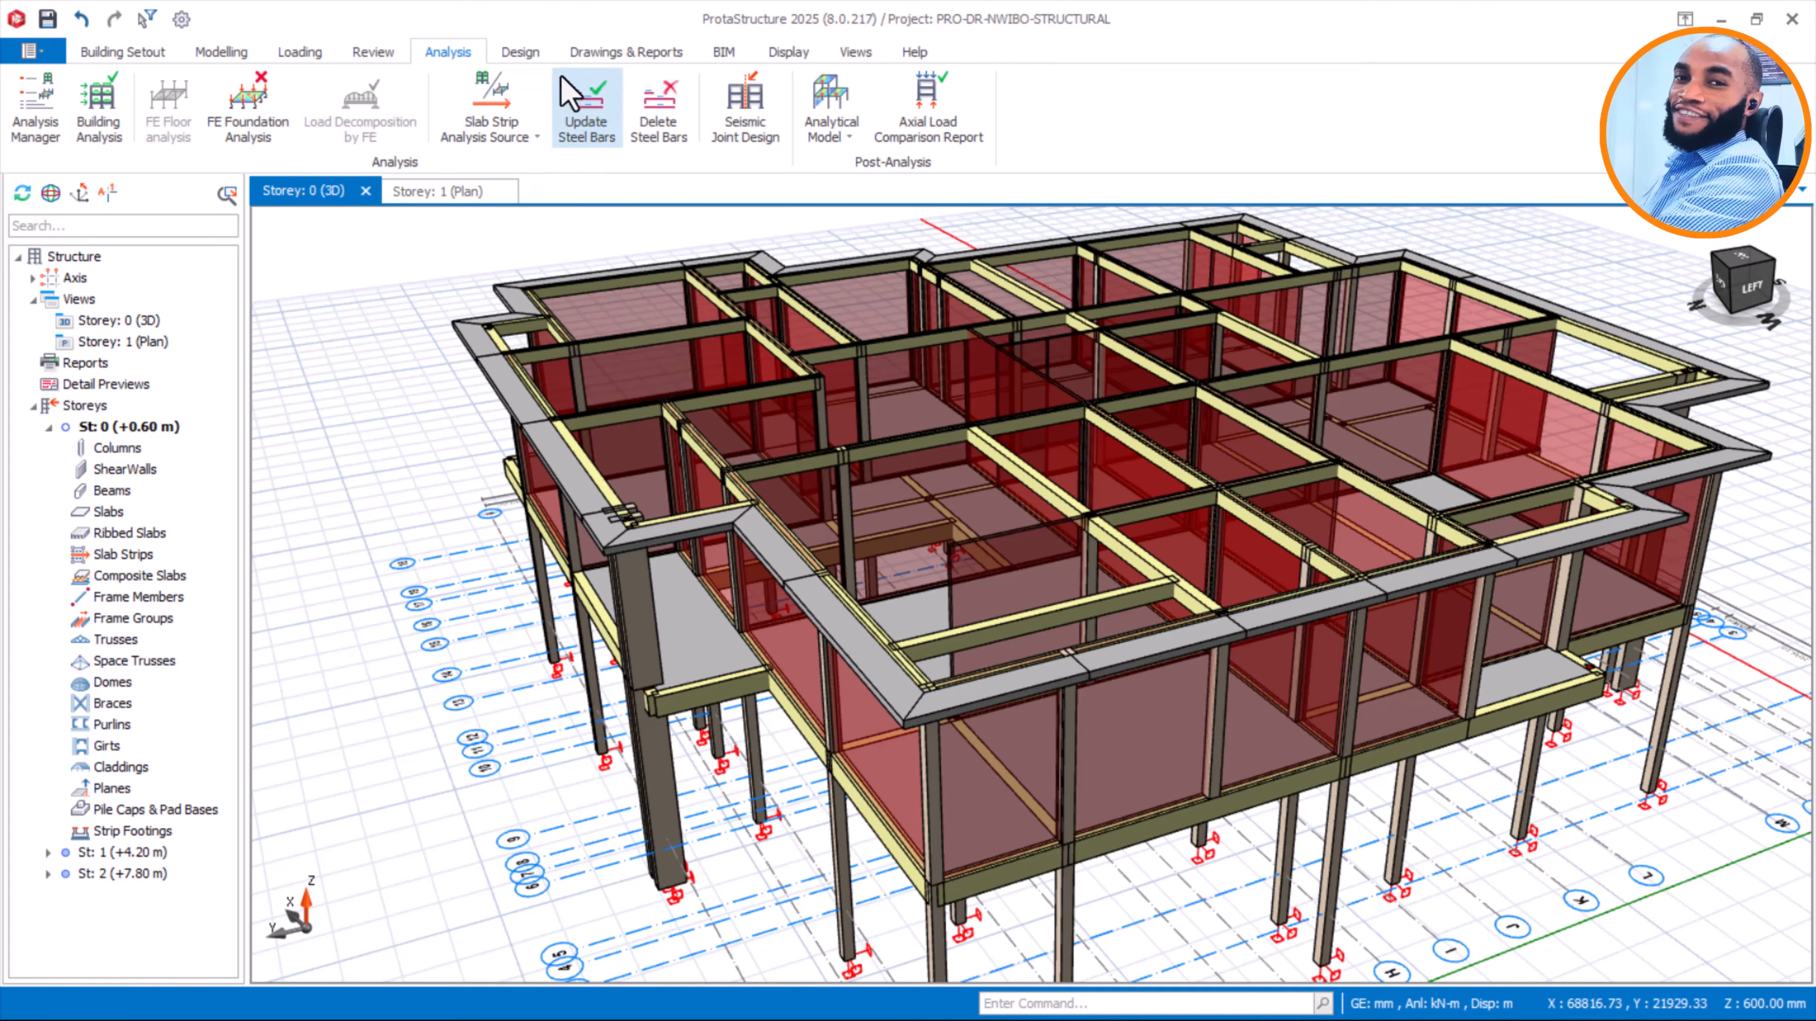
left_click(386, 57)
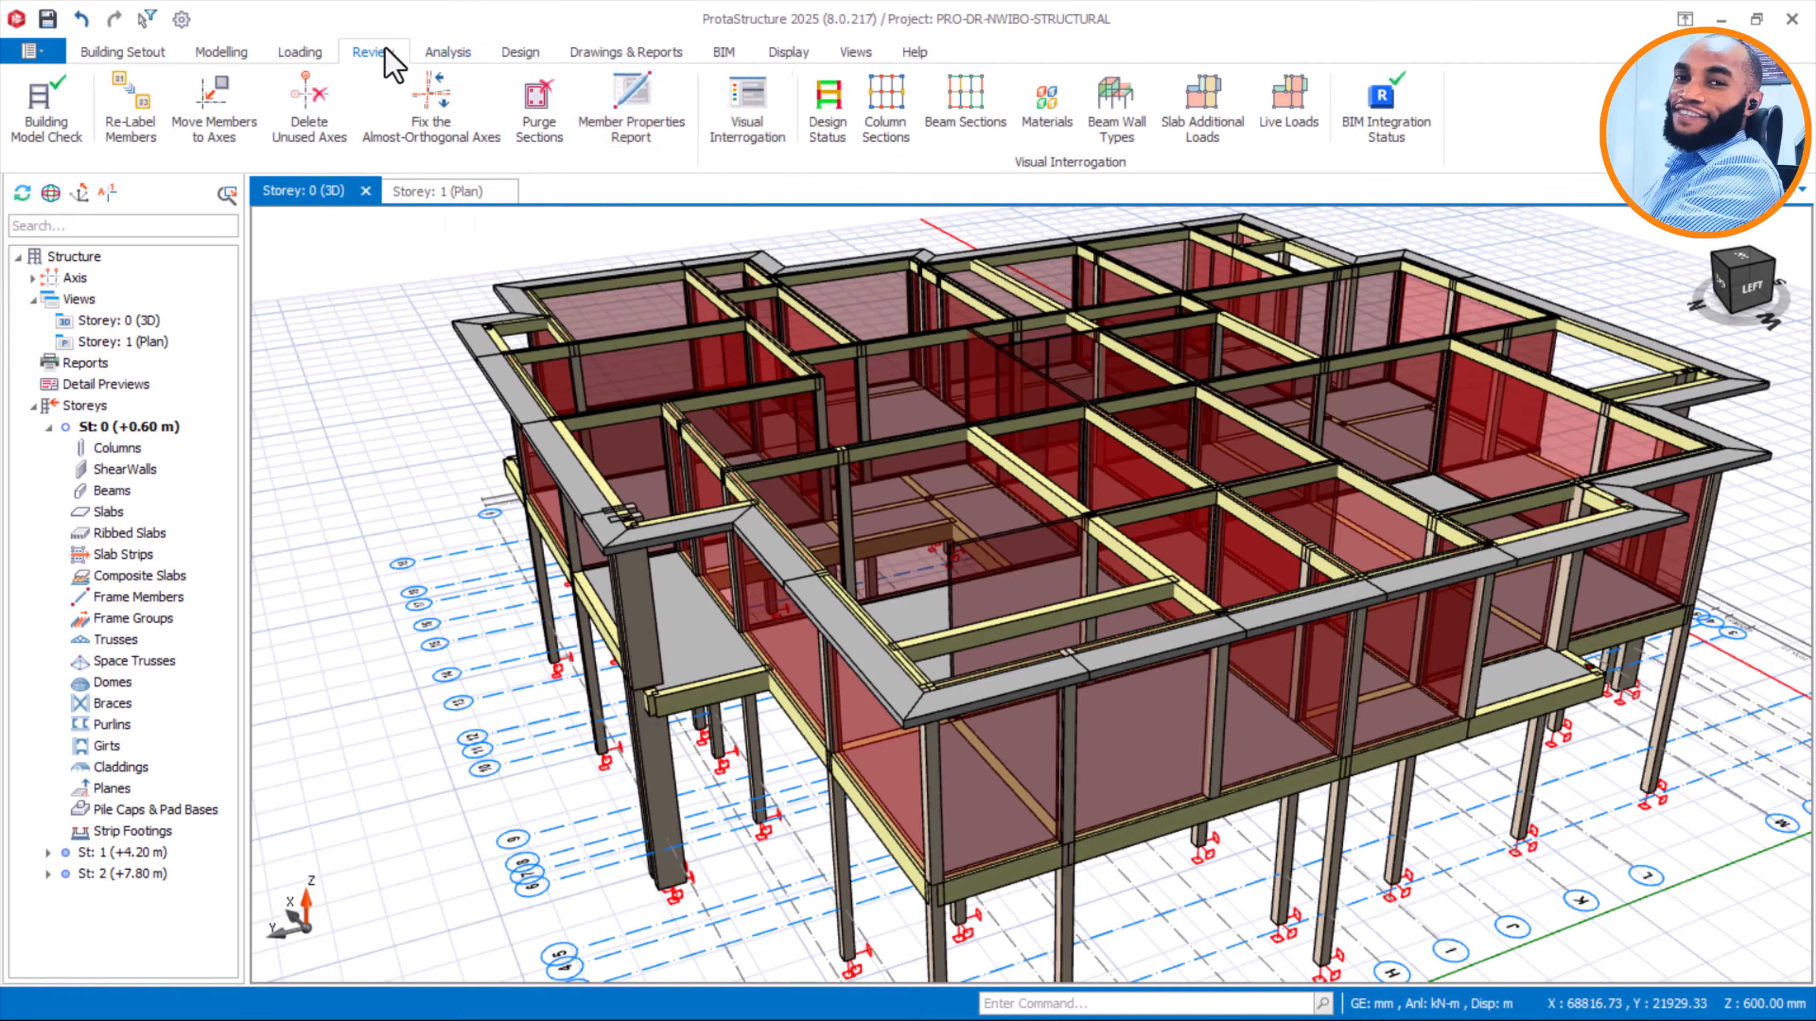
left_click(829, 103)
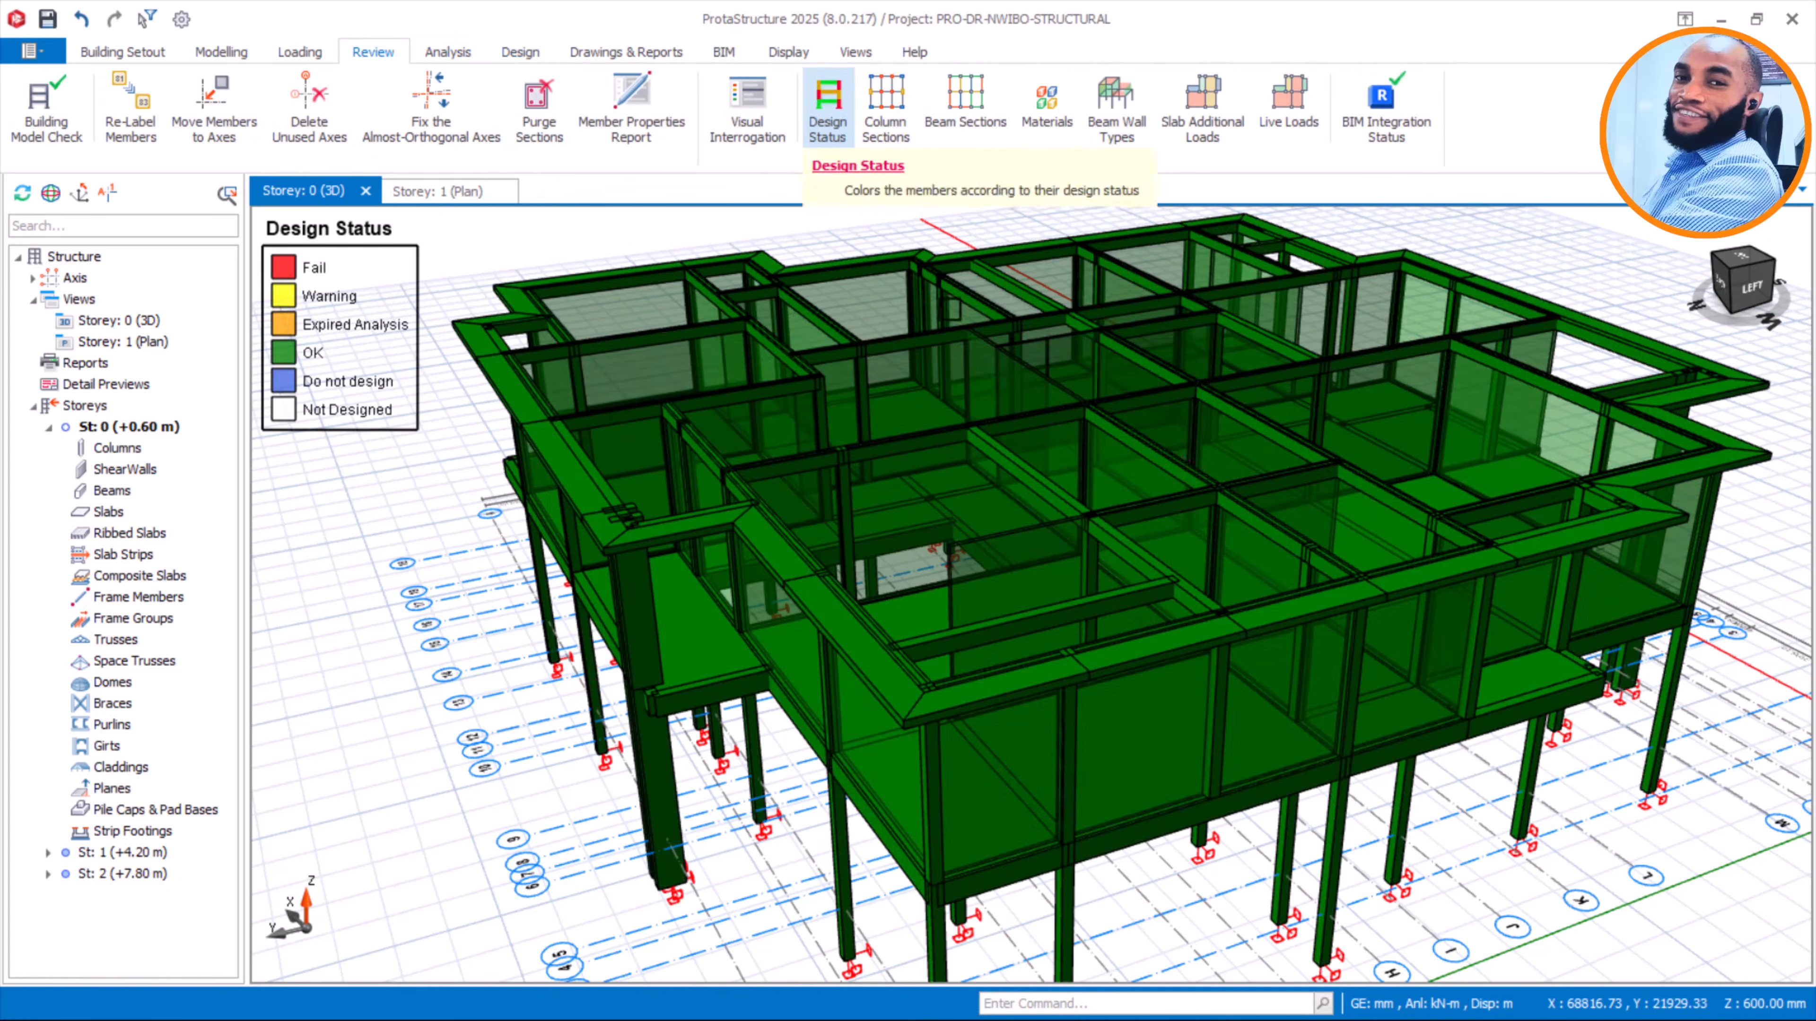
scroll(1128, 611, "down", 2)
mouse_move(1090, 514)
middle_mouse_down()
mouse_move(1163, 645)
mouse_move(997, 458)
mouse_move(786, 462)
mouse_move(803, 506)
mouse_move(1087, 540)
middle_mouse_up()
middle_click_drag(1008, 441, 1025, 523)
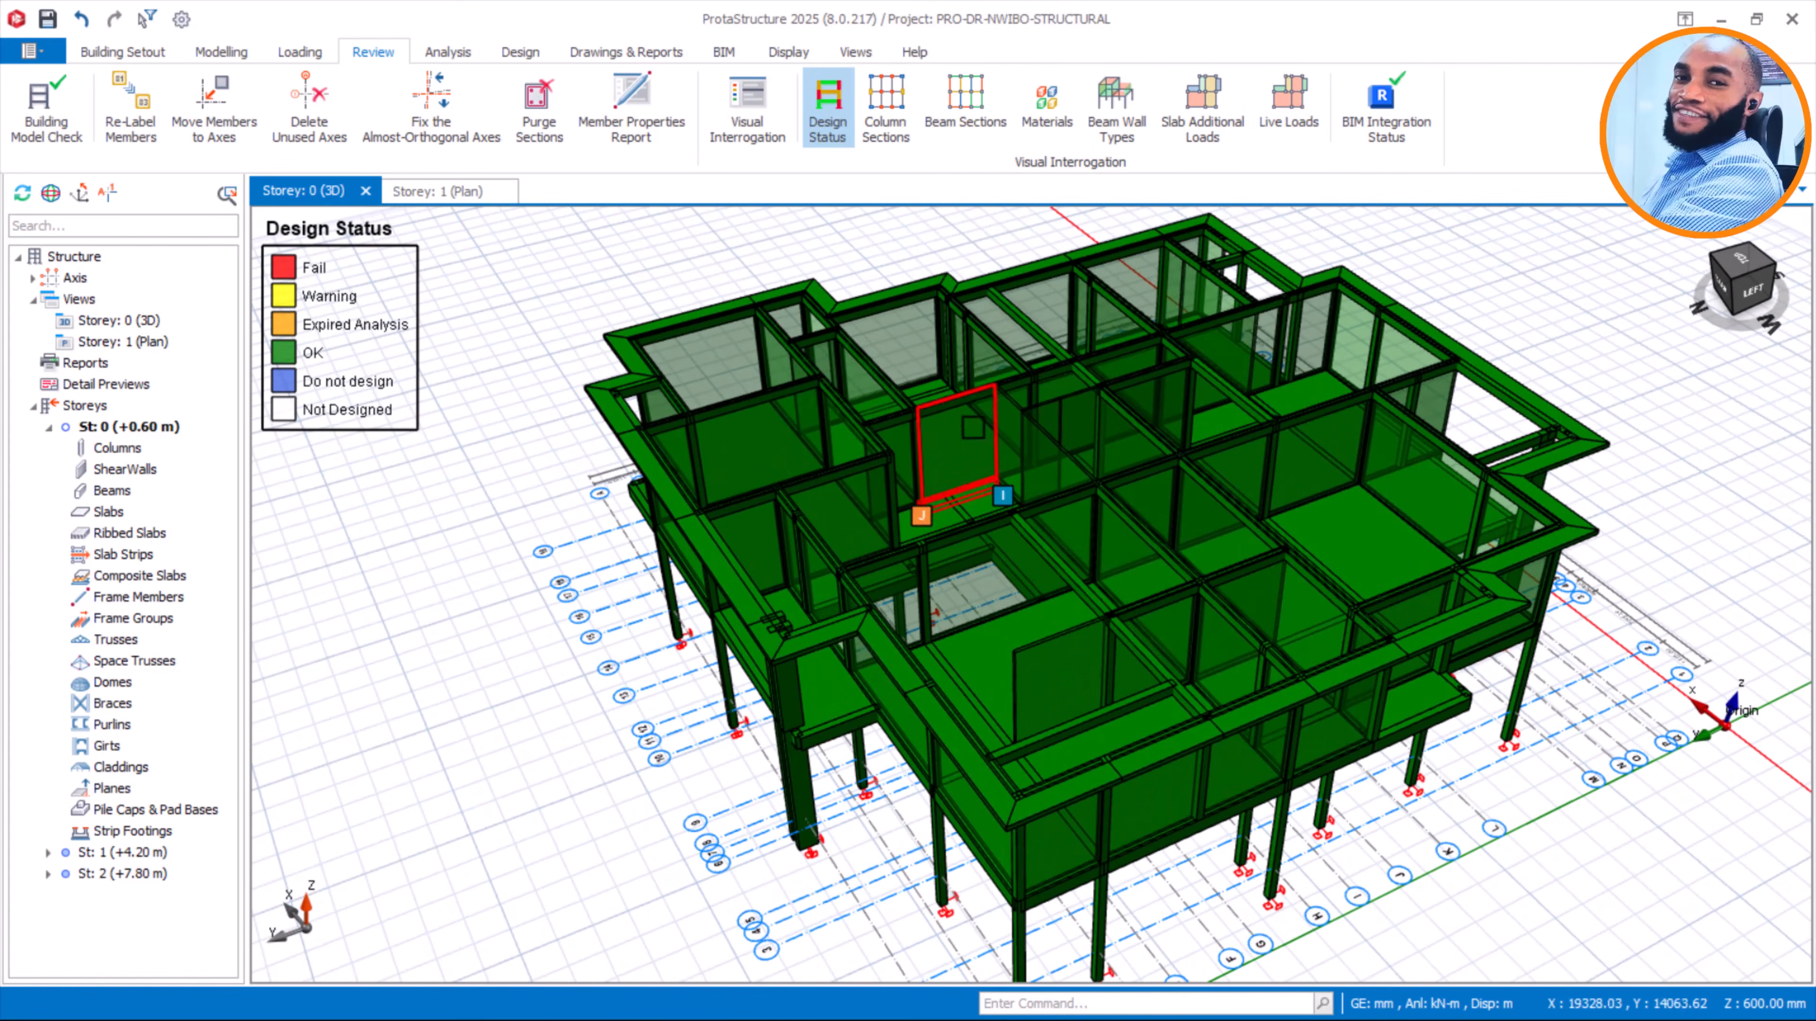
left_click(821, 105)
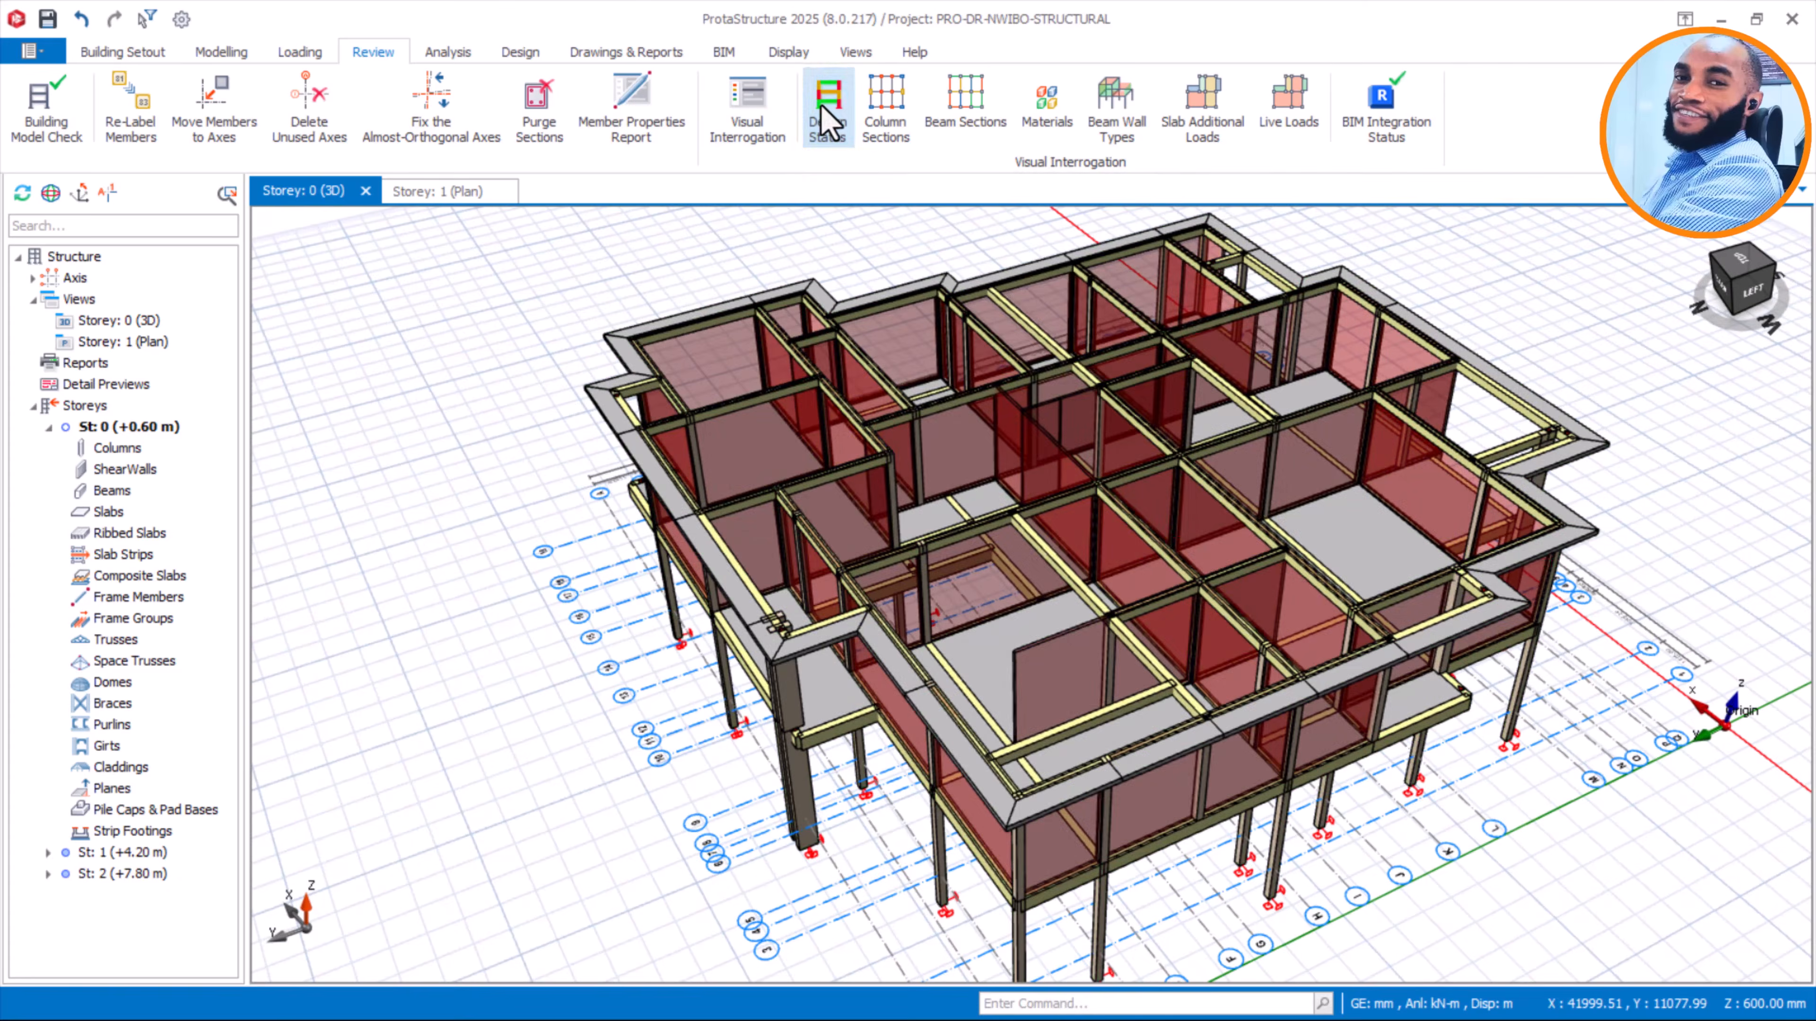
Examine the slab reinforcement and beam layout on the Storey 1 plan up close and as a whole
left_click(440, 194)
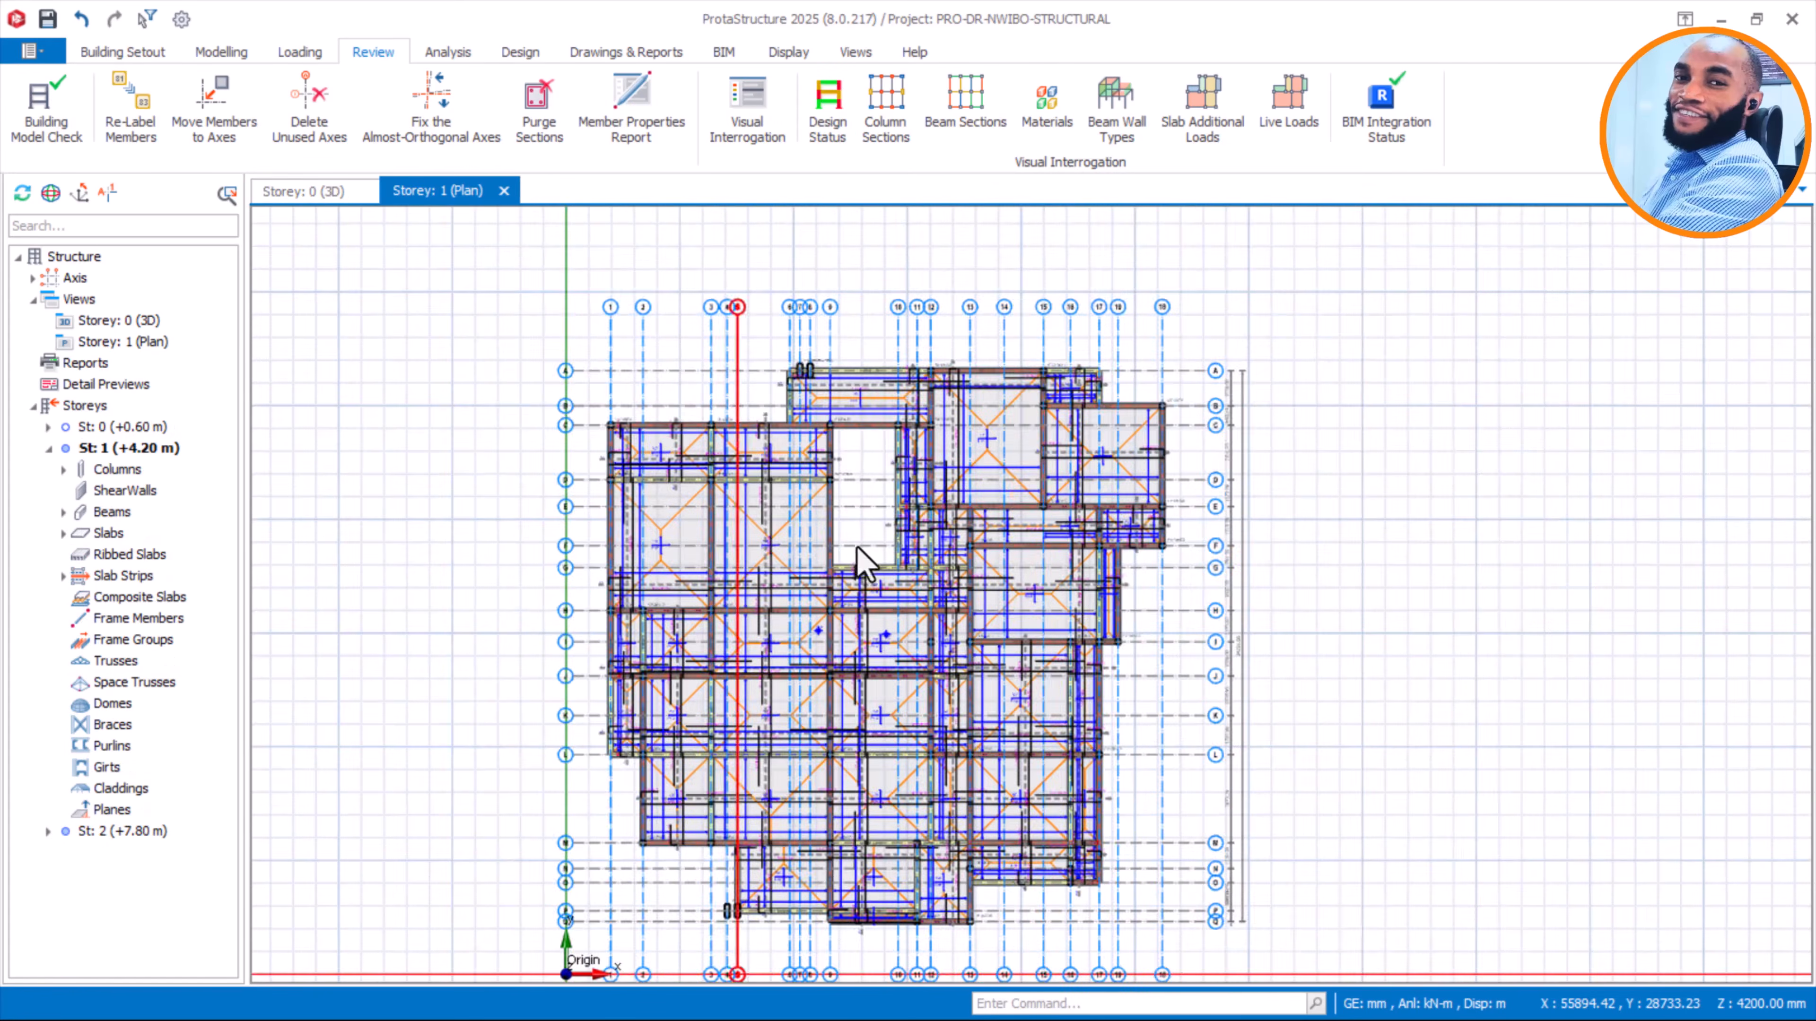
scroll(855, 698, "up", 2)
scroll(869, 594, "up", 5)
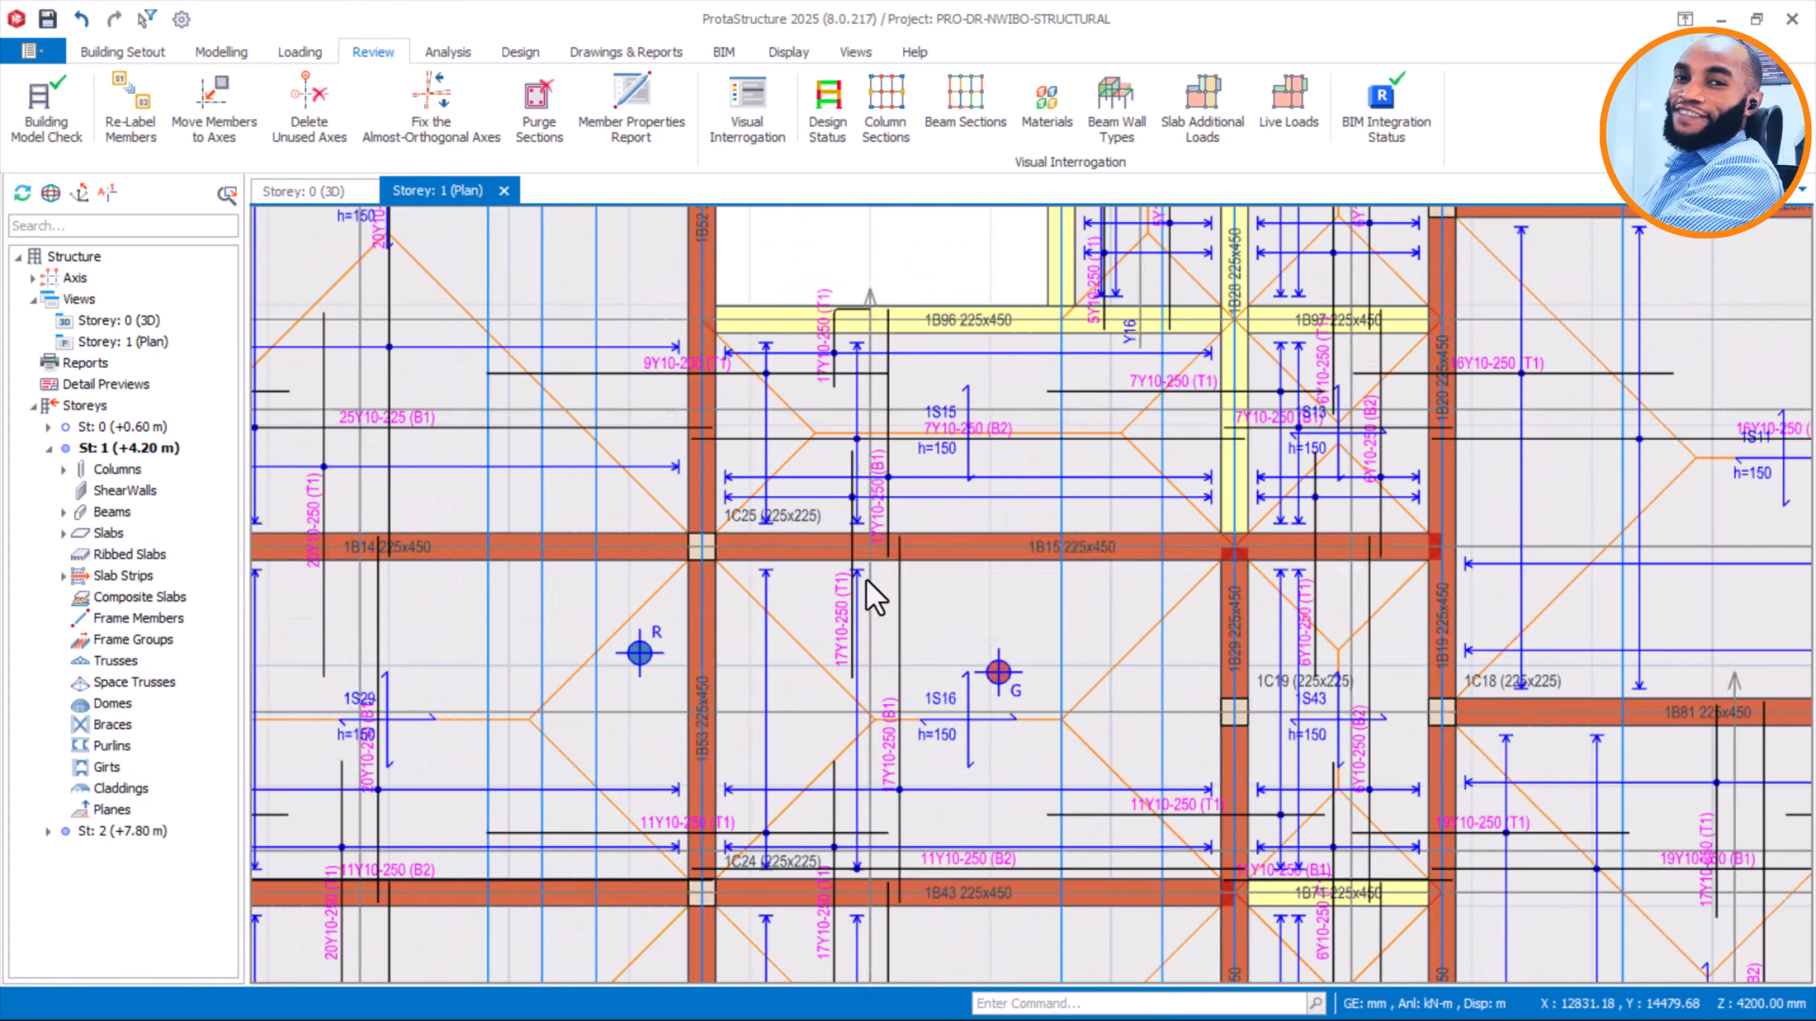
scroll(911, 547, "down", 6)
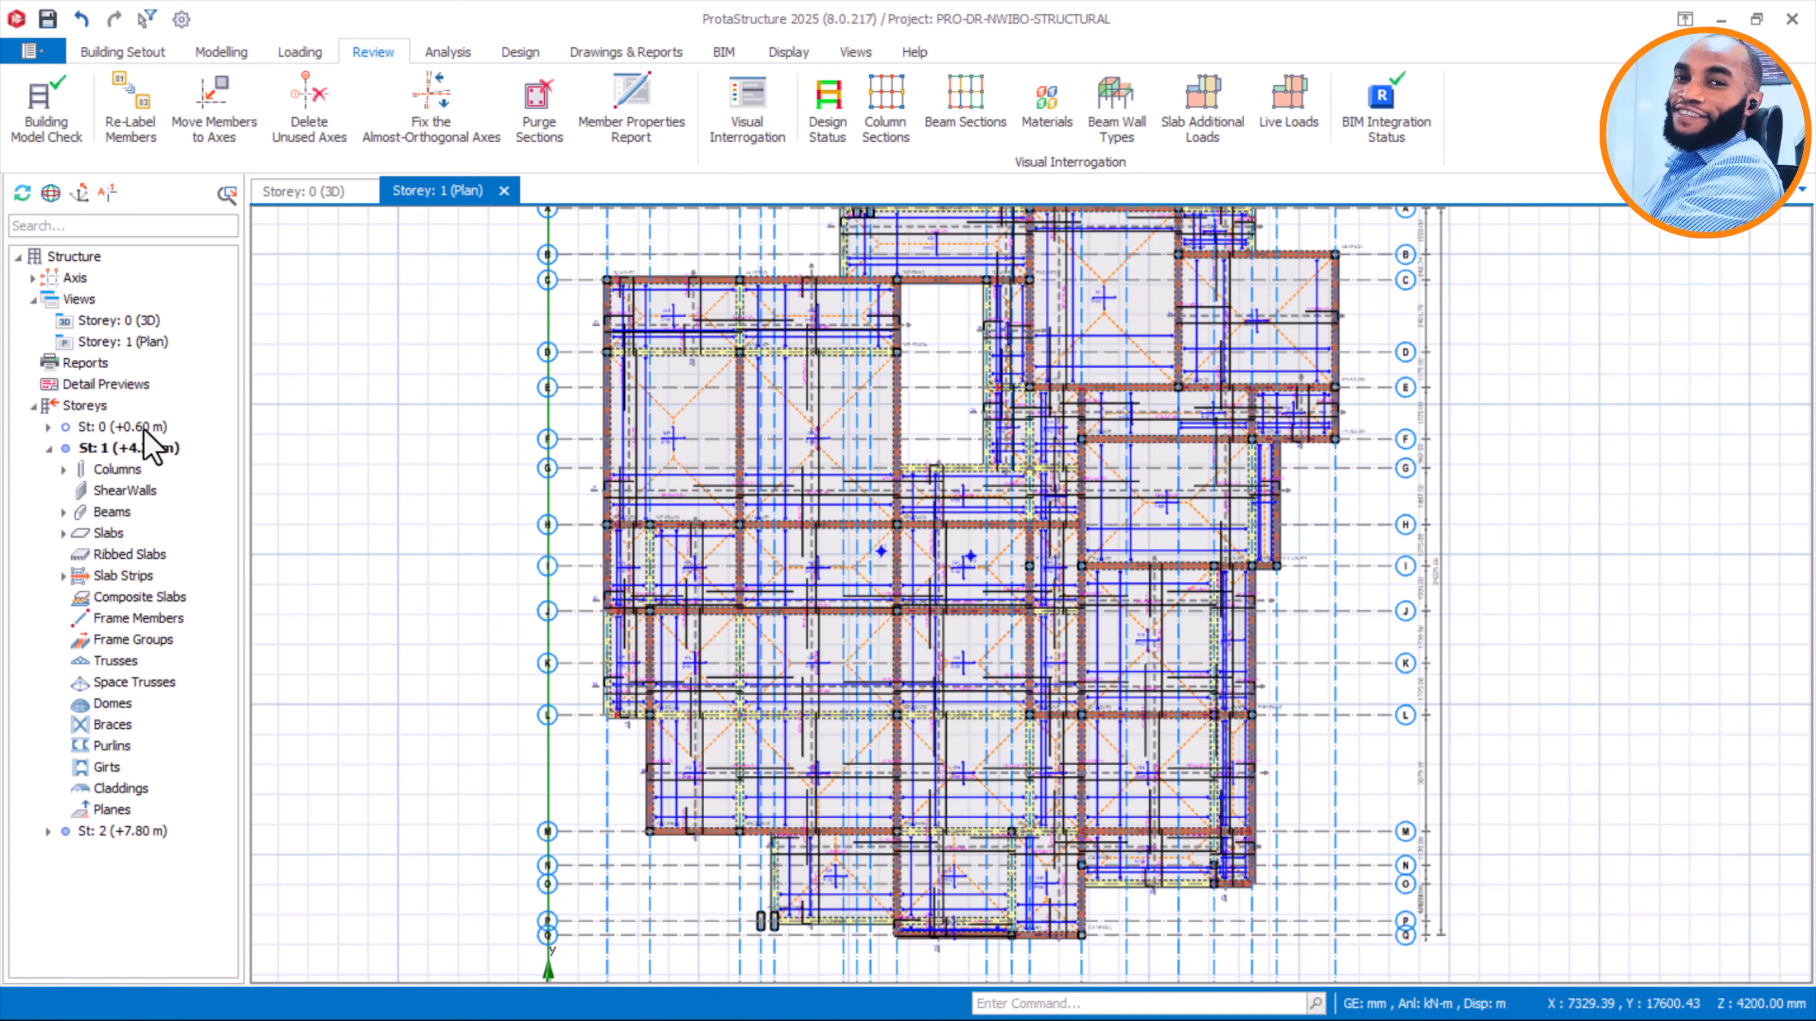
Open the Storey 0 plan and examine the column positions along the grid axes
double_click(133, 427)
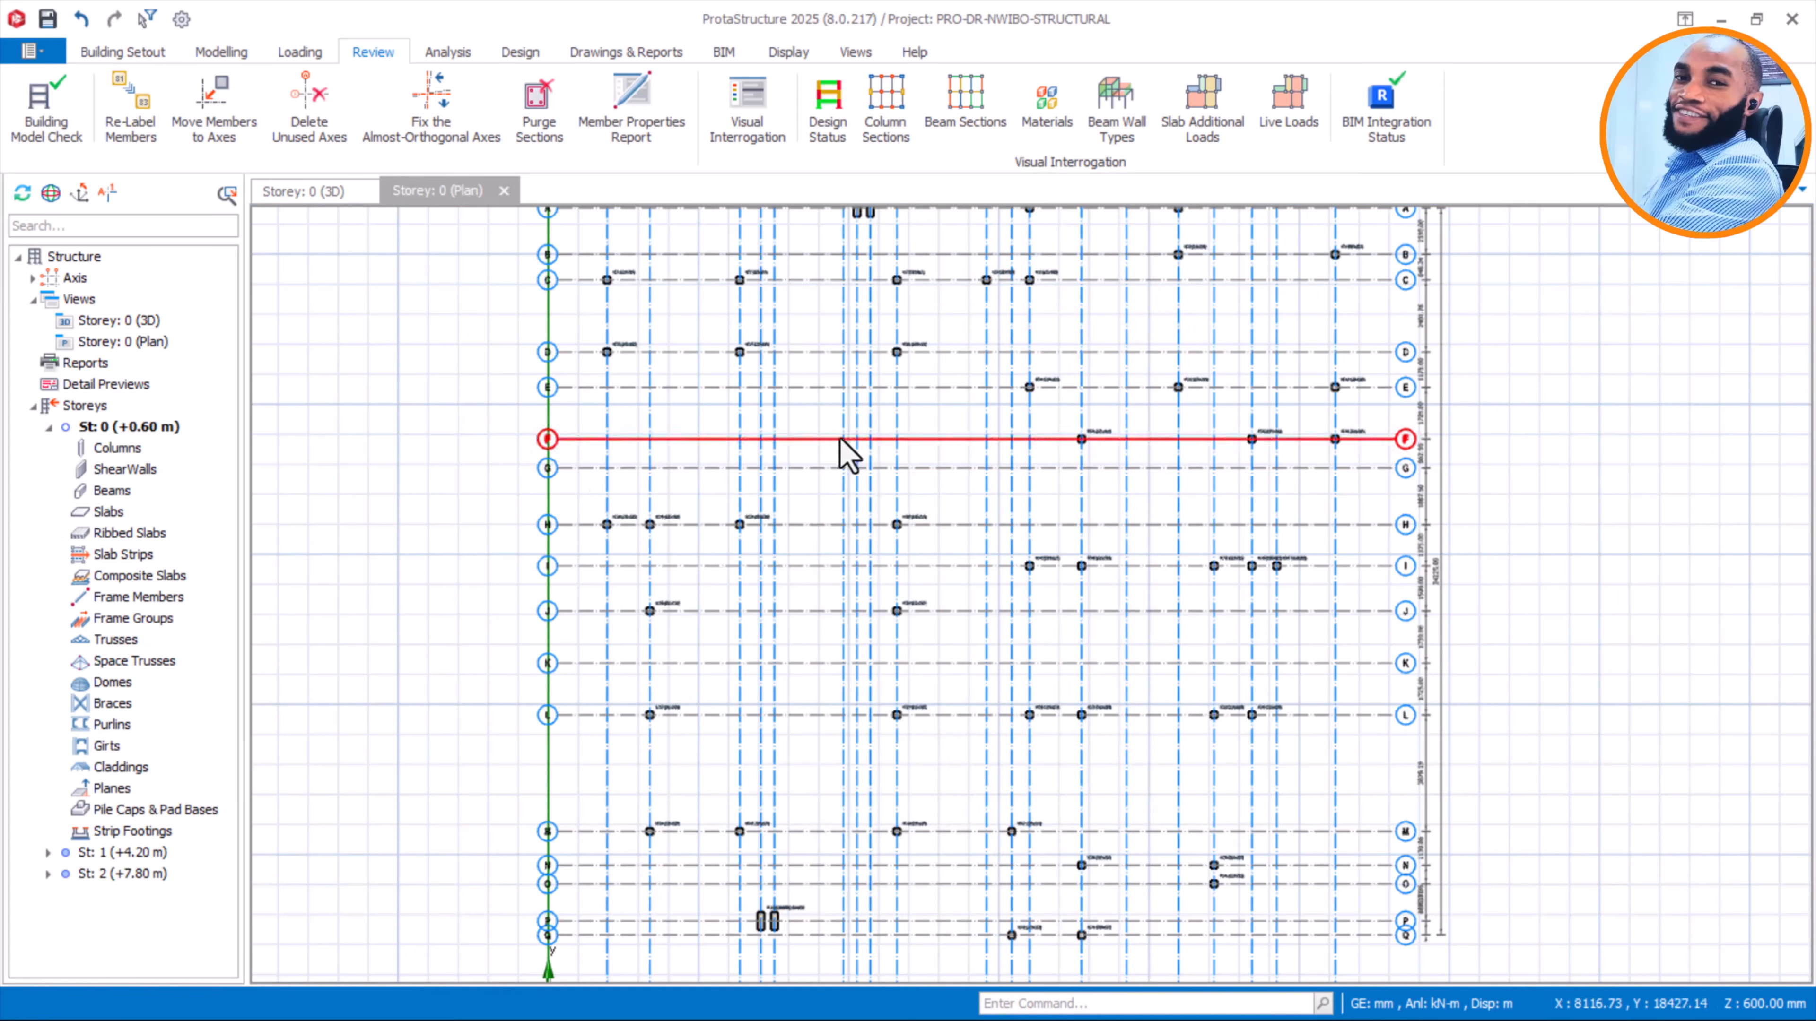
middle_click_drag(830, 381, 779, 469)
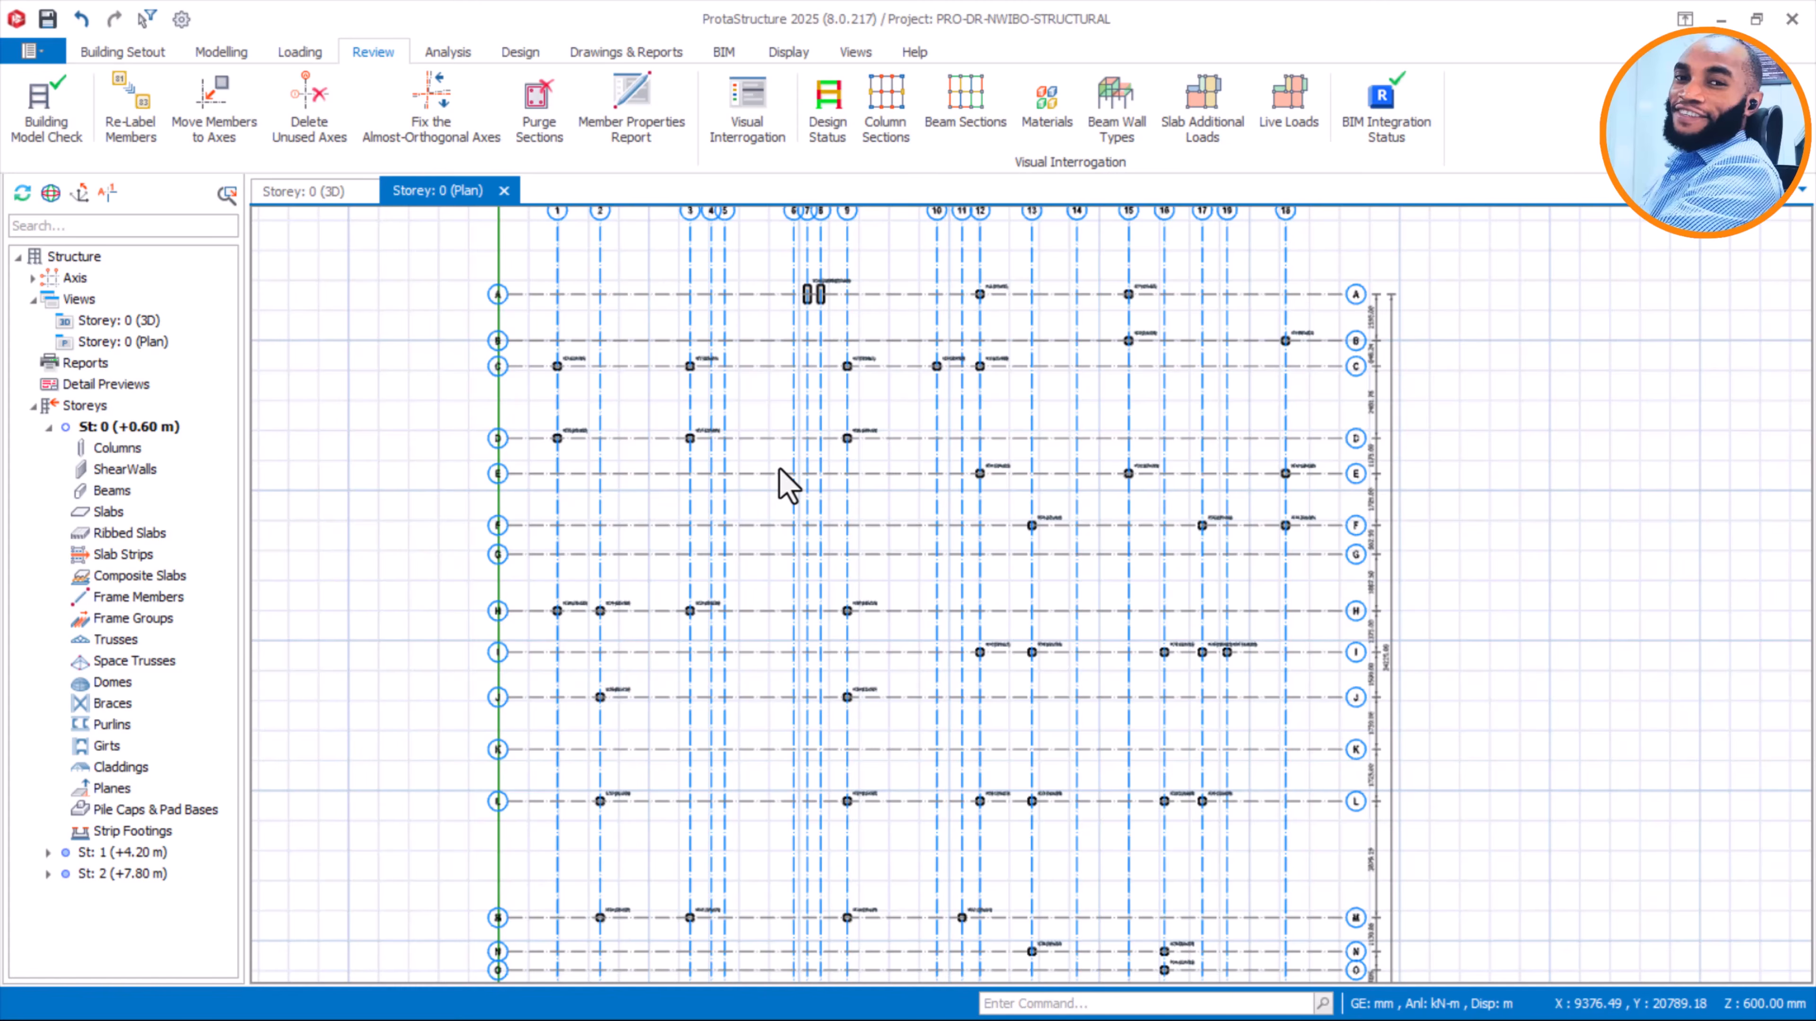
mouse_move(736, 456)
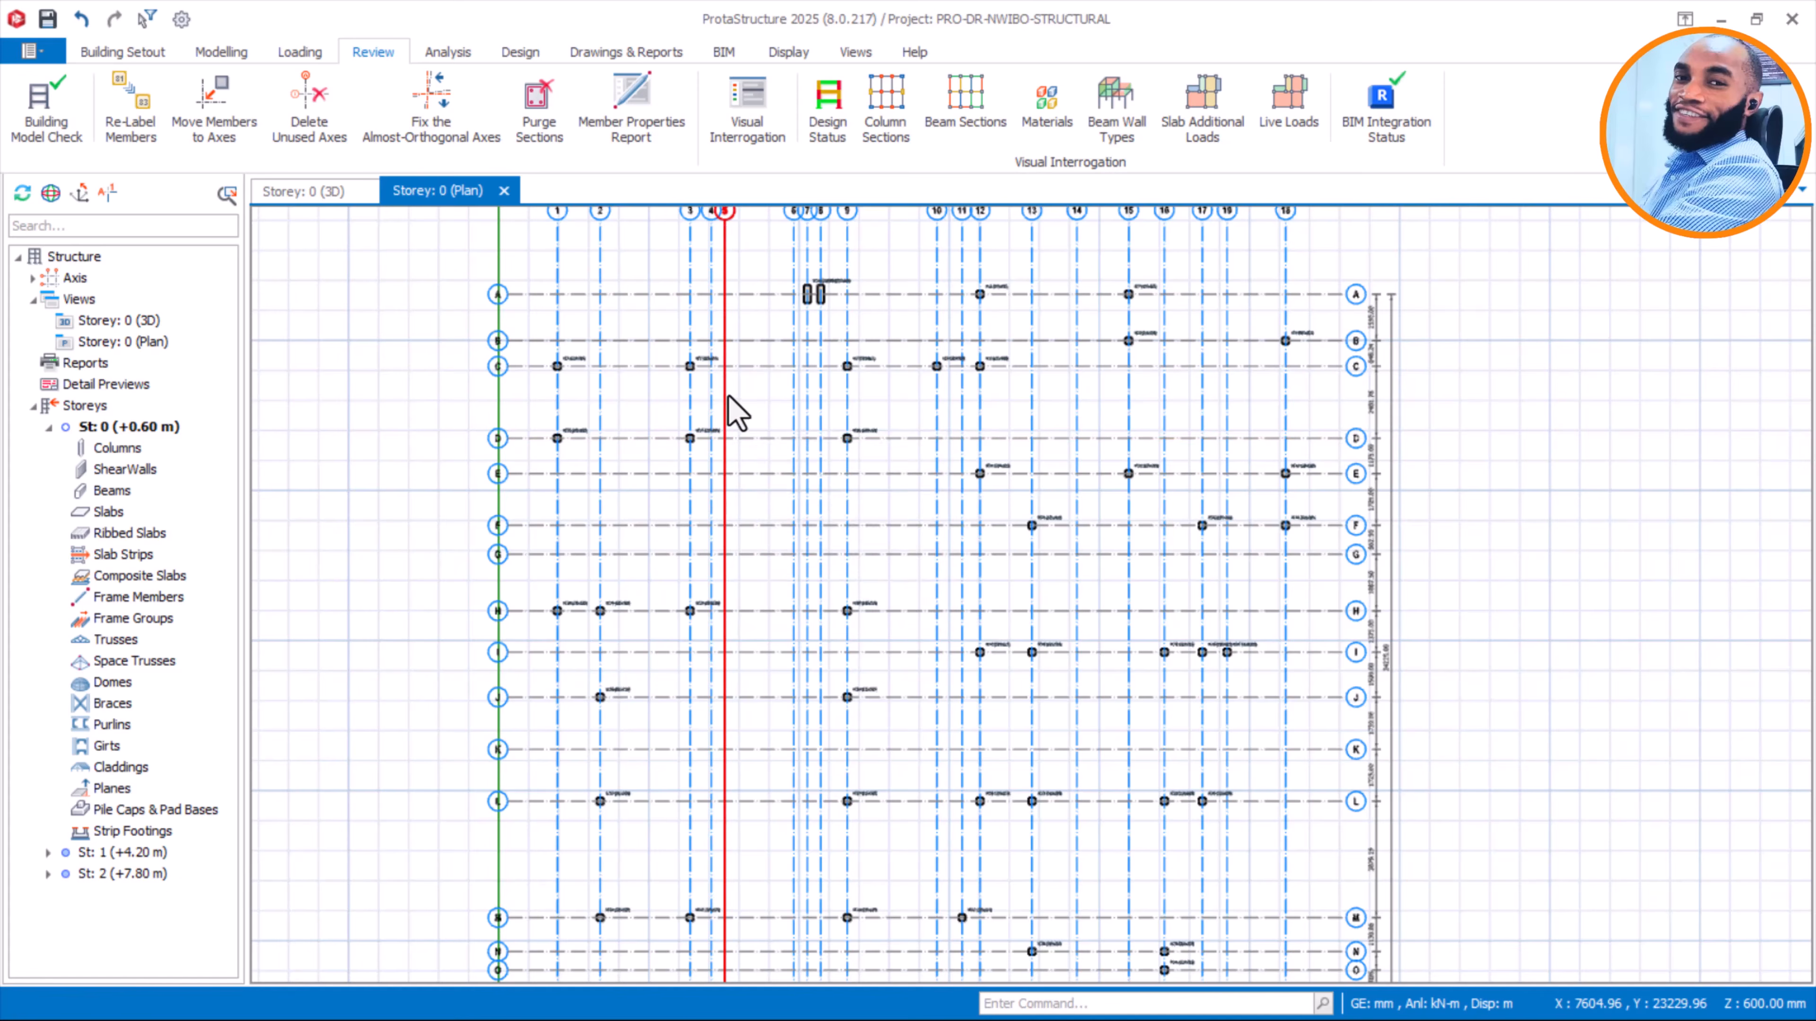
mouse_move(734, 405)
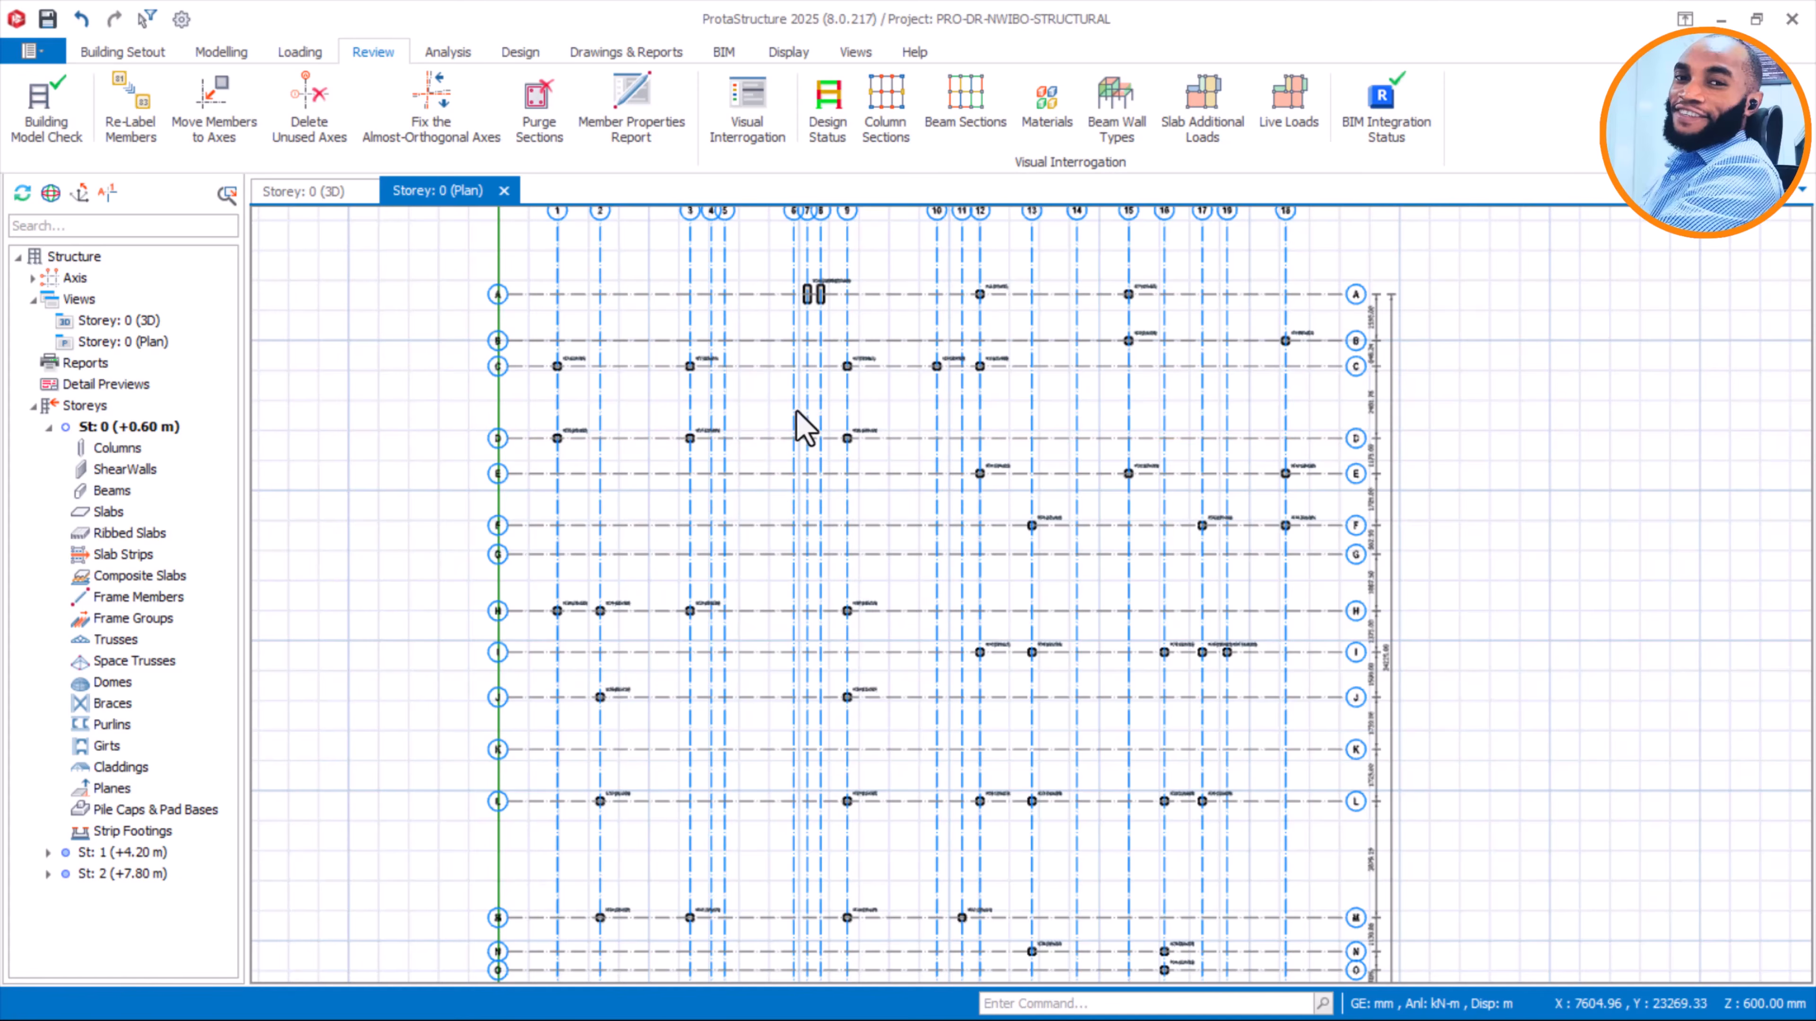
scroll(1025, 379, "down", 1)
scroll(808, 527, "up", 1)
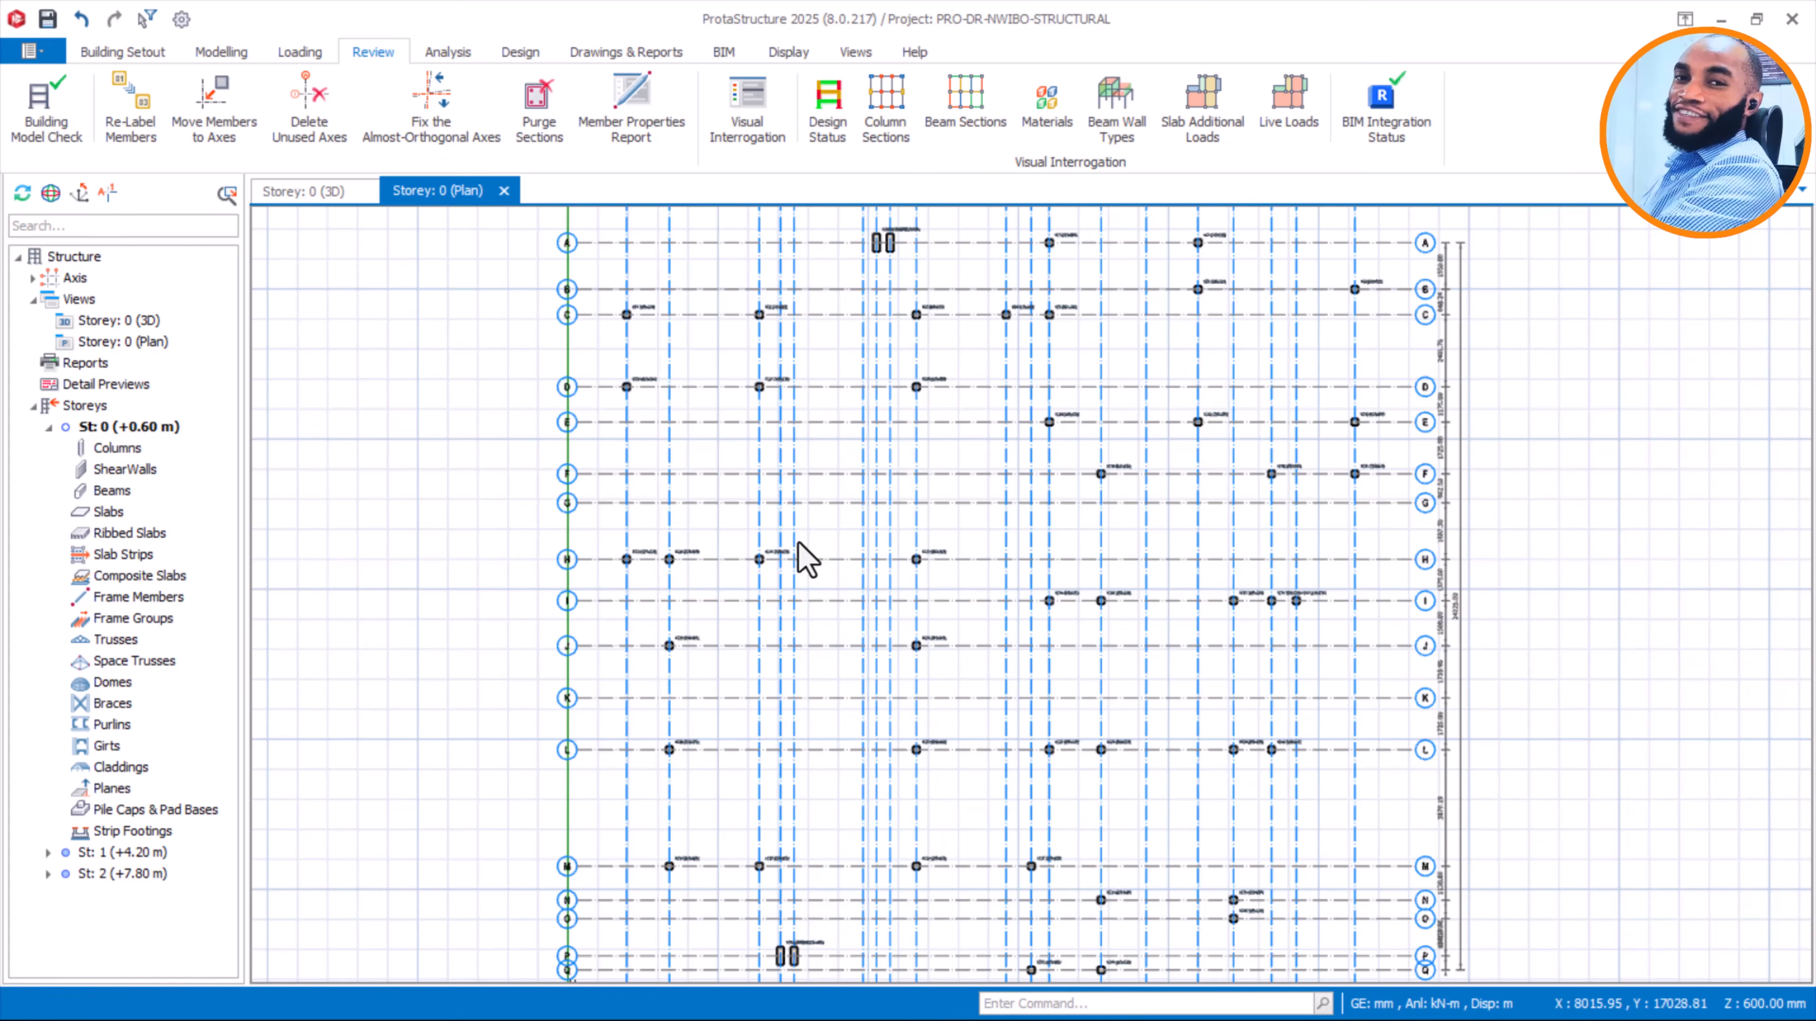
scroll(653, 369, "up", 3)
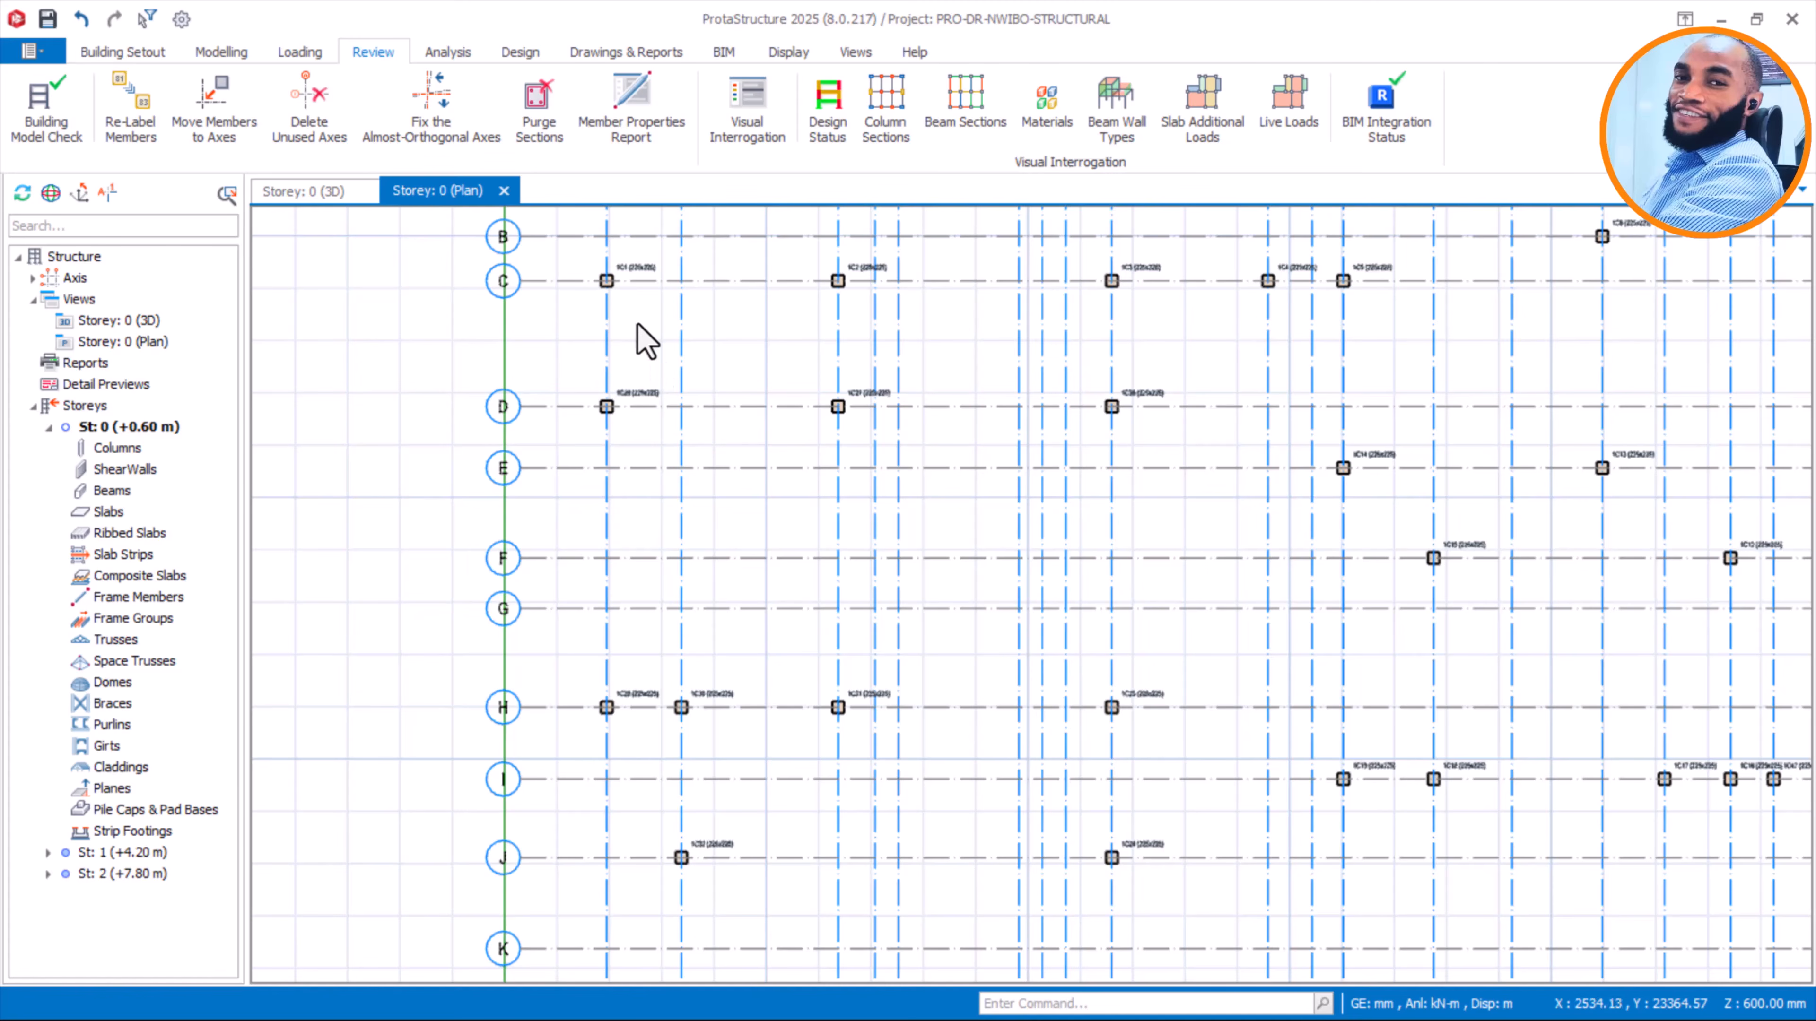
scroll(637, 325, "down", 4)
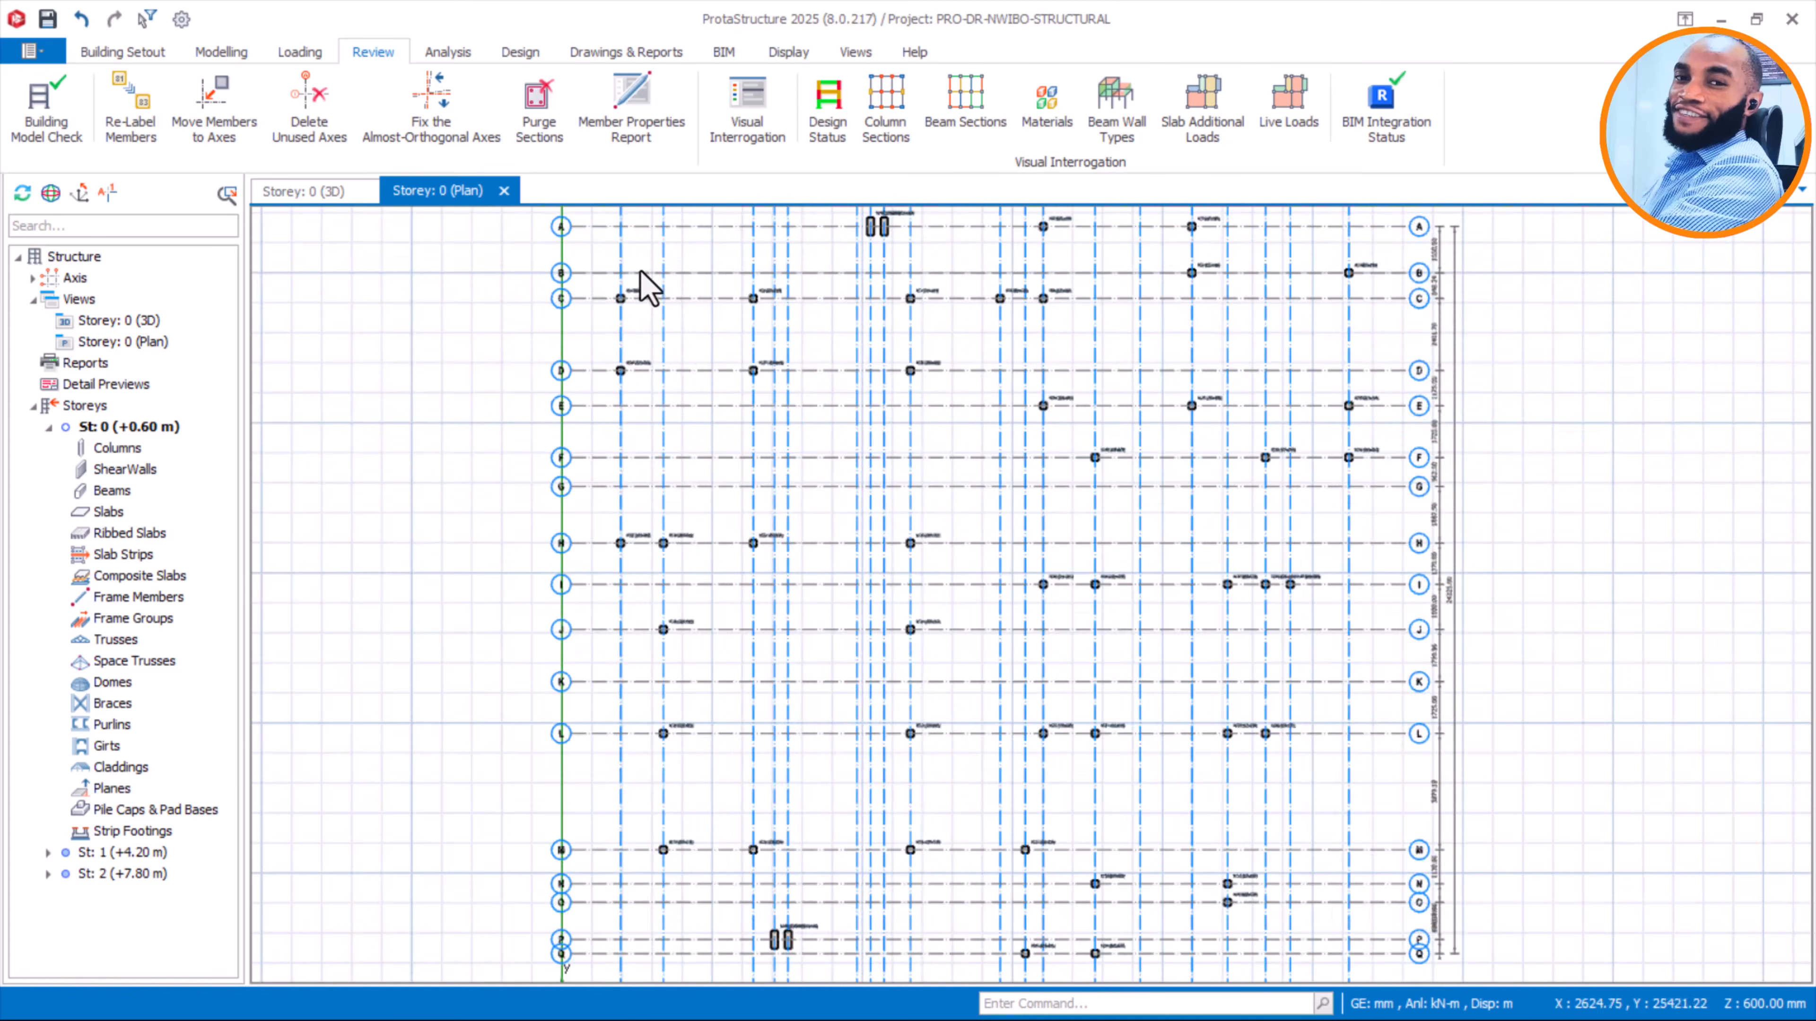
scroll(640, 271, "up", 2)
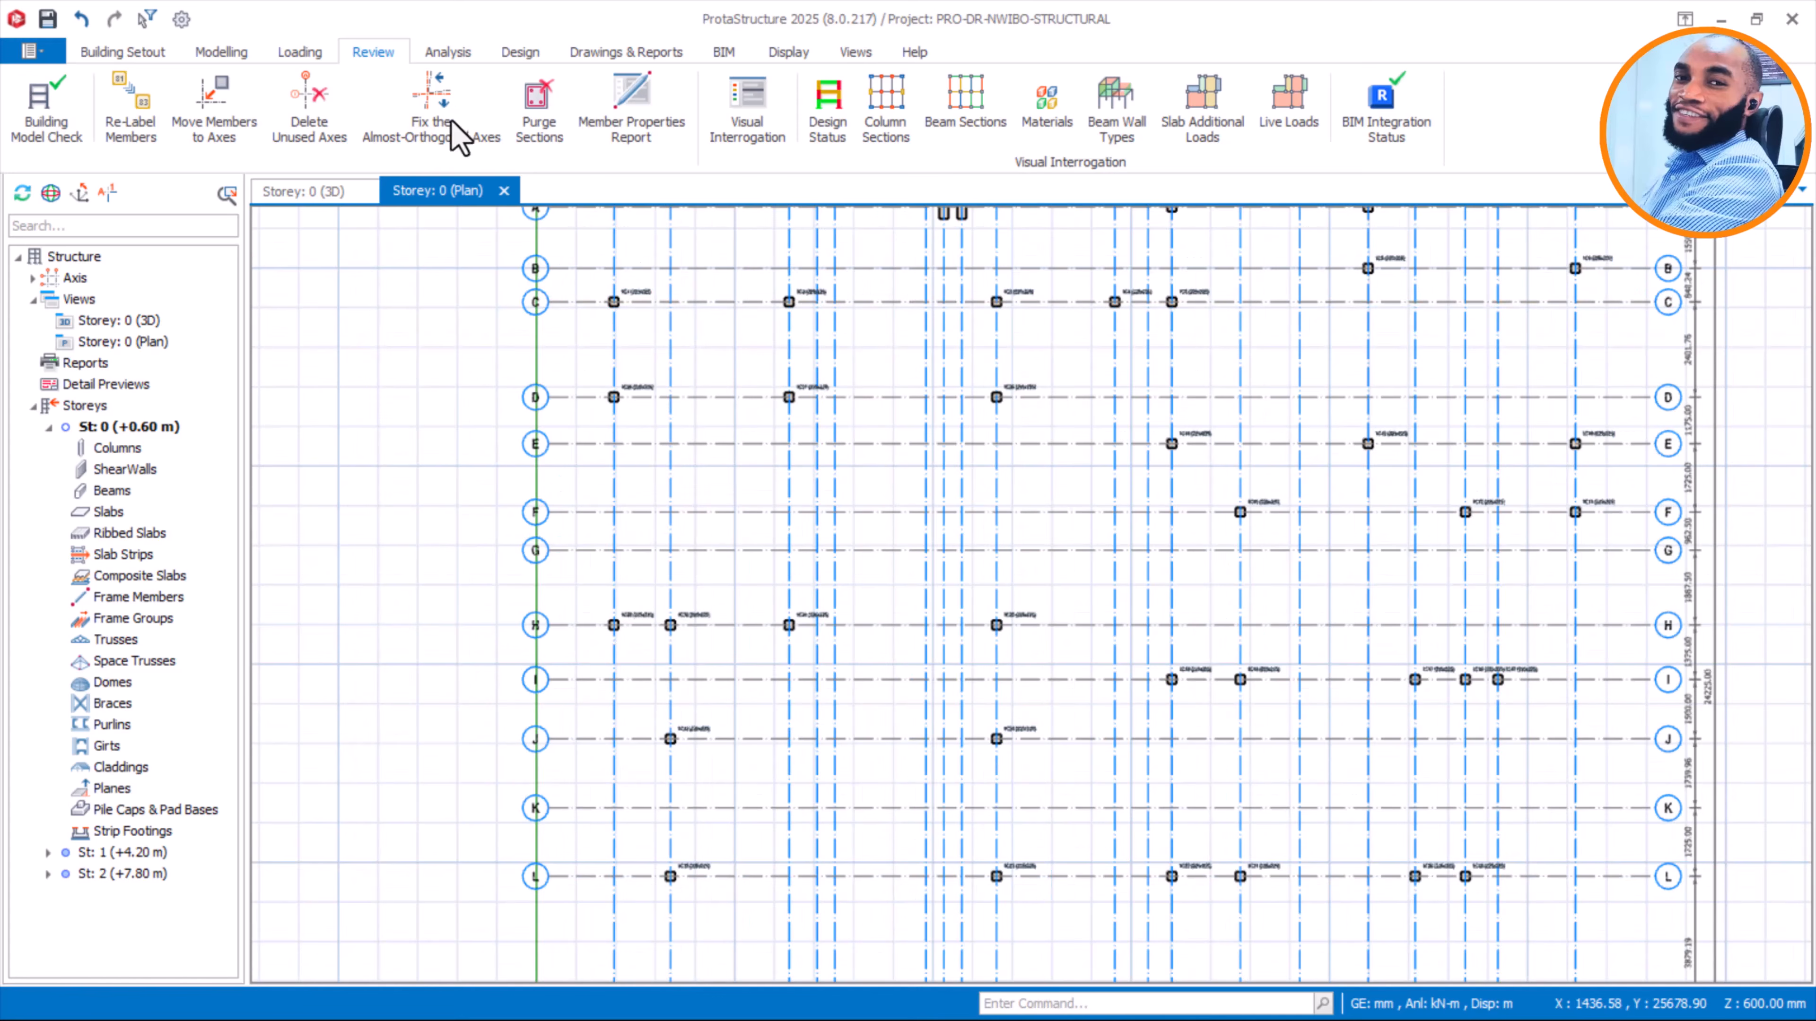
Start a foundation beam on the Storey 0 plan and set its width b to 250 mm
left_click(237, 57)
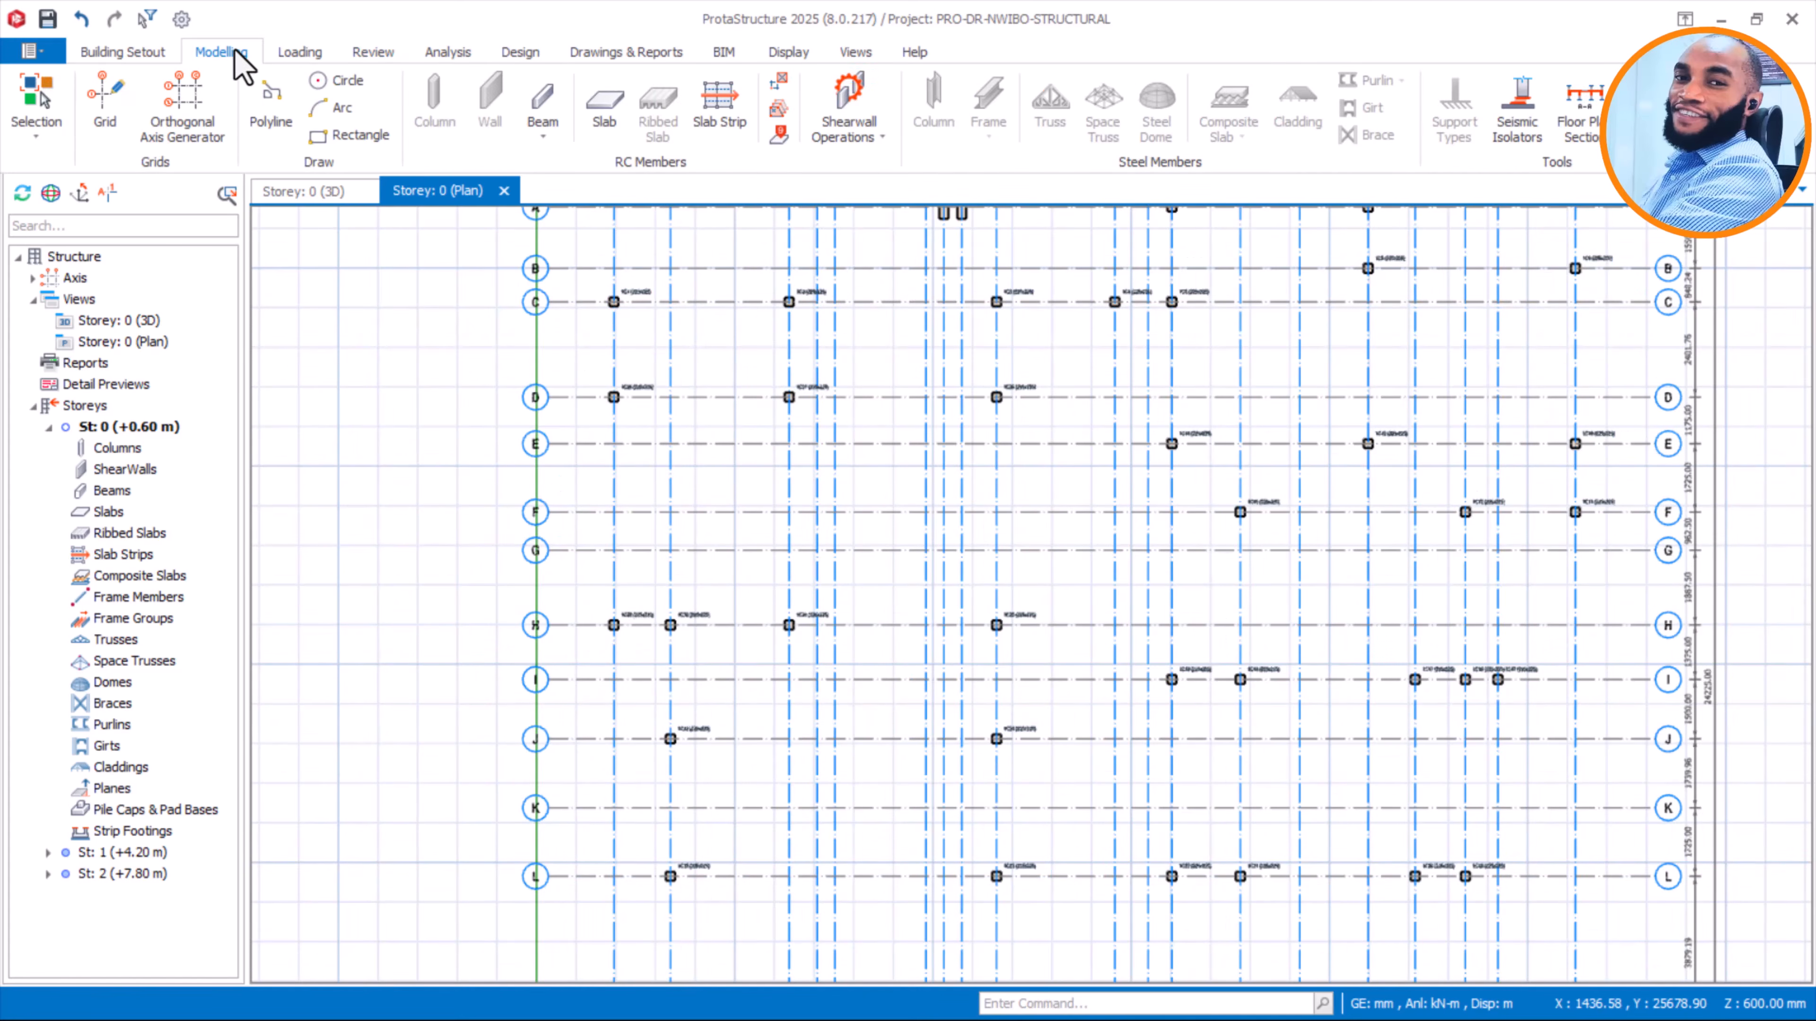
left_click(549, 102)
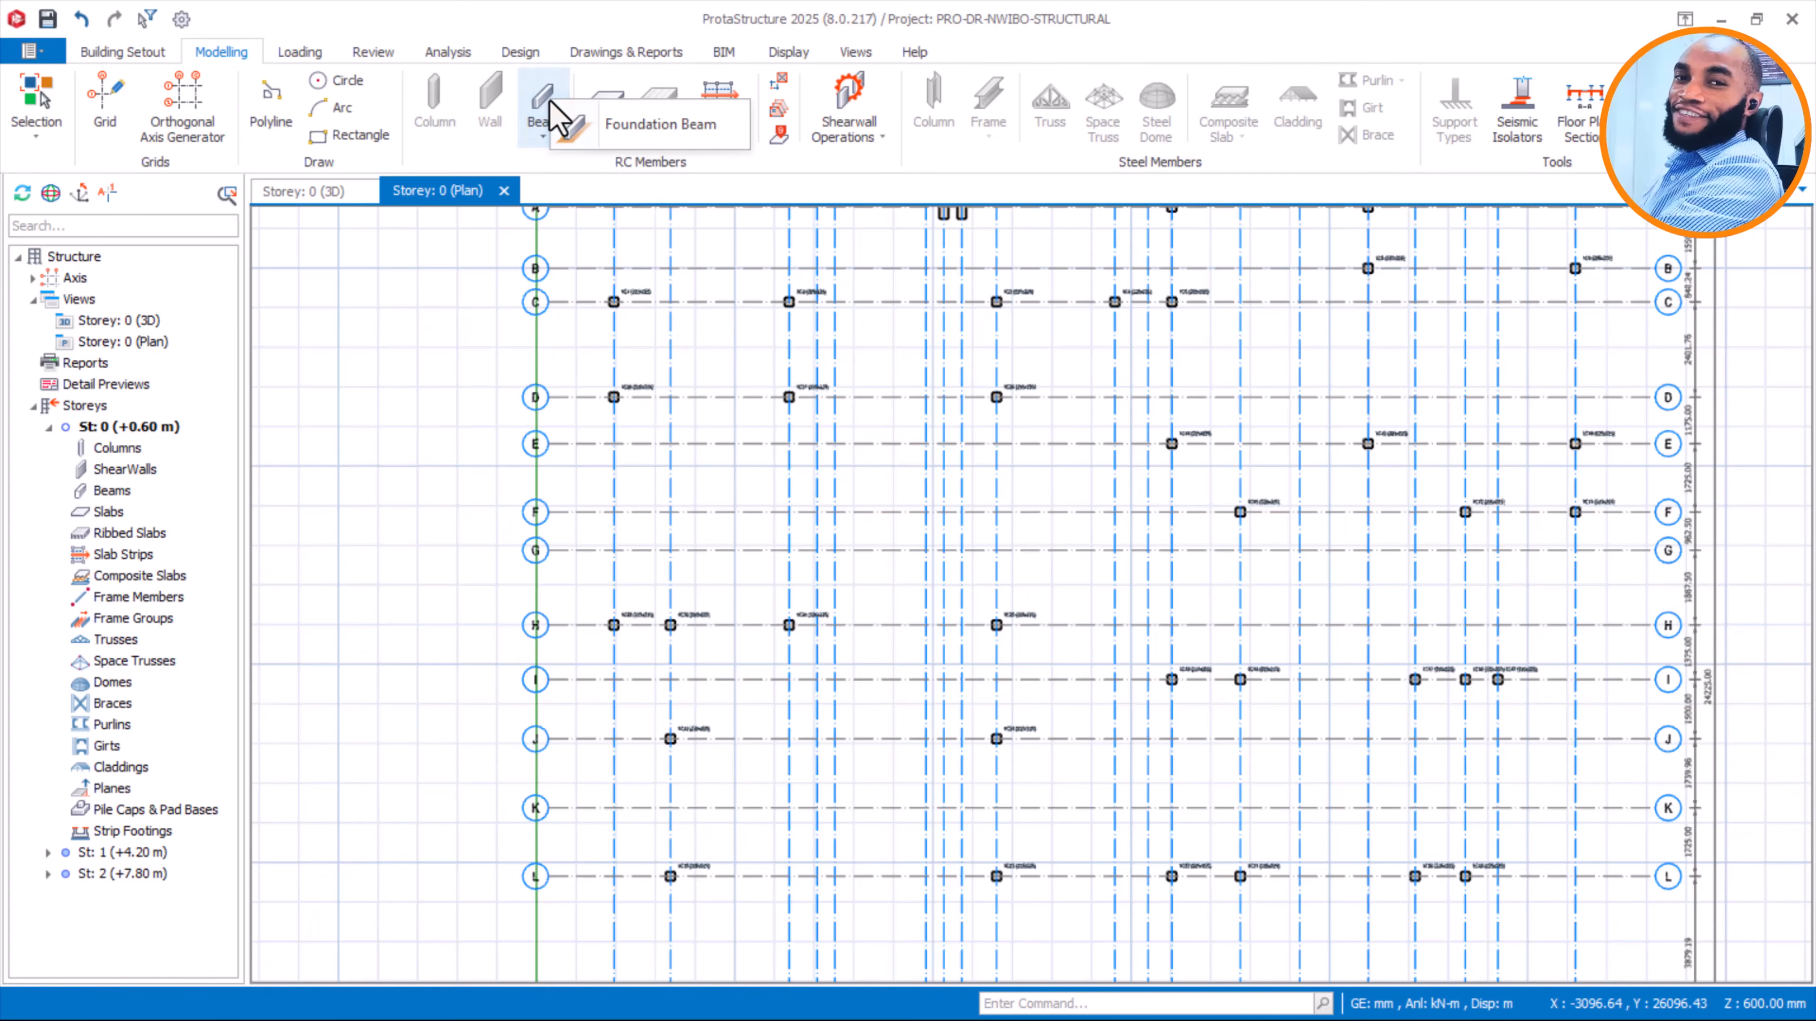
left_click(652, 128)
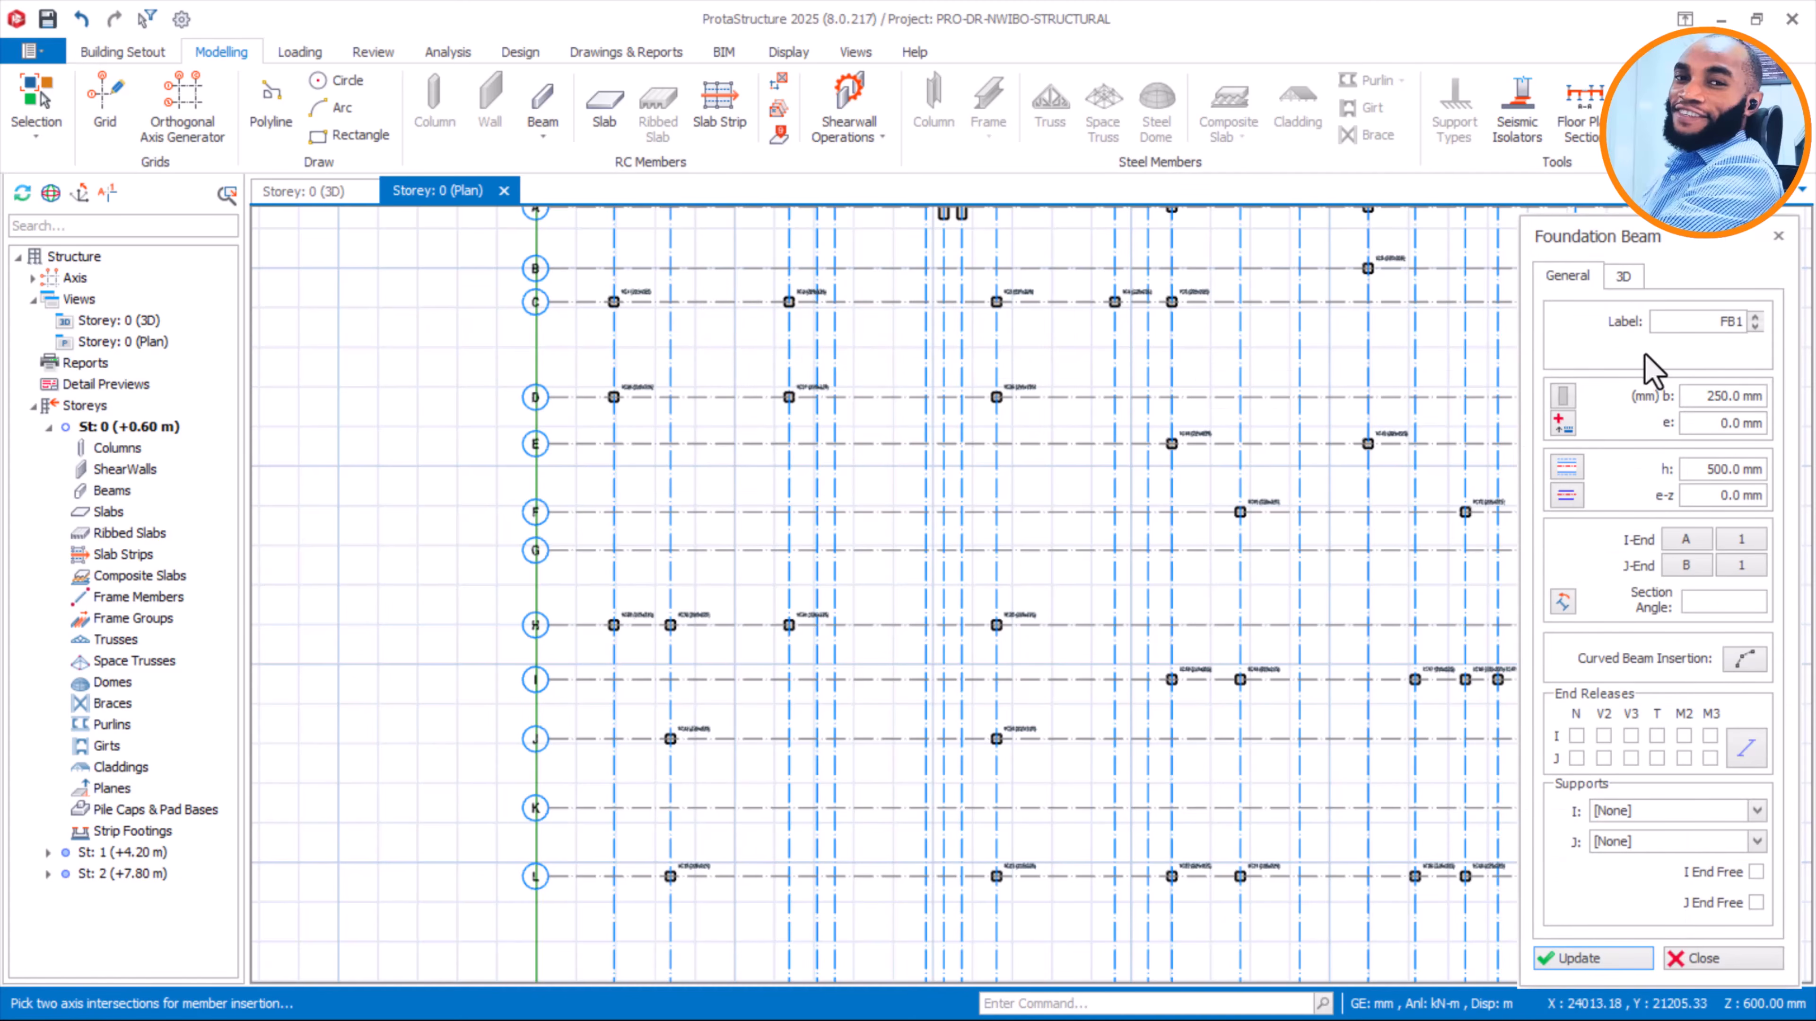
left_click(1763, 397)
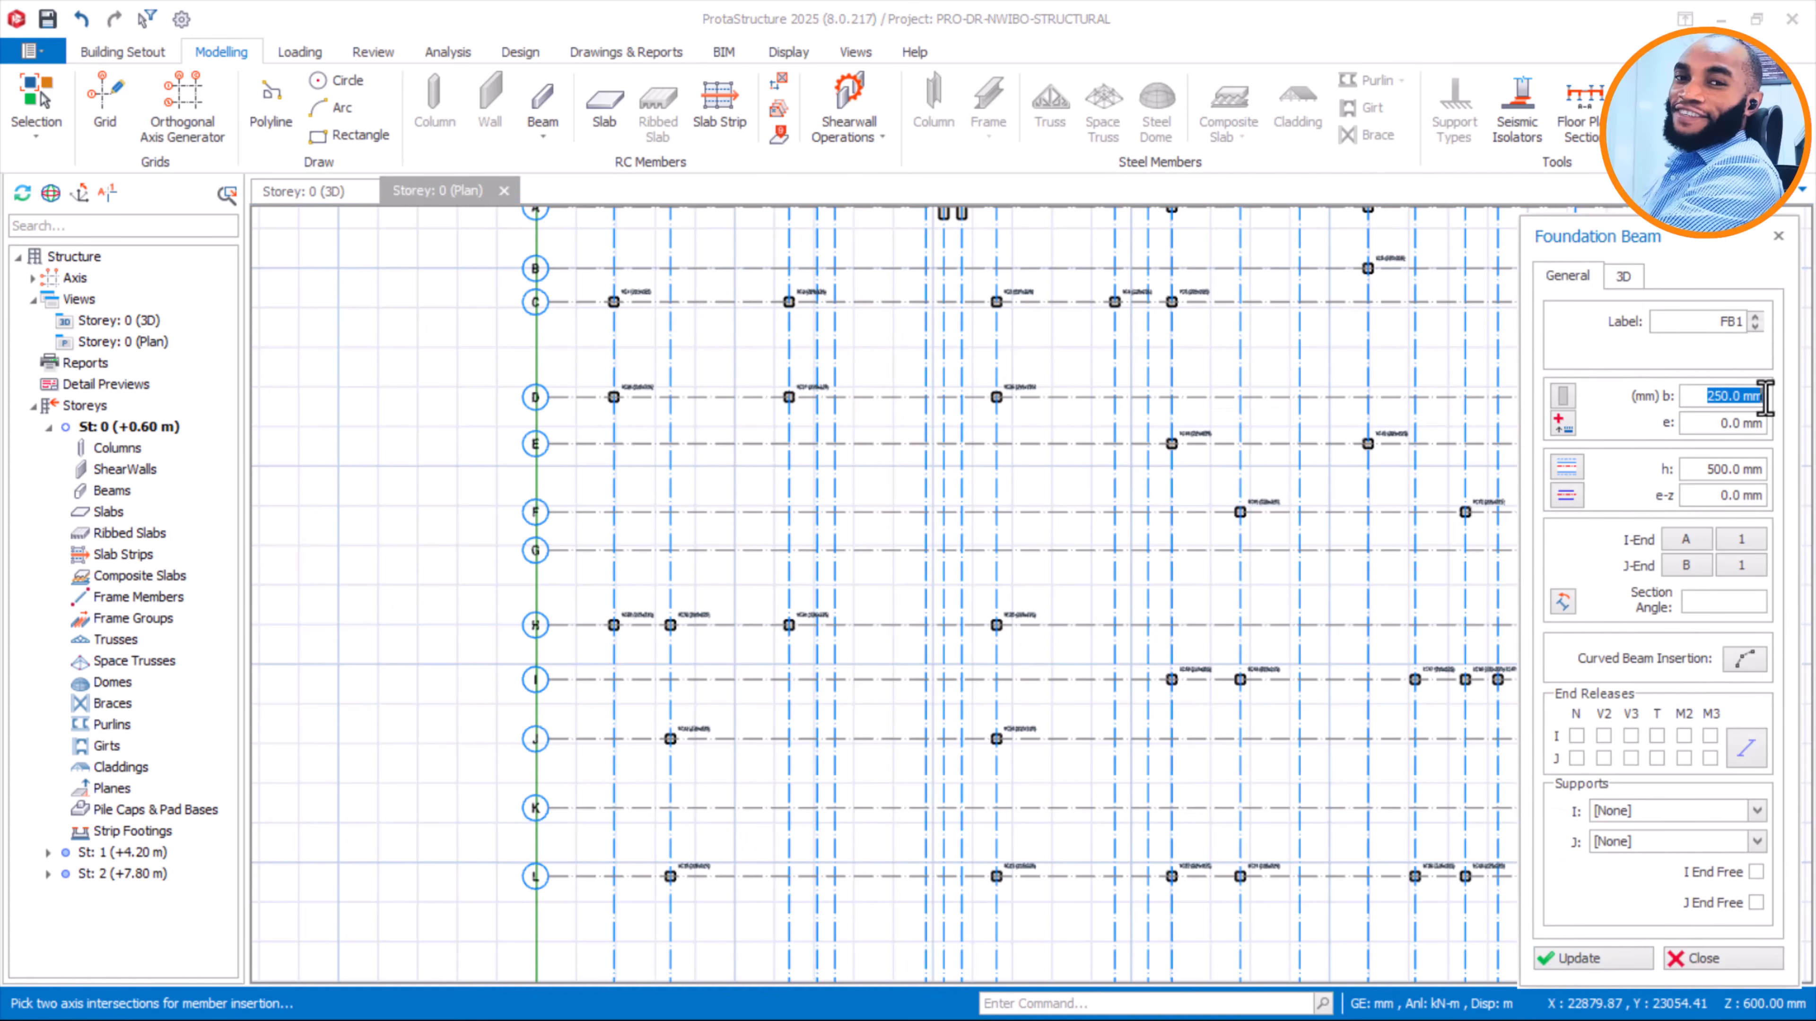
type("225")
left_click_drag(1705, 396, 1779, 398)
type("250")
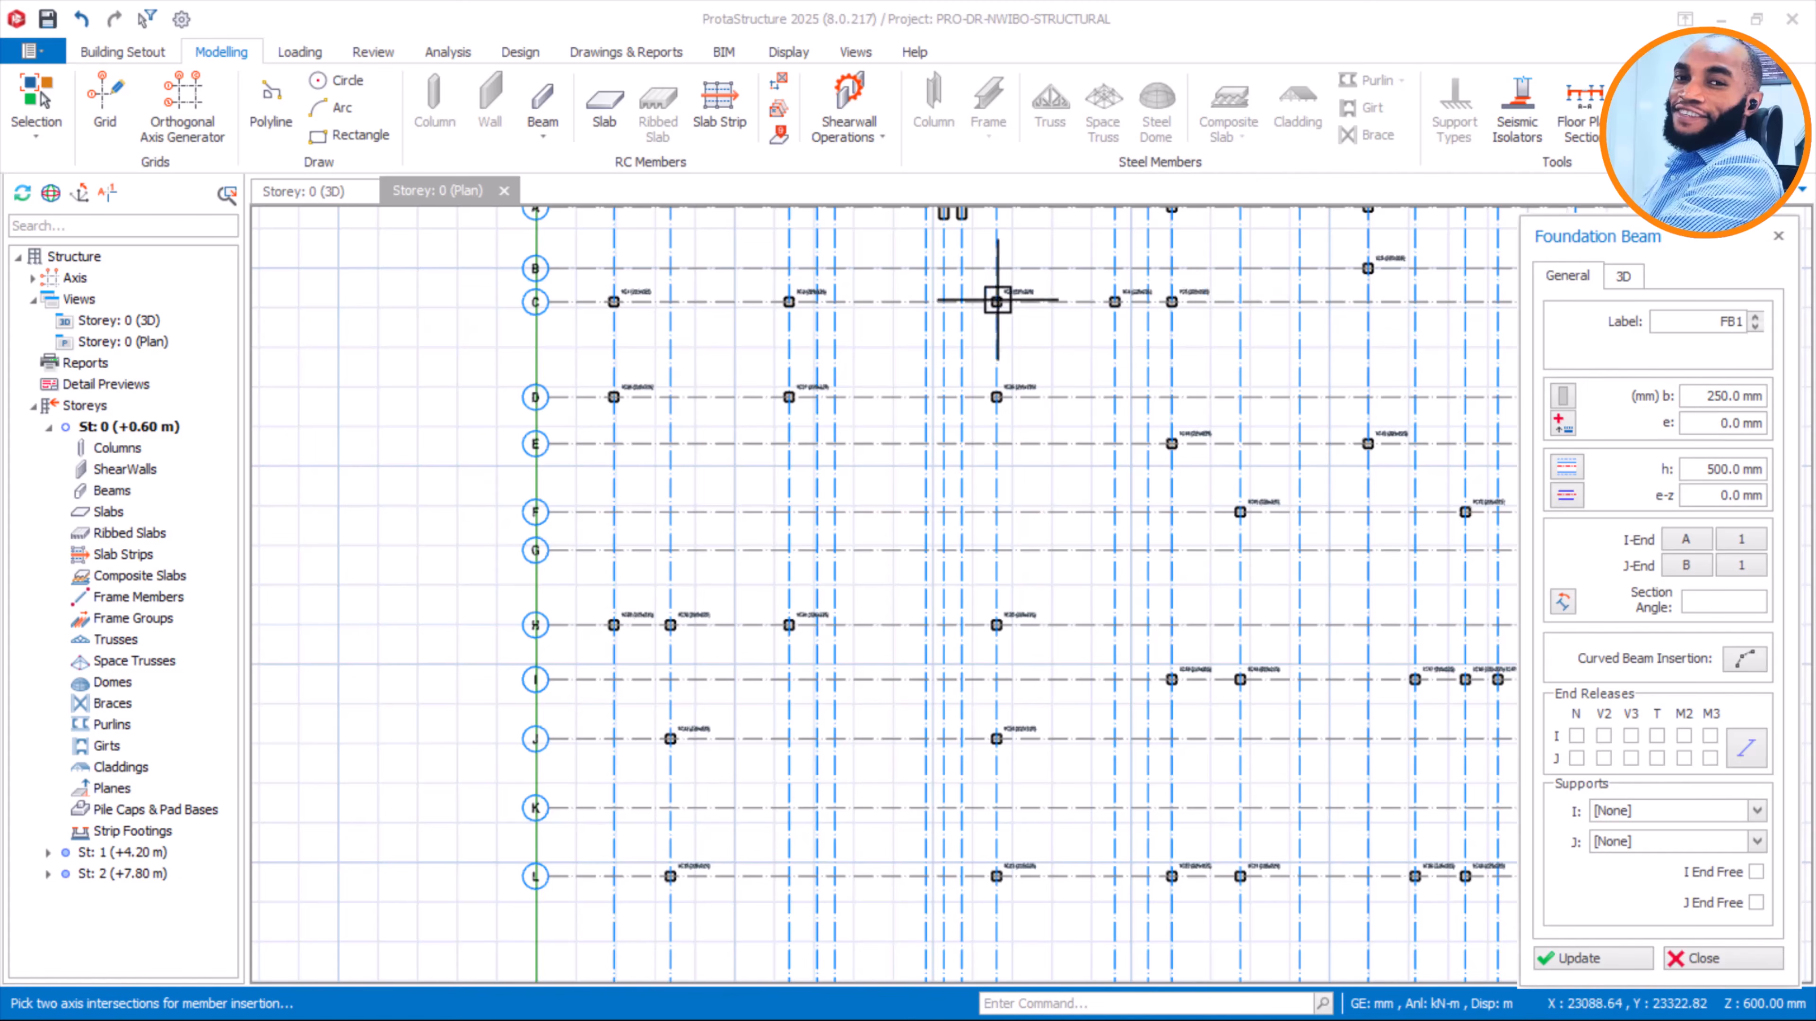
Check the size of column 1C1, try a foundation beam width of 225 mm and restore it to 250 mm
scroll(613, 227, "up", 2)
scroll(614, 357, "up", 4)
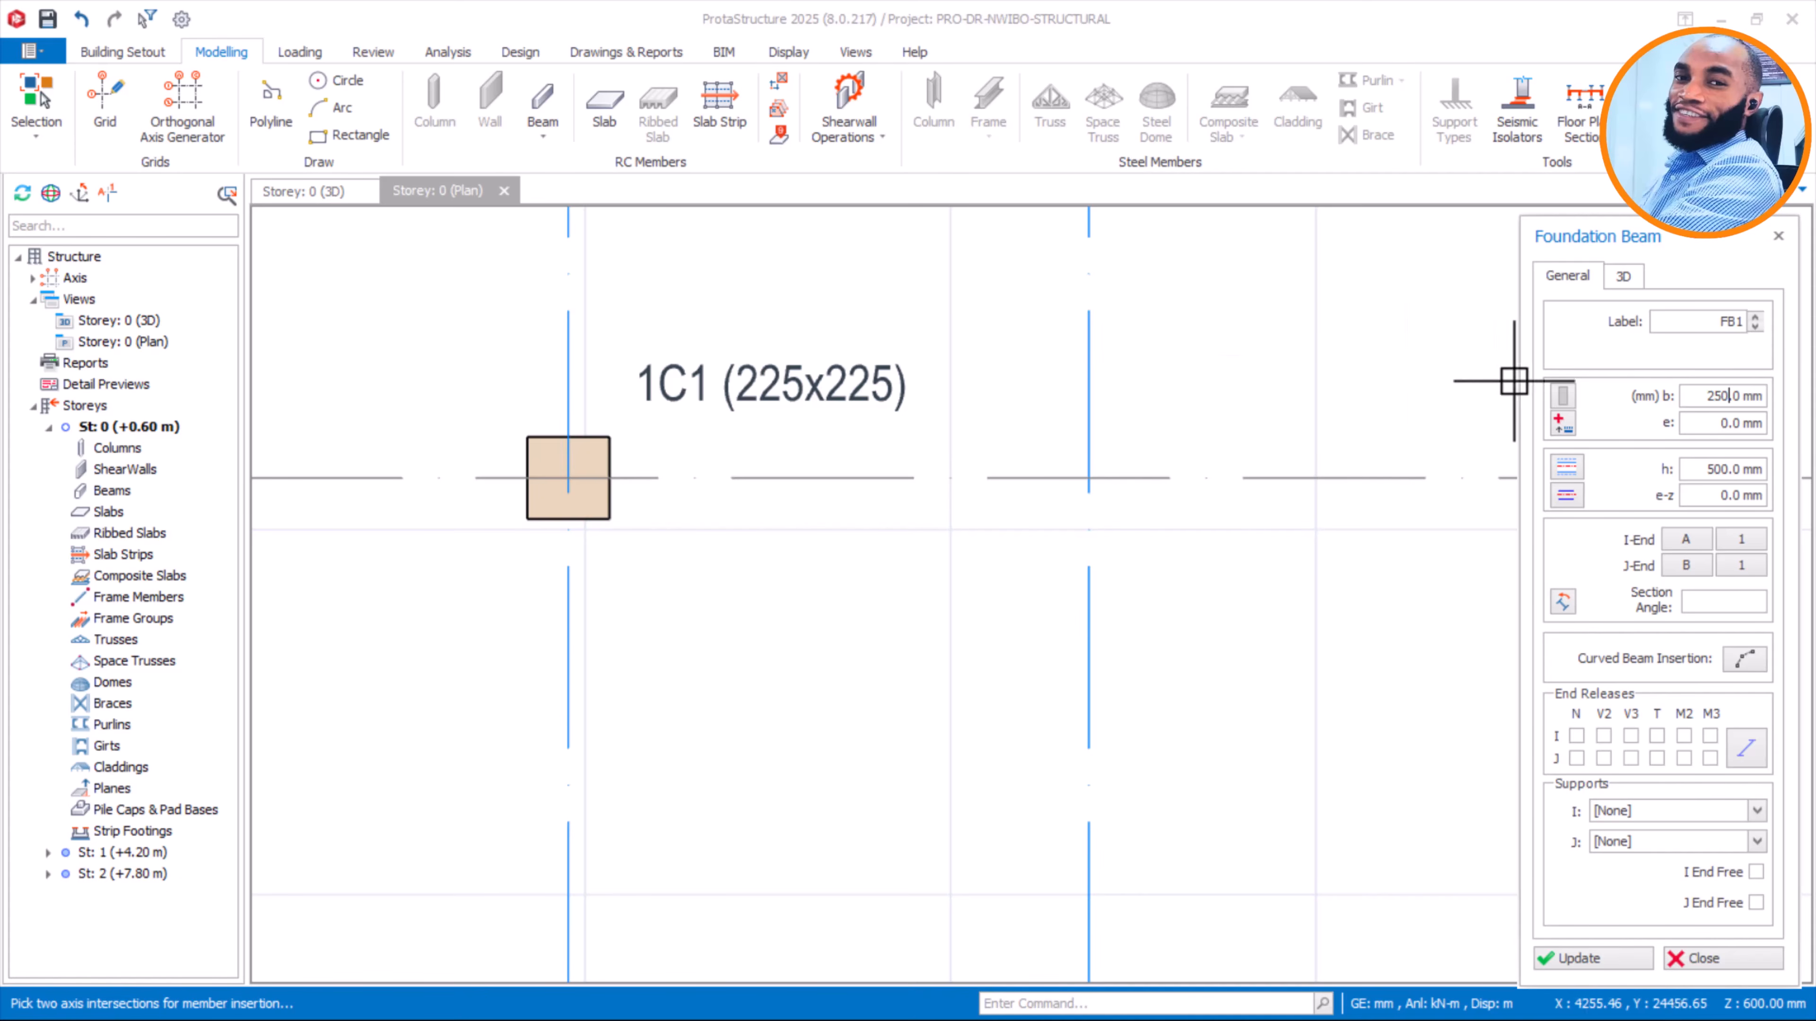
left_click_drag(1705, 396, 1788, 390)
type("22")
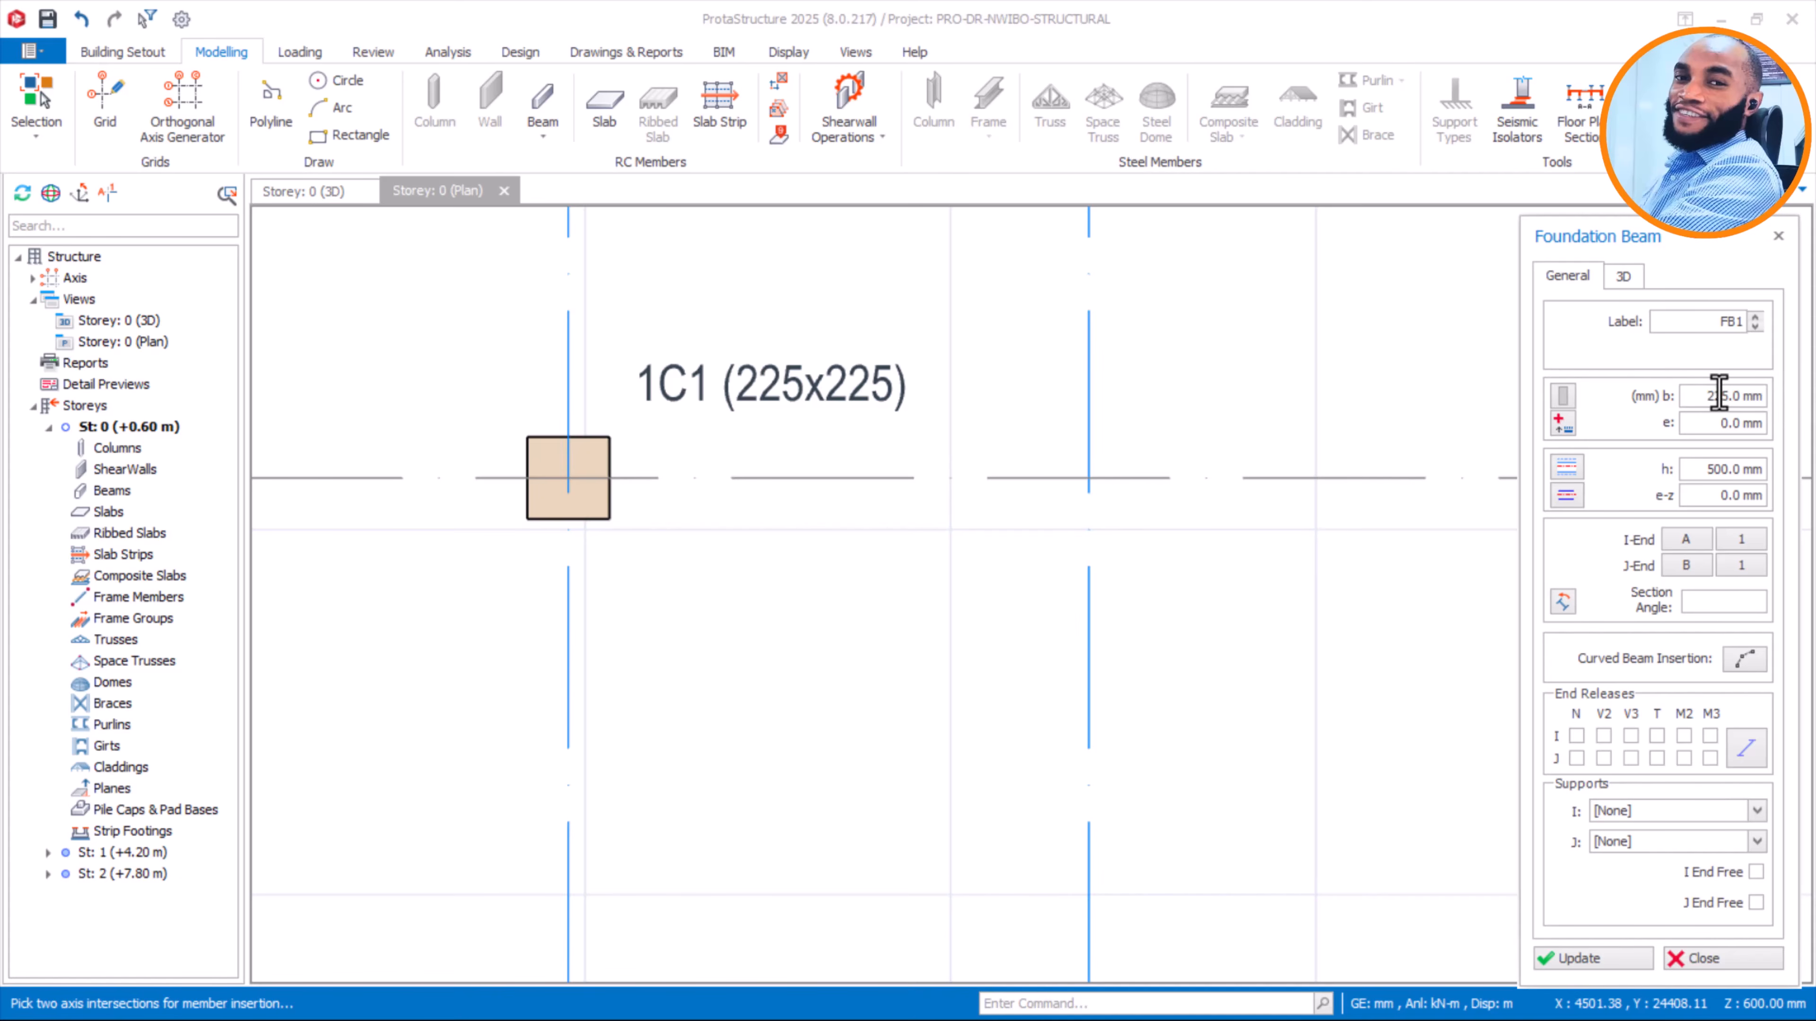
left_click_drag(1703, 395, 1764, 410)
type("250")
left_click_drag(1702, 406, 1779, 400)
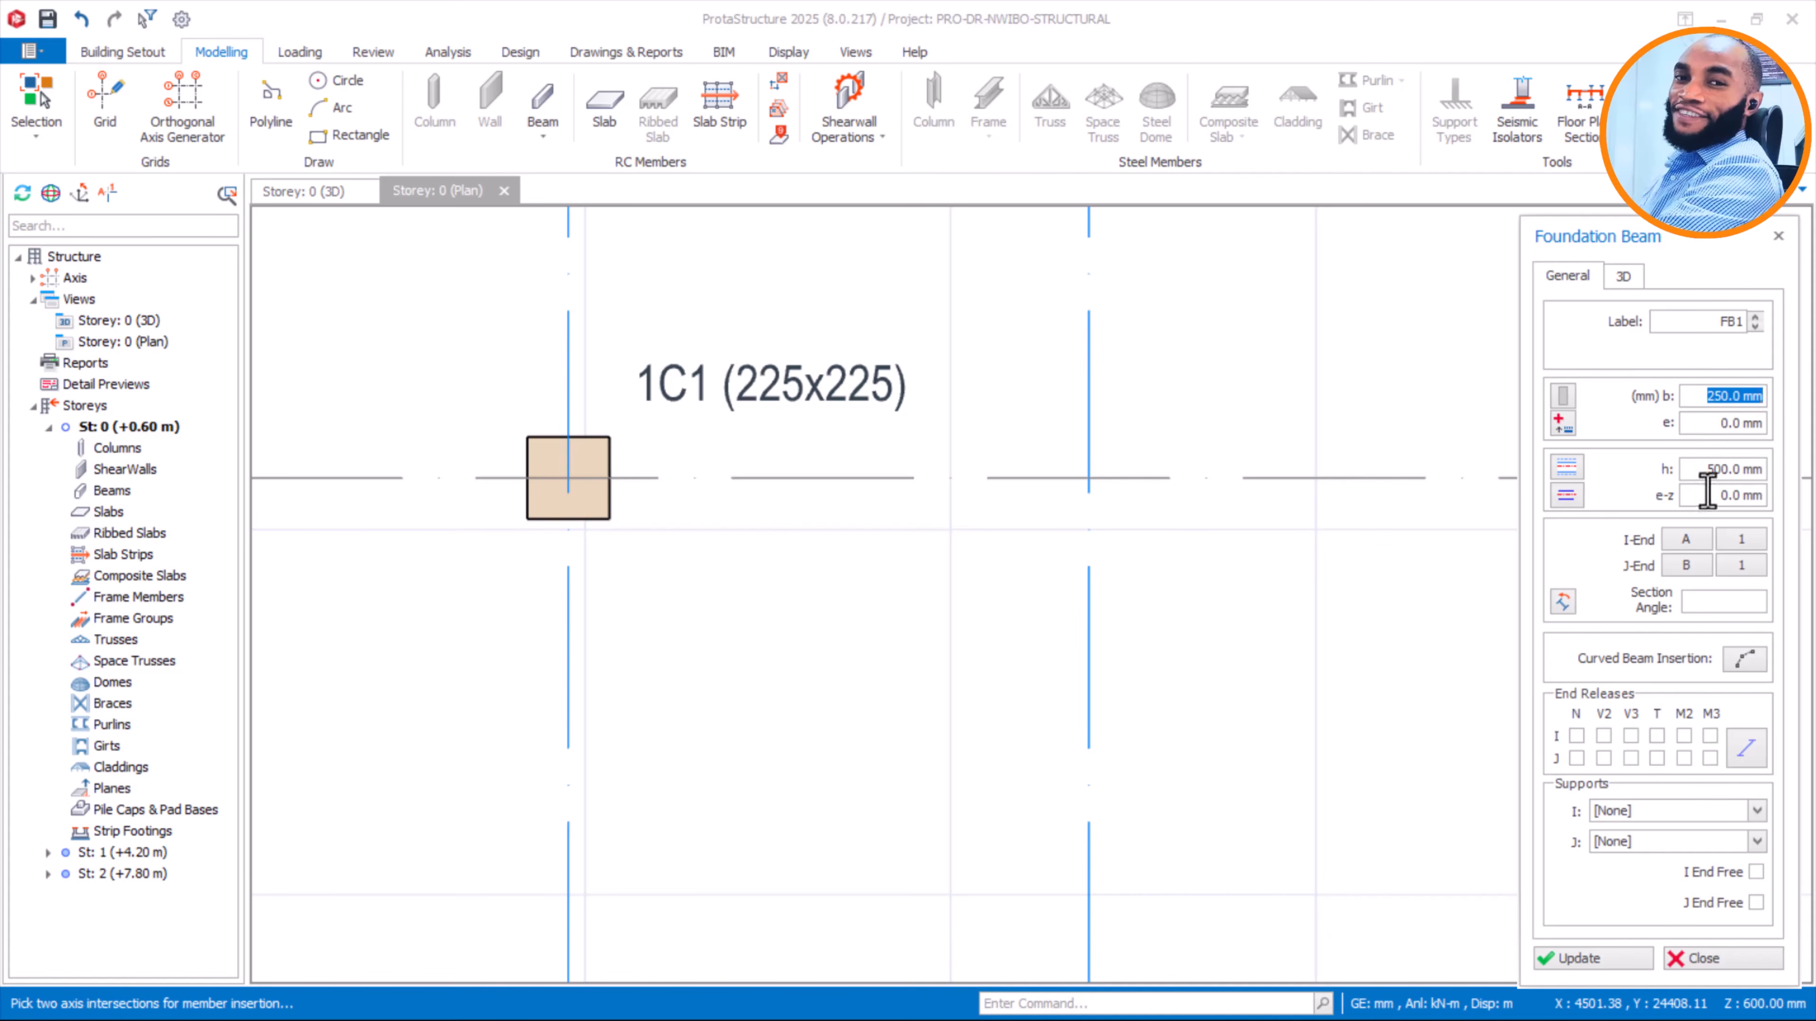
Set the foundation beam's height h to 750 mm
left_click_drag(1705, 469, 1767, 469)
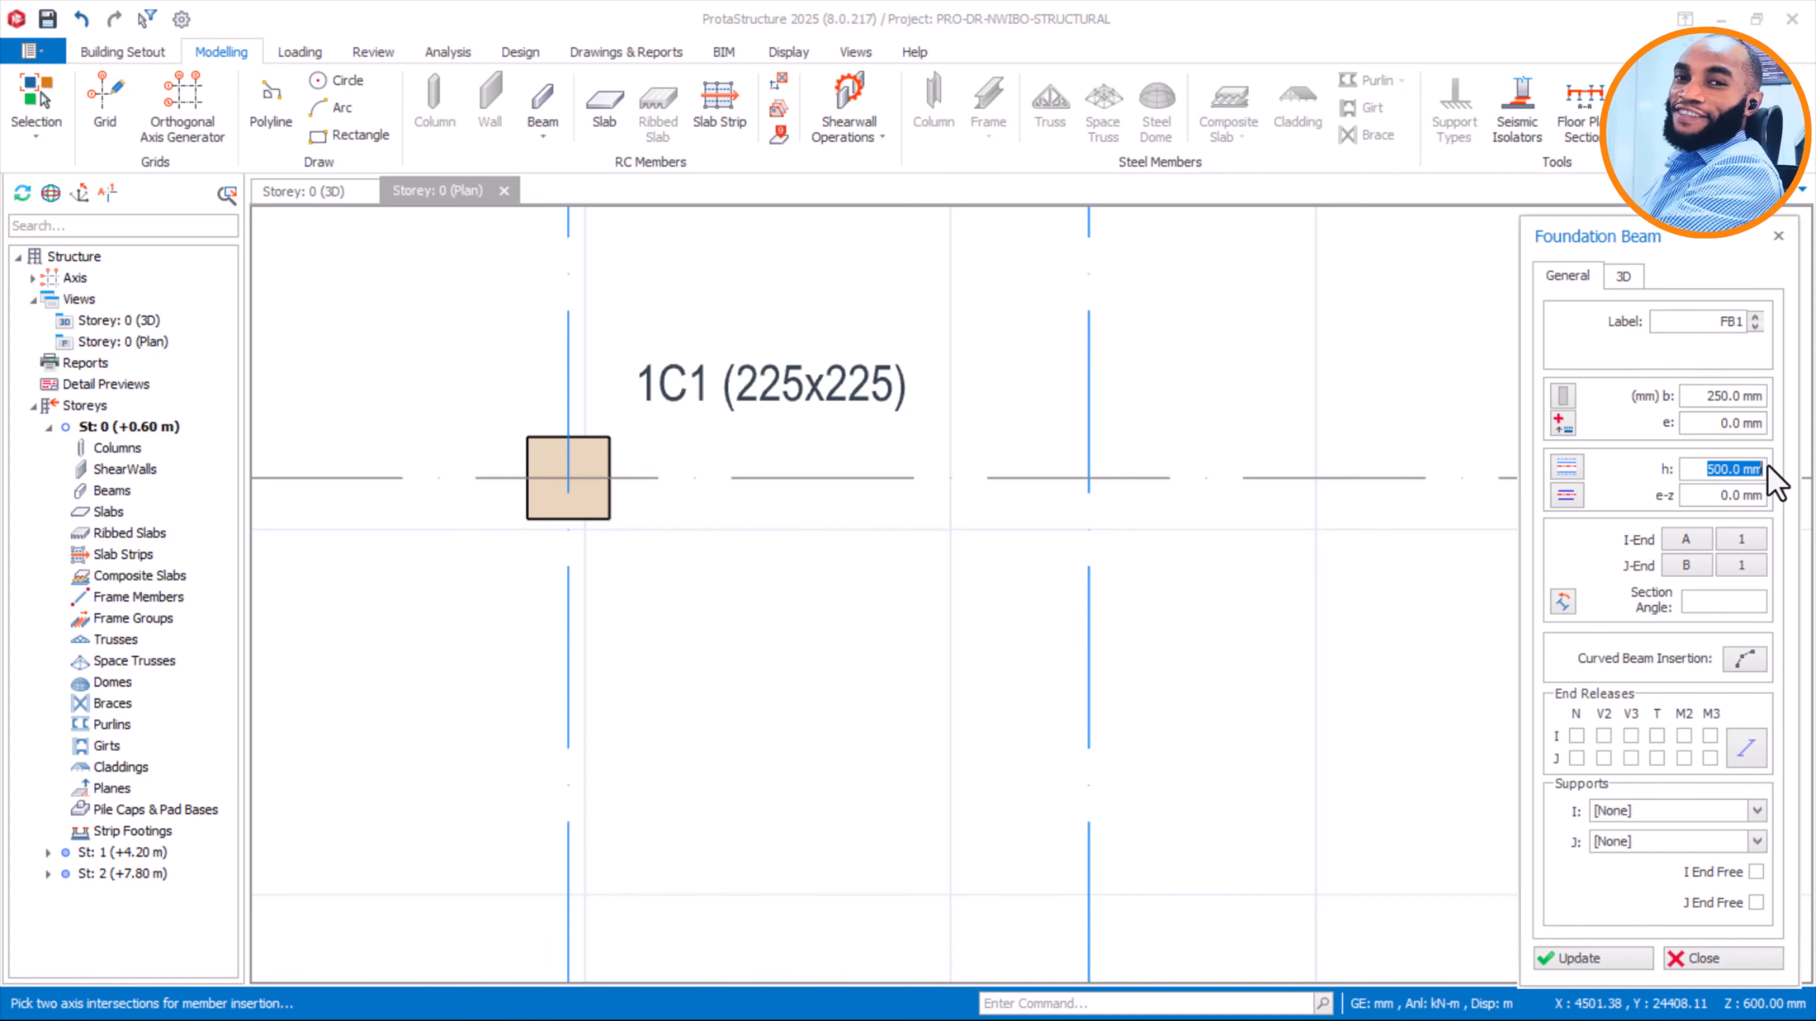
type("750")
left_click_drag(1705, 469, 1760, 471)
scroll(1001, 583, "down", 4)
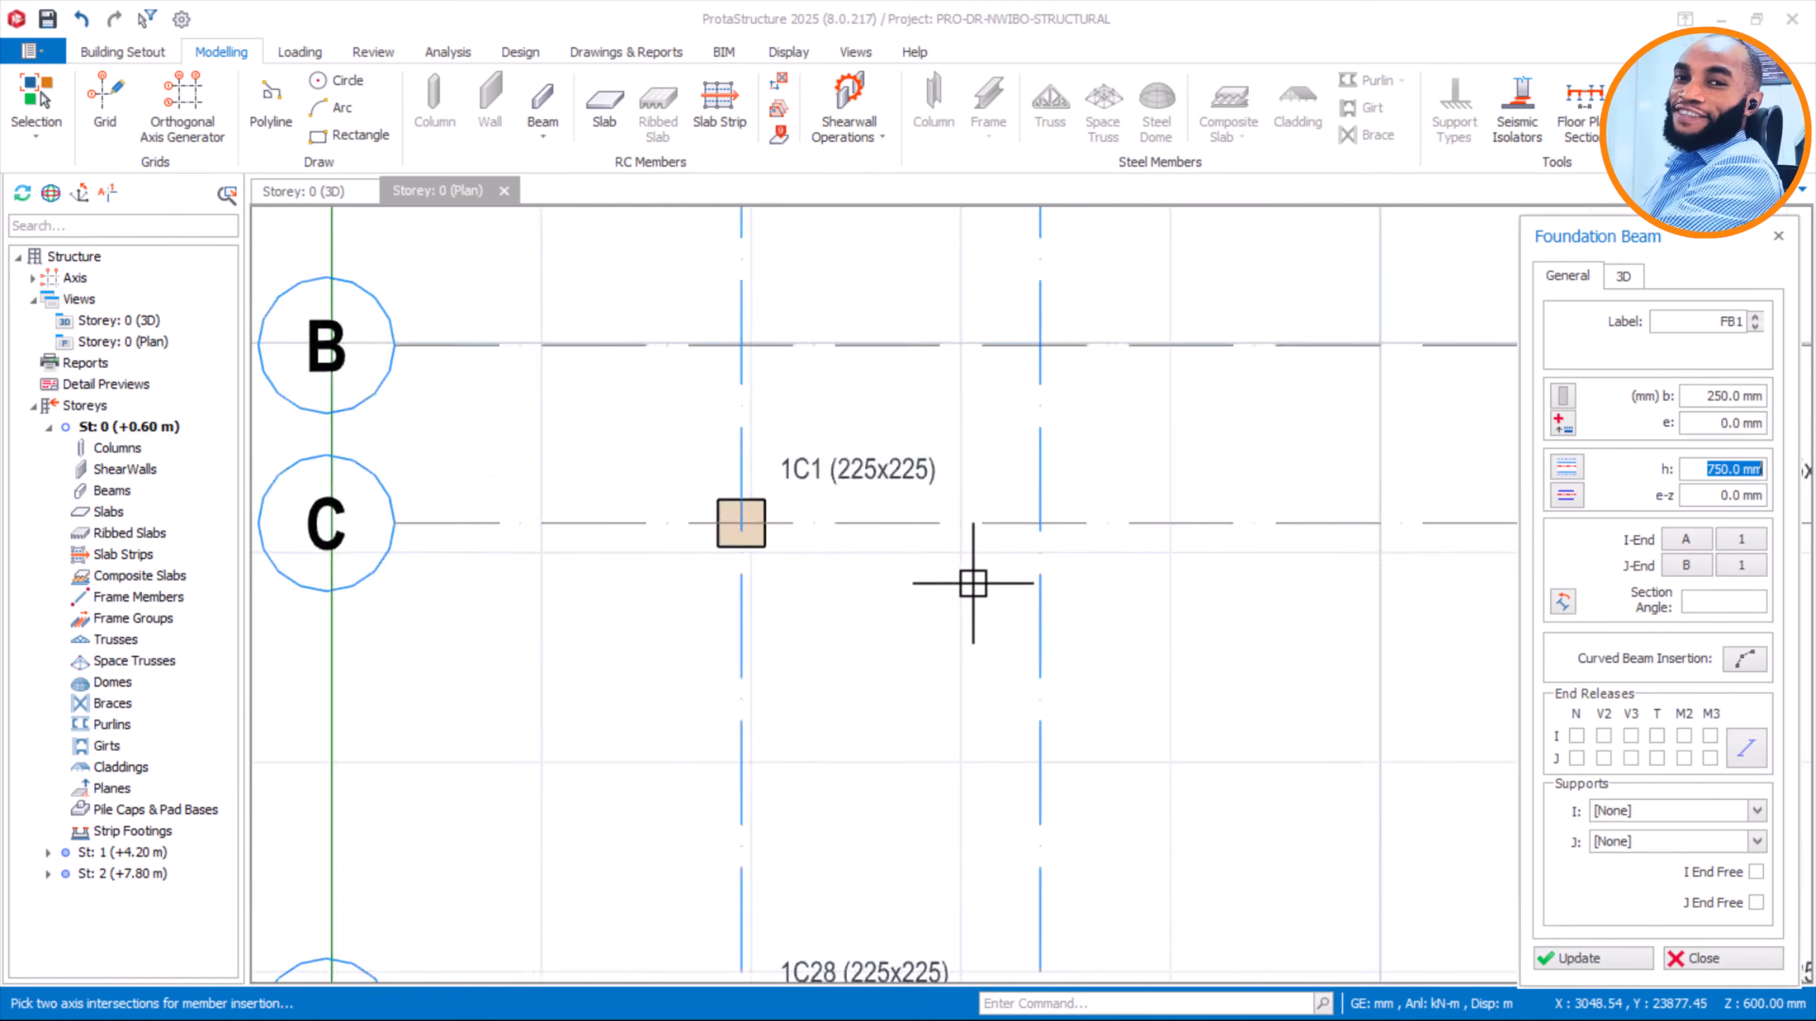
scroll(853, 538, "down", 1)
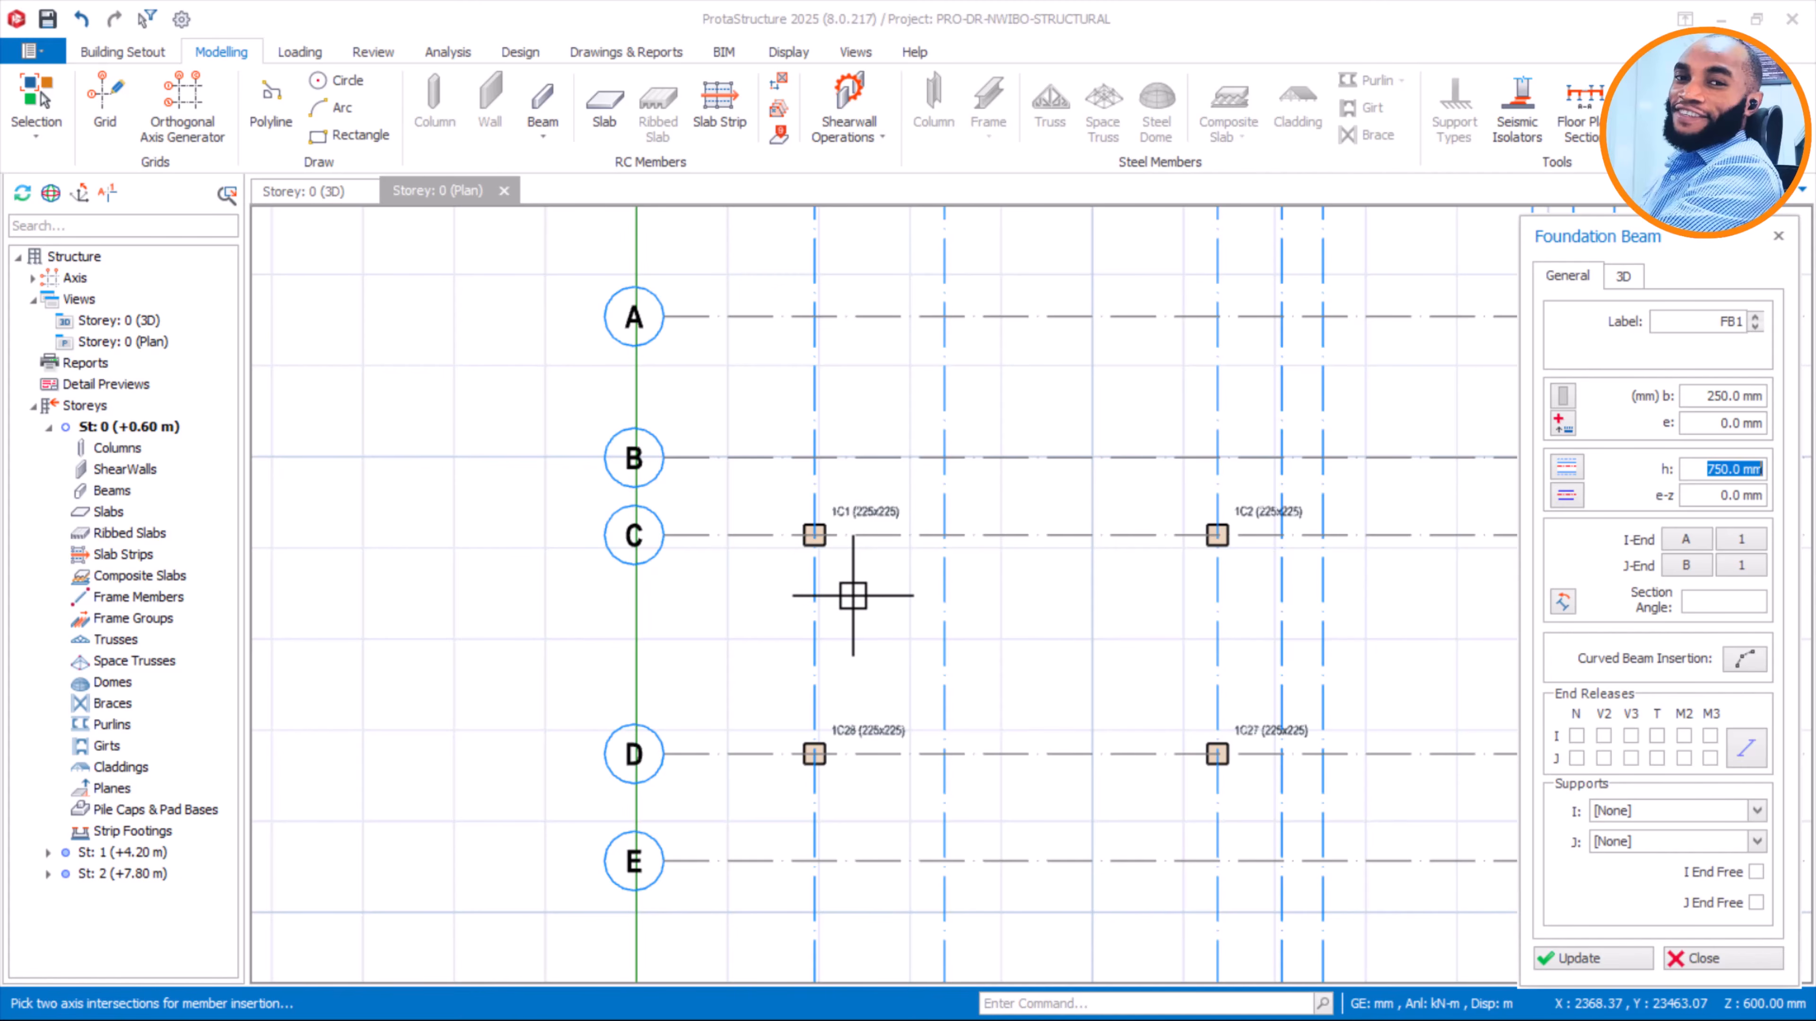
scroll(839, 555, "up", 5)
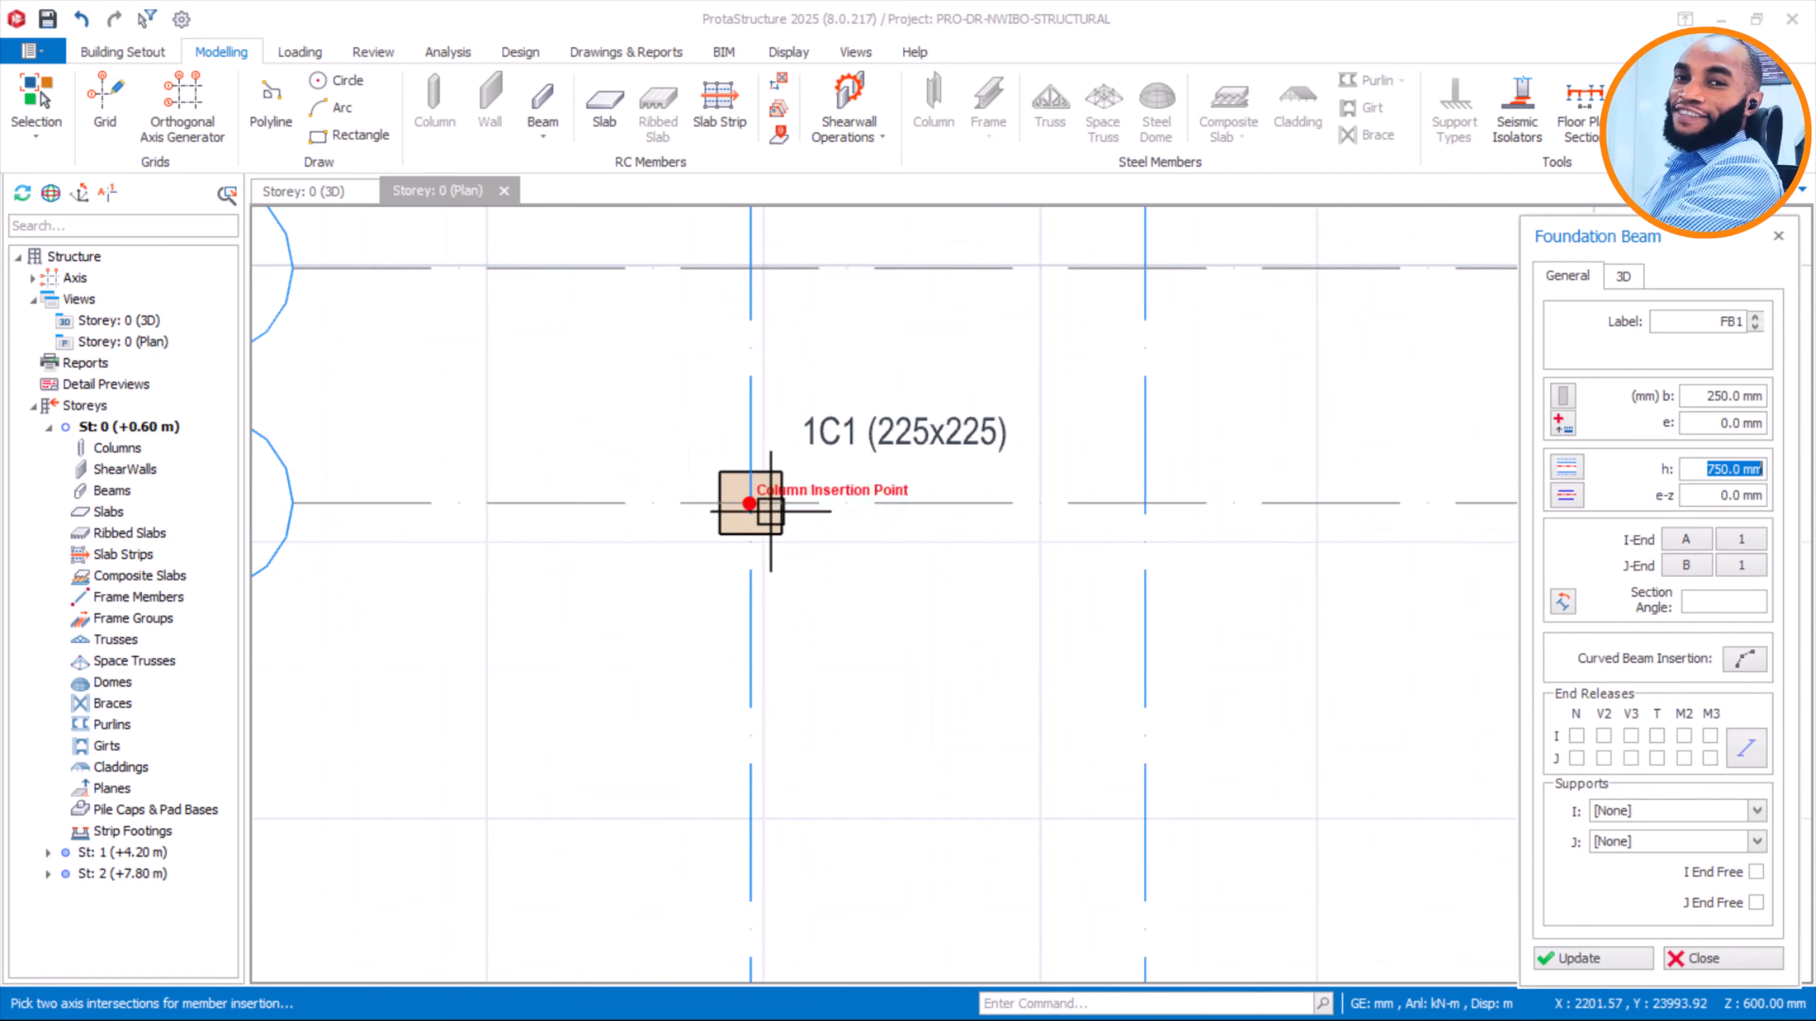
Place a foundation beam along axis 1 from column 1C1 on axis C to column 1C28 on axis D
scroll(782, 398, "down", 6)
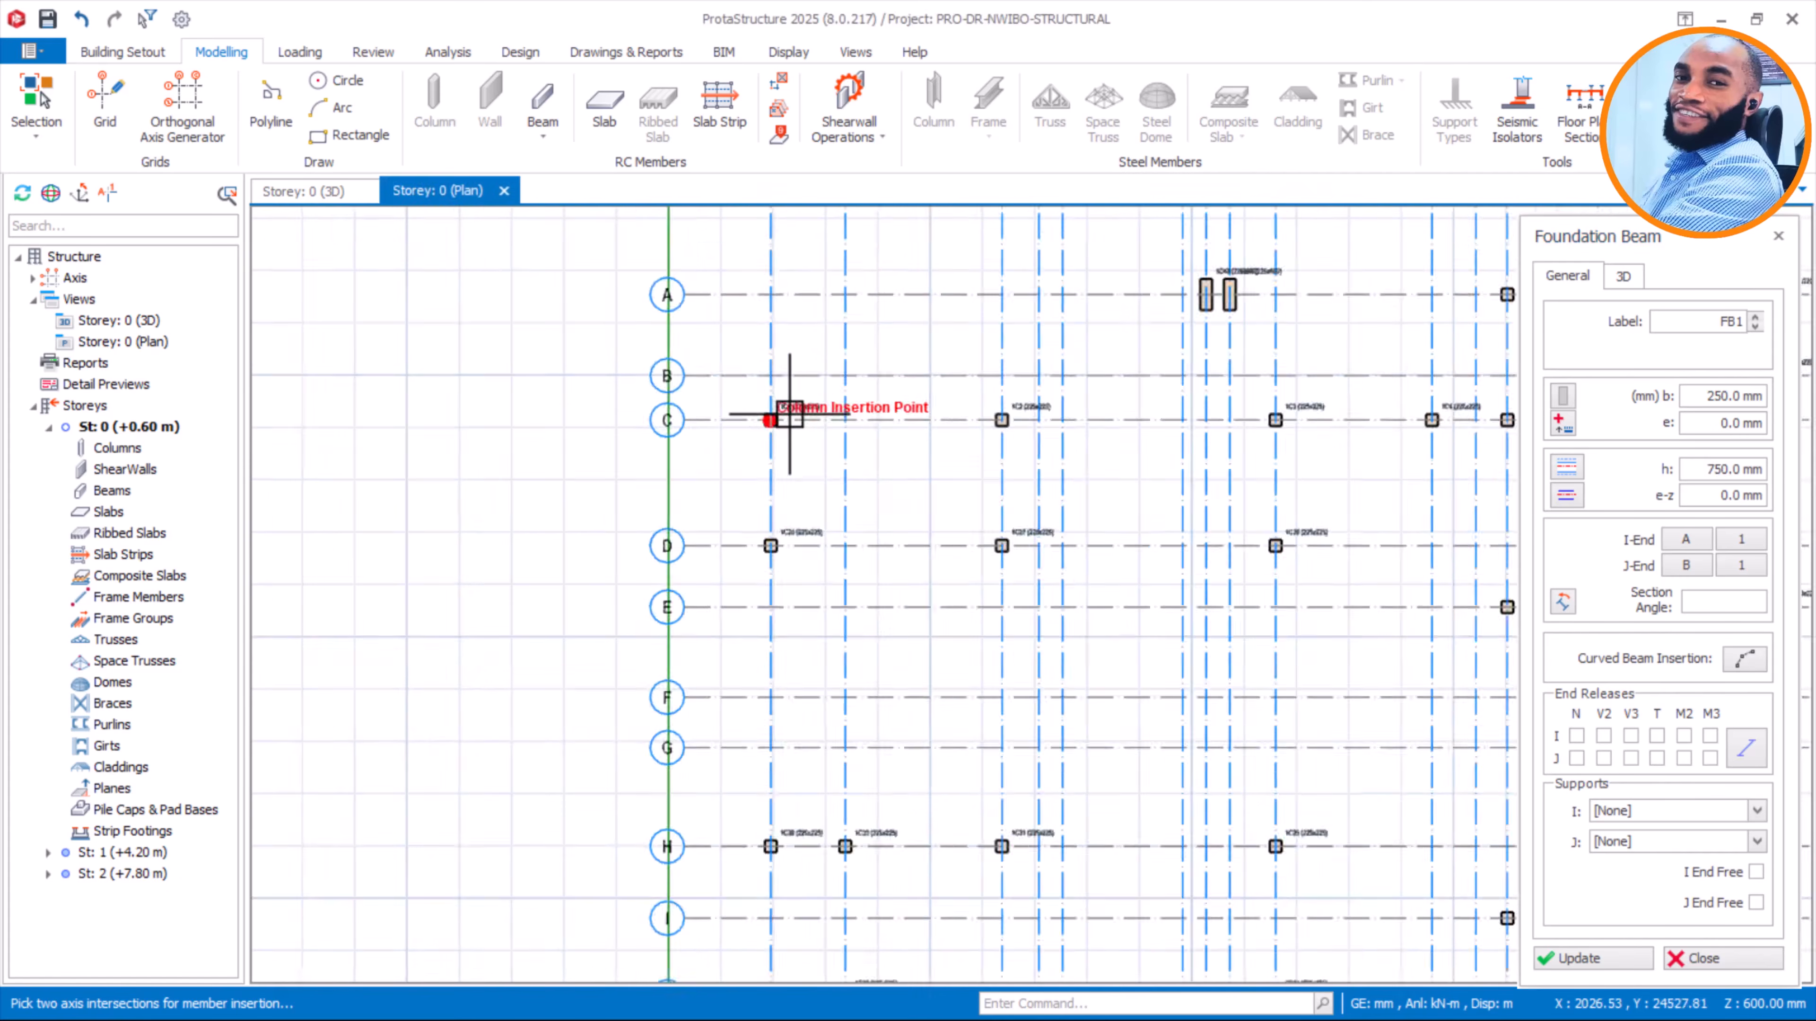
scroll(790, 588, "up", 4)
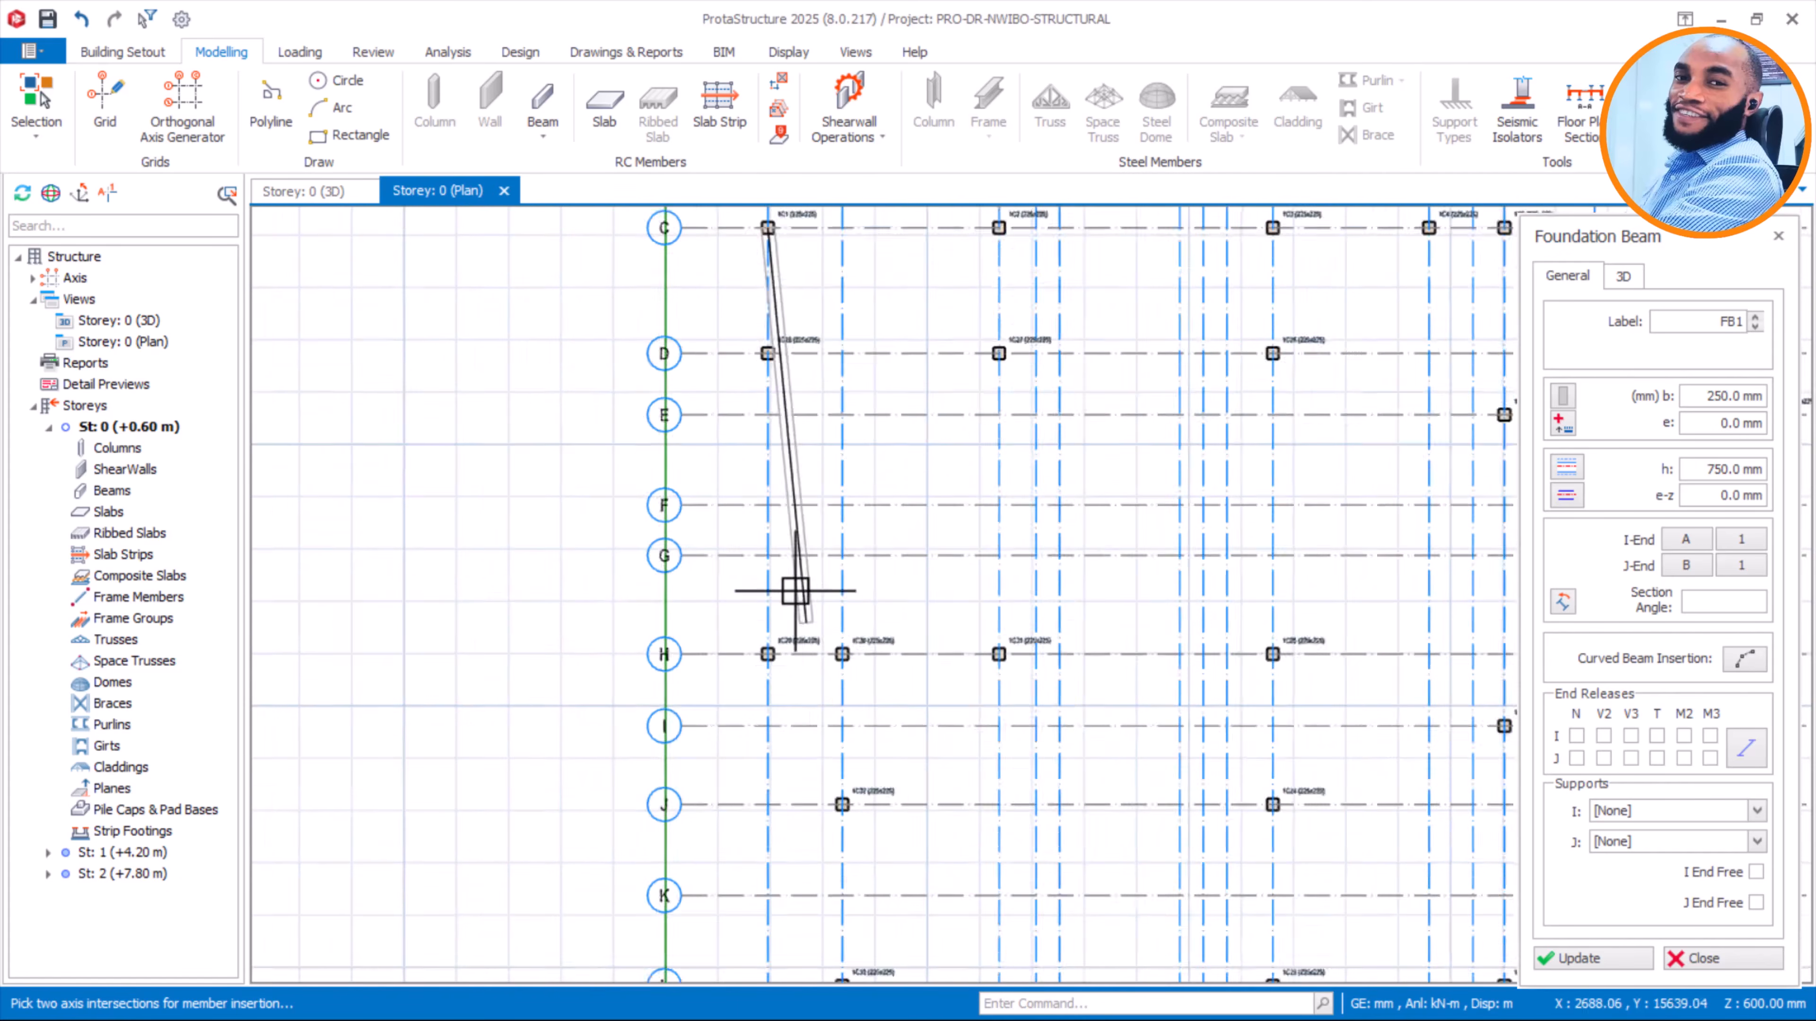
scroll(788, 308, "up", 4)
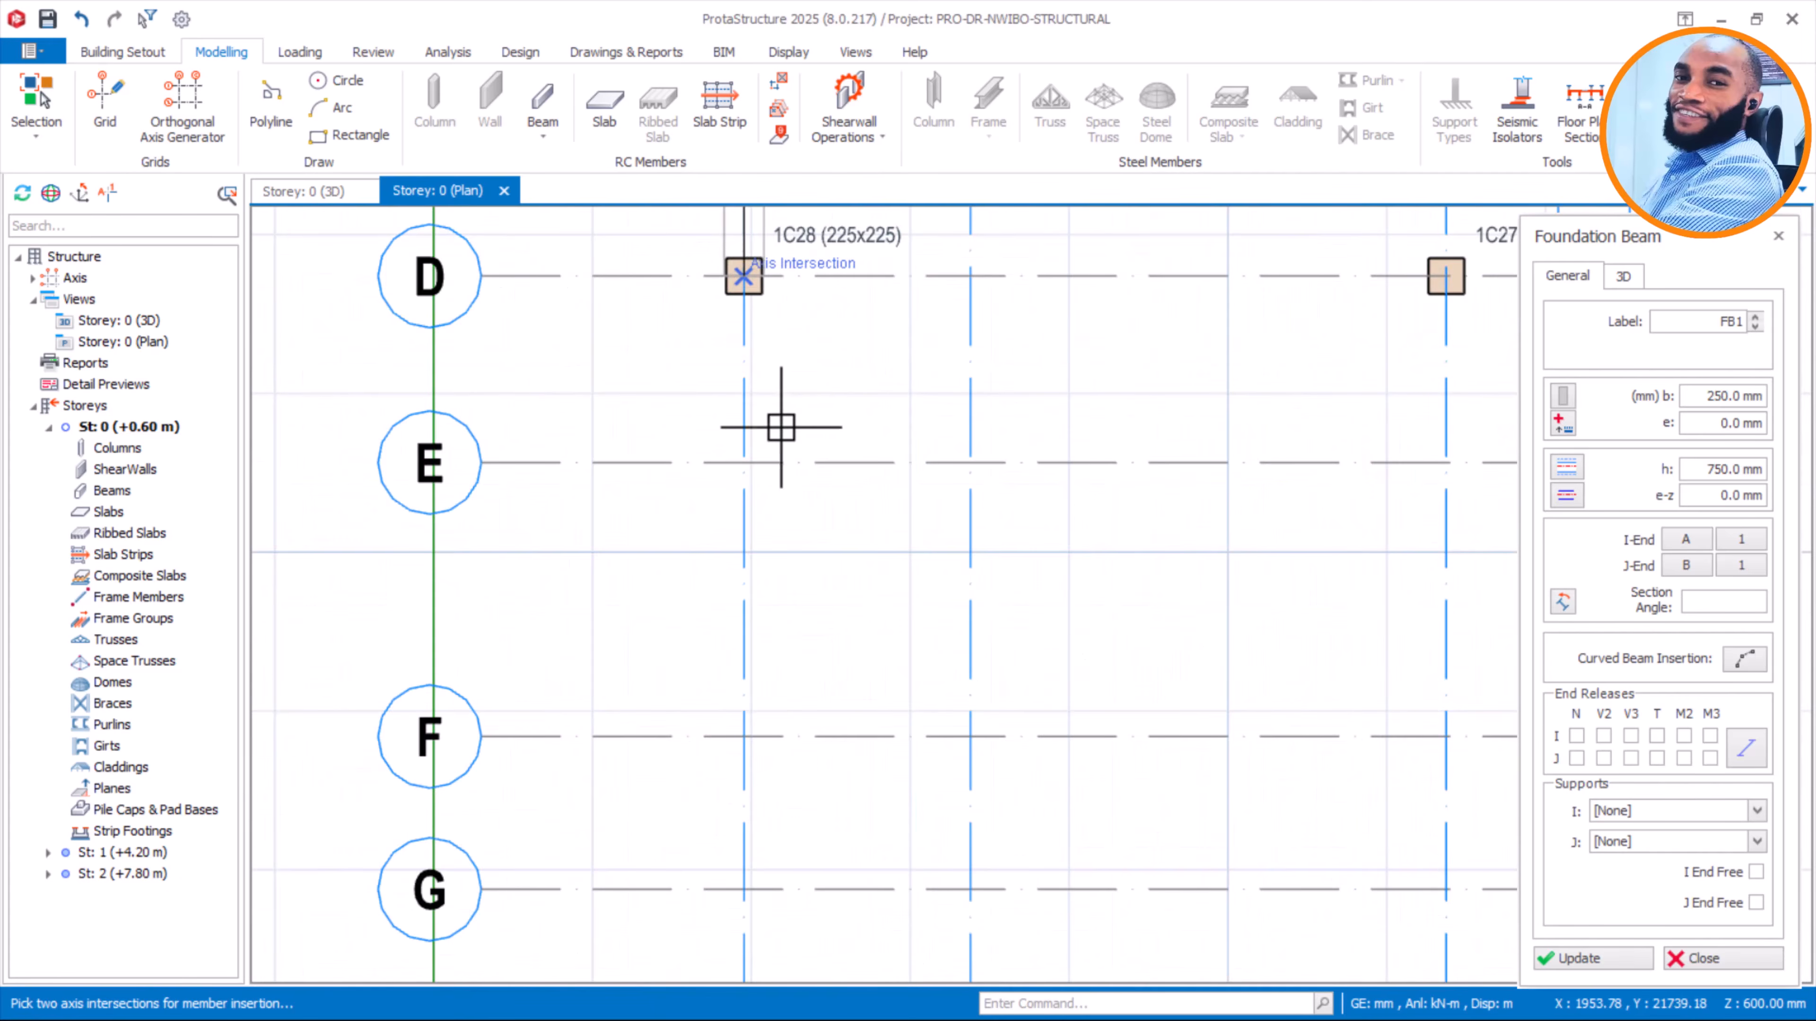
left_click(763, 394)
scroll(762, 379, "down", 3)
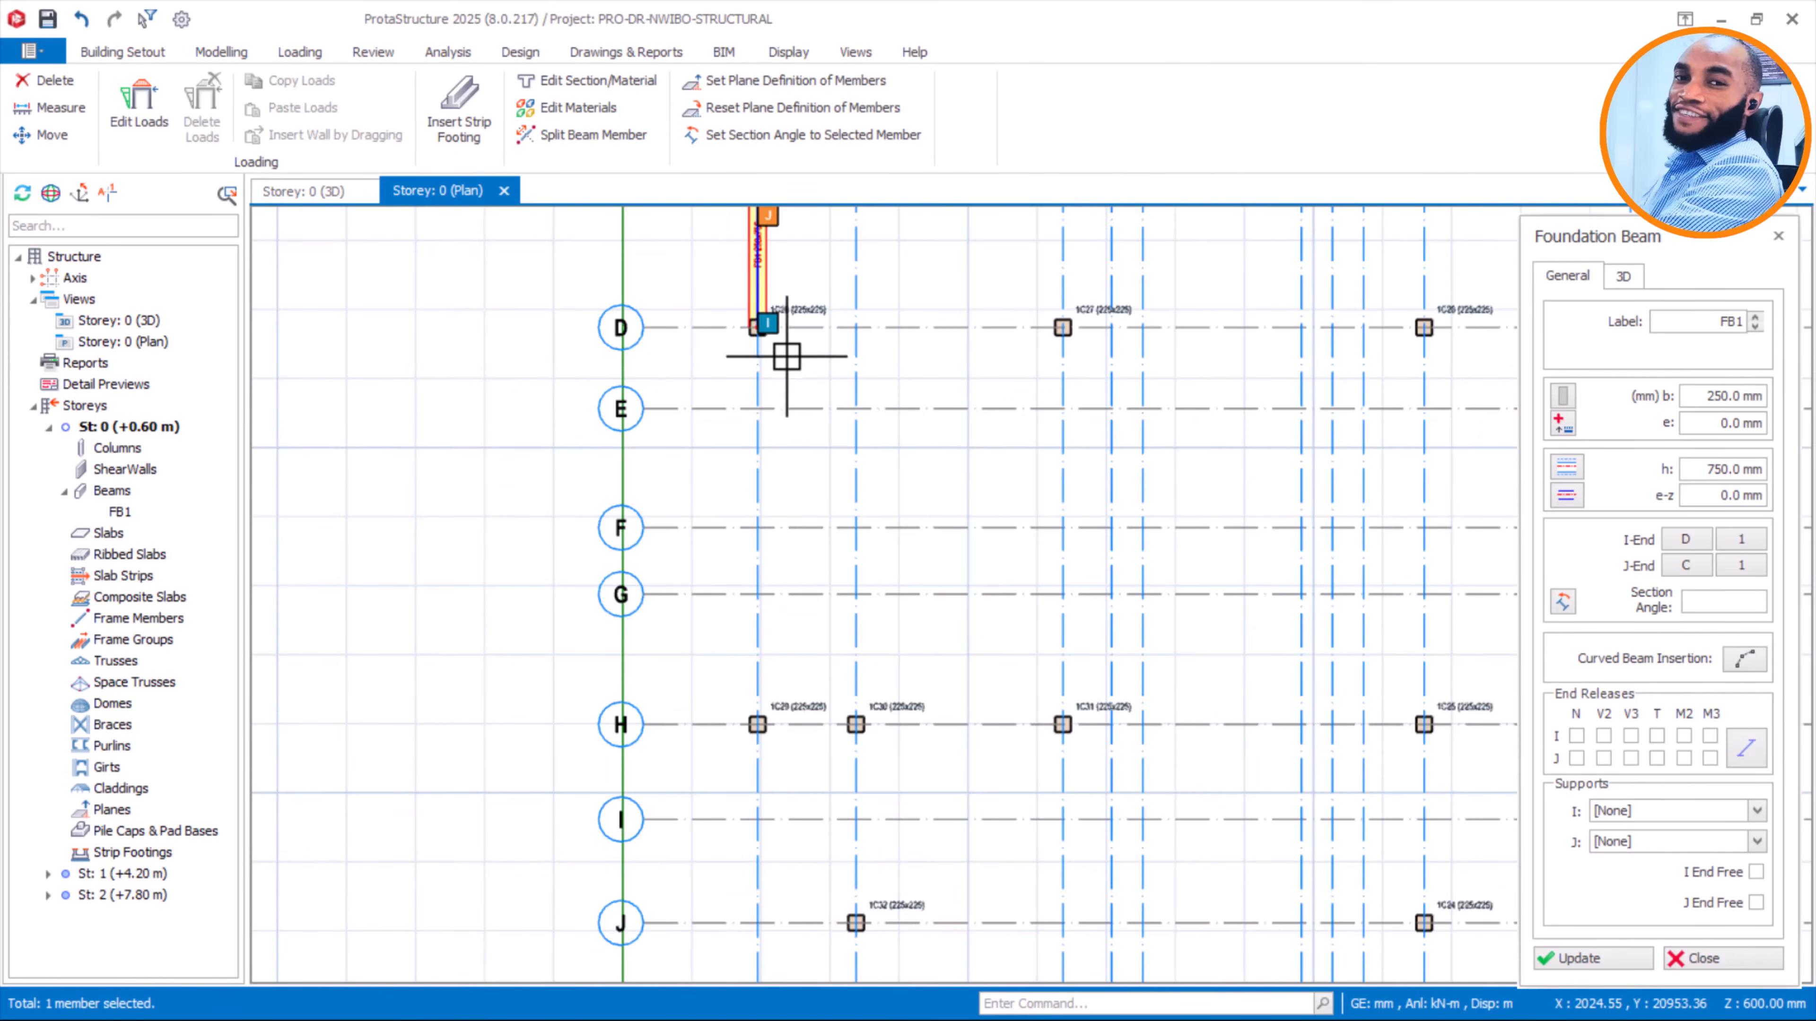
Place a foundation beam along axis 1 between column 1C29 on axis H and column 1C28 on axis D
scroll(770, 647, "up", 5)
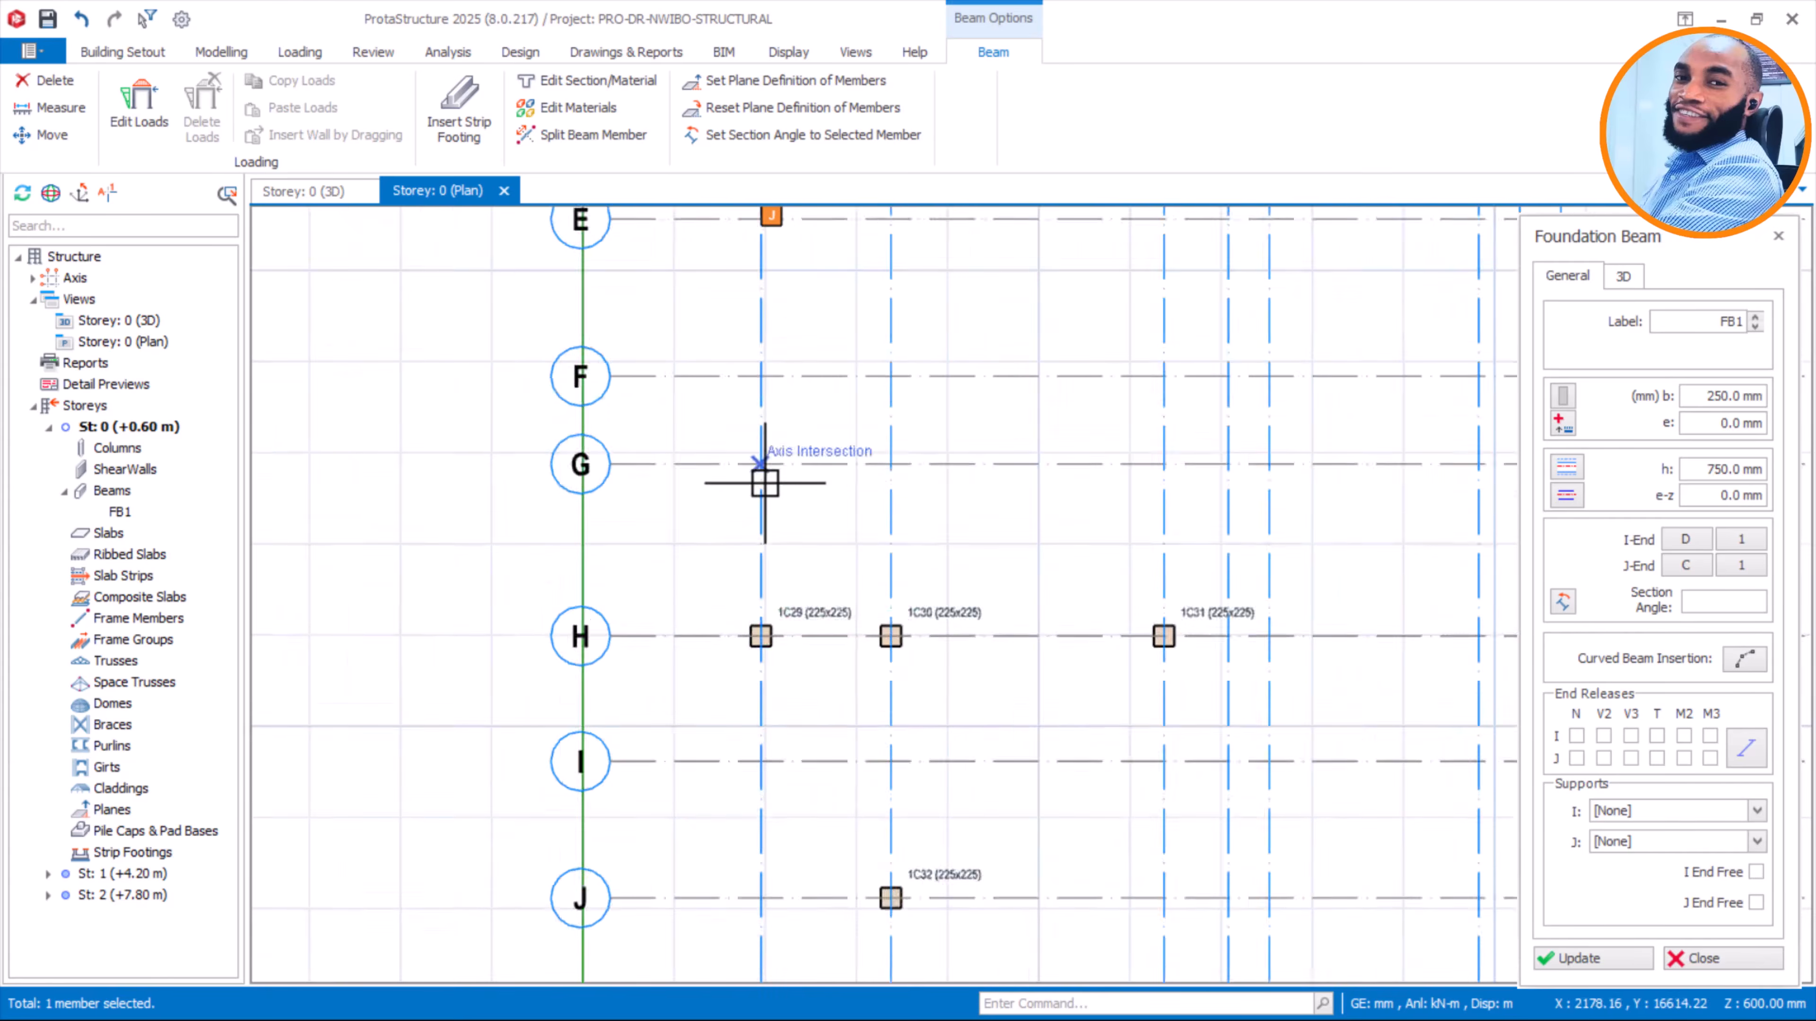
left_click(770, 647)
scroll(770, 647, "down", 3)
scroll(763, 248, "up", 2)
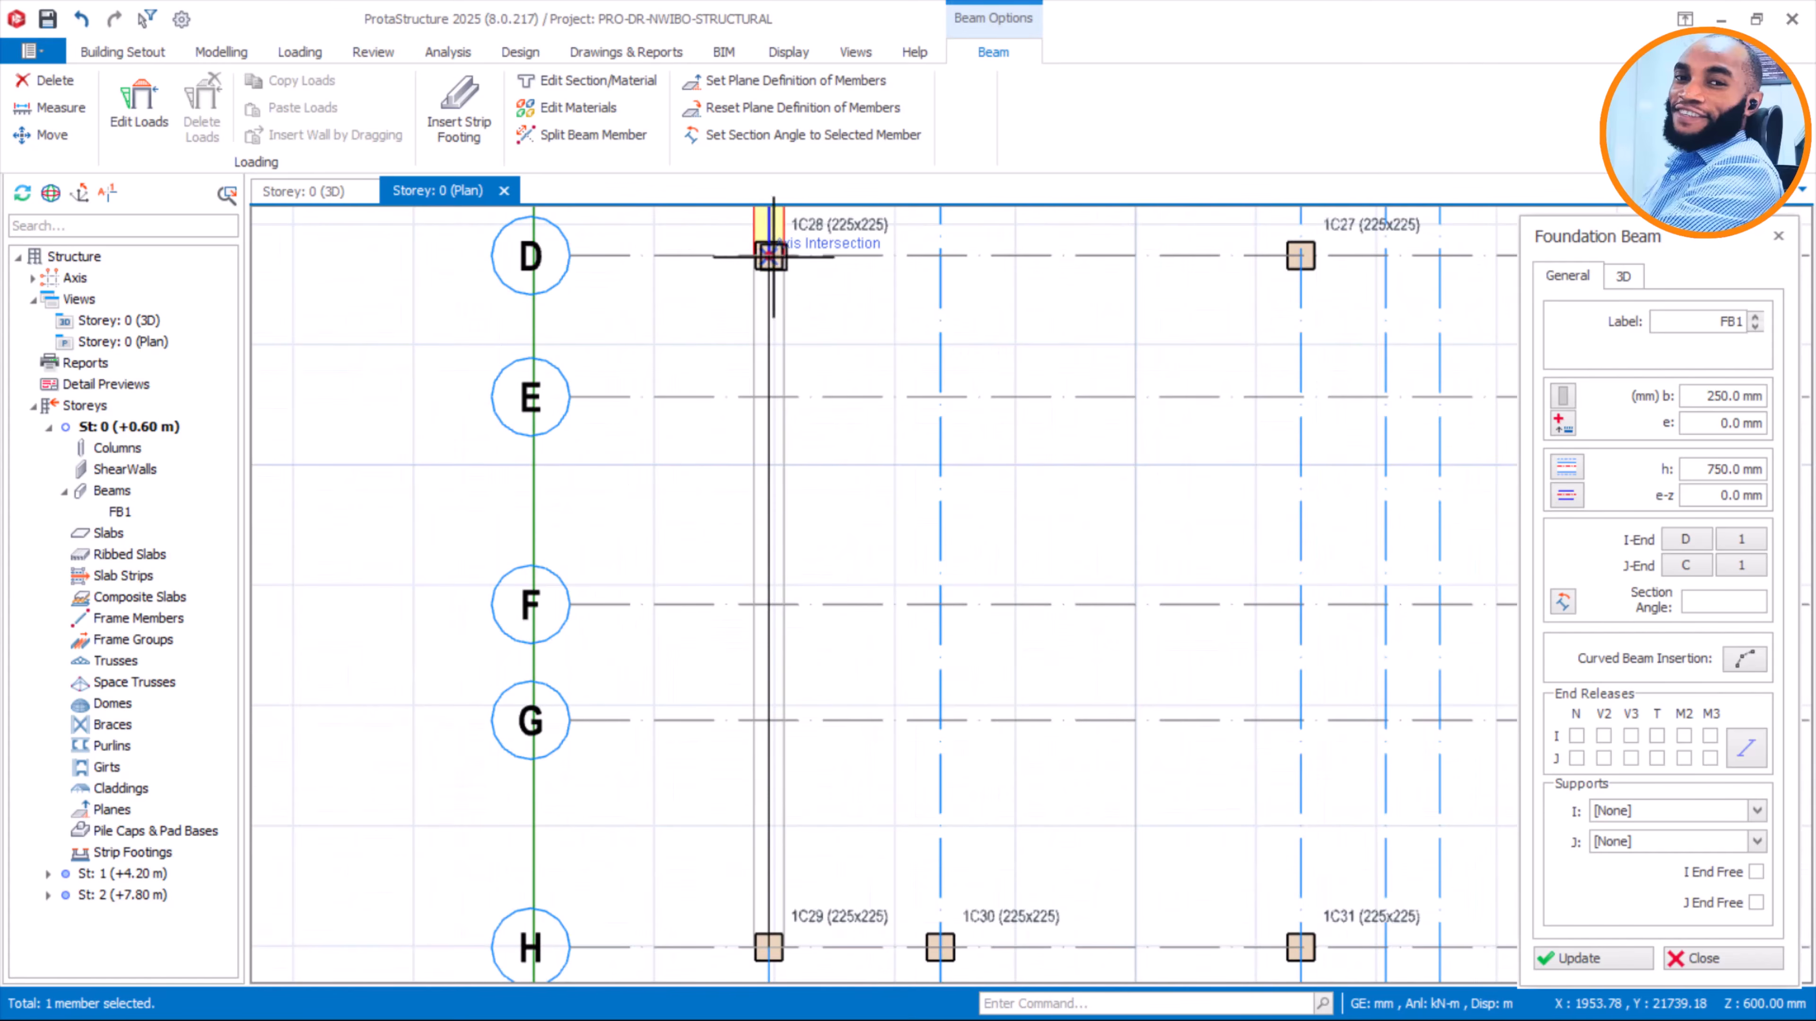
left_click(774, 259)
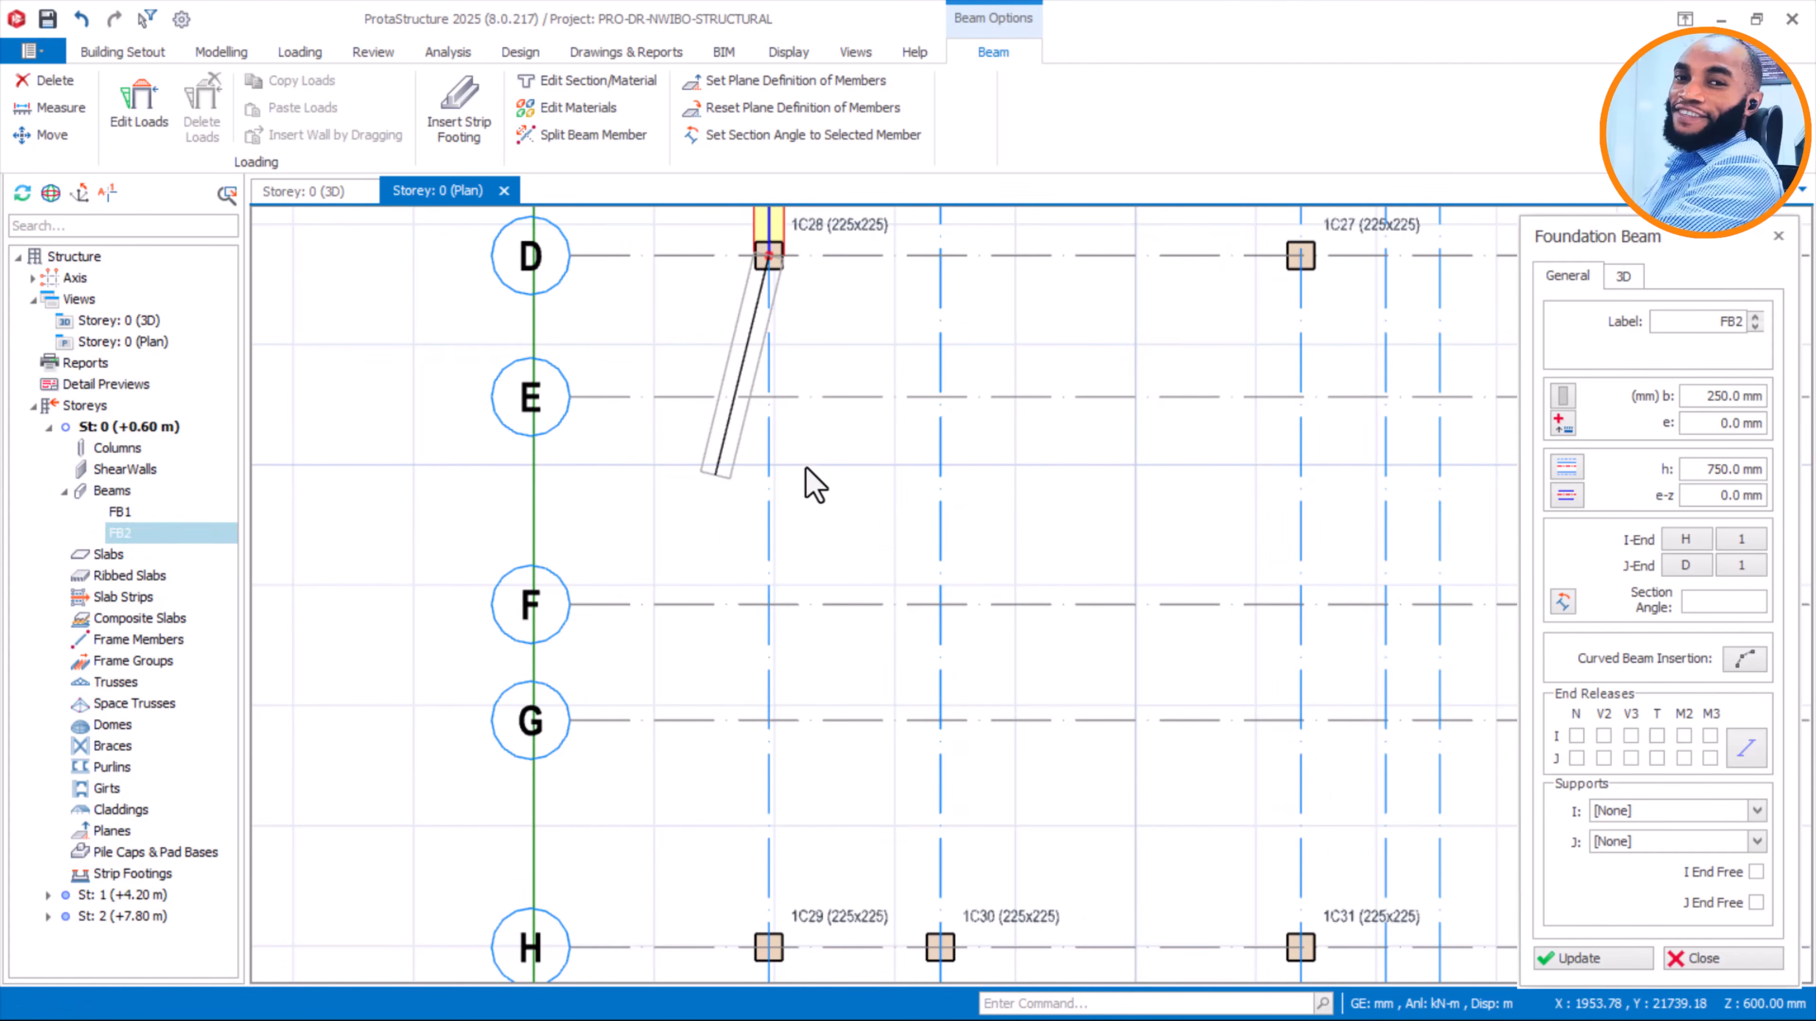
Place foundation beams along axis H from column 1C29 on axis 1 to column 1C25 on axis 9
scroll(811, 473, "down", 1)
scroll(831, 676, "up", 3)
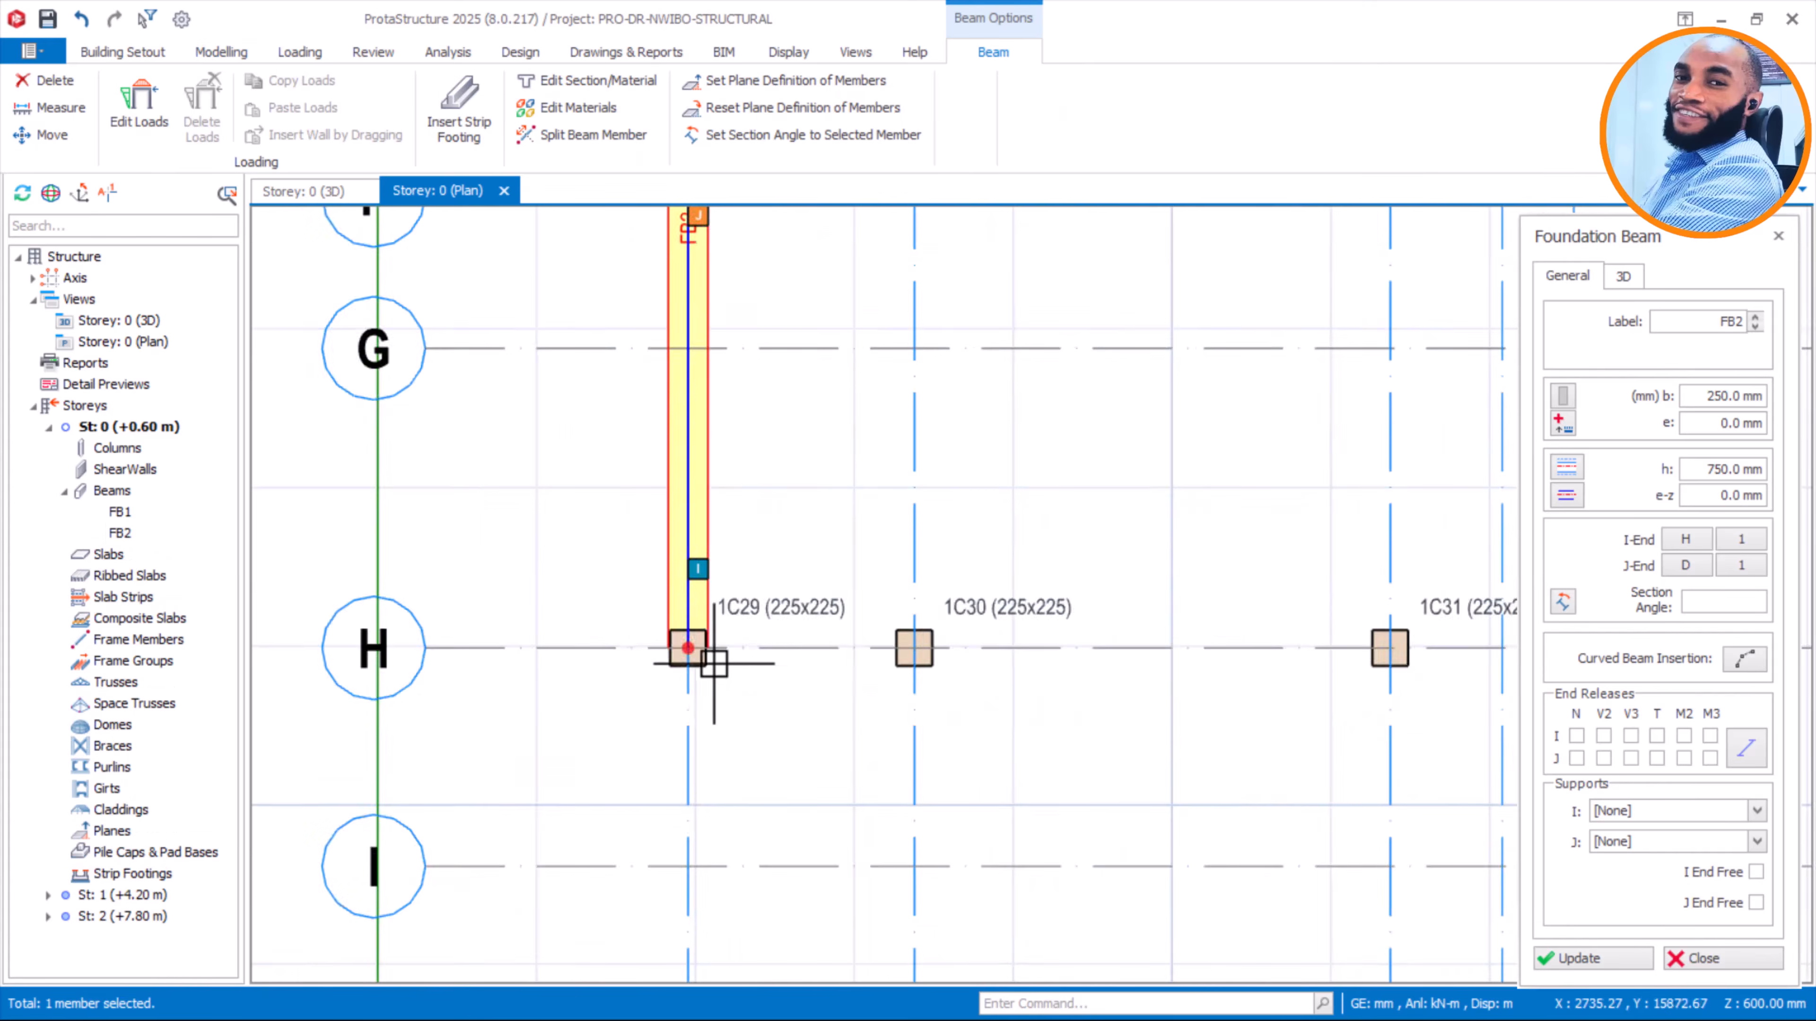
scroll(684, 649, "down", 4)
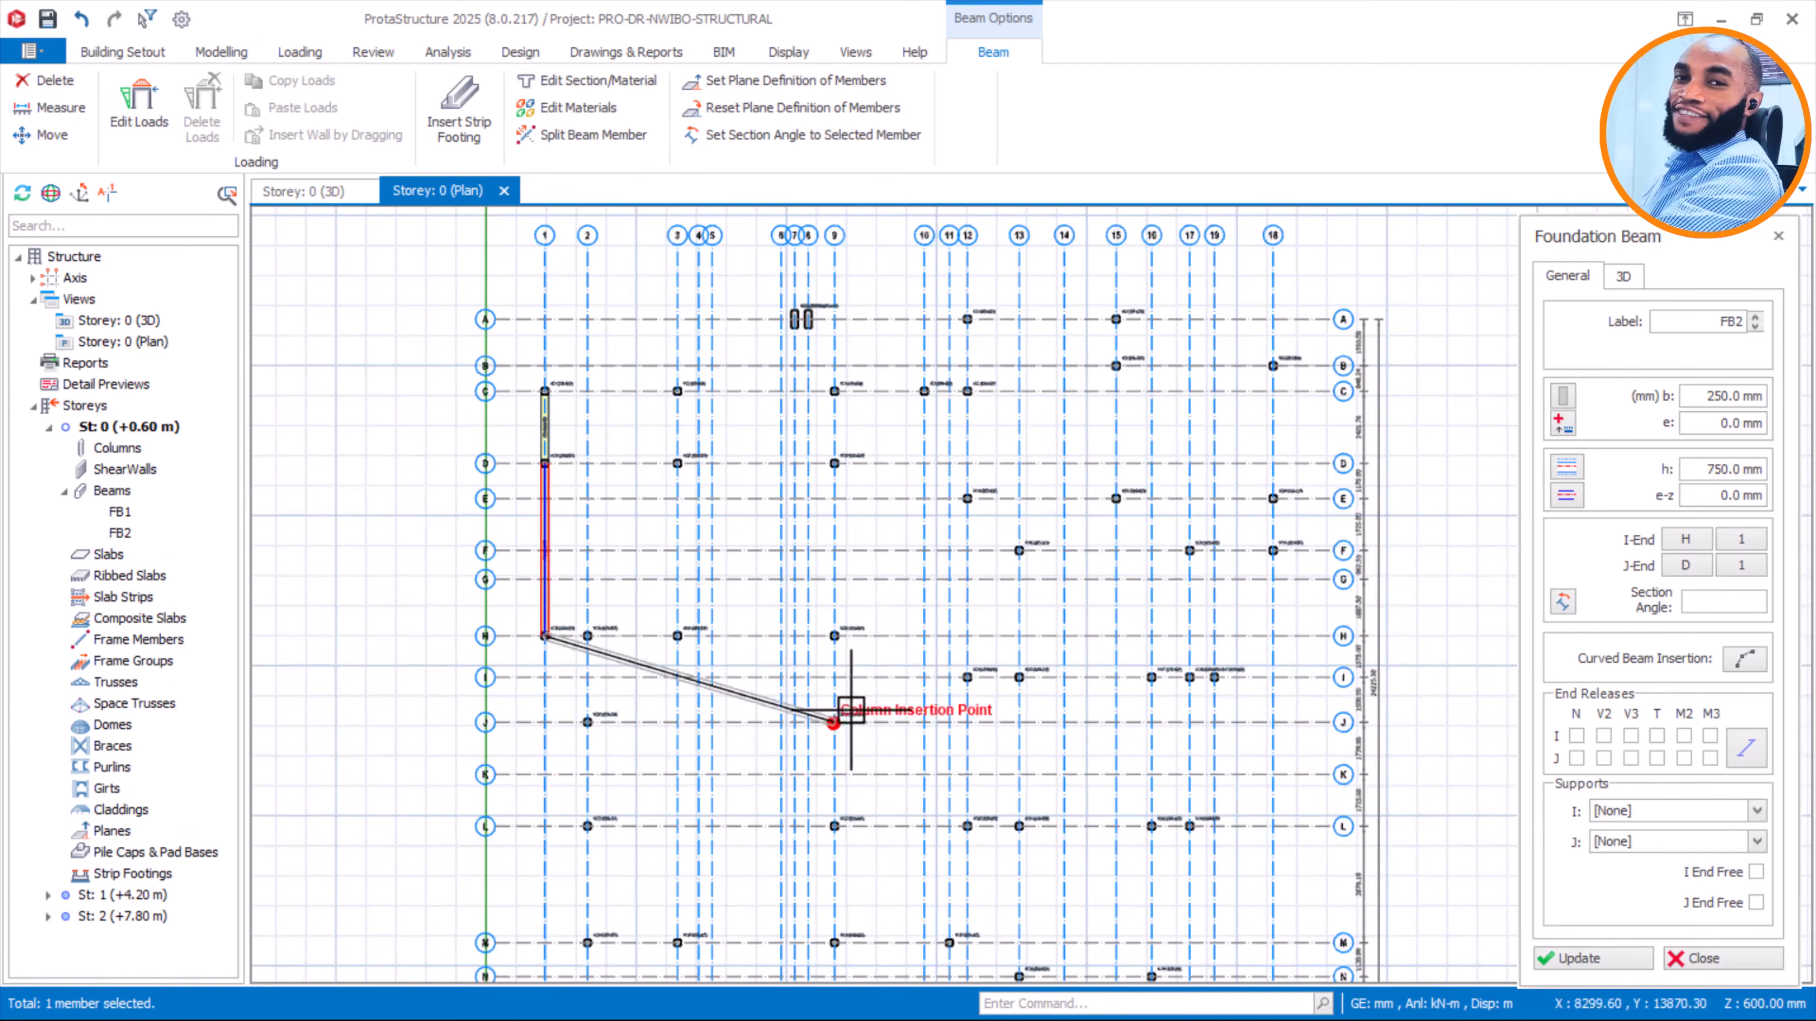
scroll(860, 637, "up", 3)
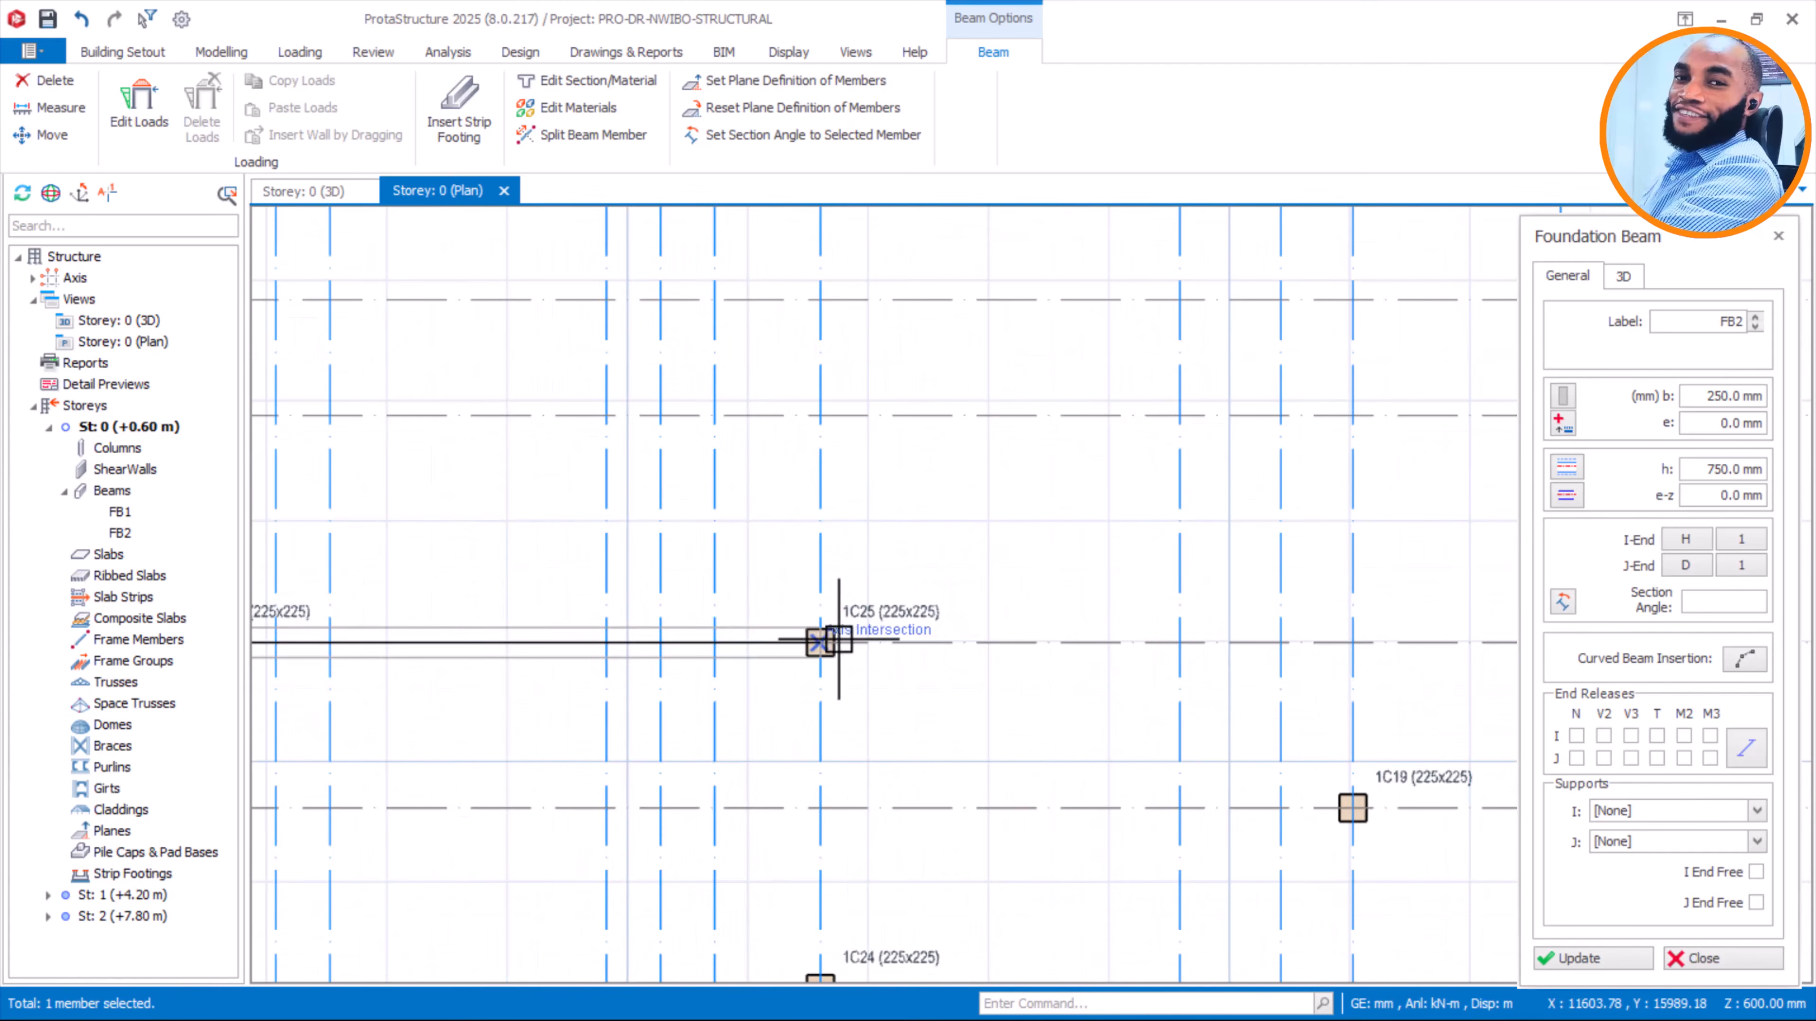
left_click(865, 642)
key("Escape")
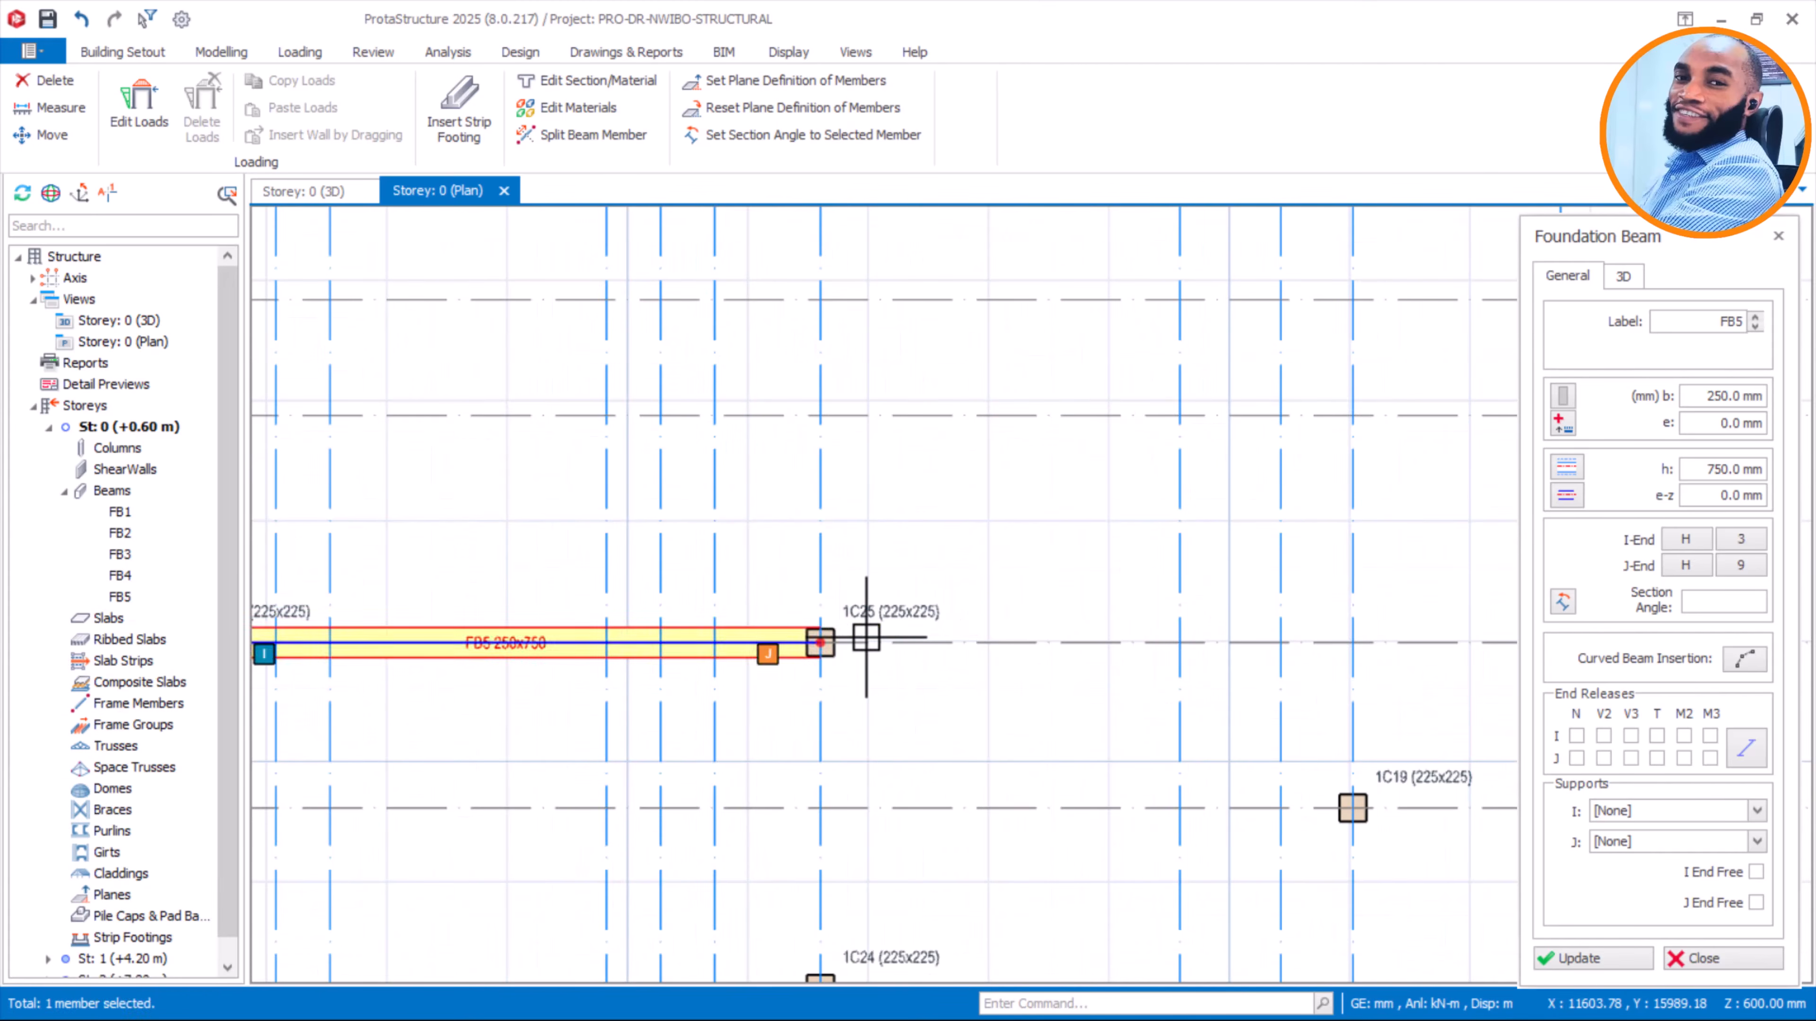
Place foundation beams along axis 2 from column 1C34 on axis M to column 1C30 on axis H, and end the run
scroll(893, 624, "down", 4)
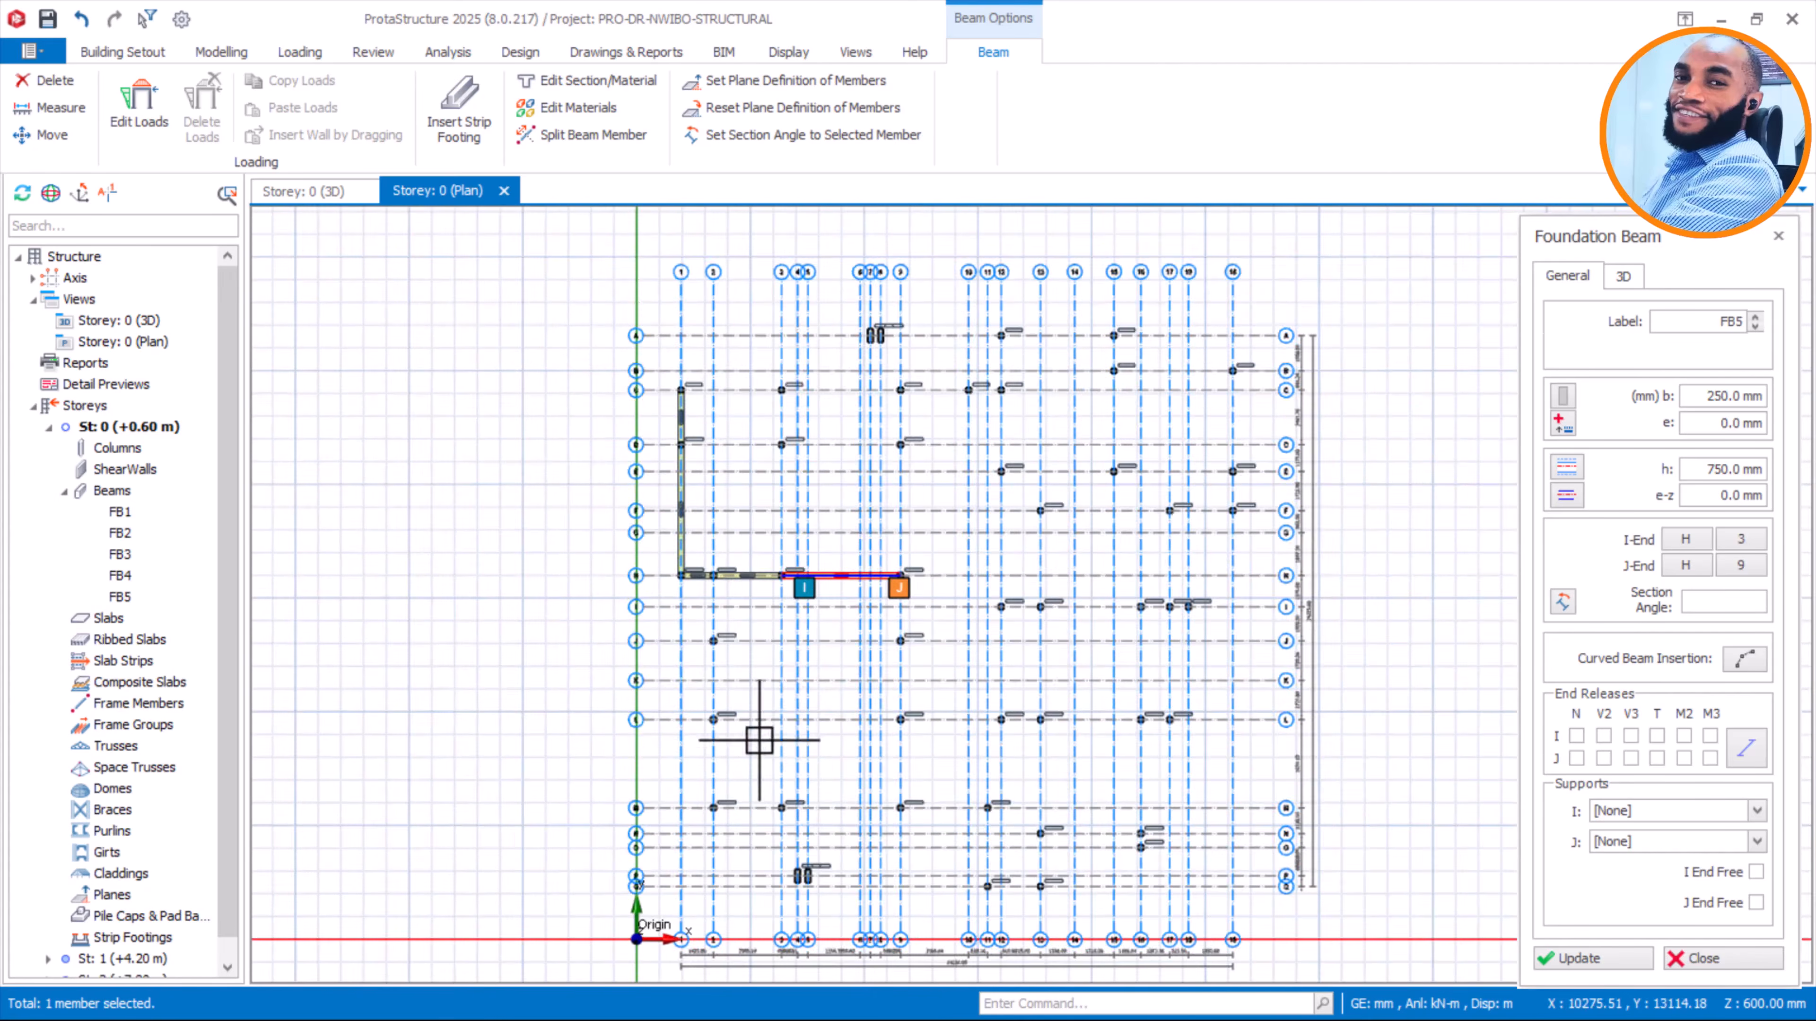
scroll(721, 811, "up", 3)
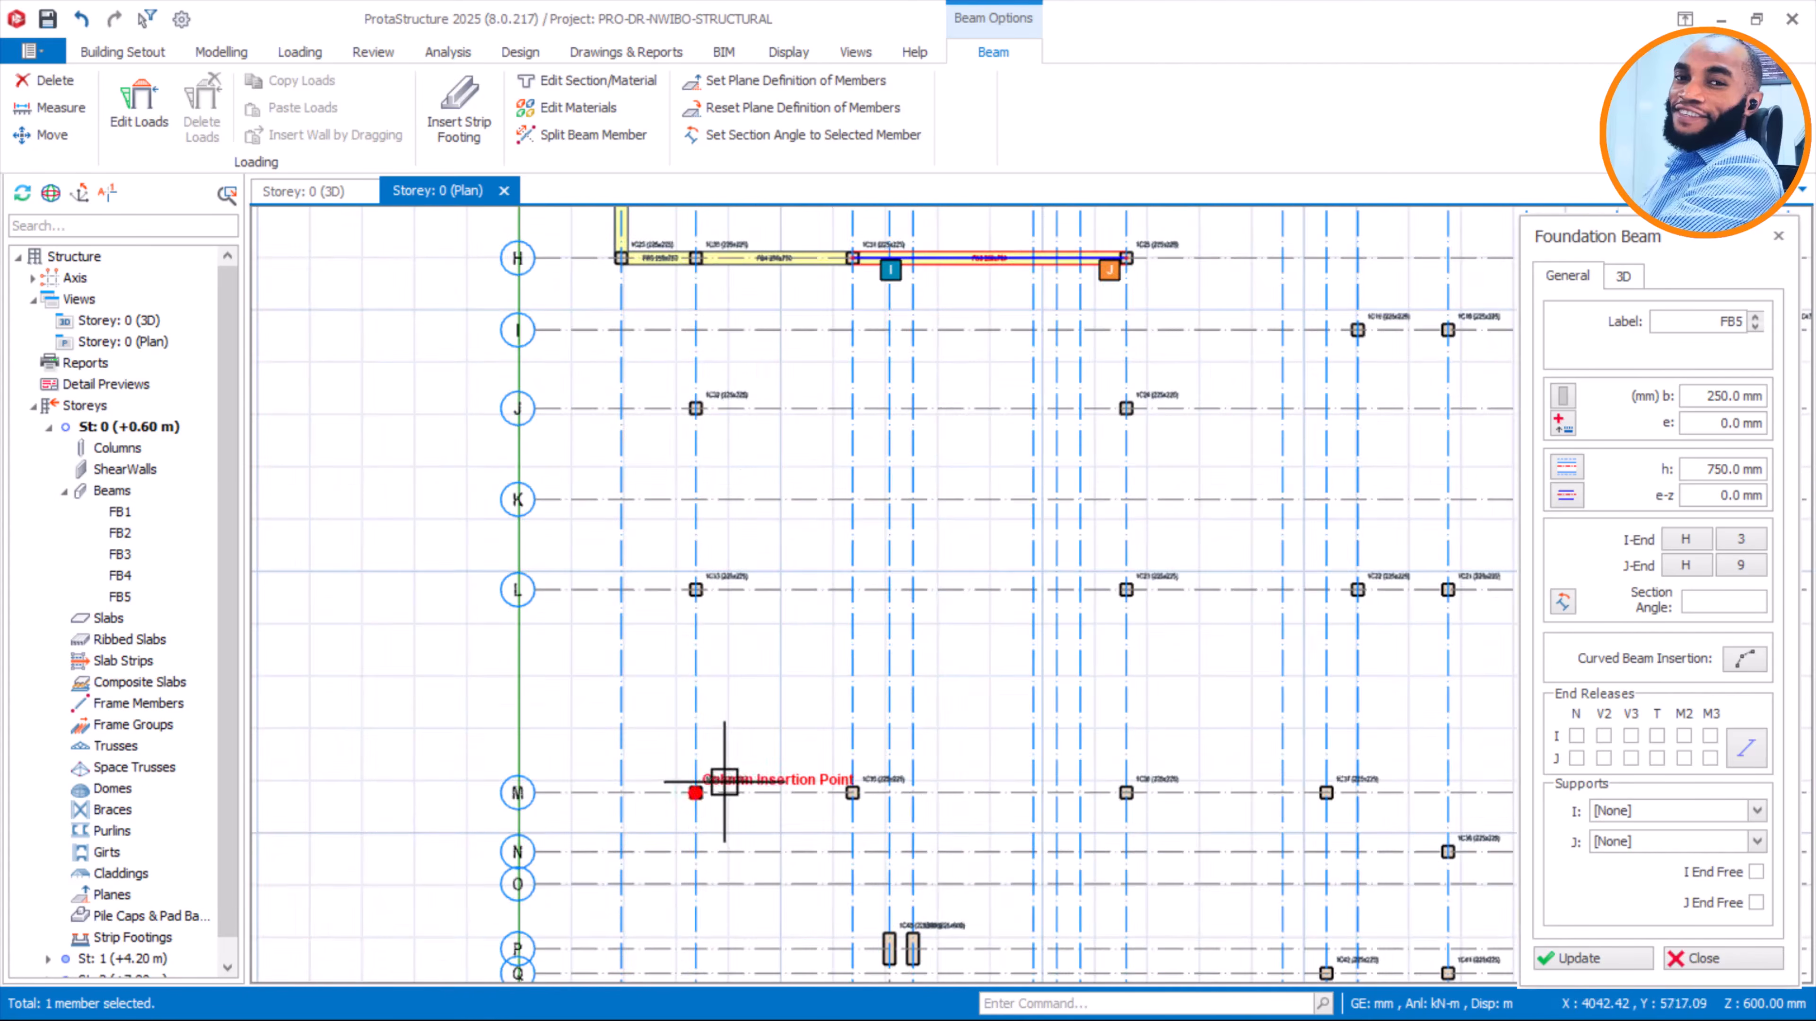
scroll(715, 776, "up", 1)
scroll(690, 799, "up", 1)
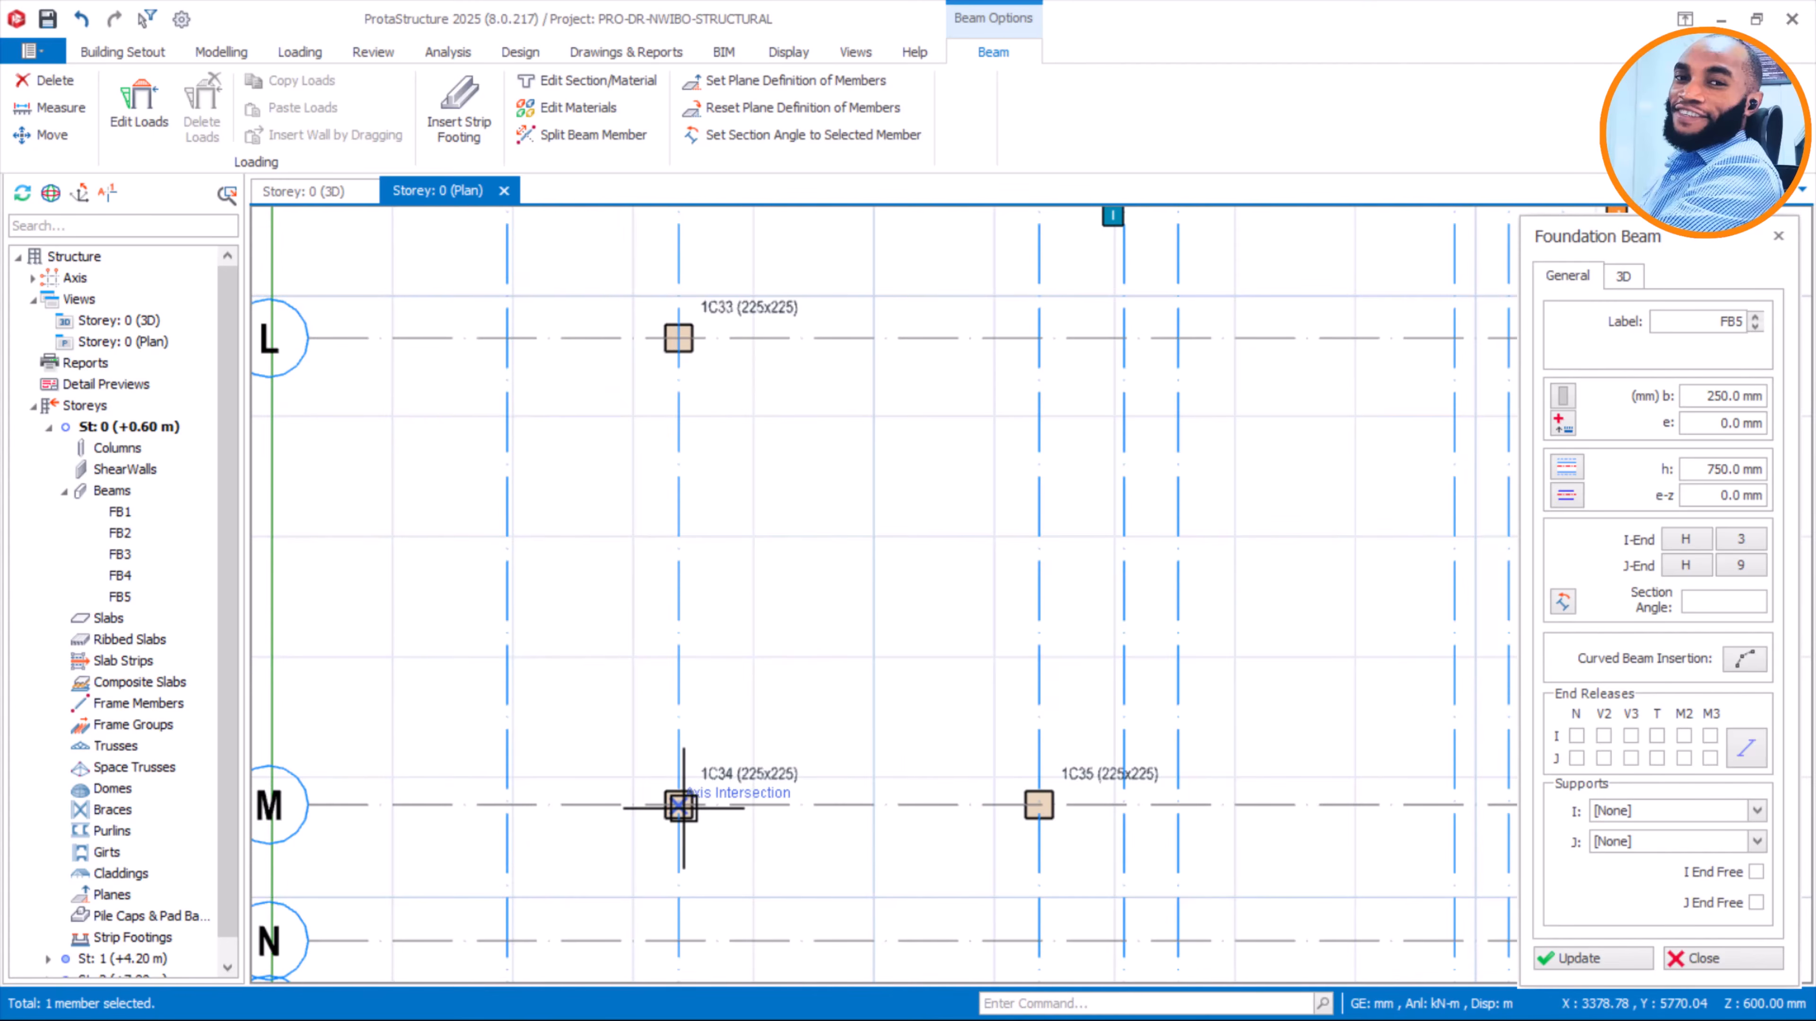
scroll(683, 807, "down", 4)
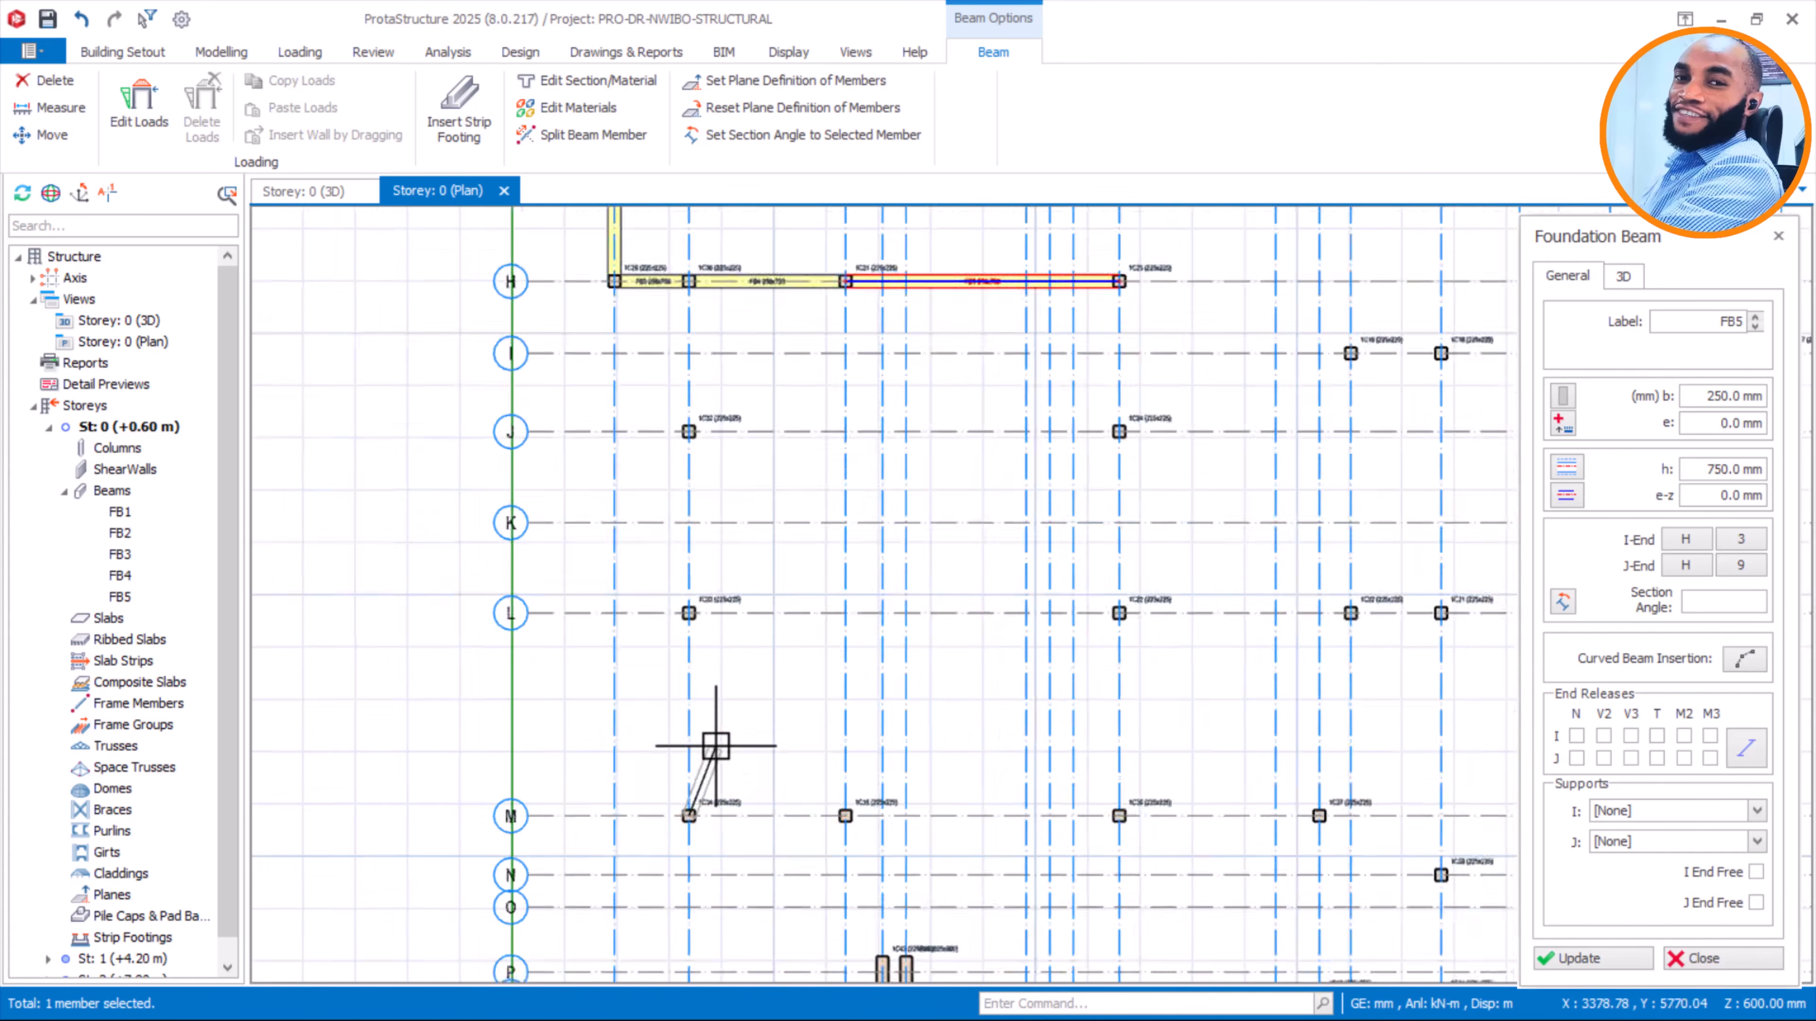
scroll(692, 400, "up", 5)
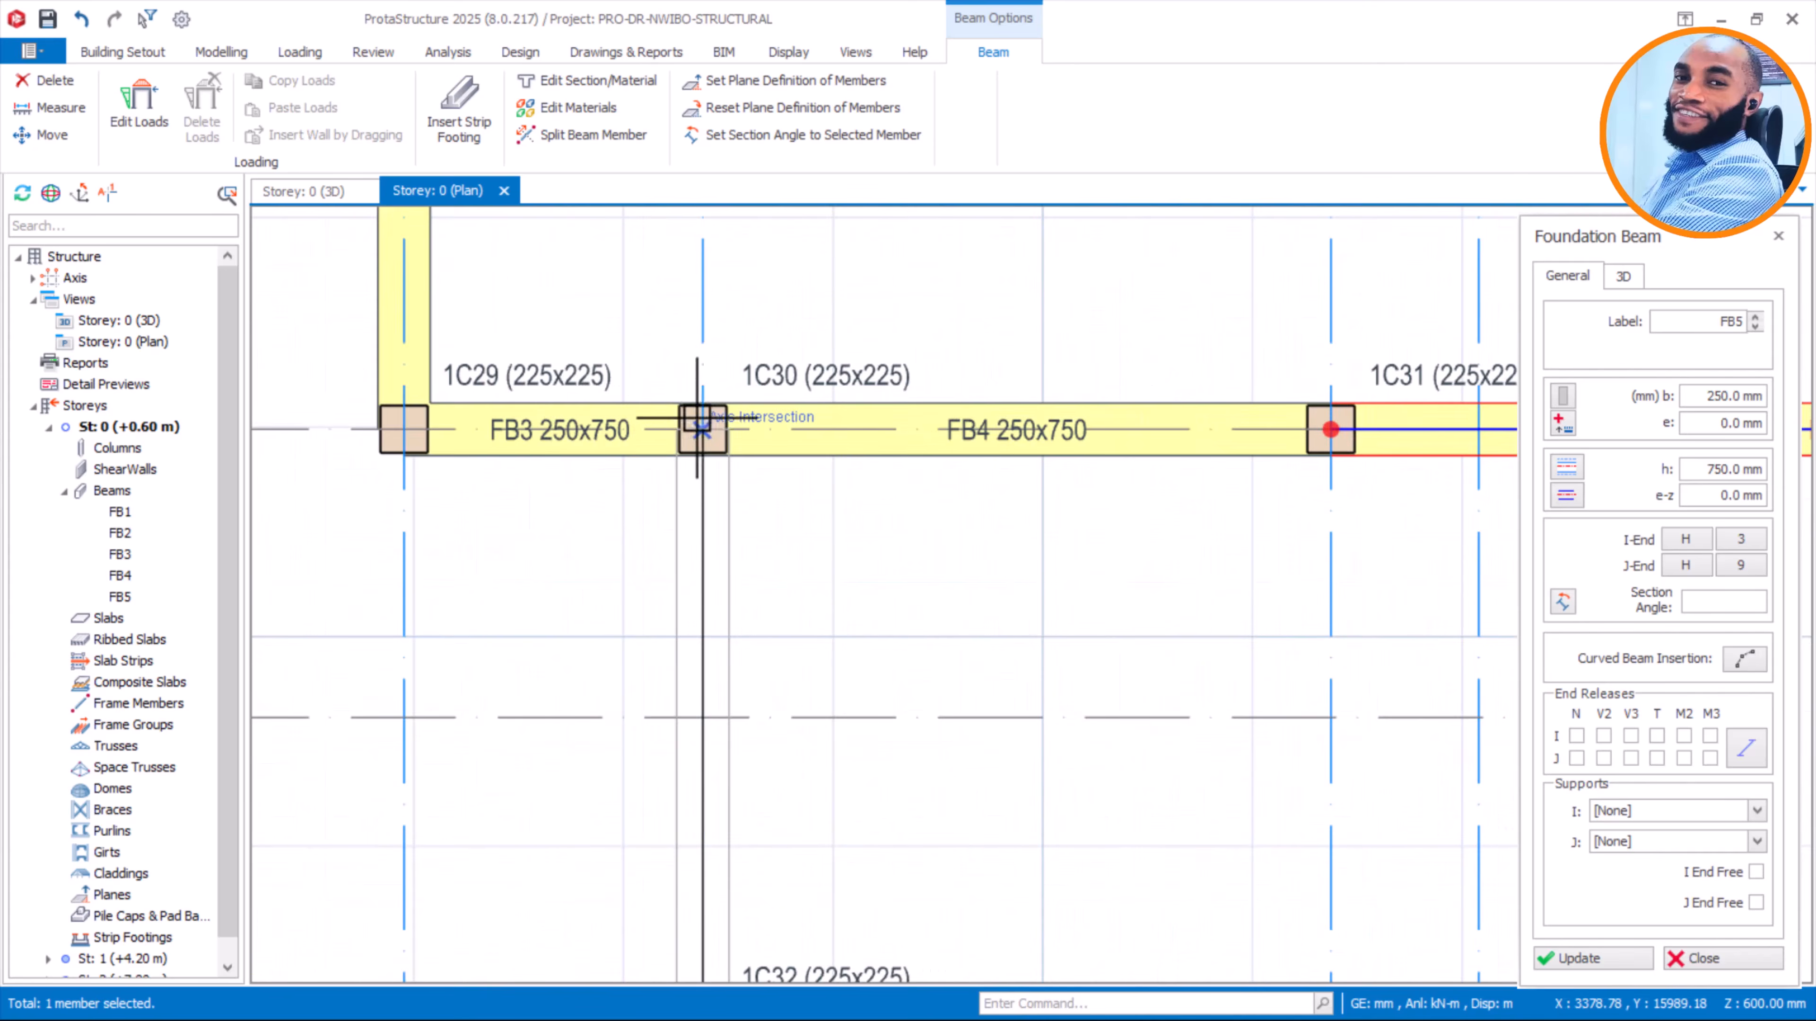
left_click(699, 426)
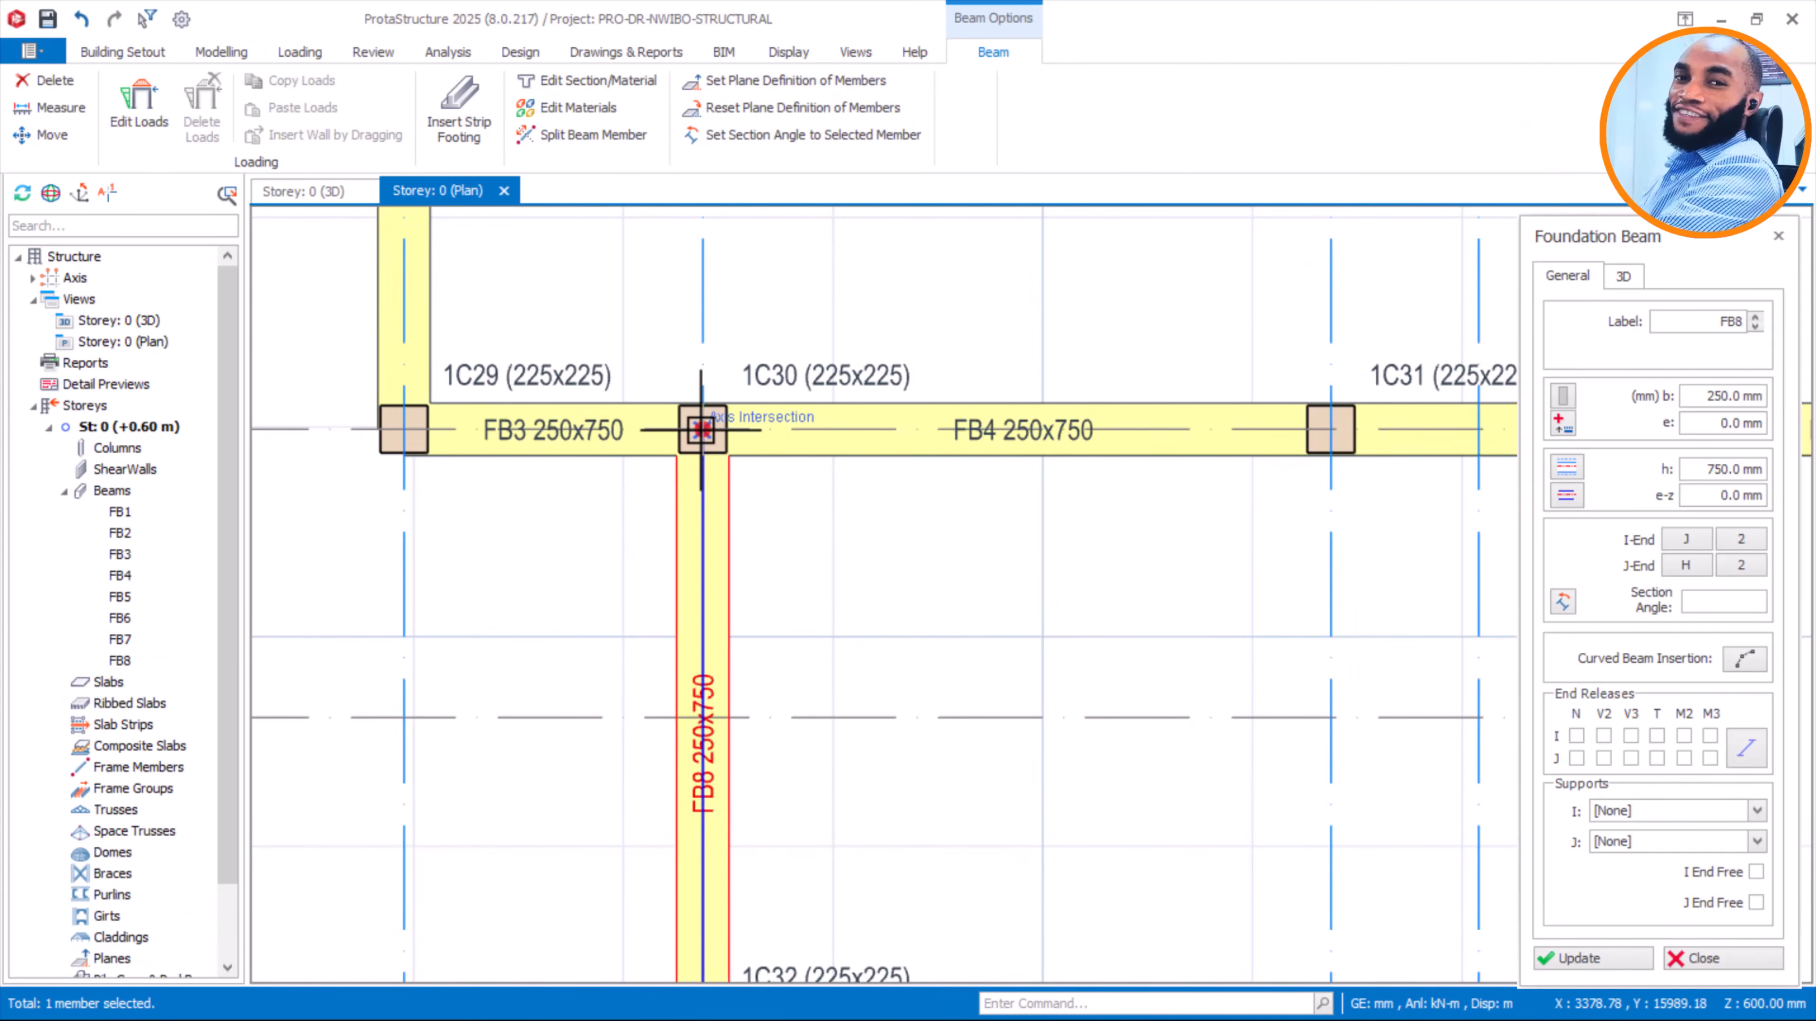
scroll(701, 458, "down", 3)
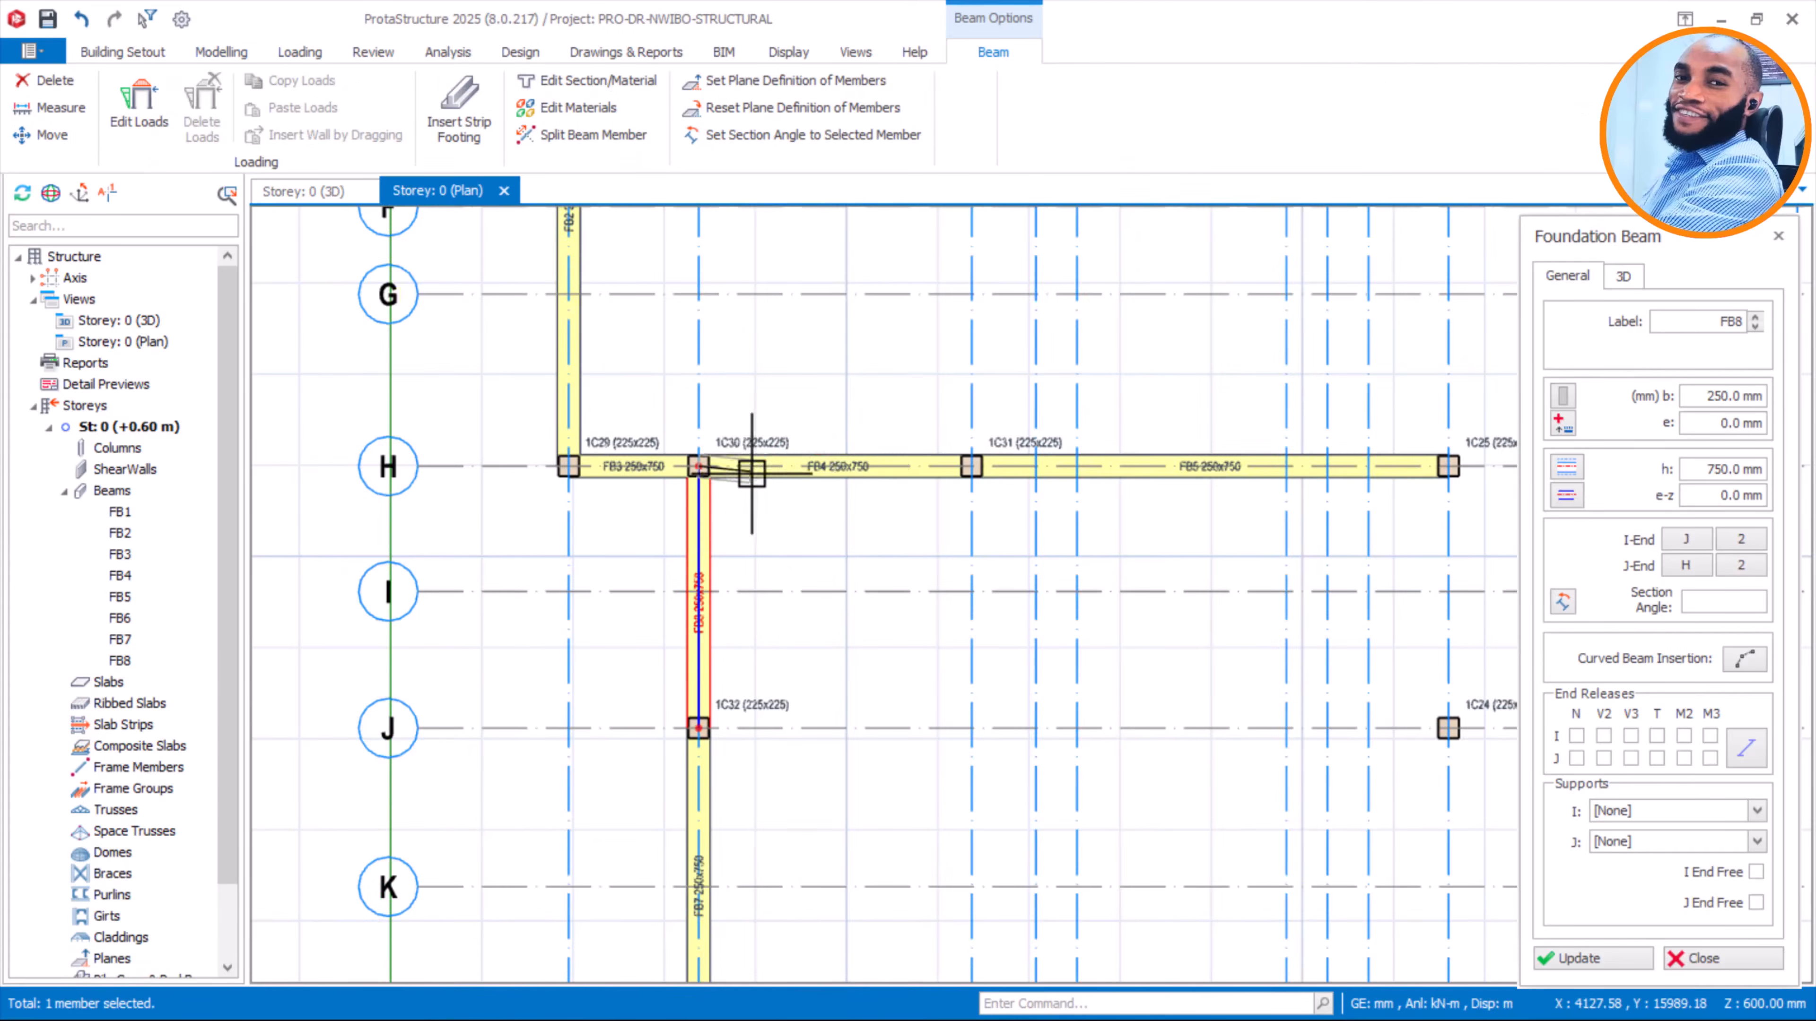
scroll(736, 508, "down", 2)
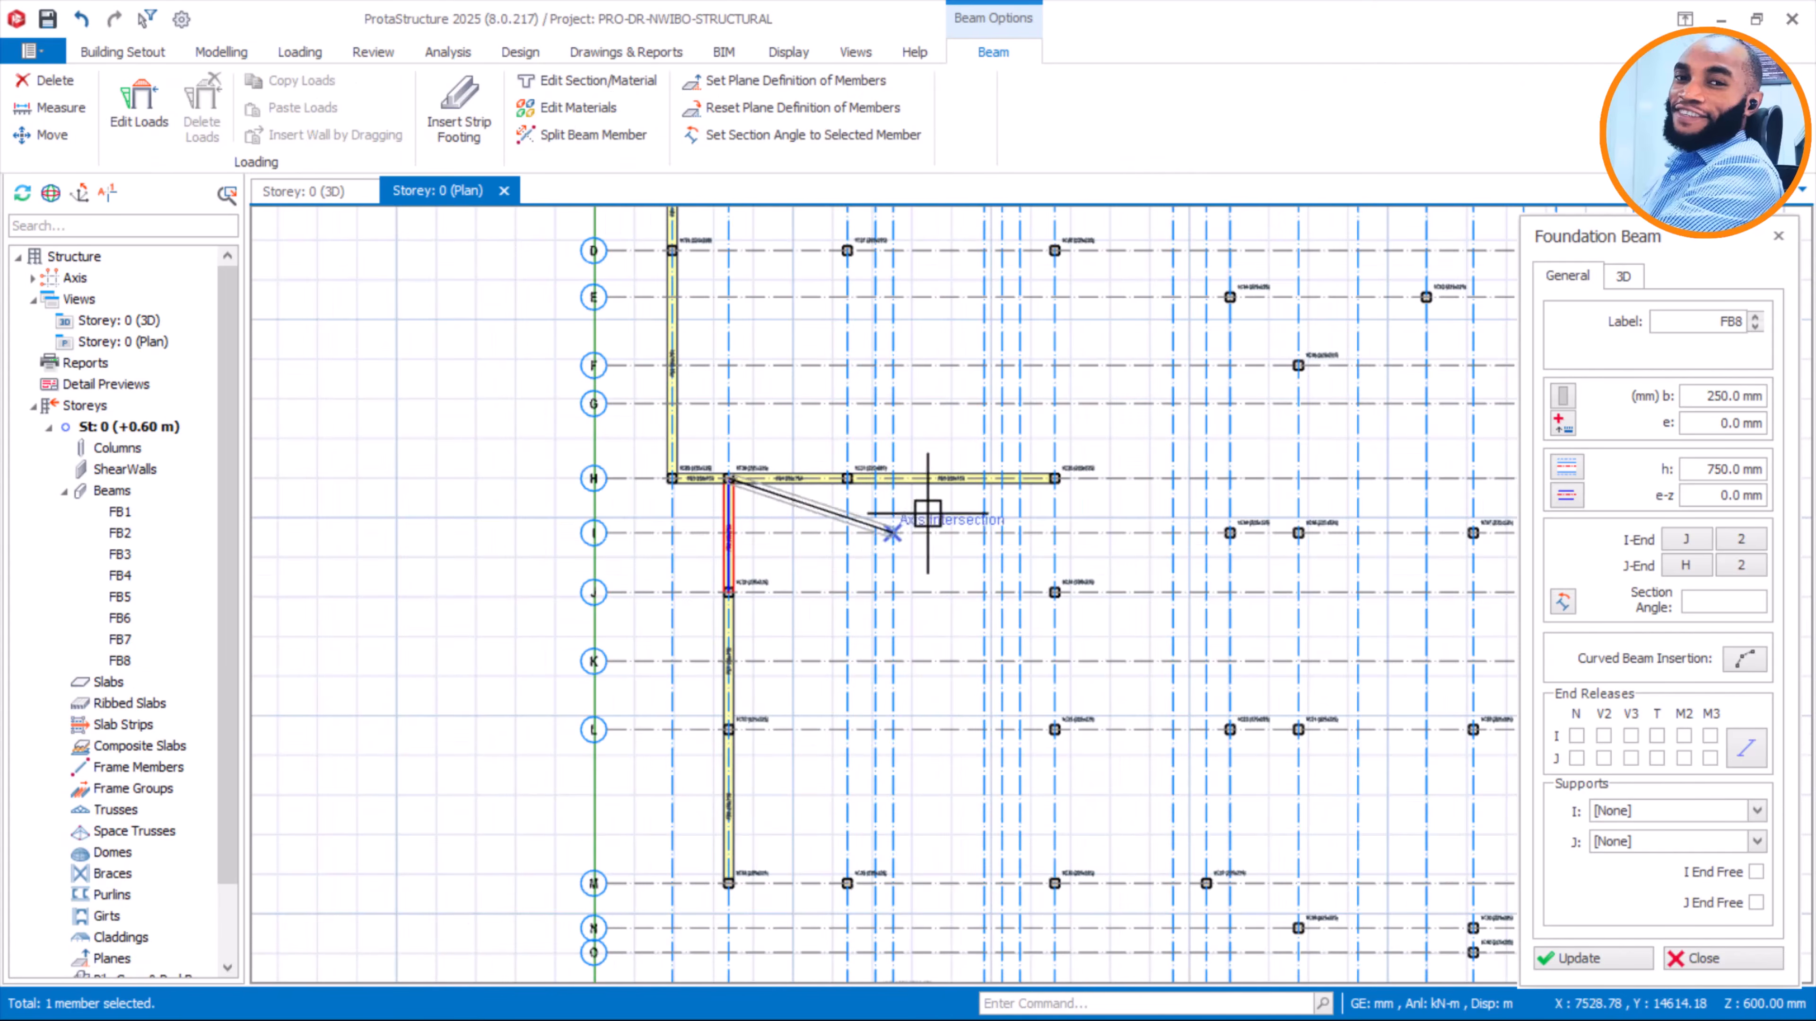
key("Escape")
Place foundation beams along axis C from column 1C1 on axis 1 to column 1C5 on axis 12, and end the run
middle_click_drag(867, 378, 804, 619)
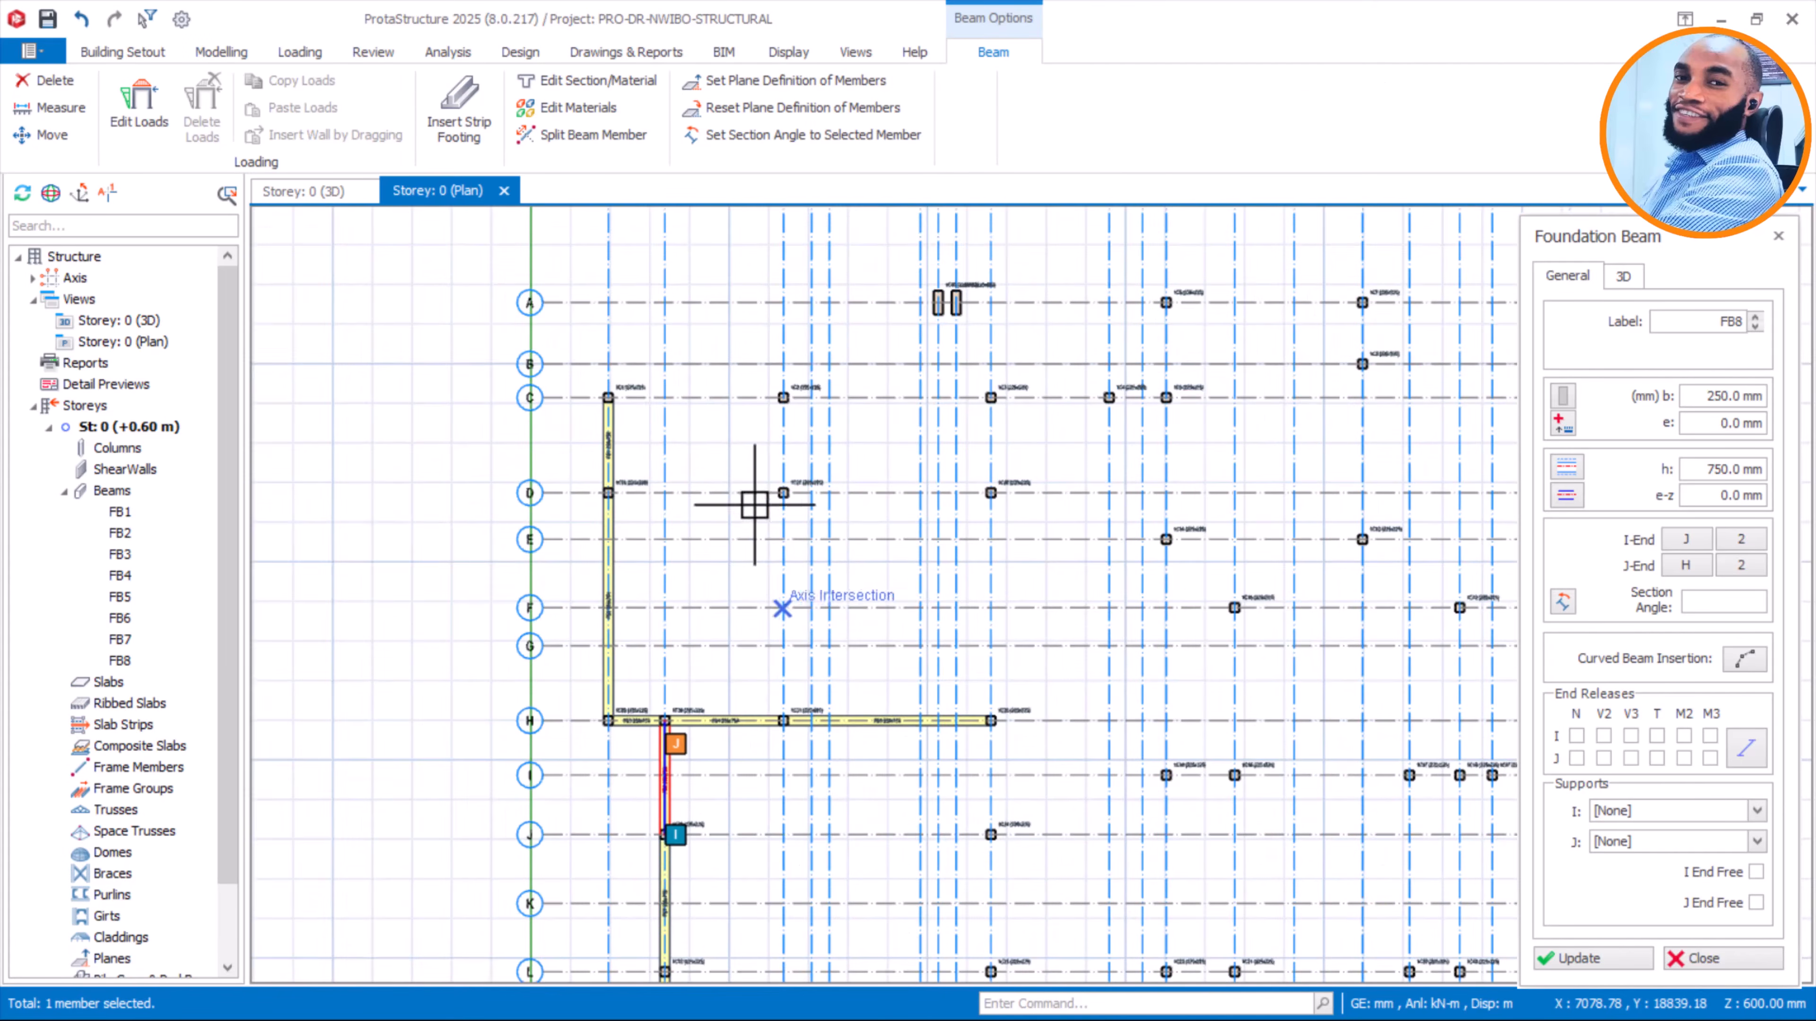
scroll(607, 398, "up", 5)
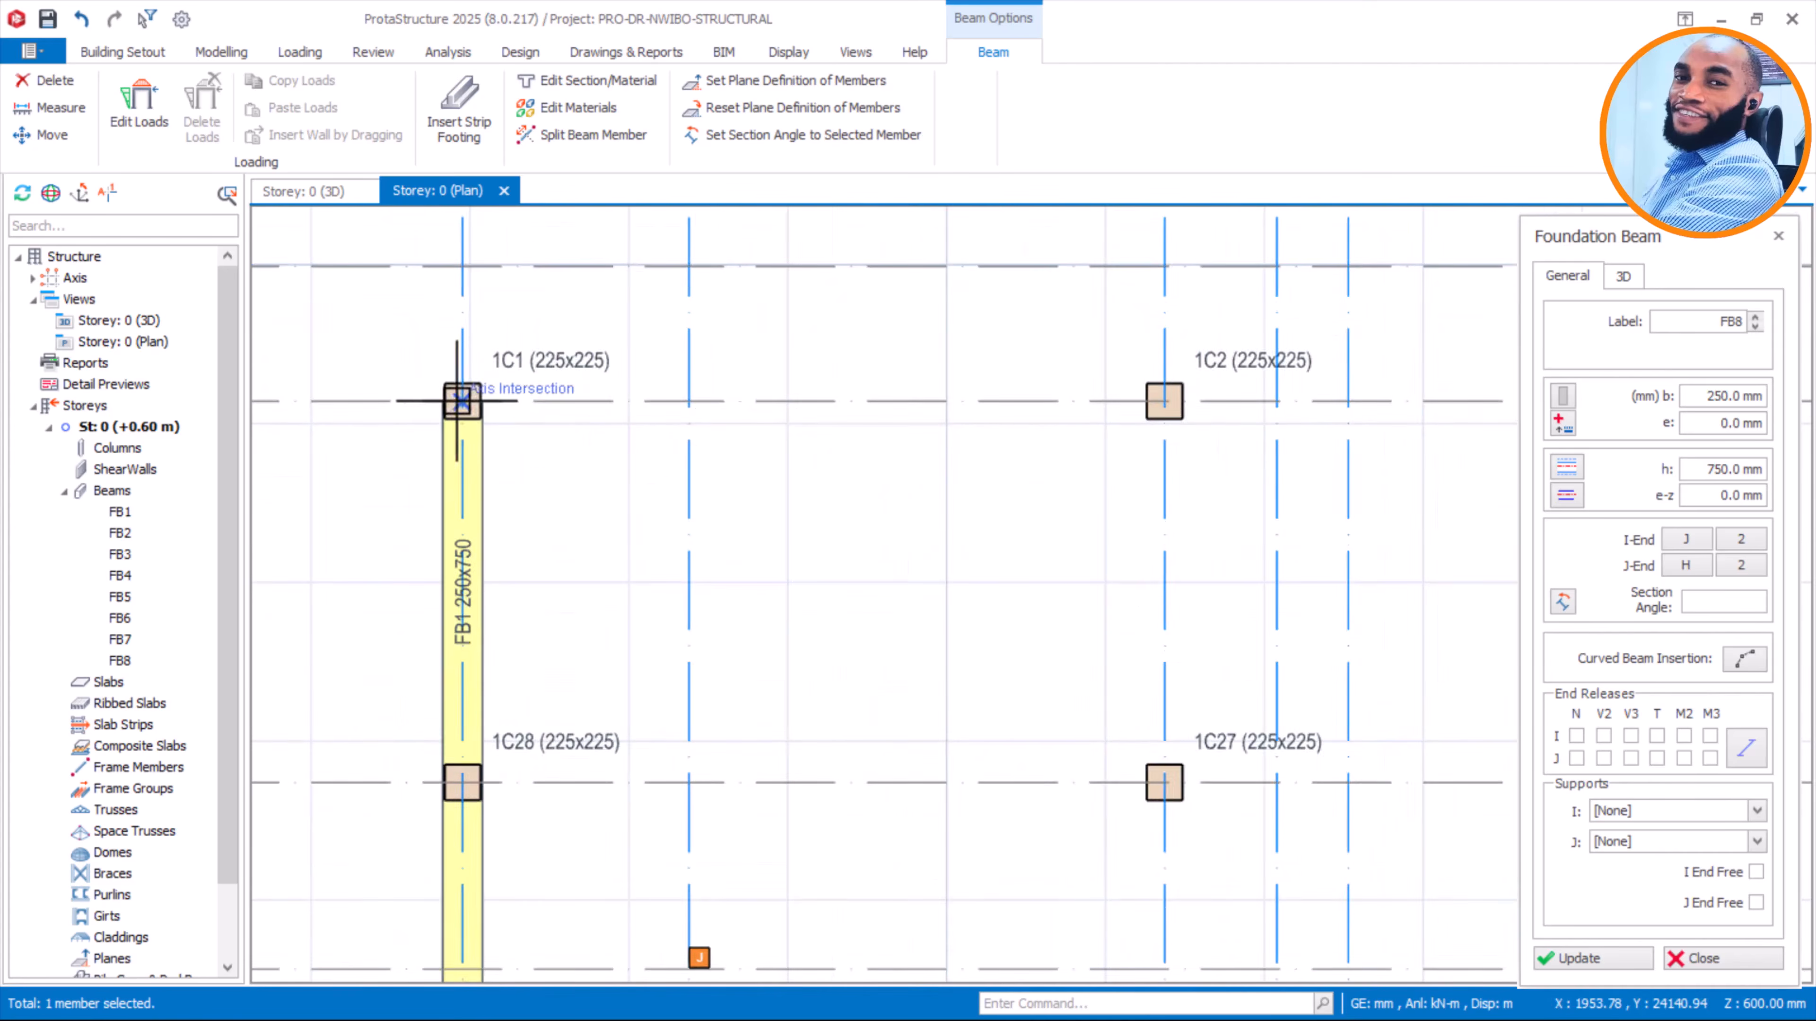
left_click(462, 401)
scroll(463, 400, "down", 5)
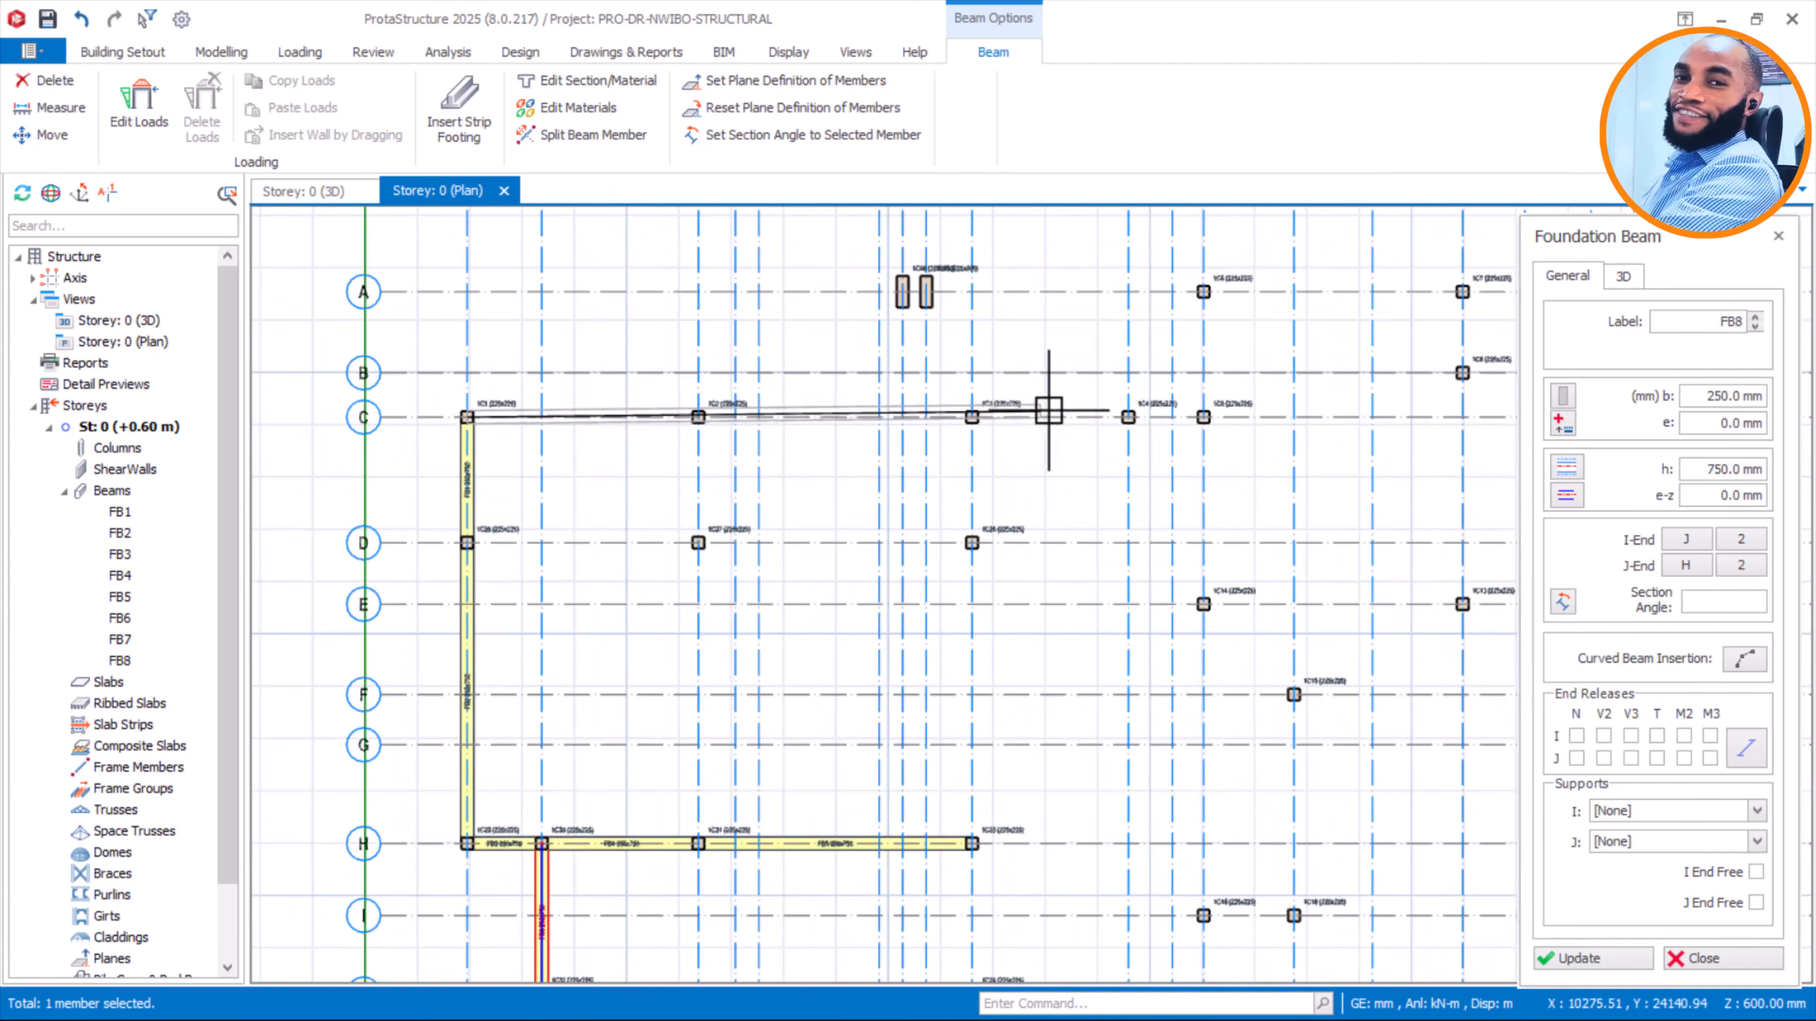
scroll(1169, 428, "up", 1)
scroll(1225, 415, "up", 5)
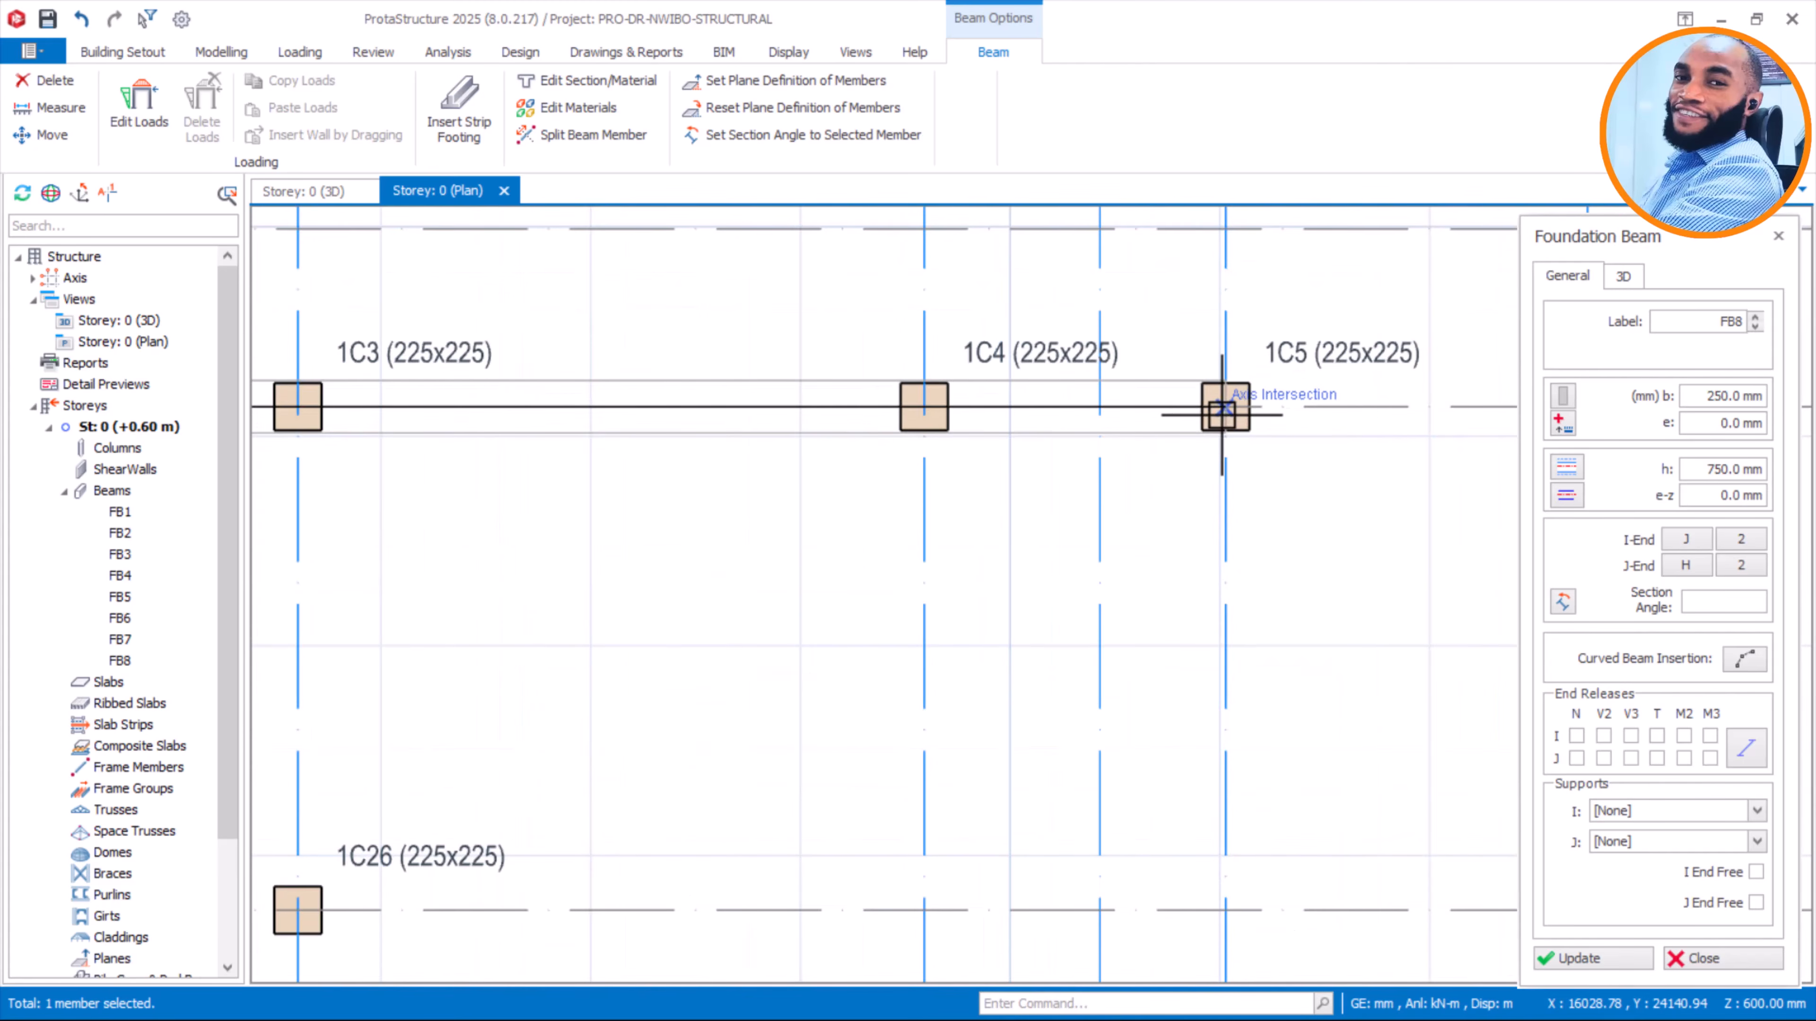
left_click(1223, 409)
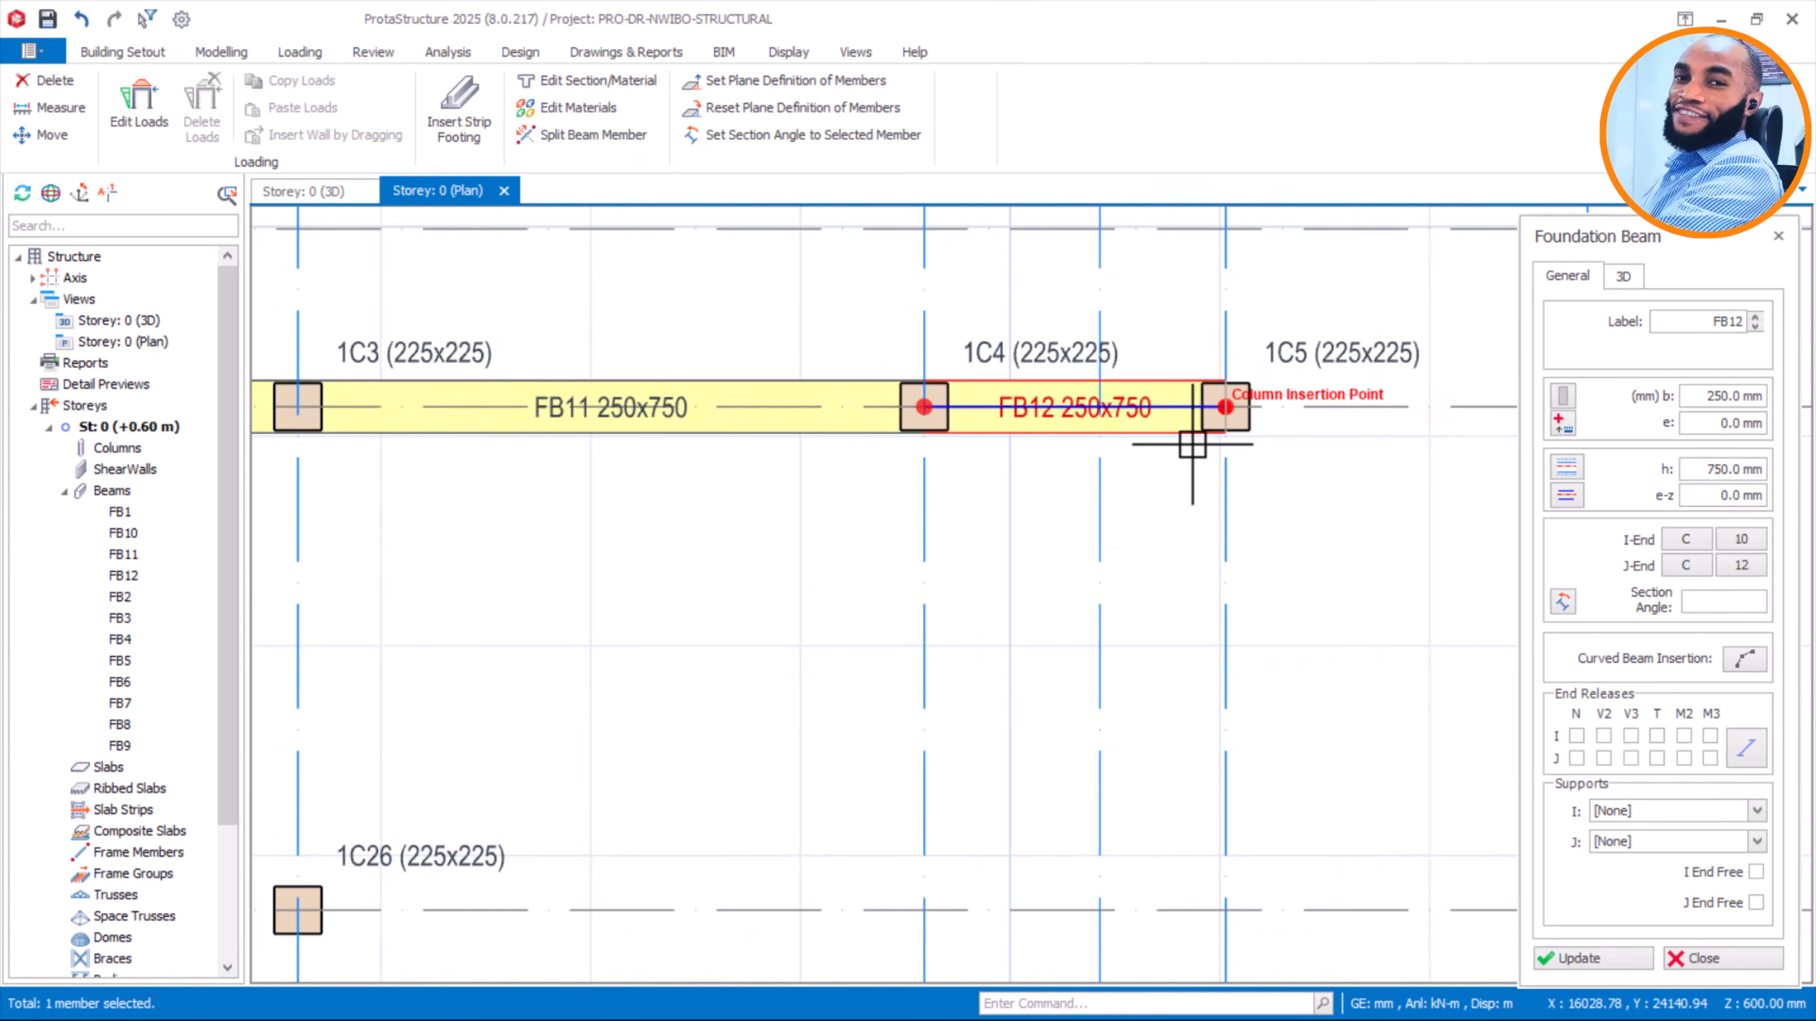
scroll(1193, 447, "down", 5)
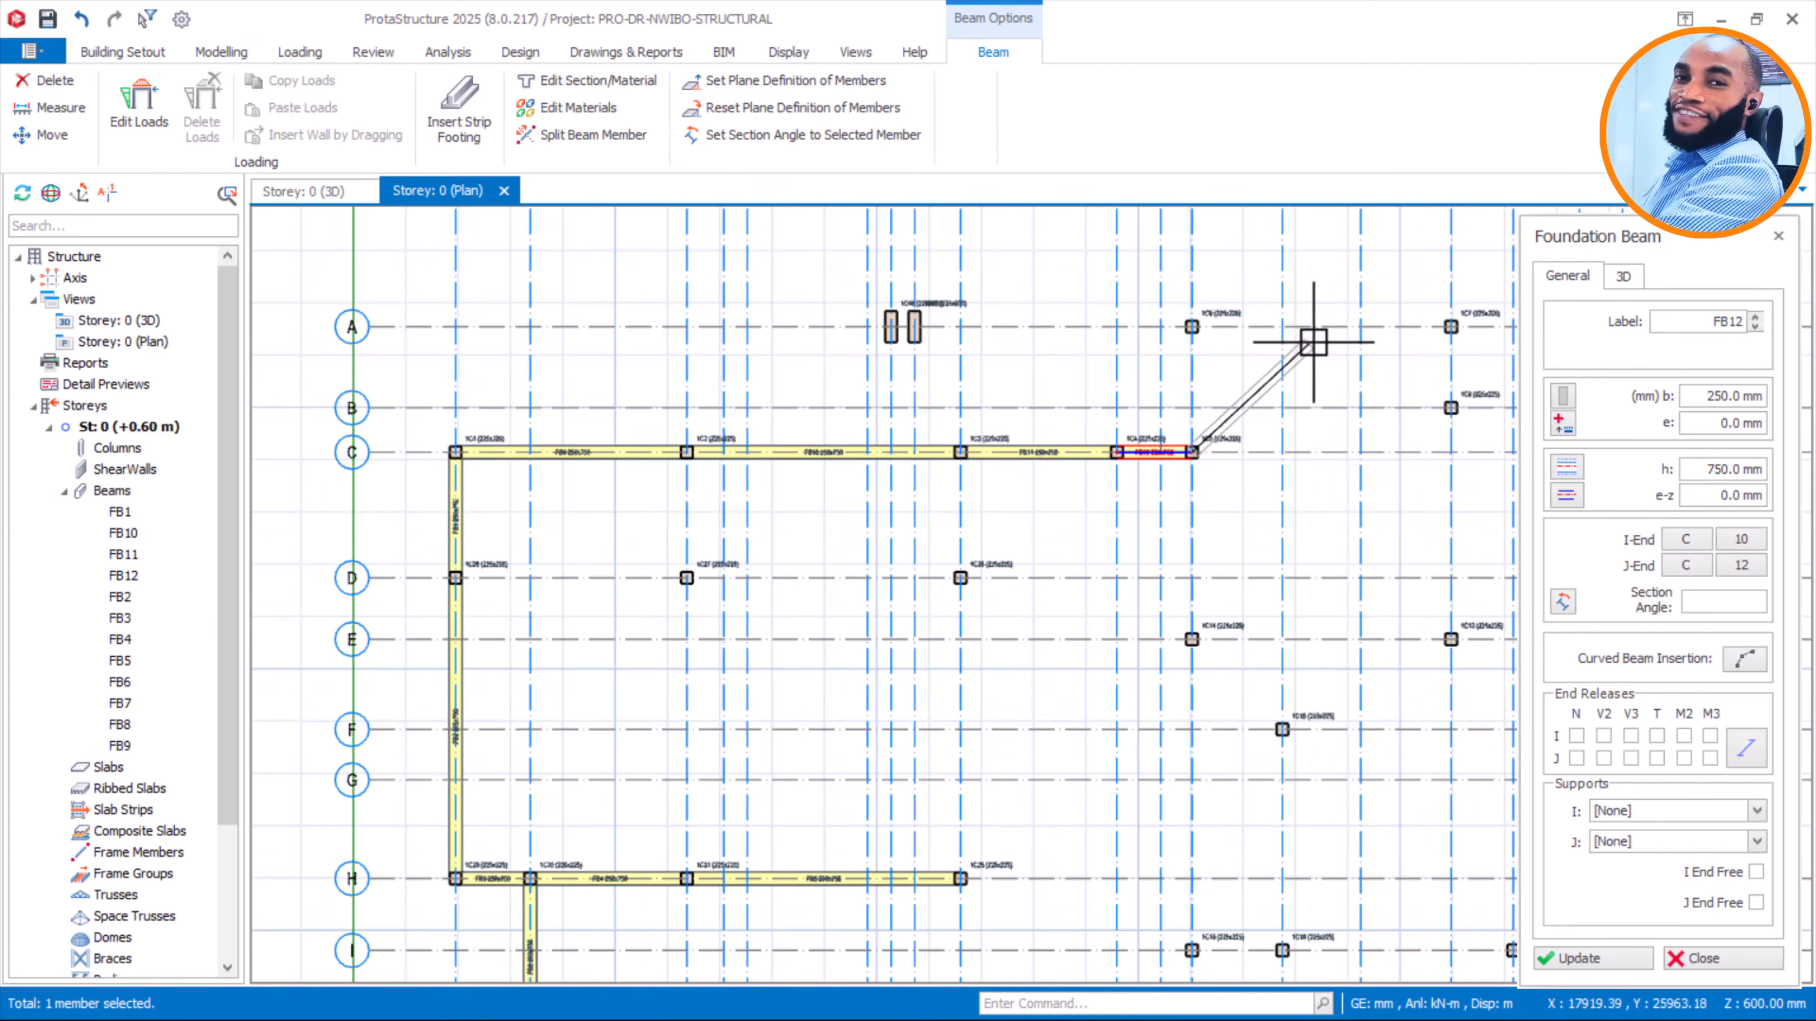
key("Escape")
Place foundation beams along axis 12 from column 1C6 on axis A to column 1C22 on axis L
scroll(1218, 321, "up", 2)
scroll(1217, 321, "up", 2)
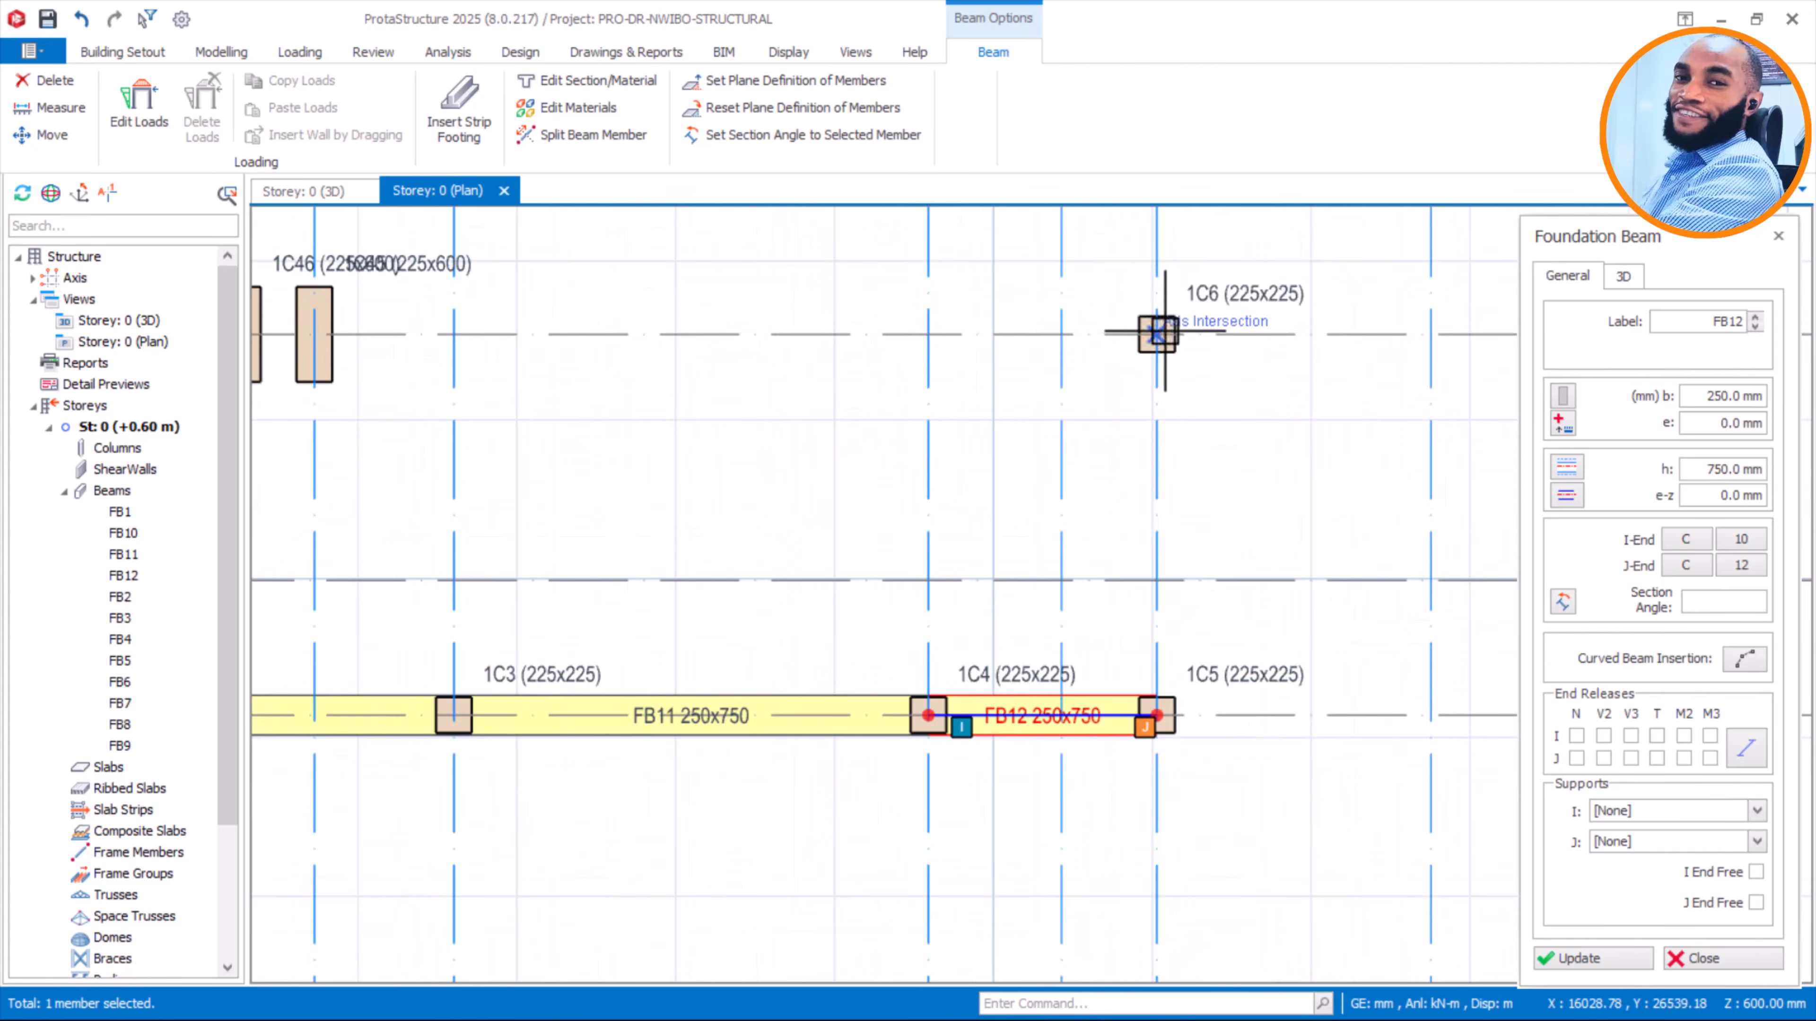
scroll(1151, 324, "up", 1)
scroll(1126, 383, "down", 3)
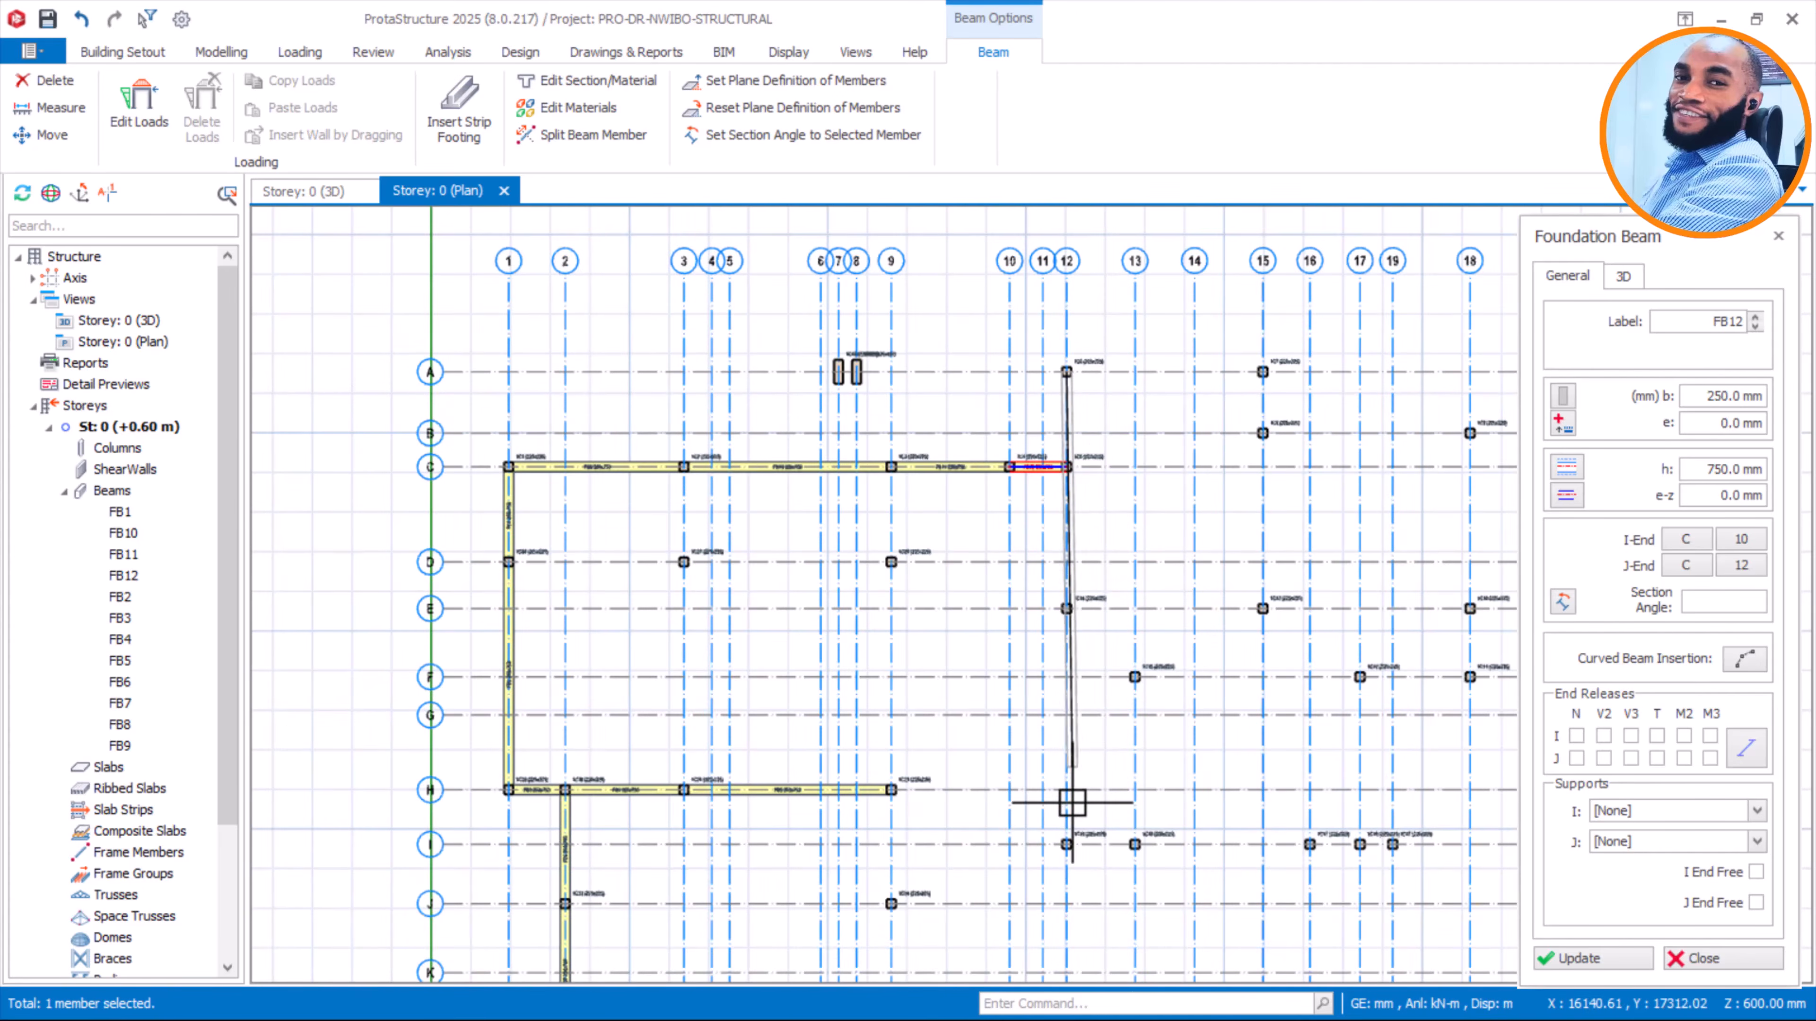
scroll(1072, 799, "up", 2)
scroll(1061, 608, "down", 1)
scroll(1046, 616, "down", 1)
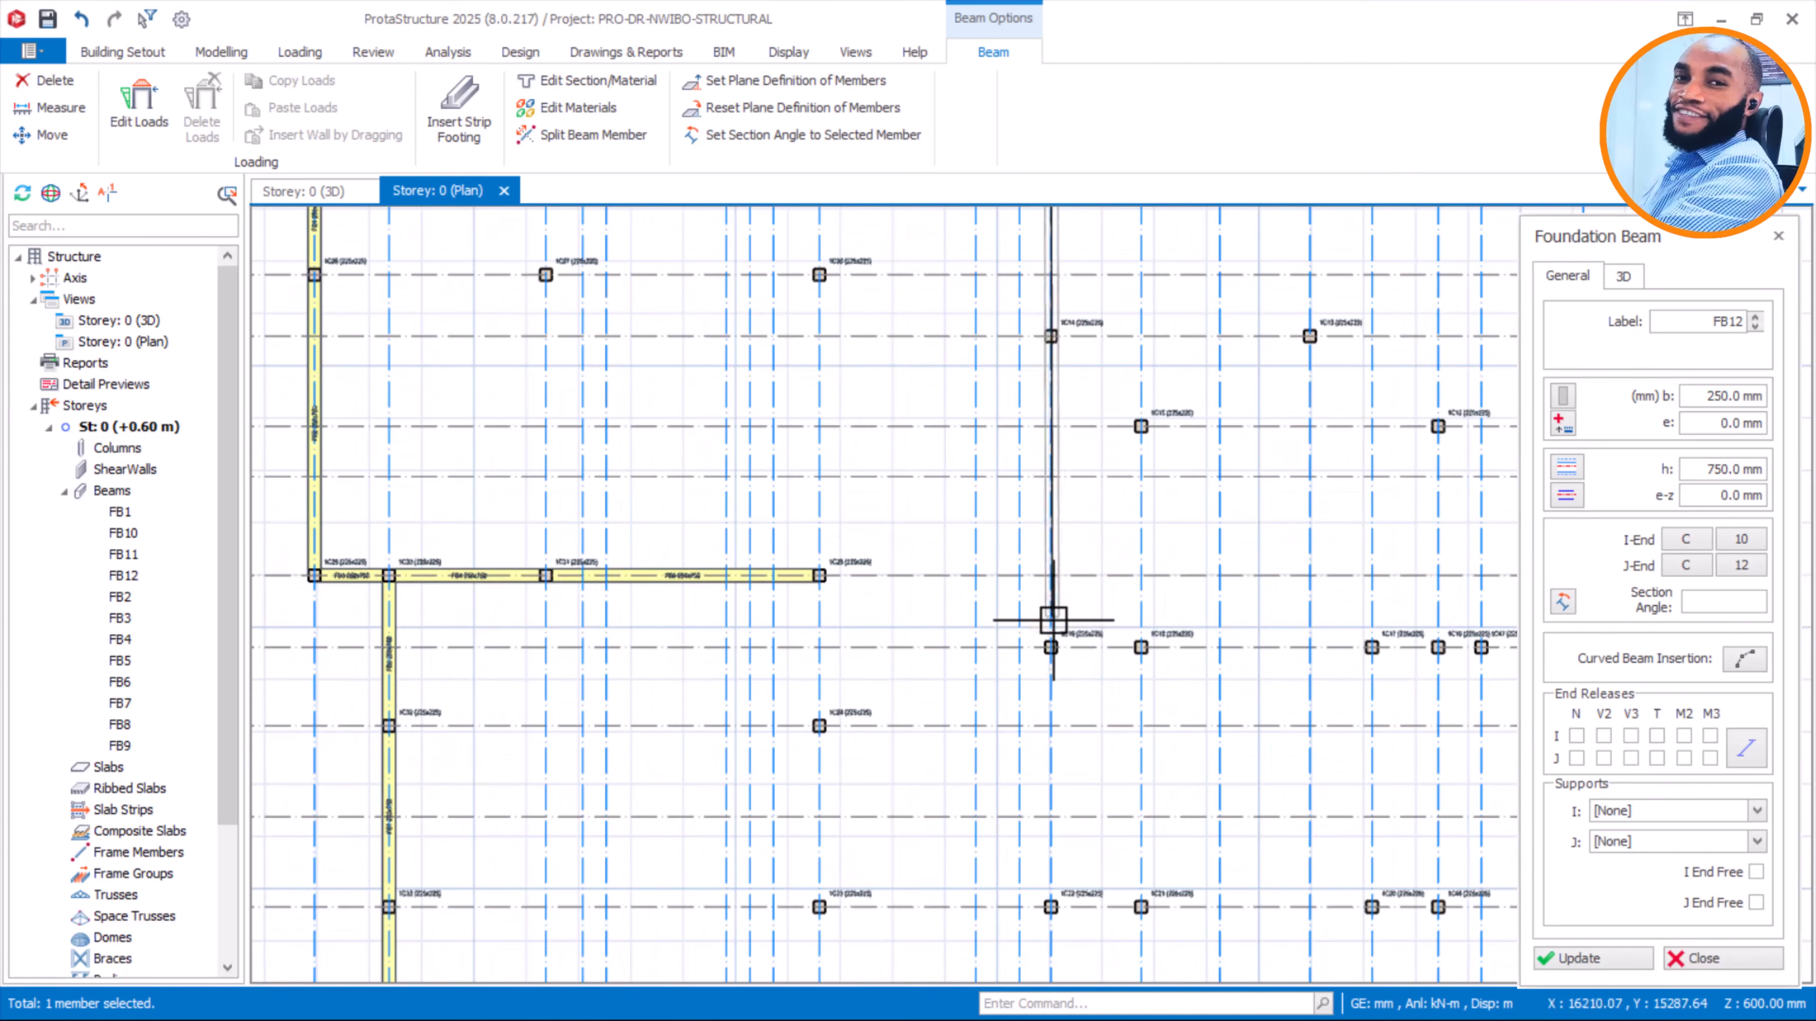
scroll(1046, 633, "up", 1)
scroll(1067, 533, "down", 1)
scroll(1065, 532, "down", 1)
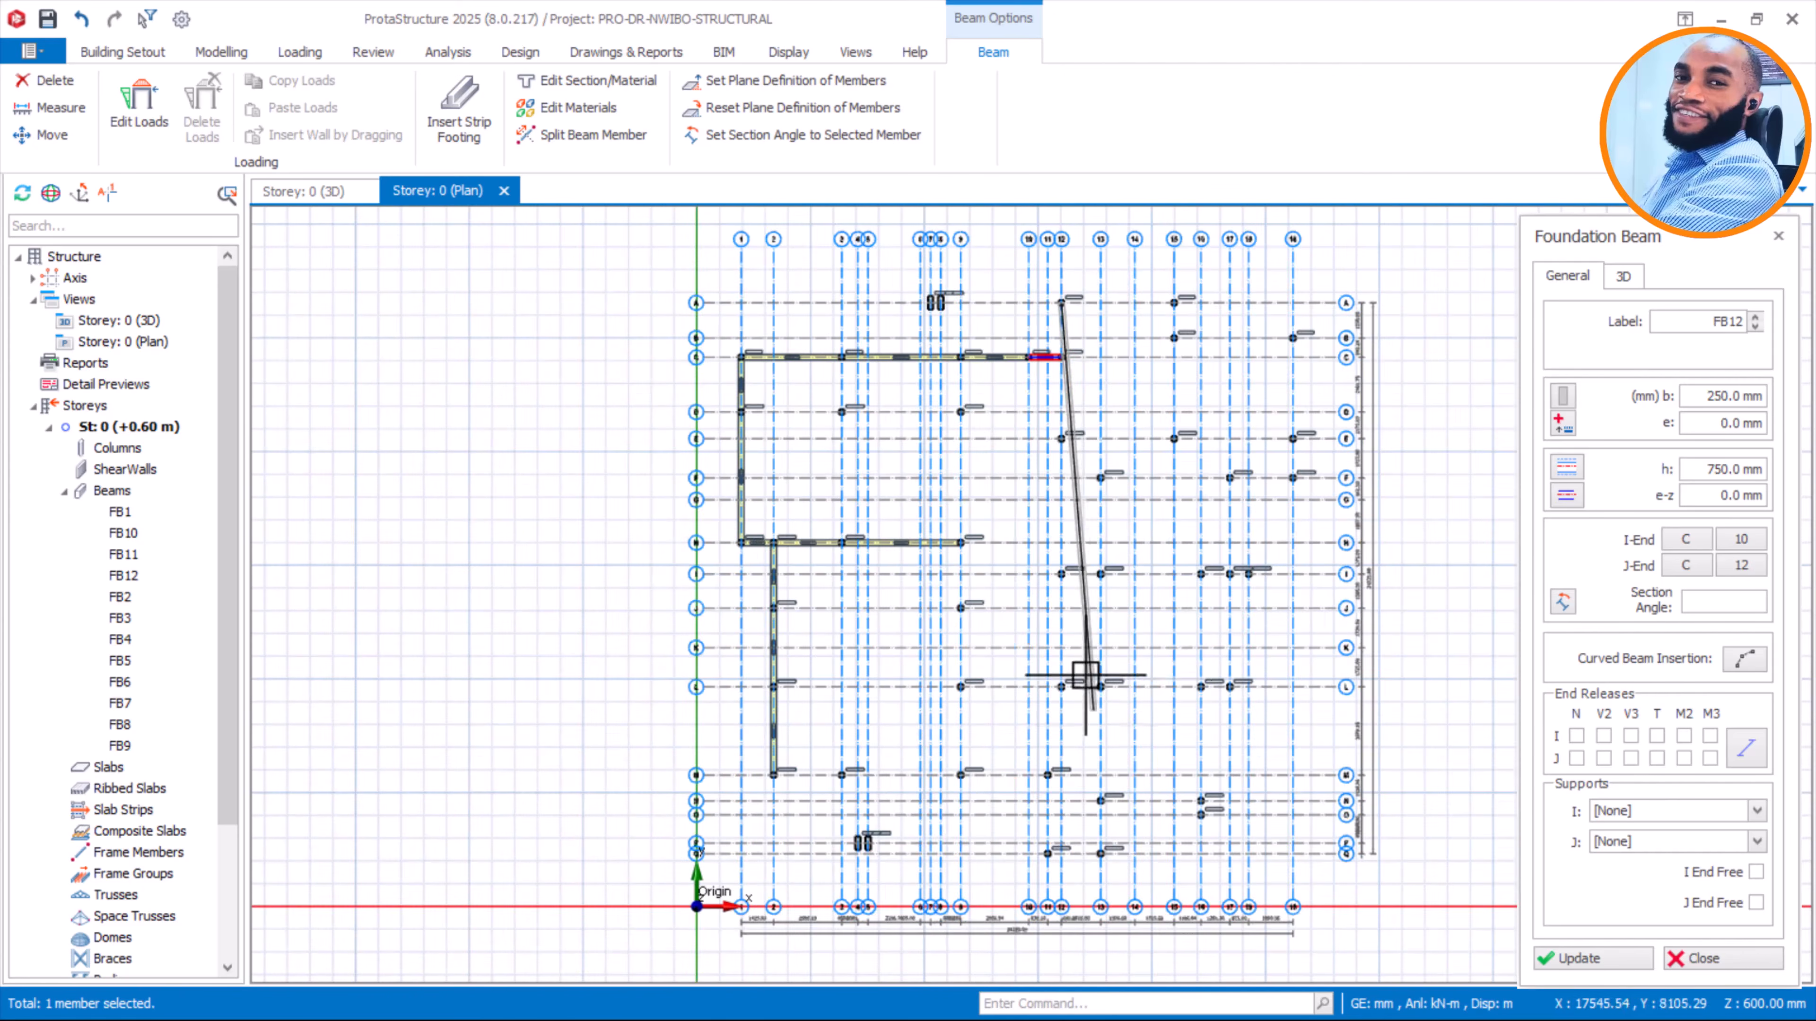
scroll(1083, 665, "up", 3)
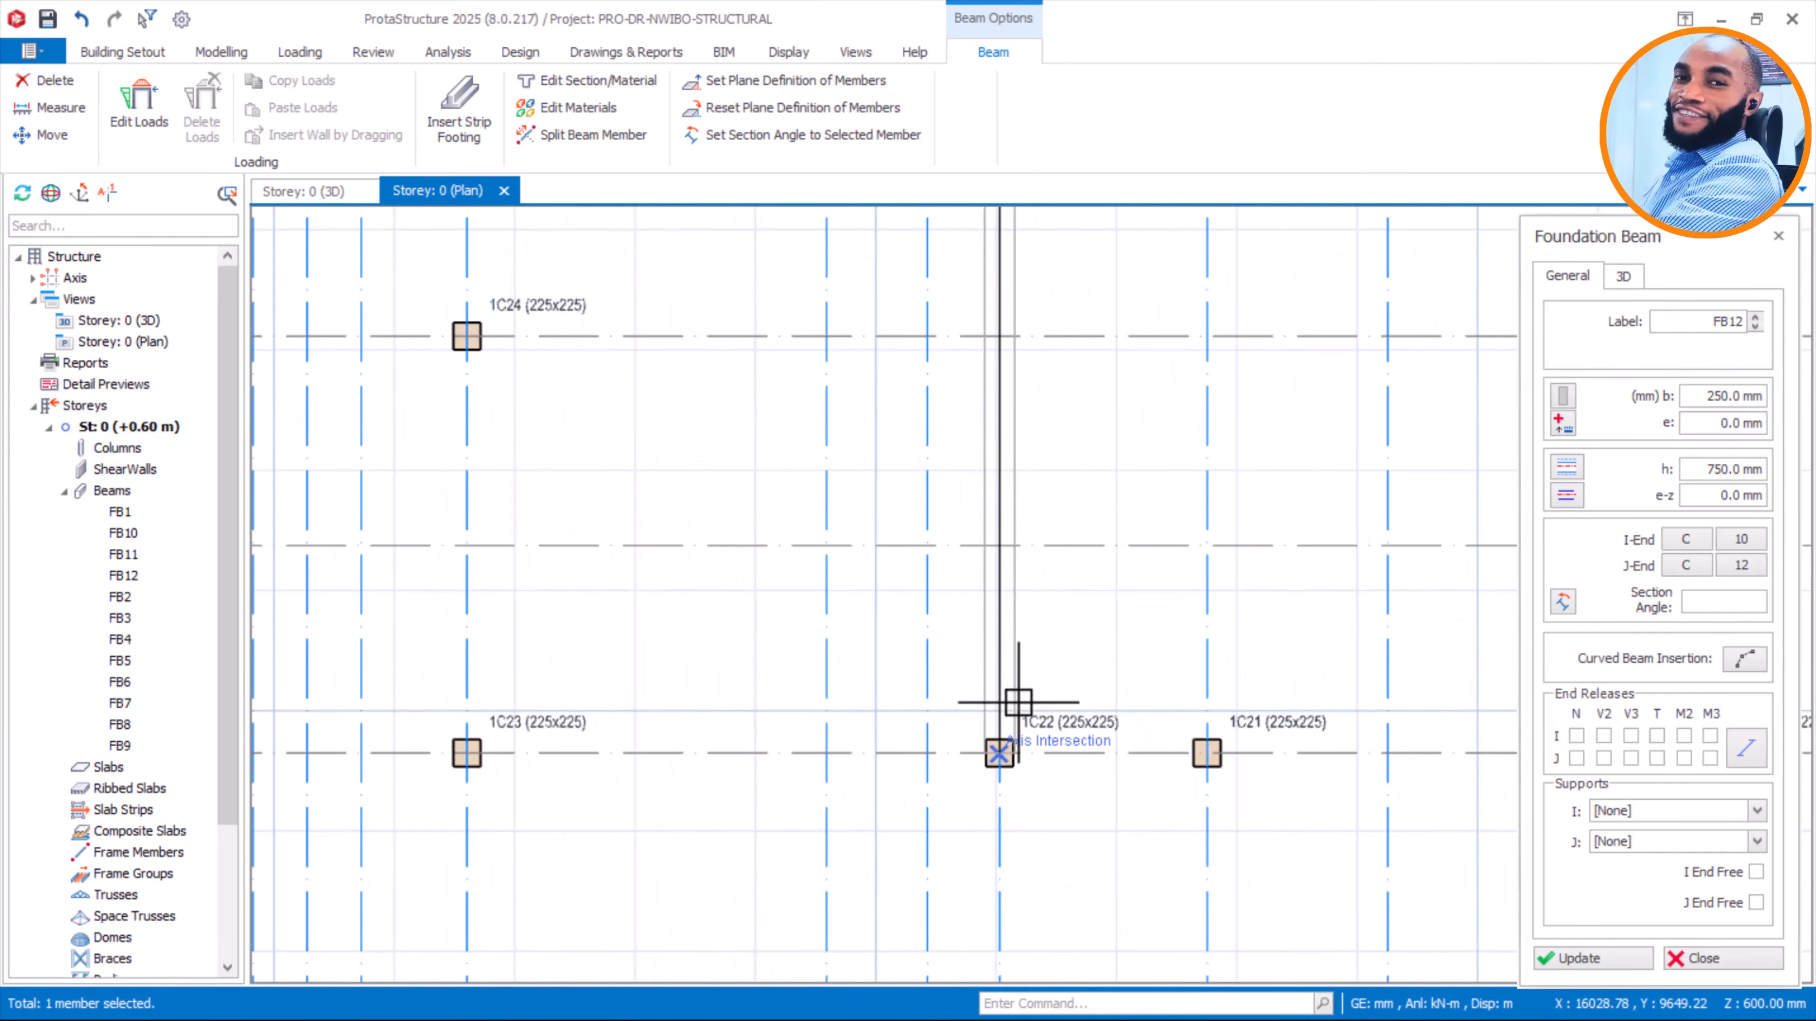
left_click(1022, 678)
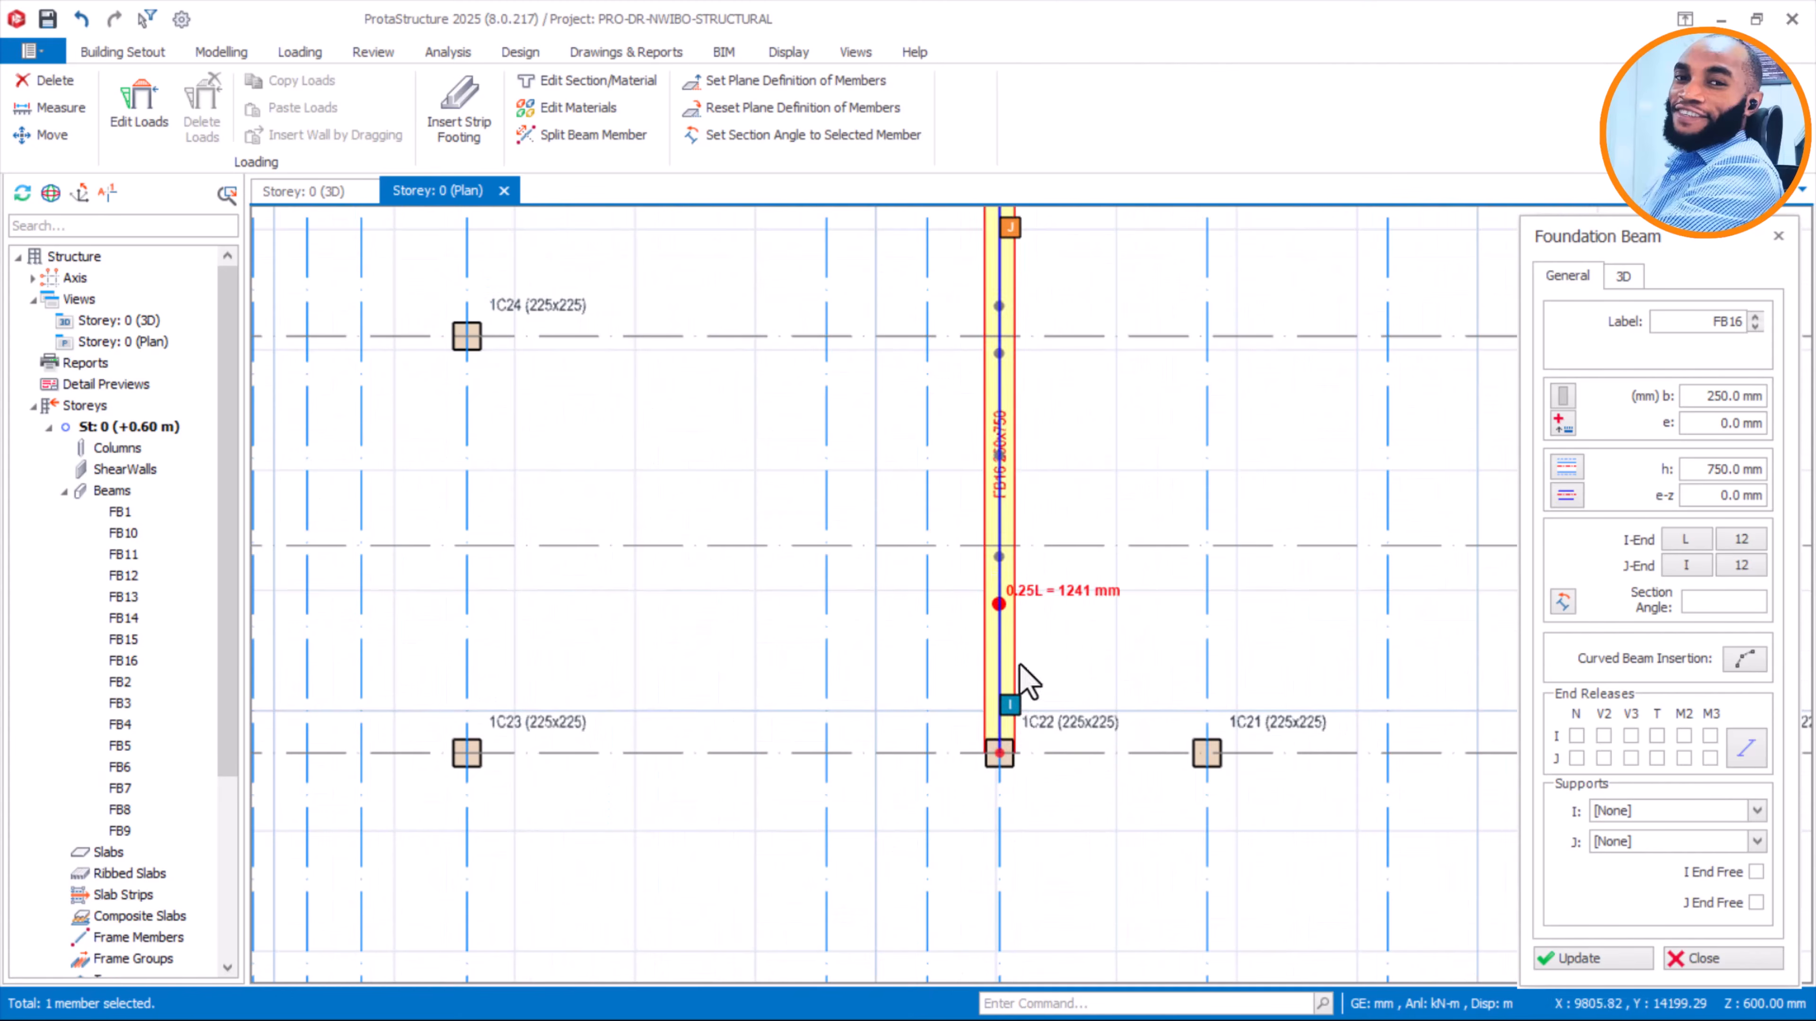
scroll(1095, 603, "down", 1)
Place foundation beams along axis L from column 1C33 on axis 2 to column 1C48 on axis 17
scroll(1125, 642, "down", 2)
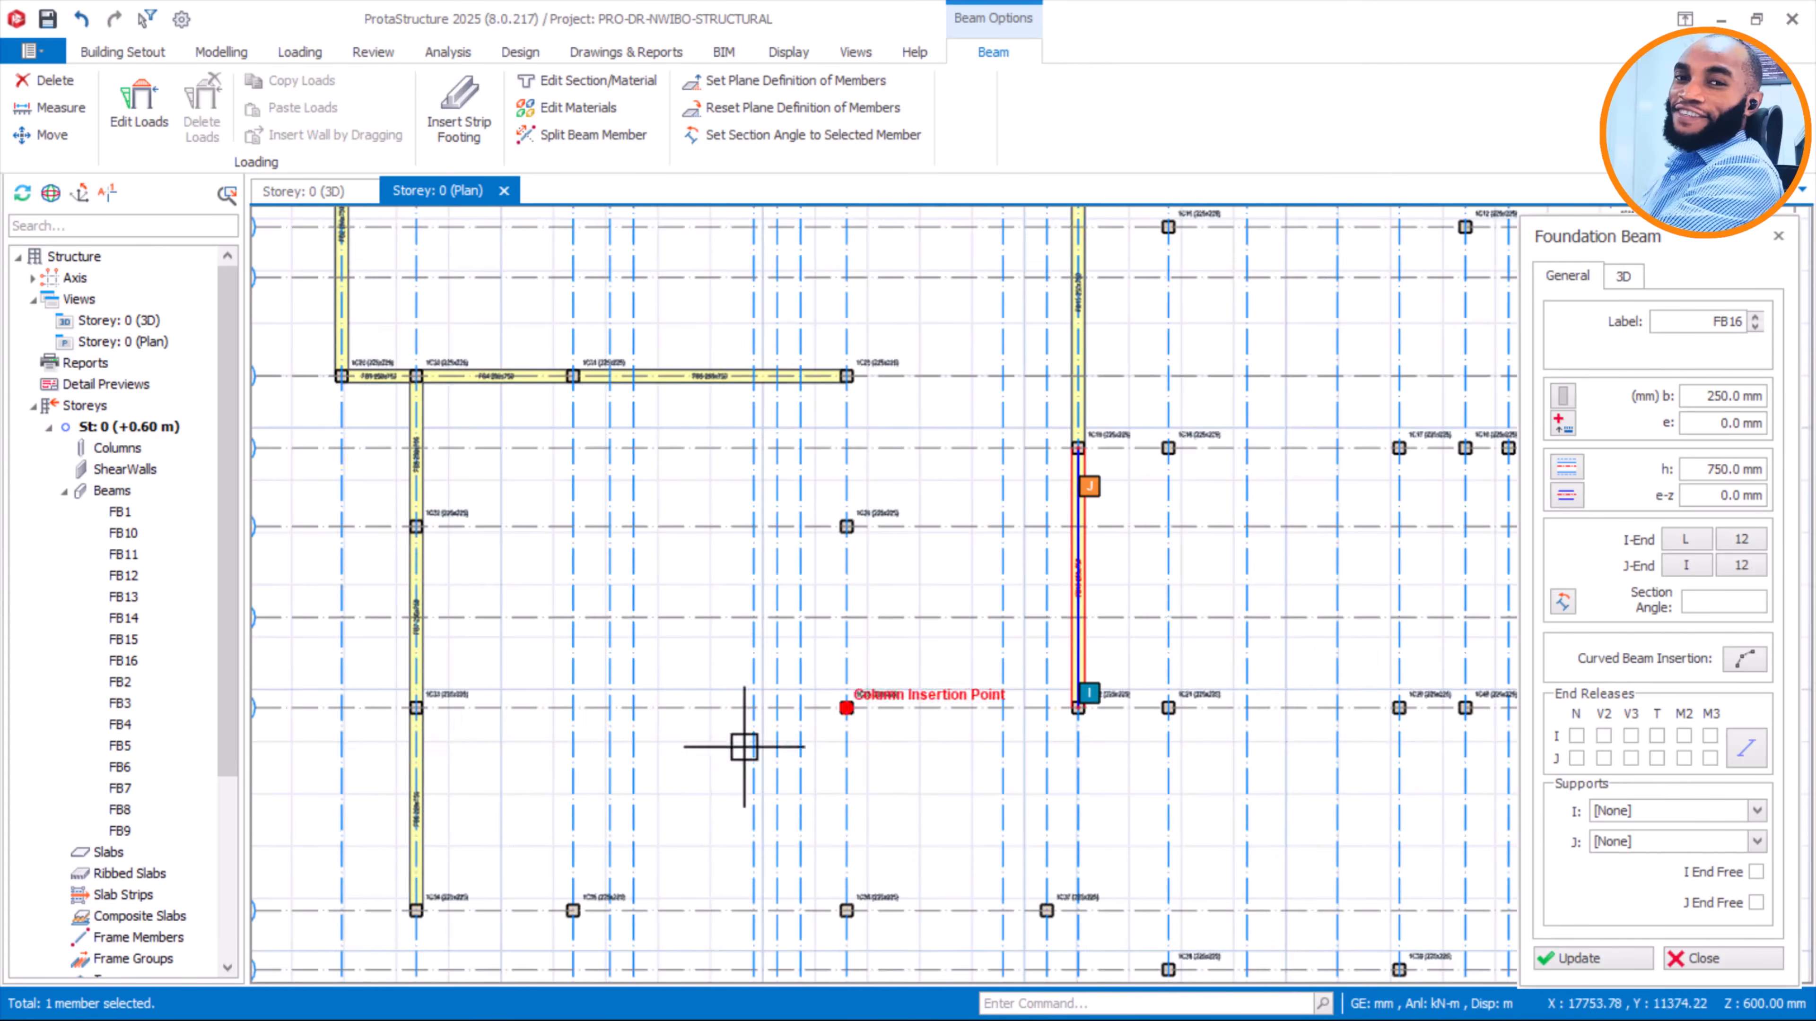
scroll(404, 692, "up", 2)
scroll(404, 692, "up", 1)
left_click(397, 693)
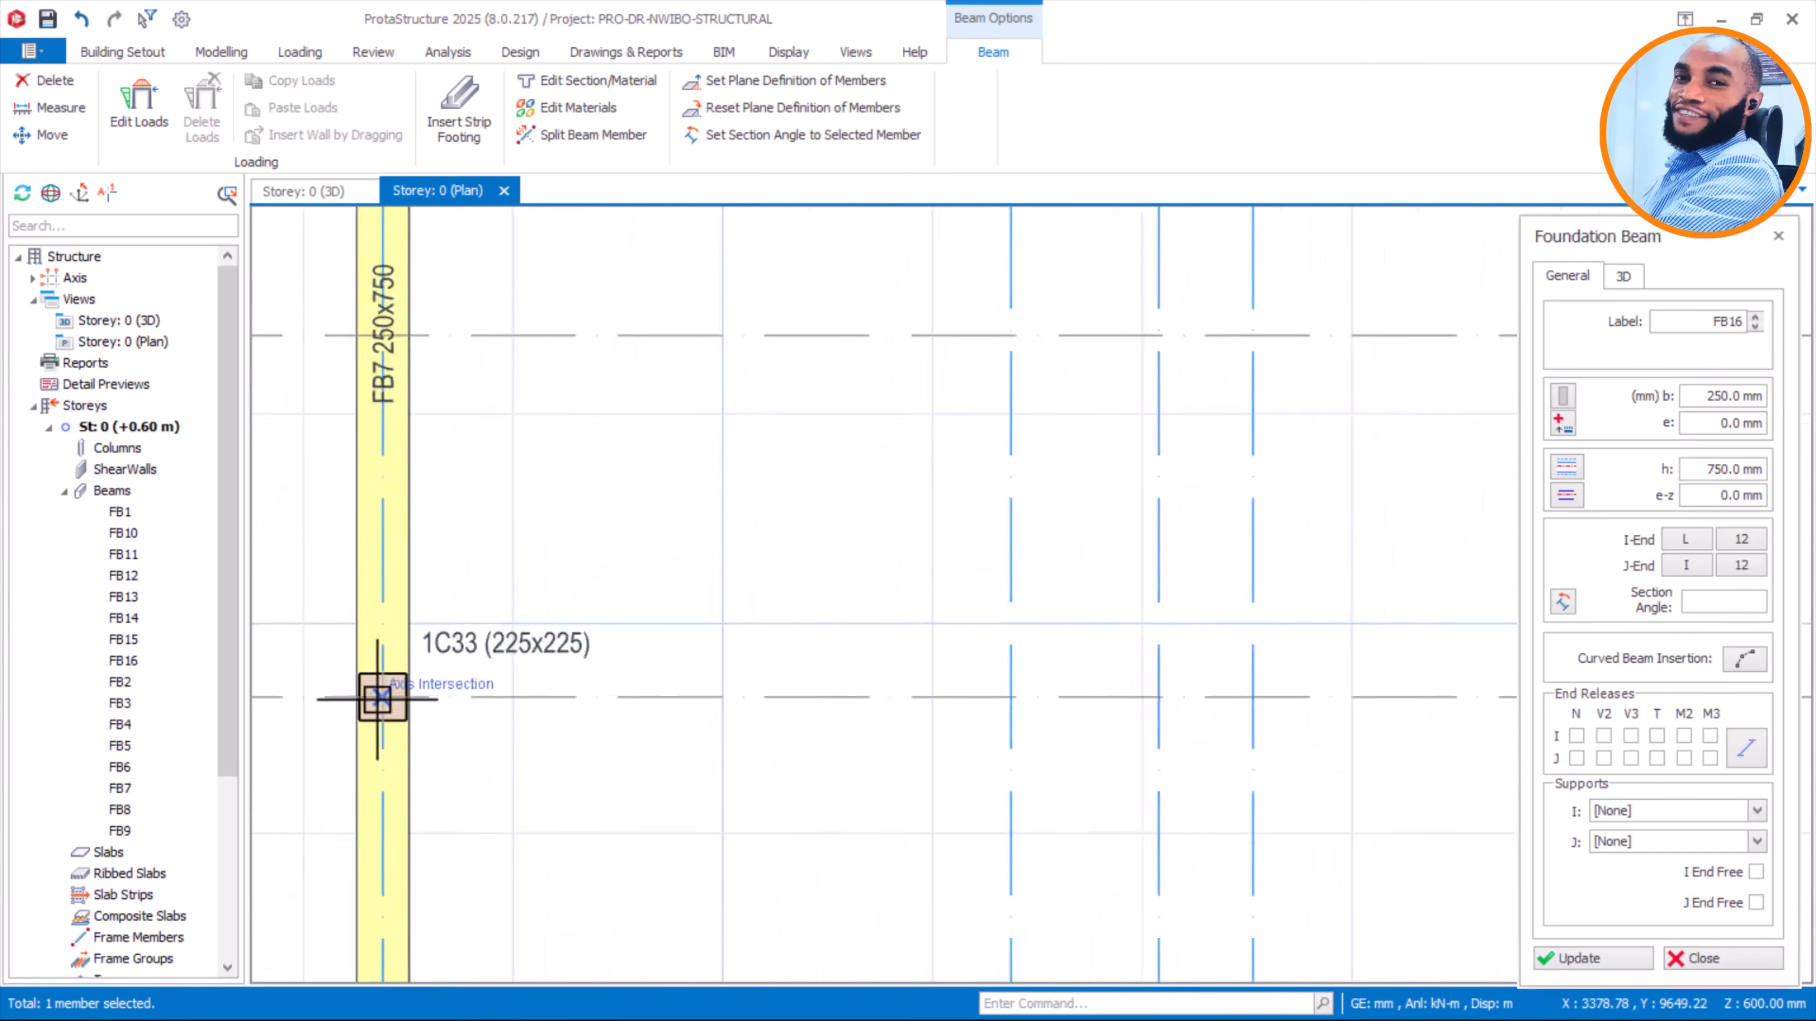
scroll(377, 698, "down", 3)
middle_click_drag(1338, 742, 1006, 668)
scroll(1022, 661, "up", 2)
scroll(1008, 644, "up", 4)
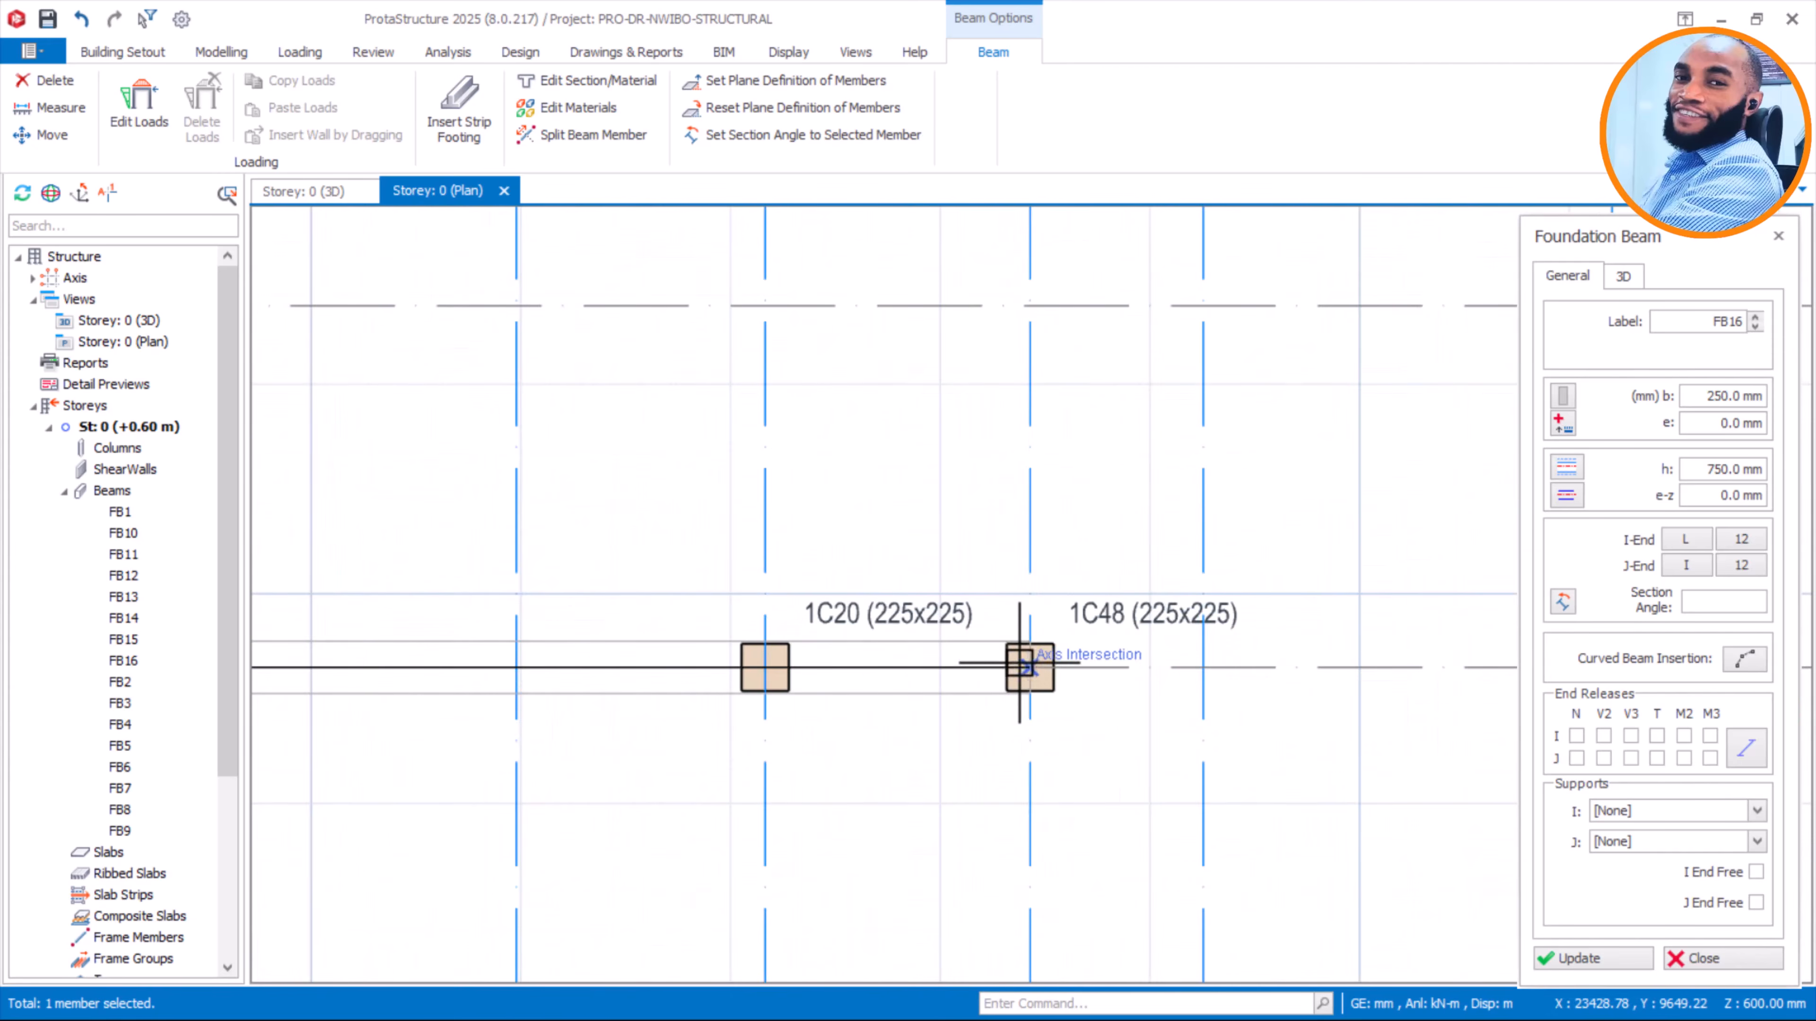
left_click(1027, 667)
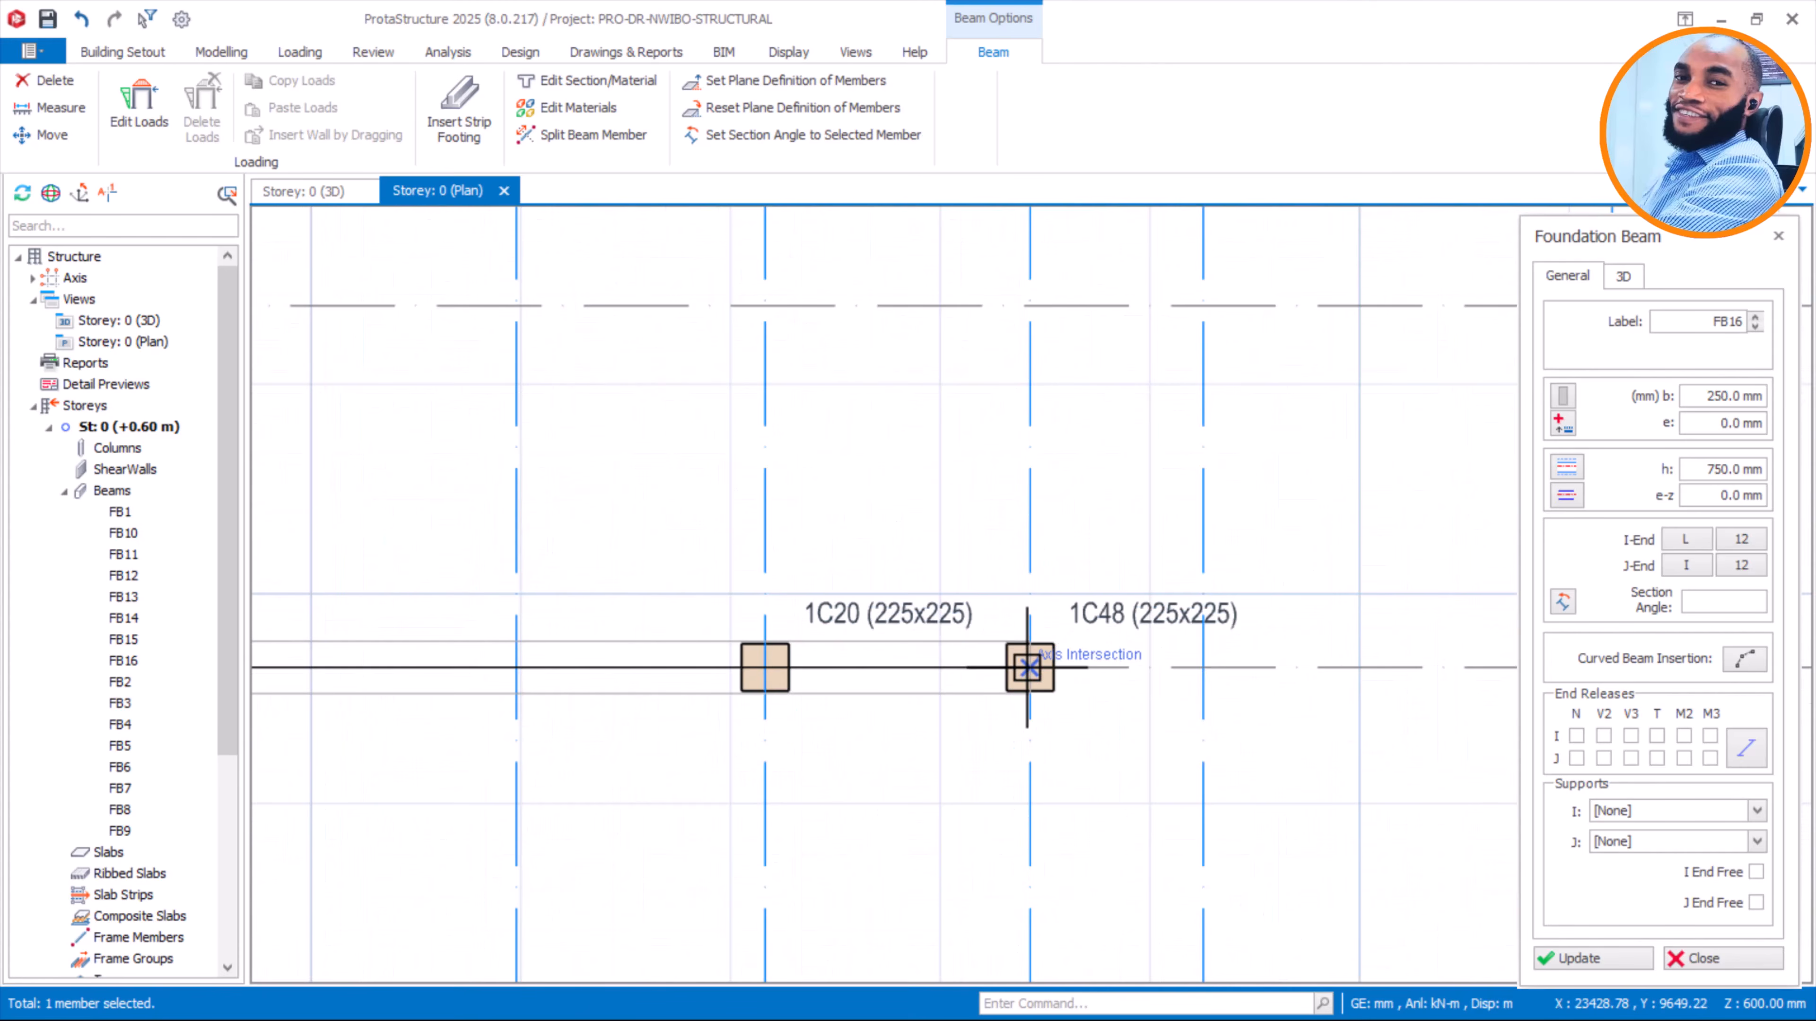
Finish the axis L beams at column 1C48 and place foundation beams along axis 17 up to column 1C12 on axis F
left_click(1027, 667)
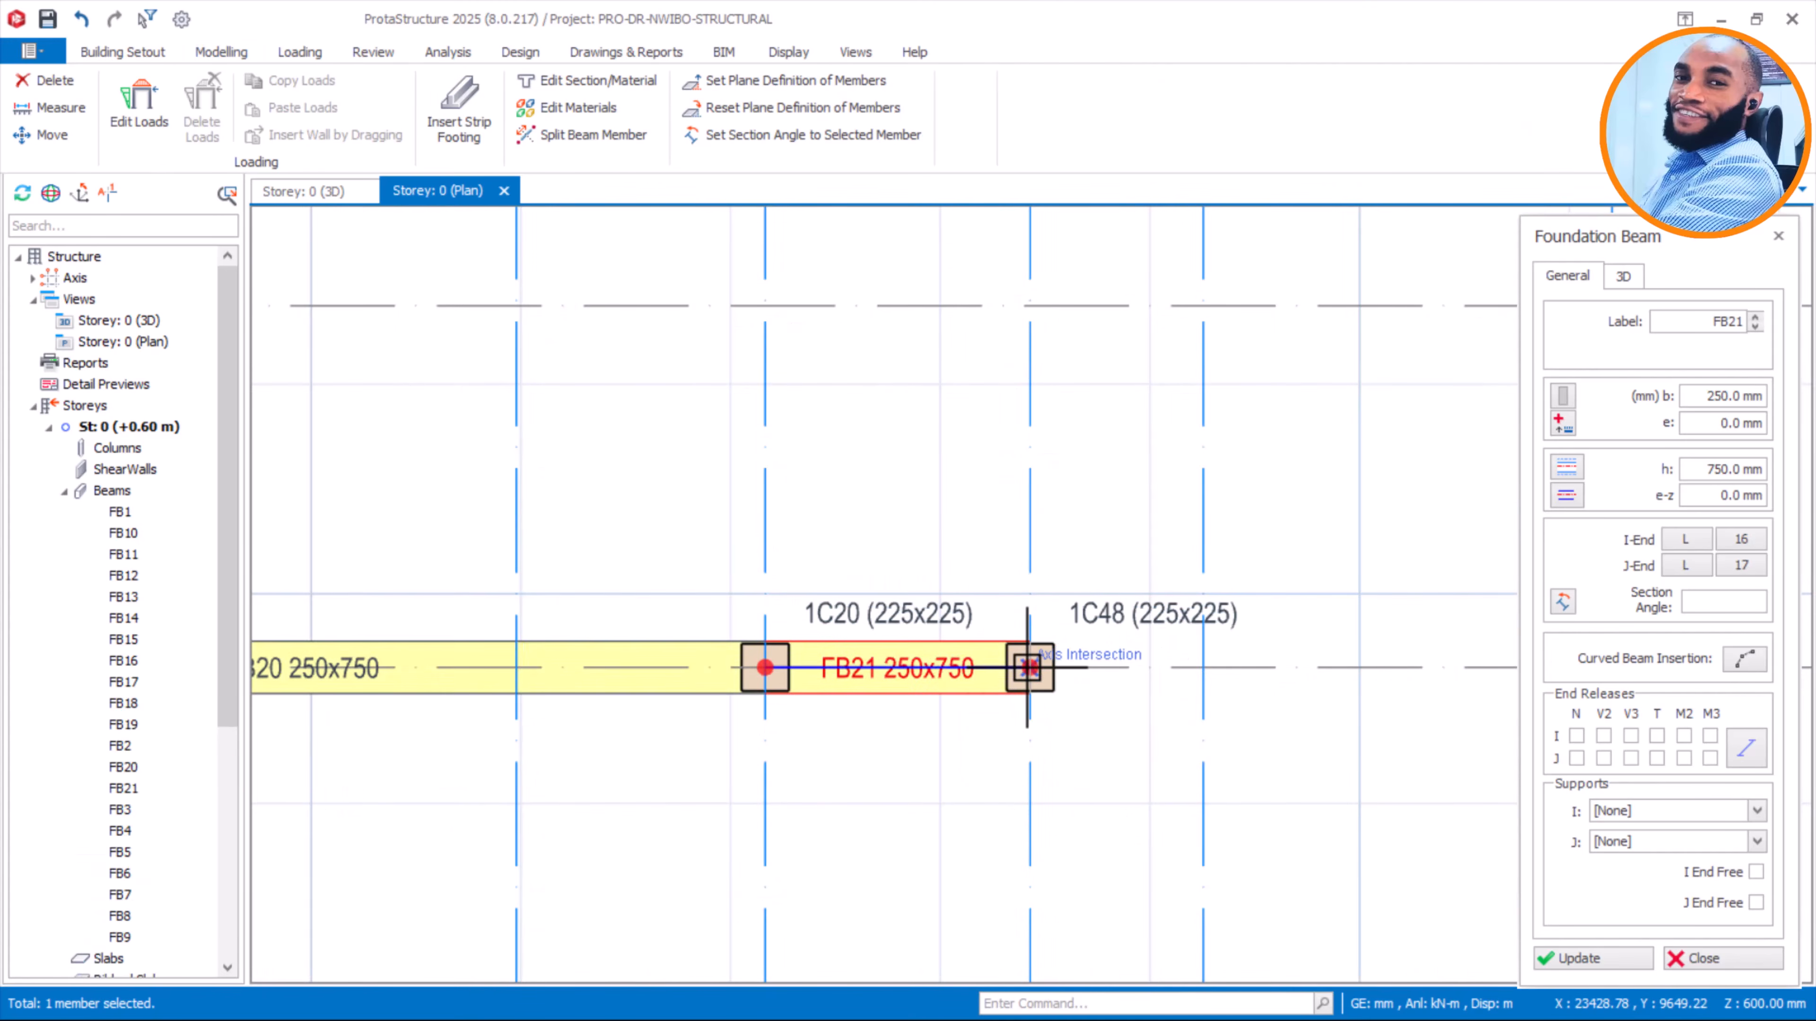
scroll(1012, 685, "down", 5)
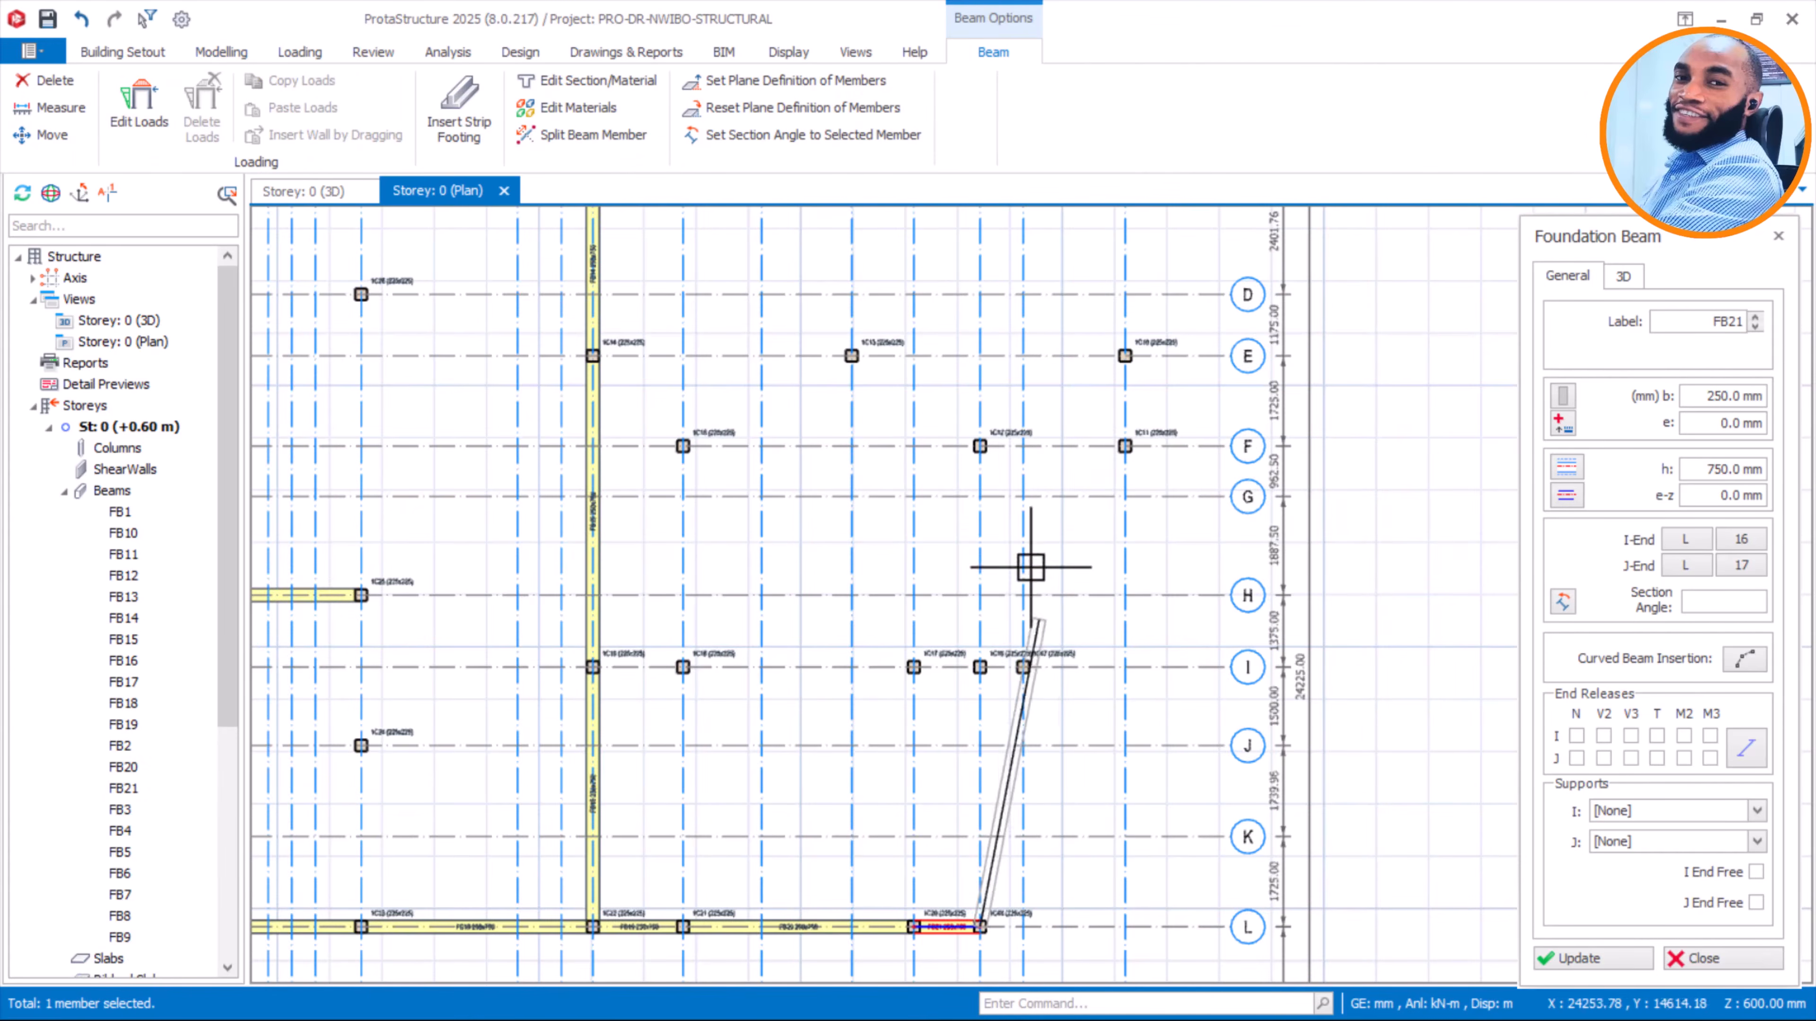
scroll(993, 495, "up", 1)
scroll(987, 450, "up", 1)
scroll(985, 452, "up", 3)
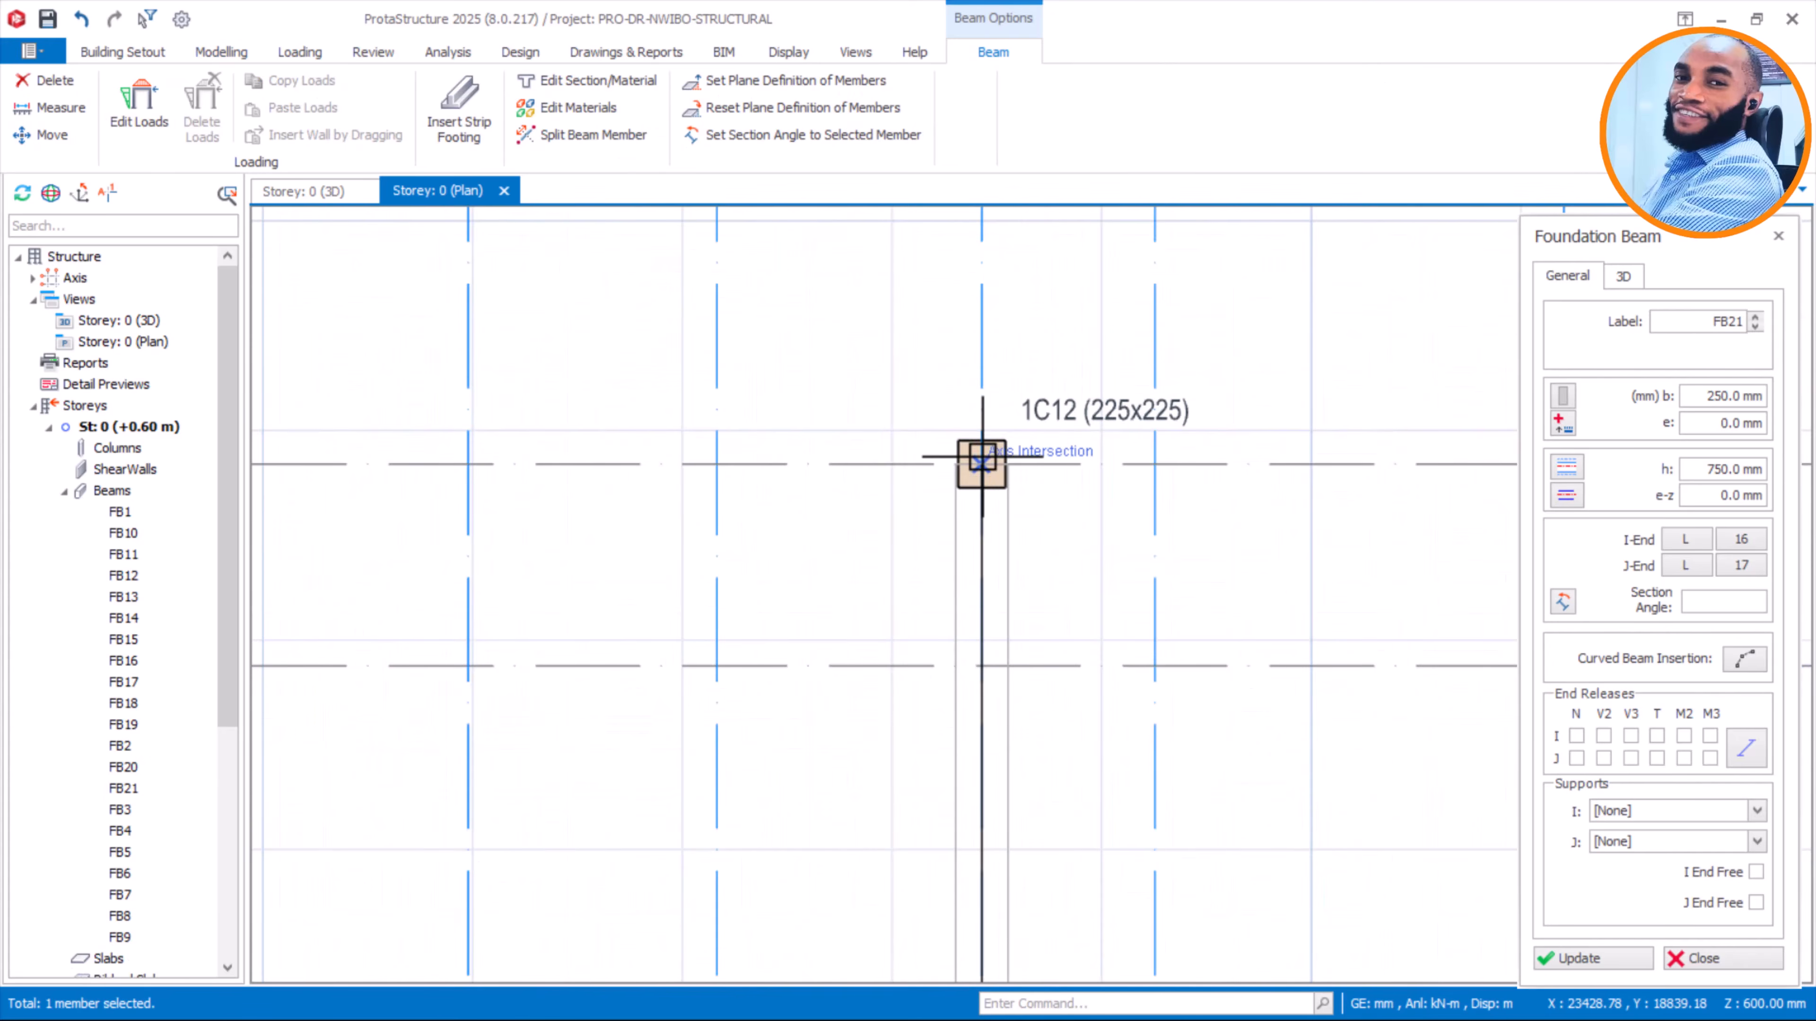
left_click(982, 465)
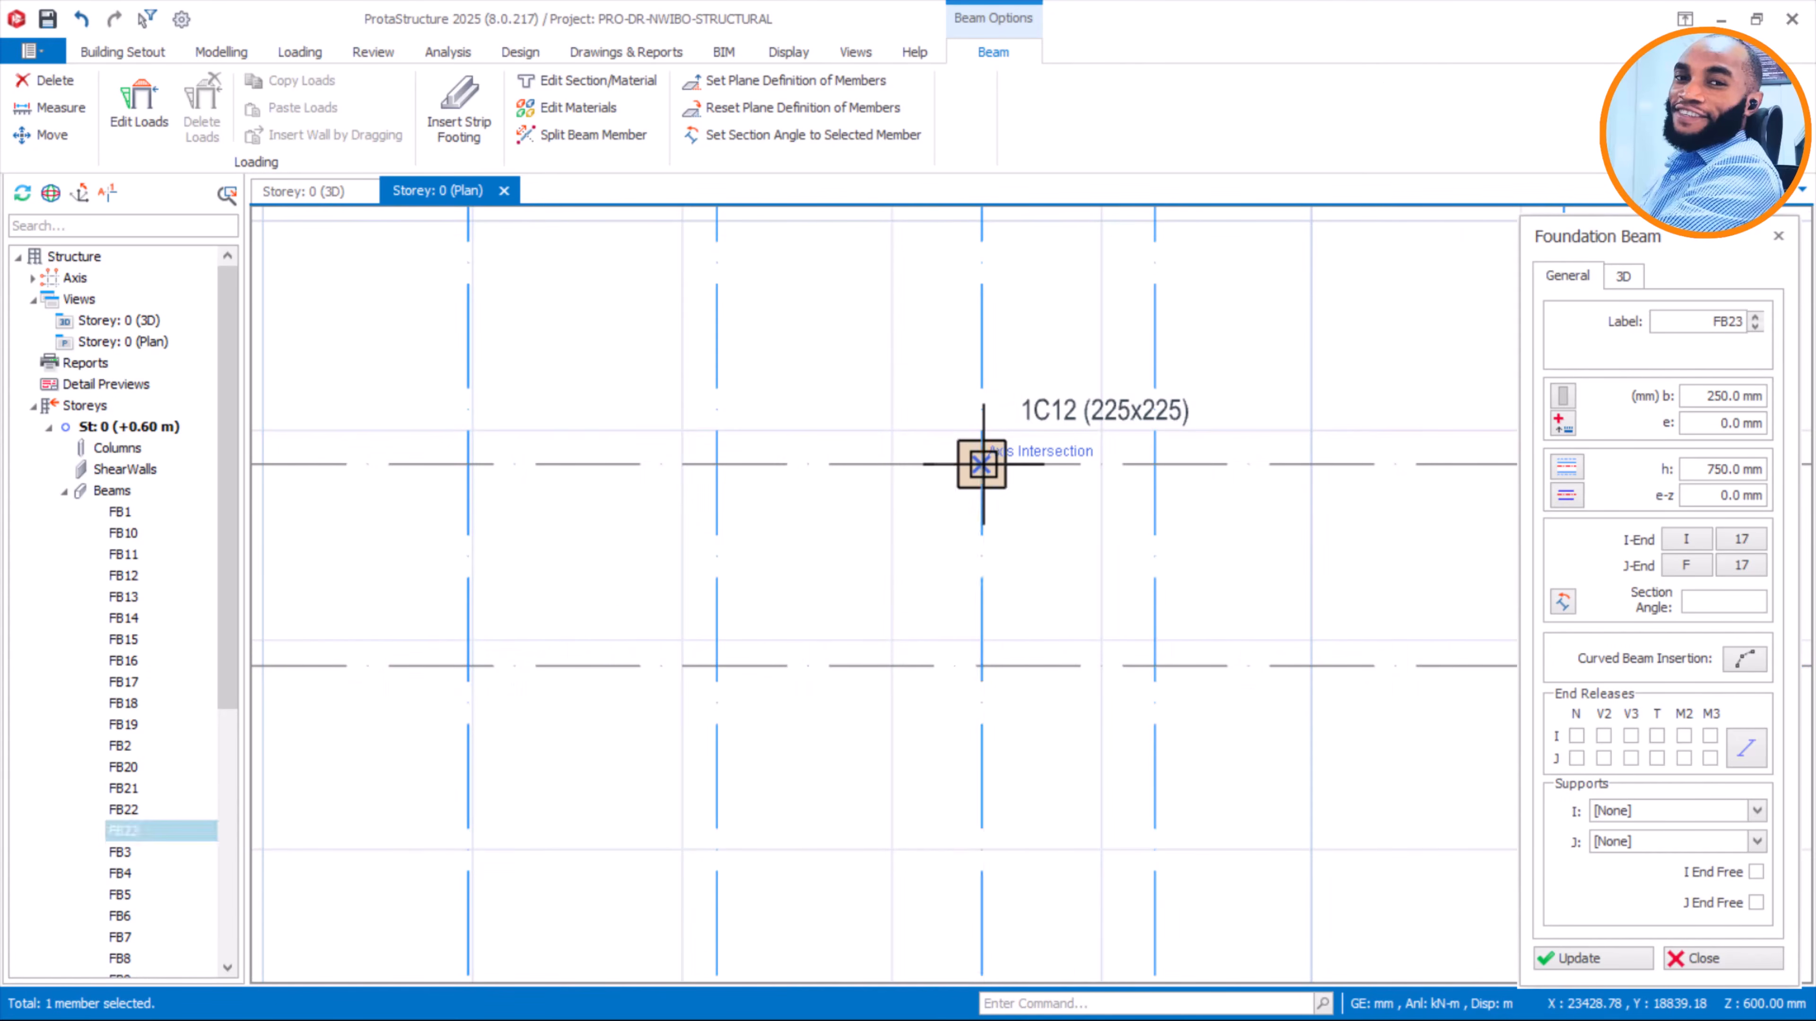
Place a foundation beam along axis F from column 1C12 on axis 17 to column 1C11 on axis 18
scroll(979, 562, "down", 2)
scroll(978, 563, "down", 1)
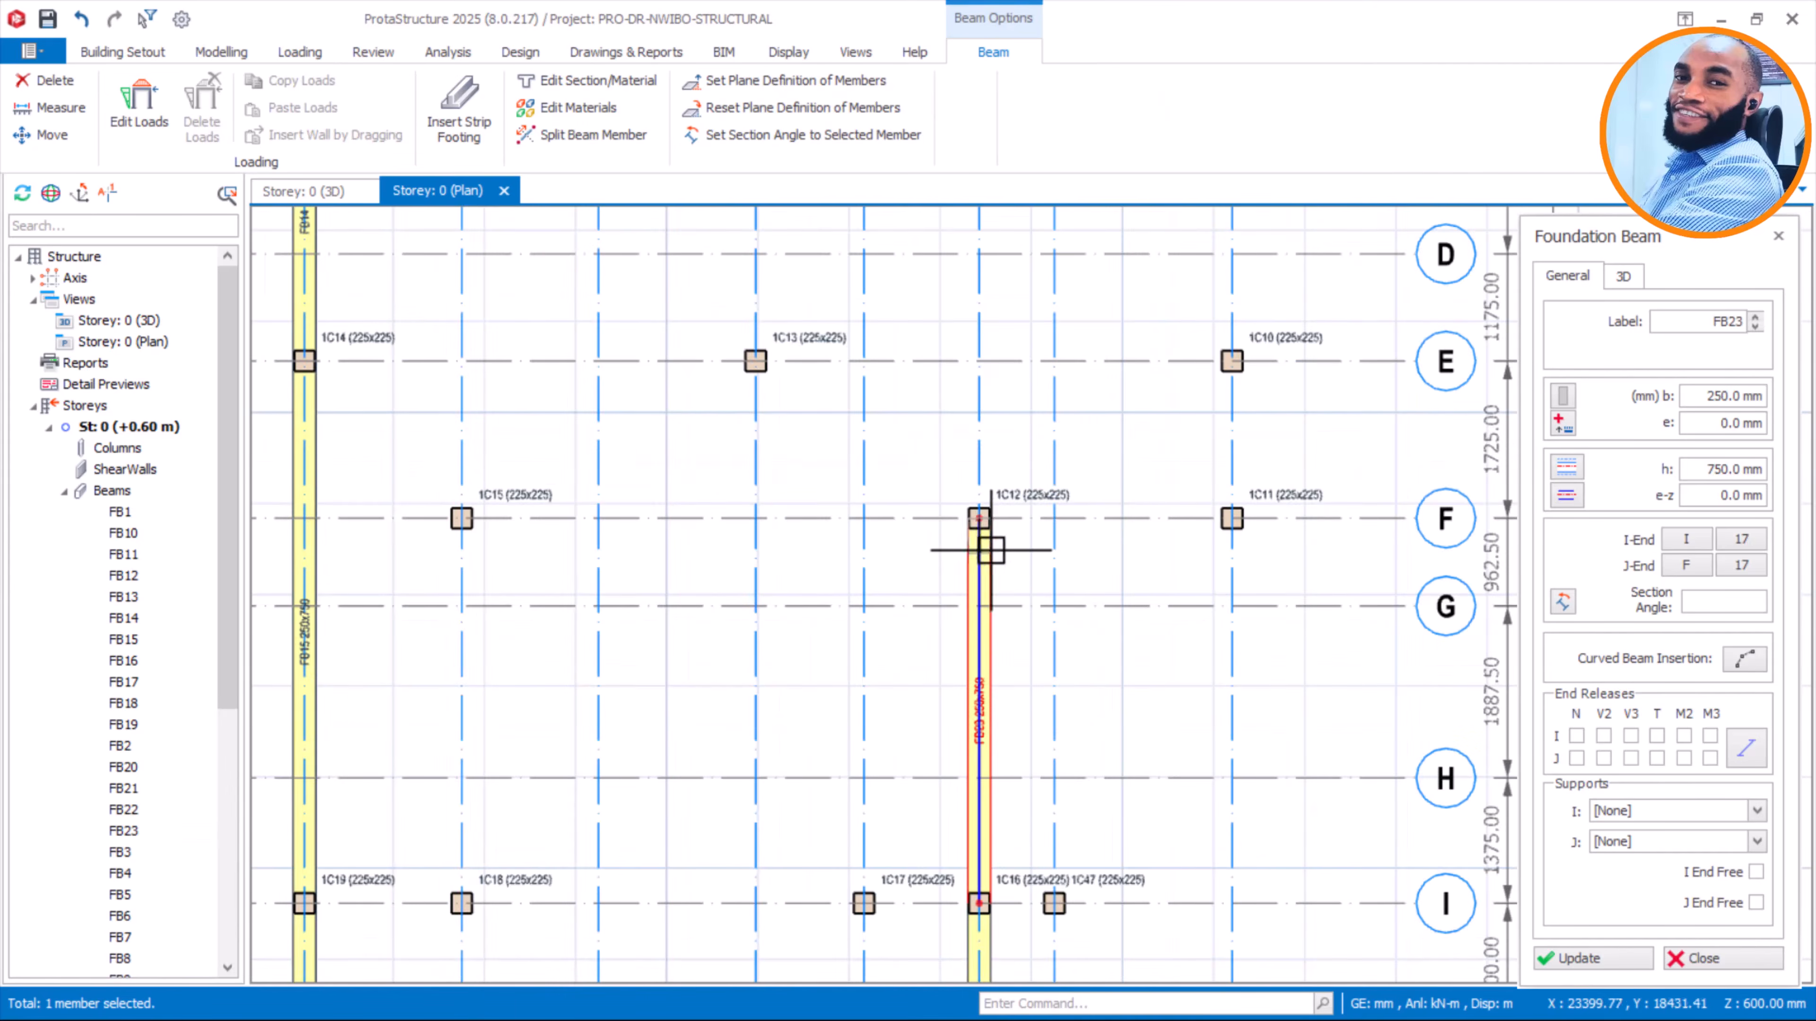
scroll(1240, 521, "up", 2)
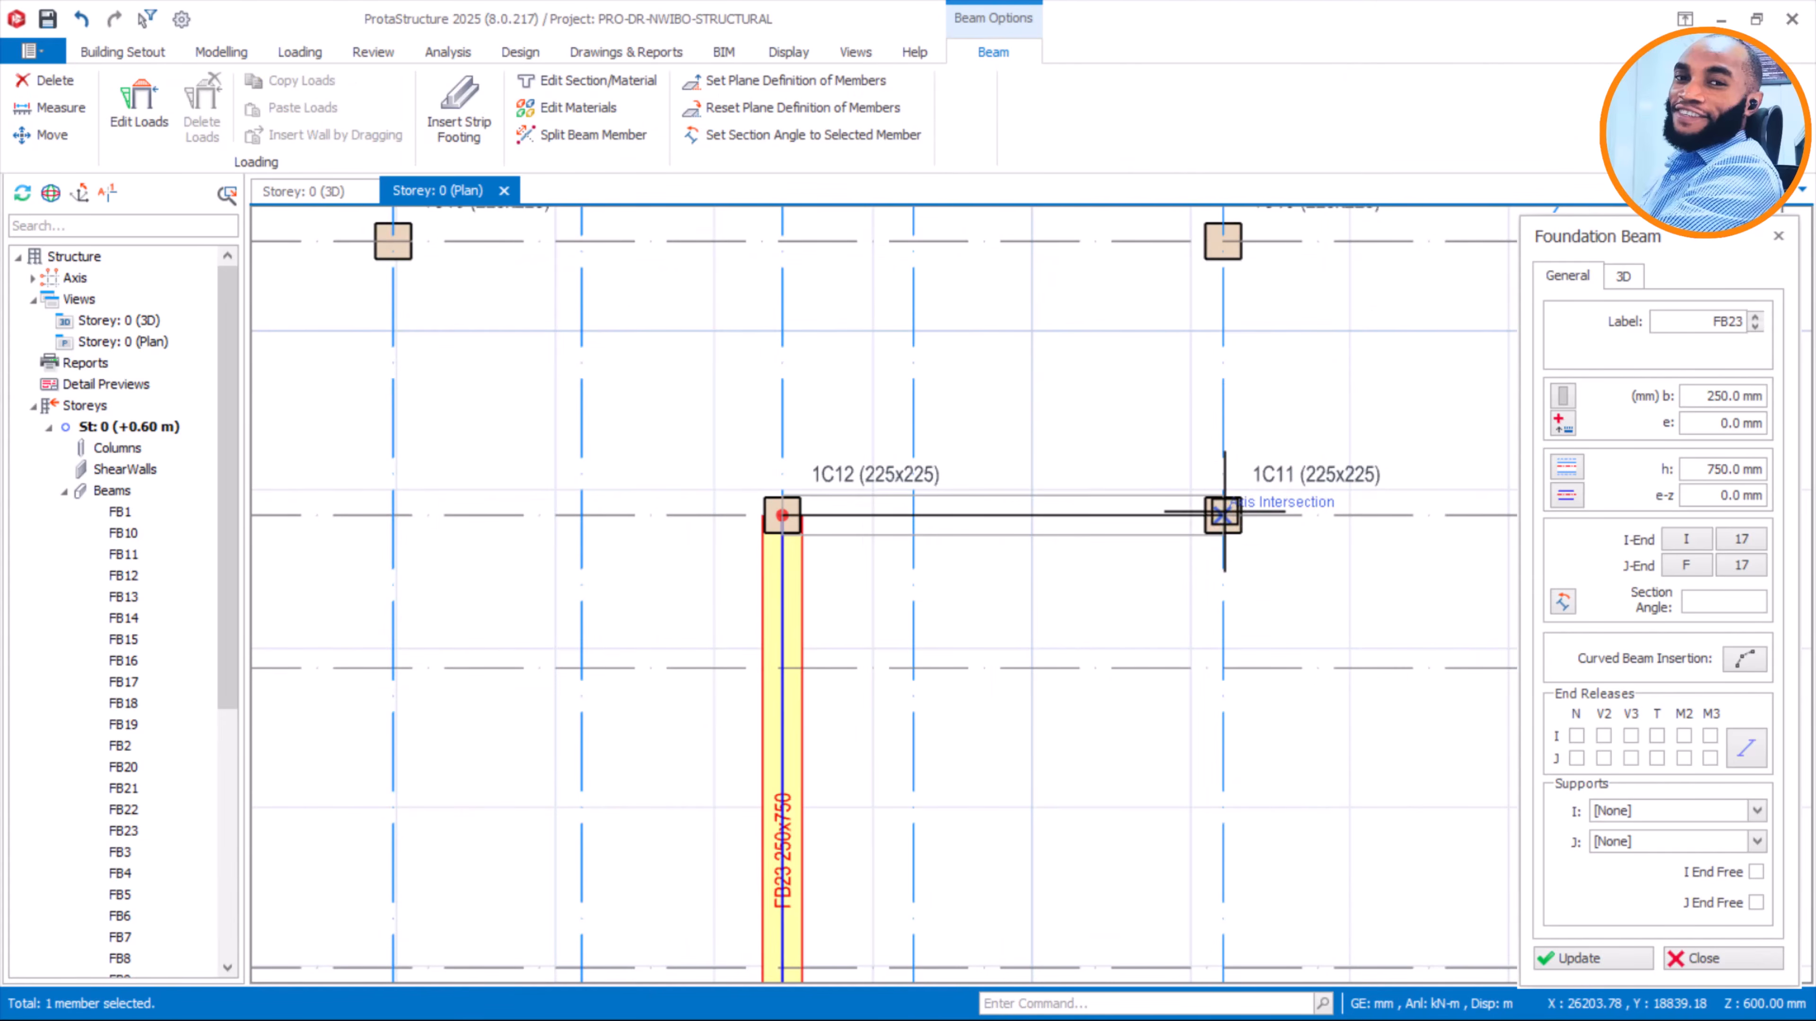
left_click(1222, 514)
scroll(1208, 529, "down", 3)
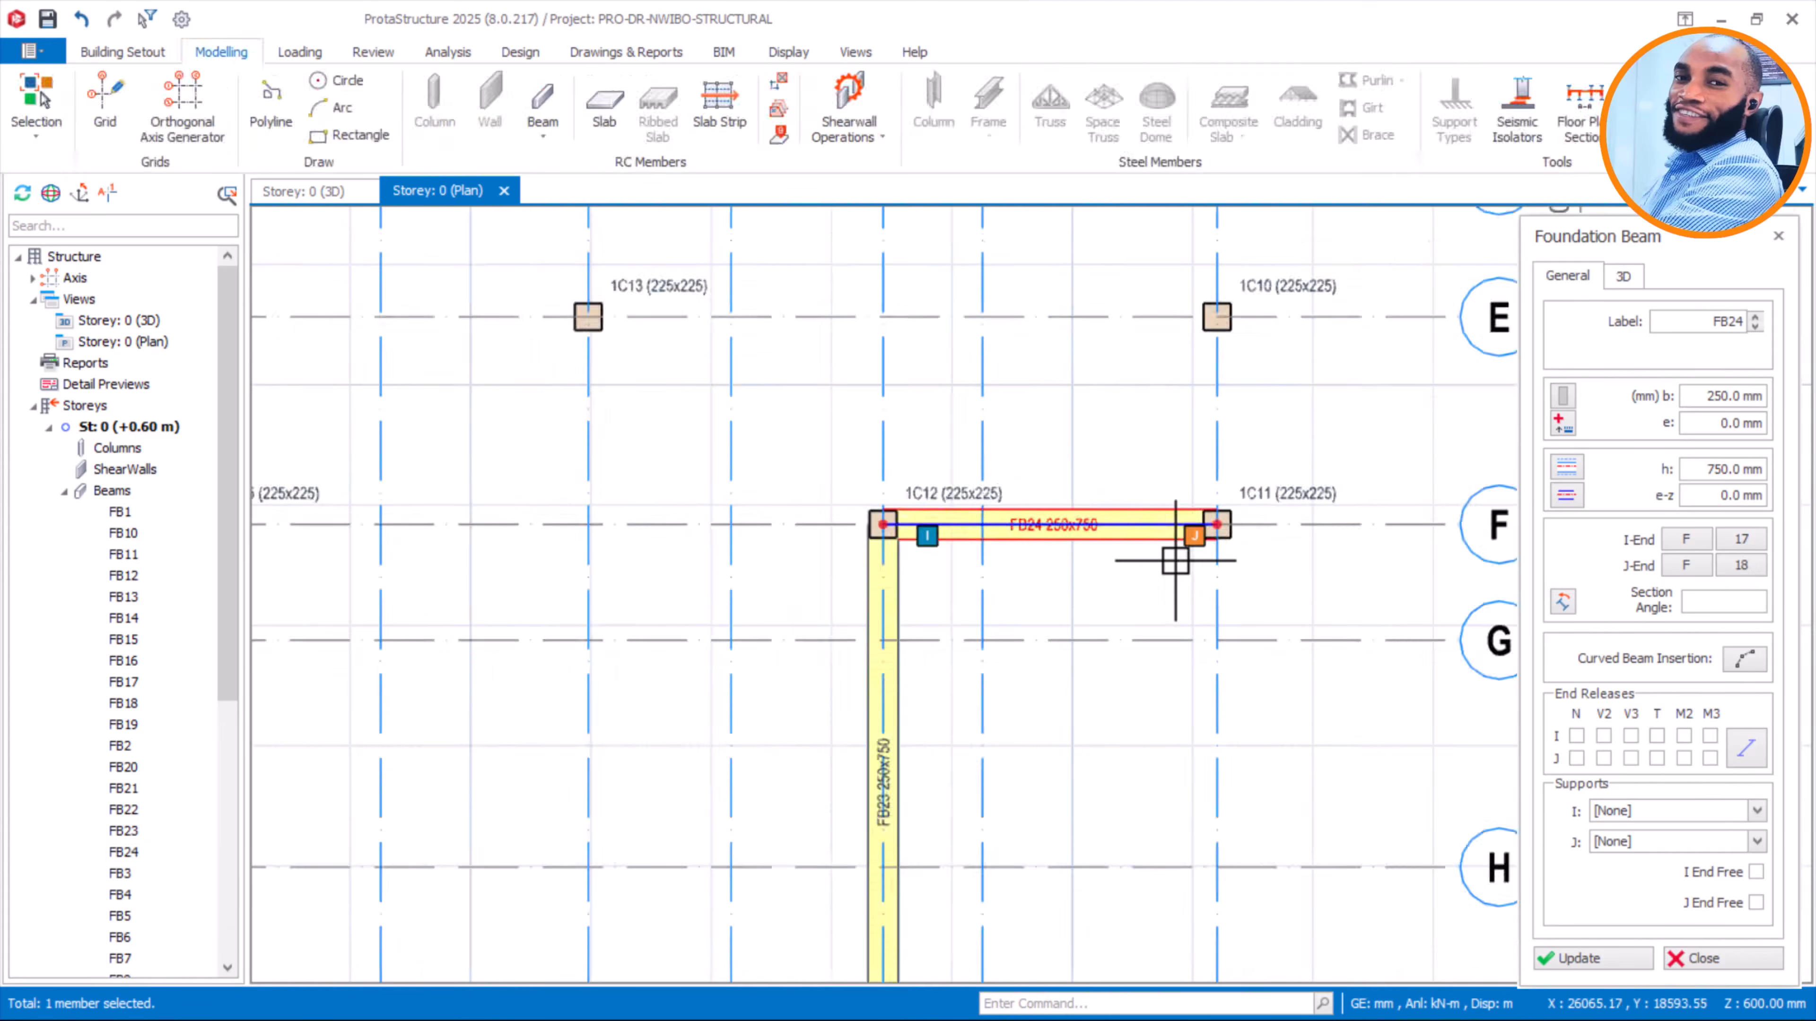
Place foundation beams along axis 18 from column 1C11 on axis F to column 1C9 on axis B
scroll(1195, 555, "up", 4)
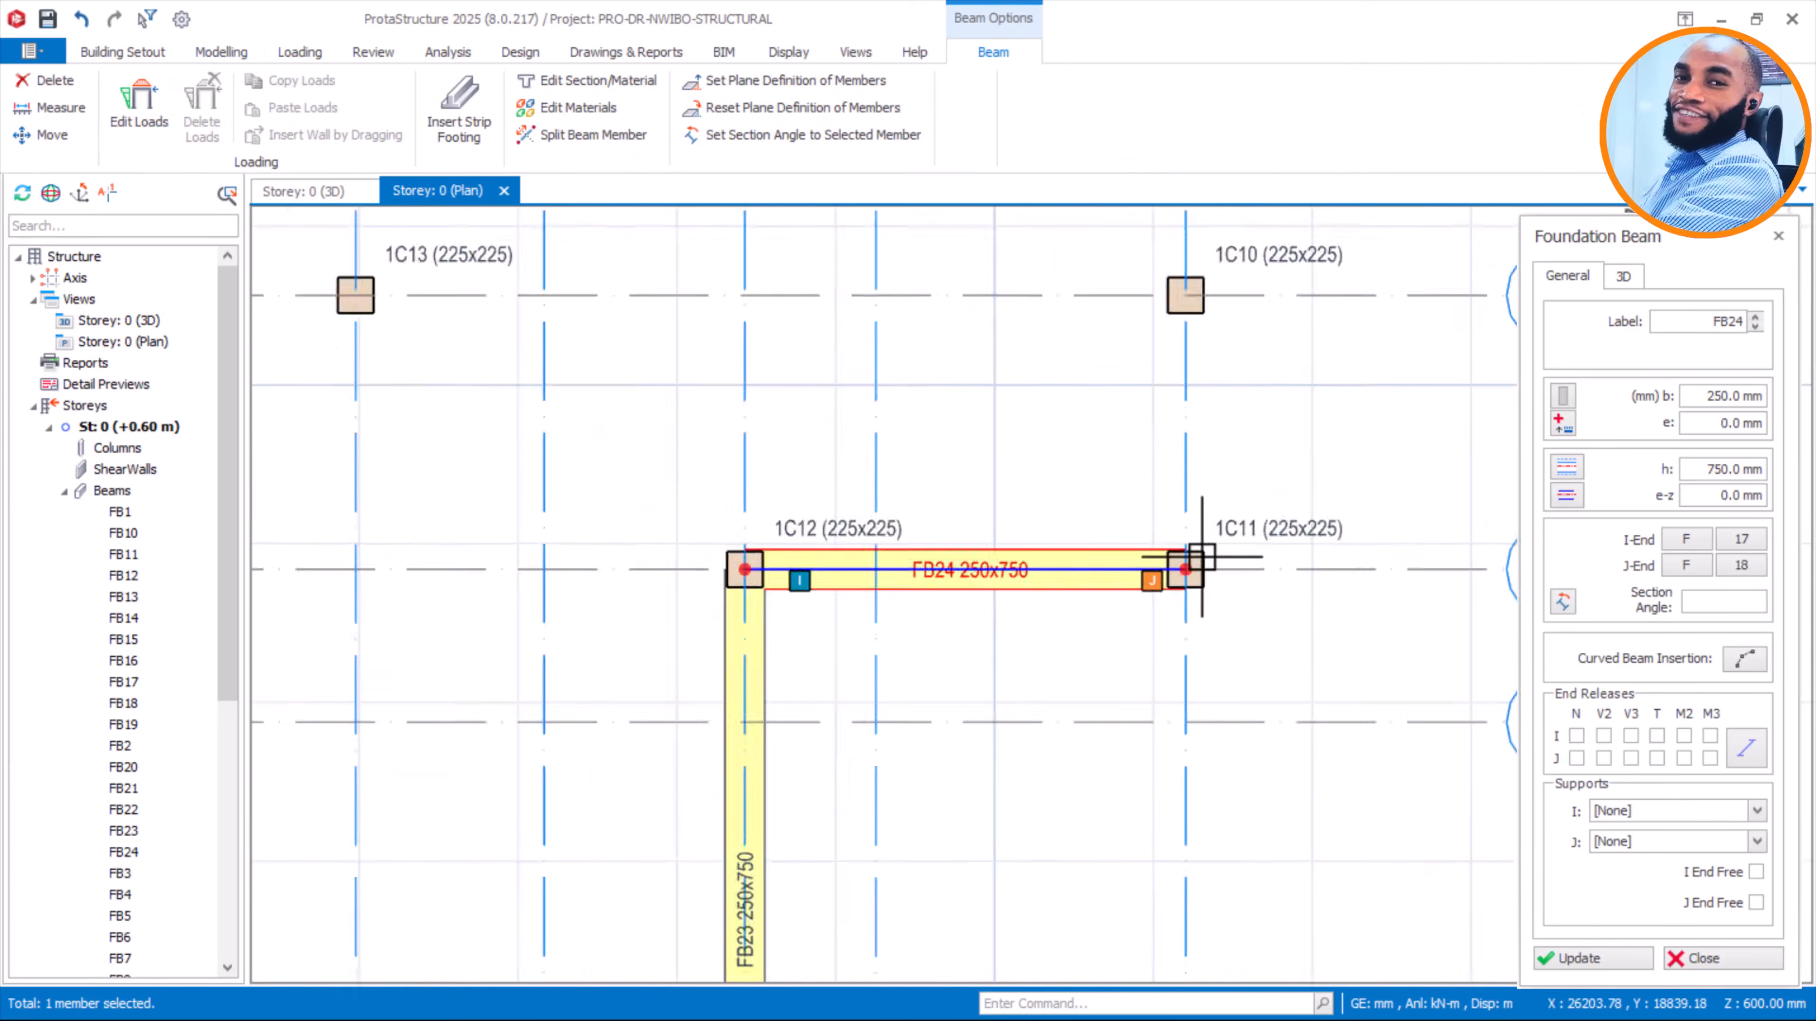
scroll(1179, 594, "down", 5)
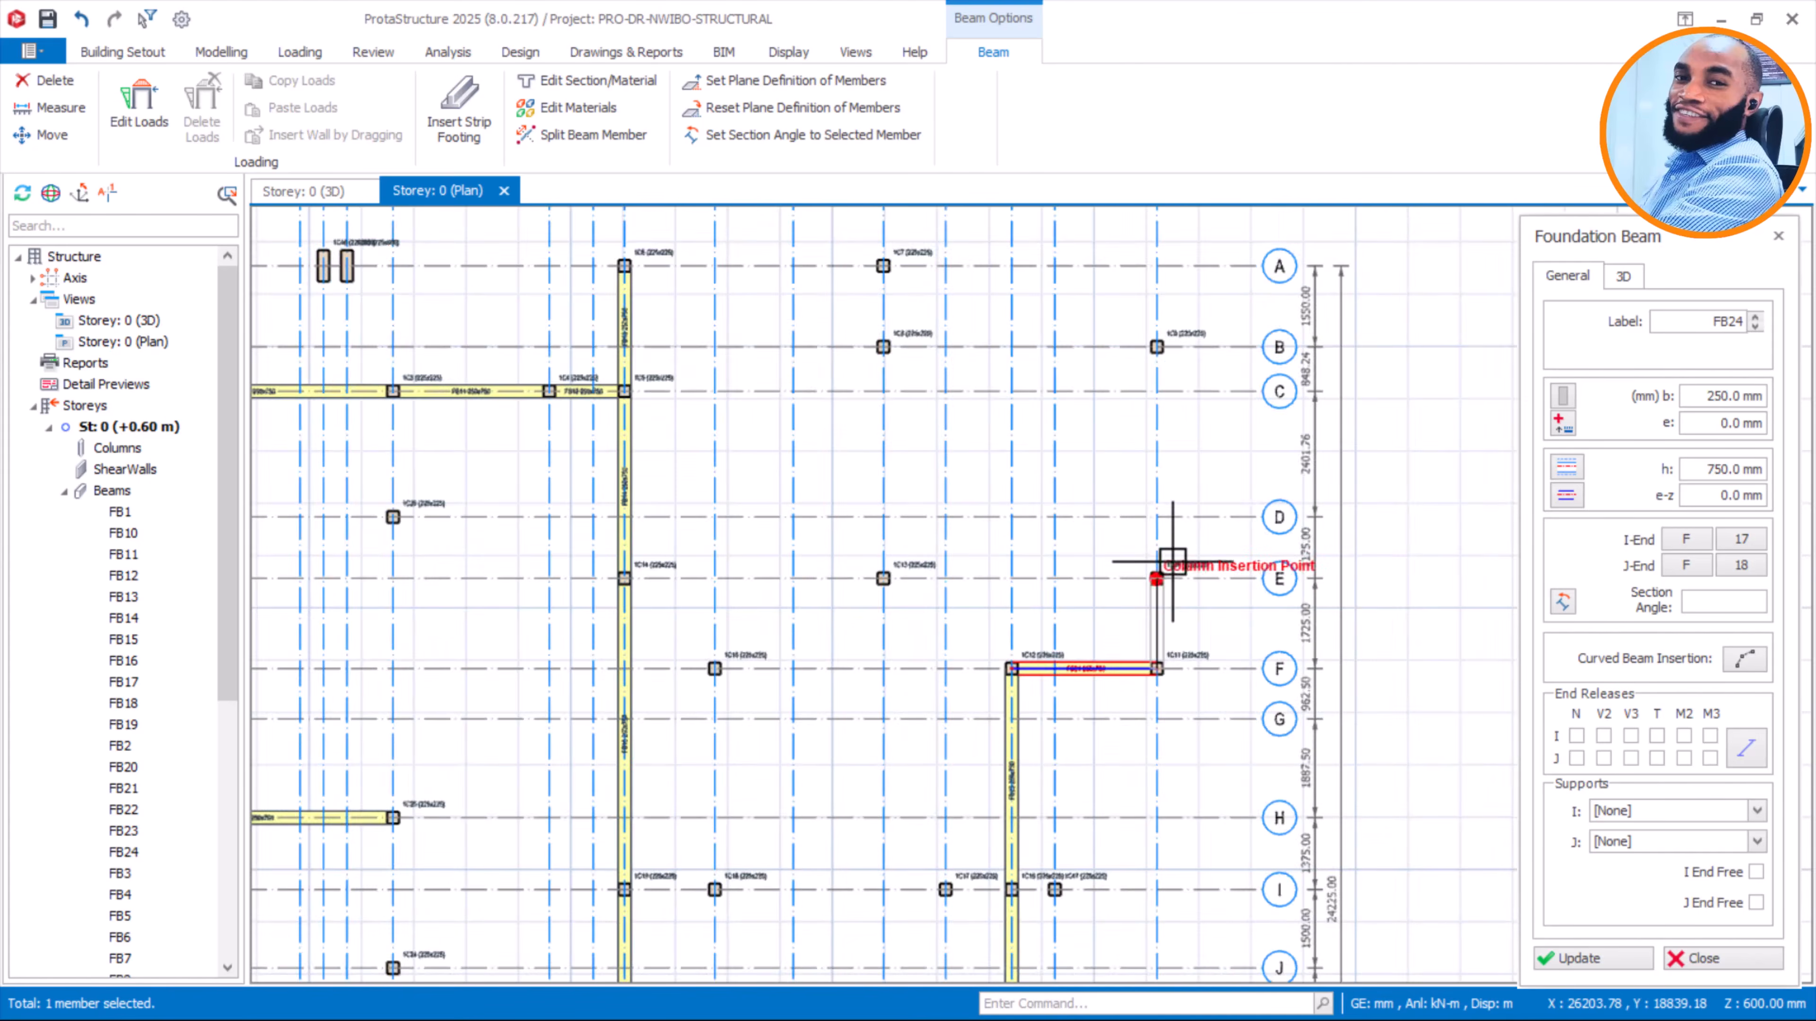
middle_click_drag(1147, 556, 1119, 748)
scroll(1104, 640, "up", 5)
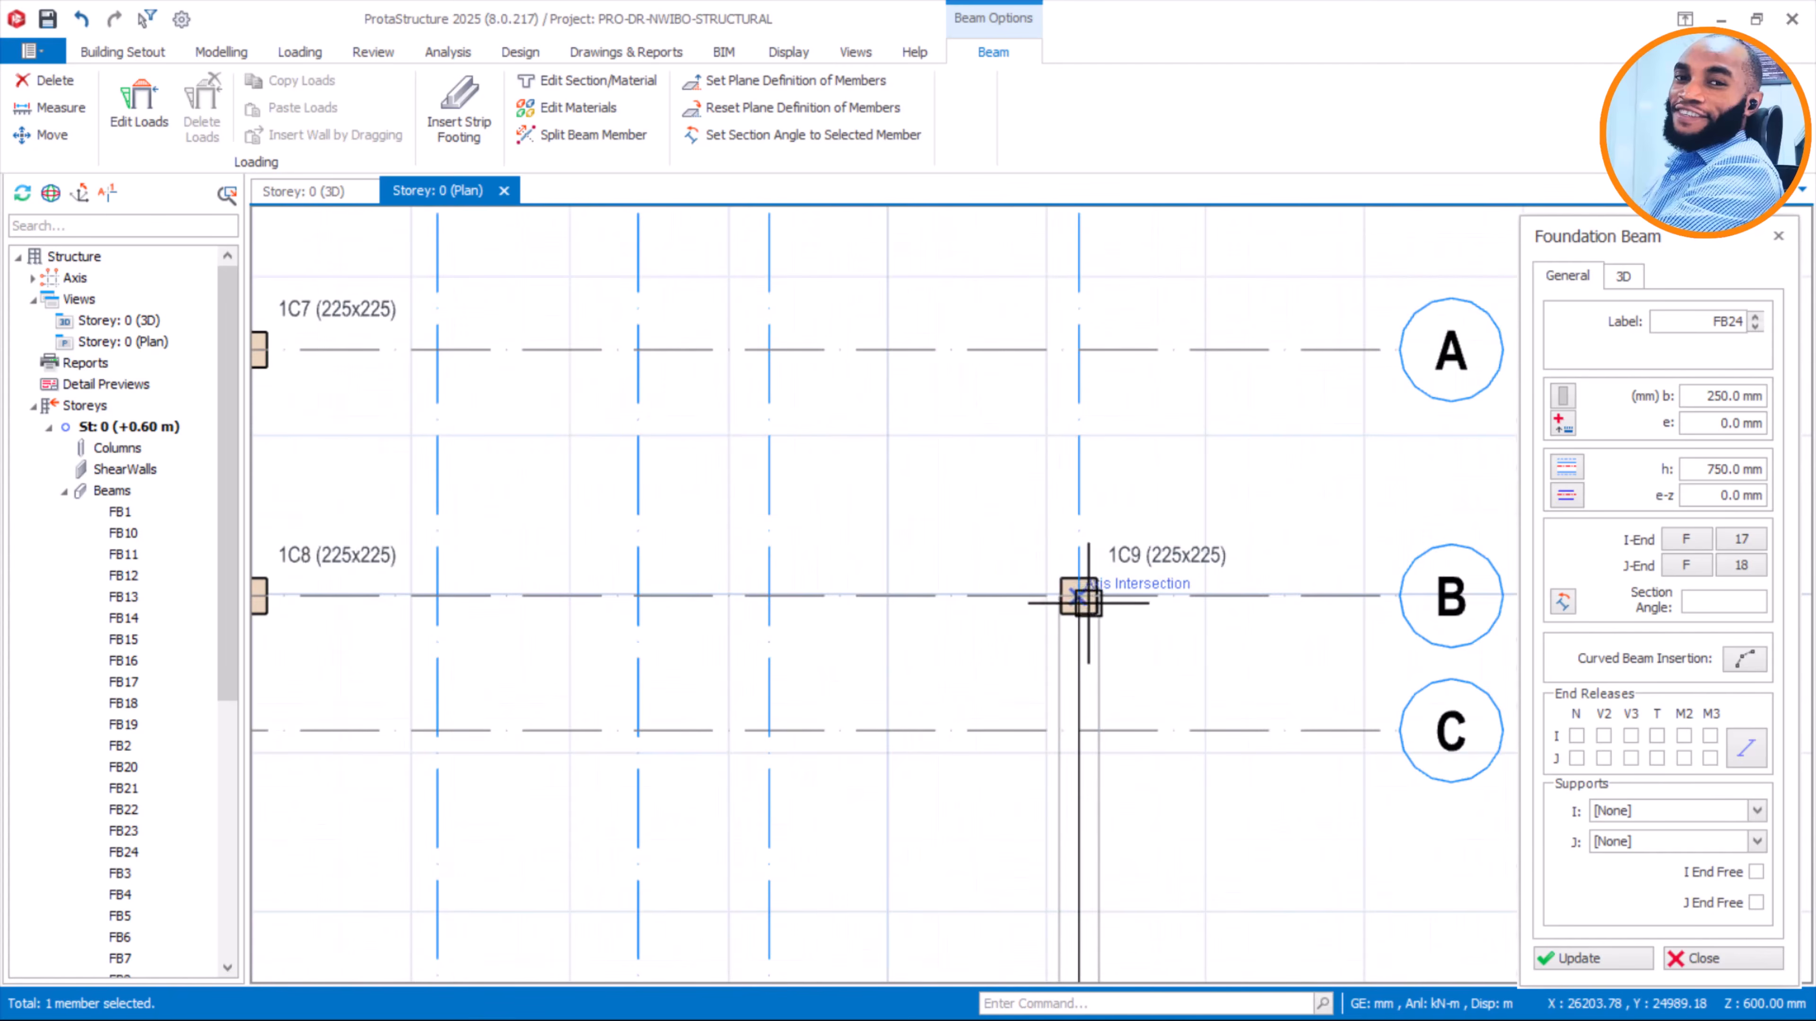
left_click(1080, 596)
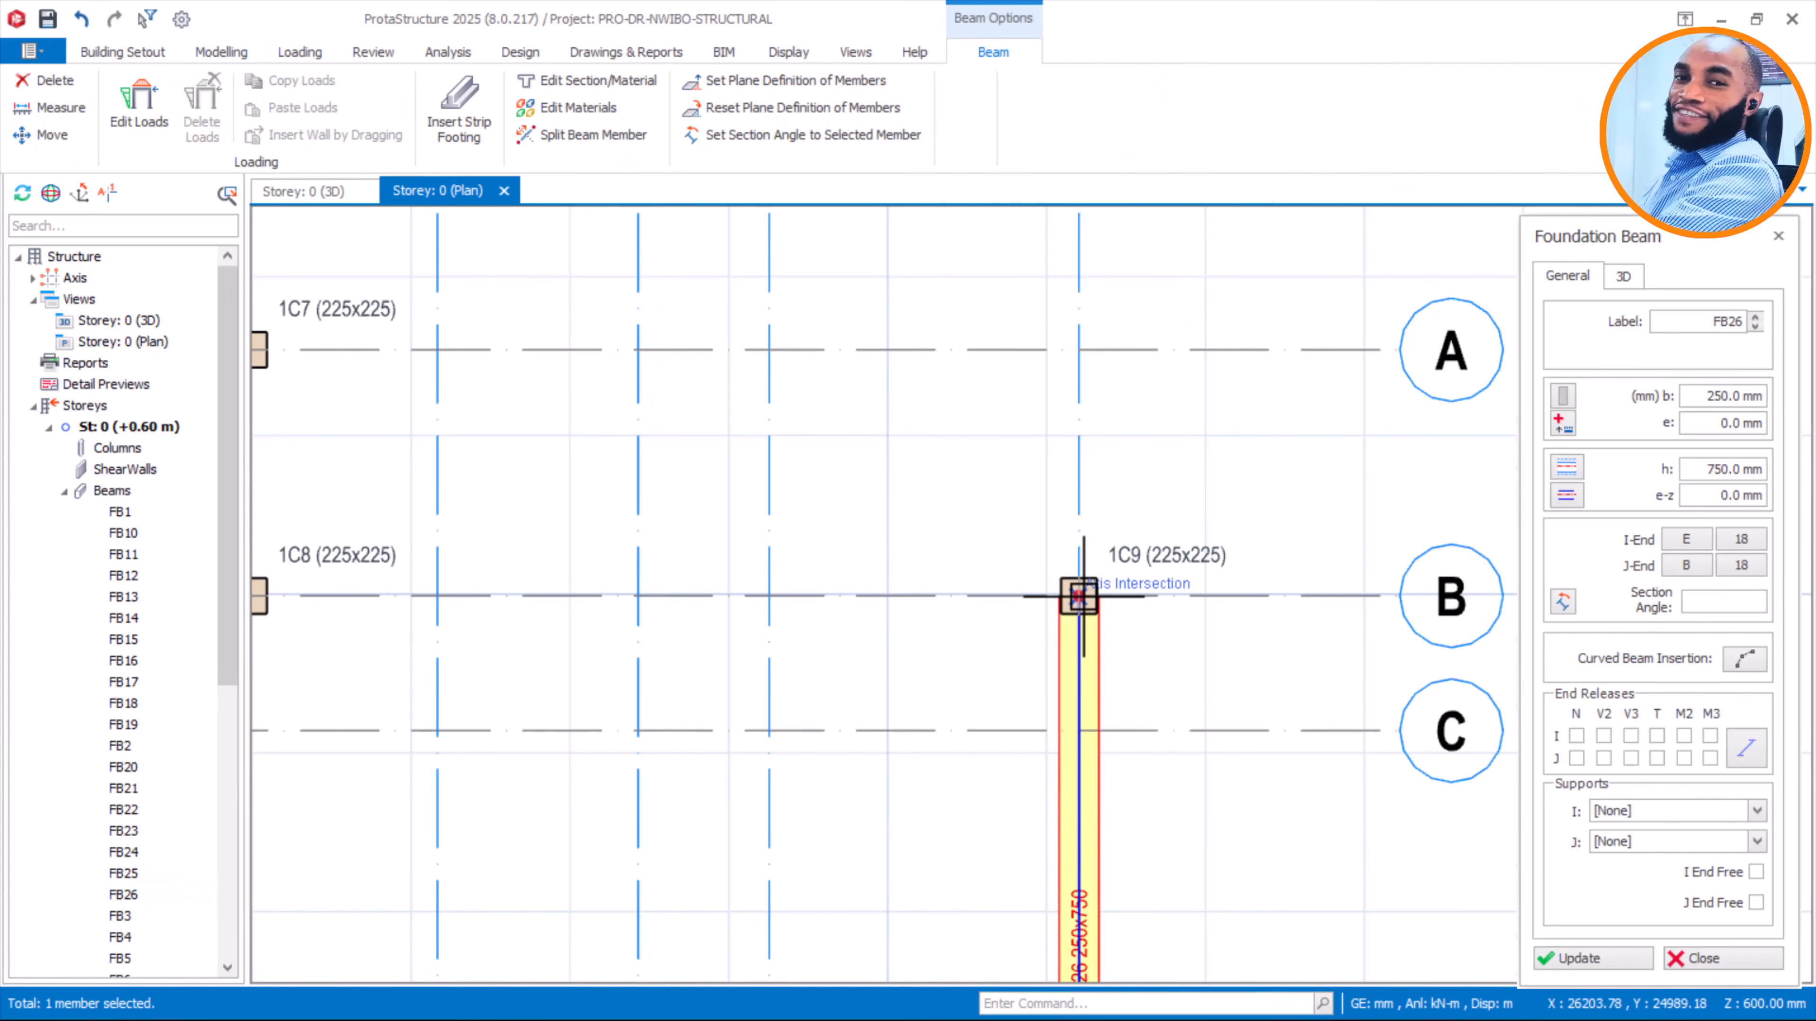
Place foundation beams along axis B from column 1C9 to column 1C8 and along axis 15 up to column 1C7 on axis A
scroll(1180, 595, "down", 3)
scroll(1094, 617, "down", 3)
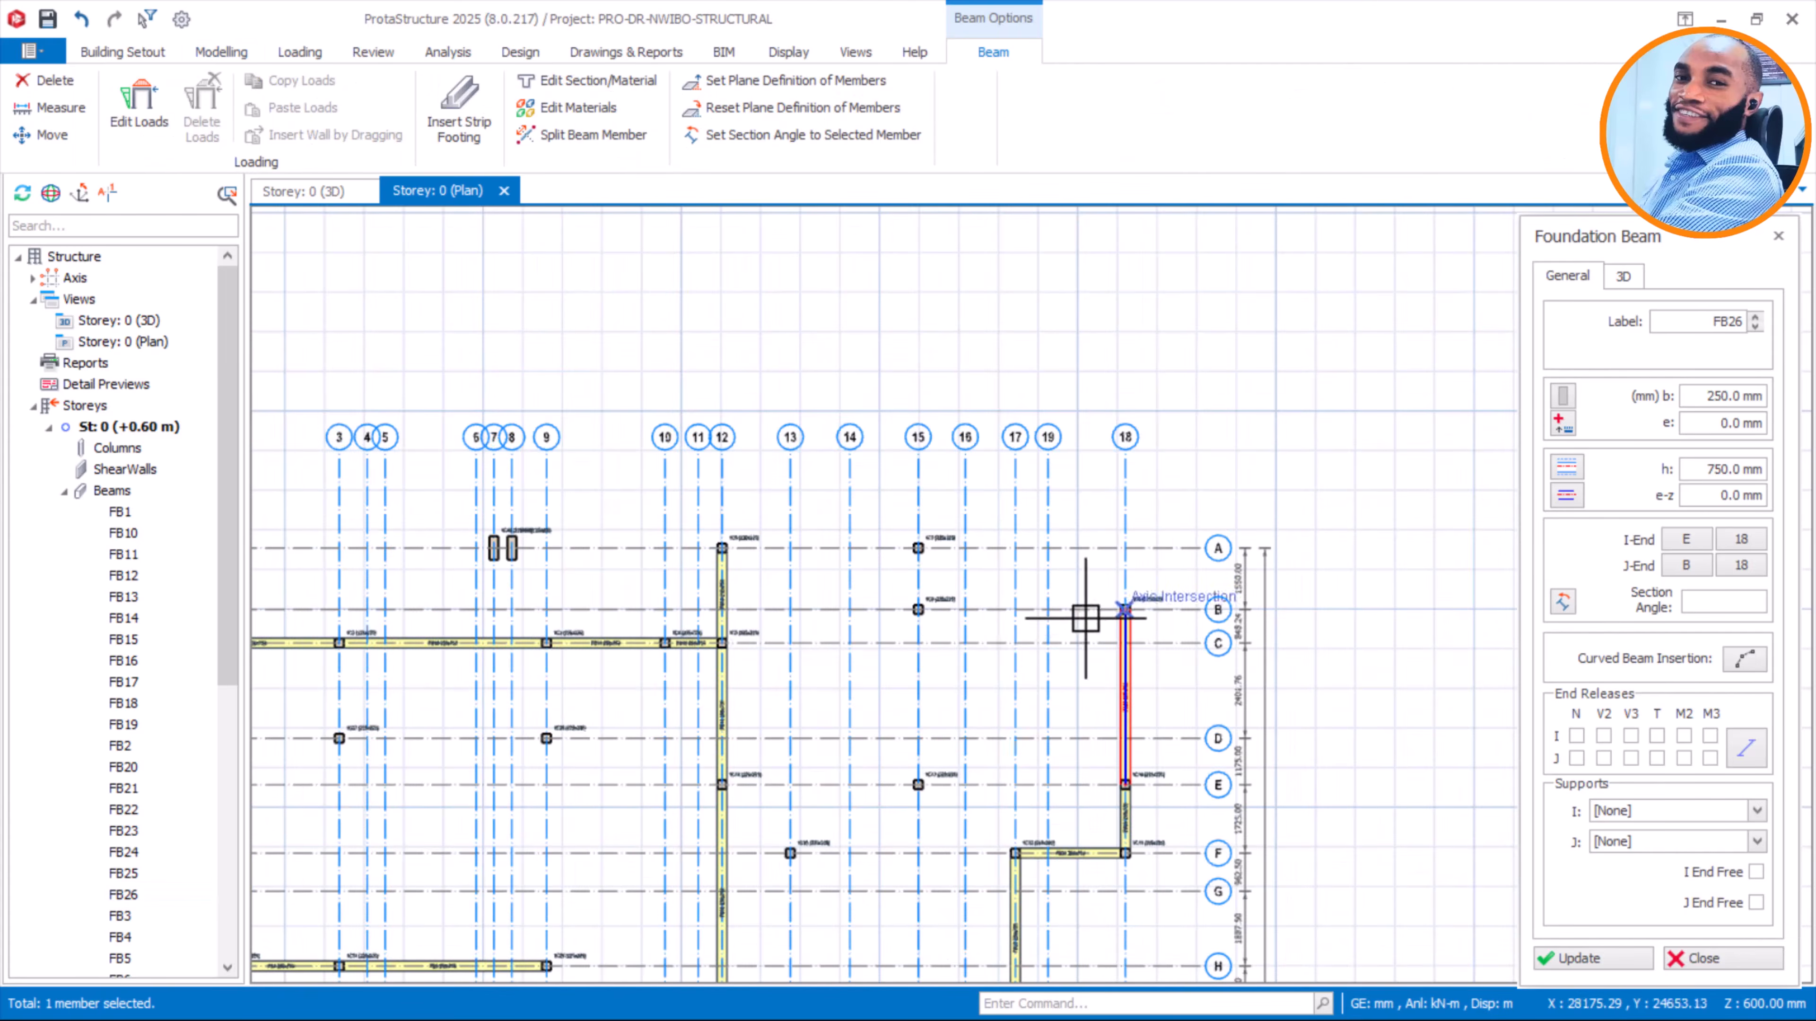
scroll(919, 609, "up", 6)
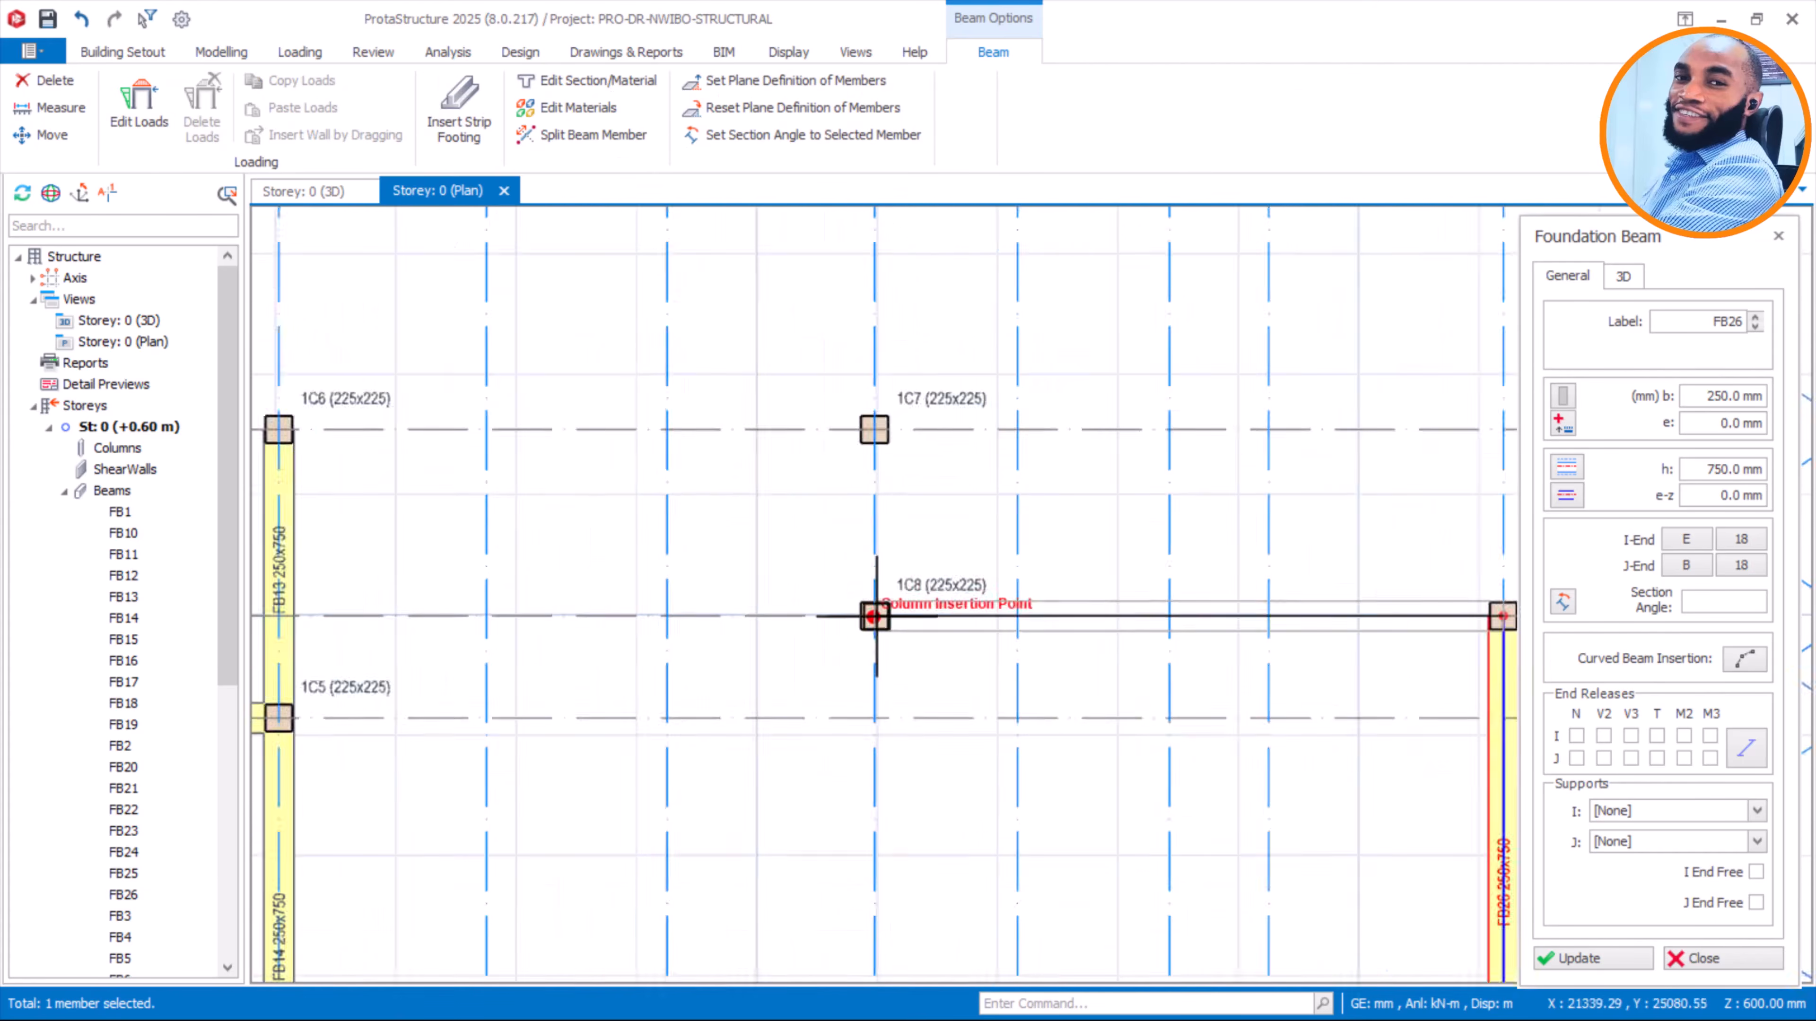
left_click(873, 615)
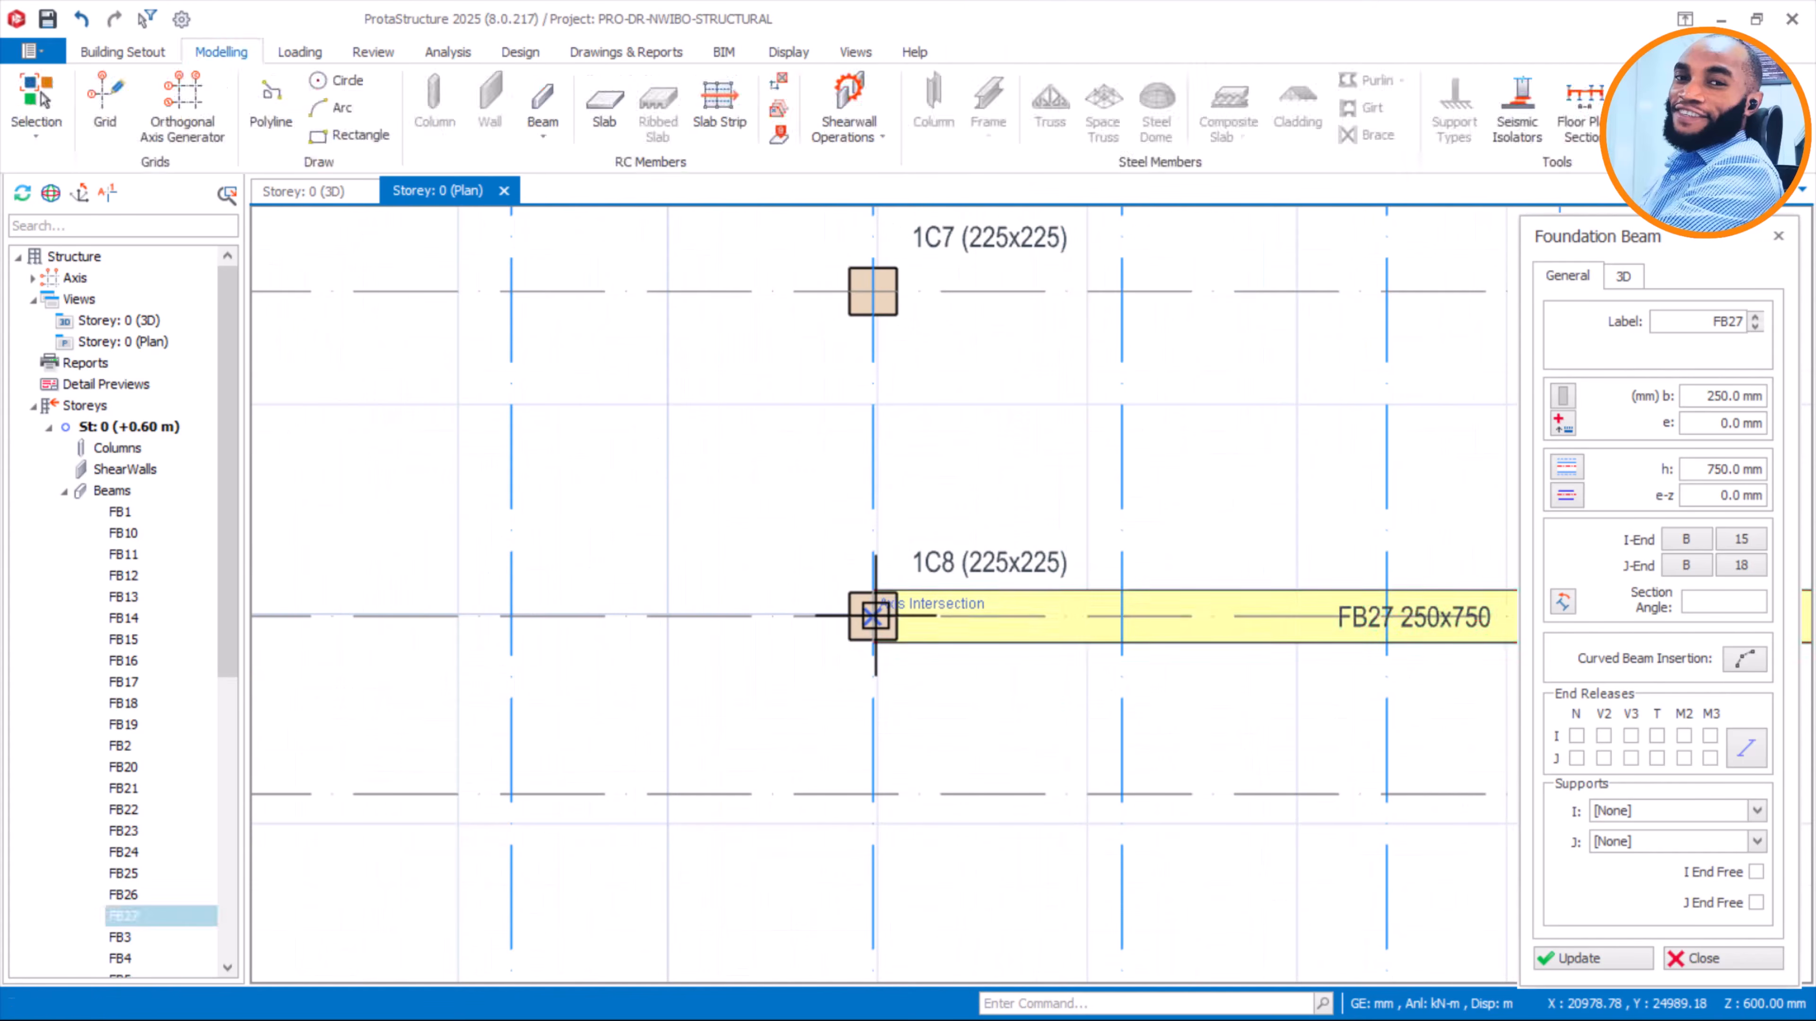
scroll(874, 615, "down", 4)
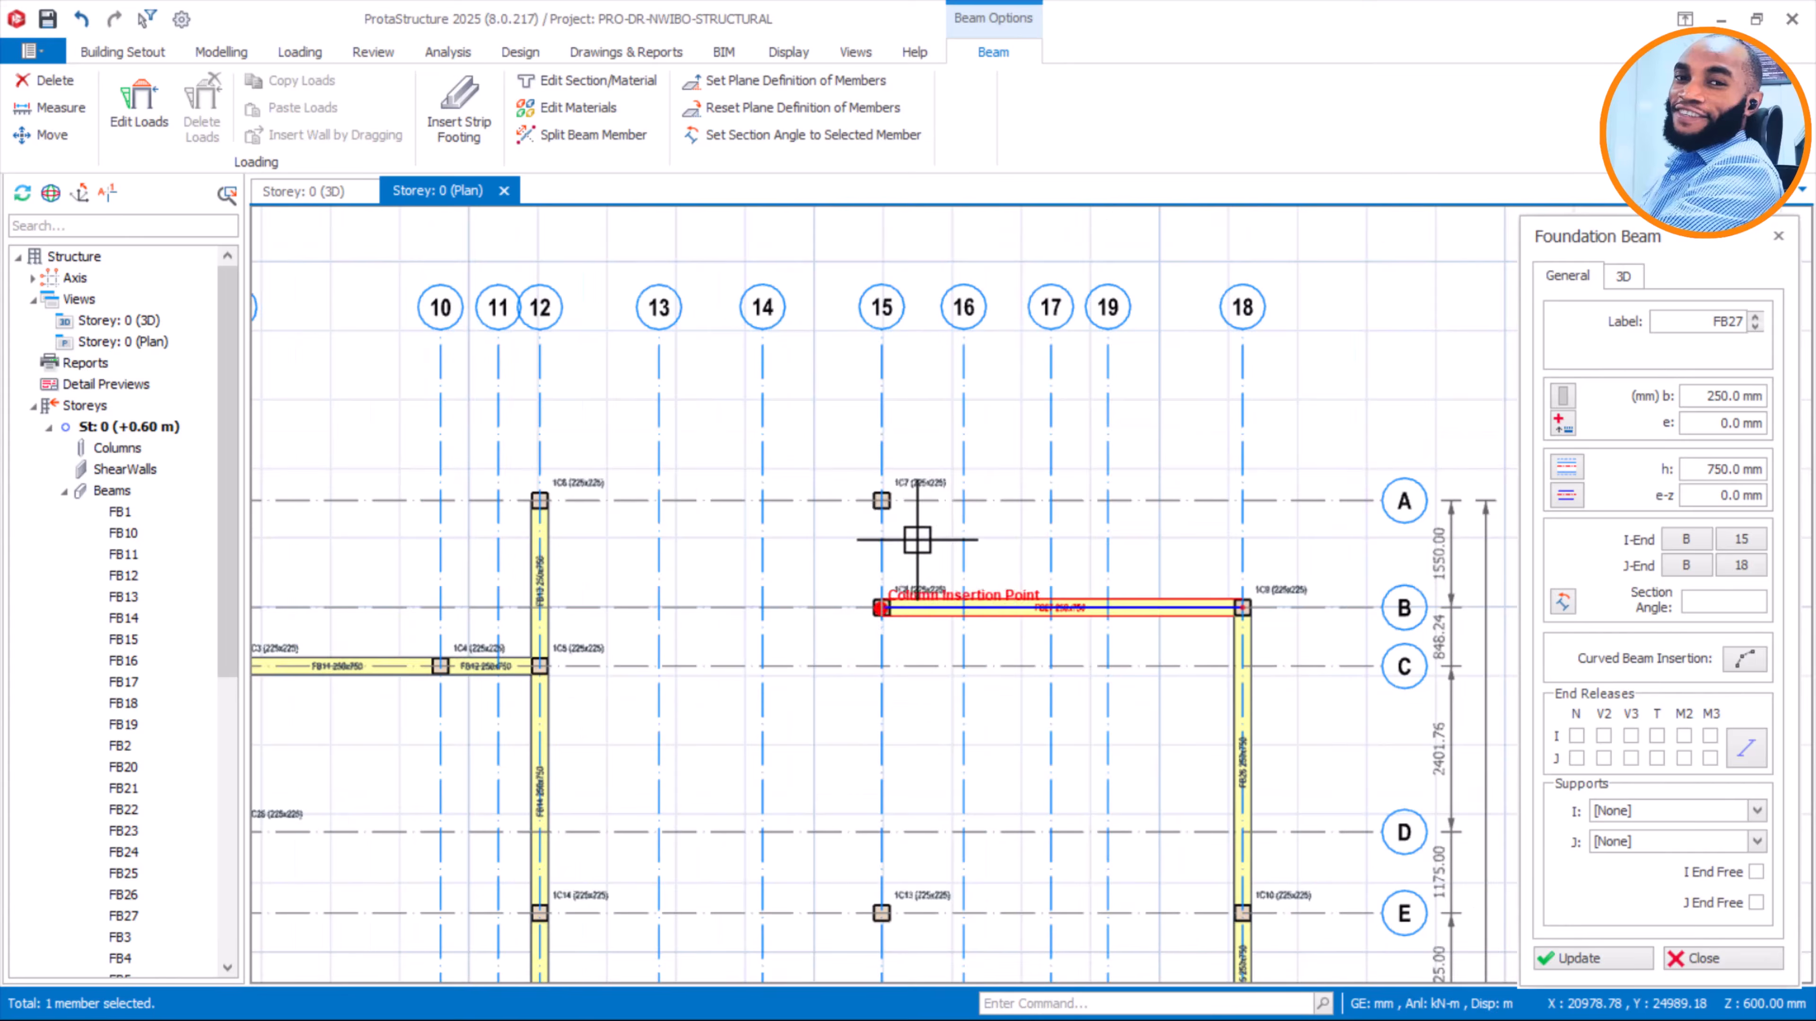
scroll(903, 507, "up", 3)
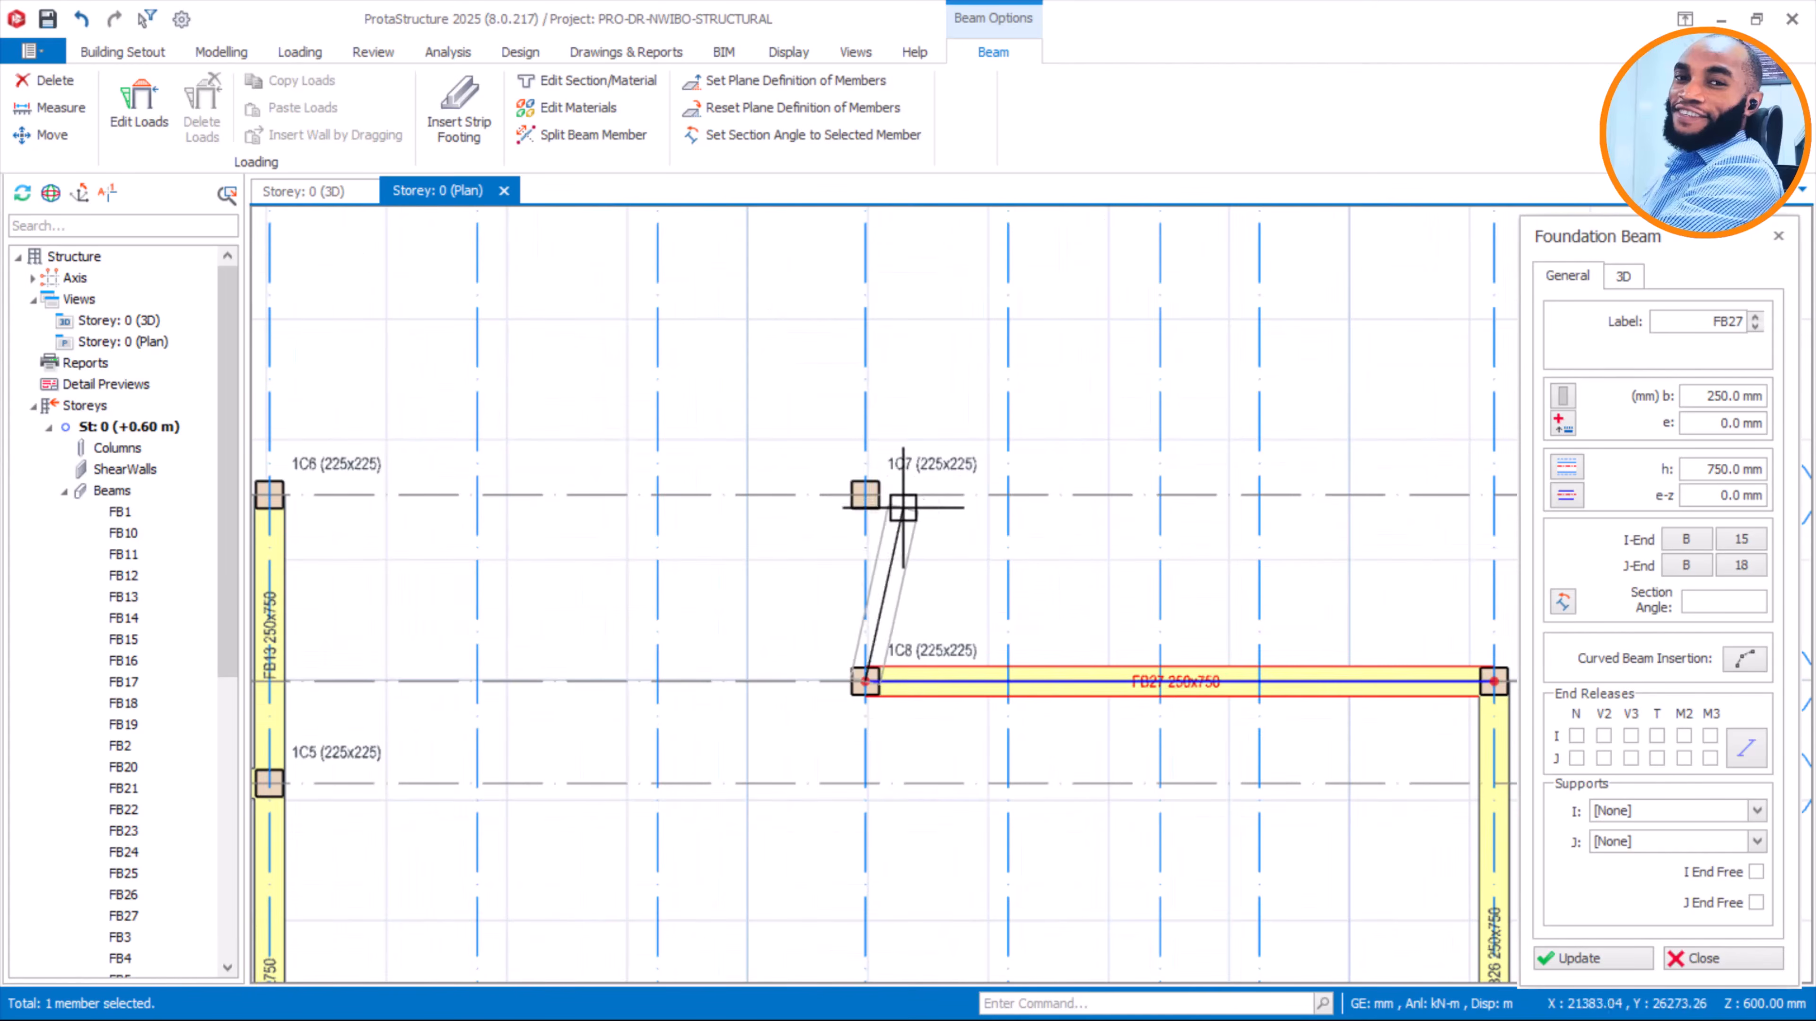
left_click(864, 495)
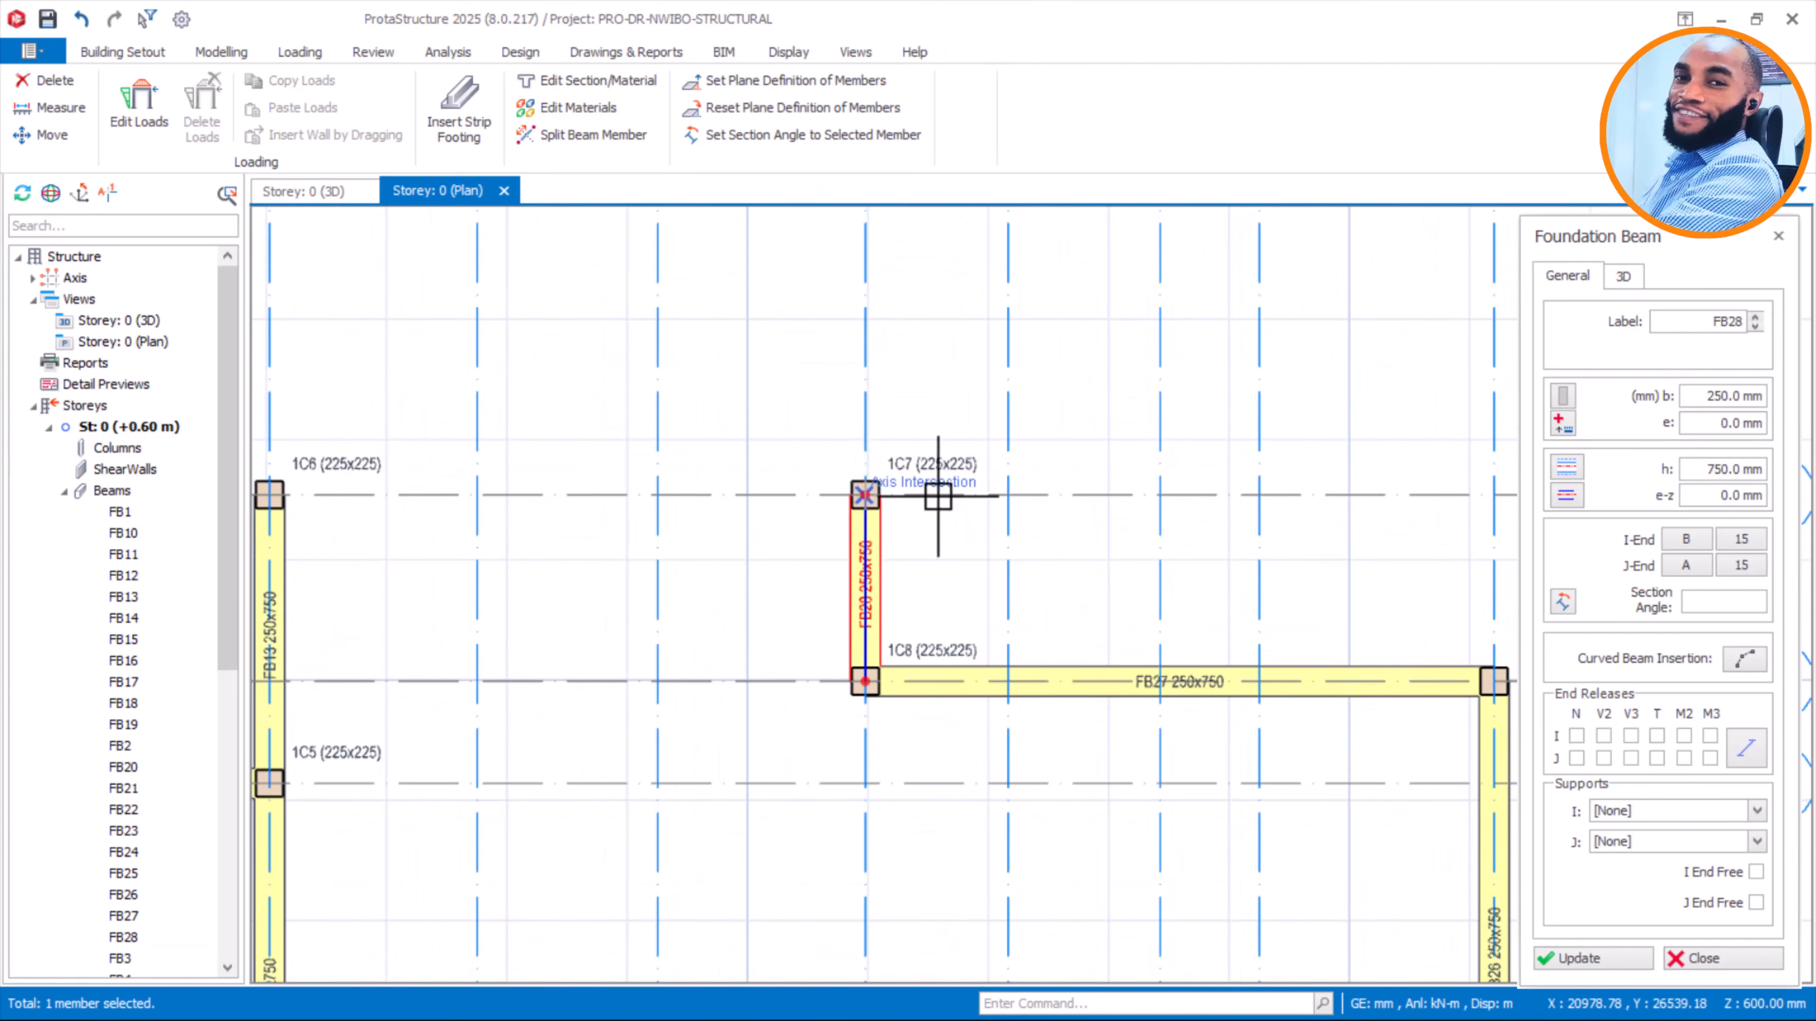
Place a foundation beam along axis A from column 1C7 on axis 15 to column 1C6 on axis 12, and end the run
scroll(878, 499, "down", 2)
scroll(455, 504, "up", 2)
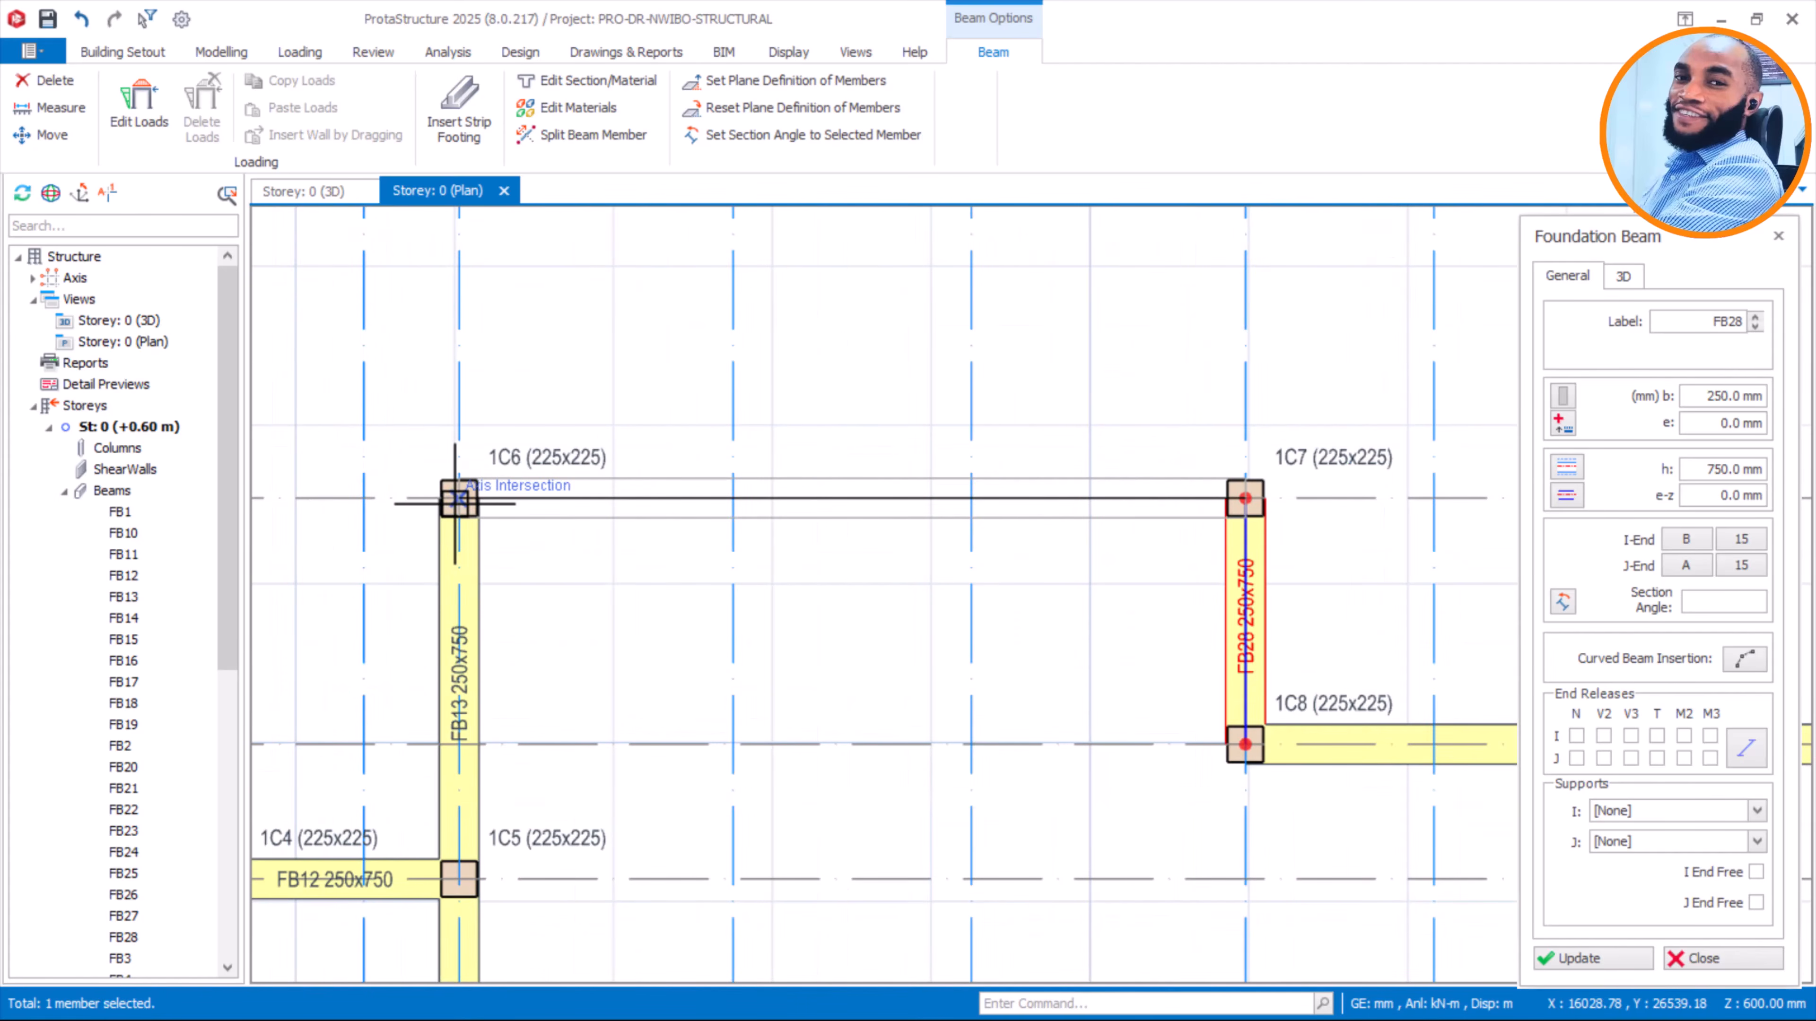
left_click(458, 501)
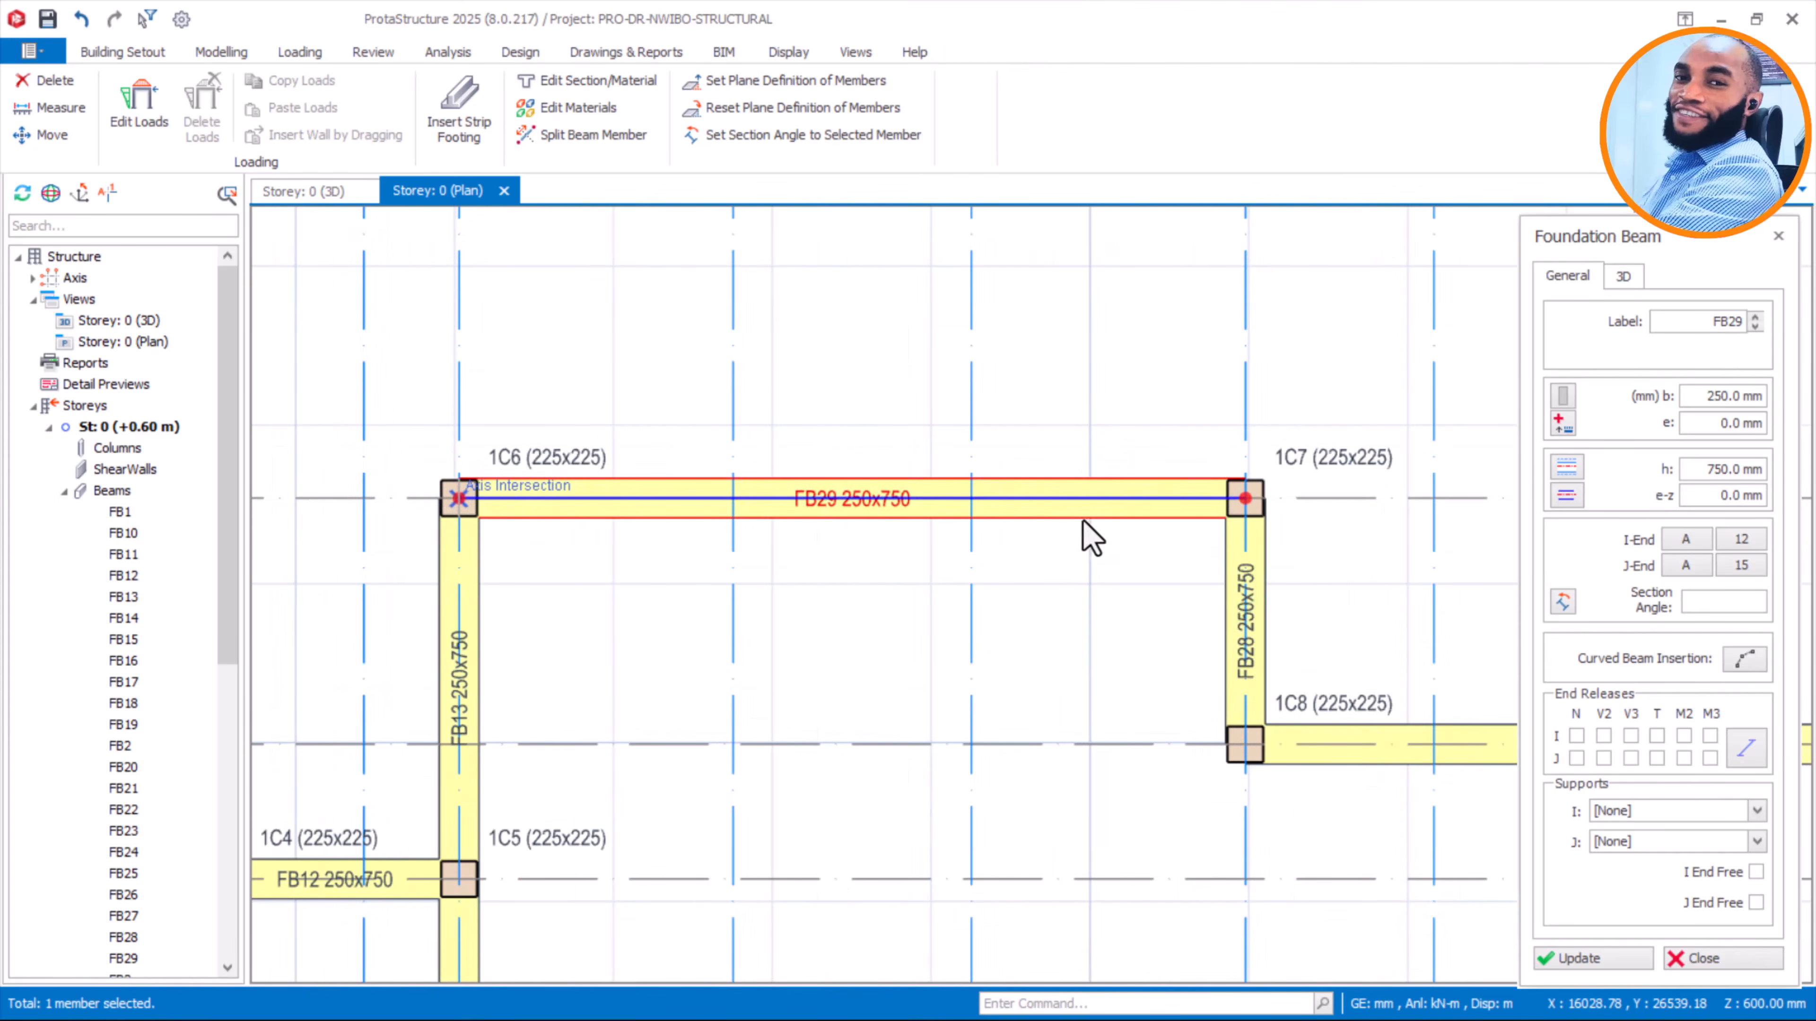
scroll(1065, 536, "down", 3)
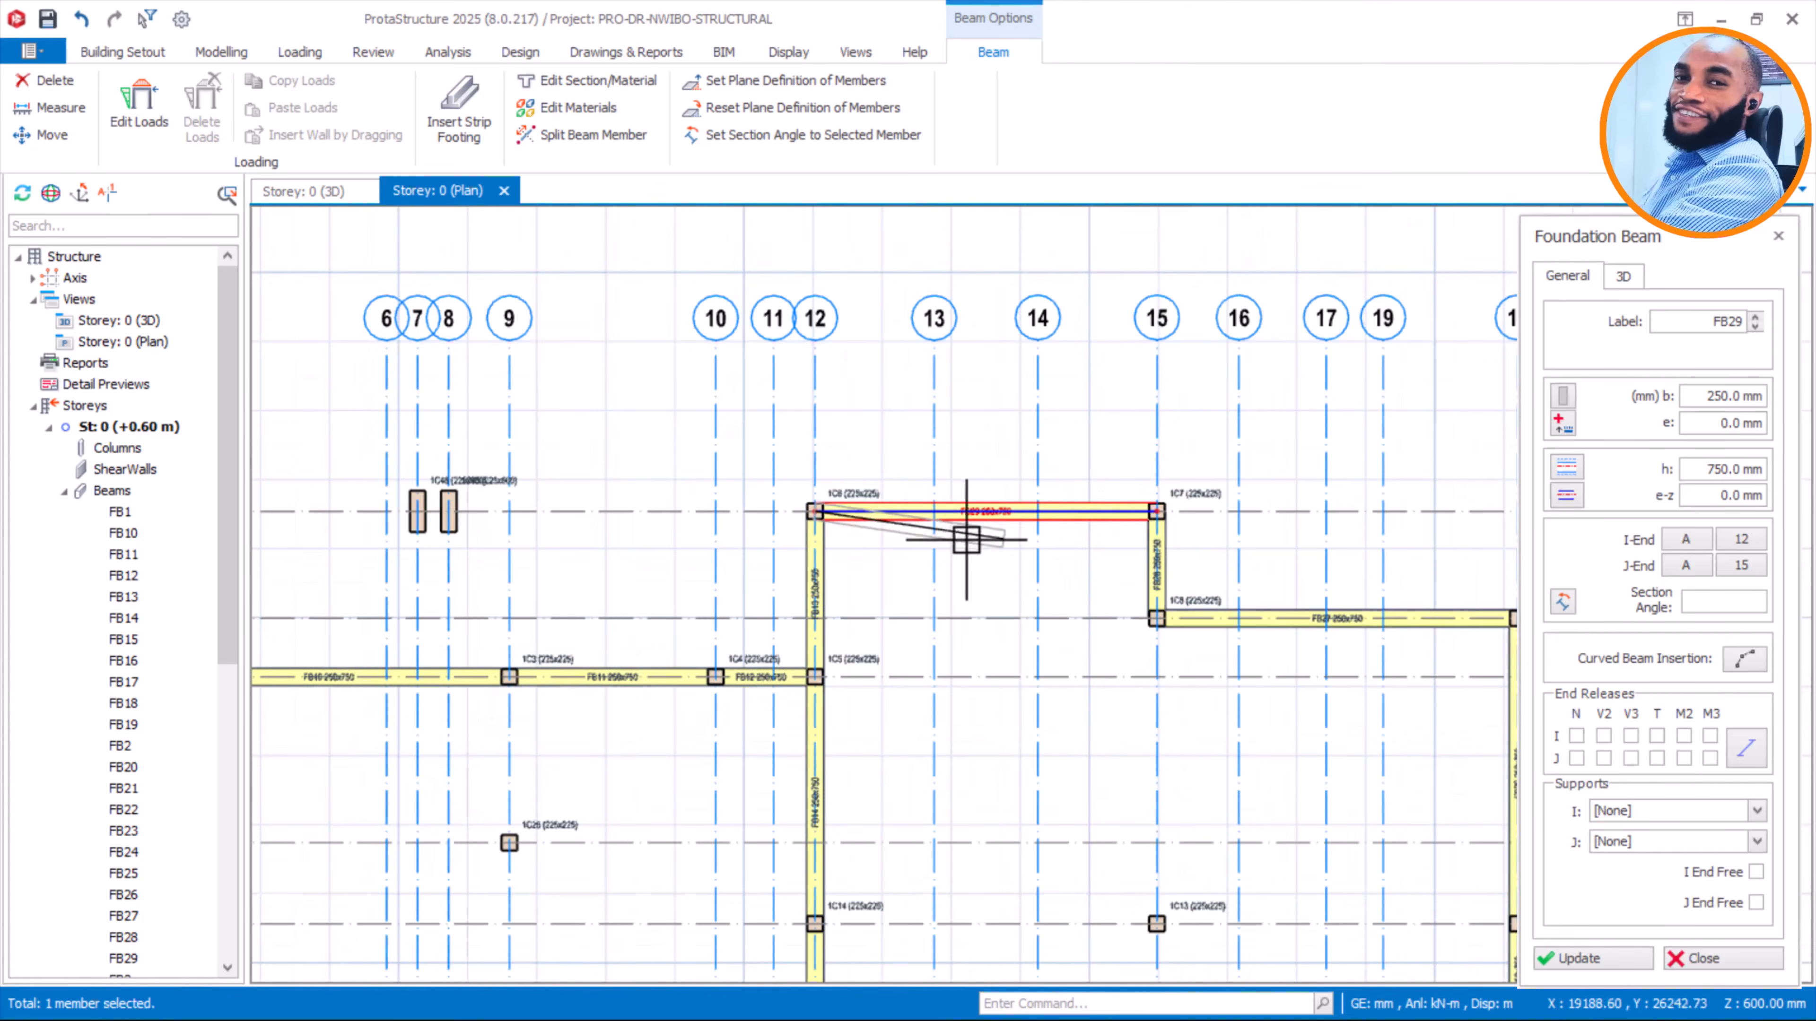
key("Escape")
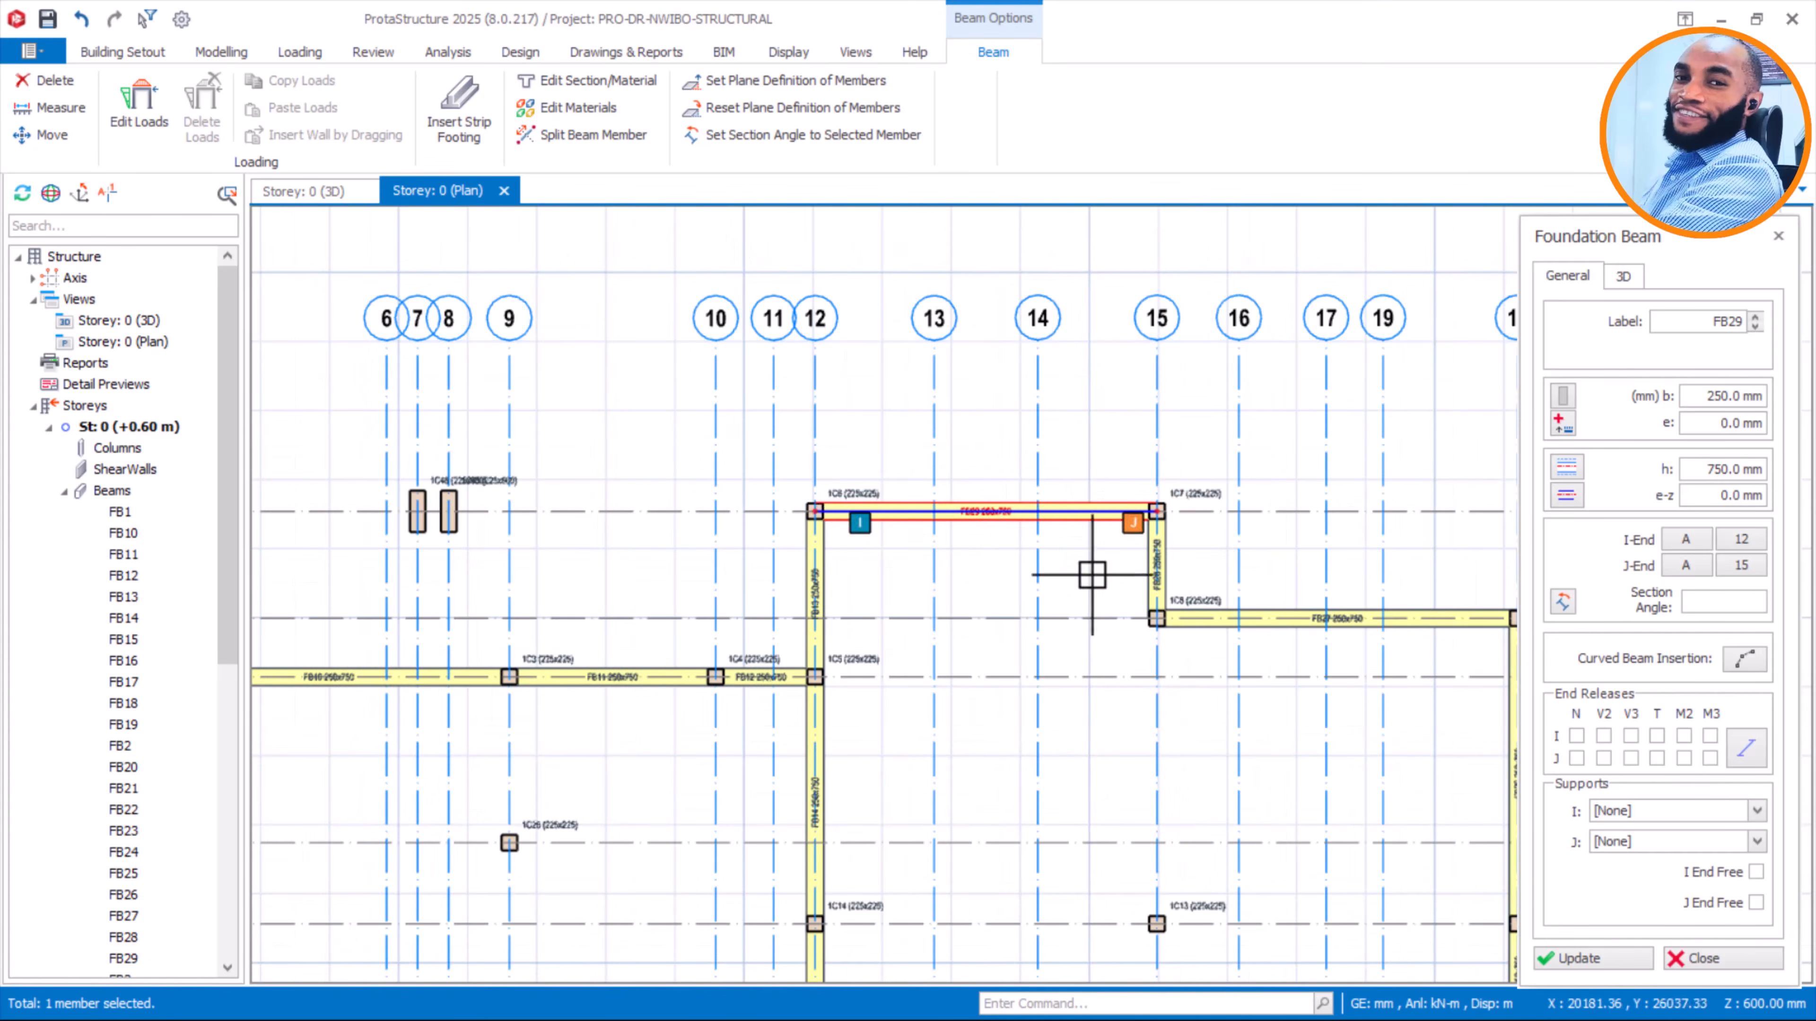
Place a foundation beam along axis 15 from column 1C8 on axis B to column 1C13 on axis E
scroll(857, 377, "down", 2)
scroll(1043, 608, "up", 3)
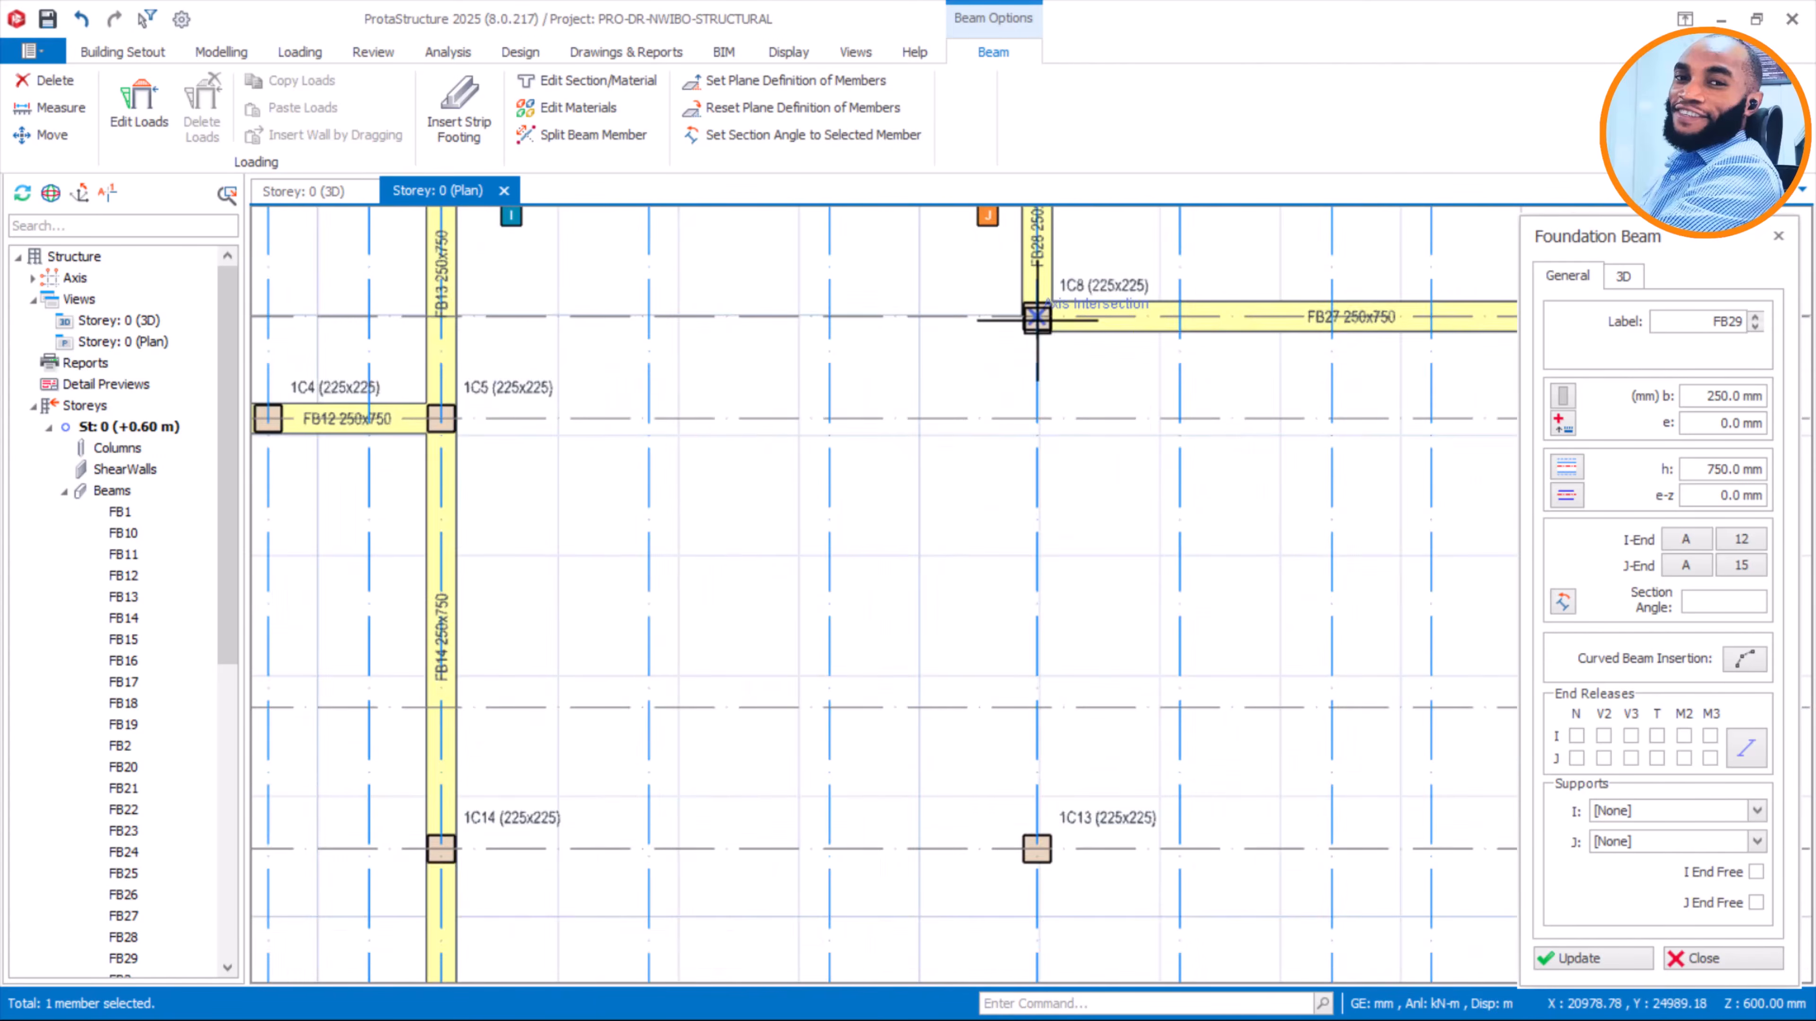
scroll(1082, 587, "down", 3)
scroll(1043, 637, "up", 4)
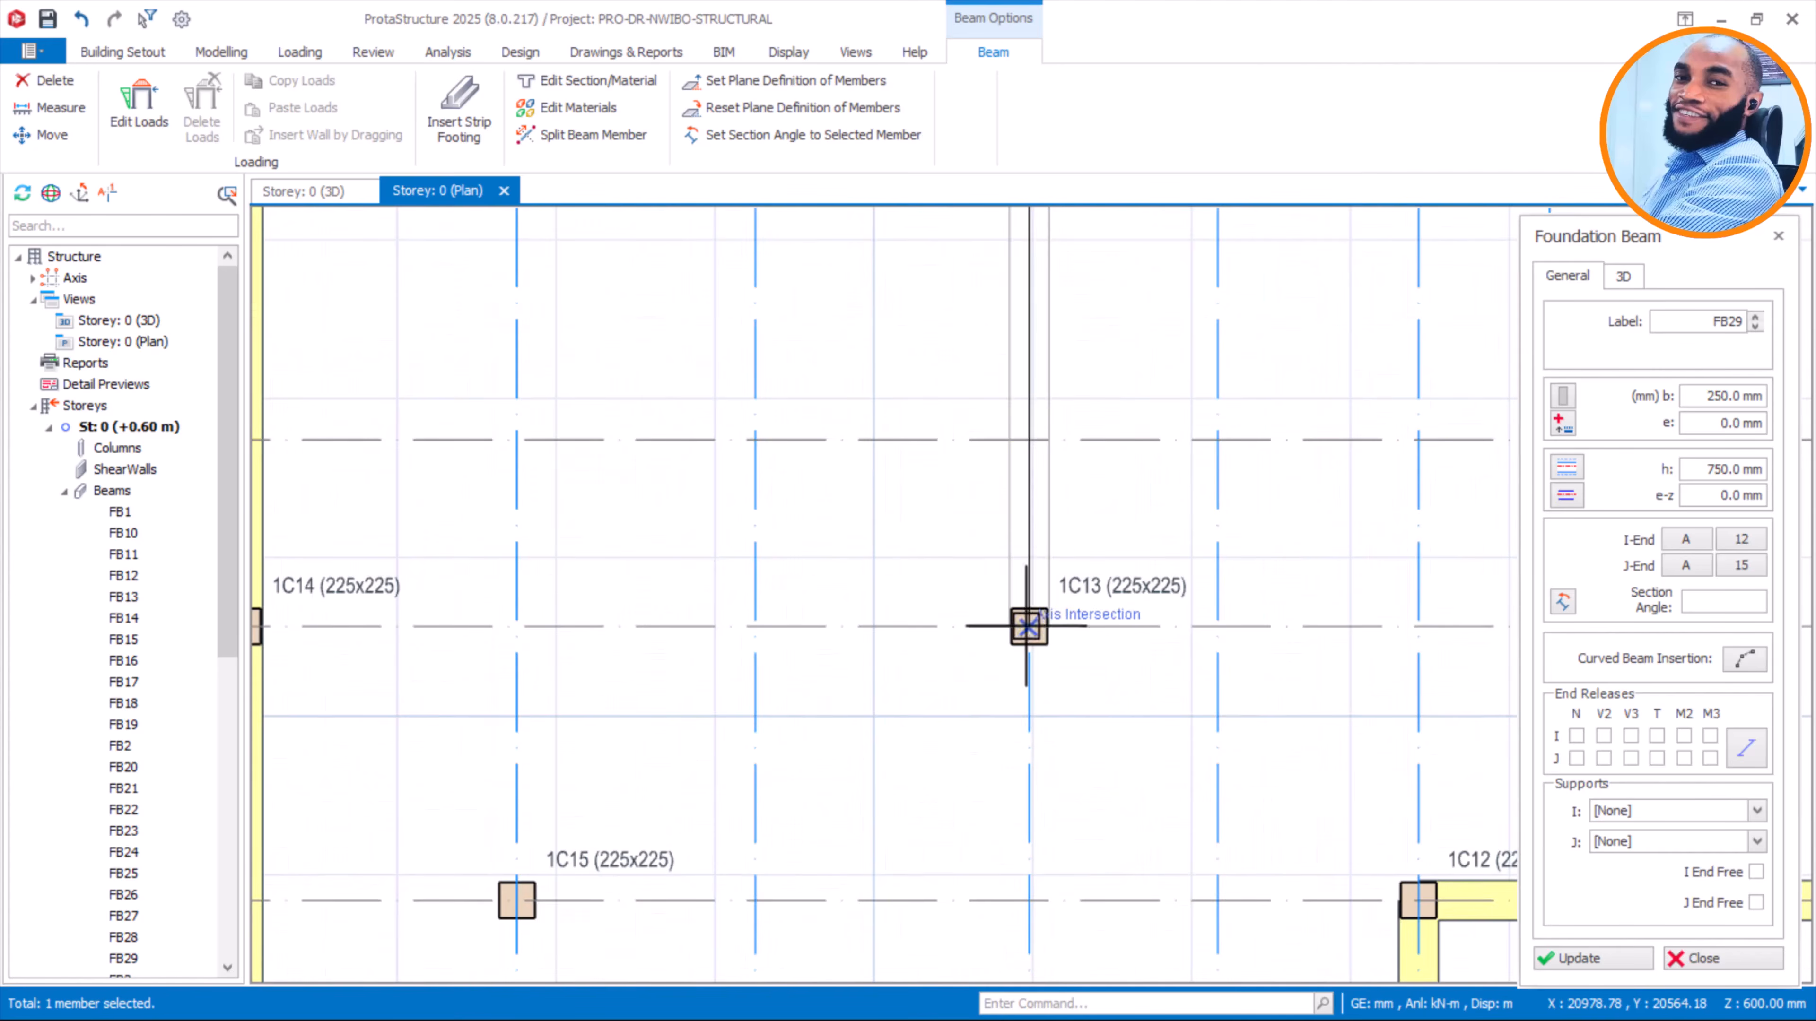
left_click(1028, 626)
scroll(912, 583, "down", 3)
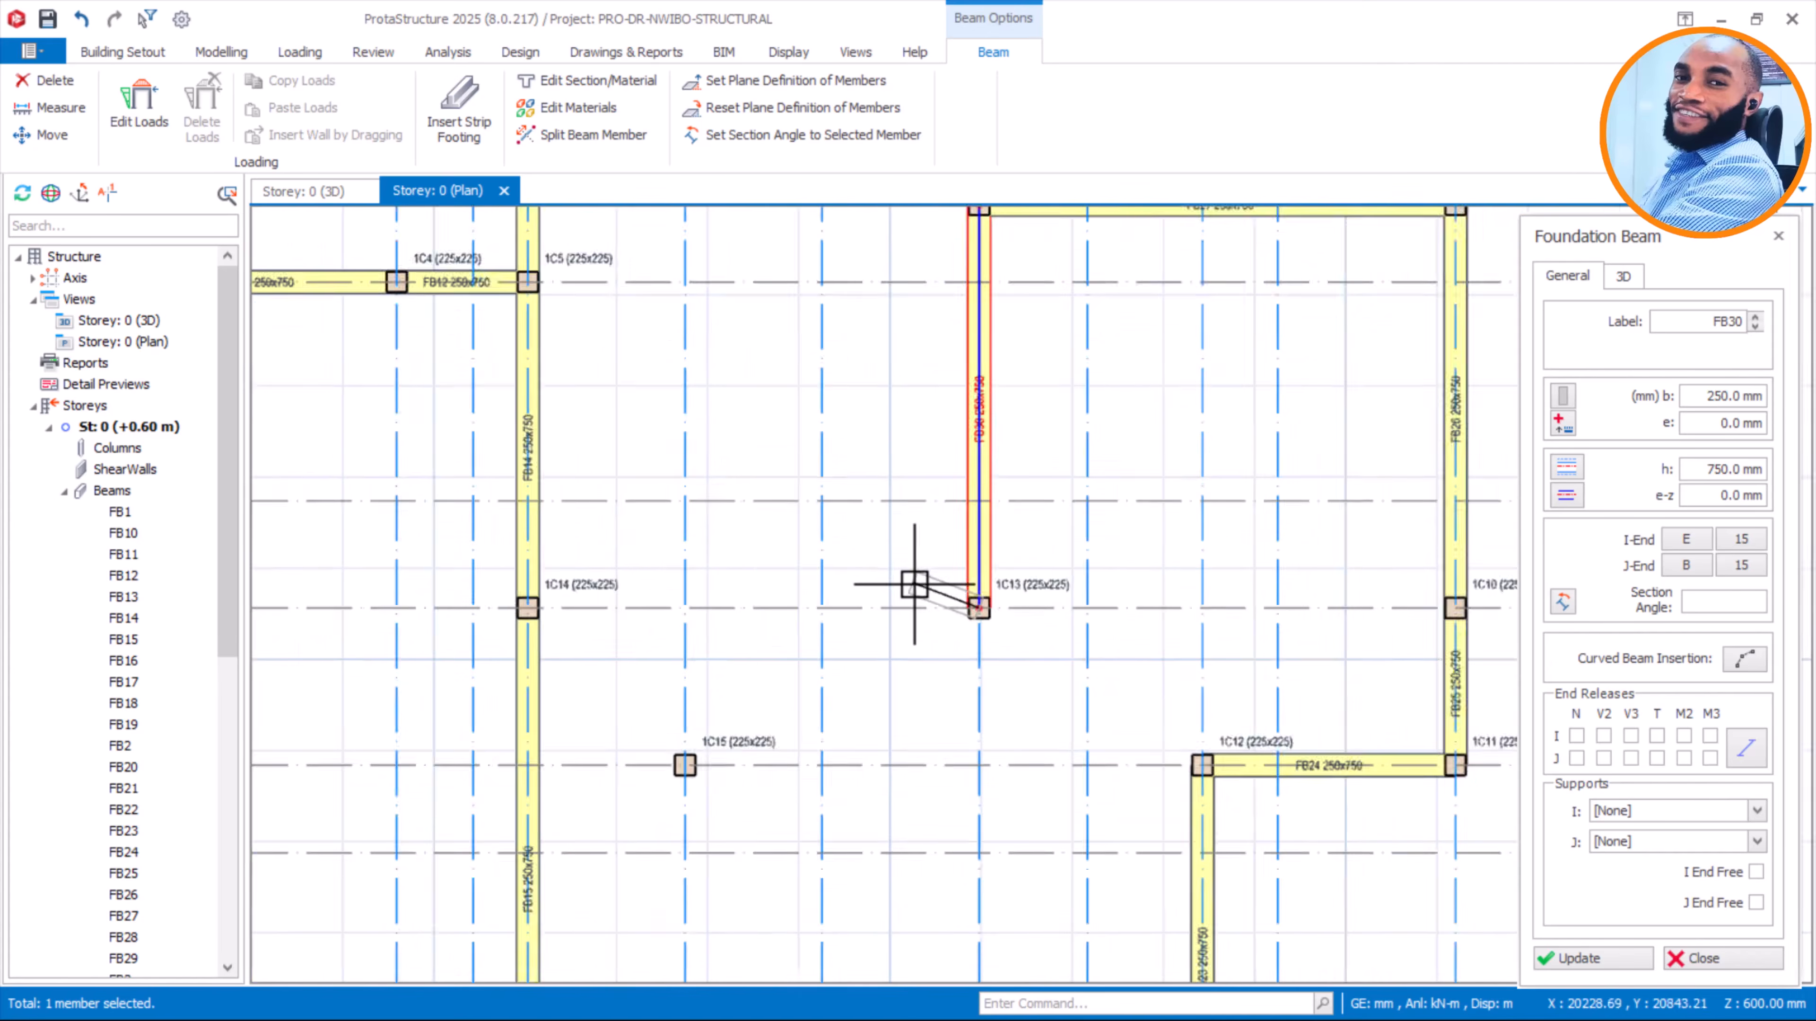
Place foundation beams along axis E from column 1C13 to column 1C10 on axis 18 and to column 1C14 on axis 12, ending each run
scroll(915, 584, "down", 2)
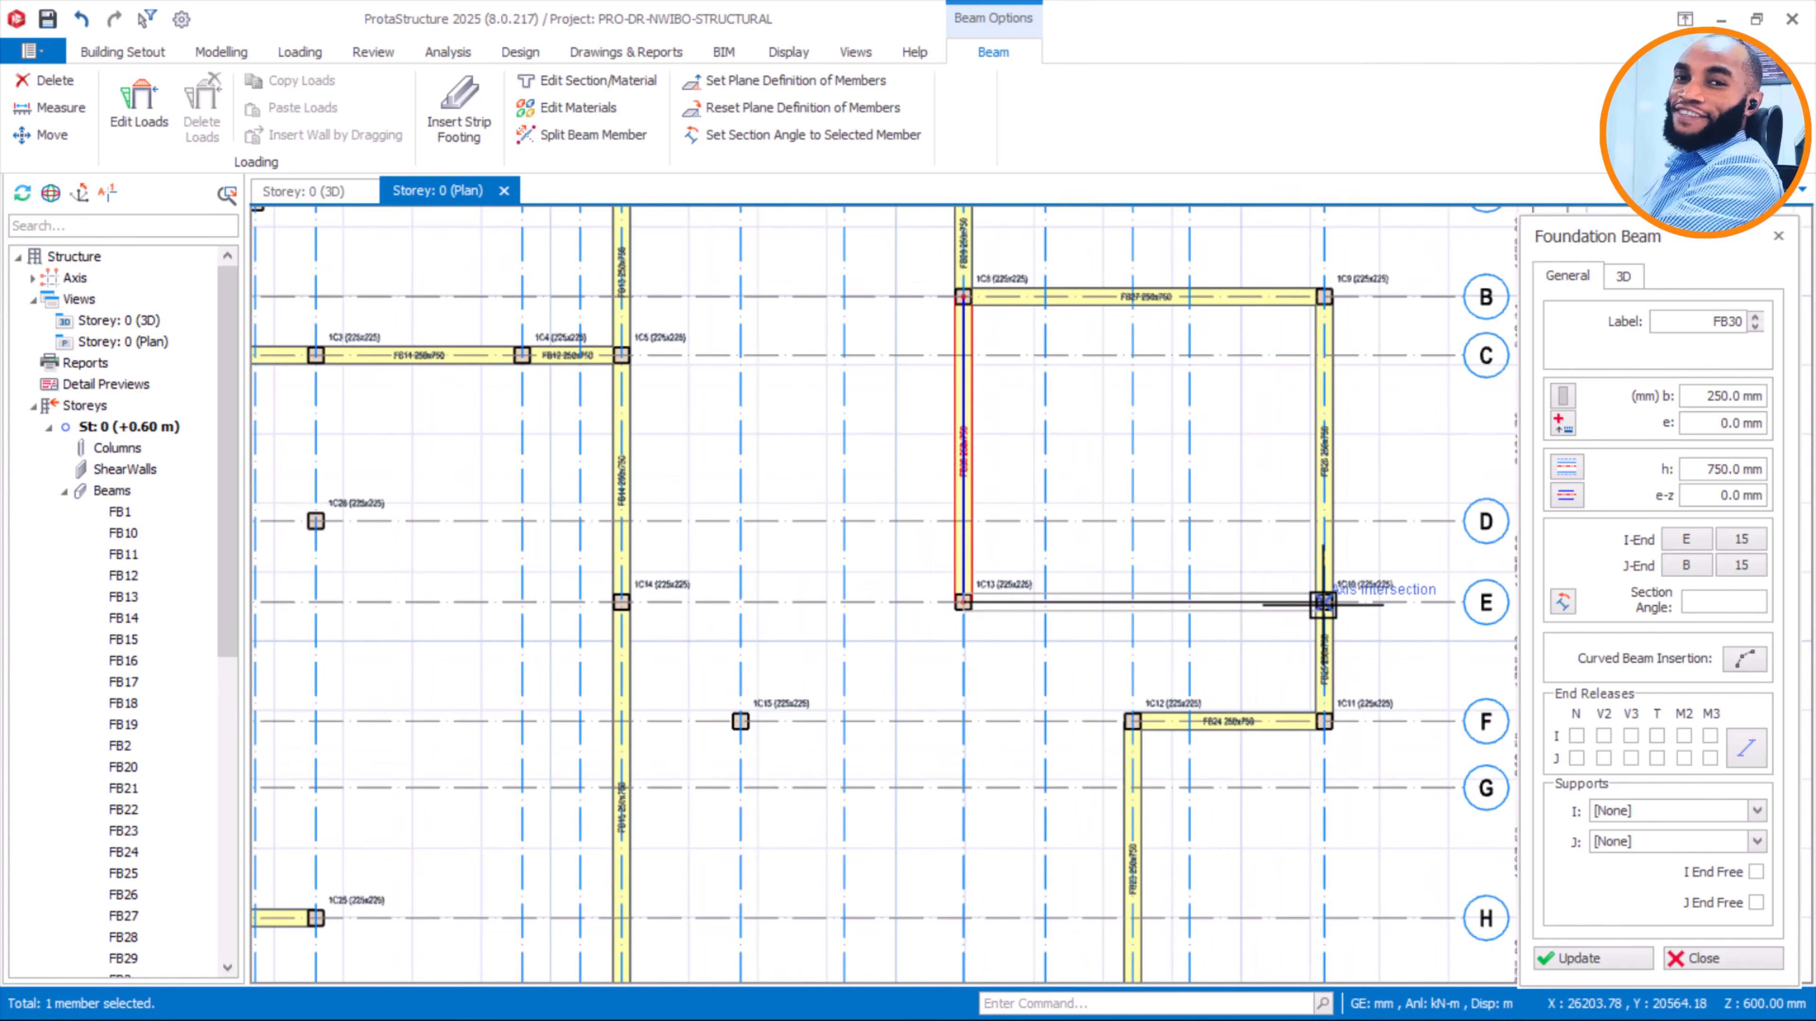
left_click(1060, 651)
key("Escape")
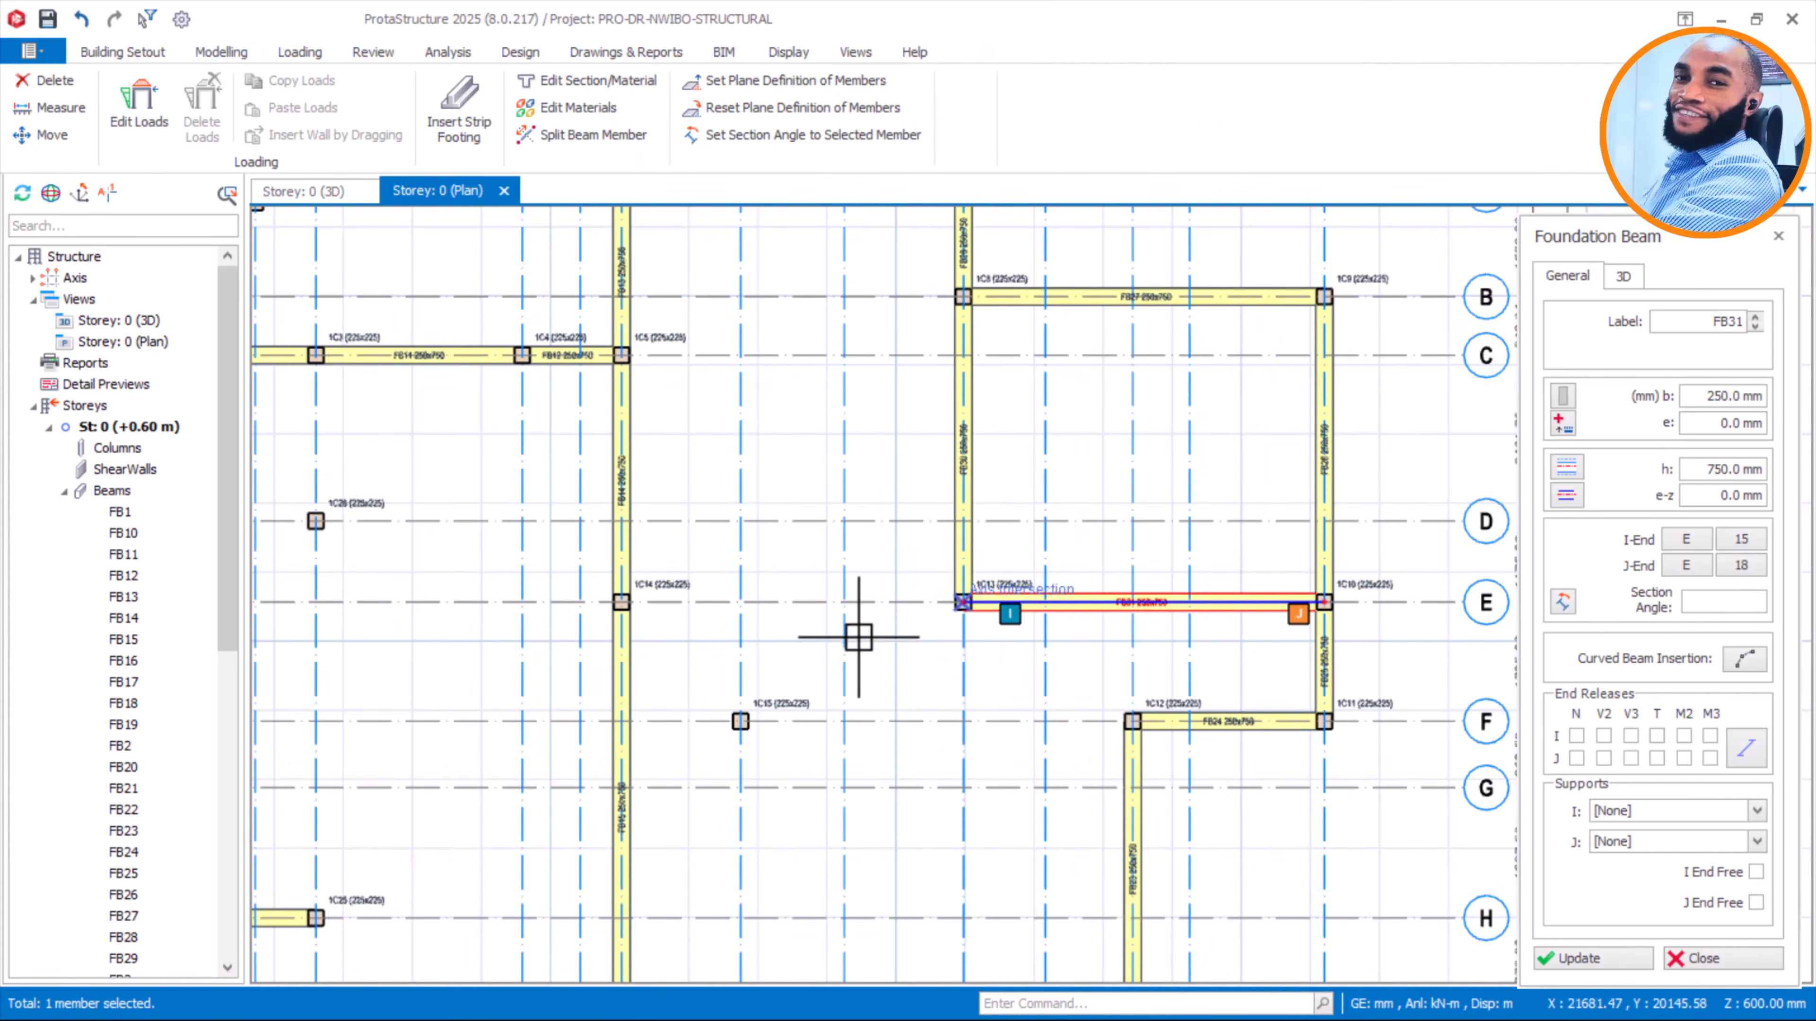
scroll(956, 606, "up", 3)
left_click(967, 607)
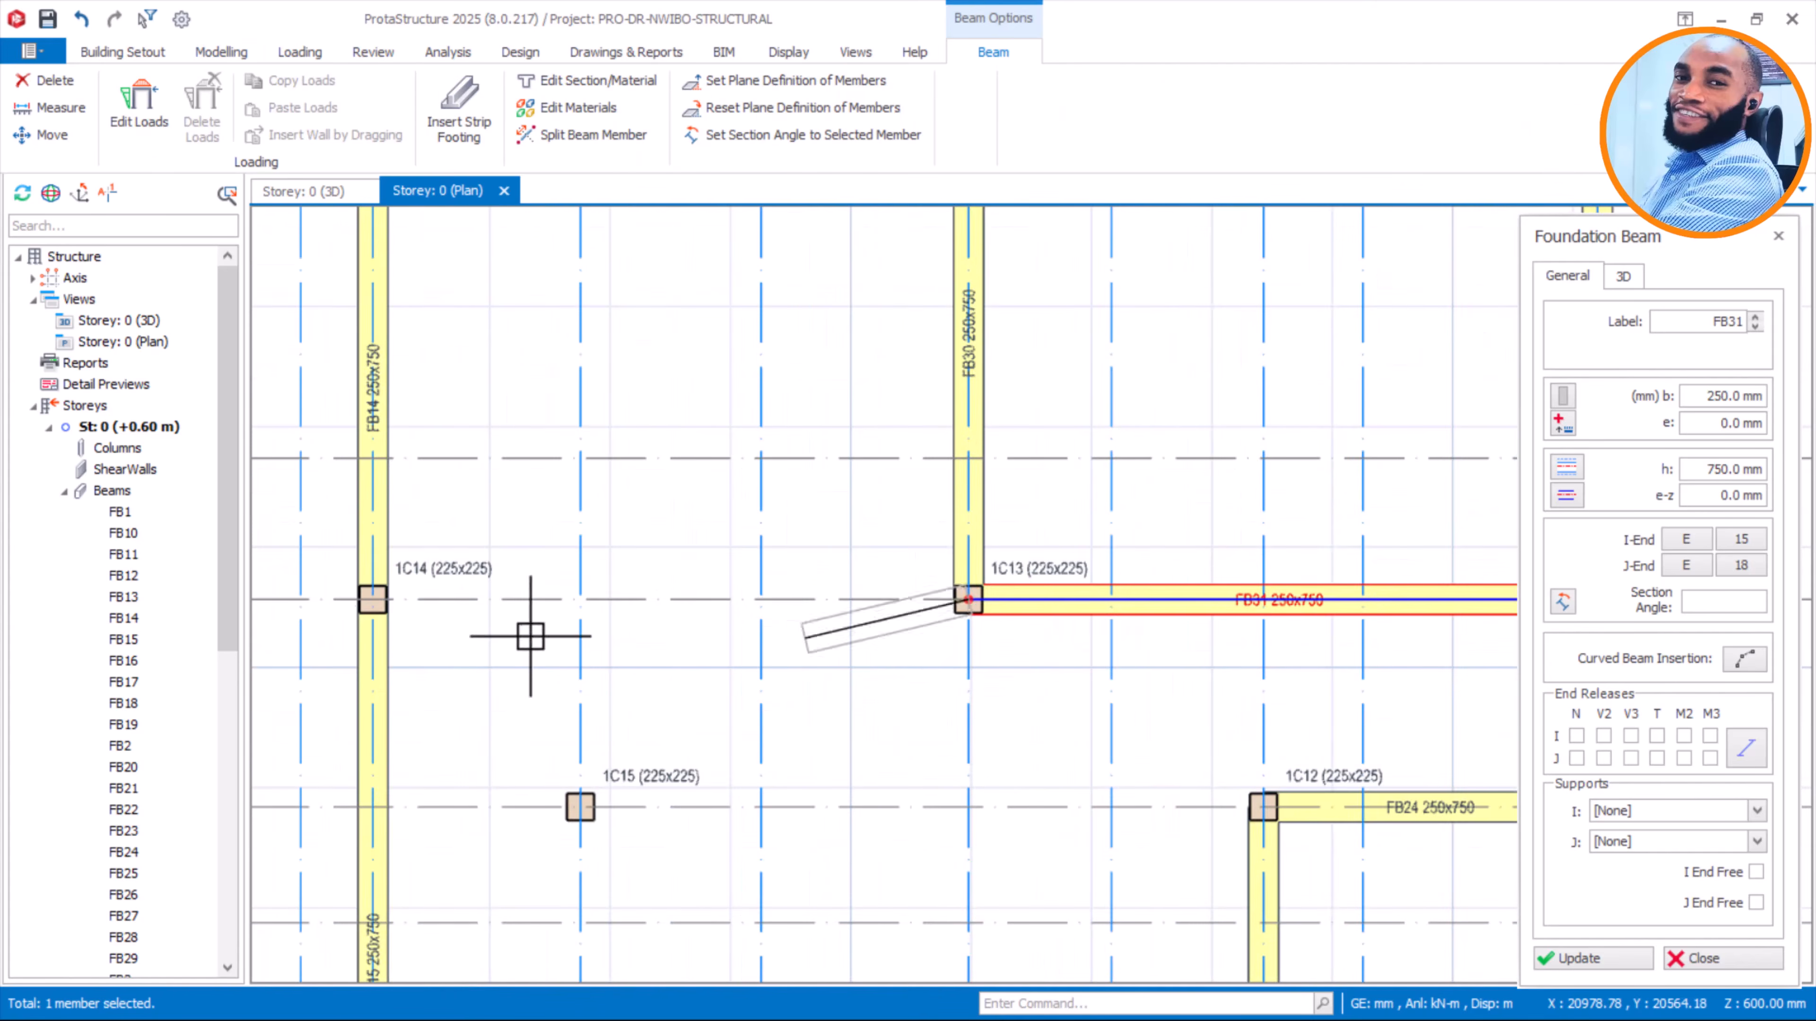
left_click(709, 591)
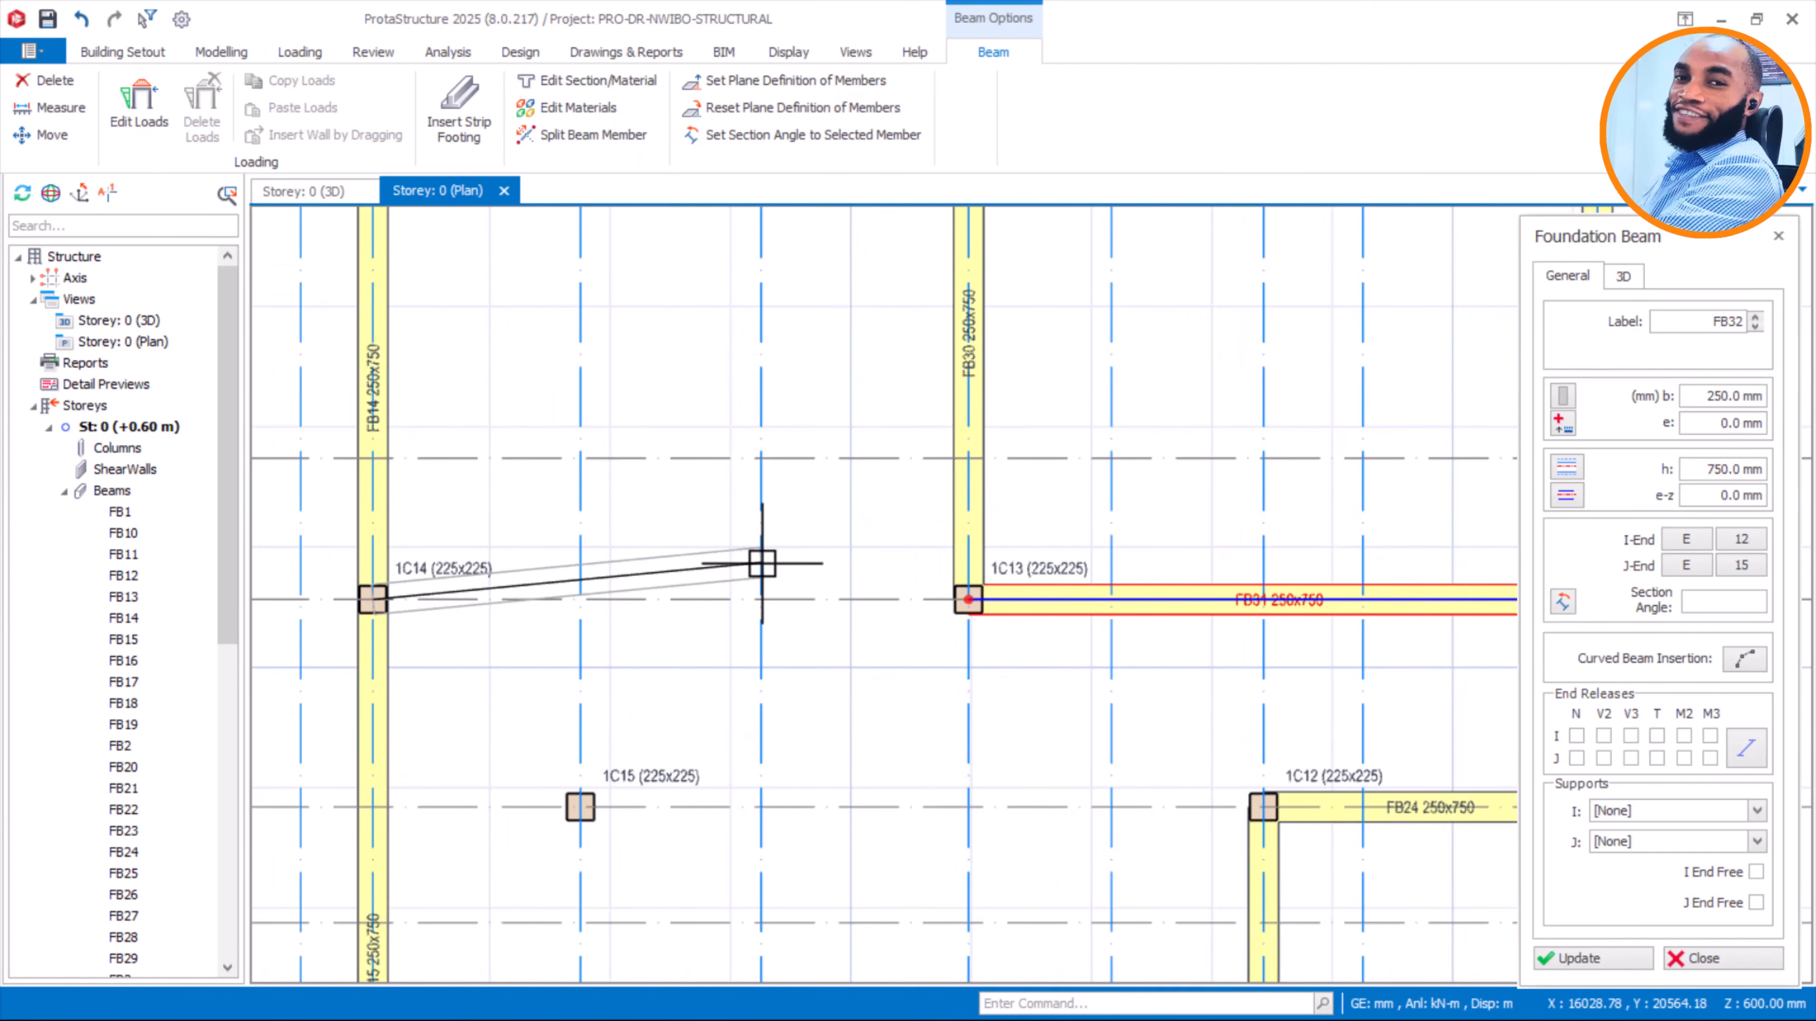
key("Escape")
scroll(846, 549, "down", 2)
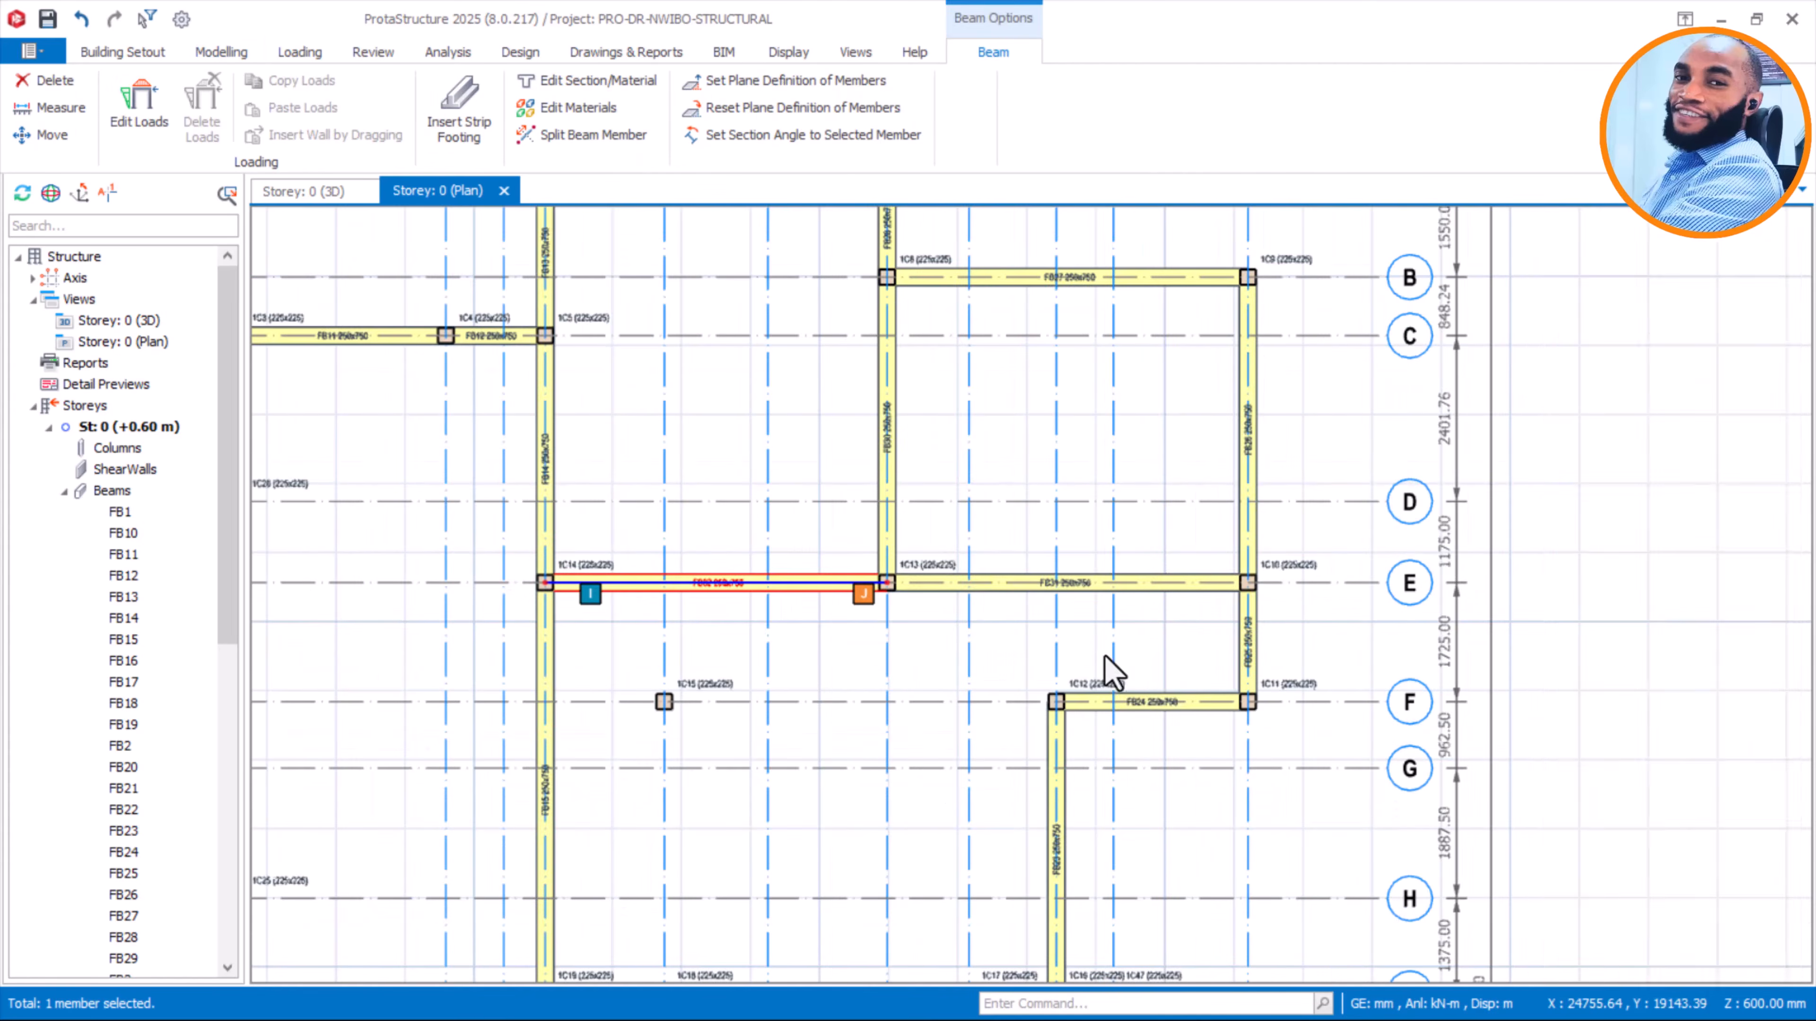
Reopen the foundation beam properties and place a beam along axis F from column 1C12 on axis 17 to column 1C15 on axis 13
scroll(1073, 707, "up", 3)
right_click(646, 463)
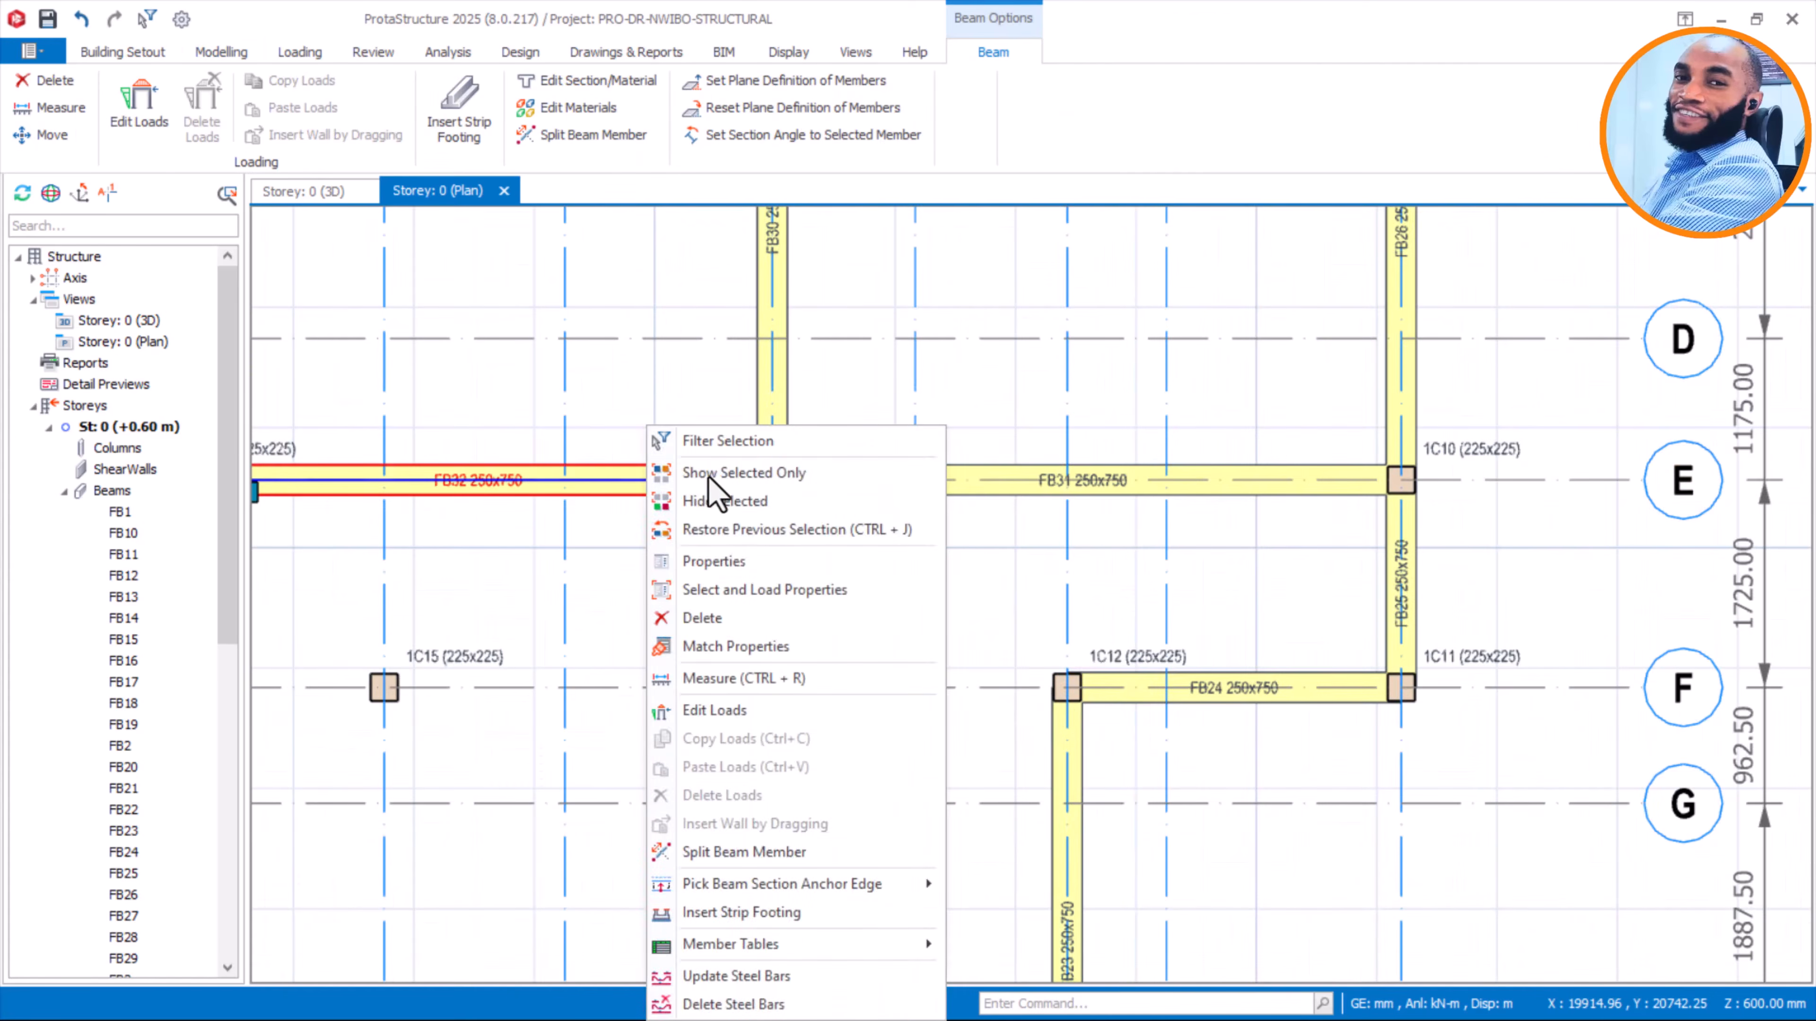
left_click(737, 559)
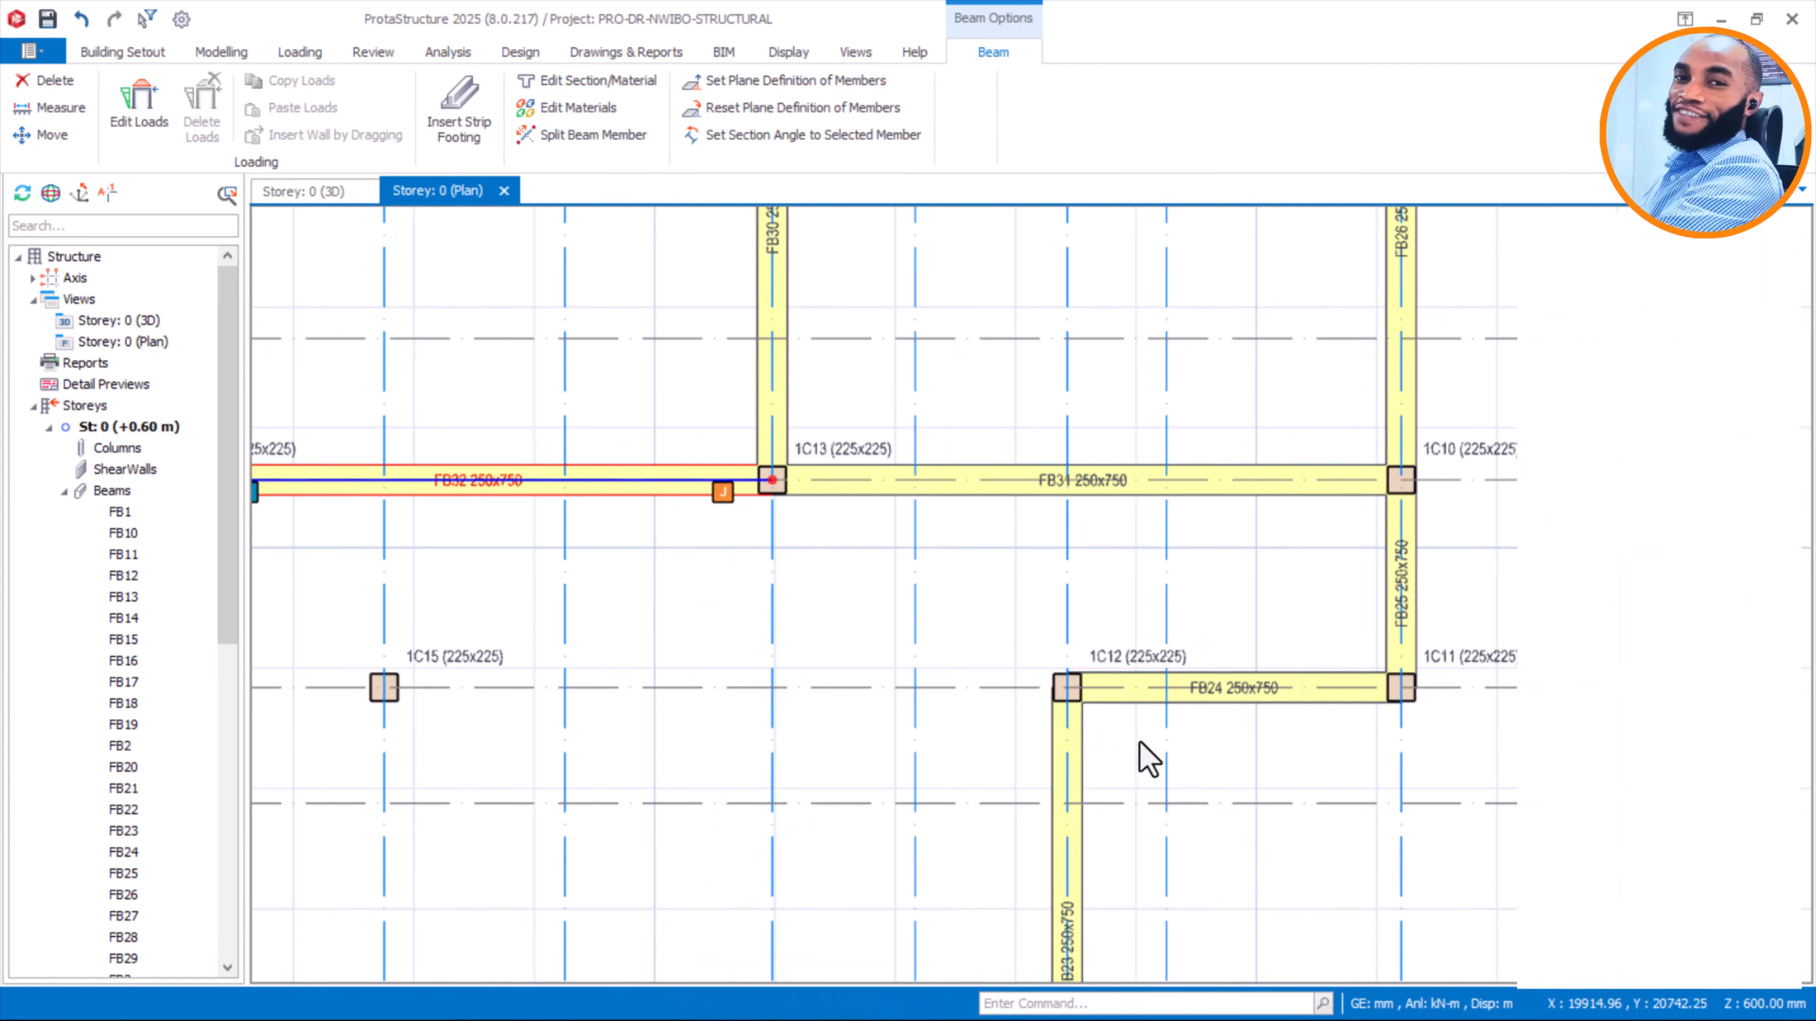
left_click(1066, 689)
scroll(1237, 652, "down", 3)
scroll(808, 688, "up", 2)
scroll(897, 650, "up", 2)
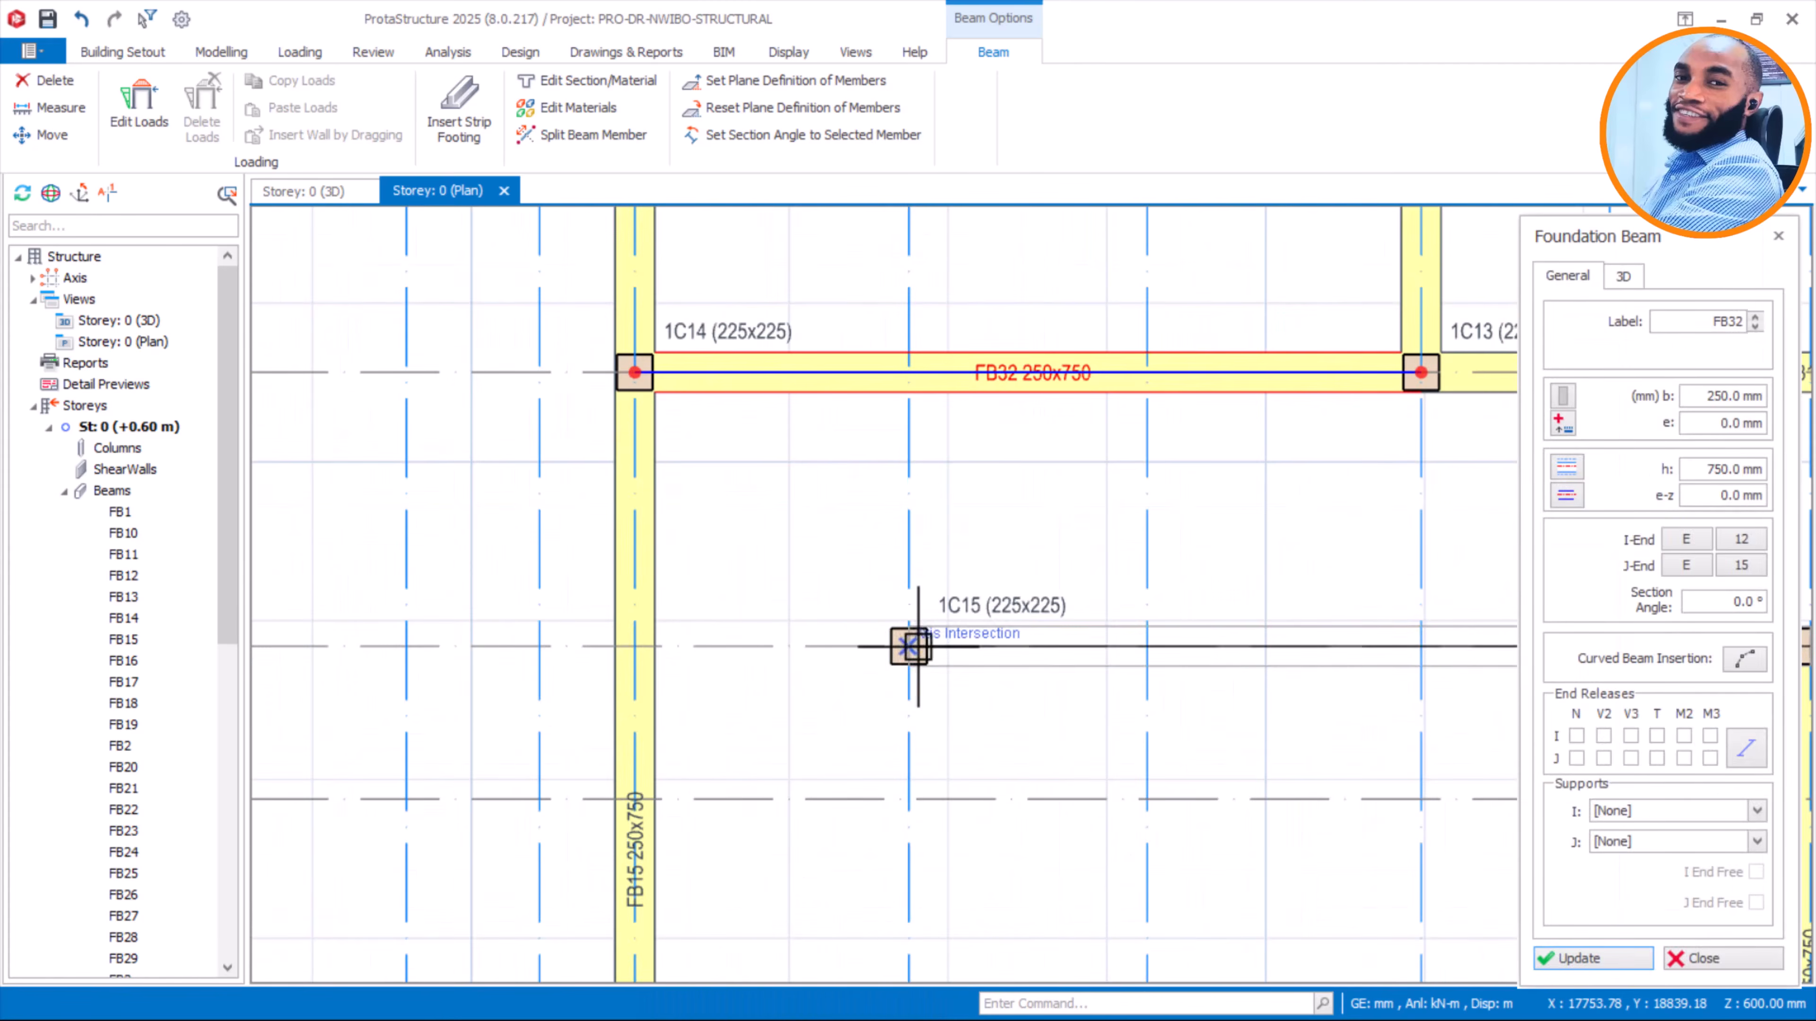
left_click(909, 646)
scroll(929, 529, "down", 3)
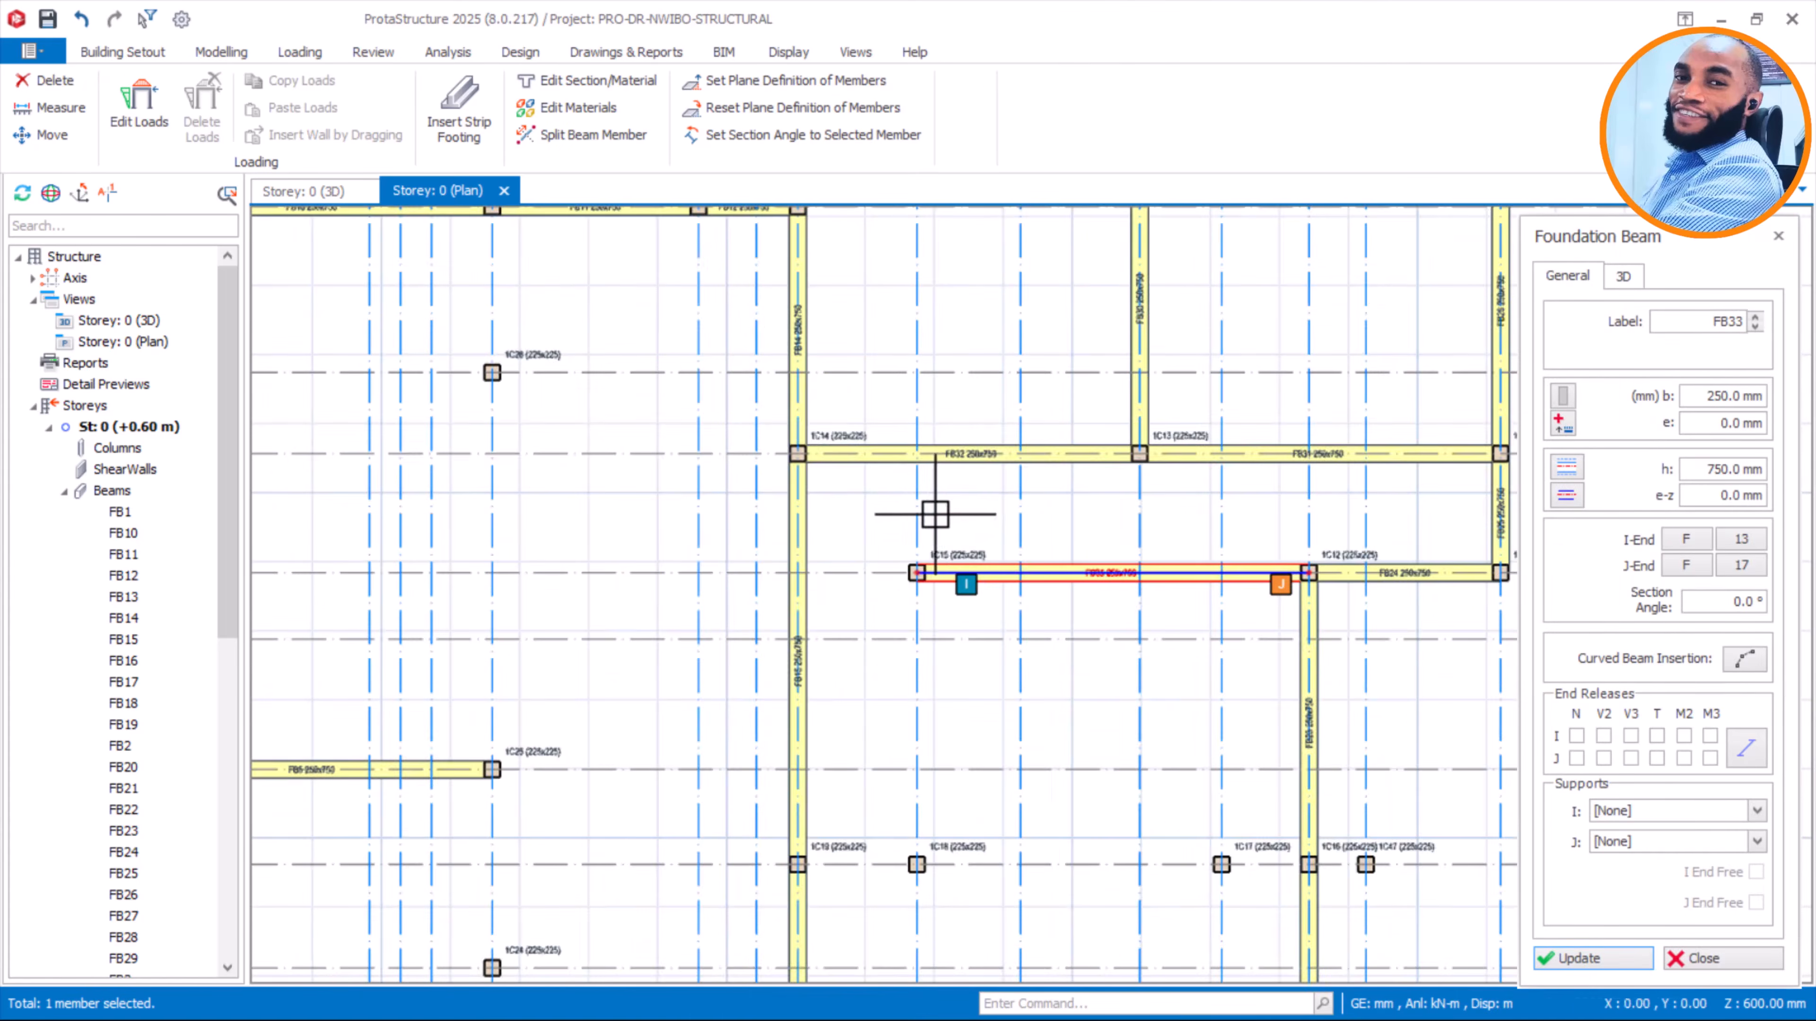
Place foundation beams along axis I from column 1C19 on axis 12 to column 1C47 on axis 19
scroll(980, 758, "down", 1)
scroll(980, 799, "up", 4)
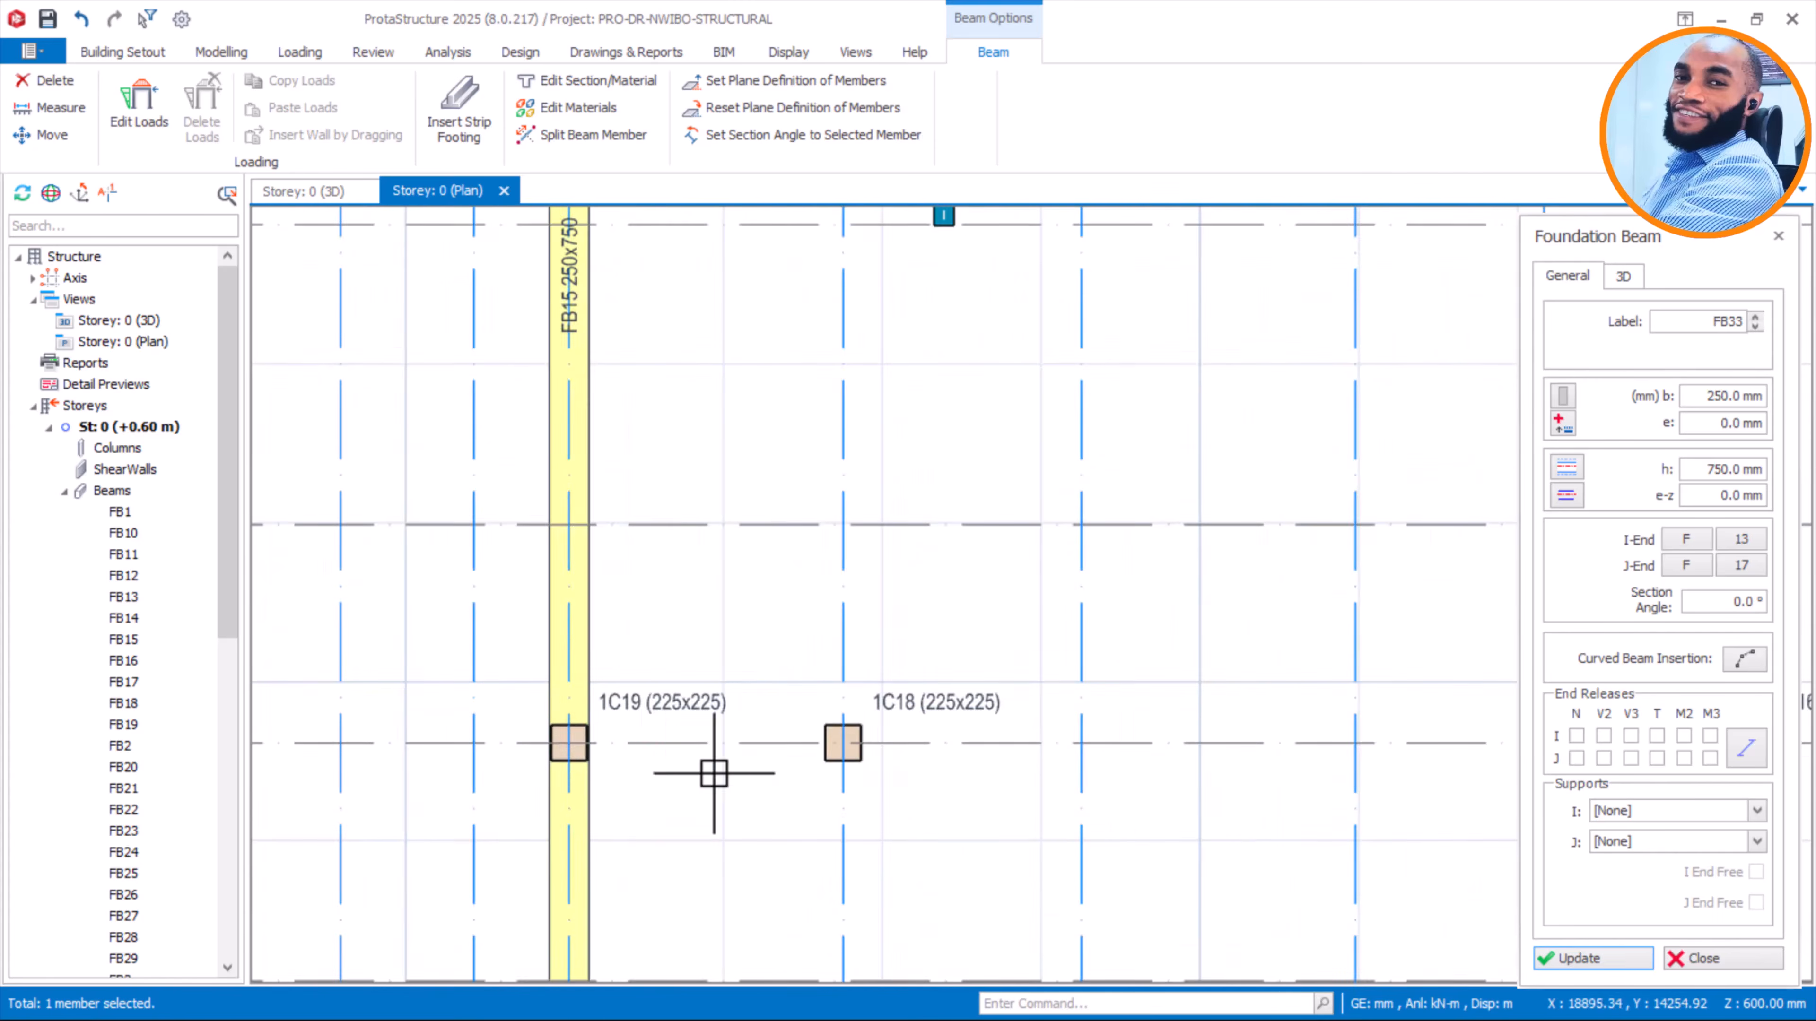
scroll(601, 704, "down", 4)
scroll(993, 723, "up", 4)
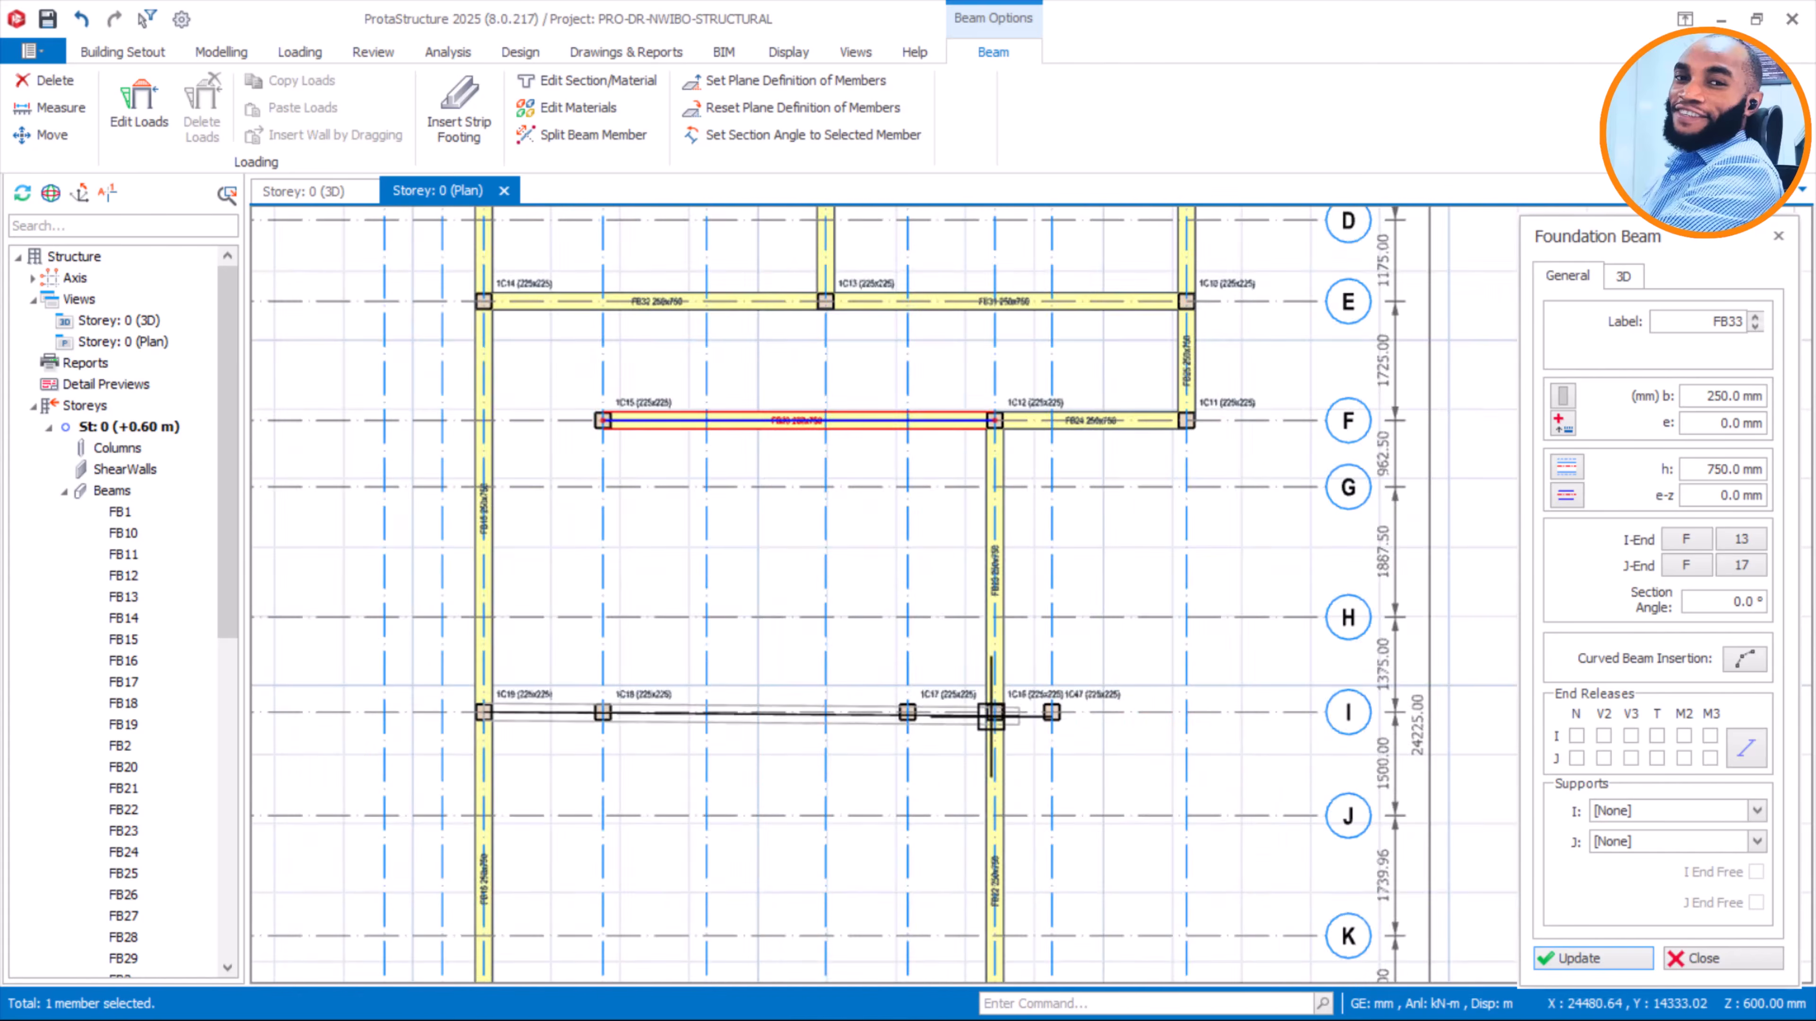
scroll(987, 724, "up", 1)
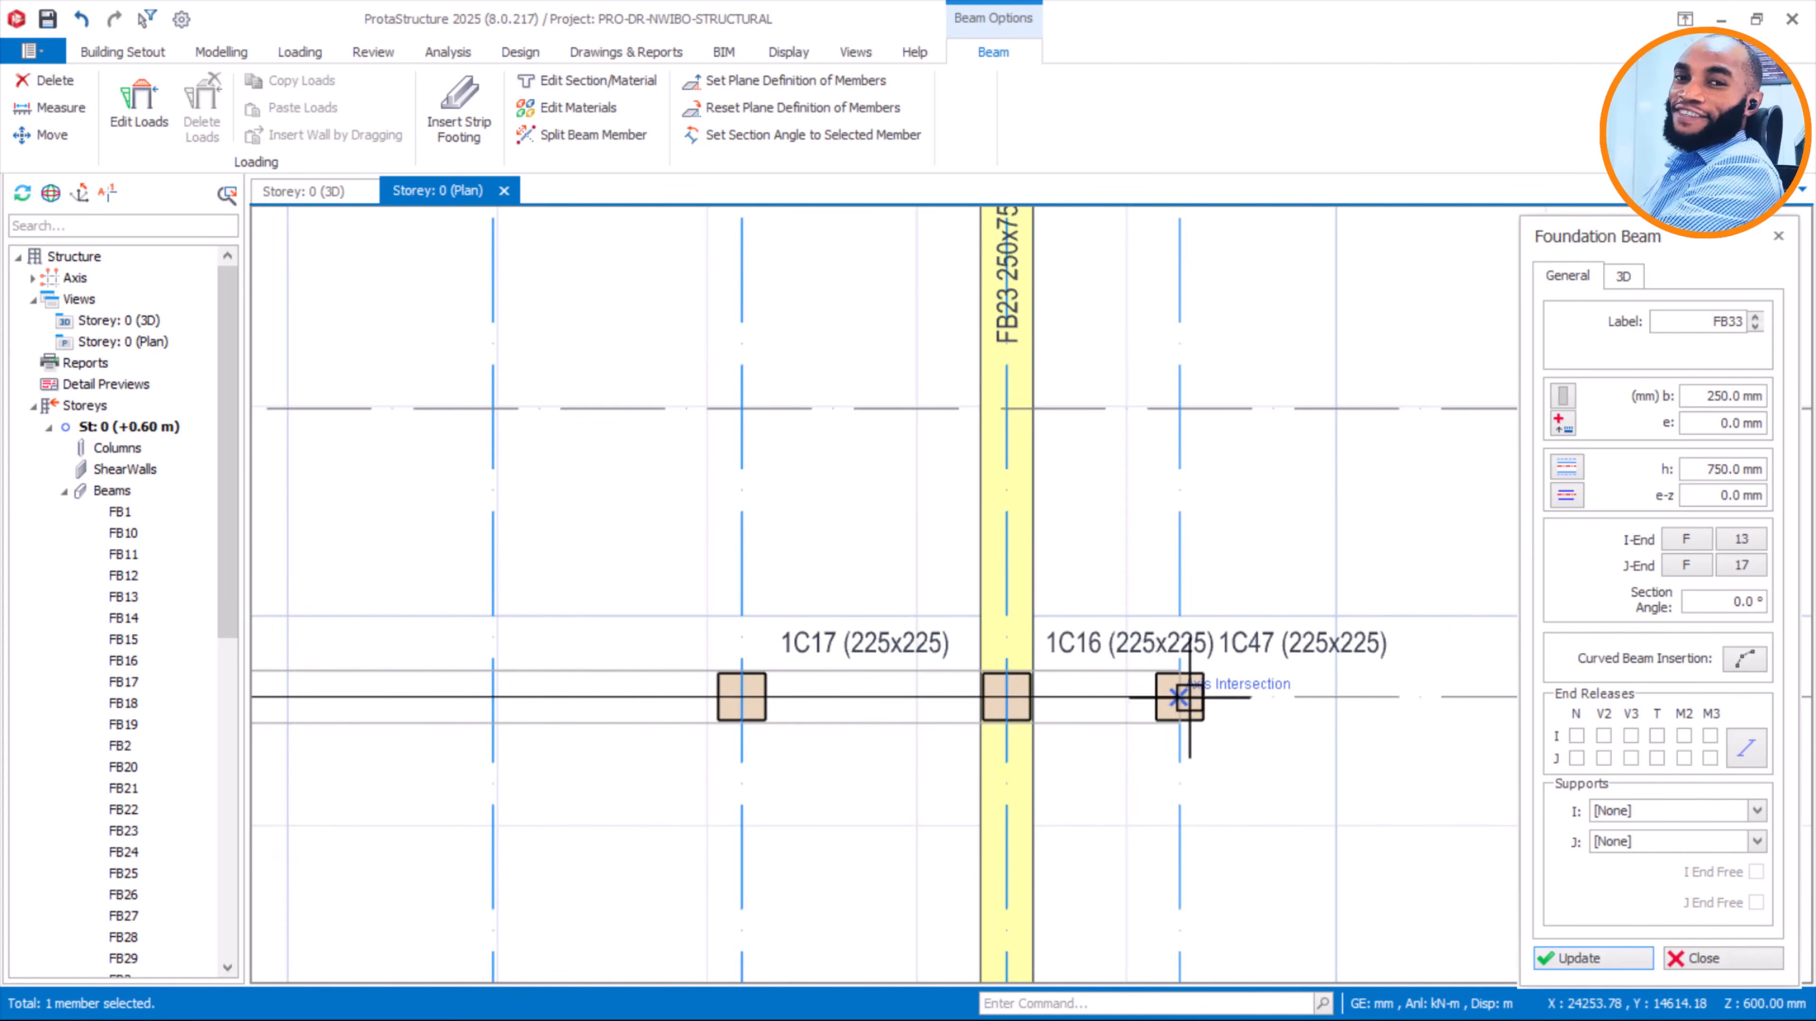
left_click(1087, 703)
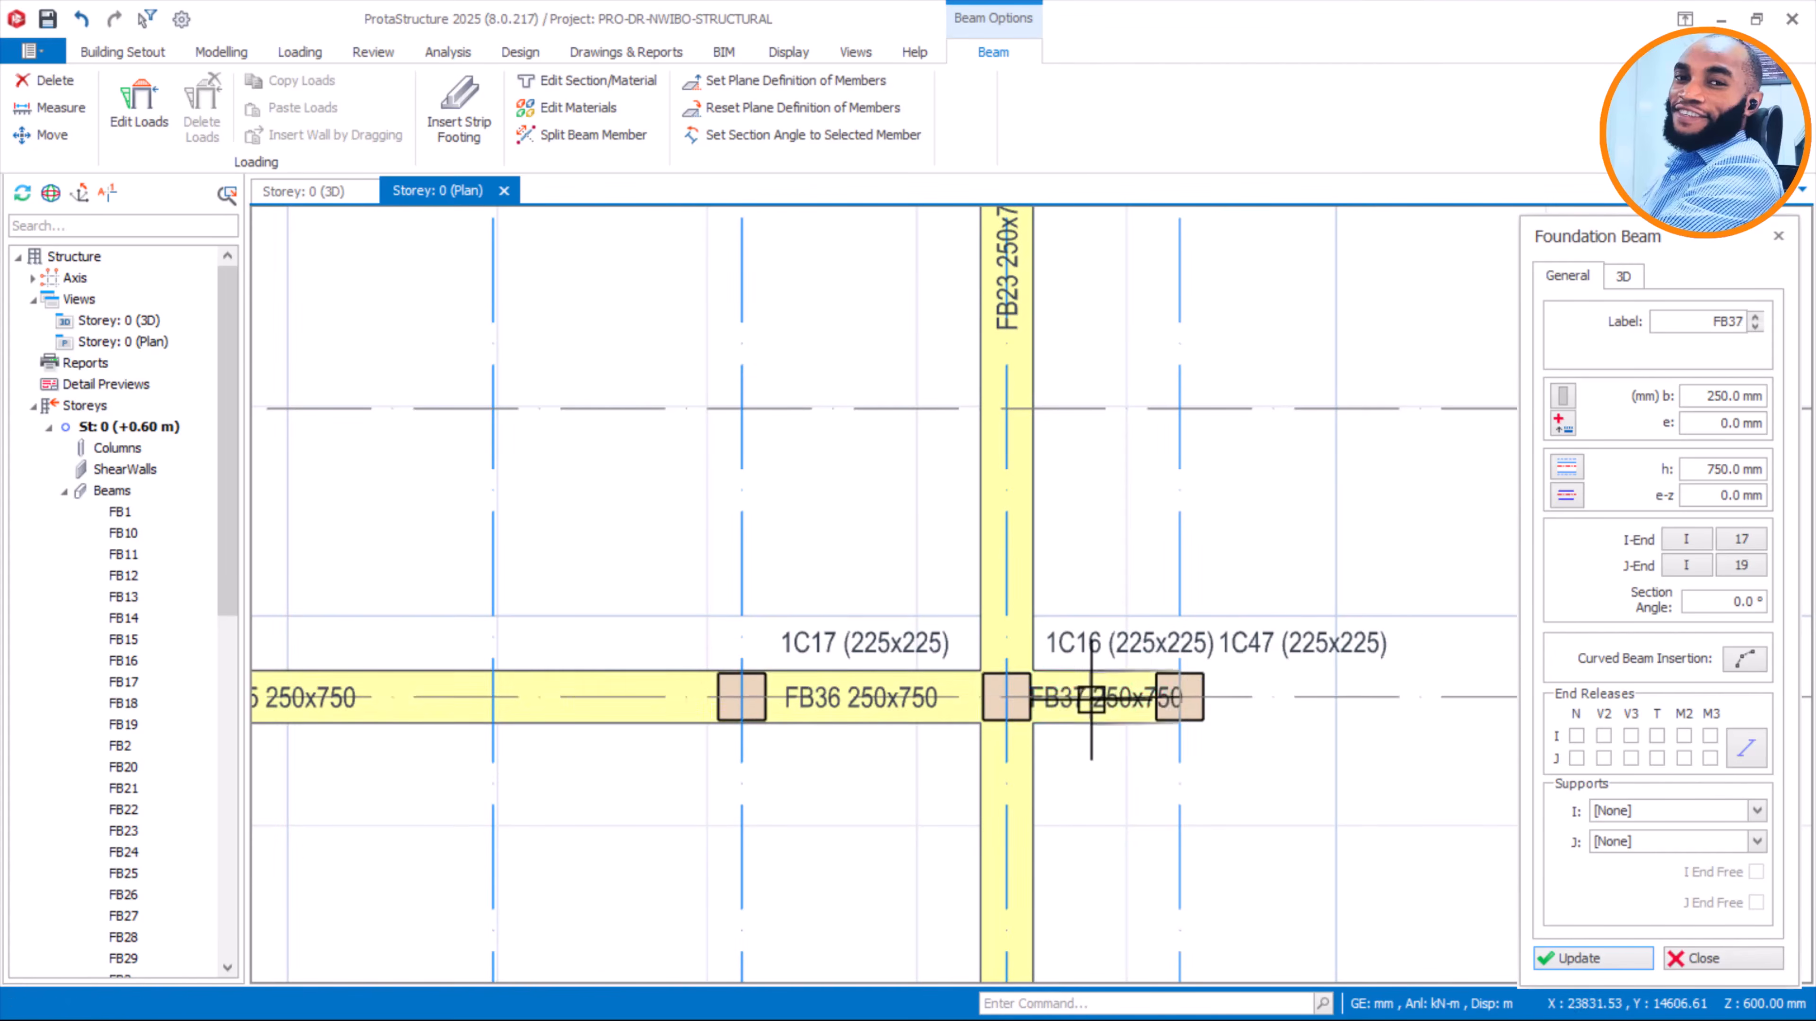
Place foundation beams along axis 9 from column 1C25 on axis H to column 1C36 on axis M
scroll(1072, 716, "down", 1)
scroll(1085, 713, "down", 3)
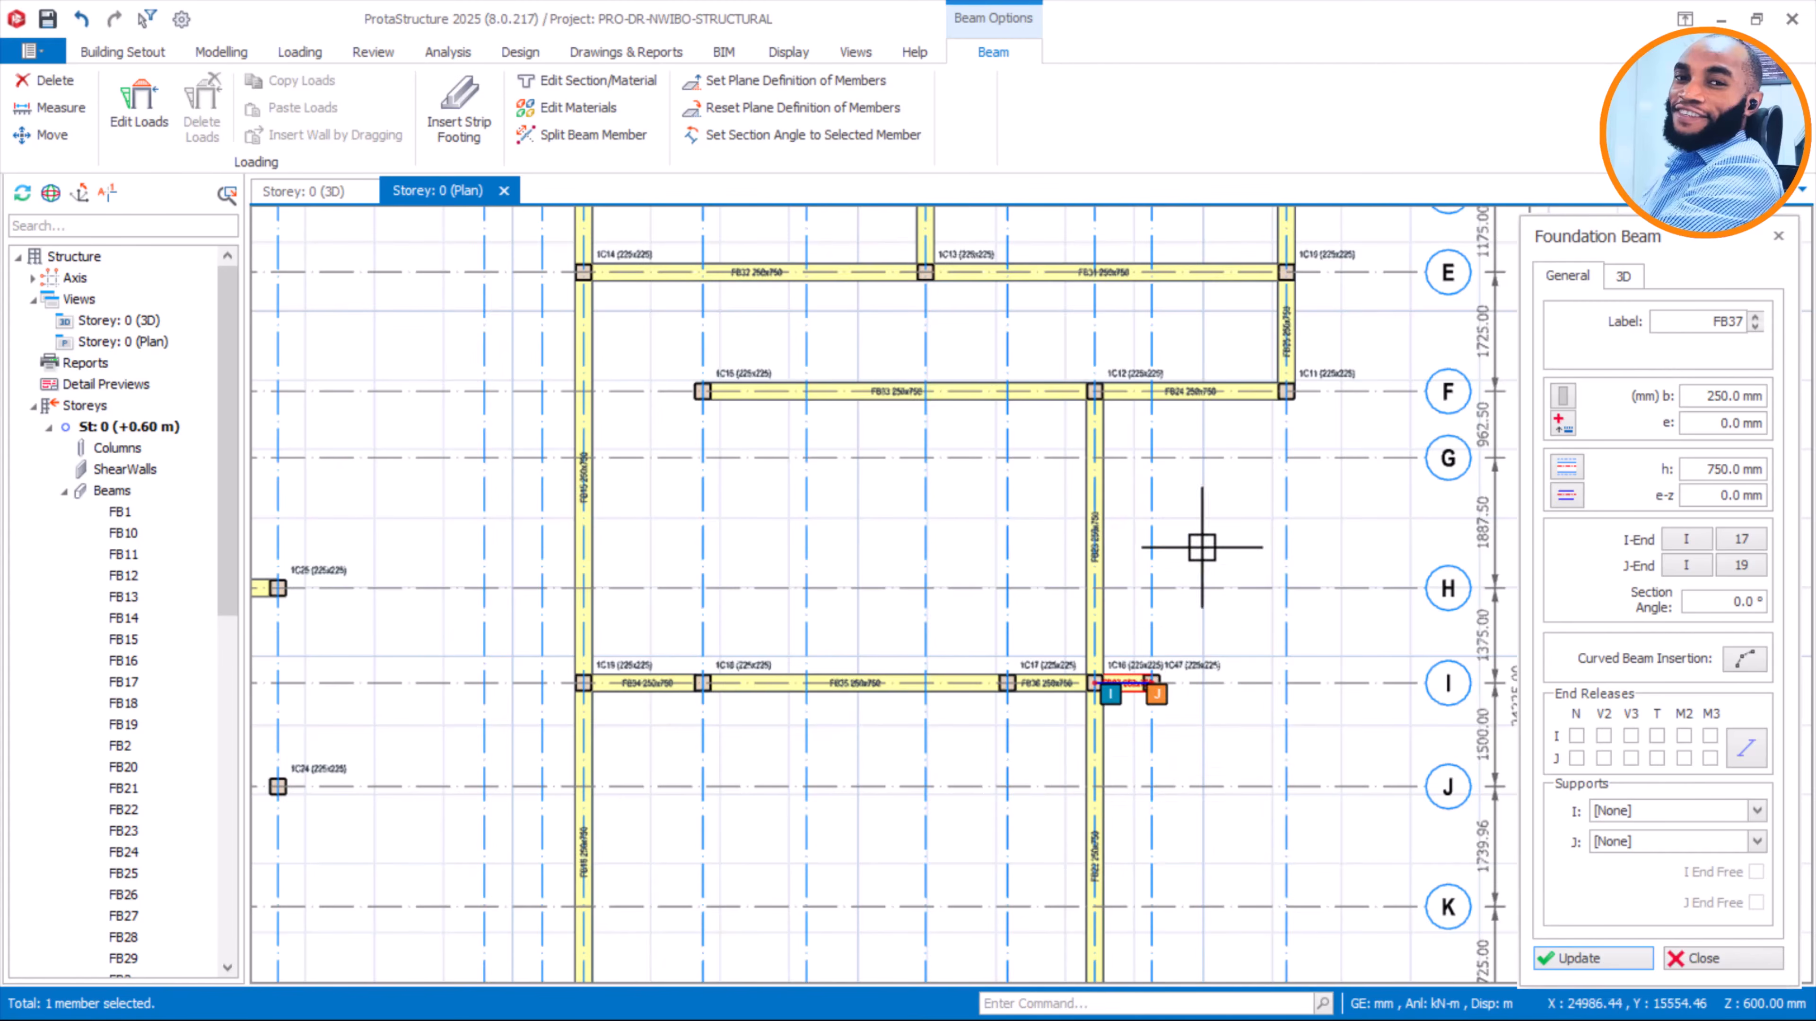
middle_click_drag(1133, 716, 1050, 375)
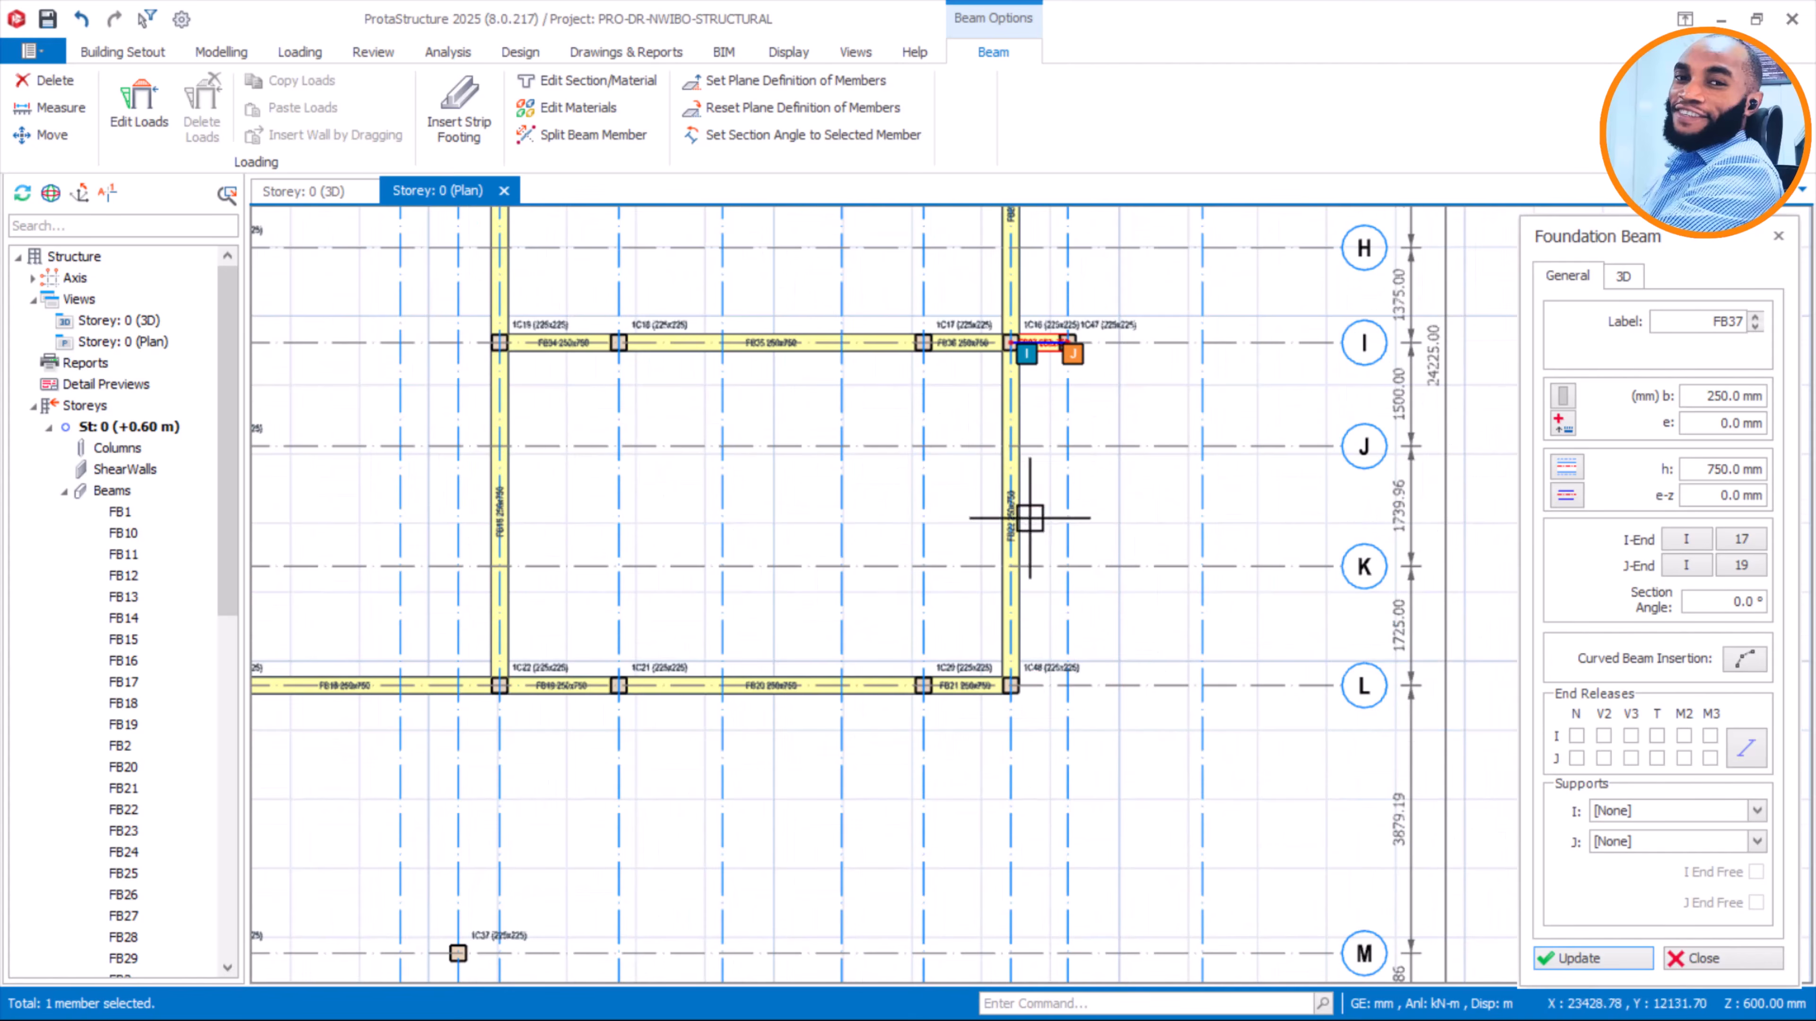
scroll(786, 430, "down", 2)
middle_click_drag(1058, 498, 1475, 572)
scroll(900, 436, "up", 2)
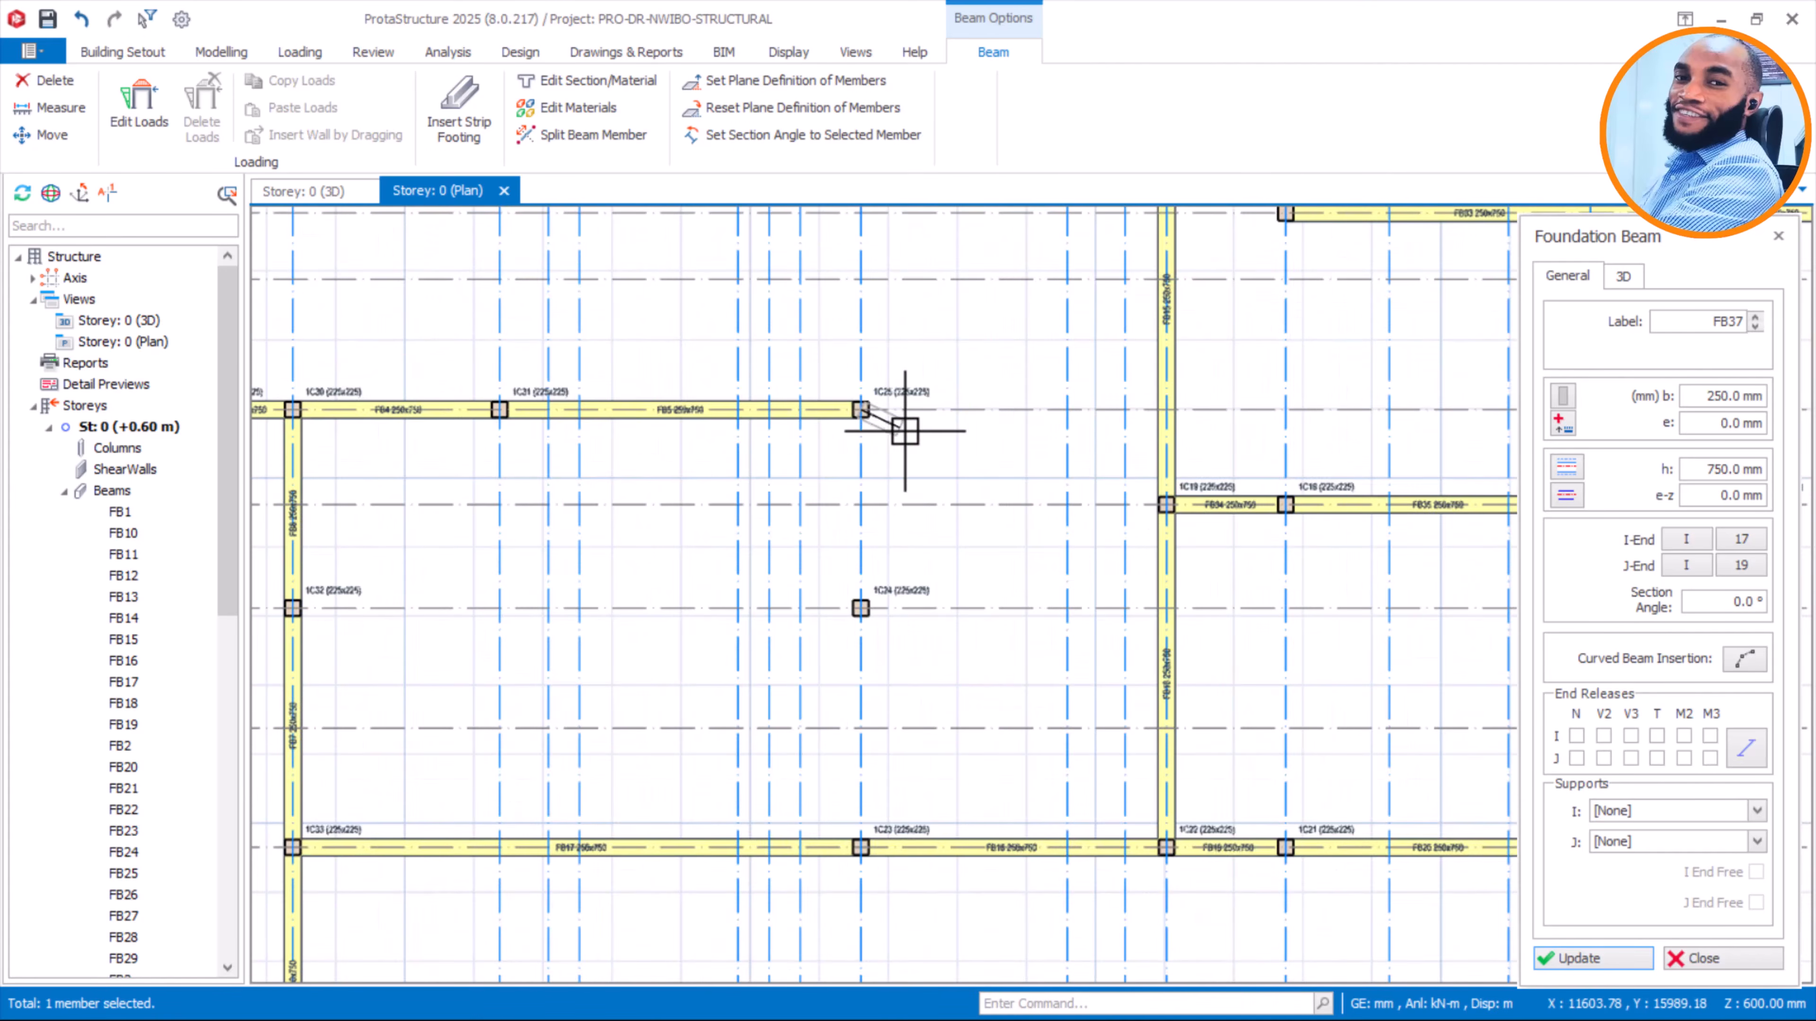
scroll(904, 431, "down", 3)
scroll(864, 616, "up", 4)
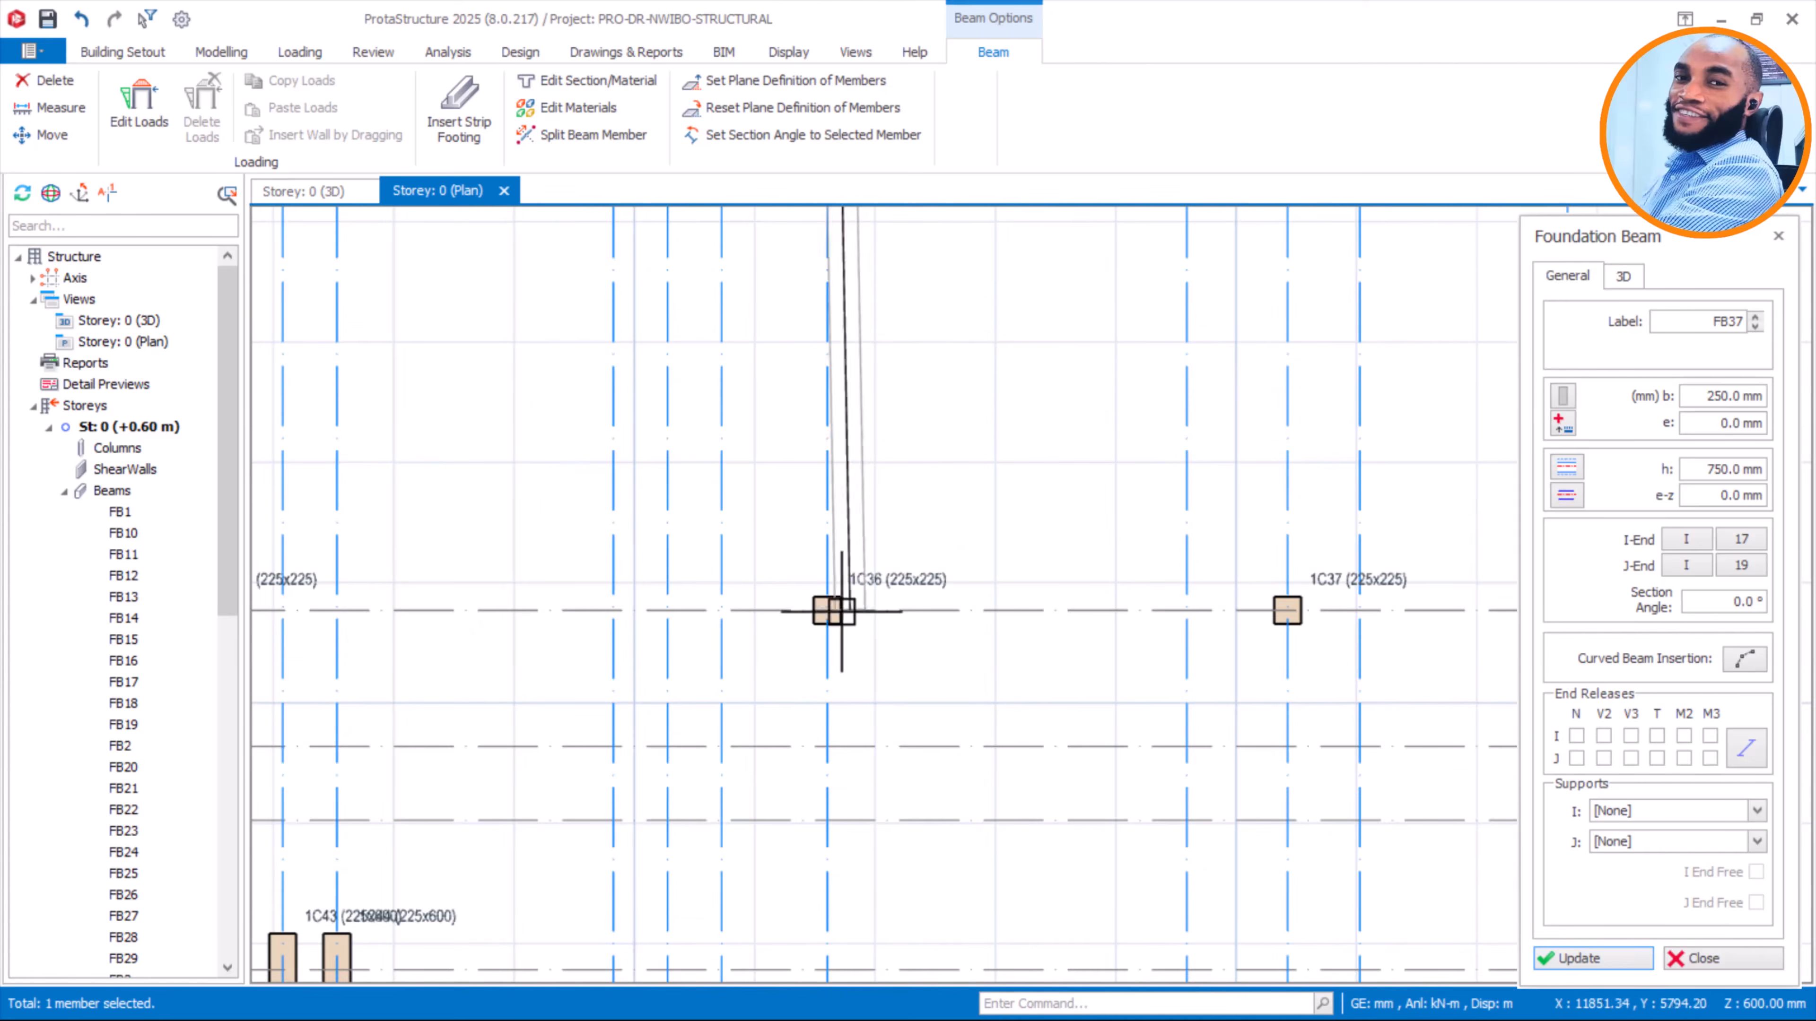
left_click(829, 650)
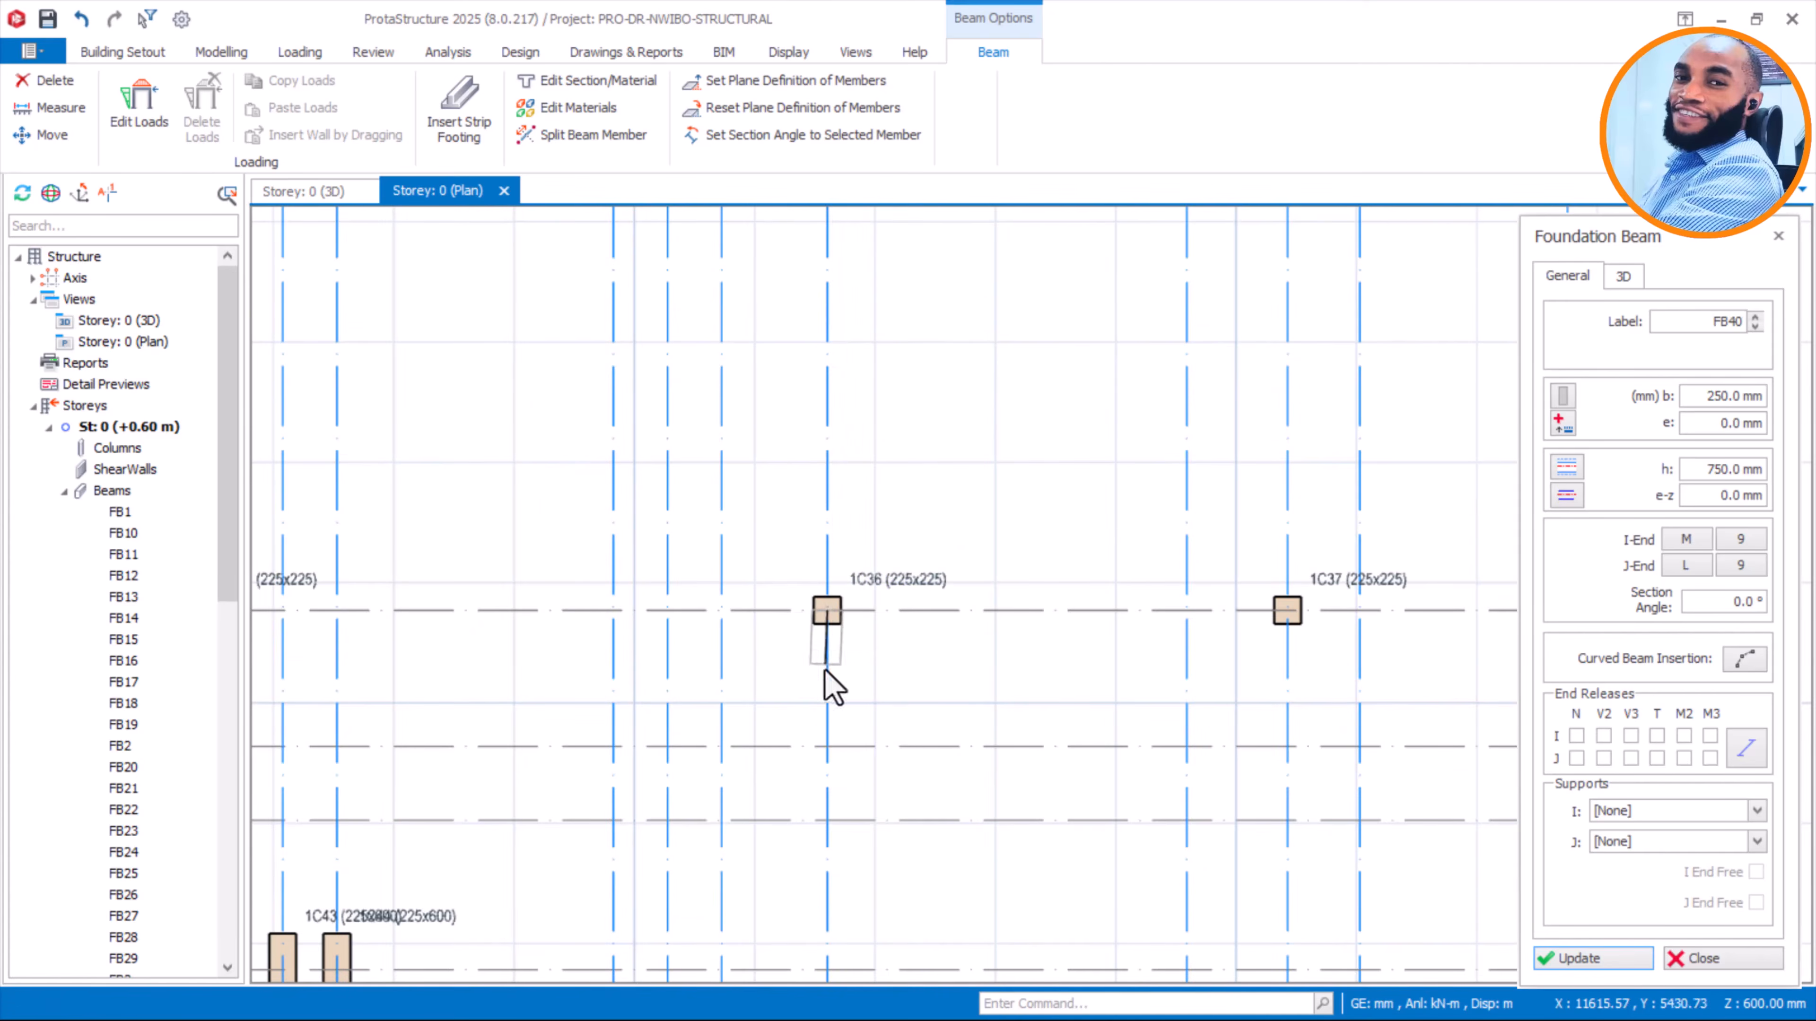
Place foundation beams along axis M from column 1C34 on axis 2 to column 1C37 on axis 11
scroll(945, 661, "down", 3)
scroll(1137, 651, "up", 2)
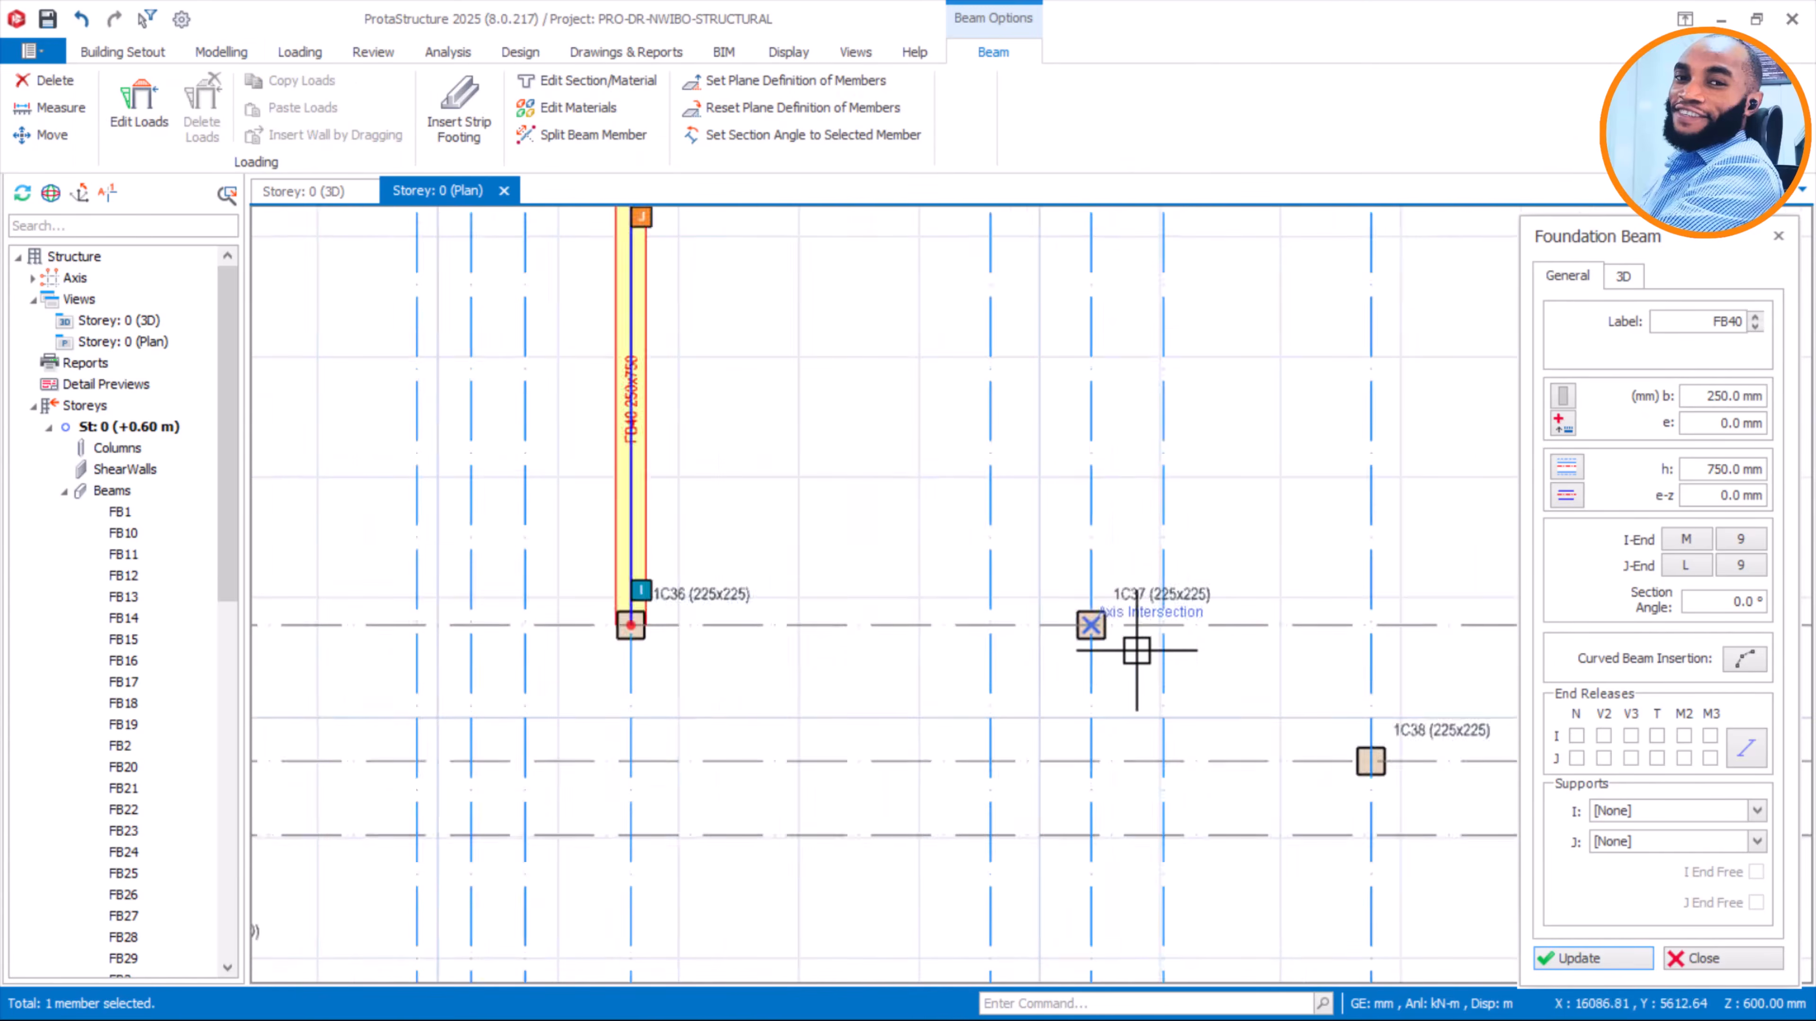
scroll(649, 721, "down", 3)
scroll(614, 655, "up", 5)
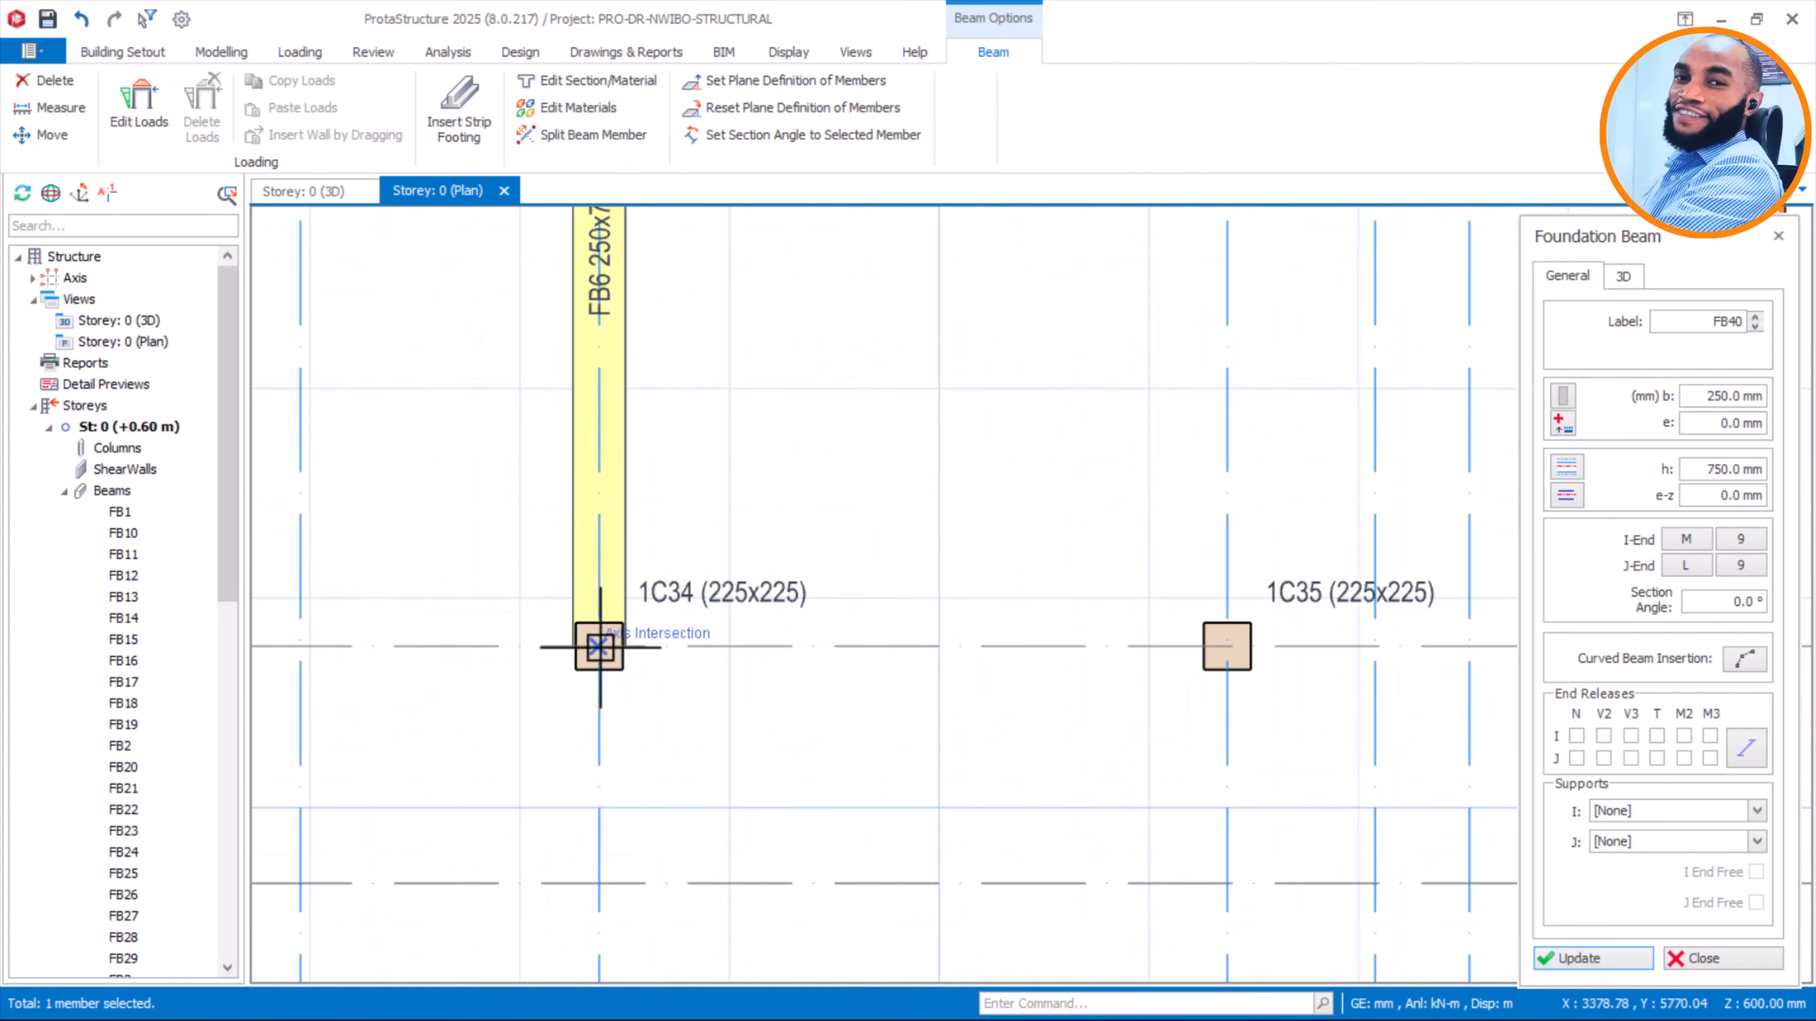
left_click(599, 647)
scroll(529, 652, "down", 3)
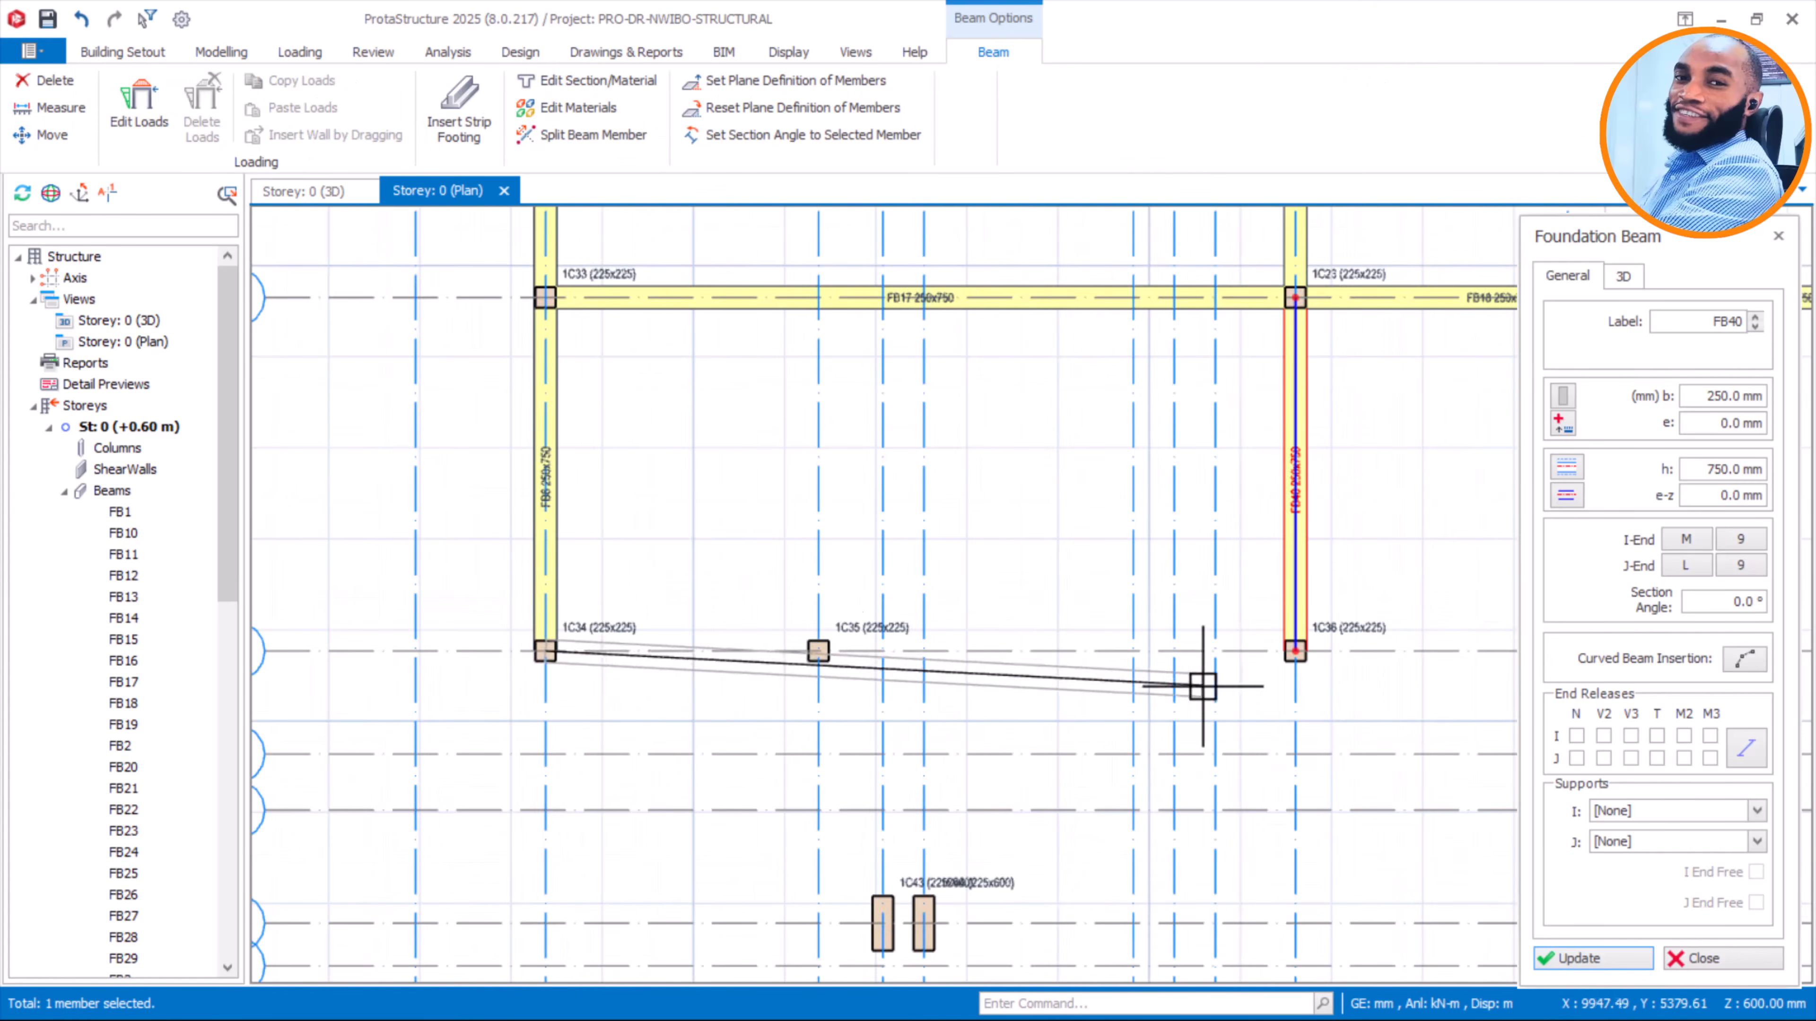
middle_click_drag(1203, 686, 896, 625)
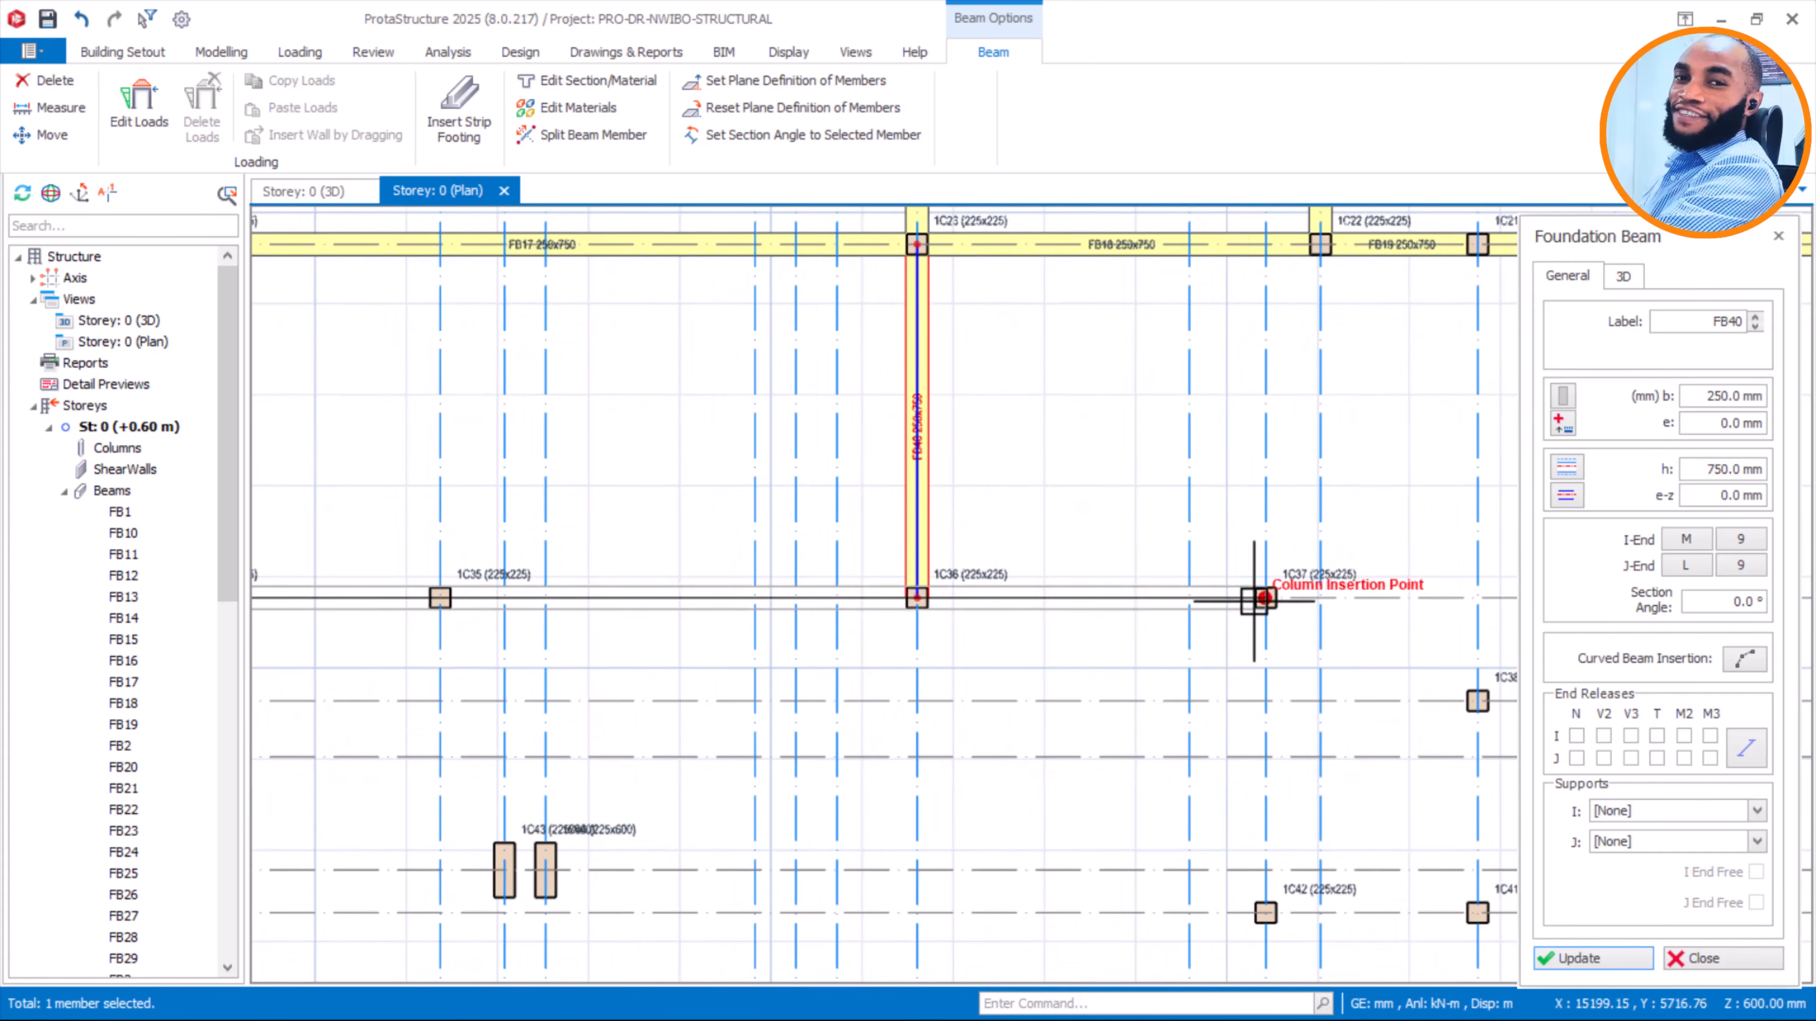
scroll(1254, 601, "up", 1)
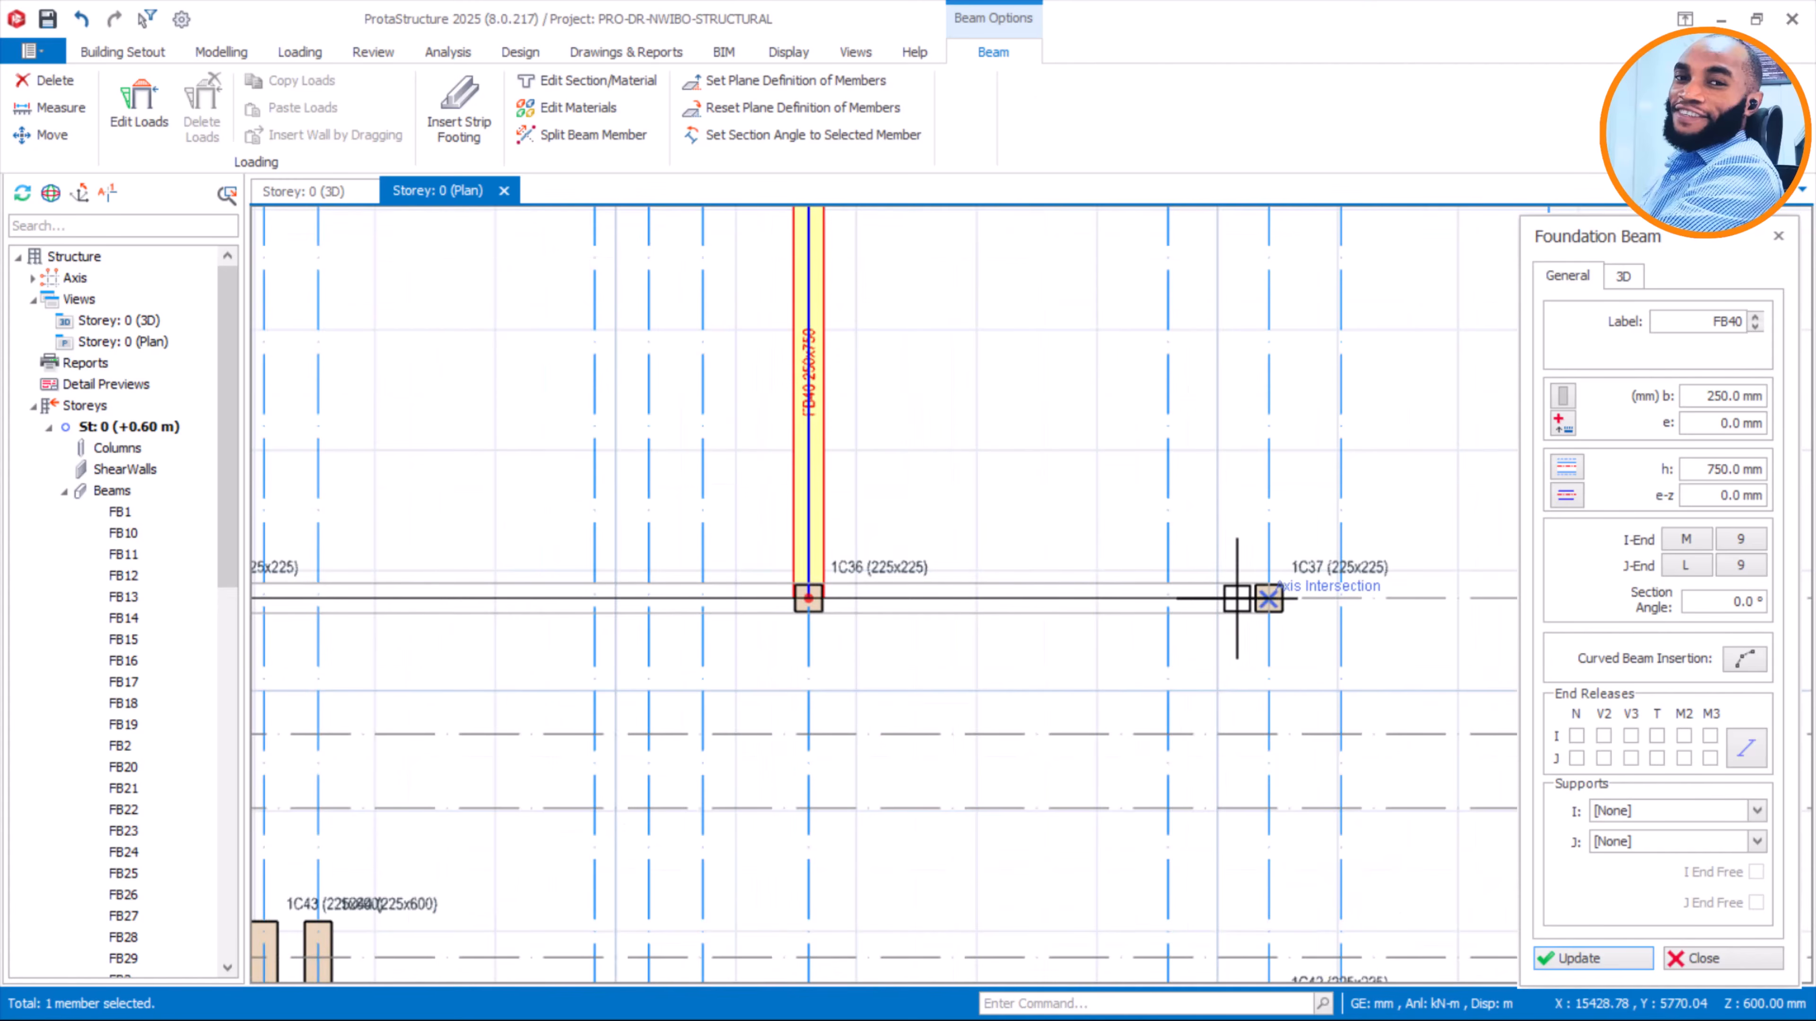
left_click(1258, 600)
left_click(1159, 601)
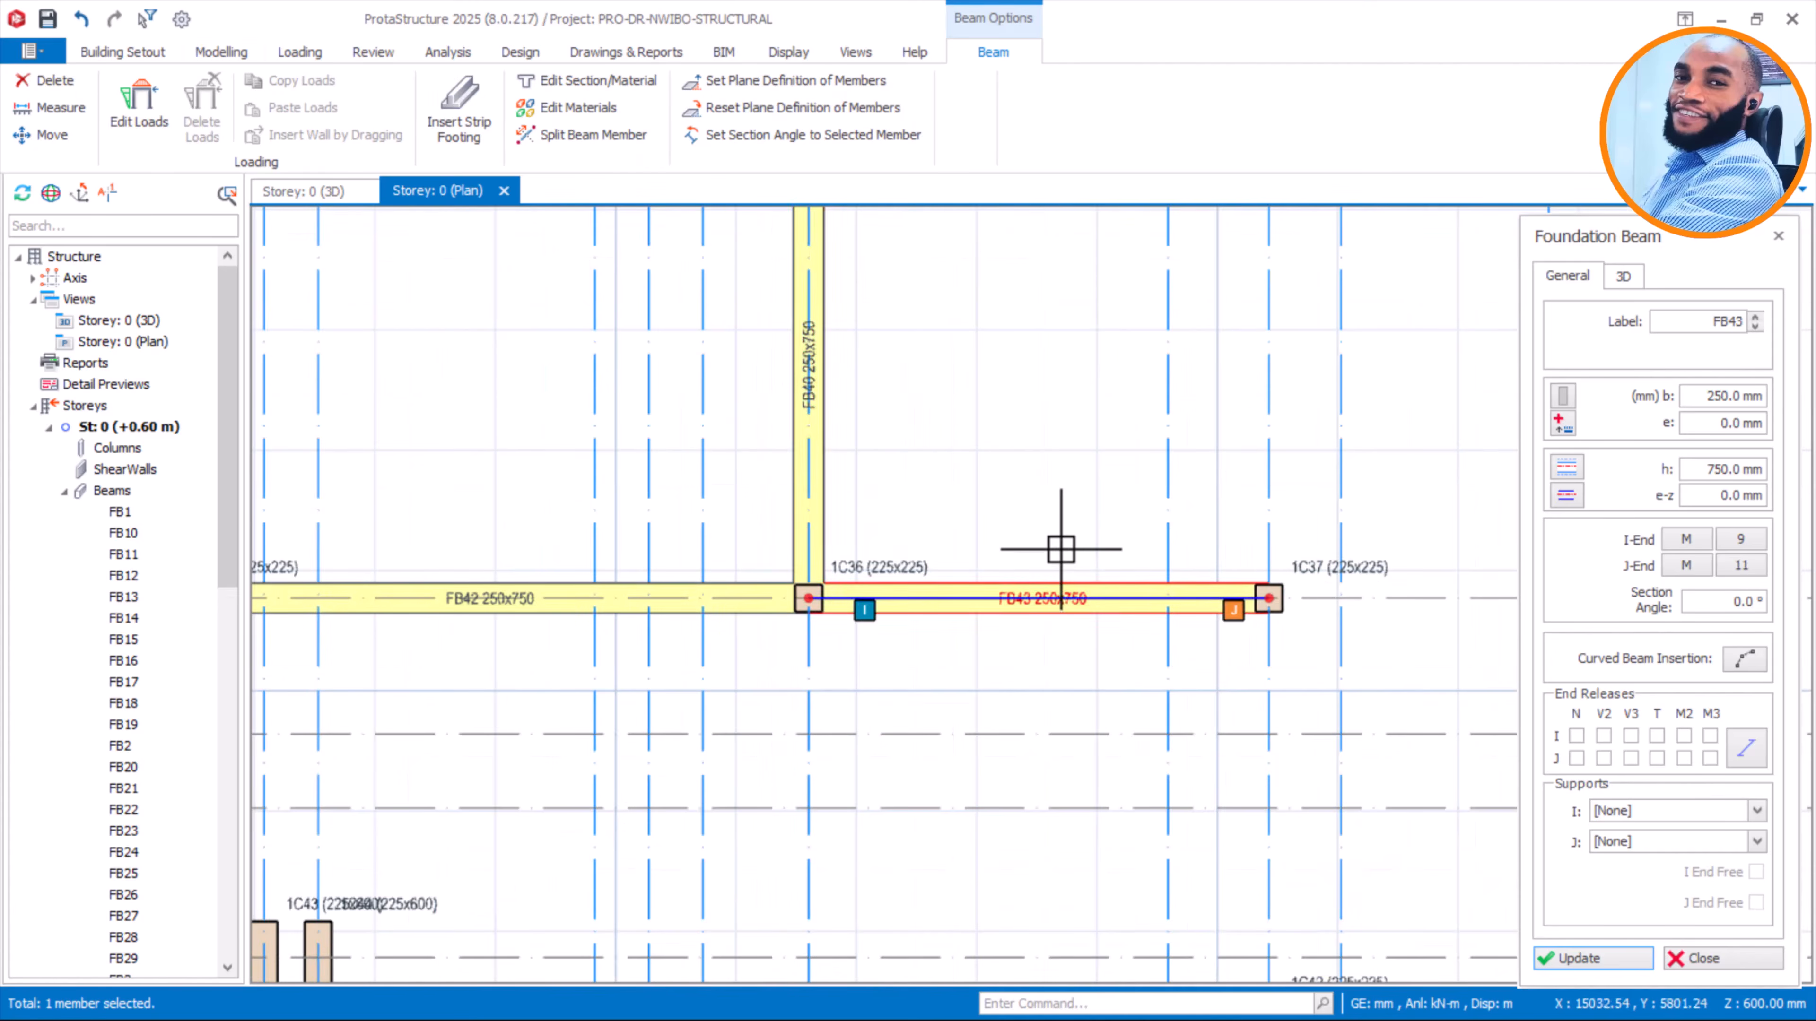
Place a foundation beam along axis 11 from column 1C42 on axis Q to column 1C37 on axis M, and end the run
scroll(1057, 550, "down", 3)
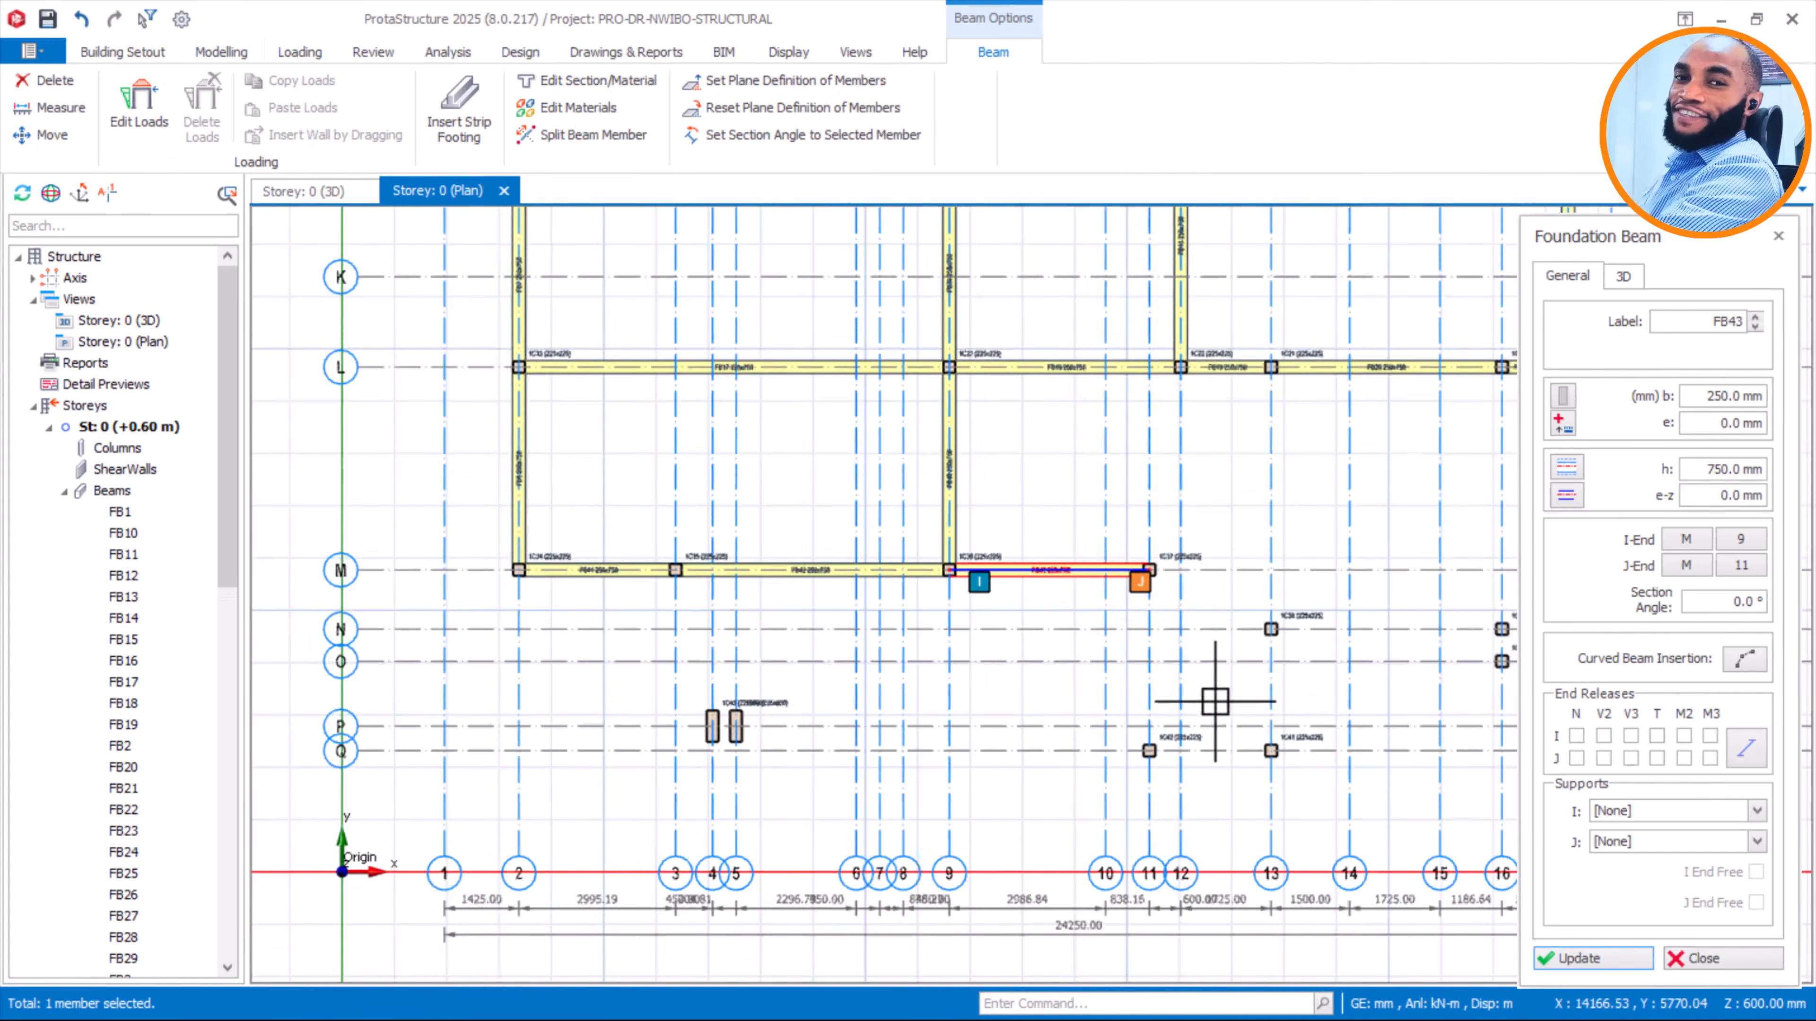
scroll(1177, 747, "up", 2)
scroll(1178, 748, "up", 2)
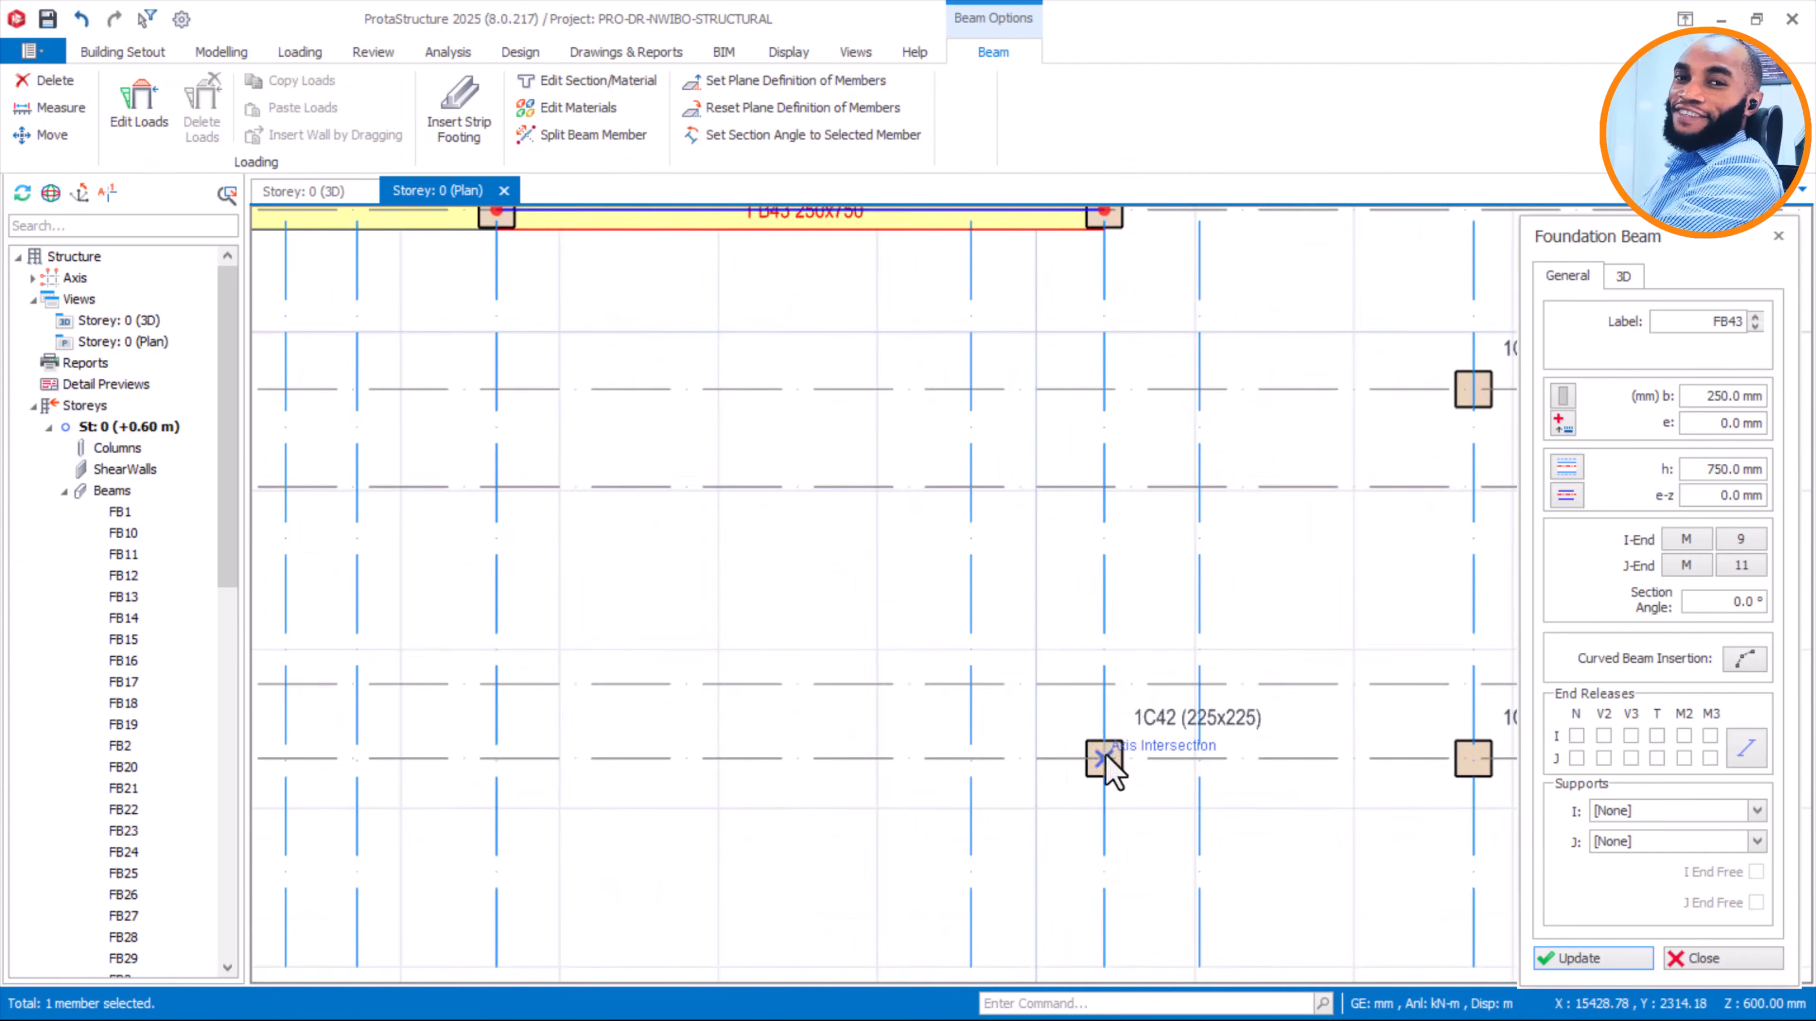
scroll(1106, 763, "down", 3)
scroll(1095, 434, "up", 4)
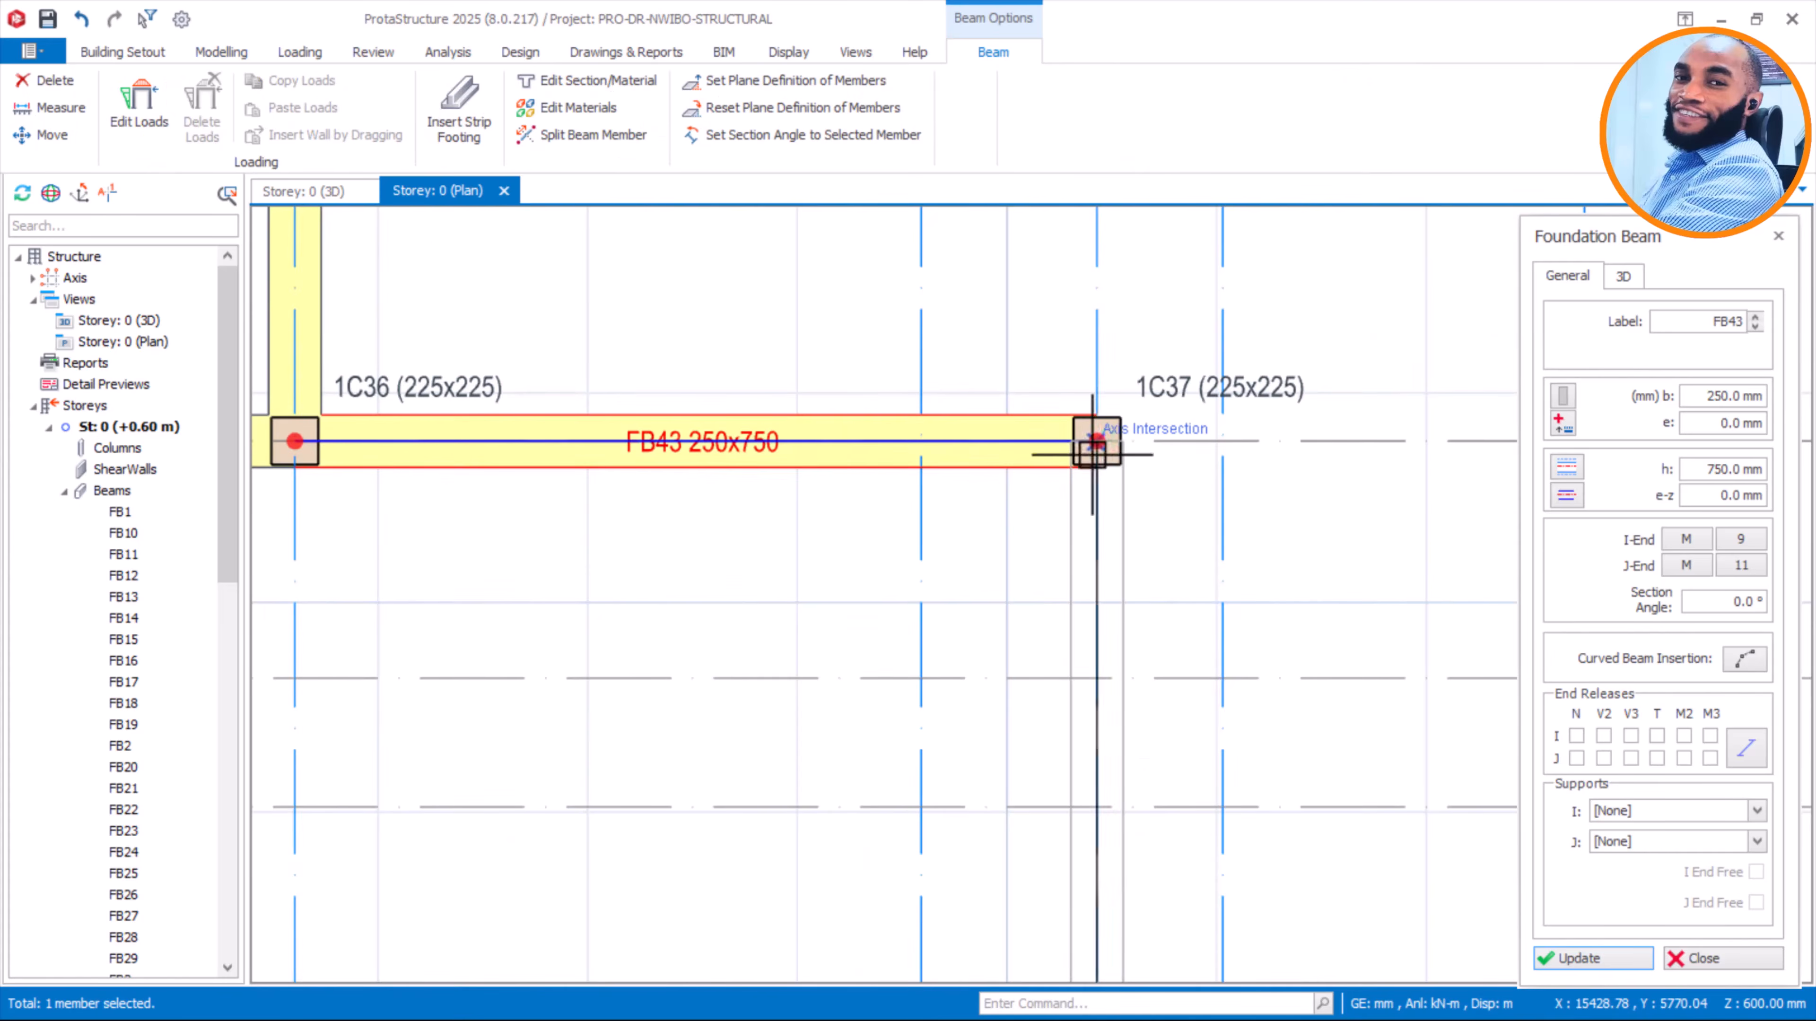
left_click(1092, 453)
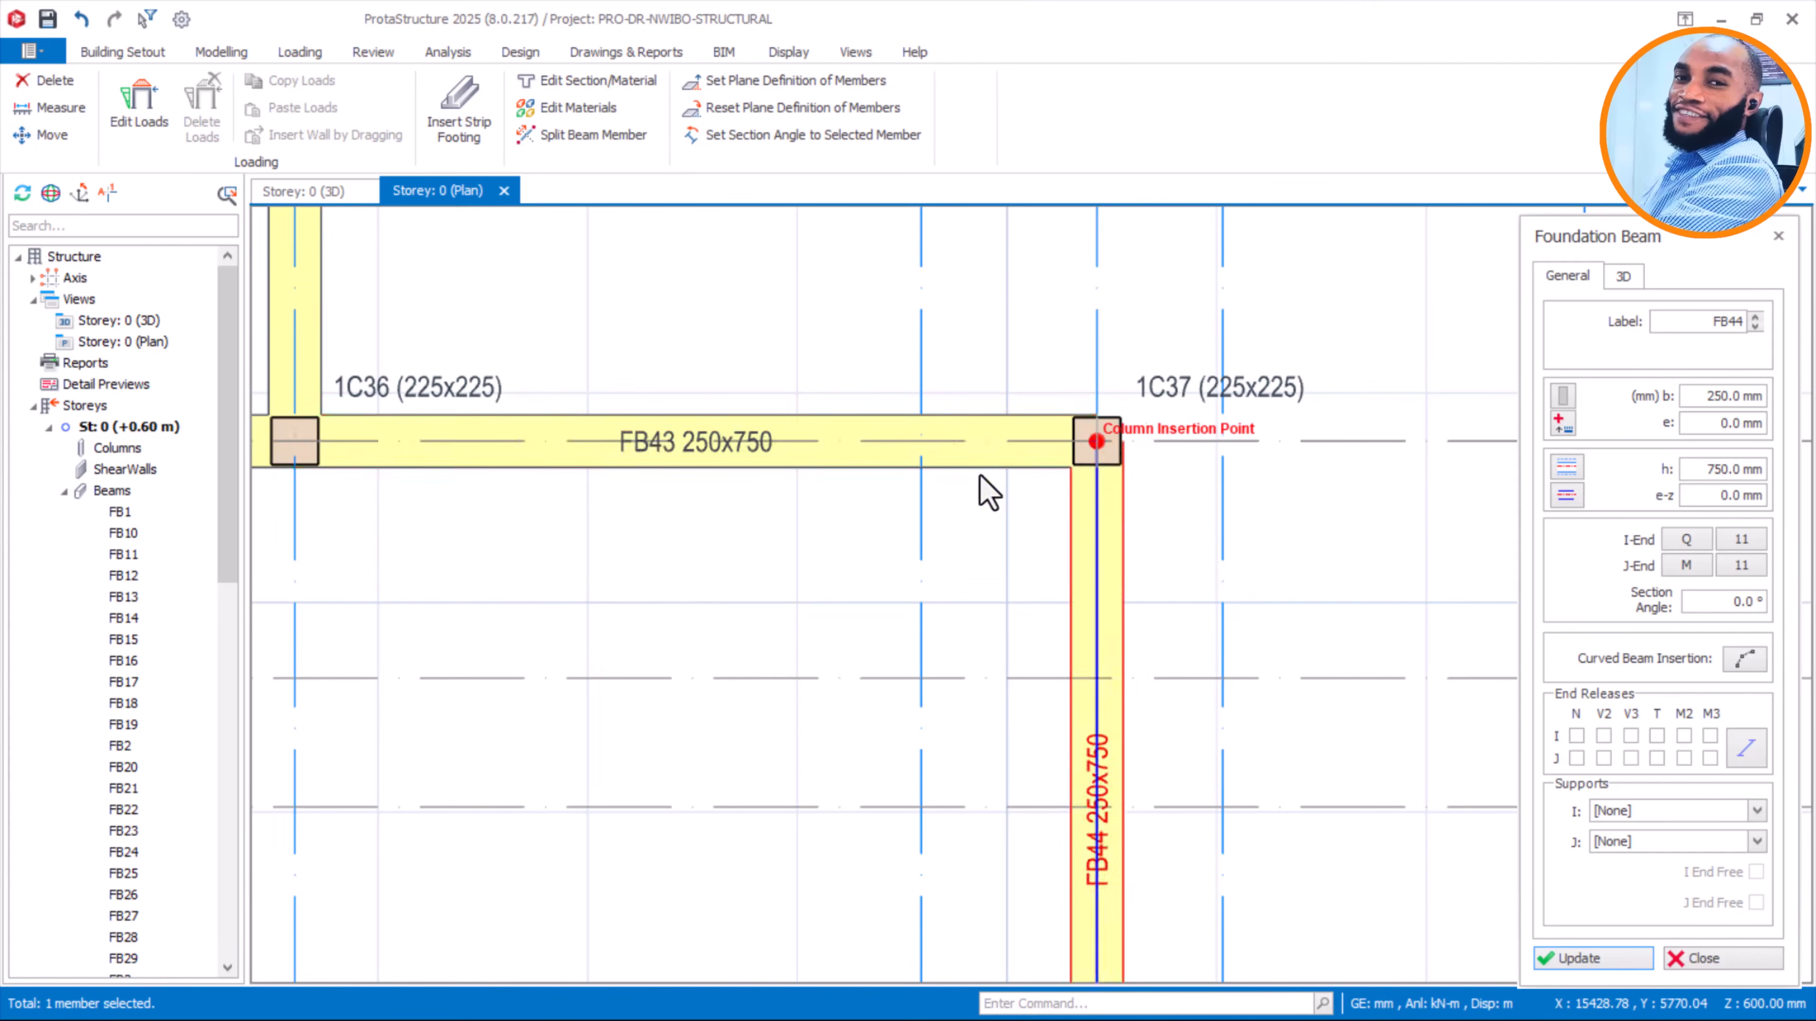
scroll(989, 494, "down", 5)
scroll(1092, 609, "up", 2)
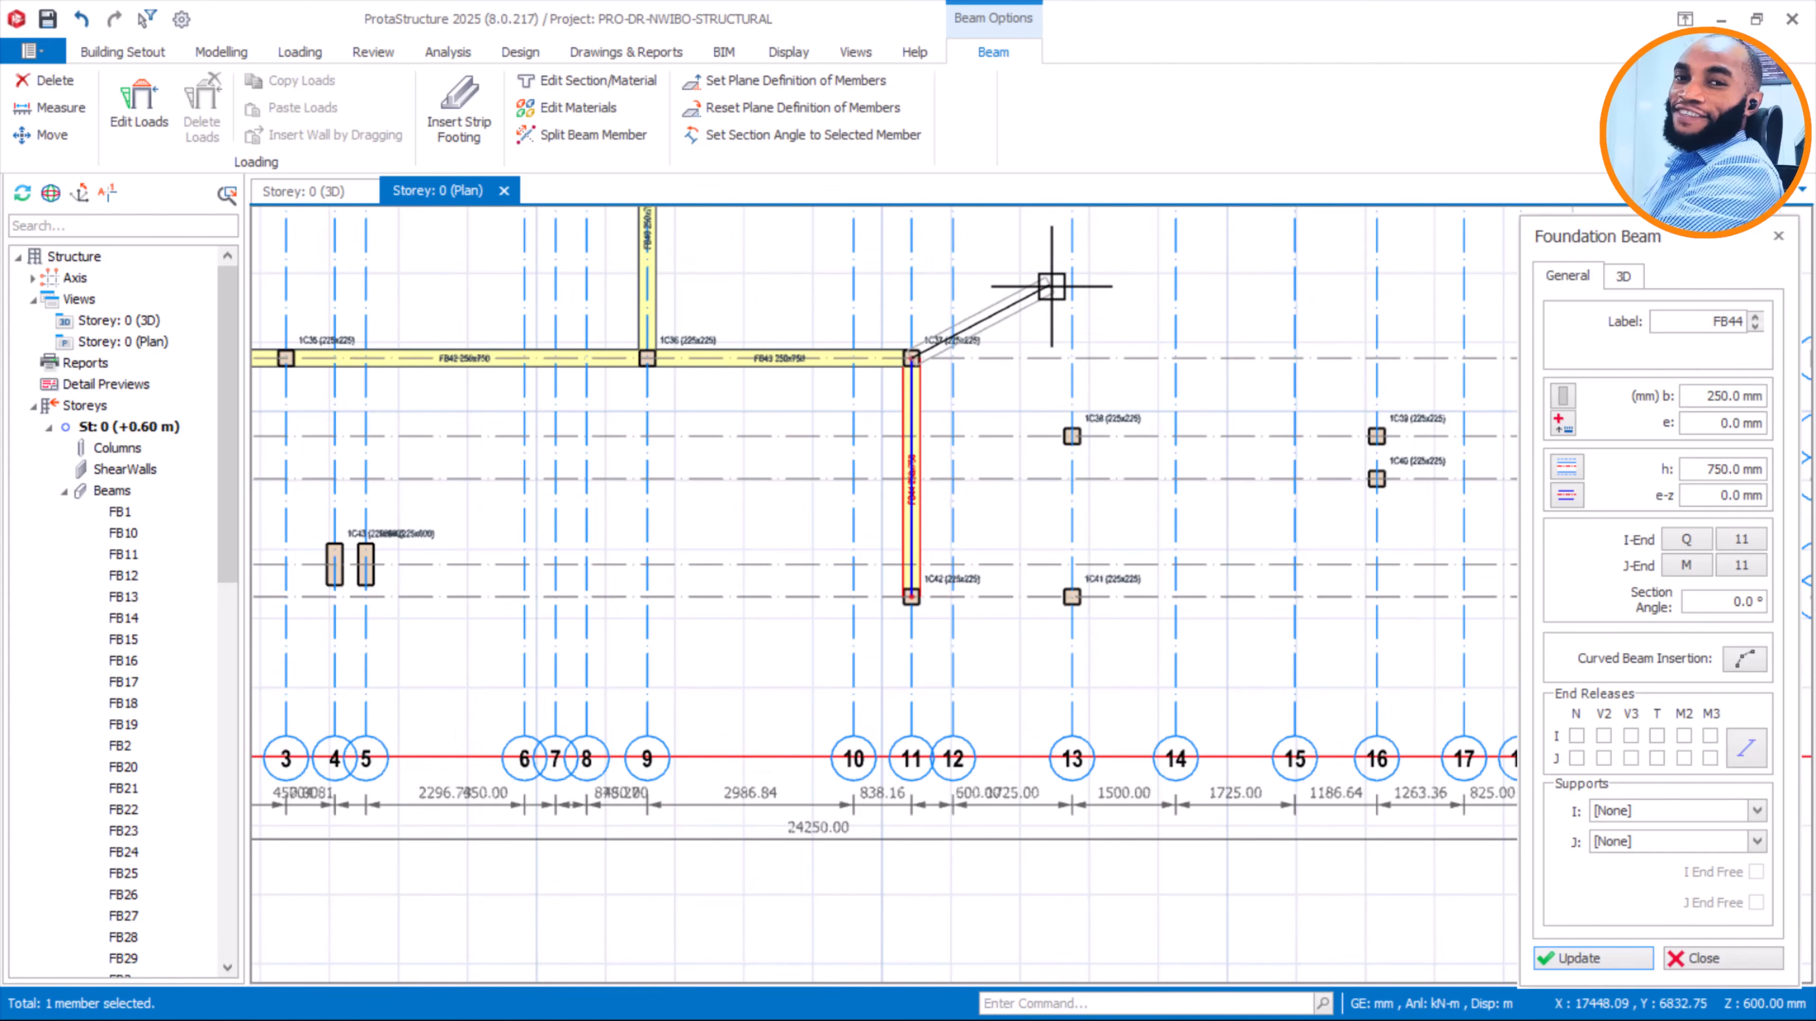
key("Escape")
Place a foundation beam along axis Q from column 1C42 on axis 11 to column 1C41 on axis 13
scroll(916, 598, "up", 4)
left_click(899, 591)
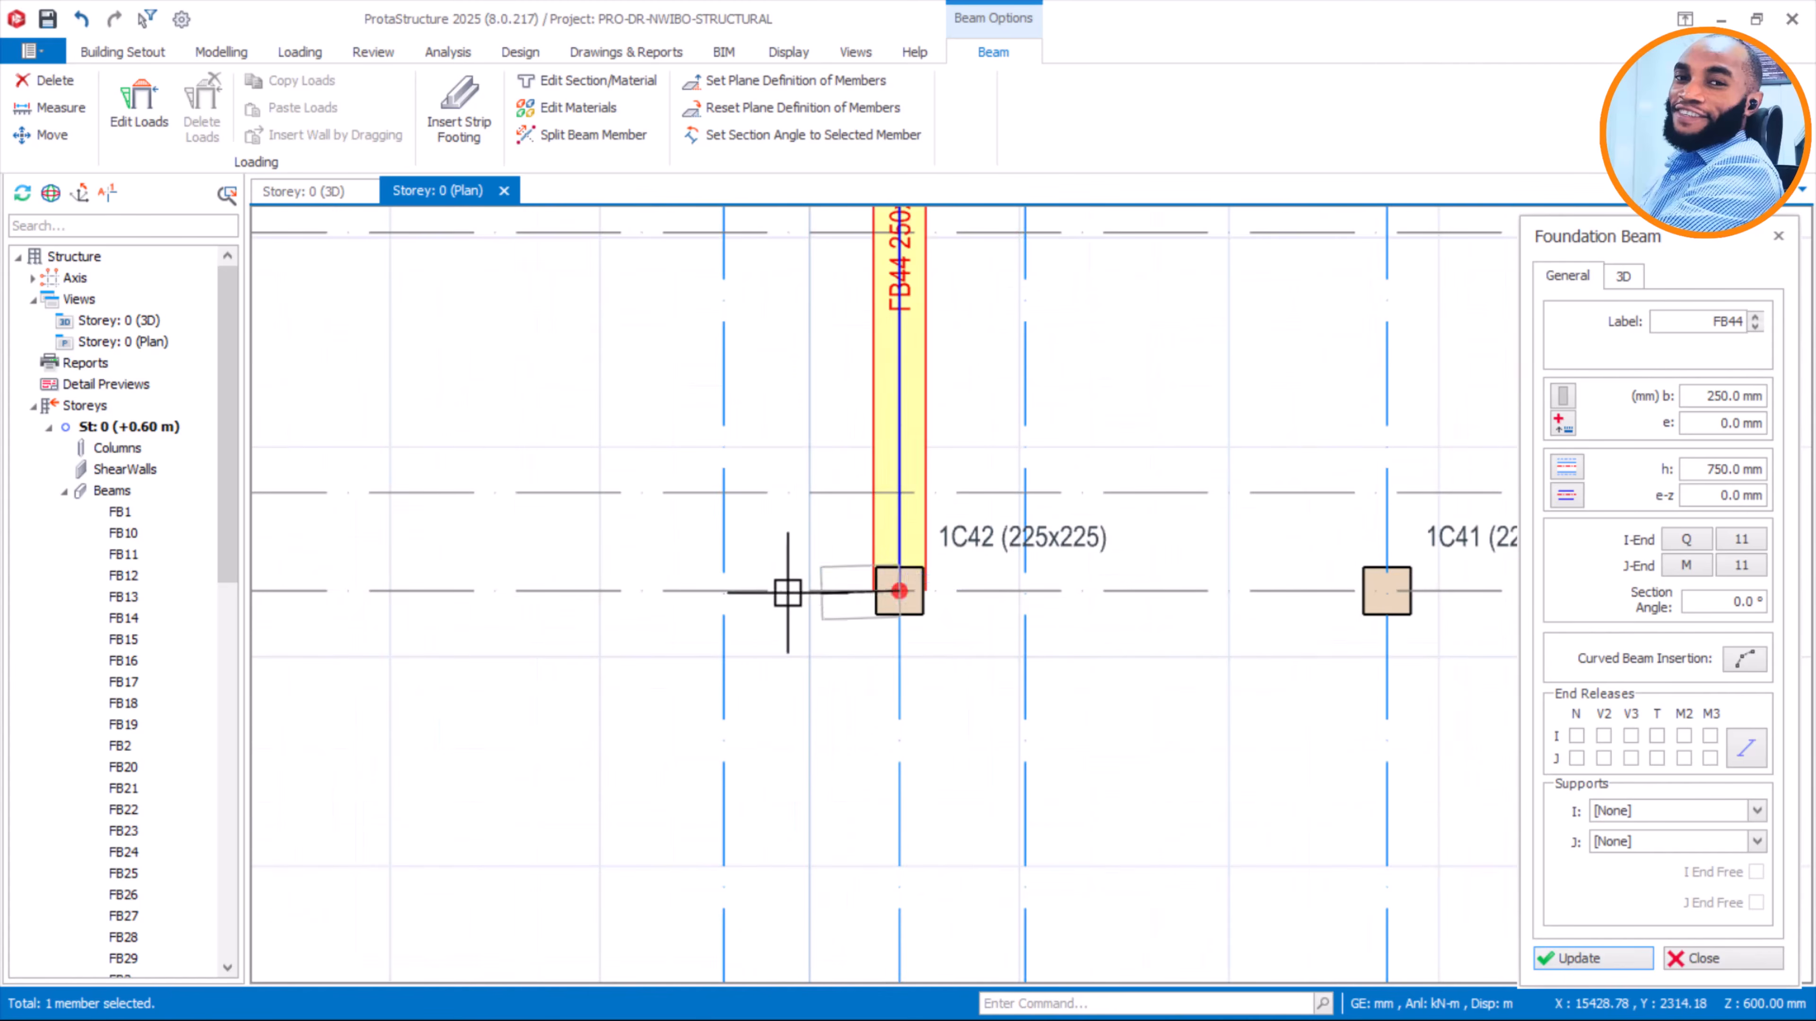
scroll(779, 590, "down", 3)
scroll(1021, 600, "up", 2)
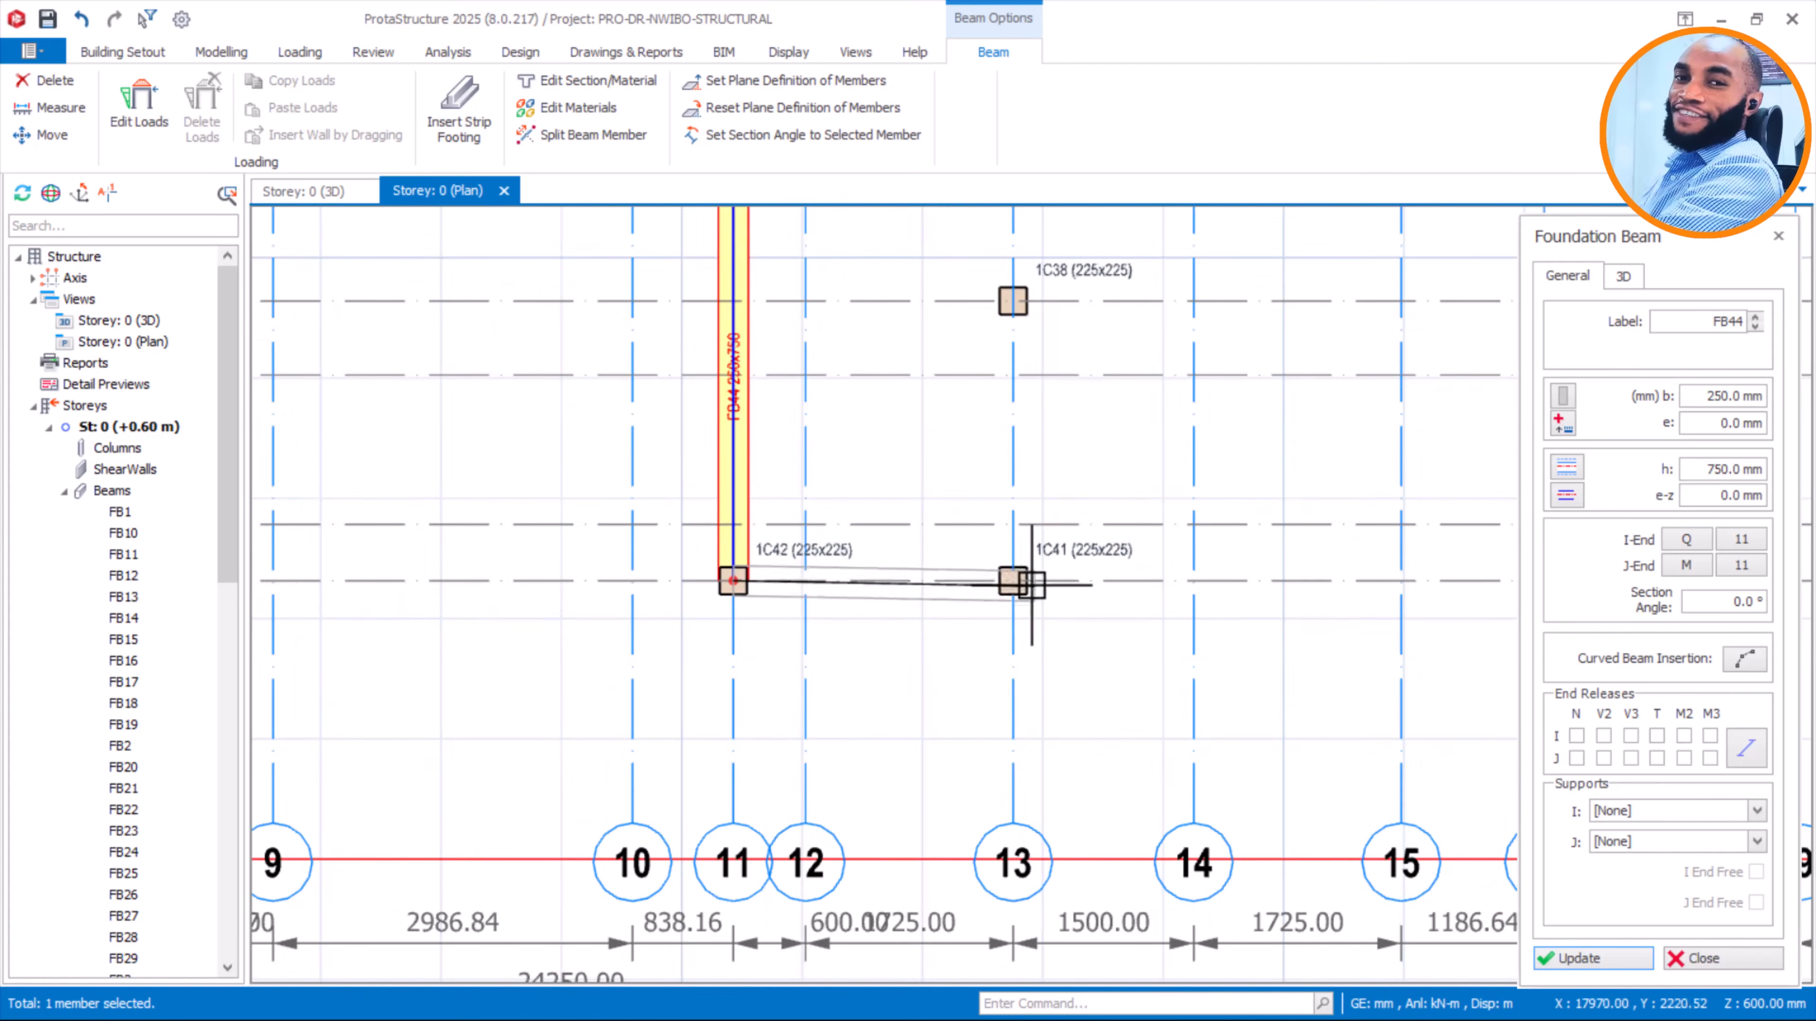
left_click(1012, 580)
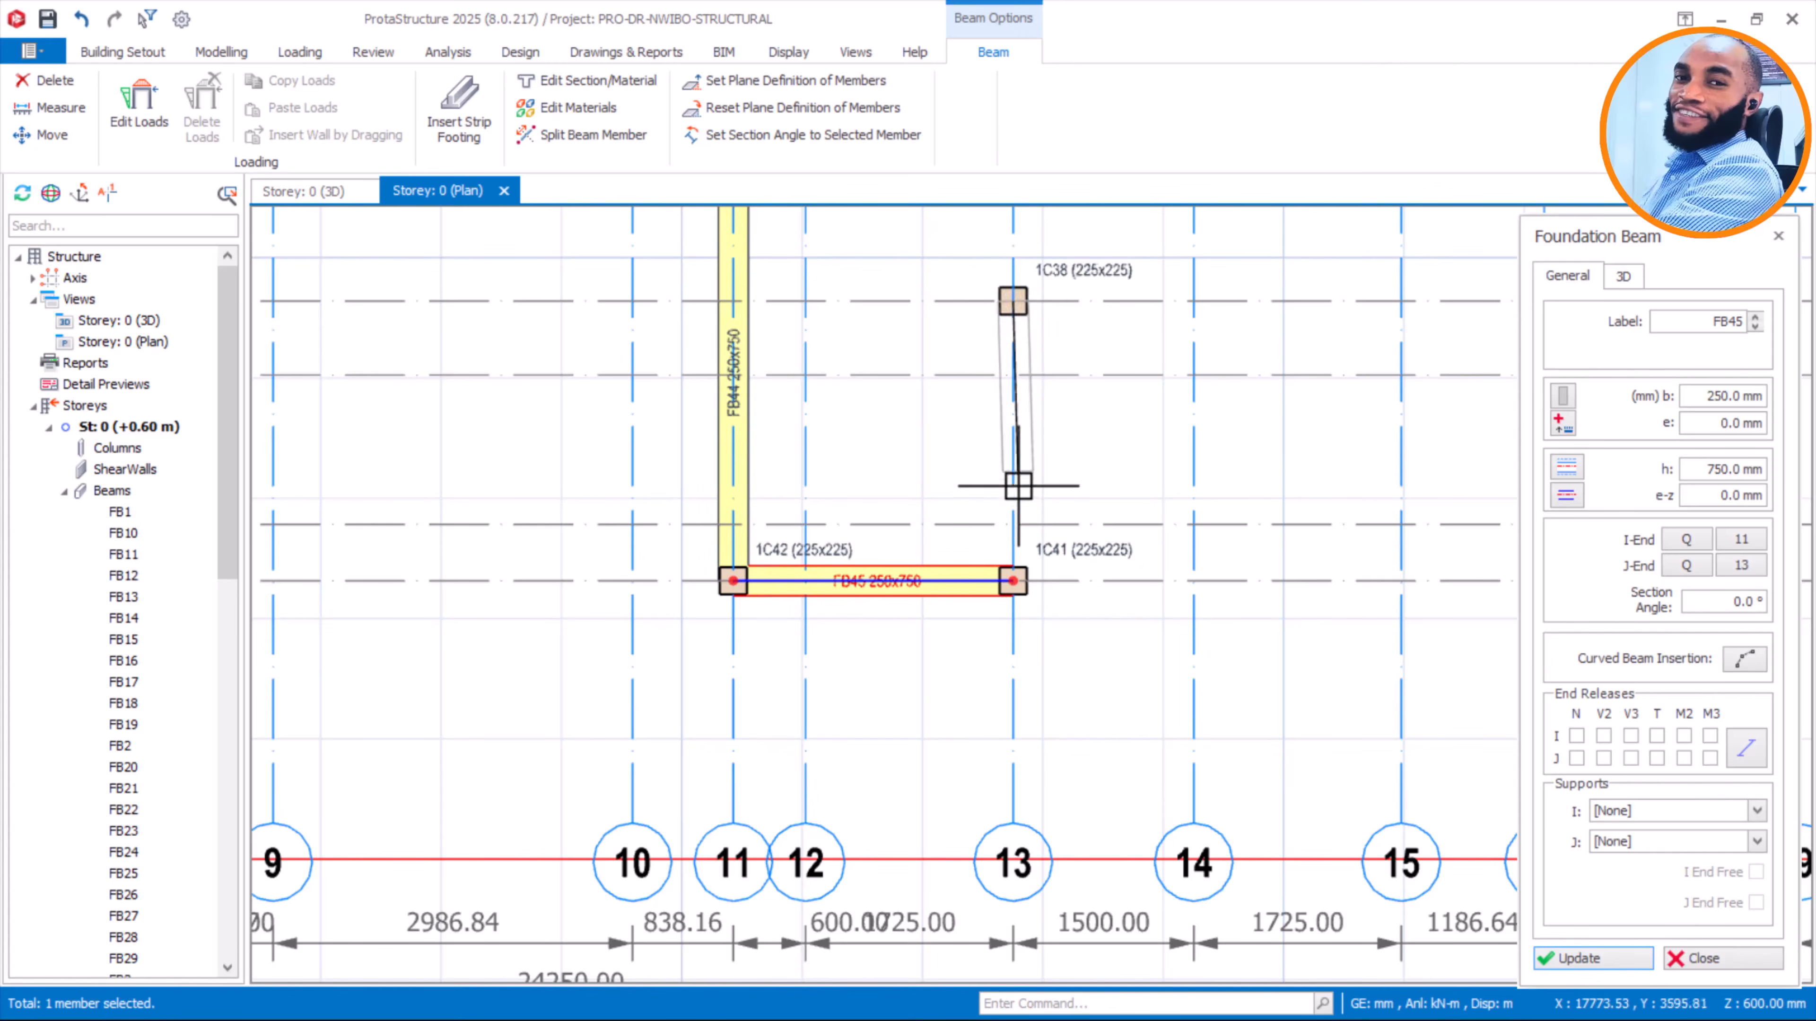
Place foundation beams along axis 13 between columns 1C38 and 1C41, and along axis N from column 1C38 to column 1C39 on axis 16
scroll(1014, 581, "up", 3)
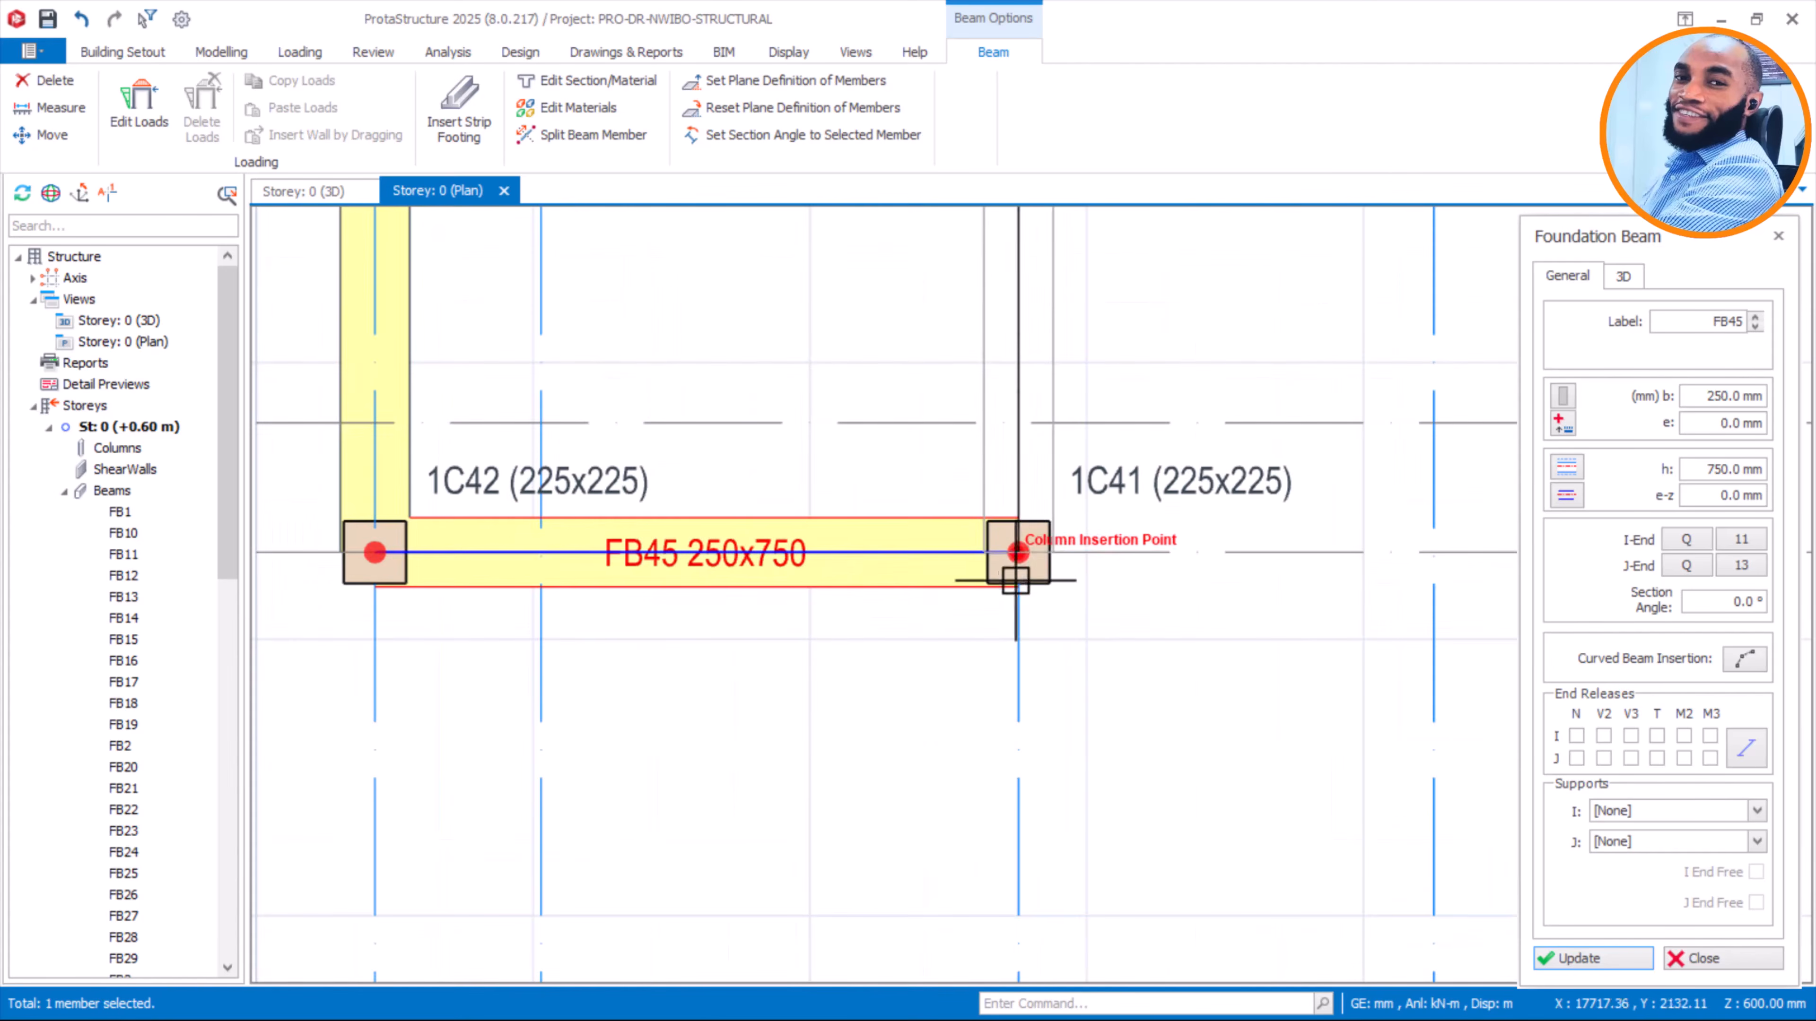
left_click(972, 652)
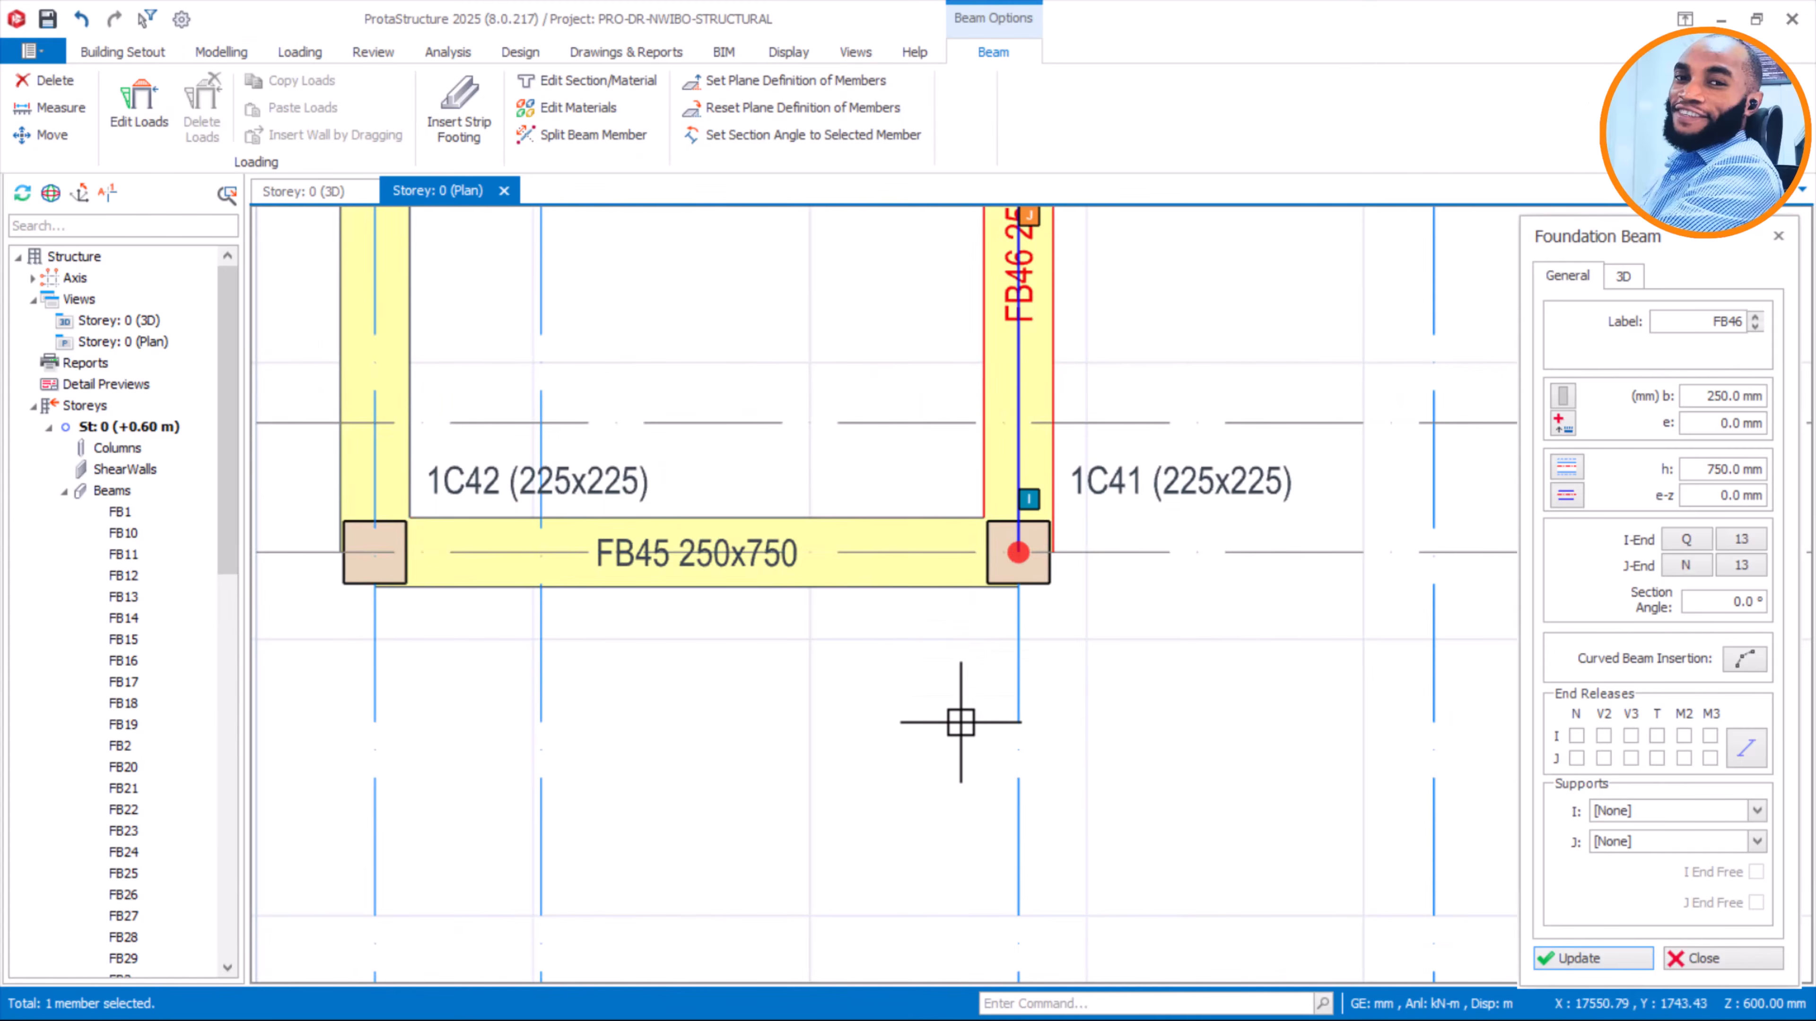
scroll(951, 724, "down", 3)
middle_click_drag(1108, 445, 795, 567)
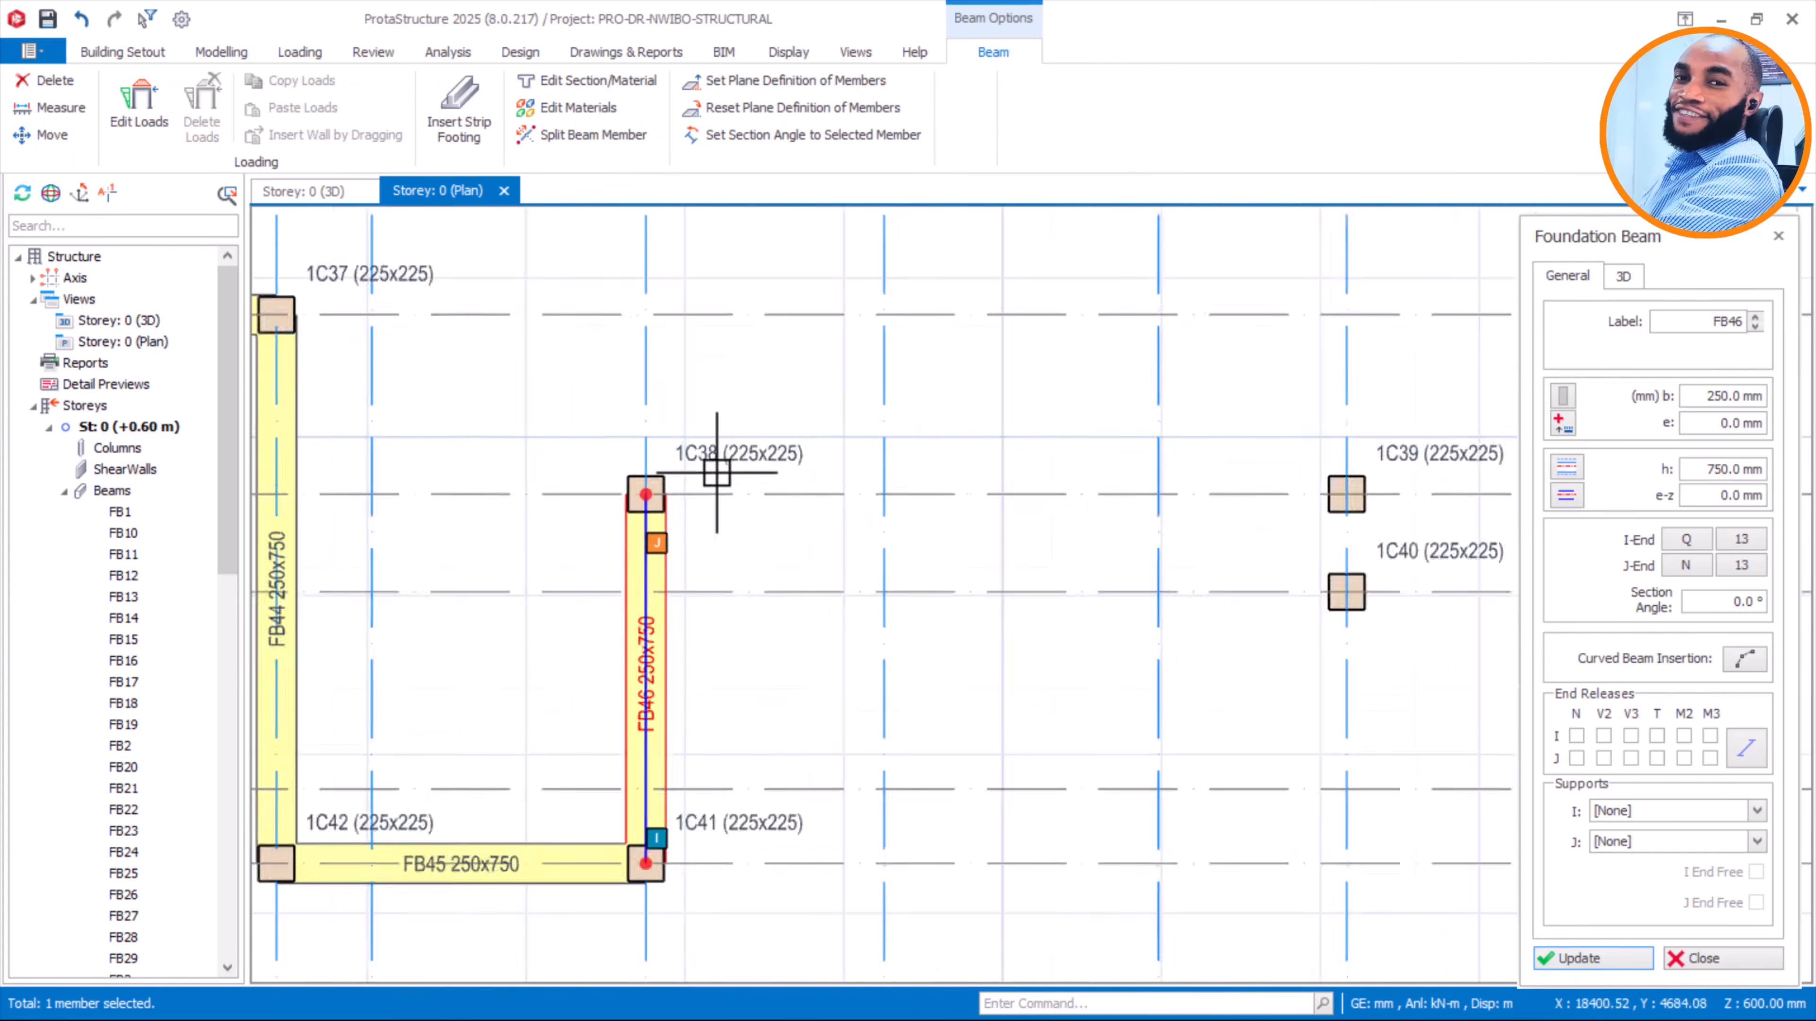
scroll(715, 471, "up", 2)
left_click(623, 500)
scroll(477, 506, "down", 2)
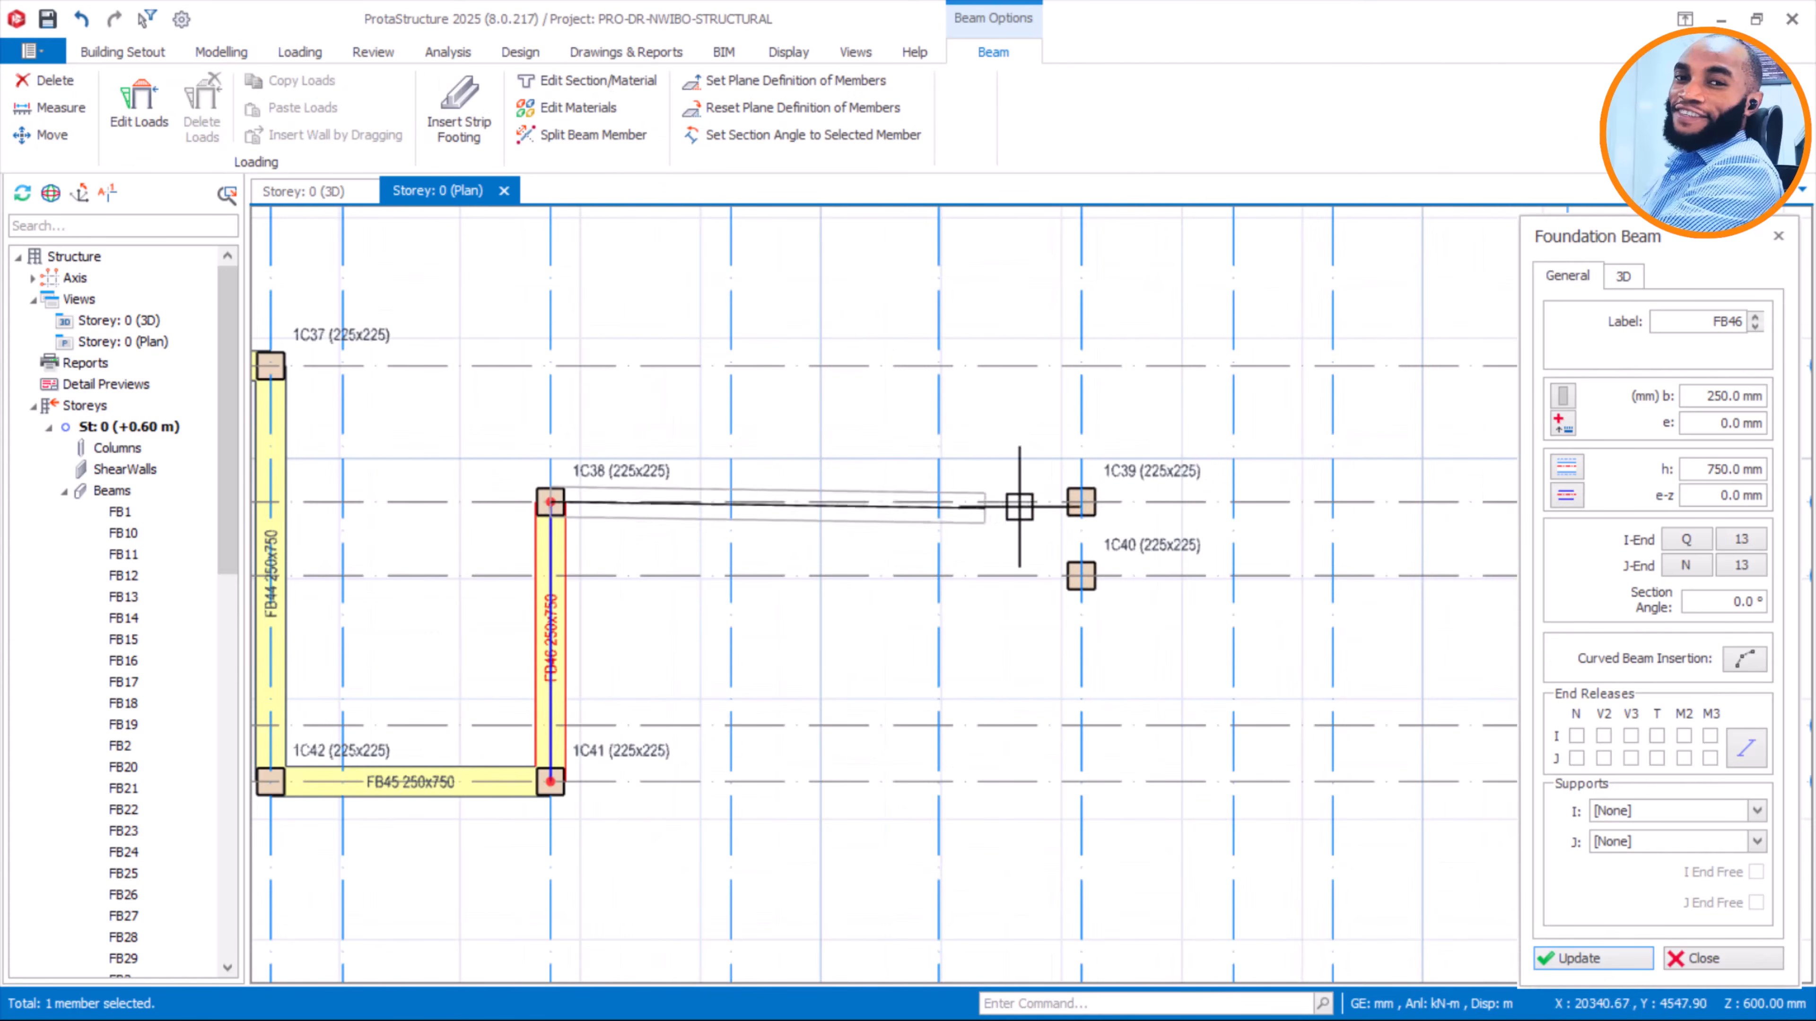
scroll(1078, 506, "up", 1)
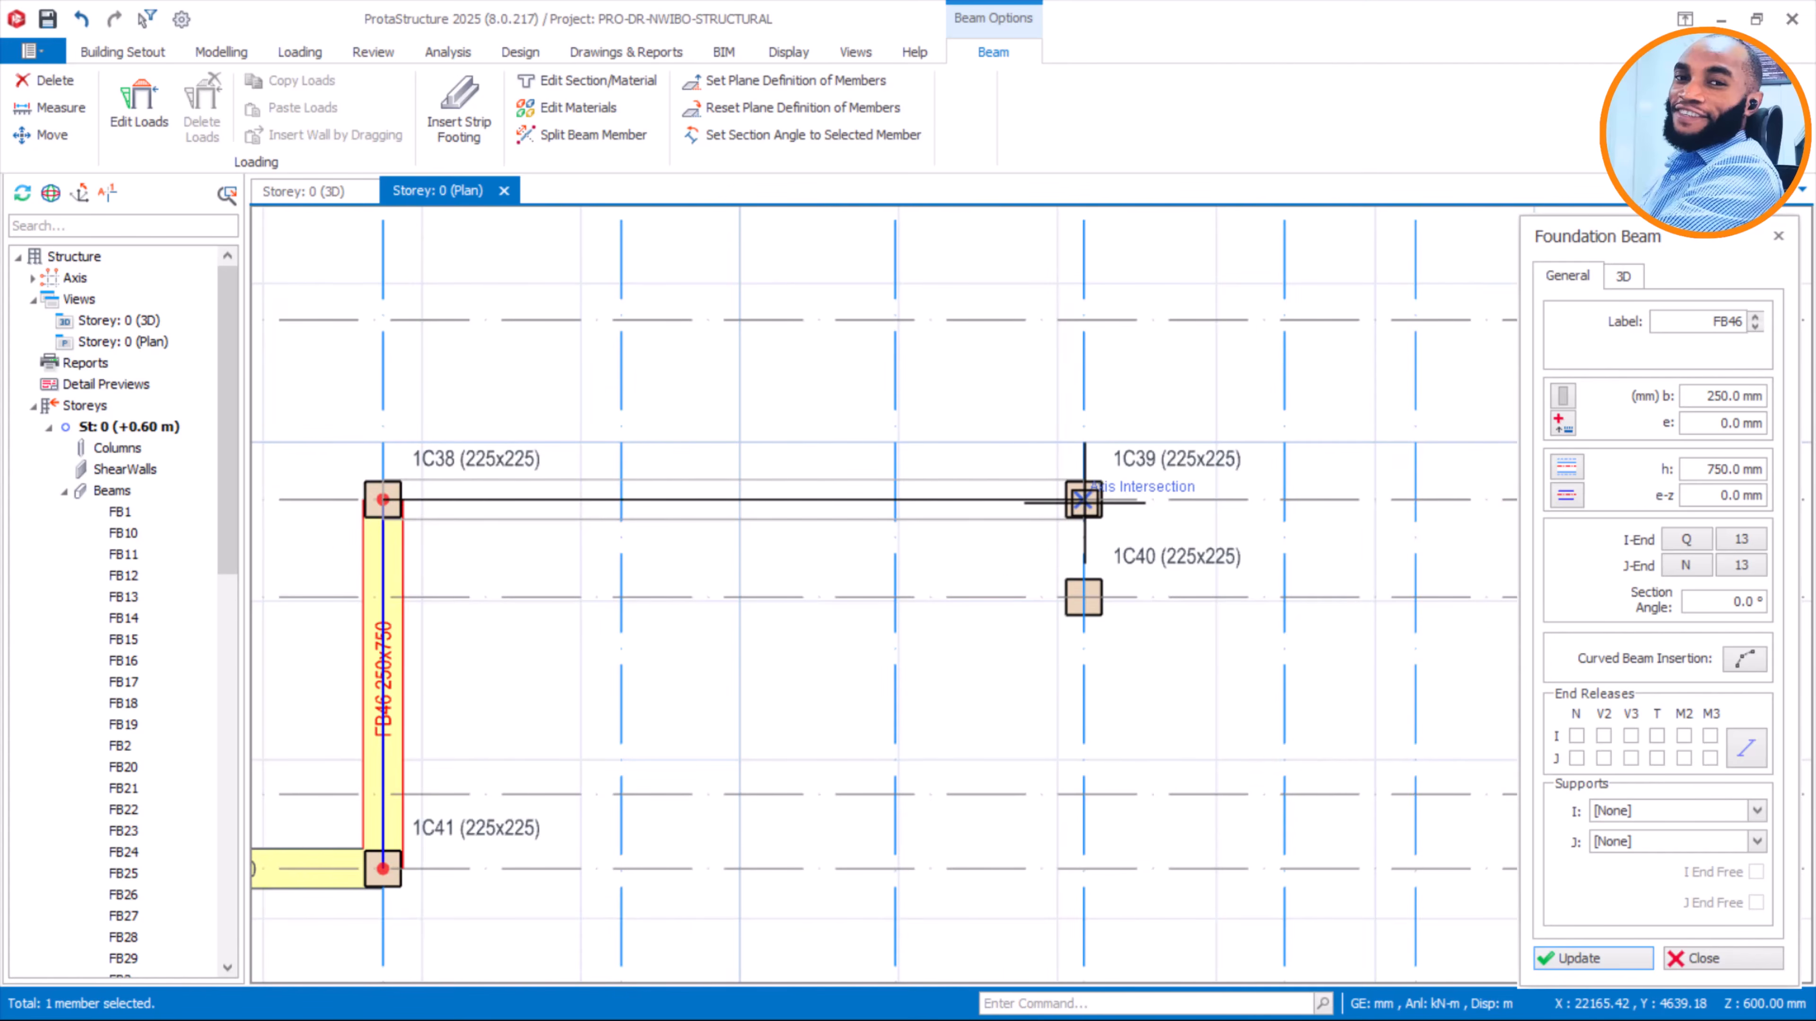
left_click(1083, 499)
Place foundation beams along axis 16 from column 1C40 on axis O through column 1C39 to column 1C20 on axis L
scroll(1215, 506, "down", 4)
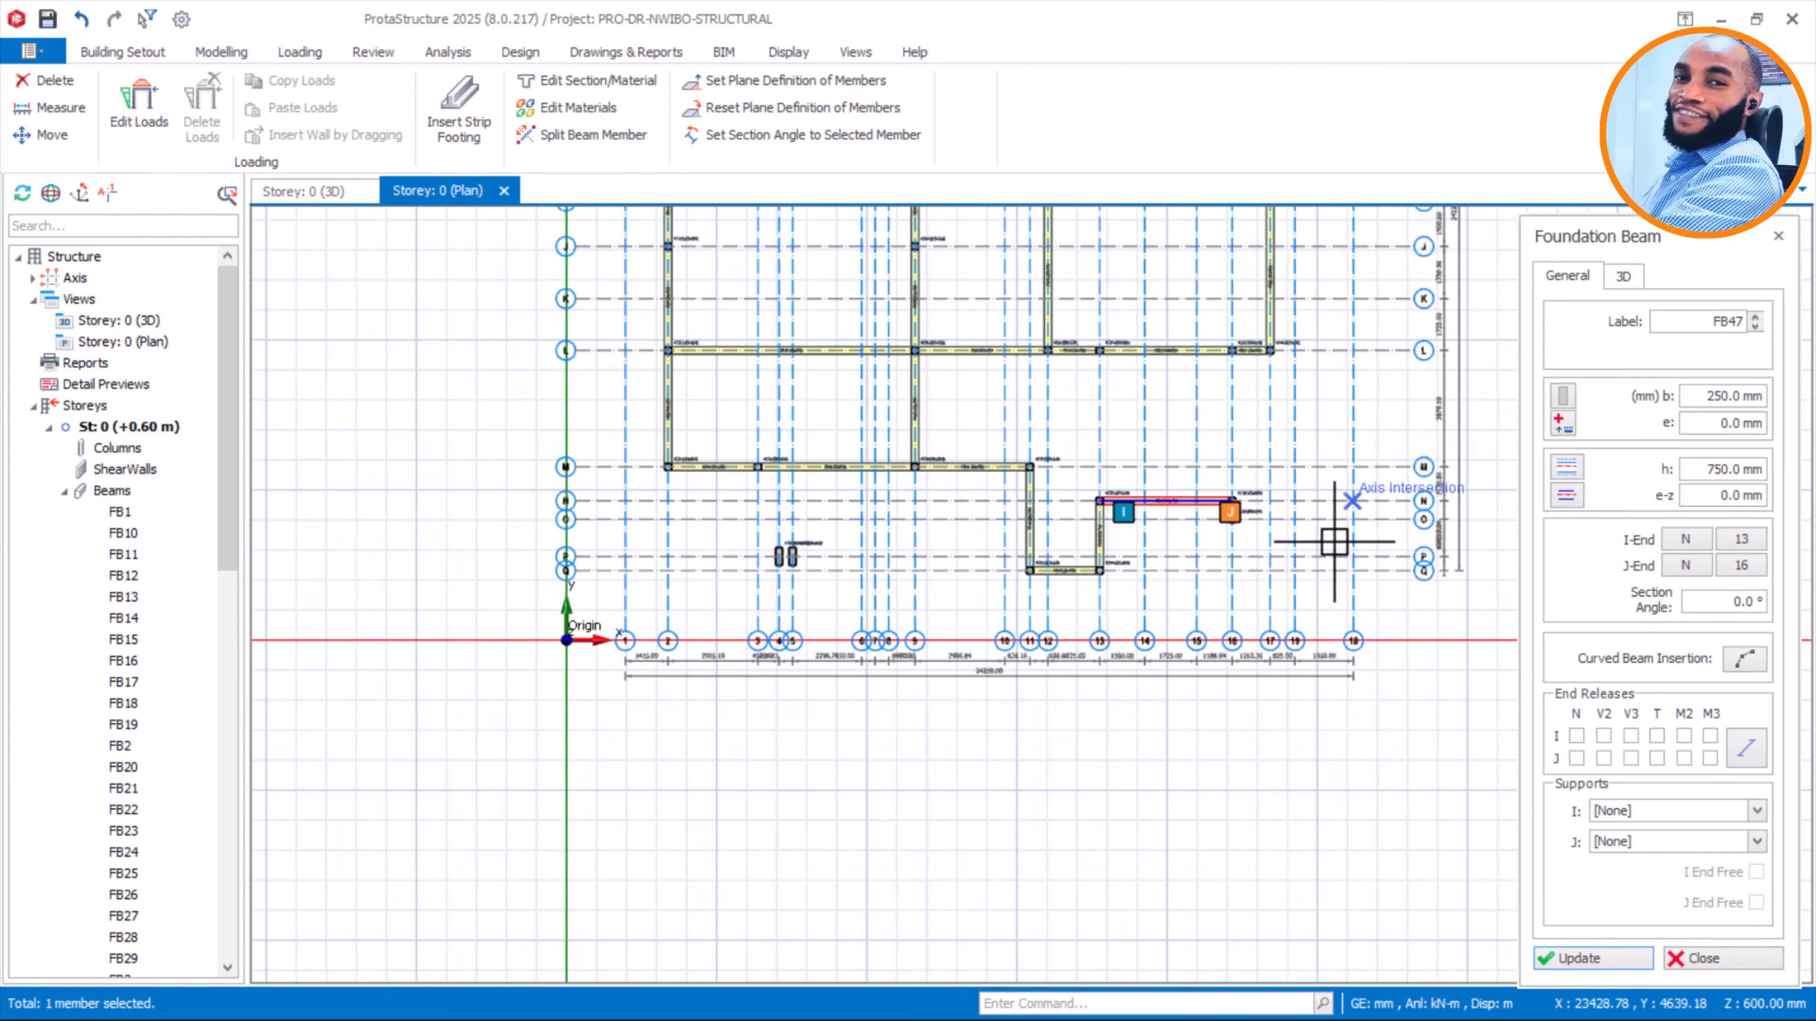
scroll(802, 565, "up", 1)
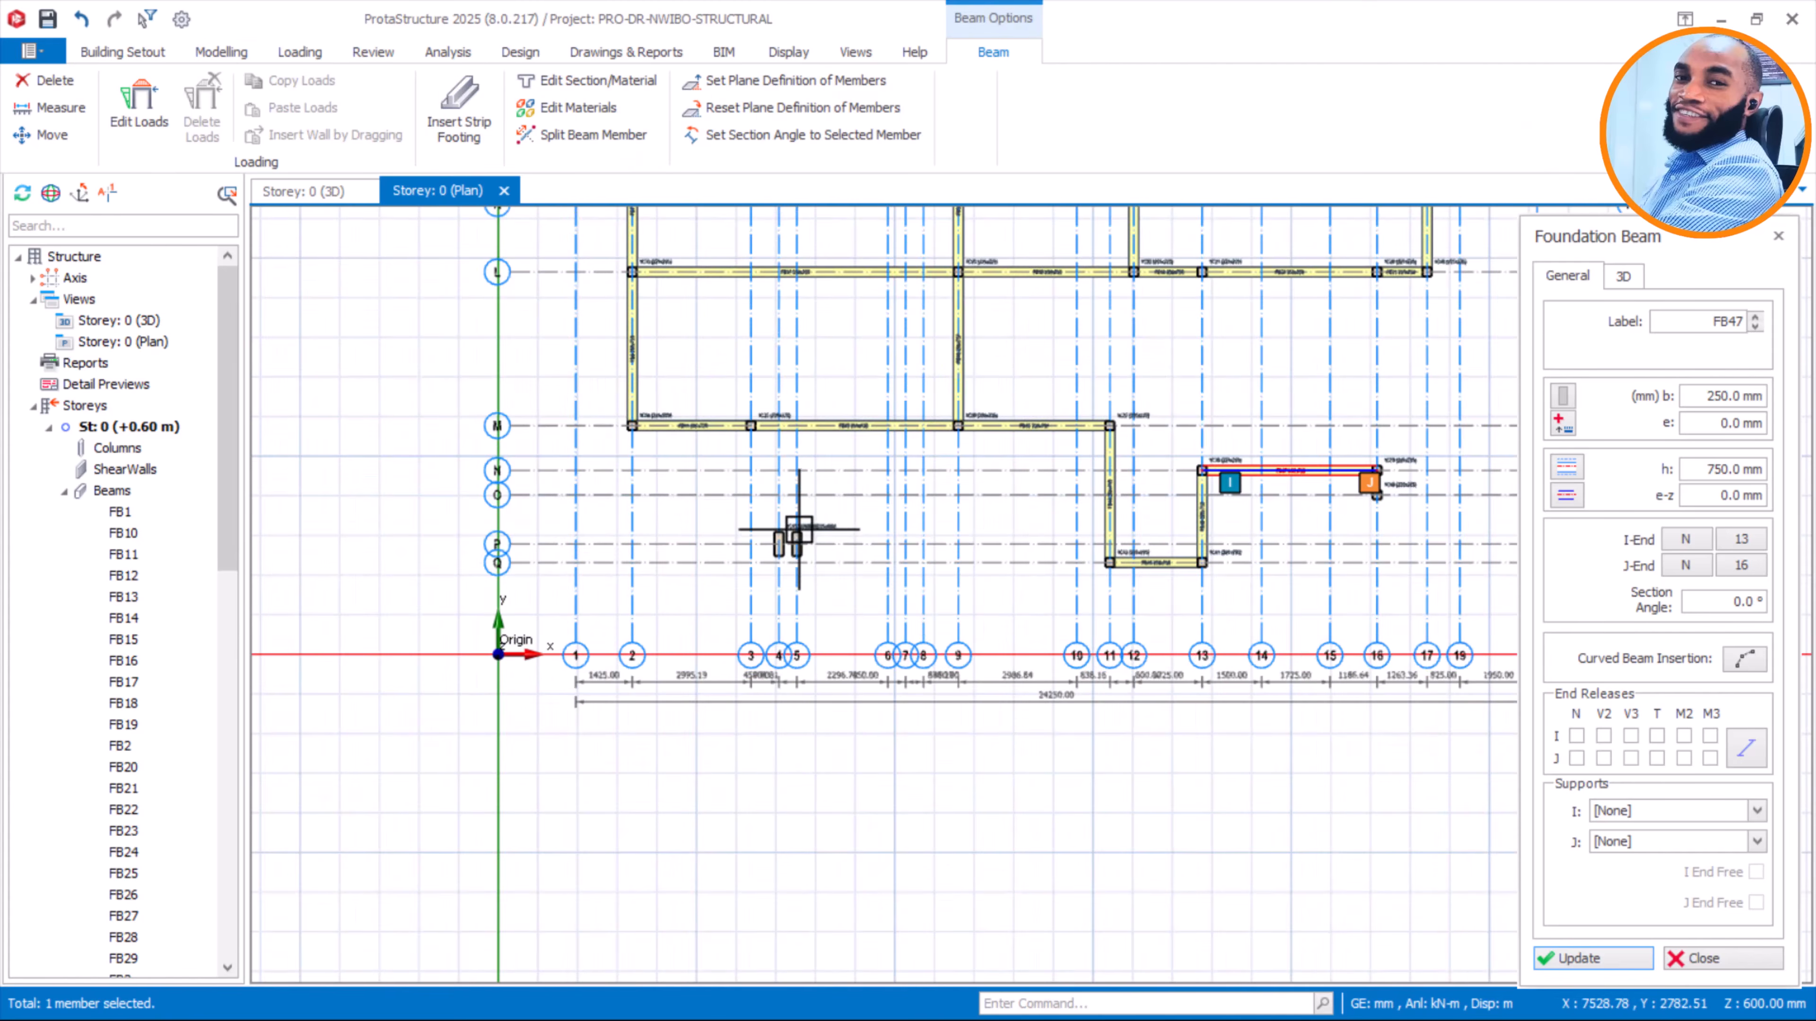
scroll(798, 532, "up", 2)
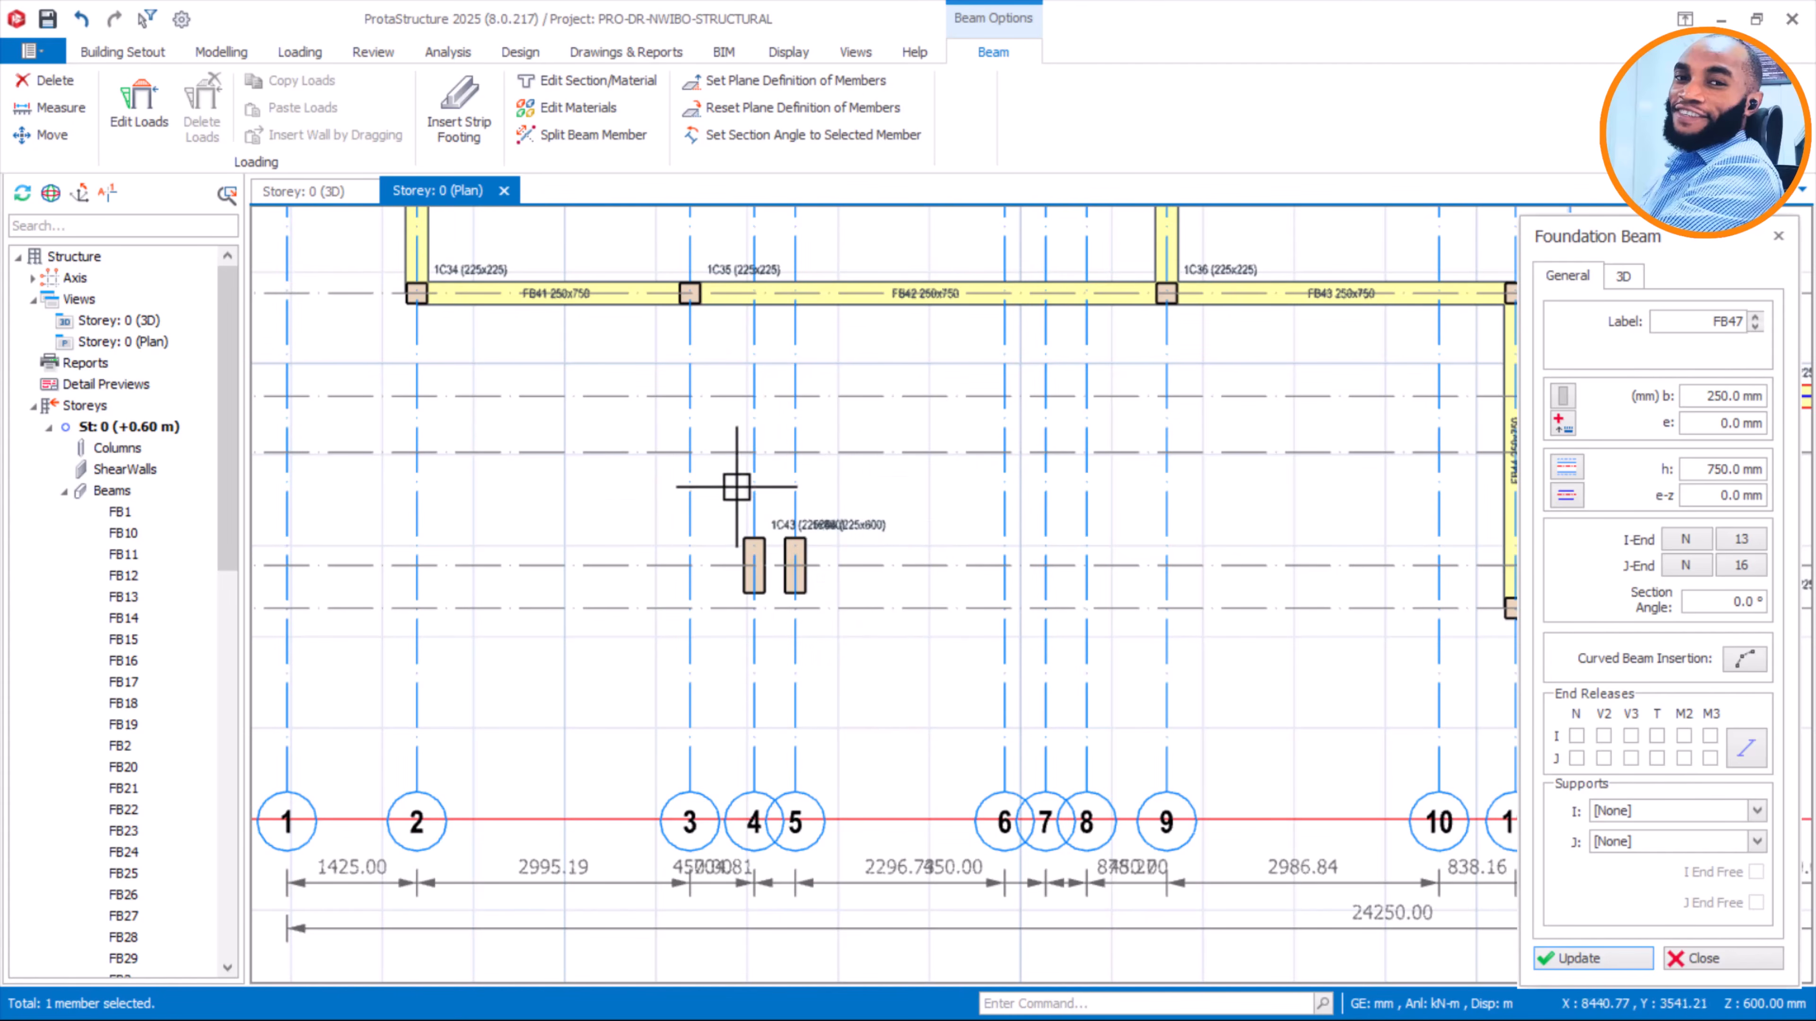
scroll(750, 648, "down", 4)
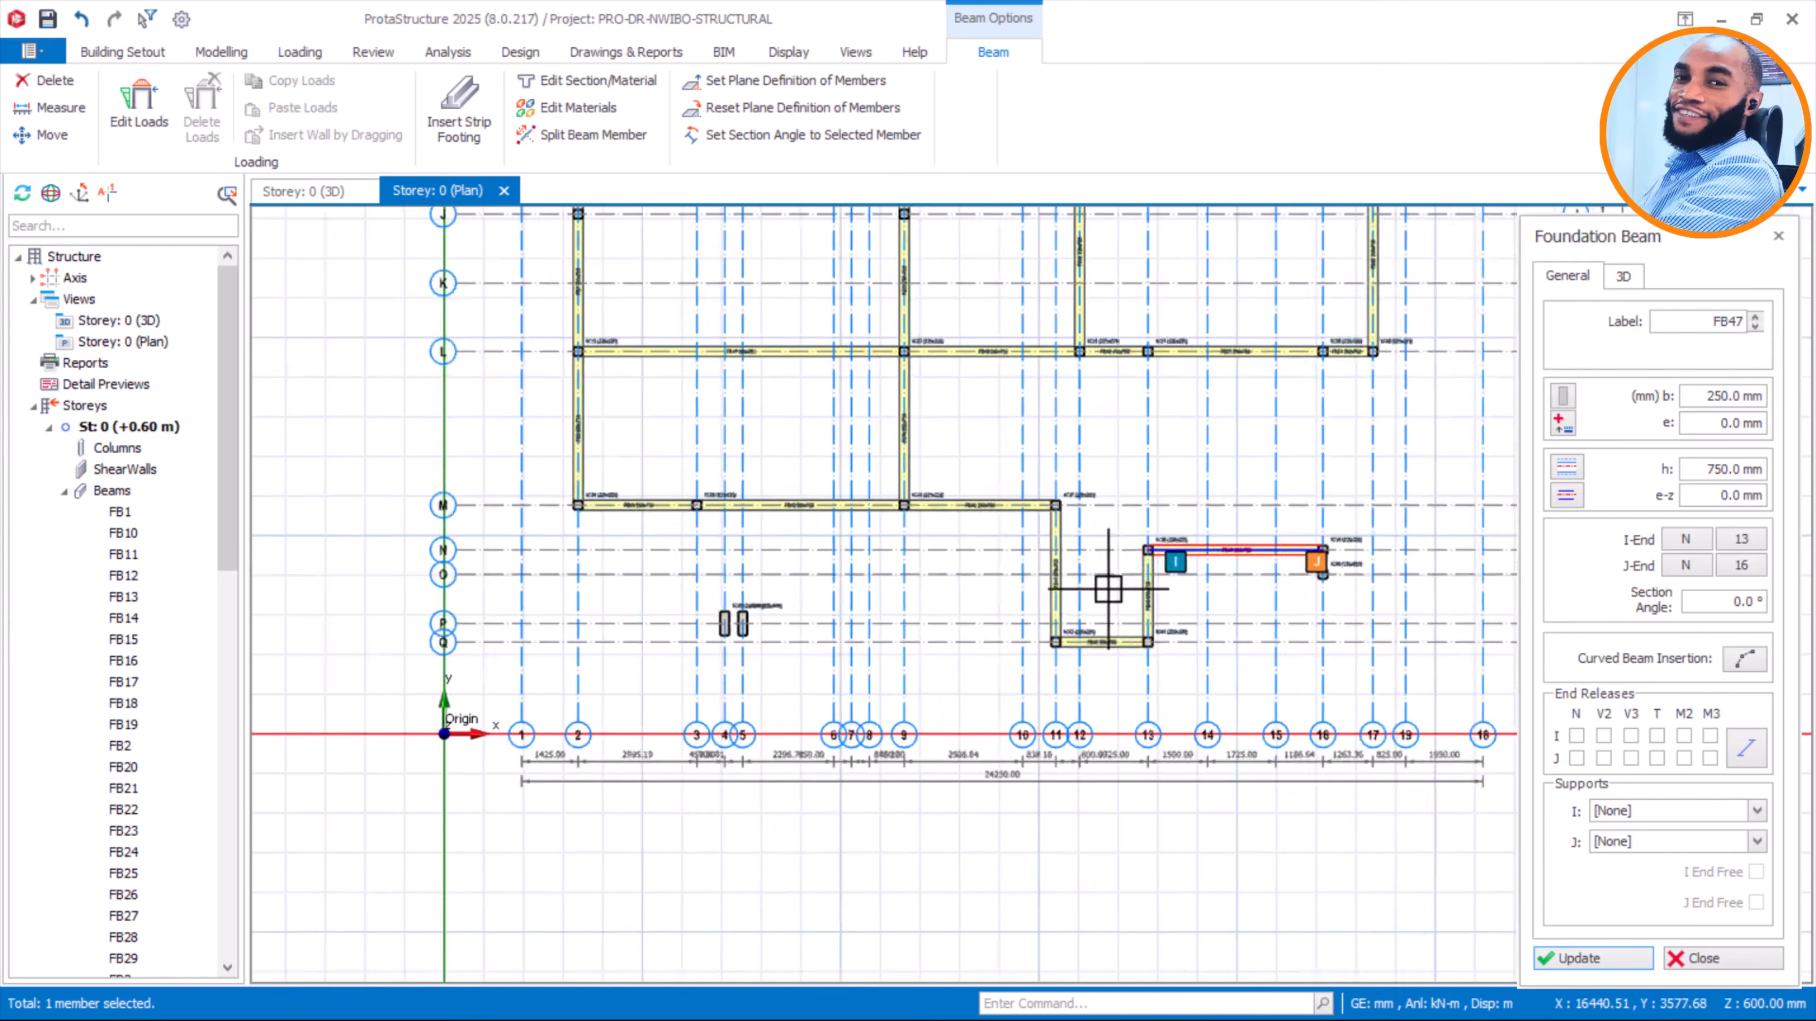
scroll(1046, 593, "up", 2)
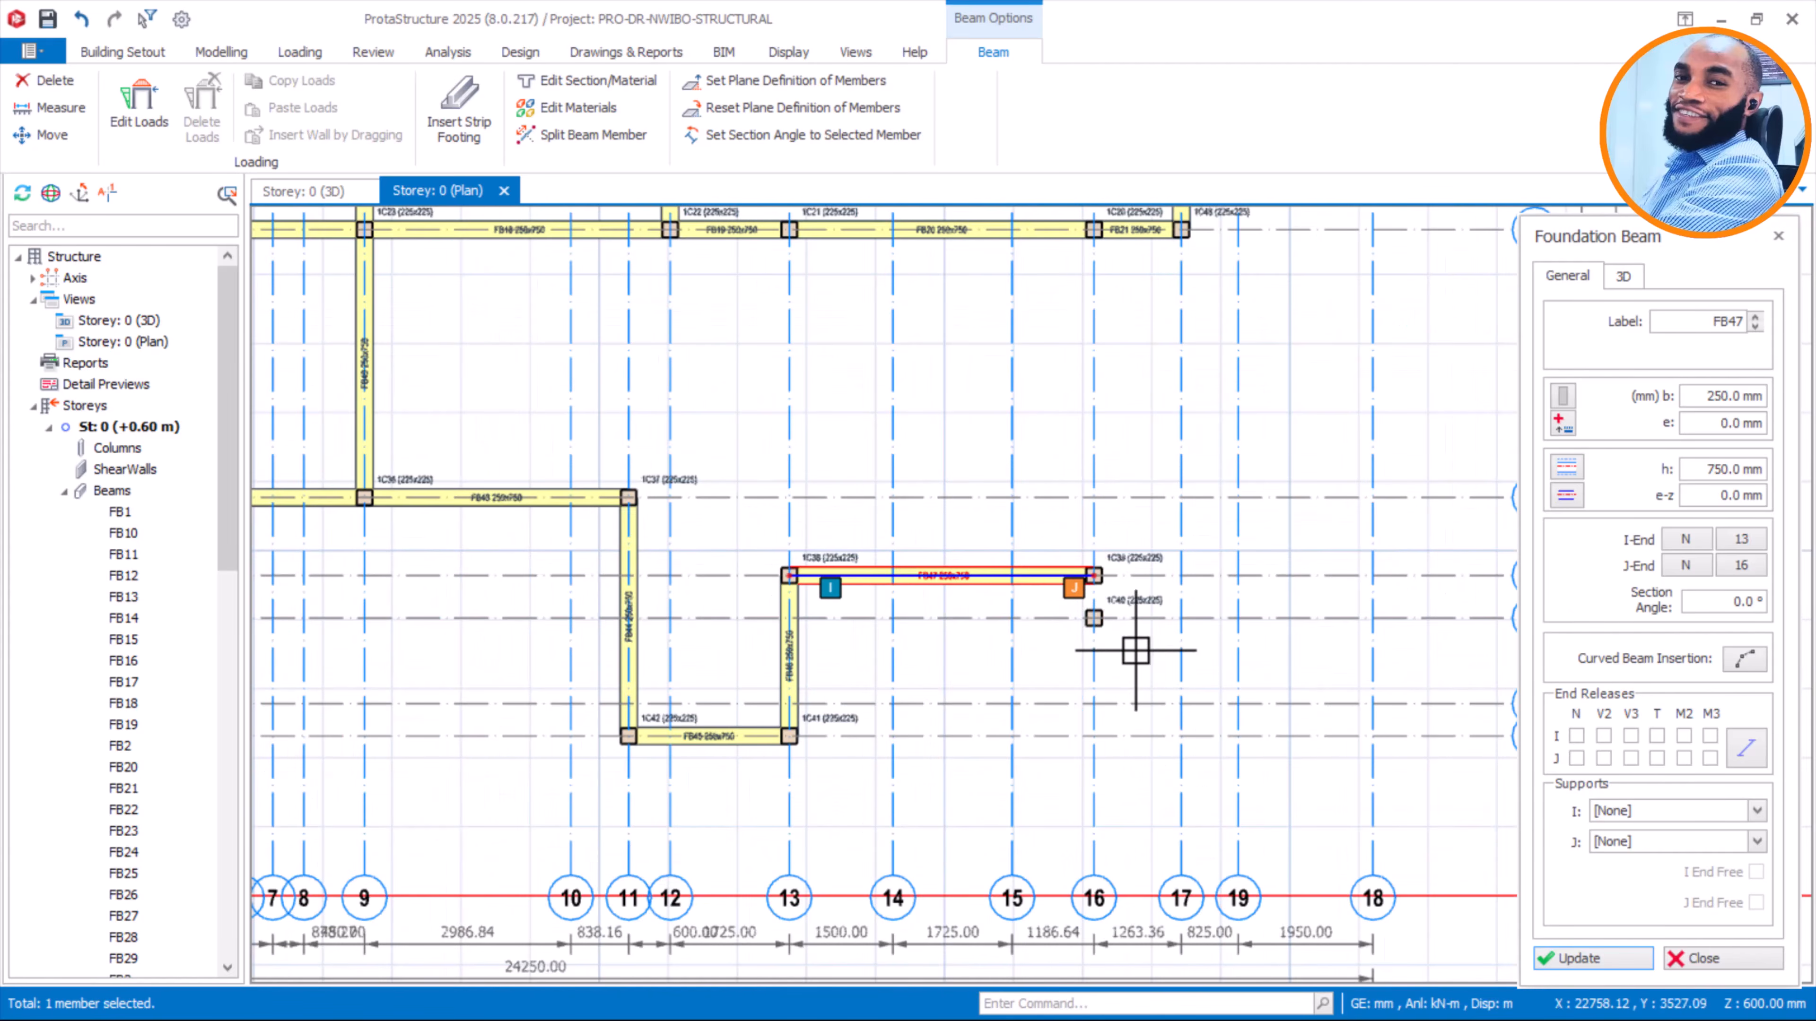
scroll(1115, 629, "up", 3)
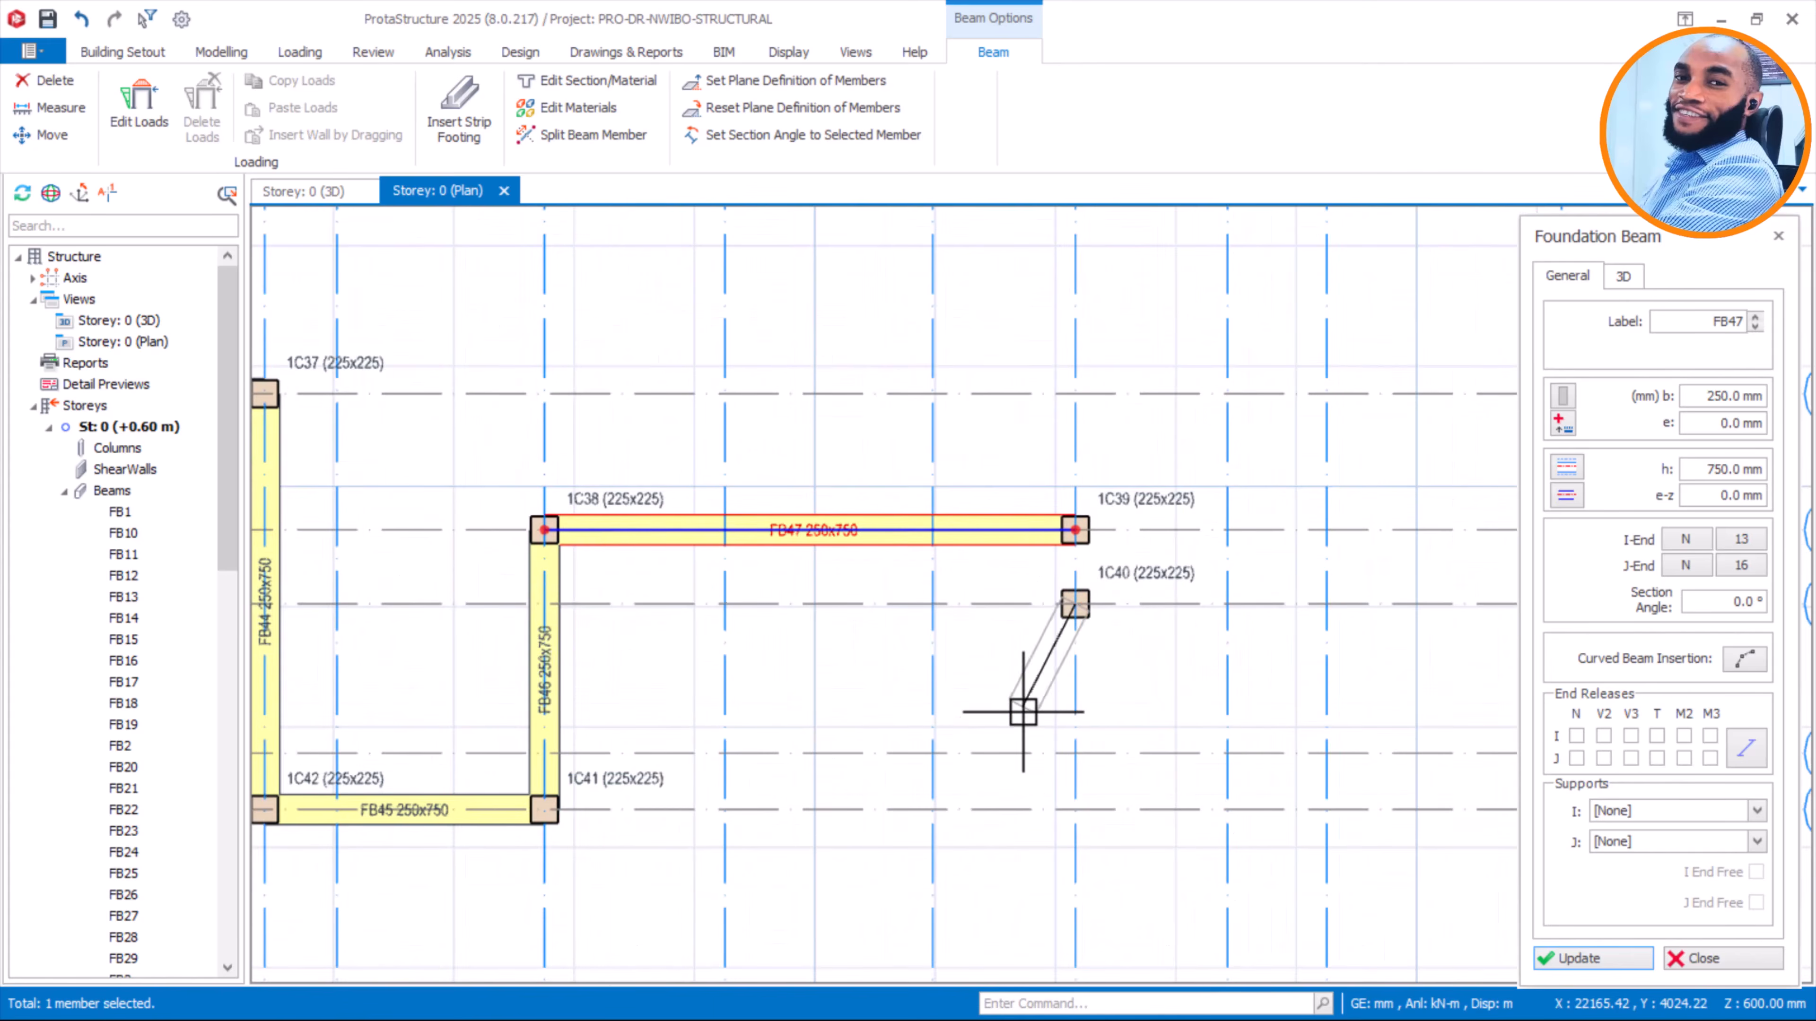
scroll(1033, 697, "down", 2)
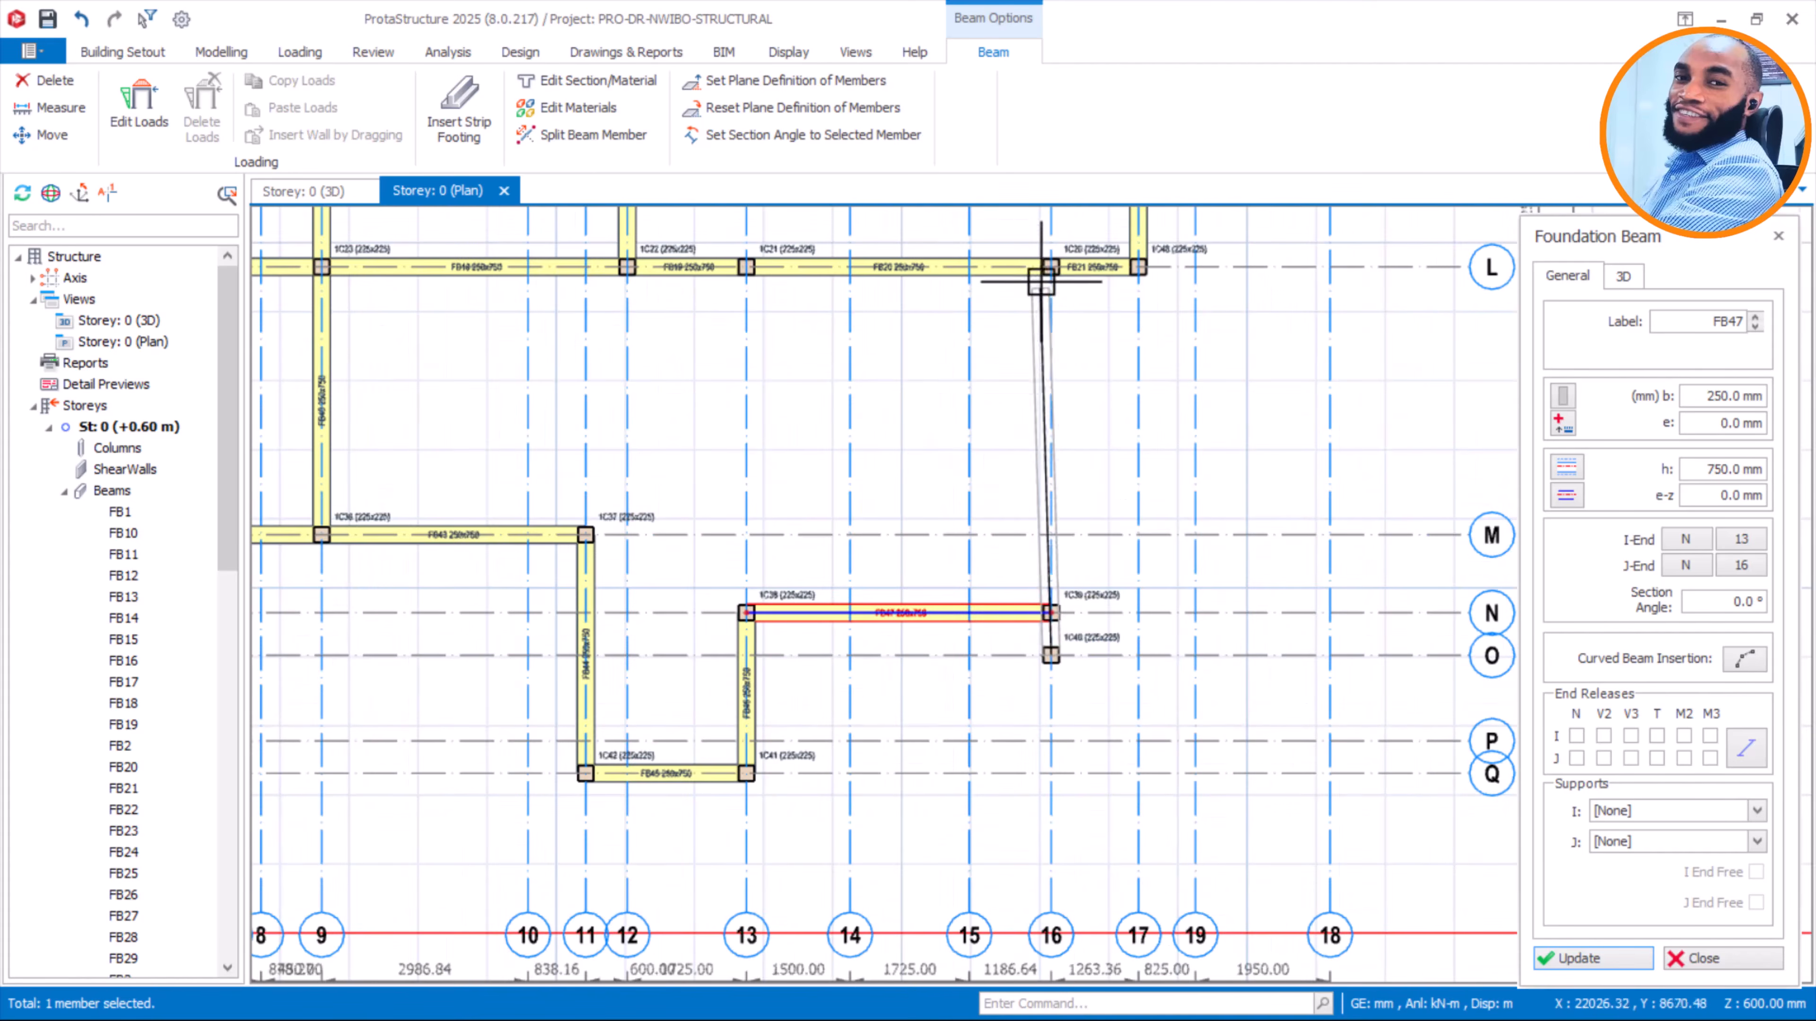
scroll(1047, 270, "up", 2)
scroll(1006, 462, "up", 4)
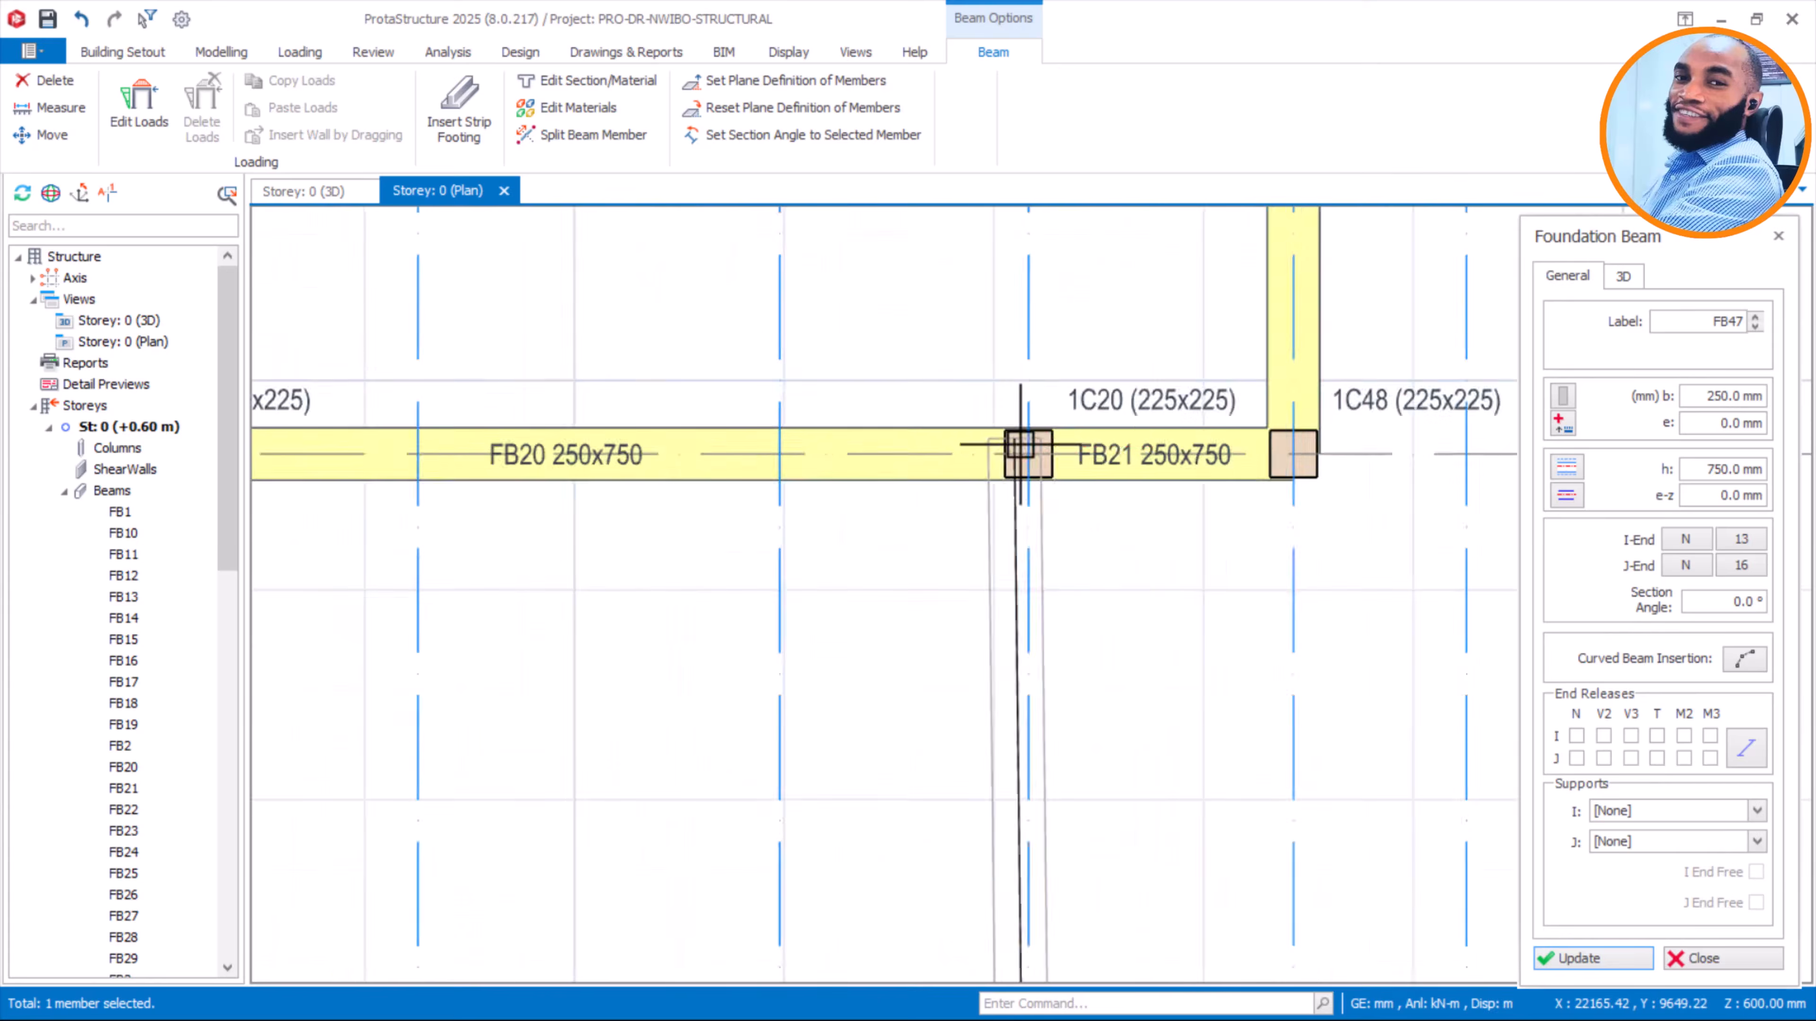
left_click(1027, 663)
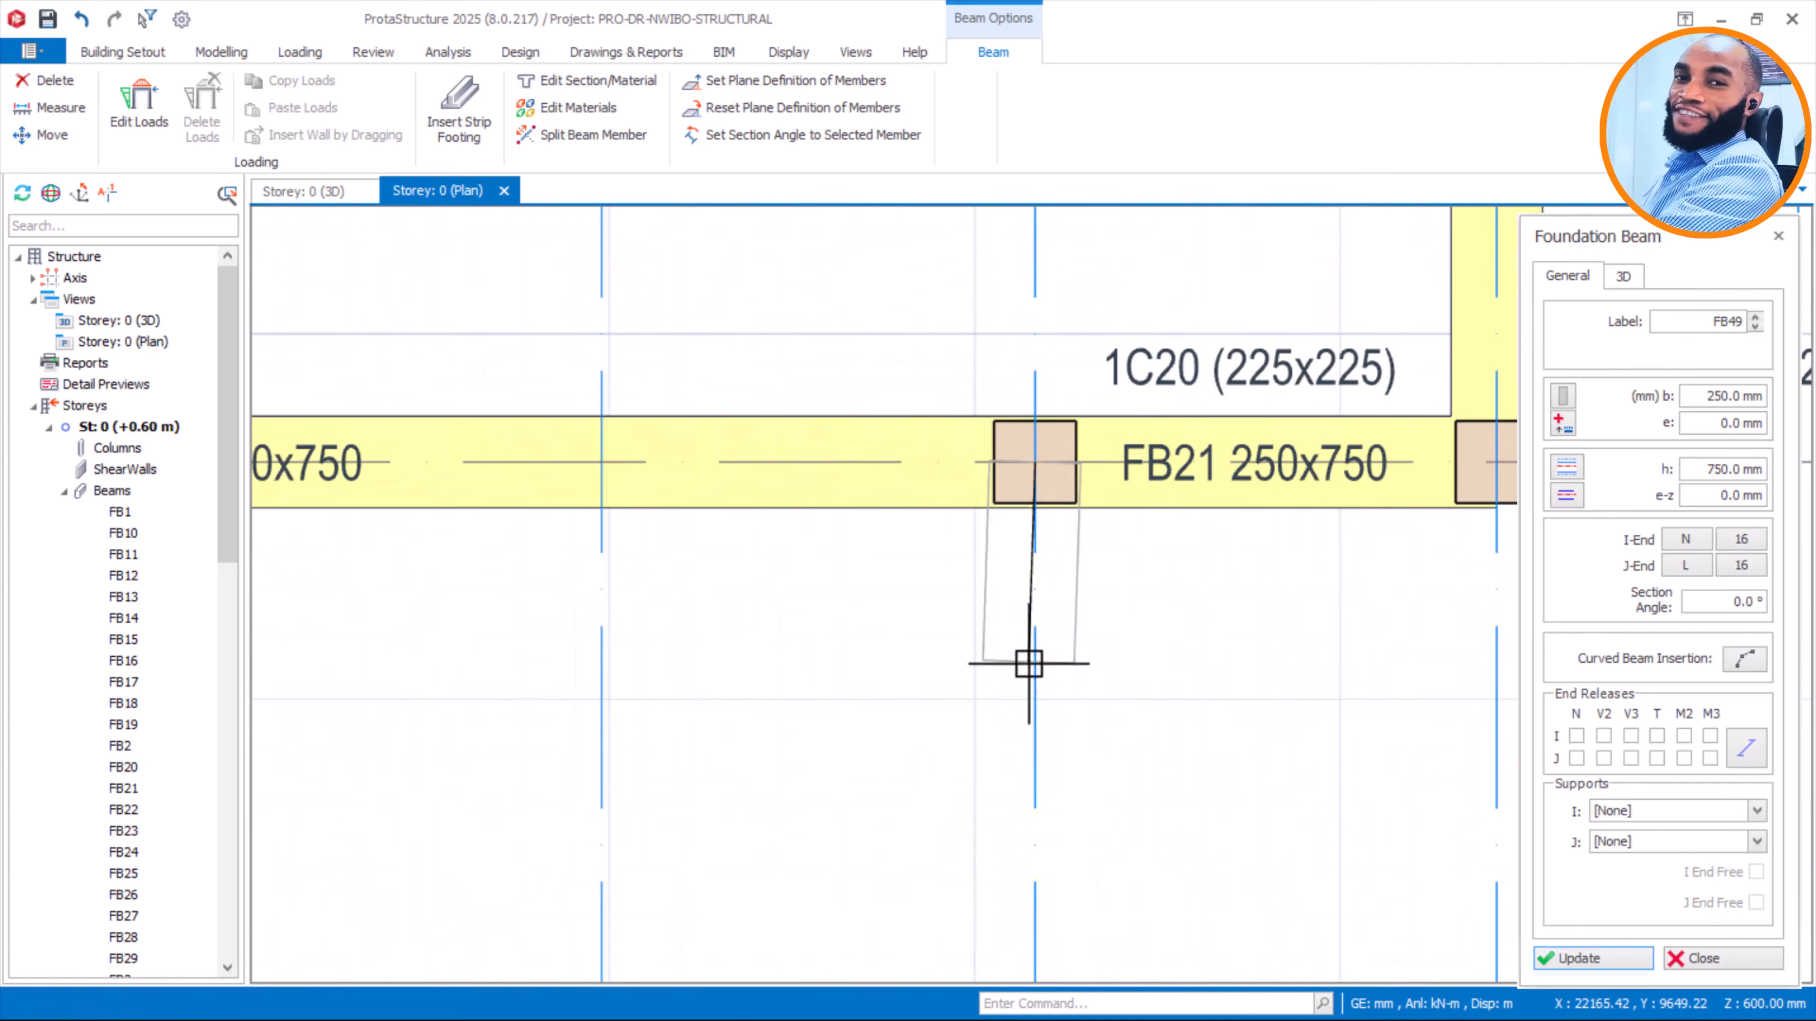
scroll(1095, 608, "down", 2)
scroll(1173, 555, "down", 5)
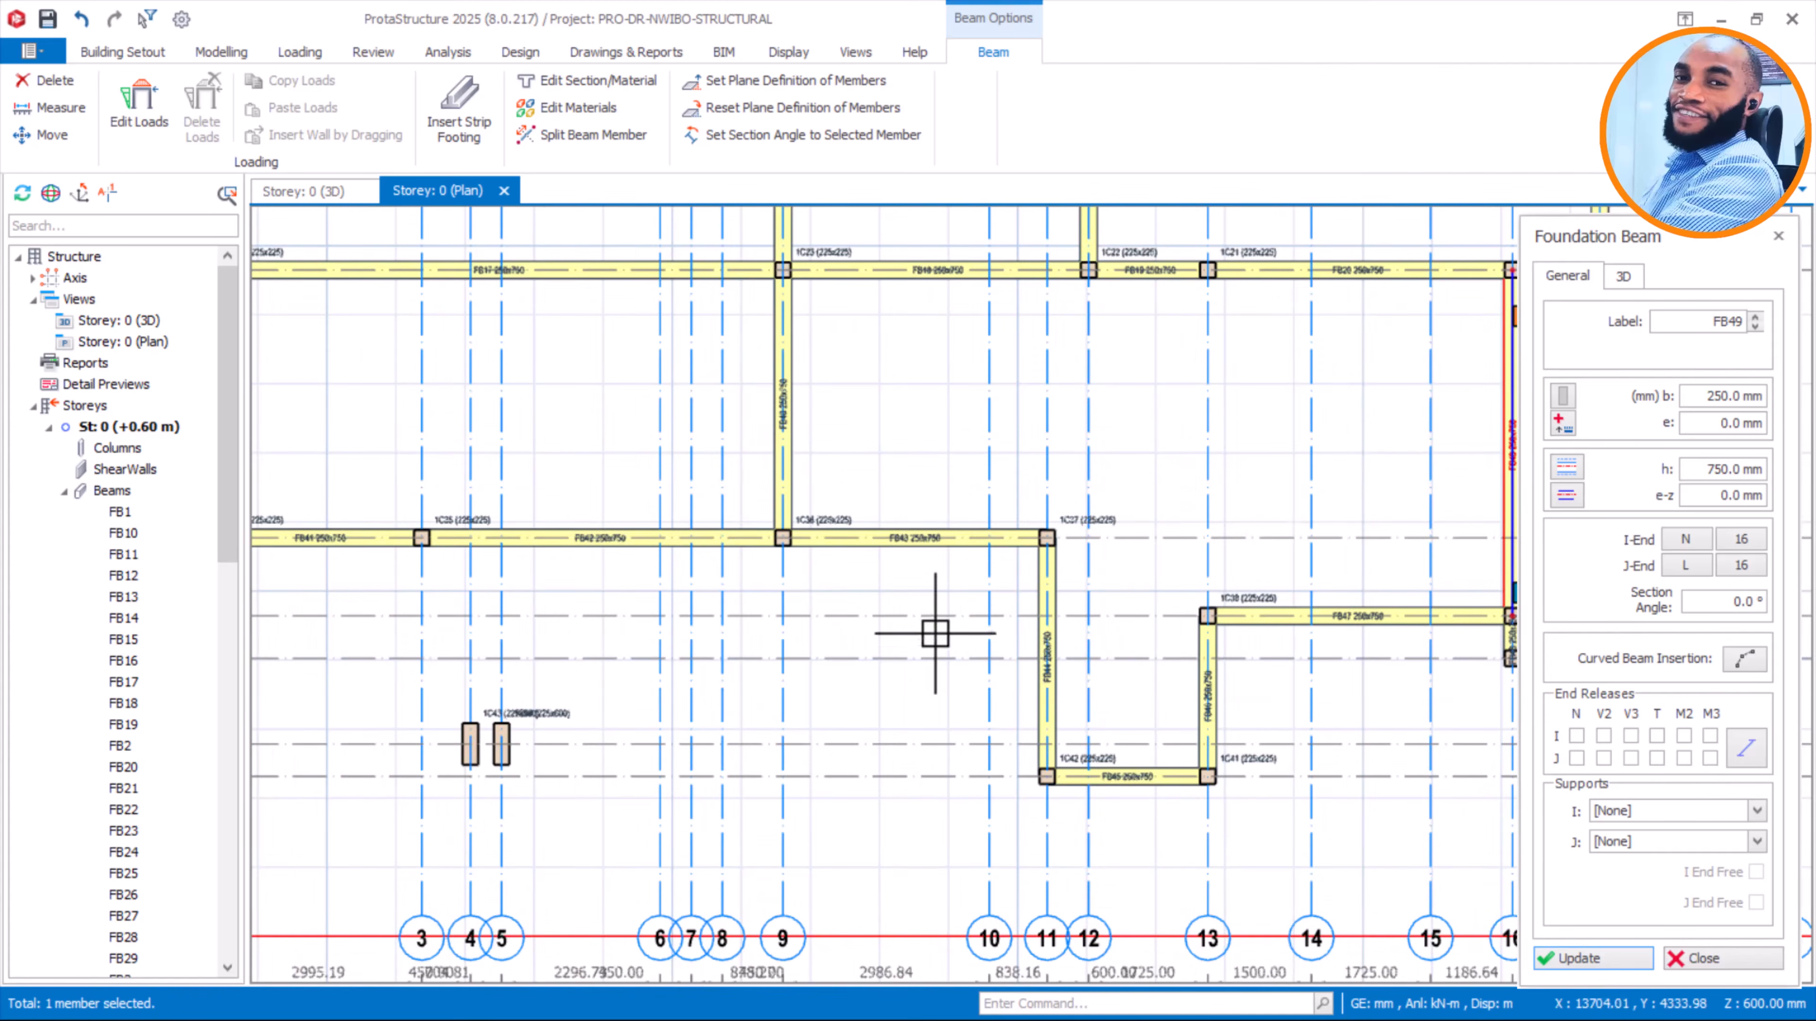
Place a foundation beam along axis 13 from column 1C38 on axis N to column 1C21 on axis L
middle_click_drag(981, 612, 719, 679)
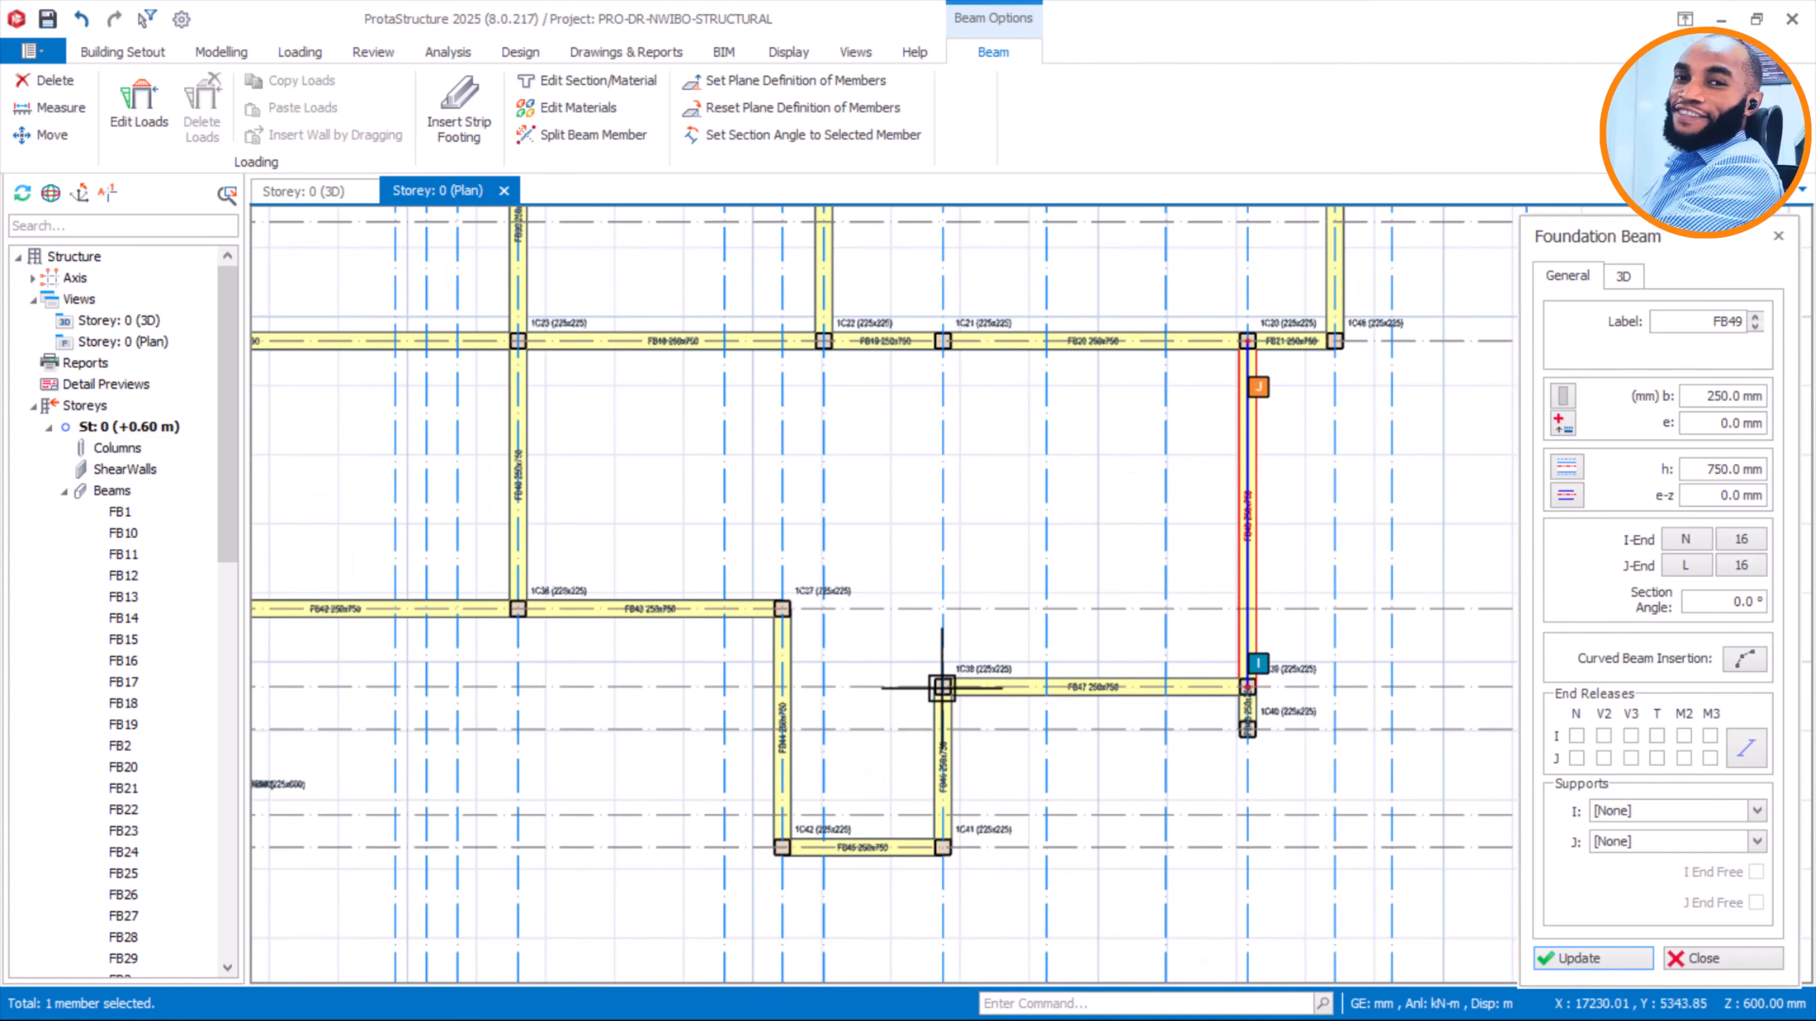
scroll(943, 687, "up", 3)
left_click(944, 695)
scroll(944, 694, "down", 3)
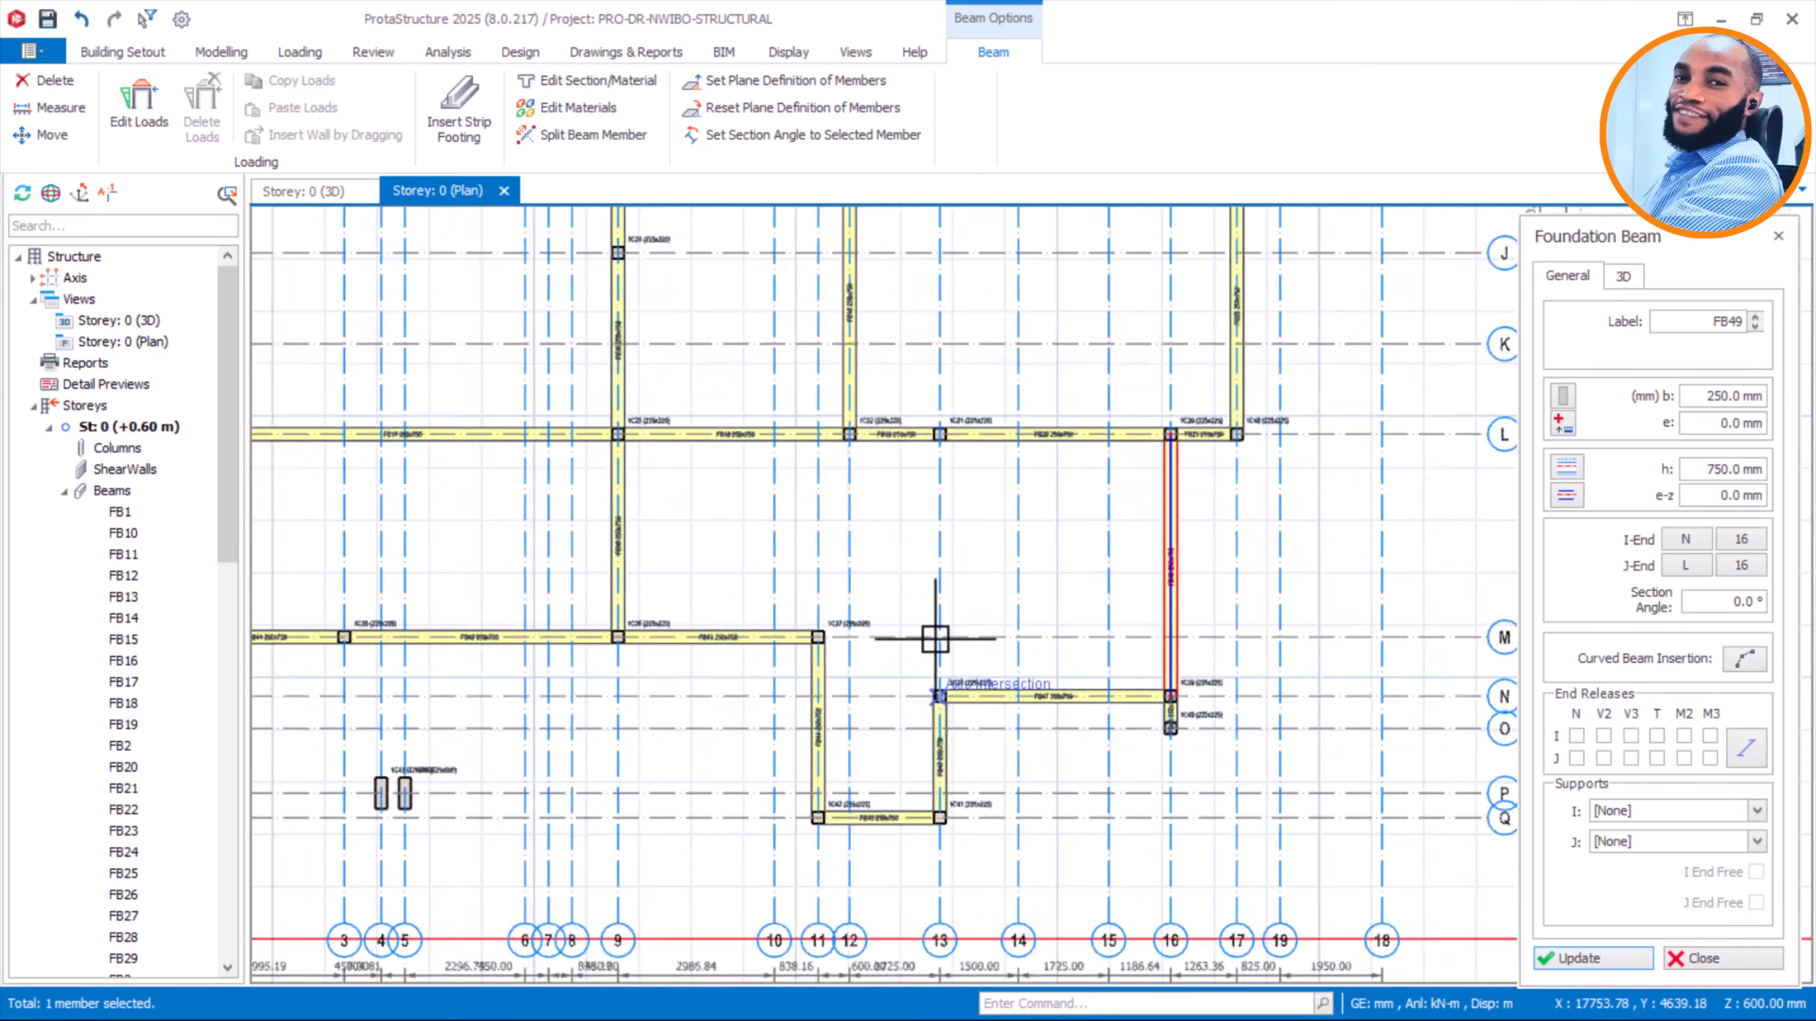
scroll(947, 452, "up", 5)
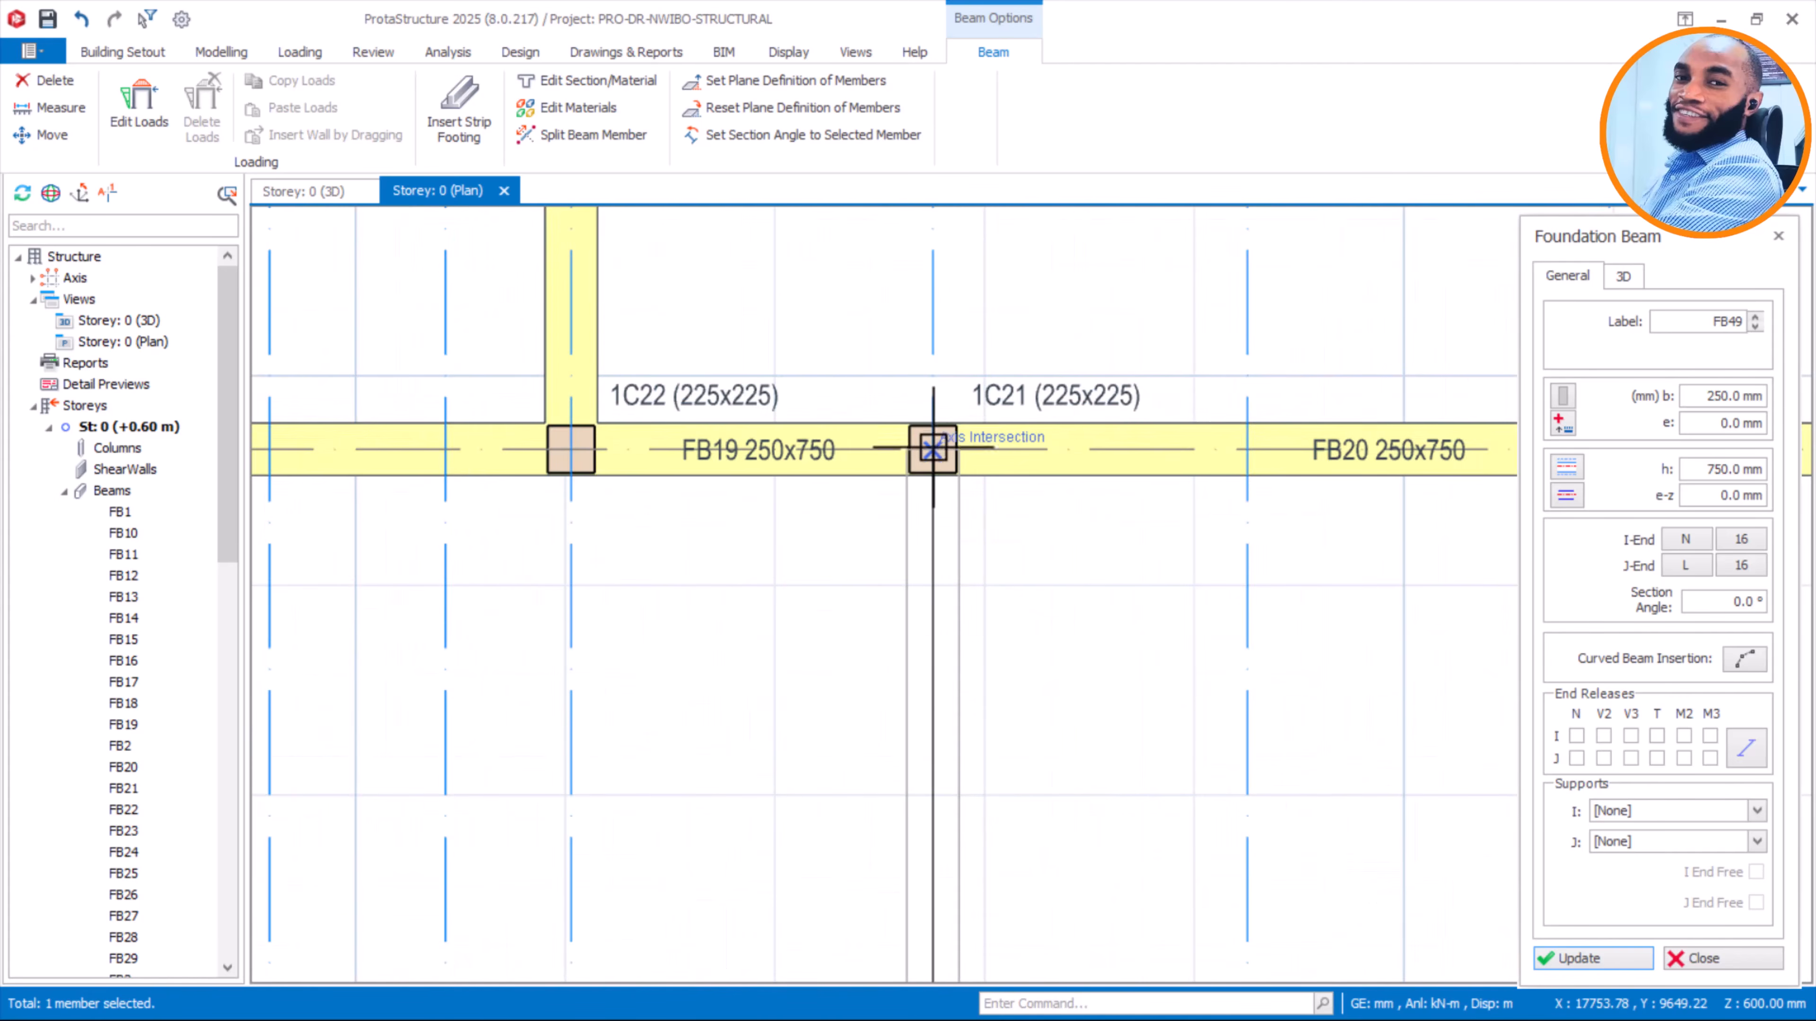
left_click(930, 582)
scroll(931, 640, "down", 4)
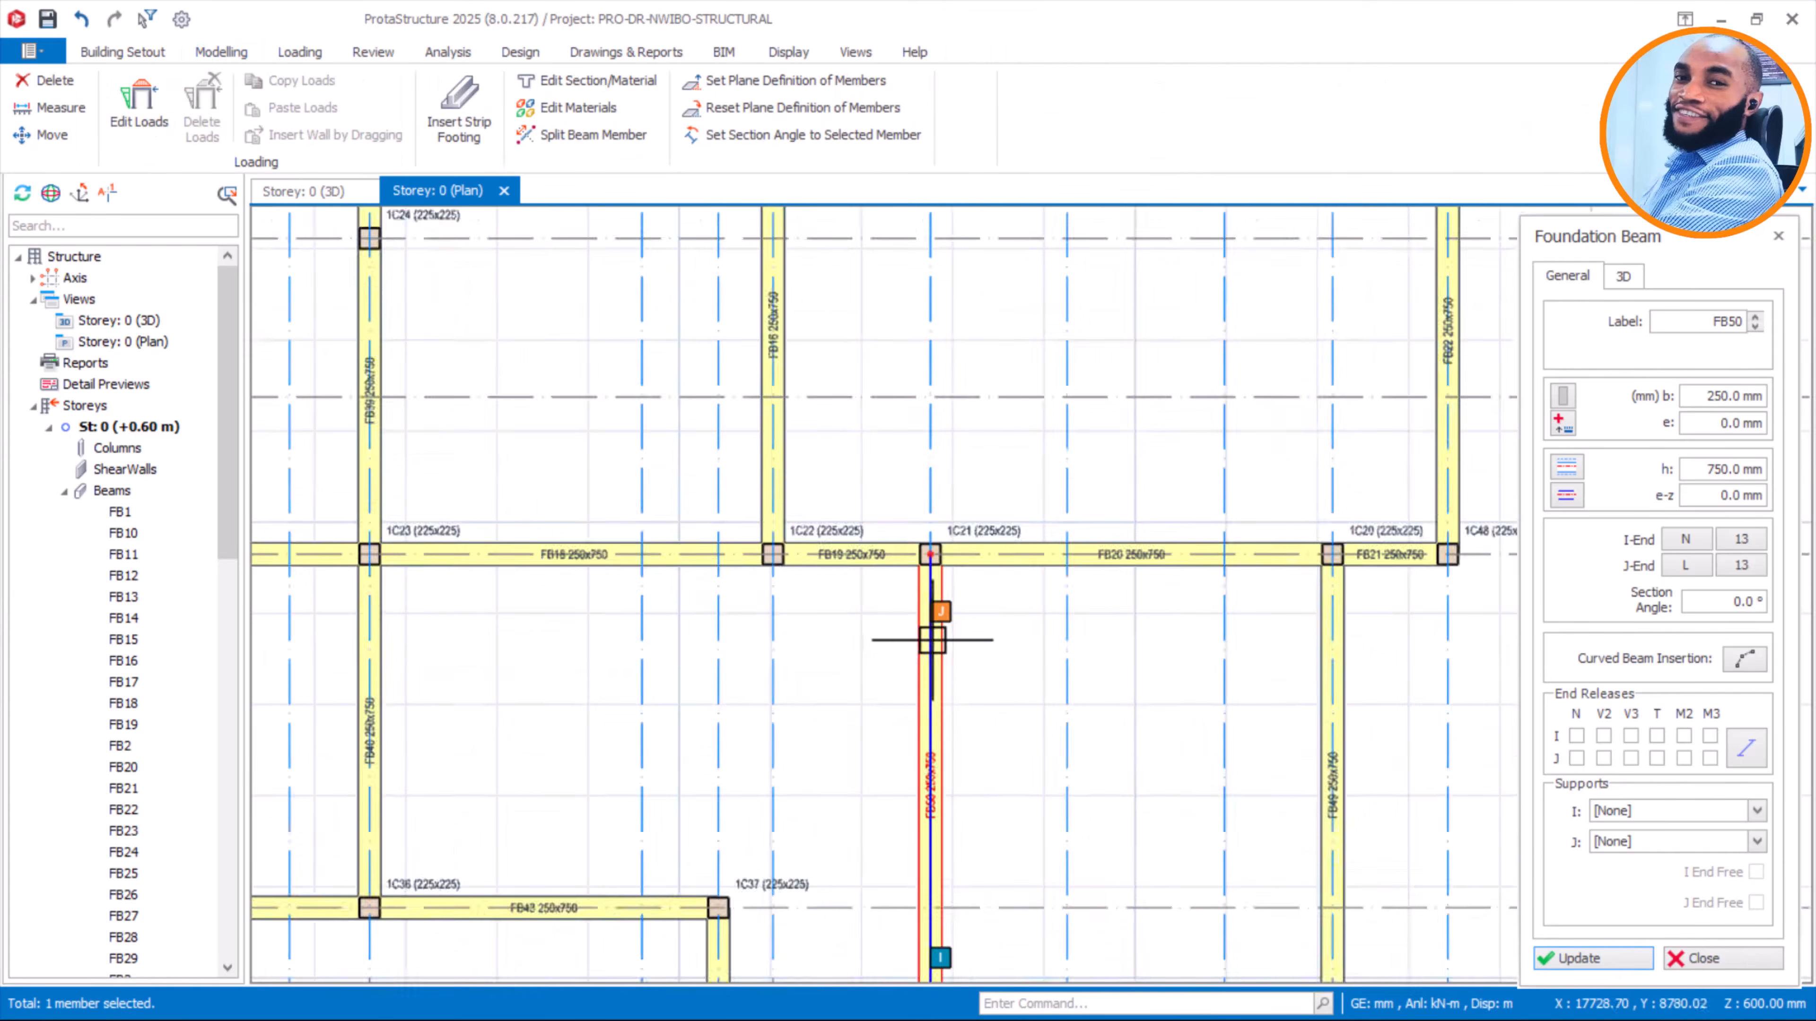
Place a foundation beam along axis 13 from column 1C21 on axis L to column 1C18 on axis I
scroll(1072, 658, "down", 4)
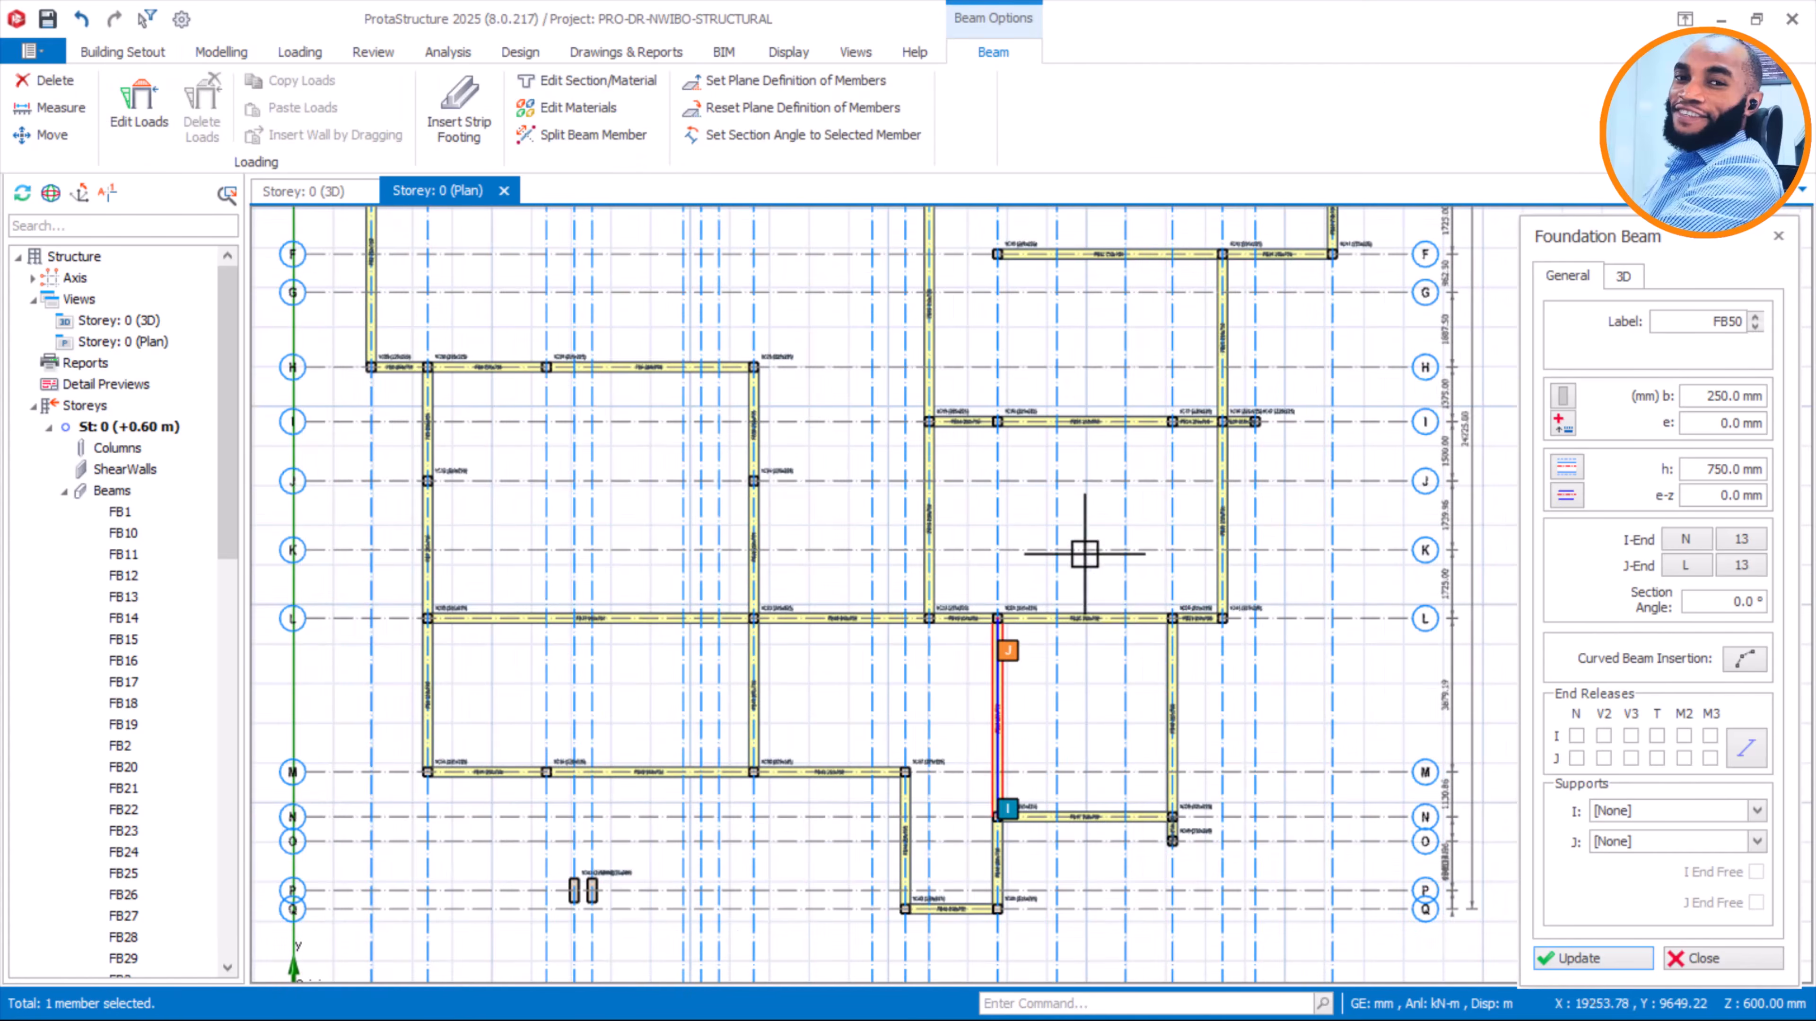
scroll(1064, 721, "up", 2)
scroll(1049, 734, "up", 2)
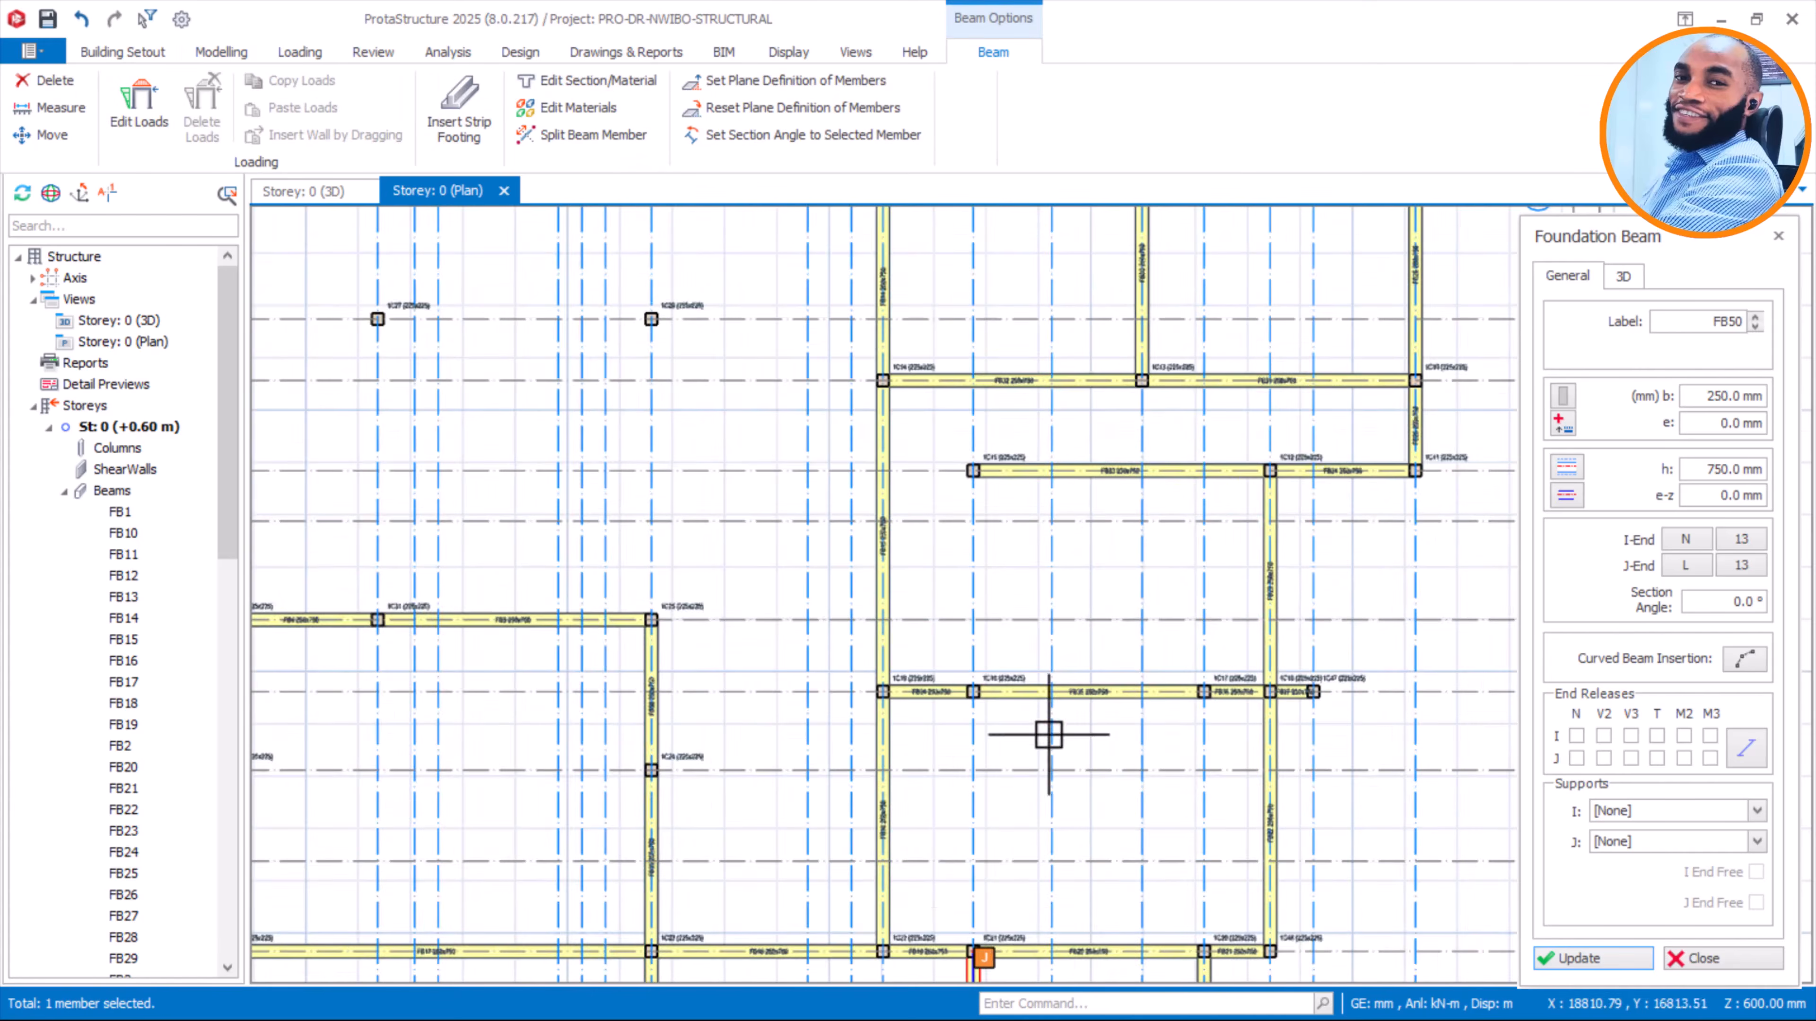
scroll(967, 976, "up", 5)
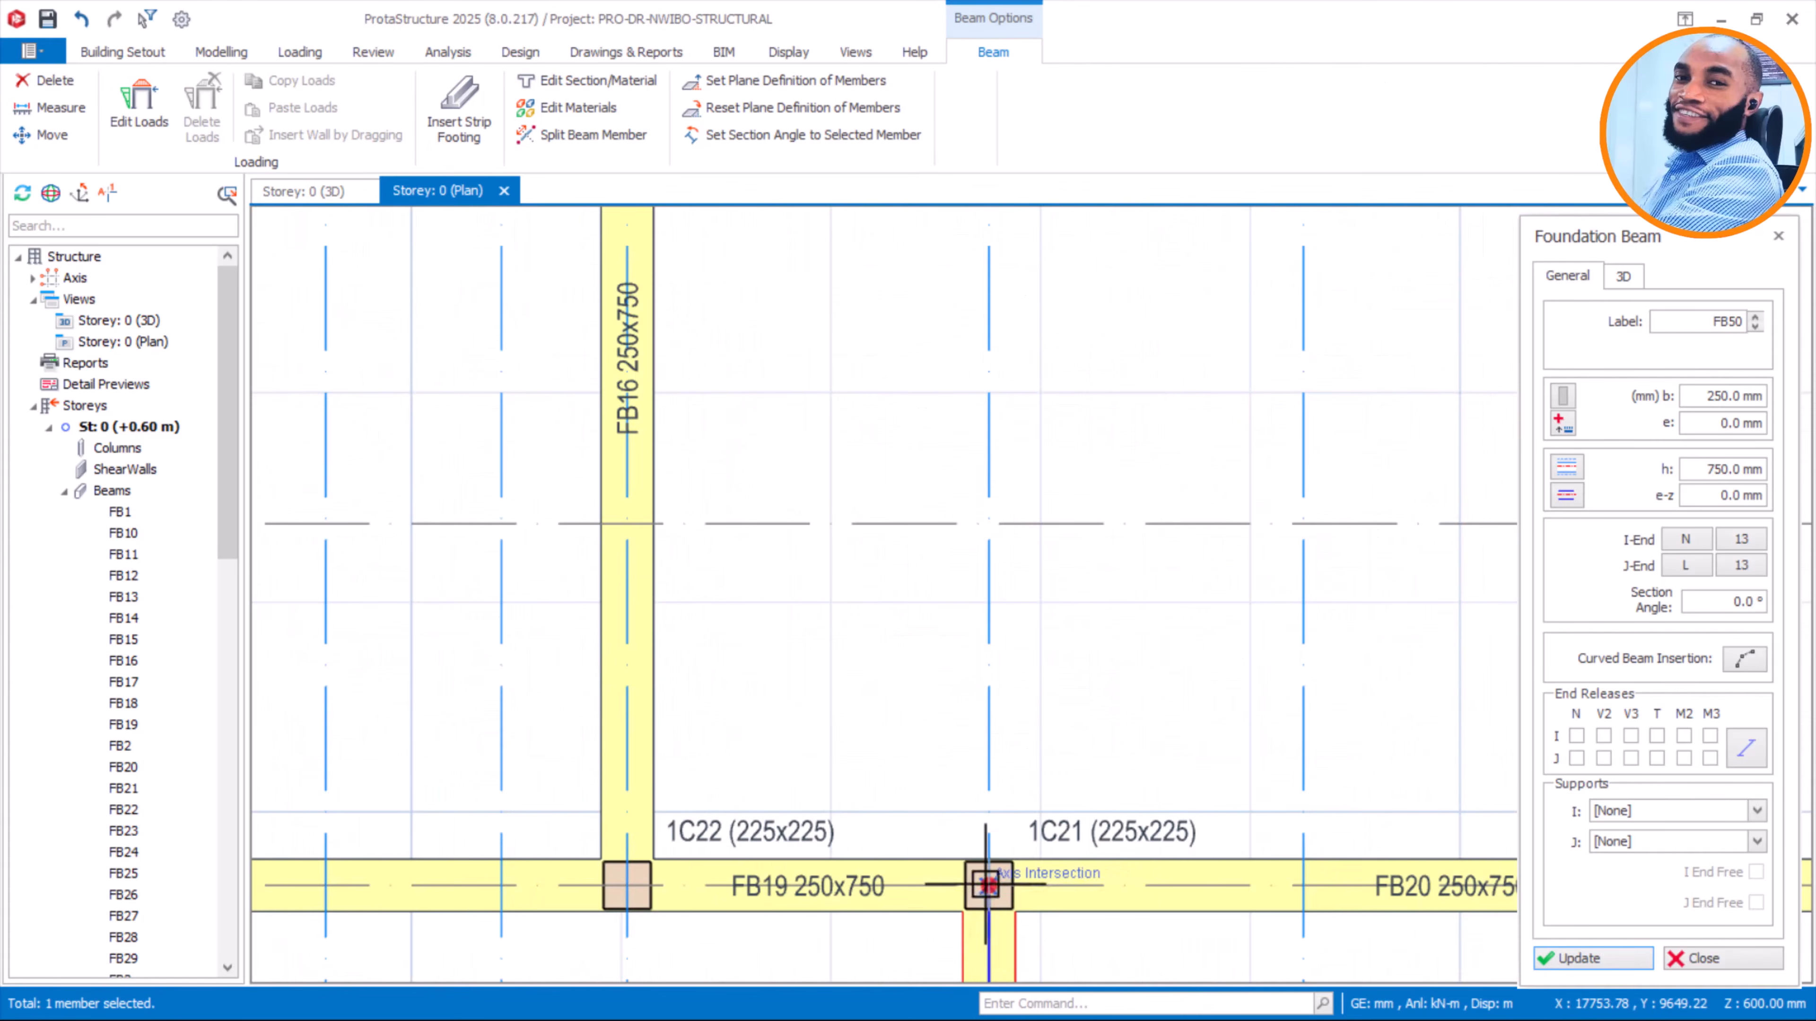
scroll(988, 885, "down", 5)
scroll(974, 443, "up", 4)
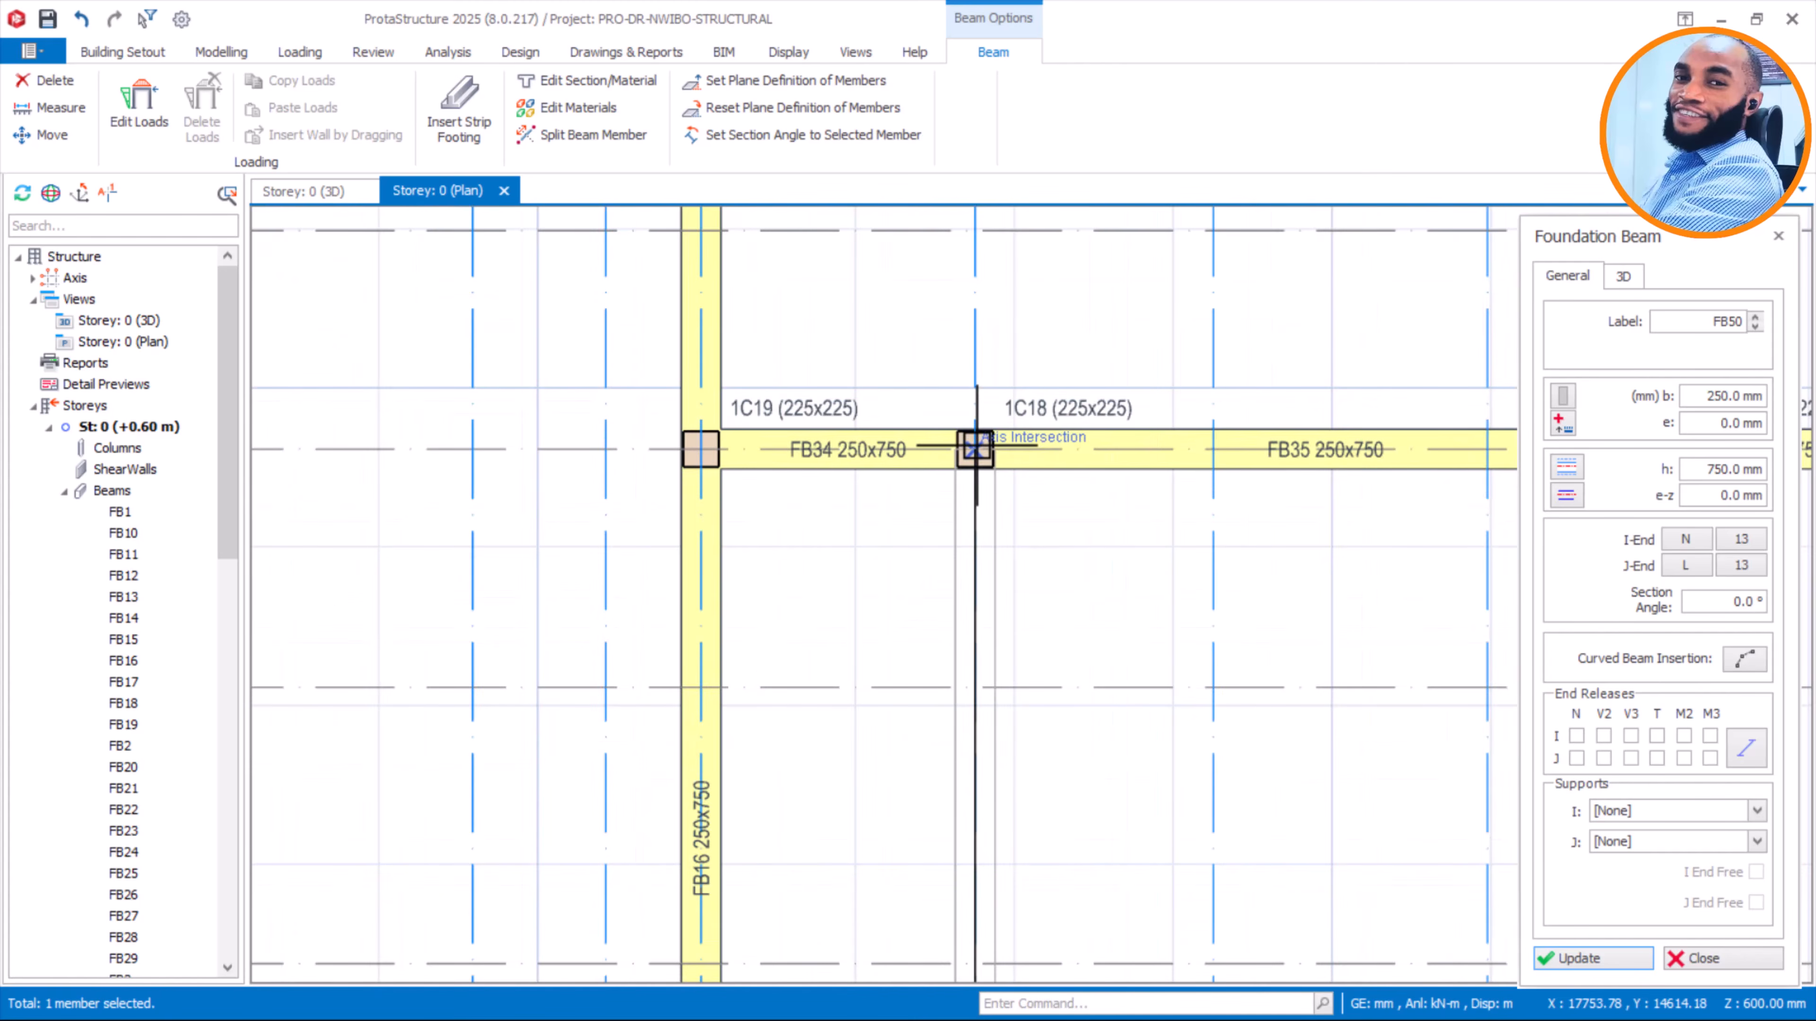
left_click(974, 448)
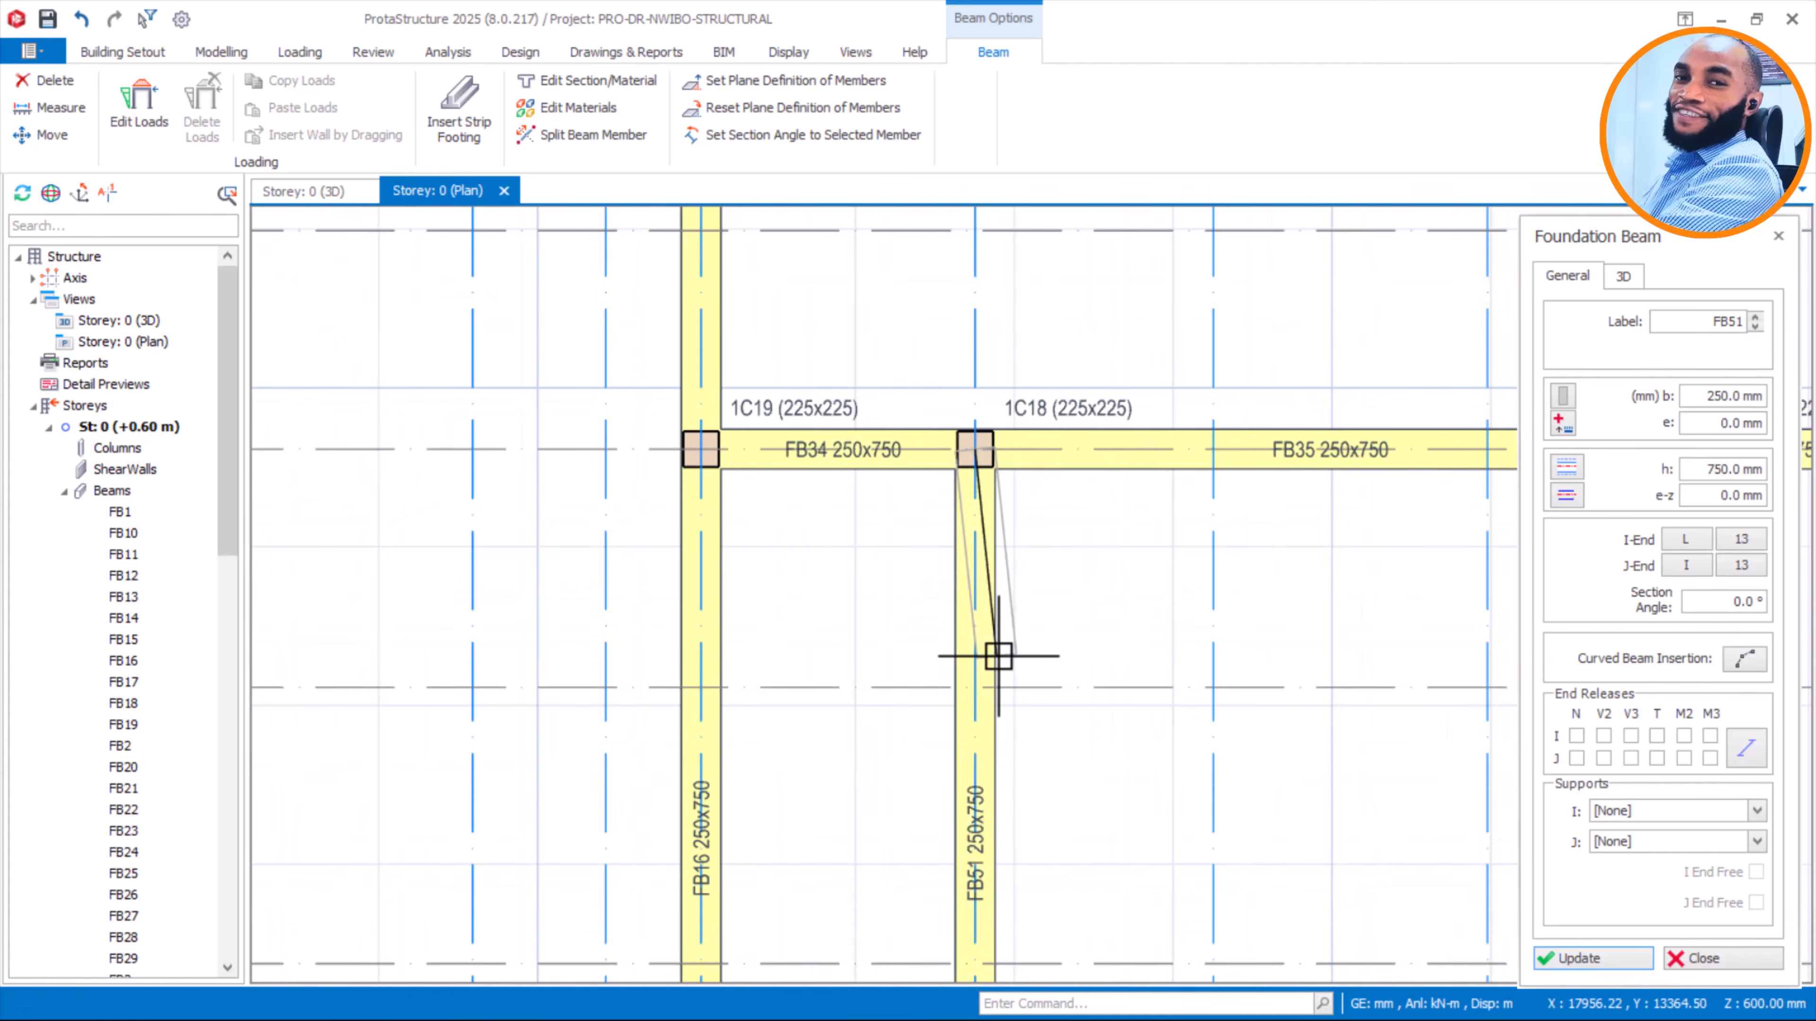
Place a foundation beam along axis 13 from column 1C18 on axis I to column 1C15 on axis F, and end the run
scroll(987, 742, "down", 1)
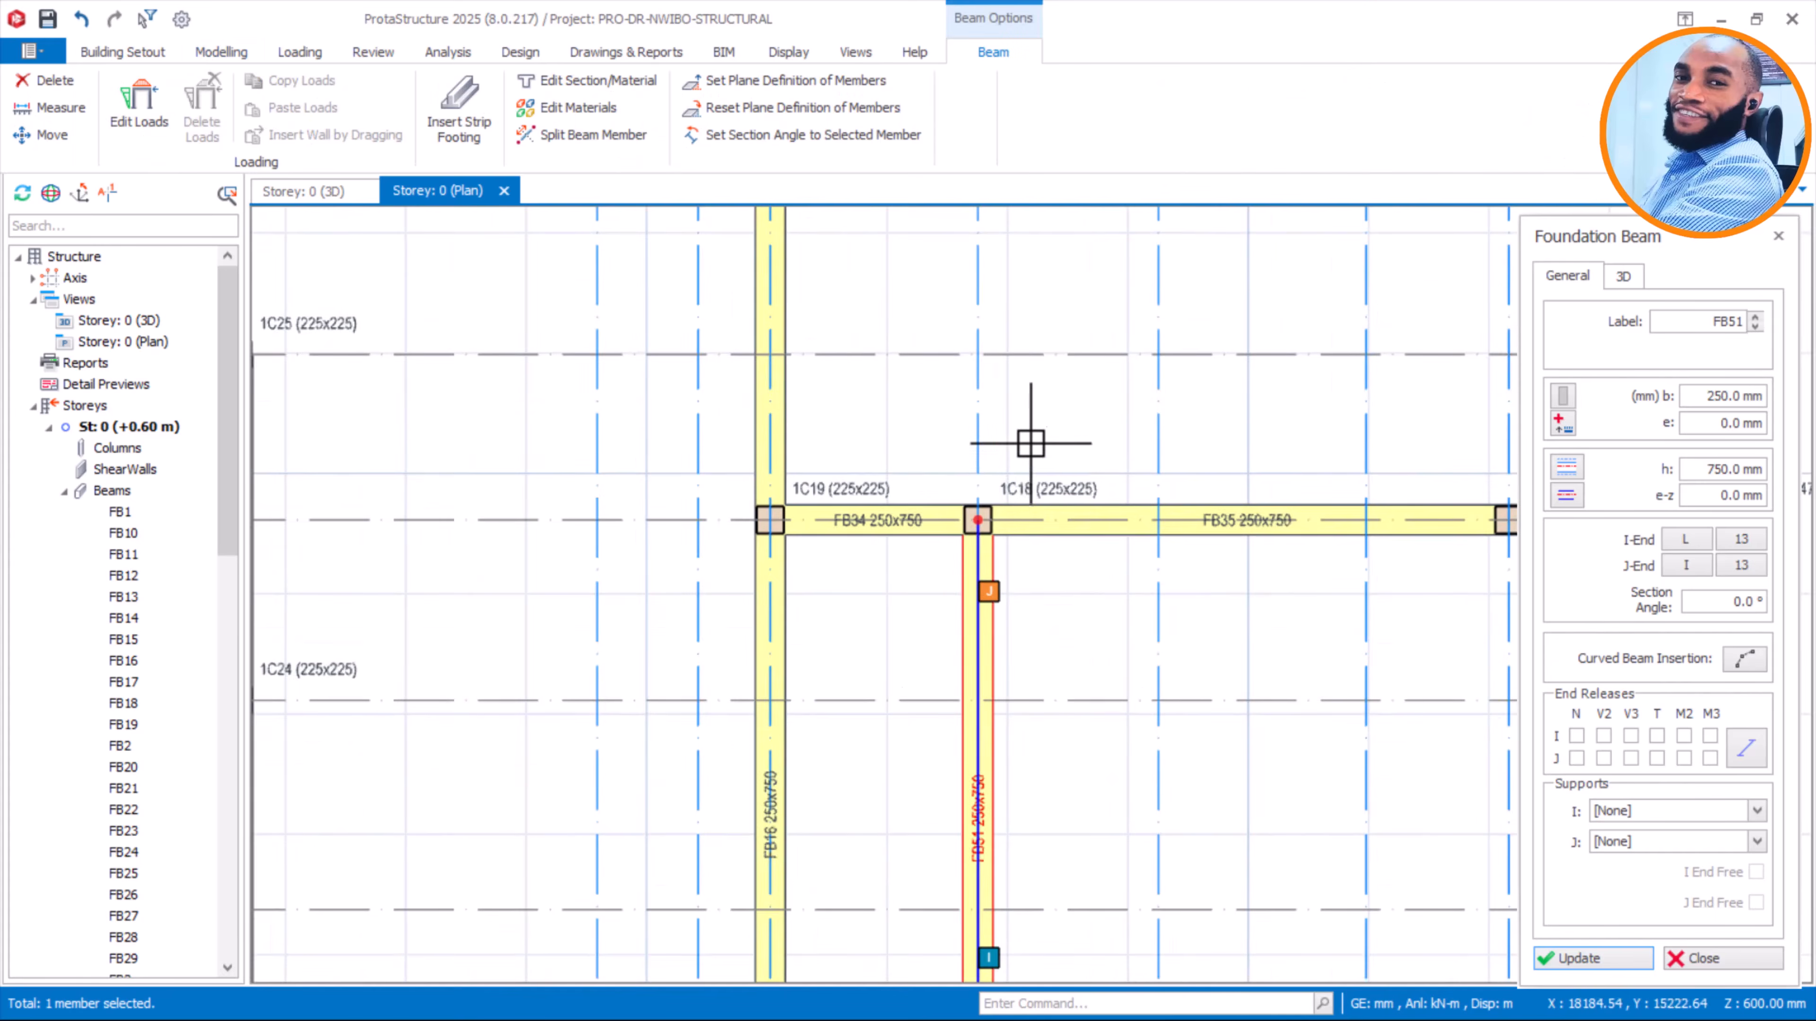
middle_click_drag(1030, 419, 1015, 684)
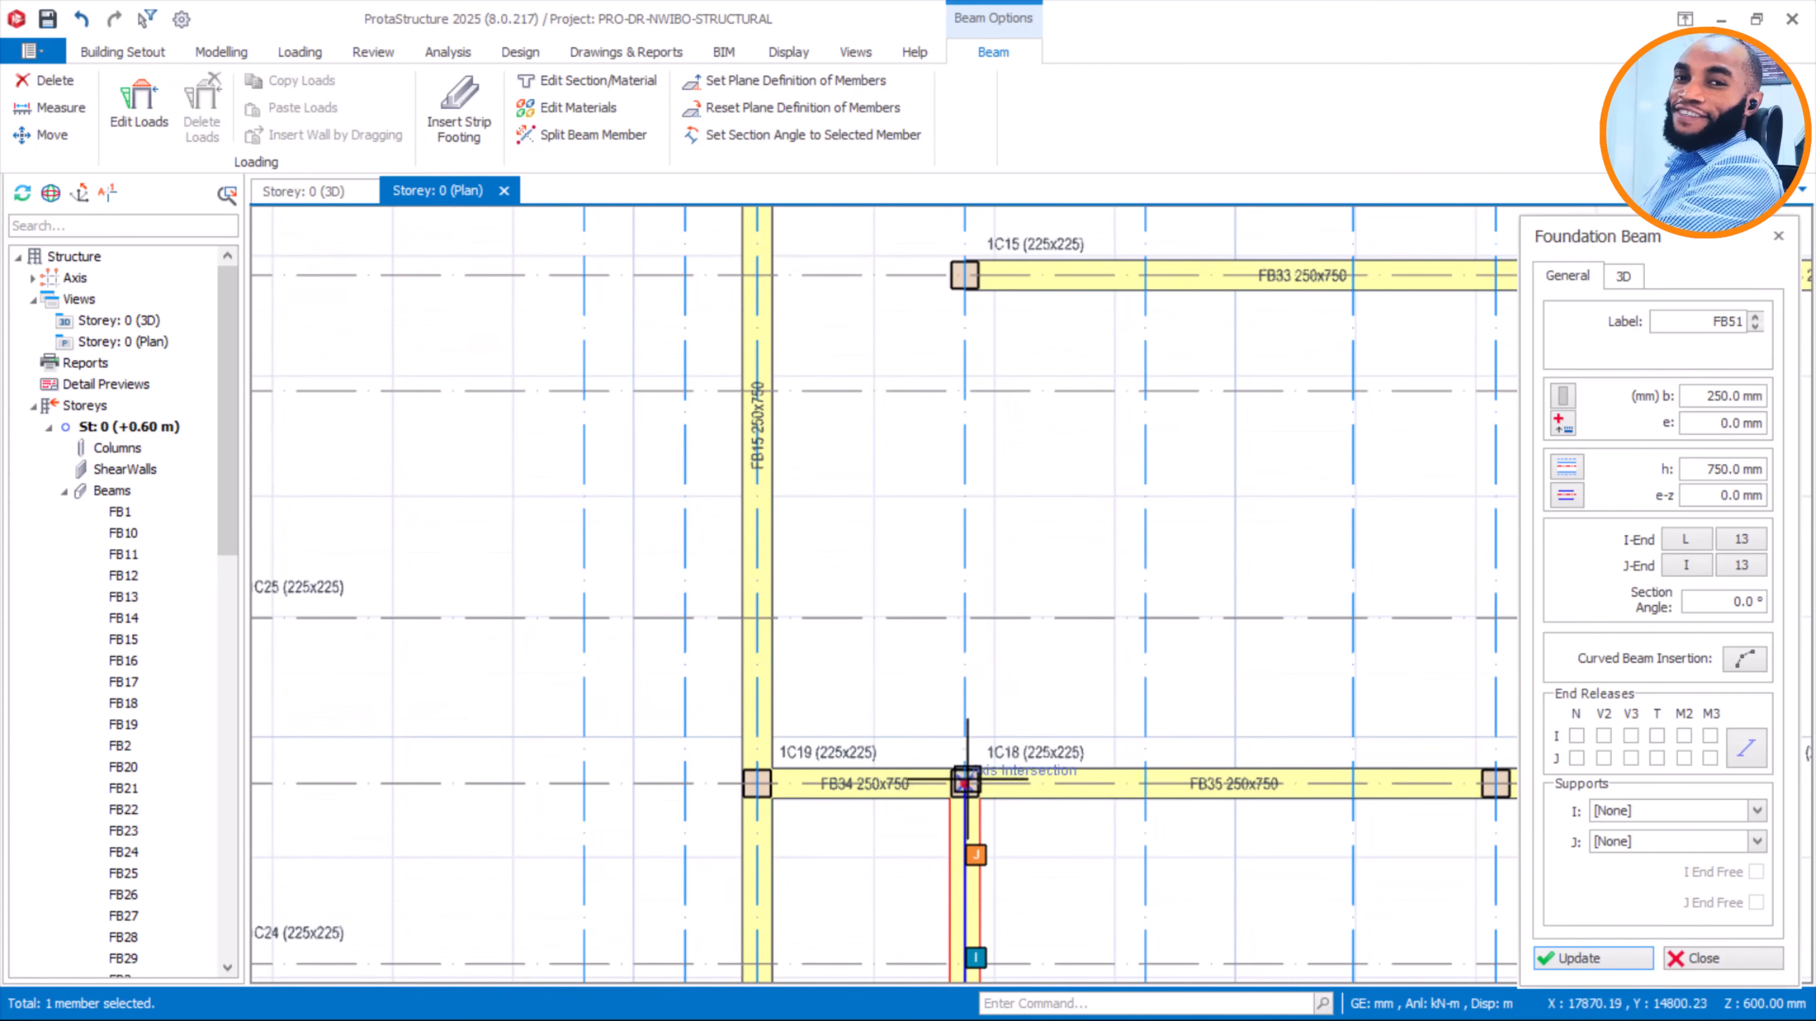
scroll(964, 274, "up", 1)
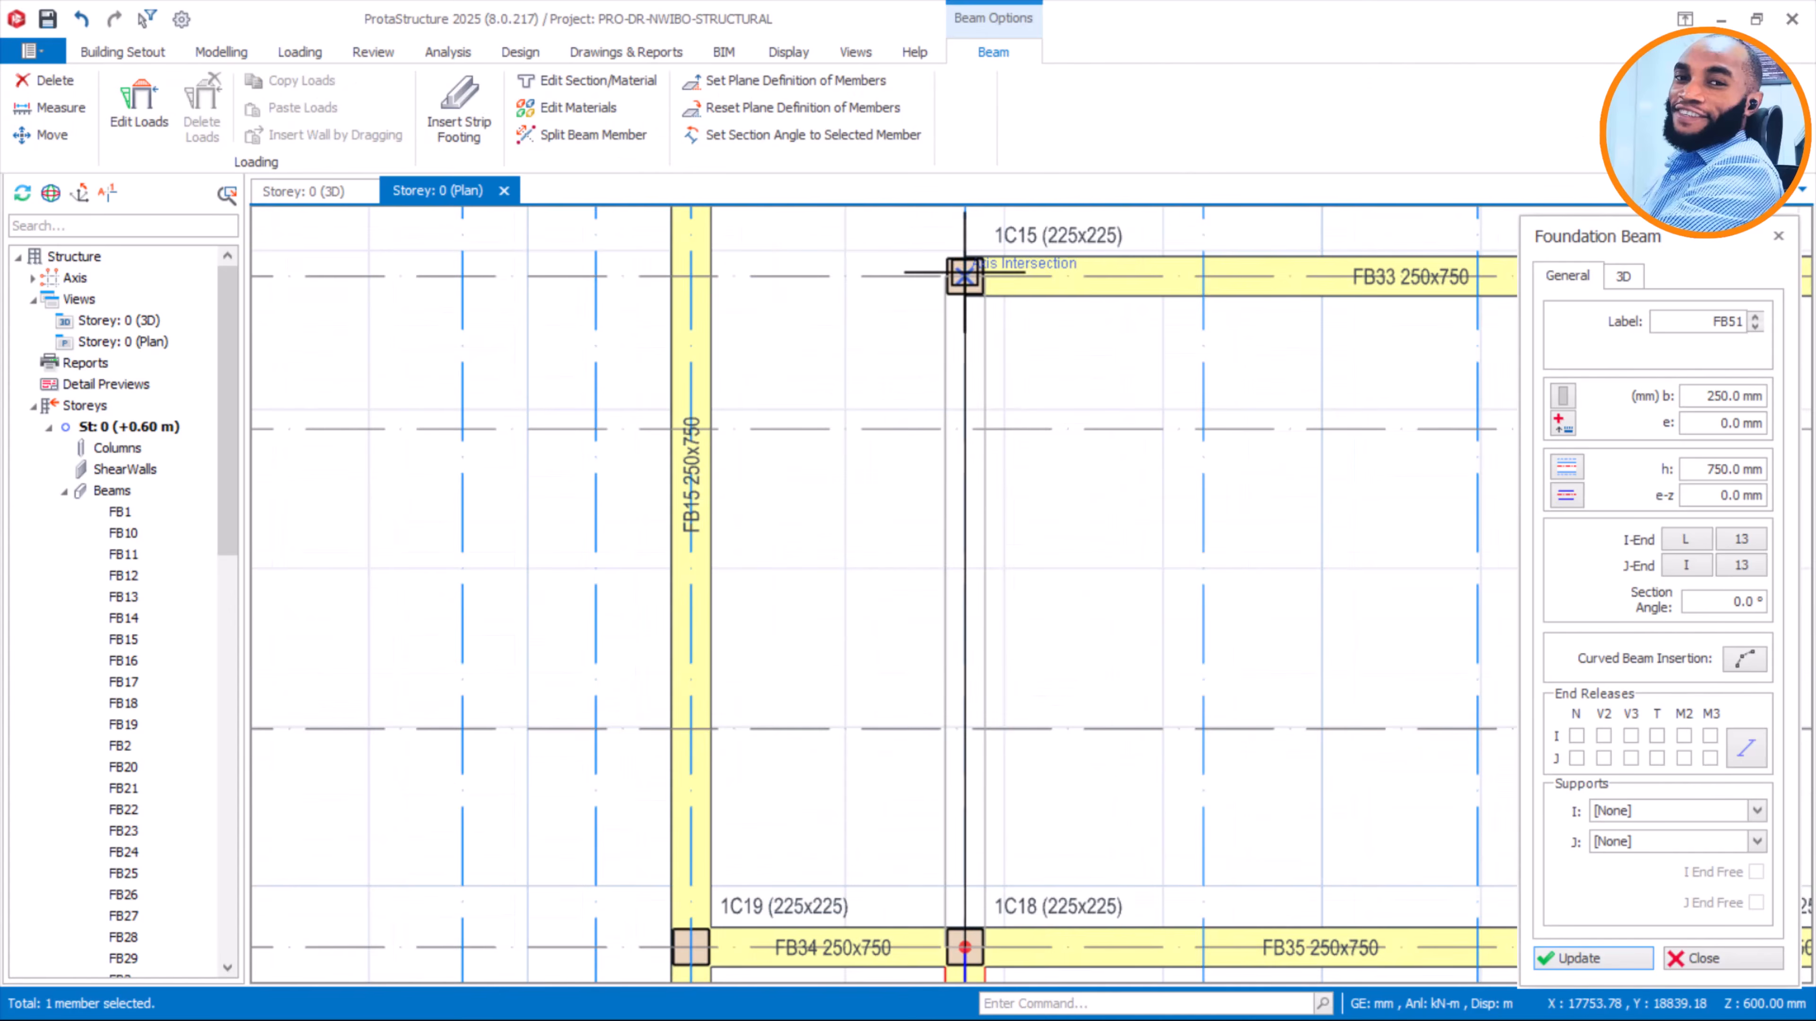
left_click(956, 363)
left_click(951, 431)
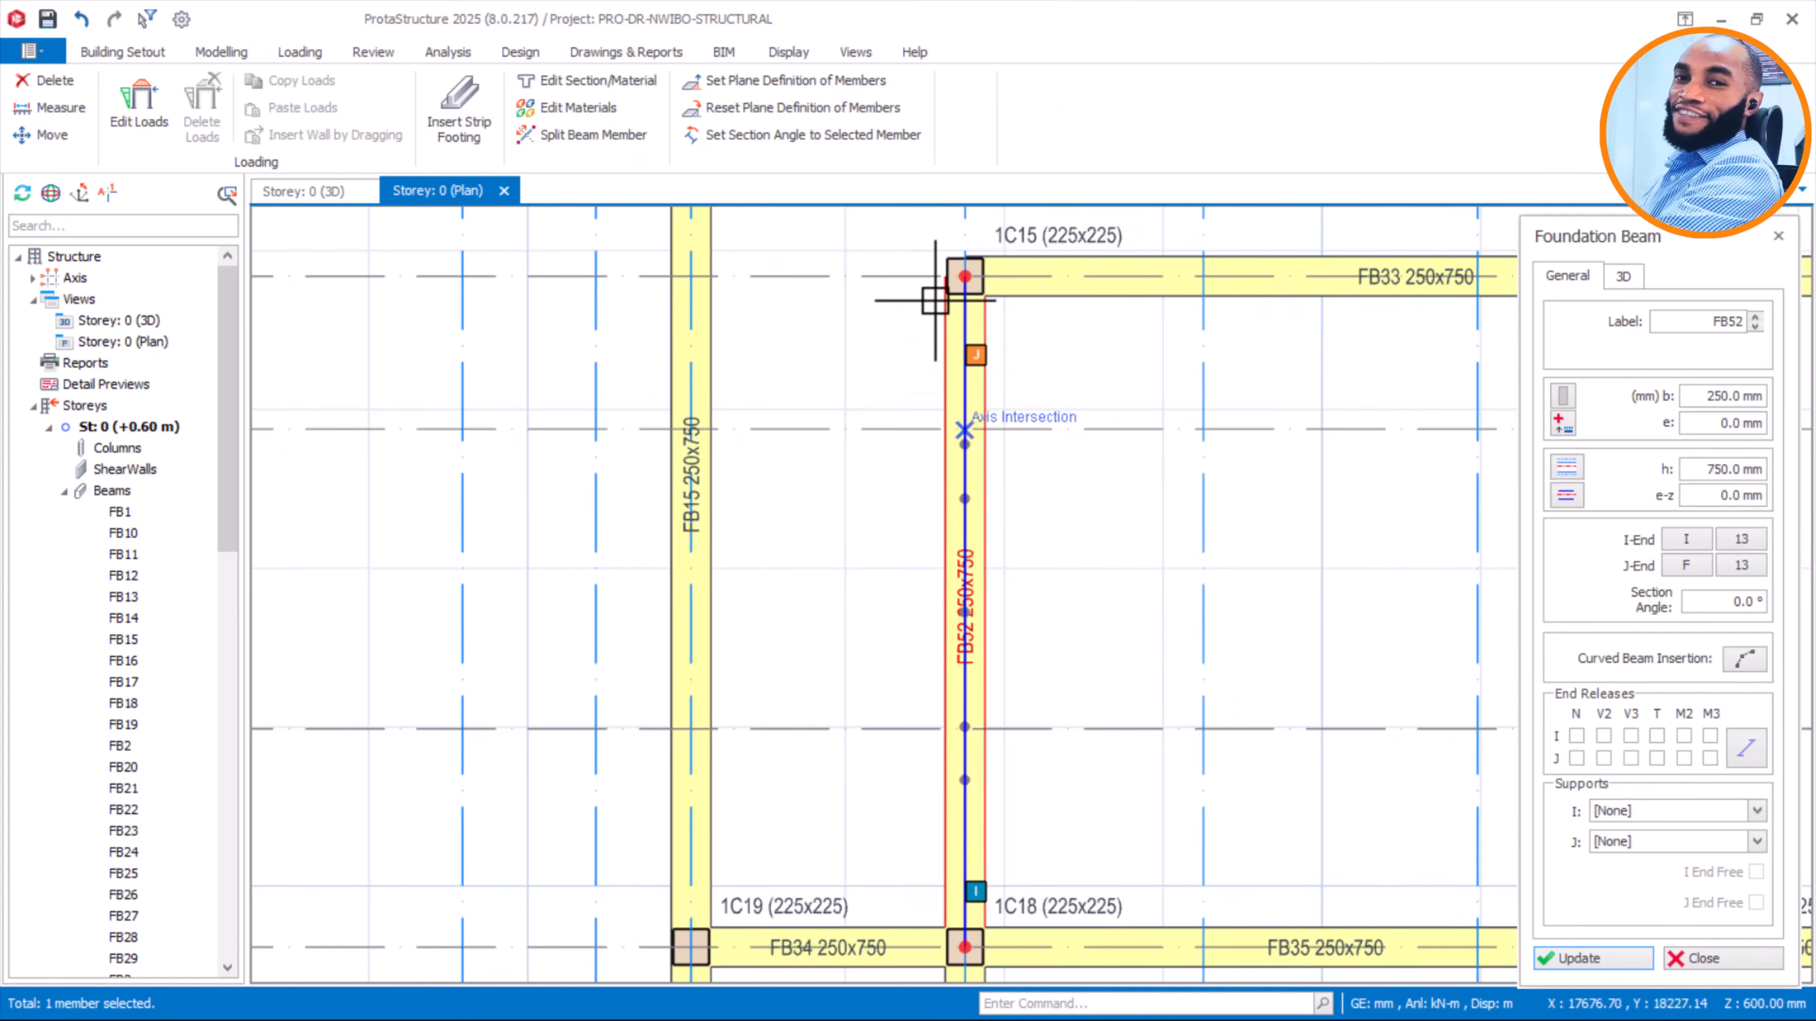
scroll(931, 310, "down", 5)
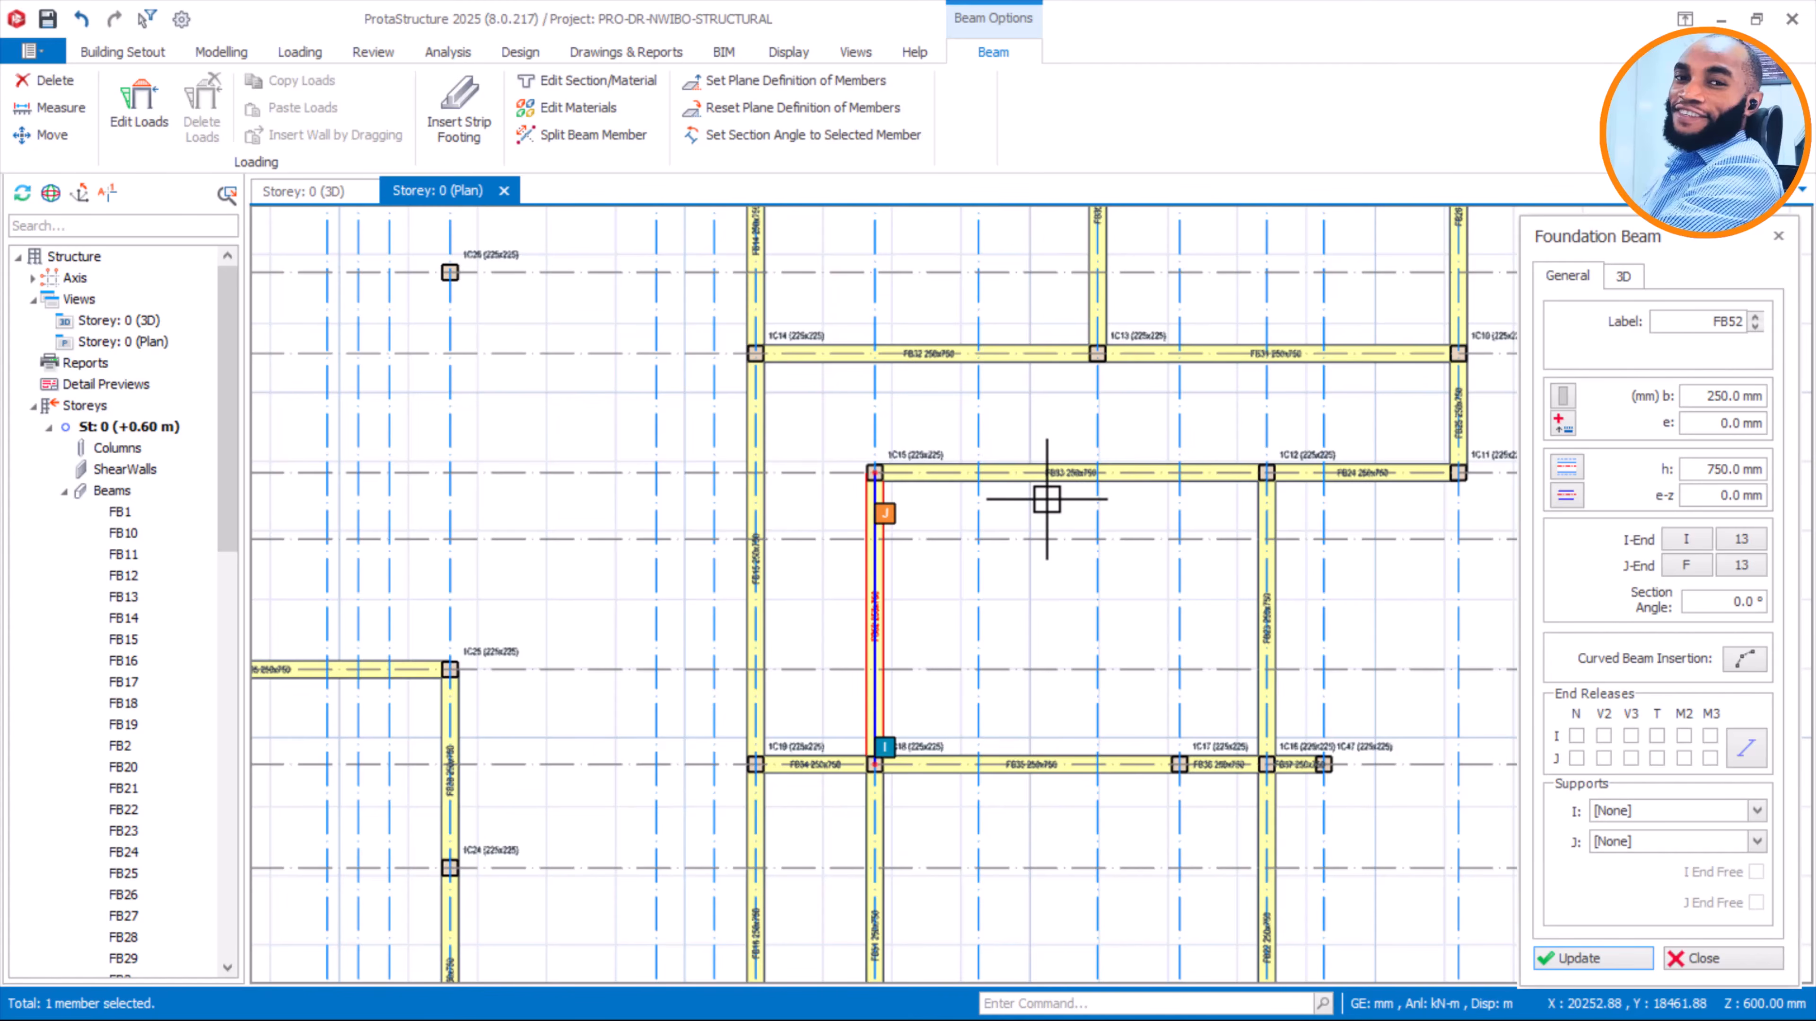
scroll(1047, 495, "up", 4)
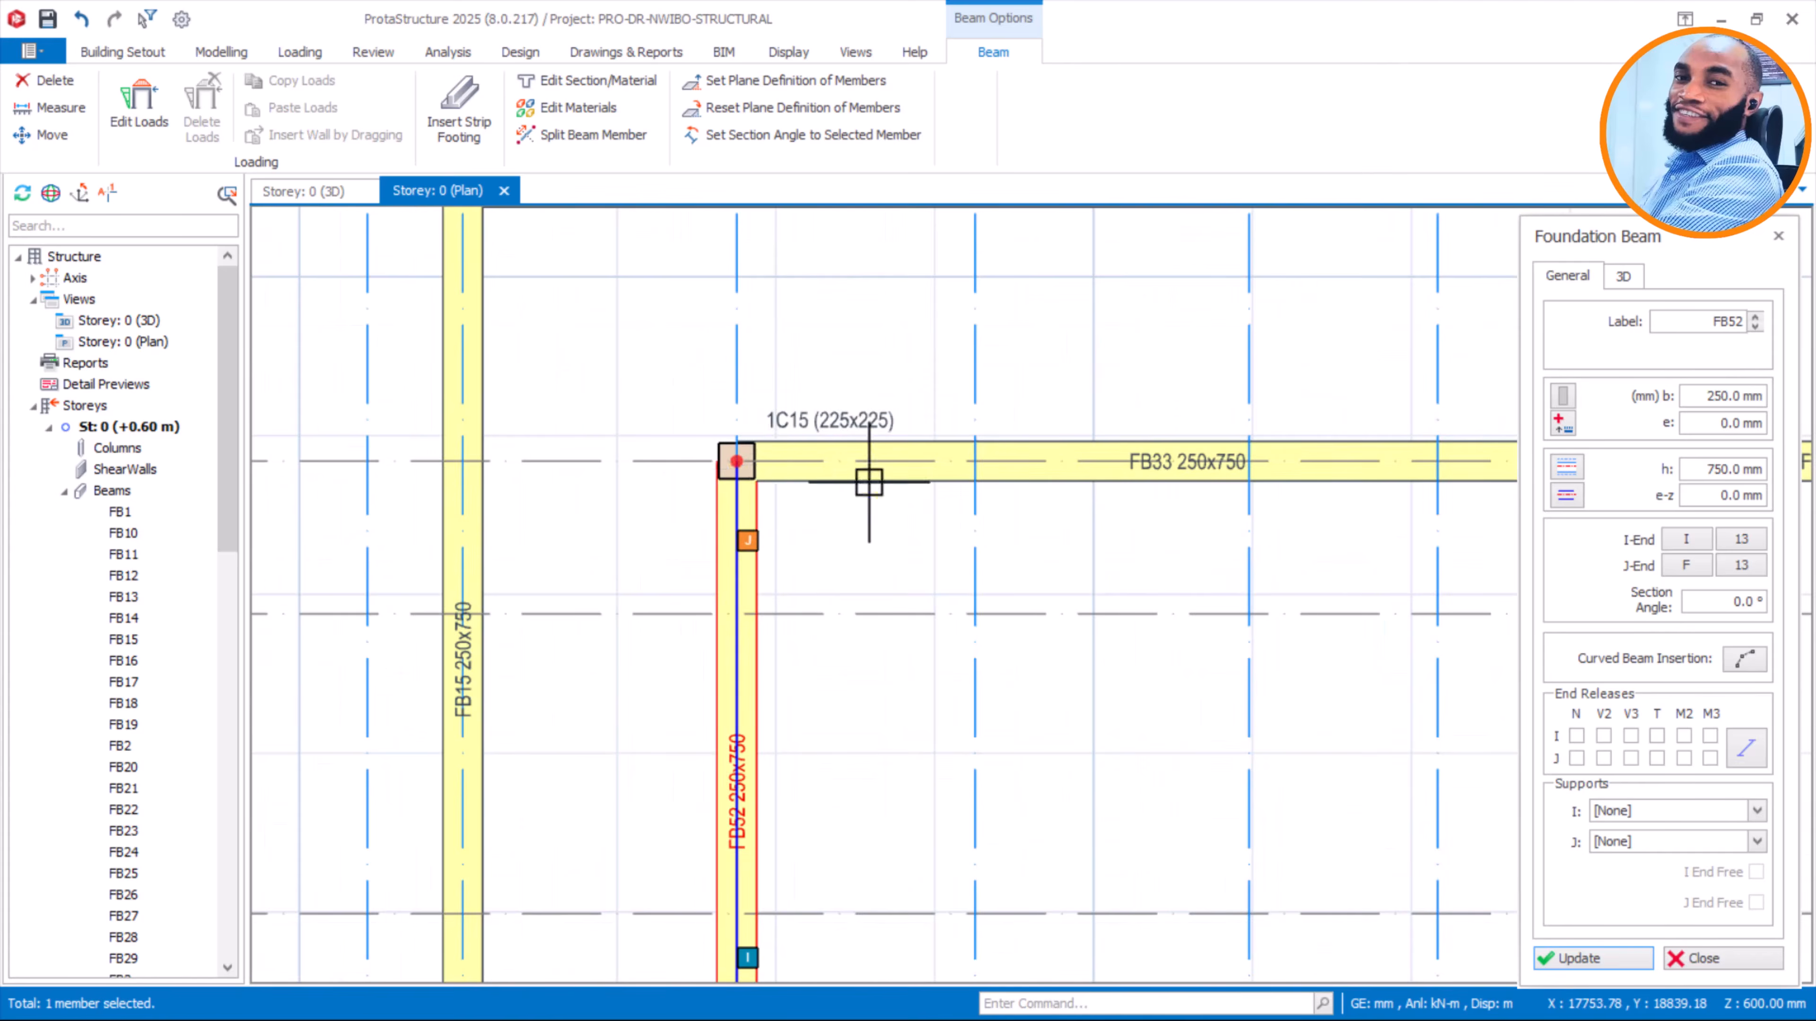
scroll(857, 465, "down", 4)
scroll(1001, 453, "up", 2)
scroll(1021, 452, "up", 1)
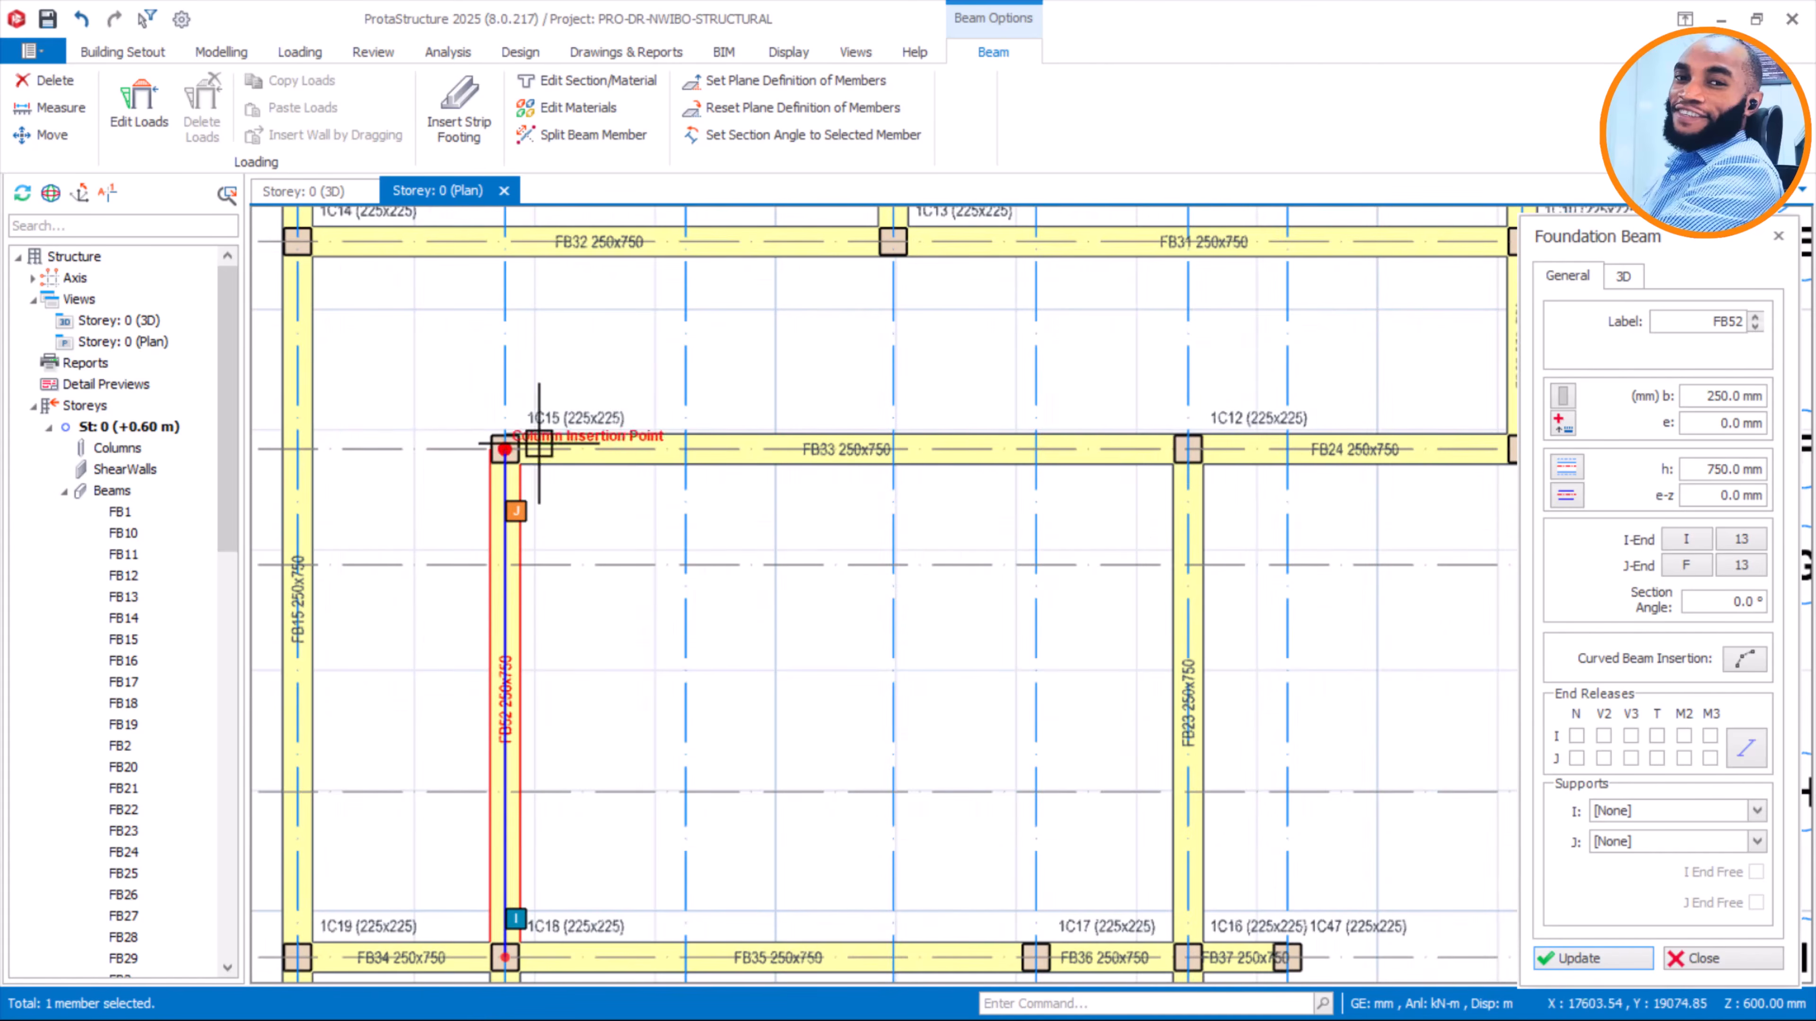
scroll(507, 438, "down", 1)
scroll(1172, 540, "down", 1)
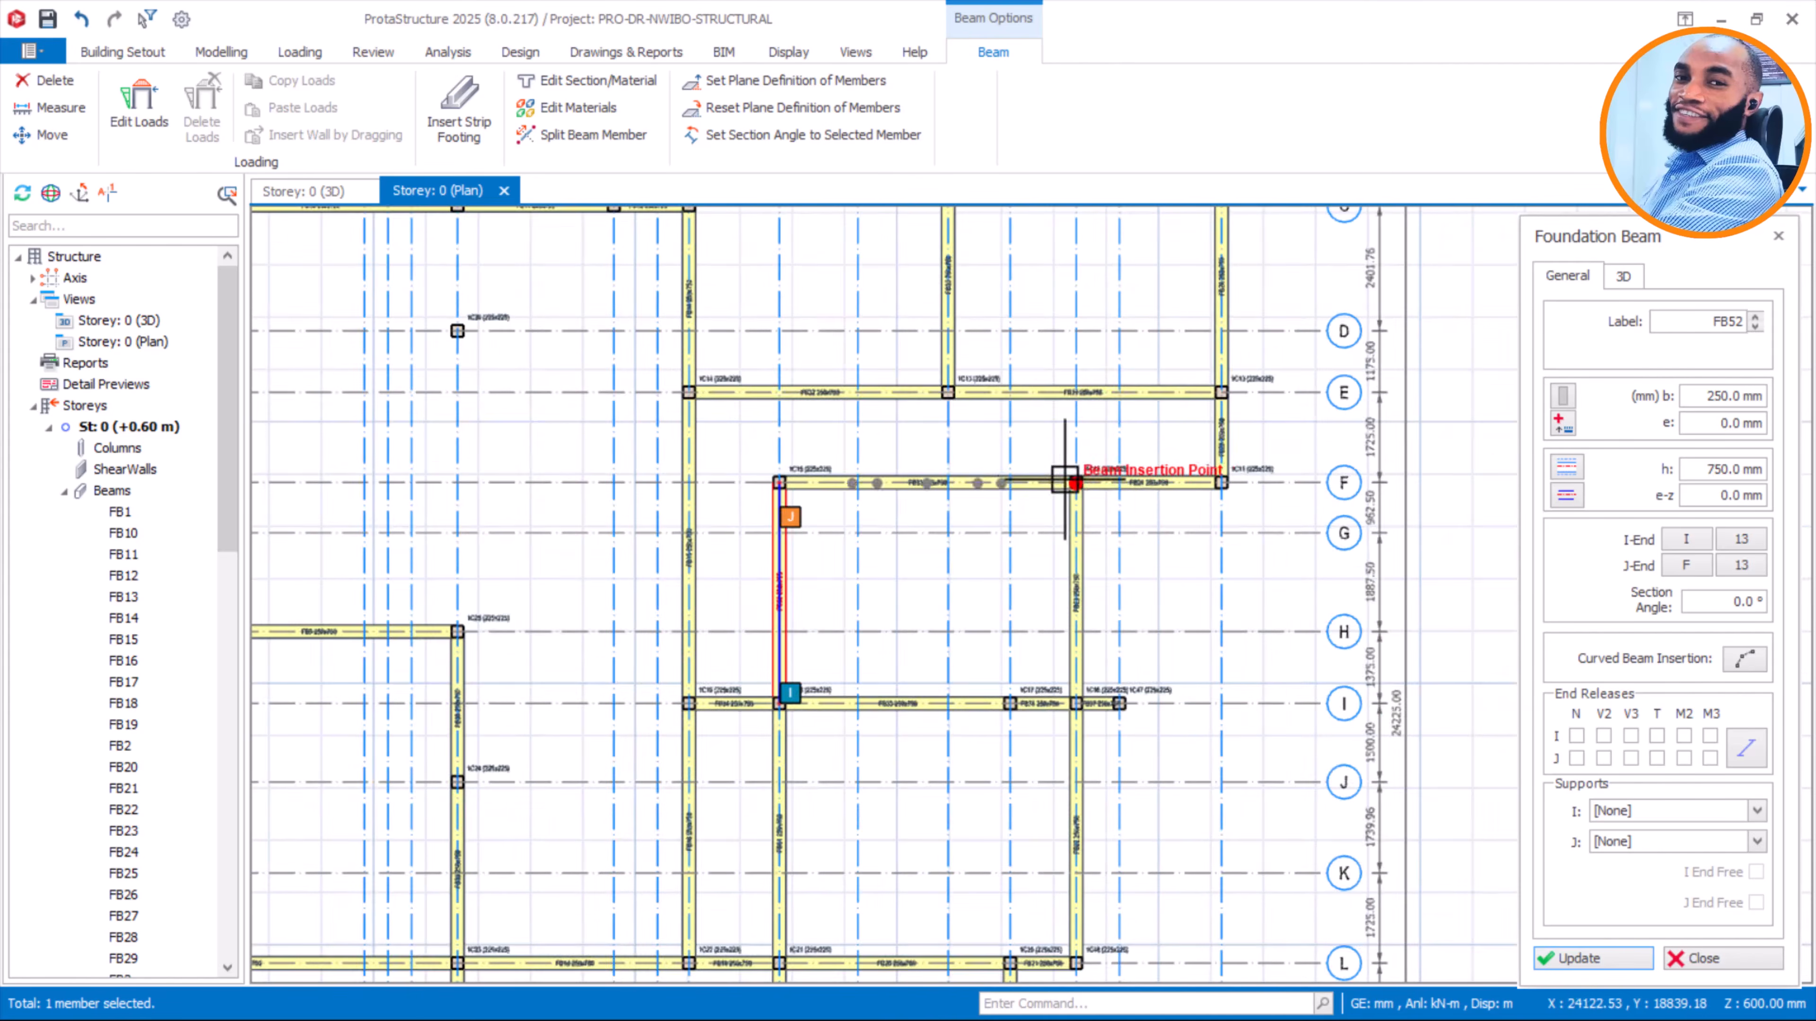
Place foundation beams along axis A from column 1C6 on axis 12 to the 225x600 columns on axes 8 and 7
scroll(1058, 451, "down", 2)
middle_click_drag(1073, 462, 1378, 522)
scroll(1041, 330, "up", 2)
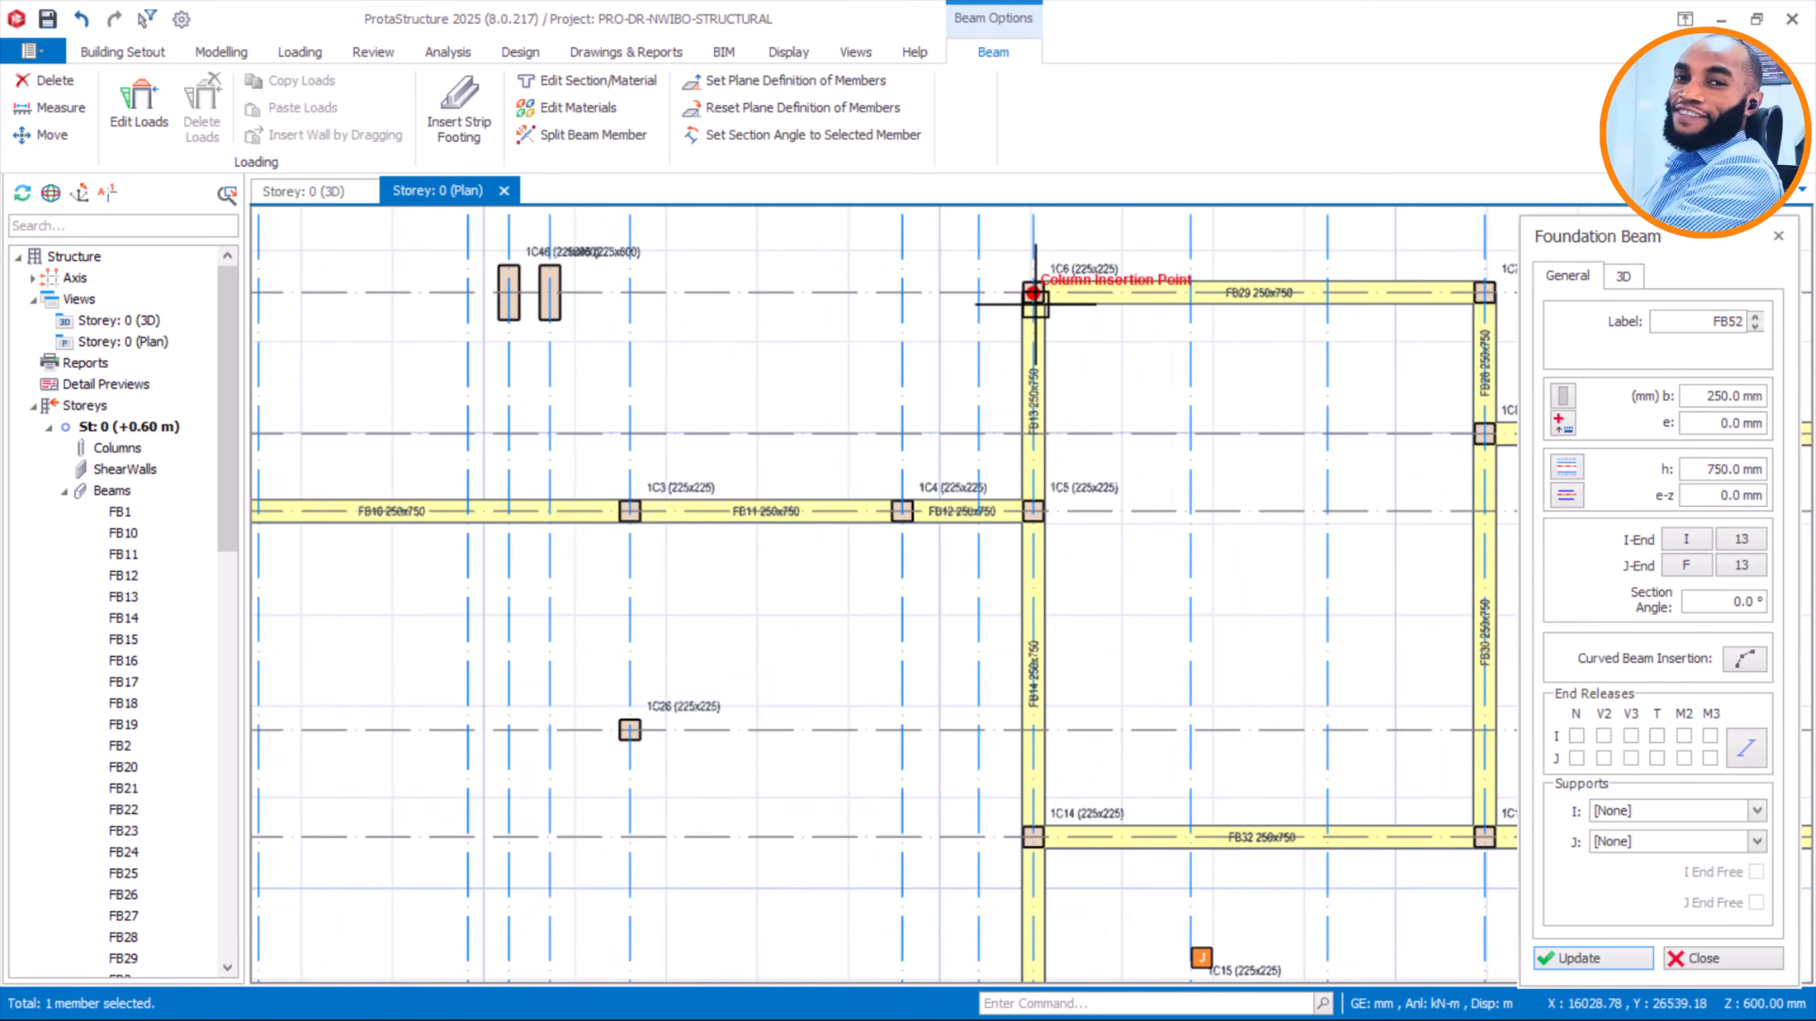
scroll(1035, 300, "up", 1)
left_click(1036, 289)
scroll(1253, 363, "down", 2)
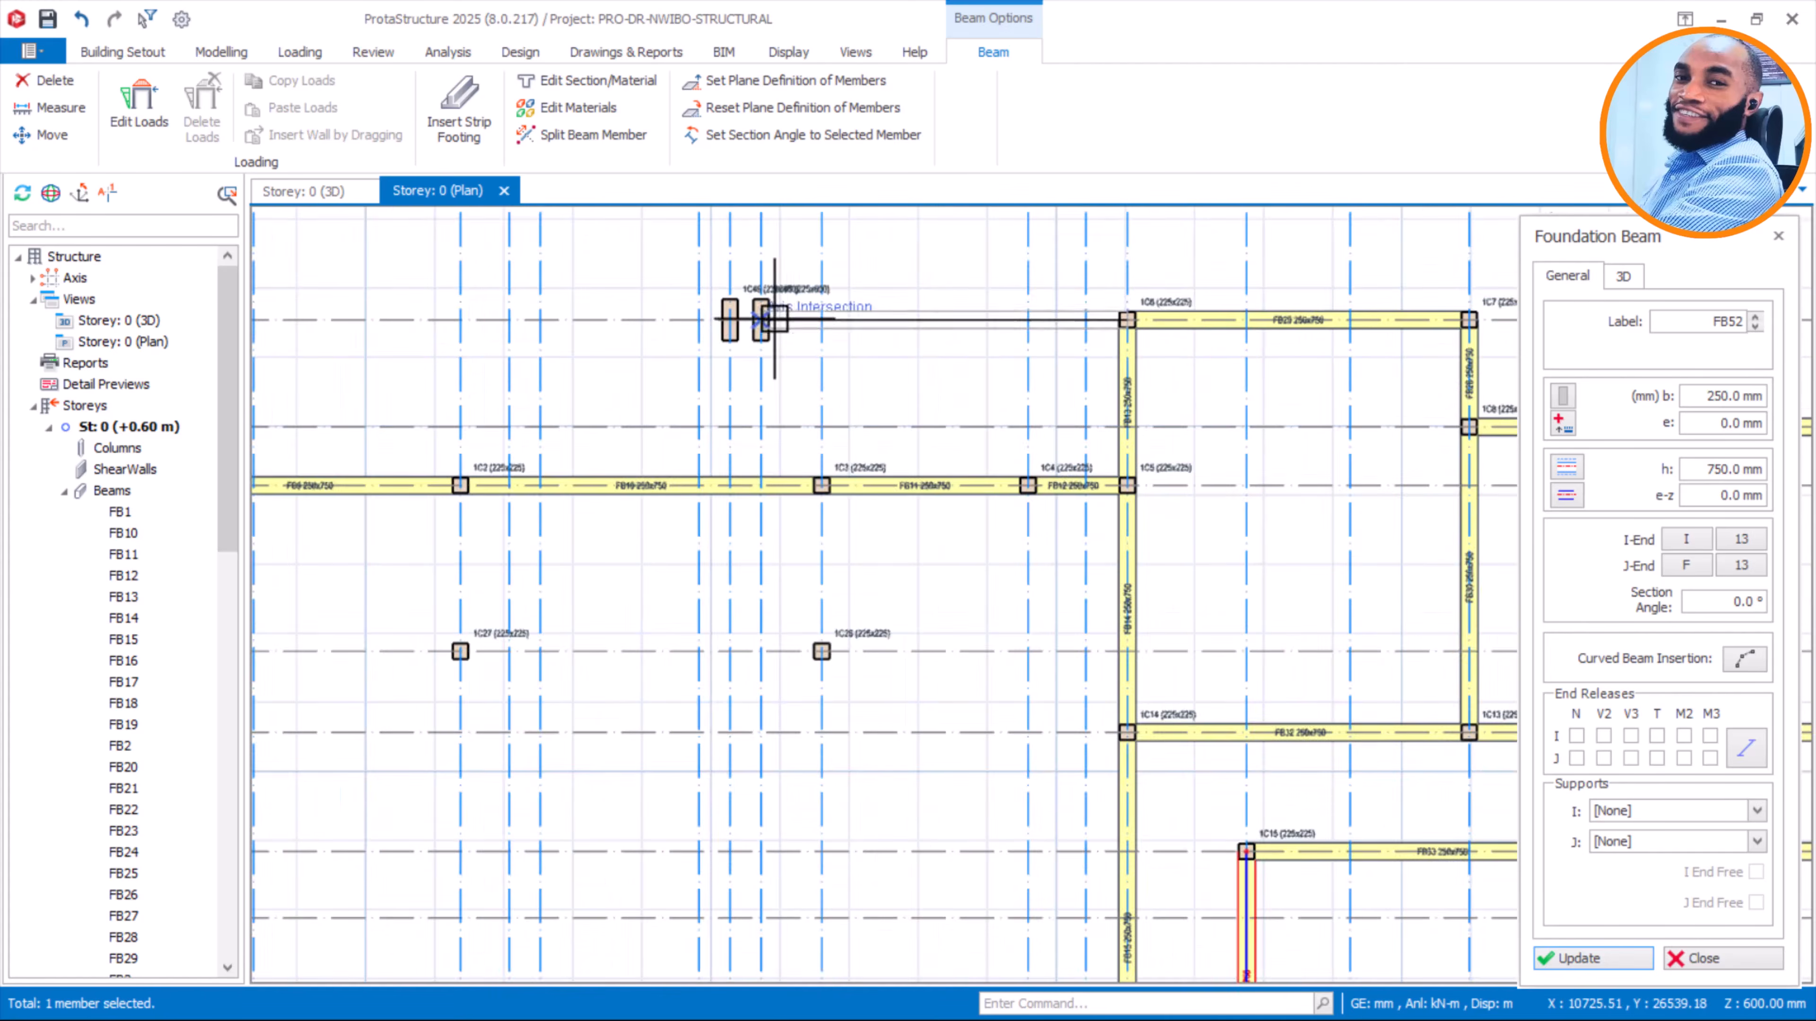
scroll(754, 316, "up", 2)
scroll(753, 318, "up", 2)
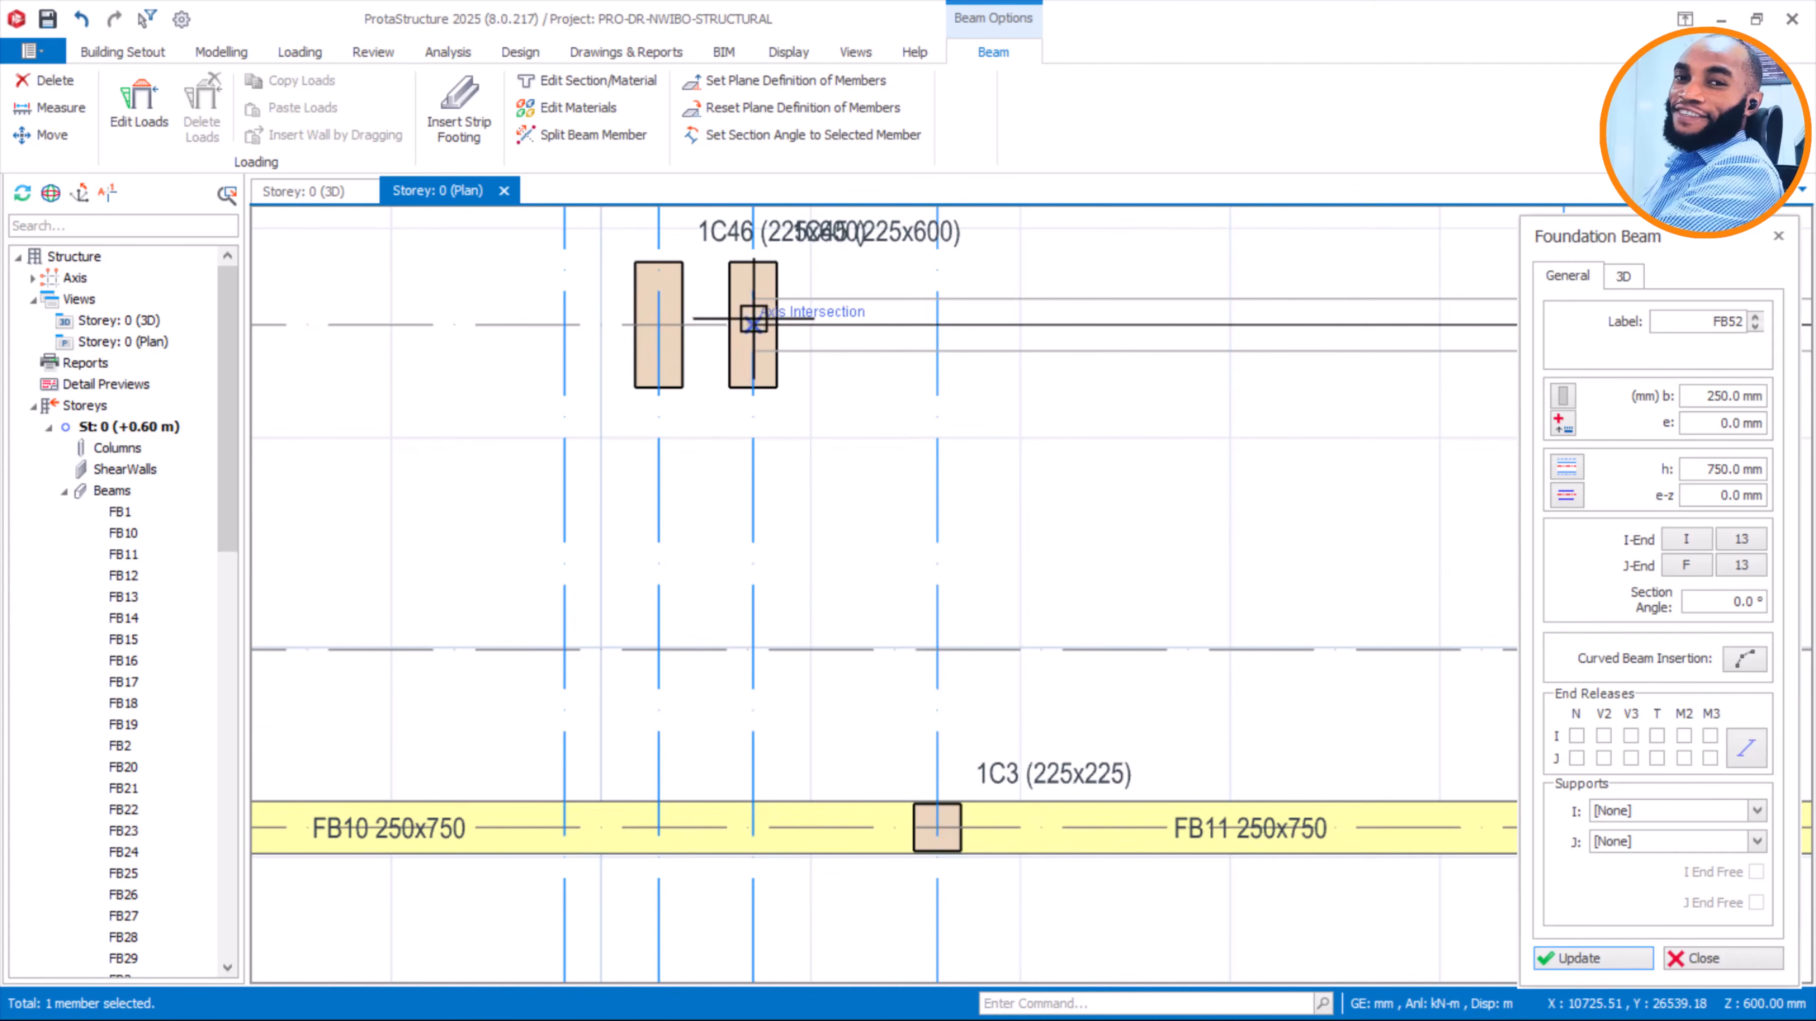
left_click(750, 322)
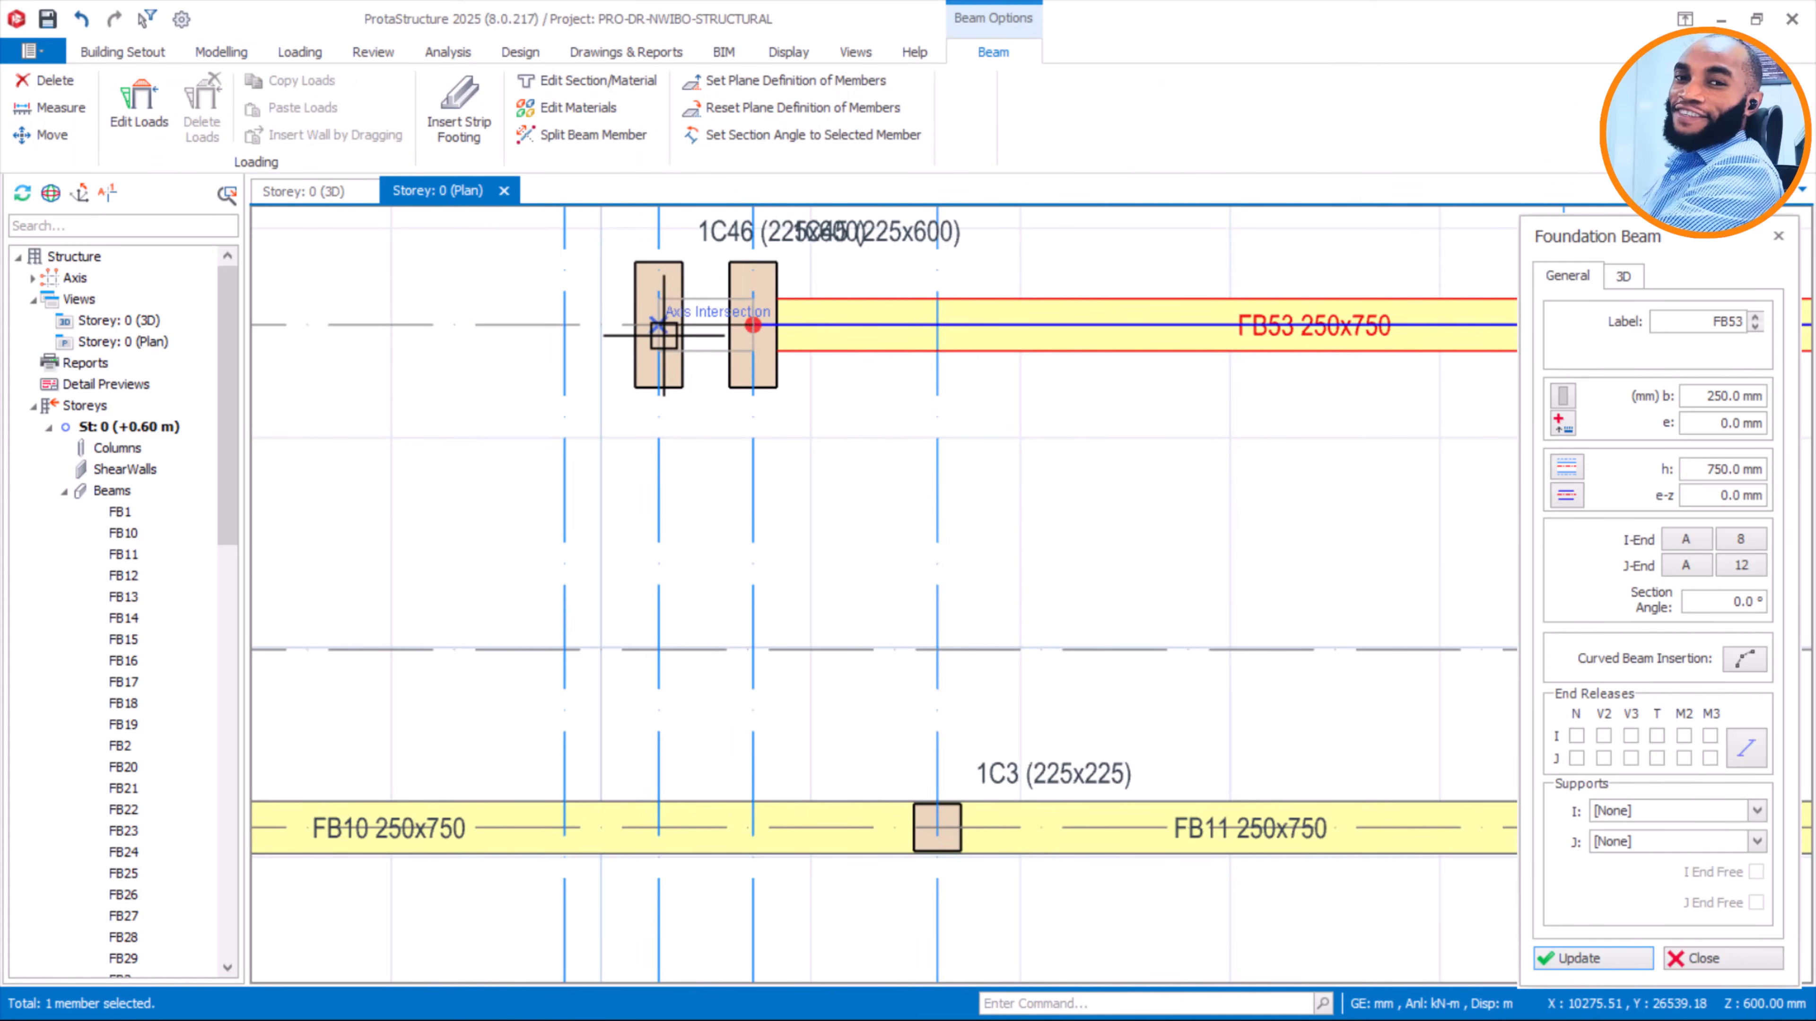
left_click(658, 328)
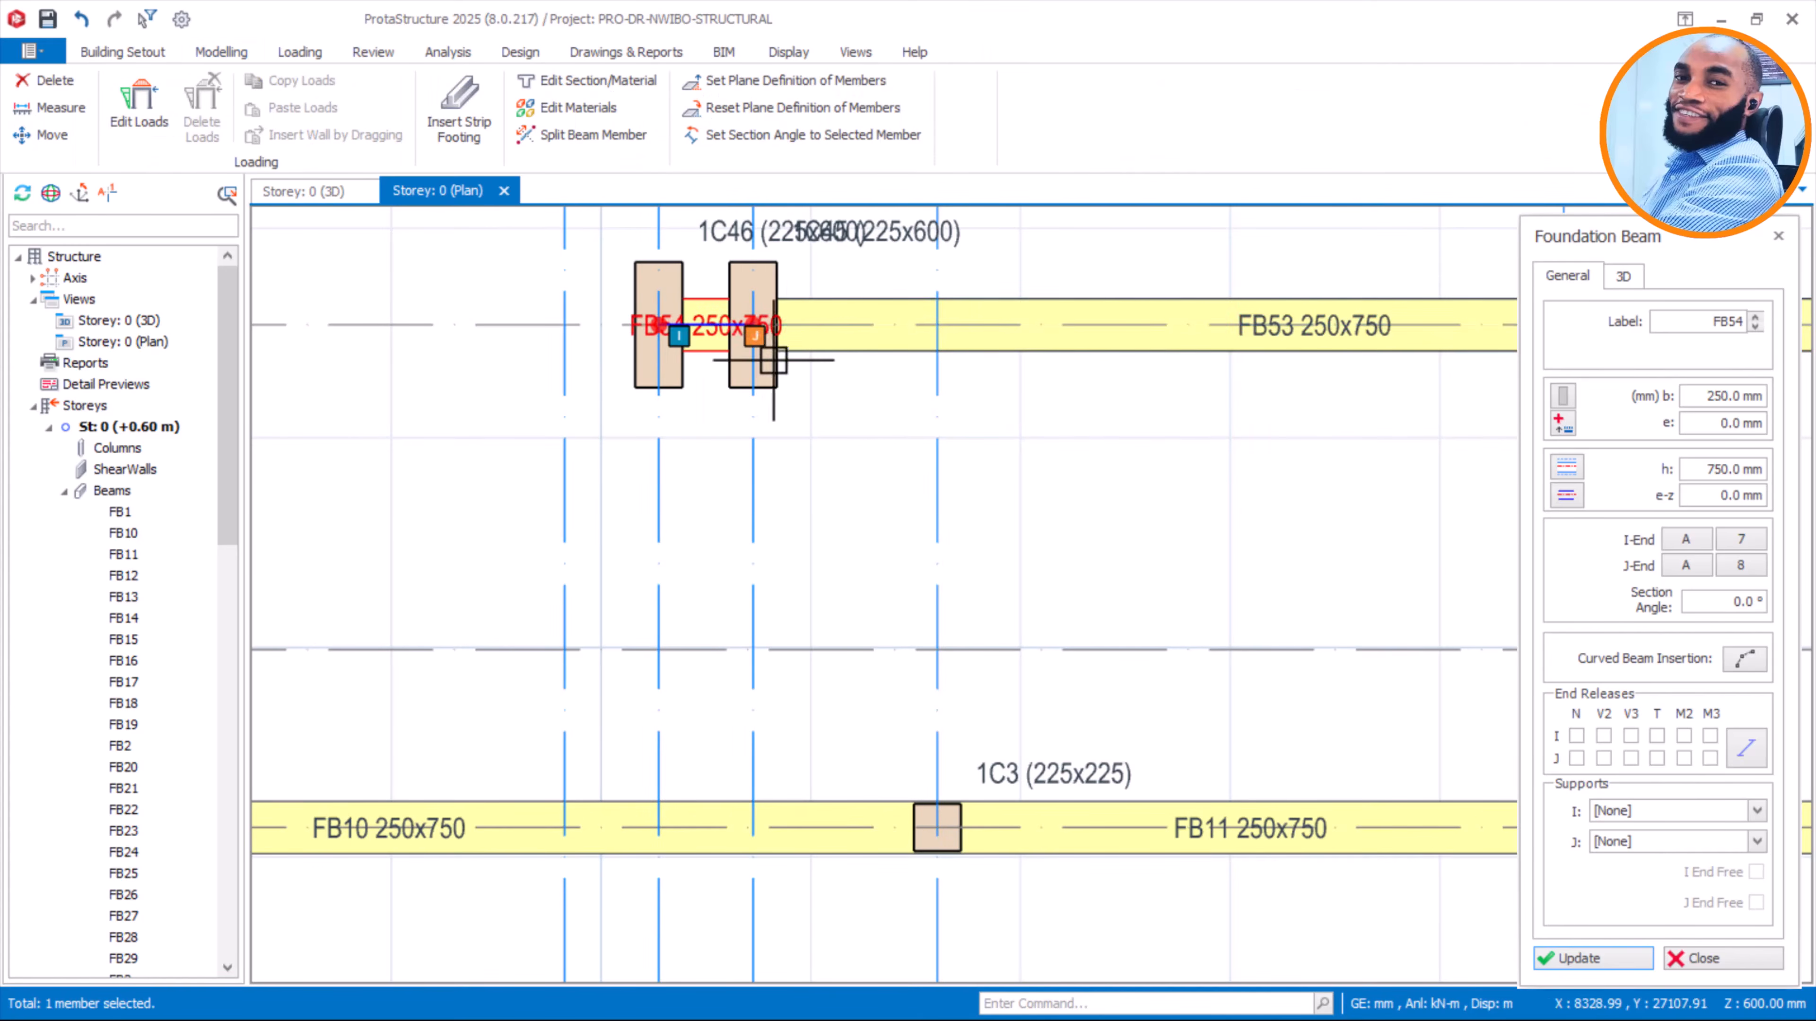
Place a foundation beam along axis 9 from column 1C3 on axis C to column 1C26 on axis D
scroll(672, 300, "down", 2)
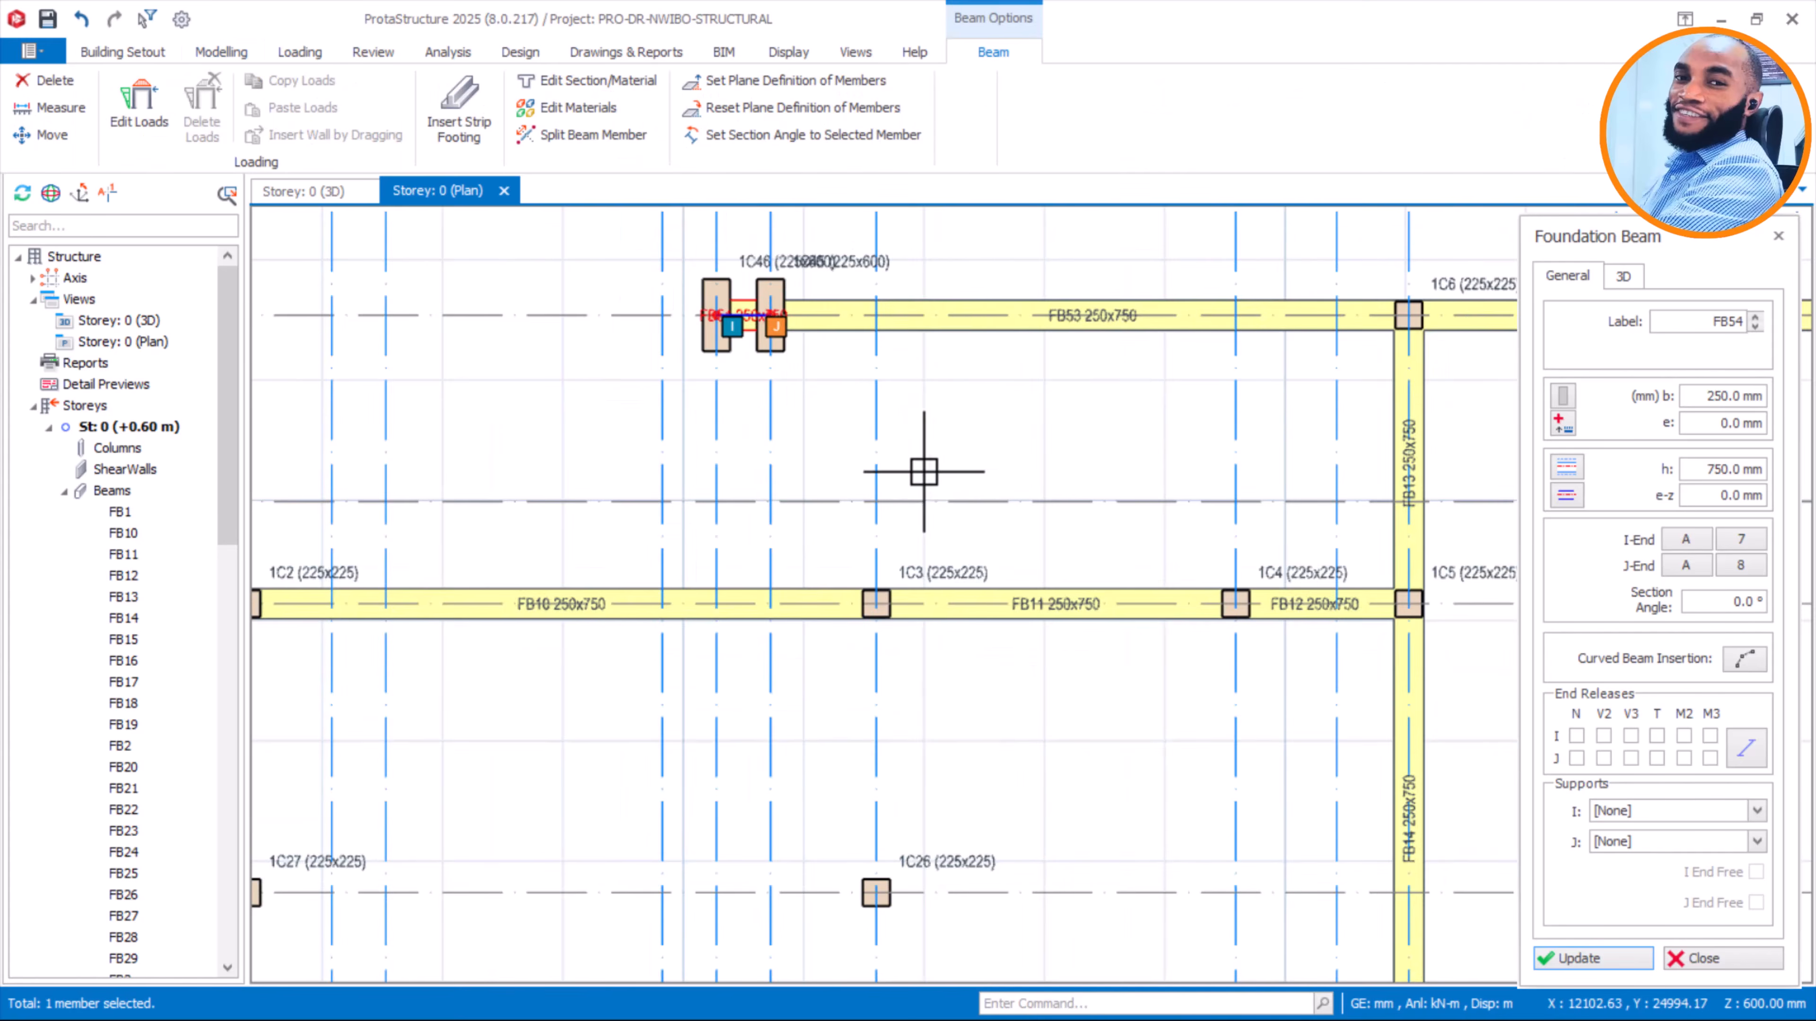
scroll(944, 504, "down", 2)
scroll(925, 565, "up", 2)
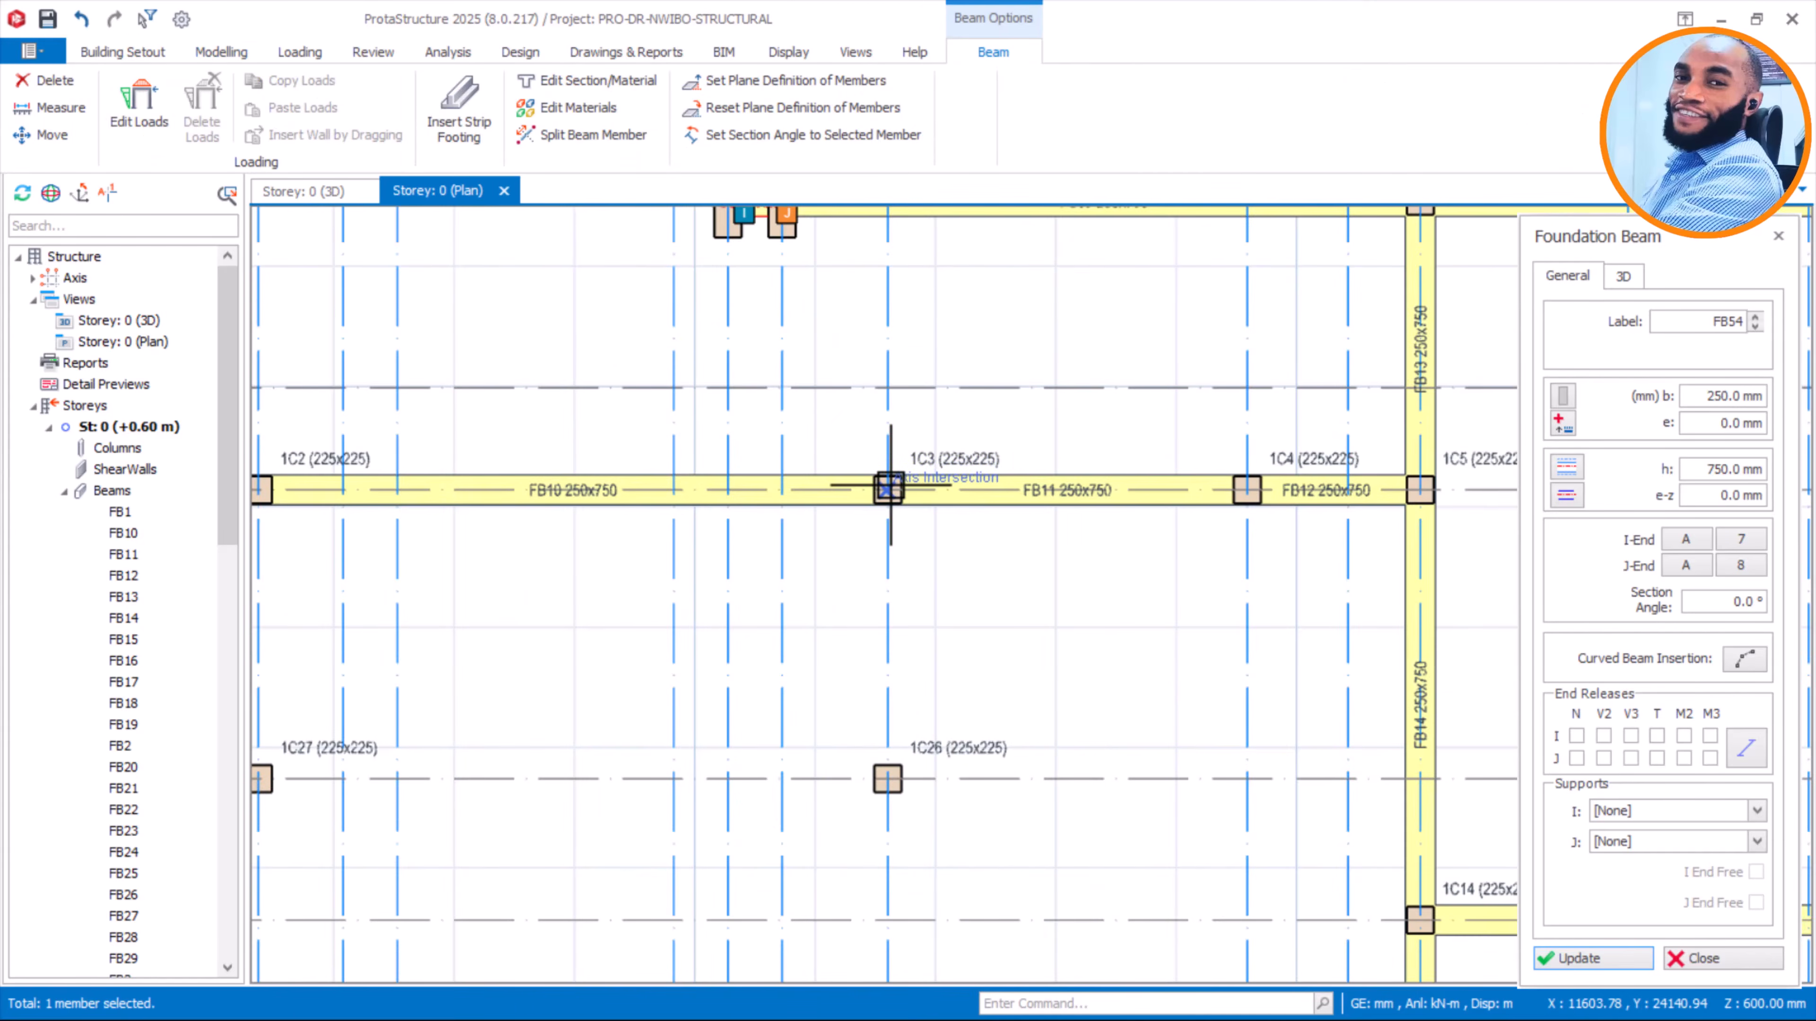
left_click(888, 490)
scroll(922, 444, "down", 3)
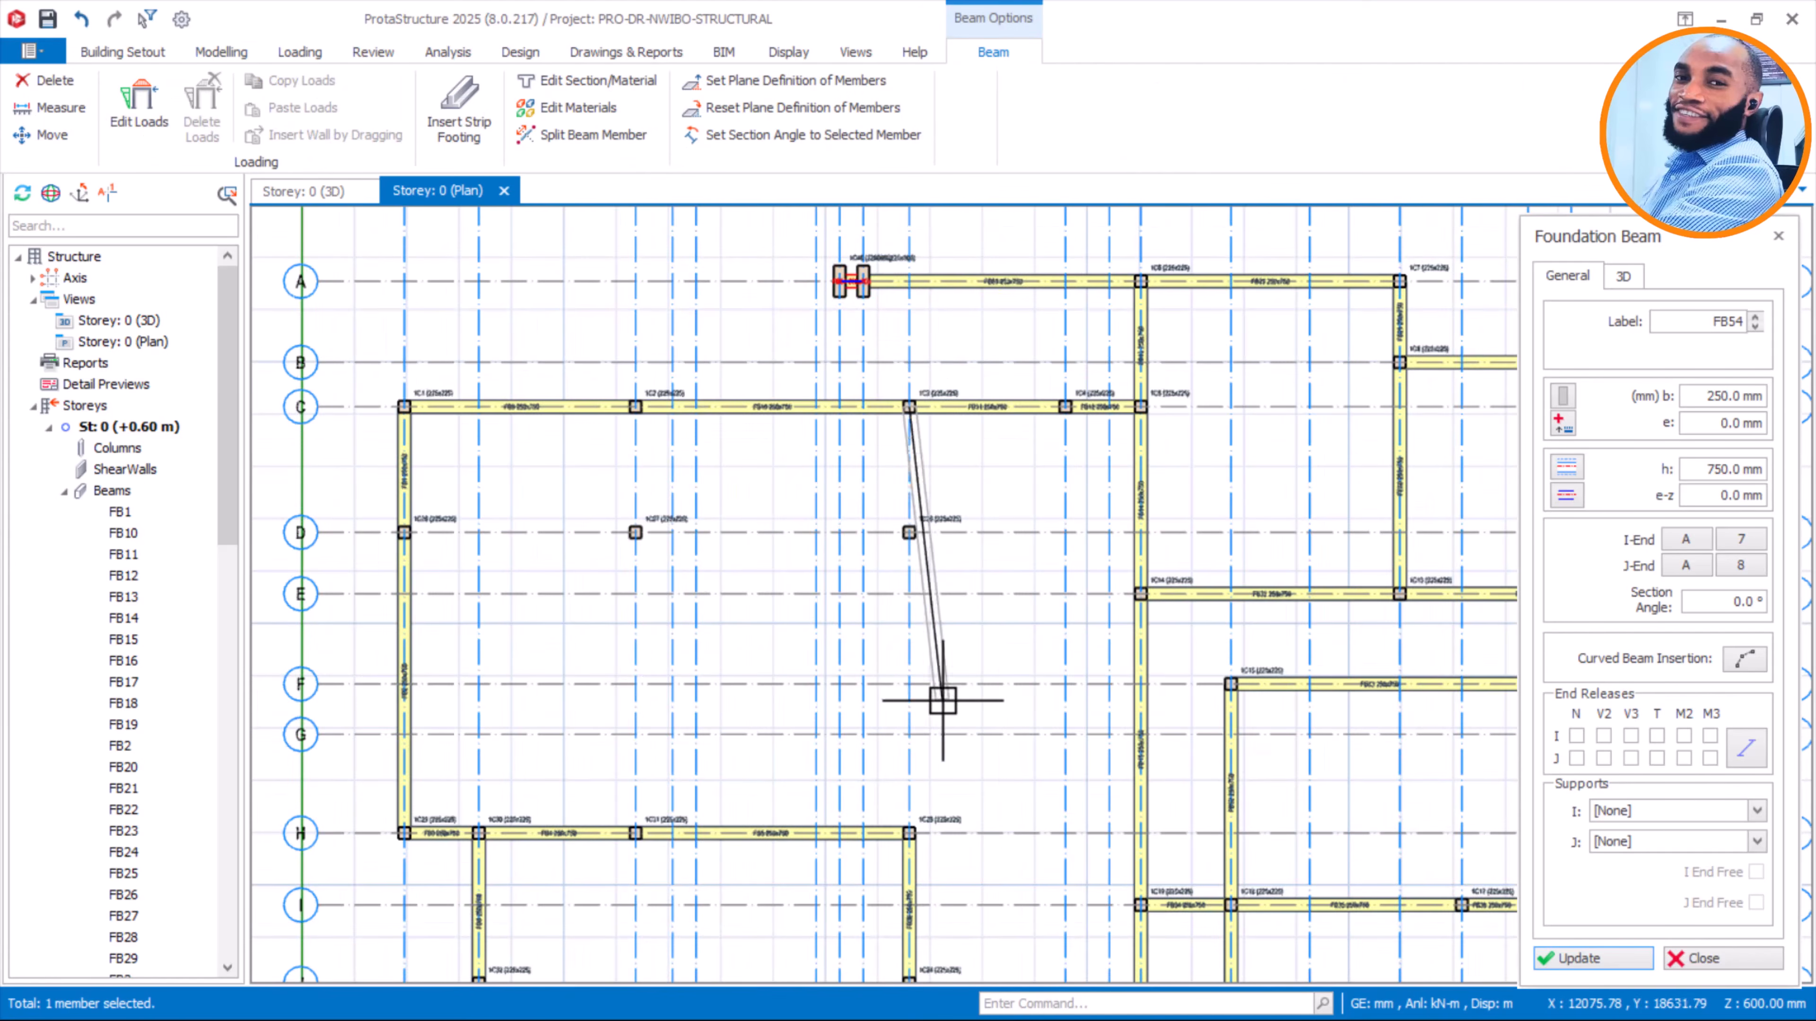
scroll(872, 503, "up", 4)
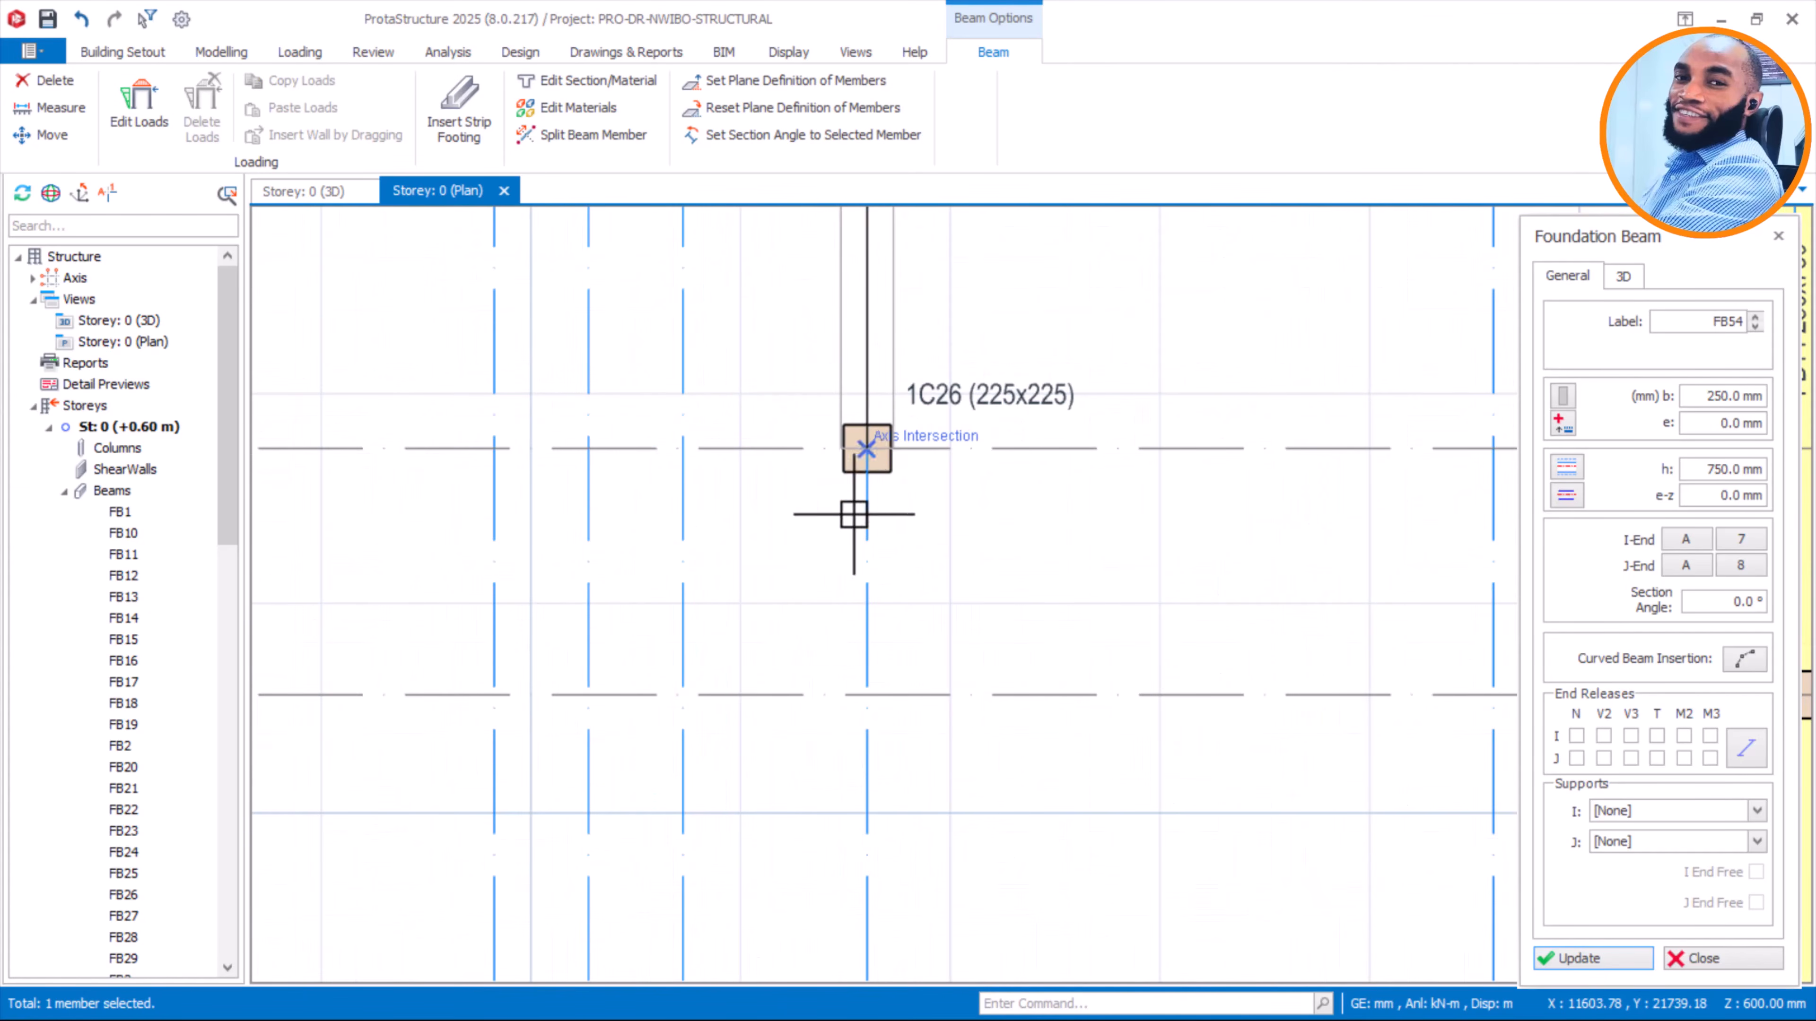
left_click(852, 529)
scroll(904, 507, "down", 2)
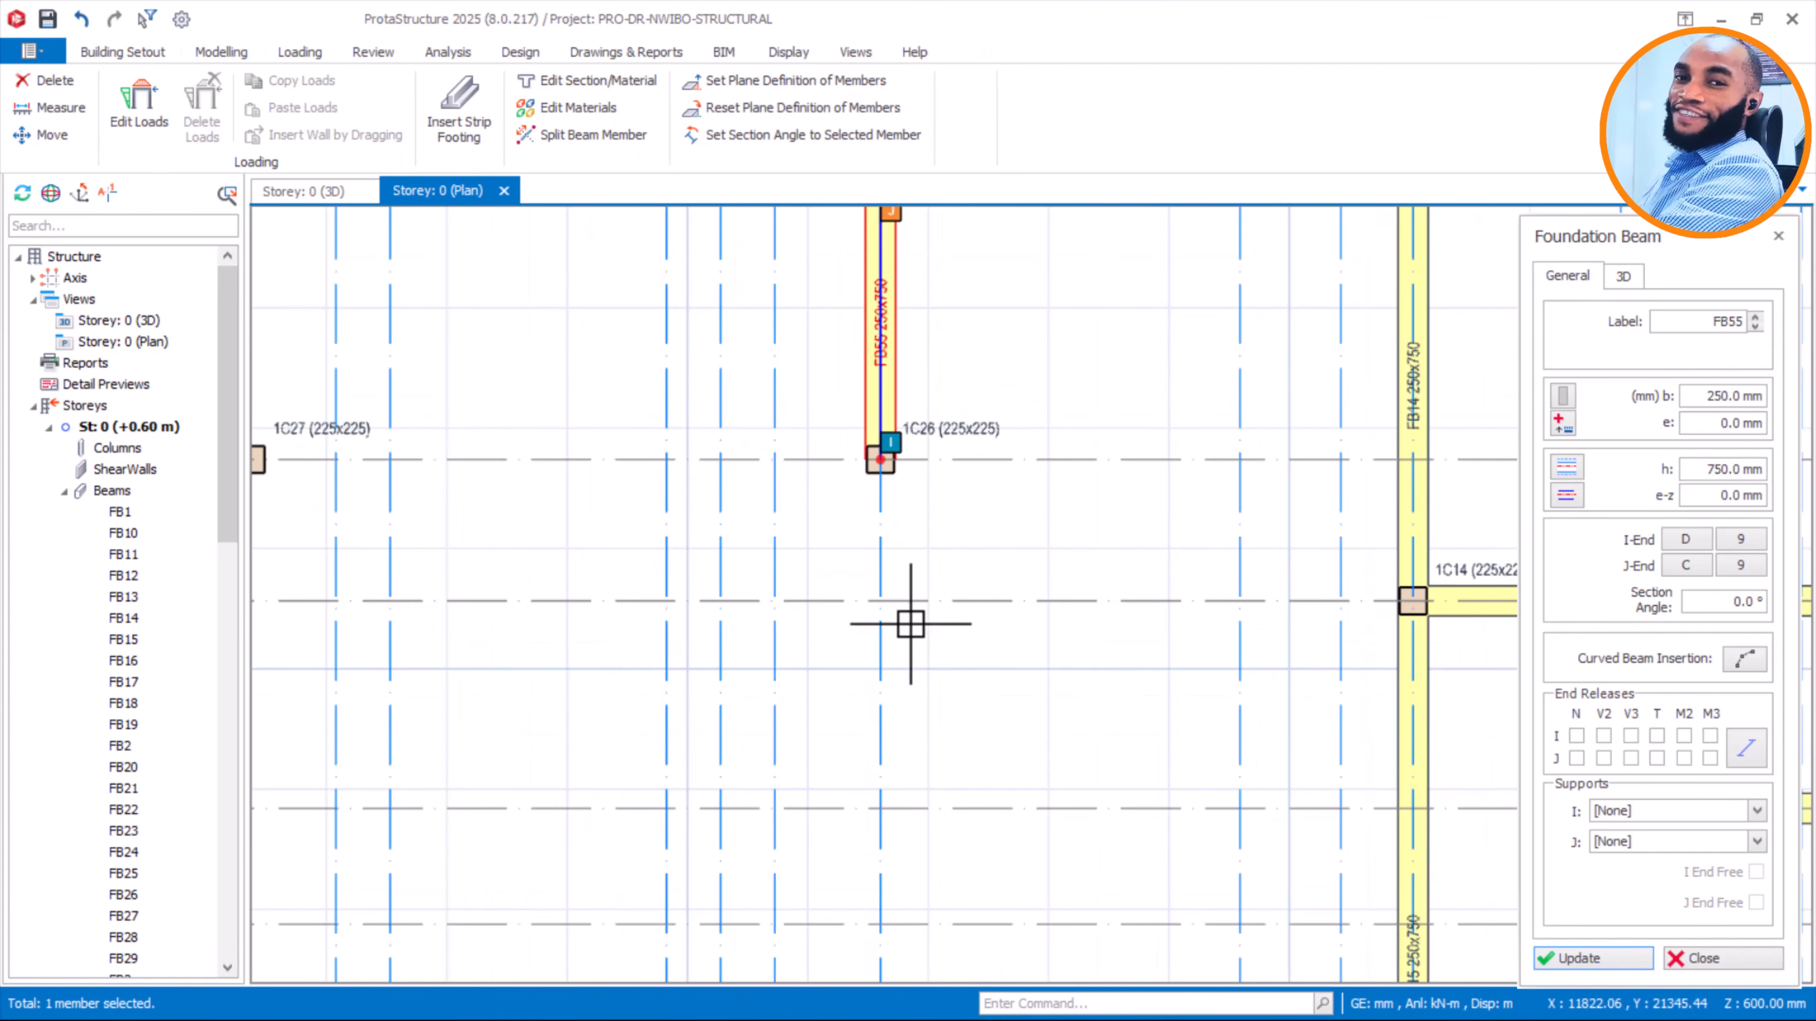
Place a foundation beam along axis 9 from column 1C26 on axis D to column 1C25 on axis H, and end the run
scroll(881, 458, "up", 3)
scroll(929, 401, "down", 2)
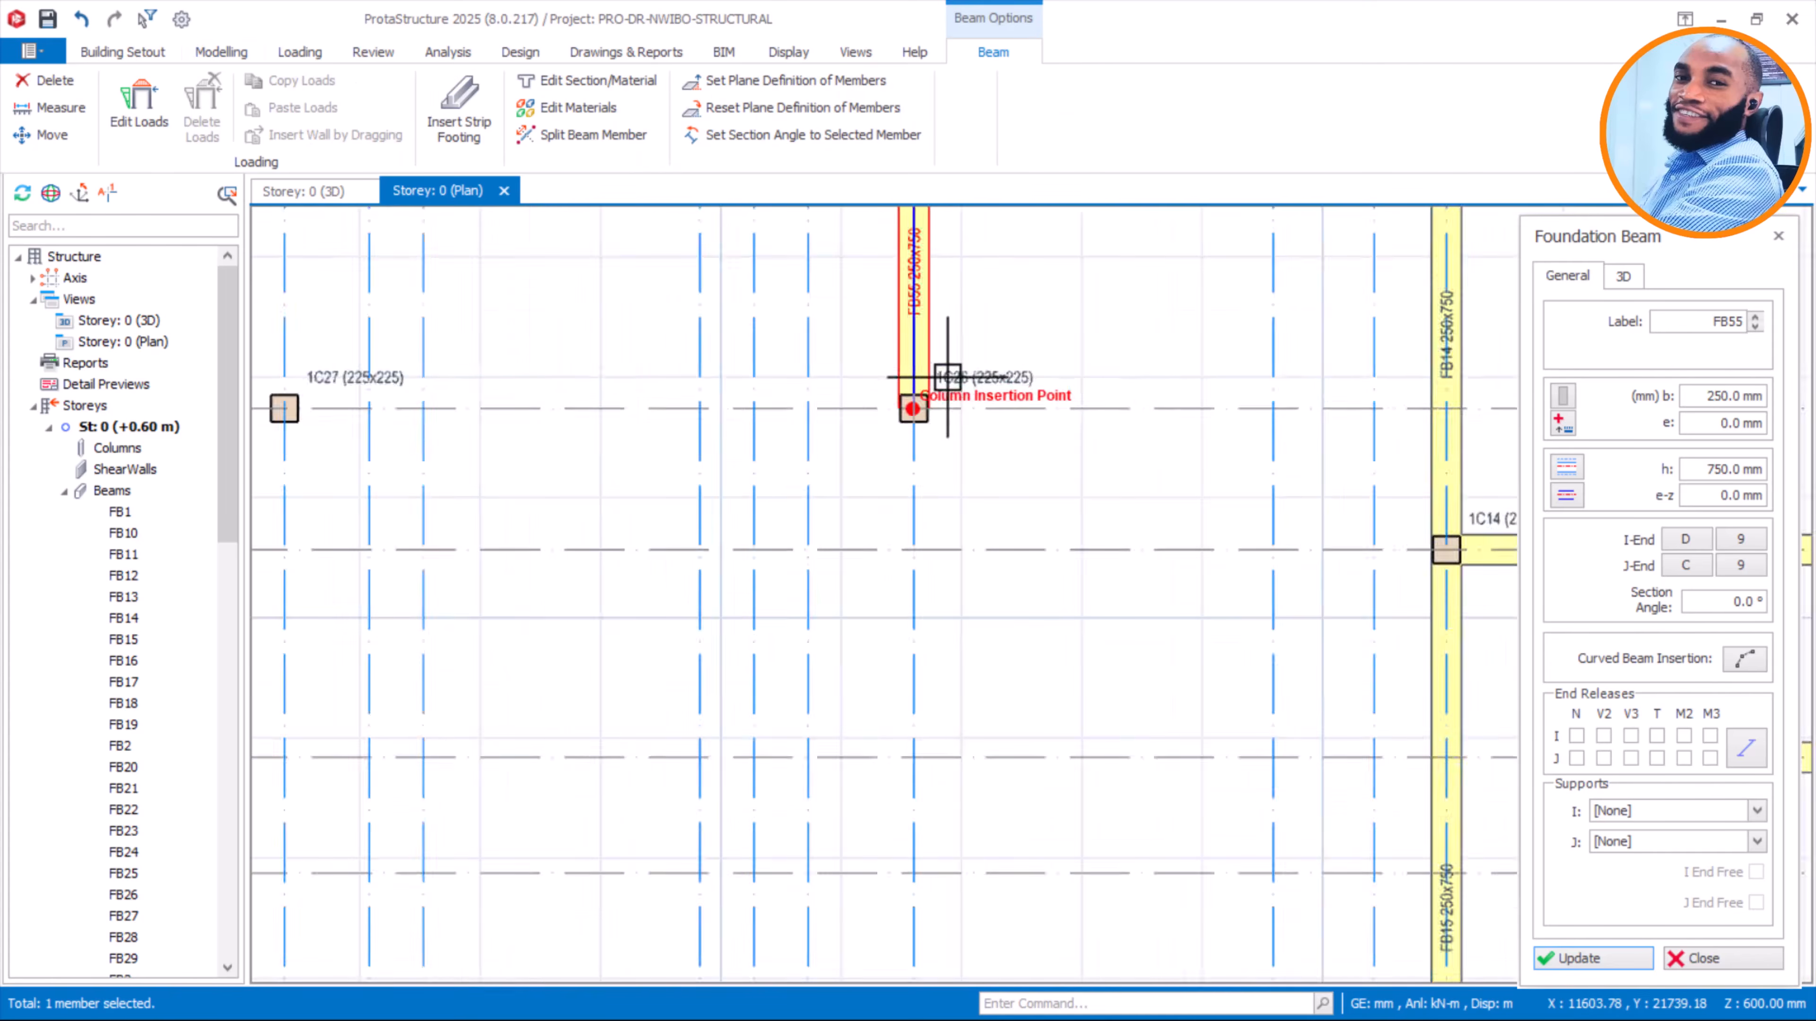
scroll(947, 377, "down", 3)
scroll(944, 690, "up", 4)
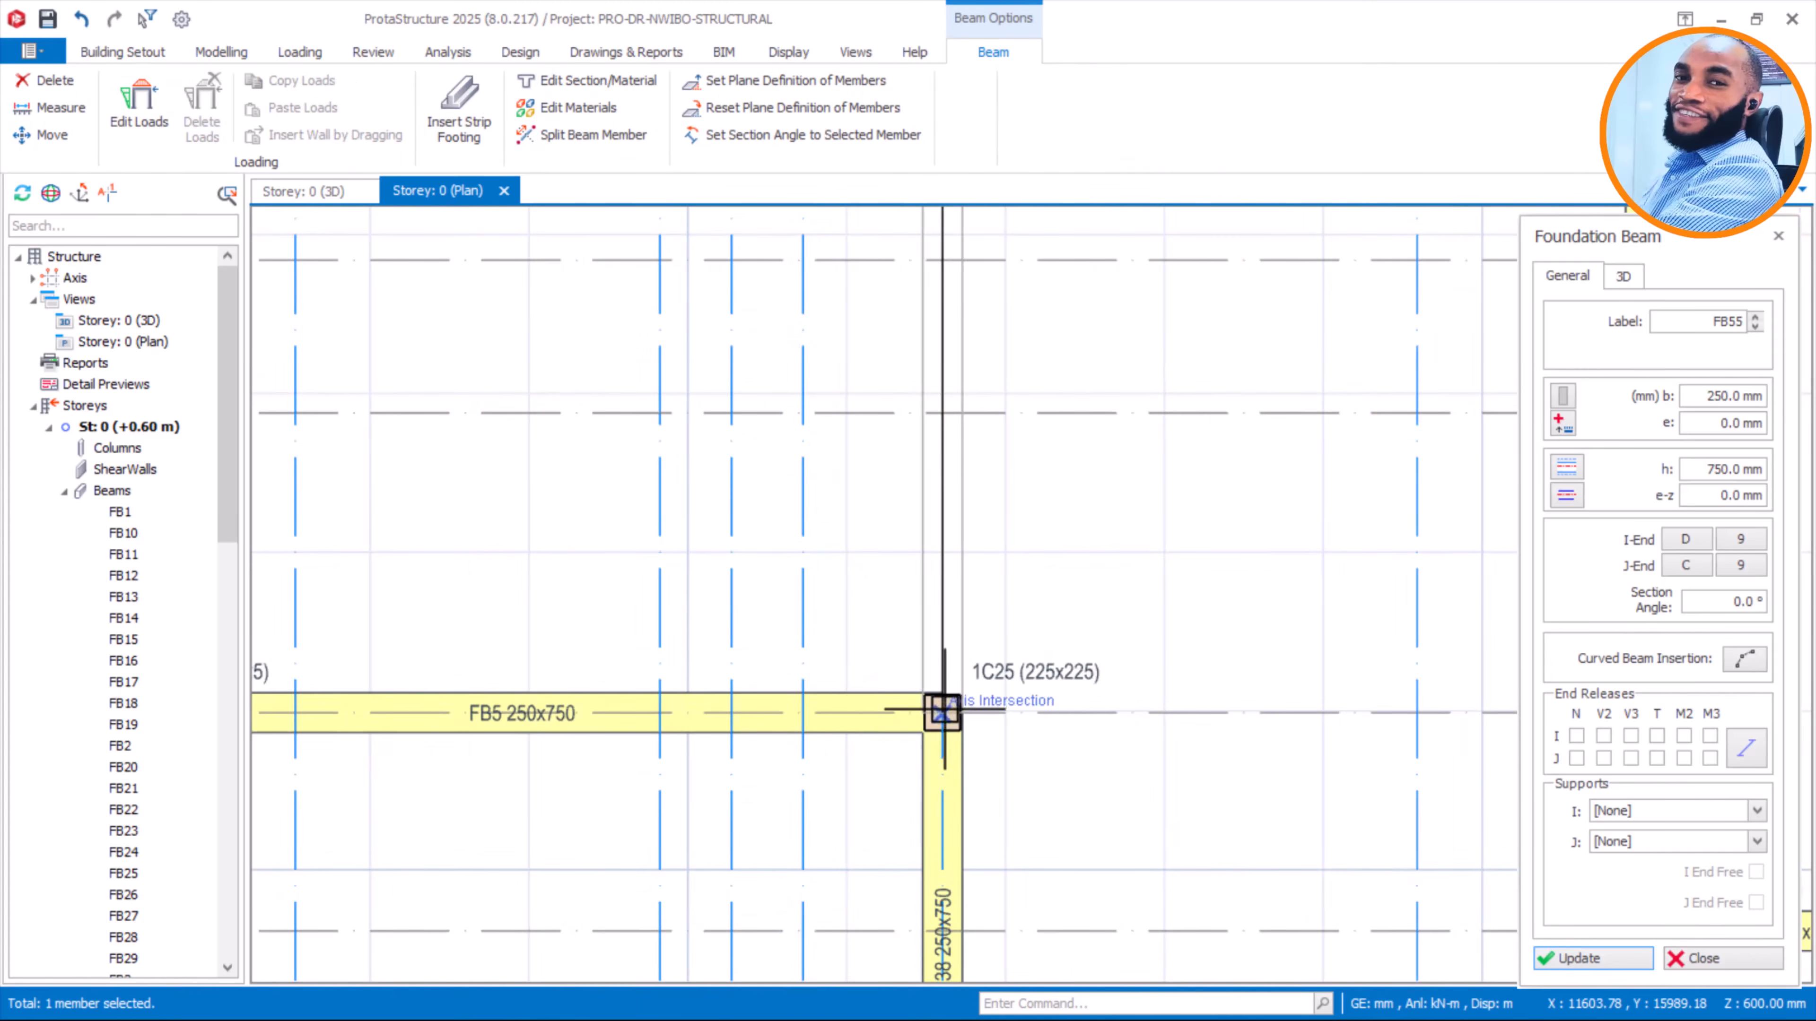
left_click(942, 711)
scroll(1019, 749, "down", 2)
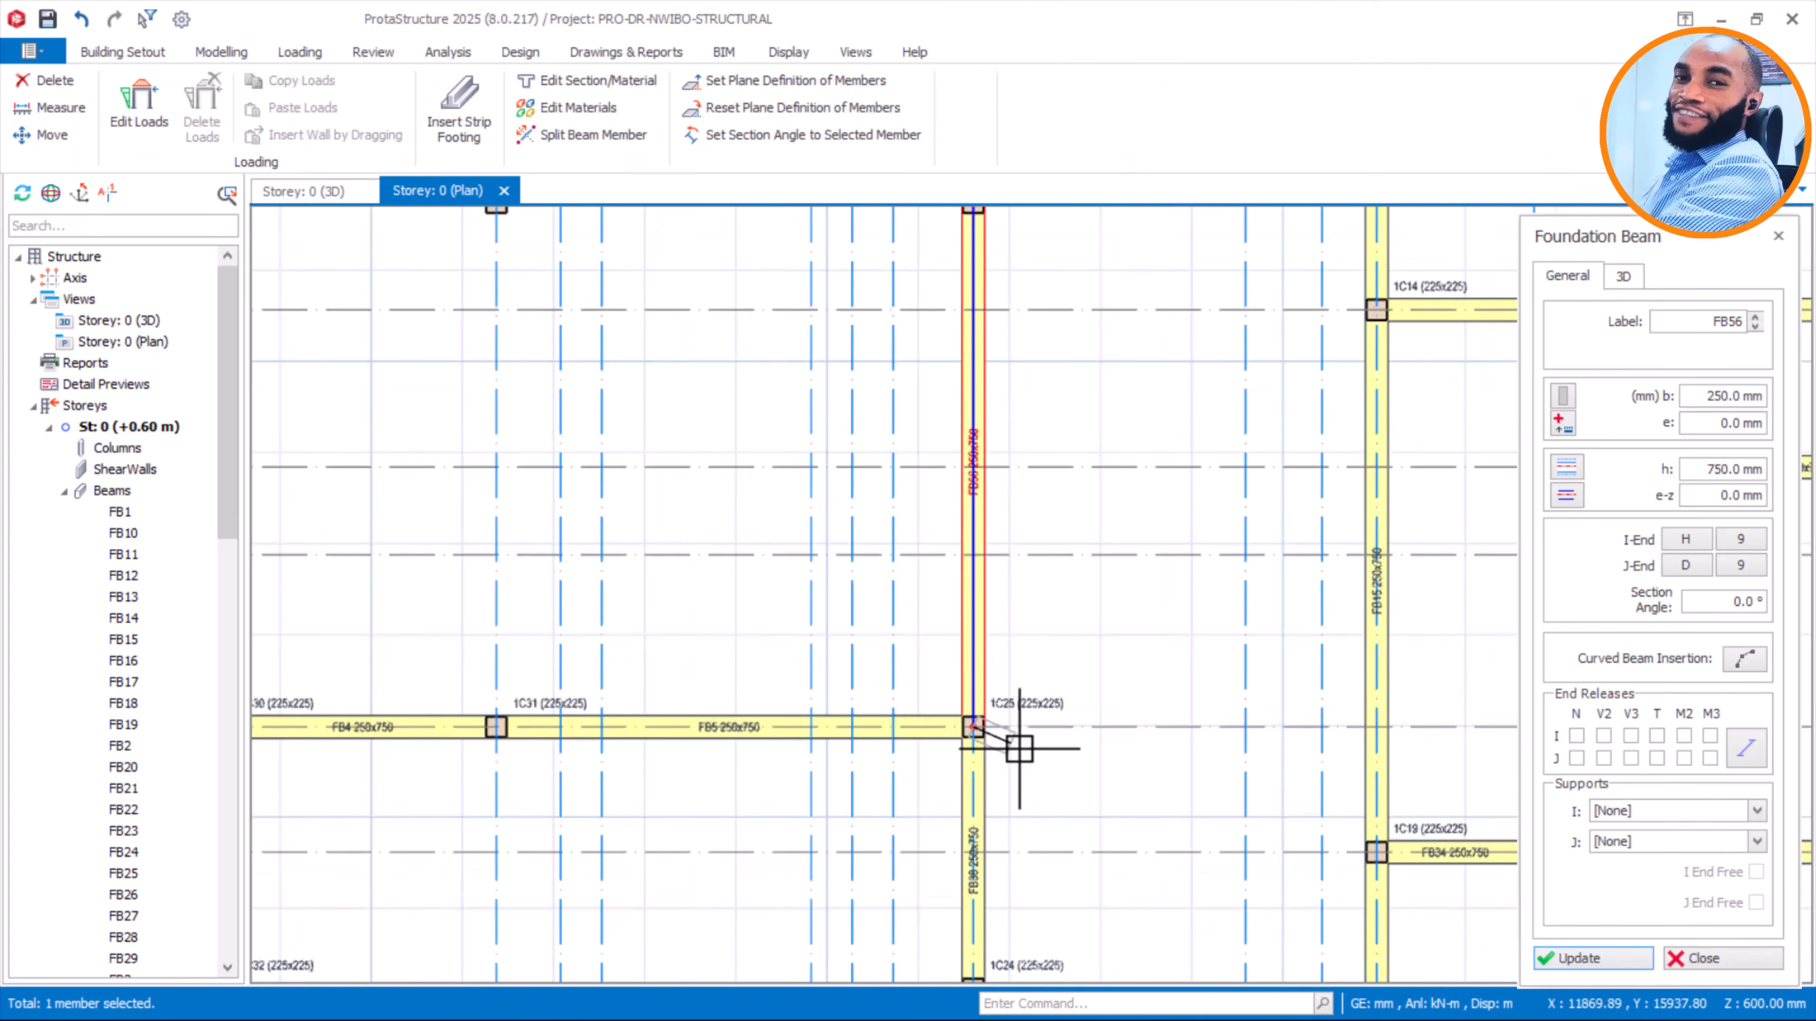
scroll(1021, 675, "down", 2)
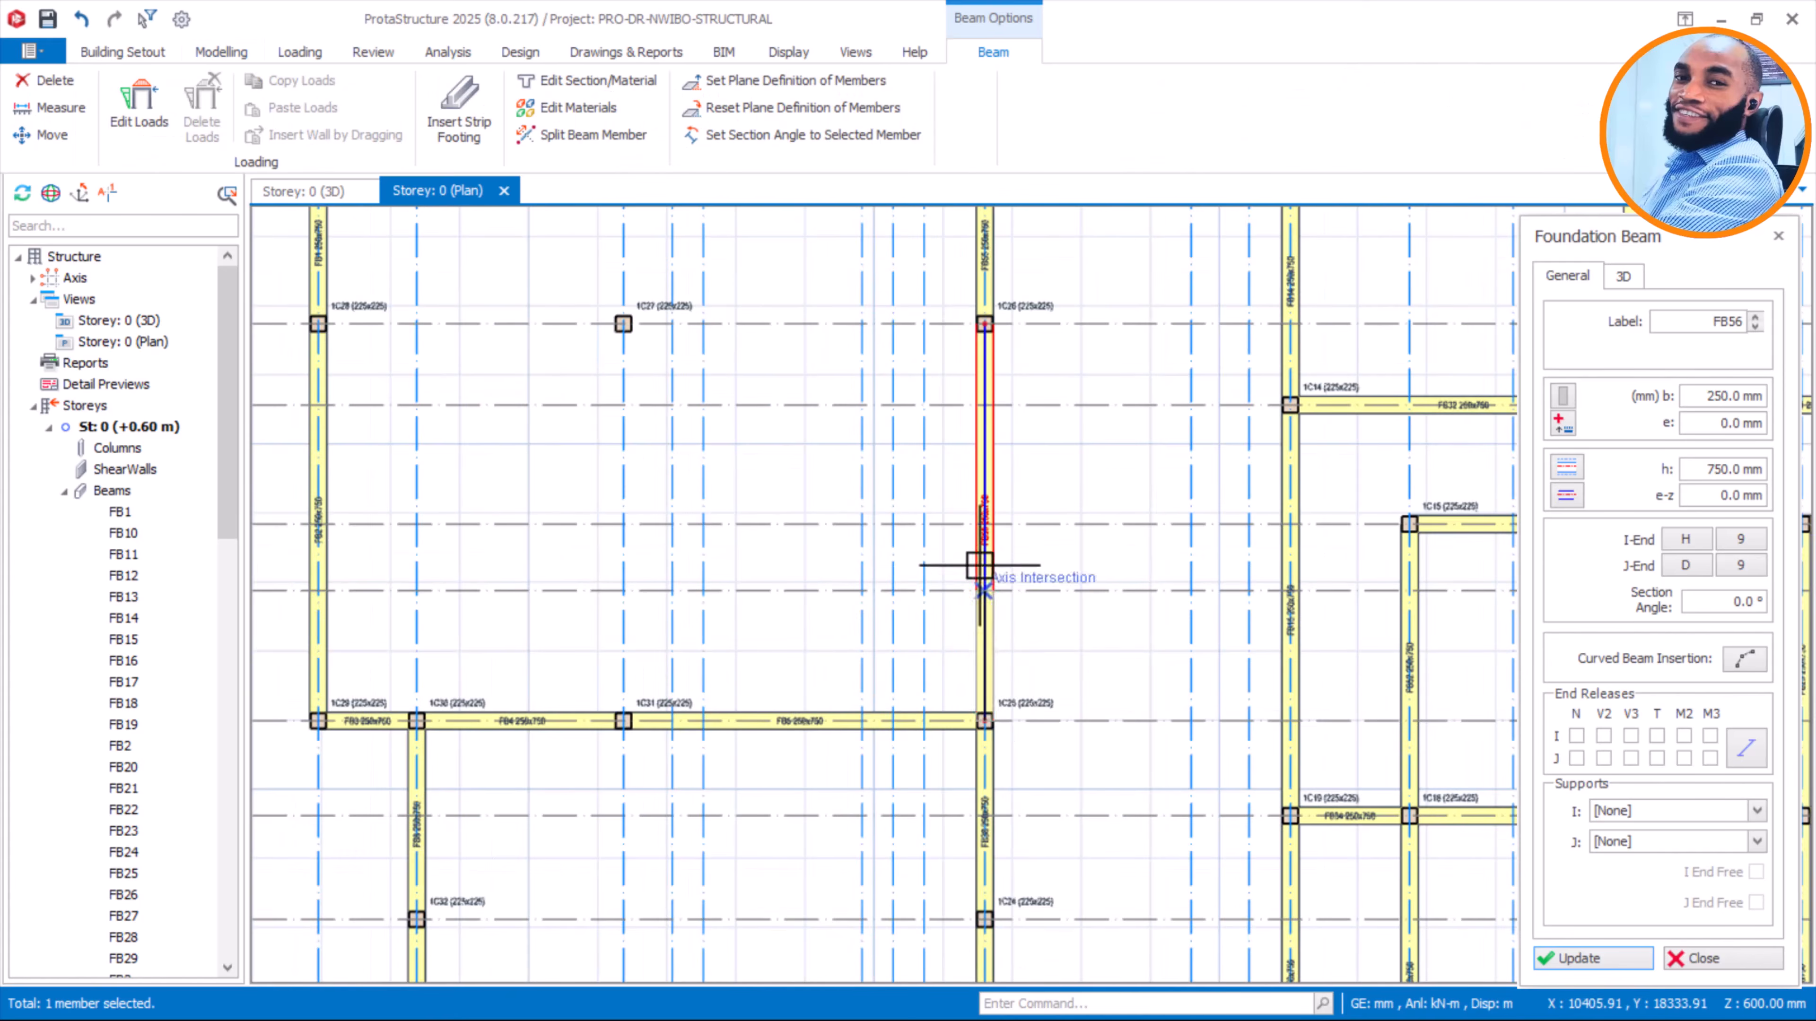
key("Escape")
Place foundation beams along axis D from column 1C26 on axis 9 through column 1C27 to column 1C28 on axis 1
scroll(977, 309, "up", 2)
scroll(983, 321, "up", 3)
left_click(1003, 351)
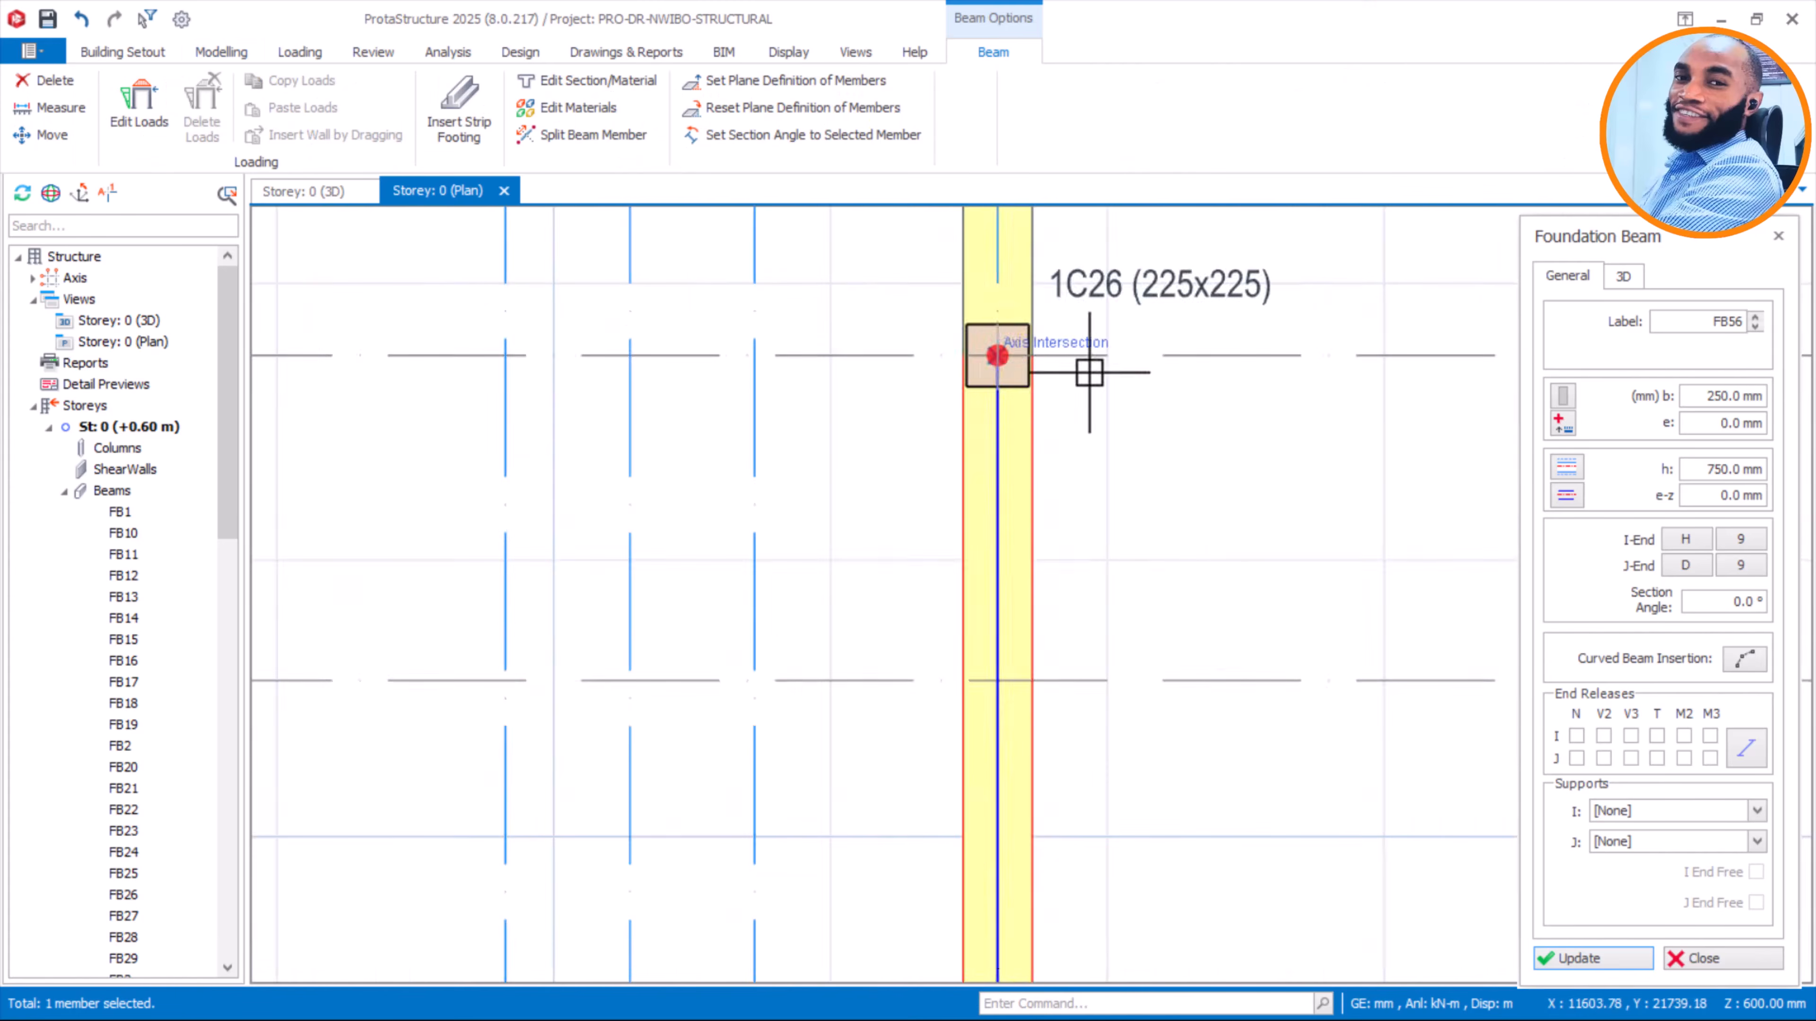
scroll(1290, 445, "down", 3)
scroll(1158, 424, "down", 3)
scroll(446, 406, "up", 5)
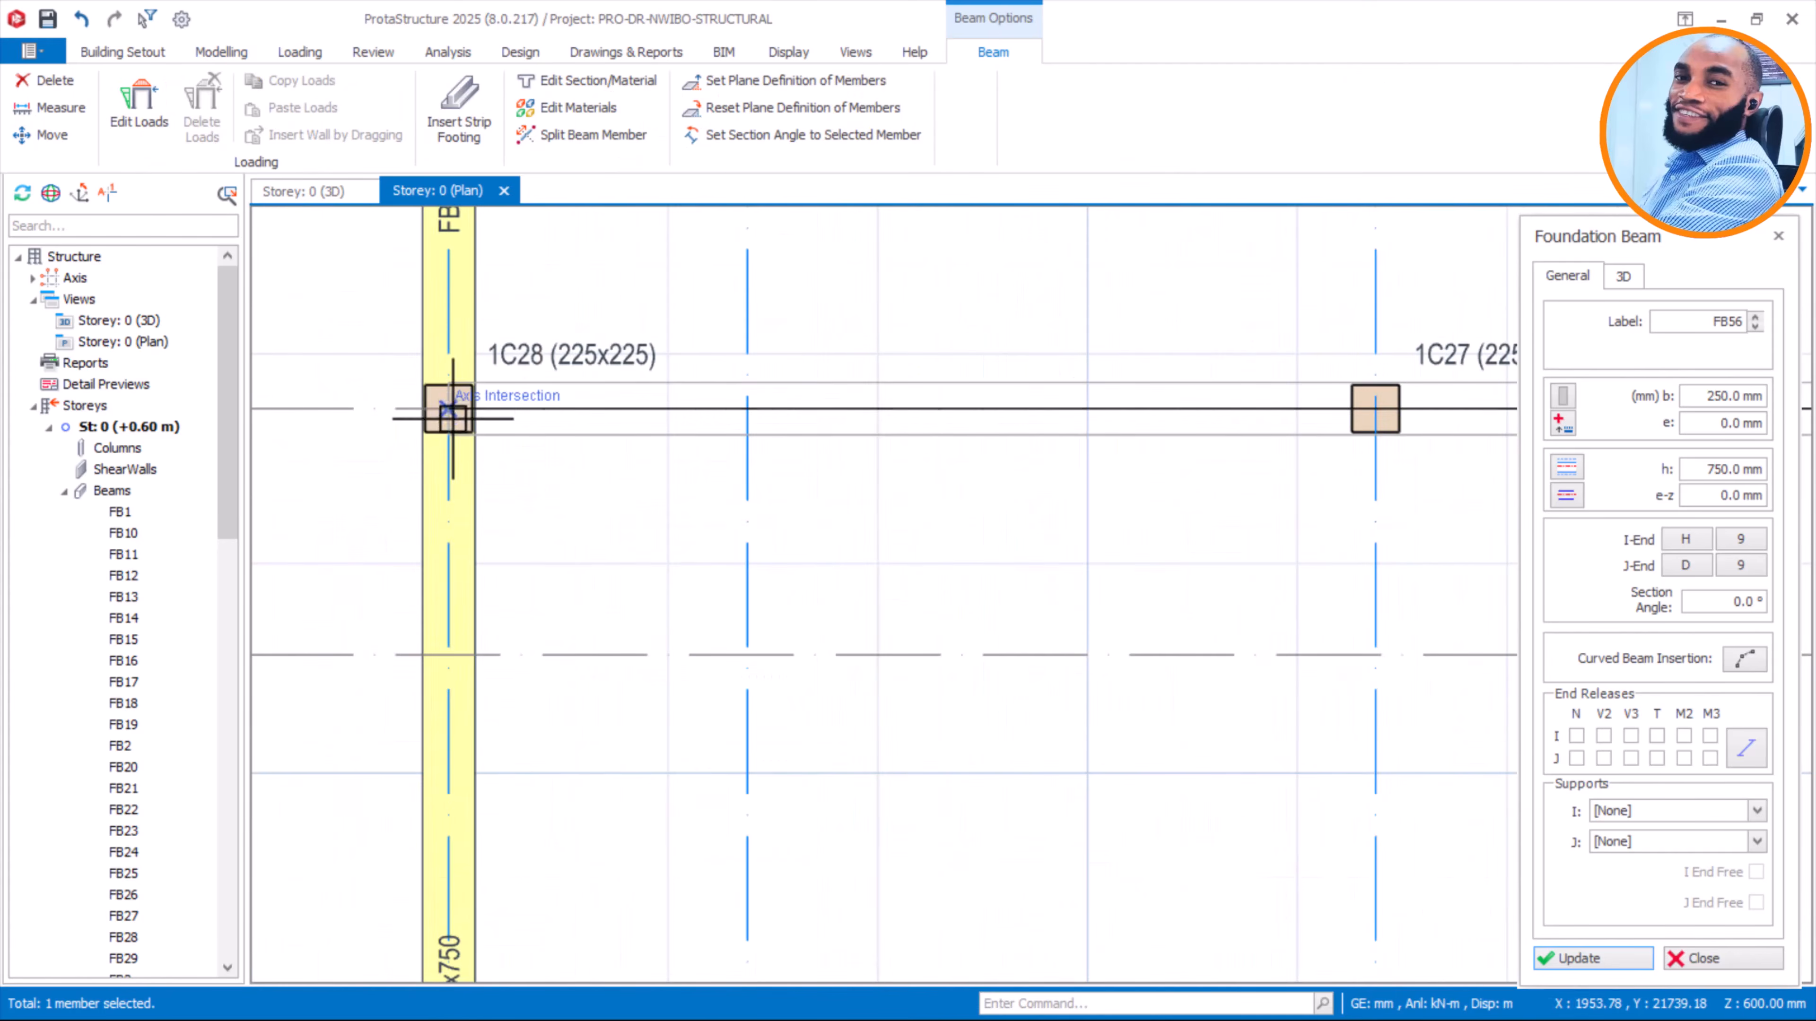
left_click(449, 410)
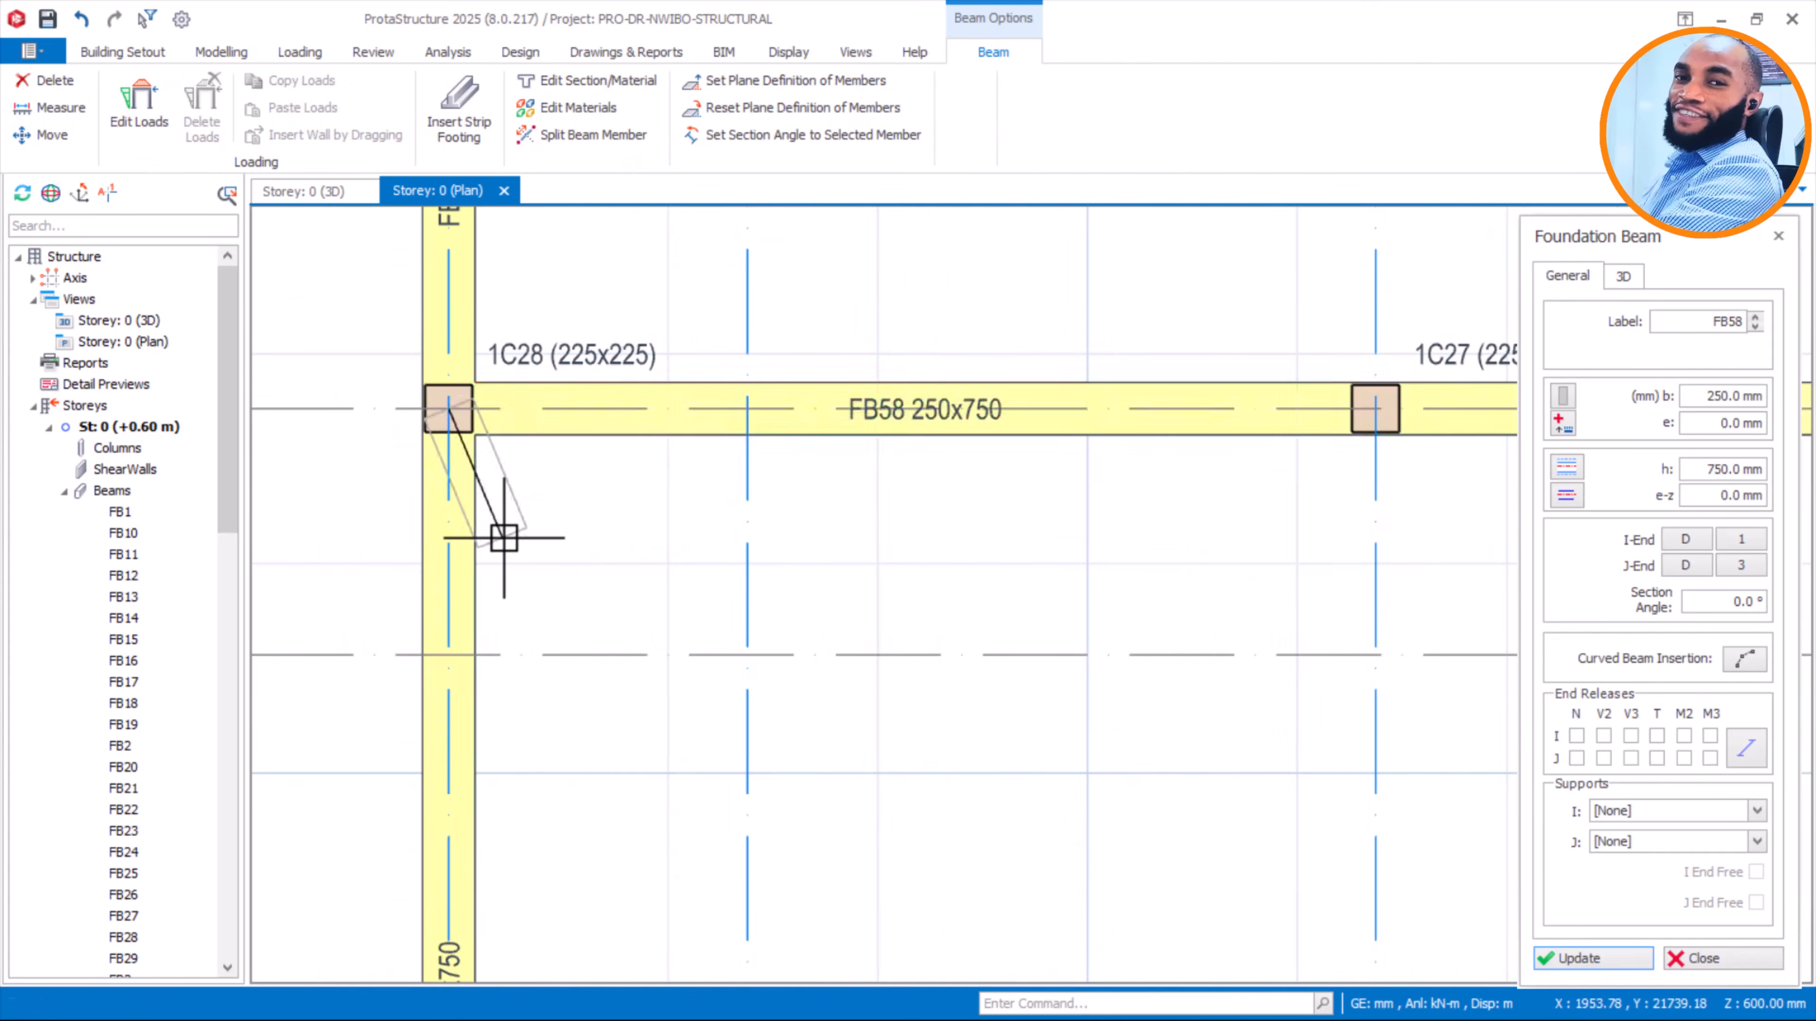
scroll(559, 507, "down", 5)
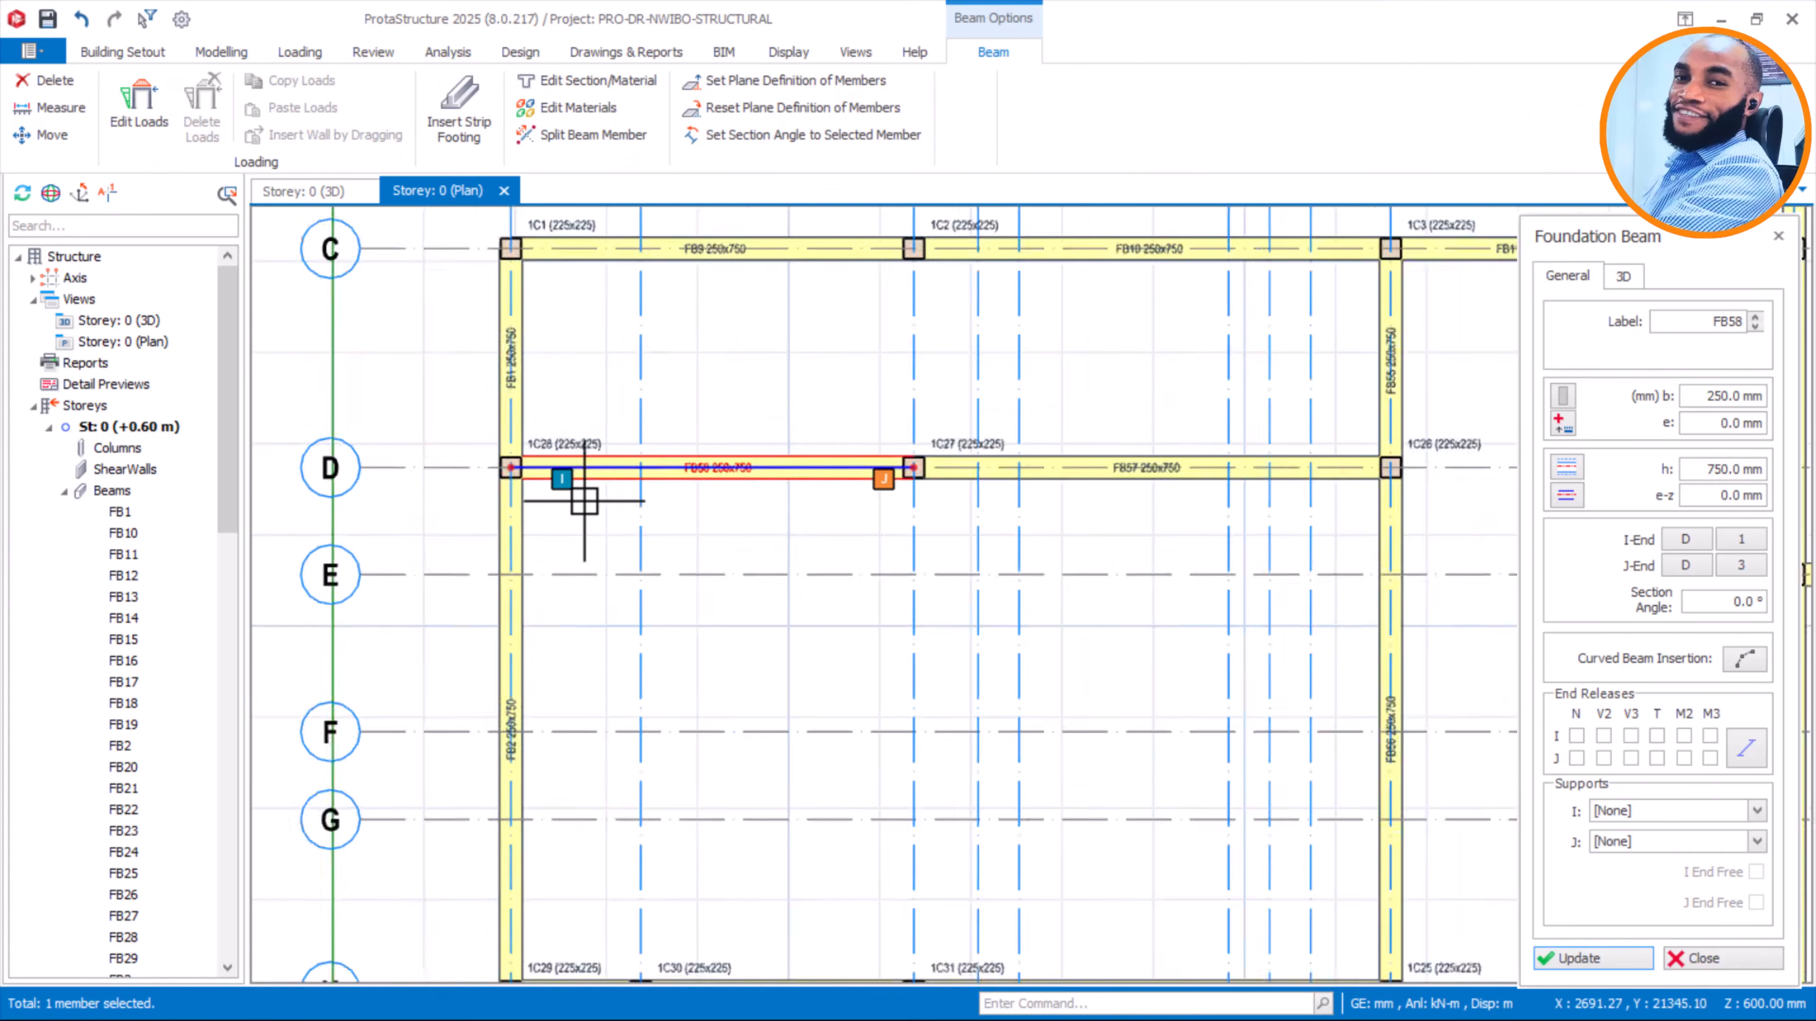
Place foundation beams along axis 3 from column 1C2 on axis C through 1C27 to 1C31 on axis H, and finish beam insertion
scroll(735, 439, "up", 4)
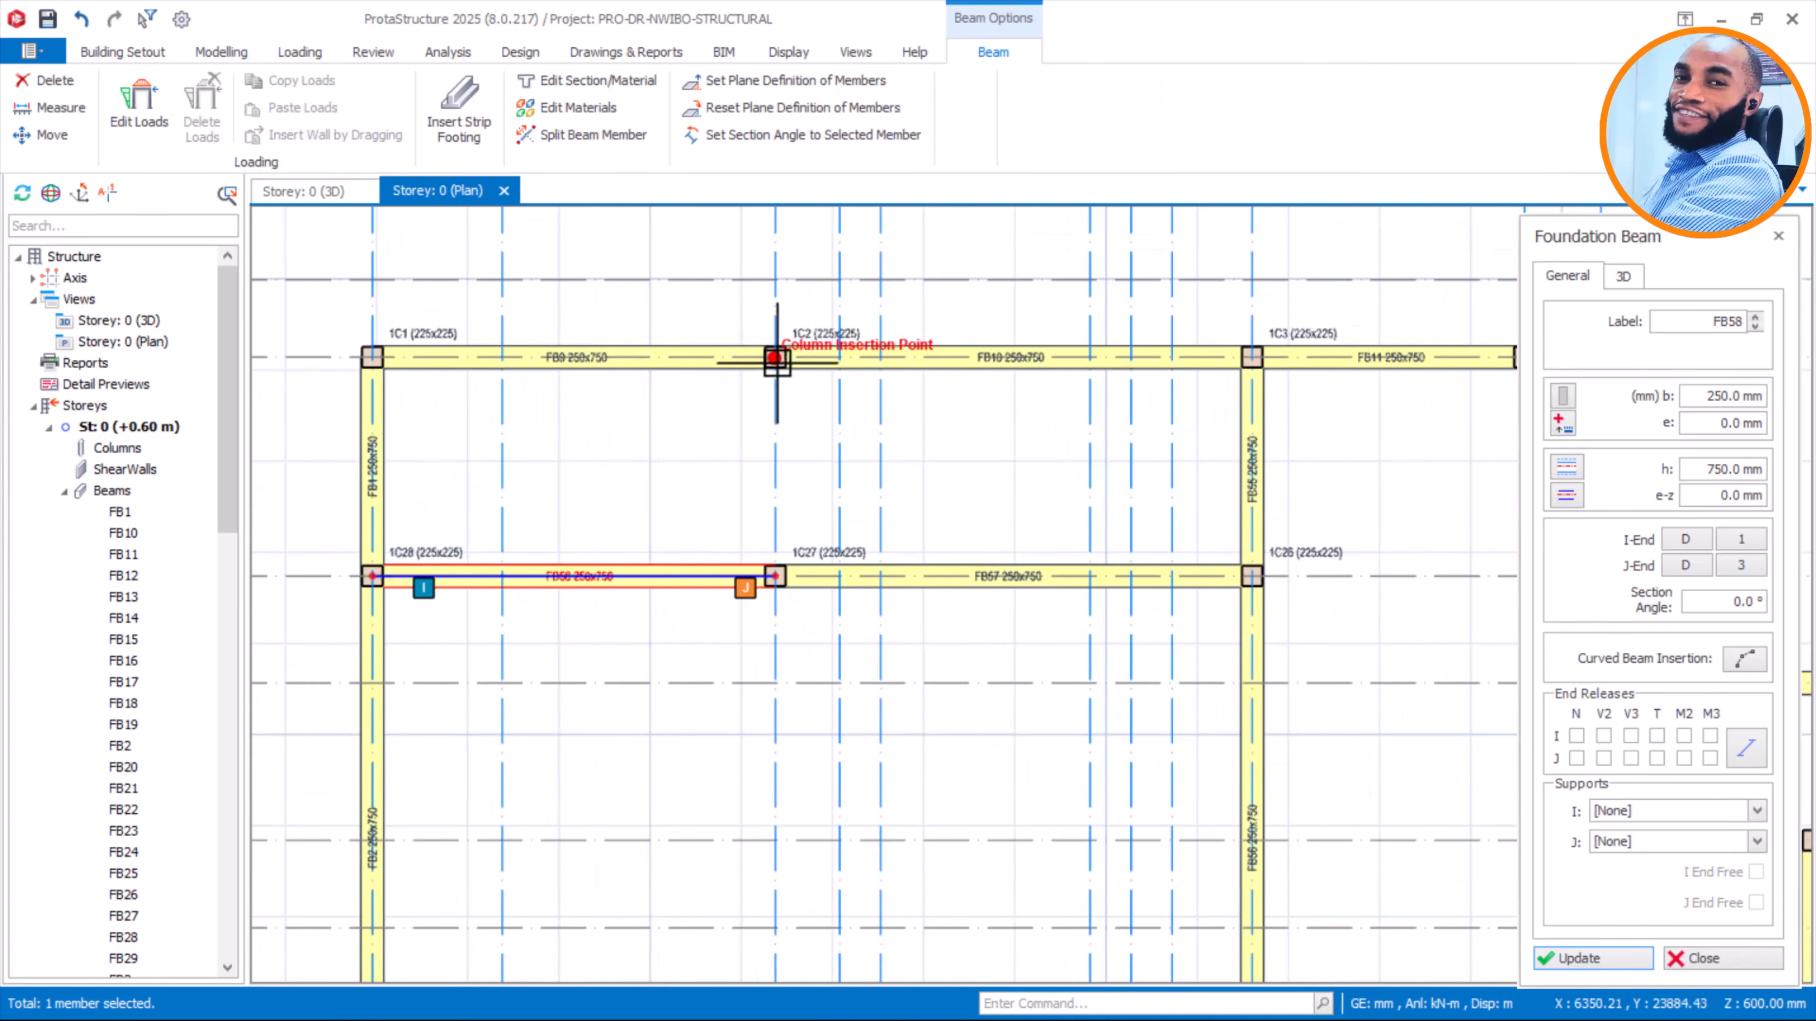
left_click(778, 361)
scroll(805, 352, "down", 2)
scroll(799, 775, "up", 4)
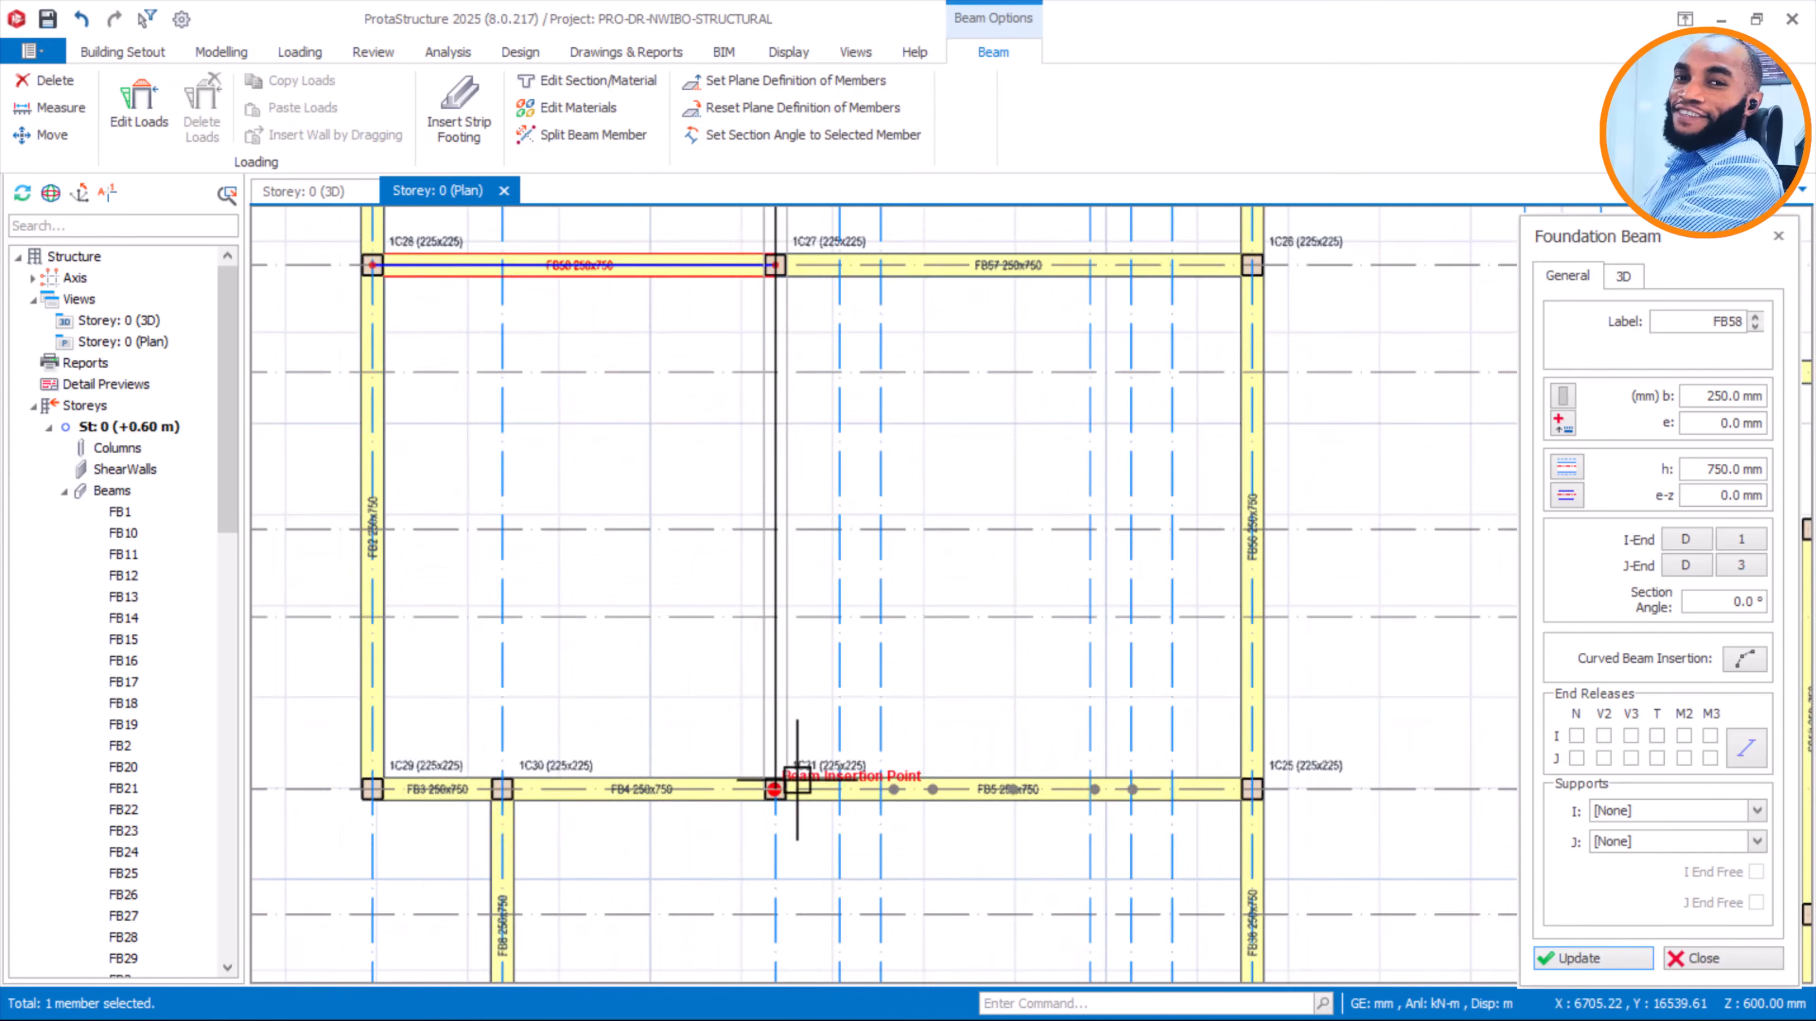
left_click(764, 749)
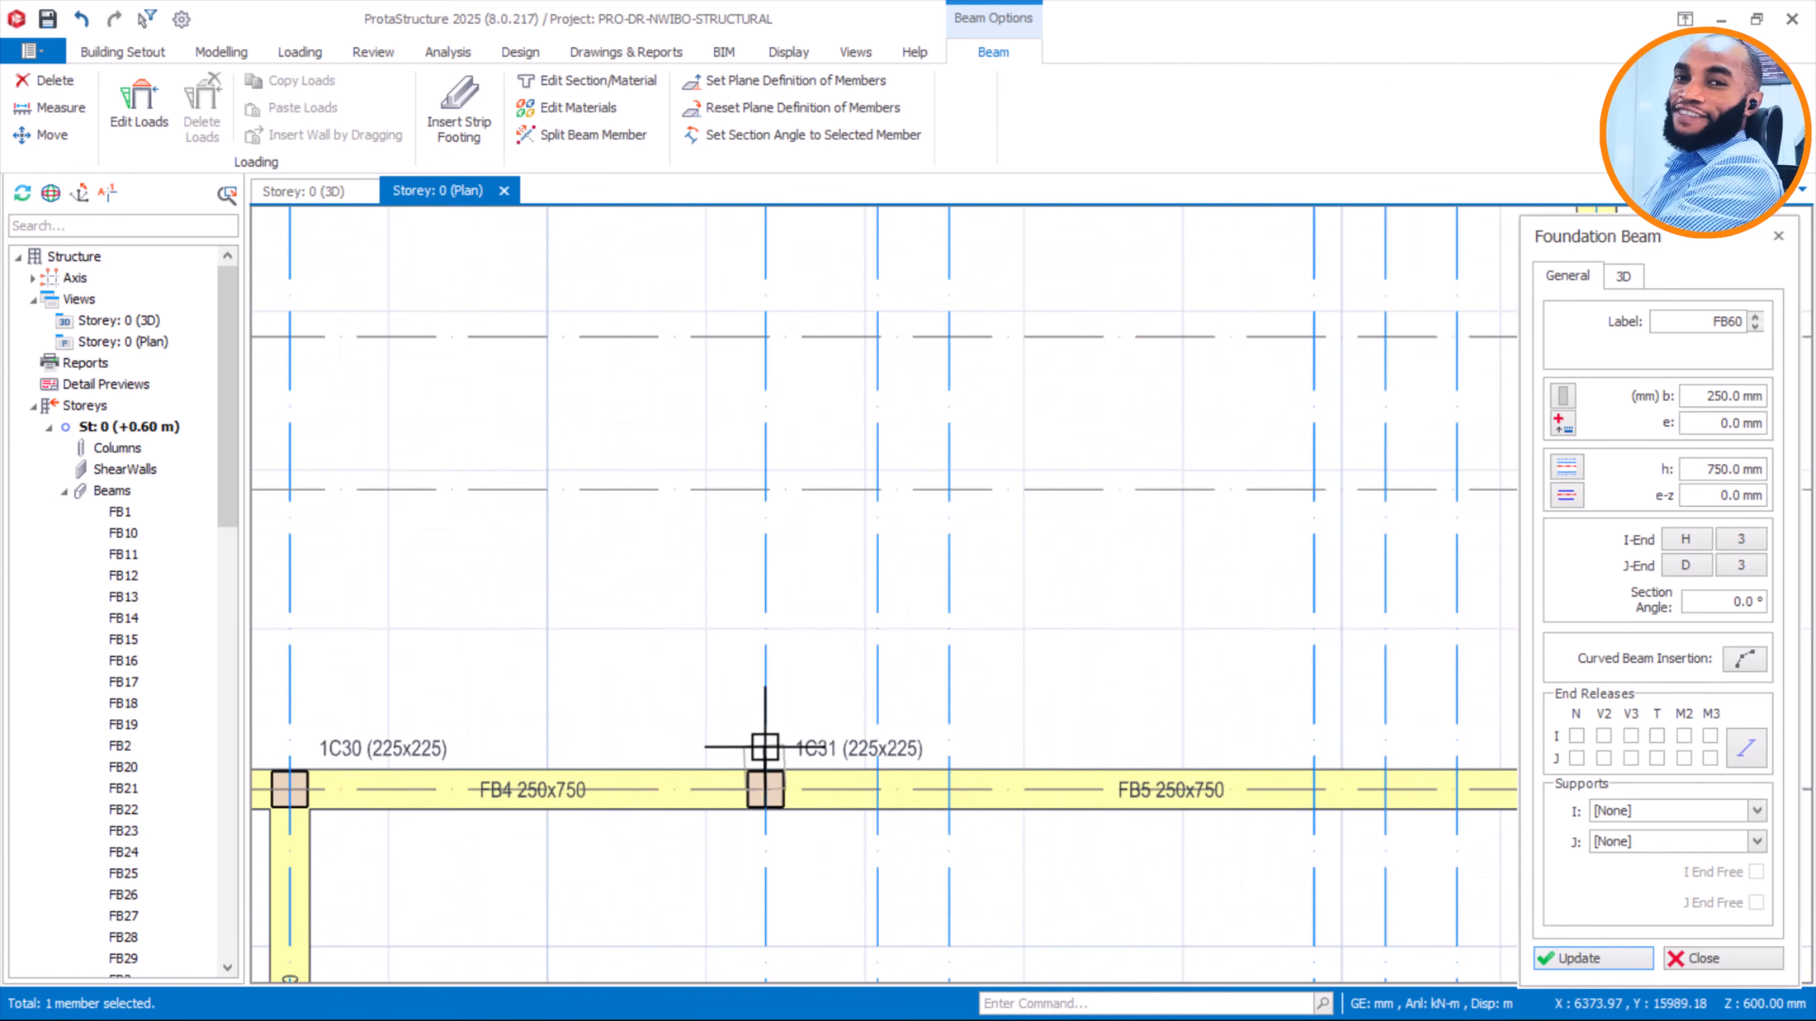
scroll(759, 623, "down", 3)
scroll(768, 619, "down", 1)
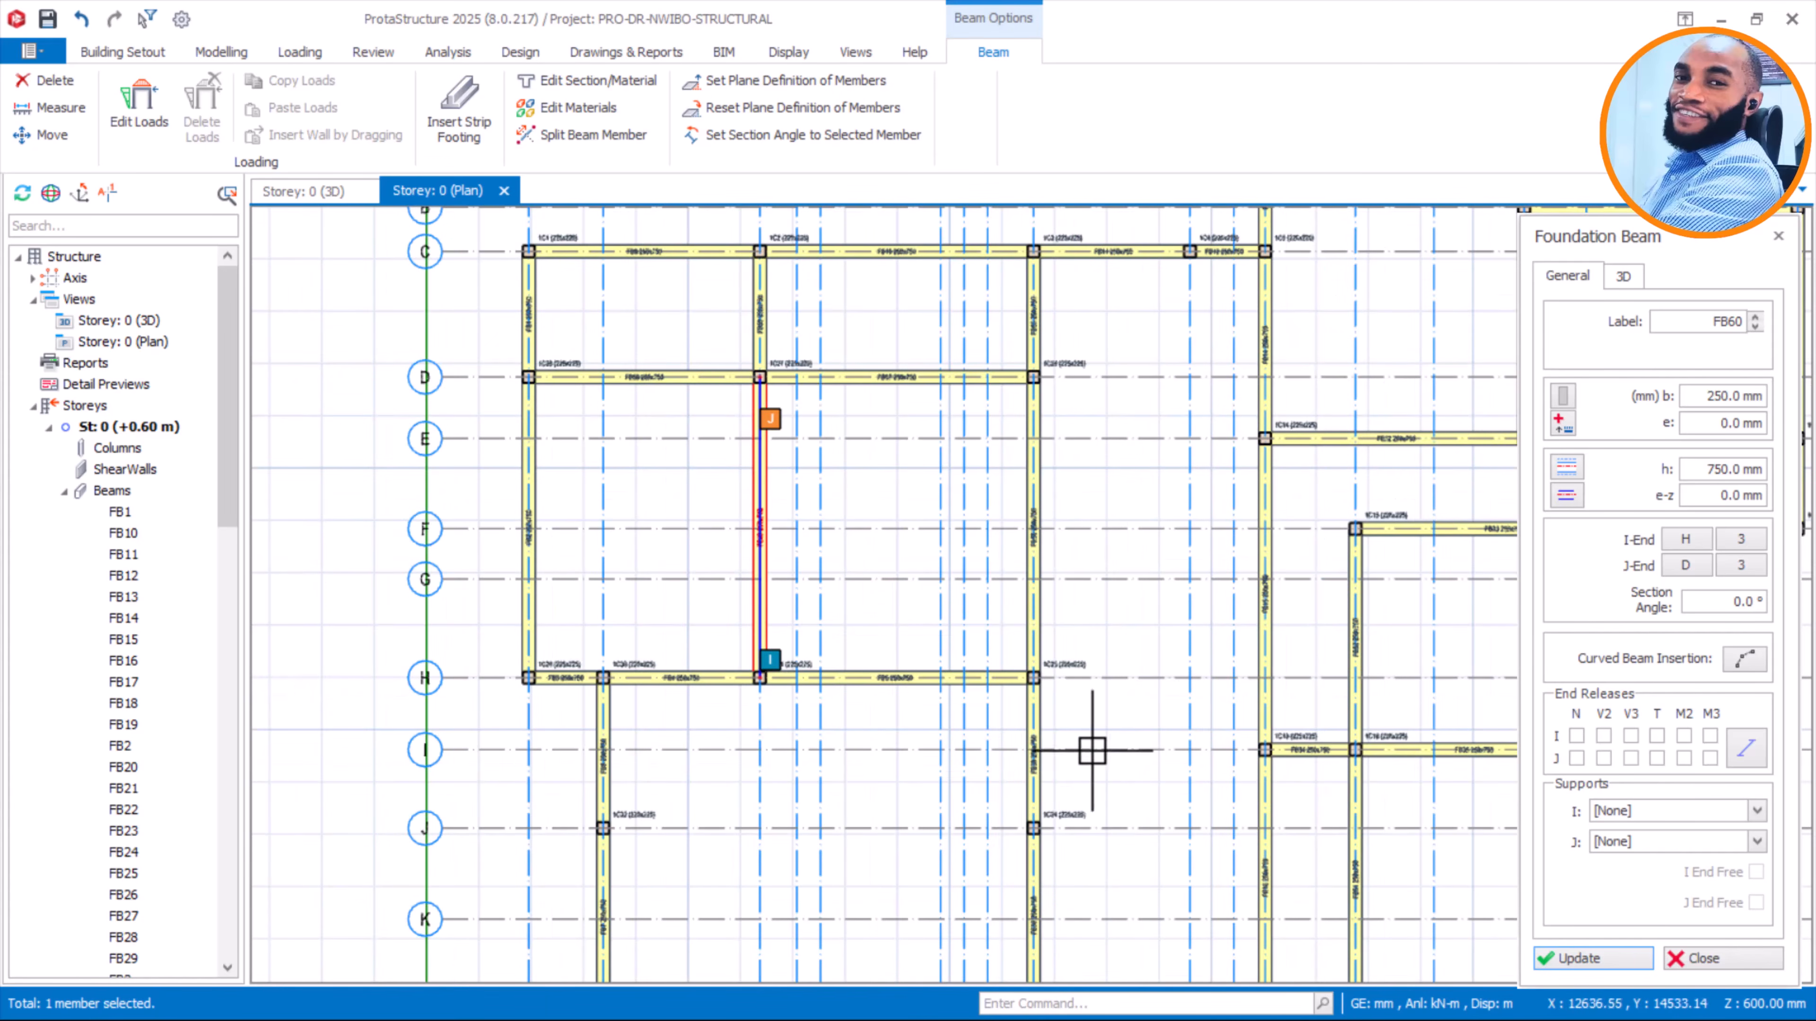
scroll(1021, 742, "down", 3)
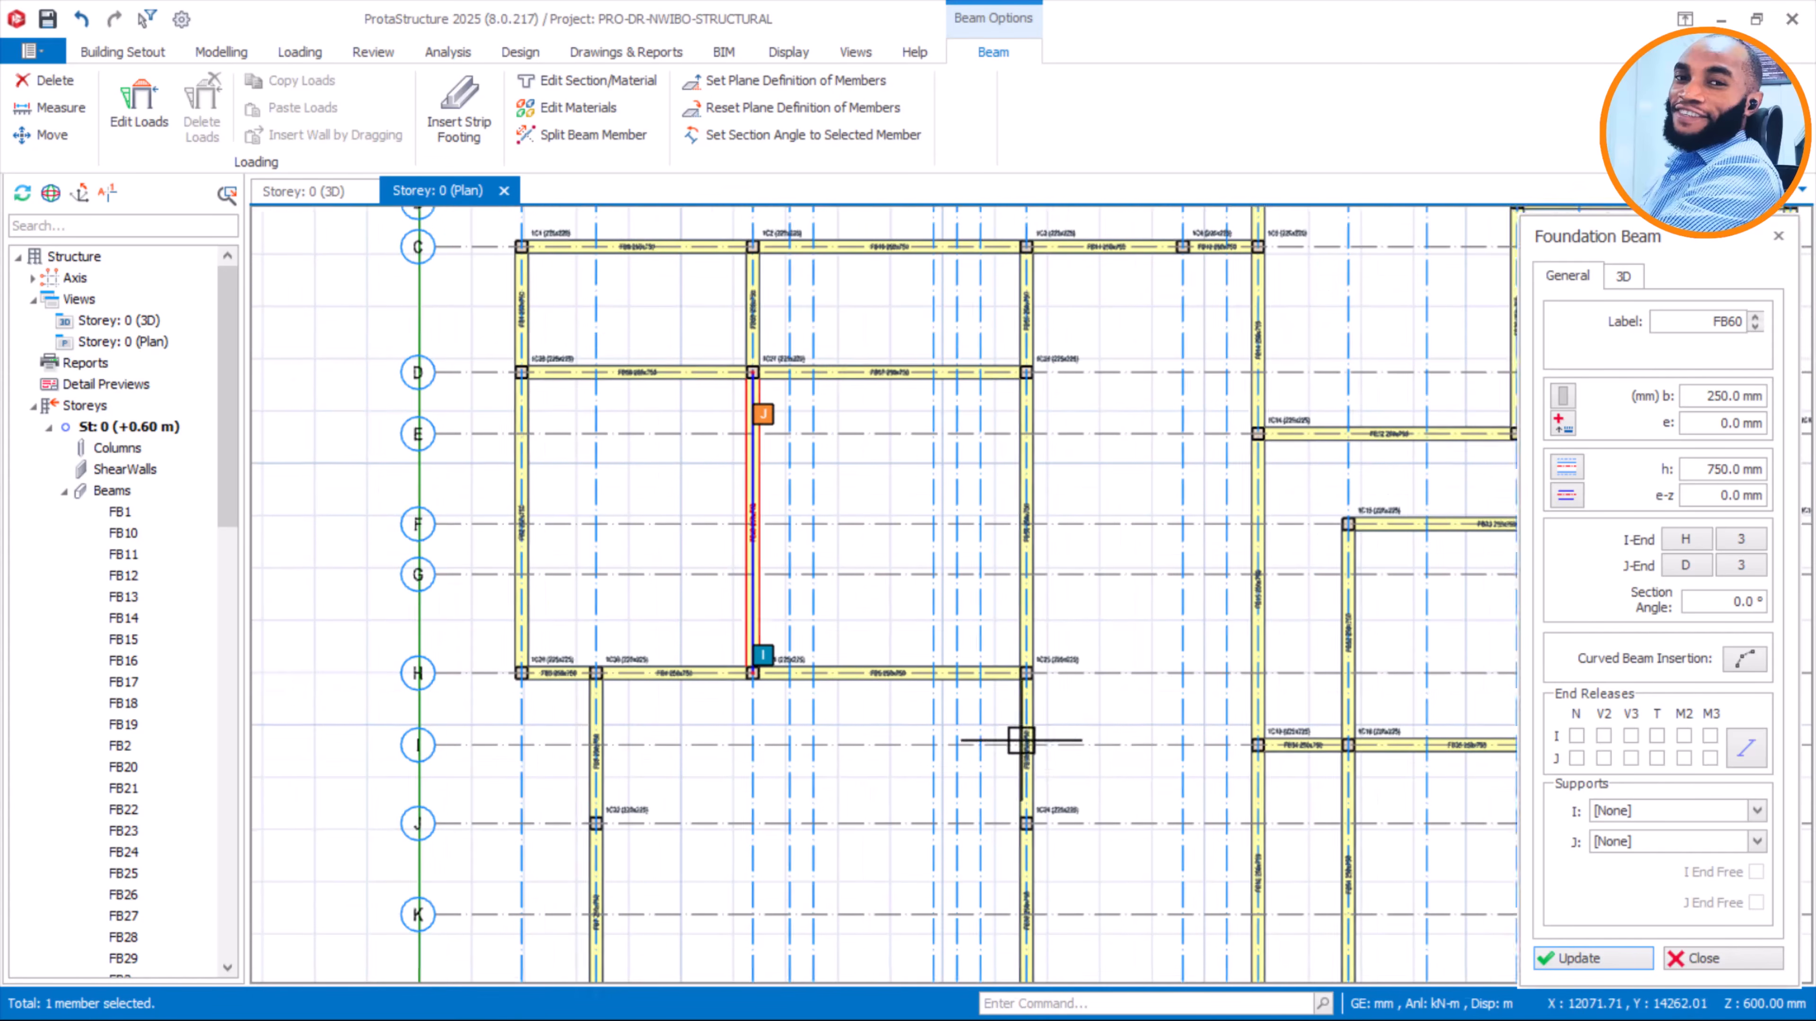
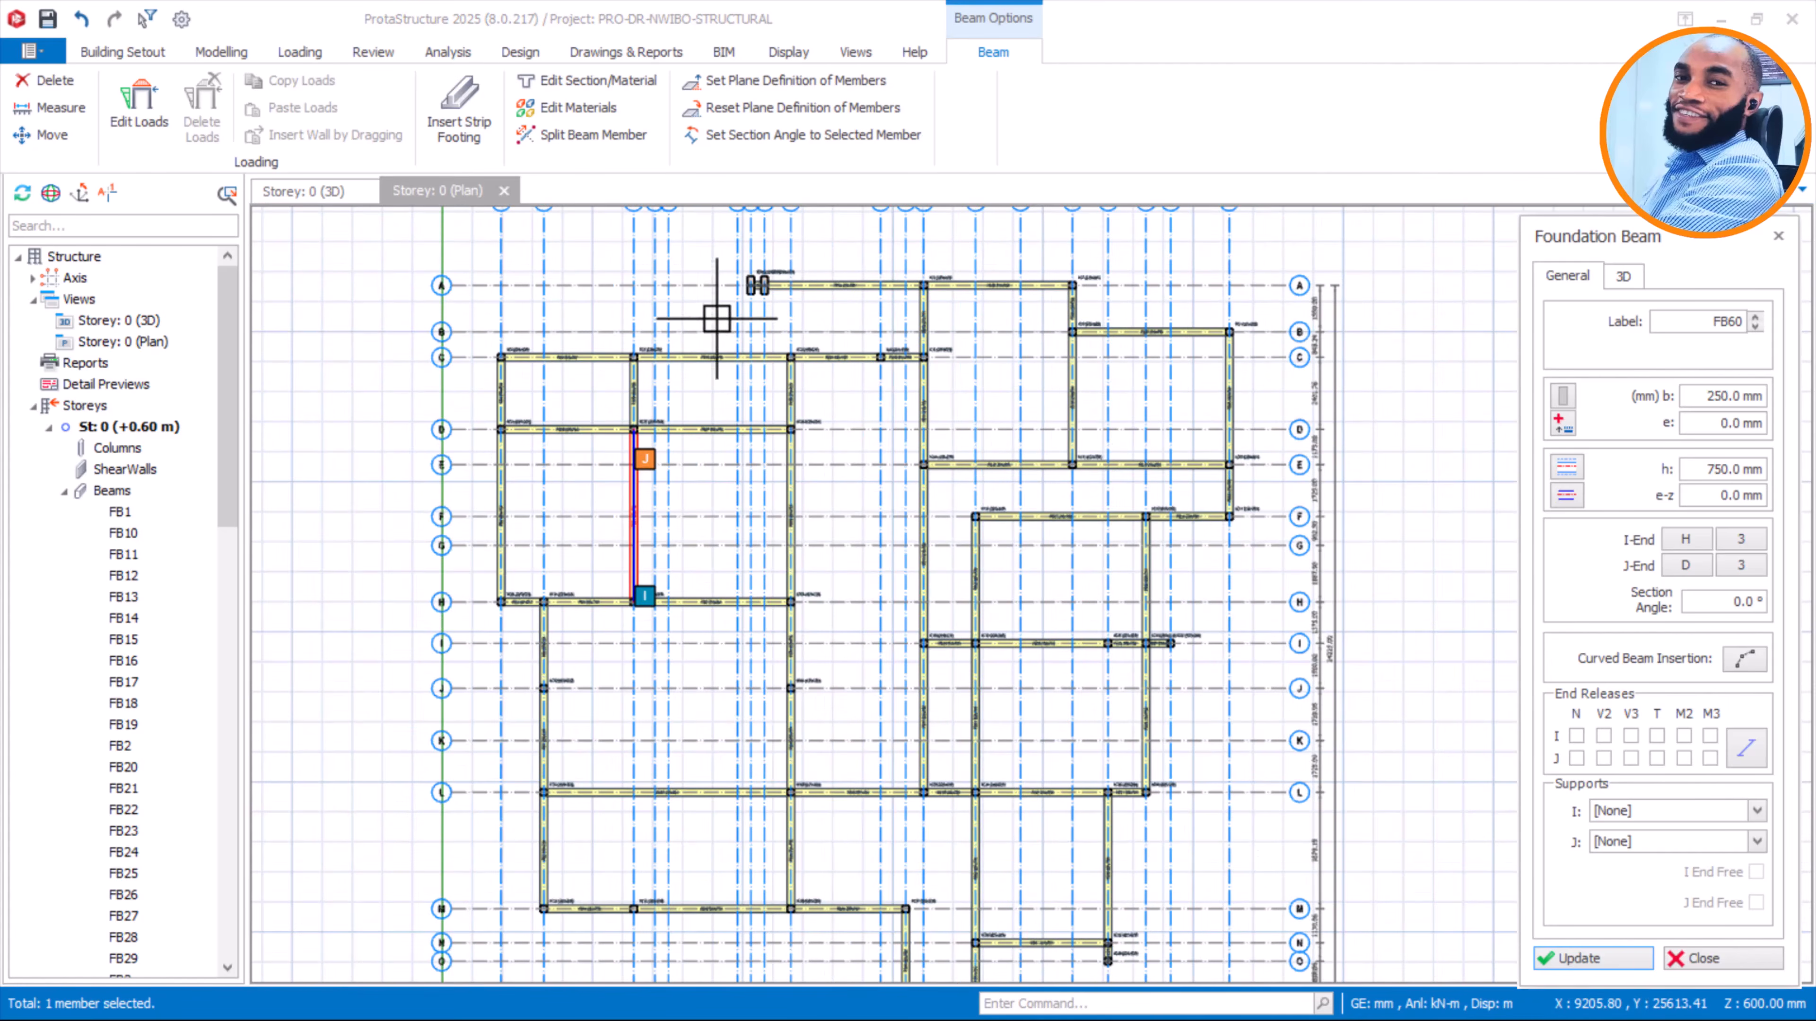
left_click(1777, 236)
Examine the foundation beam layout in plan around column 1C3 and the two 225x600 columns on axis A
scroll(878, 263, "up", 2)
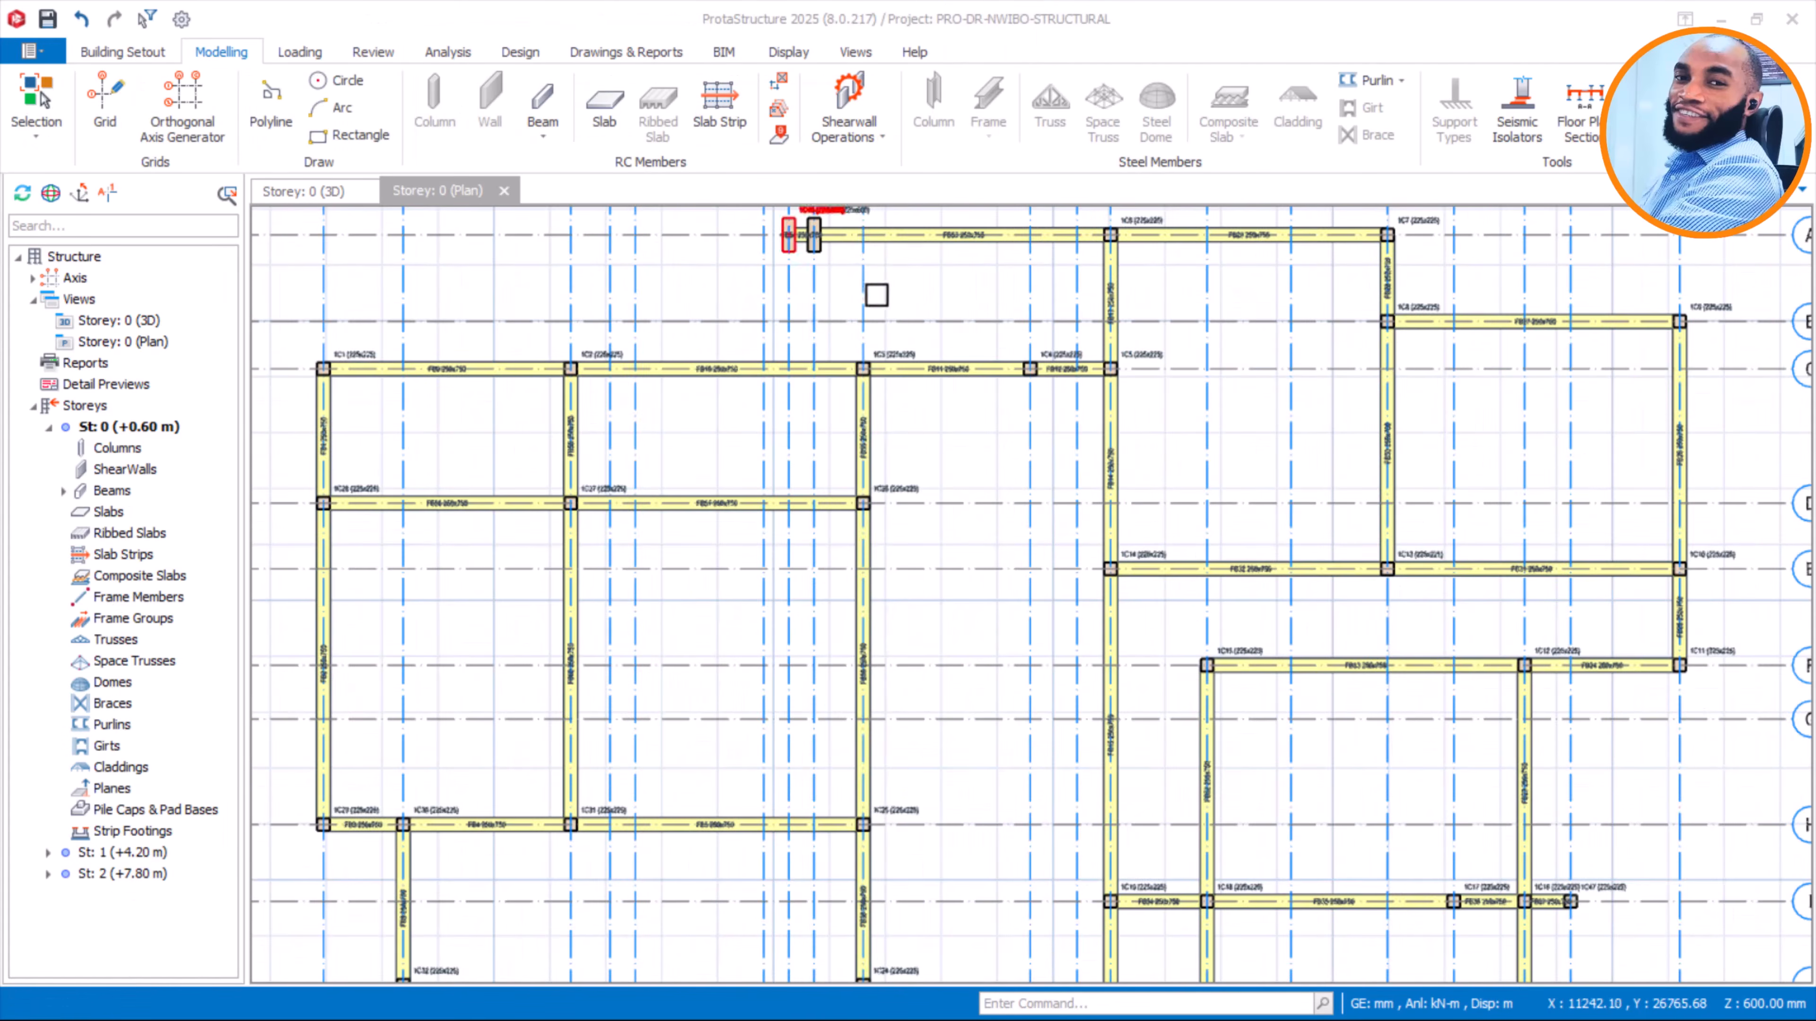
scroll(913, 315, "down", 2)
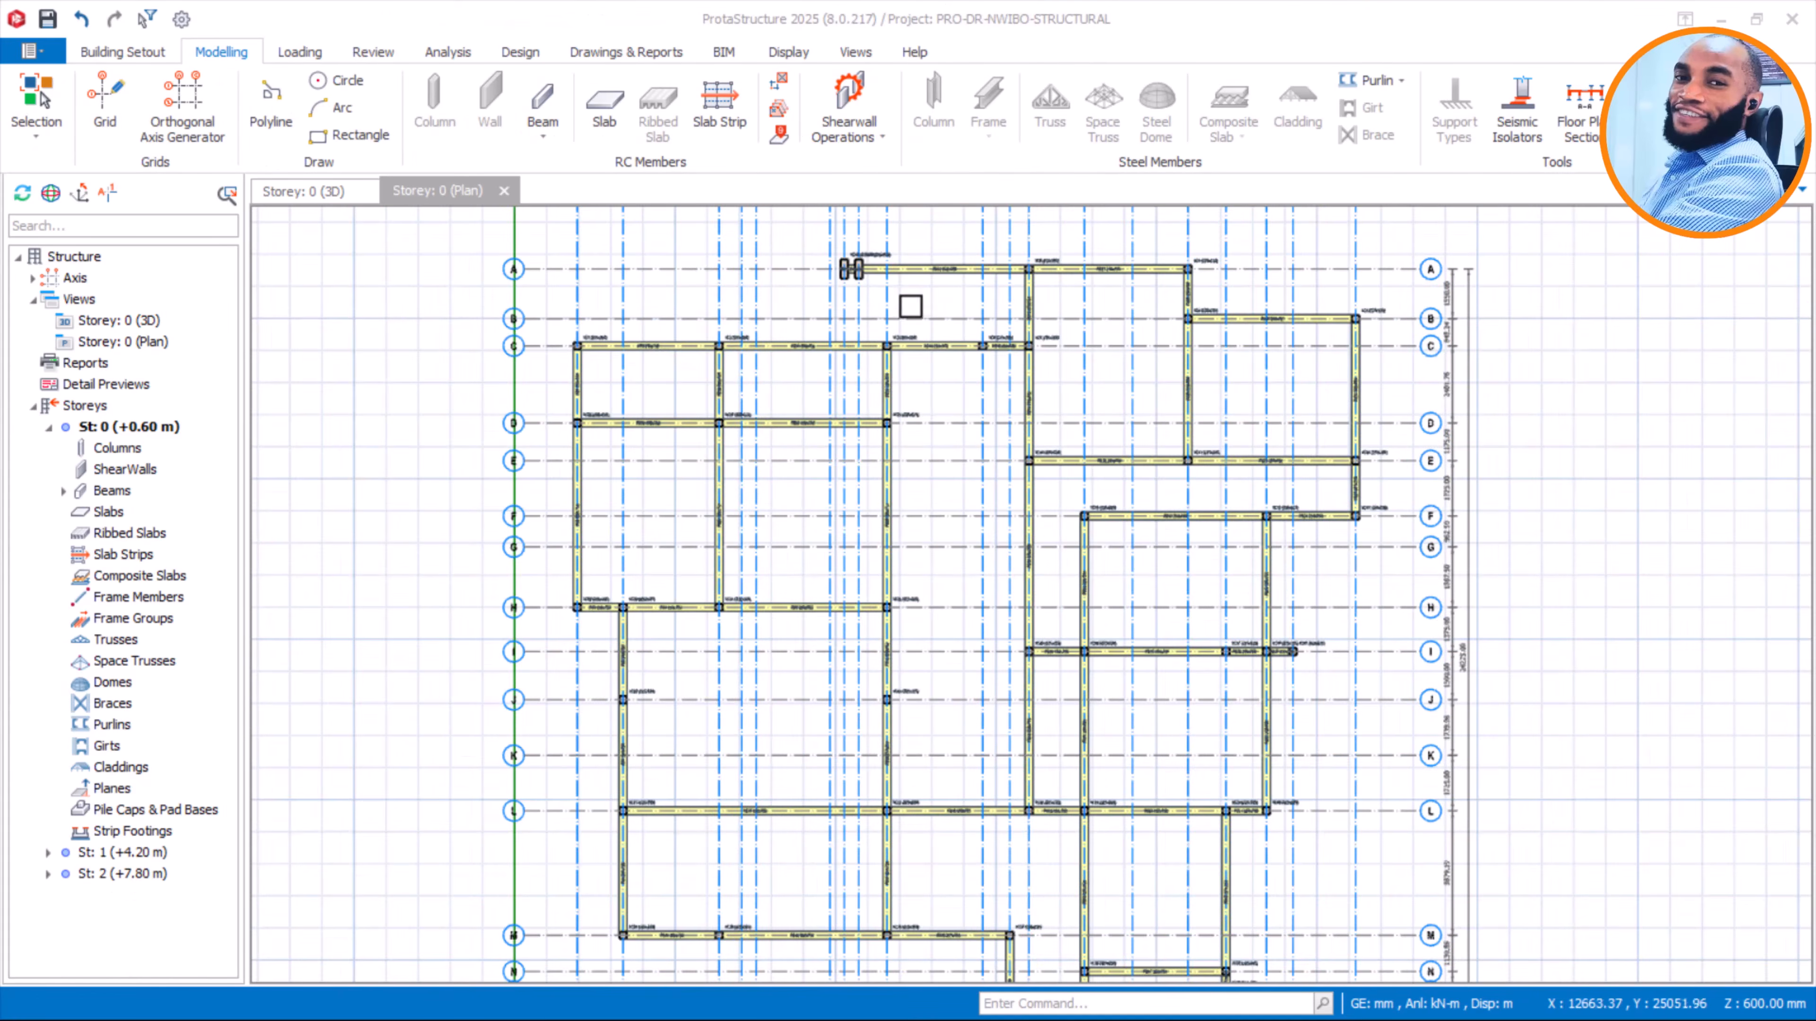
scroll(905, 397, "up", 1)
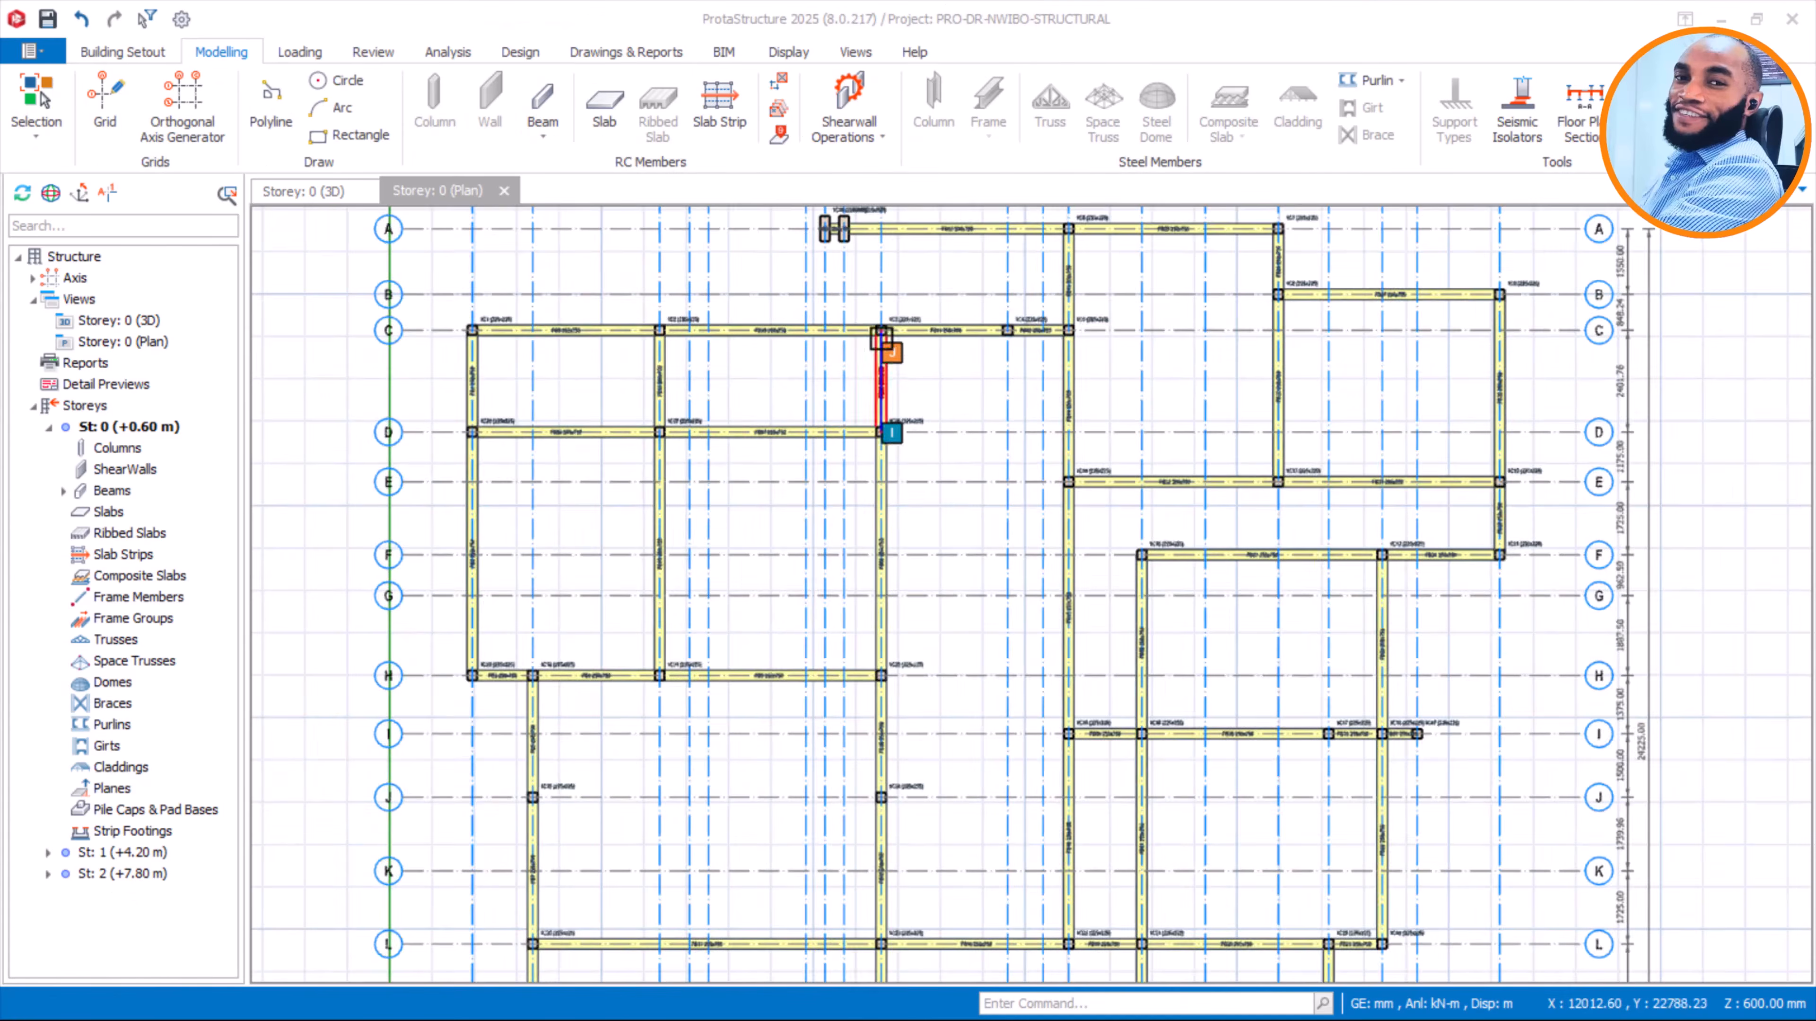
scroll(881, 338, "up", 1)
scroll(945, 362, "down", 2)
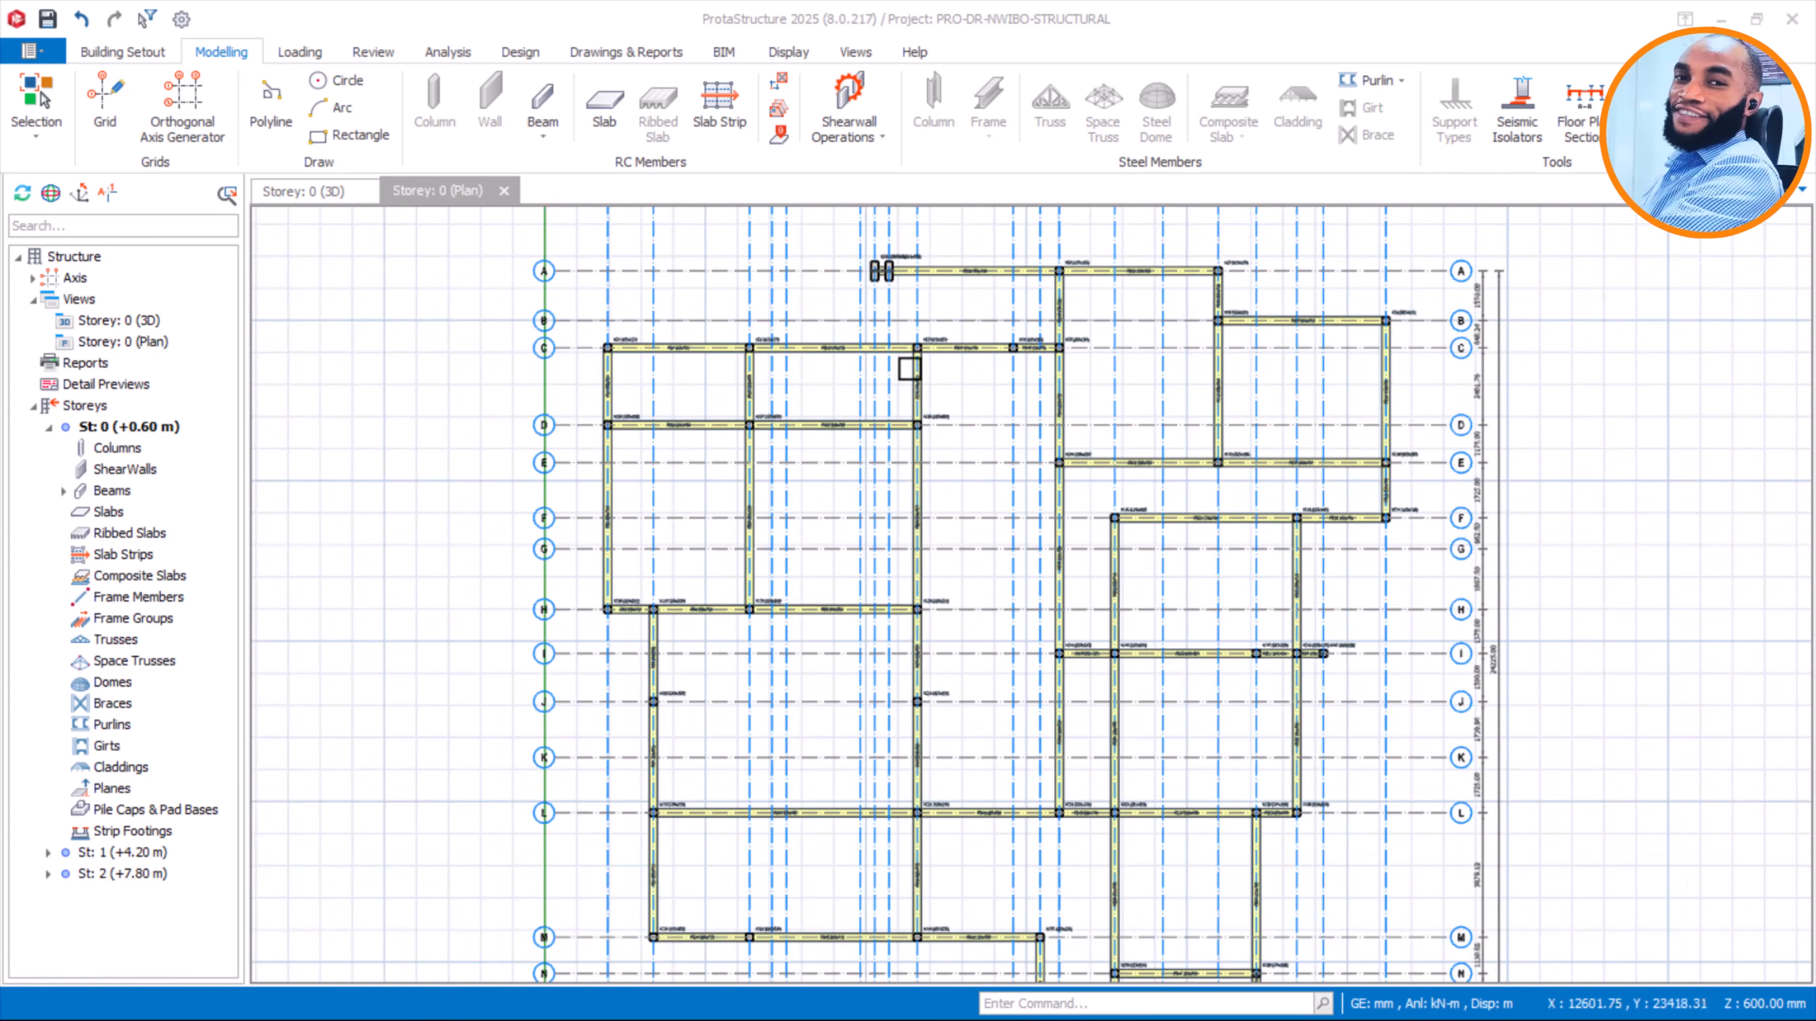
scroll(909, 368, "up", 2)
mouse_move(970, 340)
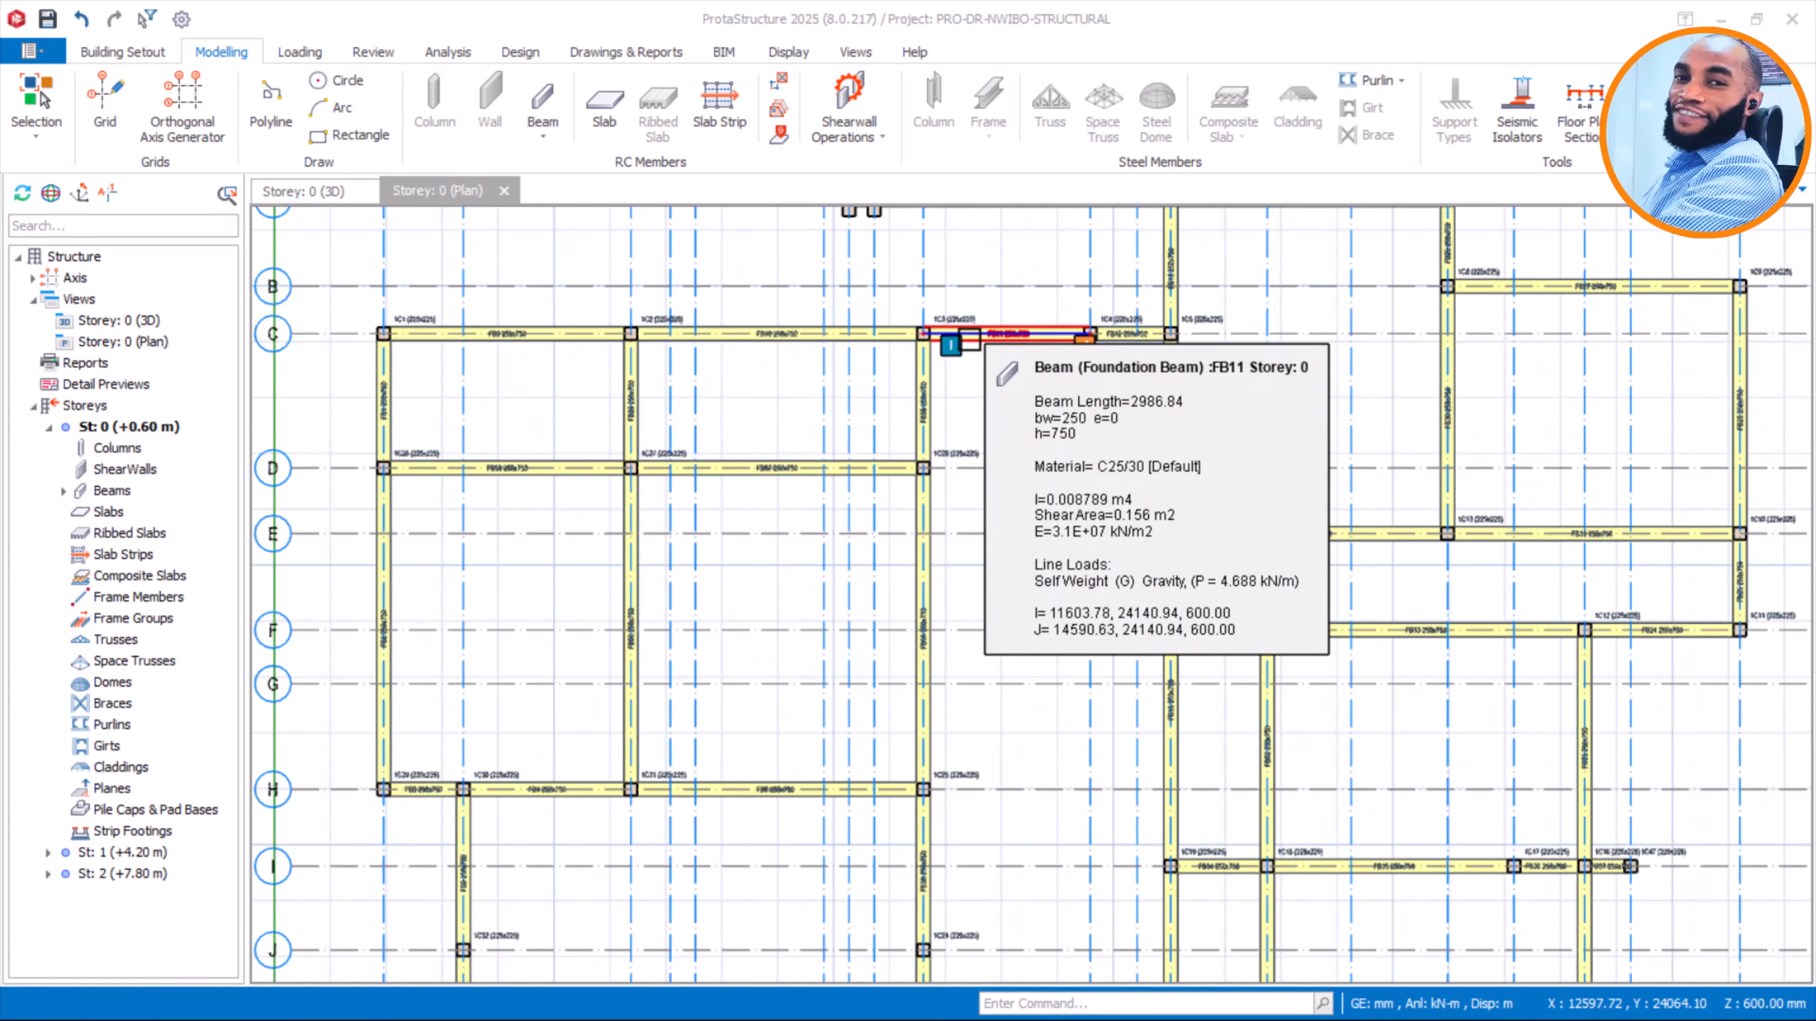
scroll(970, 339, "down", 2)
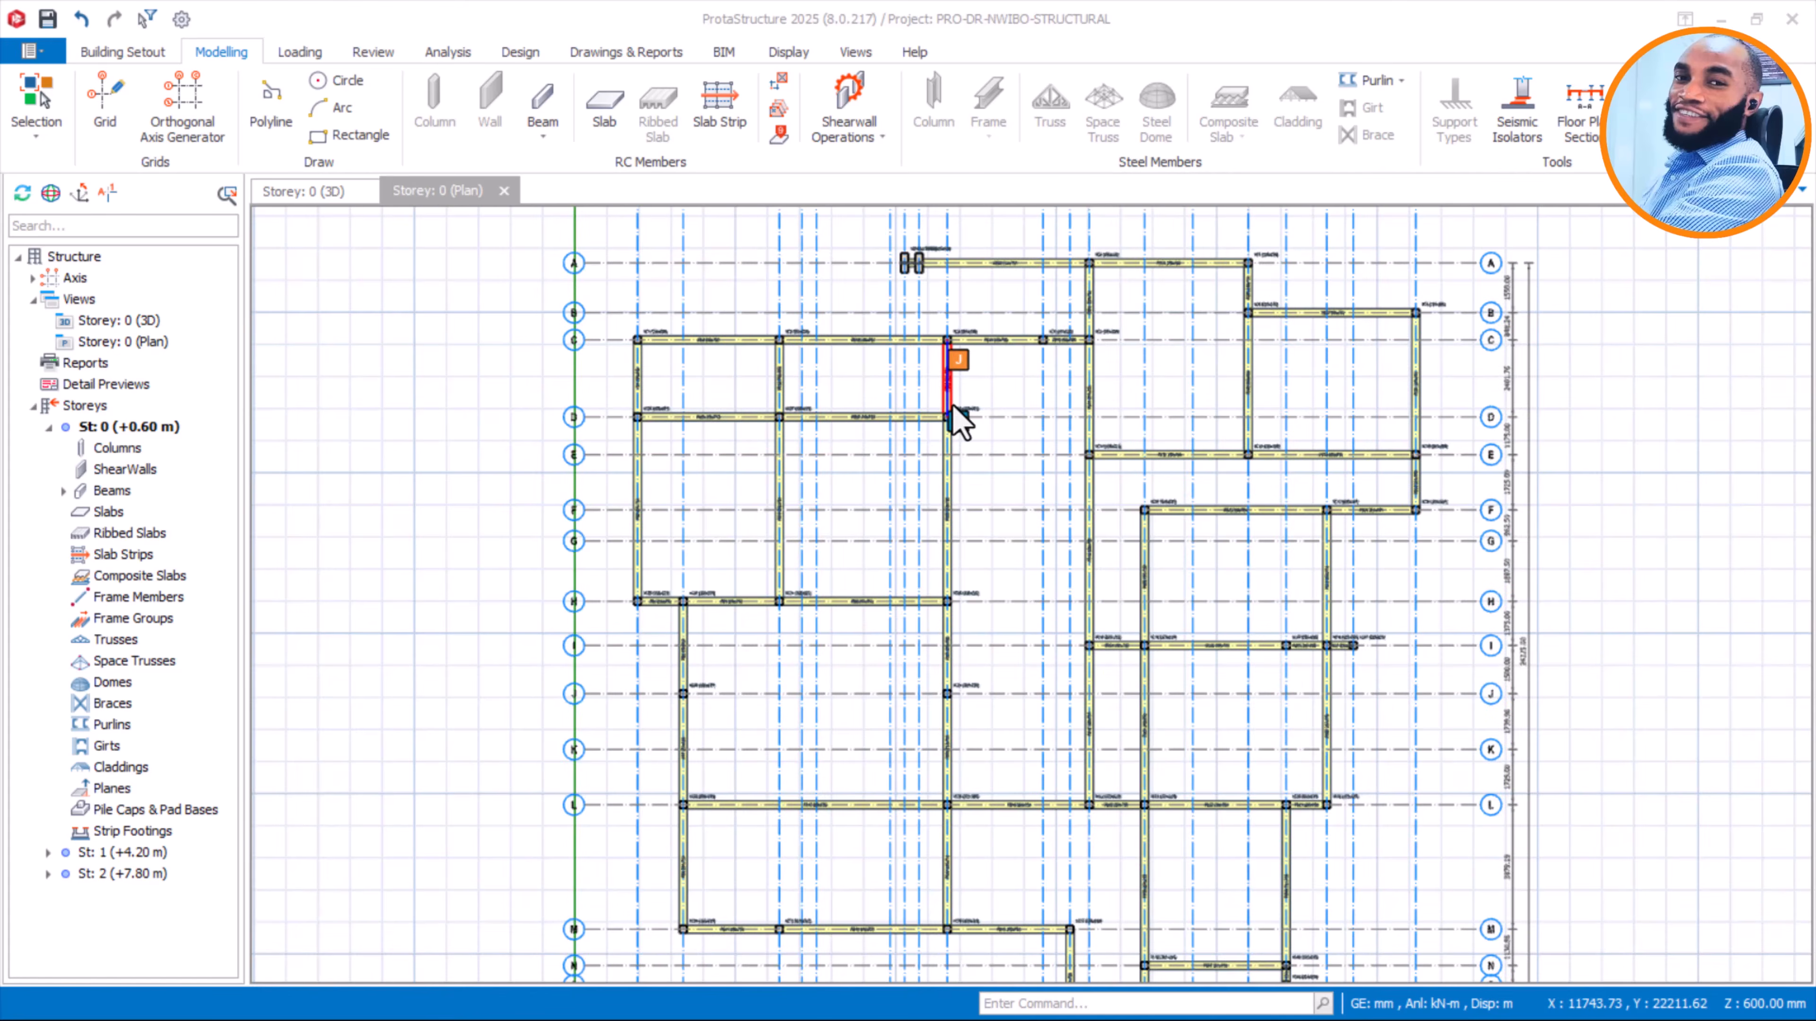
mouse_move(958, 425)
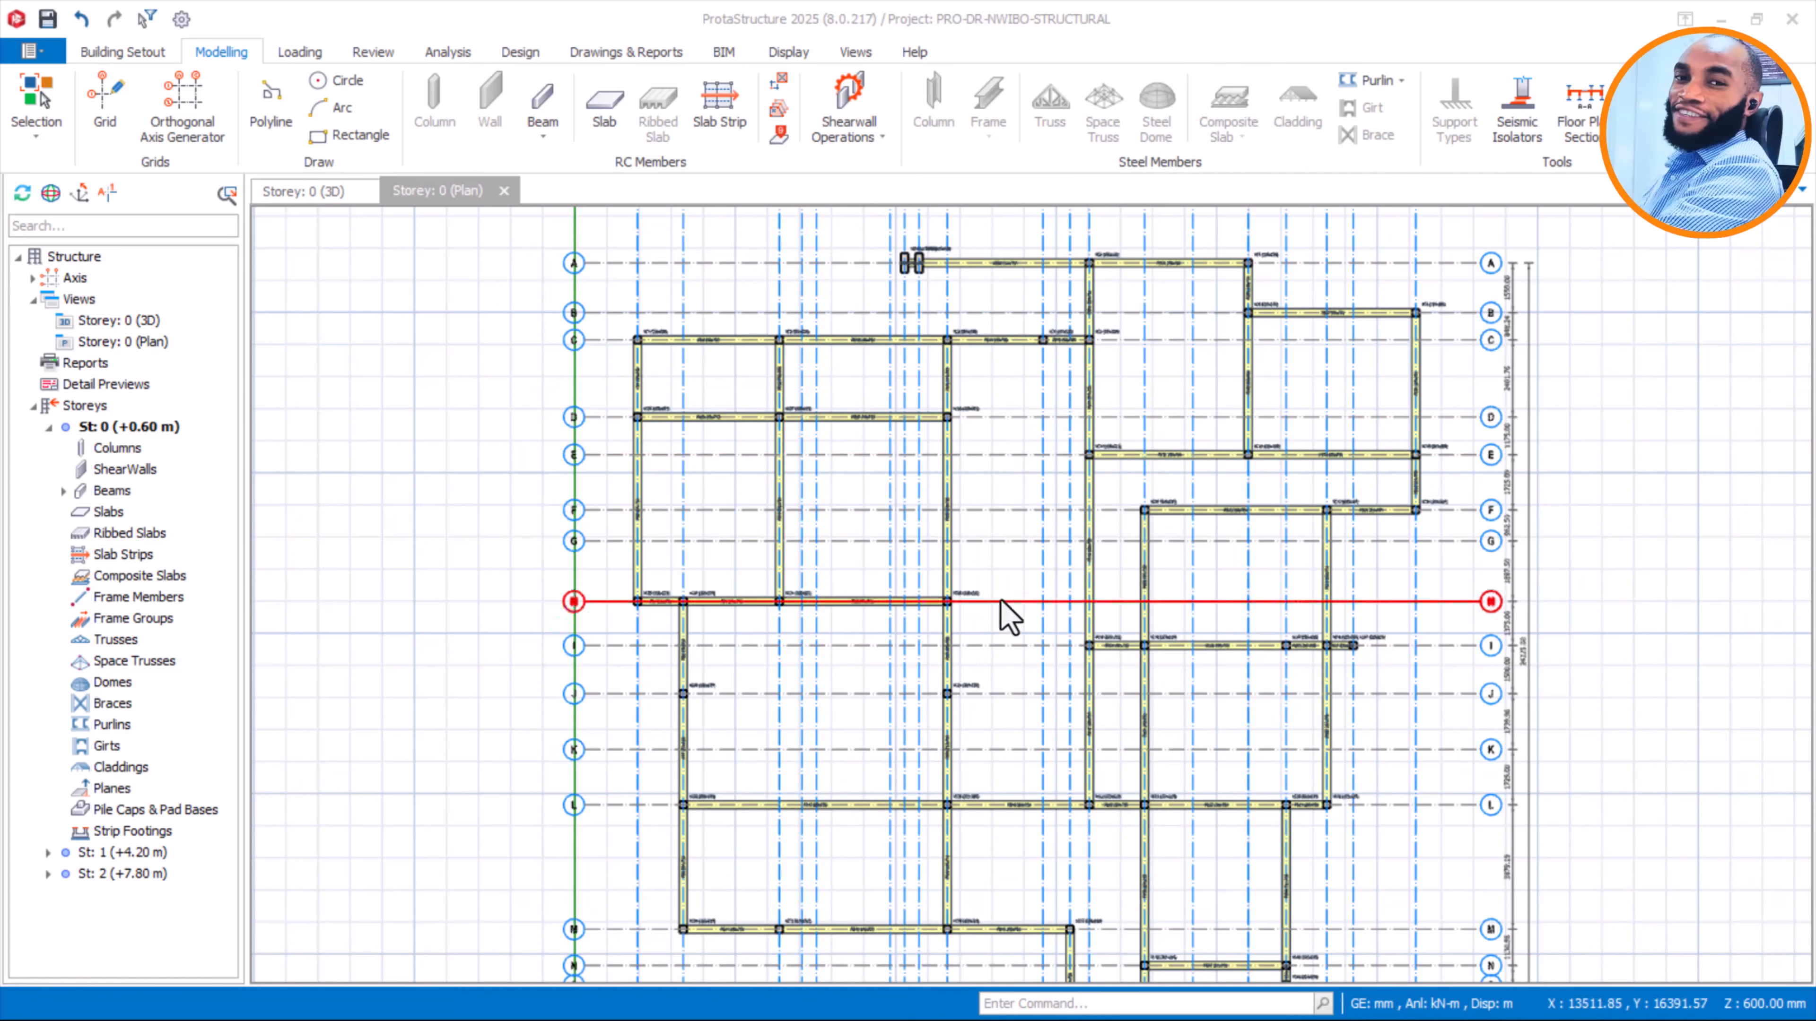
Open the Storey 0 3D view, show the foundation beams up close, and hide the axes layer
left_click(309, 197)
middle_click_drag(917, 670, 993, 588, "shift")
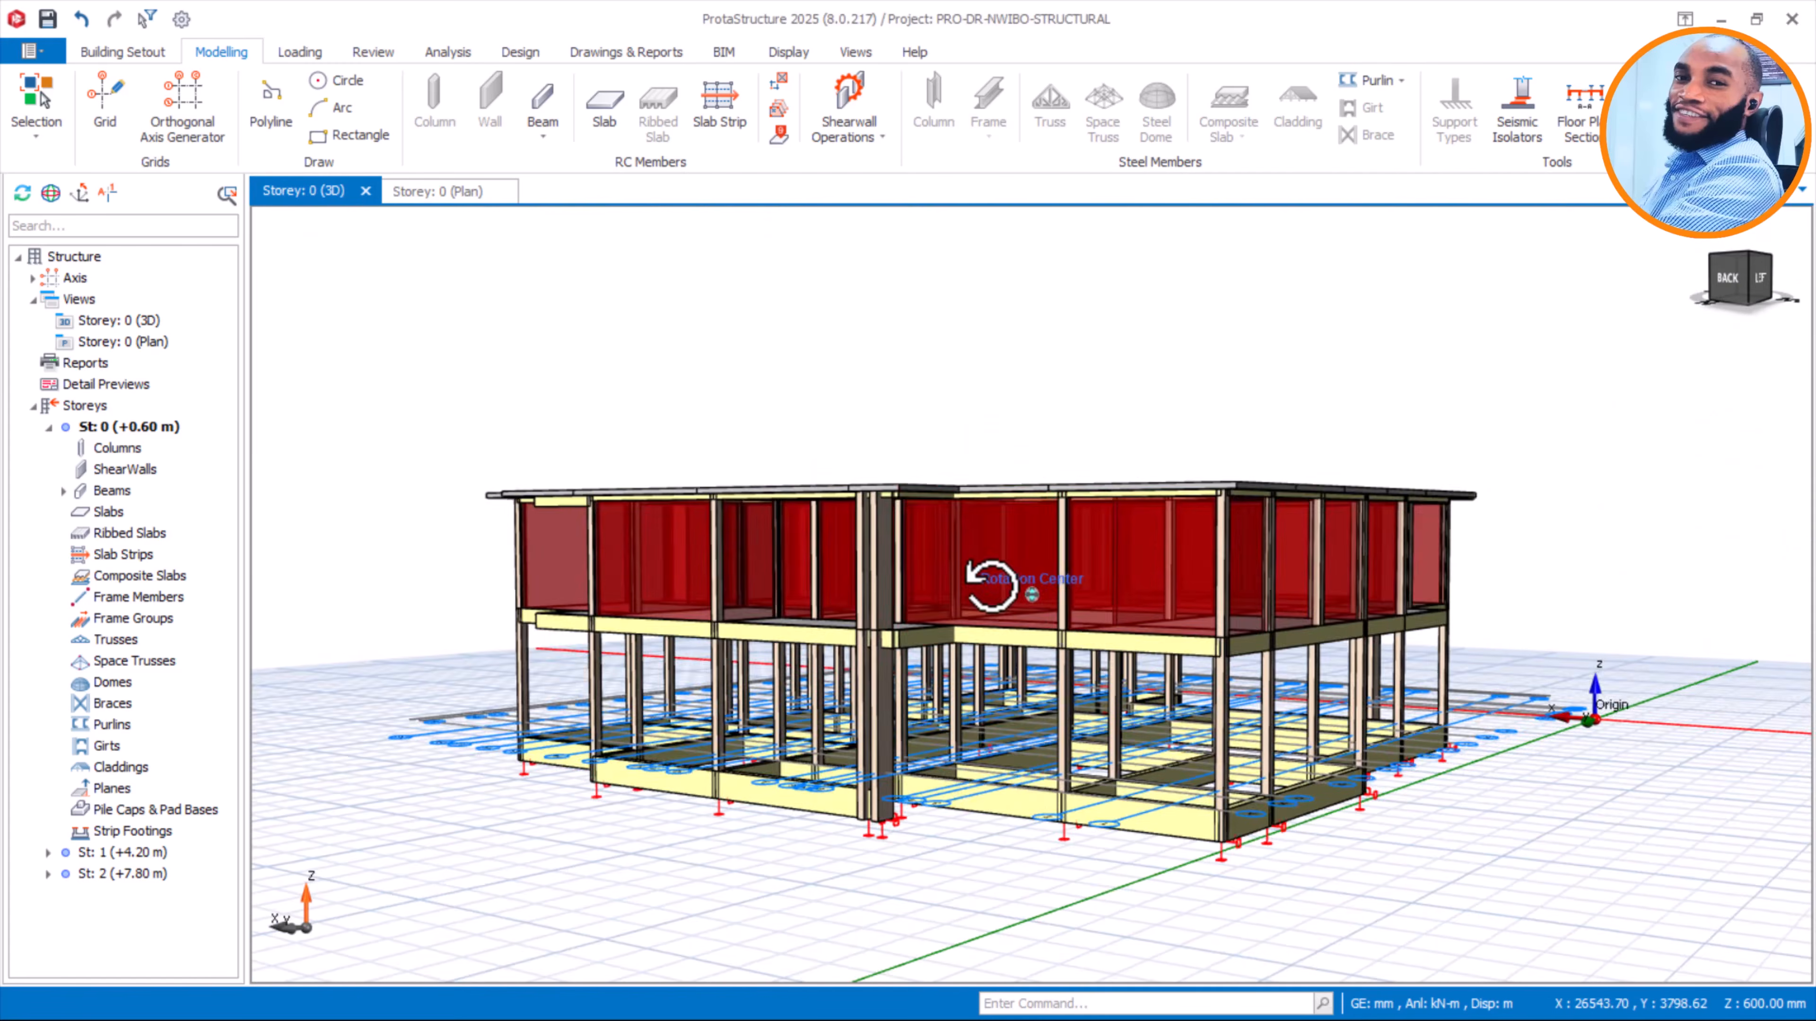
scroll(1291, 801, "up", 3)
middle_click_drag(1292, 800, 1215, 810, "shift")
left_click(788, 51)
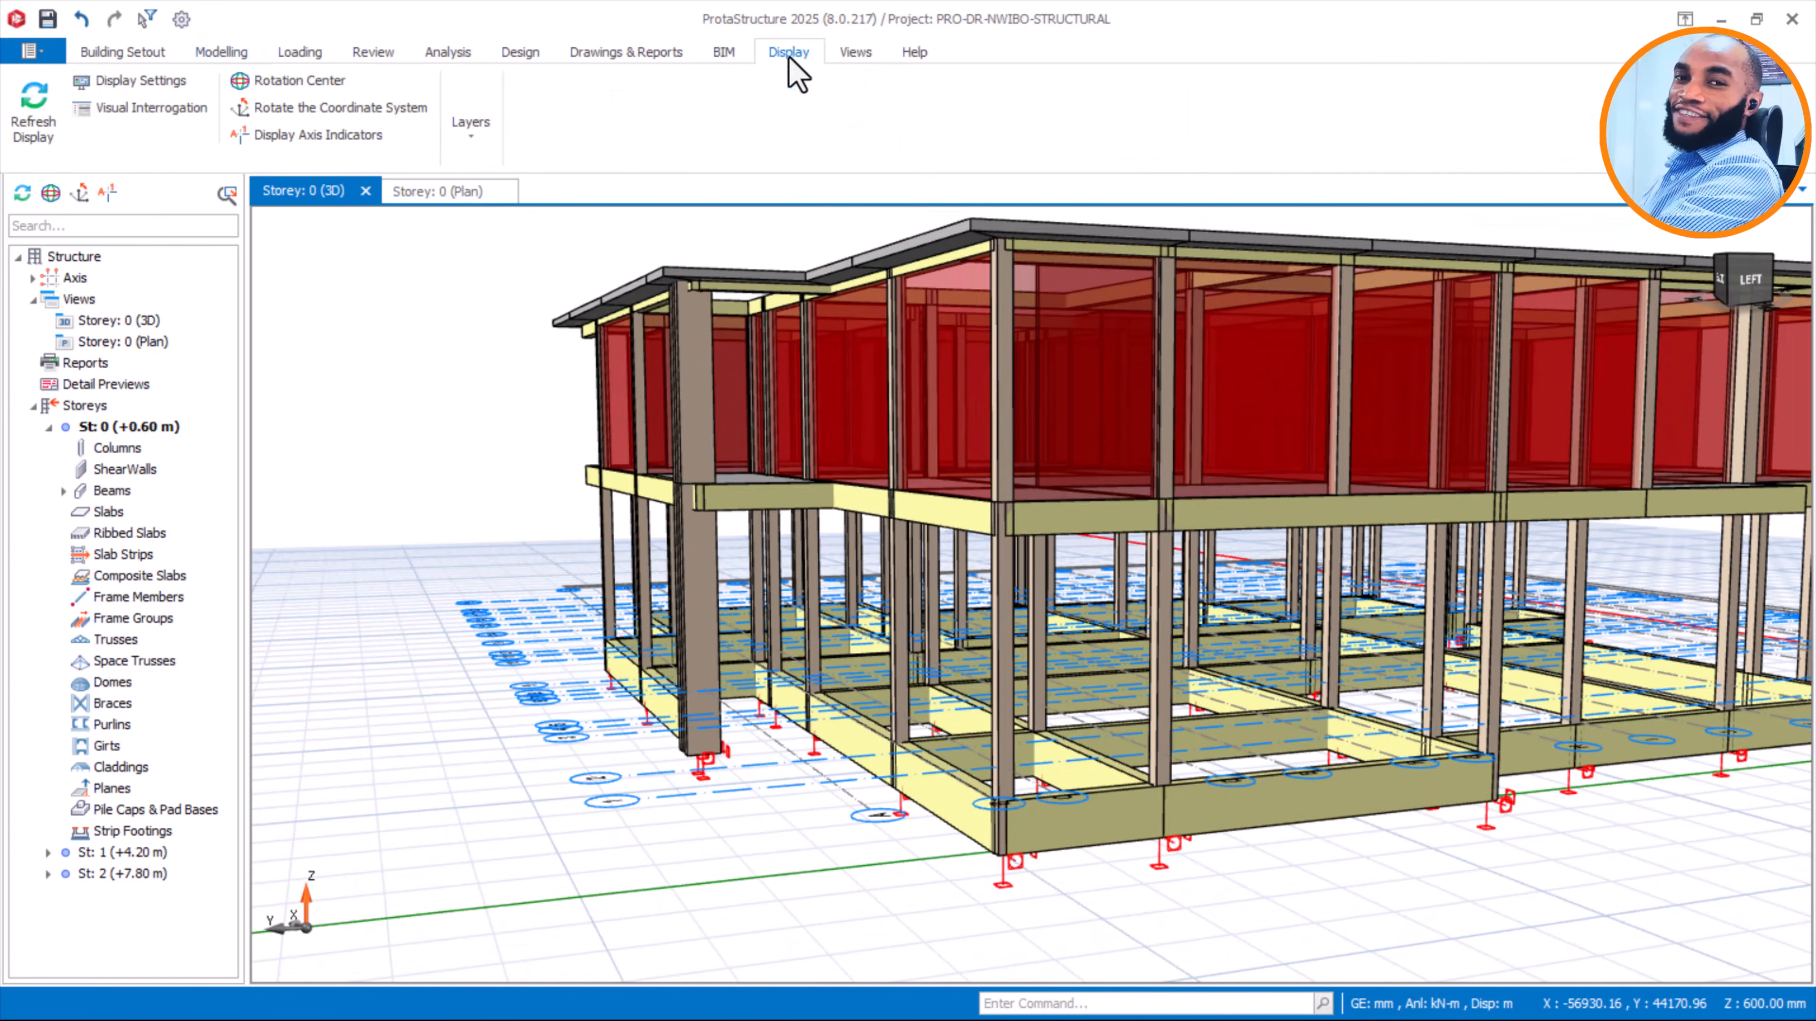
left_click(462, 131)
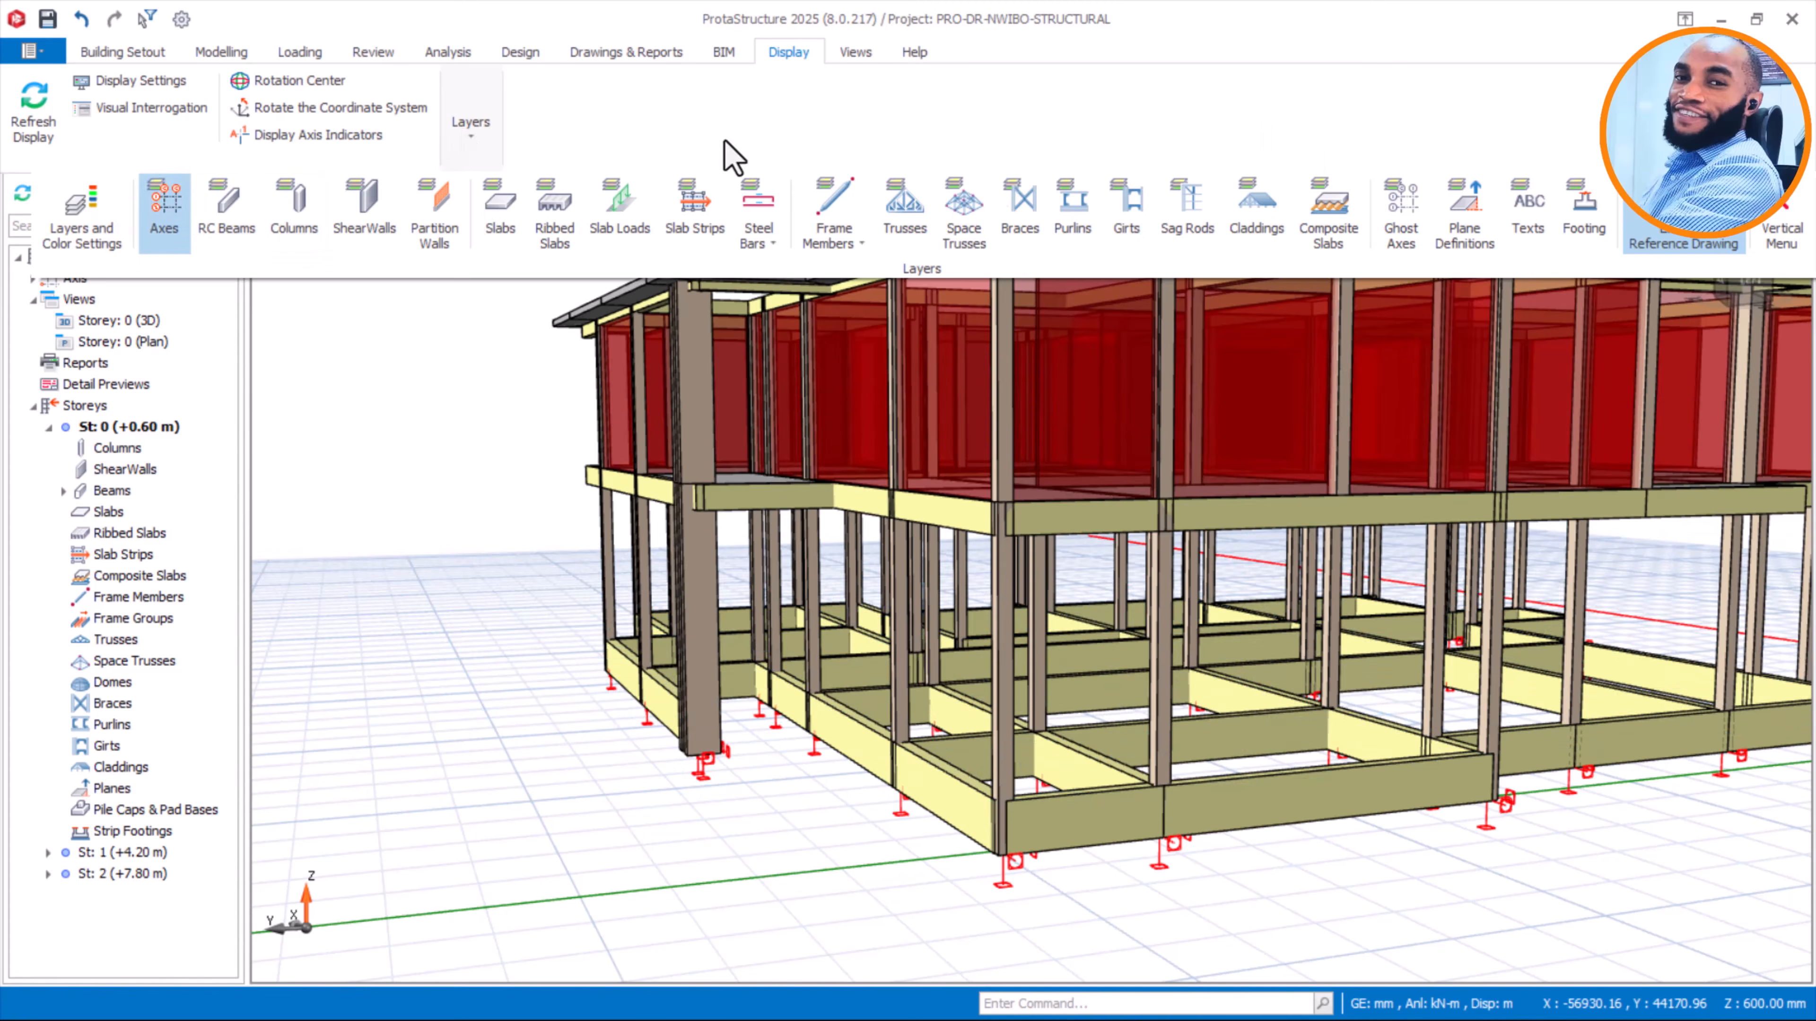
left_click(488, 511)
Examine the foundation beams and column bases from several sides of the building in 3D
mouse_move(763, 707)
middle_mouse_down()
mouse_move(811, 731)
mouse_move(800, 721)
middle_mouse_up()
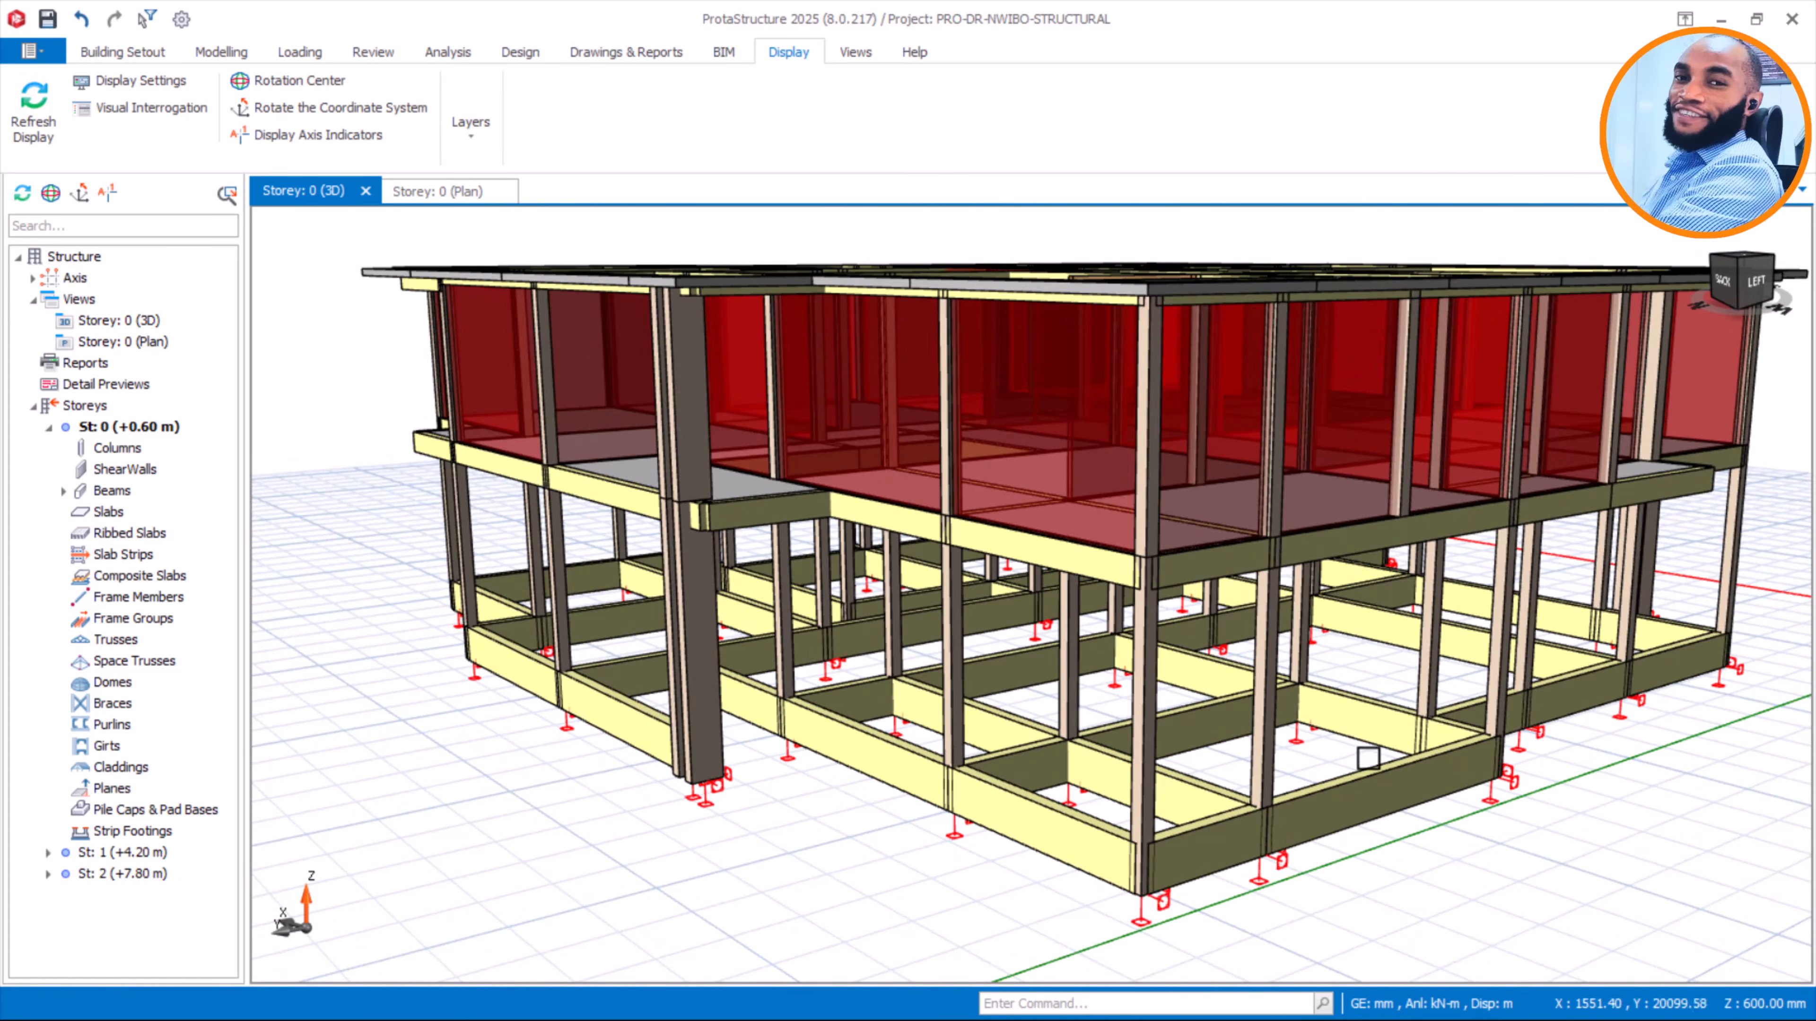
middle_click_drag(1368, 758, 1285, 717)
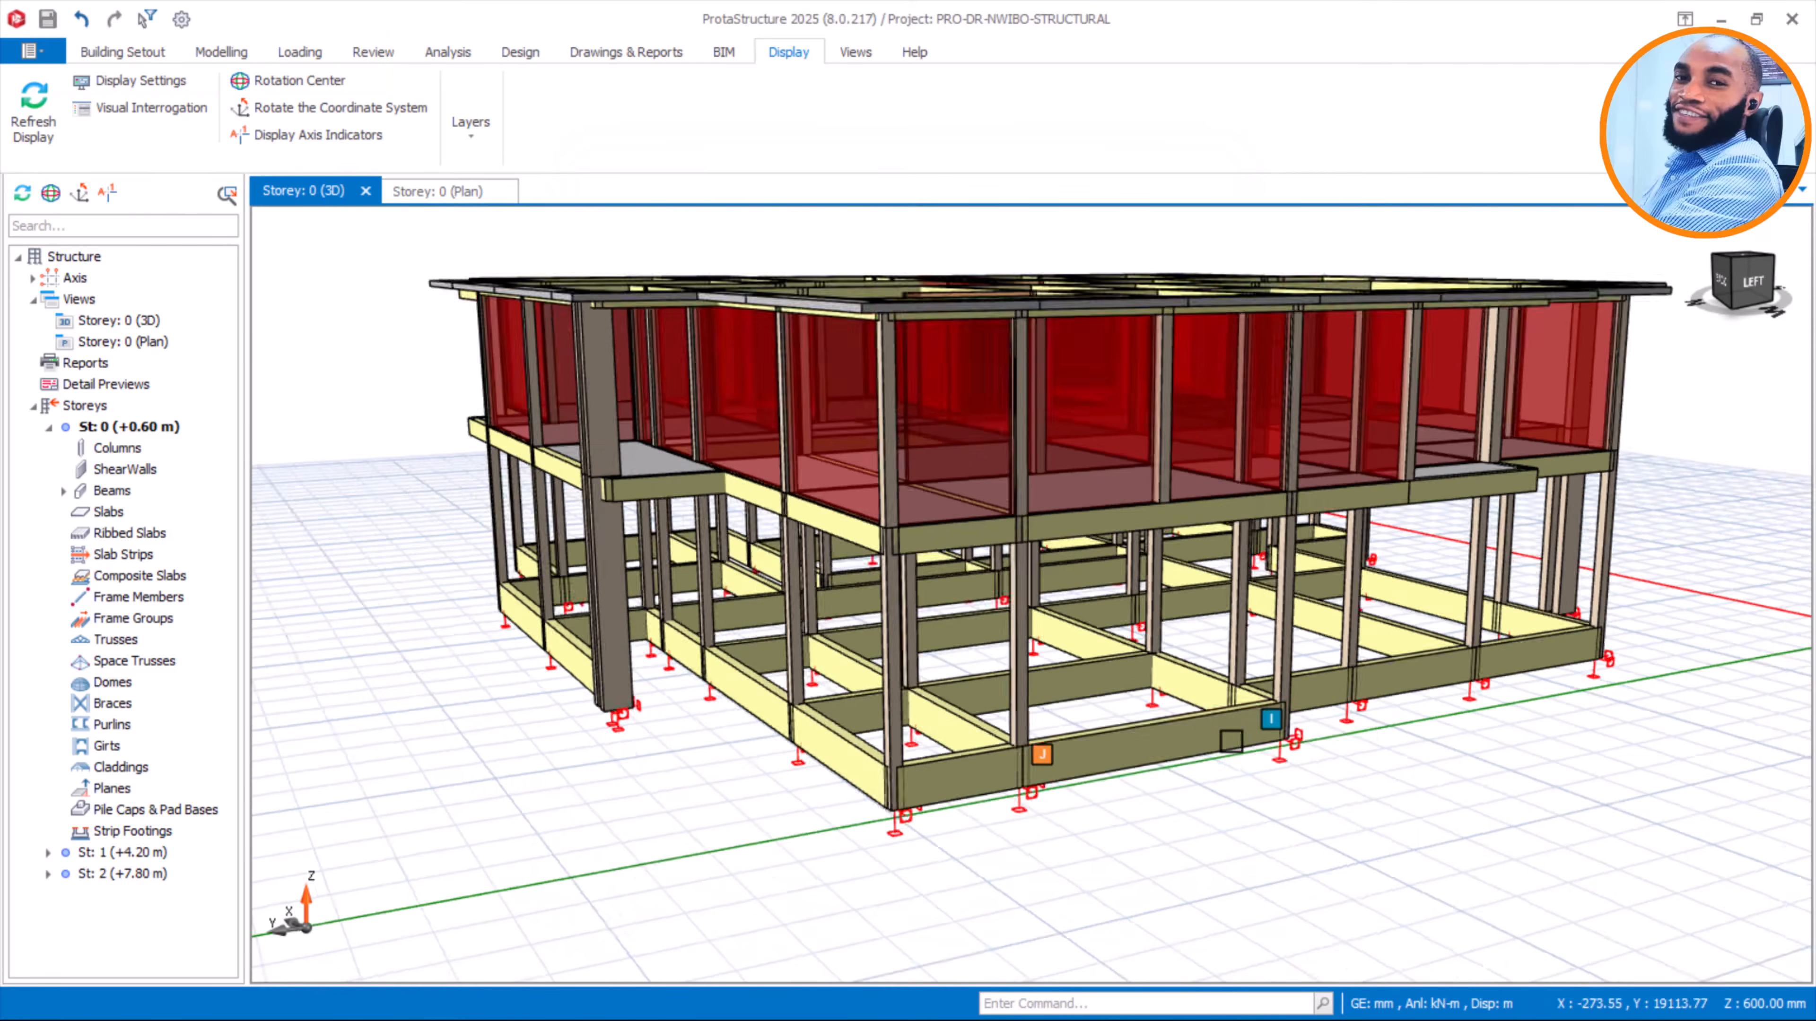
middle_click_drag(1175, 719, 1188, 731)
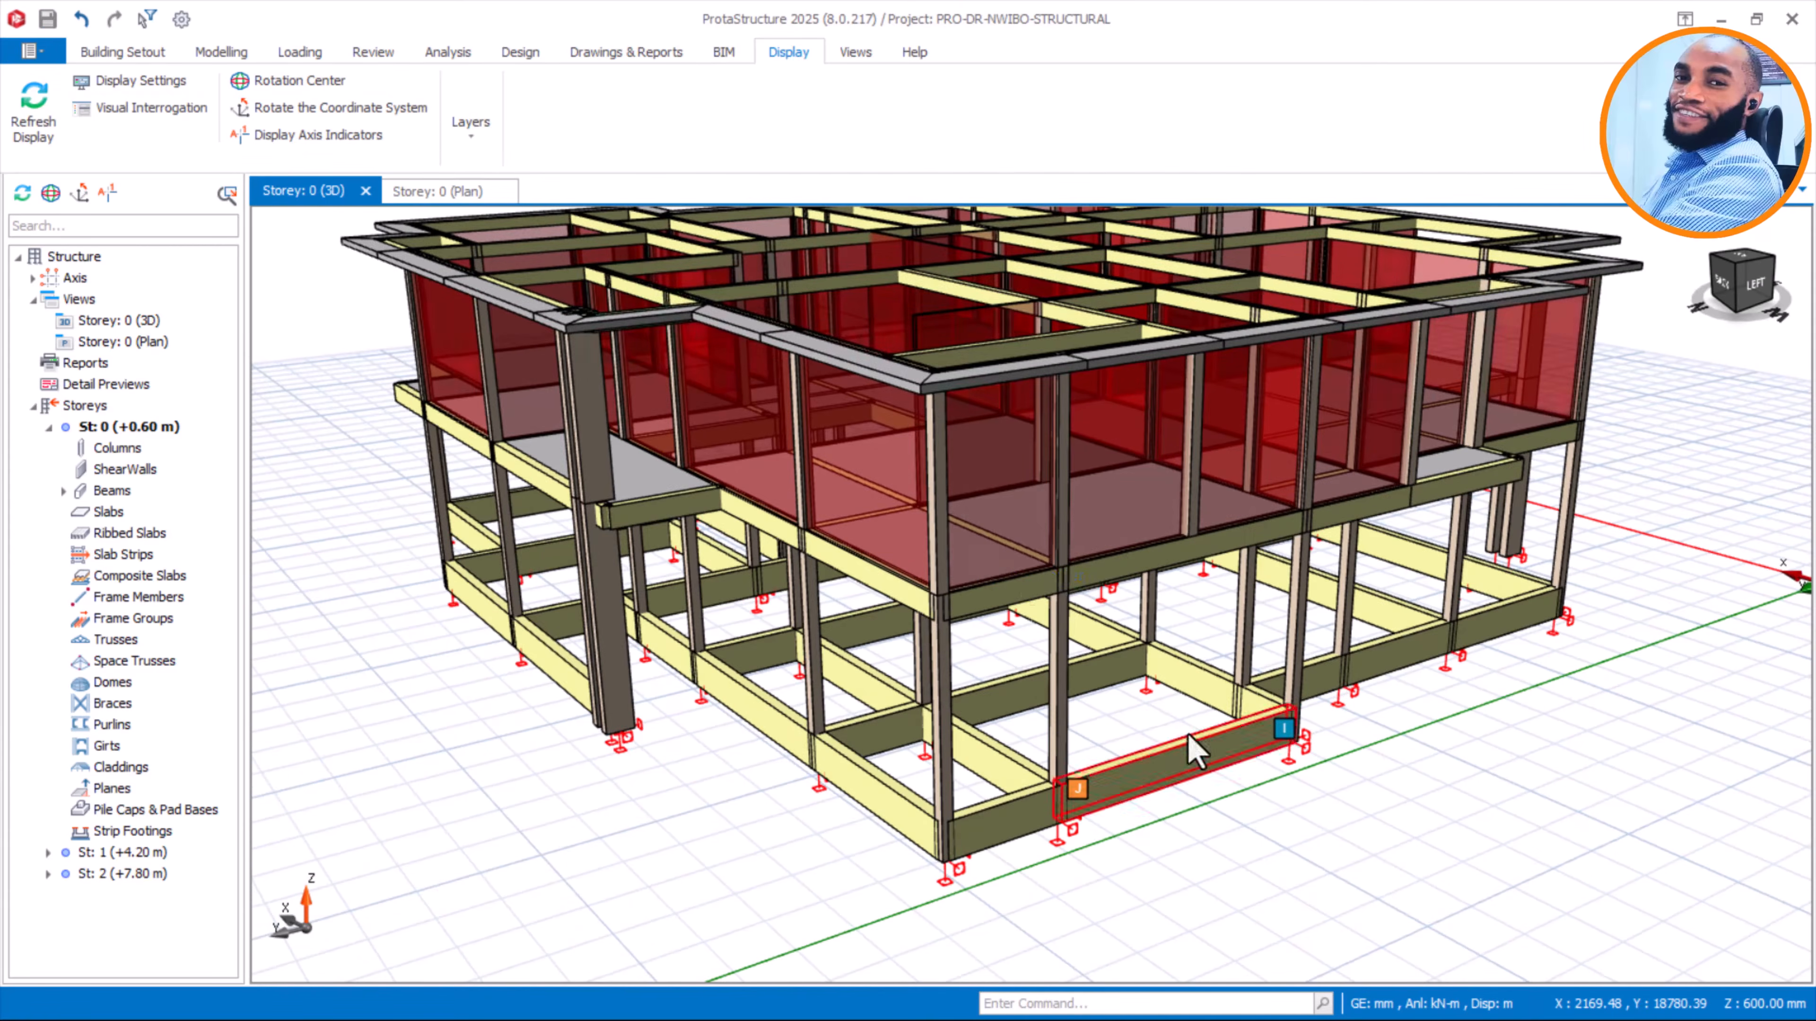
scroll(1132, 706, "down", 2)
middle_click_drag(963, 688, 953, 673)
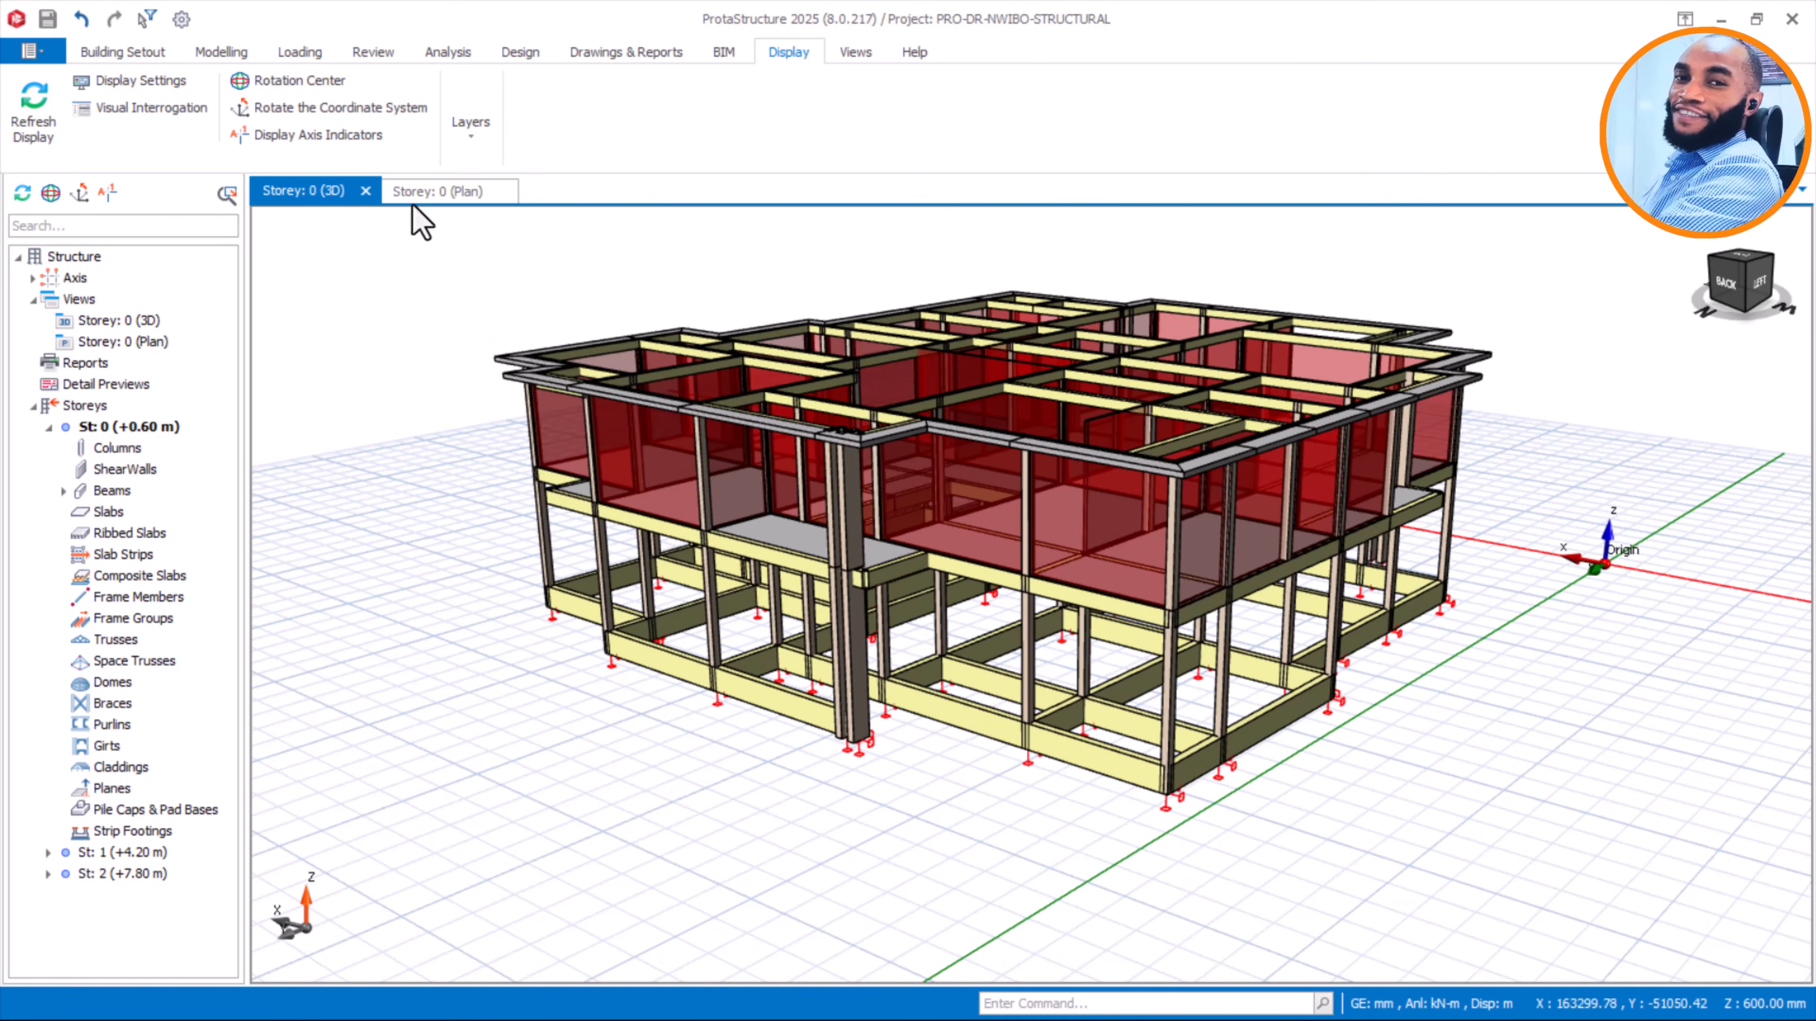
Return to the Storey 0 plan view and inspect the foundation beam layout without axes
left_click(431, 194)
scroll(863, 504, "up", 6)
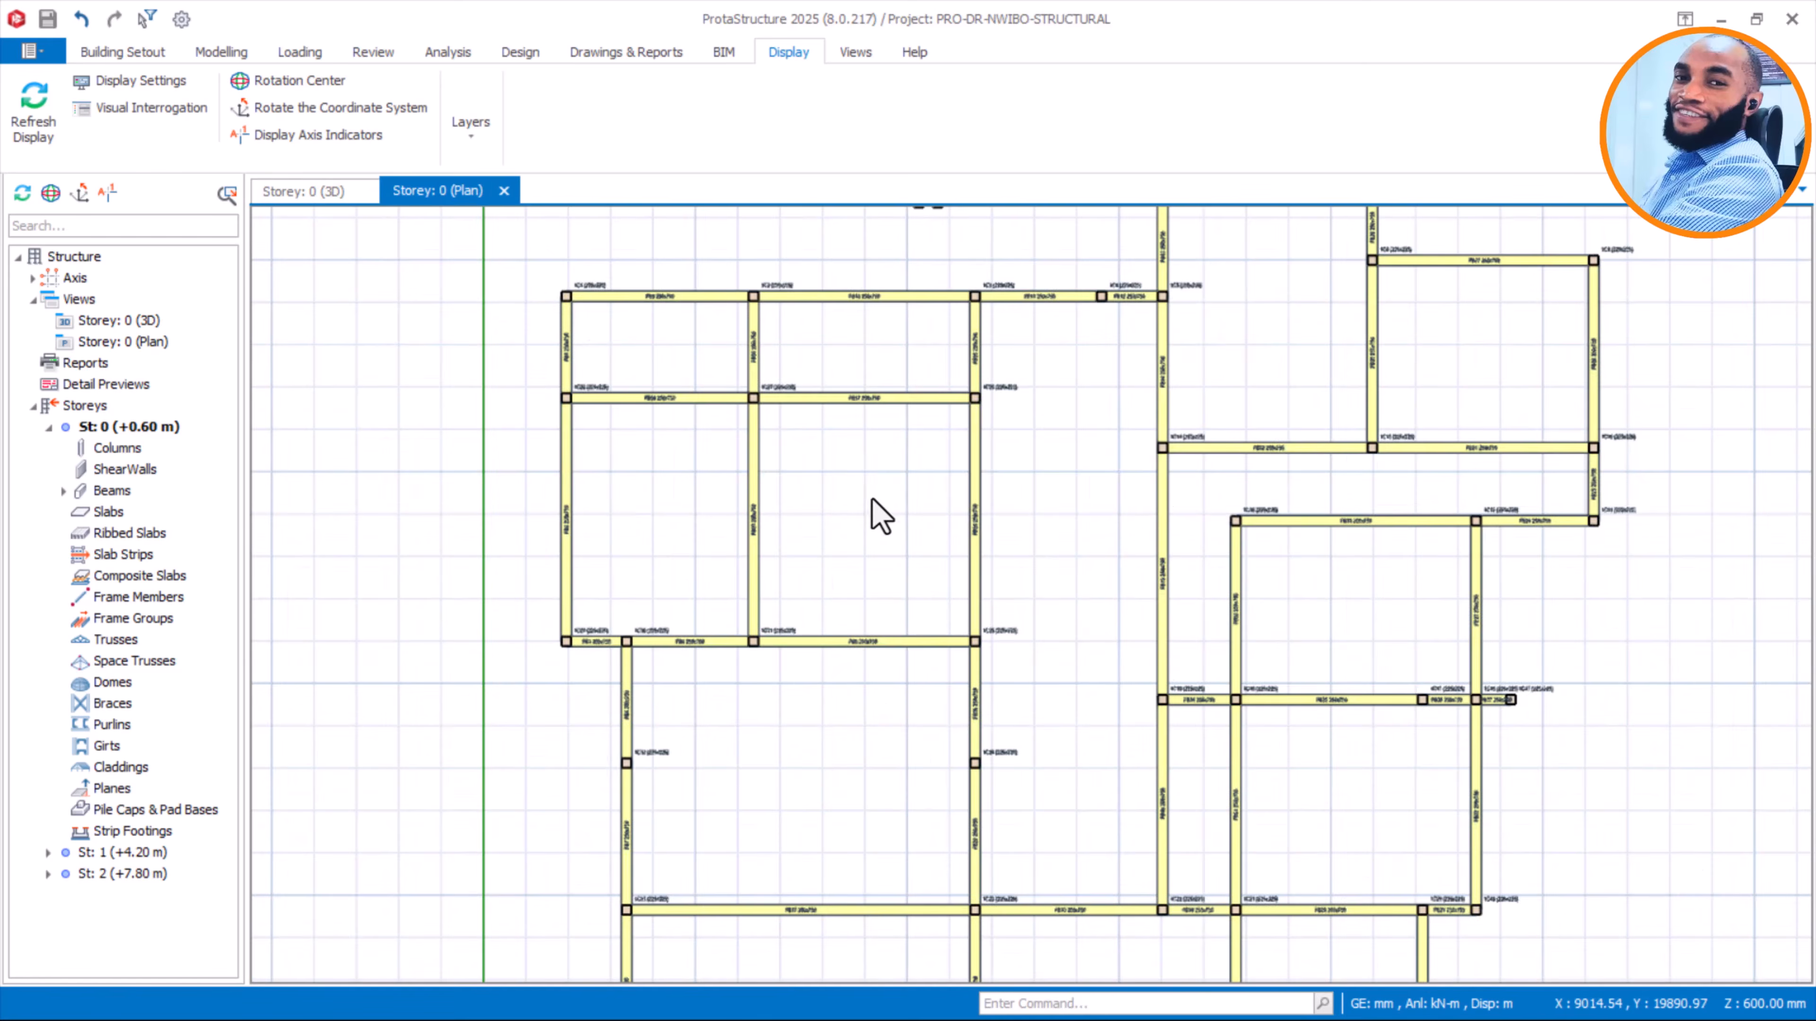
scroll(855, 464, "down", 5)
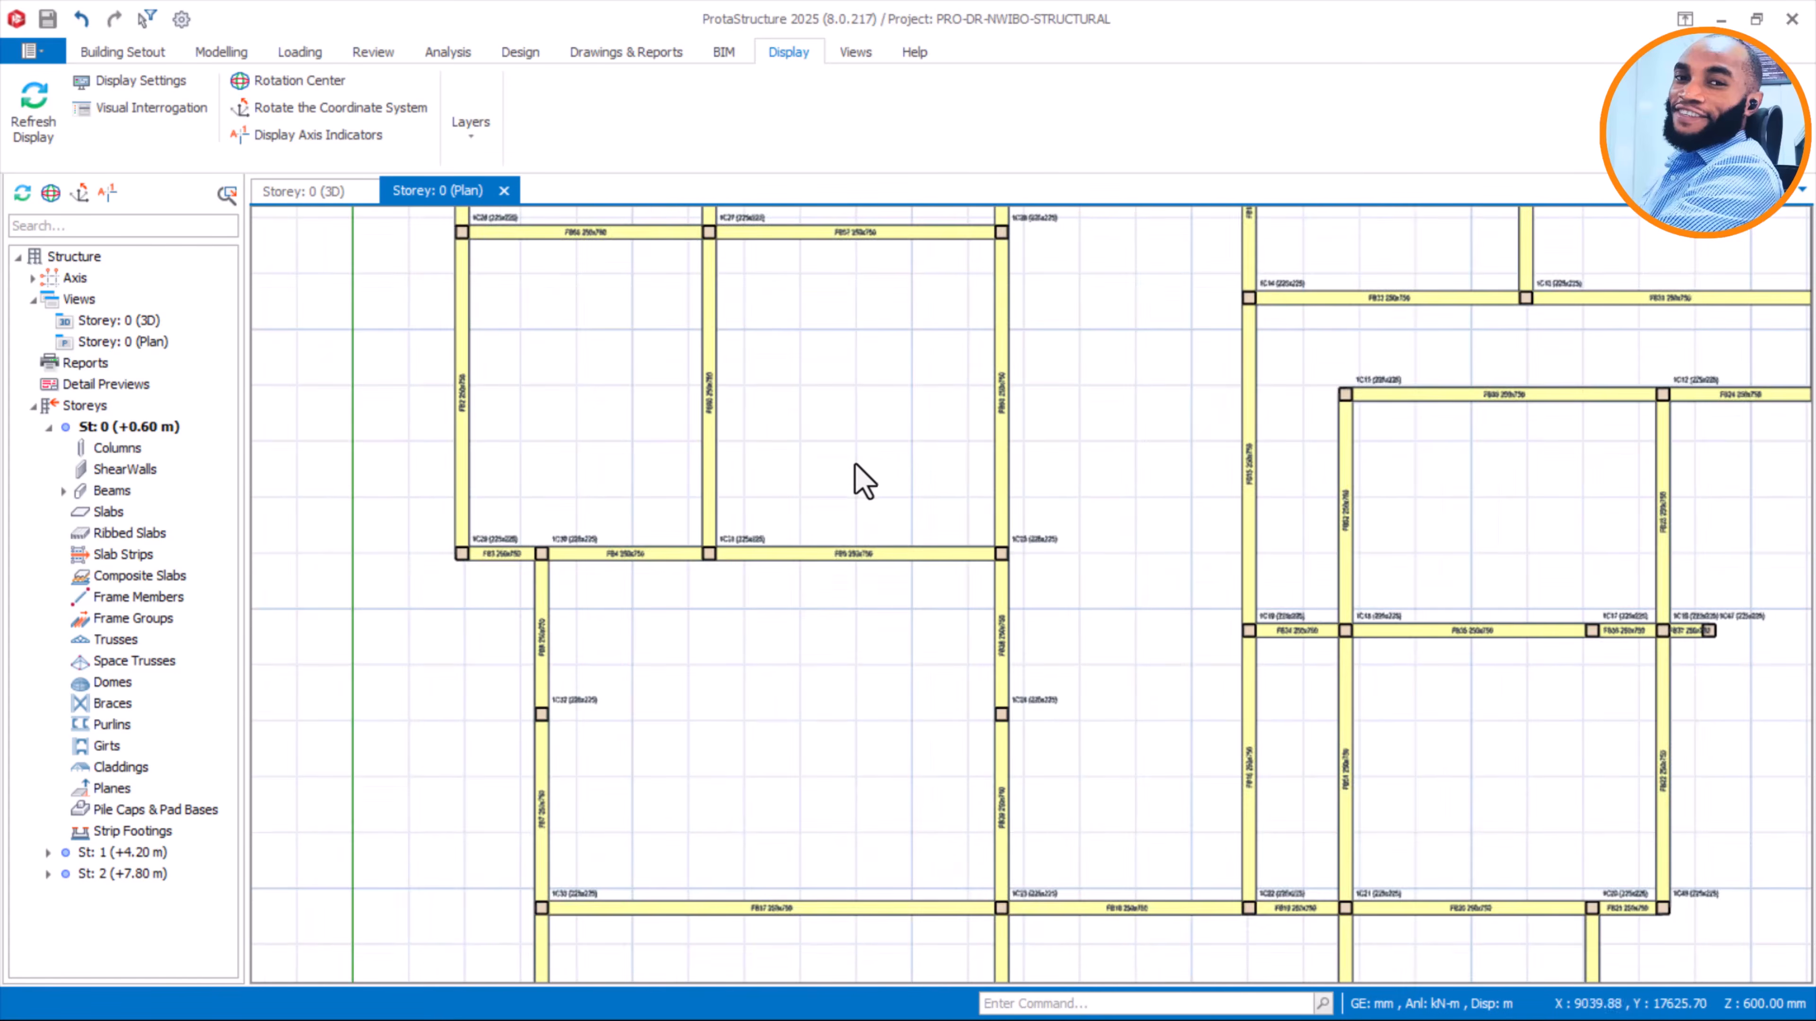
Select the three foundation beams FB6, FB7 and FB8 between columns 1C34 and 1C30 in the Storey 0 plan
scroll(816, 526, "up", 5)
scroll(824, 511, "down", 2)
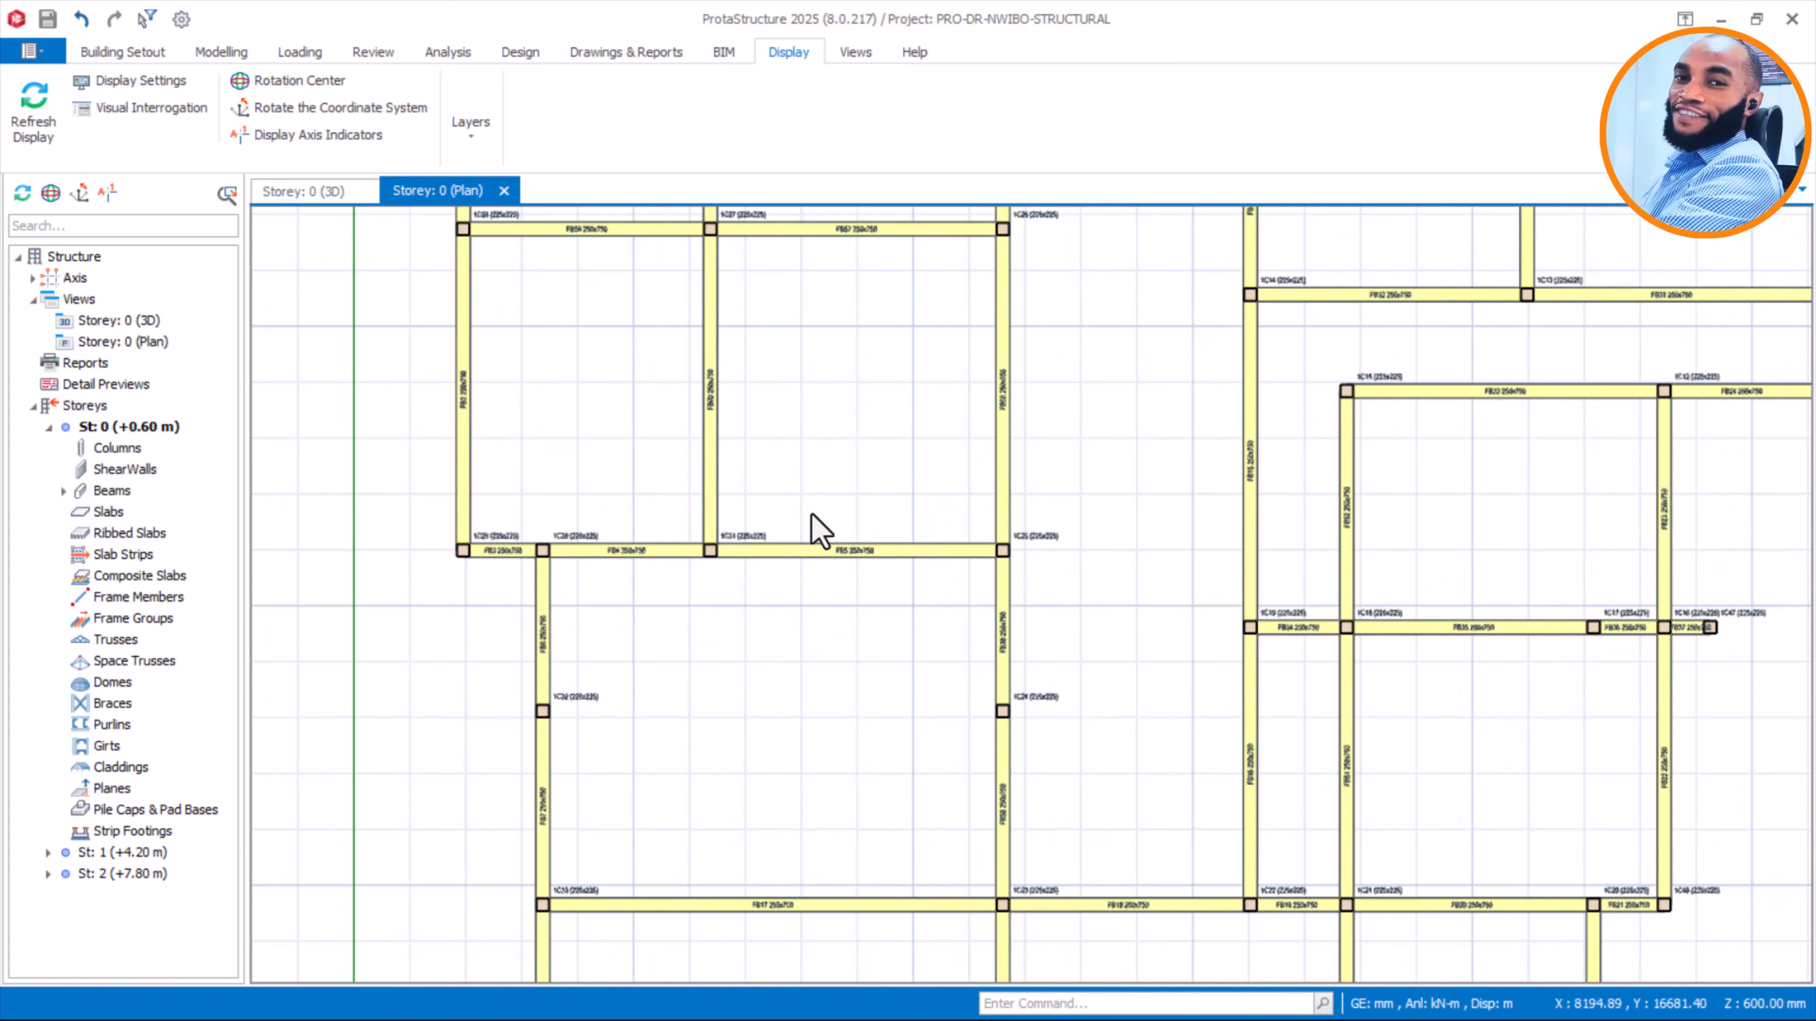
scroll(808, 509, "down", 2)
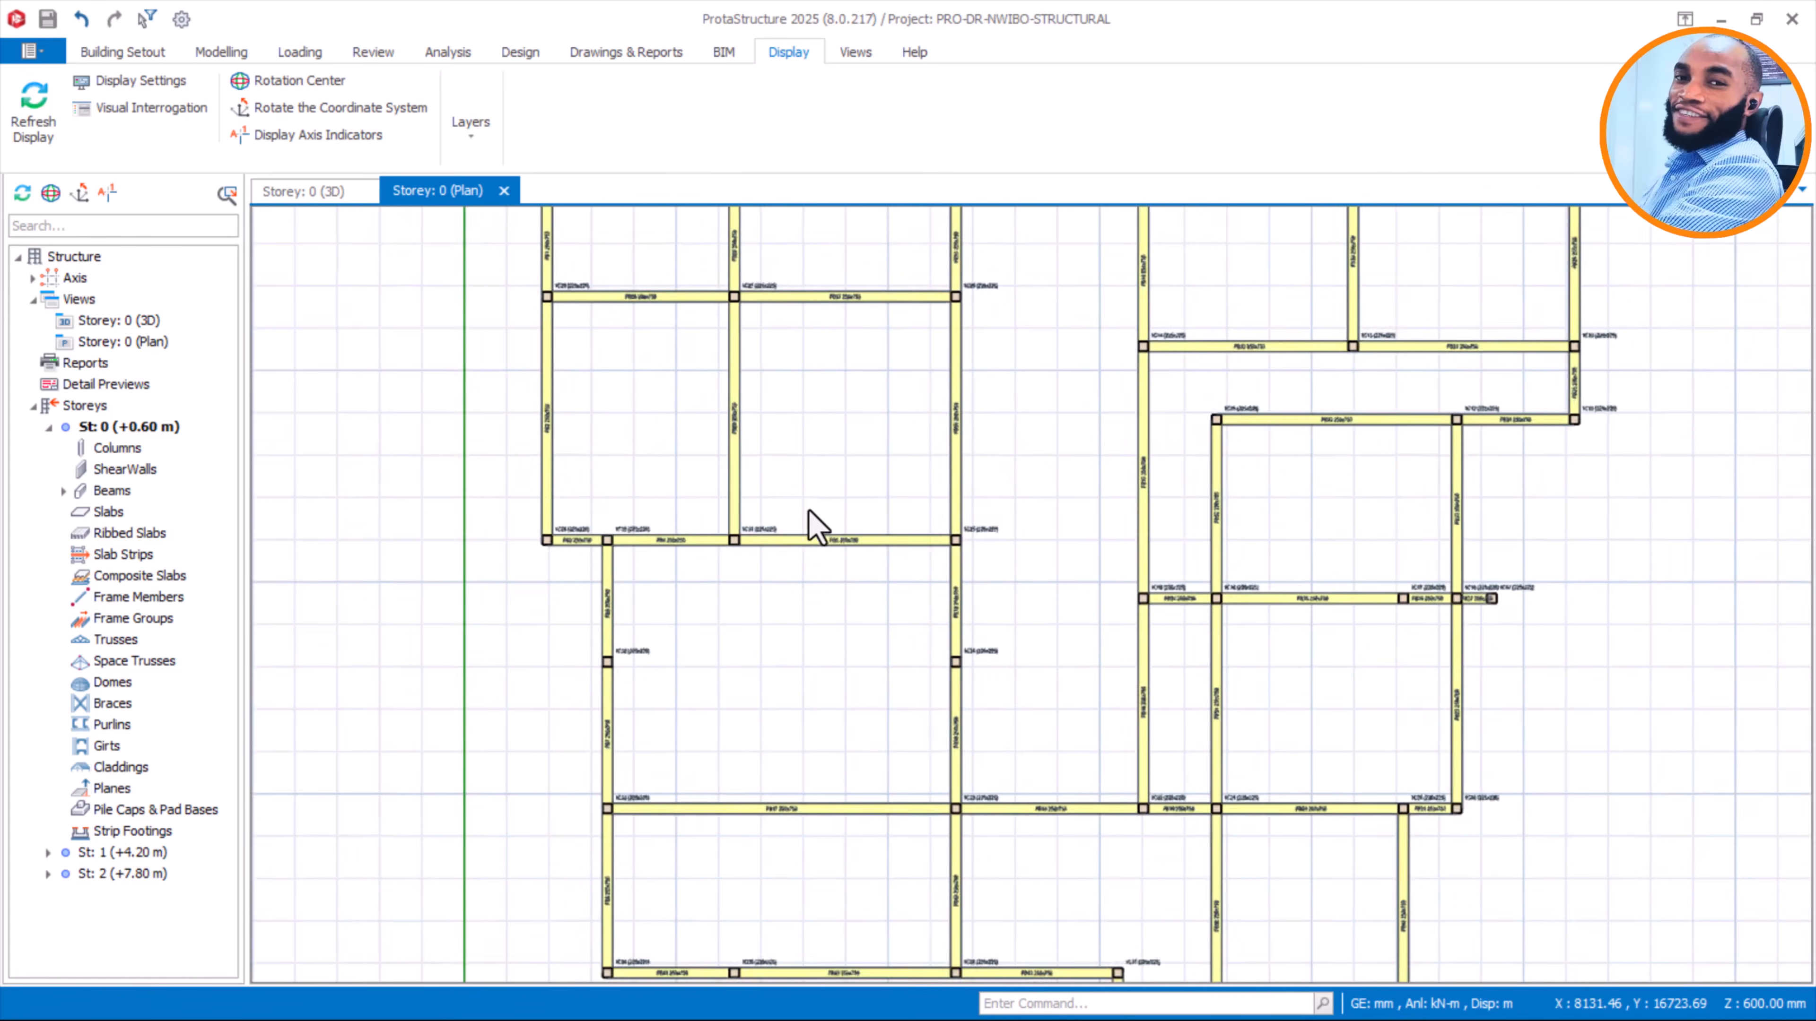
scroll(774, 554, "down", 3)
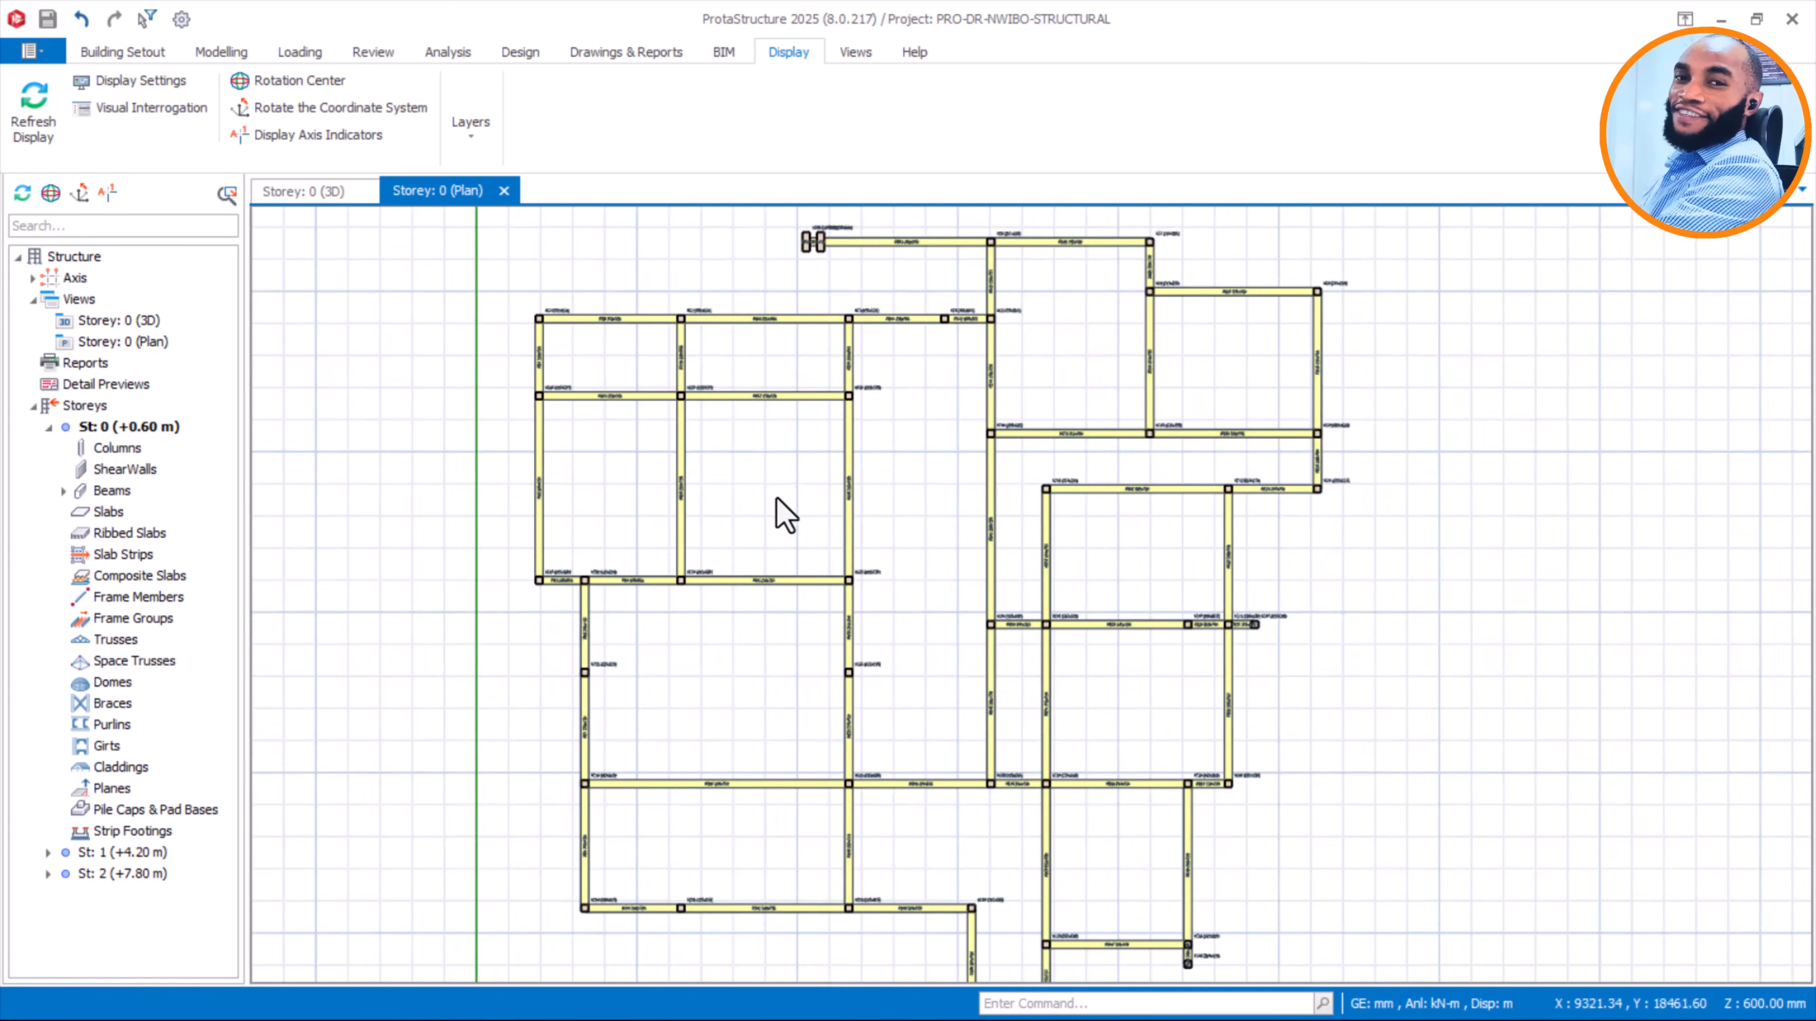
middle_click_drag(785, 513, 792, 483)
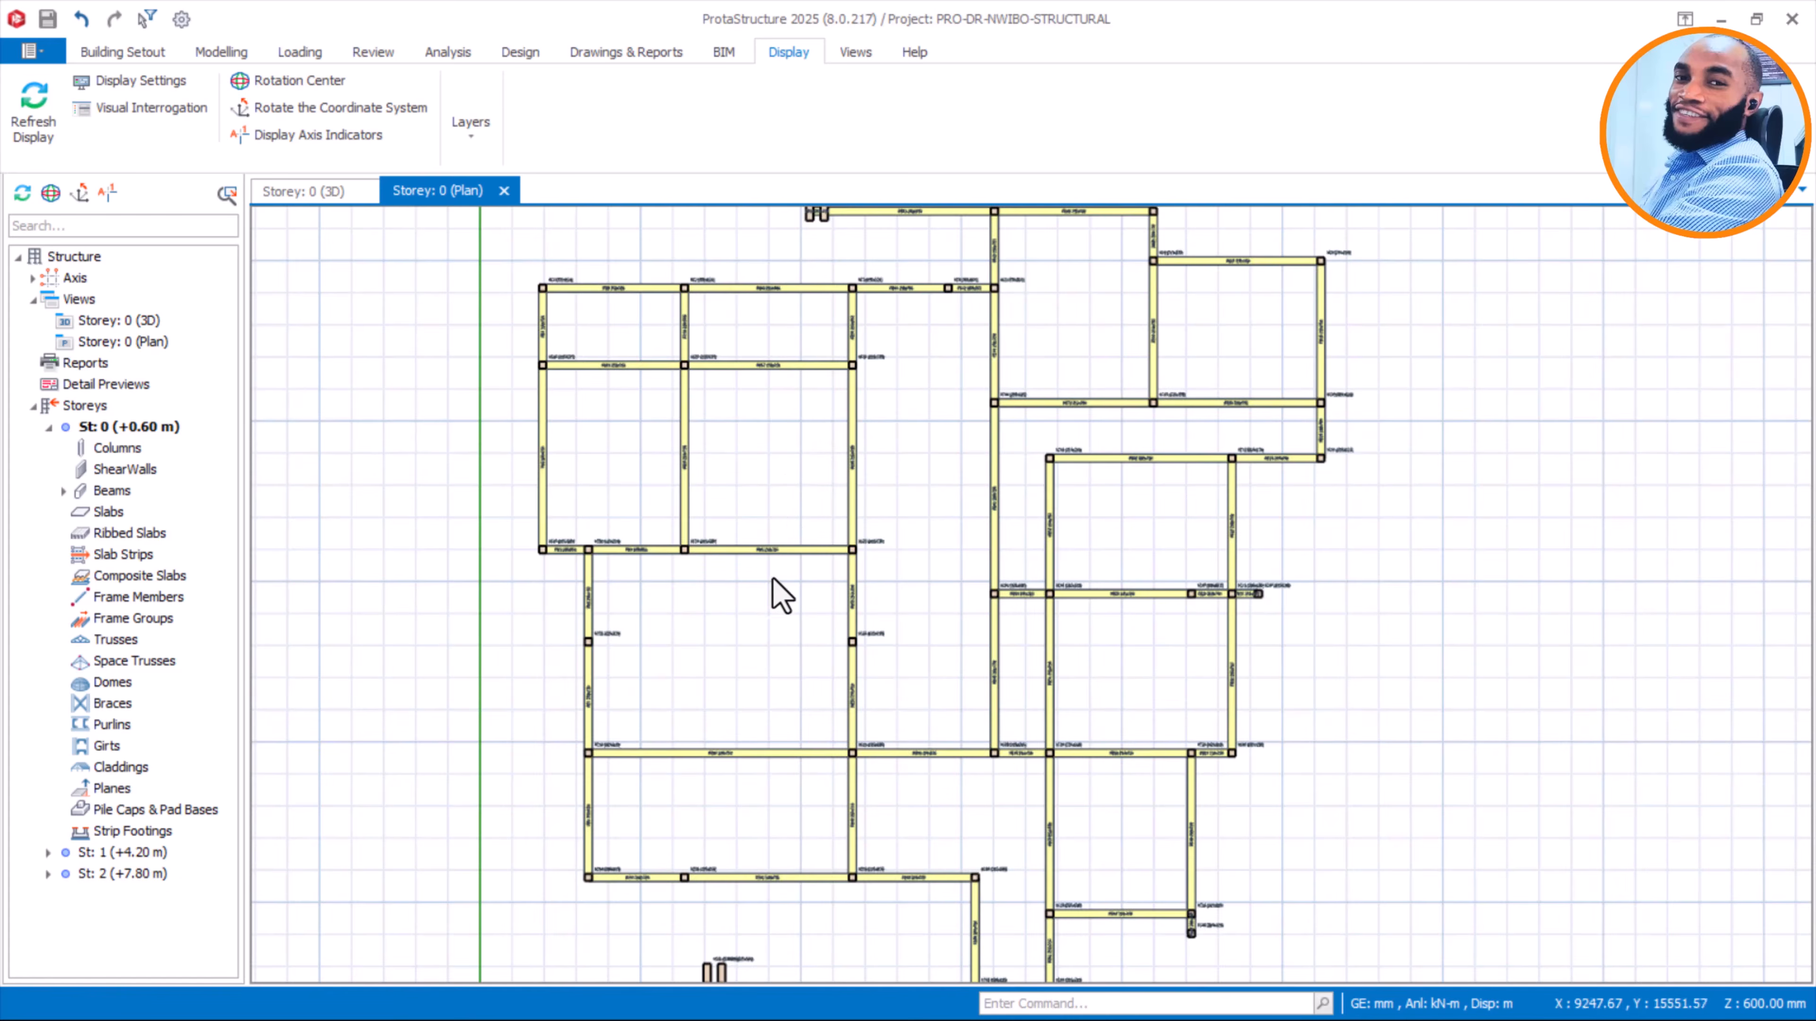
middle_click_drag(782, 592, 800, 484)
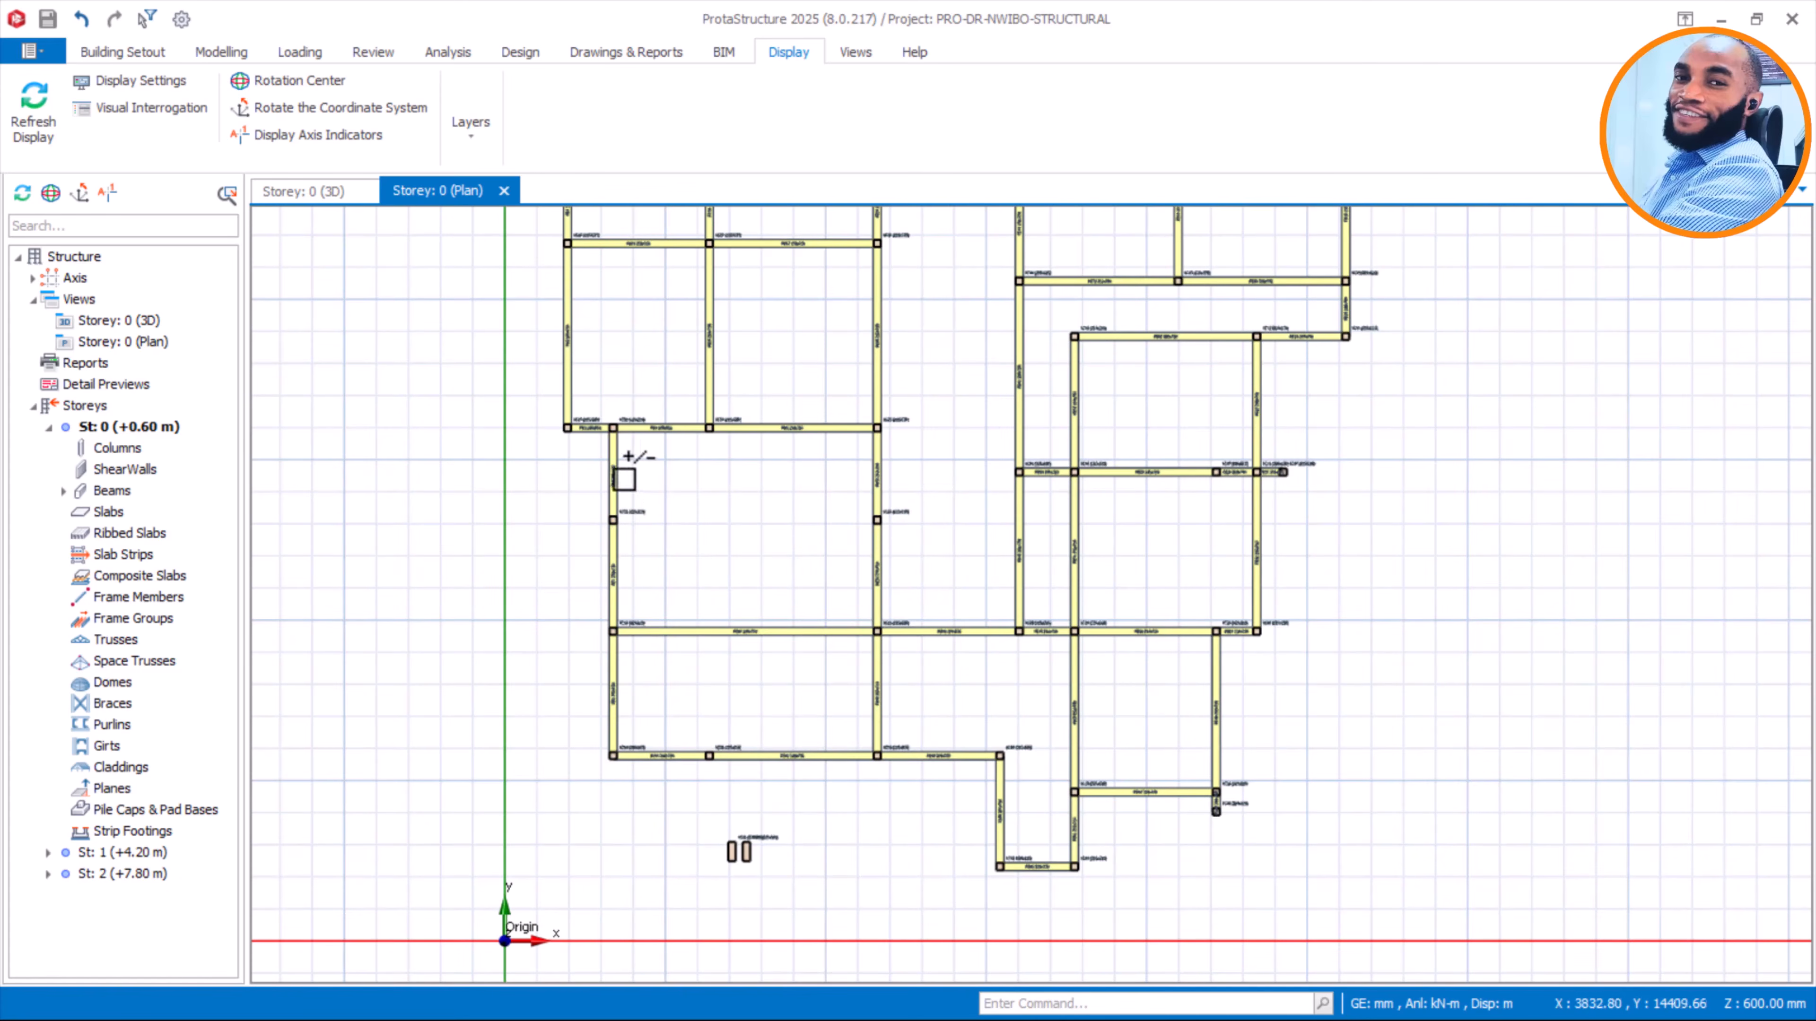
left_click(618, 529)
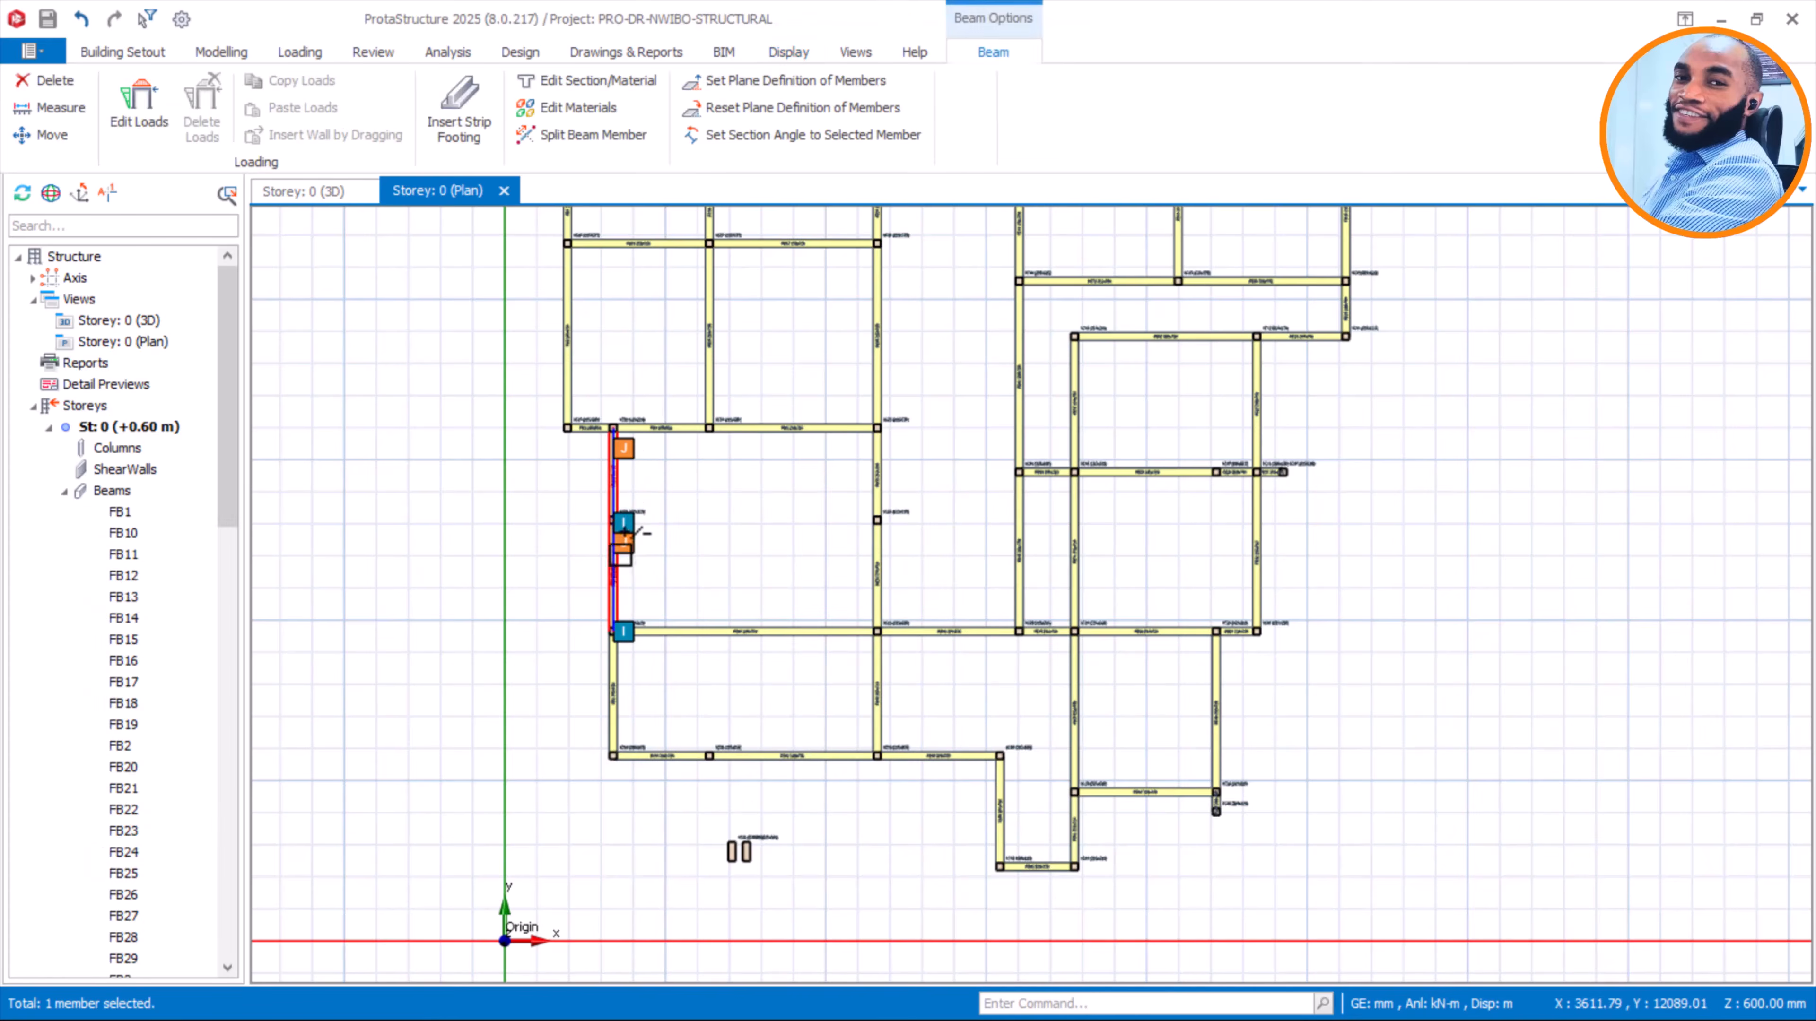
left_click(620, 656)
left_click(646, 428)
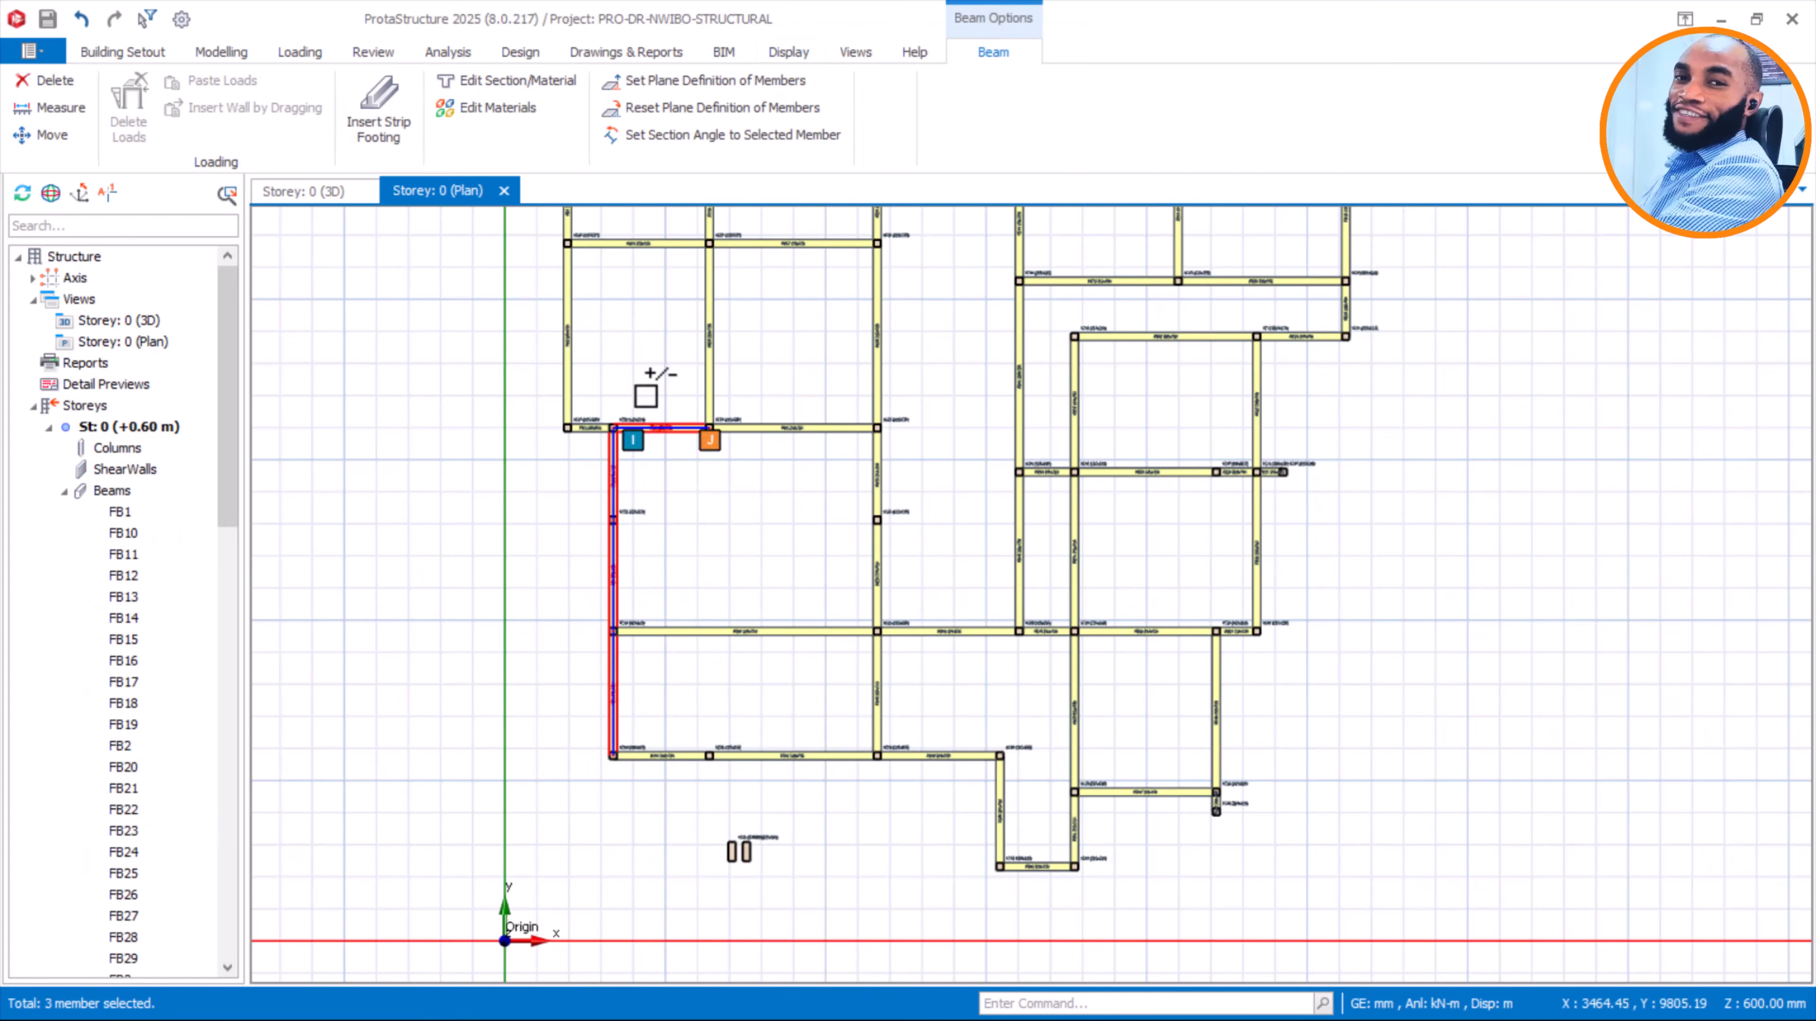
scroll(616, 463, "up", 3)
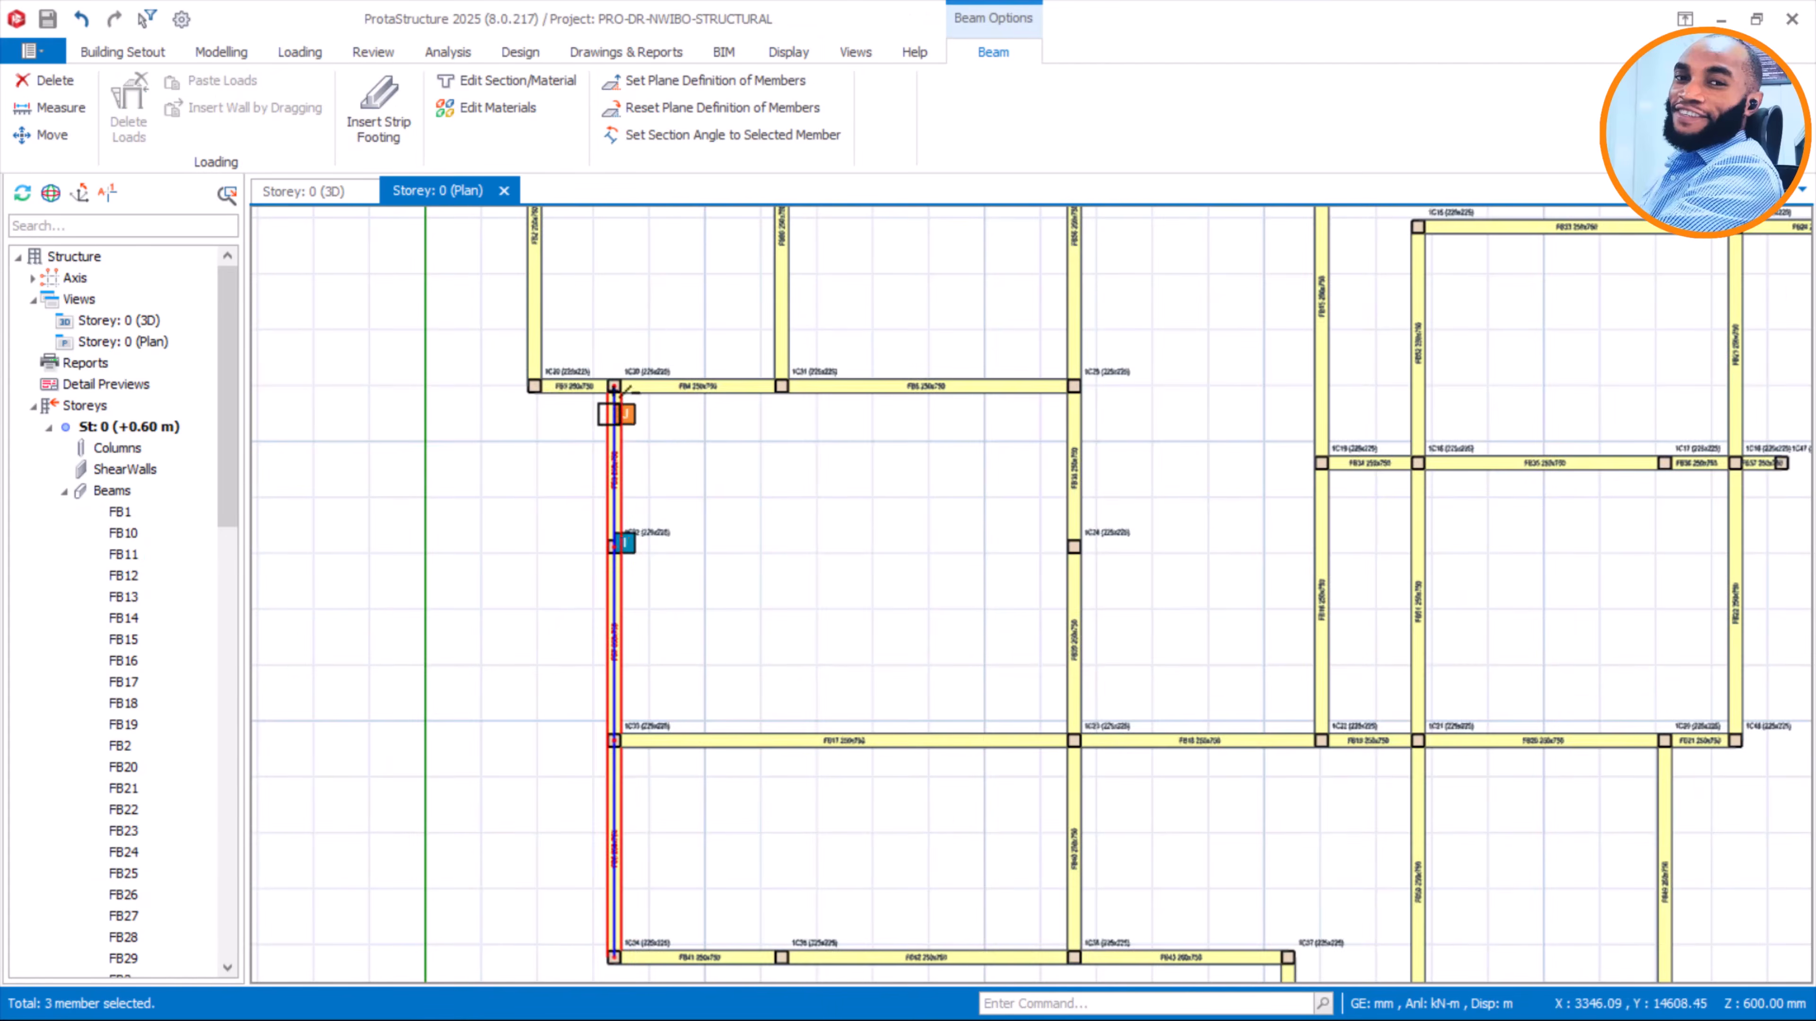
scroll(629, 343, "down", 1)
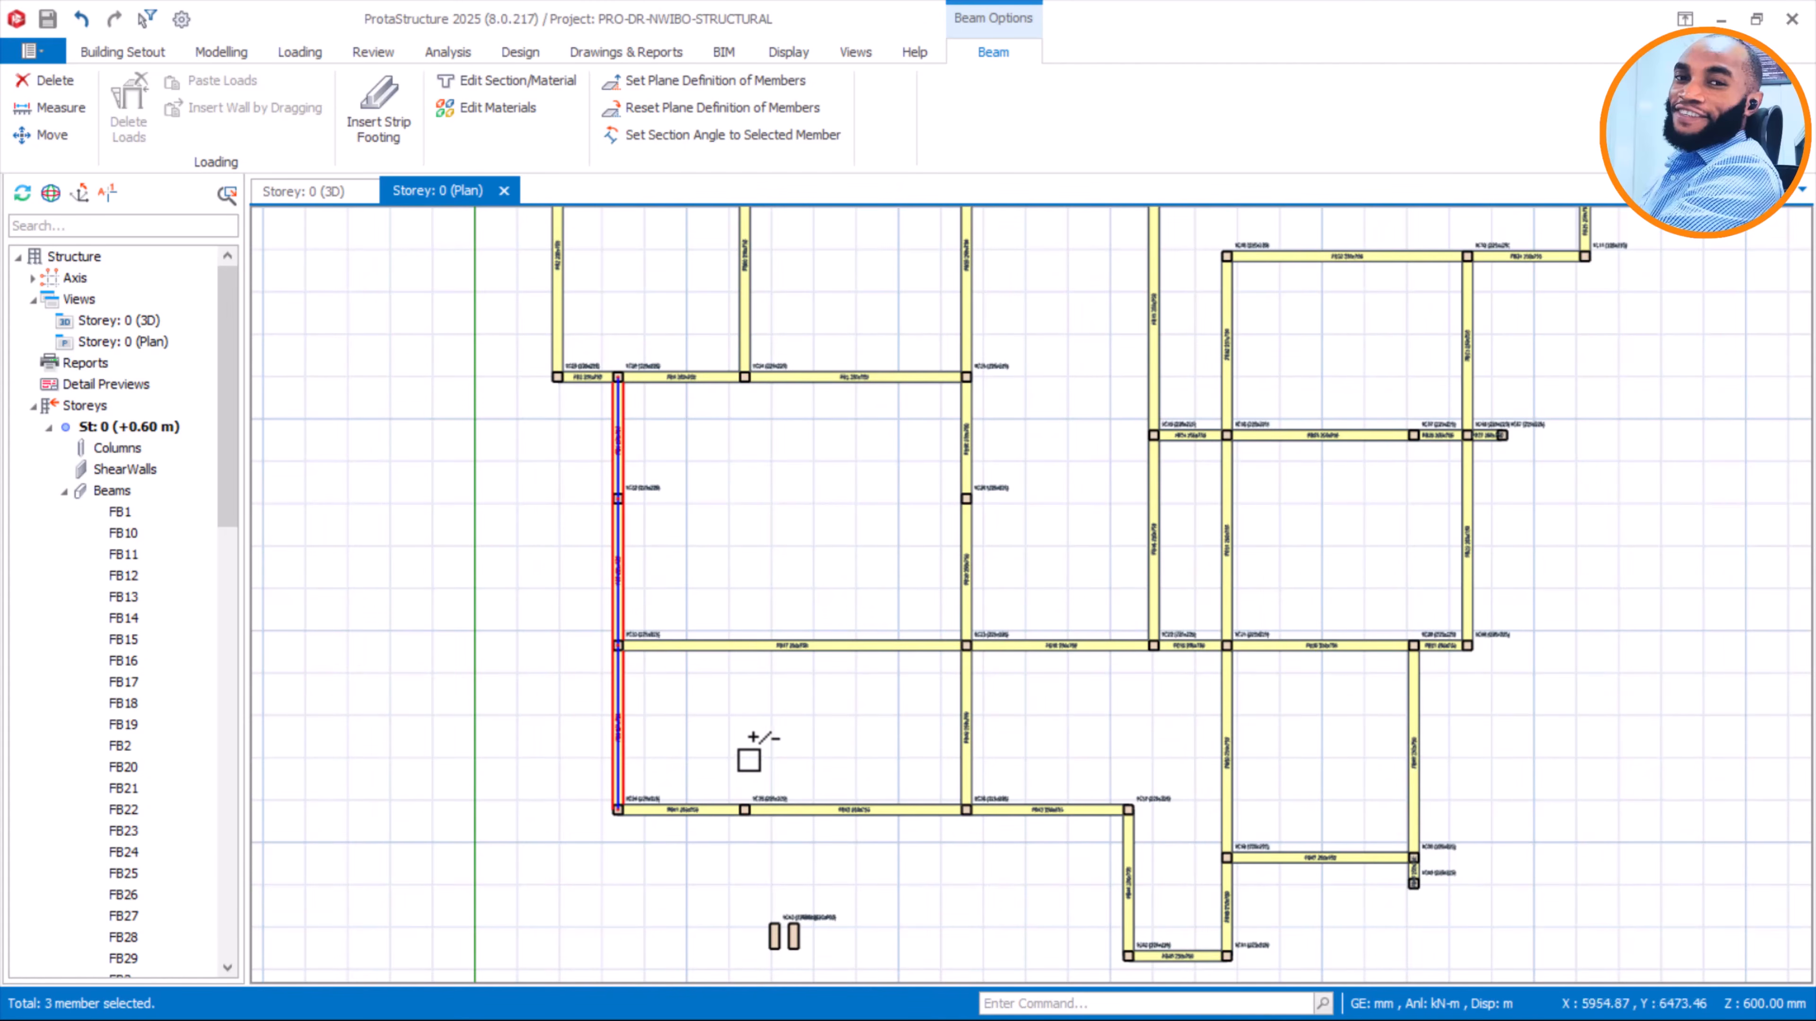
Select the horizontal run of foundation beams FB17 to FB21 instead
left_click(809, 646)
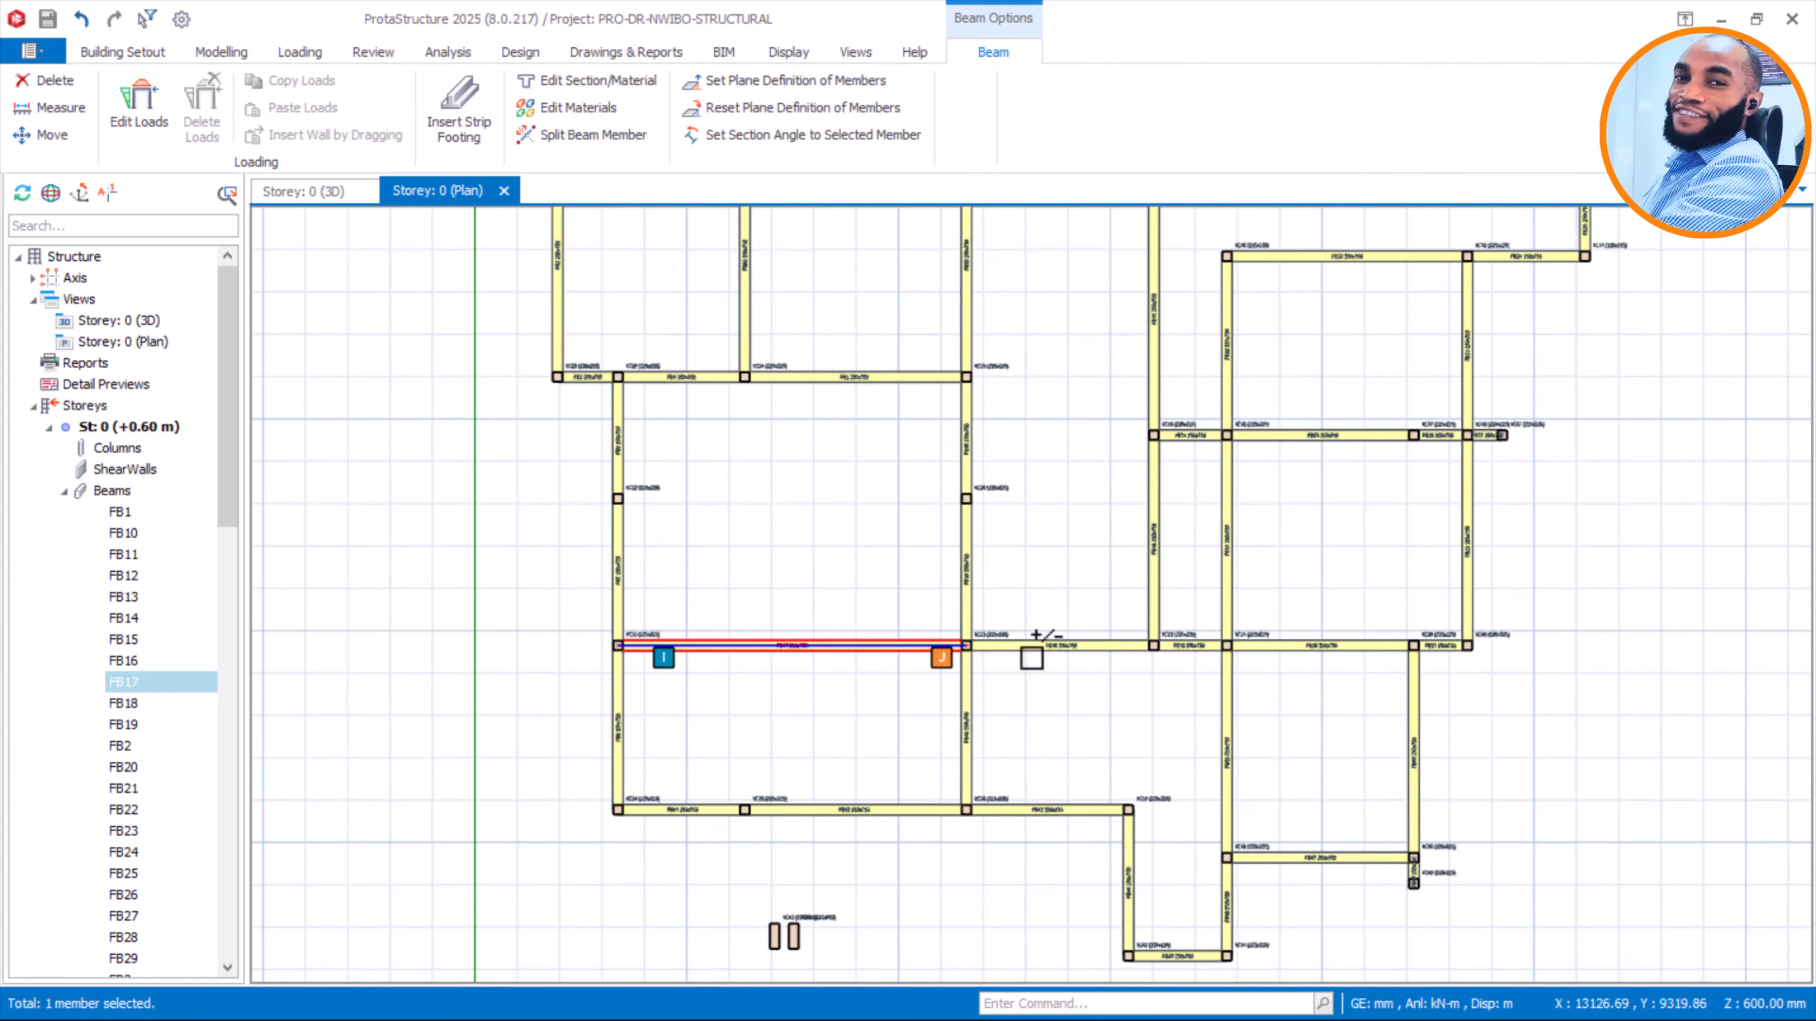
left_click(1073, 643, "ctrl")
left_click(1343, 645, "ctrl")
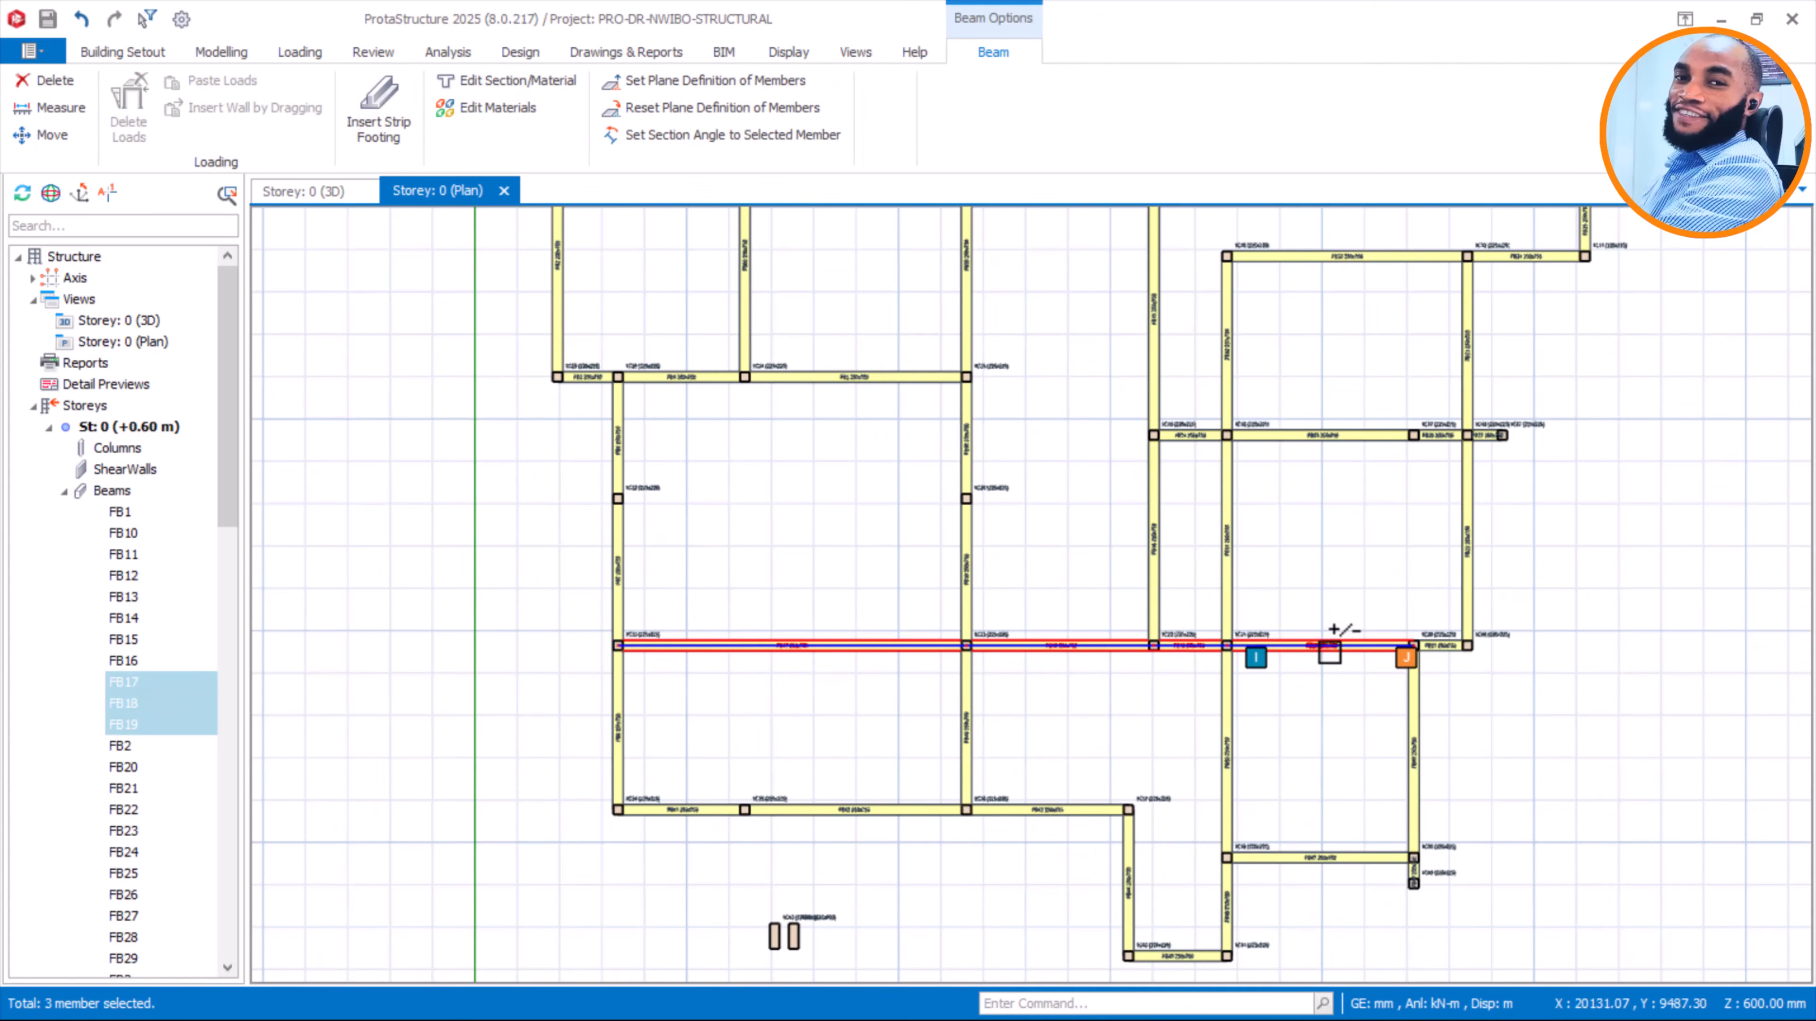
left_click(1451, 645, "ctrl")
left_click(1446, 640, "ctrl")
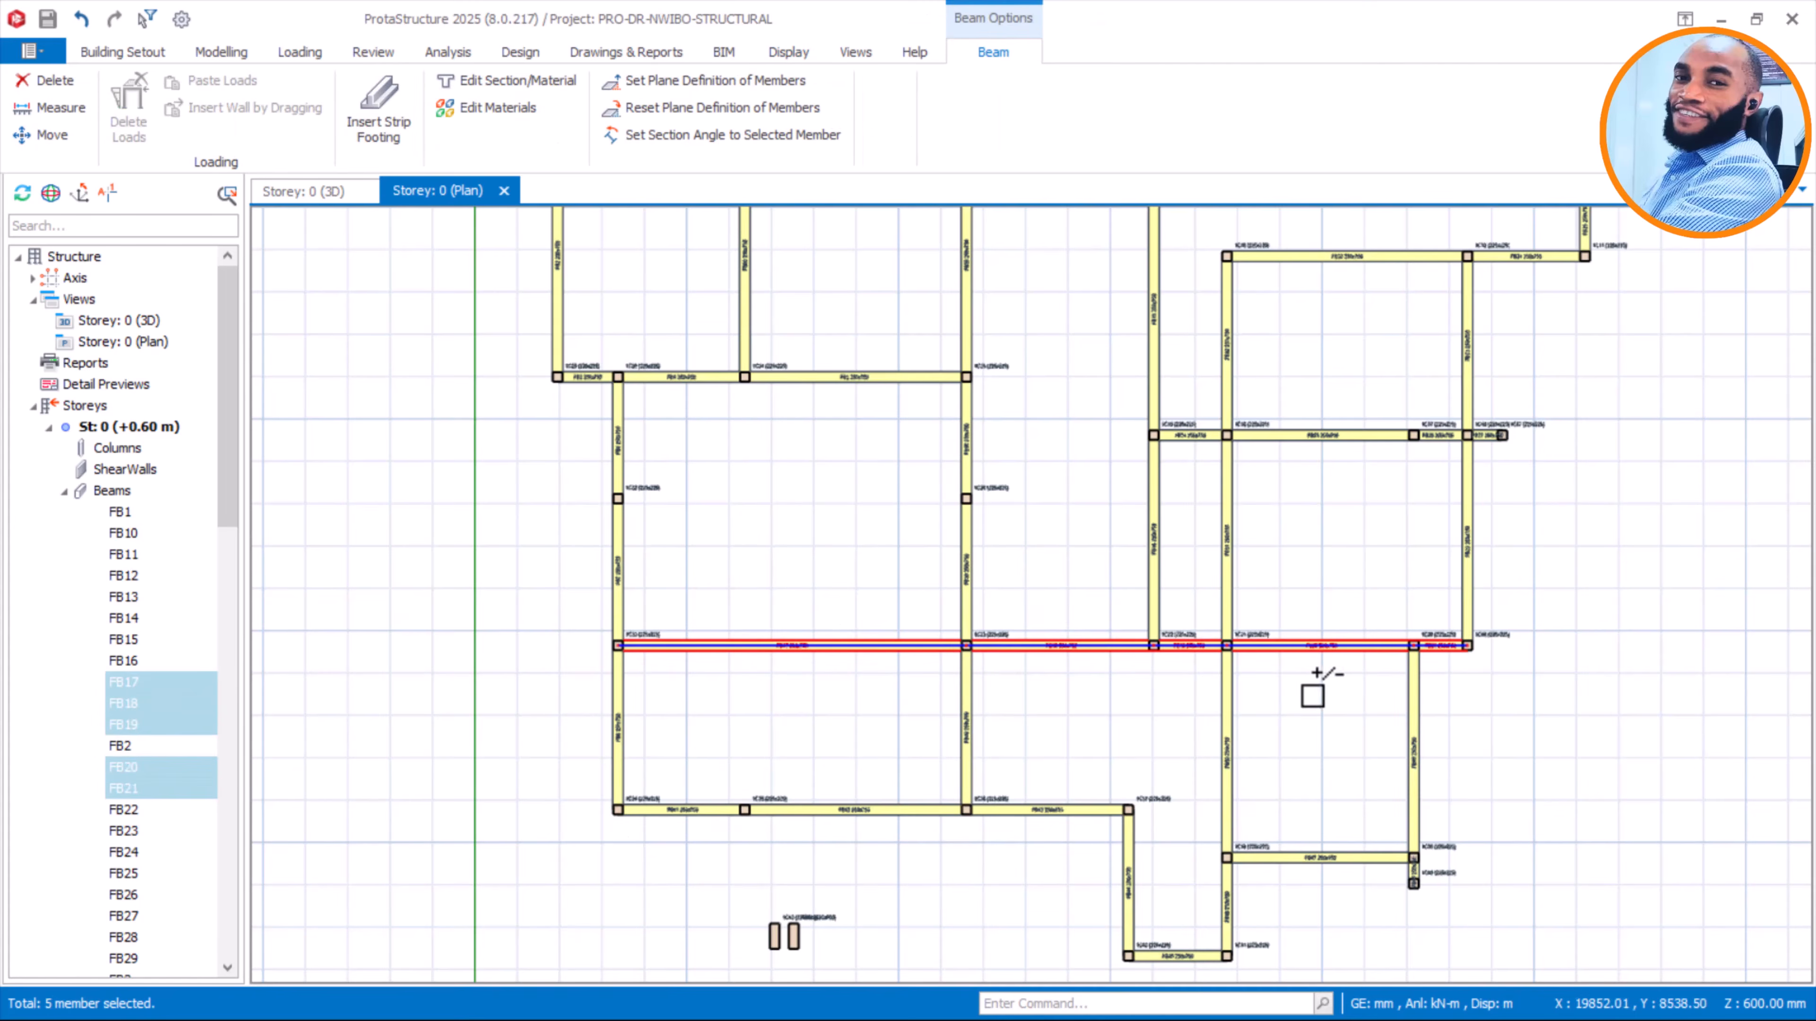
Select foundation beams FB8, FB7 and FB6 between columns 1C30 and 1C34 and start inserting a strip footing under them
left_click(620, 415)
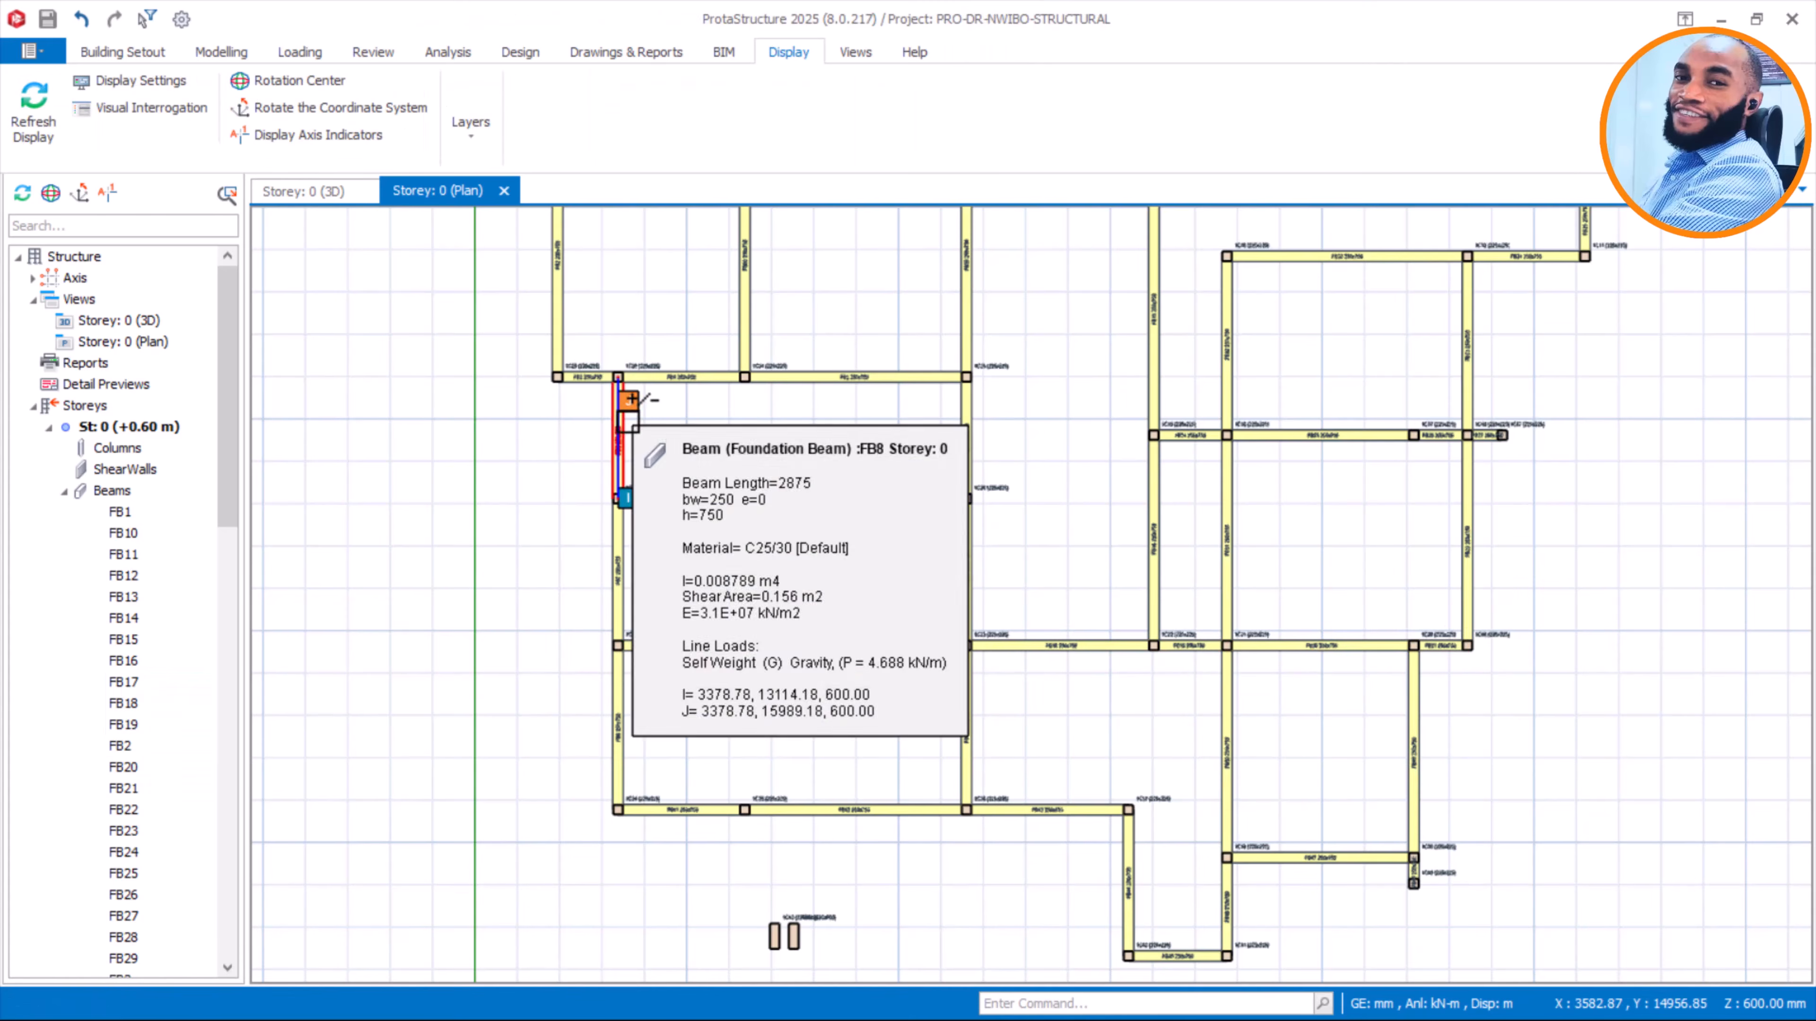
left_click(627, 437)
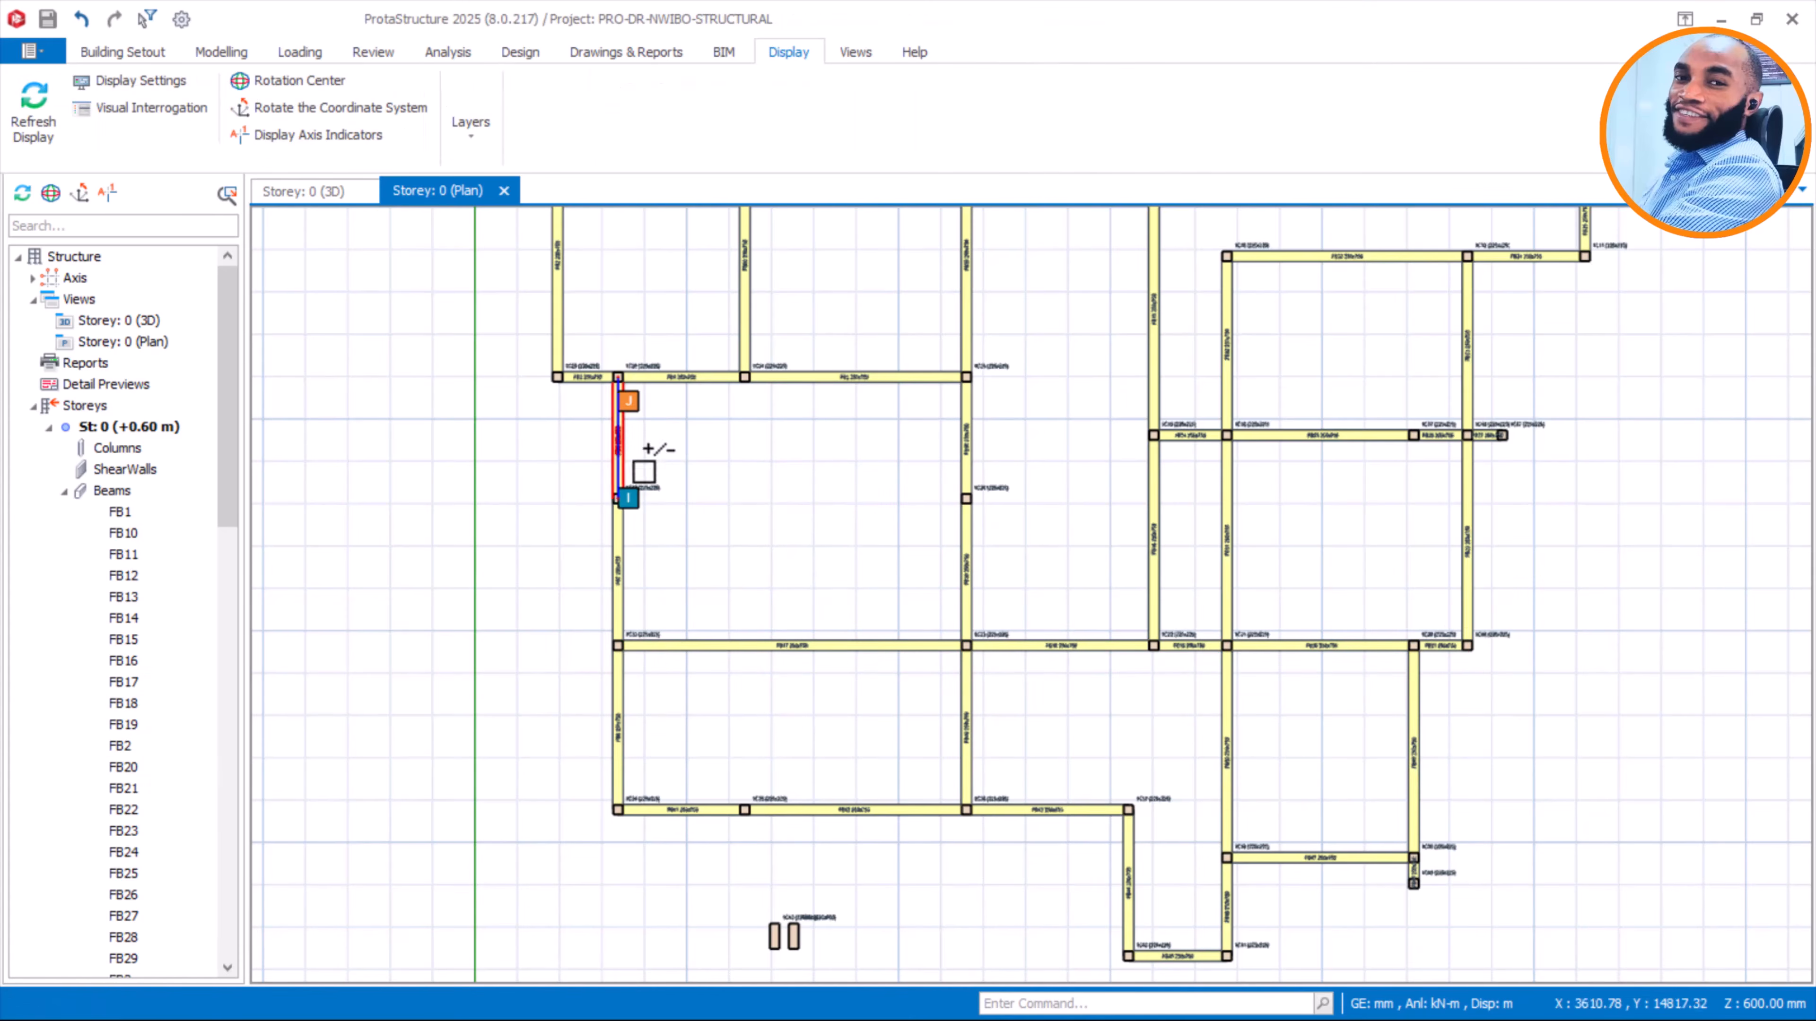
left_click(620, 708)
left_click(619, 711)
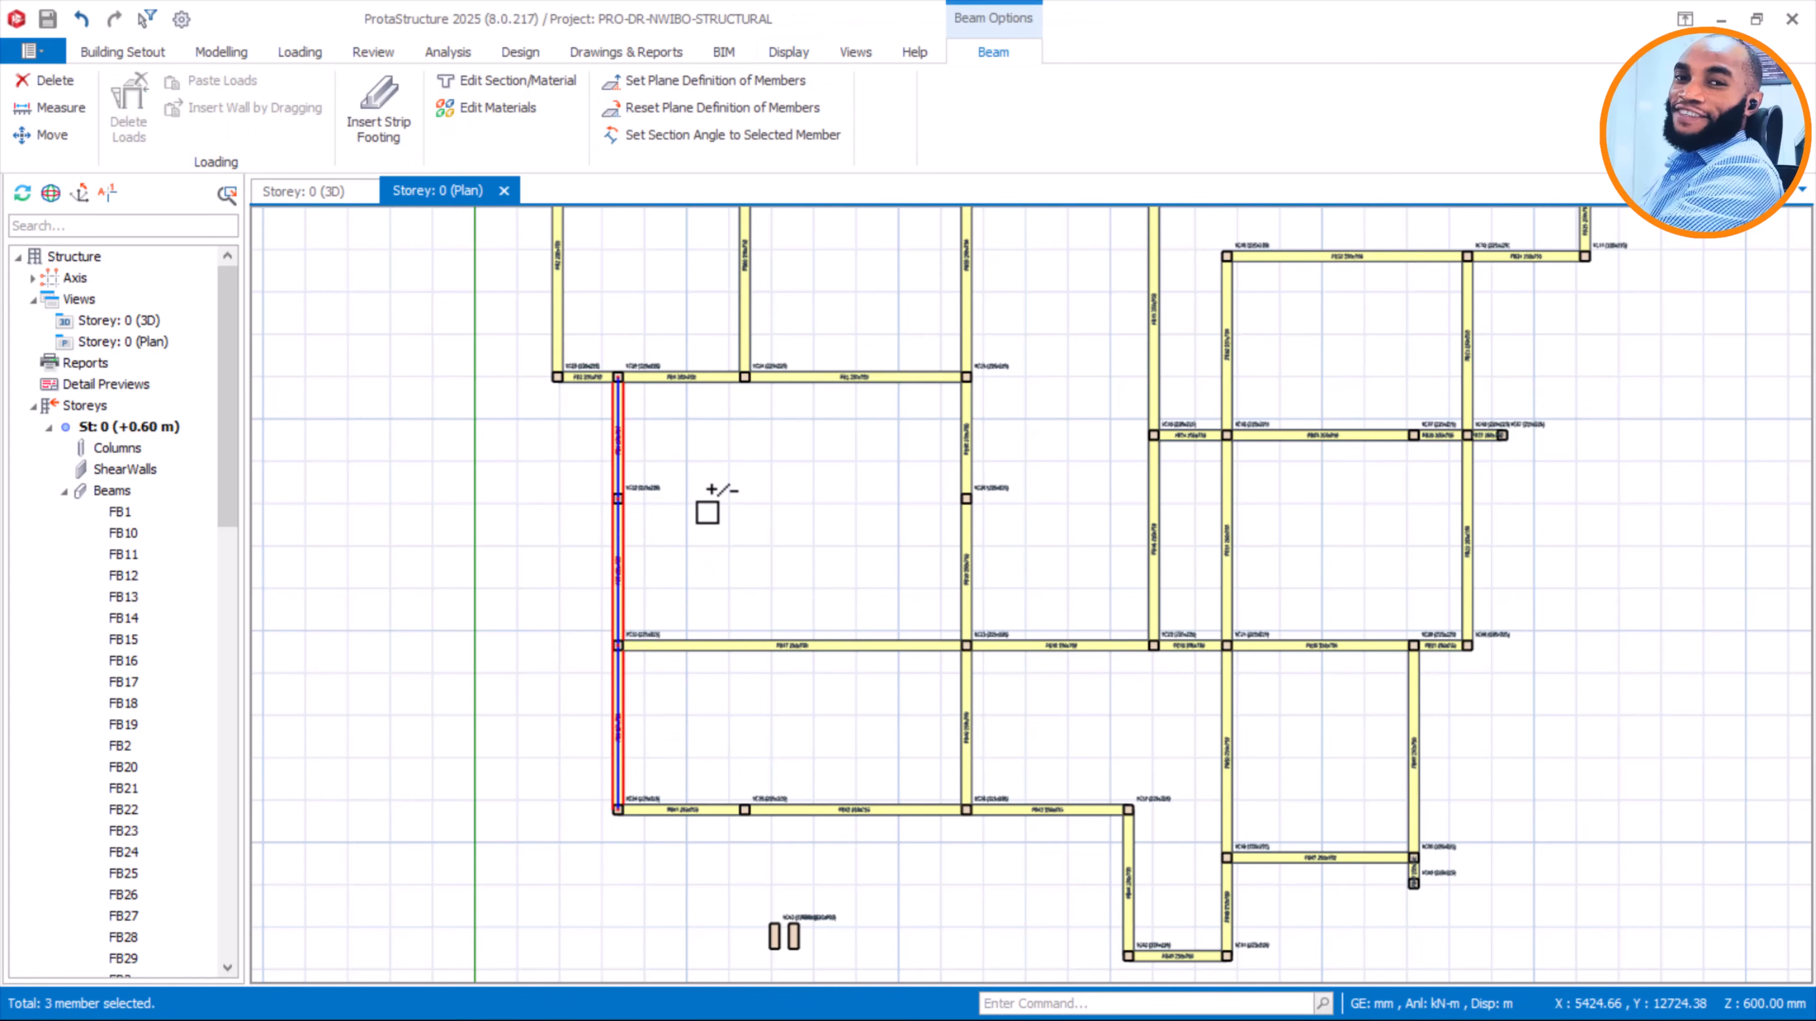
right_click(706, 512)
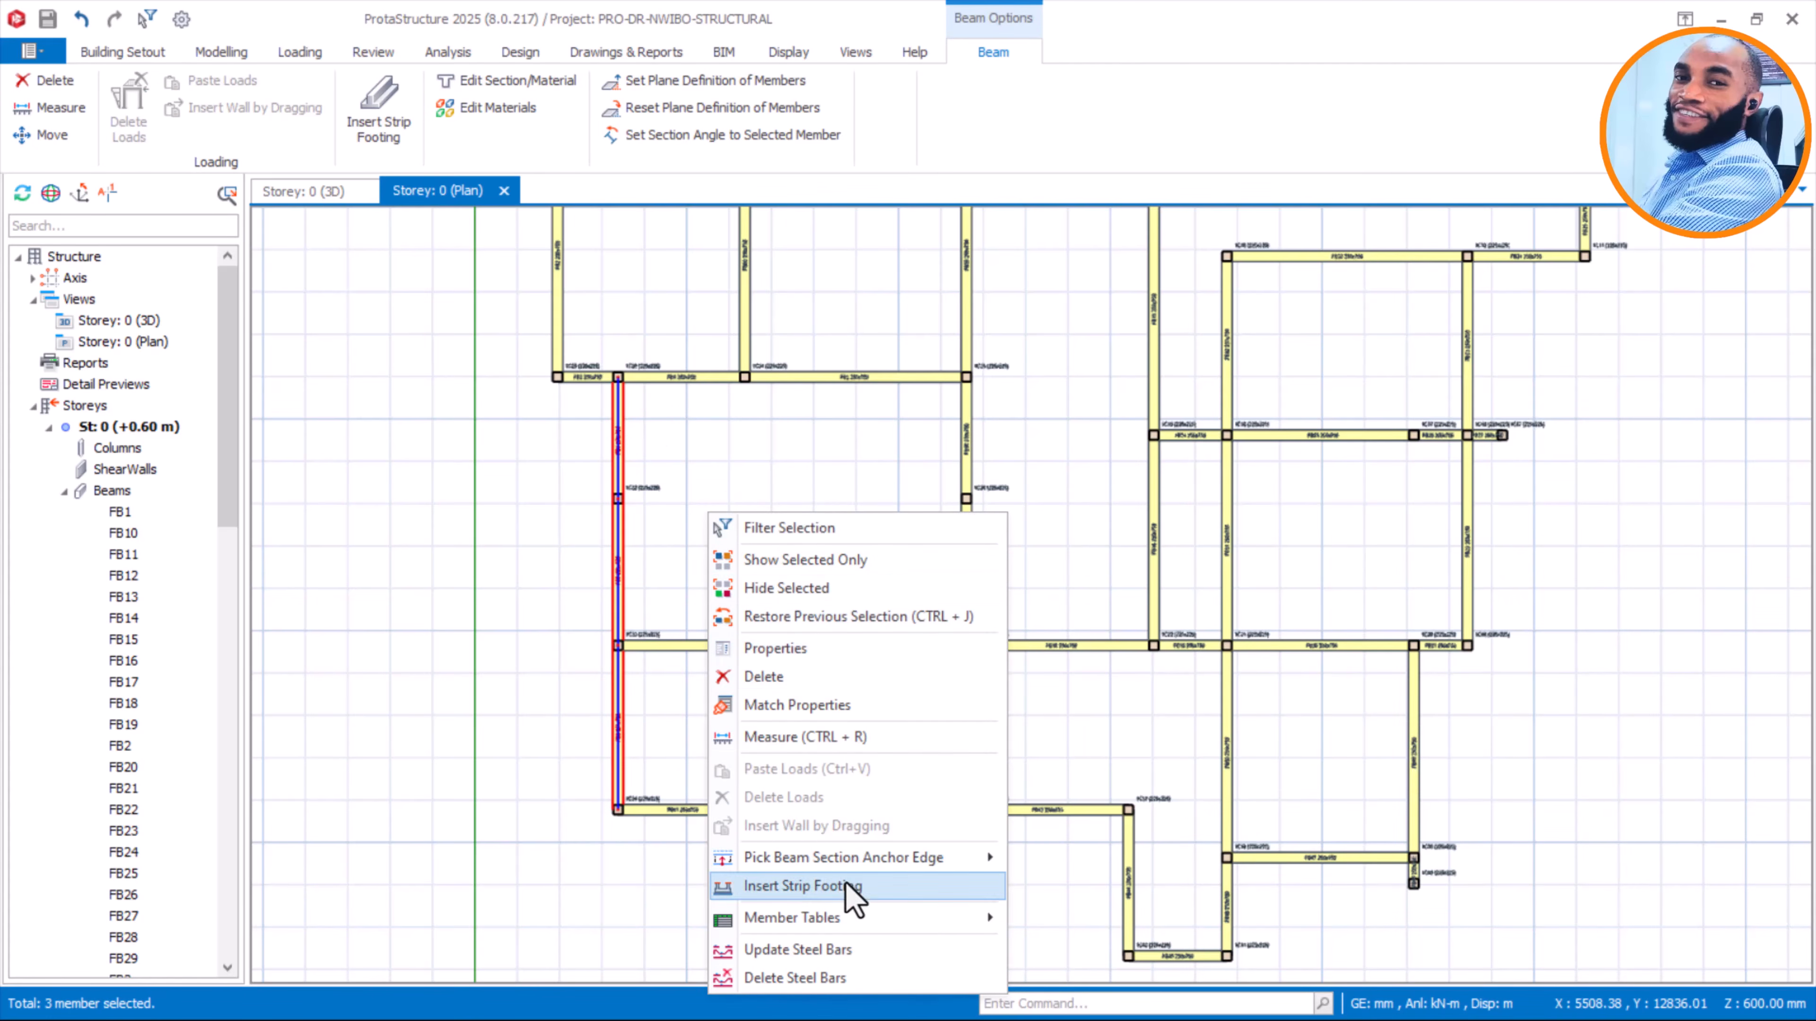
left_click(789, 887)
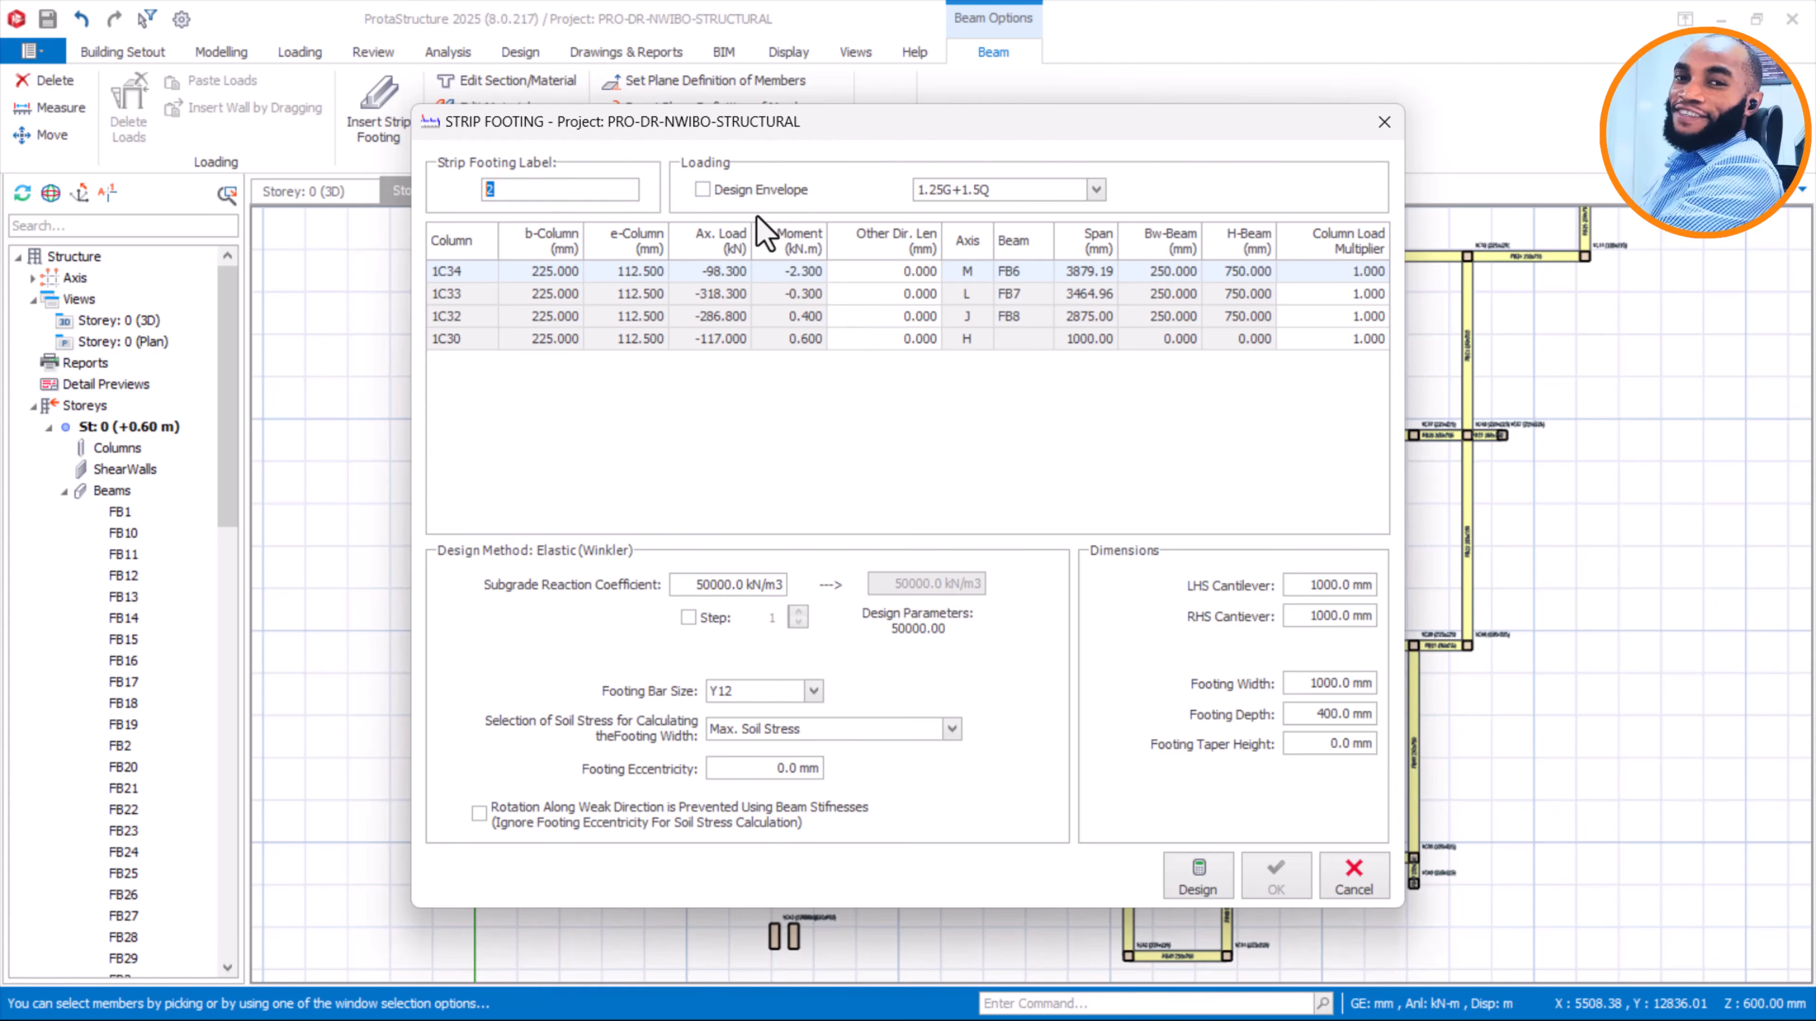
Enable the design envelope loading for the strip footing and choose Y12 as the footing bar size
left_click(741, 196)
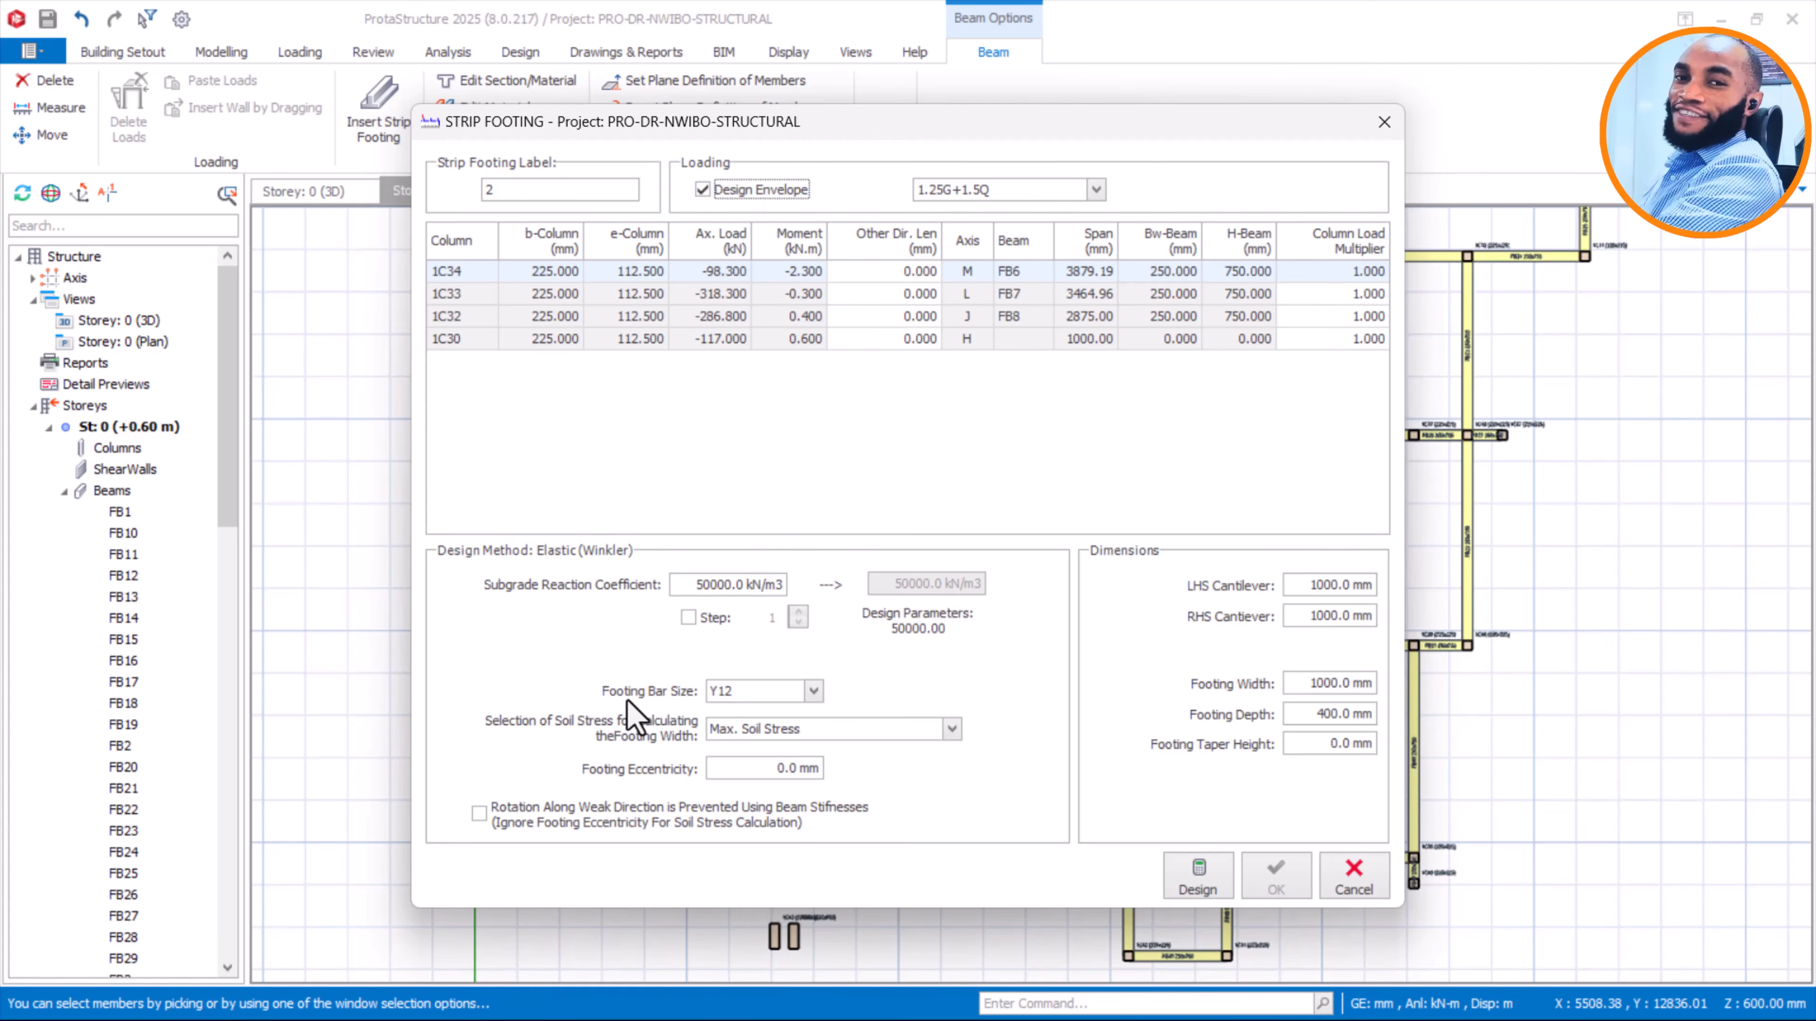
left_click(812, 690)
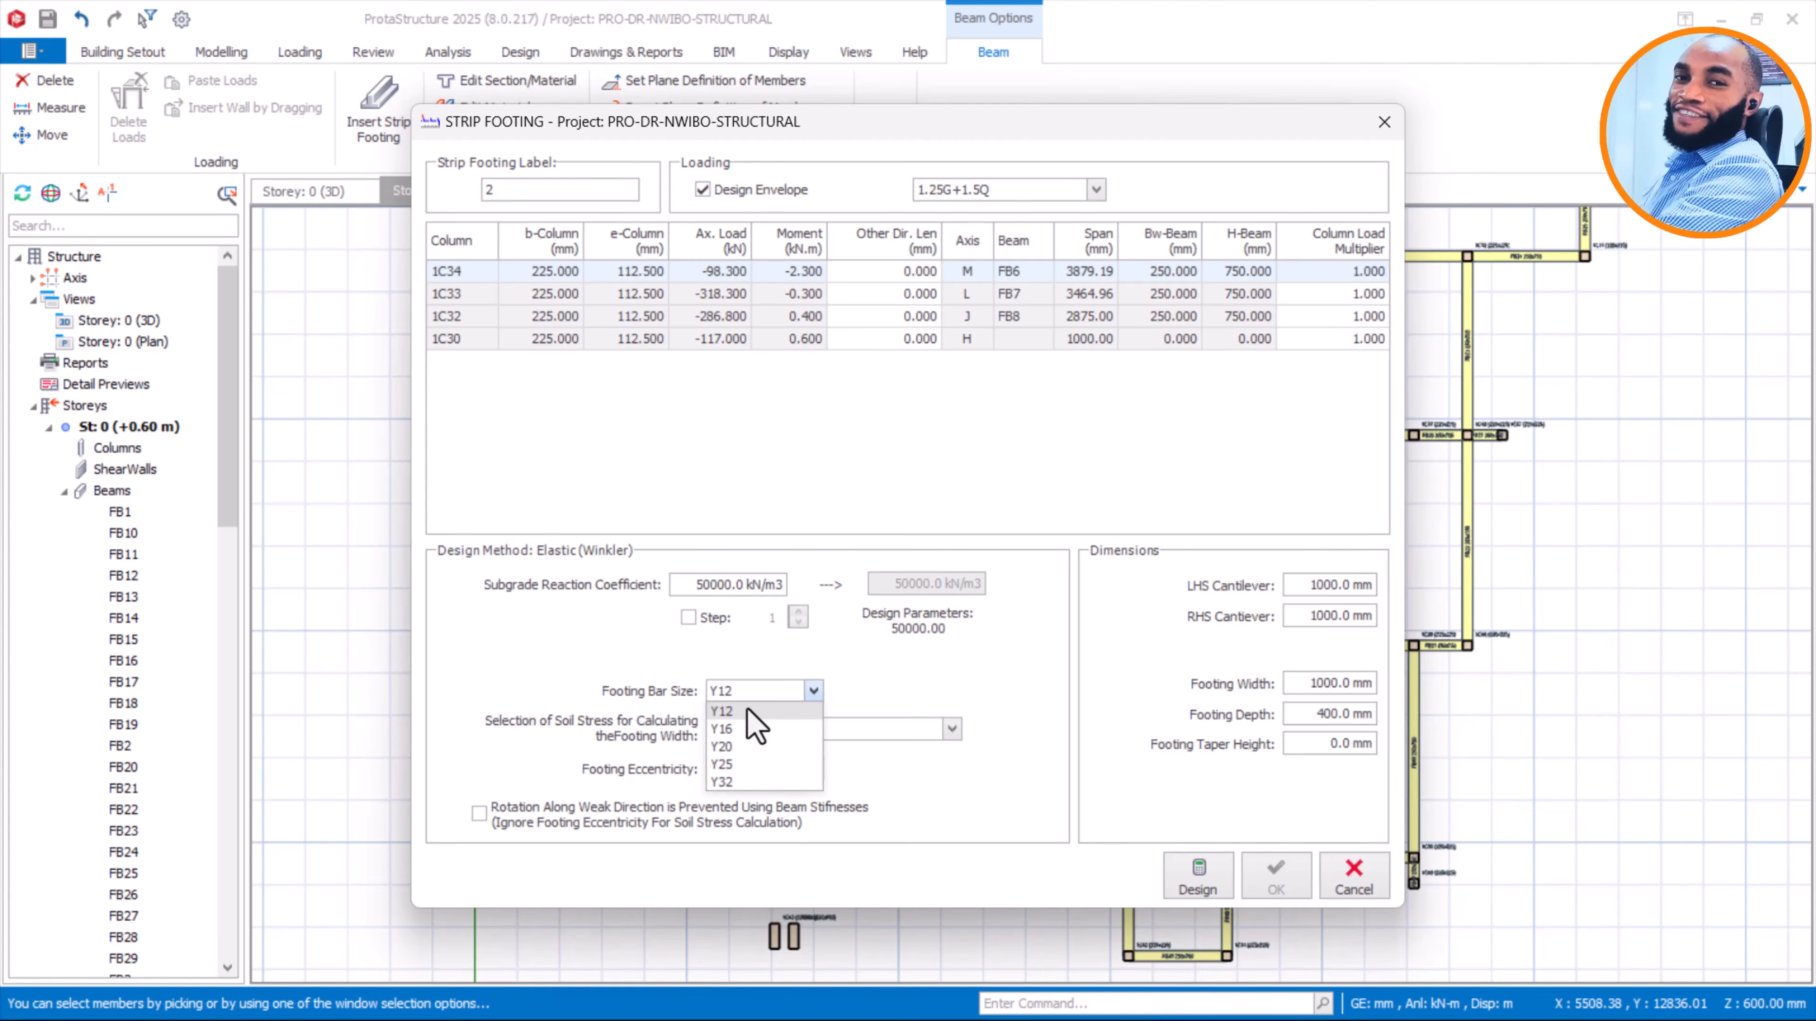
left_click(816, 688)
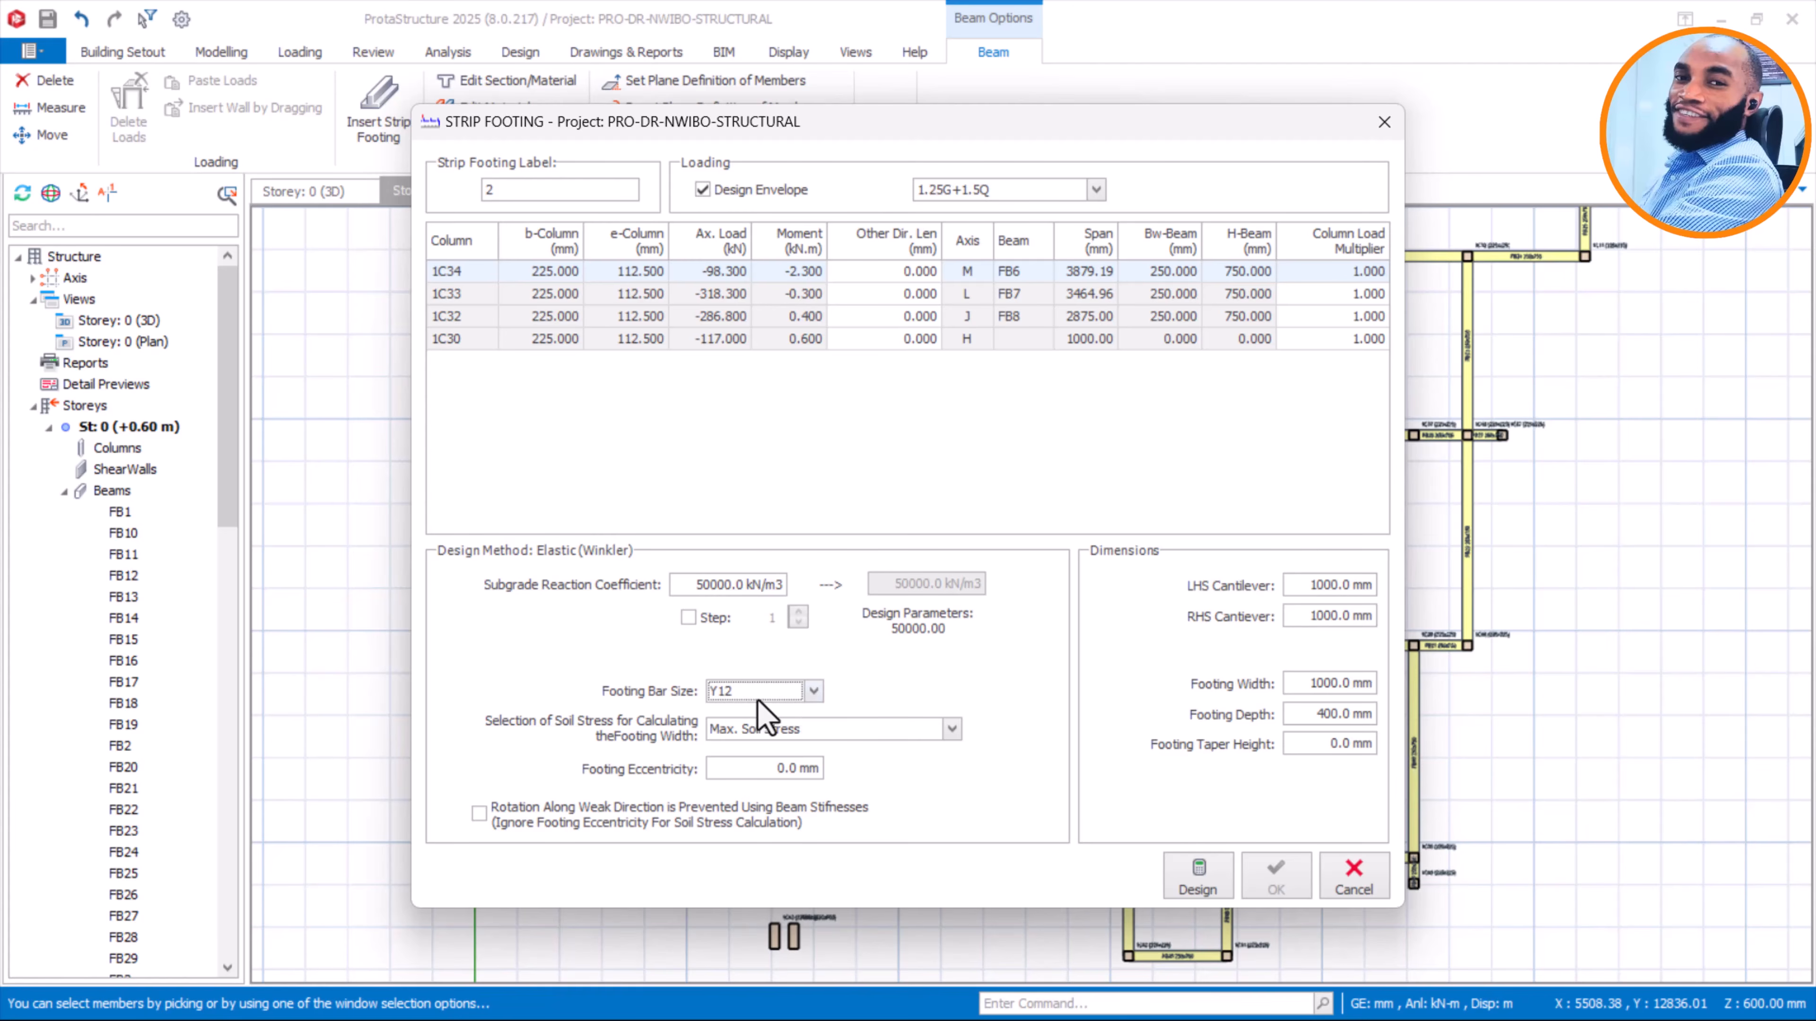
left_click(813, 691)
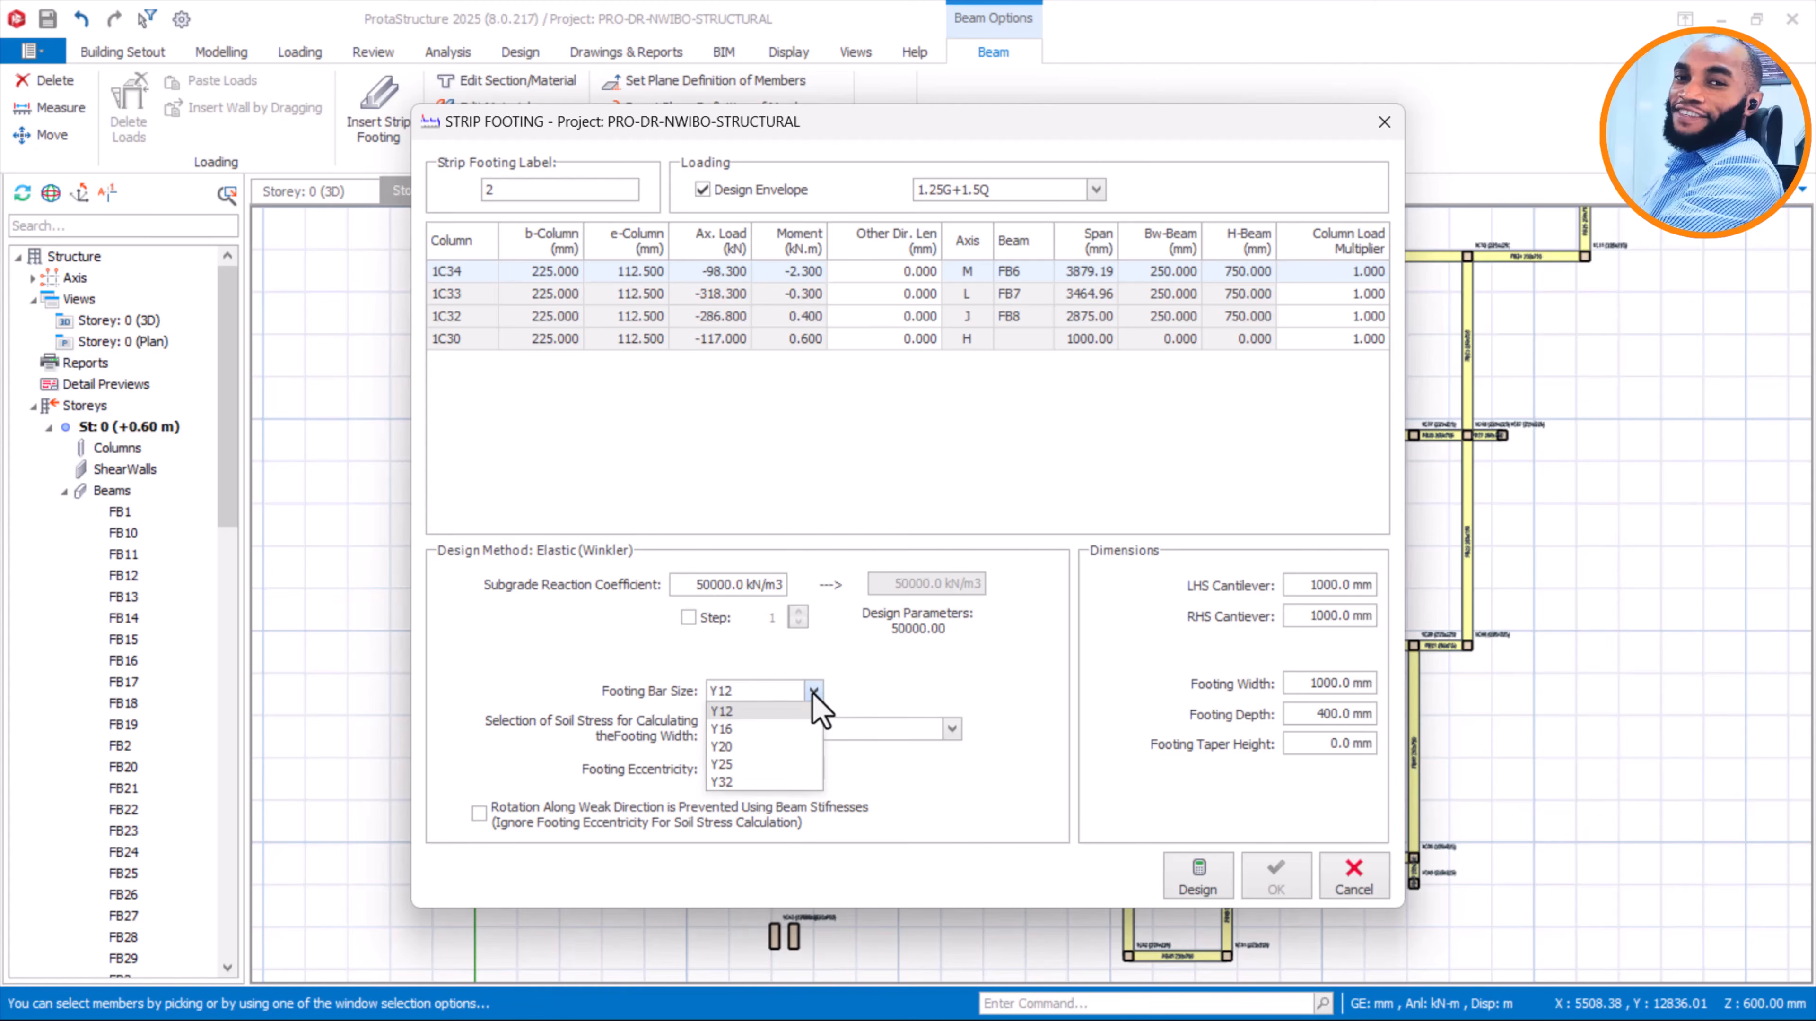
left_click(746, 711)
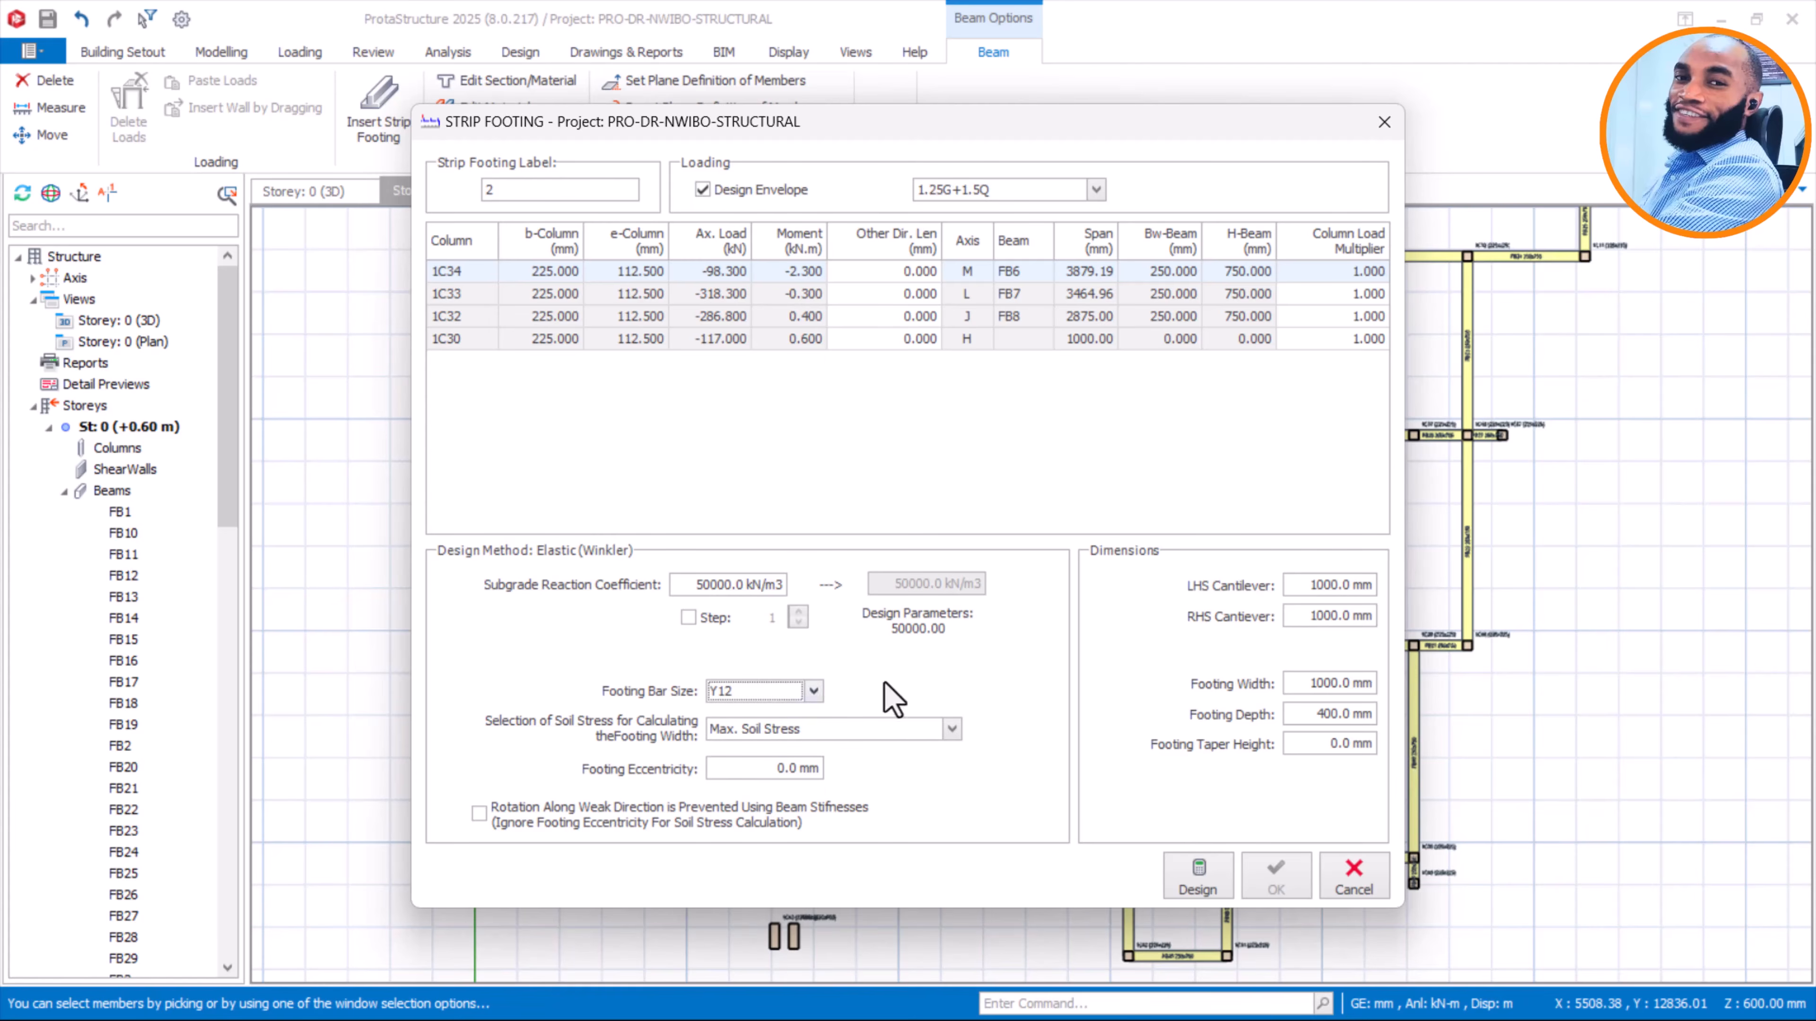
Clear the footing width to 0 mm and set the footing depth to 250 mm
left_click_drag(1307, 685, 1368, 685)
key("BackSpace")
left_click(1322, 684)
left_click_drag(1323, 685, 1366, 686)
left_click_drag(1331, 689, 1379, 718)
left_click(1312, 721)
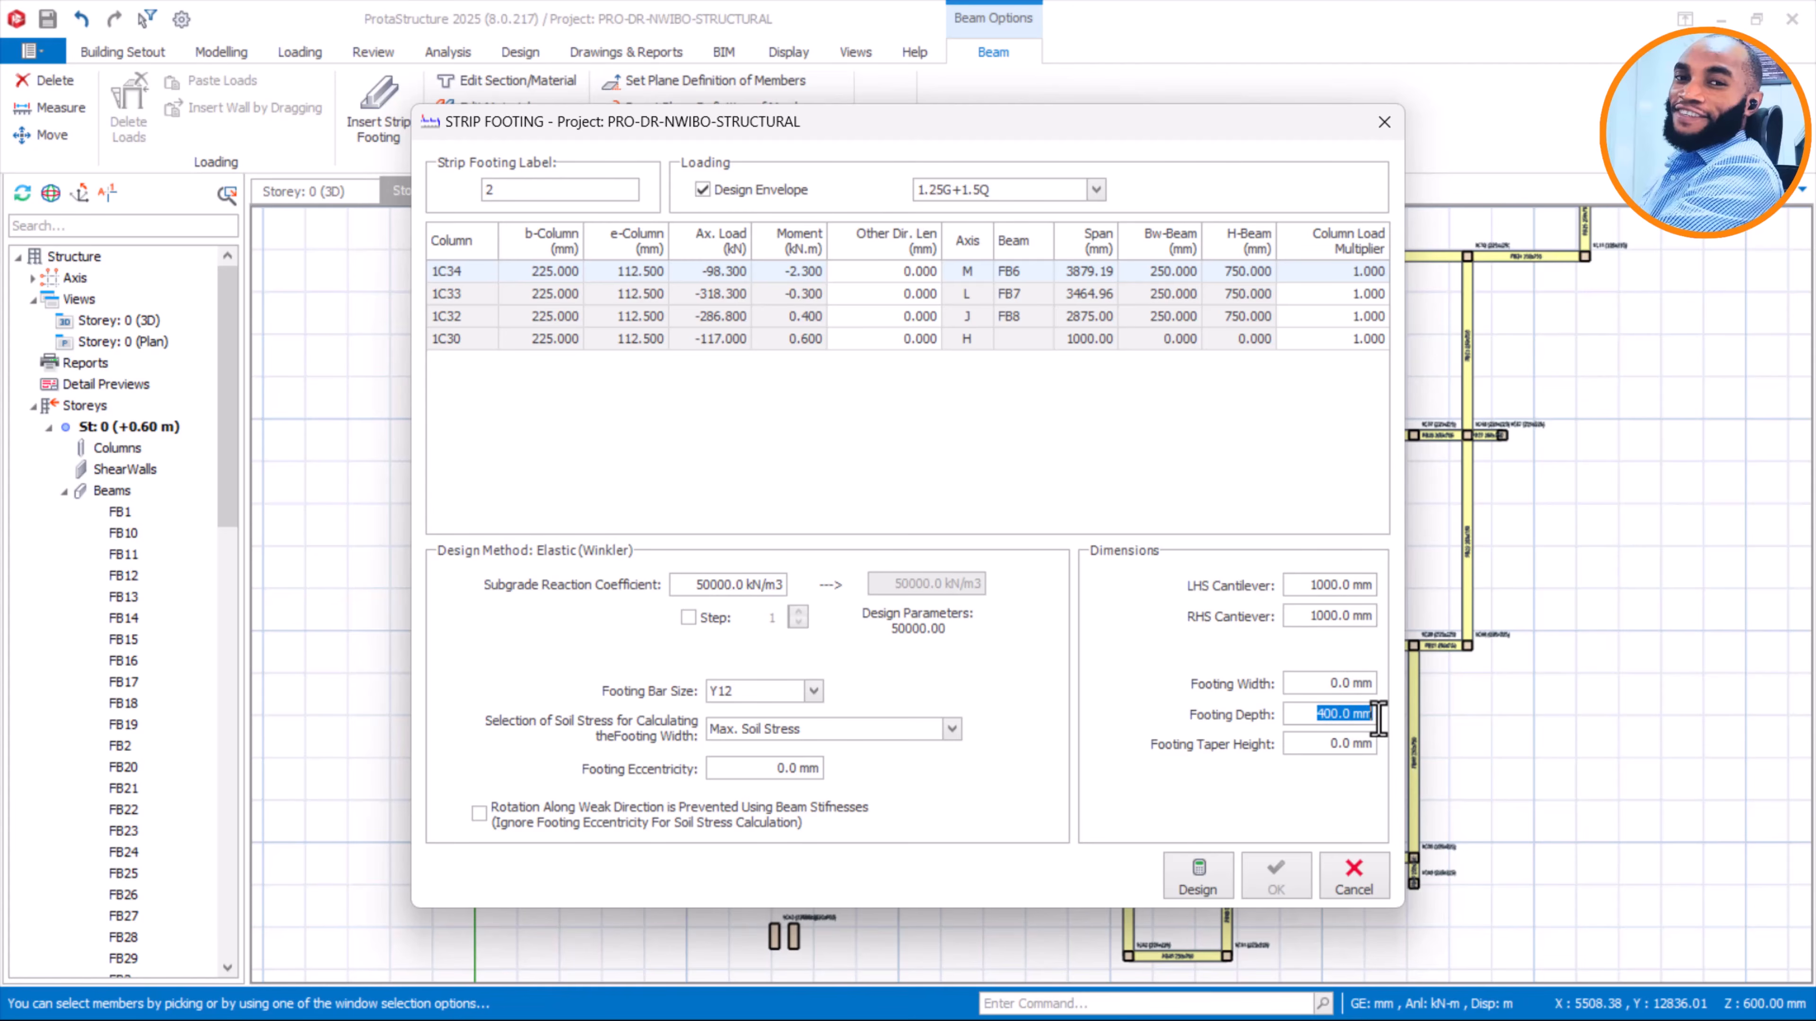
type("250")
Set the LHS and RHS cantilevers to 500 mm each, then run the strip footing design and accept its results
left_click_drag(1314, 585, 1374, 593)
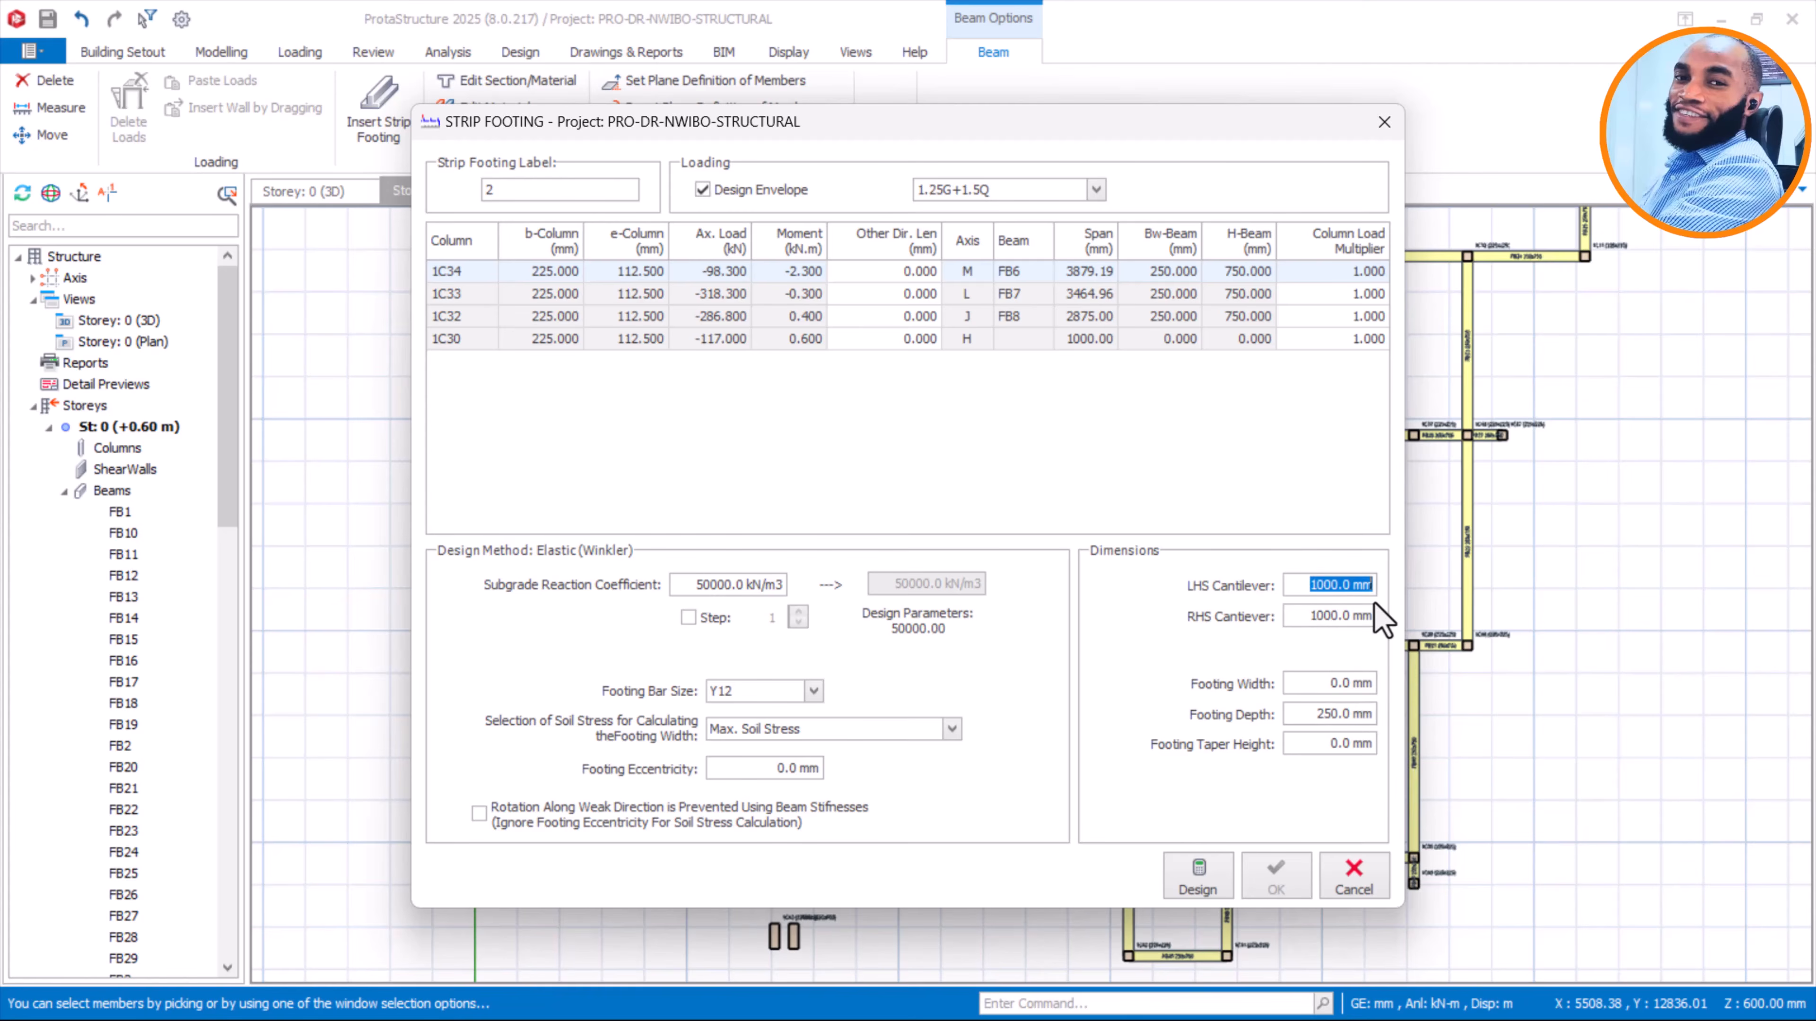
type("500")
left_click_drag(1309, 616, 1380, 628)
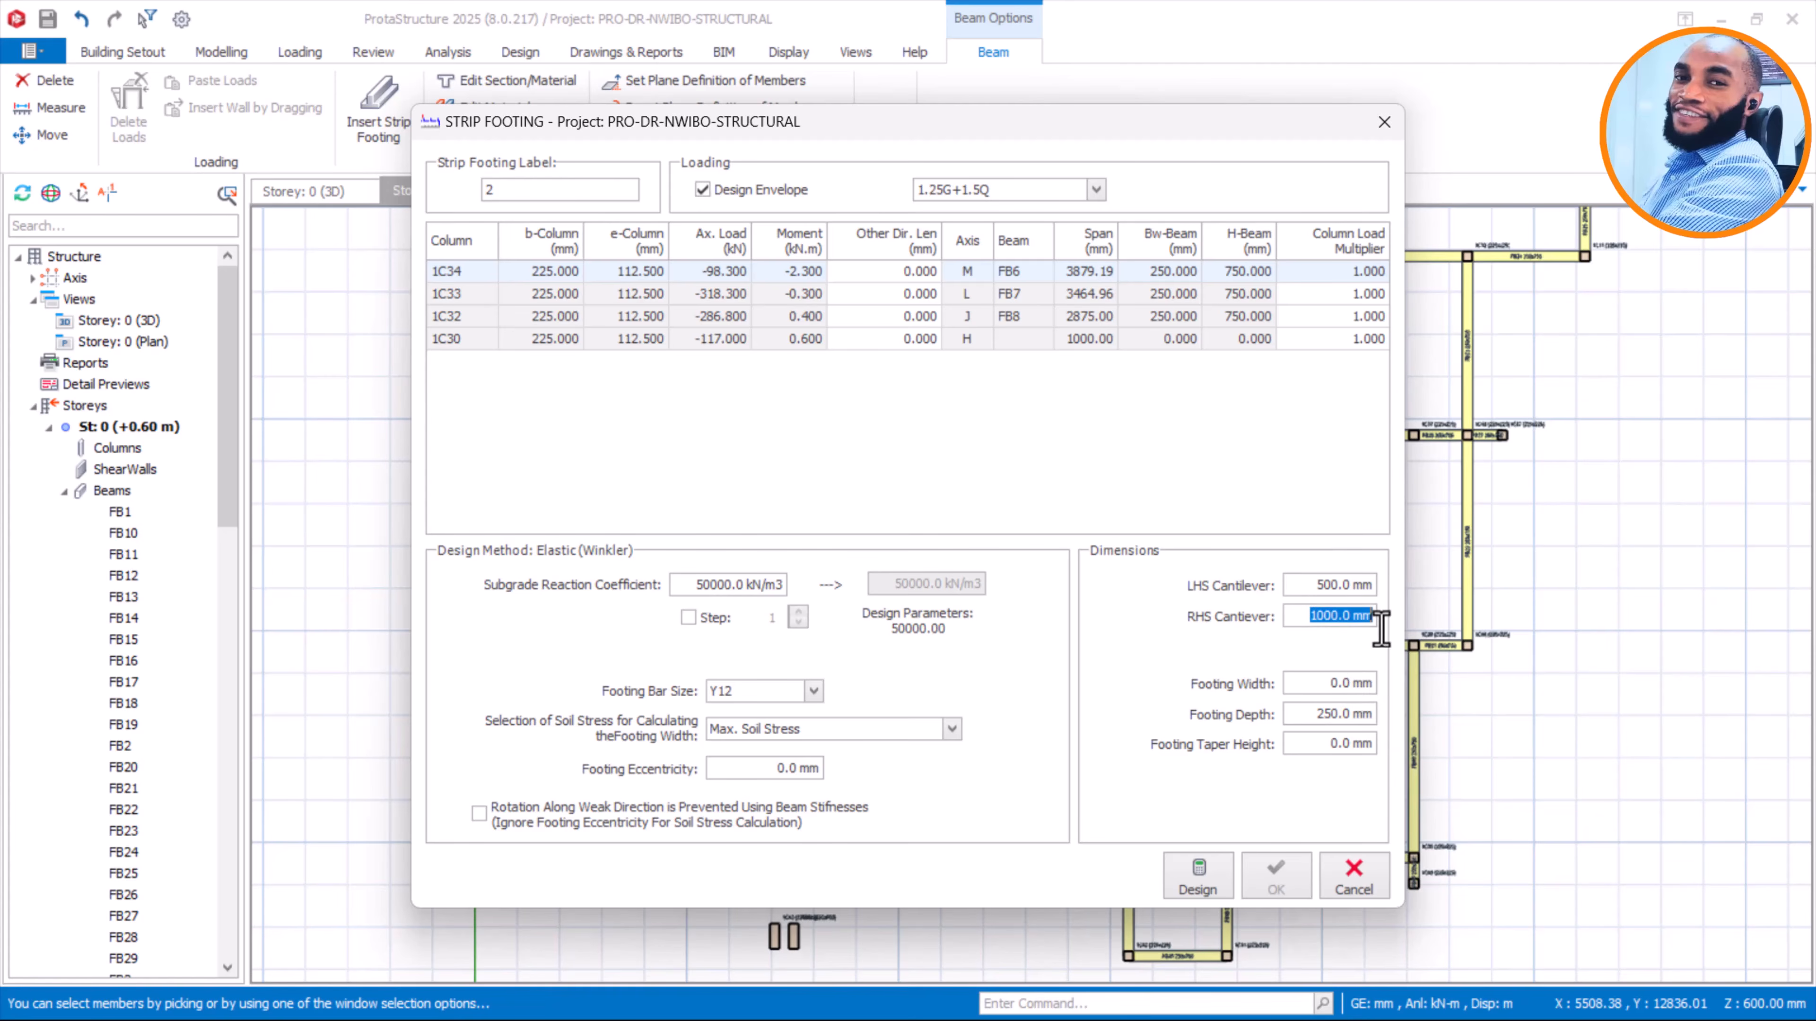
type("500")
left_click_drag(1309, 713, 1395, 730)
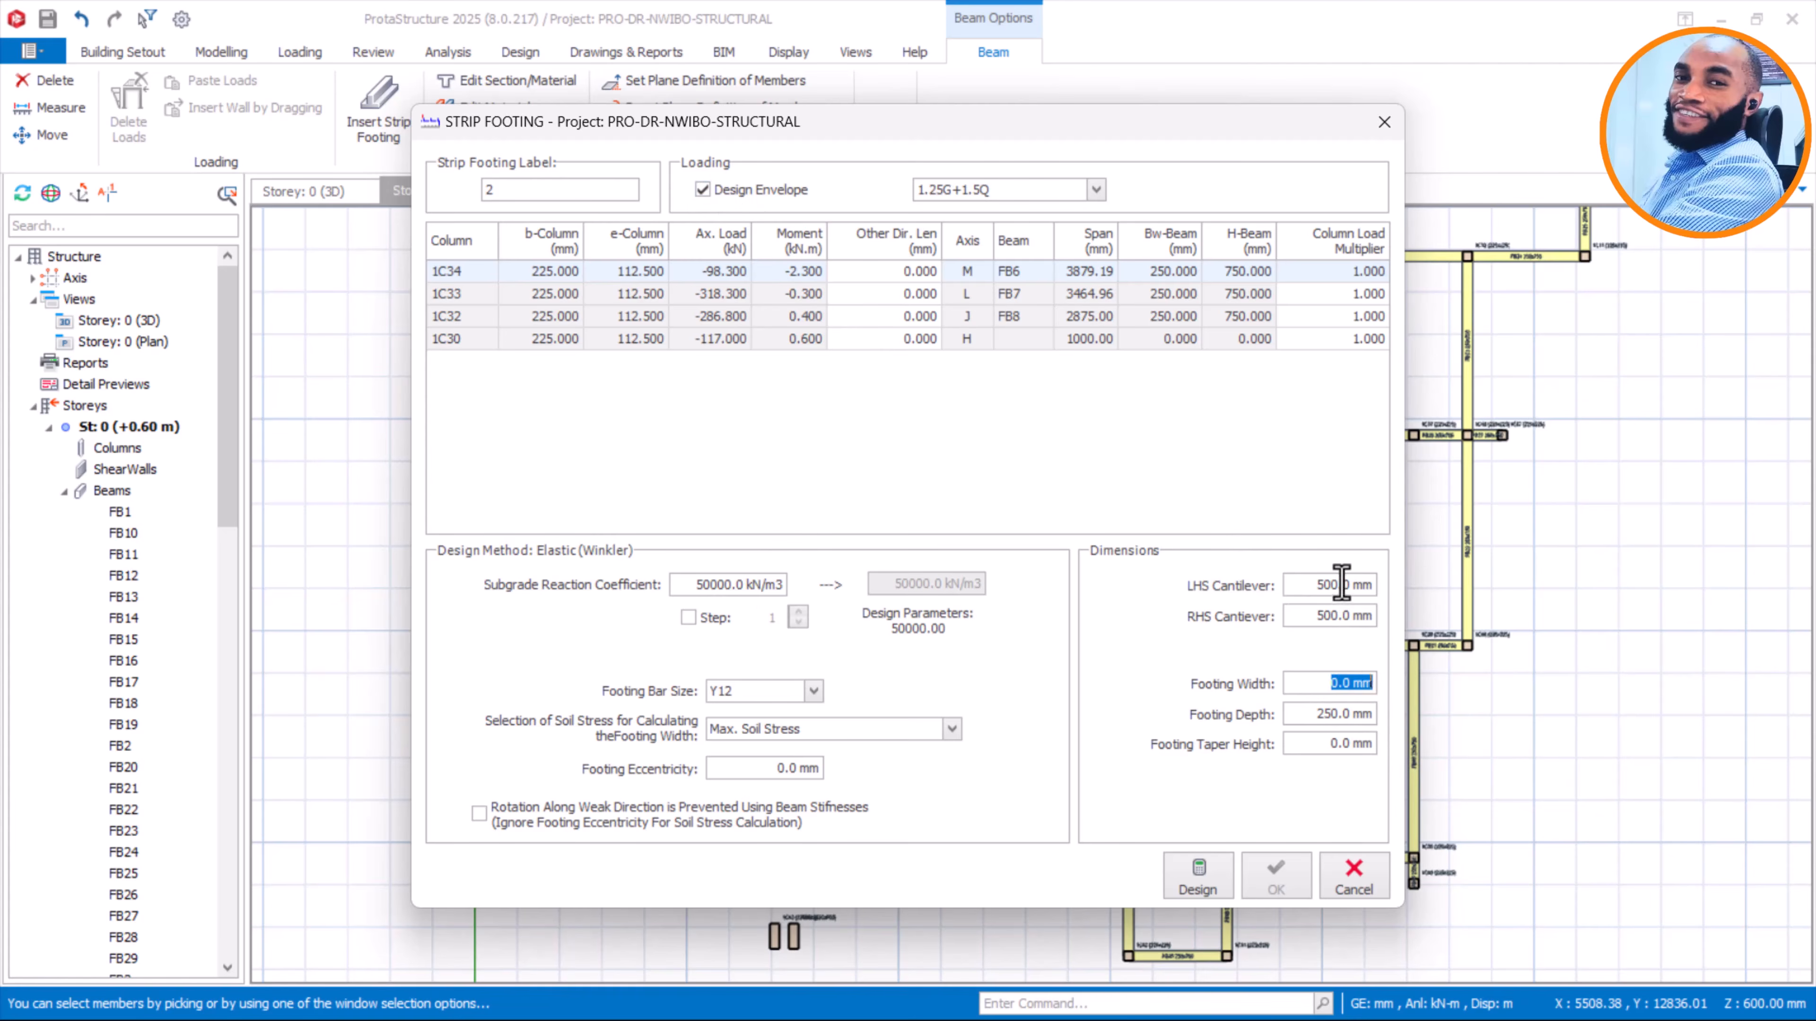
left_click_drag(1338, 584, 1323, 585)
left_click(1319, 615)
left_click(1208, 884)
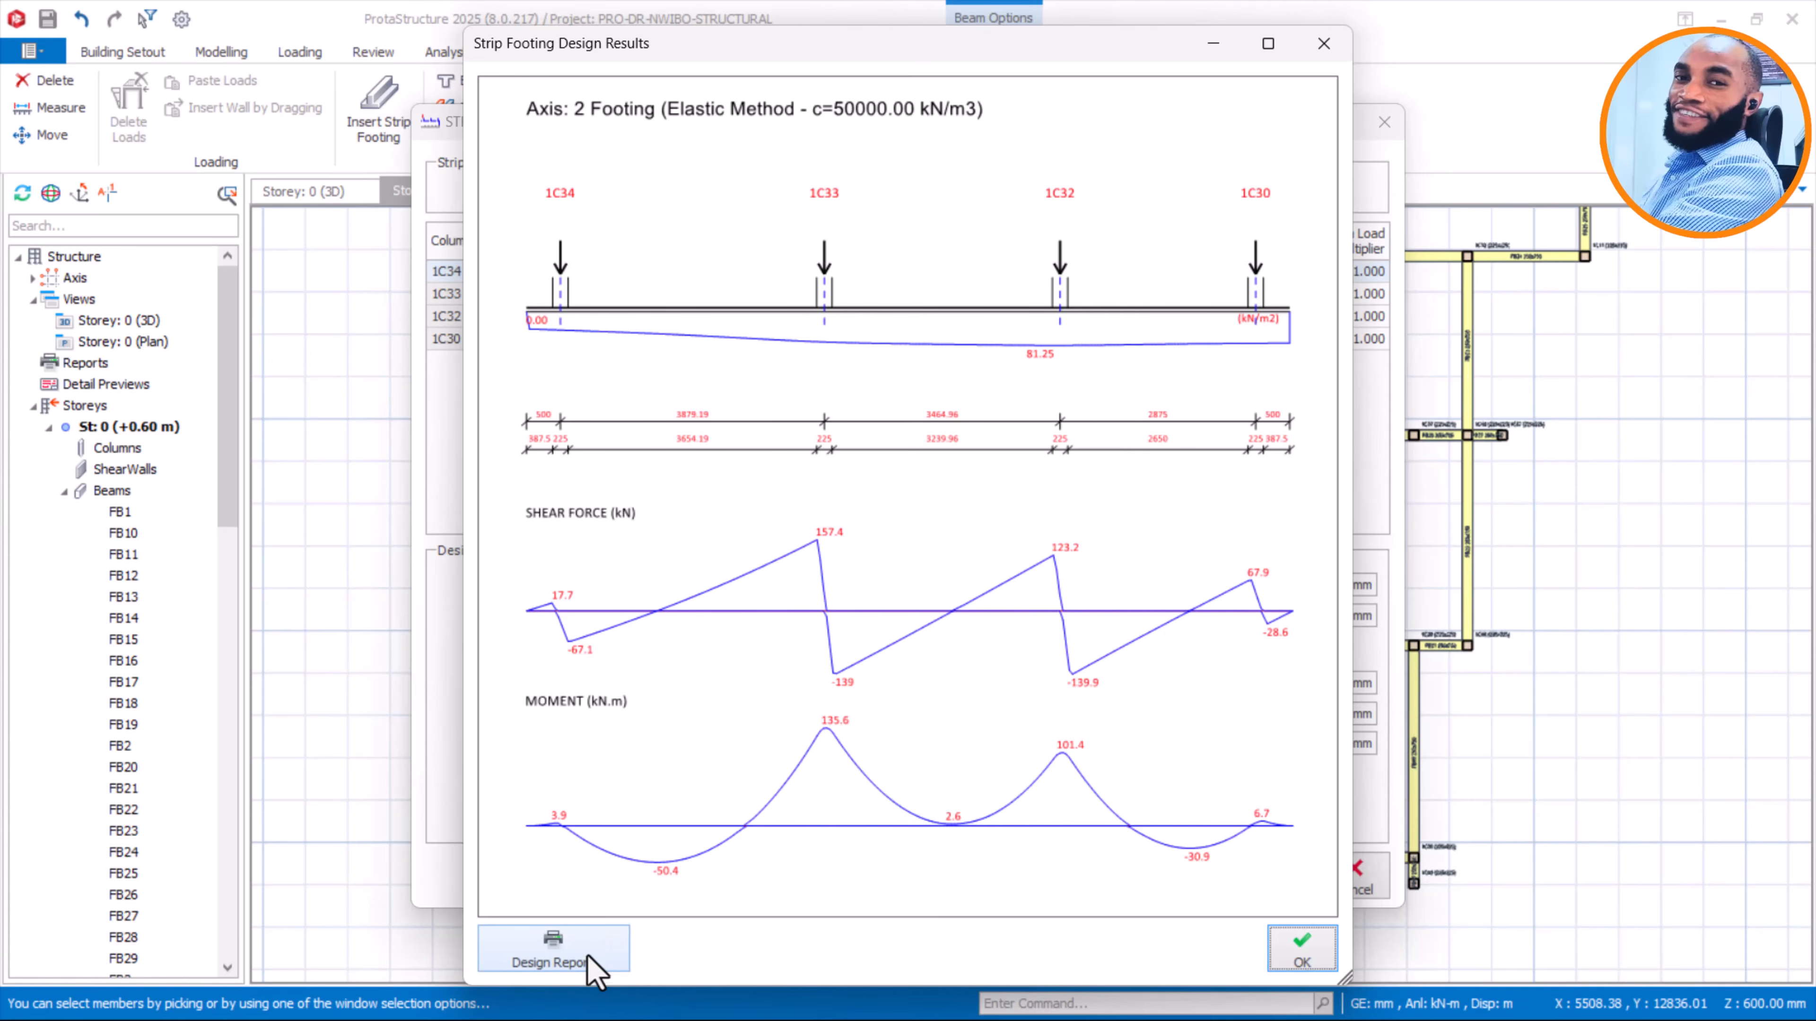
left_click(1300, 950)
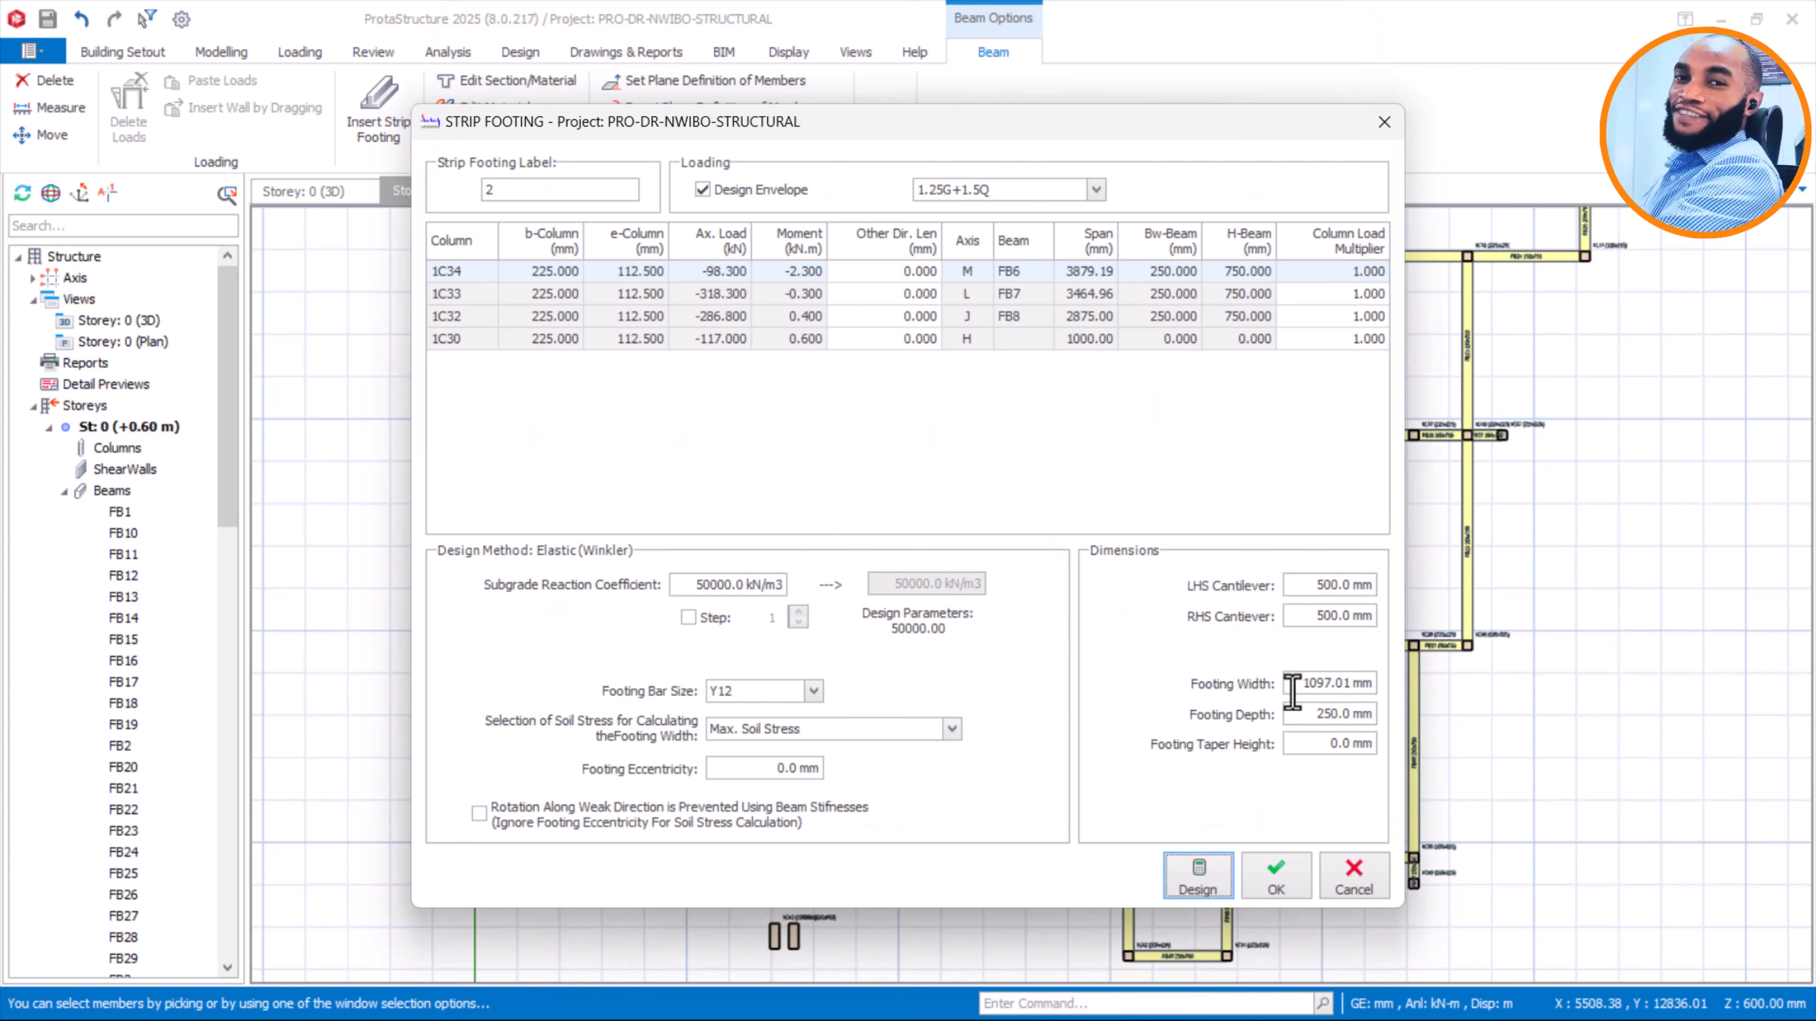
Round the calculated footing width up to 1100 mm
left_click_drag(1294, 685, 1387, 688)
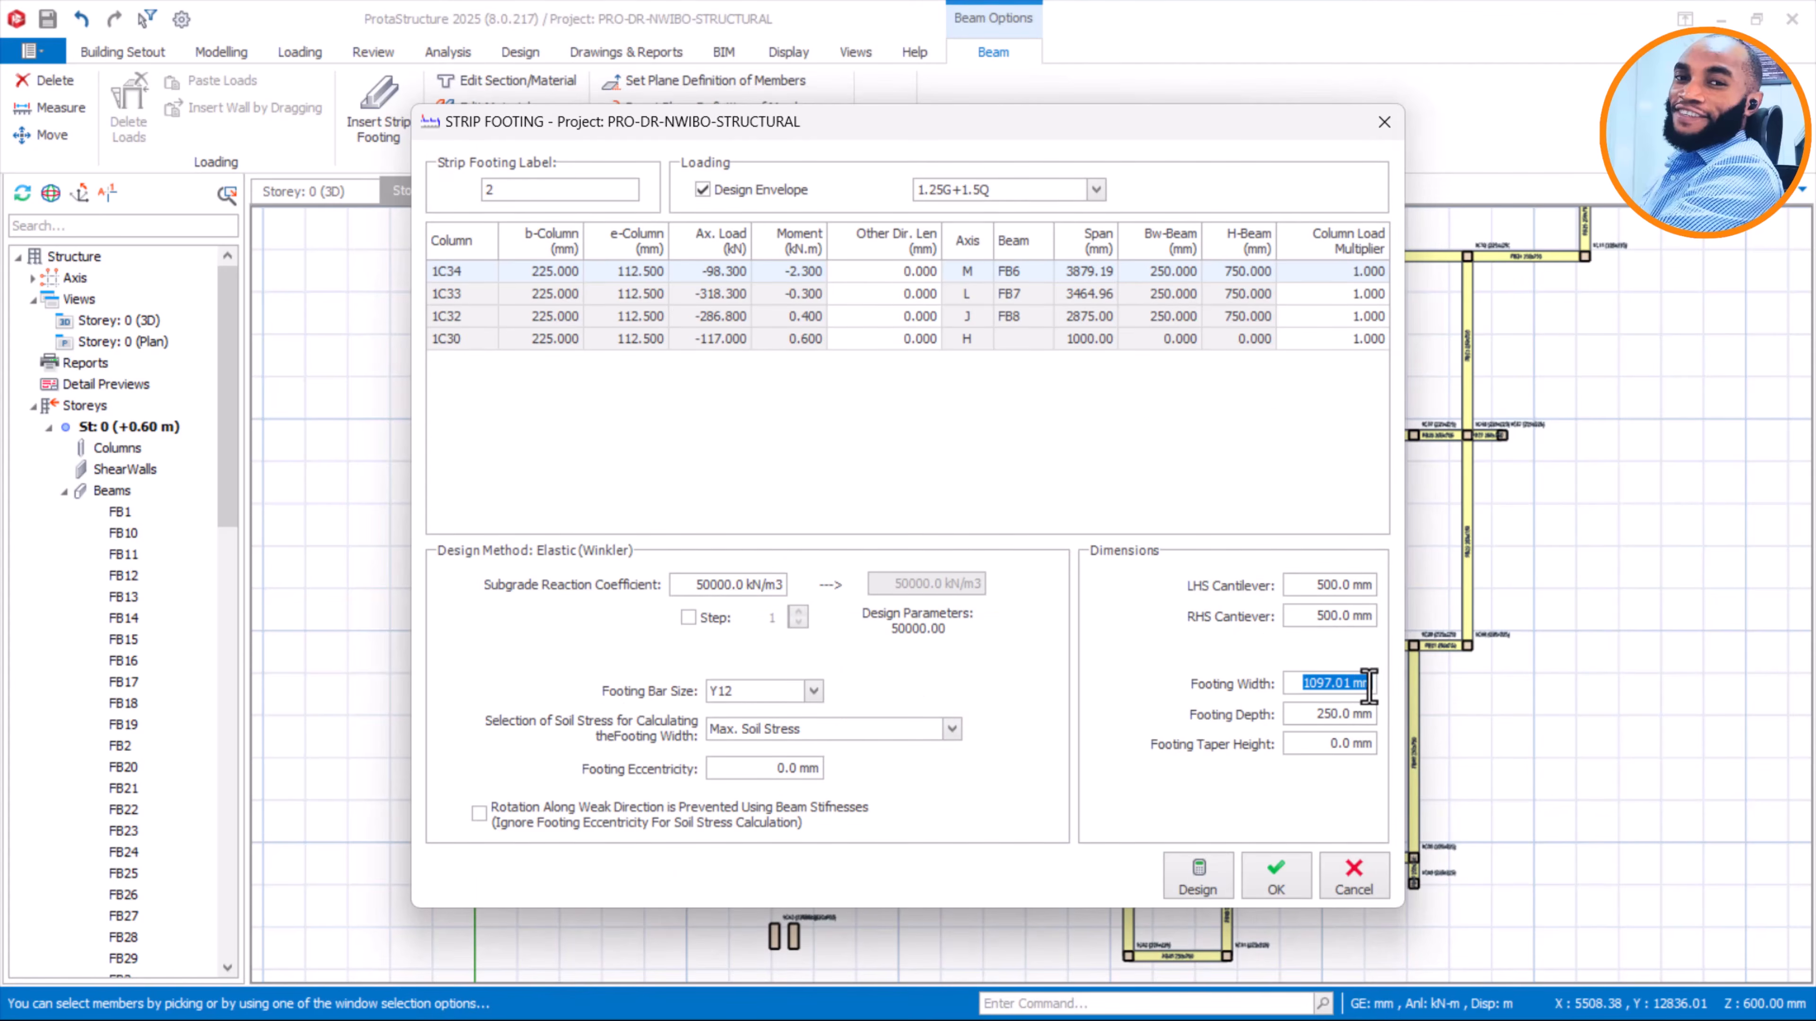
left_click(1351, 685)
mouse_move(1295, 685)
left_mouse_down()
mouse_move(1371, 693)
mouse_move(1297, 685)
left_mouse_up()
left_click_drag(1304, 685, 1369, 685)
left_click(1307, 685)
left_click_drag(1302, 683, 1366, 684)
left_click(1325, 686)
left_click_drag(1300, 684, 1343, 685)
type("1100")
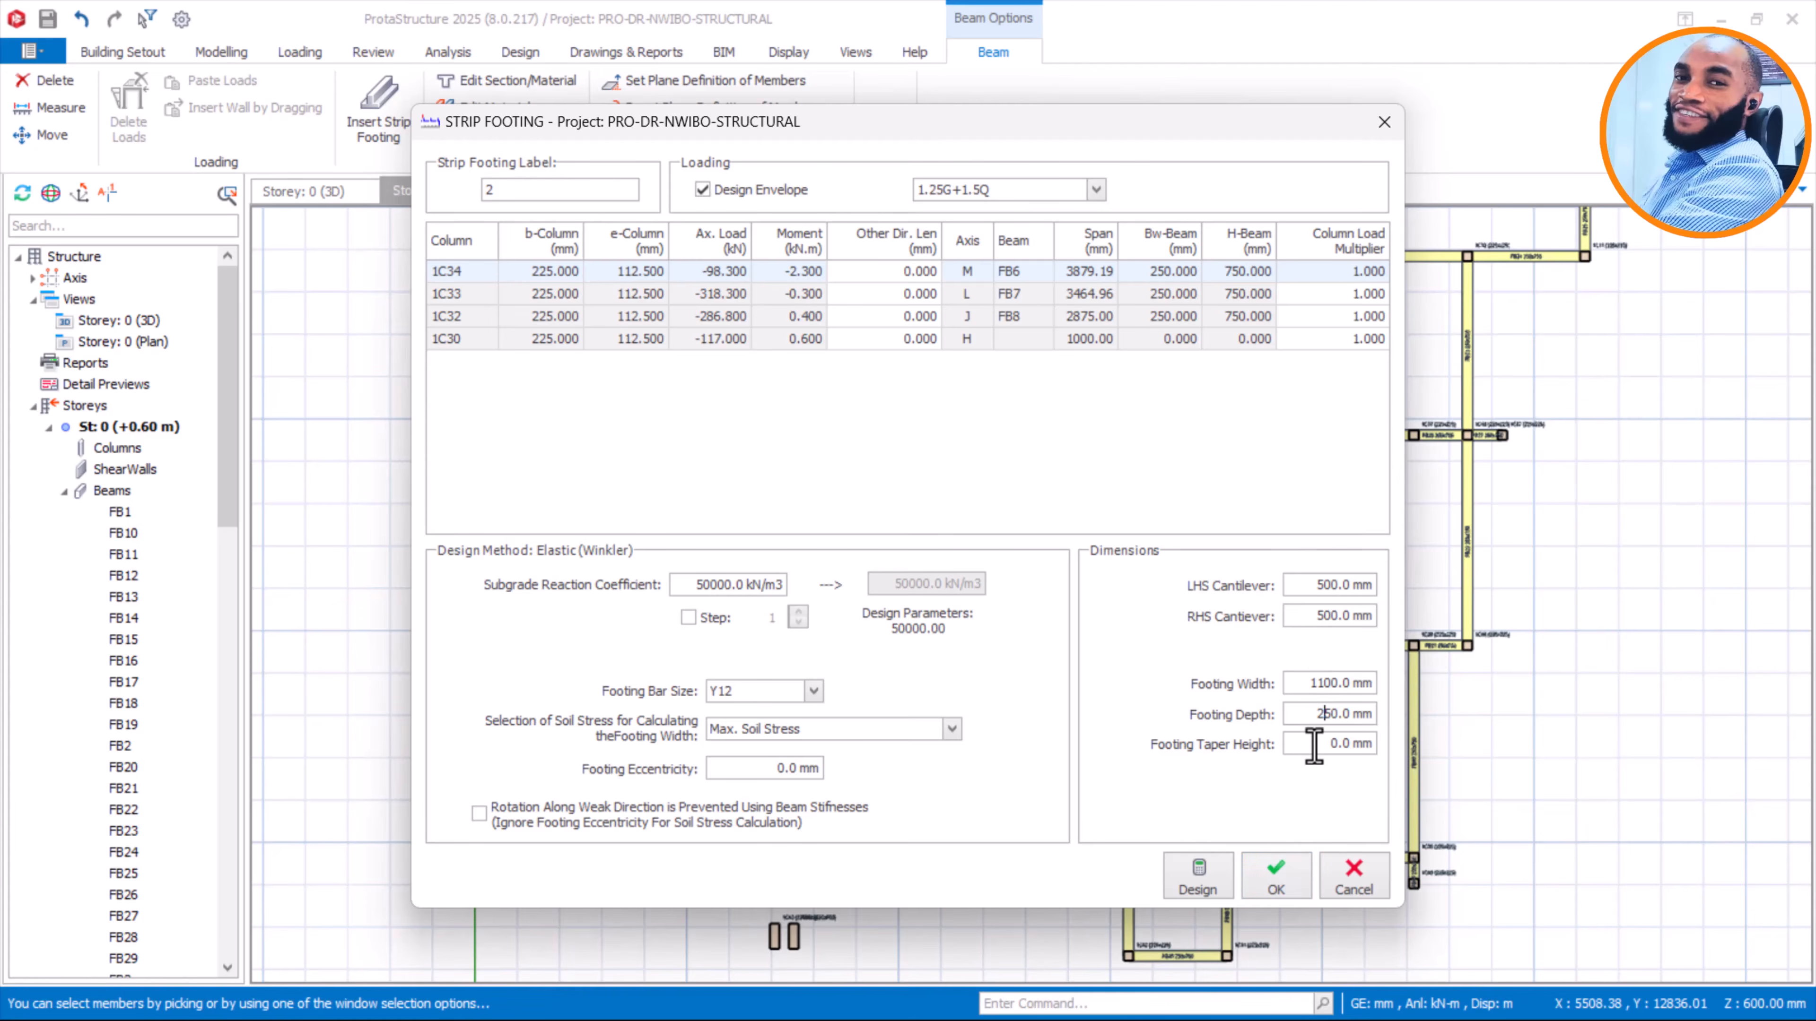
Insert the strip footing under the selected beams, using the Analytical Method for the strip footing design
left_click(1281, 874)
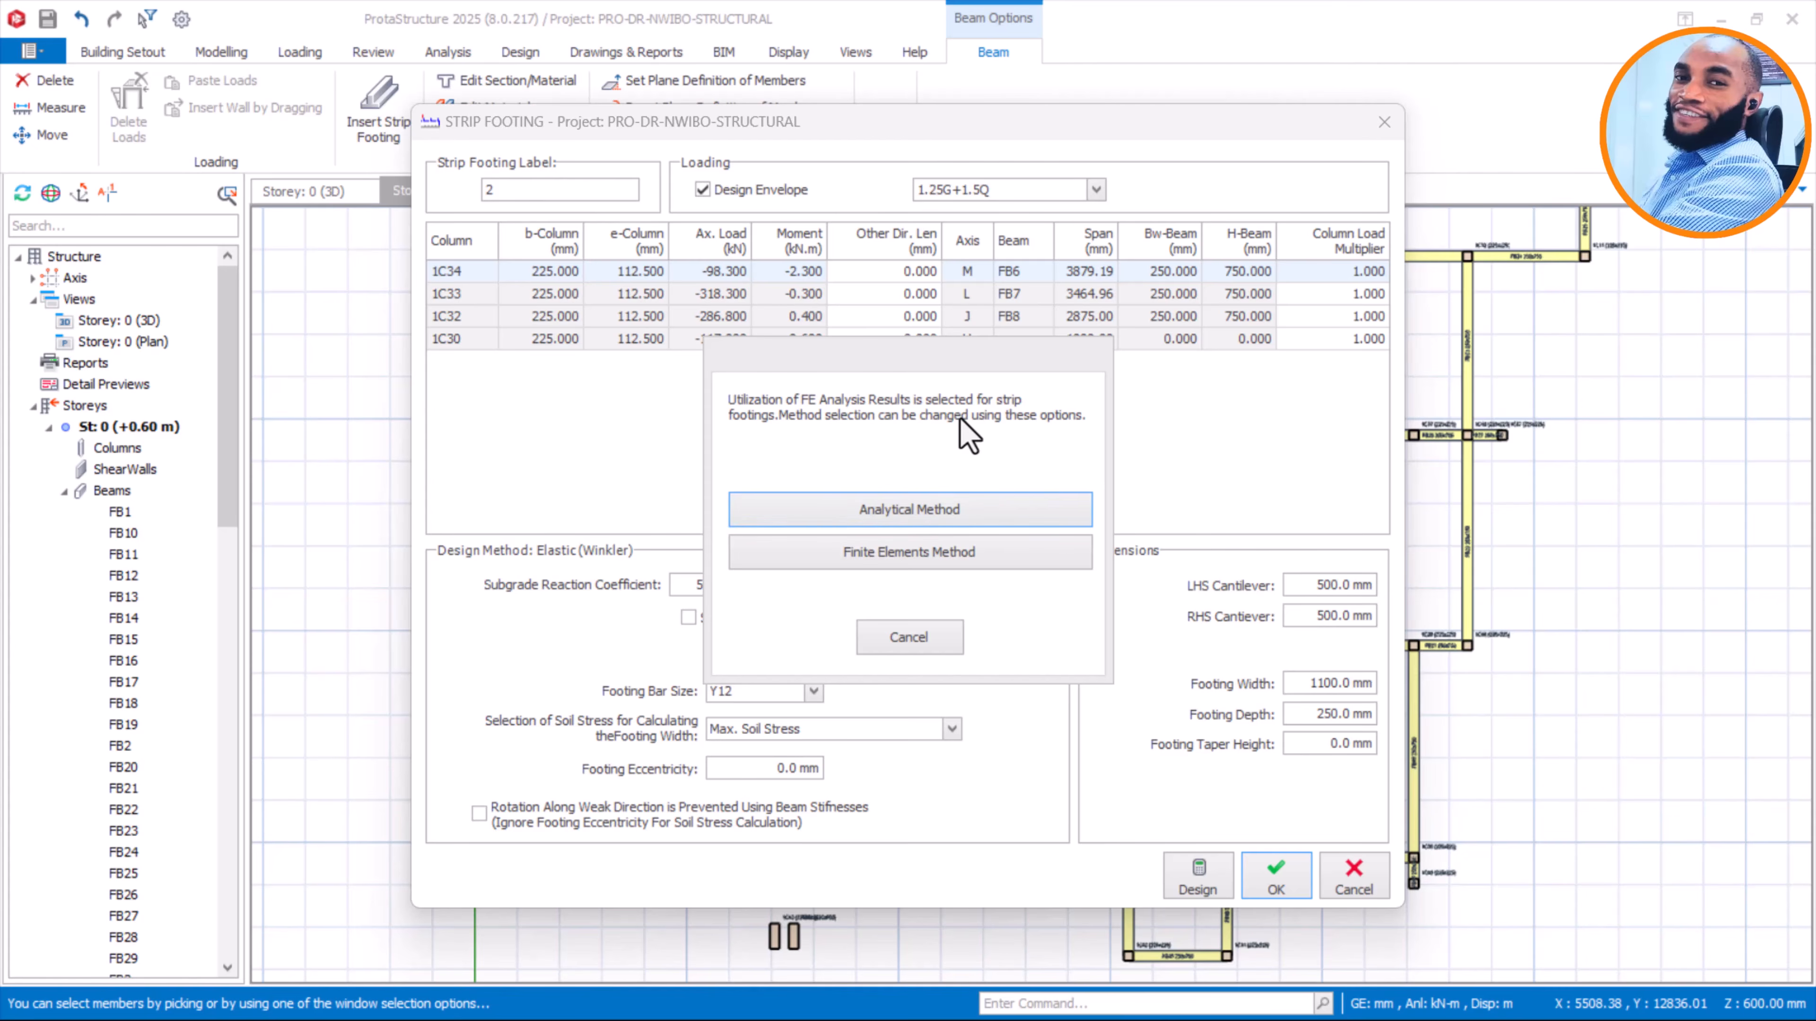
left_click(902, 513)
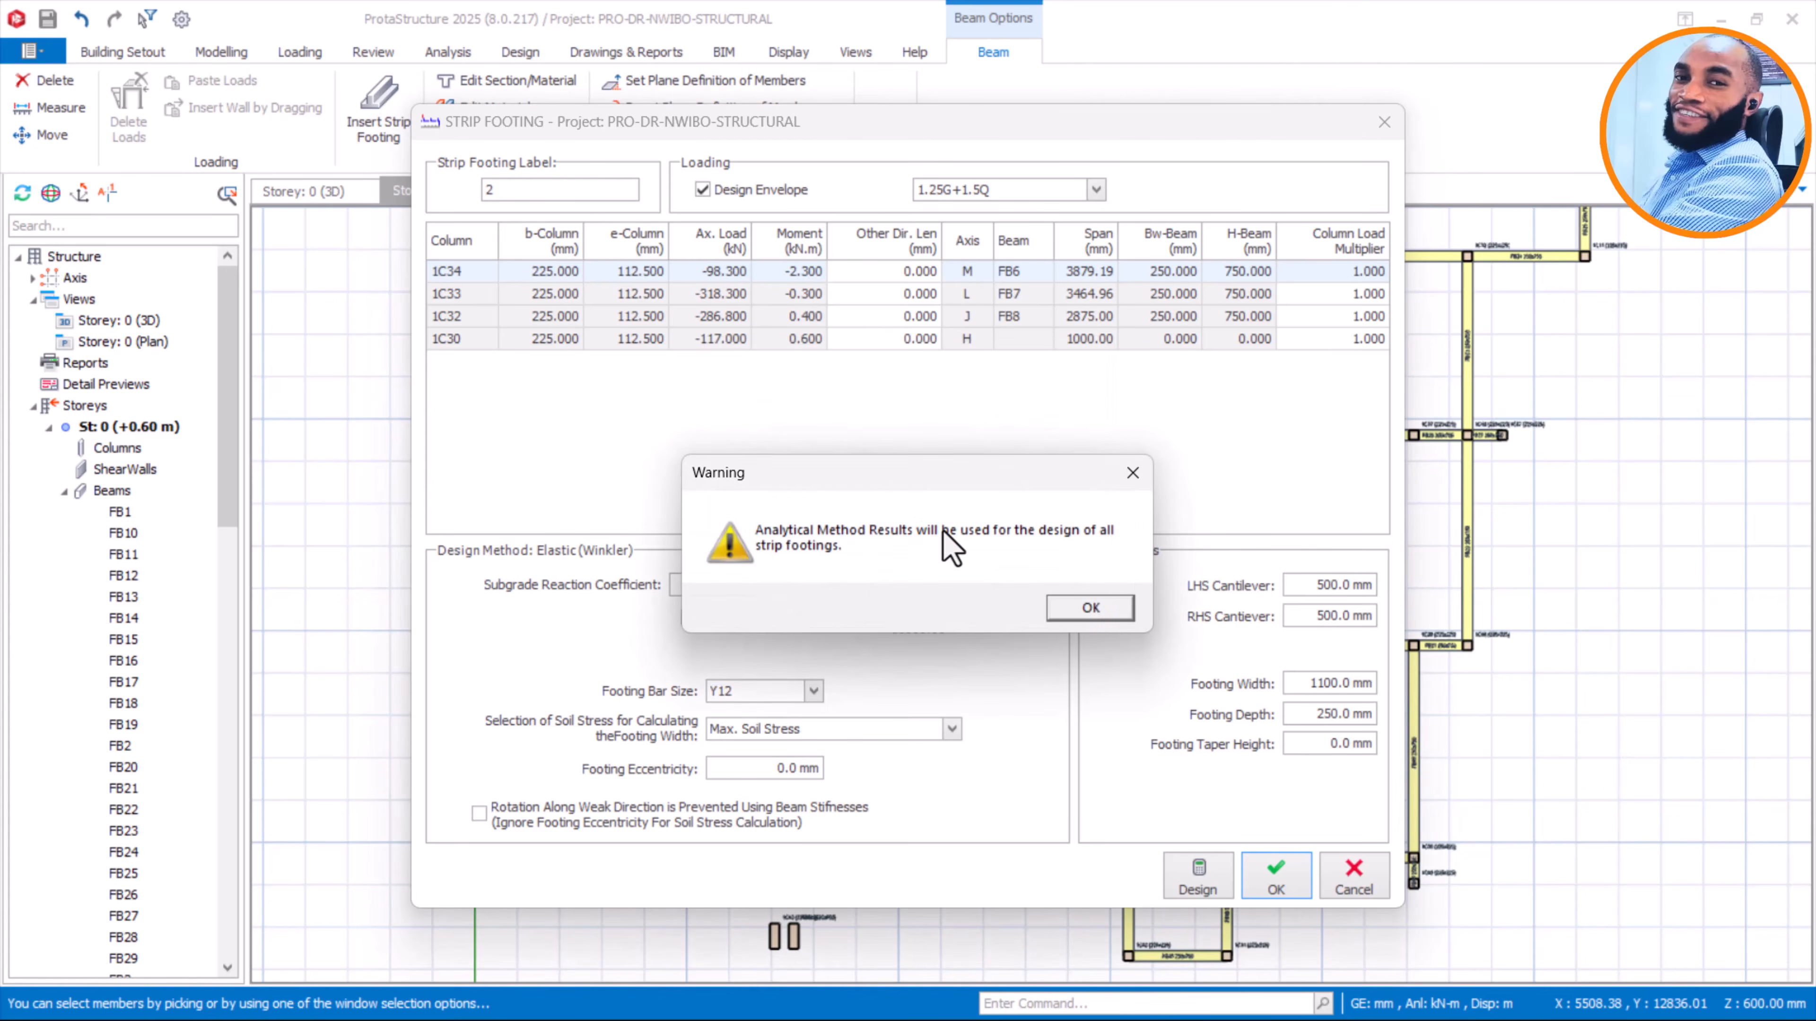
left_click(1448, 28)
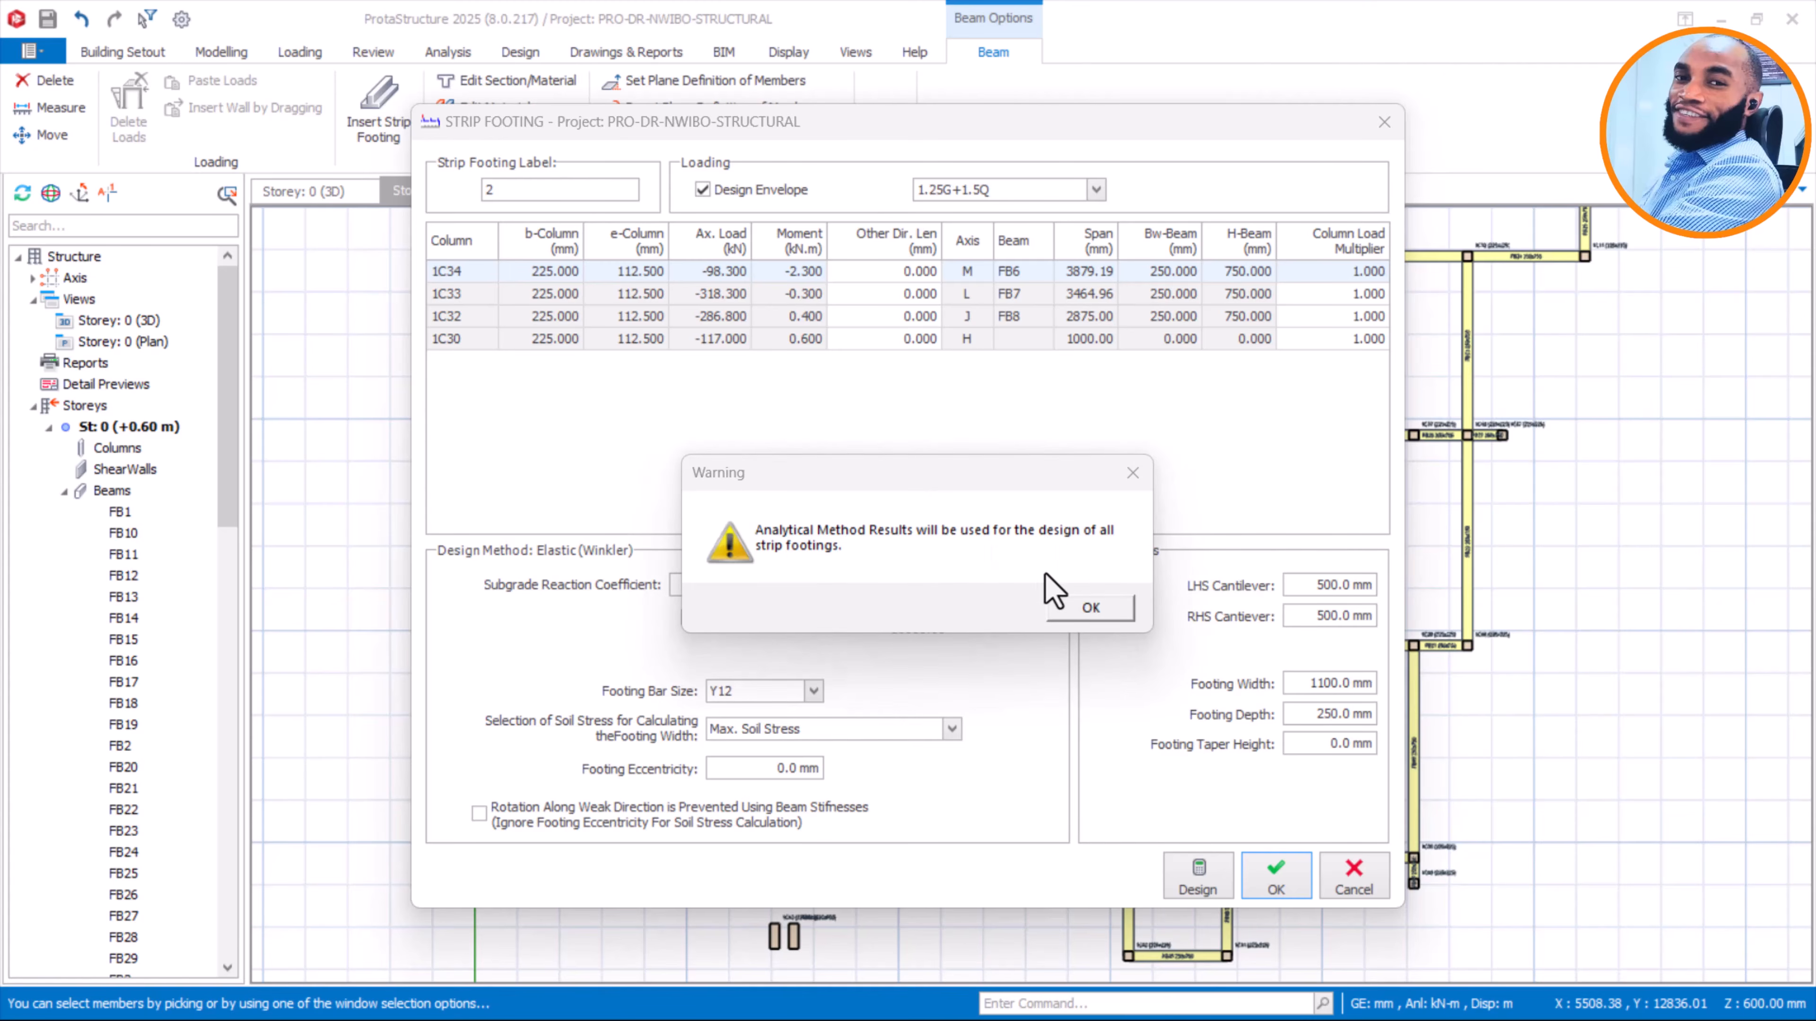
left_click(1092, 607)
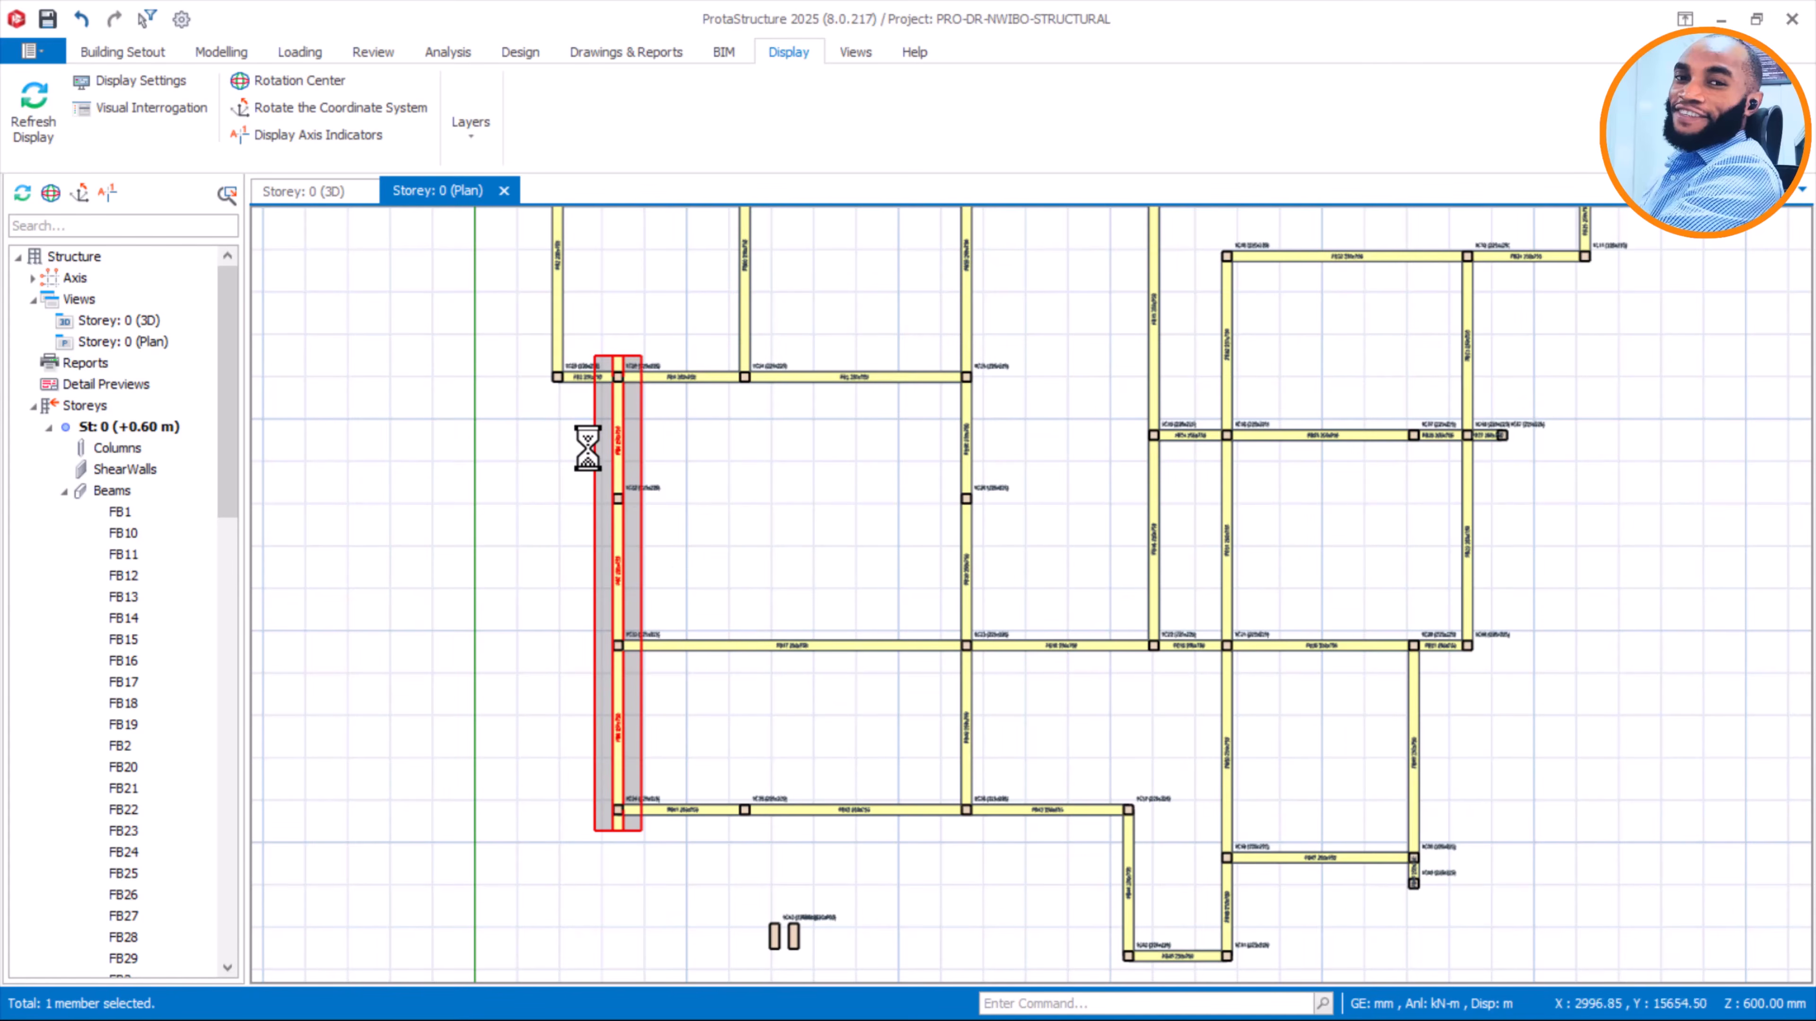
scroll(594, 754, "up", 2)
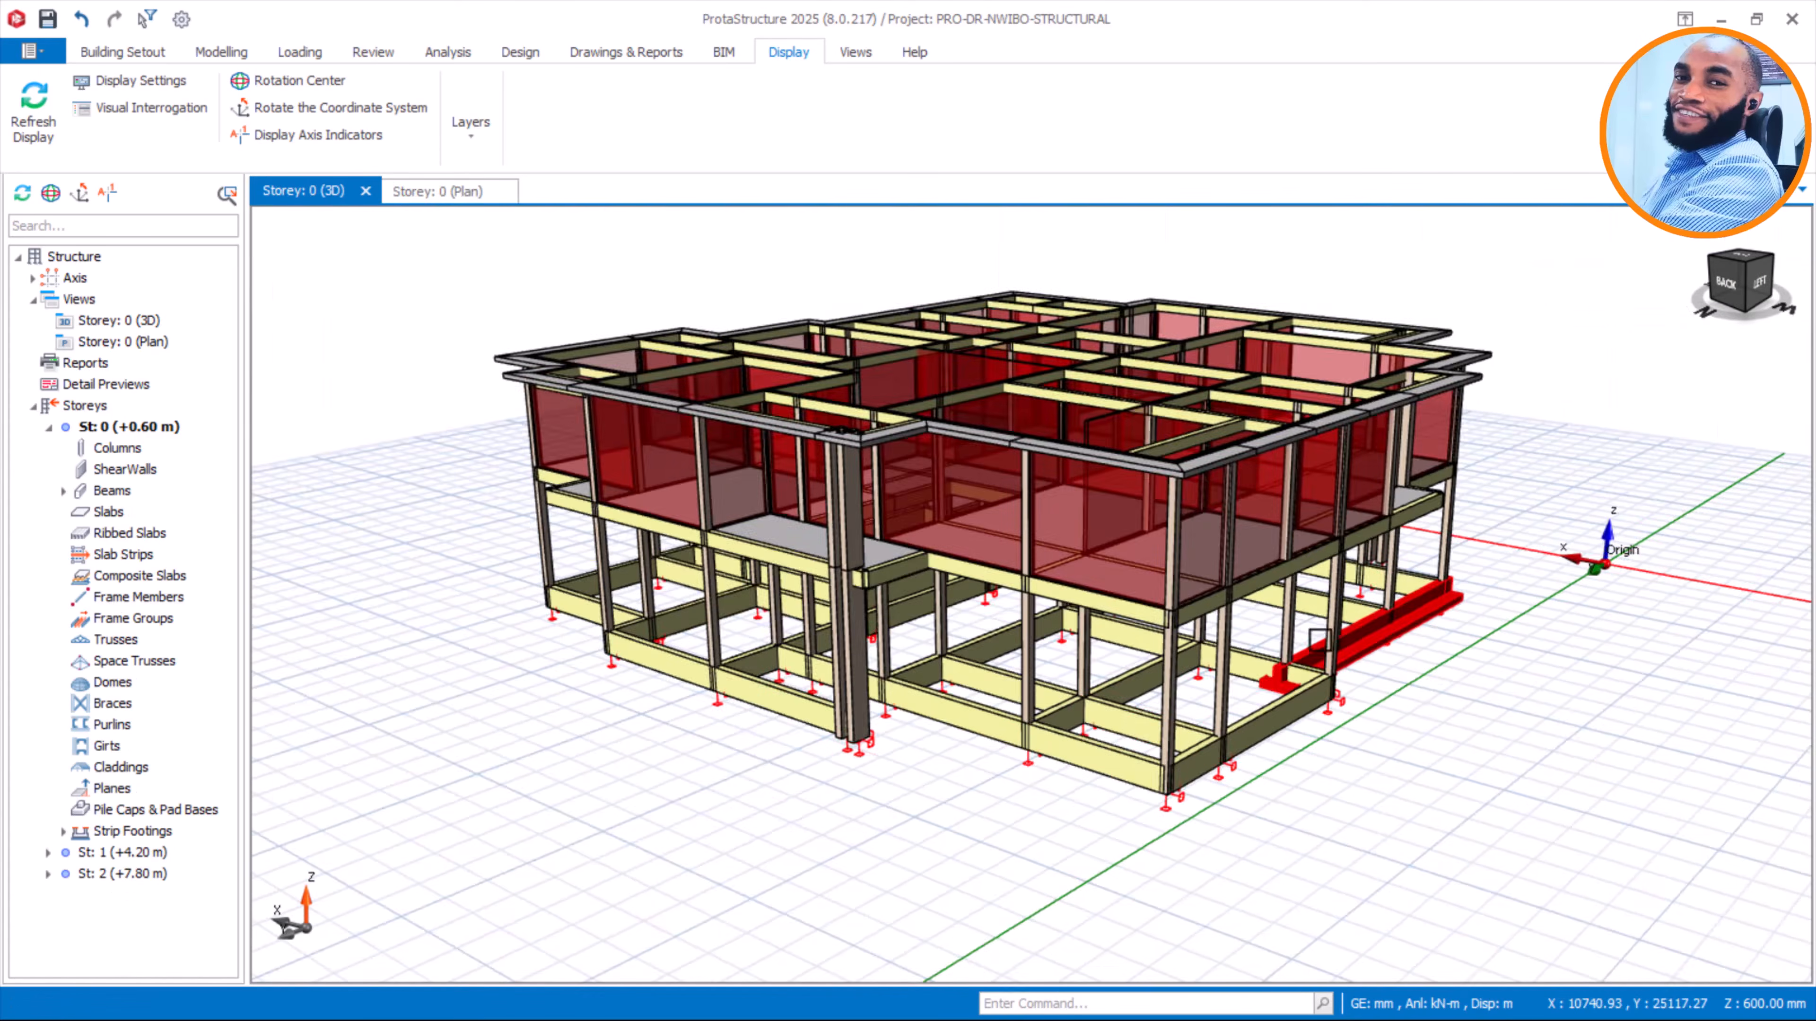
Inspect the inserted strip footing's end cross-section and its foundation beam in the 3D model
scroll(1344, 628, "up", 5)
middle_click_drag(1355, 644, 1288, 632)
scroll(1683, 747, "up", 2)
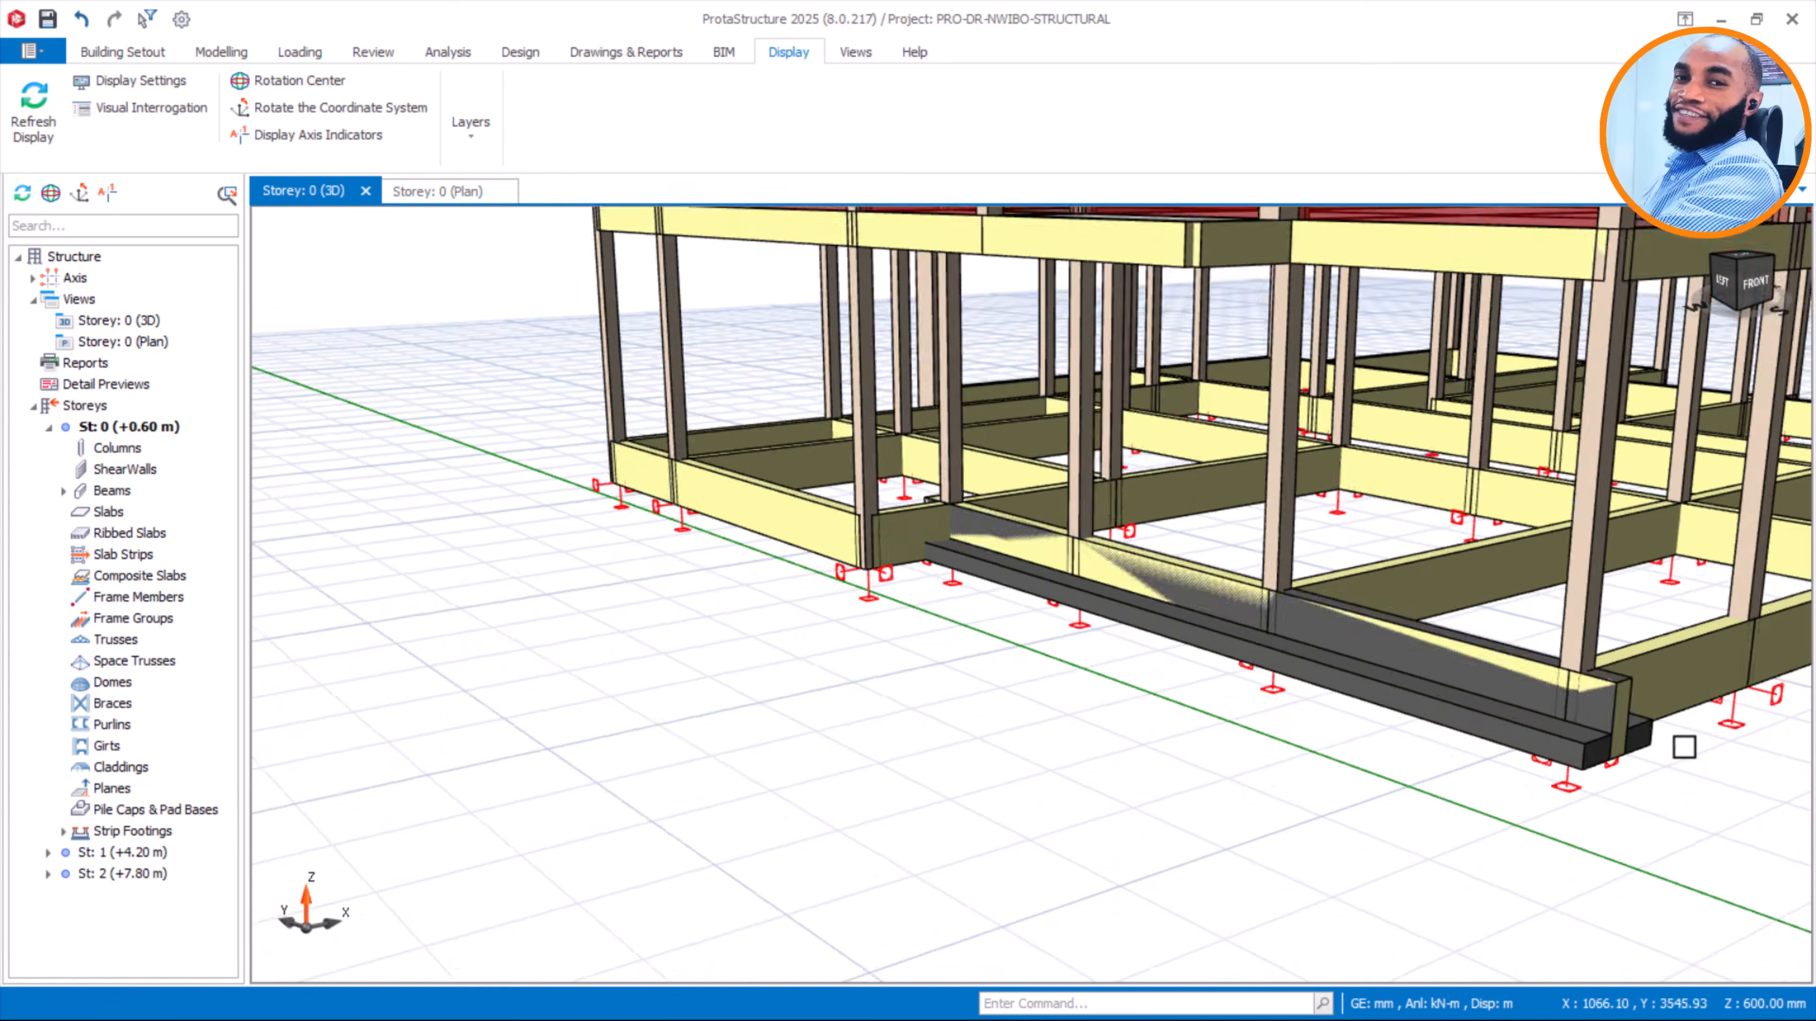
mouse_move(1682, 746)
middle_mouse_down()
mouse_move(1343, 758)
mouse_move(1321, 784)
mouse_move(1285, 783)
mouse_move(1064, 662)
mouse_move(1042, 684)
middle_mouse_up()
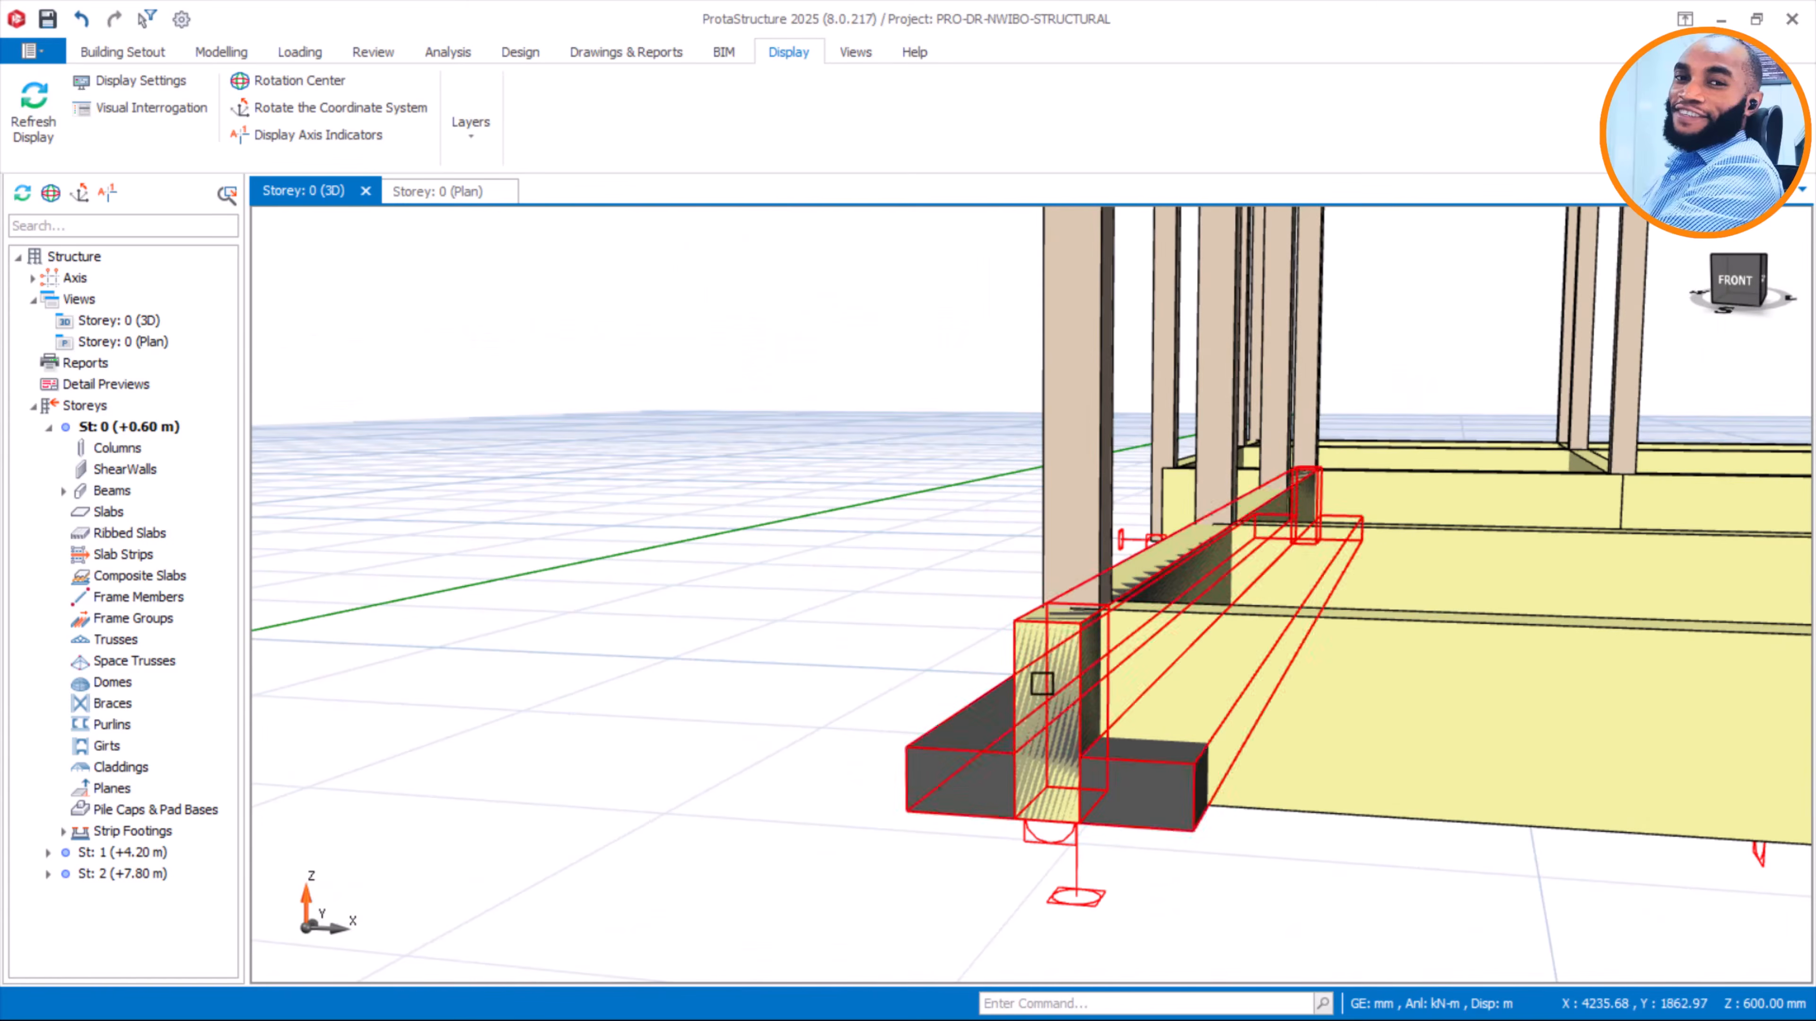
scroll(929, 774, "up", 3)
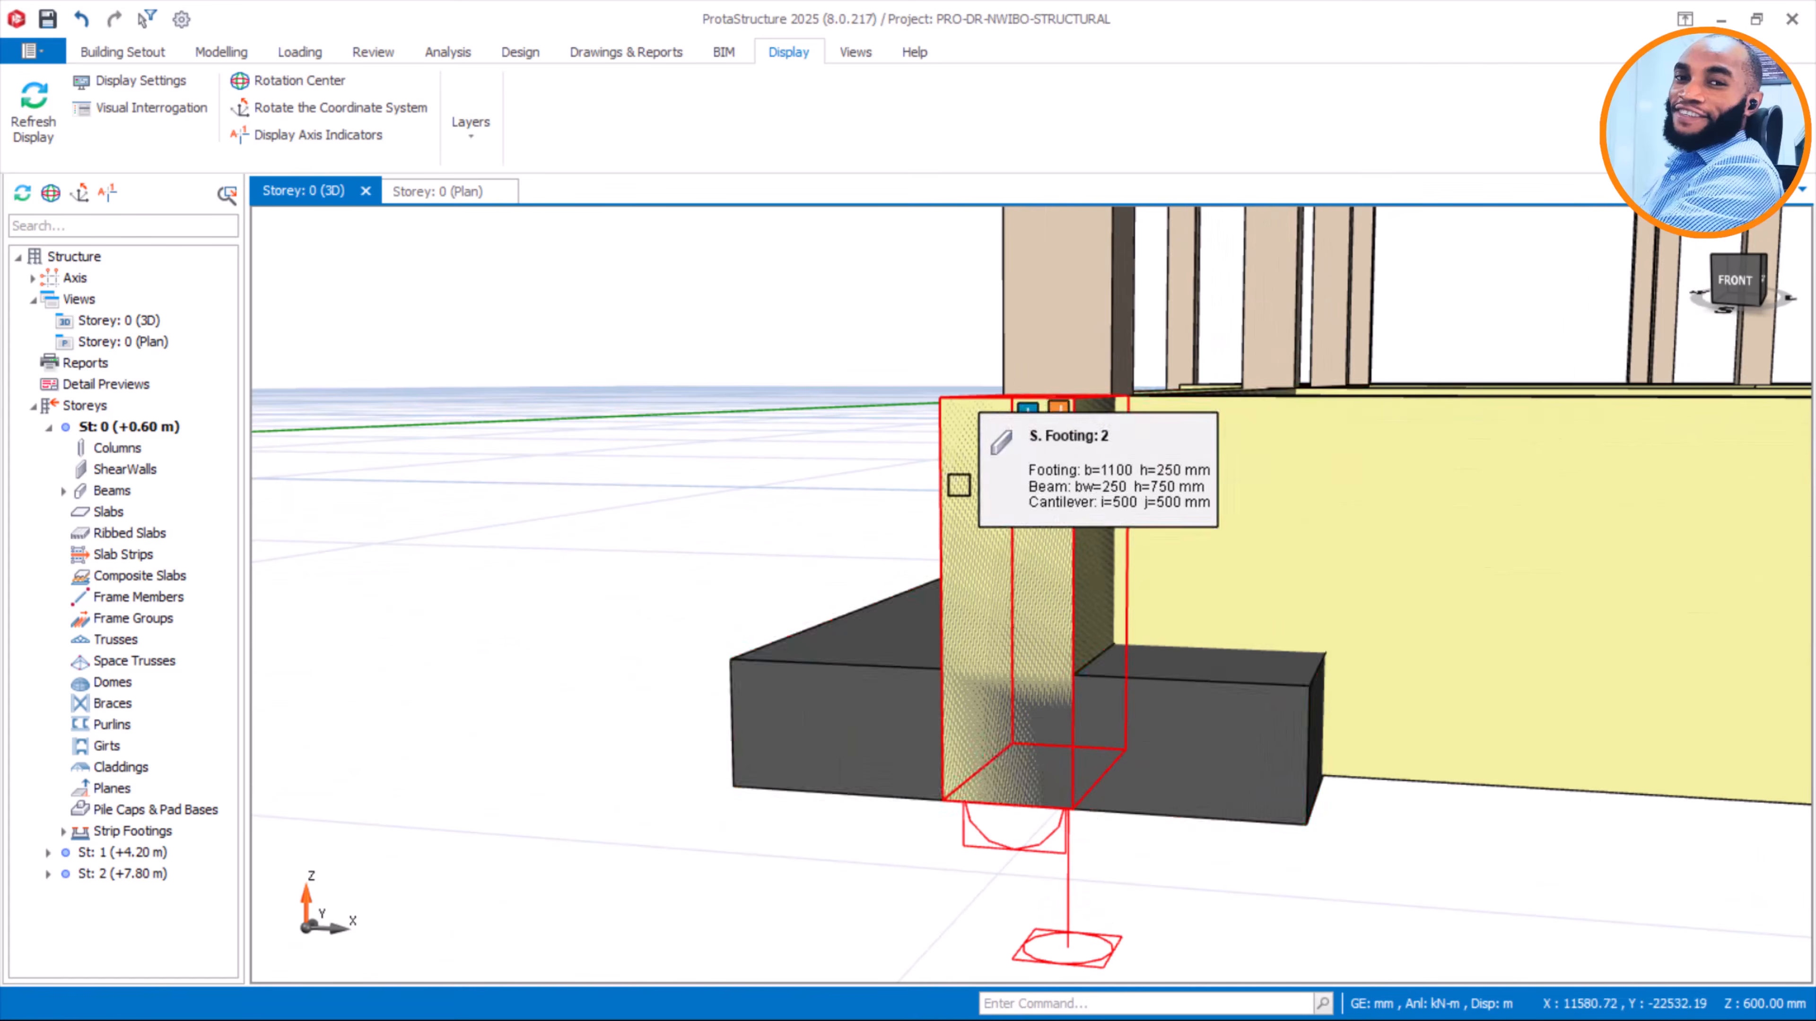
mouse_move(943, 674)
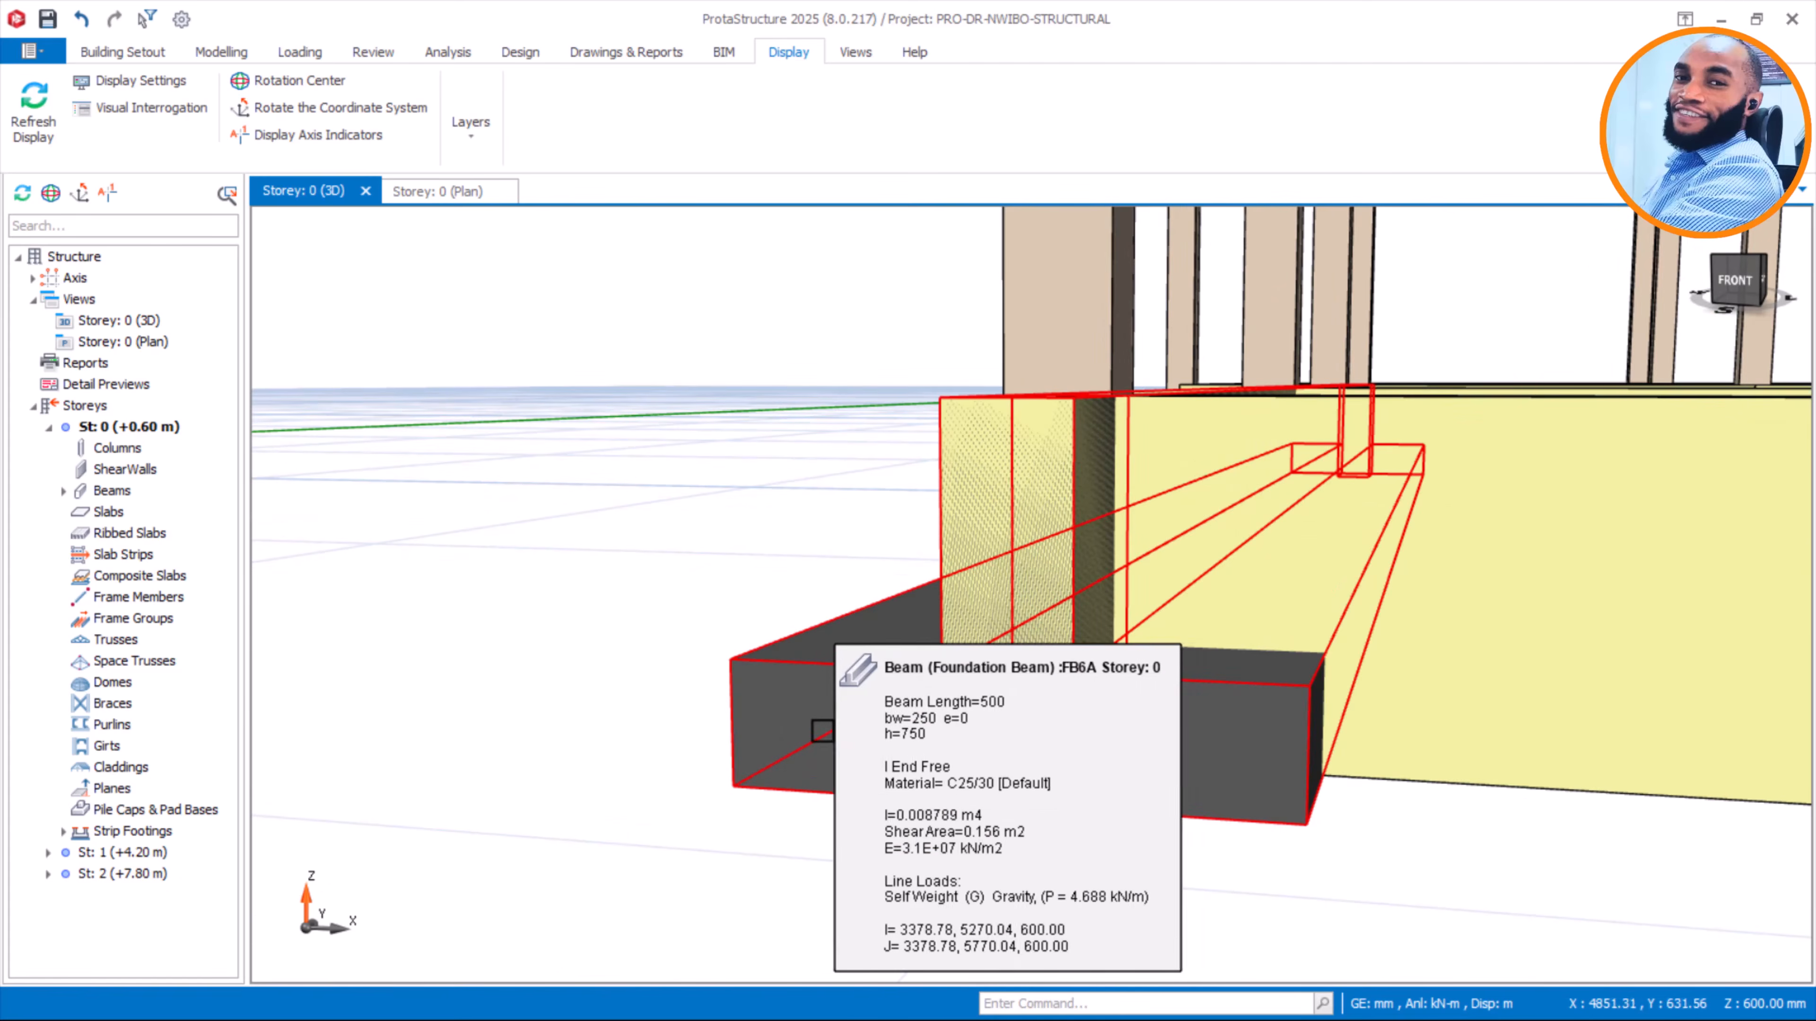
mouse_move(822, 732)
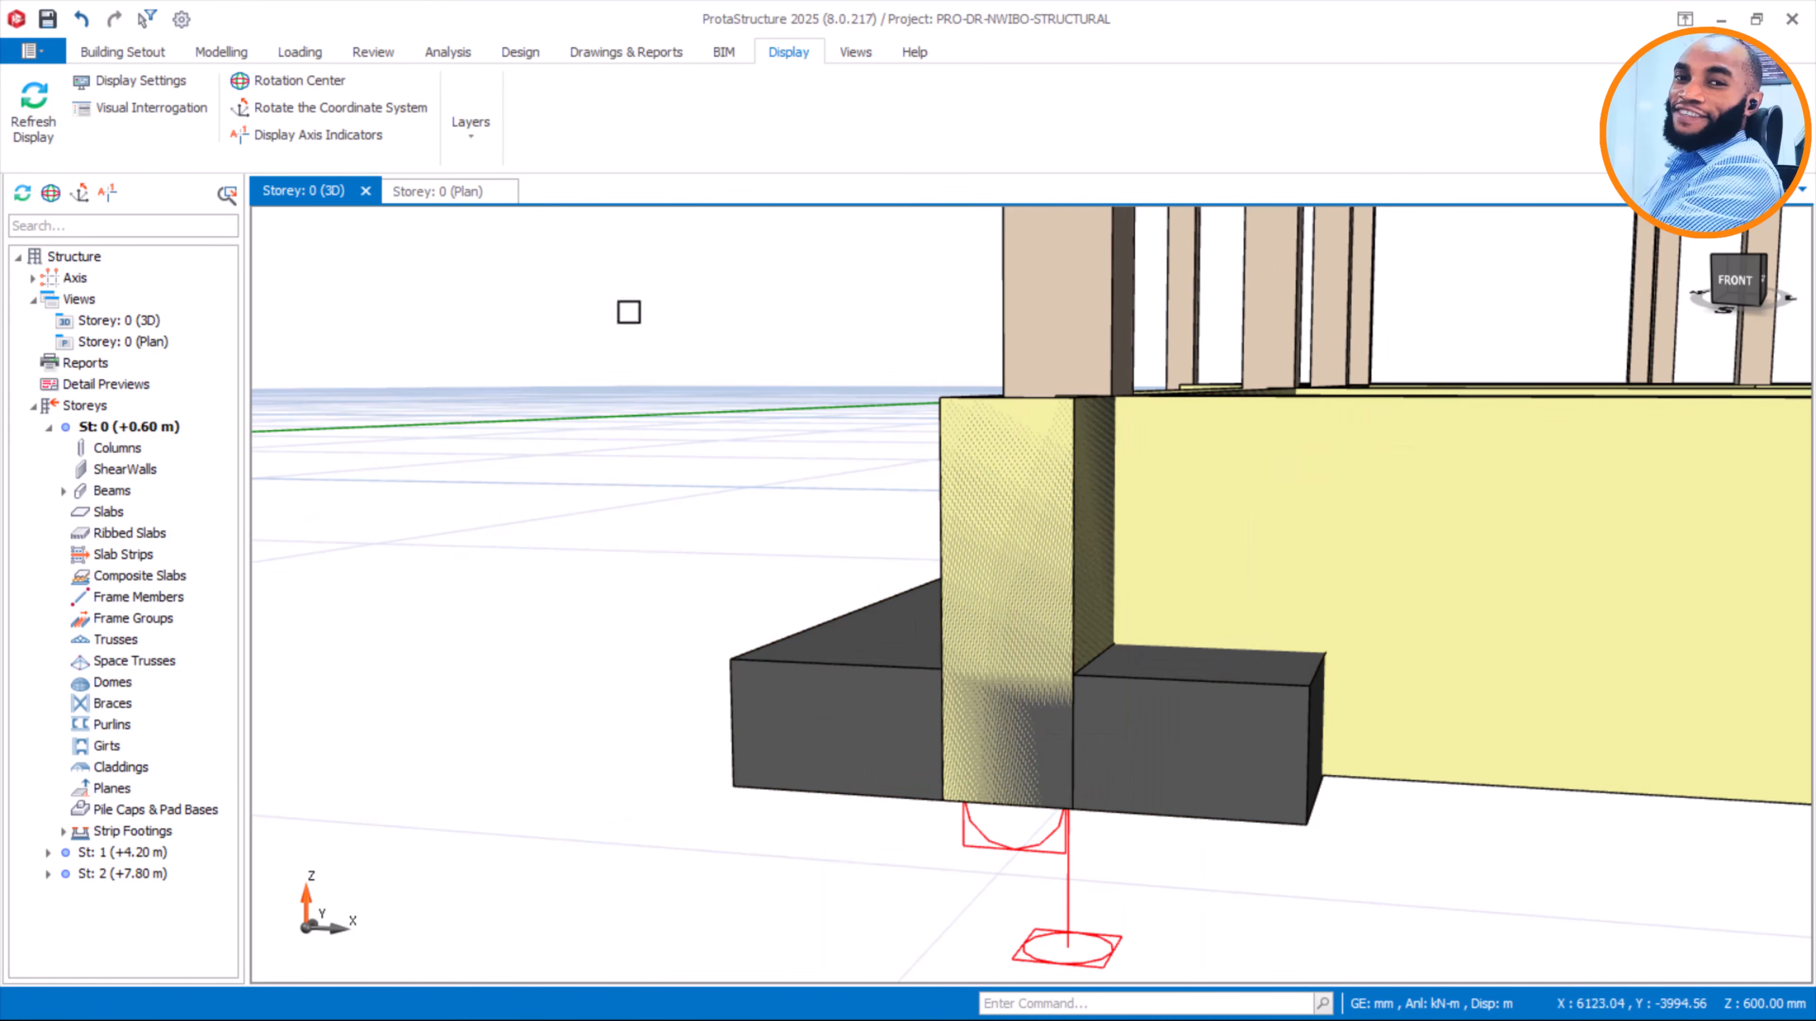
Start a strip footing under foundation beams FB3, FB4 and FB5 in the Storey 0 plan, with Design Envelope loading enabled
left_click(429, 192)
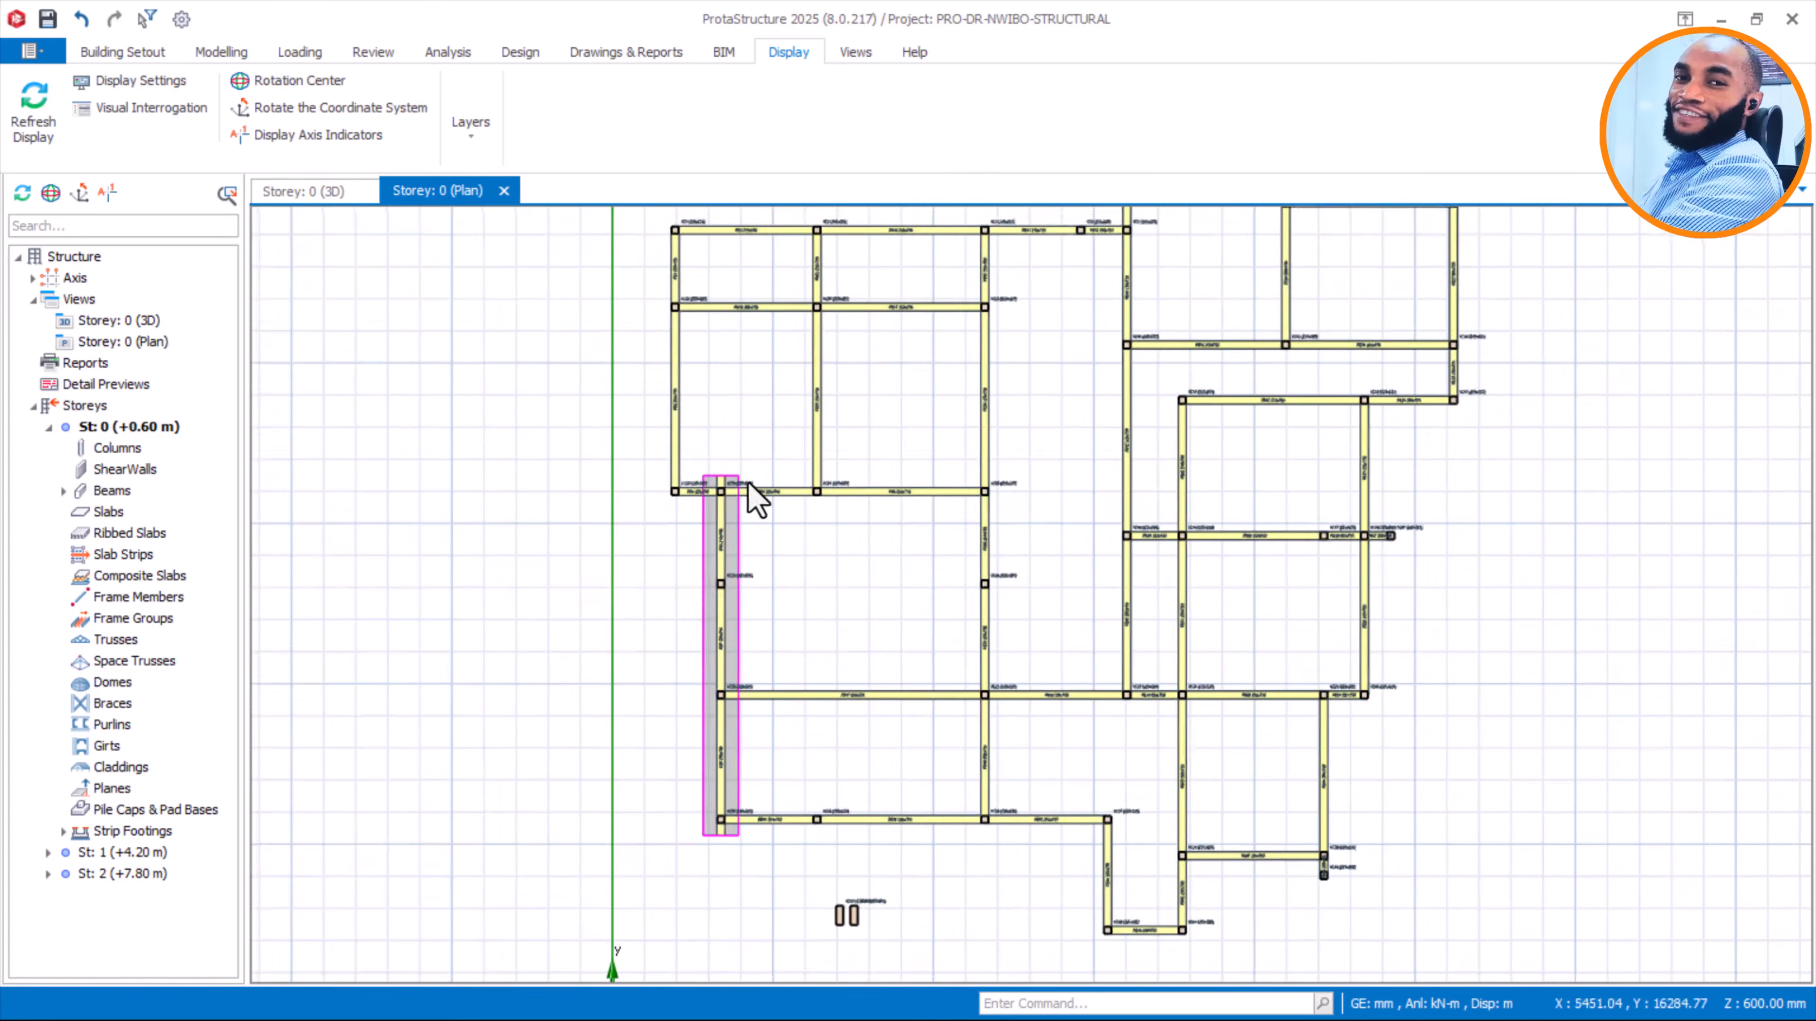
scroll(723, 482, "up", 3)
middle_click_drag(825, 608, 820, 620)
scroll(890, 588, "down", 6)
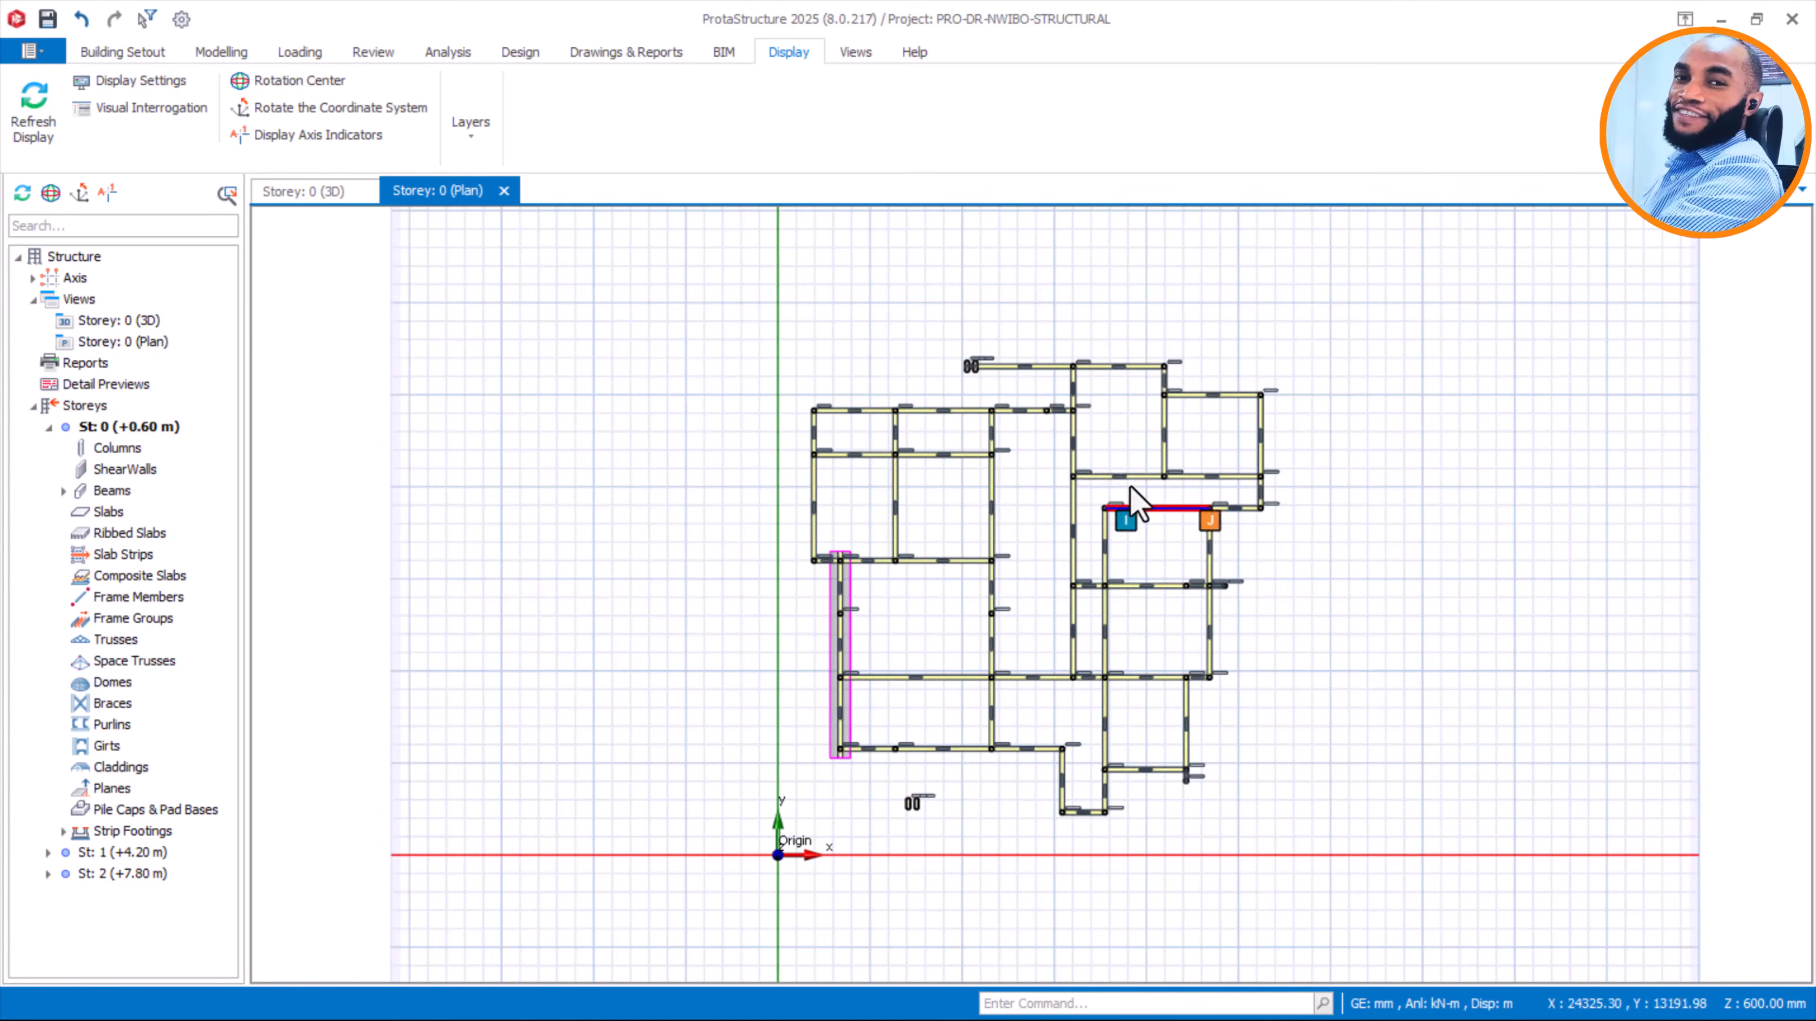
scroll(782, 587, "up", 5)
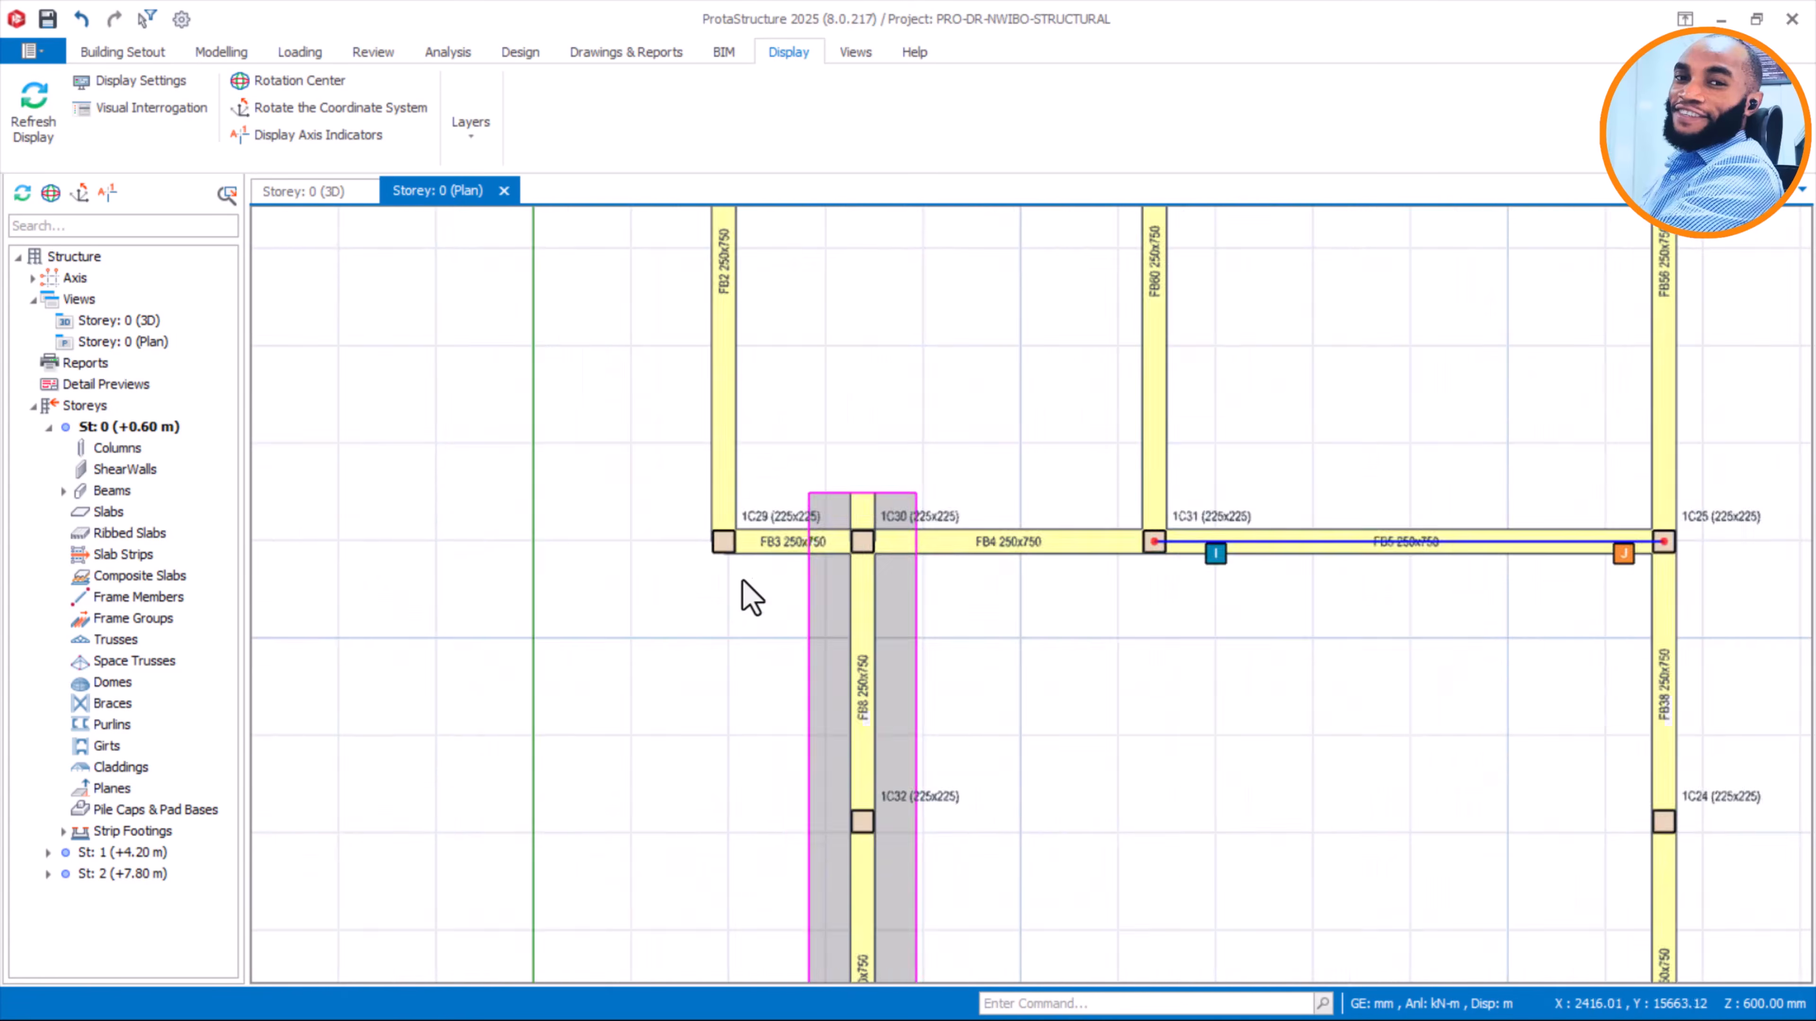
left_click(771, 549)
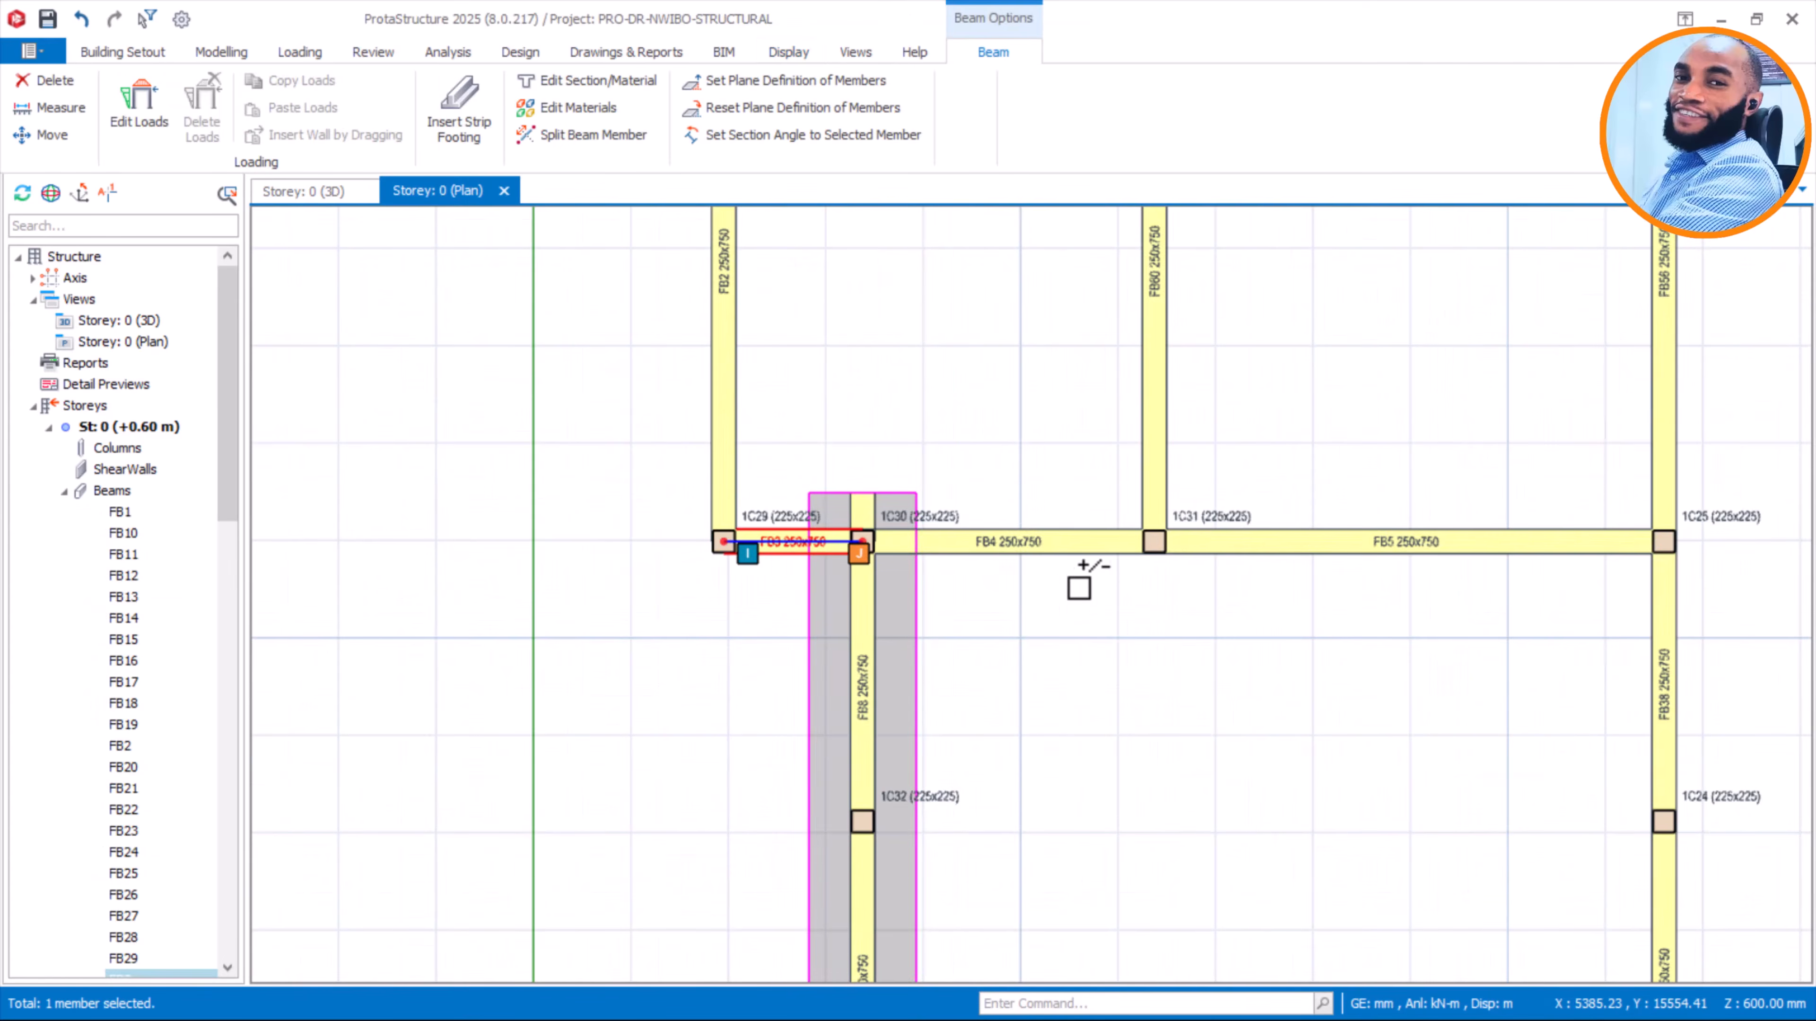
left_click(1229, 561)
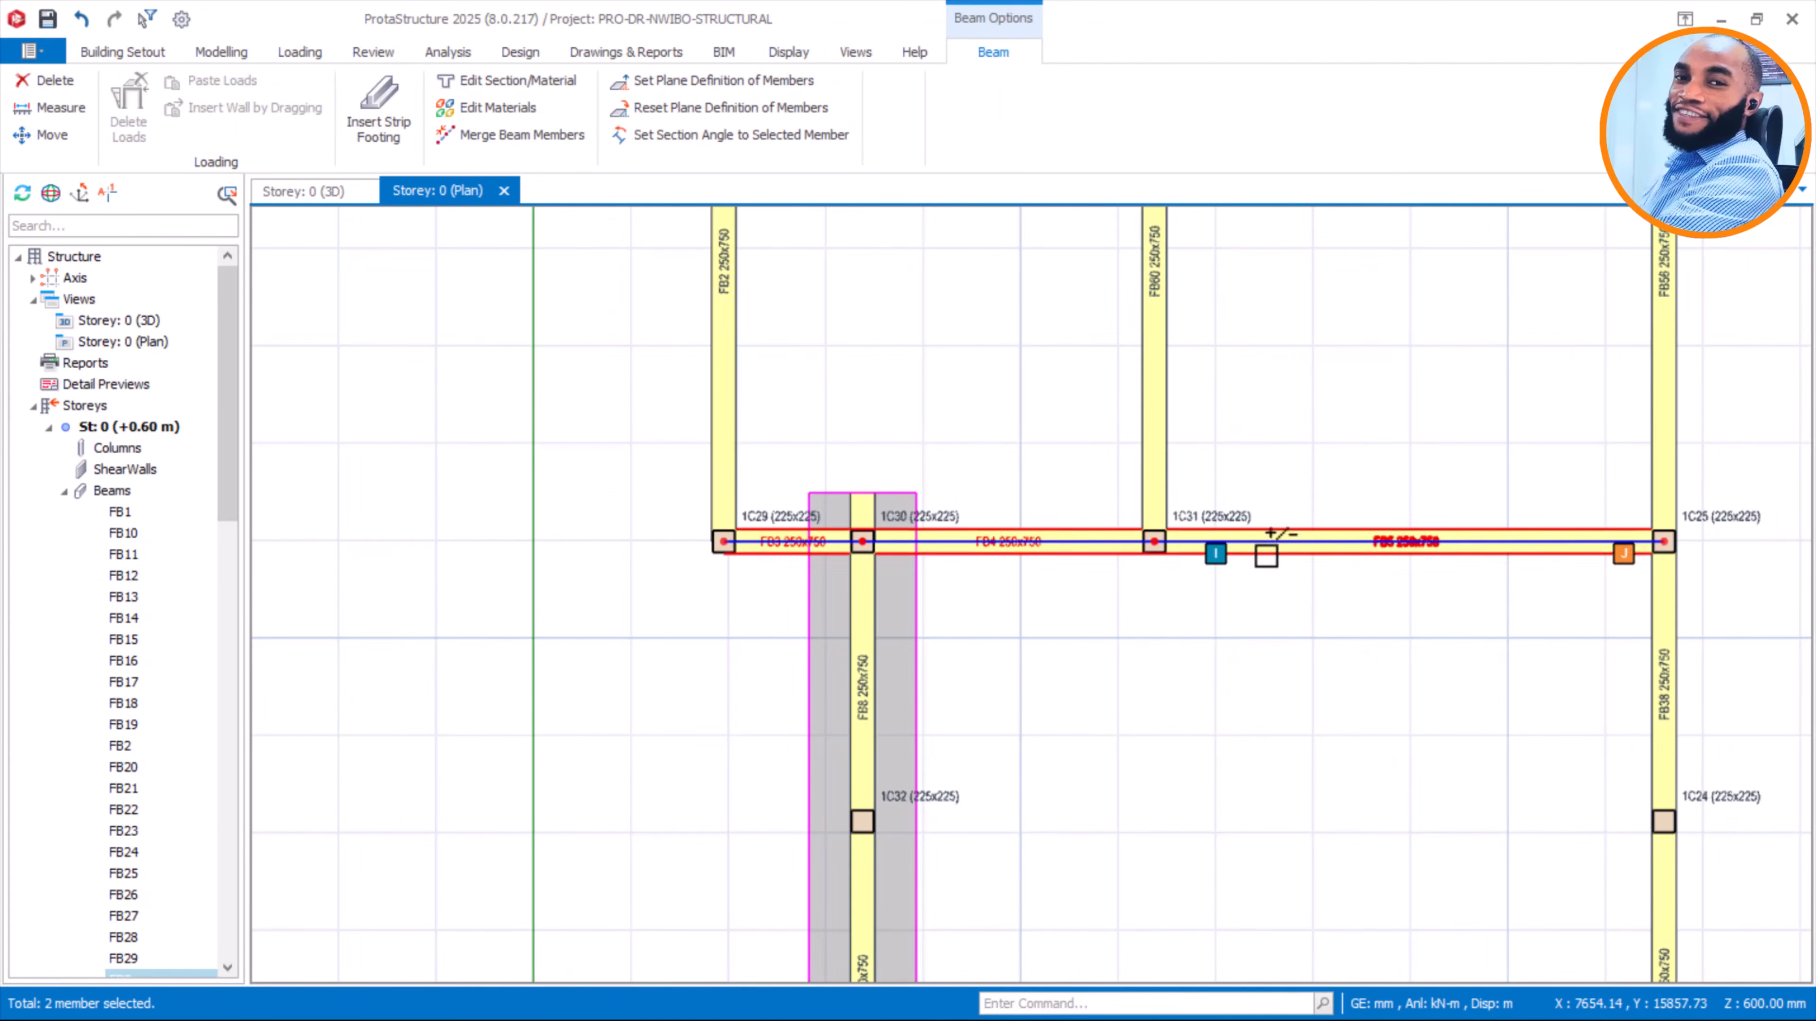
scroll(1001, 645, "down", 4)
right_click(992, 429)
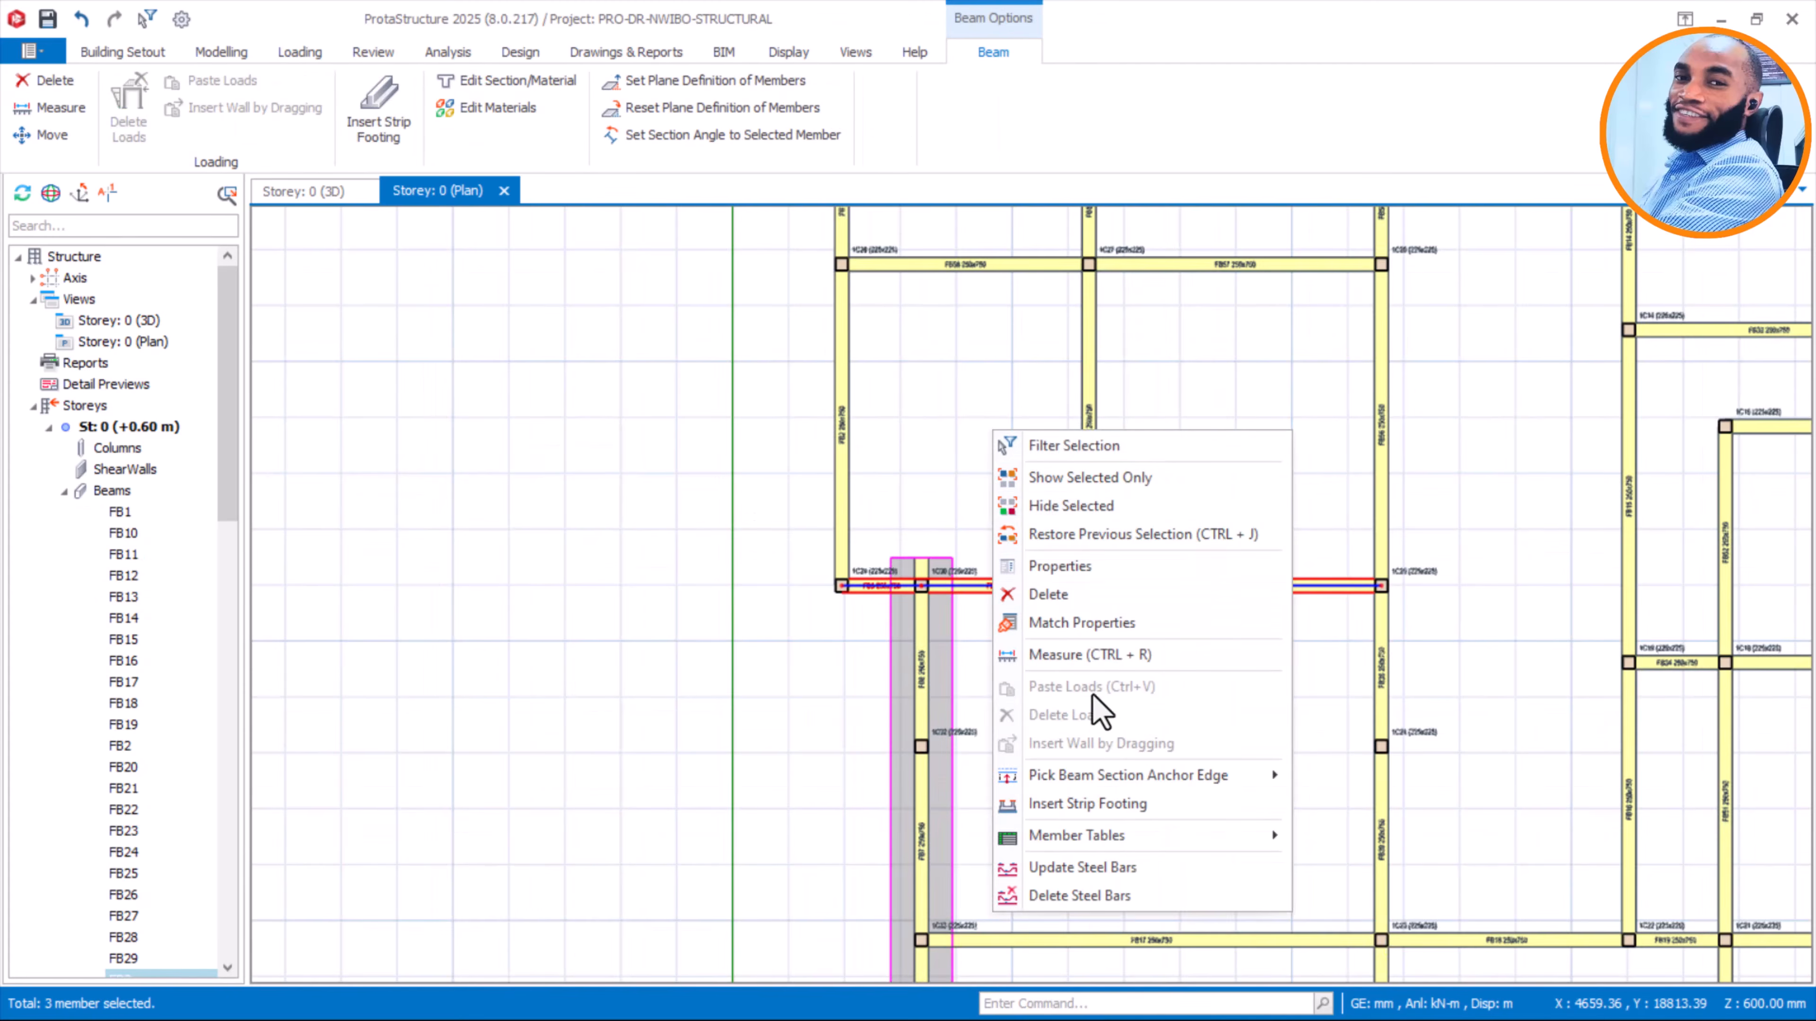
left_click(1101, 804)
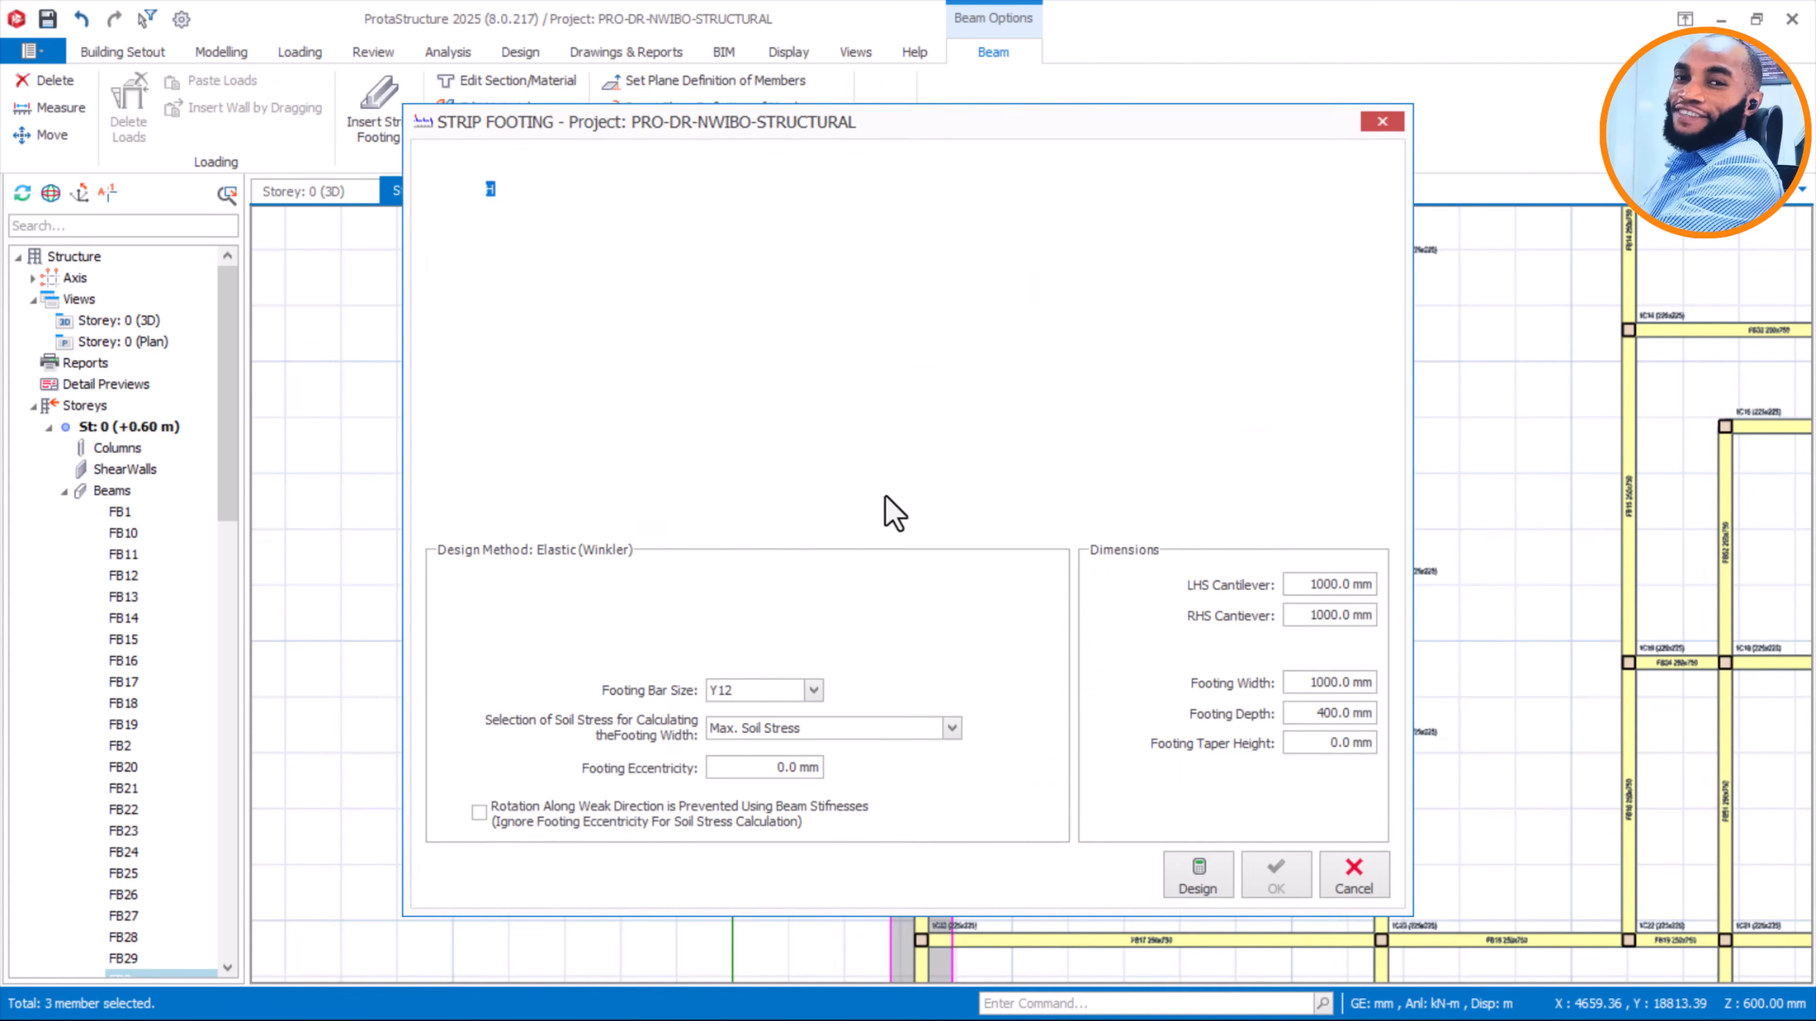
left_click(710, 187)
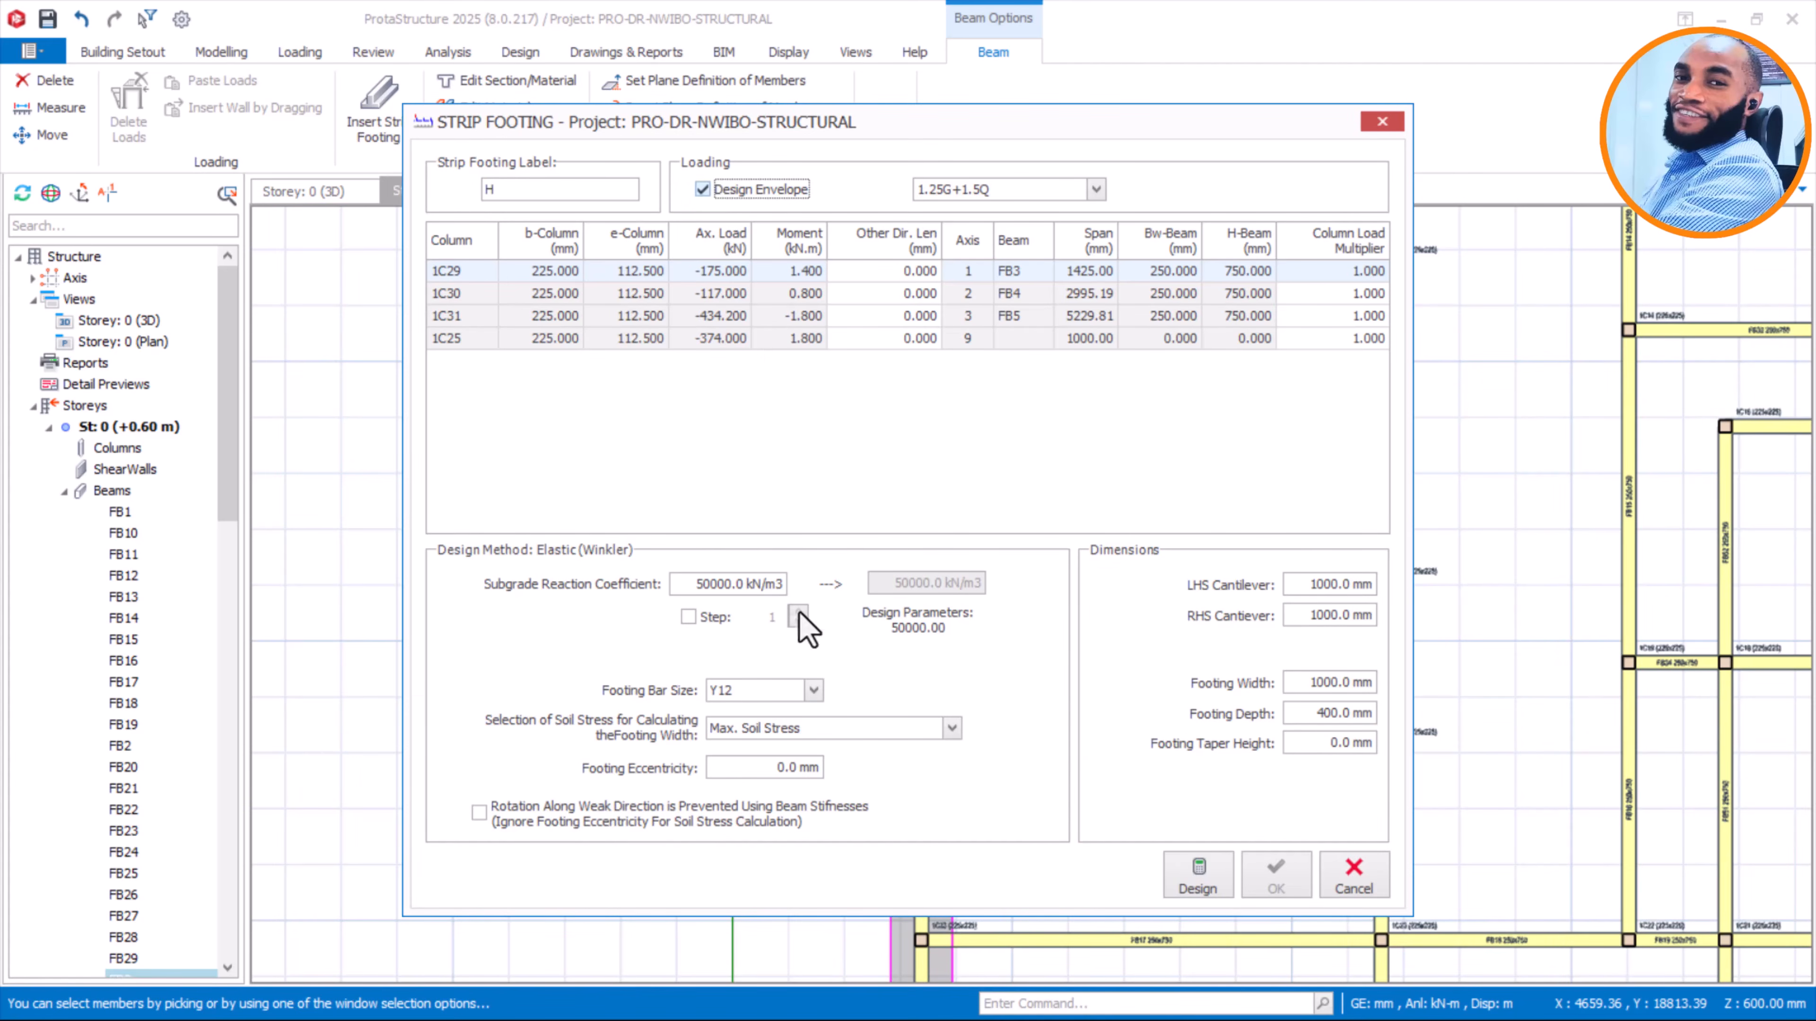
left_click(756, 691)
left_click(756, 692)
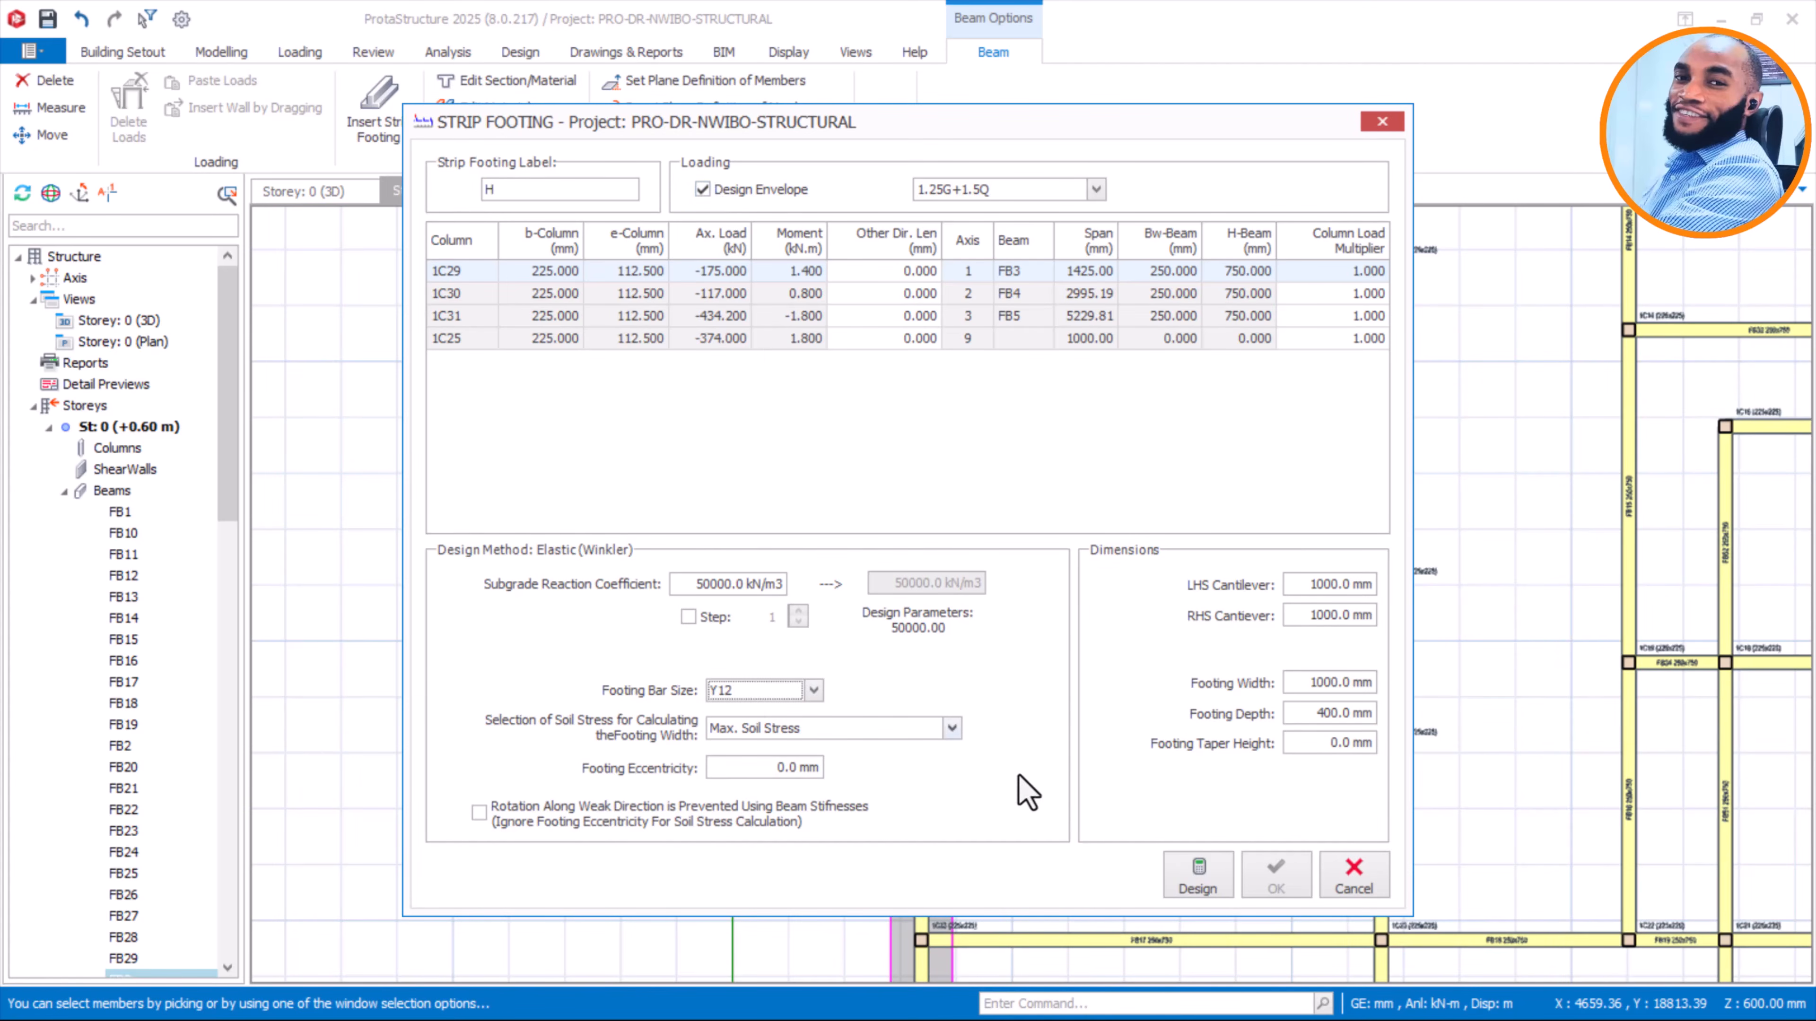
Set the footing depth to 250 mm, the footing width to 0 mm, and the LHS and RHS cantilevers to 500 mm each
left_click(1307, 714)
left_click_drag(1307, 714, 1390, 724)
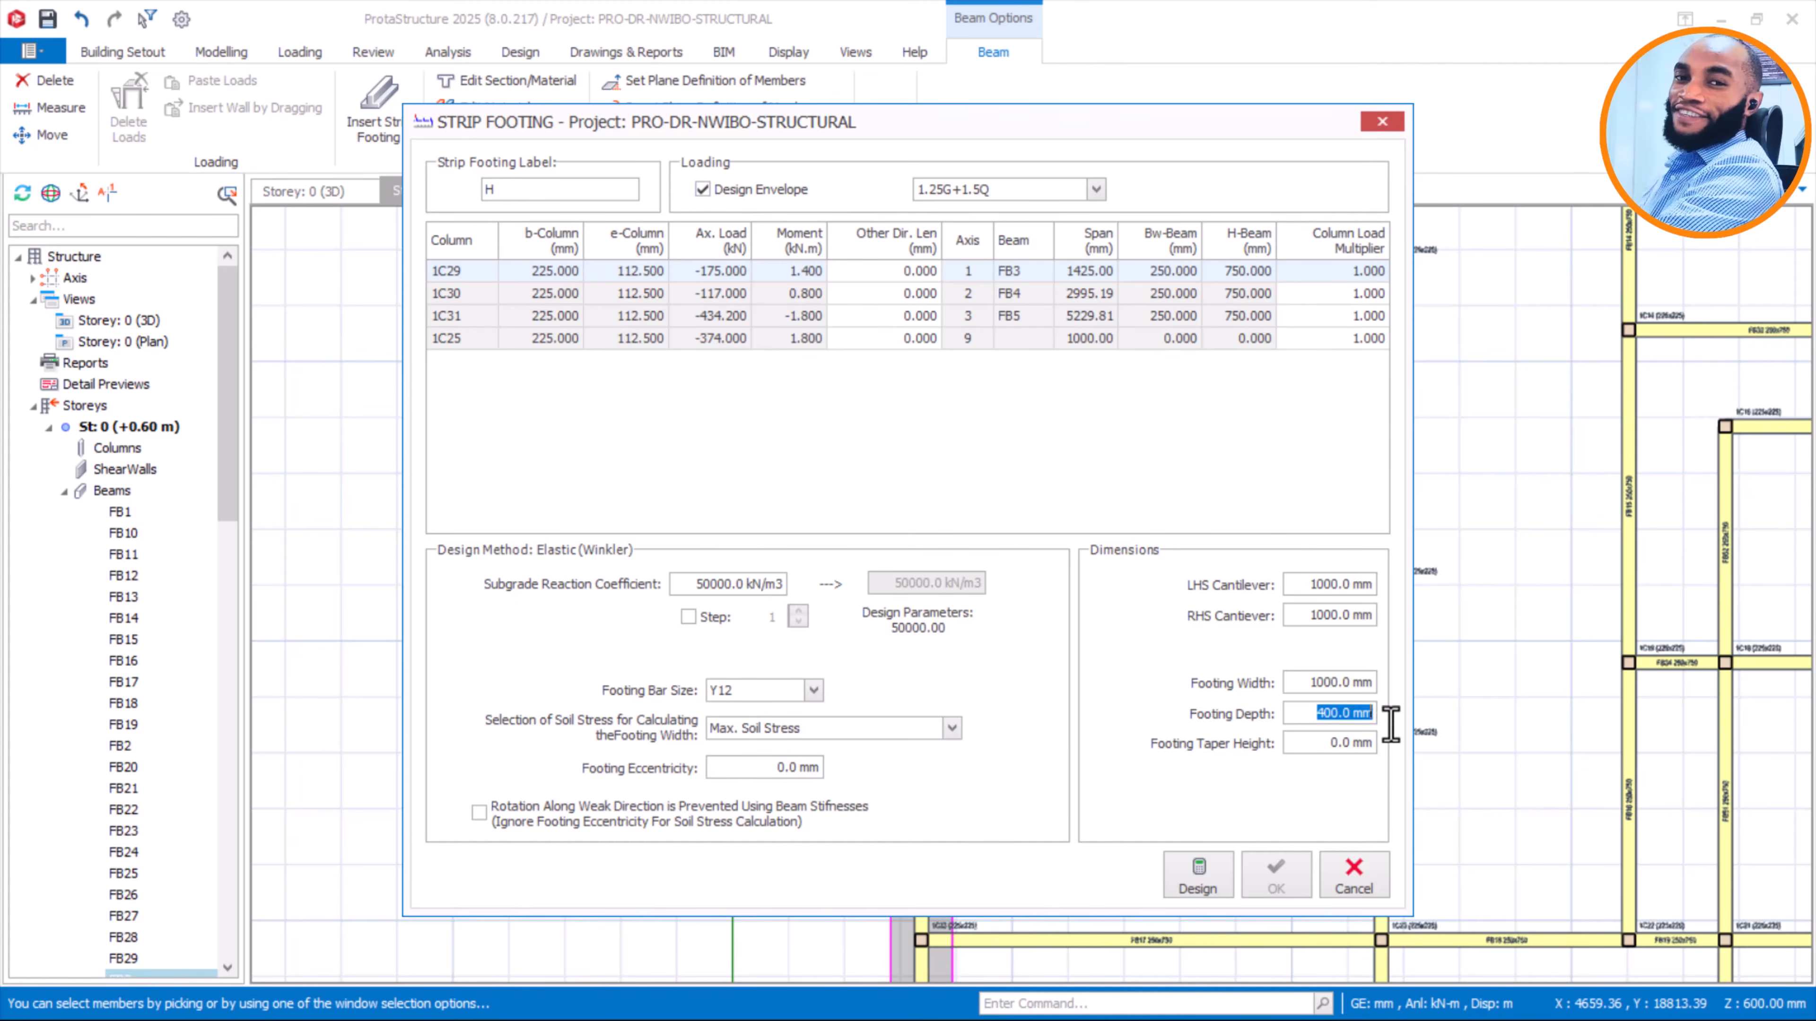
type("25")
left_click_drag(1311, 684, 1417, 708)
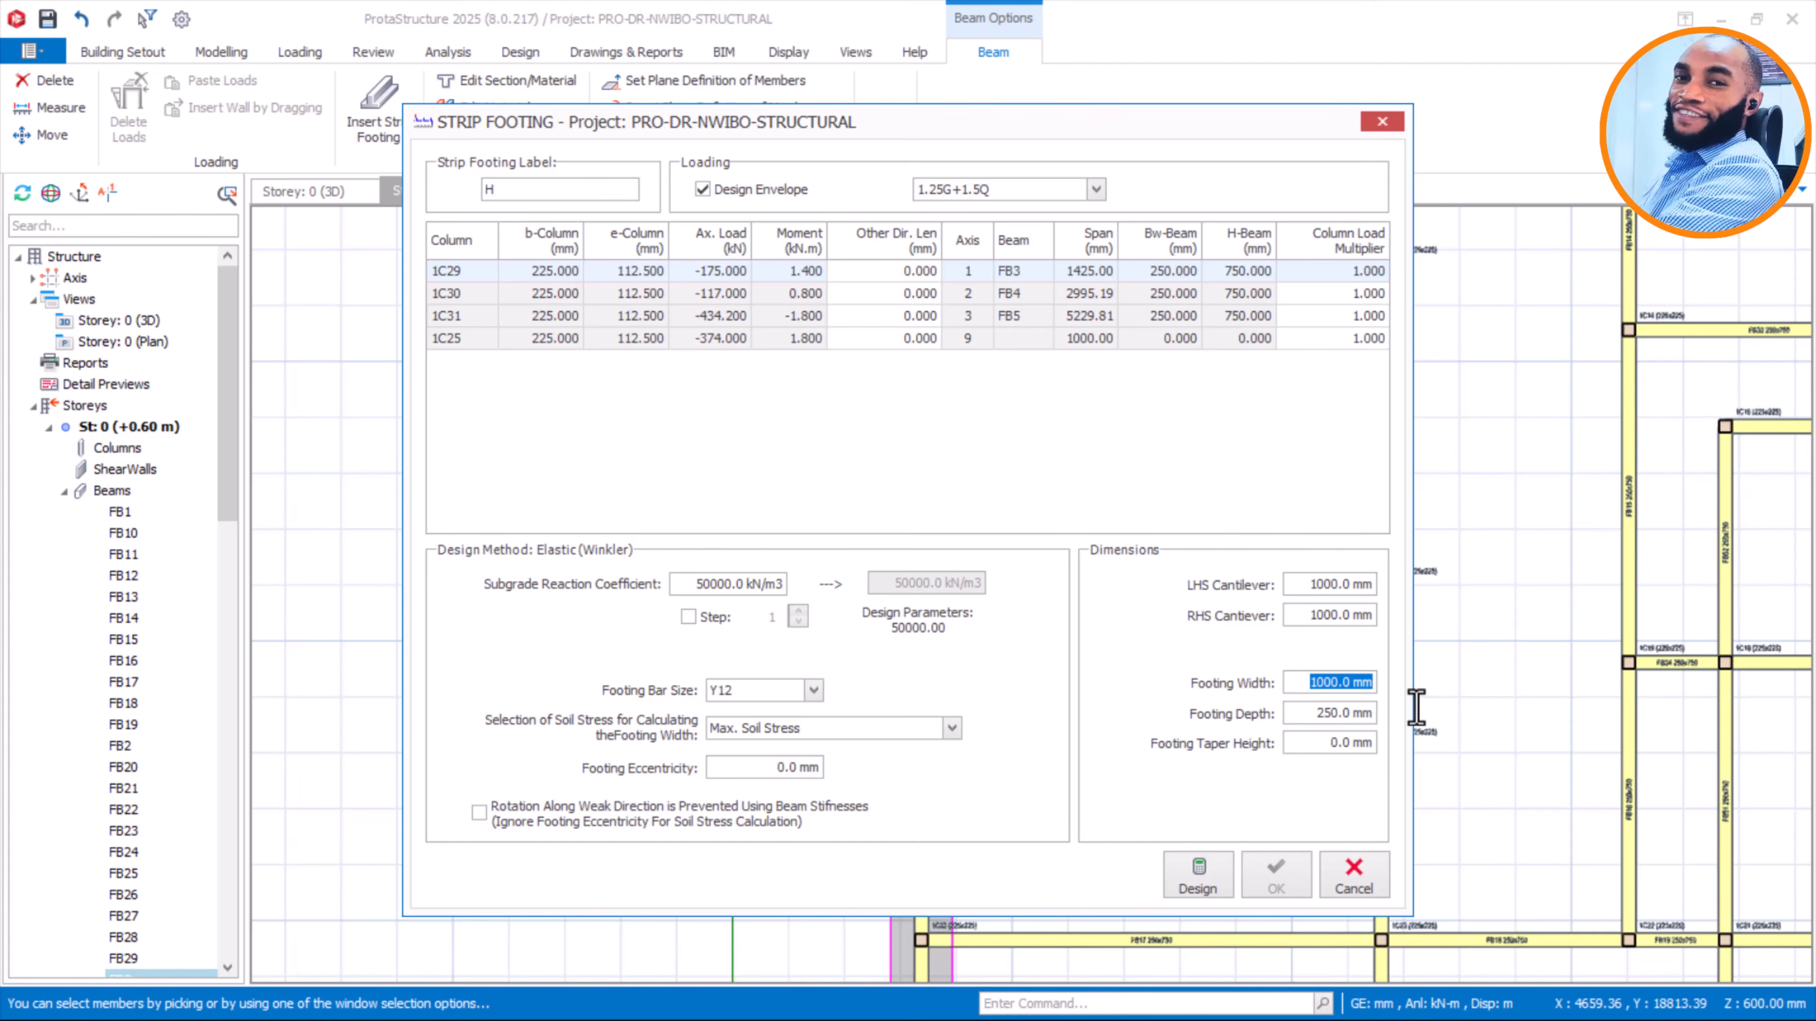
type("0")
left_click_drag(1314, 617, 1412, 587)
type("5005")
Run the design for the FB3–FB5 footing, round its calculated width up and insert the strip footing
left_click(1205, 869)
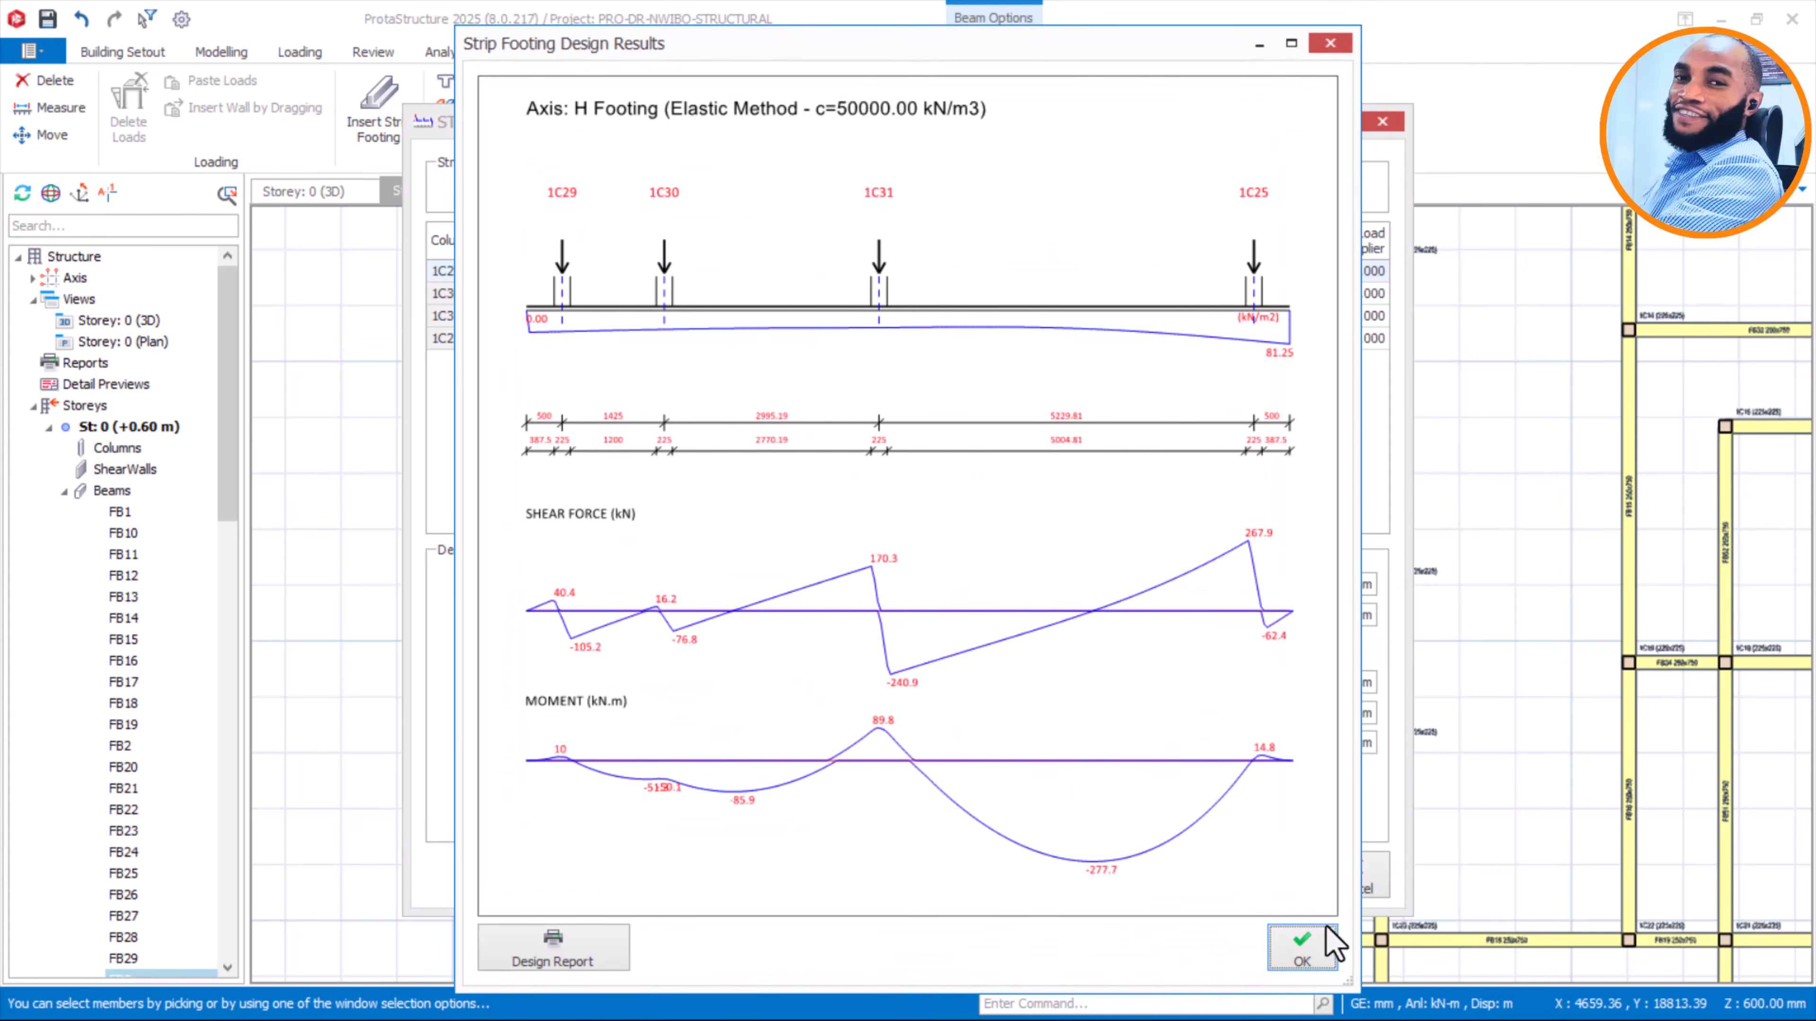
left_click(1305, 954)
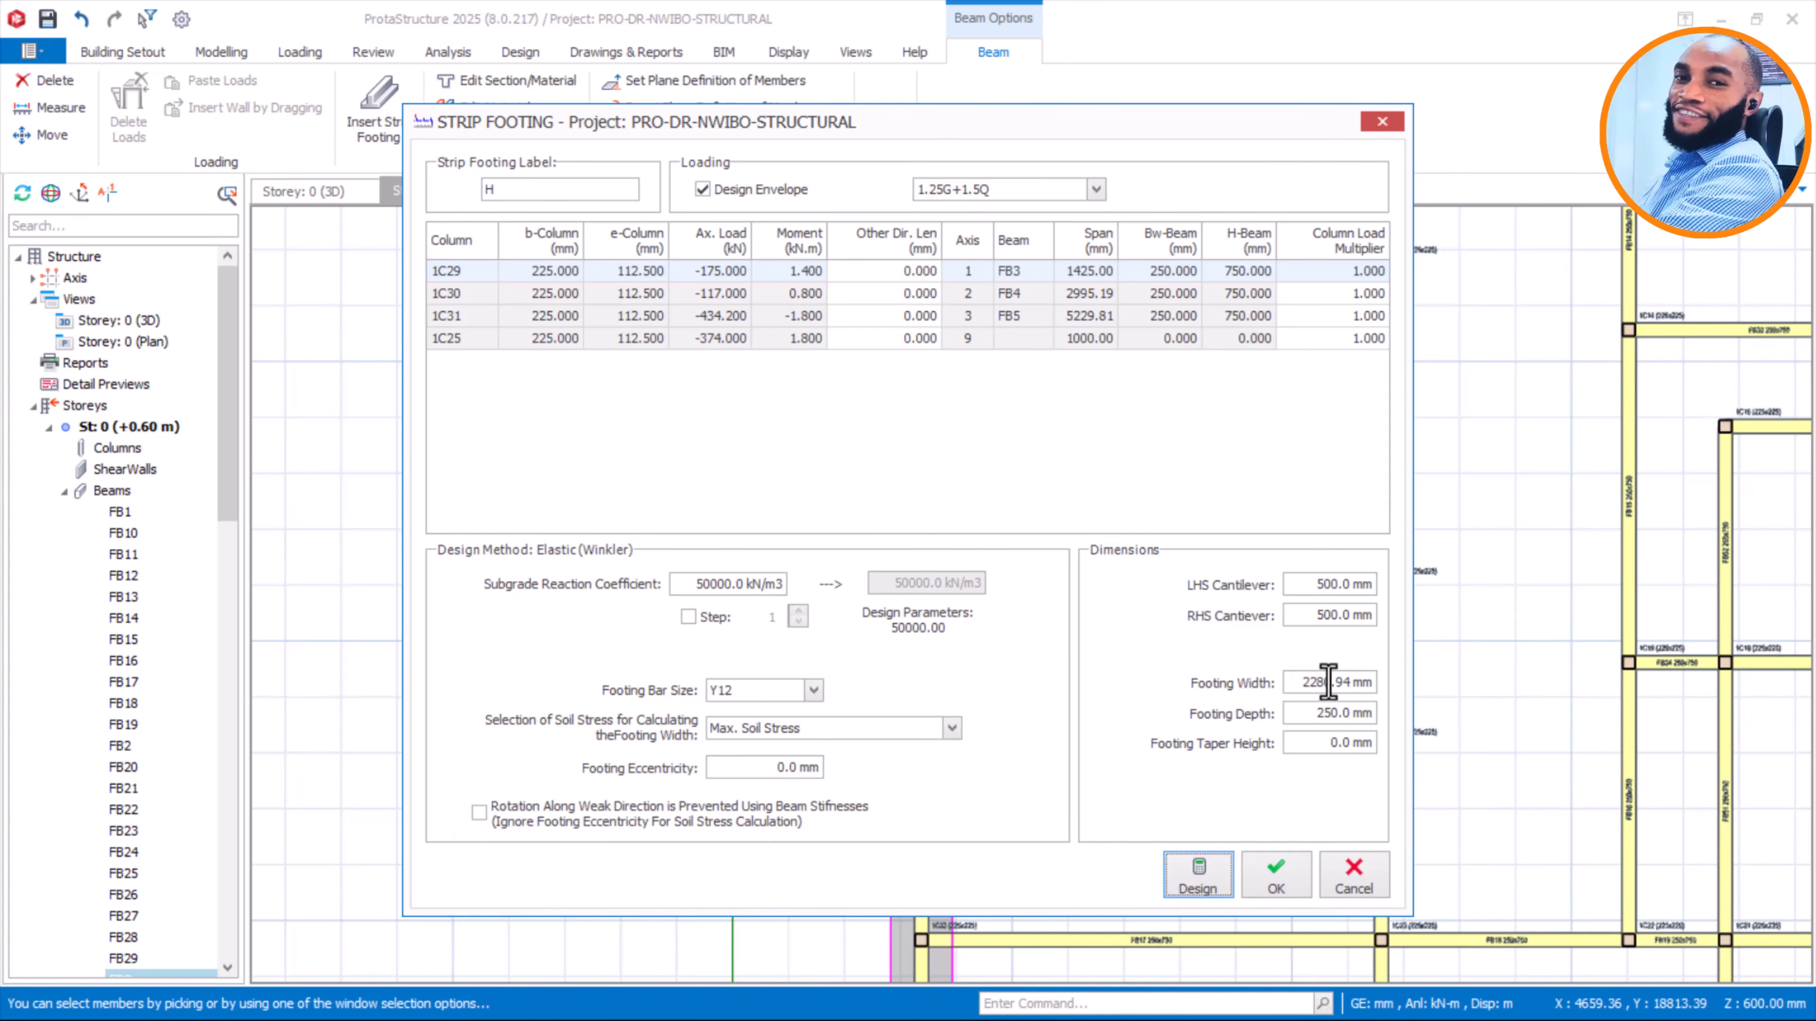
left_click_drag(1299, 683, 1374, 688)
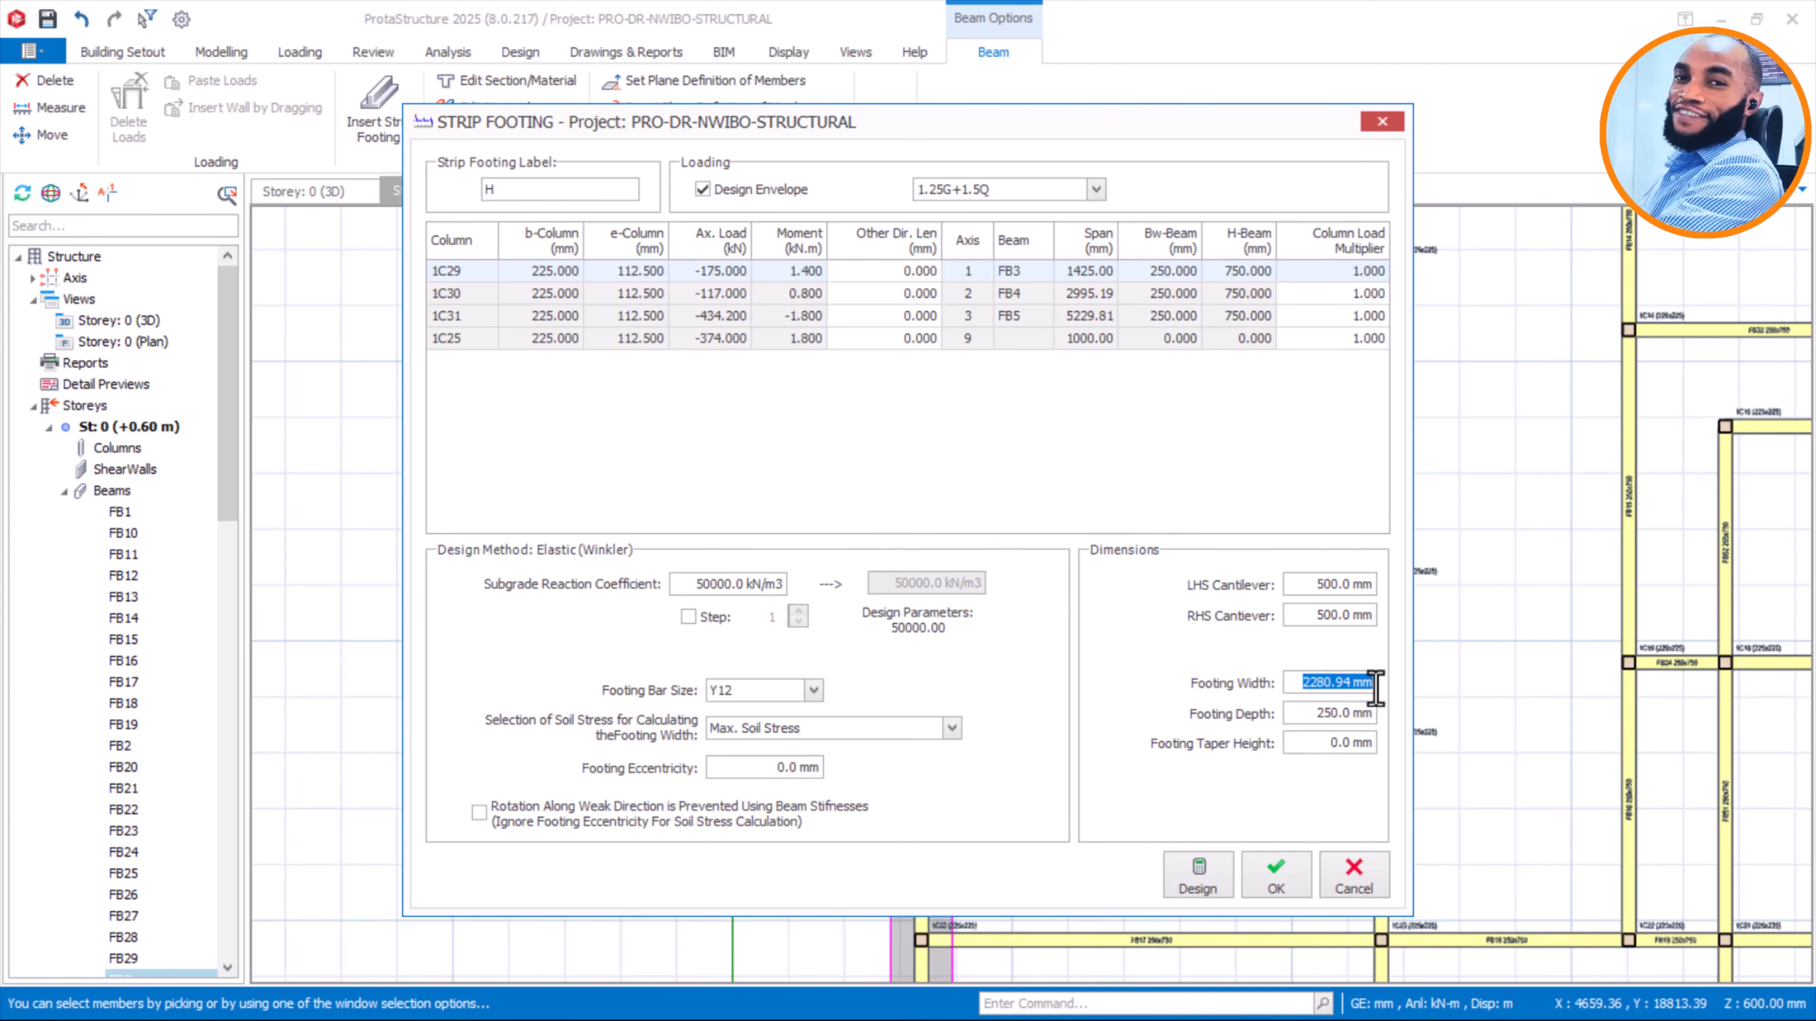
left_click(1312, 683)
left_click_drag(1312, 684, 1364, 697)
left_click_drag(1309, 685, 1385, 692)
type("30")
left_click(1274, 892)
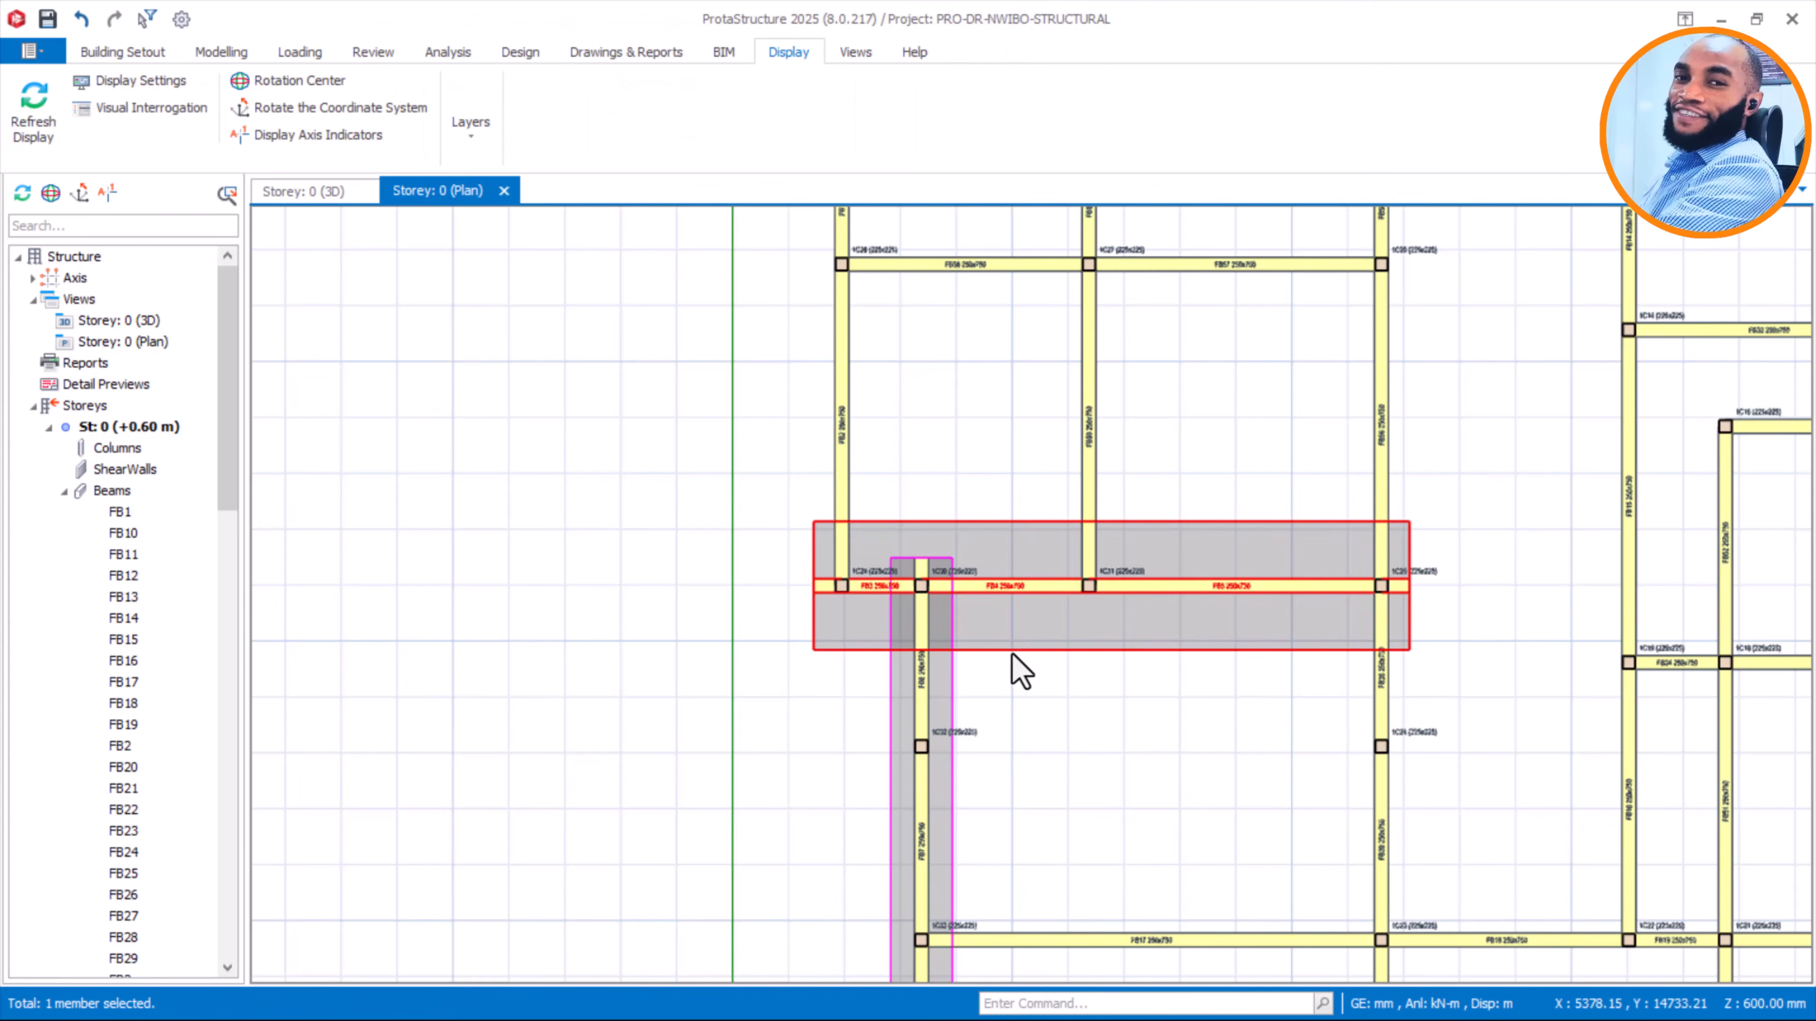
Start a strip footing under foundation beams FB1 and FB2, with Design Envelope loading enabled
scroll(856, 526, "down", 4)
scroll(861, 478, "up", 3)
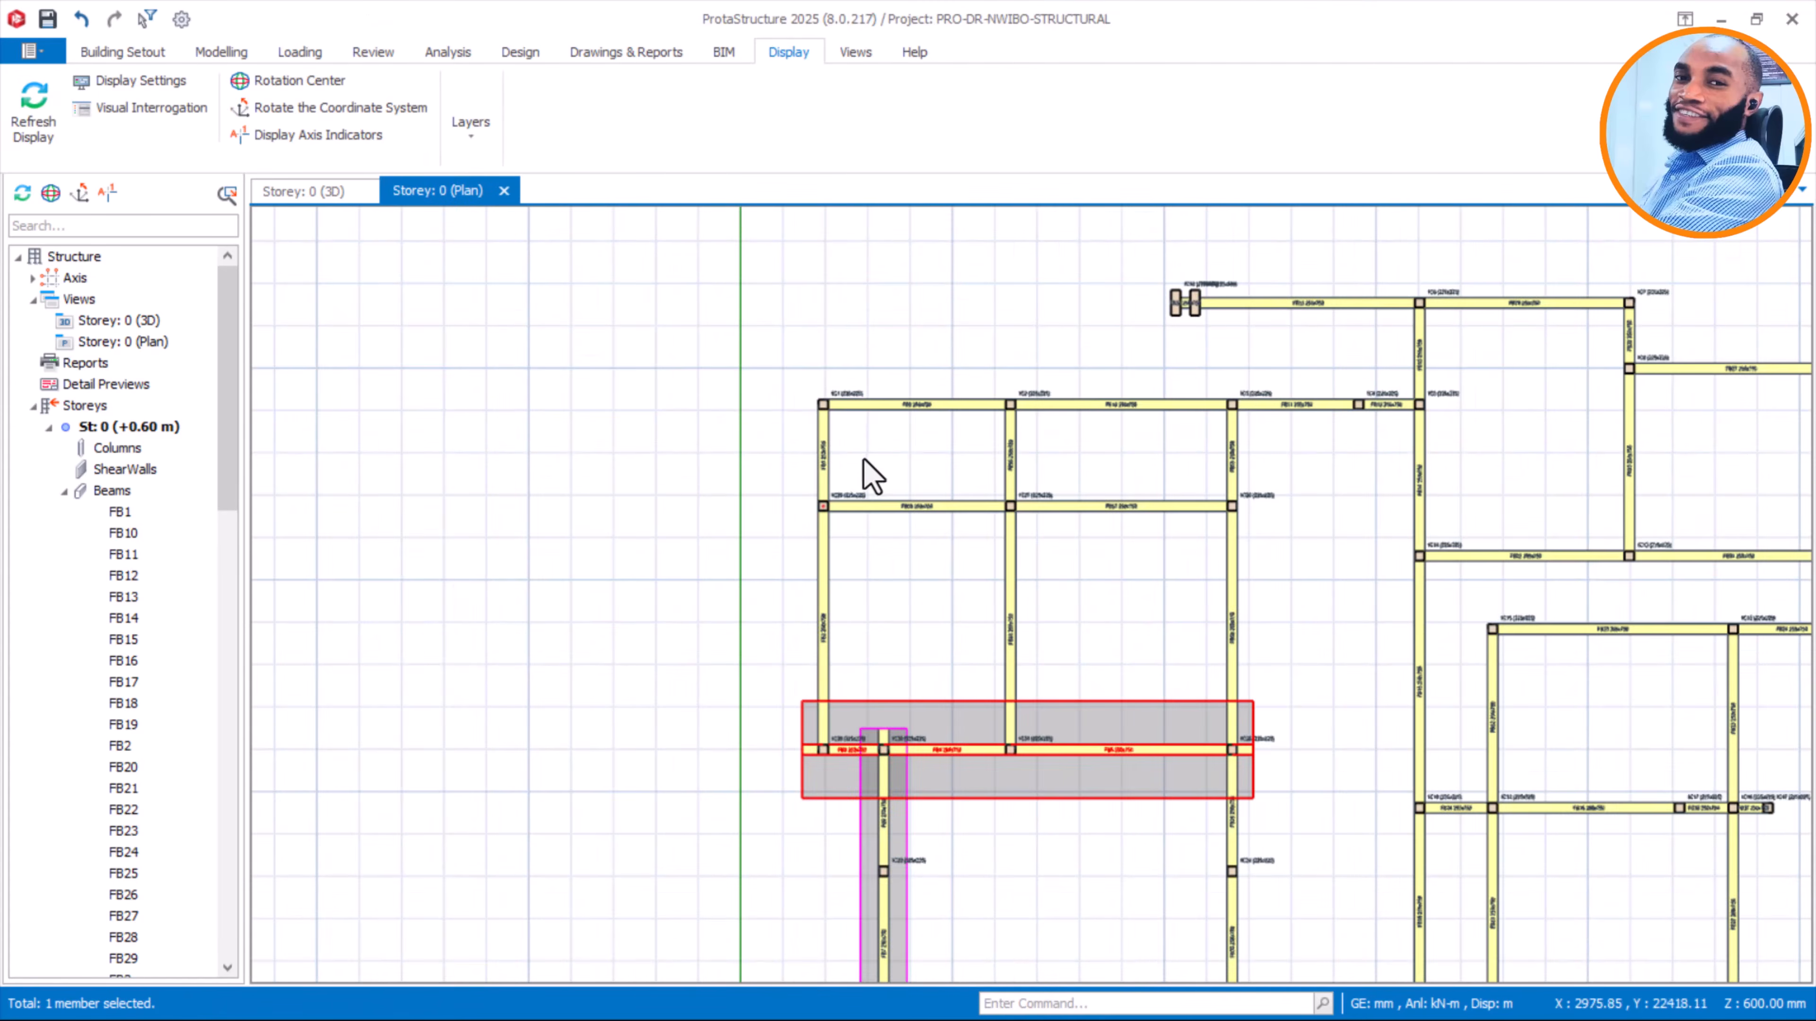
left_click(829, 462)
left_click(823, 572, "ctrl")
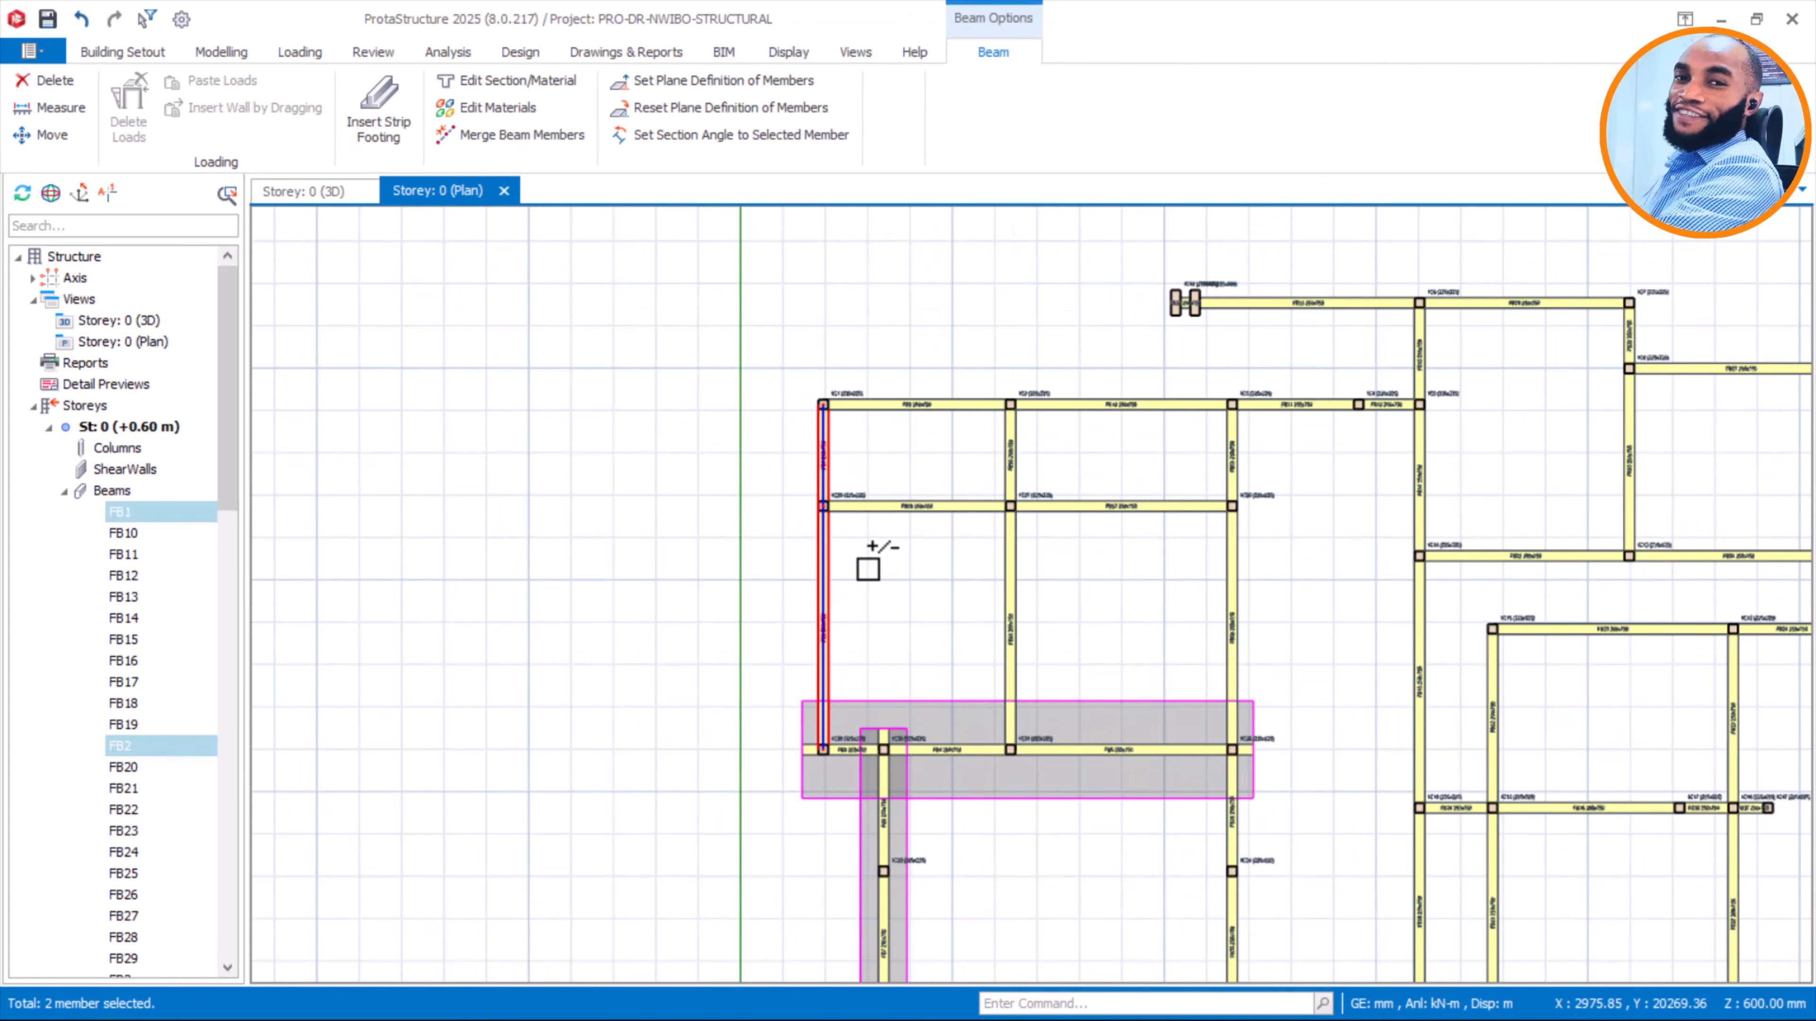
right_click(868, 569)
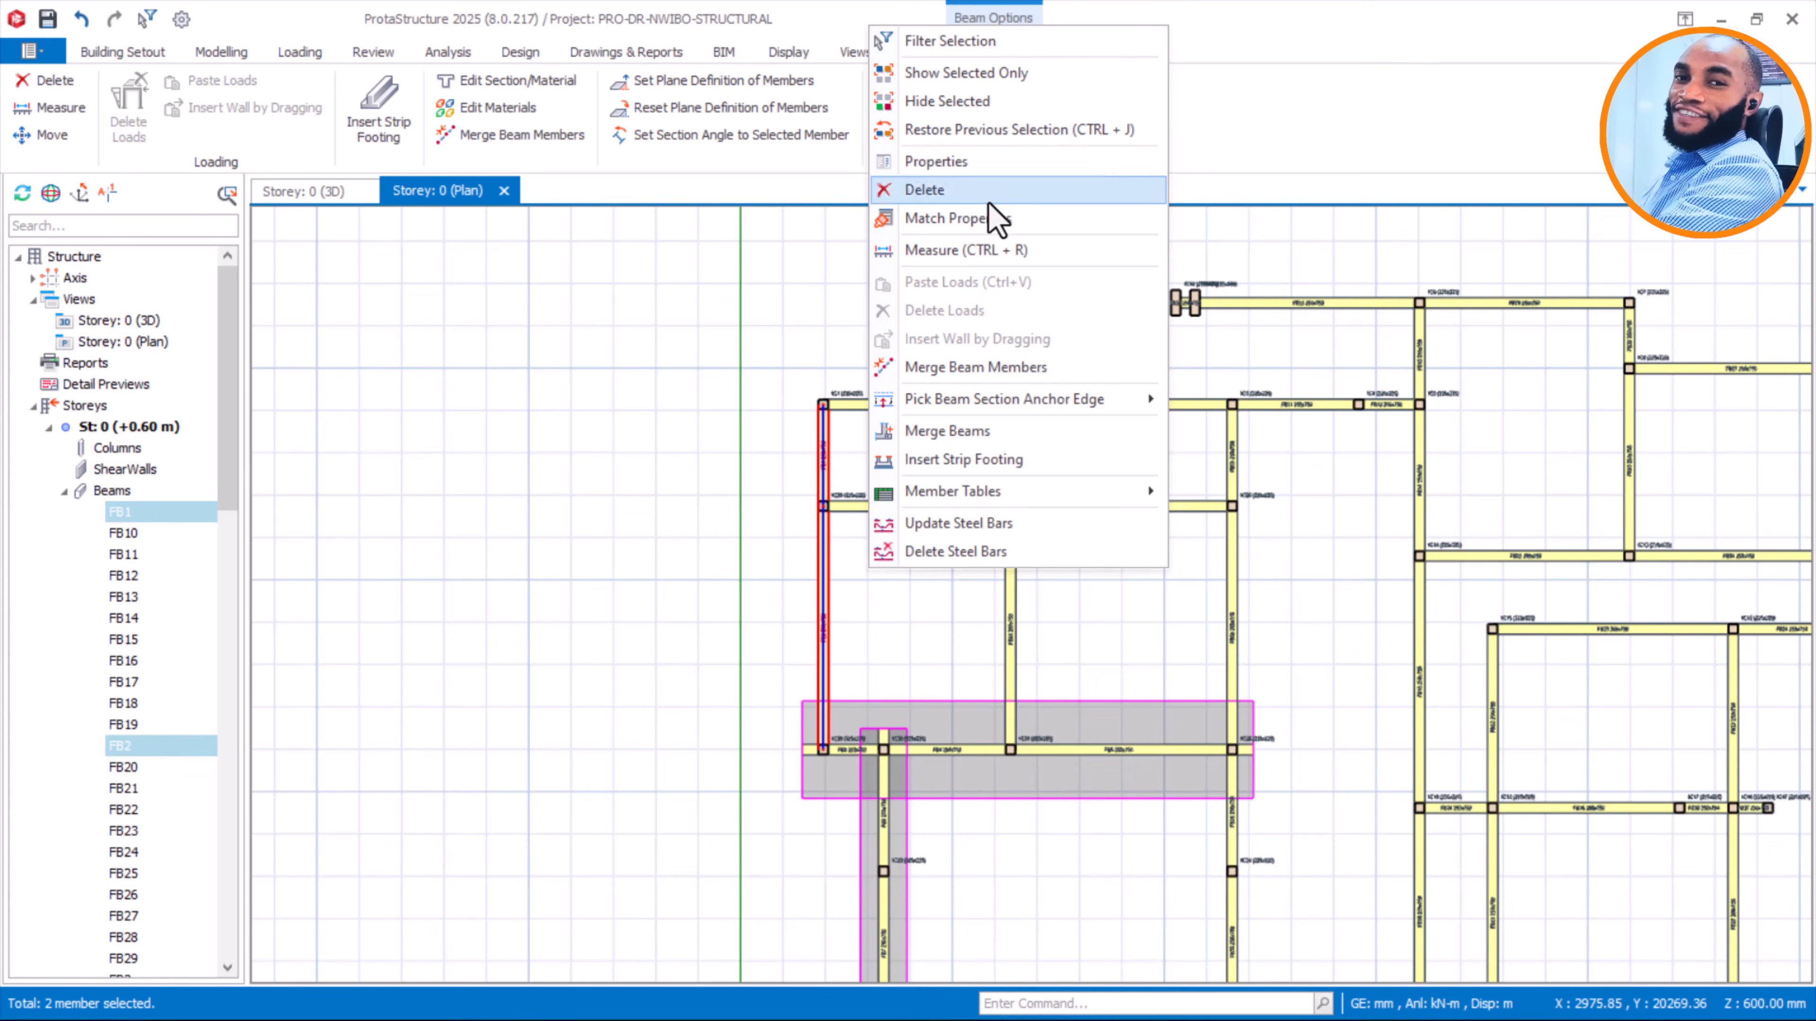
left_click(975, 461)
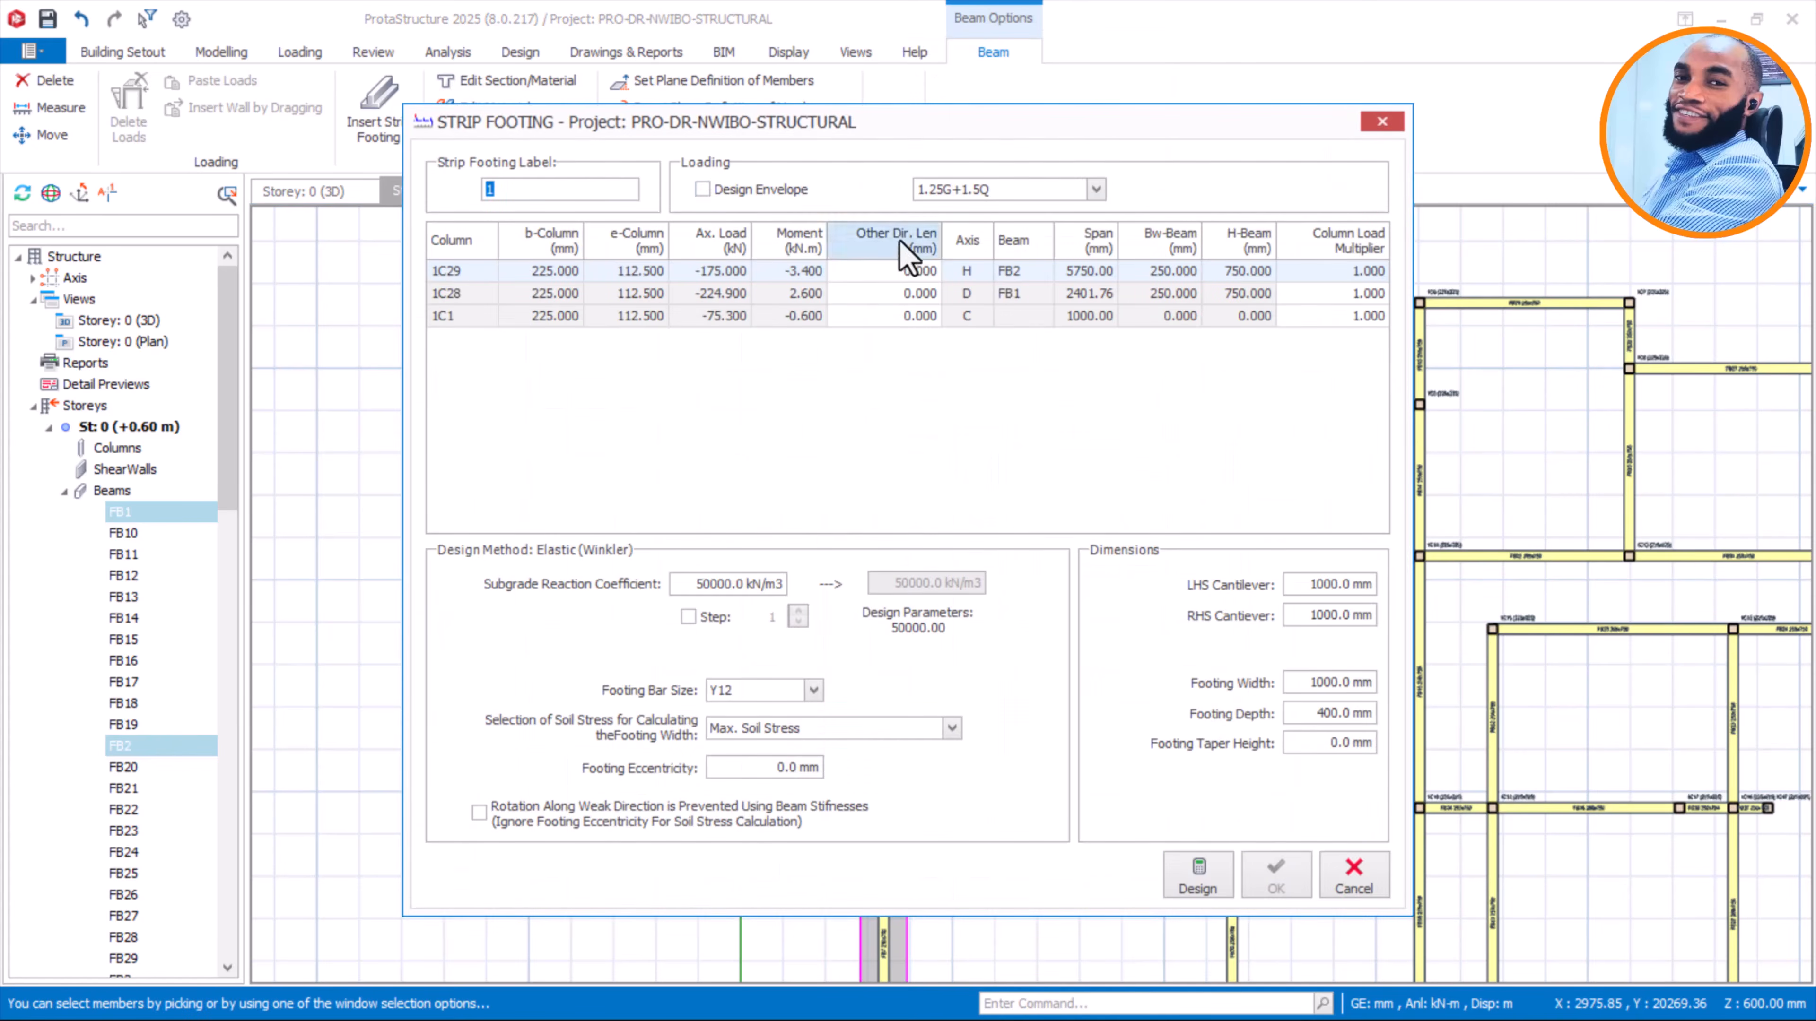
left_click(786, 190)
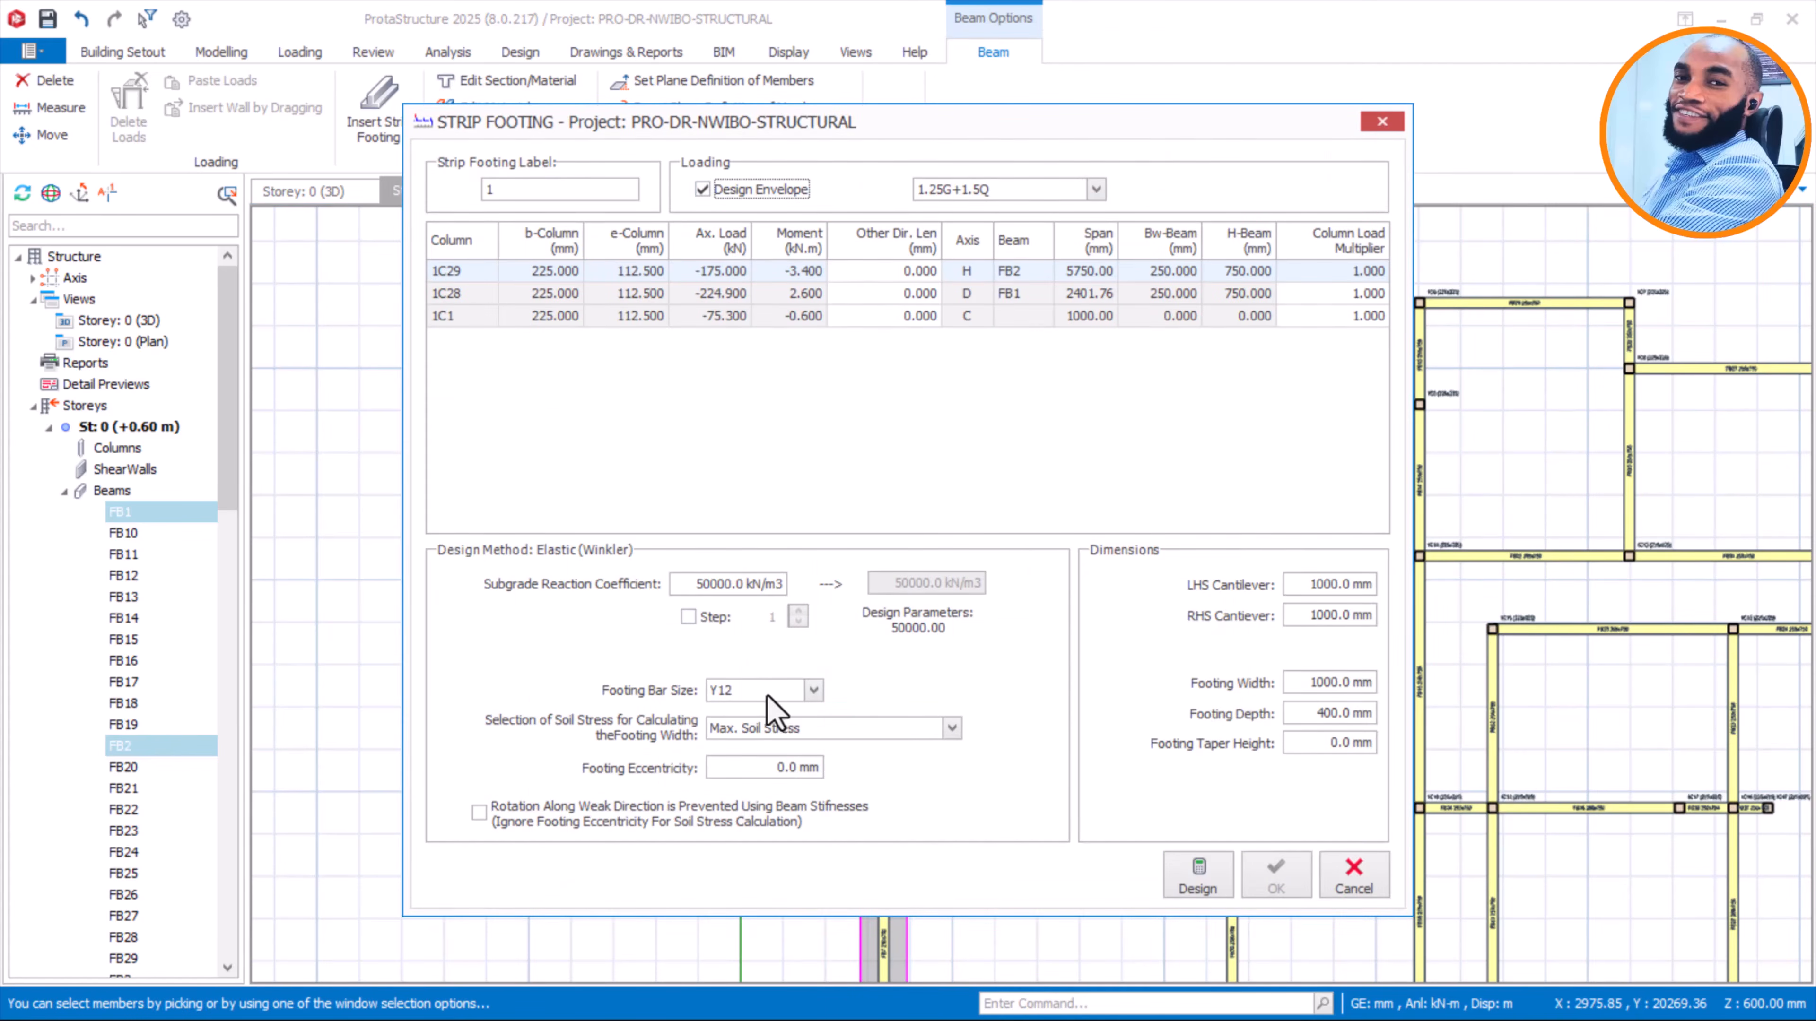
Set both cantilevers to 500 mm, clear the footing width to 0 mm and set the footing depth to 250 mm
left_click_drag(1288, 584, 1387, 586)
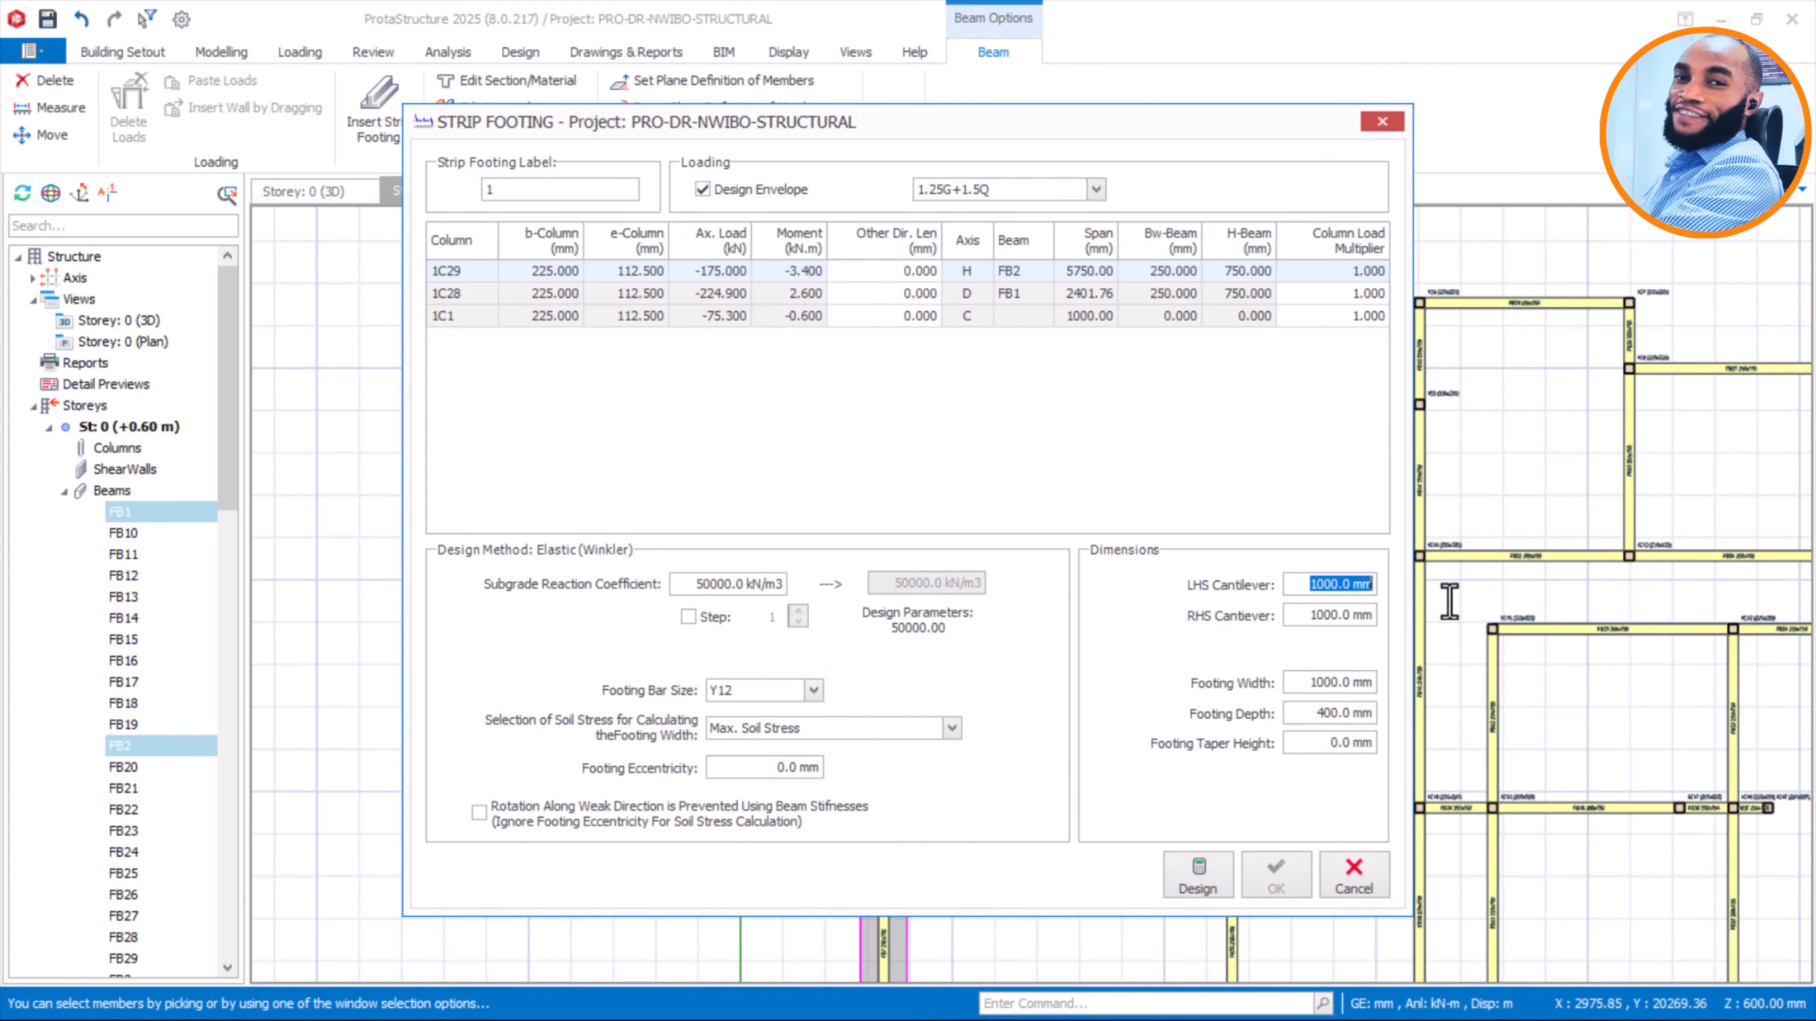
type("500")
left_click_drag(1287, 615, 1416, 625)
type("500")
left_click_drag(1290, 683, 1410, 689)
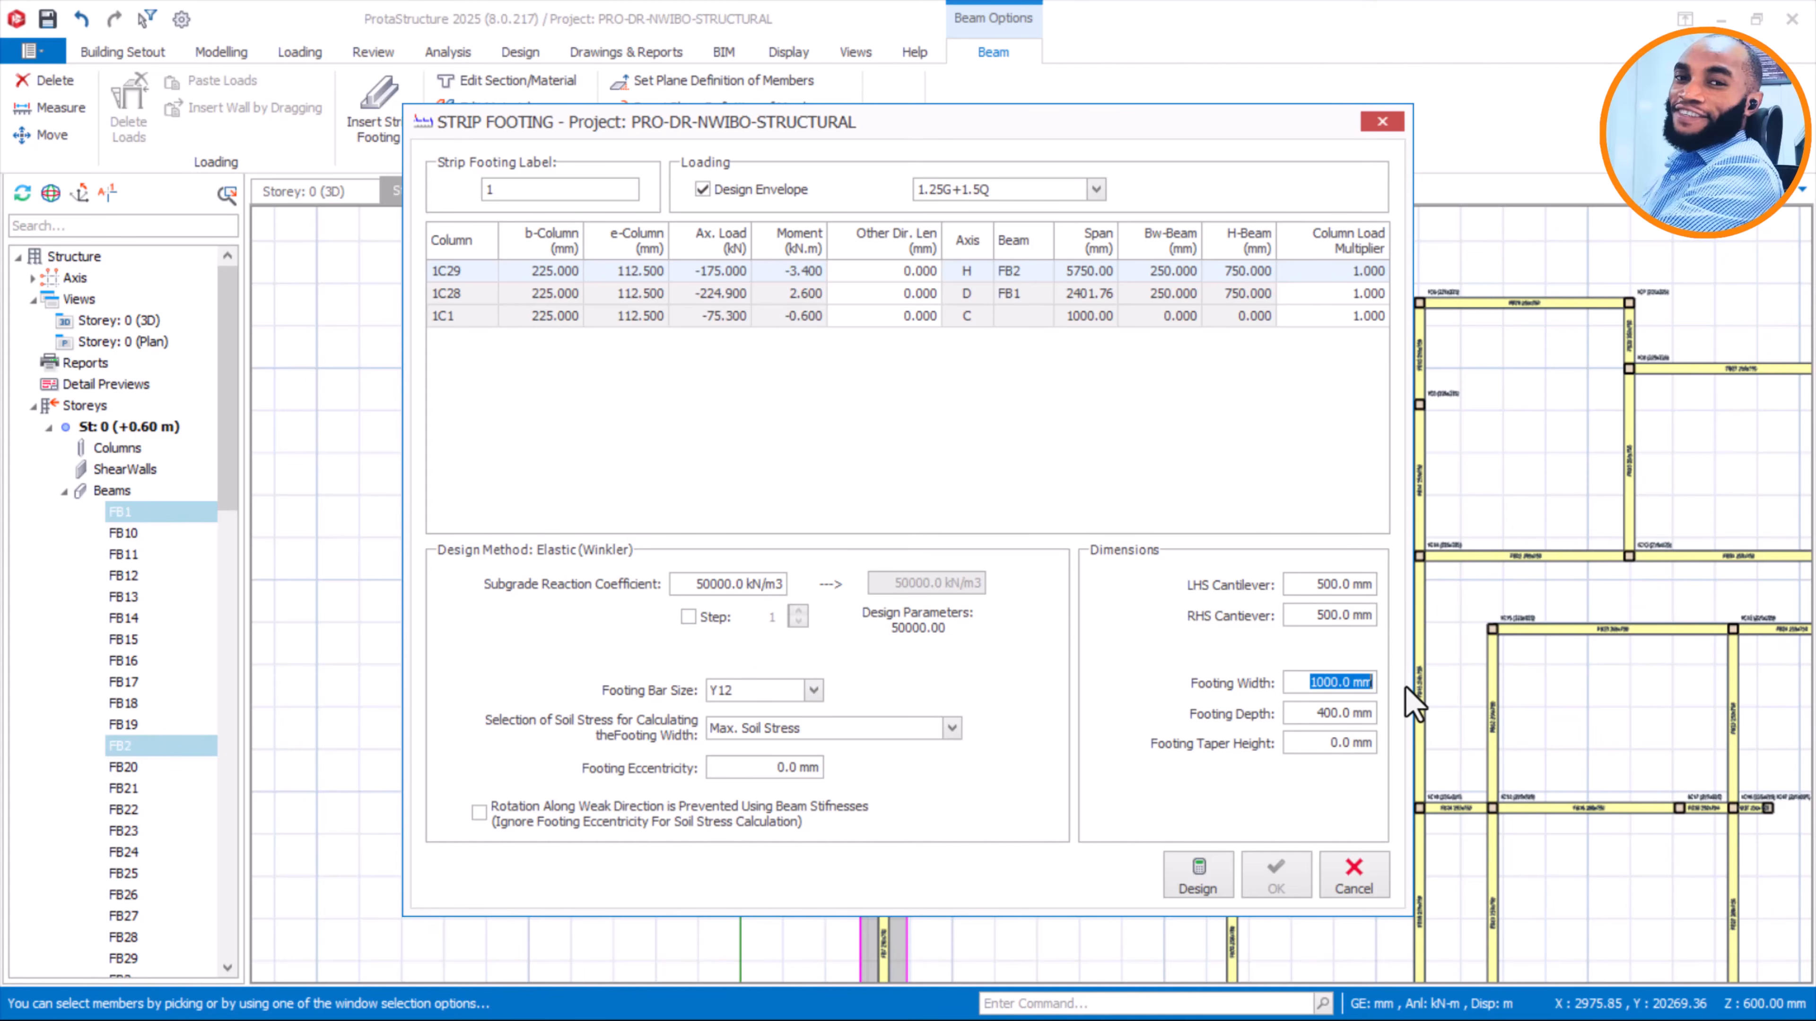
key("Delete")
left_click_drag(1310, 715, 1388, 712)
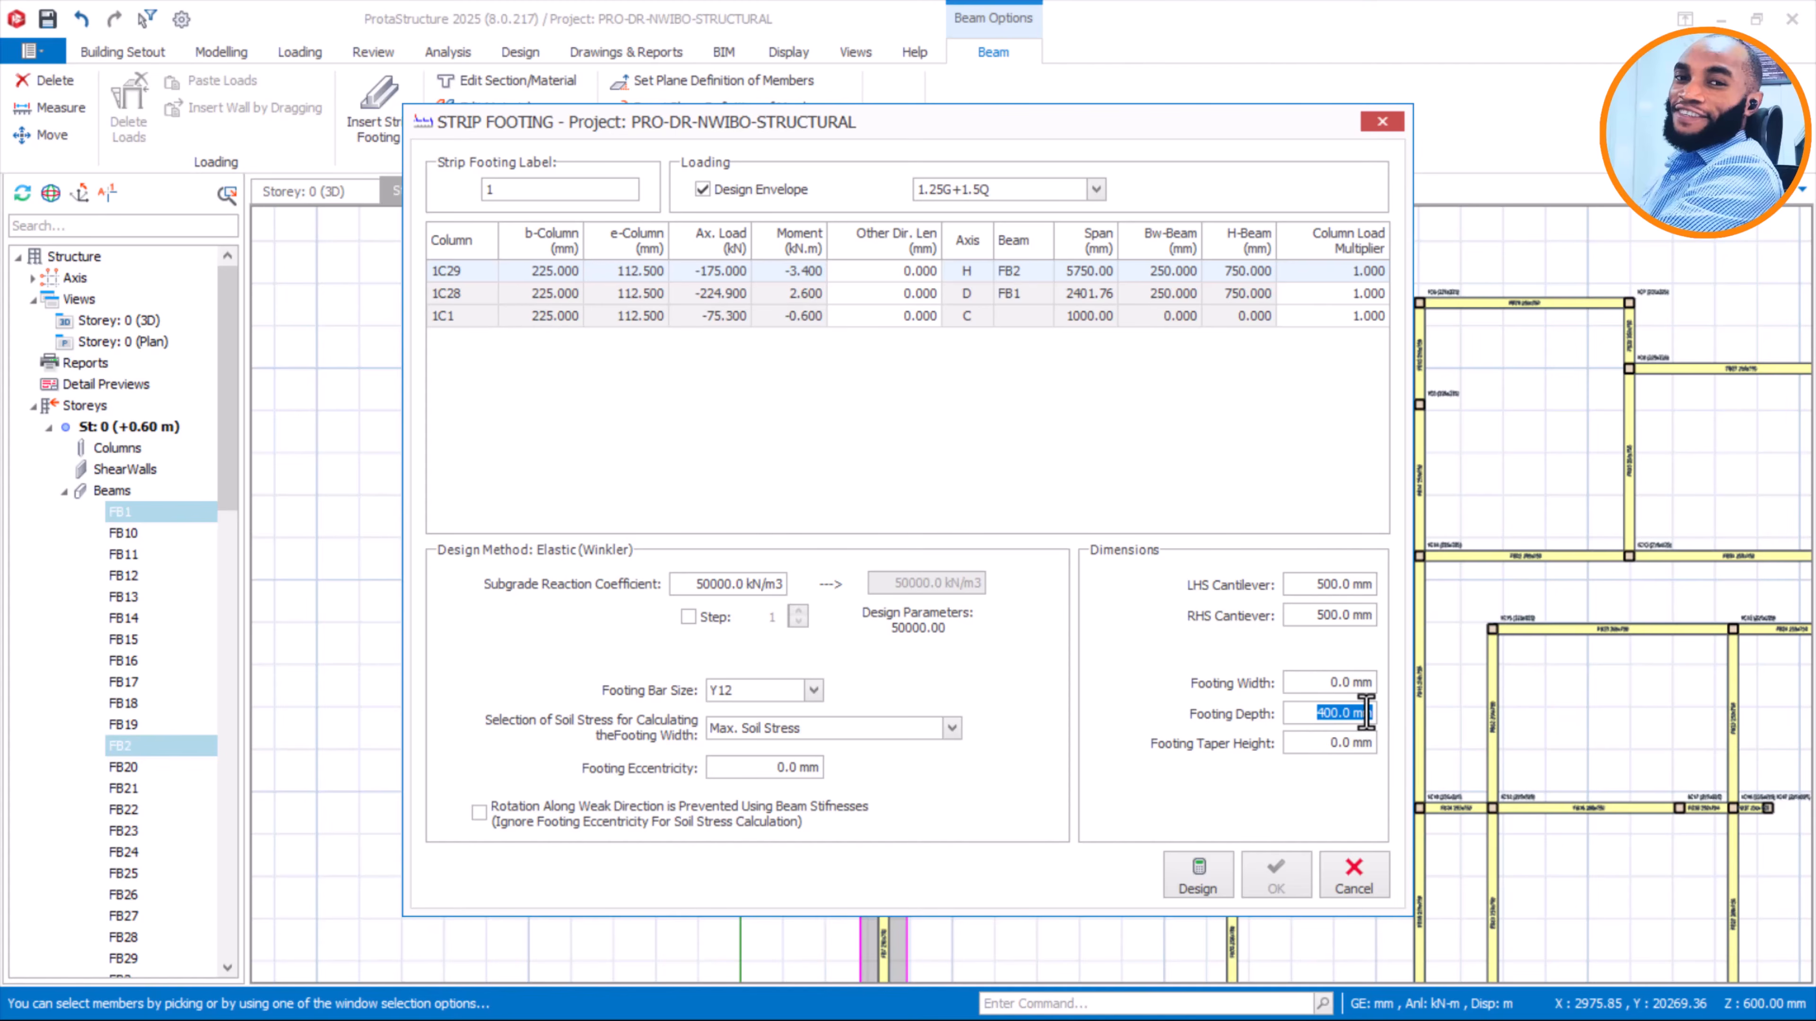
type("250.0")
left_click_drag(1325, 744, 1376, 745)
Run the design for the FB1–FB2 footing, round its calculated width up and insert the strip footing
left_click(1193, 874)
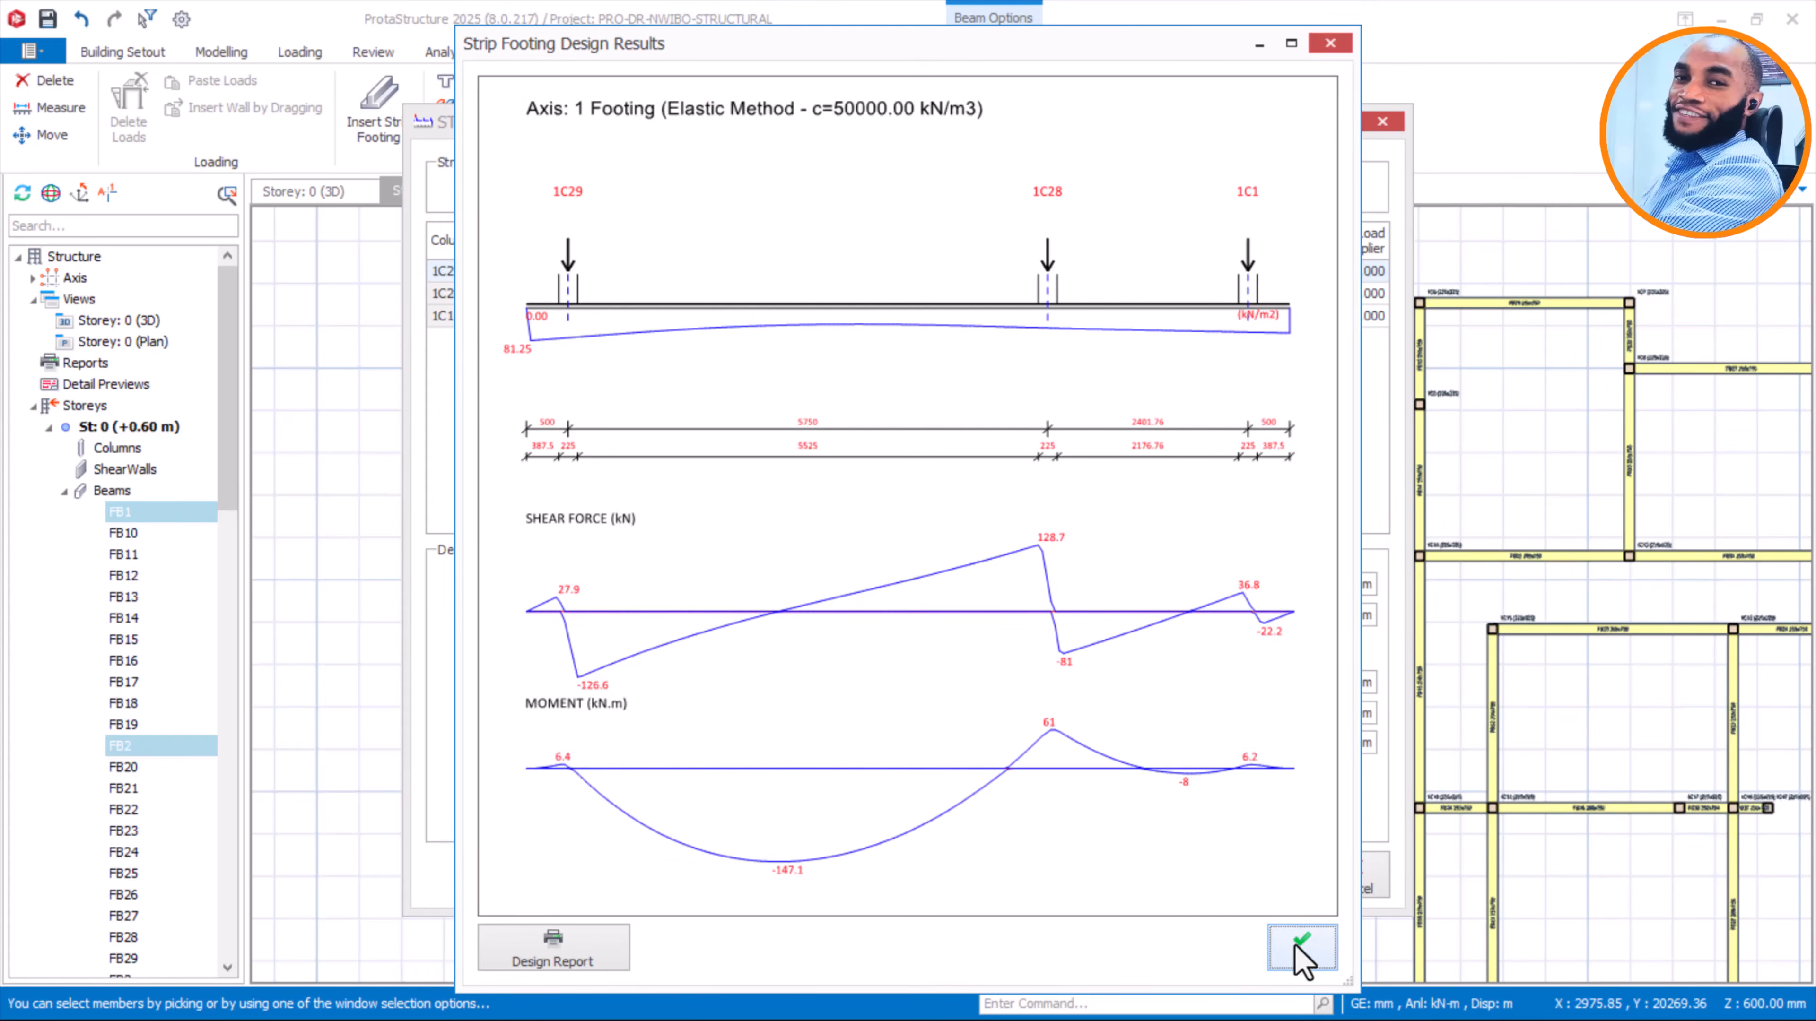
left_click(1295, 946)
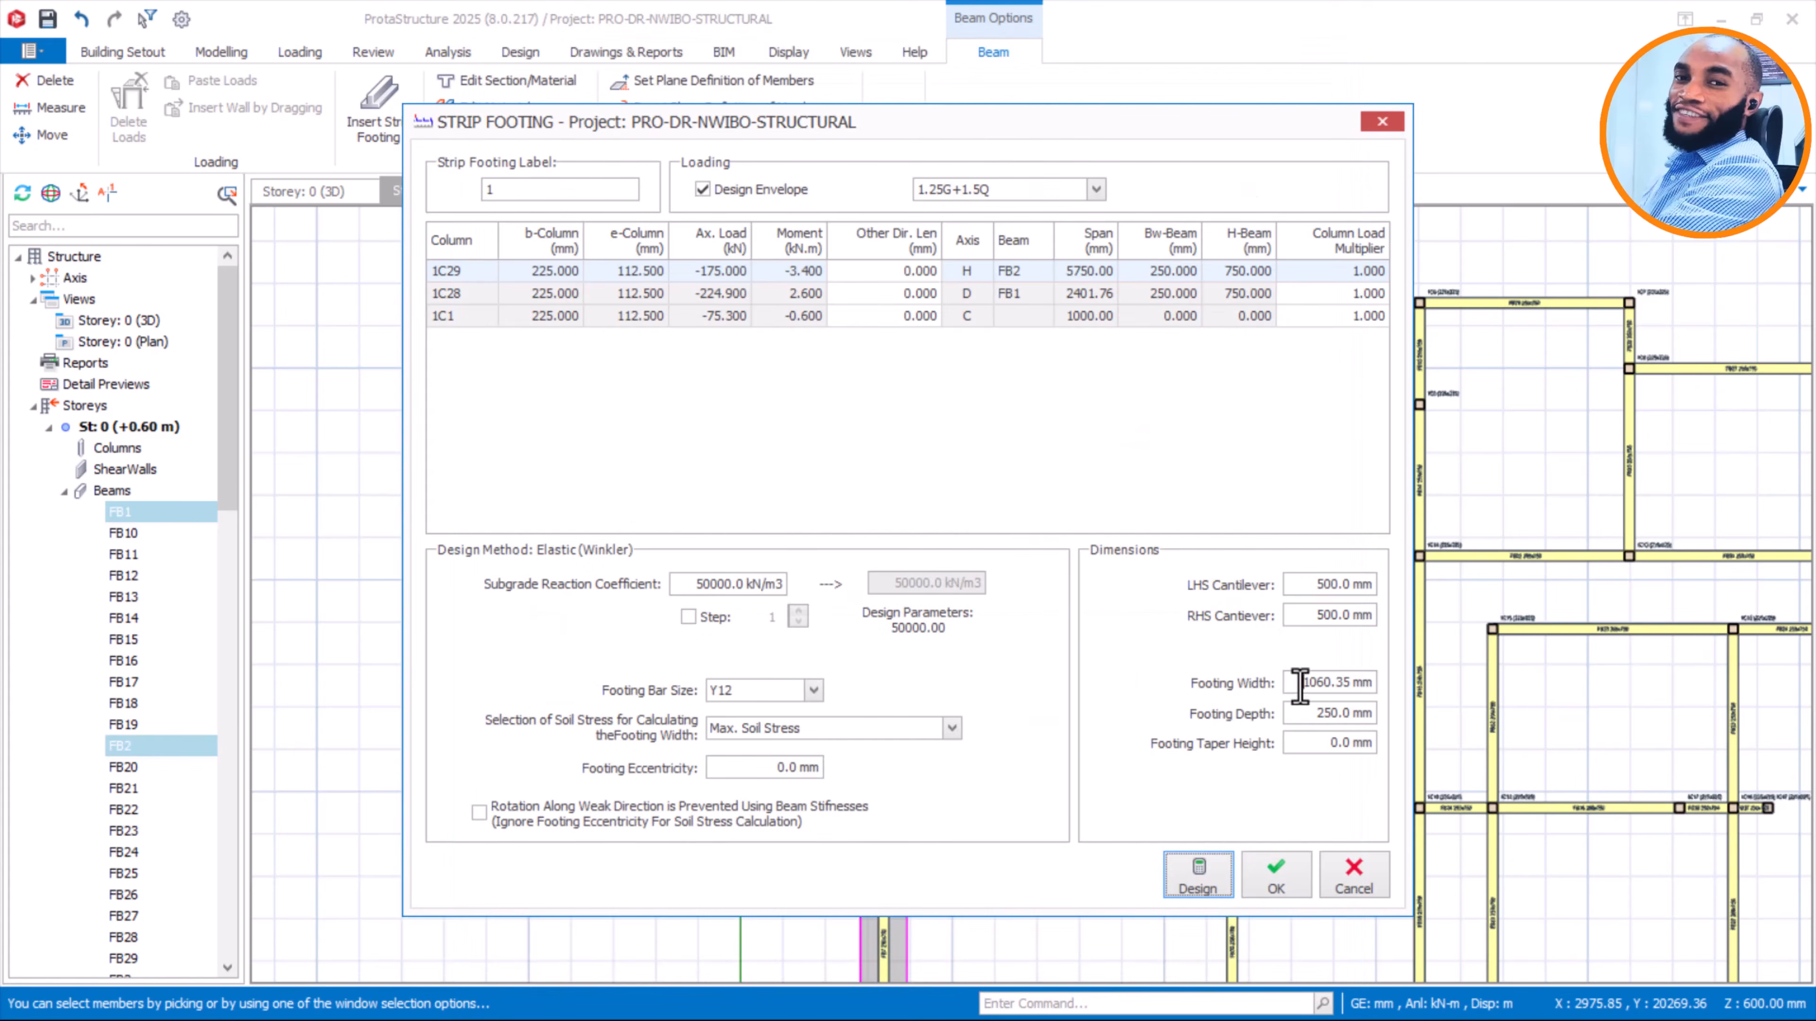
left_click_drag(1299, 685, 1414, 688)
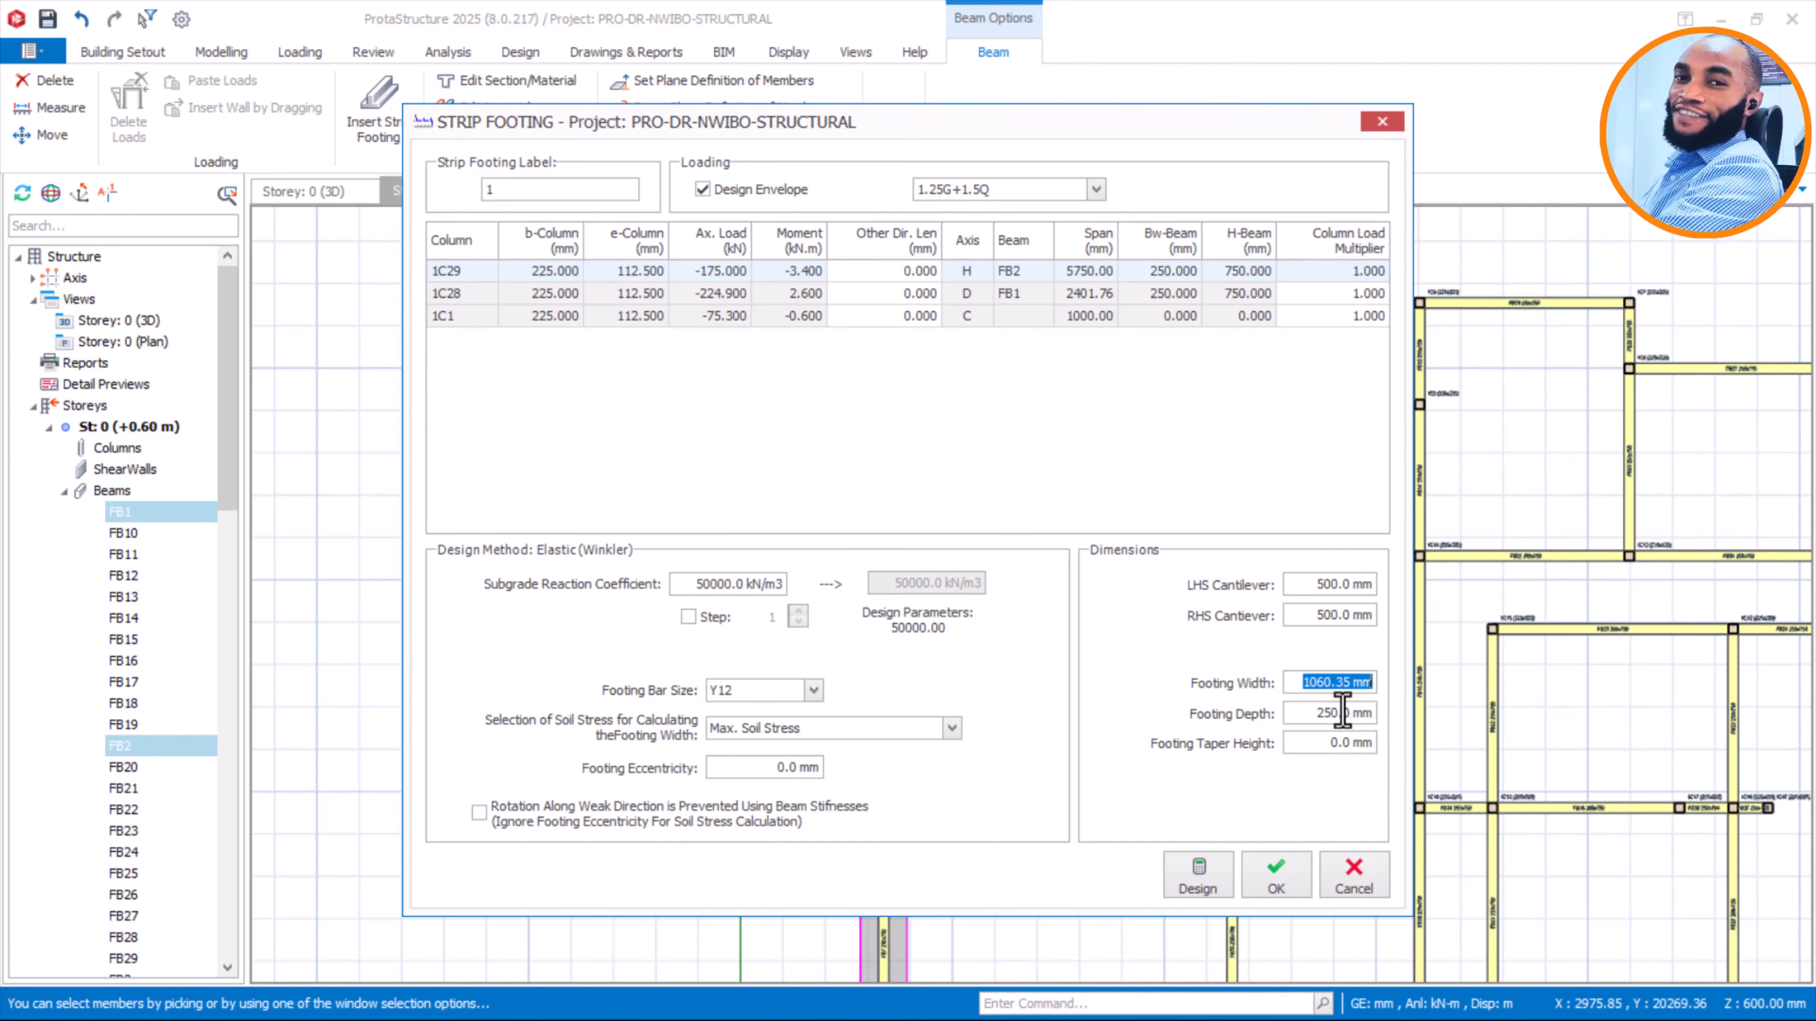
type("1")
left_click(1287, 880)
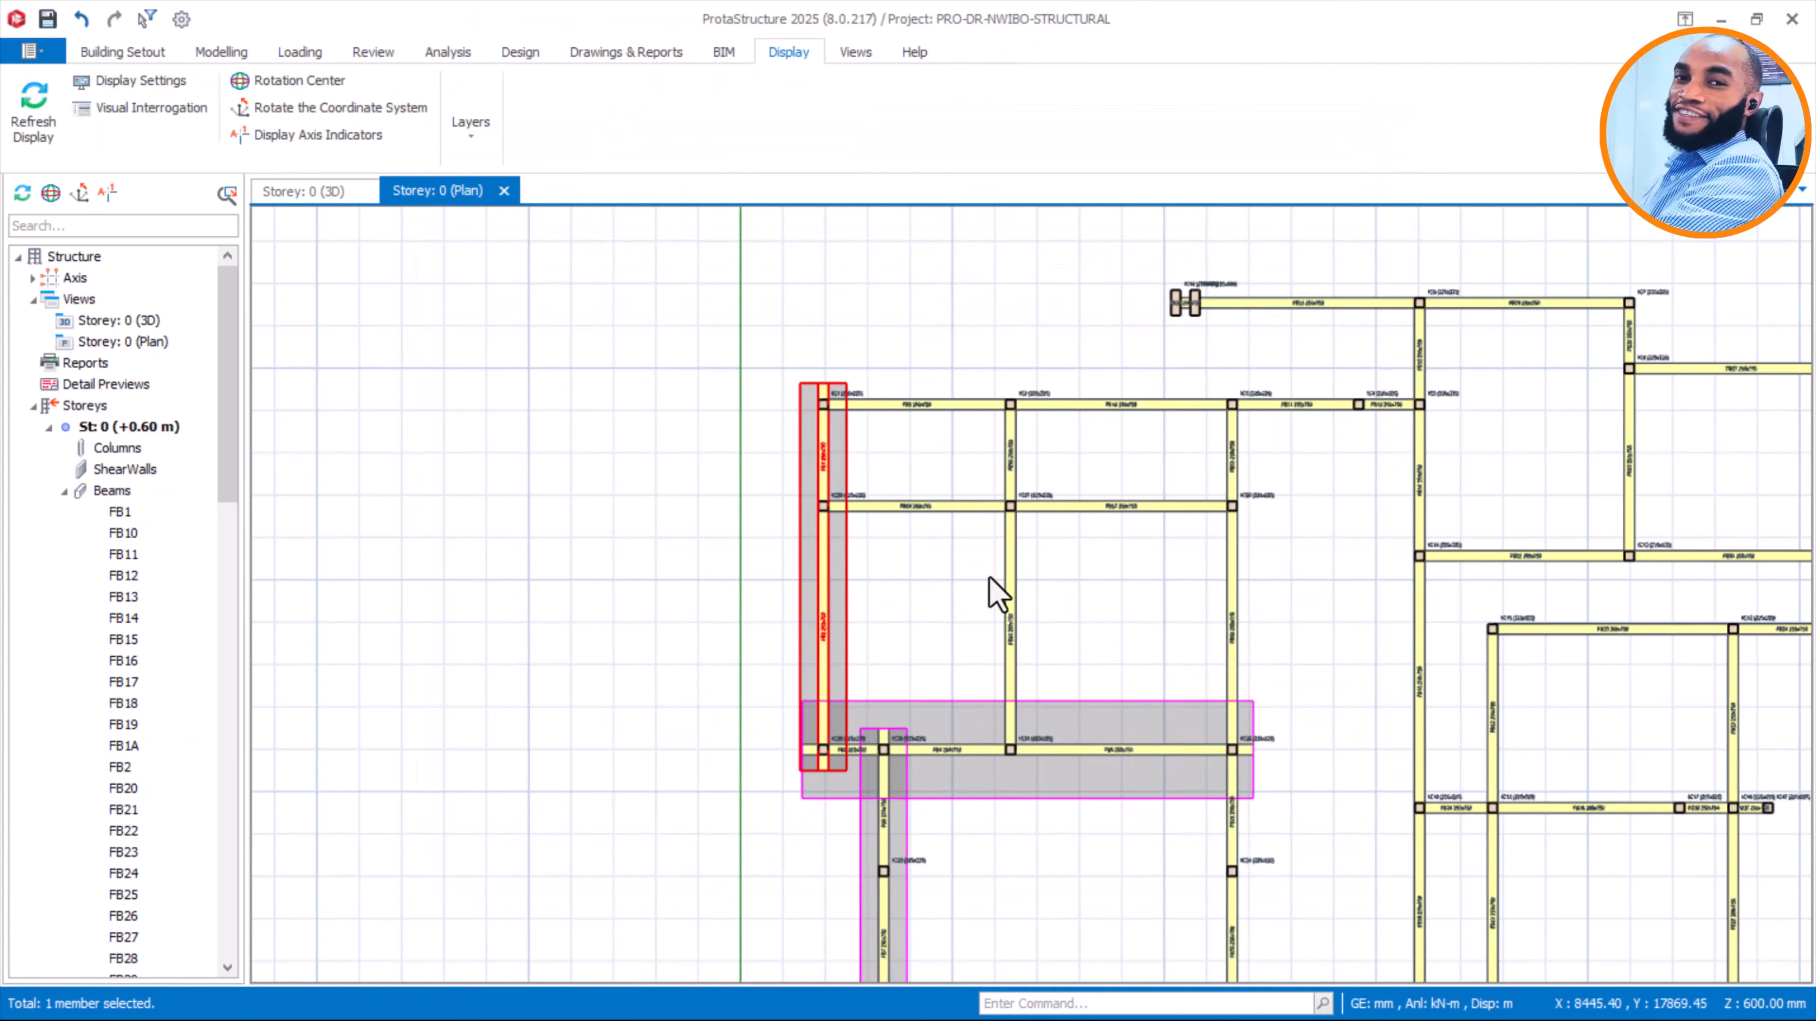
Start a strip footing under foundation beams FB40, FB39, FB38, FB56 and FB55 on axis 9, with Design Envelope loading enabled
scroll(870, 492, "down", 6)
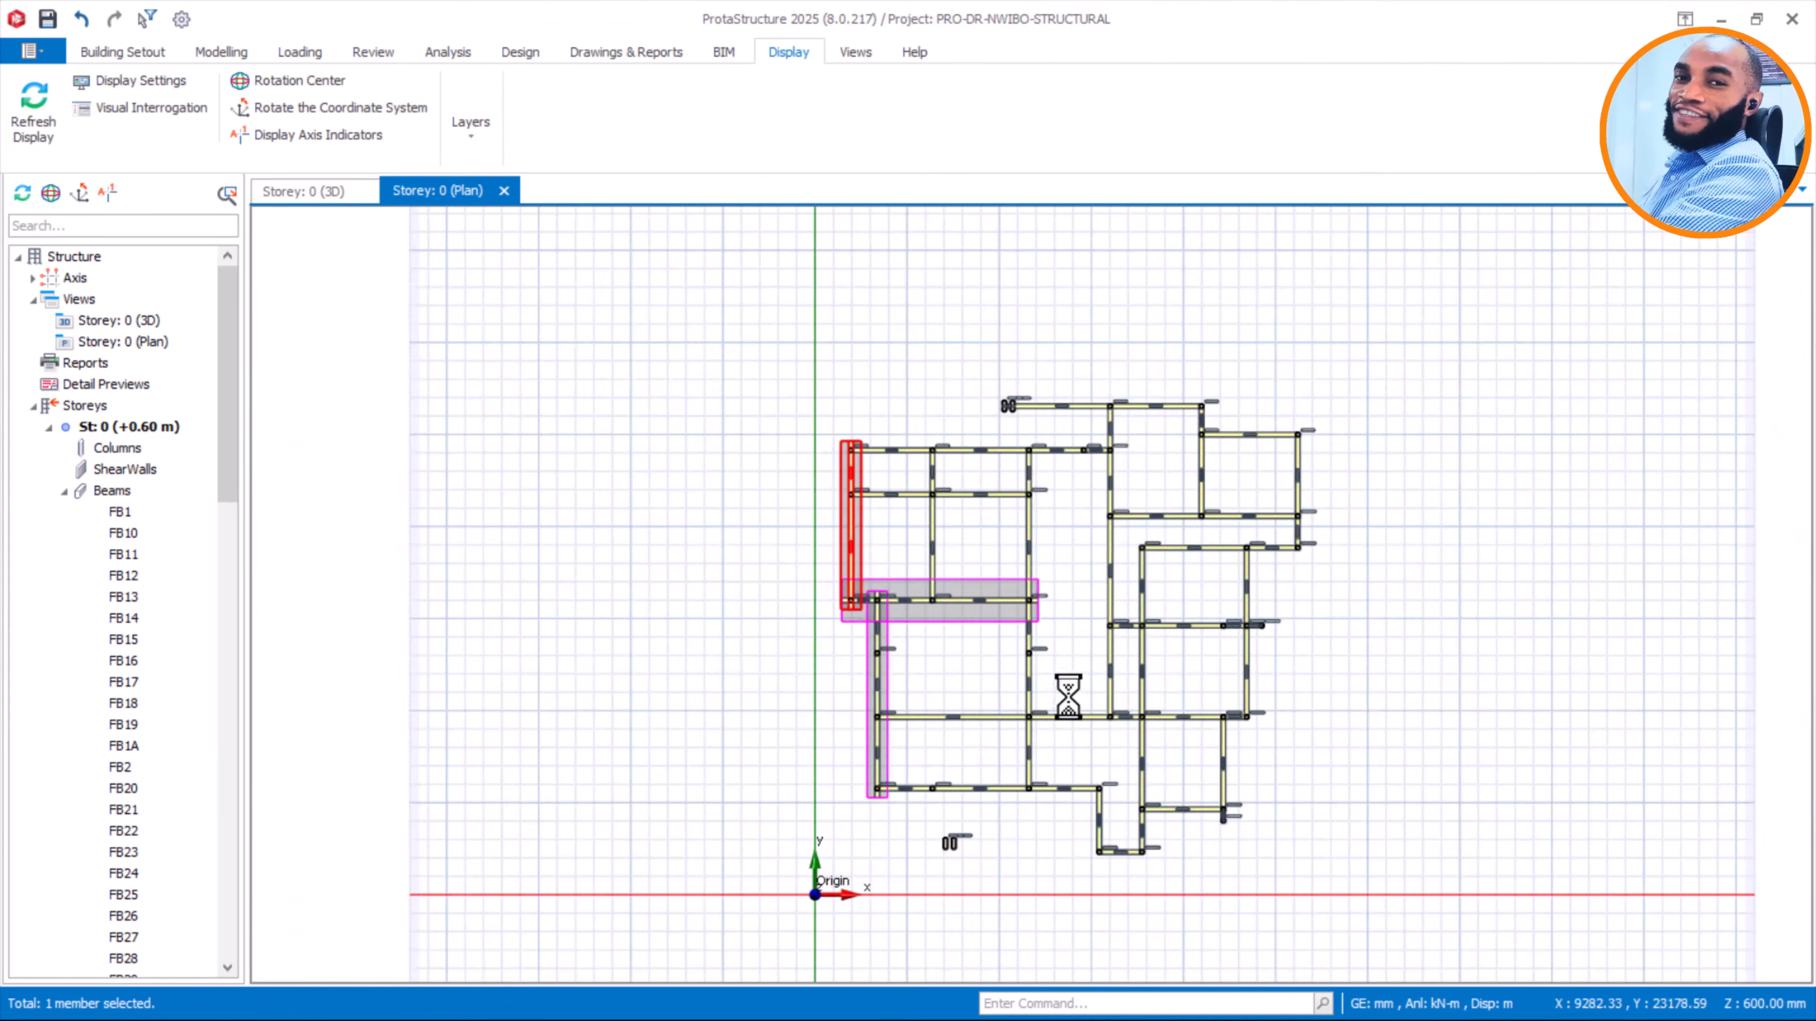
scroll(1070, 695, "up", 4)
left_click(1001, 783)
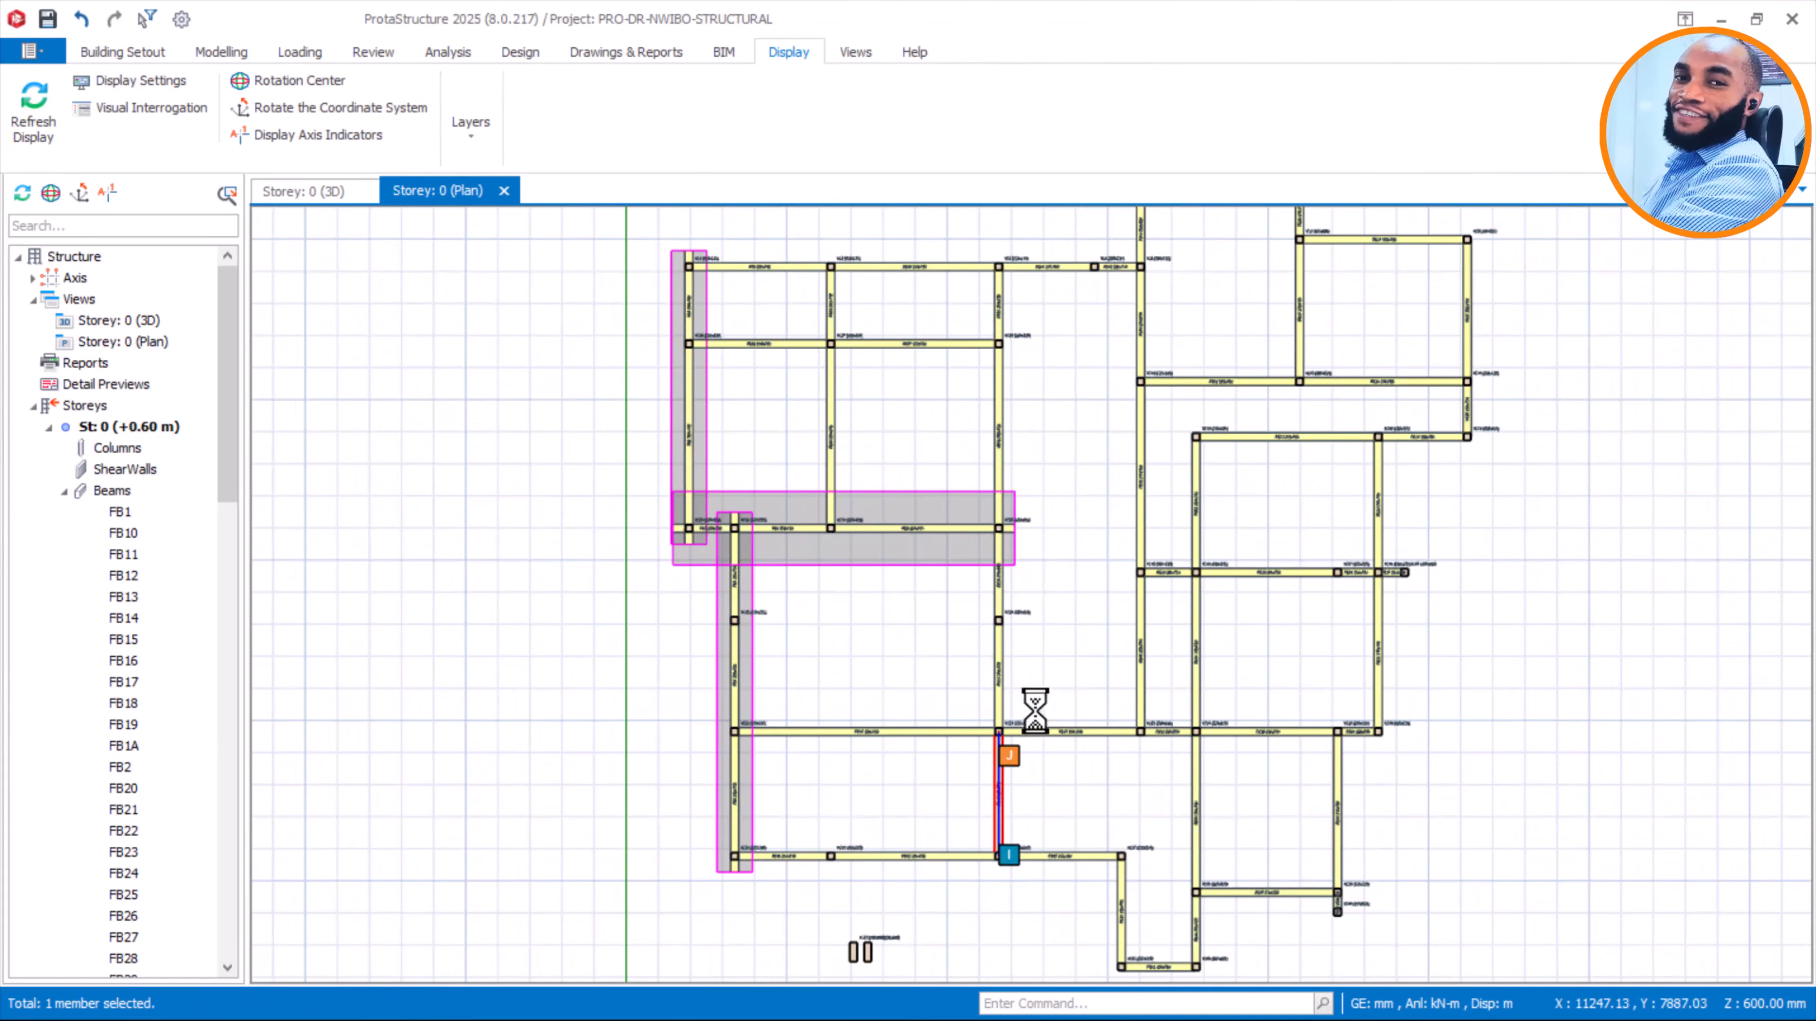
left_click(1002, 647)
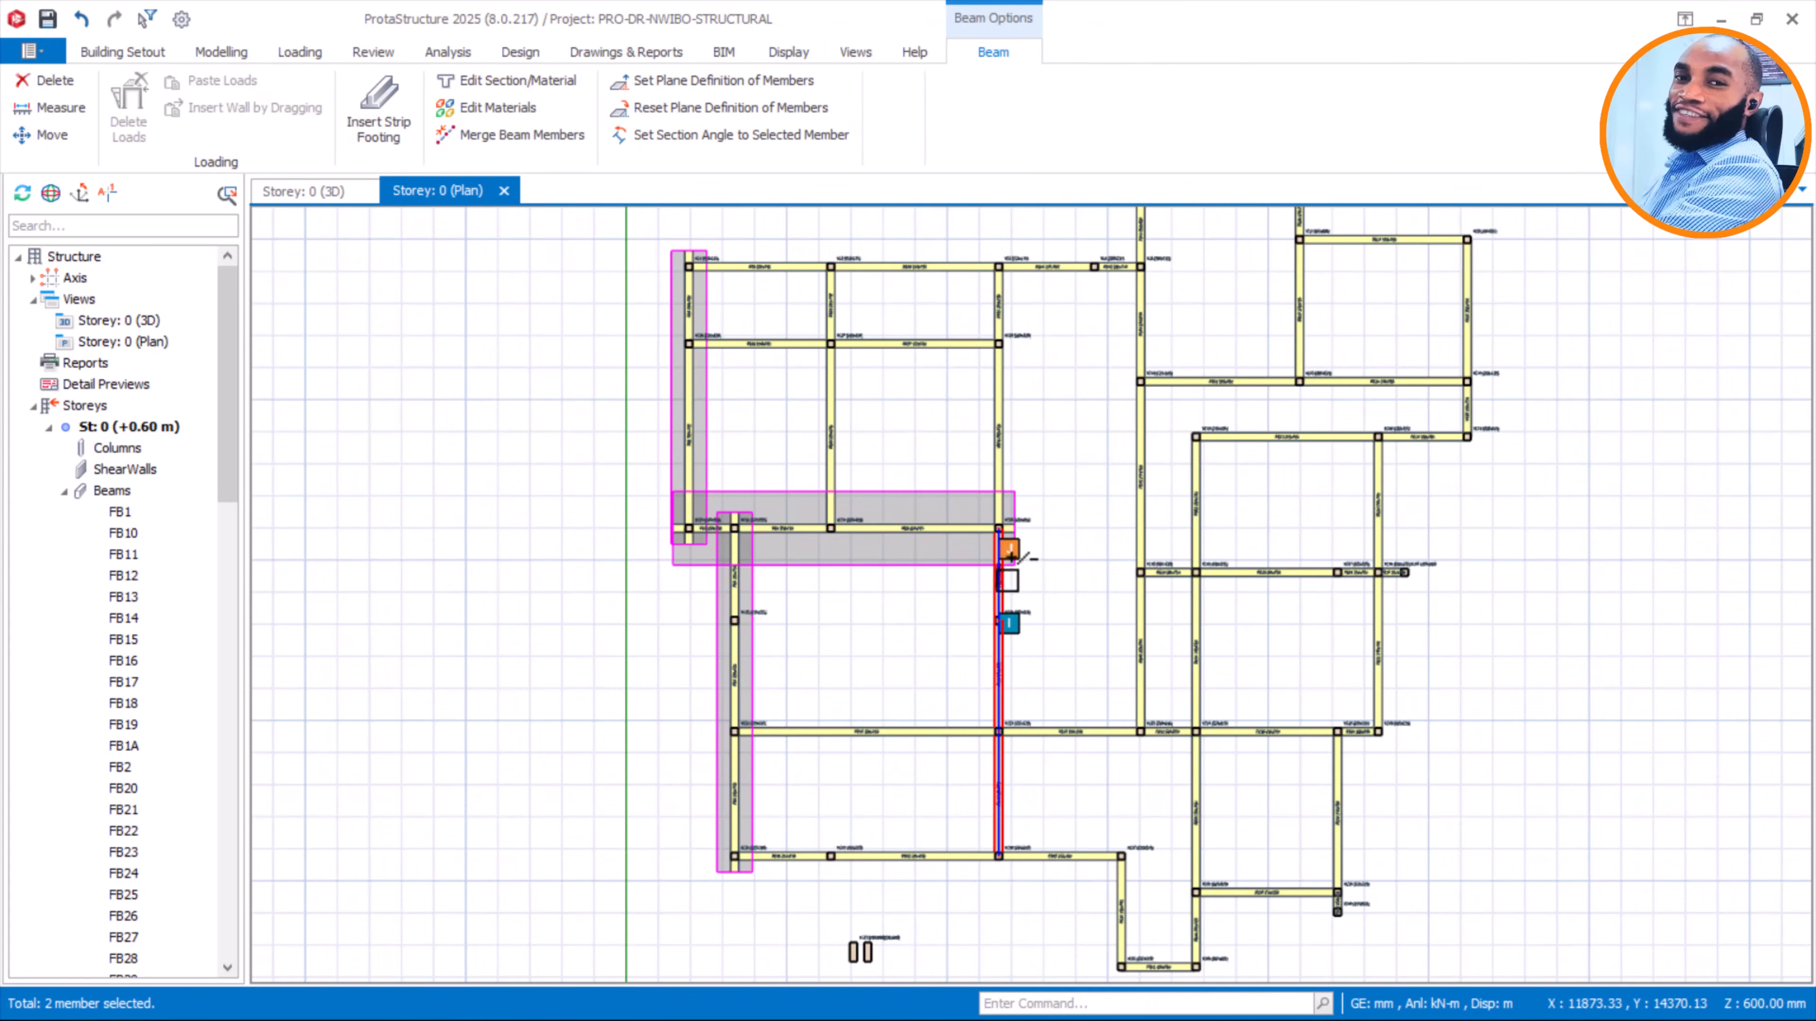
left_click(1001, 451)
left_click(1005, 295)
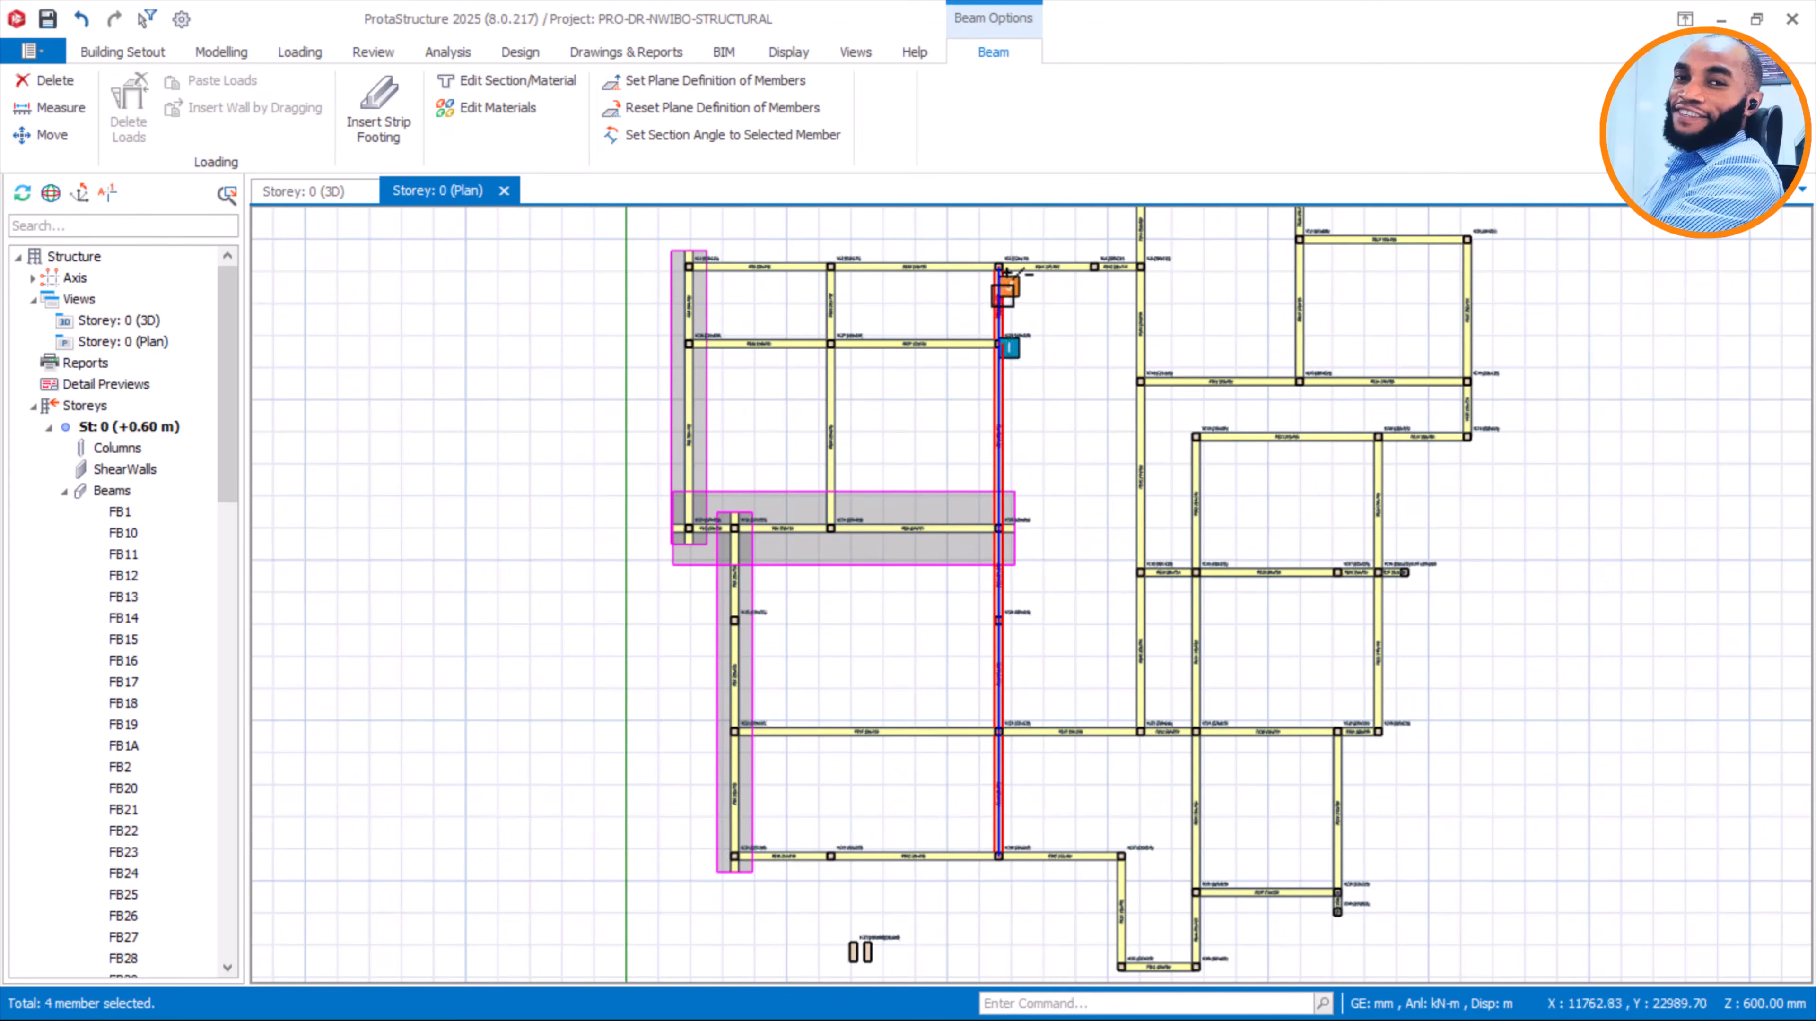
right_click(1092, 356)
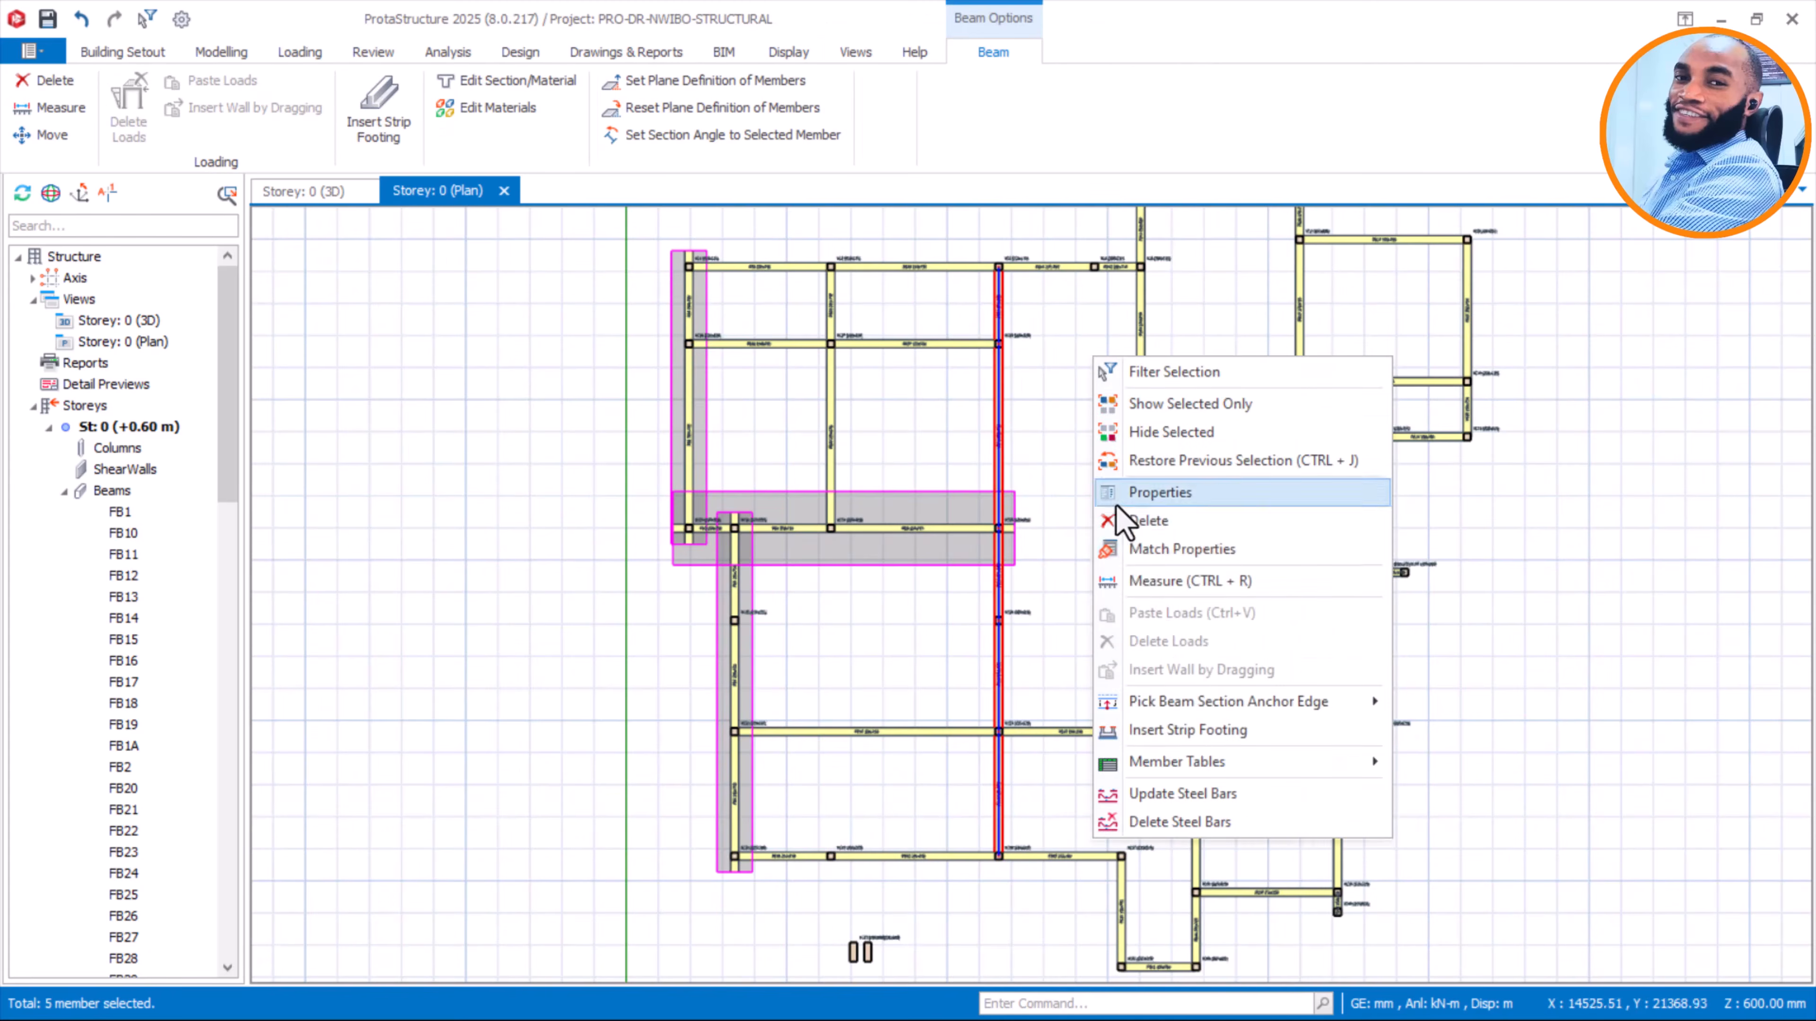
left_click(1187, 732)
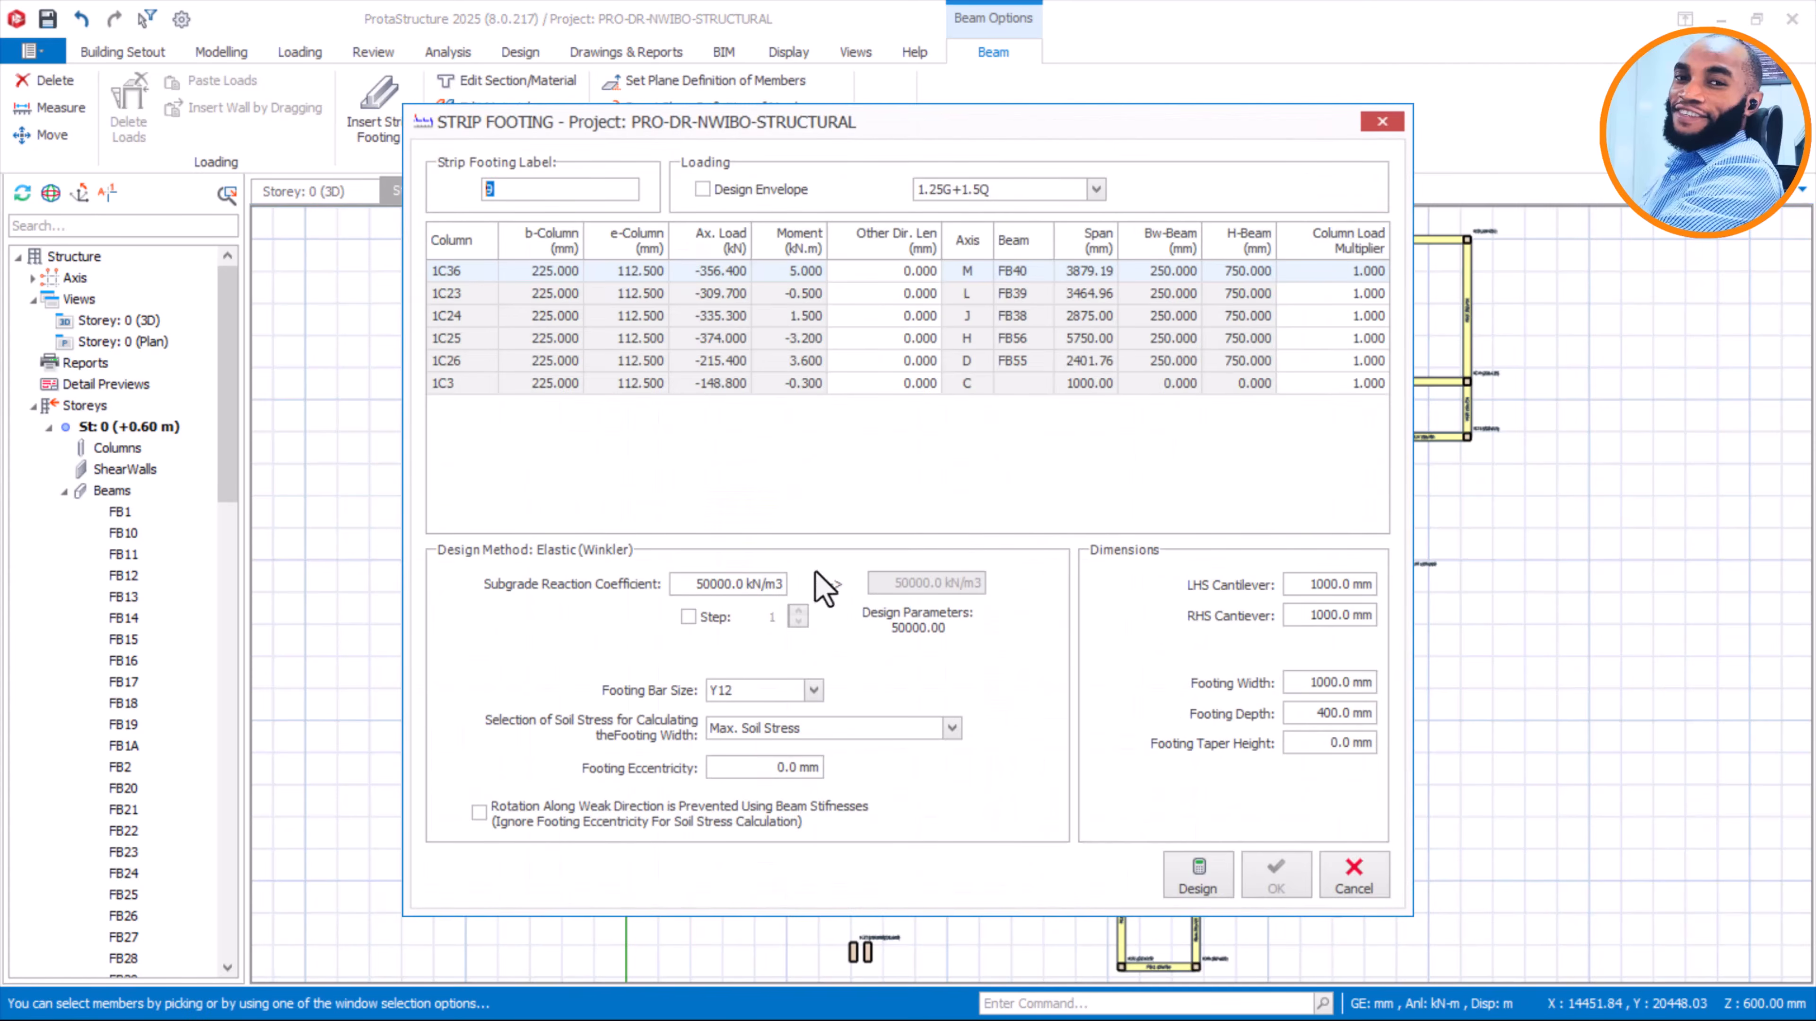
left_click(762, 190)
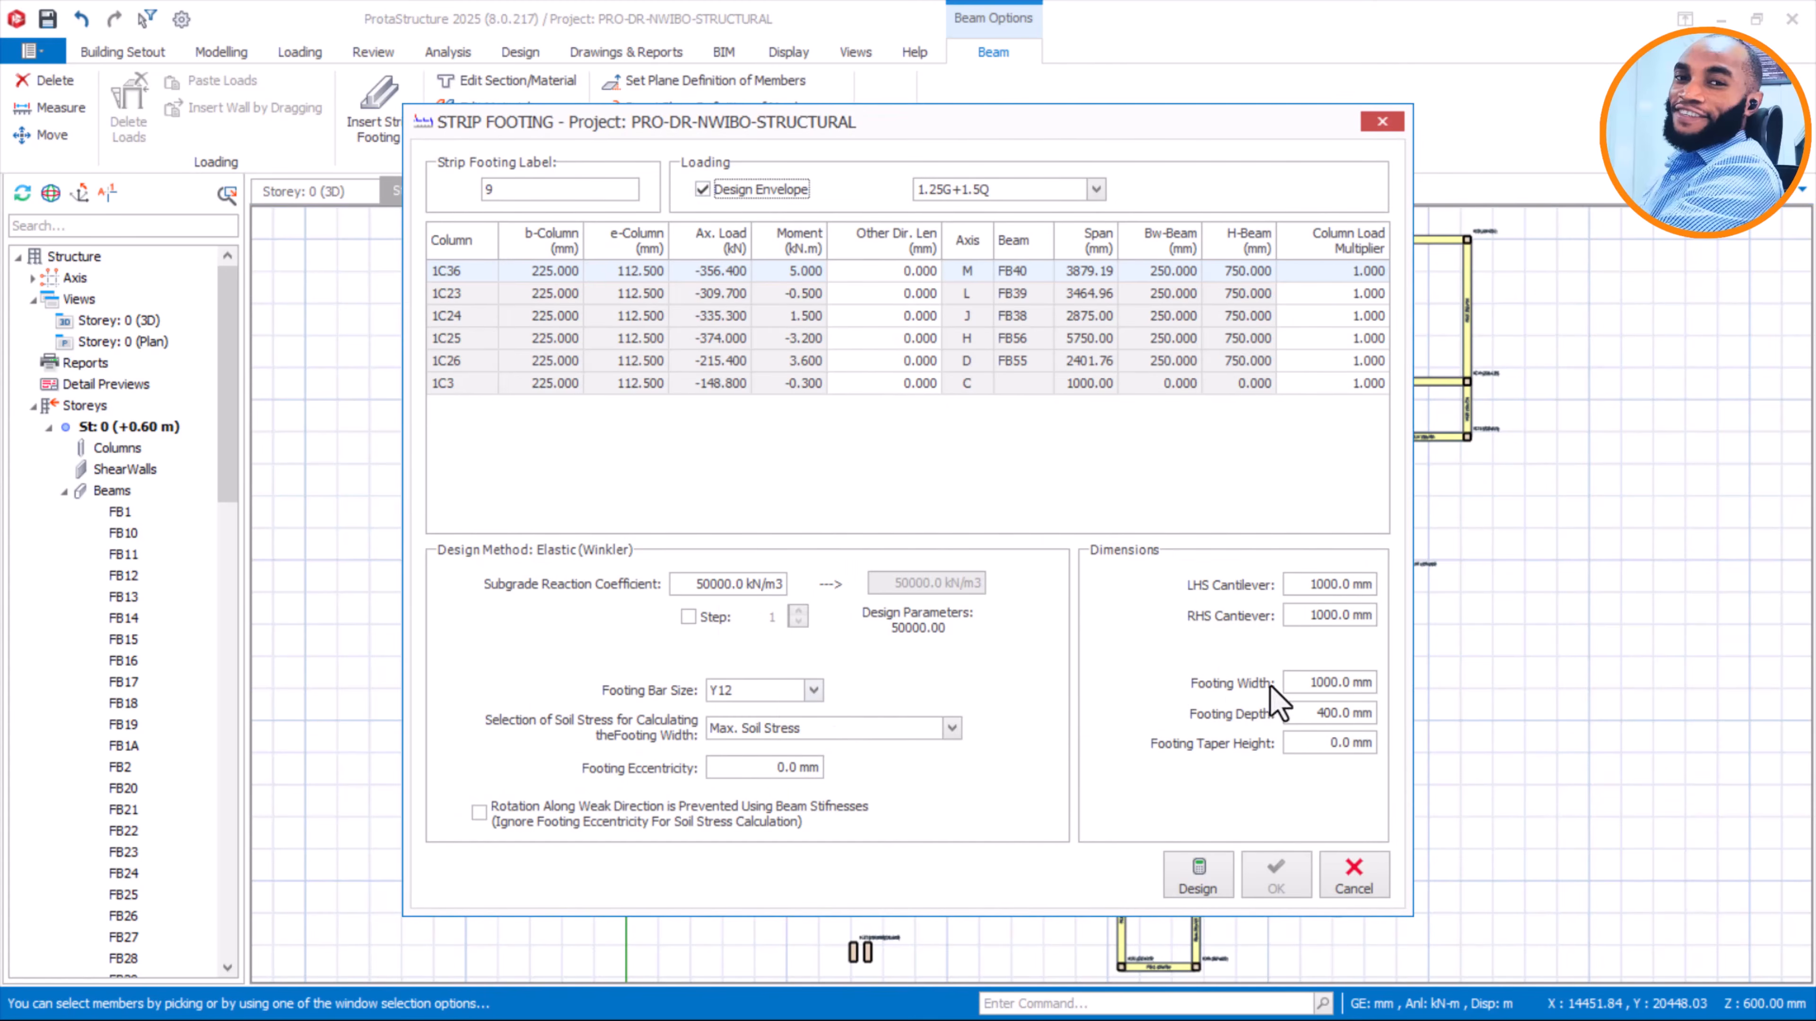
Clear the footing width to 0 mm, set both cantilevers to 500 mm and set the footing depth to 250 mm
left_click_drag(1311, 684, 1370, 683)
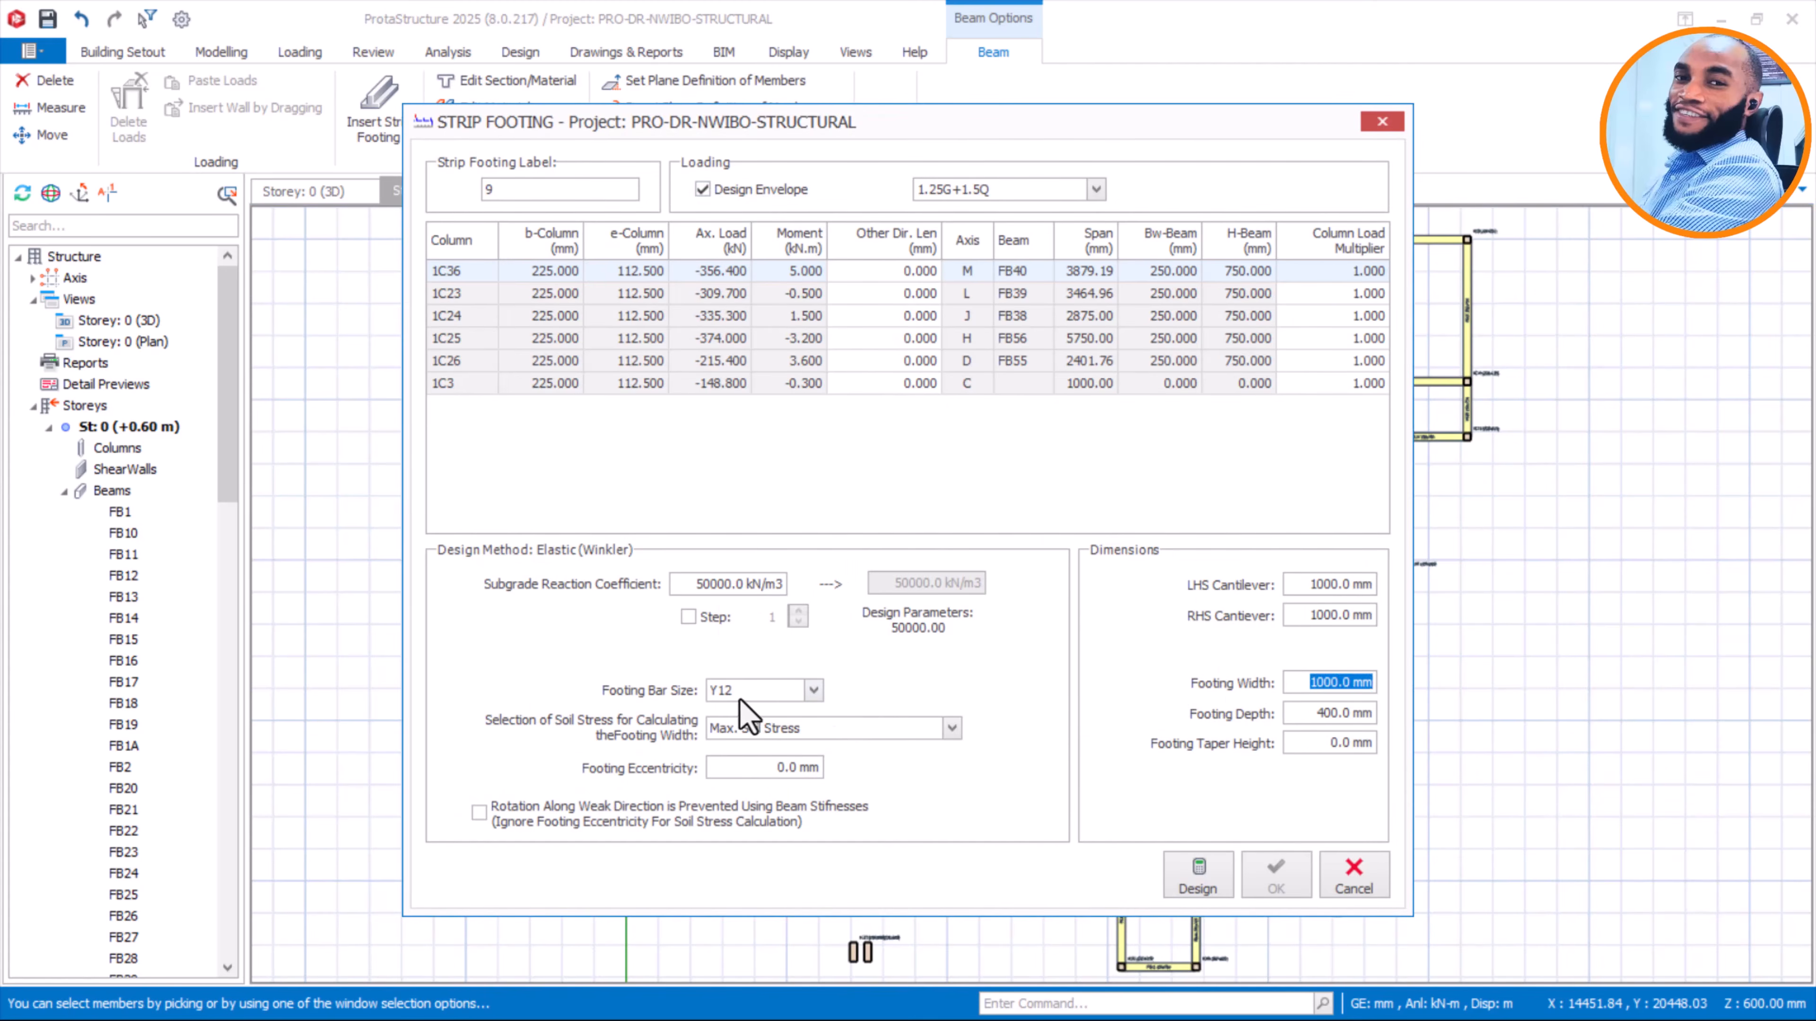
type("0")
key("Tab")
left_click_drag(1320, 617, 1284, 618)
type("5")
Run the design for the axis 9 footing, round its calculated width up and insert the strip footing
left_click(1204, 885)
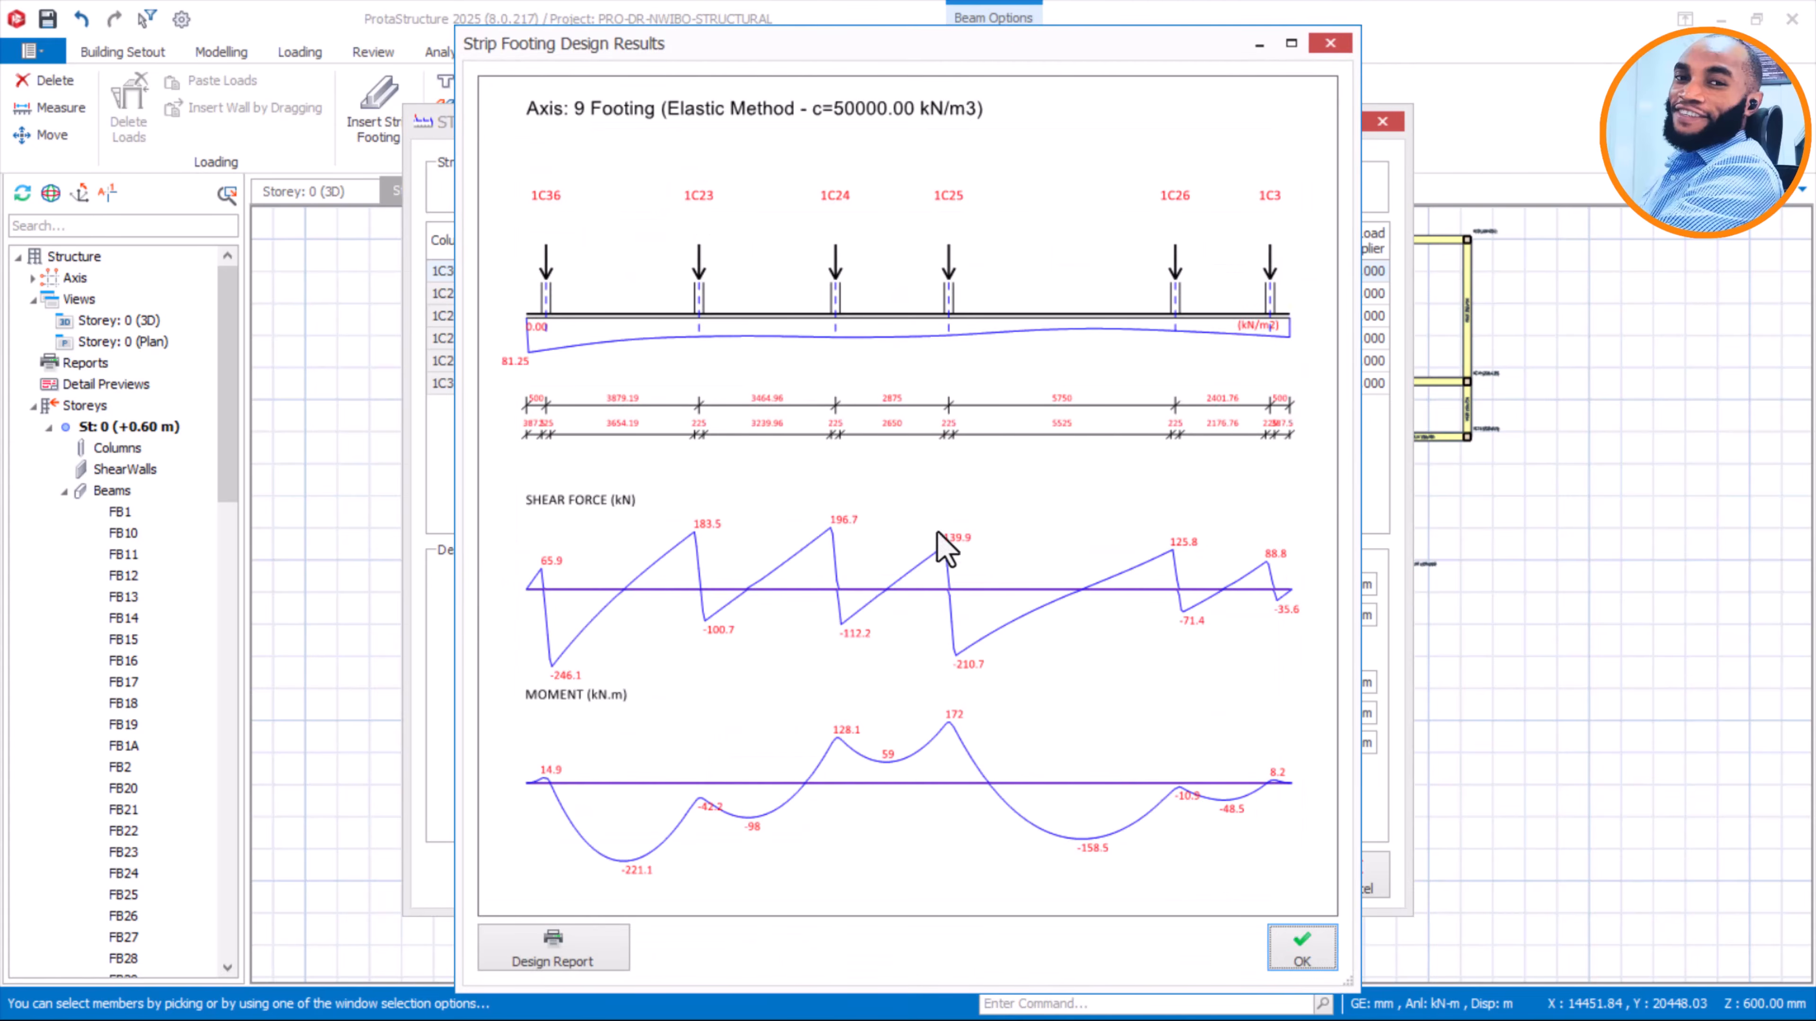
left_click(1300, 950)
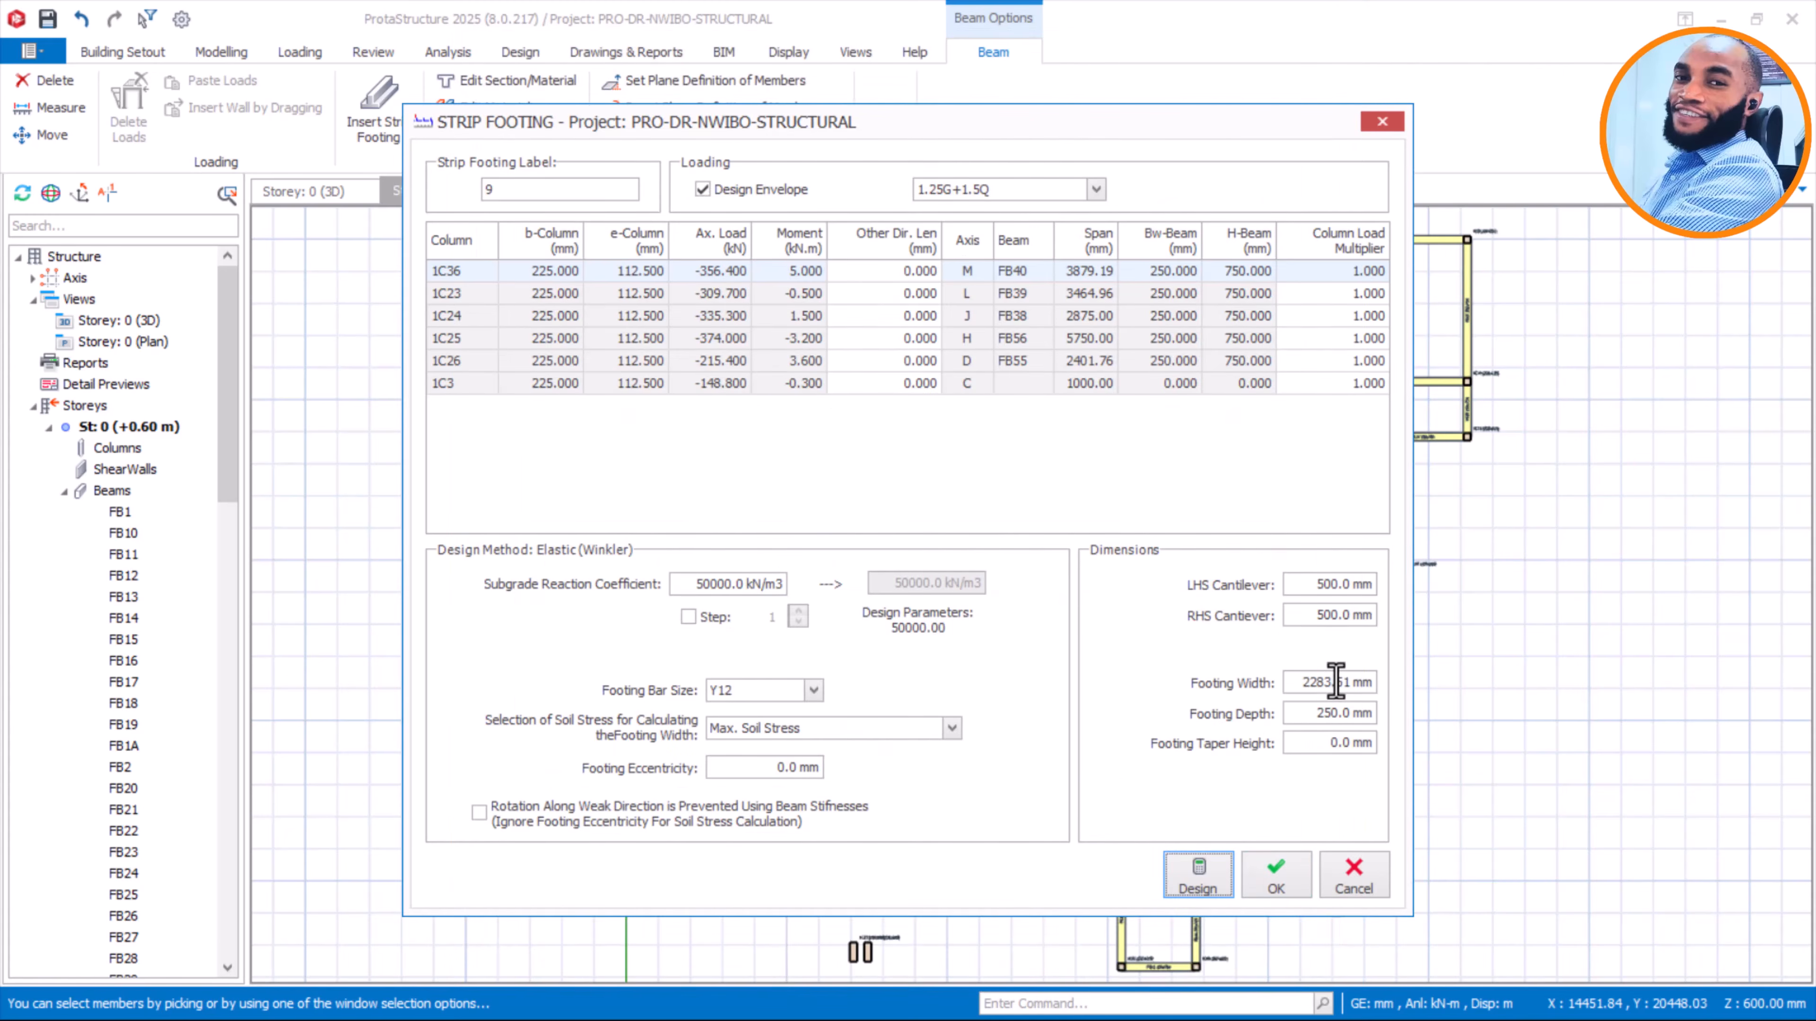
left_click_drag(1293, 683, 1386, 704)
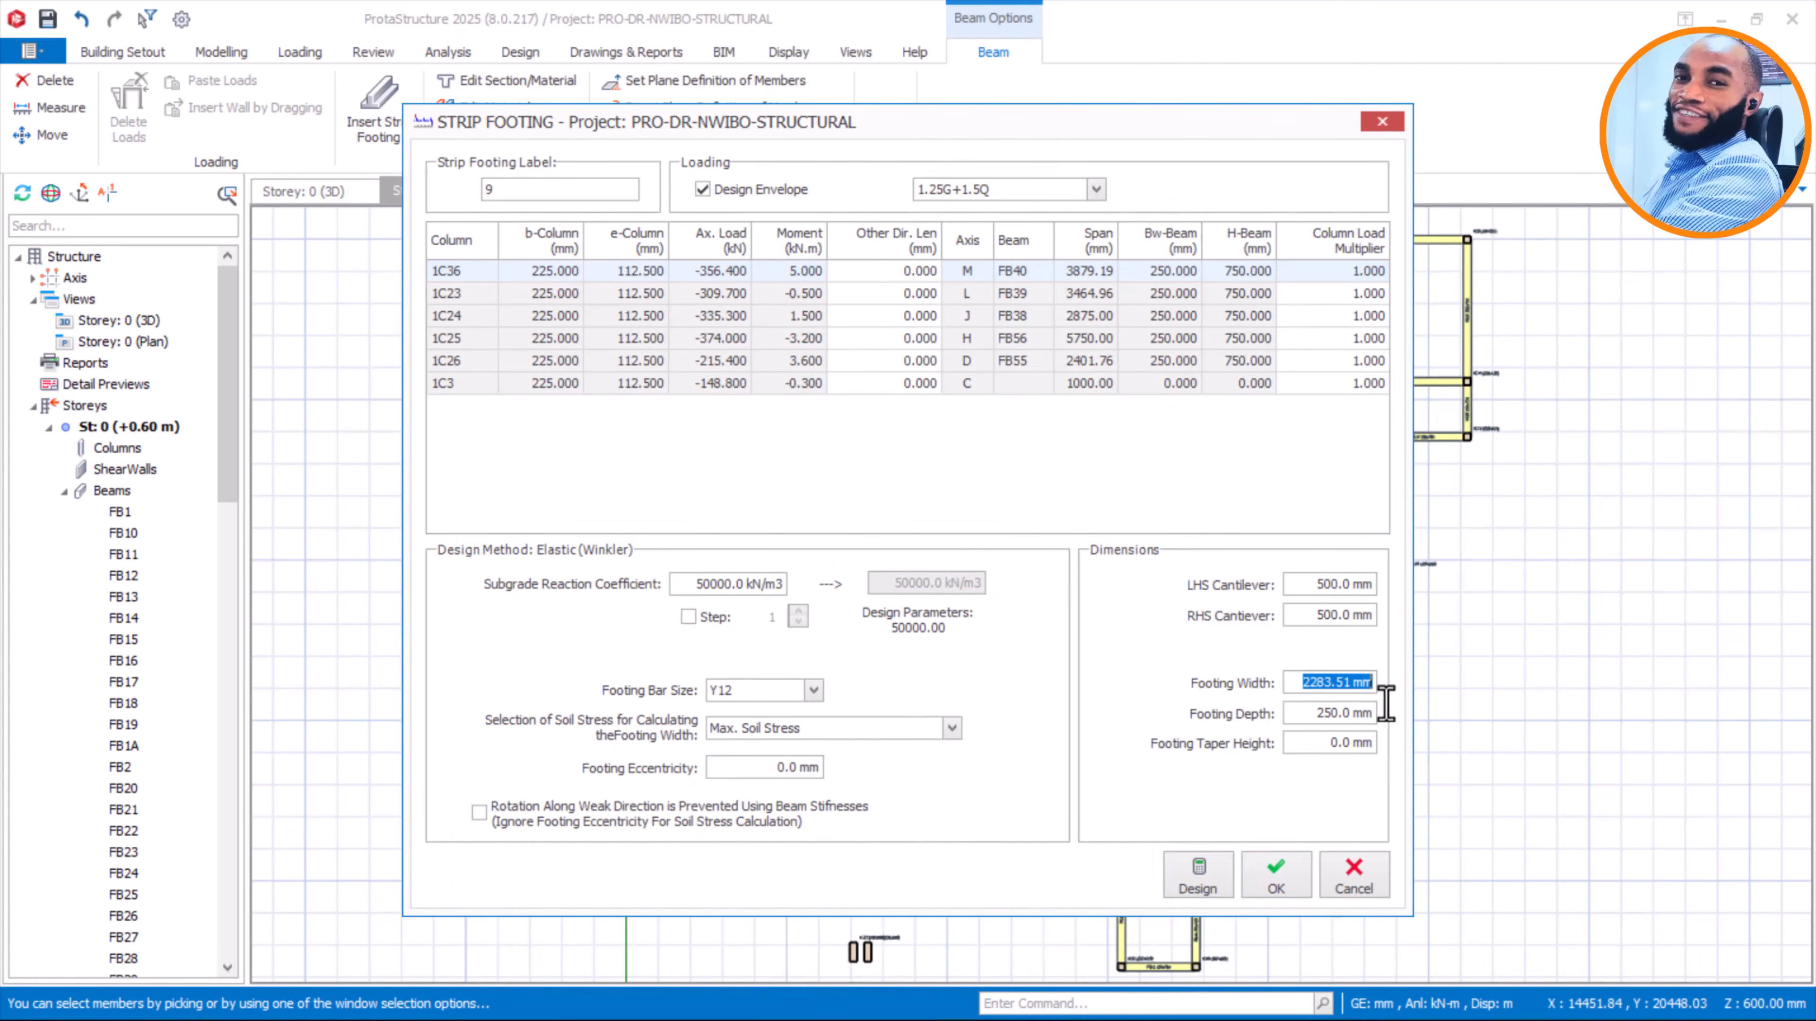
type("23")
left_click(1277, 877)
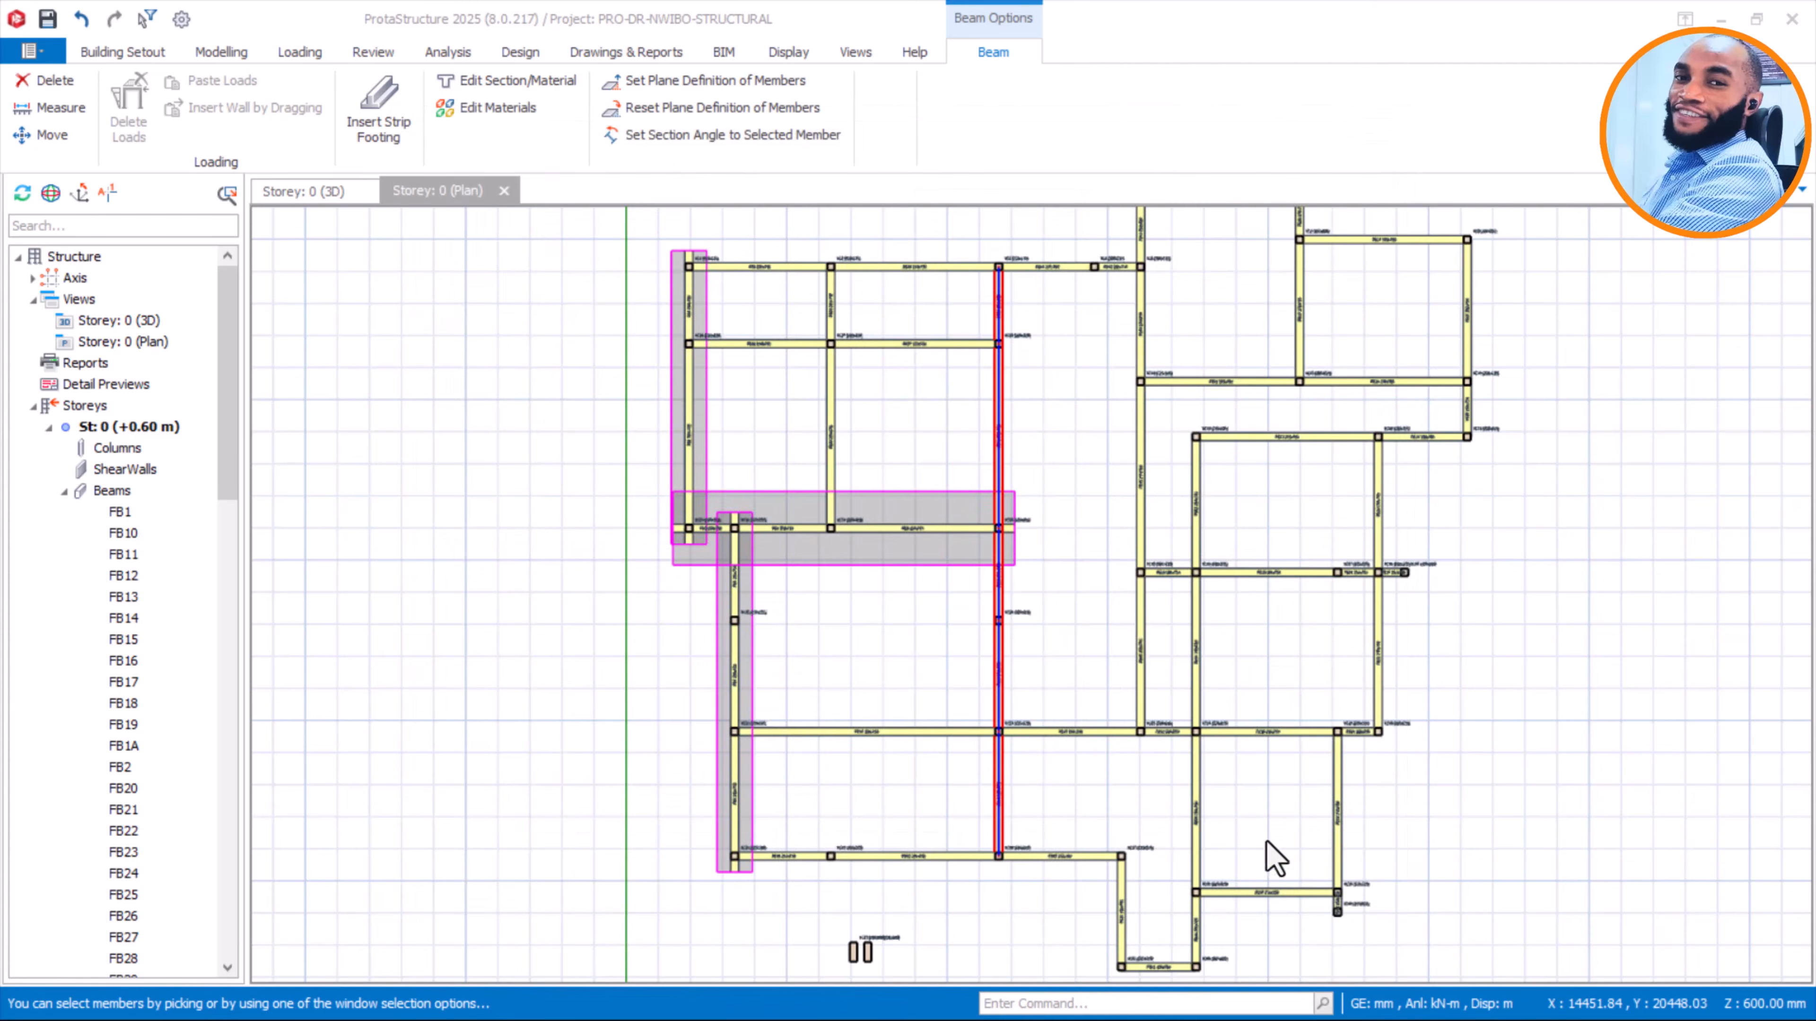
Select the collinear foundation beams FB13, FB14, FB15 and FB16 on the plan and start inserting a strip footing under them
left_click(1141, 635)
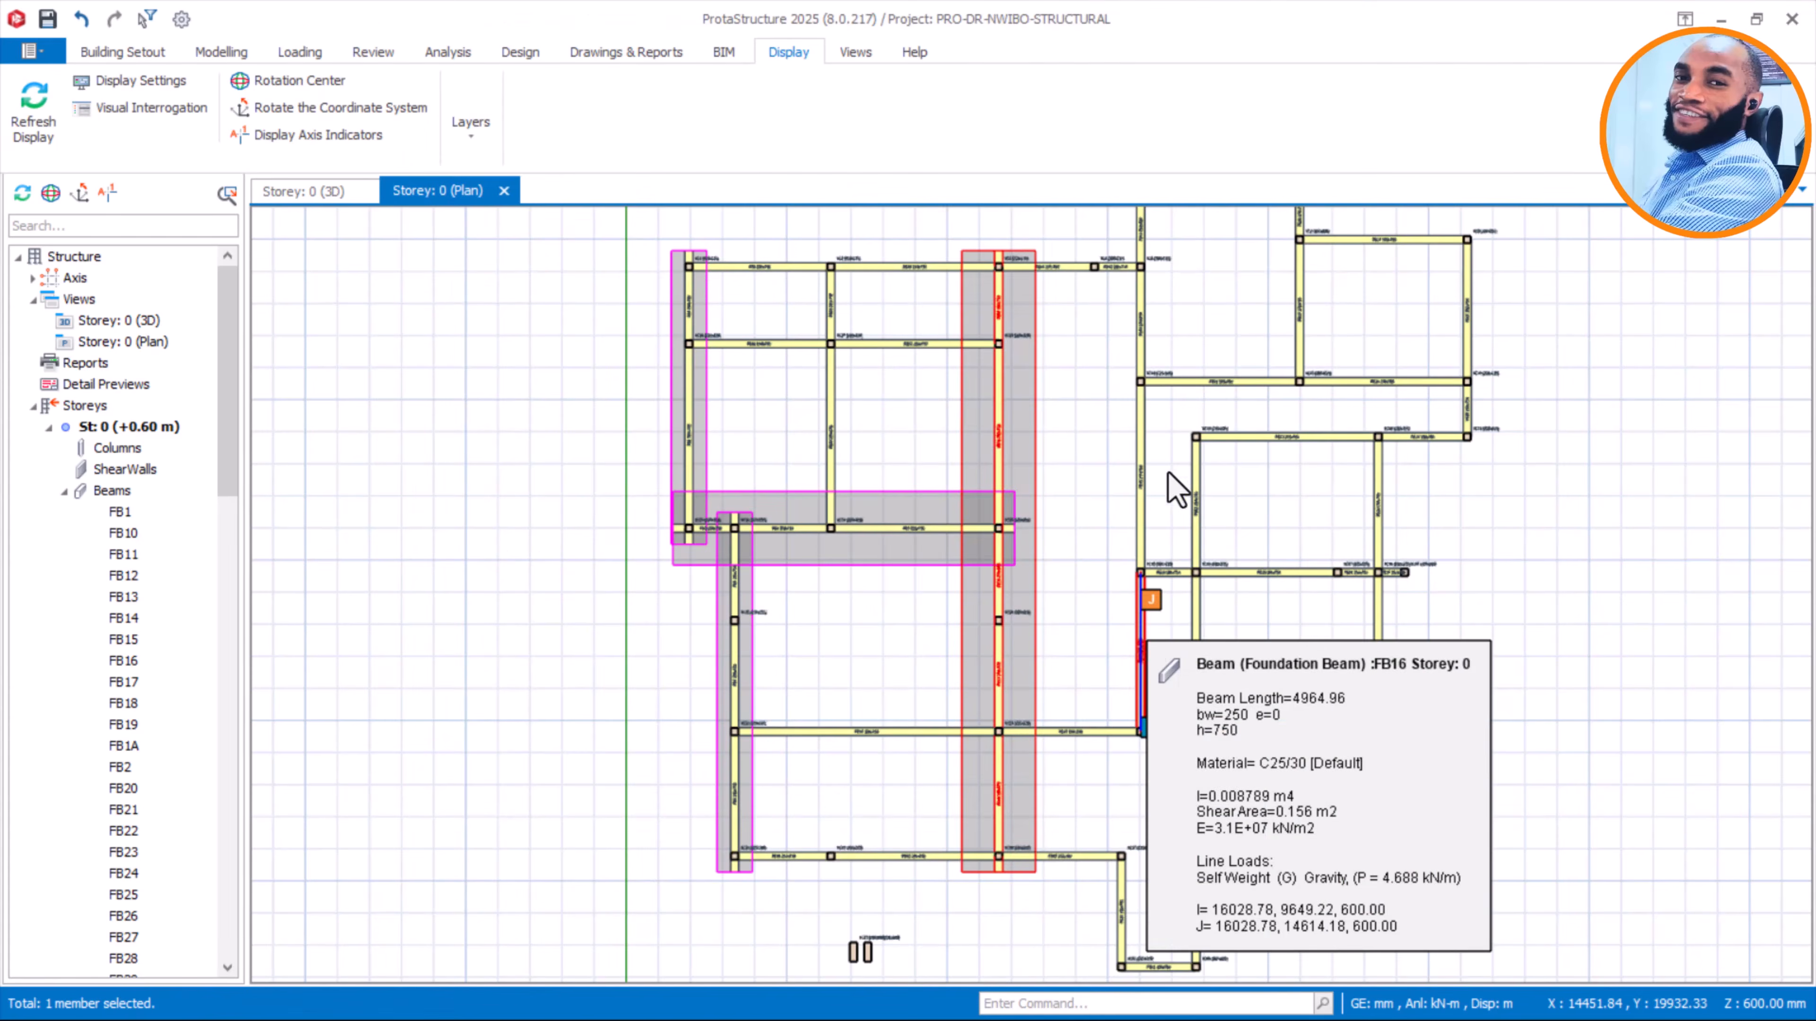
left_click(1144, 477)
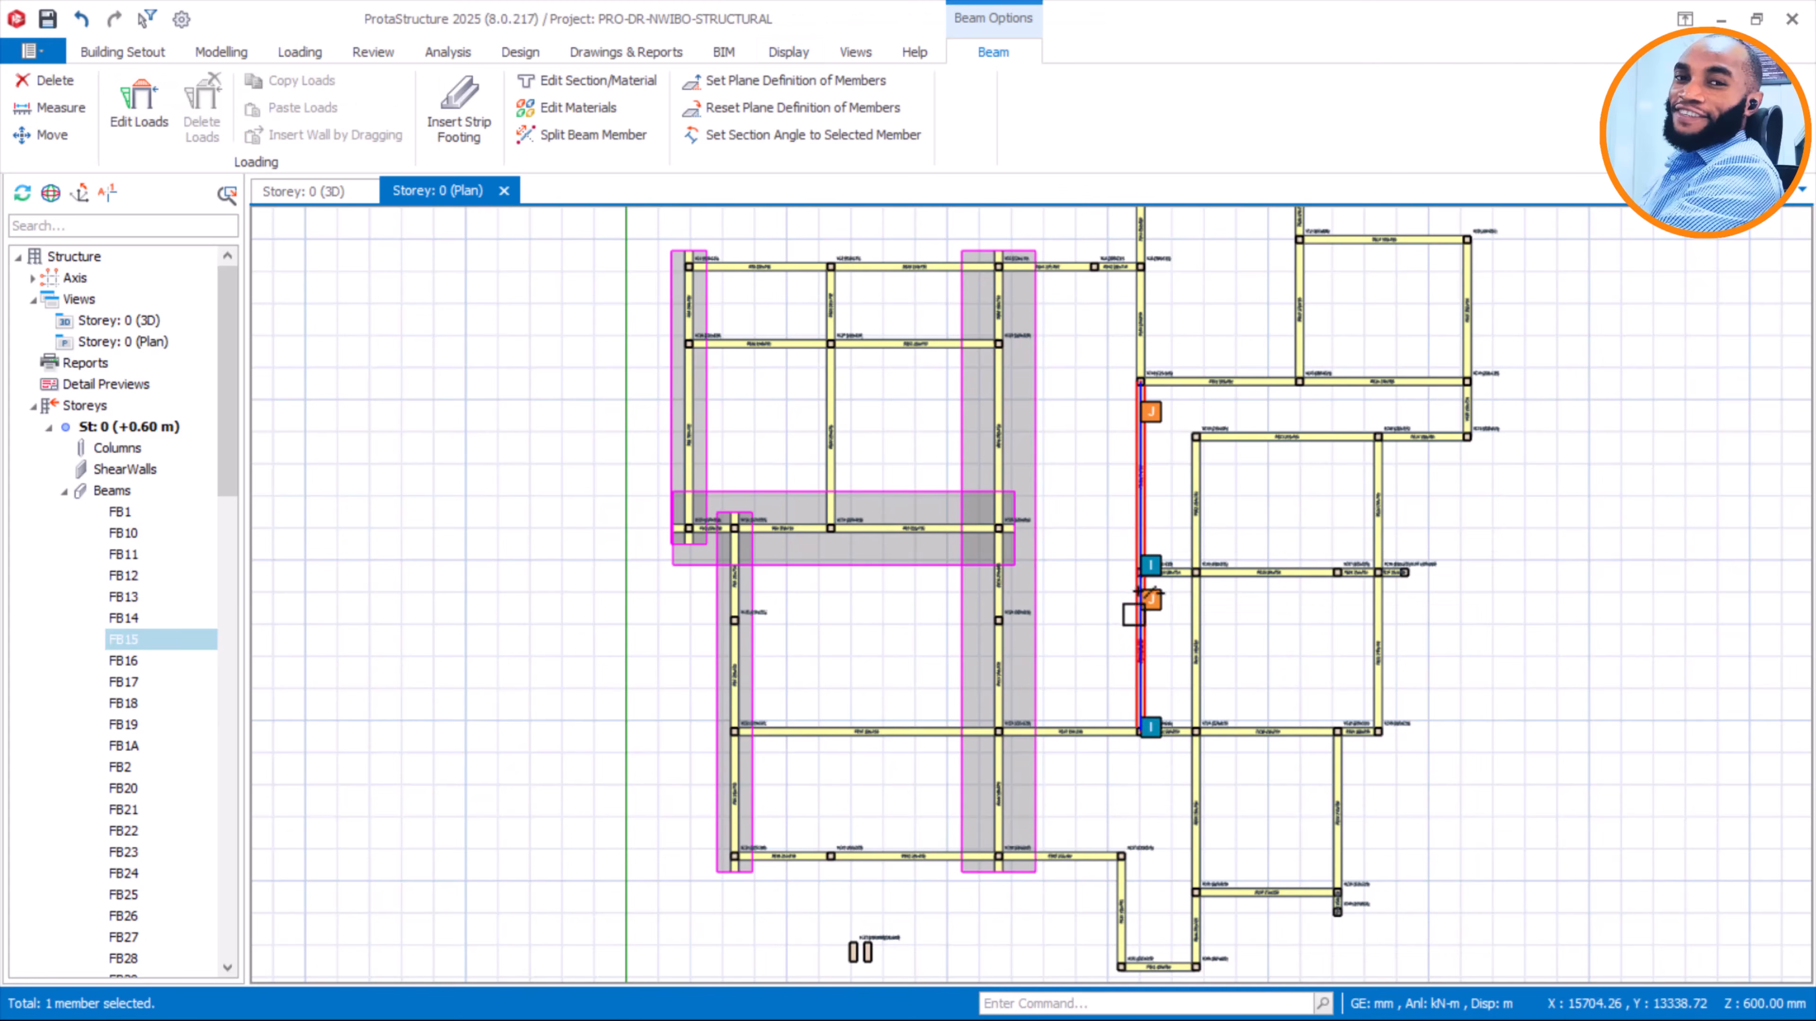
left_click(1138, 594, "ctrl")
left_click(1143, 293, "ctrl")
middle_click_drag(1216, 291, 1163, 501)
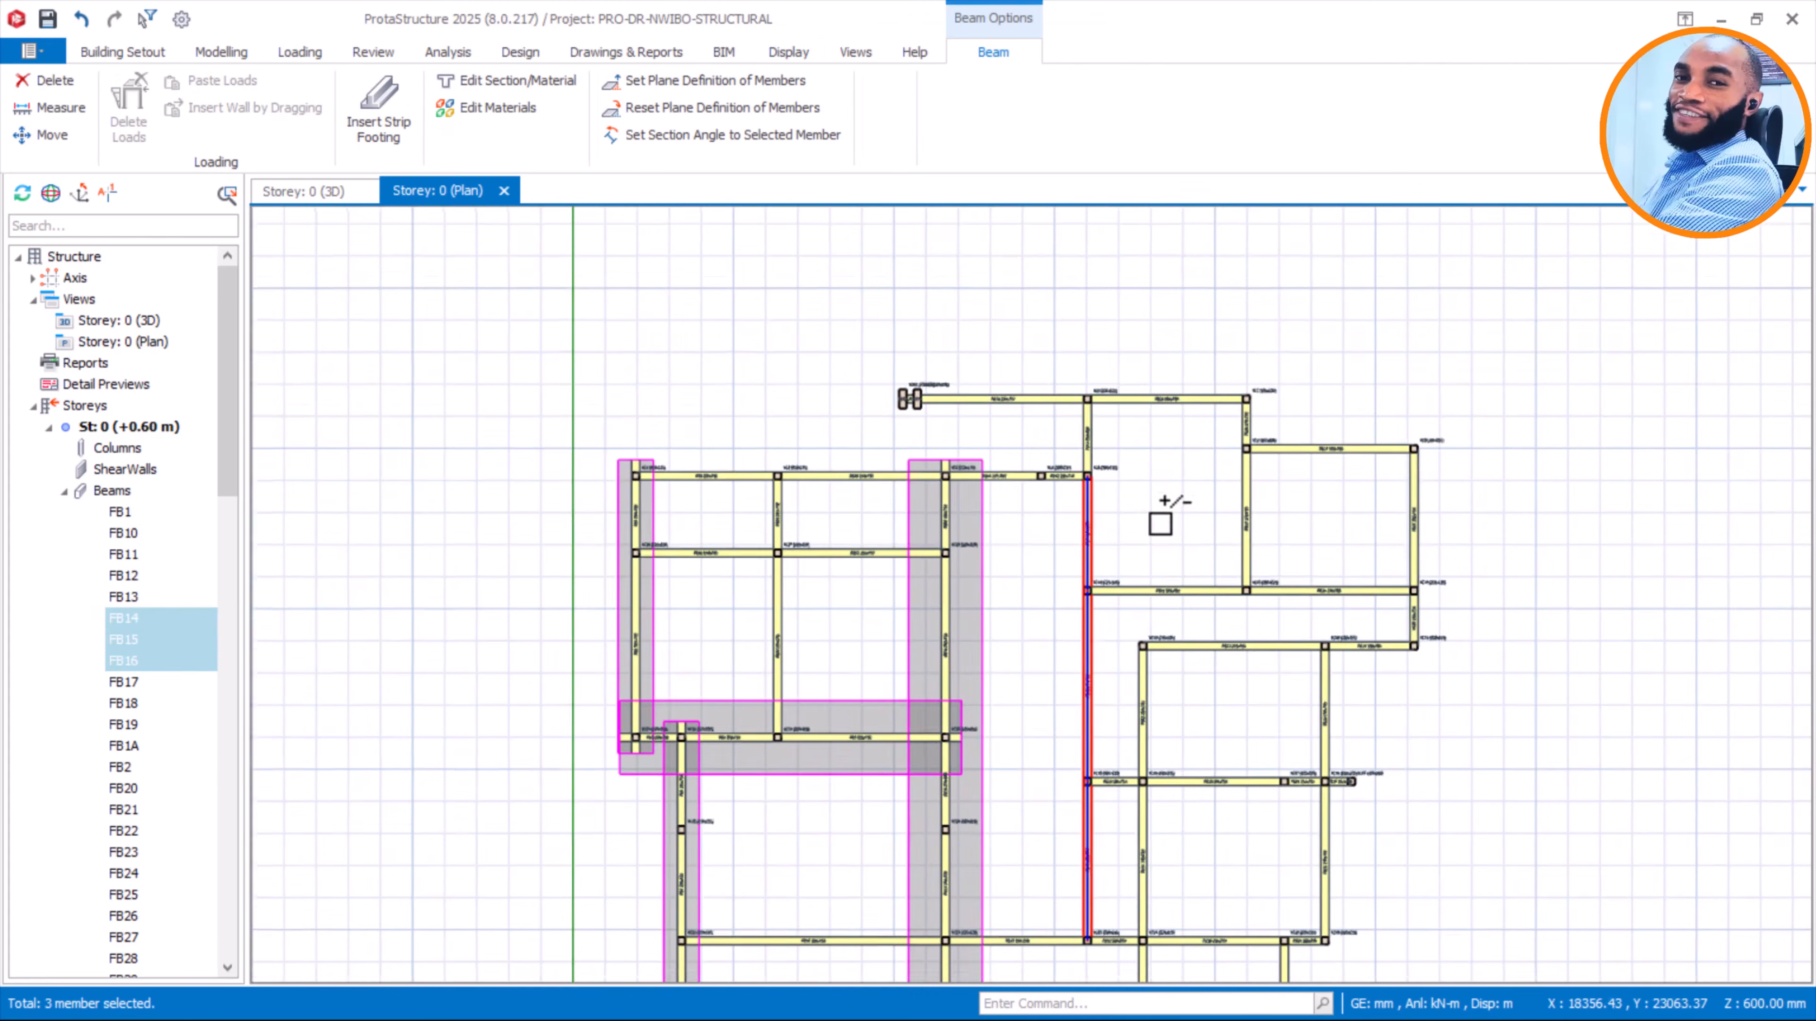
left_click(1084, 451, "ctrl")
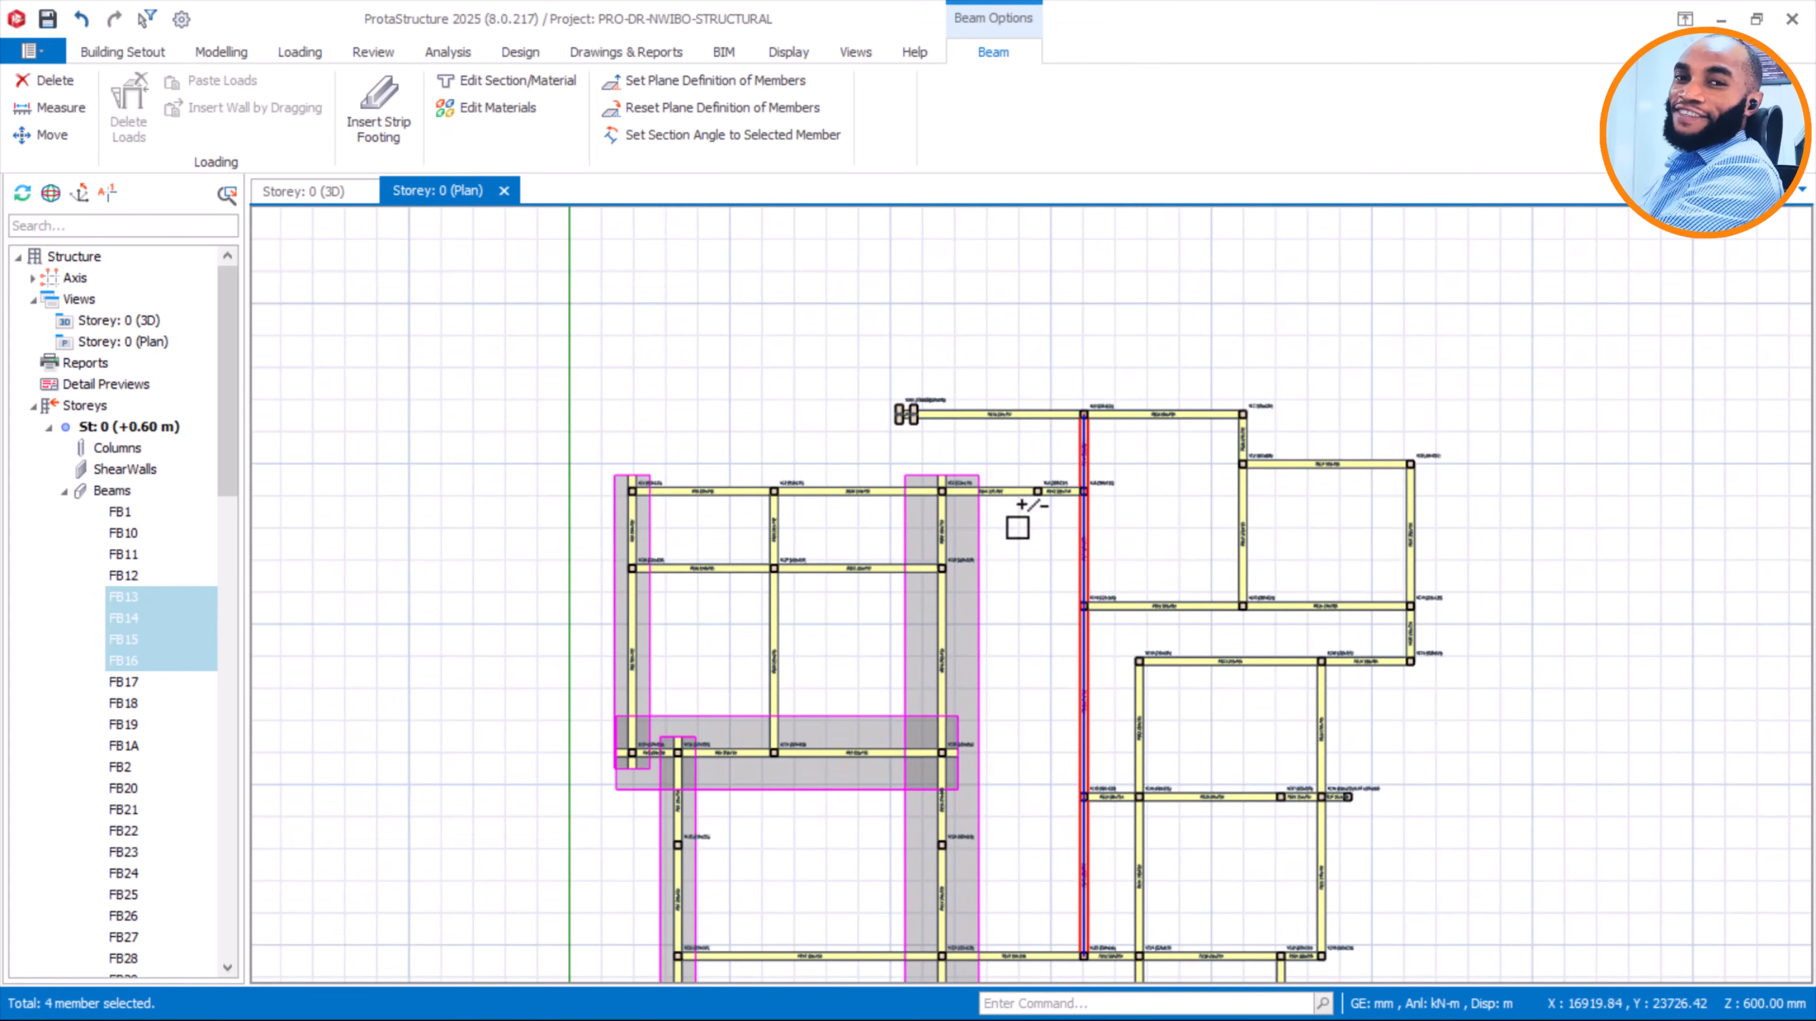
scroll(922, 476, "up", 3)
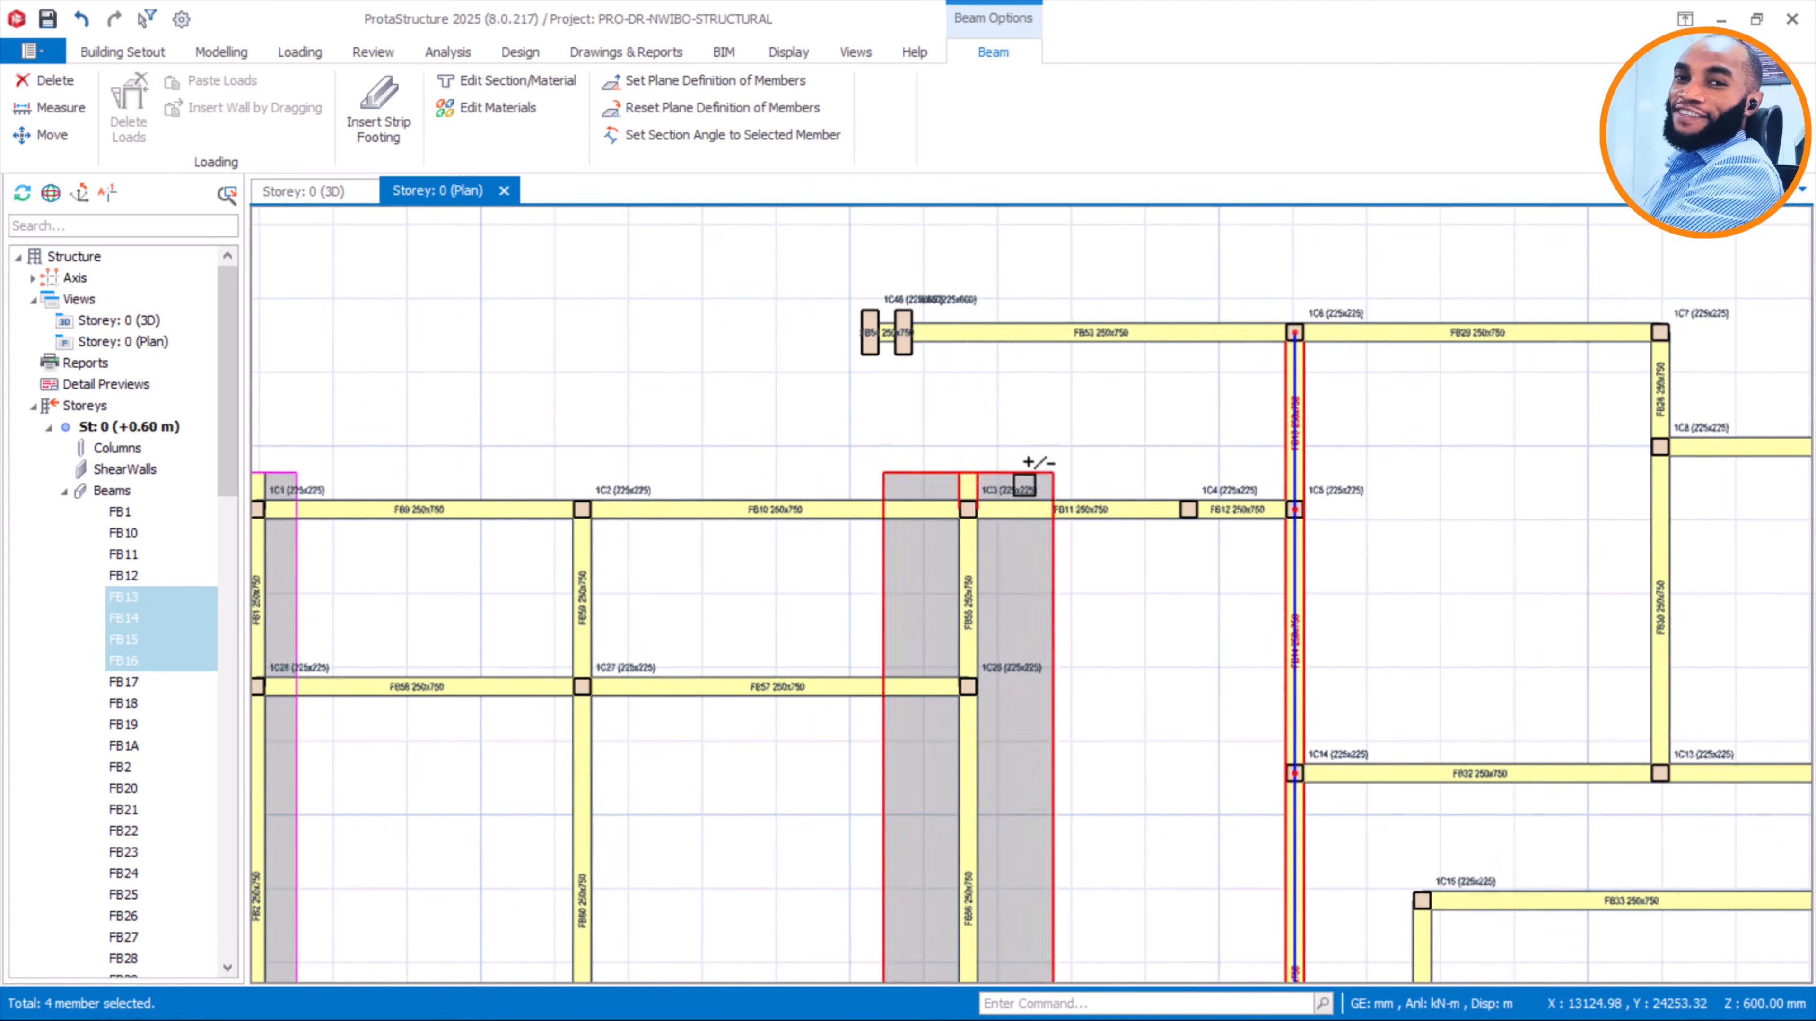
scroll(1158, 429, "down", 2)
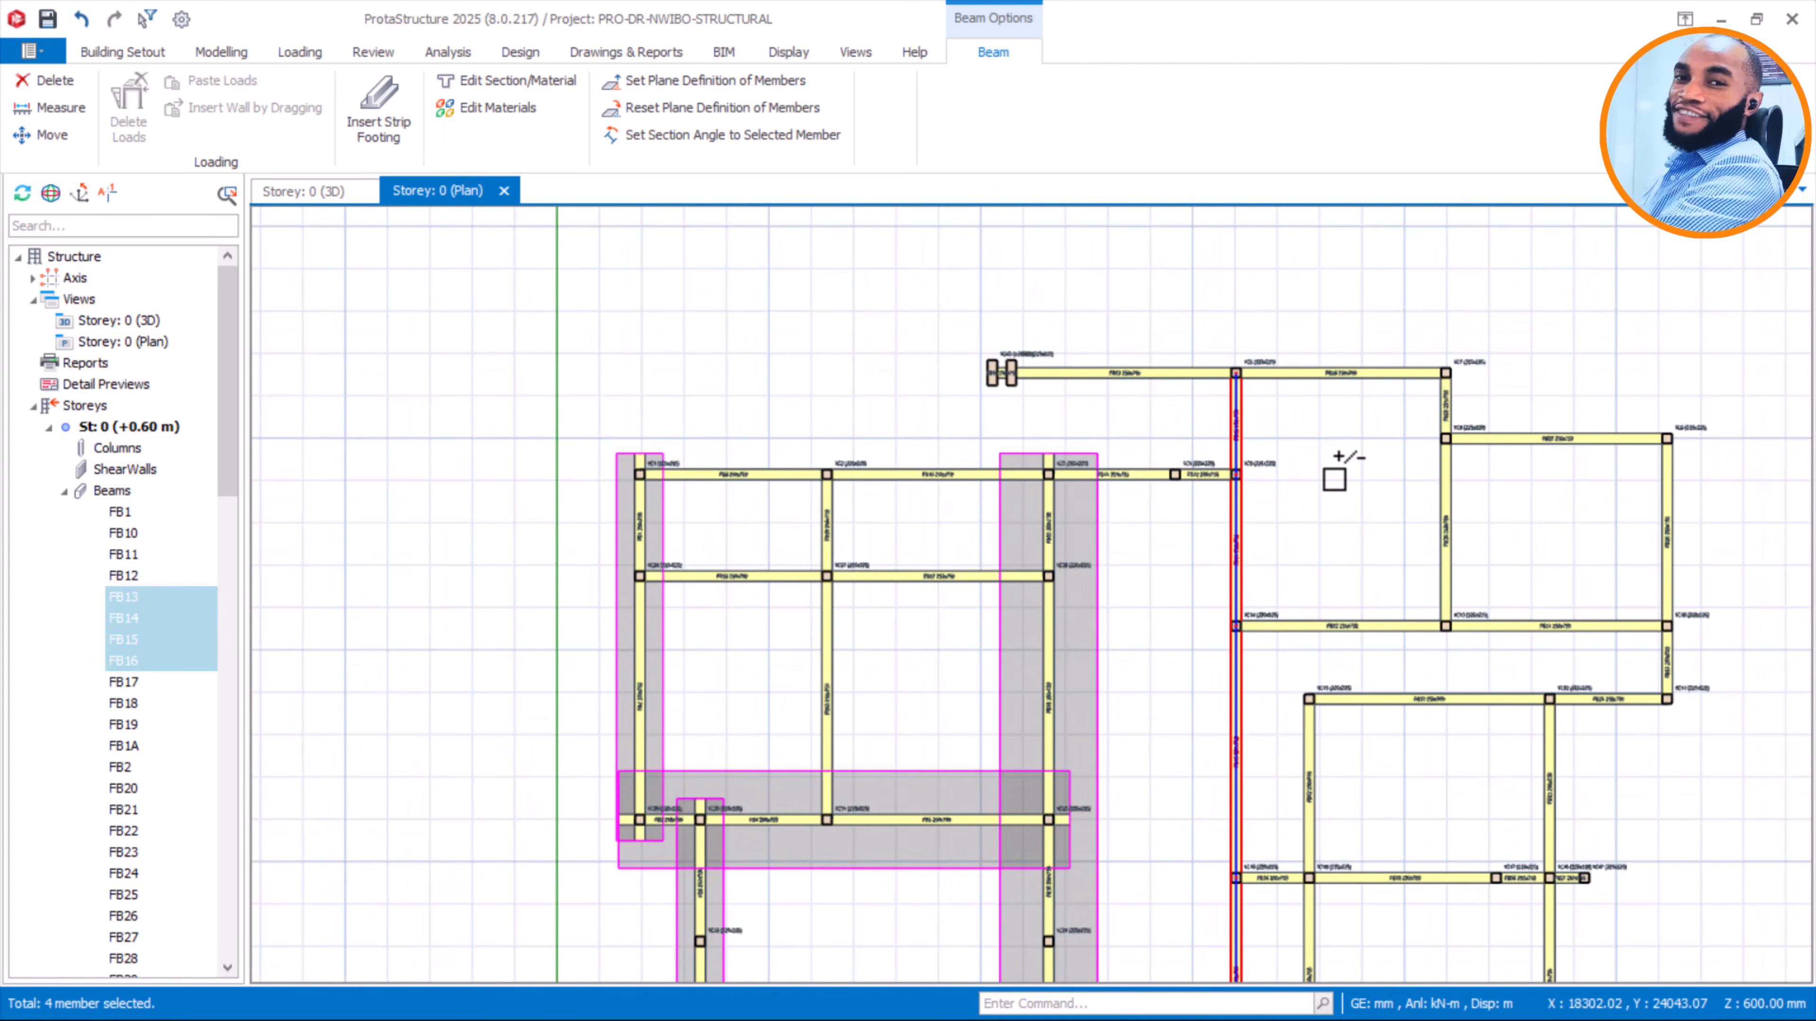
right_click(1334, 478)
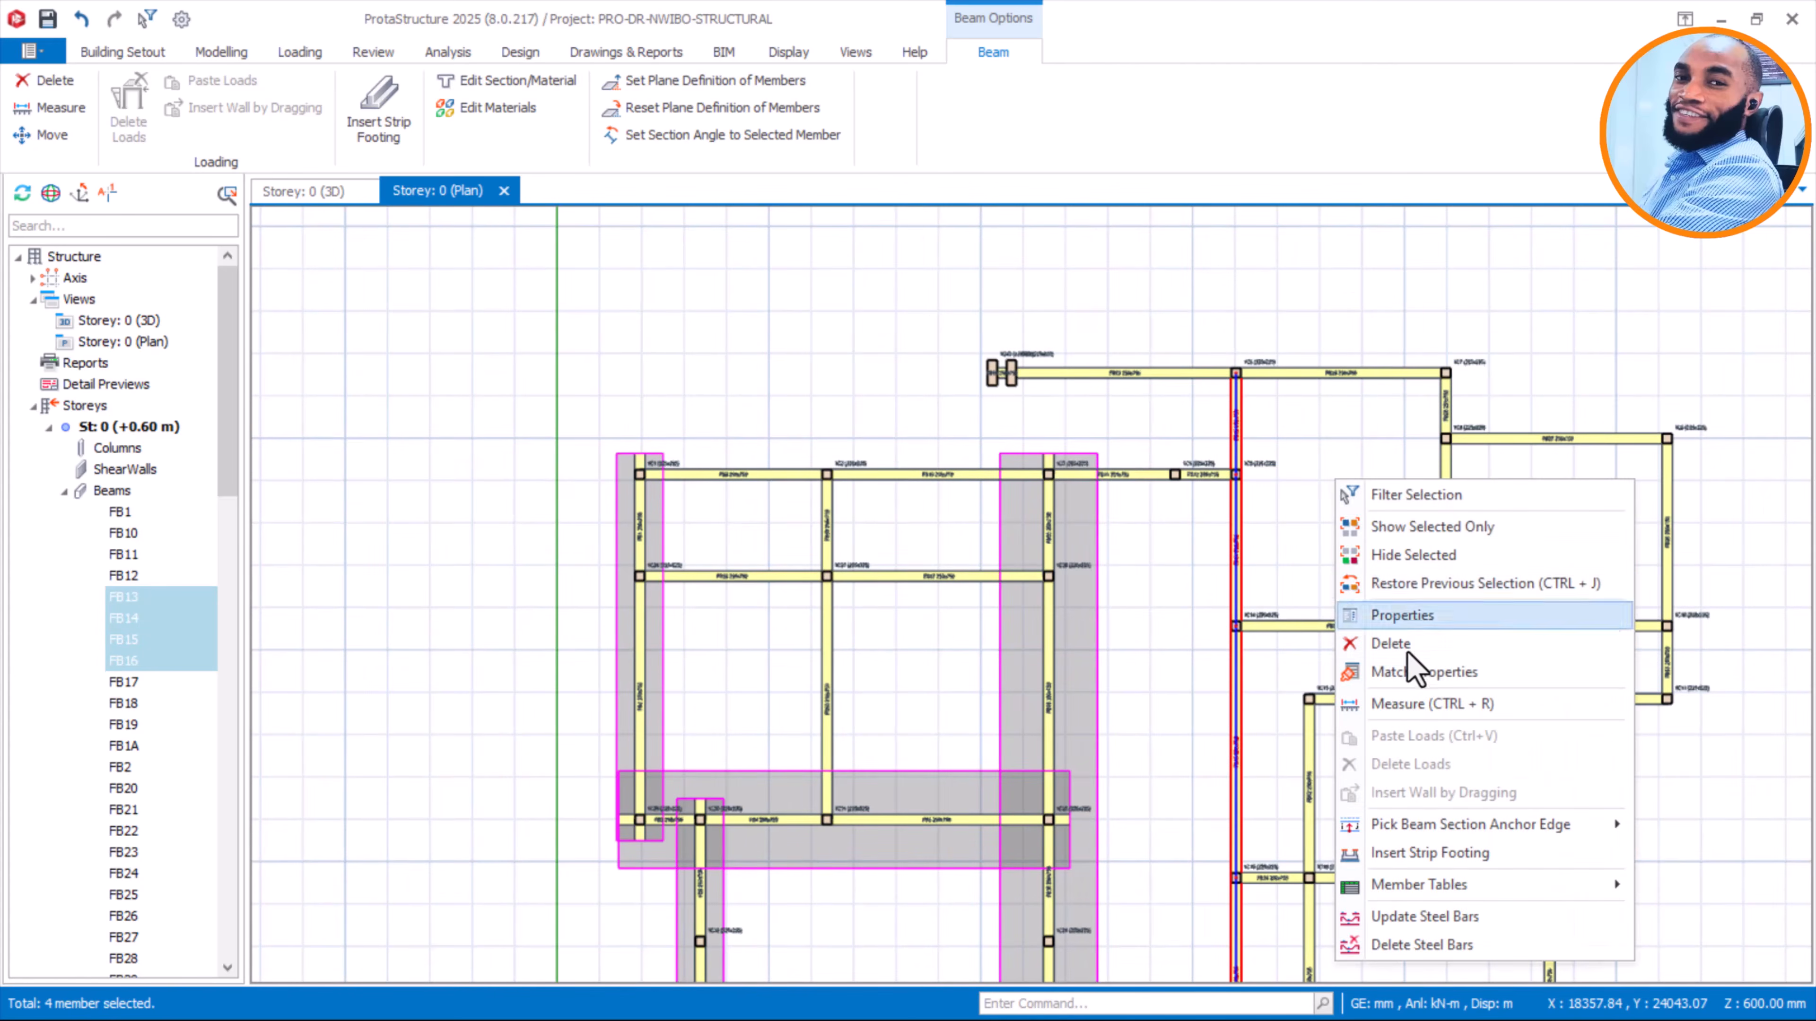
left_click(1423, 855)
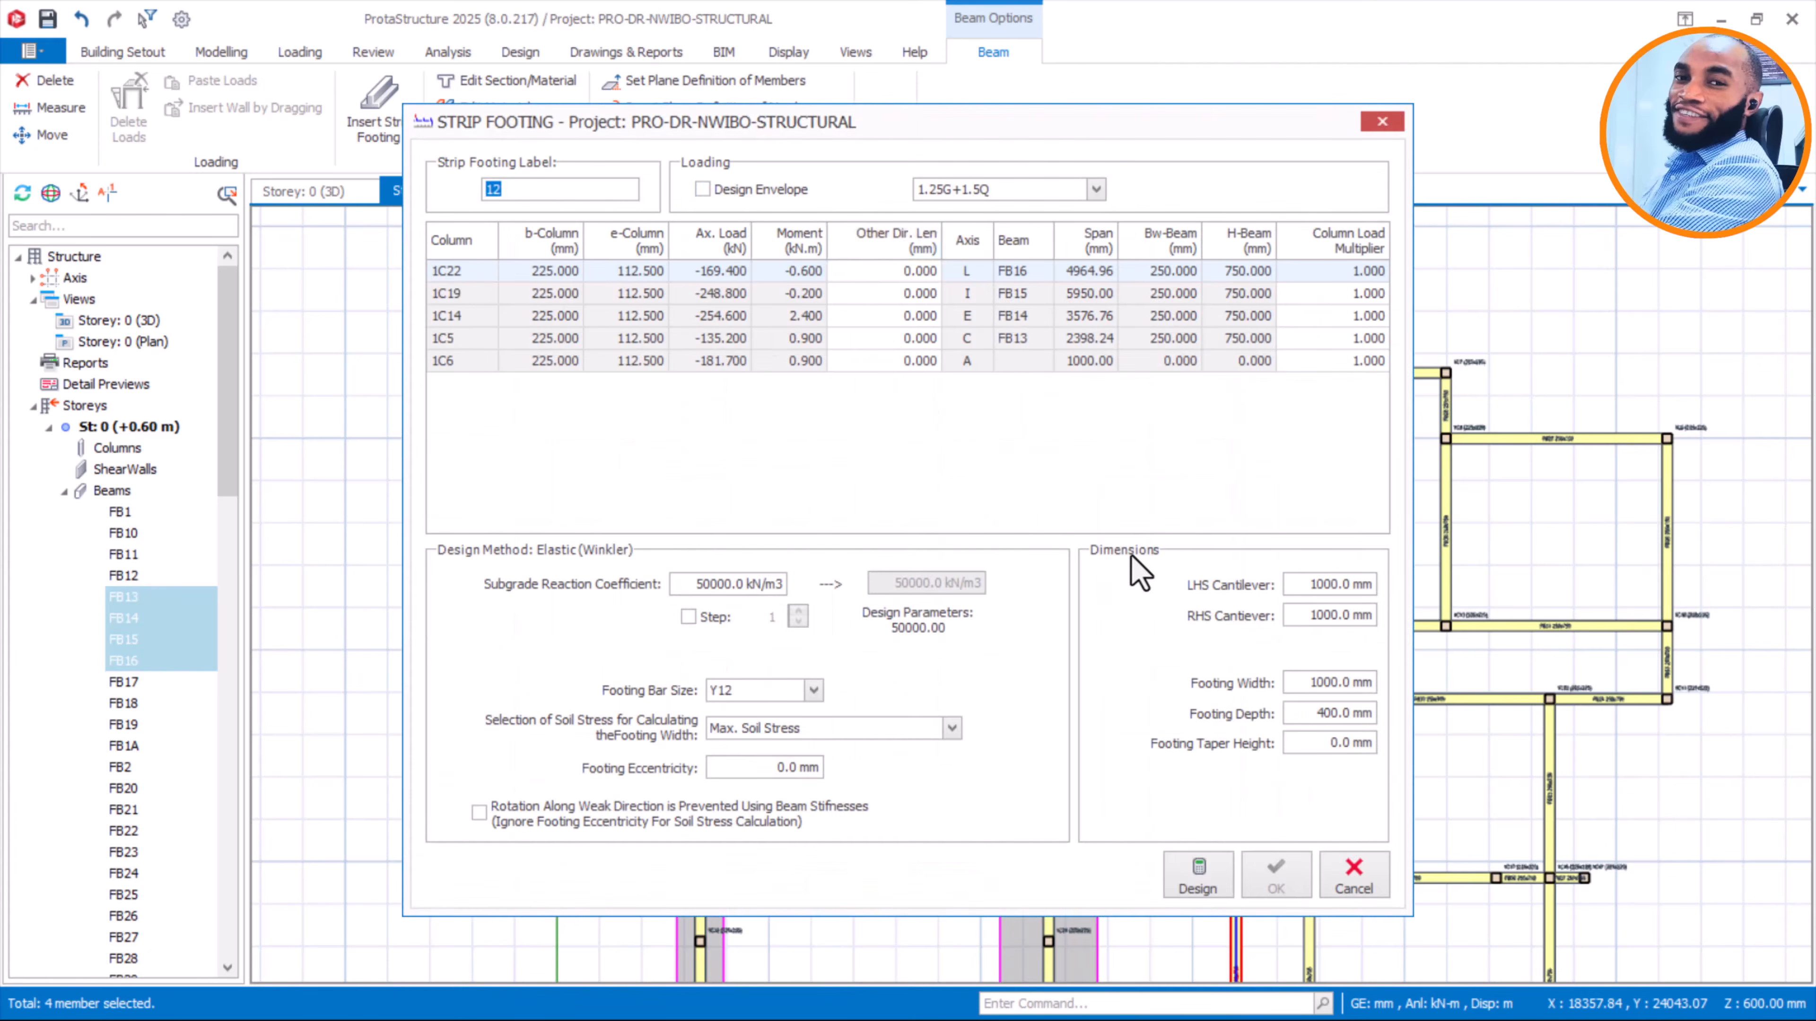
Enable the design envelope and set footing depth to 250 mm, footing width to 0 and both end cantilevers to 500 mm
left_click(778, 188)
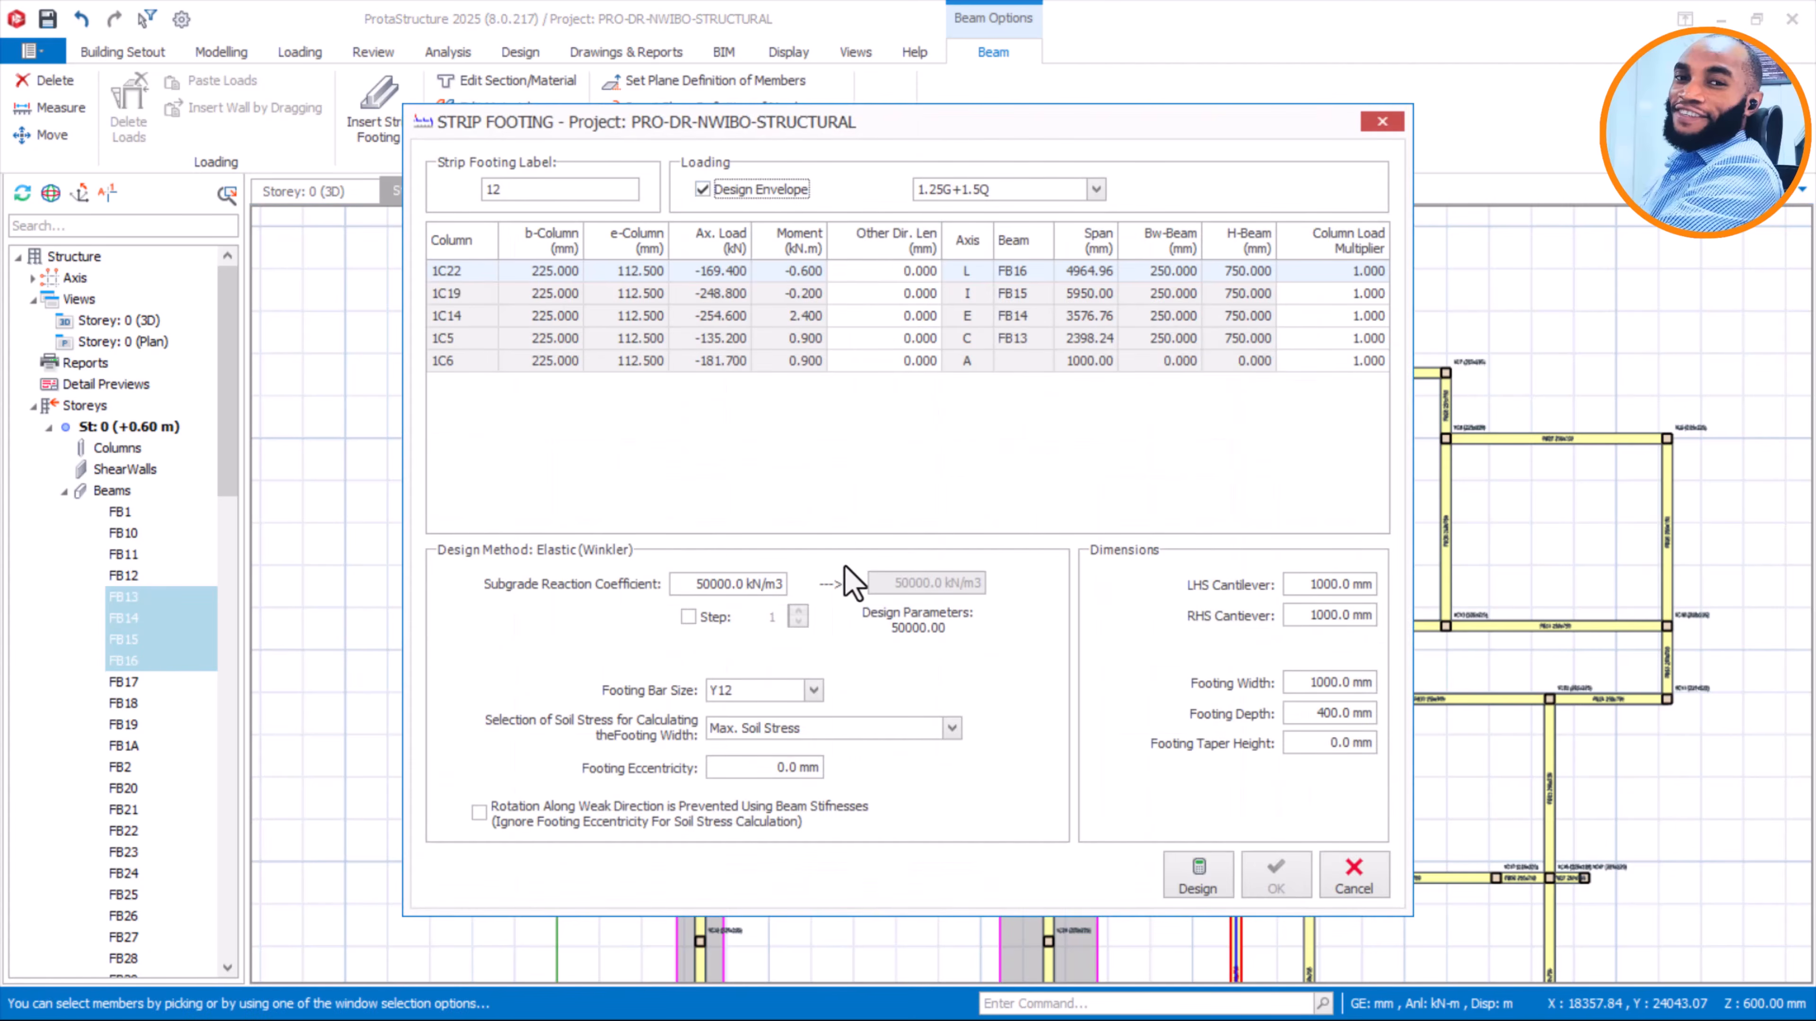
left_click(814, 691)
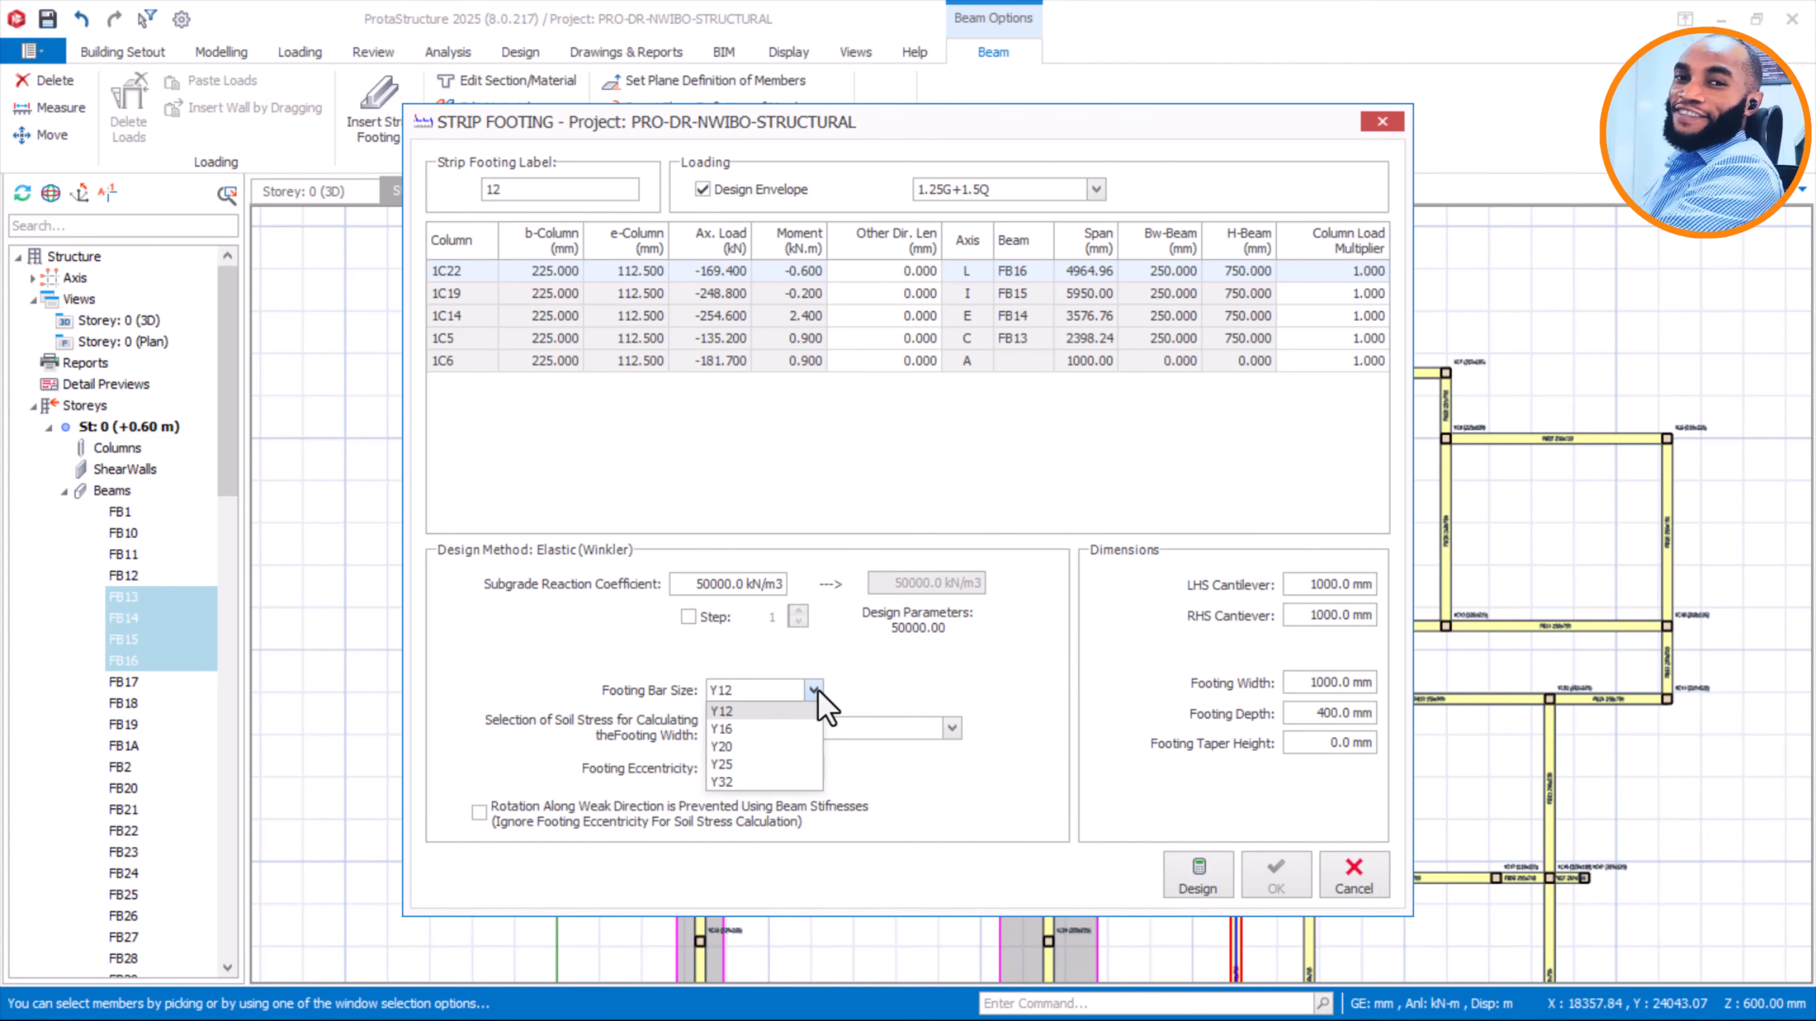
left_click(860, 682)
left_click_drag(1301, 688, 1378, 716)
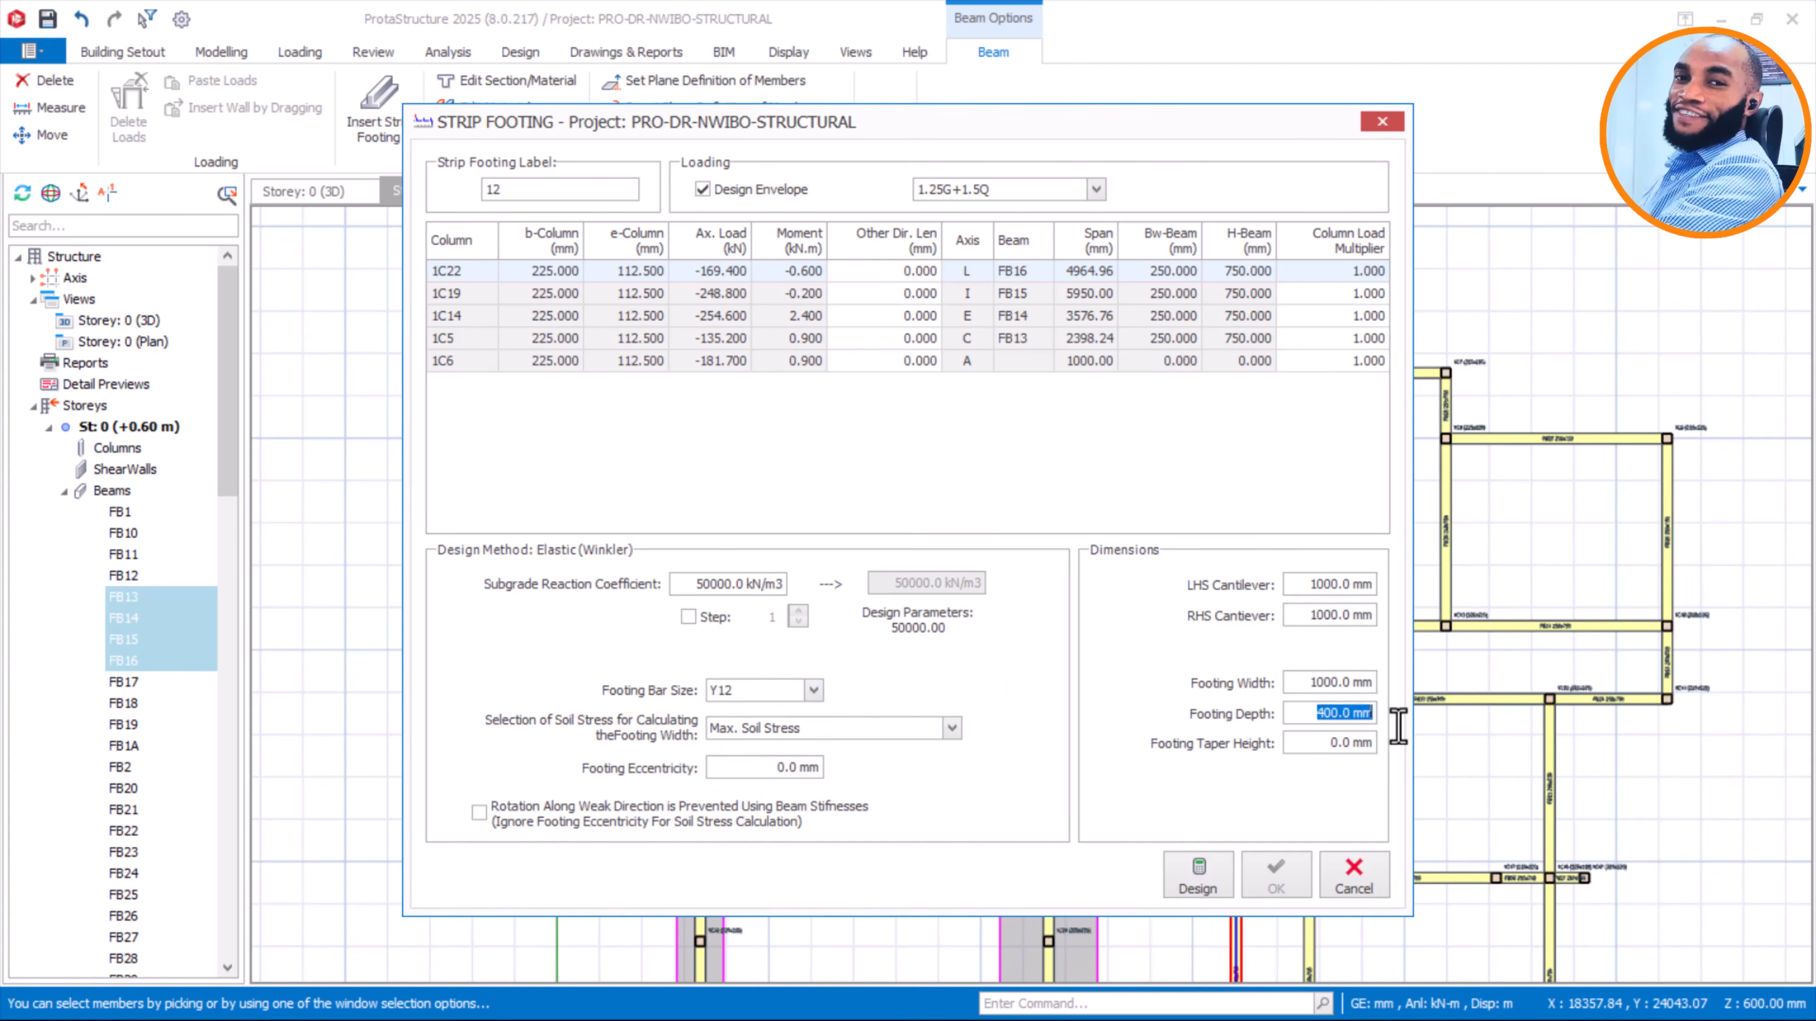
type("250")
left_click_drag(1310, 683, 1378, 688)
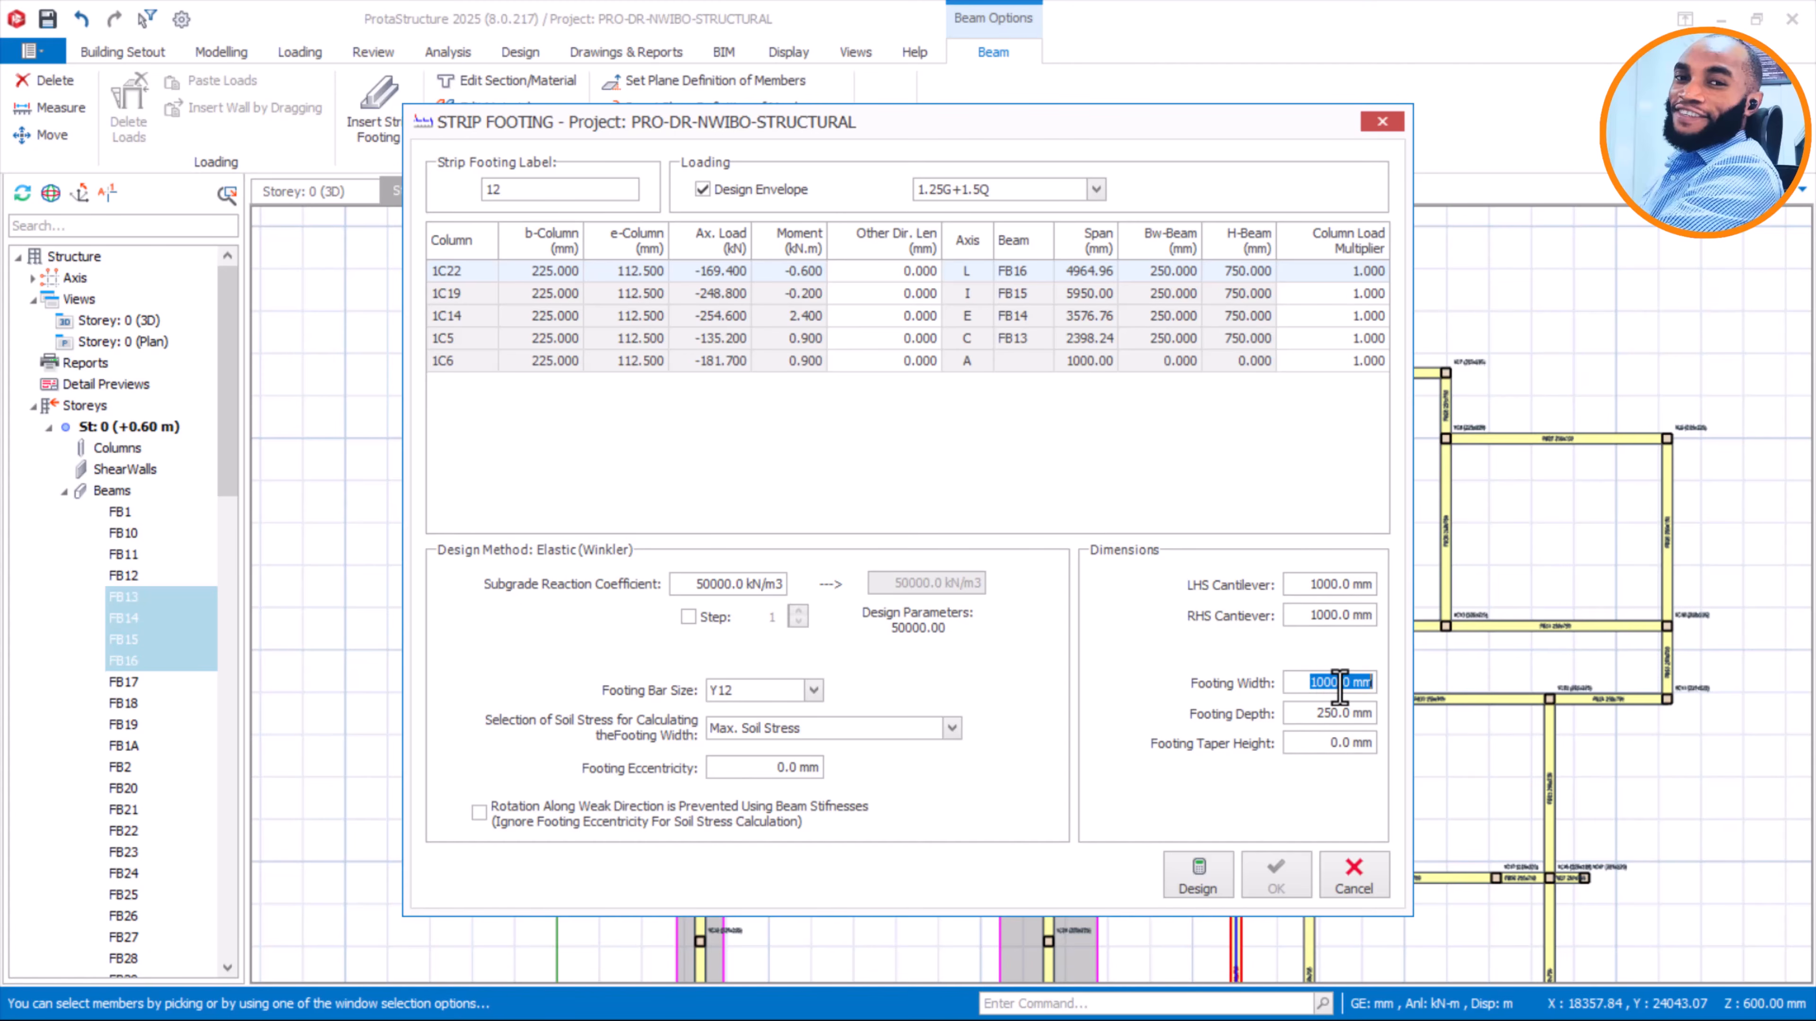
type("0")
left_click(1336, 585)
type("500")
left_click(1369, 617)
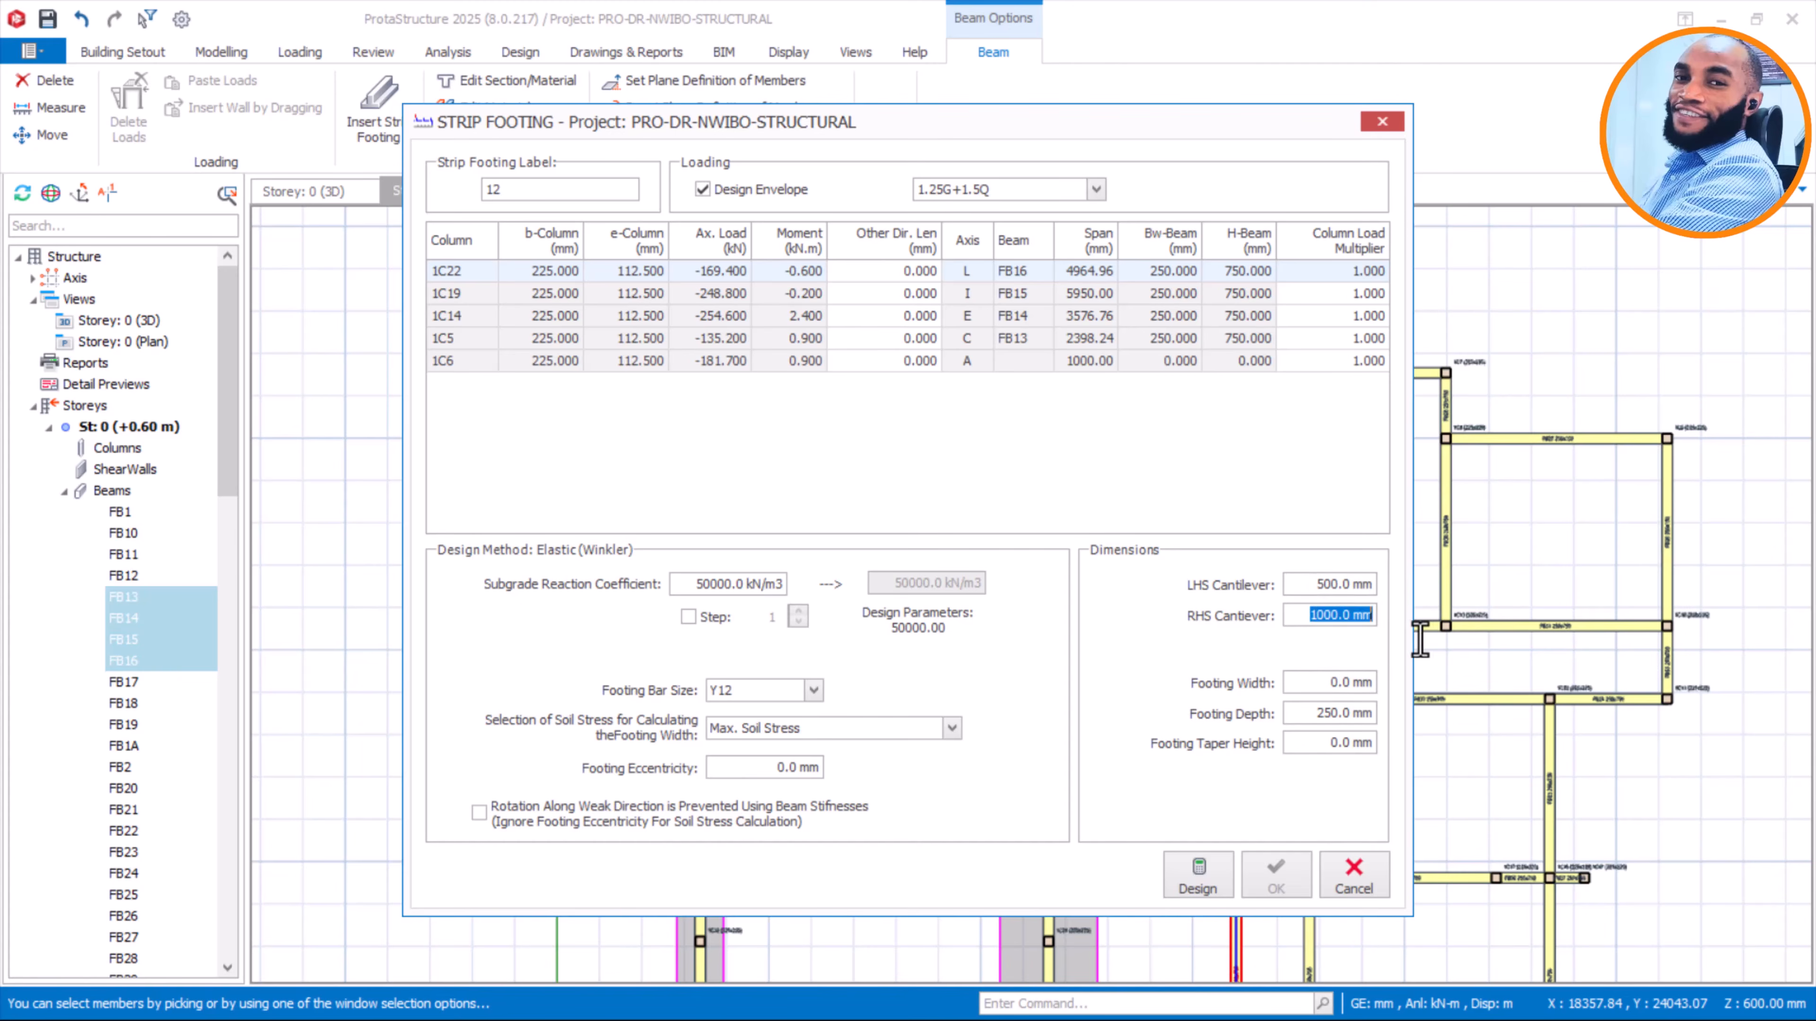
type("500")
Run the footing design, close the results, set the footing width to 1400 mm and insert the strip footing
left_click(1199, 887)
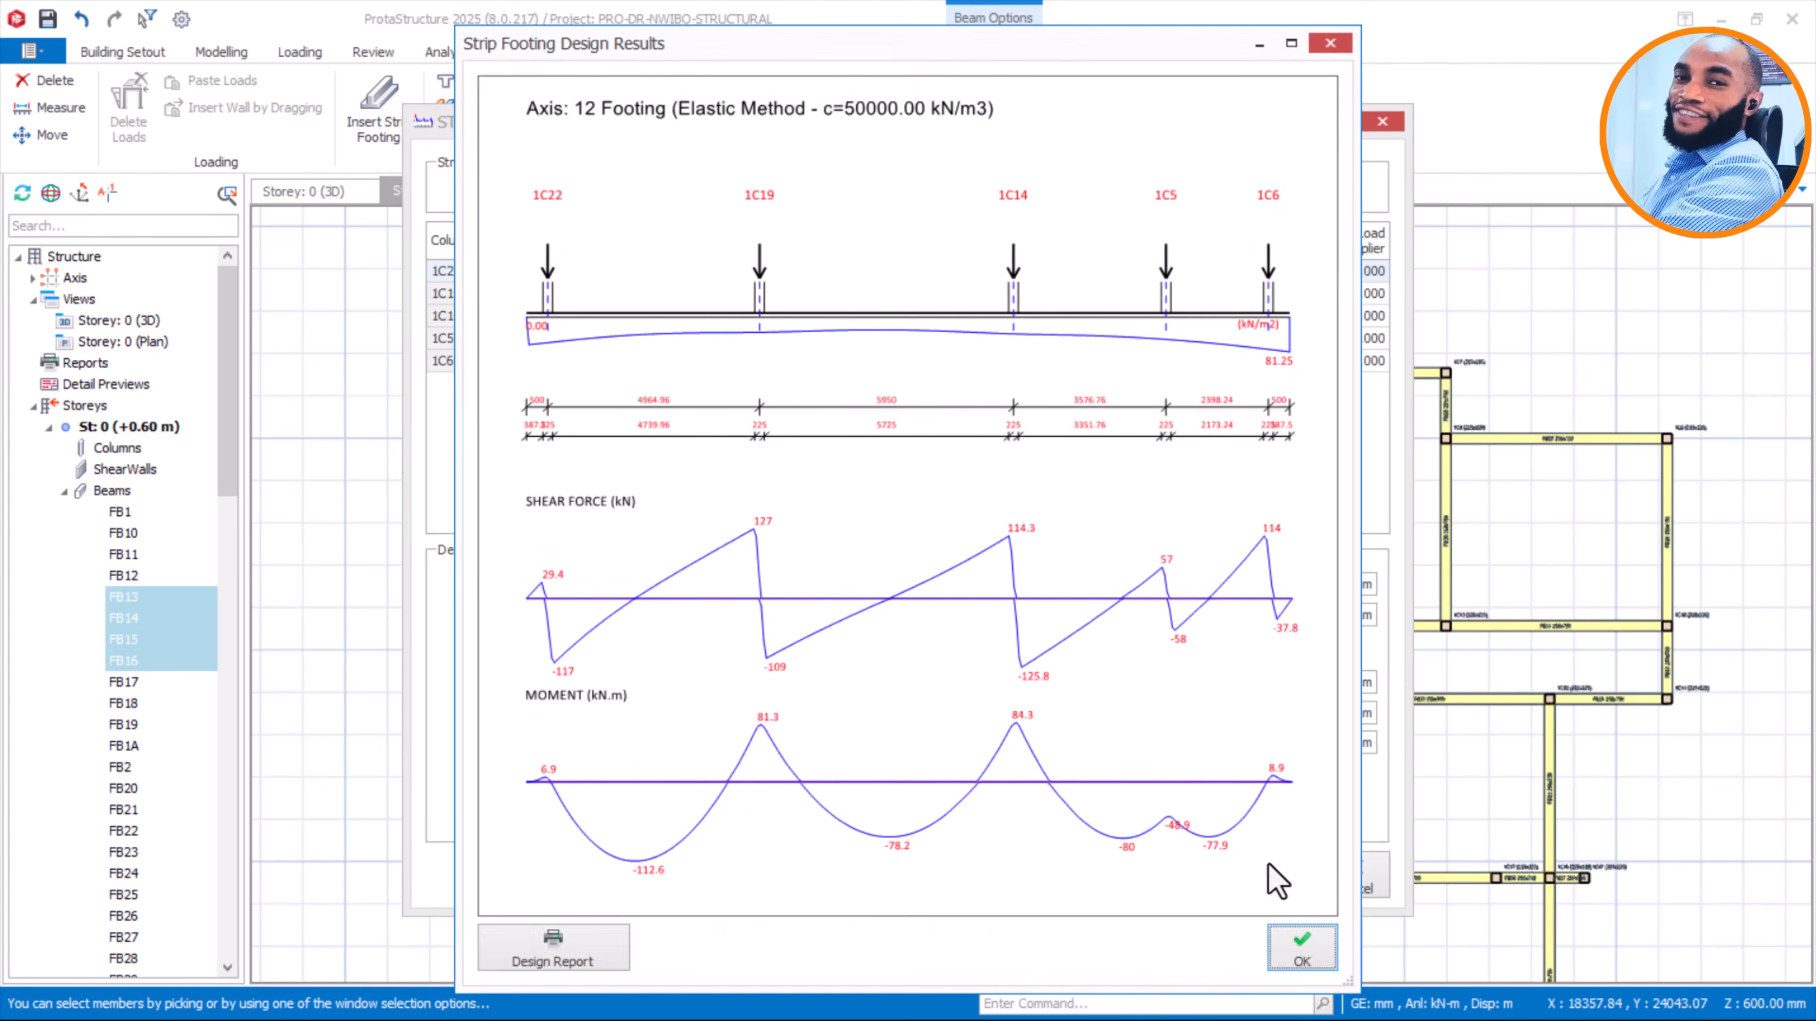
left_click(1295, 946)
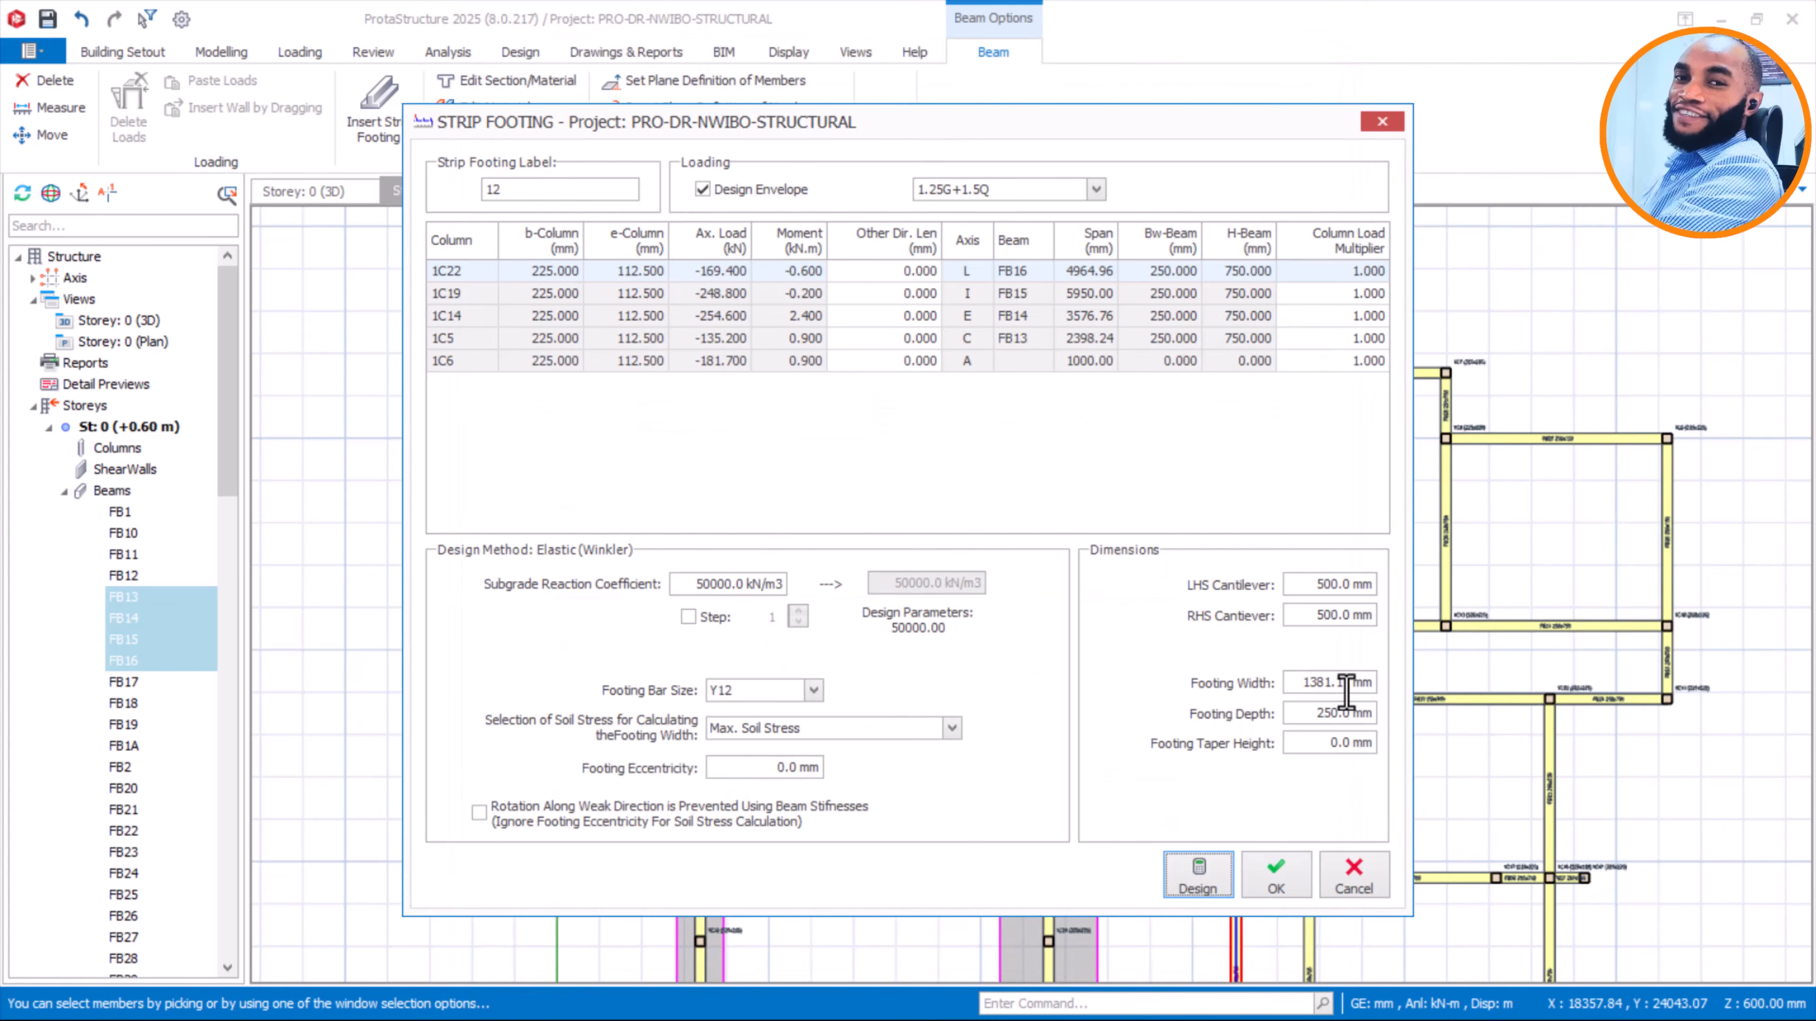
left_click_drag(1291, 681, 1439, 695)
type("1")
left_click_drag(1315, 681, 1413, 687)
type("400")
left_click(1276, 879)
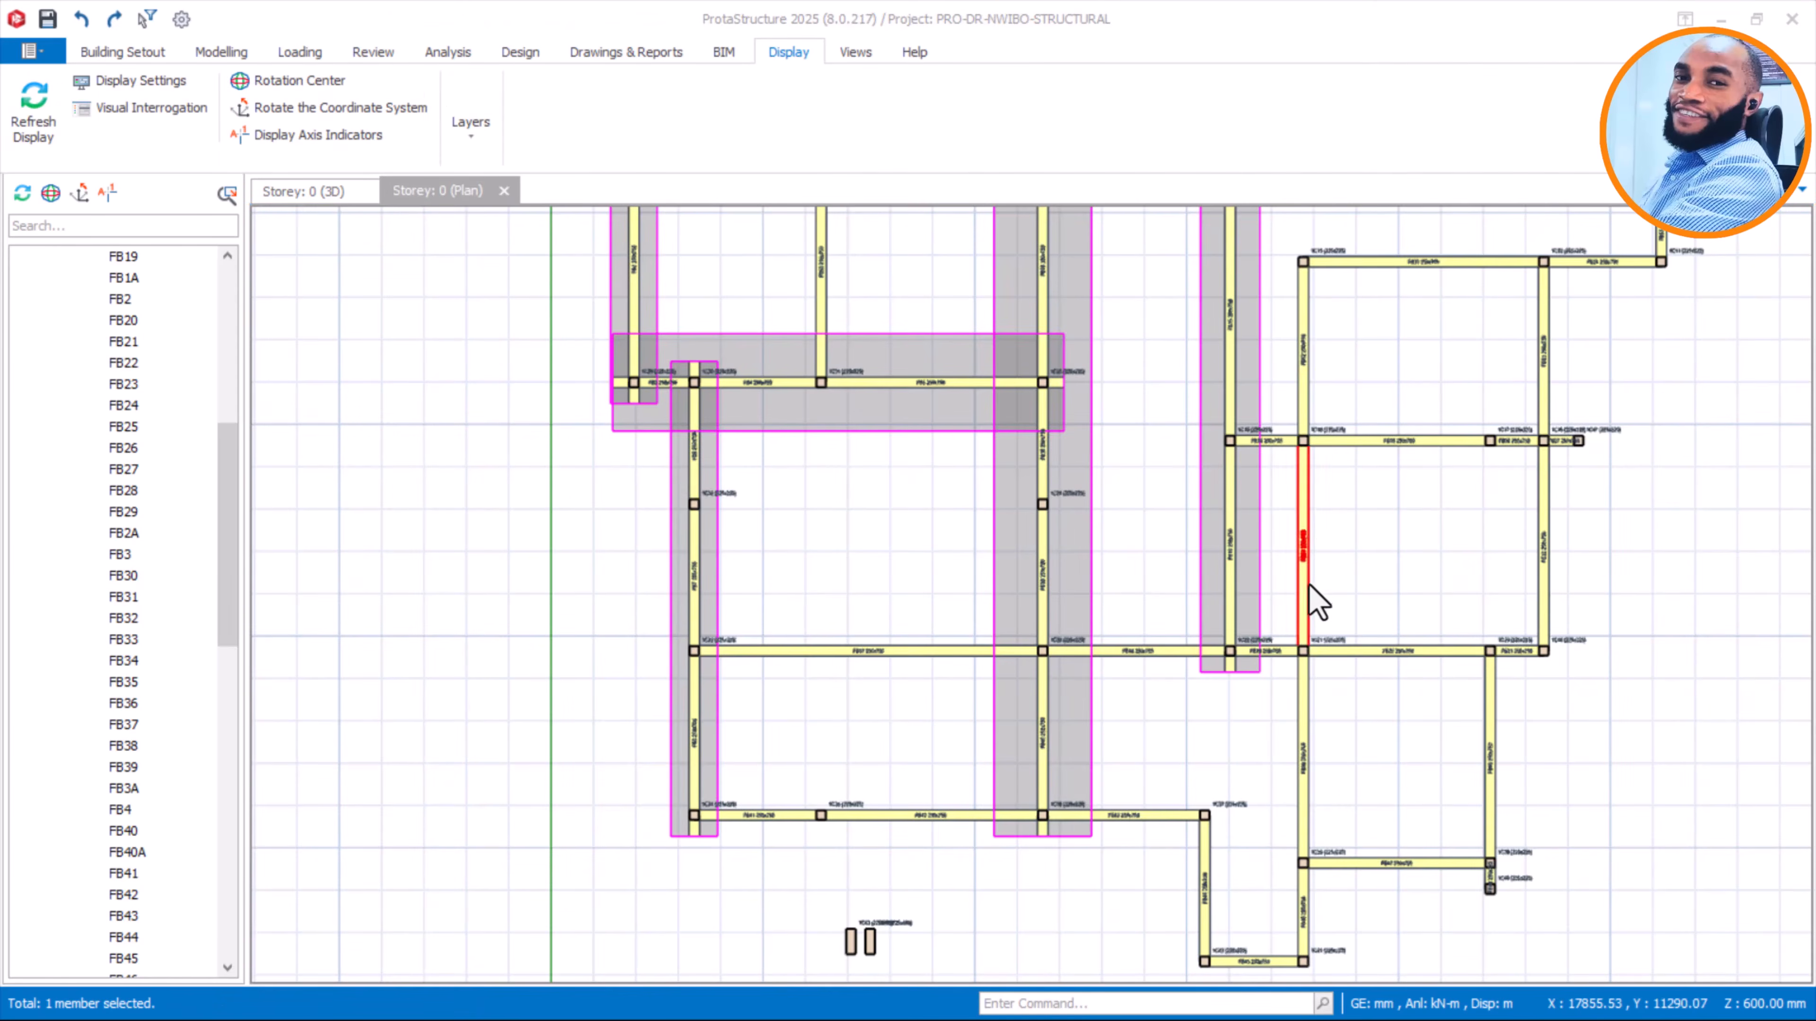
left_click(1309, 585)
left_click(1297, 402)
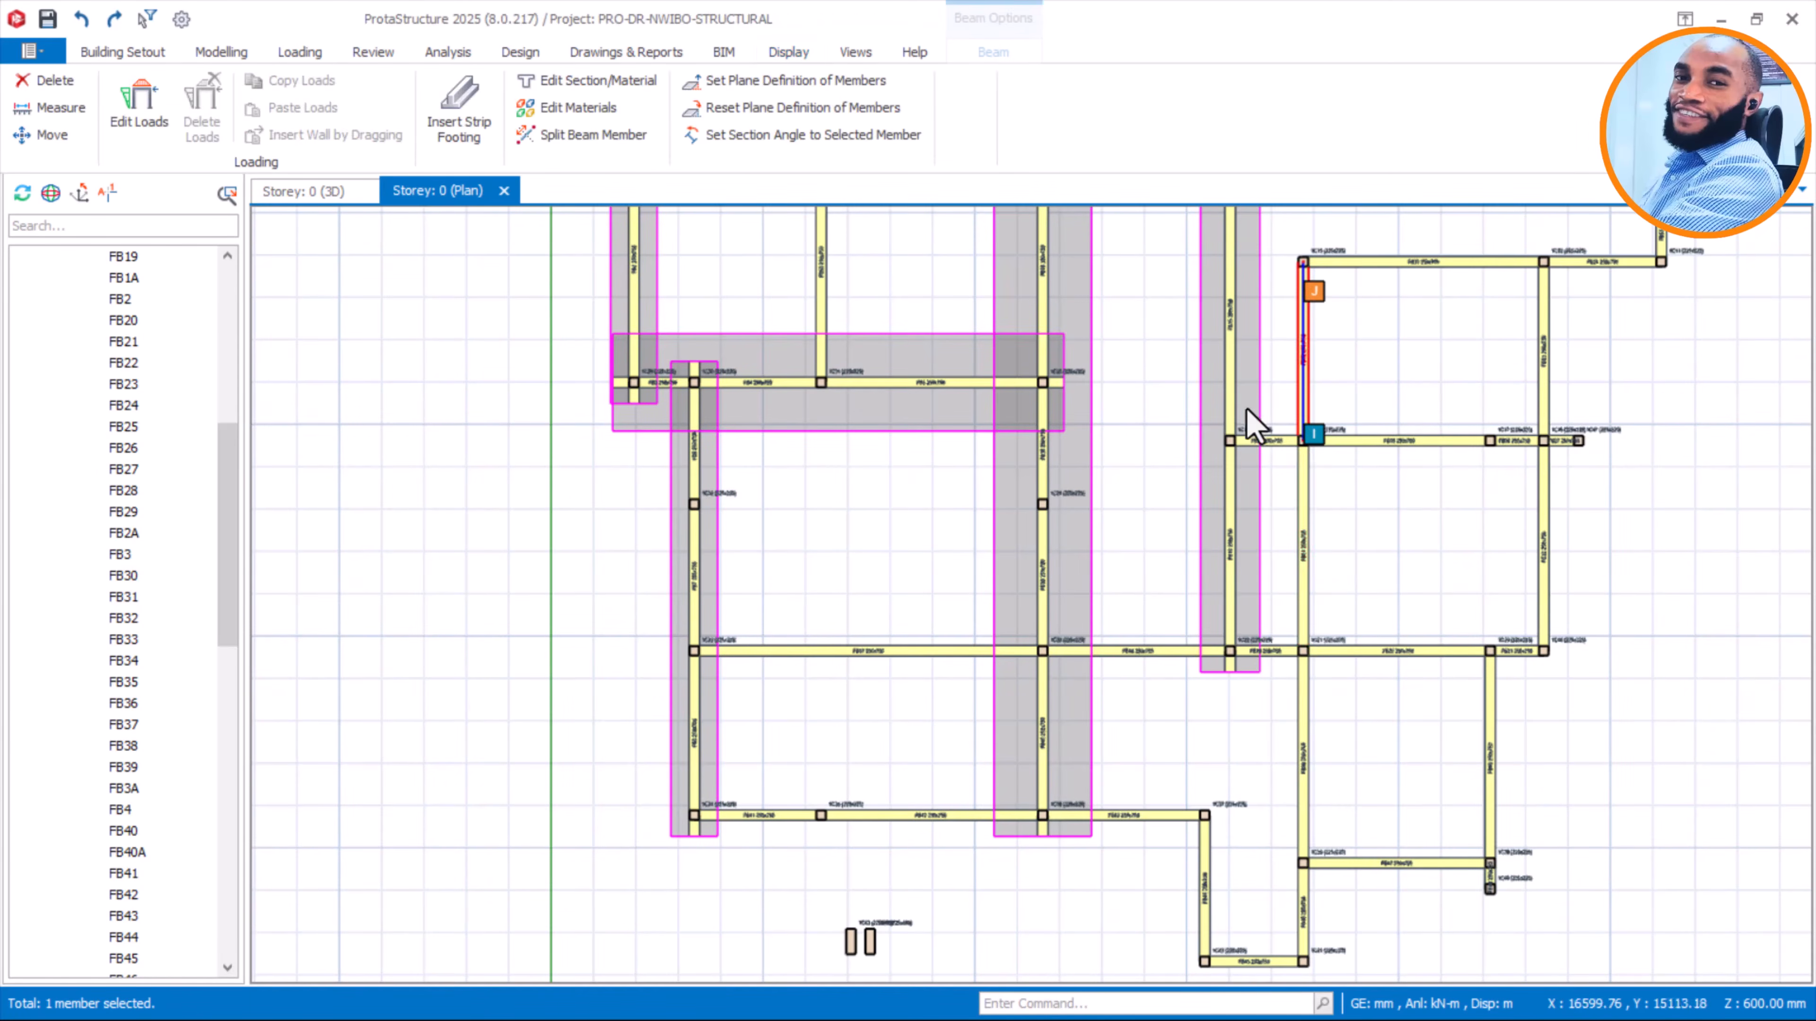
scroll(1285, 399, "up", 2)
scroll(1255, 402, "down", 2)
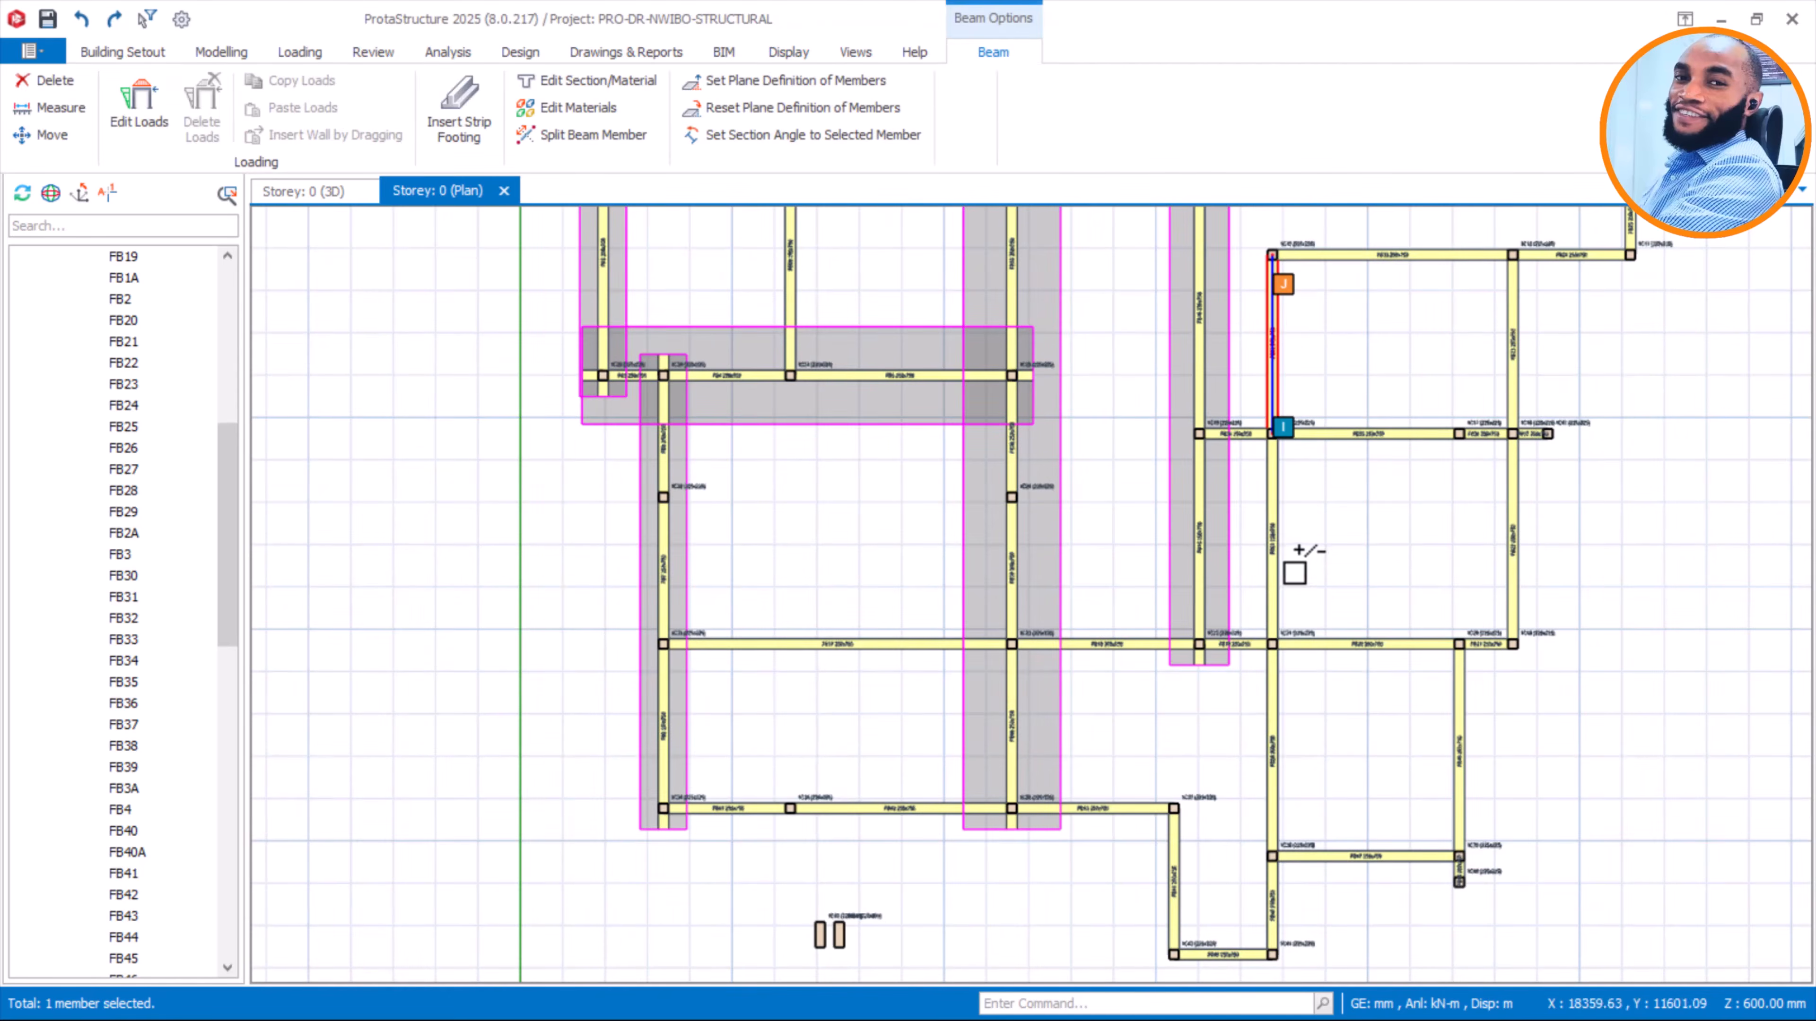
left_click(1281, 552, "ctrl")
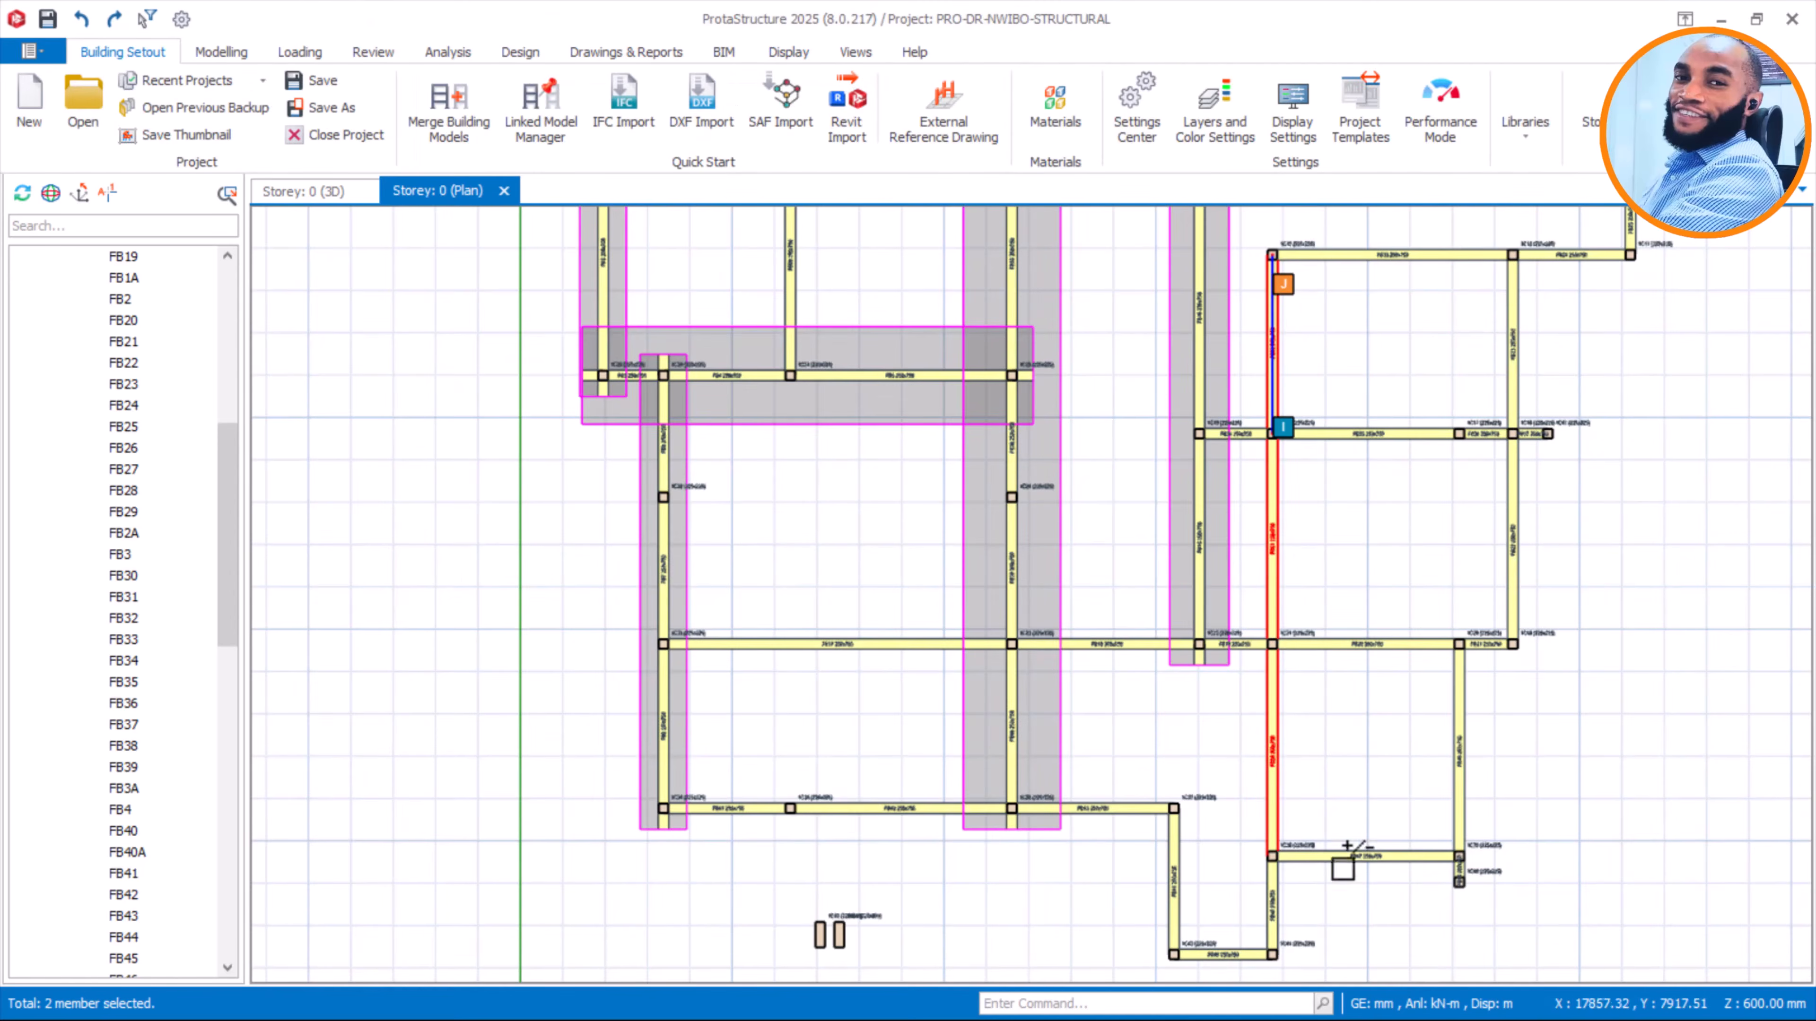
left_click(1273, 903, "ctrl")
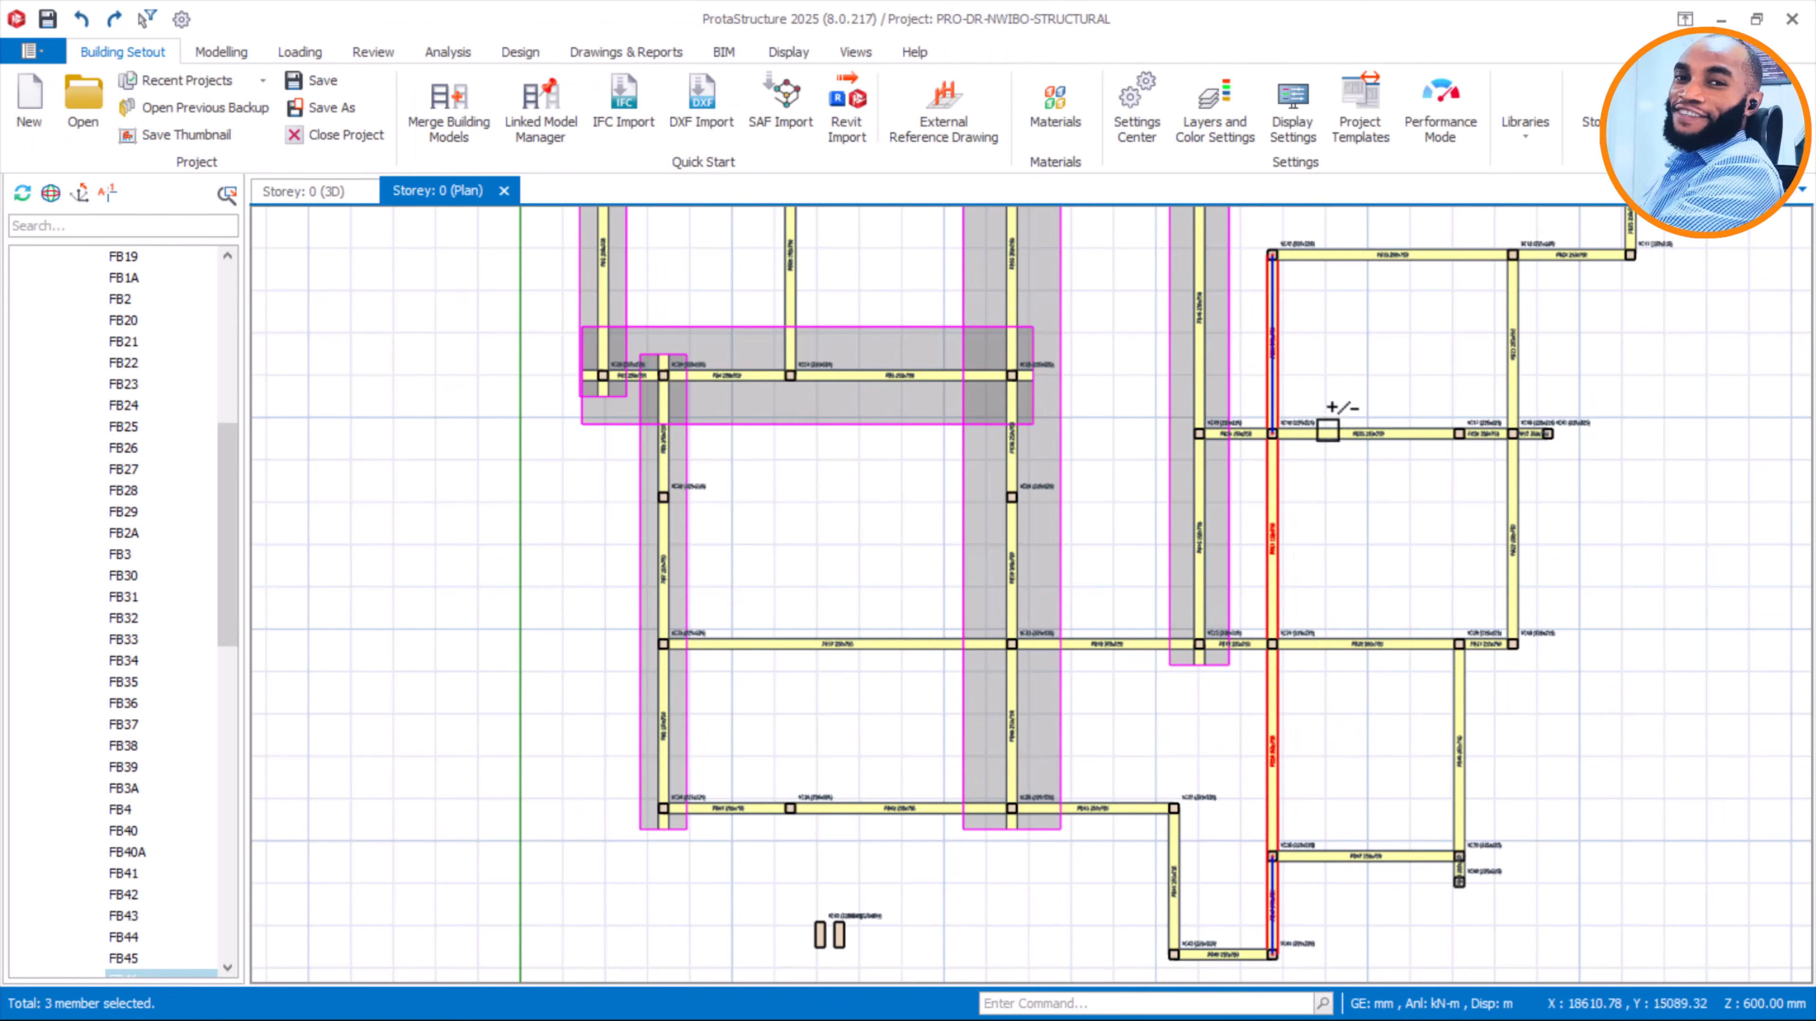
right_click(1357, 362)
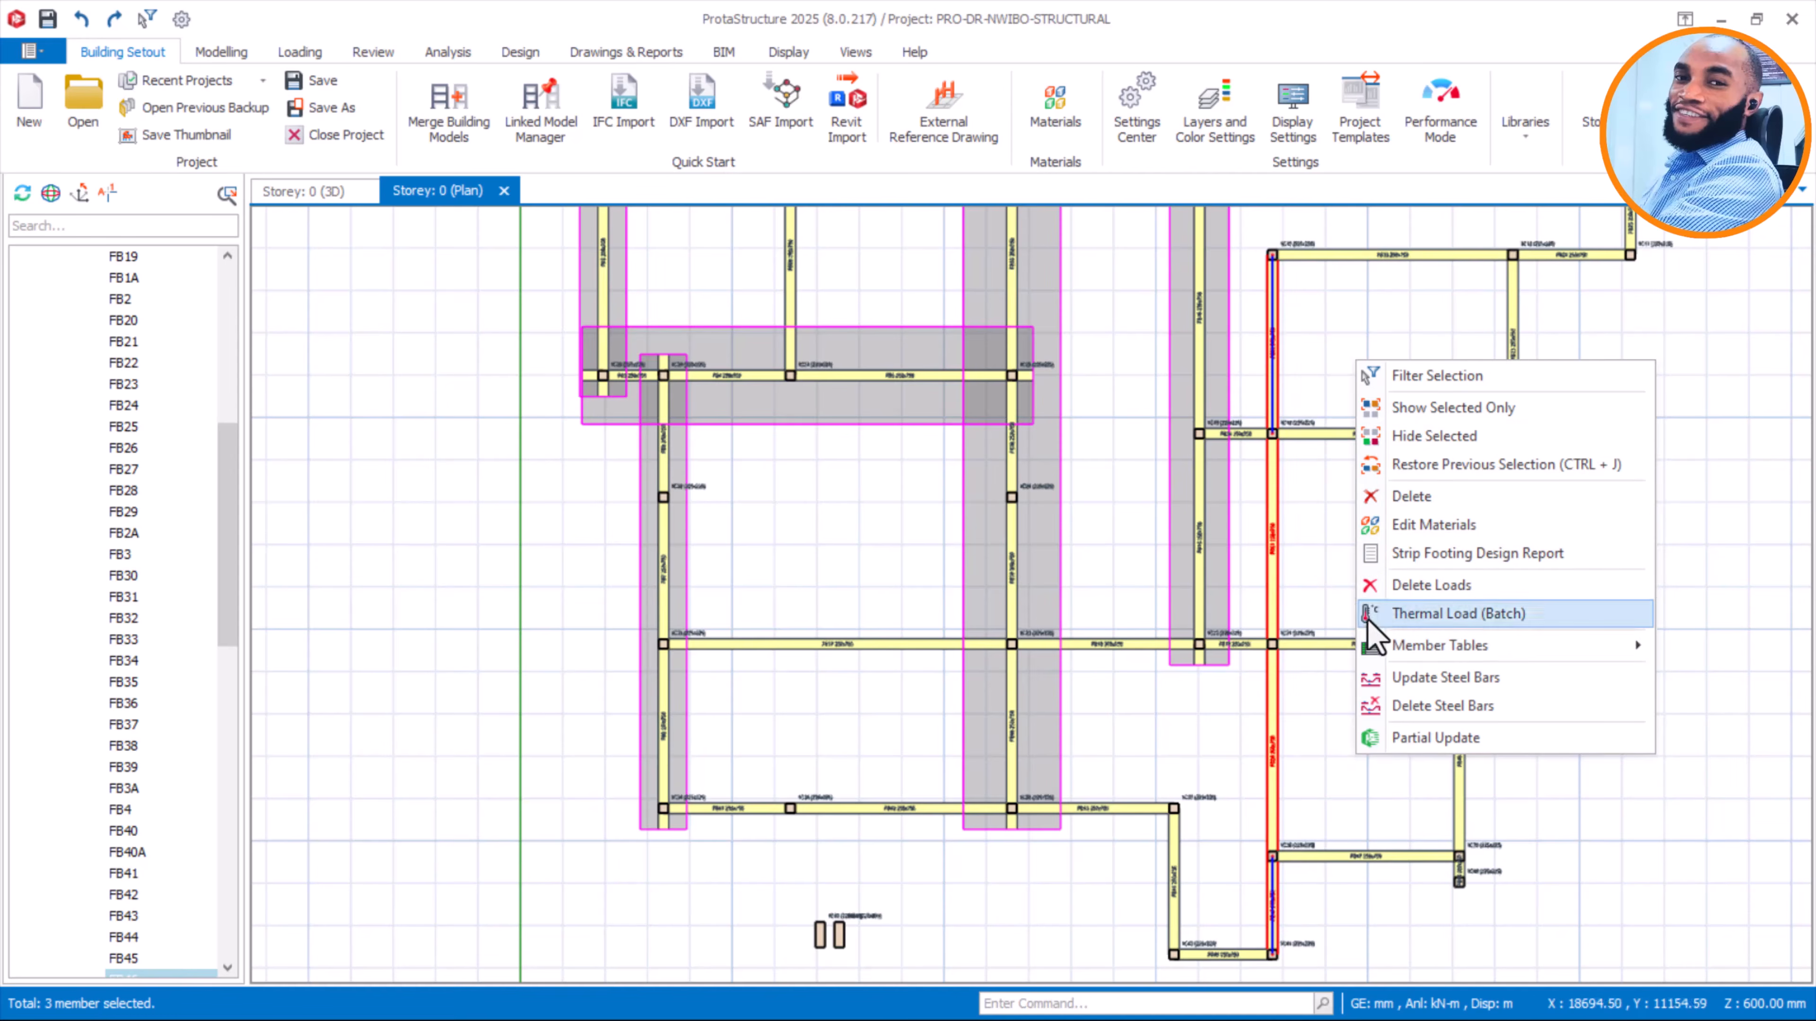
right_click(1311, 372)
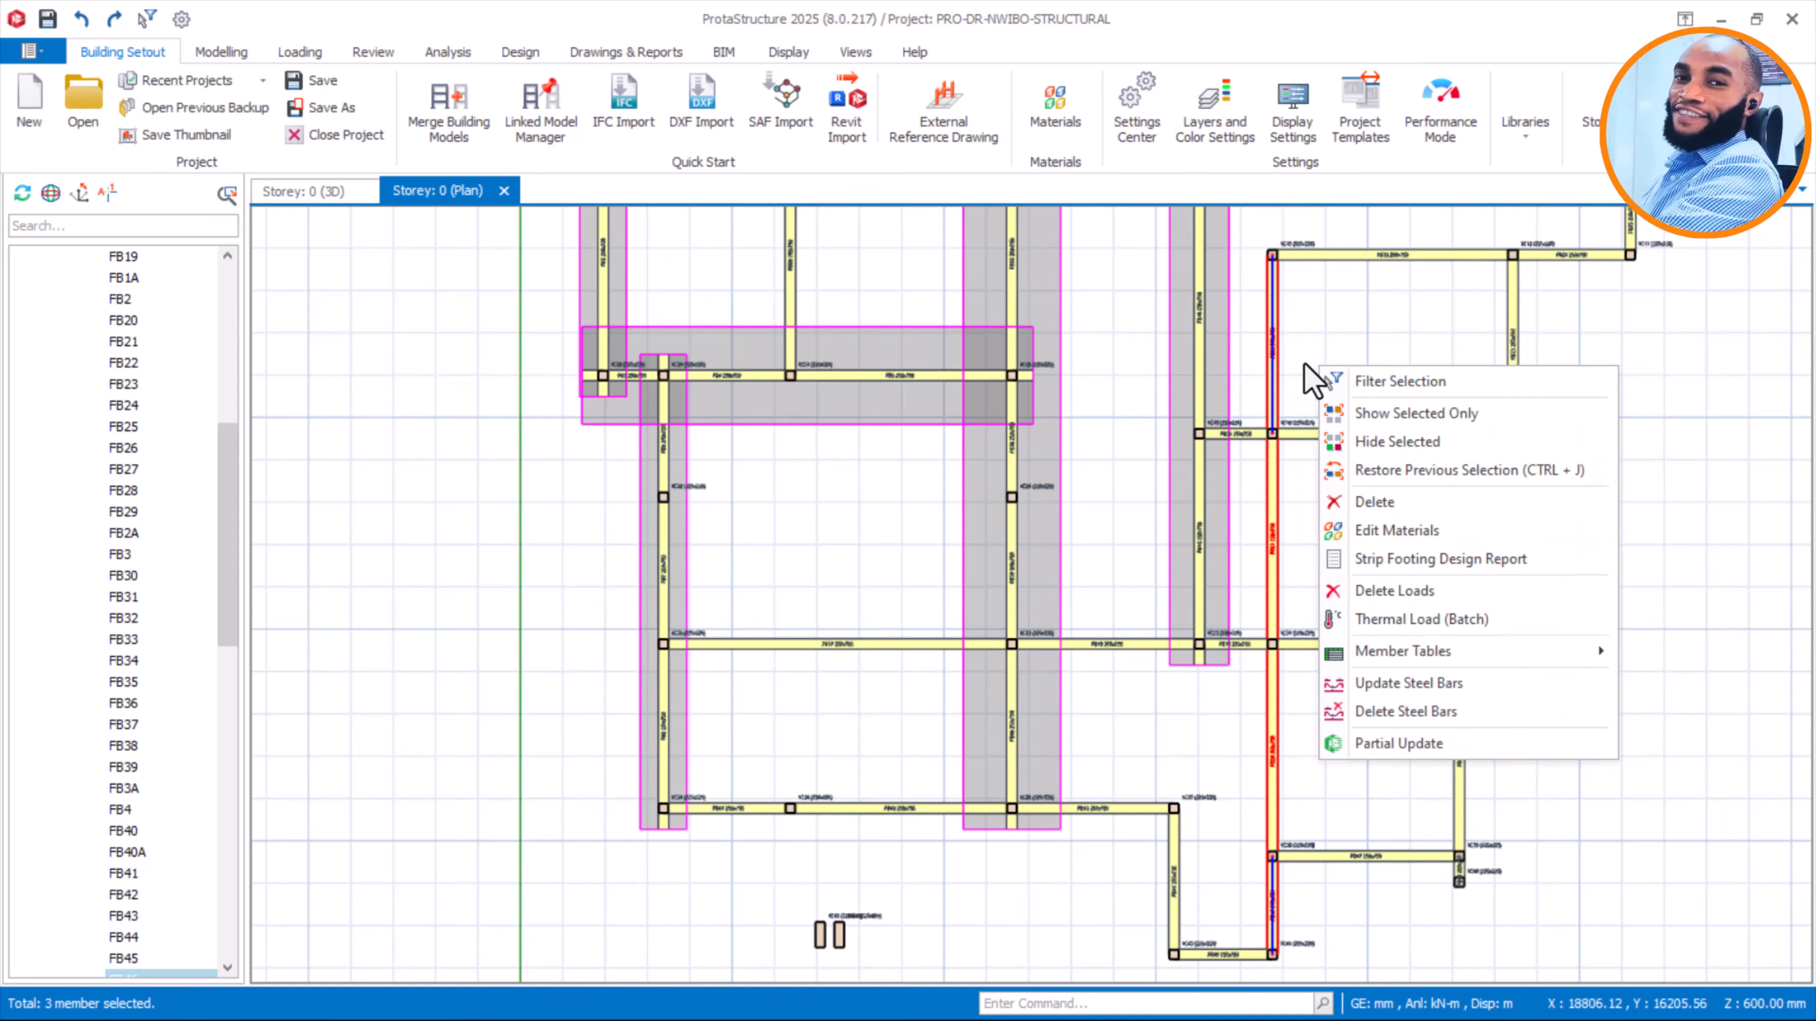
key("Escape")
key("Escape")
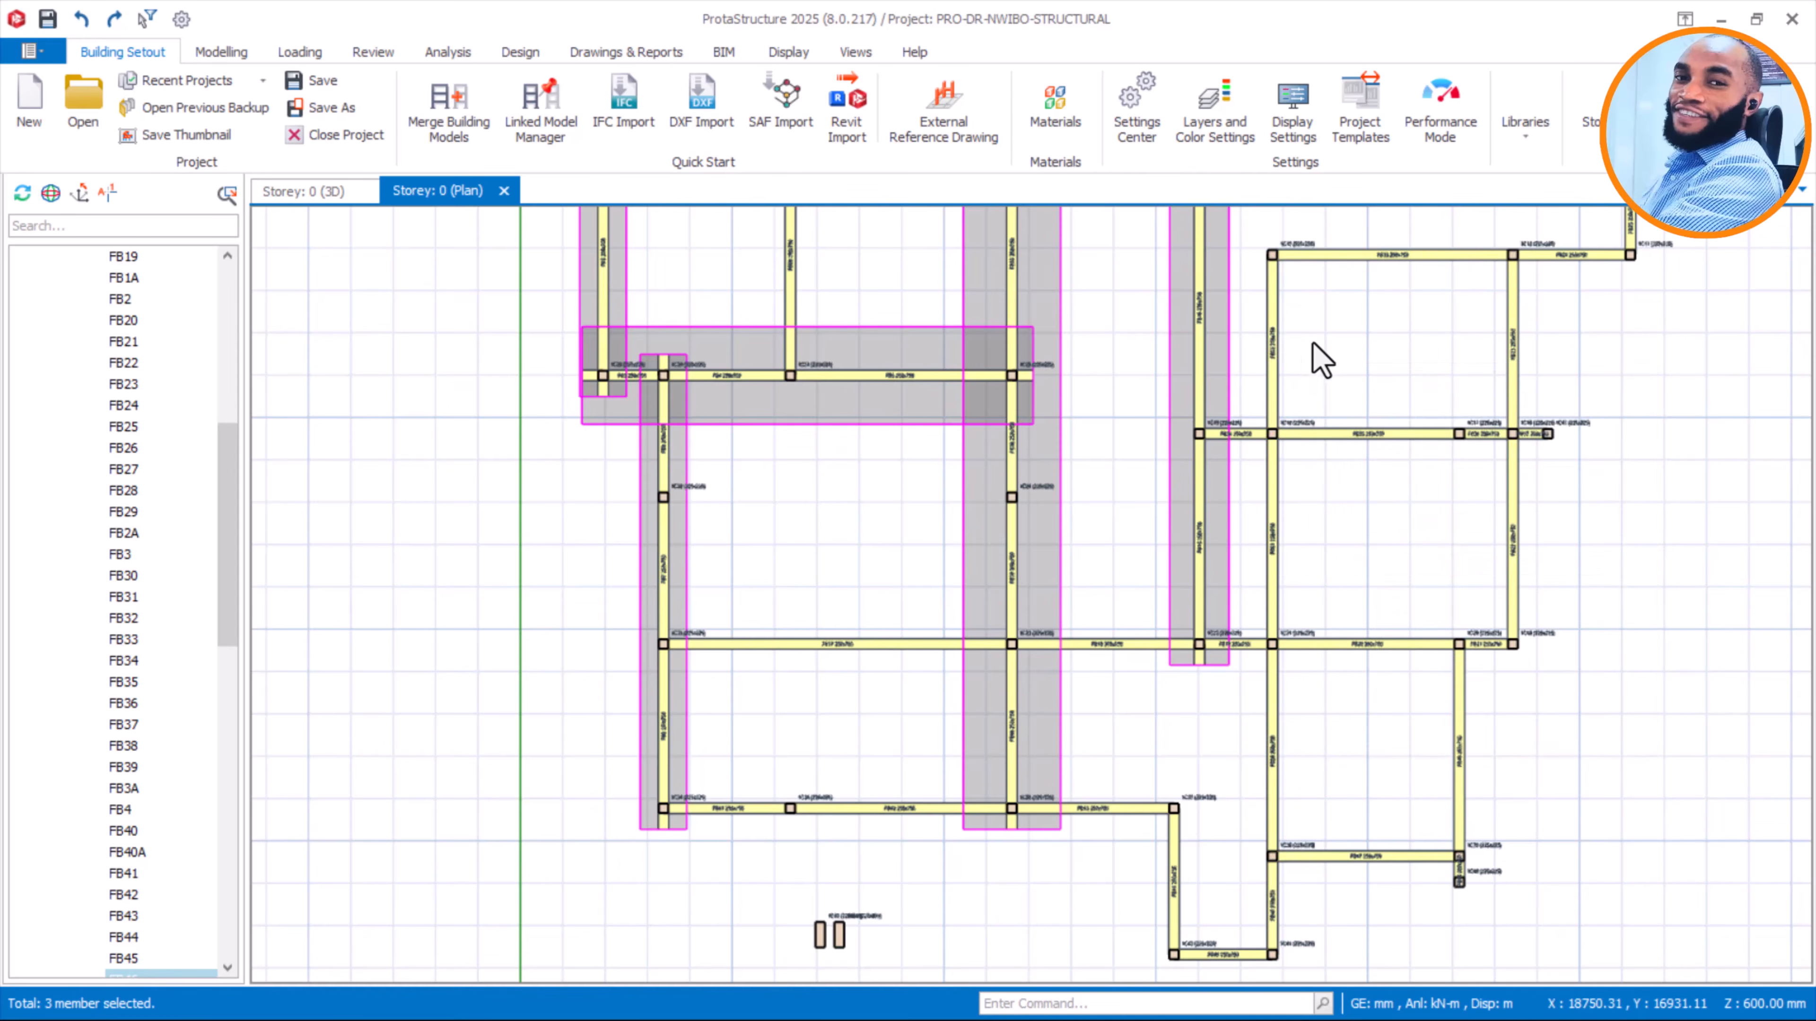
left_click(1280, 362)
left_click(1277, 488, "ctrl")
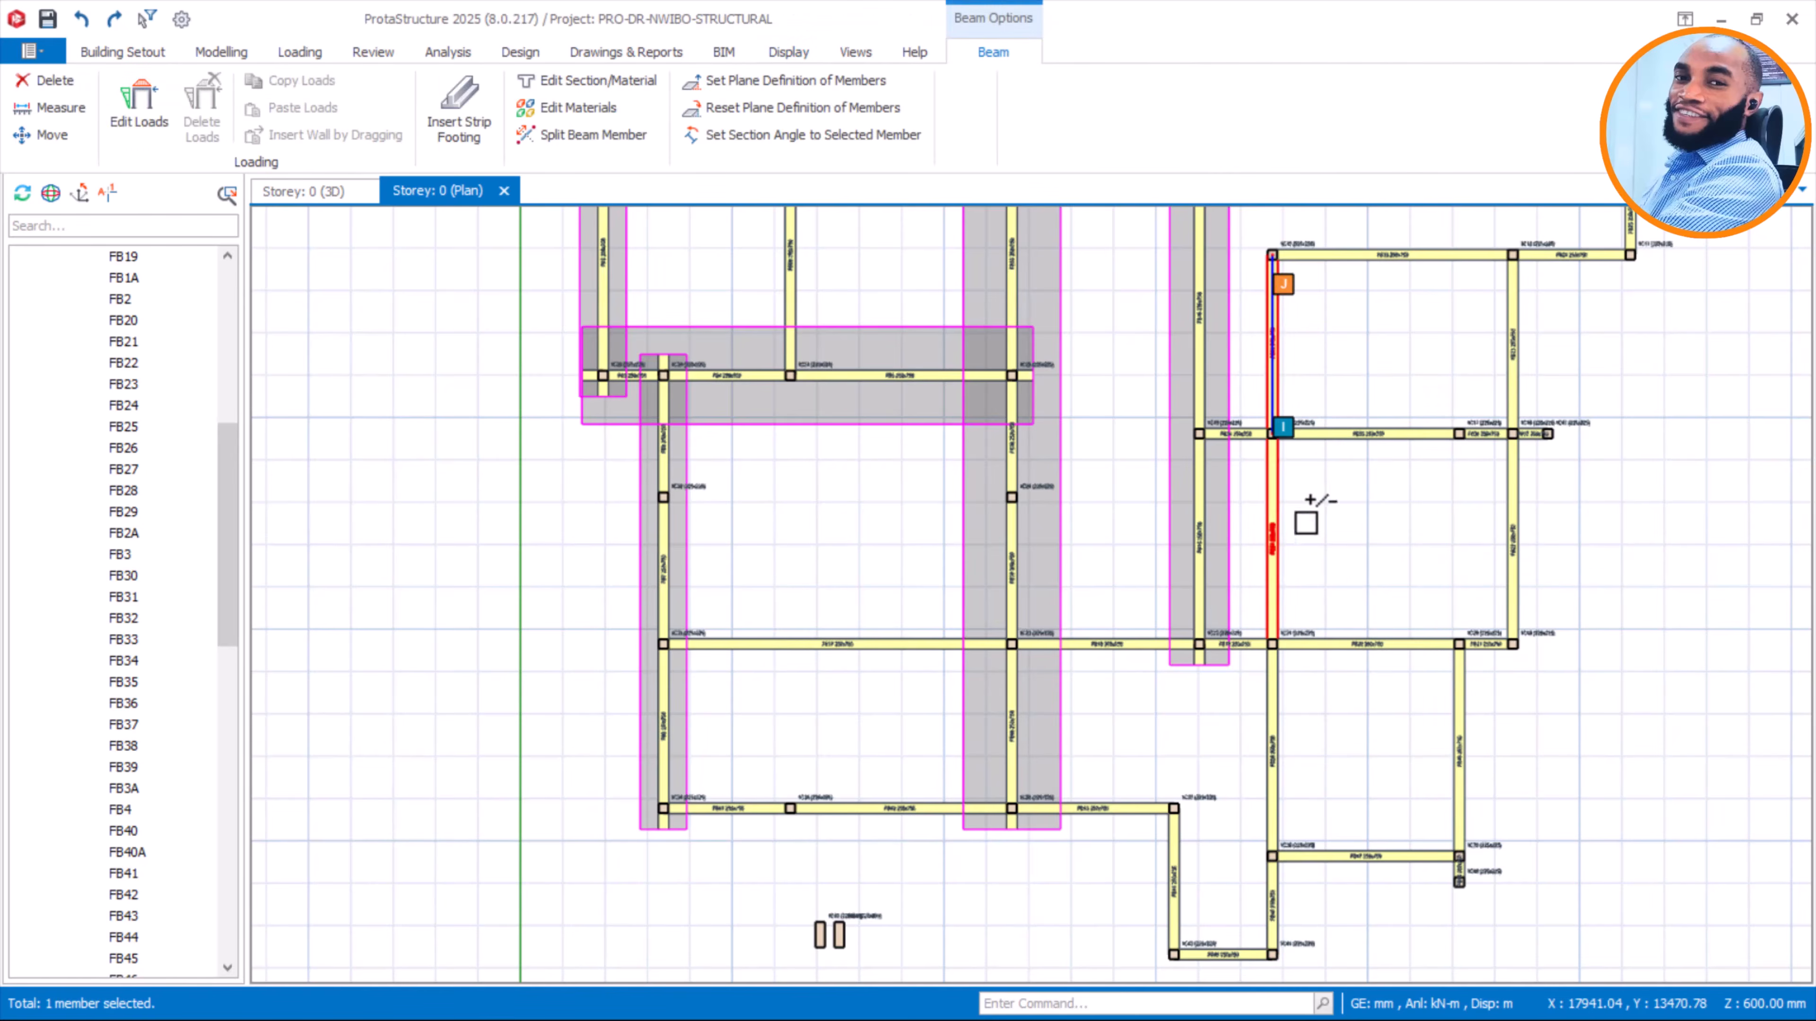
left_click(1277, 692, "ctrl")
left_click(1277, 878, "ctrl")
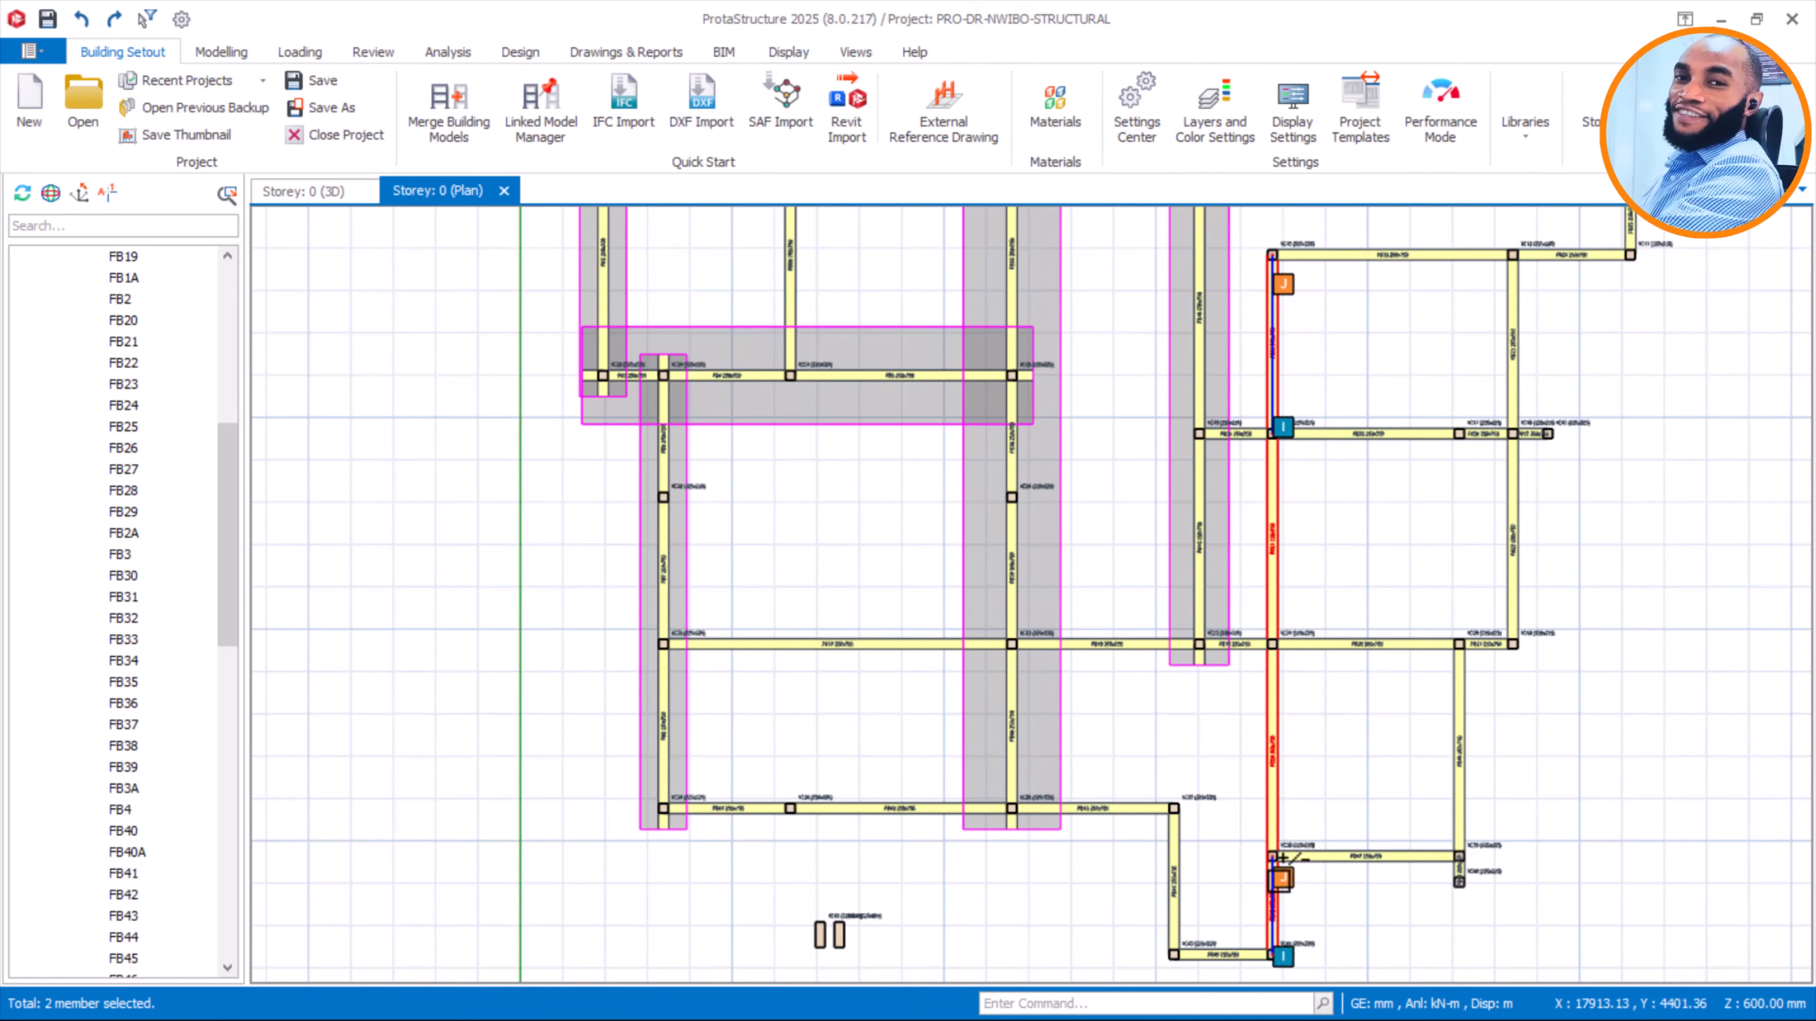
right_click(1369, 565)
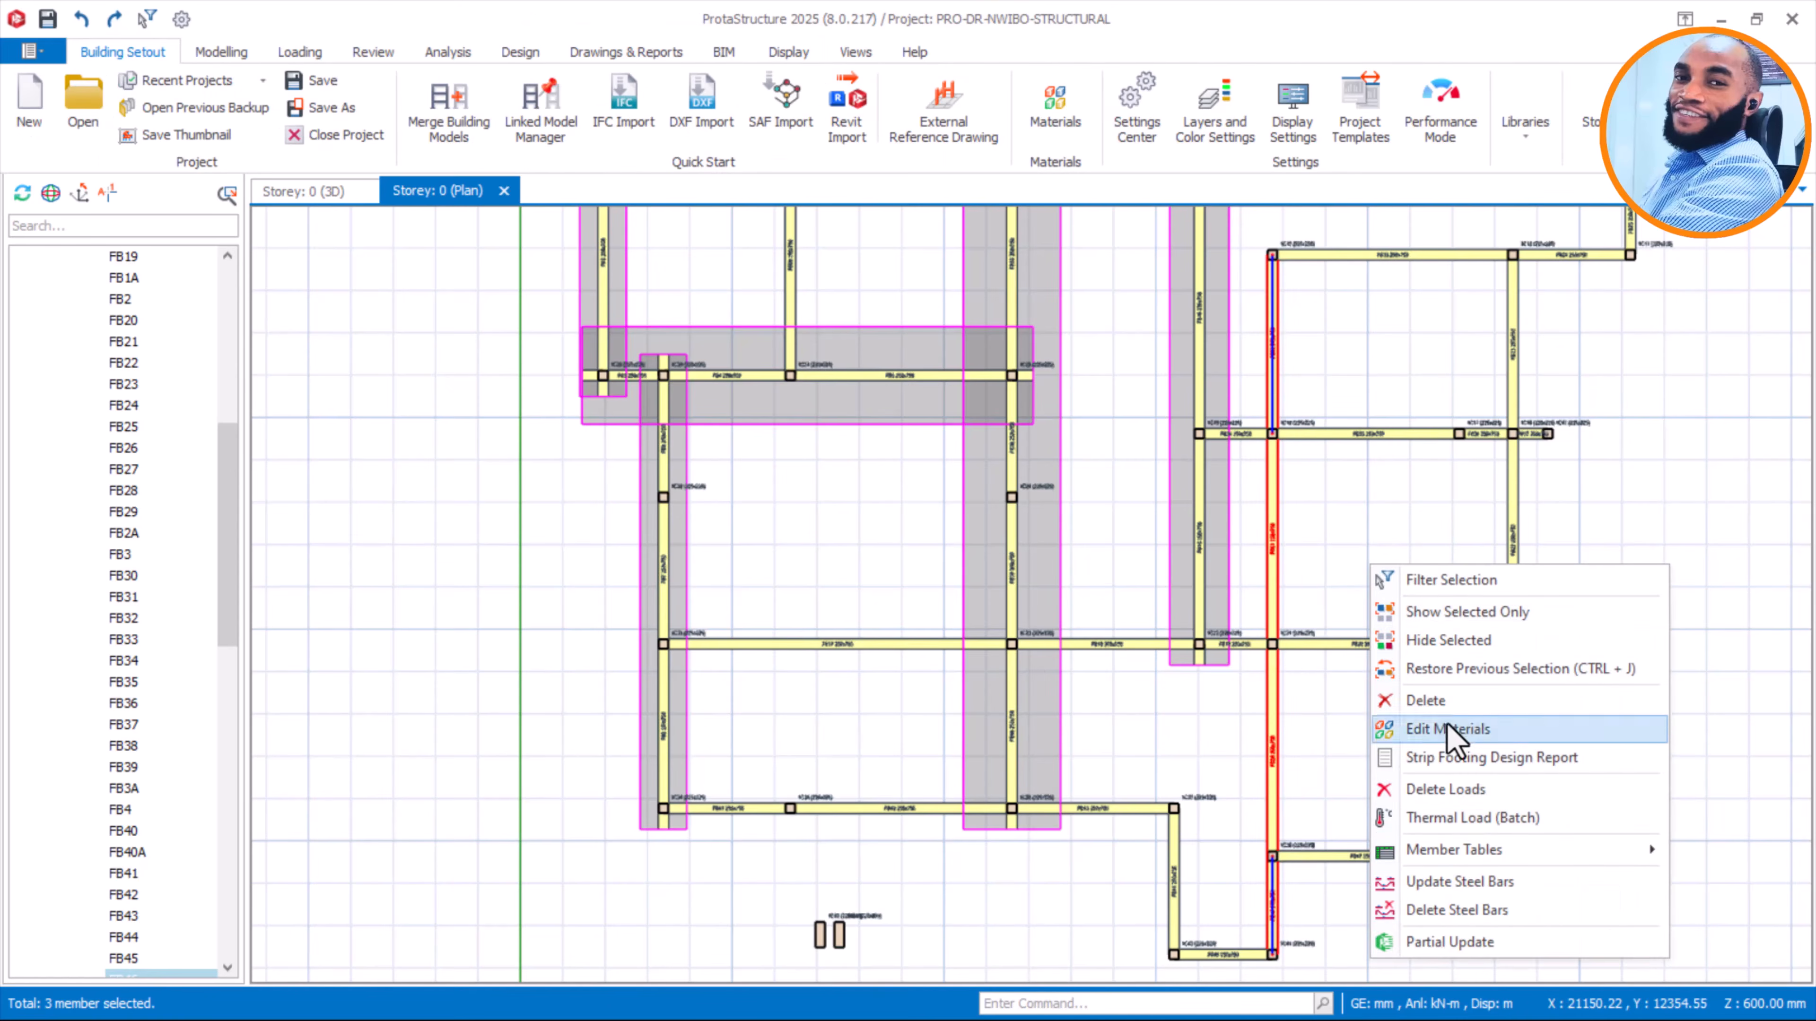
left_click(1379, 490)
Select foundation beams FB46, FB50, FB51 and FB52 and start inserting a strip footing under them
scroll(1479, 64, "down", 8)
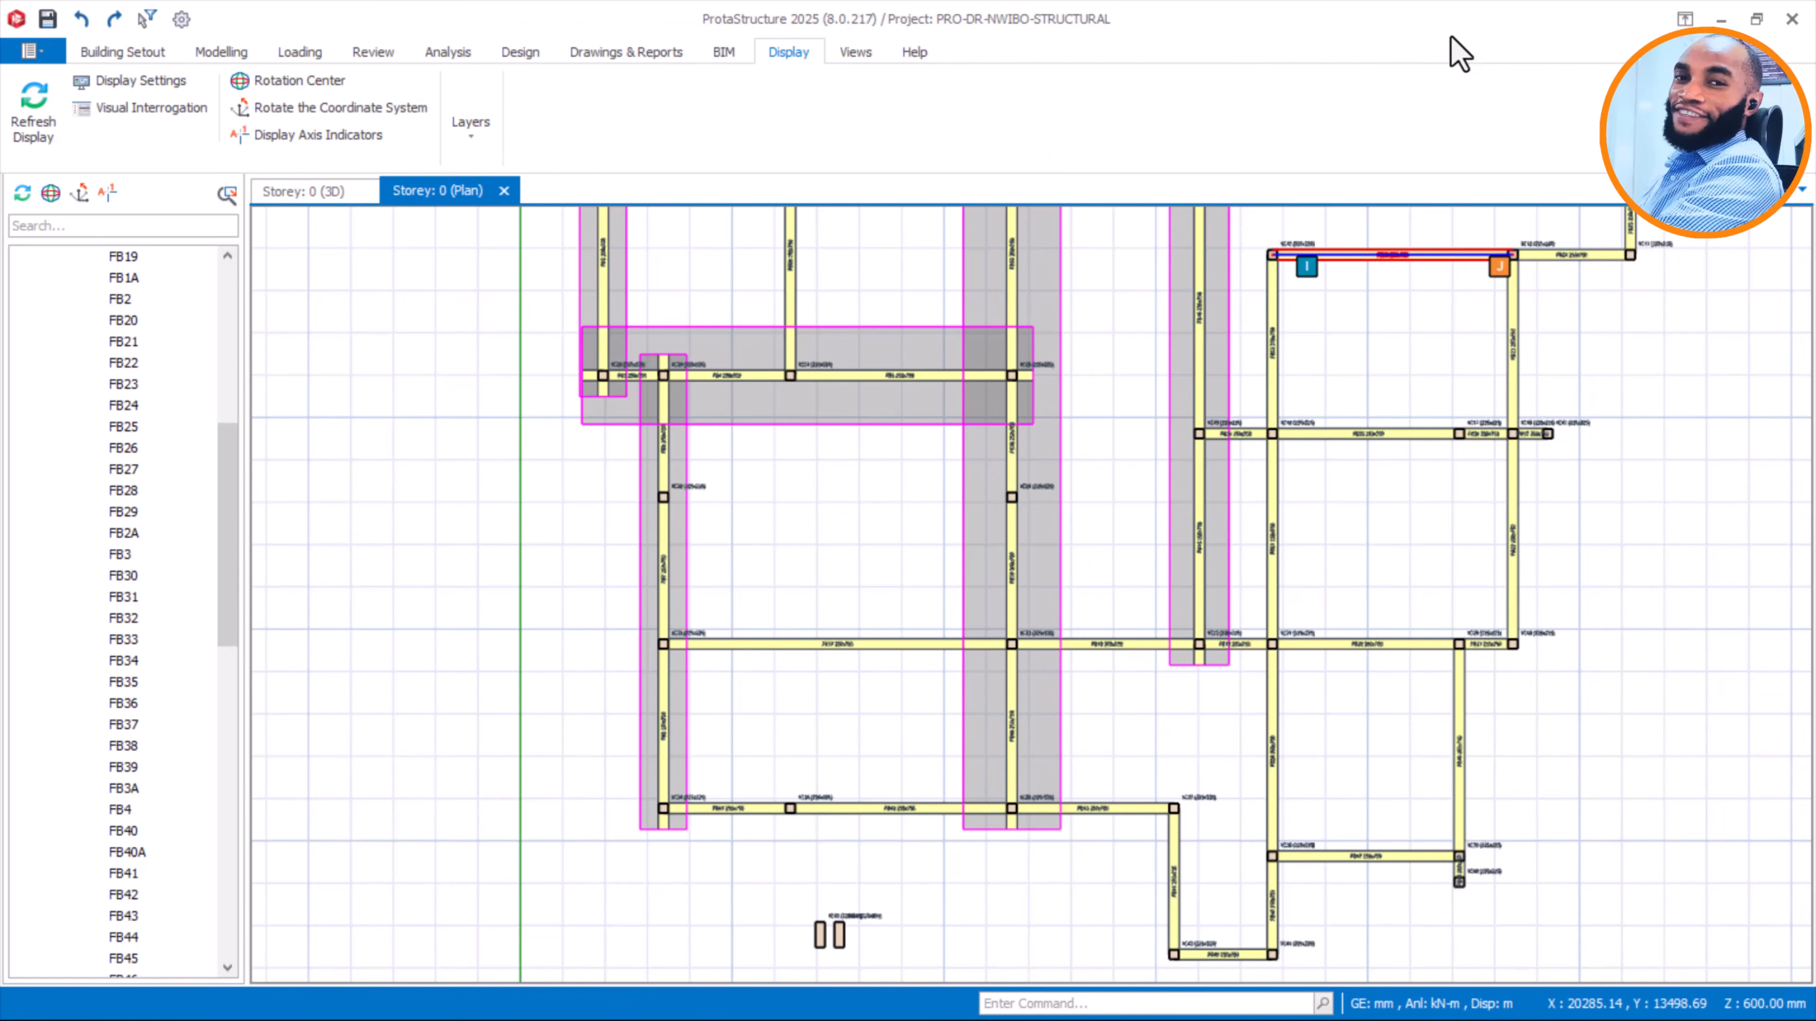
right_click(1372, 448)
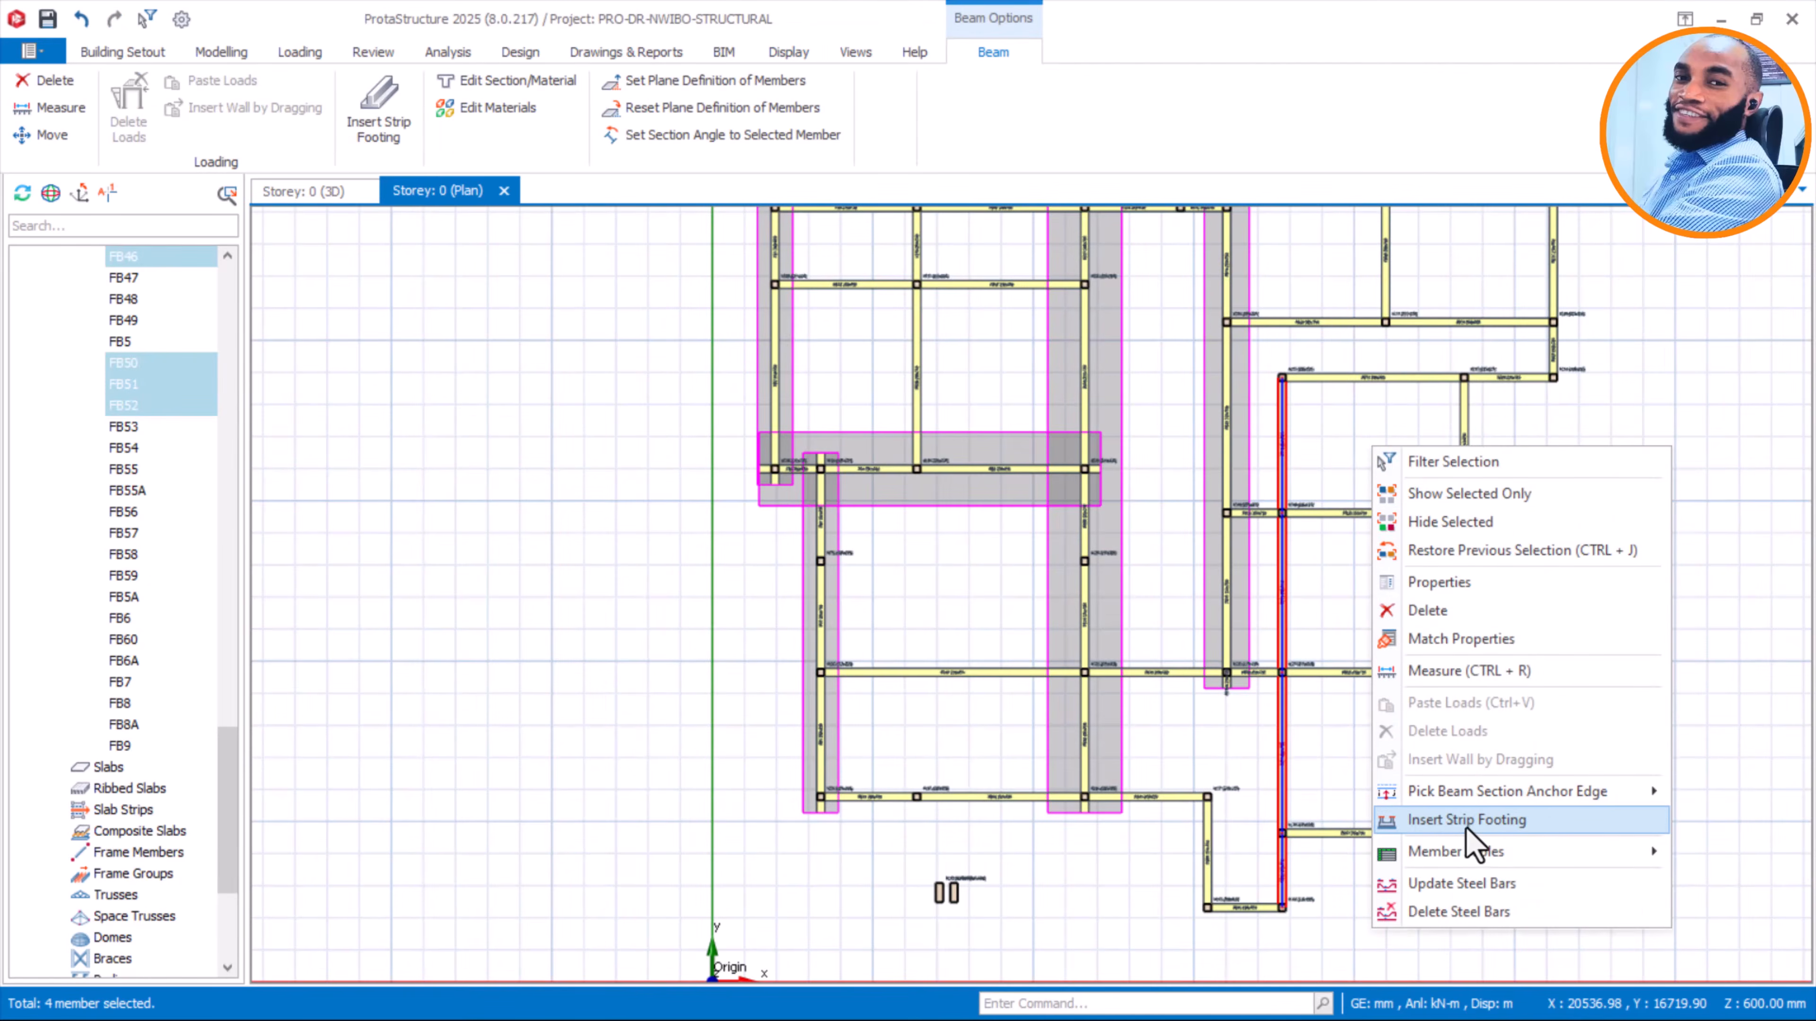
left_click(1452, 819)
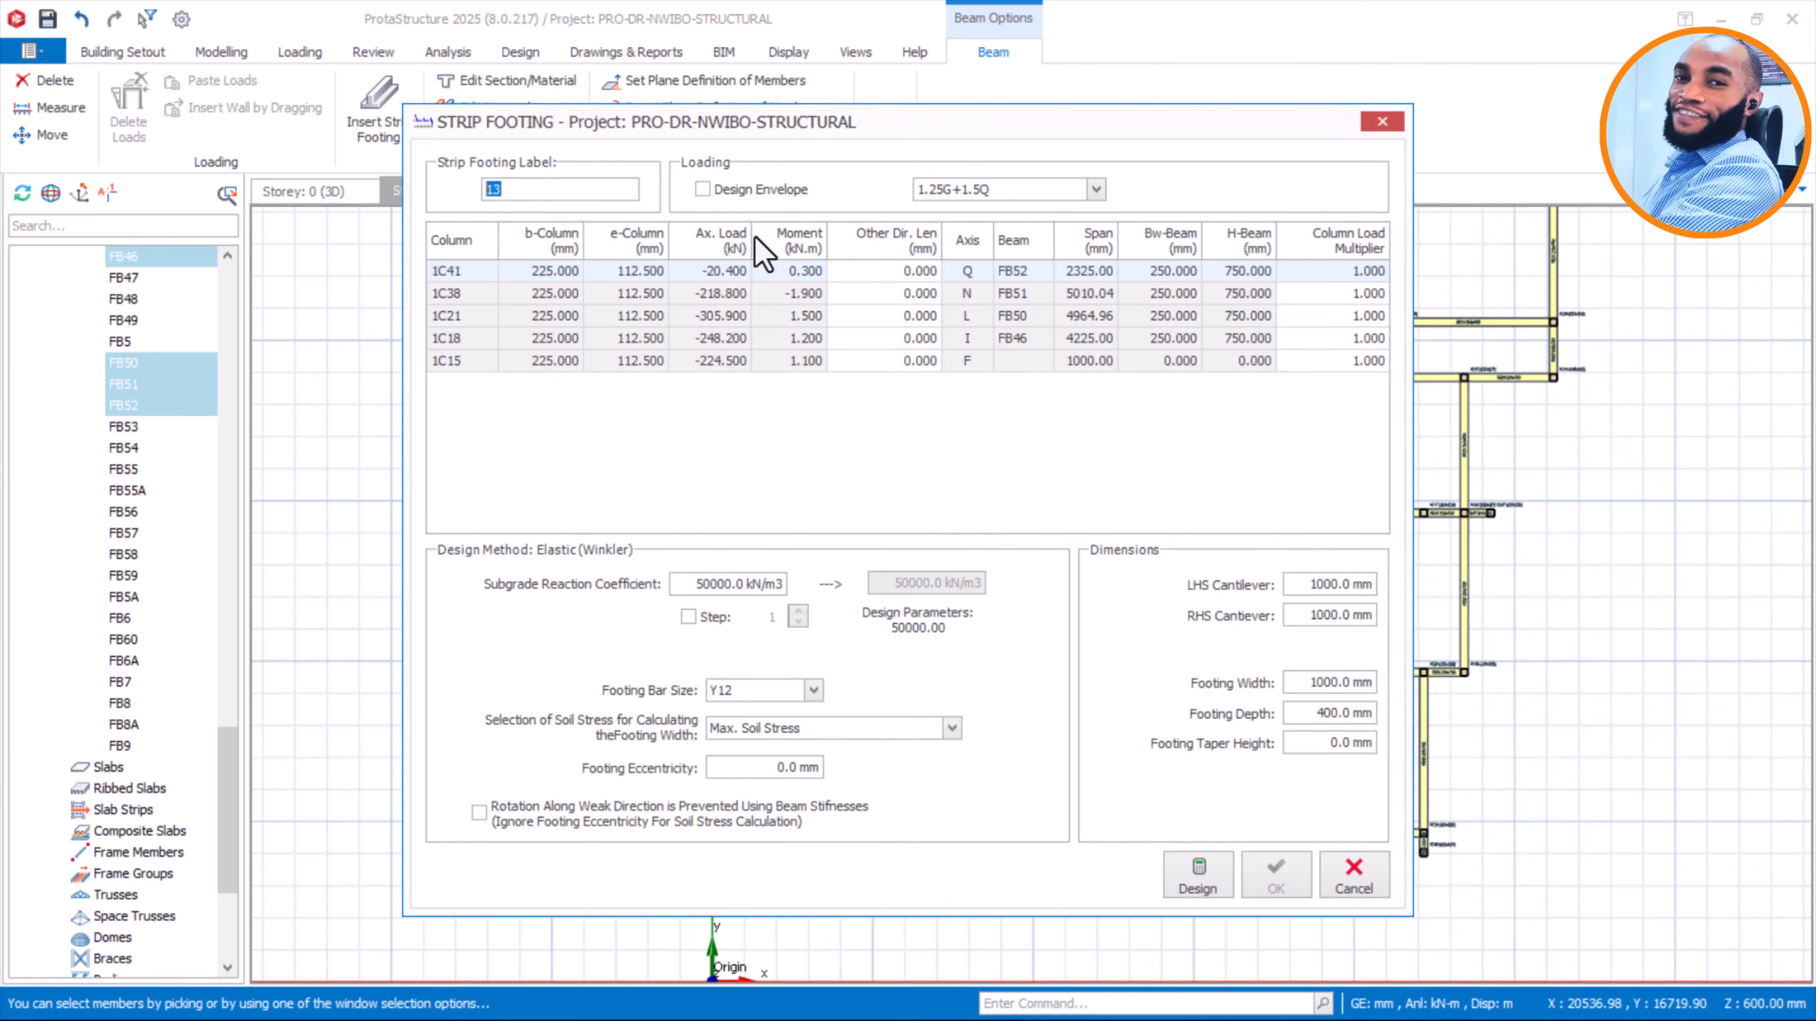
Include the design envelope for footing 13, with 250 mm footing depth, zero footing width and 500 mm cantilevers at both ends
left_click(749, 191)
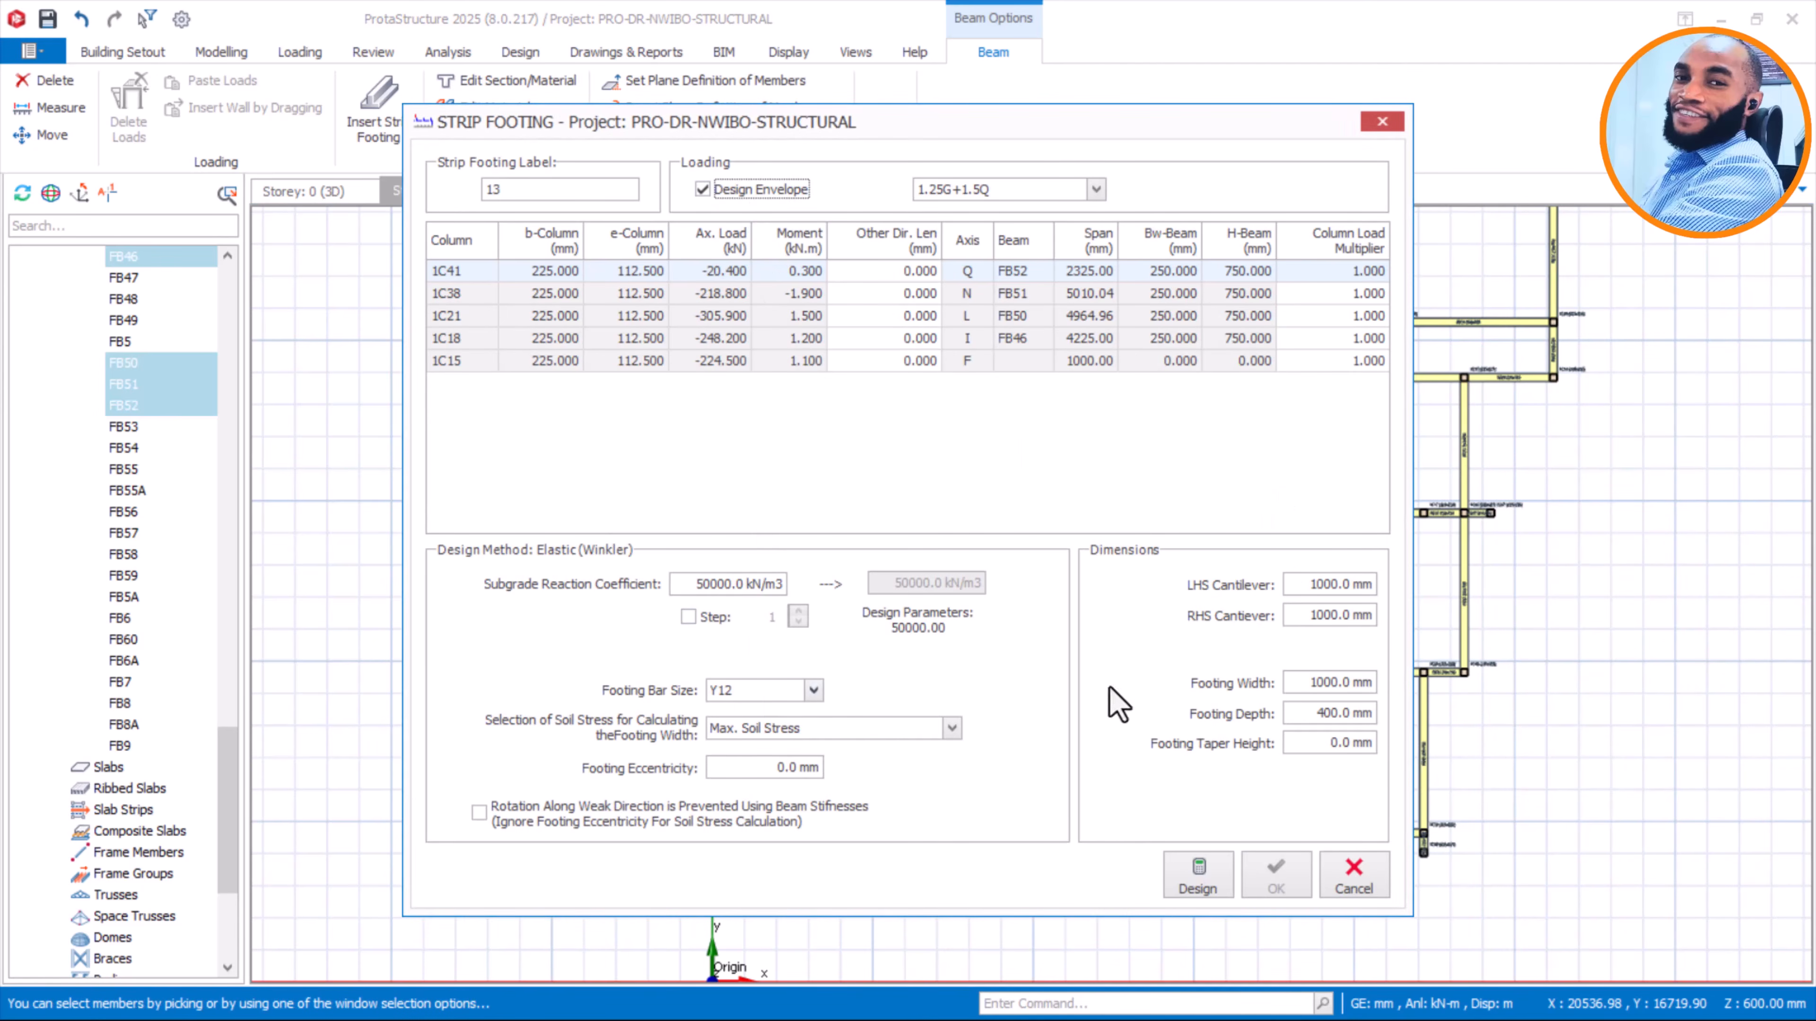
left_click(1303, 713)
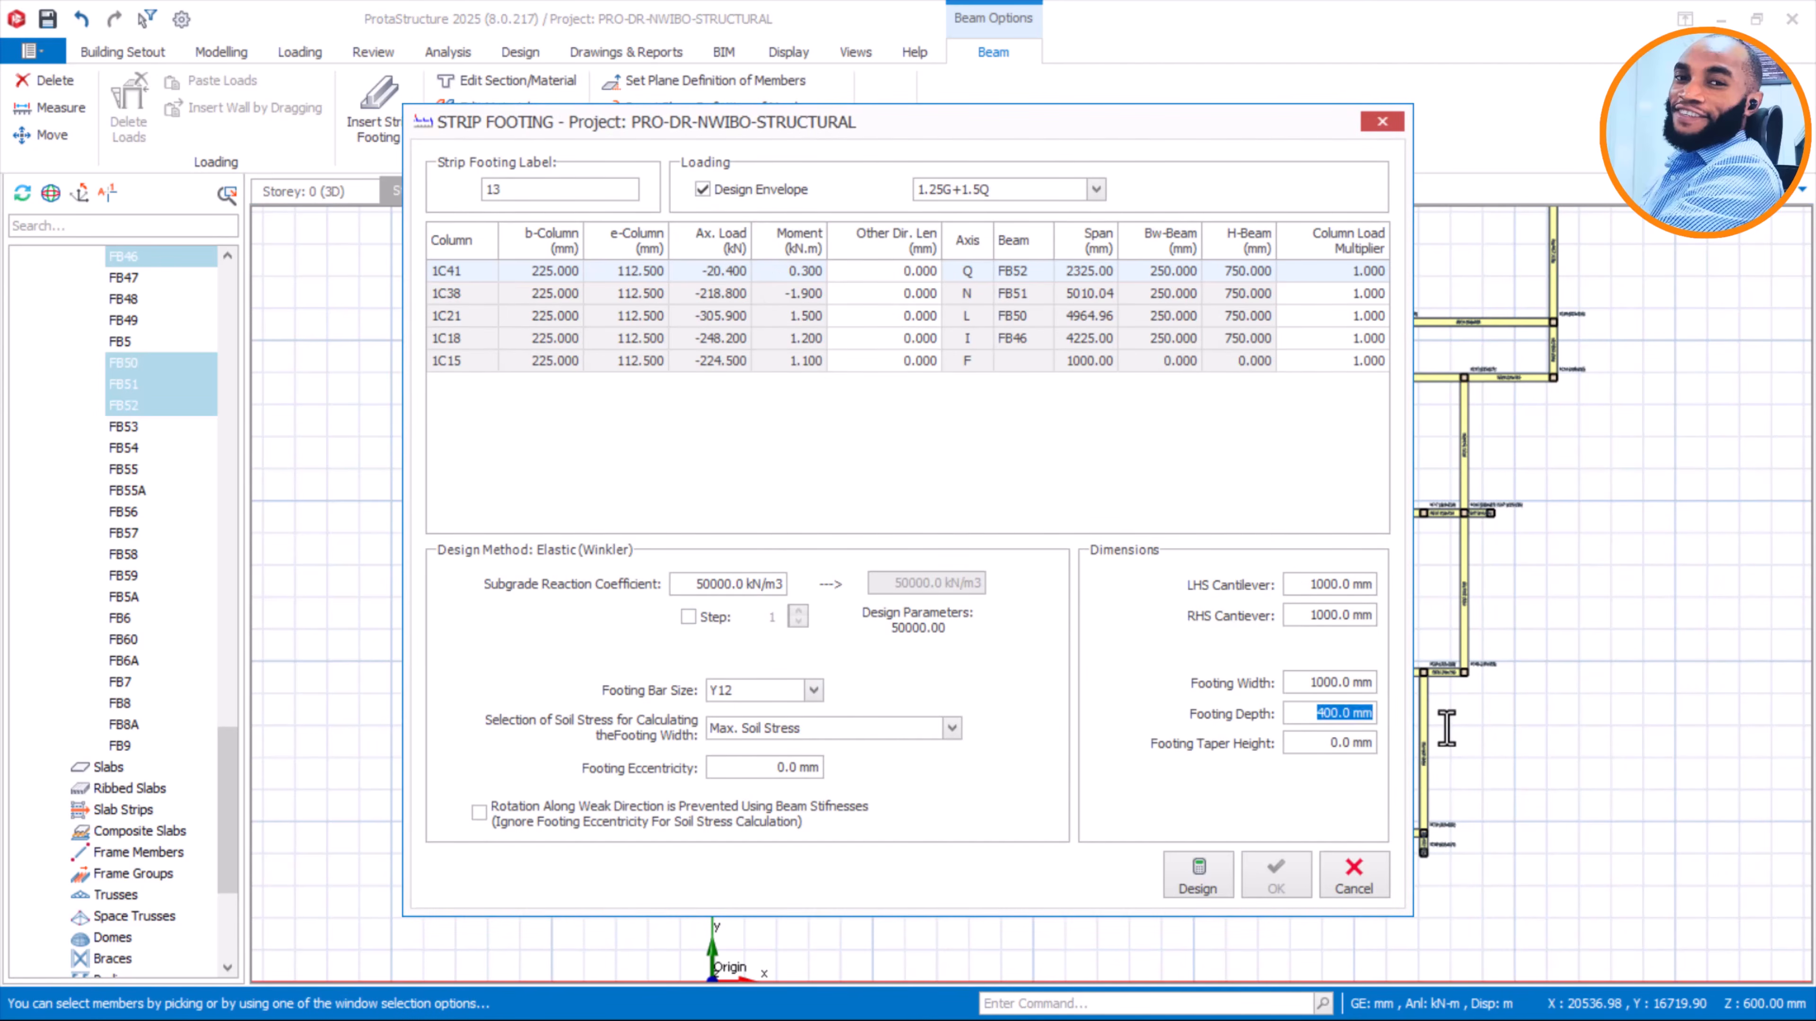
left_click(1312, 682)
type("0")
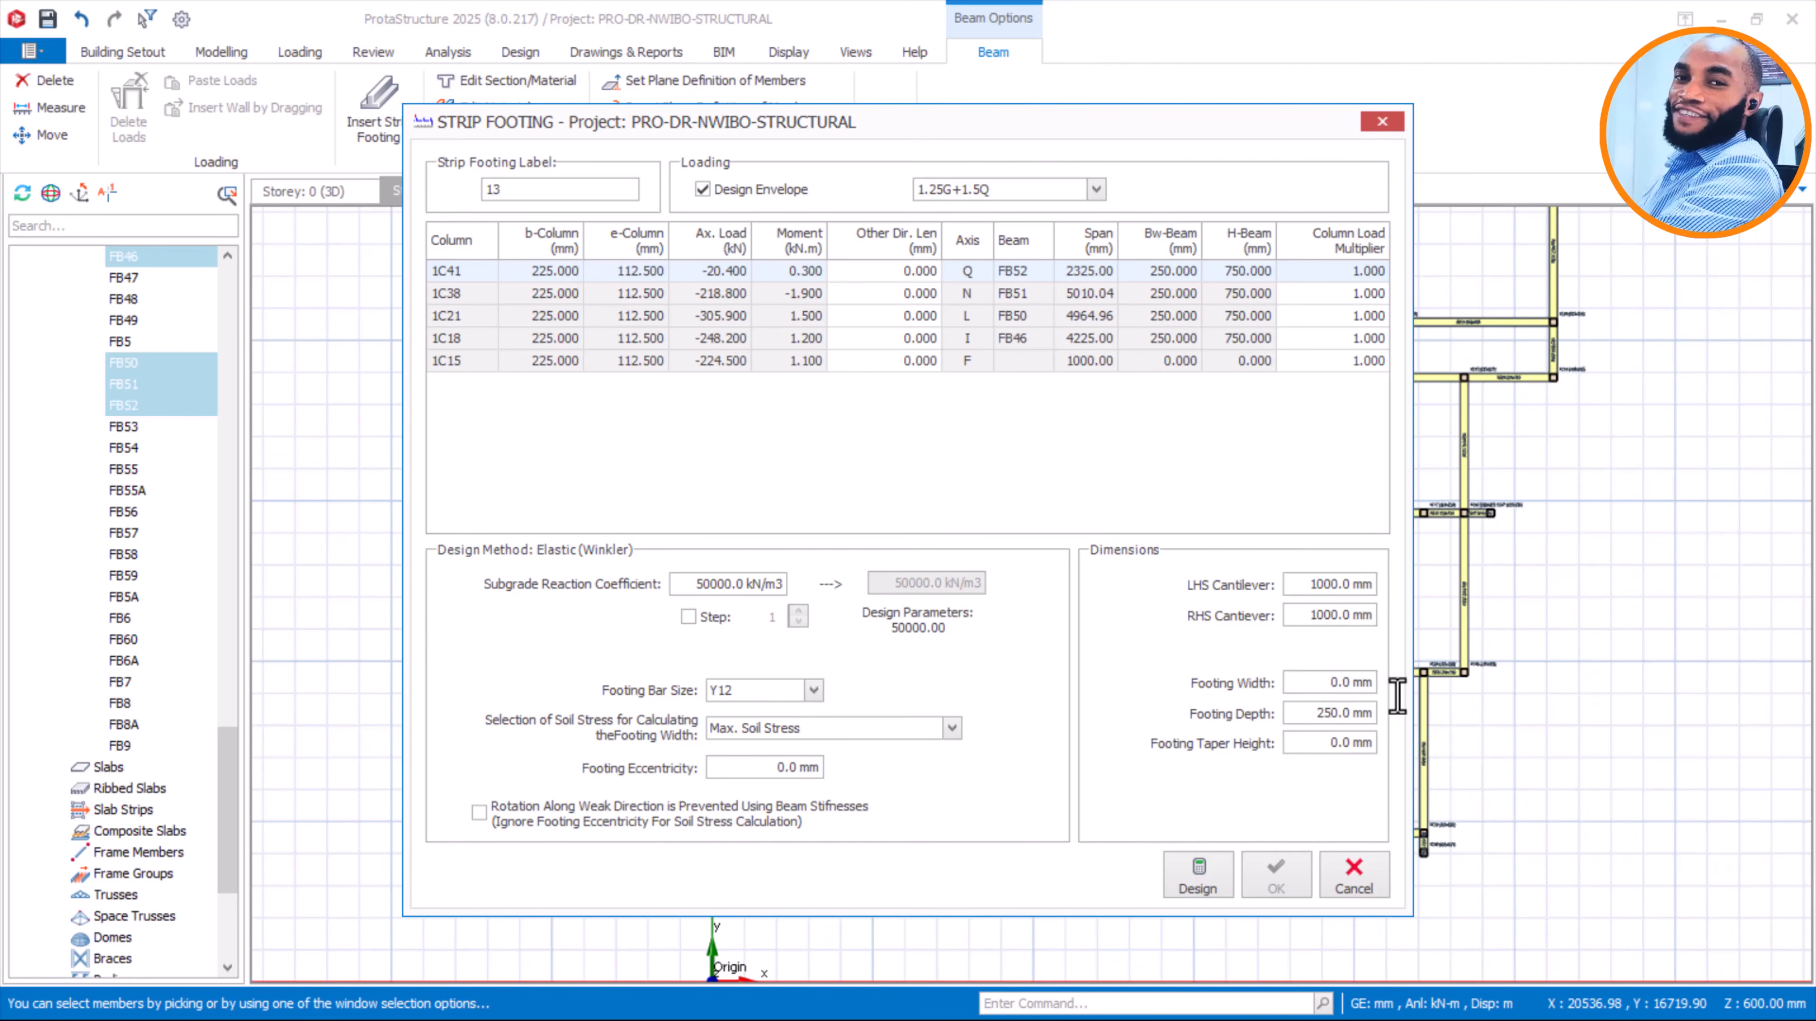
left_click_drag(1317, 586, 1286, 615)
type("5")
type("5")
Design footing 13, close the results, override its calculated footing width and insert the strip footing
left_click(1198, 874)
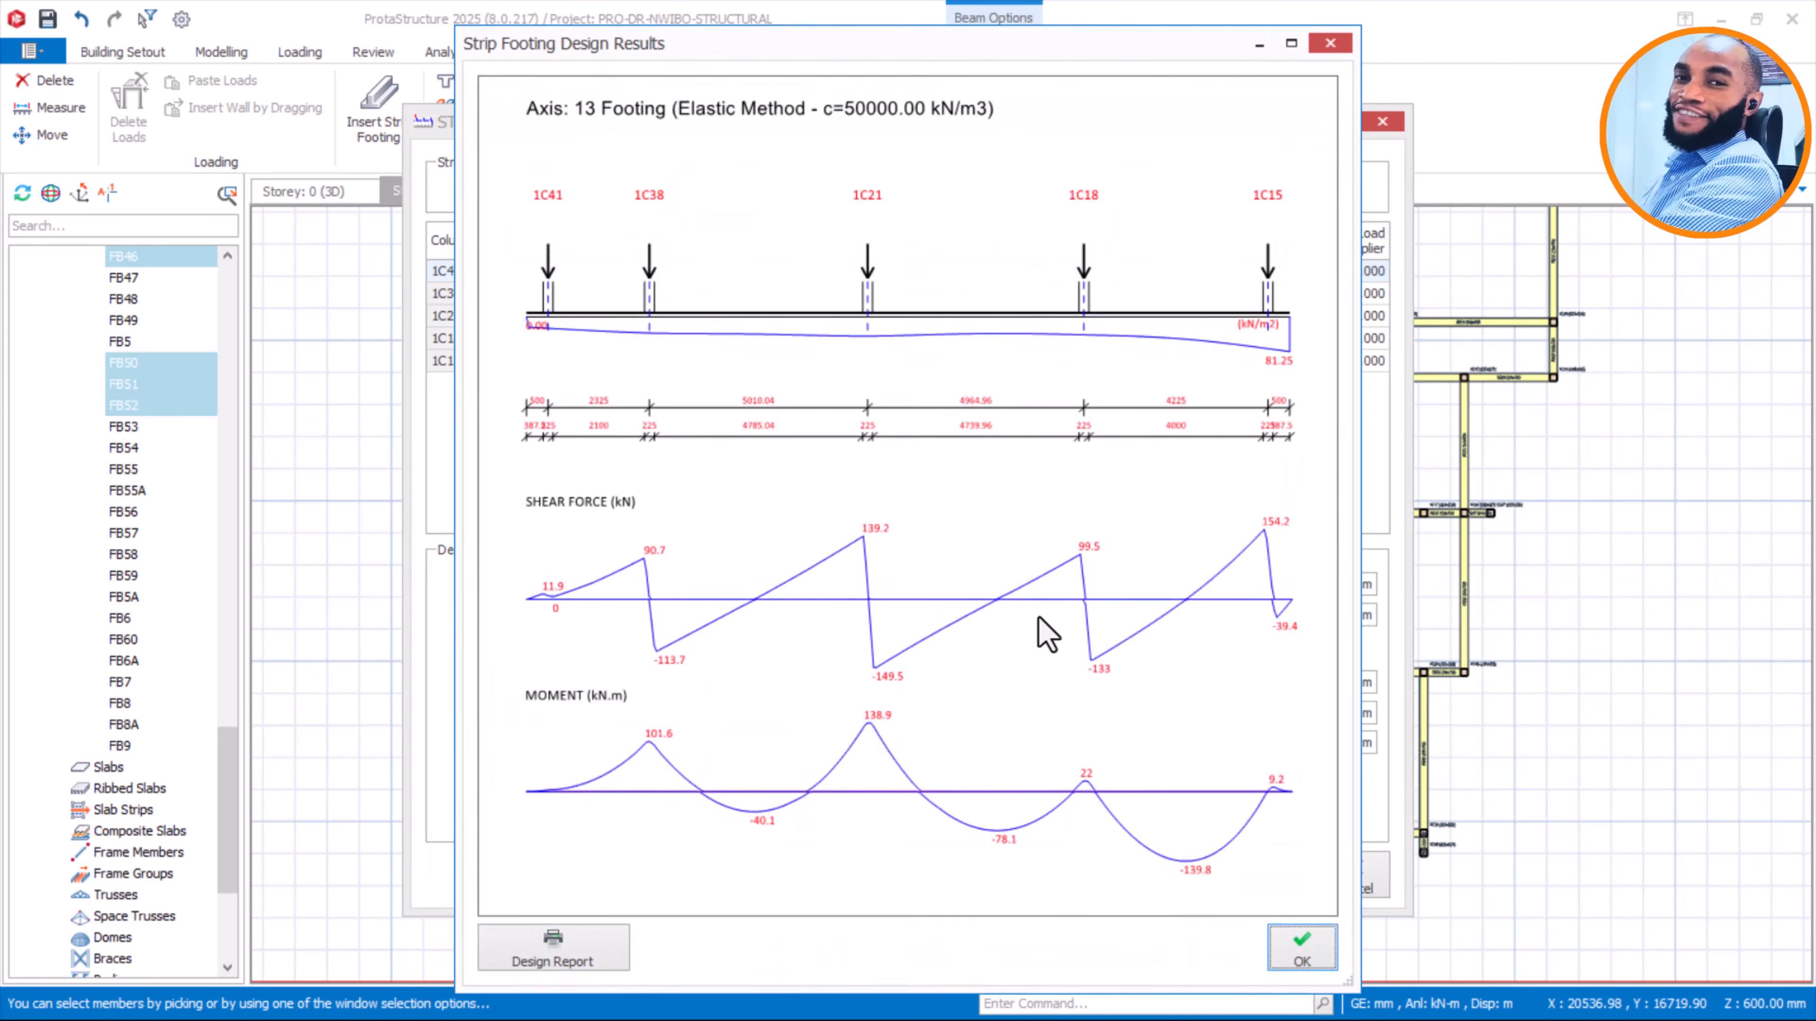
left_click(1290, 941)
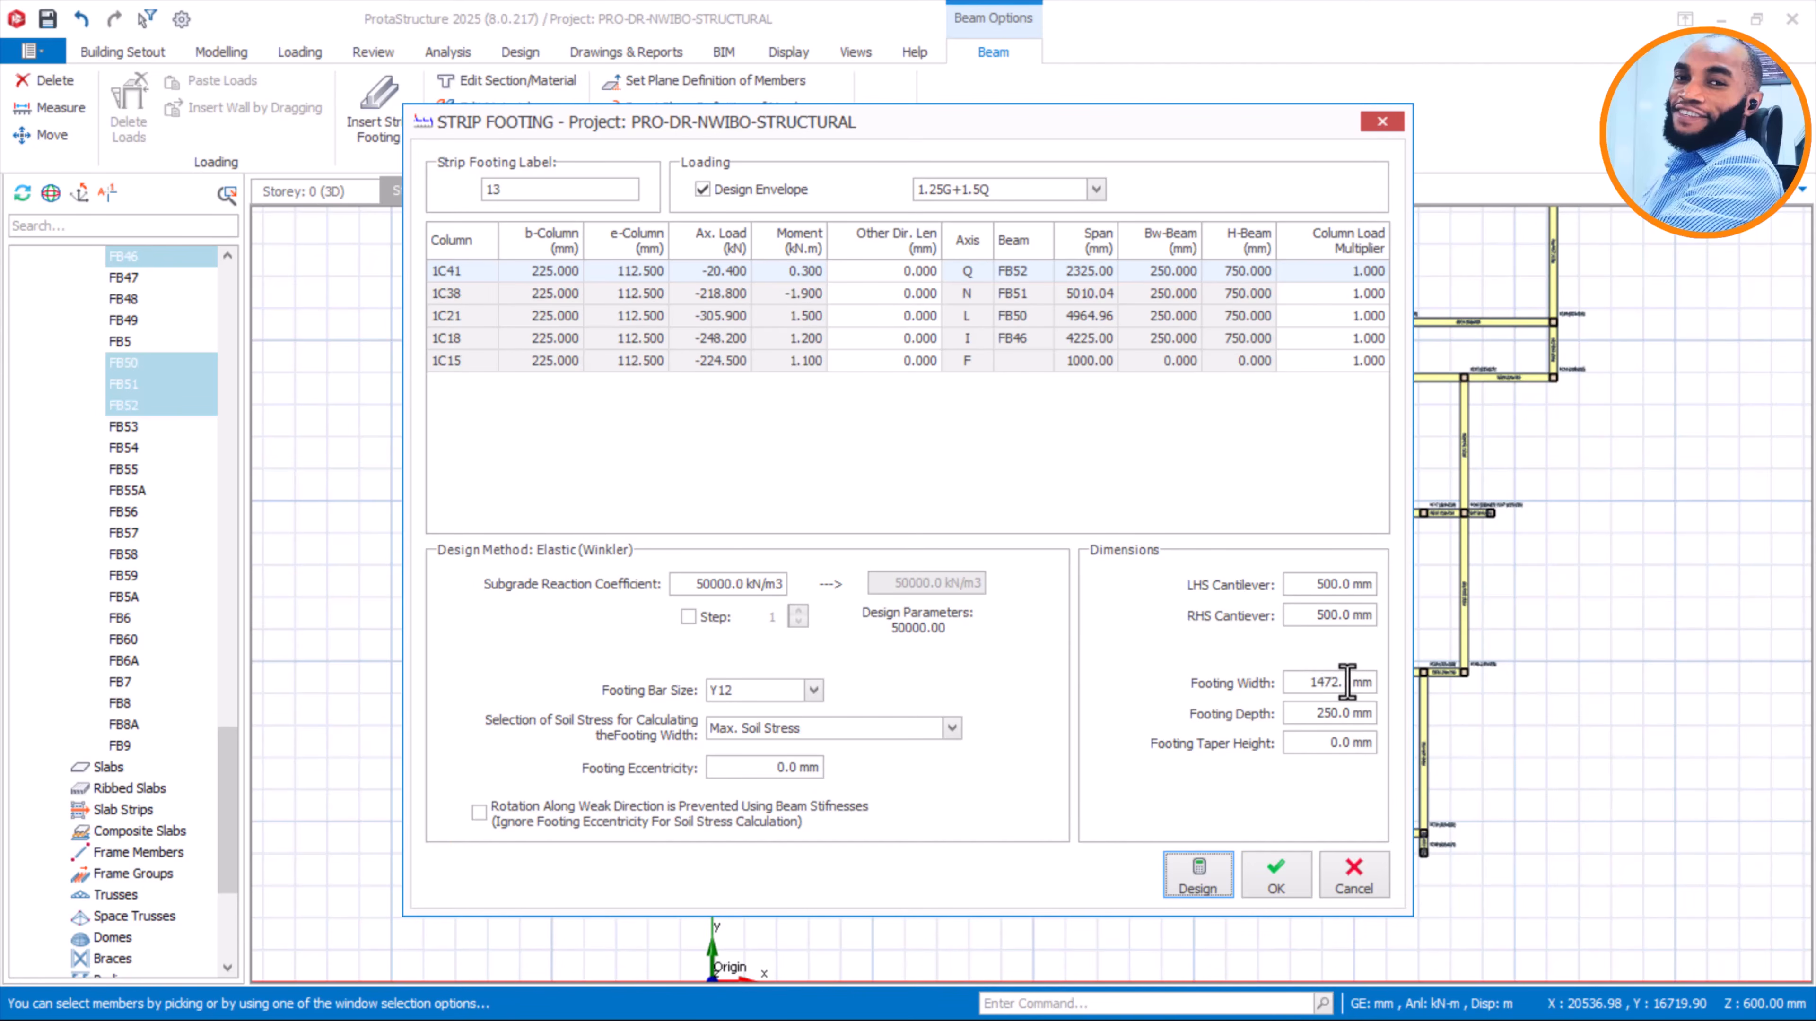
left_click_drag(1314, 681, 1378, 688)
left_click(1286, 873)
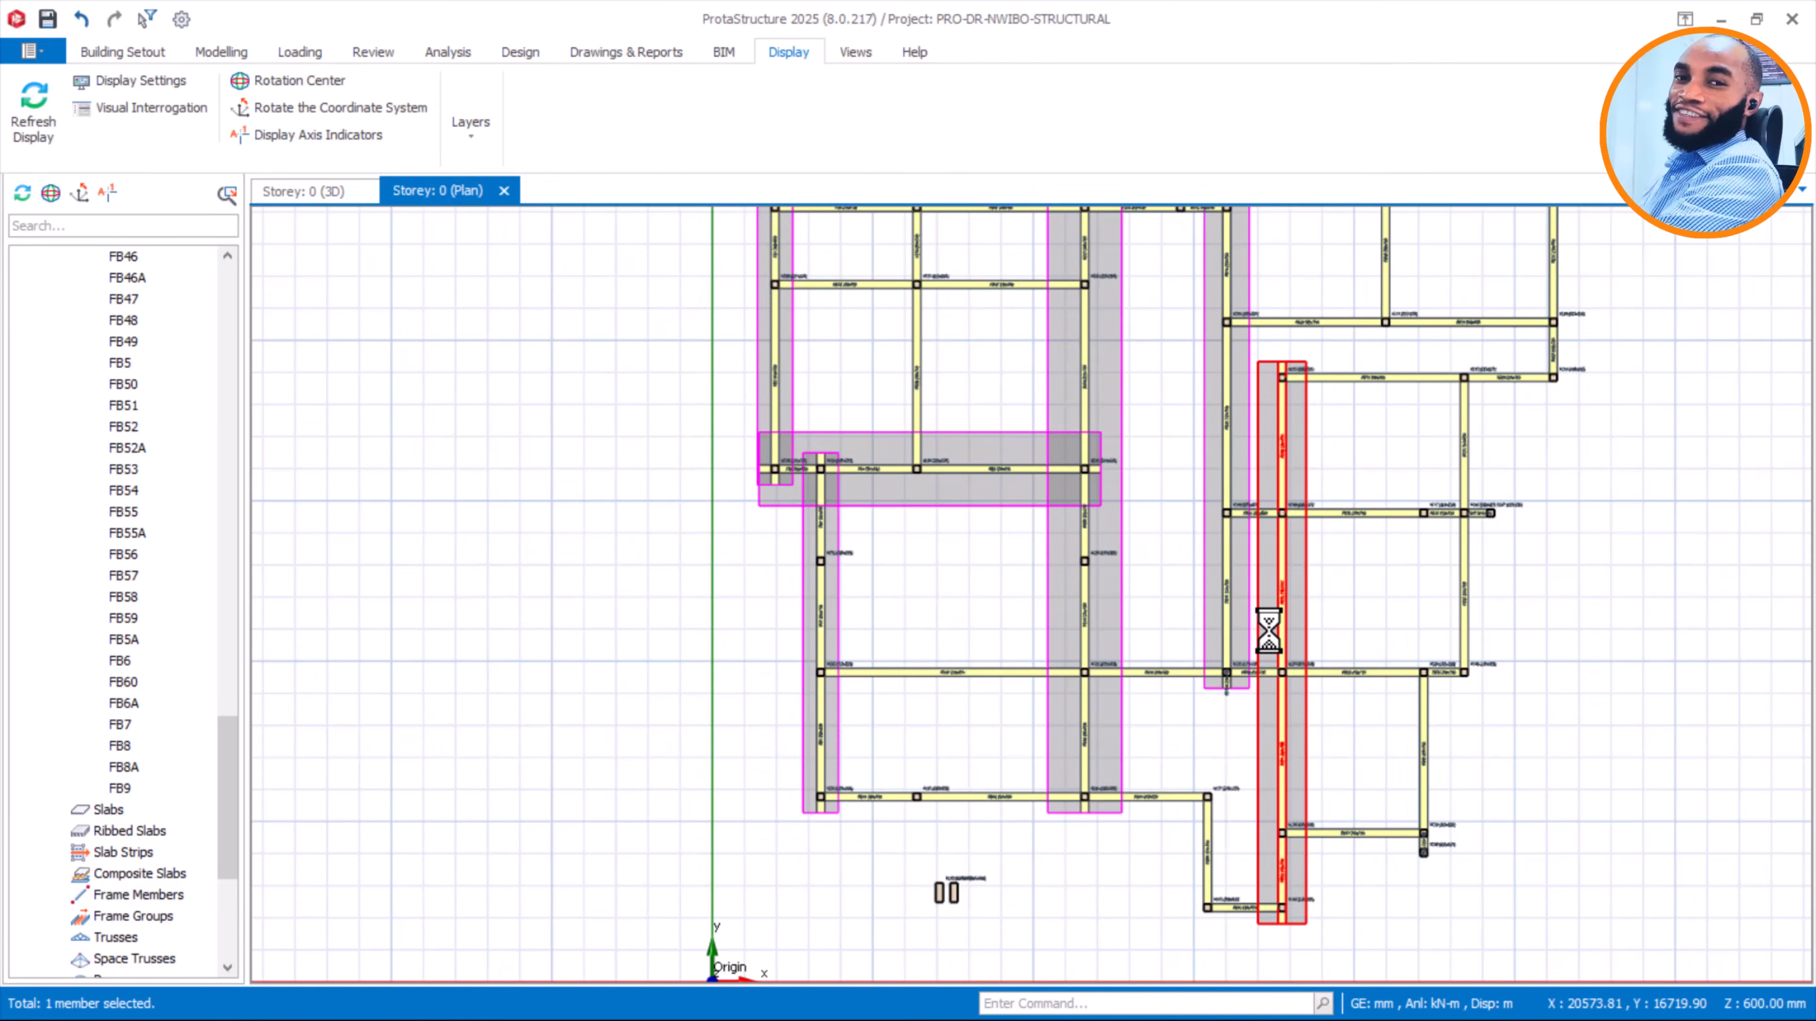
Examine strip footing 13 and its dimensions against the neighbouring strip footings on the storey 0 plan
scroll(1258, 405, "up", 5)
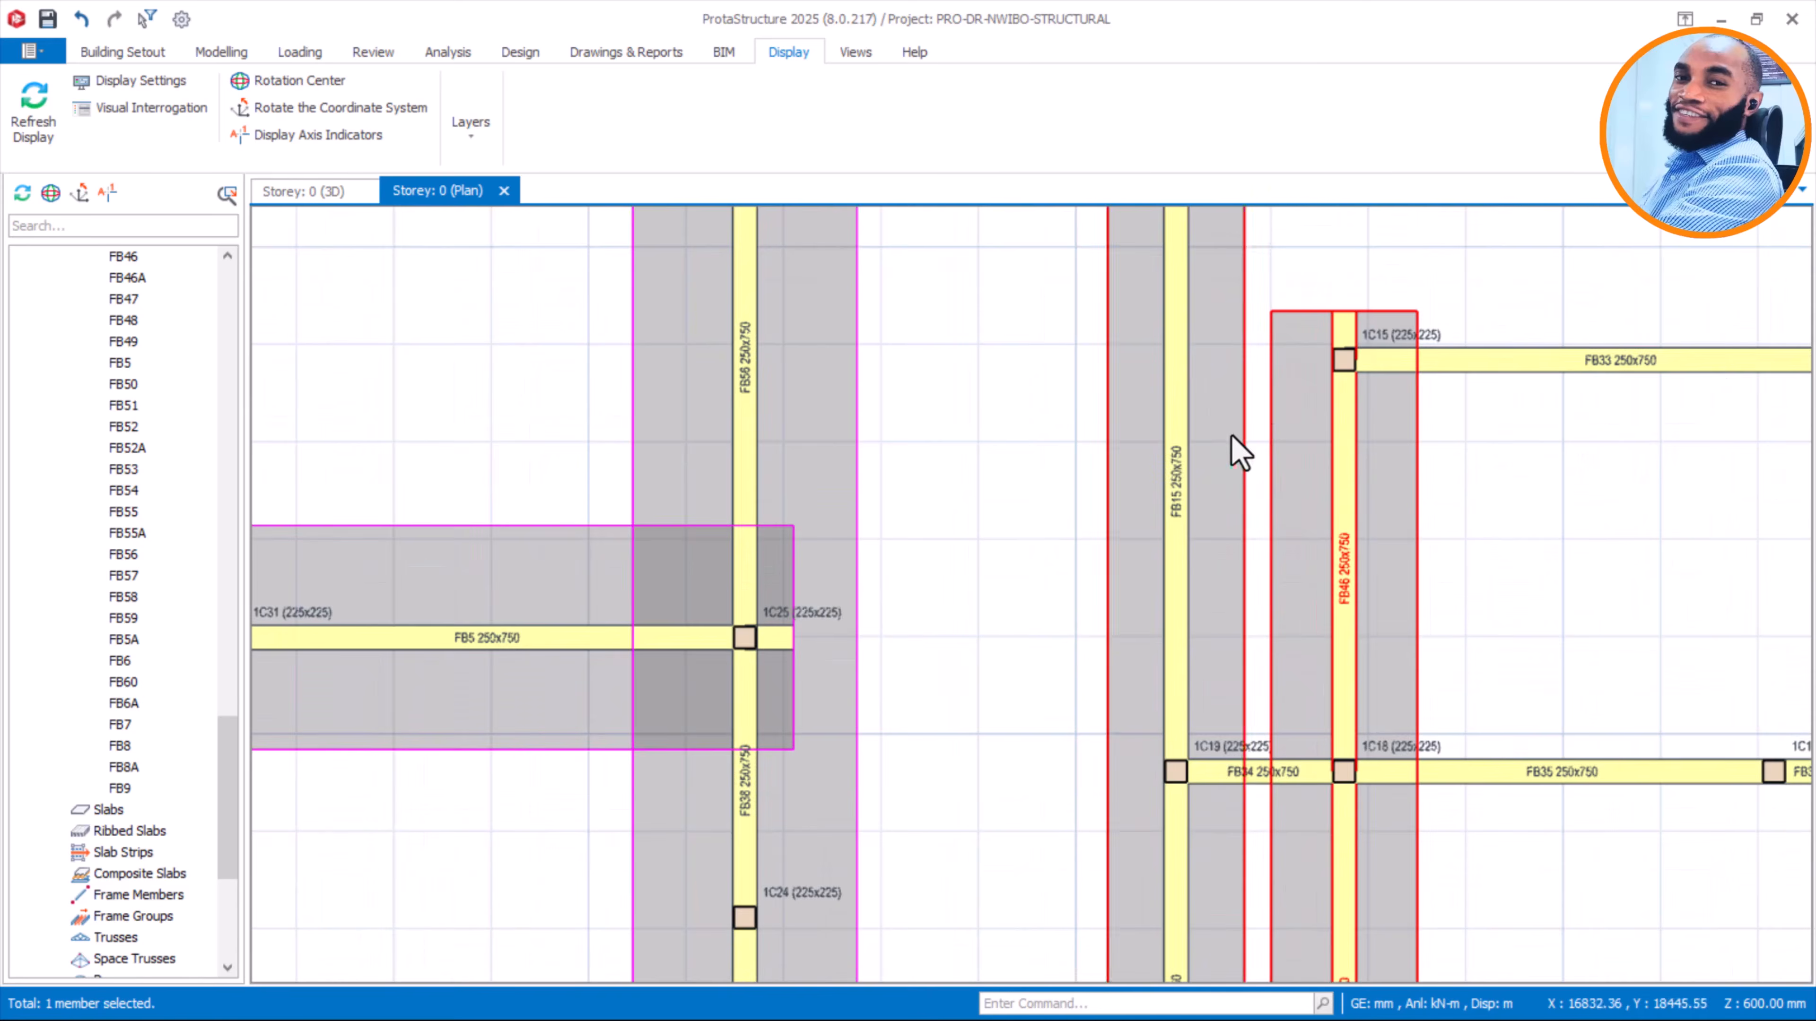
scroll(1231, 458, "down", 5)
middle_click_drag(1255, 442, 1245, 481)
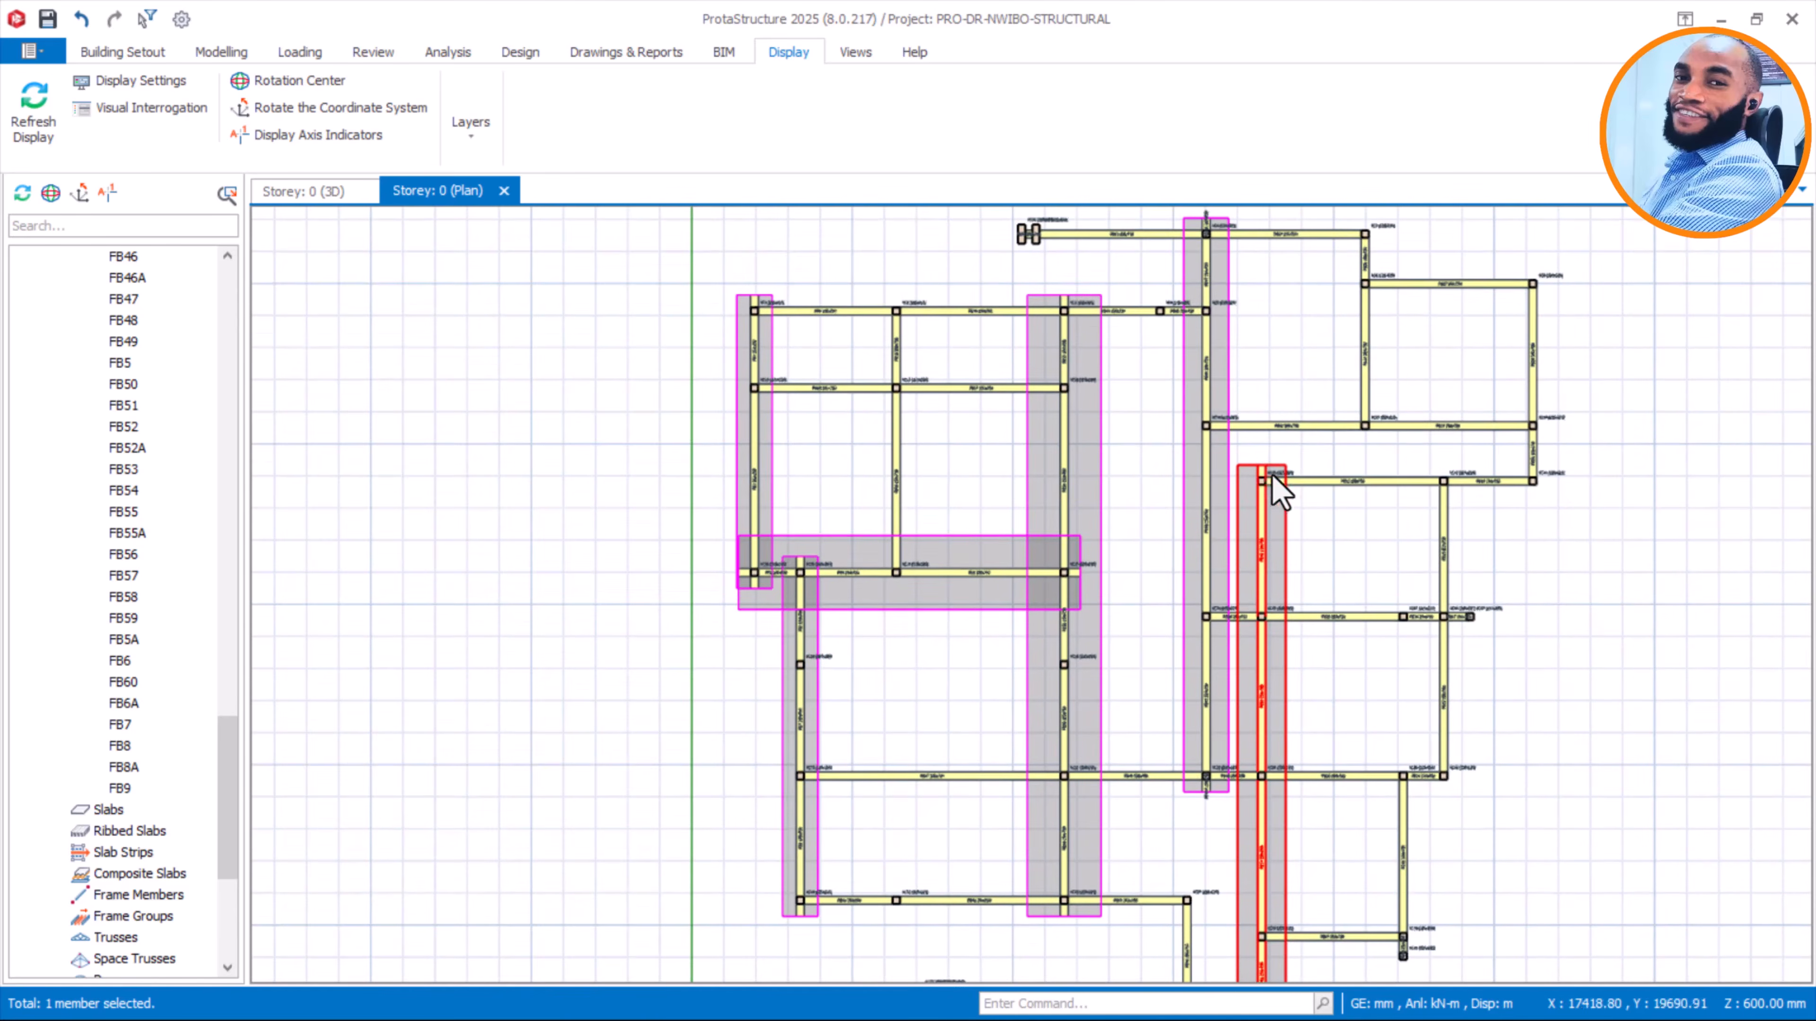
scroll(1286, 518, "down", 2)
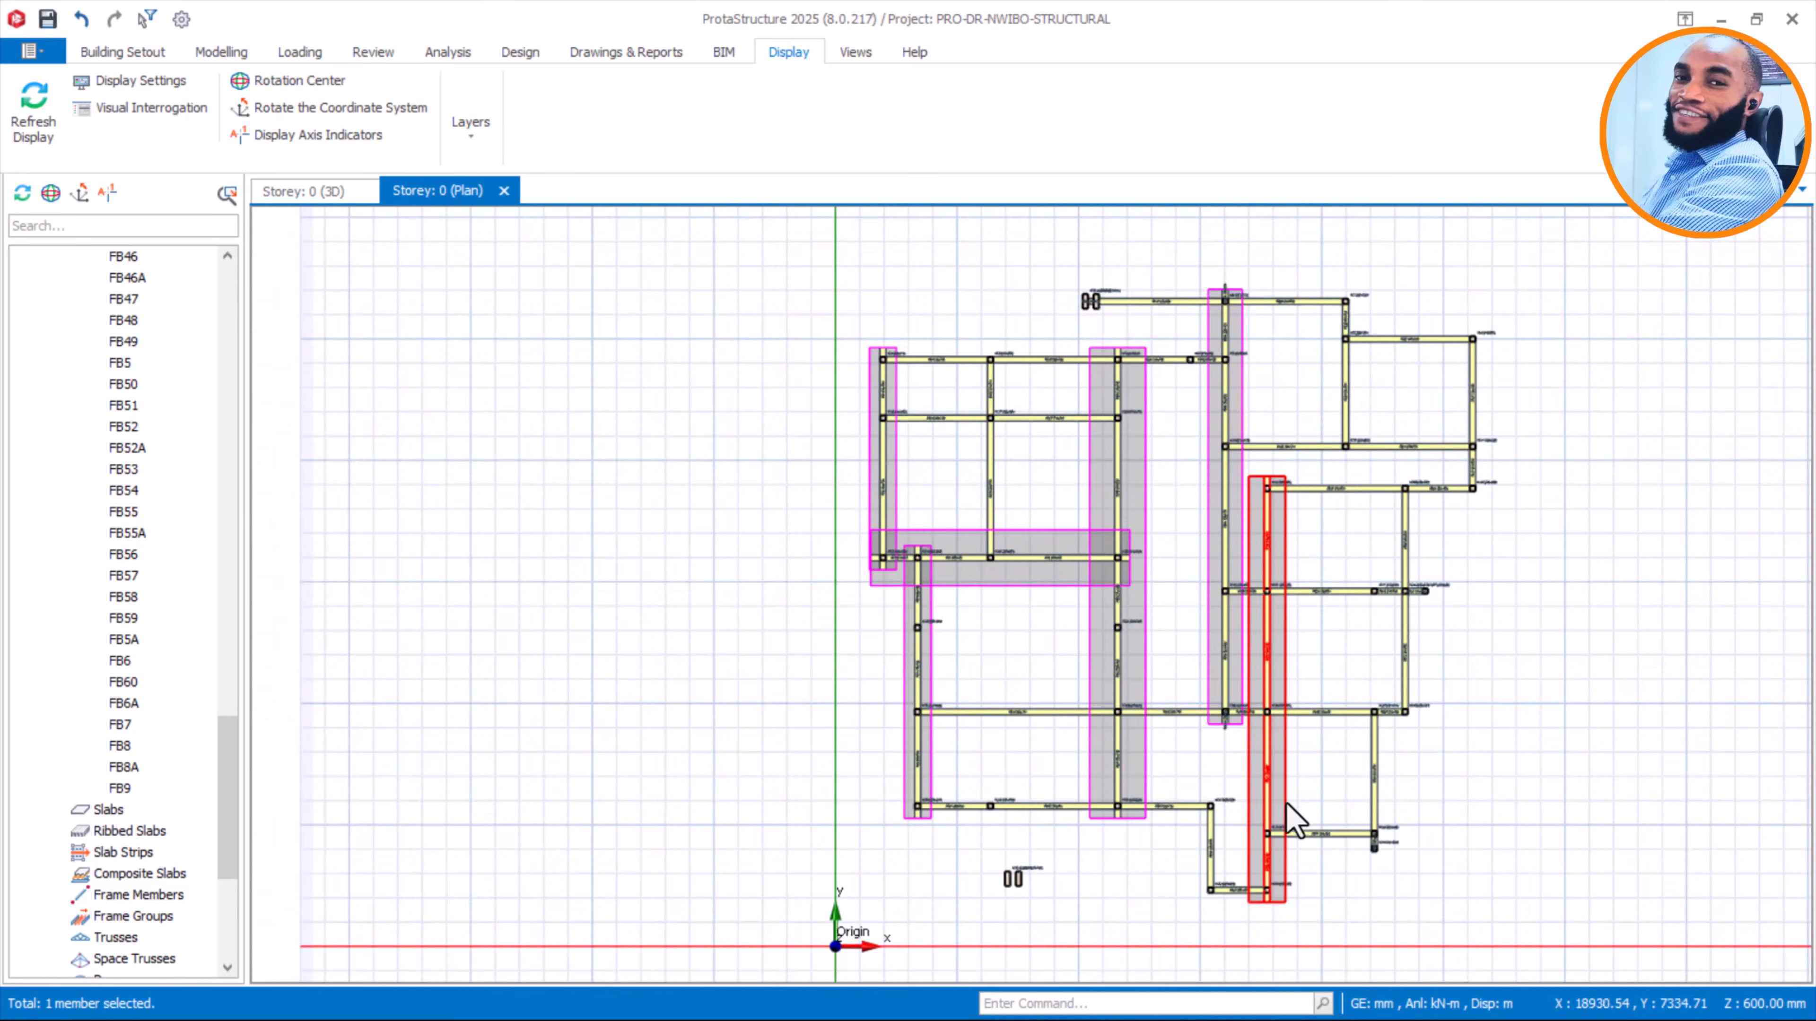
scroll(1269, 922, "up", 1)
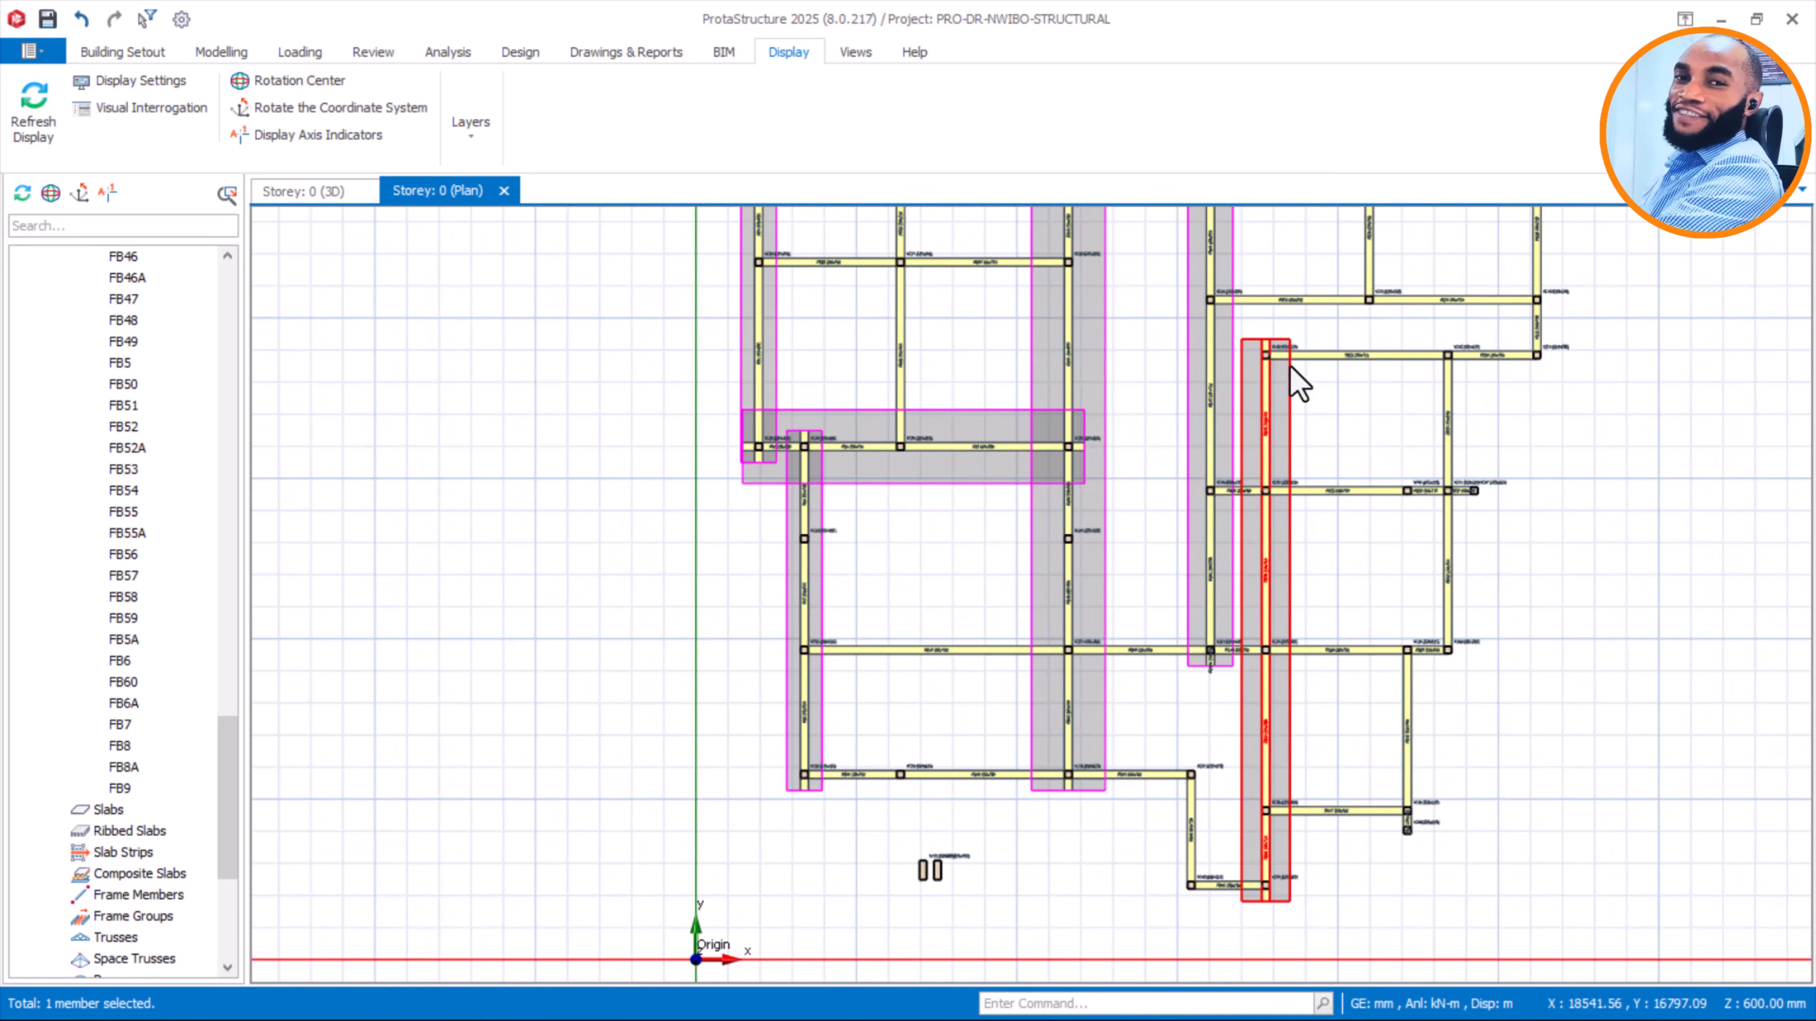
mouse_move(1281, 338)
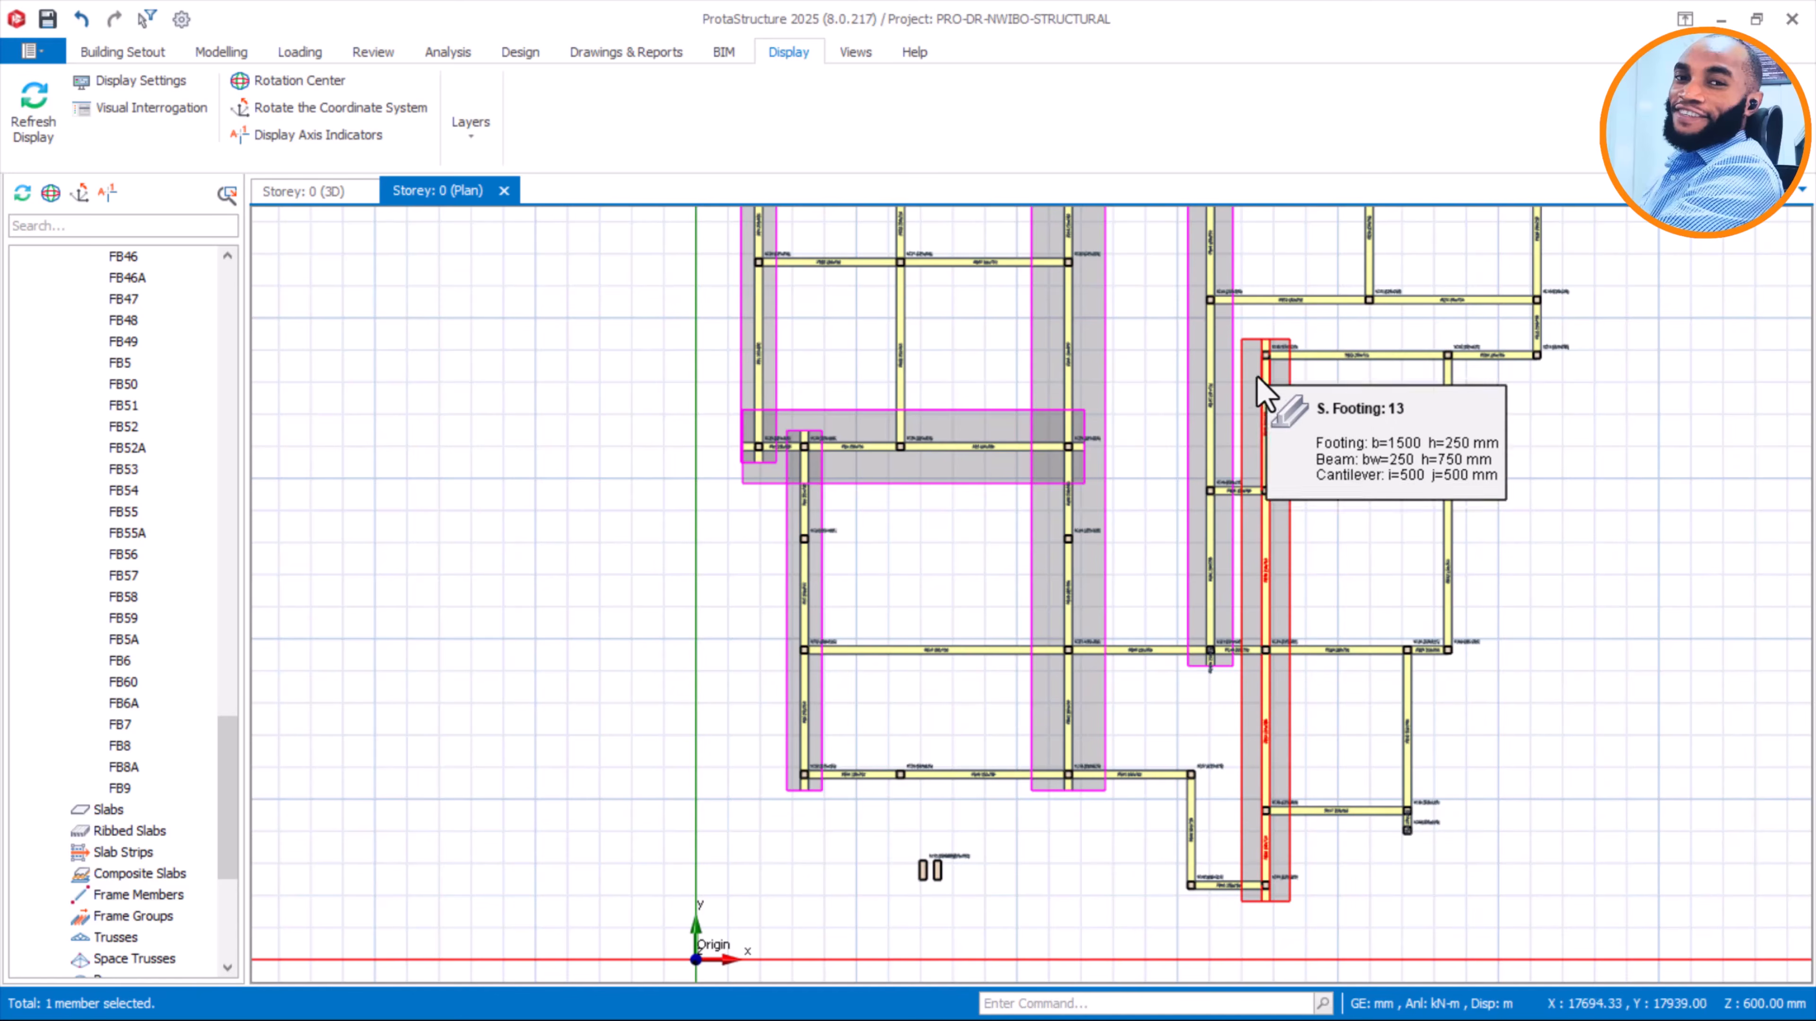
scroll(1247, 351, "up", 1)
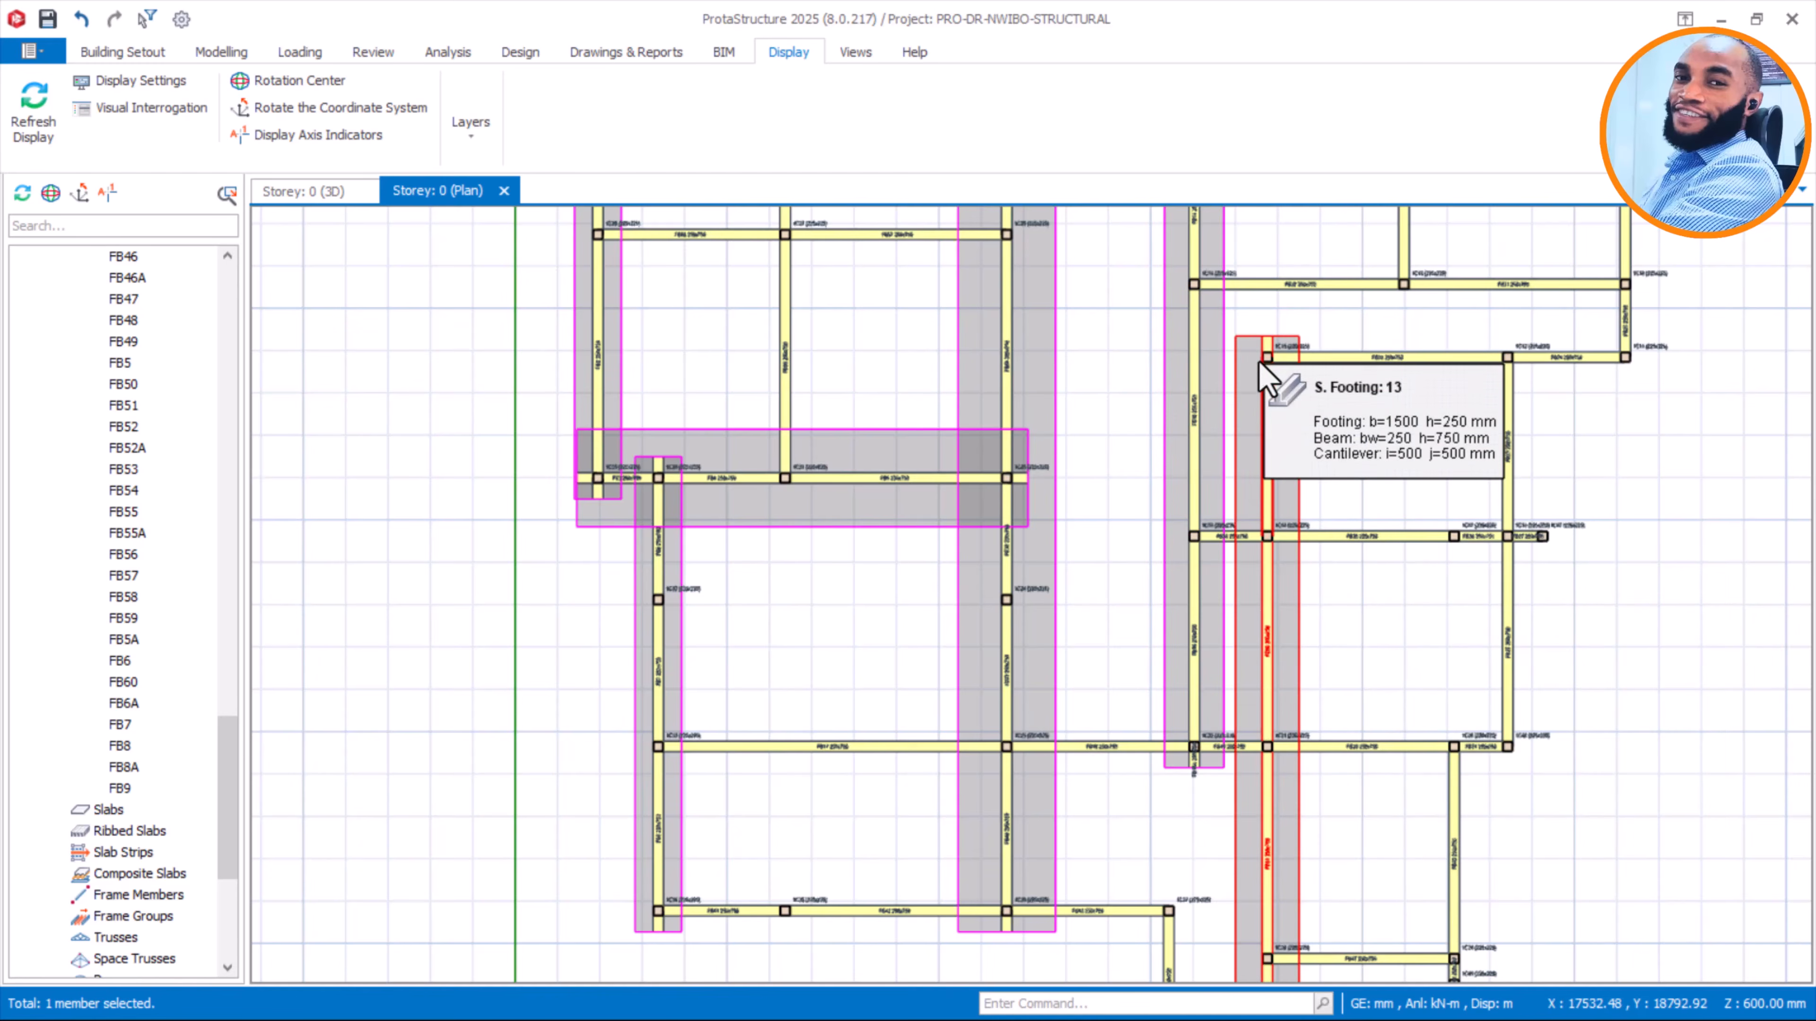
scroll(1280, 364, "down", 2)
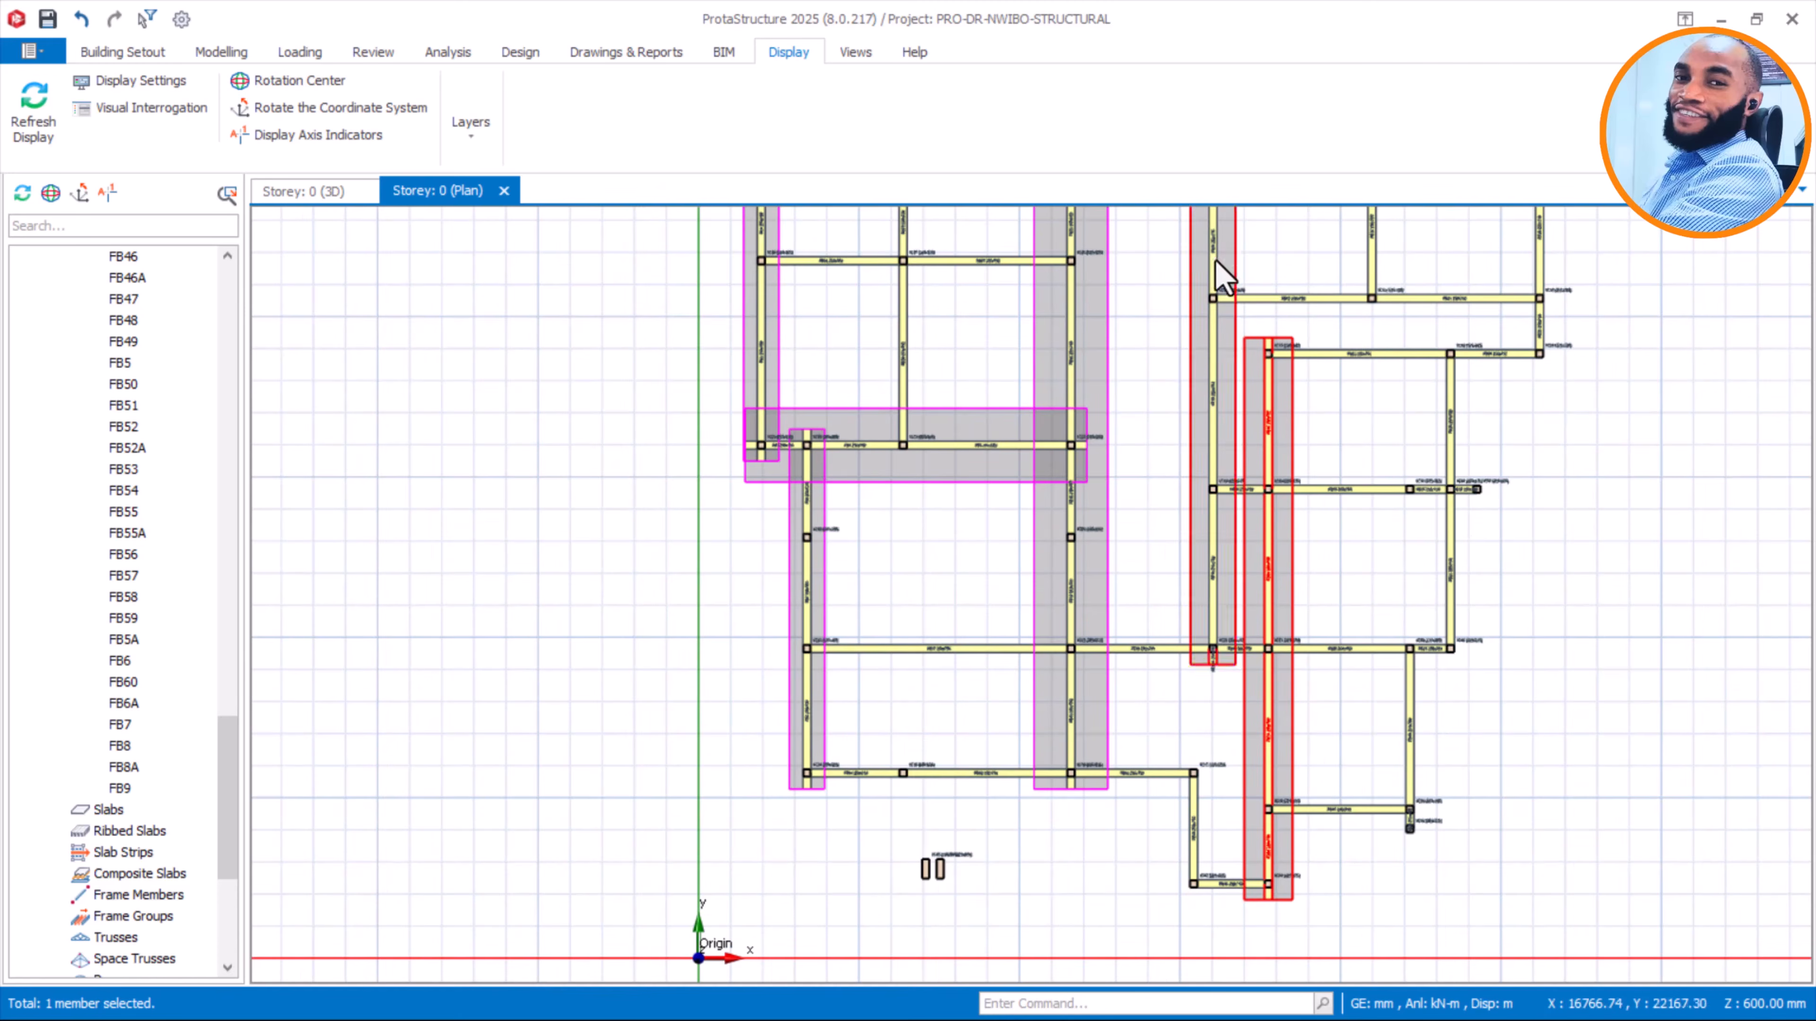
middle_click_drag(1305, 394, 1256, 501)
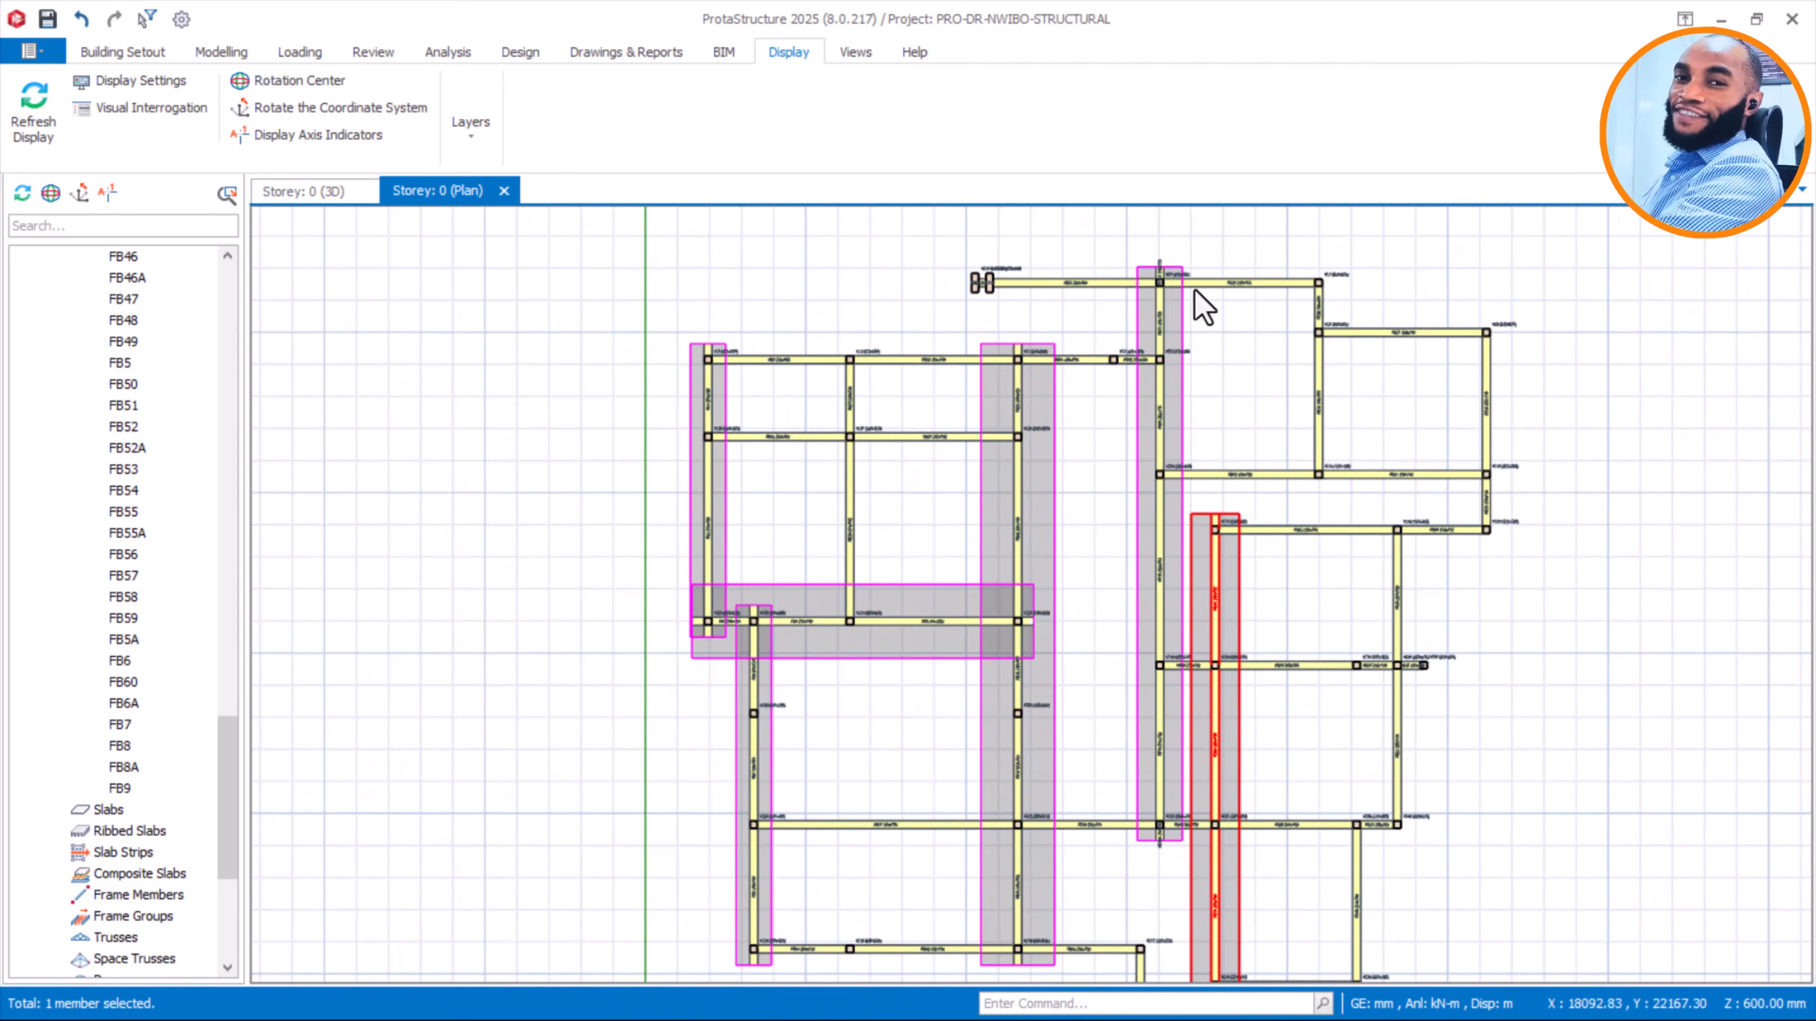
Select foundation beams FB9, FB10, FB11 and FB12 and start inserting a strip footing under them
scroll(1201, 293, "up", 2)
left_click(1045, 392)
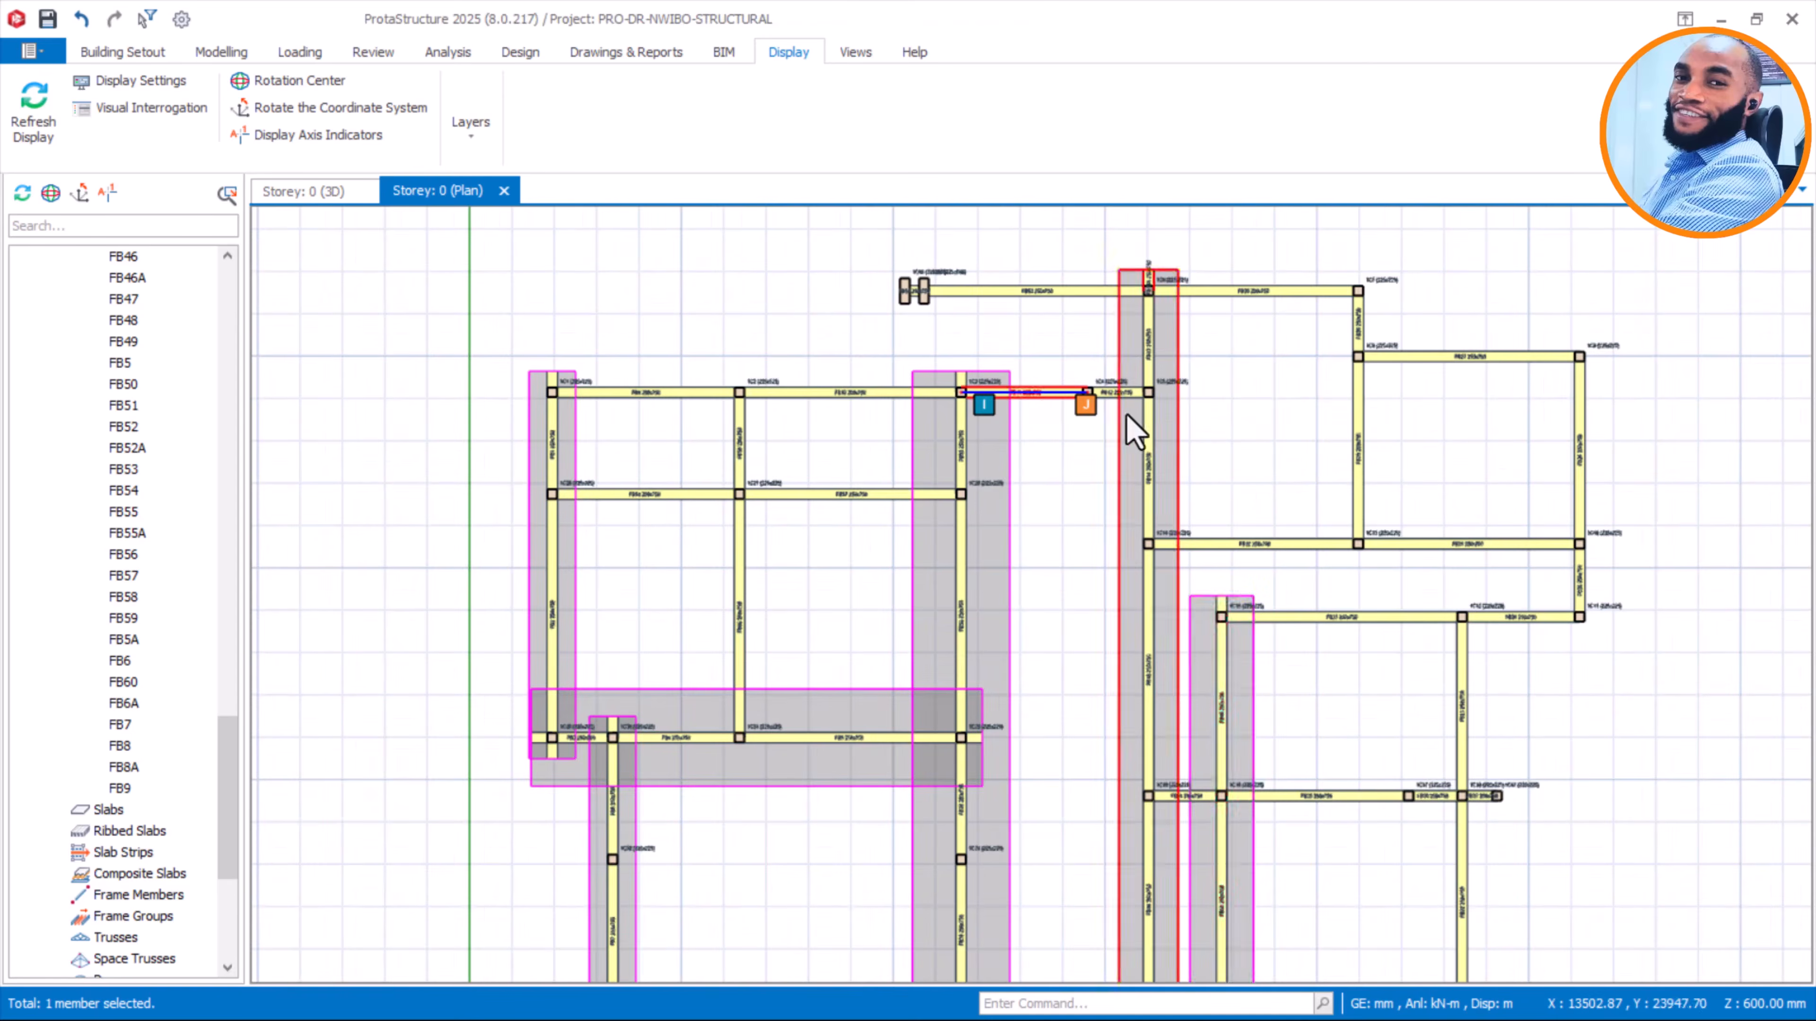
scroll(1128, 422, "up", 2)
left_click(842, 383, "ctrl")
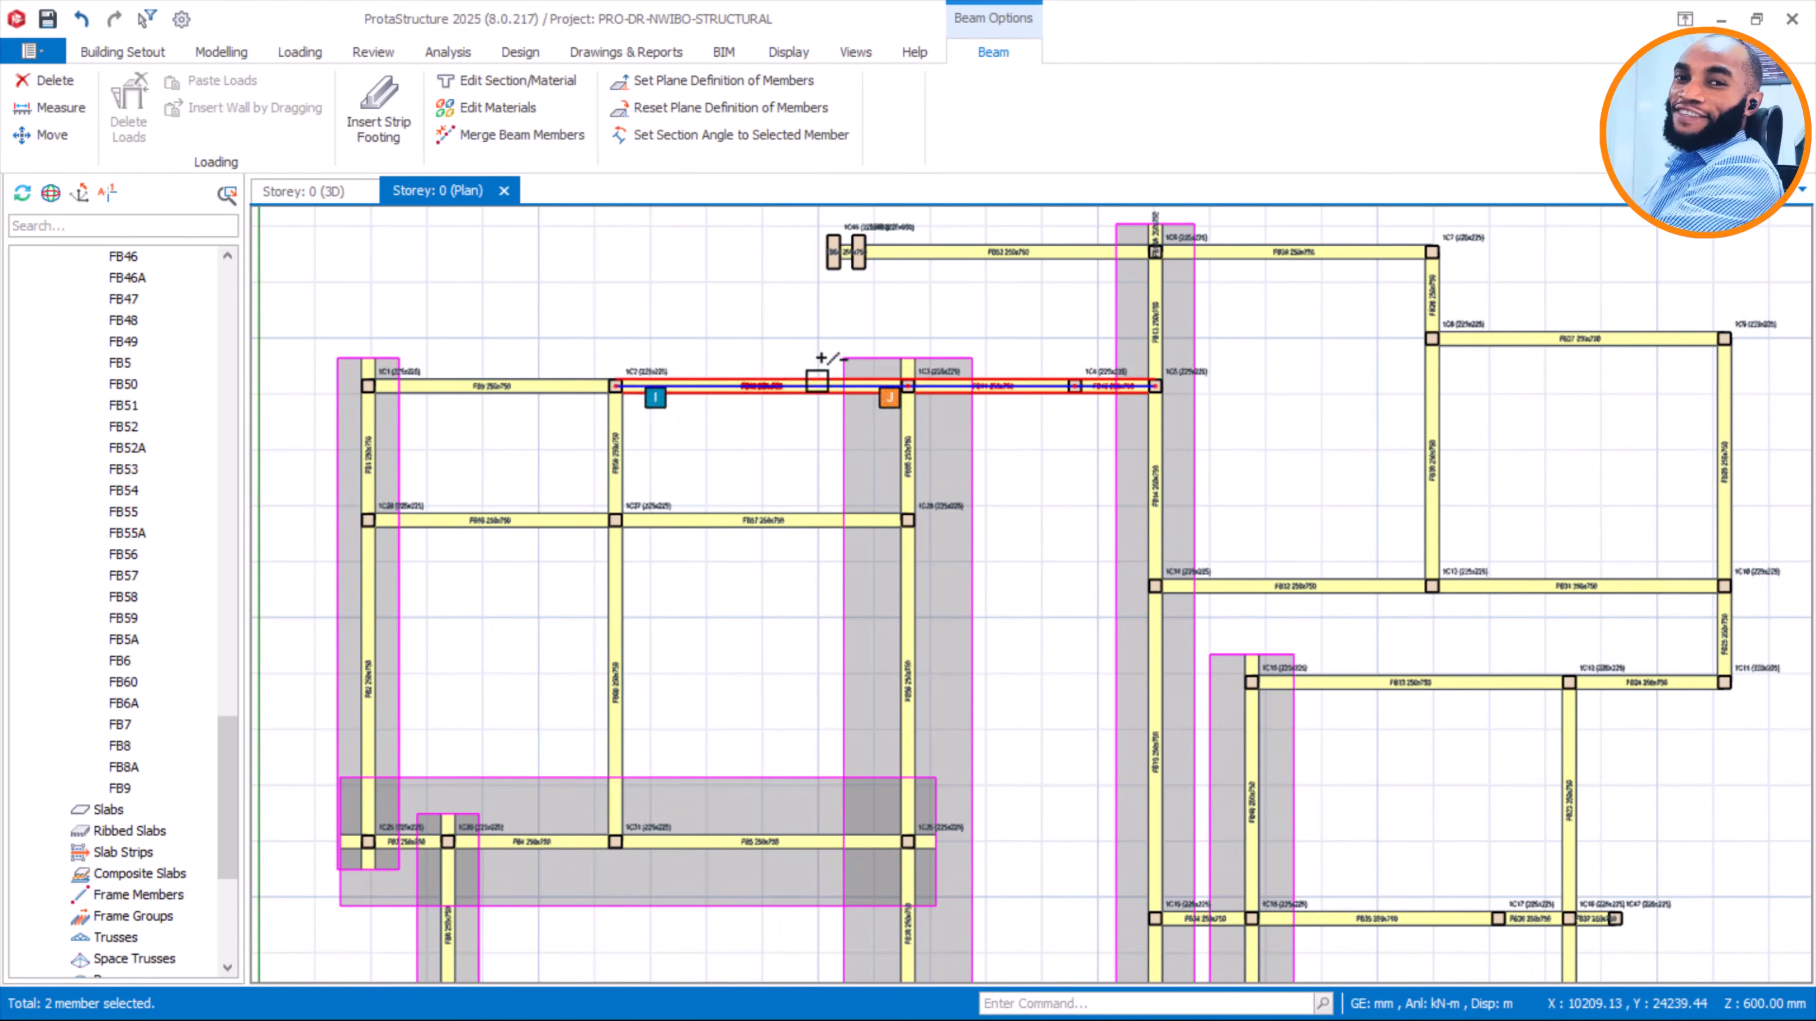
left_click(562, 381, "ctrl")
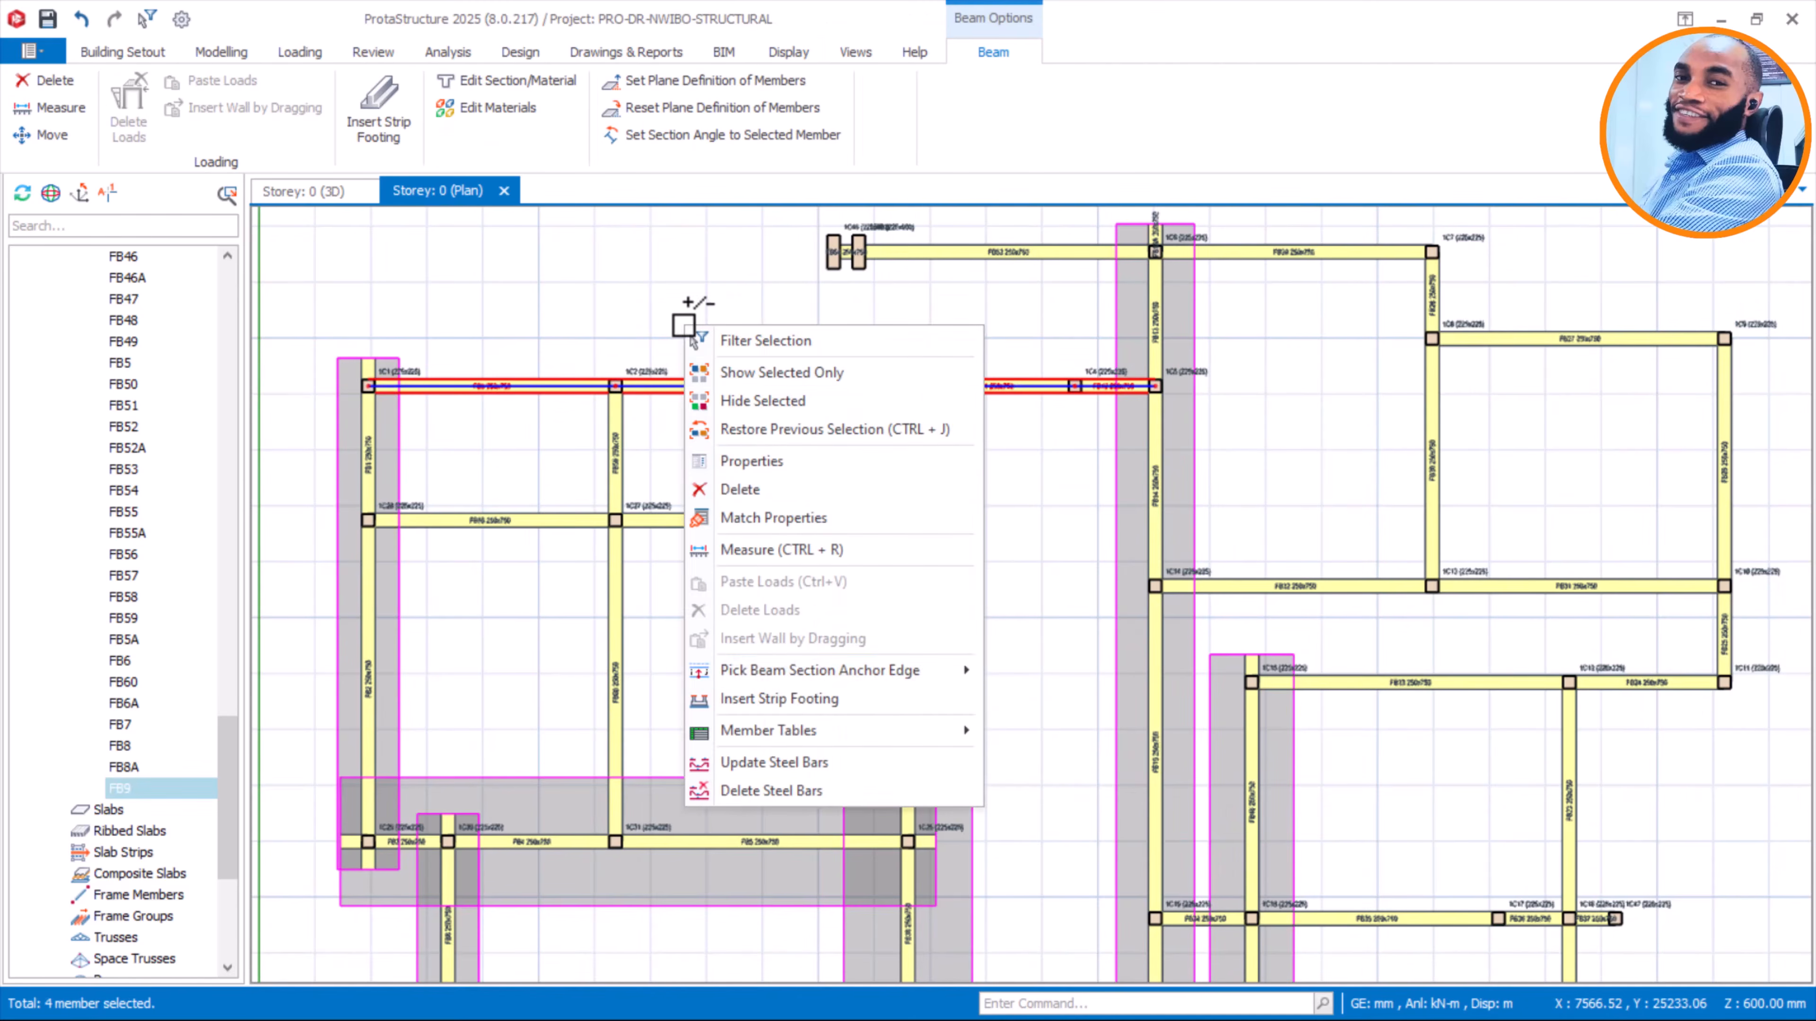
right_click(684, 326)
left_click(790, 701)
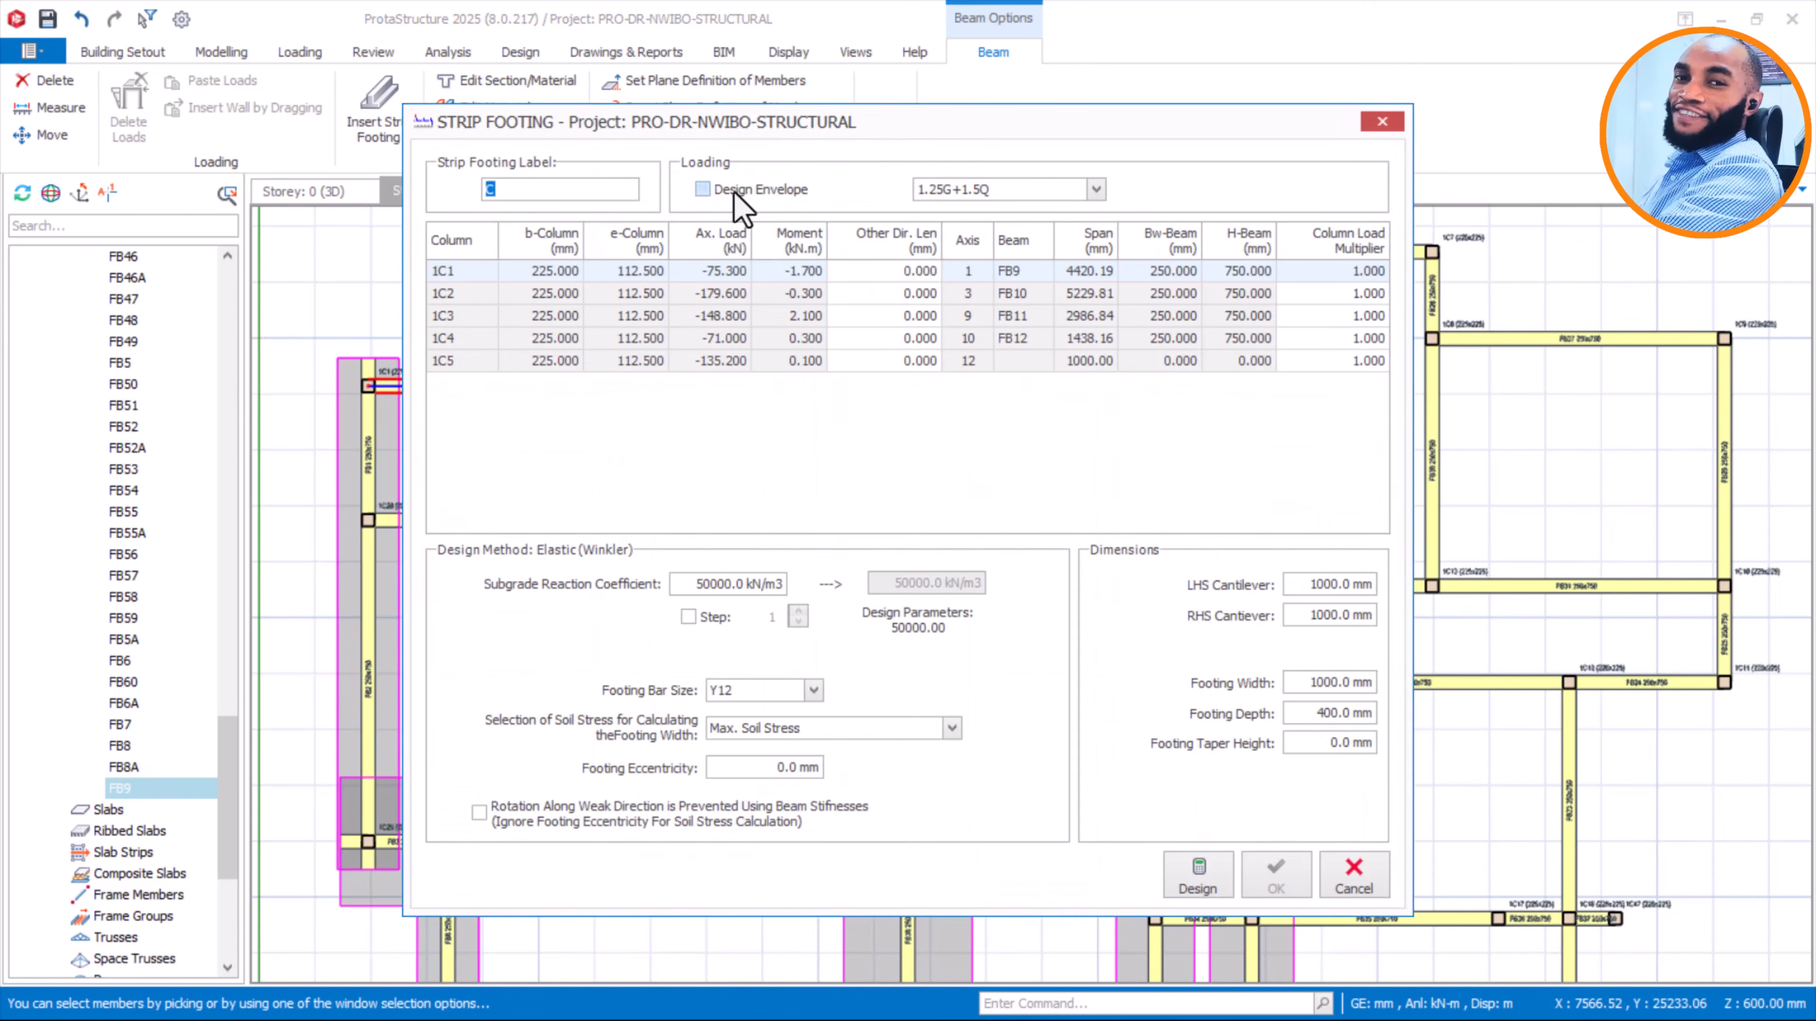
Include the design envelope for footing C, with 500 mm cantilevers at both ends, zero footing width and 250 mm footing depth
left_click(733, 191)
left_click_drag(1319, 583, 1303, 584)
type("5")
left_click_drag(1311, 683, 1452, 691)
left_click_drag(1317, 716, 1392, 717)
type("250")
Design footing C, close the results, set its footing width to 1200 mm and insert the strip footing
left_click(1191, 878)
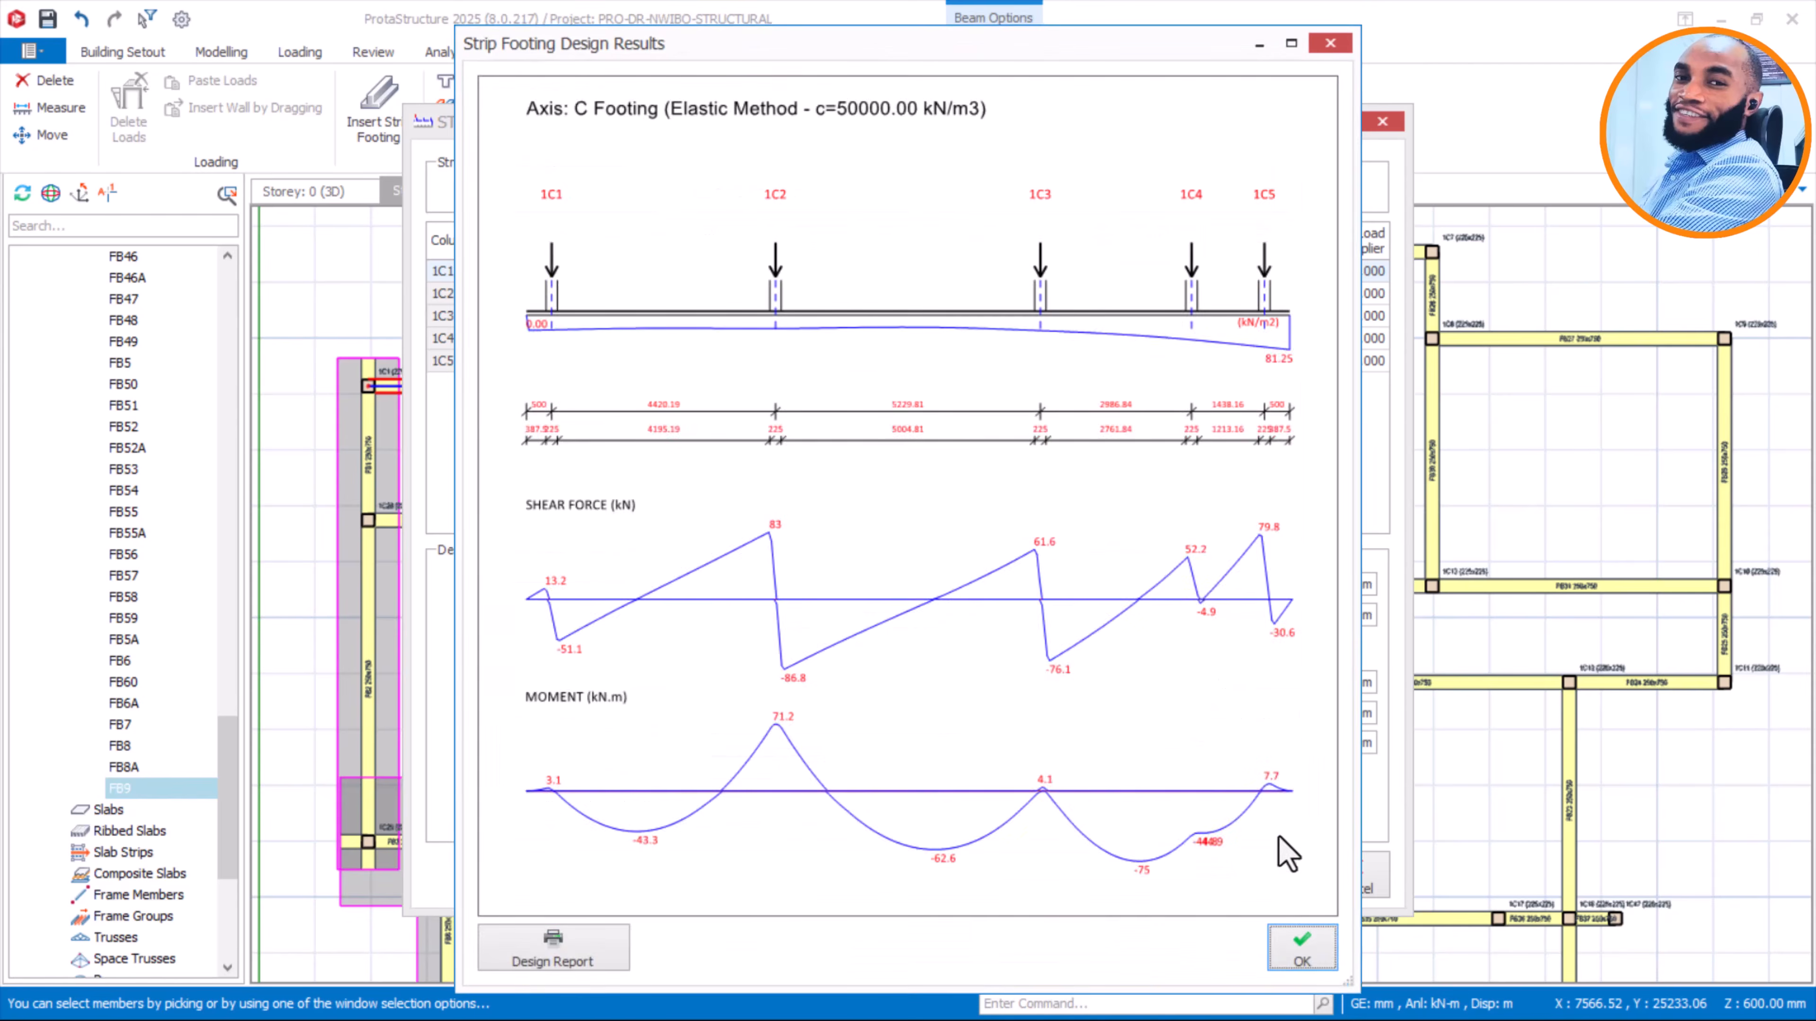
left_click(1298, 950)
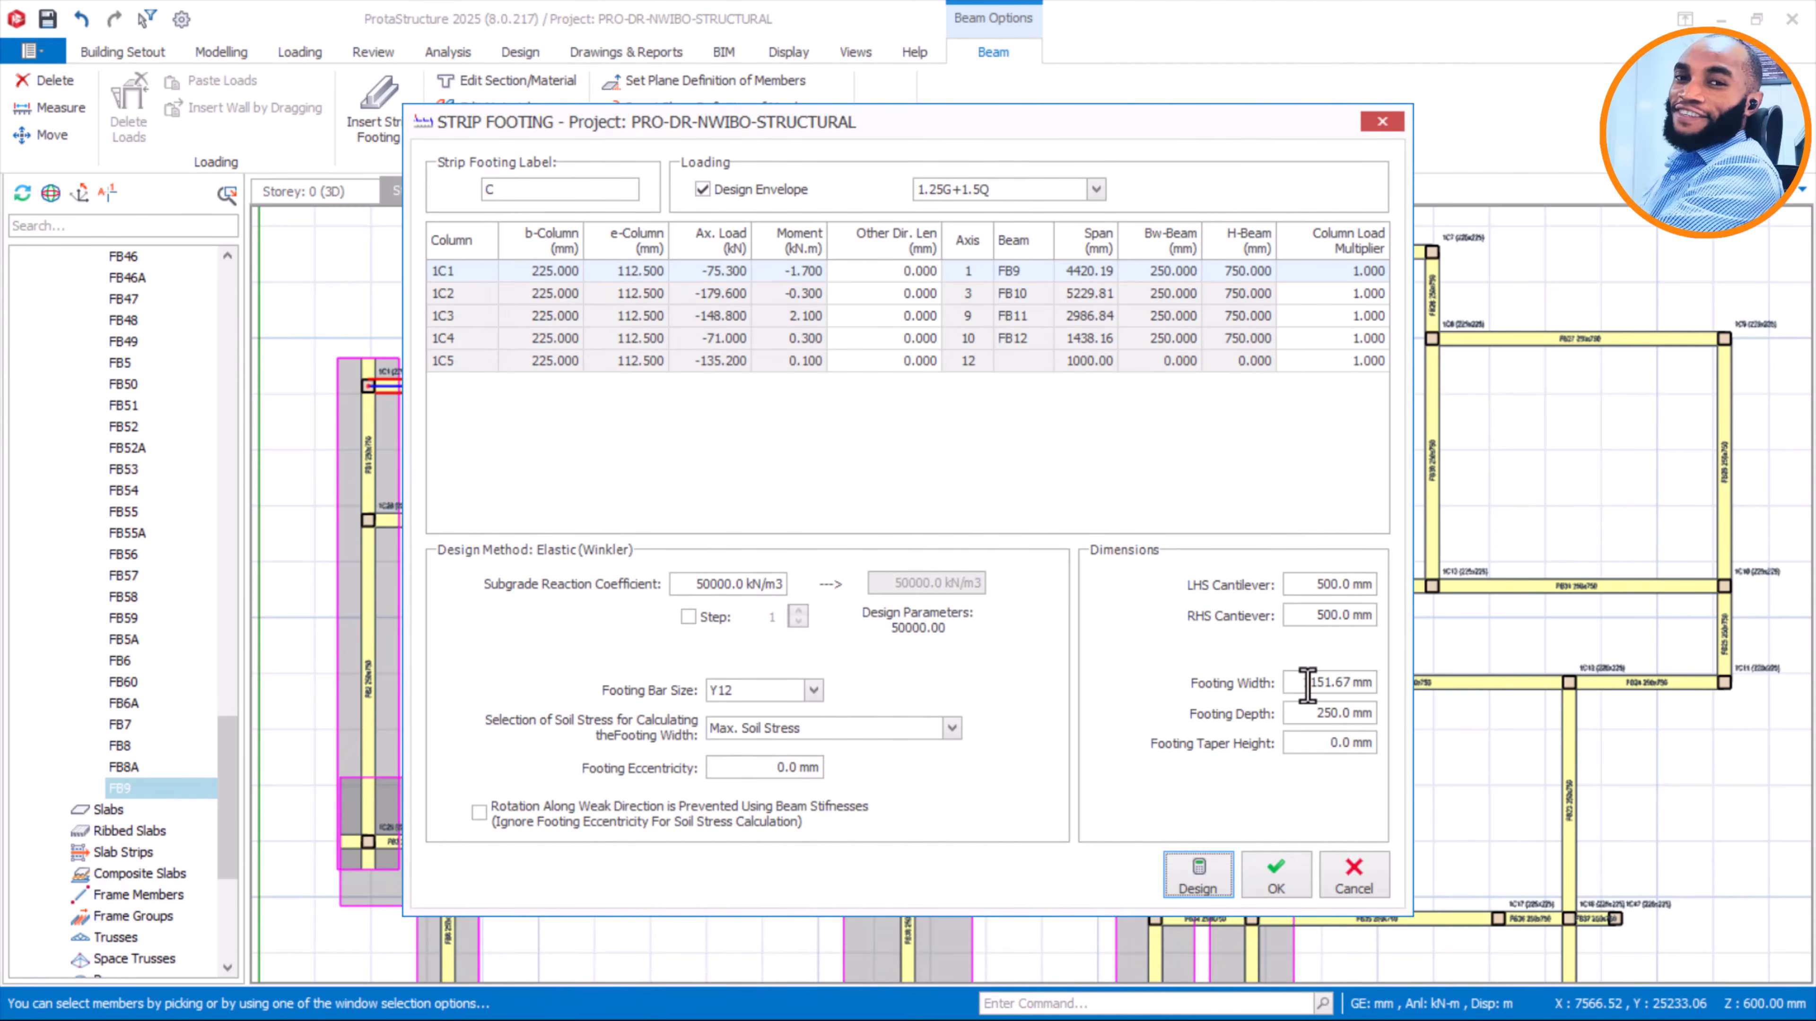
left_click_drag(1307, 683, 1404, 694)
type("200")
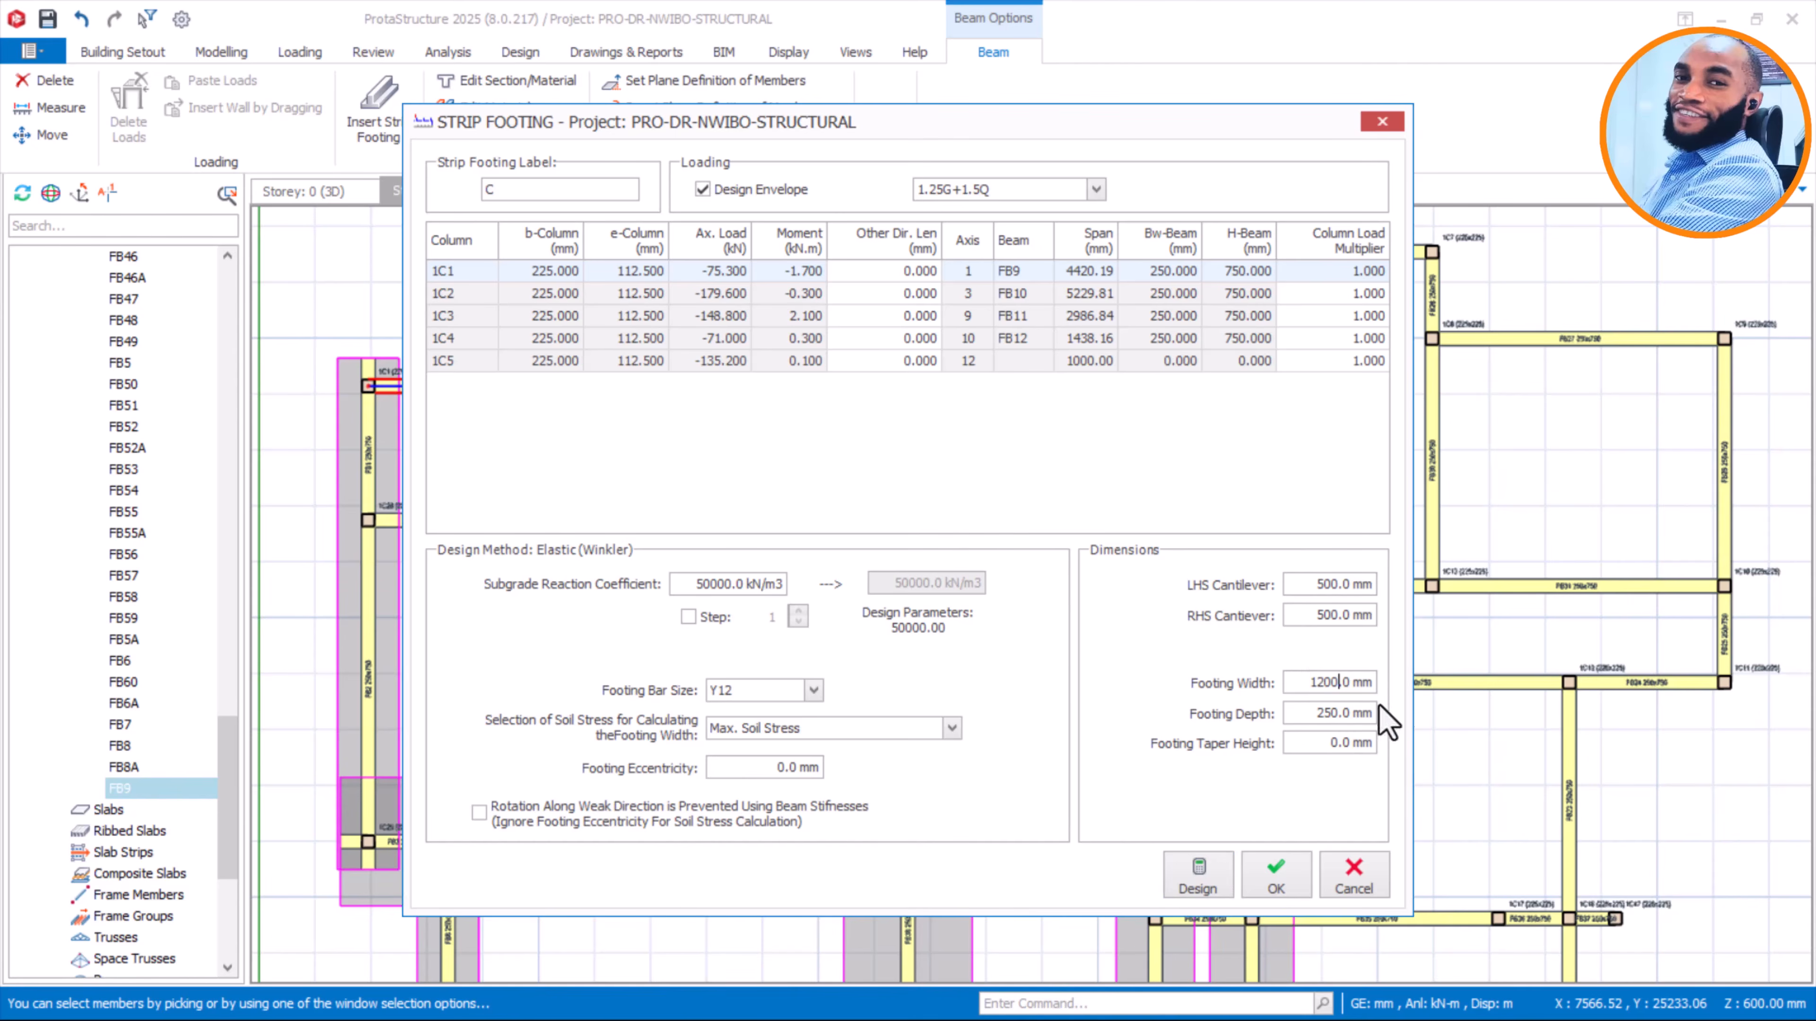
left_click(1277, 881)
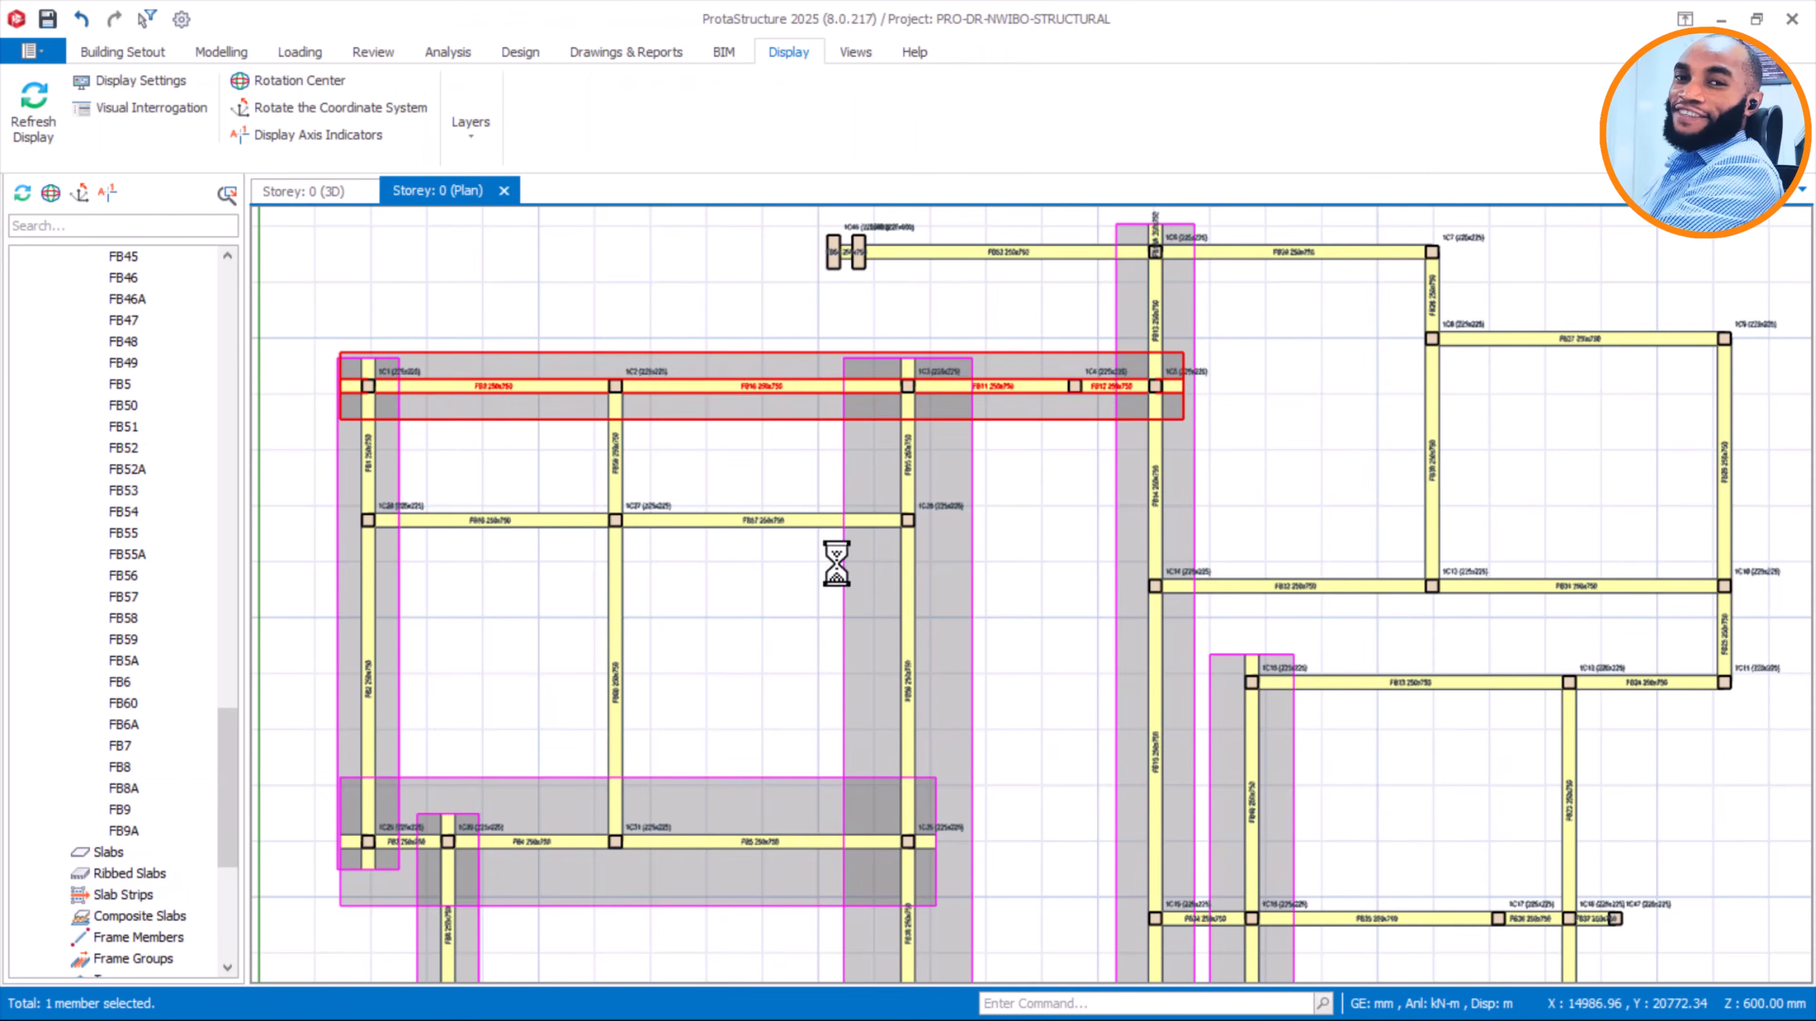
Select foundation beams FB58 and FB57 and start inserting a strip footing under them
left_click(543, 520)
left_click(717, 520, "ctrl")
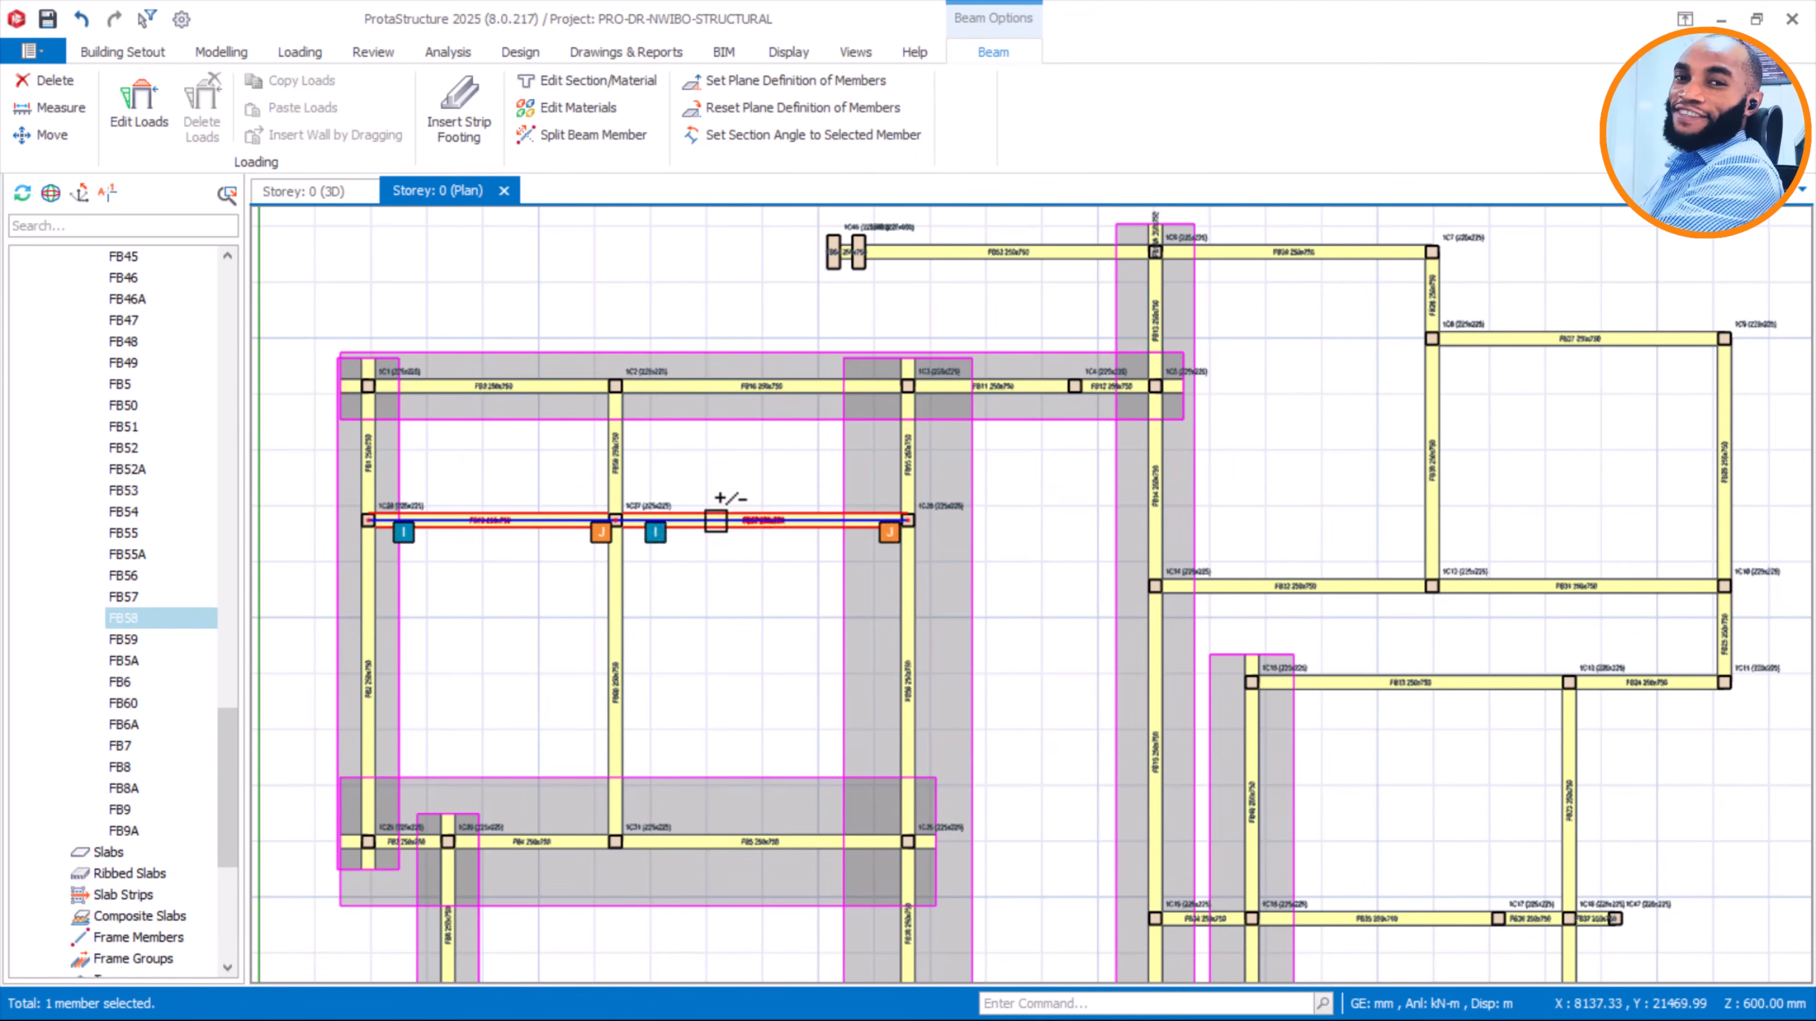
right_click(717, 479)
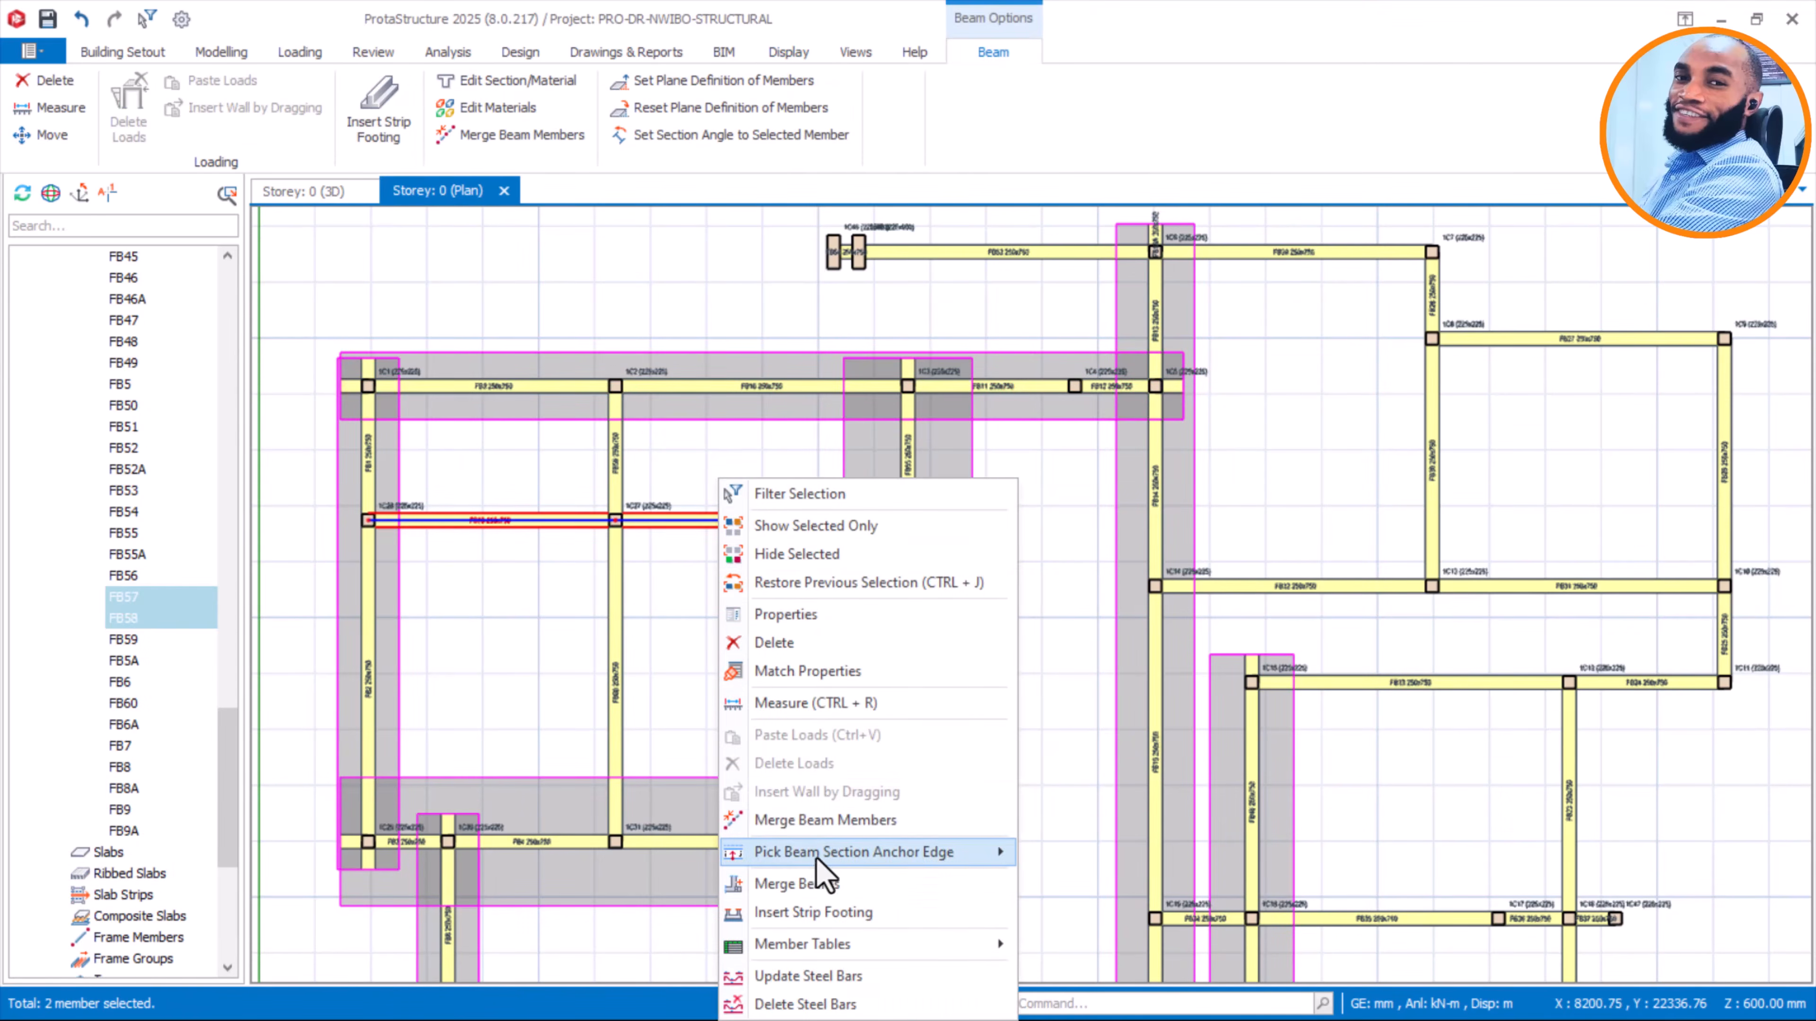
left_click(814, 887)
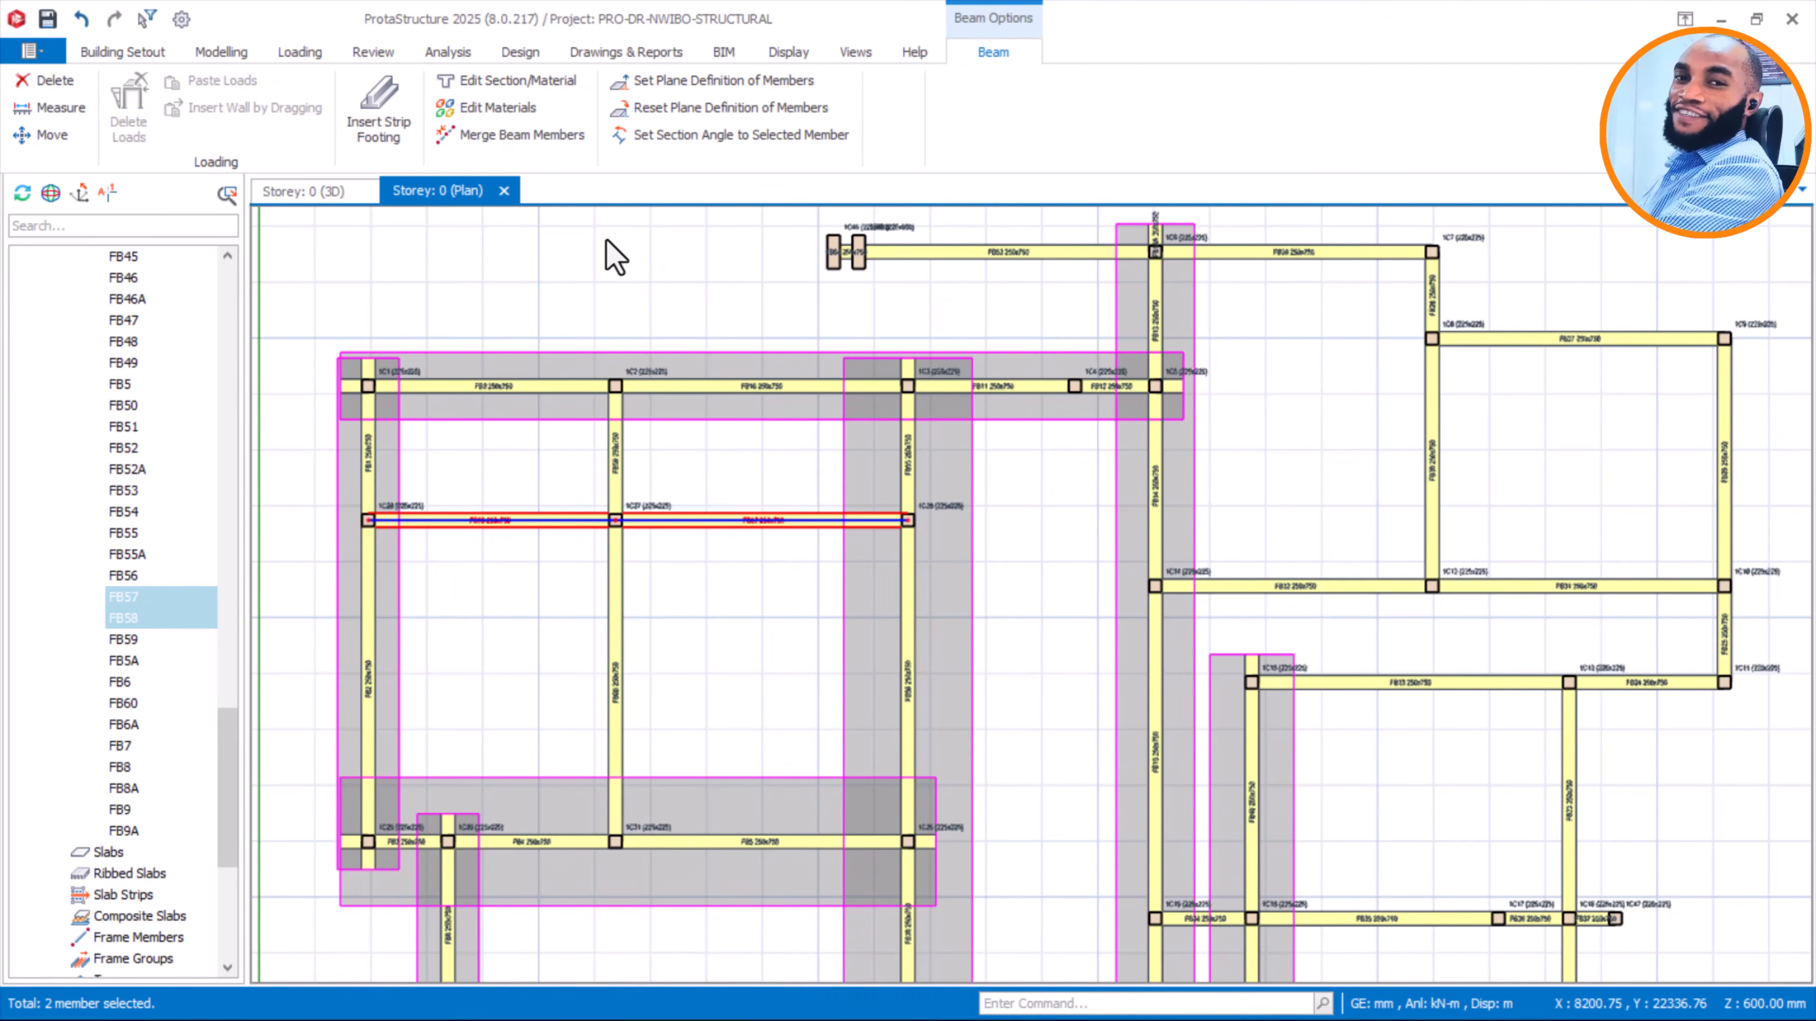
Include the design envelope for footing D, with zero footing width, 250 mm footing depth and 500 mm cantilevers at both ends
left_click(769, 190)
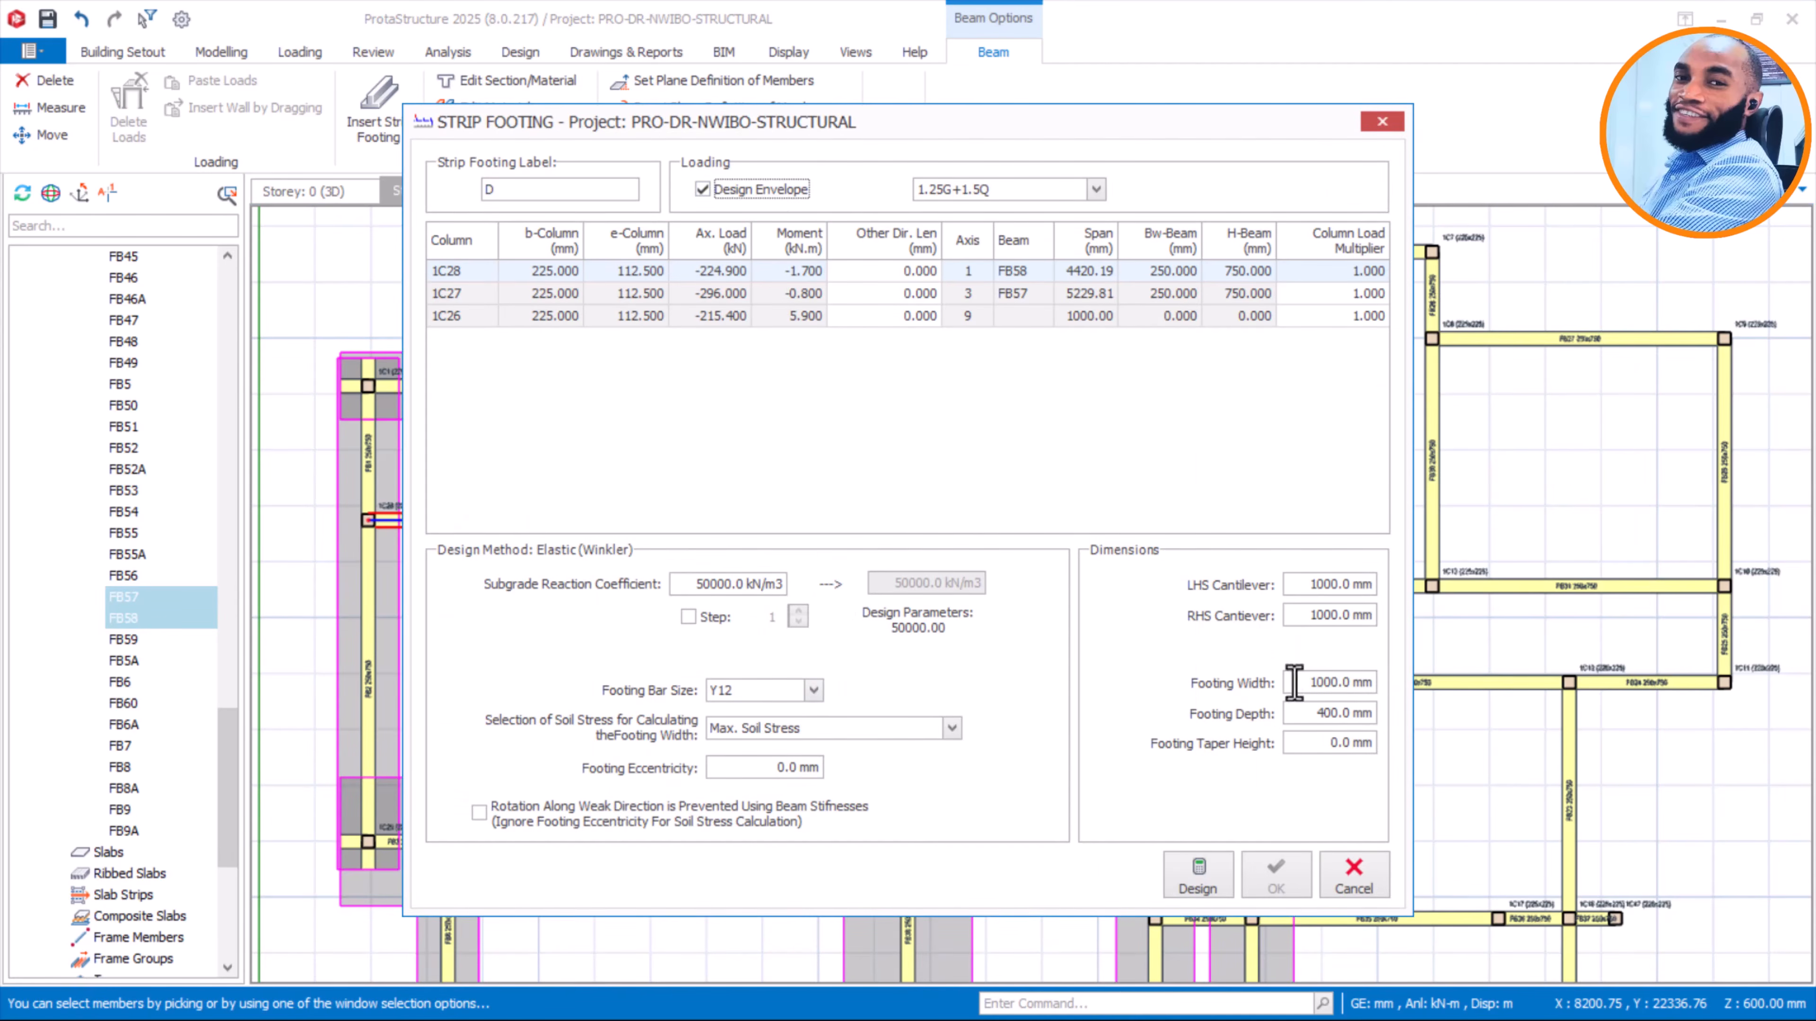
left_click(1312, 682)
key("BackSpace")
left_click(1319, 713)
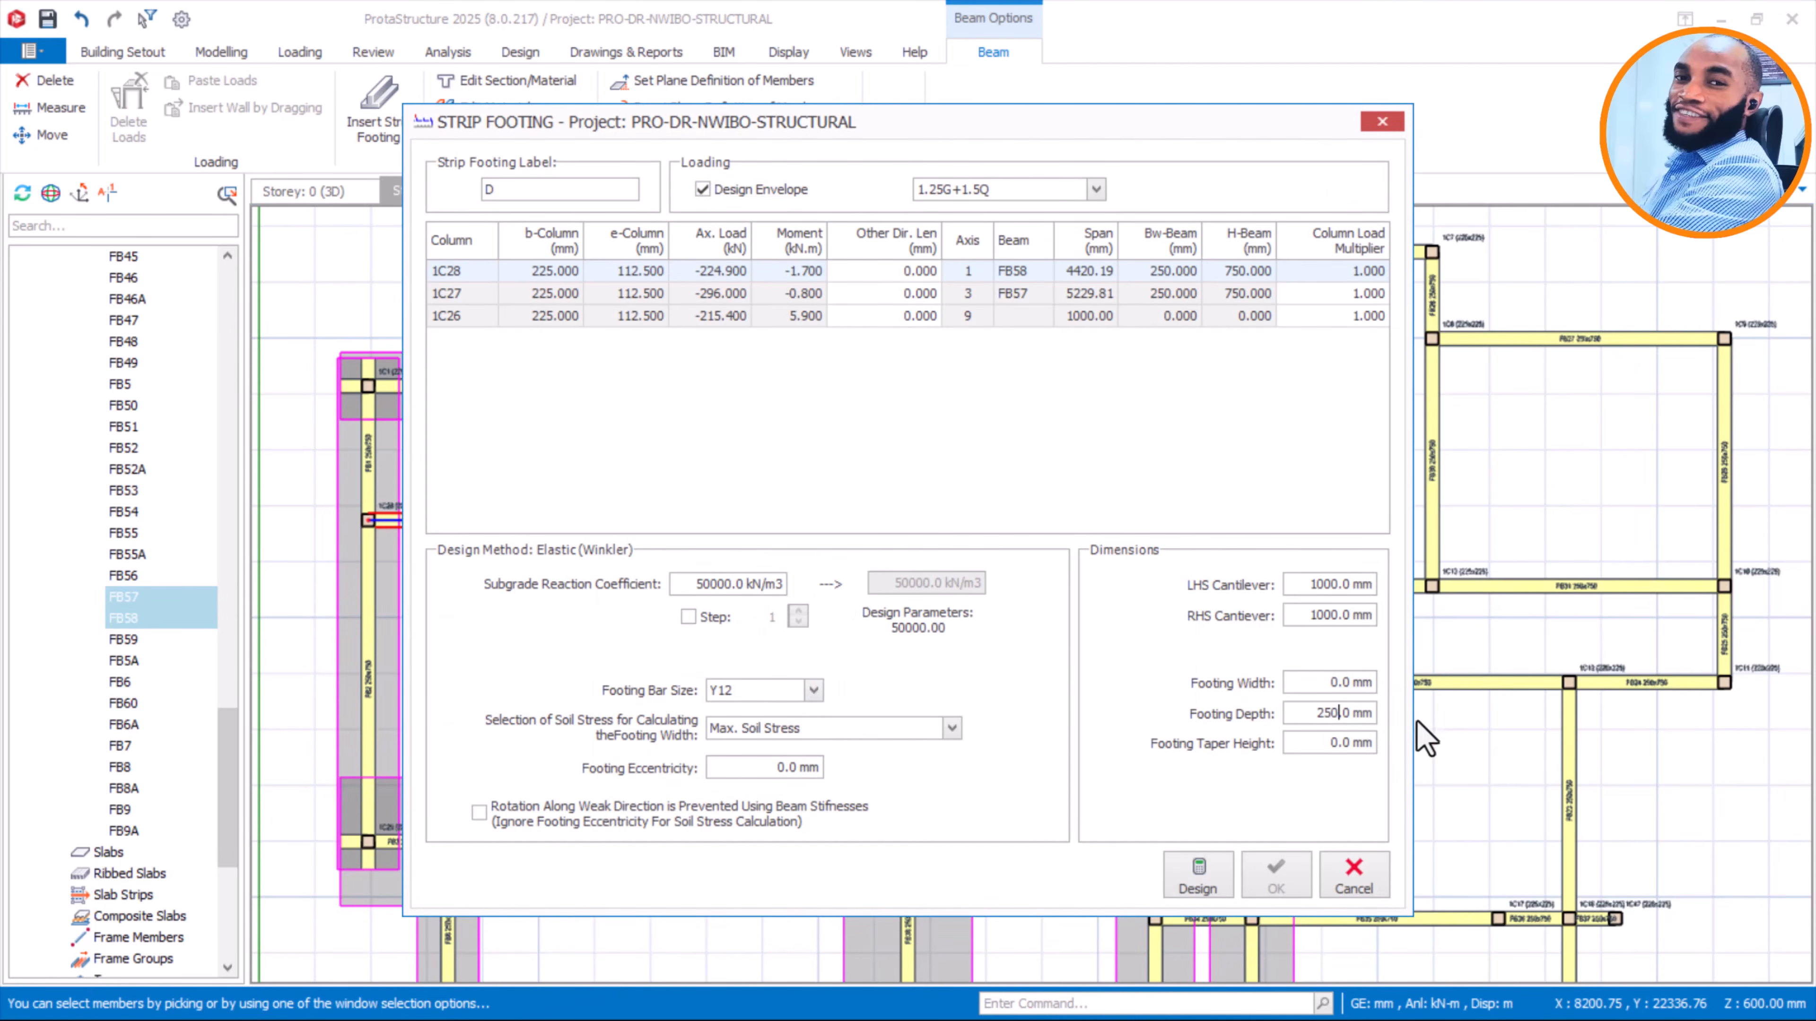
left_click_drag(1324, 617, 1289, 591)
type("5")
Design footing D, close the results, set its footing width to 1500 mm and insert the strip footing
left_click(1208, 885)
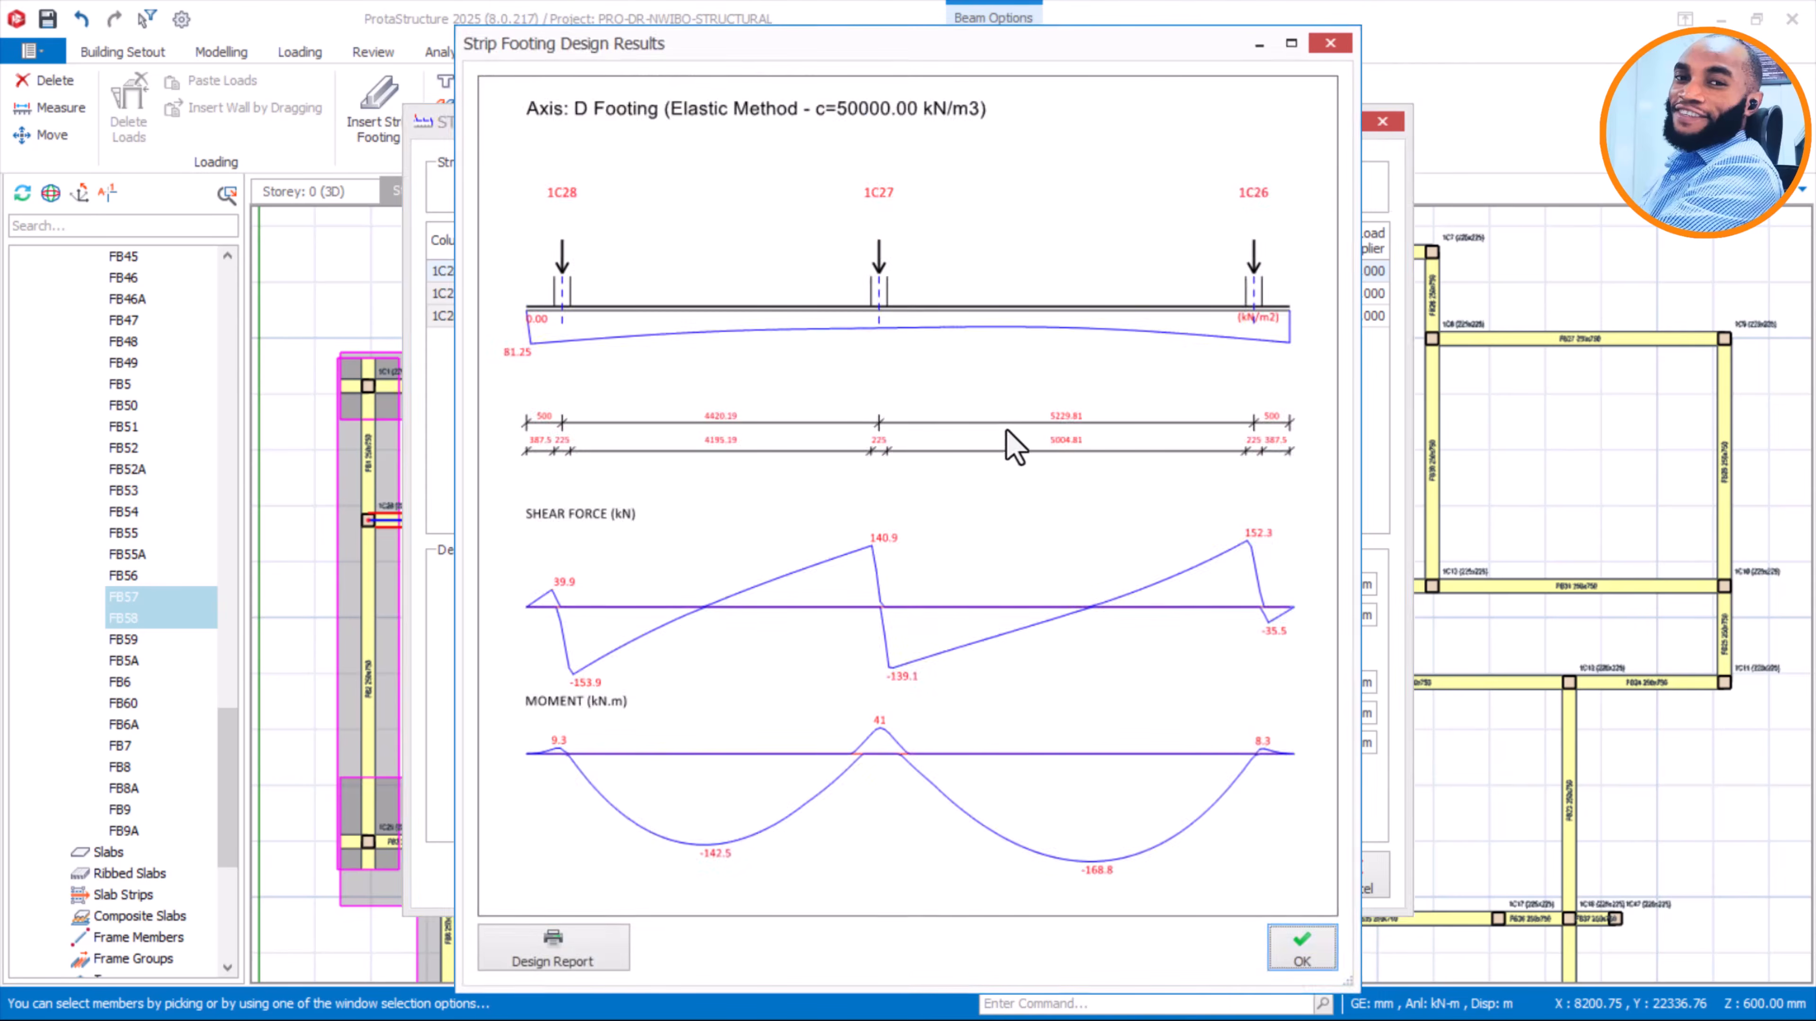
left_click(1323, 952)
left_click_drag(1298, 691, 1440, 699)
type("1")
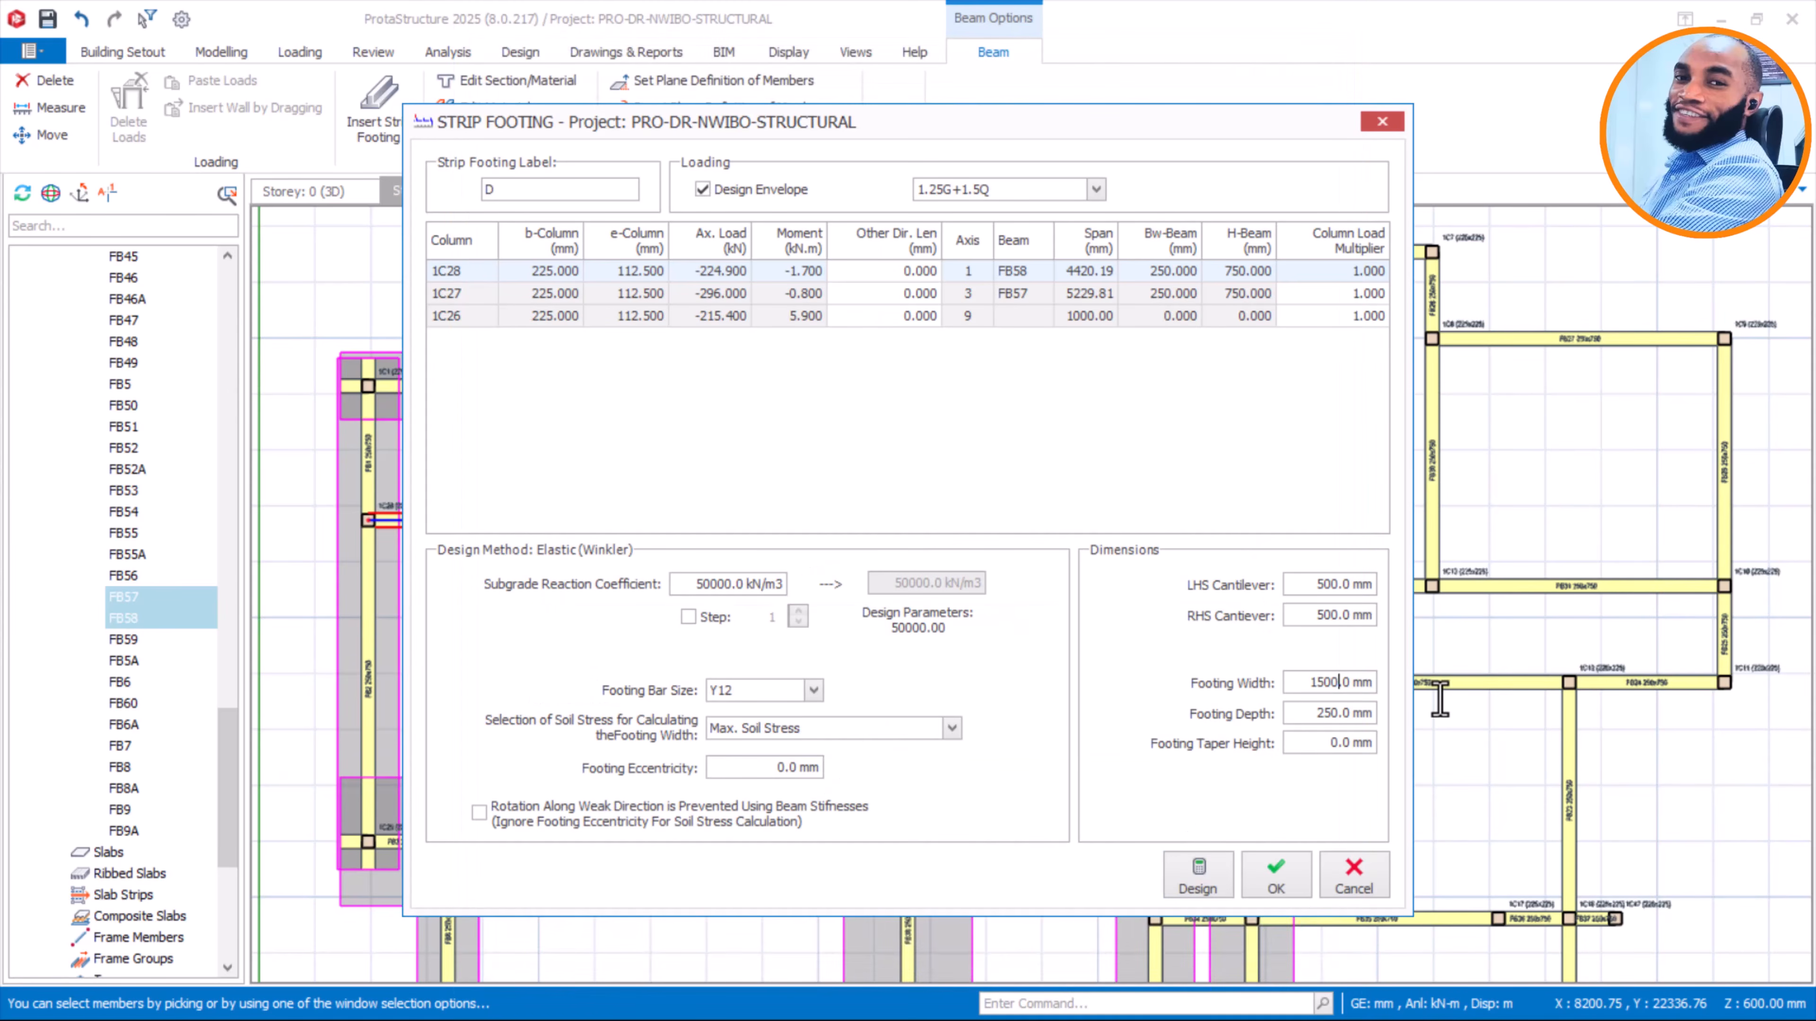
type("500")
left_click(1280, 872)
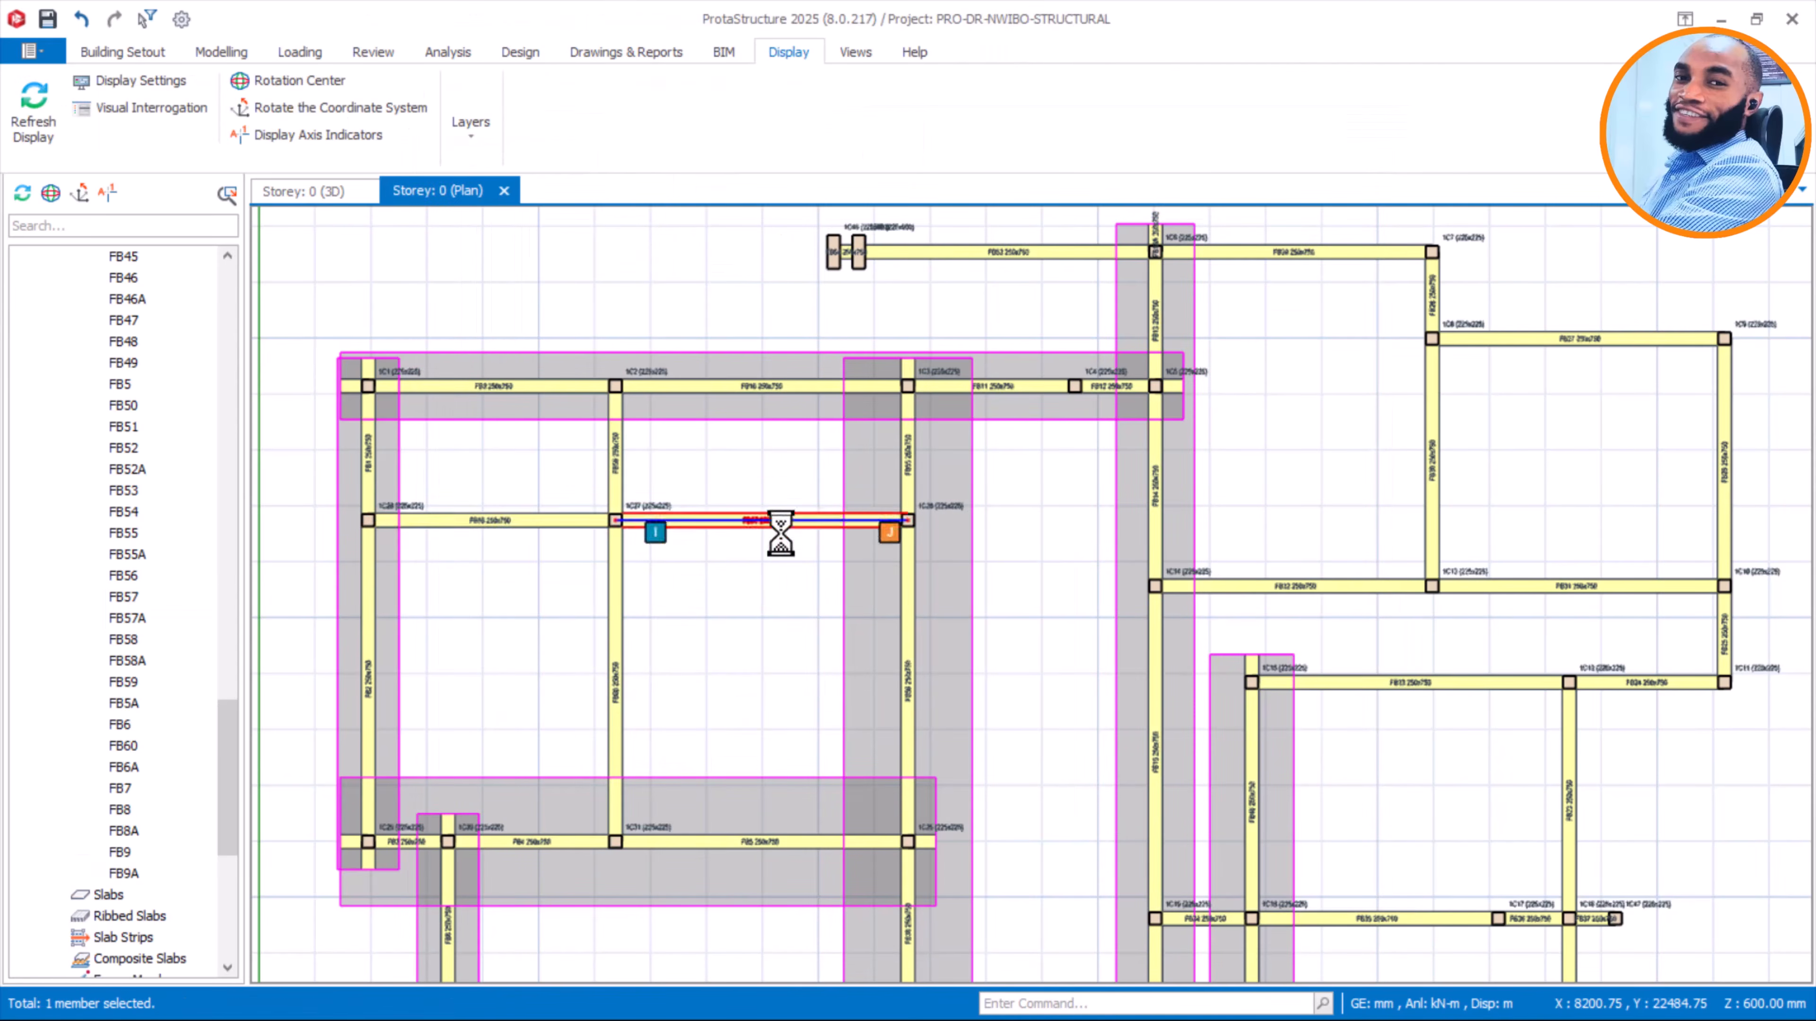
Select foundation beams FB59 and FB60 and start inserting a strip footing under them
left_click(624, 439, "ctrl")
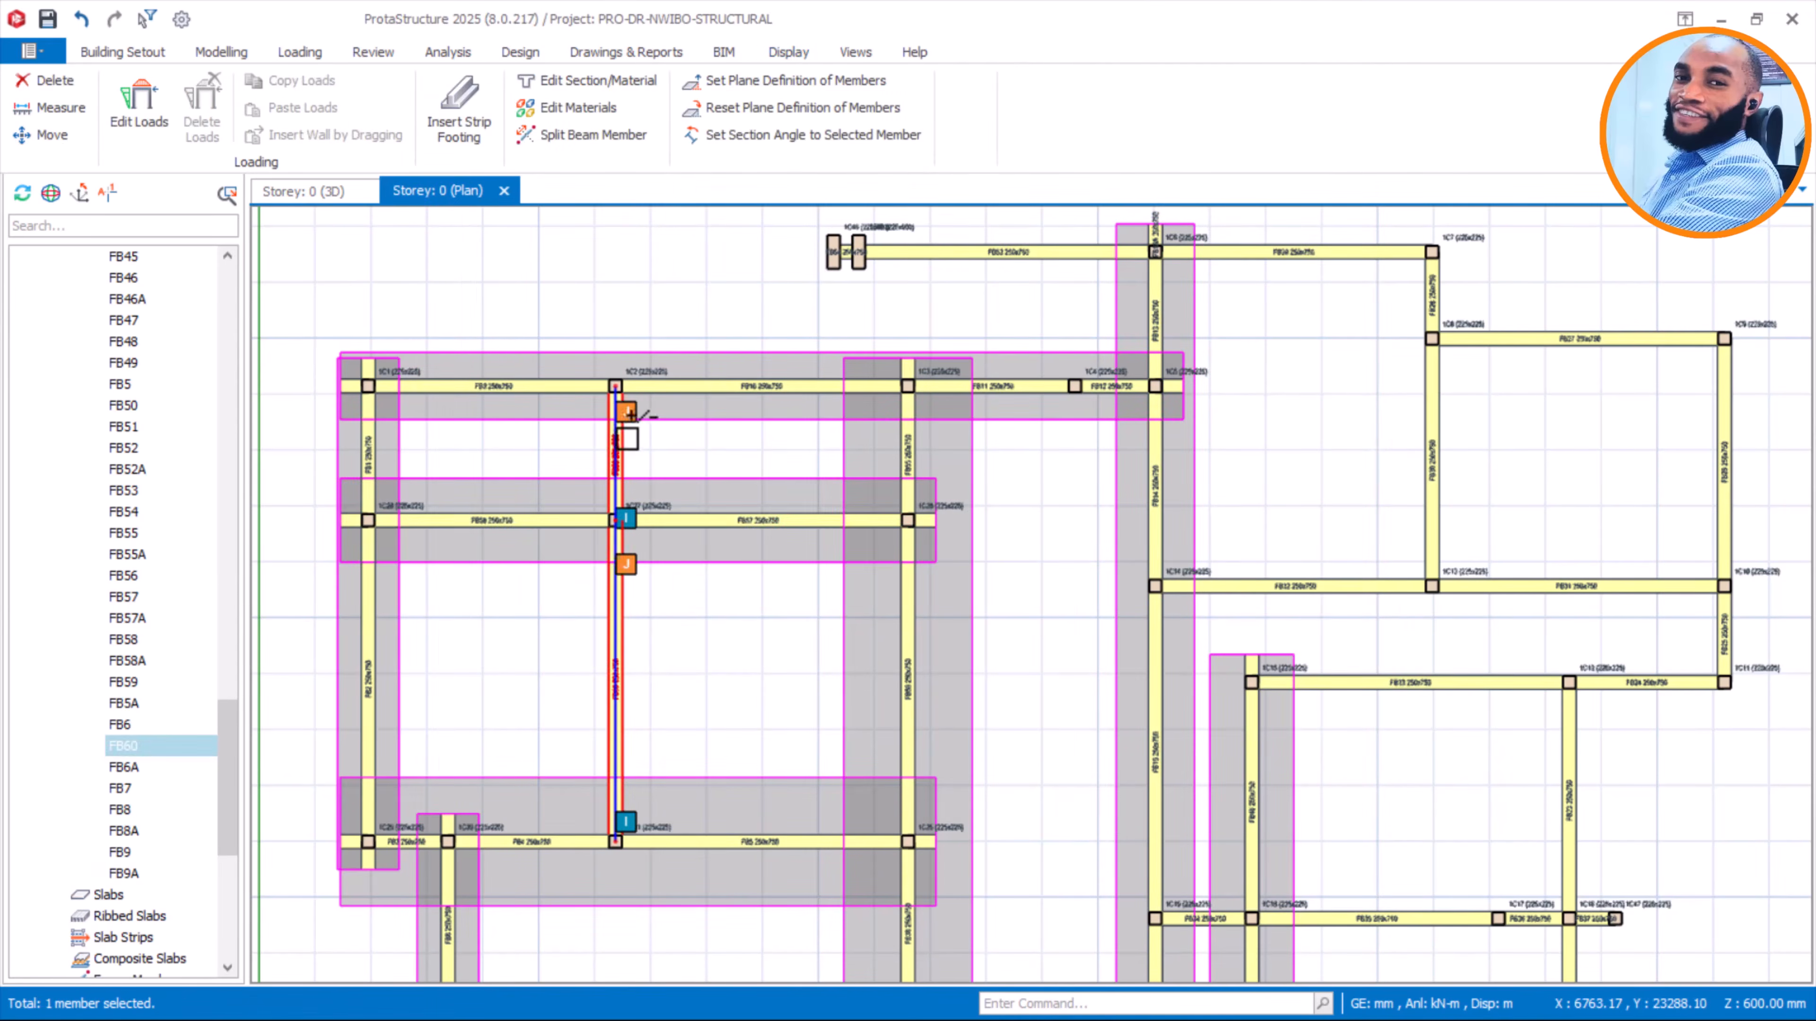
right_click(707, 452)
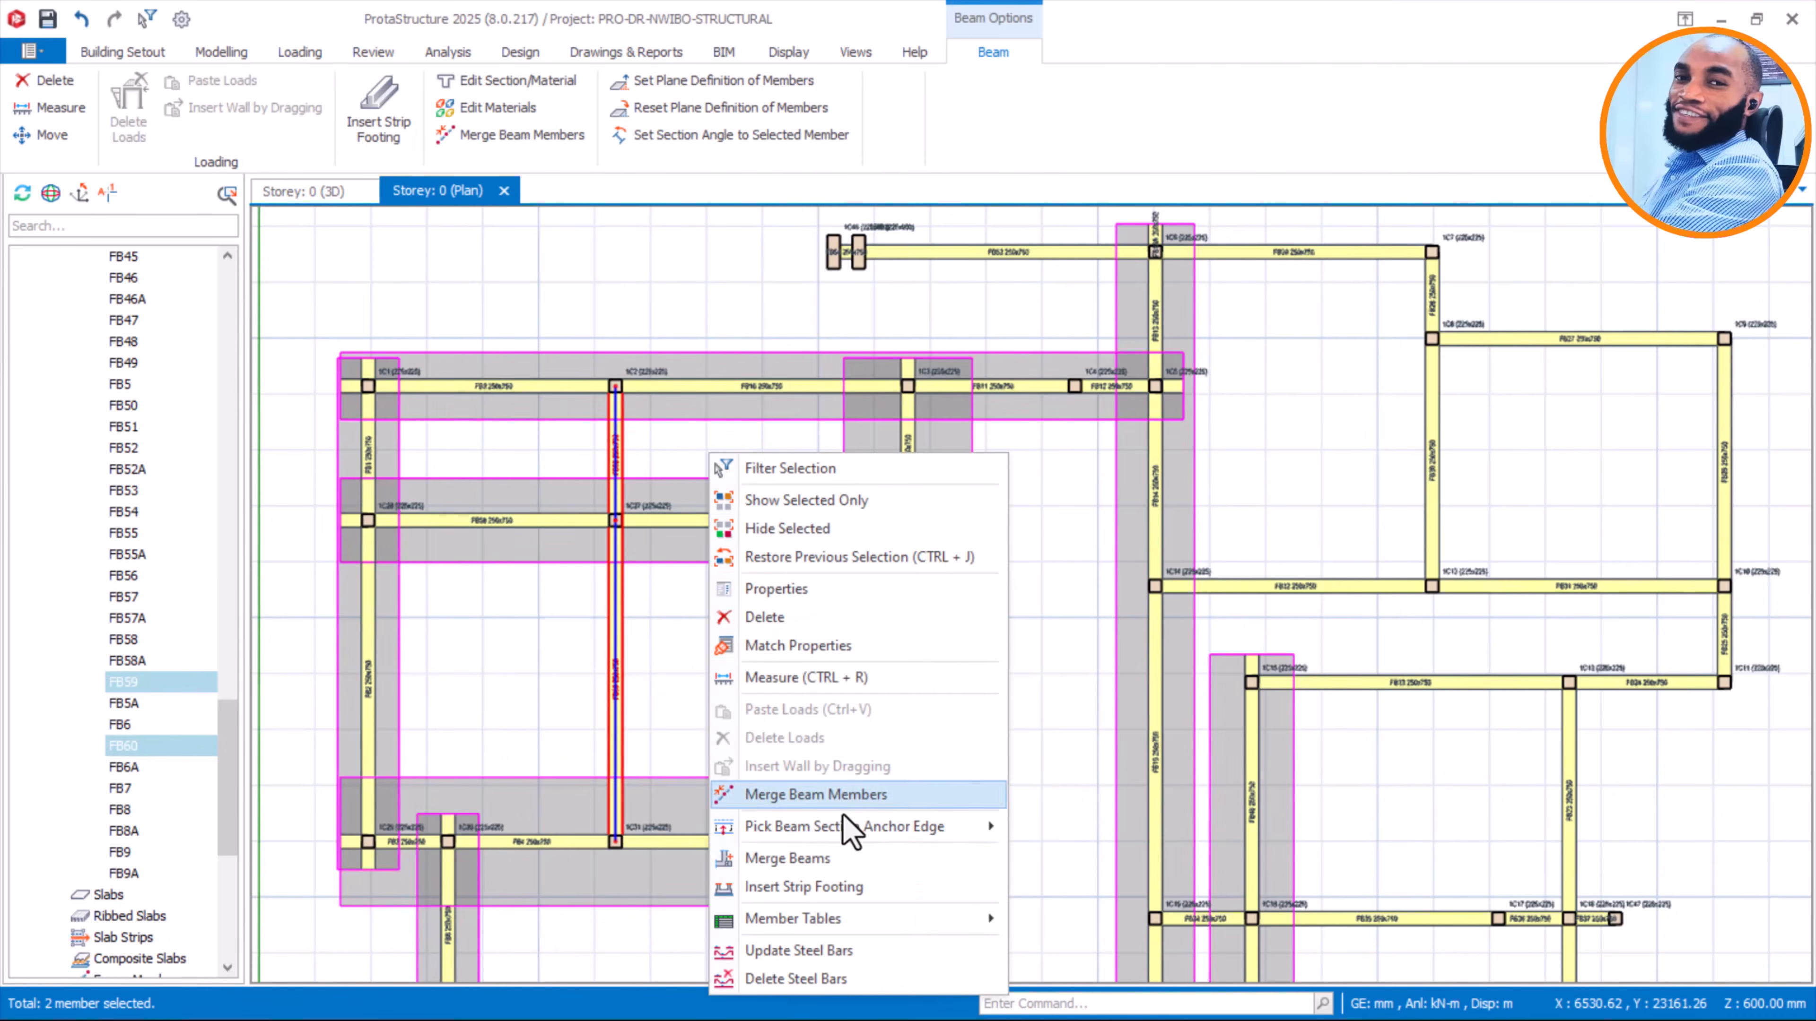
left_click(831, 886)
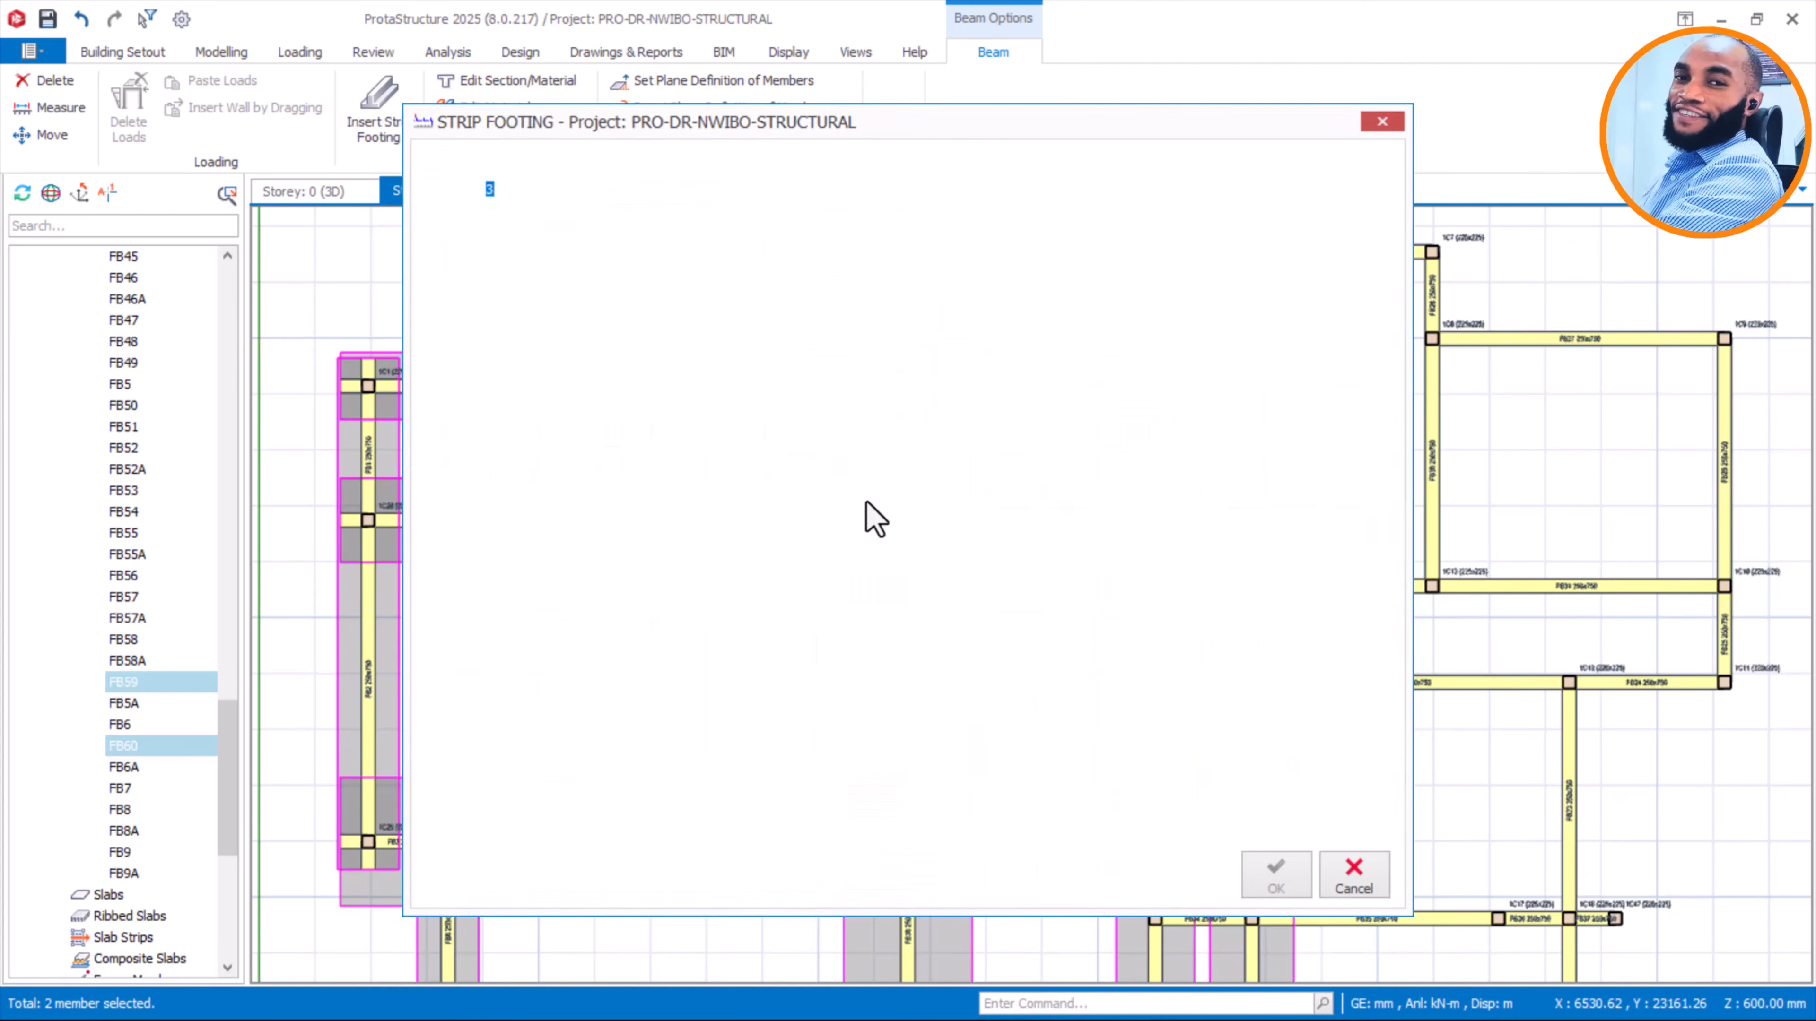
Include the design envelope for footing 3, with zero footing width, 250 mm footing depth and 500 mm cantilevers at both ends
left_click(734, 202)
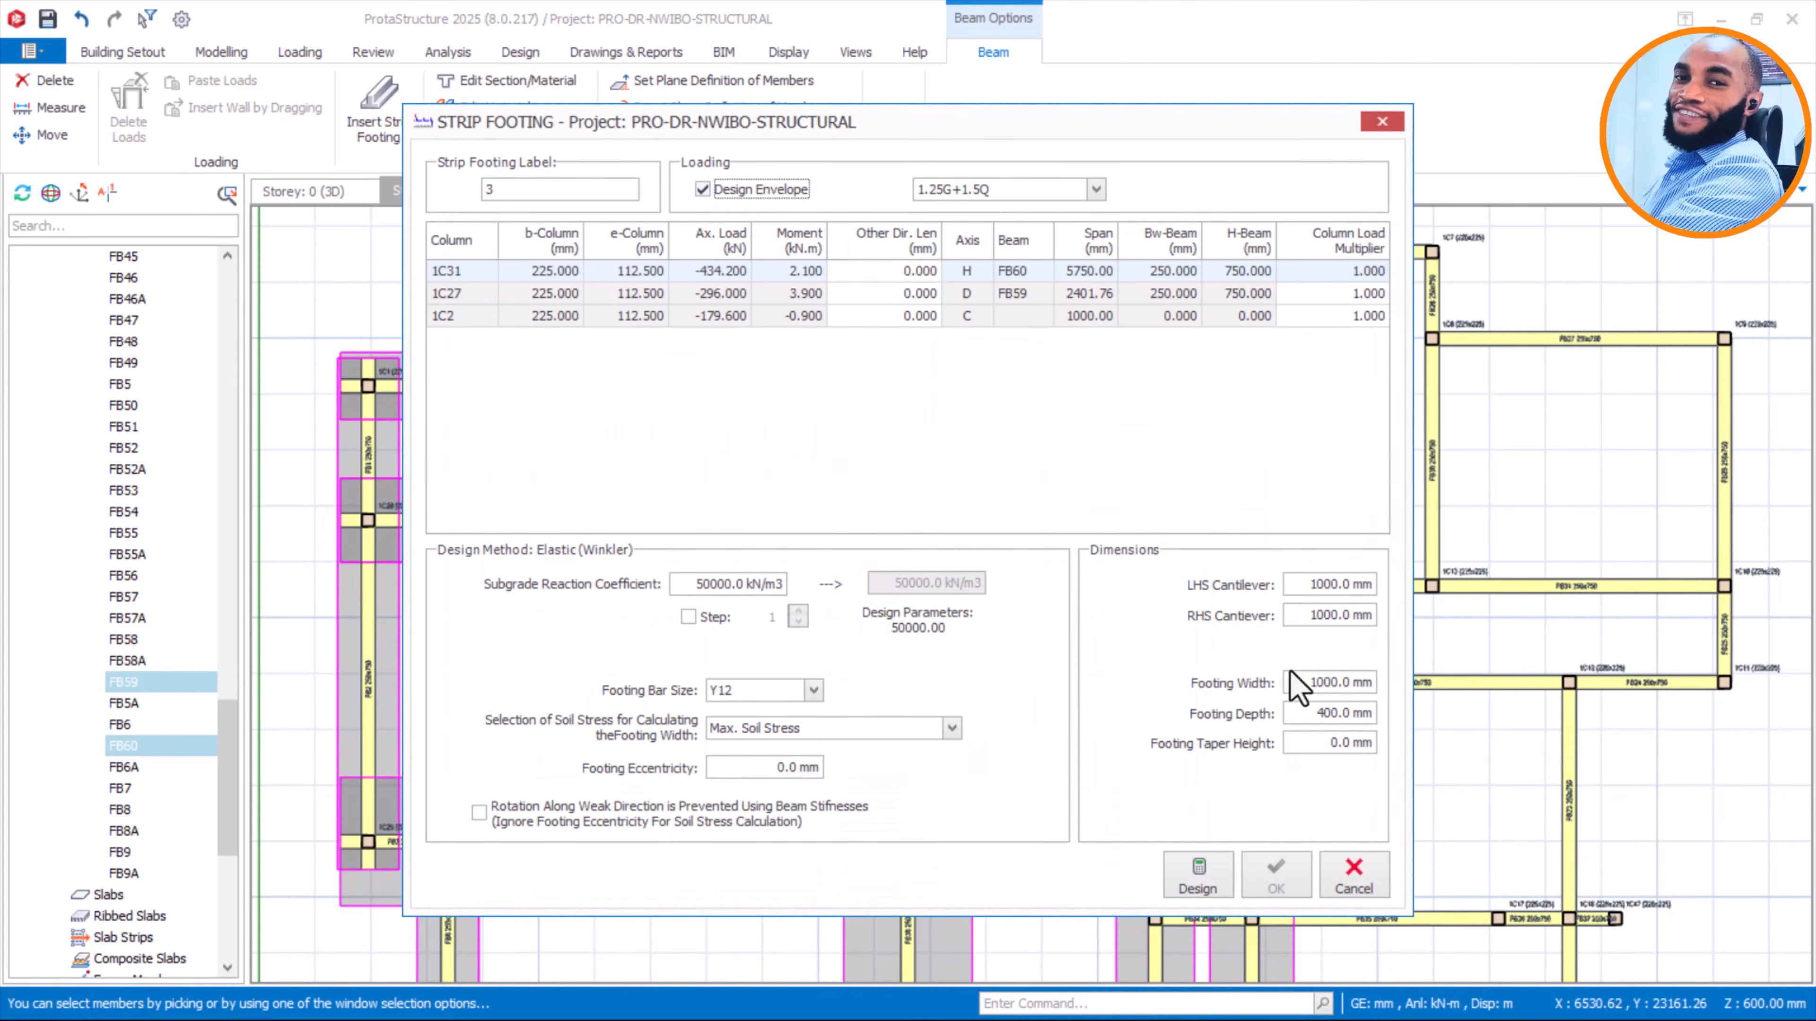
left_click_drag(1306, 684, 1419, 739)
key("BackSpace")
type("25")
left_click_drag(1324, 615, 1285, 622)
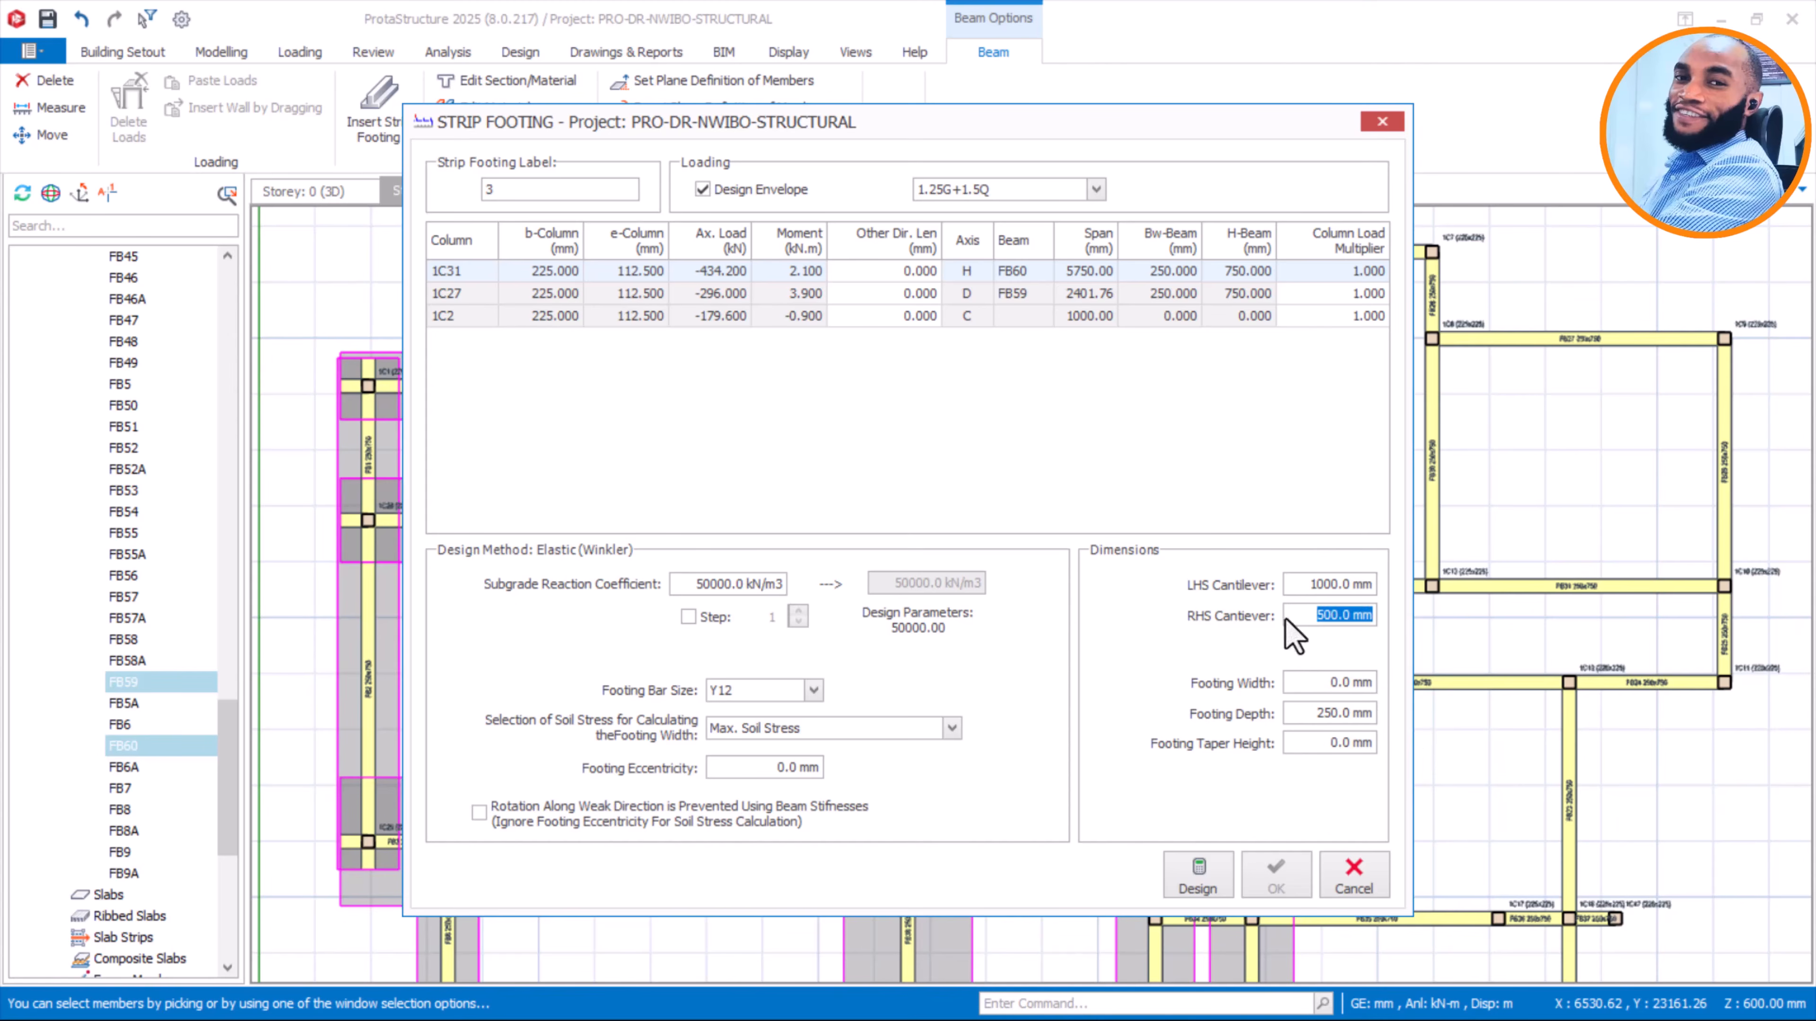
left_click_drag(1297, 586, 1428, 597)
type("500.0")
Design footing 3, close the results, override its calculated footing width and insert the strip footing
left_click(1224, 887)
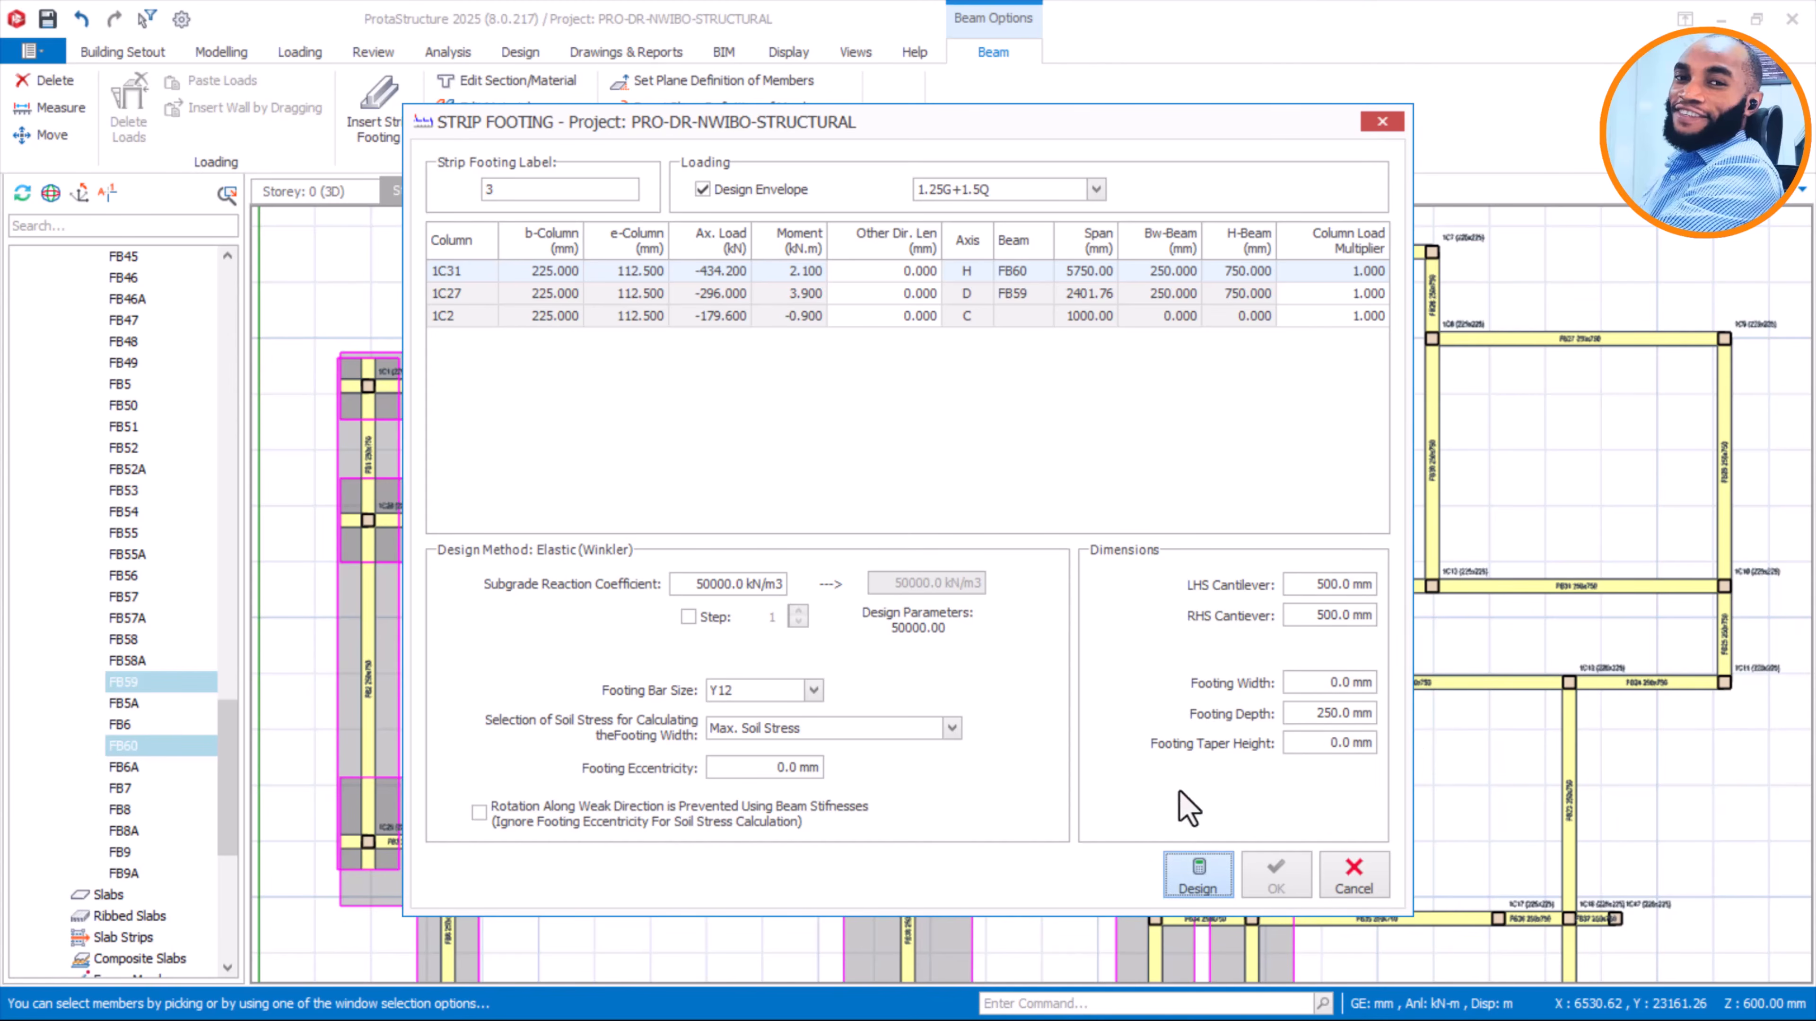
left_click(1299, 946)
left_click_drag(1299, 684, 1342, 684)
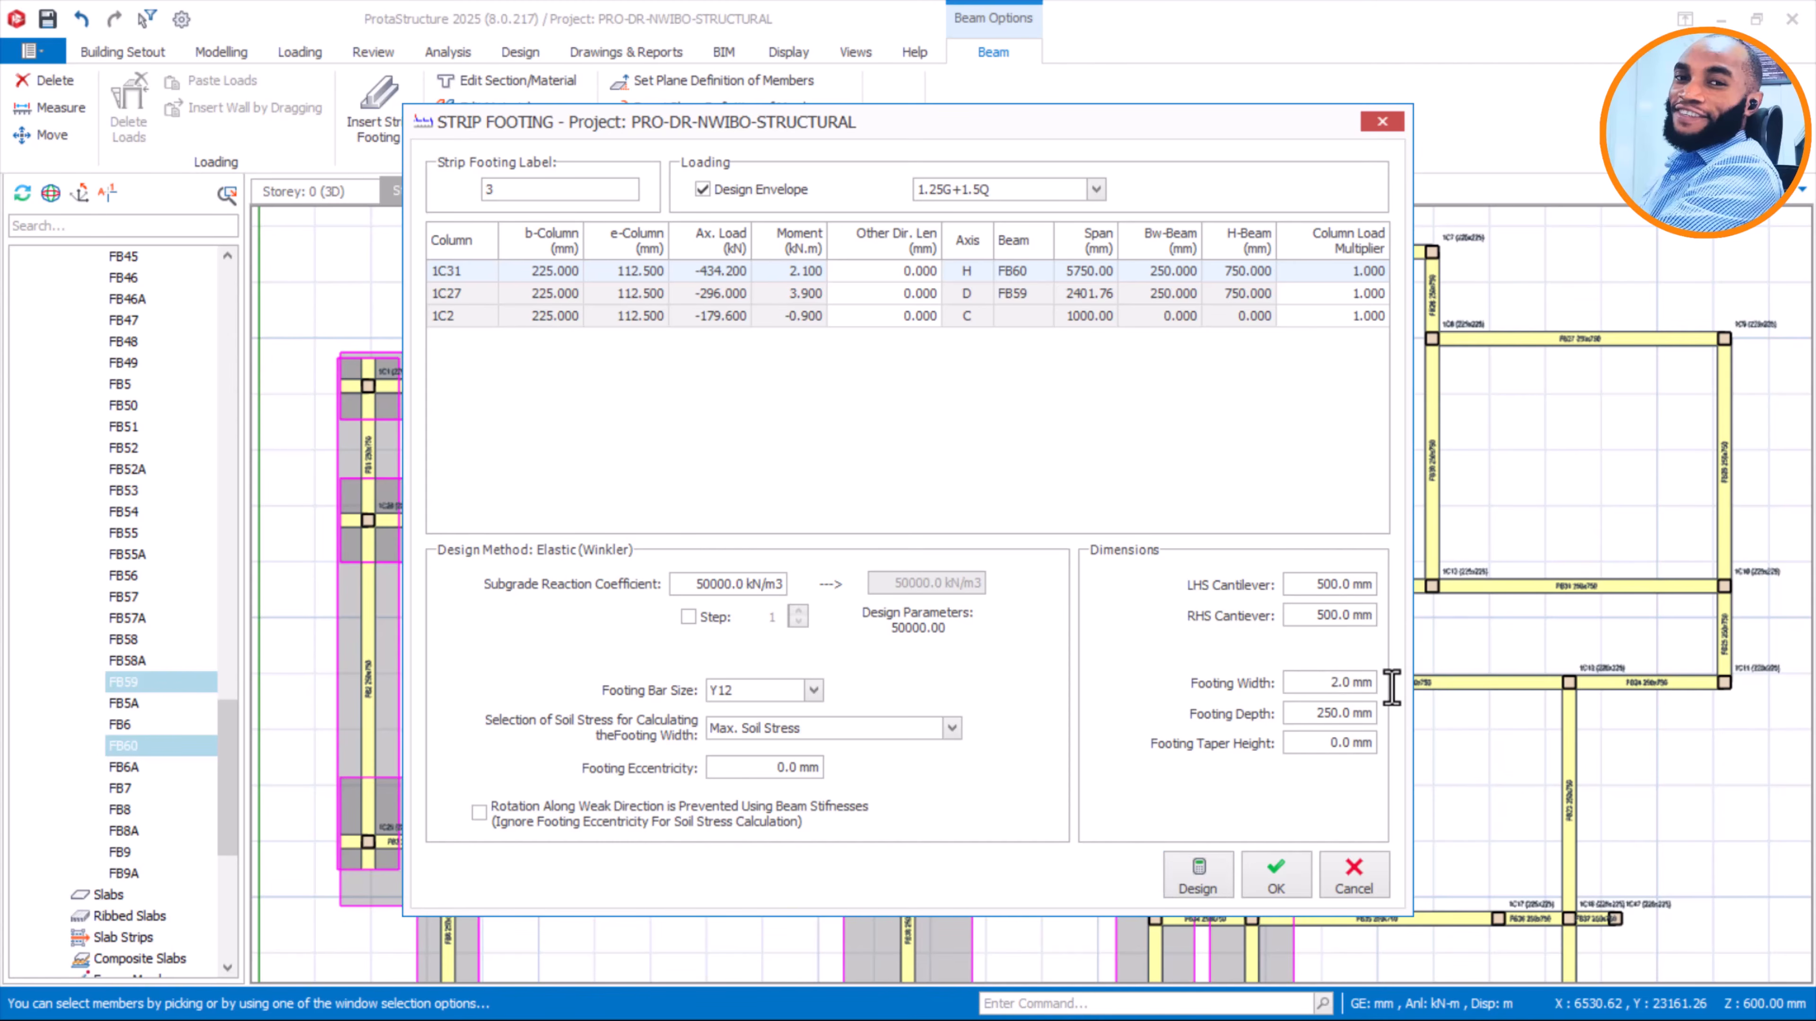
left_click(1277, 887)
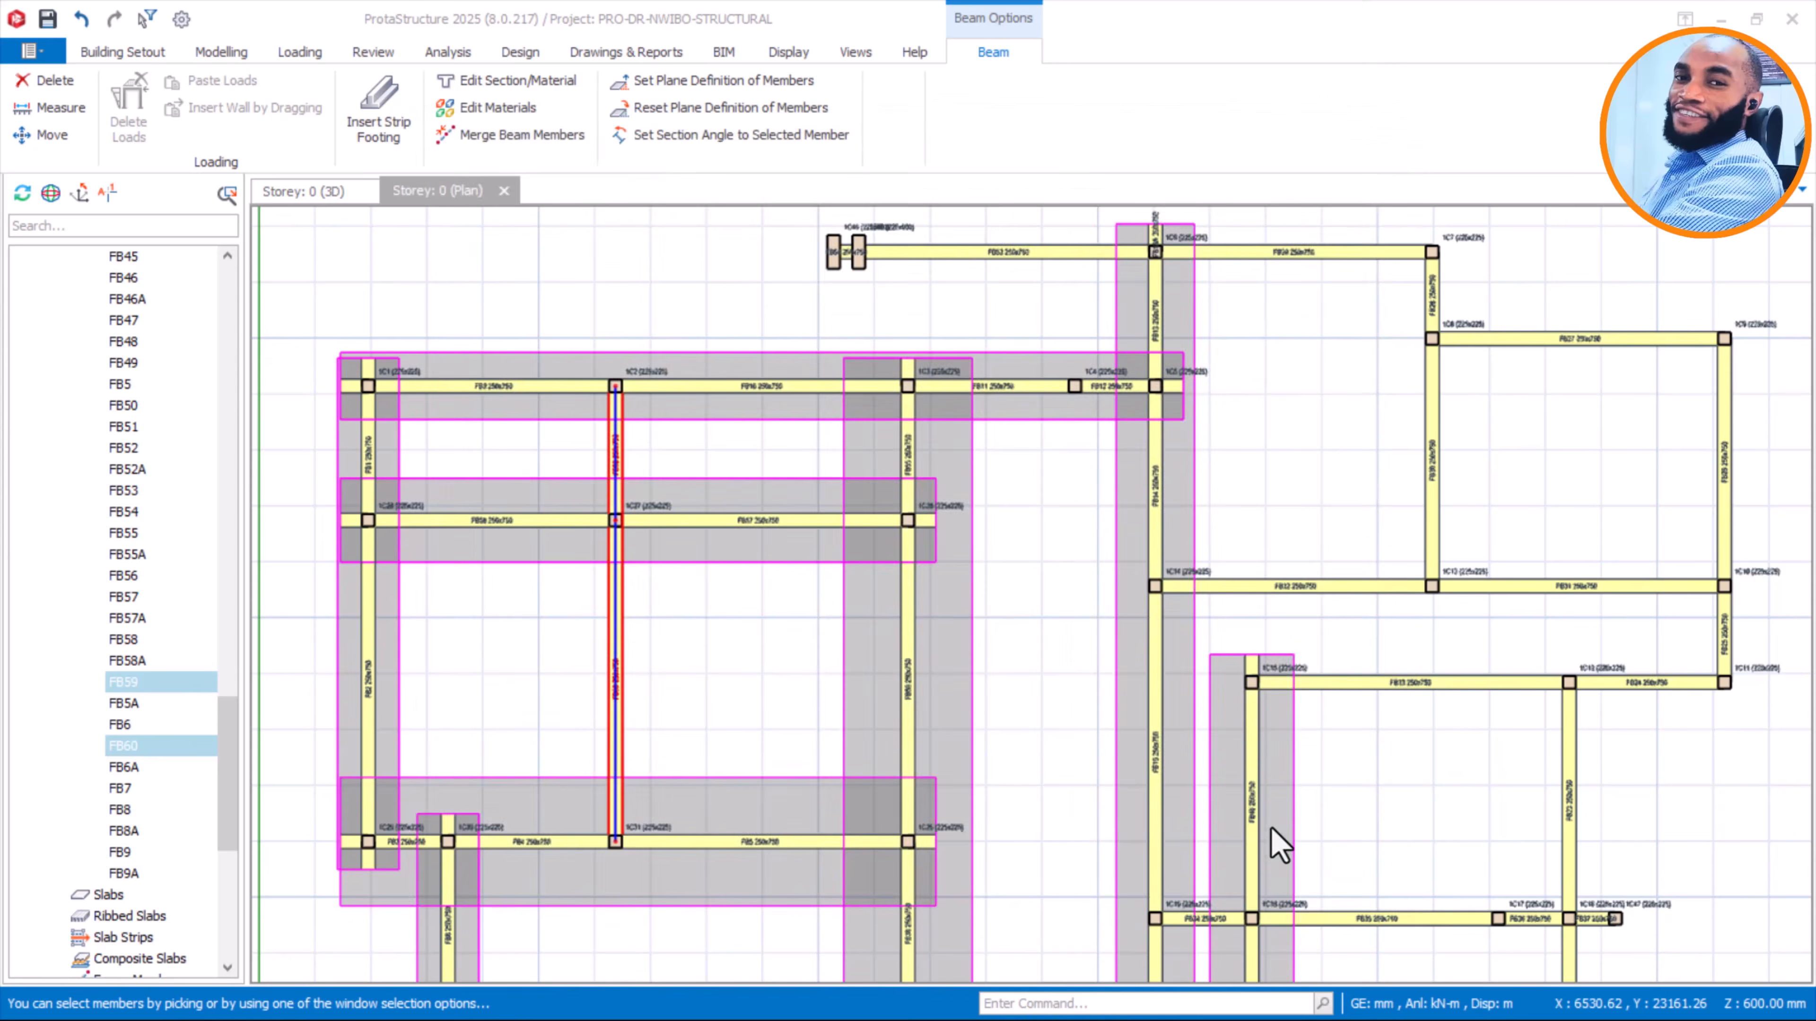
left_click(1193, 671)
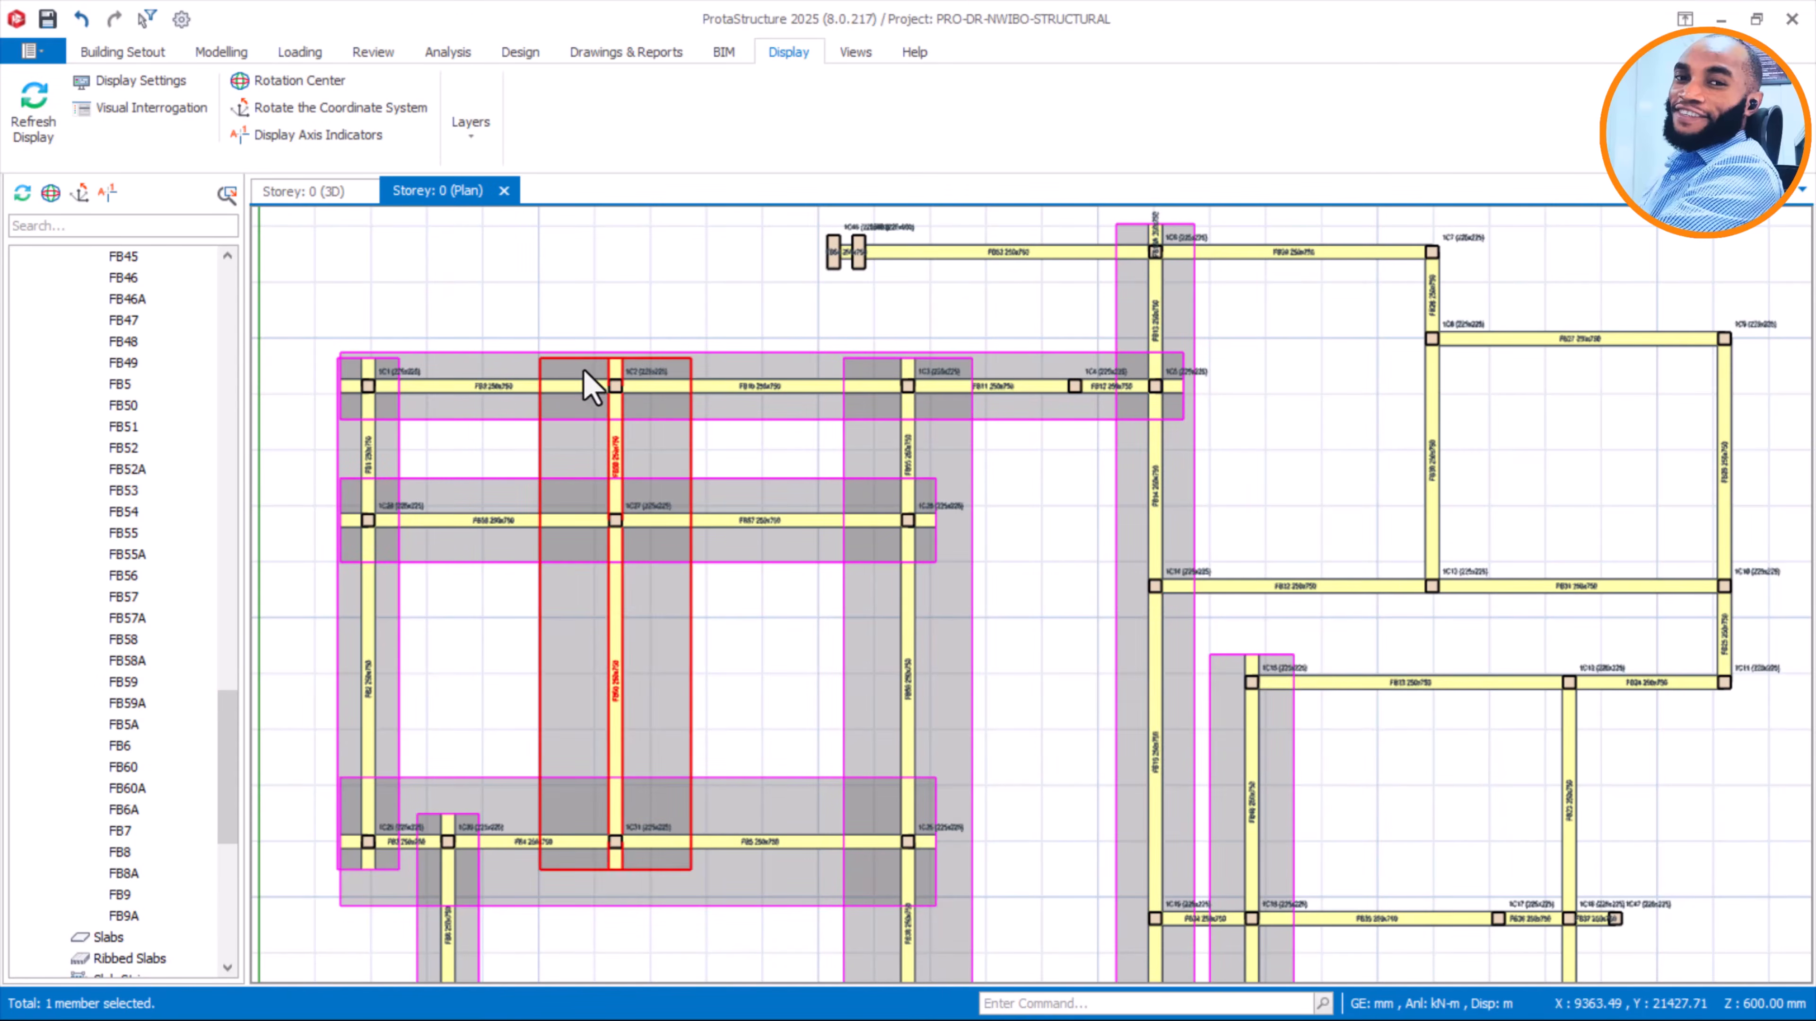
scroll(583, 370, "up", 2)
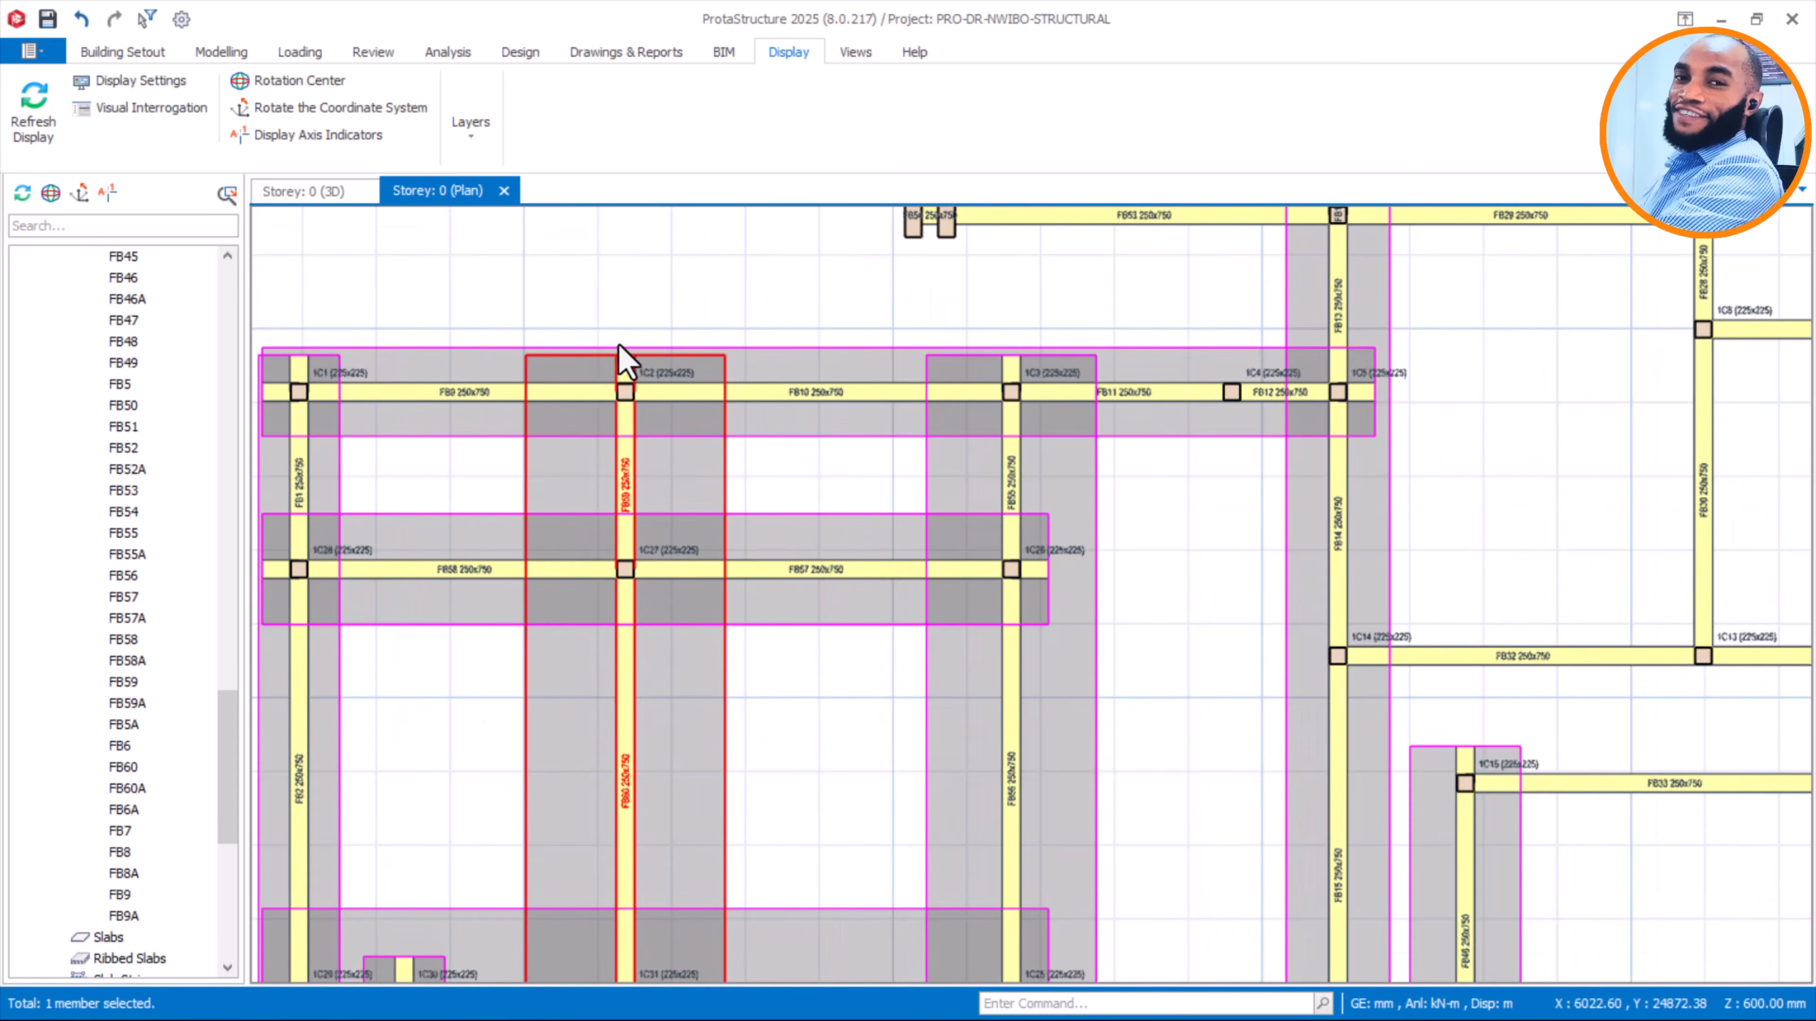
scroll(679, 397, "down", 2)
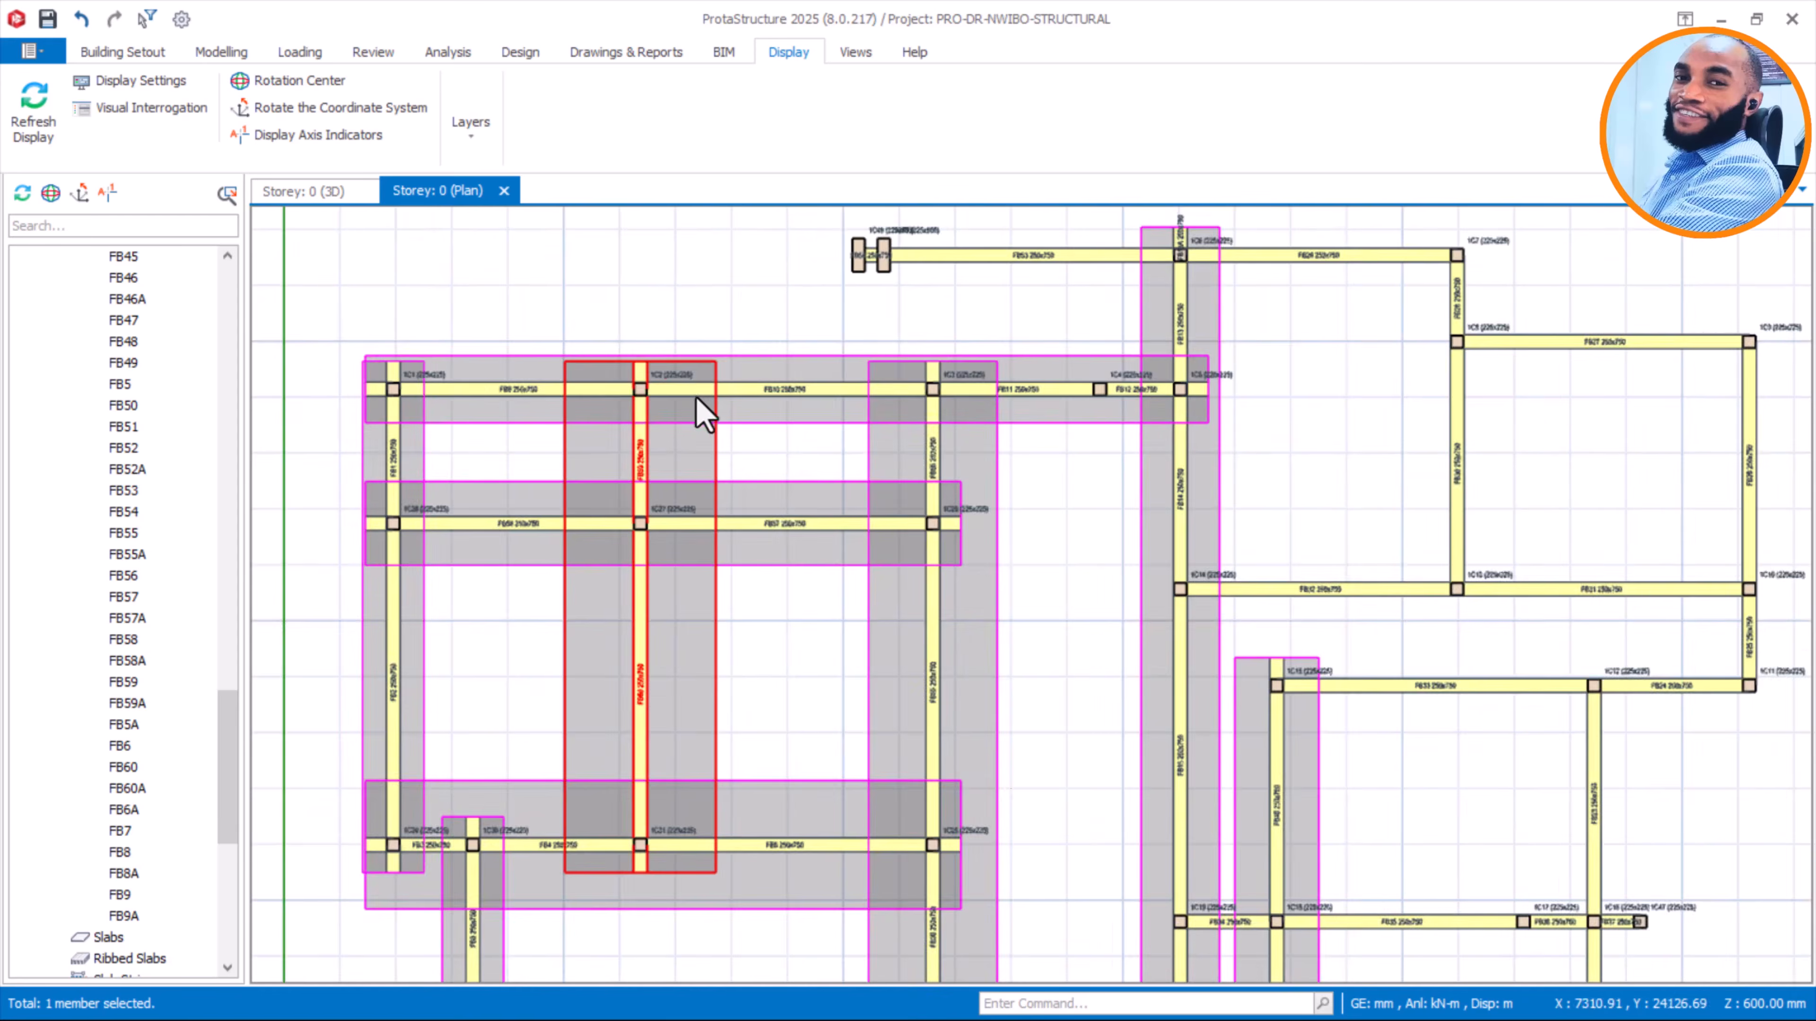
scroll(707, 408, "down", 1)
scroll(823, 643, "down", 2)
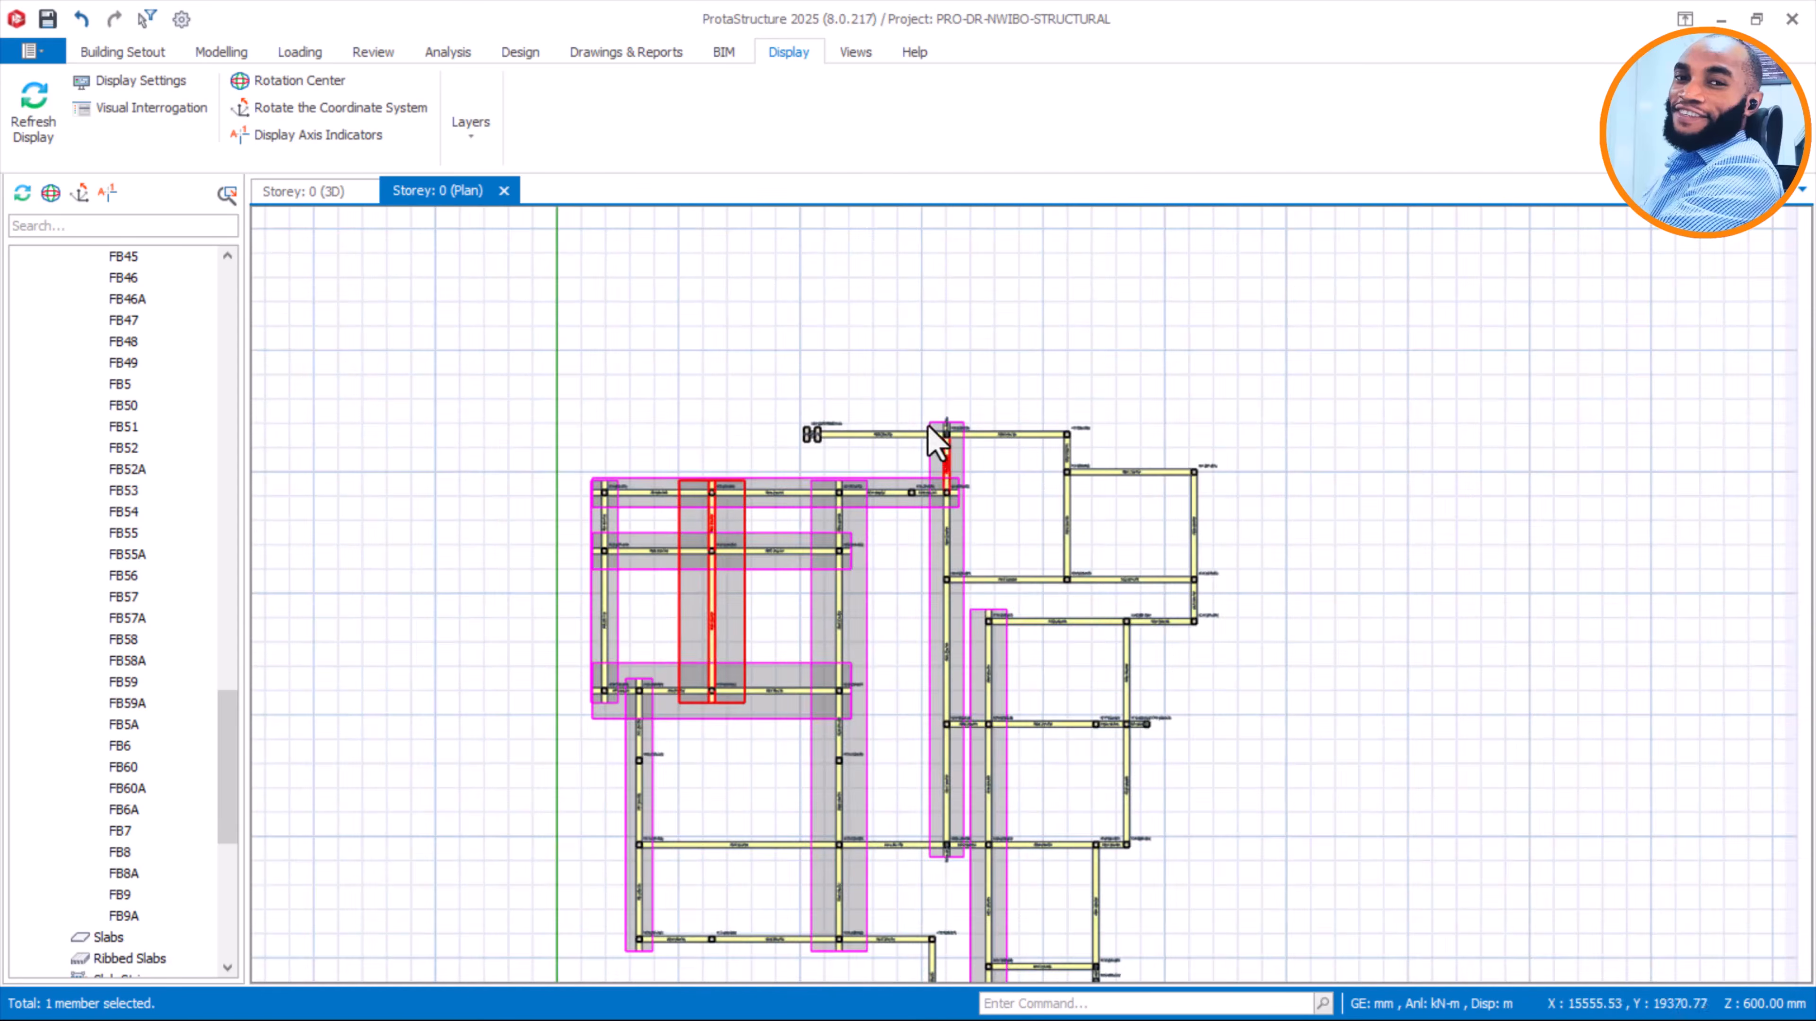
scroll(858, 429, "up", 2)
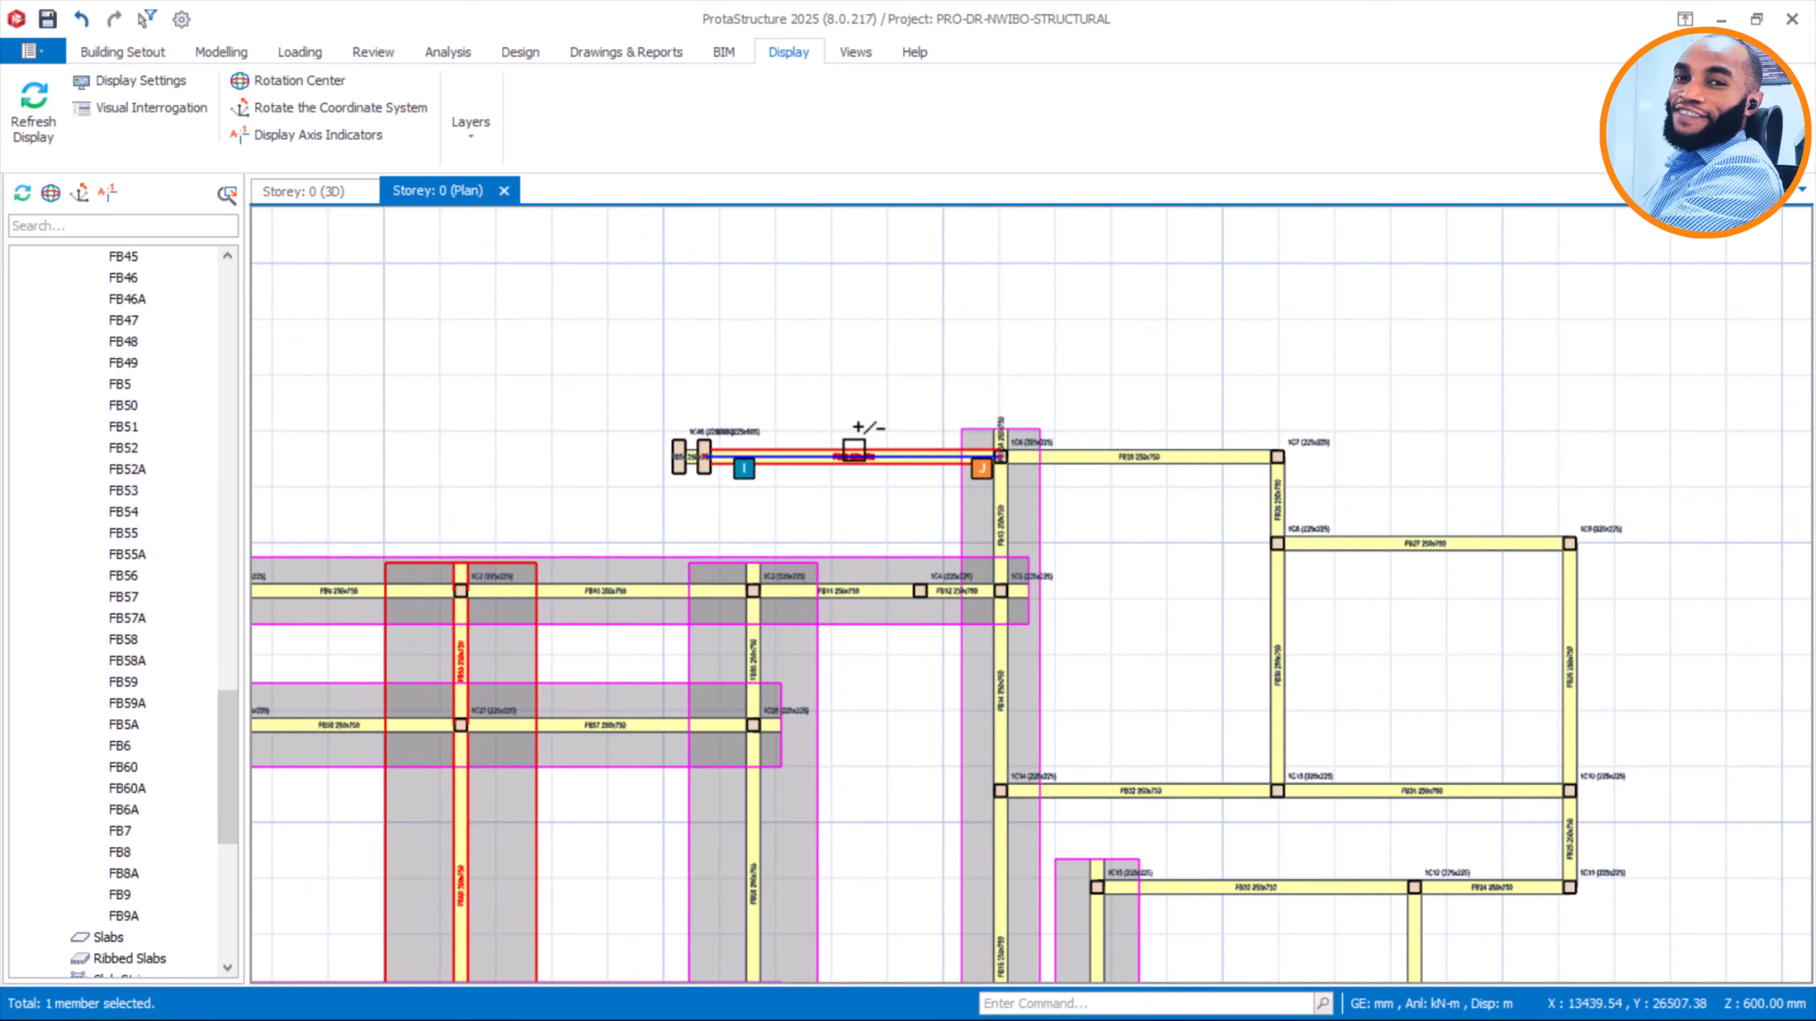
left_click(1095, 456, "ctrl")
left_click(1101, 458, "ctrl")
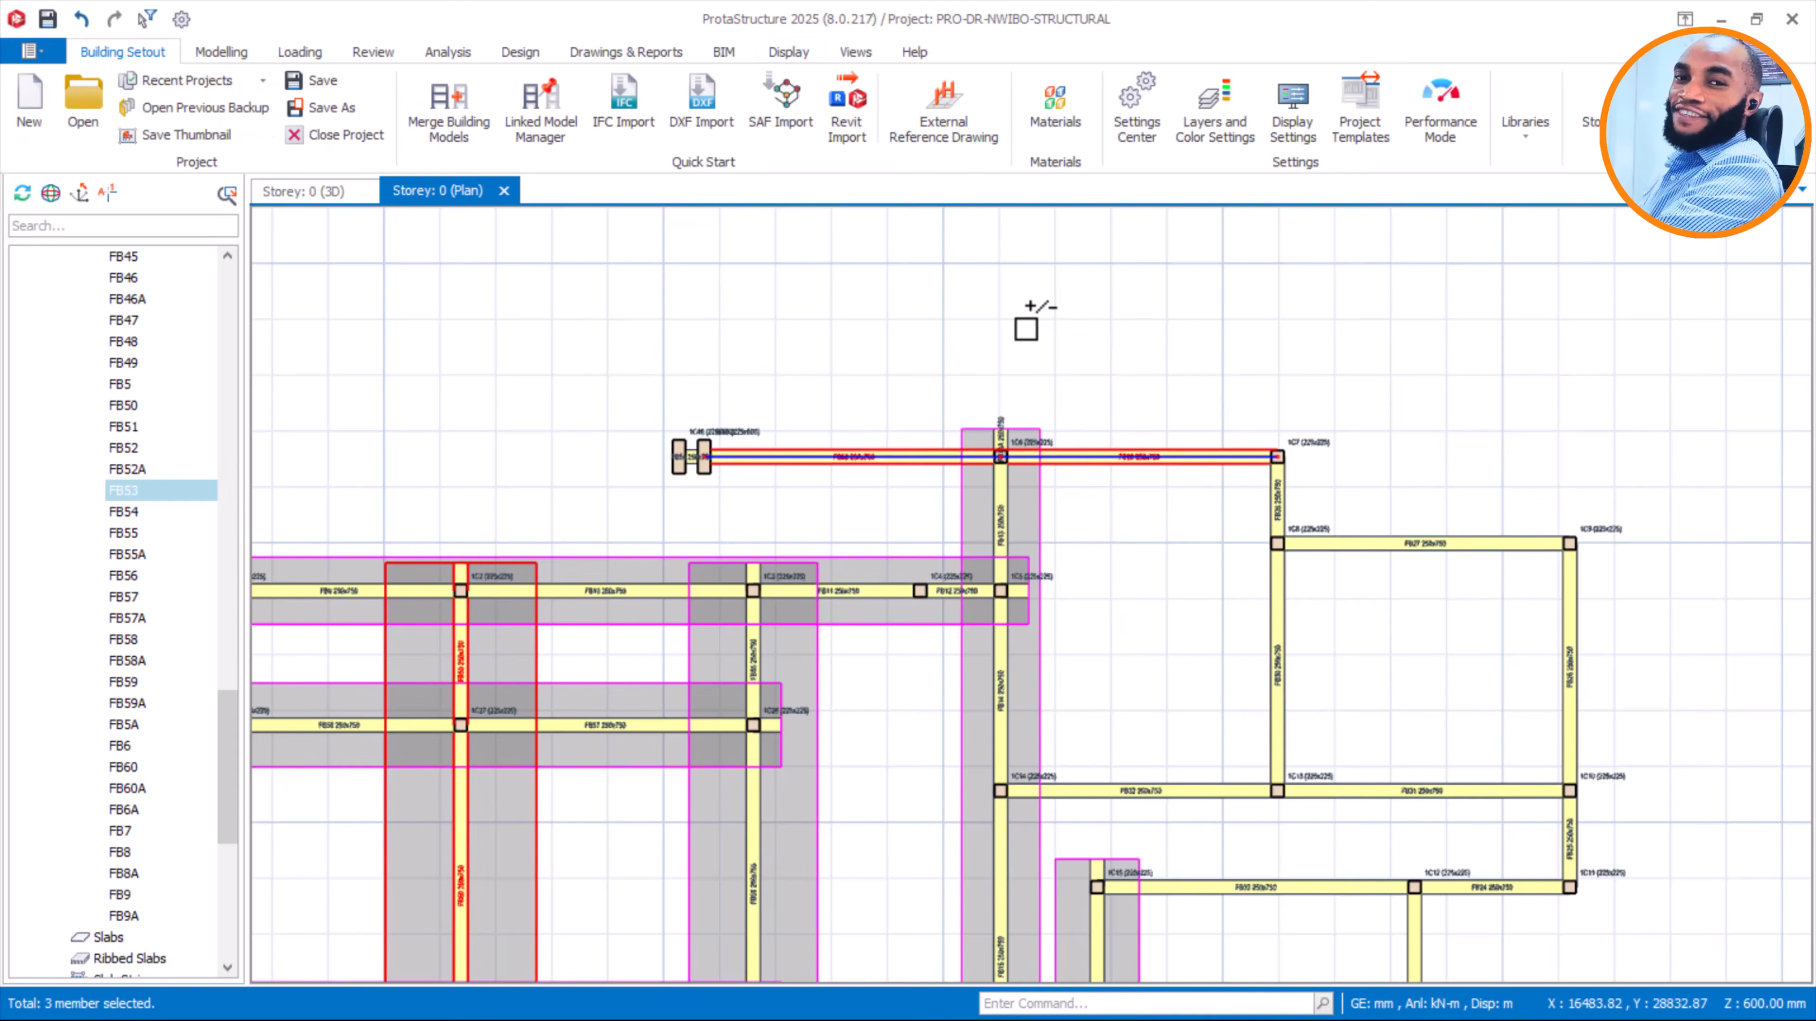
right_click(1027, 329)
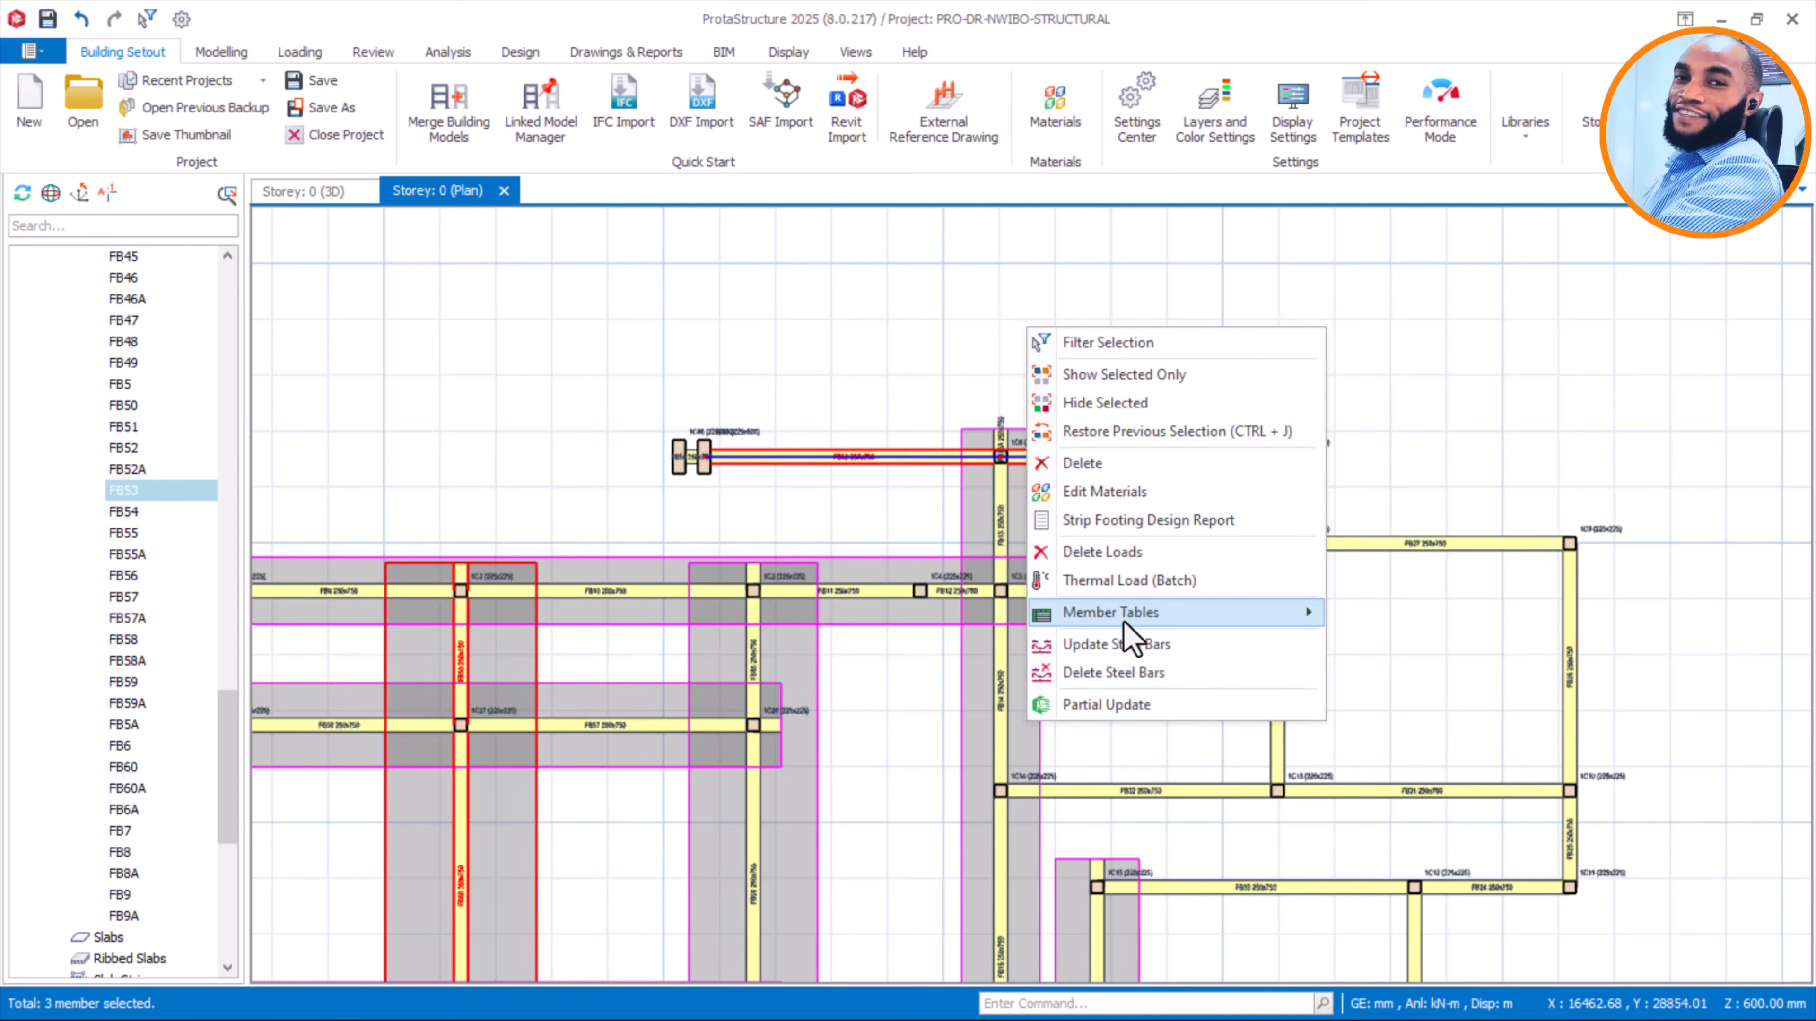
Select foundation beams FB53, FB54 and FB29 and start inserting a strip footing under them
left_click(973, 466)
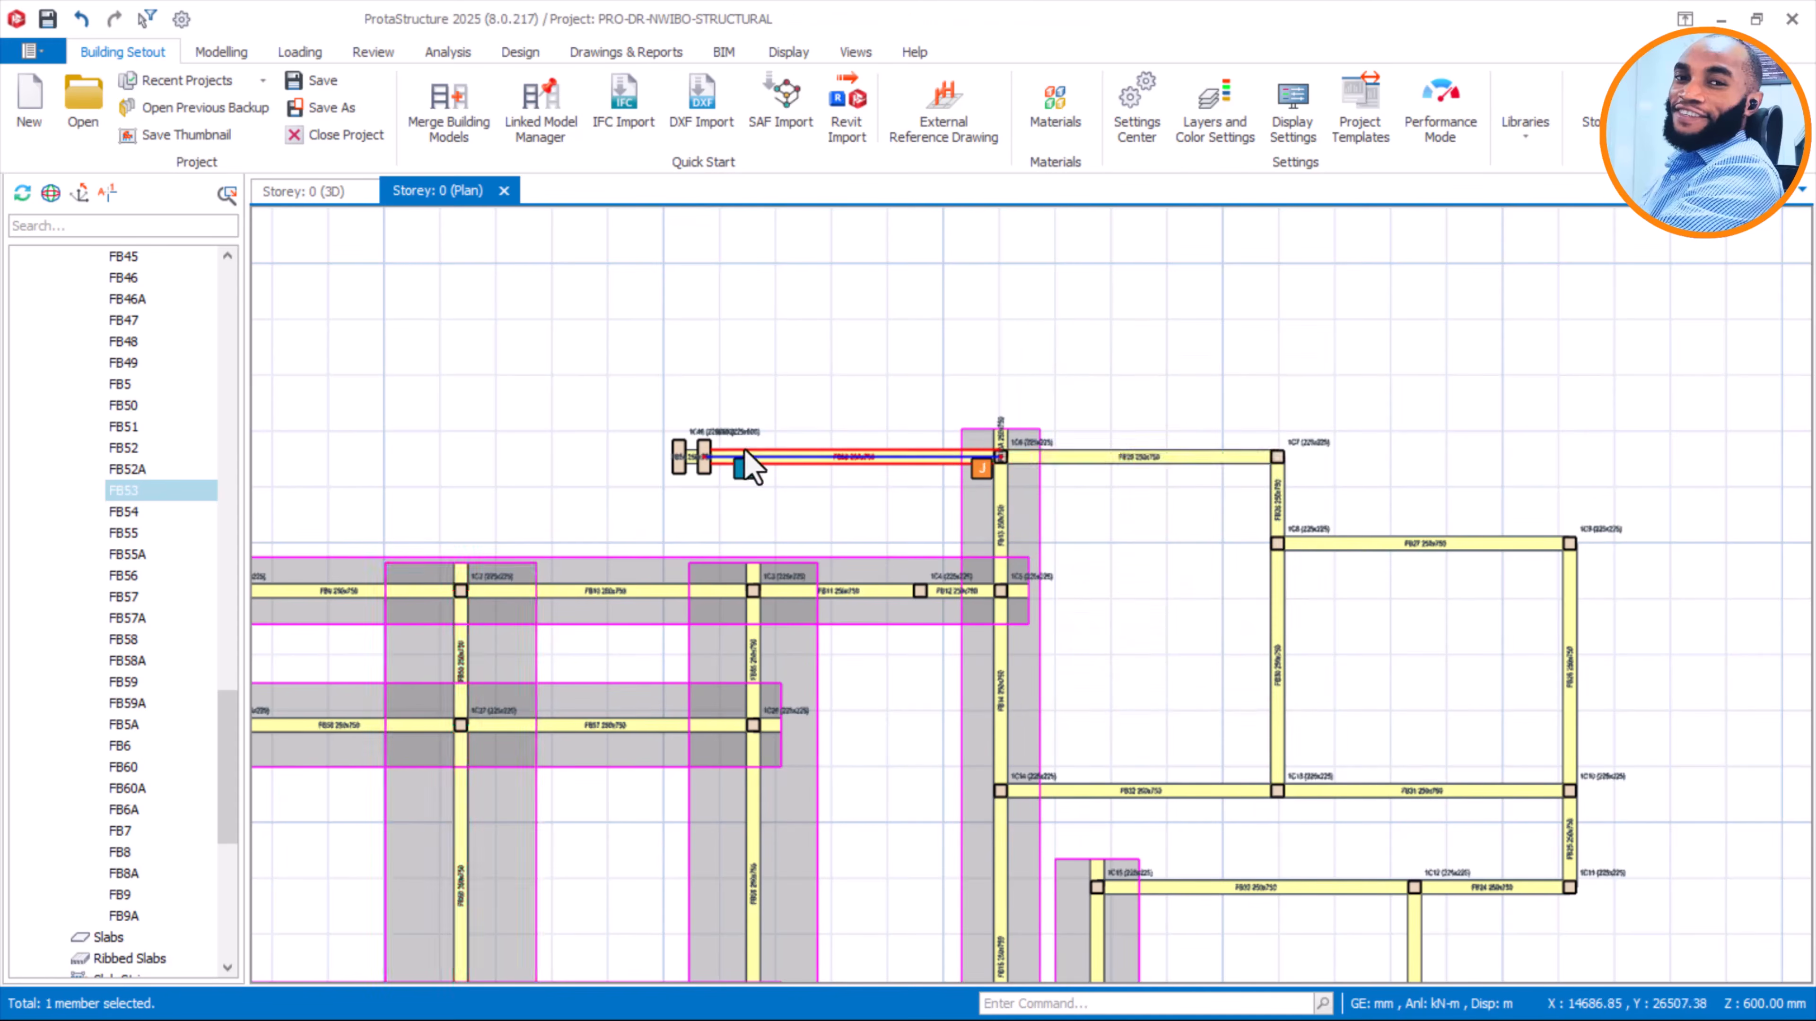
scroll(701, 455, "up", 5)
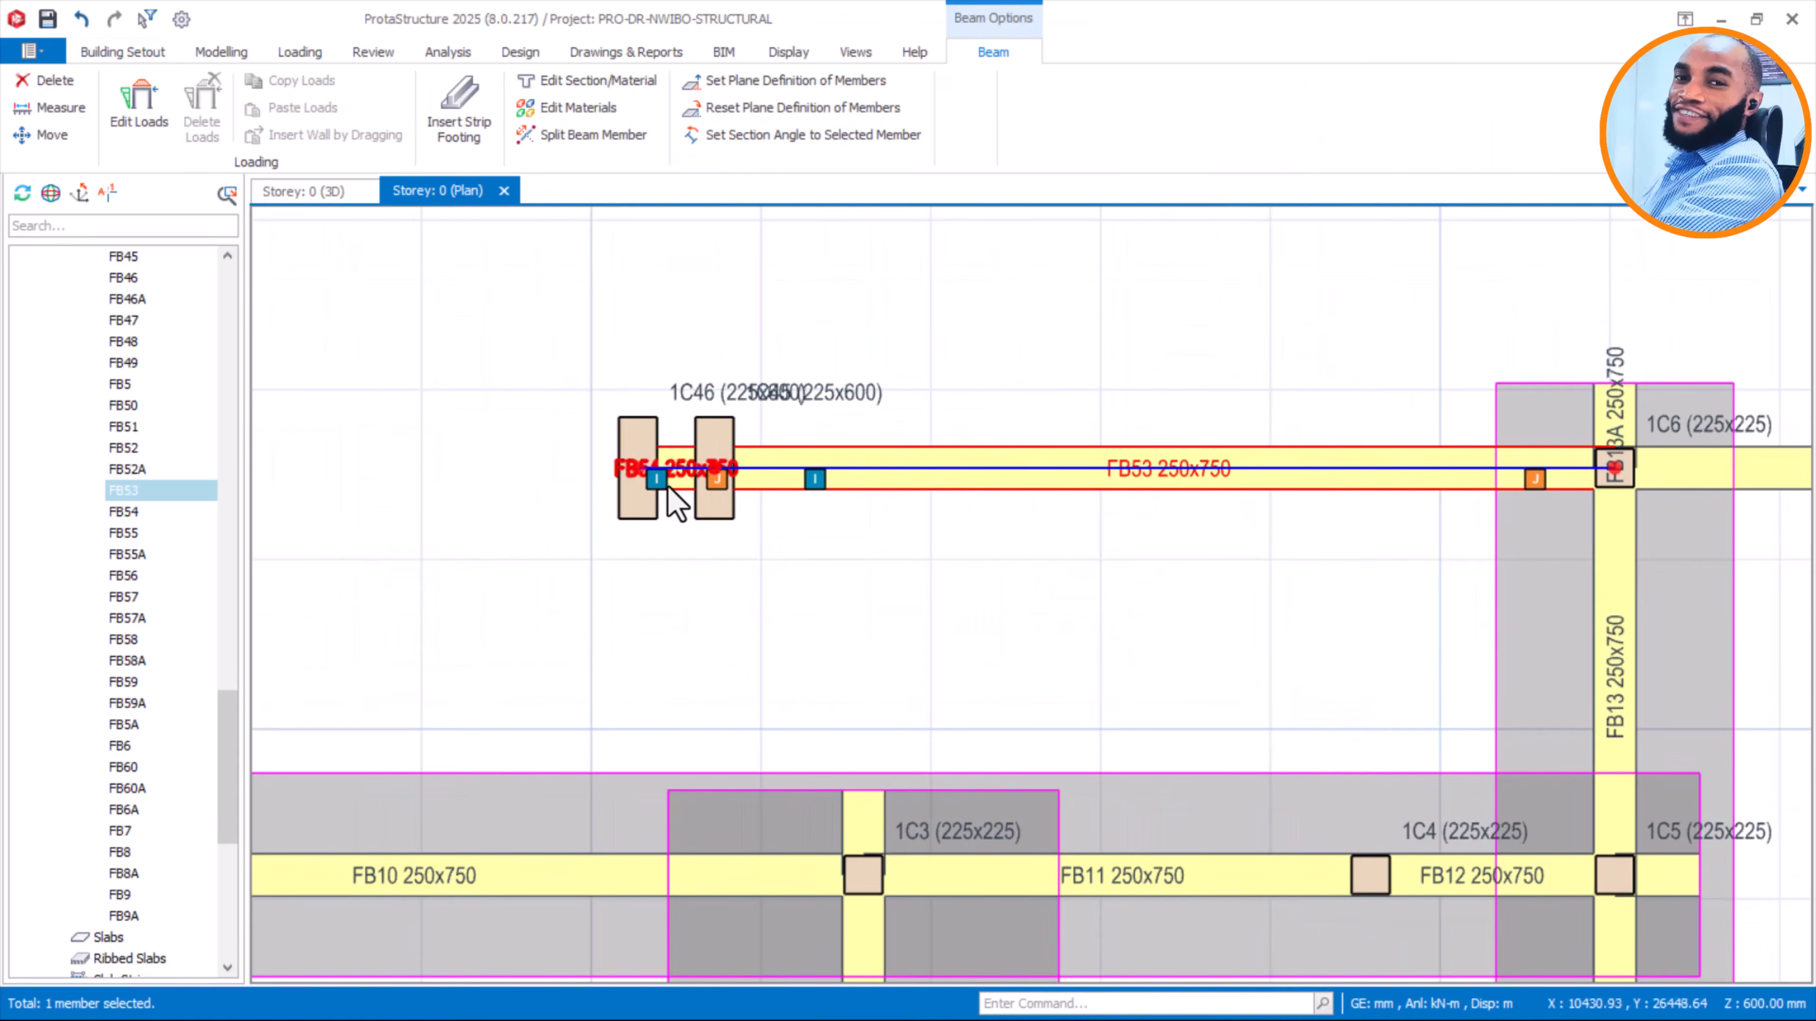
left_click(667, 487, "ctrl")
scroll(701, 450, "down", 3)
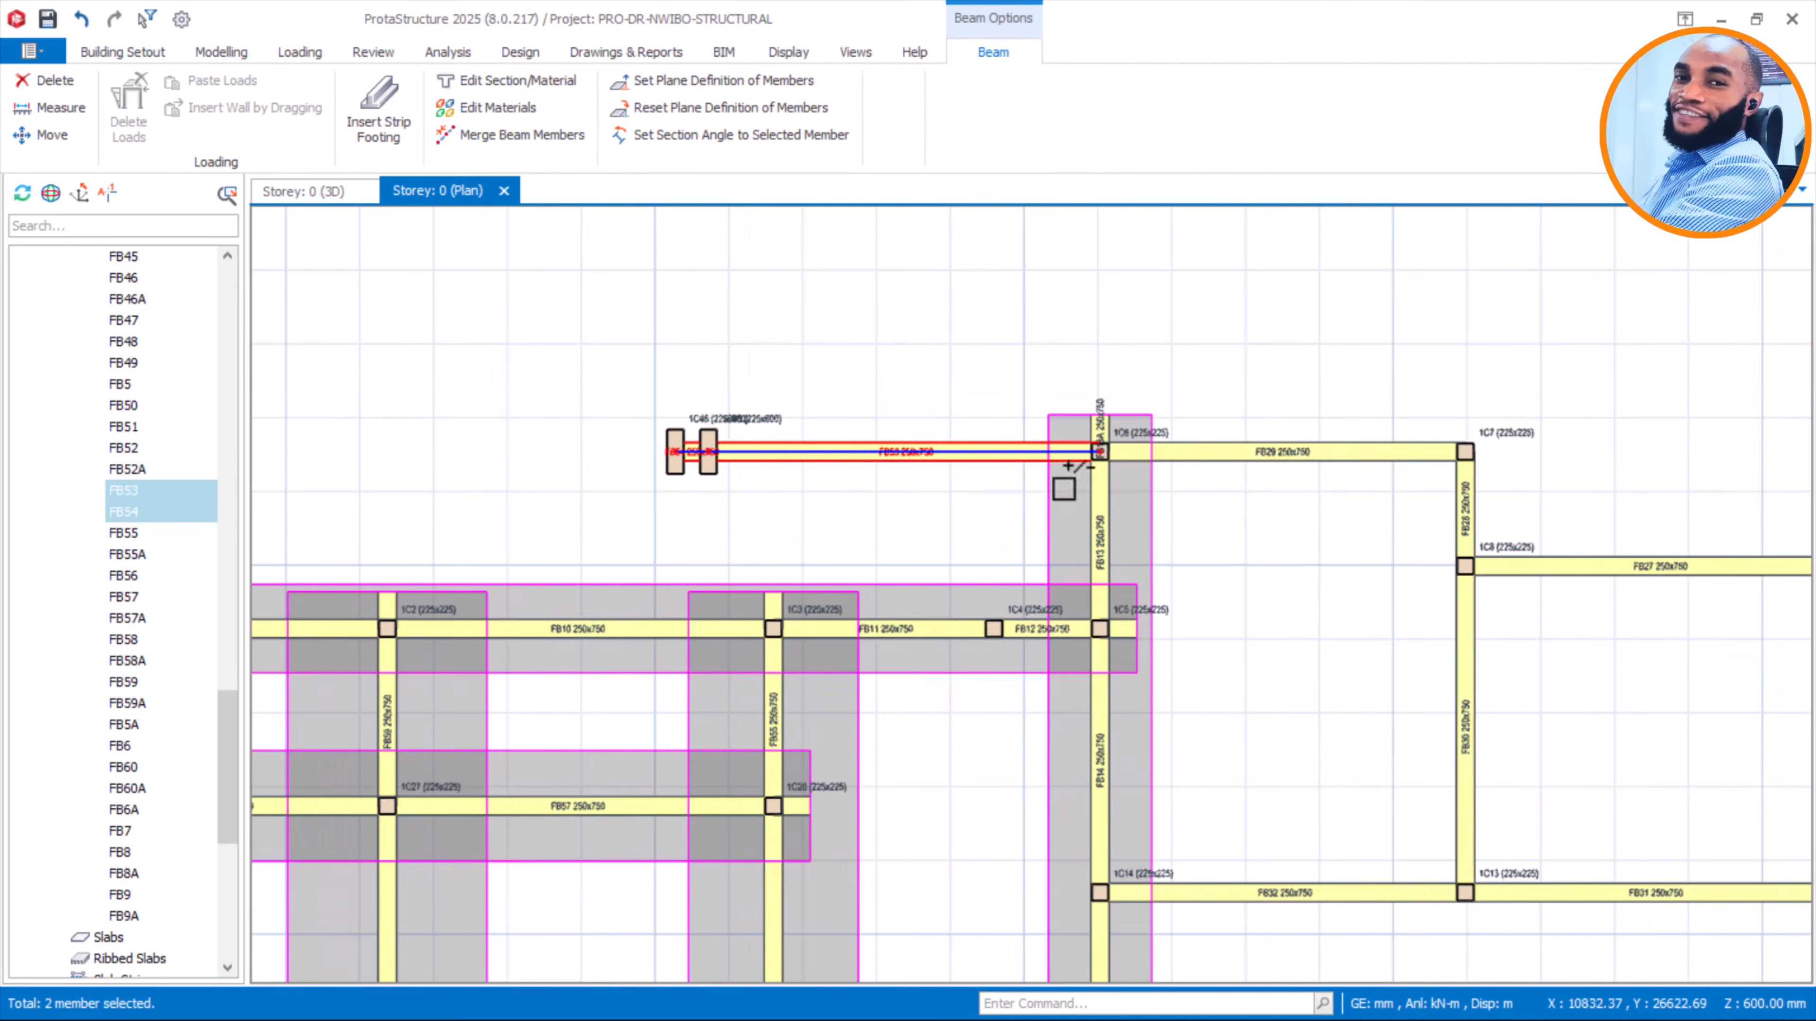
left_click(1227, 464, "ctrl")
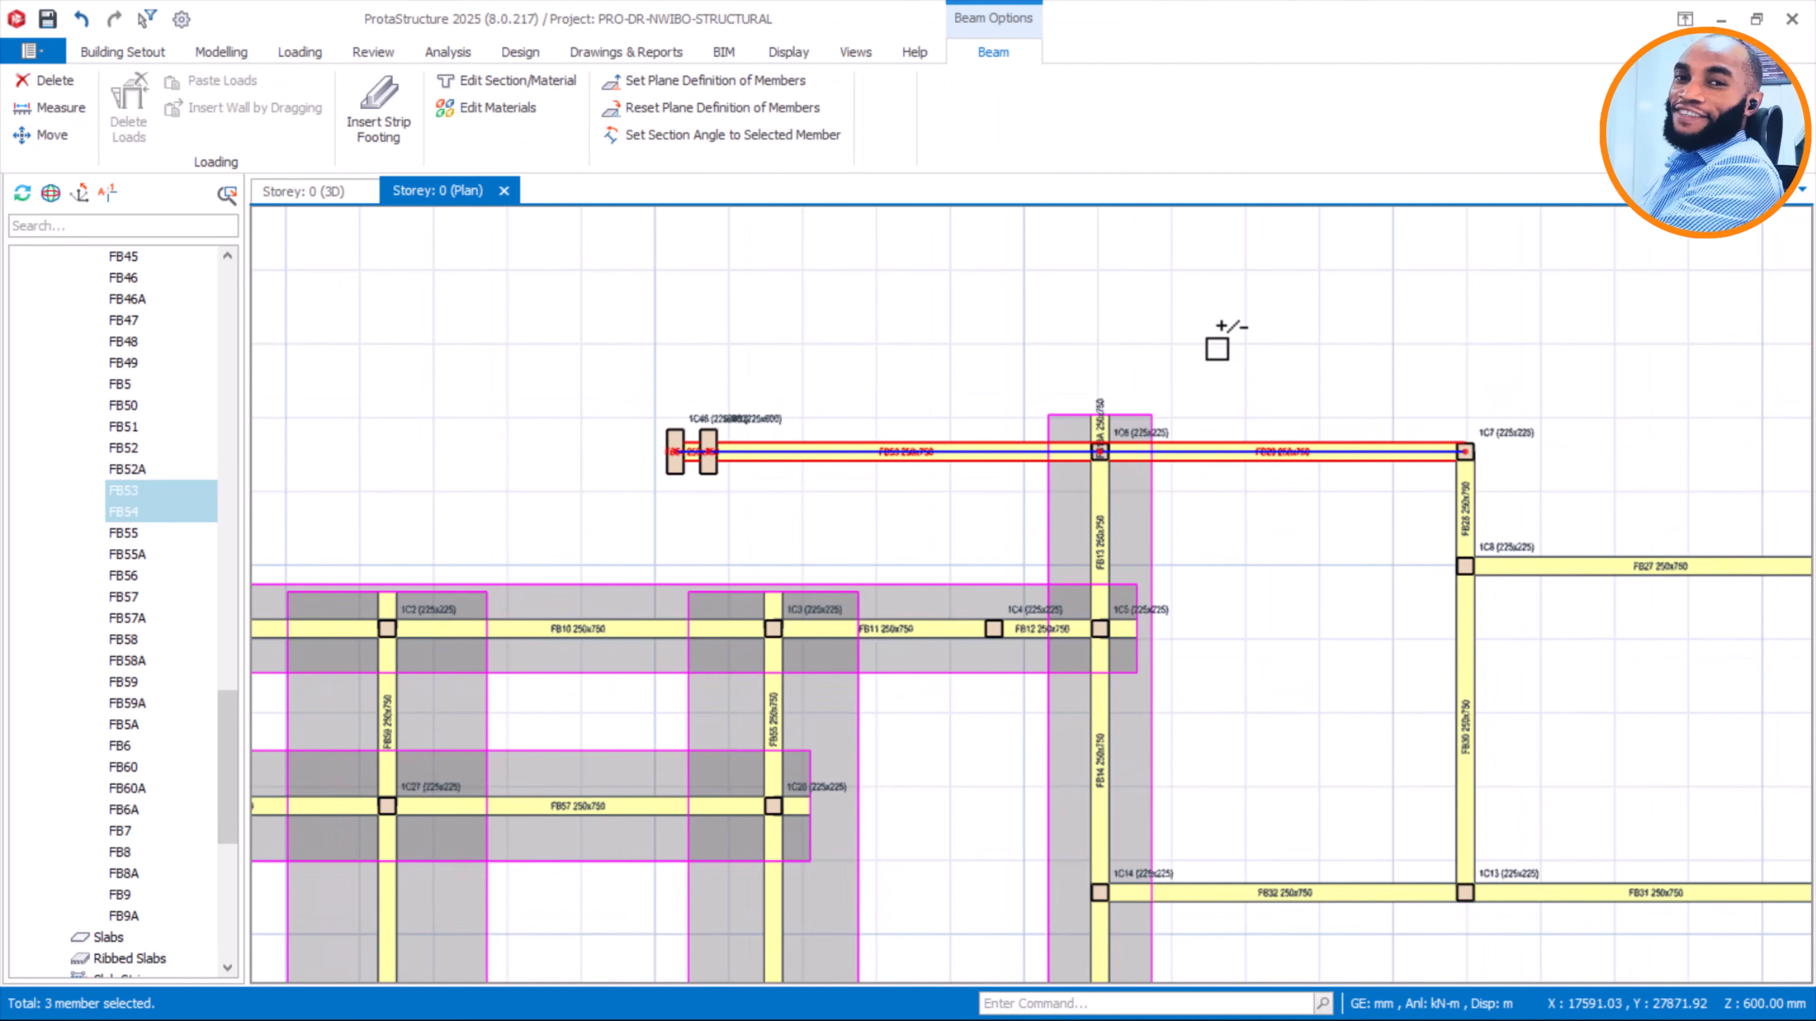
right_click(1216, 348)
left_click(1321, 724)
Include the design envelope for footing A, with zero footing width, 250 mm footing depth and 500 mm cantilevers at both ends
left_click(743, 192)
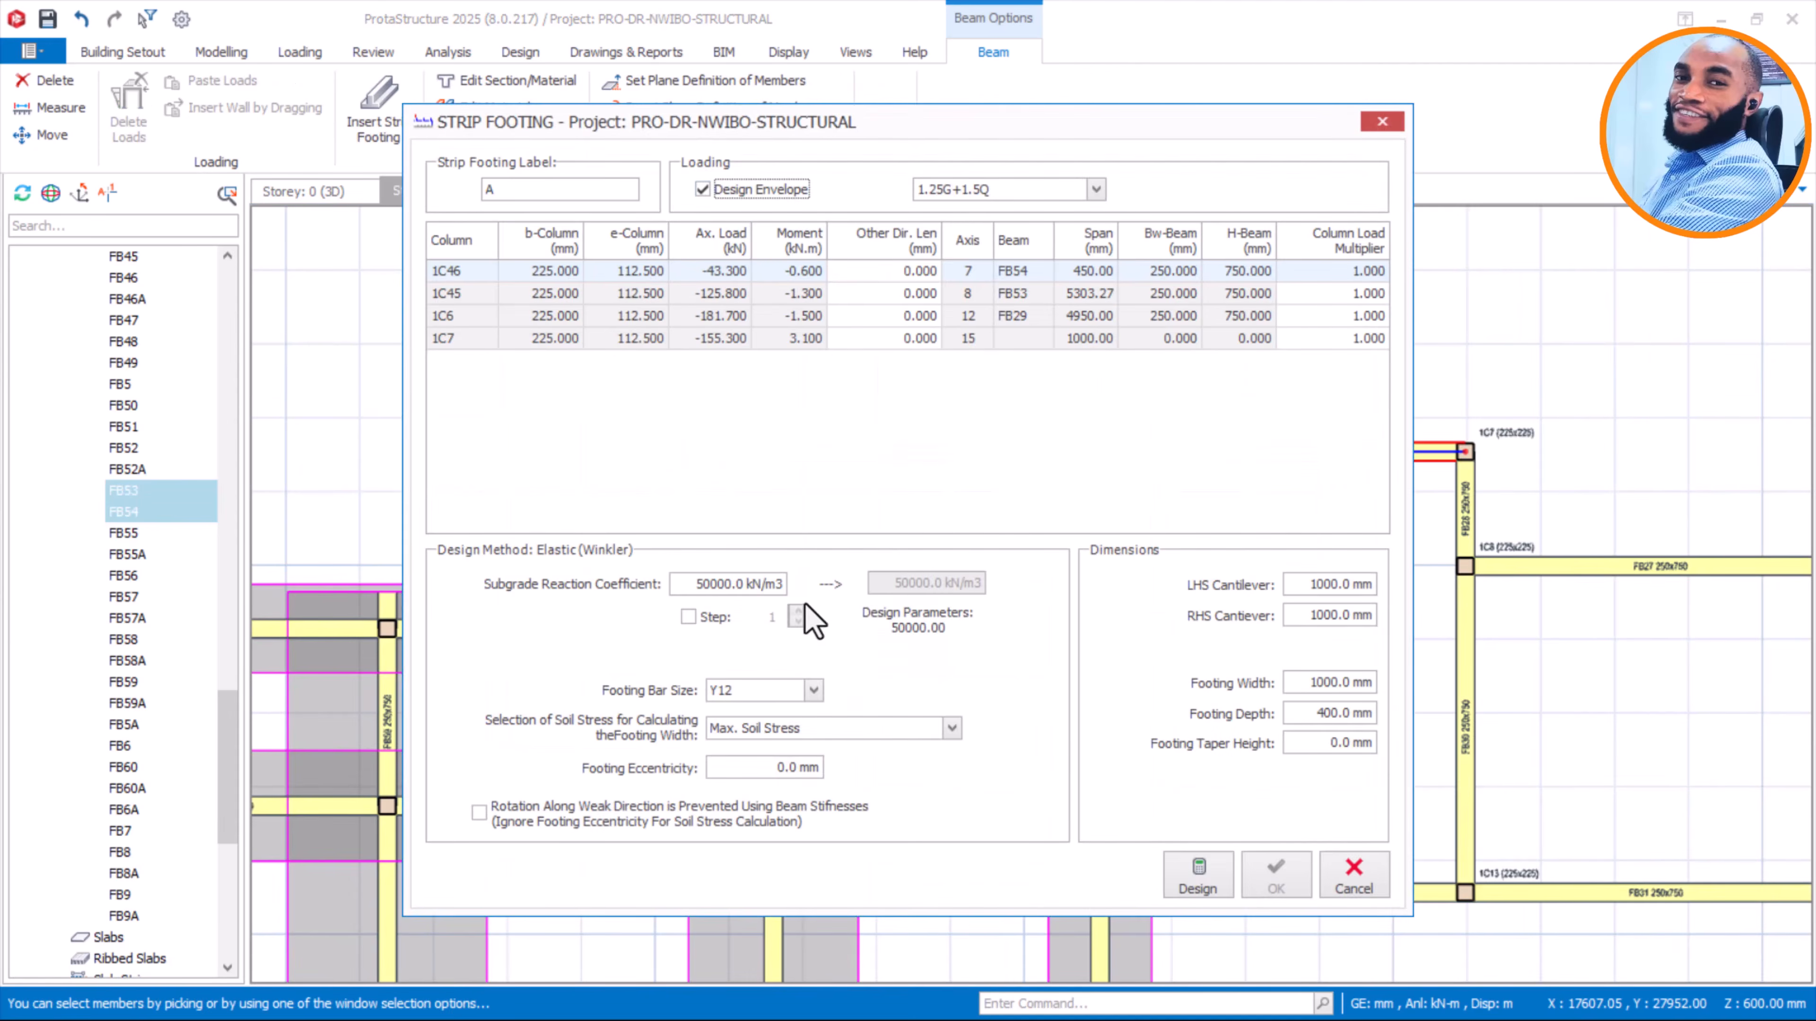
left_click_drag(1293, 687, 1453, 695)
type("0")
left_click_drag(1300, 715, 1401, 725)
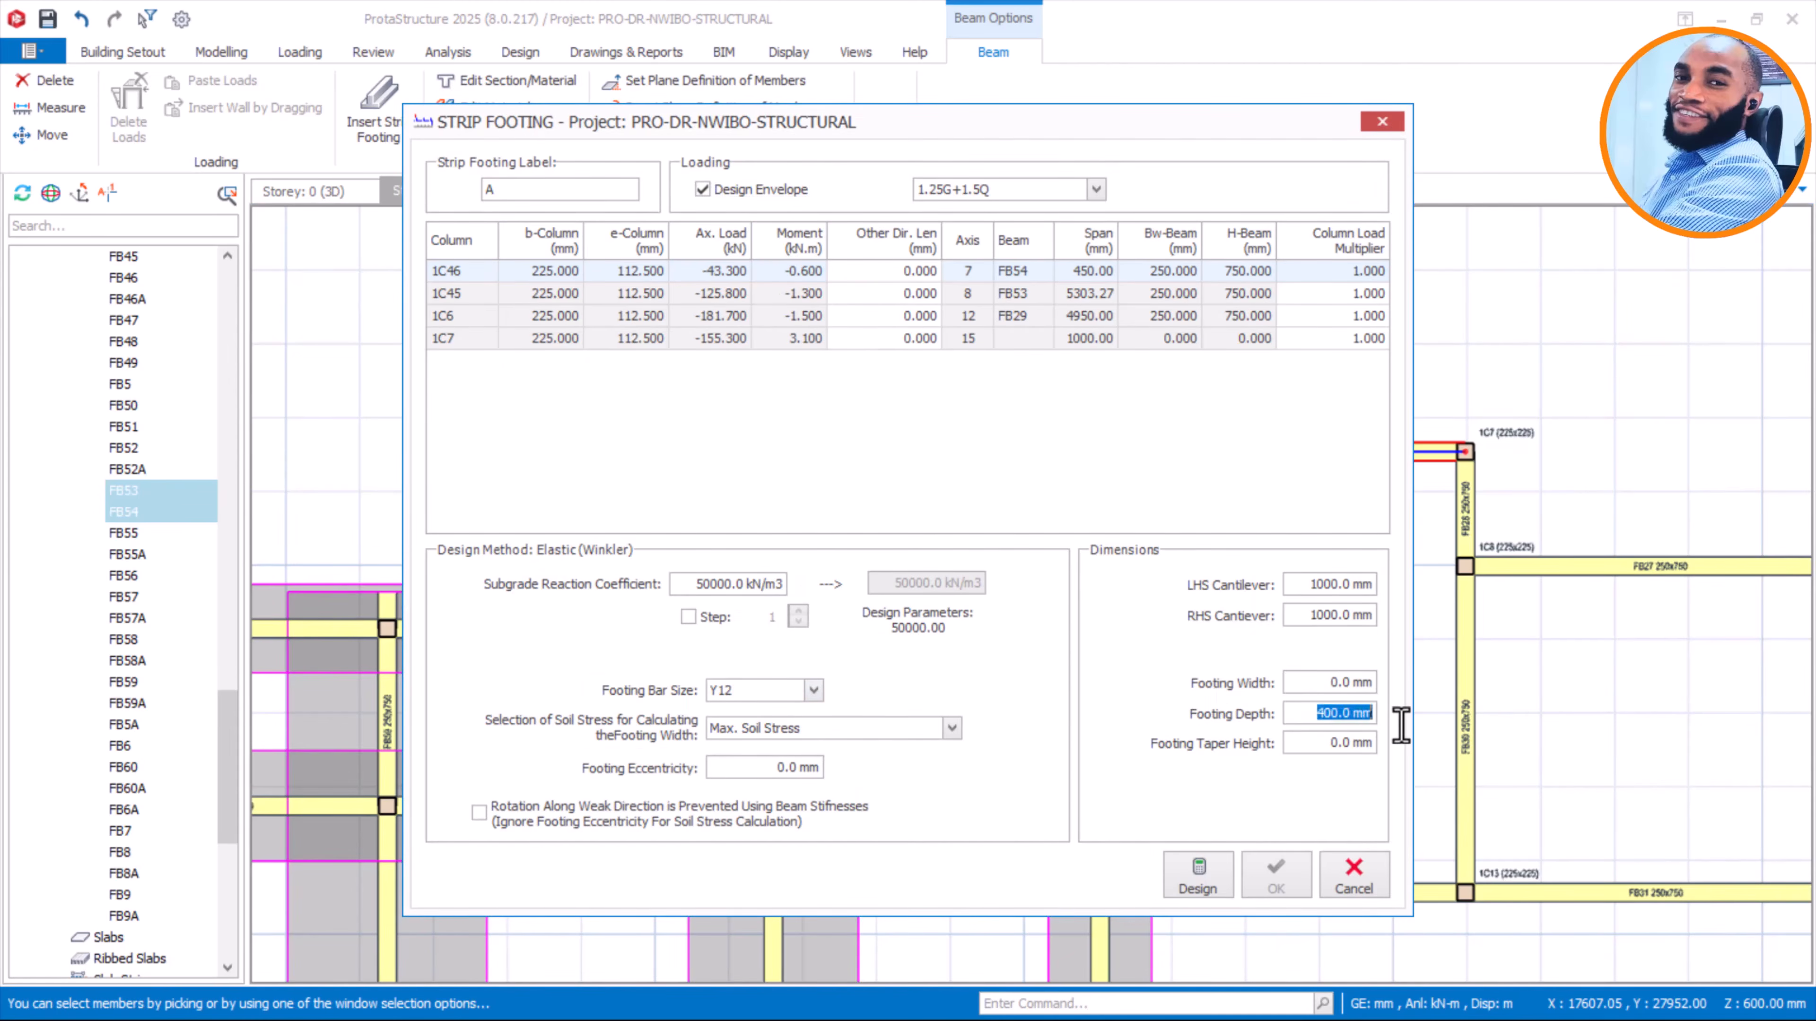
left_click_drag(1295, 615, 1408, 641)
type("500")
left_click_drag(1291, 585, 1376, 590)
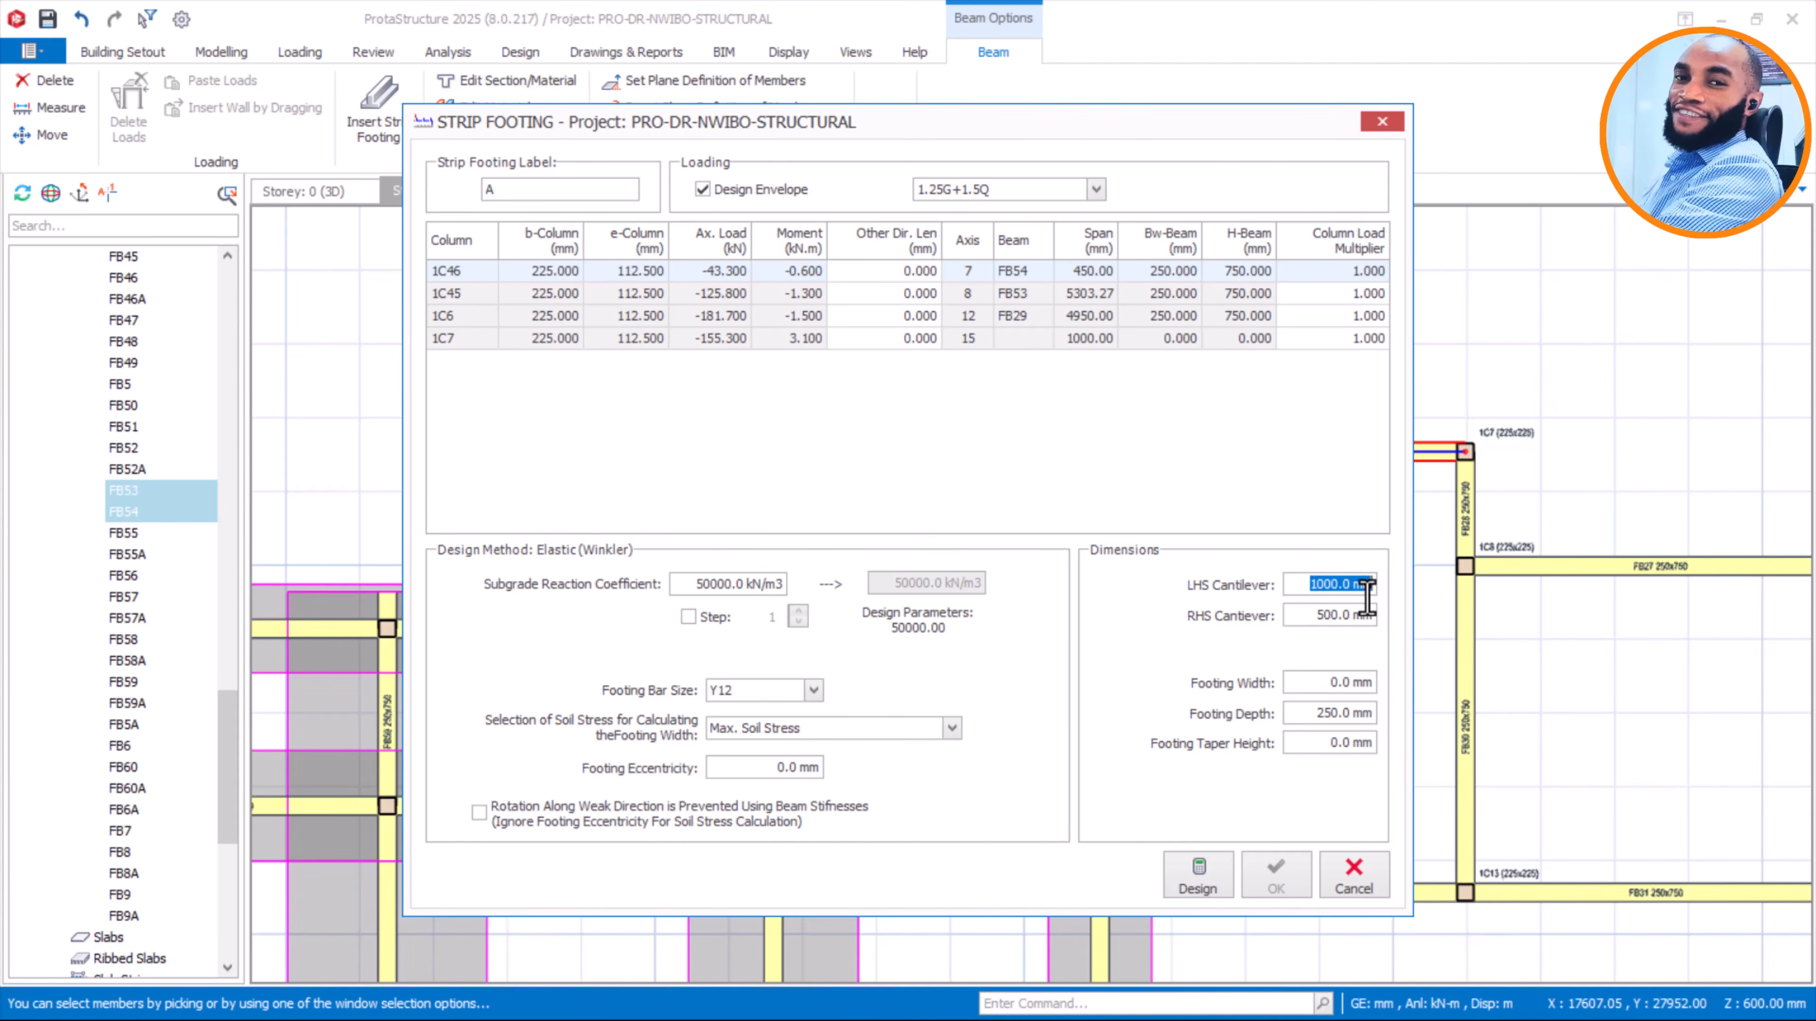
type("500.0")
Design footing A, close the results, set its footing width to 1050 mm and insert the strip footing
left_click(1201, 880)
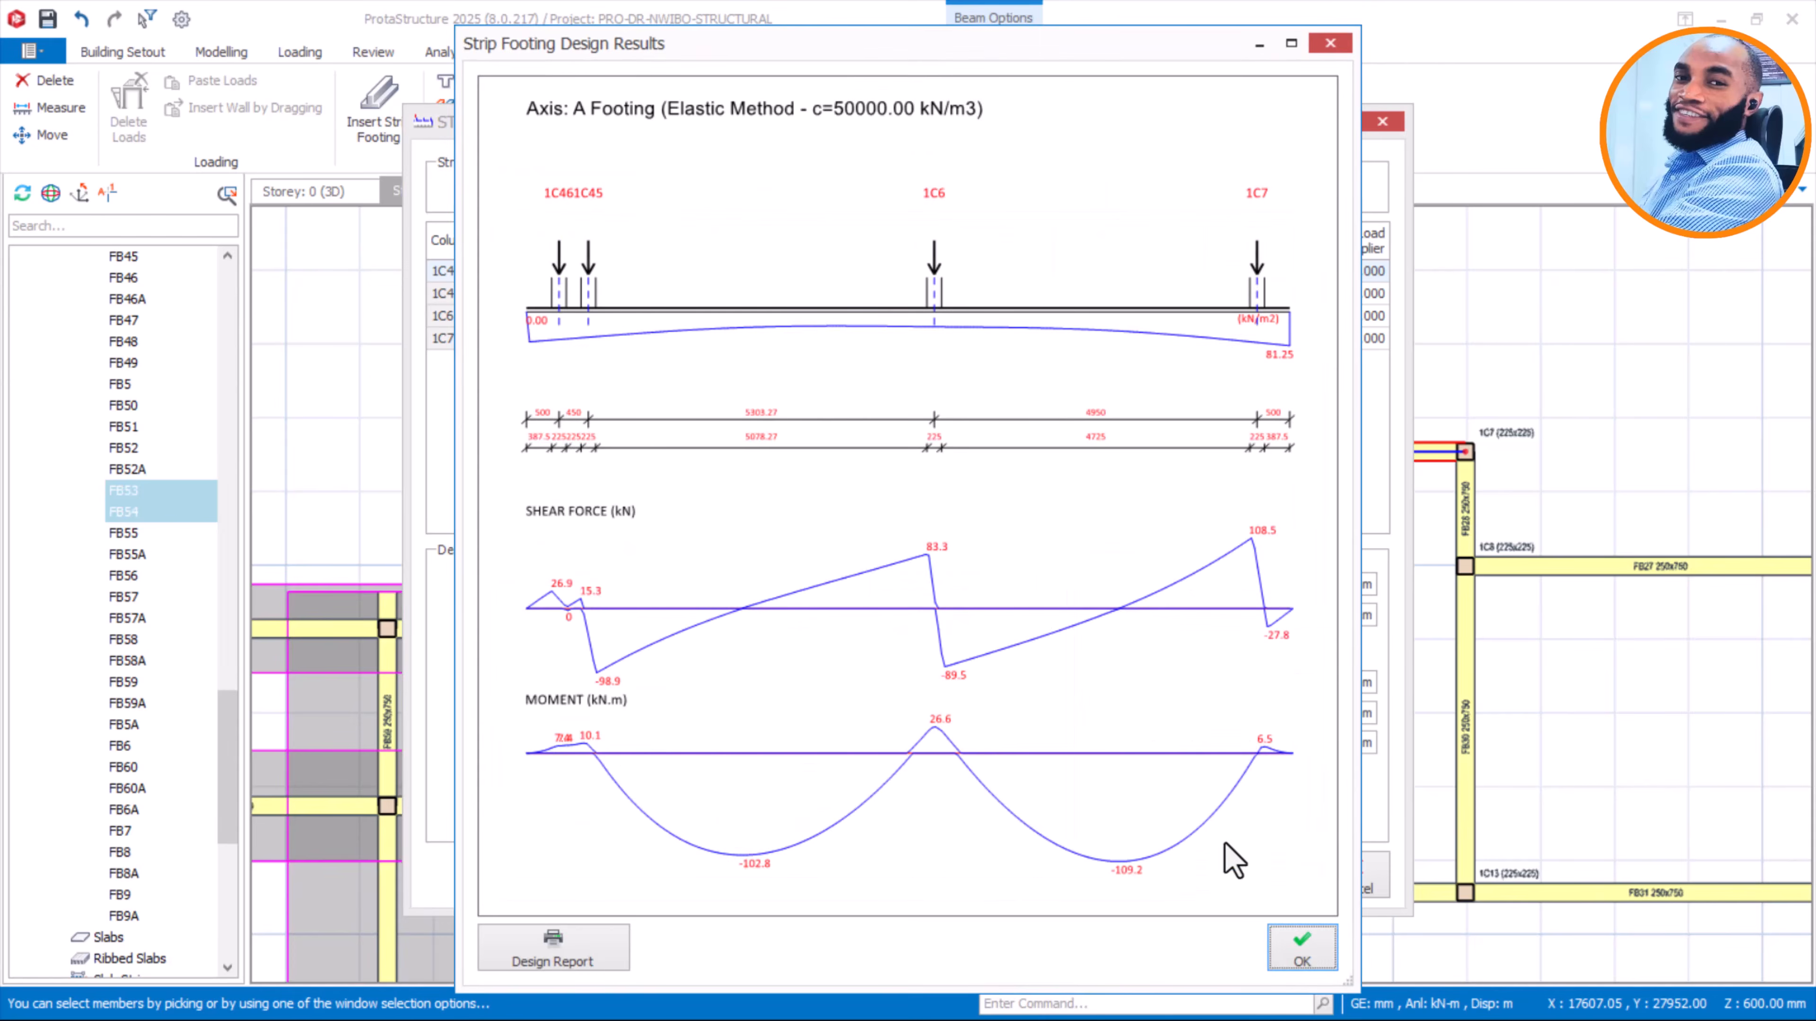
left_click(1297, 955)
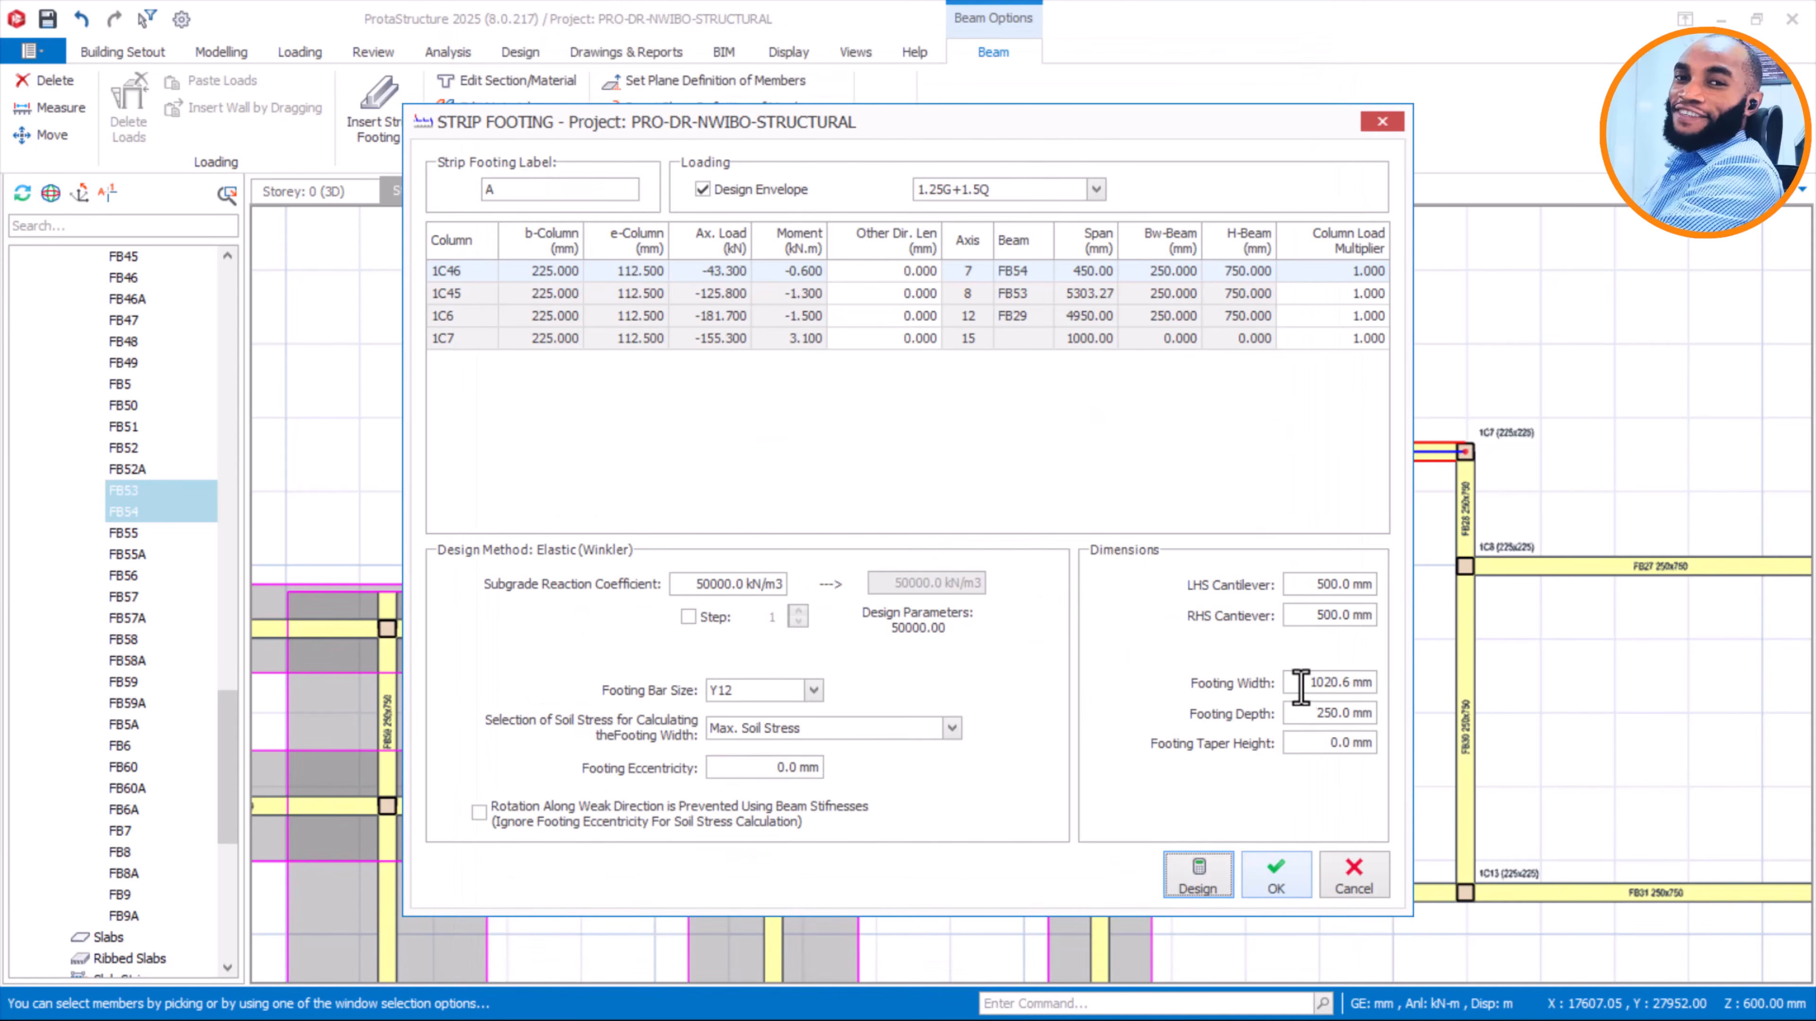
left_click_drag(1308, 685, 1365, 693)
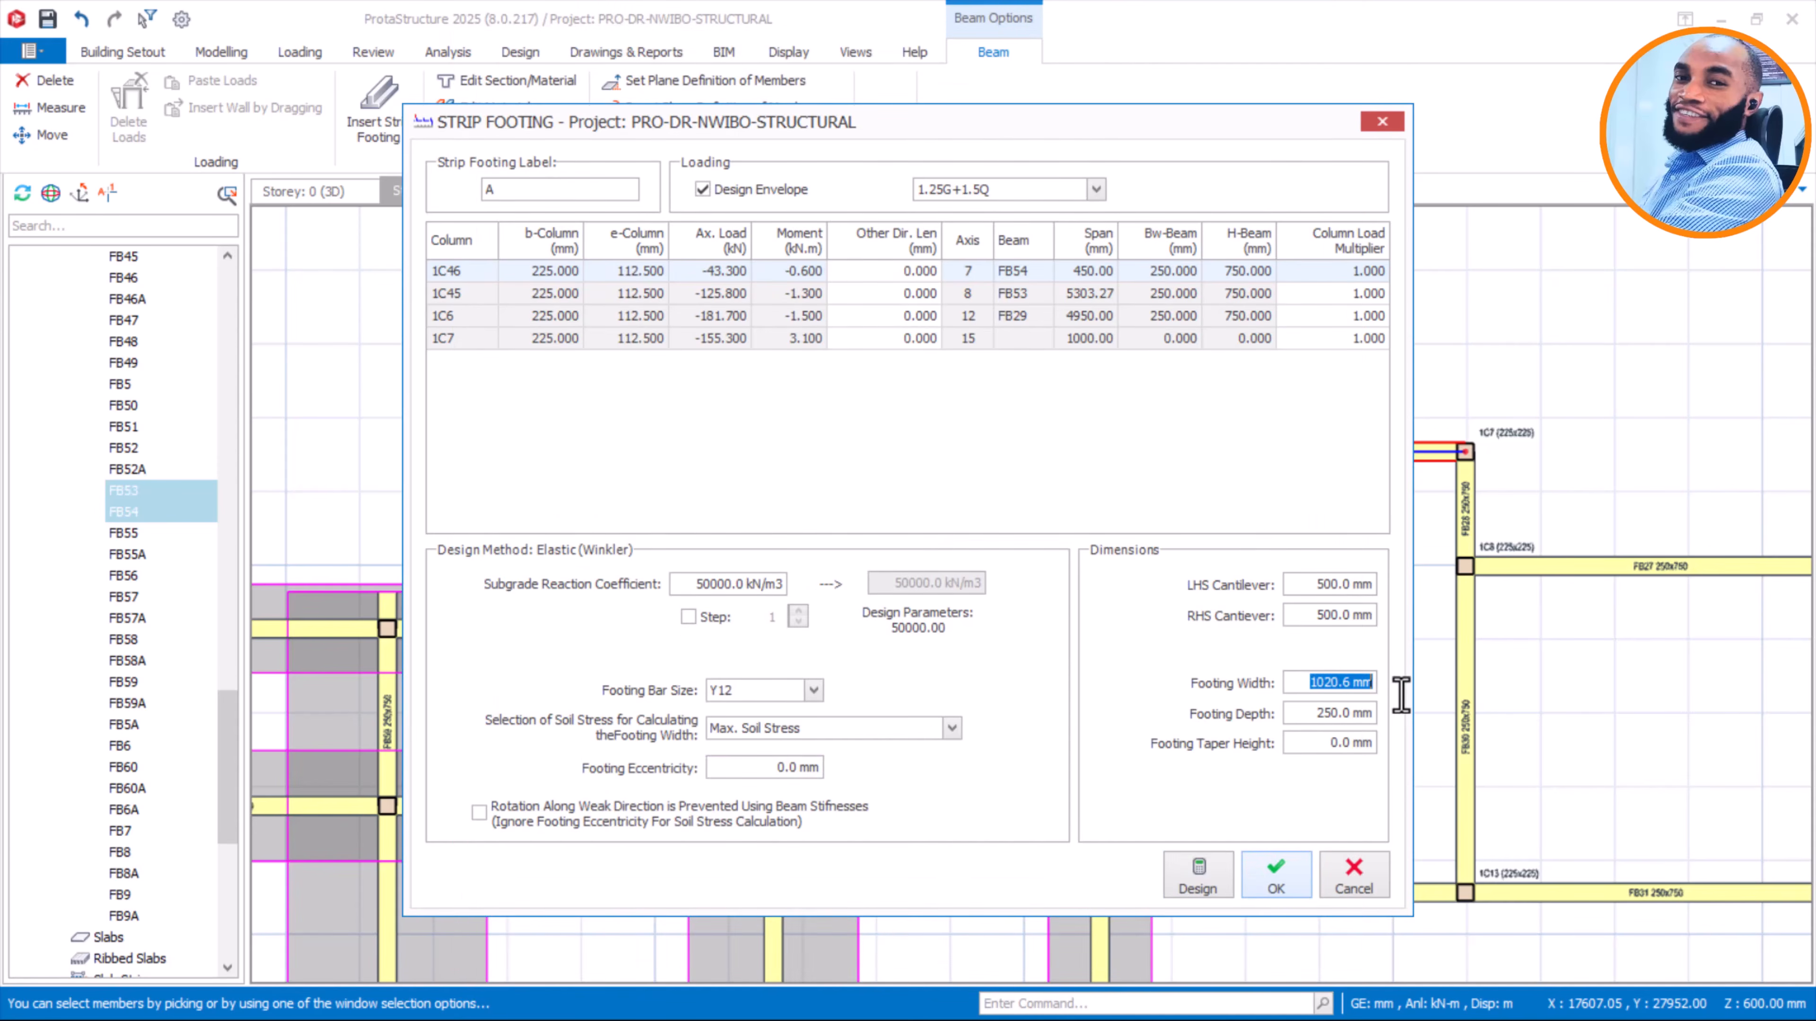
type("1050")
left_click(1267, 868)
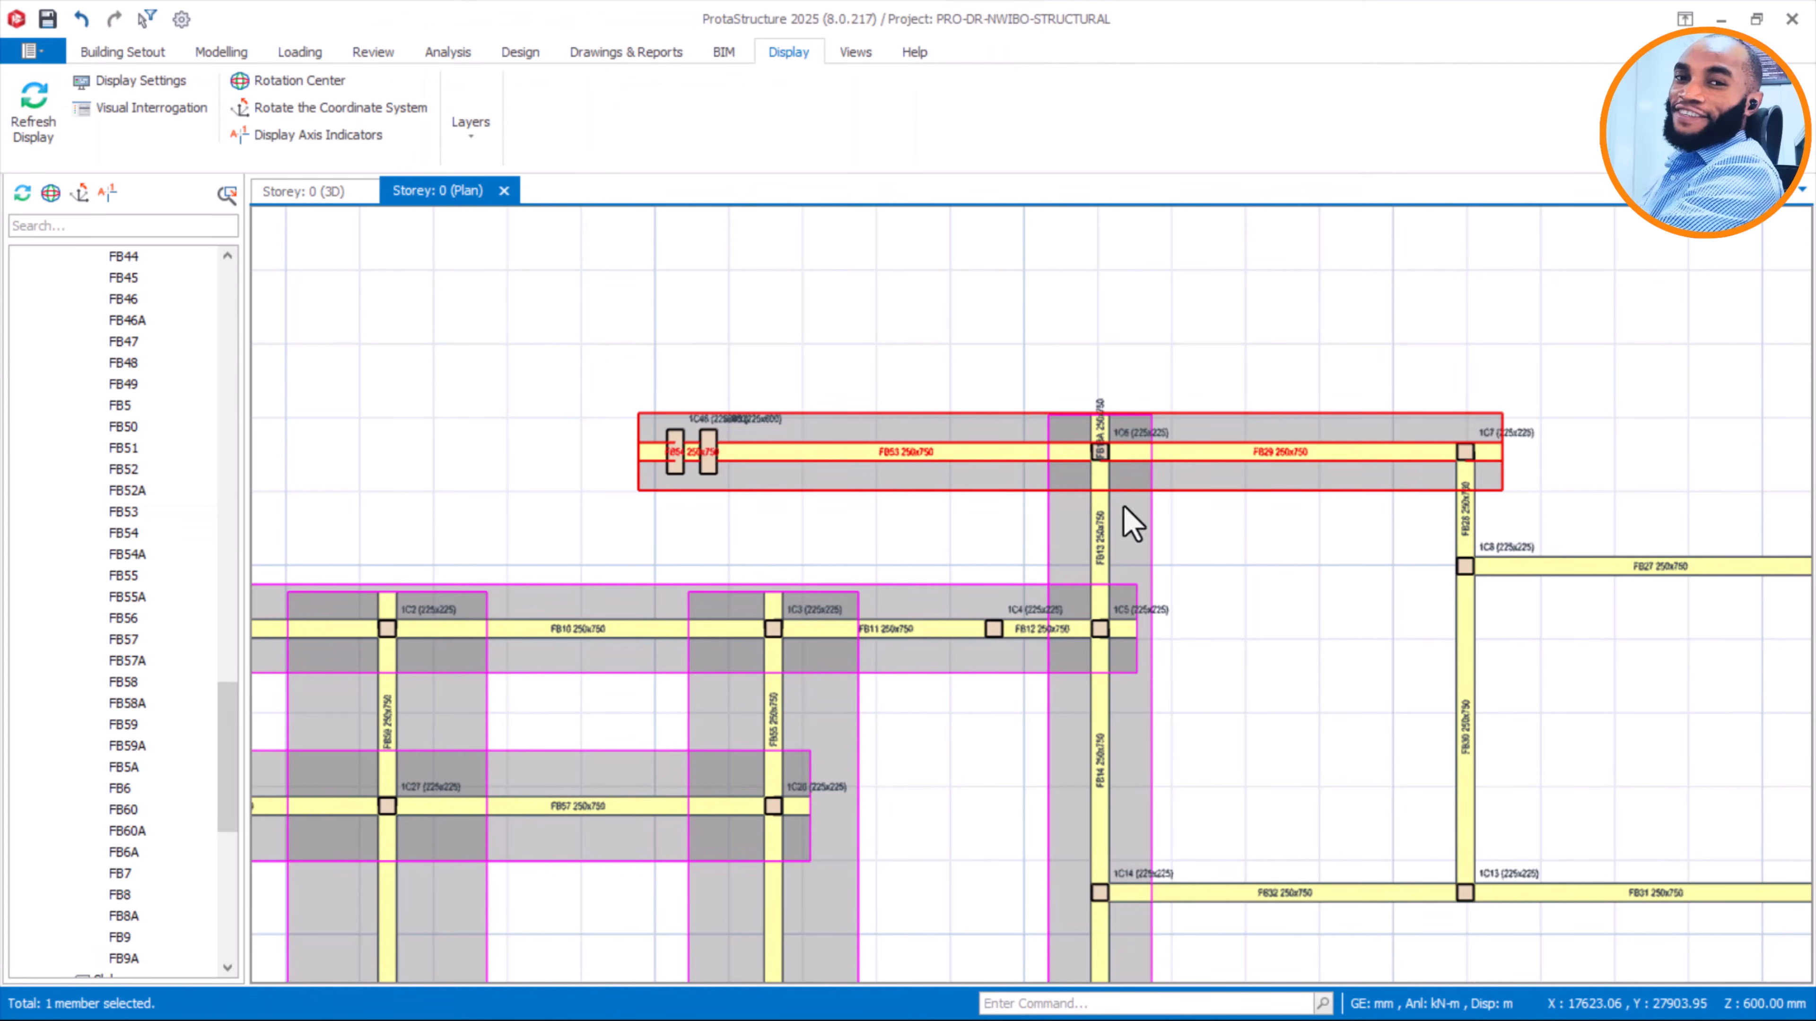
Select foundation beams FB30 and FB28 and start inserting a strip footing under them
scroll(1099, 489, "down", 5)
left_click(1258, 570)
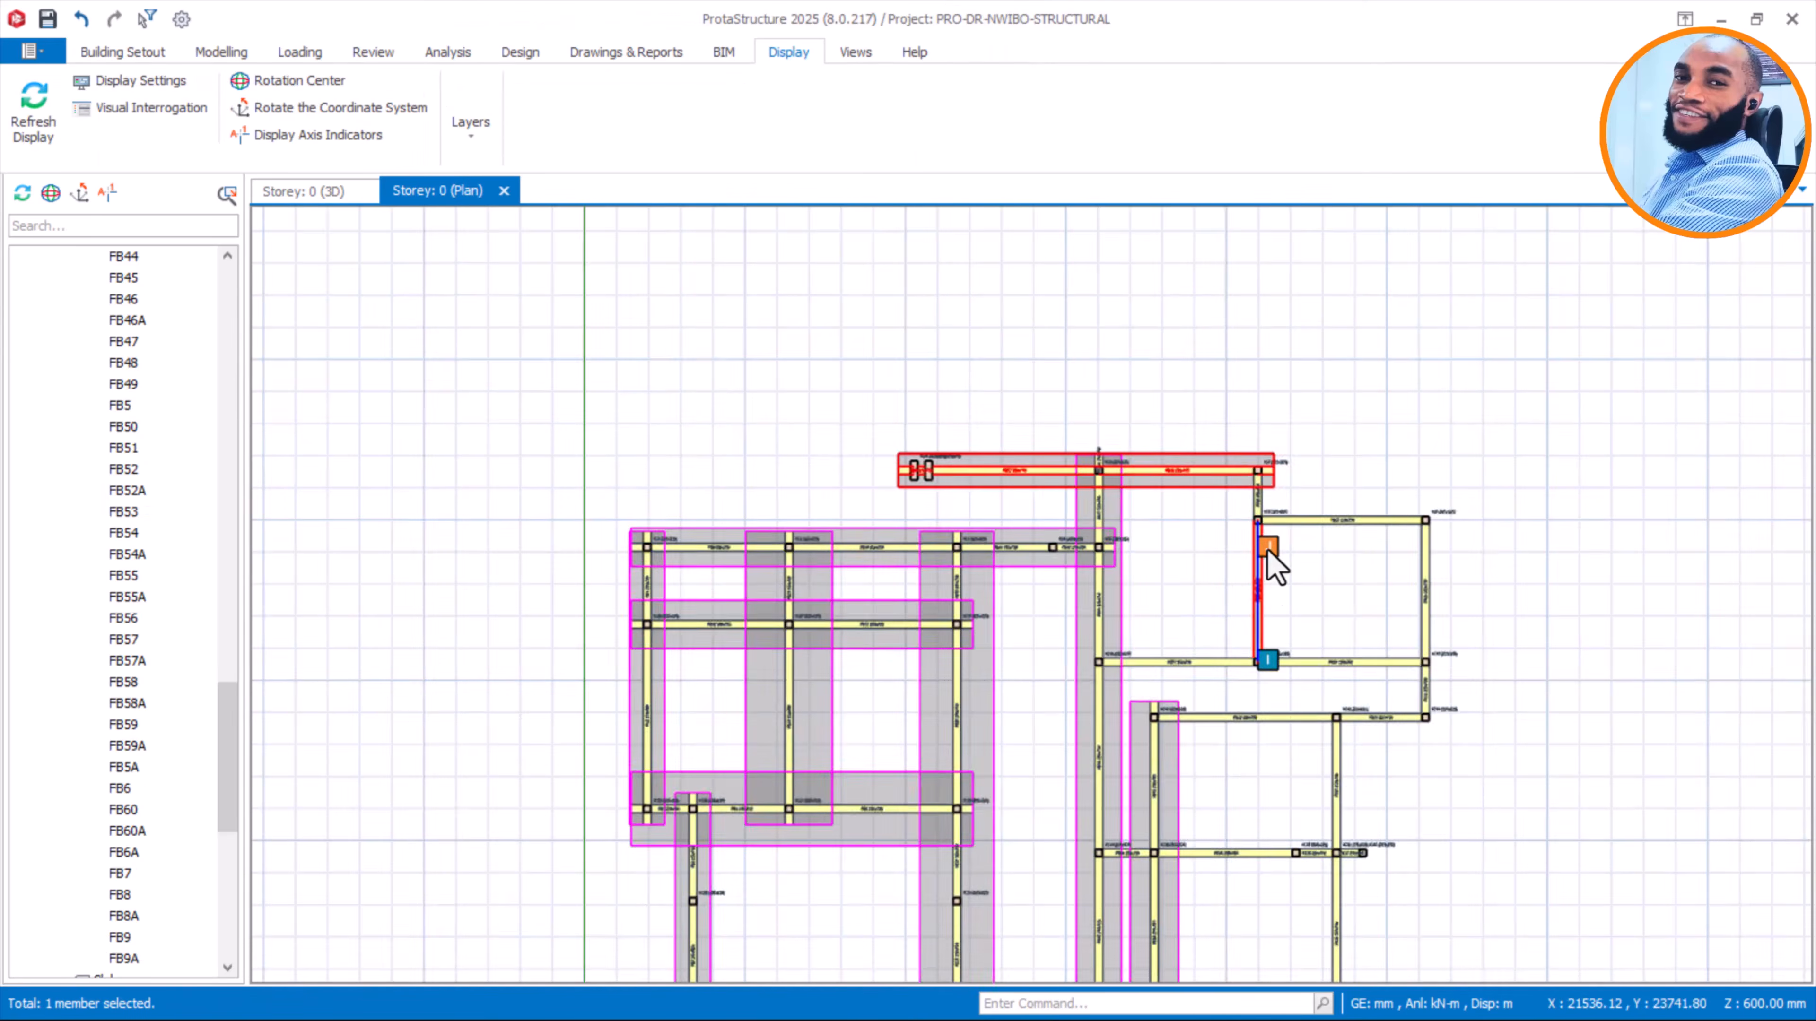
scroll(1270, 510, "up", 3)
left_click(1261, 499, "ctrl")
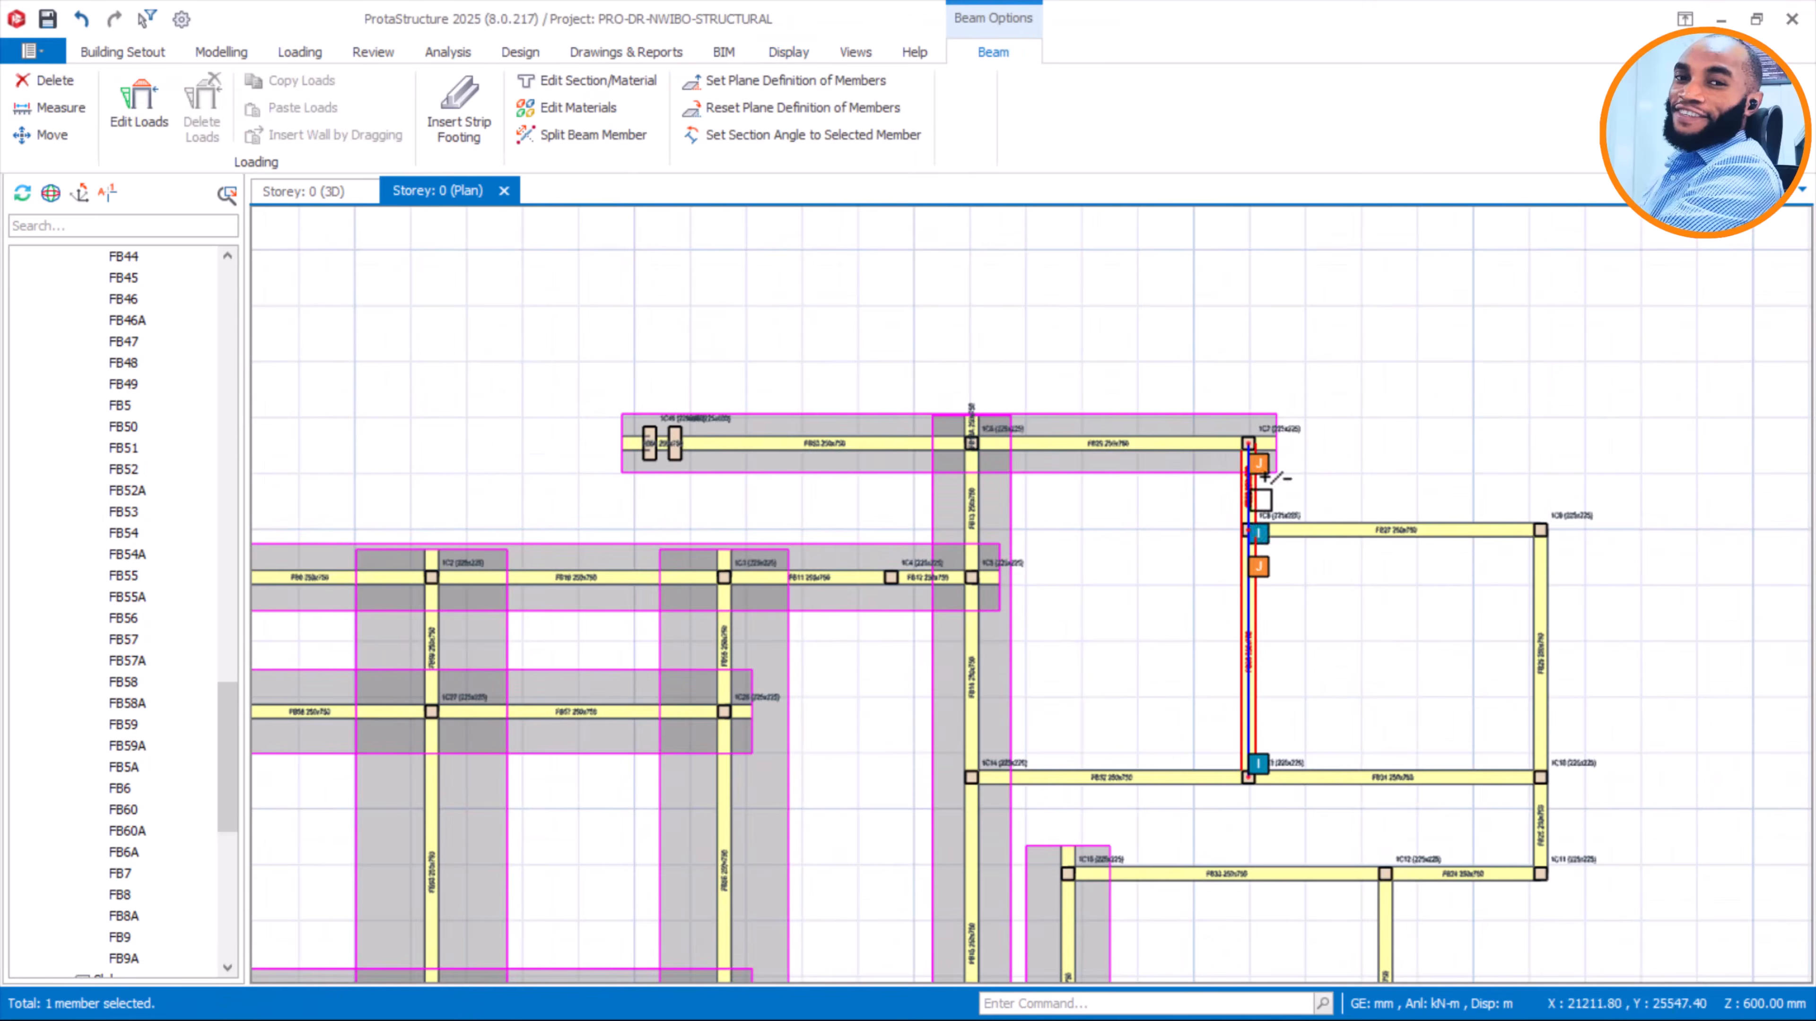
right_click(1357, 464)
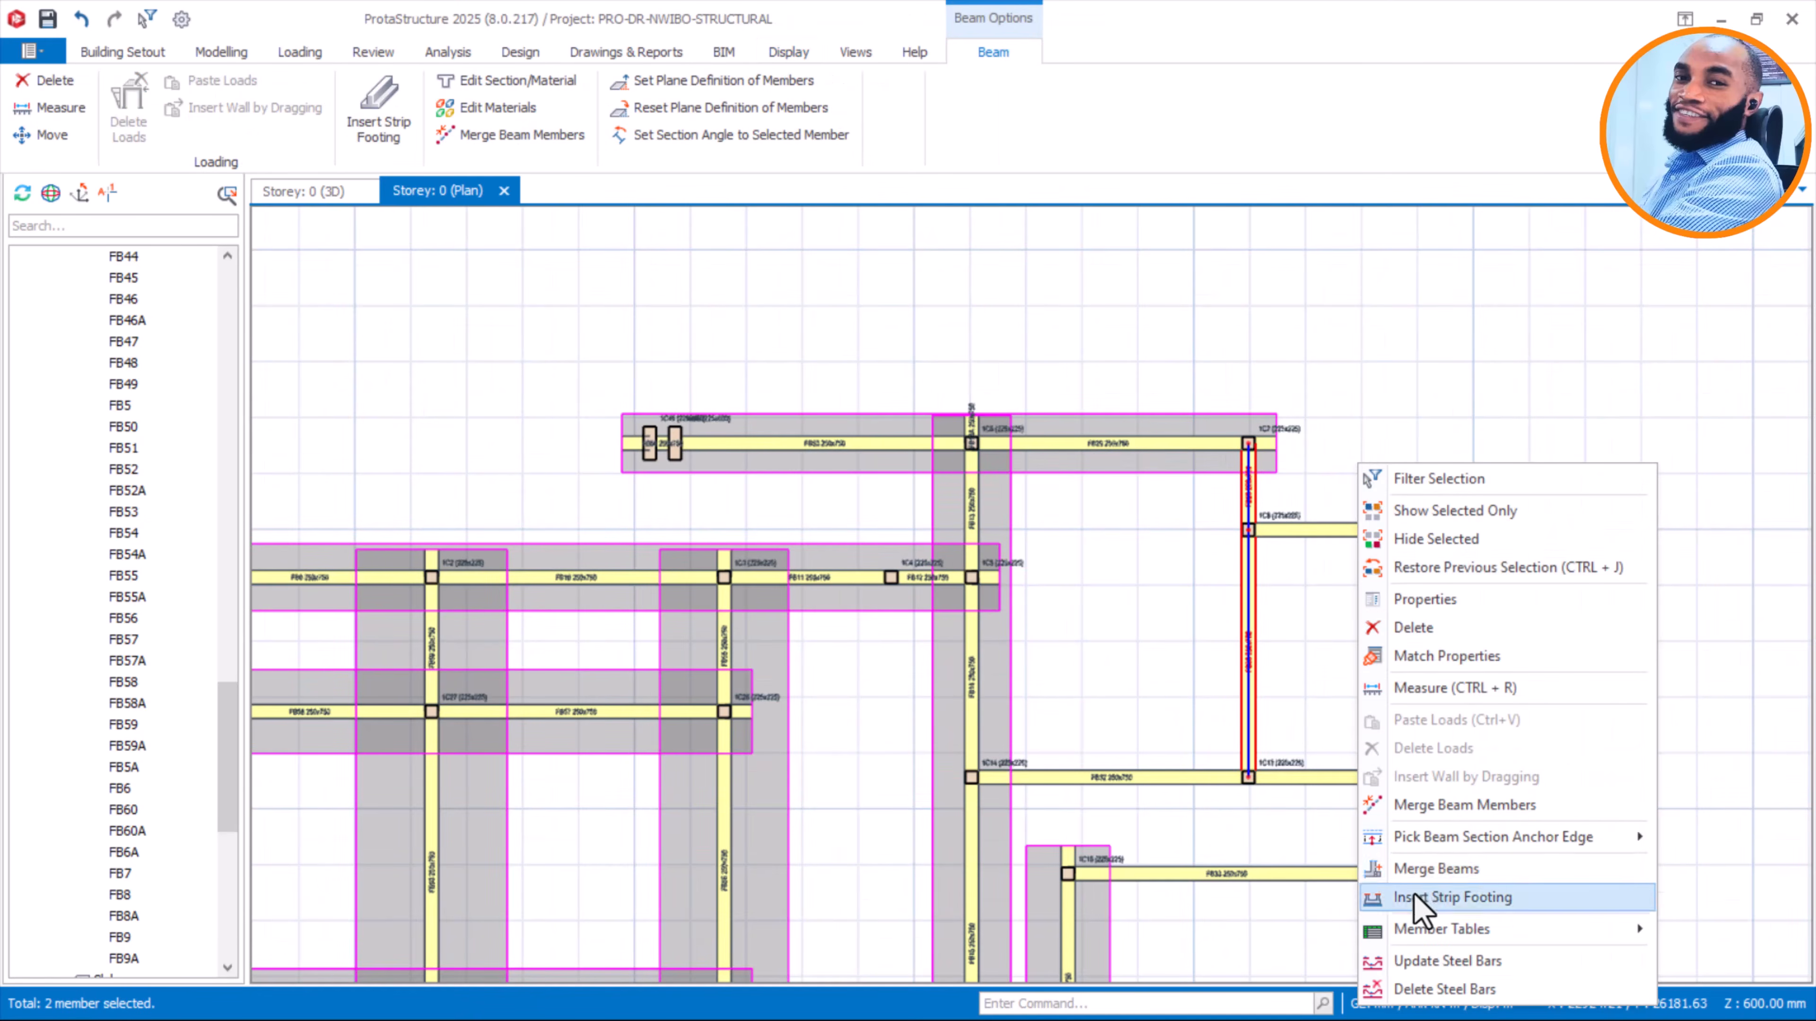
left_click(1419, 897)
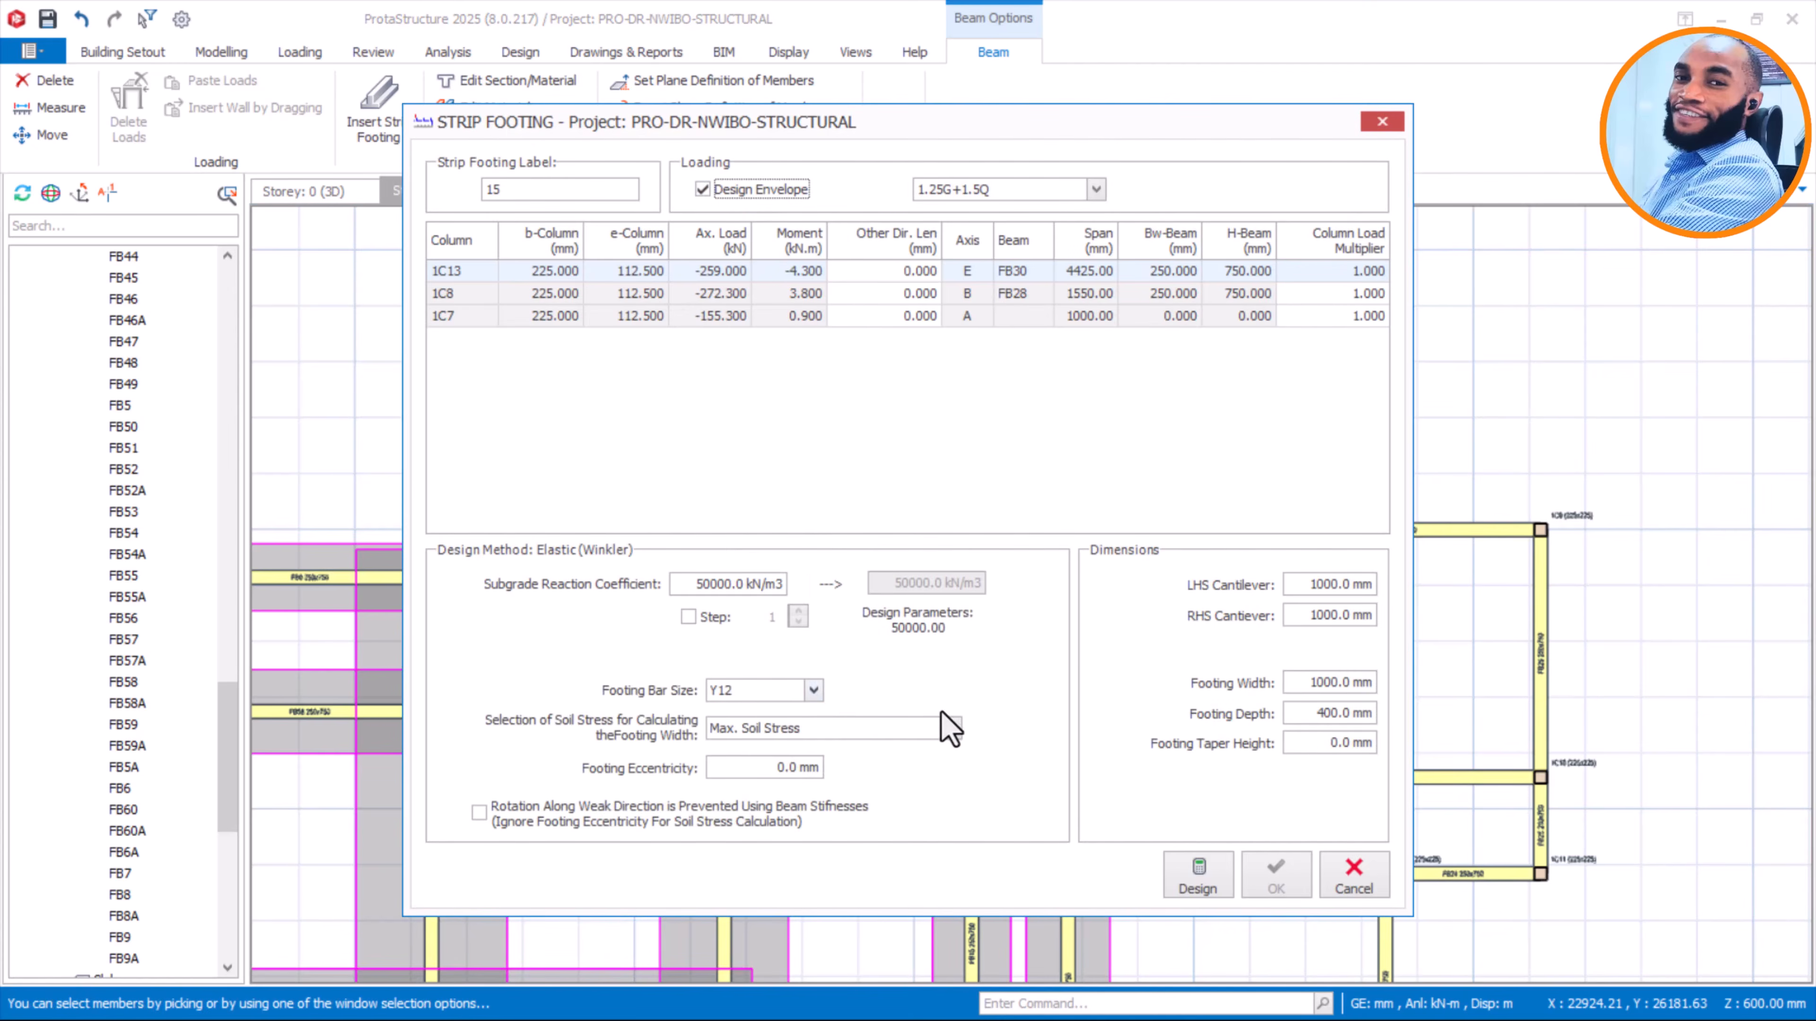
Include the design envelope for footing 15, with 500 mm cantilevers at both ends, zero footing width and 250 mm footing depth
left_click_drag(1299, 584, 1386, 597)
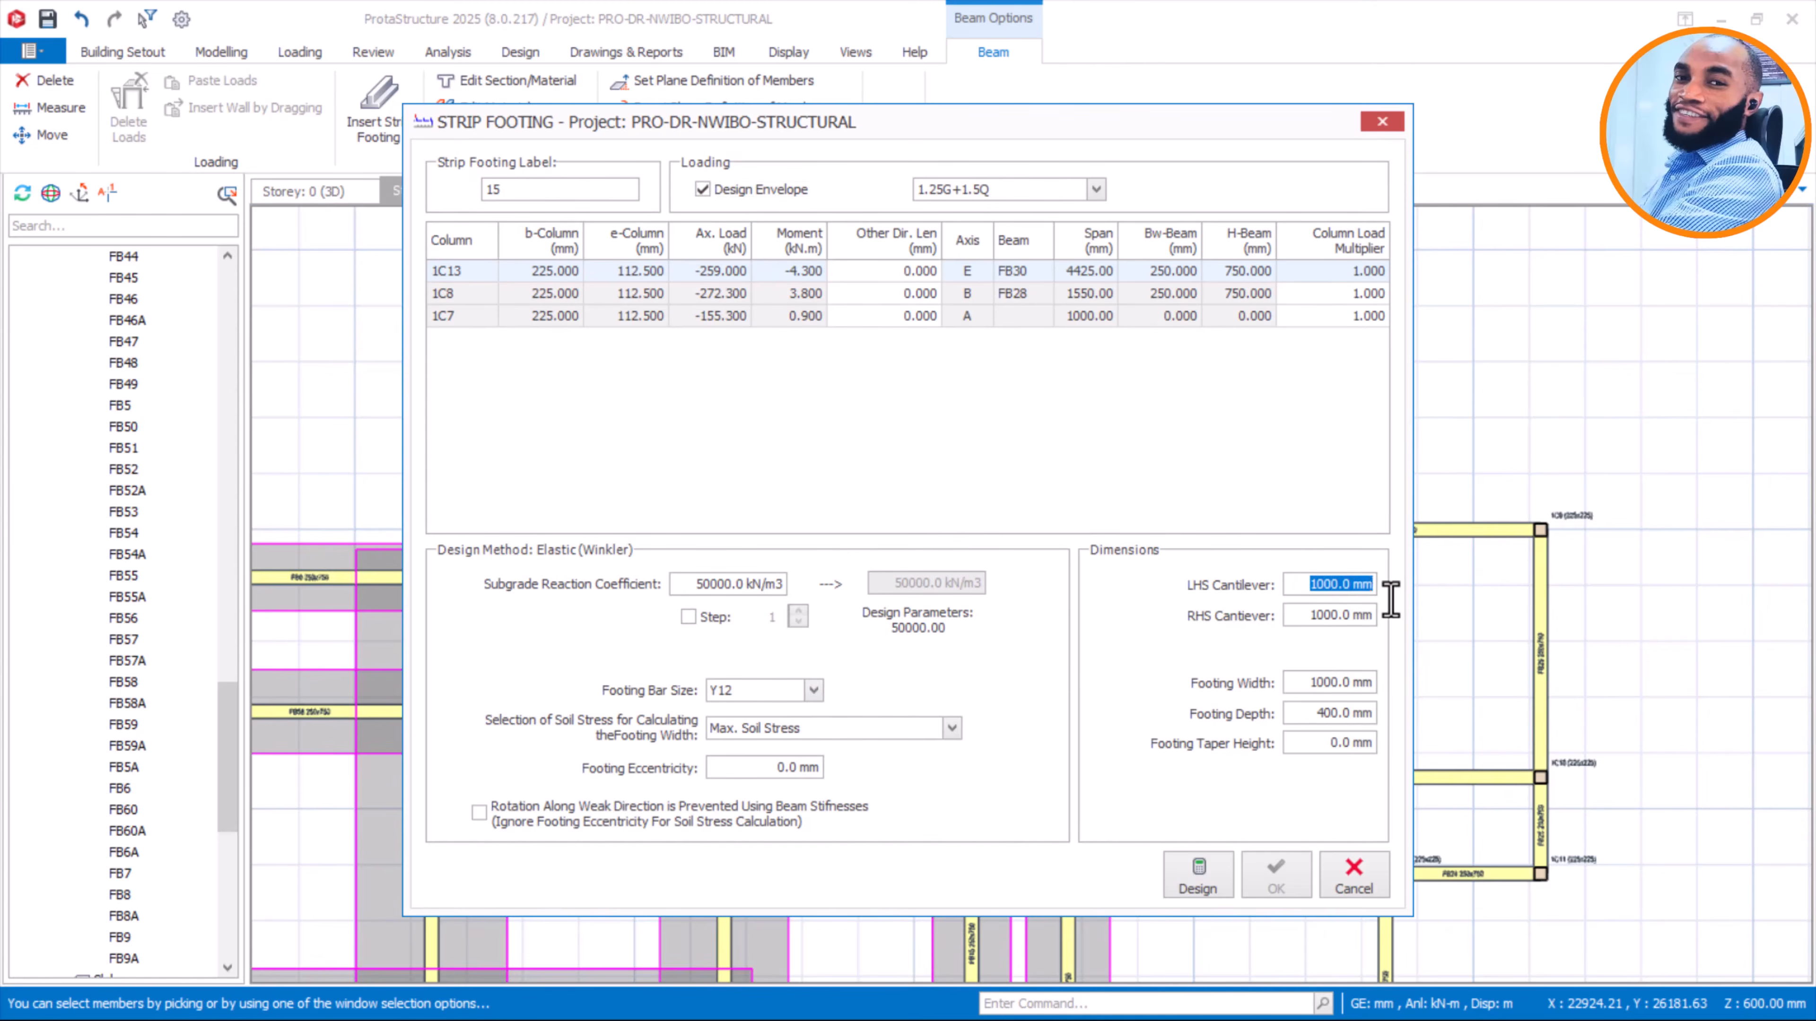
type("5")
left_click_drag(1292, 620, 1481, 652)
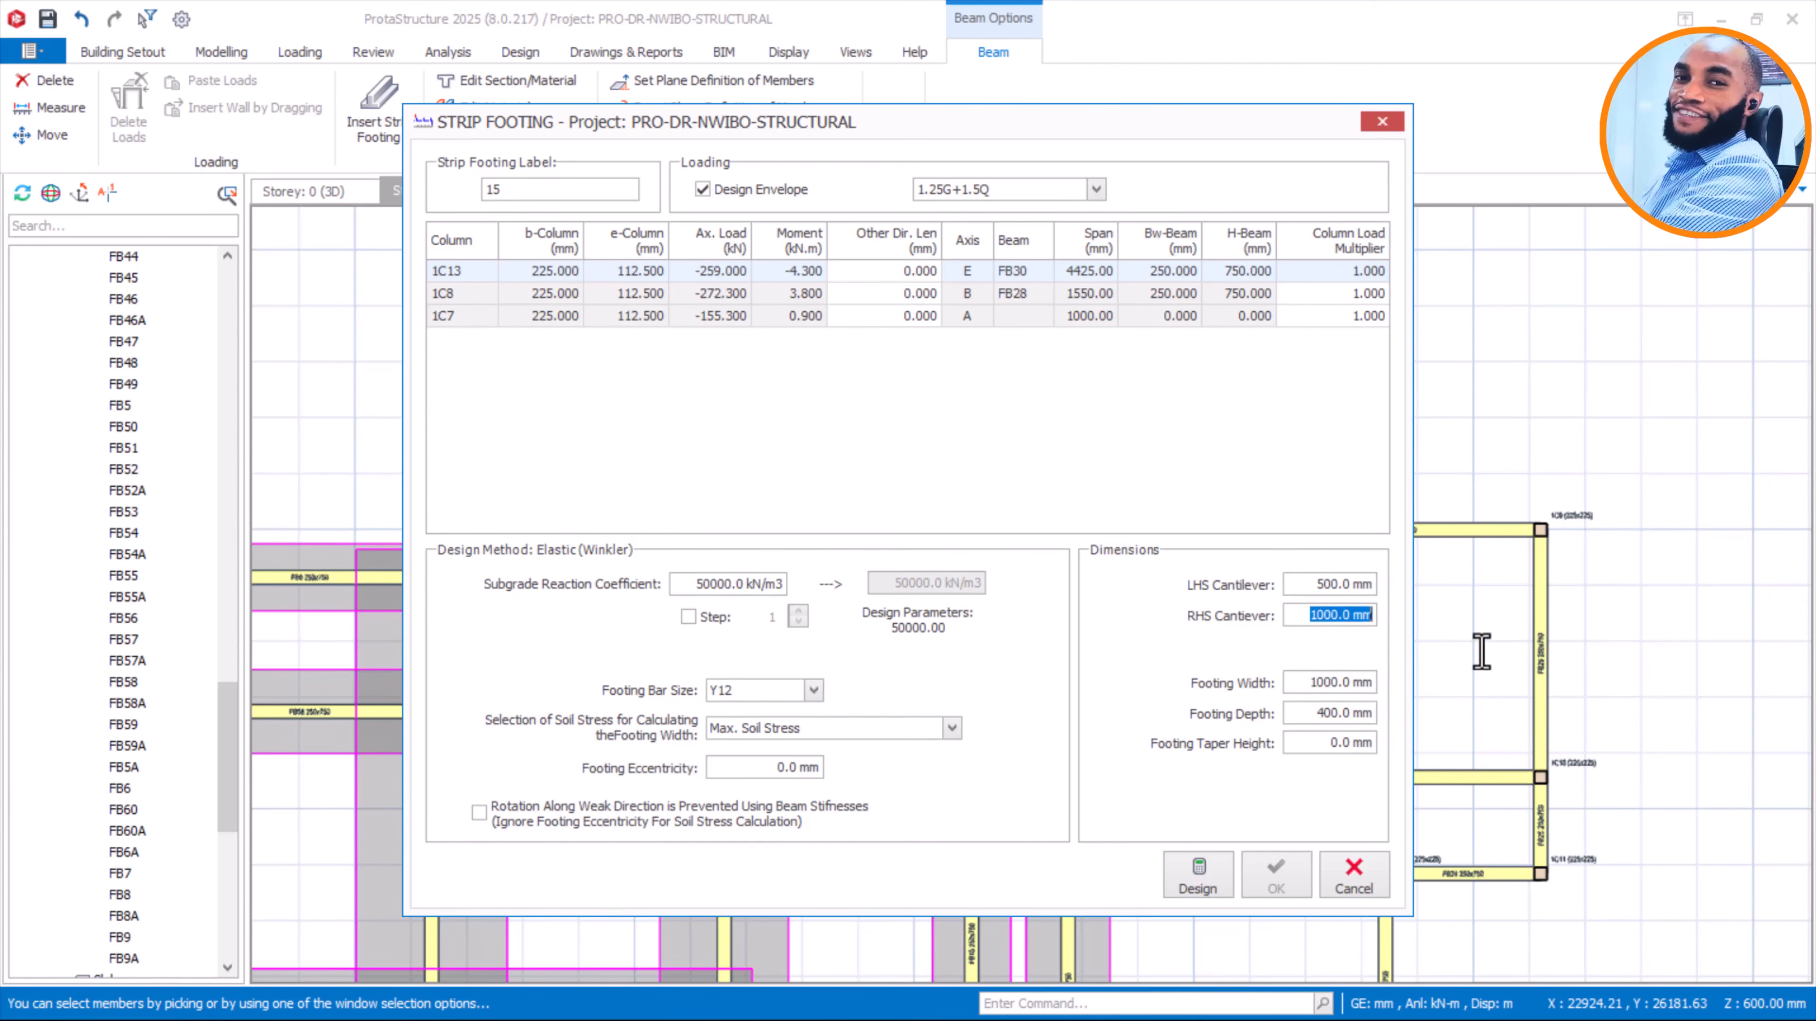
type("500")
left_click_drag(1305, 683, 1478, 735)
type("0")
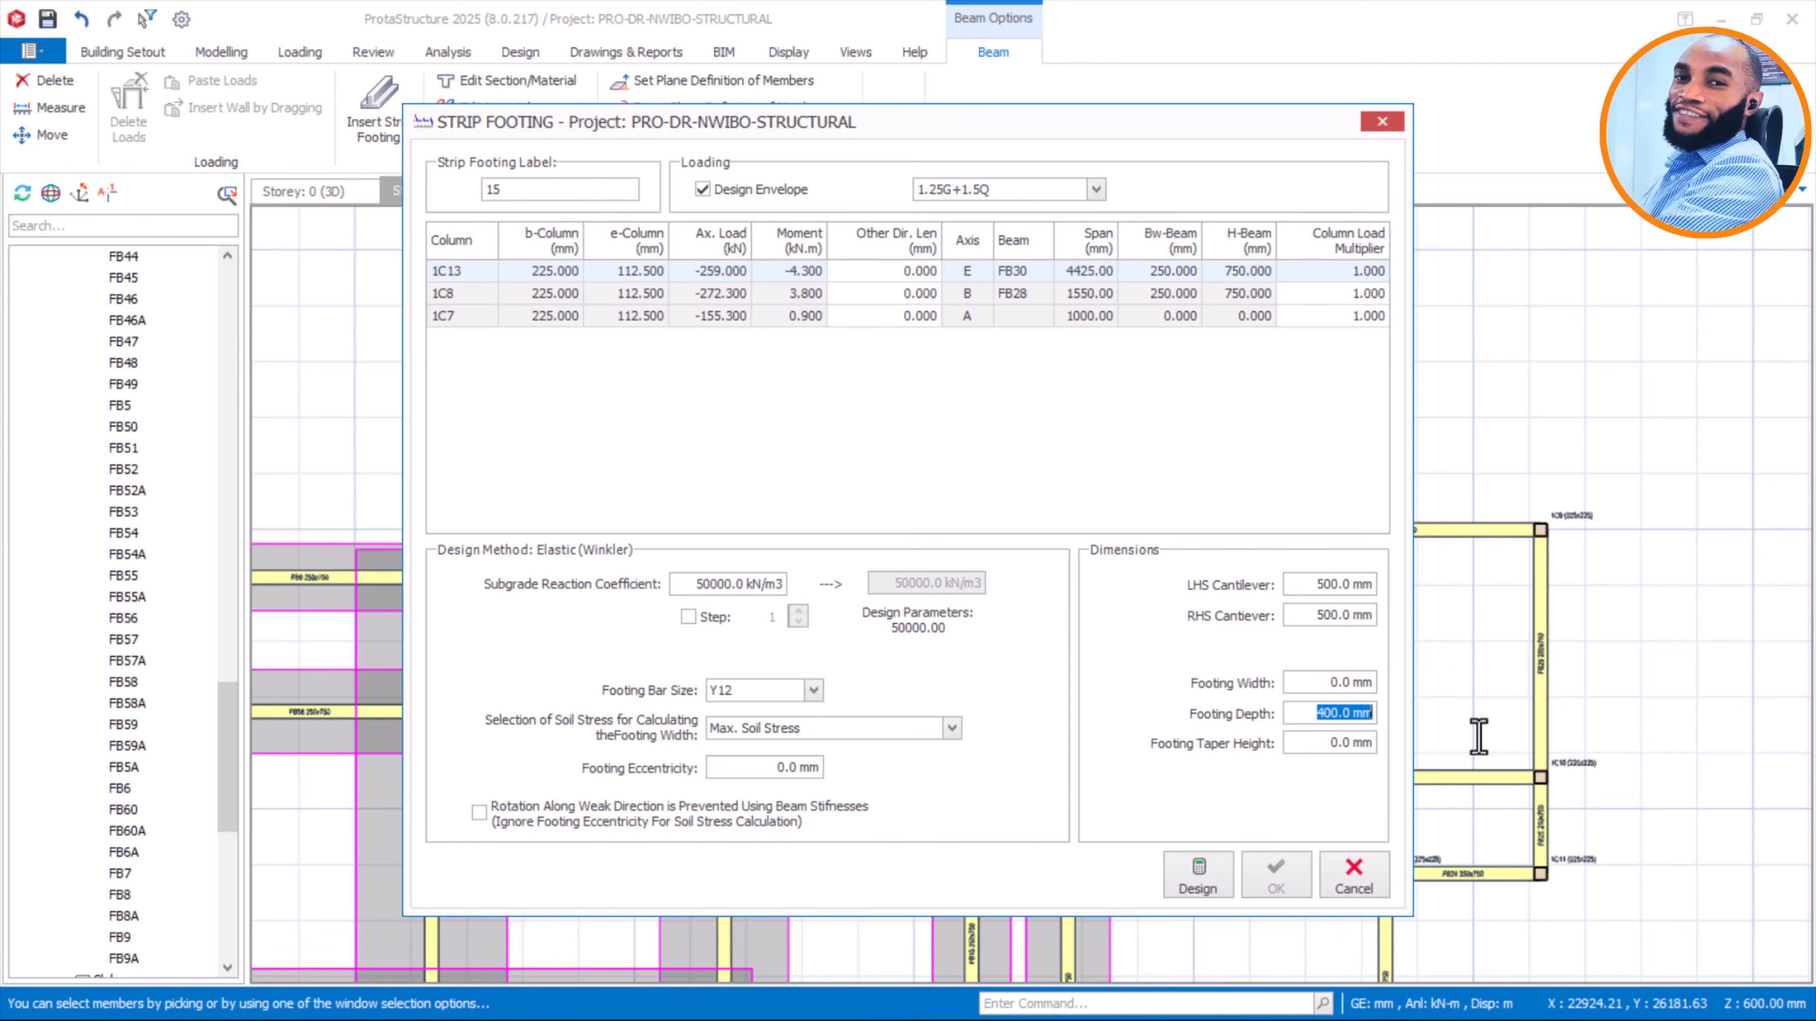
type("250")
Design footing 15, close the results, set its footing width to 1625 mm and insert the strip footing
left_click(1201, 862)
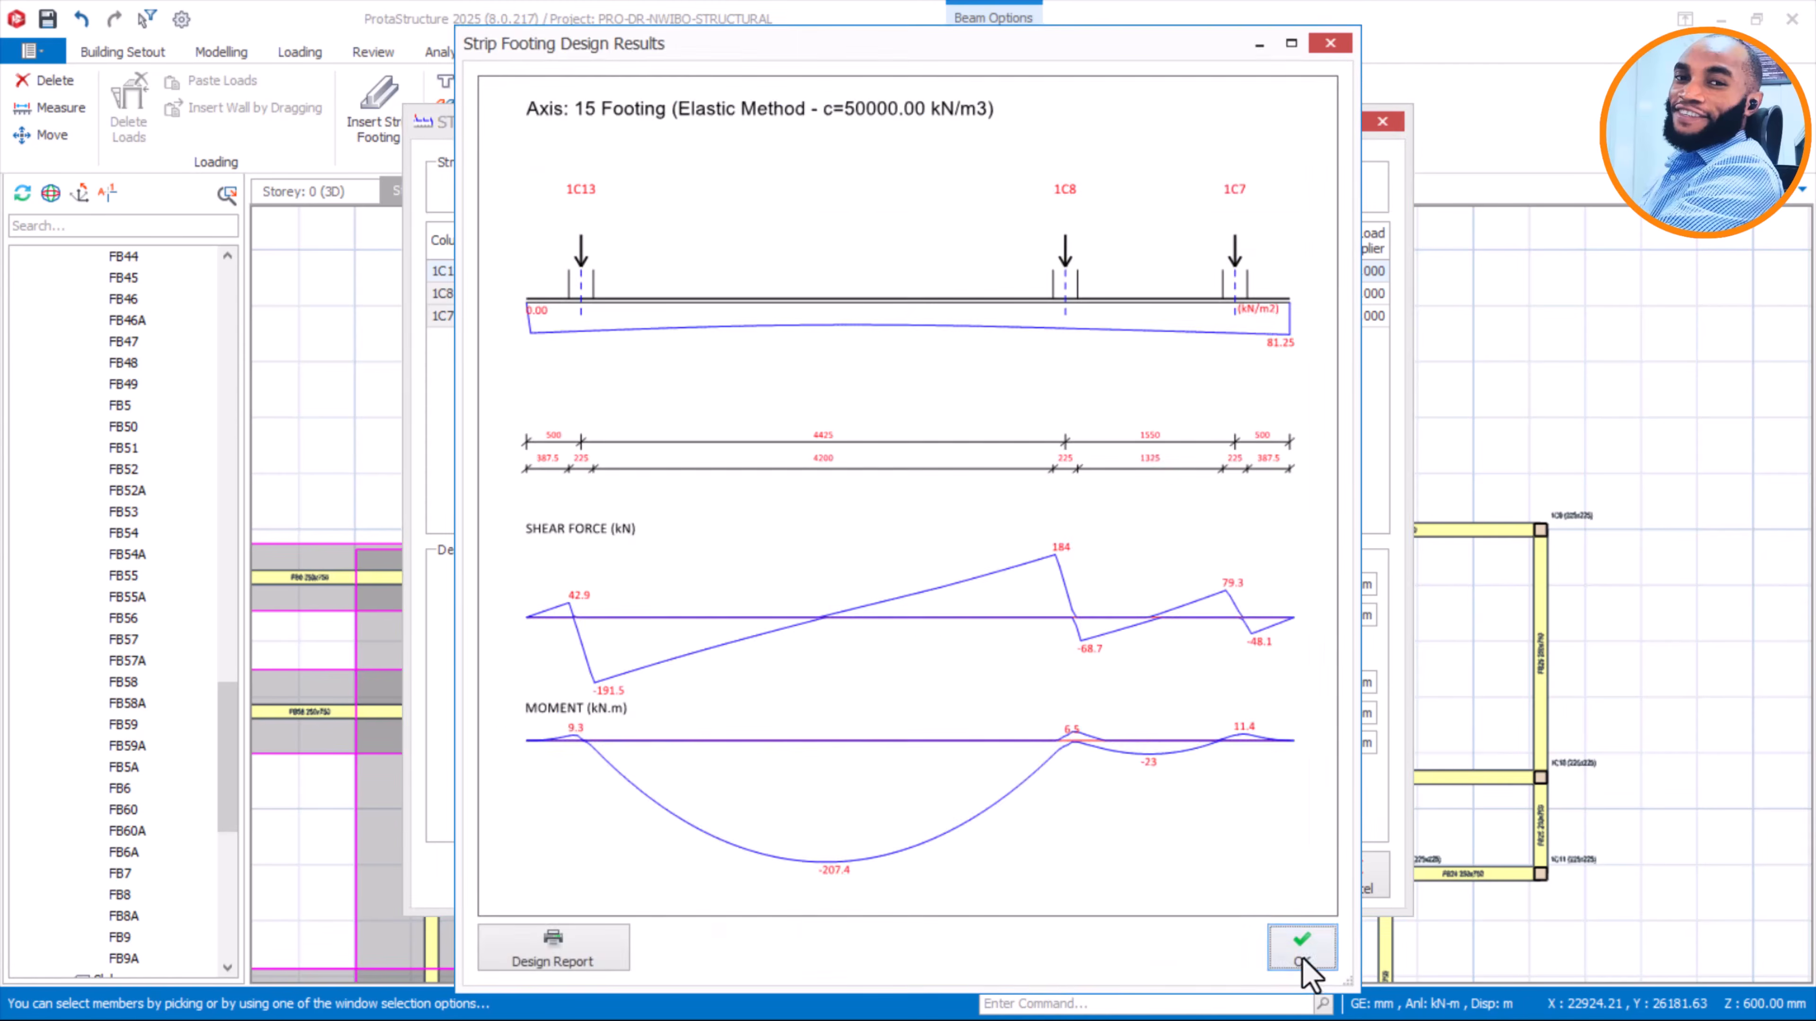
left_click(1303, 943)
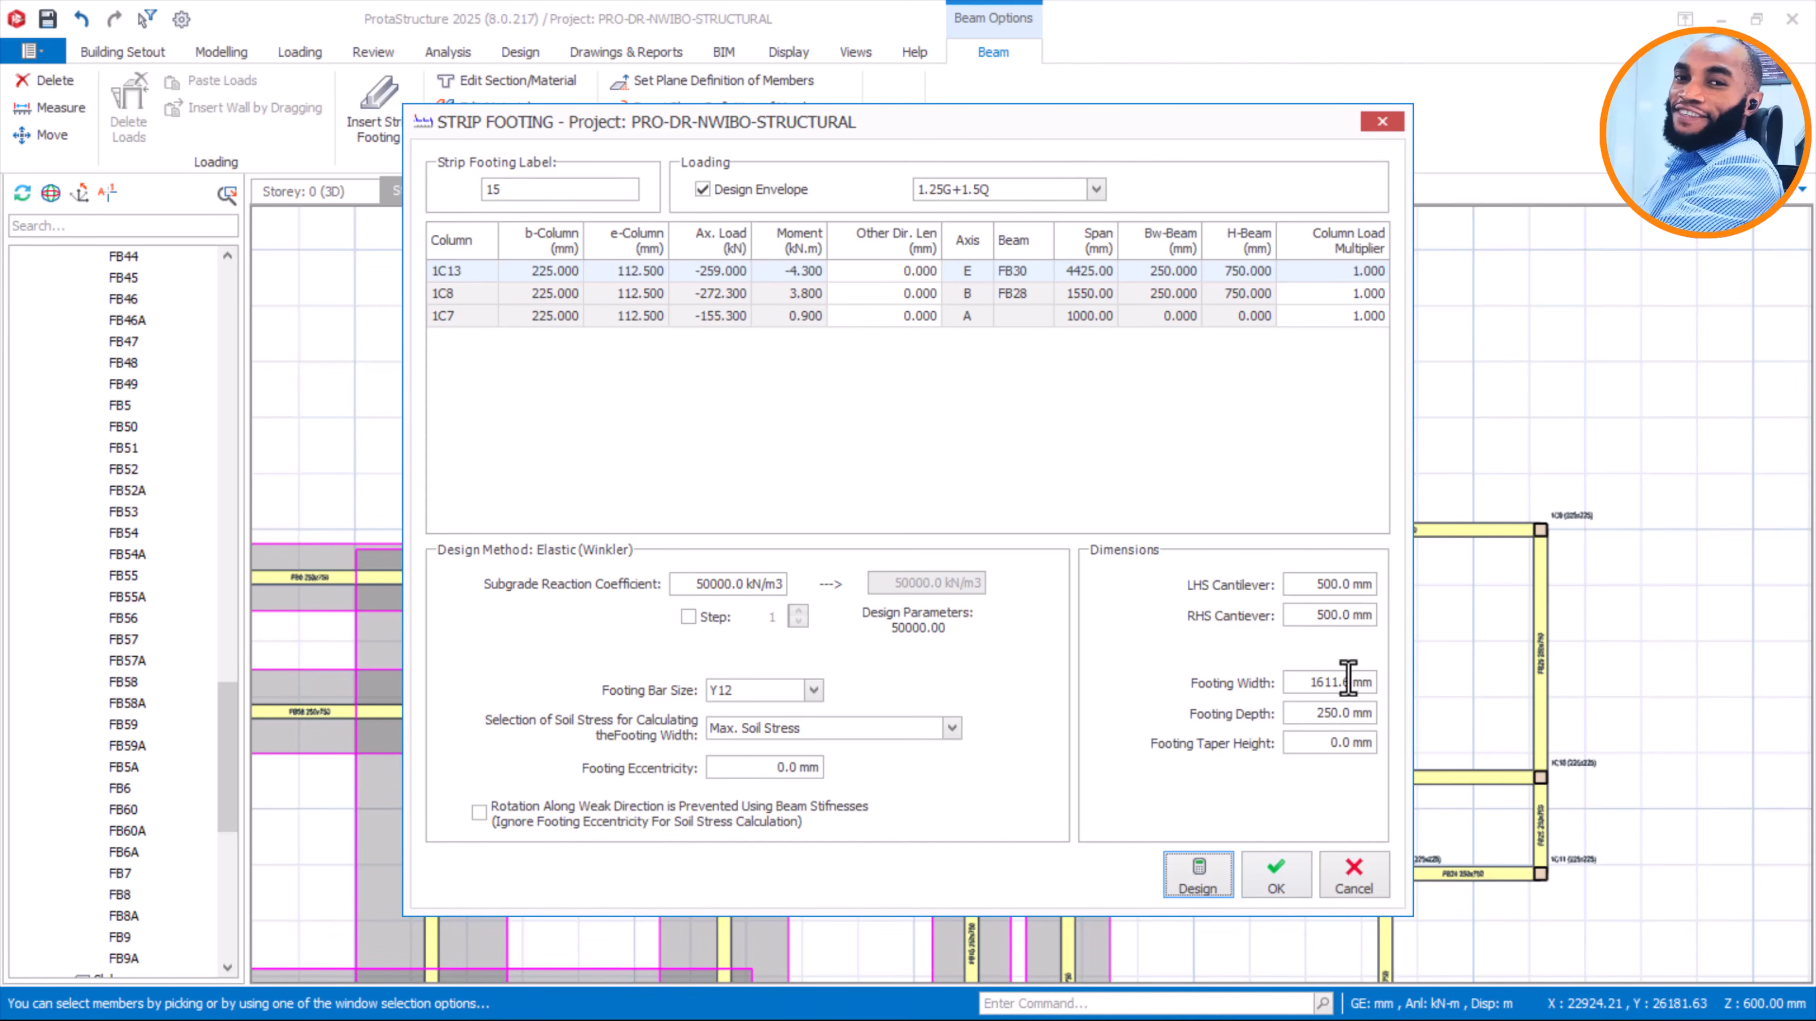
left_click_drag(1302, 684, 1418, 704)
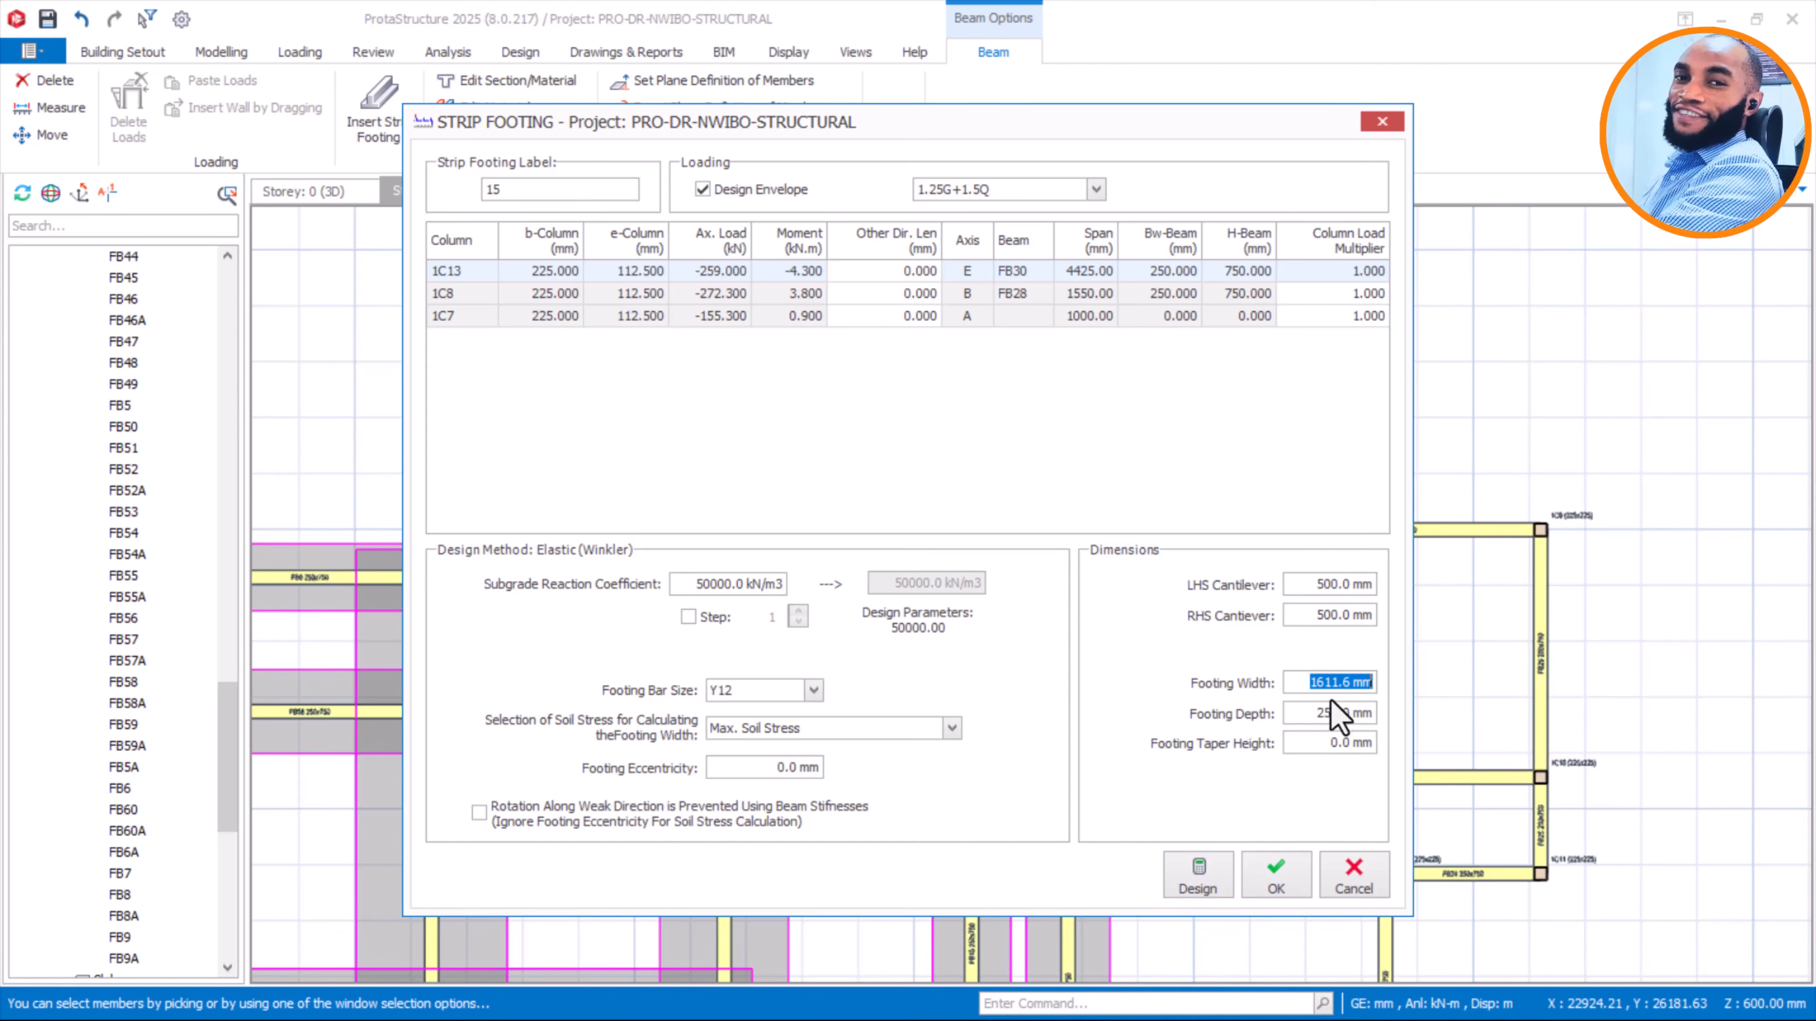
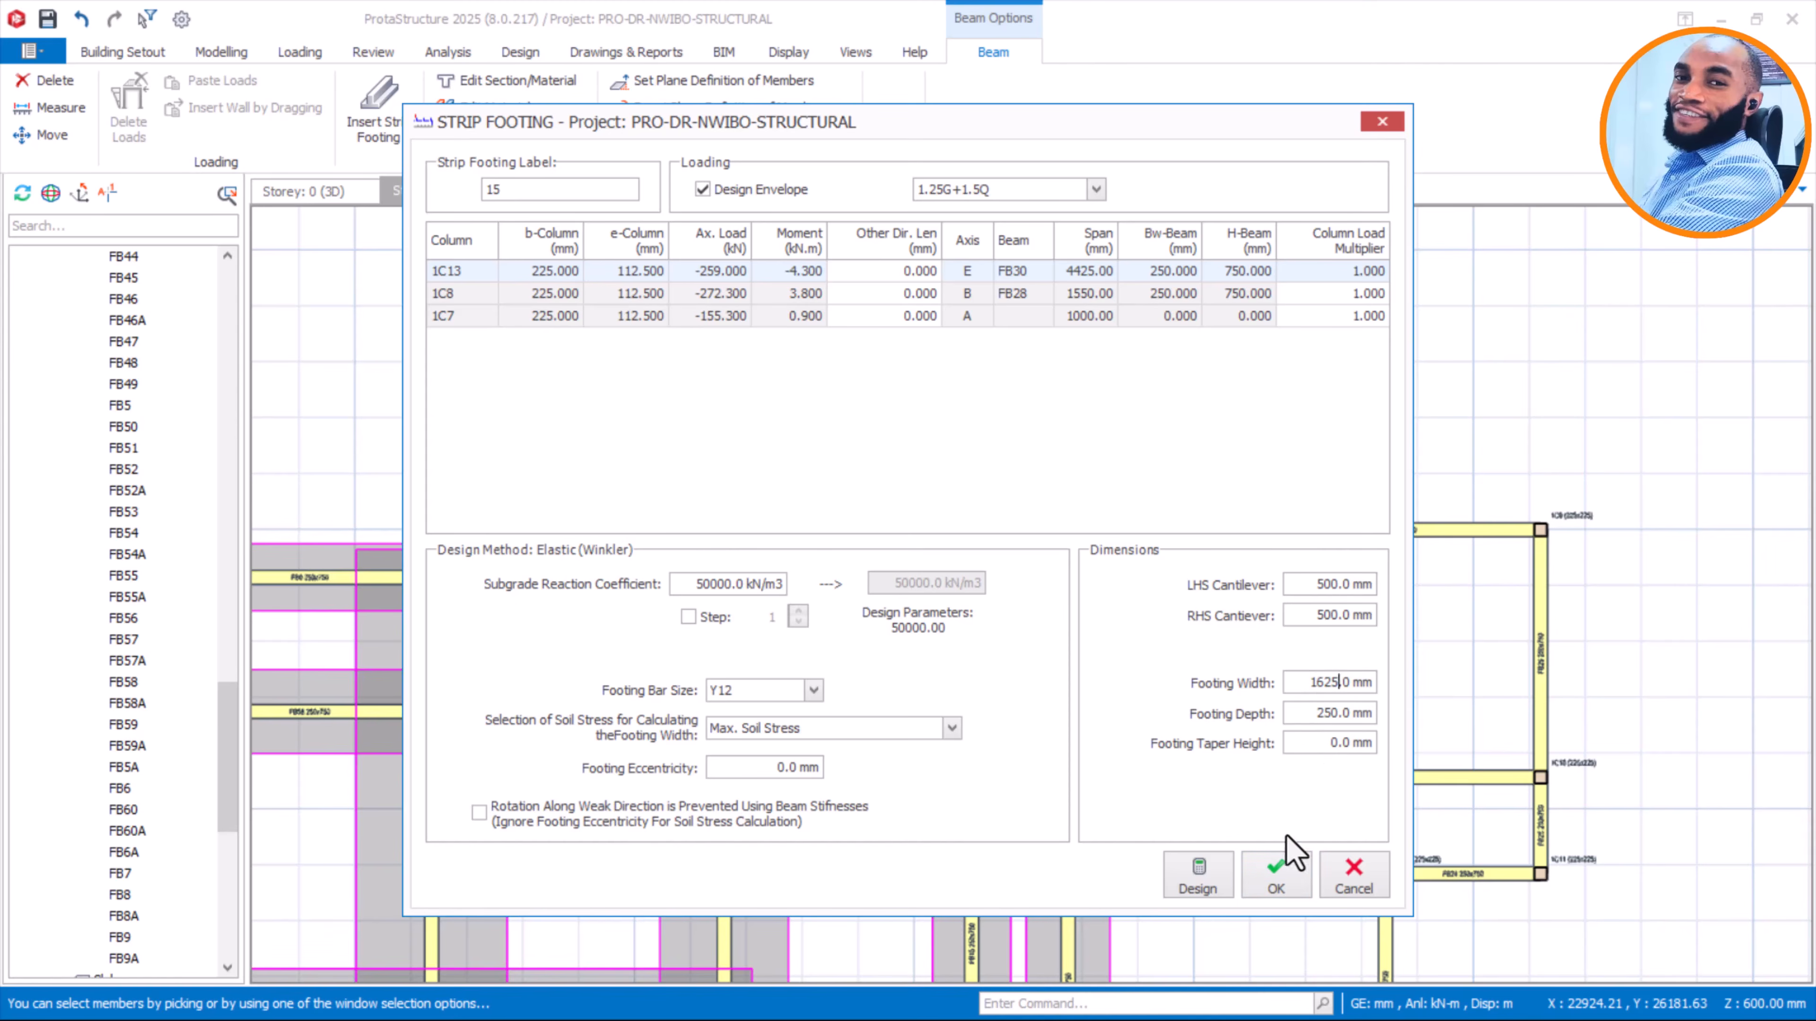
left_click(1287, 884)
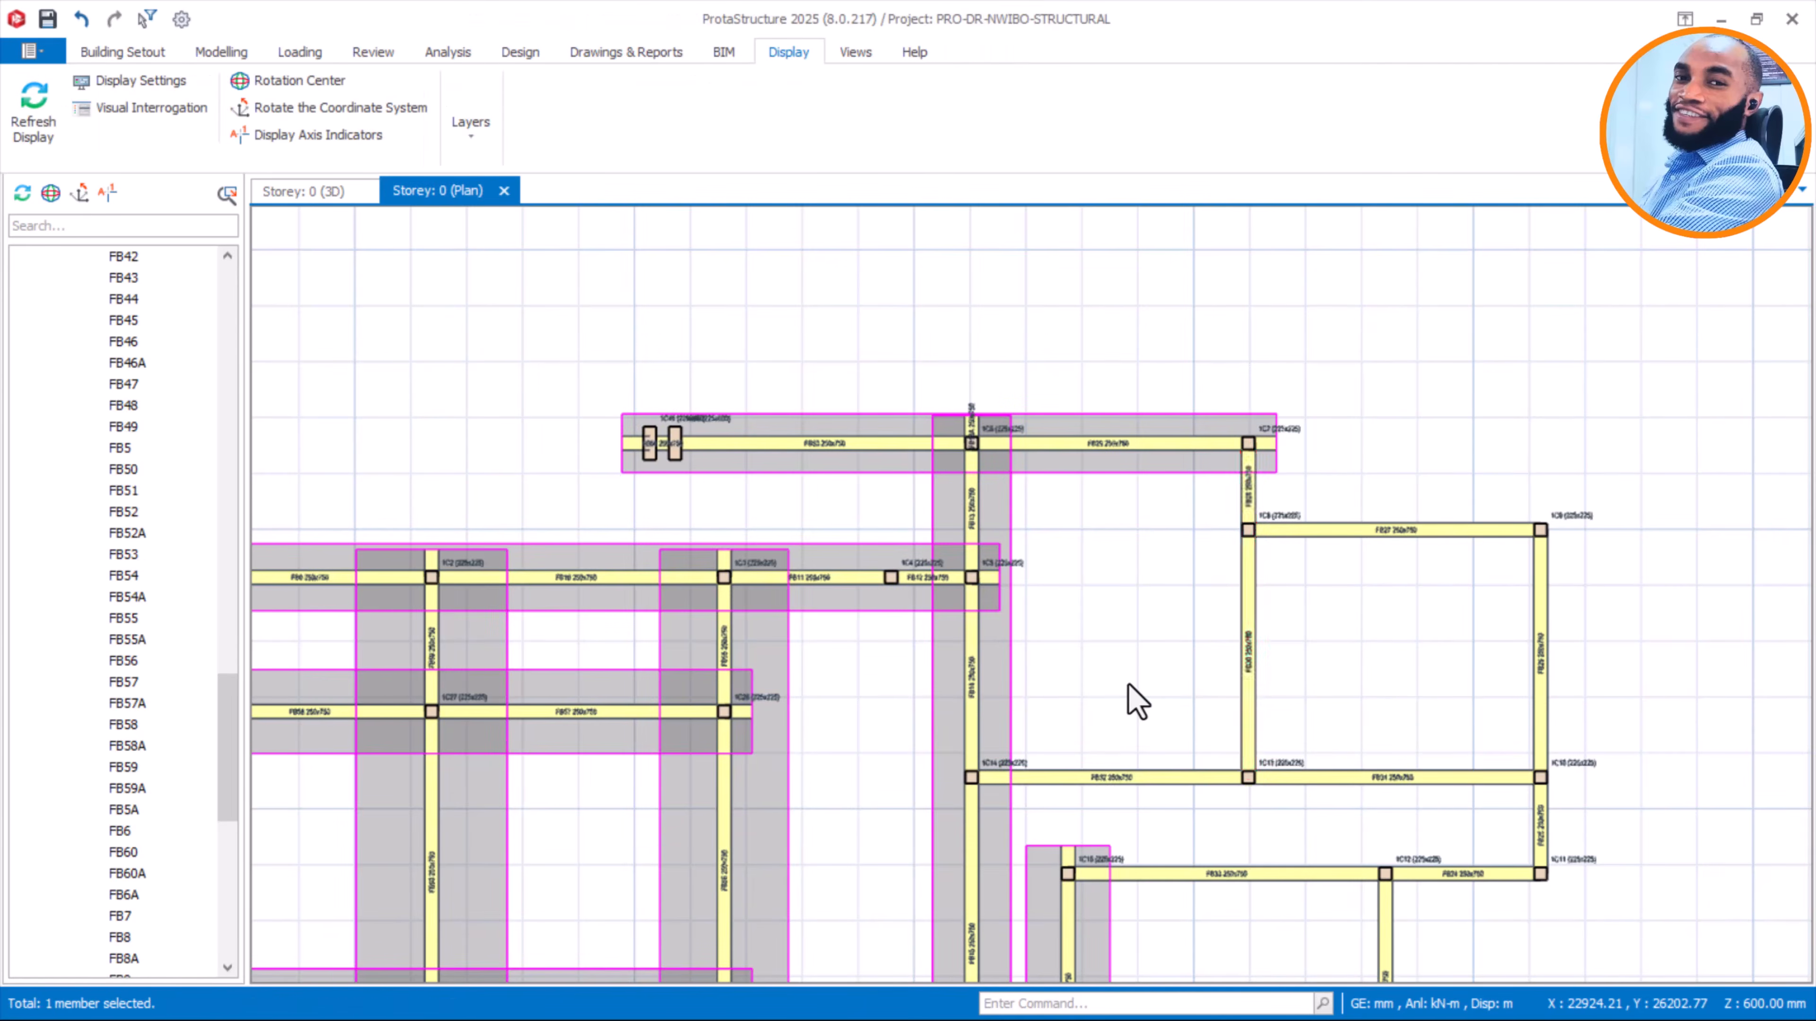
Select foundation beam FB27 and start inserting a strip footing under it
left_click(1431, 543)
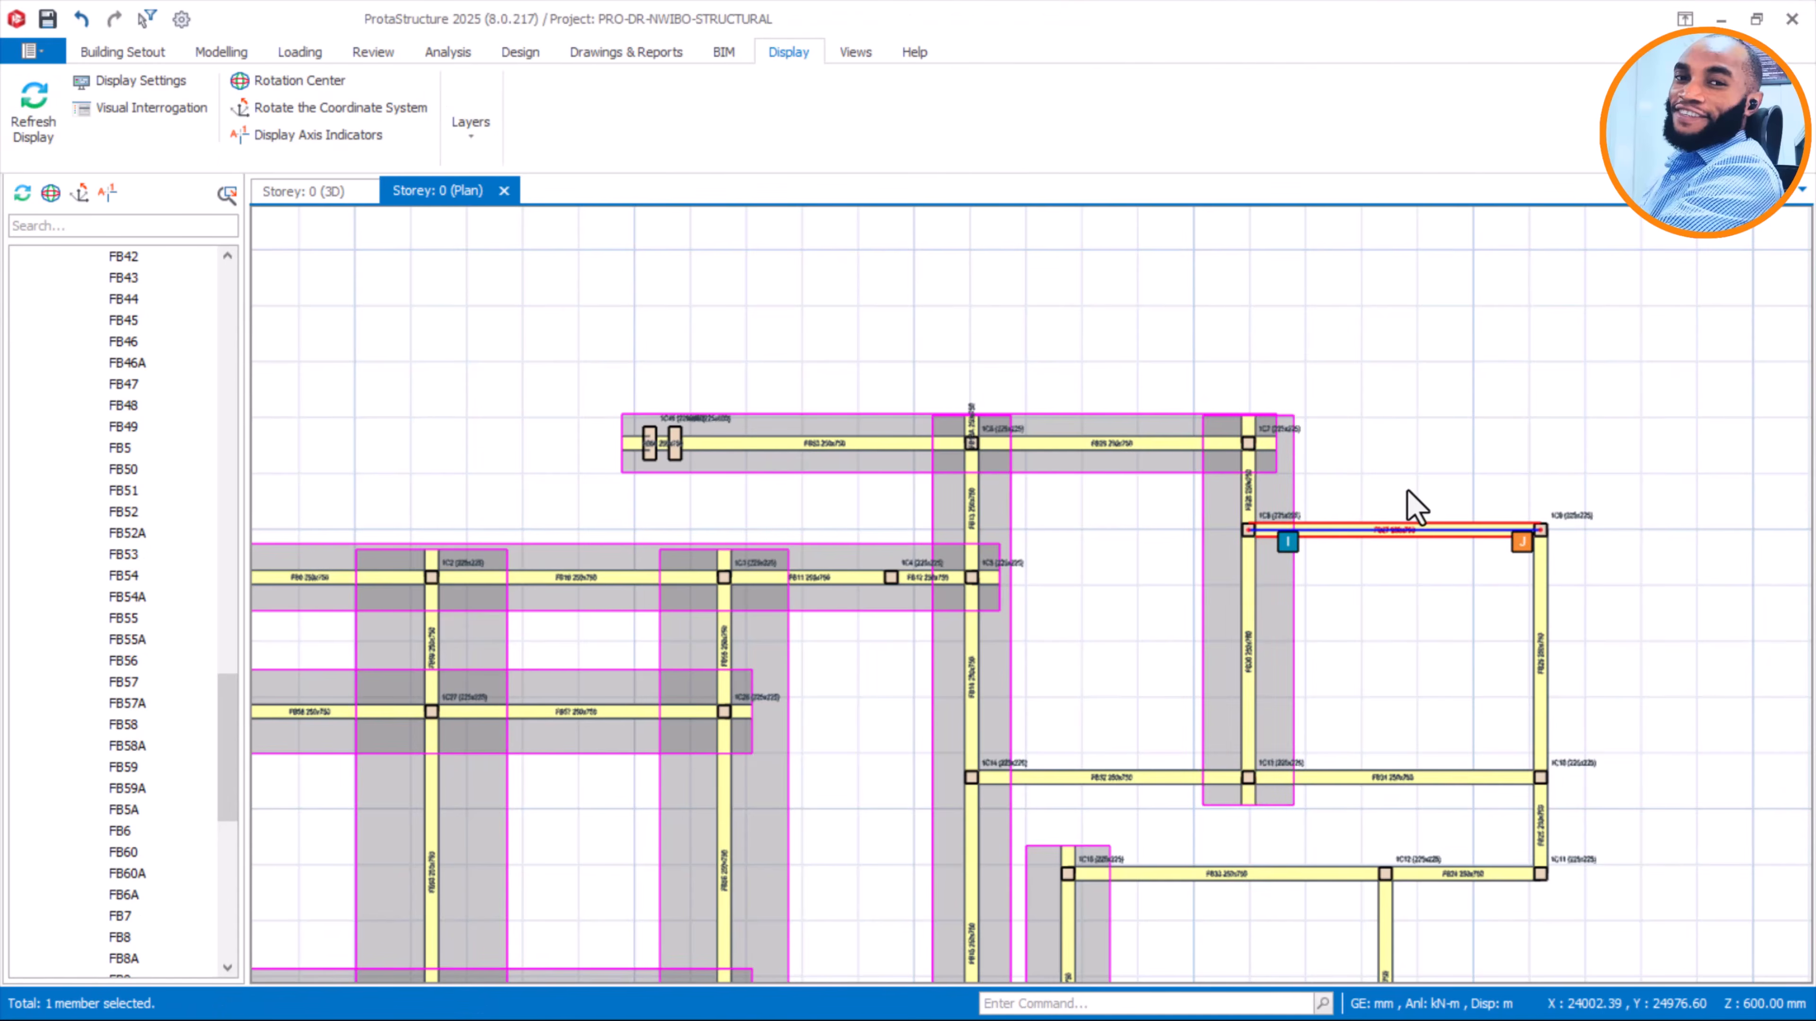
right_click(1411, 420)
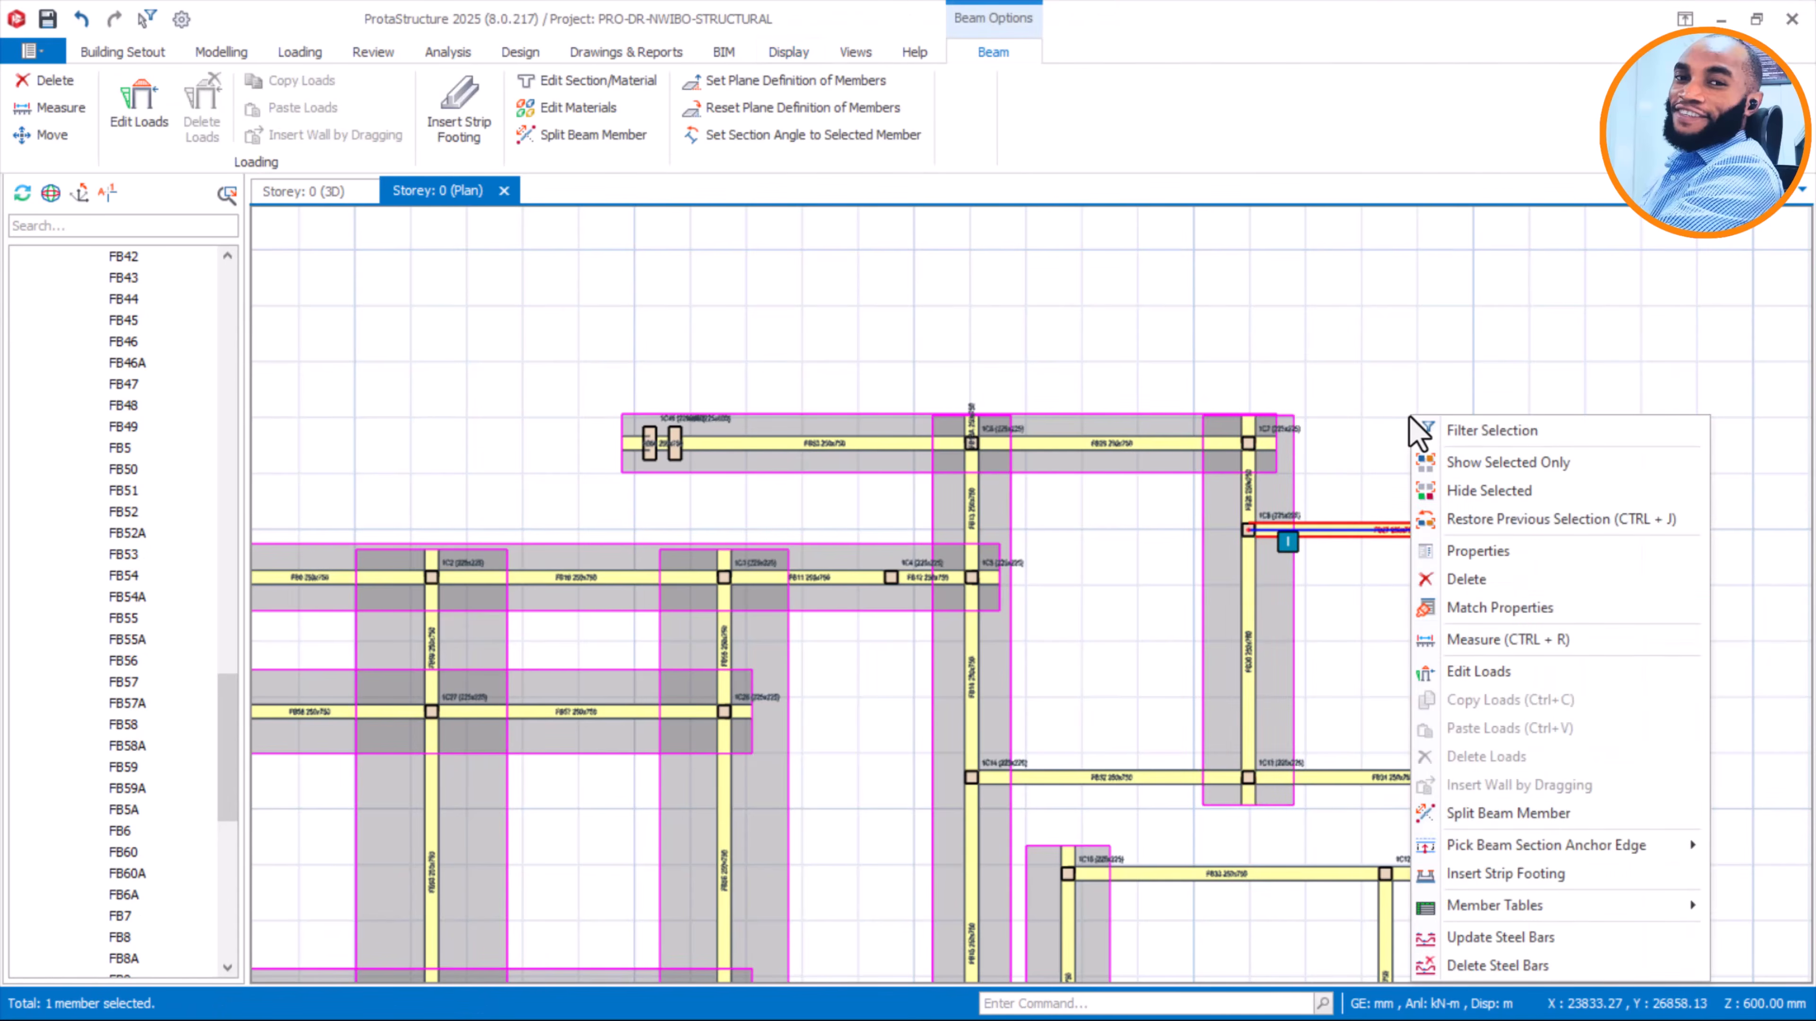
left_click(1519, 874)
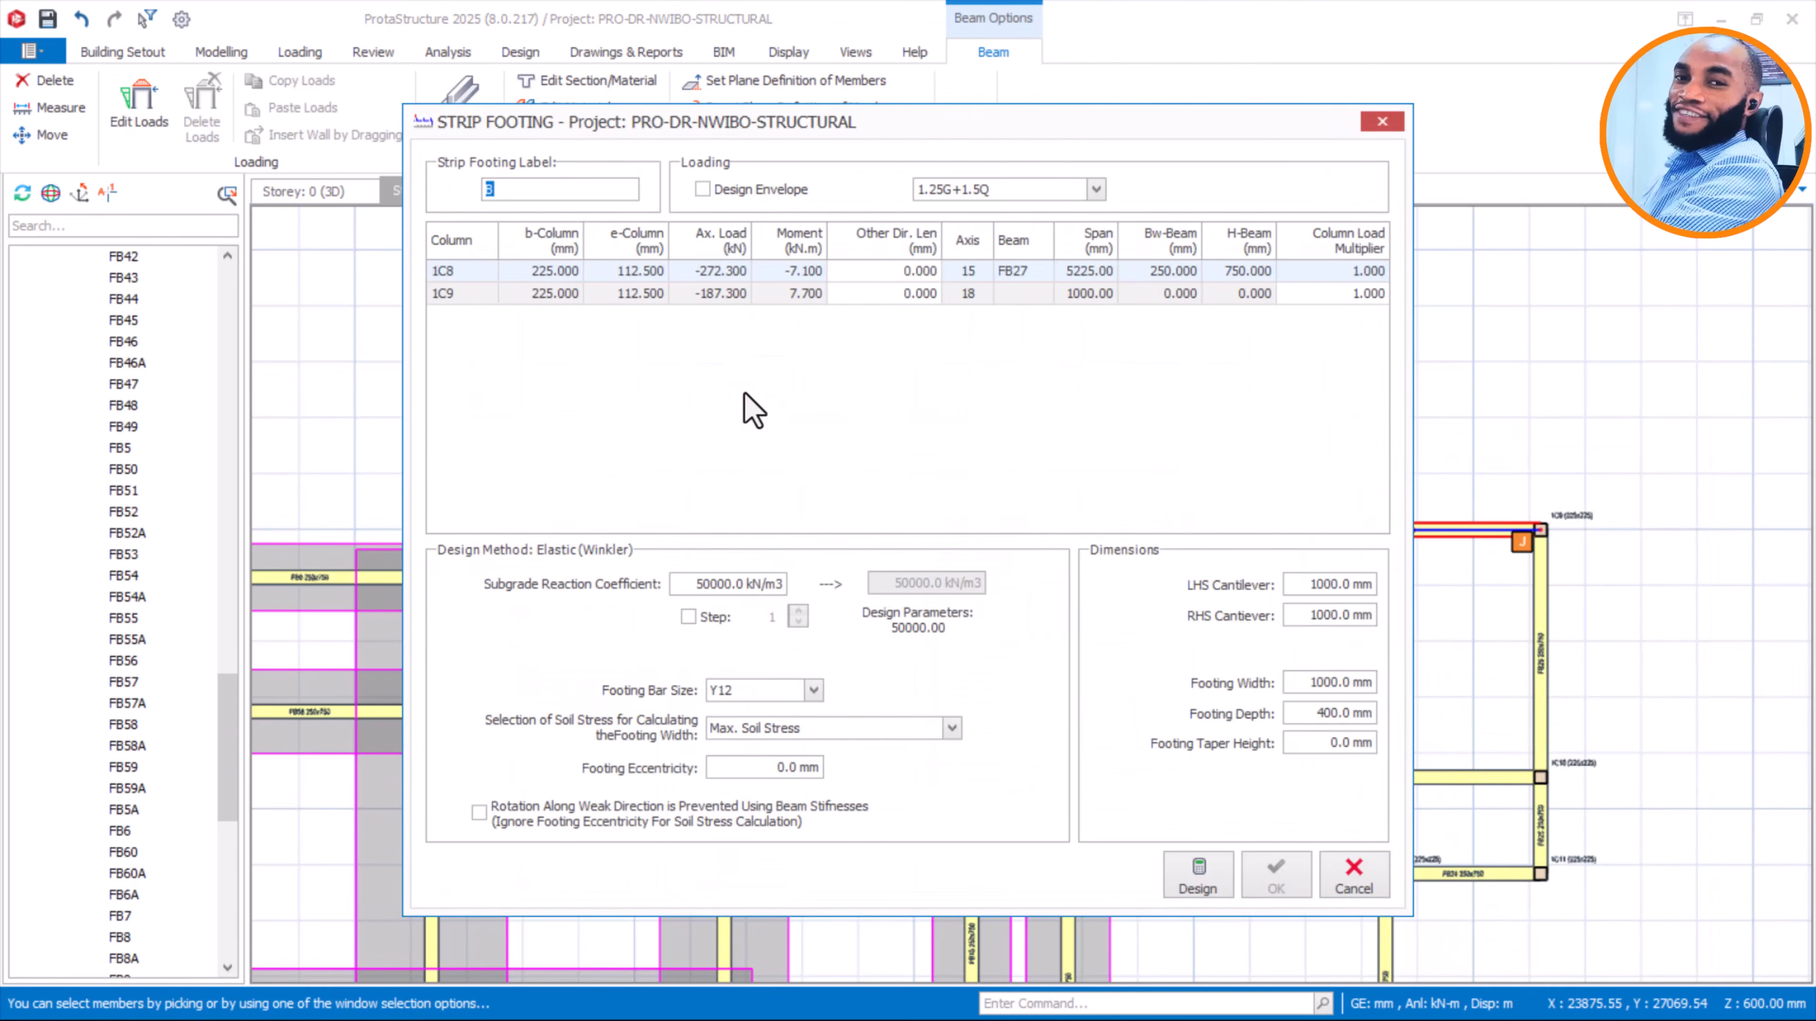
Include the design envelope for footing B, set zero footing width, 250 mm footing depth and 500 mm cantilevers at both ends, and run the design
left_click(703, 190)
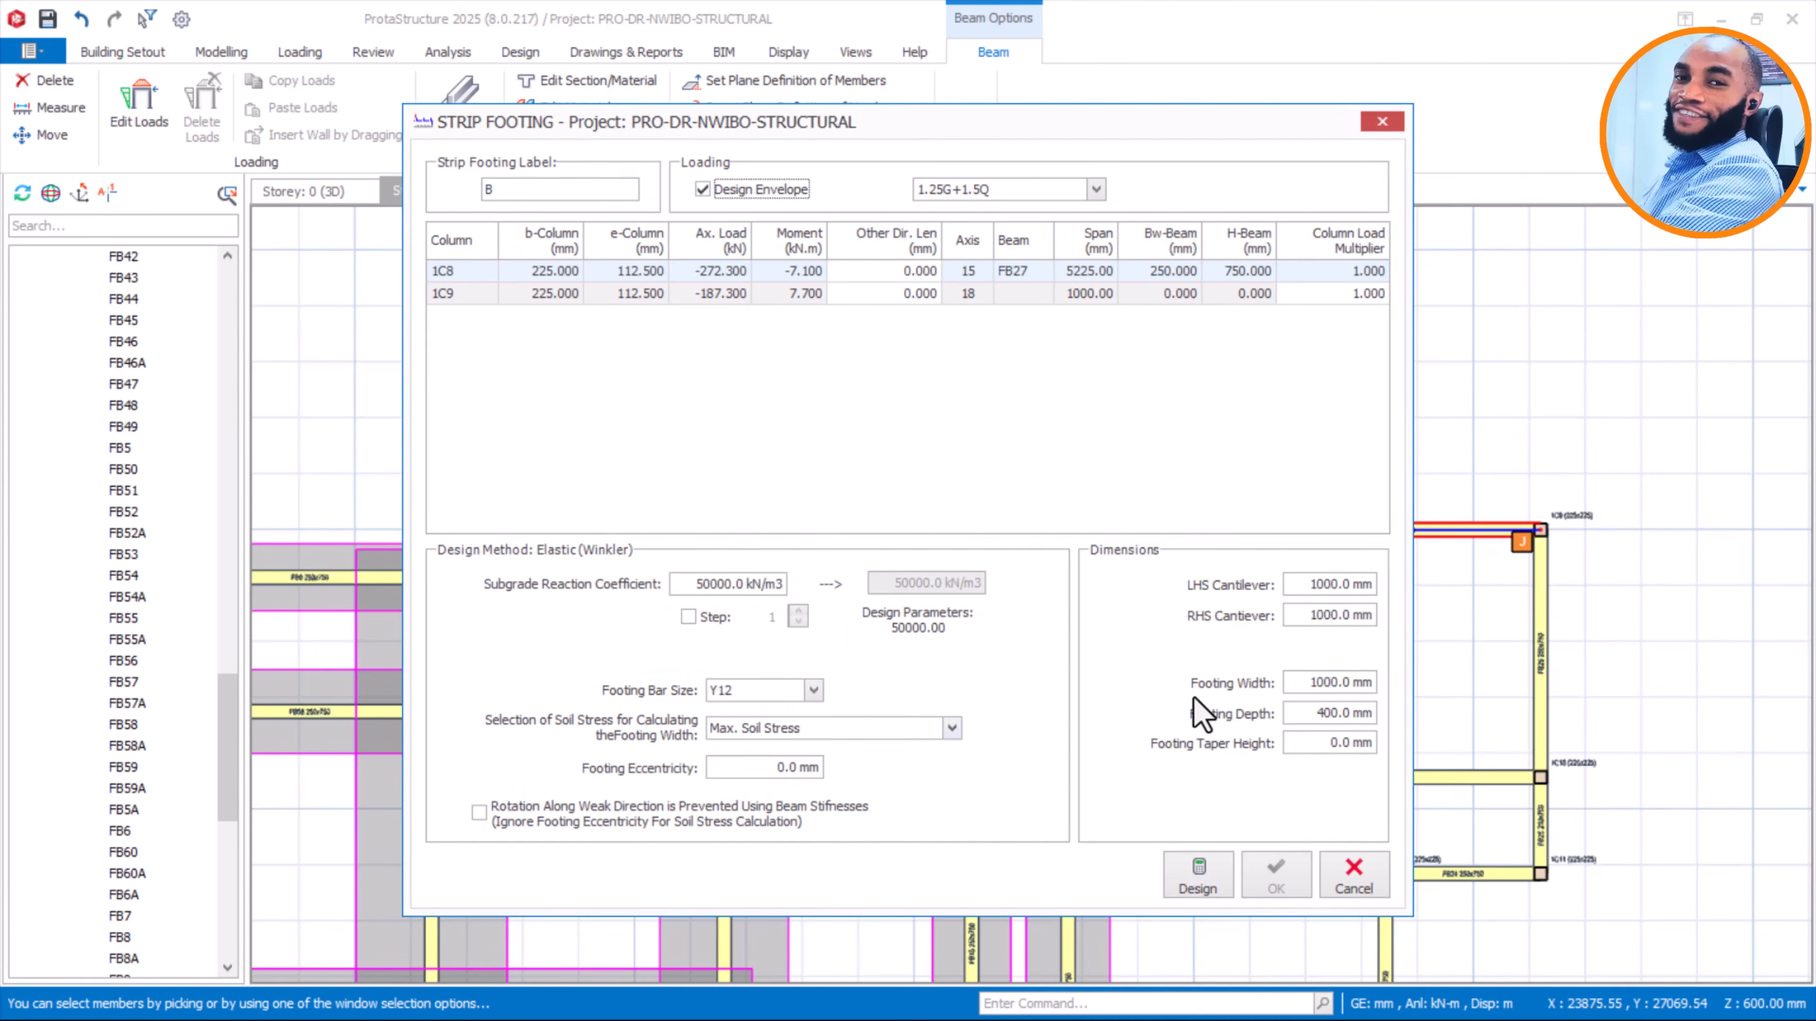
left_click_drag(1287, 685, 1388, 685)
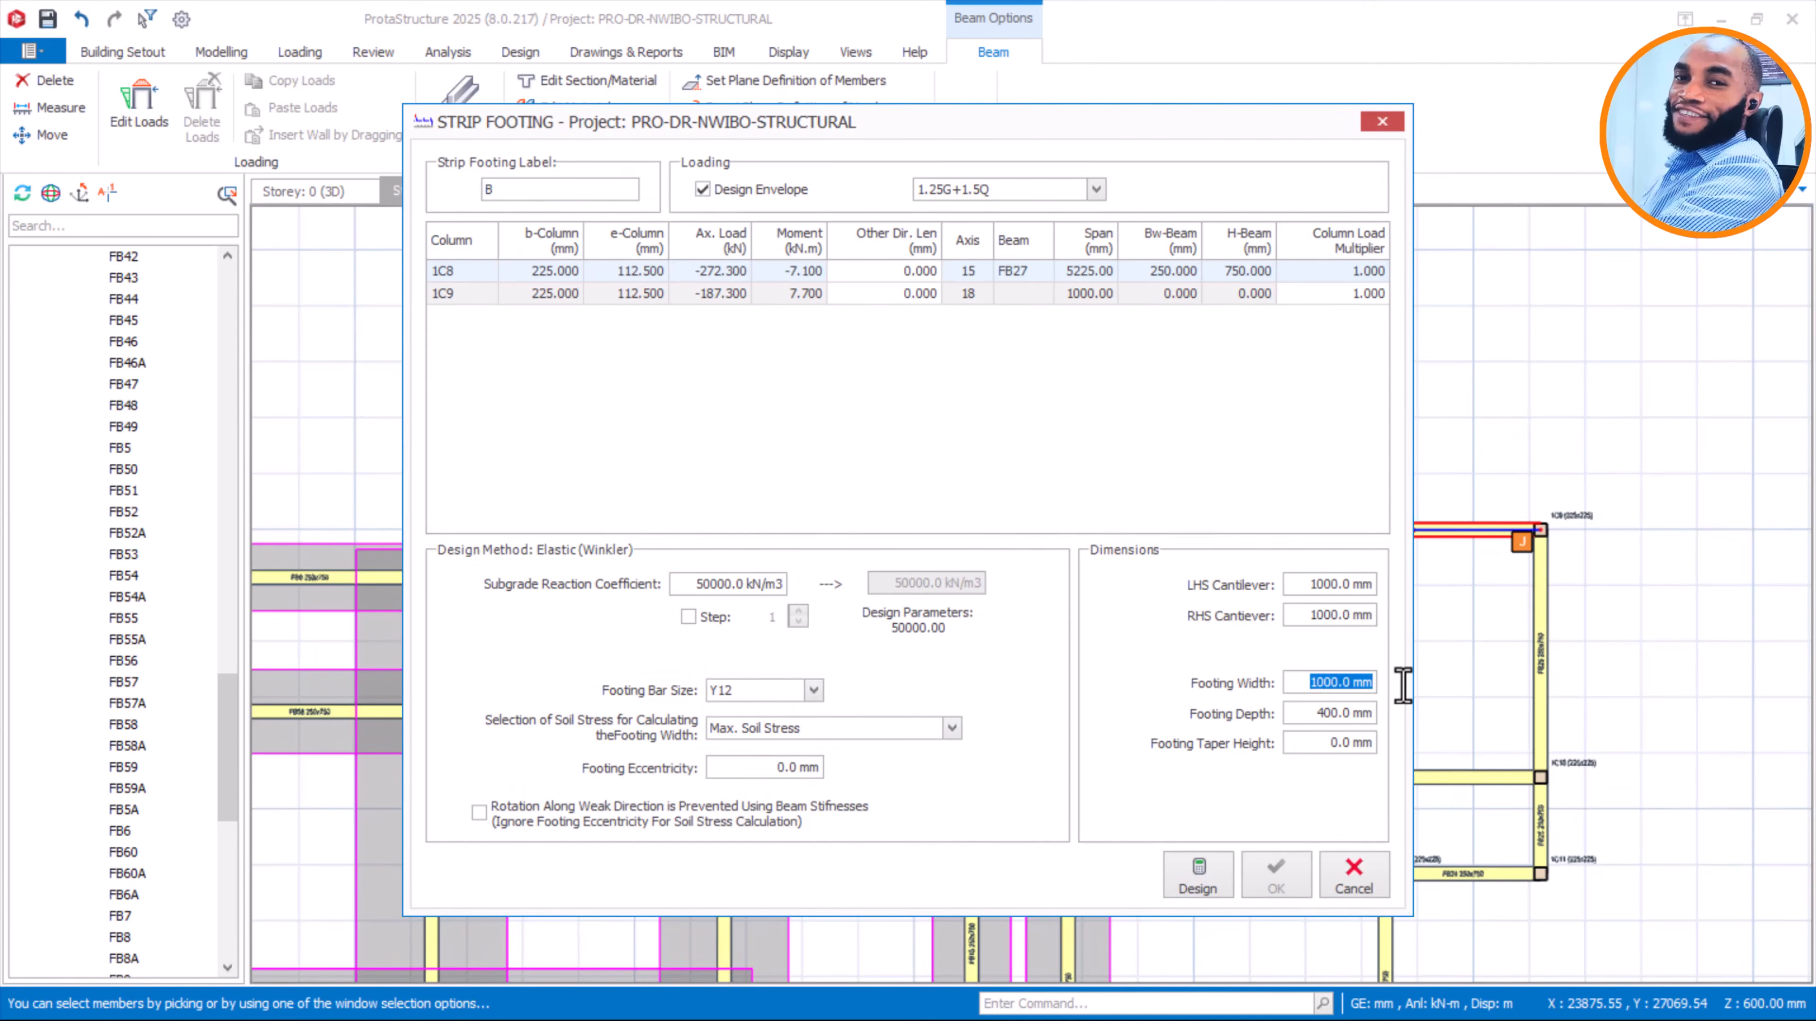
type("0")
left_click_drag(1309, 713, 1418, 725)
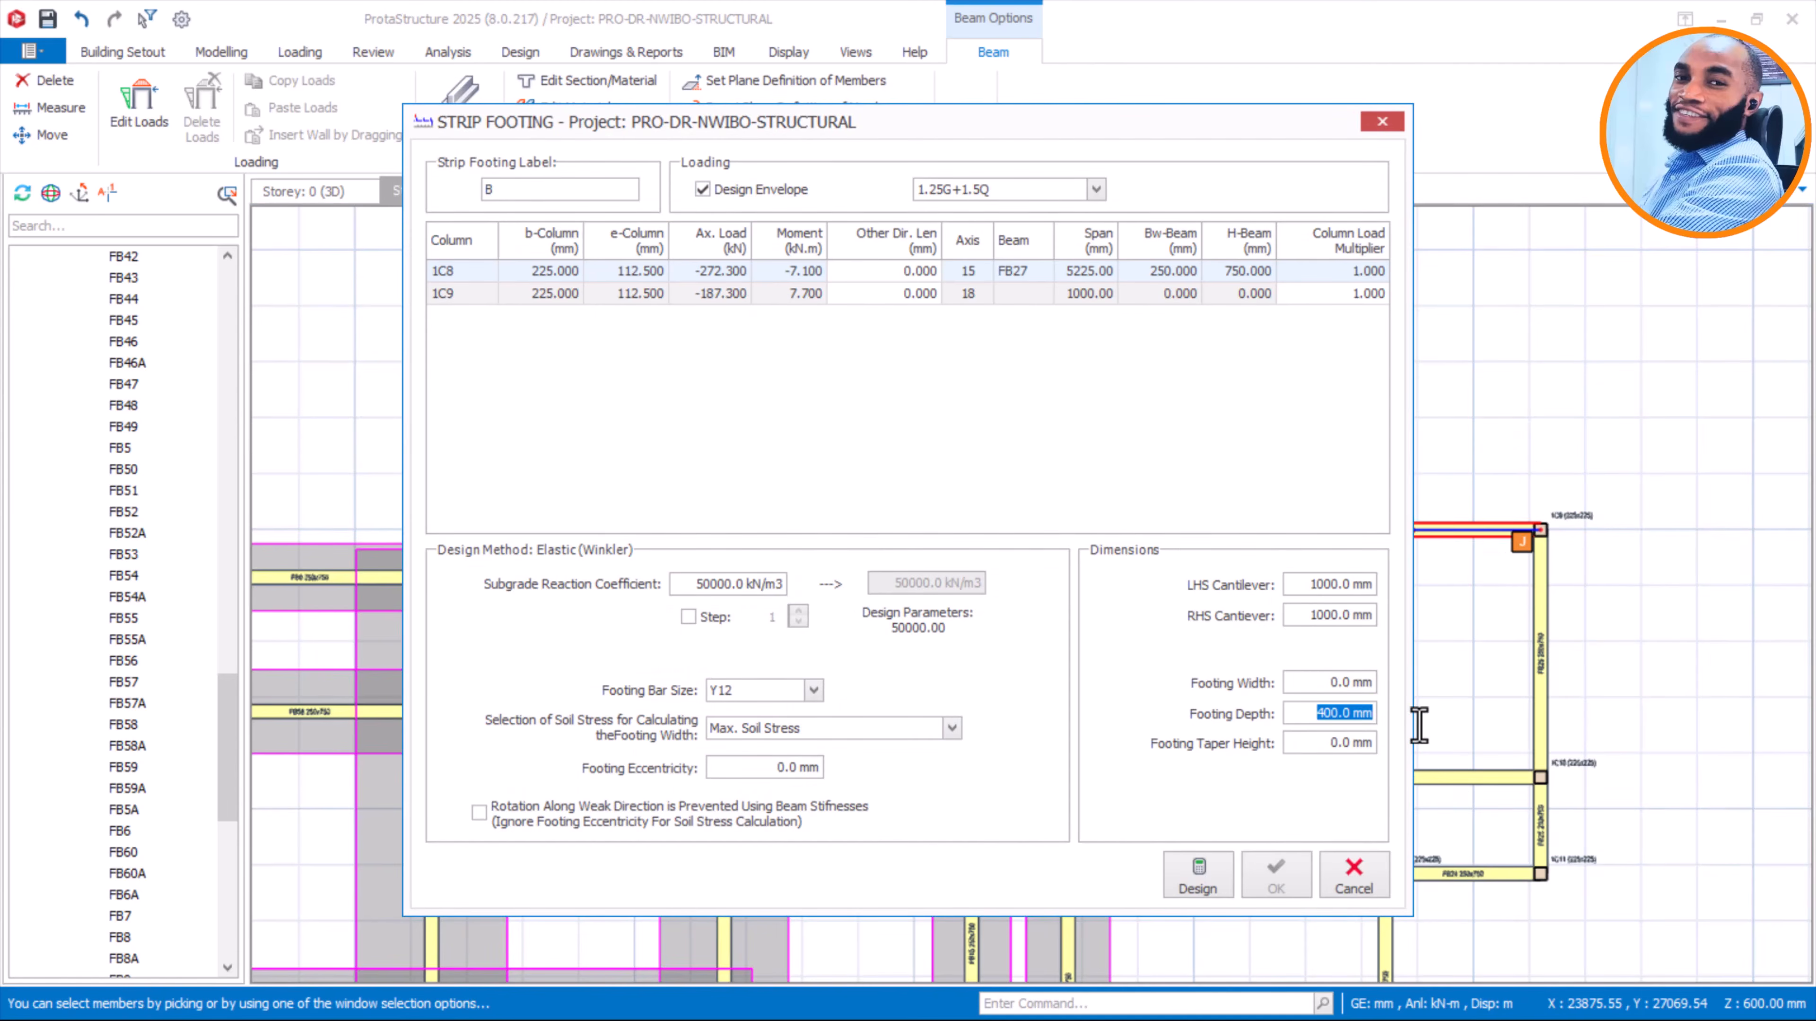
type("250")
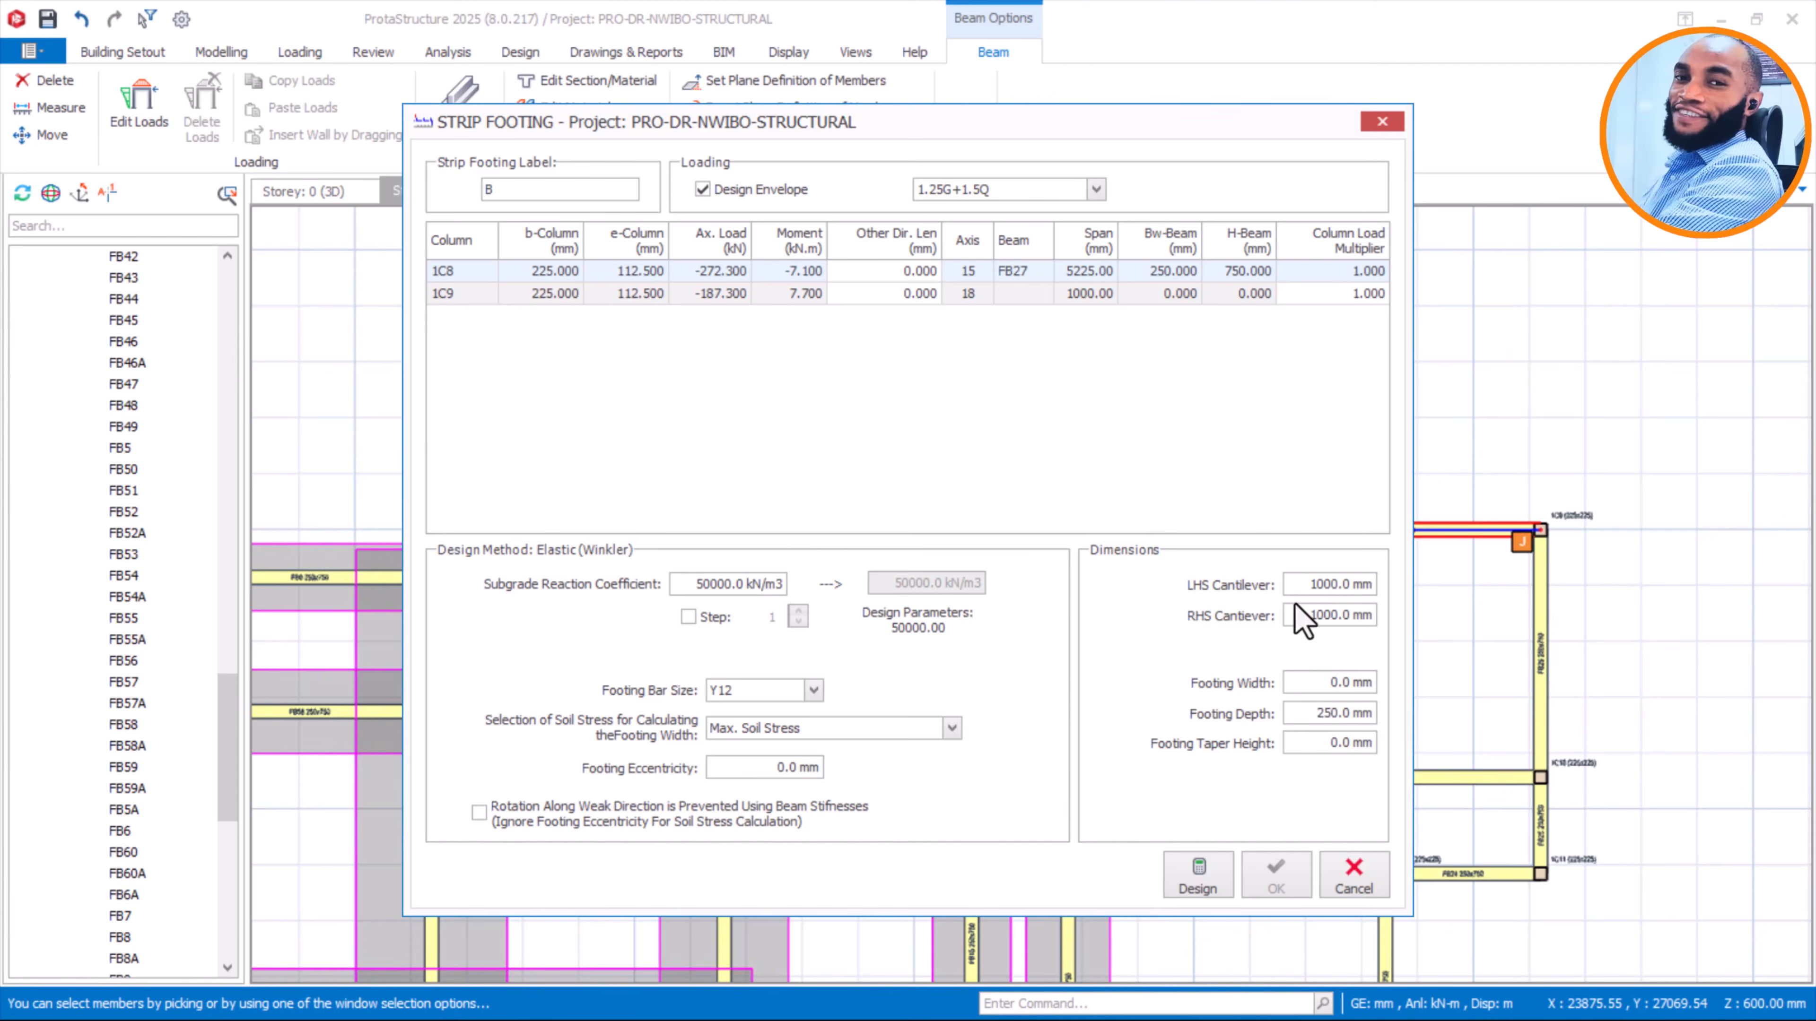
left_click_drag(1305, 585, 1439, 649)
type("500")
type("500")
left_click(1213, 882)
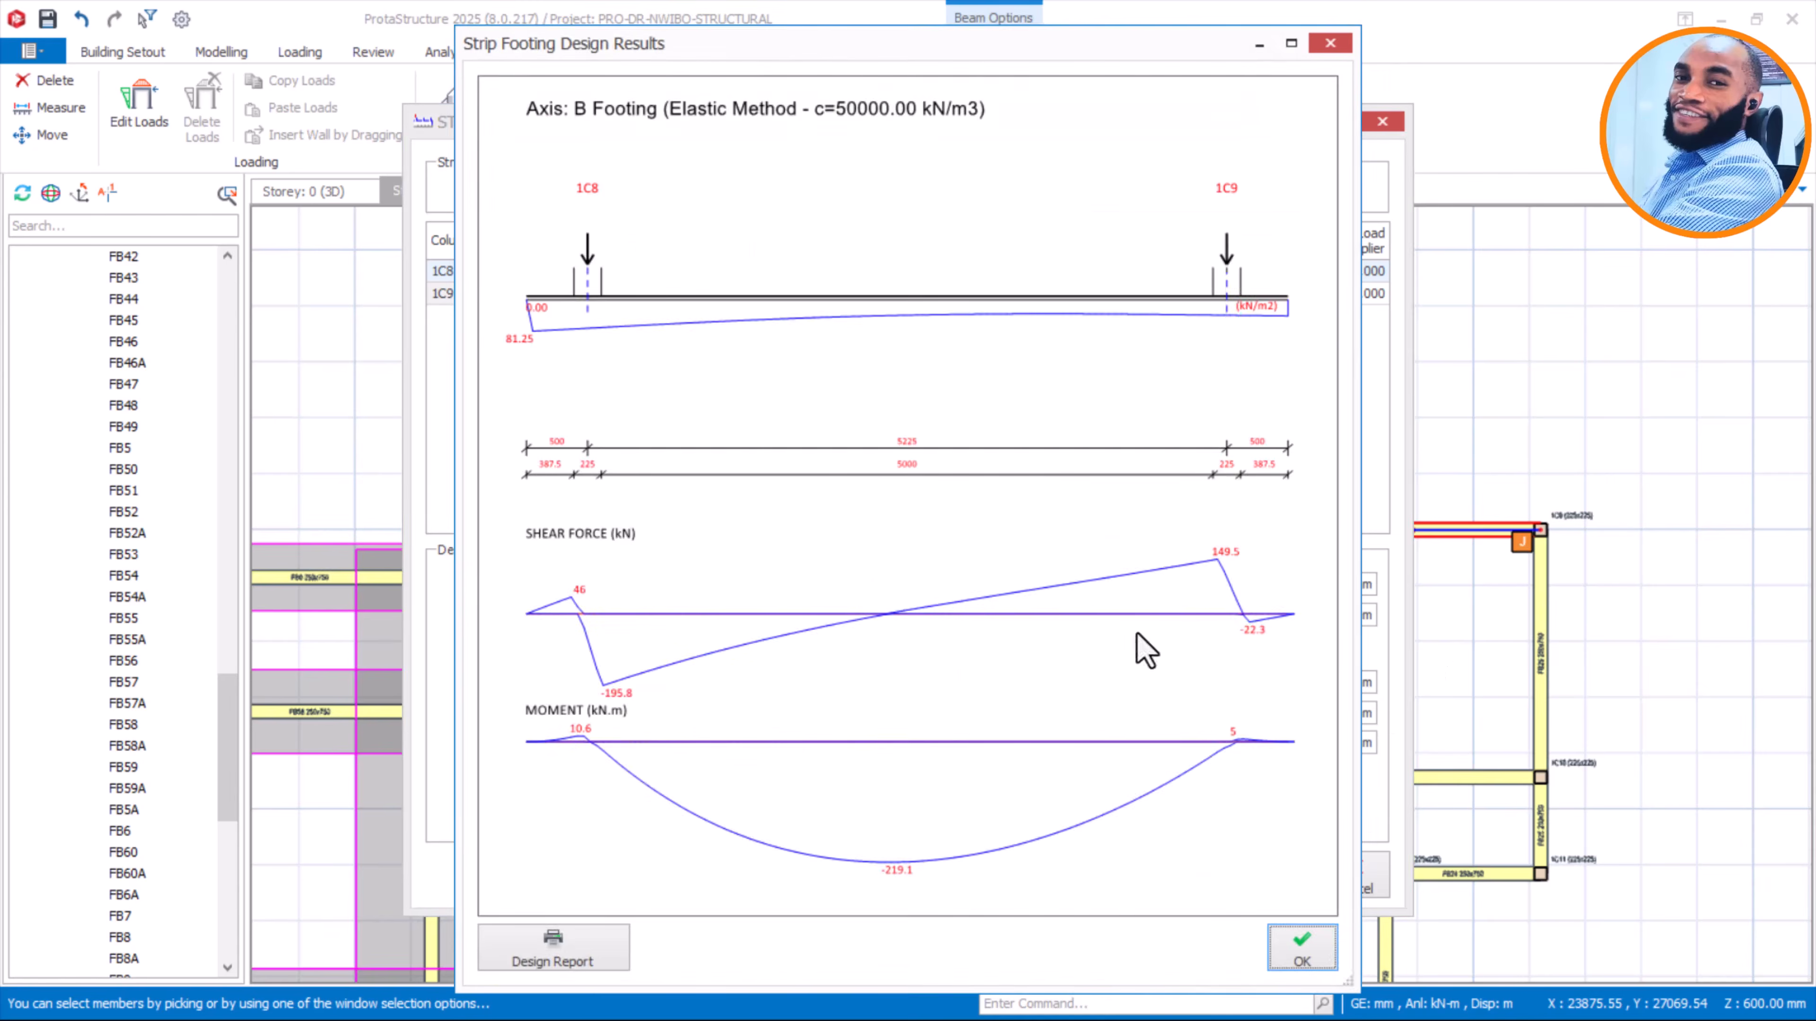
Close the design results for footing B, set its footing width to 1700 mm and insert the strip footing
left_click(1318, 959)
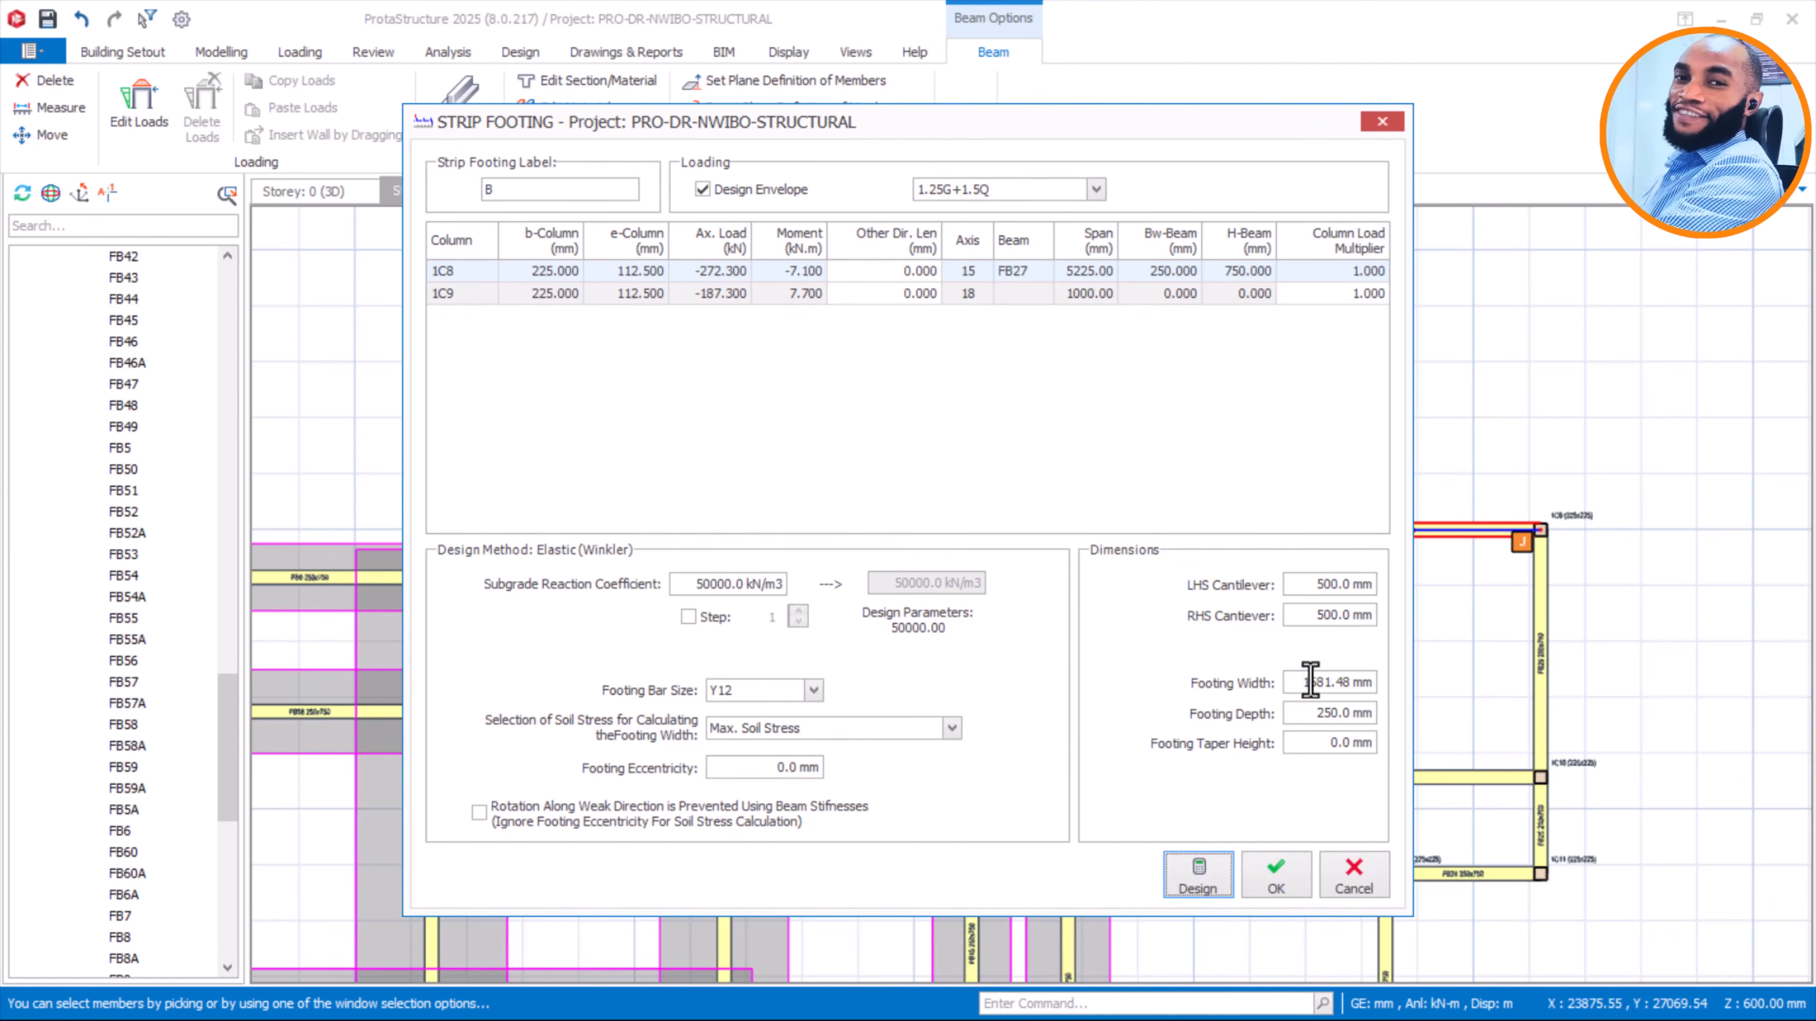
left_click_drag(1299, 682, 1425, 685)
type("1")
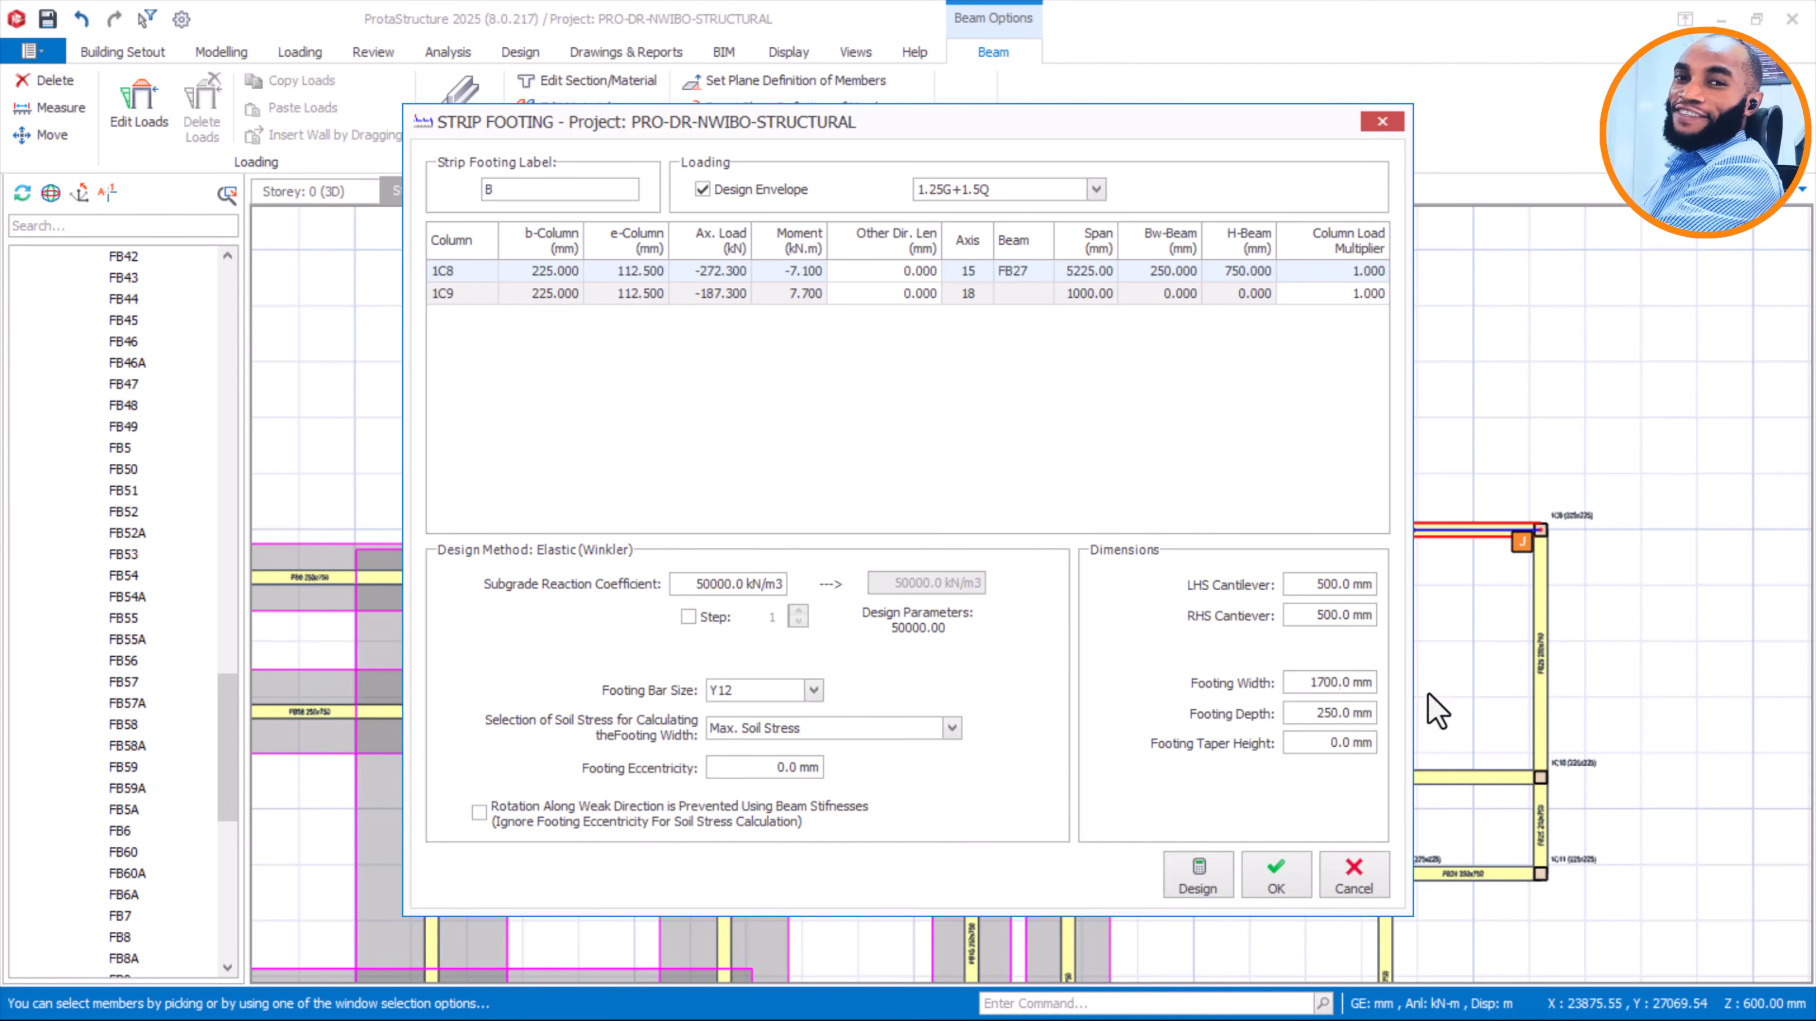
left_click(1277, 876)
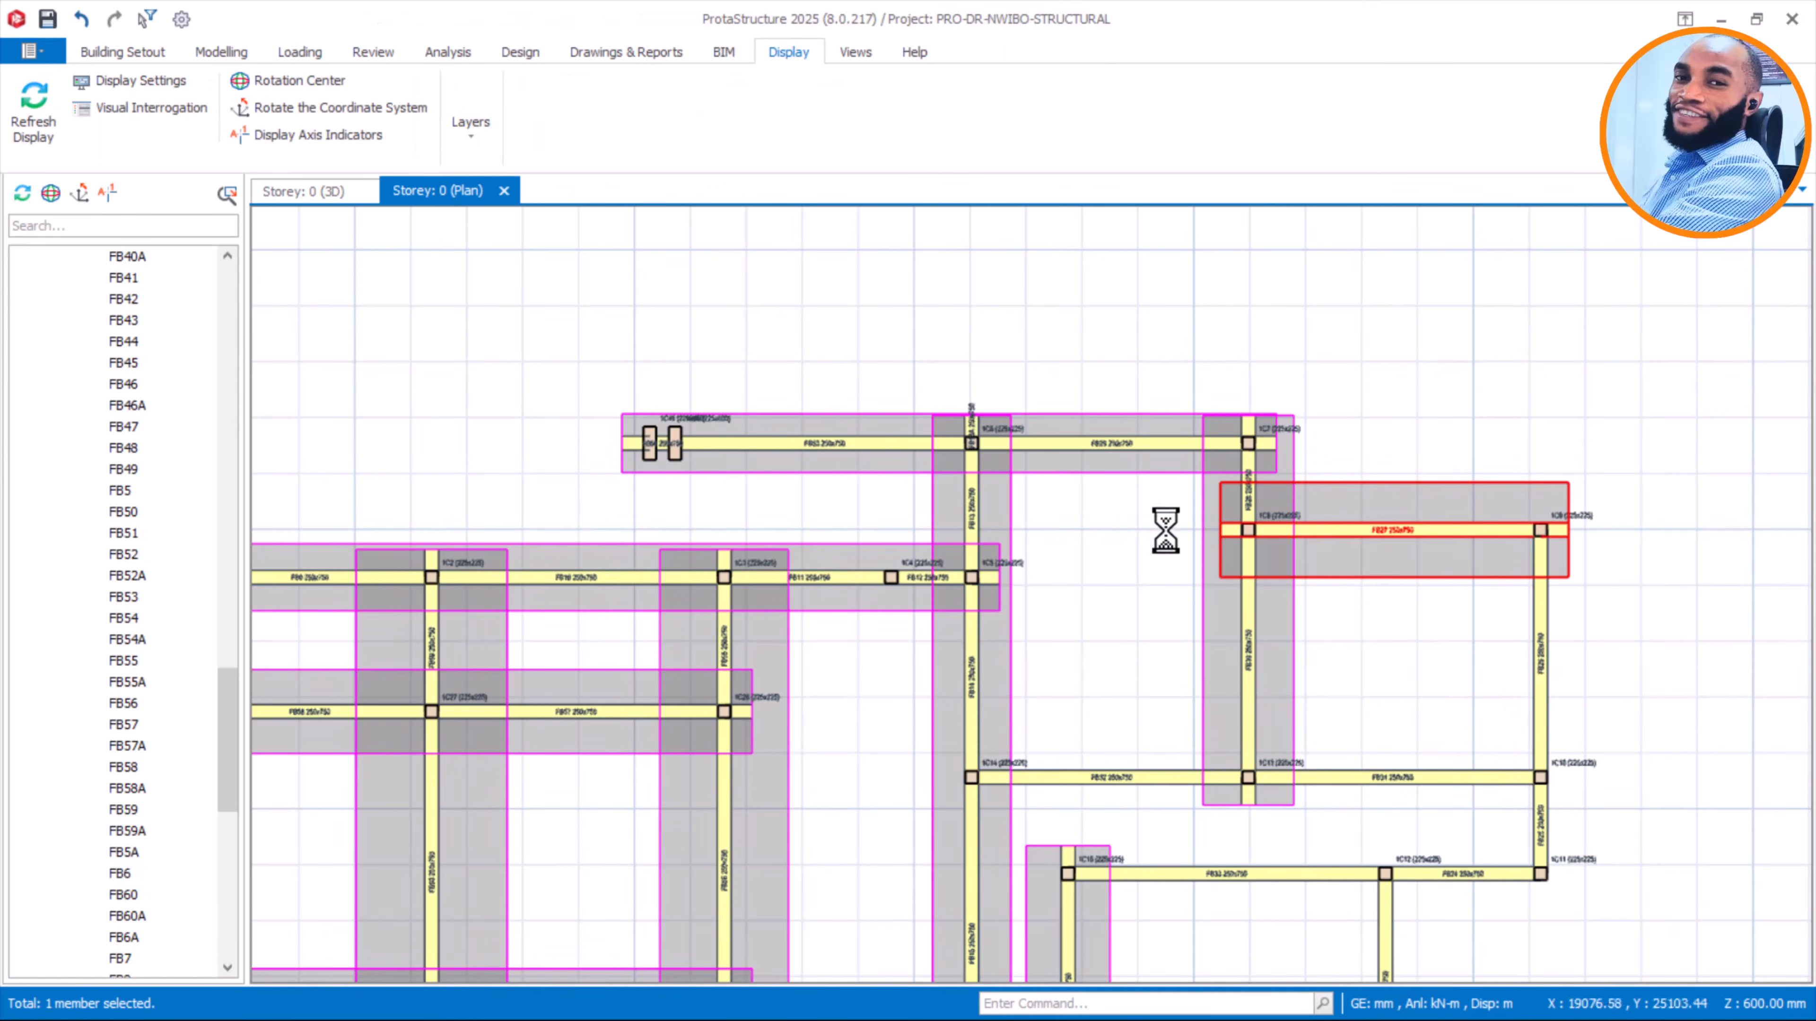
Select foundation beams FB26 and FB25 along axis 18 and start inserting a strip footing under them
scroll(1167, 527, "down", 3)
scroll(1375, 599, "up", 2)
left_click(1406, 603)
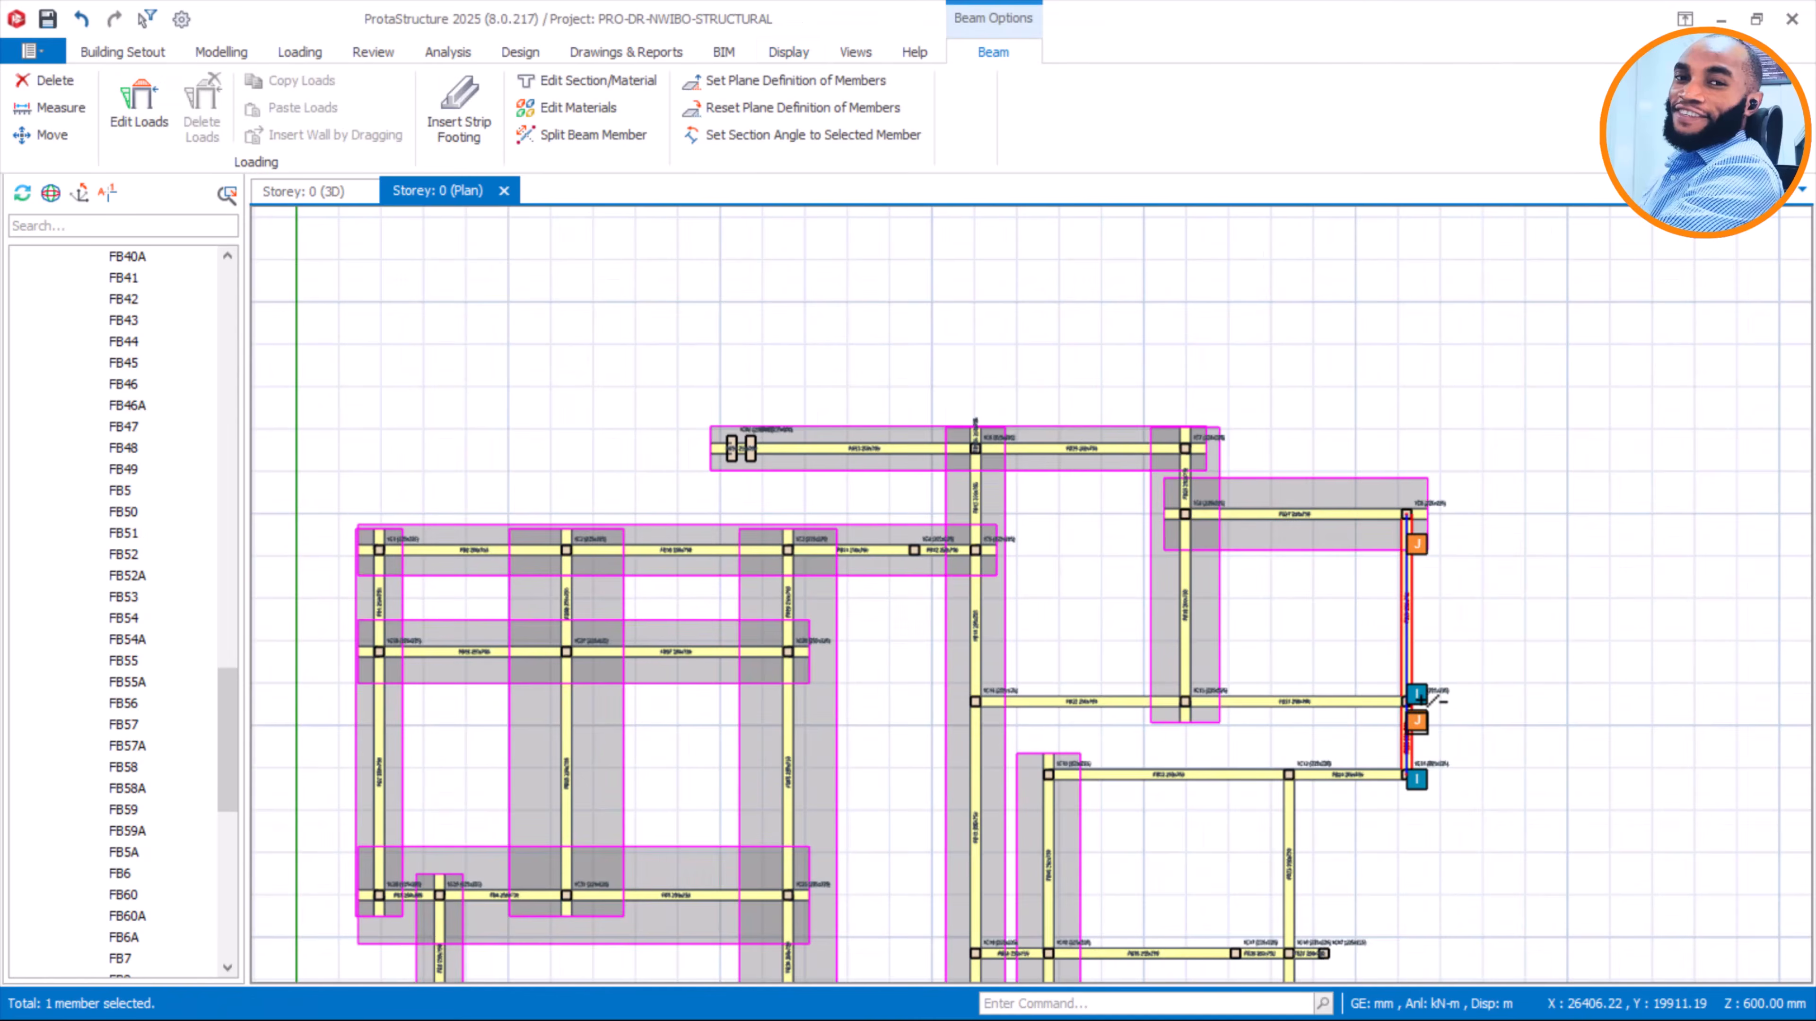
left_click(1419, 722, "ctrl")
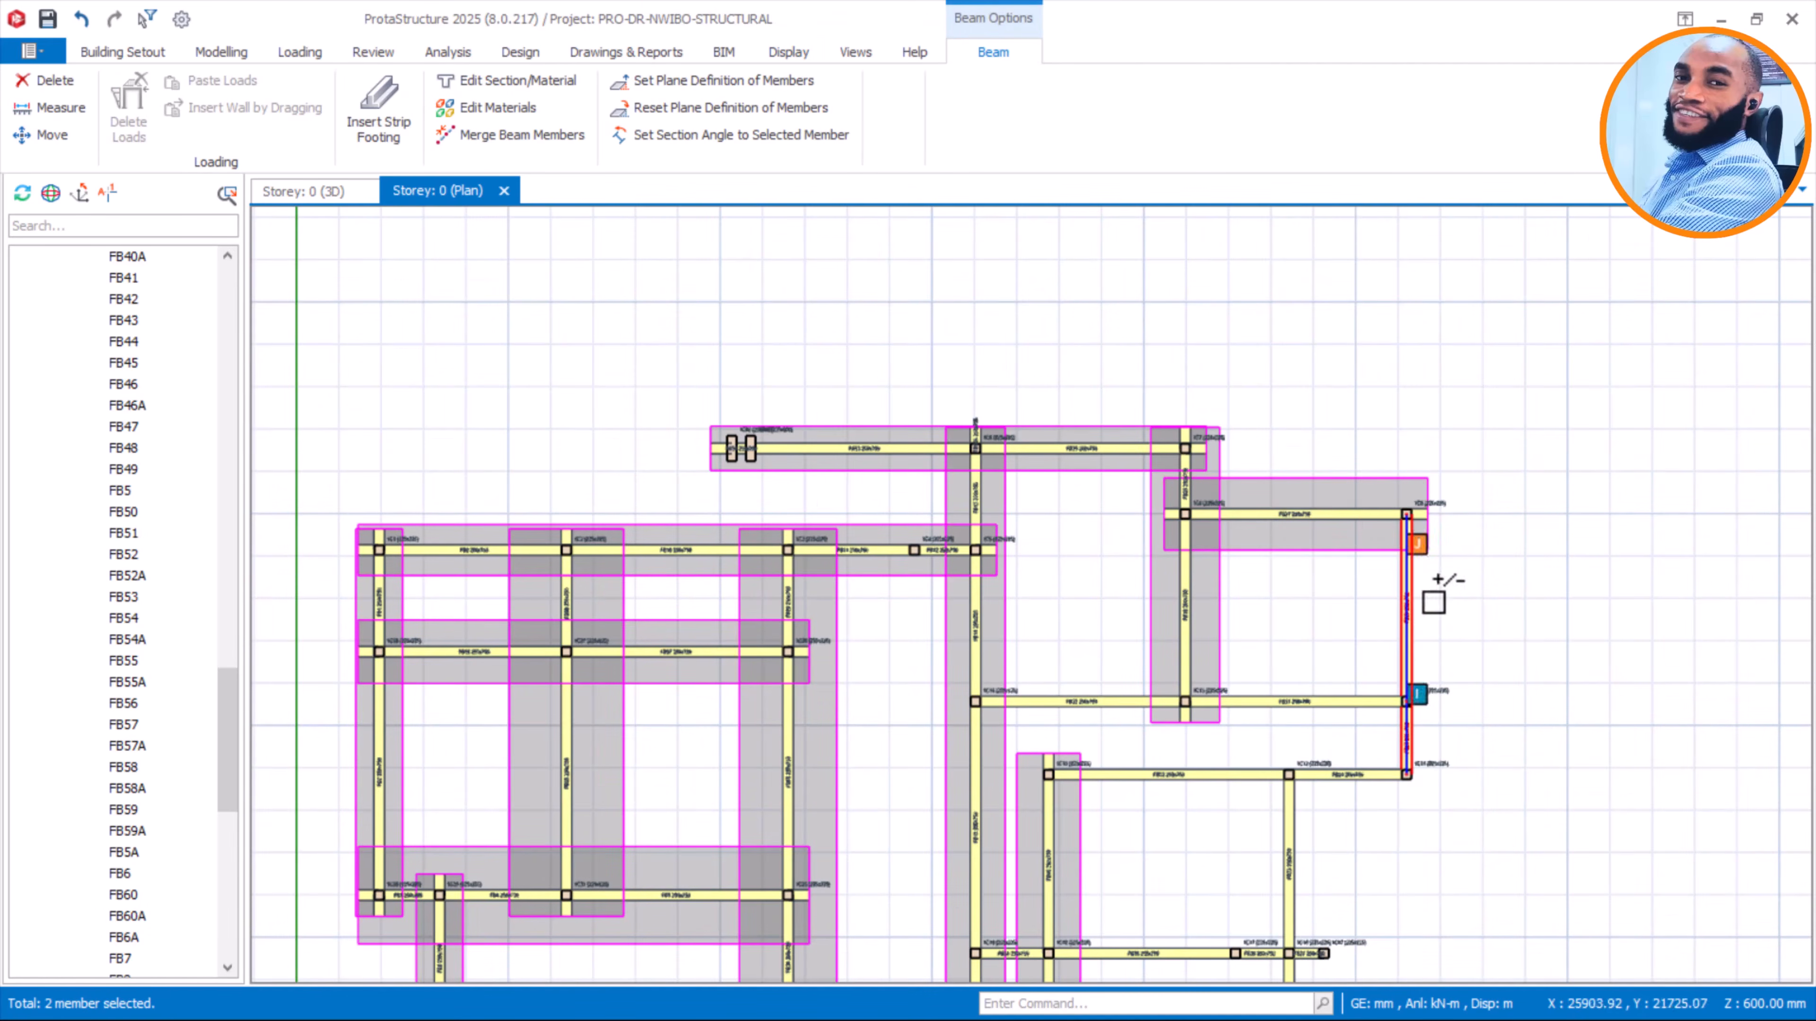
right_click(1438, 562)
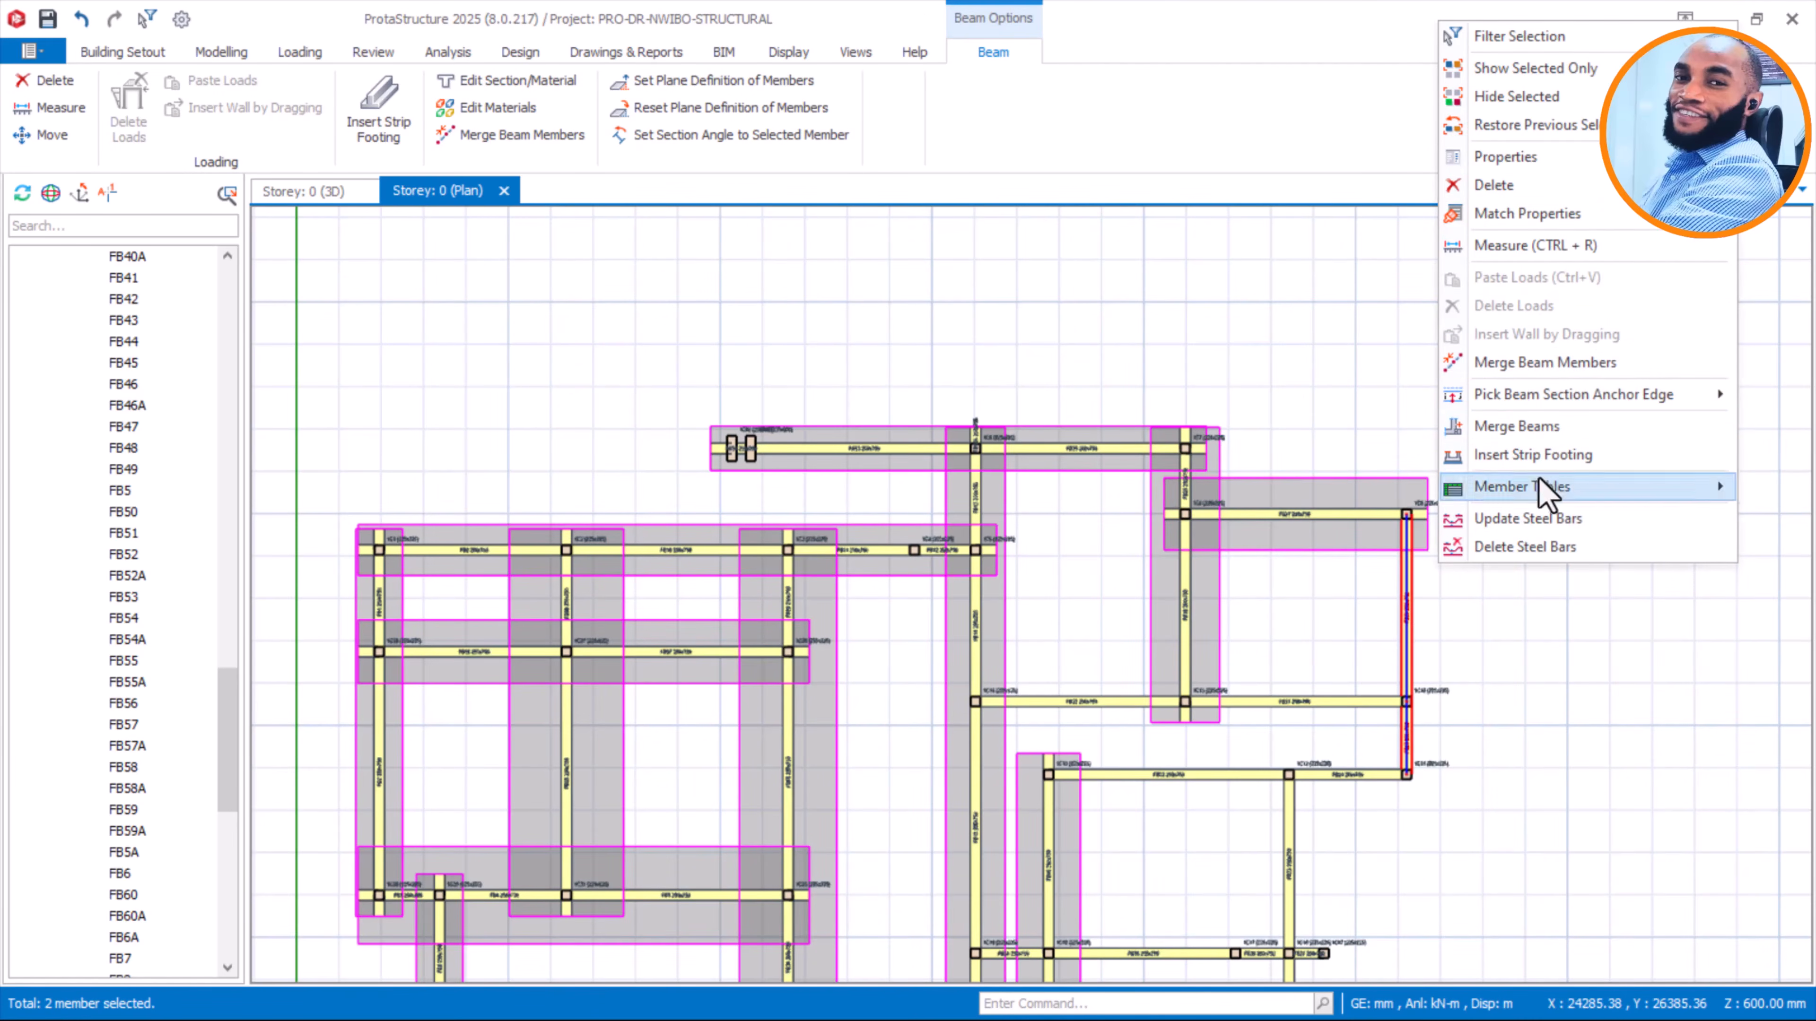
left_click(1538, 457)
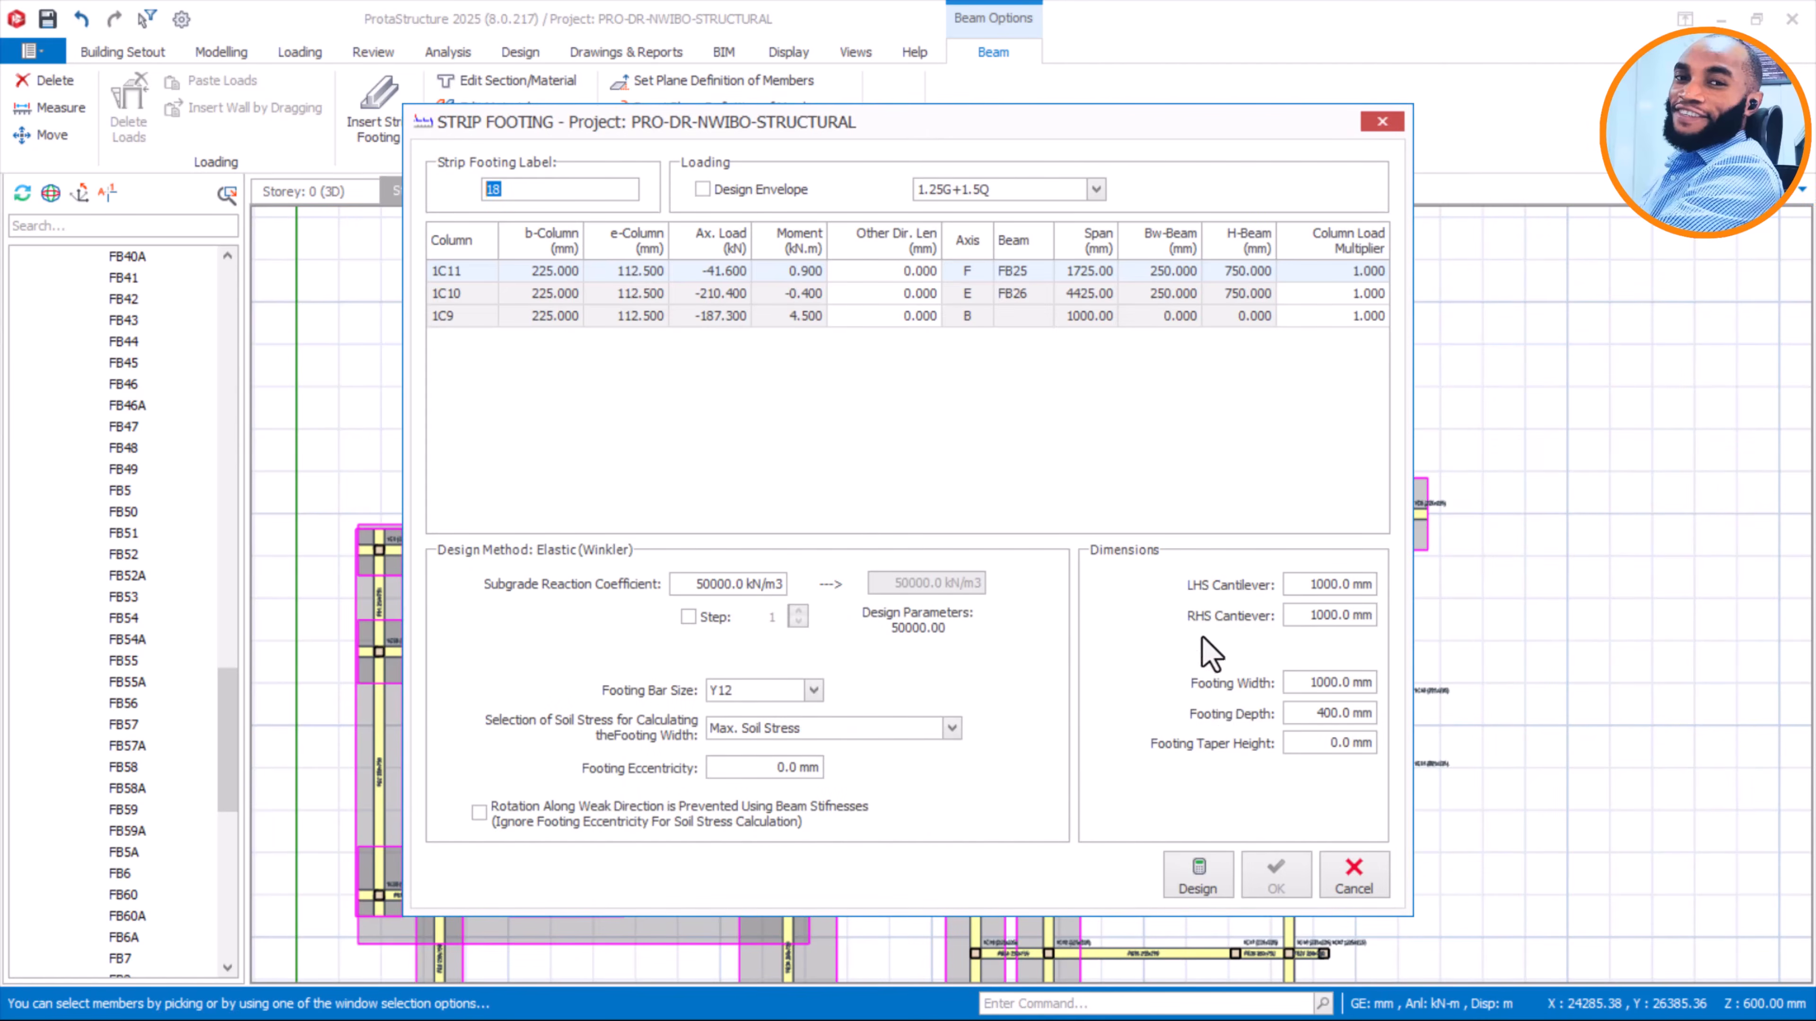
Include the design envelope for footing 18, set 500 mm cantilevers at both ends, reset the footing width, set 250 mm footing depth and run the design
left_click(728, 192)
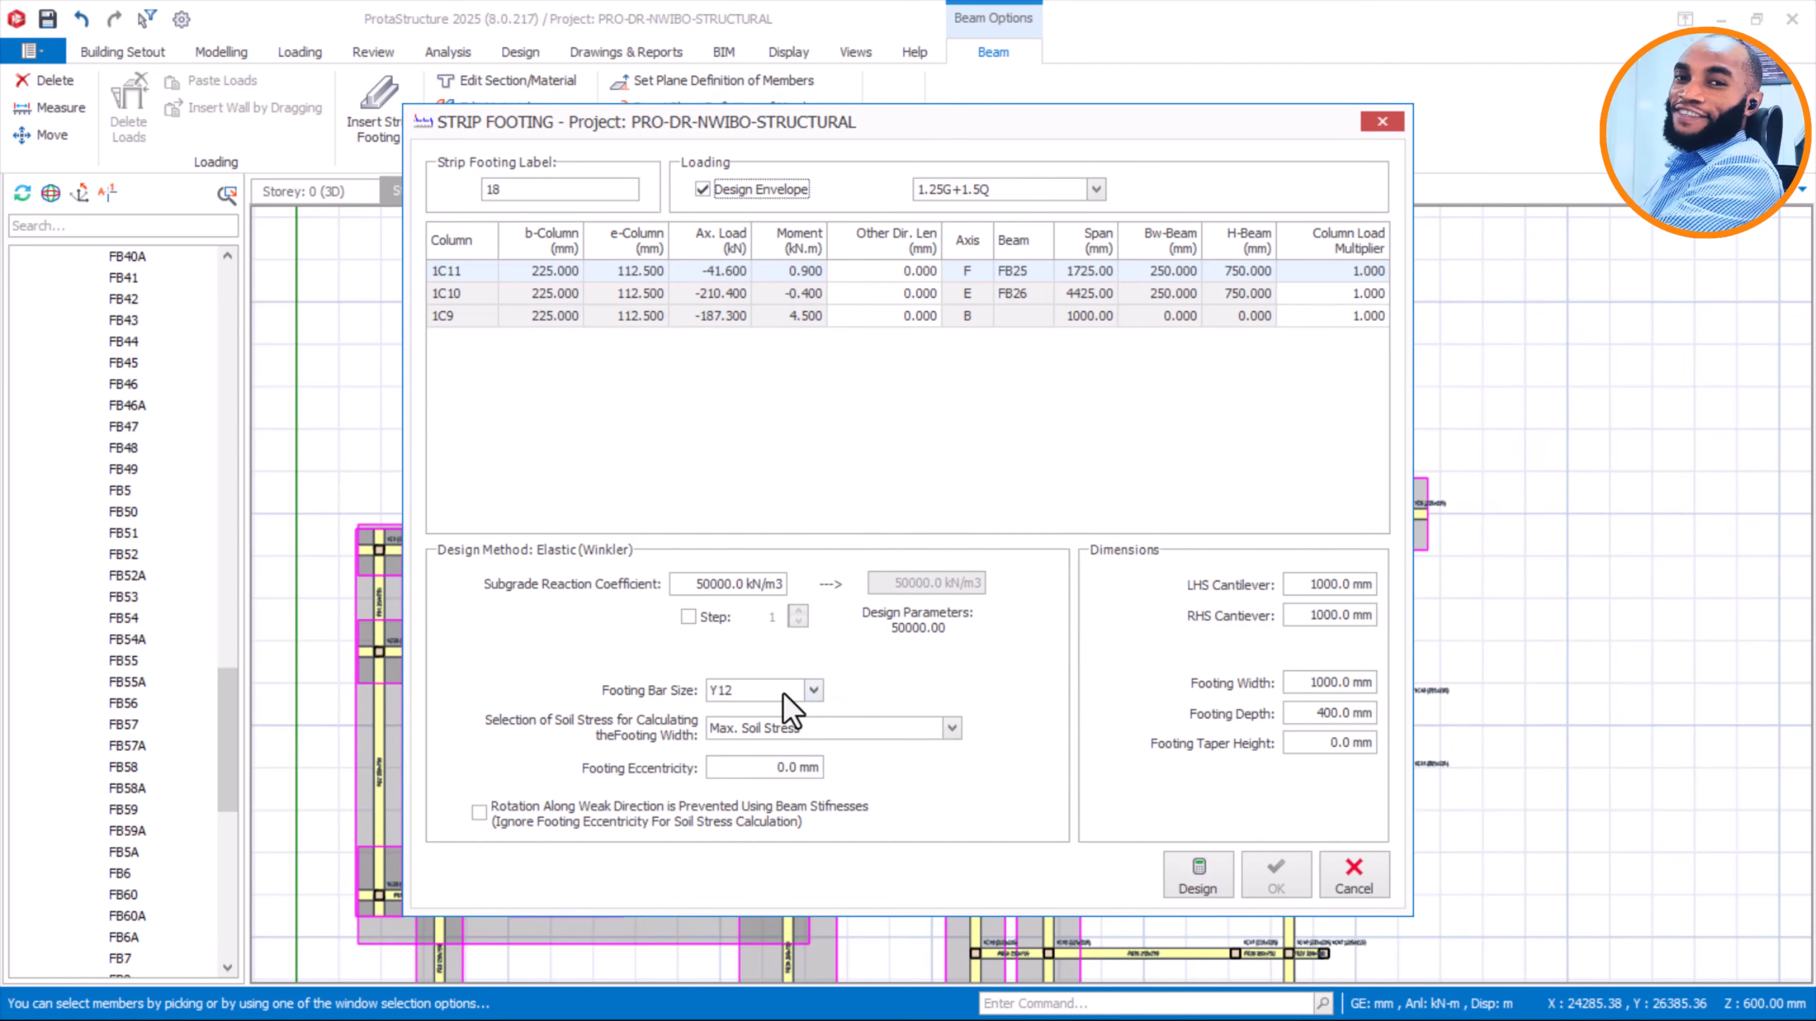
left_click_drag(1299, 686, 1407, 687)
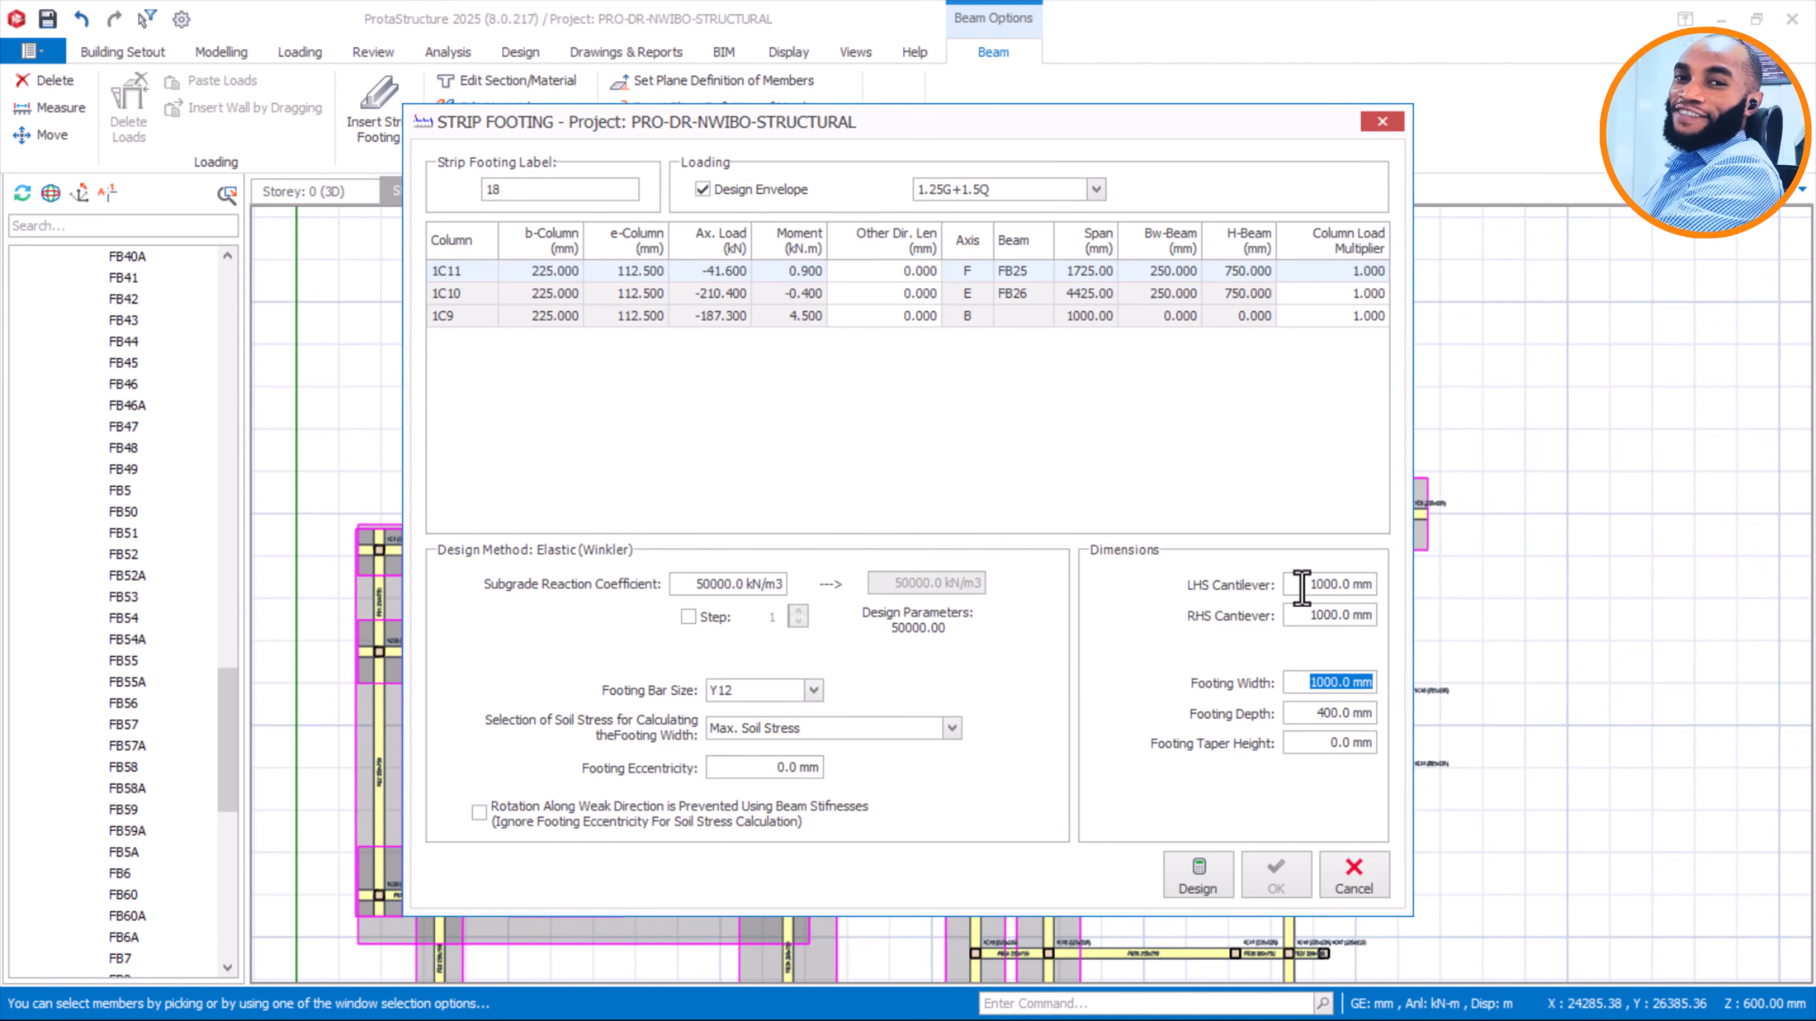
left_click_drag(1310, 585, 1378, 617)
type("500")
type("500")
left_click_drag(1308, 685, 1390, 696)
left_click_drag(1319, 713, 1409, 730)
type("250")
left_click(1215, 877)
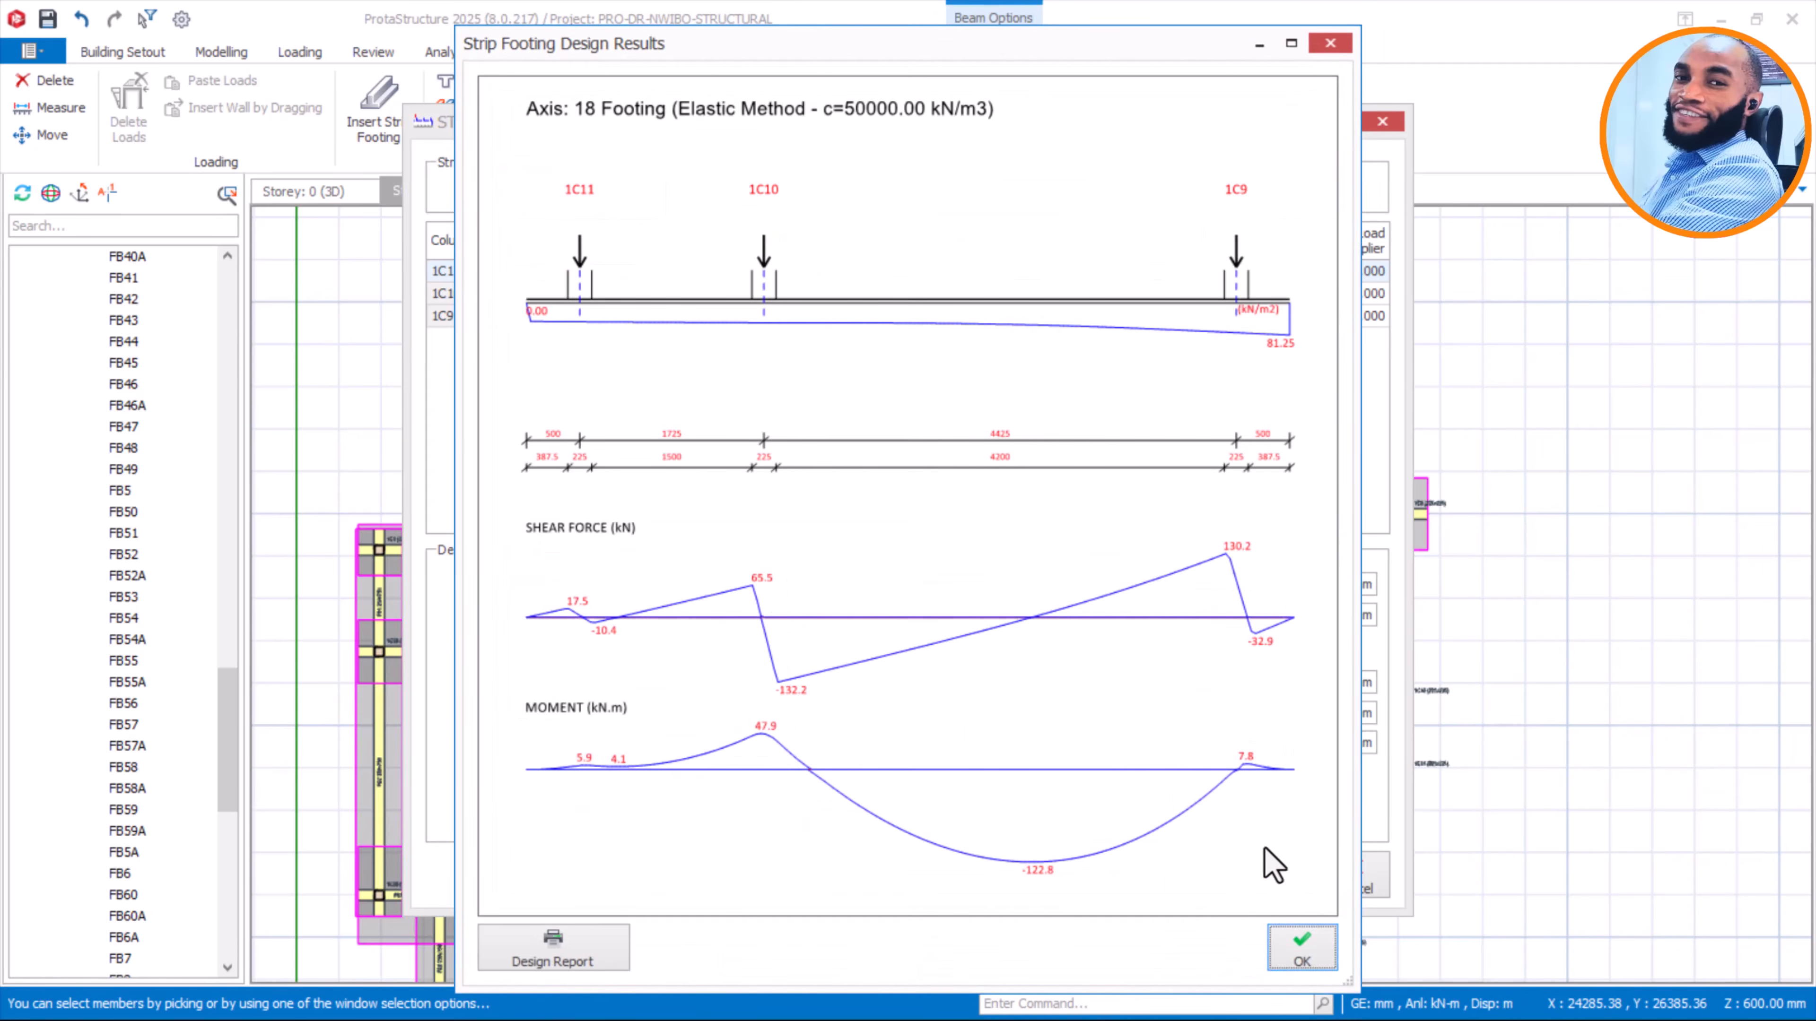
Close the design results for footing 18, round its footing width and insert the strip footing
left_click(1303, 952)
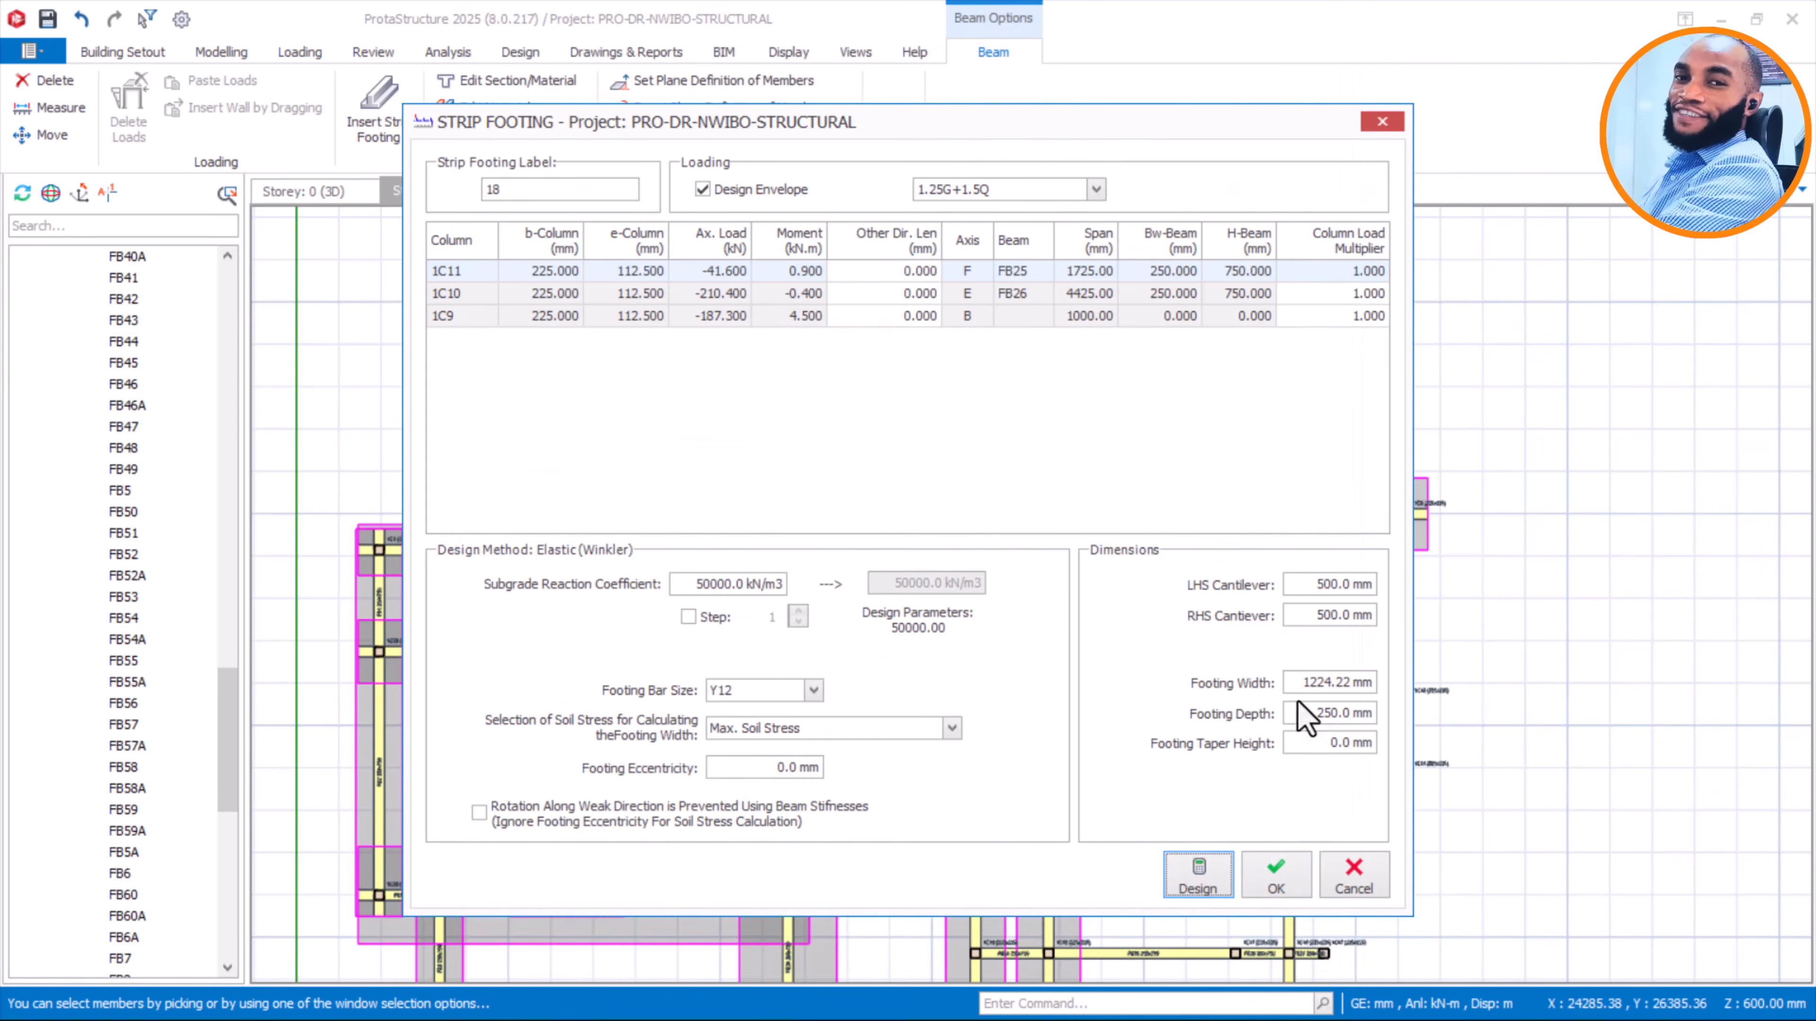
left_click_drag(1294, 683, 1393, 685)
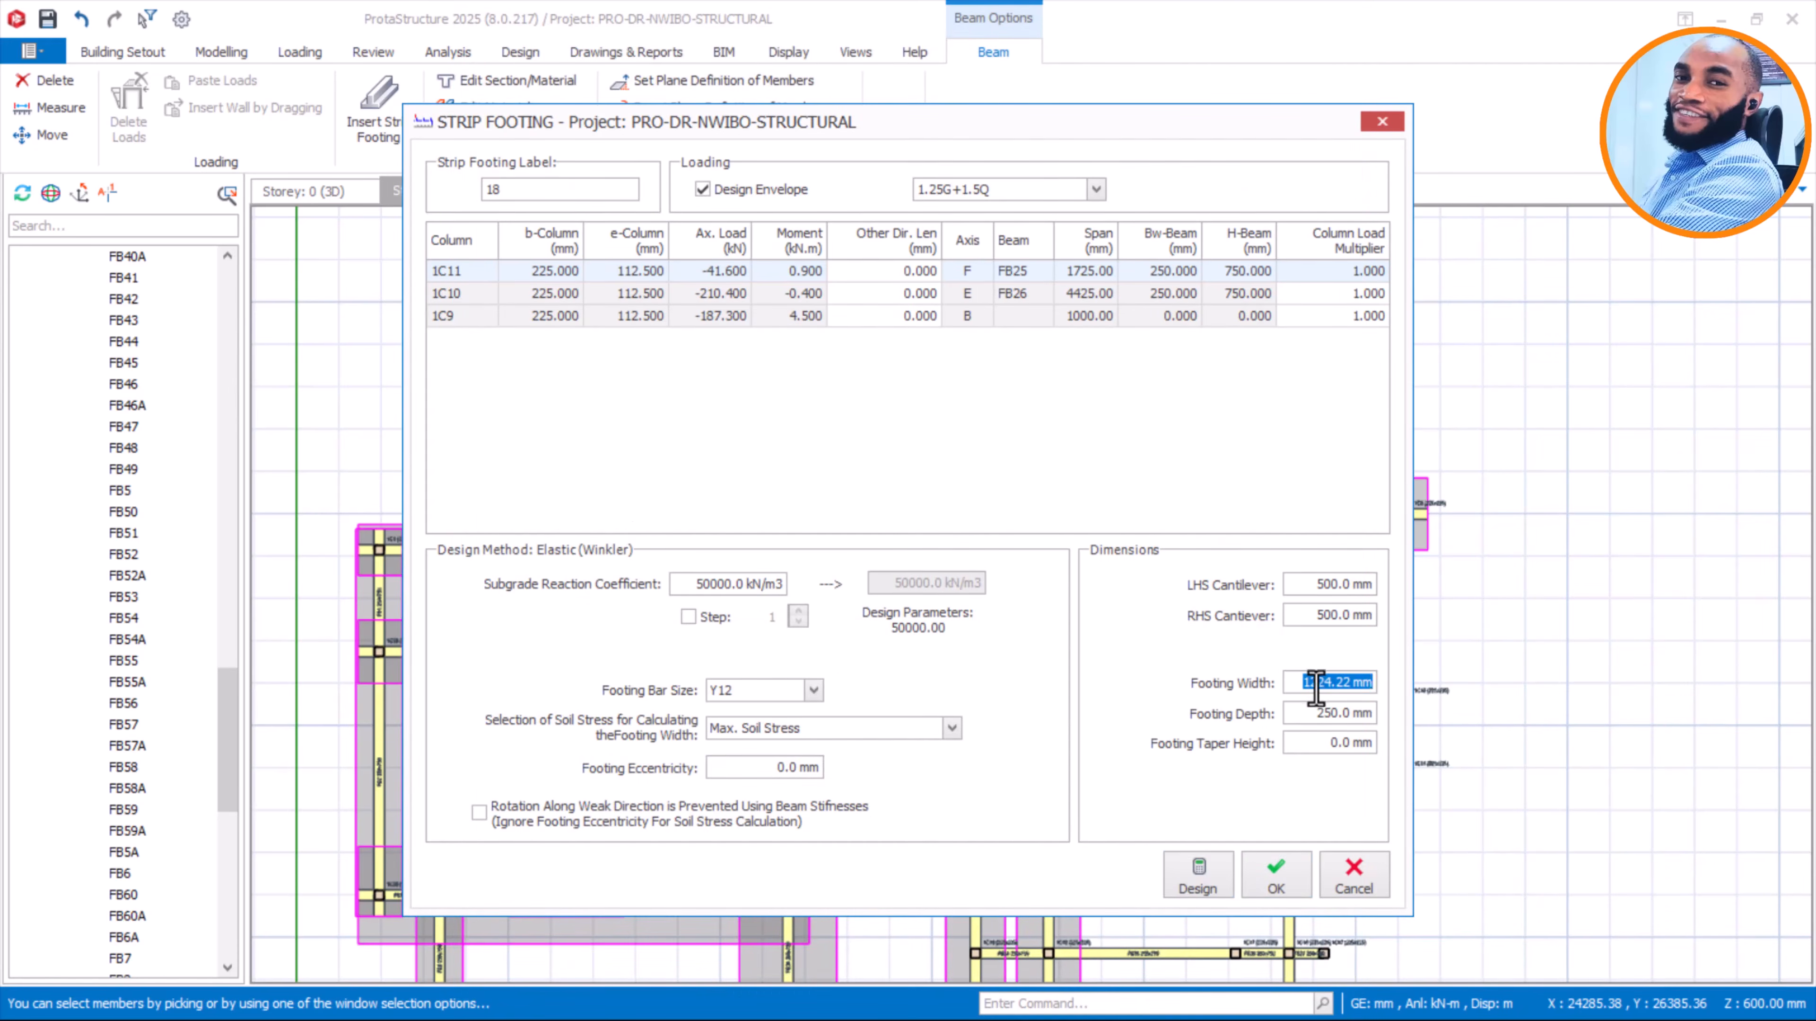
type("1")
left_click(1279, 886)
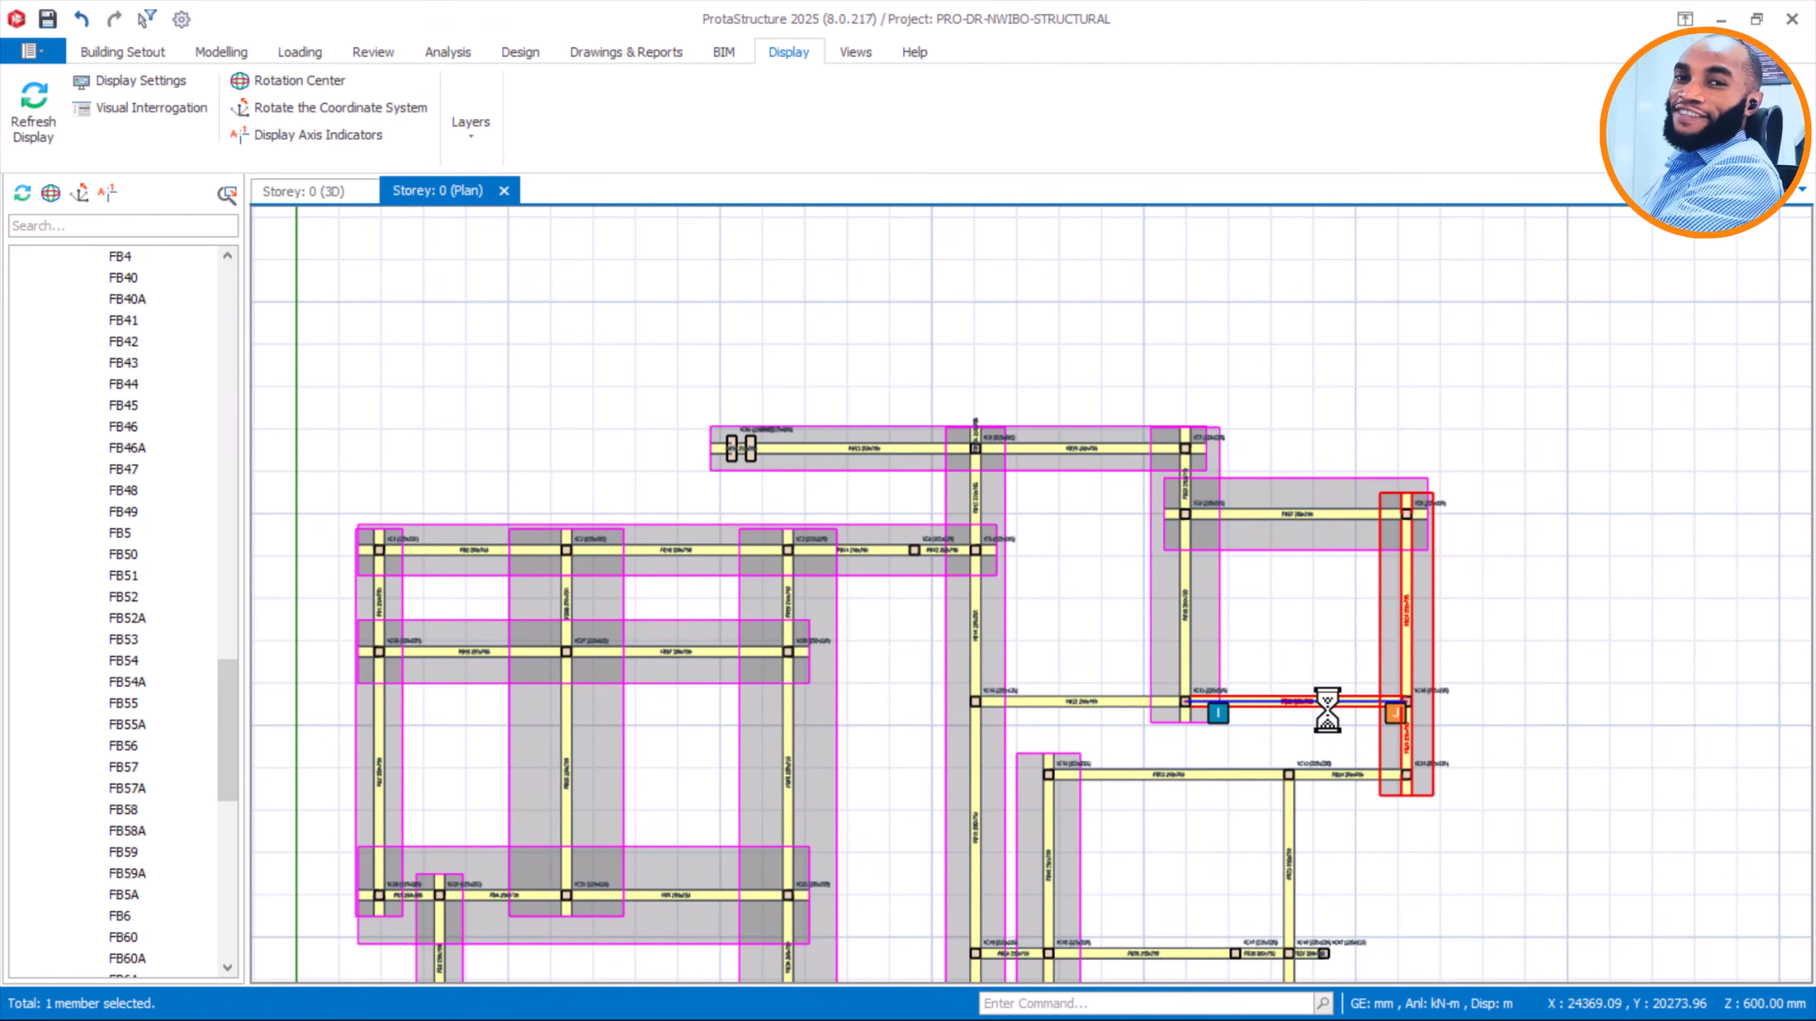
Select foundation beams FB31 and FB32 along axis E and start inserting a strip footing under them
mouse_move(1327, 710)
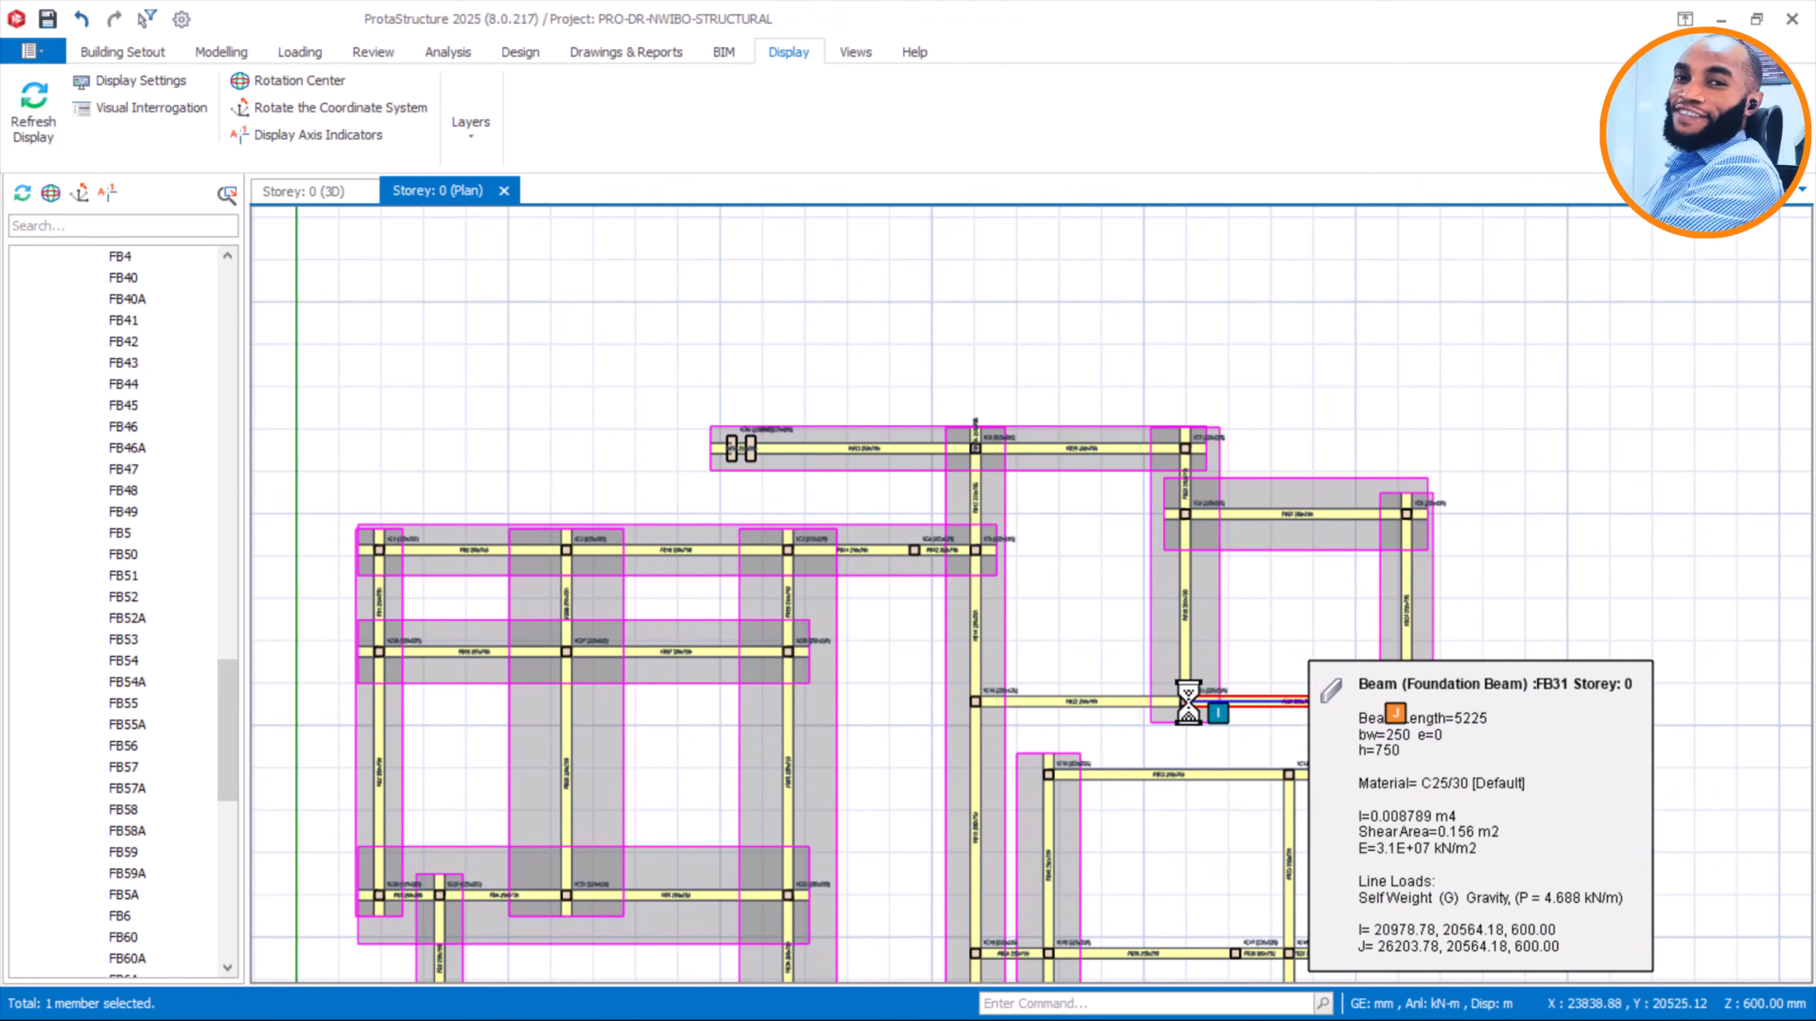
left_click(1112, 701)
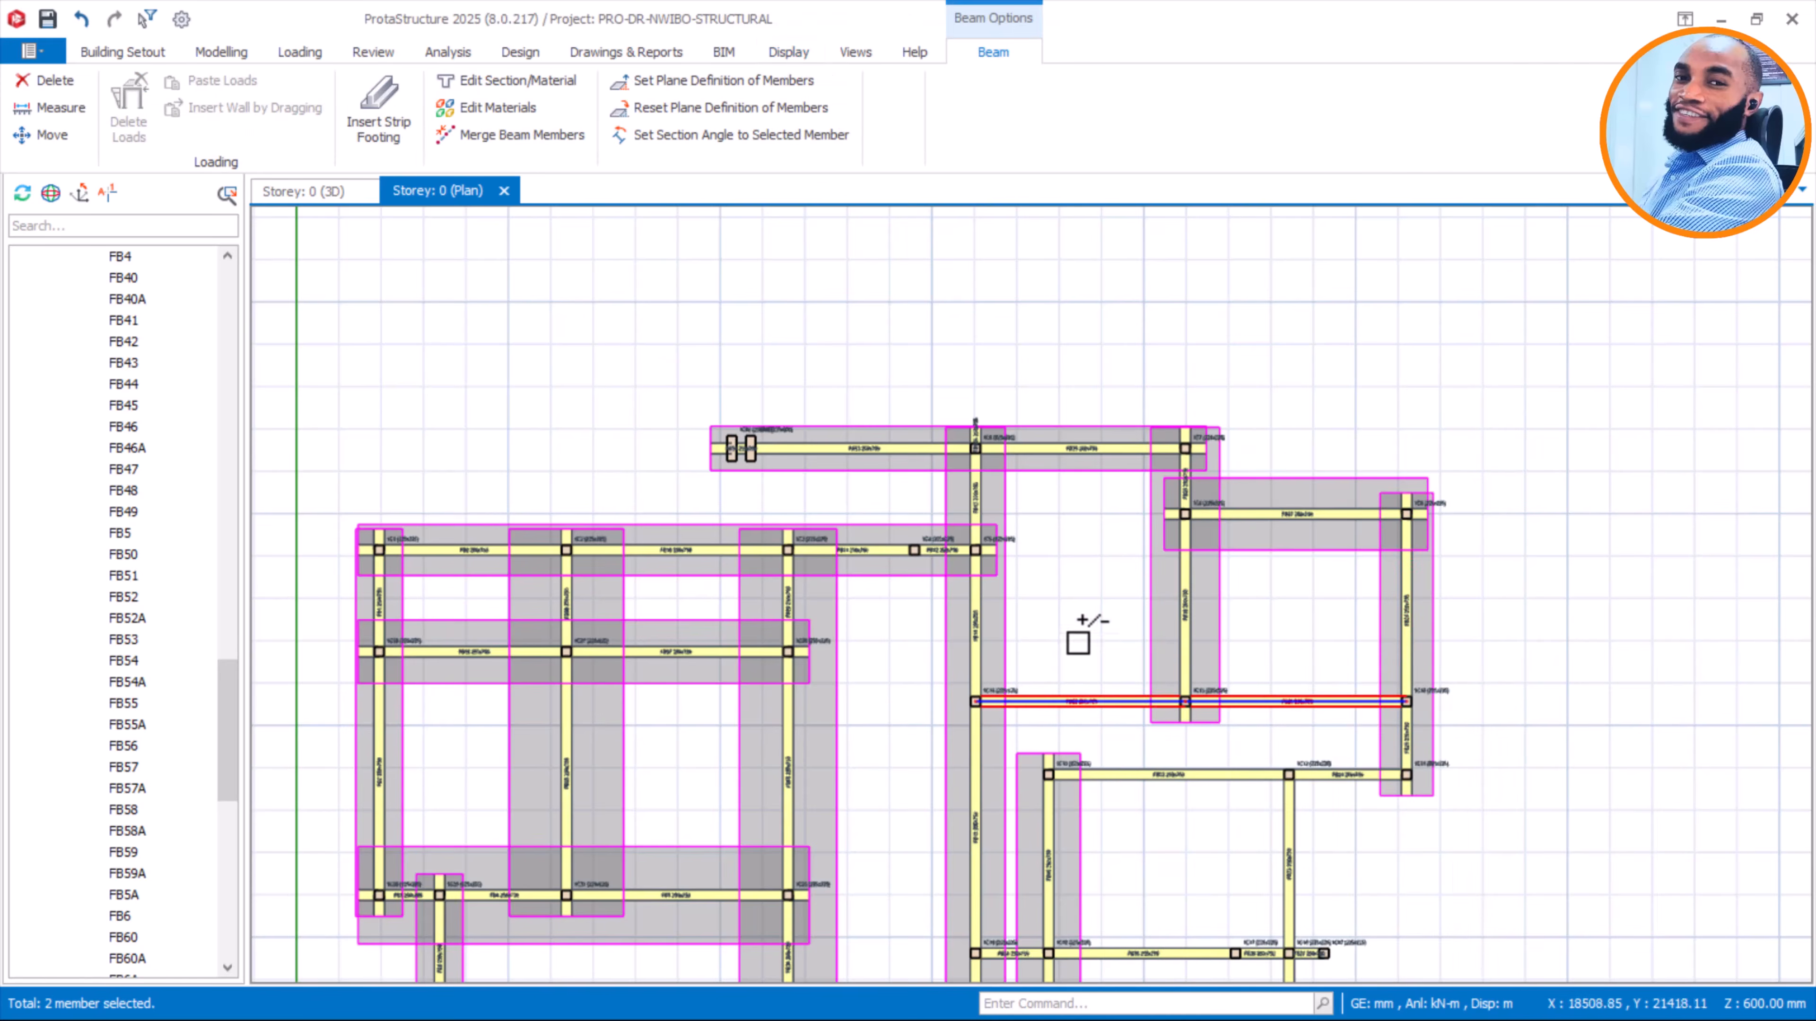
right_click(1080, 619)
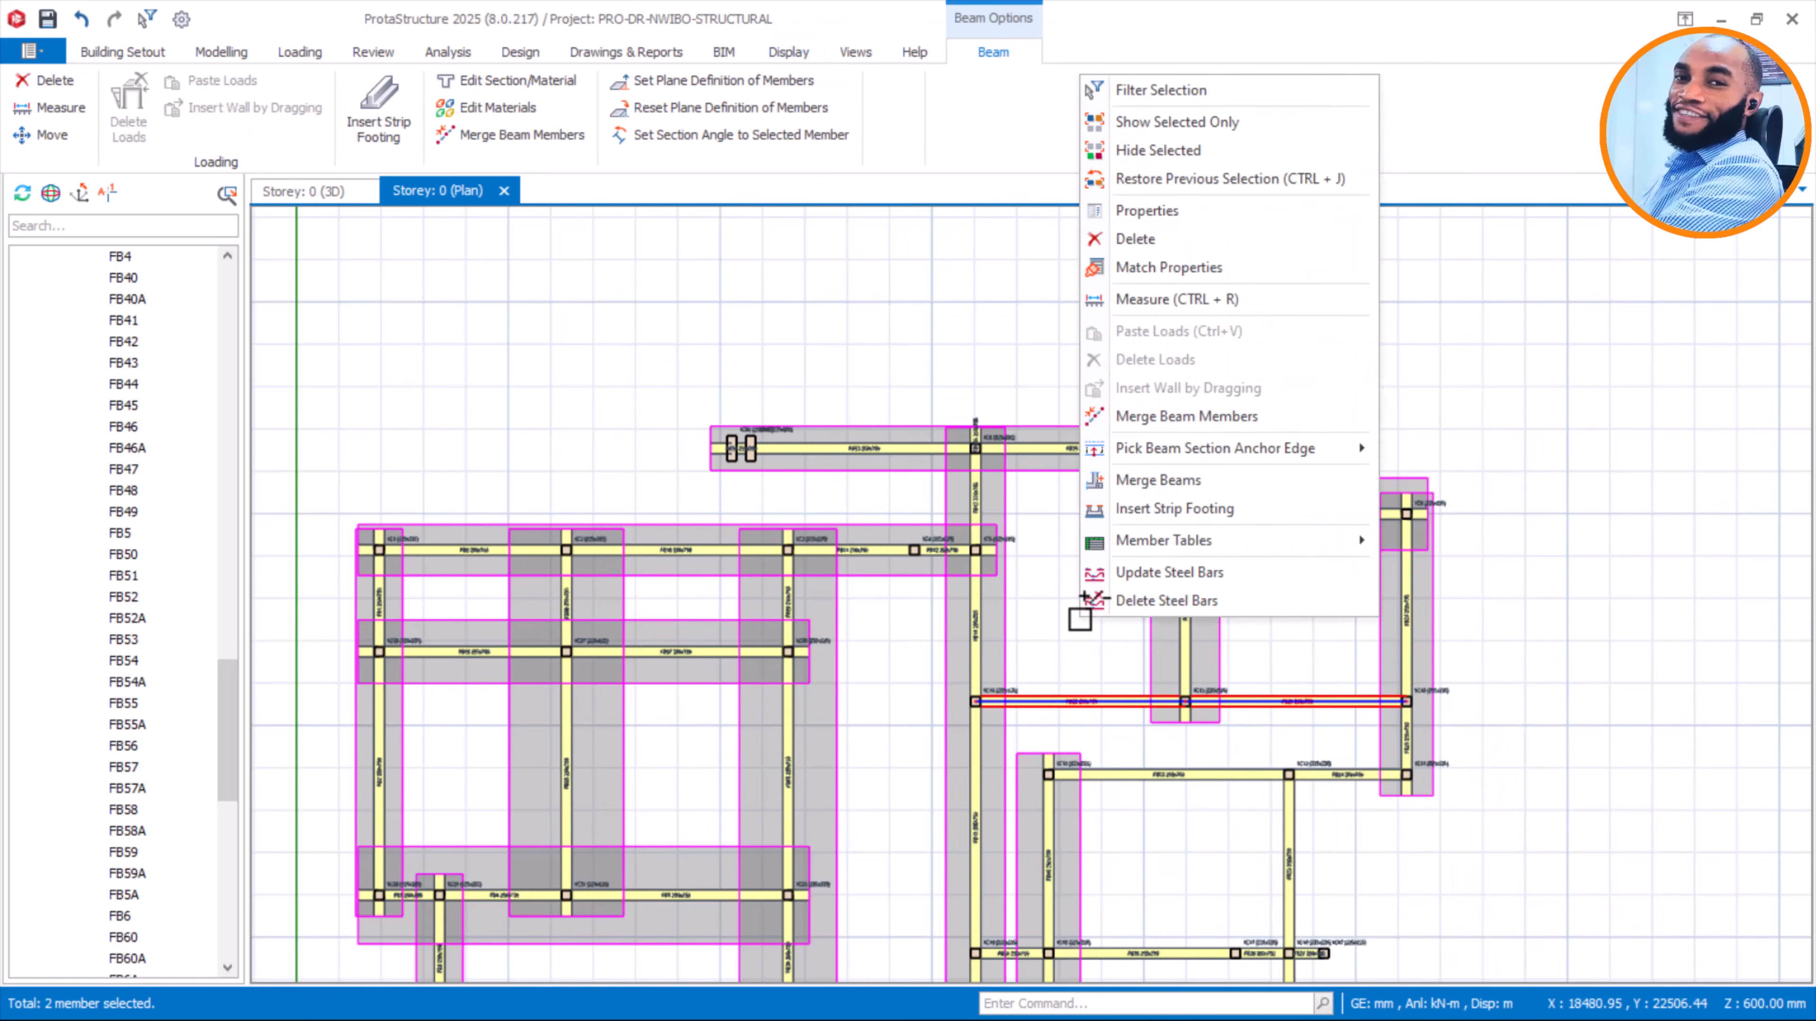
left_click(1201, 509)
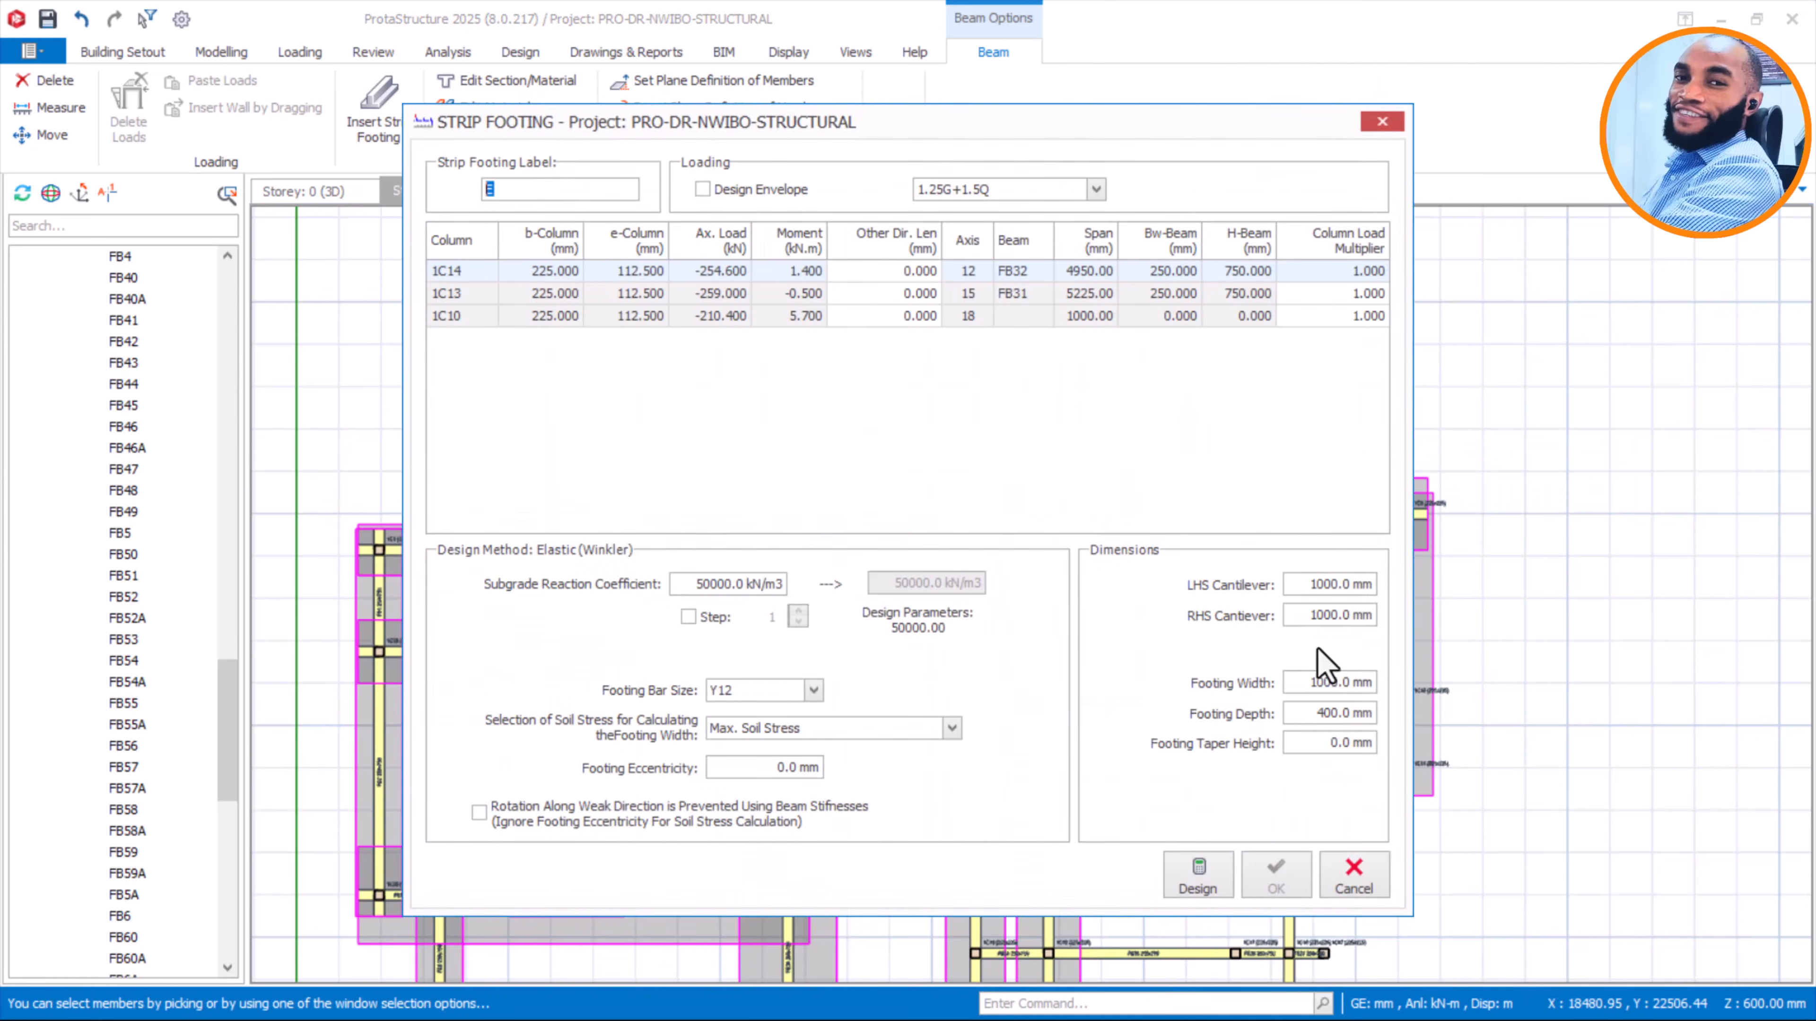
Give footing E 500 mm cantilevers at both ends, zero footing width and 250 mm footing depth, include the design envelope and run the design
left_click(1297, 587)
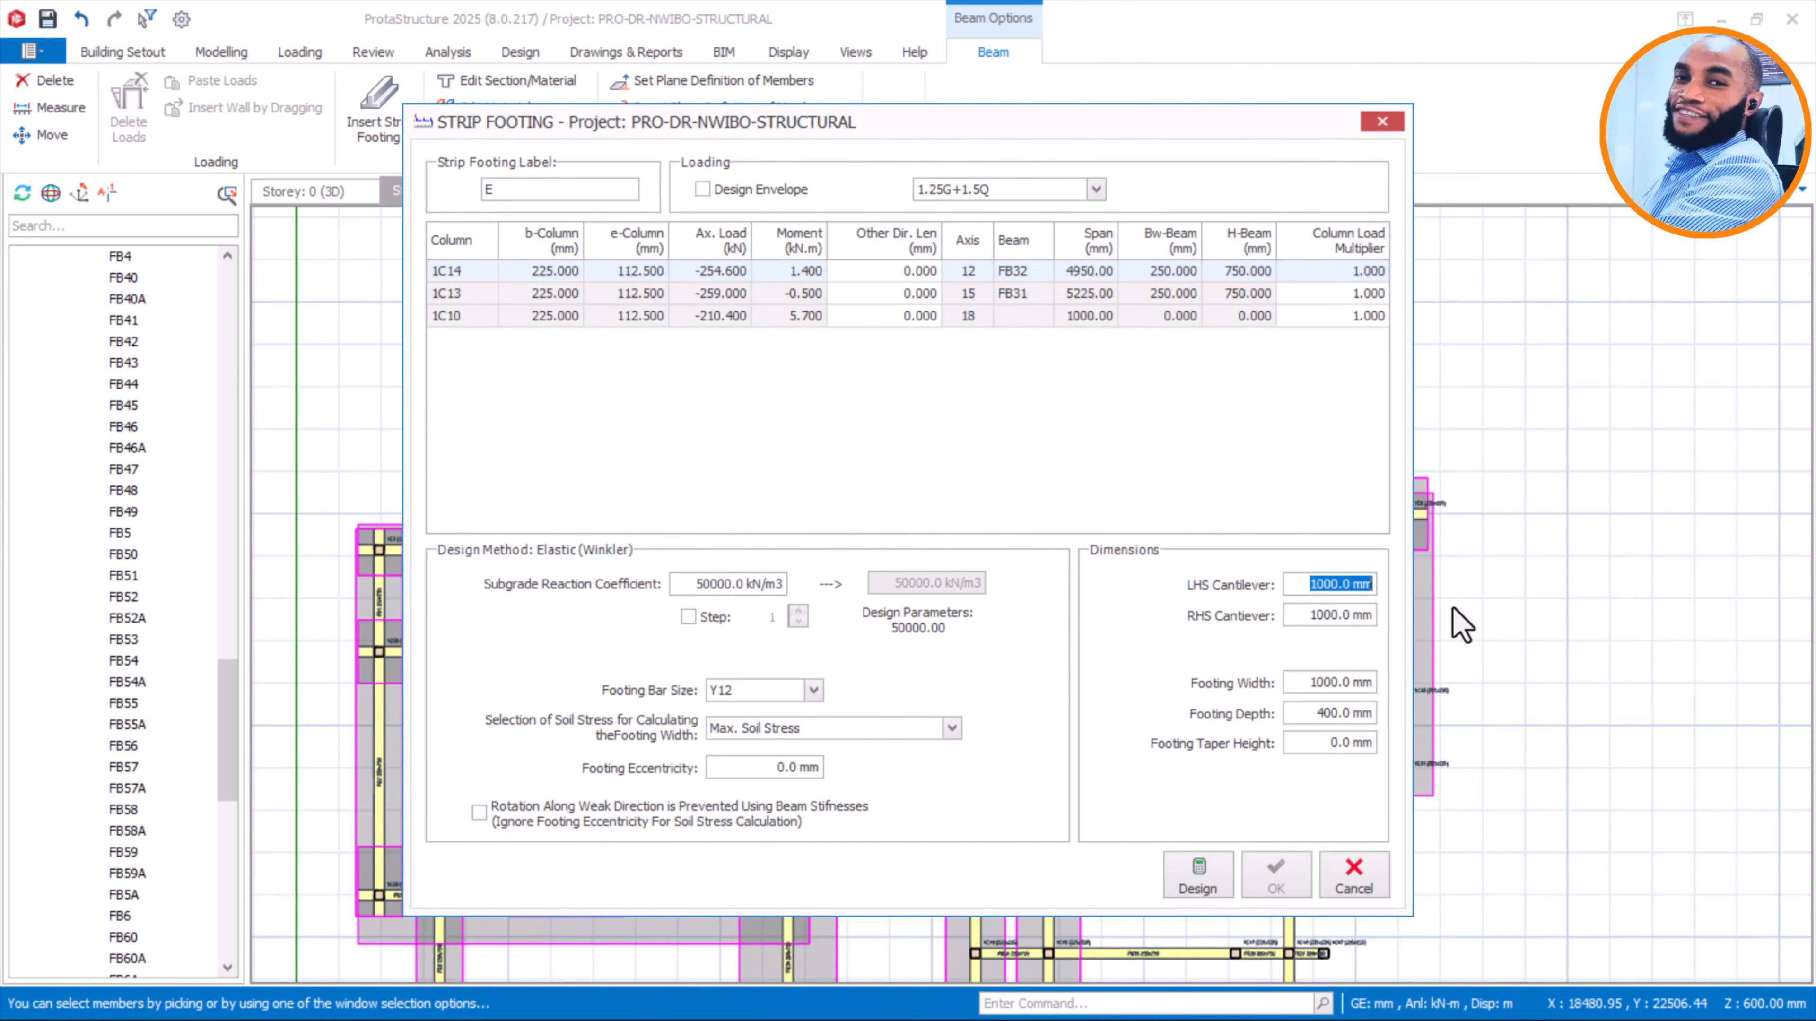
type("500.0")
left_click(1309, 615)
type("500.0")
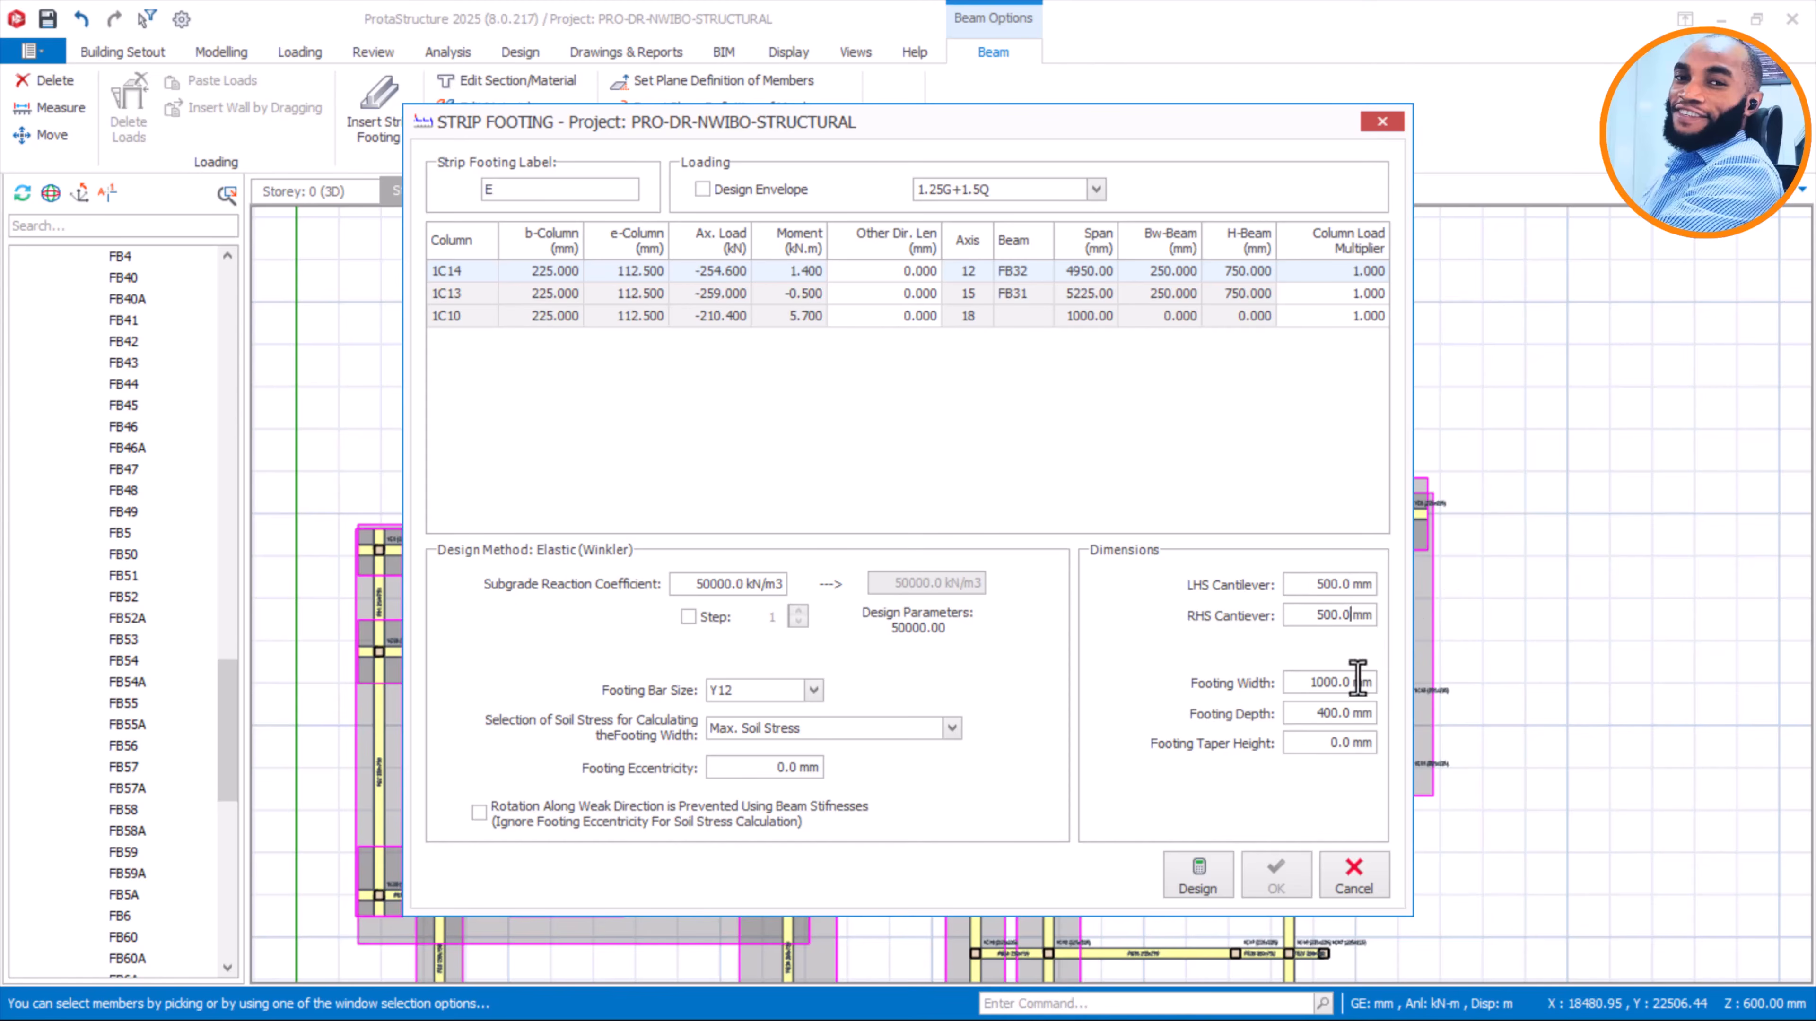
left_click(1329, 681)
type("0")
left_click(1315, 714)
left_click(702, 189)
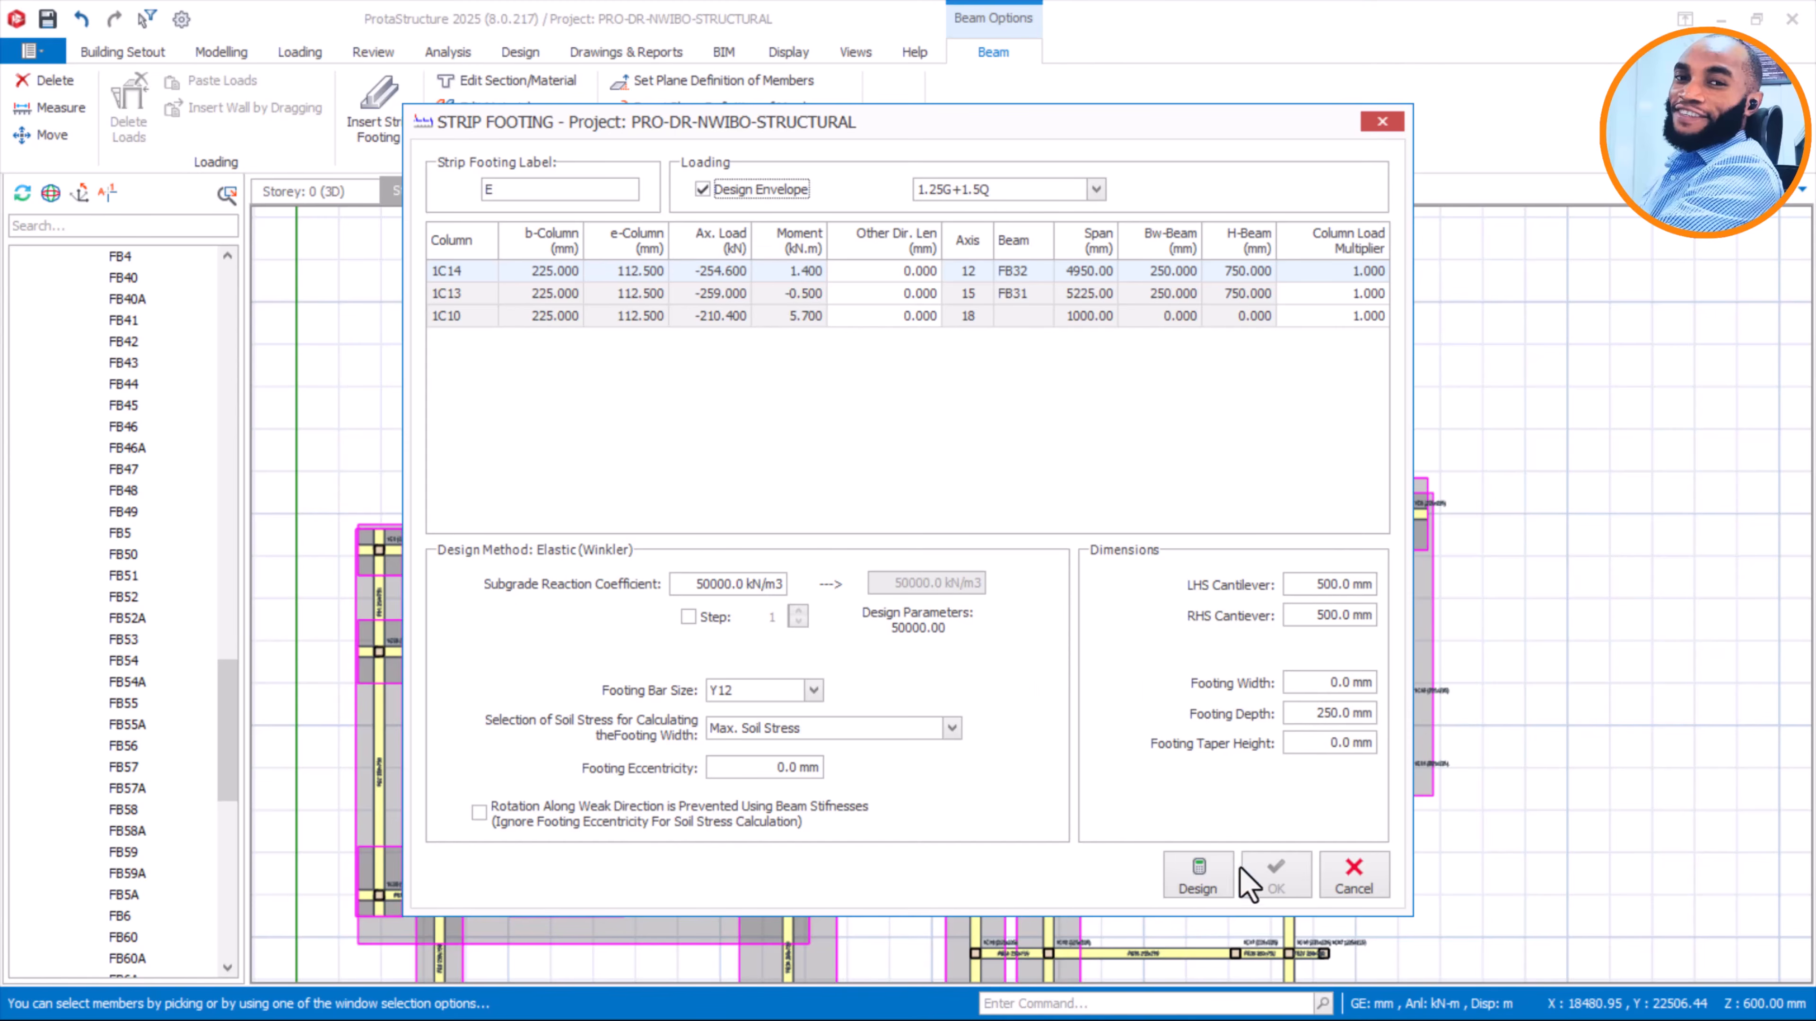
left_click(1195, 864)
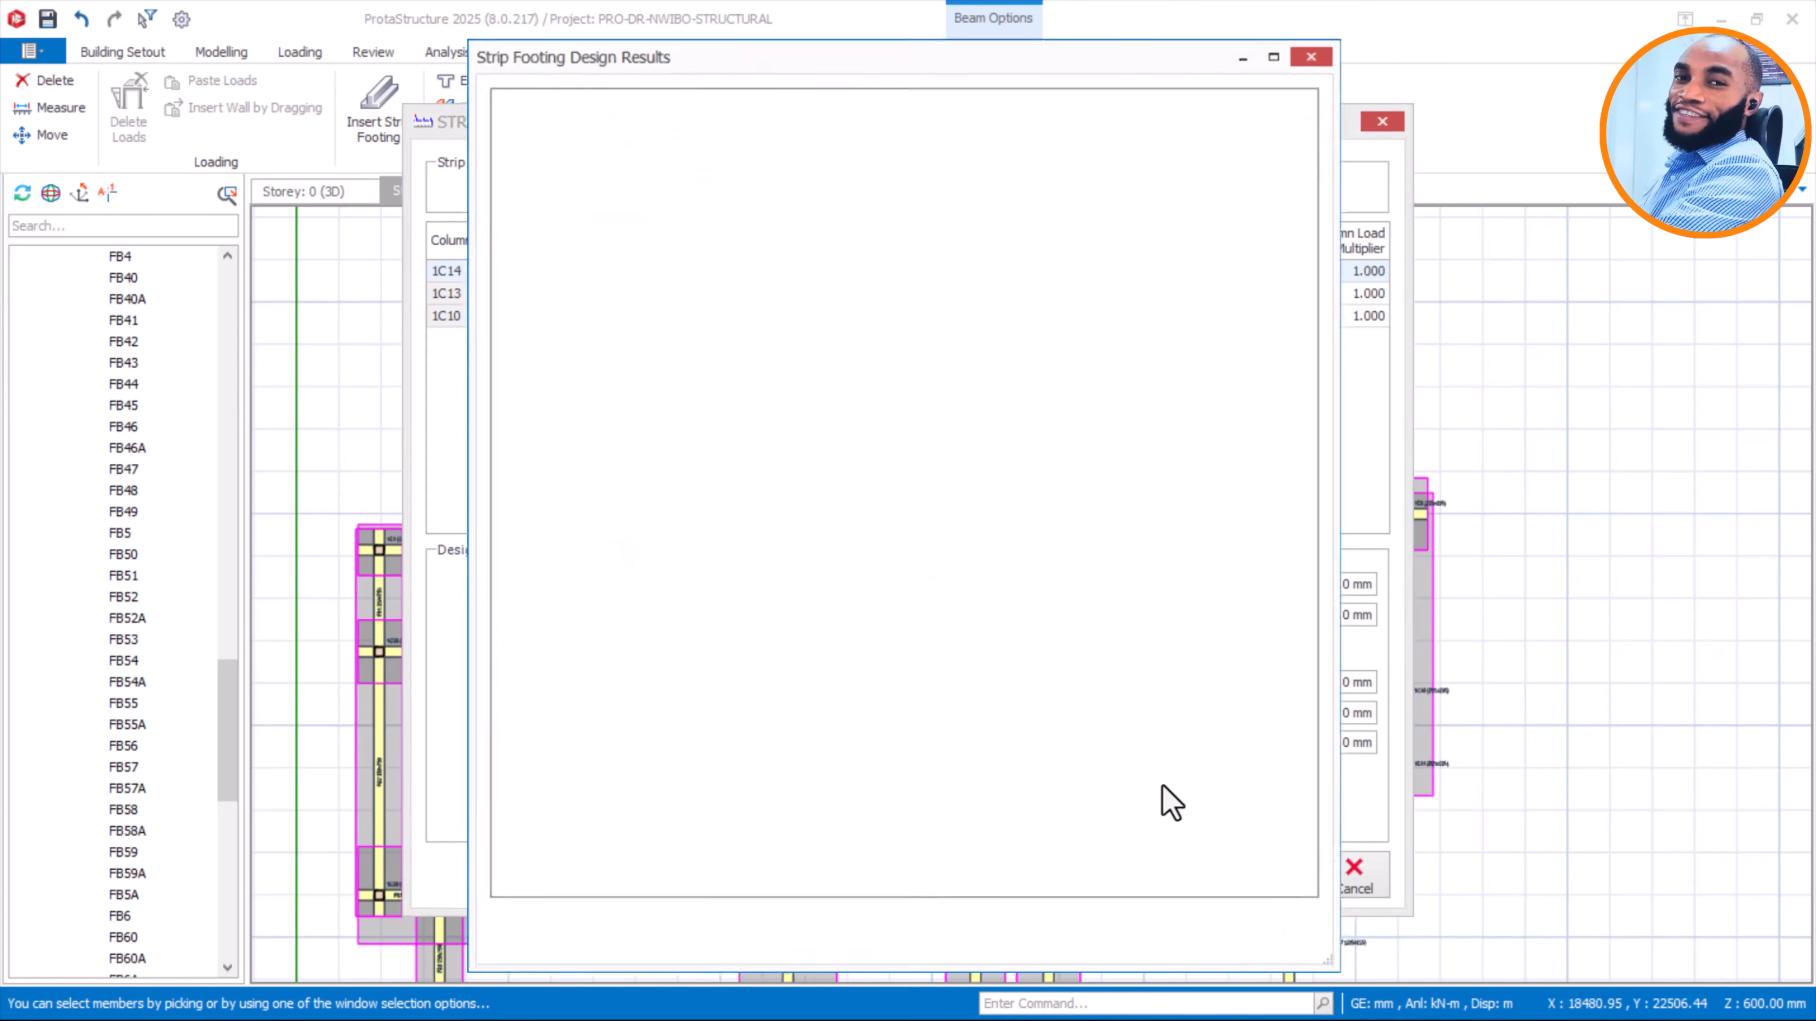
Close the design results for footing E, round its footing width and insert the strip footing
left_click(1304, 959)
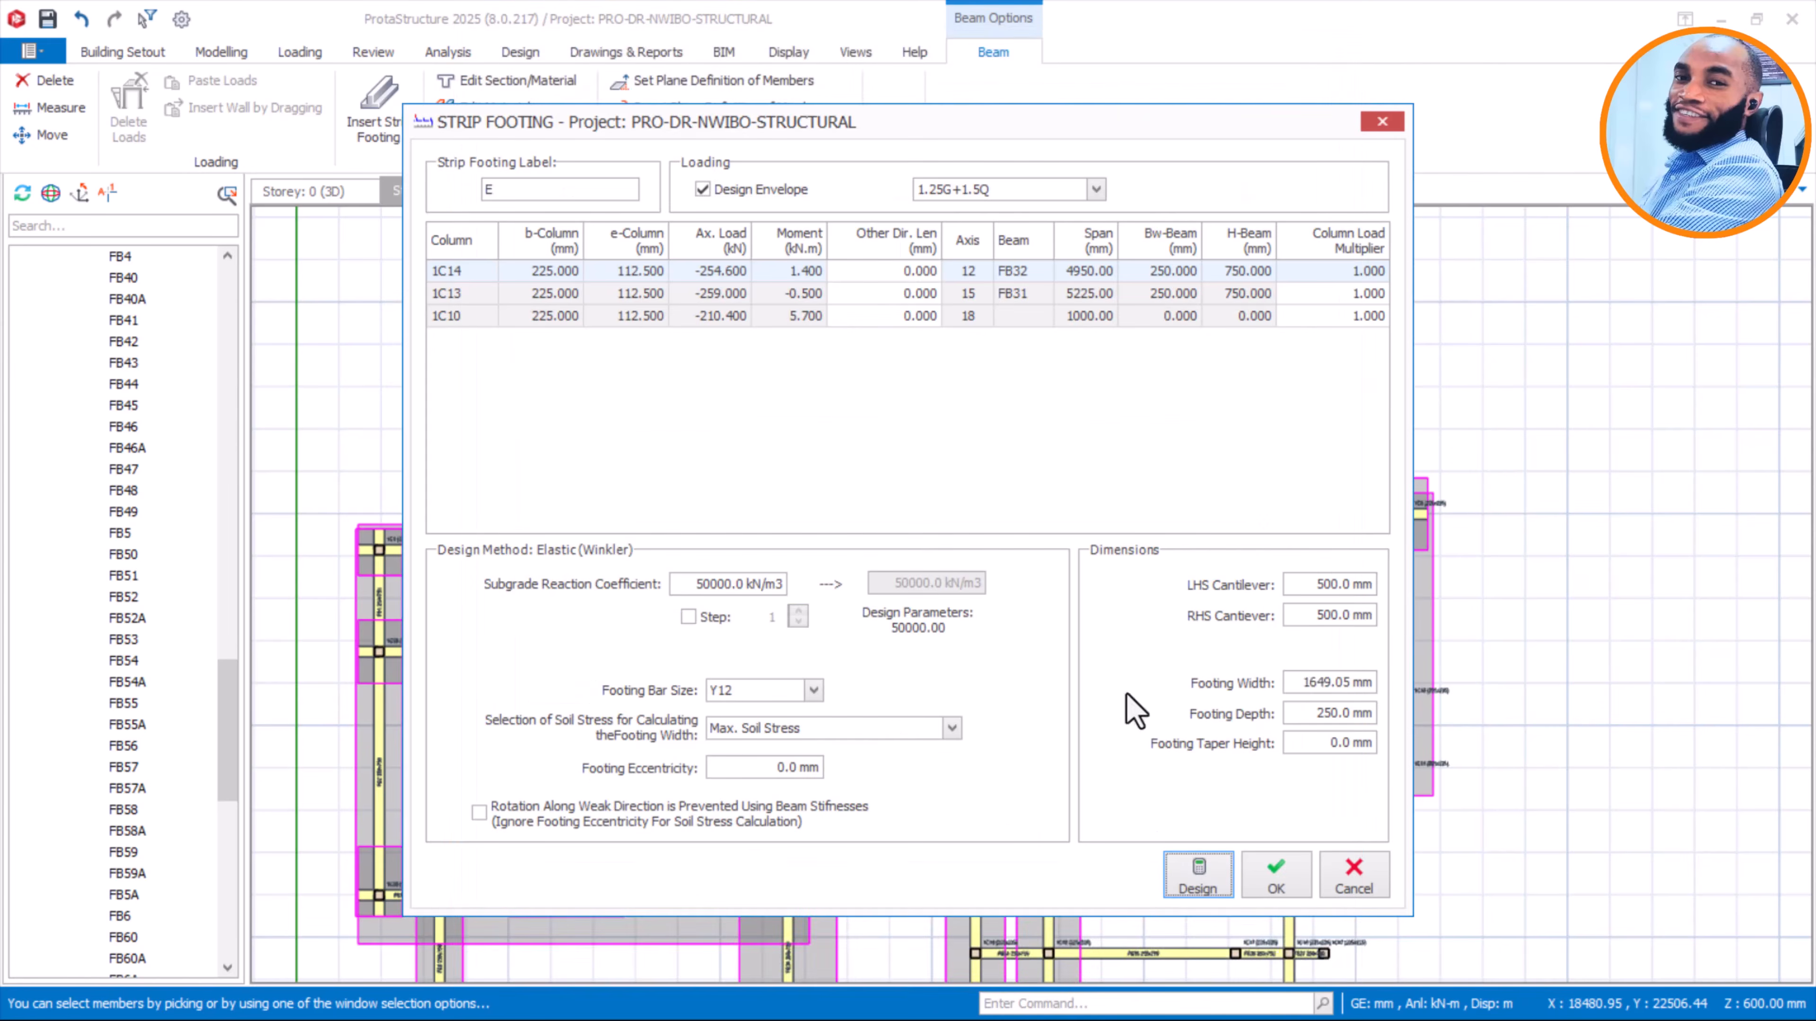
left_click_drag(1292, 683, 1374, 683)
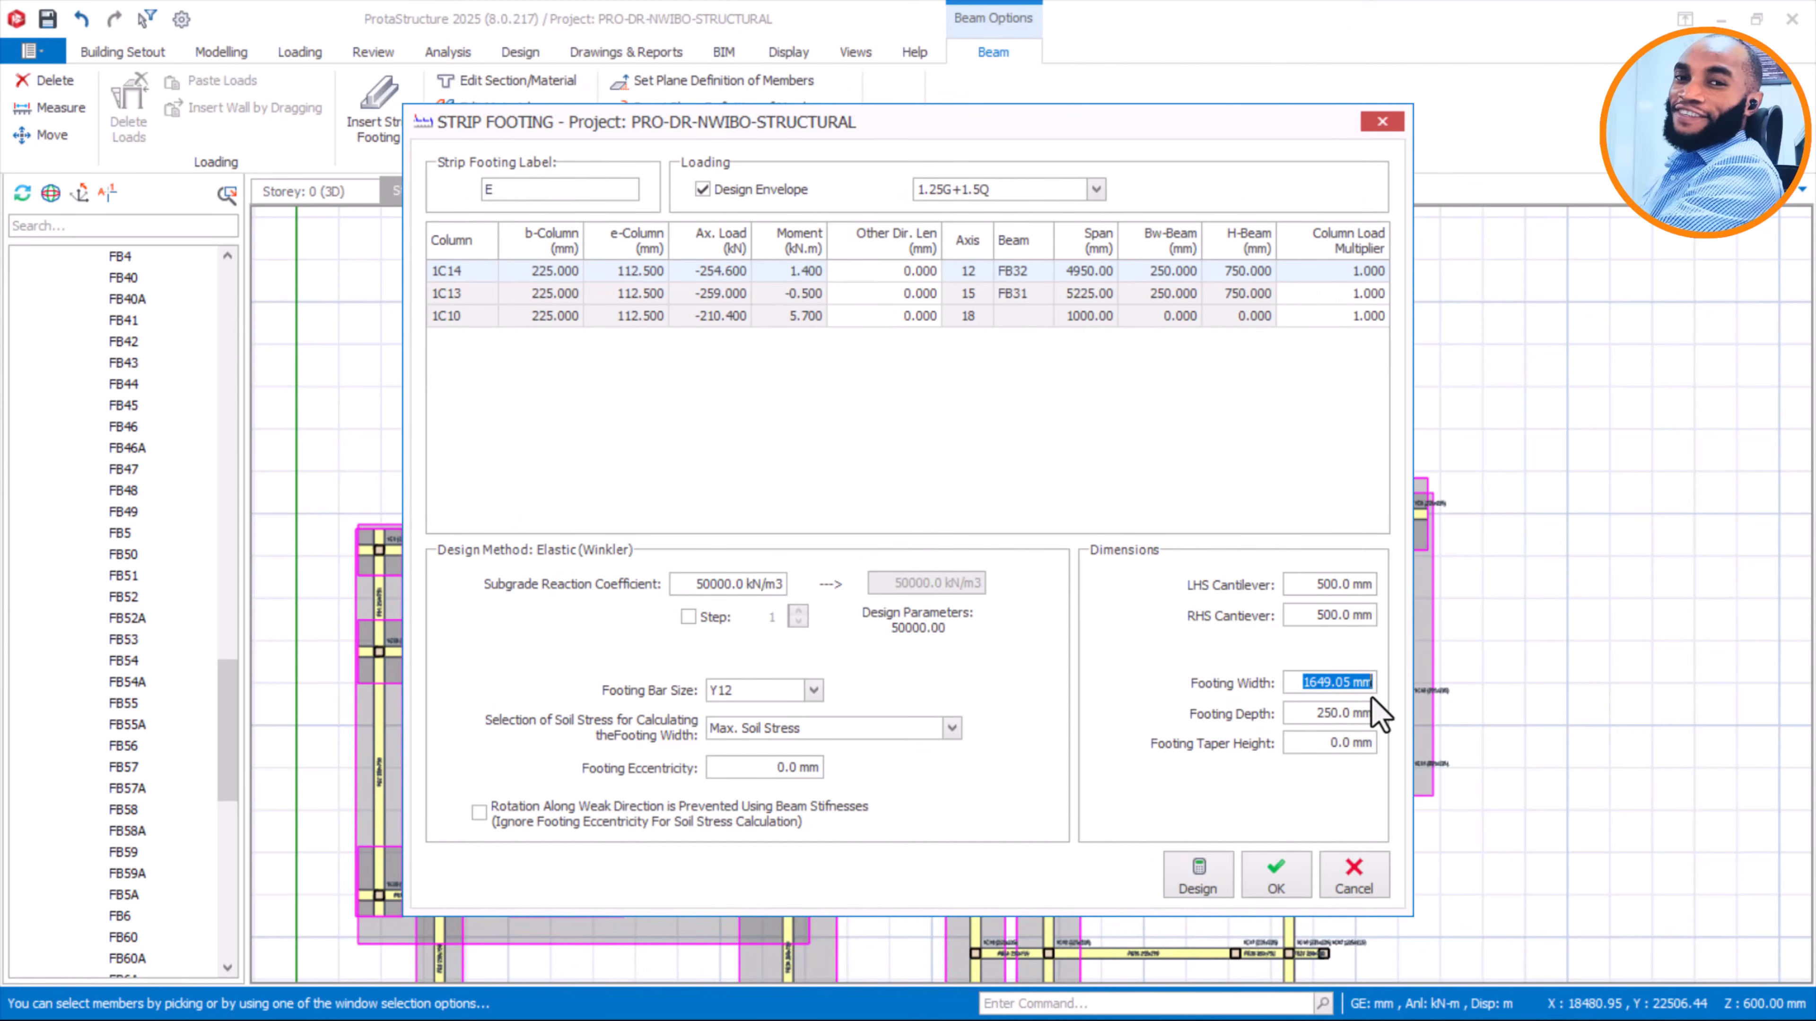
type("1")
left_click(1278, 872)
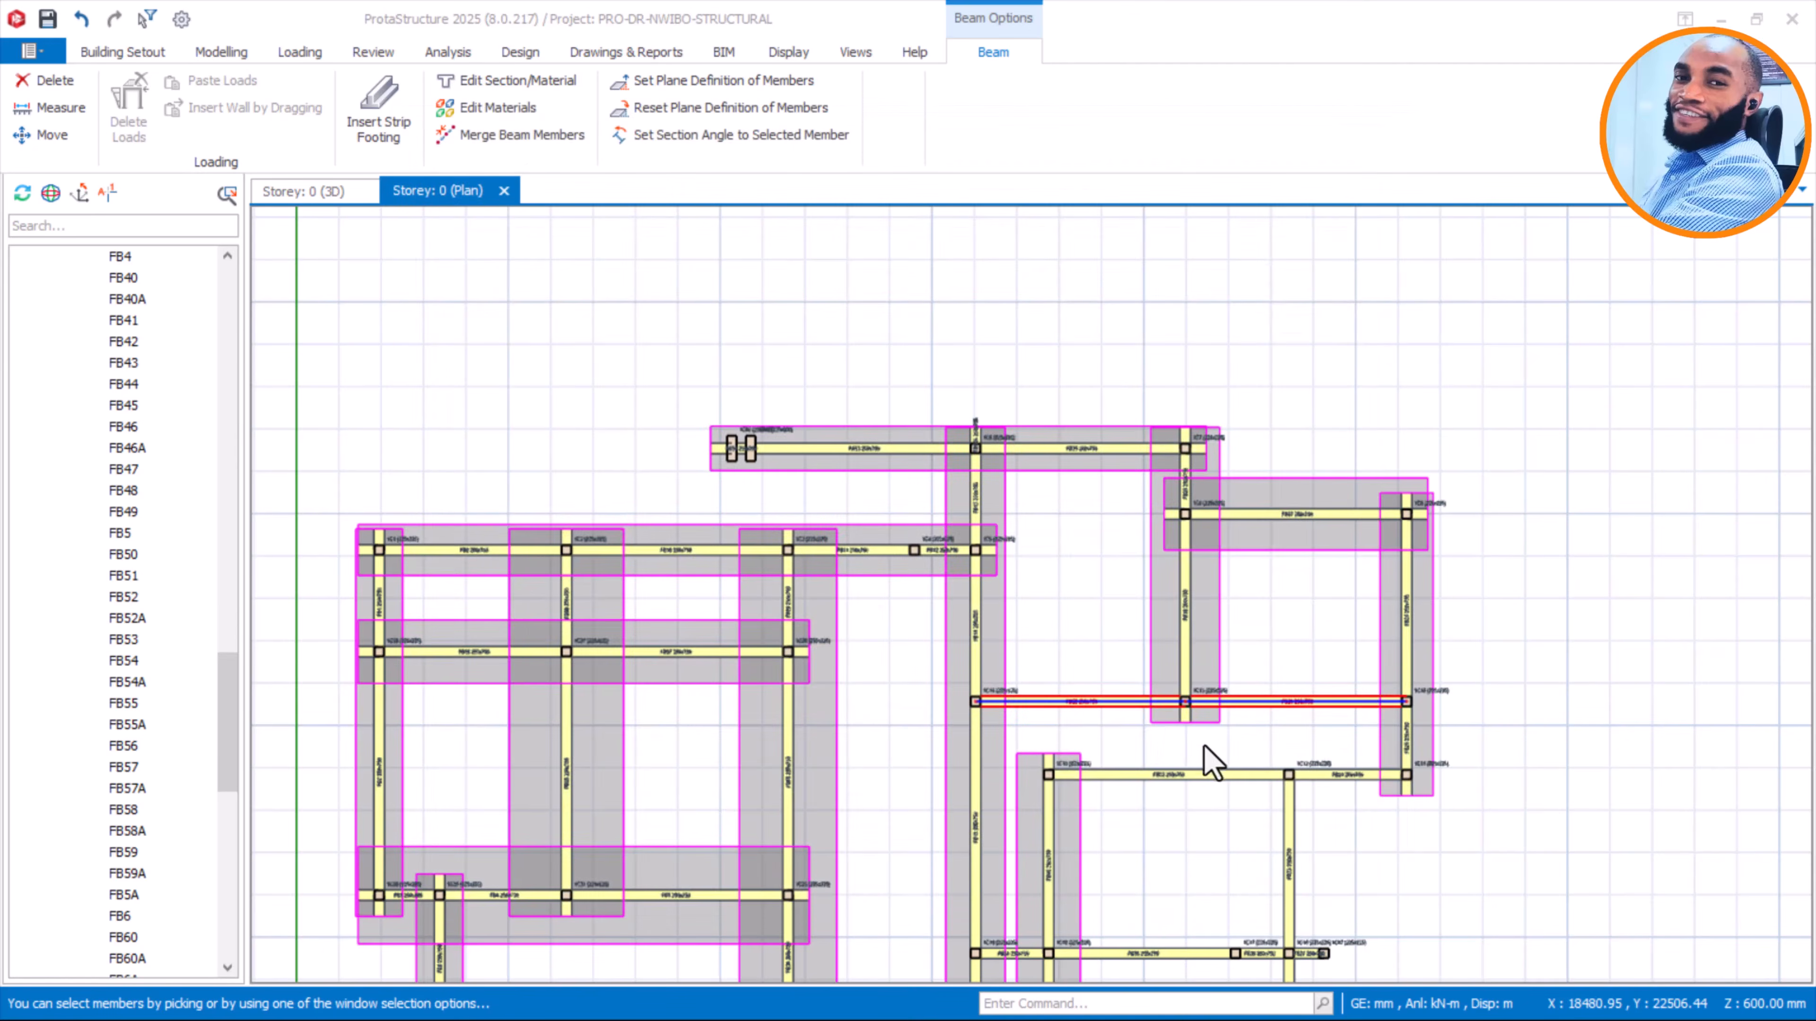
Select foundation beams FB17, FB18, FB19, FB20 and FB21 along axis L and start a strip footing under them with the design envelope included
left_click(1183, 774)
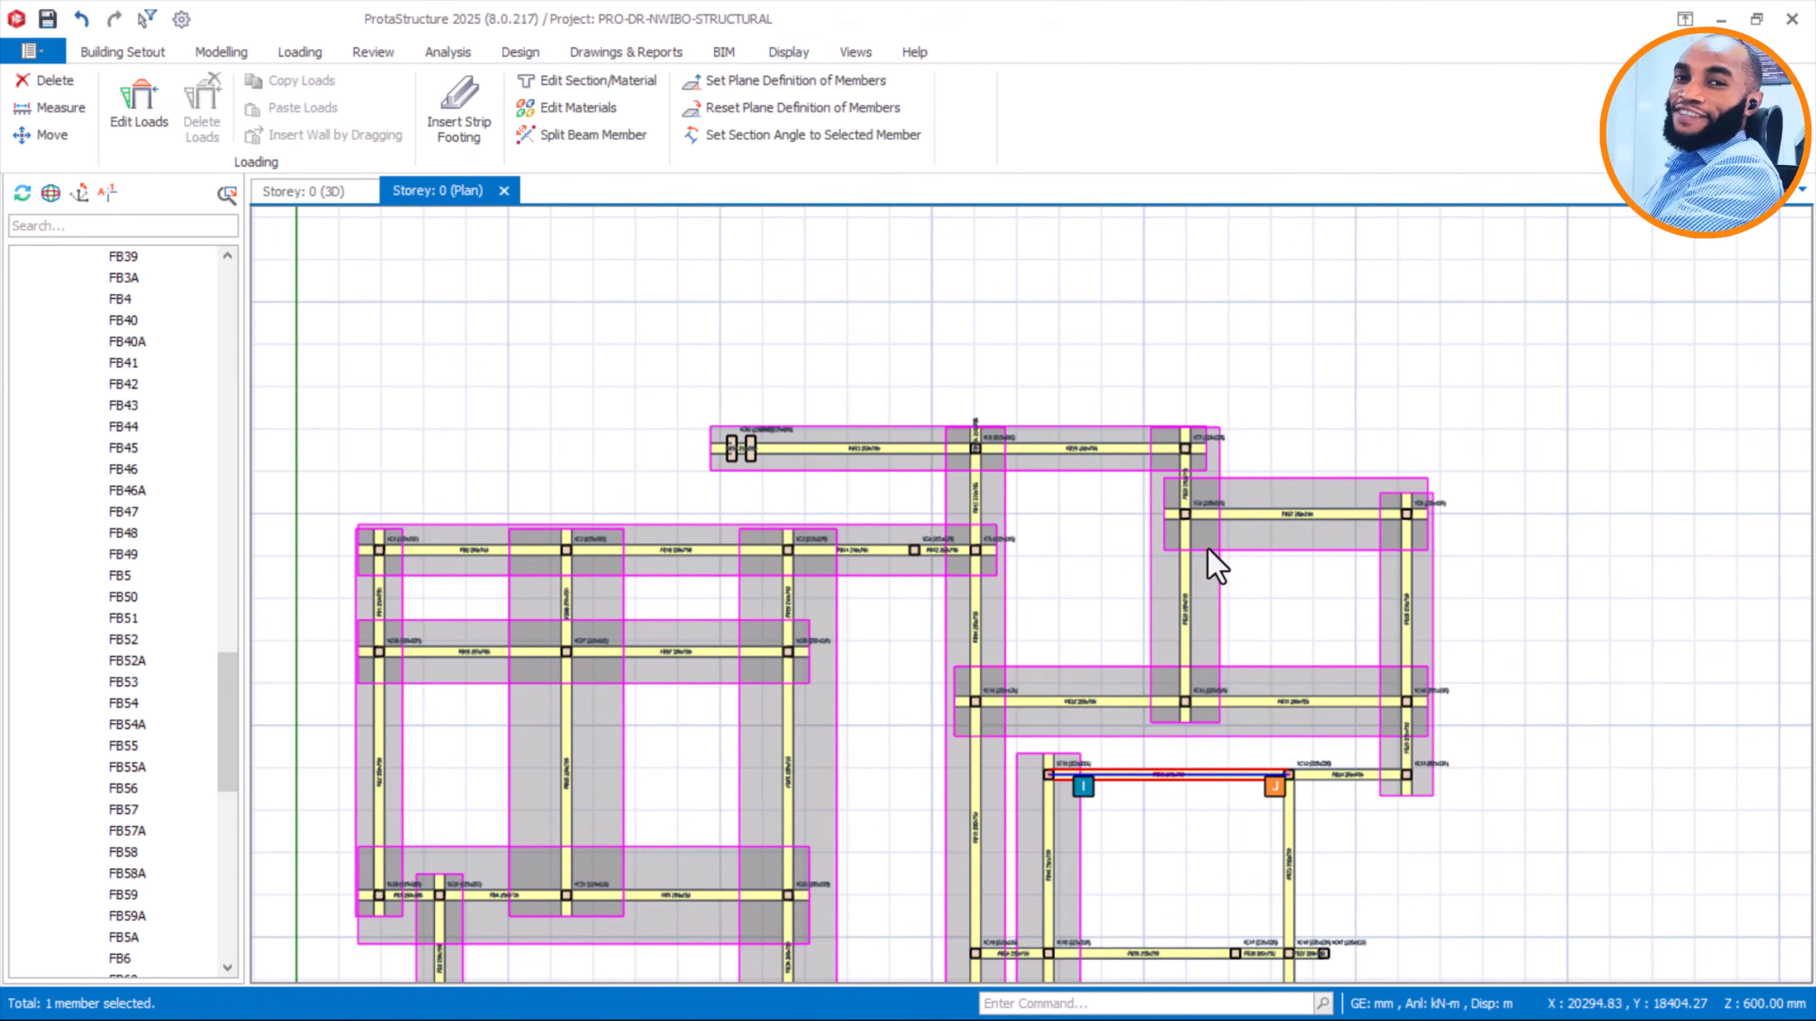
middle_click_drag(1166, 843, 1213, 564)
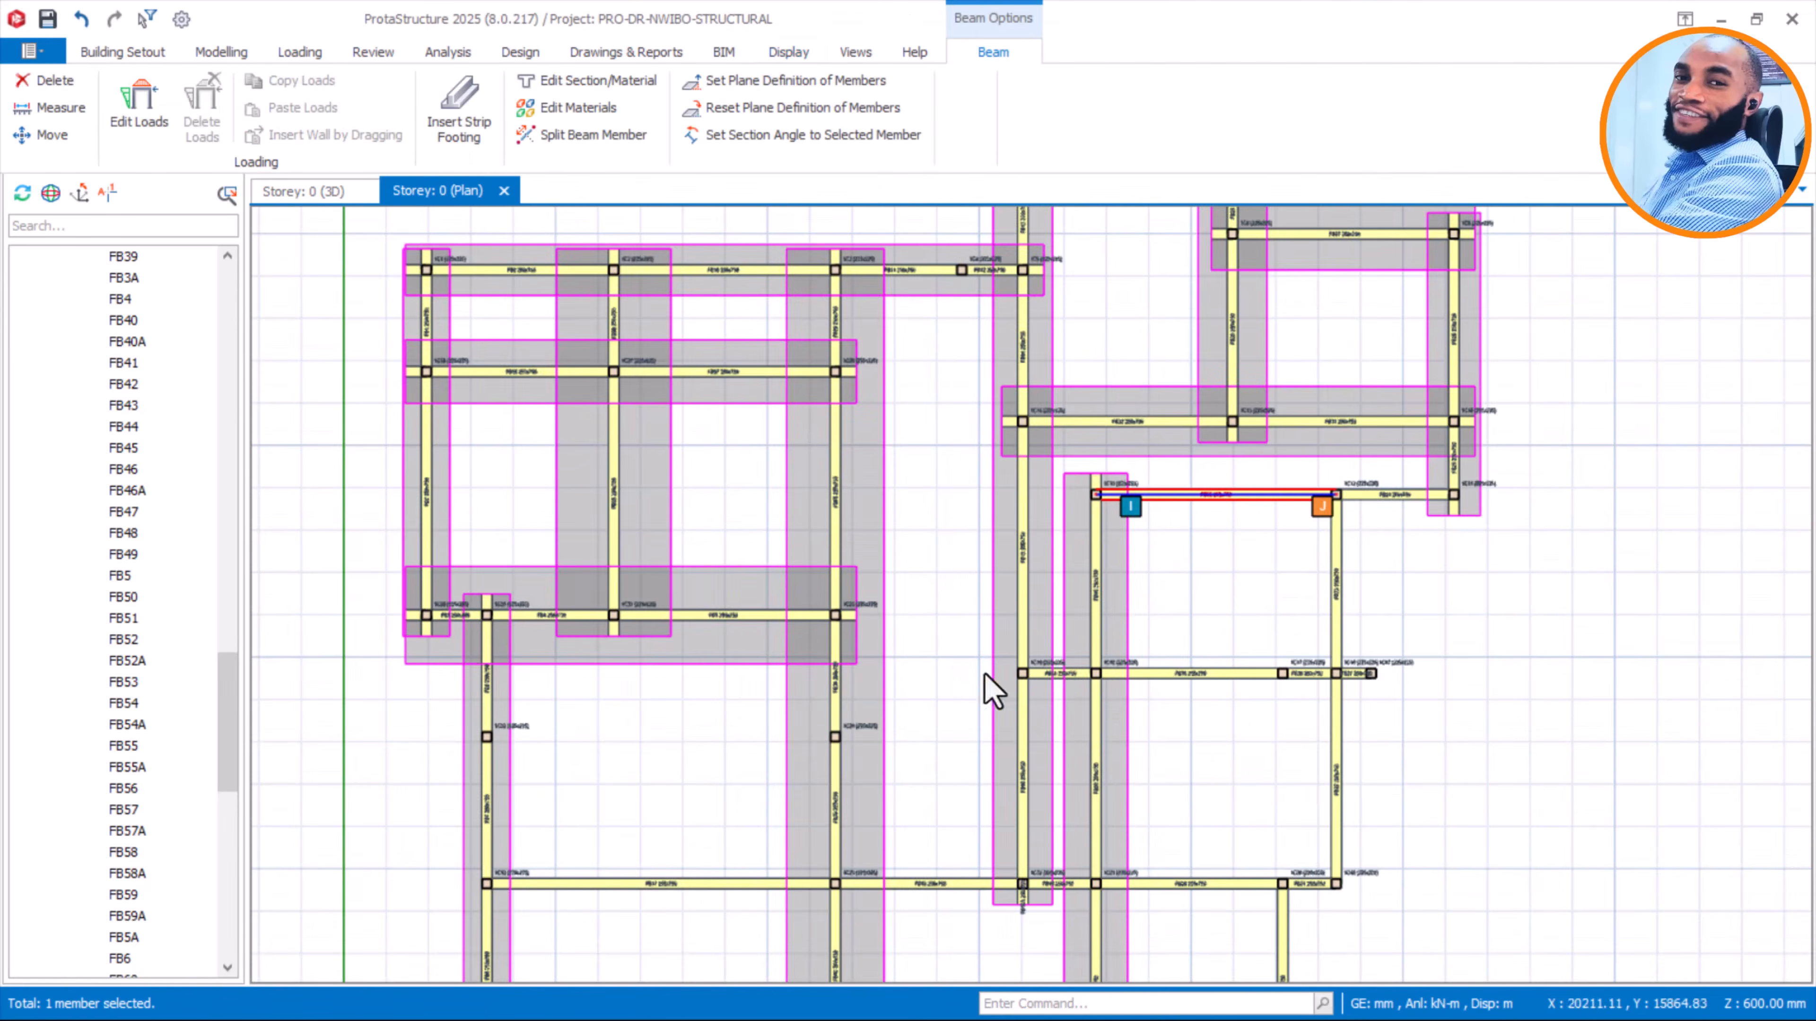
left_click(689, 885)
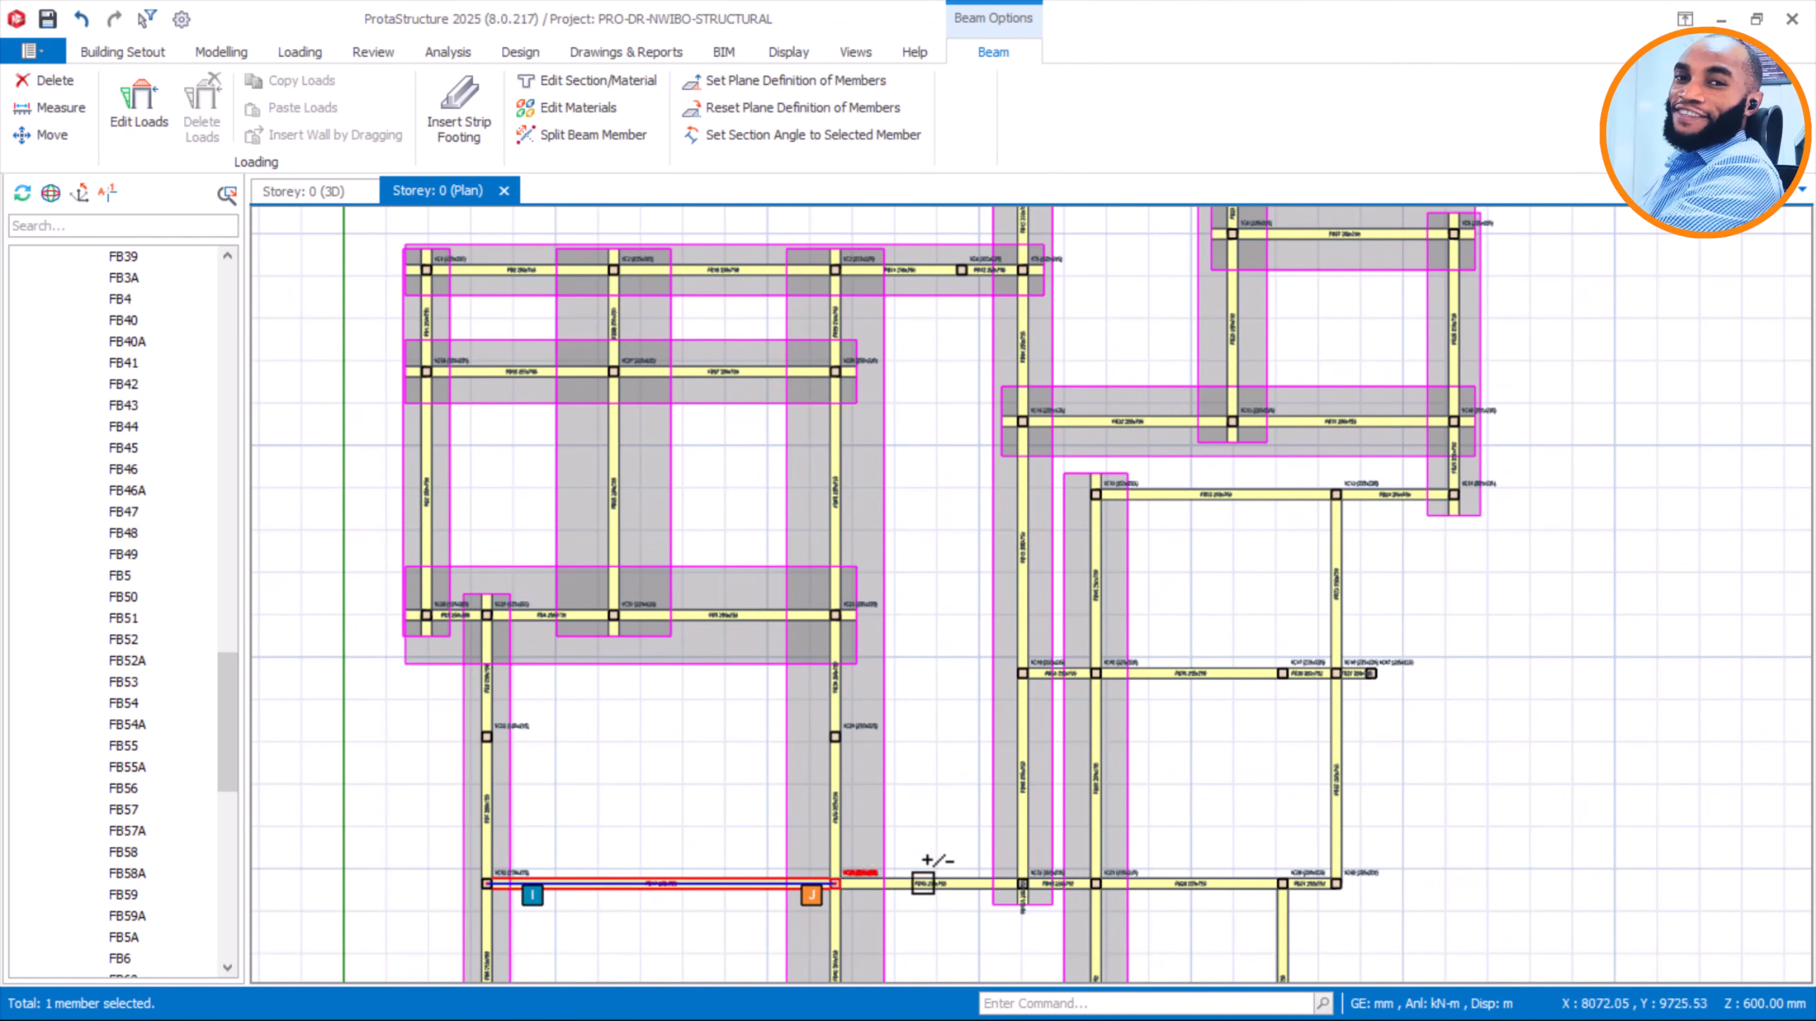
left_click(1013, 881)
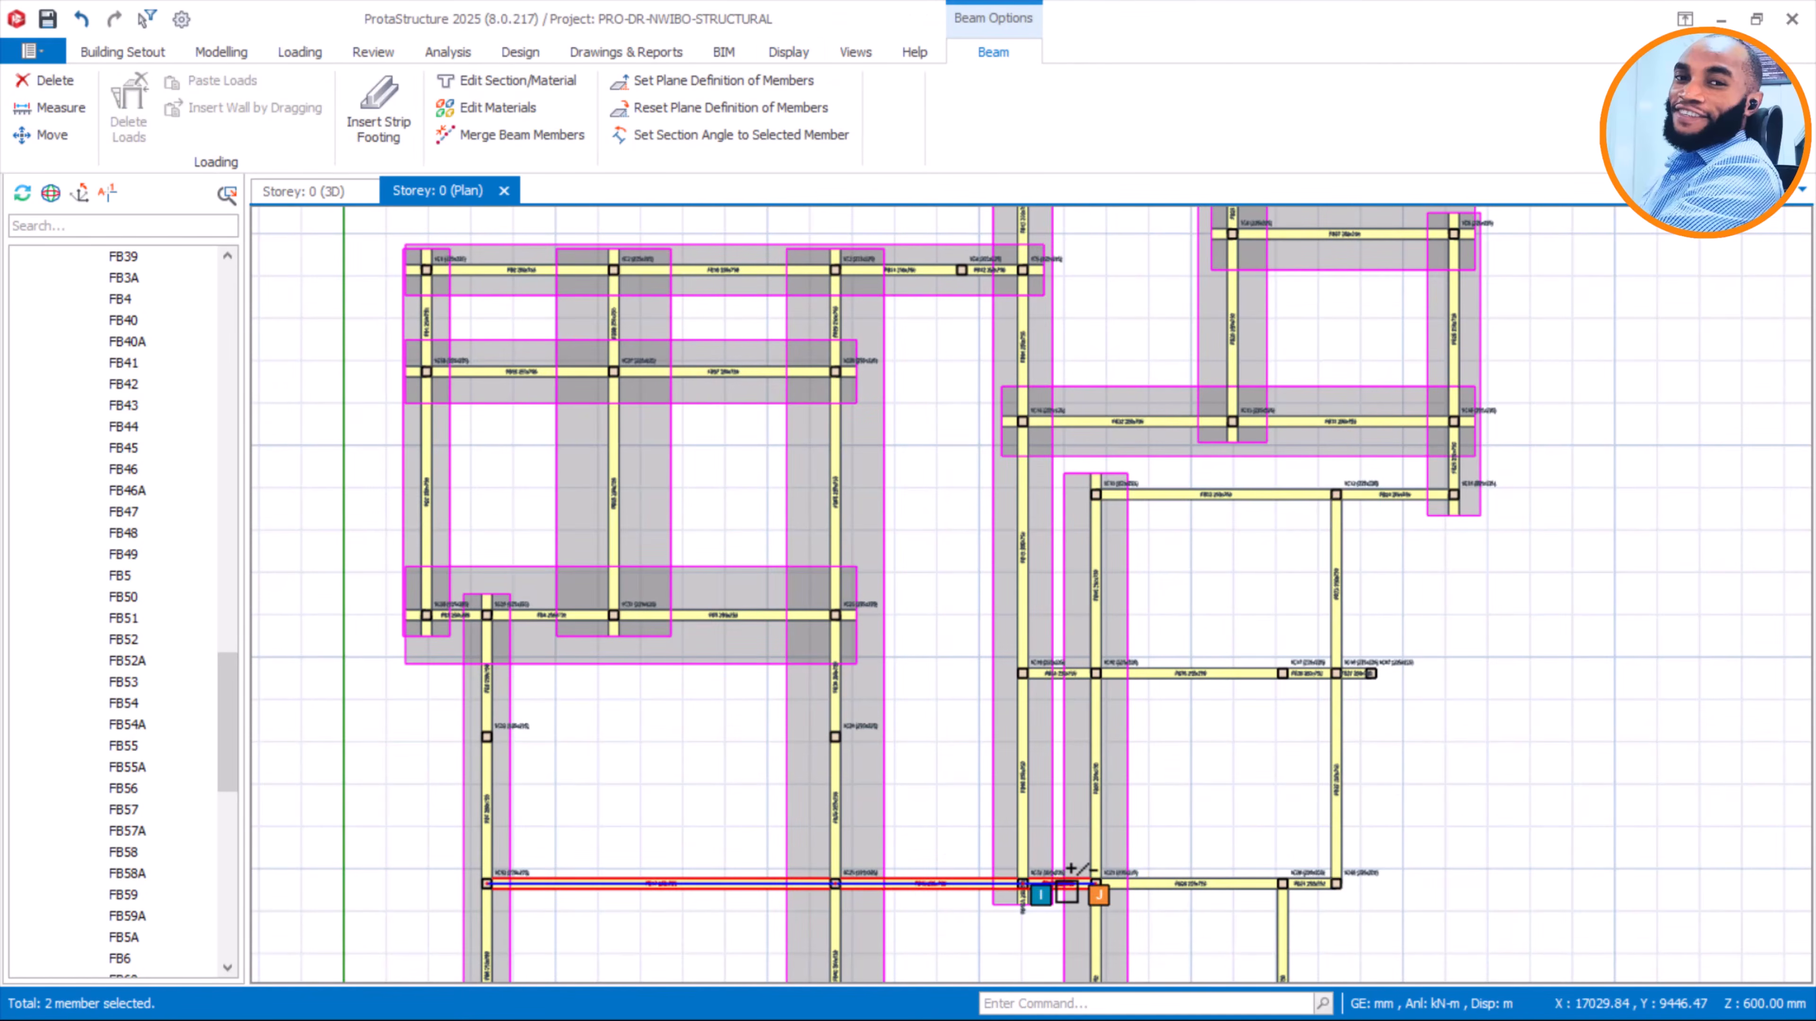
left_click(1078, 889)
scroll(1214, 924, "up", 5)
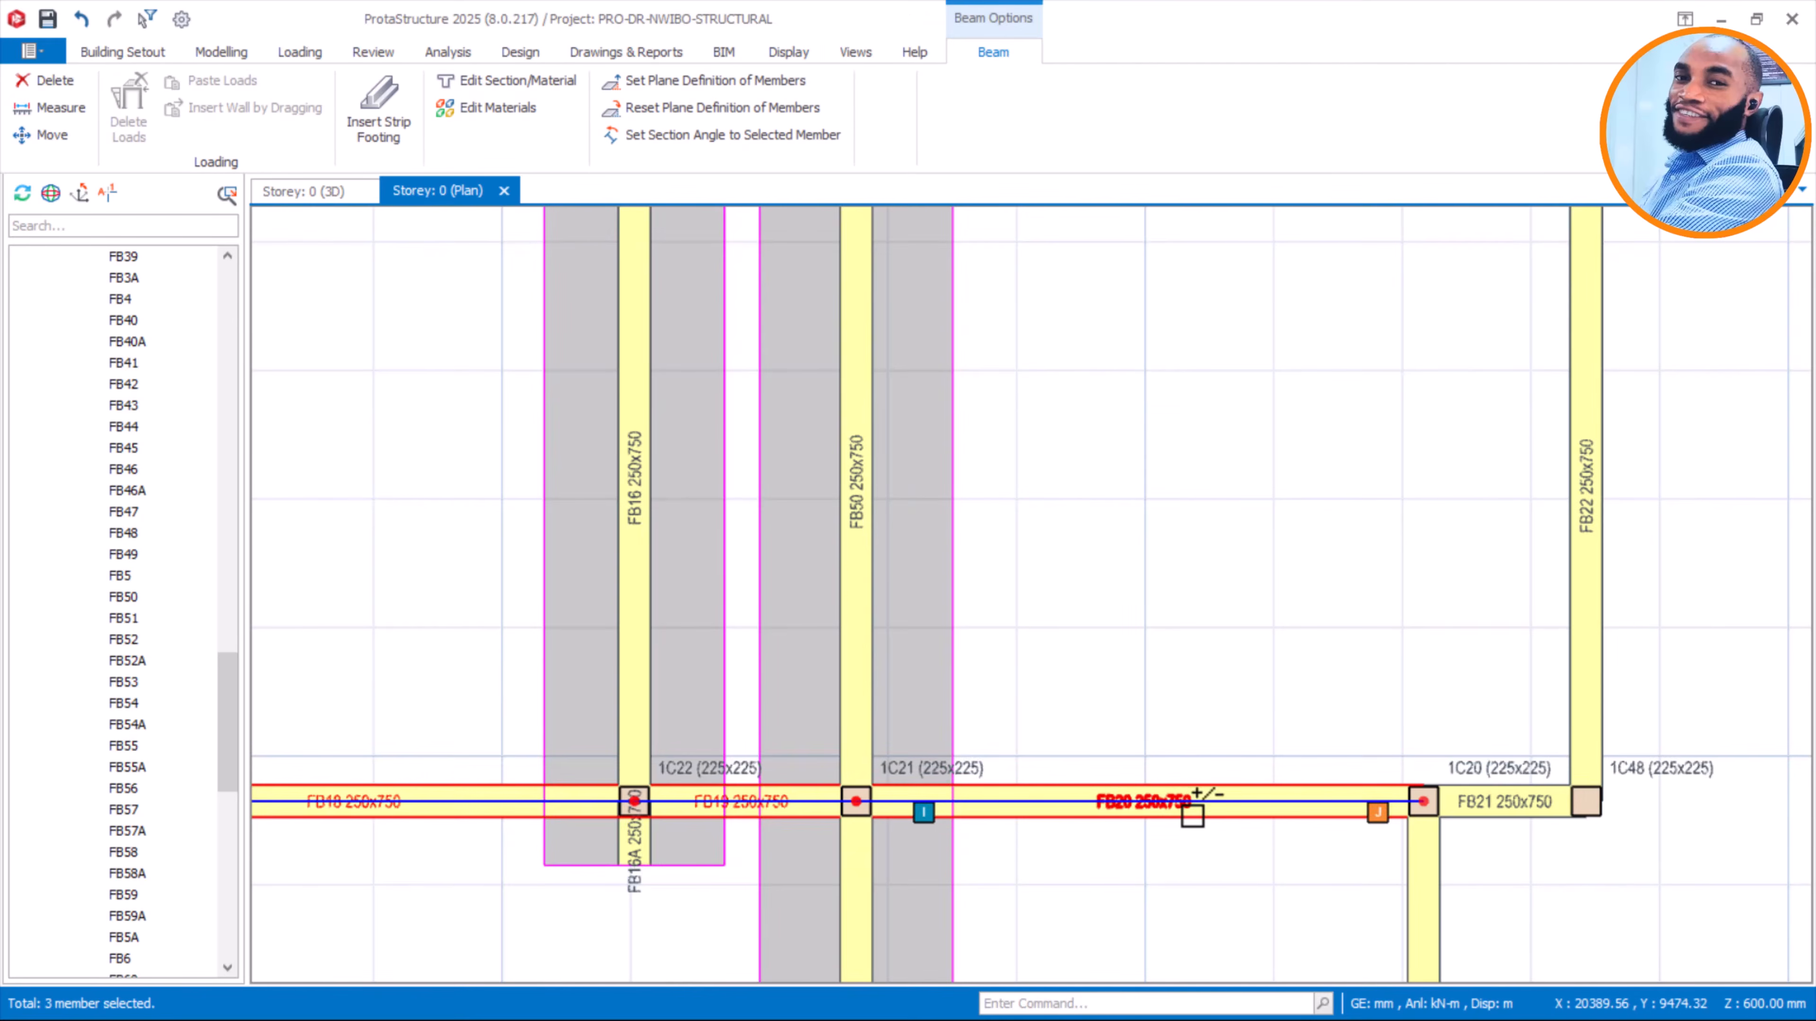
left_click(1192, 813)
left_click(1477, 815)
scroll(1512, 758, "down", 3)
middle_click_drag(1511, 757, 1139, 734)
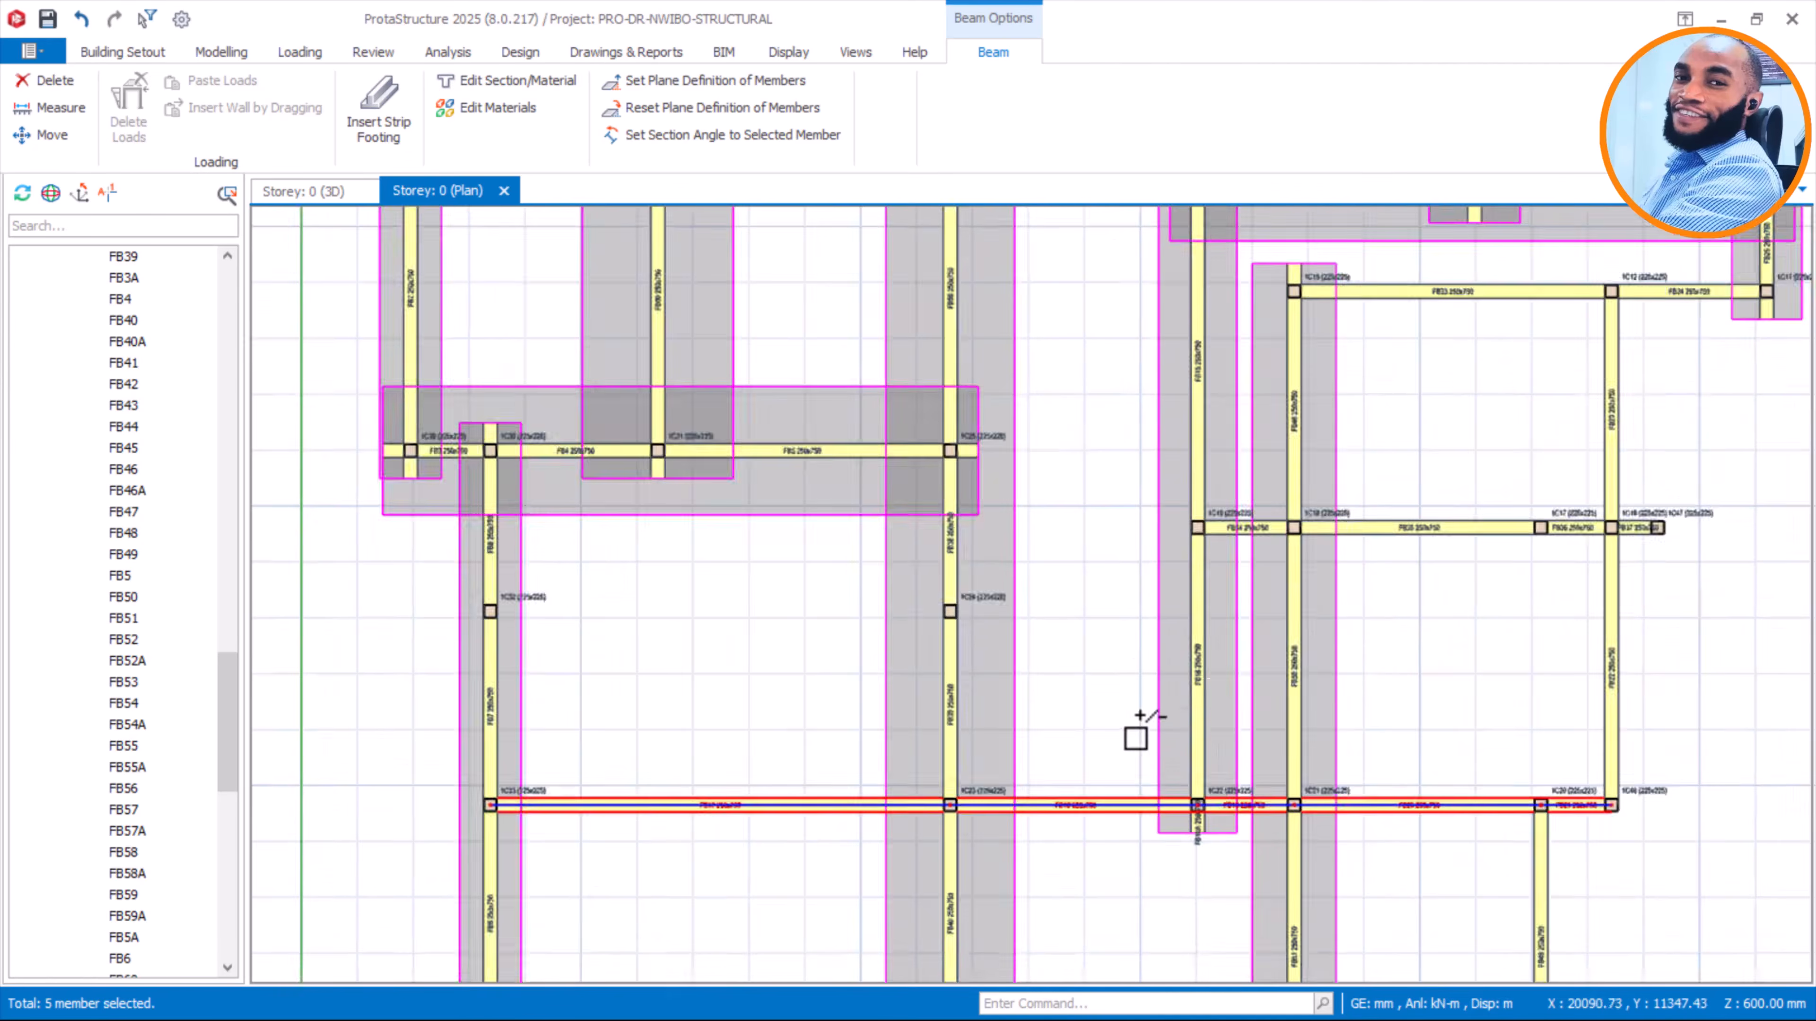
scroll(1034, 658, "up", 3)
right_click(1035, 661)
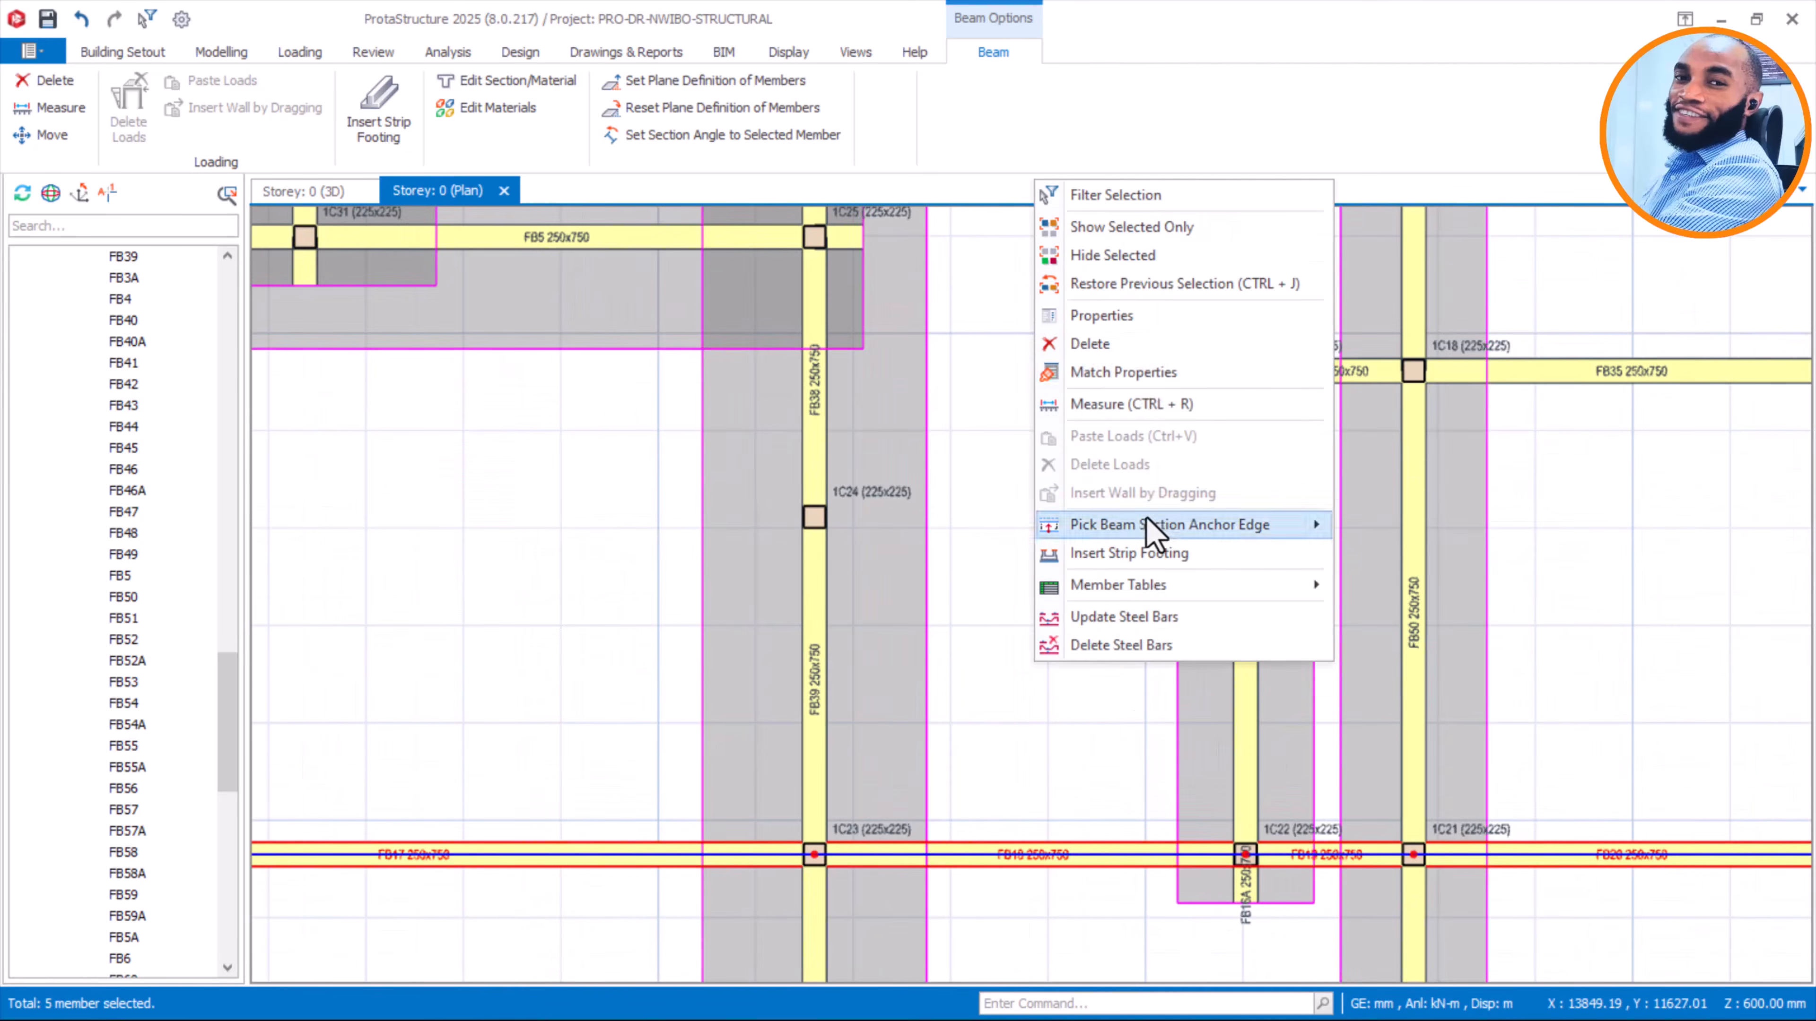
left_click(1134, 553)
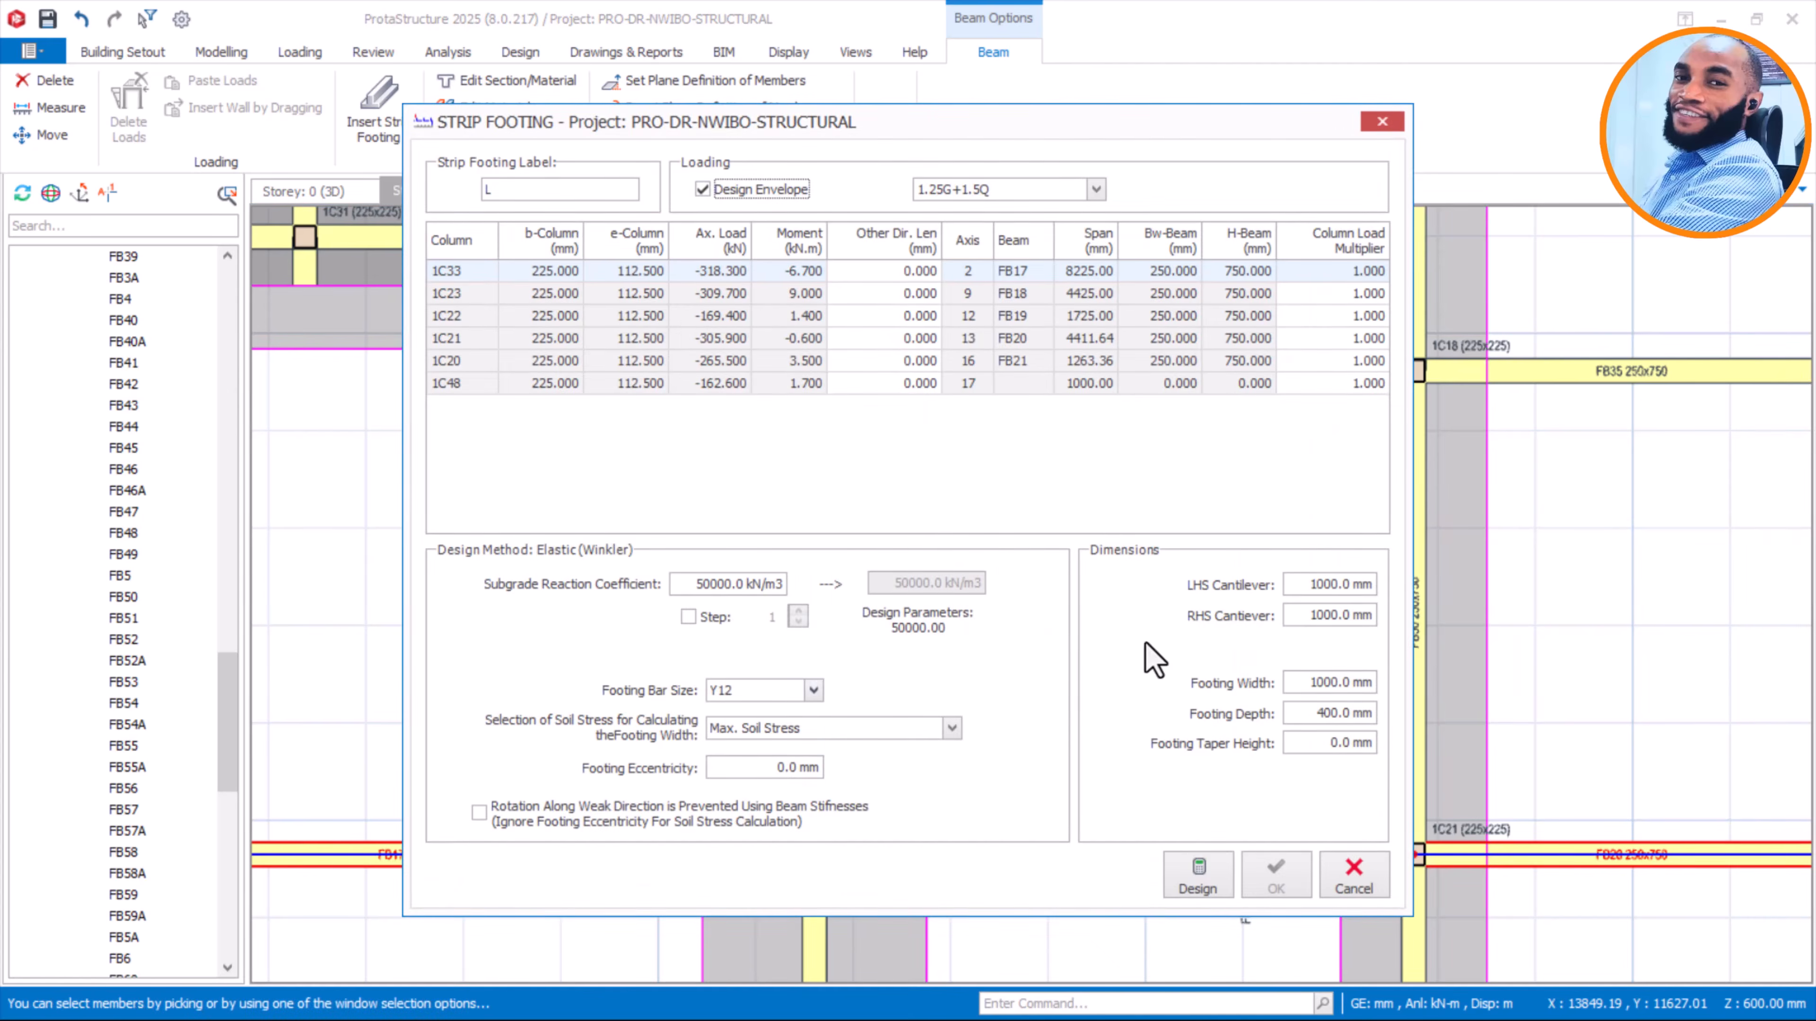
Give footing L 500 mm cantilevers at both ends, zero footing width and 250 mm footing depth, run the design and close the results
left_click_drag(1309, 584, 1413, 630)
type("50")
type("500")
left_click_drag(1308, 685, 1451, 694)
type("0")
left_click_drag(1316, 715, 1425, 734)
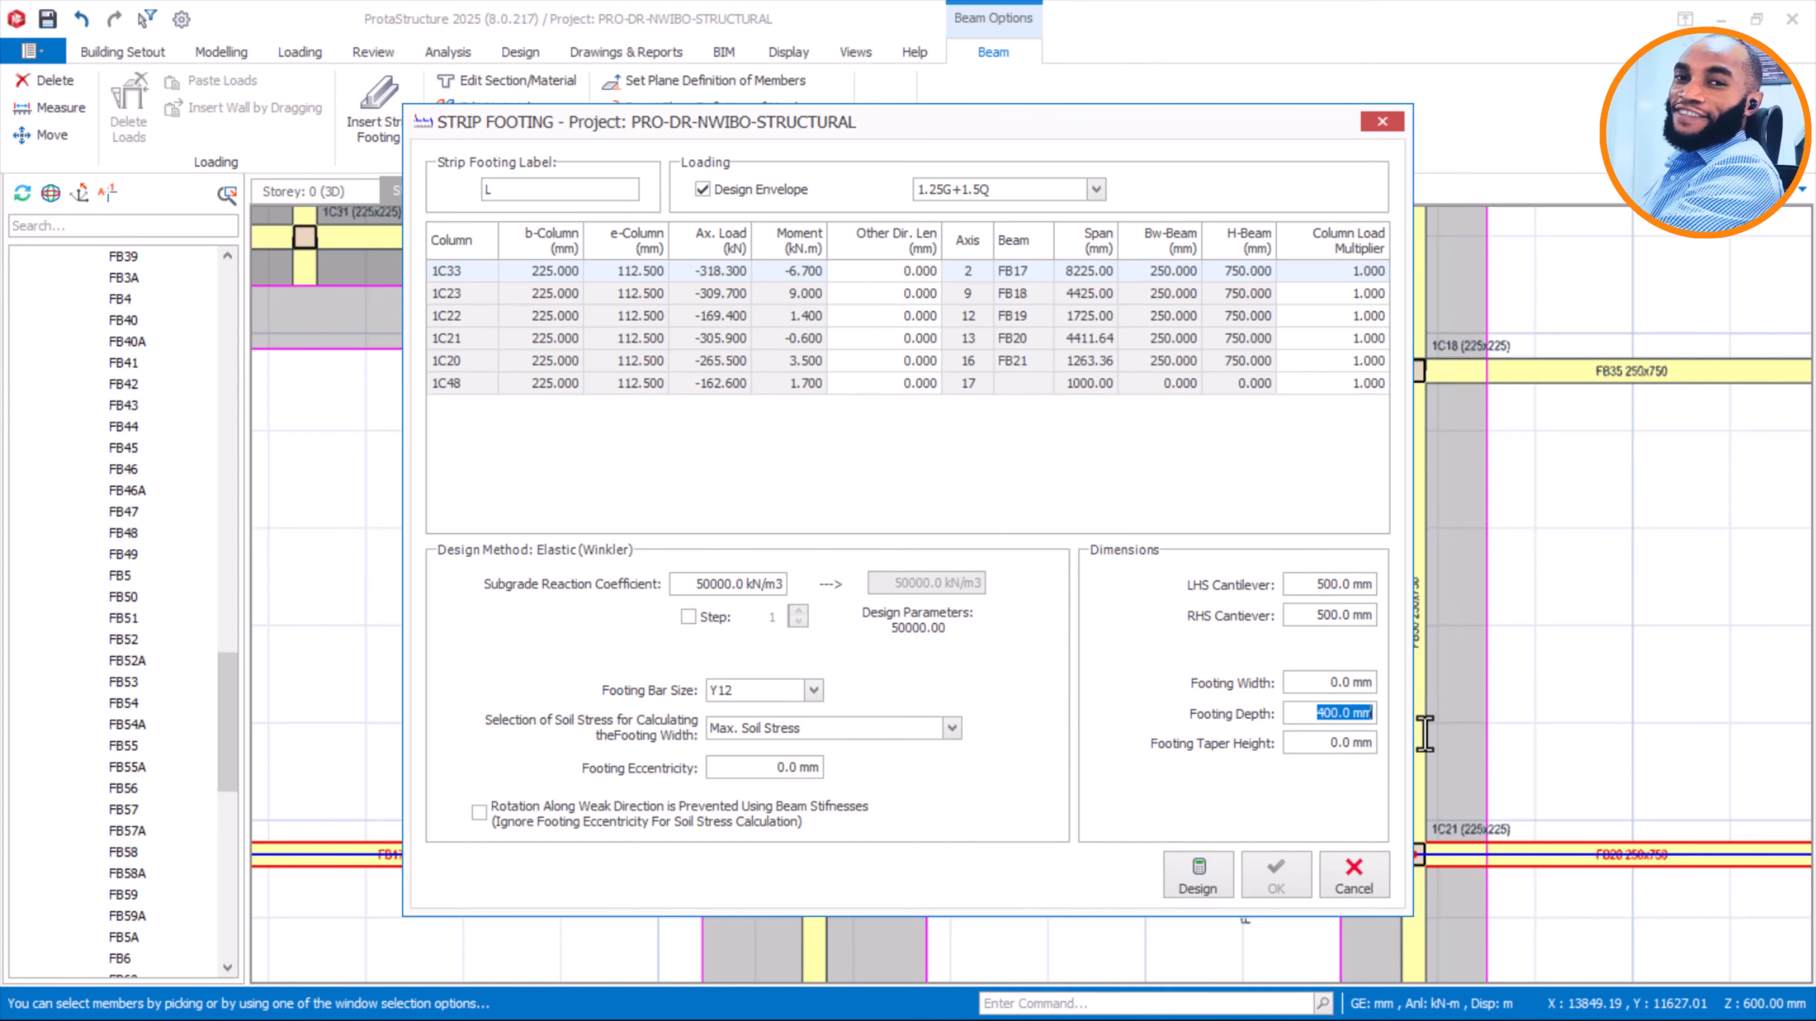
type("250")
left_click(1219, 871)
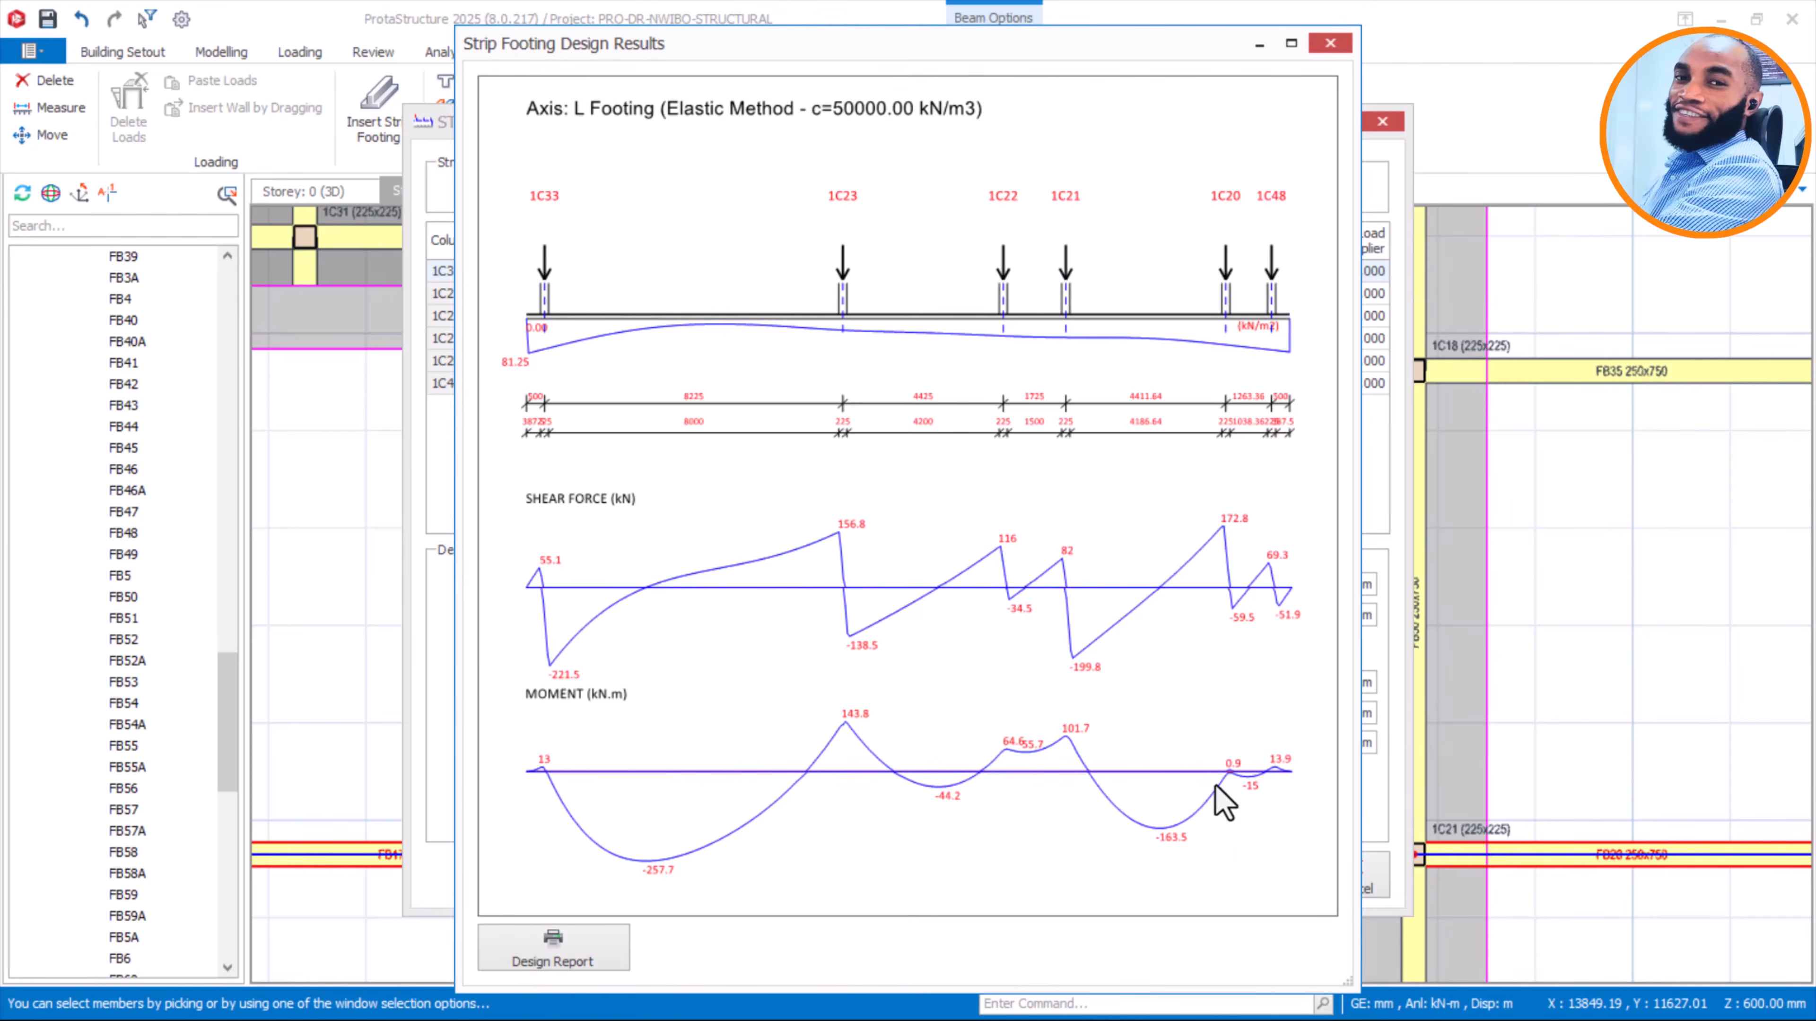
left_click(1291, 954)
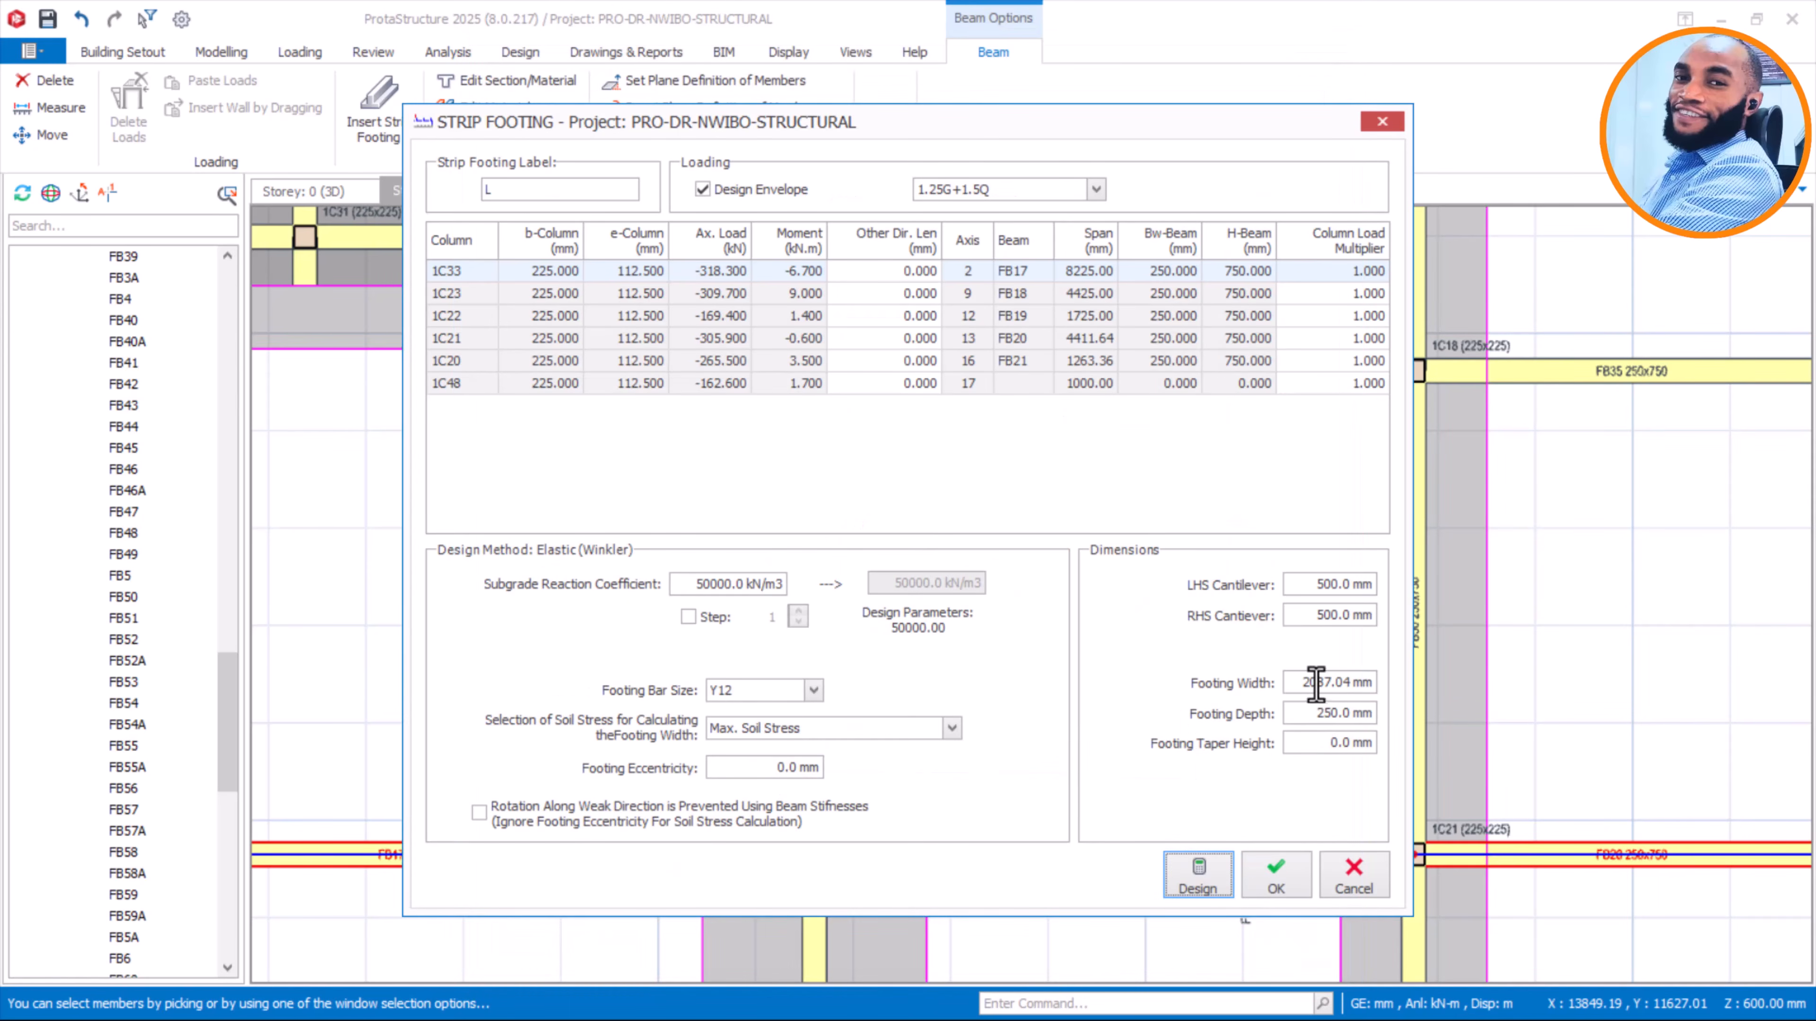
Round footing L's calculated footing width and insert the strip footing along axis L
left_click_drag(1299, 681, 1424, 698)
type("1")
type("100")
left_click(1279, 885)
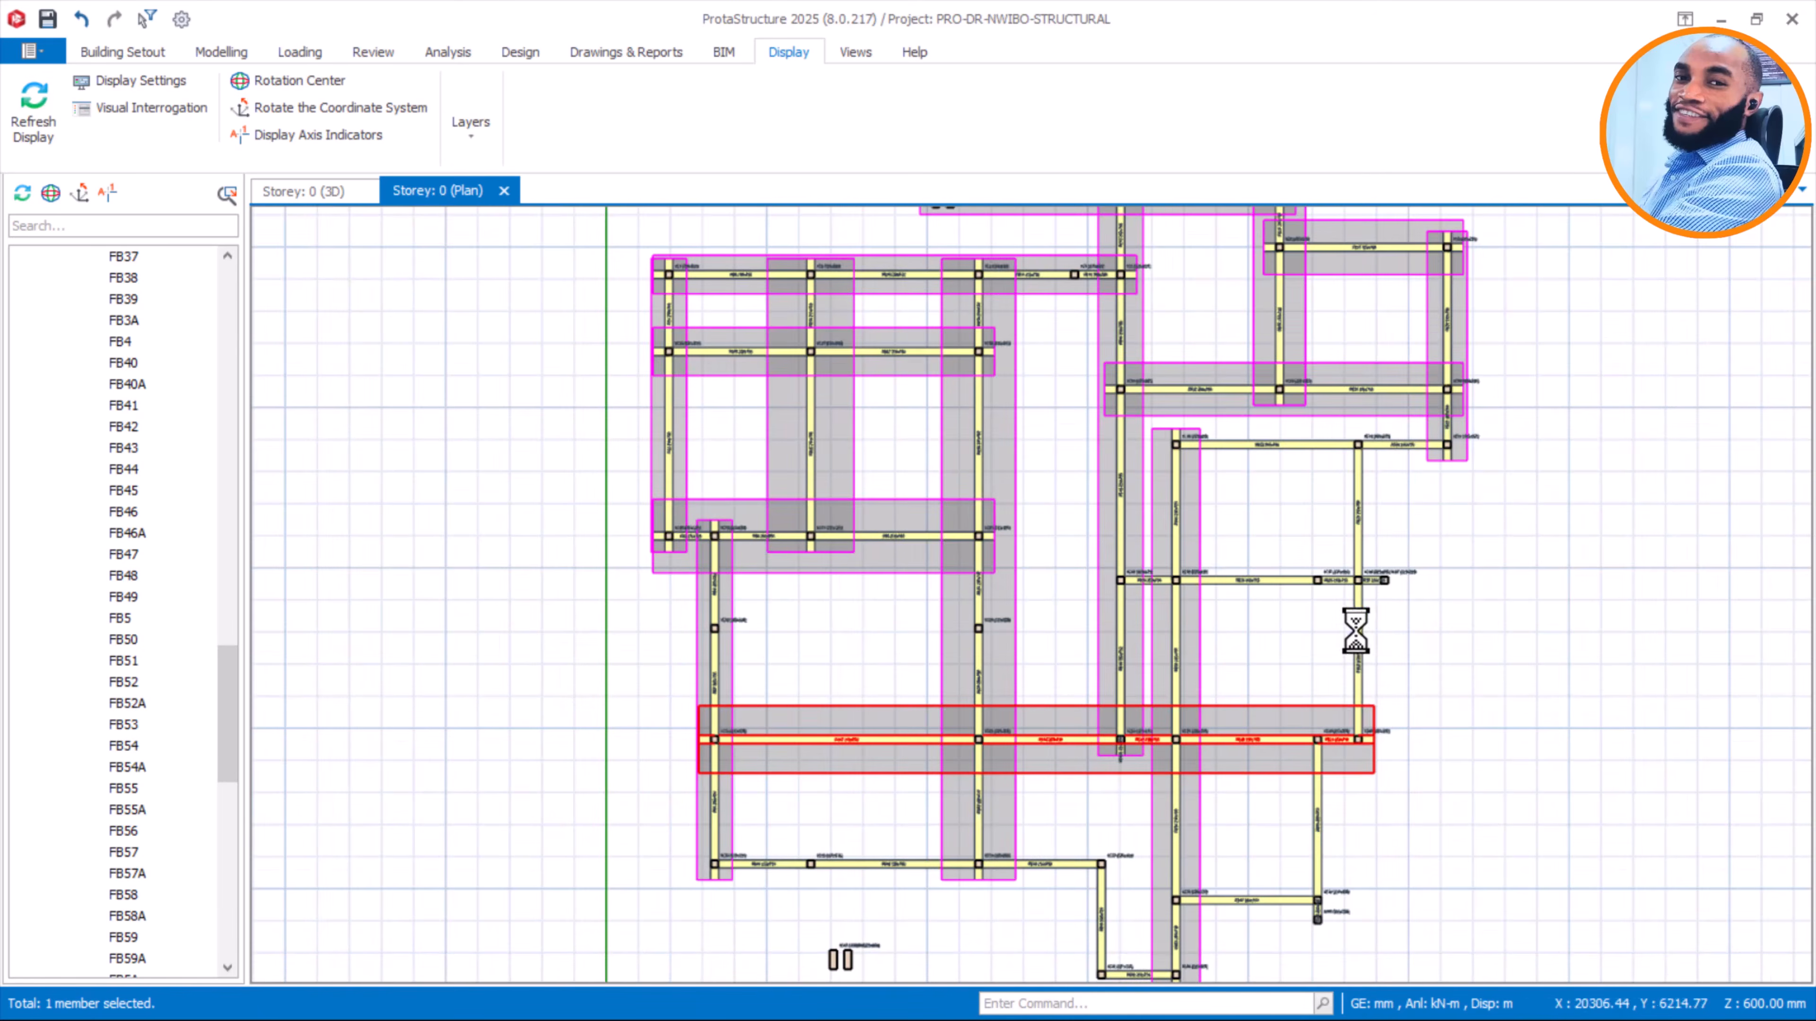
Select foundation beams FB22 and FB23 along axis 17 and start a strip footing under them
left_click(1361, 601)
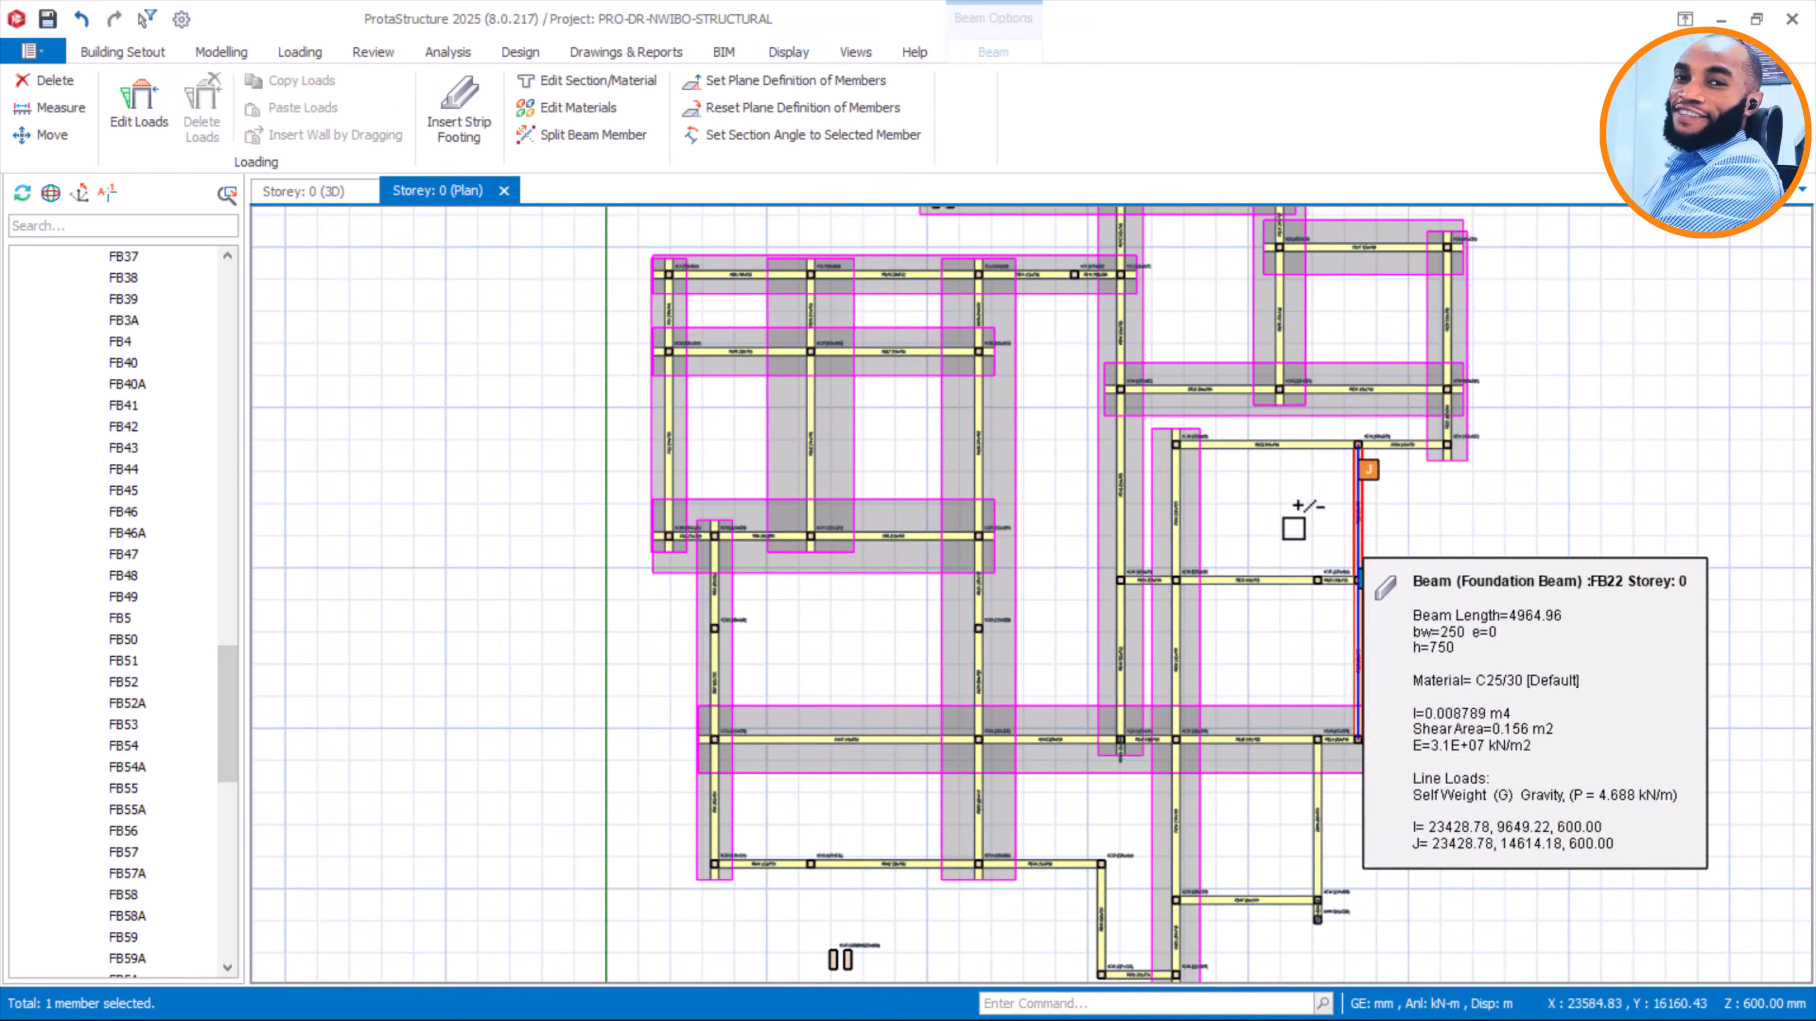
right_click(1289, 511)
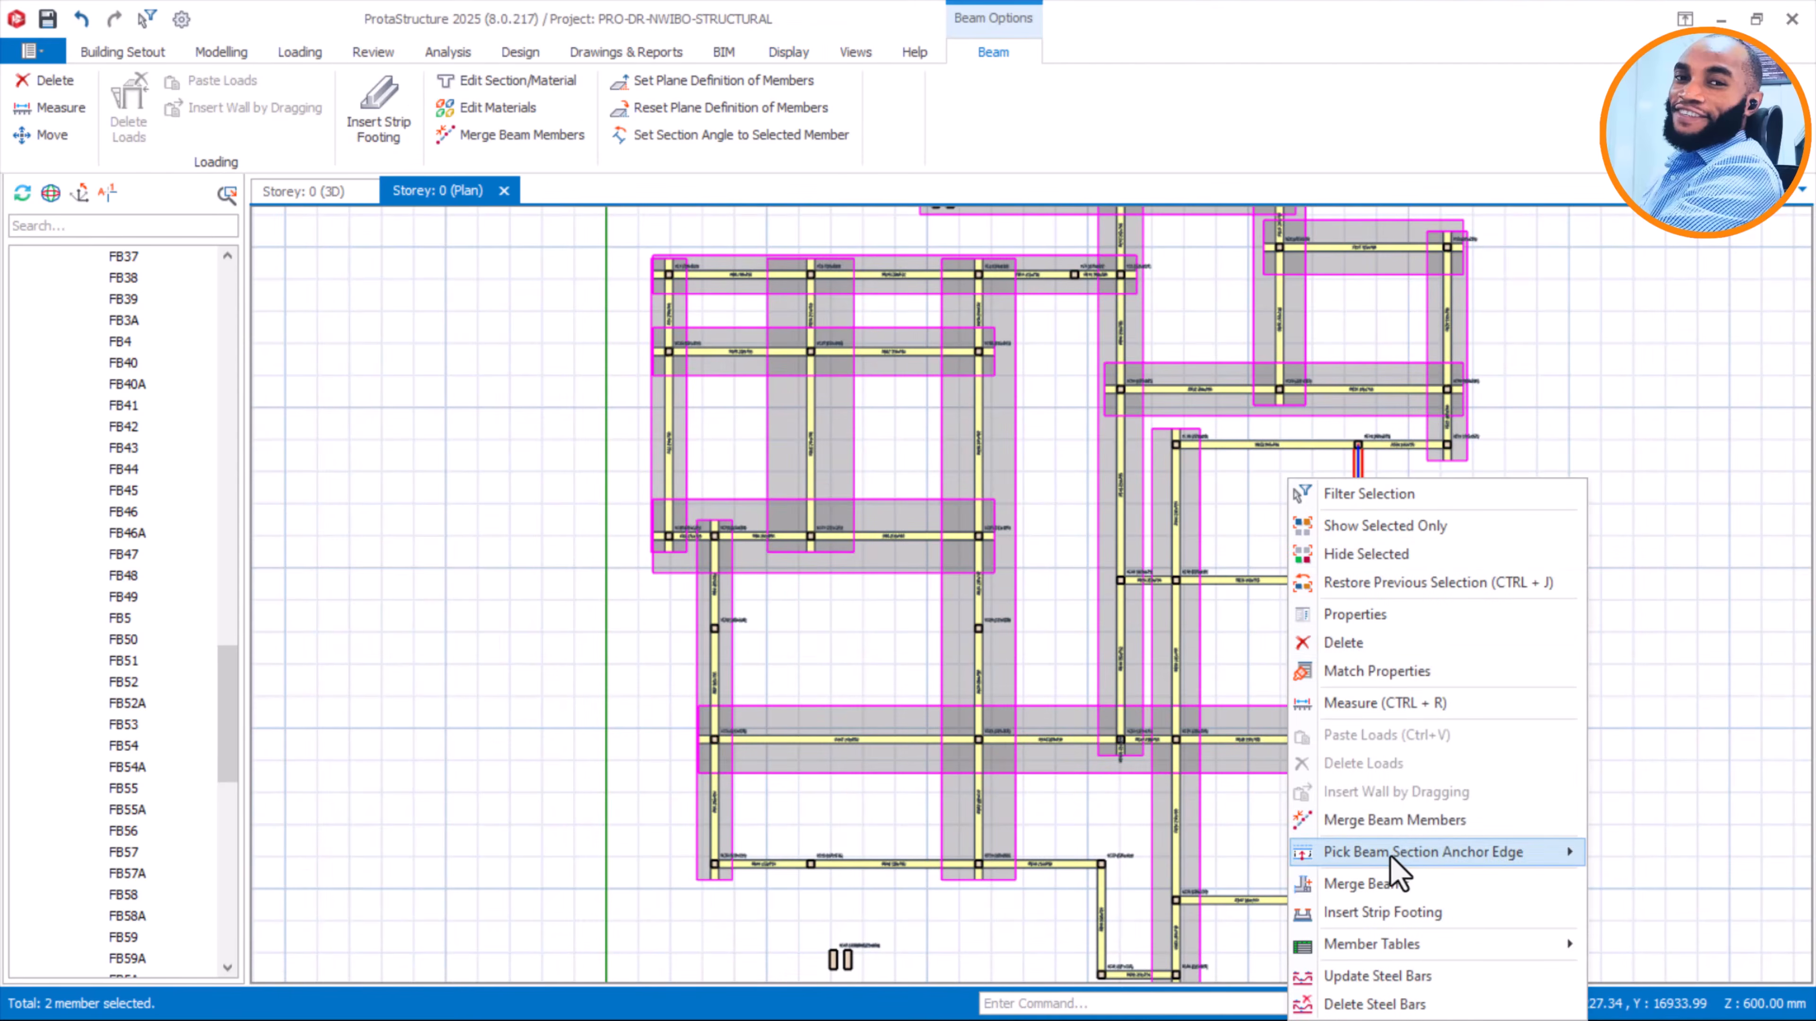
left_click(1401, 914)
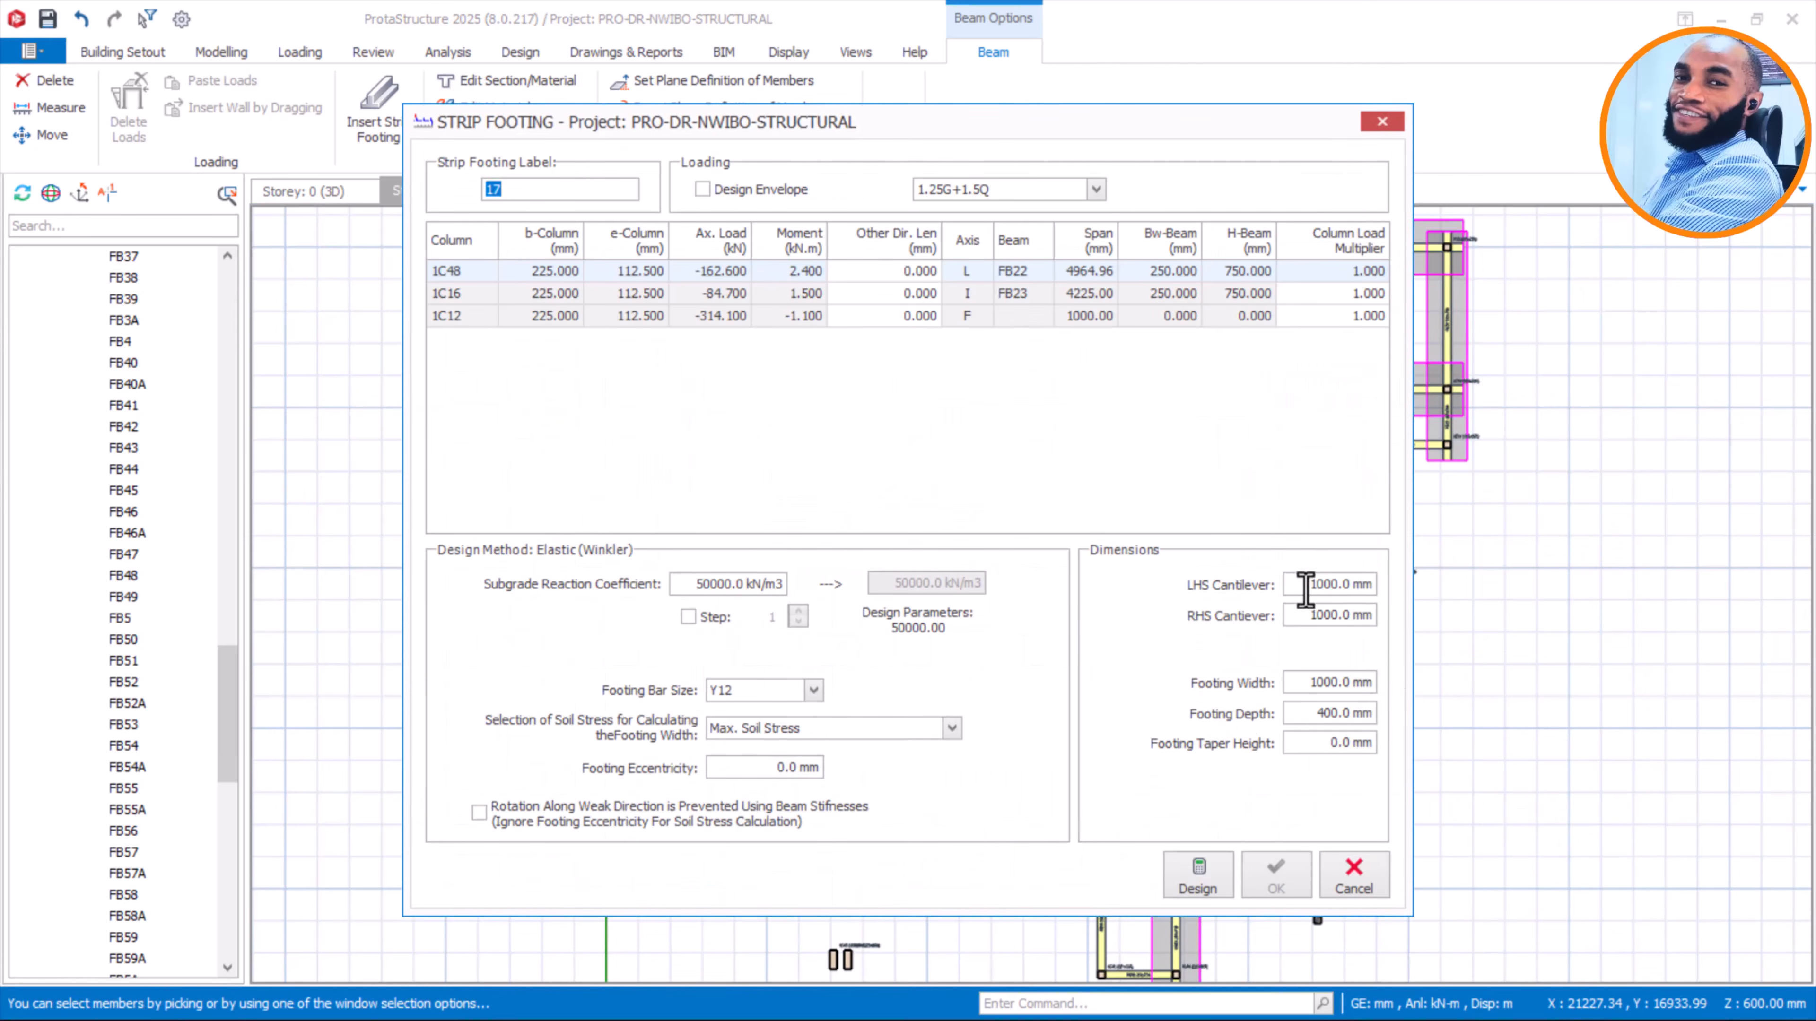
Give footing 17 500 mm cantilevers at both ends, zero footing width and 250 mm footing depth, include the design envelope and run the design
left_click_drag(1305, 590, 1401, 609)
type("0")
left_click_drag(1308, 585, 1417, 637)
type("500")
type("0")
left_click_drag(1302, 714, 1457, 730)
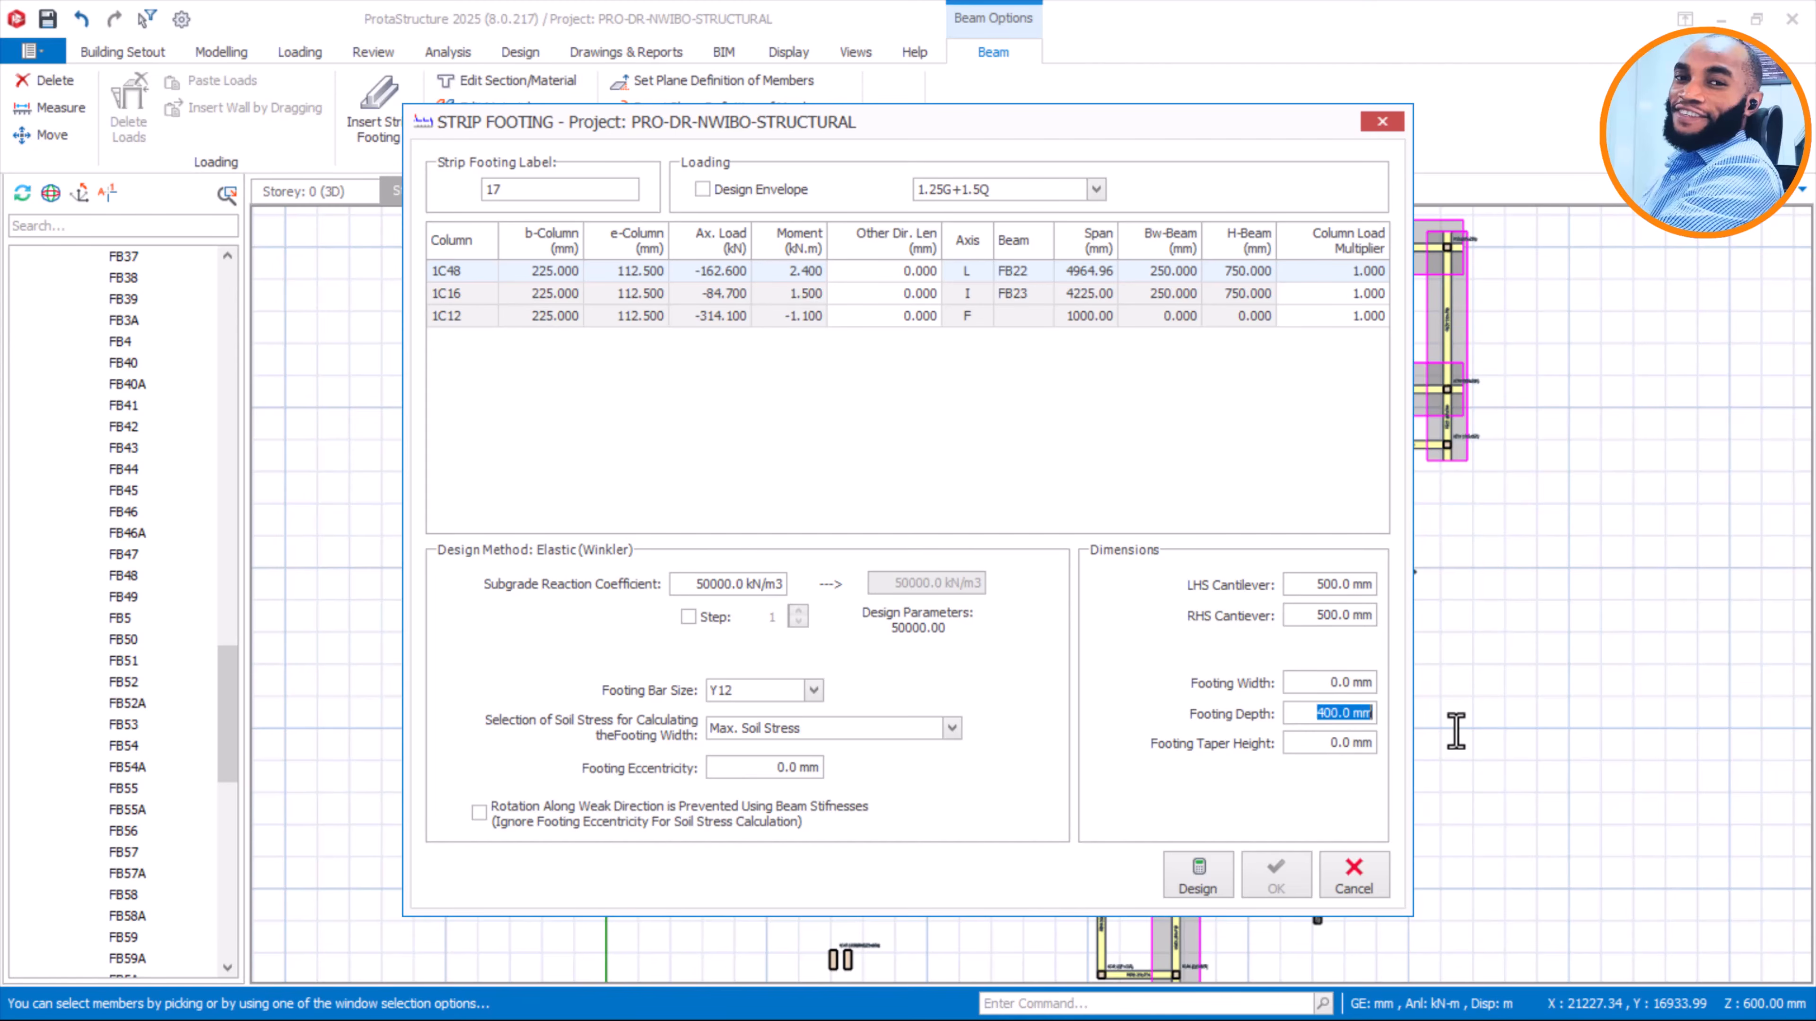
type("250")
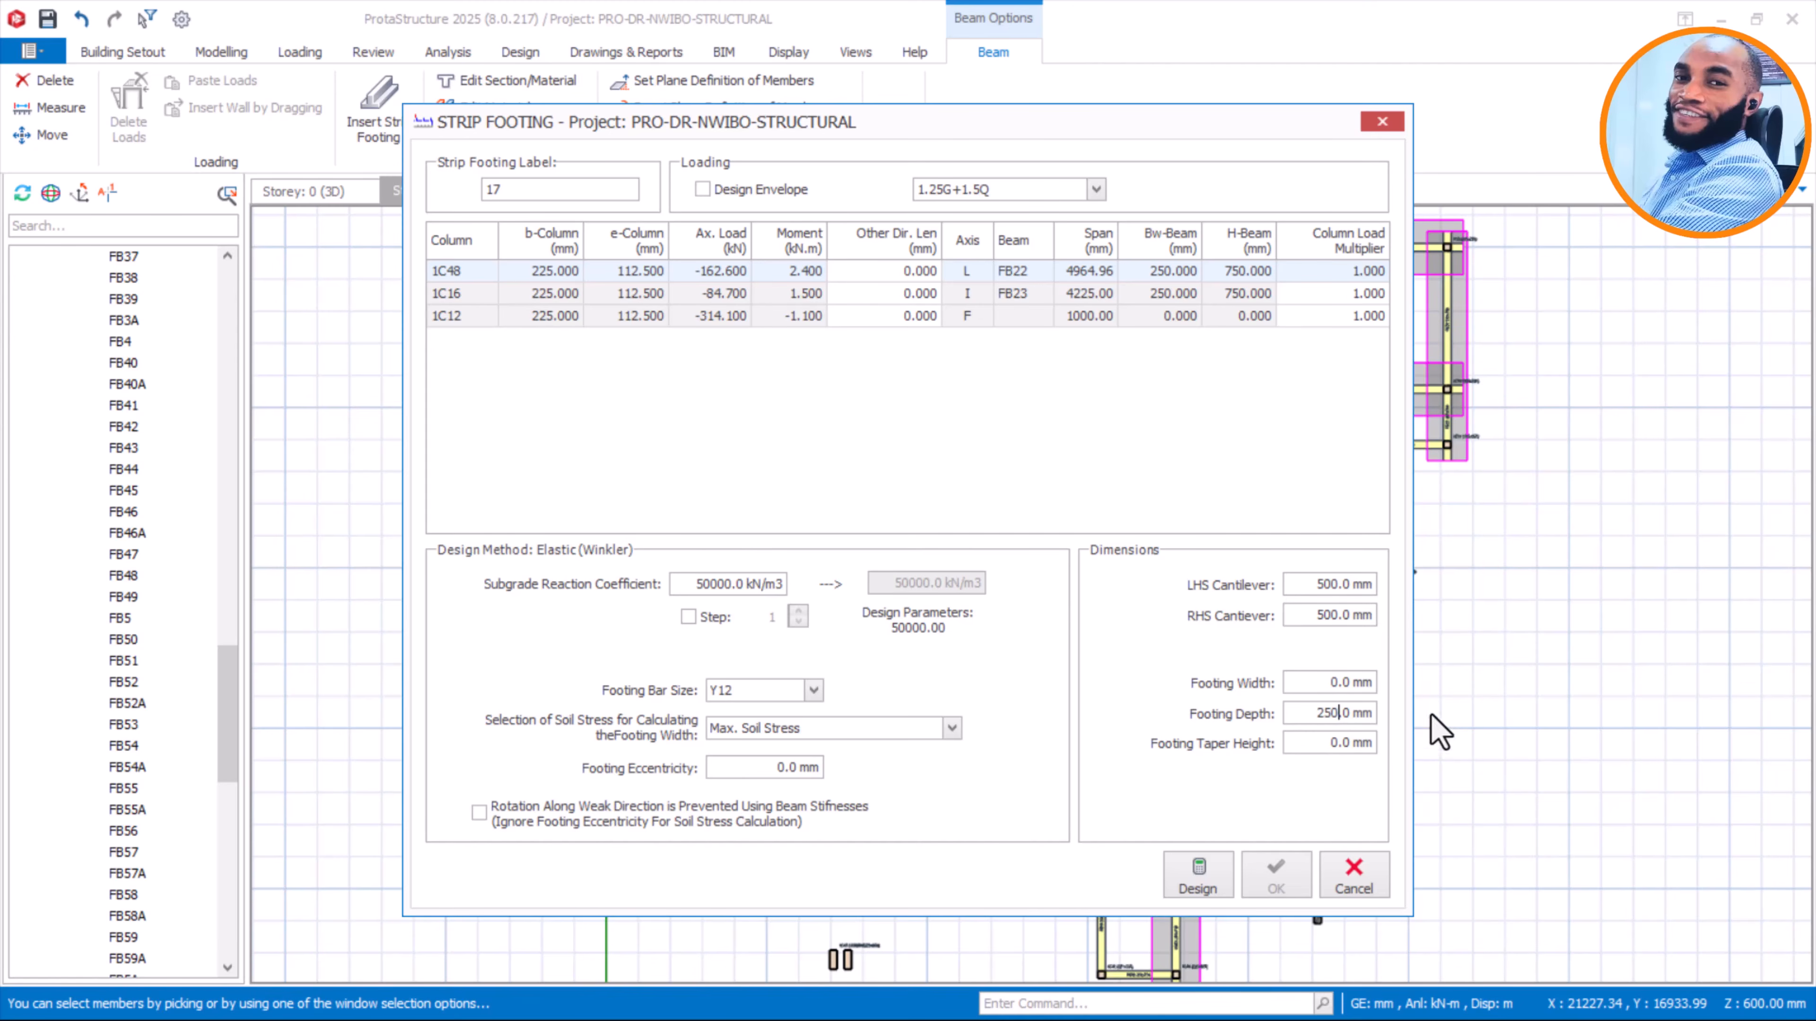
left_click(783, 193)
left_click(1218, 873)
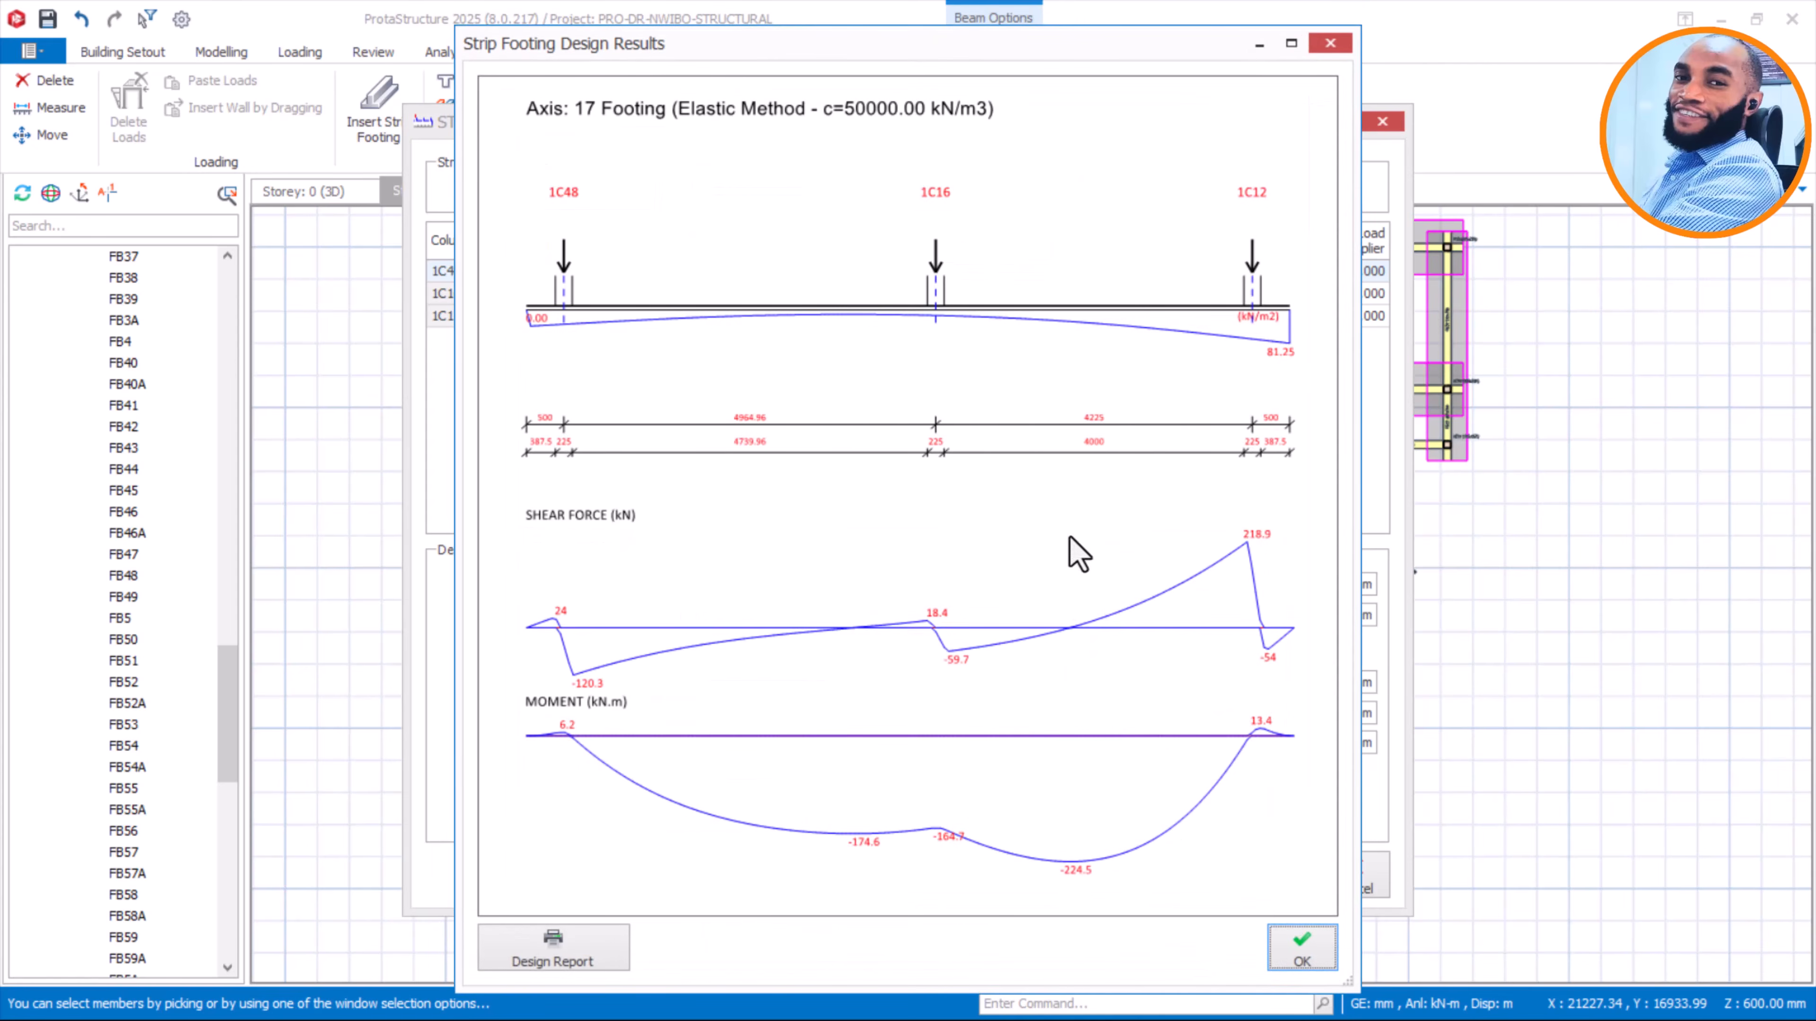
Close the design results for footing 17, round its footing width and insert the strip footing
left_click(1301, 947)
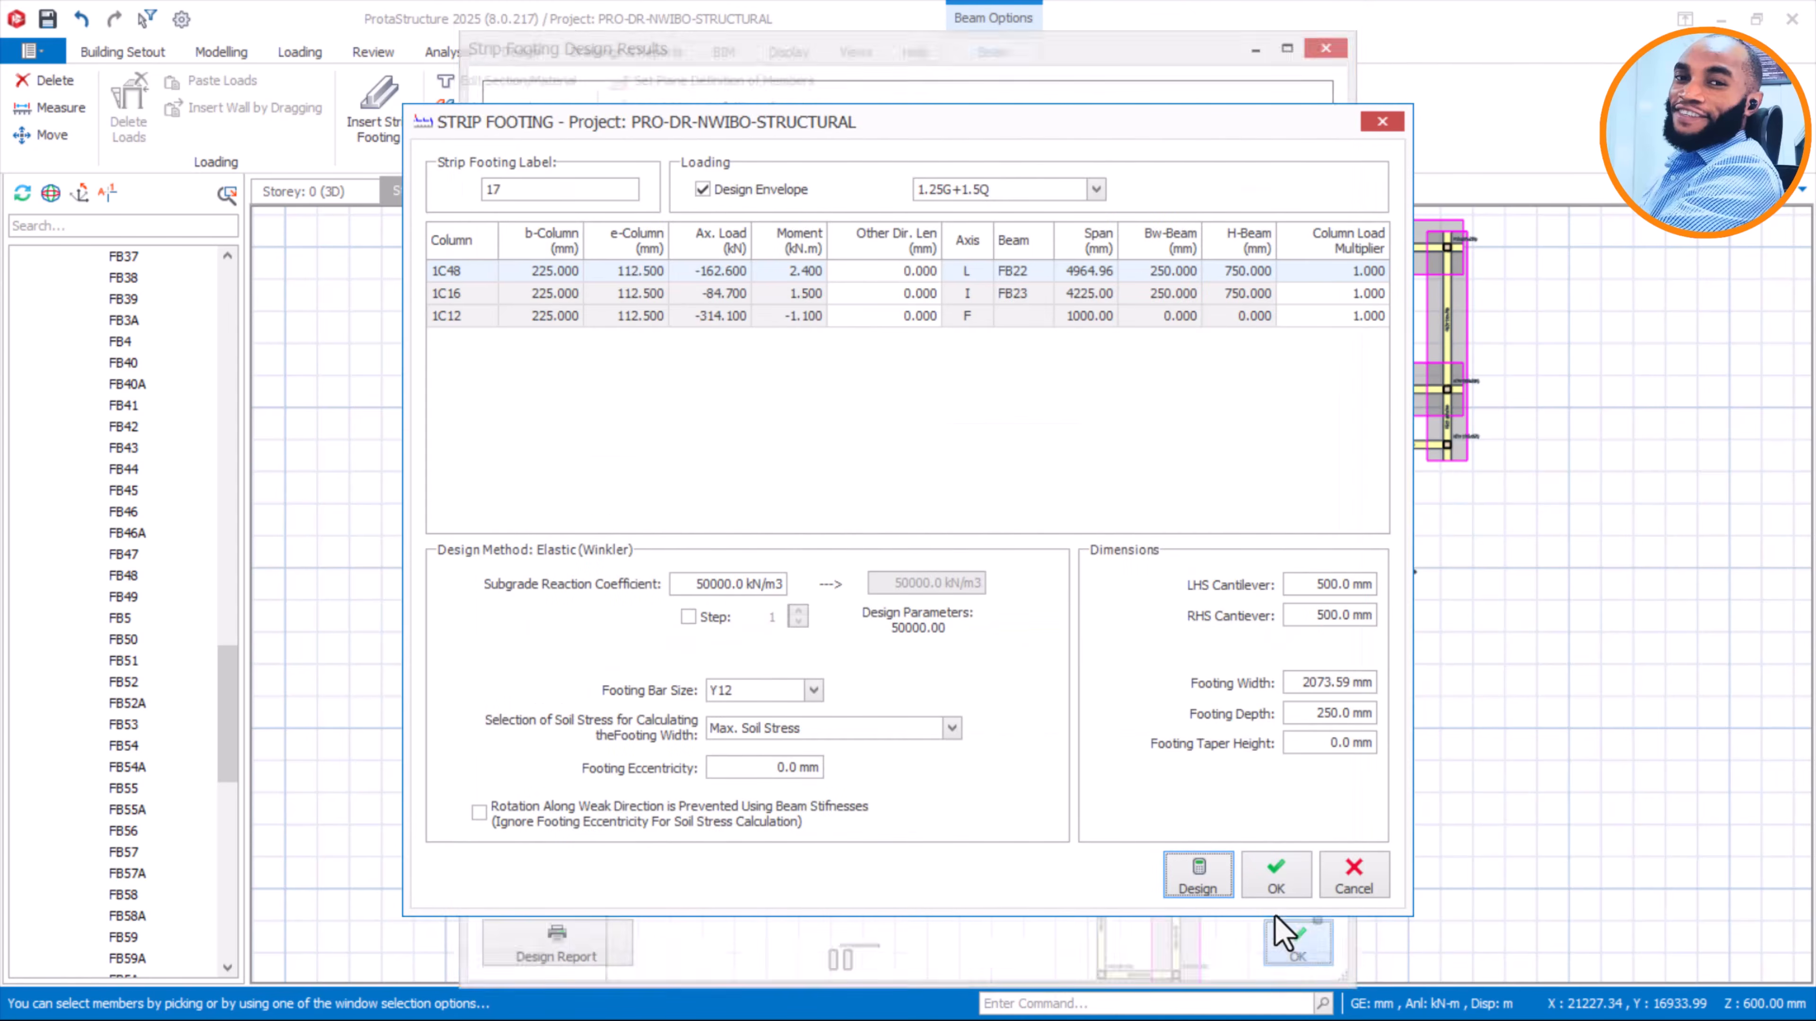
left_click(1299, 682)
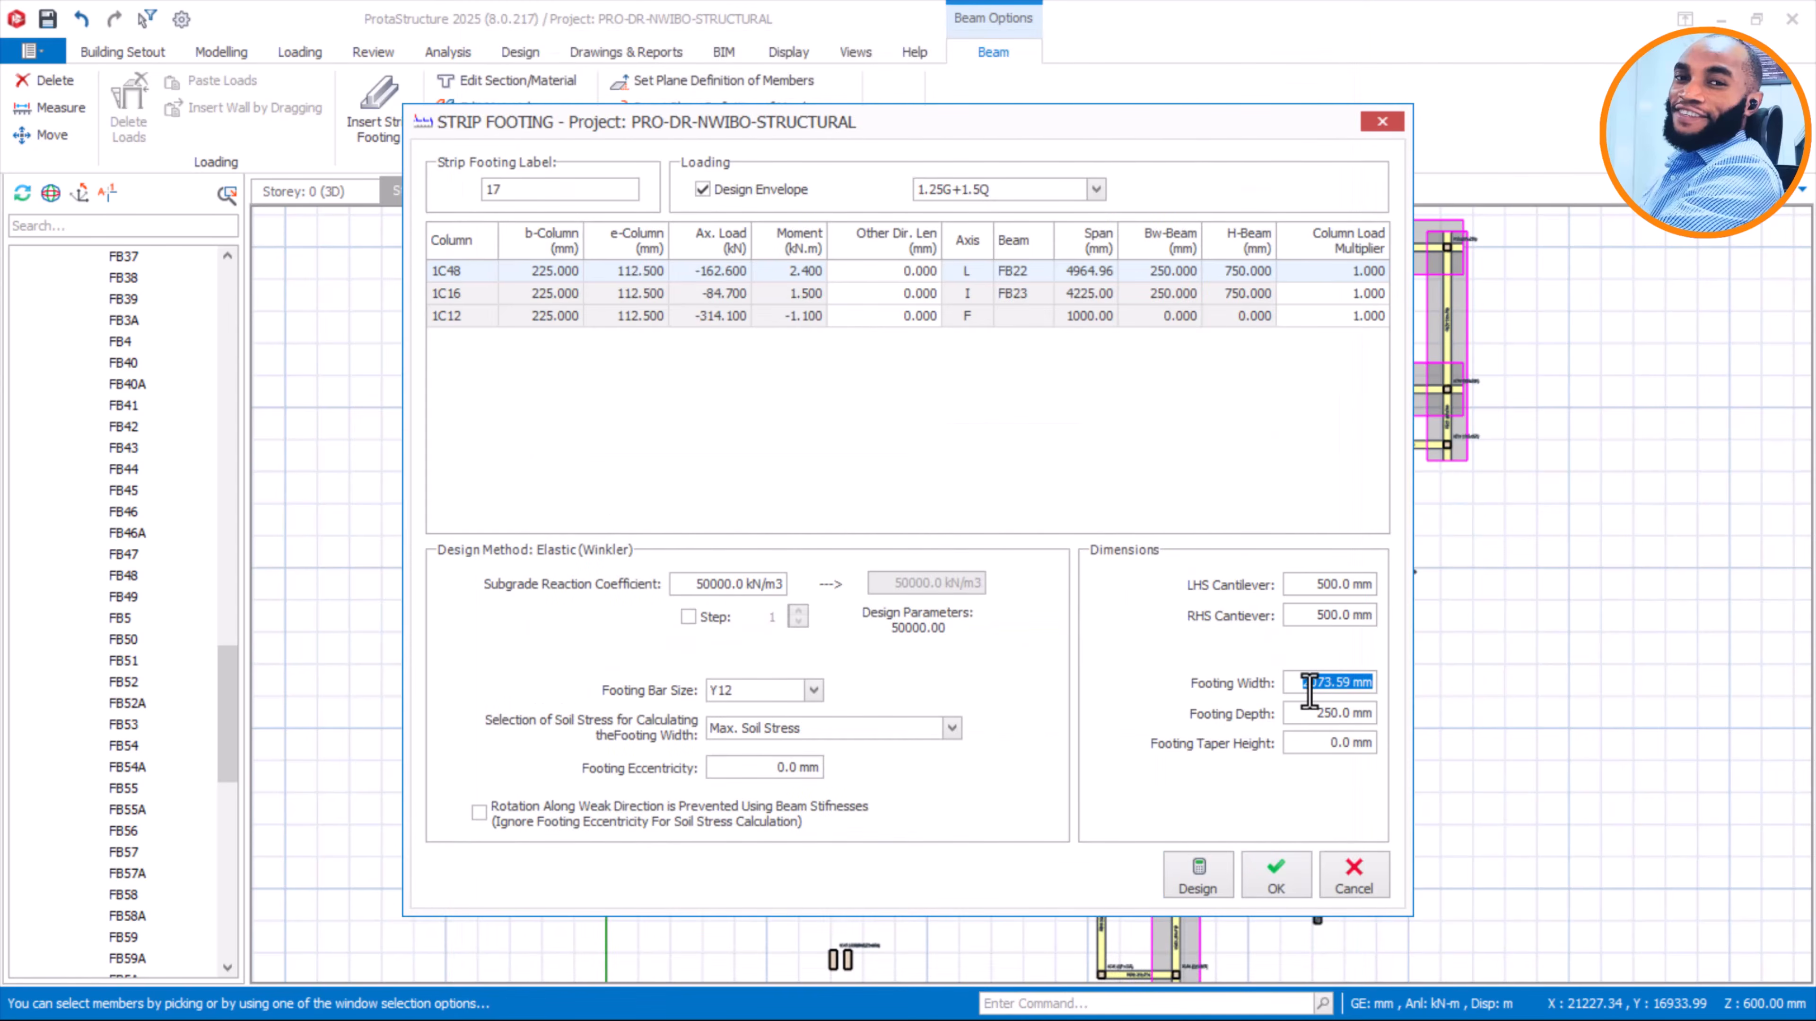
left_click(1278, 874)
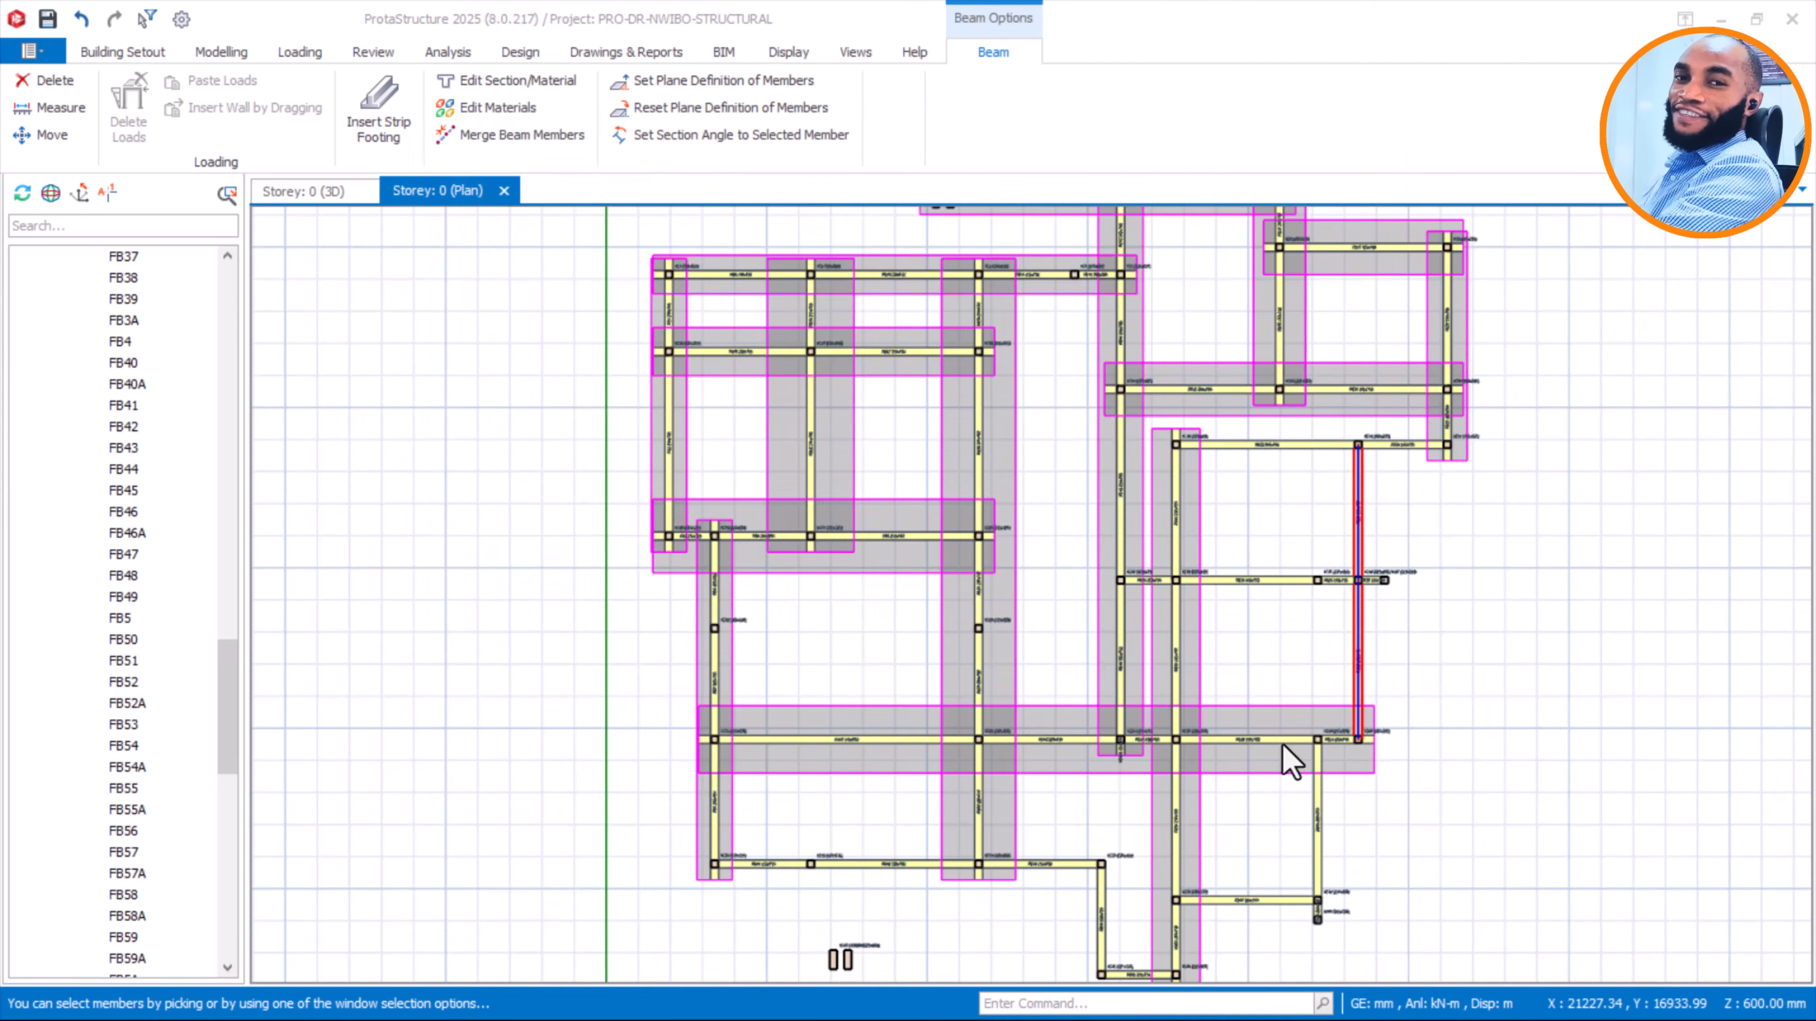
Select foundation beams FB34, FB35, FB36 and FB37 along axis I and start a strip footing under them with the design envelope included
left_click(1330, 617)
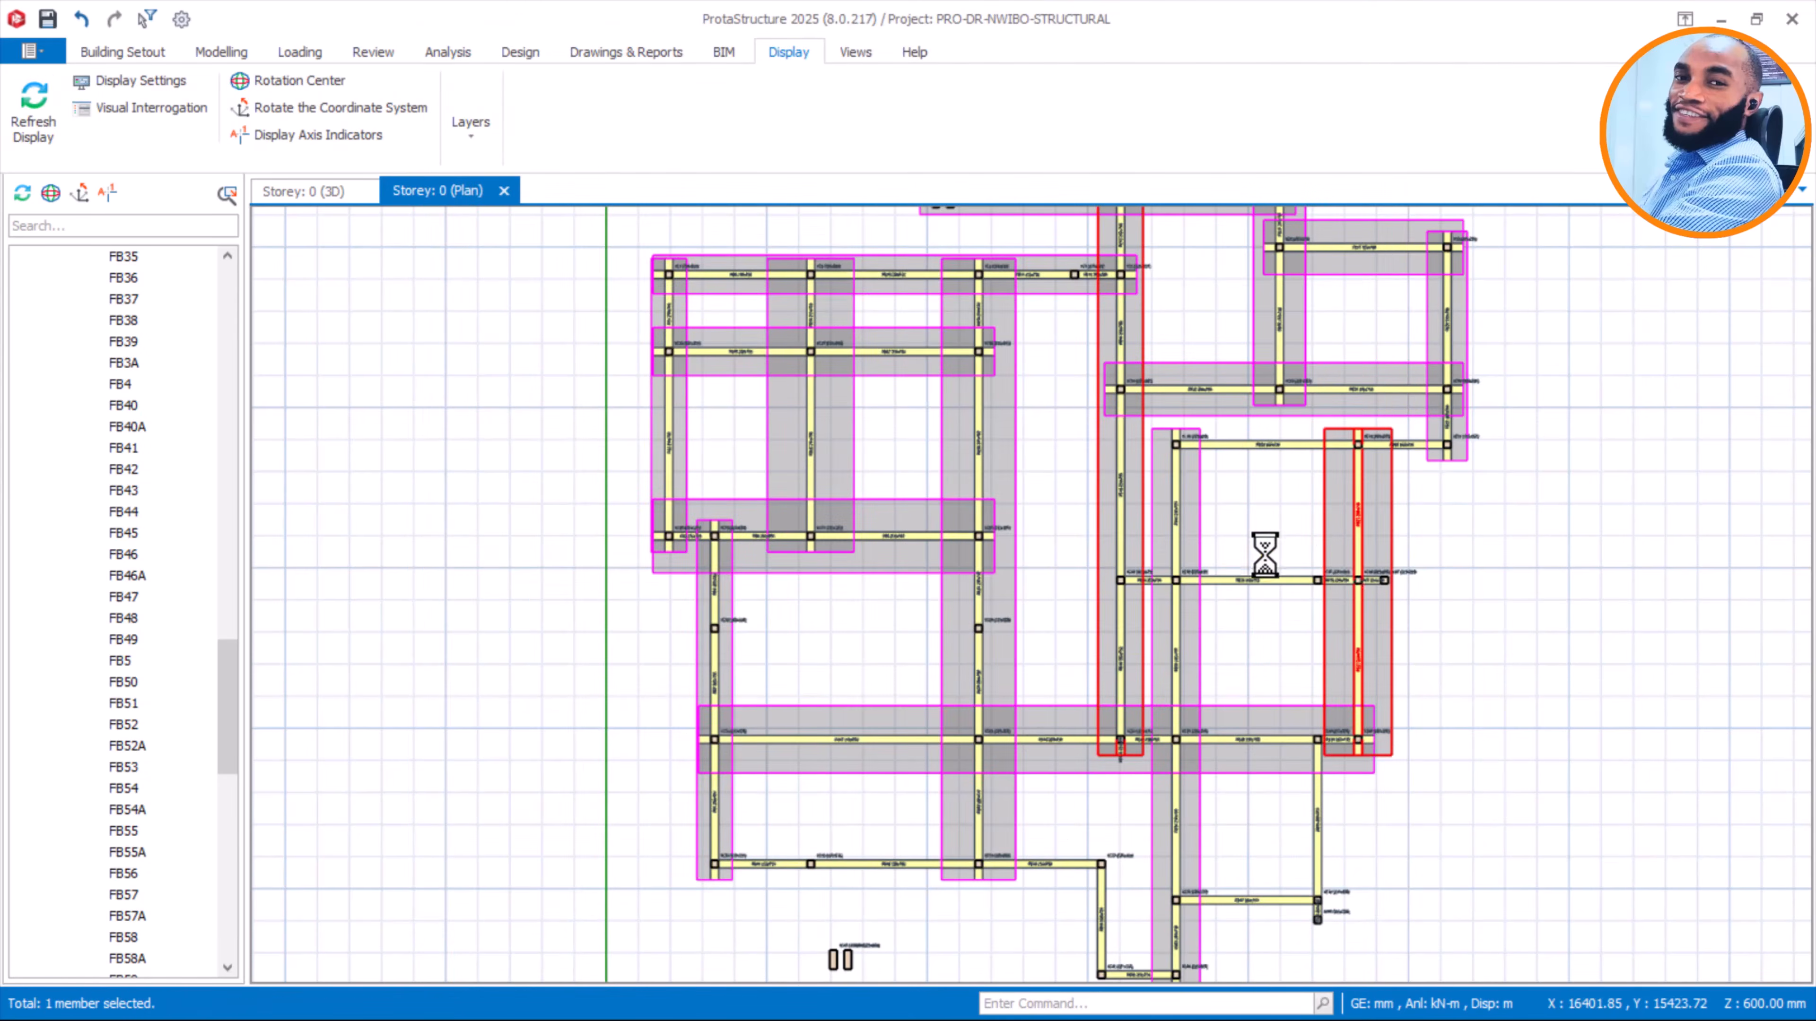
scroll(1260, 588, "up", 5)
left_click(950, 586)
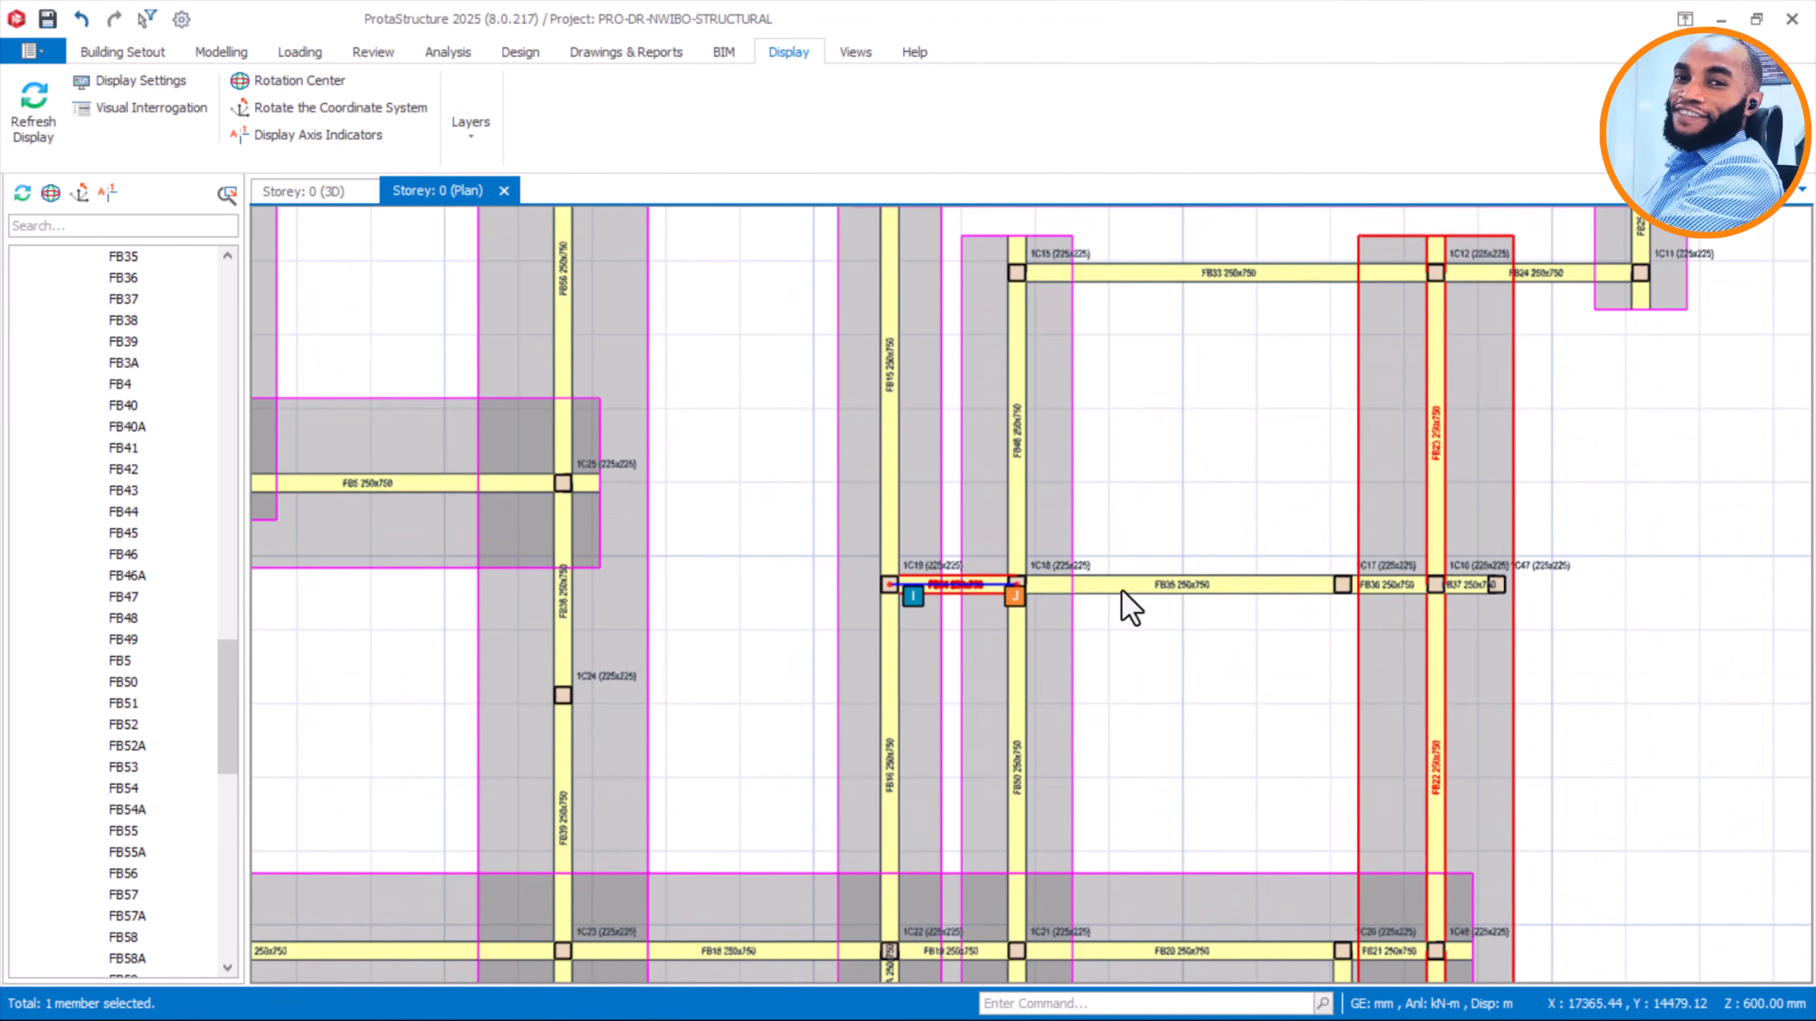
left_click(1127, 587)
left_click(1408, 590)
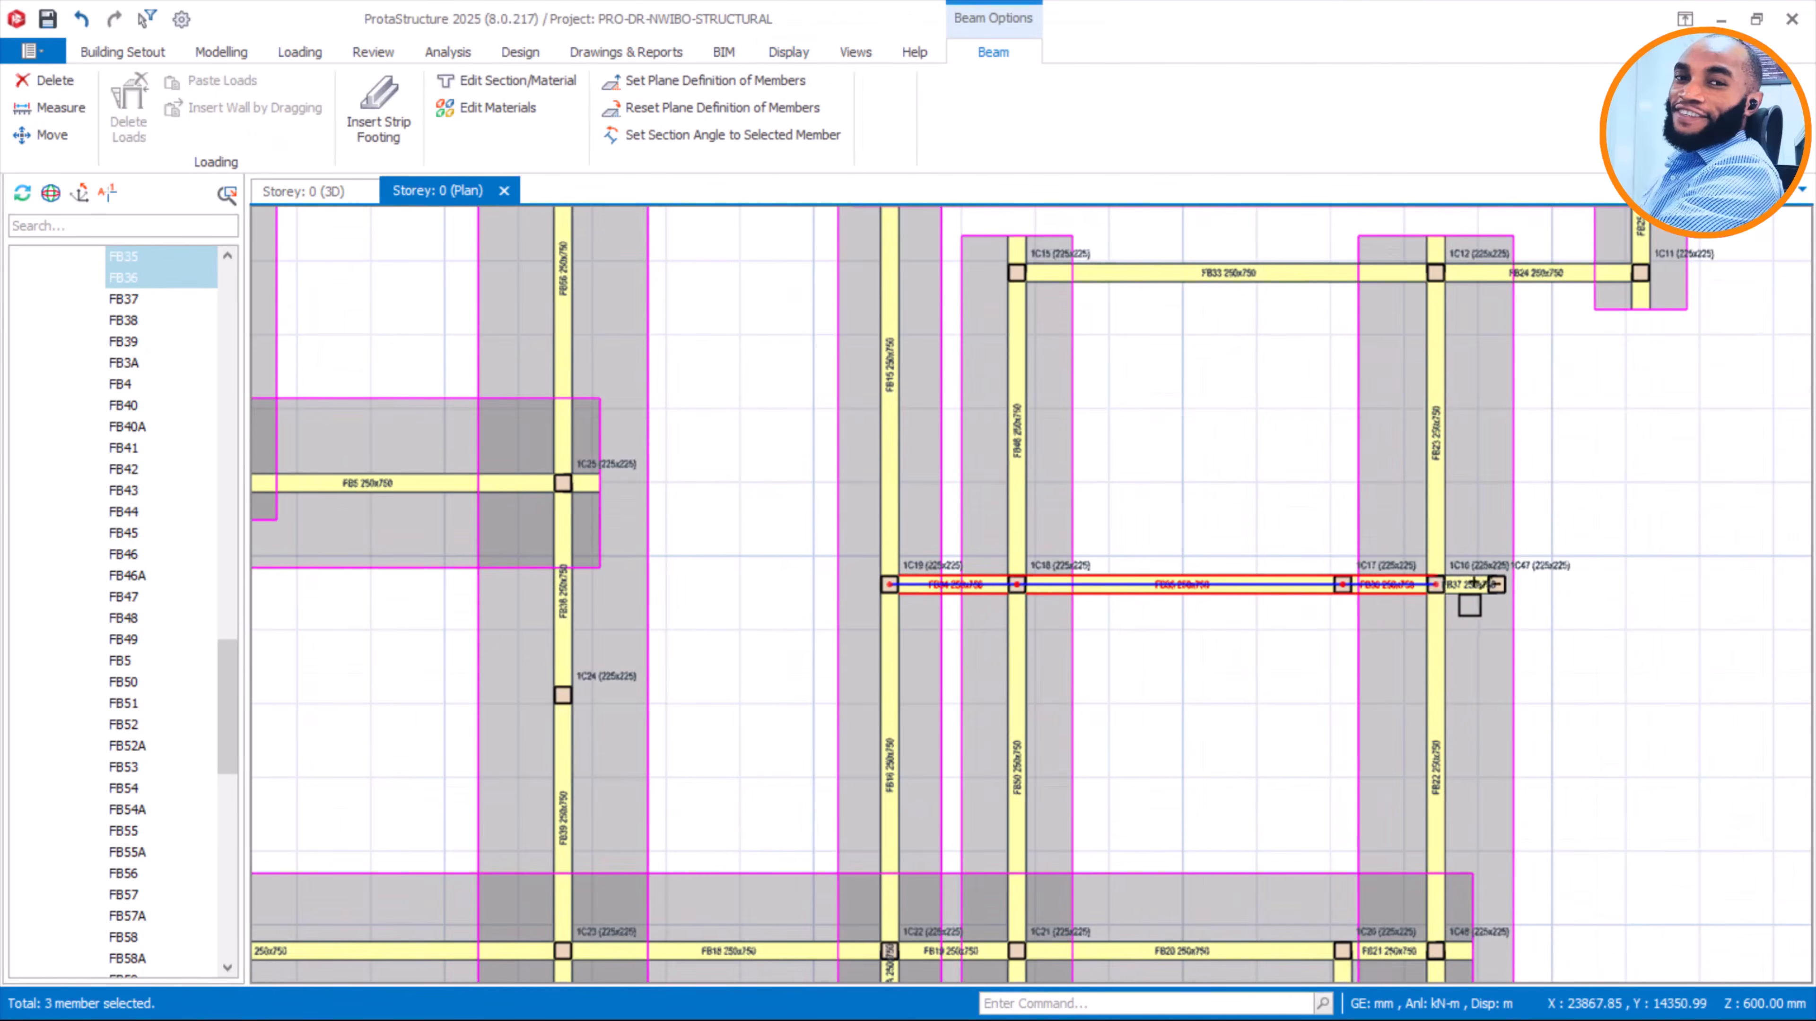
left_click(1478, 585)
right_click(1241, 452)
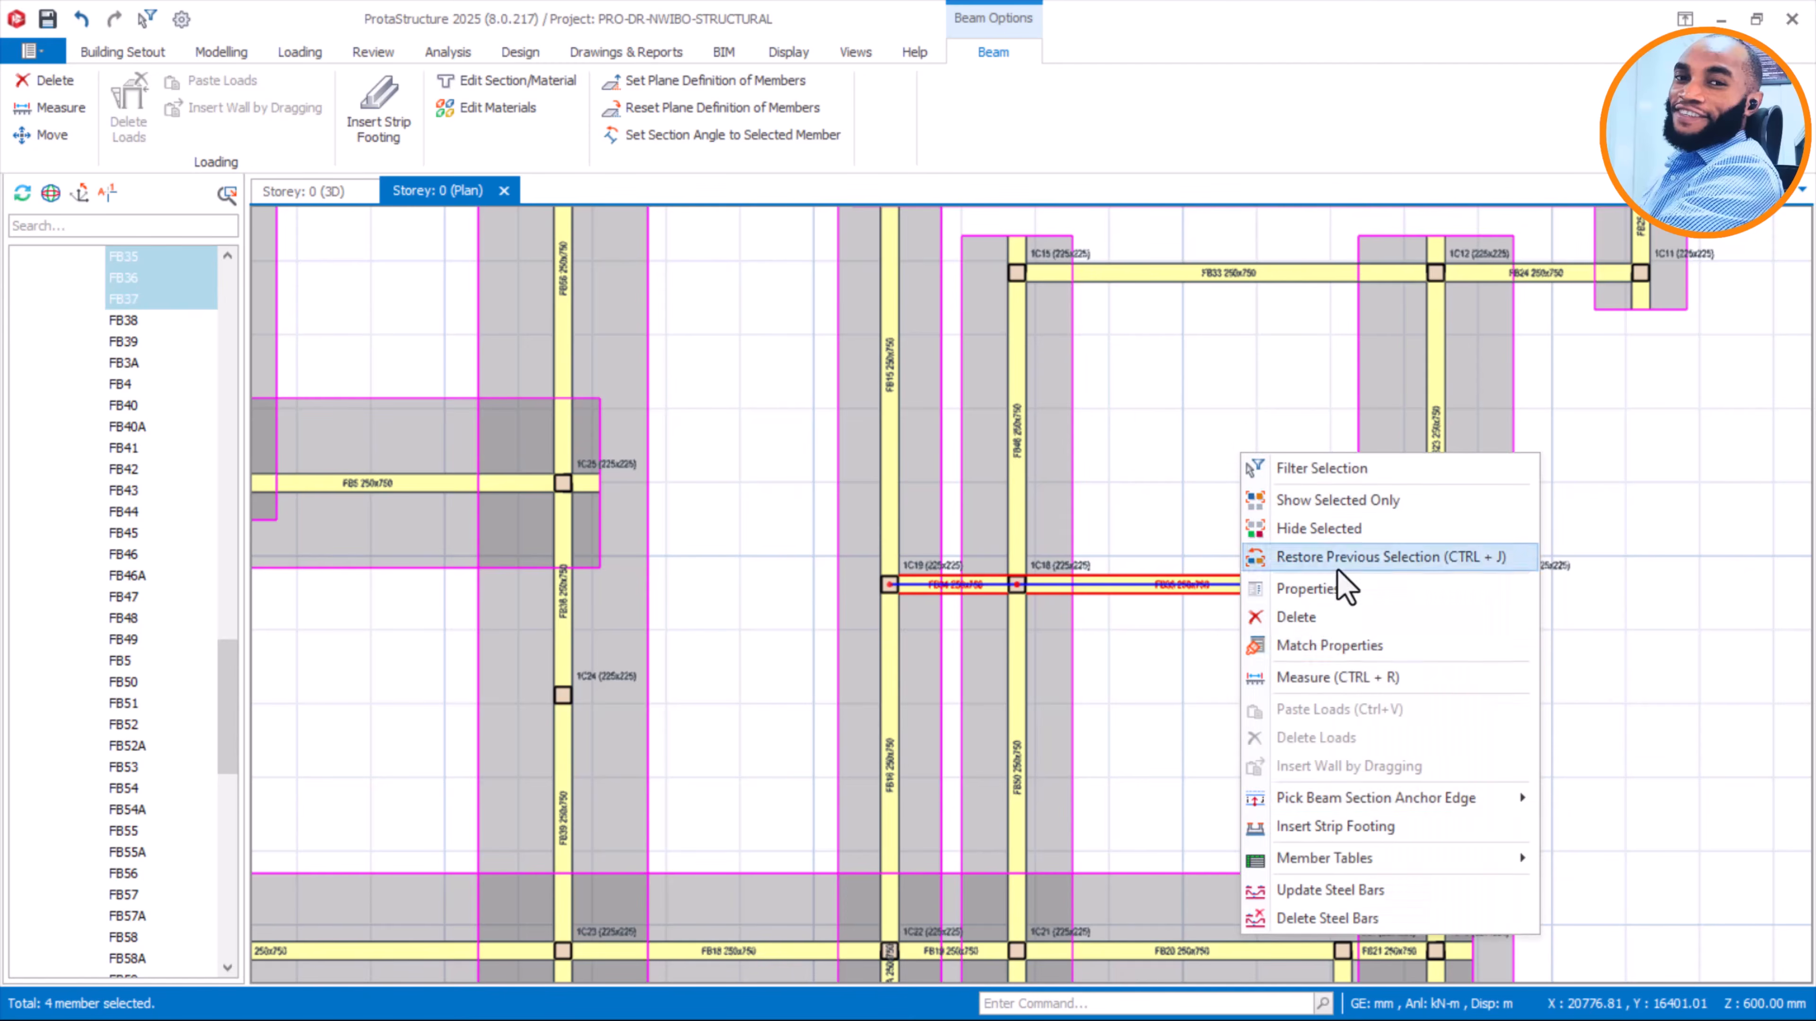
left_click(1334, 827)
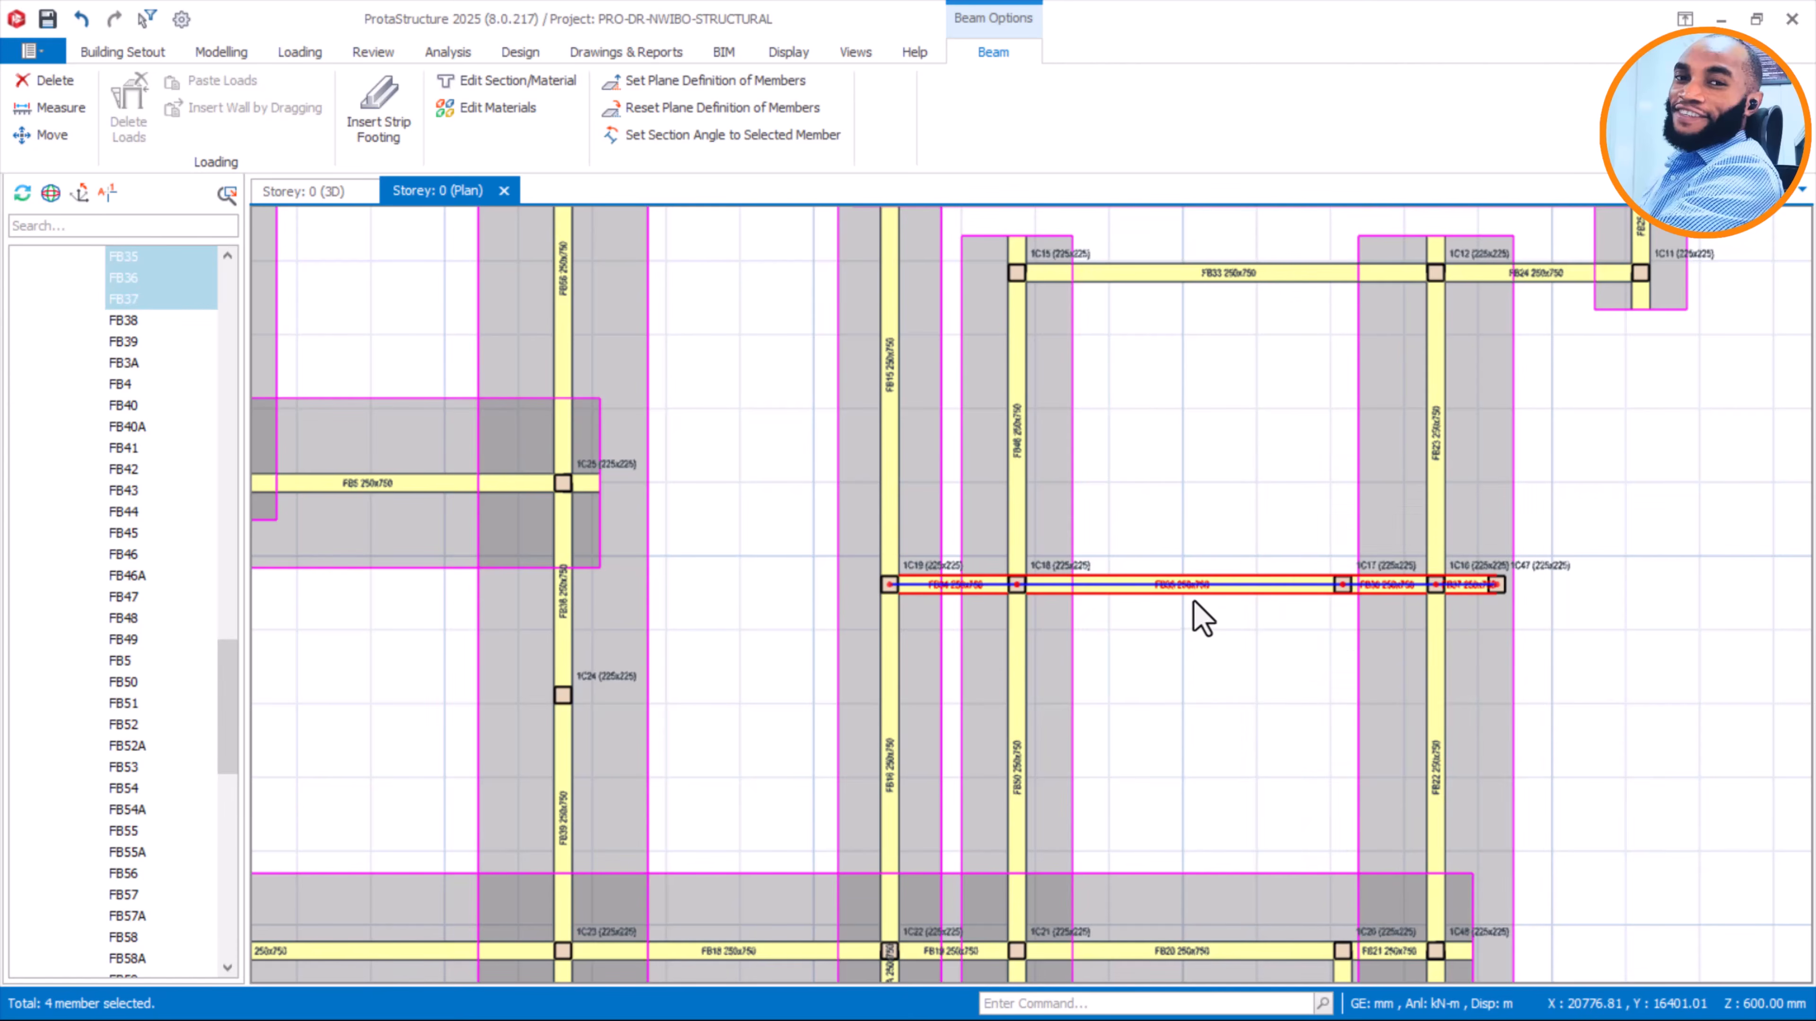
left_click(730, 189)
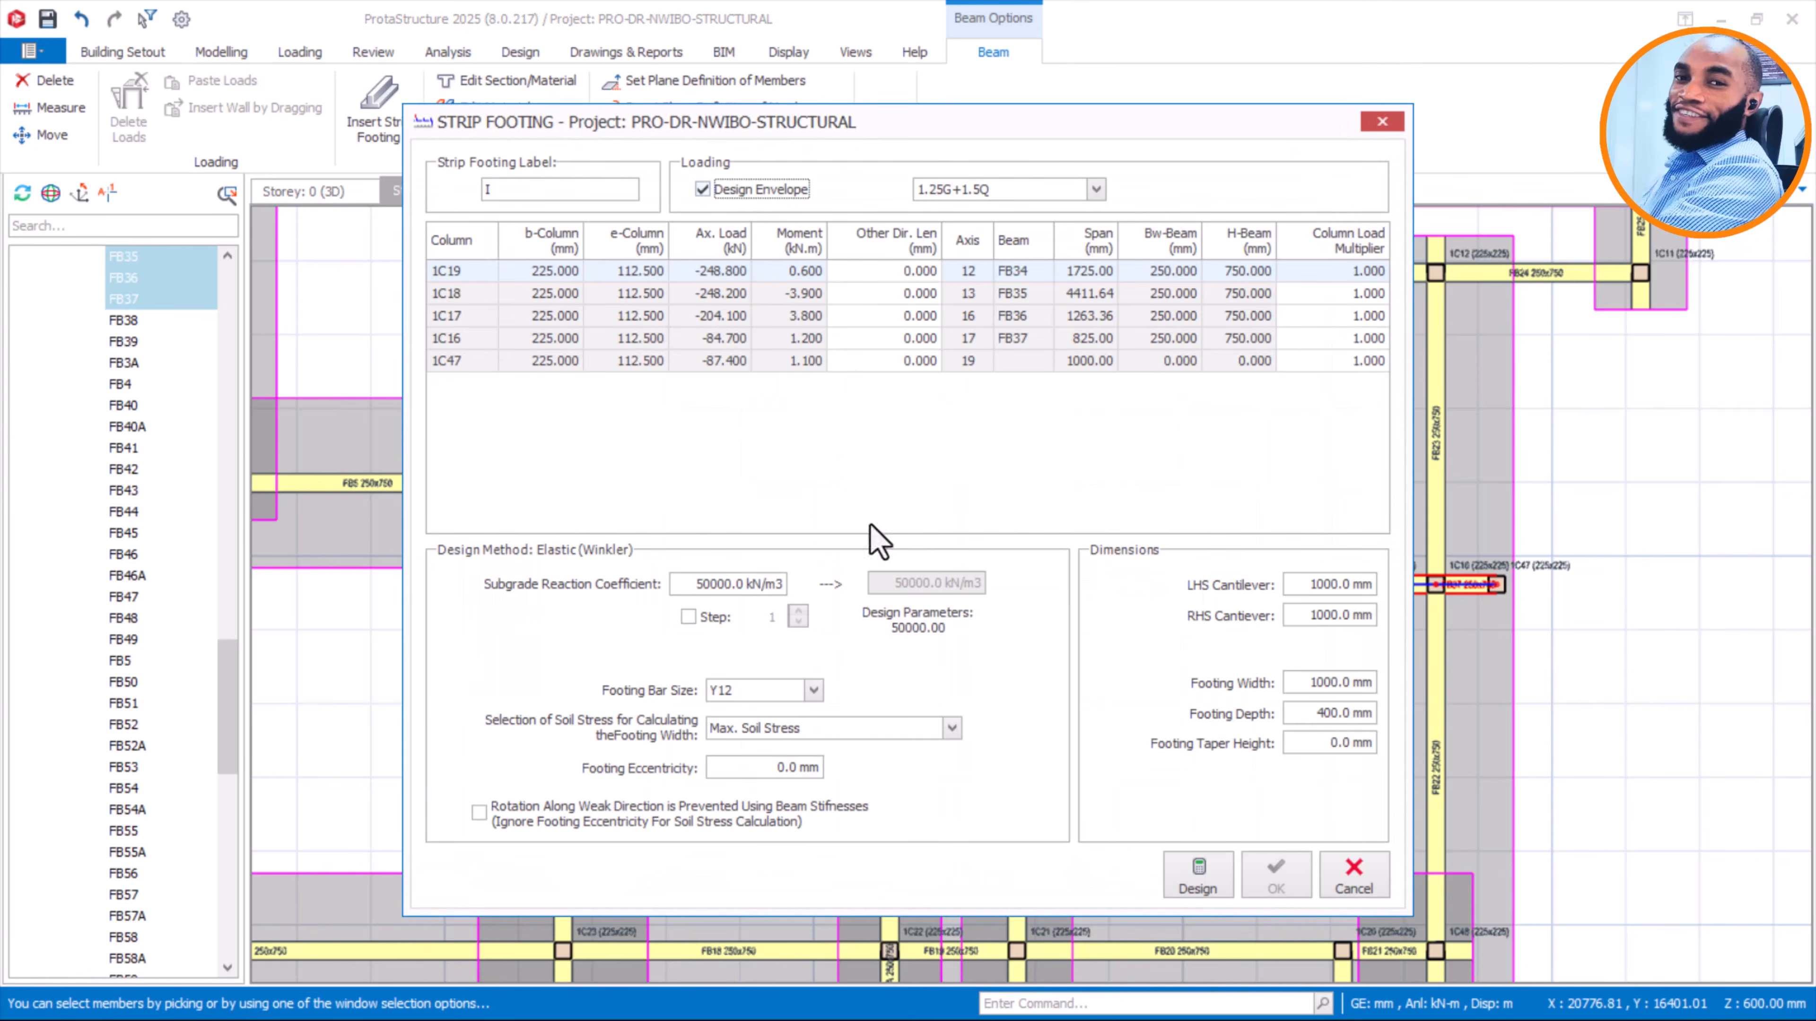
Give footing I zero footing width, 250 mm footing depth and 500 mm cantilevers at both ends, and run the design
left_click_drag(1298, 683, 1415, 692)
left_click_drag(1324, 713, 1388, 721)
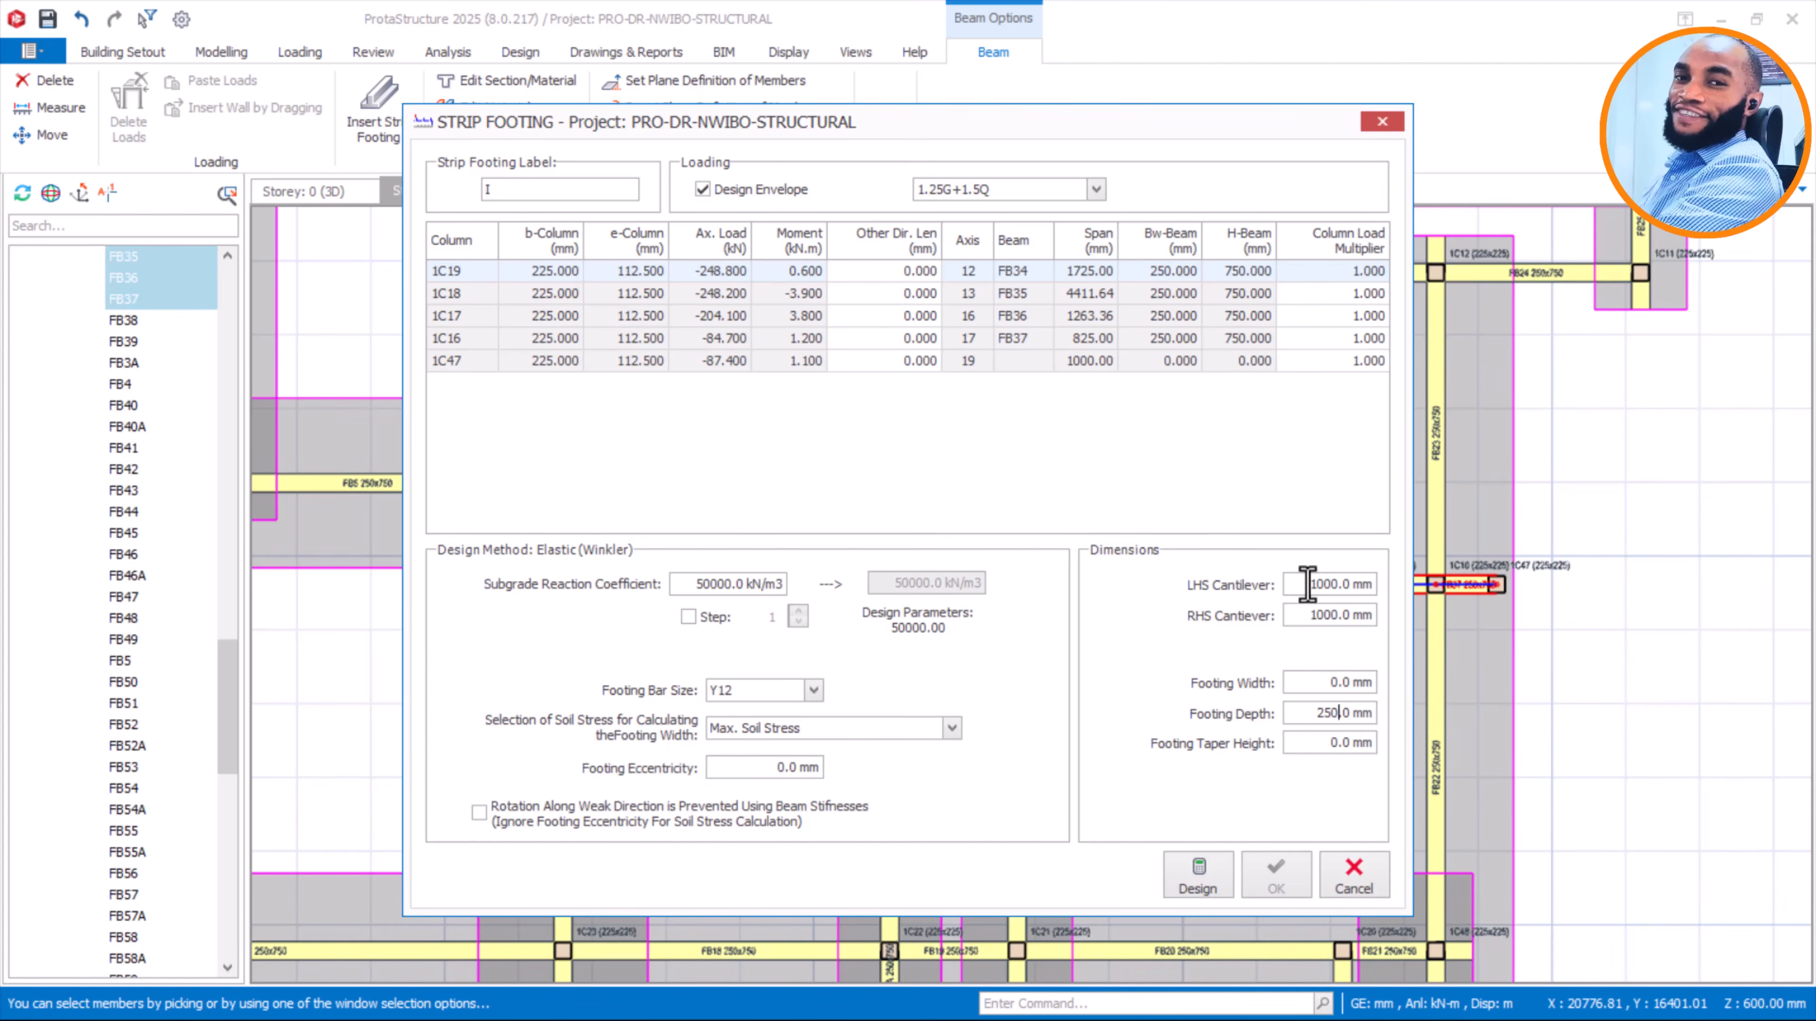
left_click_drag(1308, 584, 1388, 599)
type("500")
left_click_drag(1307, 616, 1387, 630)
left_click(1205, 869)
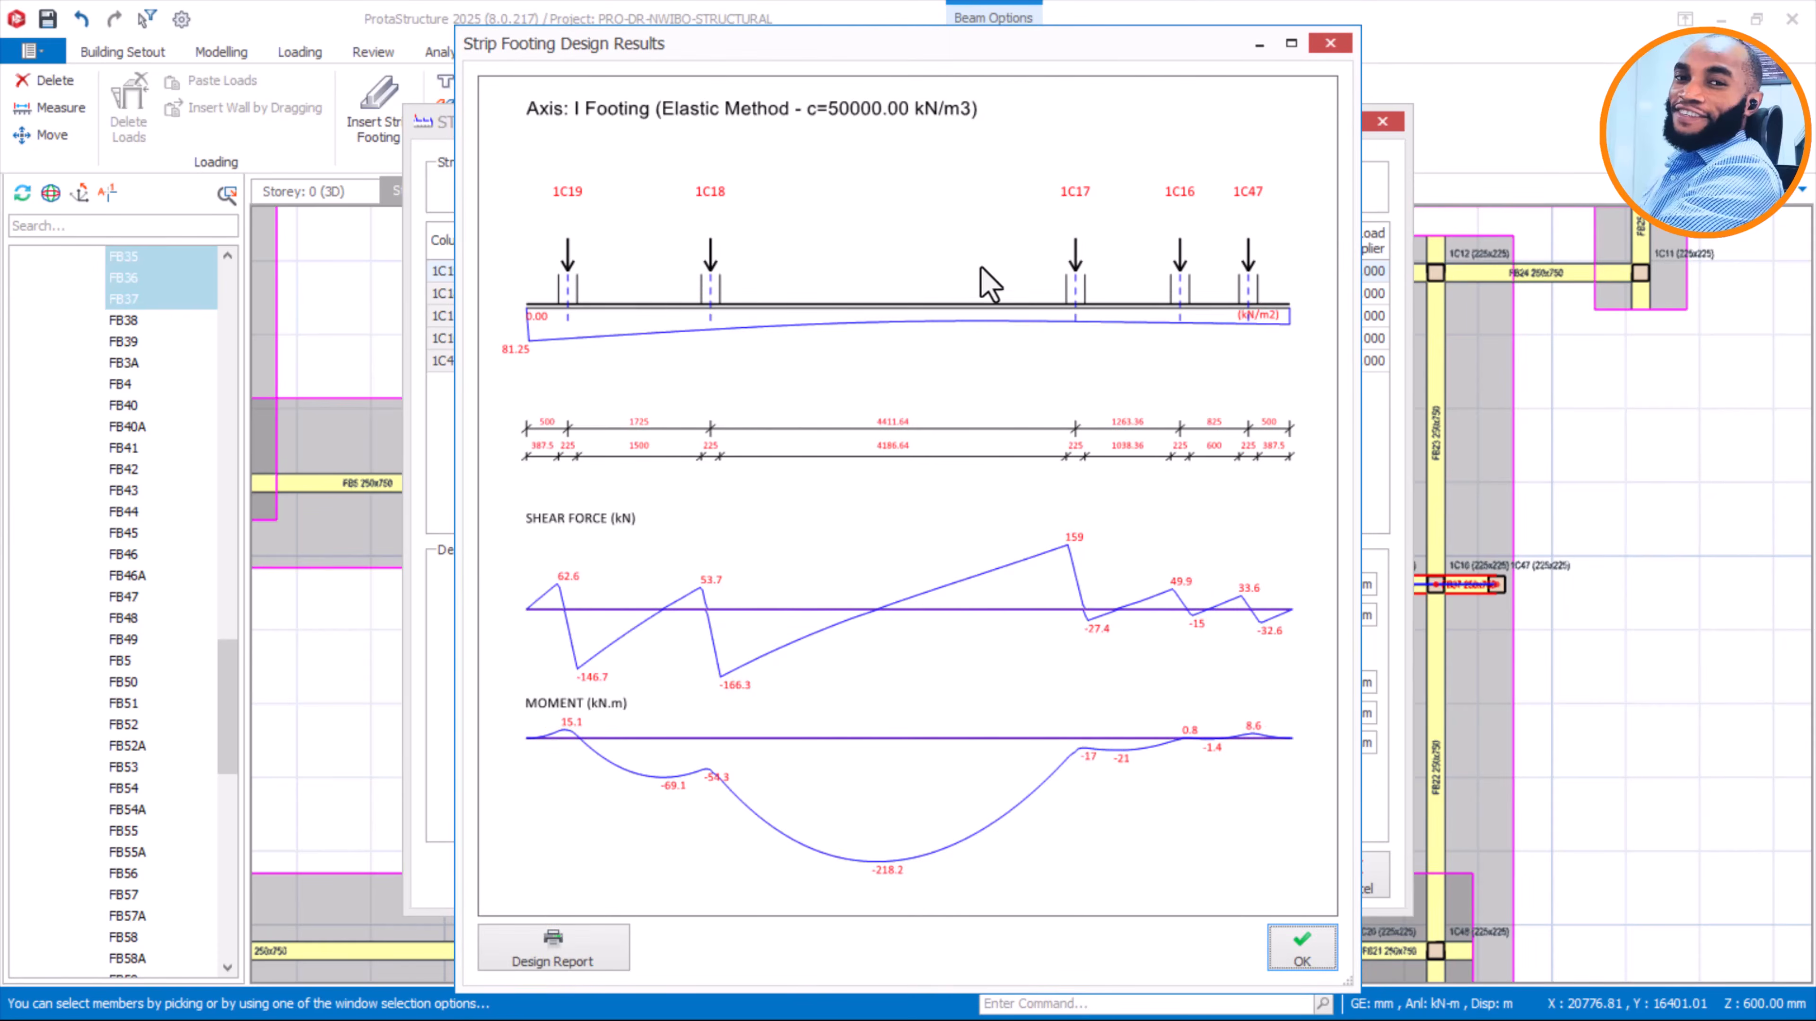
Close the design results for footing I, round its footing width and insert the strip footing
left_click(1302, 948)
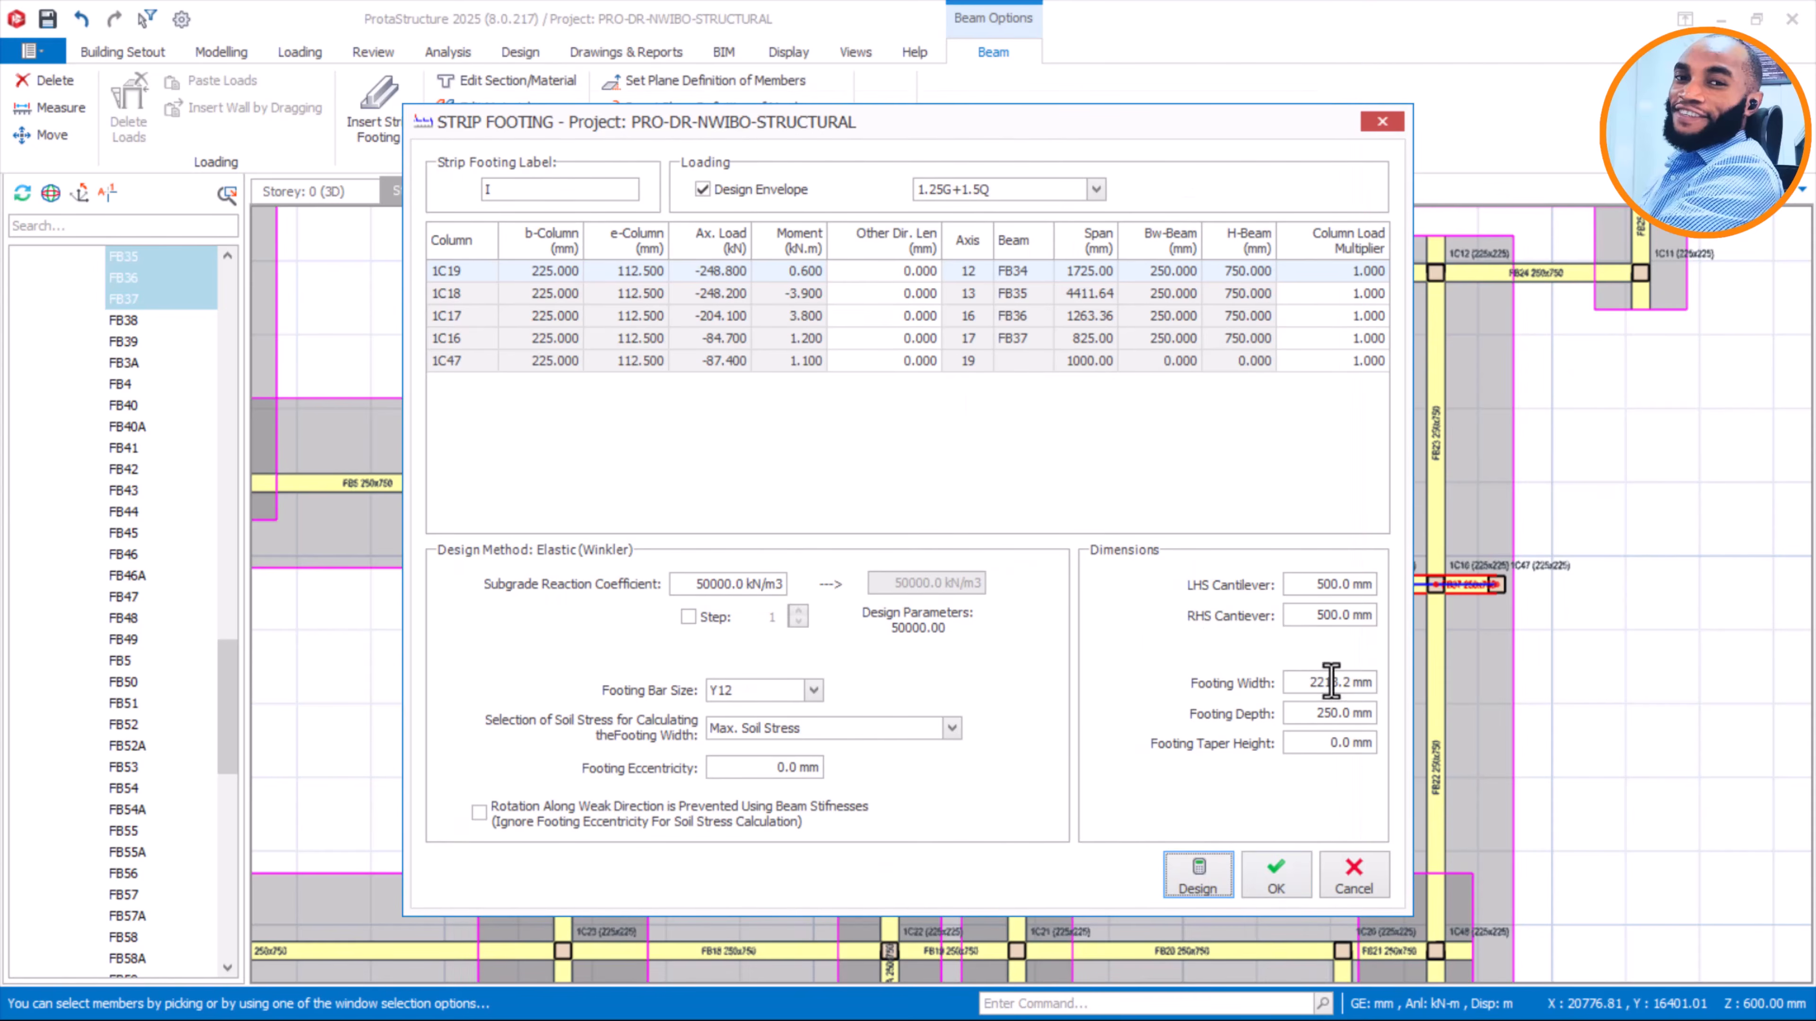
left_click_drag(1303, 683, 1383, 692)
left_click(1273, 867)
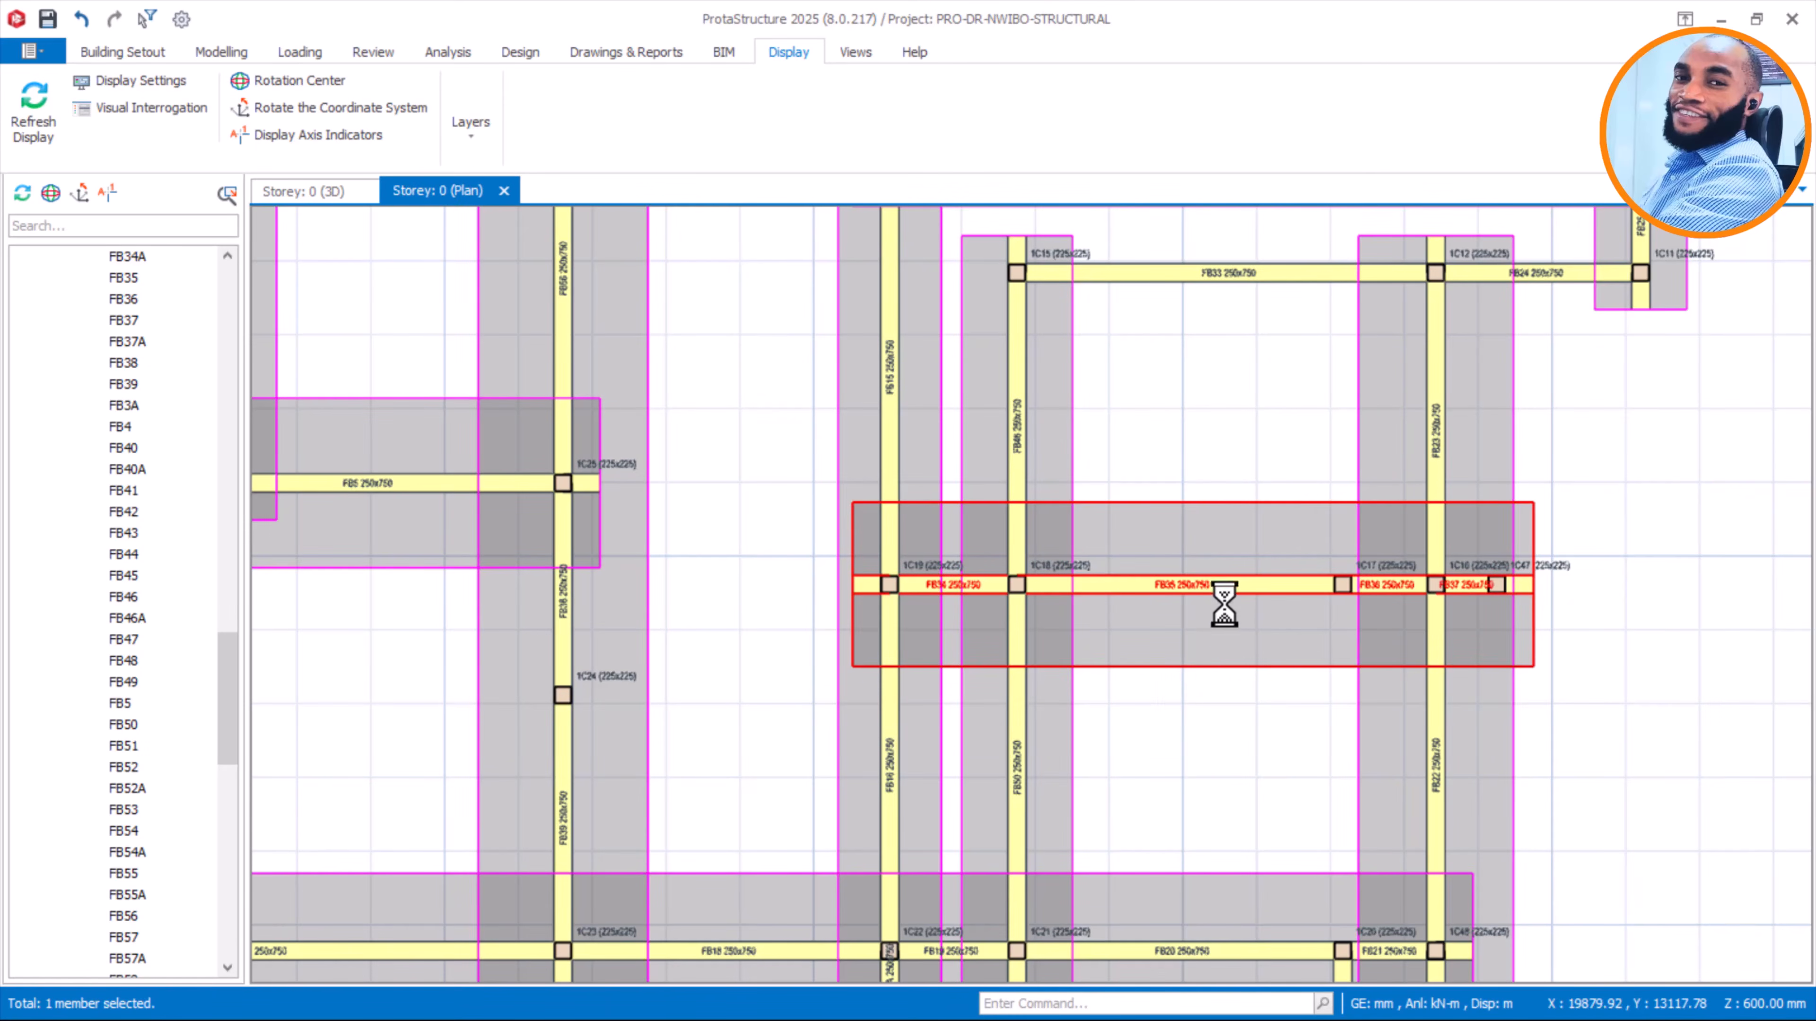
Select foundation beams FB48 and FB49 along axis 16 and start a strip footing under them
scroll(1235, 593, "down", 3)
middle_click_drag(1183, 801, 1191, 561)
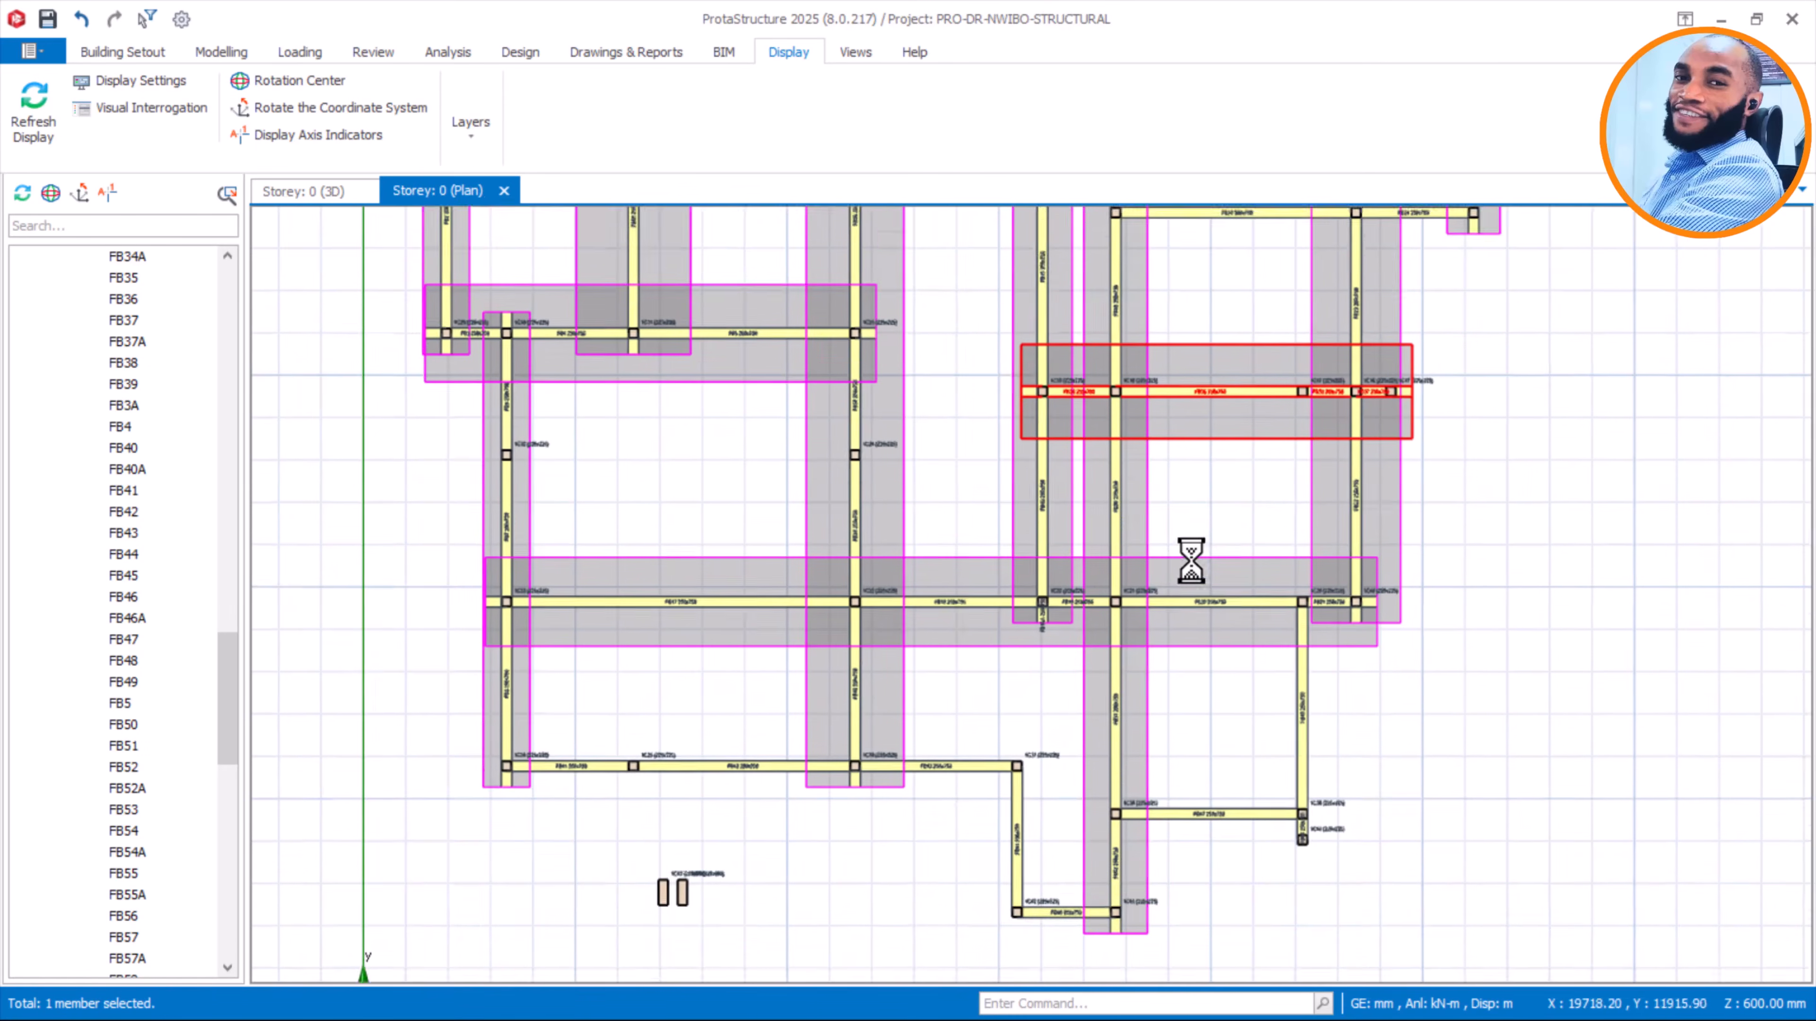
left_click(1314, 646)
scroll(1315, 758, "up", 1)
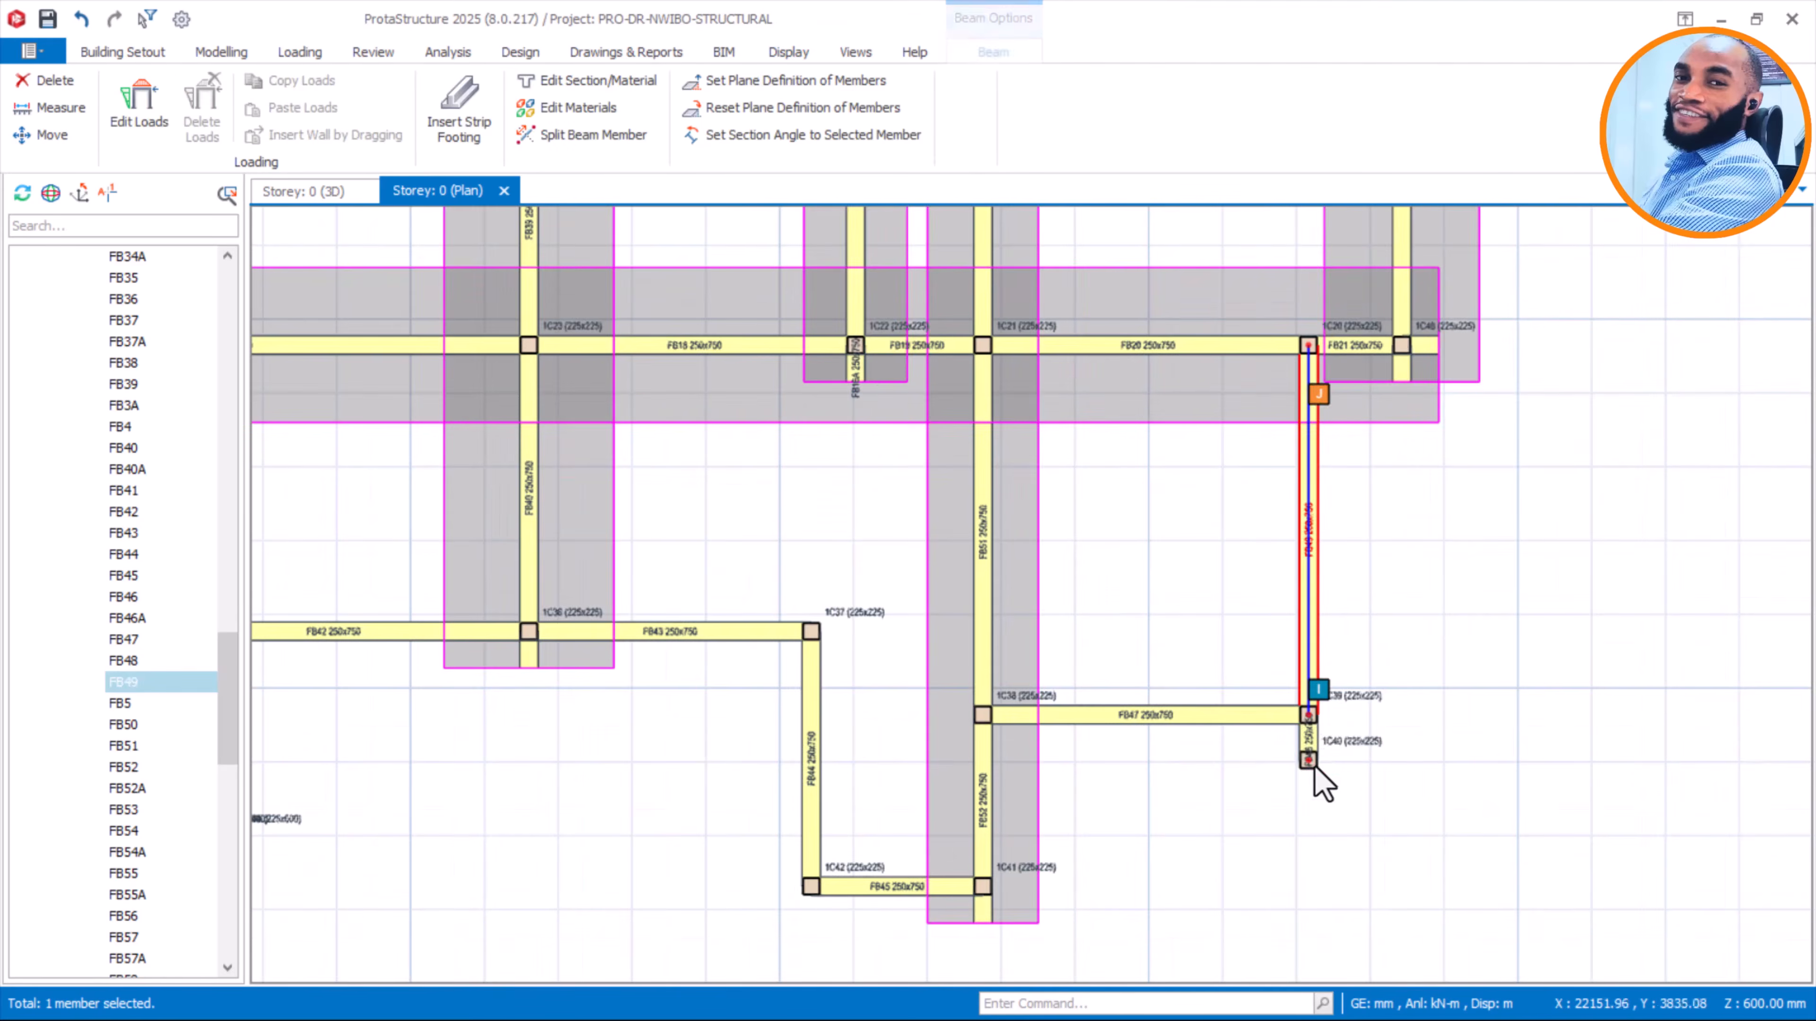
left_click(1310, 744)
right_click(1225, 479)
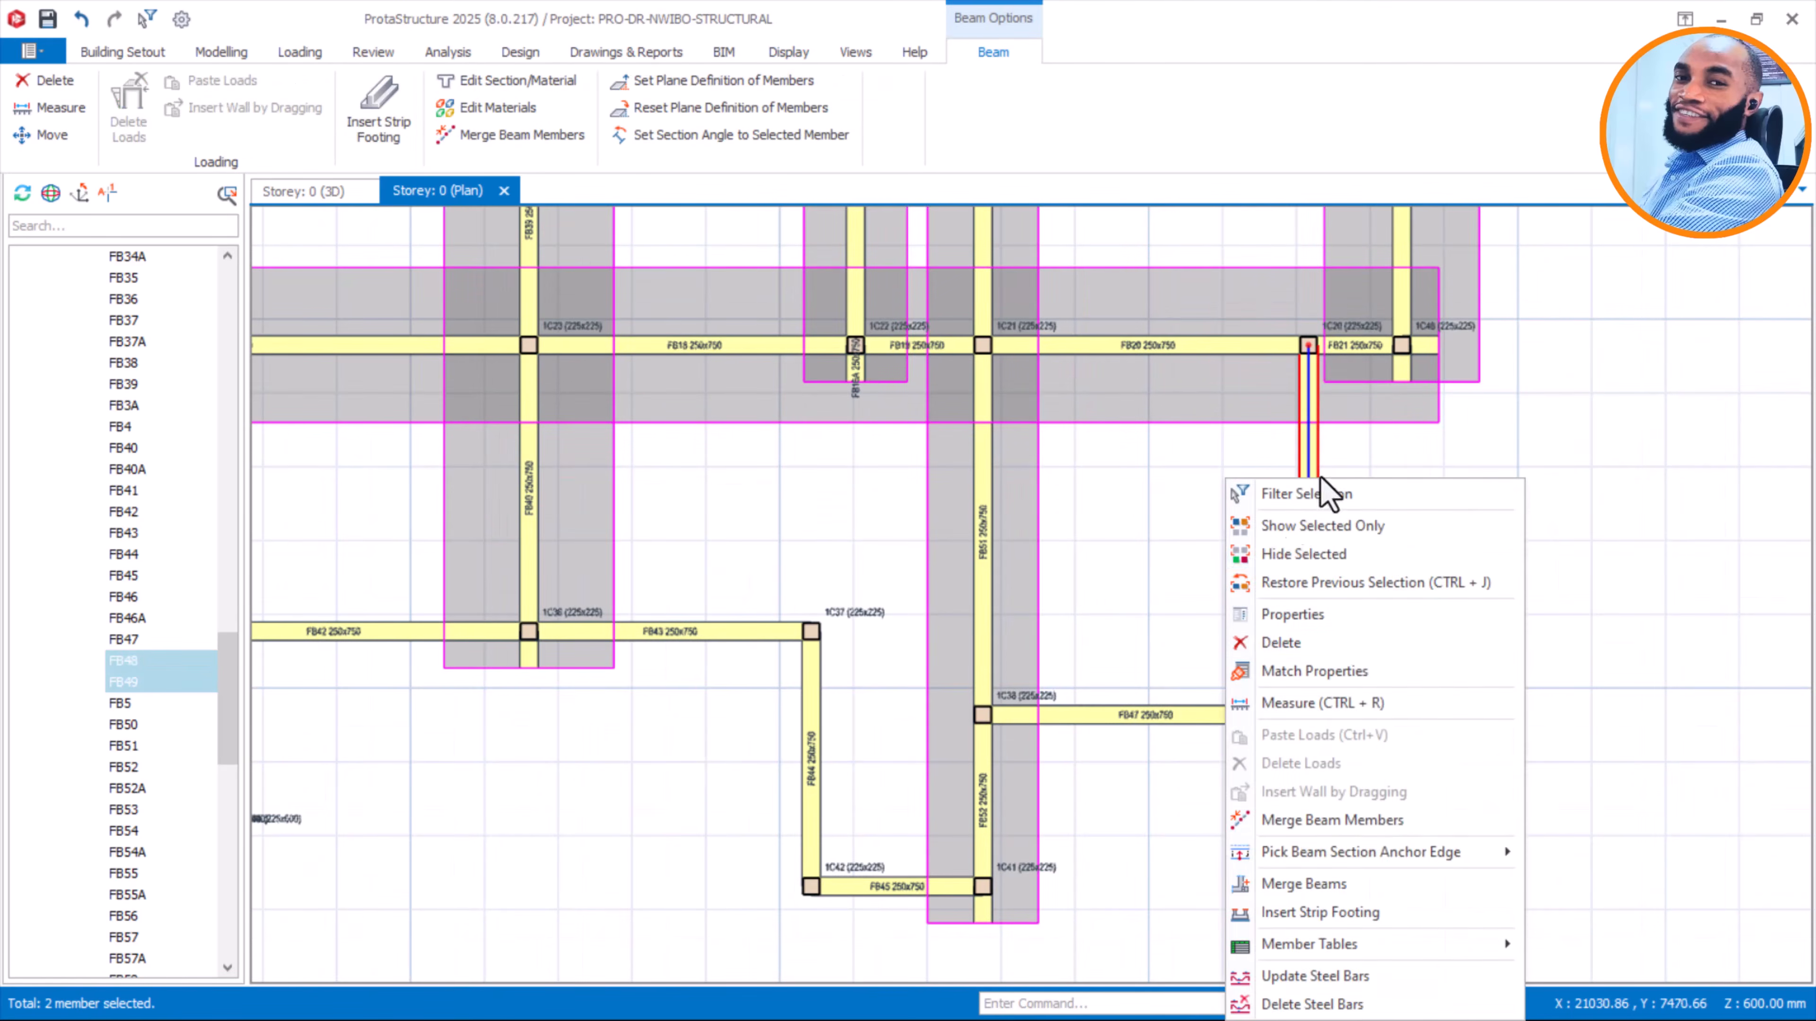
left_click(1303, 906)
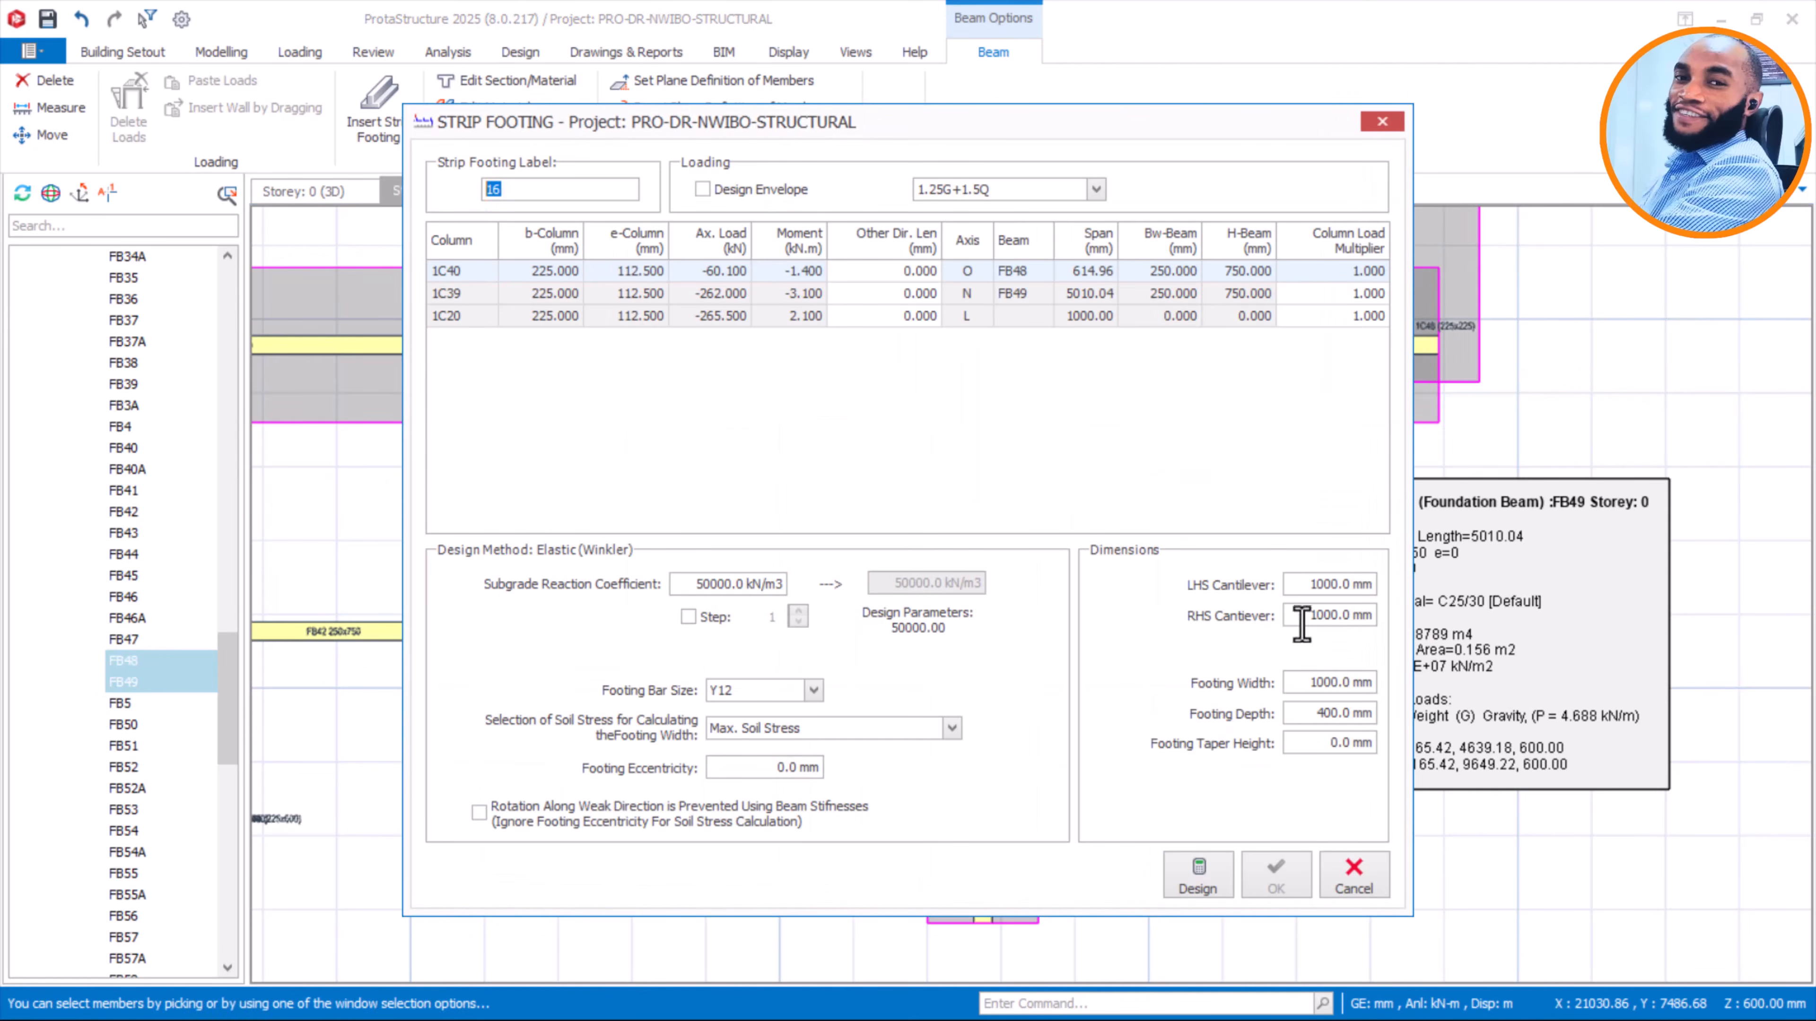
Give footing 16 500 mm cantilevers at both ends, zero footing width and 250 mm footing depth, include the design envelope and run the design
left_click_drag(1301, 589, 1435, 614)
type("500")
left_click_drag(1300, 613, 1428, 629)
type("500")
left_click(702, 189)
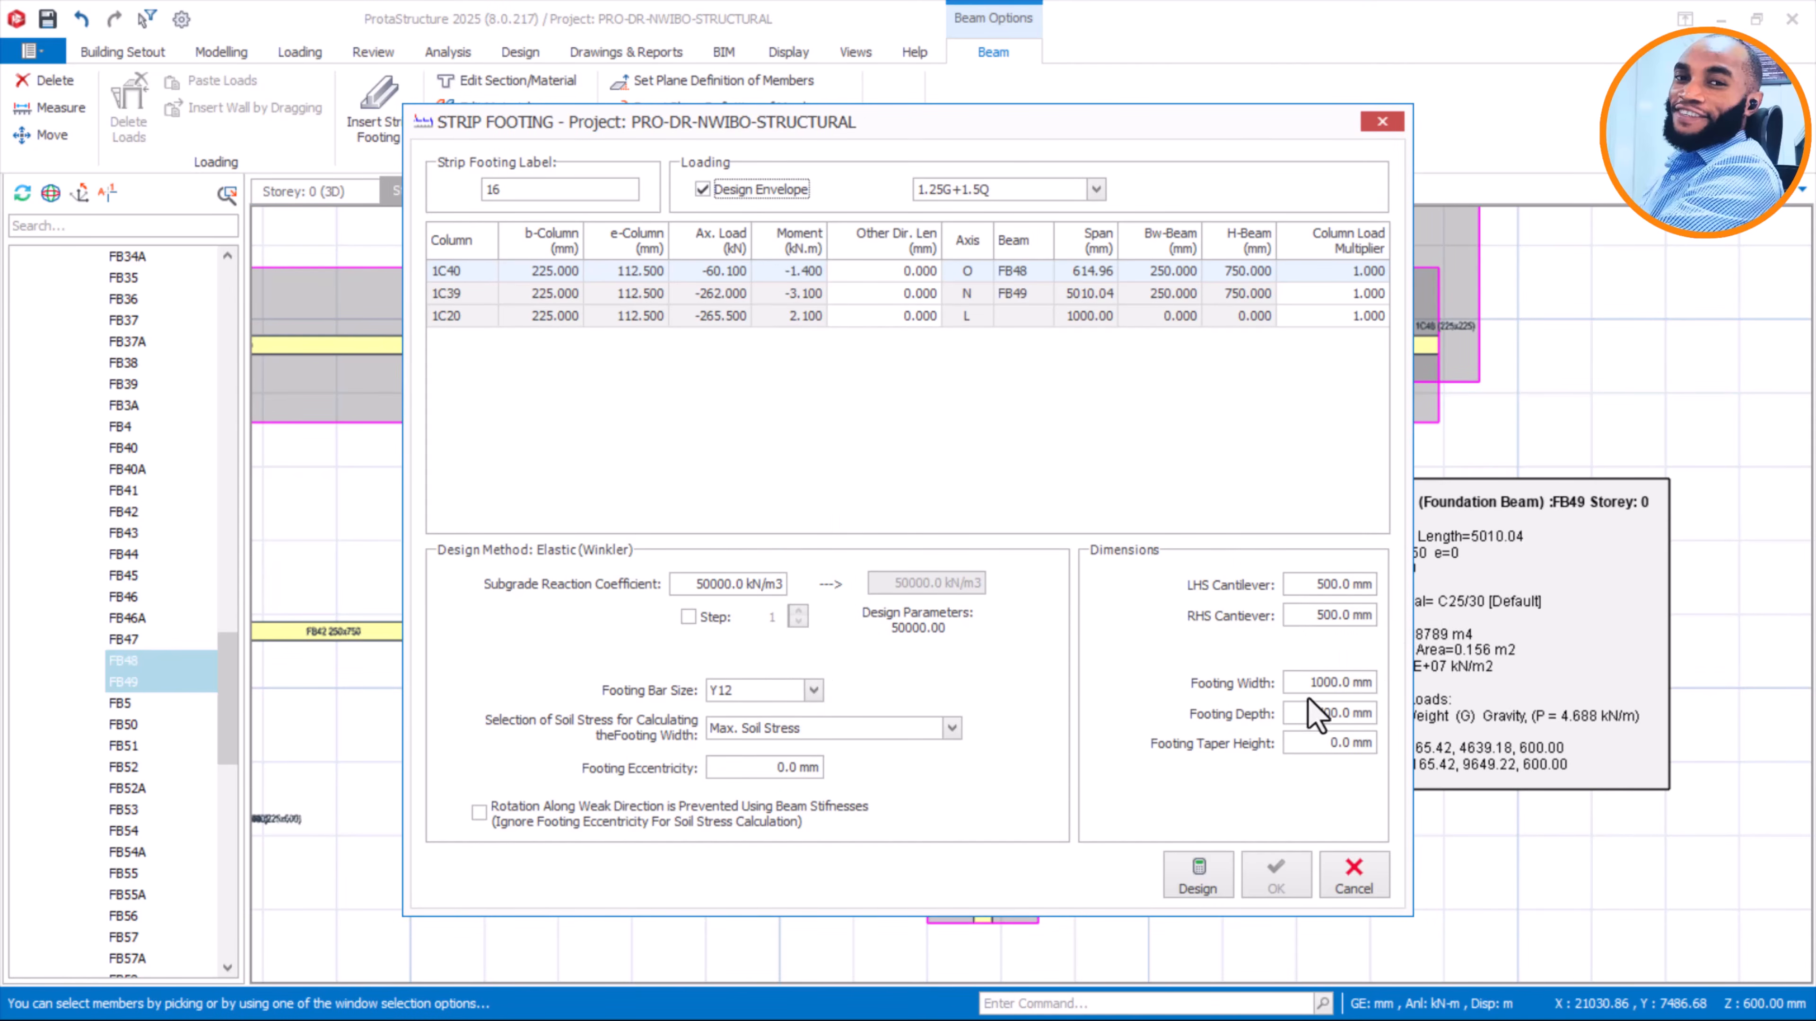
left_click_drag(1306, 683, 1434, 699)
type("0")
left_click_drag(1315, 713, 1408, 736)
type("250")
left_click(1322, 615)
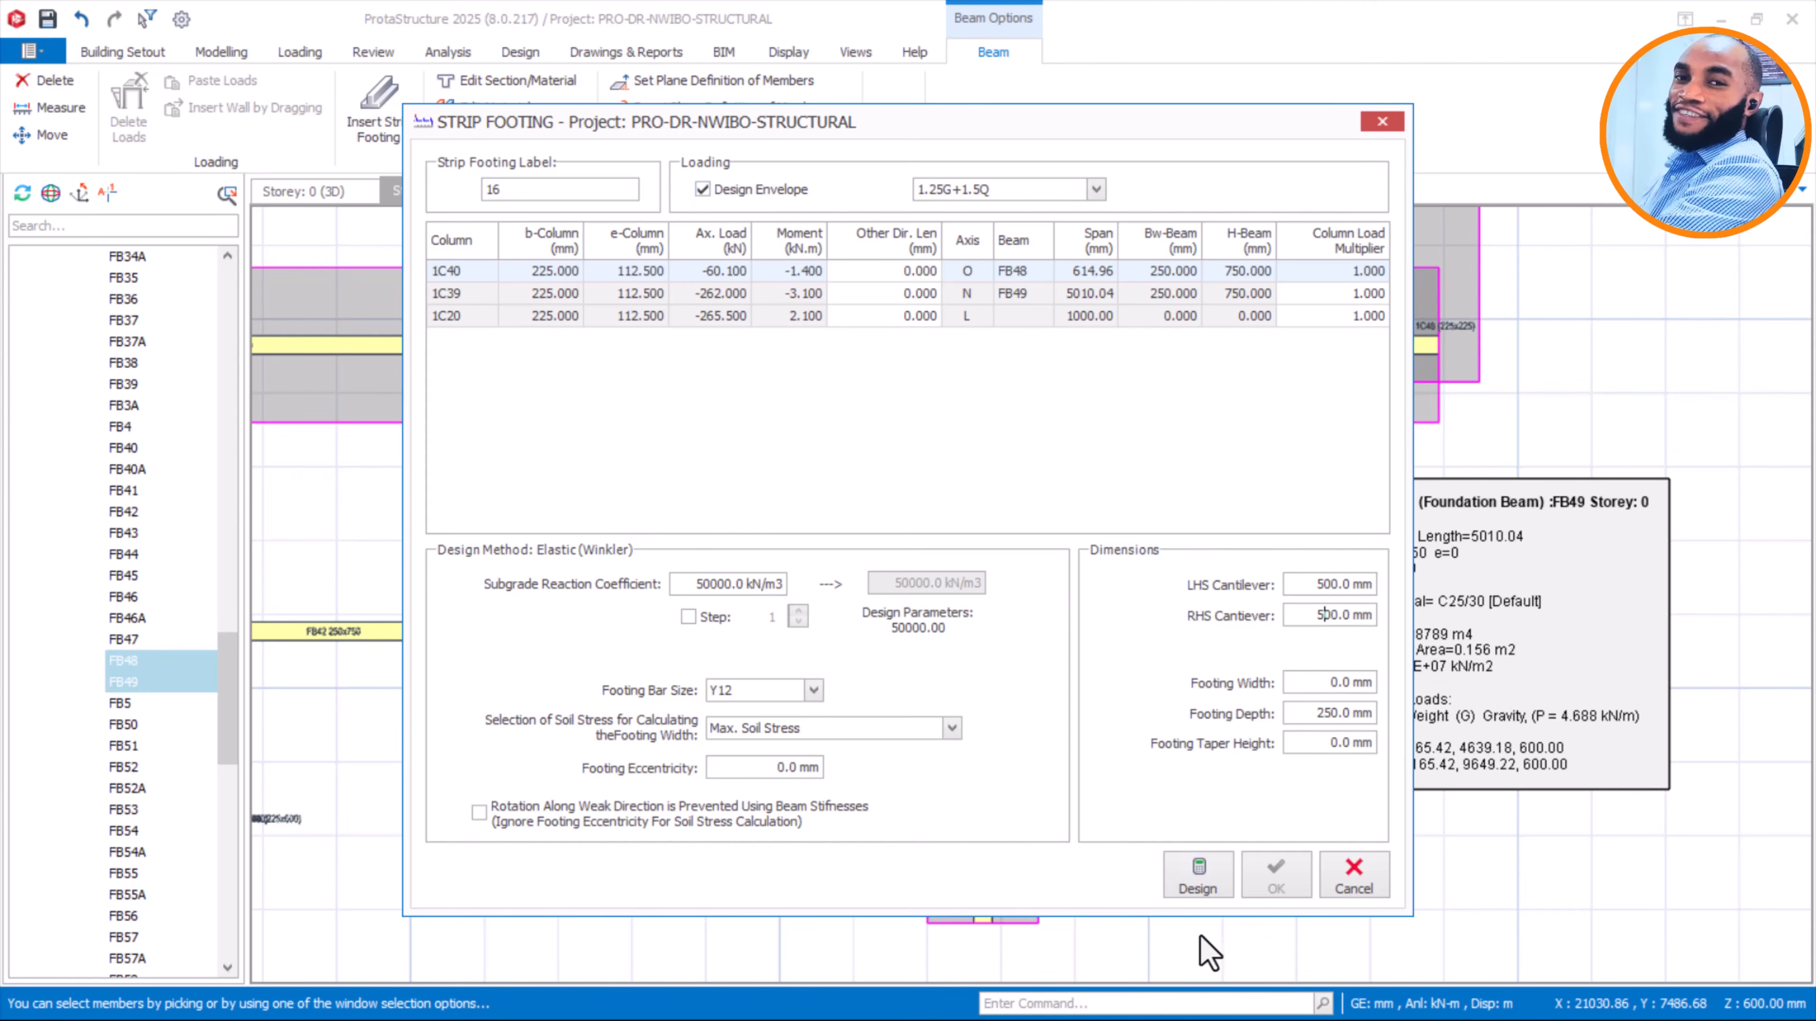
left_click(1214, 882)
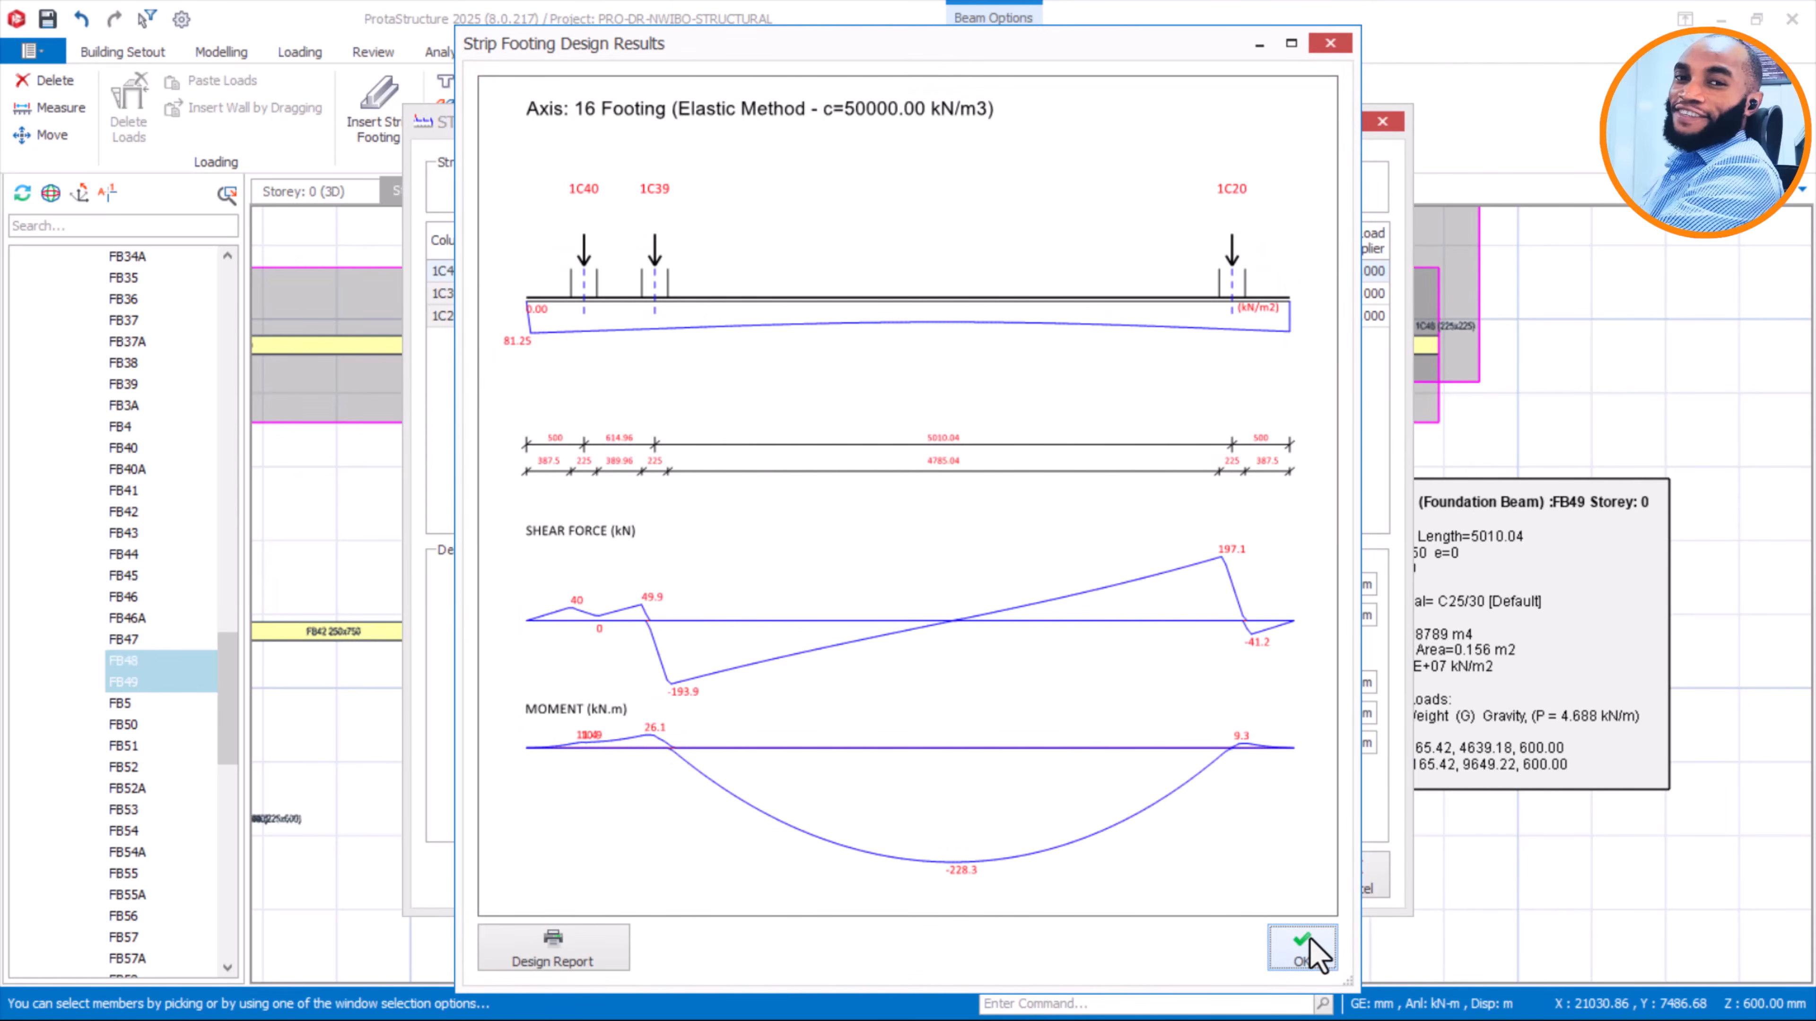
Close the design results for footing 16, round its footing width and insert the strip footing
left_click(1302, 951)
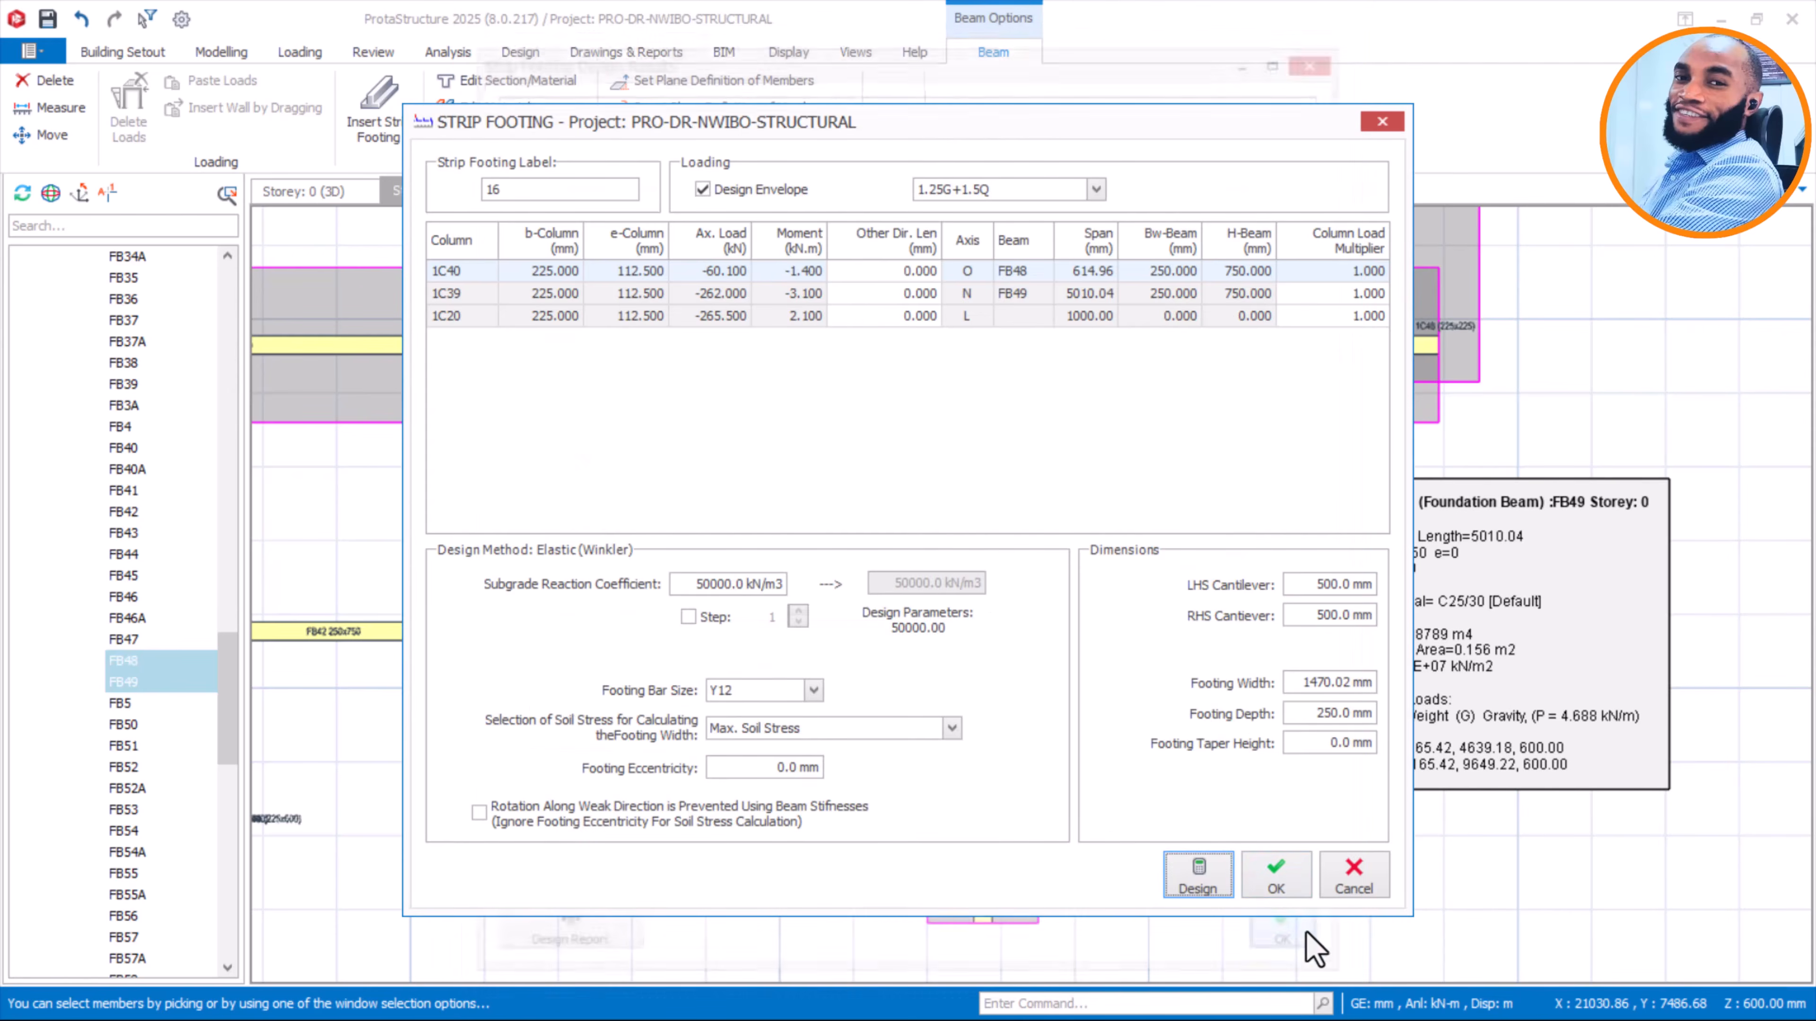
left_click_drag(1299, 684, 1367, 683)
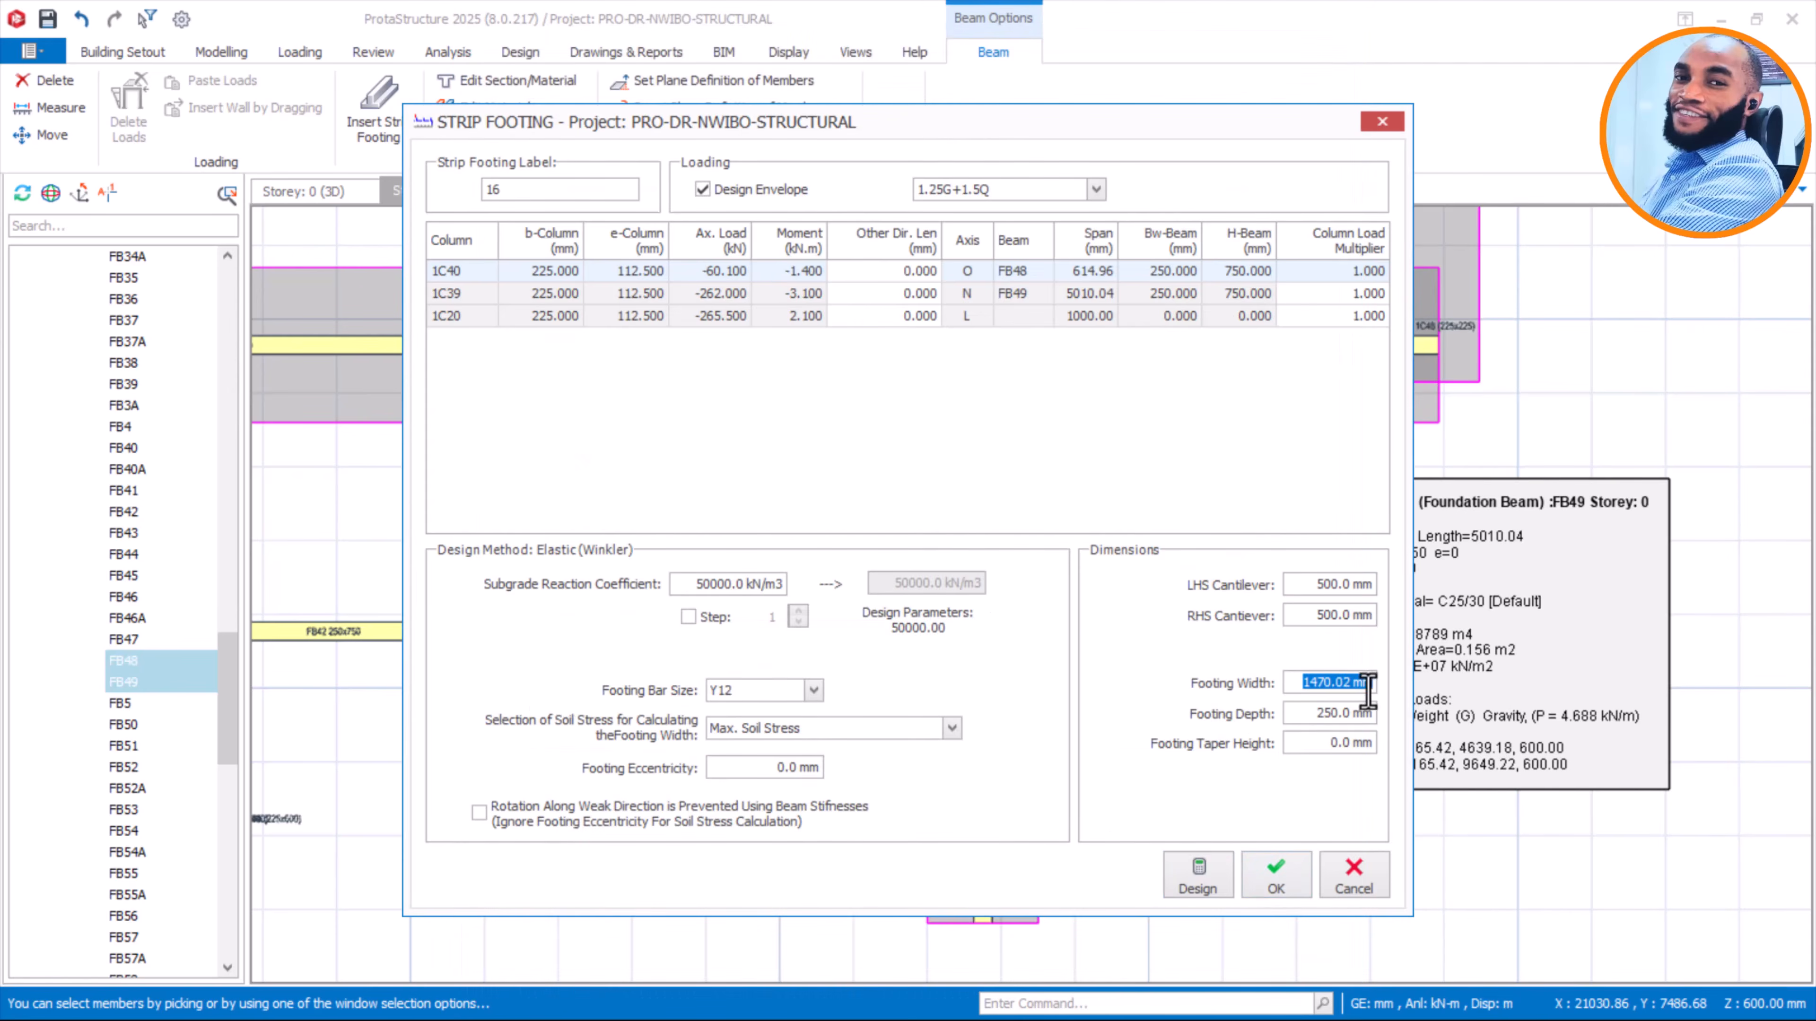
type("1")
left_click(1276, 878)
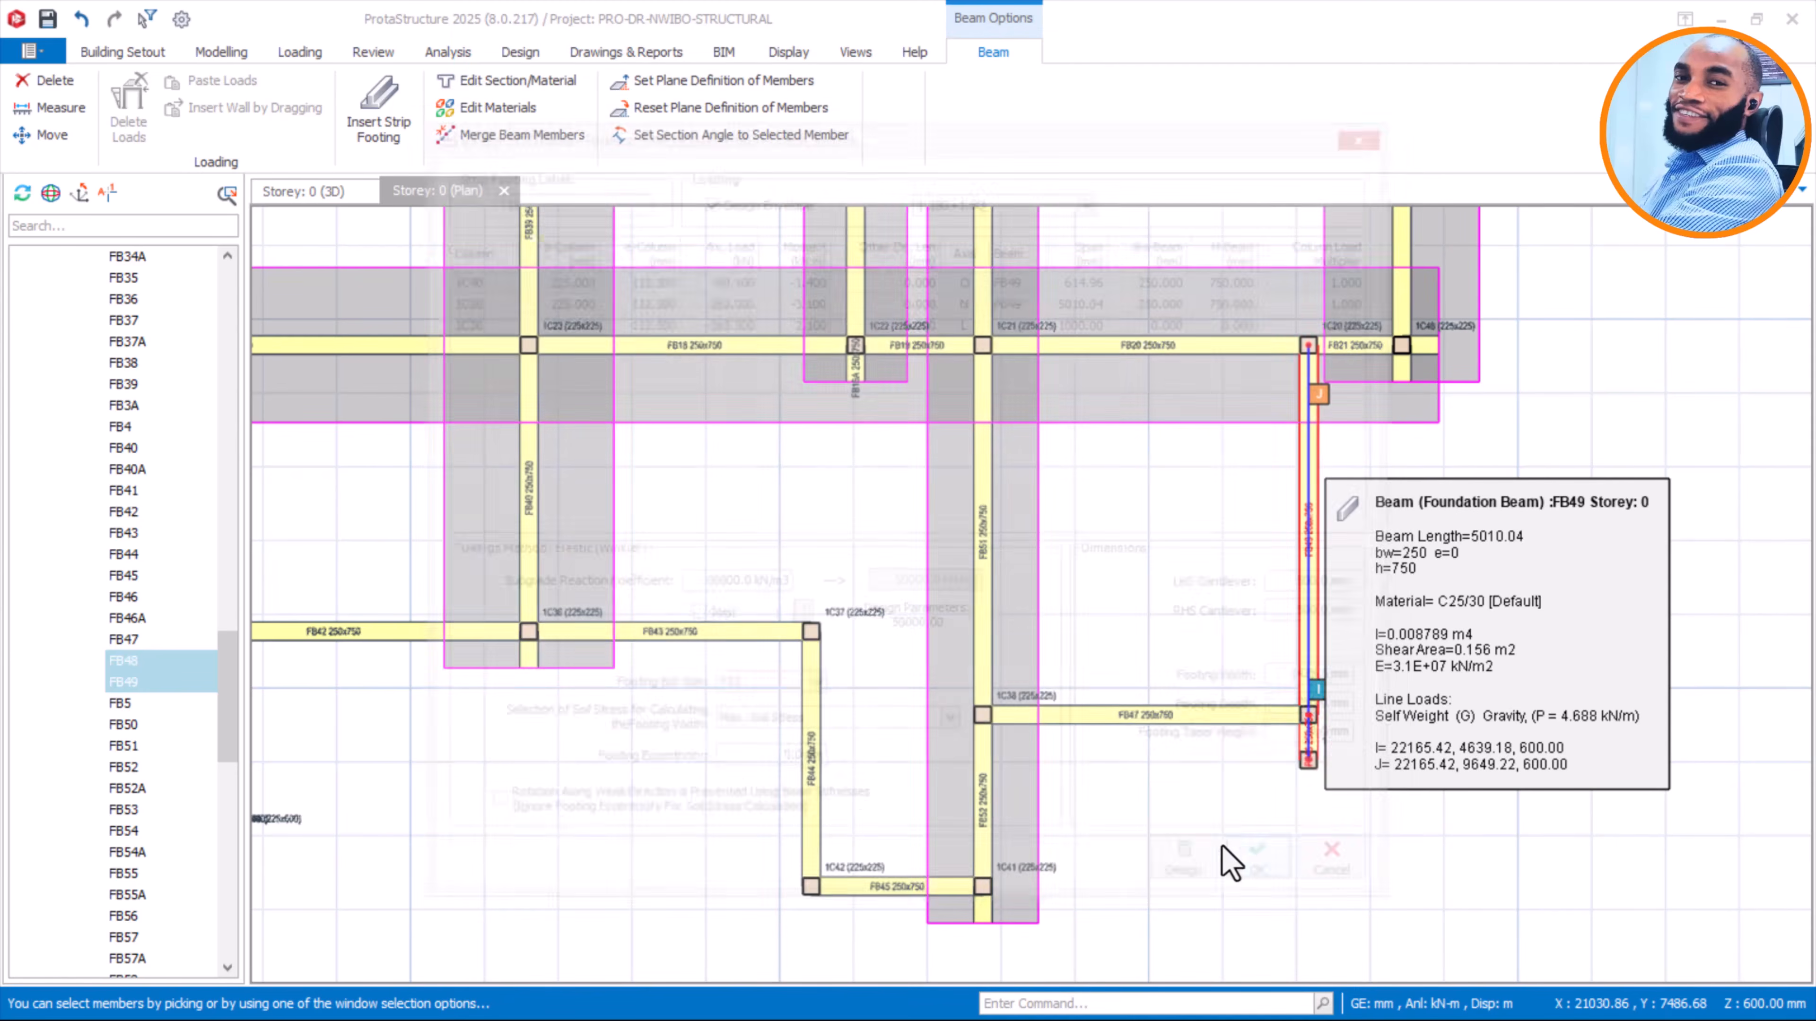
Select foundation beam FB47 along axis N and start a strip footing under it with the design envelope included
left_click(1145, 721)
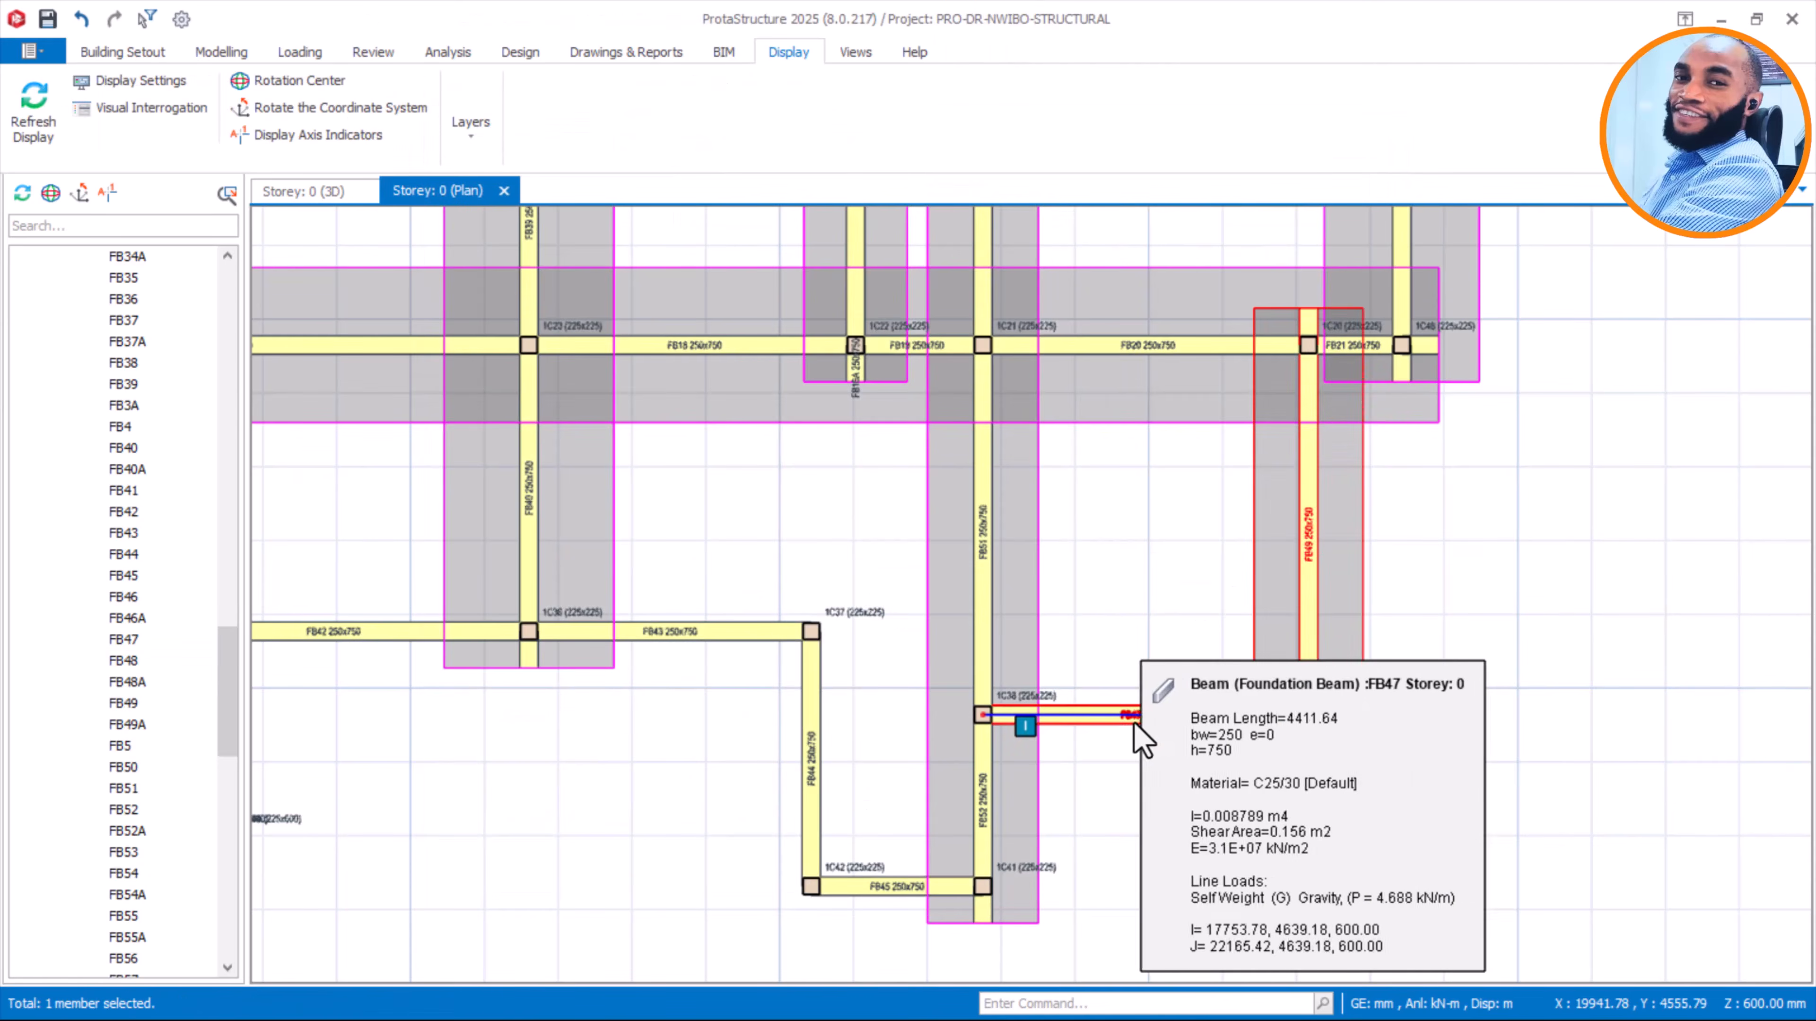
right_click(1146, 658)
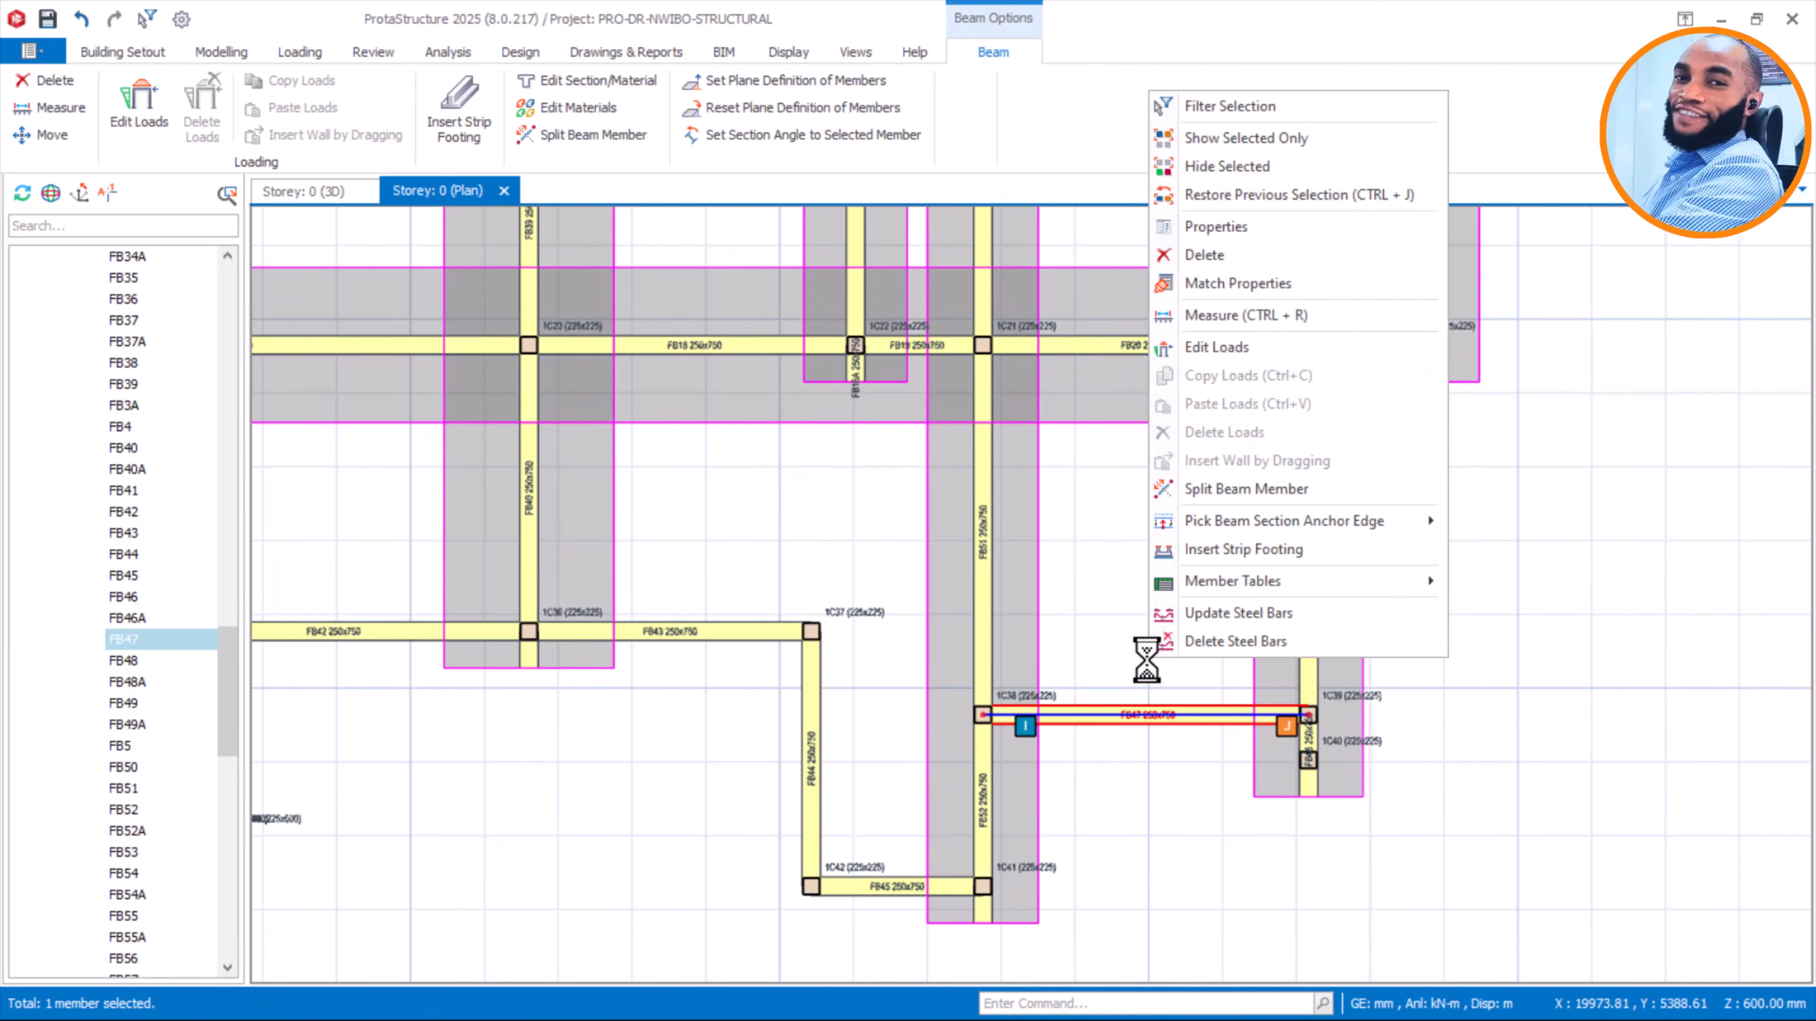
left_click(1235, 549)
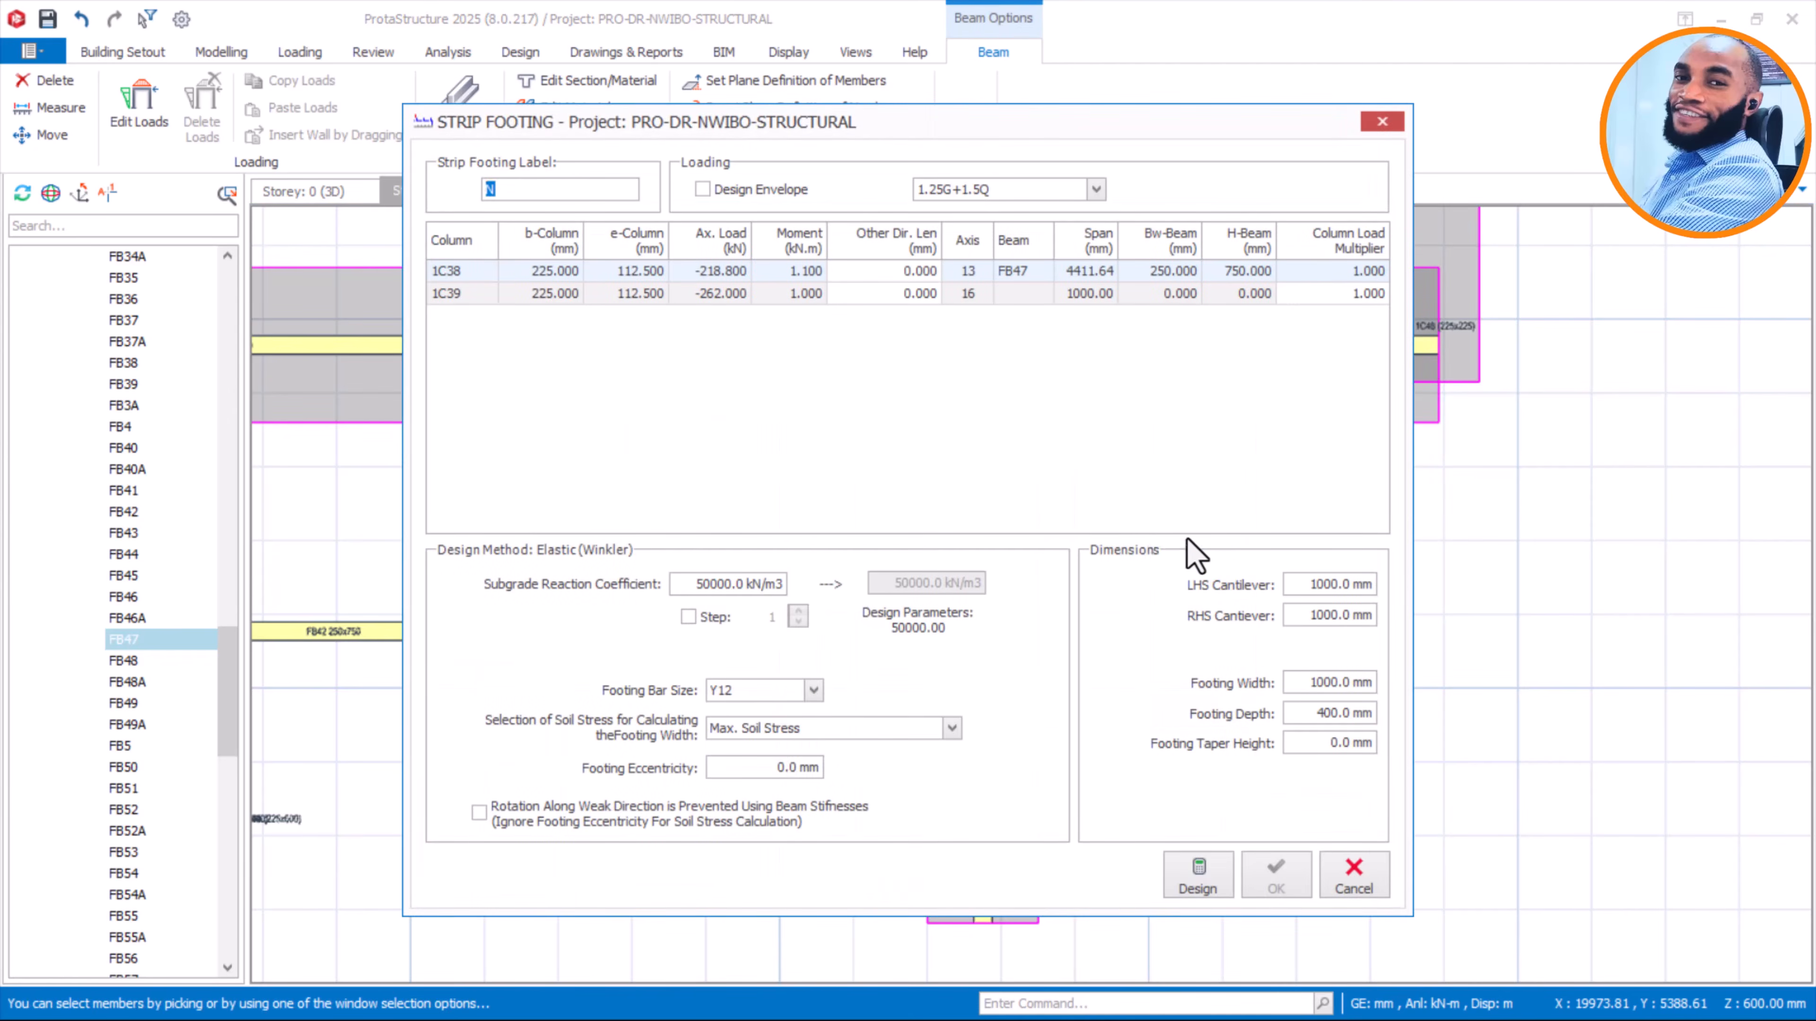
left_click(758, 191)
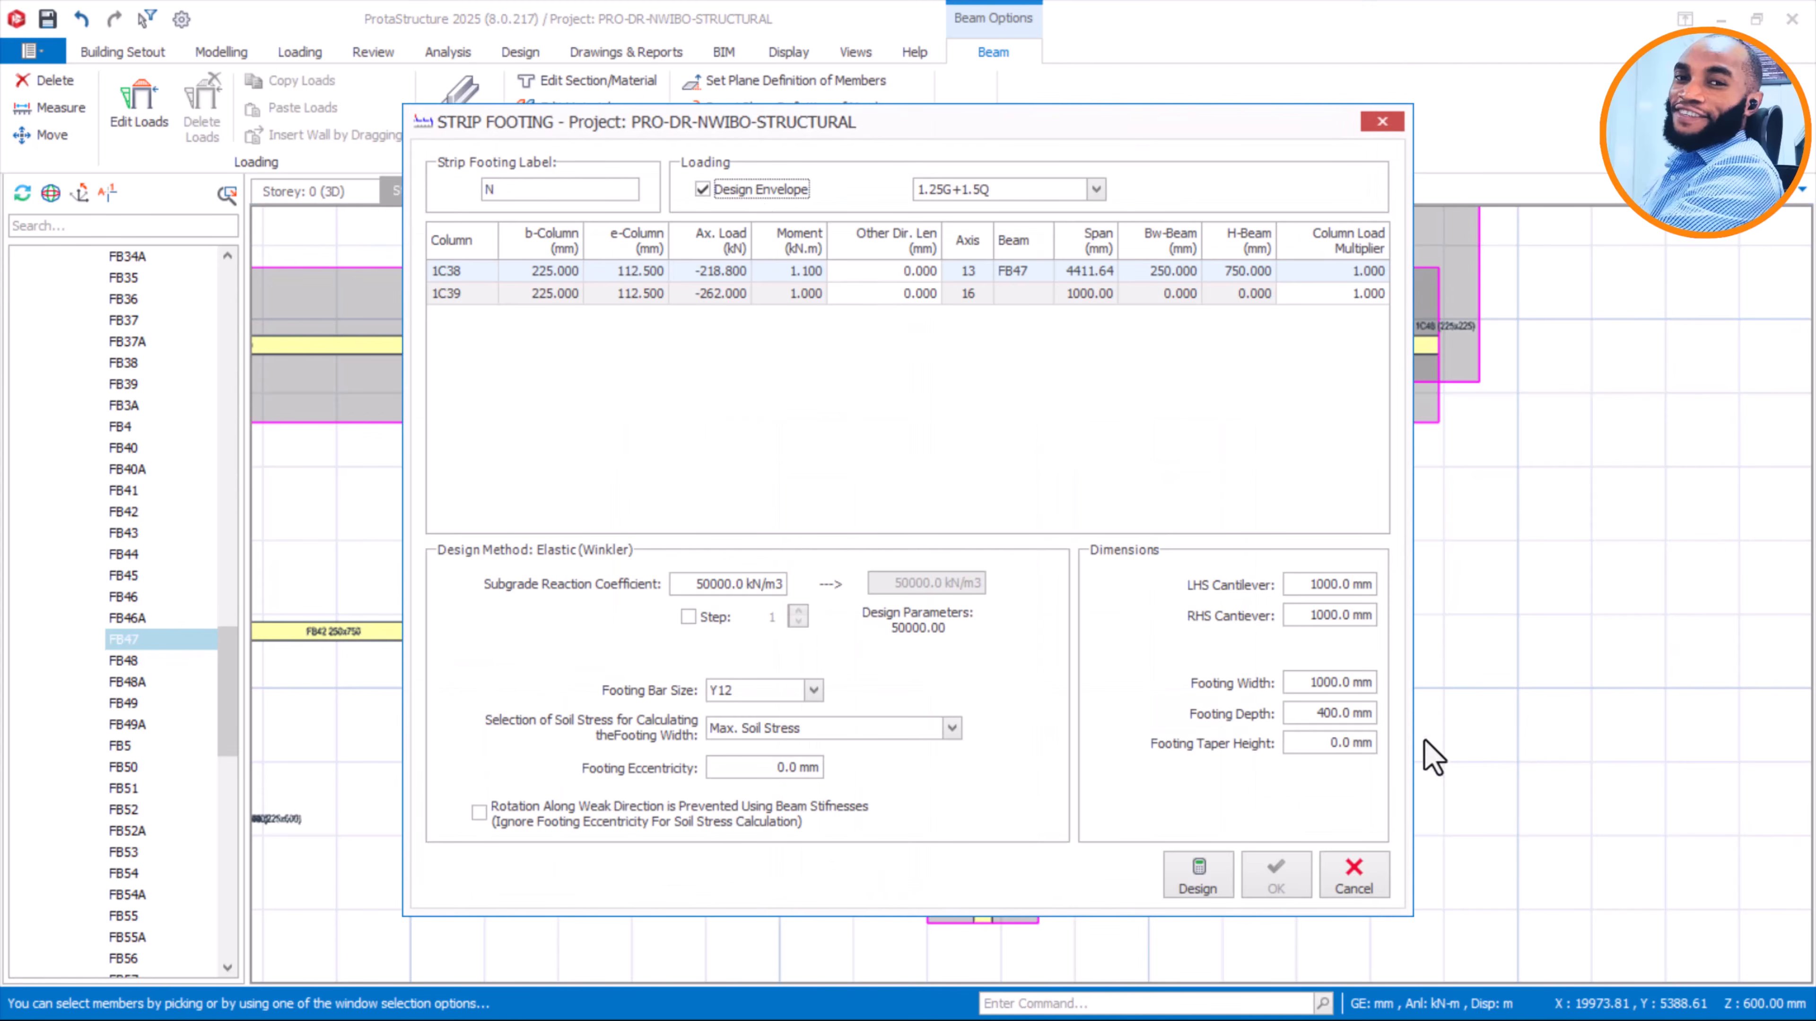
Give footing N zero footing width, 250 mm footing depth and 500 mm cantilevers at both ends, and run the design
left_click(1348, 687)
left_click_drag(1302, 688, 1458, 696)
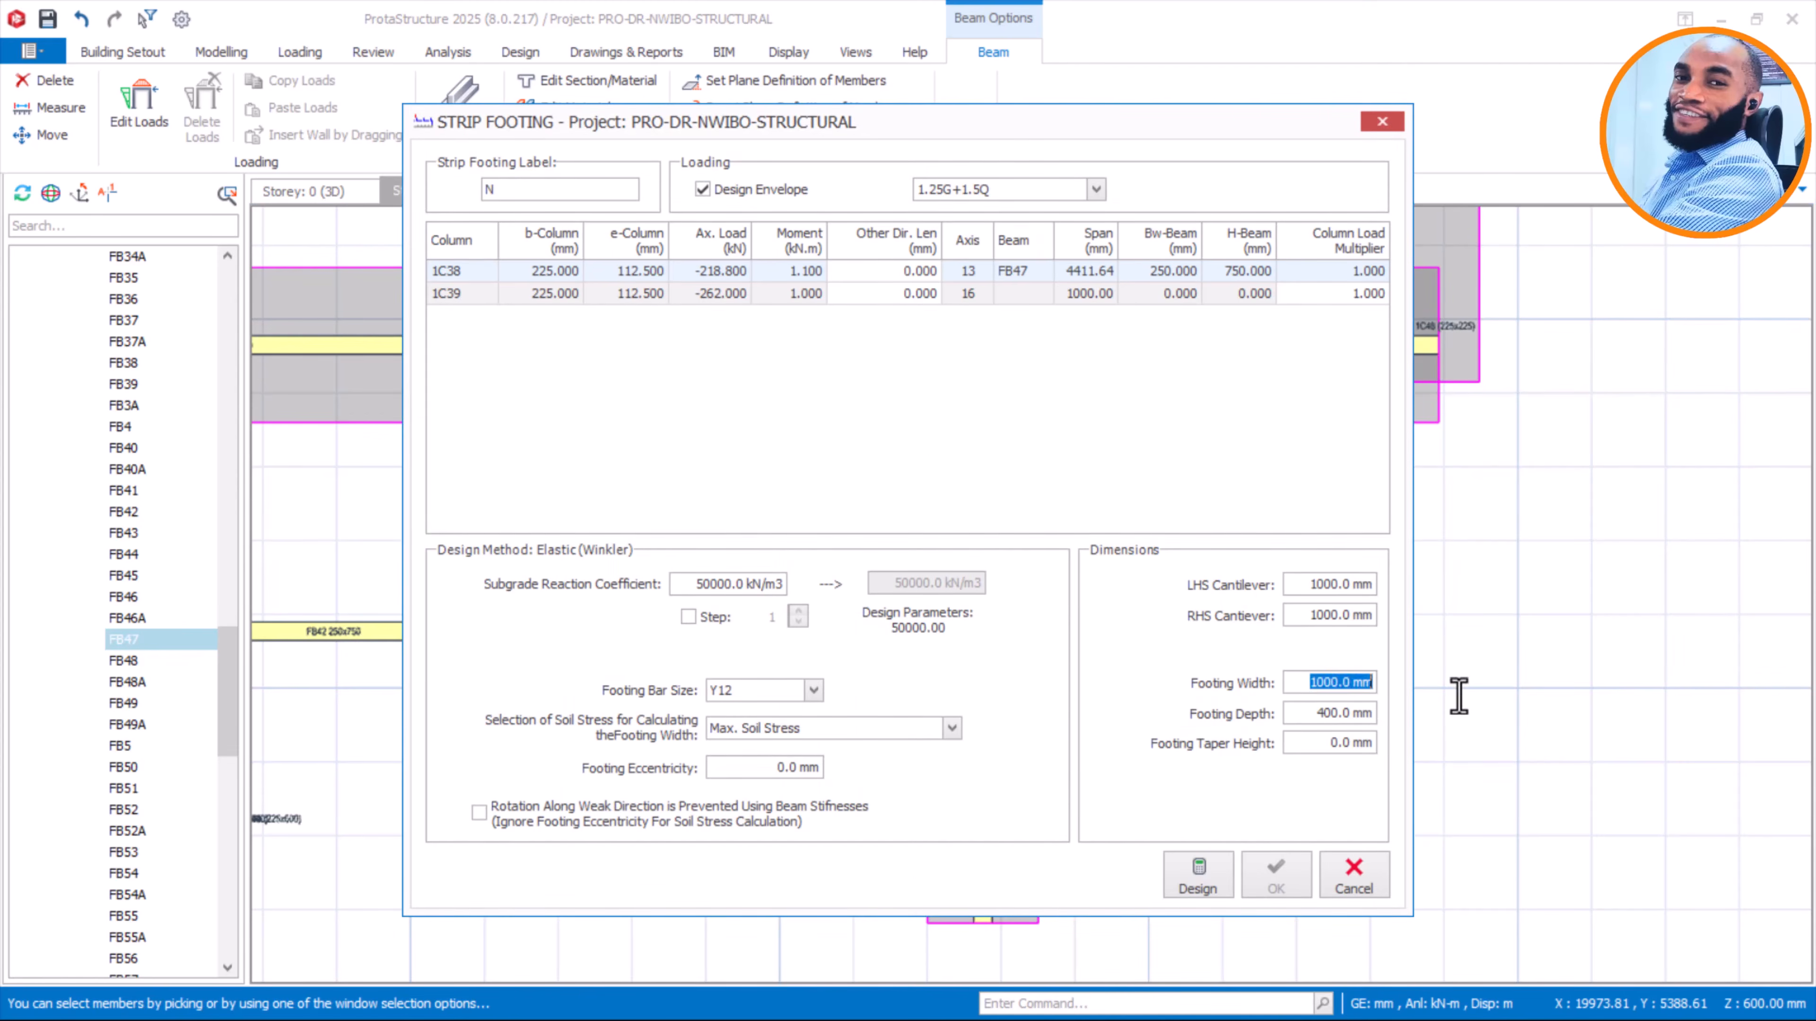
type("0")
left_click_drag(1316, 713, 1428, 738)
left_click_drag(1311, 584, 1442, 629)
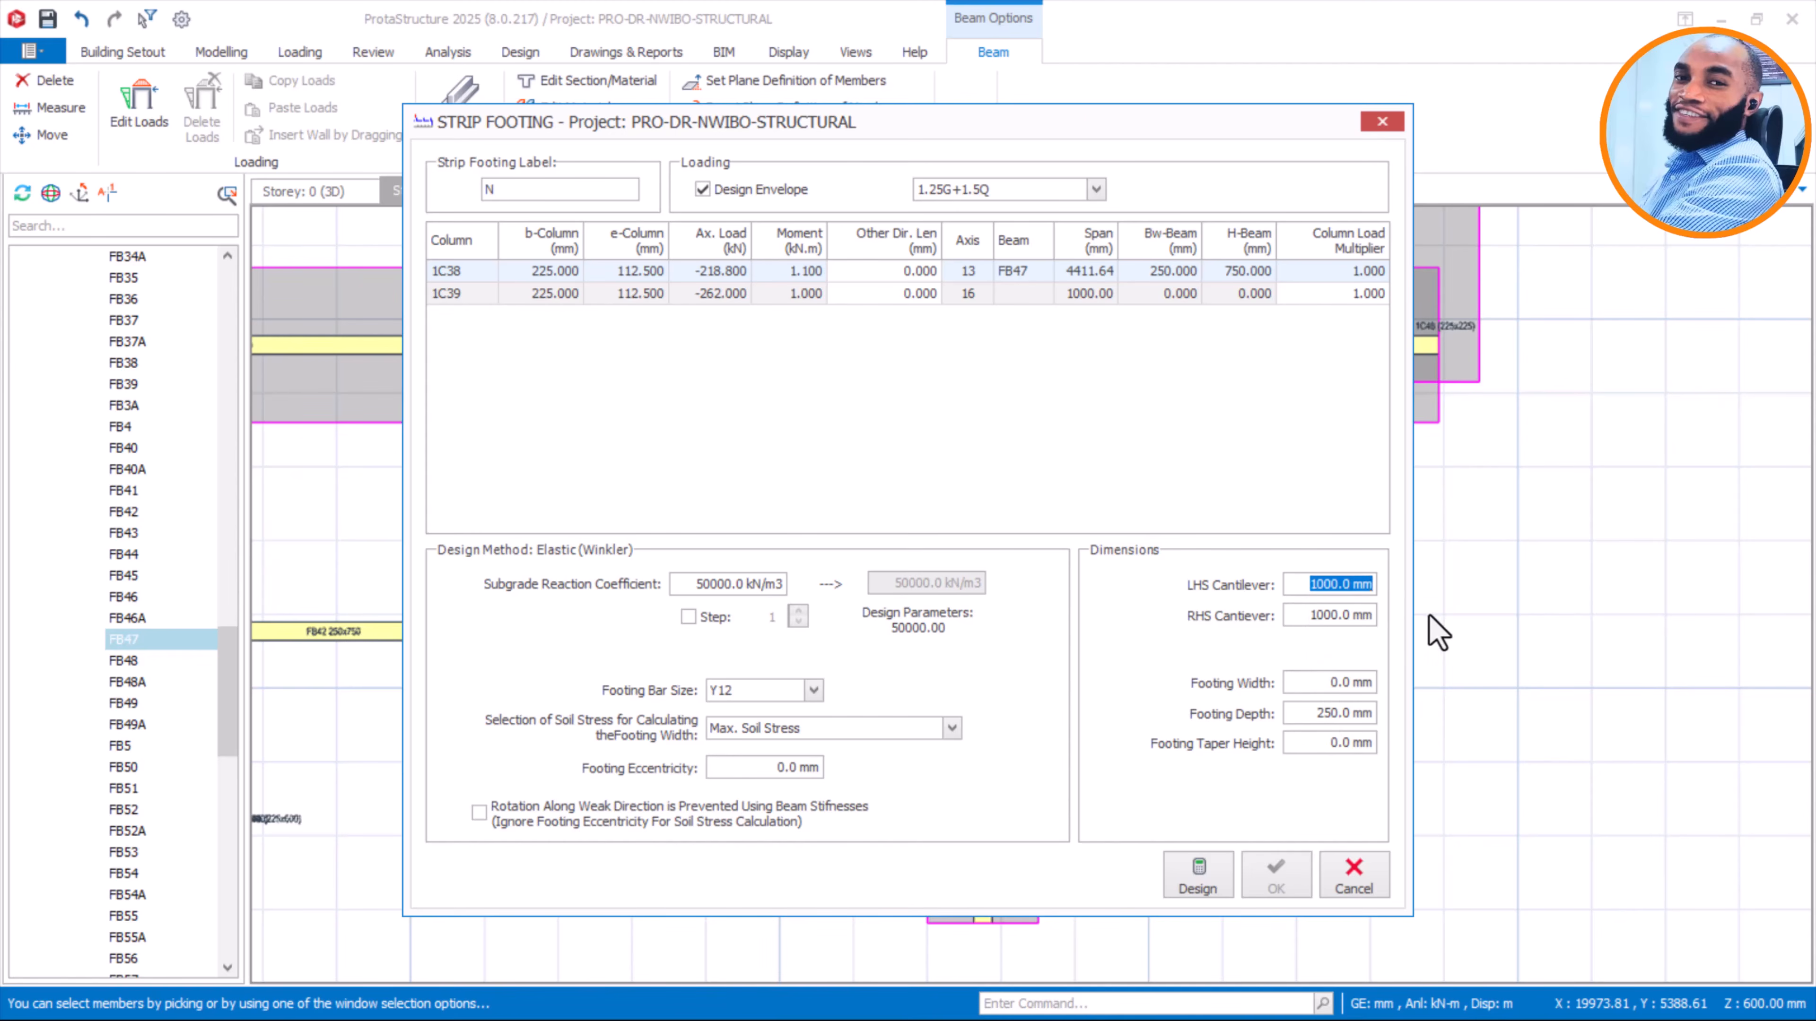
type("500")
left_click_drag(1308, 616, 1443, 639)
type("500")
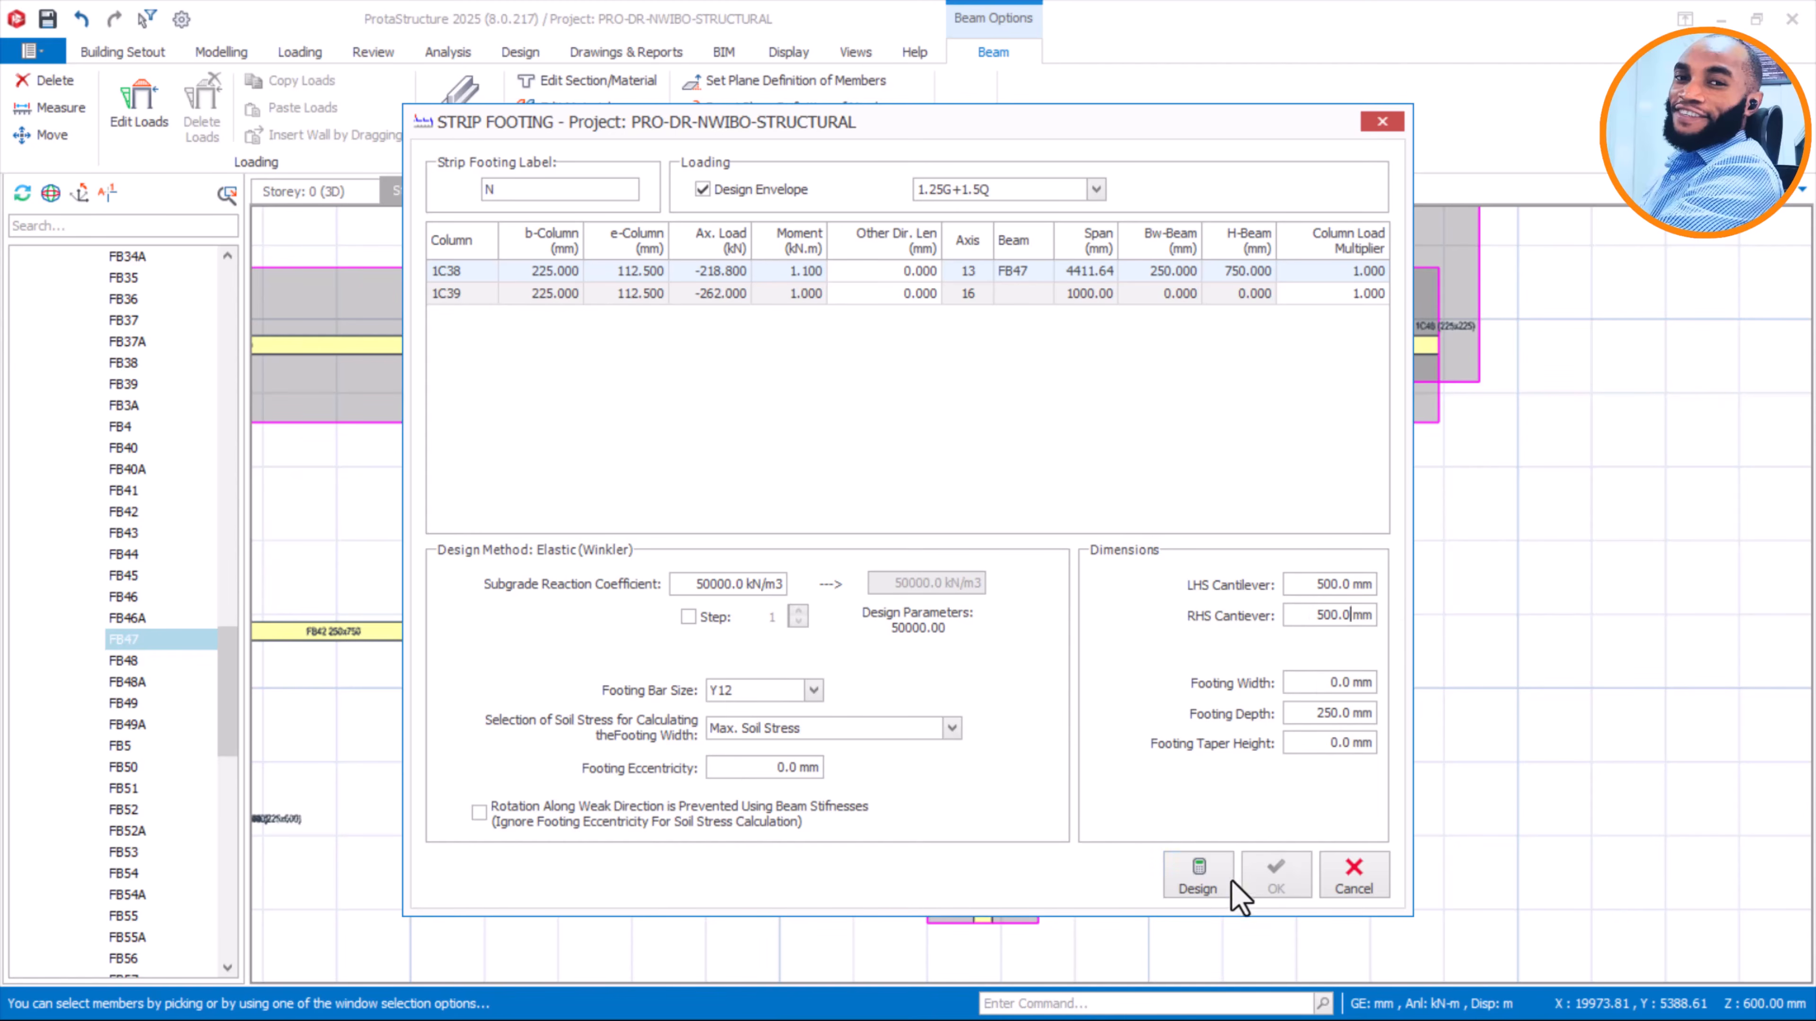
left_click(1205, 874)
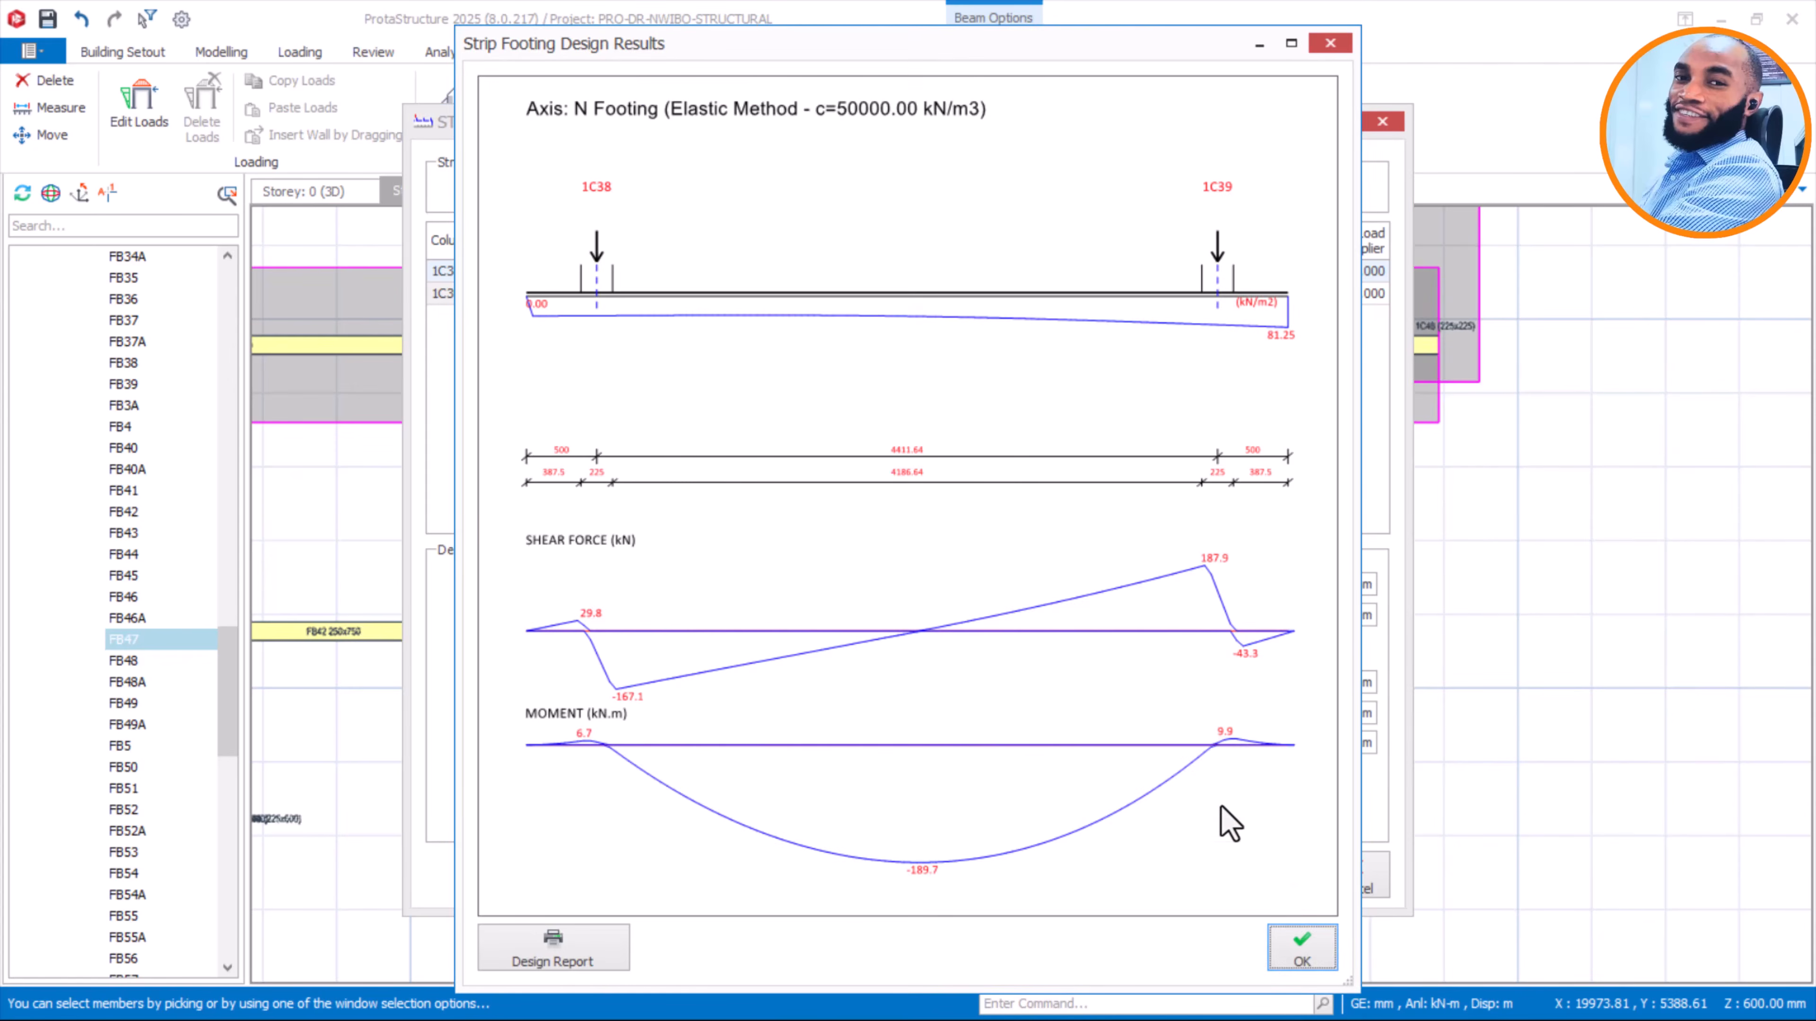
Close the design results for footing N, round its footing width and insert the strip footing
left_click(1306, 950)
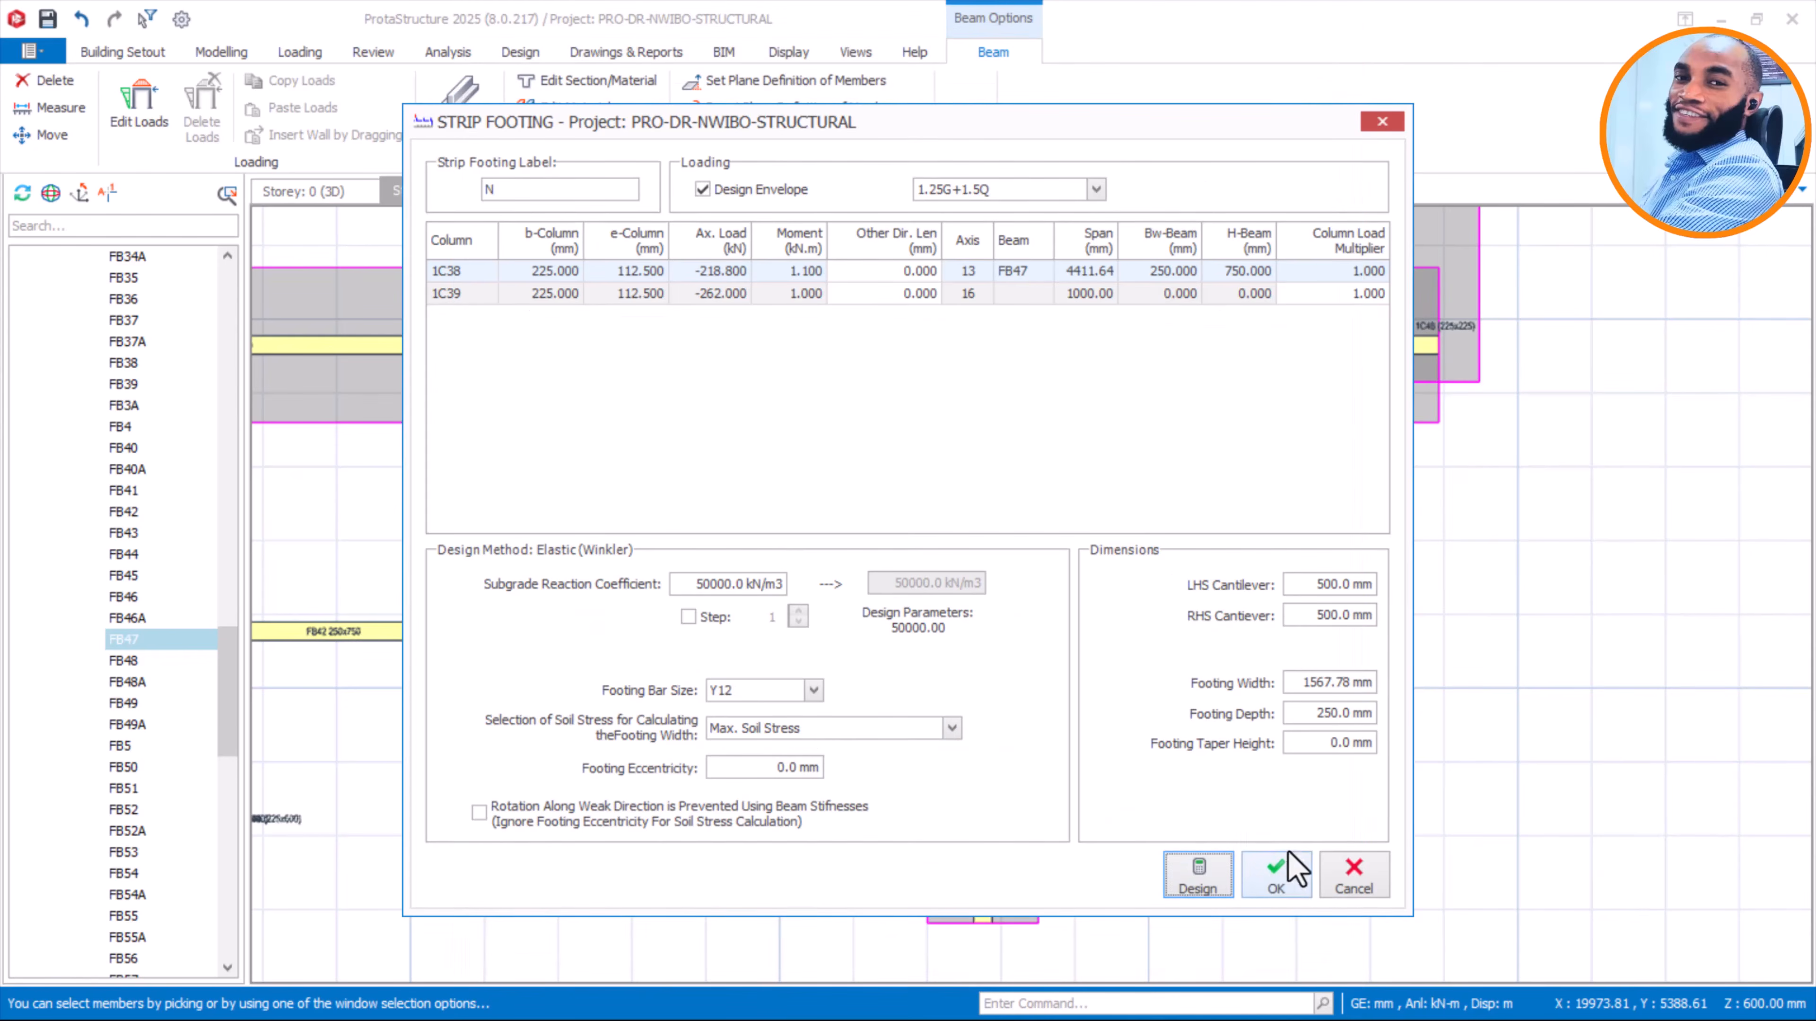
double_click(1302, 685)
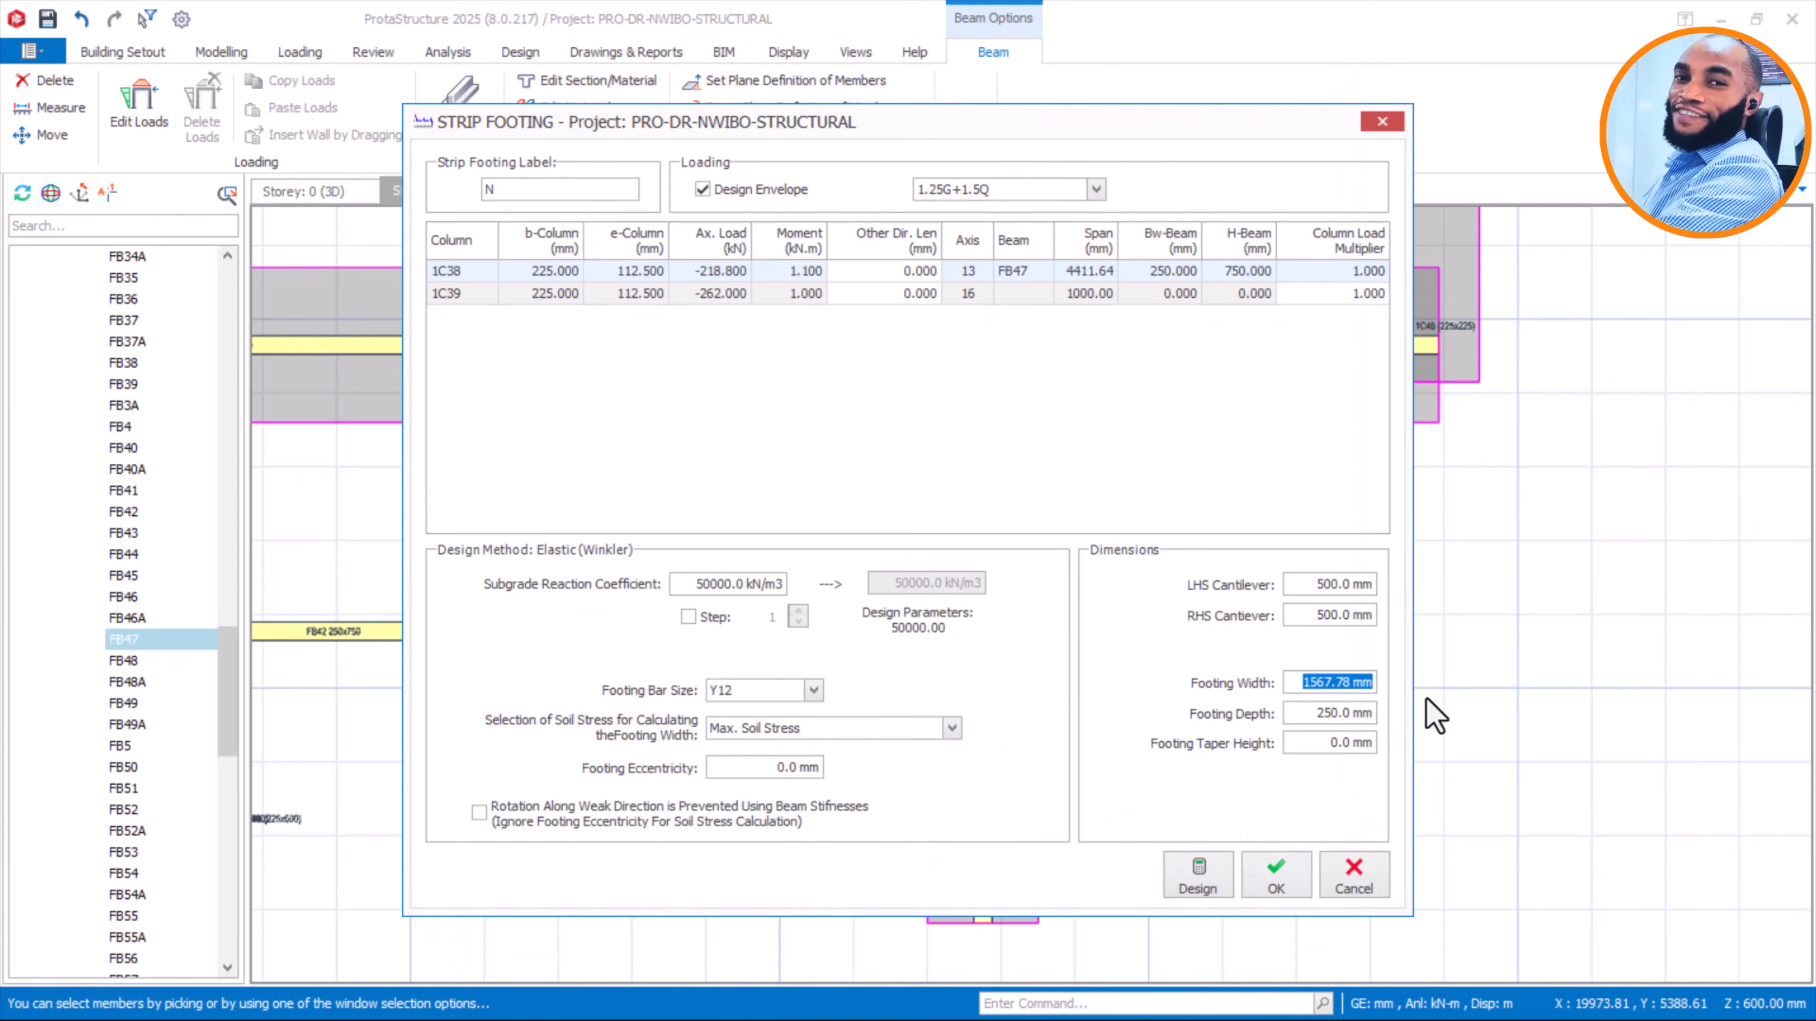
type("1")
left_click(1269, 871)
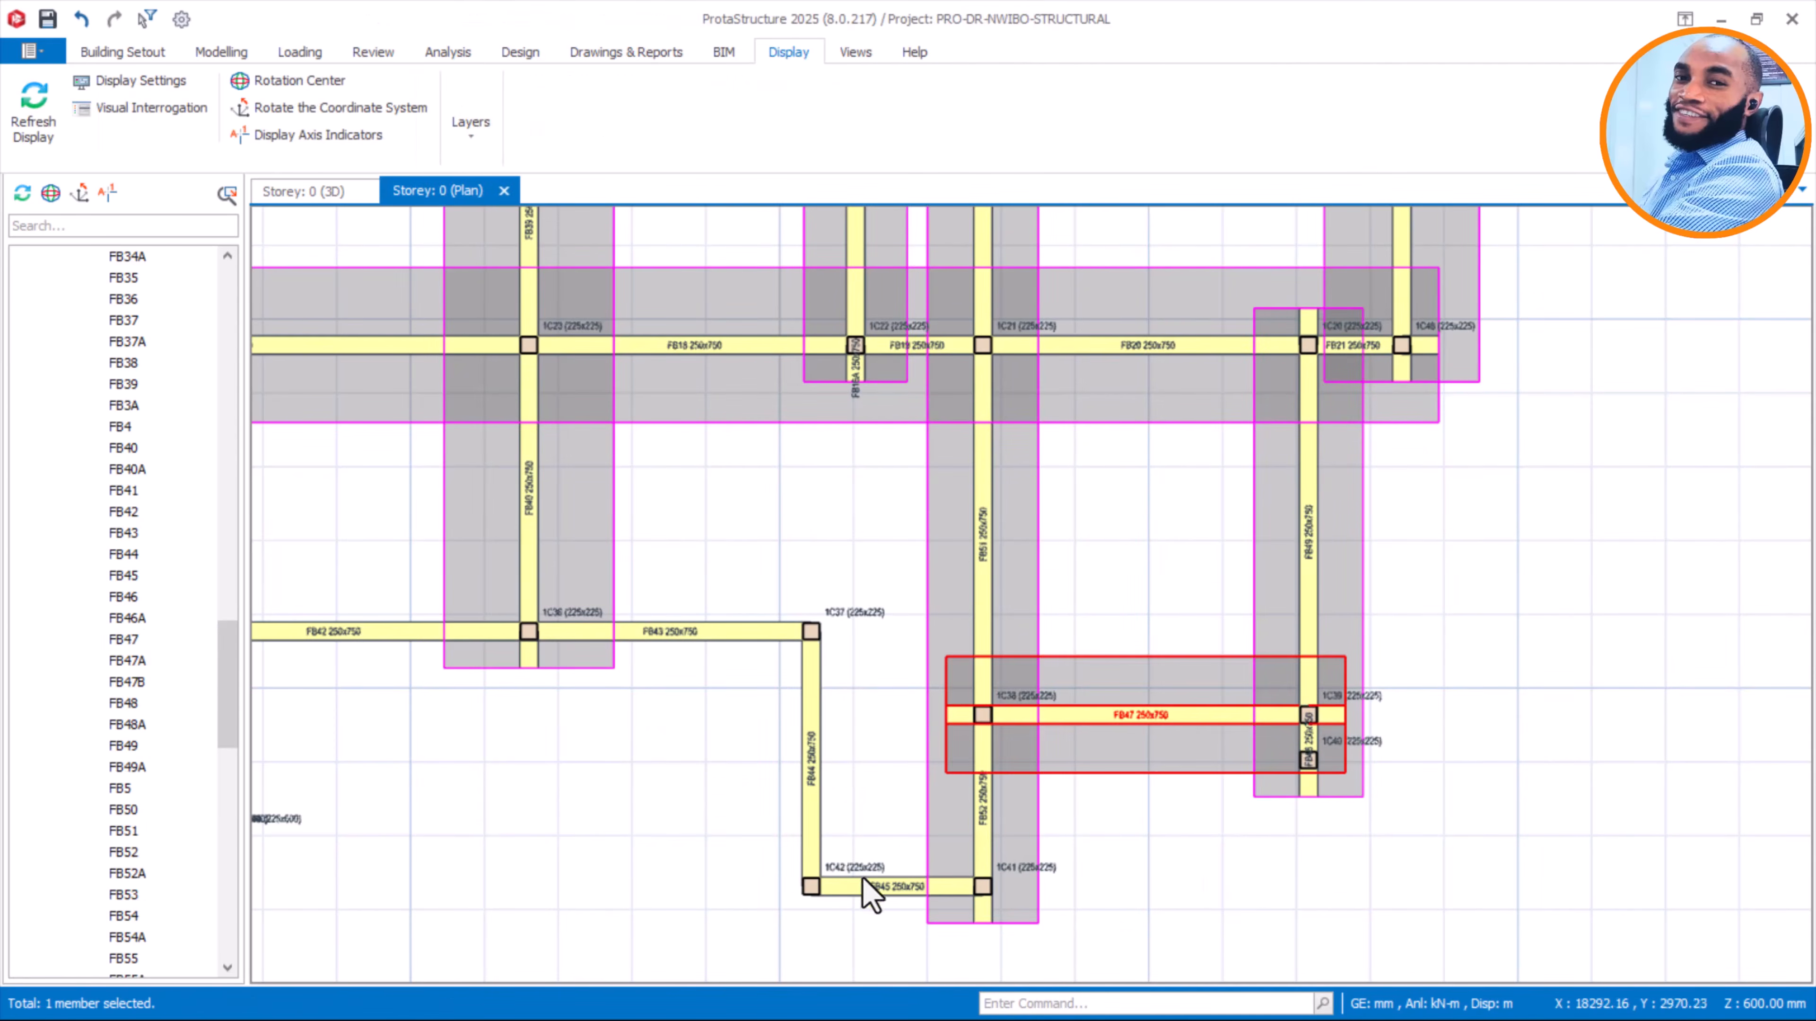
Select foundation beams FB41, FB42 and FB43 along axis M and start a strip footing under them
left_click(714, 638)
middle_click_drag(762, 594, 1388, 628)
left_click(929, 668, "ctrl")
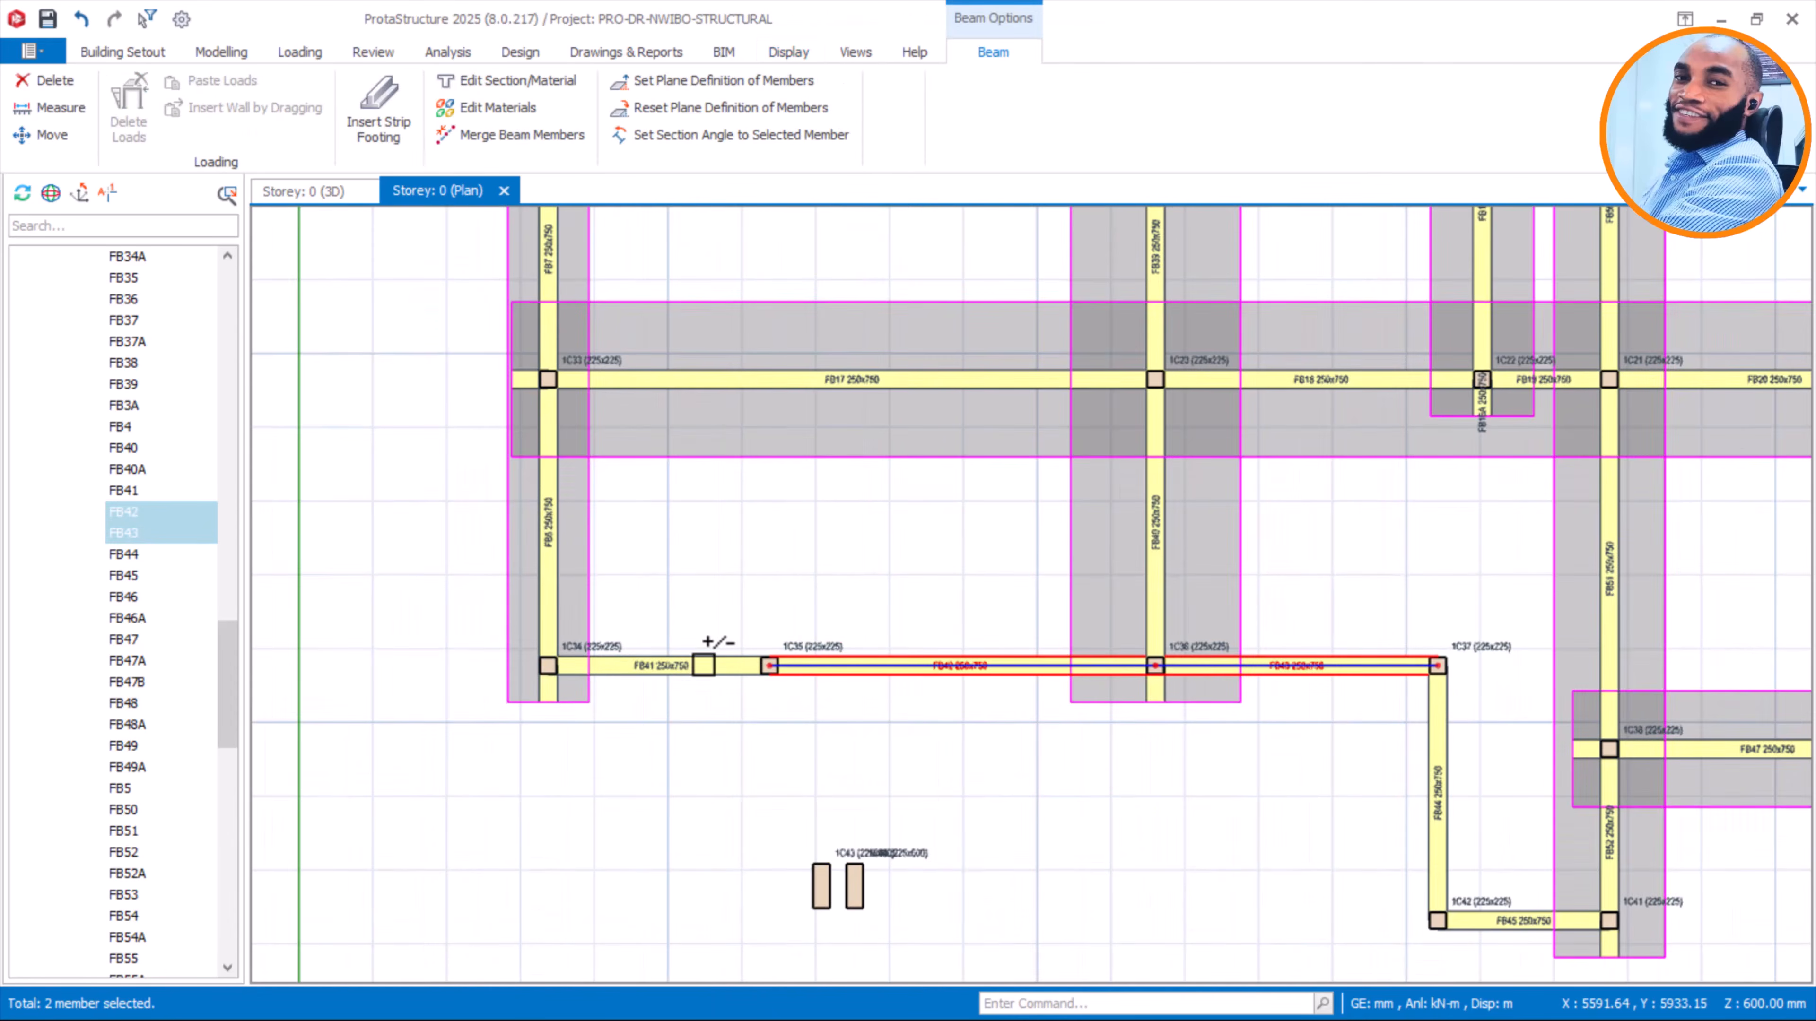
left_click(784, 609, "ctrl")
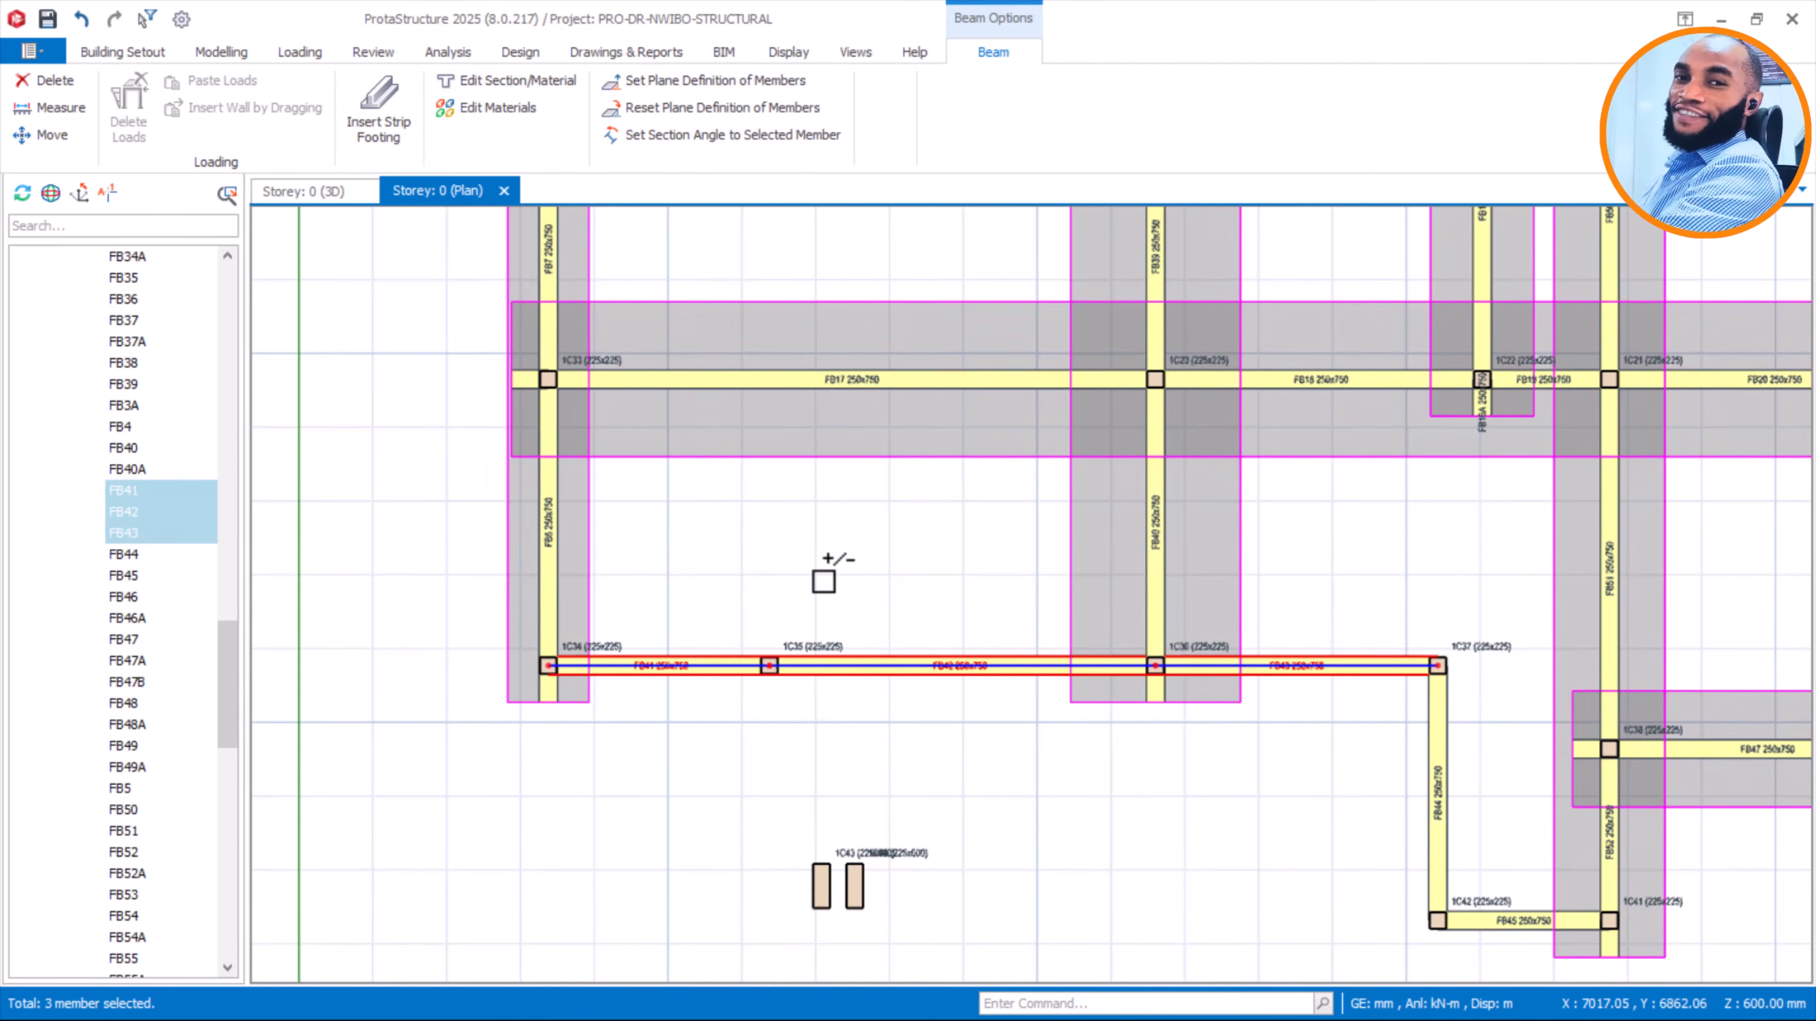
right_click(823, 580)
left_click(929, 472)
Give footing M 500 mm cantilevers at both ends, zero footing width and 250 mm footing depth, and include the design envelope
left_click(1335, 584)
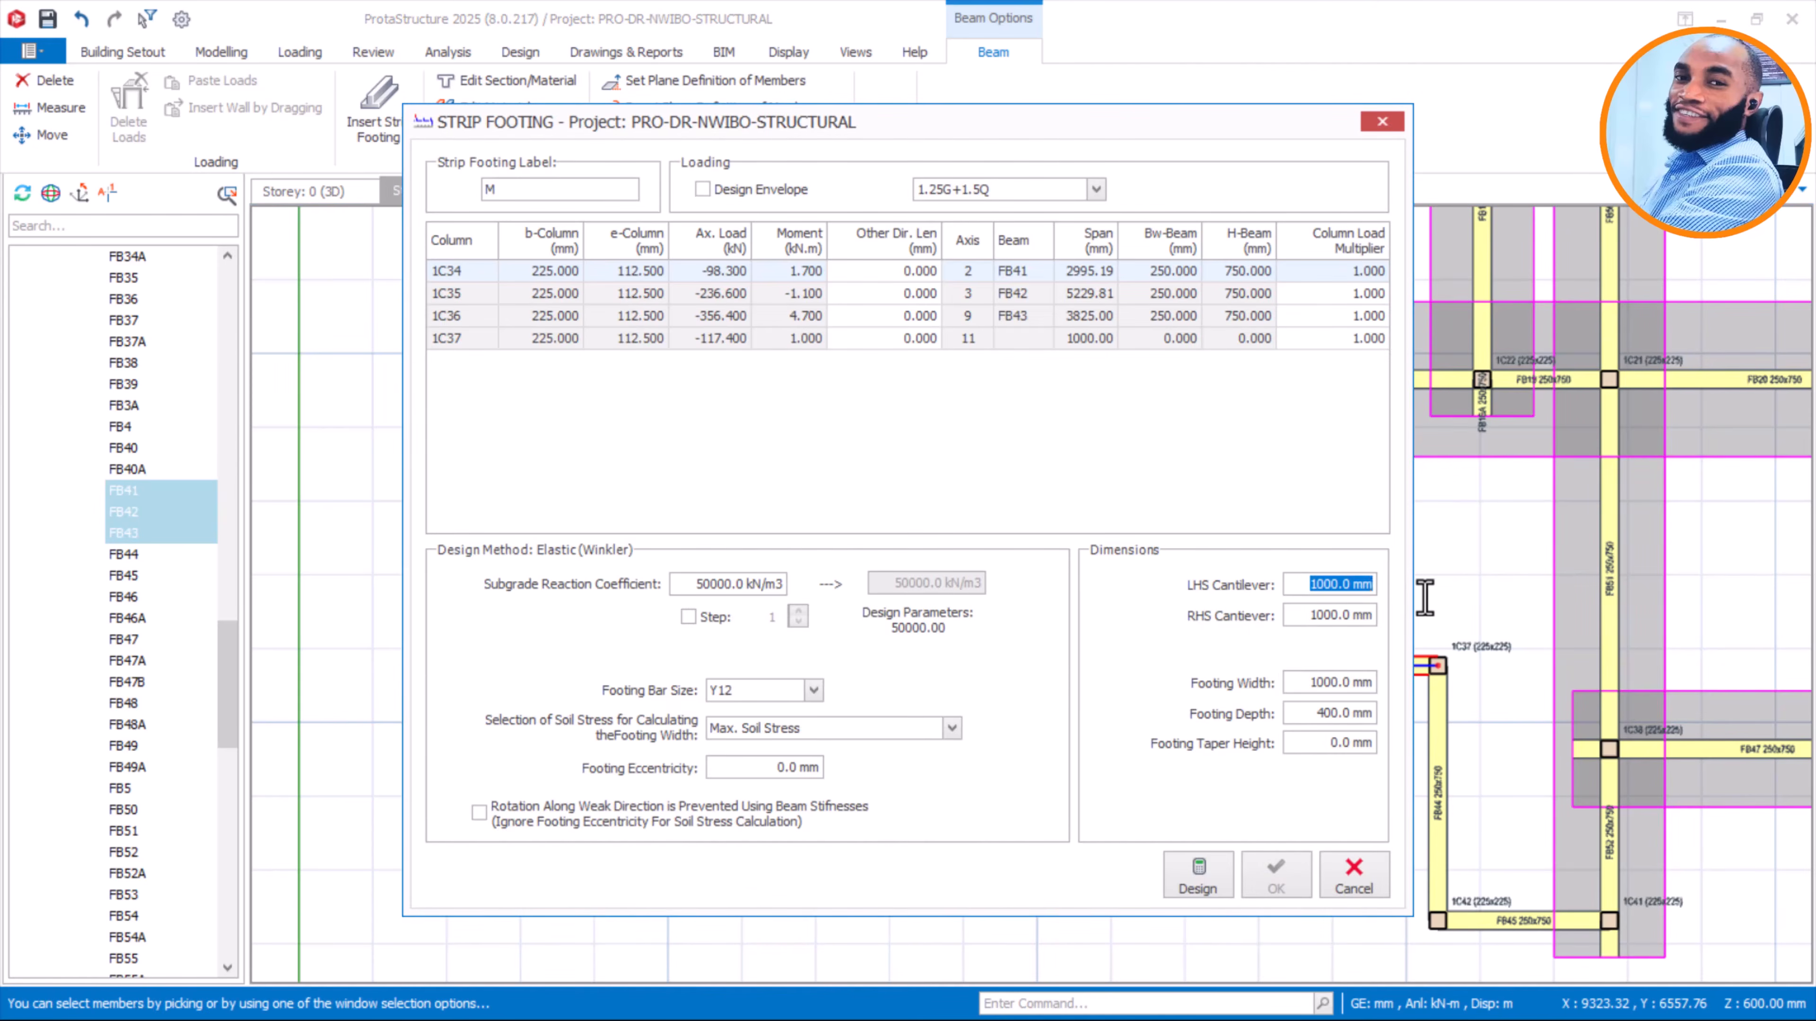
type("500")
left_click_drag(1301, 626, 1390, 627)
type("500")
left_click_drag(1305, 683, 1470, 701)
type("0")
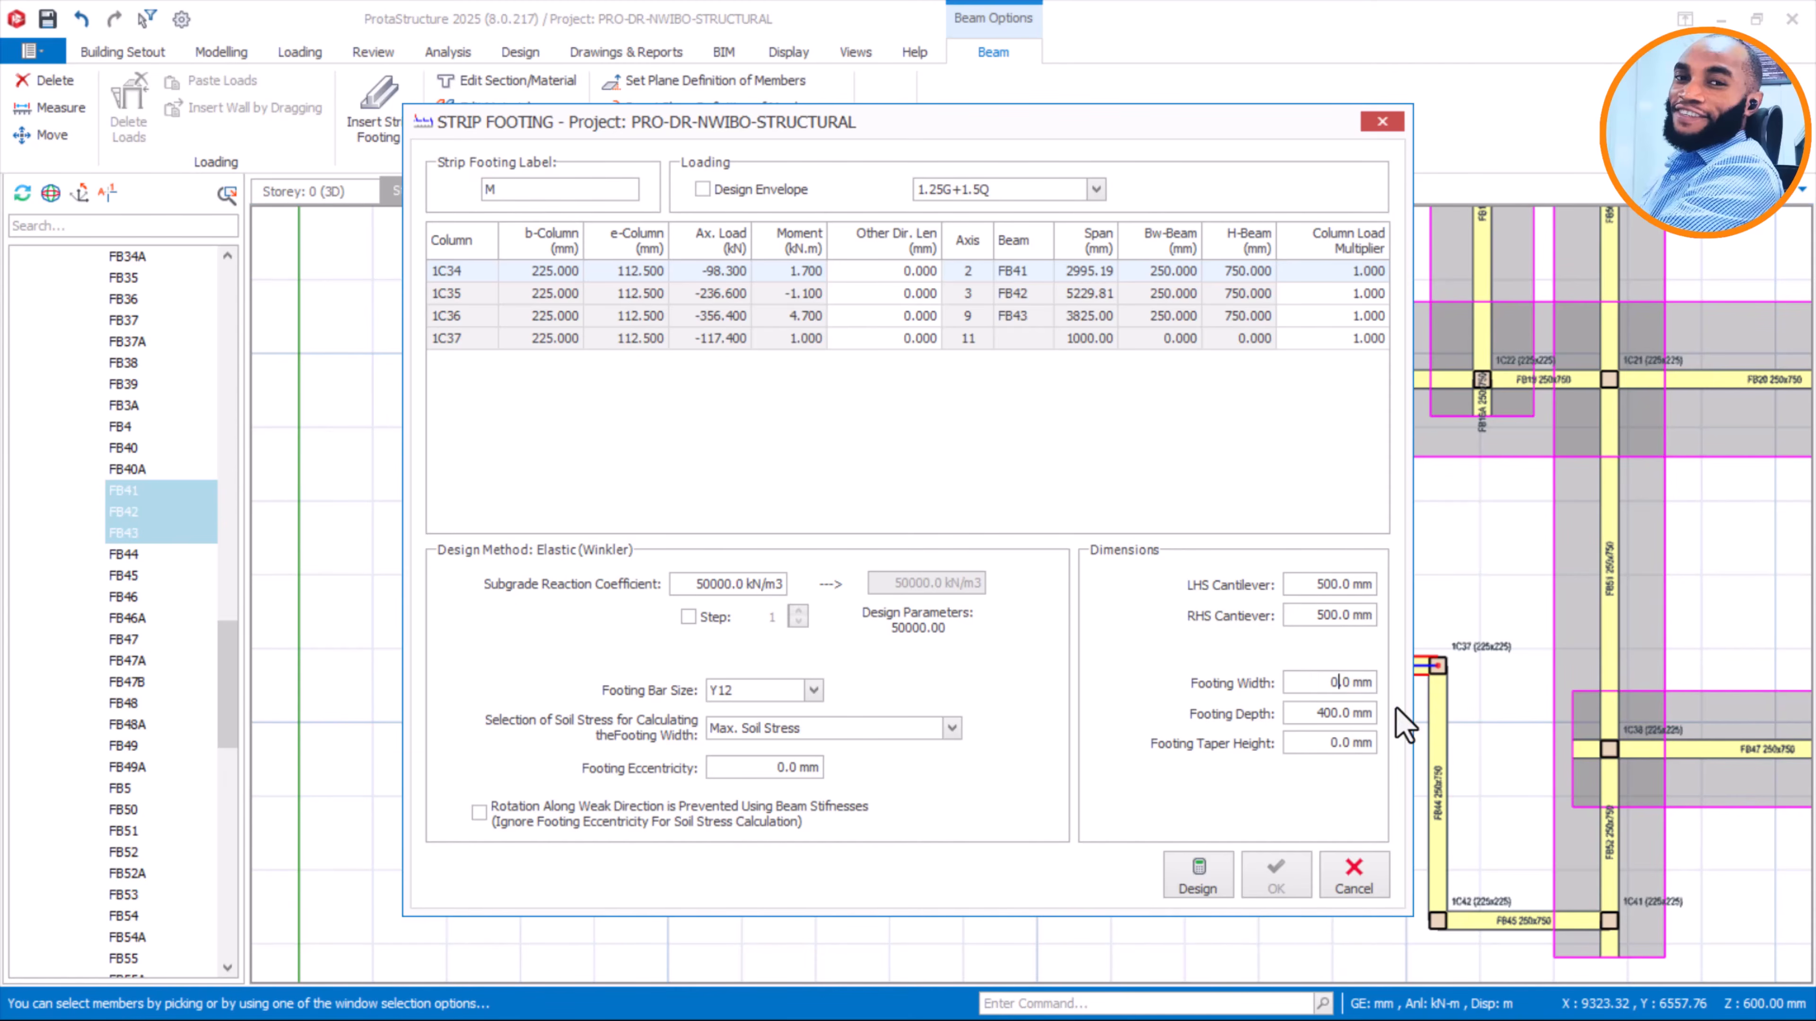
left_click_drag(1316, 713, 1373, 713)
left_click(735, 192)
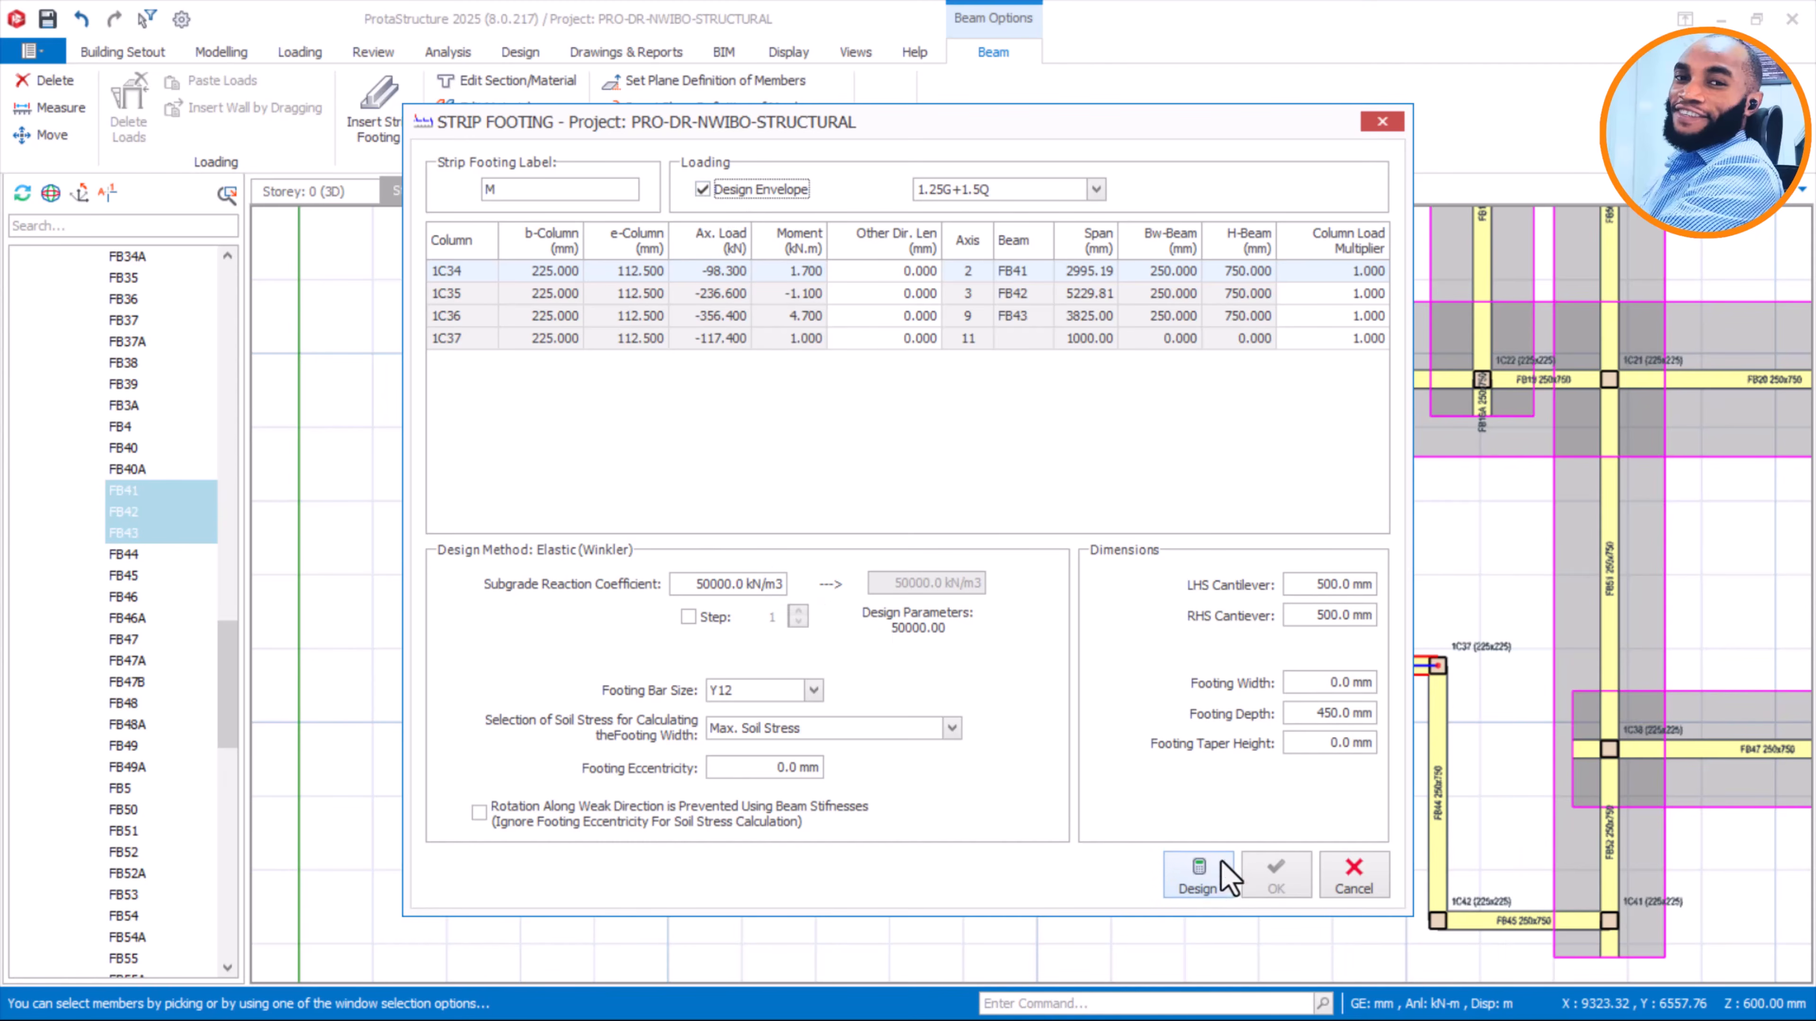
left_click_drag(1327, 713, 1294, 713)
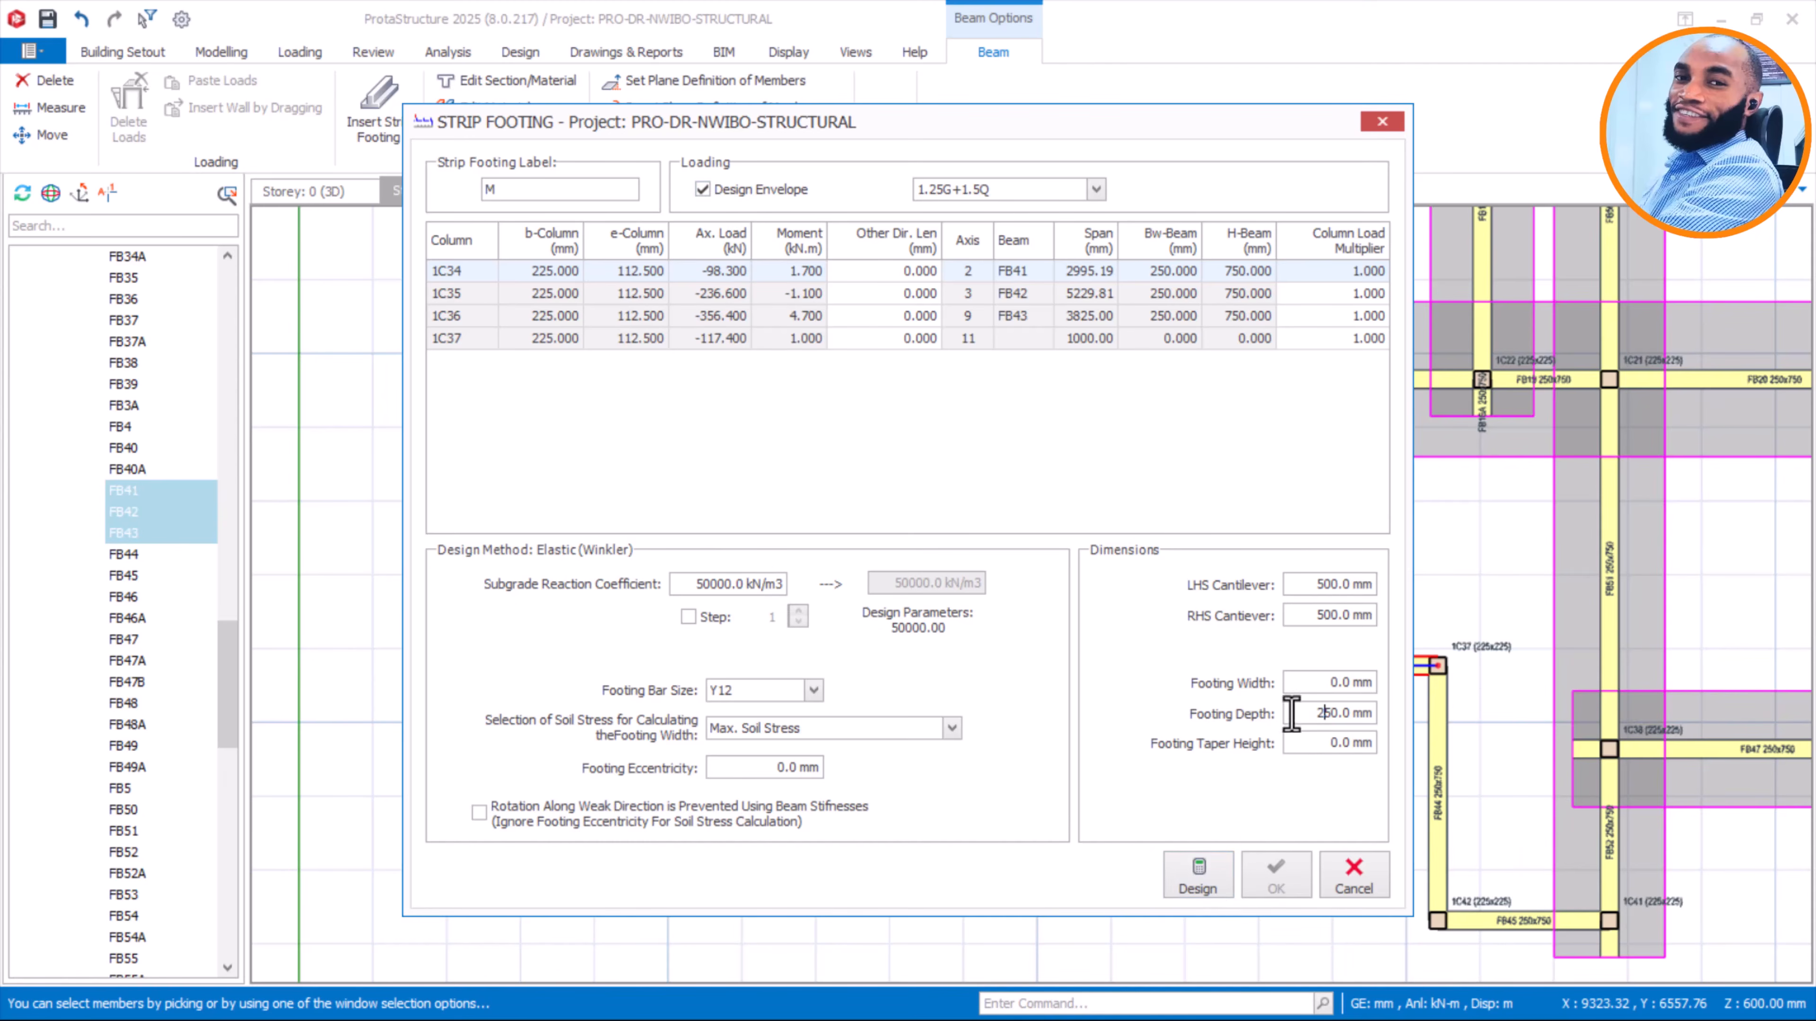
Run the design for footing M and insert the strip footing with the calculated width
left_click(1208, 865)
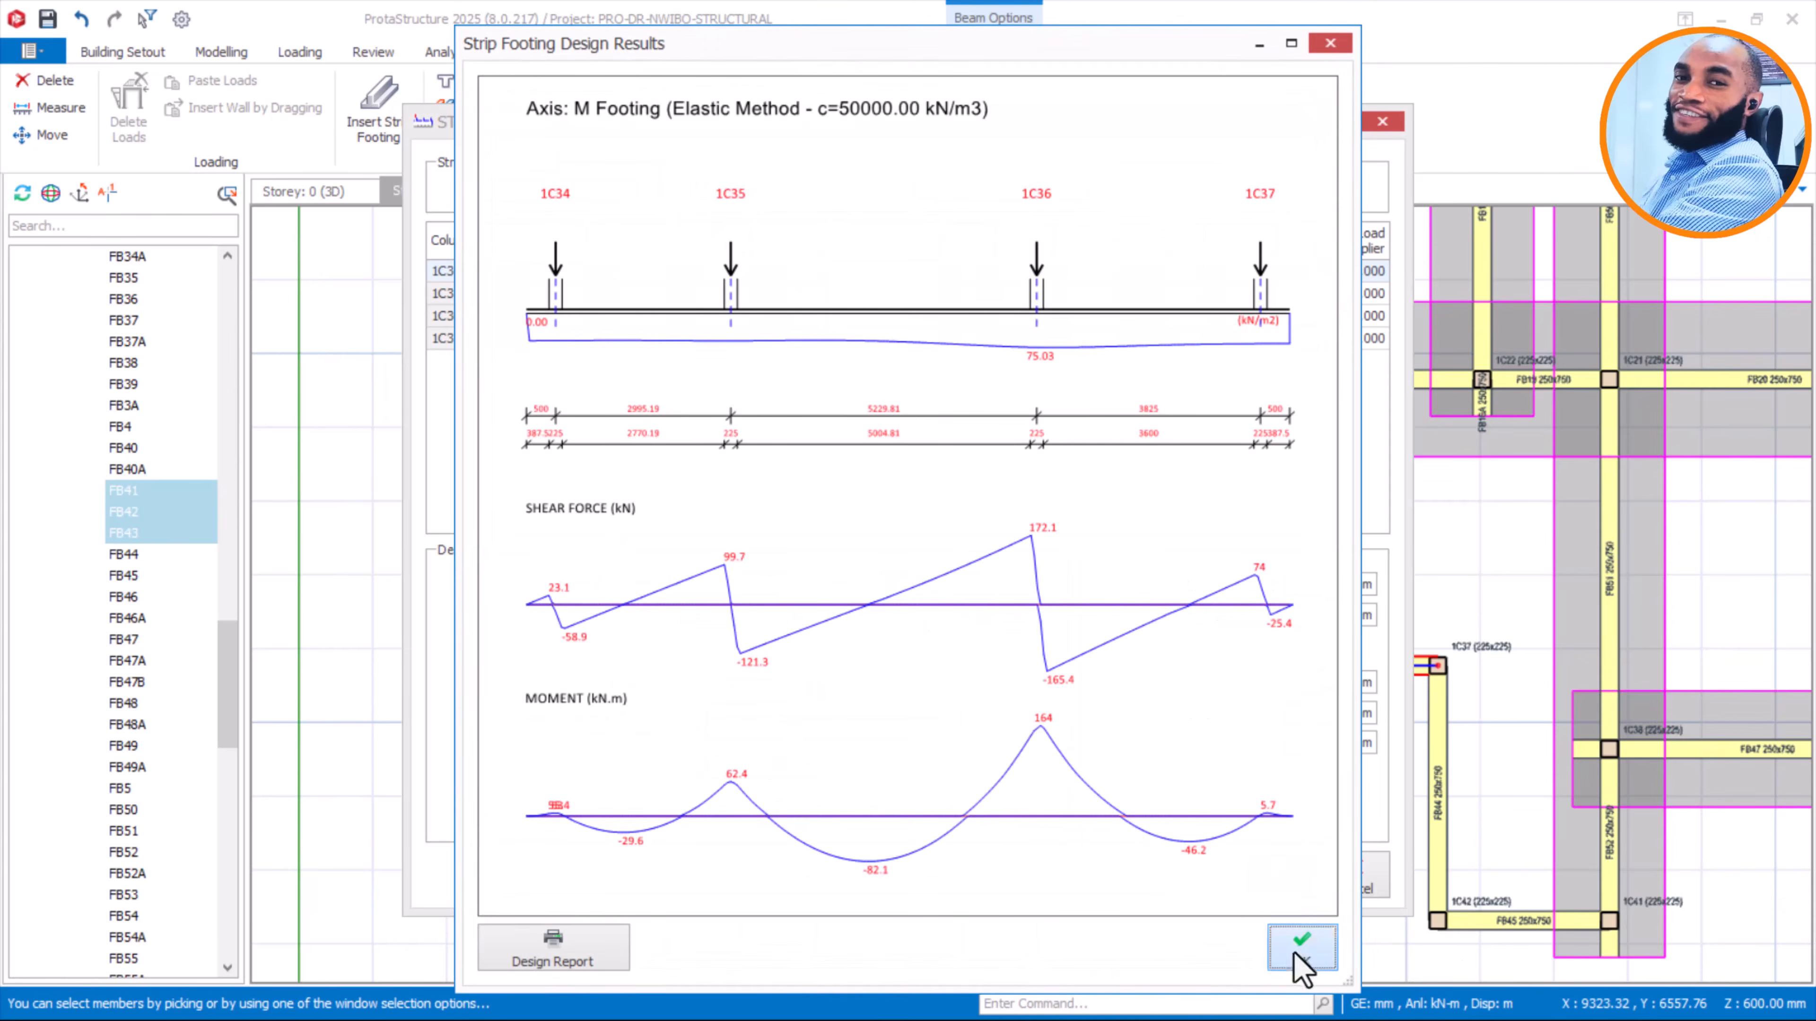
left_click(1295, 948)
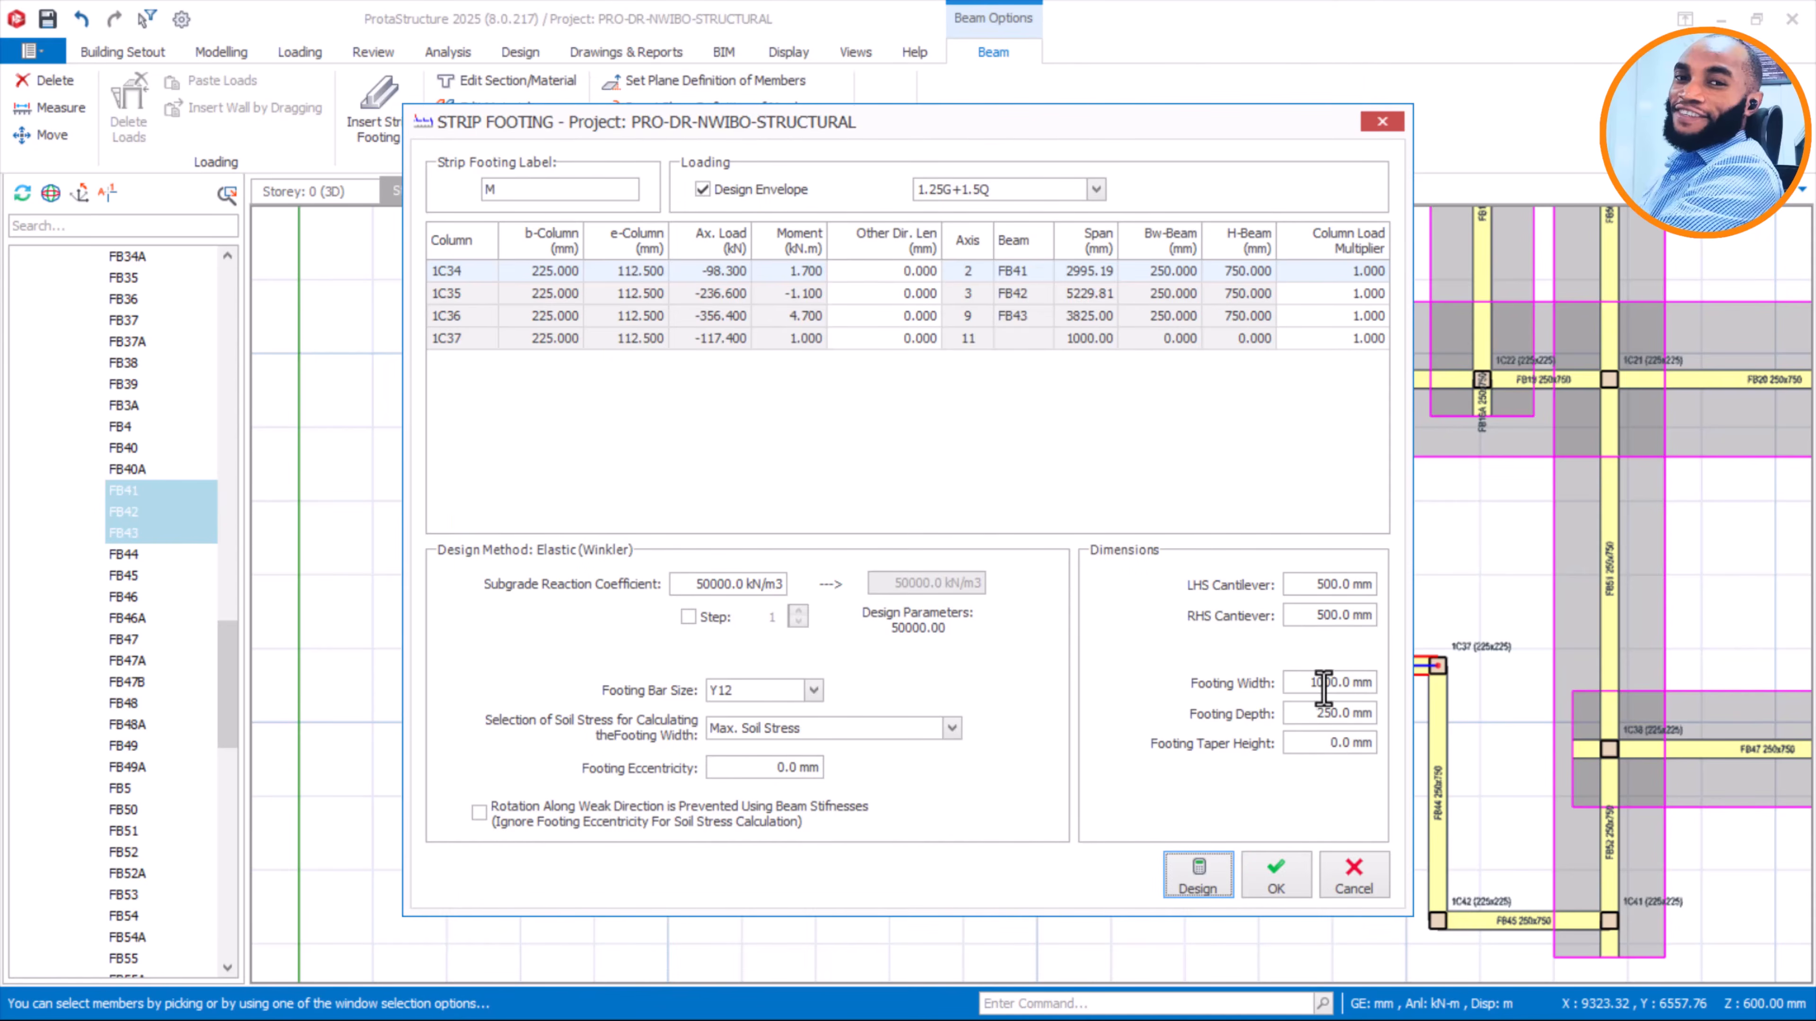
left_click(1278, 881)
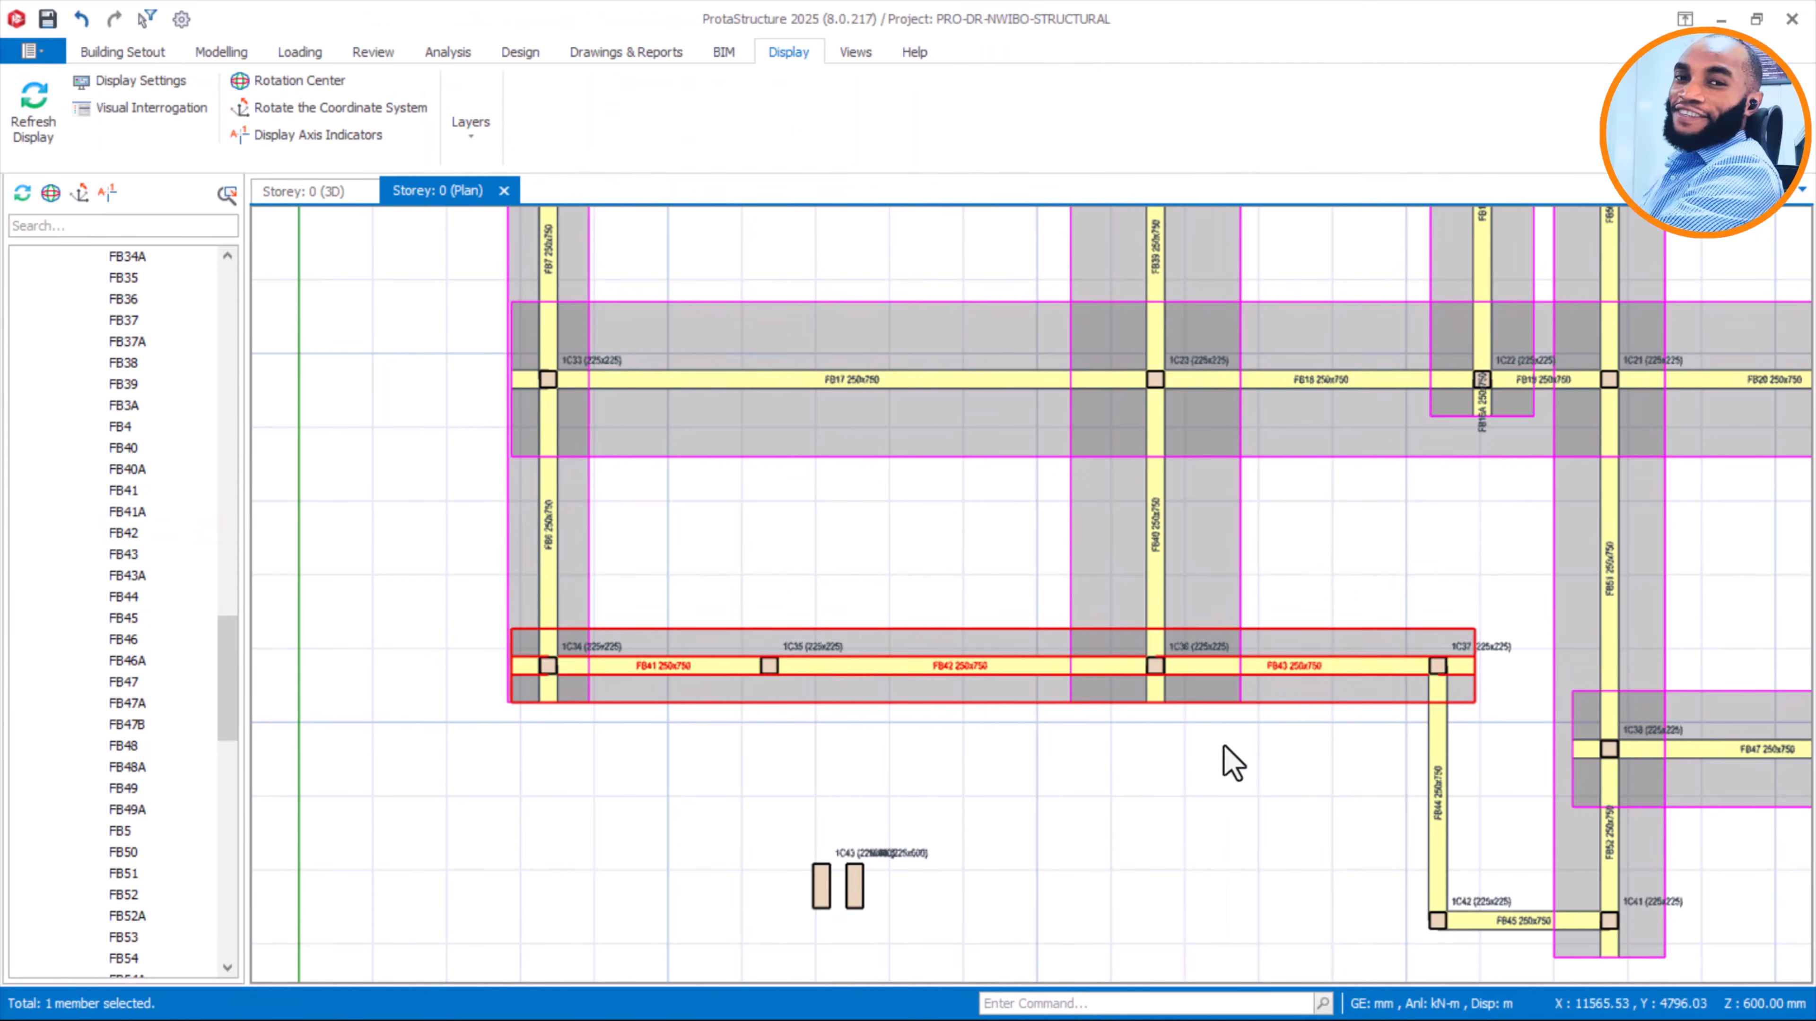
Select foundation beam FB44 along axis 11 and start a strip footing under it
middle_click_drag(1394, 773, 1155, 669)
left_click(1195, 666)
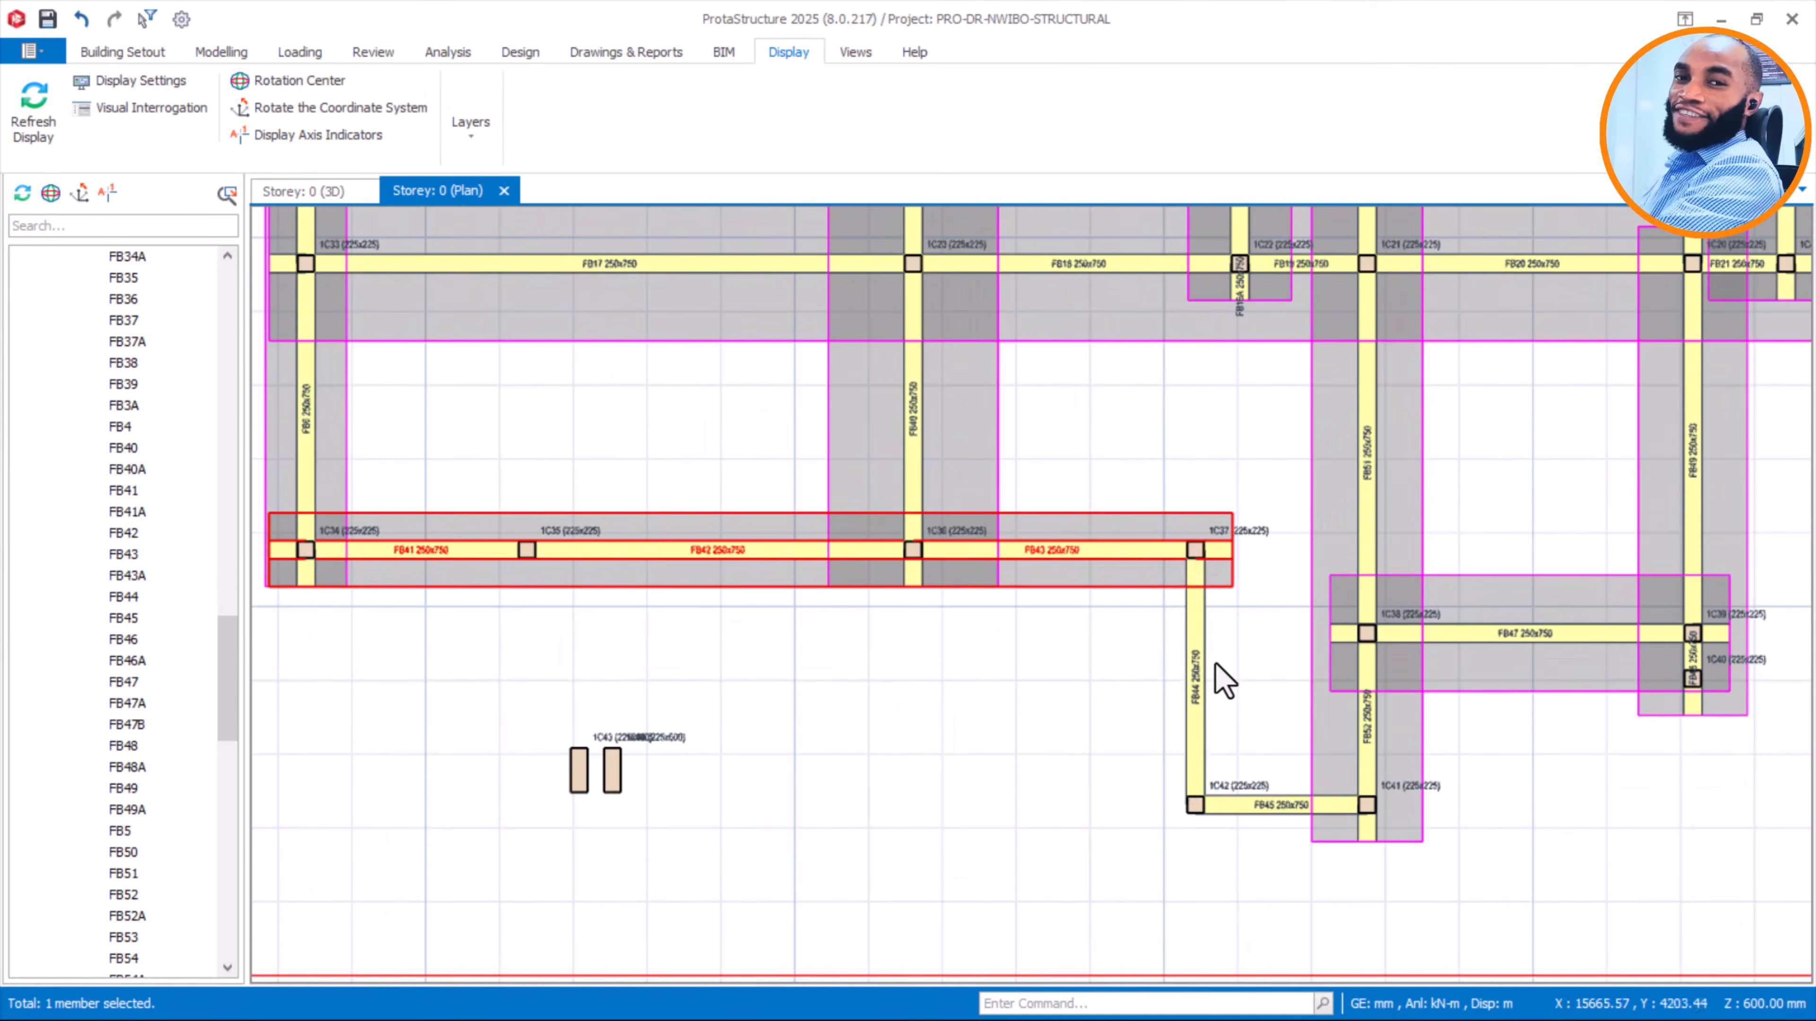
right_click(1153, 449)
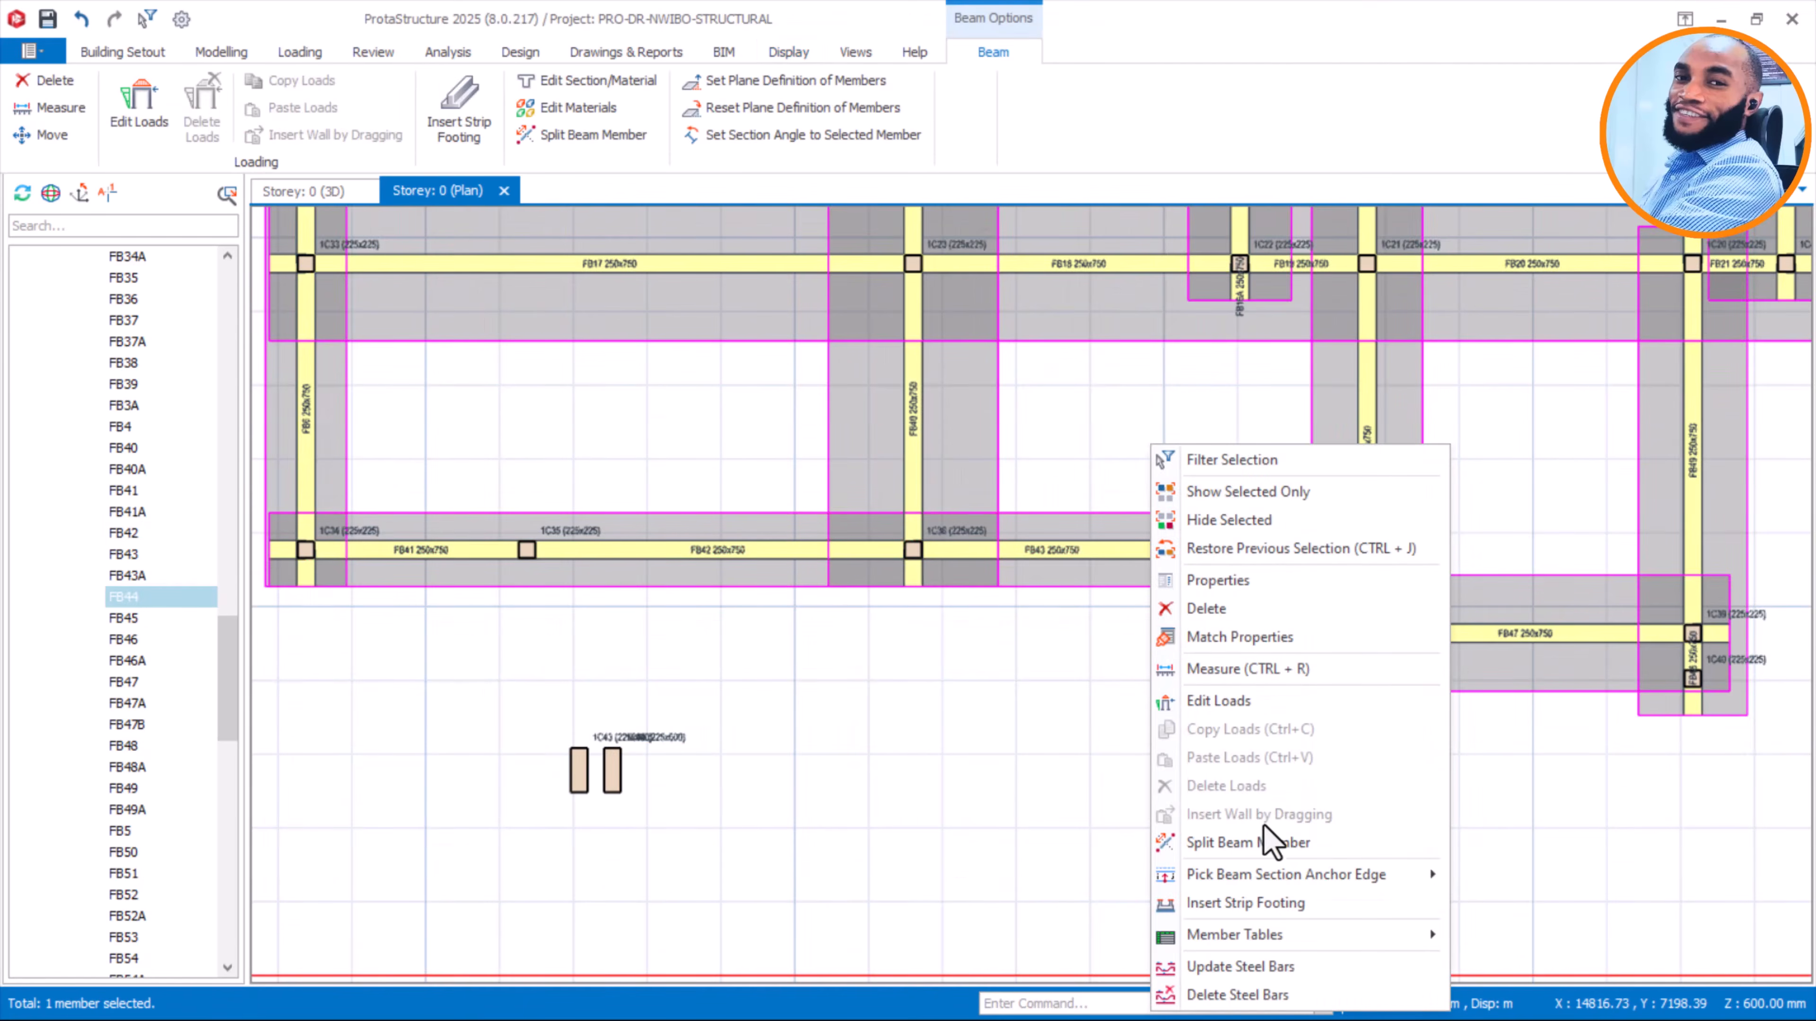
left_click(1264, 901)
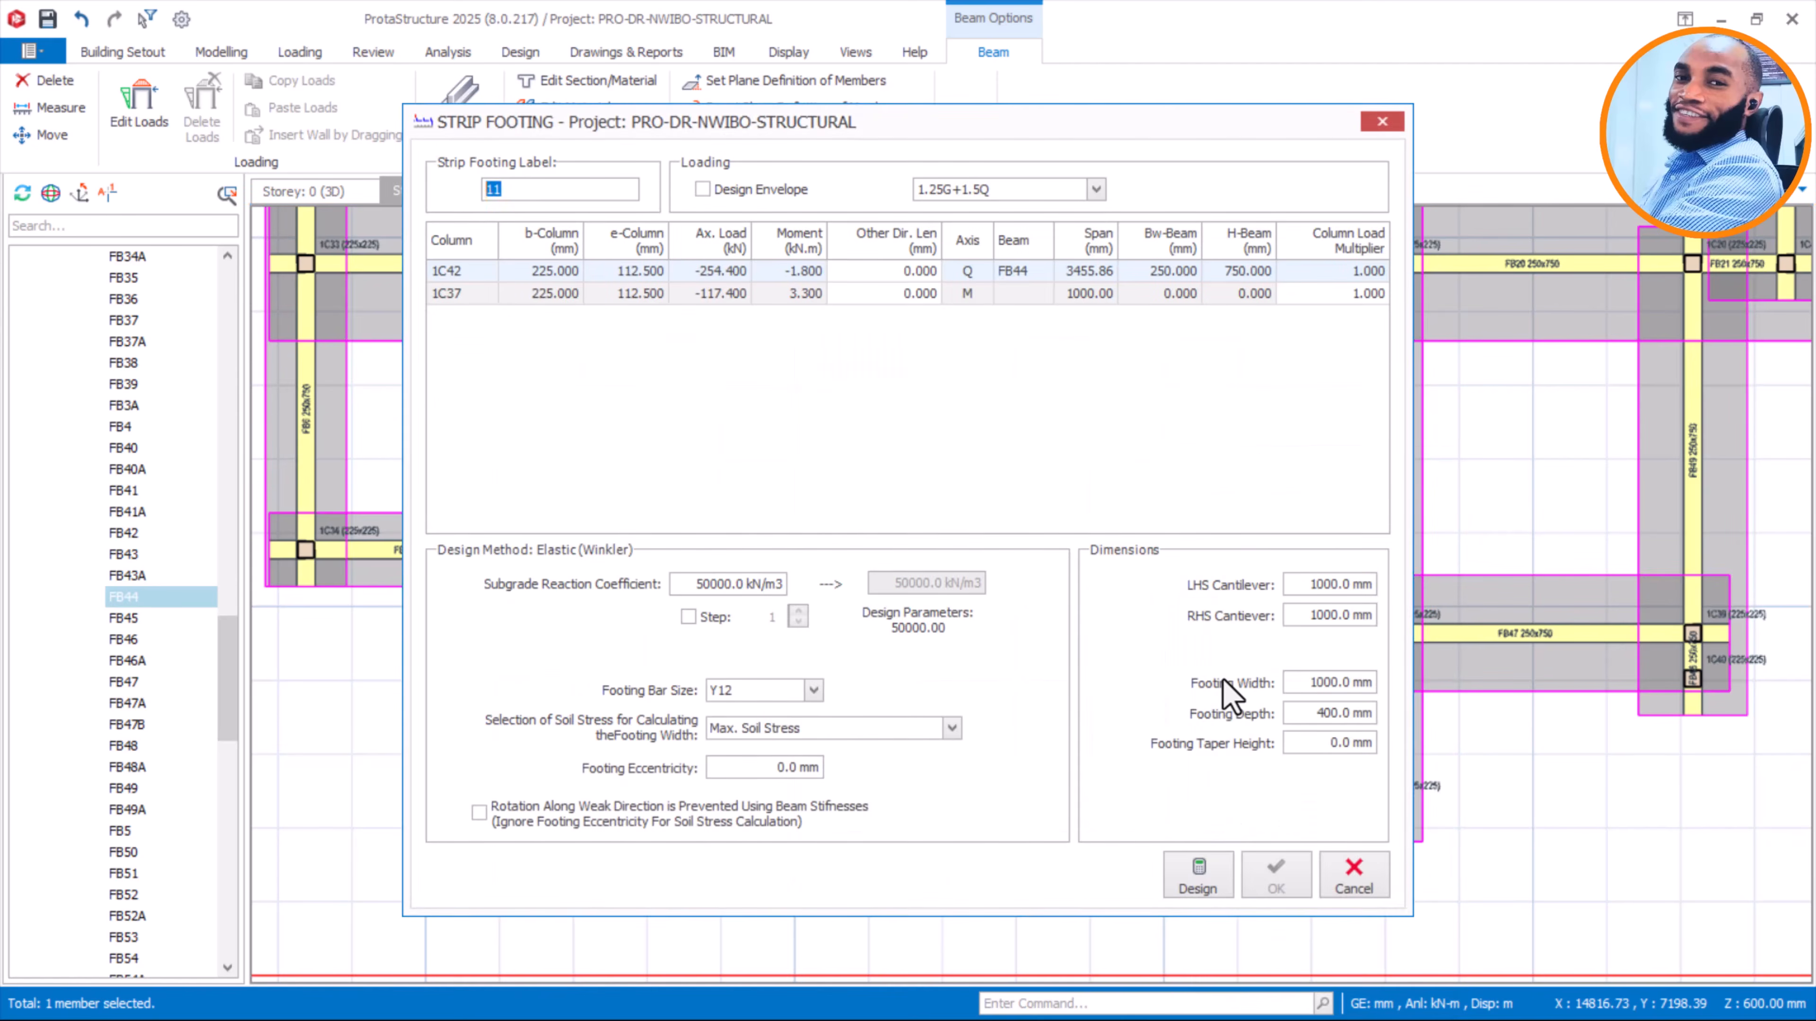
Give footing 11 500 mm cantilevers at both ends, zero footing width and 250 mm footing depth, include the design envelope and run the design
left_click(1298, 597)
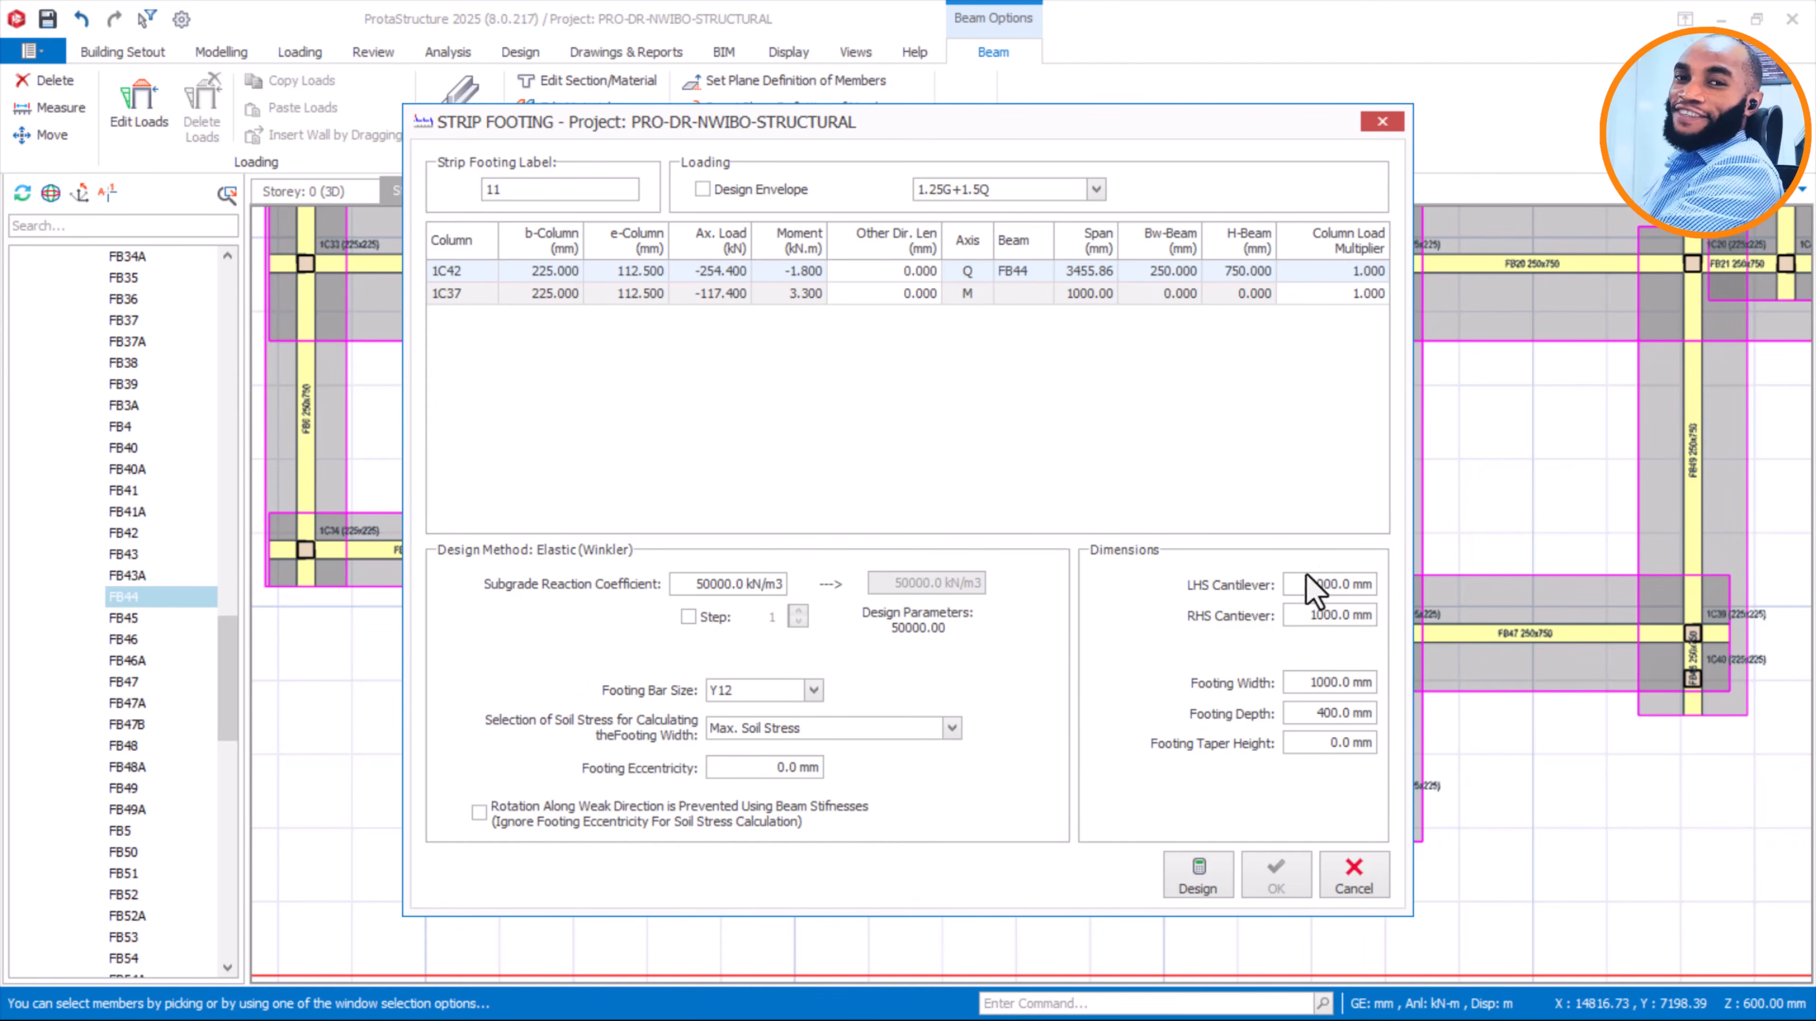
left_click_drag(1297, 584, 1482, 608)
type("500")
left_click_drag(1311, 615, 1411, 629)
type("500")
left_click(699, 190)
left_click_drag(1308, 683, 1518, 705)
type("0")
left_click_drag(1301, 713, 1476, 736)
type("25.")
left_click(1220, 880)
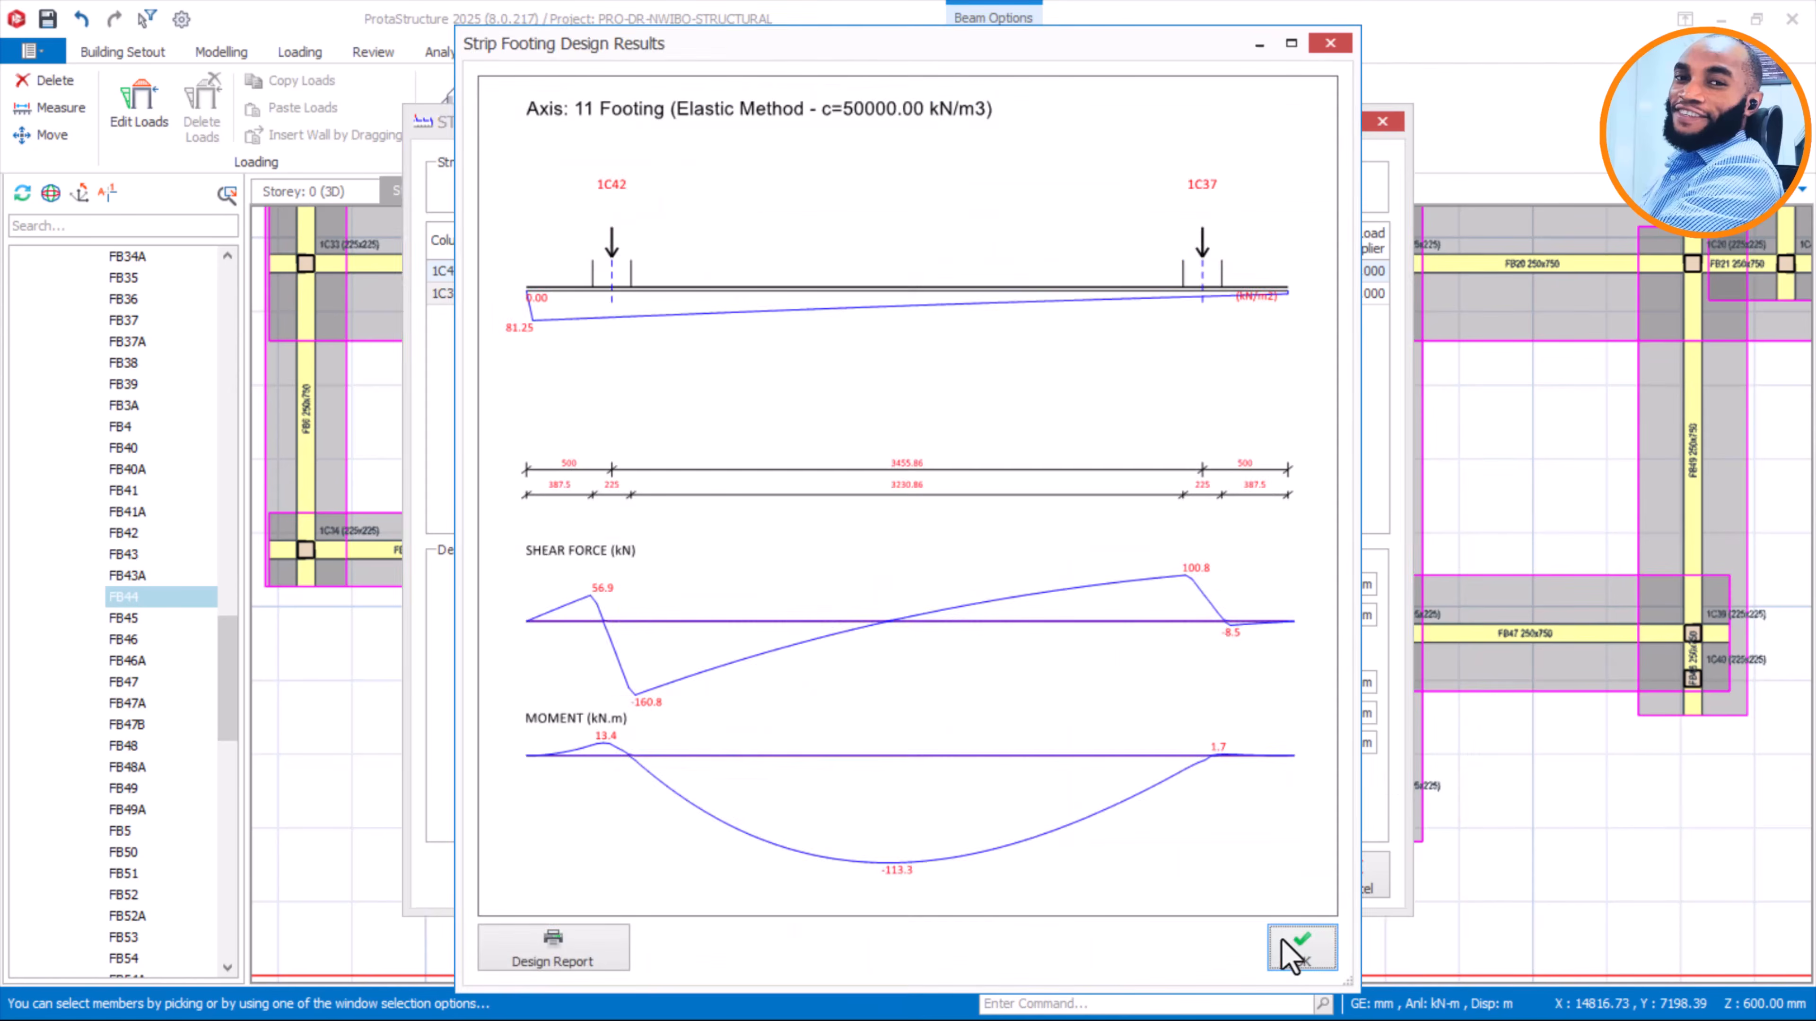
Close the design results for footing 11, round its footing width and insert the strip footing
left_click(1294, 952)
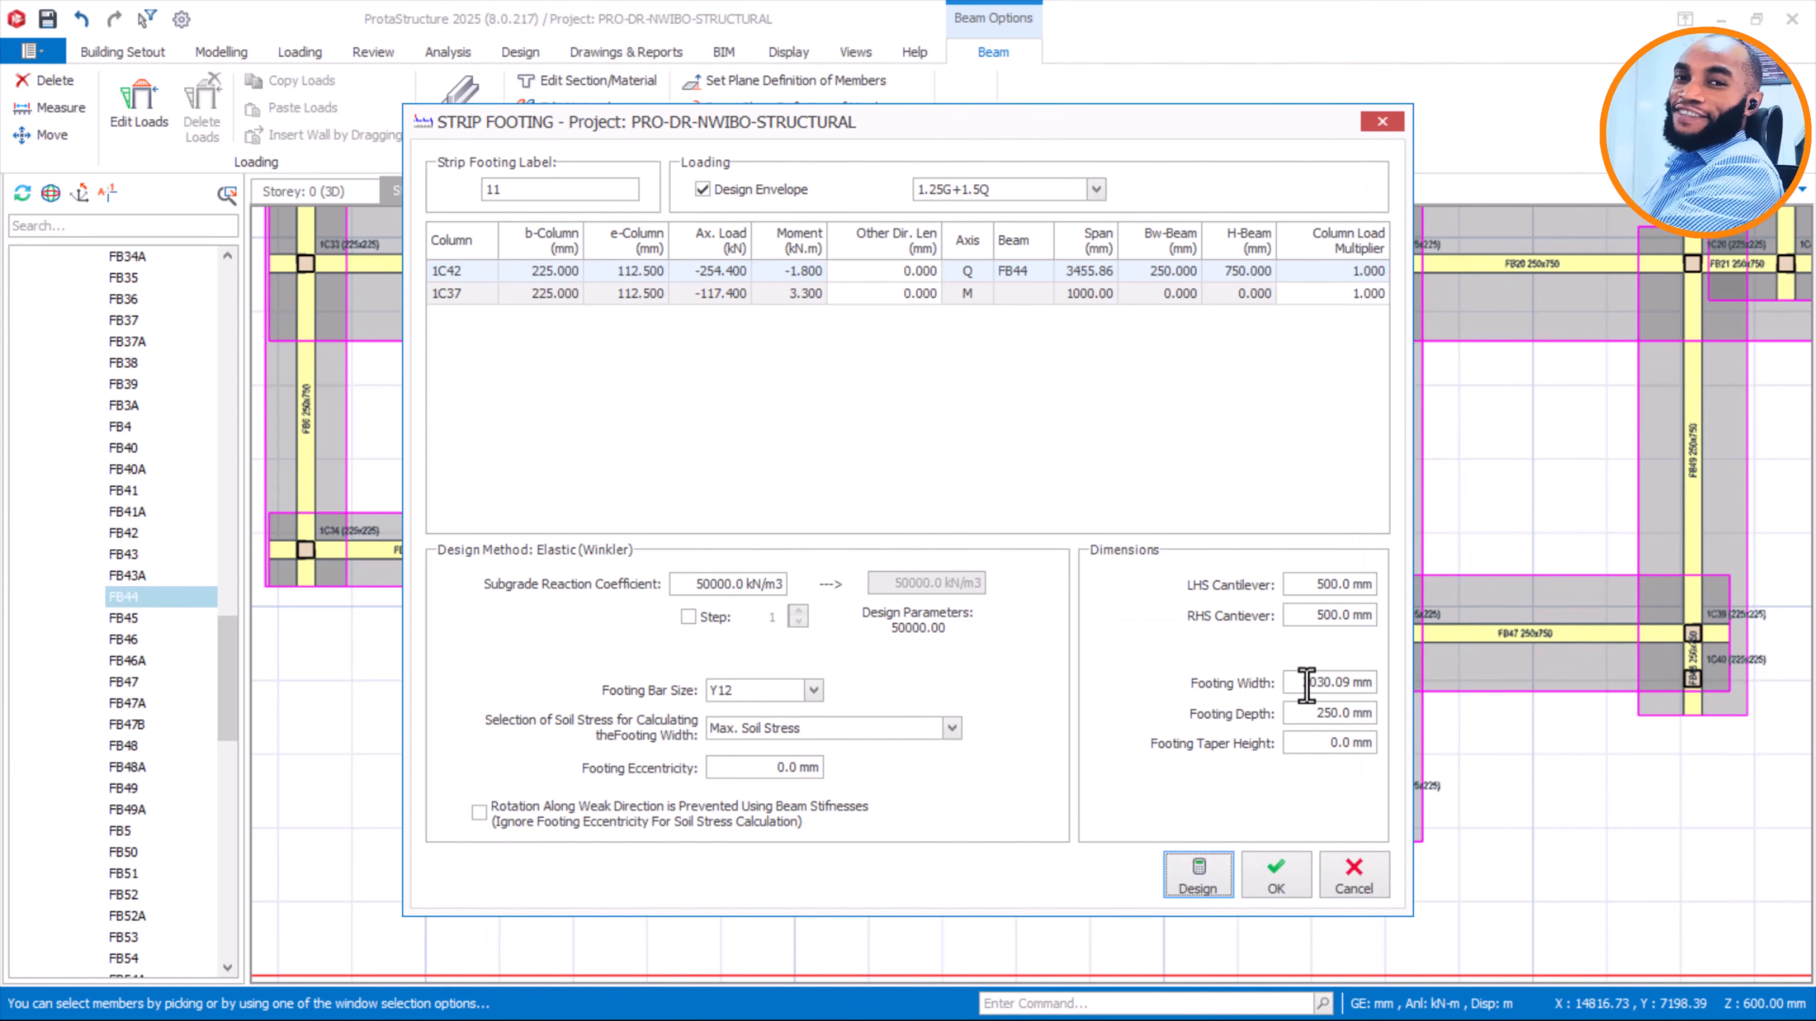
left_click_drag(1297, 684, 1448, 710)
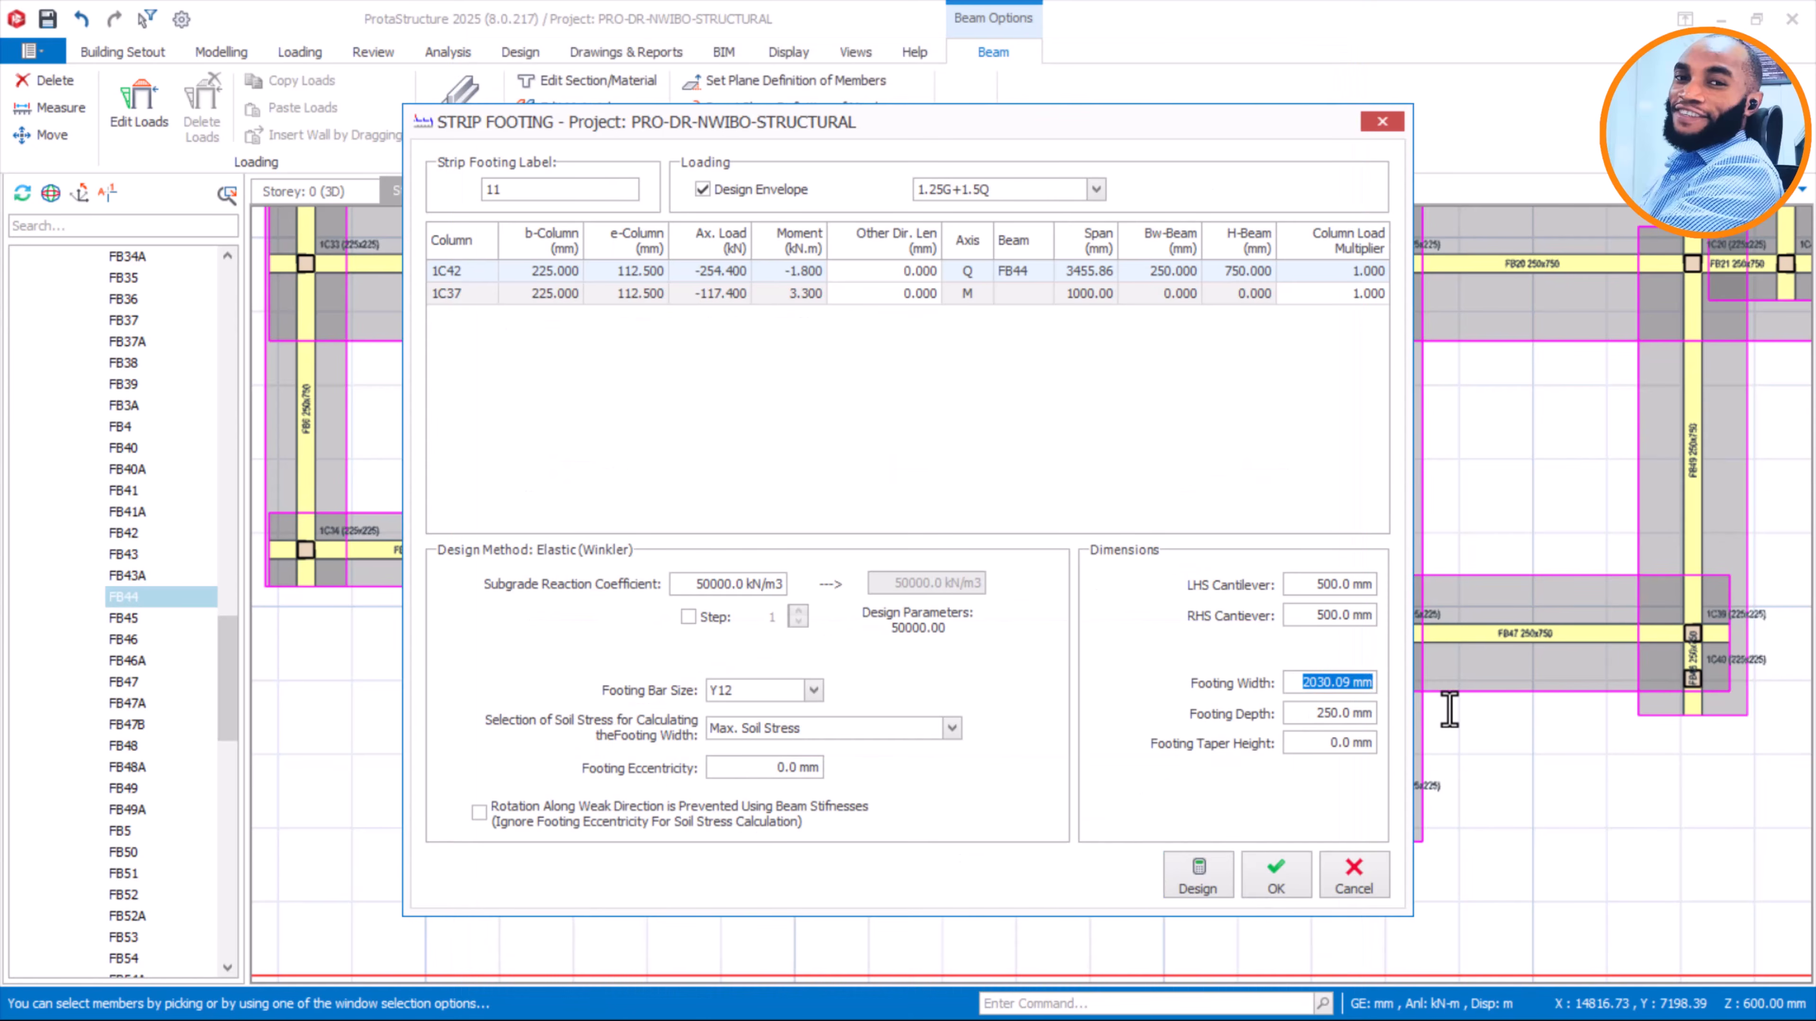
type("2")
left_click(1276, 887)
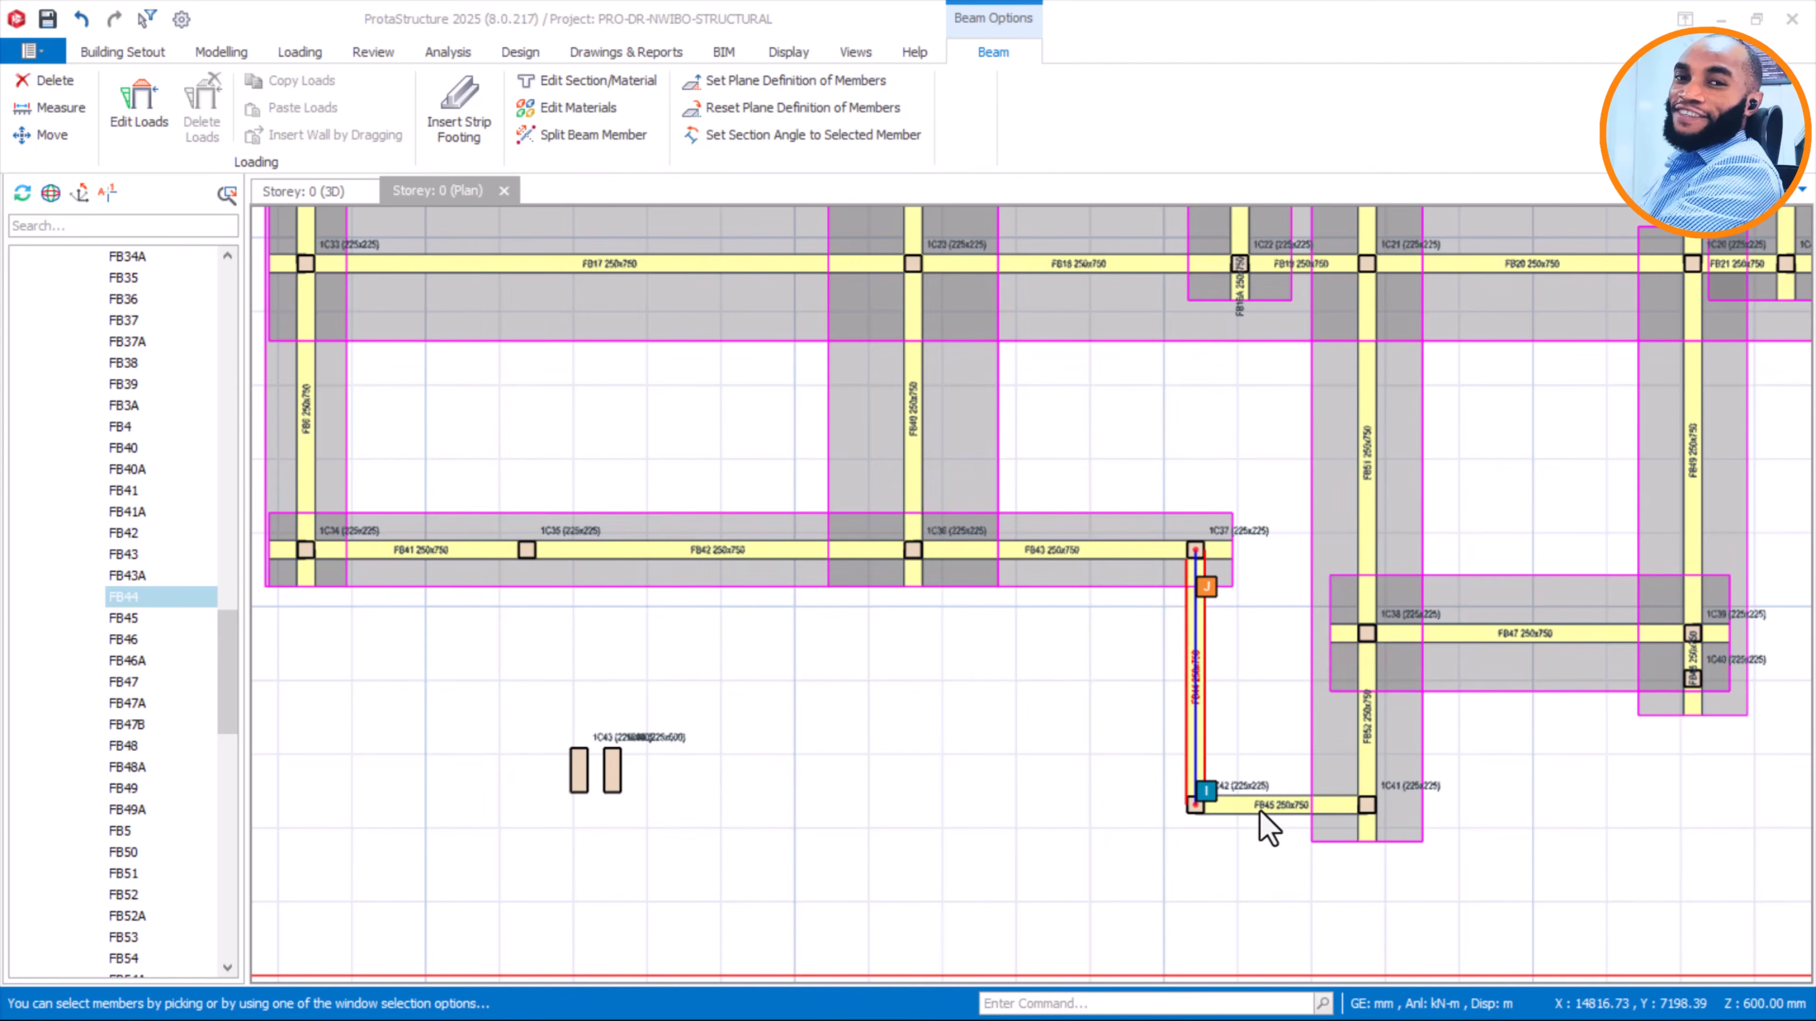
Select foundation beam FB45 along axis Q and start a strip footing under it with the design envelope included
left_click(1295, 796)
right_click(1057, 688)
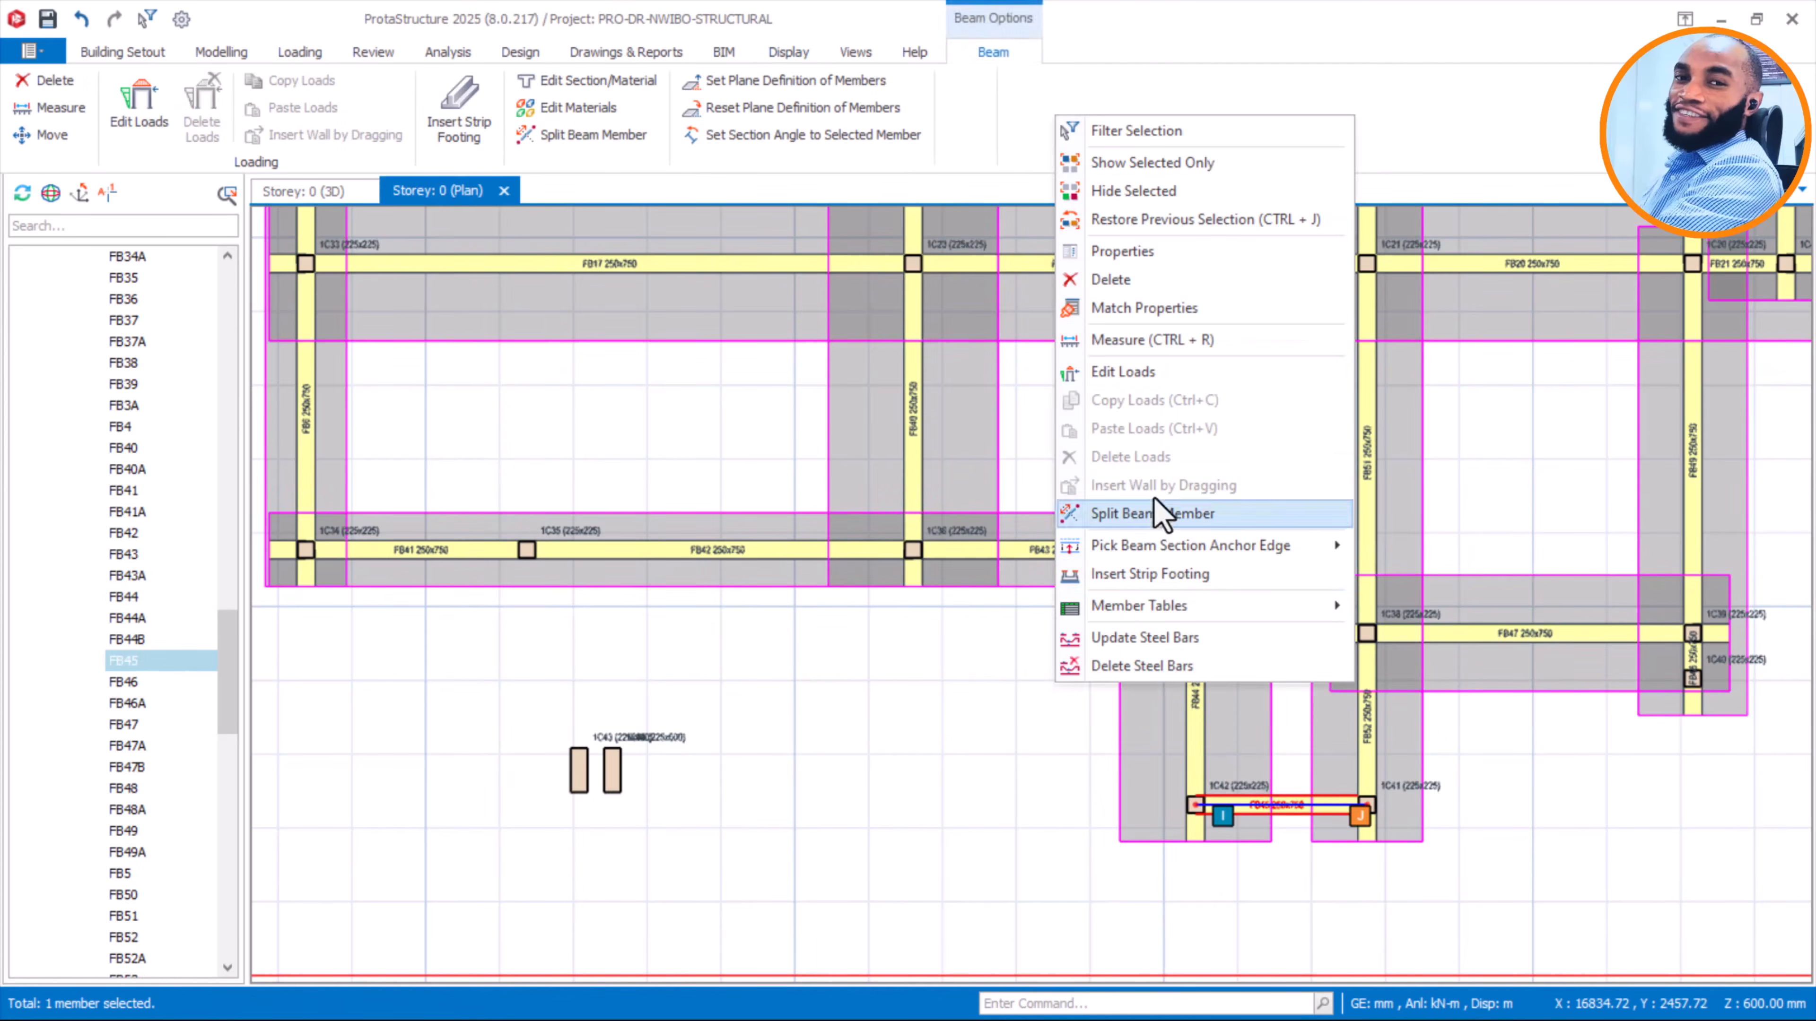
left_click(1154, 576)
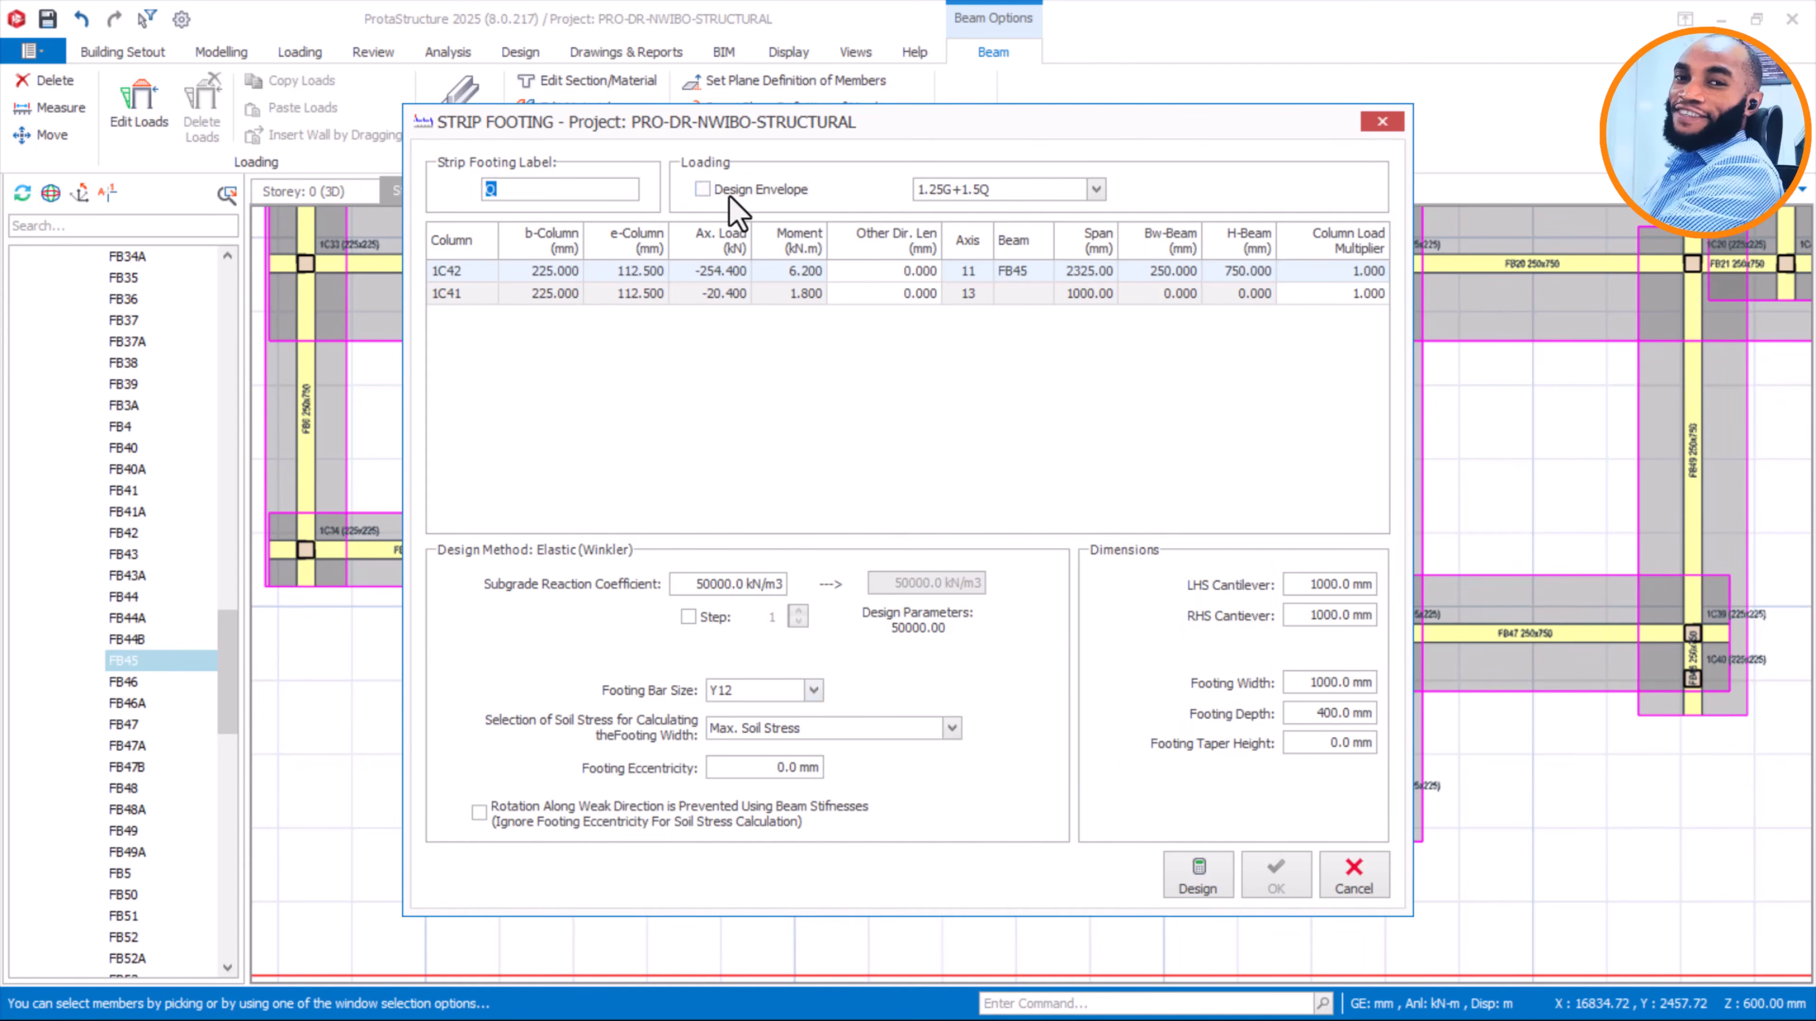
left_click(728, 194)
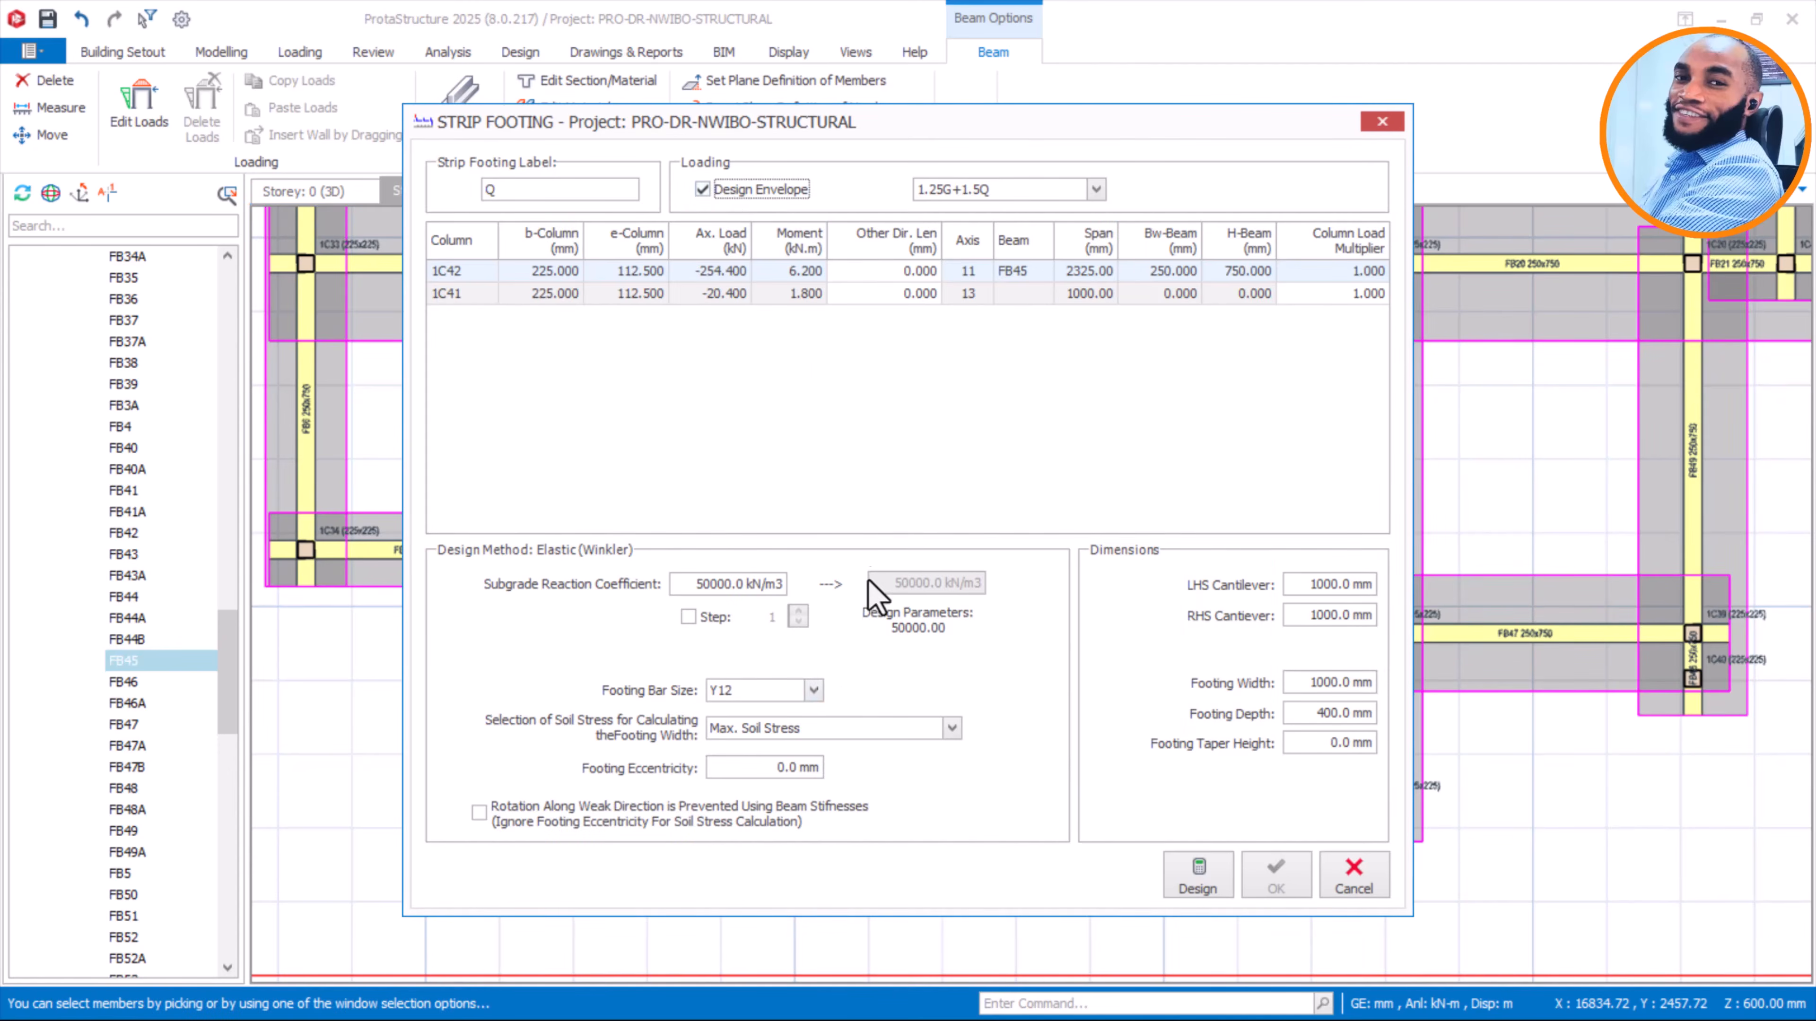
Give footing Q 500 mm cantilevers at both ends, zero footing width and 250 mm footing depth, and run the design
left_click(1315, 583)
type("500")
left_click(1318, 615)
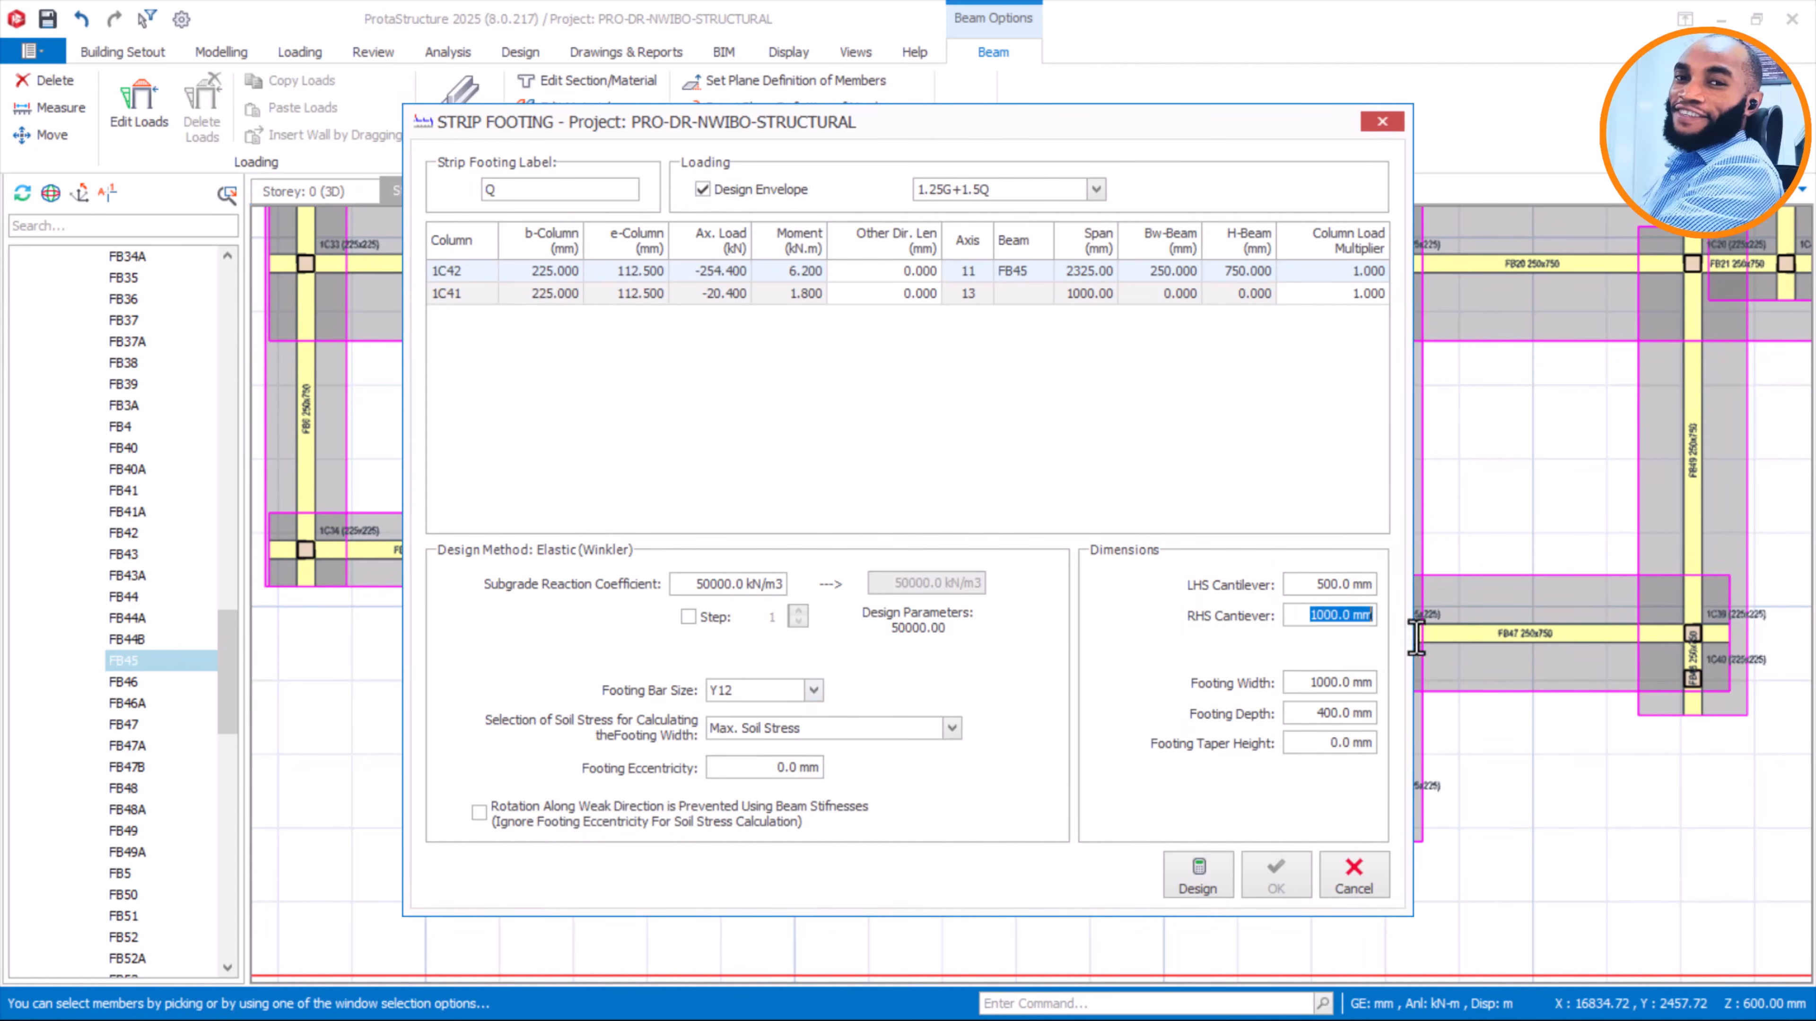
type("500")
left_click(1299, 683)
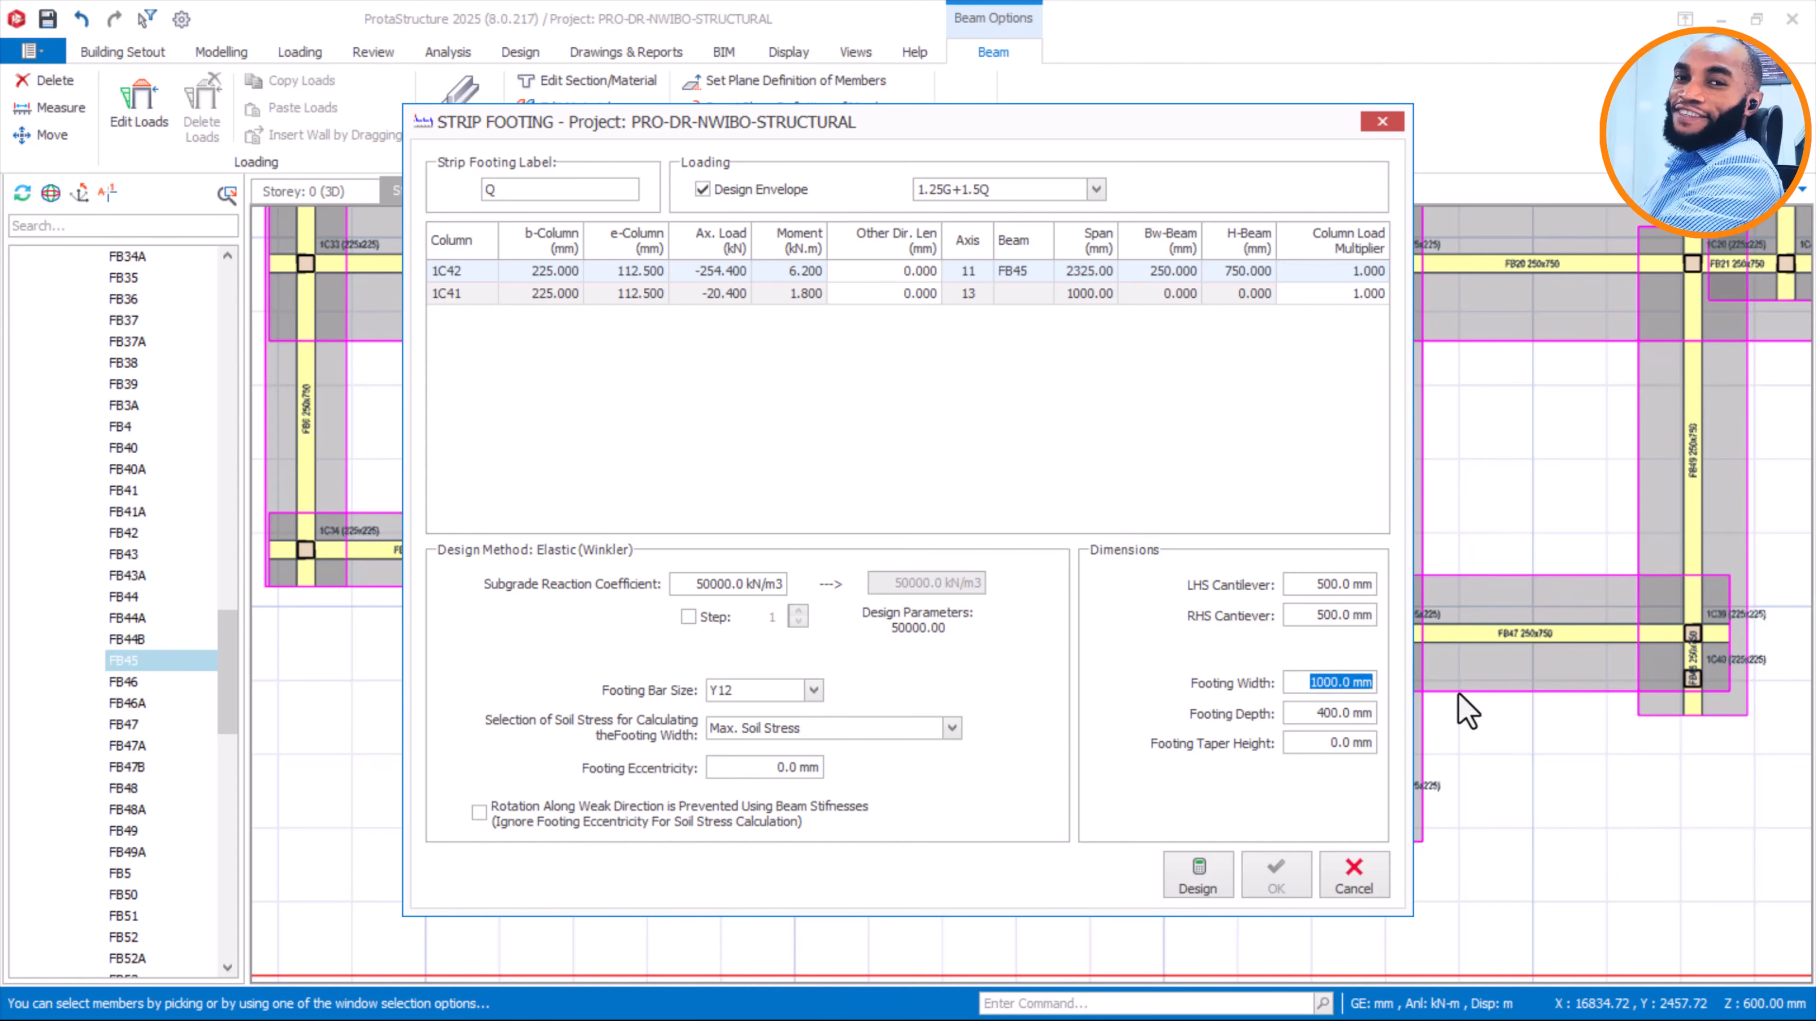
type("0")
left_click(1315, 714)
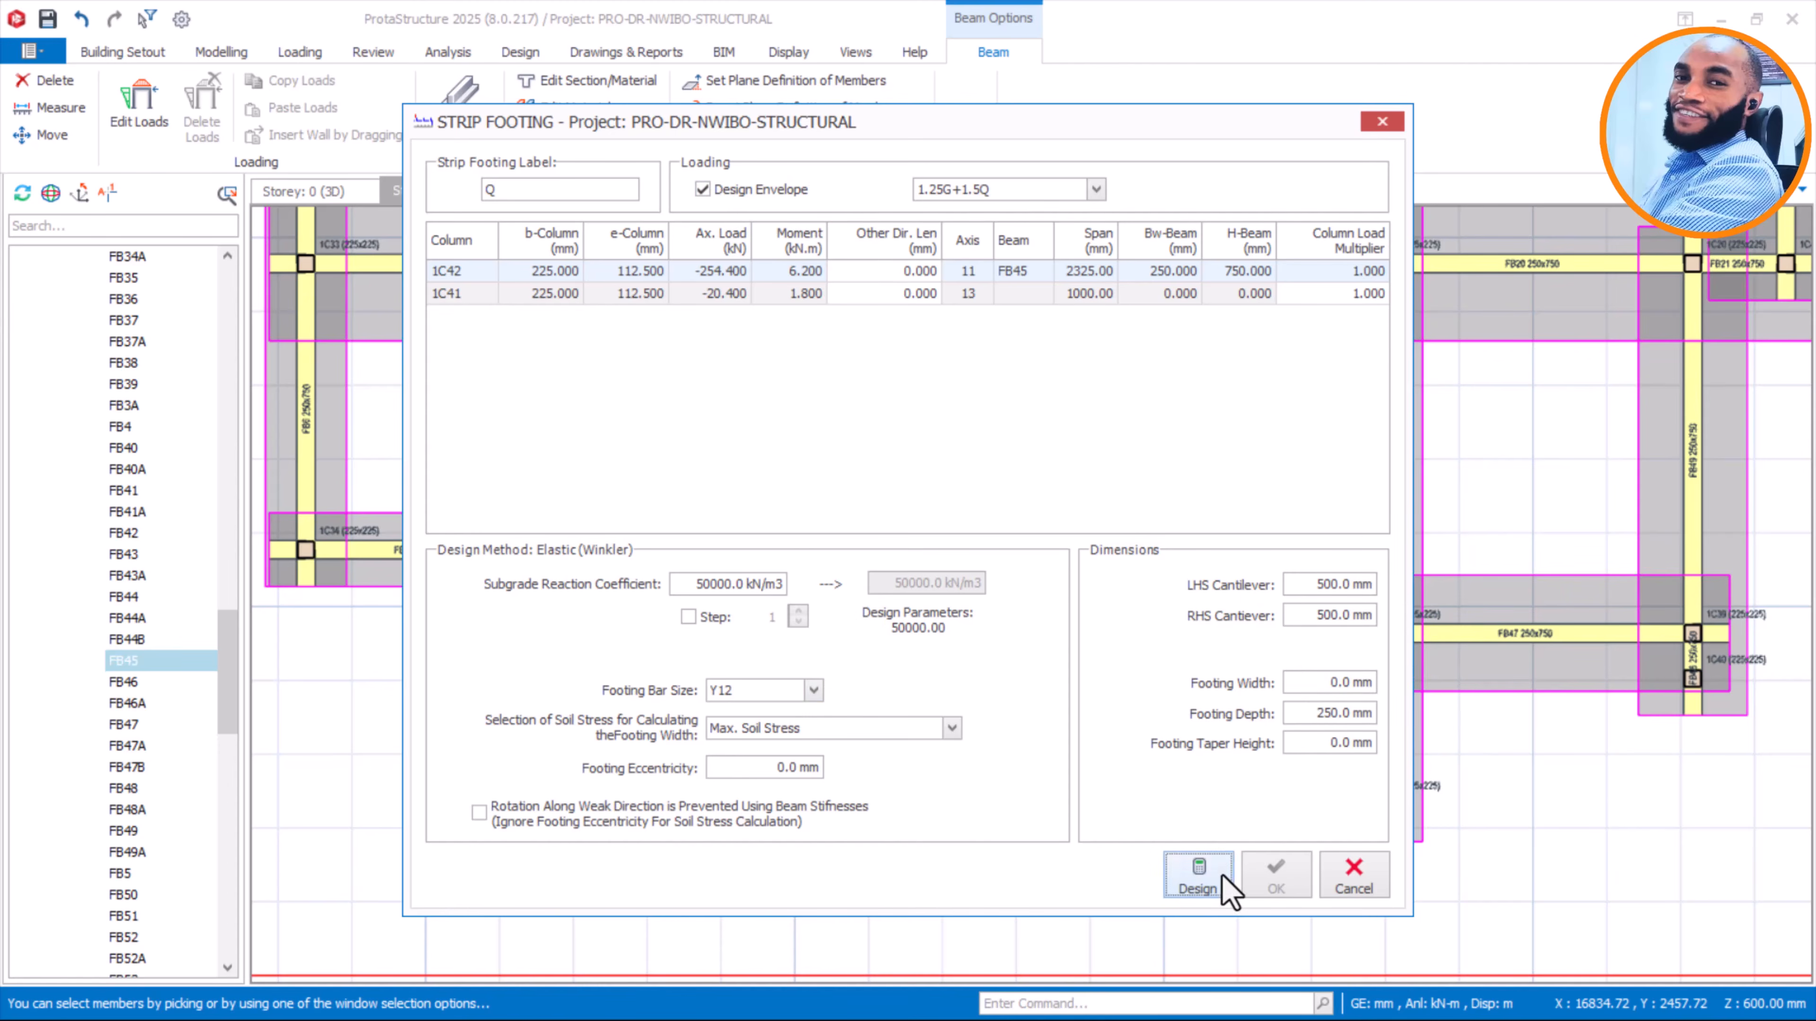
left_click(1228, 891)
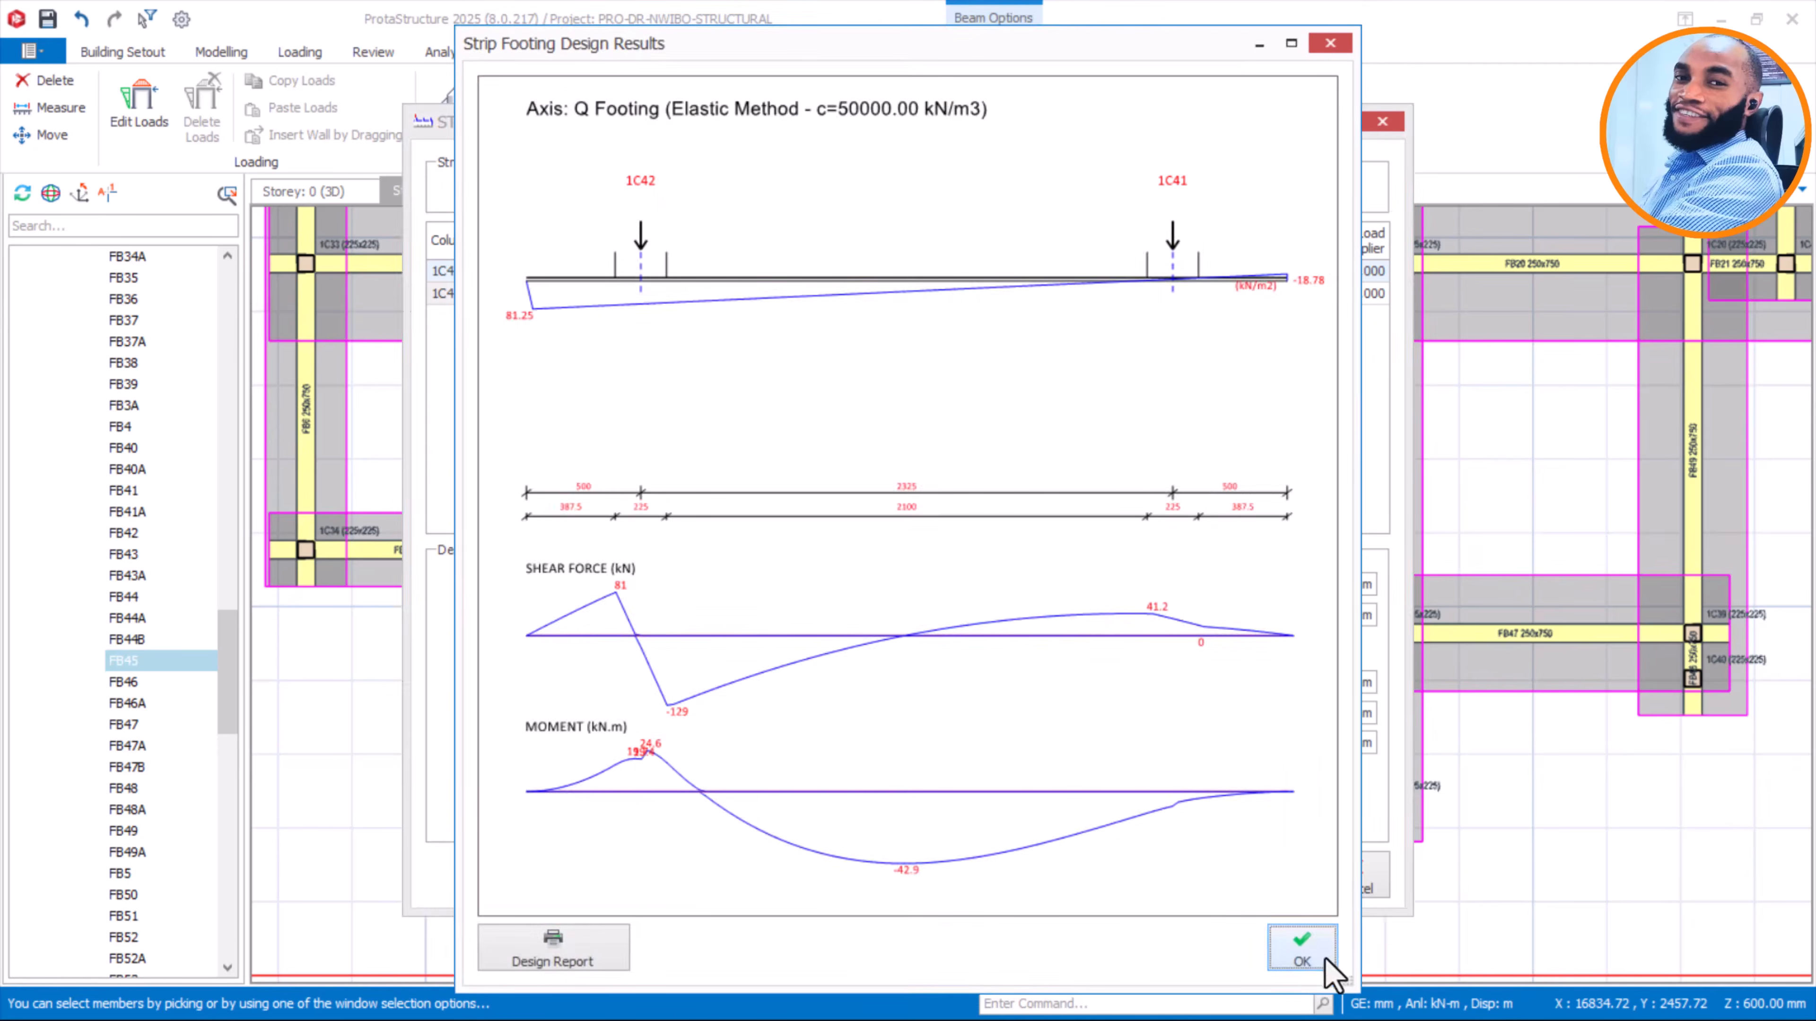
Close the design results for footing Q, round its footing width and insert the strip footing
left_click(1301, 950)
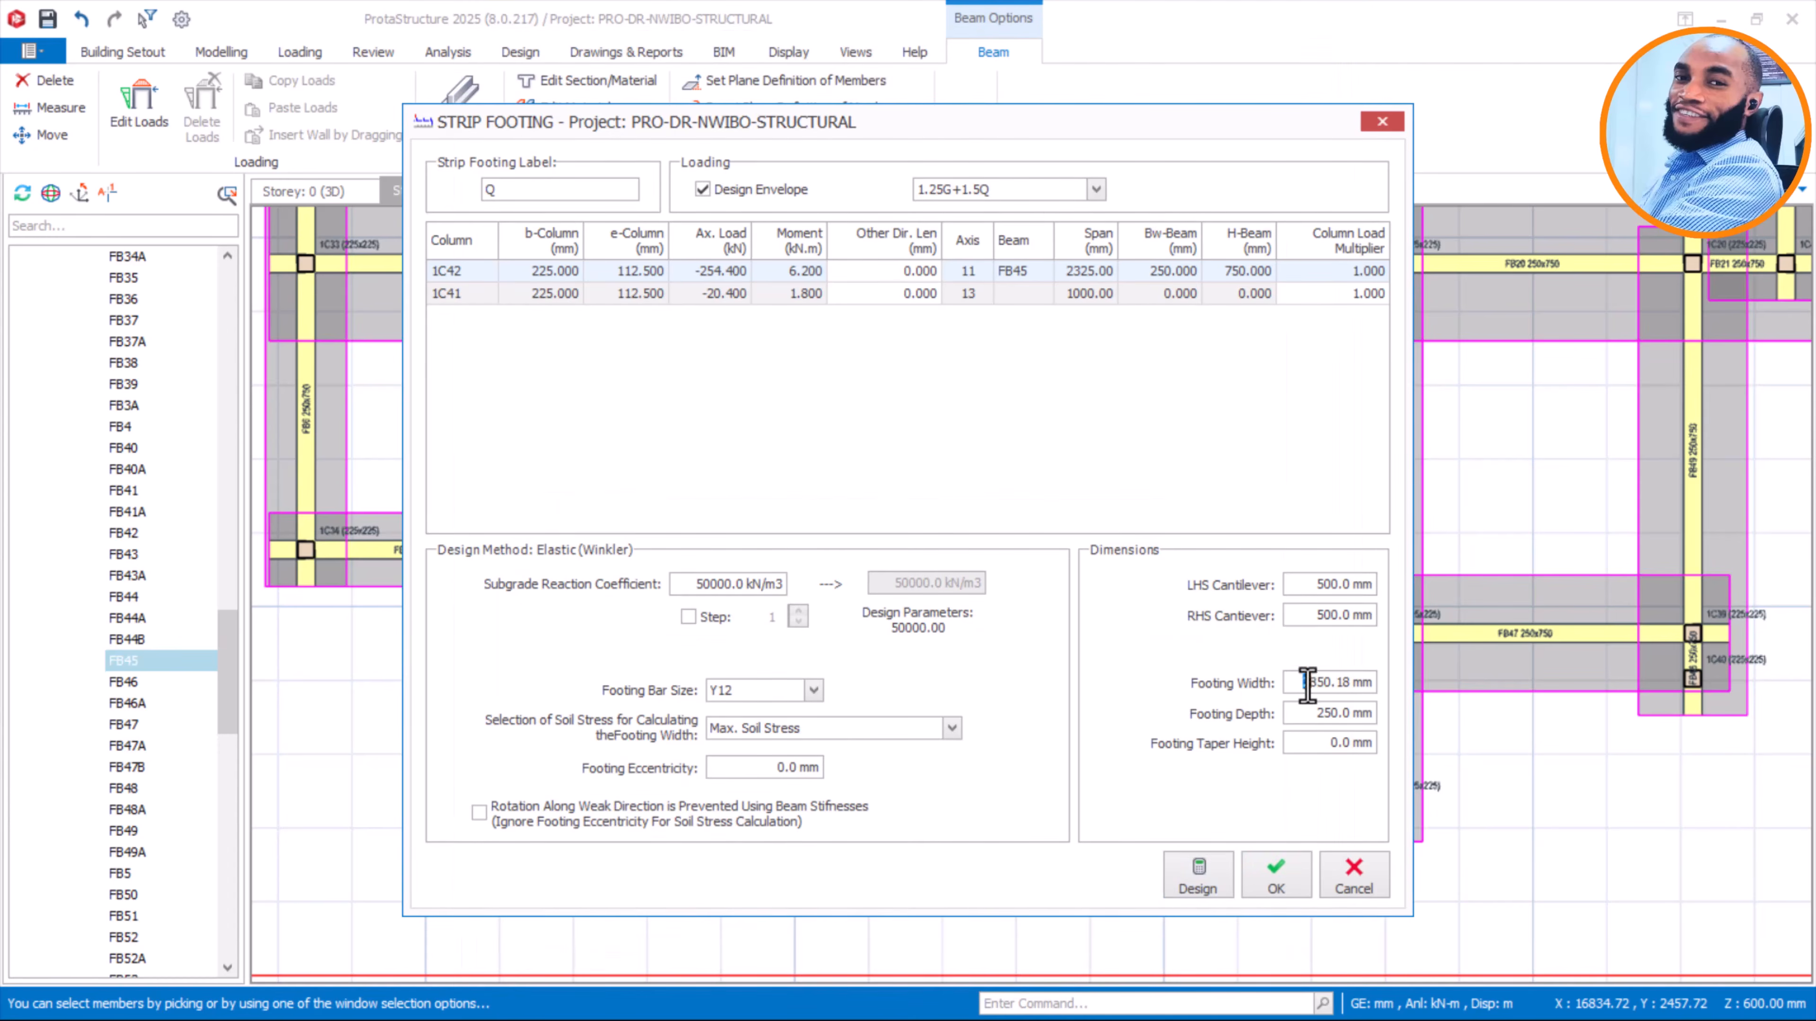
left_click_drag(1306, 685, 1376, 687)
left_click(1276, 883)
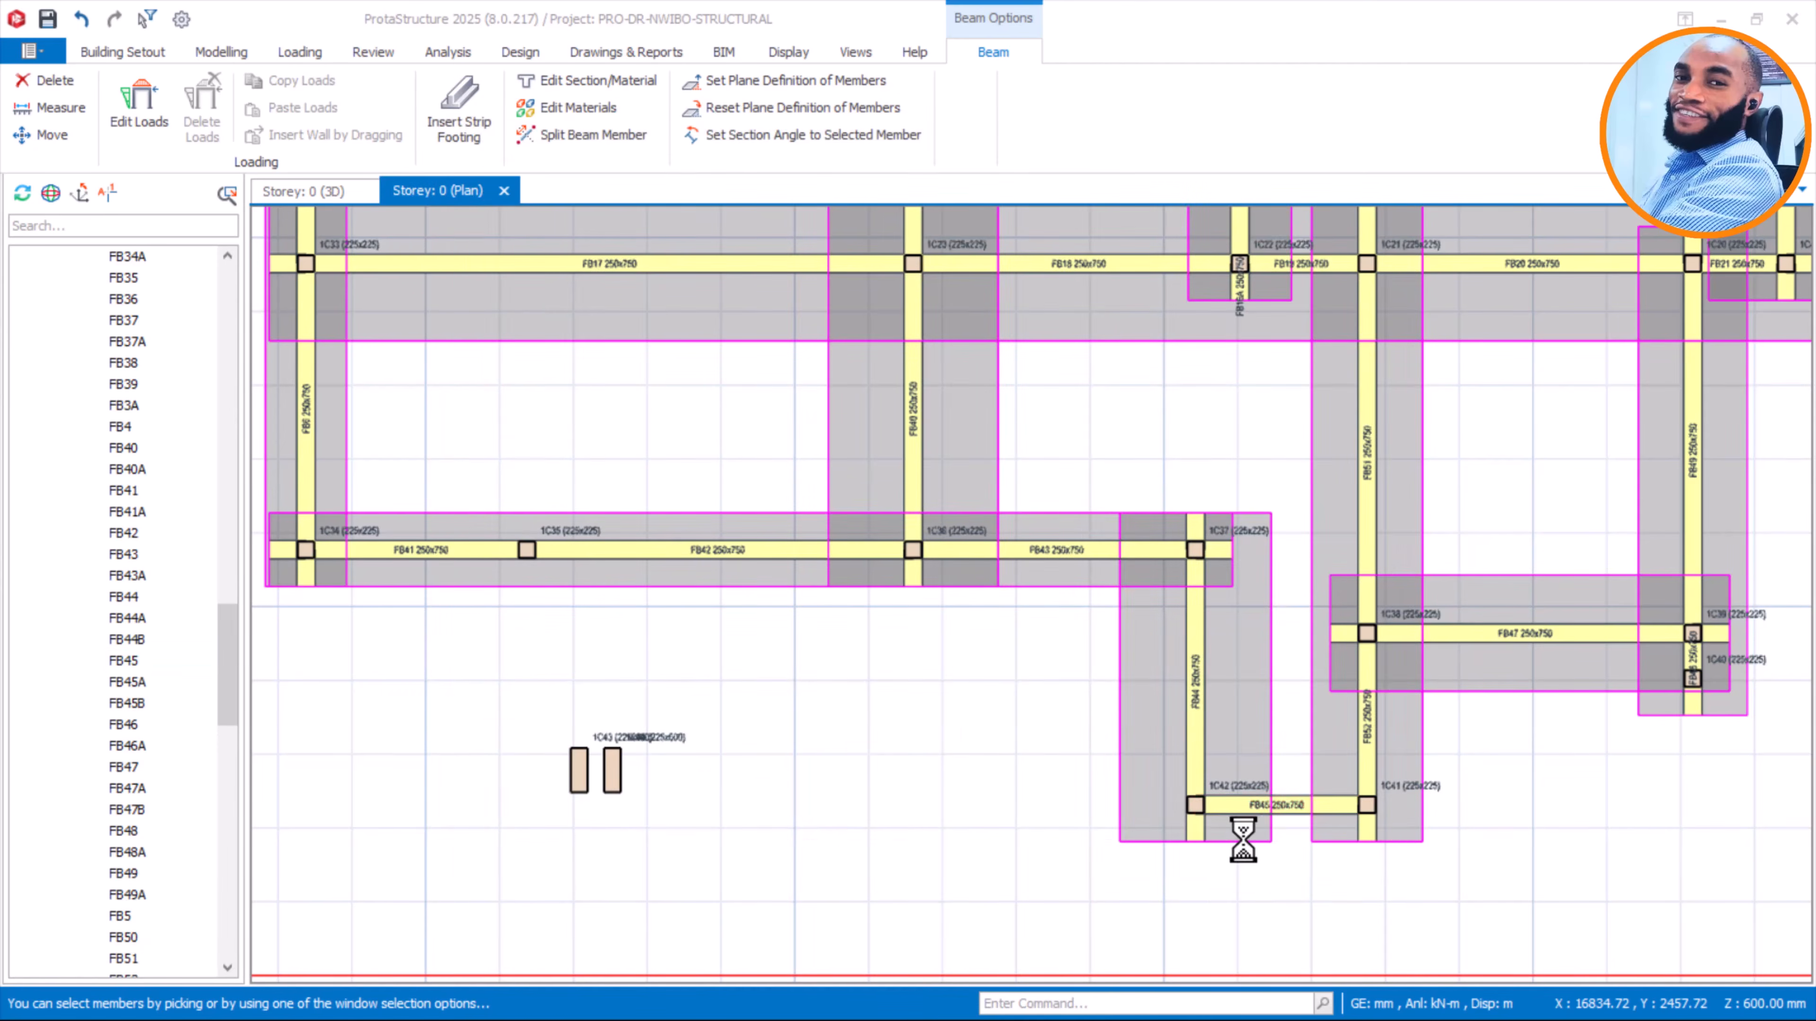
scroll(1130, 826, "down", 2)
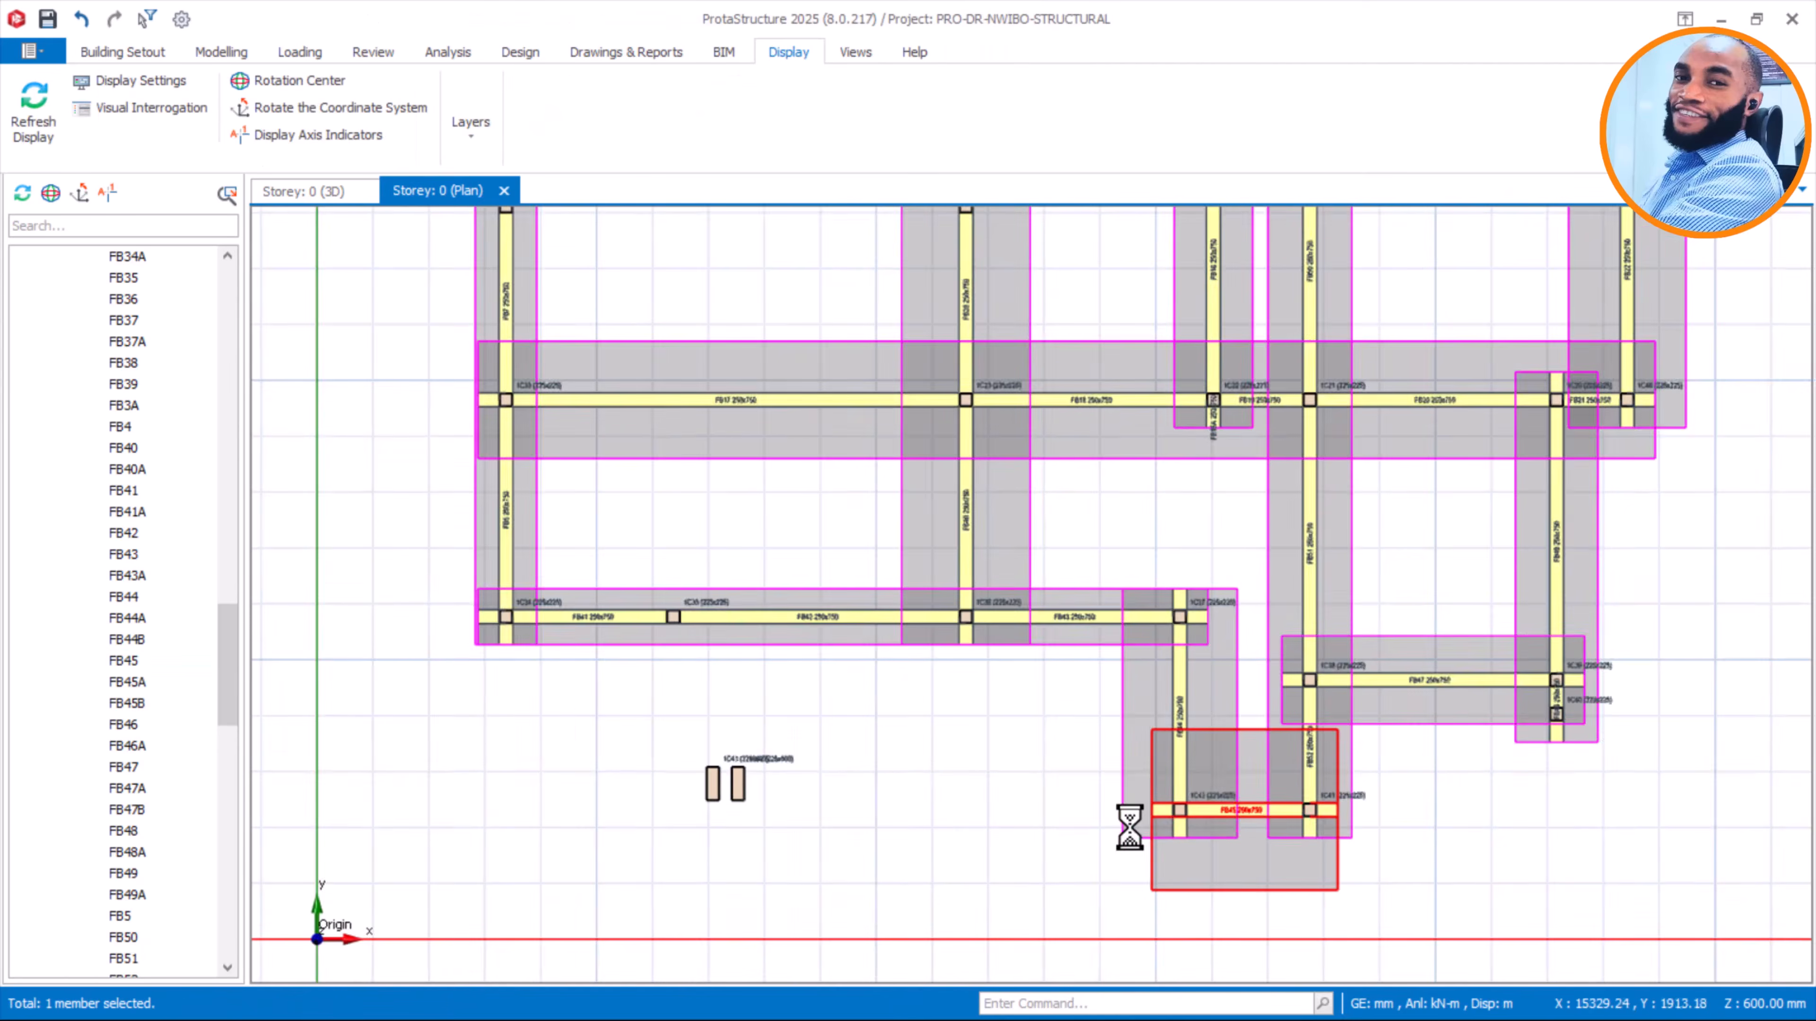
scroll(1204, 811, "down", 1)
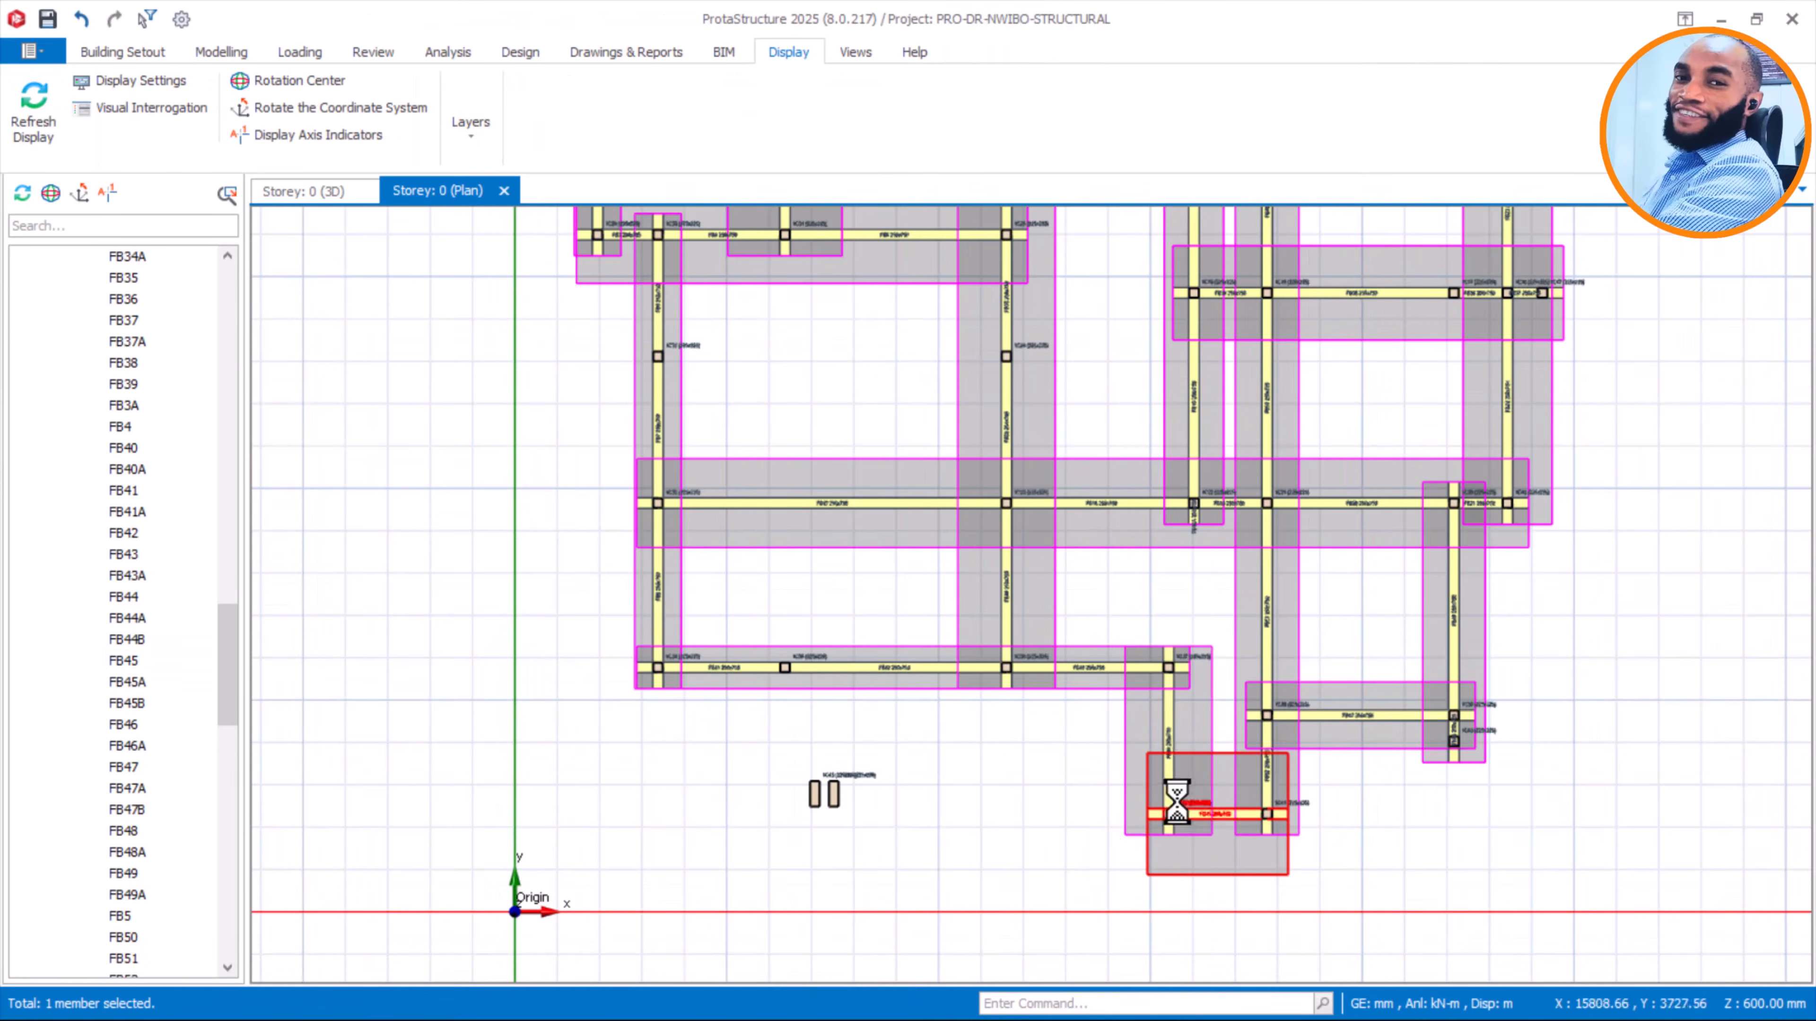
Select foundation beams FB33 and FB24 along axis F and start a strip footing under them
scroll(1176, 799, "up", 2)
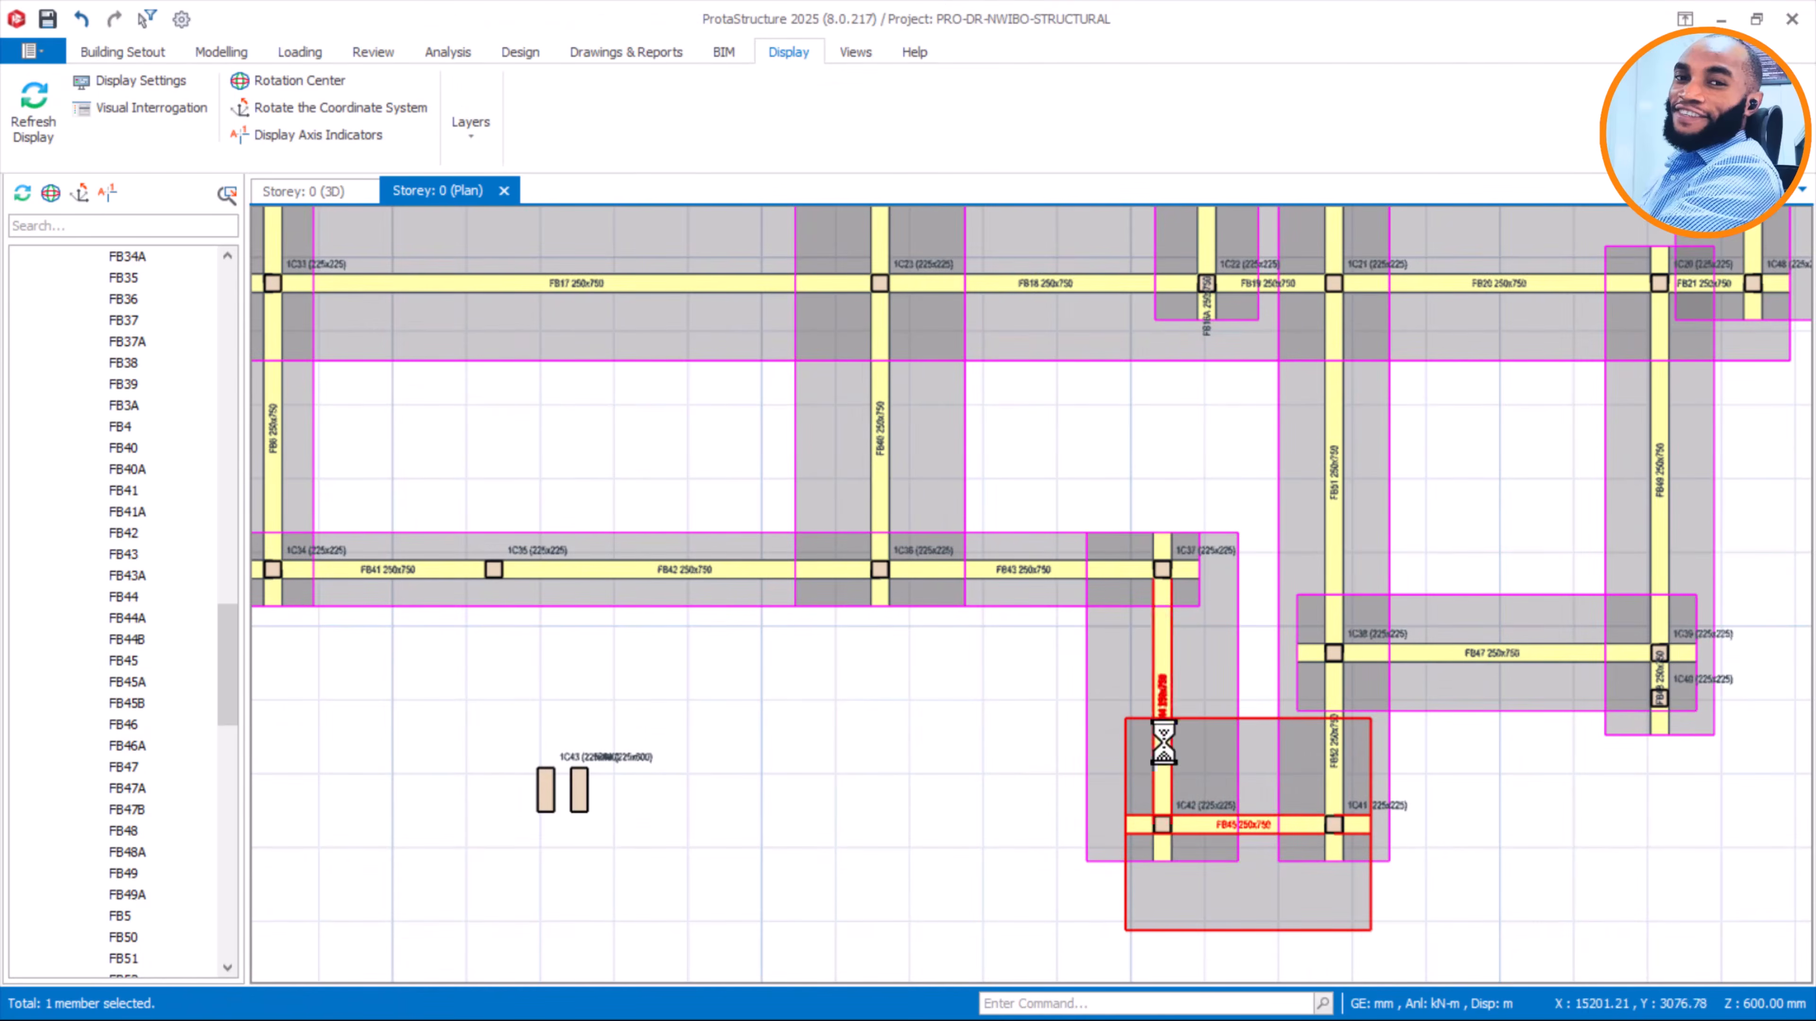
scroll(1204, 677, "down", 3)
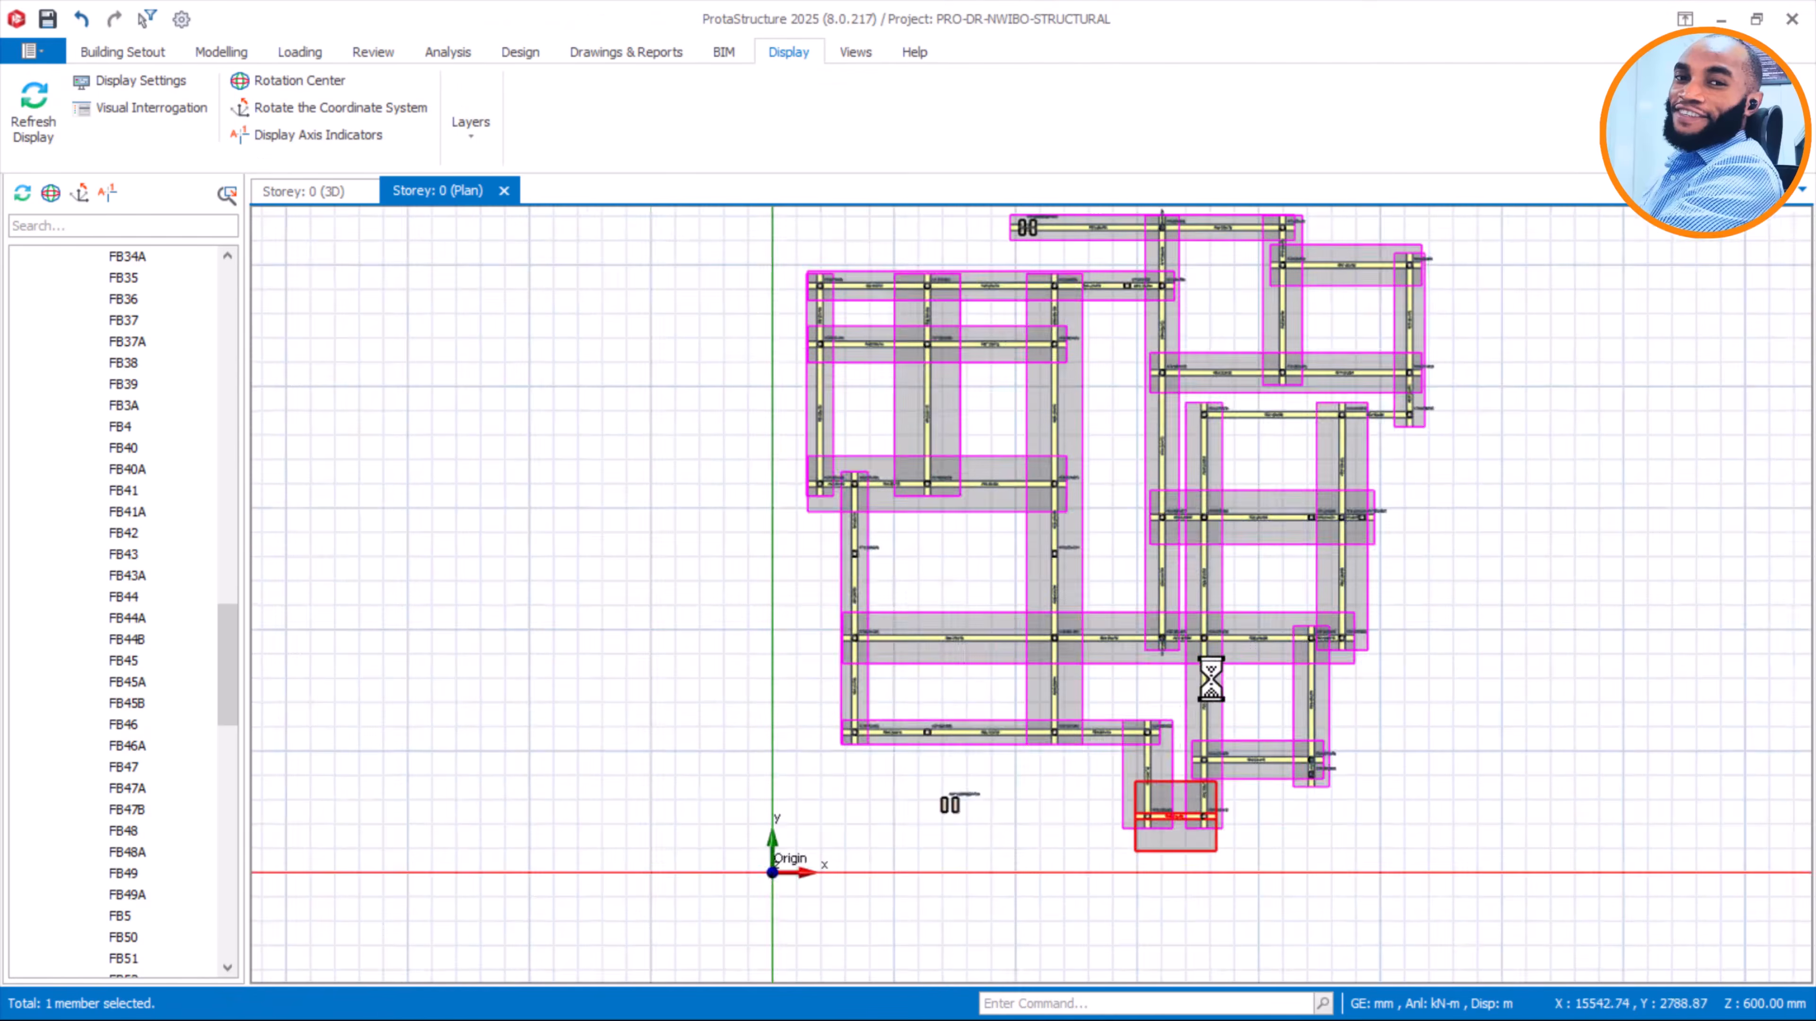
scroll(1187, 762, "up", 3)
scroll(1144, 687, "down", 3)
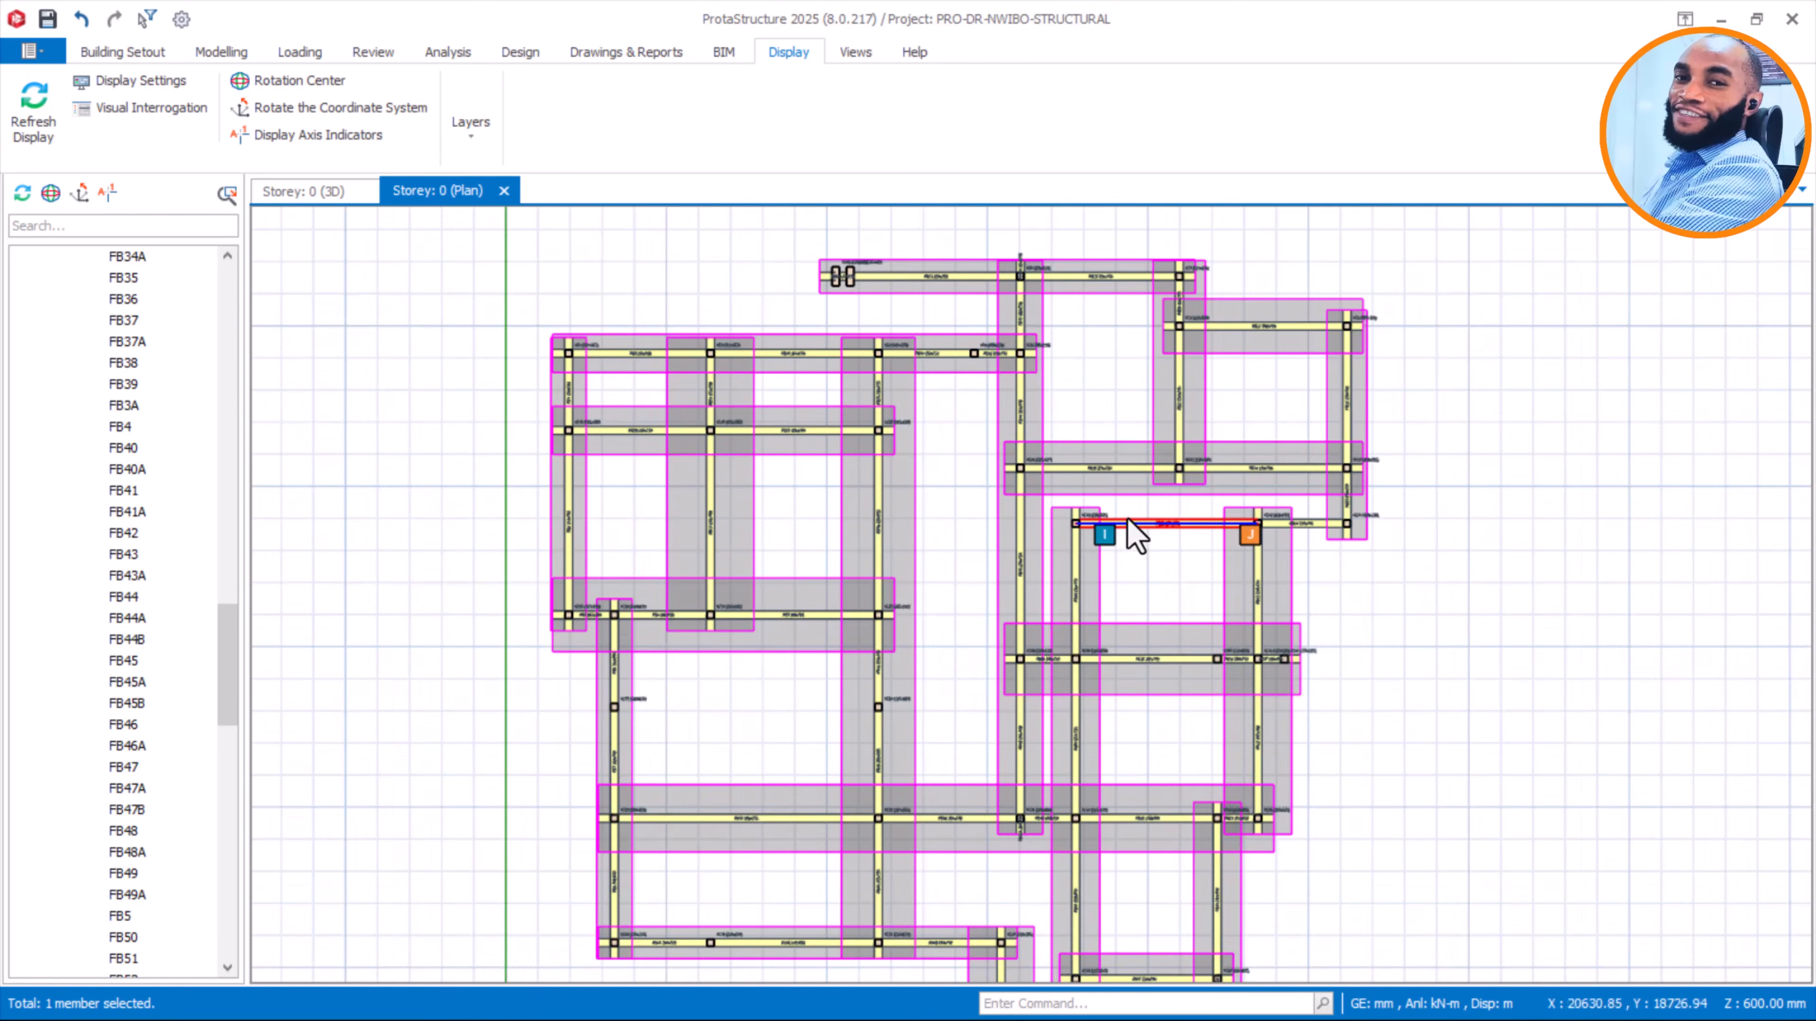
scroll(1160, 540, "up", 2)
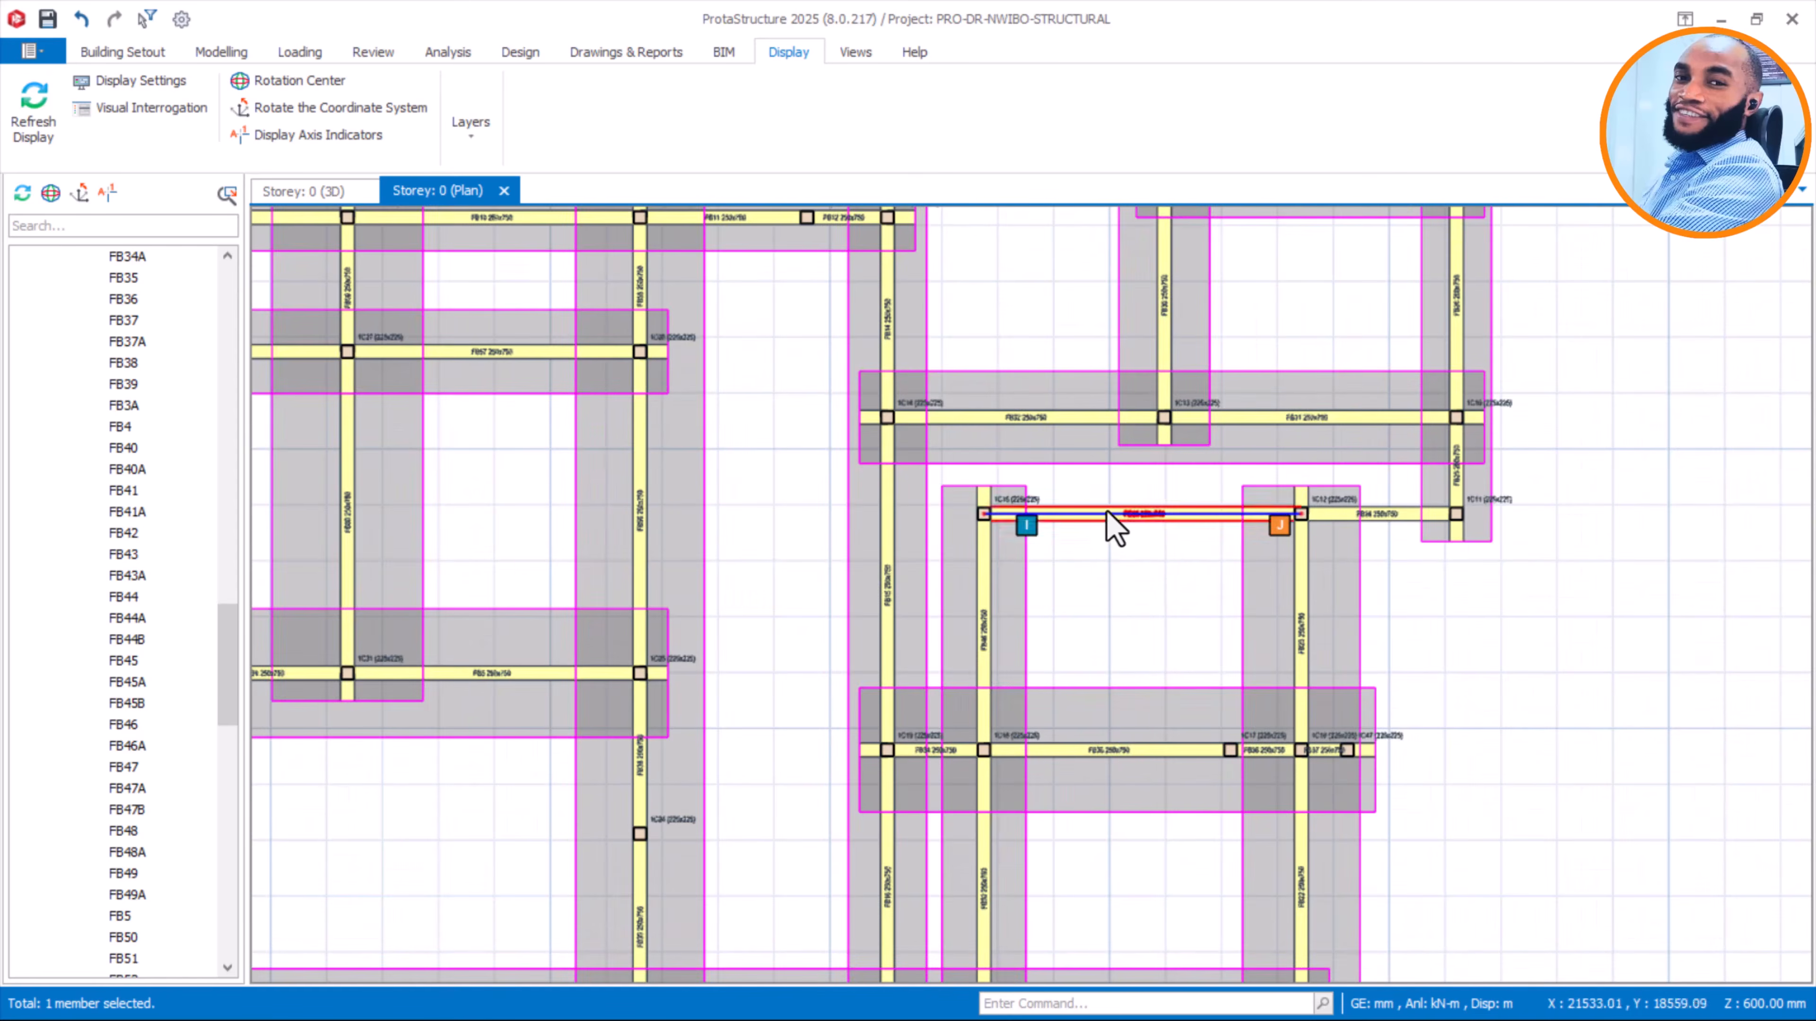
left_click(1156, 521)
left_click(1389, 515, "ctrl")
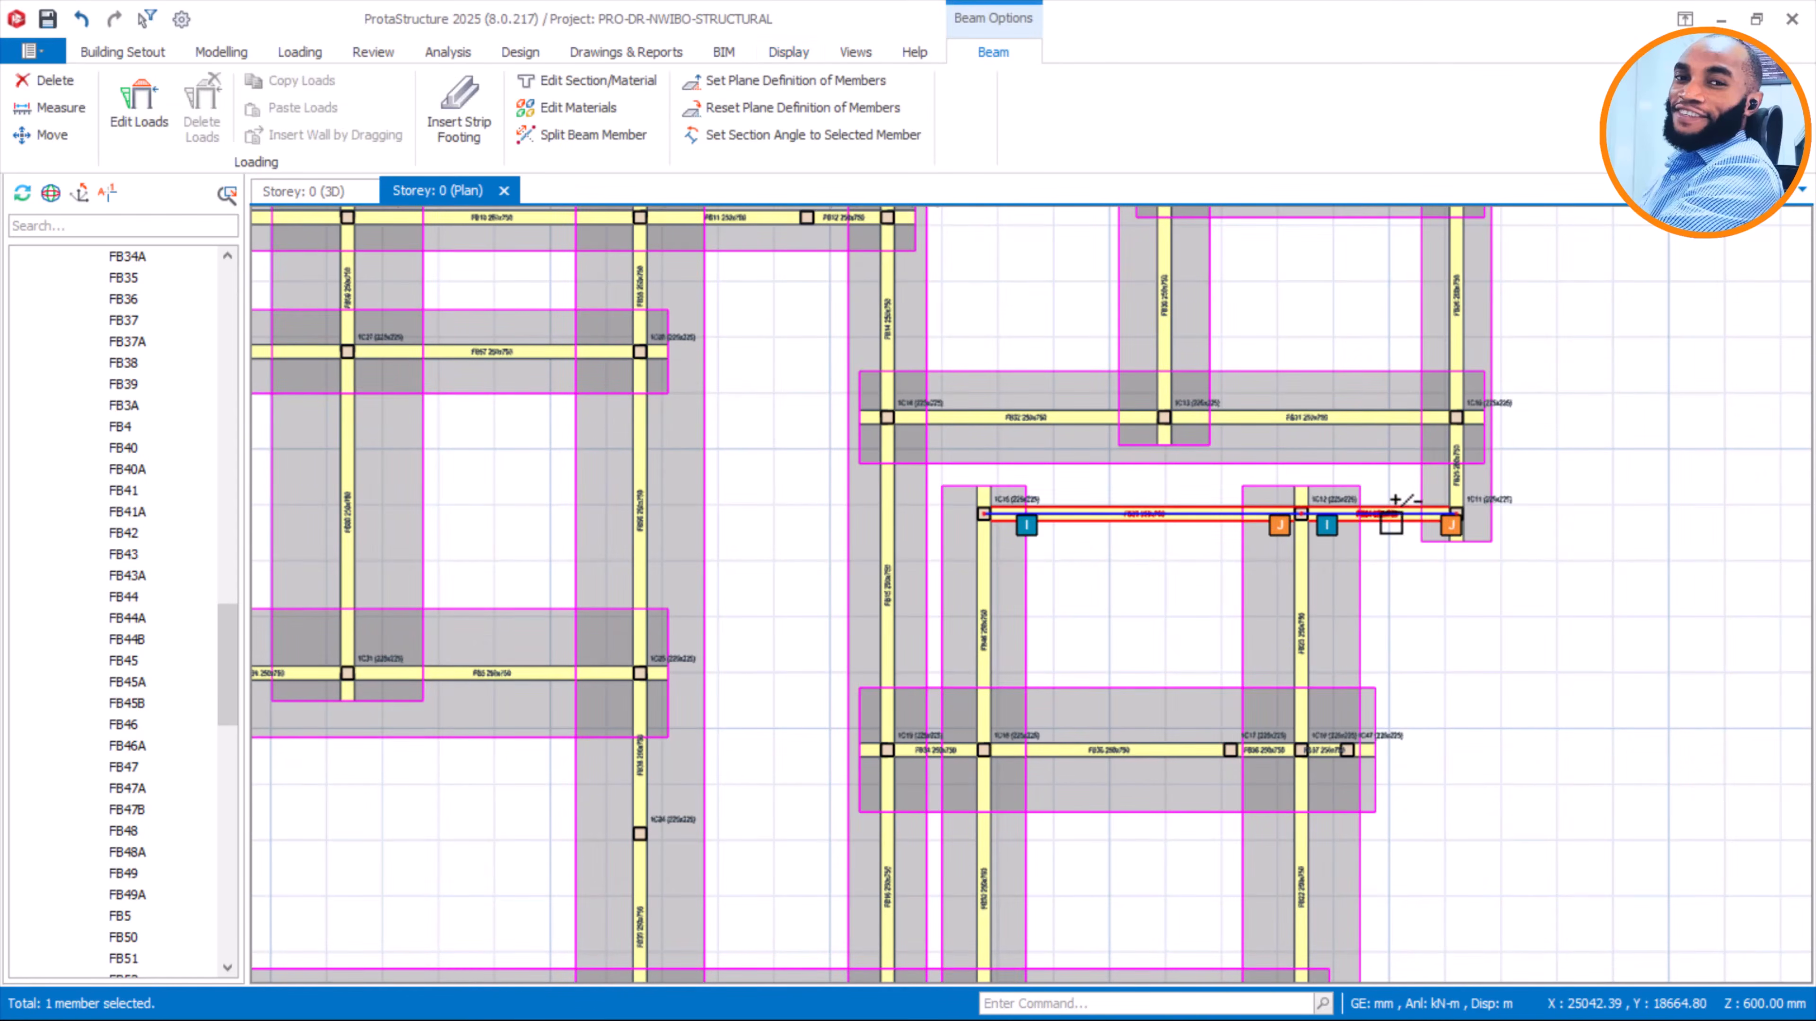
right_click(1176, 570)
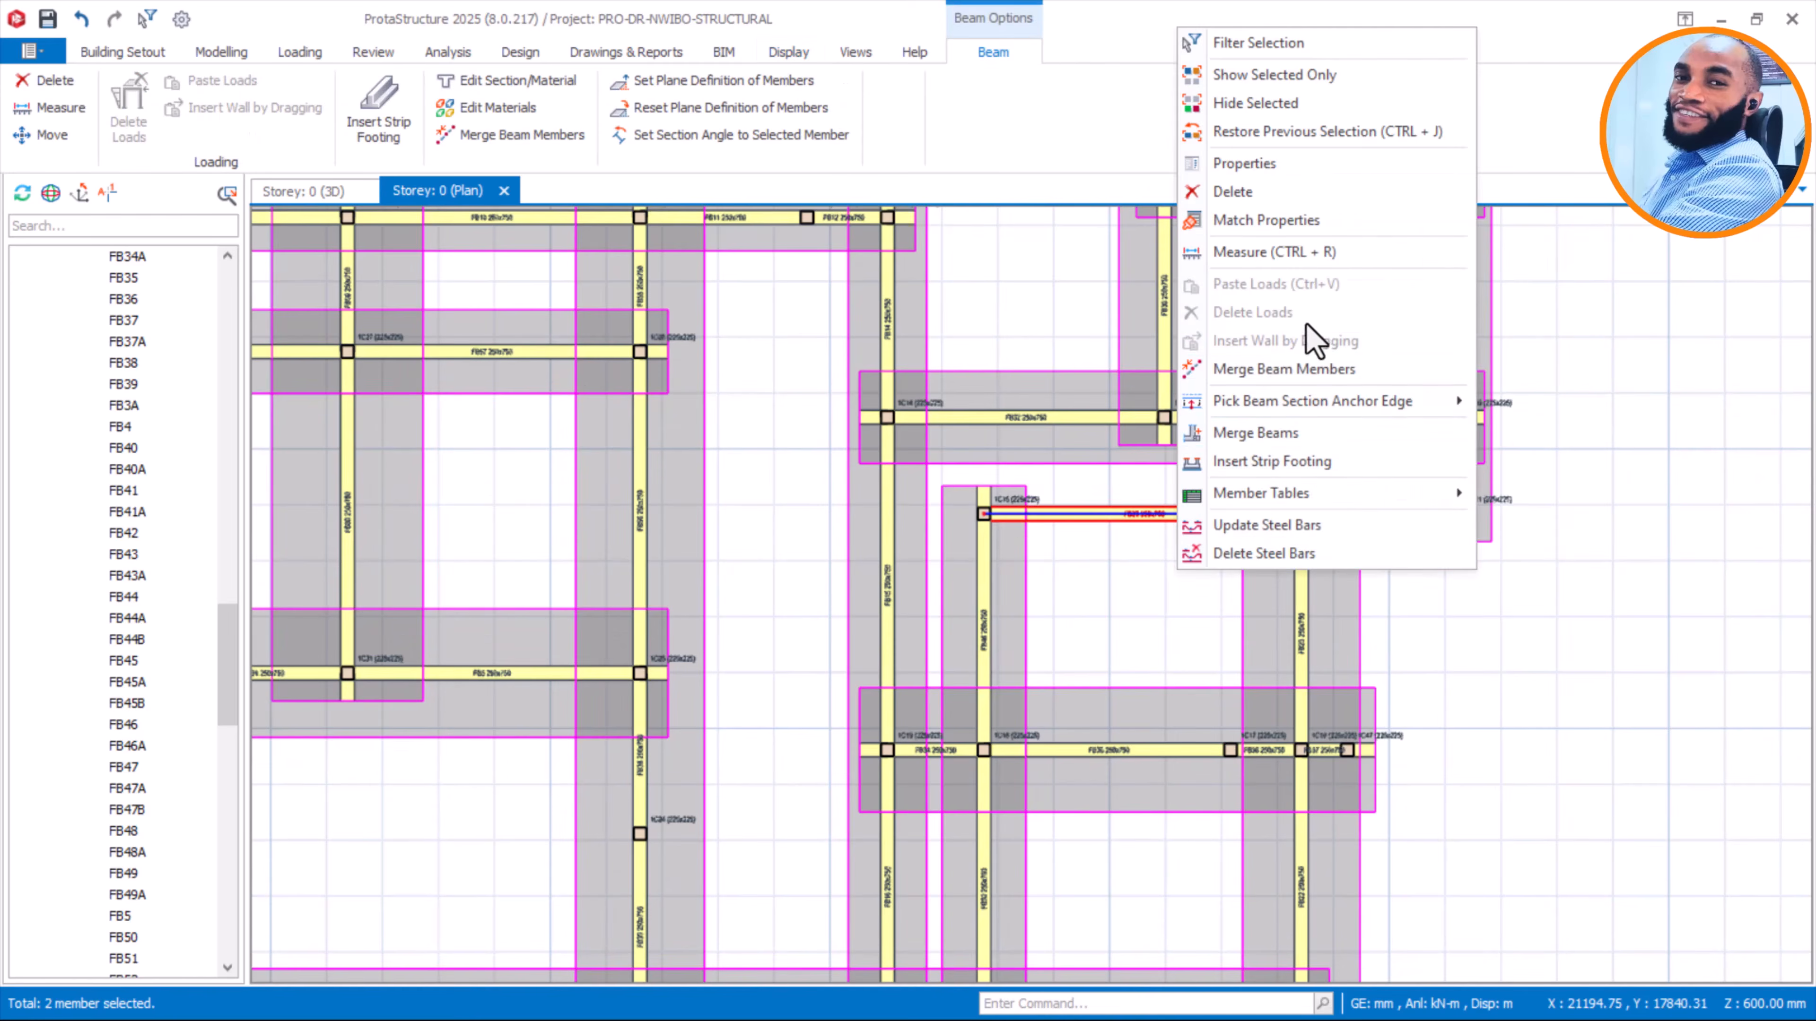
left_click(1280, 462)
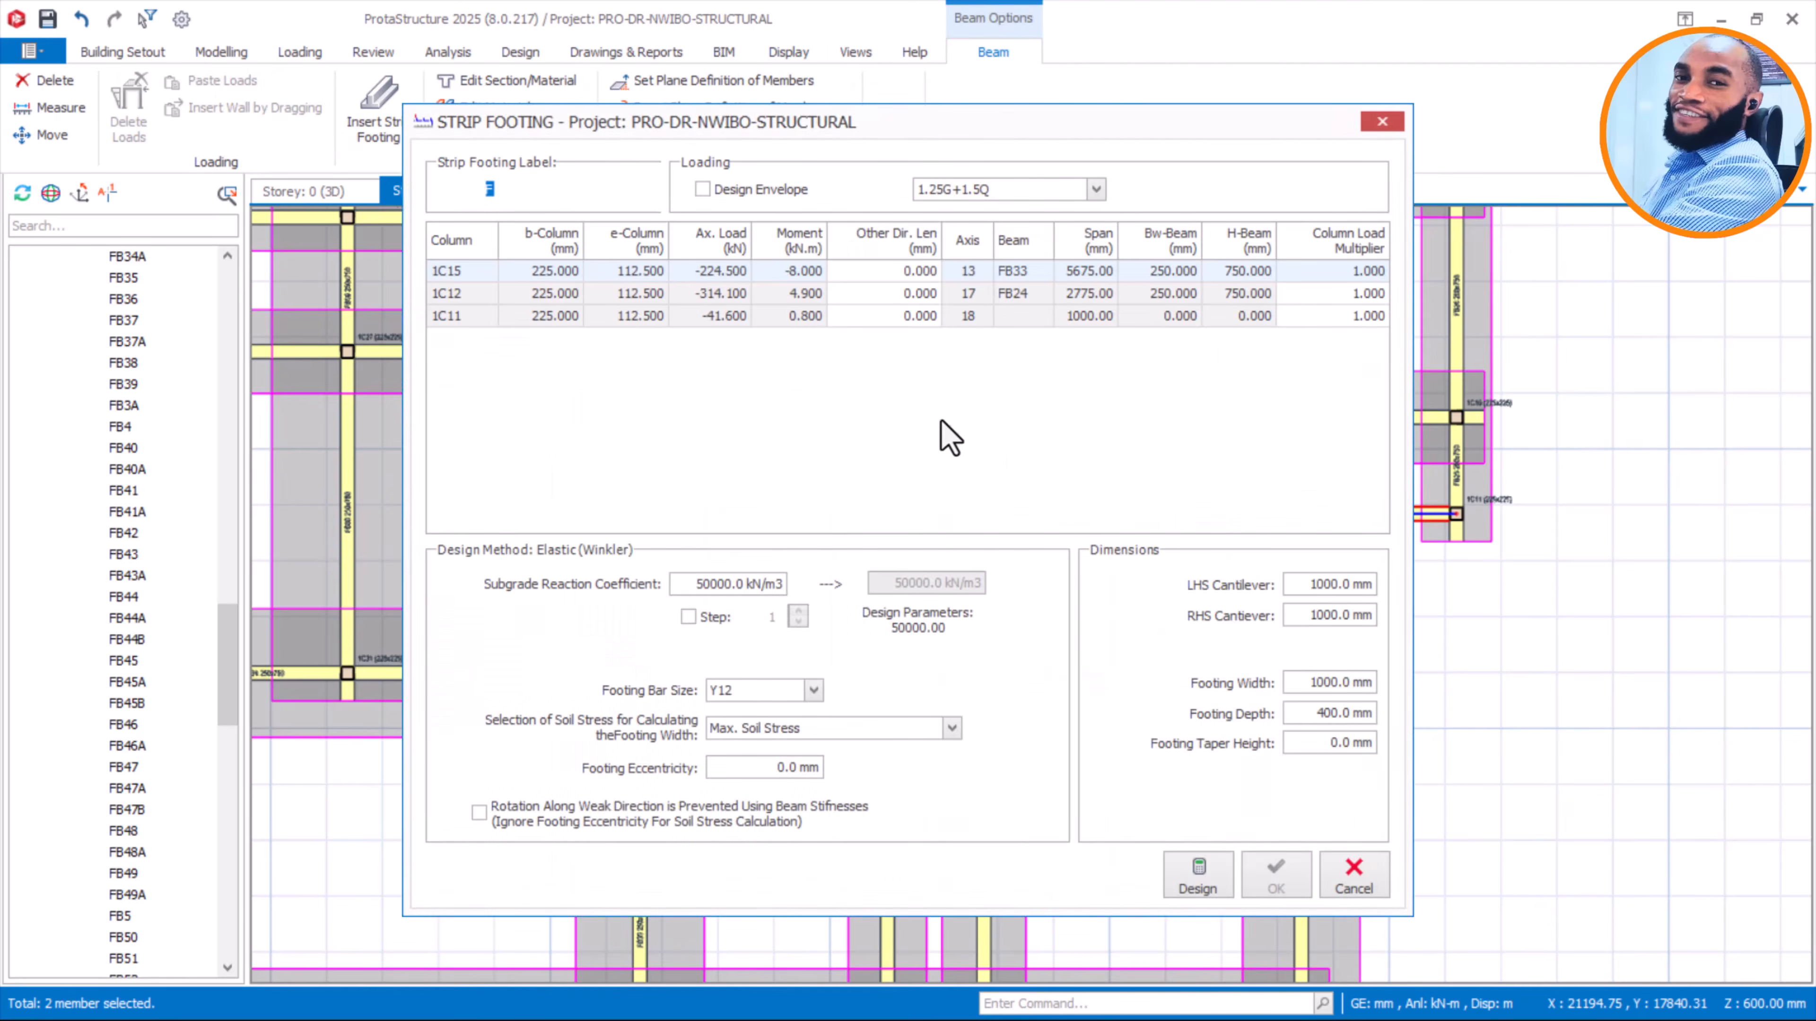
Give footing F 500 mm cantilevers at both ends, zero footing width and 250 mm depth, include the design envelope and run the design
left_click_drag(1308, 585, 1400, 603)
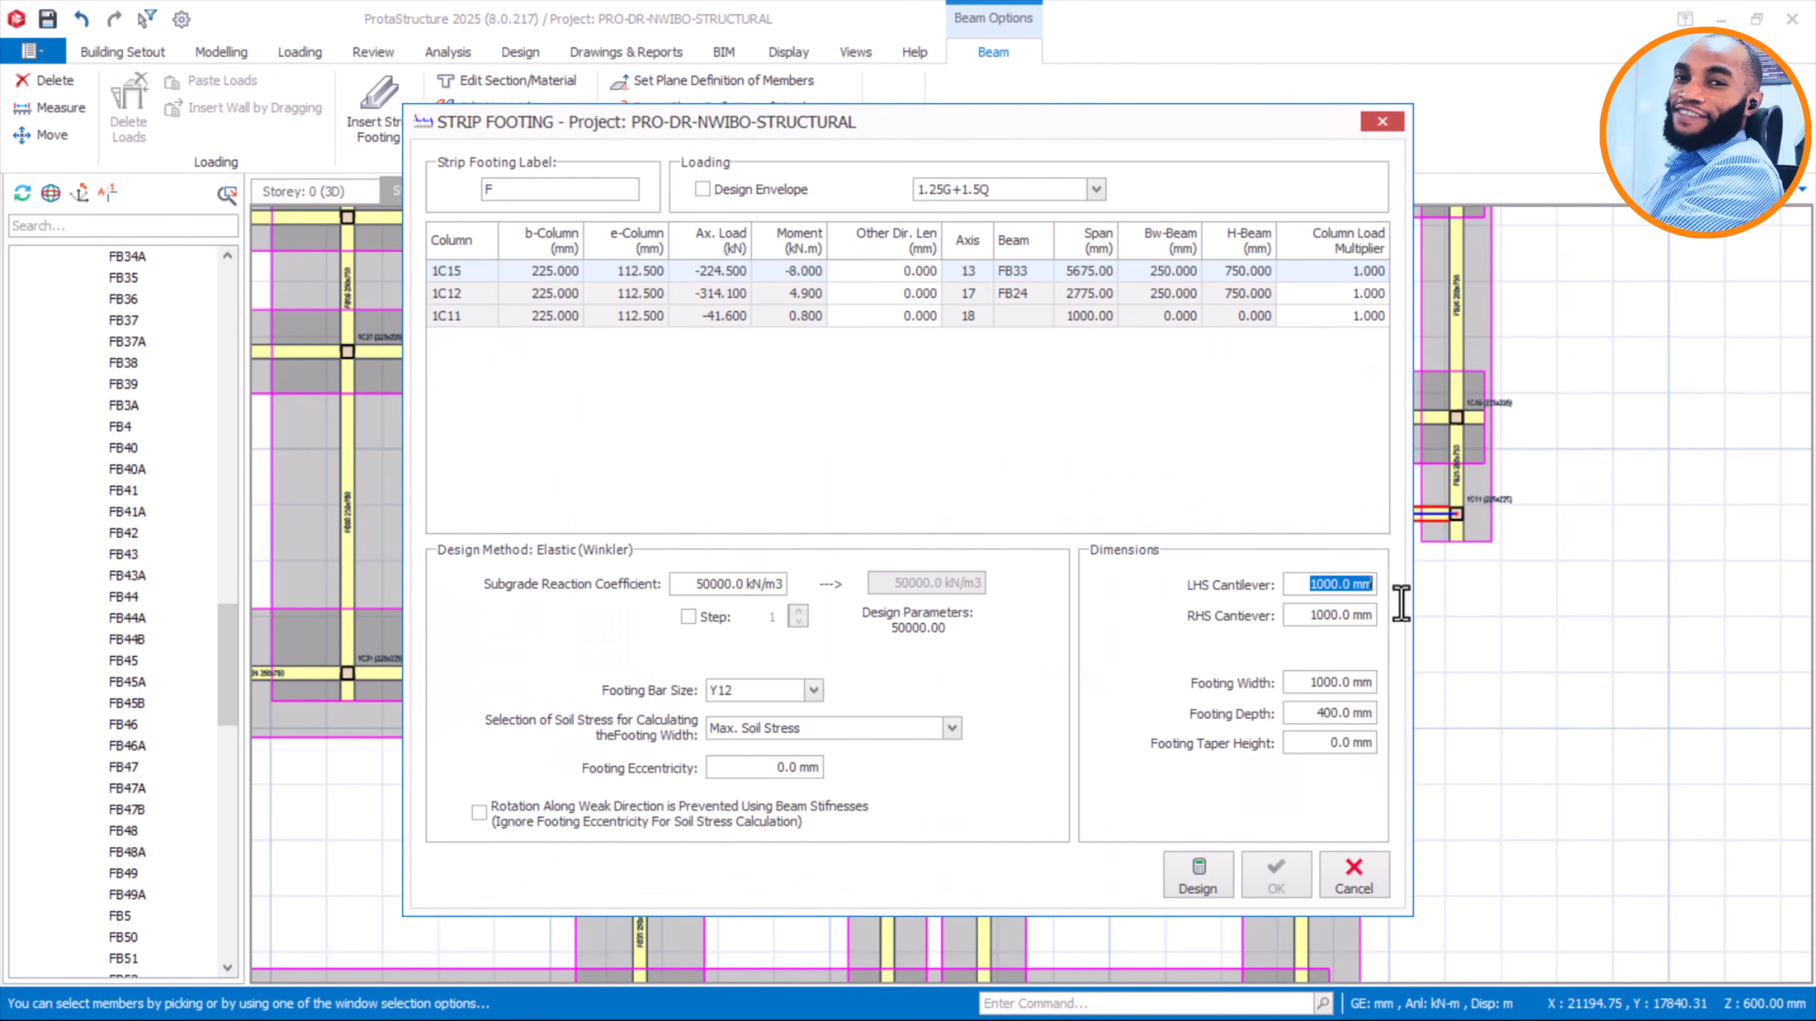
left_click_drag(1290, 617, 1458, 649)
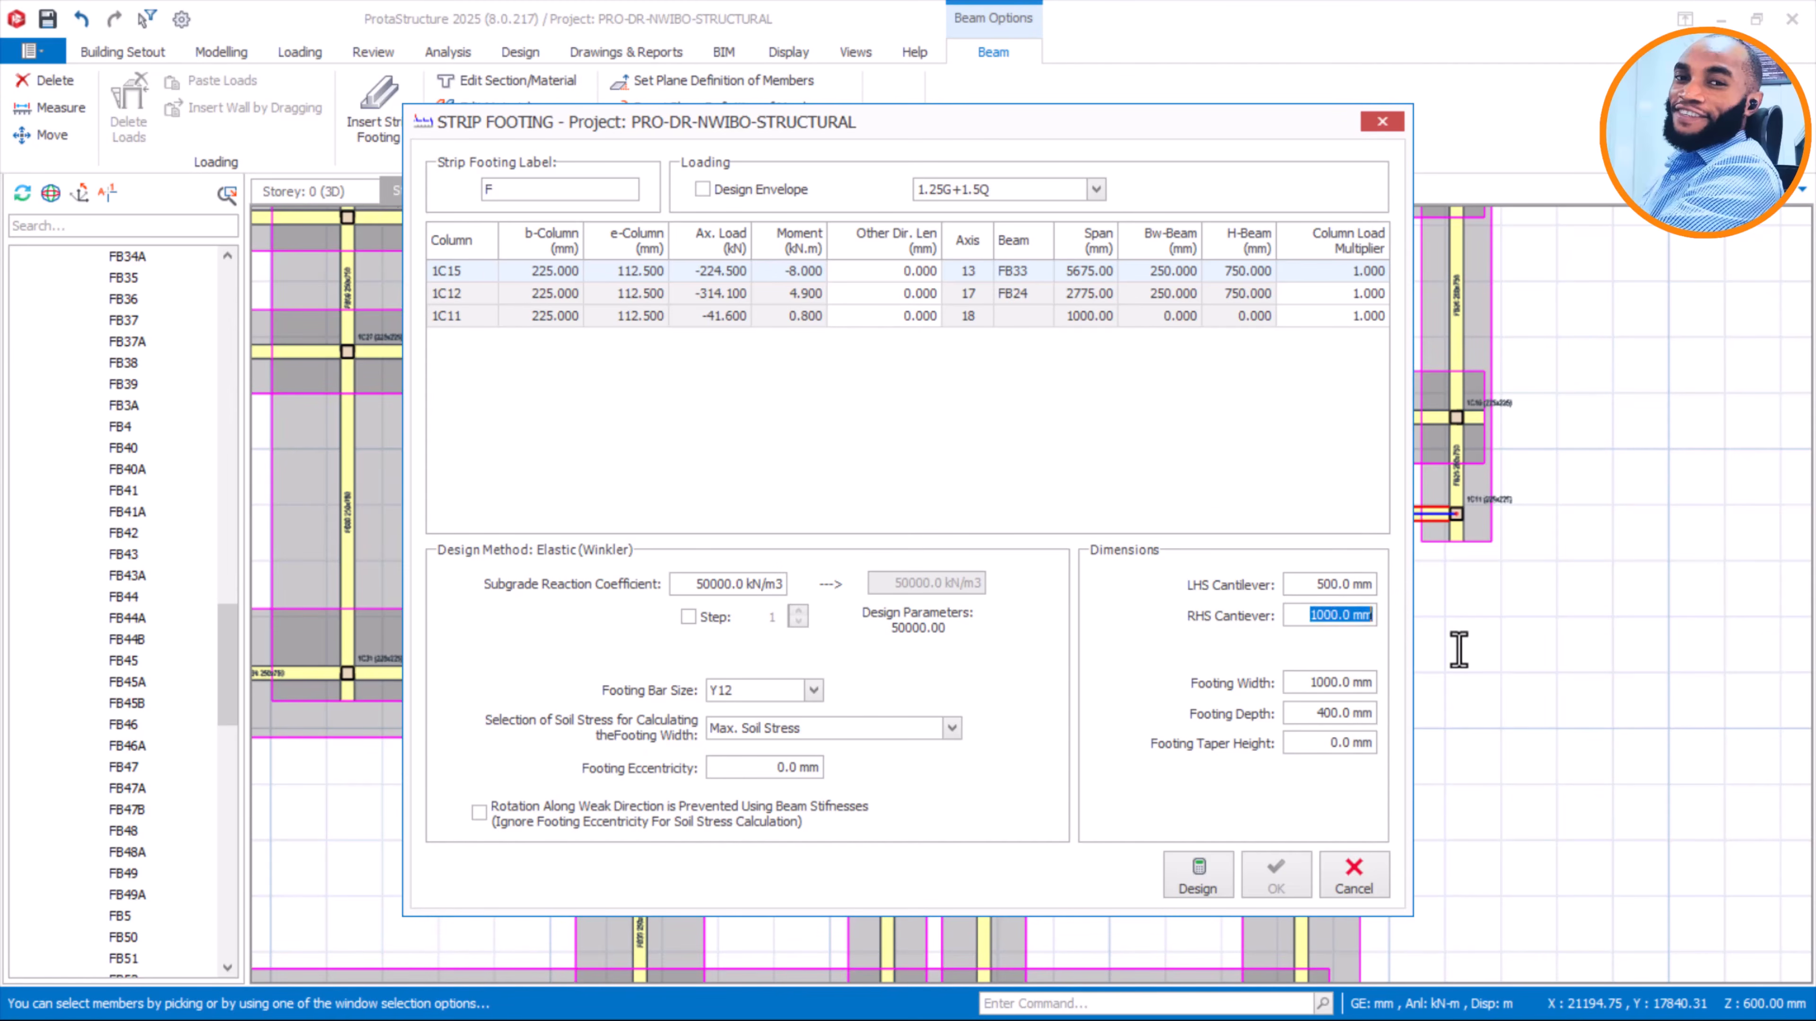
left_click_drag(1315, 677, 1455, 699)
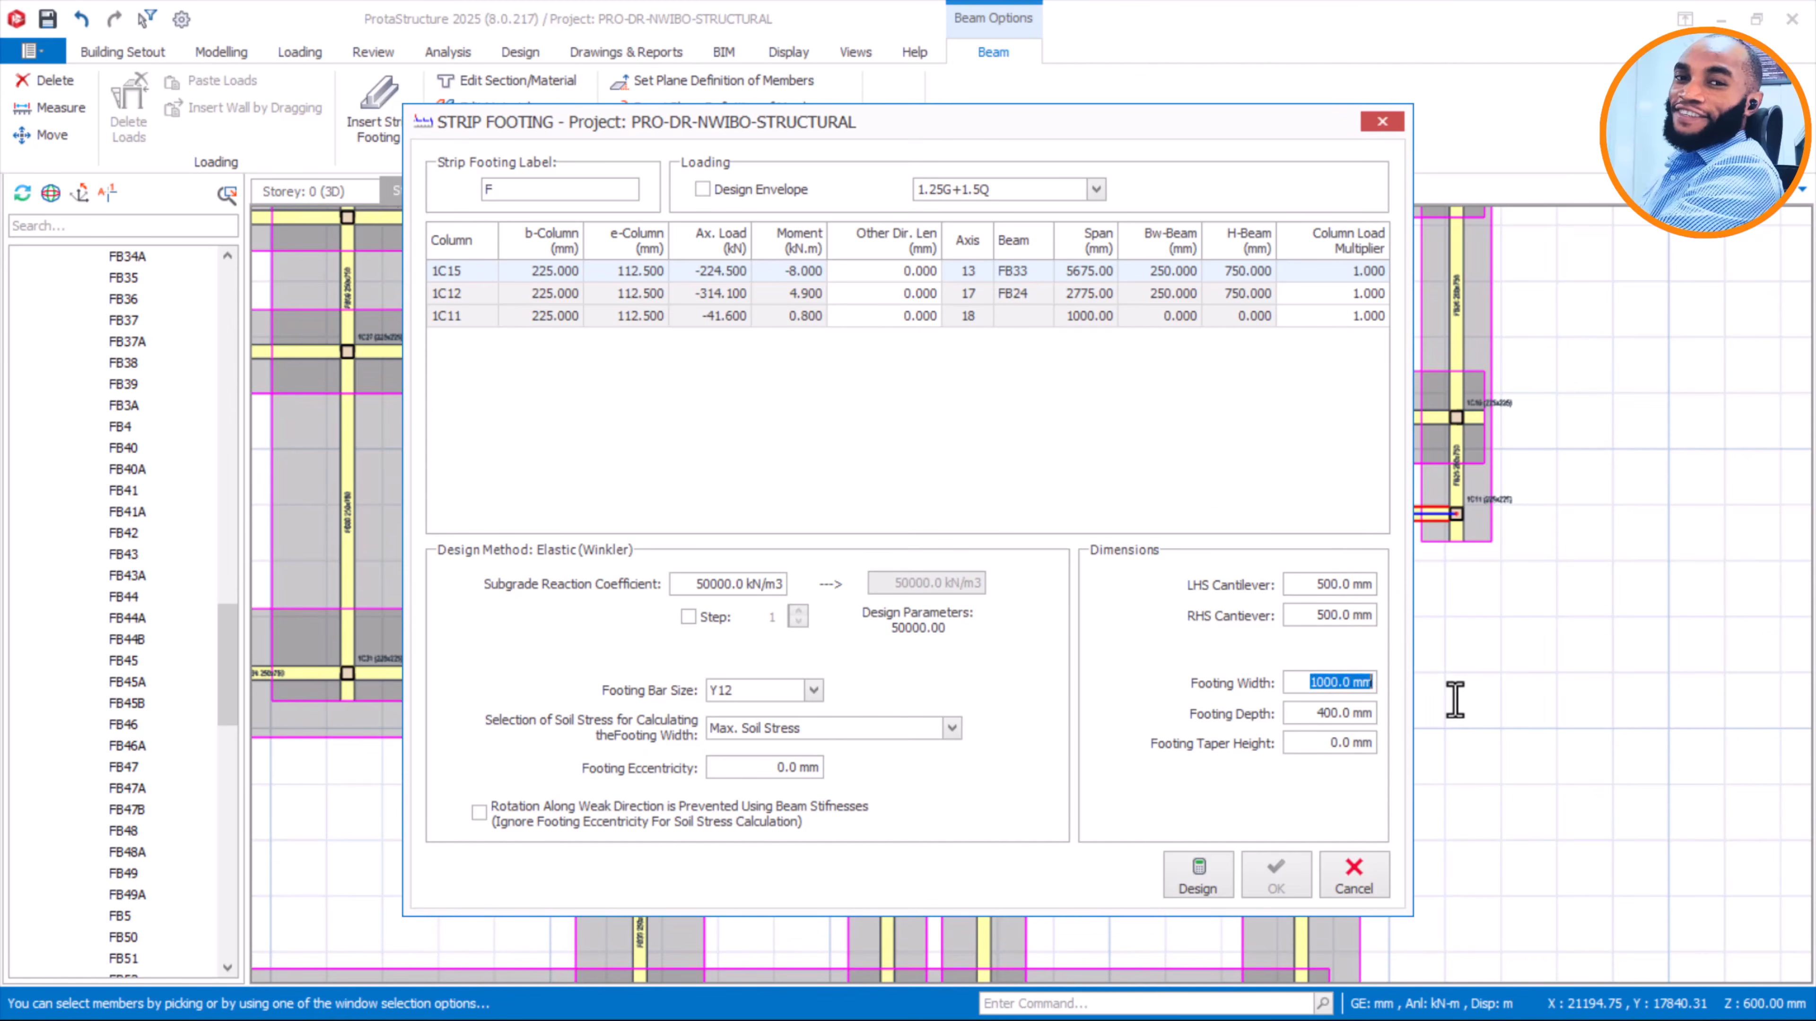
key("Delete")
left_click_drag(1317, 714, 1433, 726)
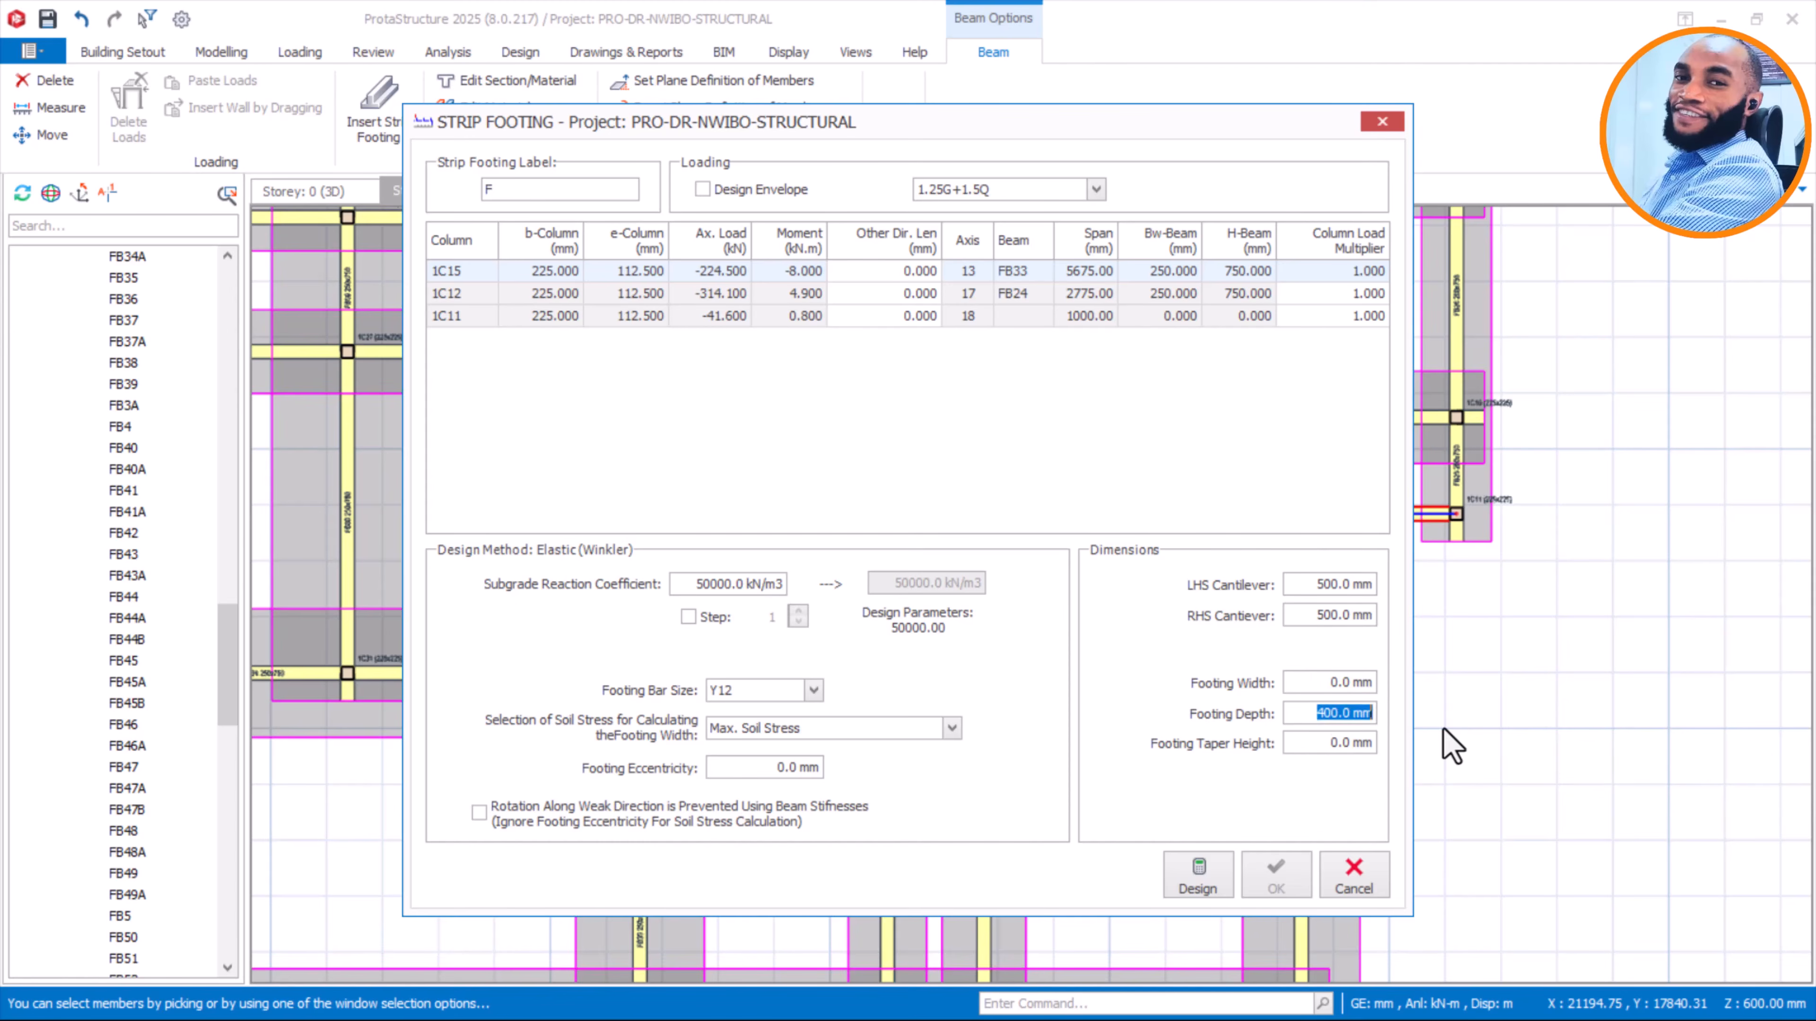
type("250")
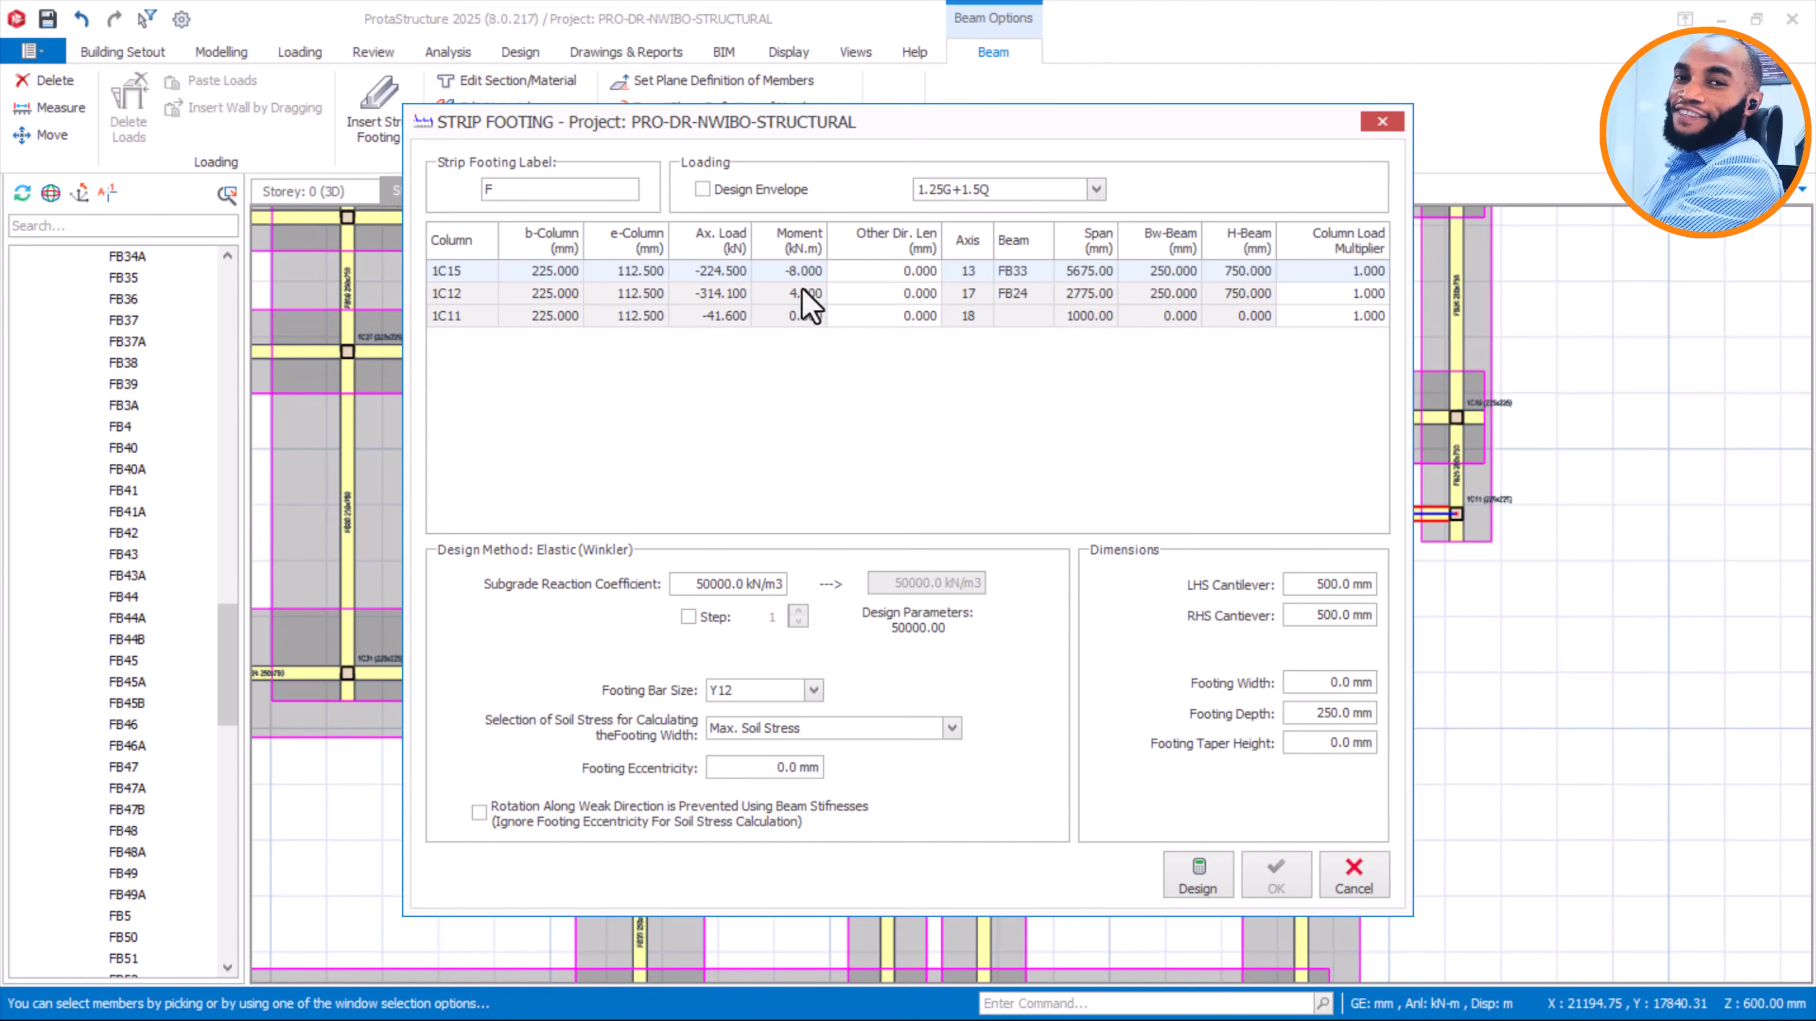
left_click(779, 190)
left_click(1205, 868)
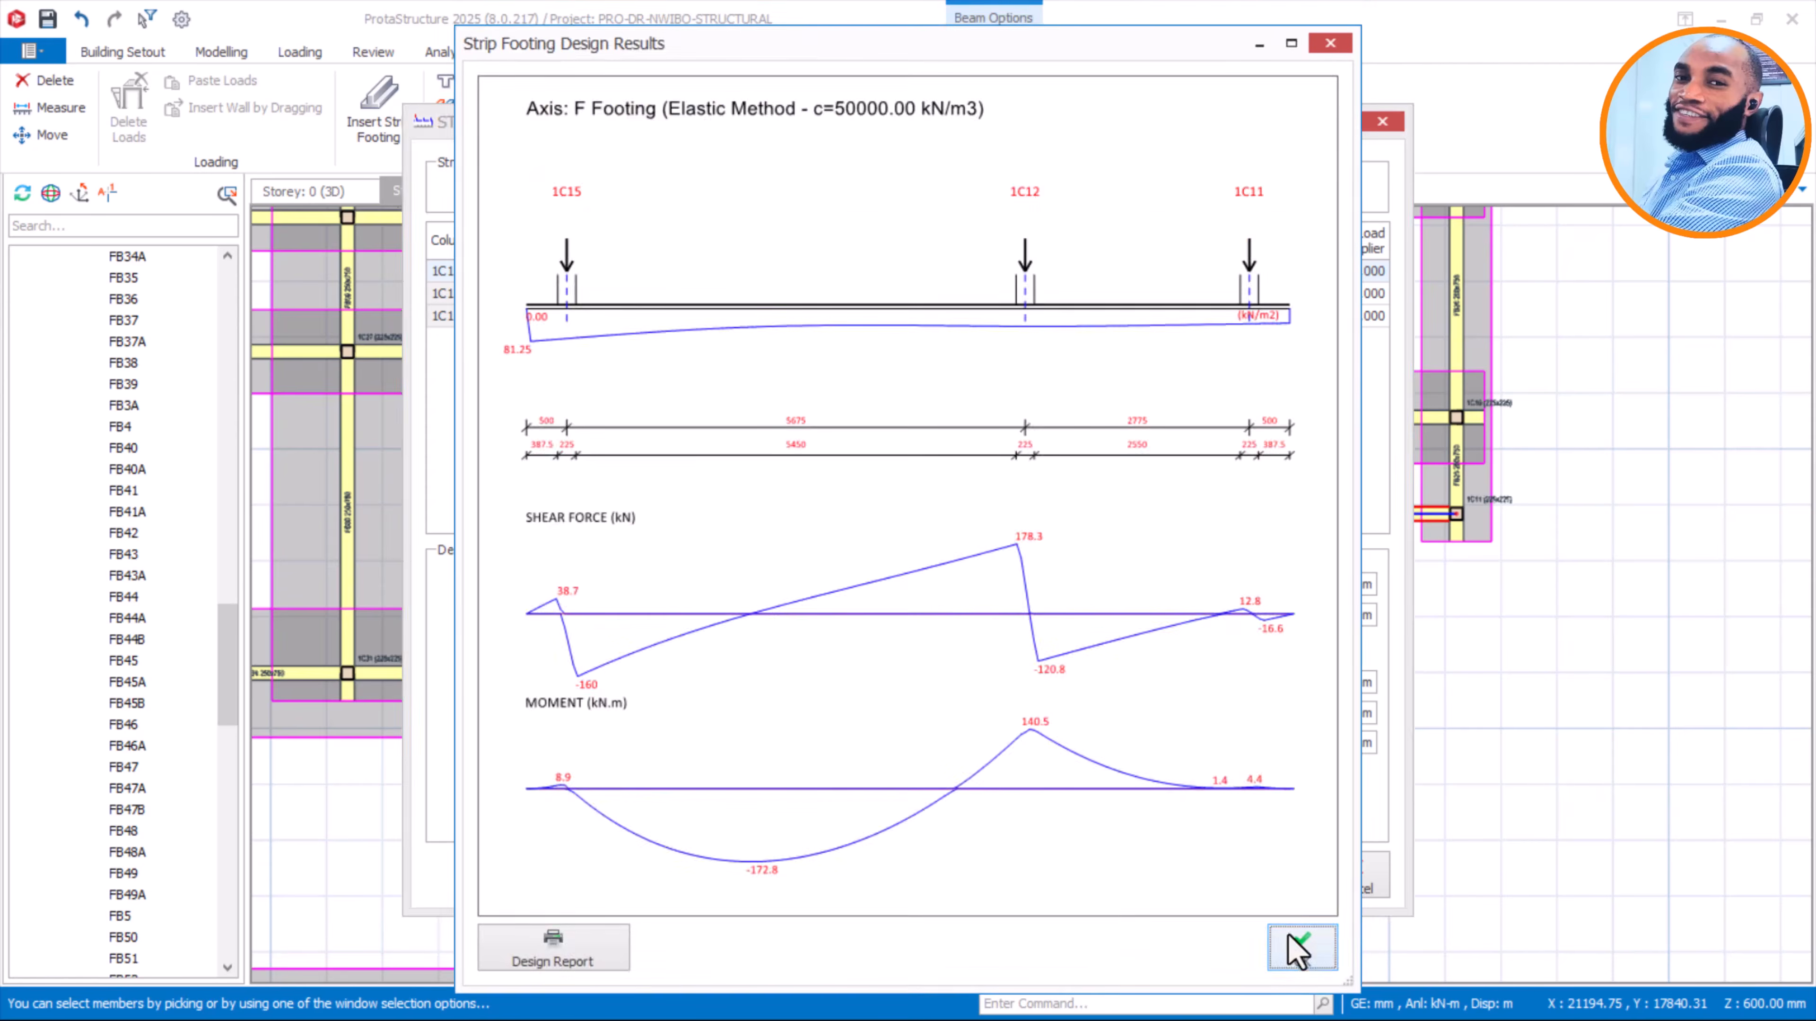
Close the design results for footing F, round its footing width, insert the strip footing and clear the selection
left_click(1299, 948)
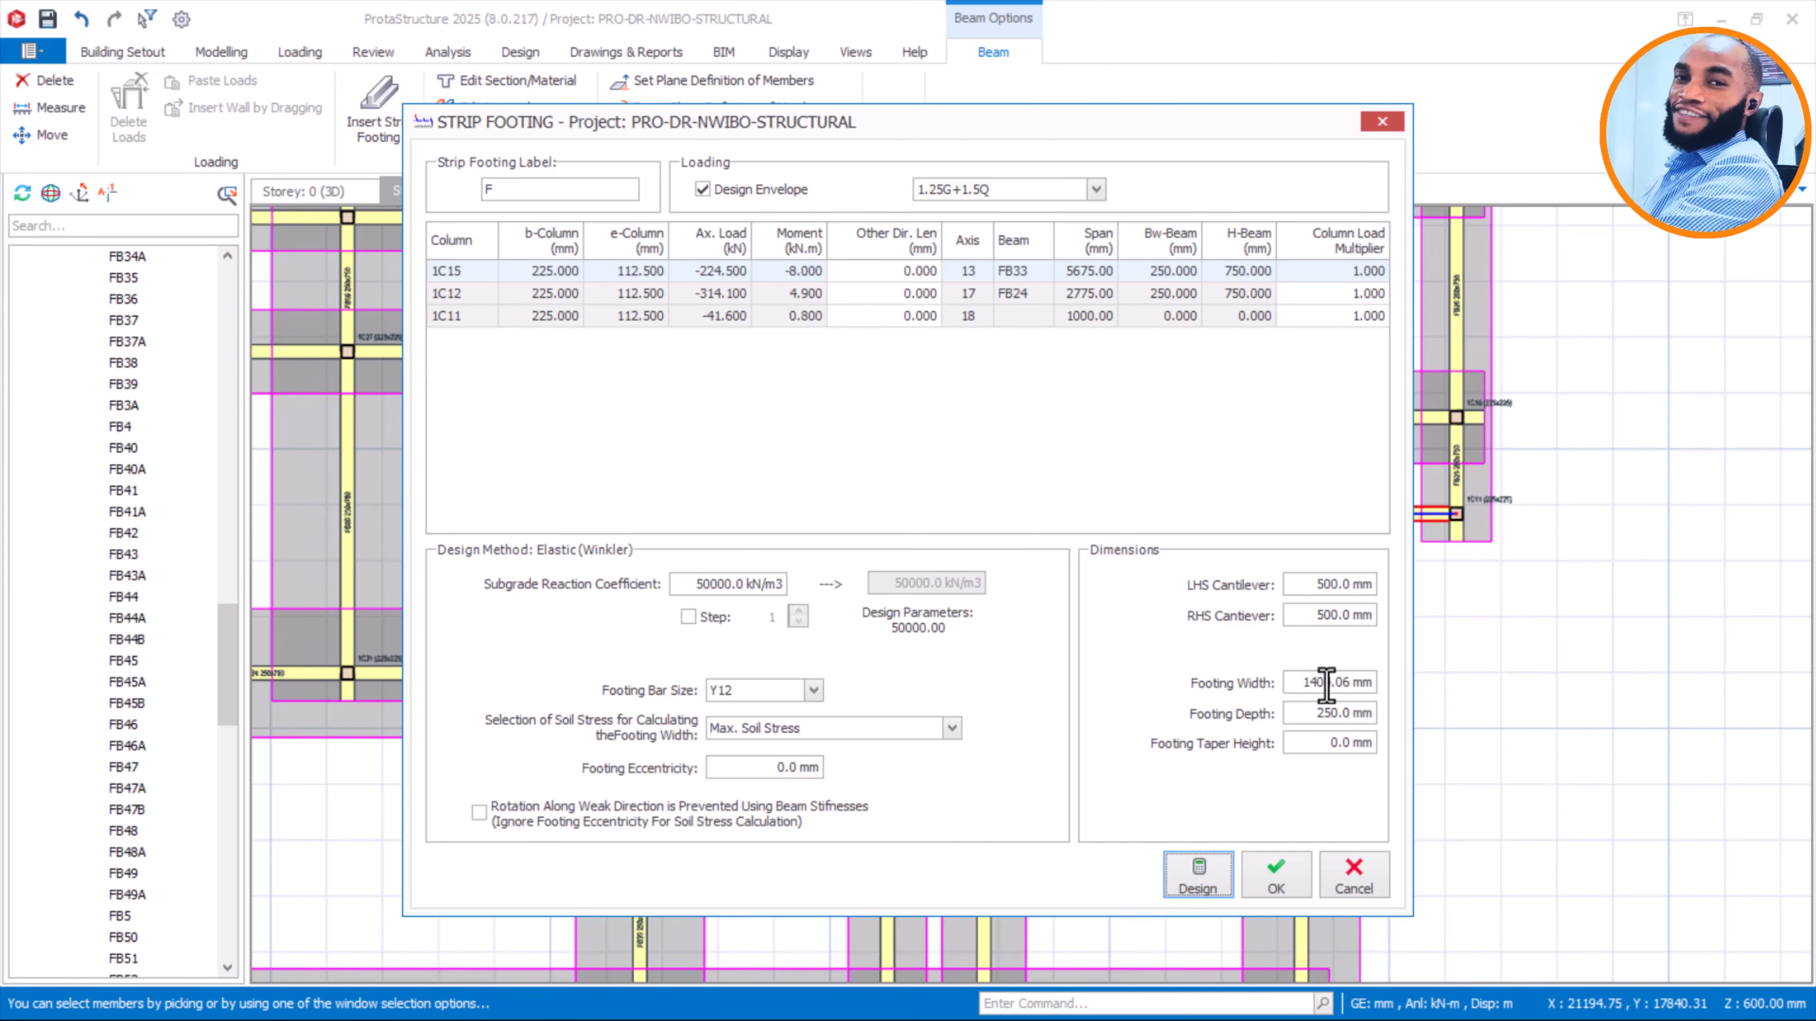
left_click_drag(1302, 682, 1409, 693)
left_click_drag(1323, 682, 1367, 688)
left_click(1276, 882)
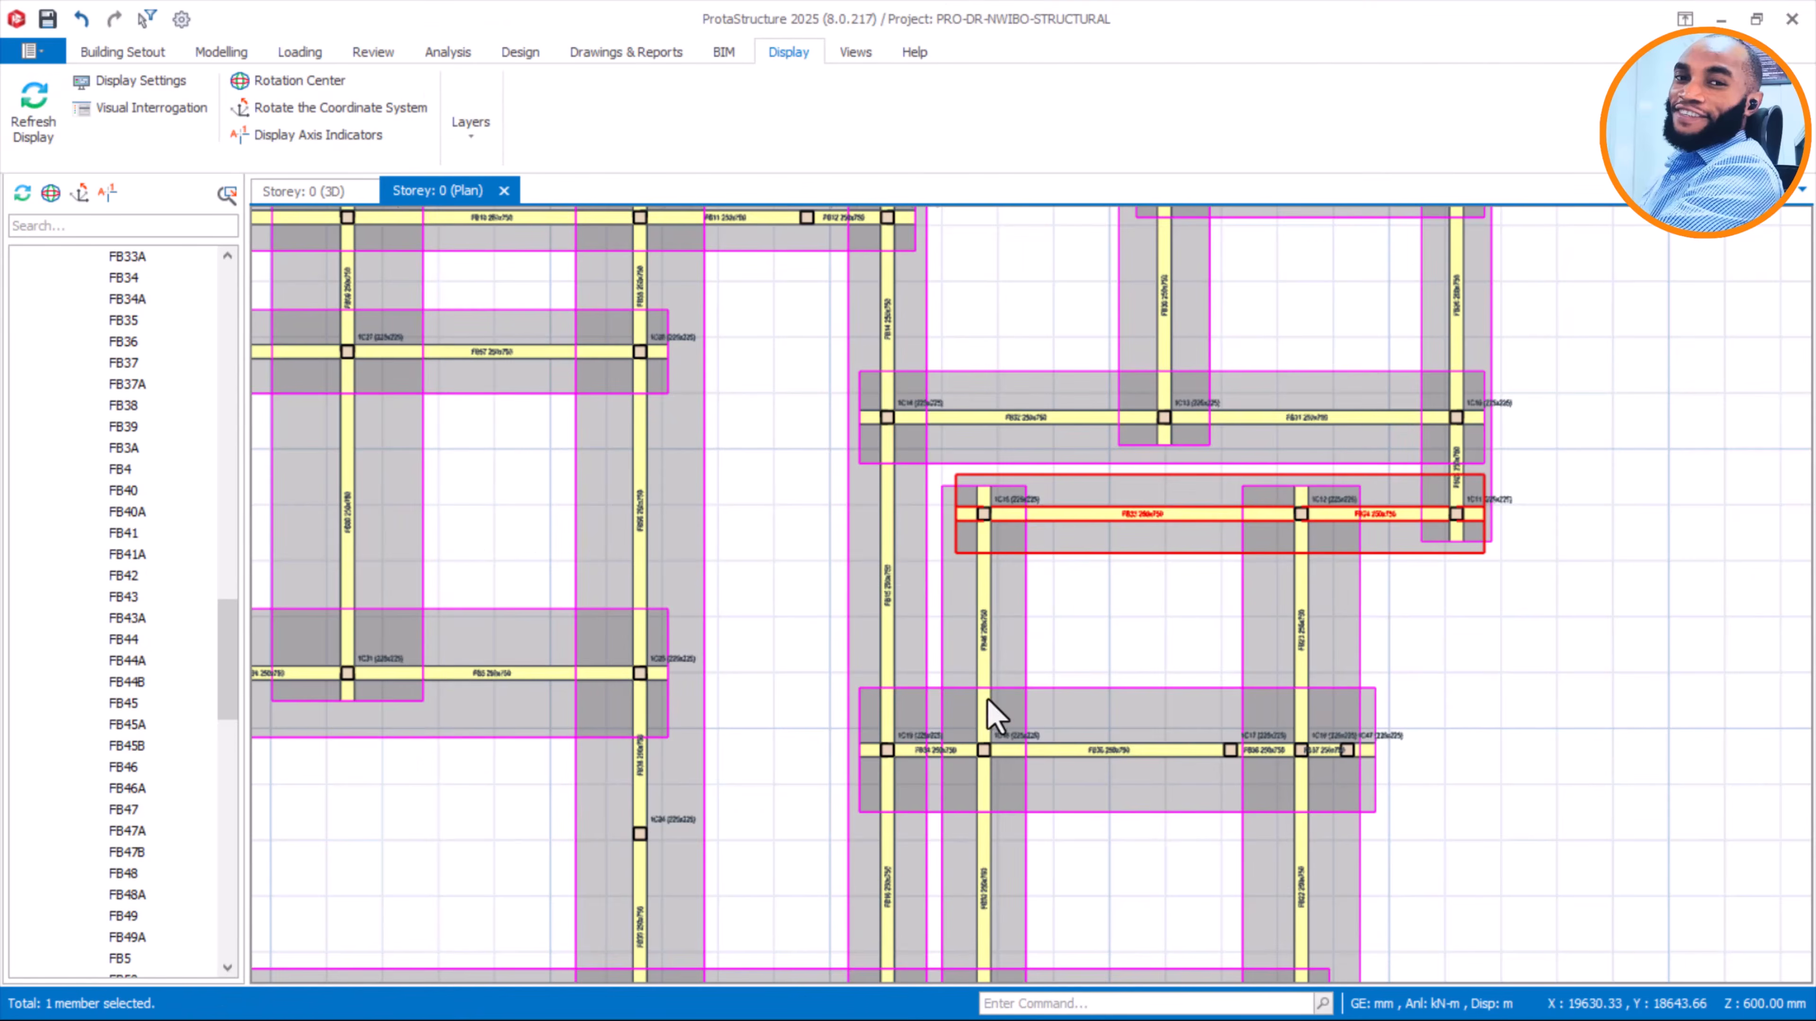
scroll(992, 695, "down", 2)
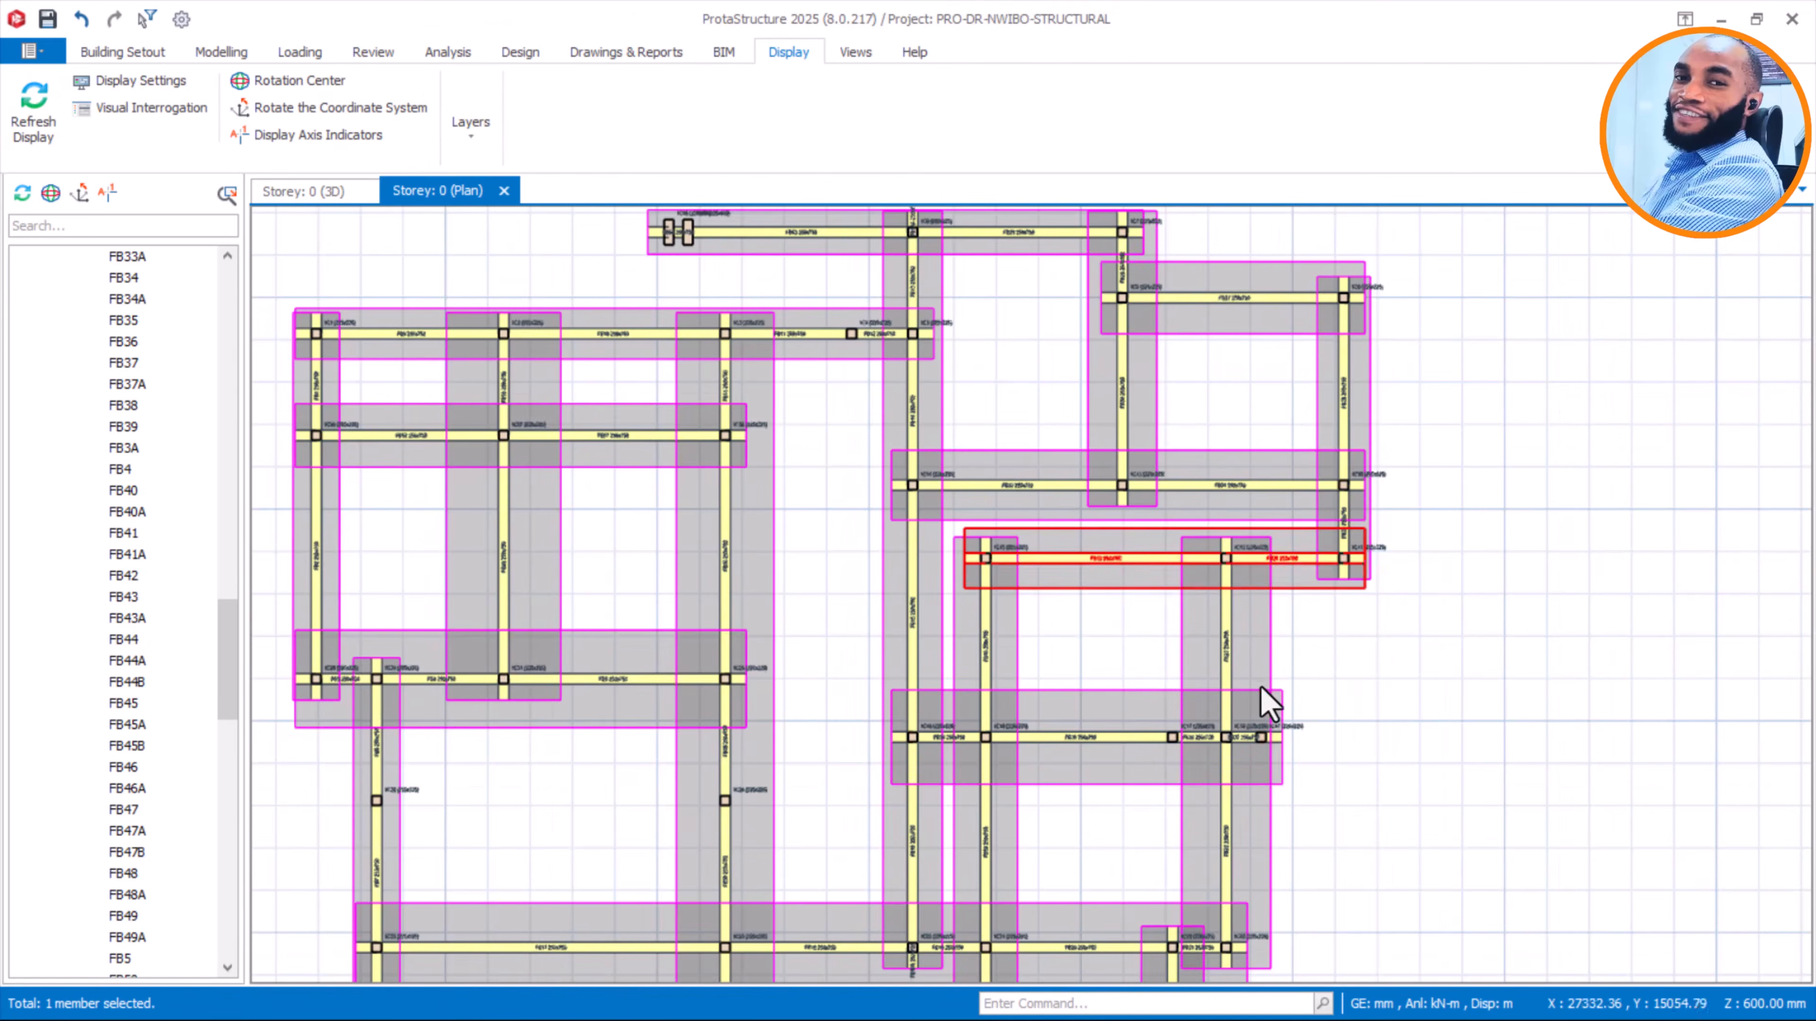
key("Escape")
Examine the strip footings in the storey 0 plan and from several sides of the 3D model for coverage beneath the foundation beams
scroll(1251, 679, "down", 3)
middle_click_drag(957, 608, 944, 479)
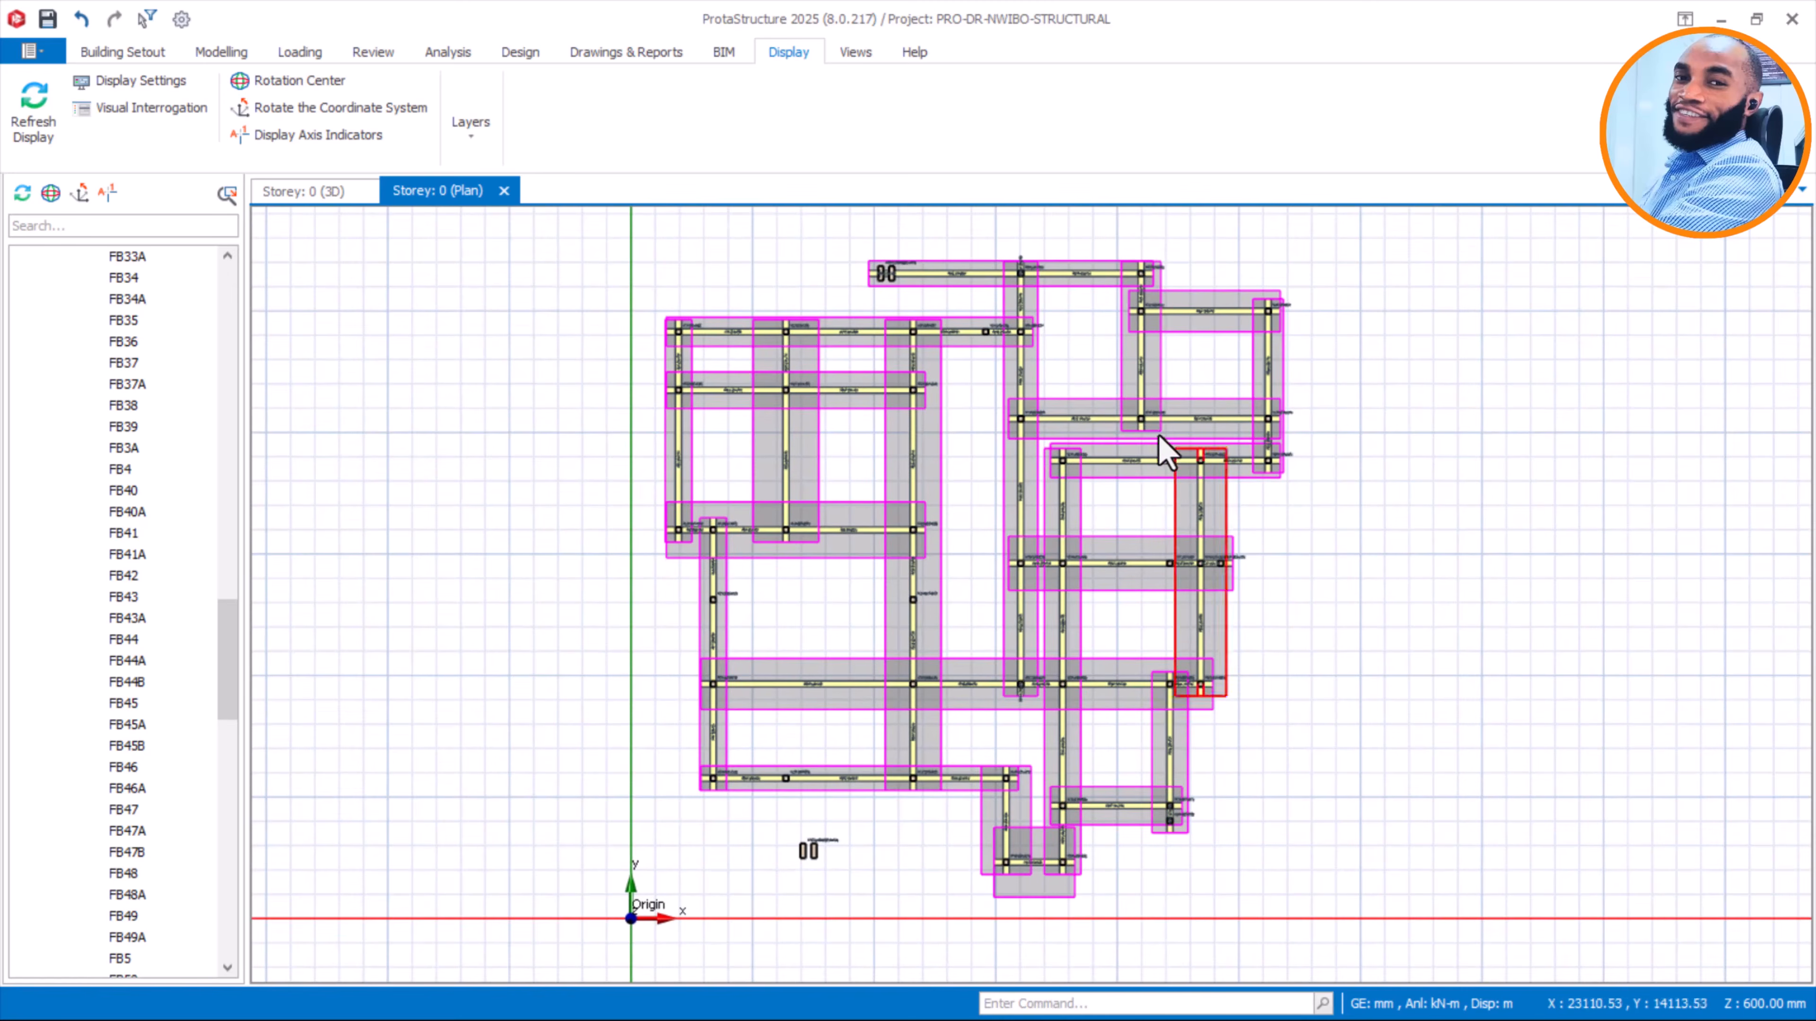
scroll(882, 304, "up", 1)
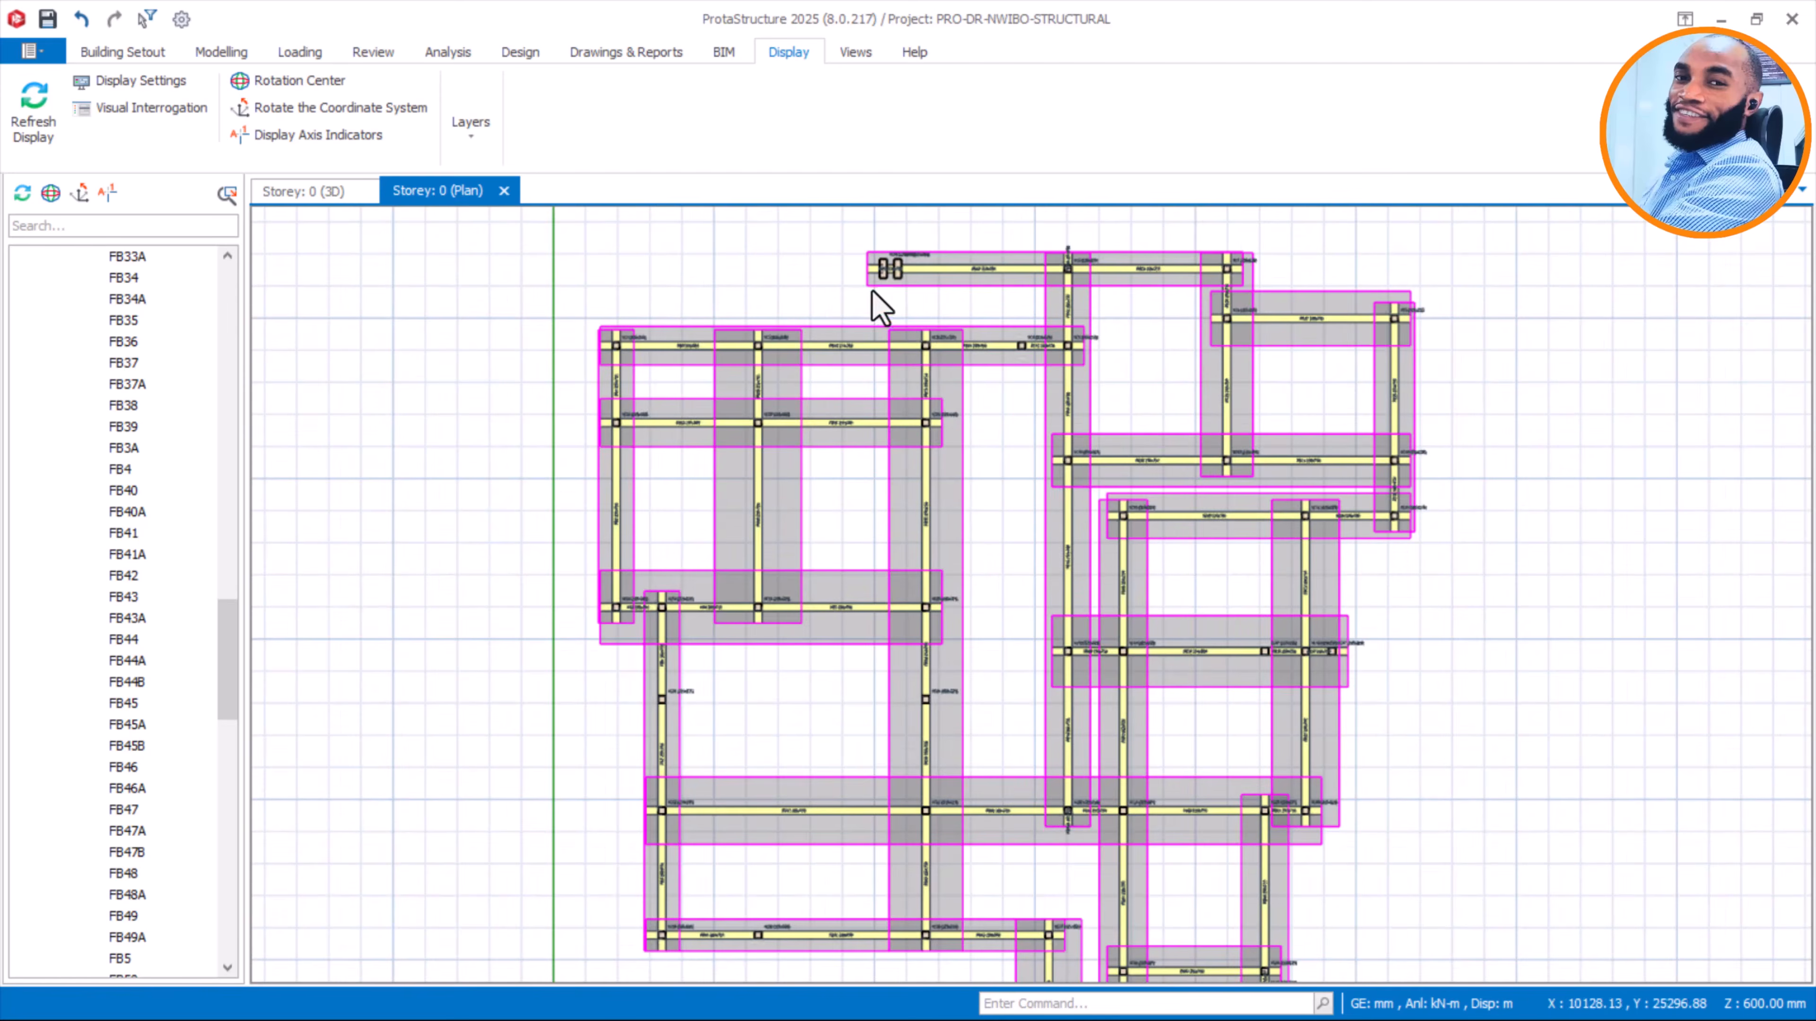
left_click(314, 191)
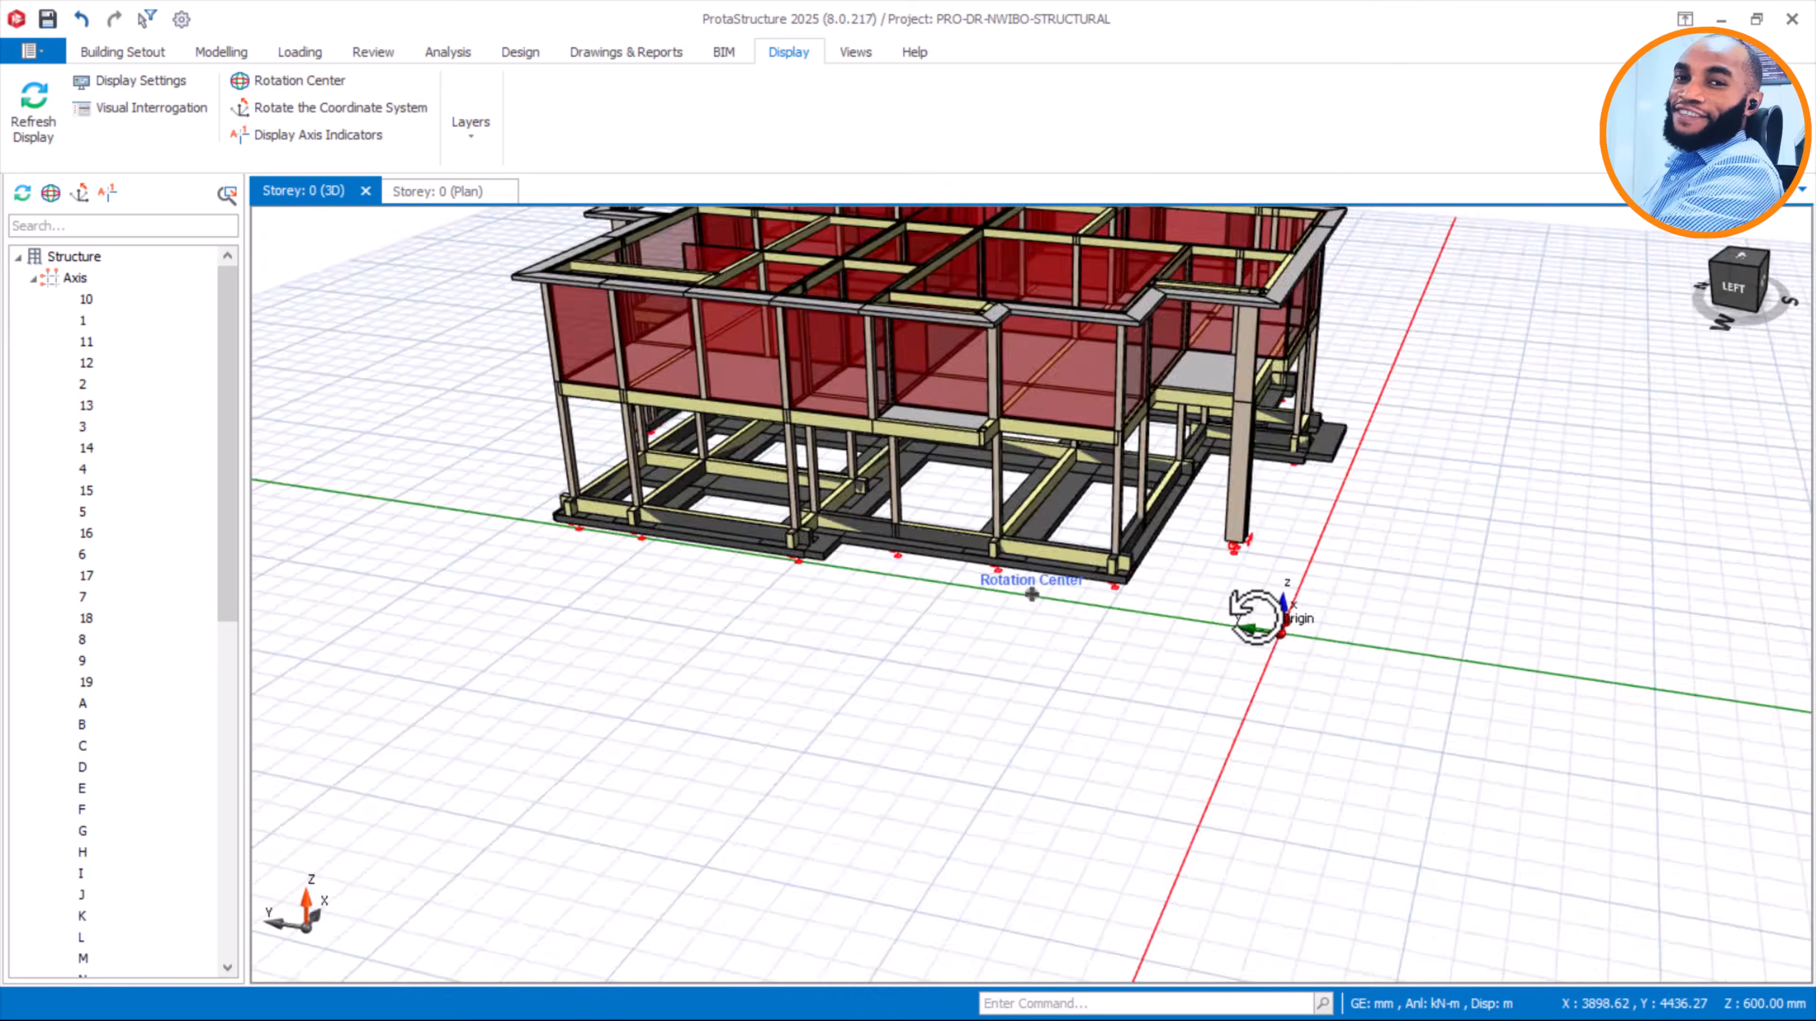
middle_click_drag(1256, 617, 1037, 575)
scroll(1244, 536, "up", 4)
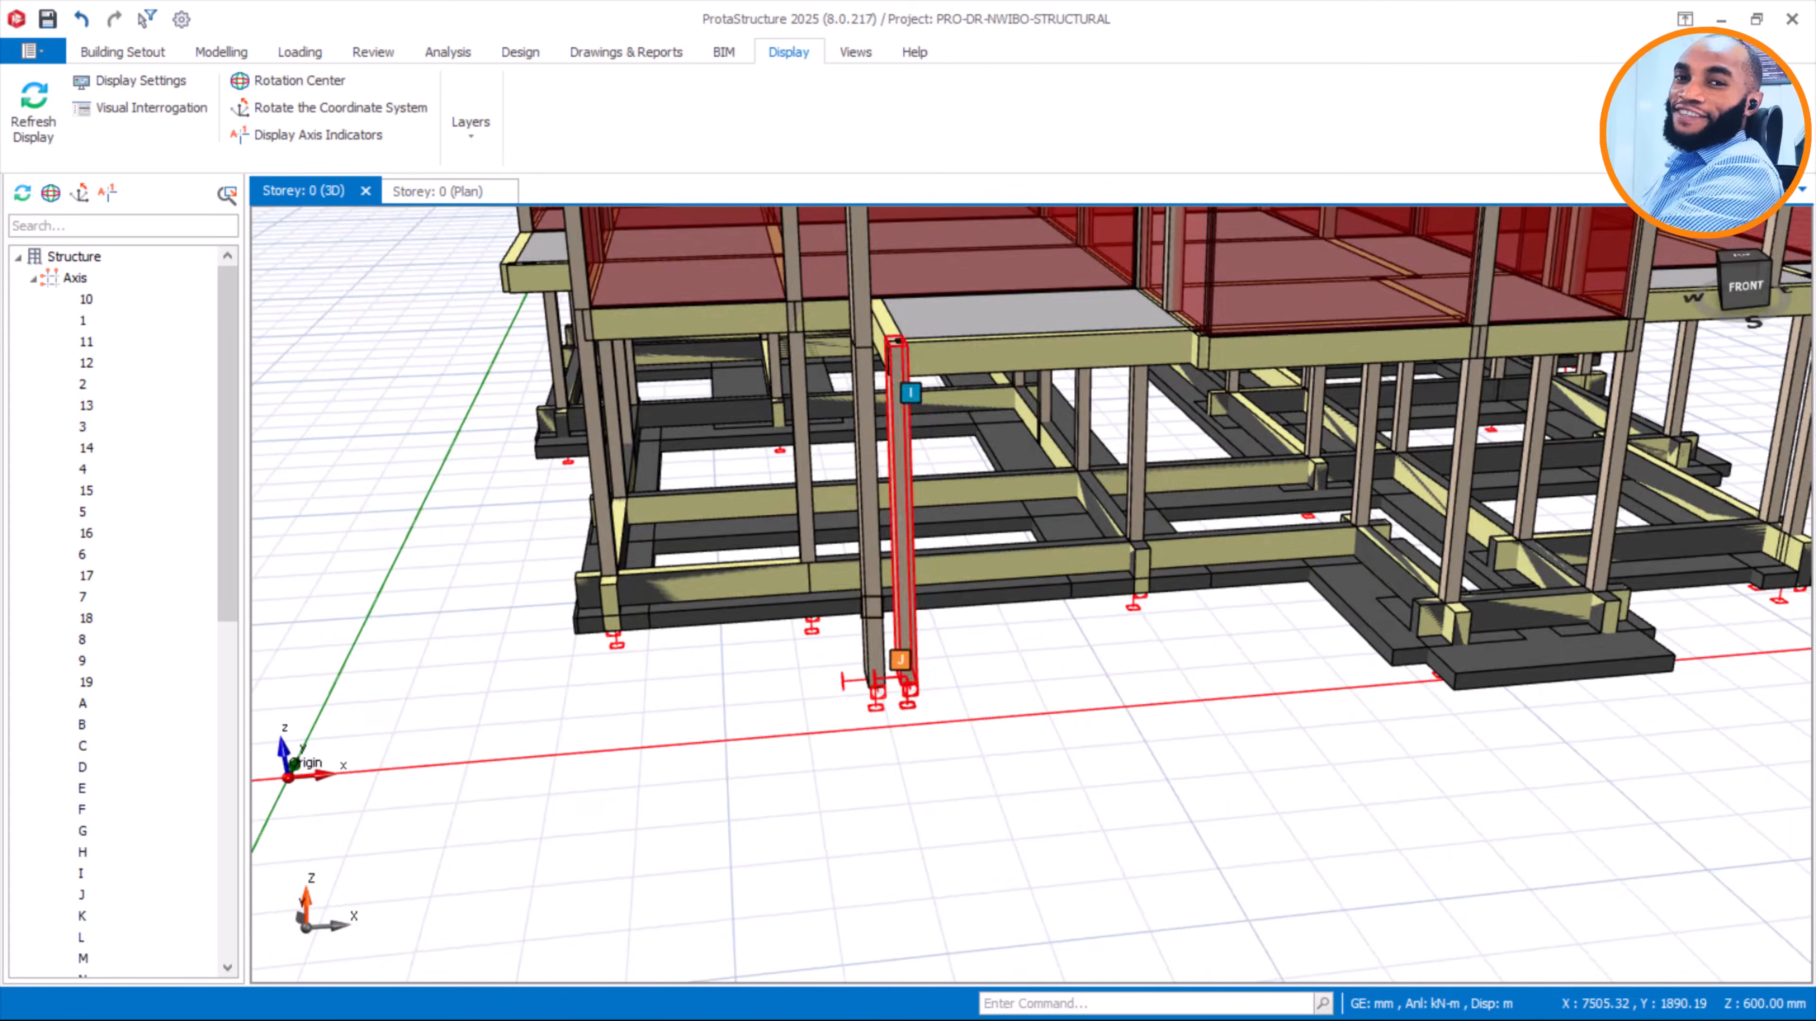
scroll(979, 631, "down", 1)
mouse_move(978, 632)
middle_mouse_down()
mouse_move(1337, 636)
mouse_move(1082, 625)
mouse_move(1208, 640)
middle_mouse_up()
scroll(1544, 744, "up", 5)
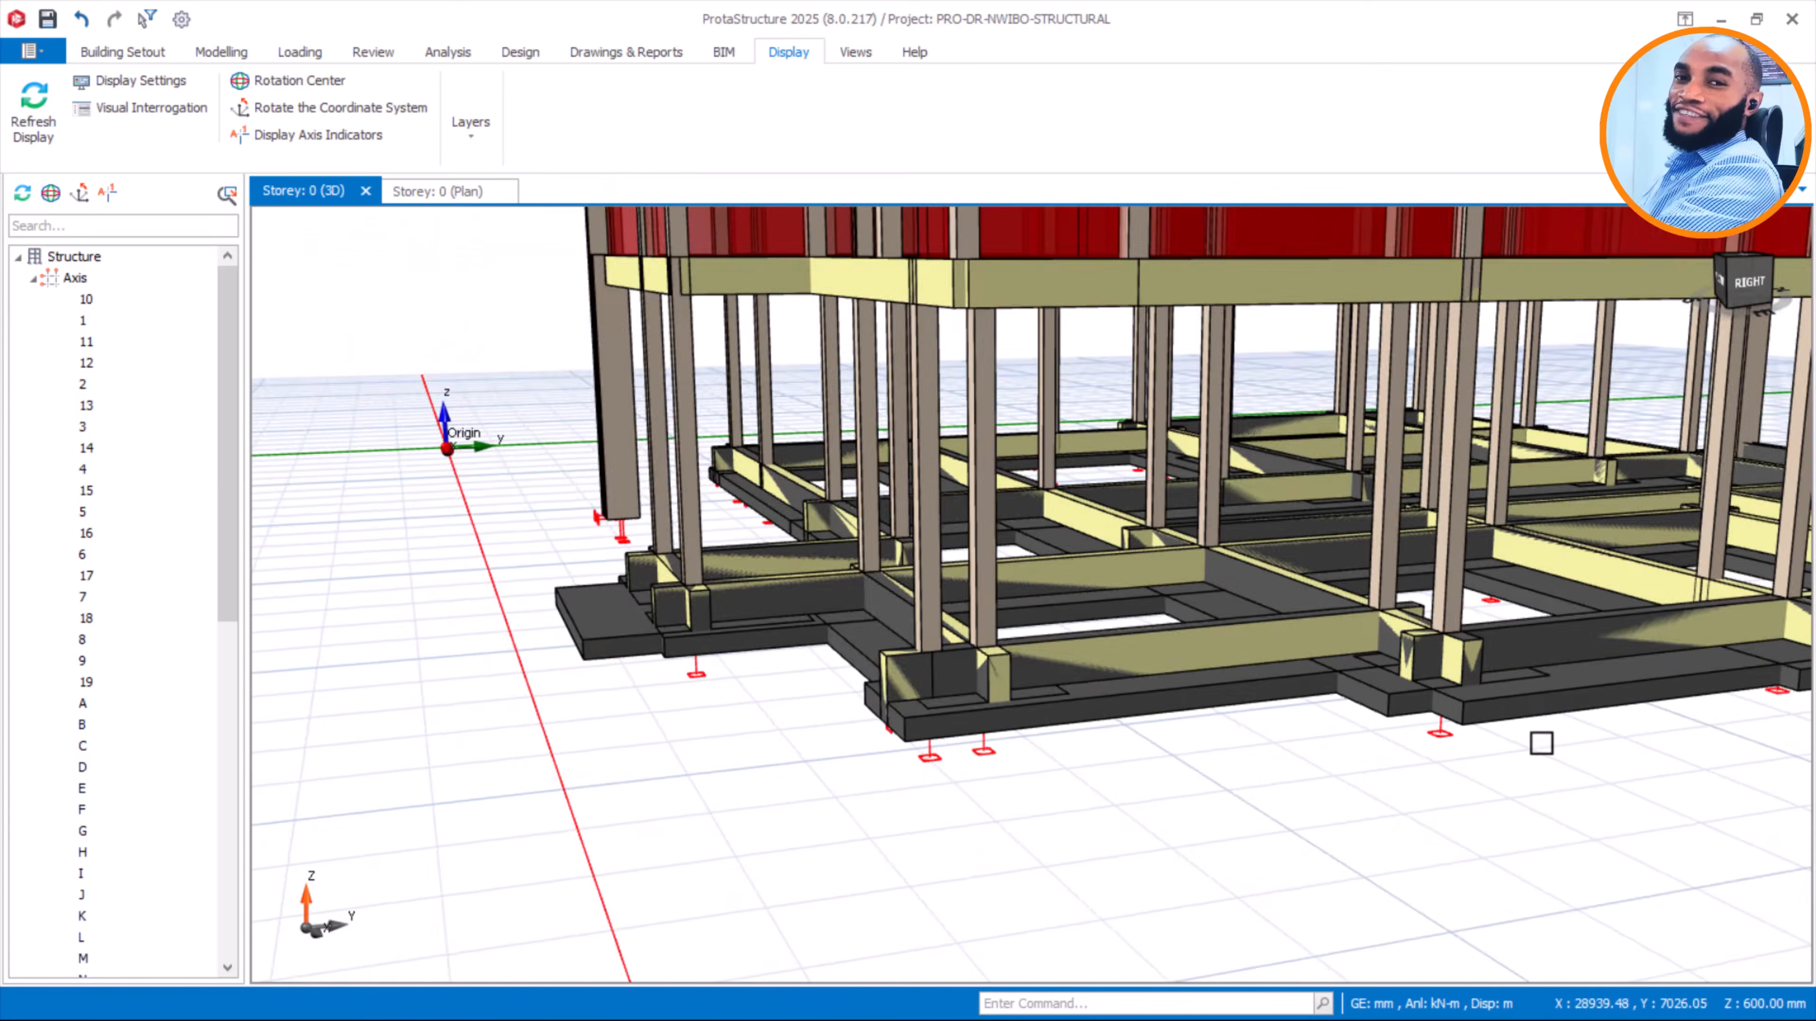
middle_click_drag(1412, 680, 1294, 856)
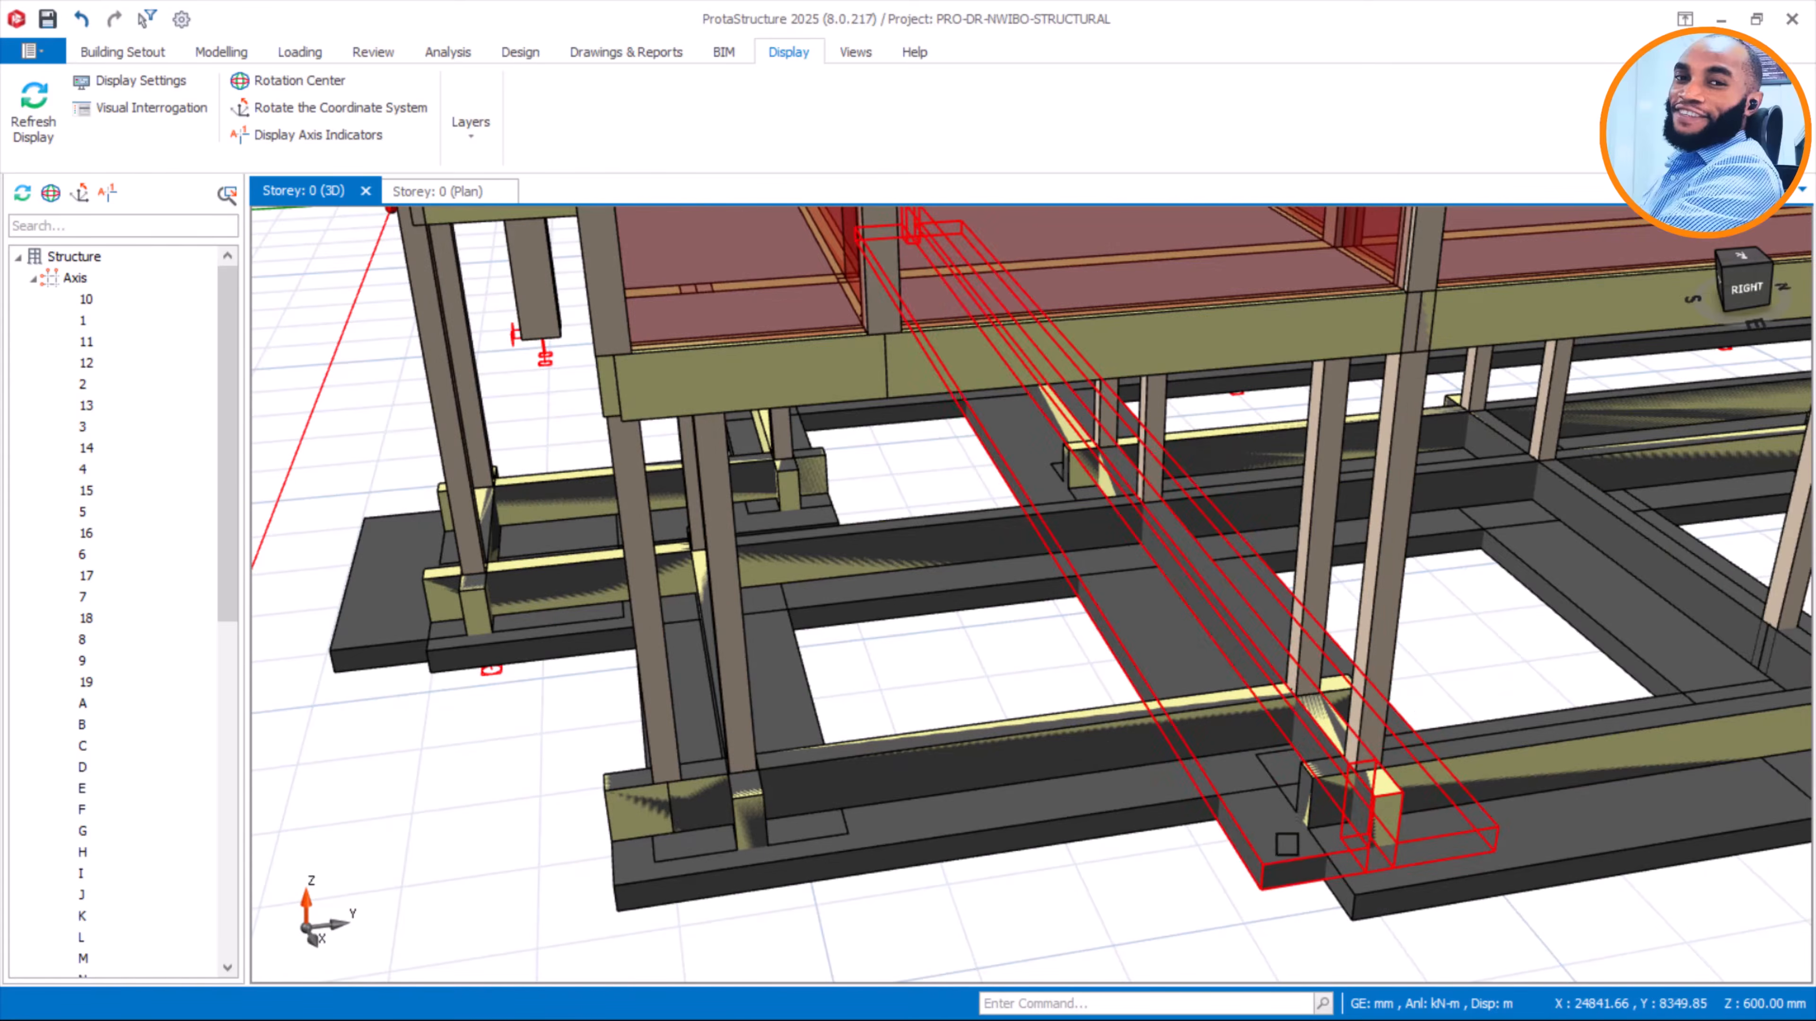
scroll(1286, 844, "down", 3)
mouse_move(944, 689)
middle_mouse_down()
mouse_move(1115, 647)
mouse_move(867, 710)
middle_mouse_up()
scroll(821, 540, "up", 5)
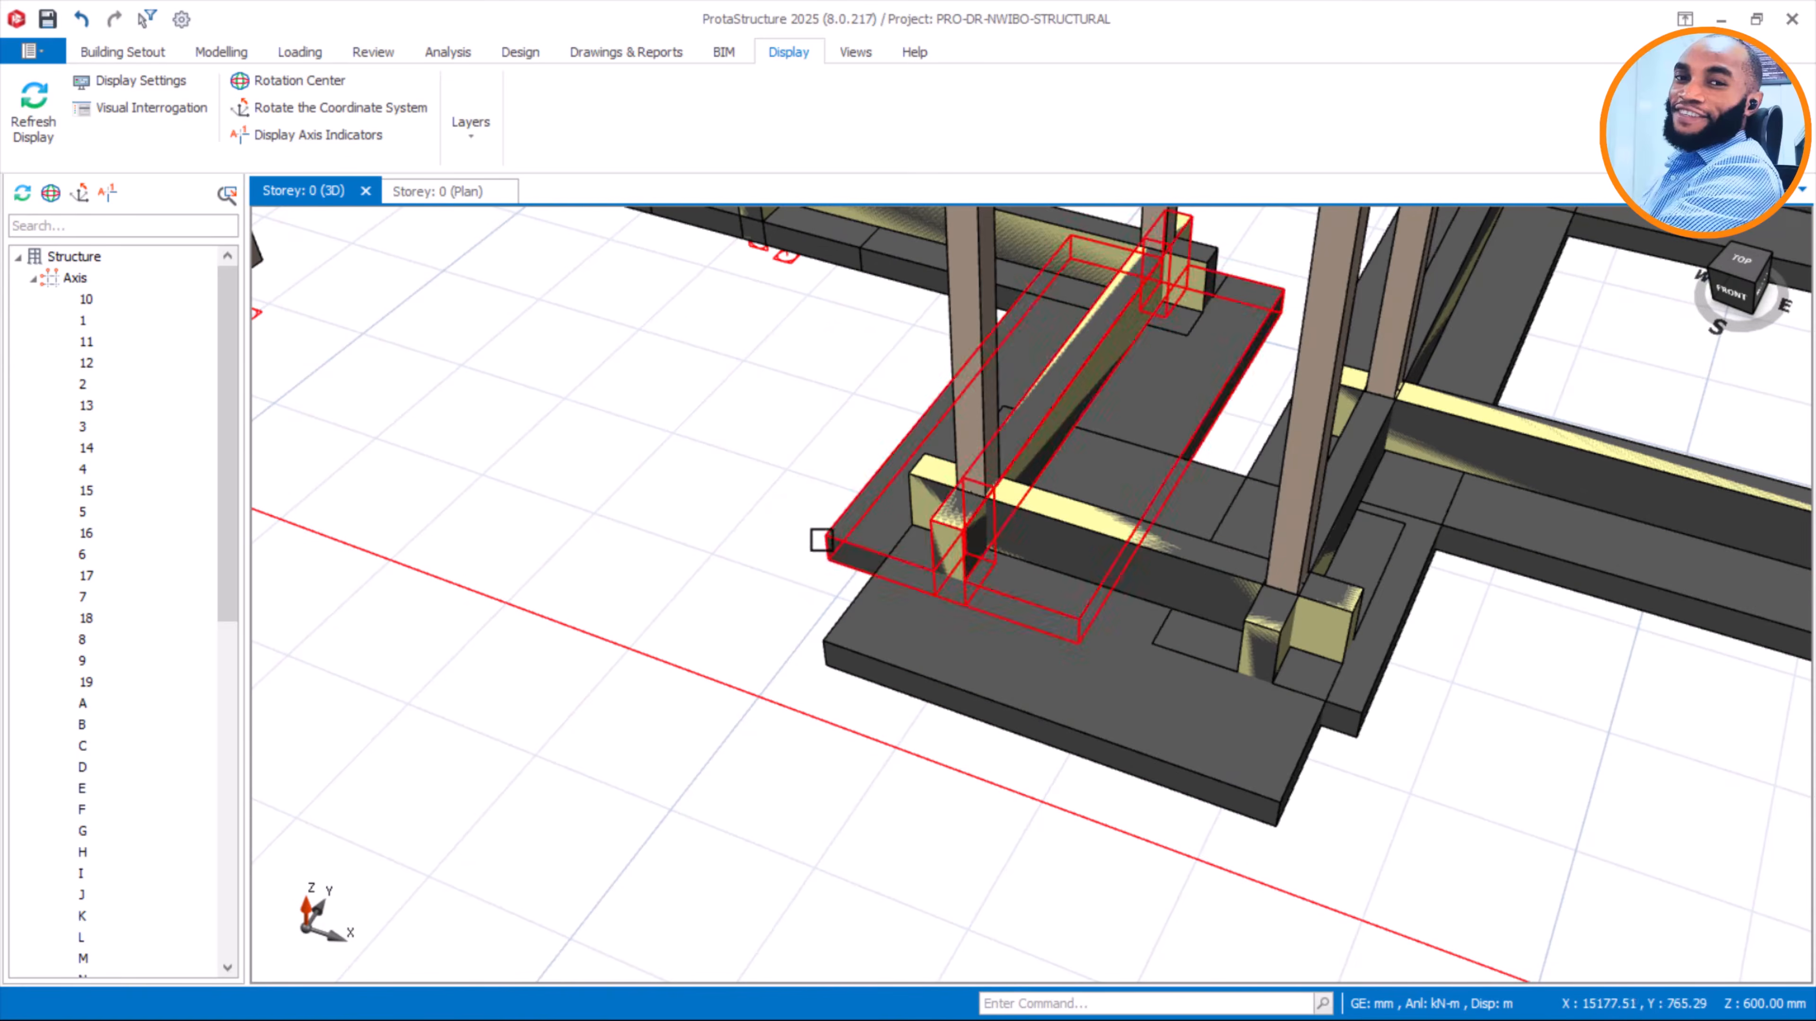
scroll(820, 540, "down", 3)
scroll(903, 649, "down", 6)
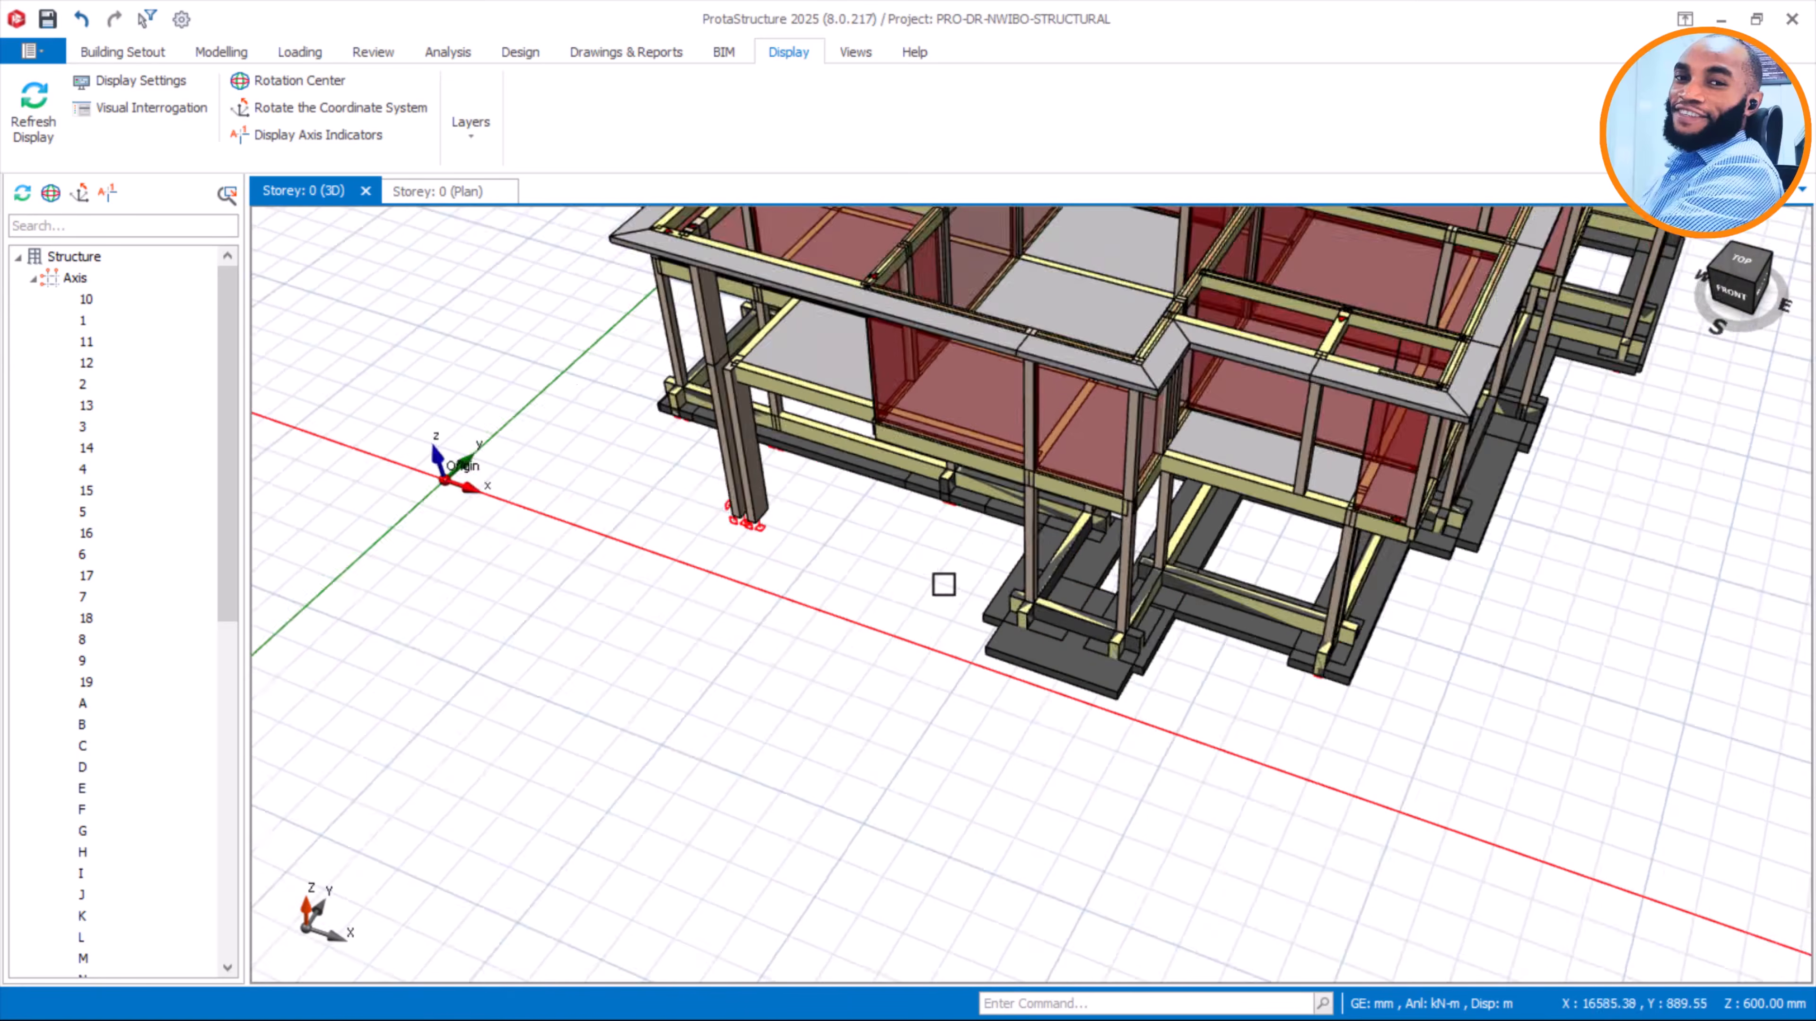
middle_click_drag(944, 584, 1236, 649)
scroll(824, 683, "up", 4)
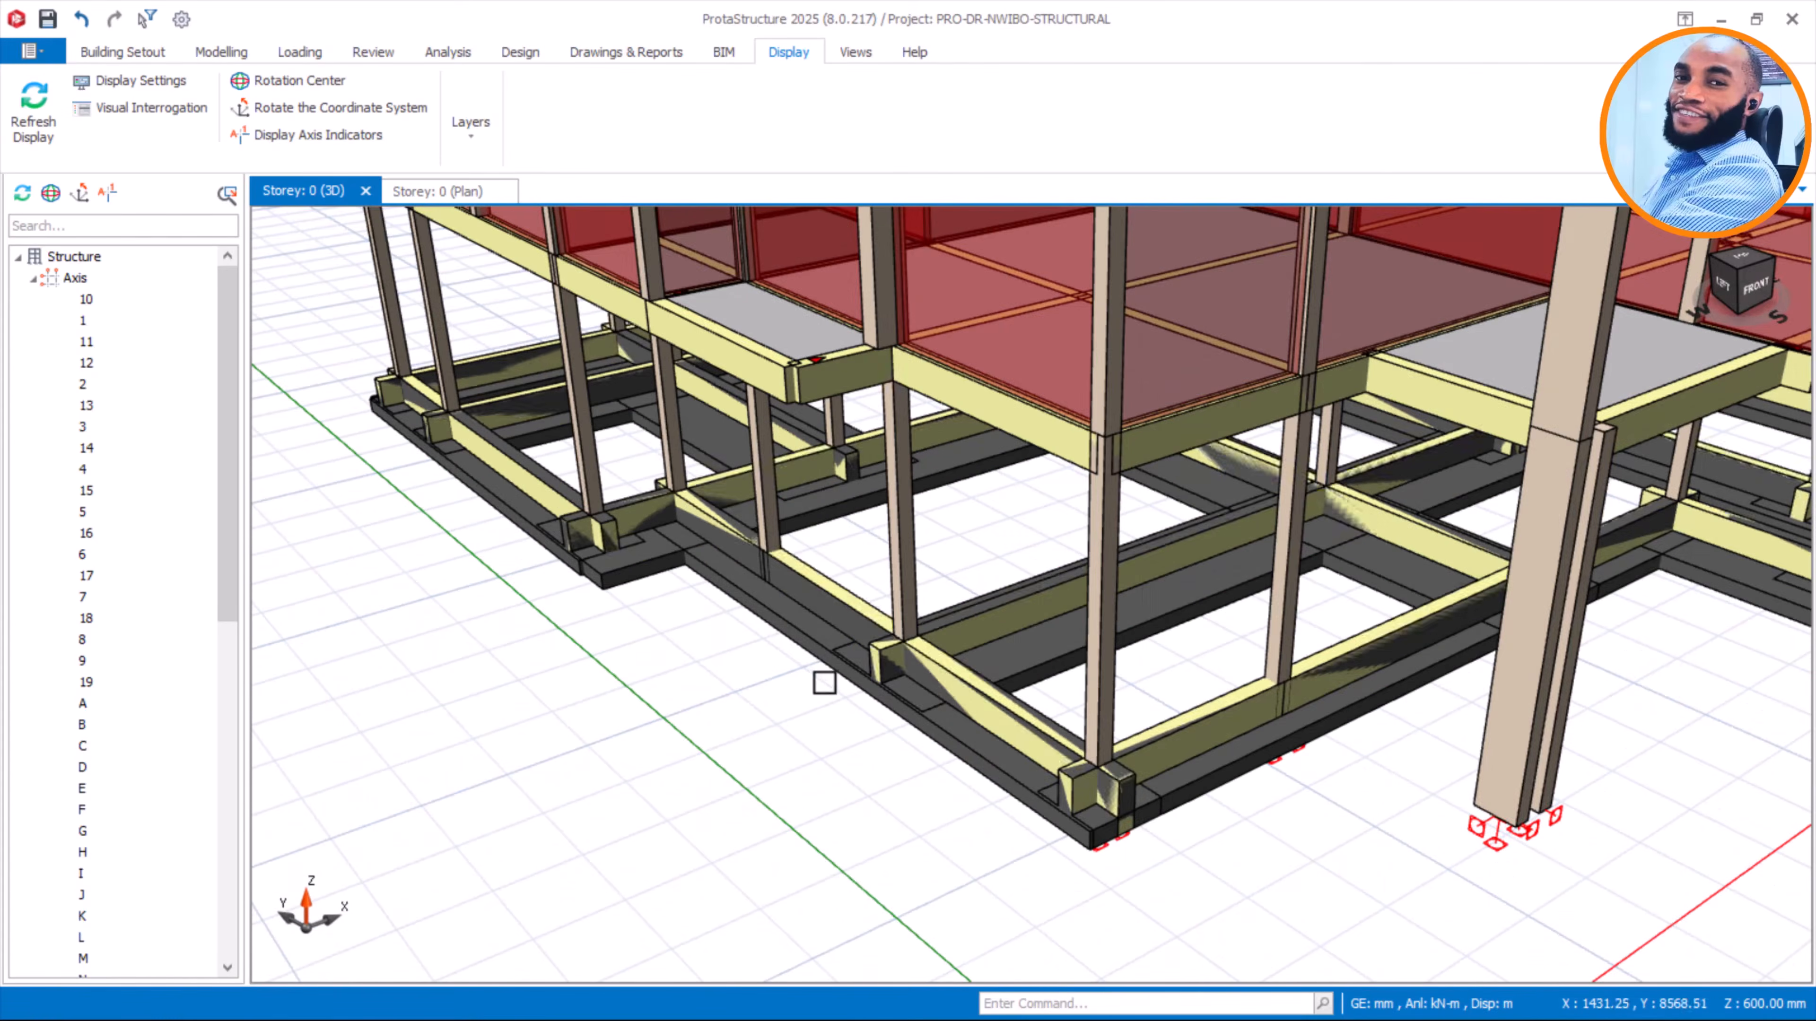
mouse_move(890, 703)
middle_mouse_down()
mouse_move(867, 670)
mouse_move(924, 641)
mouse_move(885, 688)
middle_mouse_up()
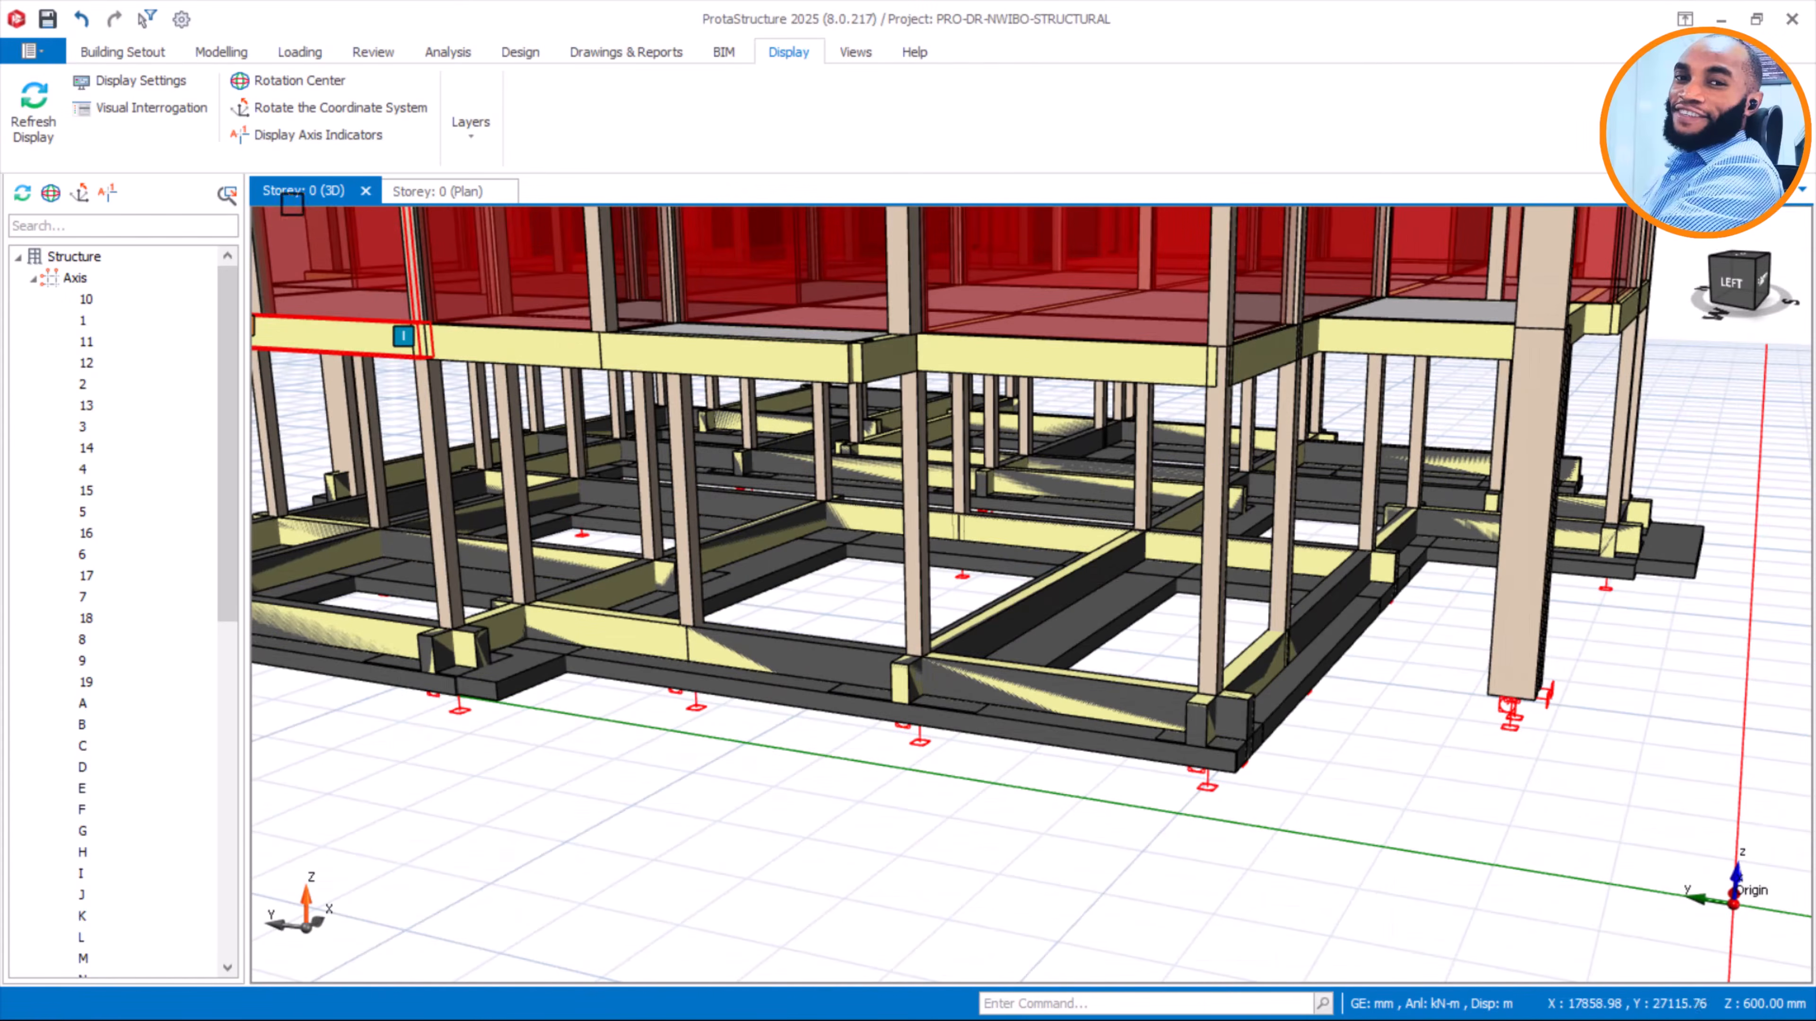
left_click(431, 197)
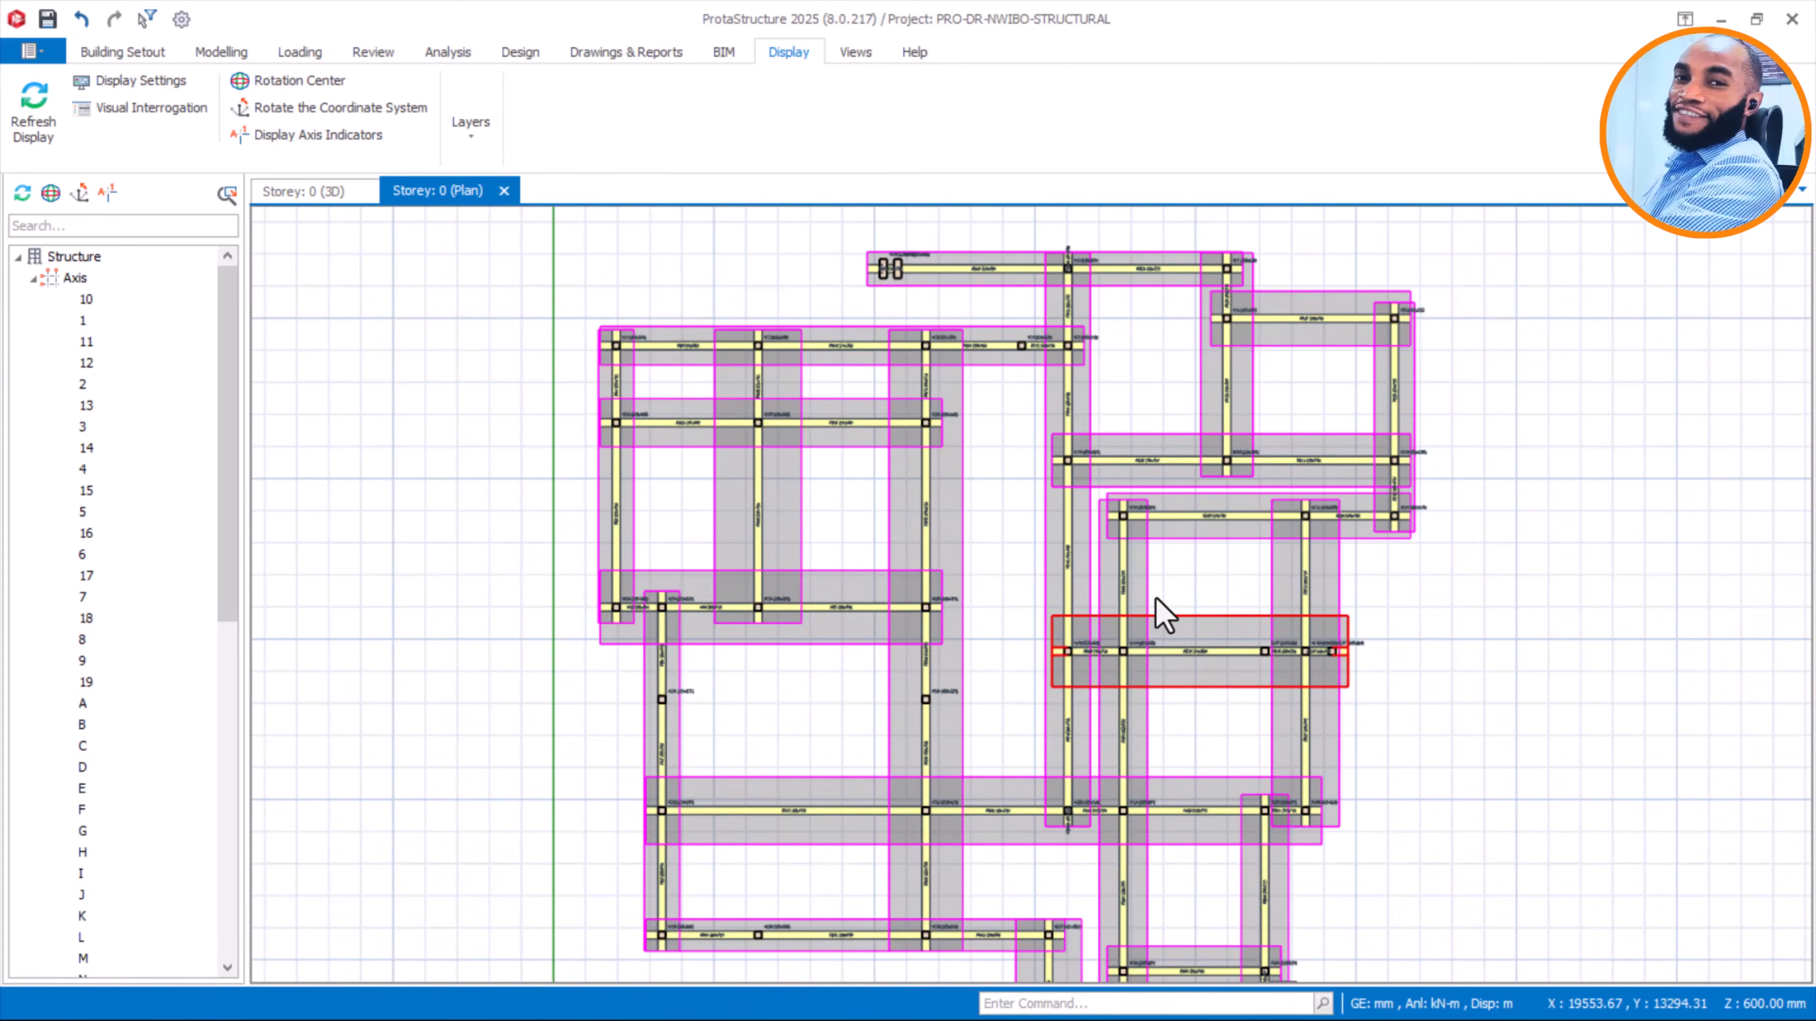
scroll(1162, 615, "down", 3)
scroll(964, 690, "up", 6)
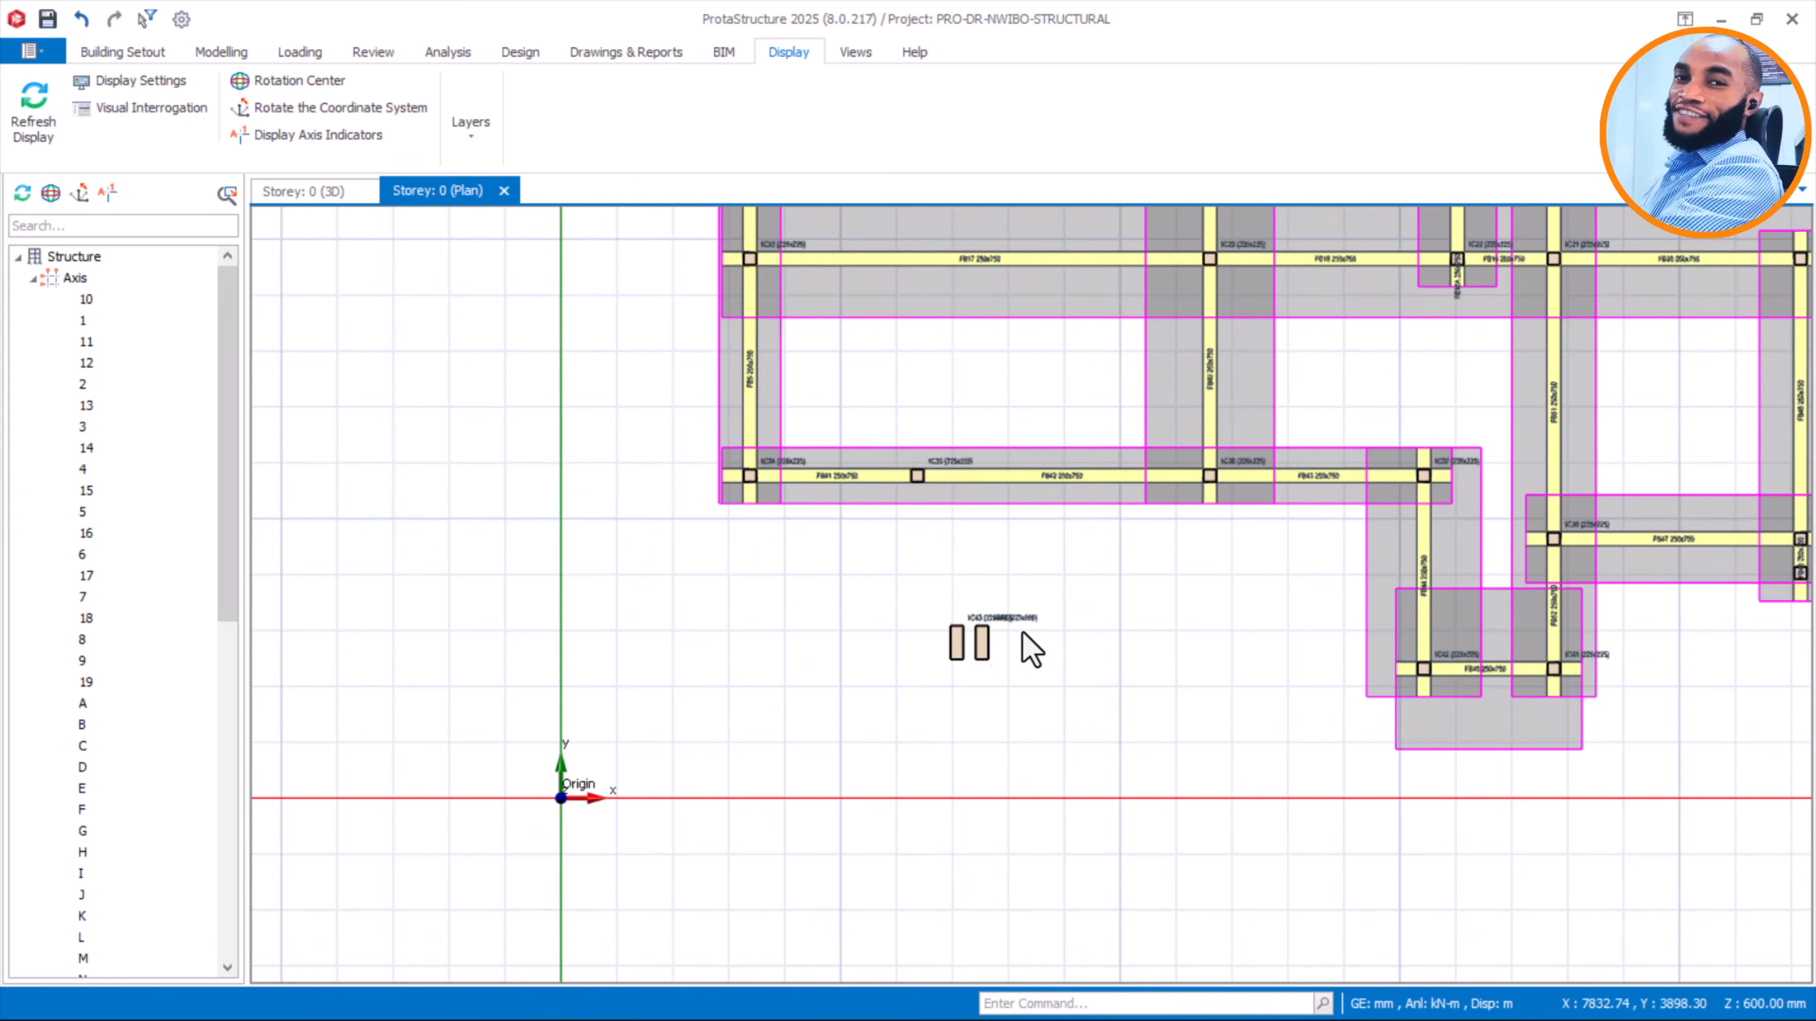
scroll(1022, 632, "up", 2)
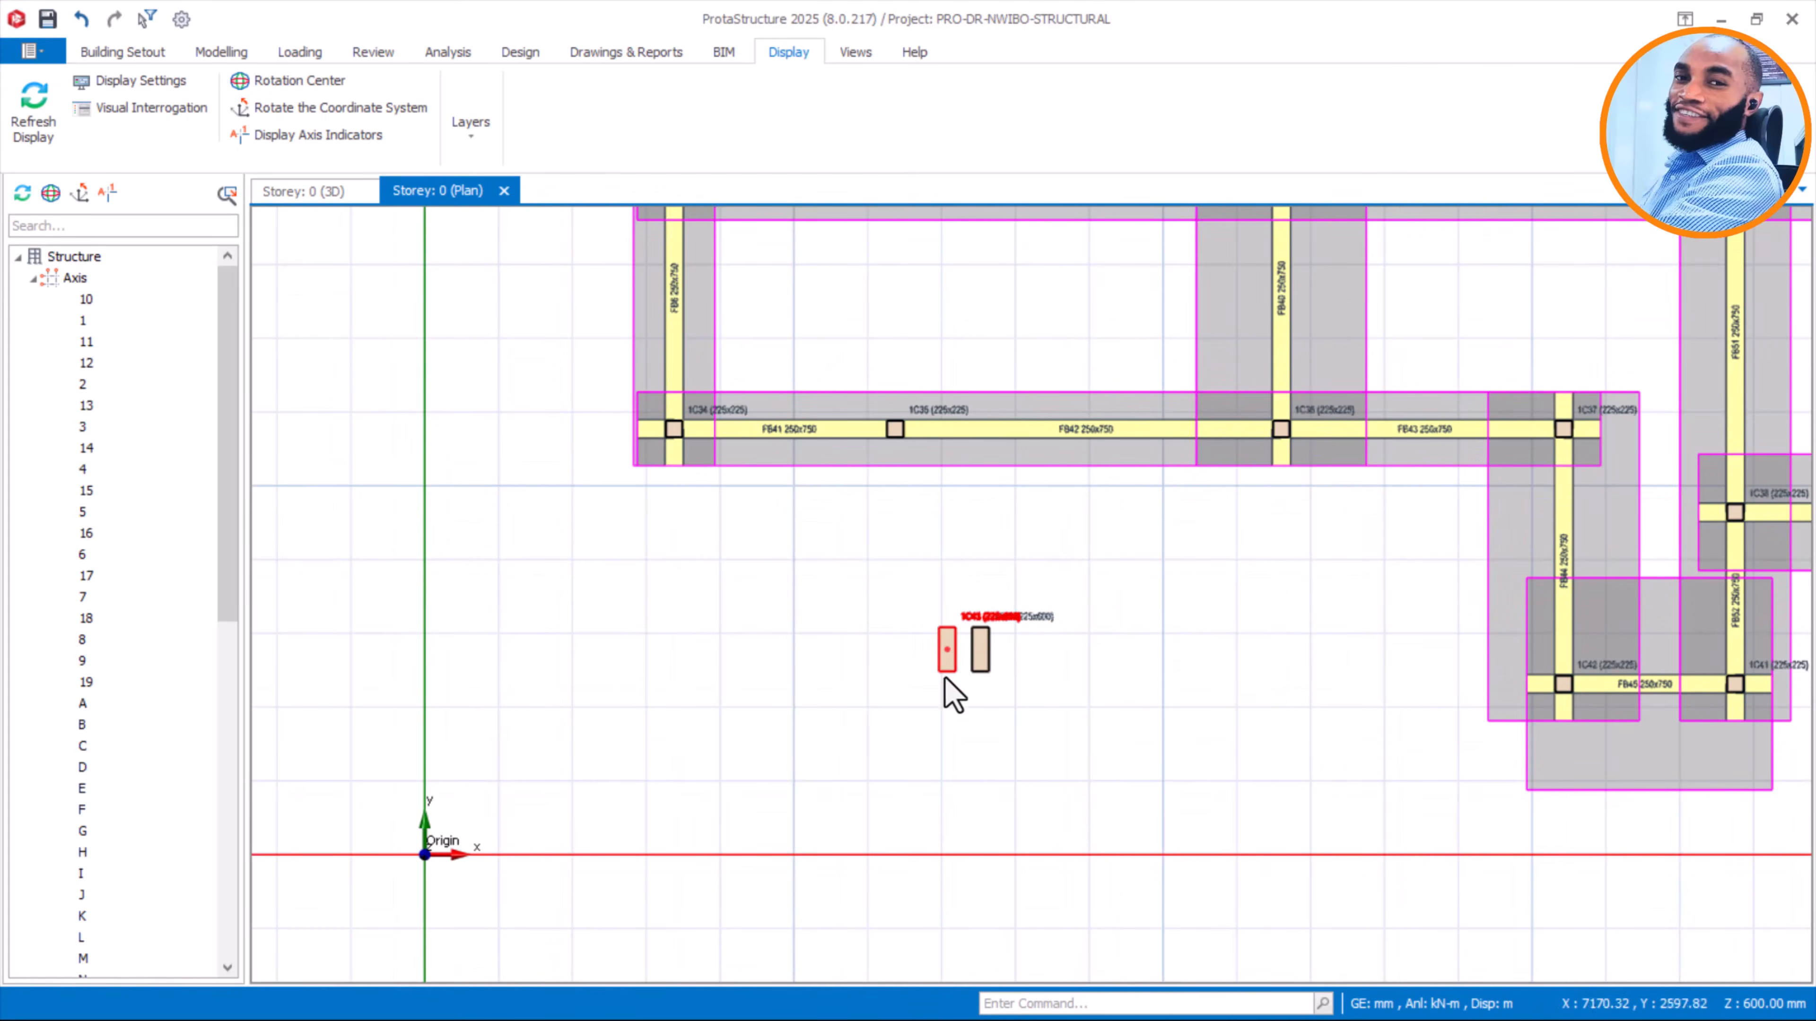
left_click_drag(847, 558, 1154, 787)
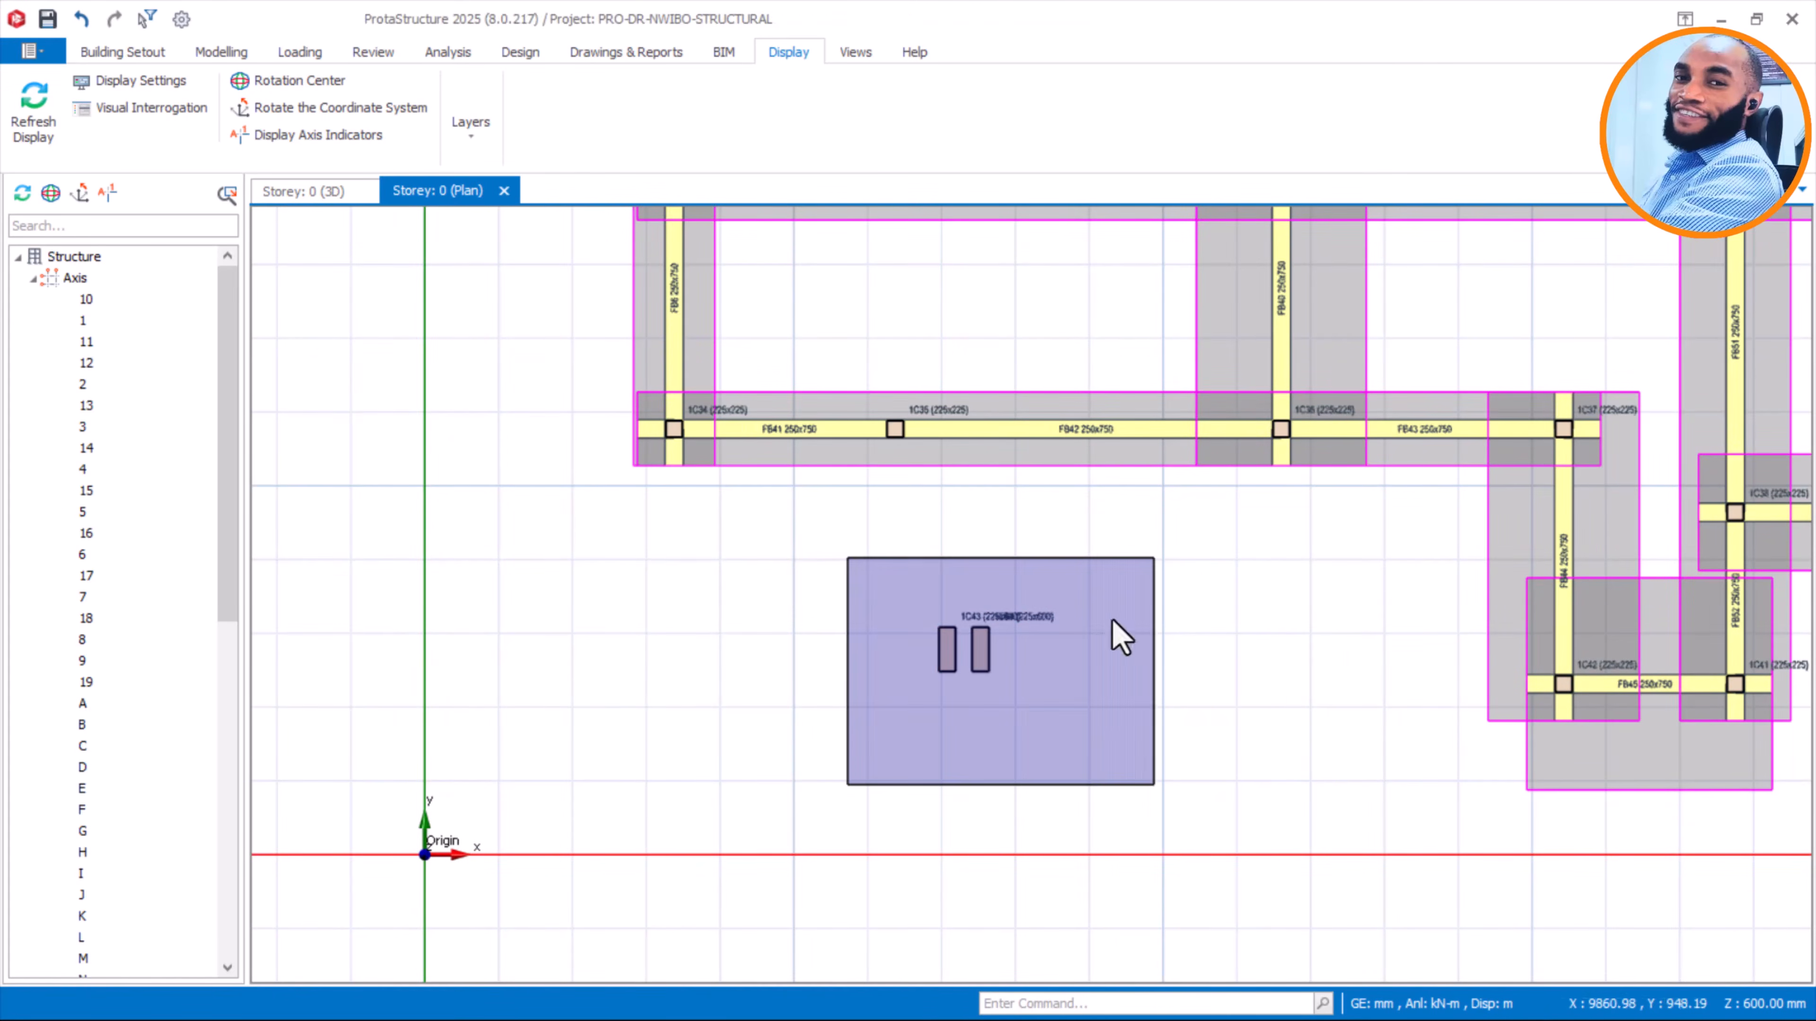
right_click(1092, 577)
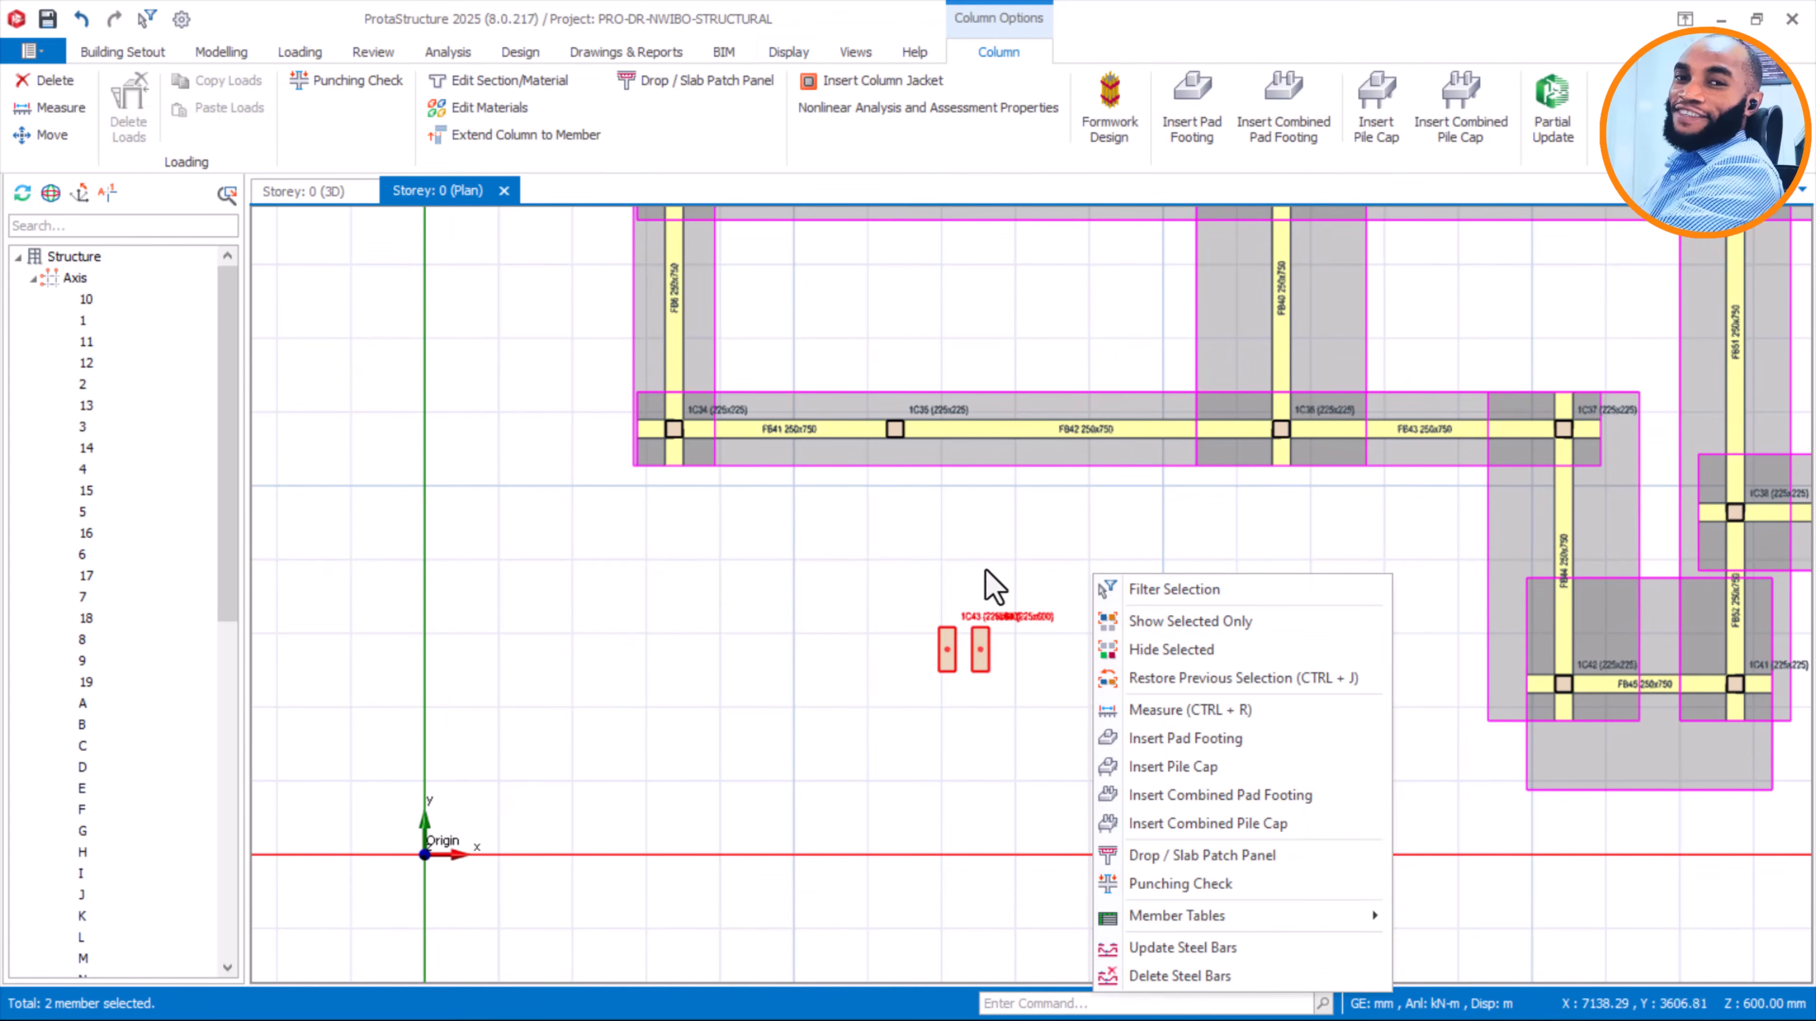
key("Escape")
key("Escape")
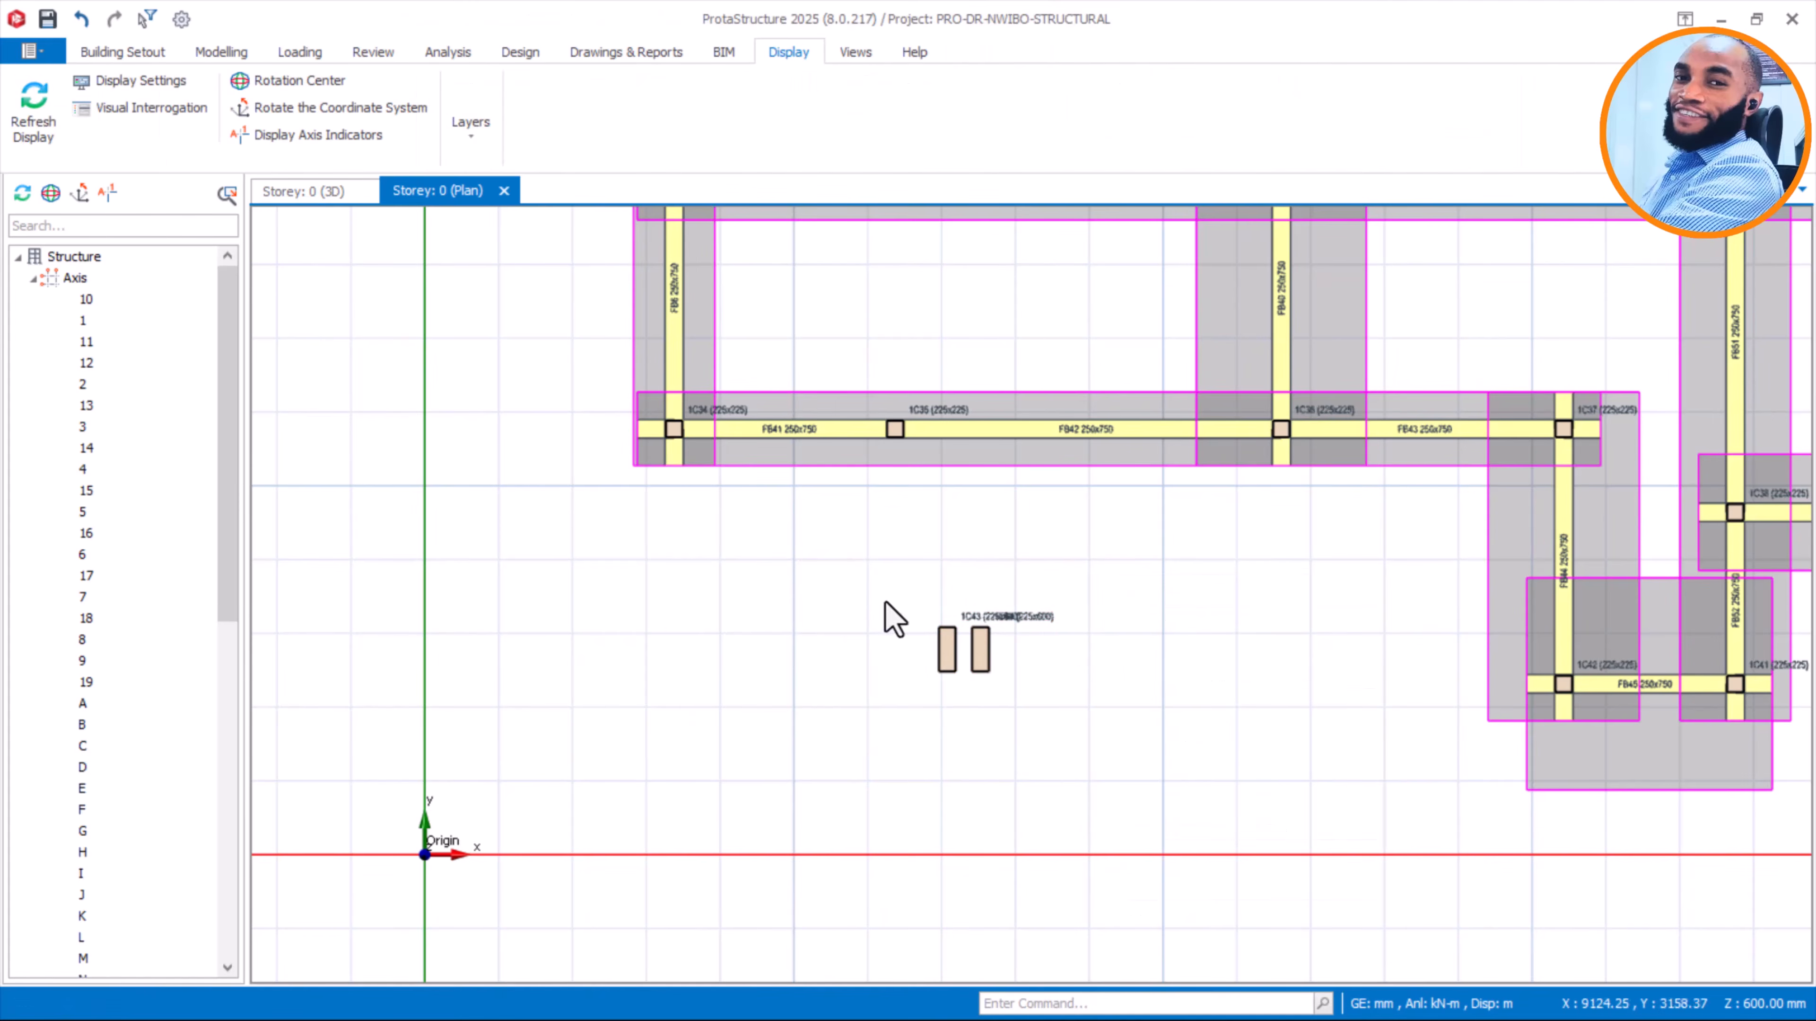
Examine the two freestanding columns and their unsupported bases from several sides of the storey 0 3D model
left_click(305, 195)
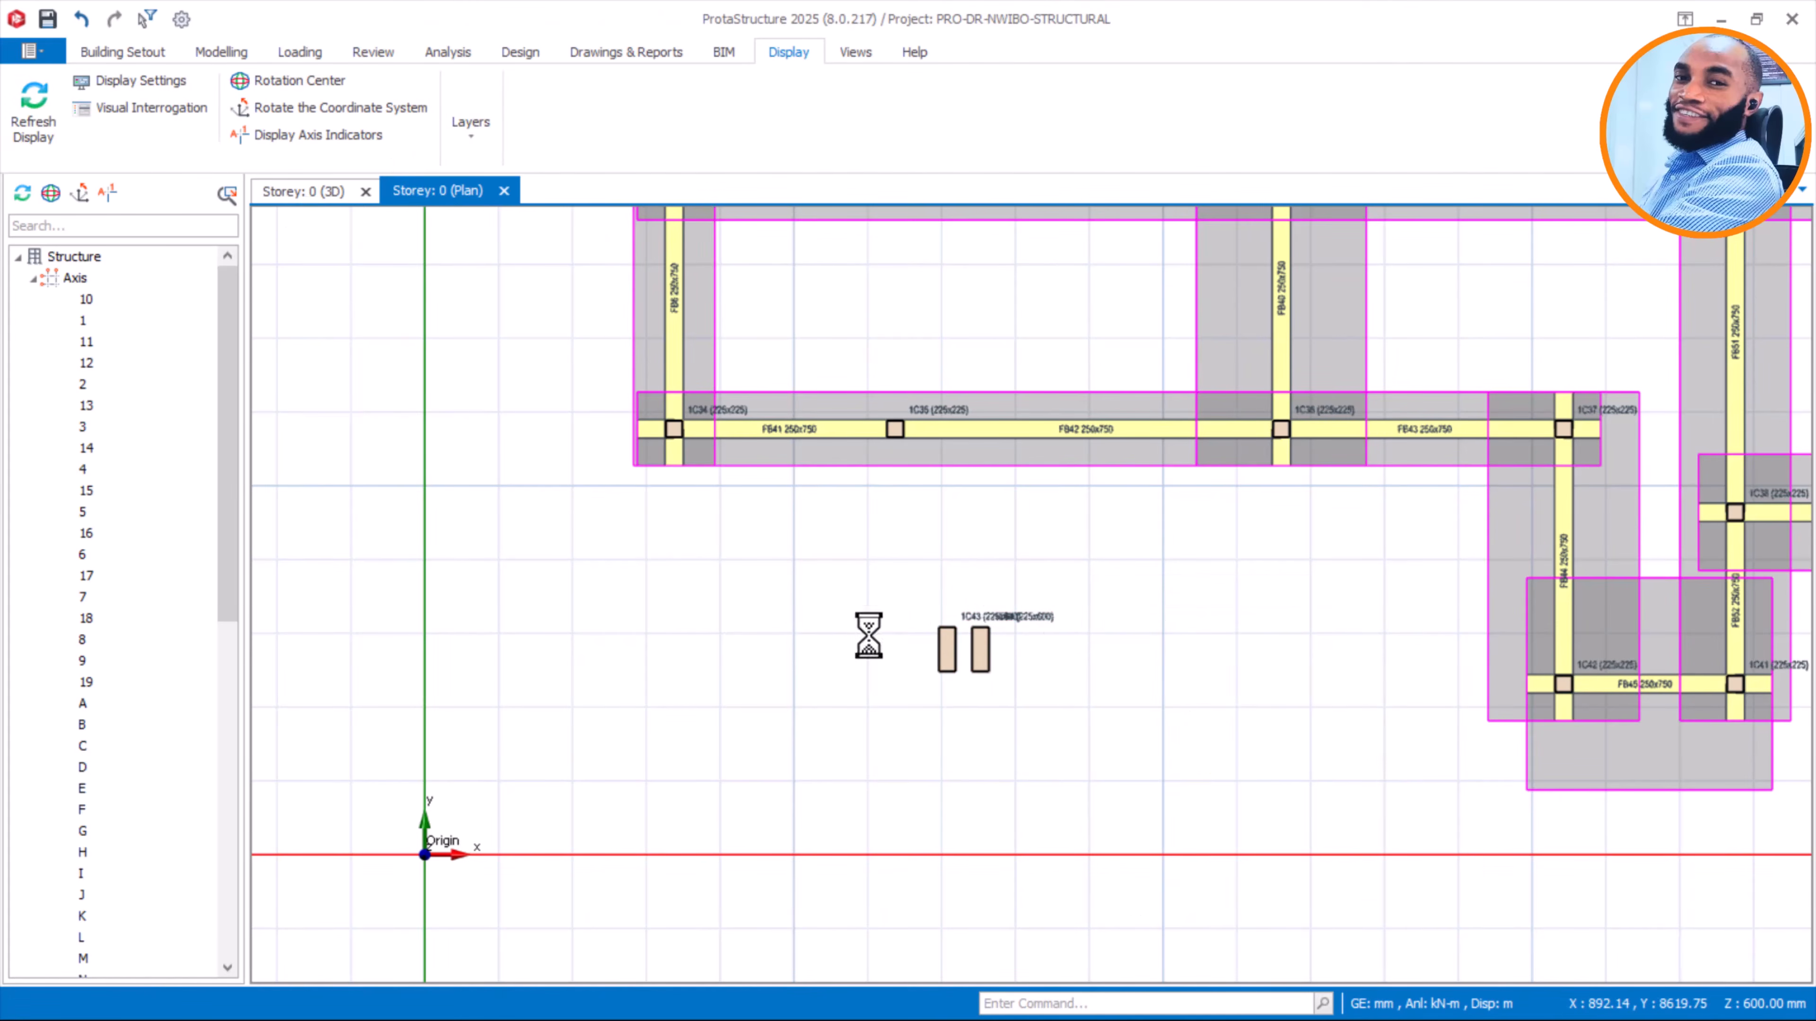
scroll(884, 596, "down", 4)
mouse_move(725, 592)
middle_mouse_down()
mouse_move(1307, 585)
mouse_move(1280, 601)
middle_mouse_up()
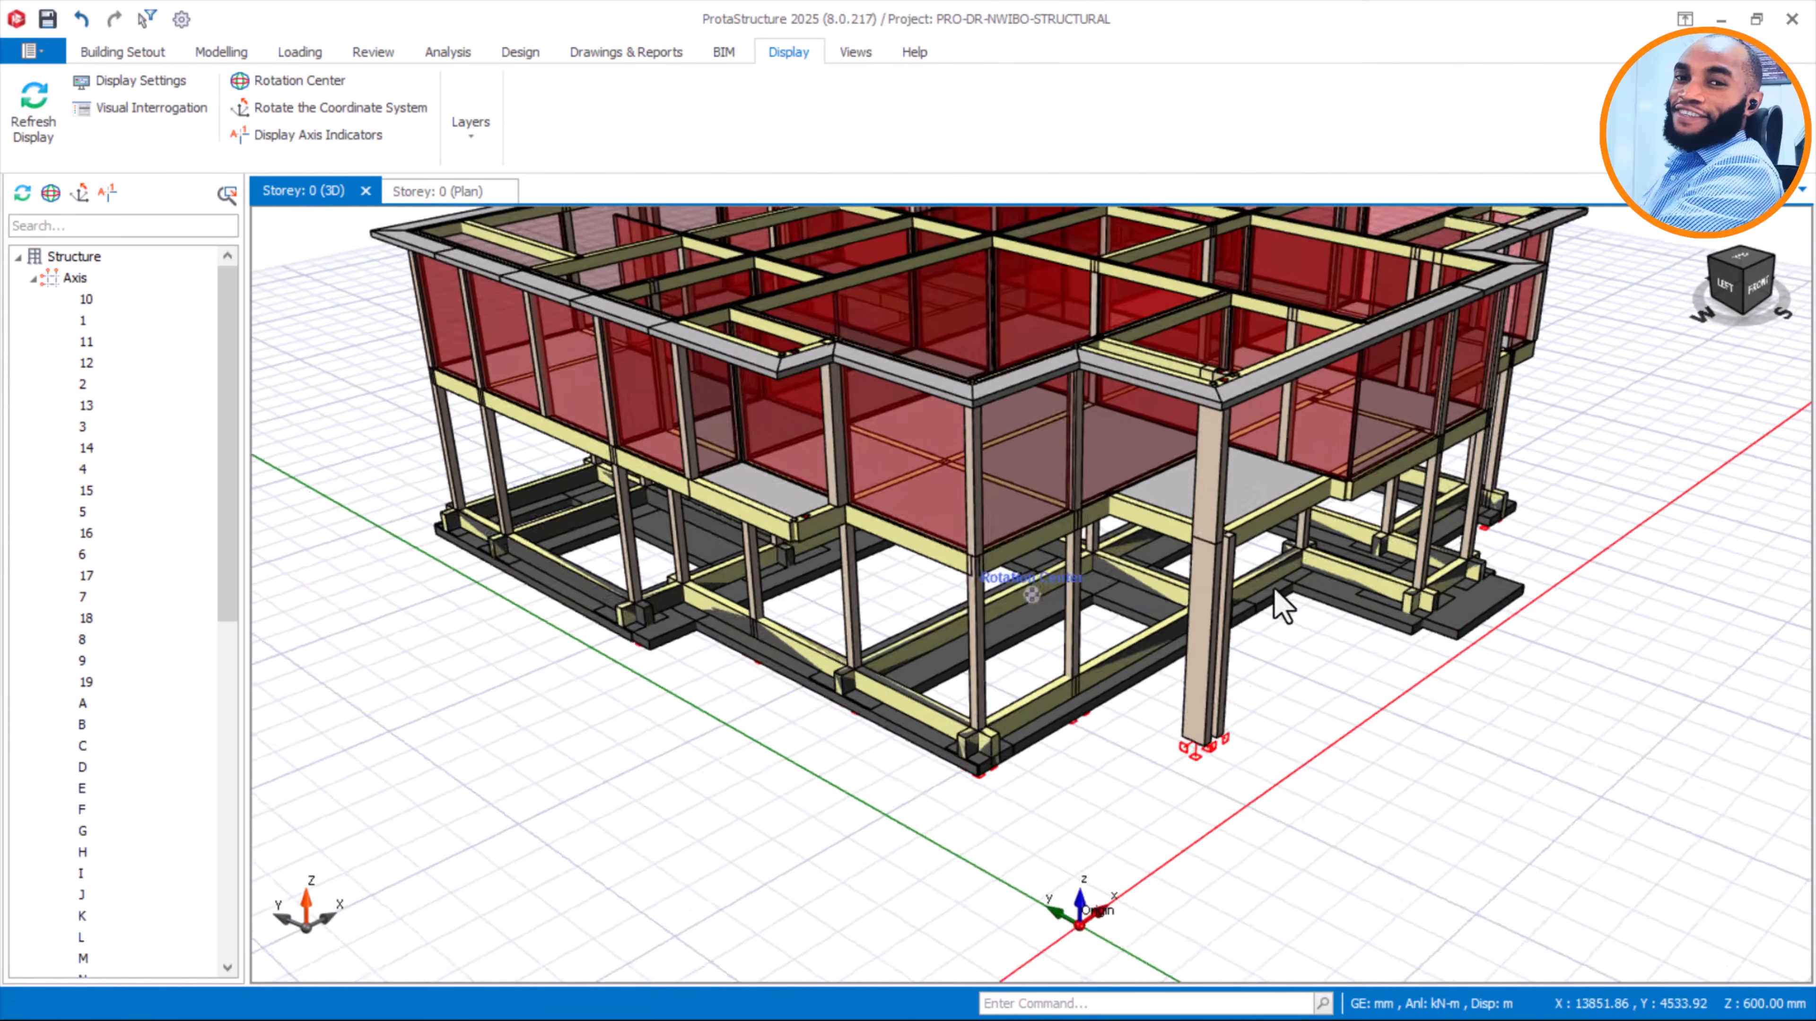
scroll(1223, 398, "up", 2)
middle_click_drag(1250, 469, 1066, 424)
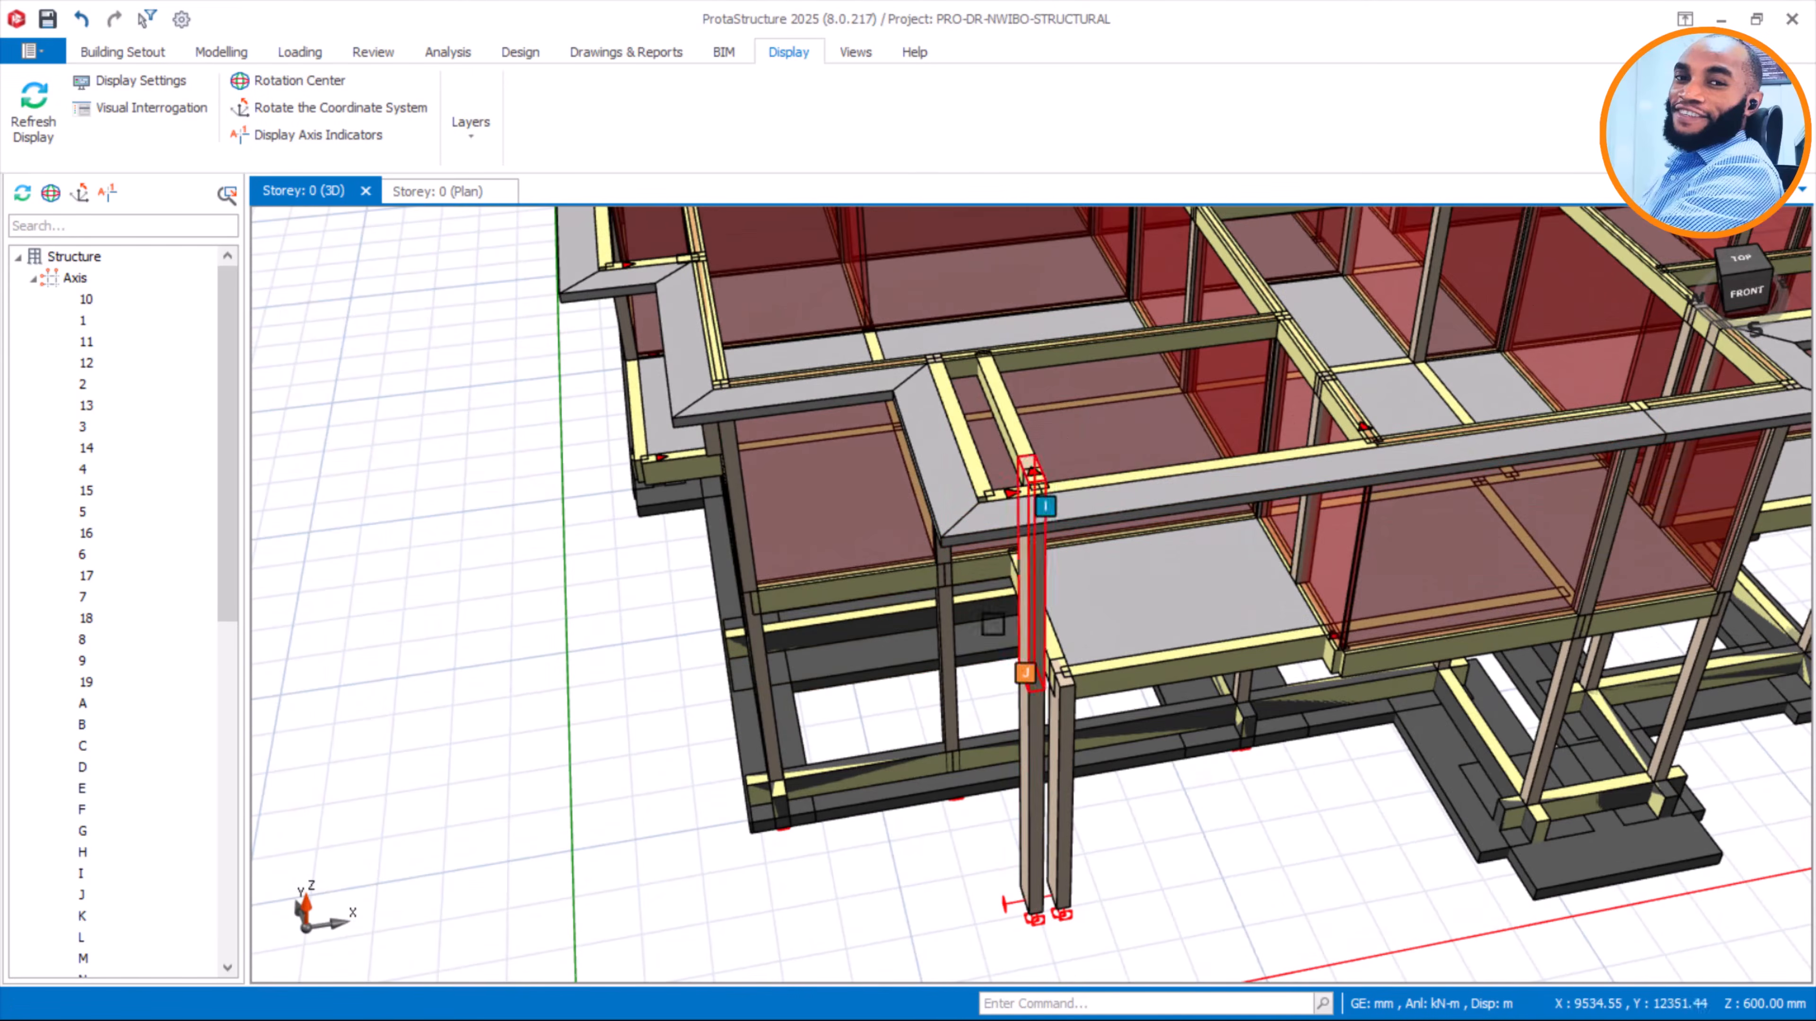
scroll(1043, 704, "up", 2)
left_click_drag(1056, 713, 1043, 719)
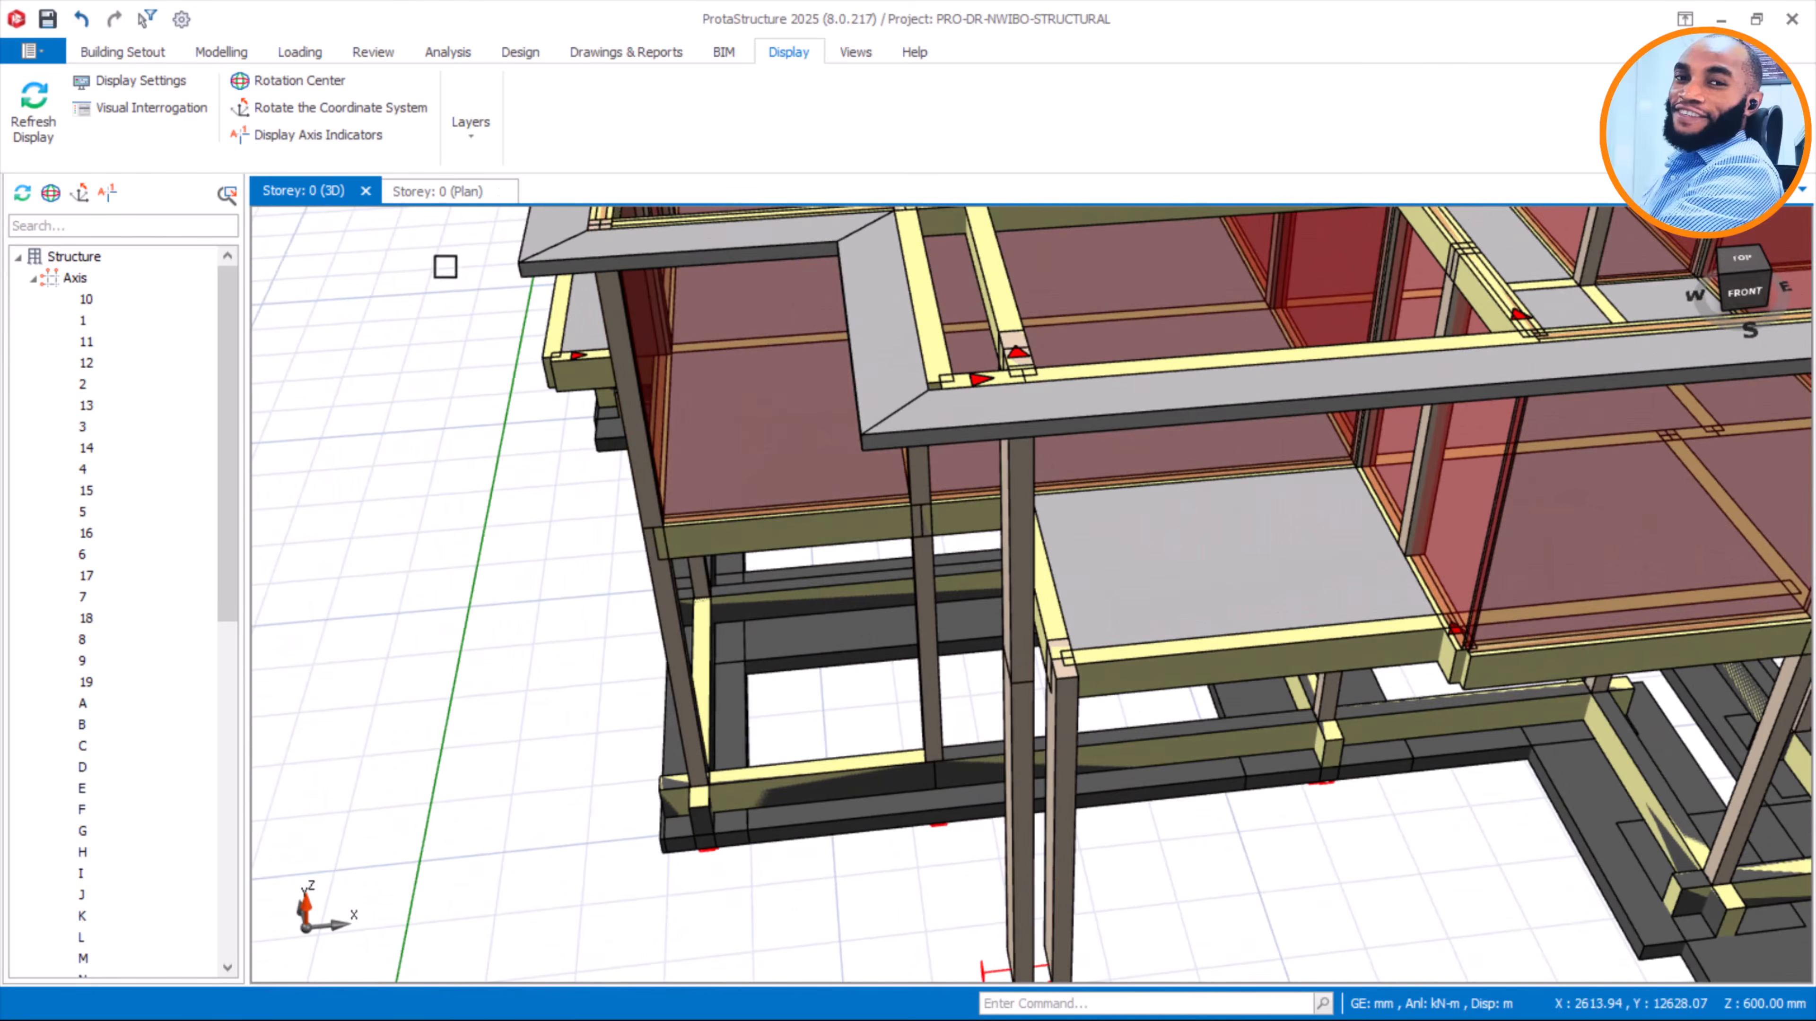
Select the two freestanding columns in the storey 0 plan, start a combined pad footing under them and review its design checks
left_click(429, 192)
scroll(902, 614, "up", 2)
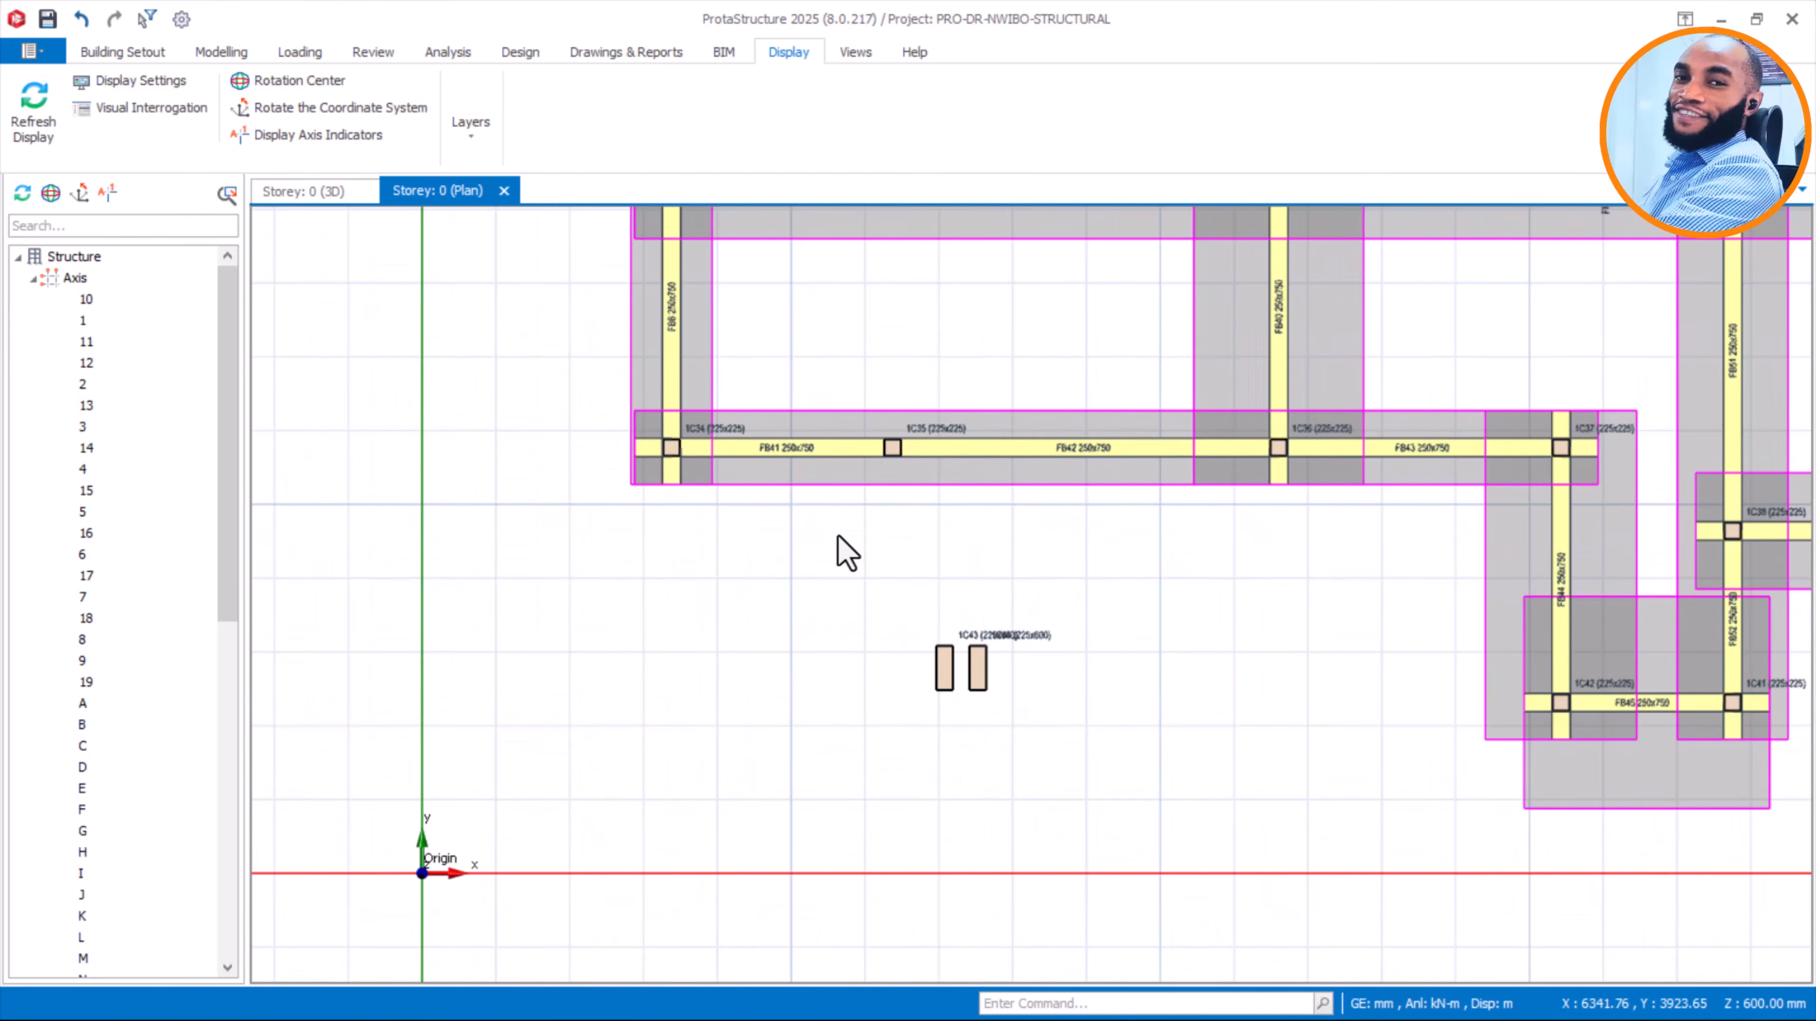
left_click_drag(839, 536, 1201, 794)
right_click(1070, 578)
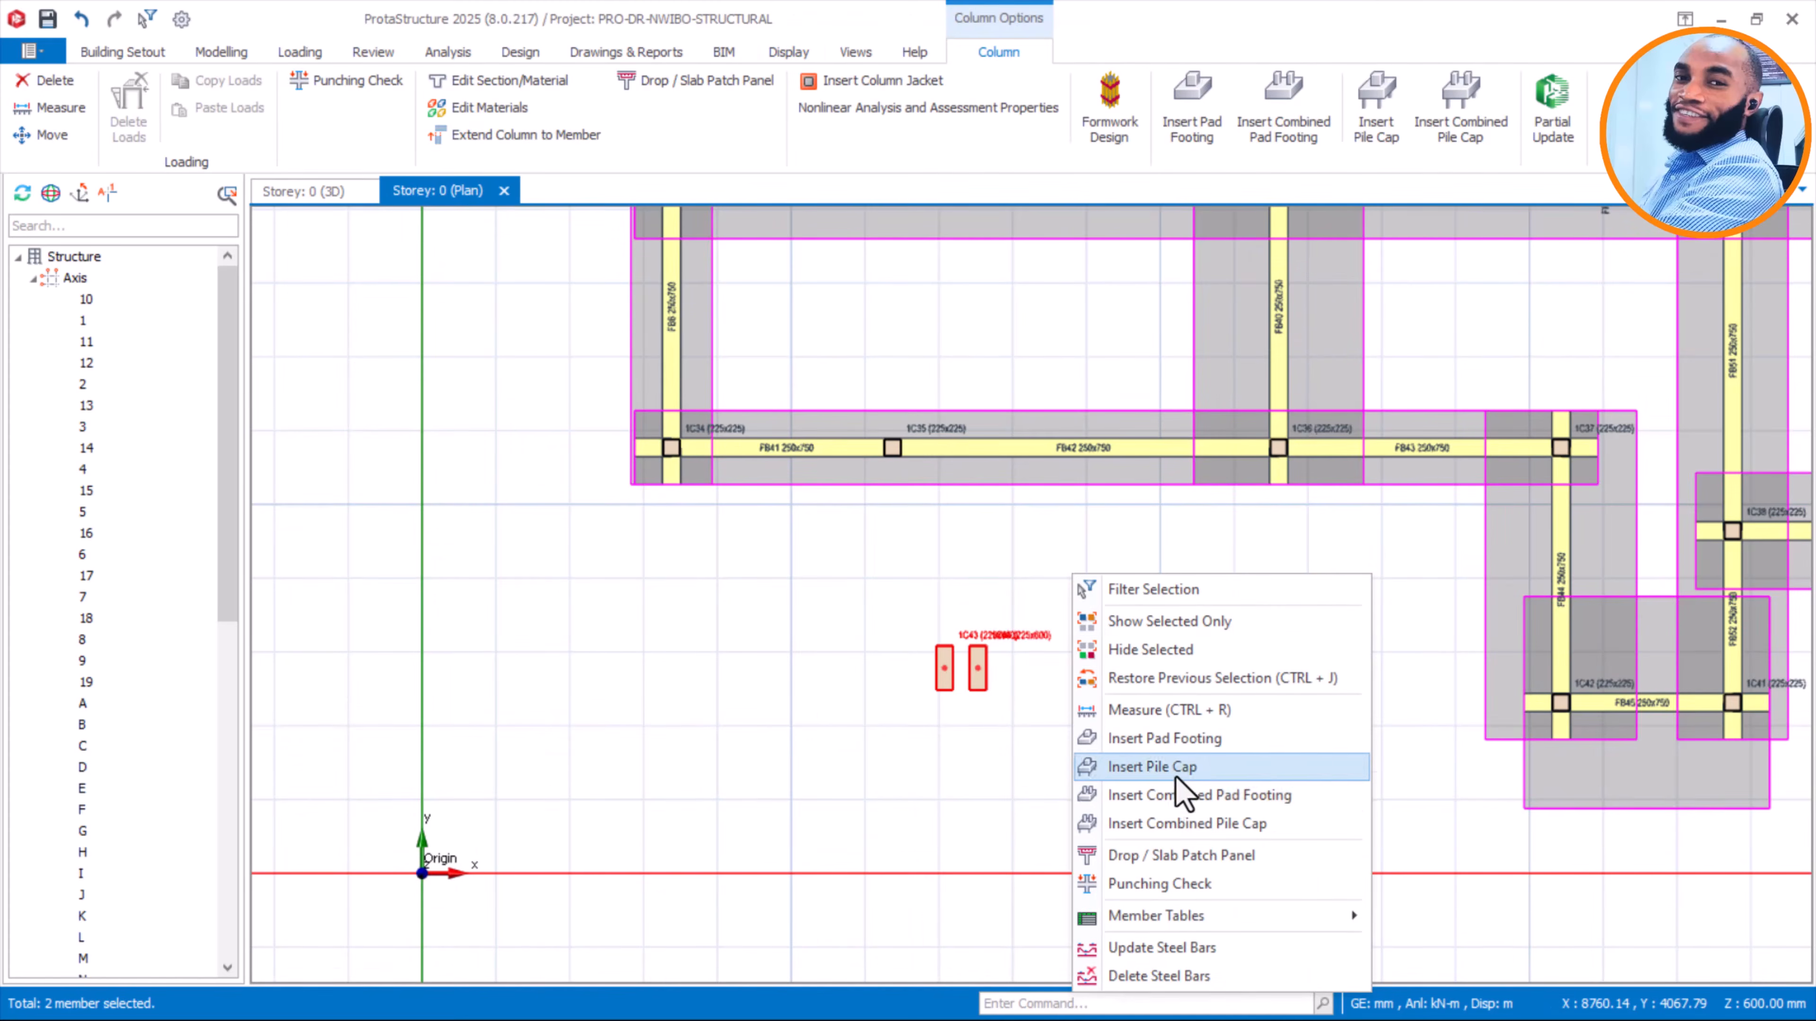
left_click(1187, 801)
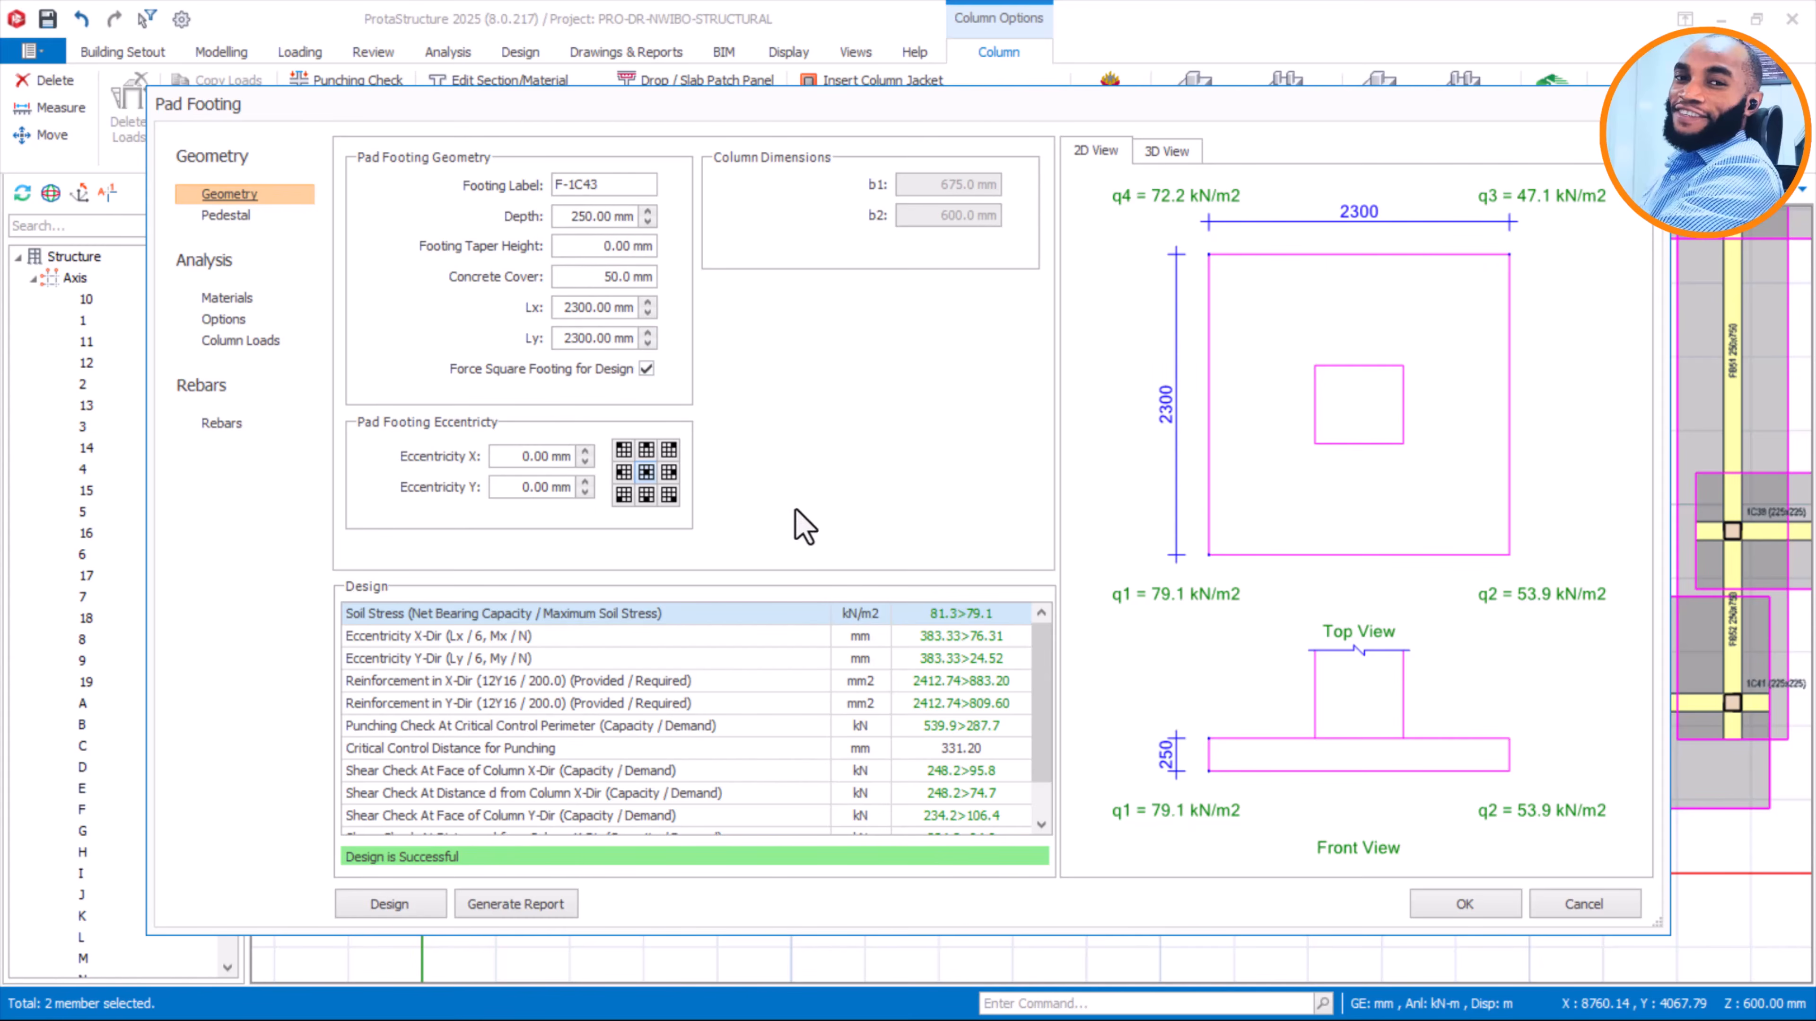
scroll(886, 744, "down", 1)
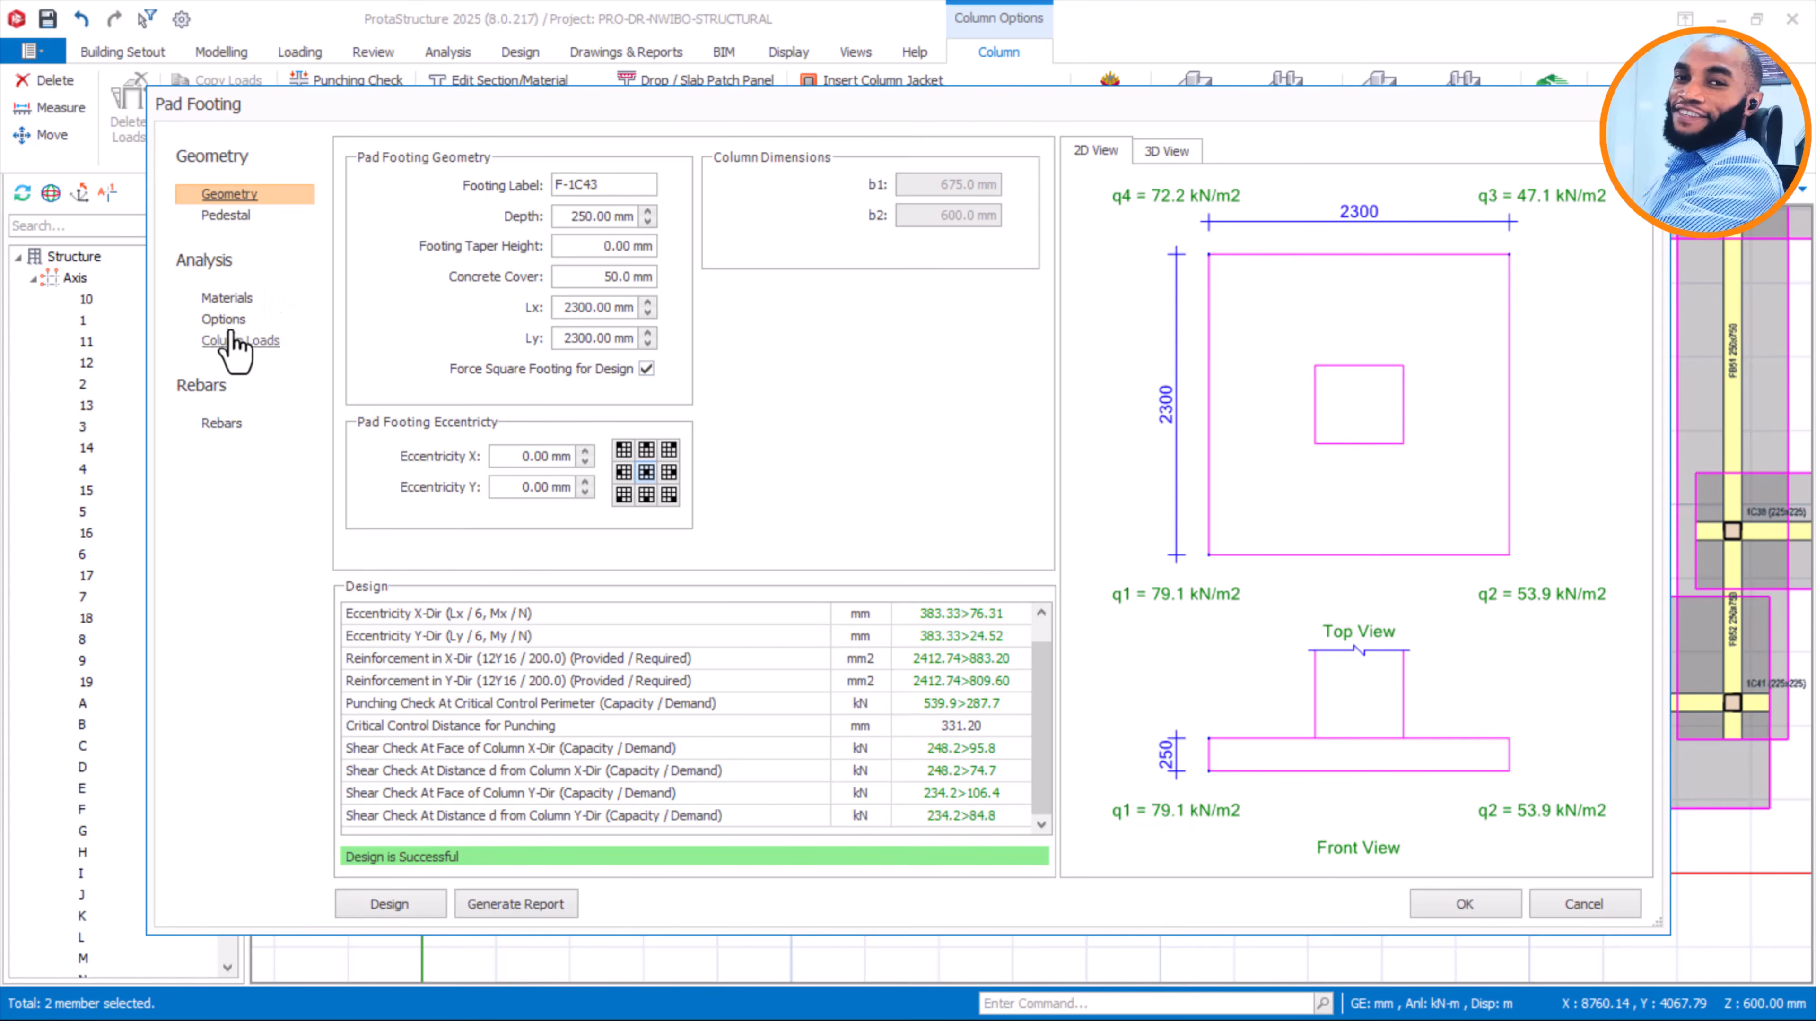
Set the diameters of Rebar X and Rebar Y in the combined pad footing to Y12
left_click(221, 426)
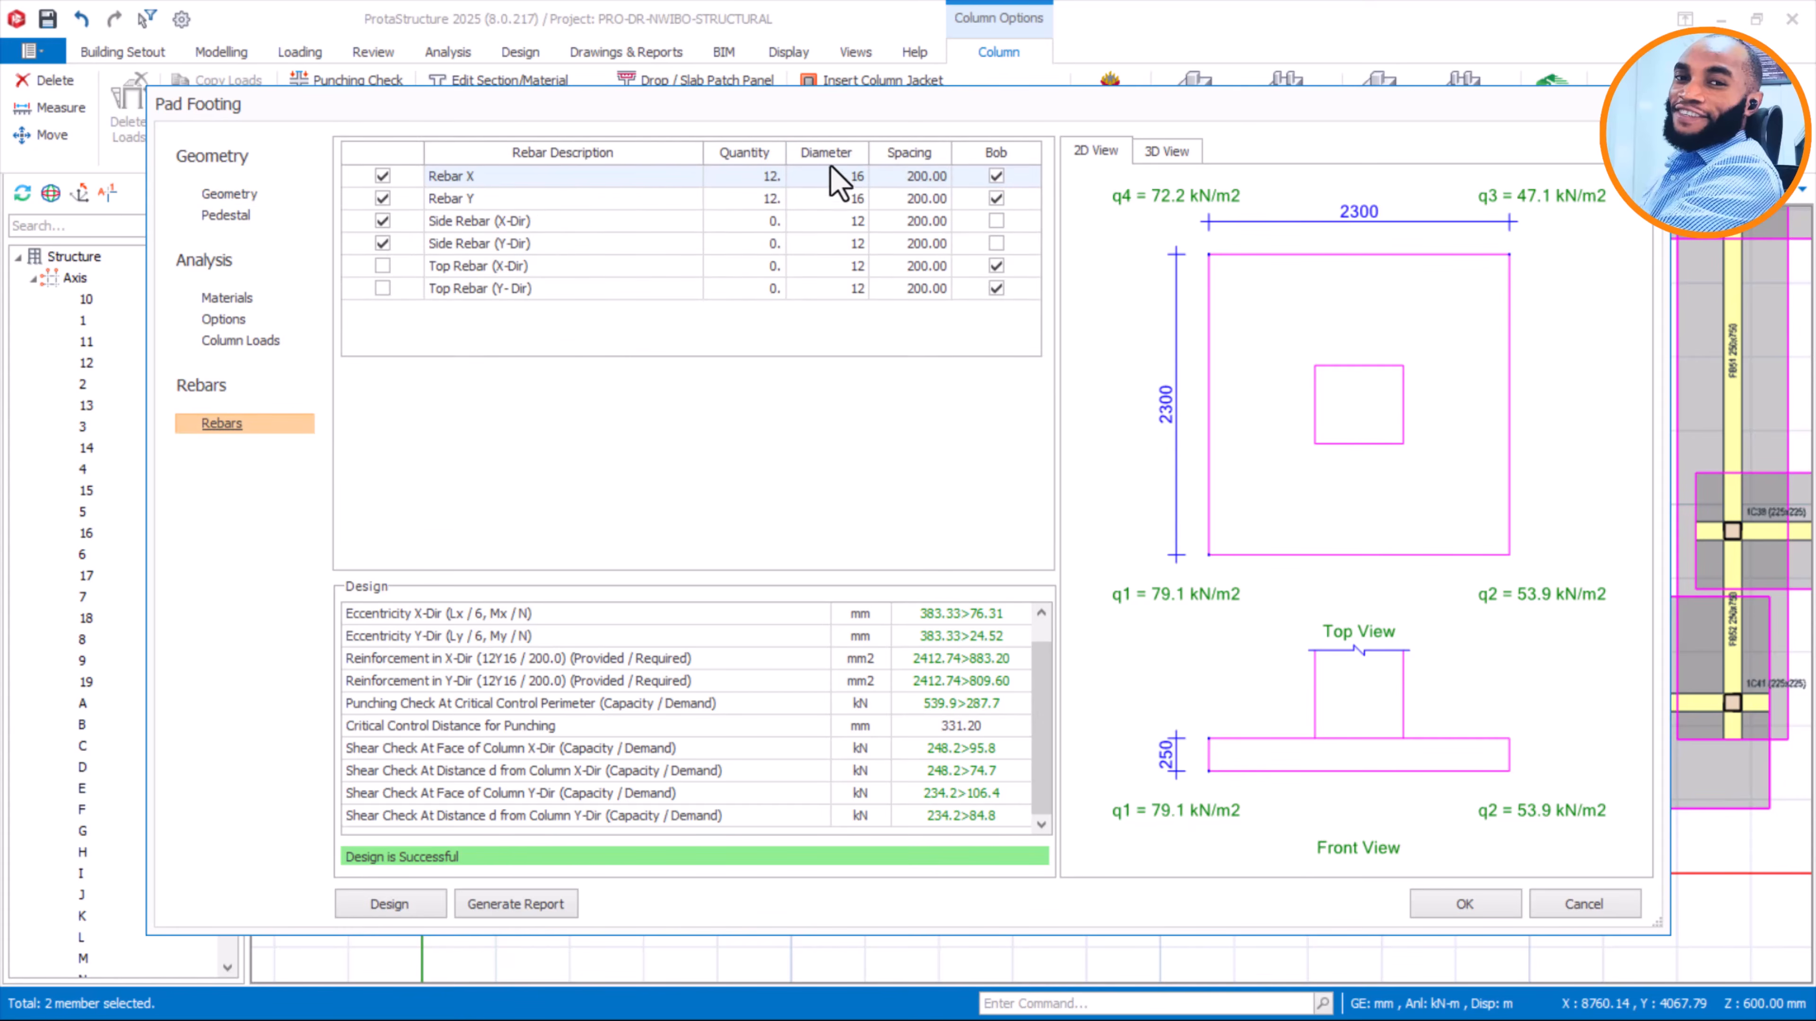
left_click(856, 183)
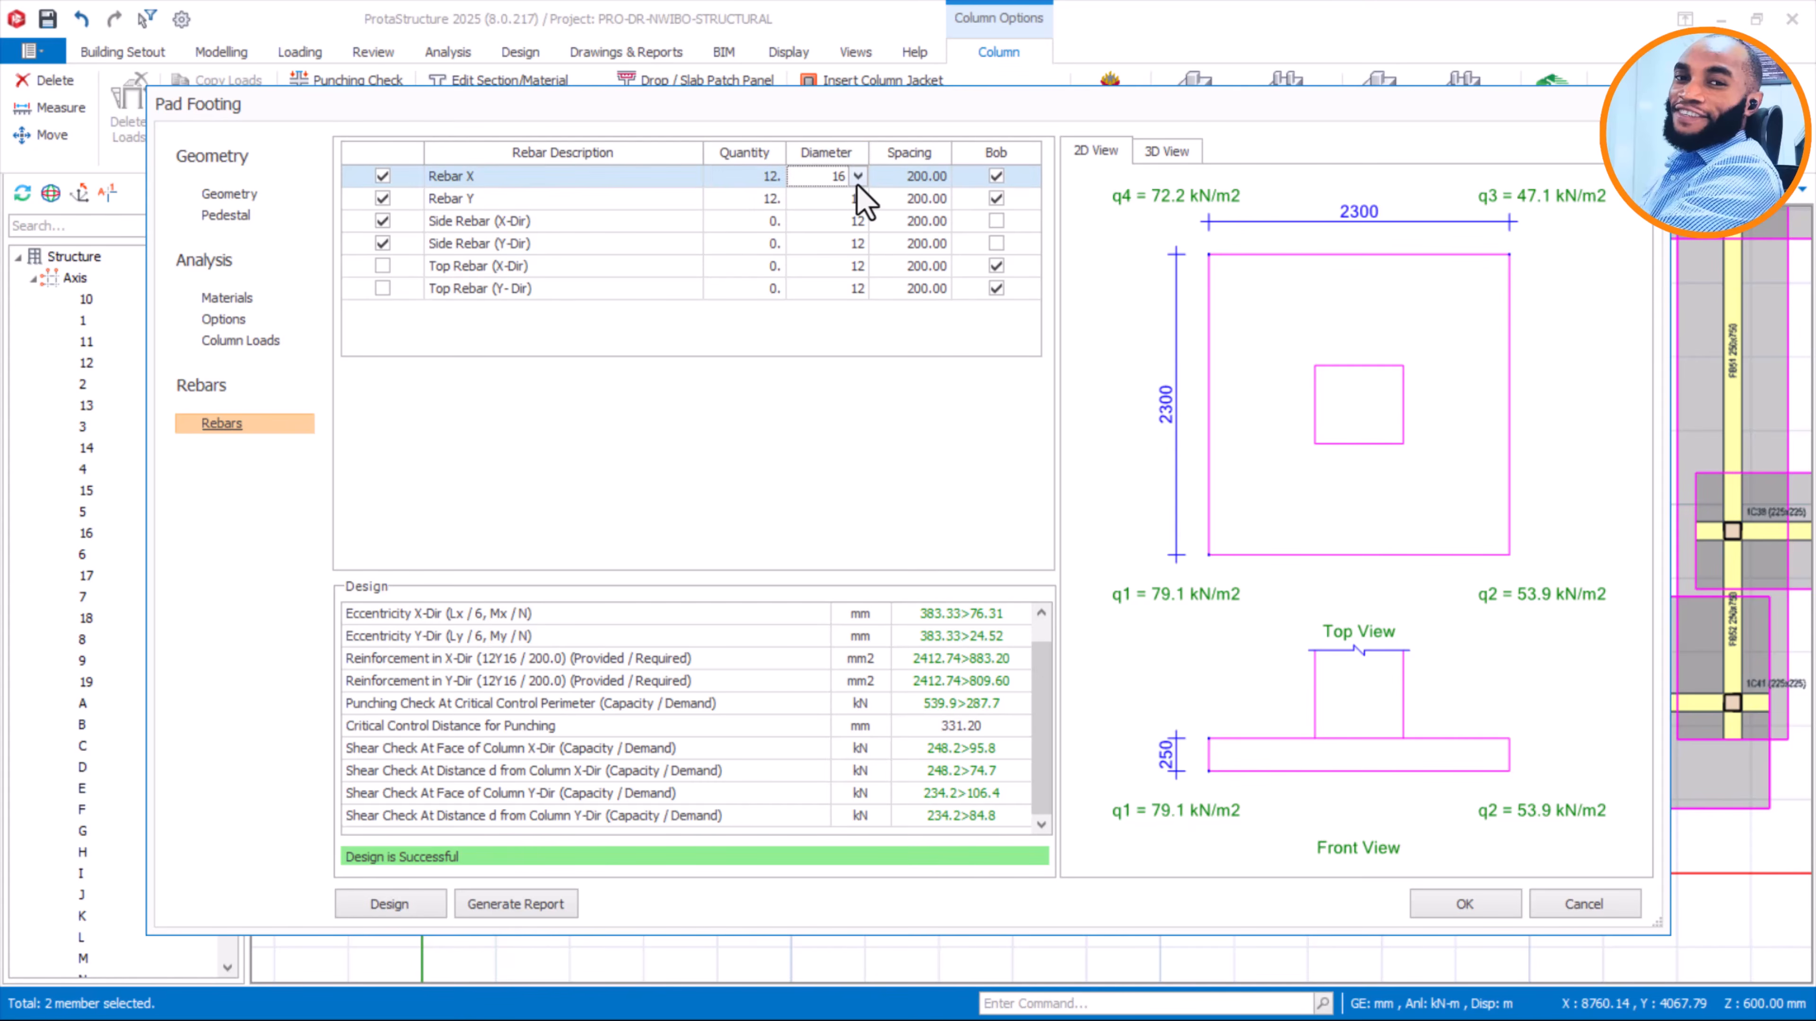
left_click(857, 177)
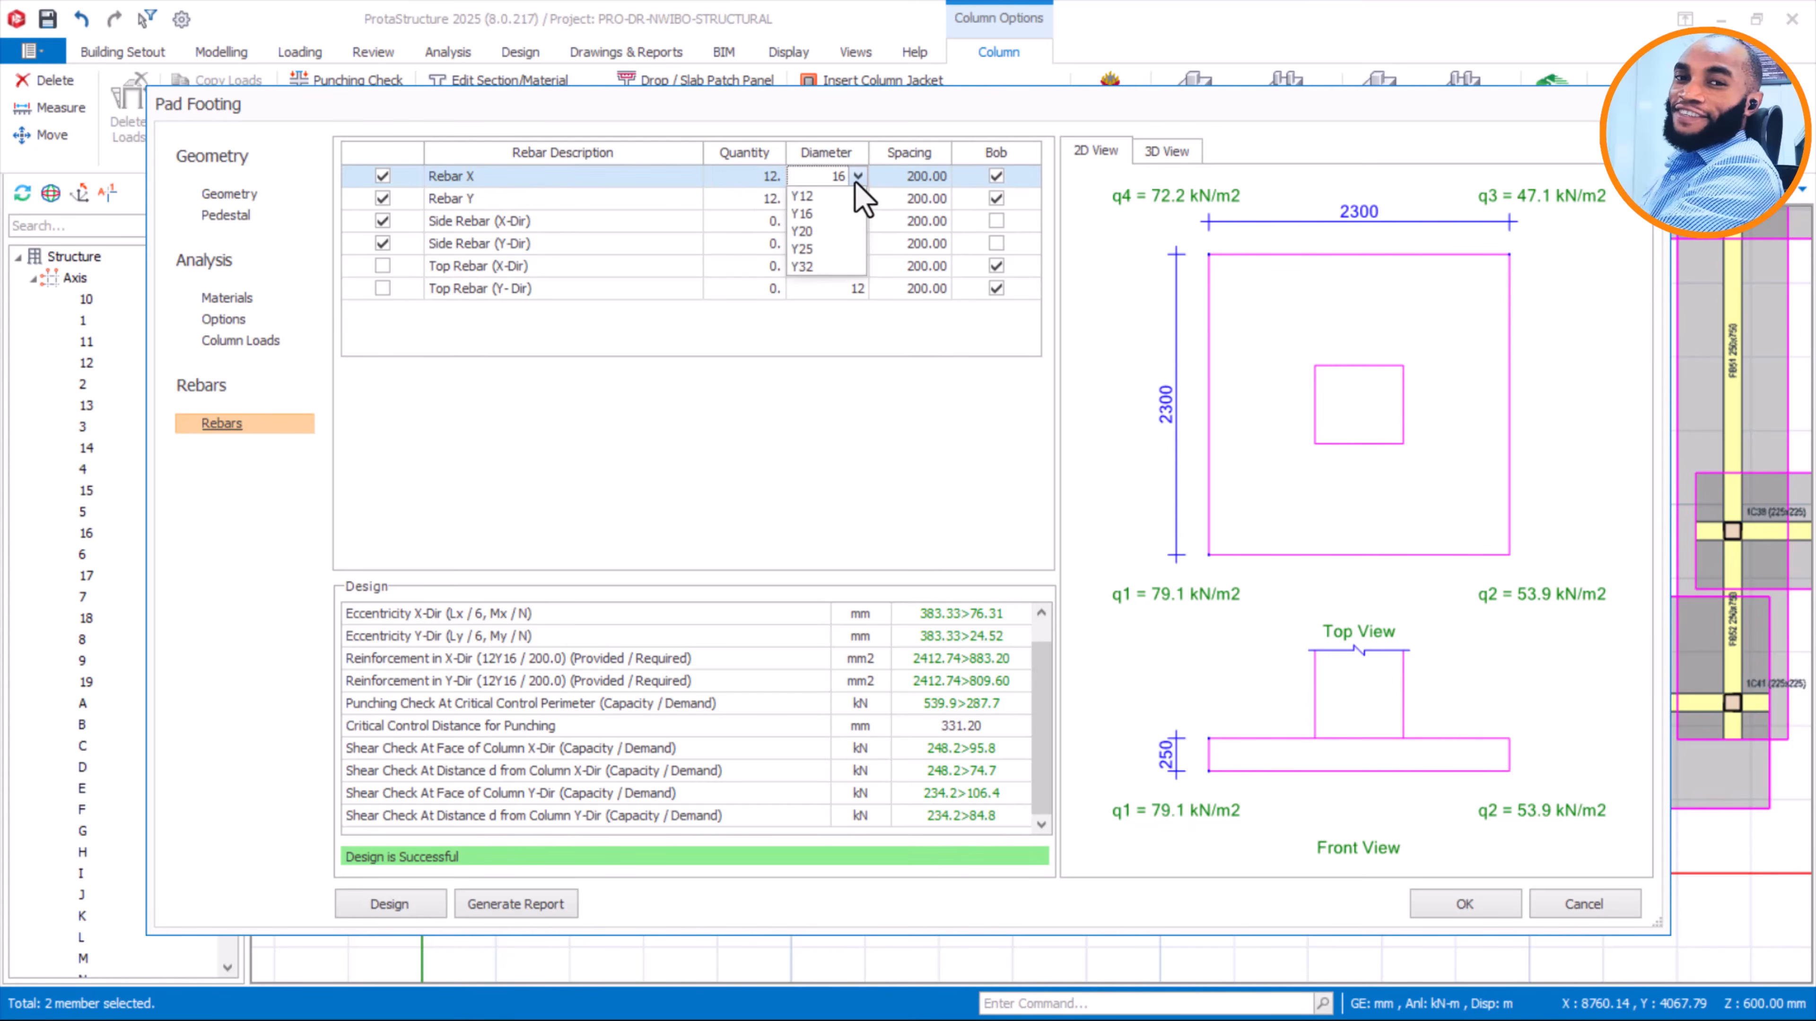
left_click(802, 196)
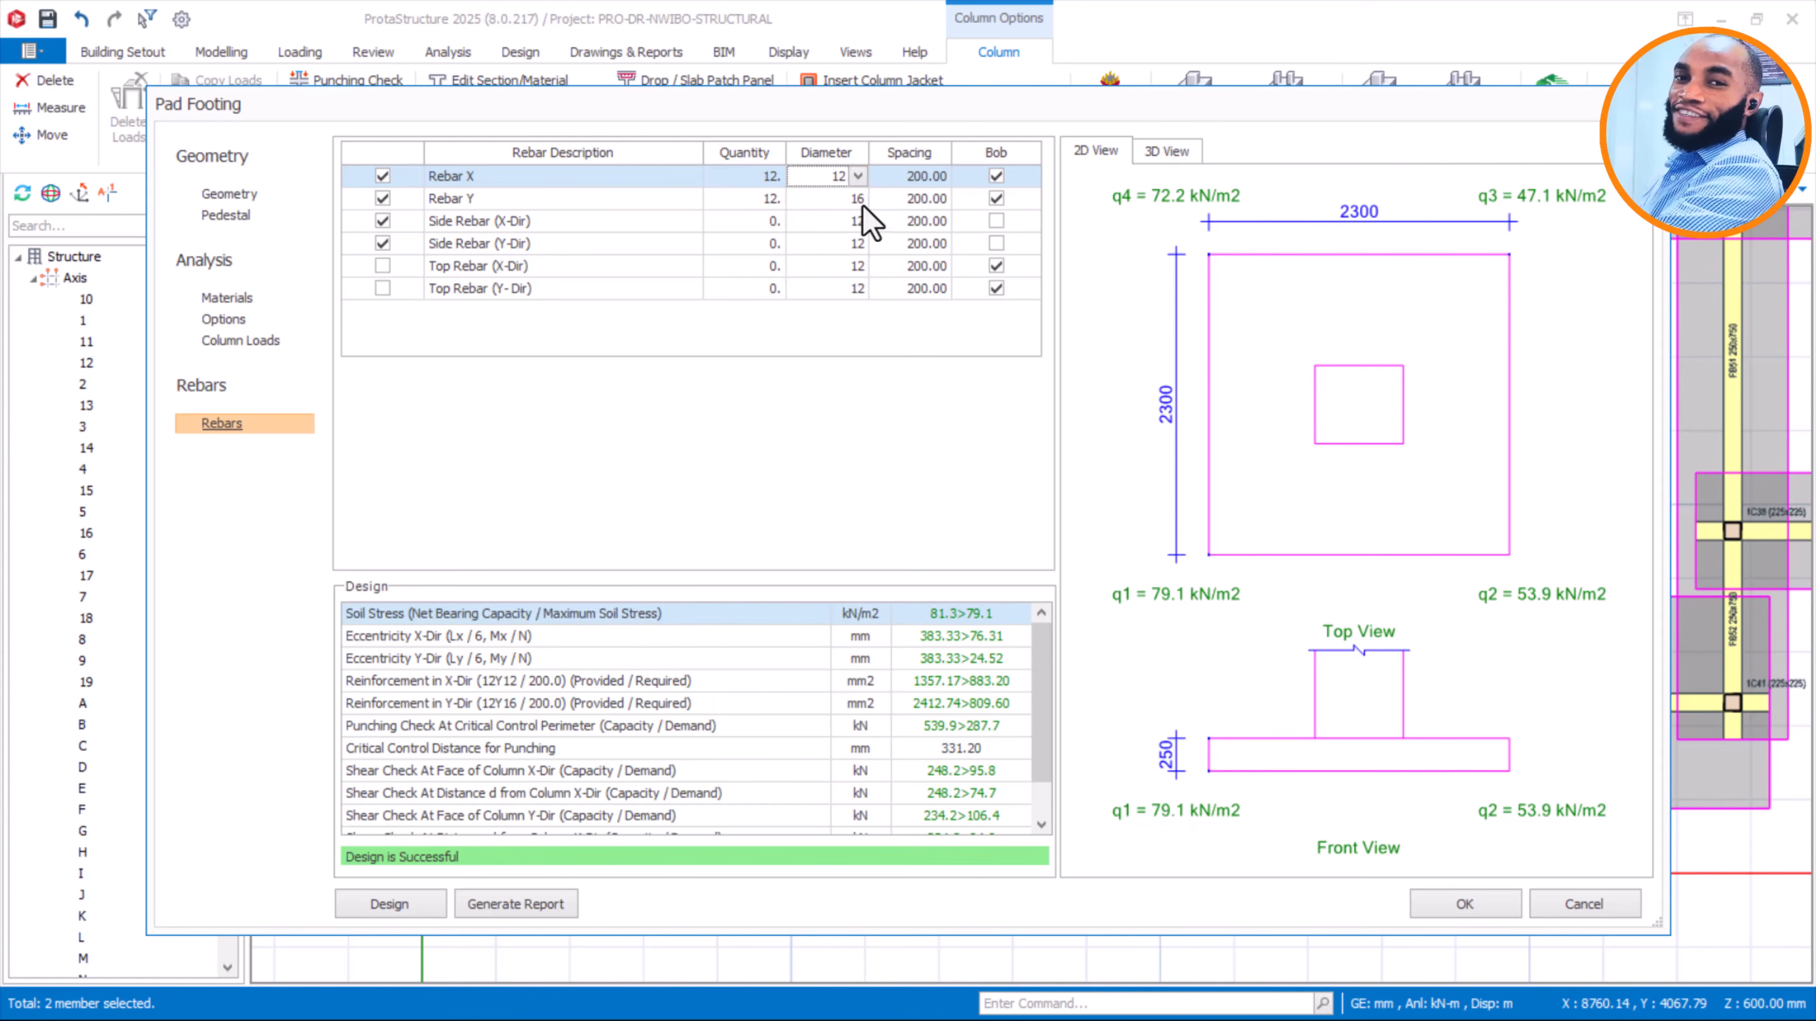
scroll(933, 715, "up", 1)
left_click(840, 198)
left_click(858, 198)
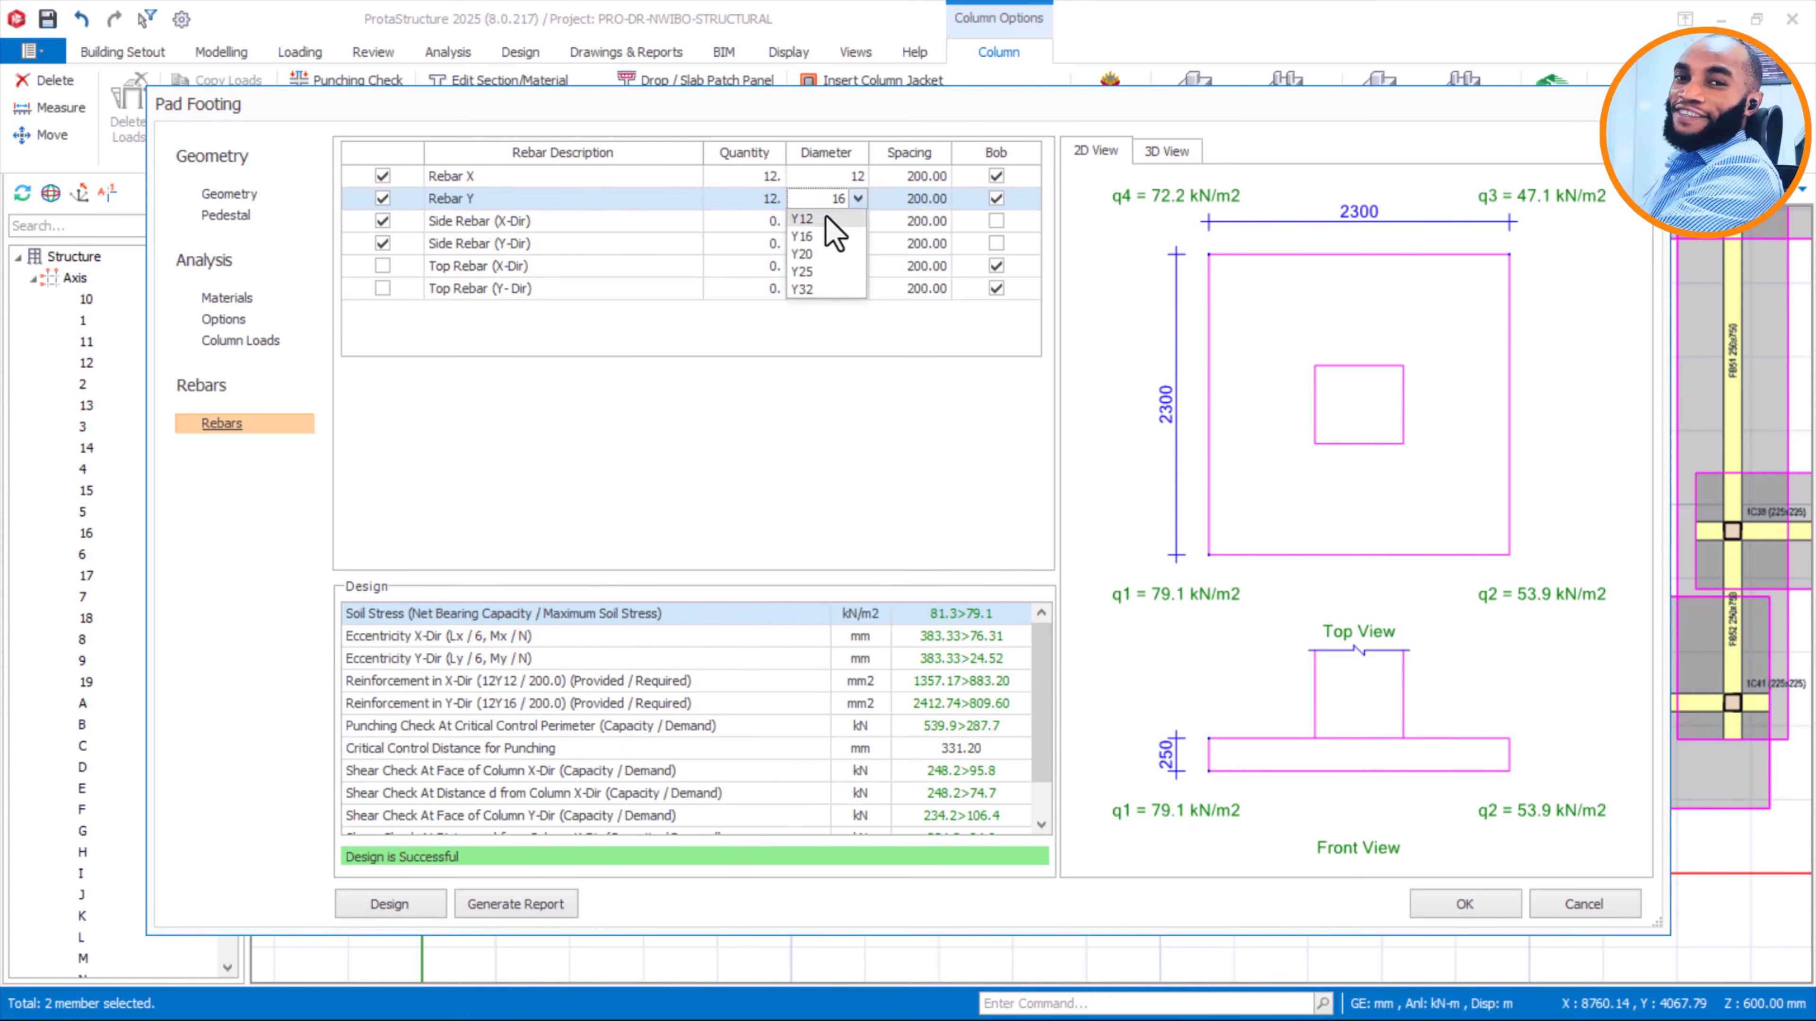
left_click(829, 240)
key("Up")
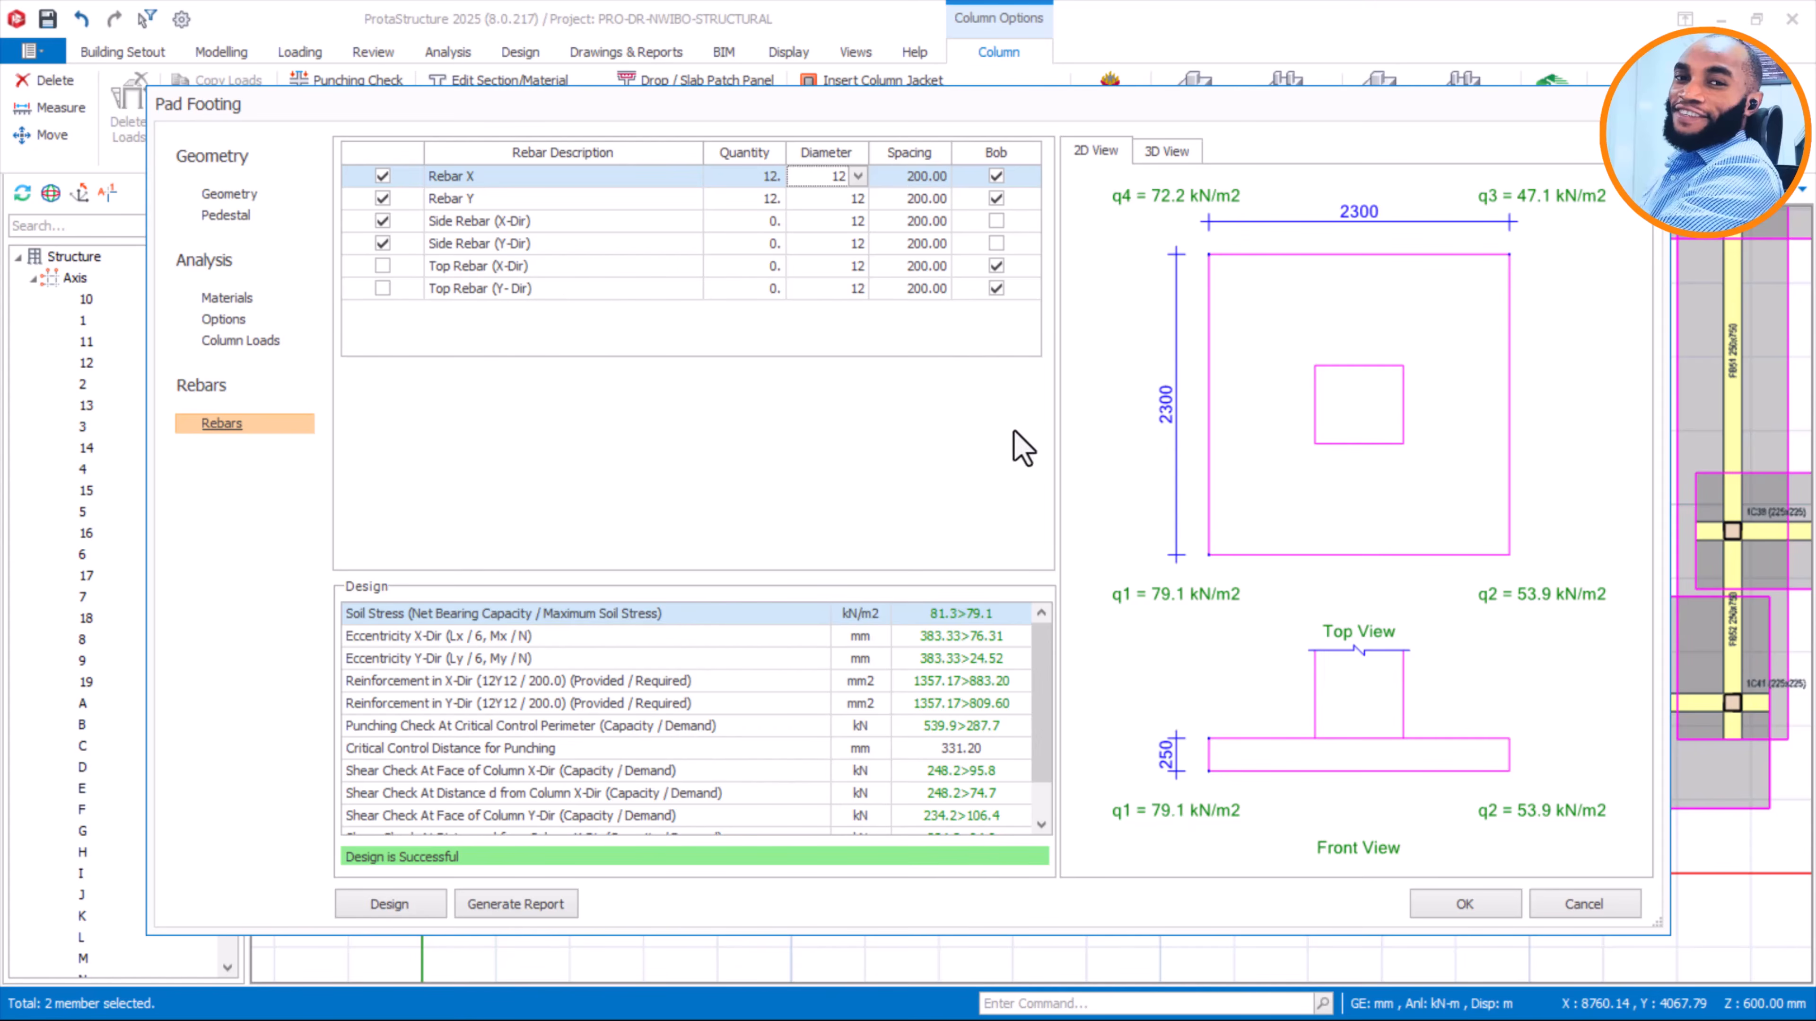
Enable the top rebars in the X and Y directions, review the design checks and insert the combined pad footing
left_click(385, 268)
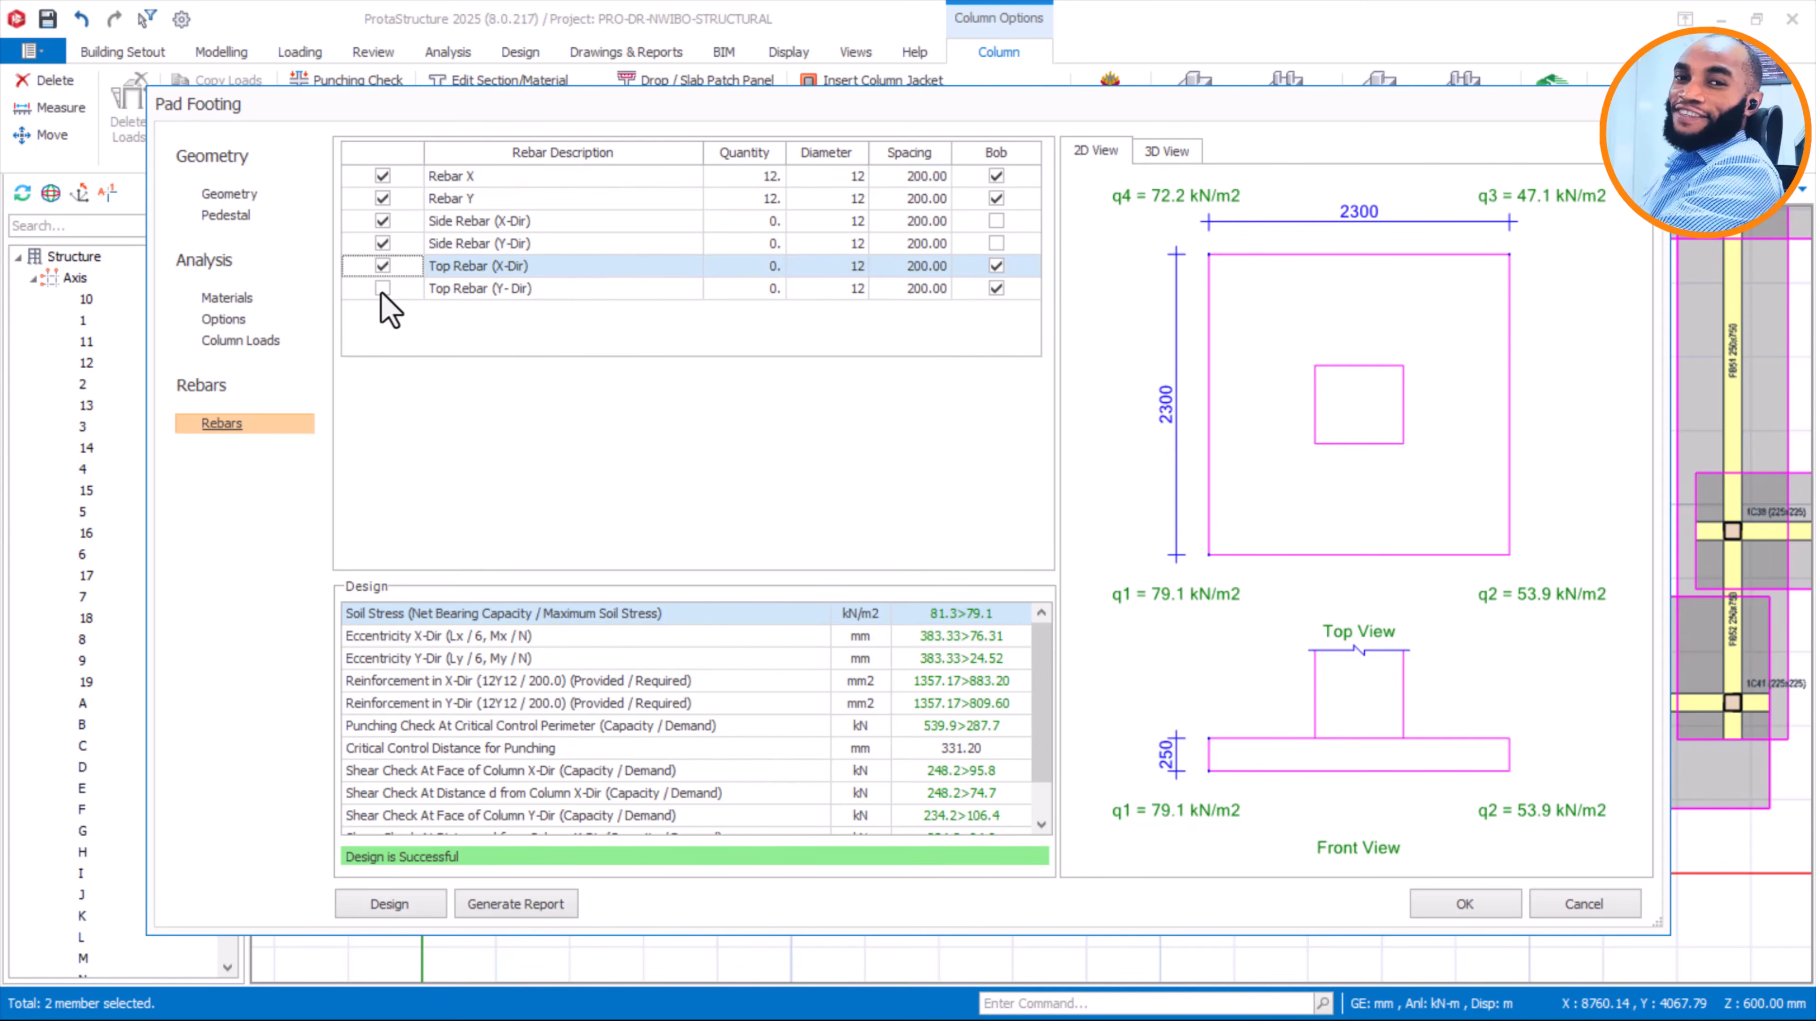
left_click(382, 289)
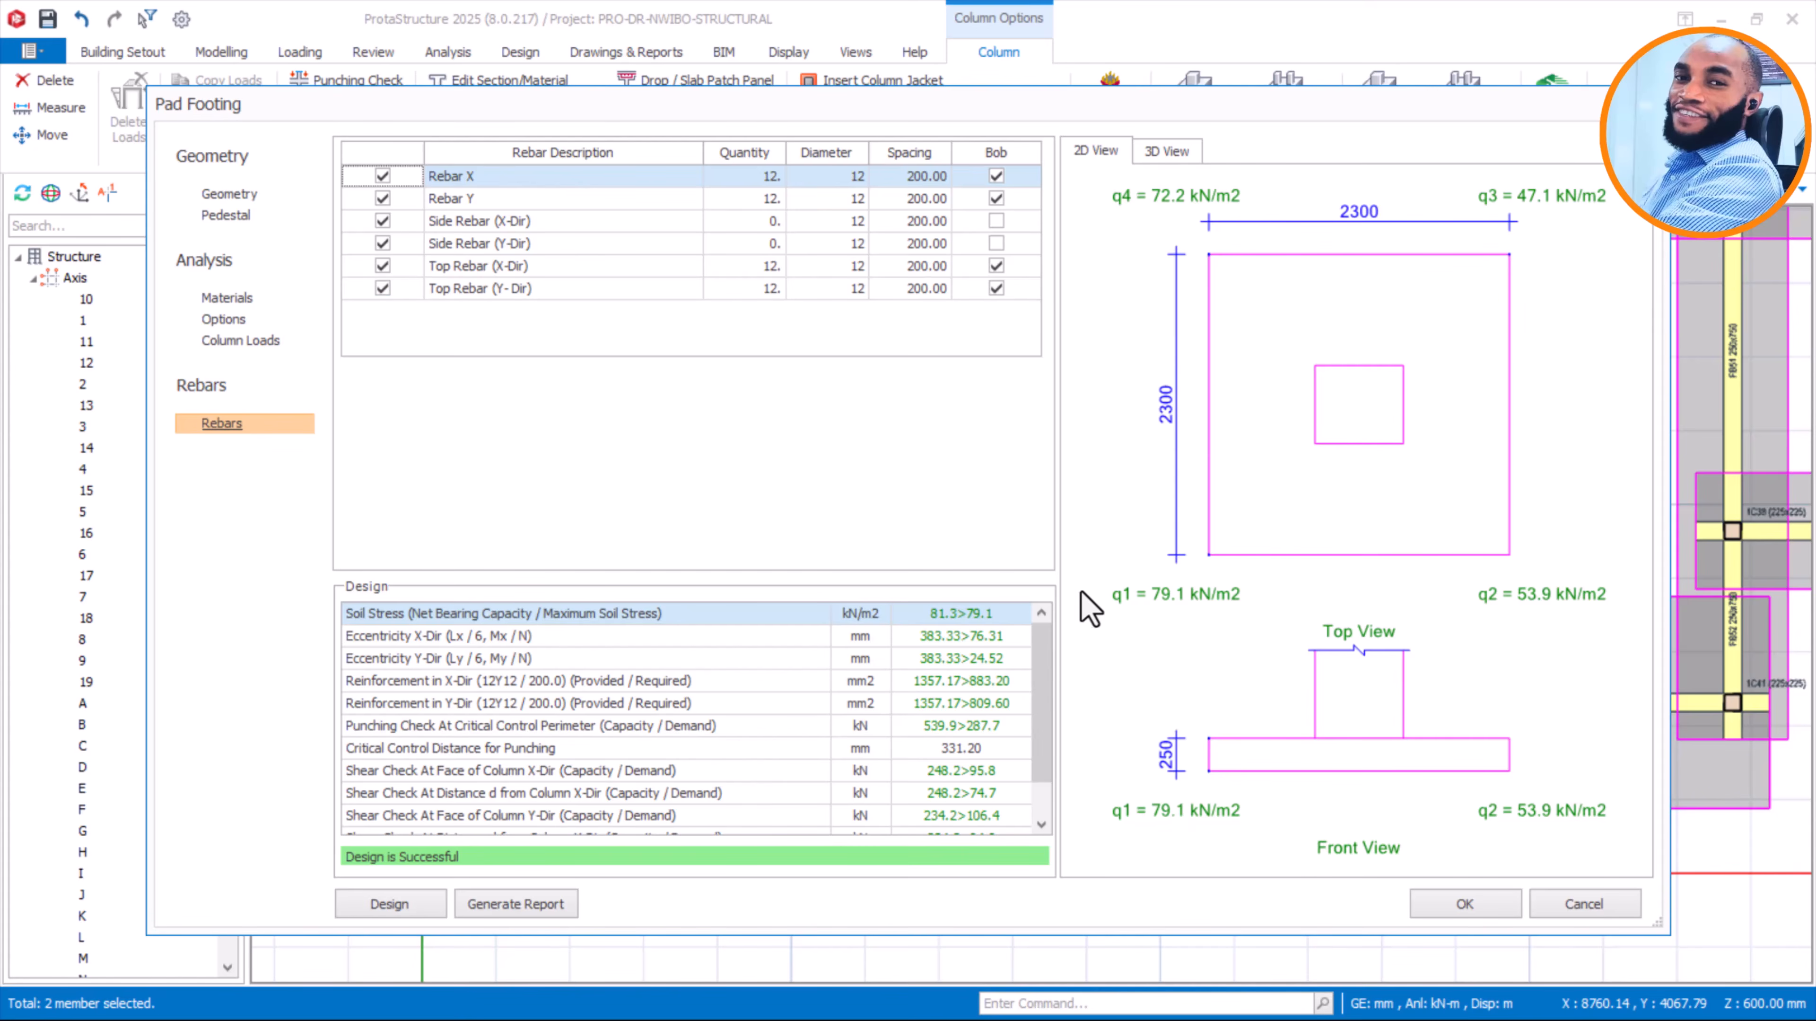
scroll(880, 744, "down", 1)
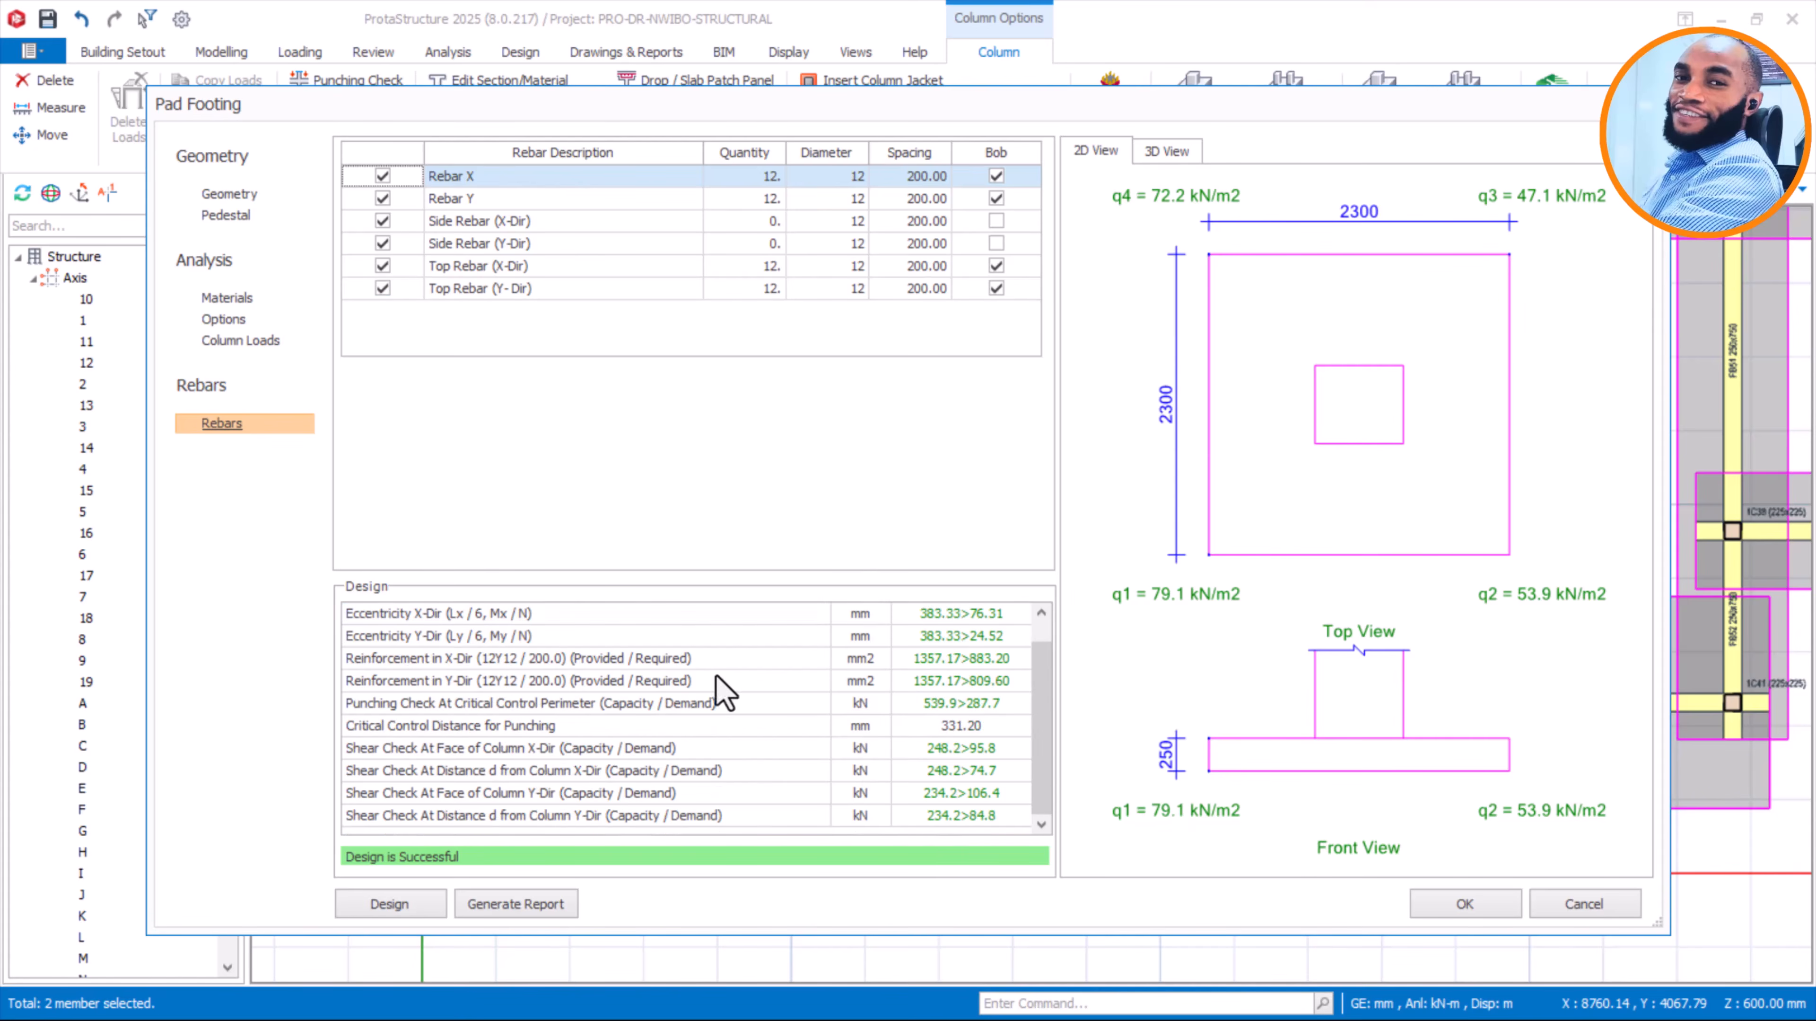
left_click(1485, 906)
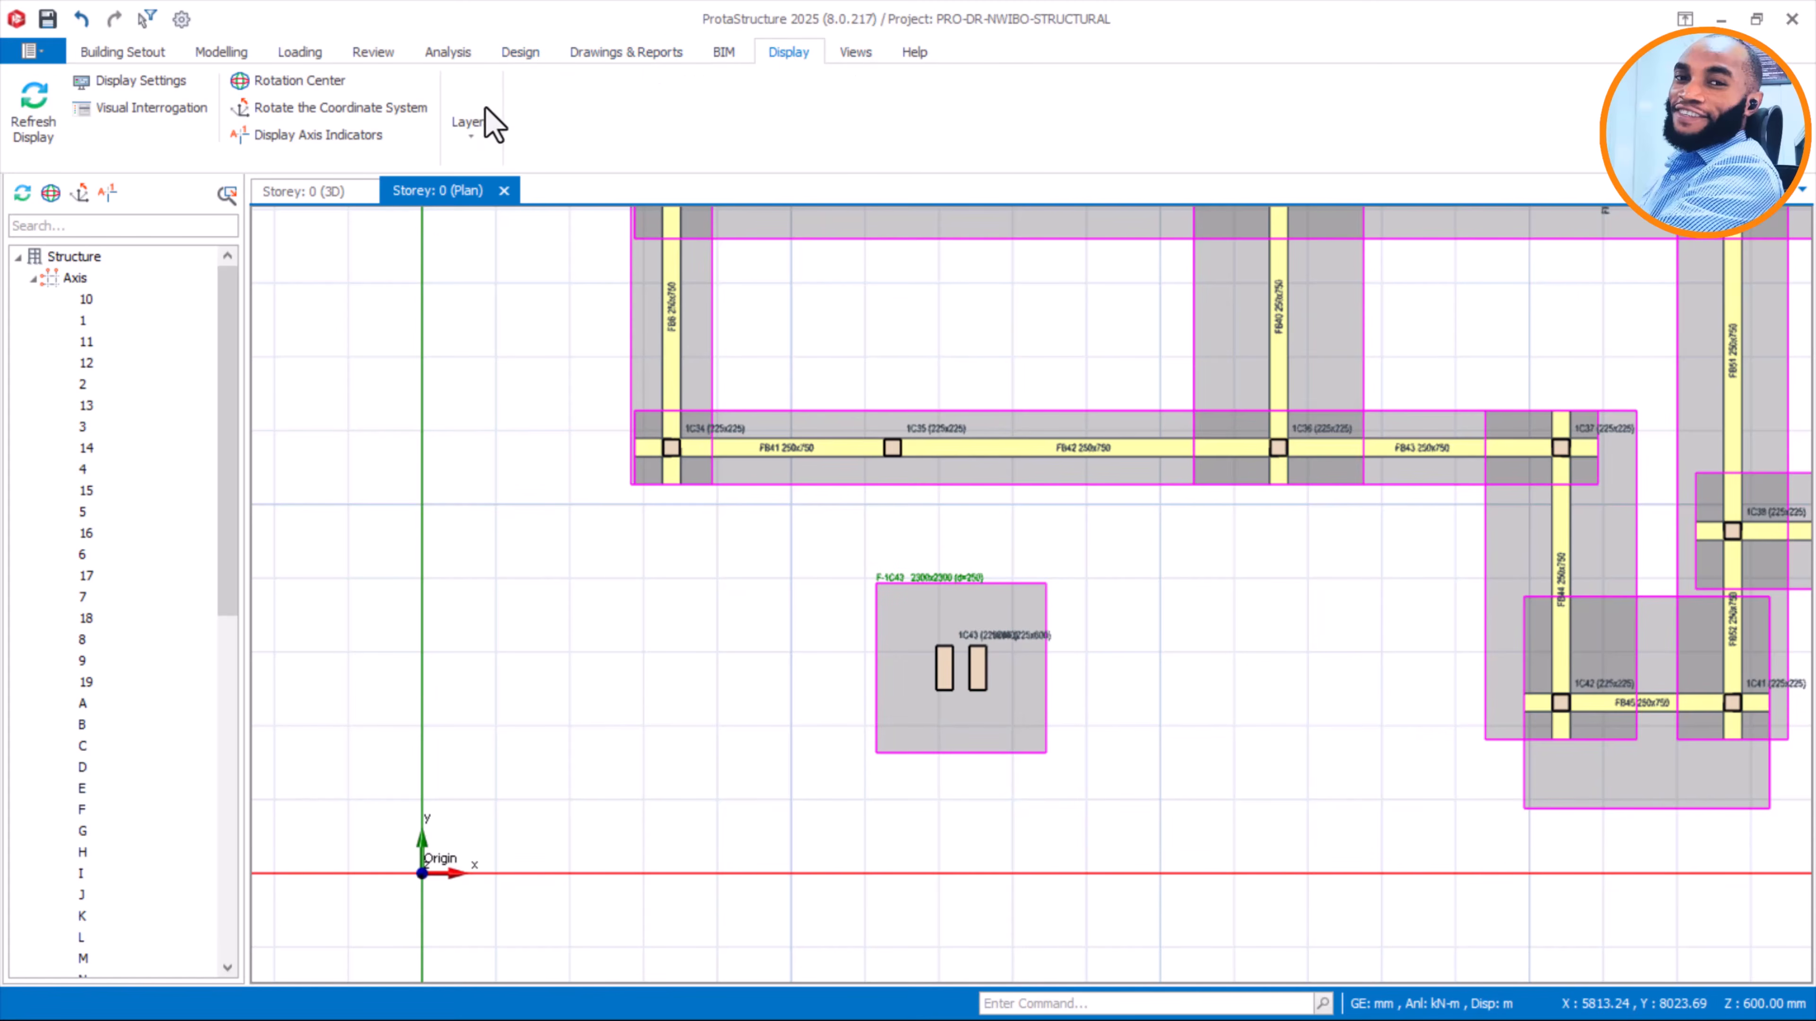
Turn on the display of the axes in the storey 0 plan around the new pad footing
left_click(468, 128)
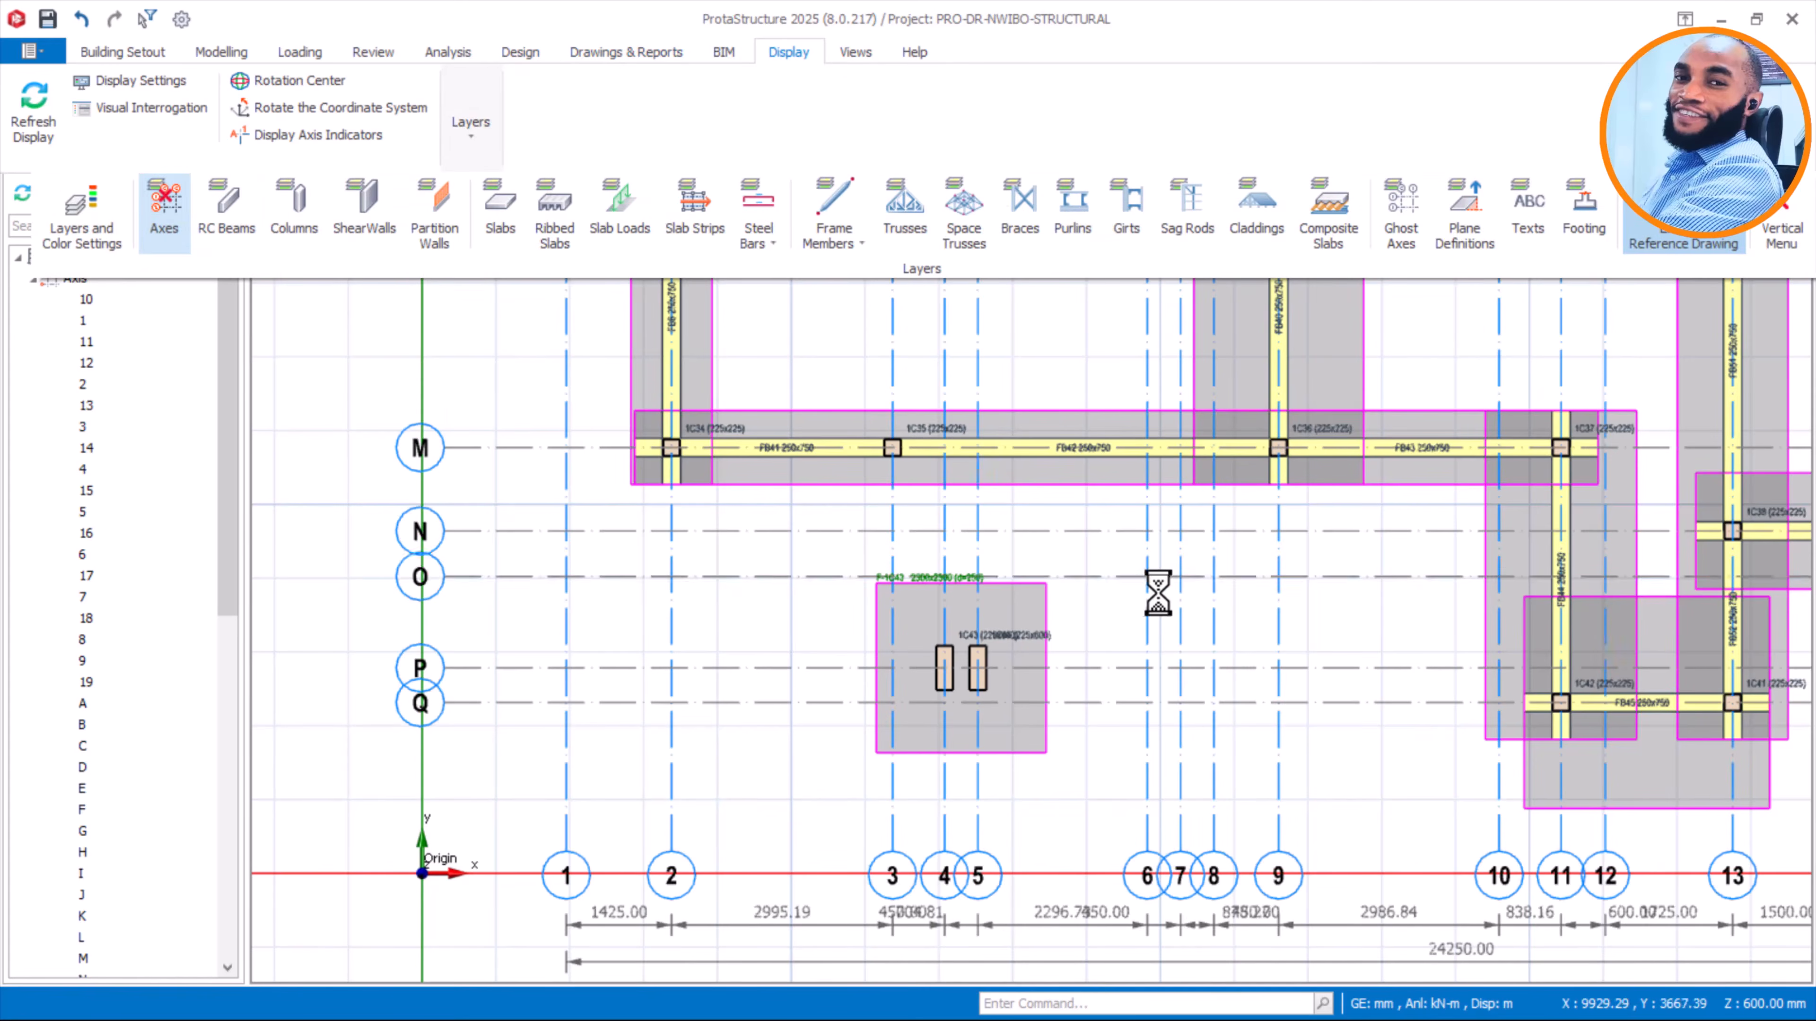
scroll(993, 542, "up", 3)
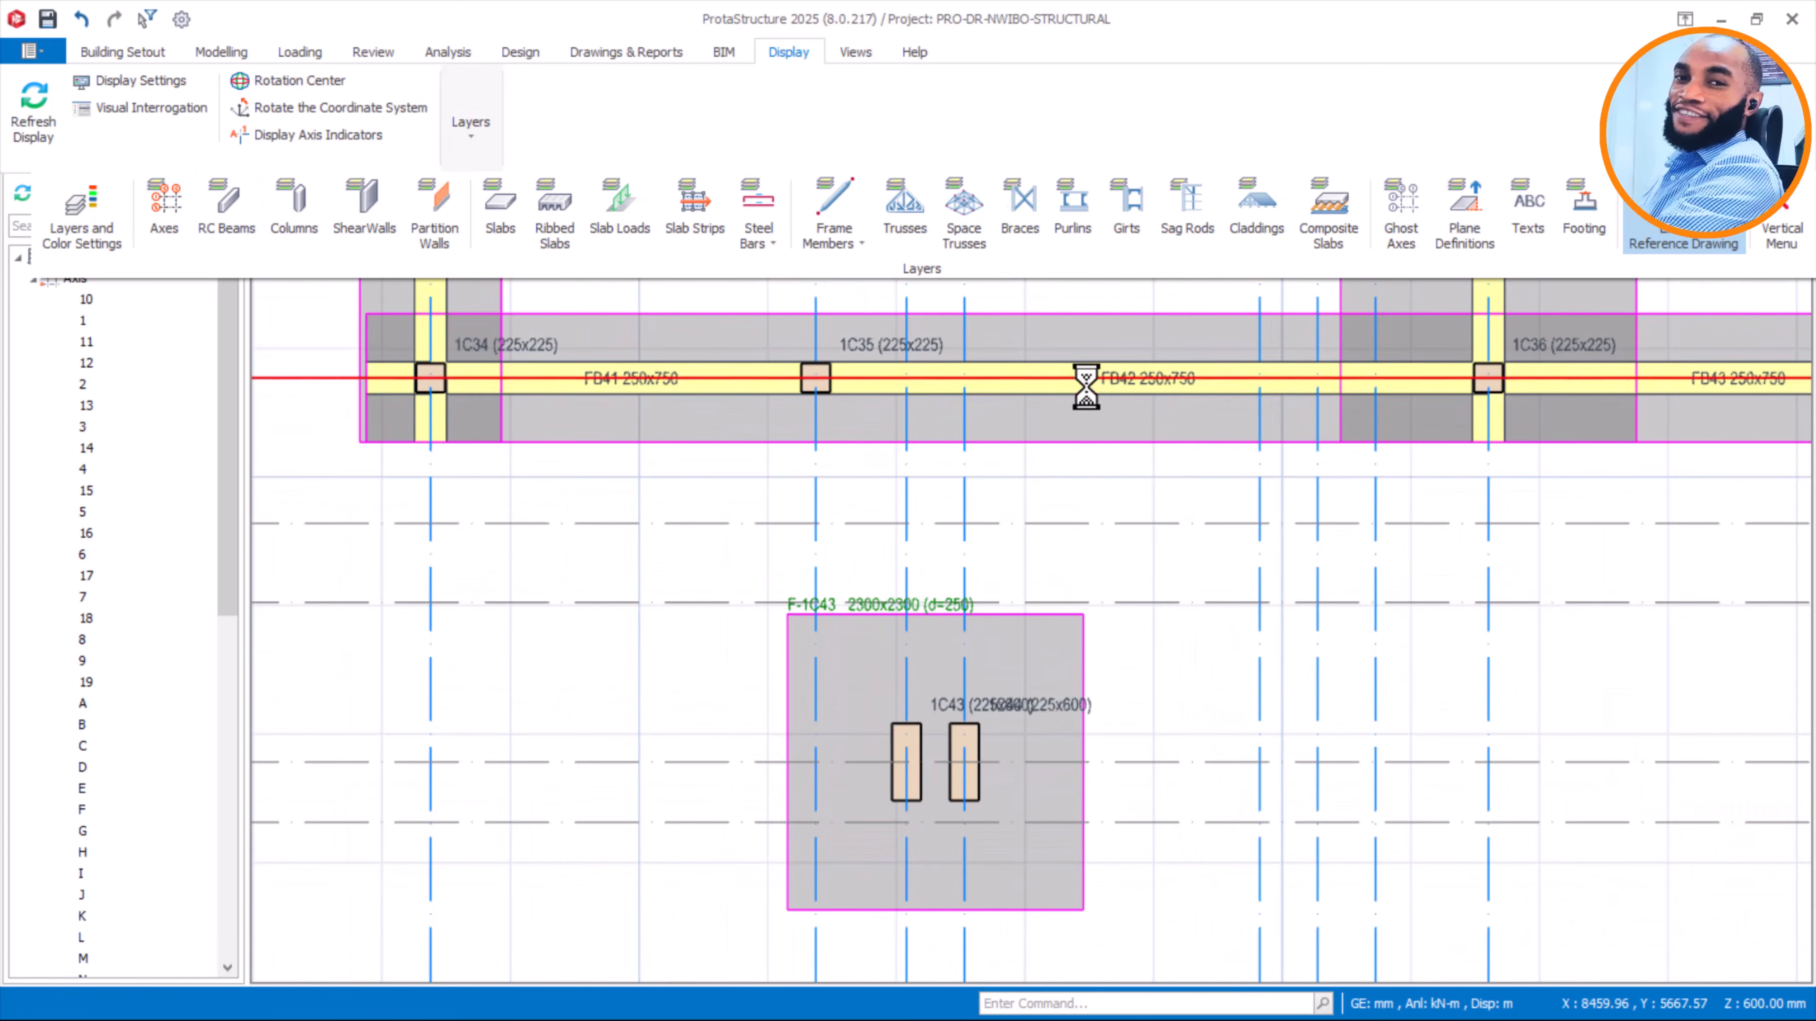
left_click(1131, 326)
right_click(1153, 274)
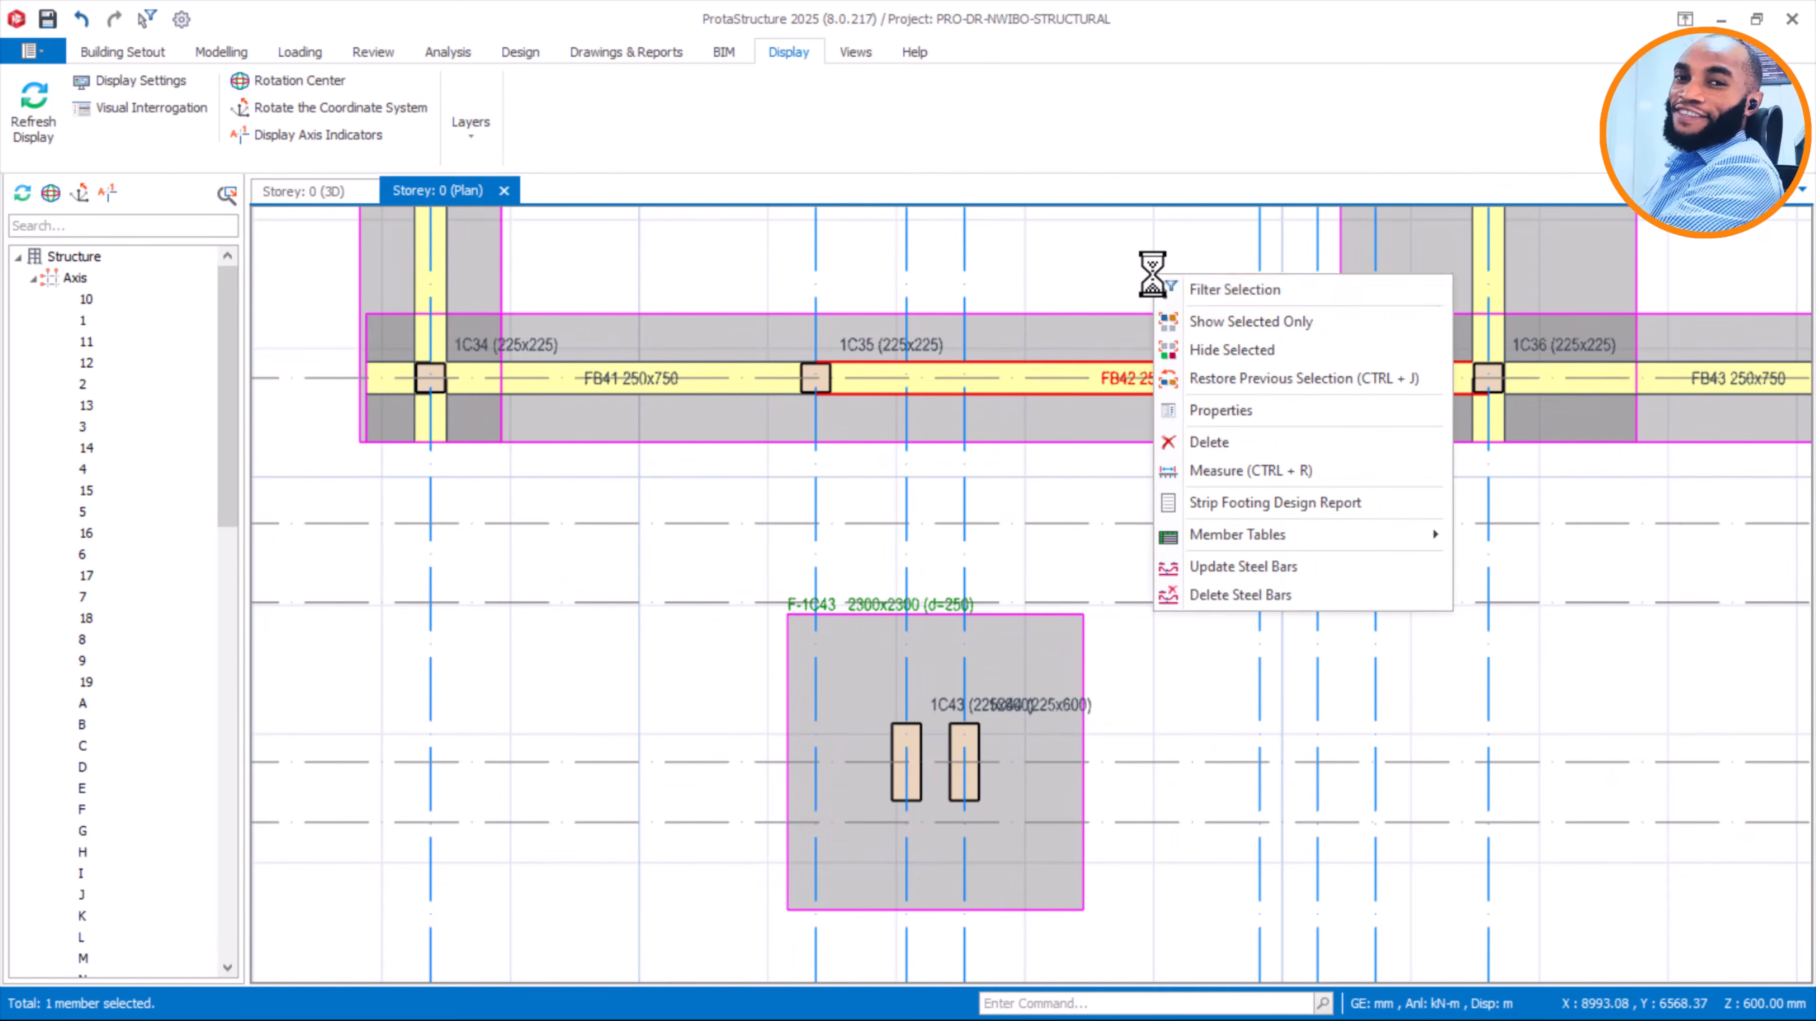
left_click(1244, 412)
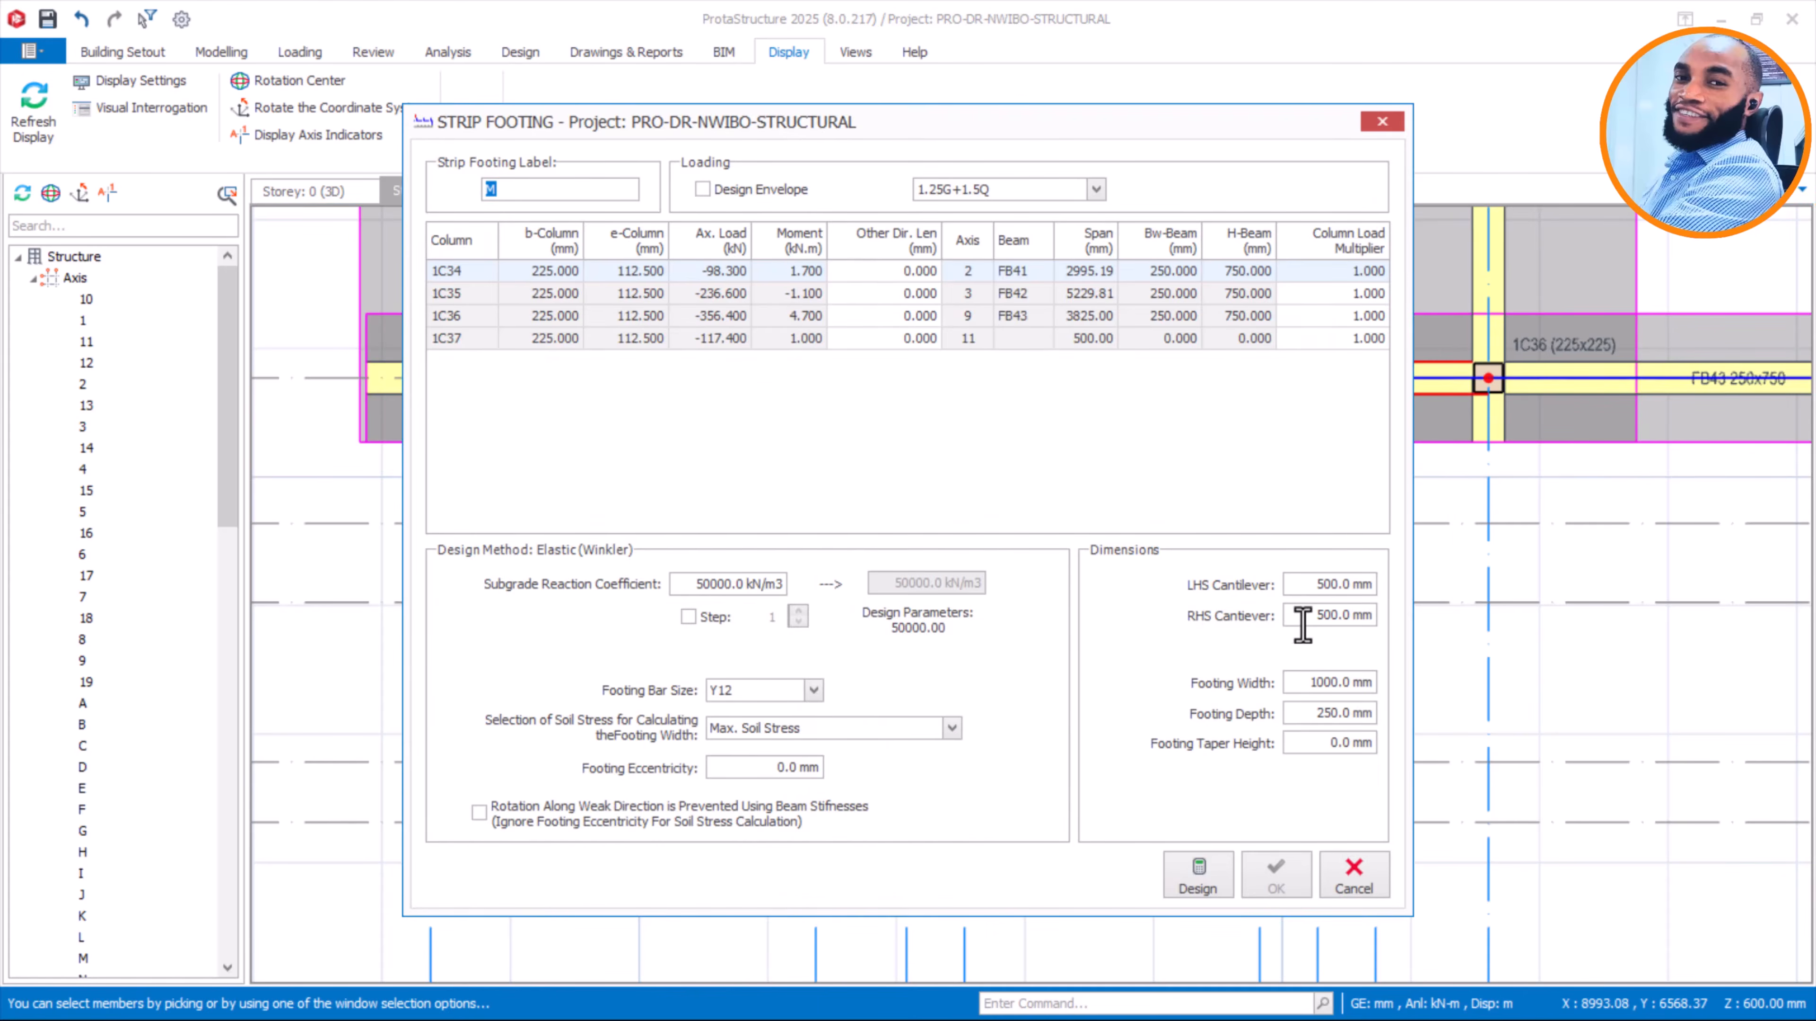
left_click(1371, 876)
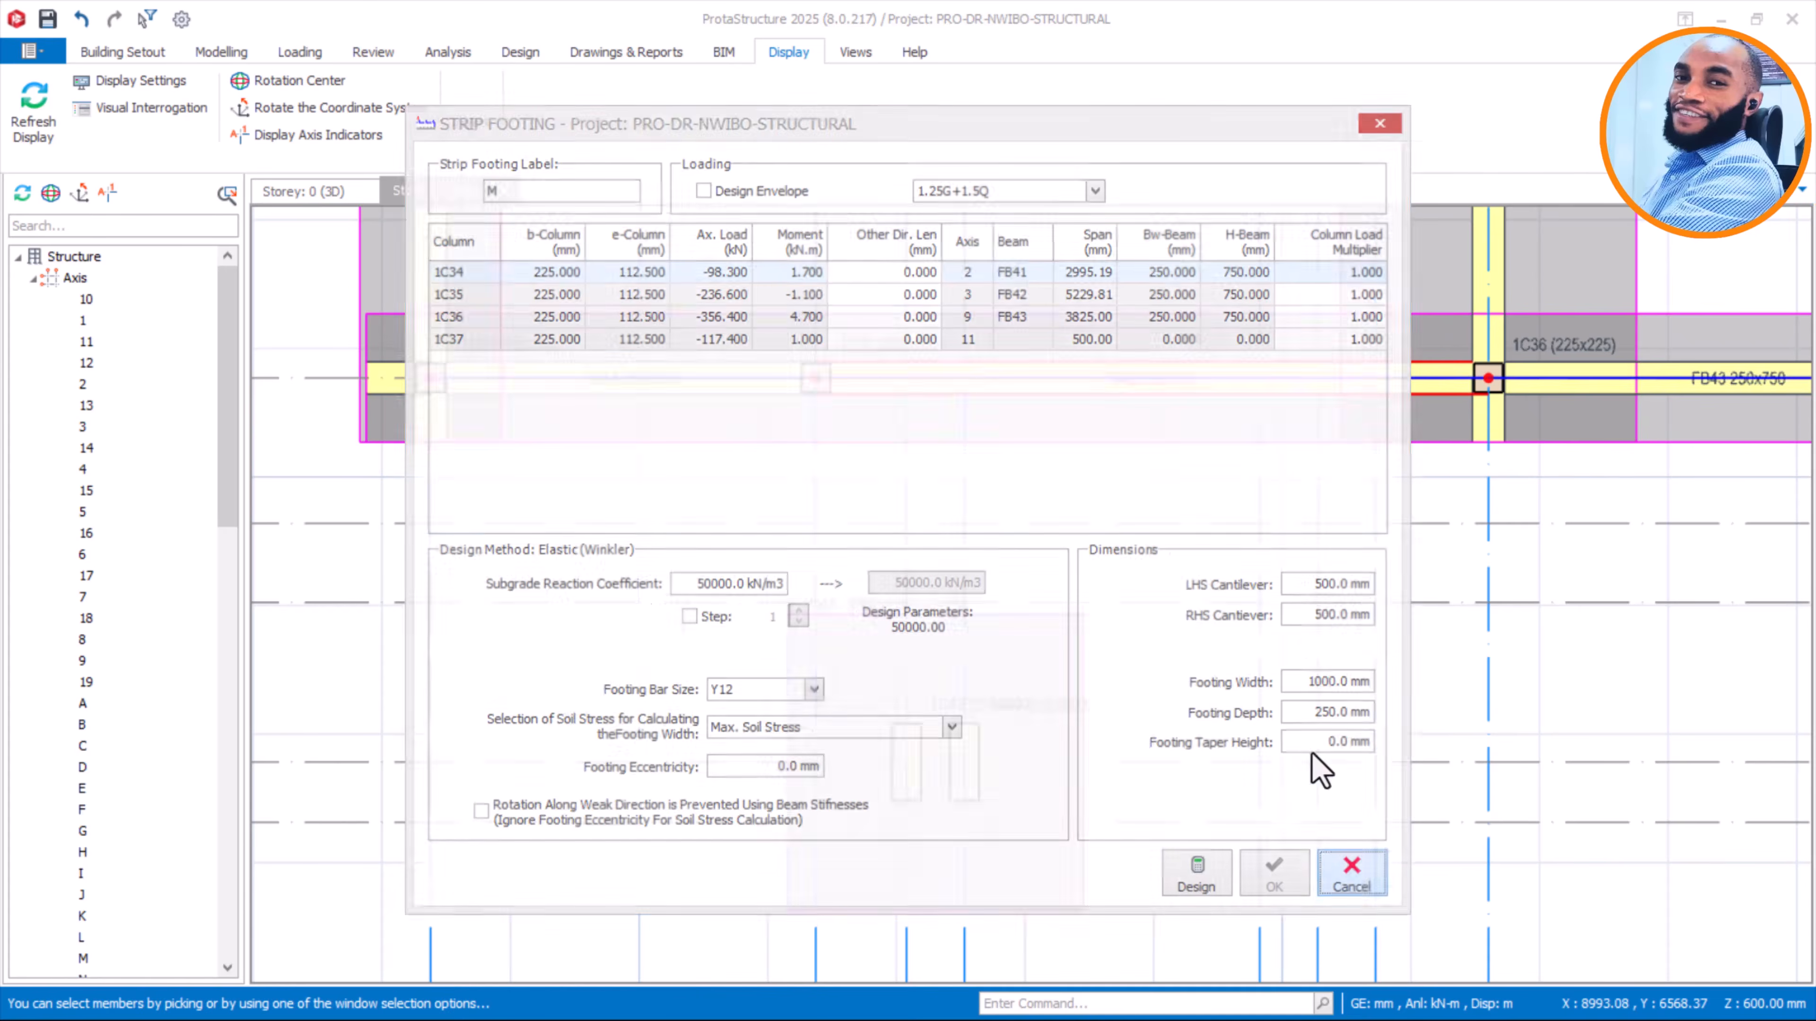
Start a new foundation beam with a width of 225 mm and a height of 450 mm
left_click(297, 54)
left_click(228, 53)
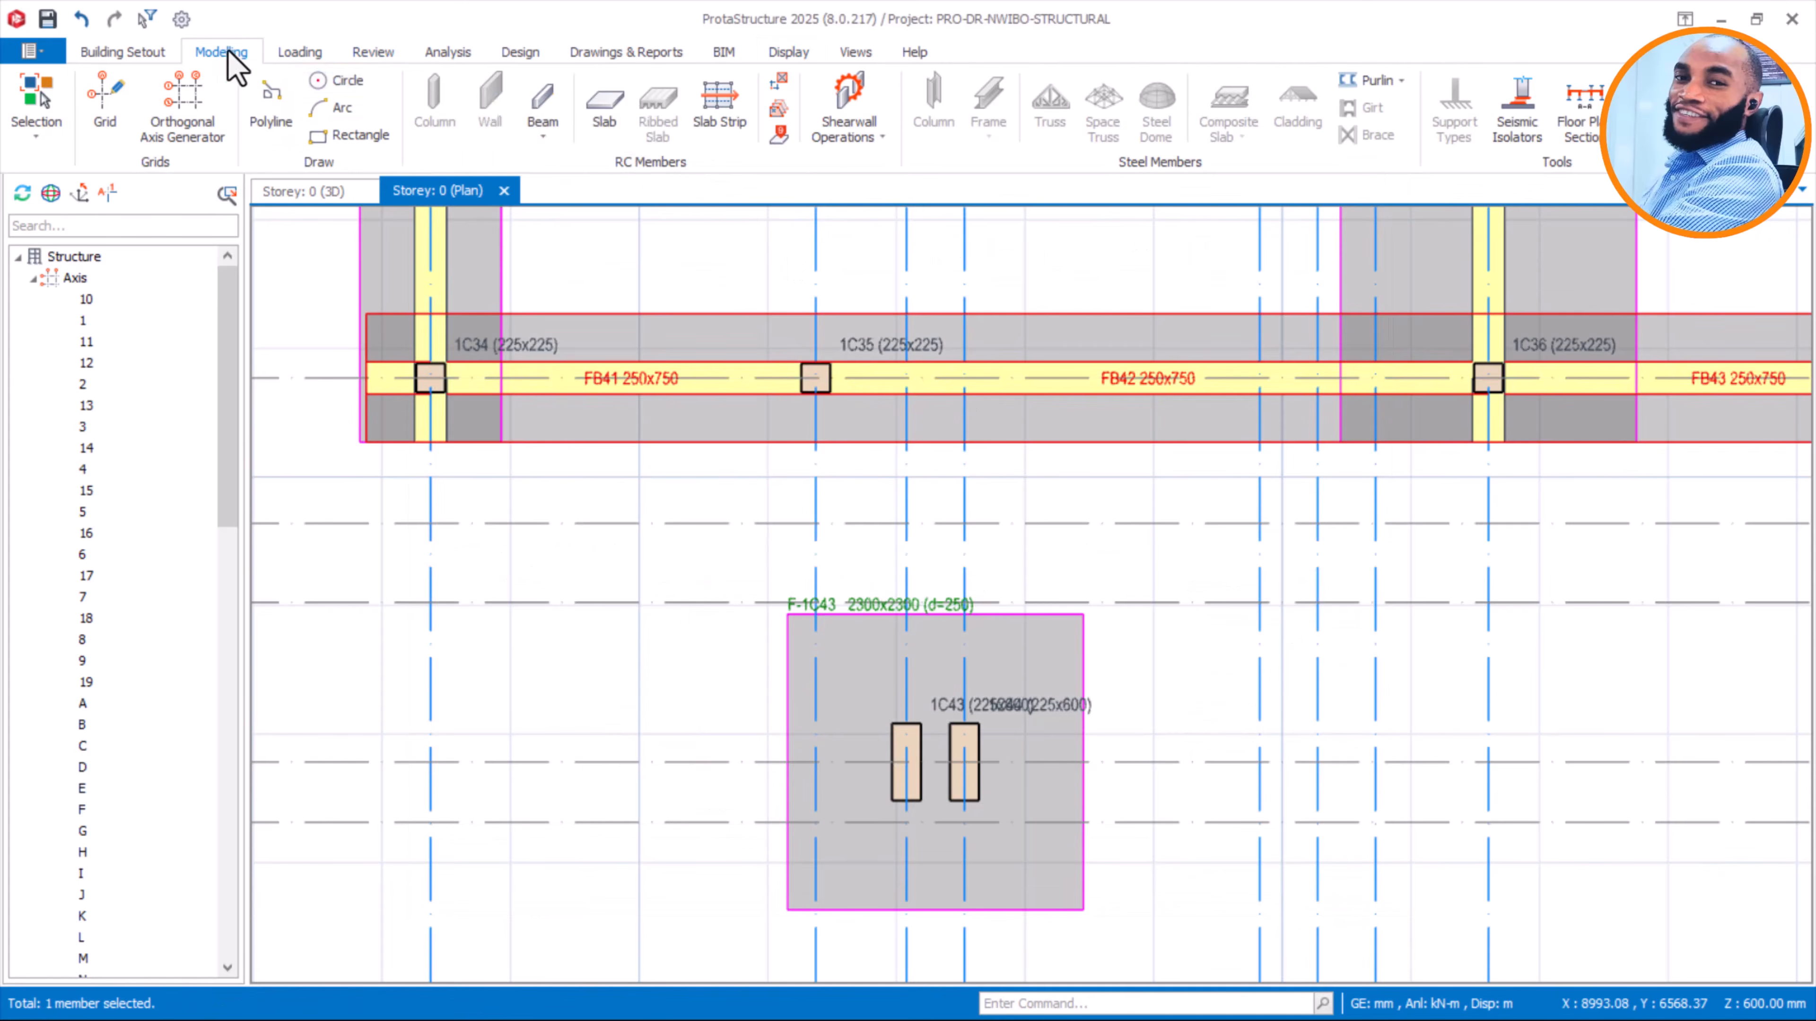
left_click(546, 105)
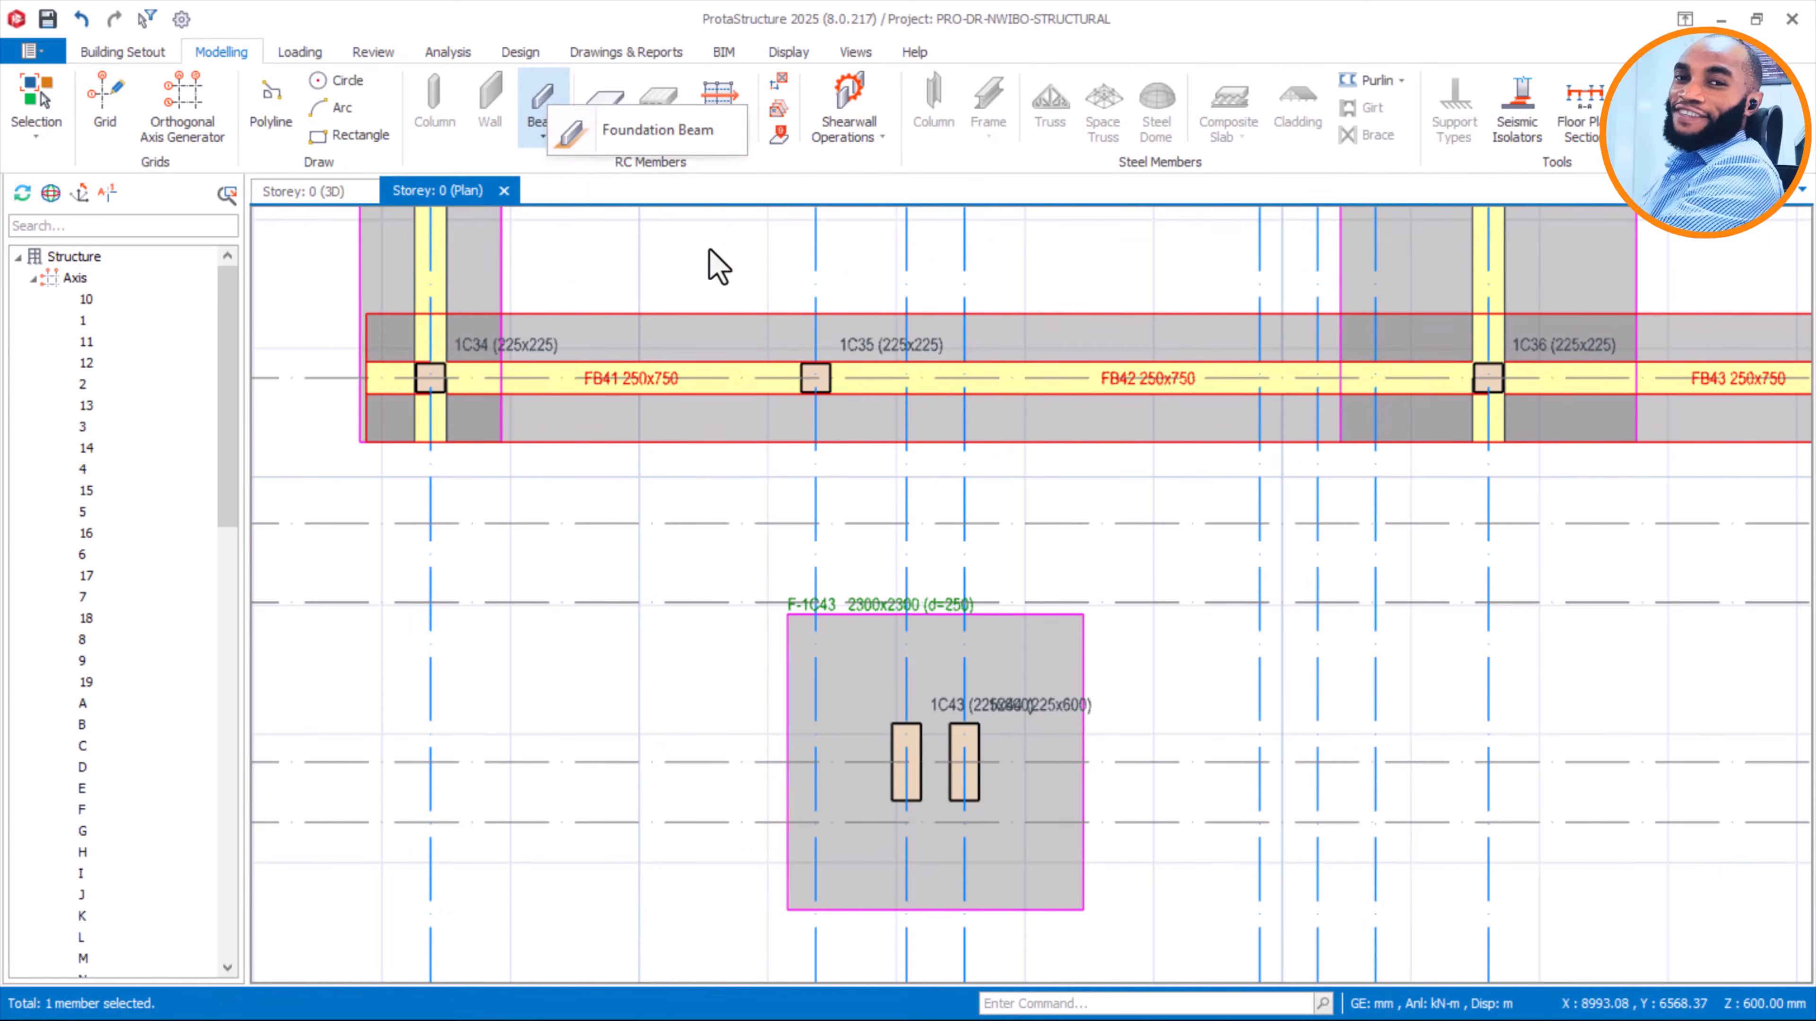
left_click(659, 131)
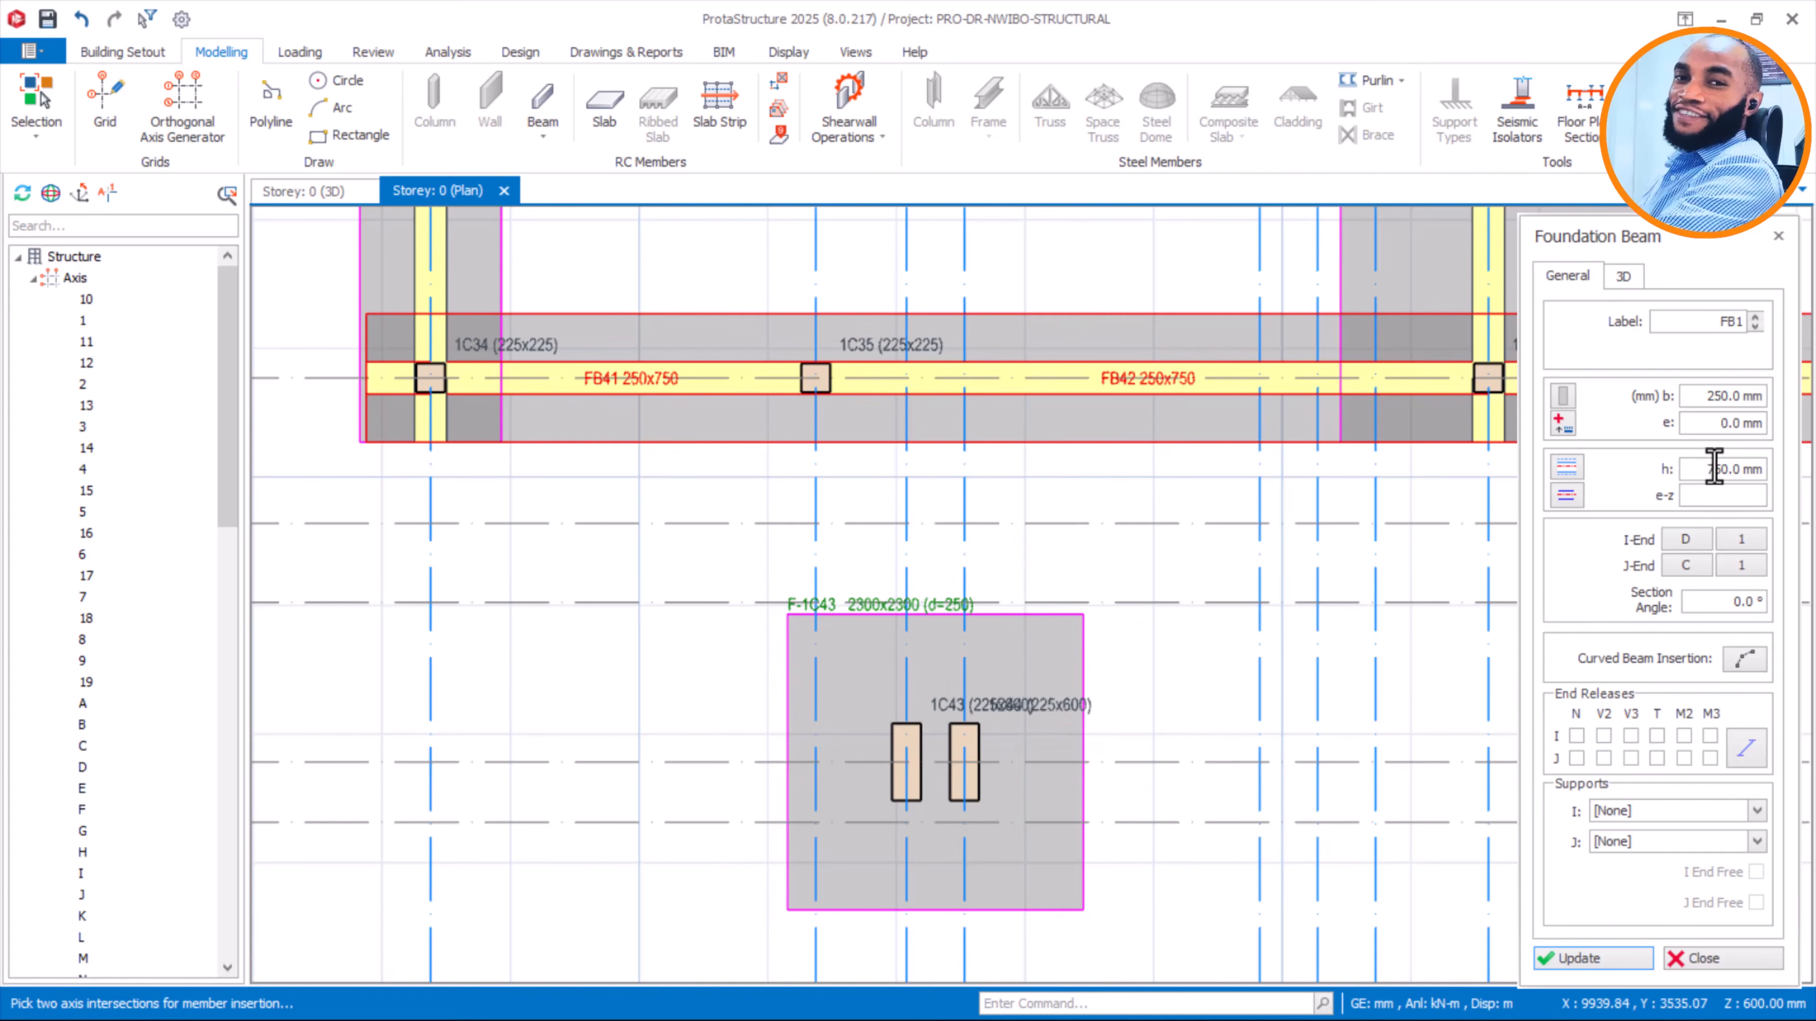
left_click_drag(1714, 469, 1681, 473)
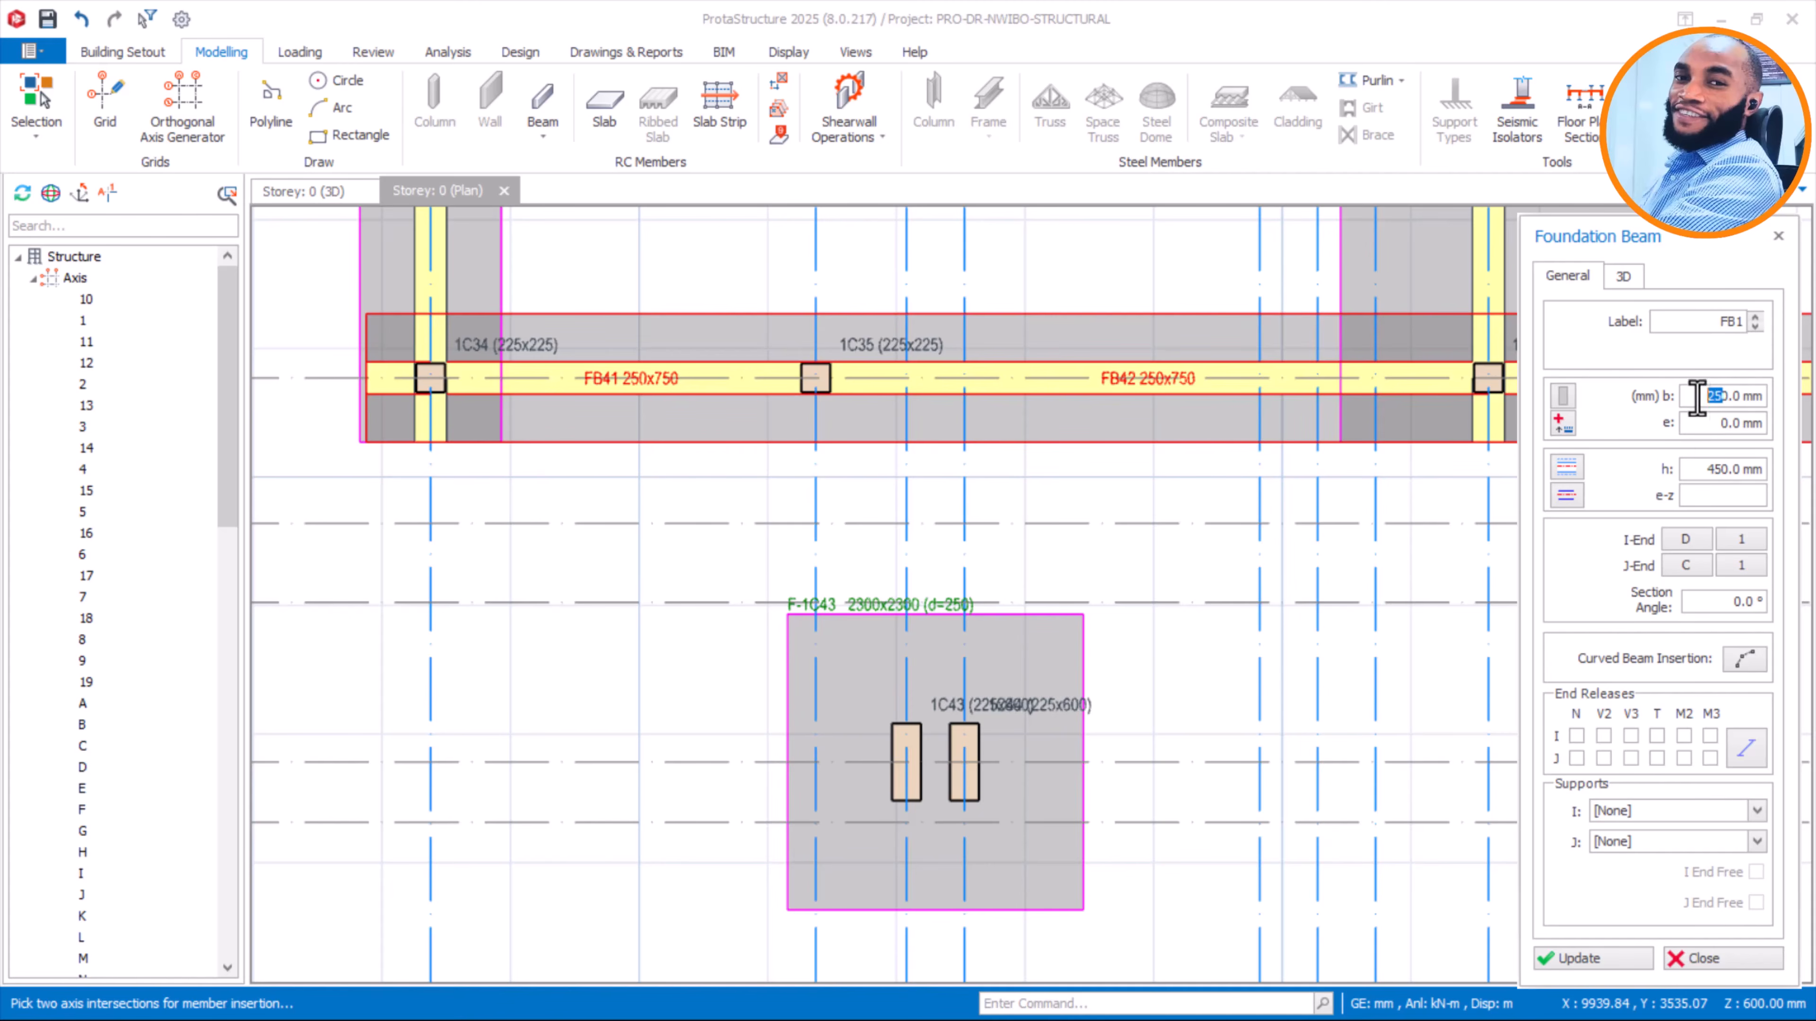
left_click_drag(1697, 397, 1757, 406)
Insert a foundation beam along axis 4 from the freestanding column at axis P to axis M
scroll(908, 750, "up", 5)
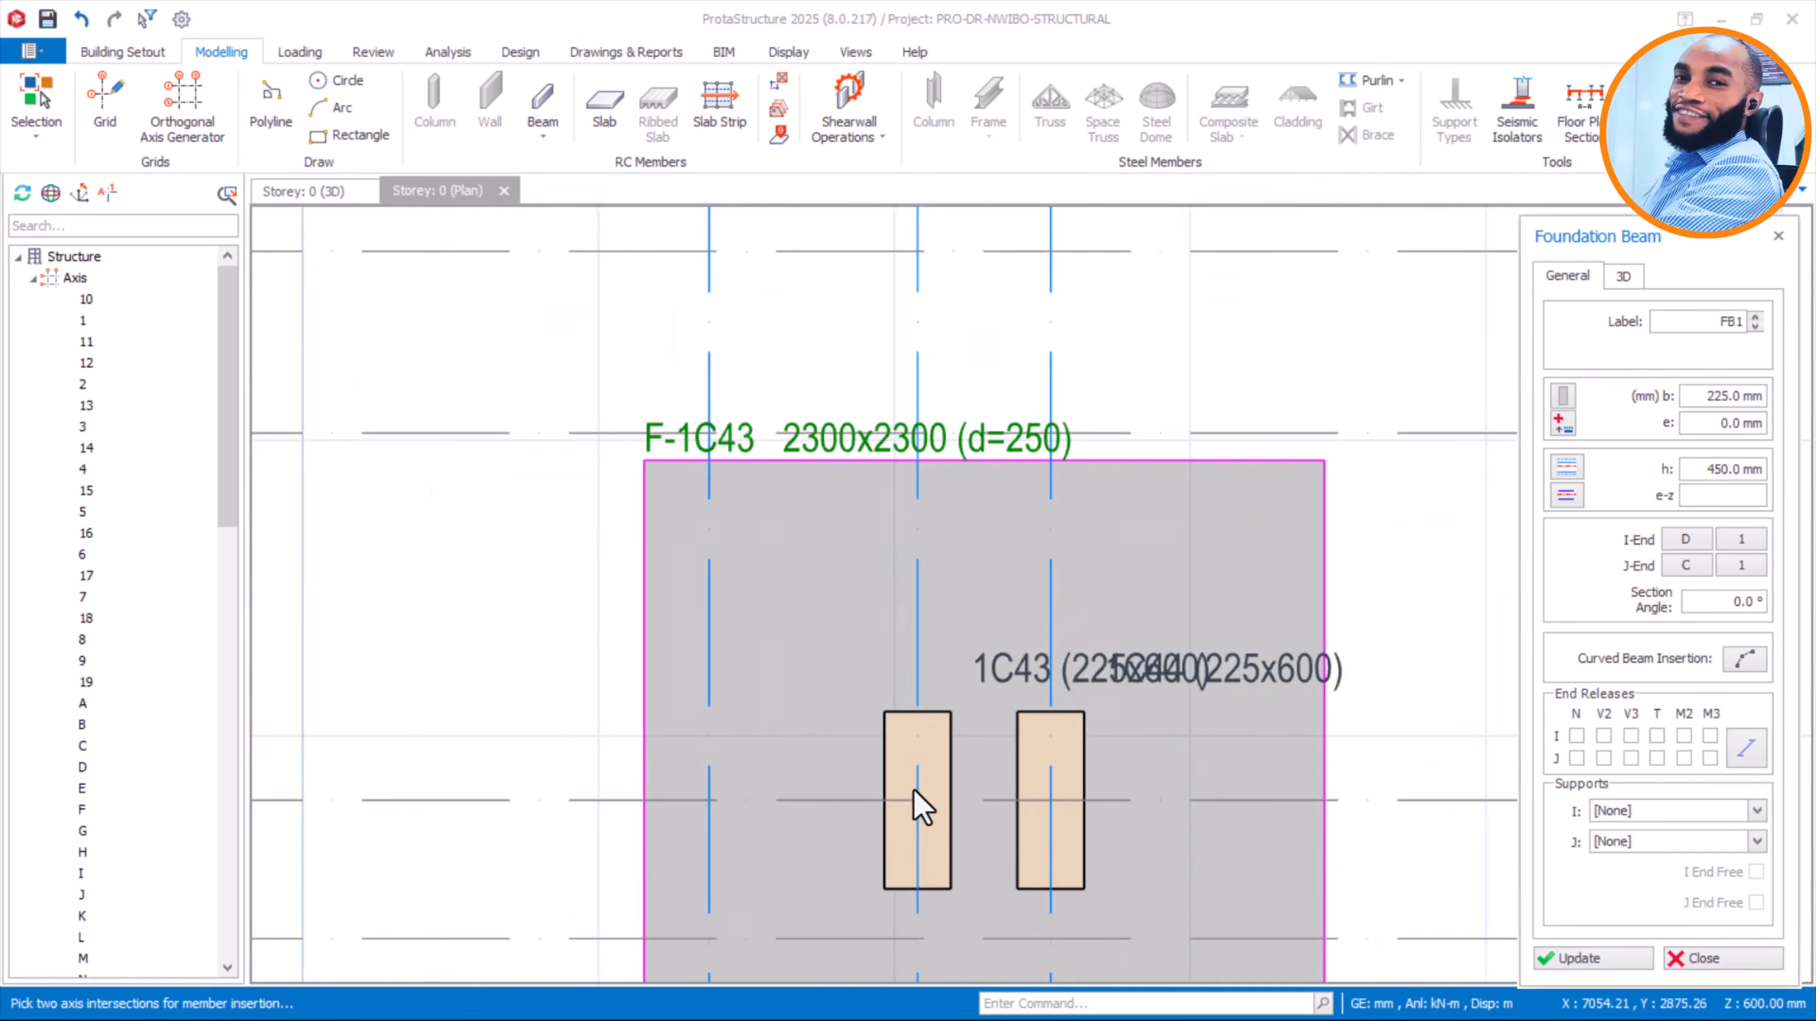
left_click(929, 815)
scroll(993, 507, "down", 3)
scroll(932, 438, "up", 3)
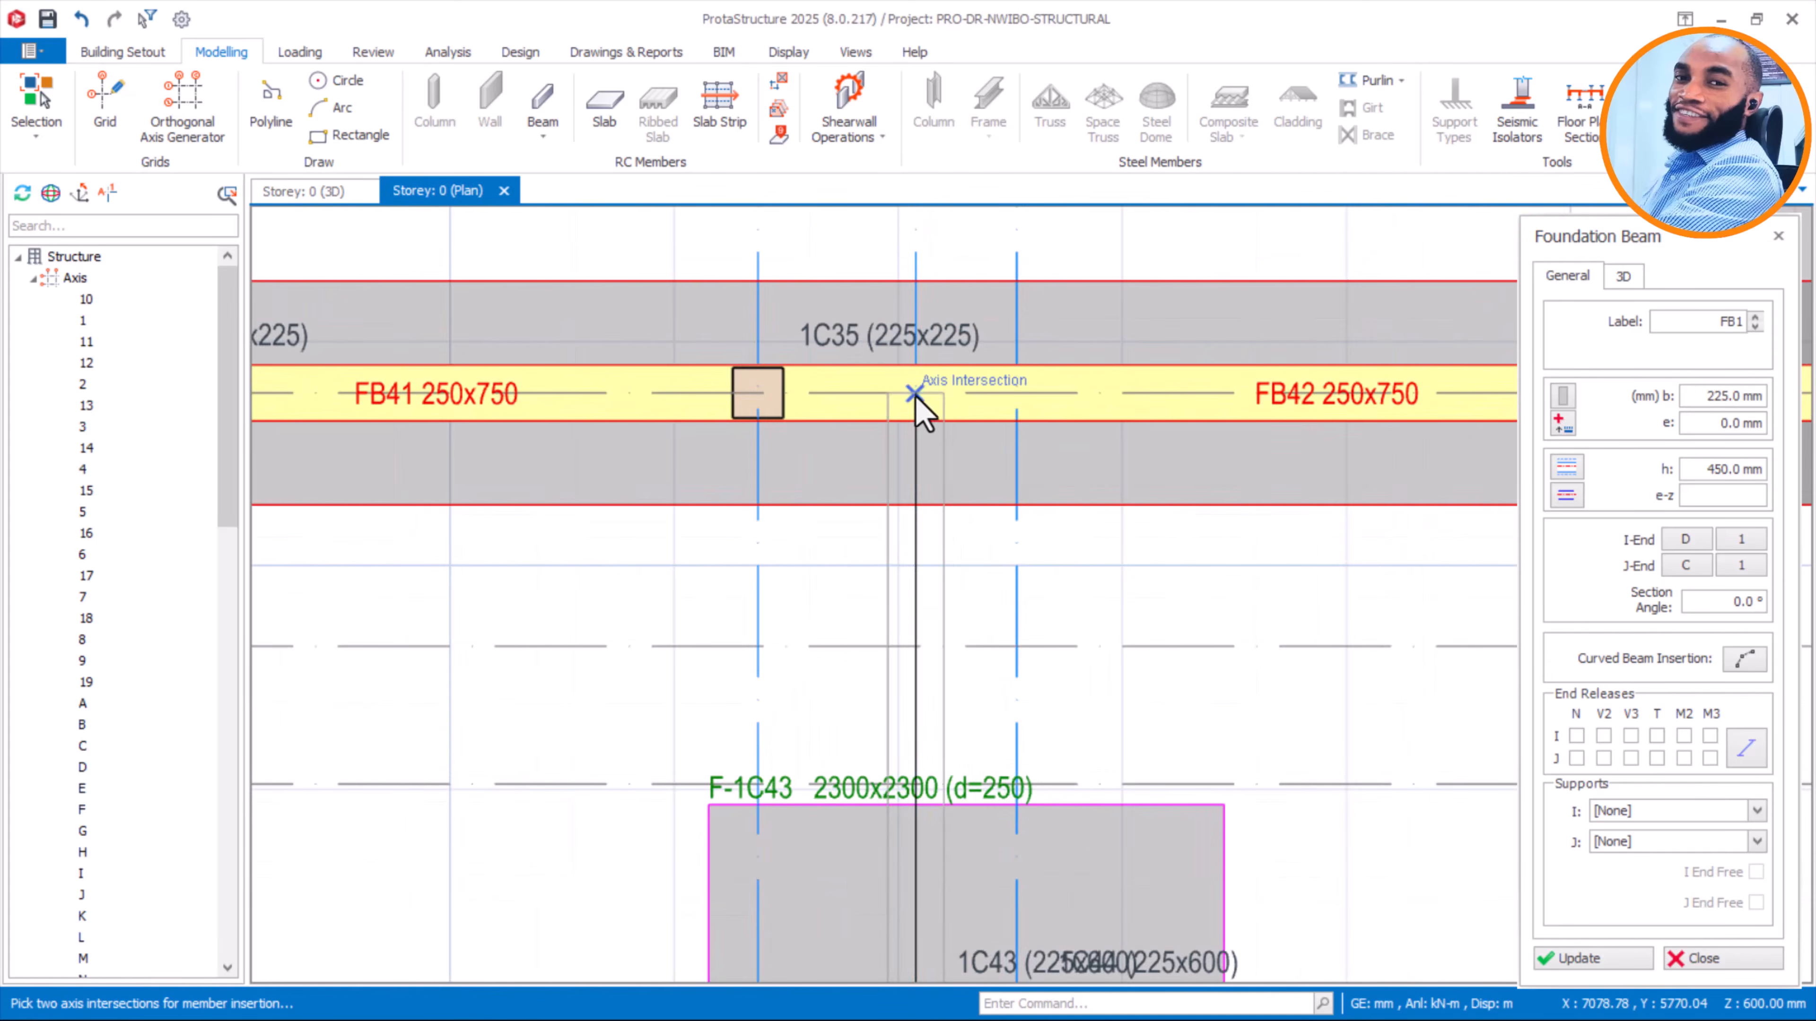
left_click(991, 505)
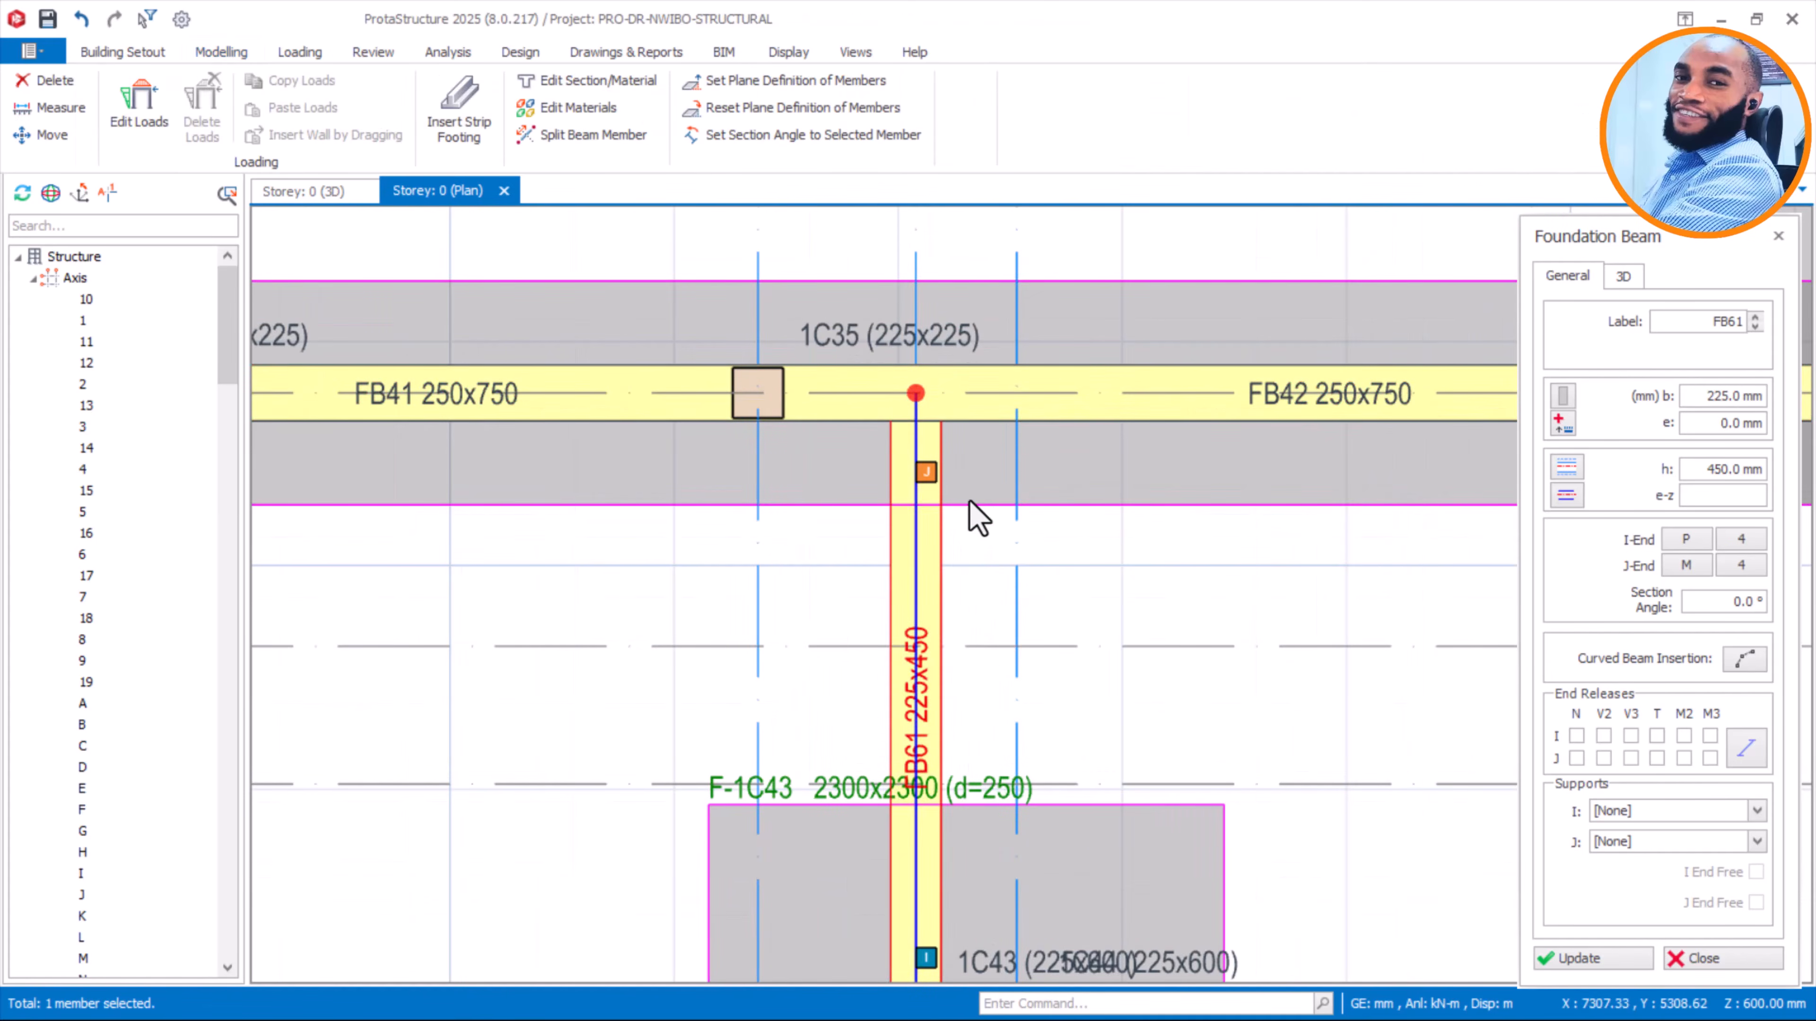
Insert a second foundation beam along axis 5 between axis M and the freestanding column at axis P, ending beam insertion
left_click(1015, 392)
scroll(1029, 397, "down", 2)
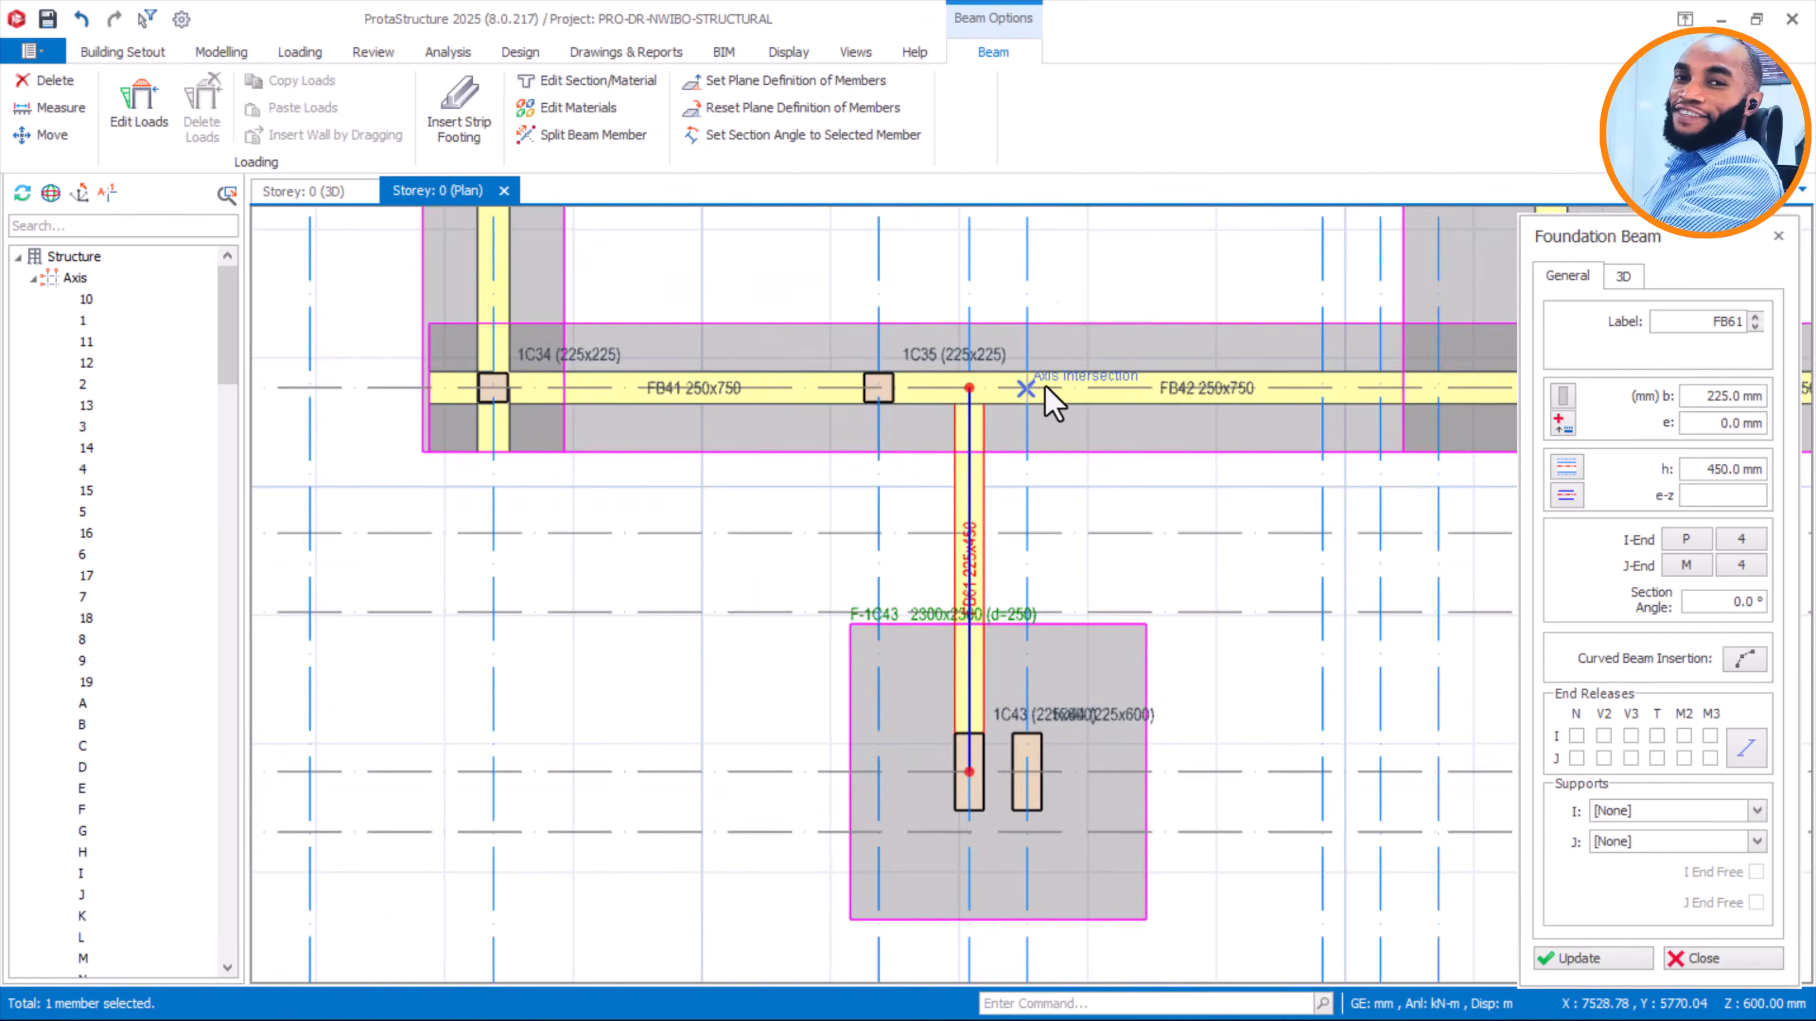
scroll(1030, 773, "up", 2)
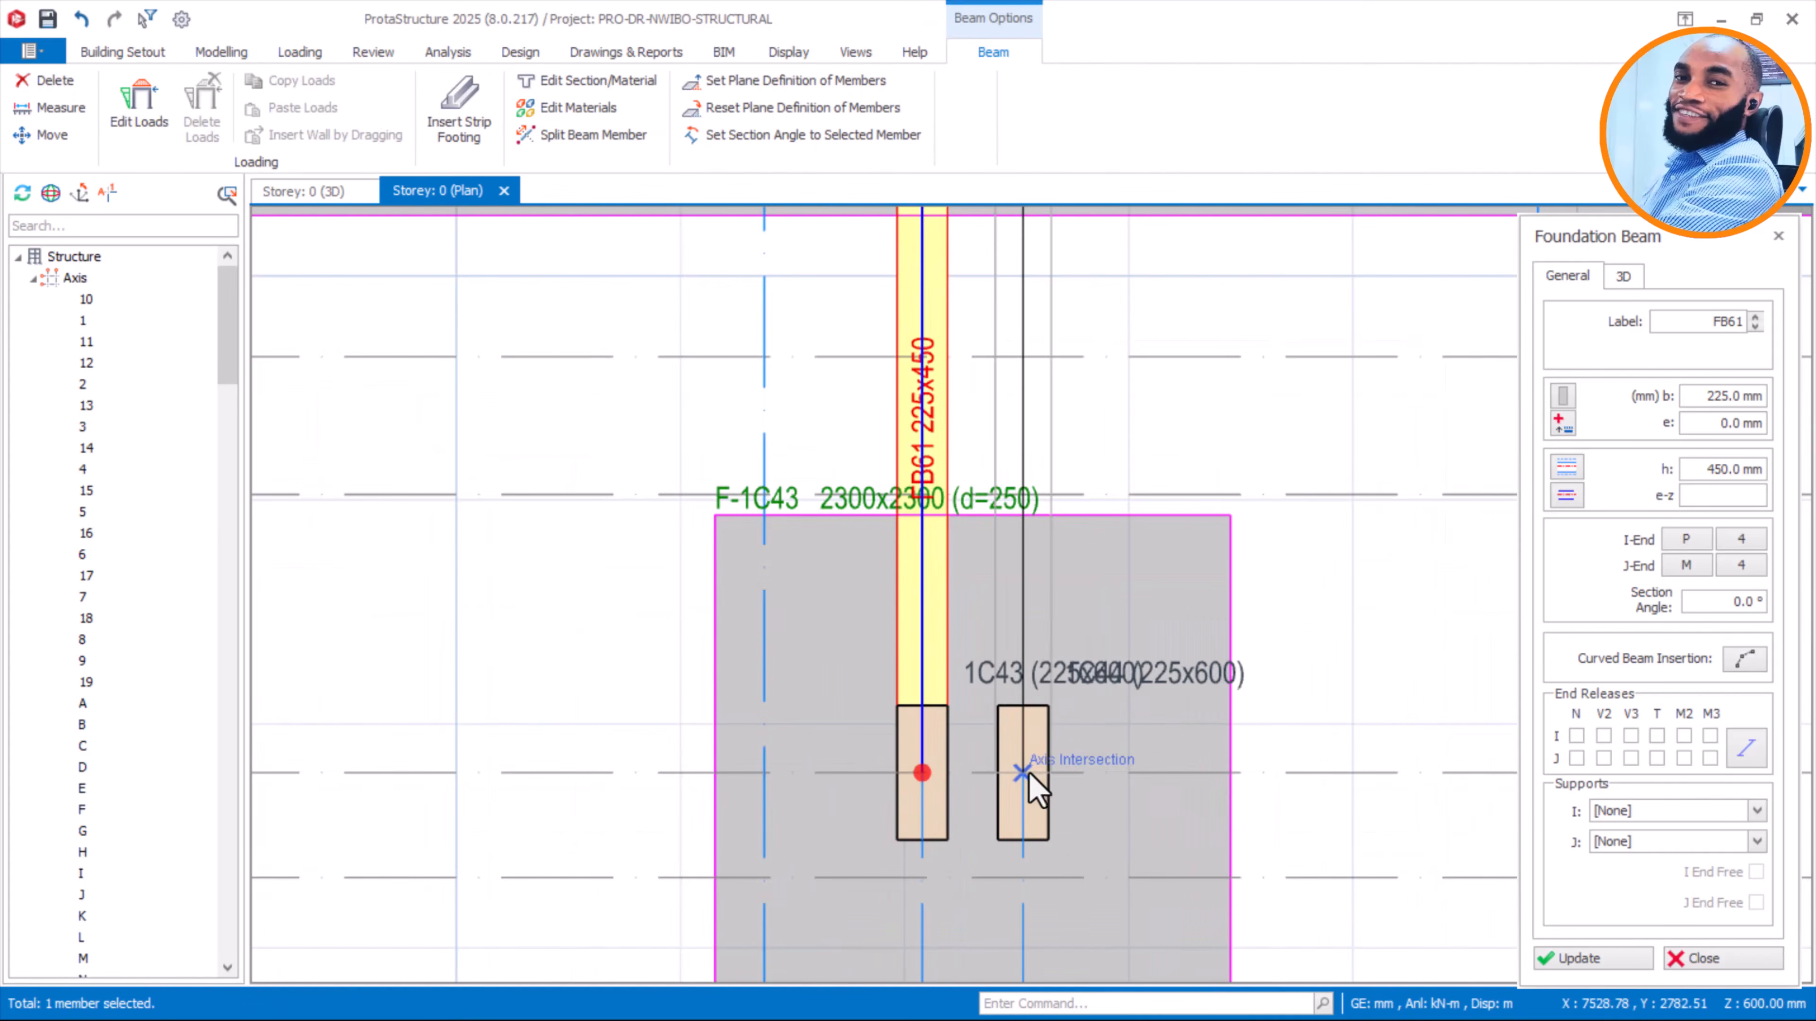
left_click(1110, 721)
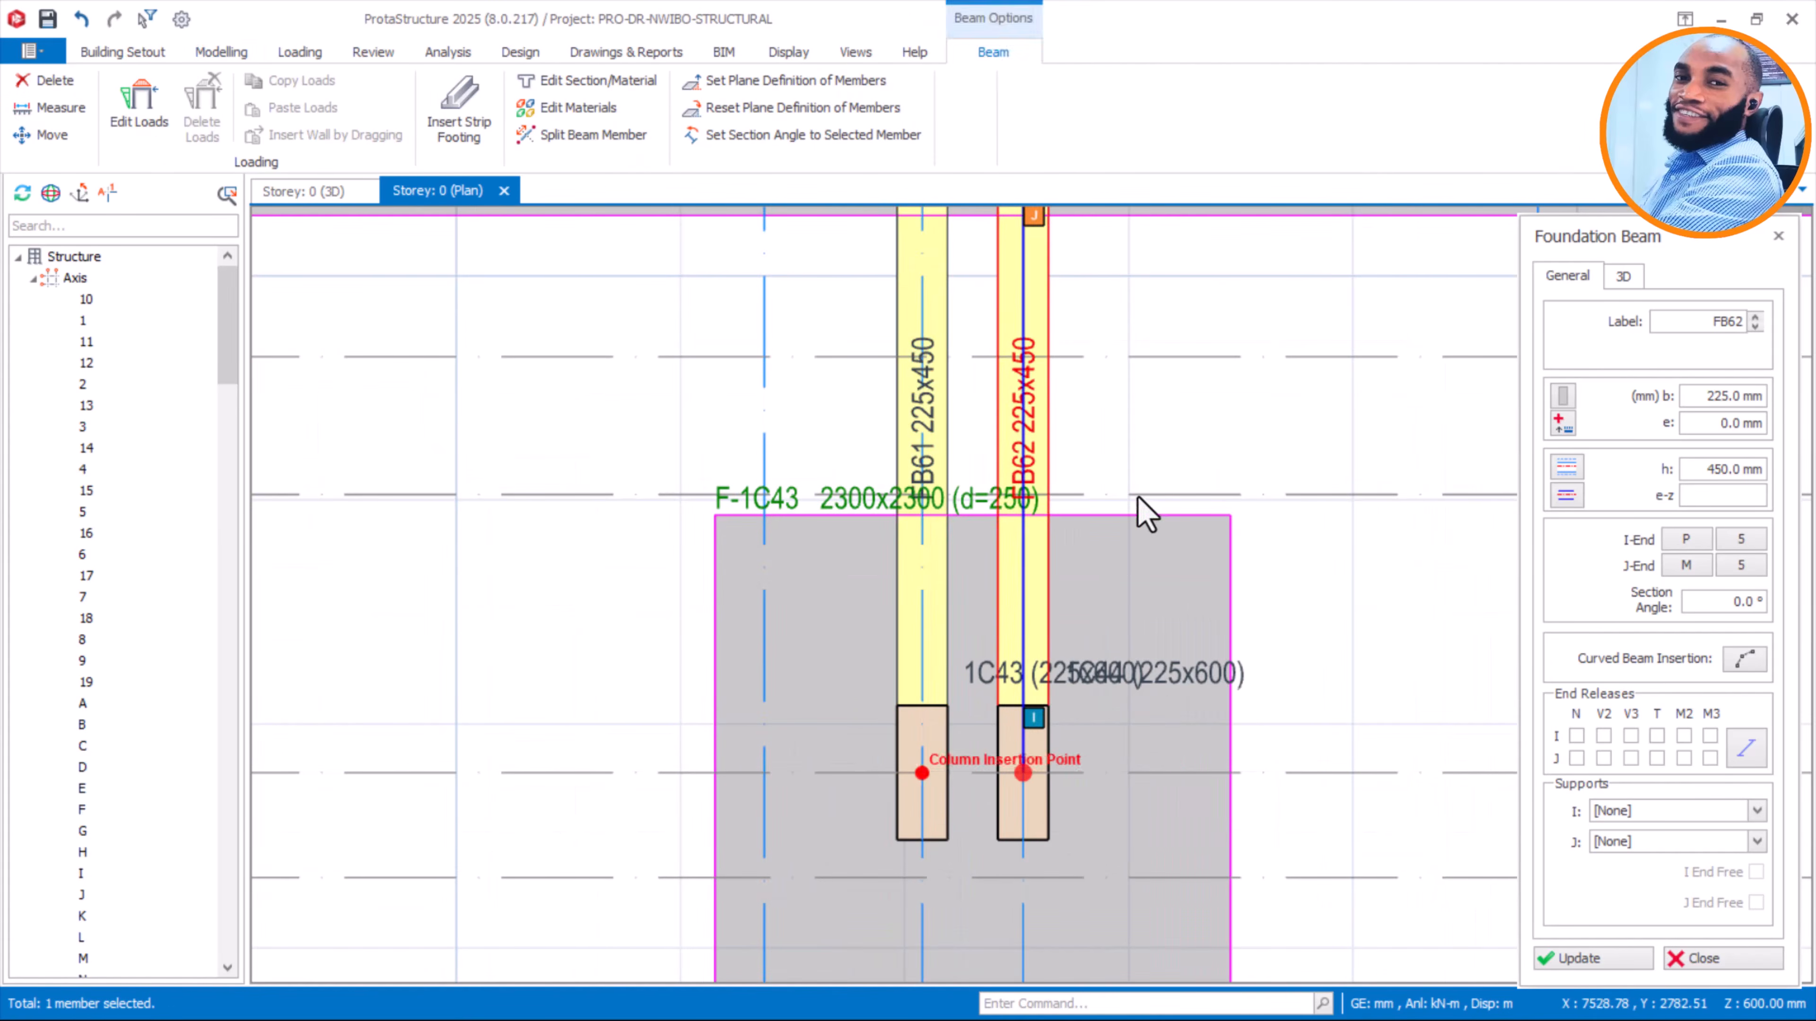
key("Escape")
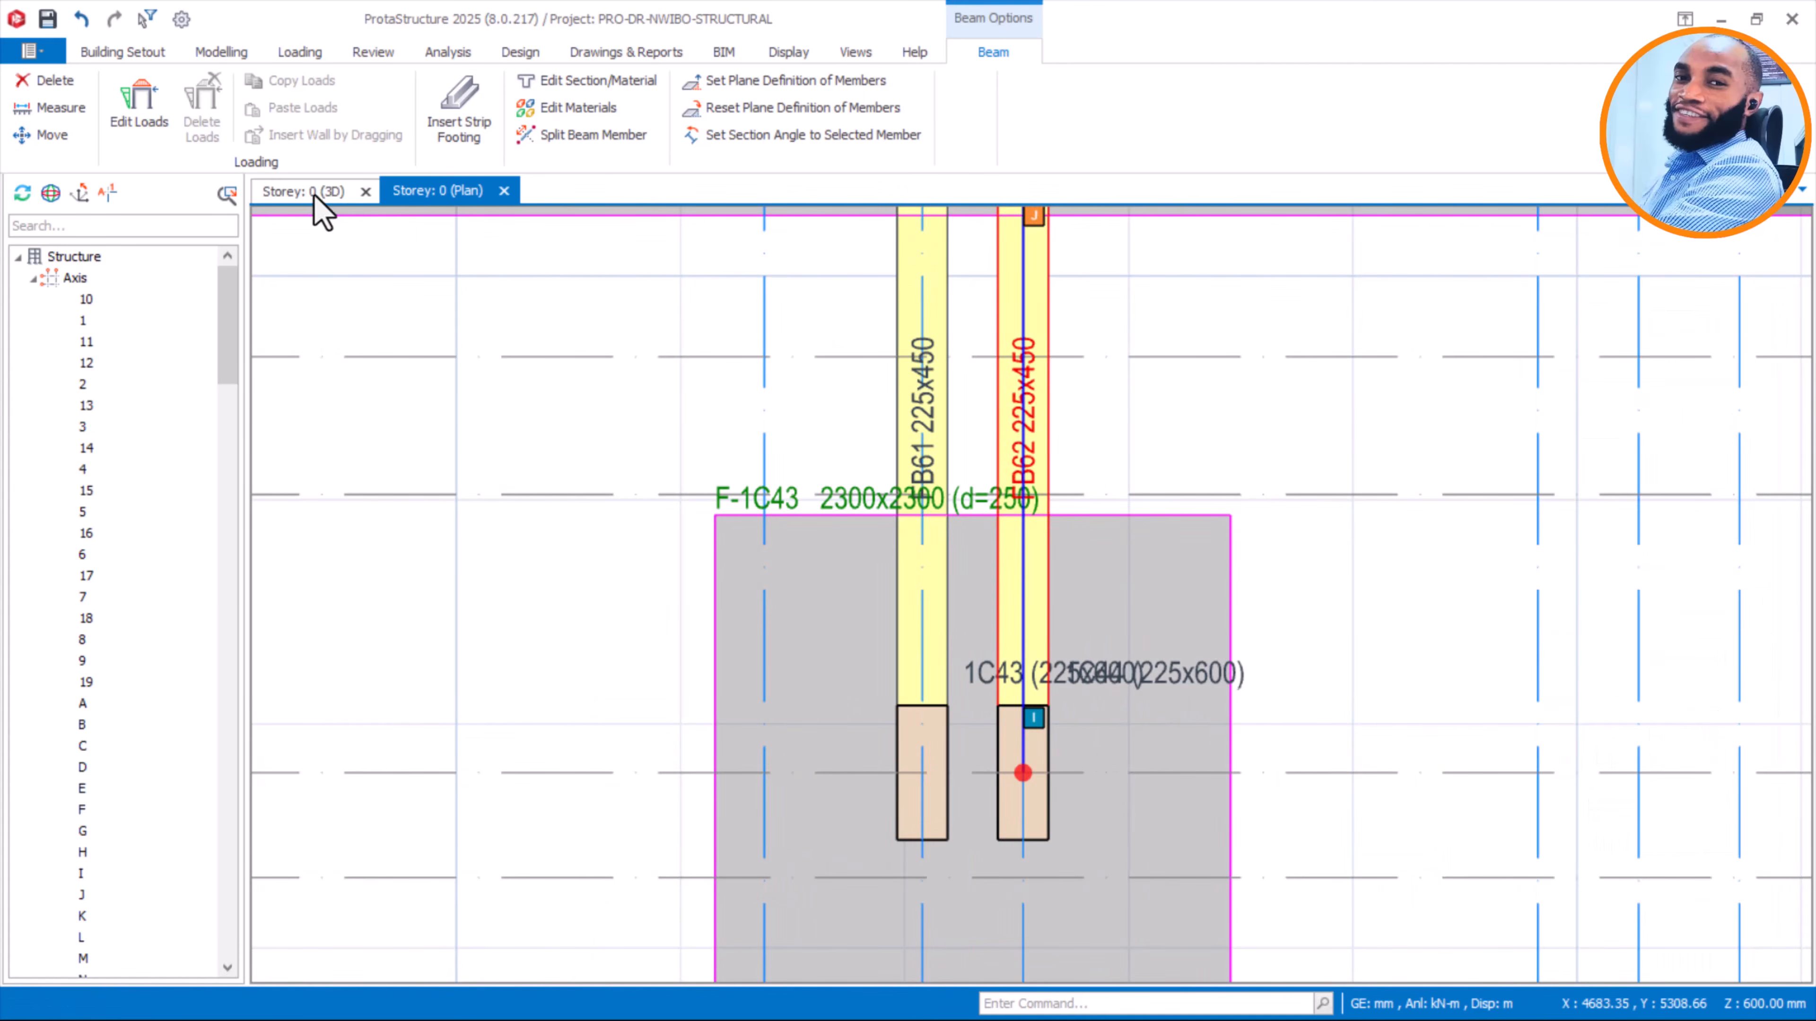
Switch to the storey 0 3D view and turn off the display of the axes
left_click(310, 193)
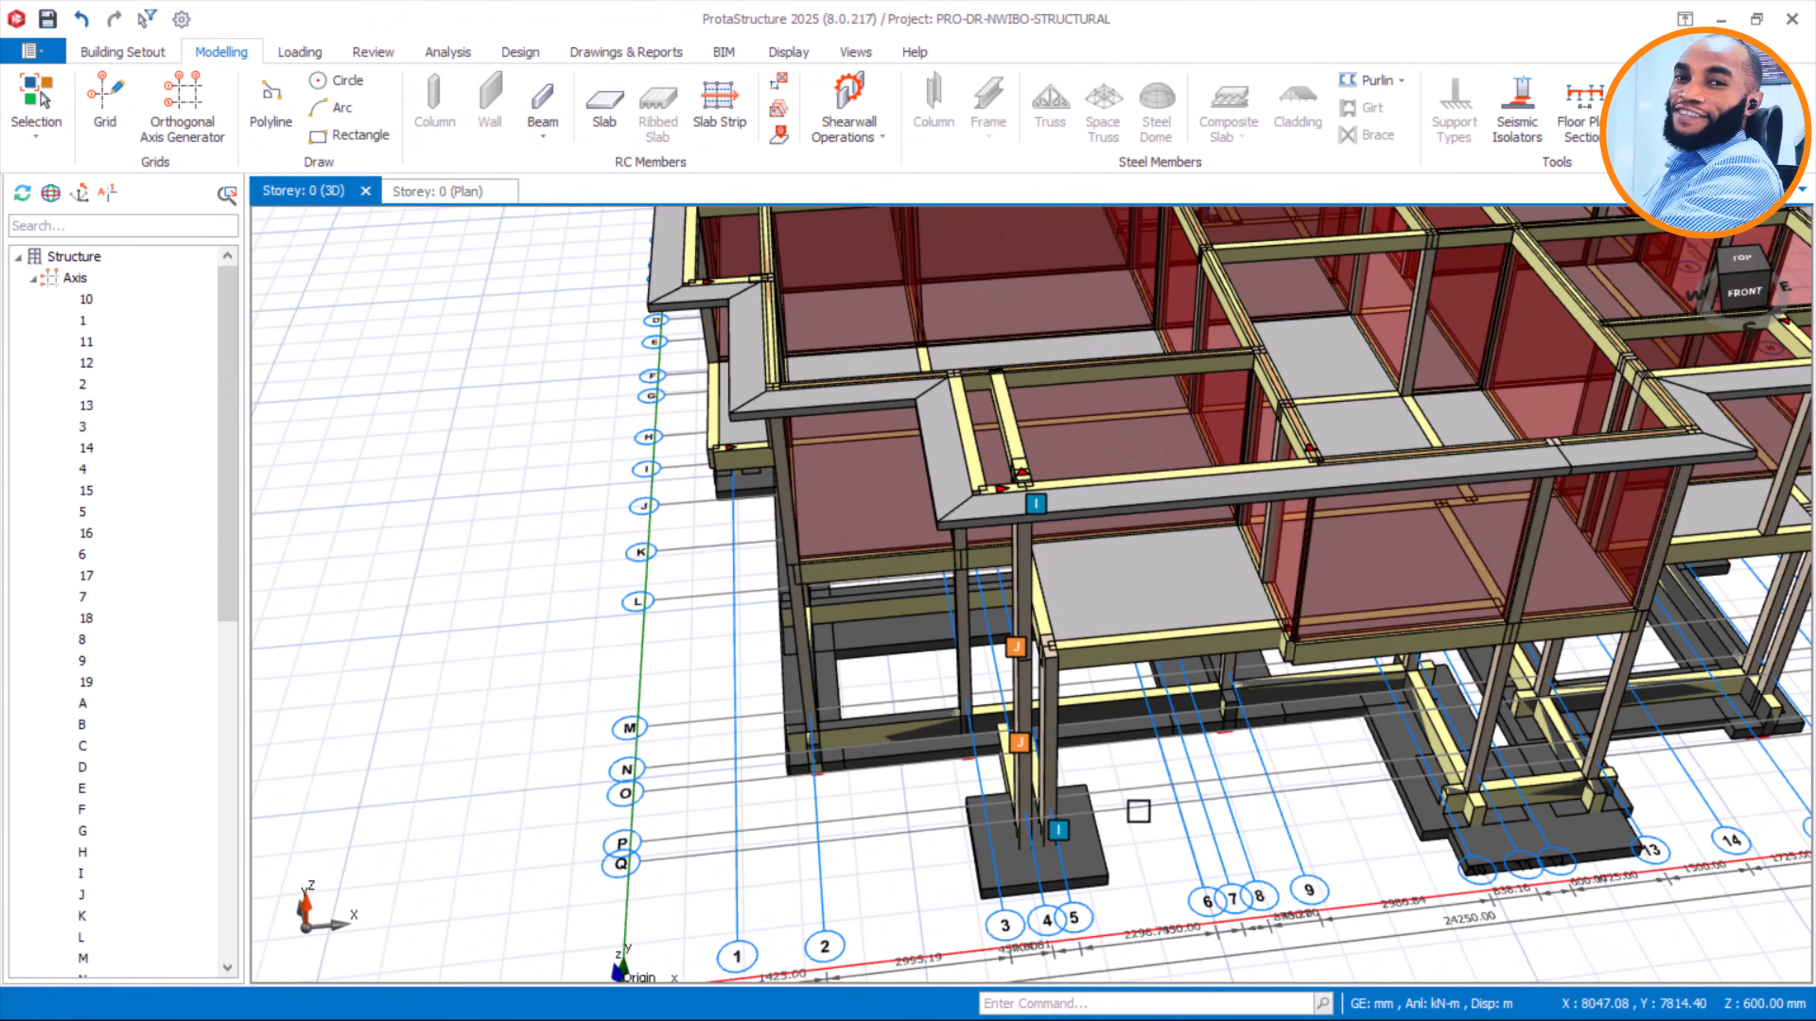
middle_click_drag(1147, 842, 1323, 794)
scroll(1187, 689, "up", 3)
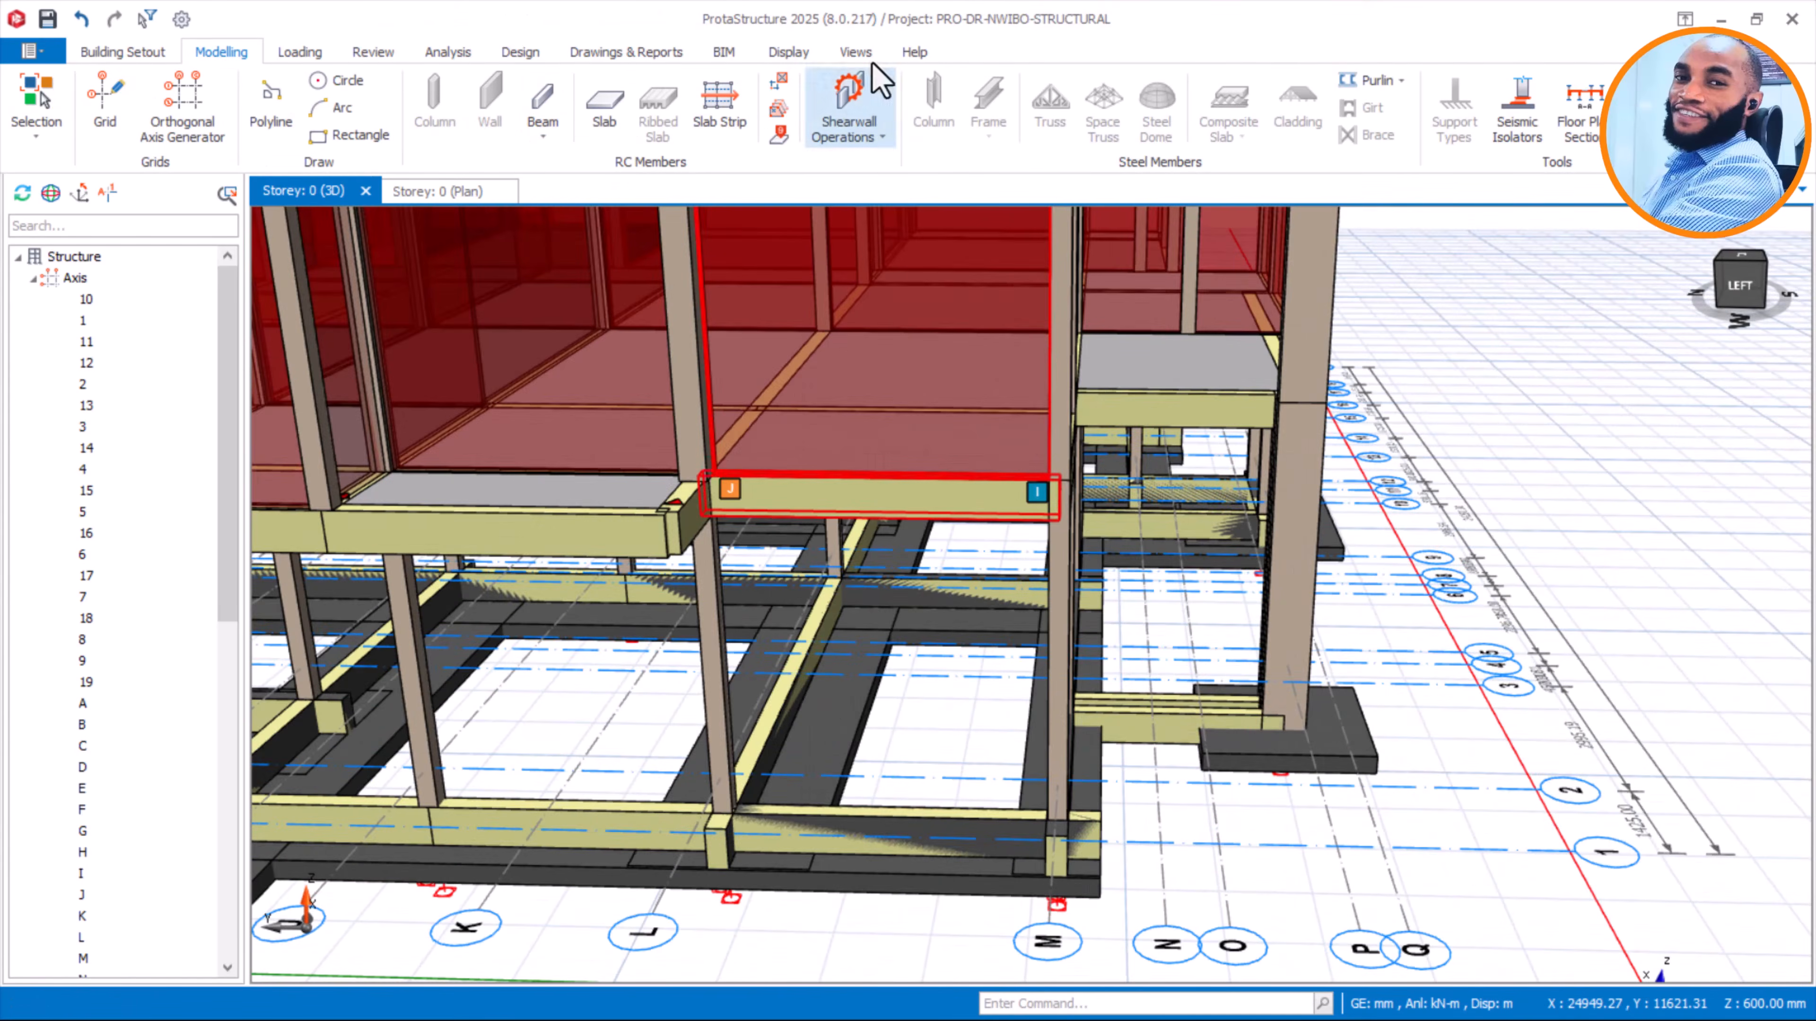
left_click(786, 52)
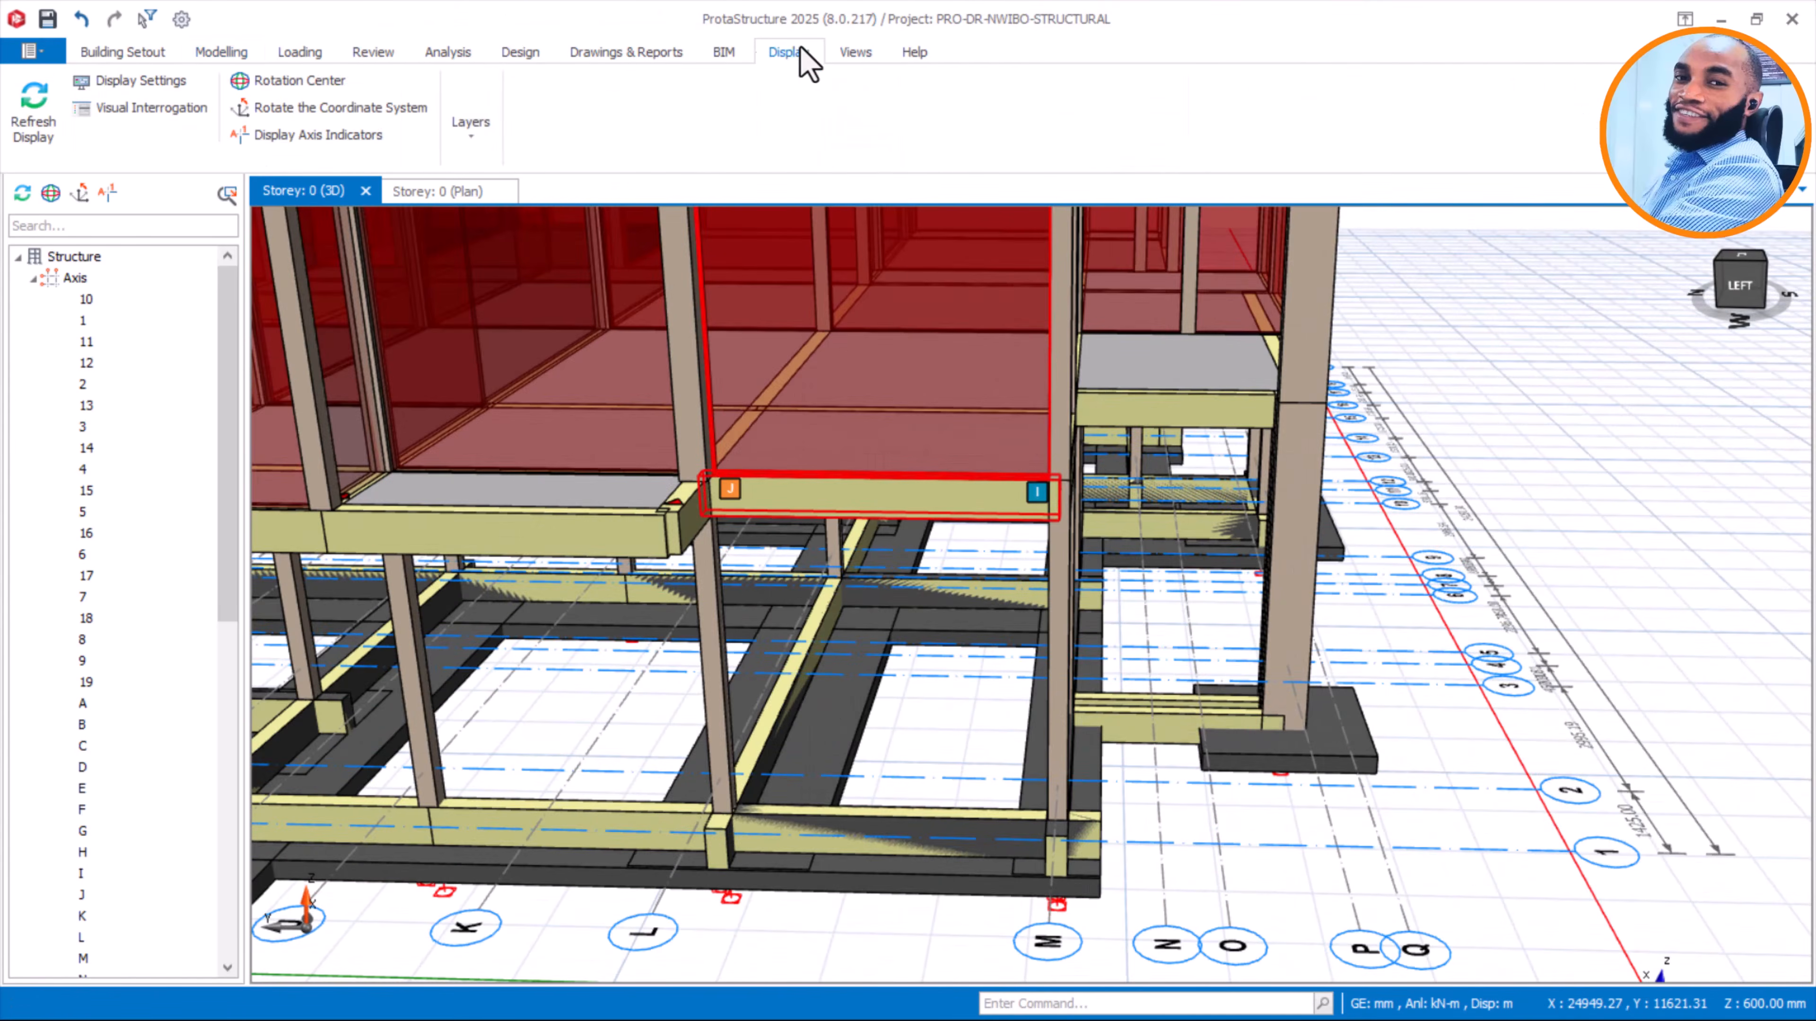
left_click(465, 127)
left_click(180, 209)
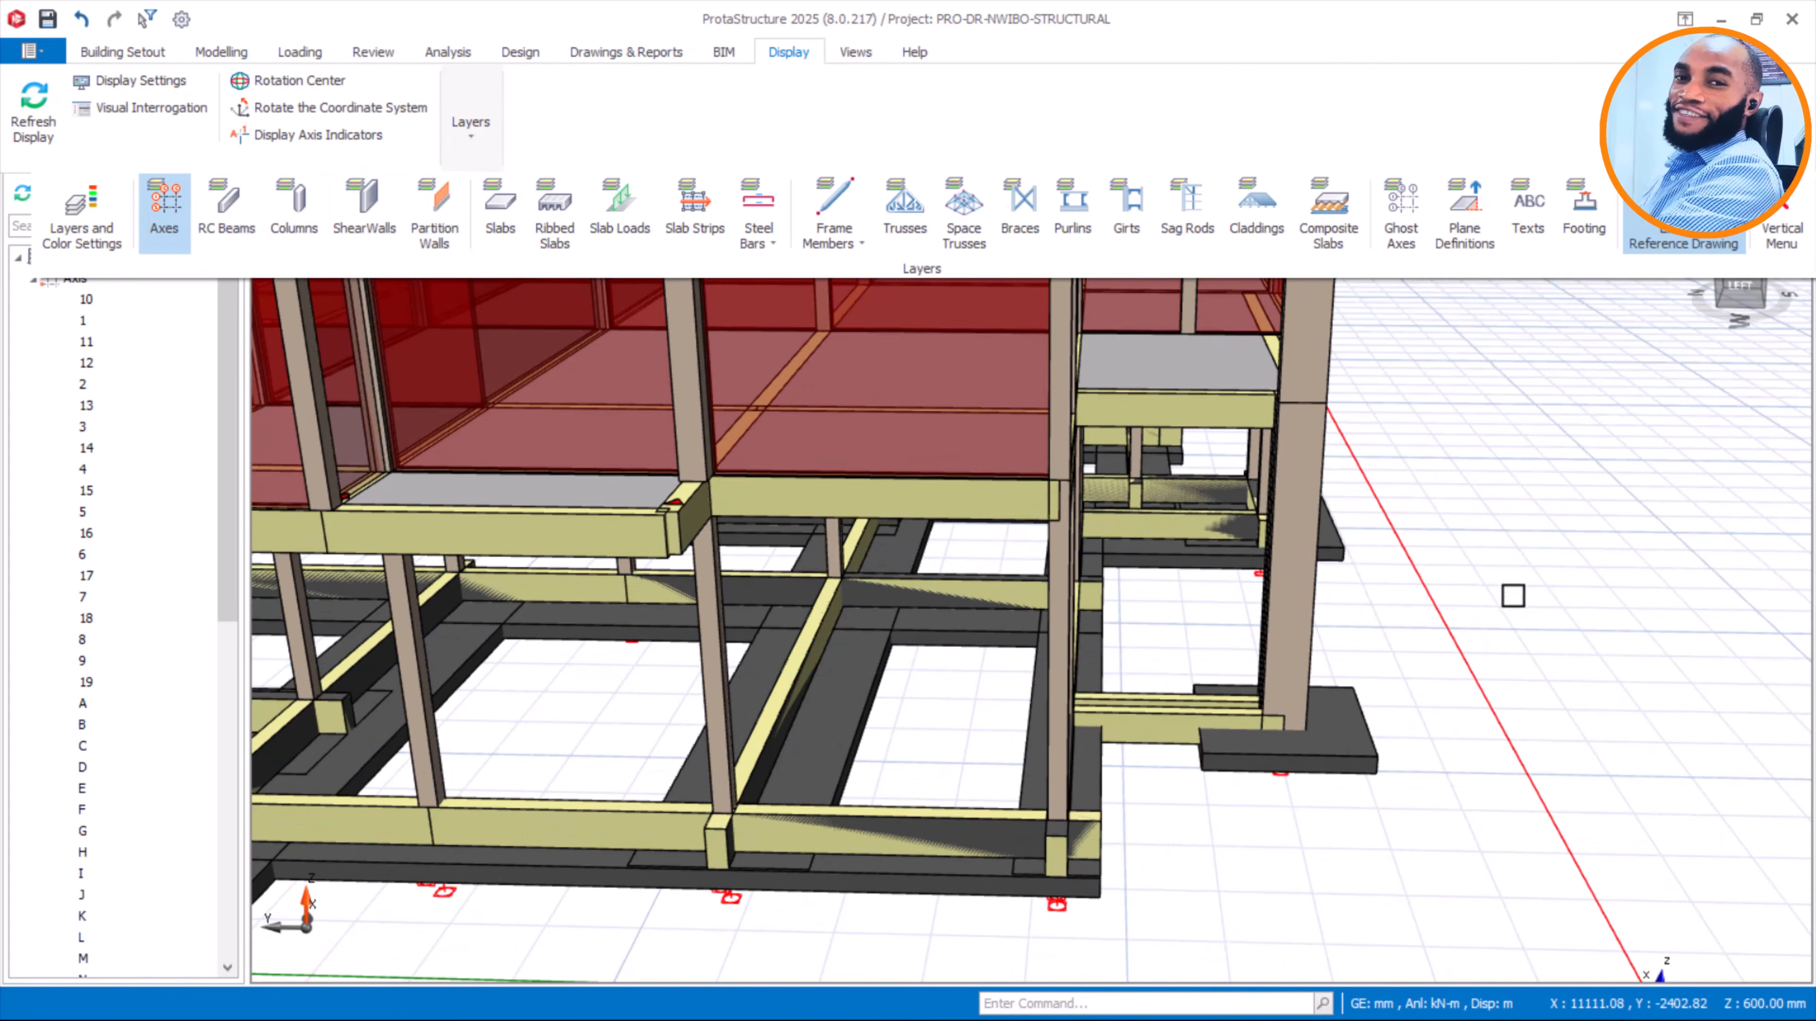
left_click(1512, 597)
Examine the new foundation beams, the combined pad footing and the surrounding strip footings in 3D from several sides
scroll(1482, 749, "down", 2)
middle_click_drag(1442, 692, 983, 665)
scroll(1268, 665, "down", 3)
scroll(816, 735, "up", 3)
mouse_move(815, 735)
middle_mouse_down()
mouse_move(1013, 738)
mouse_move(1394, 794)
mouse_move(1551, 758)
mouse_move(1159, 738)
middle_mouse_up()
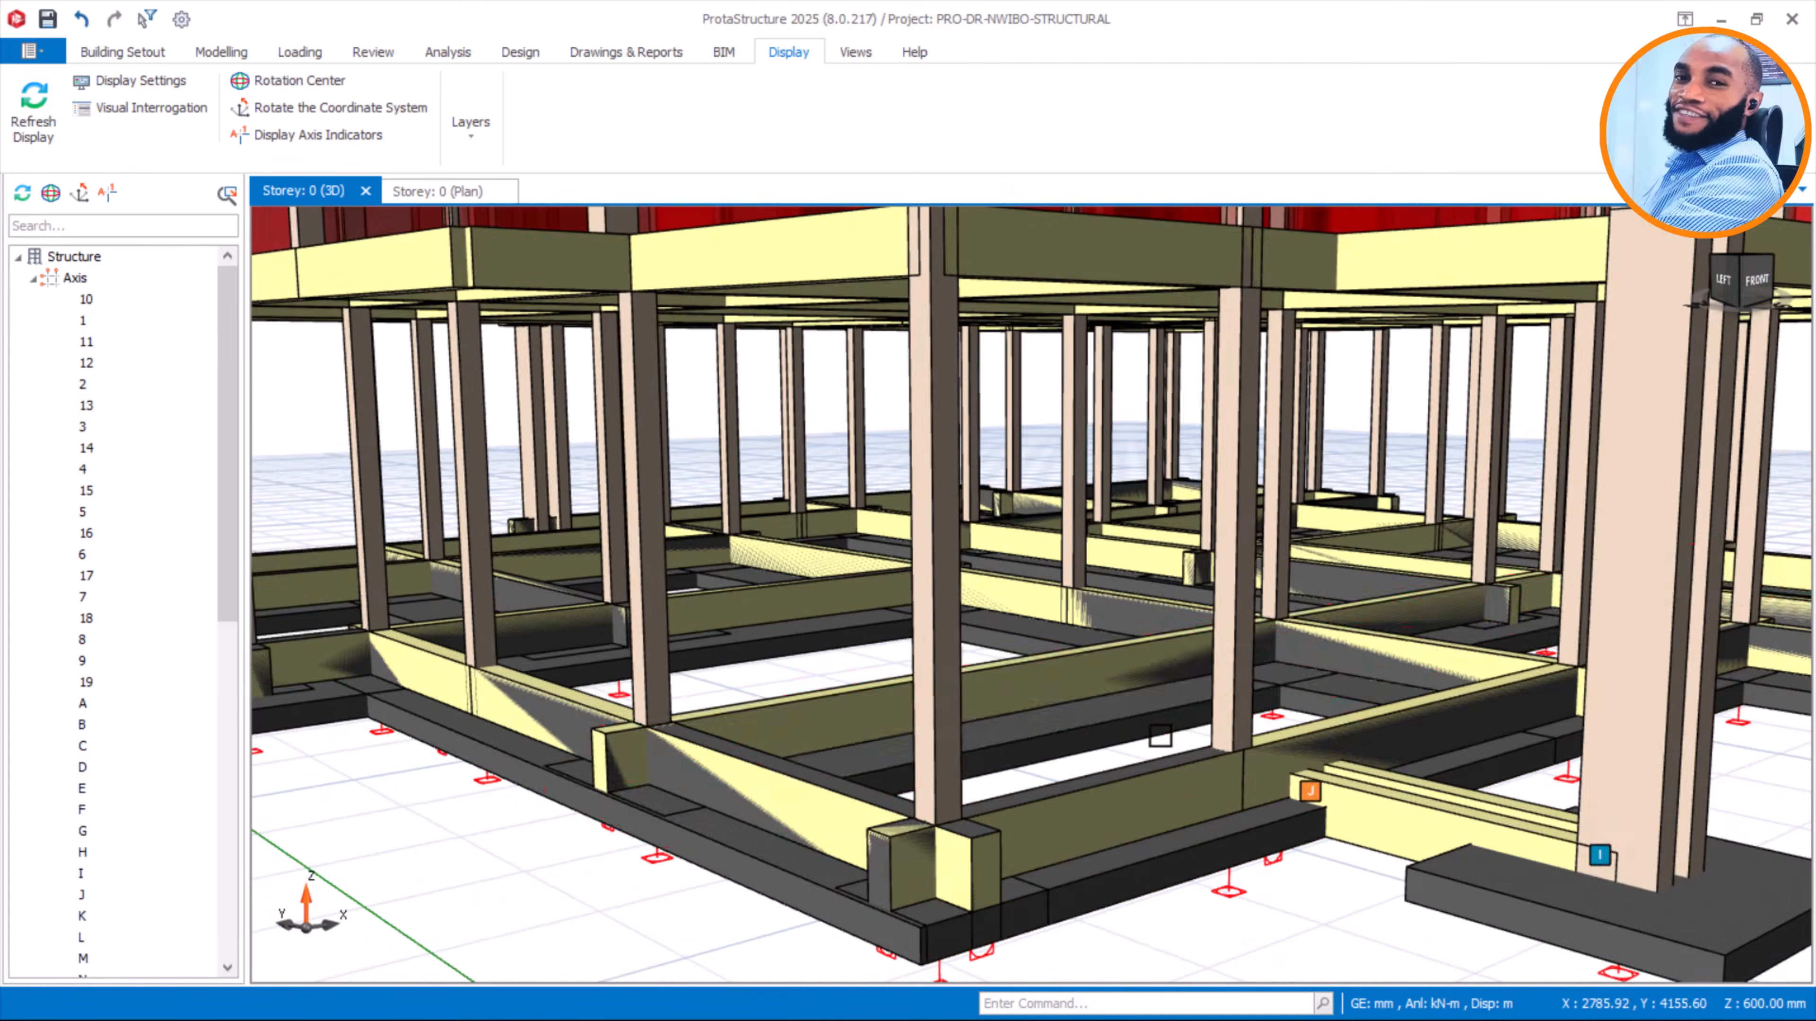
scroll(1311, 736, "down", 4)
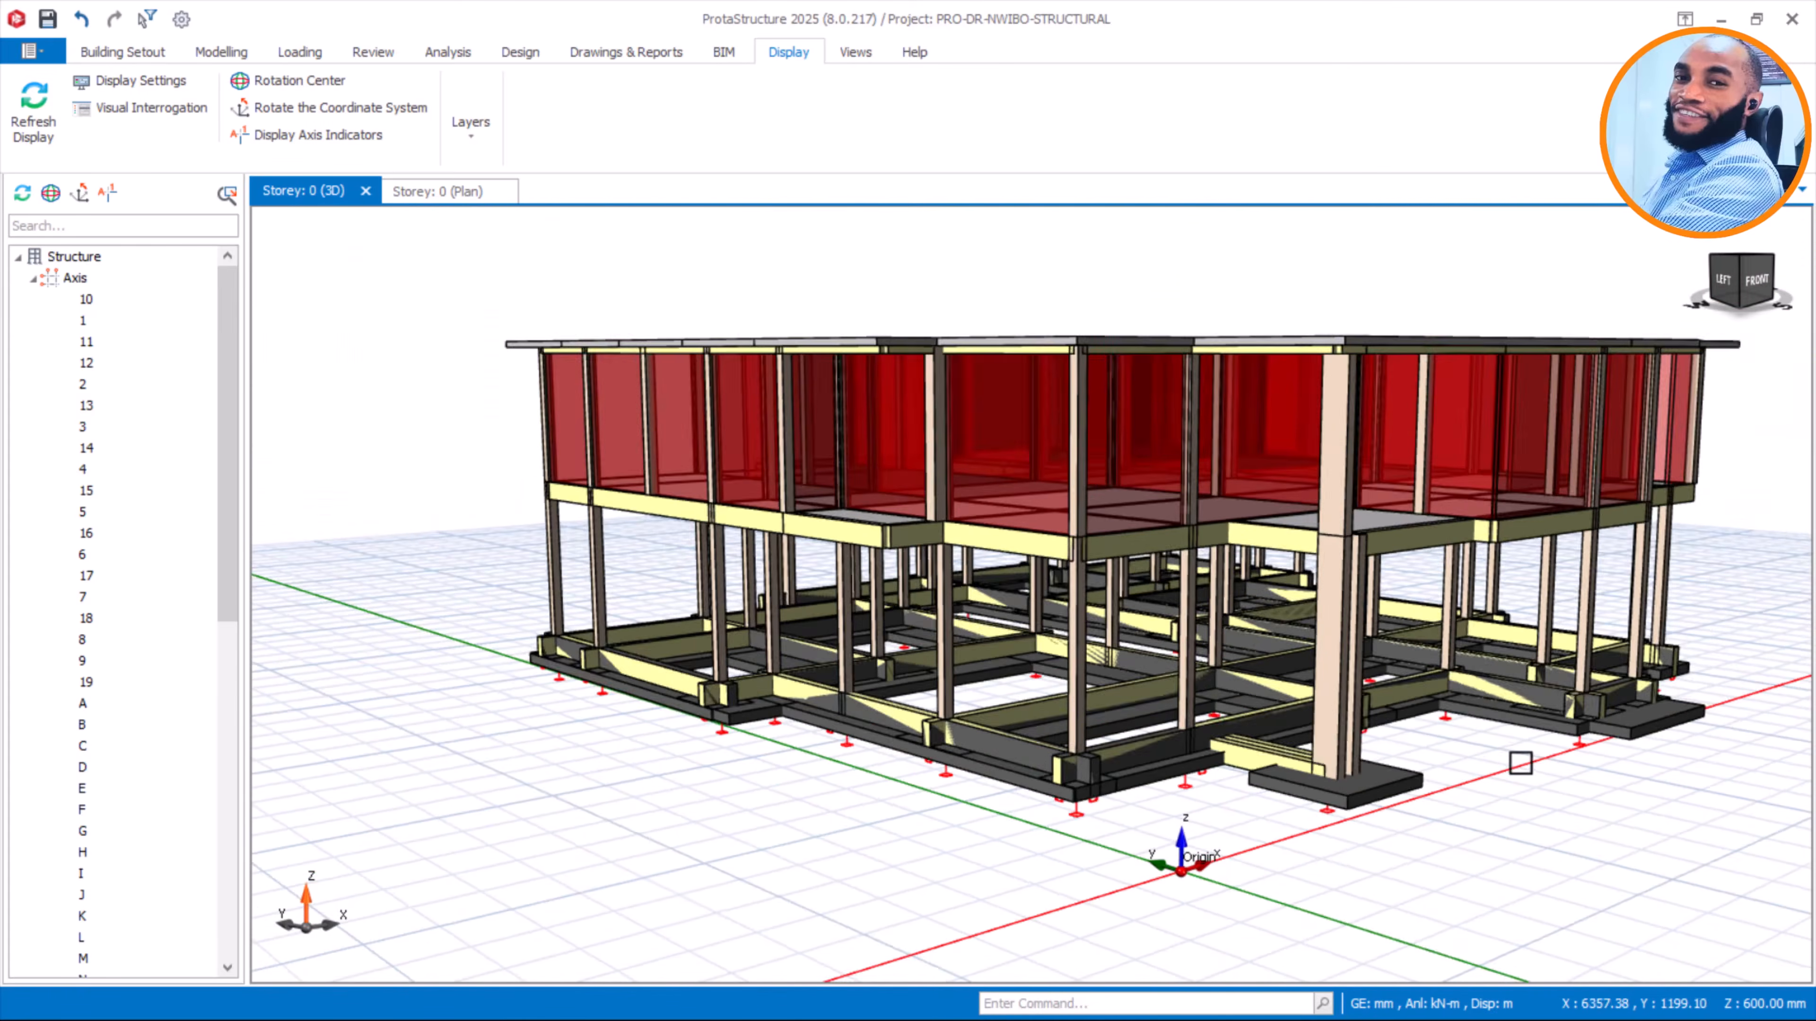
scroll(1509, 752, "down", 3)
middle_click_drag(1507, 751, 1345, 742)
scroll(1240, 746, "up", 4)
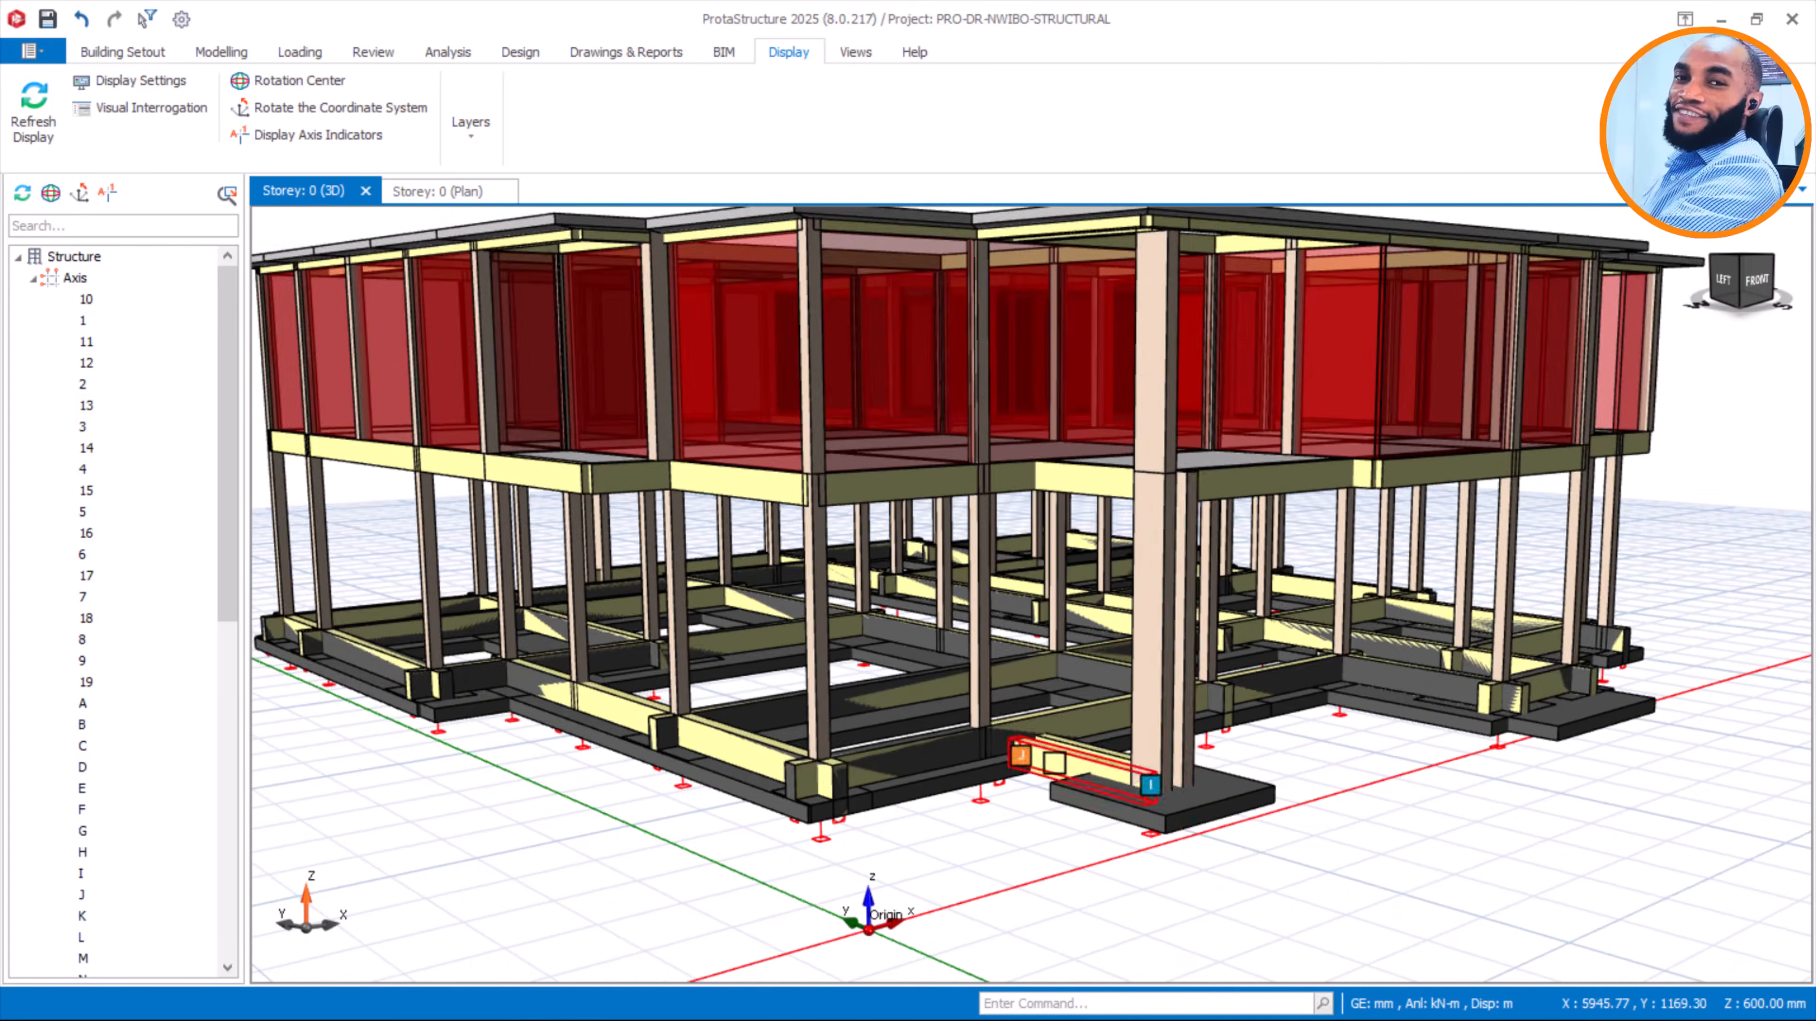
middle_click_drag(1142, 737, 1398, 729)
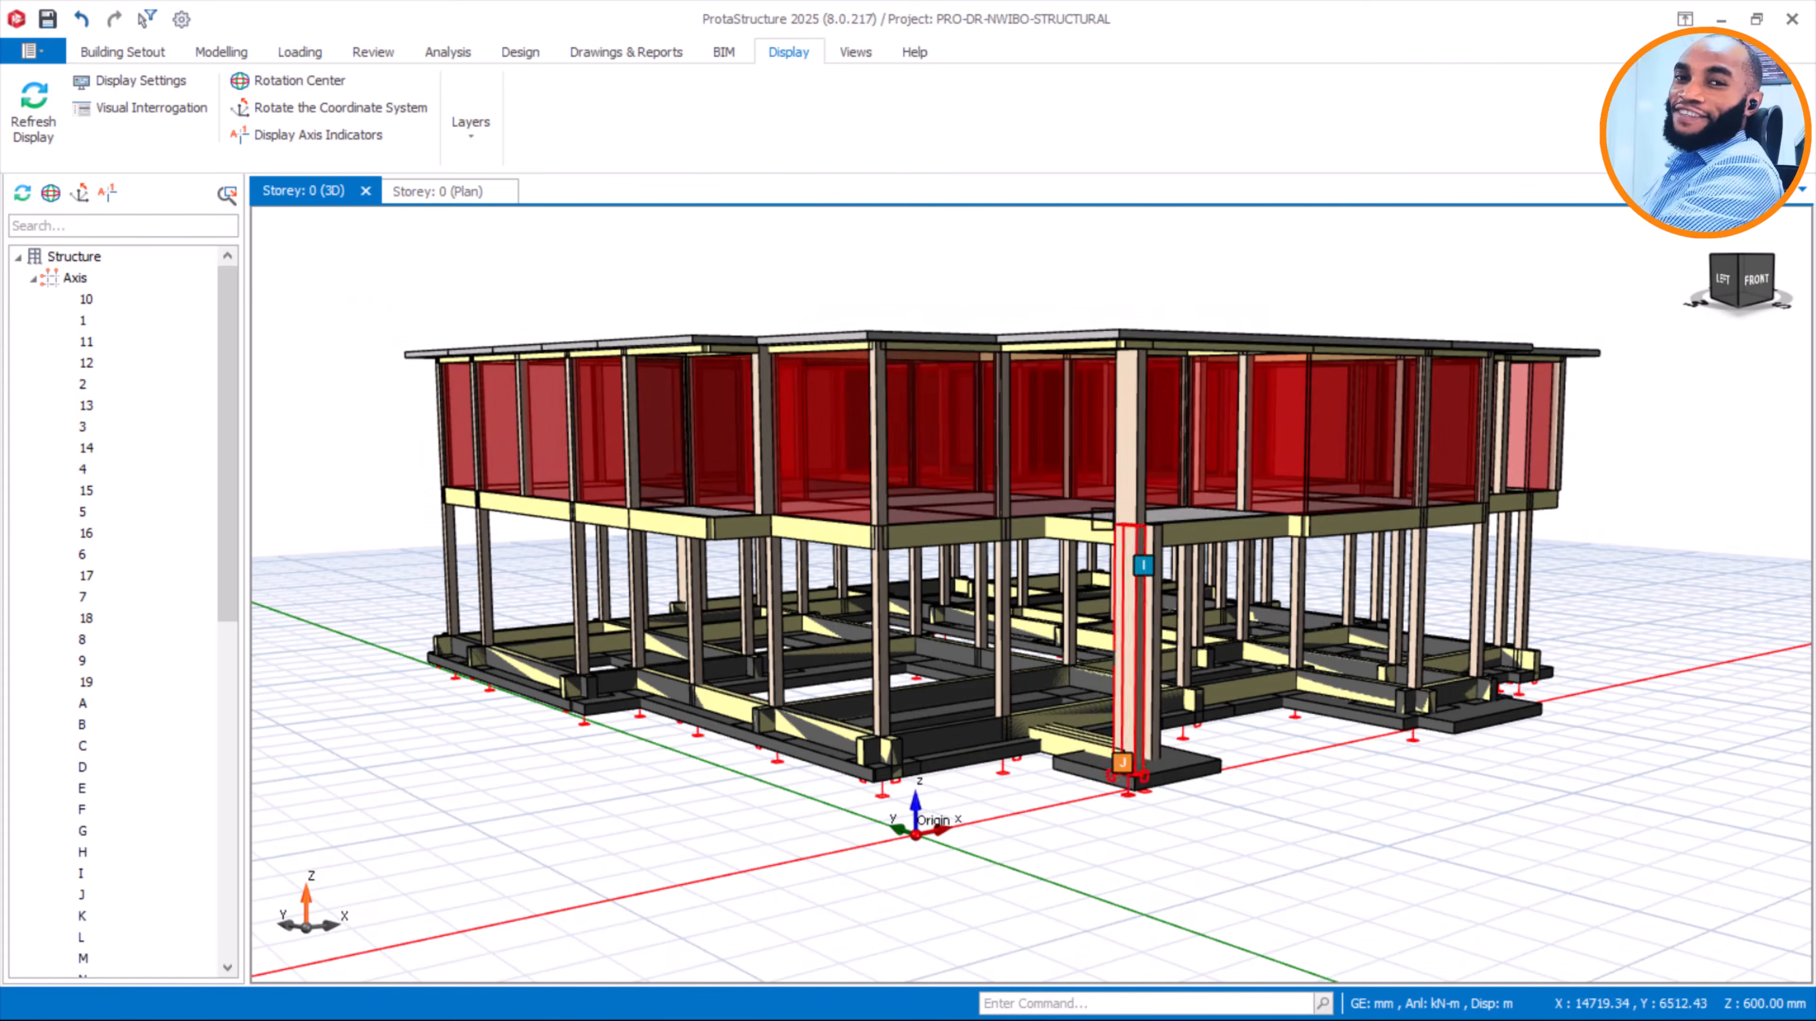
scroll(1144, 565, "up", 5)
mouse_move(1144, 565)
middle_mouse_down()
mouse_move(1155, 556)
mouse_move(1124, 558)
mouse_move(1156, 547)
middle_mouse_up()
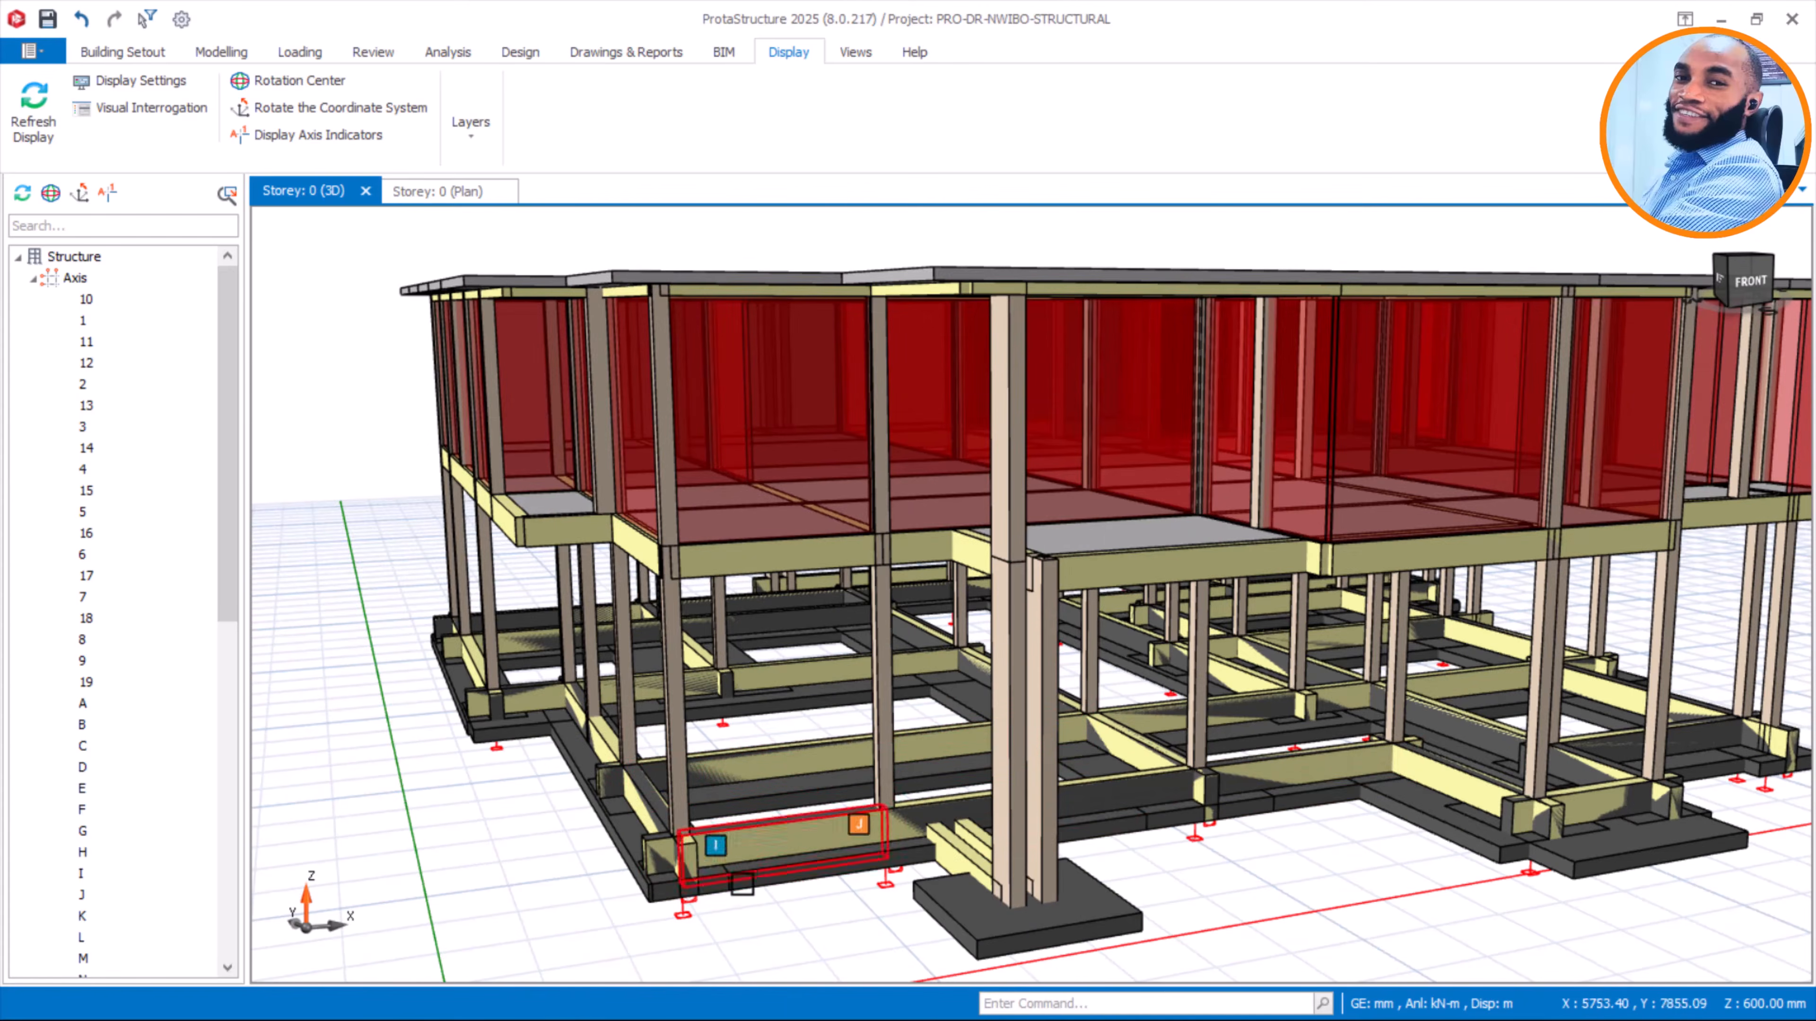
scroll(762, 869, "up", 3)
scroll(762, 869, "up", 2)
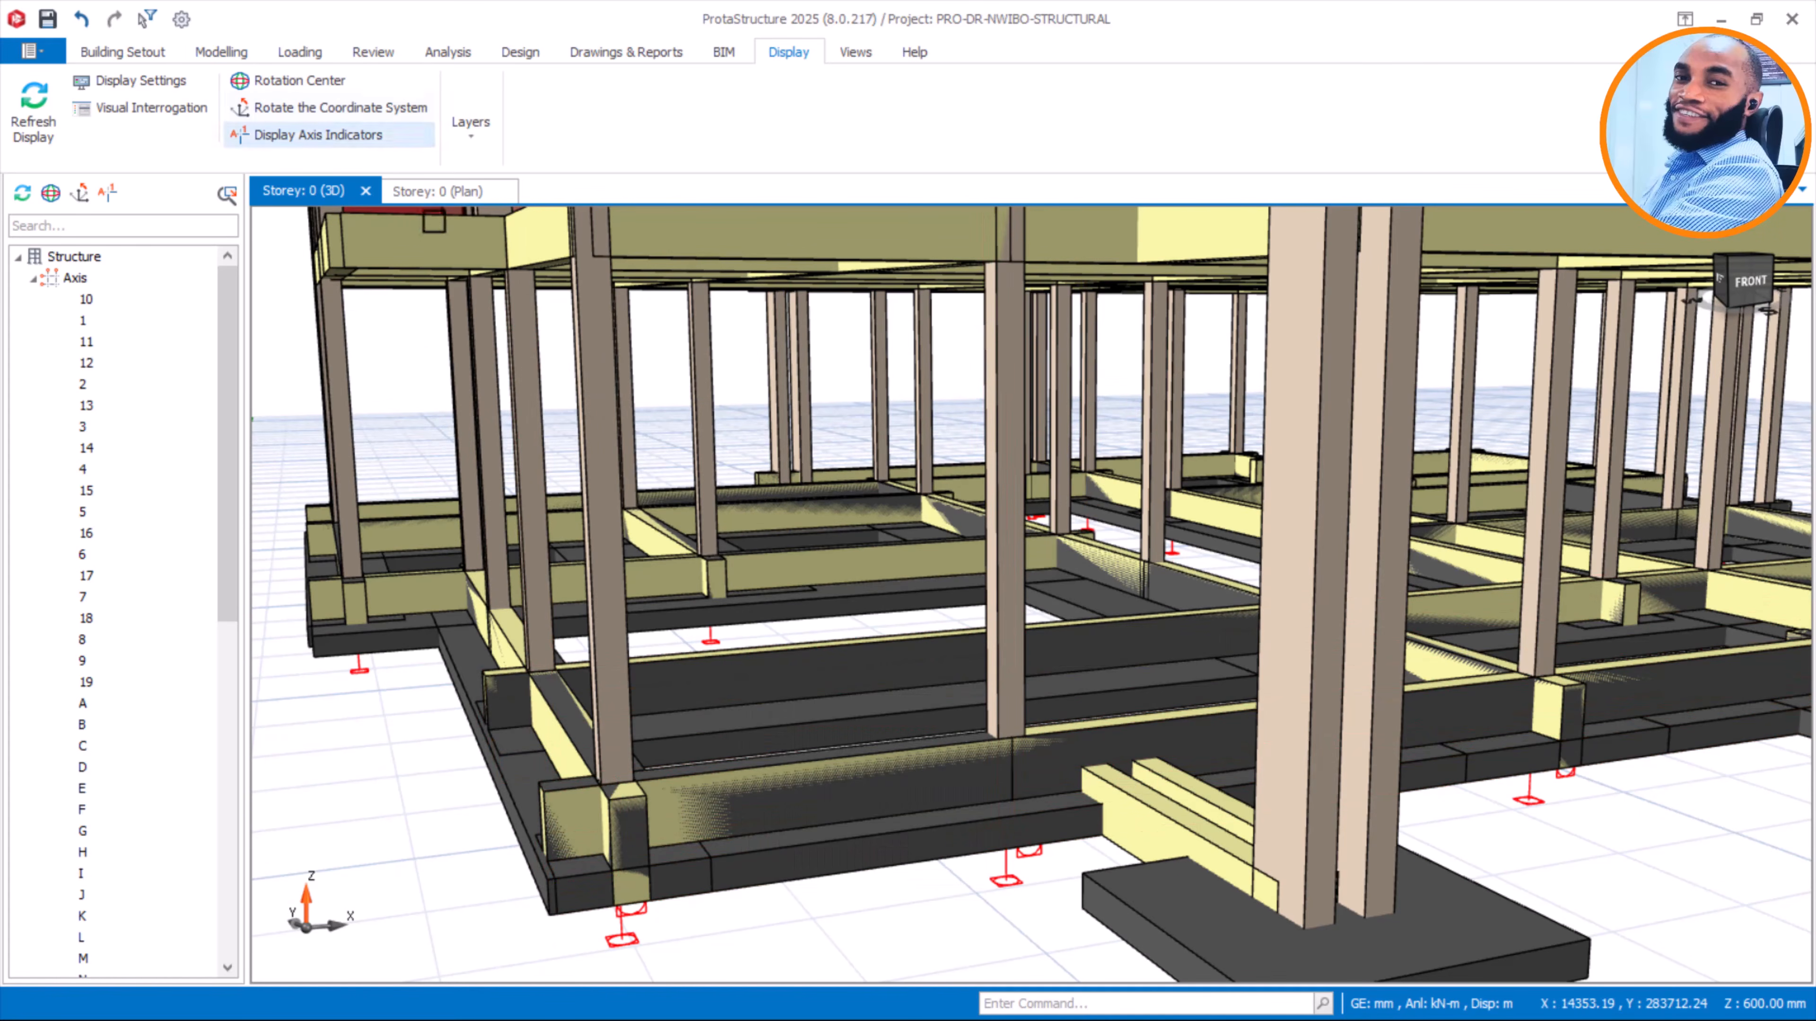
scroll(736, 633, "down", 5)
middle_click_drag(770, 601, 743, 675)
Check the axes and beams listed in the foundation beam section design window, then close it
left_click(521, 53)
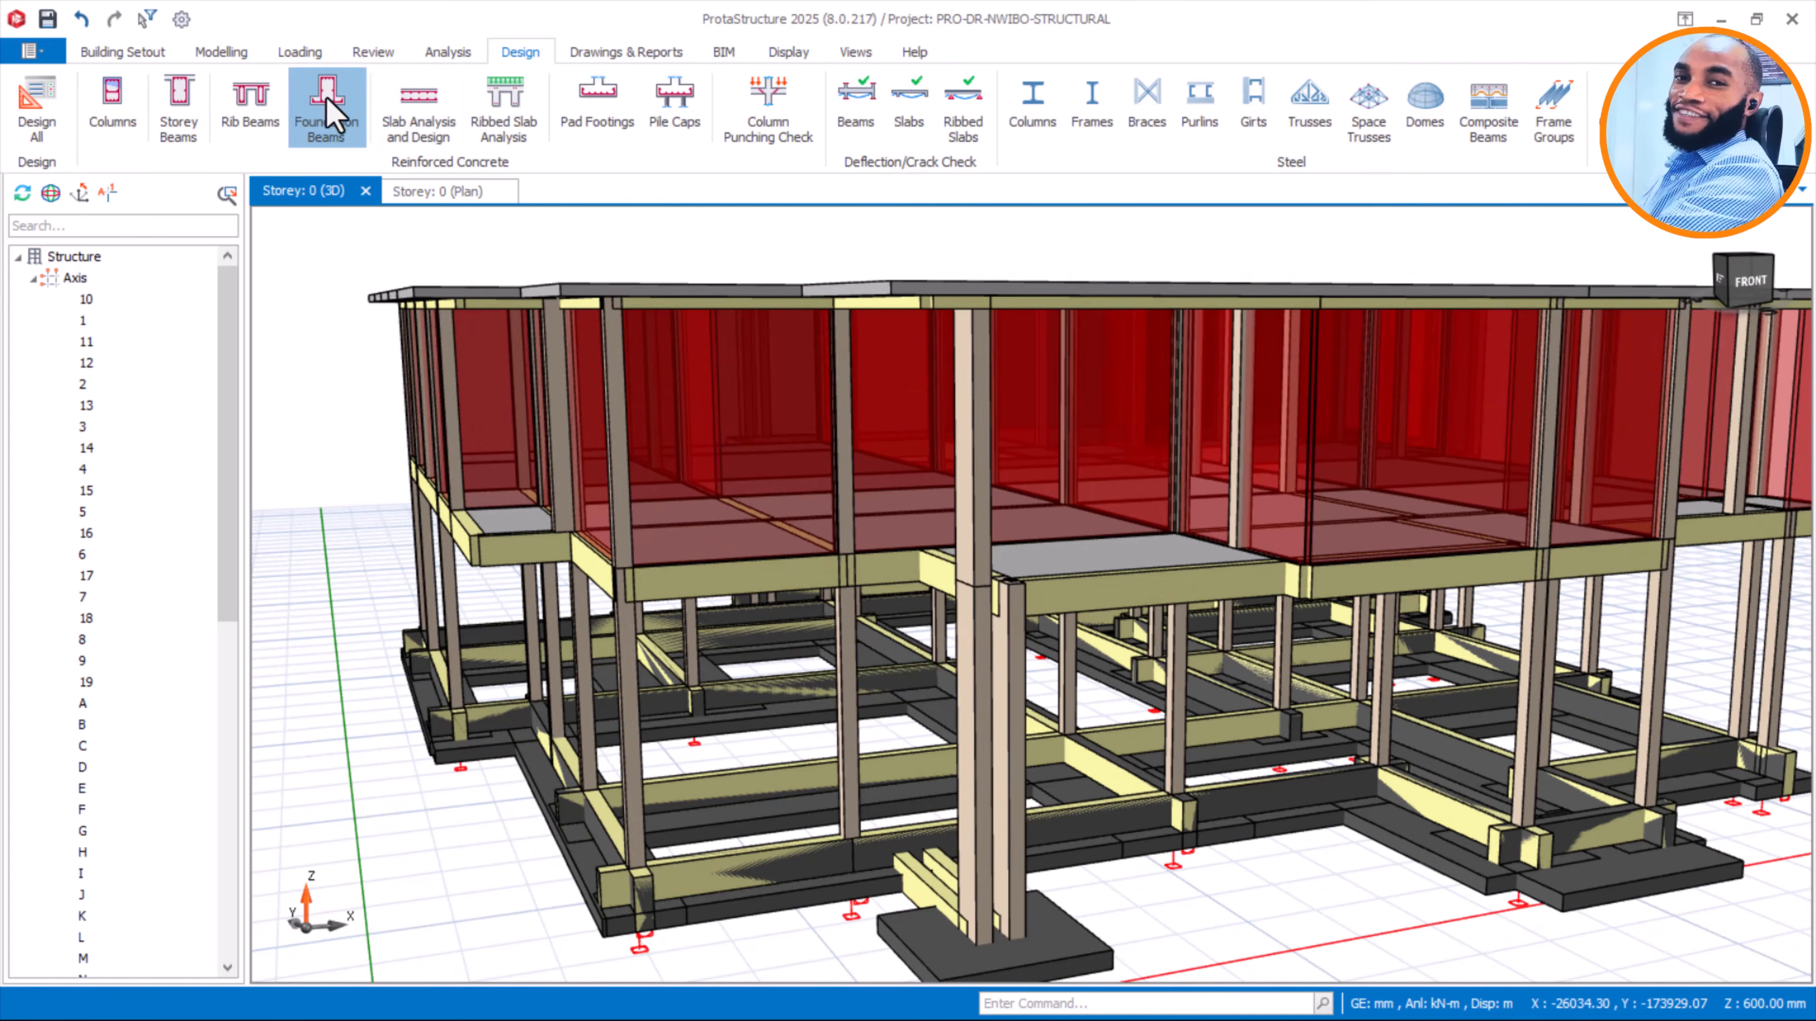
left_click(330, 113)
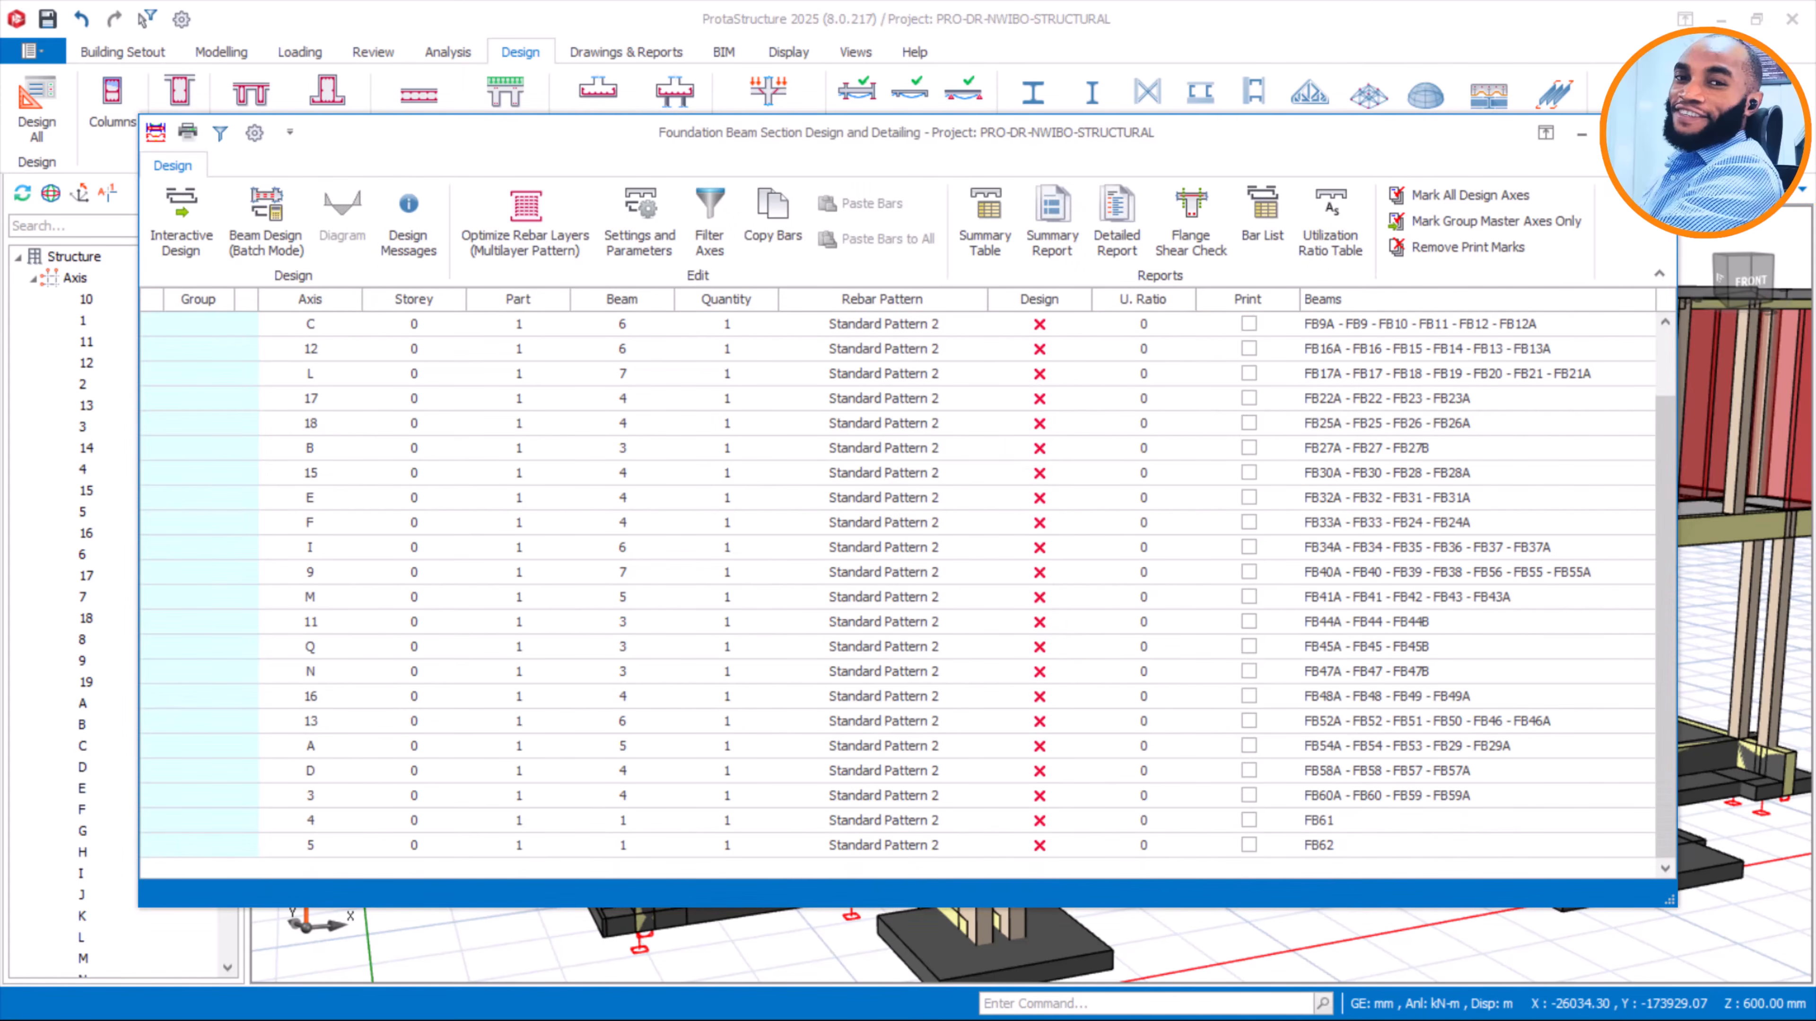
left_click(1653, 133)
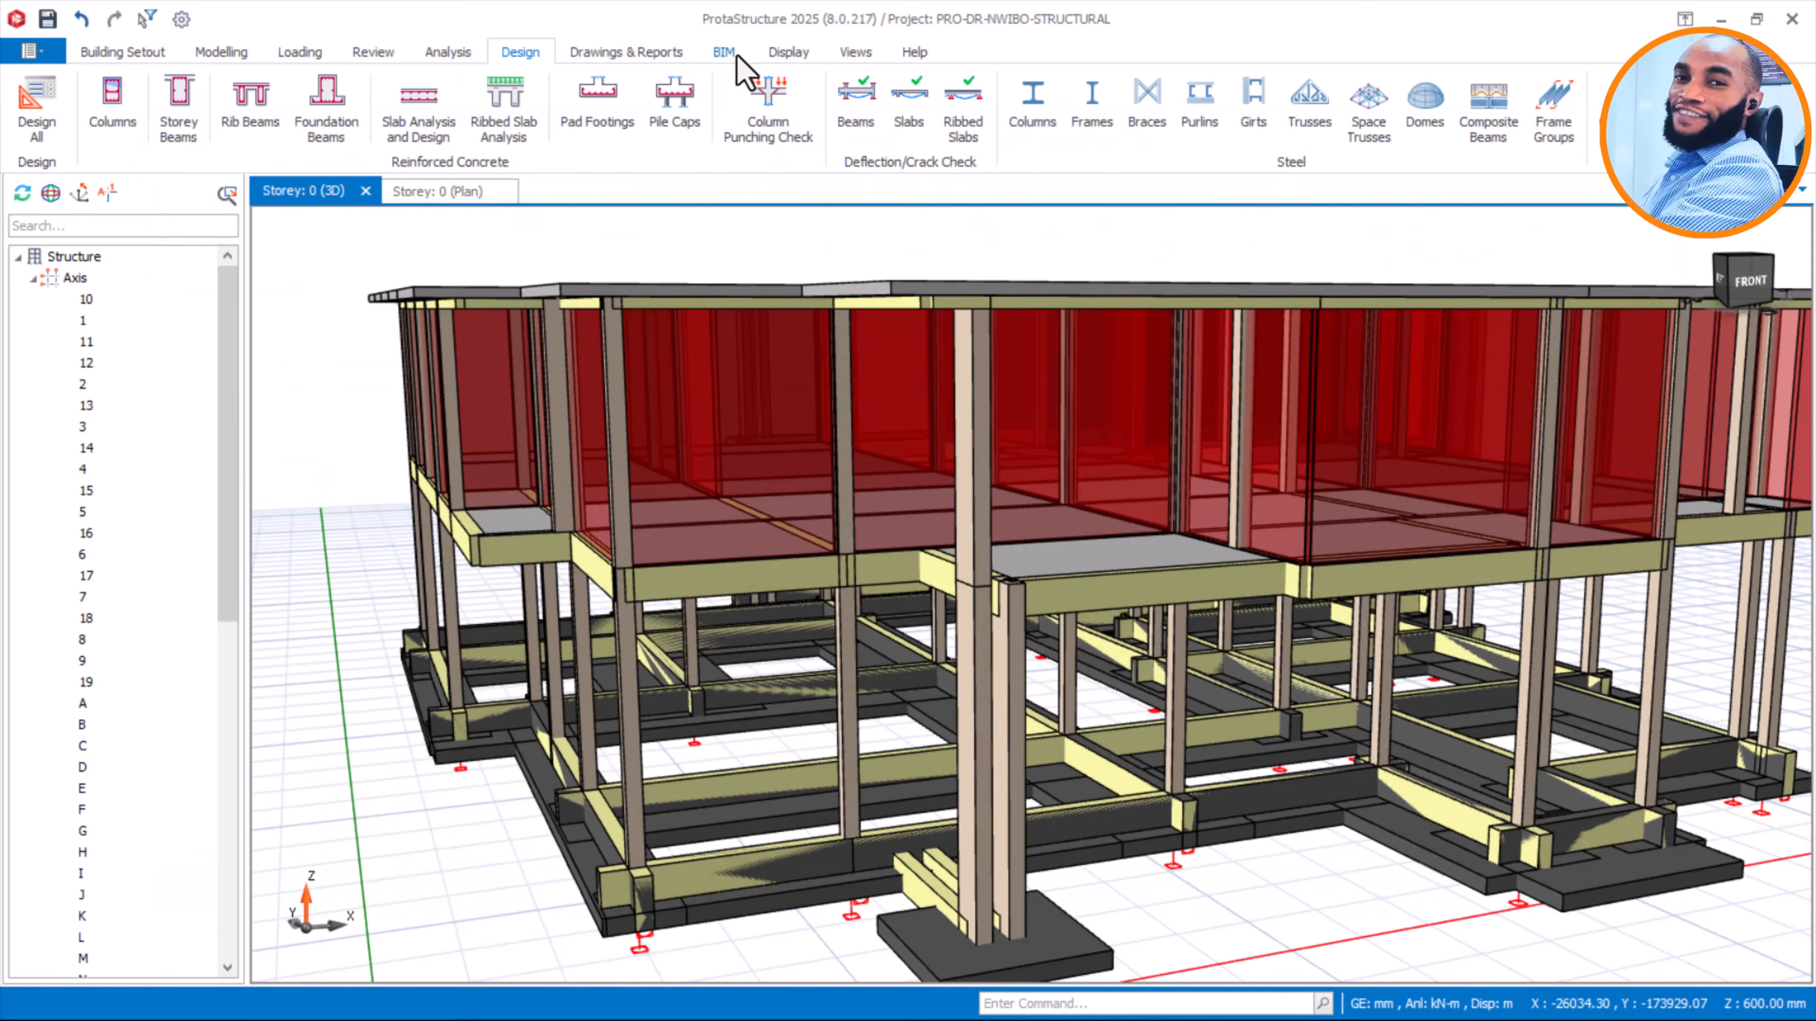
Colour the 3D model by design status using visual interrogation
left_click(785, 53)
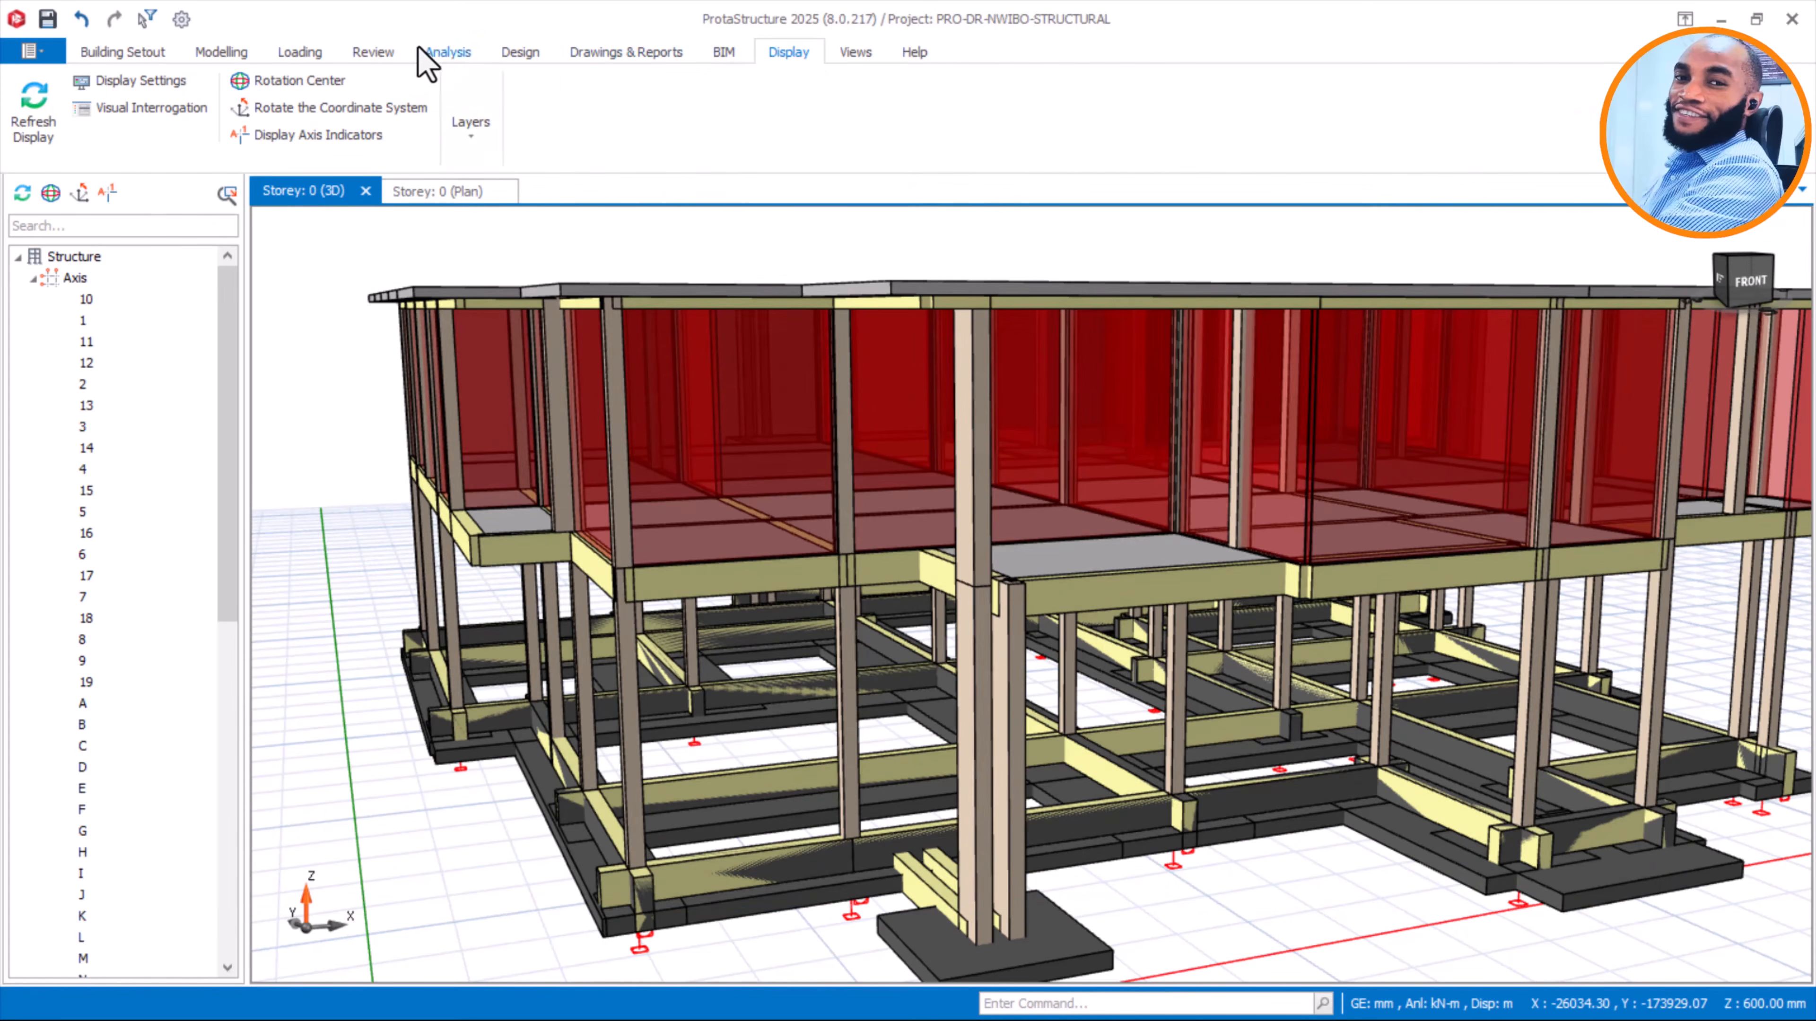
left_click(386, 52)
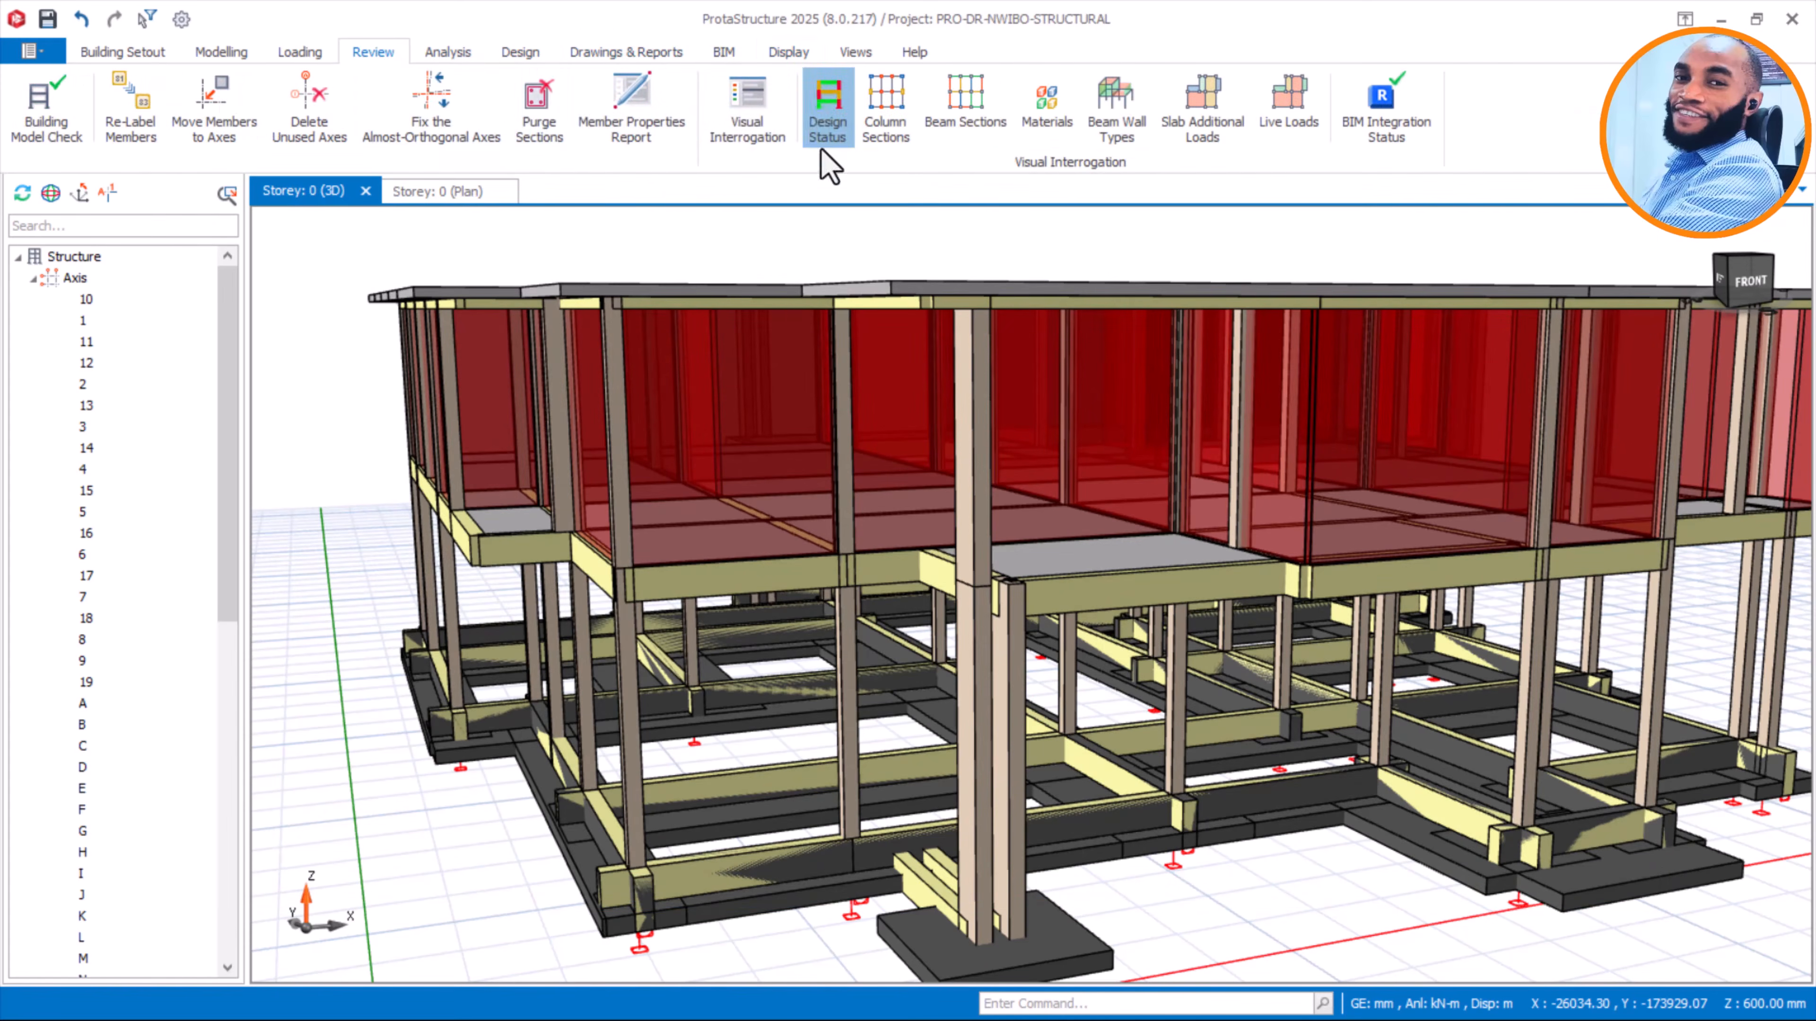
left_click(823, 136)
Inspect the design status of the foundation beams and the pad footing around the freestanding columns
scroll(1073, 549, "down", 3)
scroll(883, 744, "up", 2)
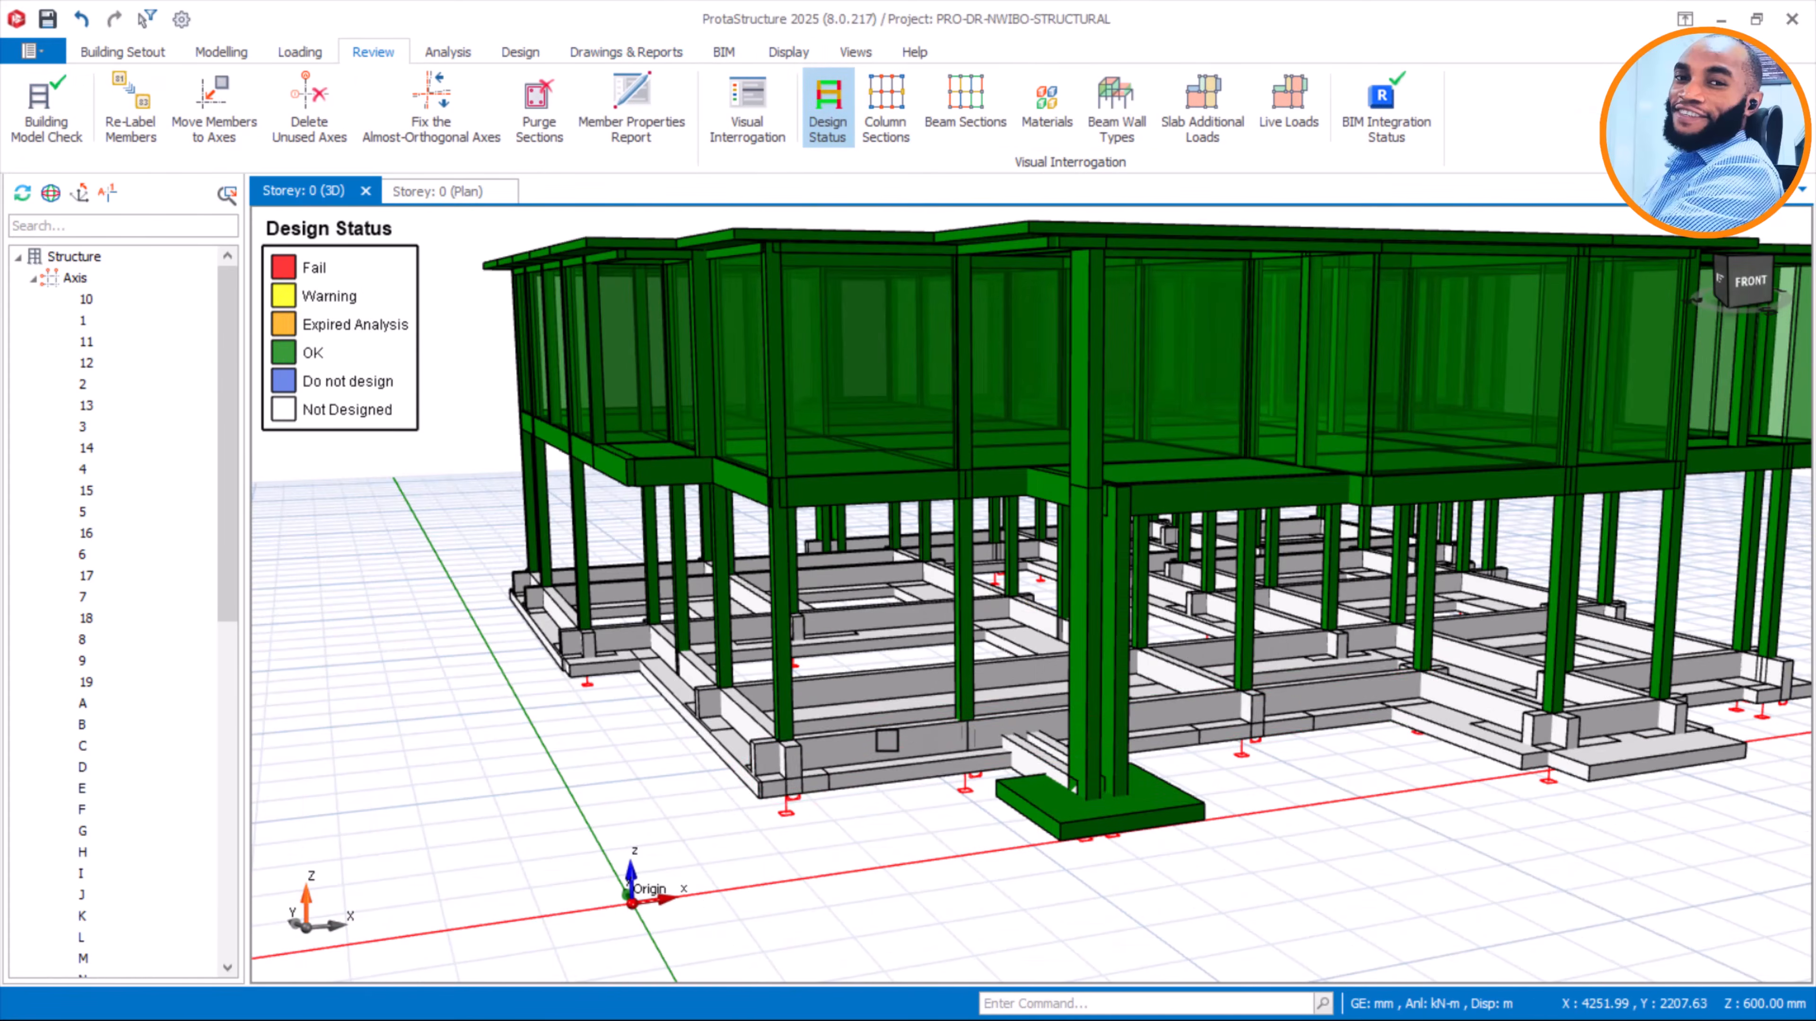
scroll(827, 736, "up", 2)
scroll(850, 737, "up", 2)
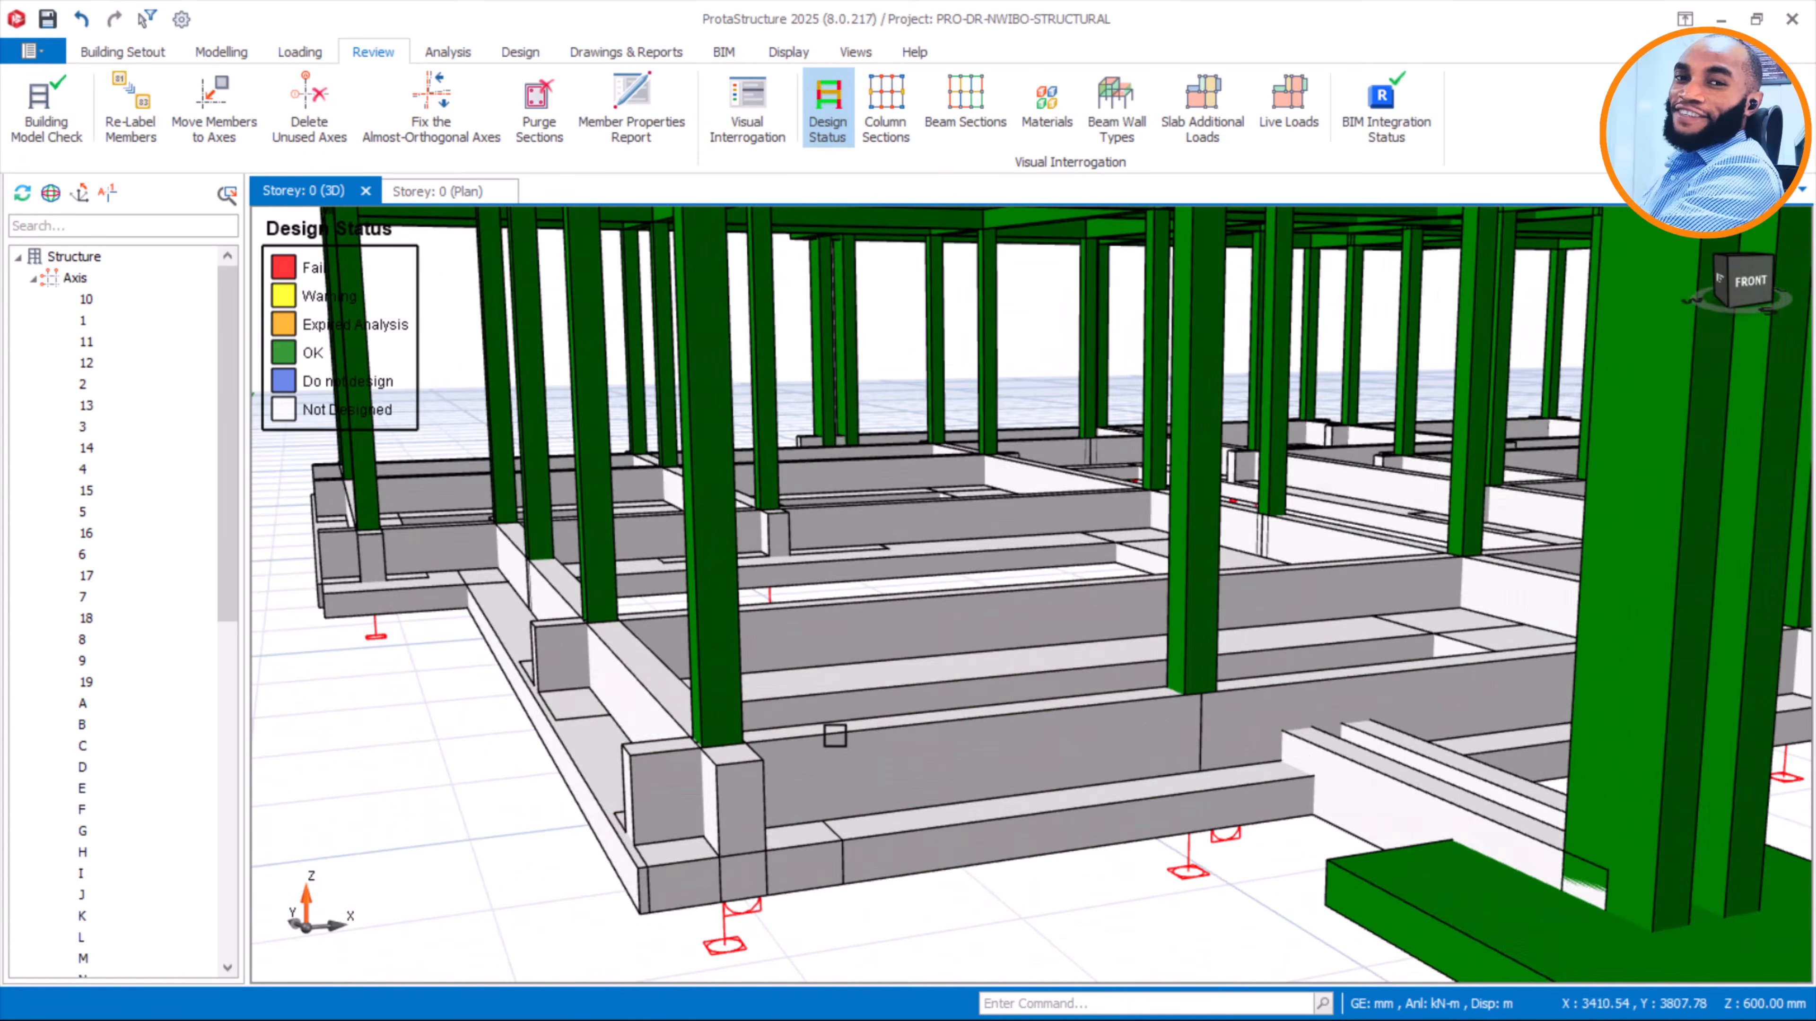
mouse_move(878, 714)
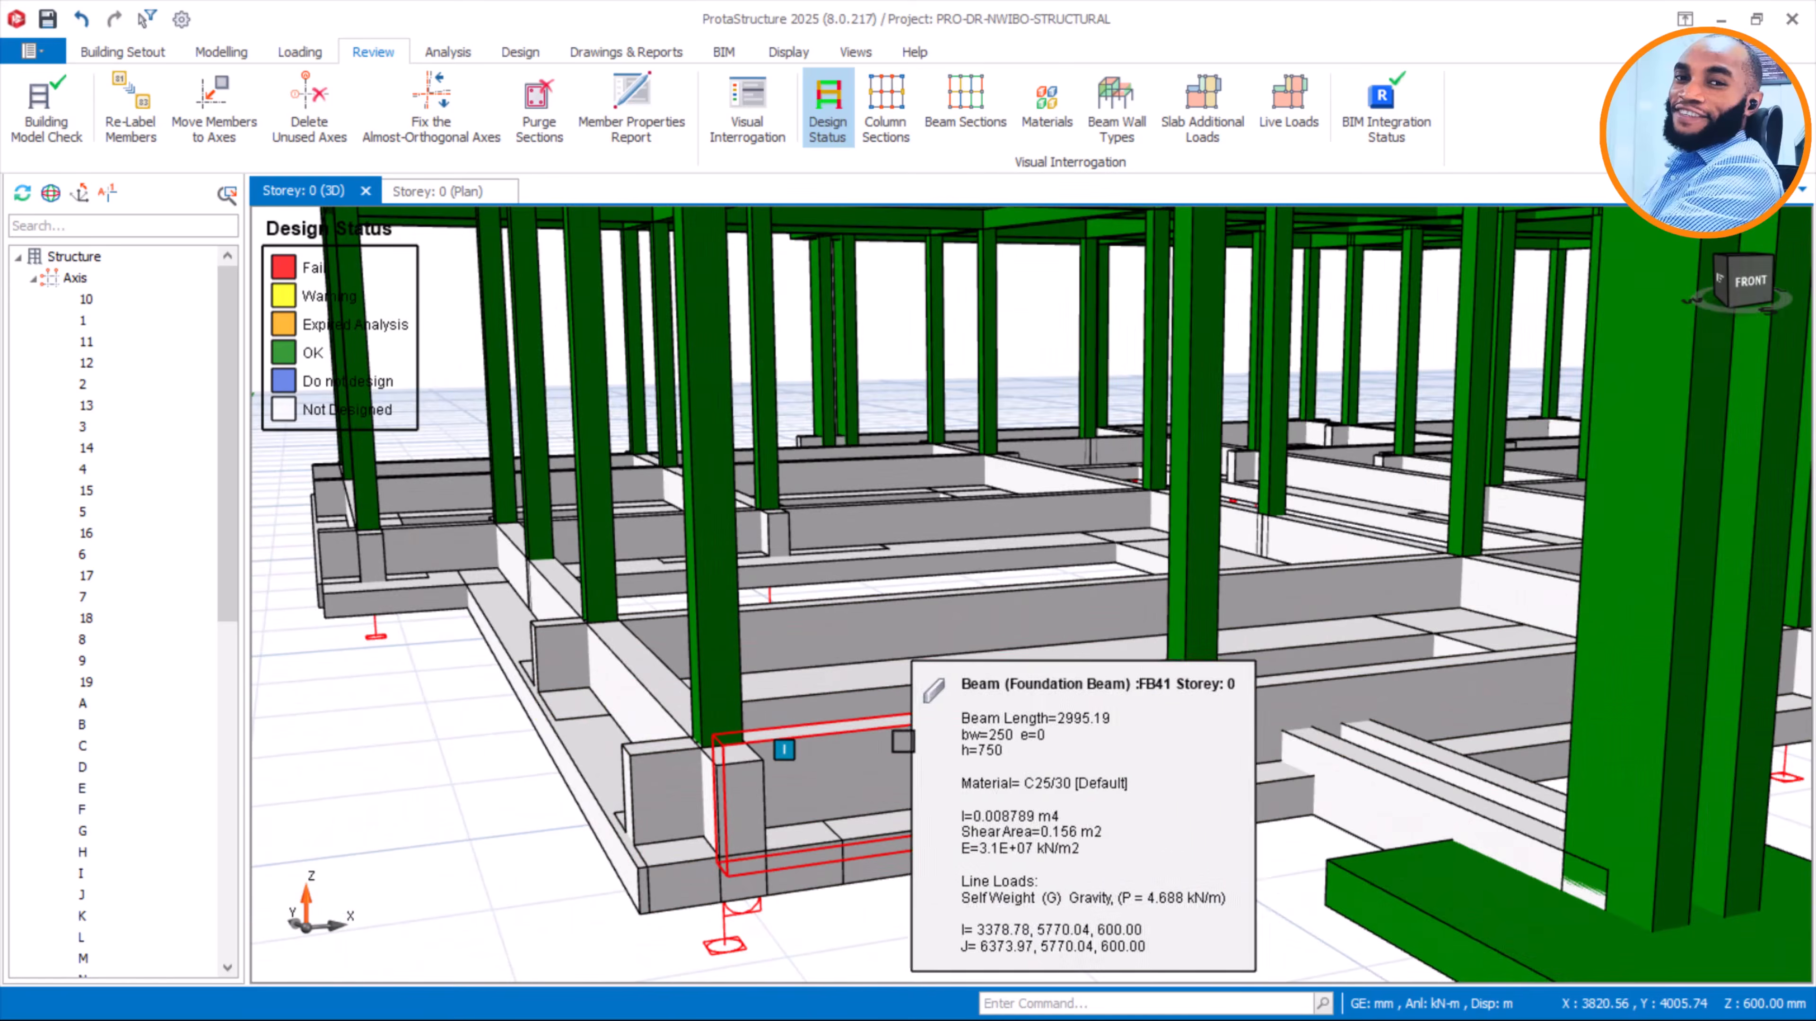
scroll(1026, 725, "down", 2)
scroll(1396, 880, "up", 2)
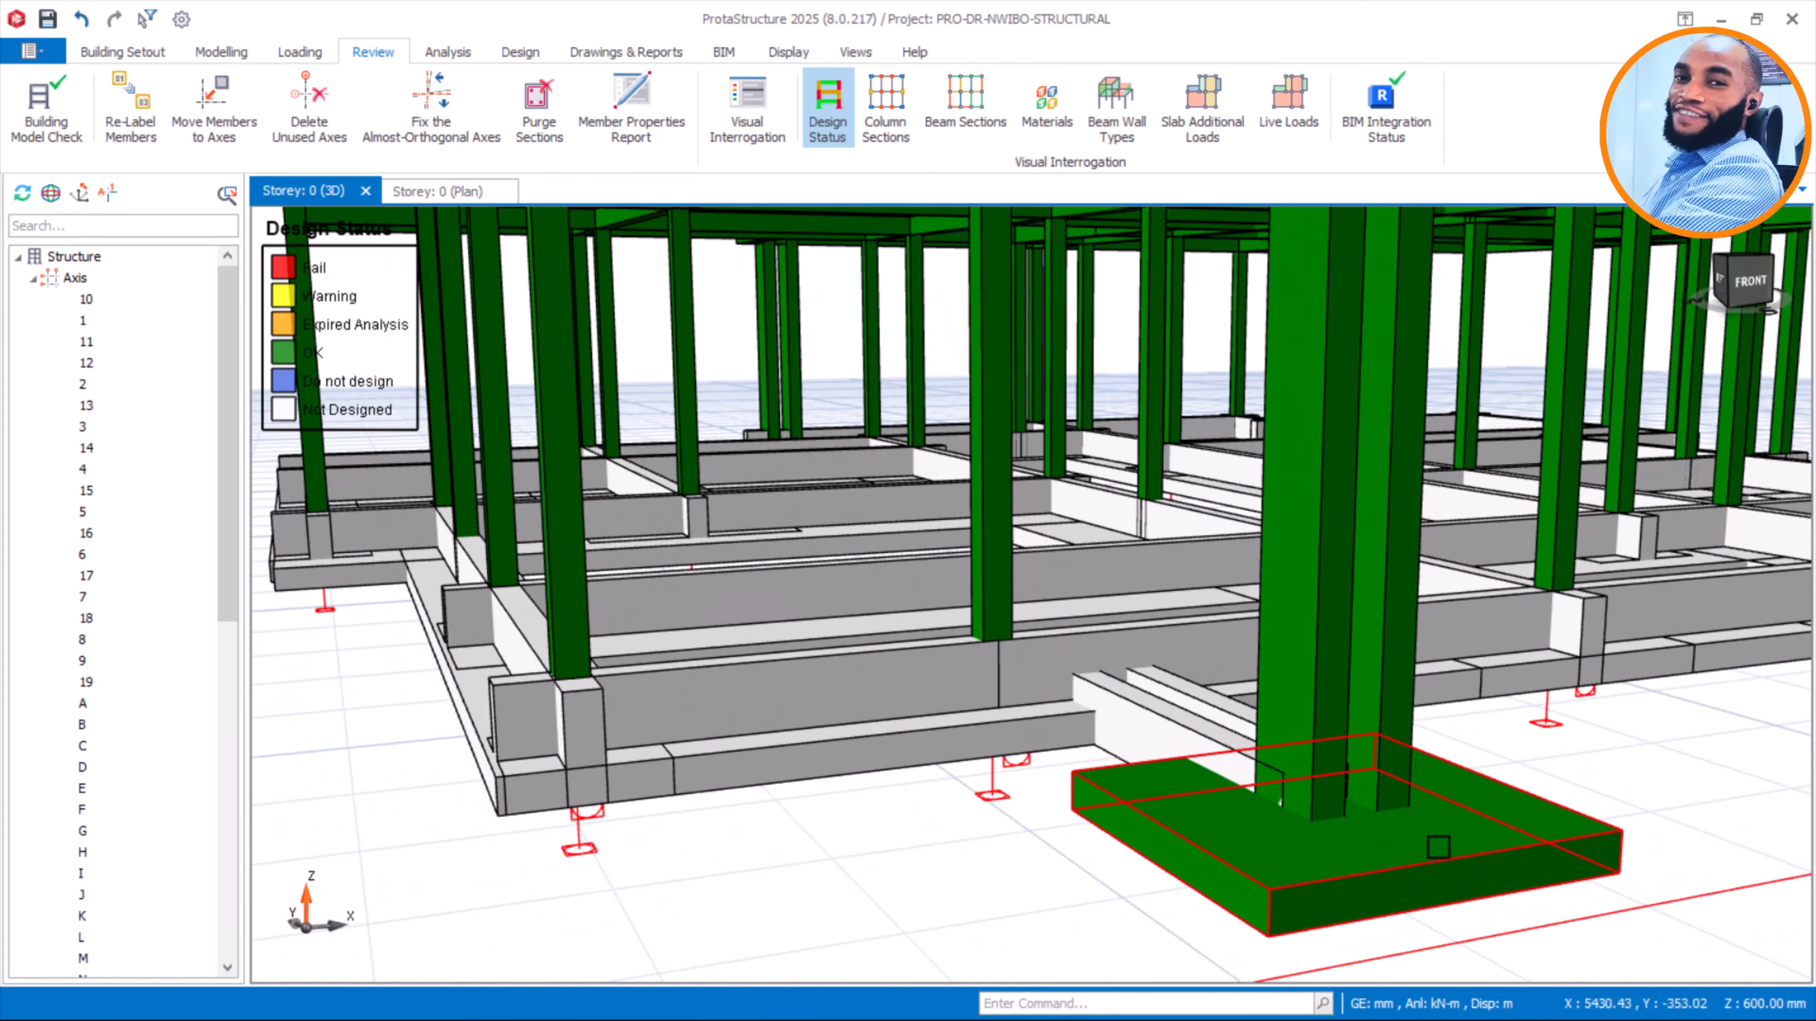
scroll(1246, 794, "down", 2)
Inspect the design status of the strip footings along the front of the building and around its right-hand corner
mouse_move(1516, 779)
middle_mouse_down()
mouse_move(1208, 688)
mouse_move(1001, 662)
middle_mouse_up()
middle_click_drag(1383, 731, 944, 701)
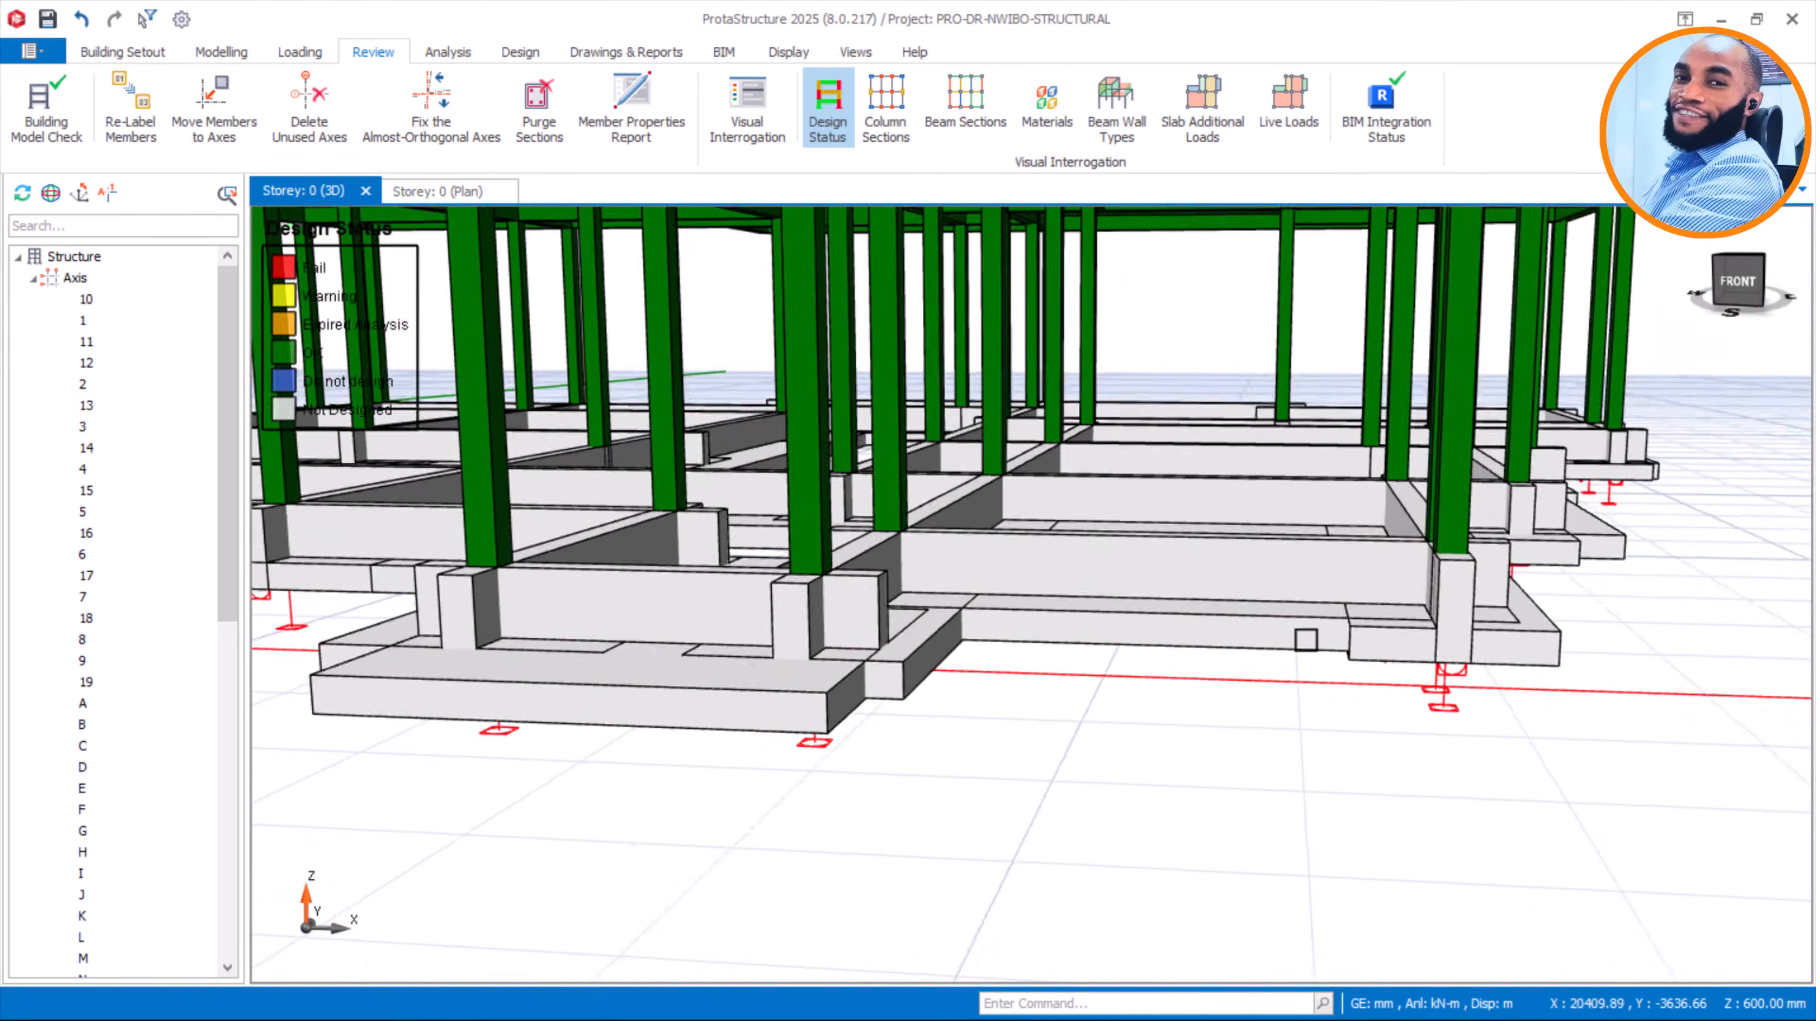
scroll(1305, 641, "up", 2)
middle_click_drag(1306, 636, 1260, 704)
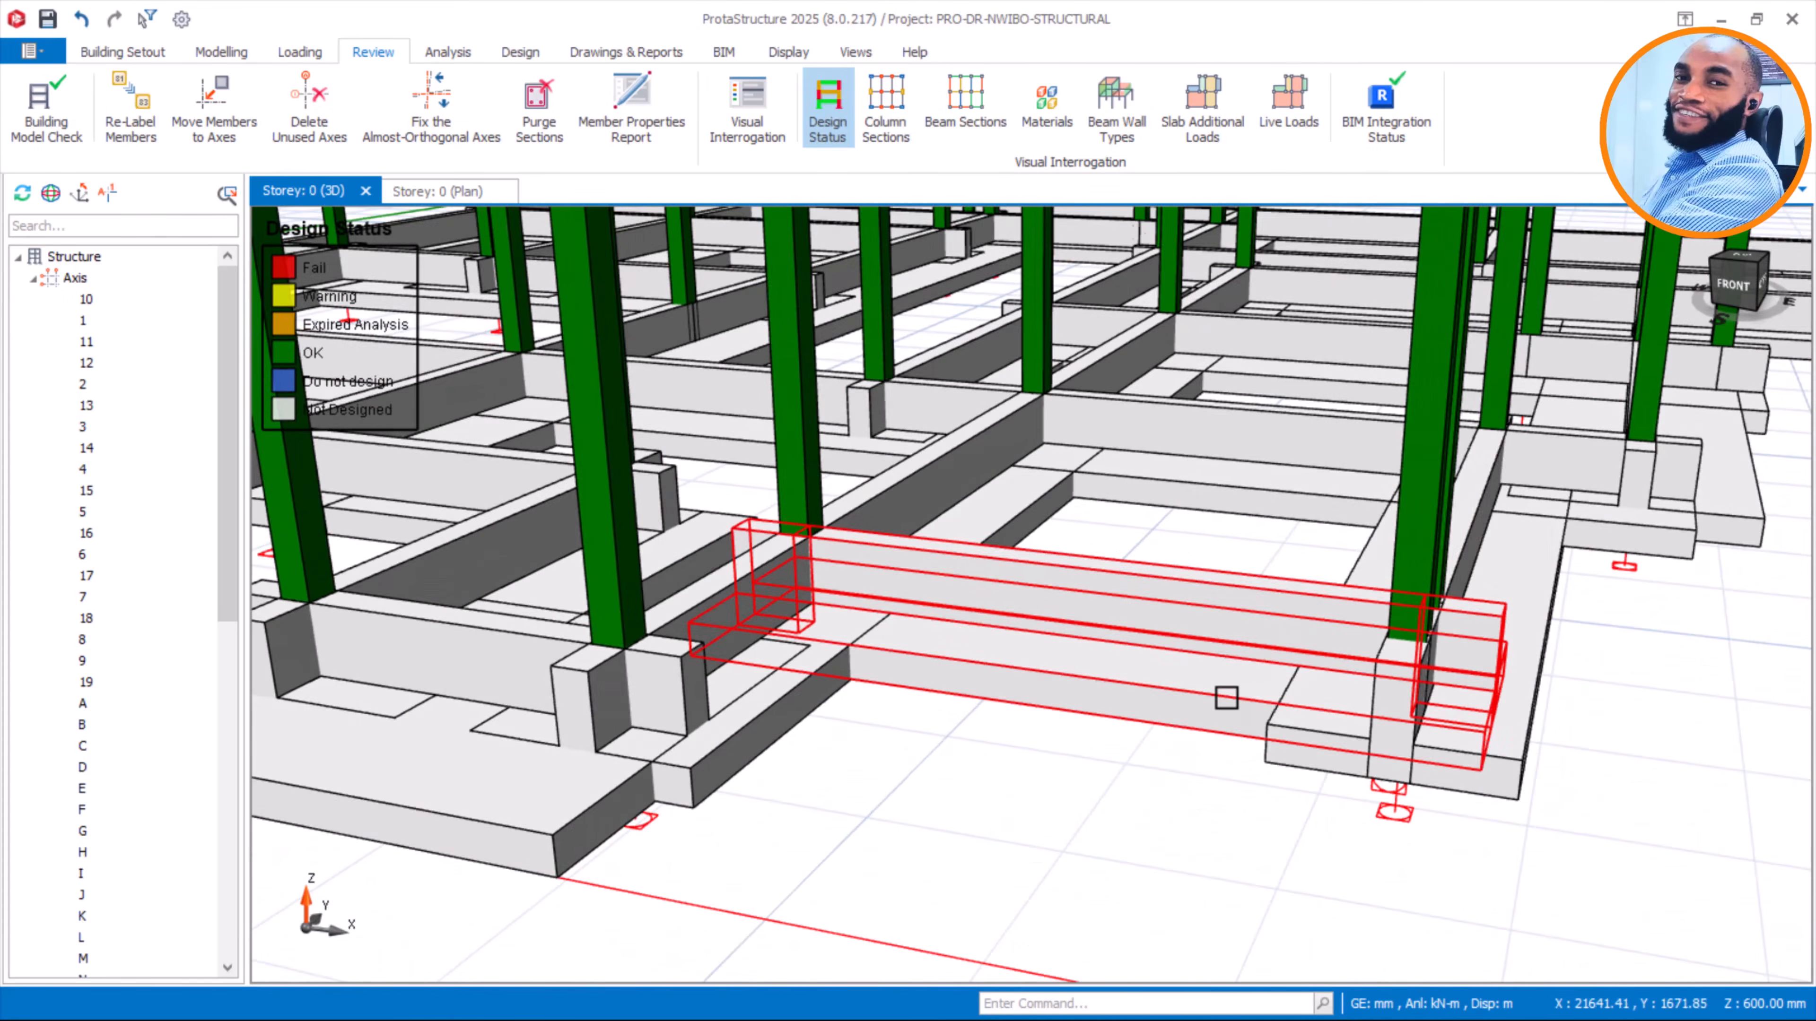
scroll(1208, 700, "up", 1)
scroll(1234, 685, "down", 2)
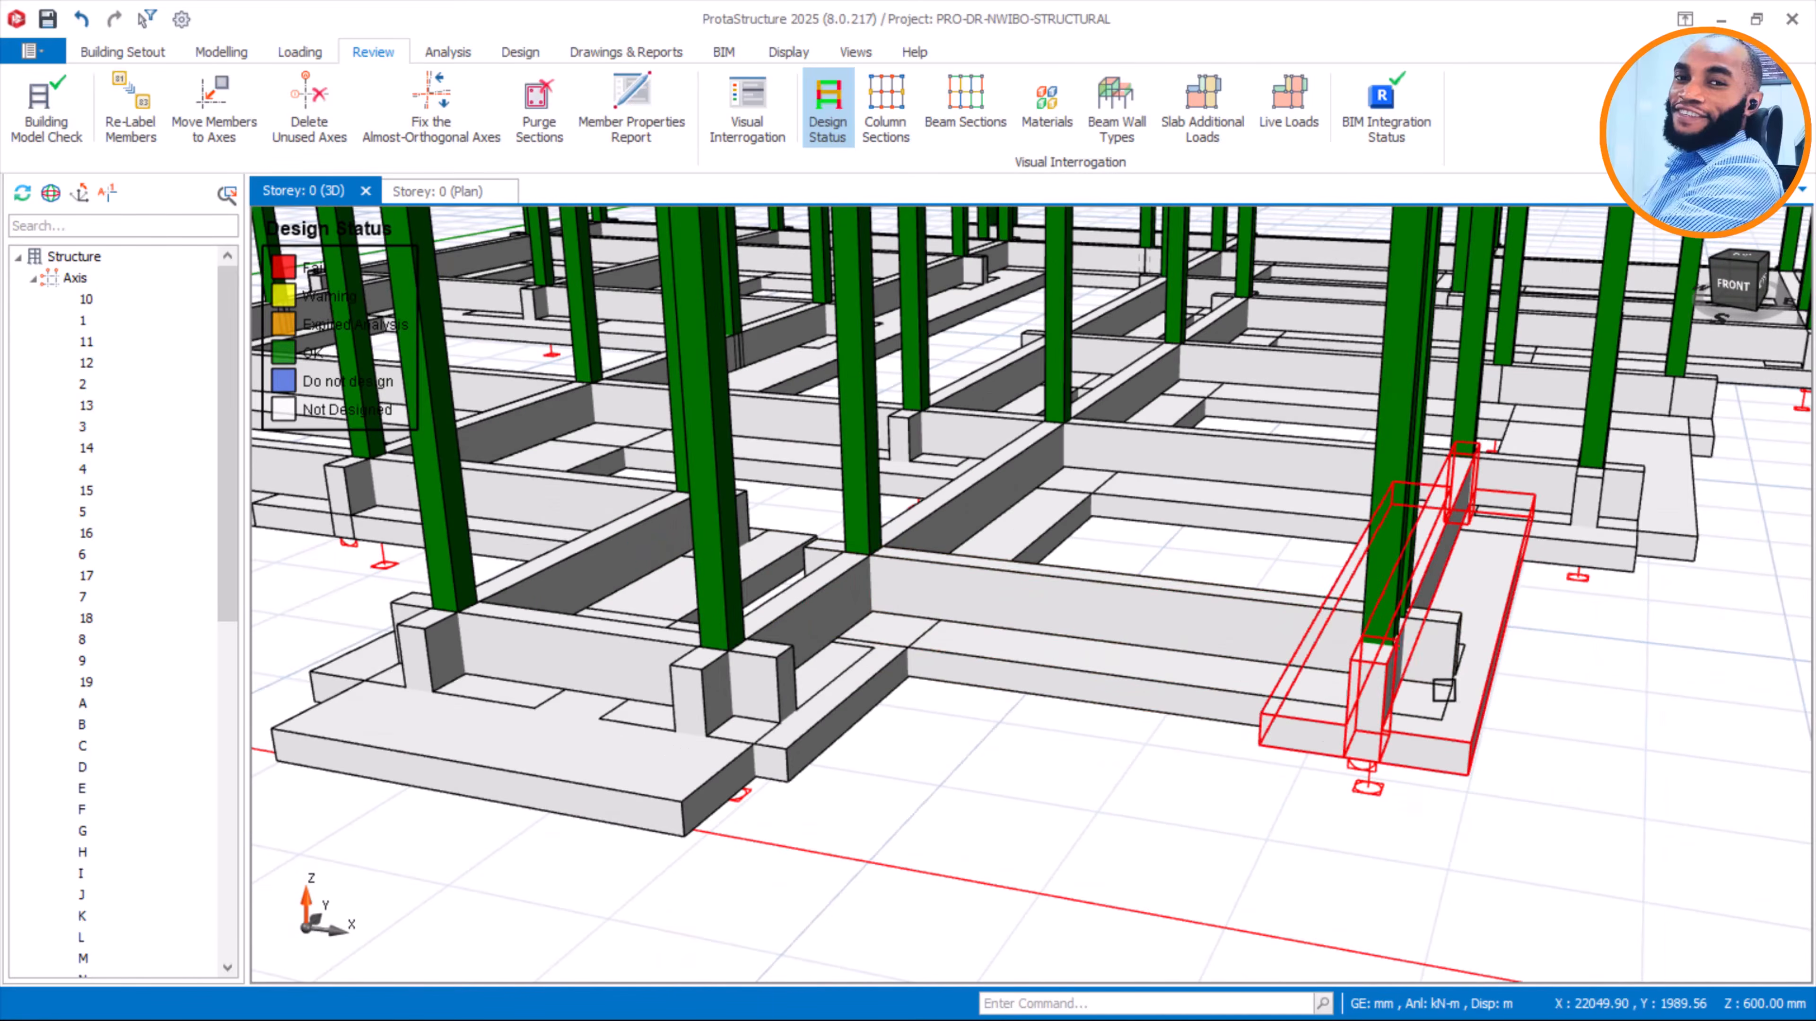
scroll(1443, 691, "up", 1)
scroll(1419, 619, "up", 1)
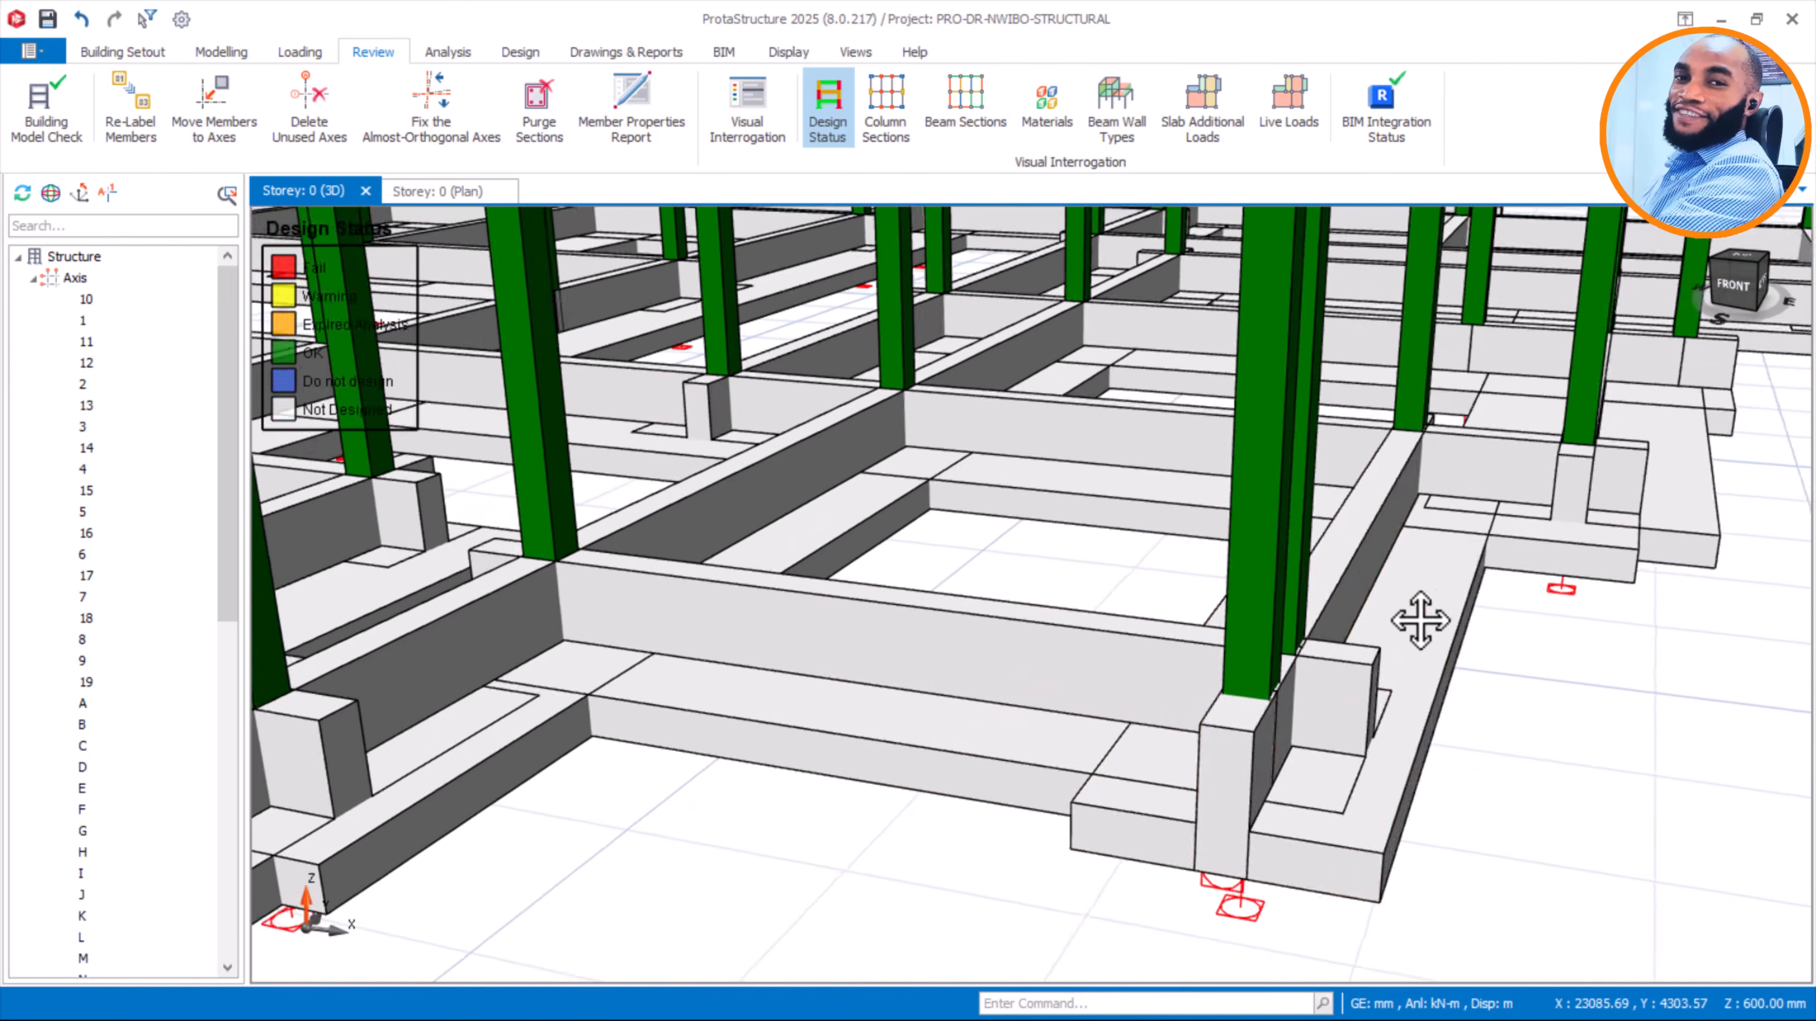
scroll(1419, 619, "down", 1)
scroll(1399, 649, "down", 1)
middle_click_drag(1398, 621, 1290, 609)
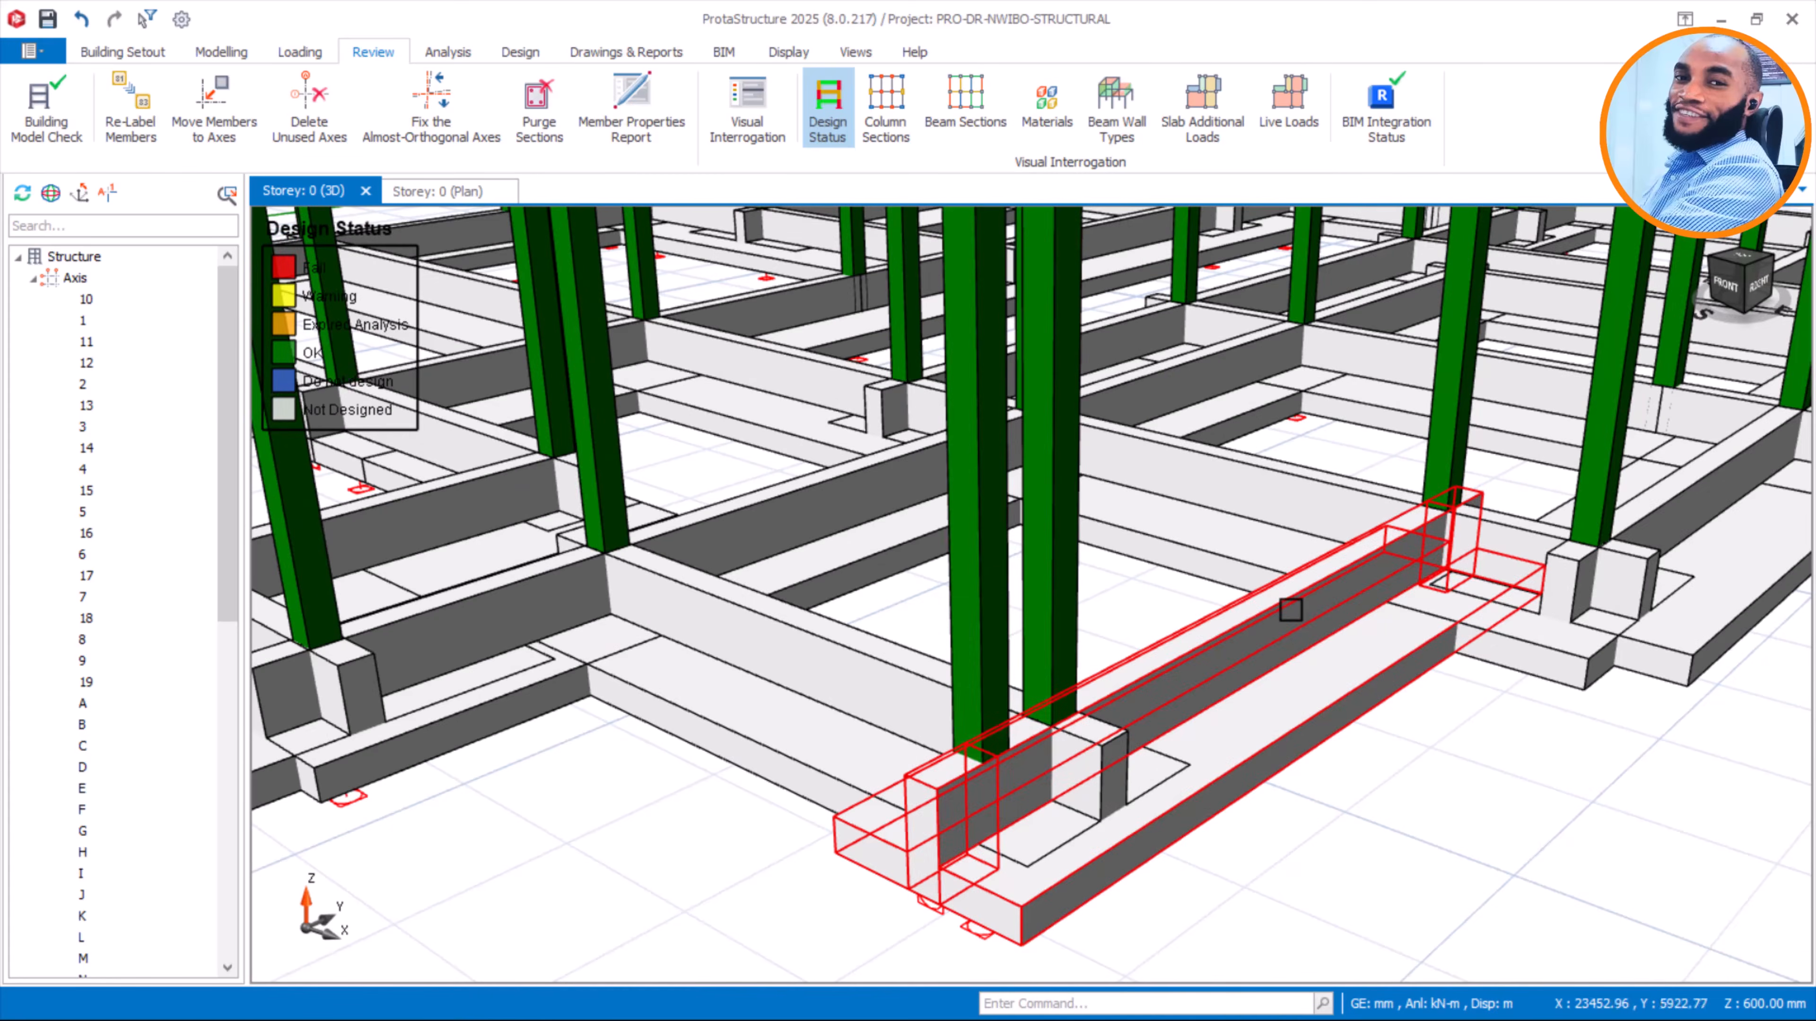
Examine the section details of the strip footings on axes N and 16 where they meet at the corner columns
scroll(1290, 609, "down", 2)
scroll(956, 675, "up", 1)
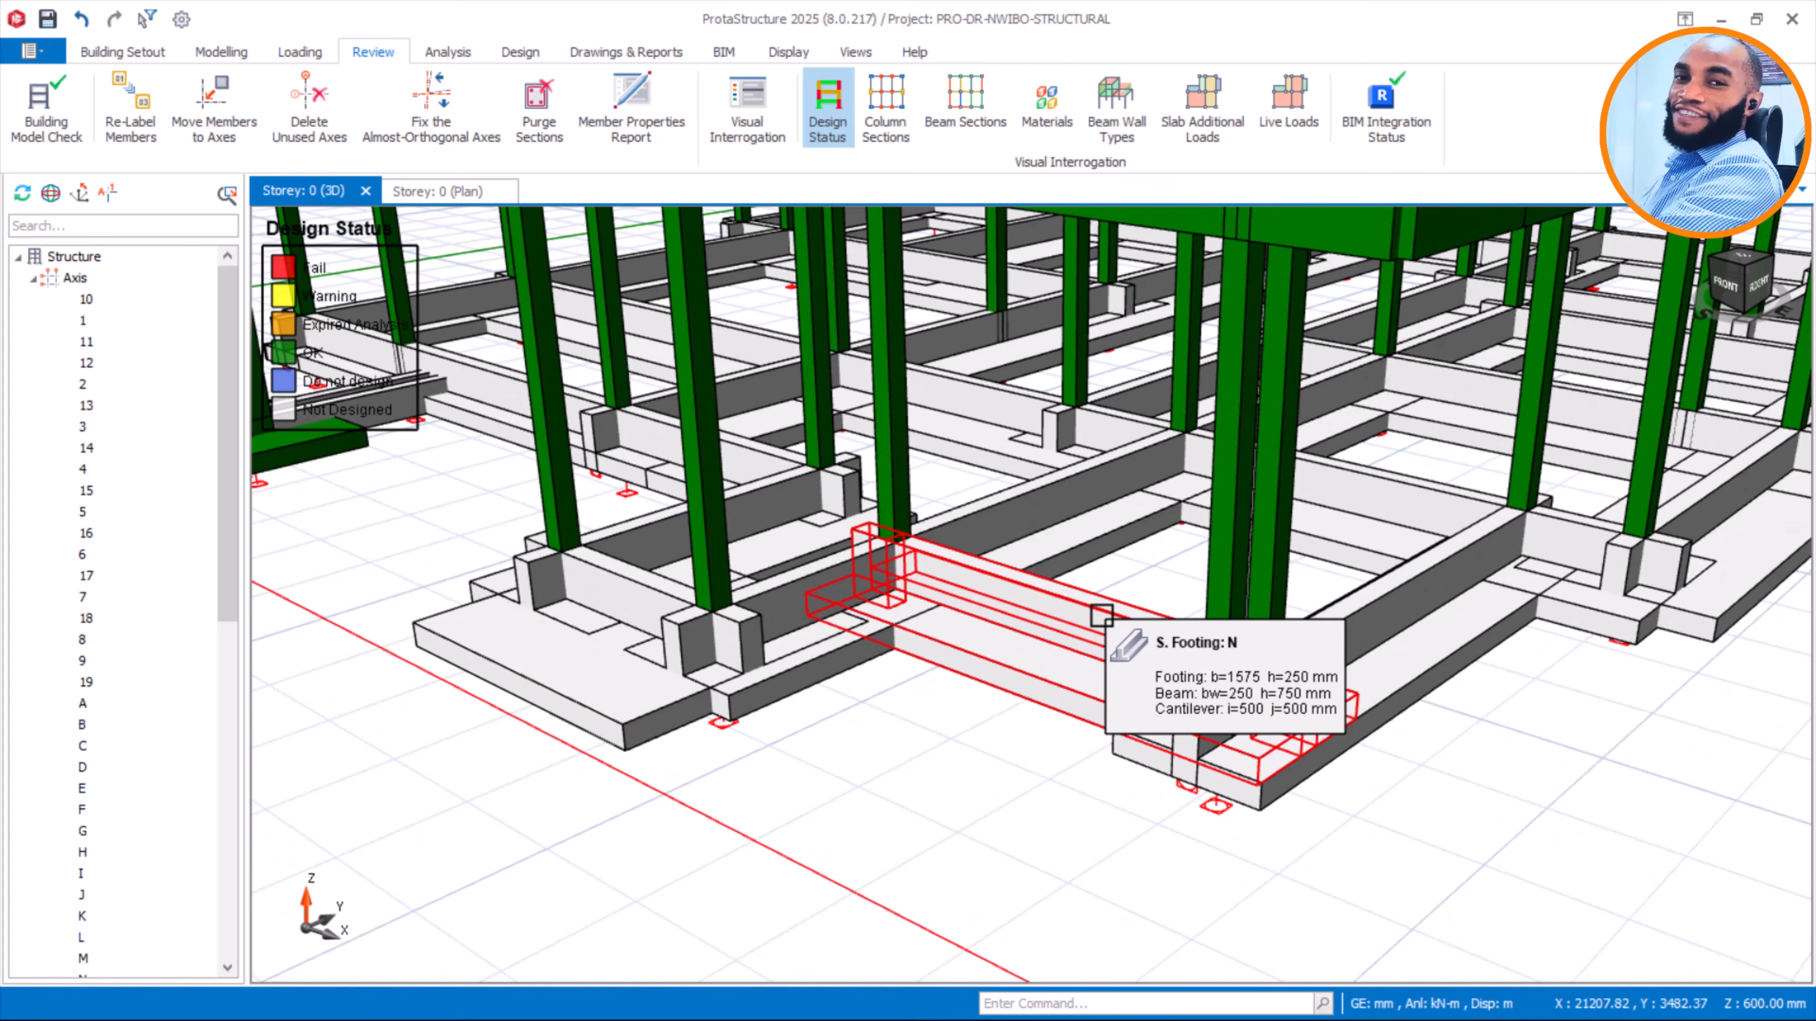
scroll(1101, 615, "up", 1)
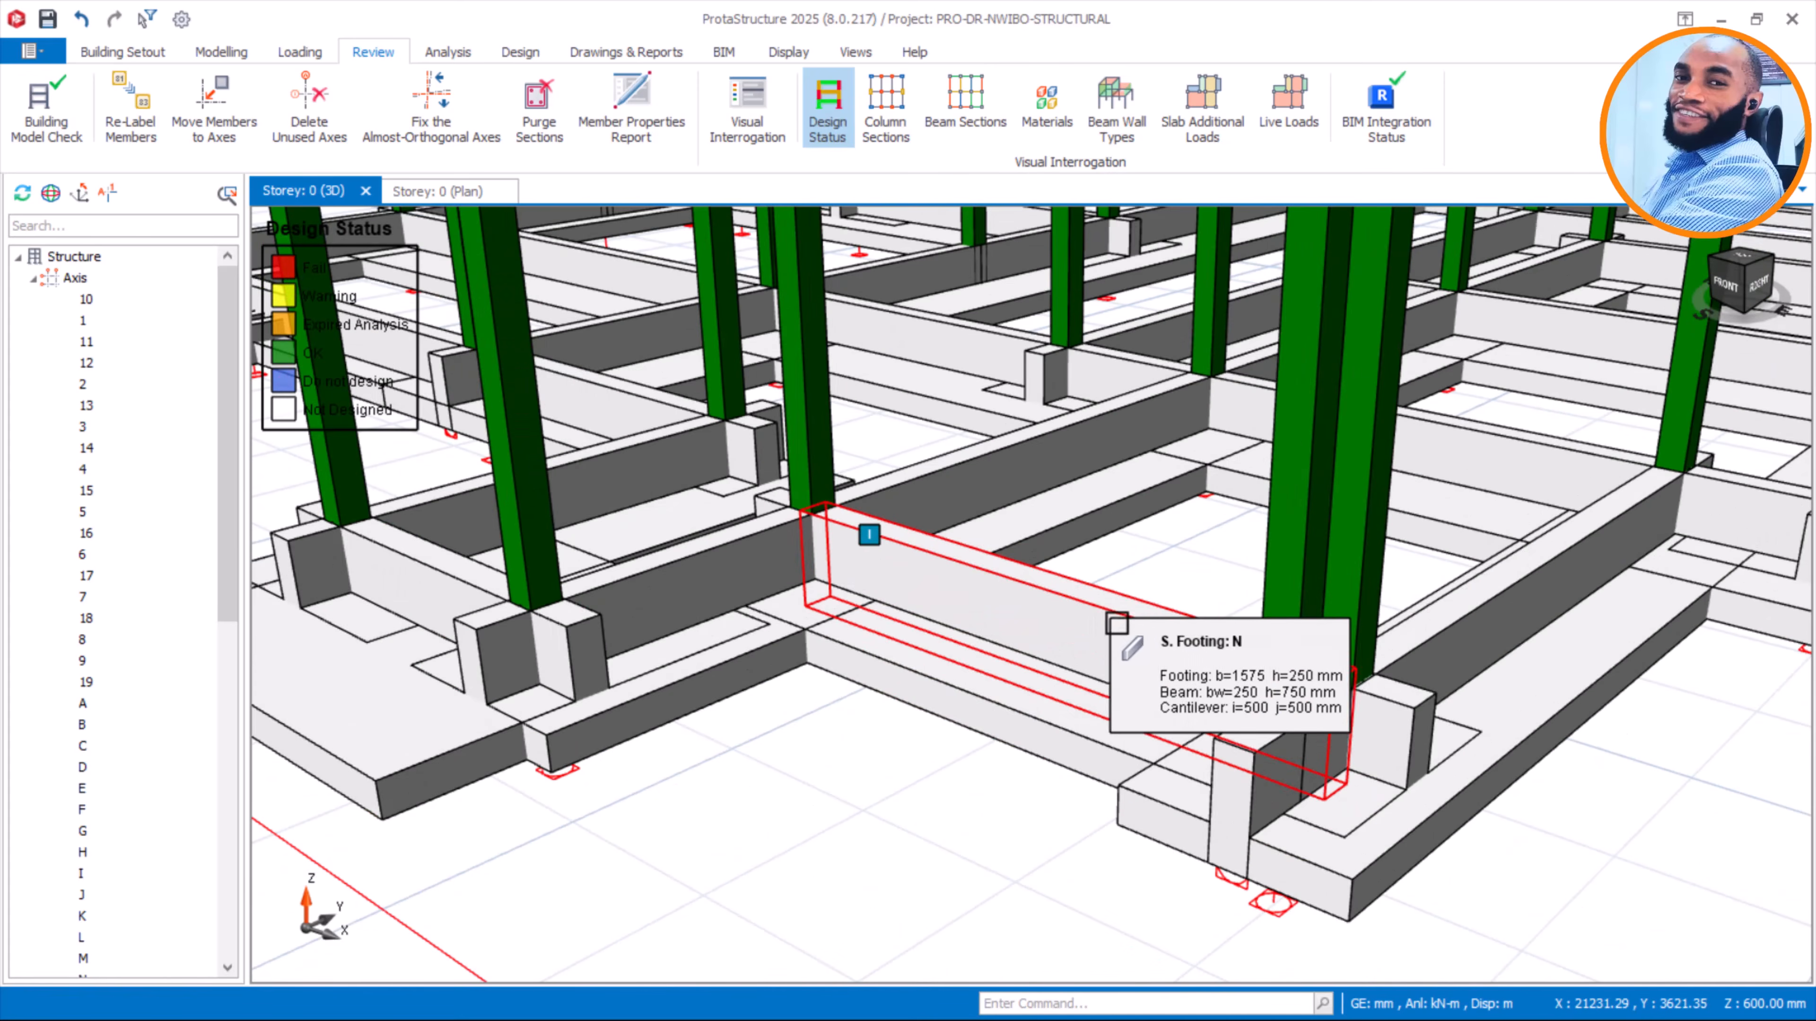
scroll(1124, 629, "up", 1)
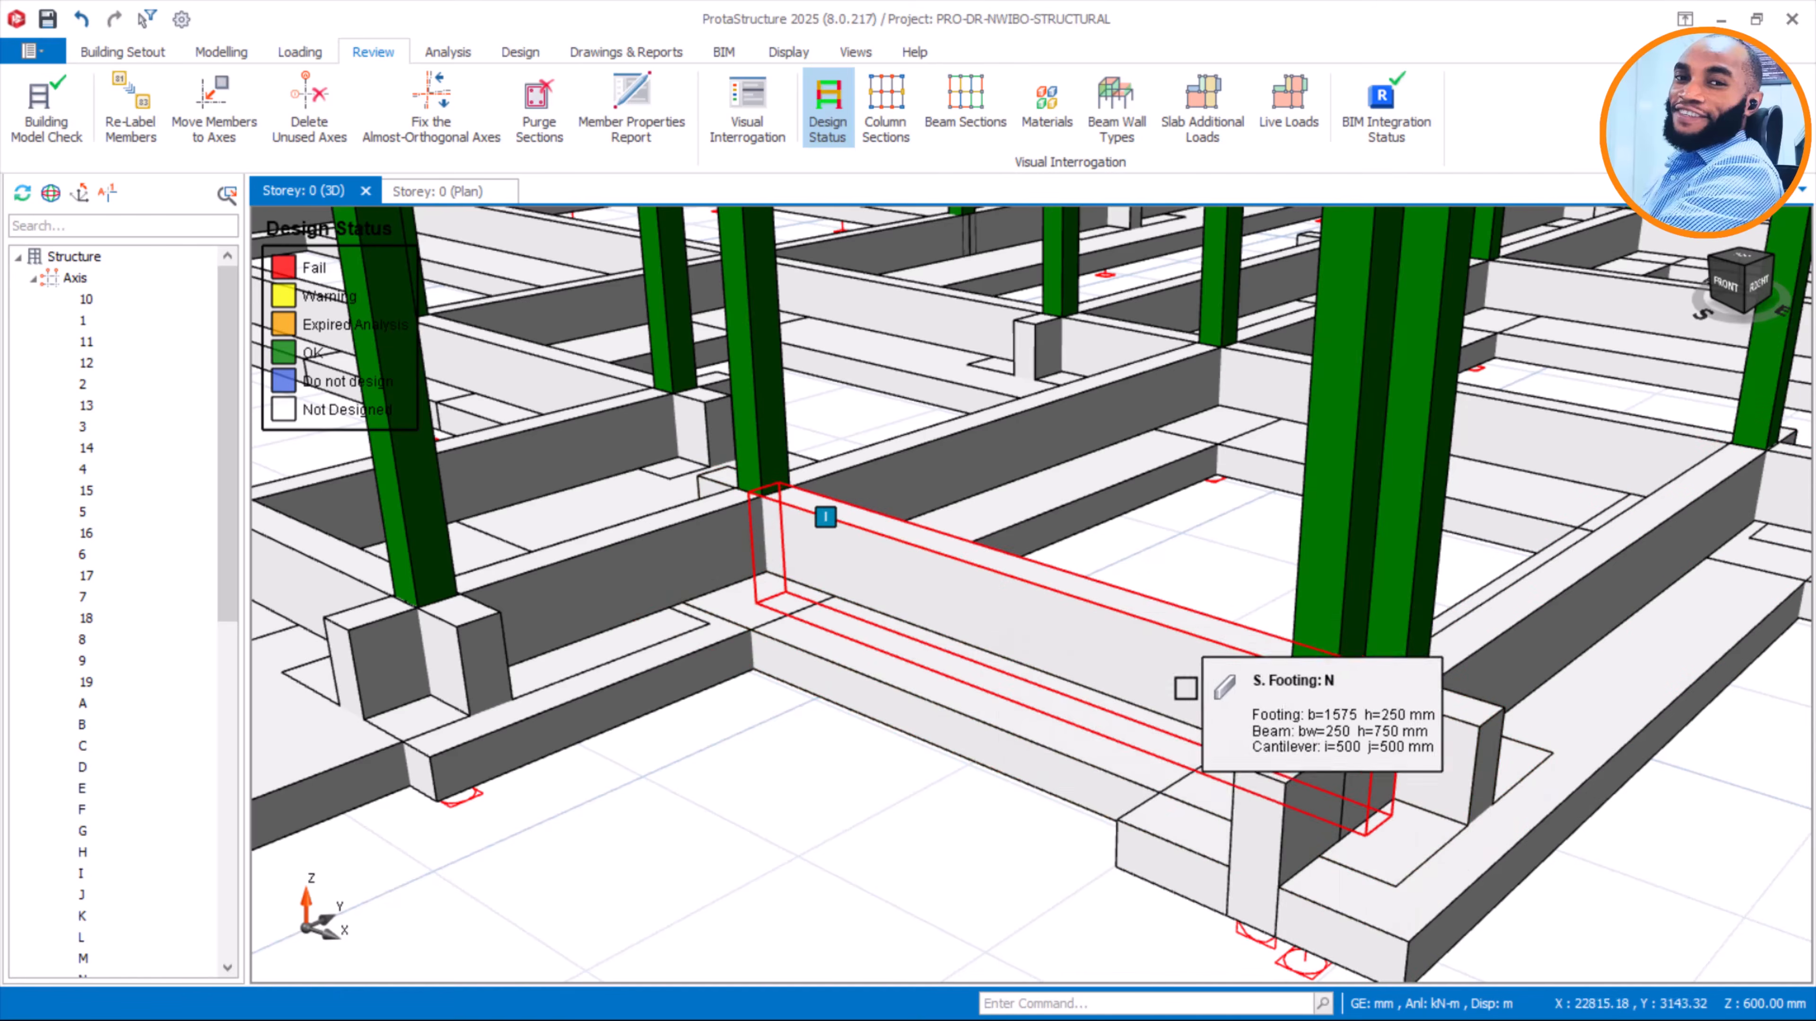
scroll(1349, 773, "down", 1)
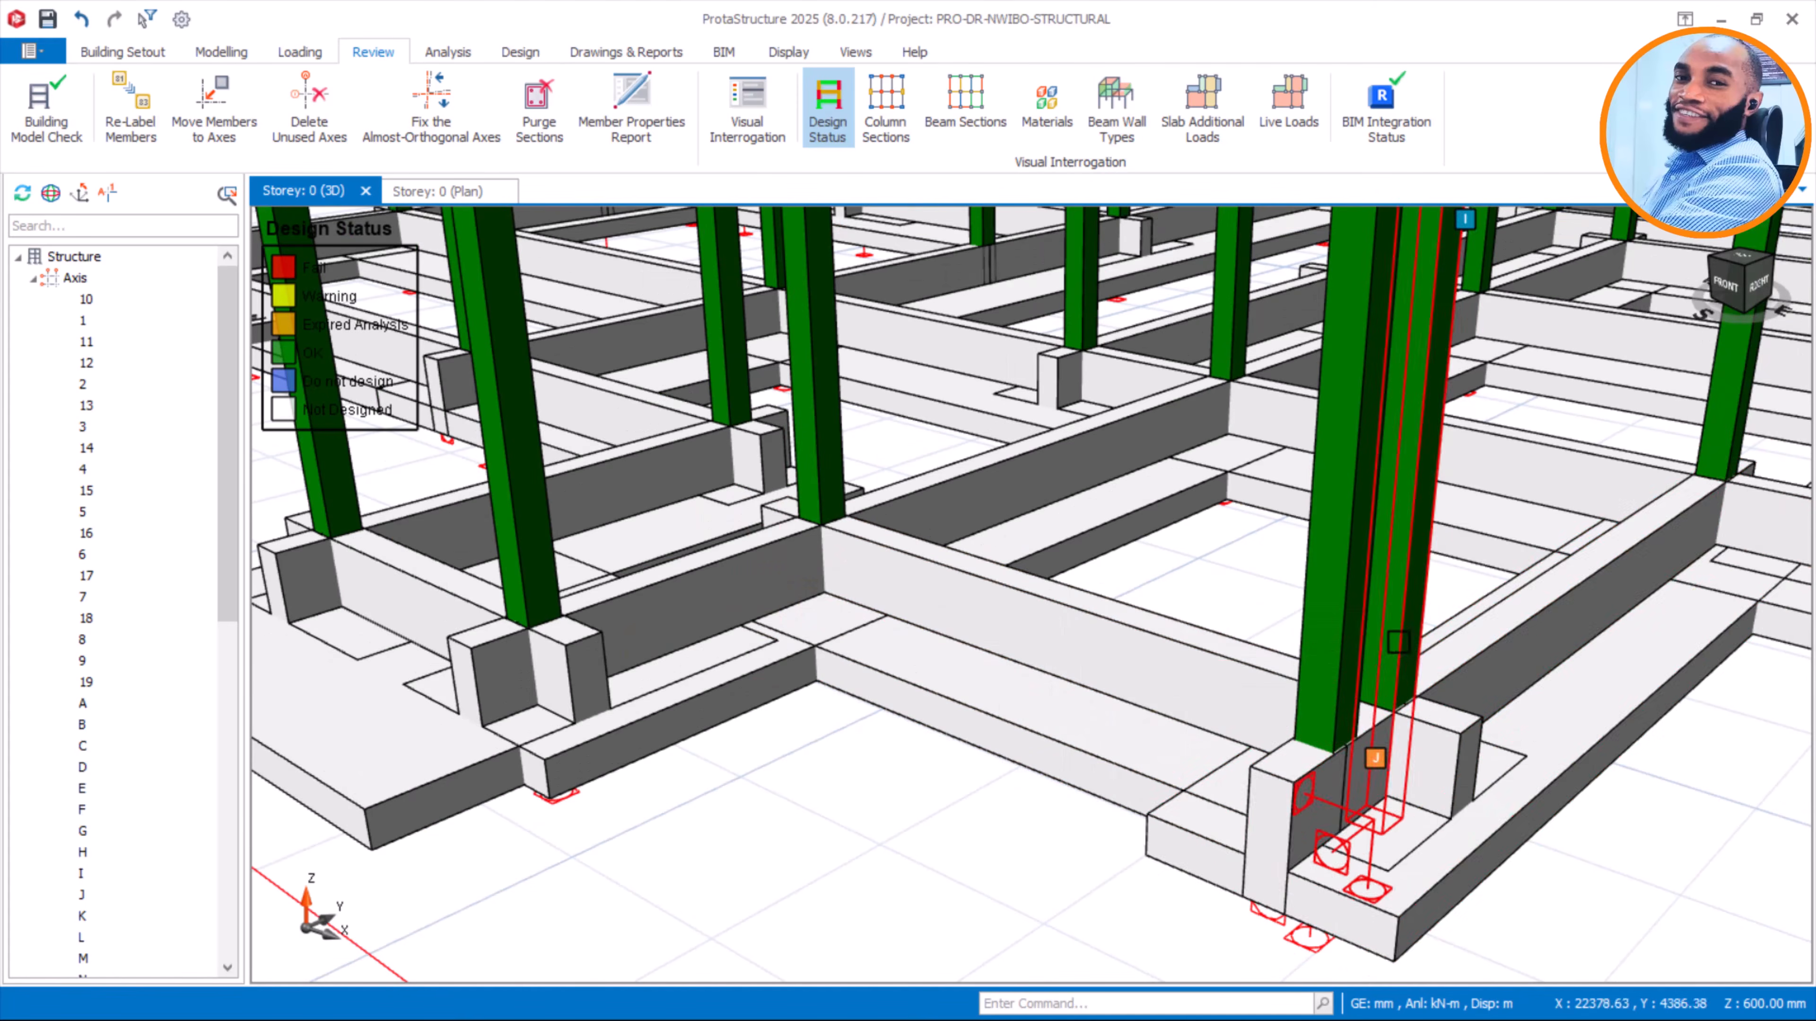
scroll(1293, 800, "down", 1)
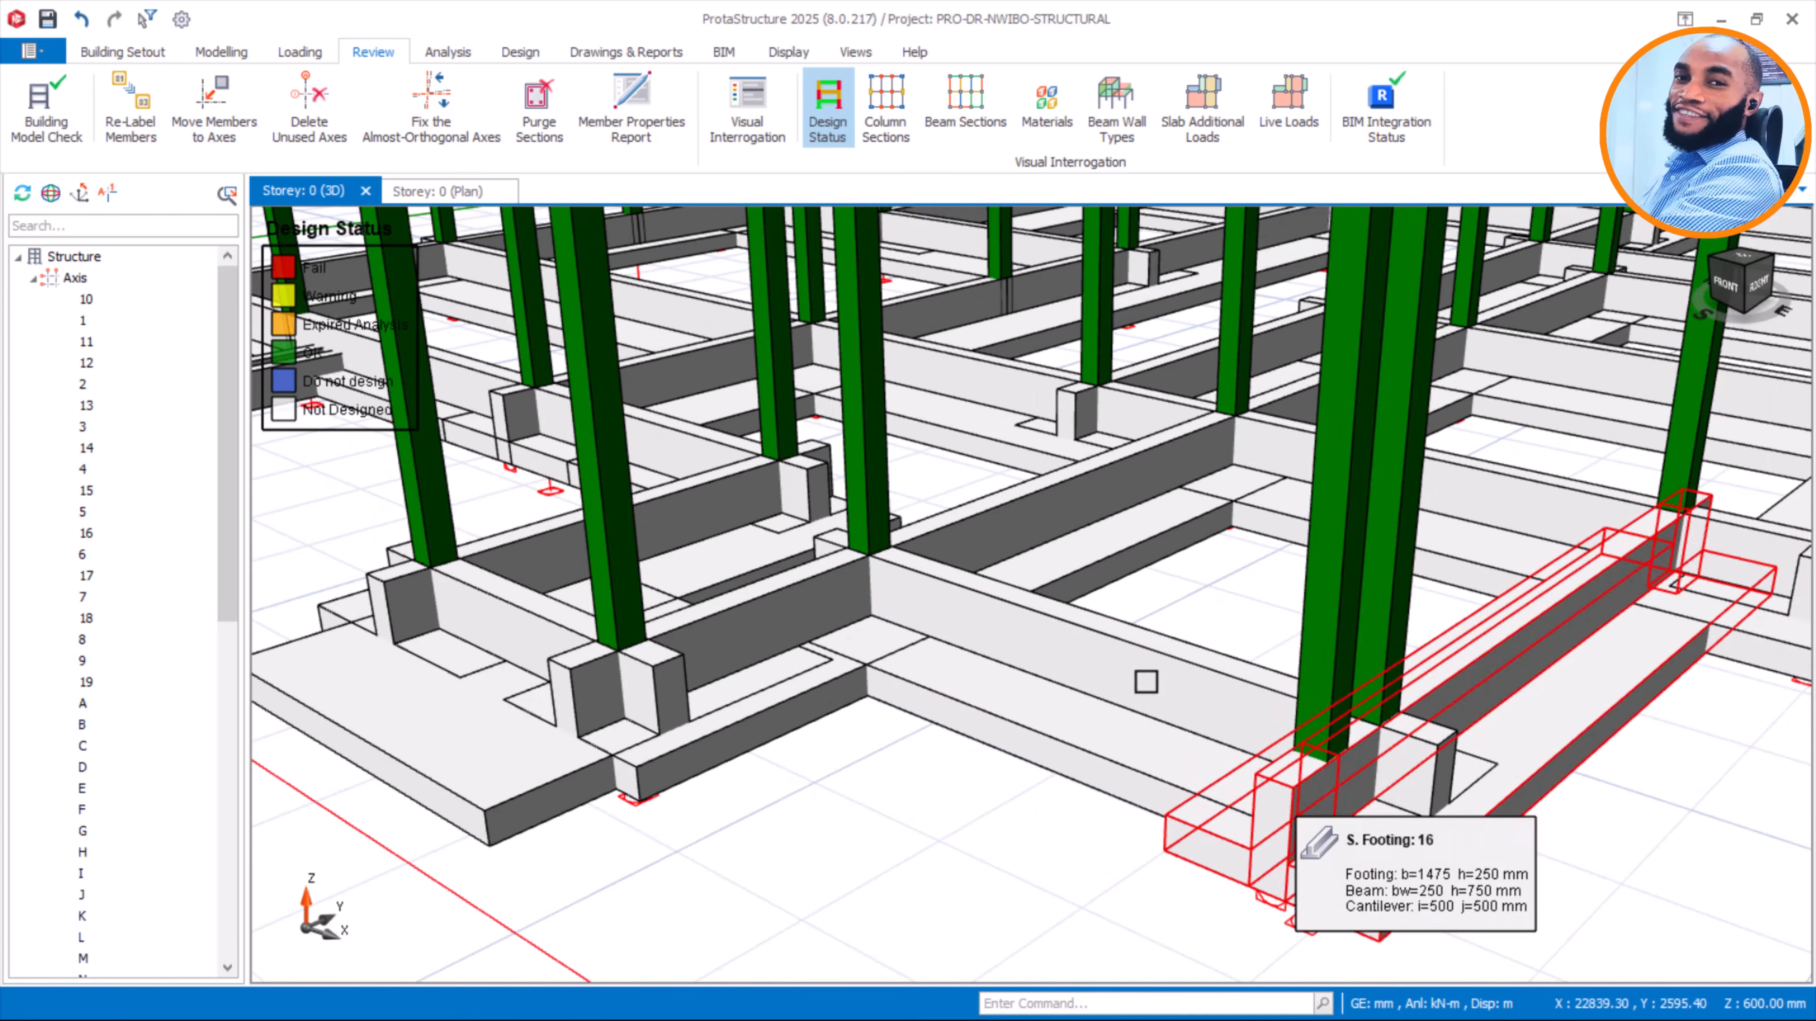
Look over the design status of the whole building and turn off the design status colouring
scroll(1147, 679, "down", 4)
mouse_move(1163, 616)
middle_mouse_down()
mouse_move(1087, 715)
mouse_move(1006, 744)
mouse_move(1095, 751)
middle_mouse_up()
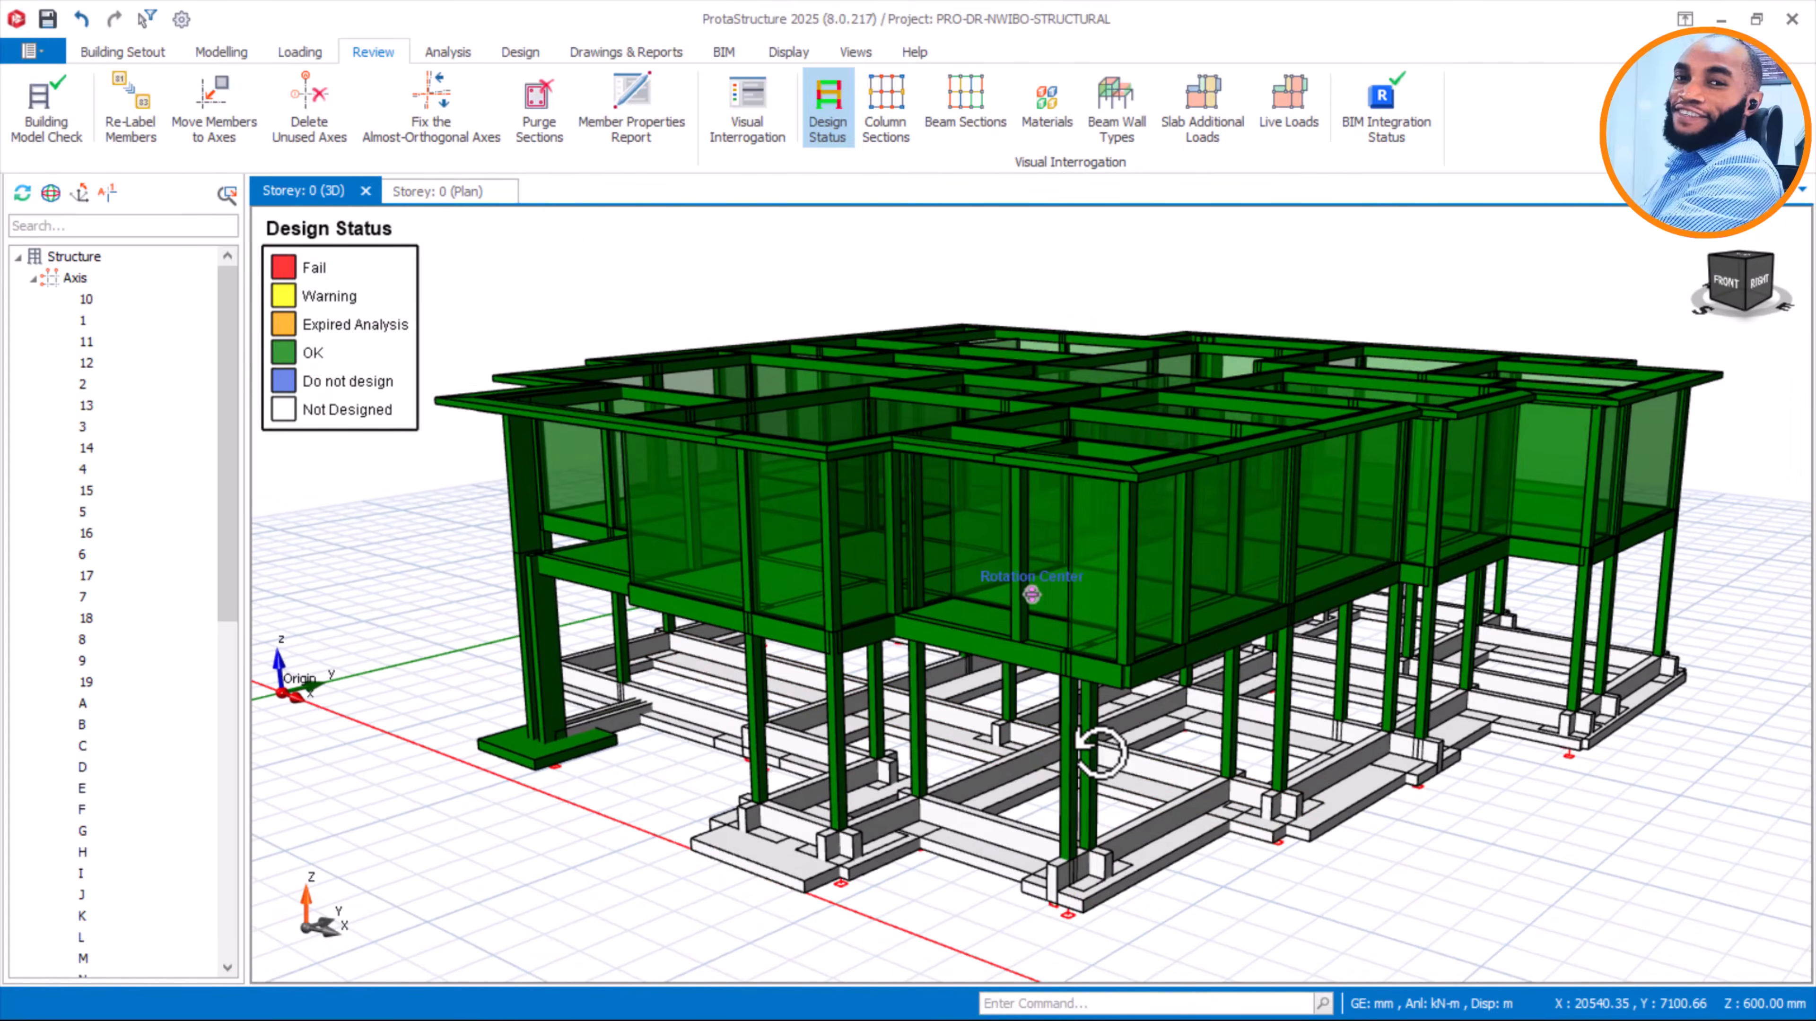
left_click(847, 132)
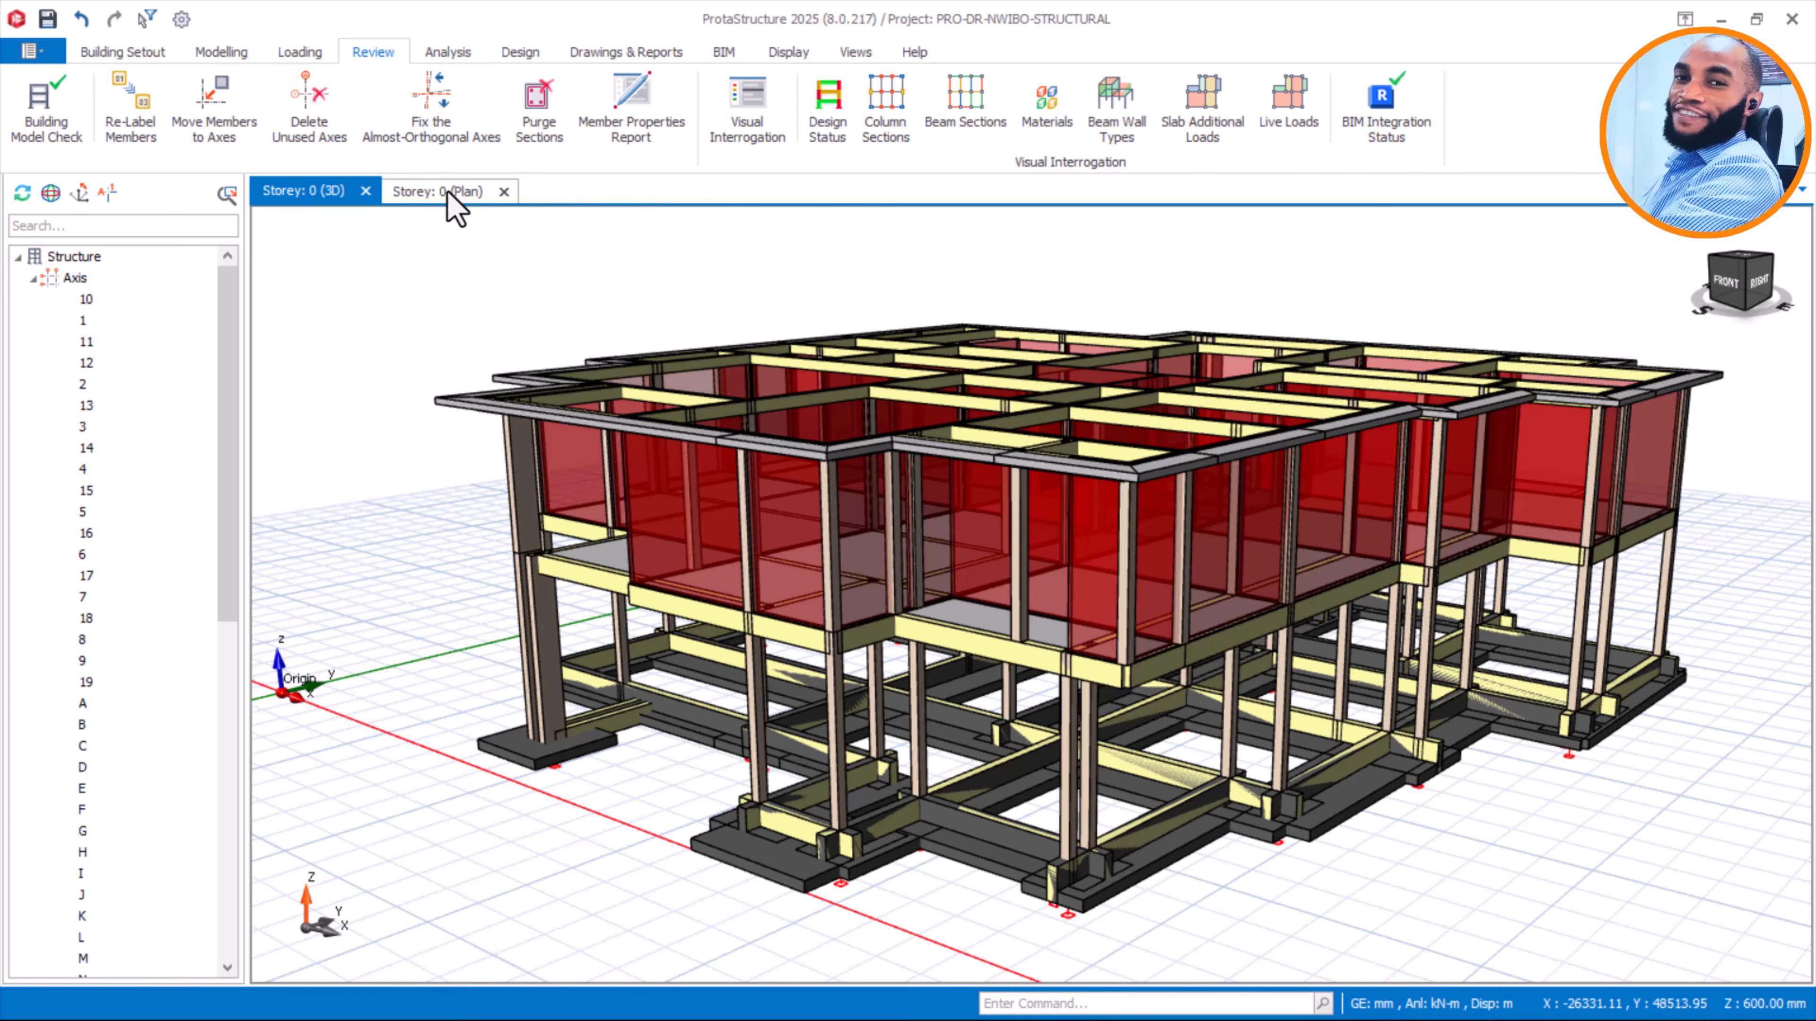
Open the foundation beam section design and detailing window and review its full list of axes
left_click(517, 53)
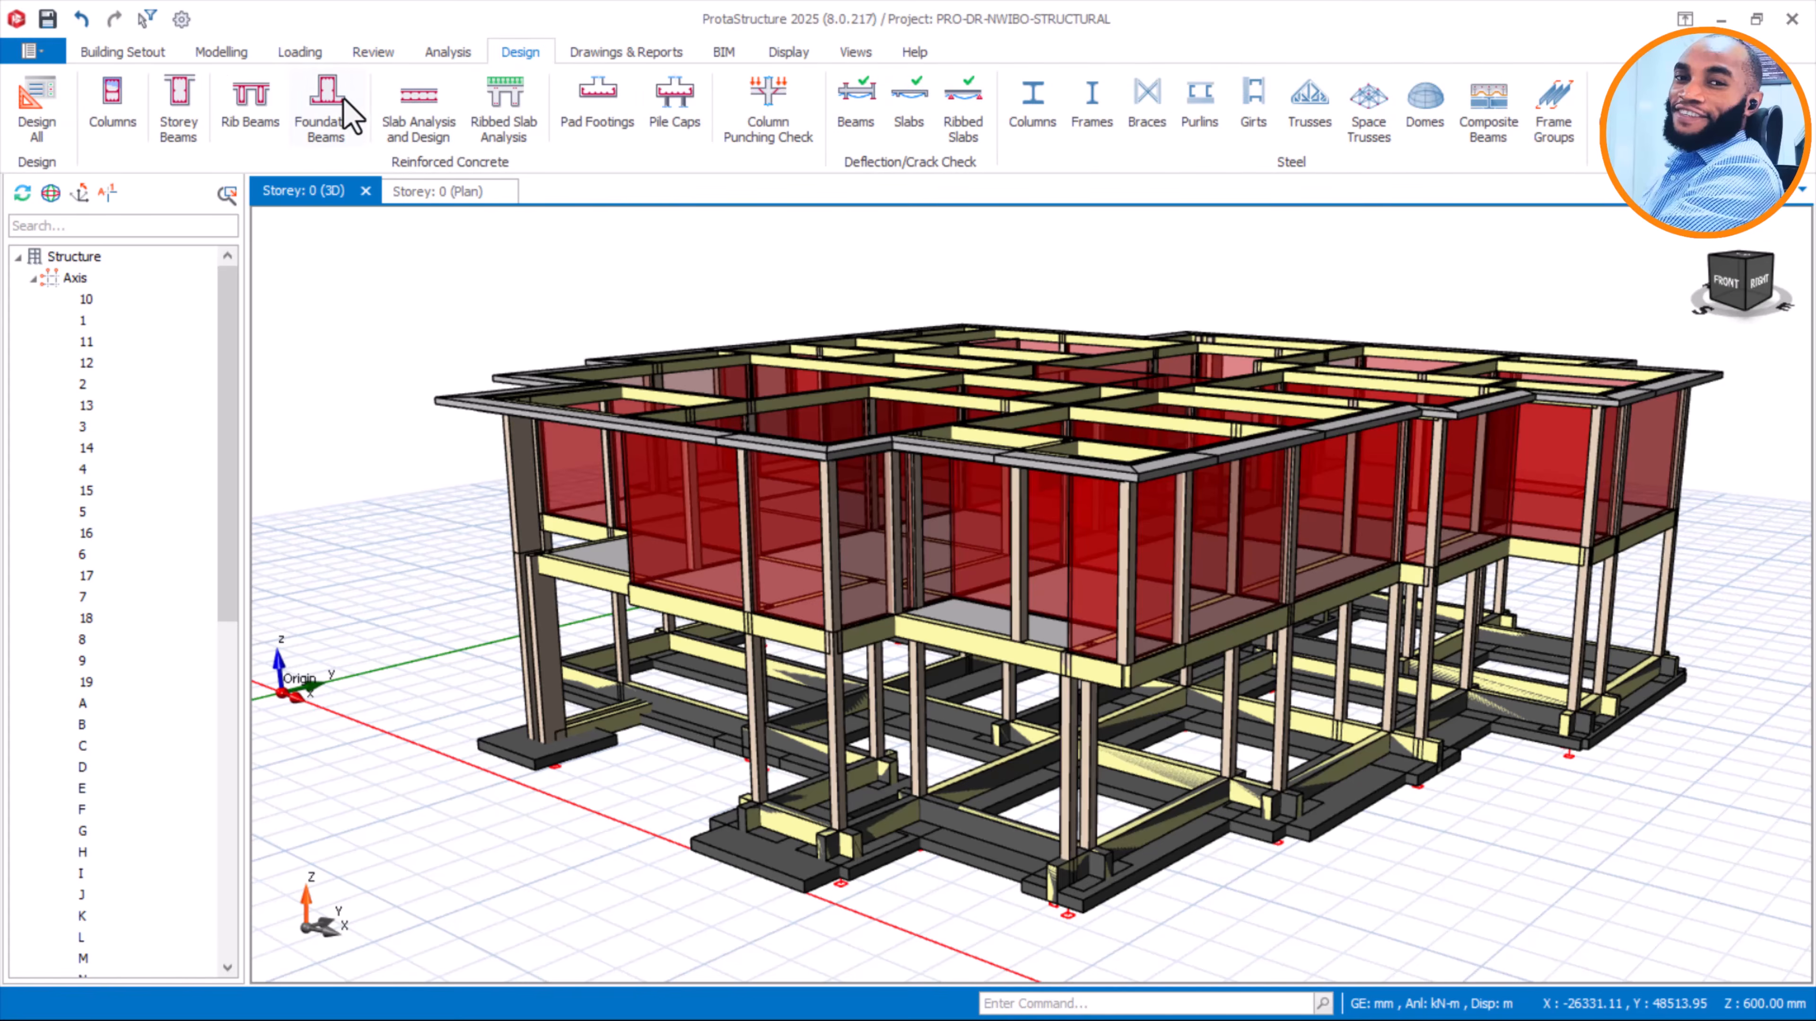
left_click(338, 115)
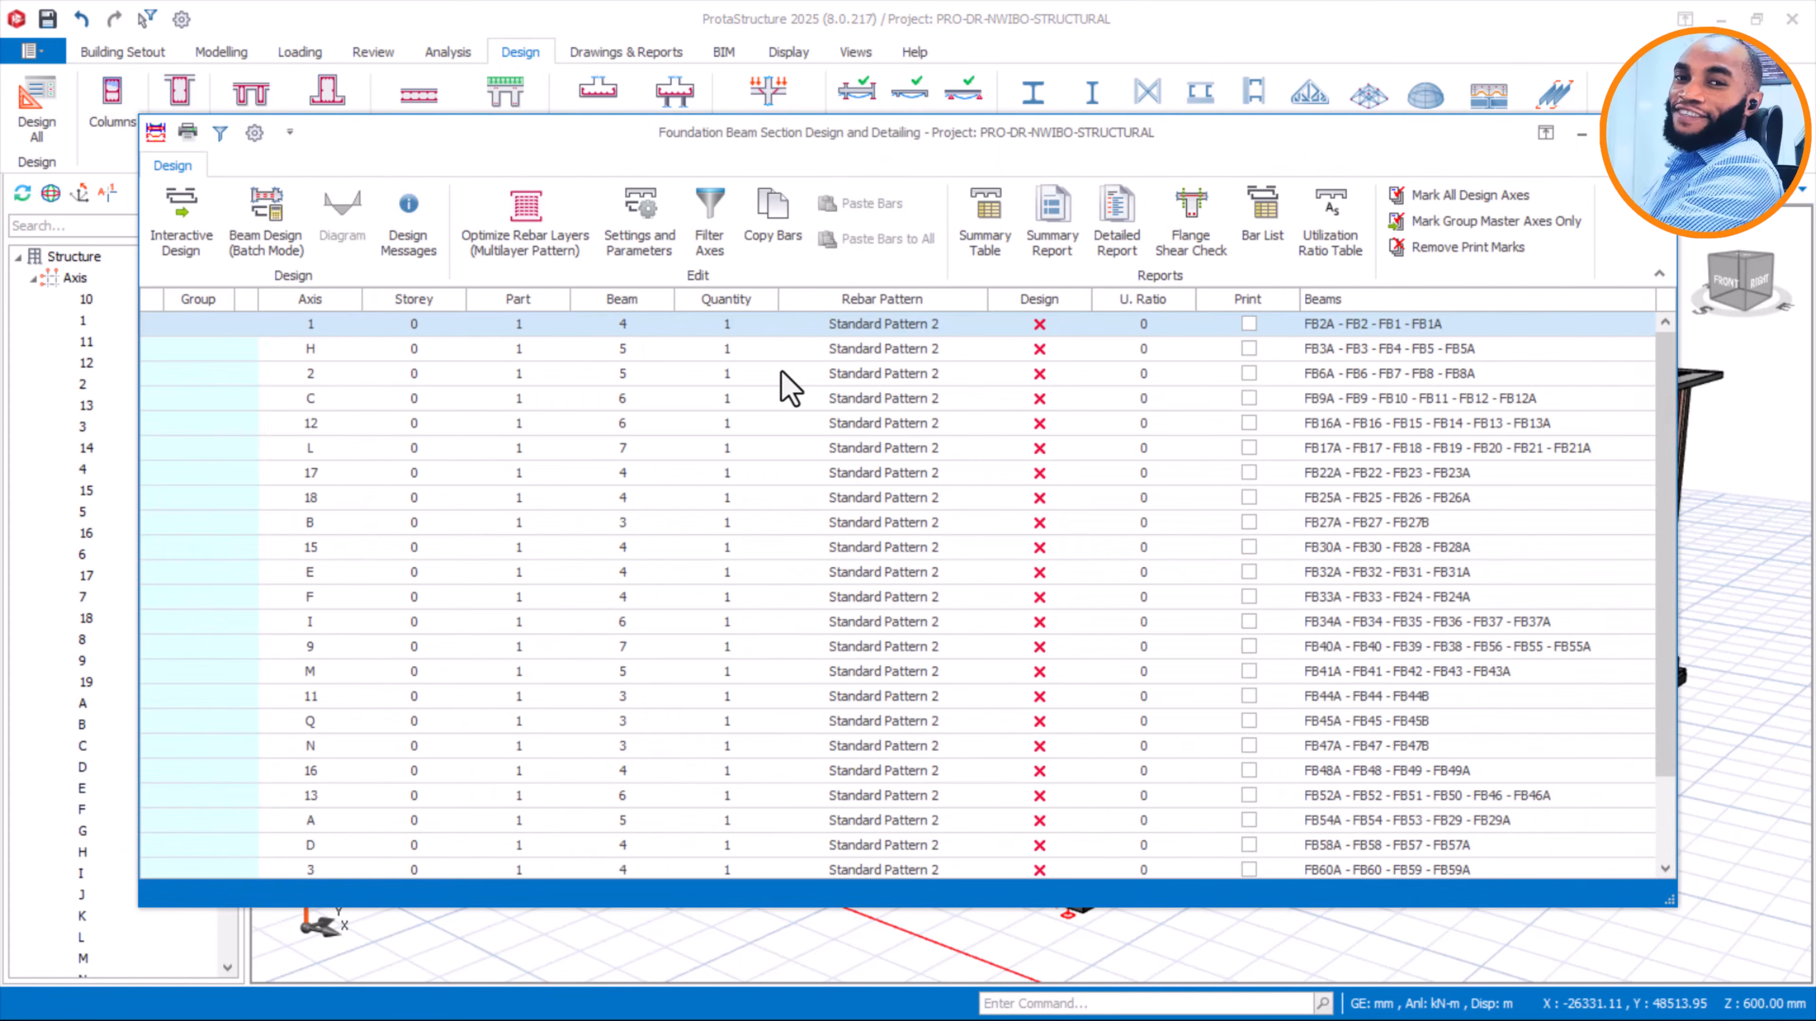
scroll(1034, 397, "down", 1)
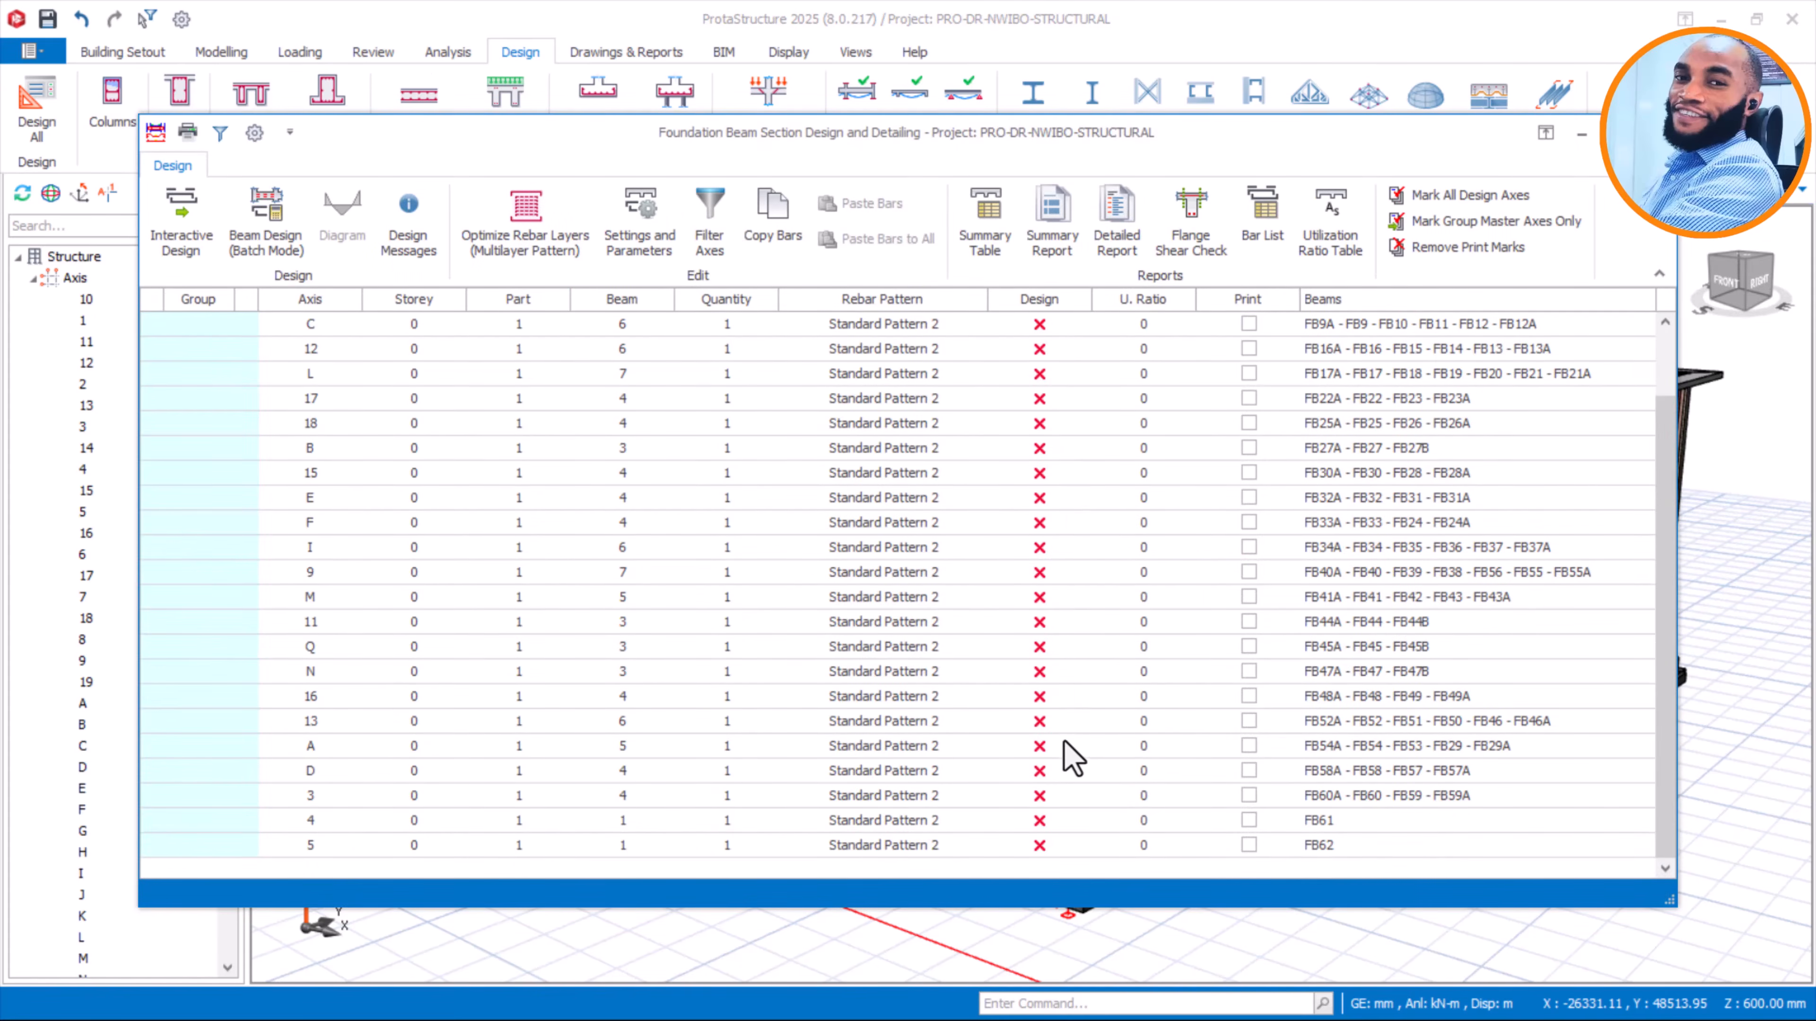
scroll(418, 322, "up", 1)
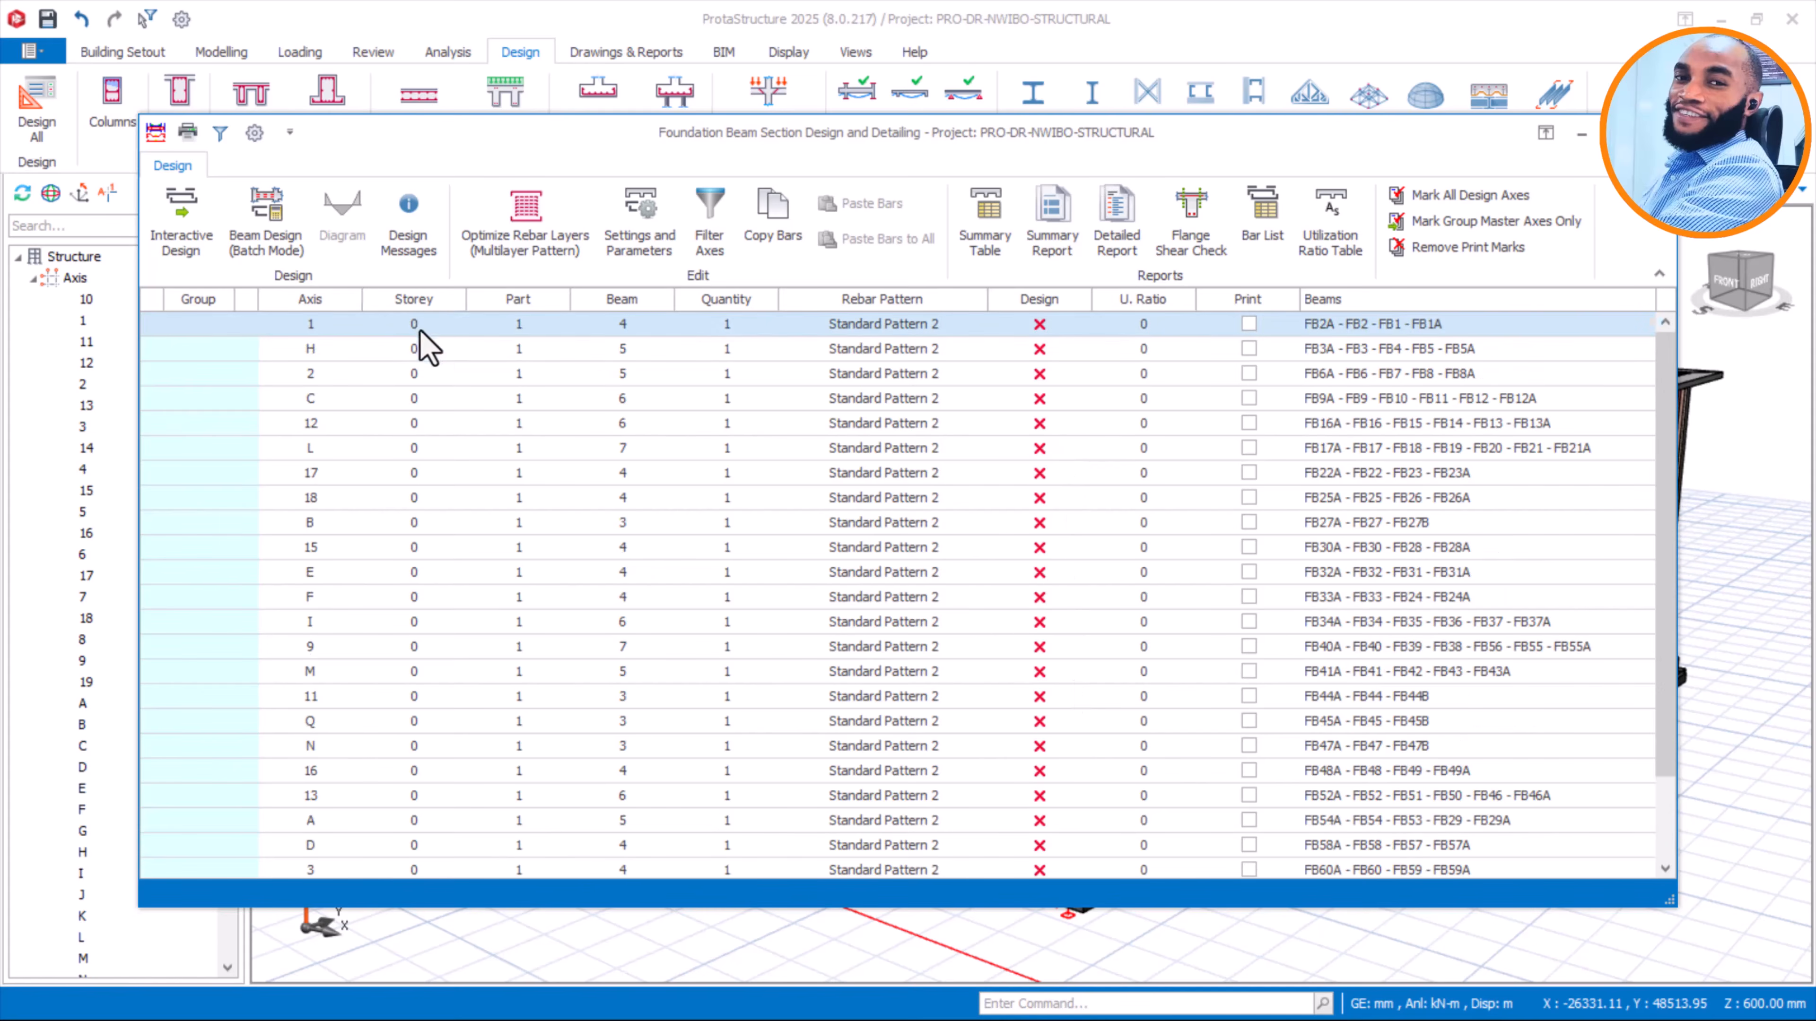
Check the design status of every foundation beam axis in the list, then return to the storey 0 plan
scroll(422, 497, "down", 1)
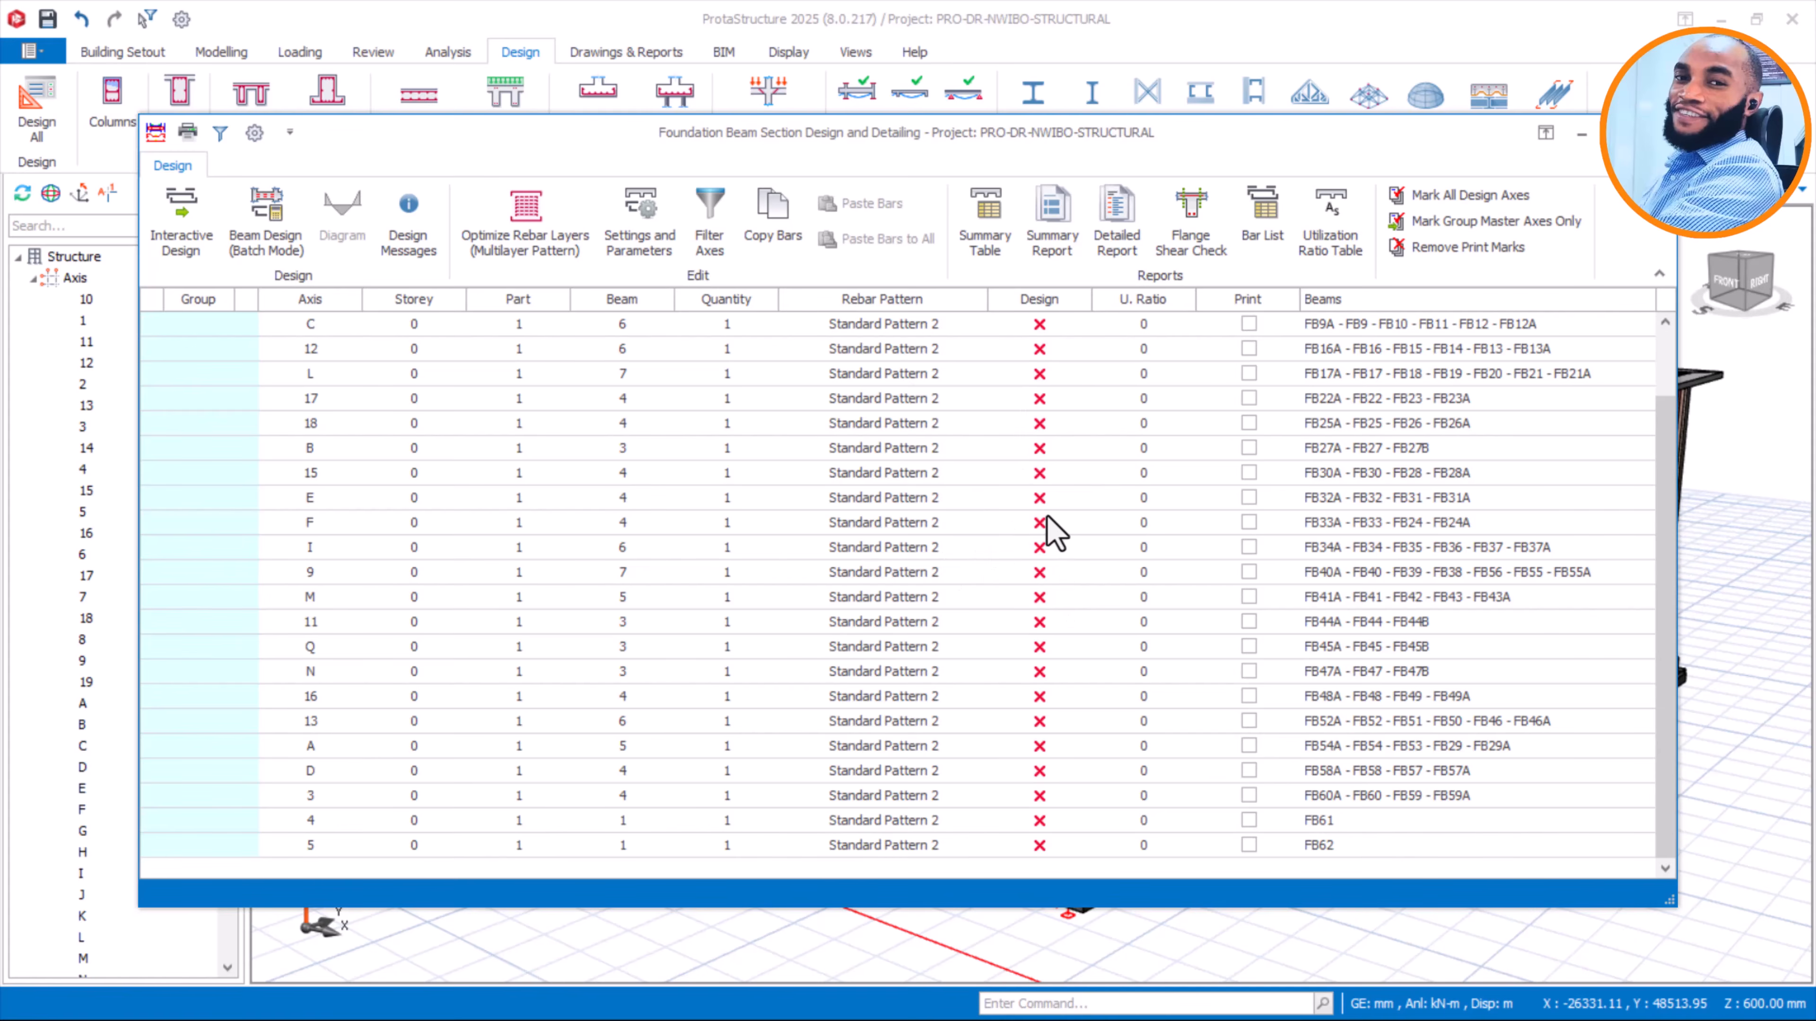
scroll(1055, 530, "up", 1)
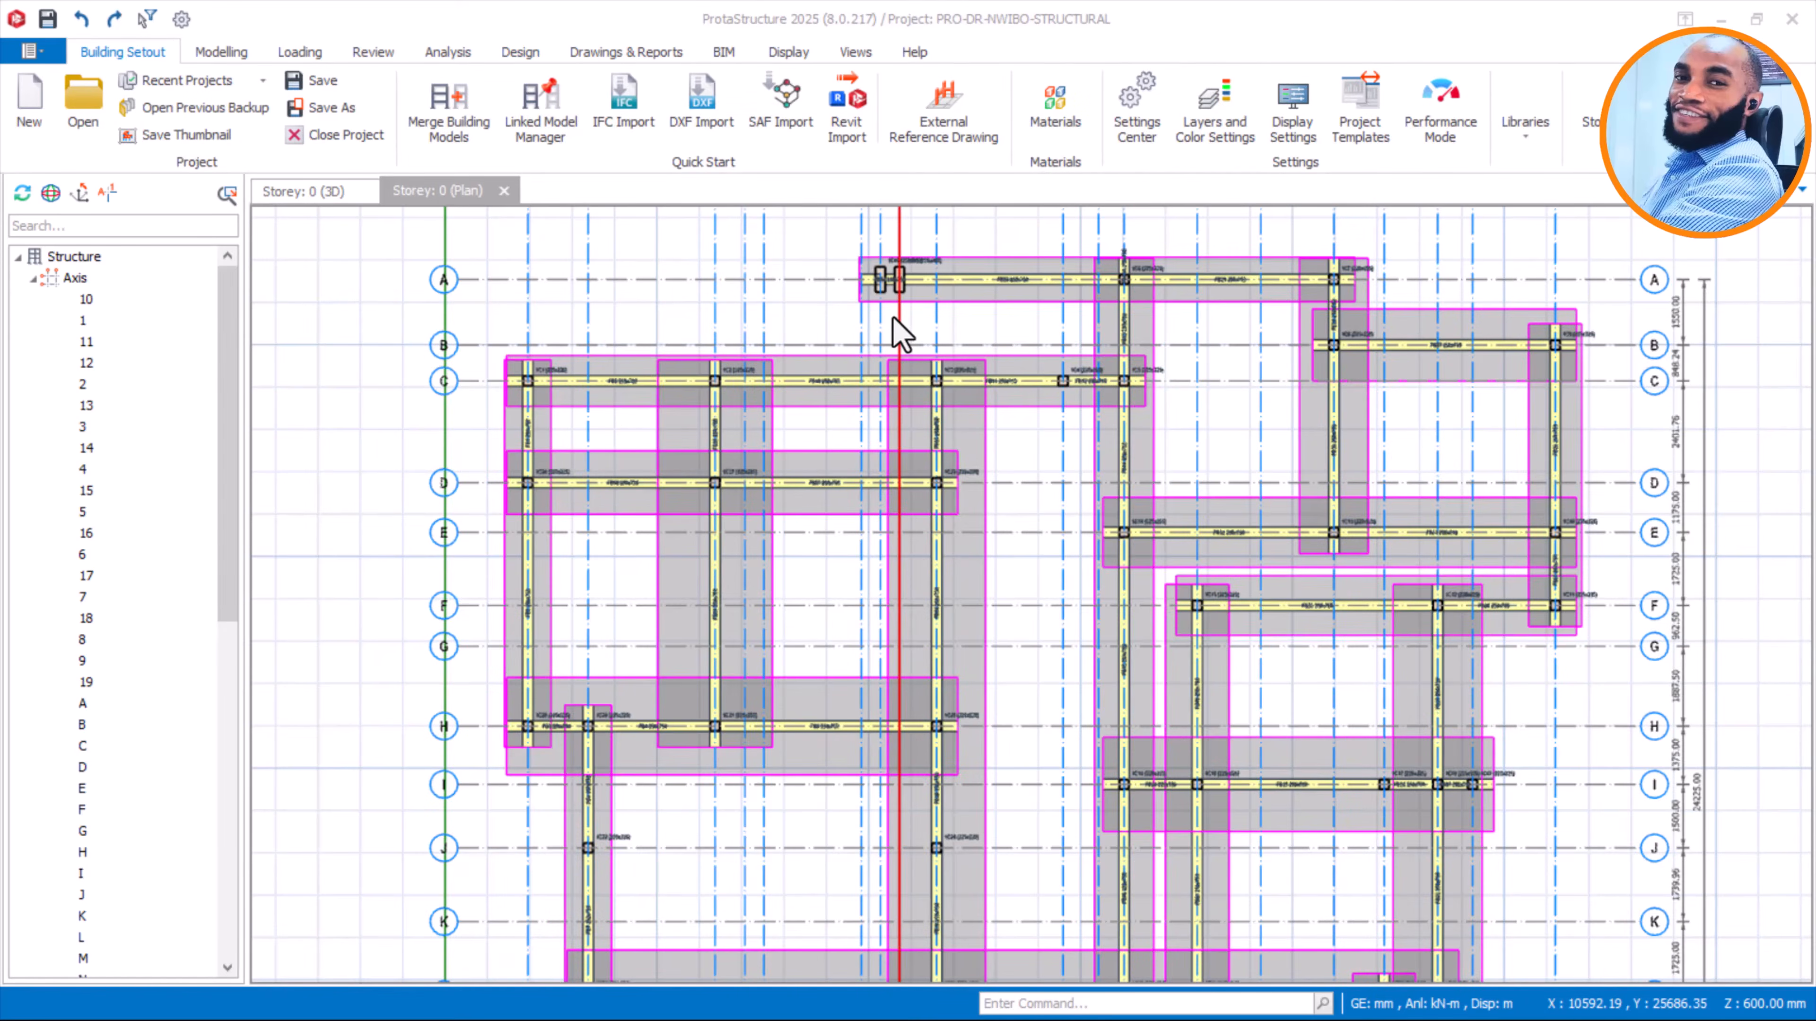
mouse_move(902, 333)
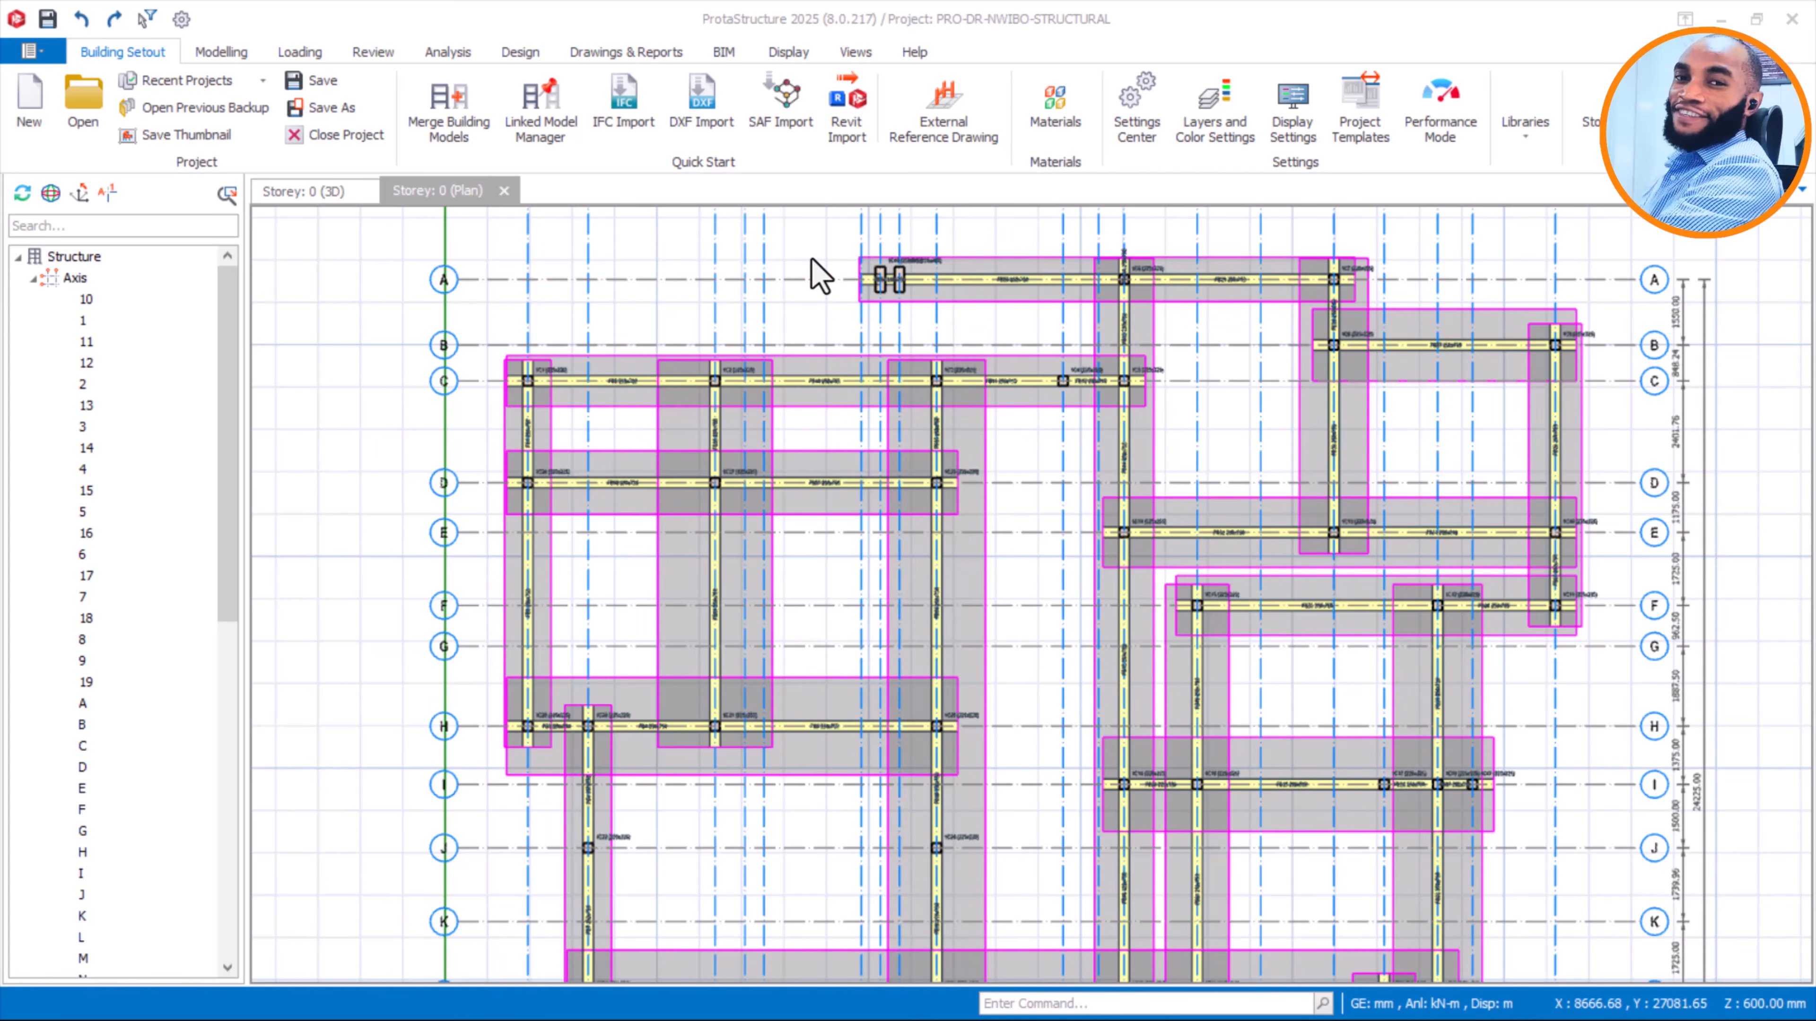
In the foundation beam parameters, set the minimum beam steel diameter to Y16 and the maximum to Y25
left_click(181, 20)
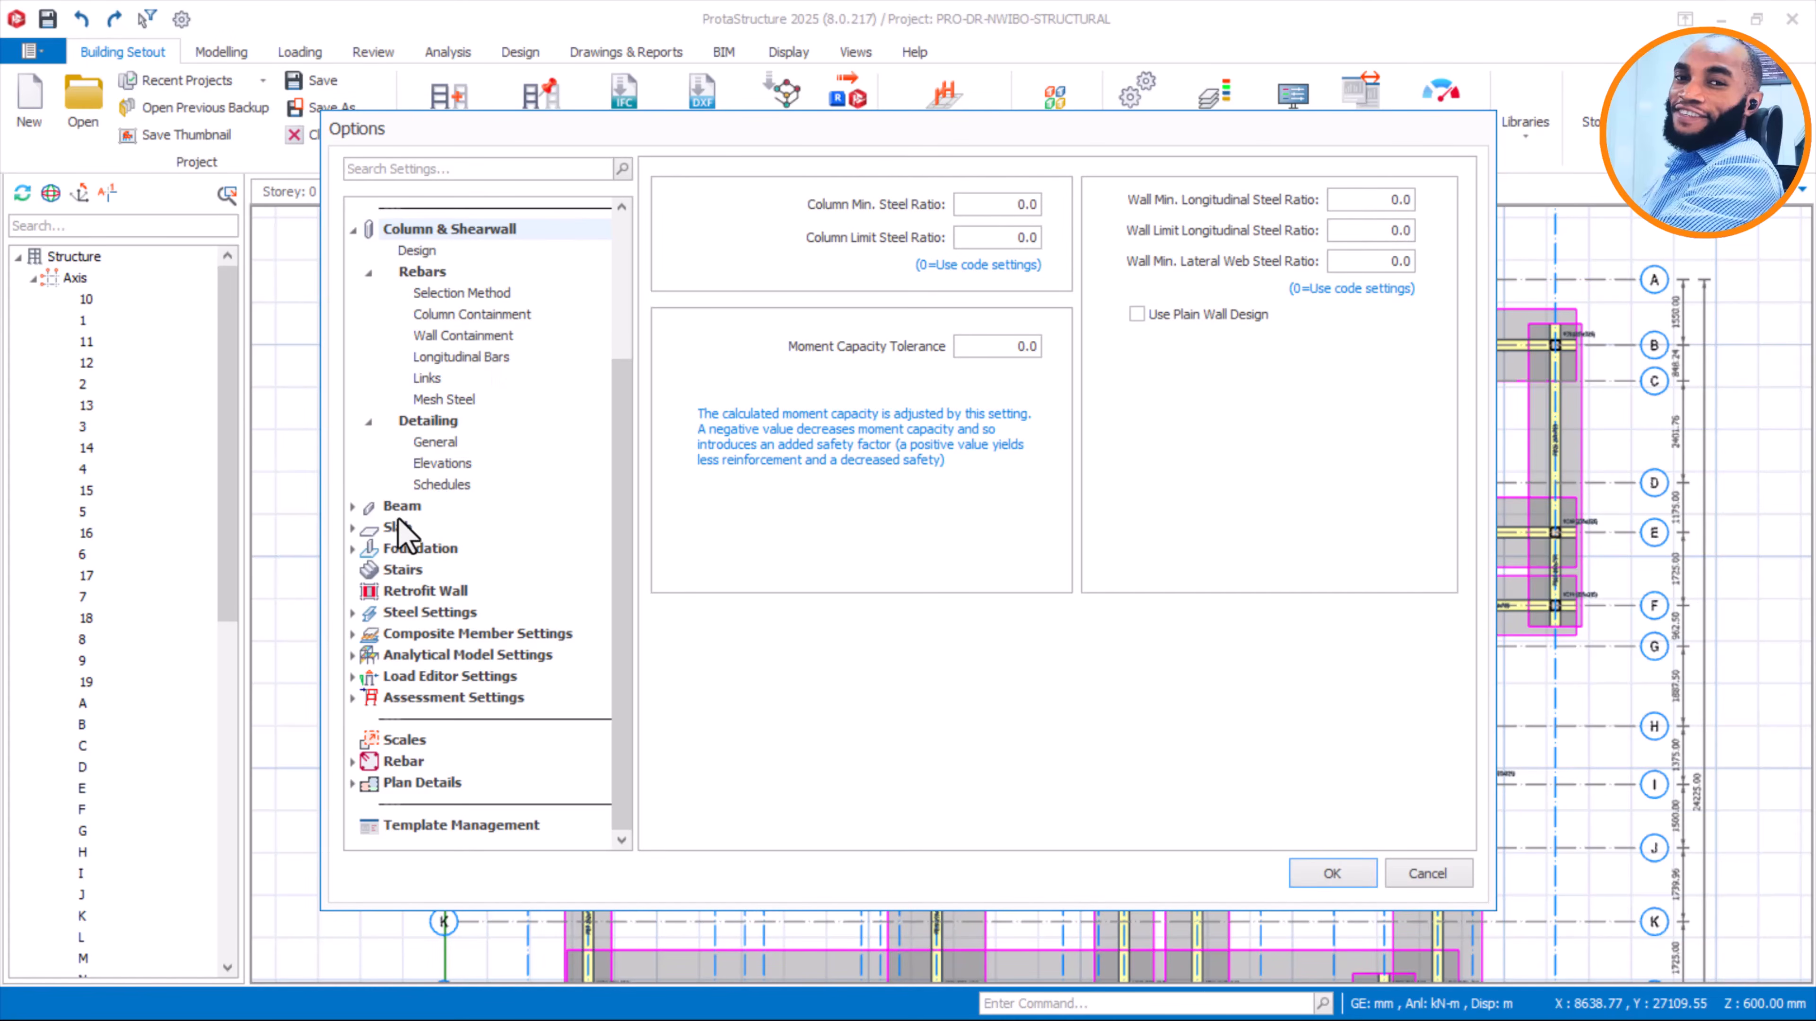
left_click(402, 509)
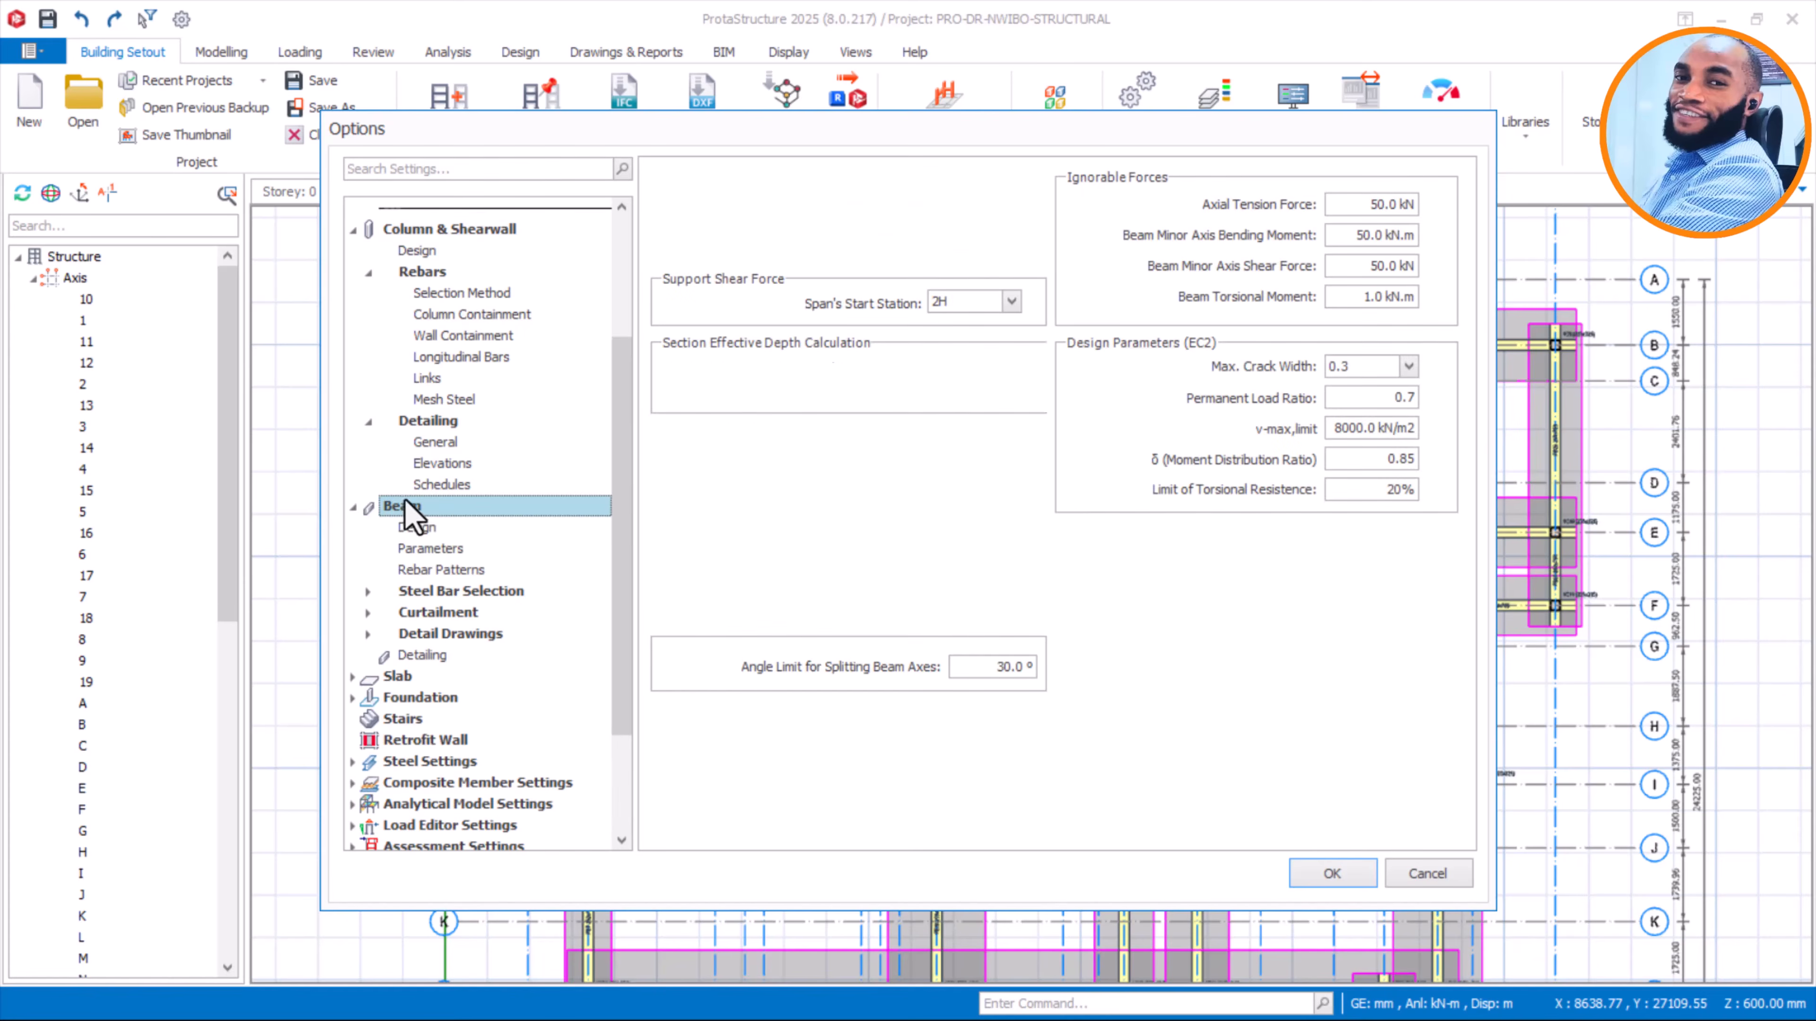
left_click(428, 551)
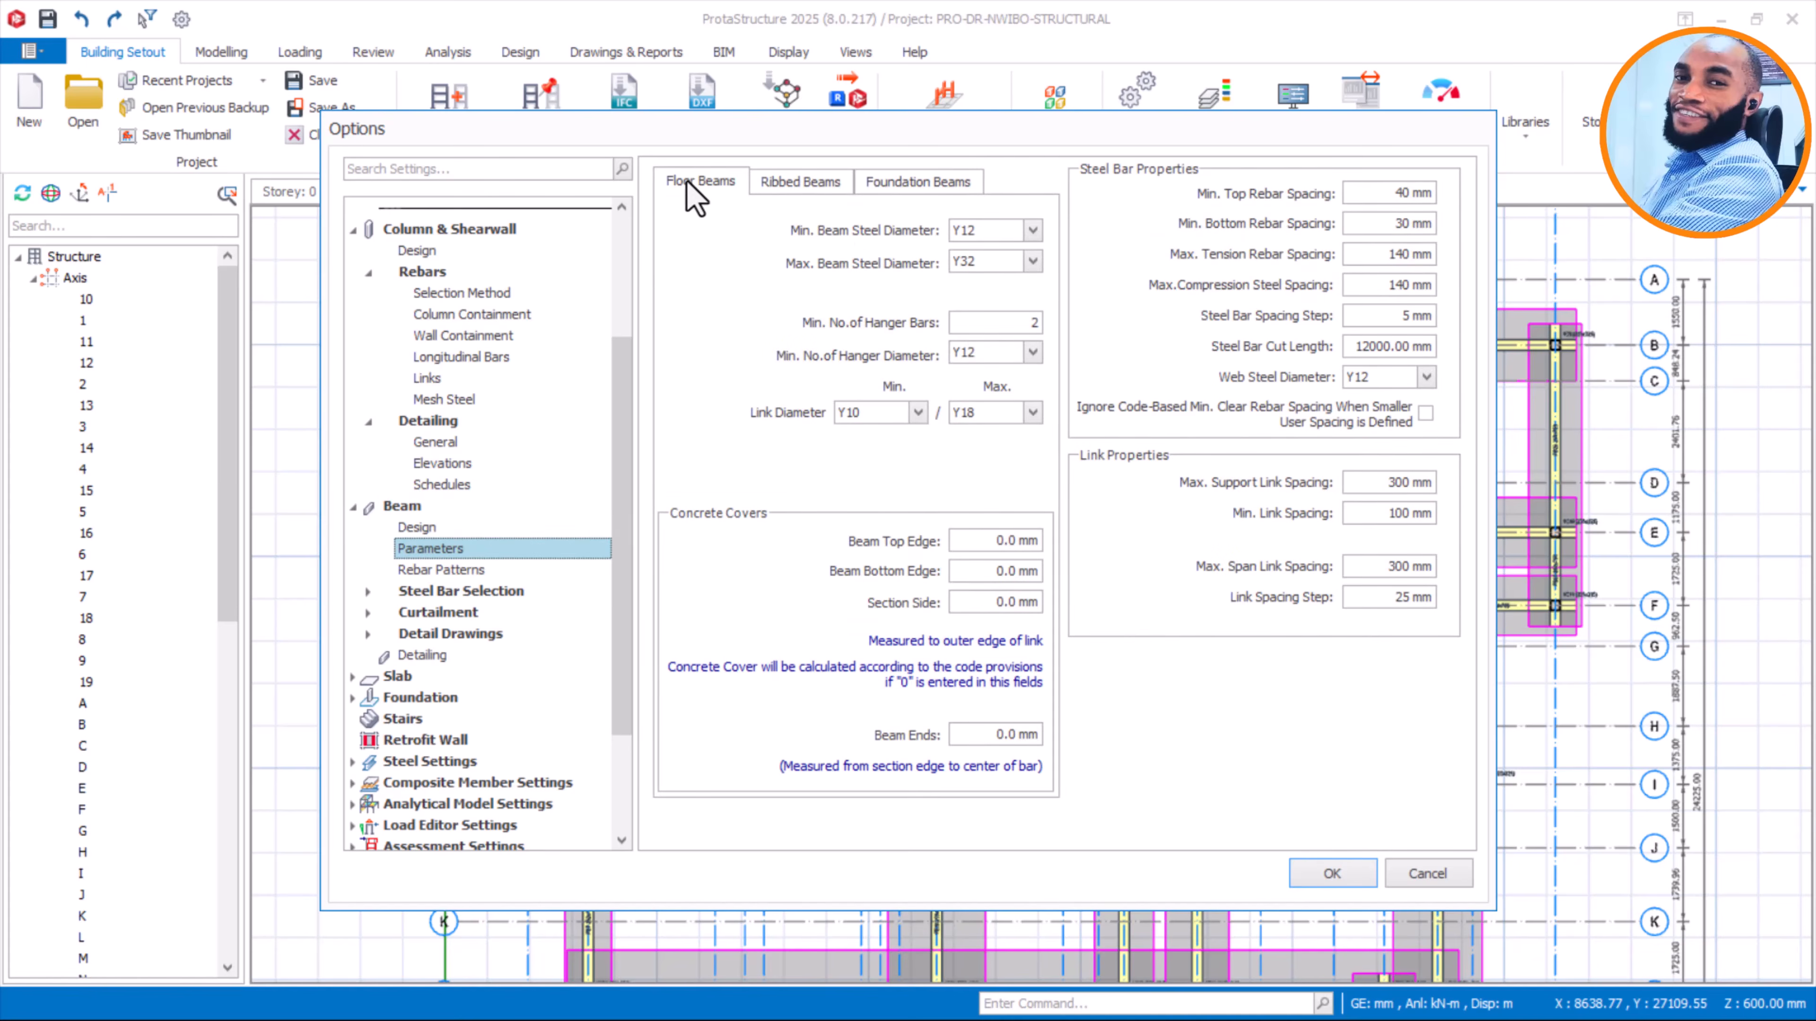
left_click(941, 191)
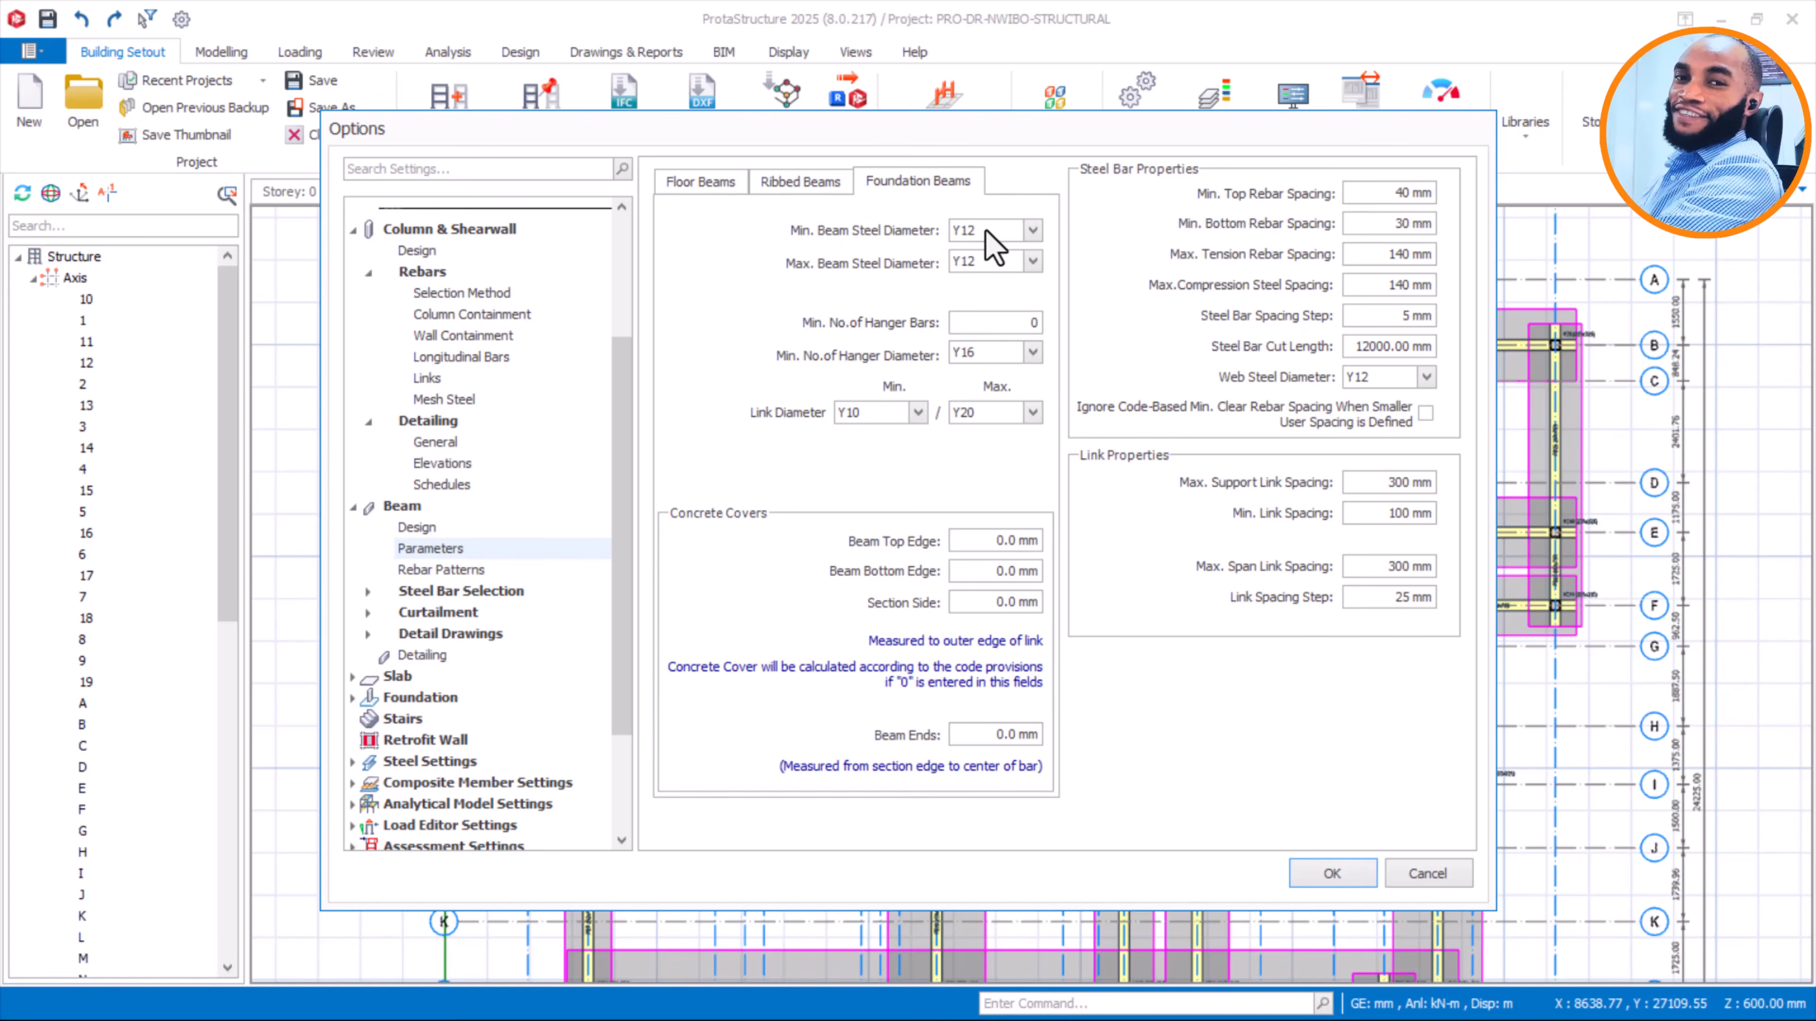
left_click(1000, 231)
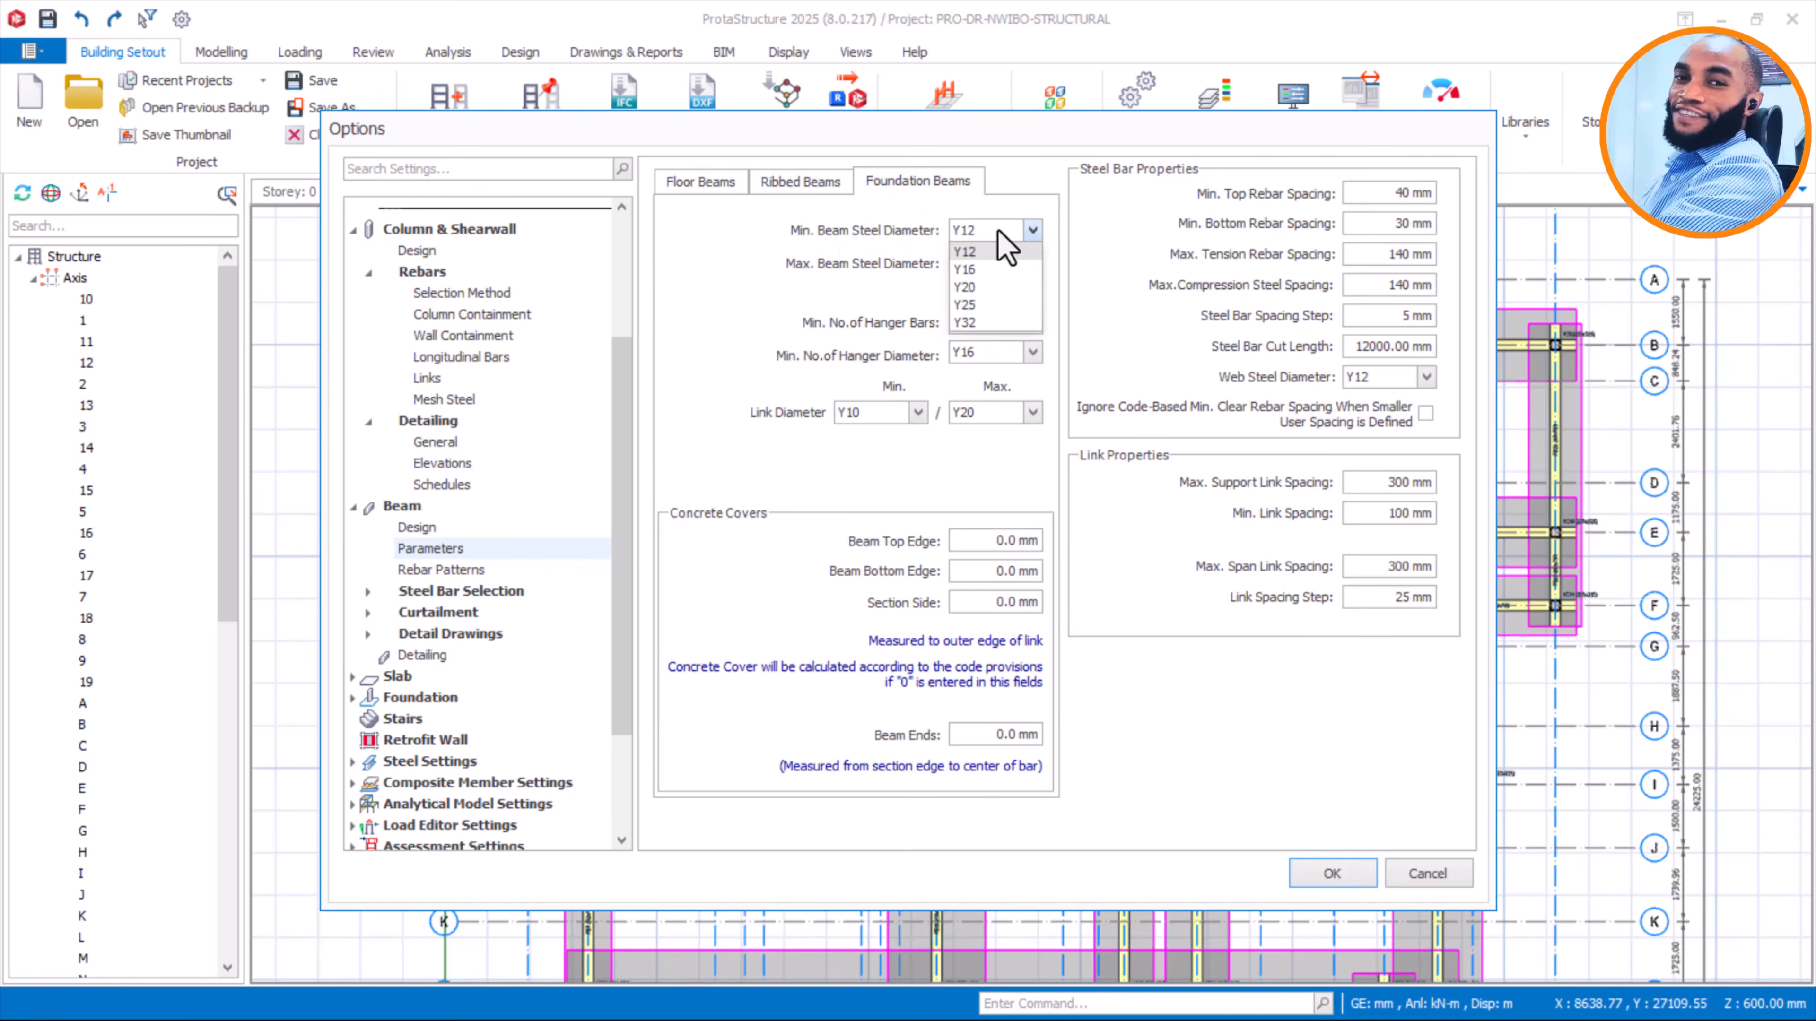
left_click(974, 269)
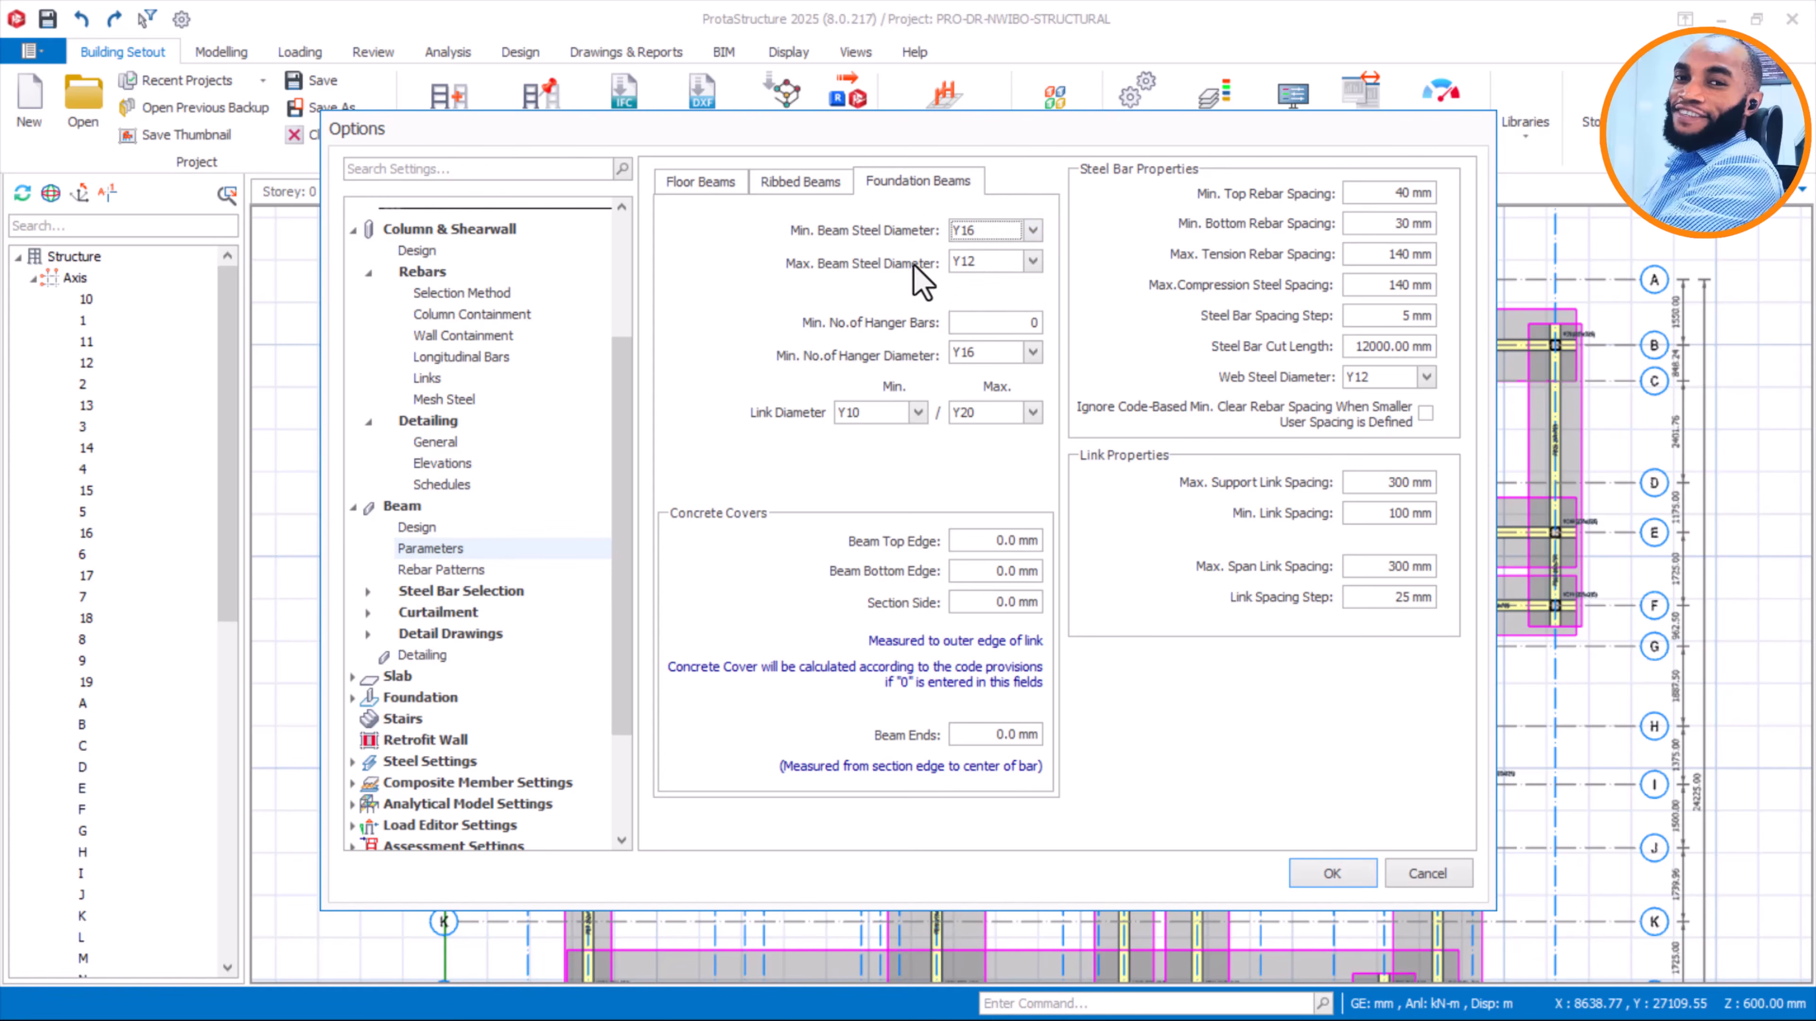
left_click(982, 262)
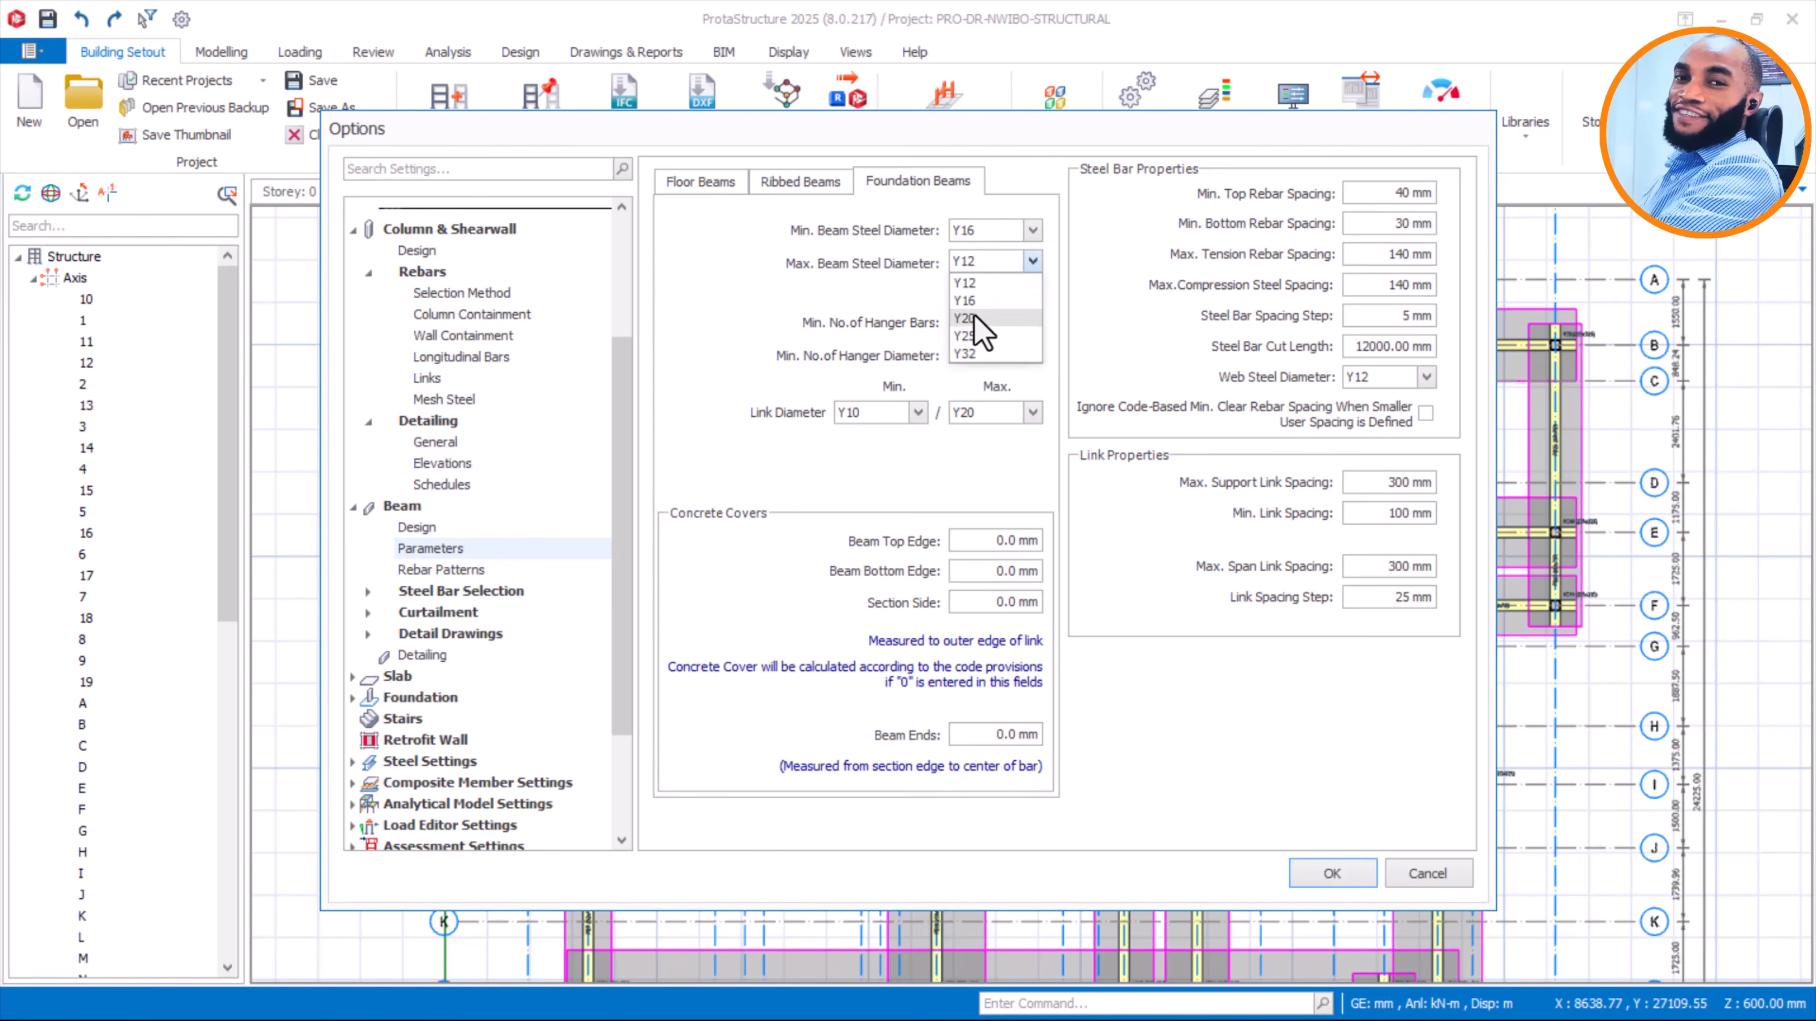
left_click(966, 337)
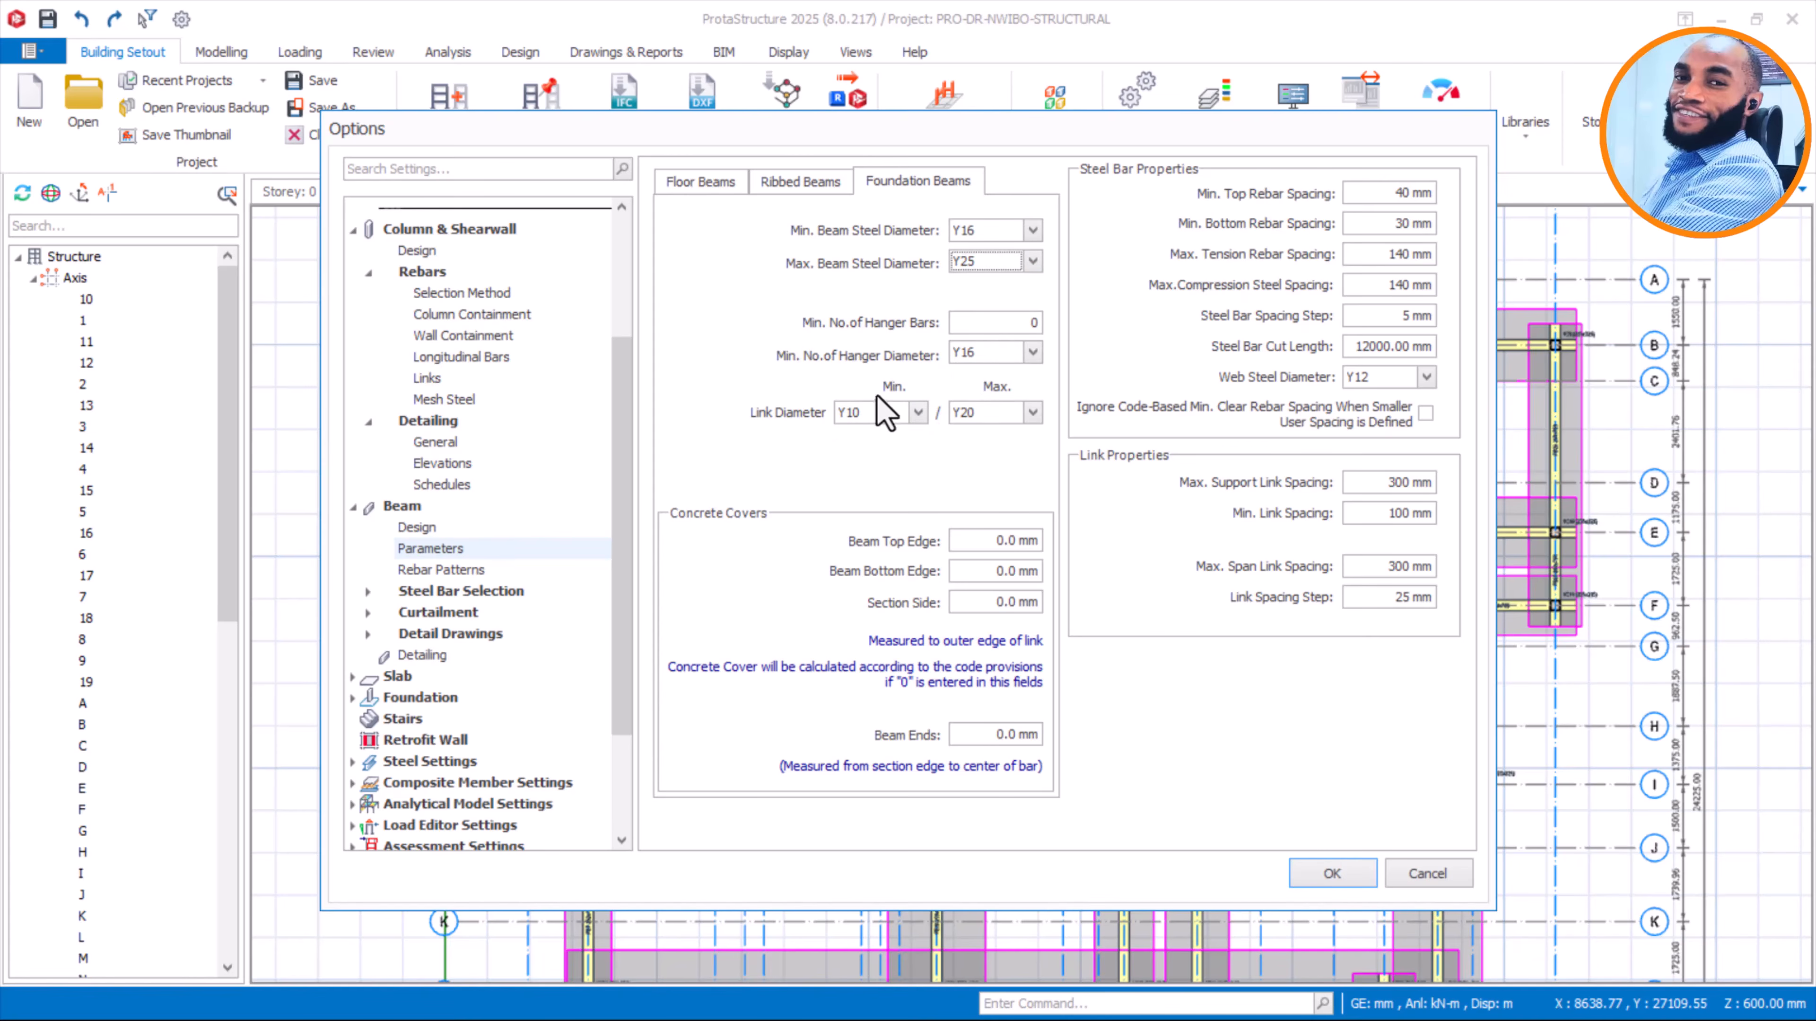
Set the foundation beam link diameter range to a minimum of Y10 and a maximum of Y12
left_click(917, 414)
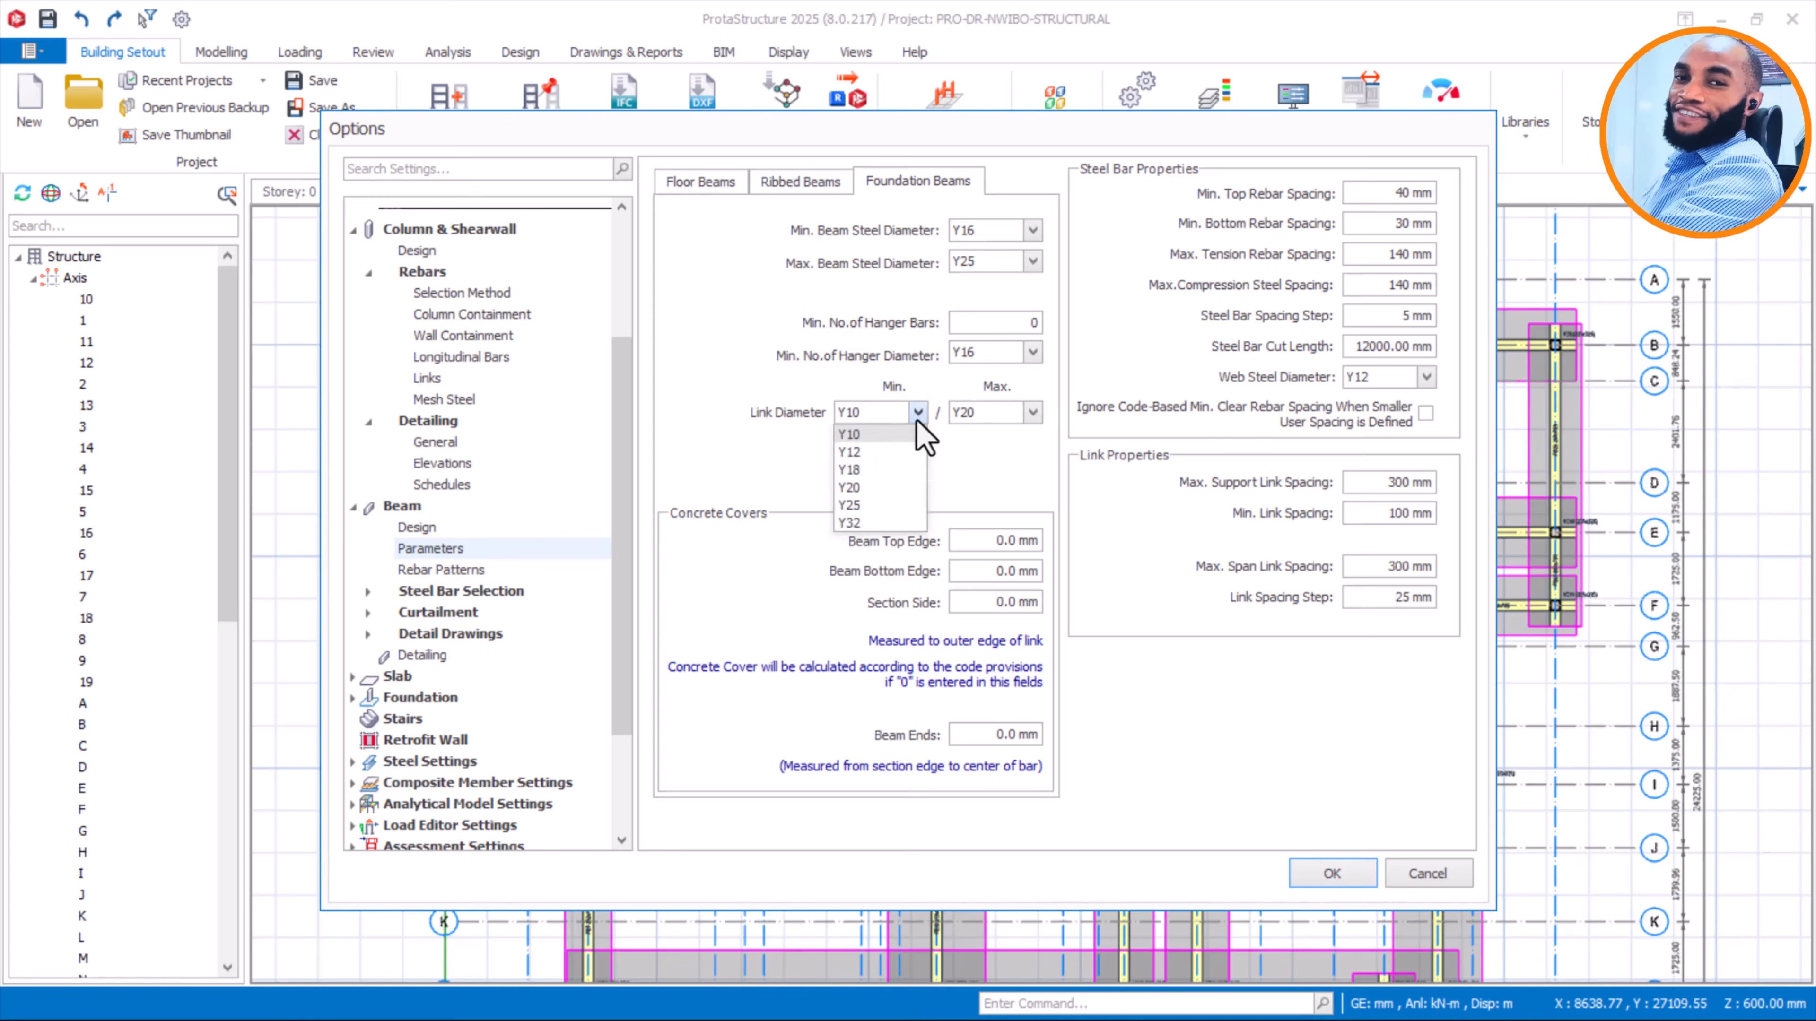
left_click(880, 431)
left_click(1032, 413)
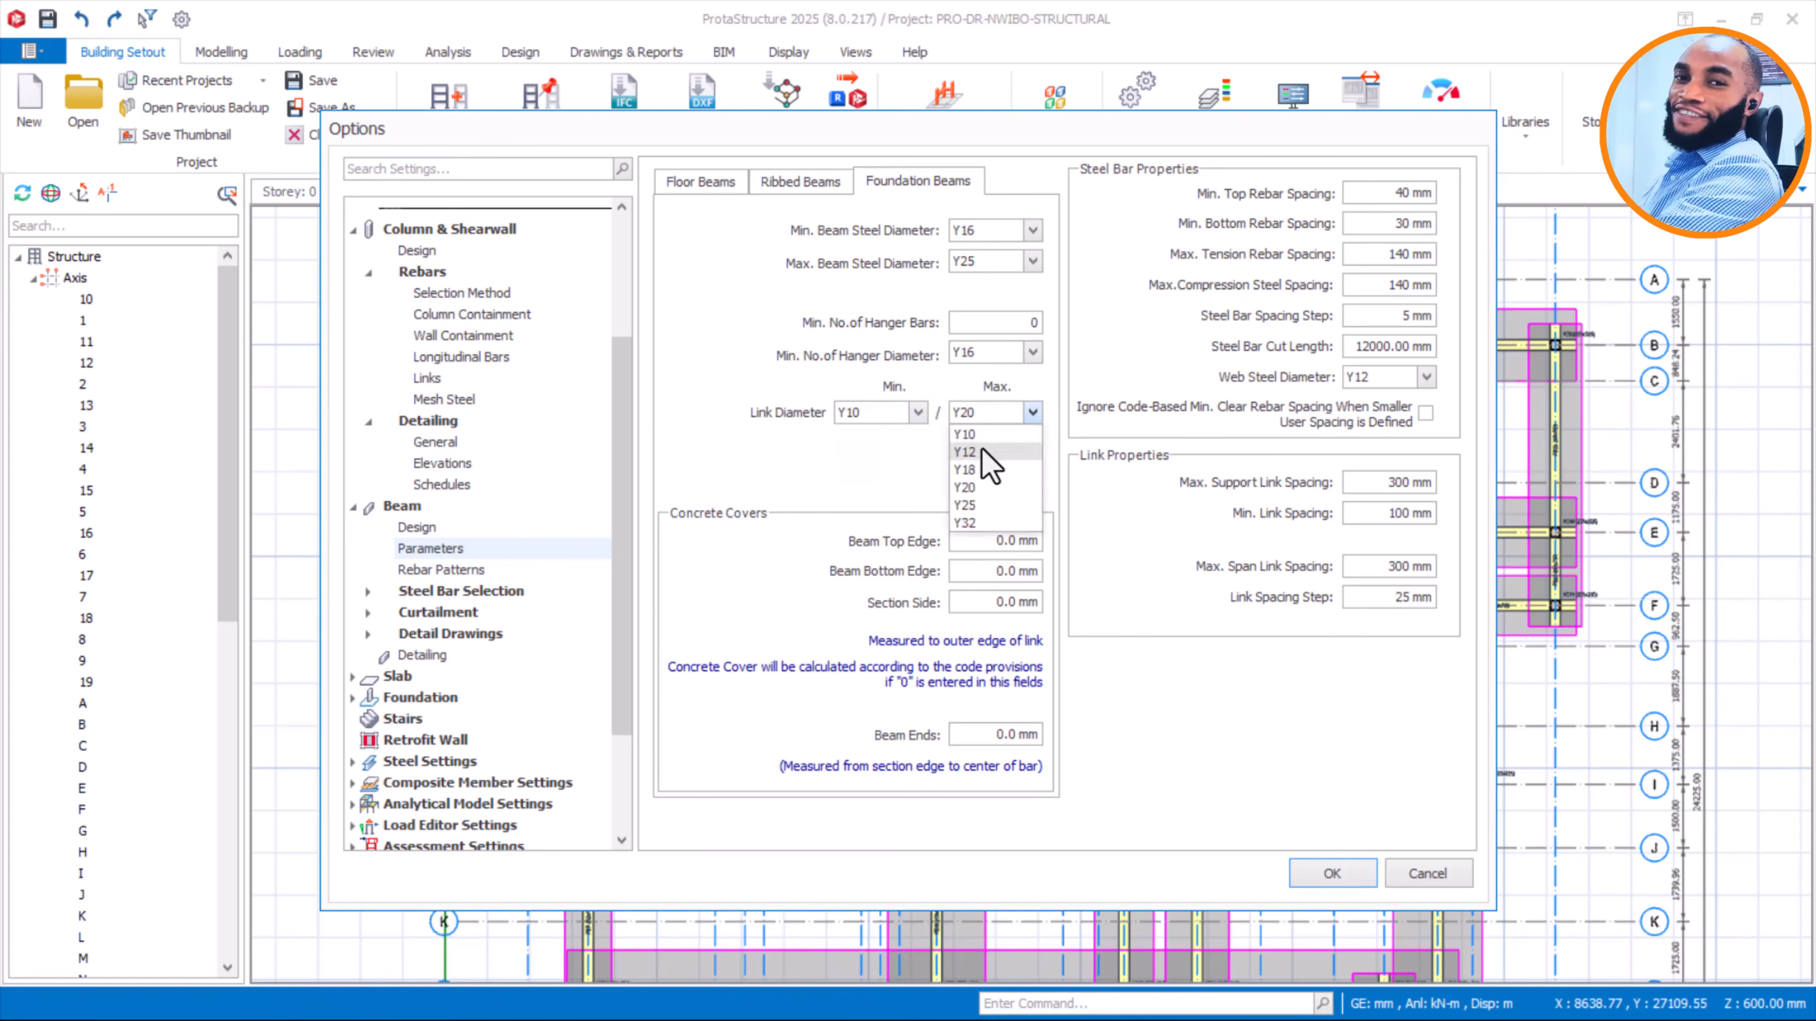
left_click(981, 448)
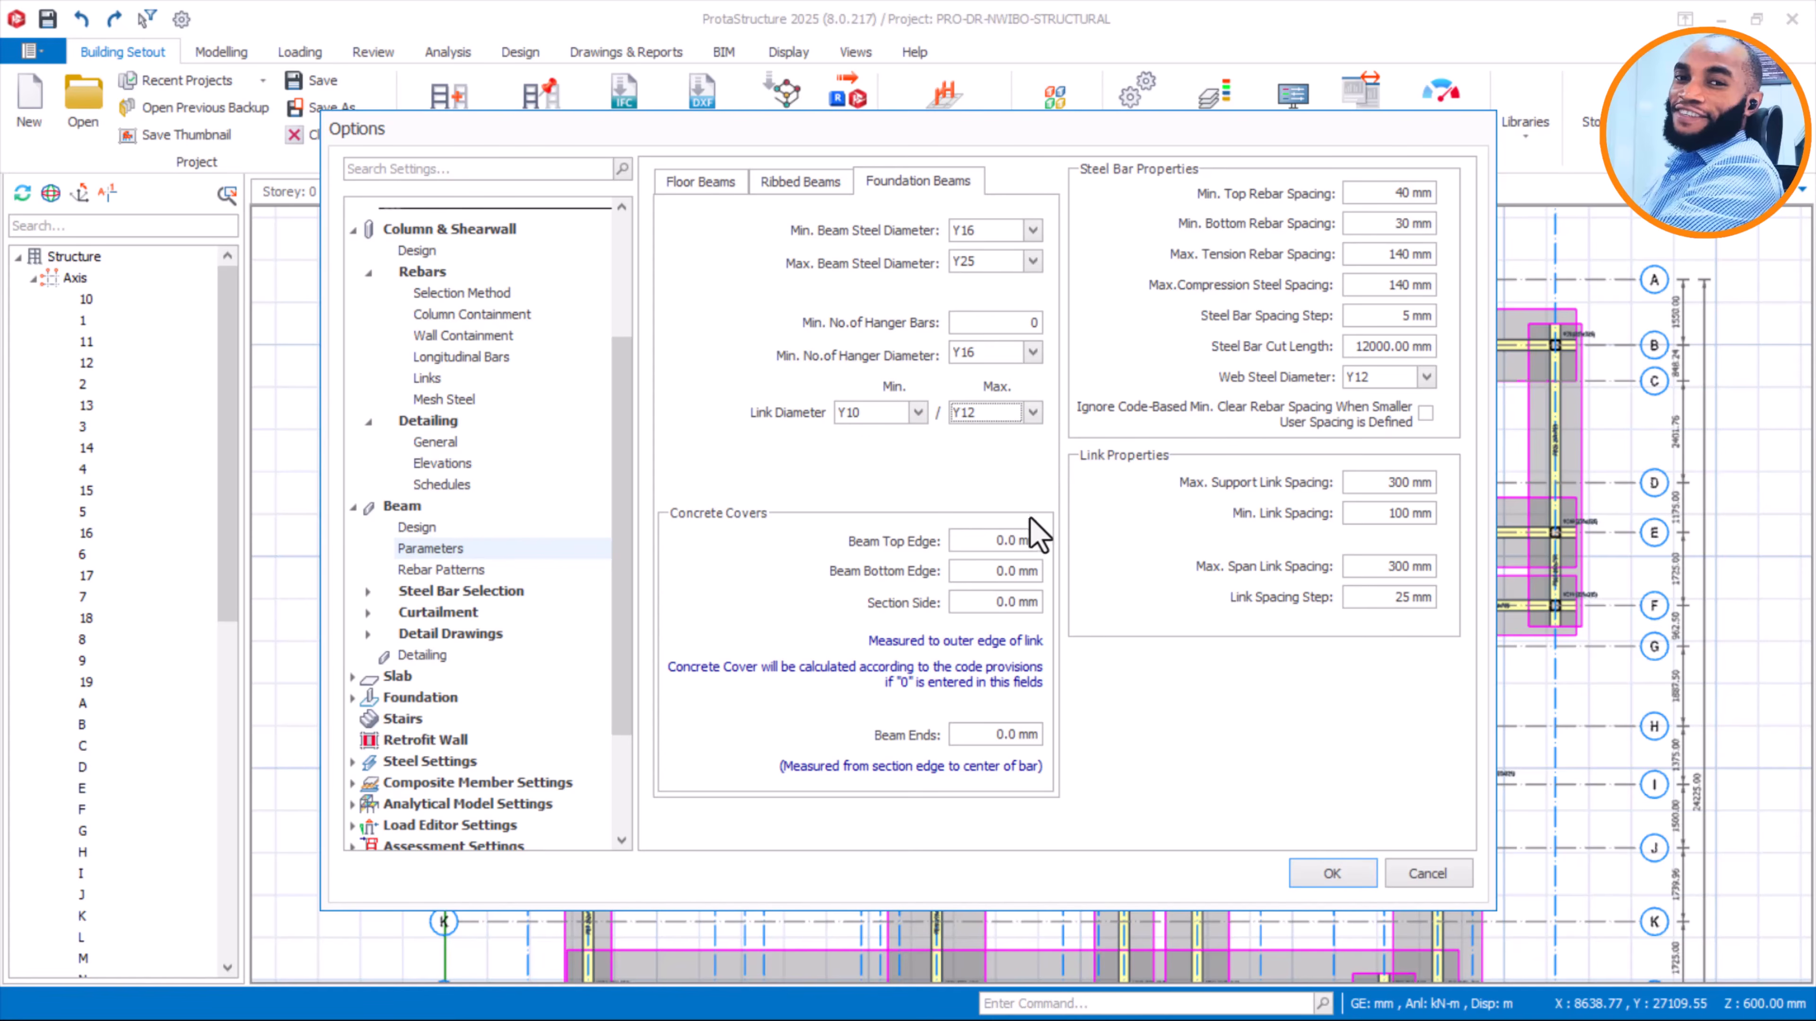
Set the foundation beam concrete covers to 35 mm at the top edge, 50 mm at the bottom edge and 35 mm at the section side
left_click_drag(985, 542, 1044, 603)
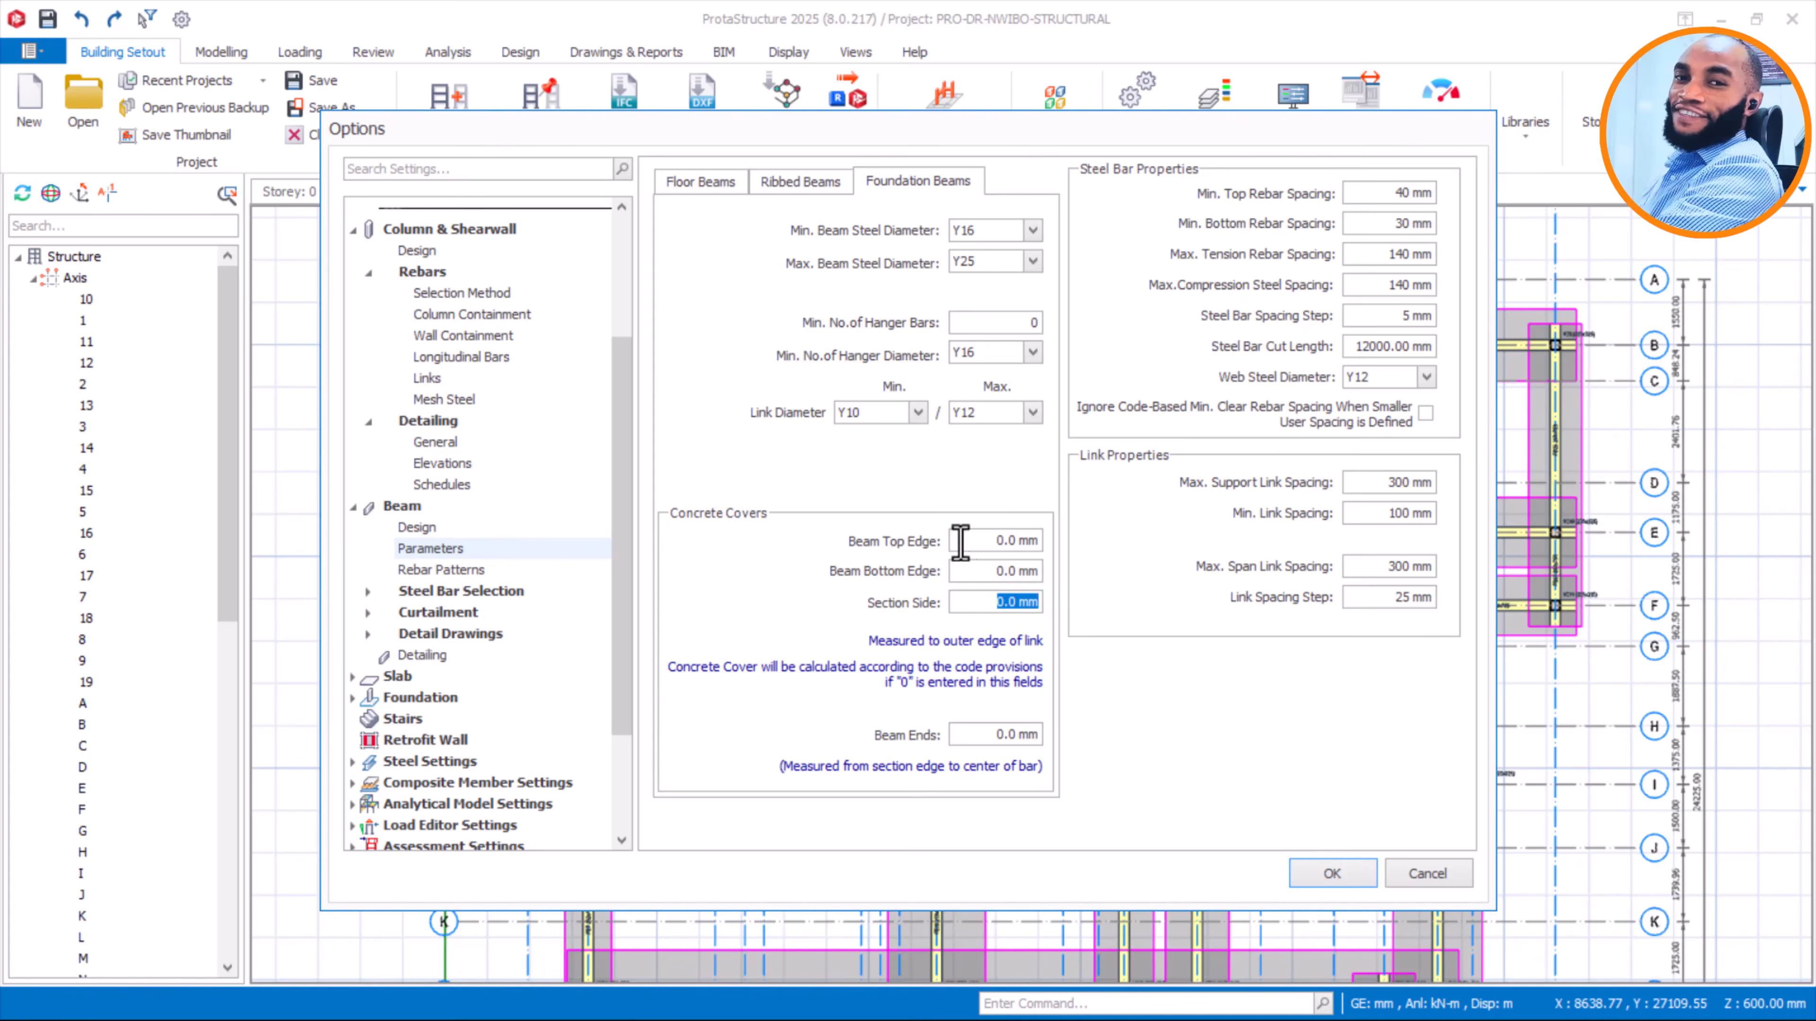
left_click(1003, 538)
left_click_drag(1001, 541, 1106, 560)
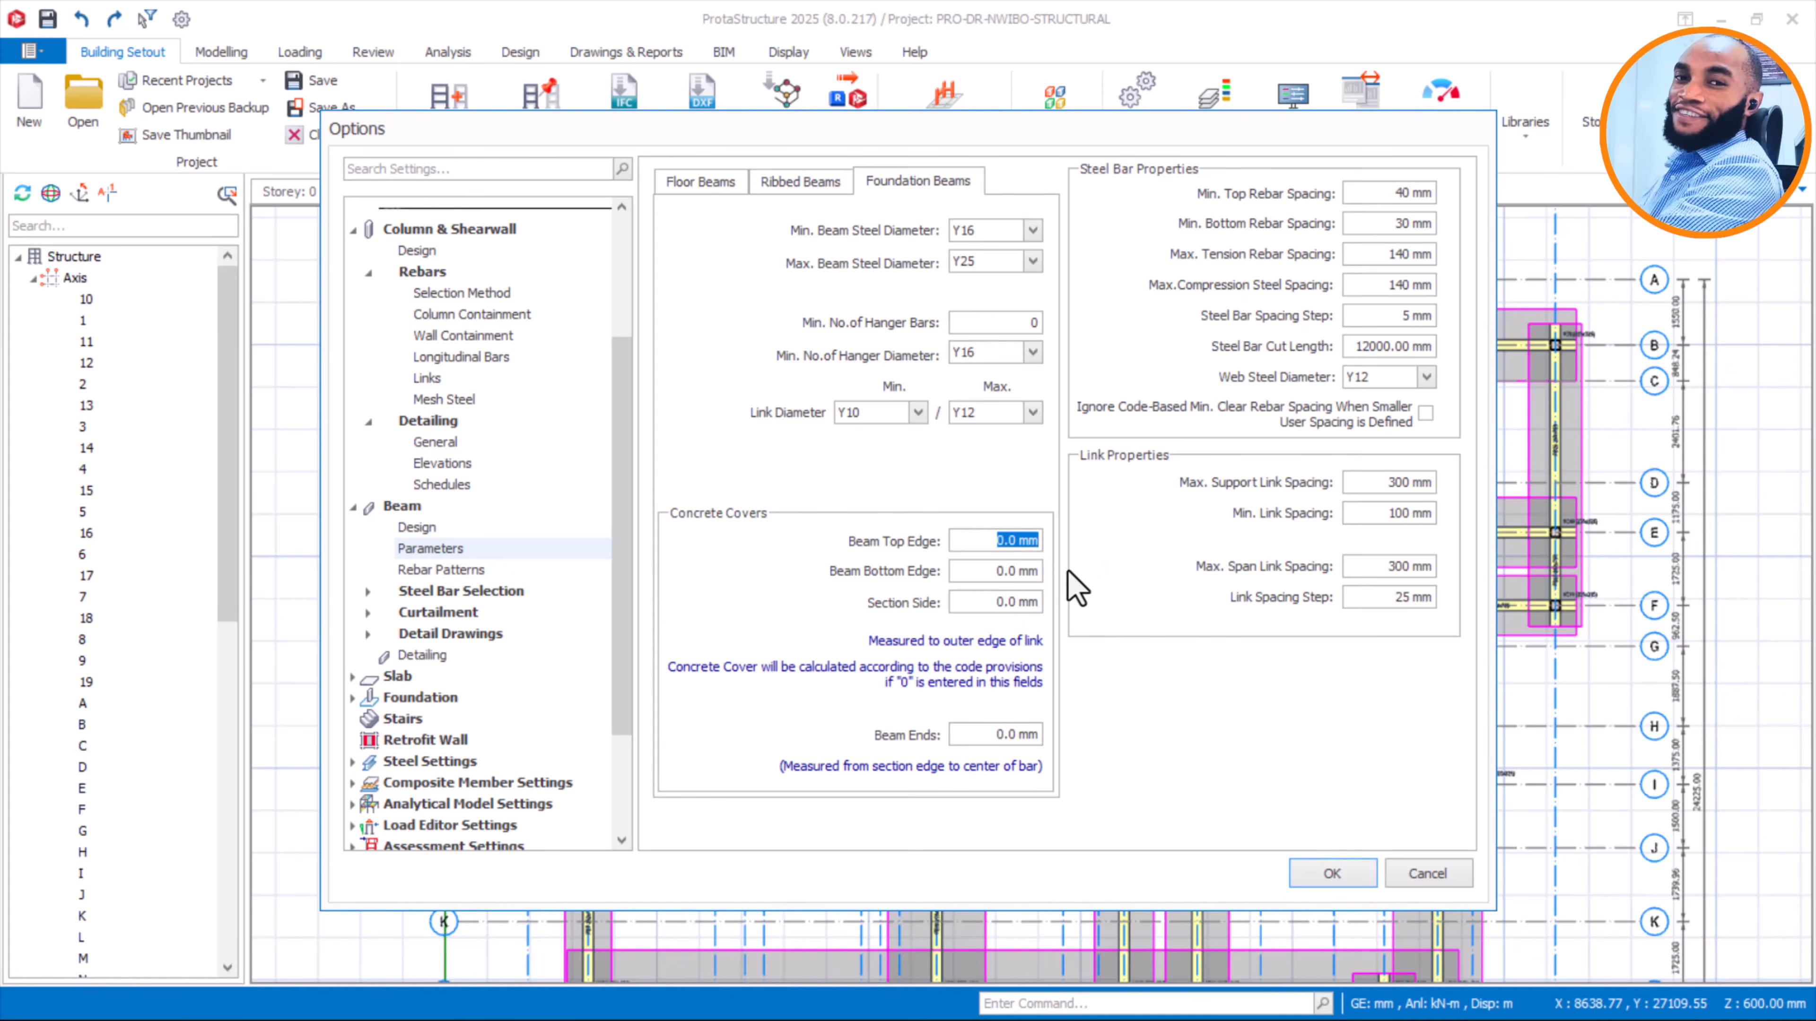
type("35")
left_click_drag(994, 571, 1125, 594)
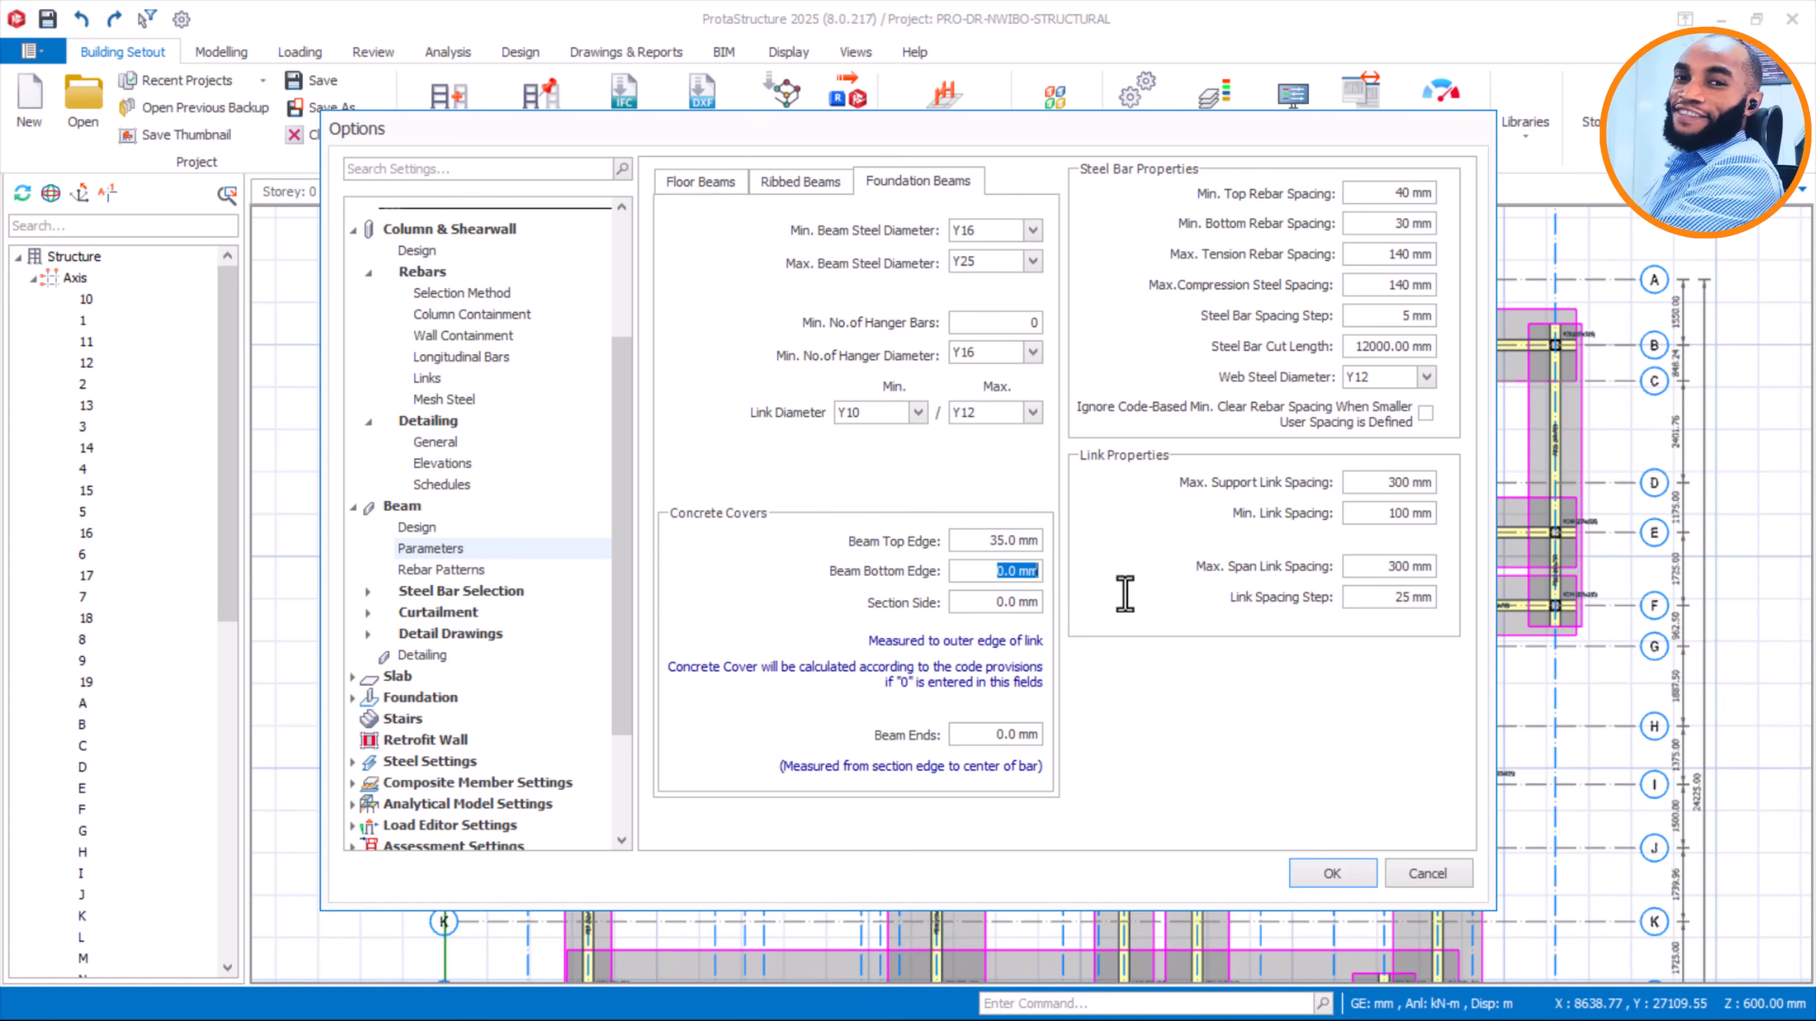
type("50")
left_click_drag(962, 601, 1141, 617)
key("BackSpace")
Change the foundation beam top edge and section side concrete covers to 50 mm
left_click_drag(987, 545, 1054, 560)
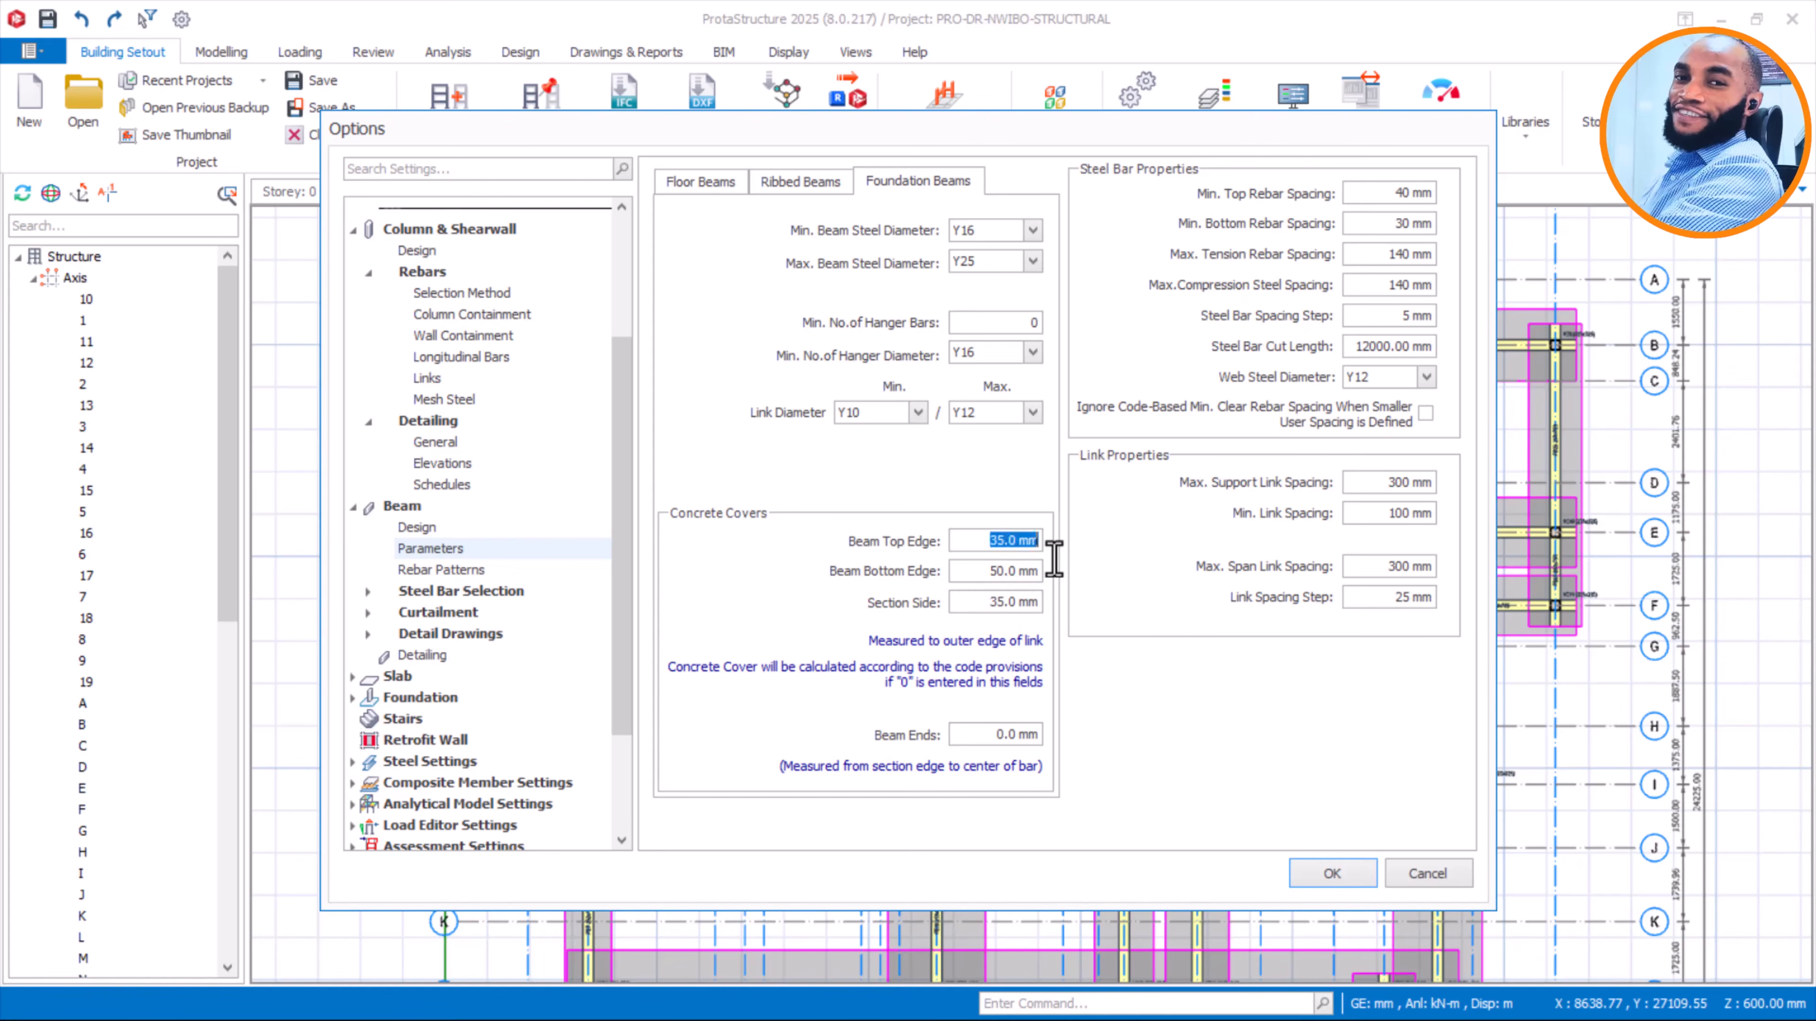
type("50")
left_click_drag(962, 602, 1098, 621)
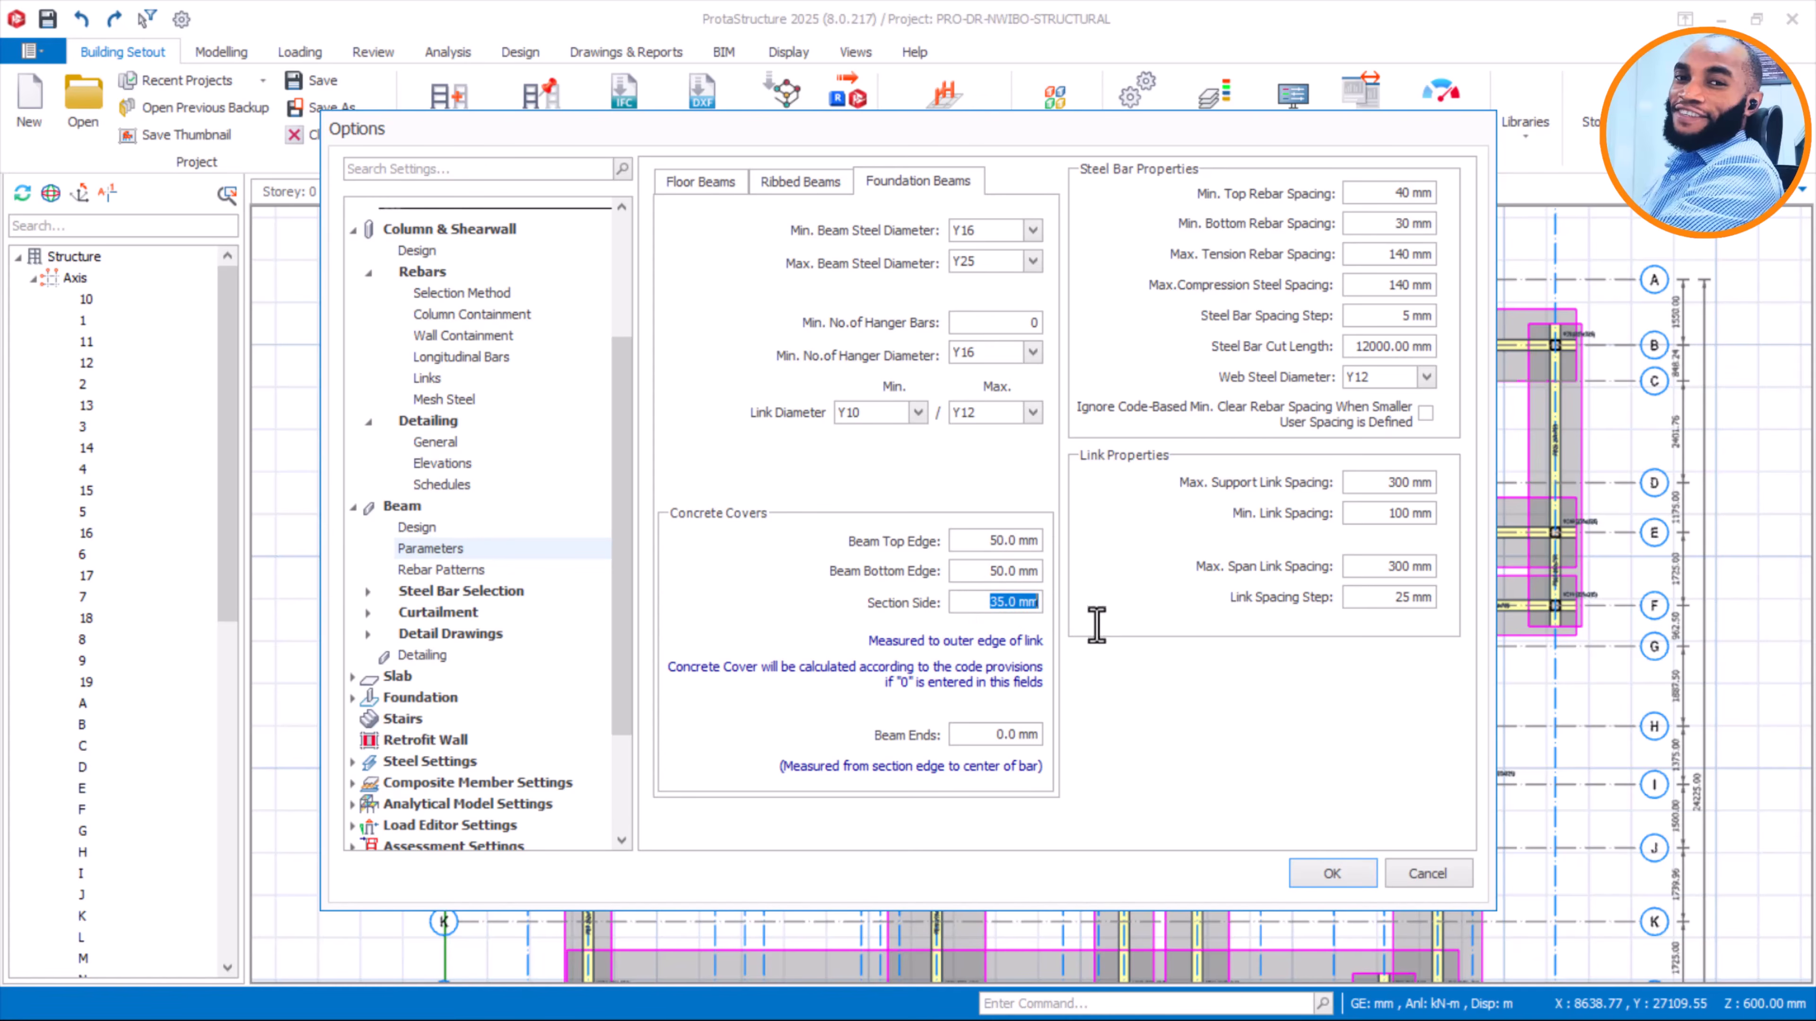
type("50")
Recheck the top edge, bottom edge and section side cover values entered for the foundation beams
left_click_drag(982, 542, 1077, 541)
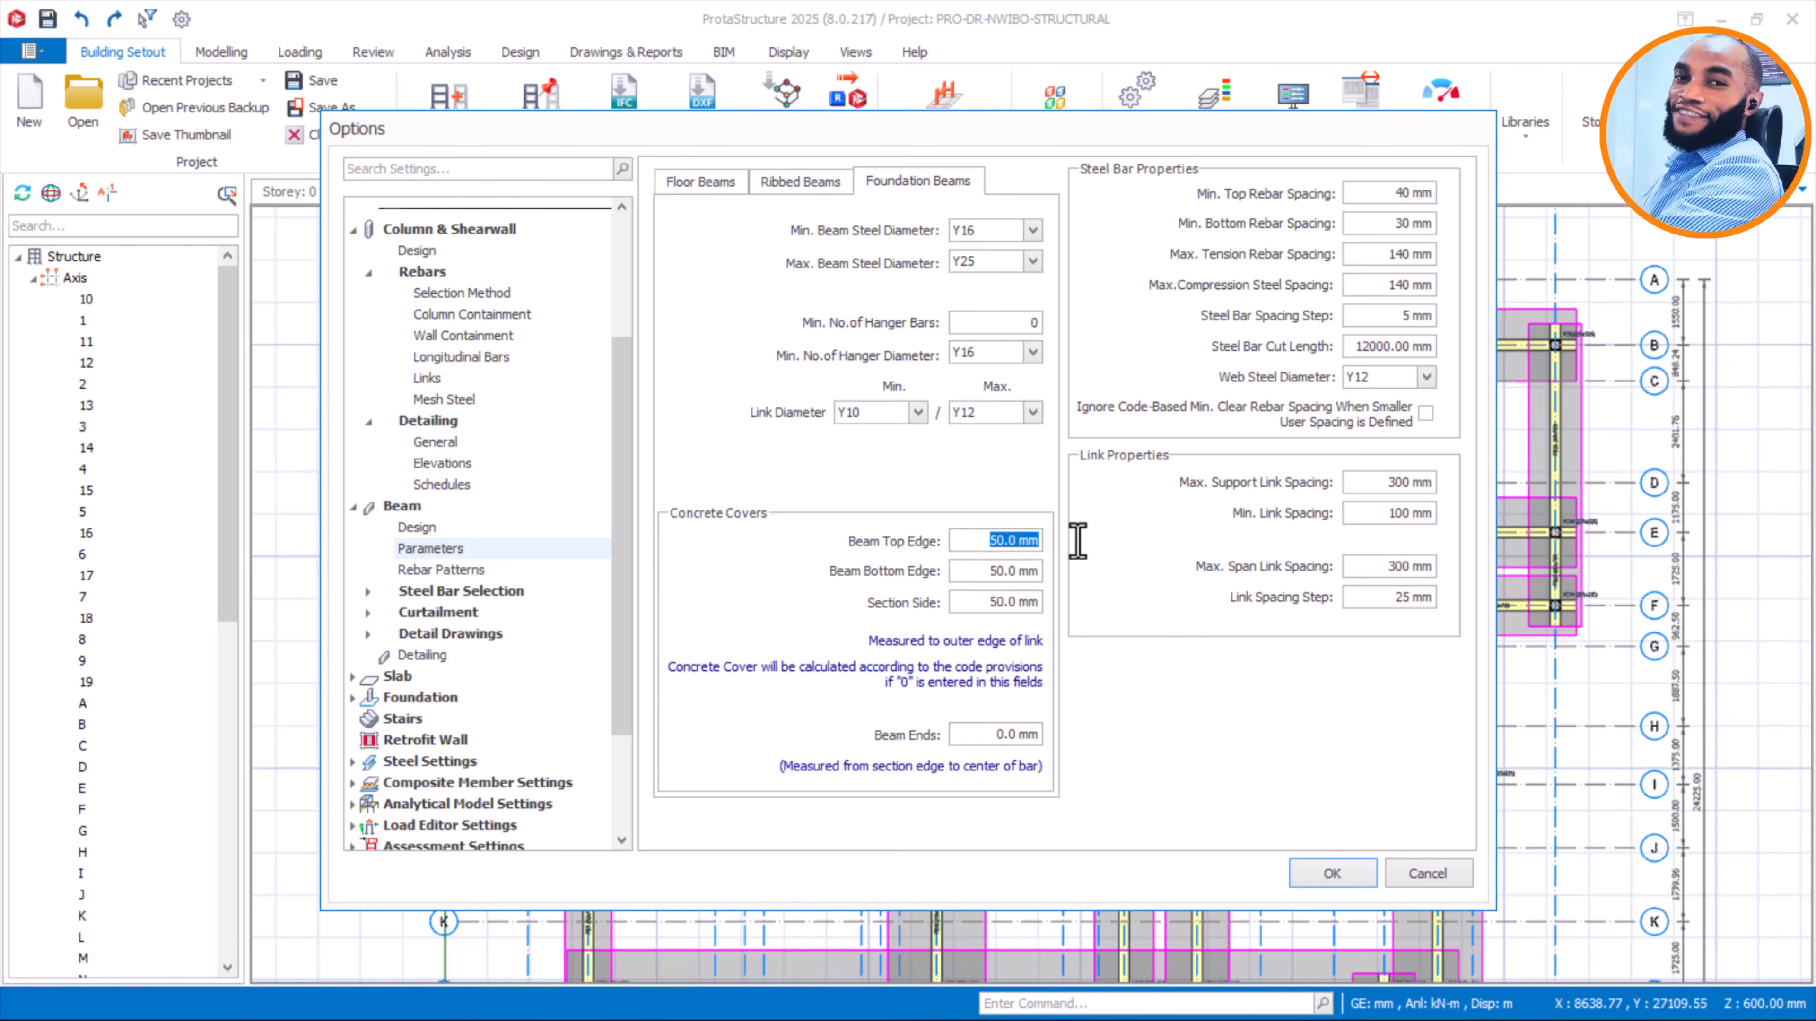
left_click_drag(965, 605, 1038, 572)
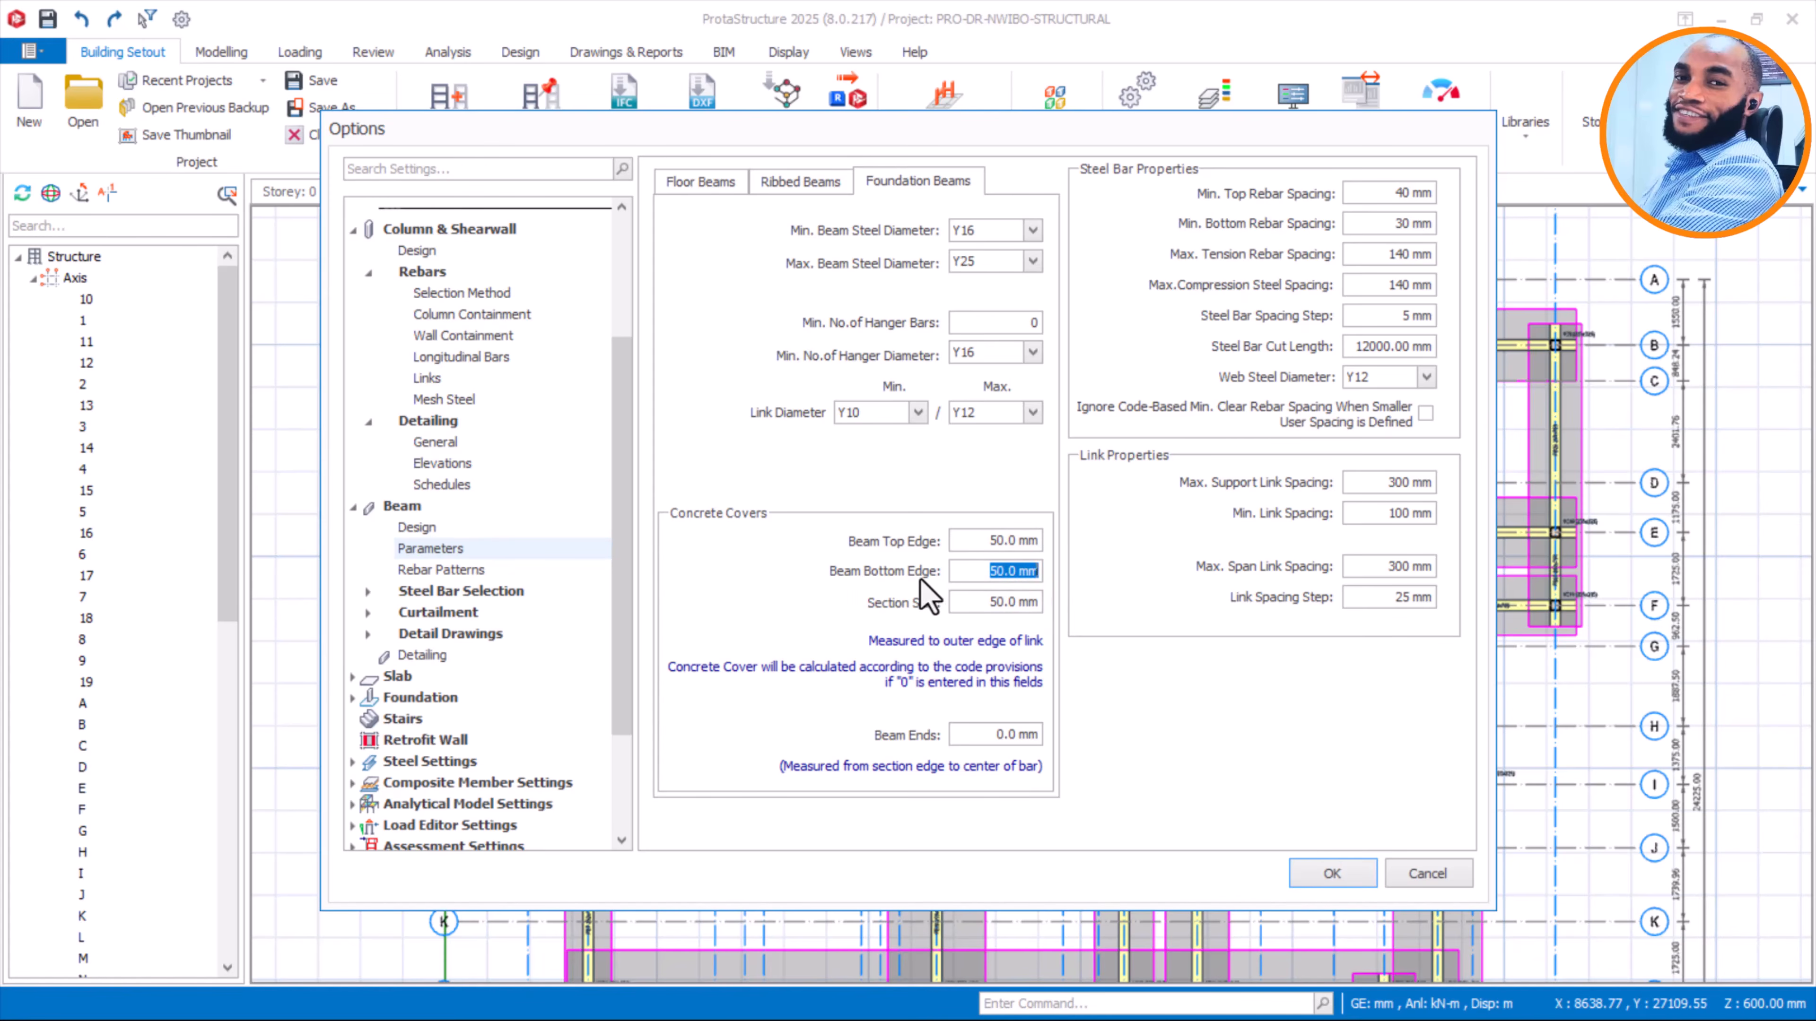
left_click(982, 547)
left_click(987, 578)
left_click(981, 609)
left_click(989, 541)
left_click(986, 603)
left_click(988, 570)
Apply the foundation beam parameter changes and save the project
left_click(1334, 874)
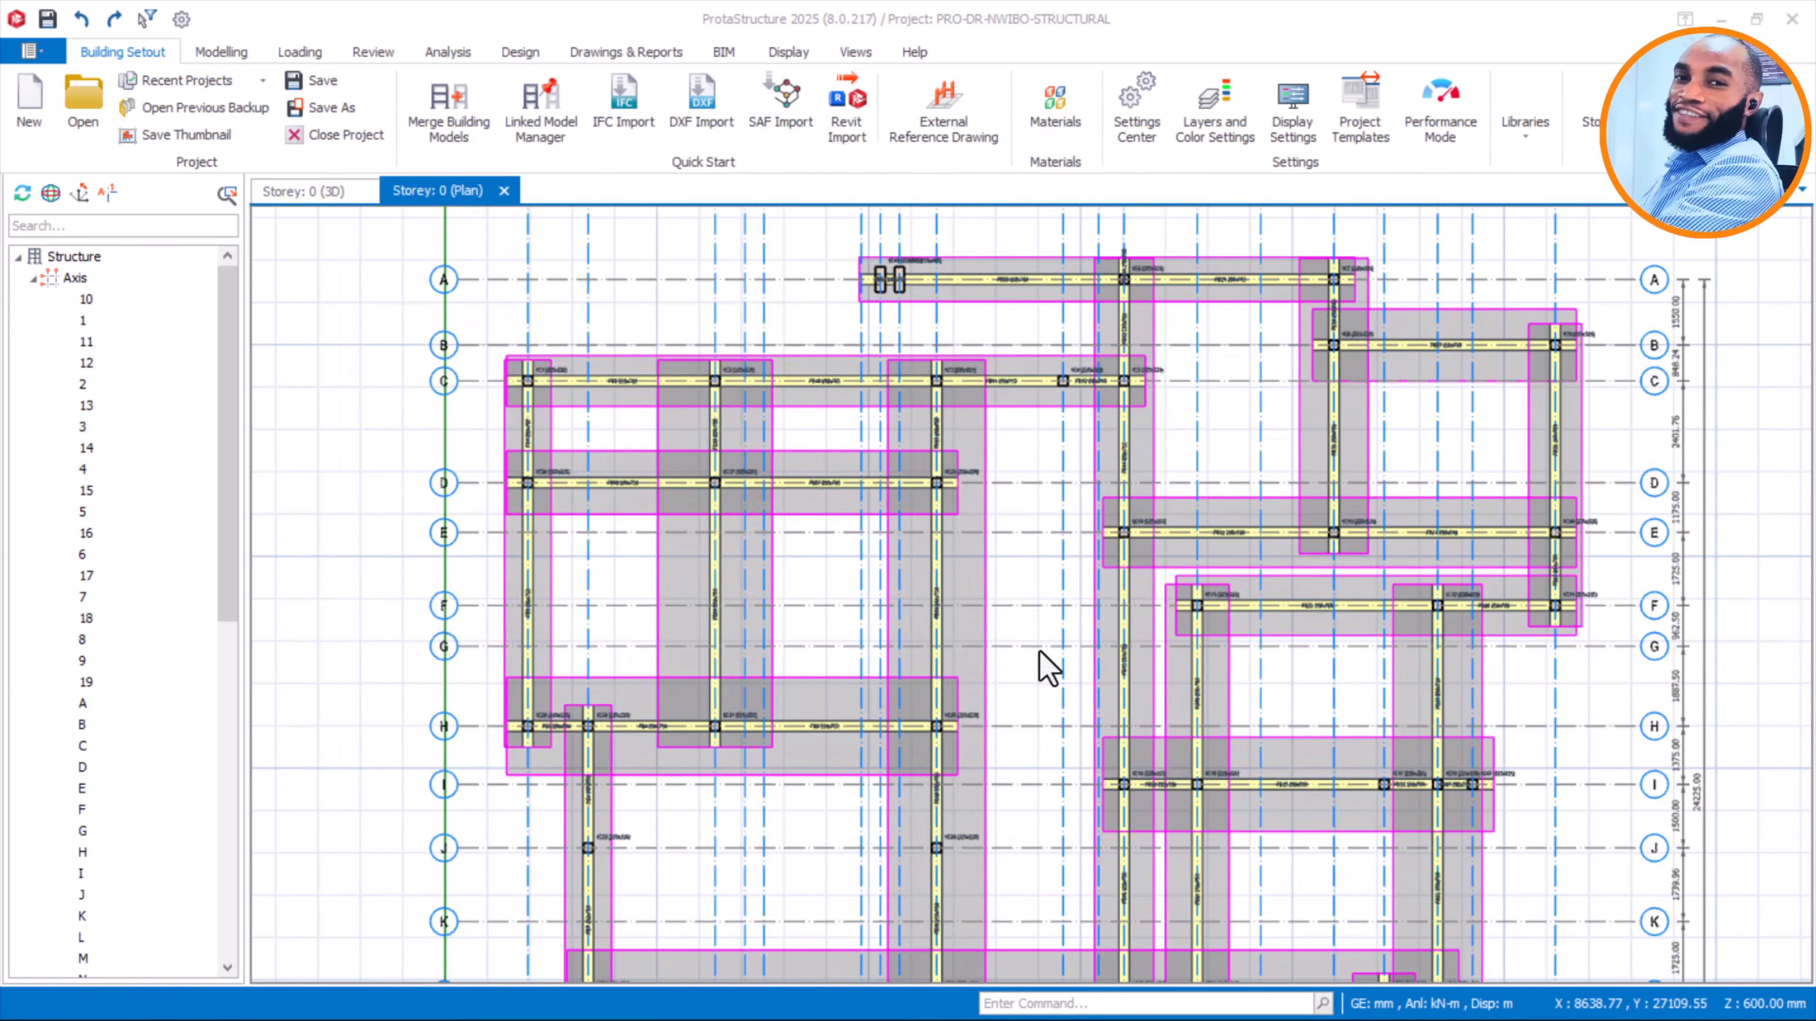
left_click(47, 20)
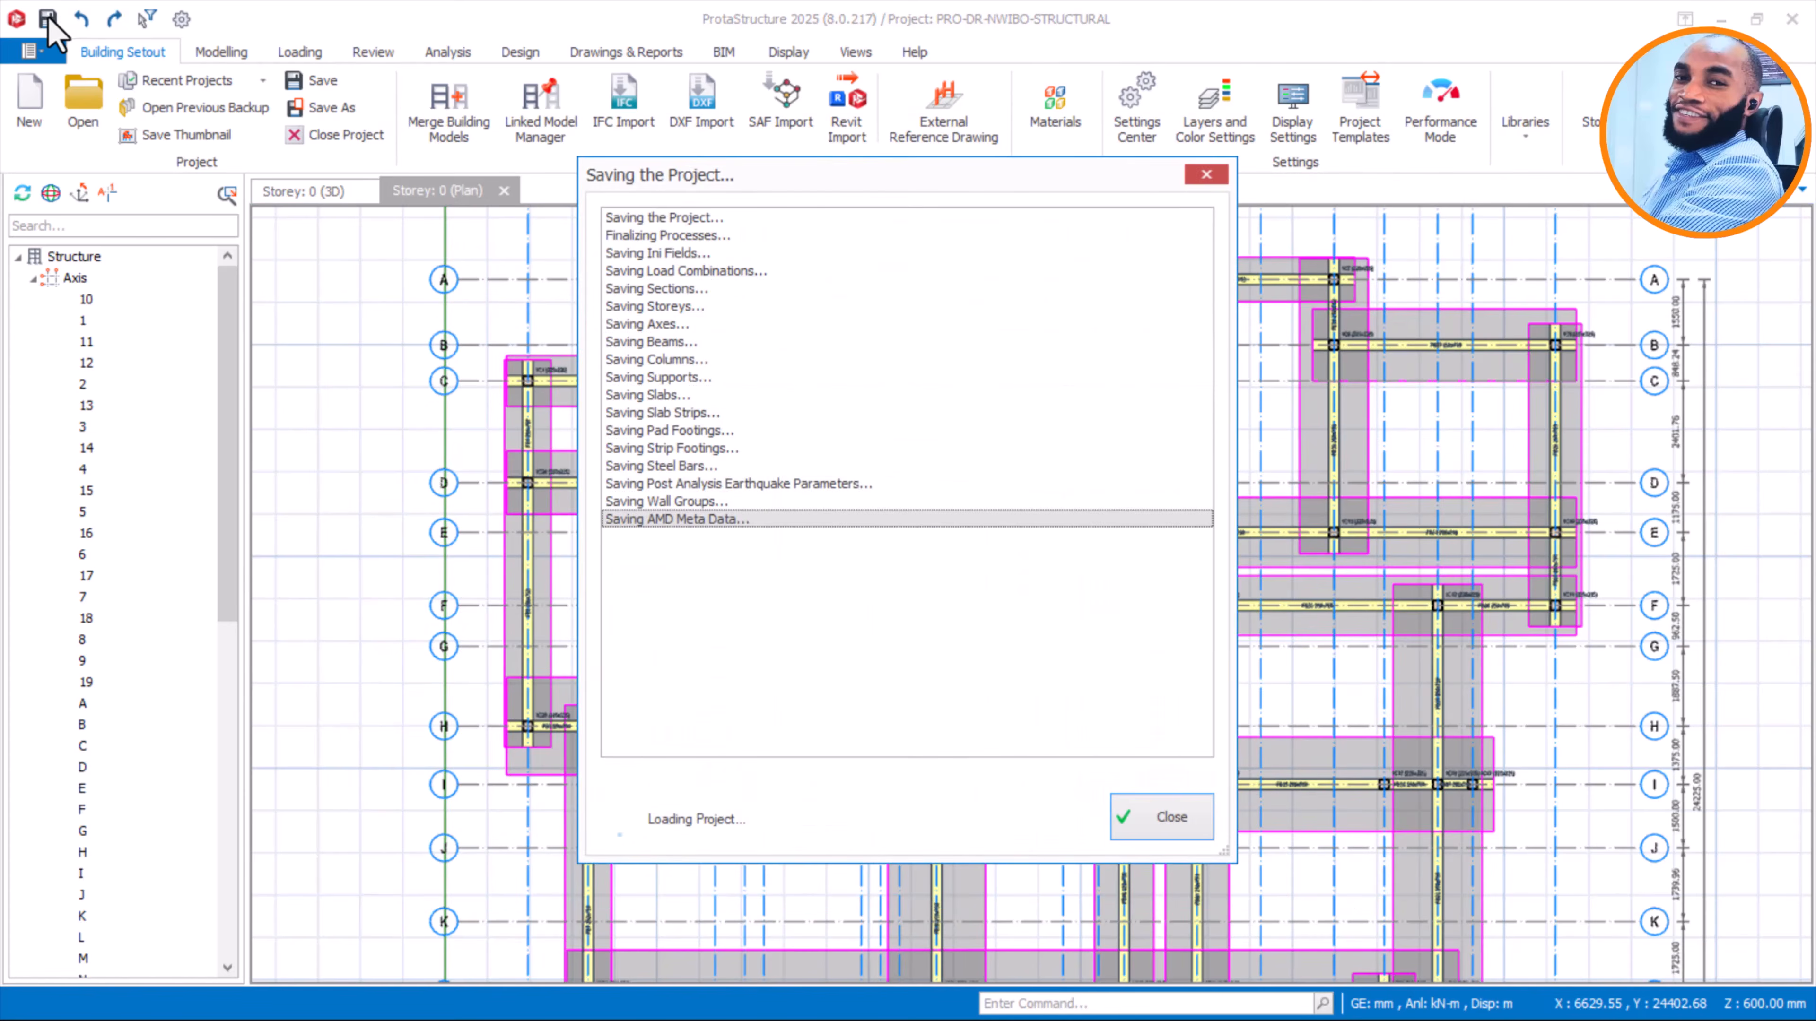
Run the batch design of all foundation beams with the Re-select All Bars option and close the reinforcement design dialog
left_click(520, 53)
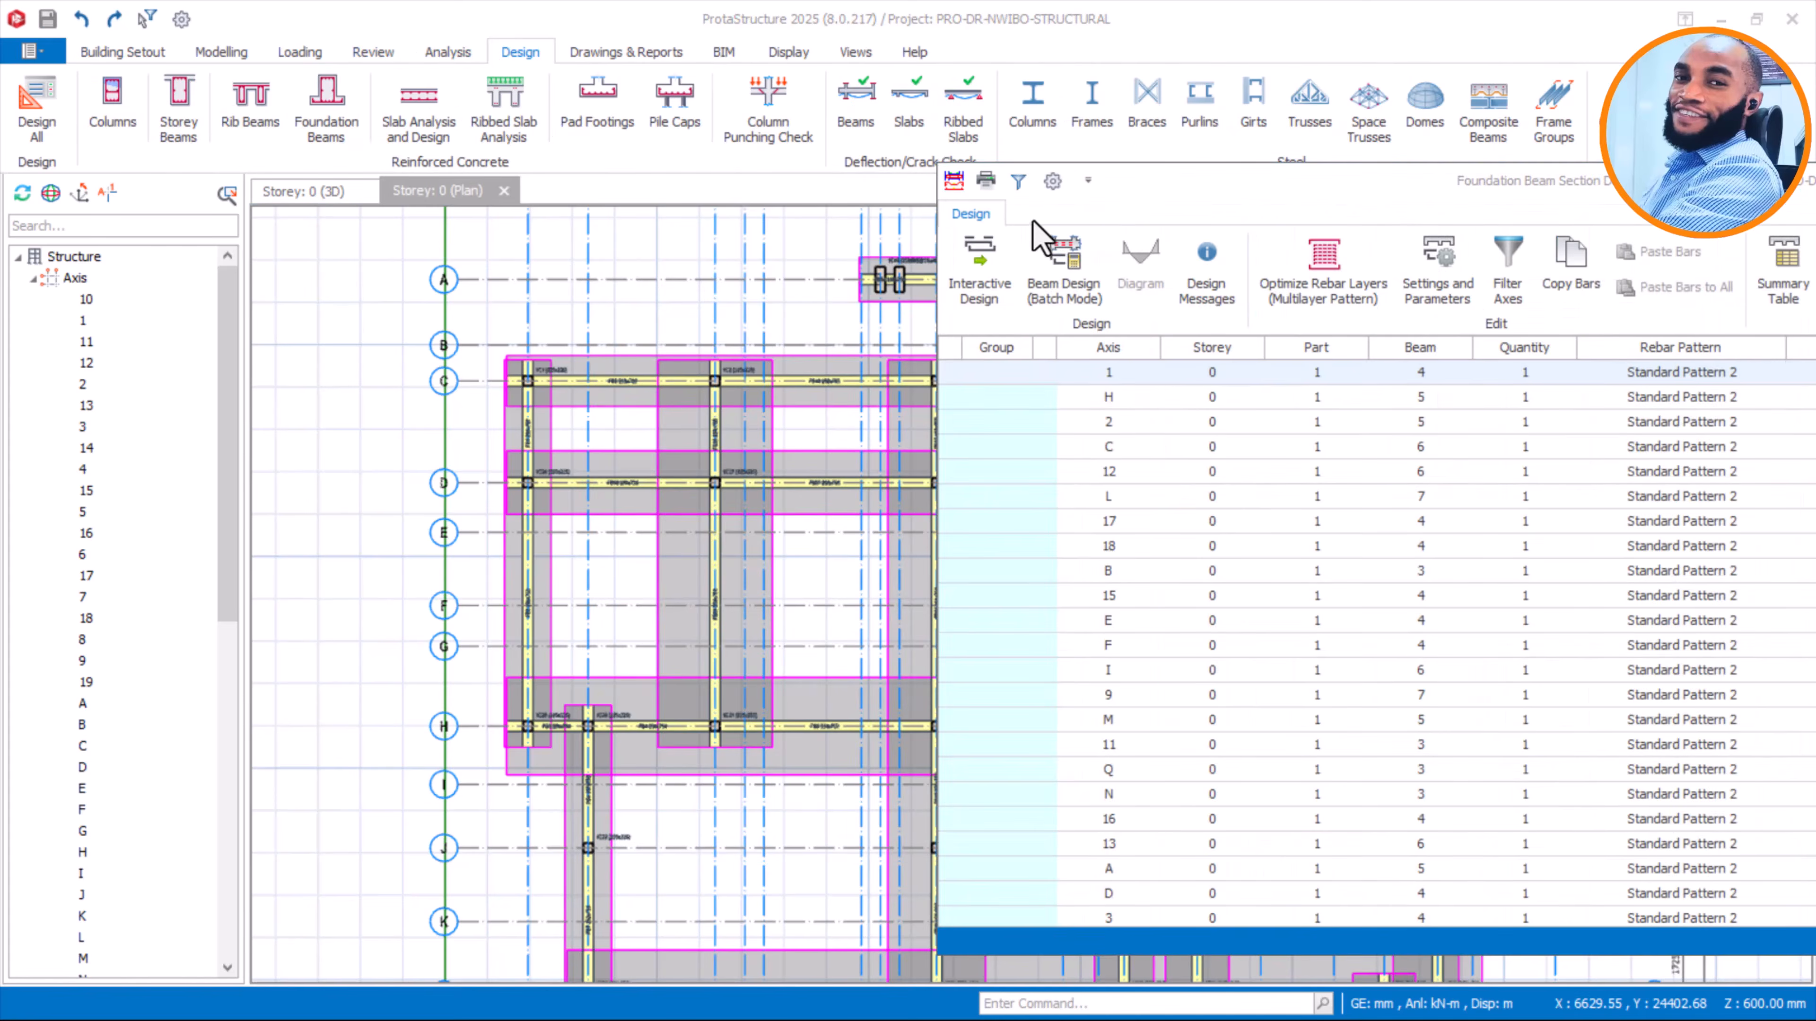
left_click(1068, 280)
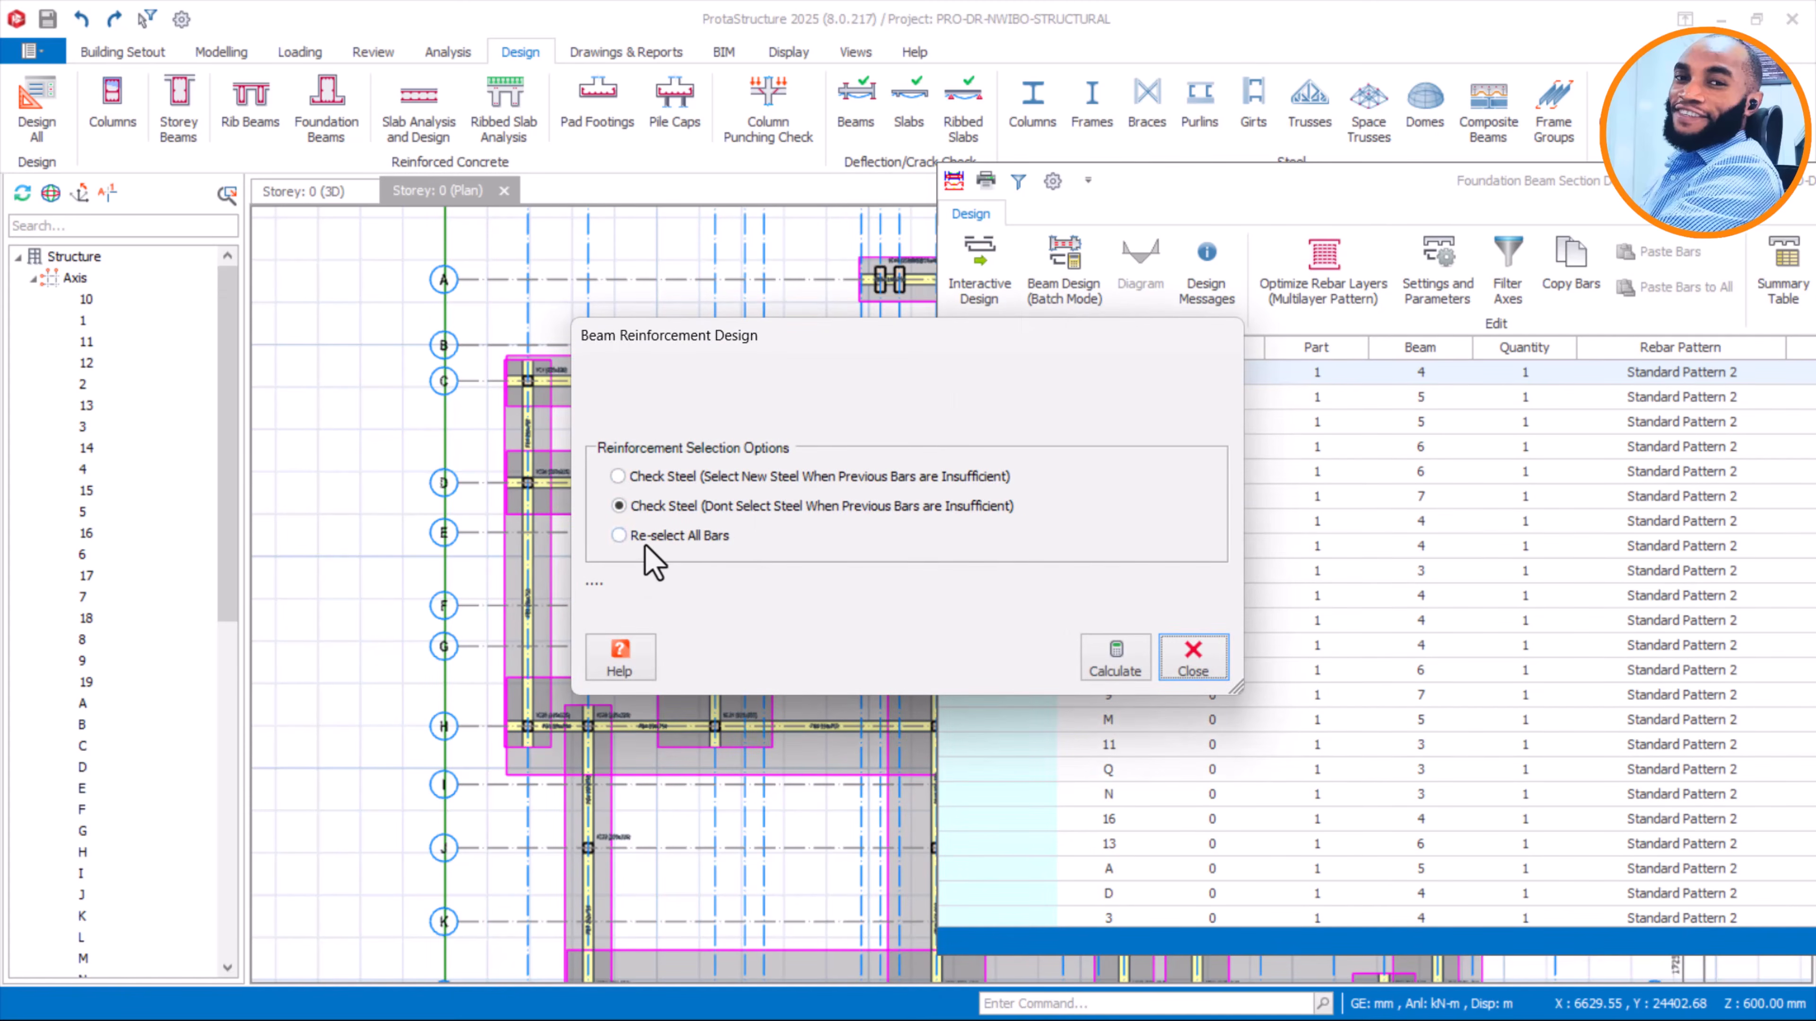
left_click(697, 547)
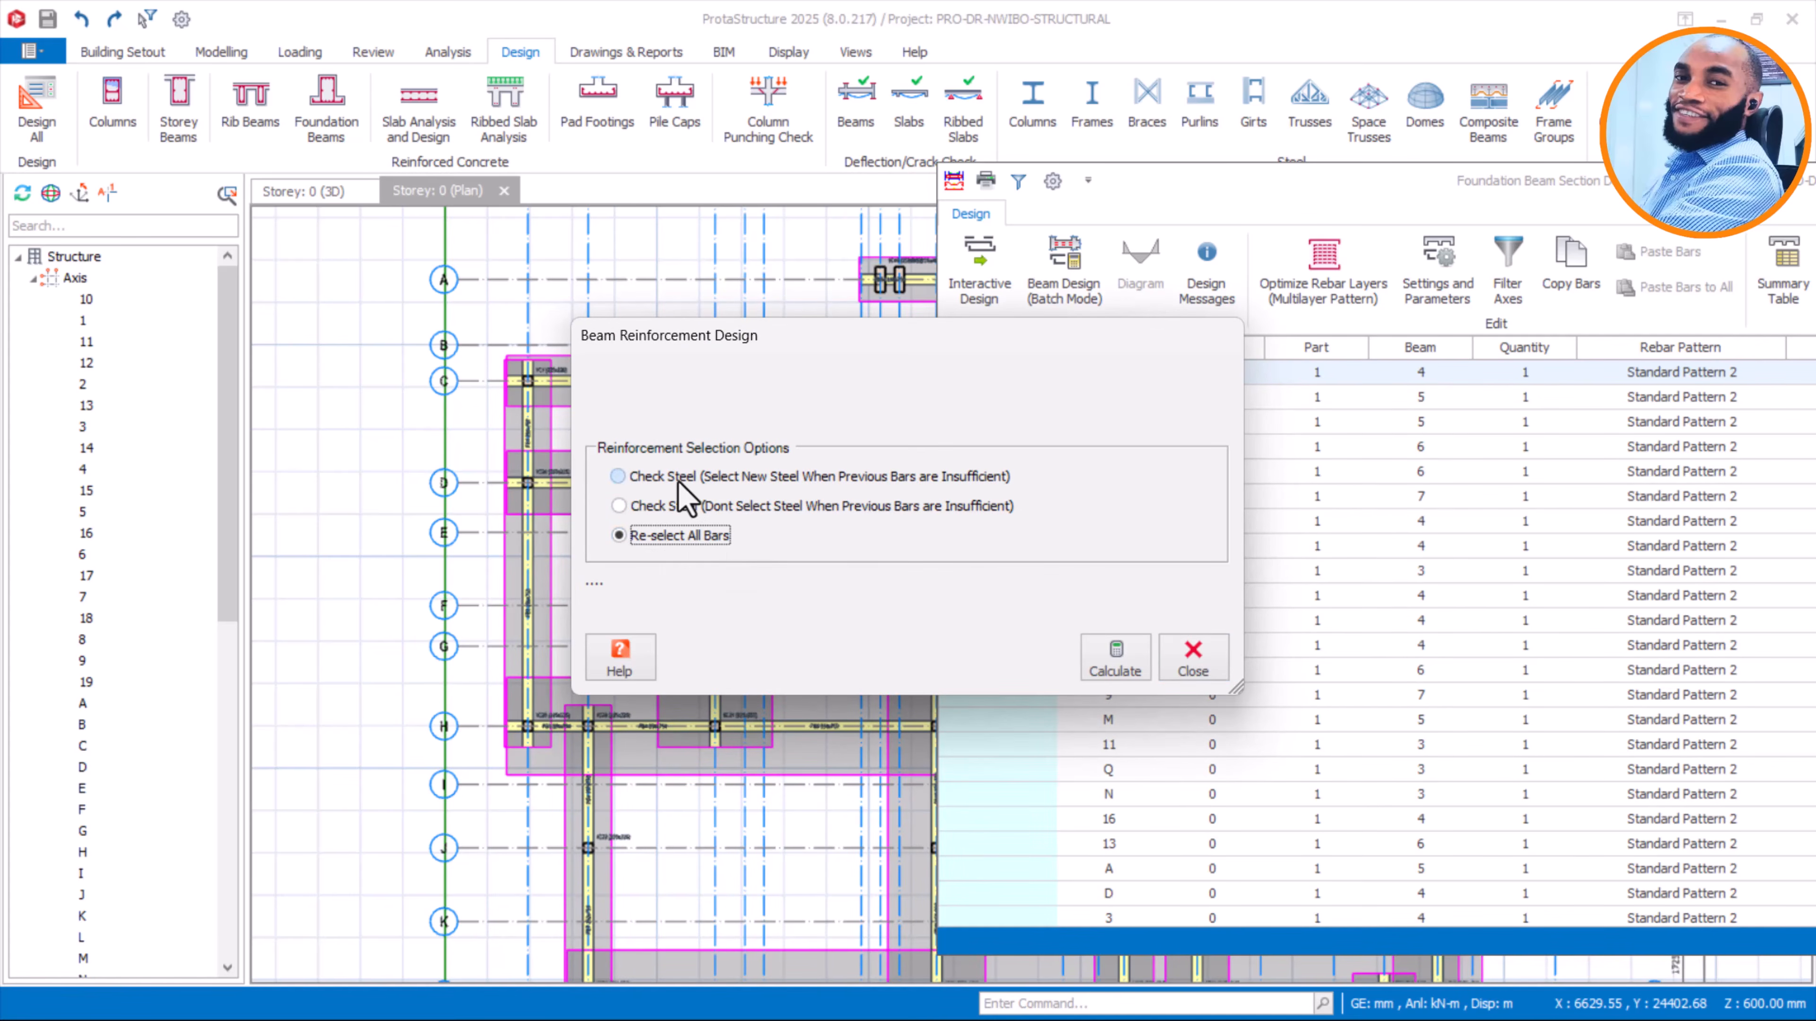
left_click(677, 478)
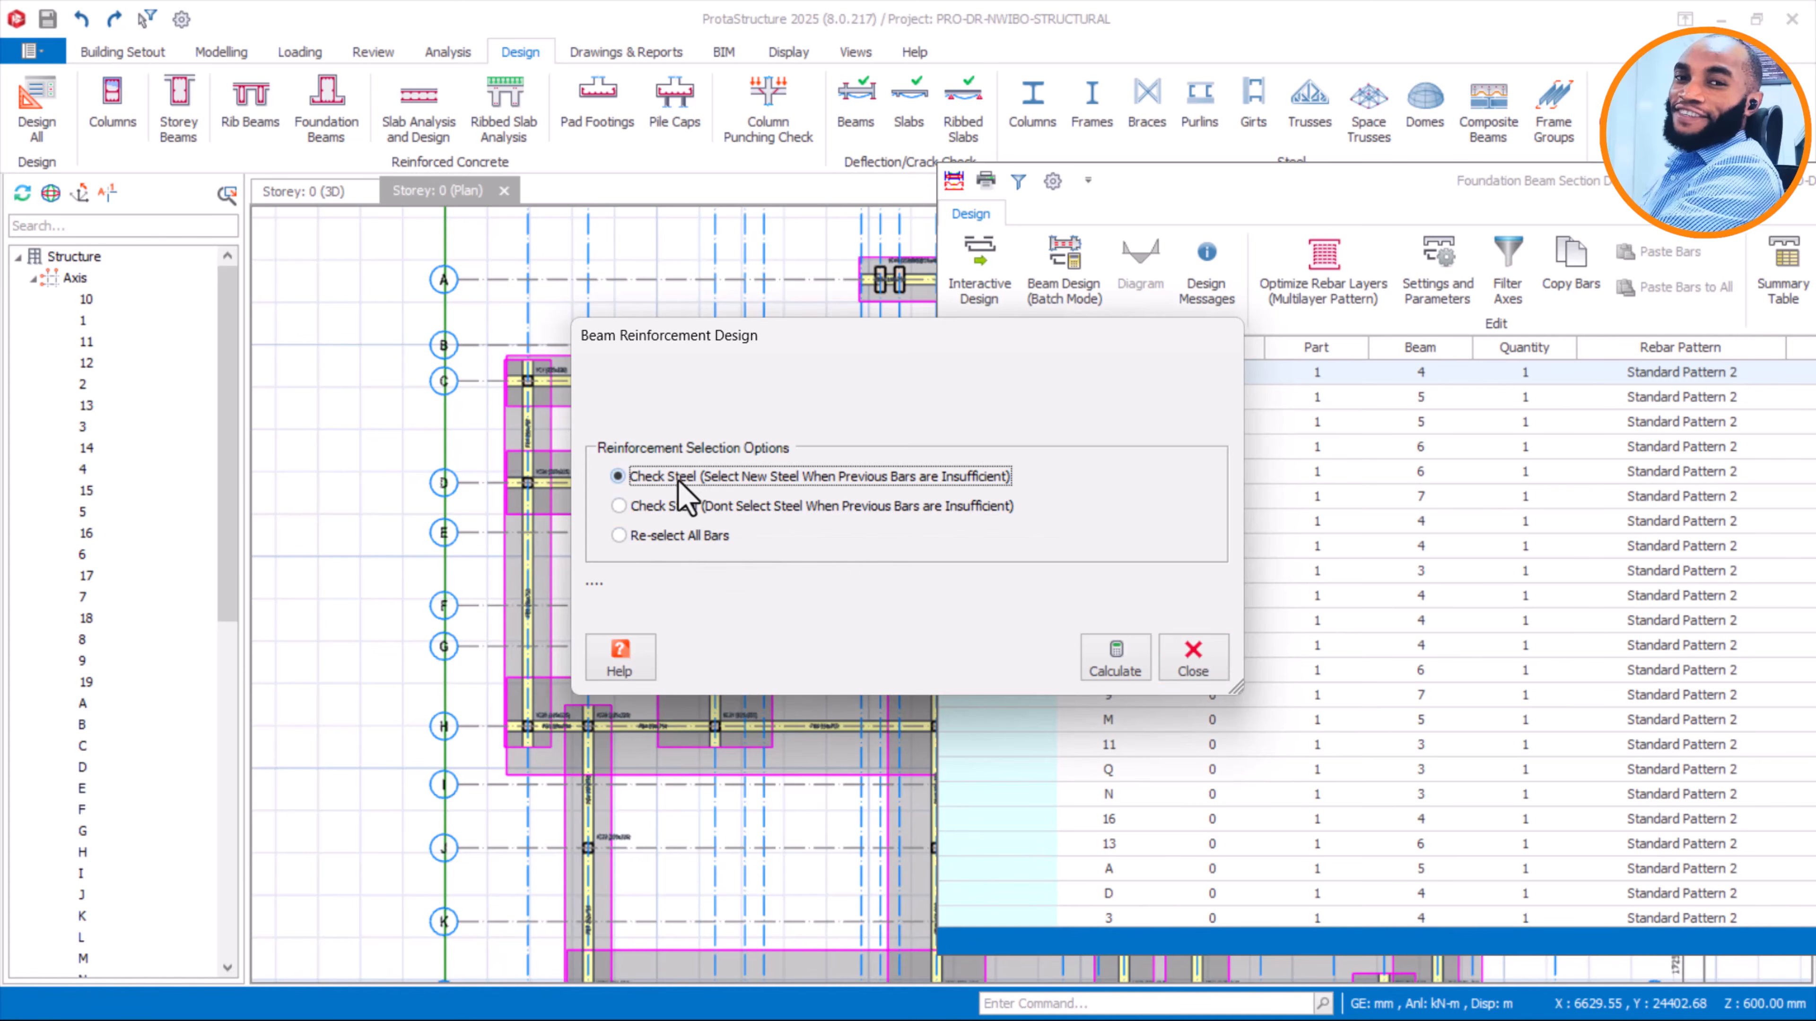
left_click(679, 555)
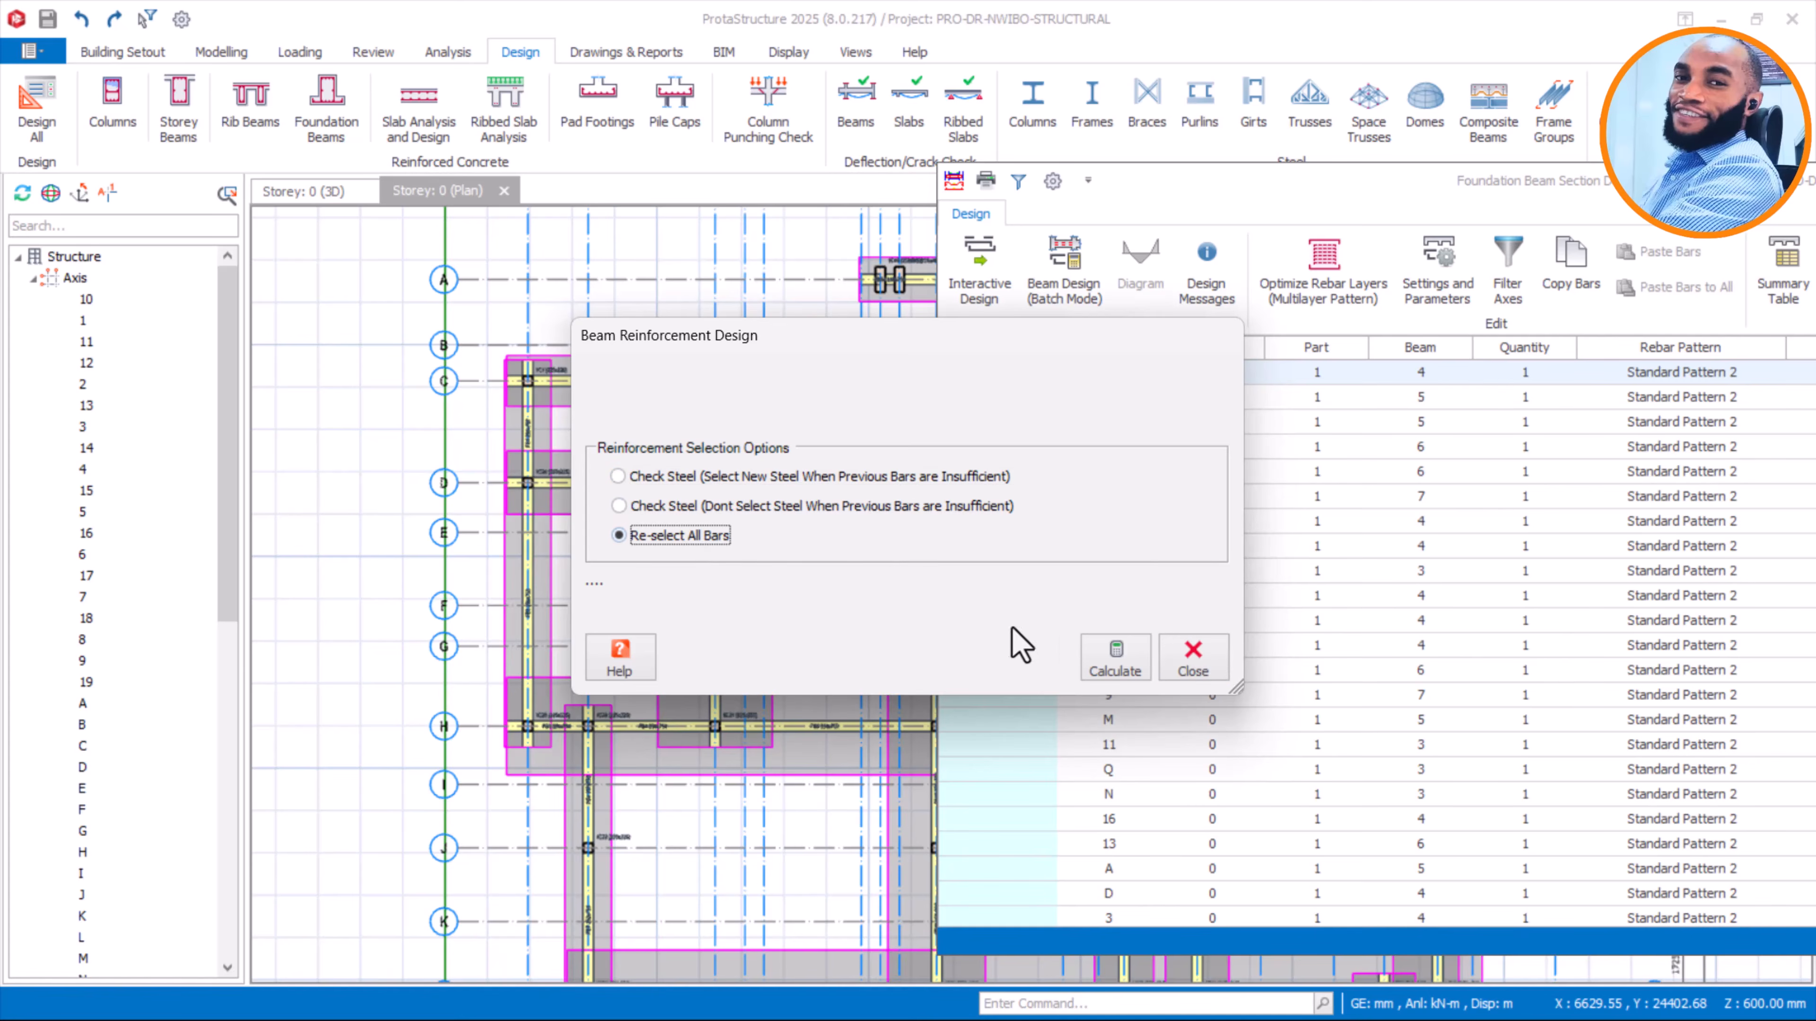
left_click(1115, 665)
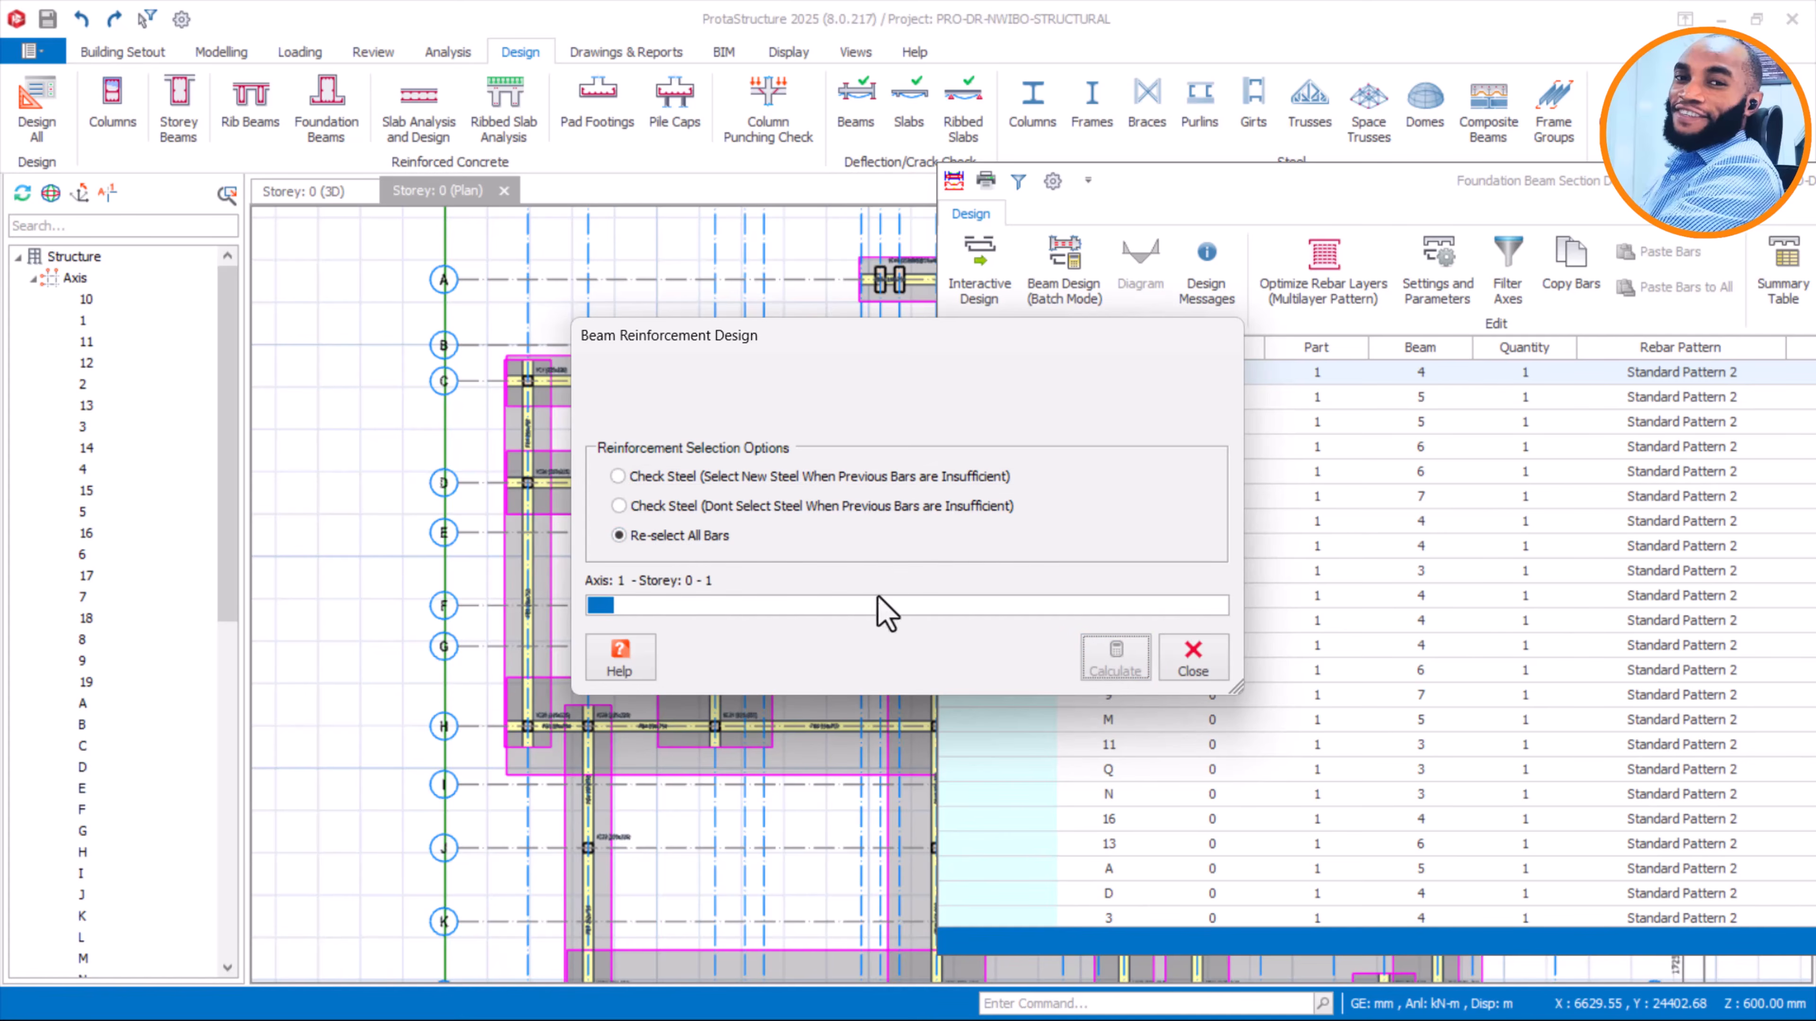
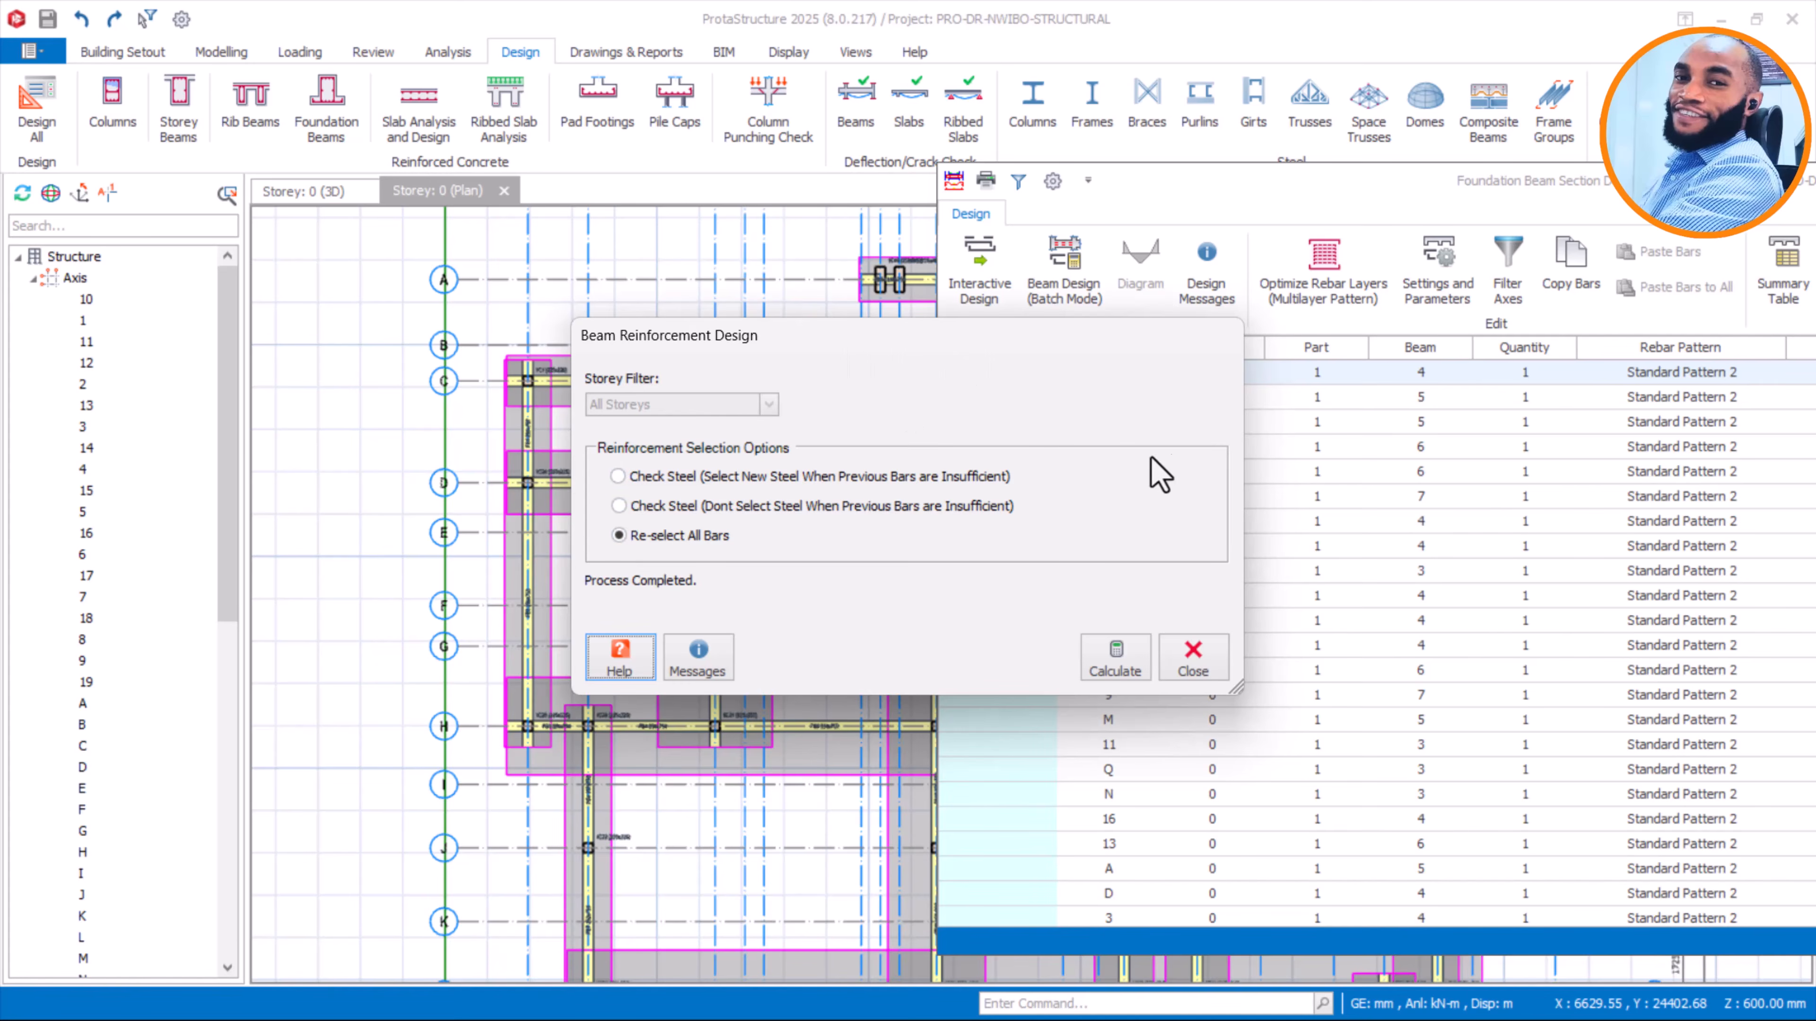
left_click(1194, 661)
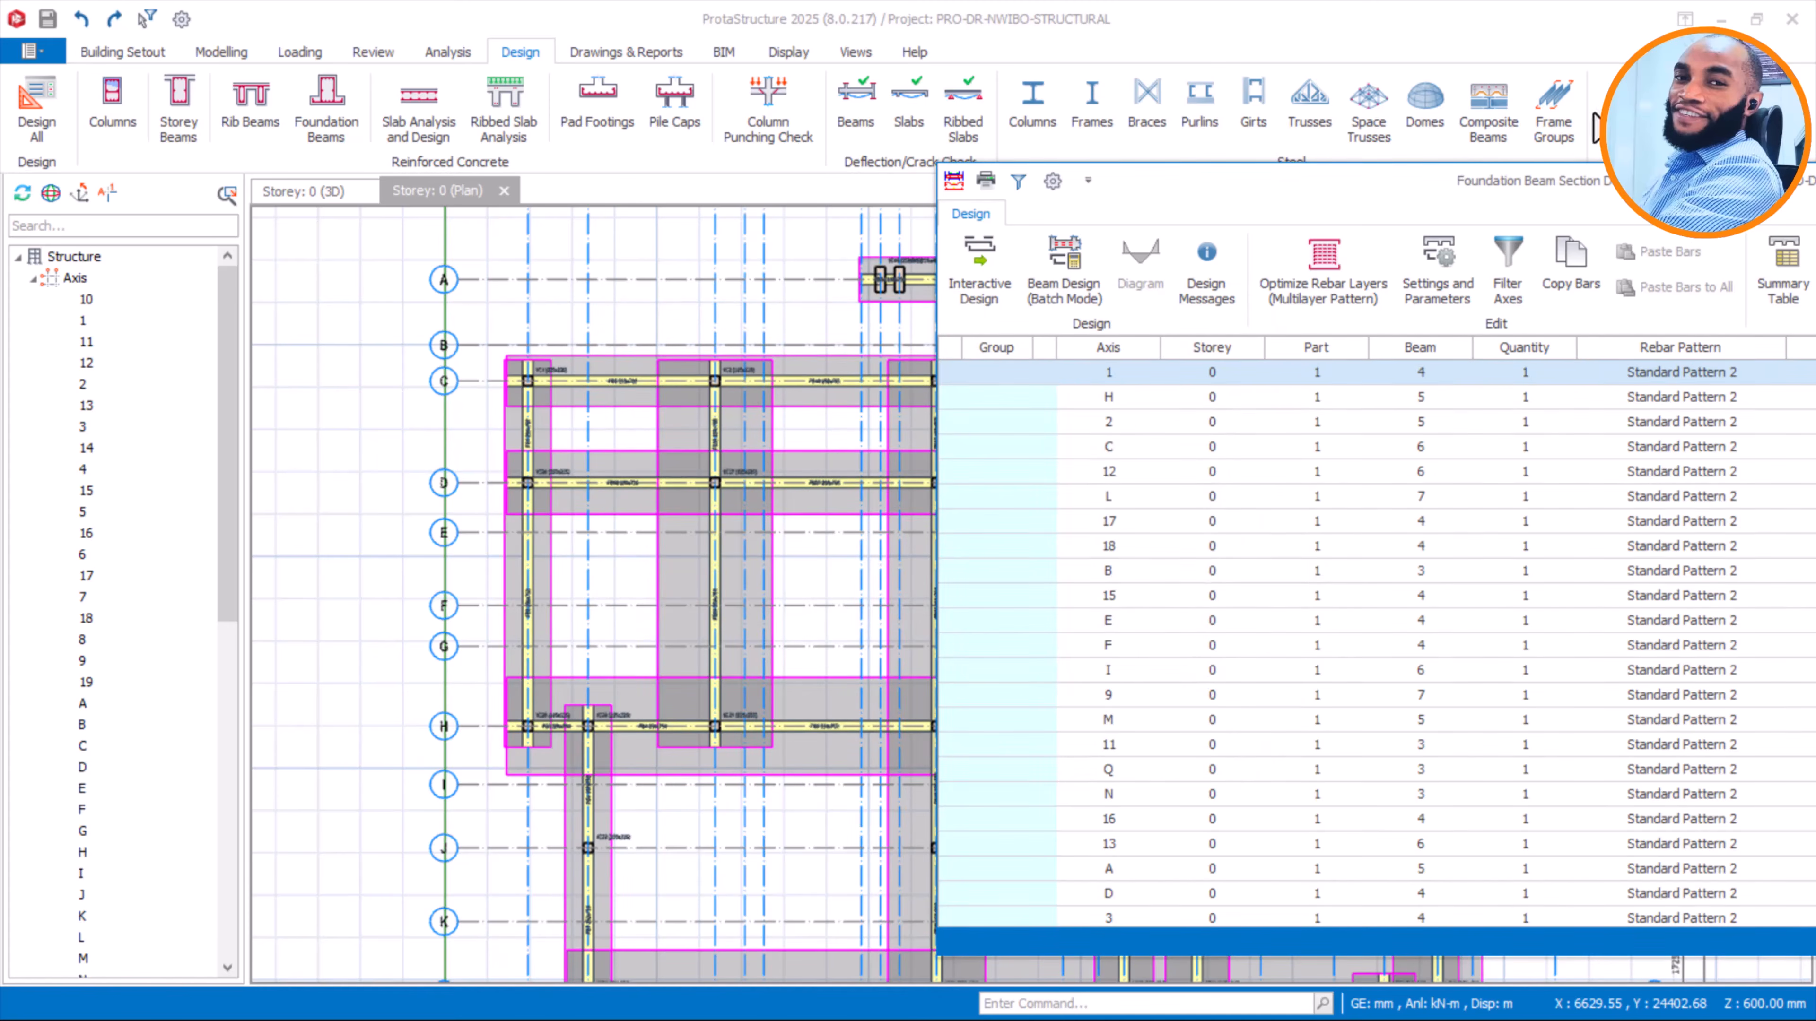
Bring the foundation beam design window fully into view and review the design status and utilization ratio of every axis
left_click_drag(1533, 184, 735, 340)
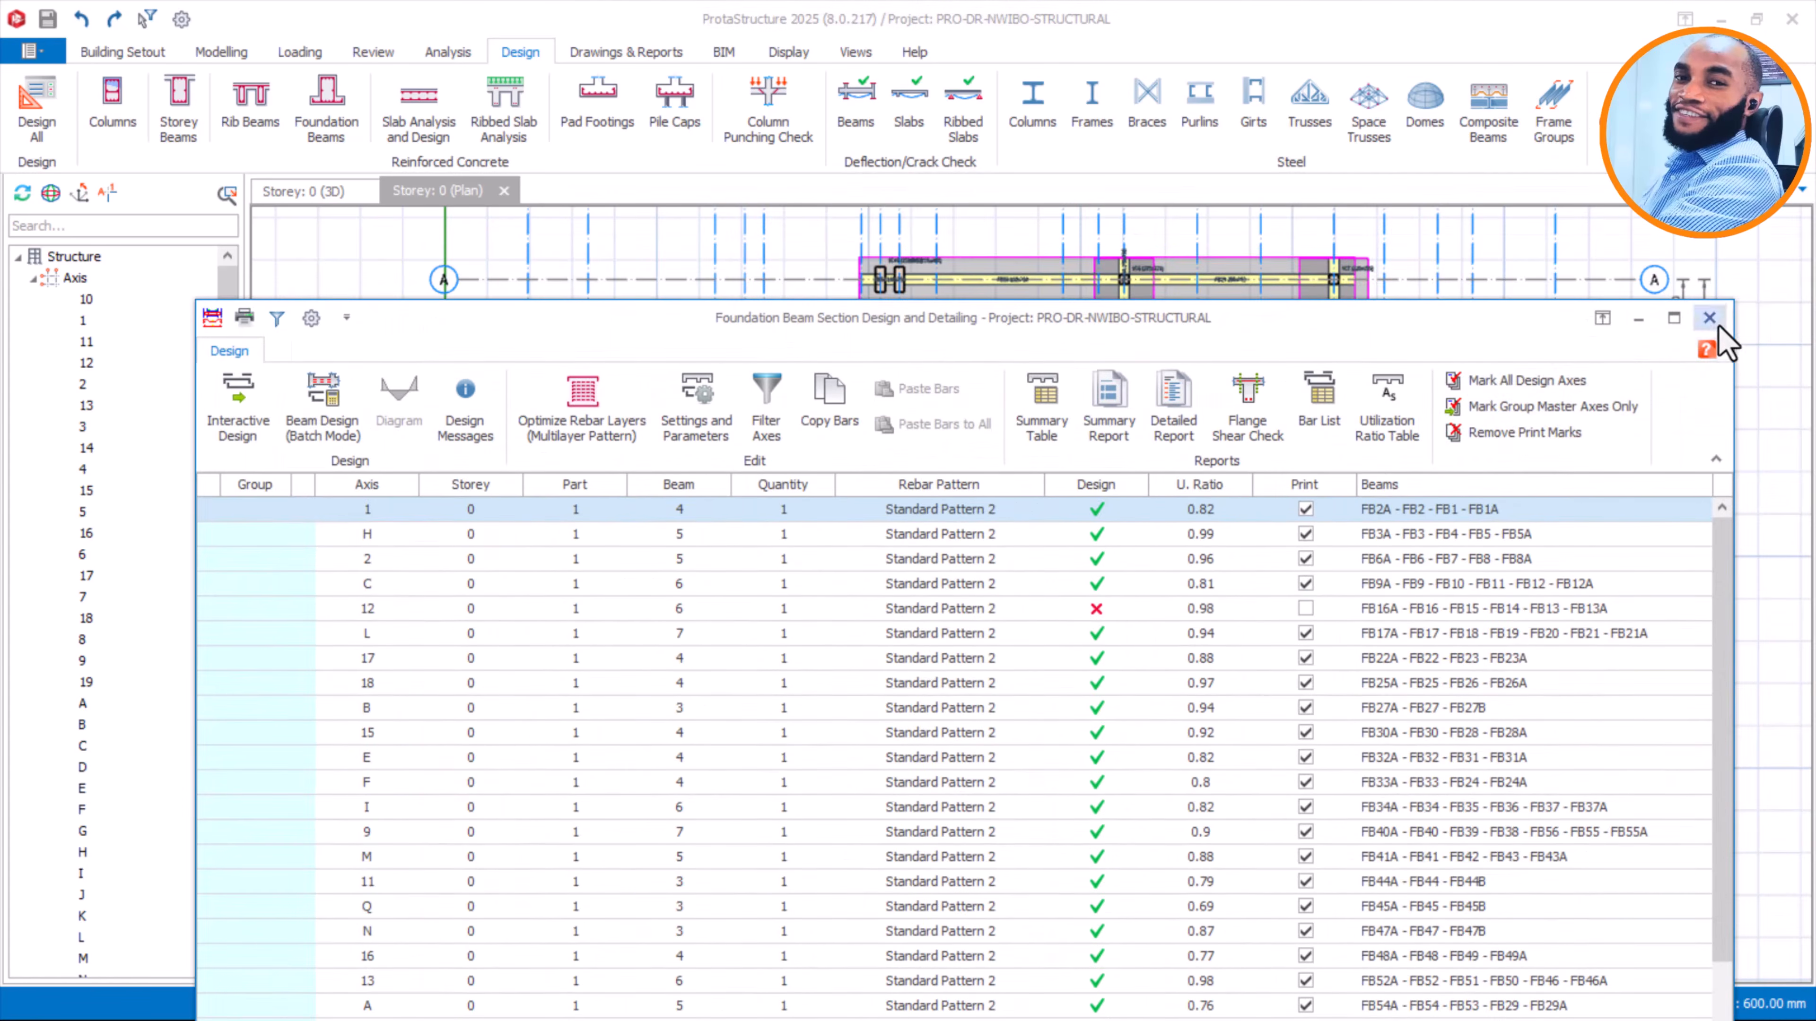
scroll(1098, 504, "down", 1)
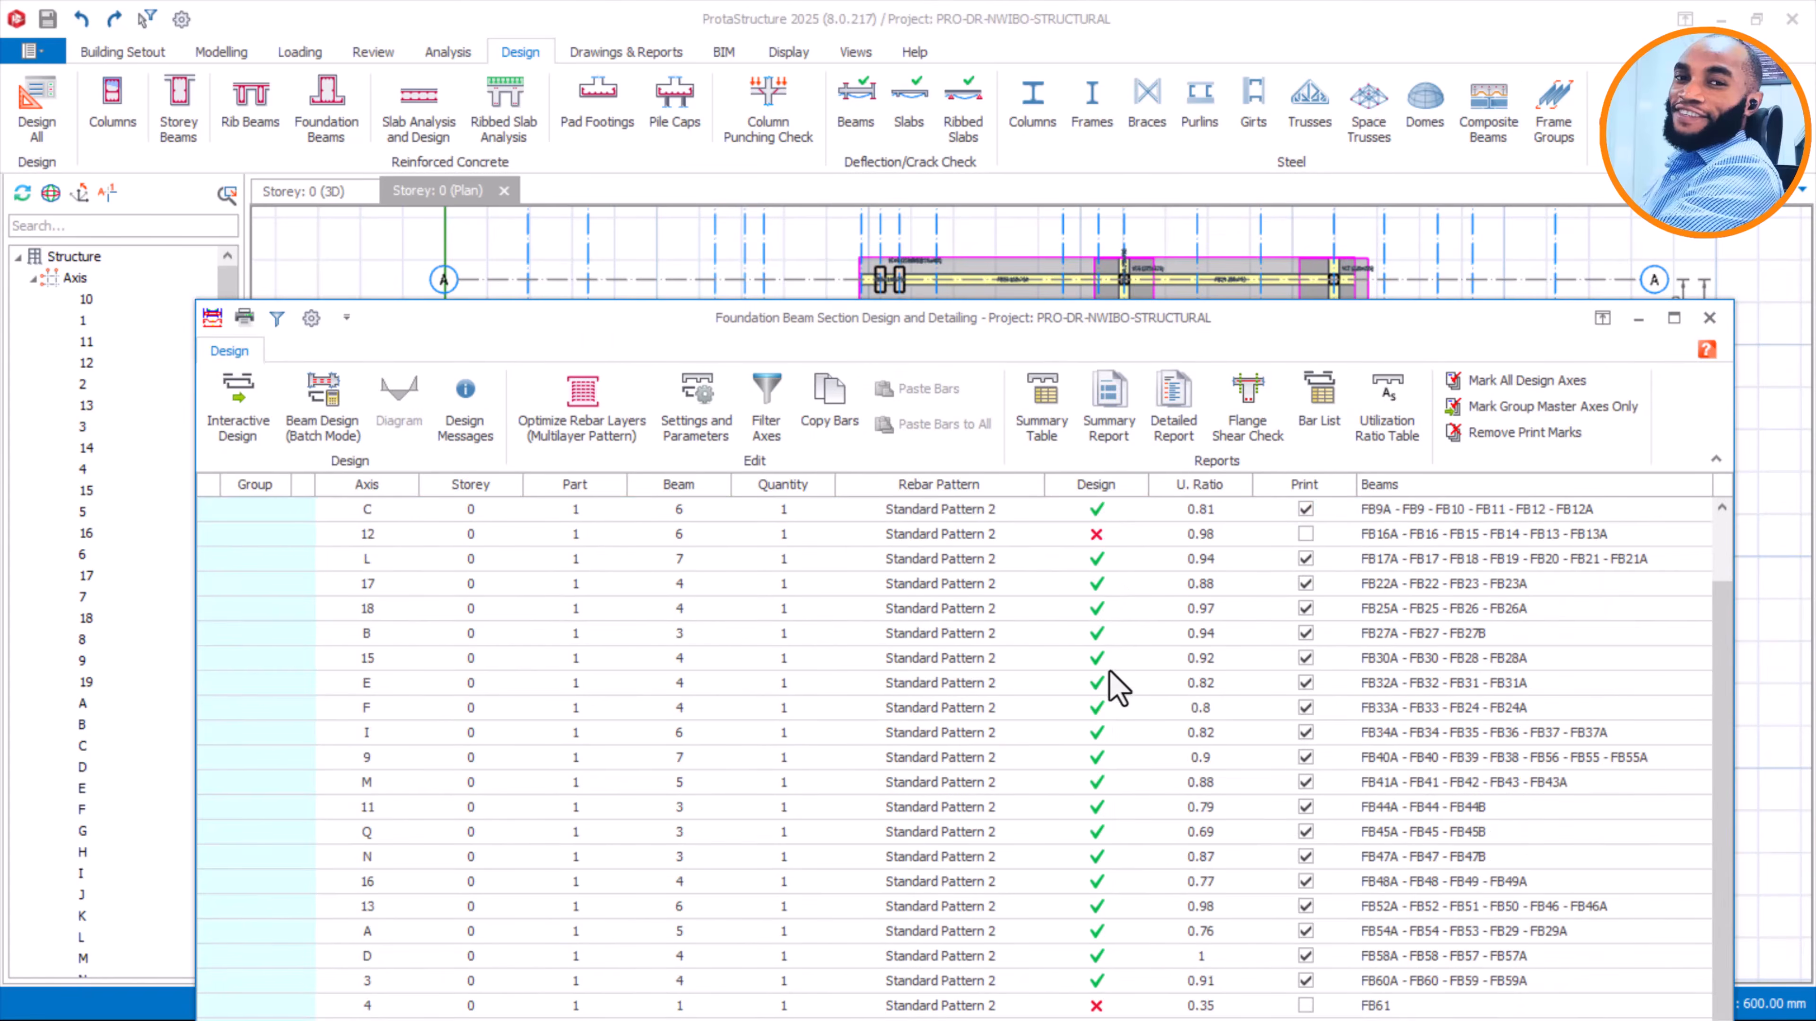
scroll(1115, 655, "up", 1)
left_click_drag(1161, 343, 1167, 249)
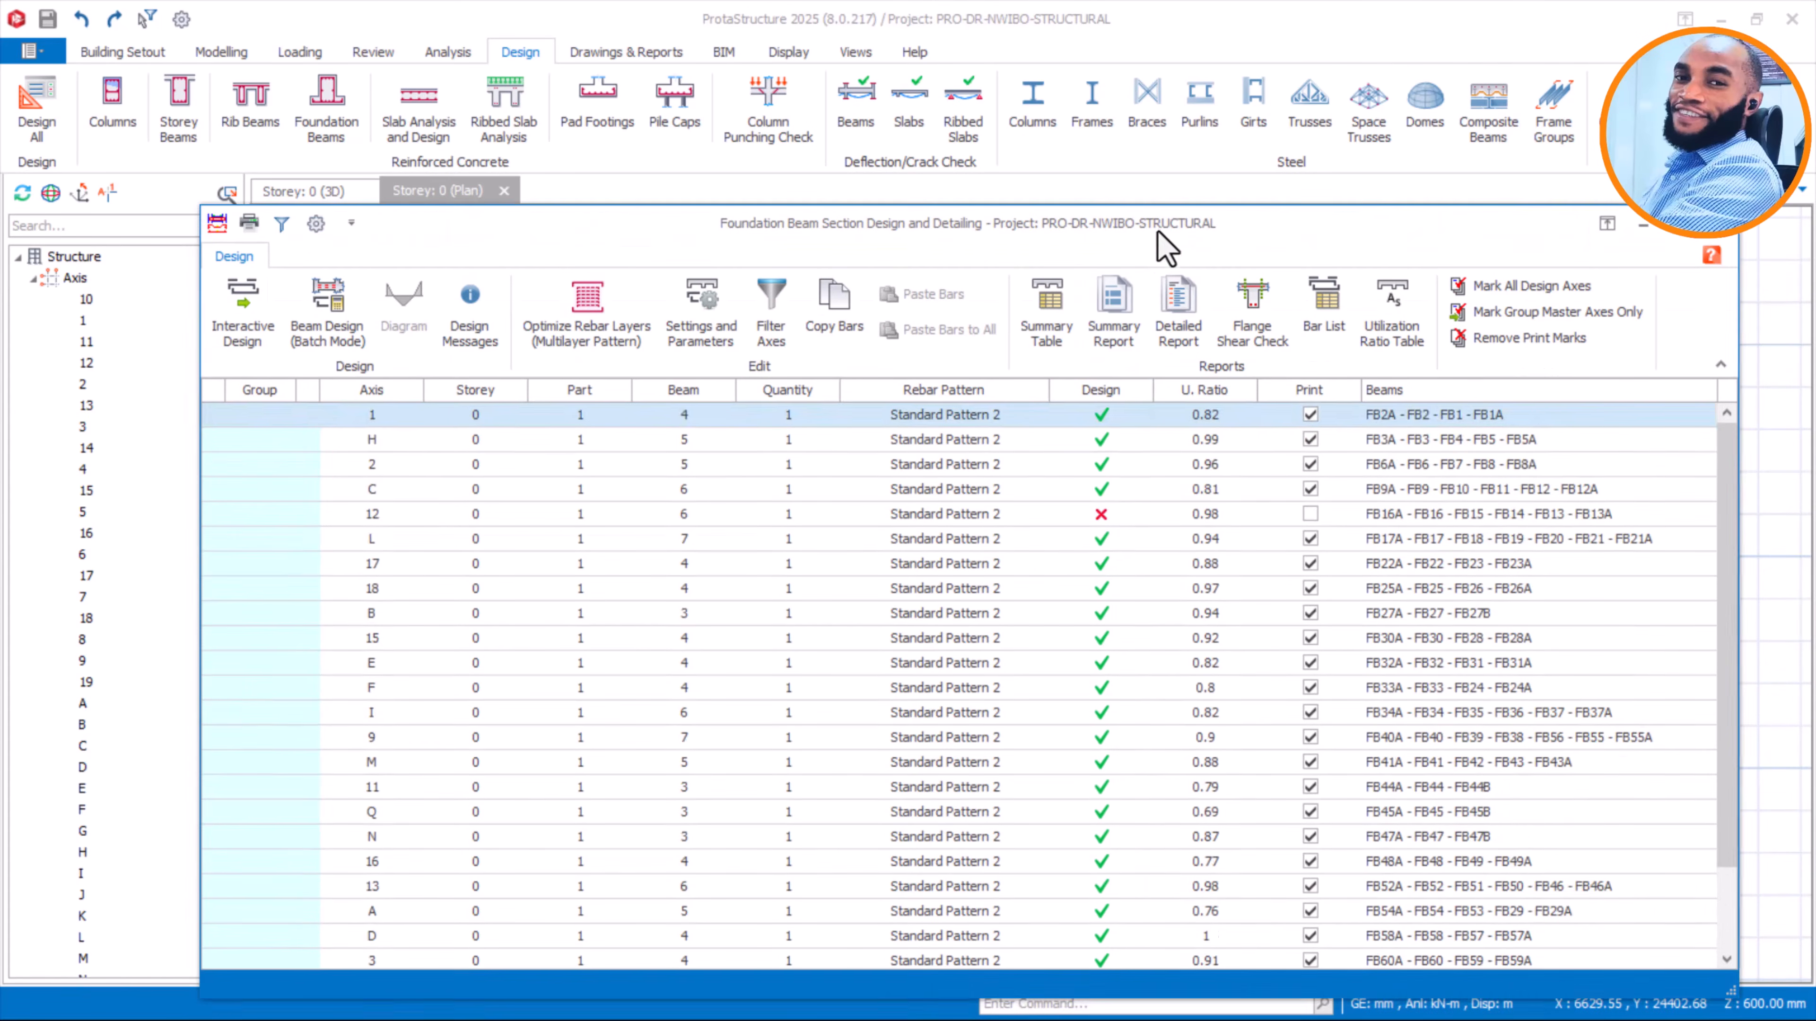
scroll(1122, 501, "down", 1)
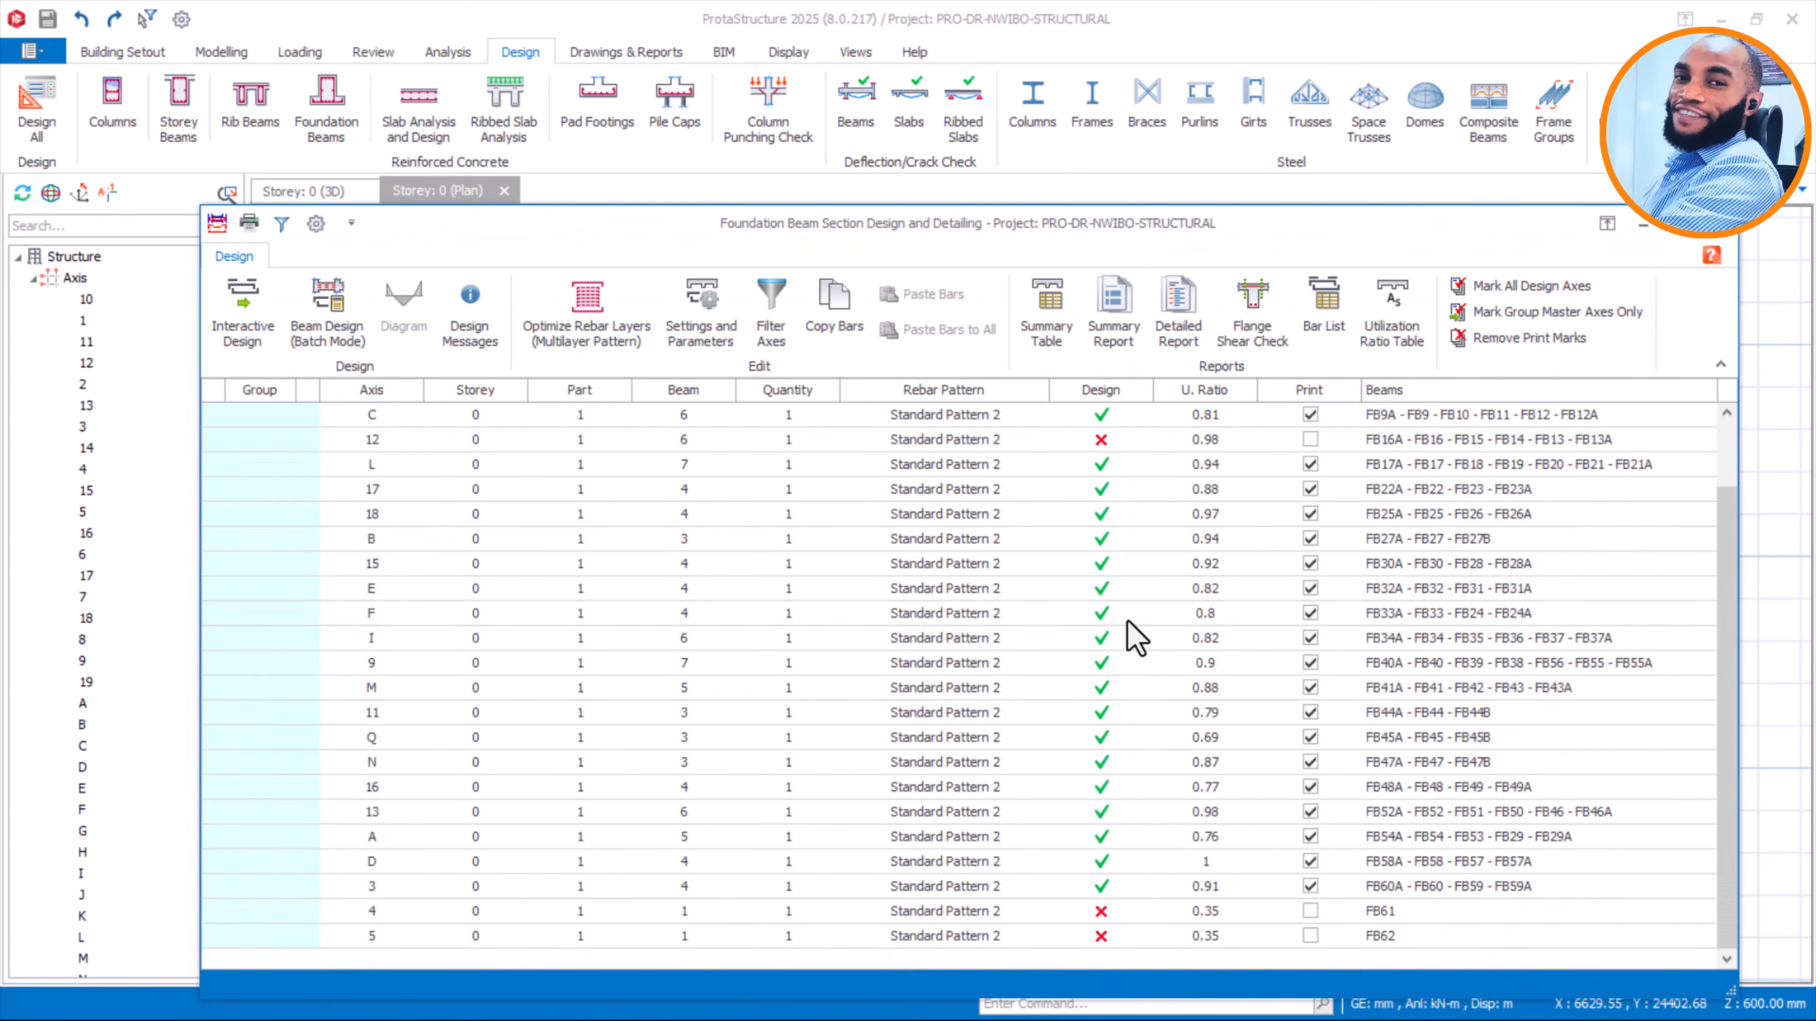
Close the foundation beam design window and colour the storey 0 3D view by design status
scroll(1119, 447, "up", 1)
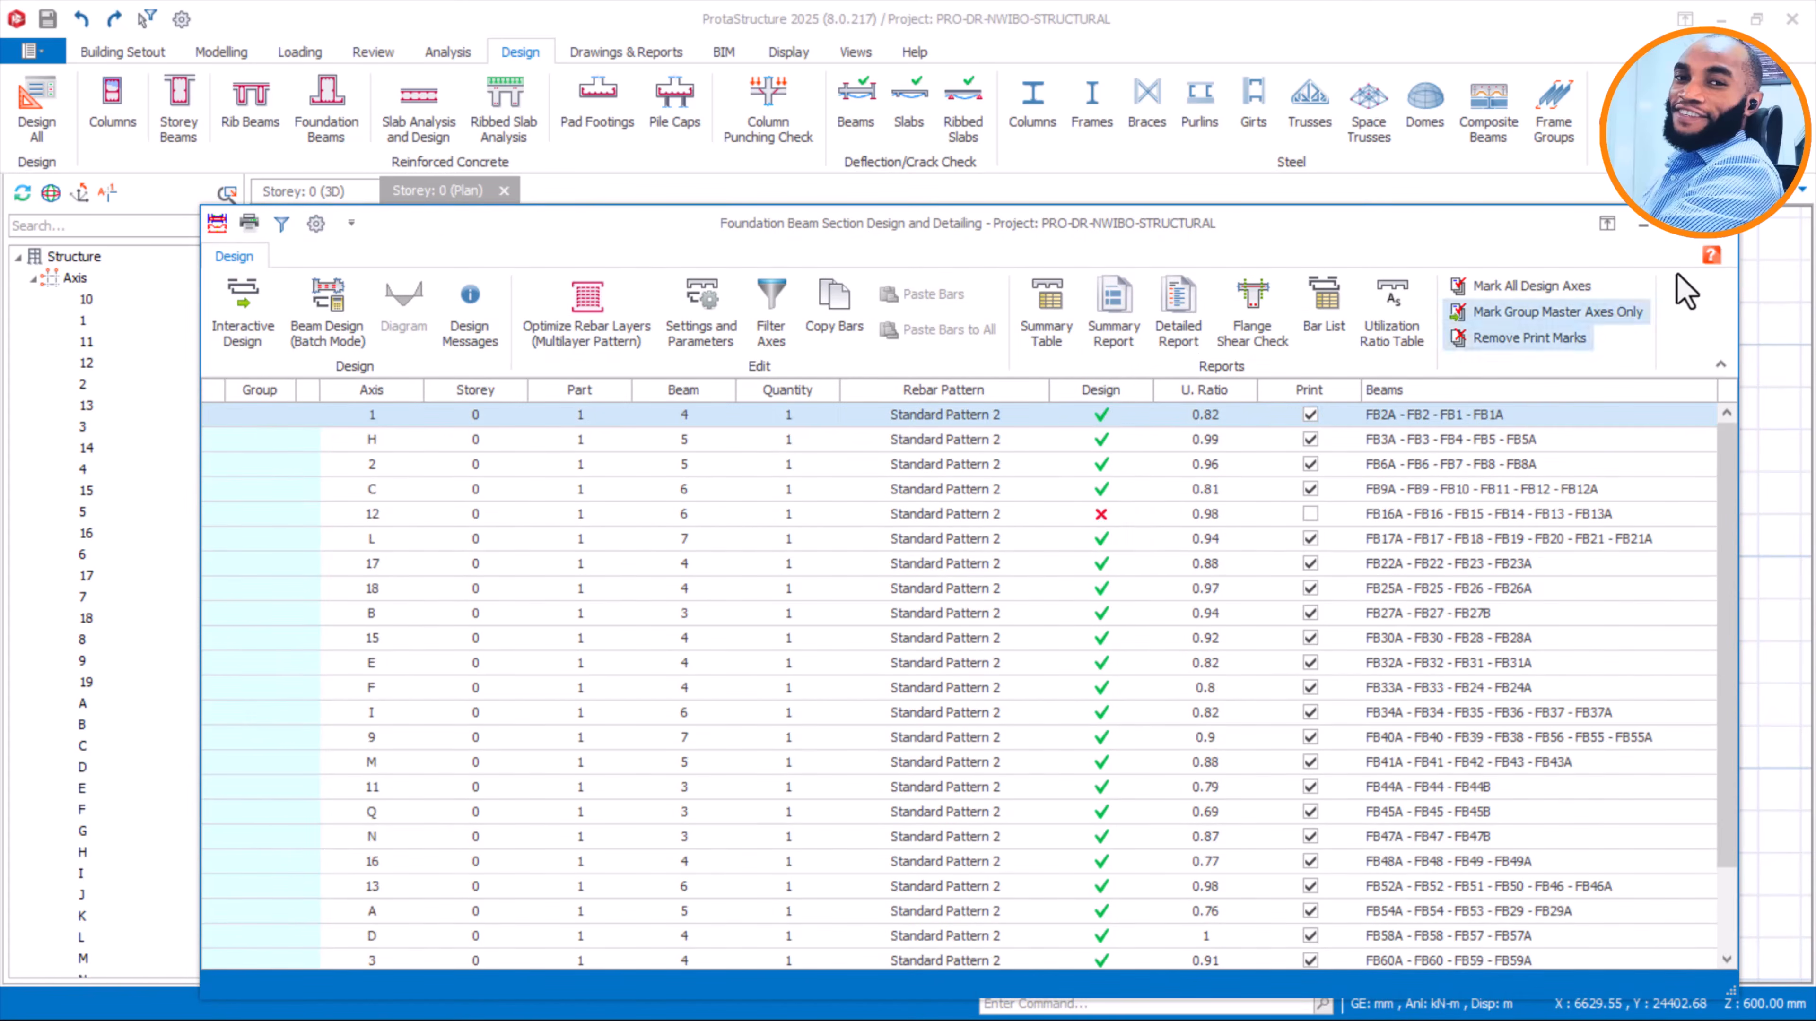
left_click(1722, 230)
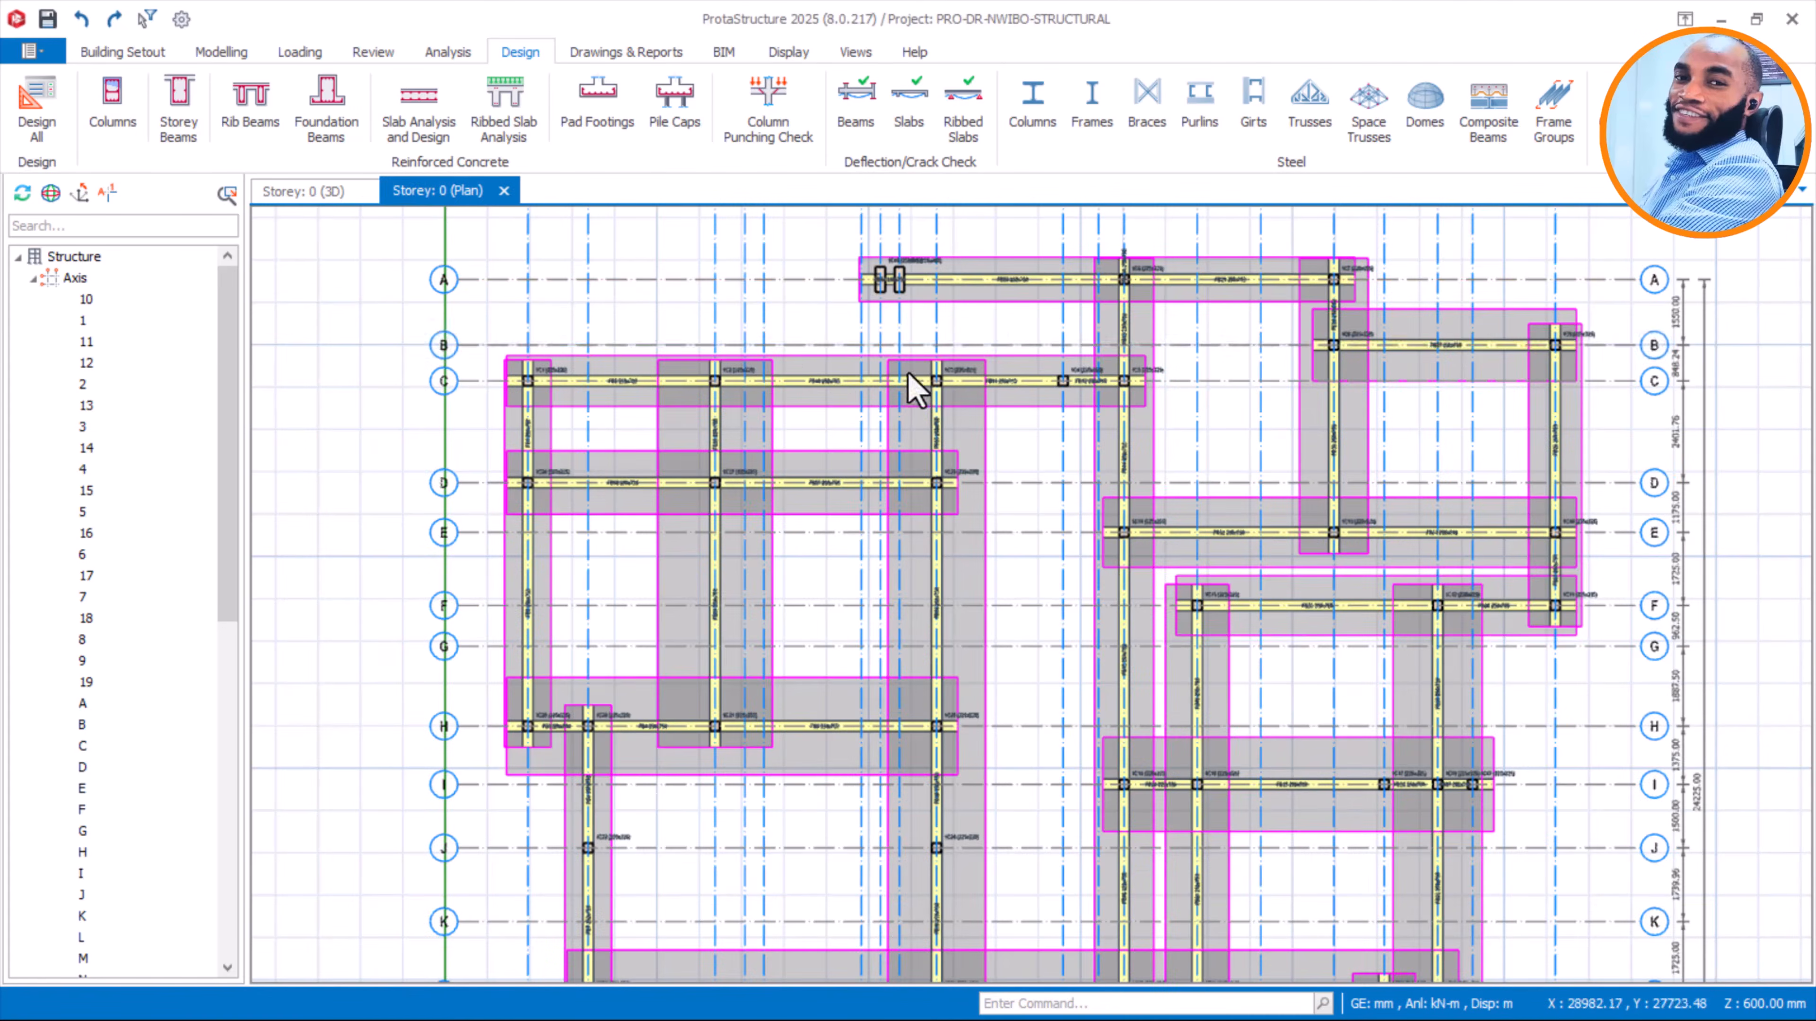
left_click(312, 193)
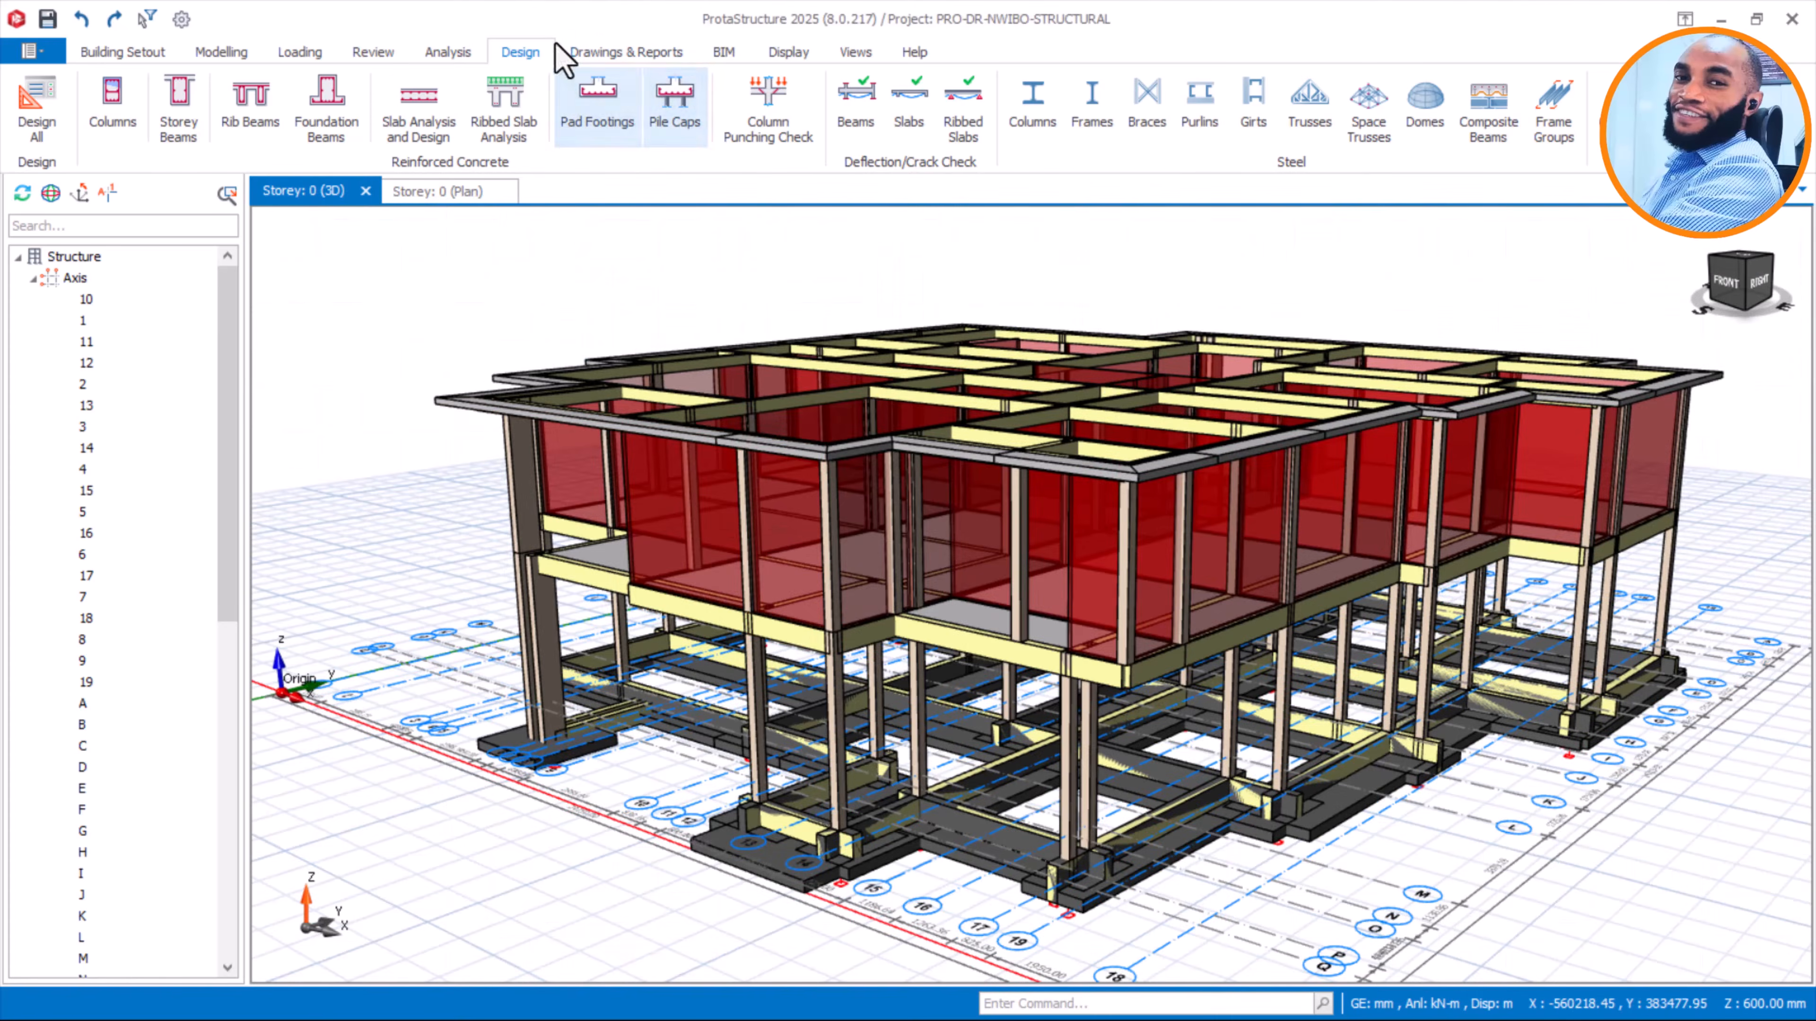
left_click(373, 54)
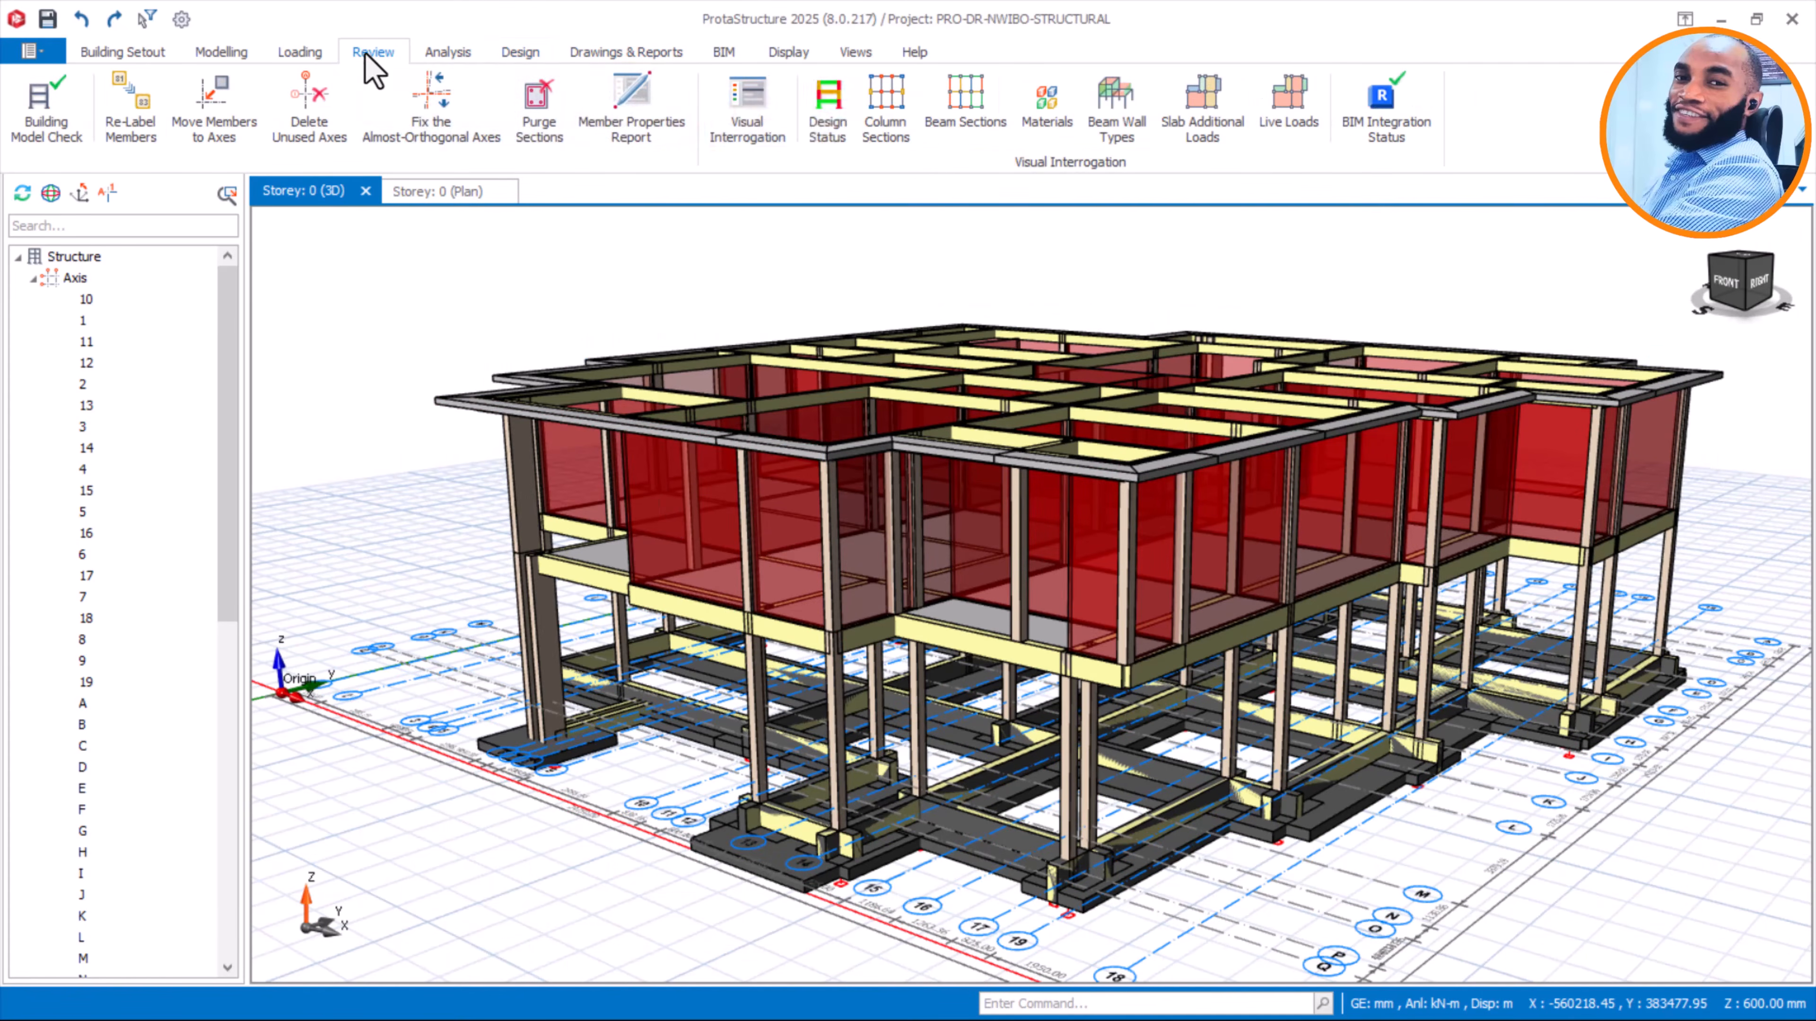
left_click(828, 108)
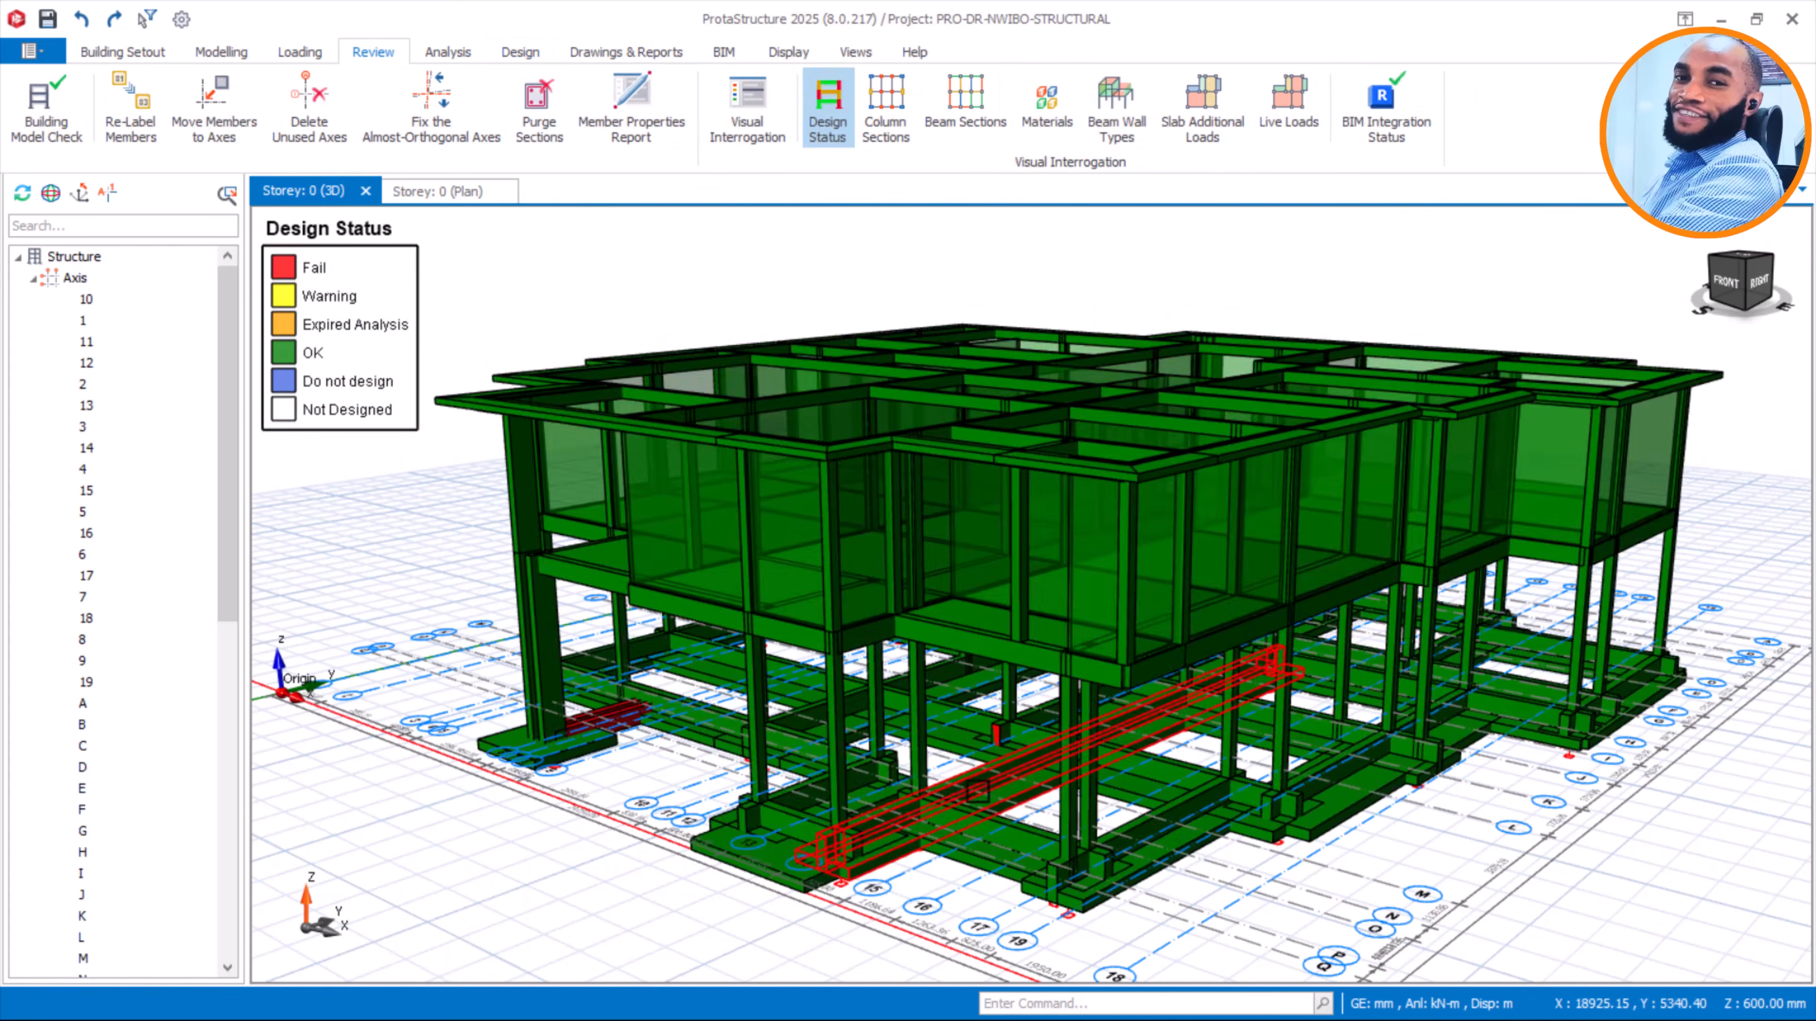
Hide the axes layer in the 3D view of the building
scroll(986, 751, "up", 5)
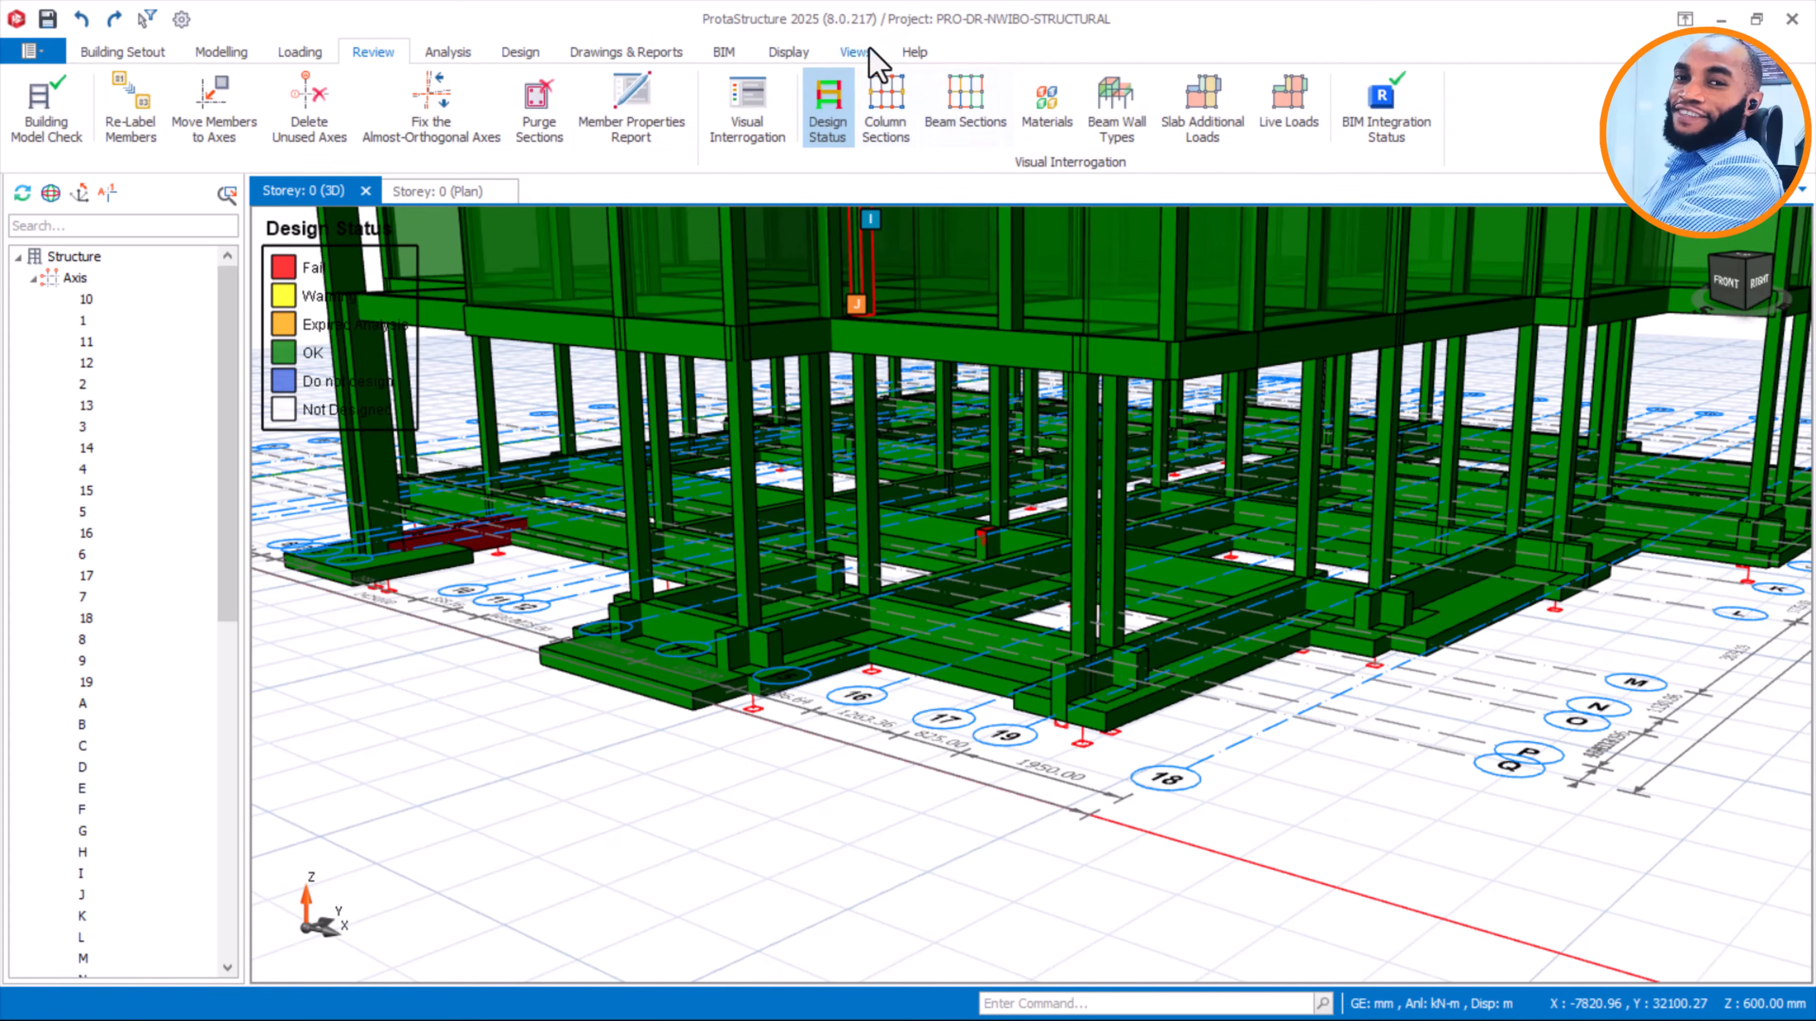
left_click(789, 53)
left_click(472, 128)
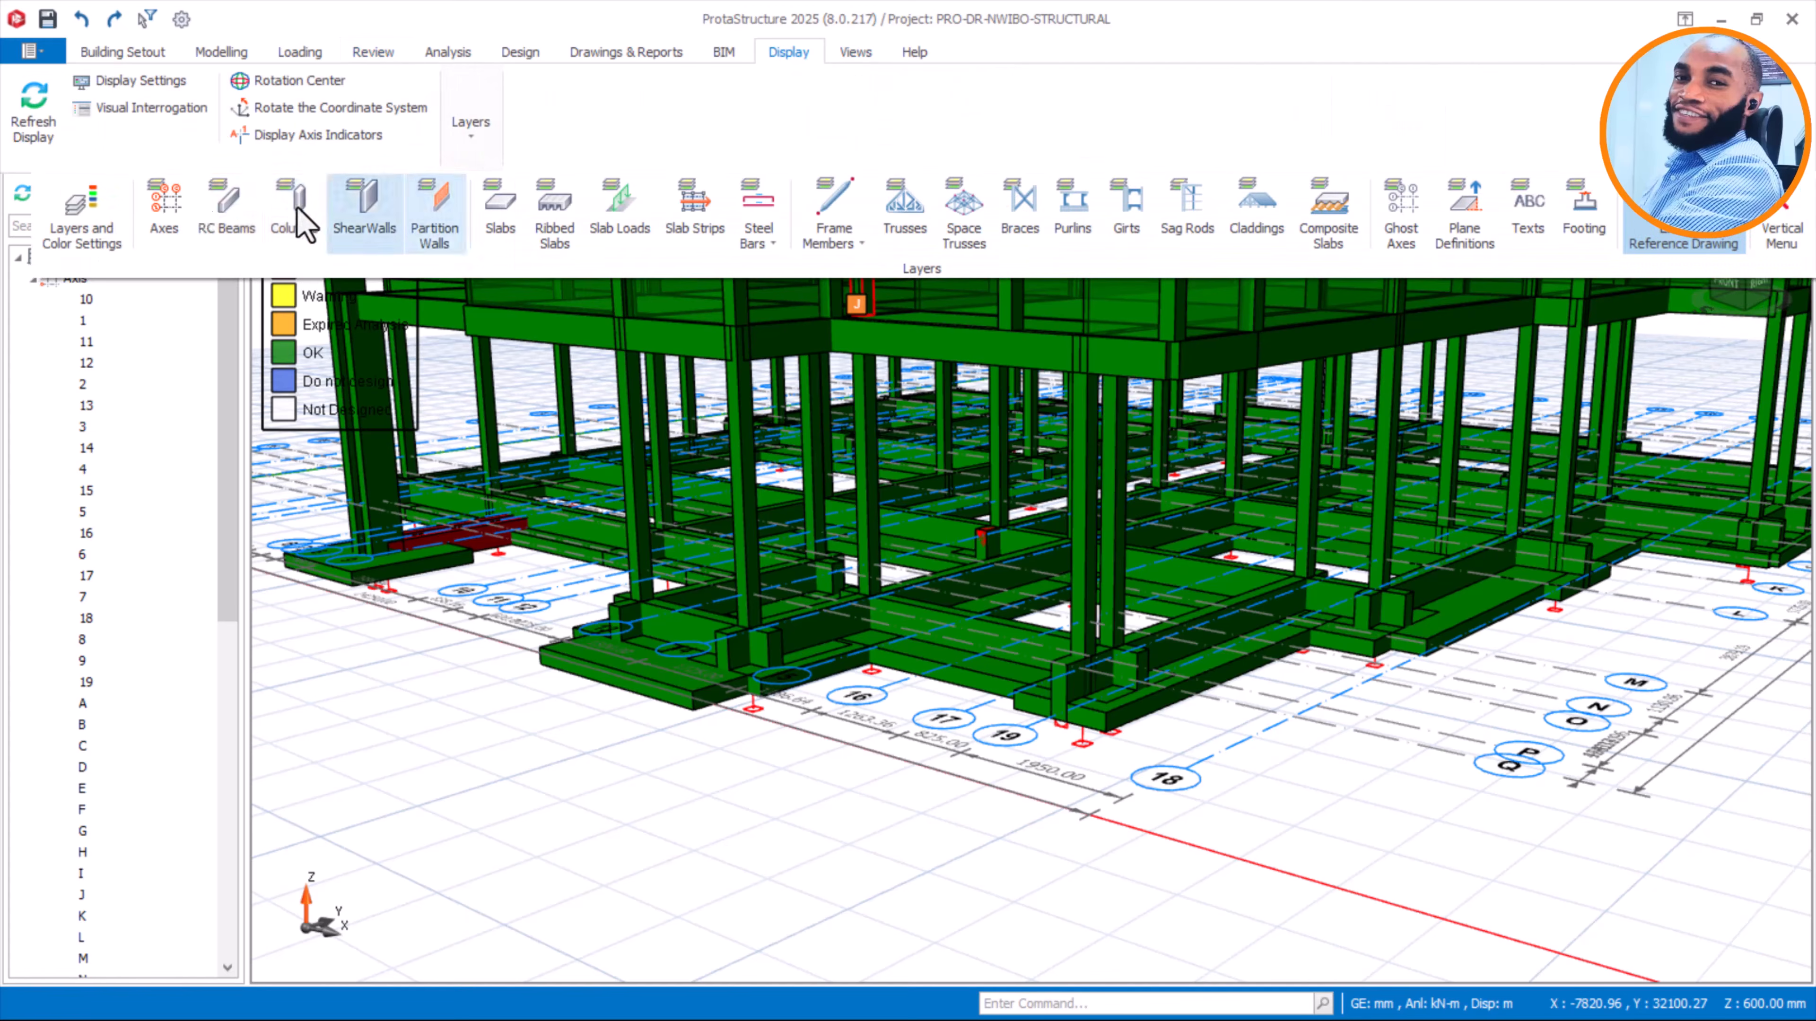
left_click(163, 208)
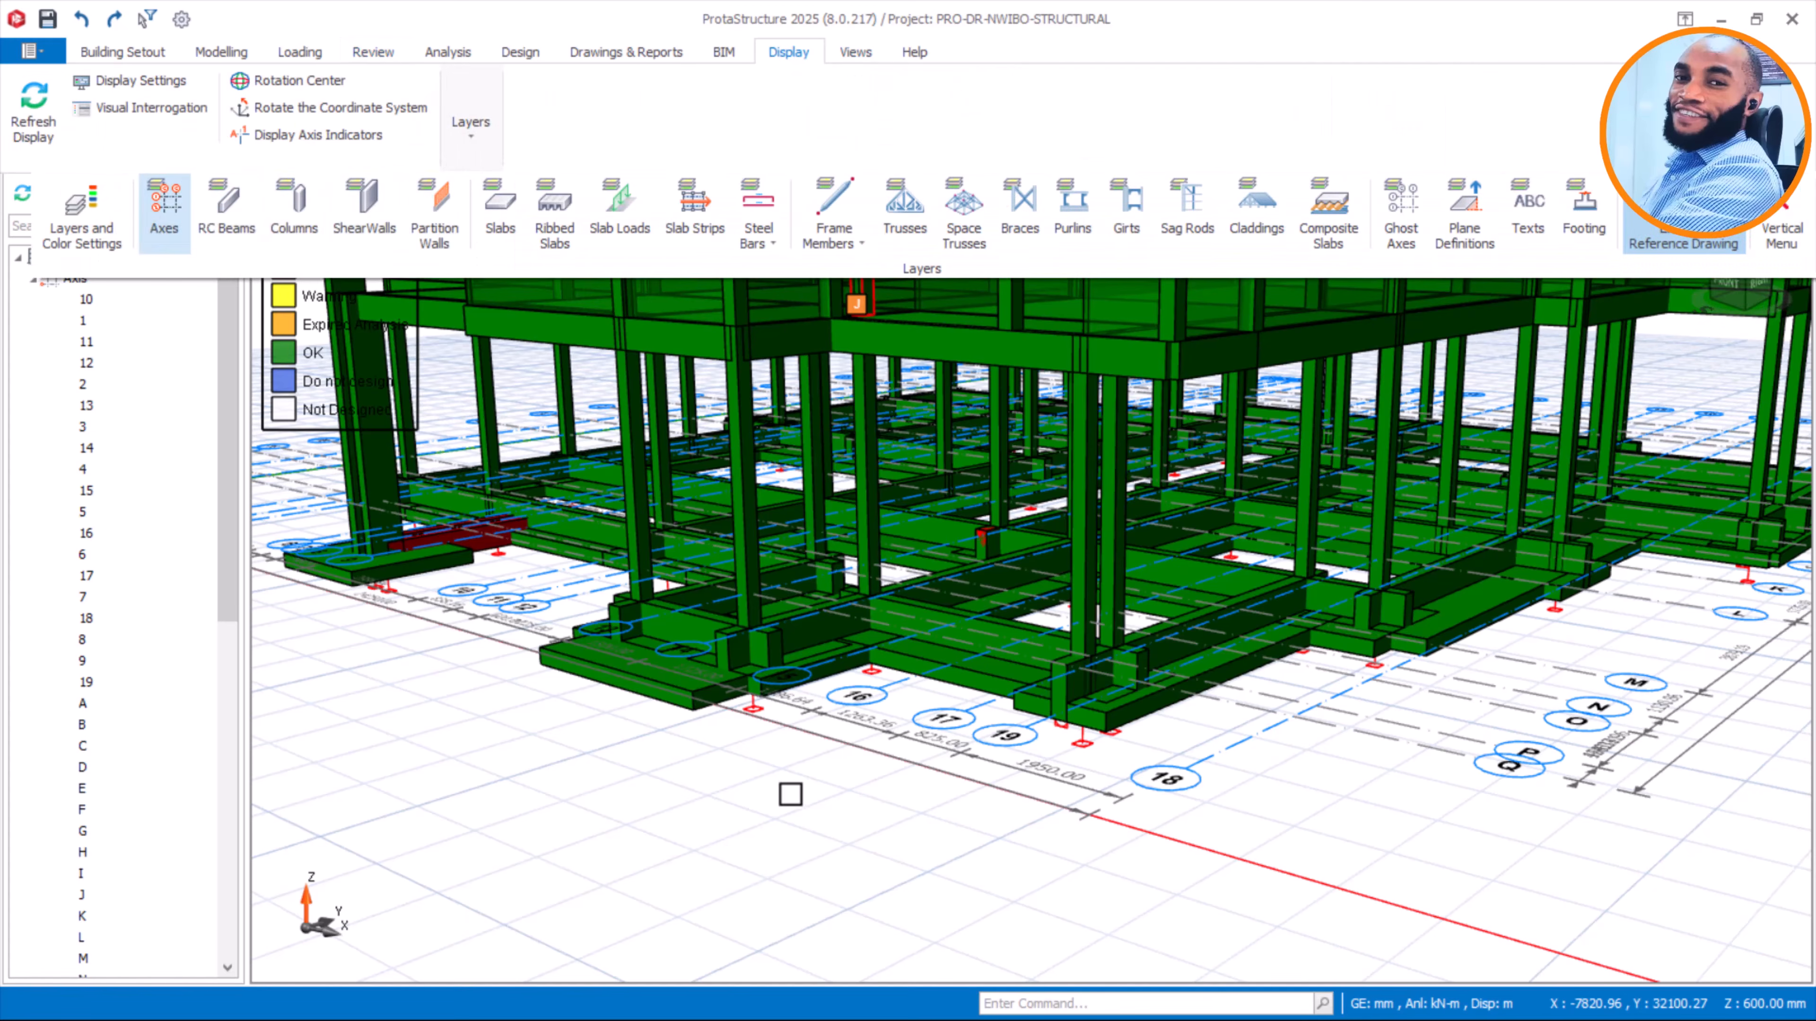
Examine the design status of the foundation beams and strip footings along the right and back sides of the building
scroll(1133, 688, "up", 2)
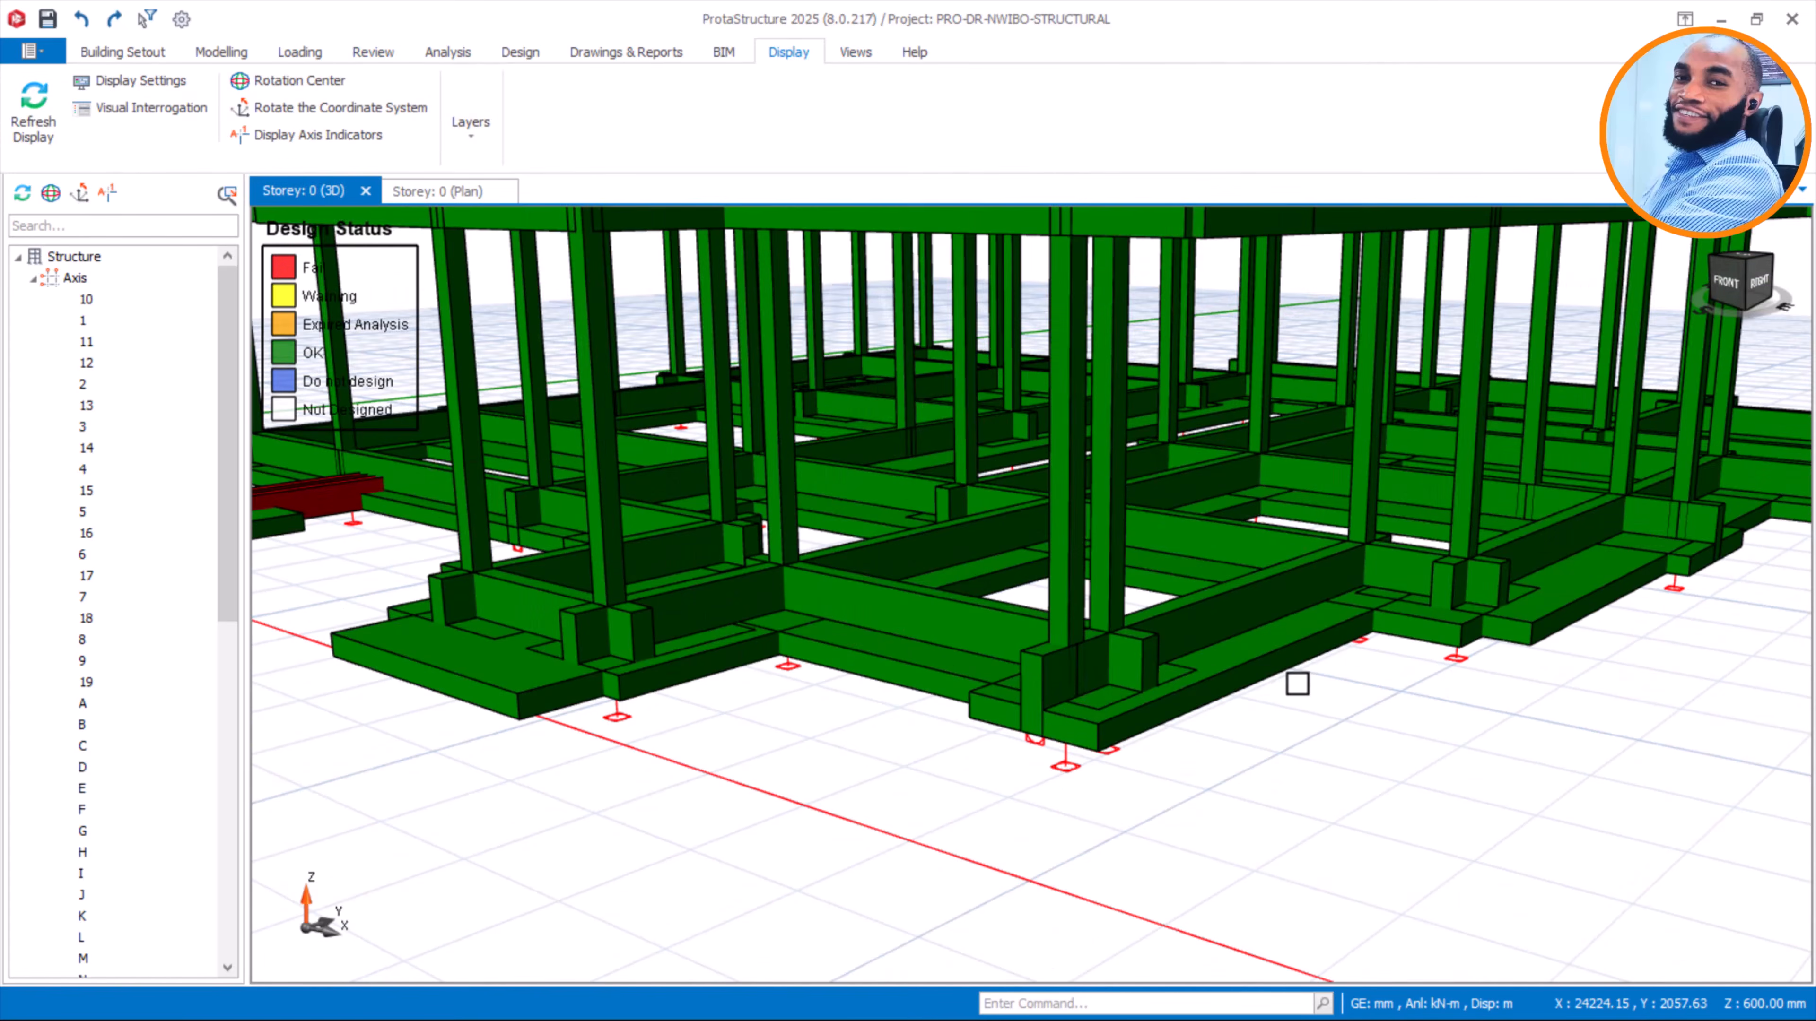
middle_click_drag(1298, 684, 1252, 697, "shift")
scroll(1240, 673, "up", 1)
middle_click_drag(1519, 629, 949, 547)
scroll(922, 537, "down", 1)
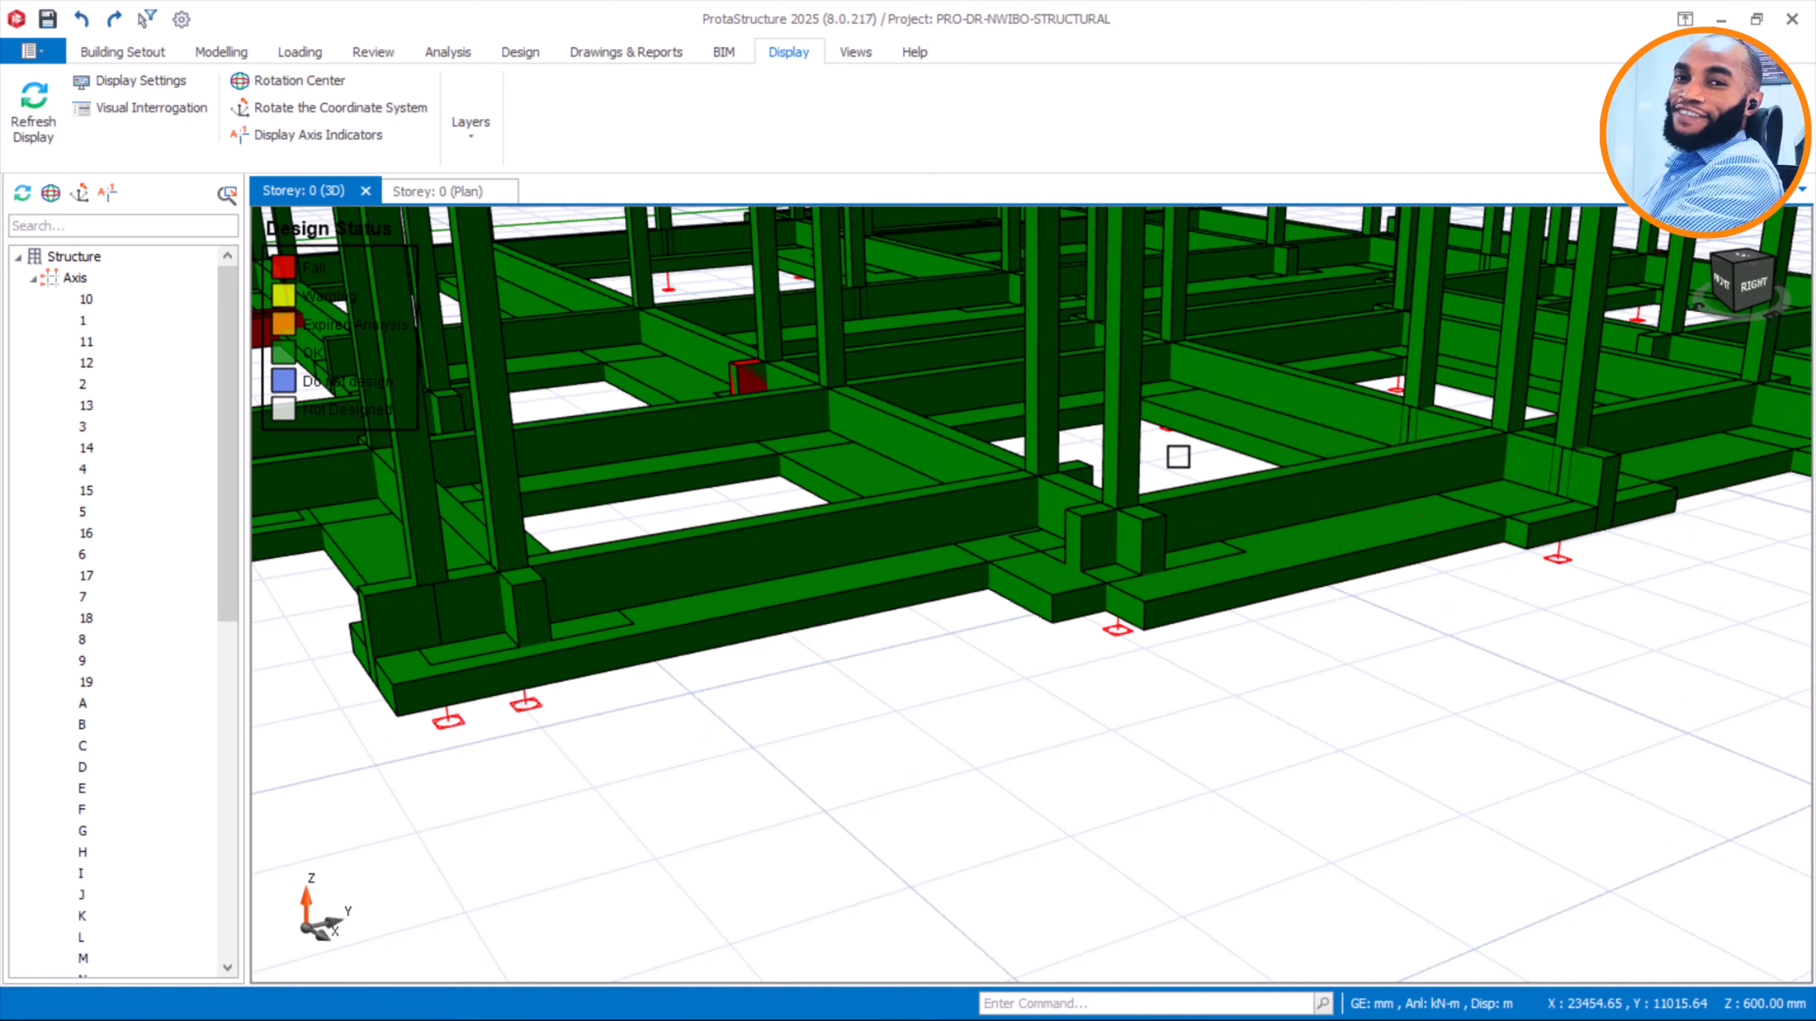
scroll(1005, 718, "down", 5)
middle_click_drag(1442, 645, 1202, 617, "shift")
mouse_move(1355, 687)
middle_mouse_down()
mouse_move(1027, 625)
mouse_move(1118, 624)
mouse_move(1081, 690)
middle_mouse_up()
scroll(957, 604, "up", 4)
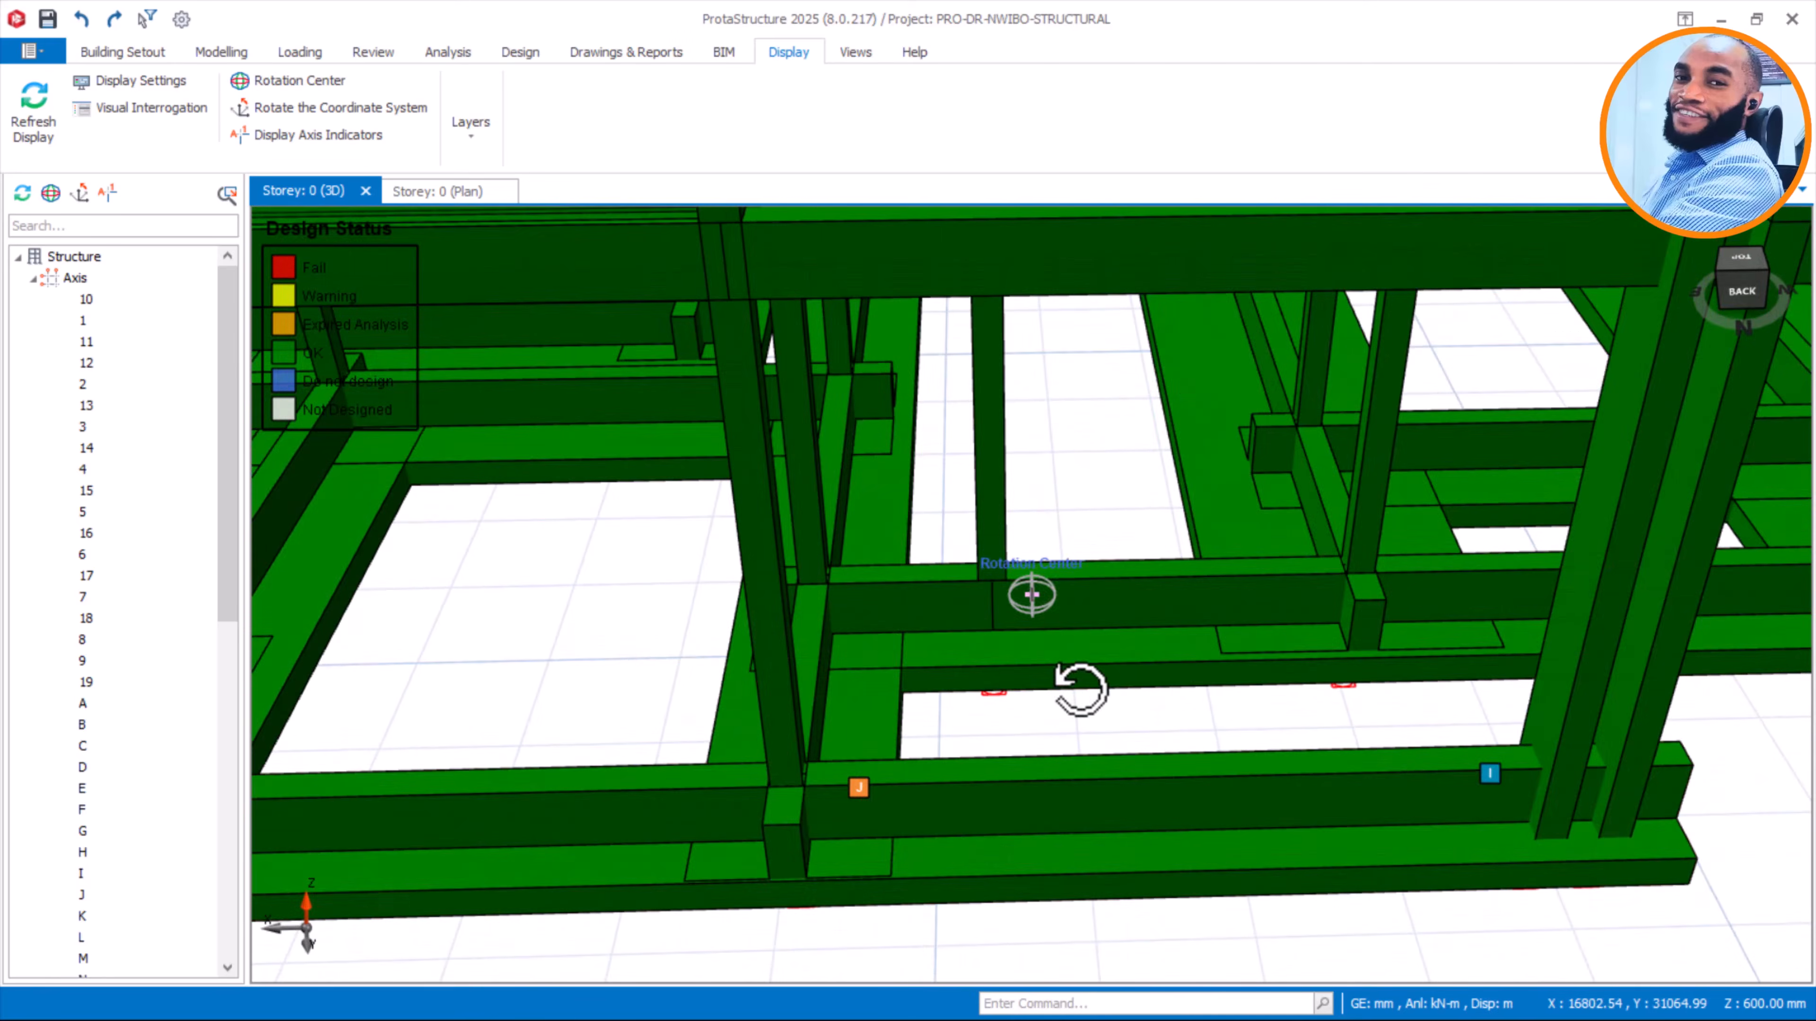
scroll(783, 808, "up", 3)
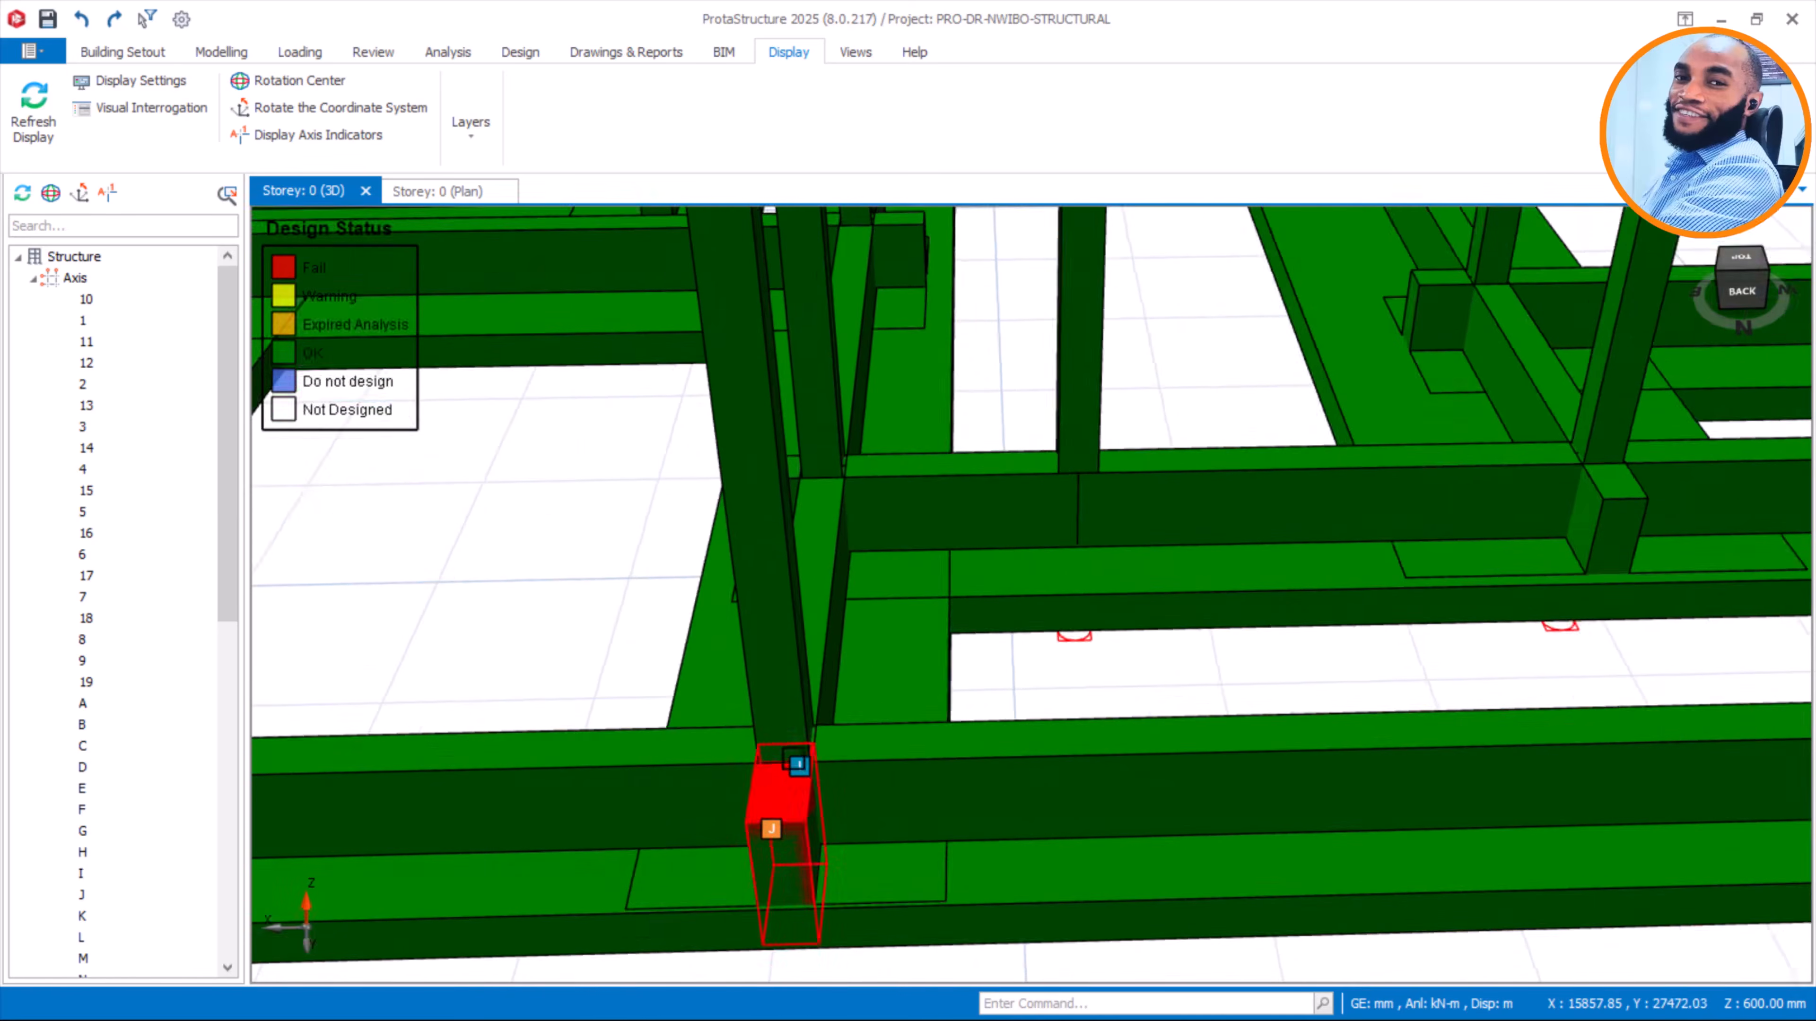
Examine the design status of the foundation members along the left side of the building towards the front
scroll(851, 767, "down", 5)
middle_click_drag(1285, 693, 851, 661)
middle_click_drag(1208, 622, 930, 592, "shift")
middle_click_drag(1637, 734, 1029, 565)
scroll(1058, 571, "up", 3)
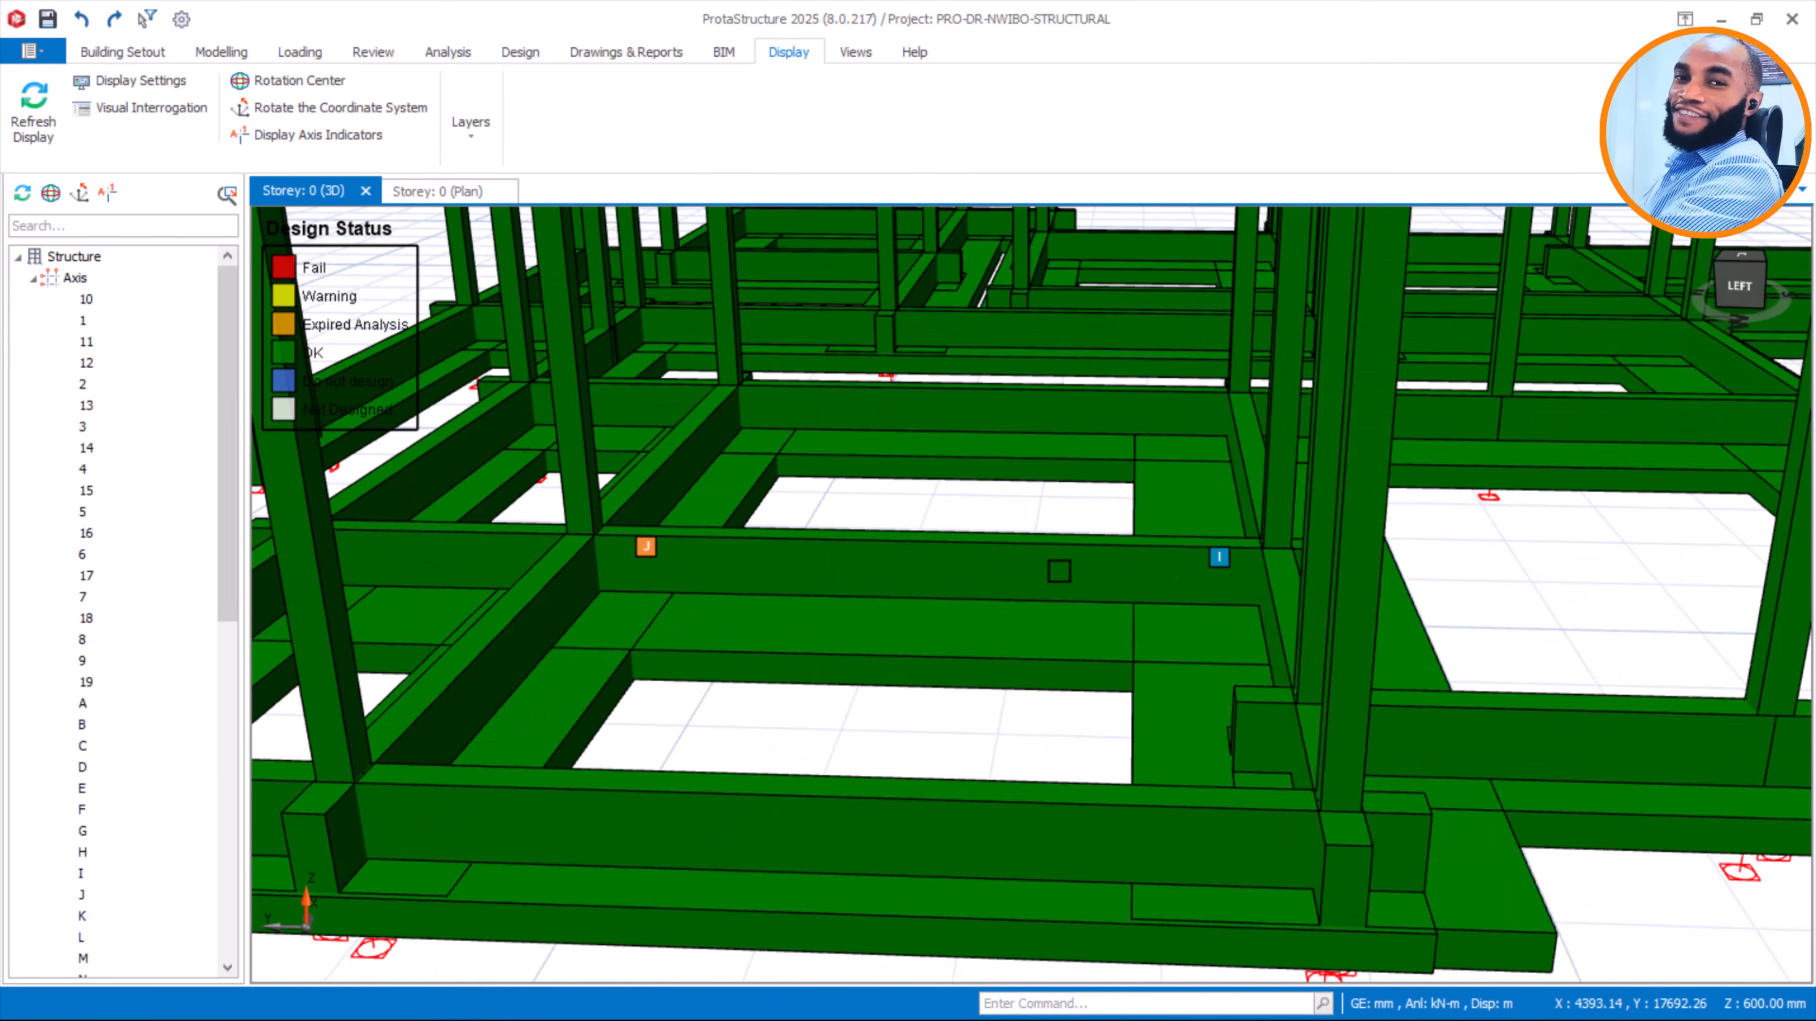
mouse_move(1058, 572)
scroll(1047, 575, "down", 4)
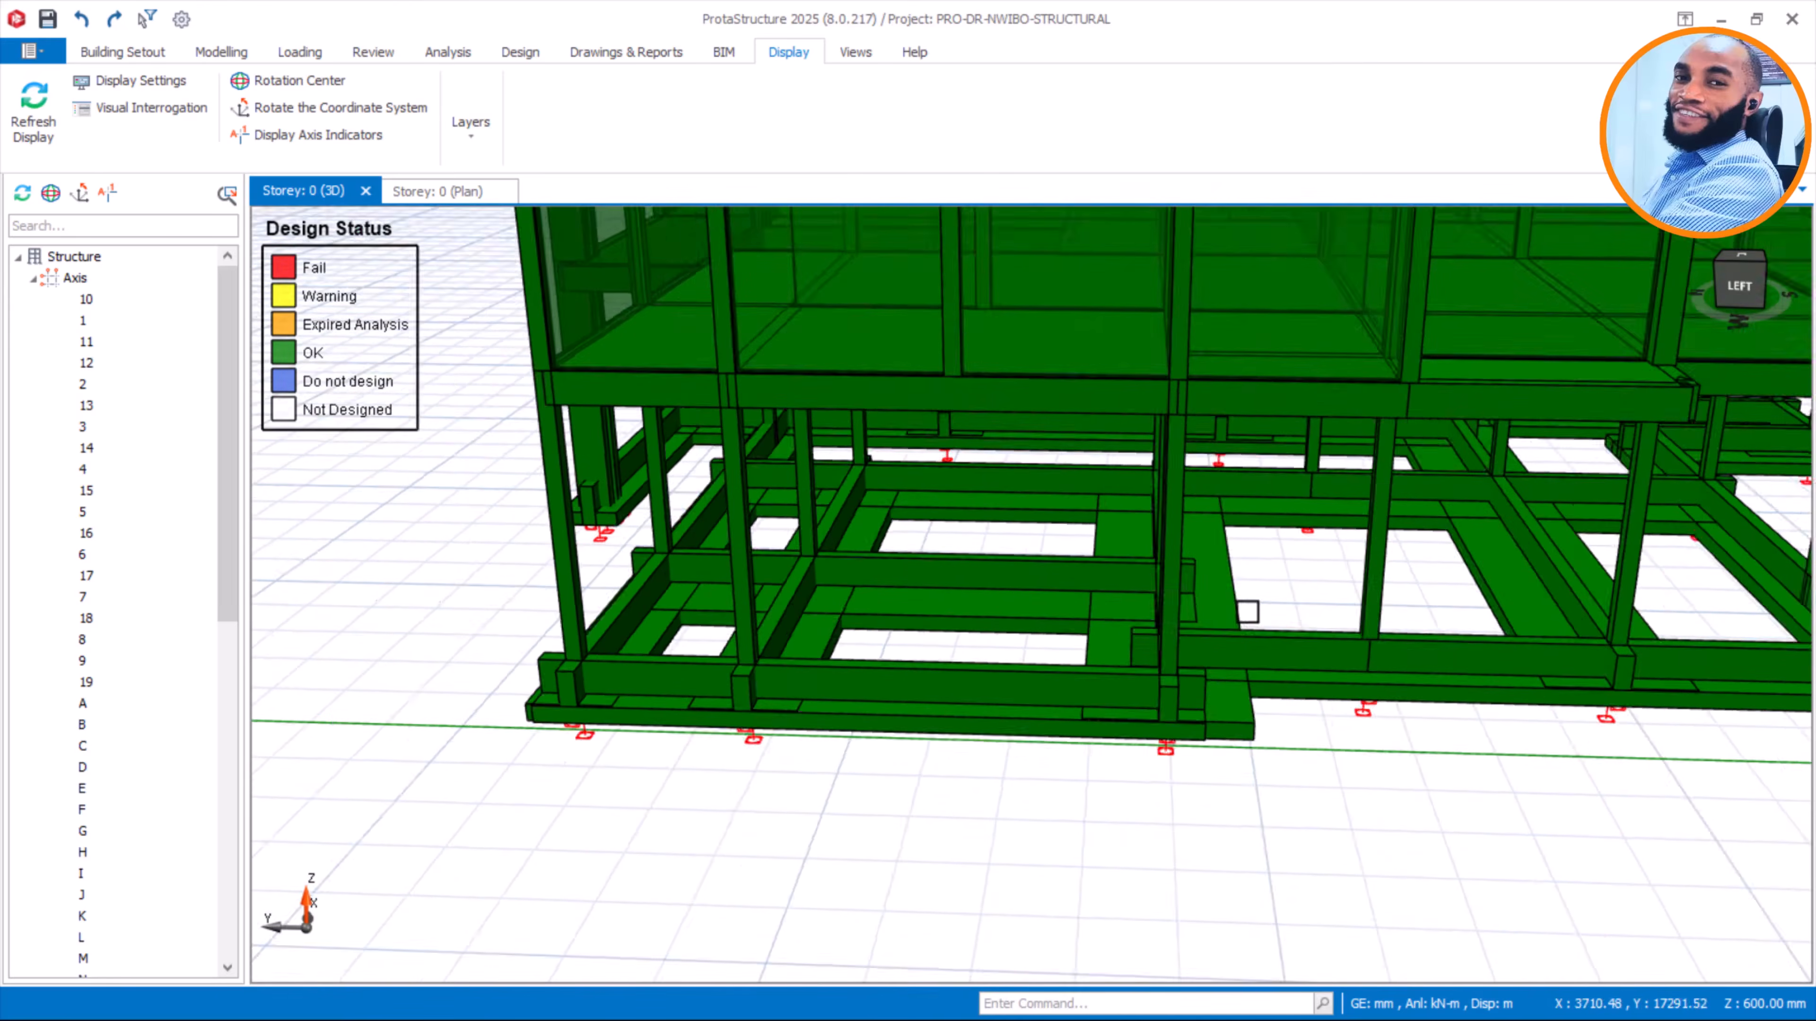
middle_click_drag(1192, 625, 871, 706)
middle_click_drag(1507, 707, 1329, 675, "shift")
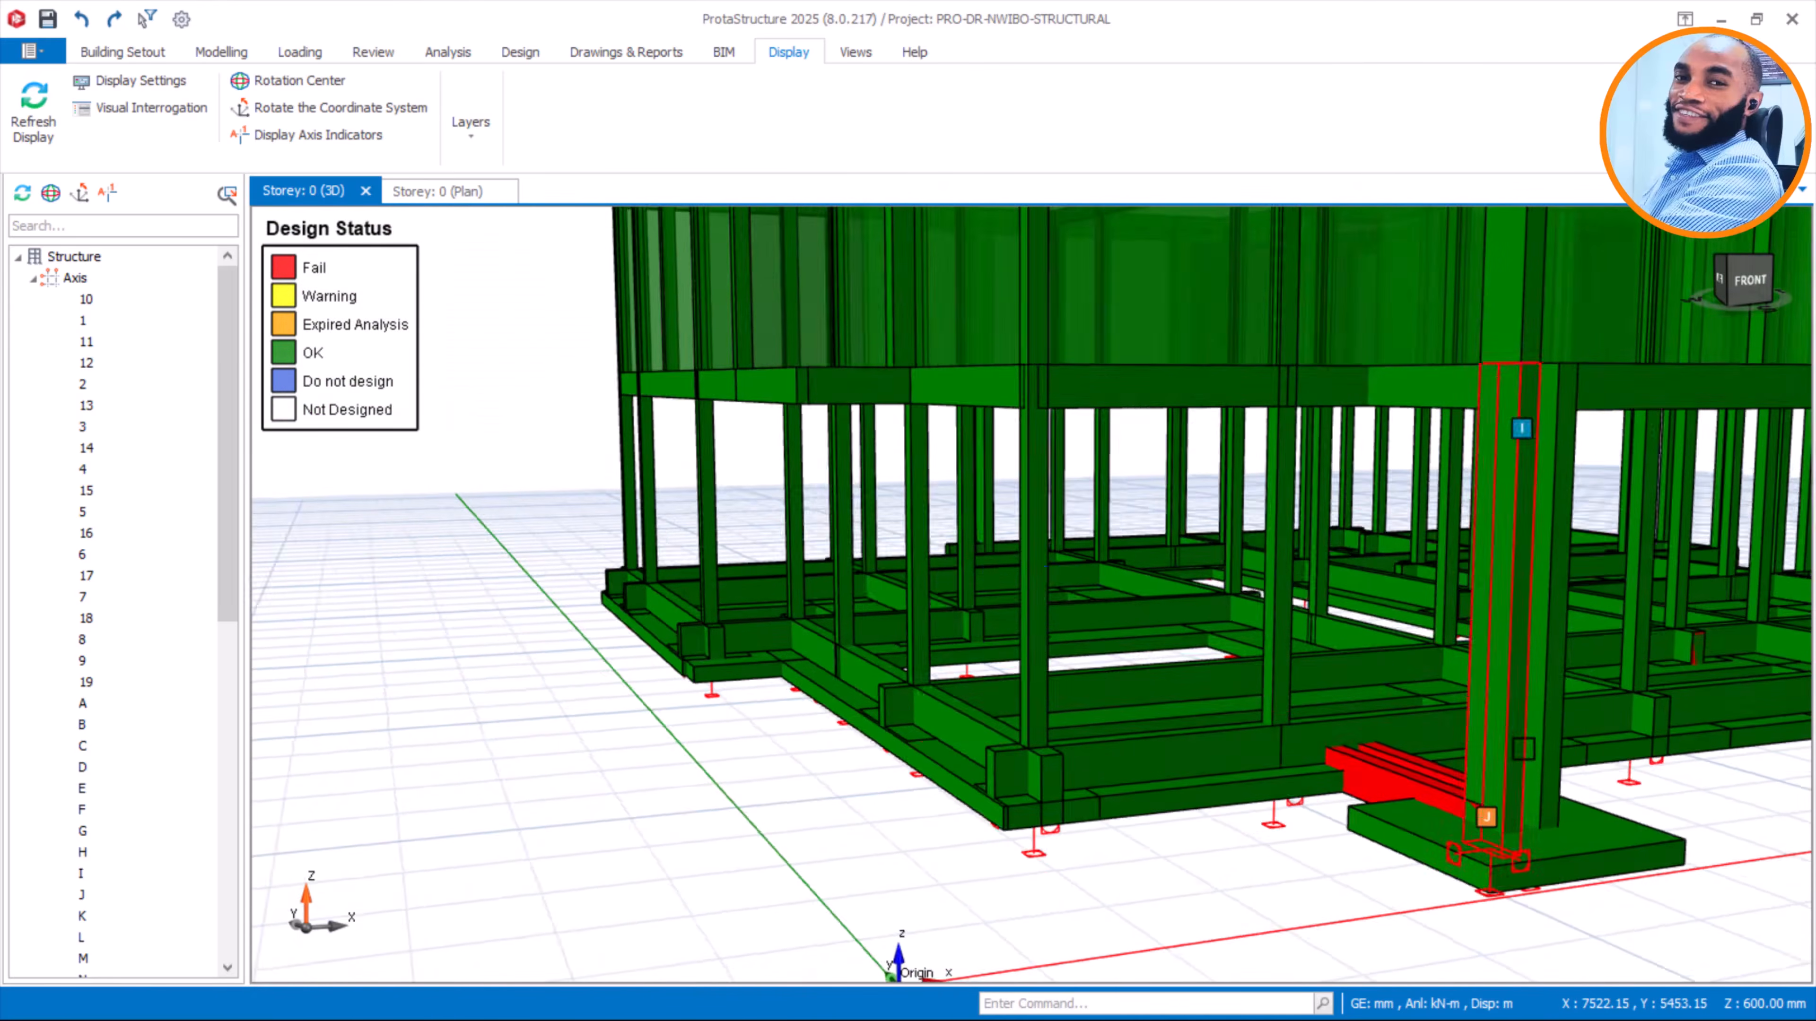
Inspect the foundation members at the front, identify beam FB16A beside the failing member, and check the whole model's design status
middle_click_drag(1493, 746, 1233, 751)
scroll(1197, 709, "down", 2)
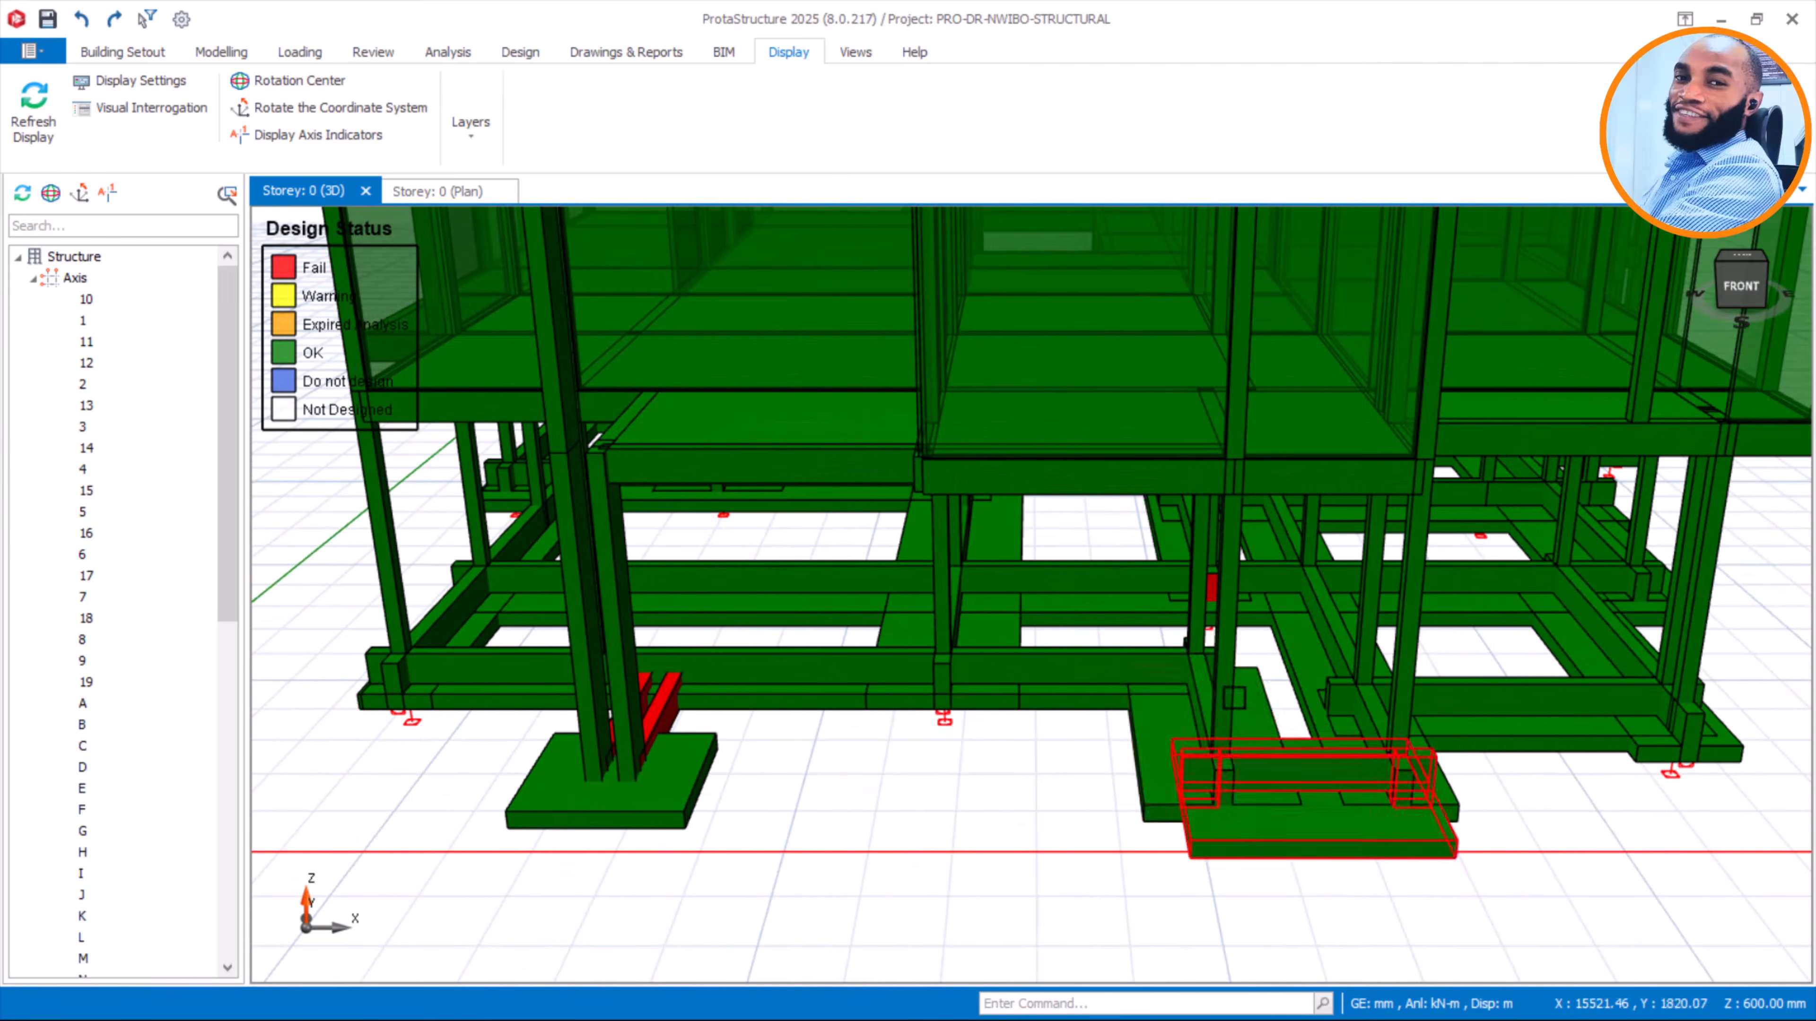
scroll(1208, 593, "up", 3)
mouse_move(1209, 595)
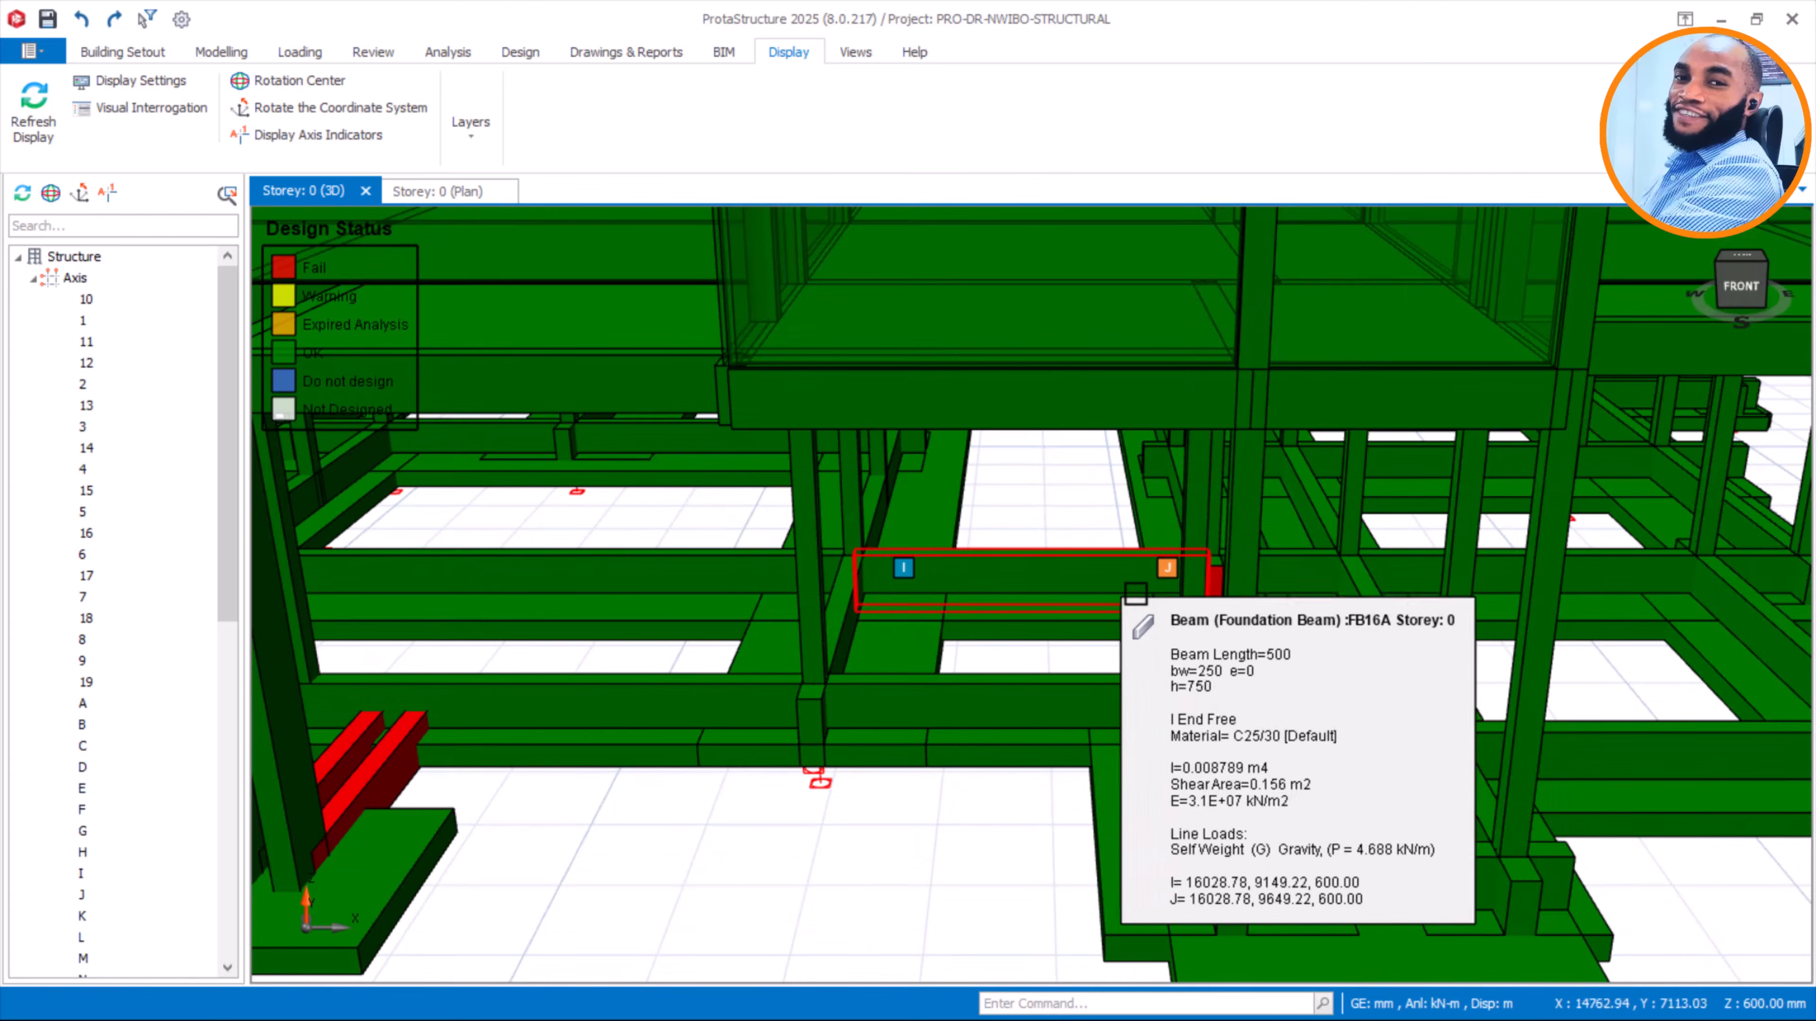
scroll(1122, 594, "down", 2)
middle_click_drag(1158, 619, 1272, 621, "shift")
middle_click_drag(1038, 636, 1502, 561)
scroll(1123, 668, "down", 4)
middle_click_drag(1054, 633, 935, 815)
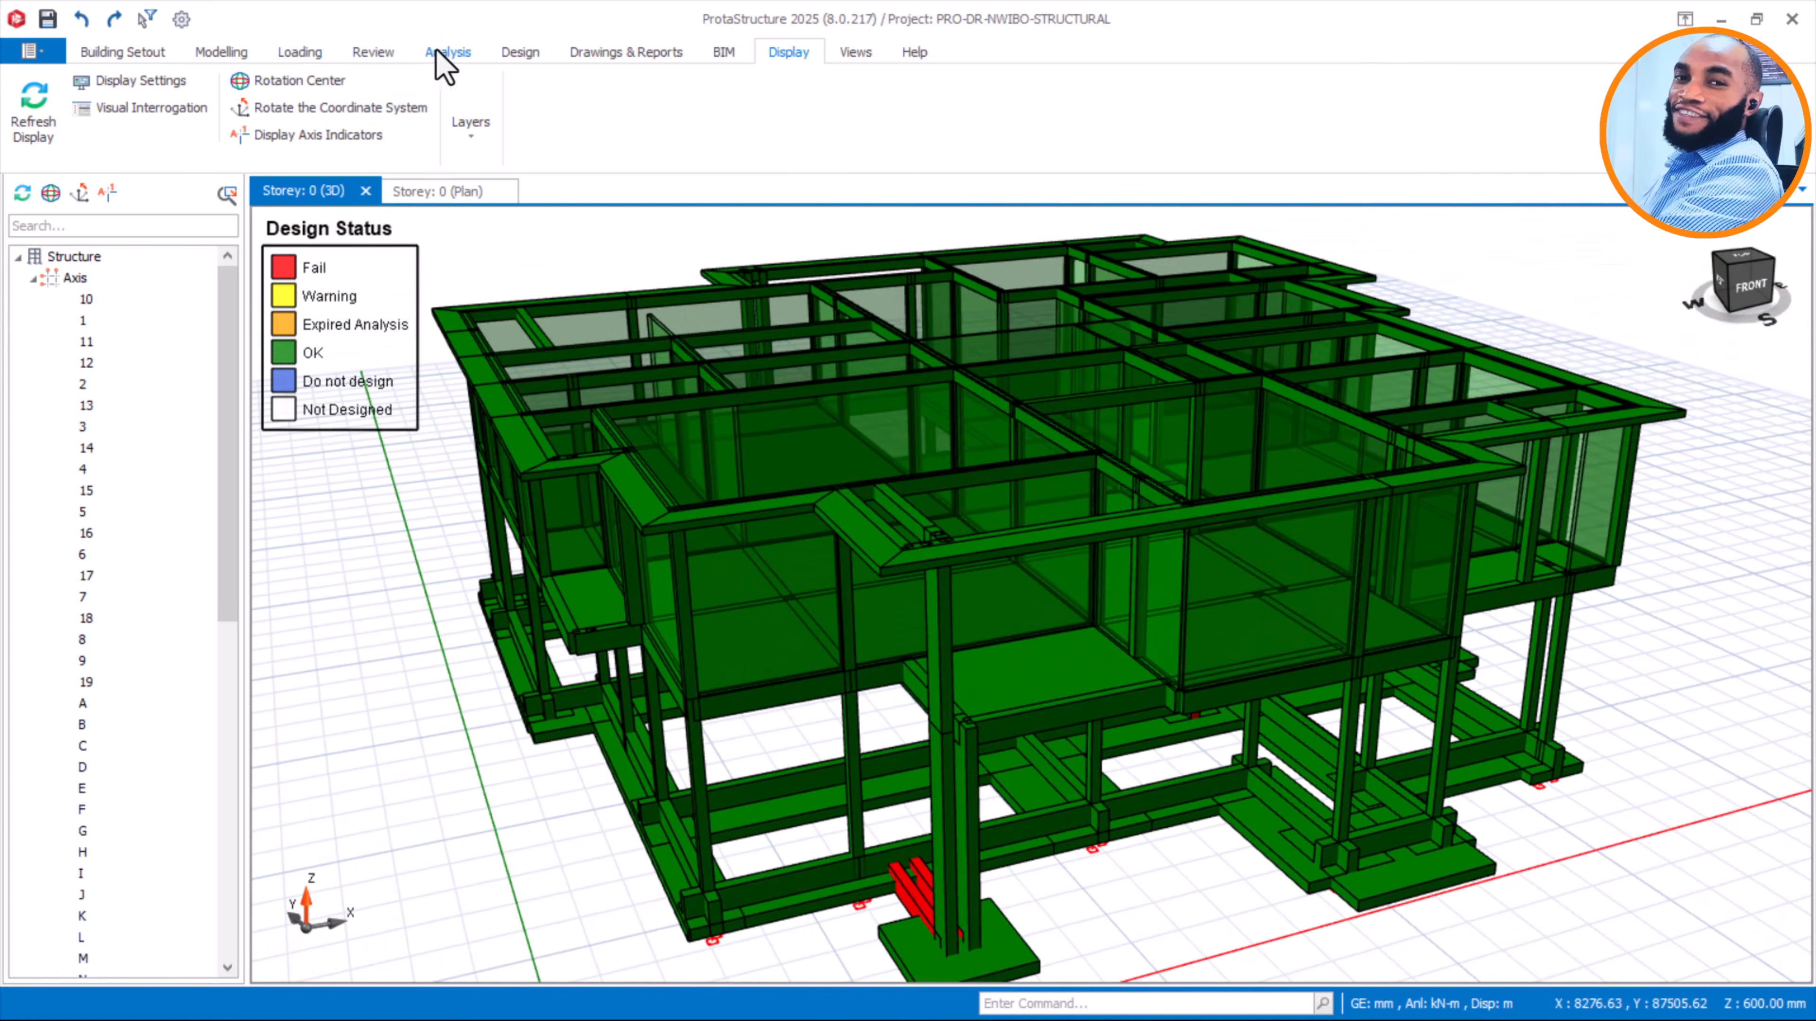
Reopen the foundation beam design, examine the axis 1 bar fit errors and reinforcement data along all spans, and close the data
left_click(519, 53)
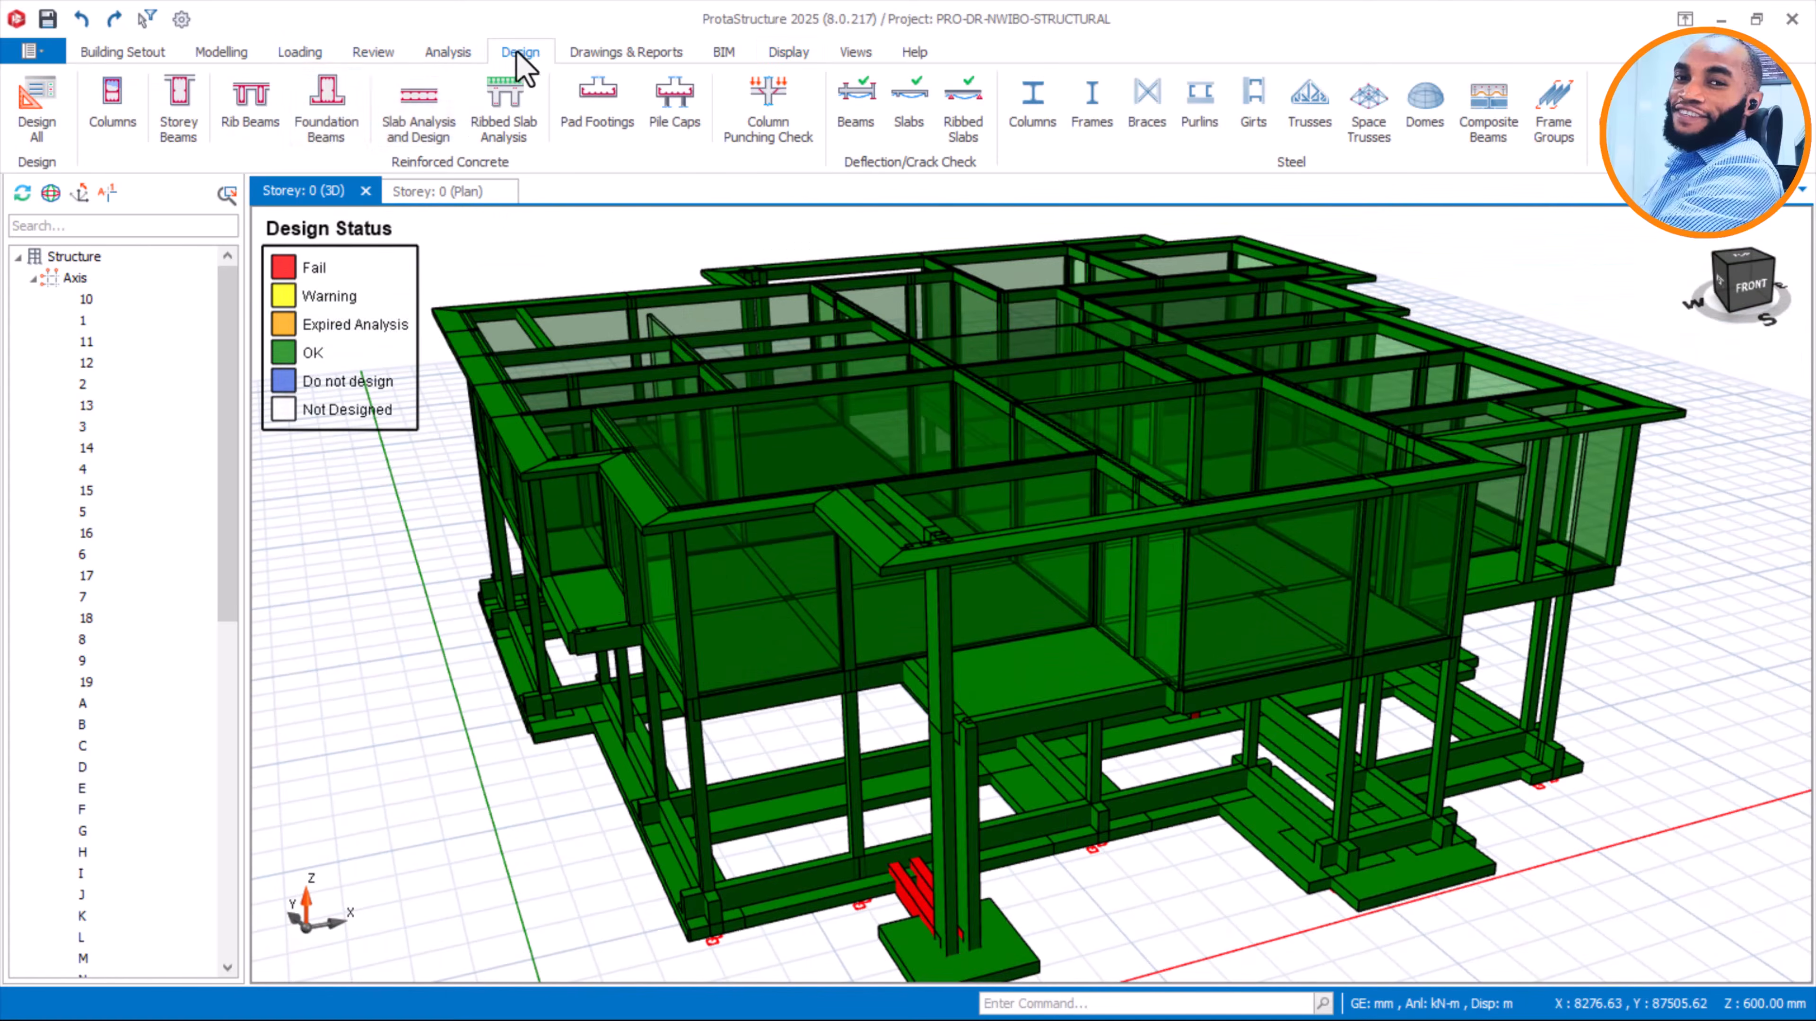
left_click(349, 118)
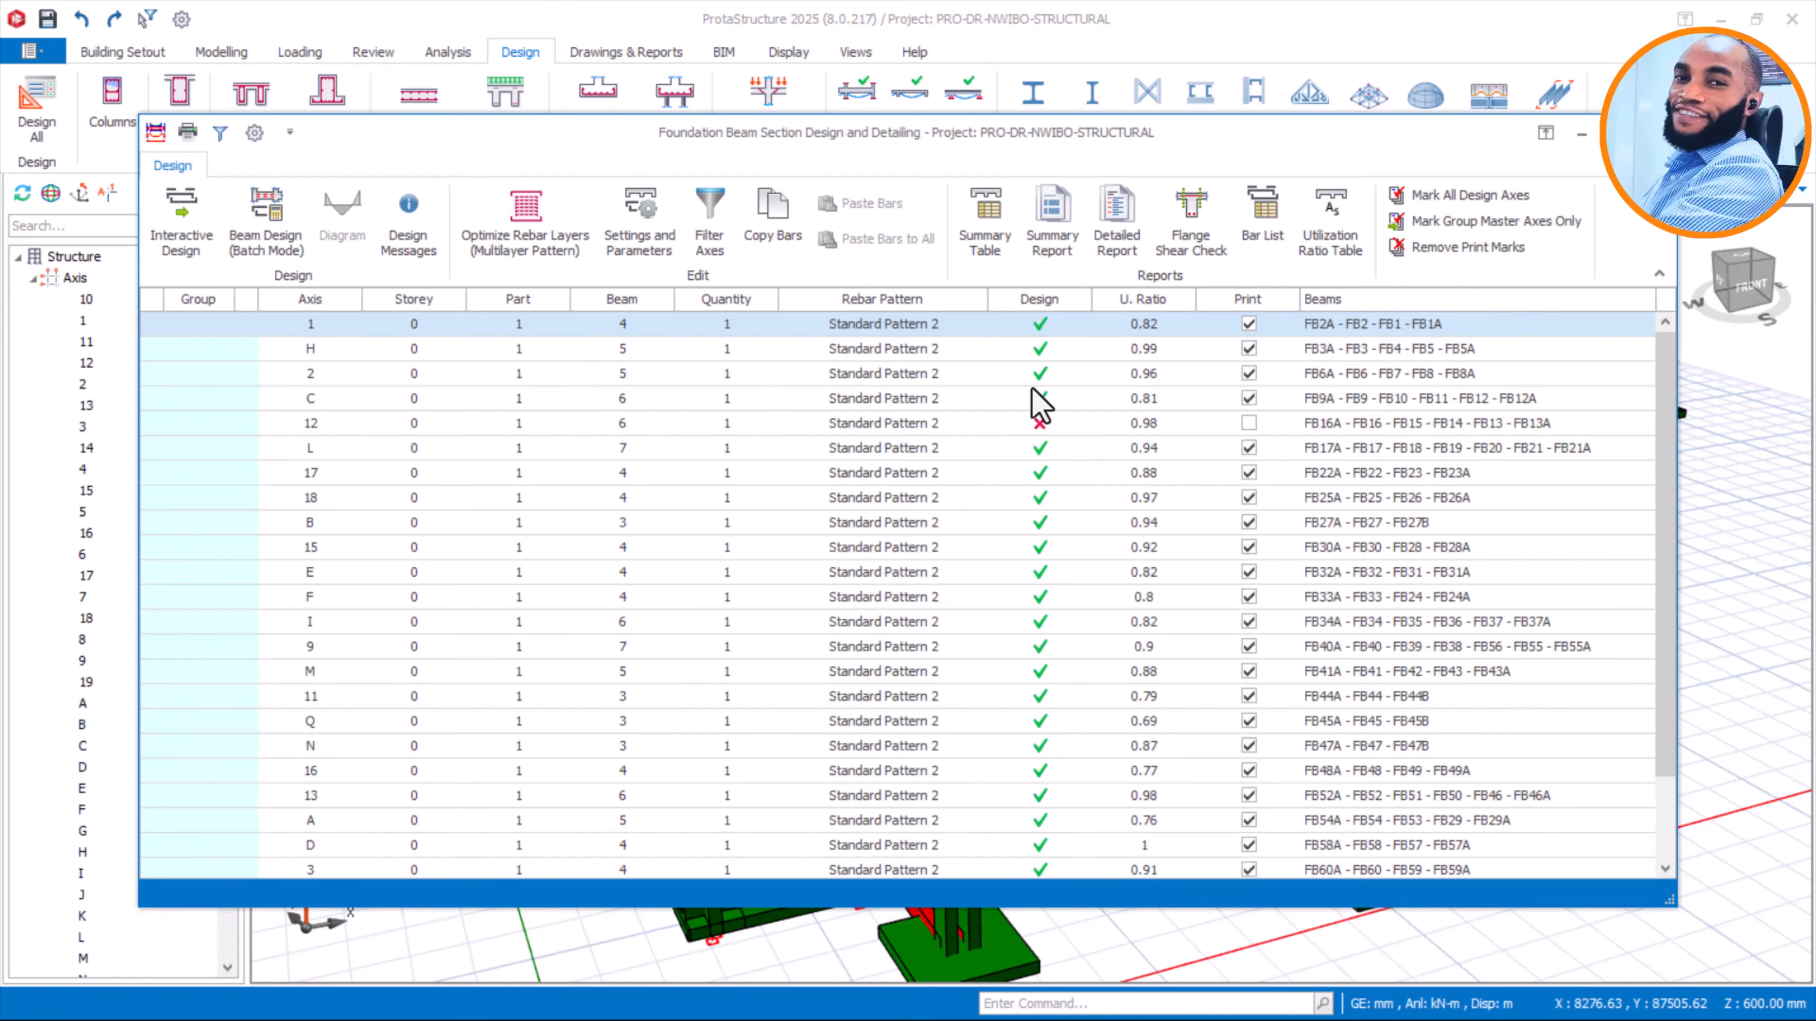
left_click(1044, 328)
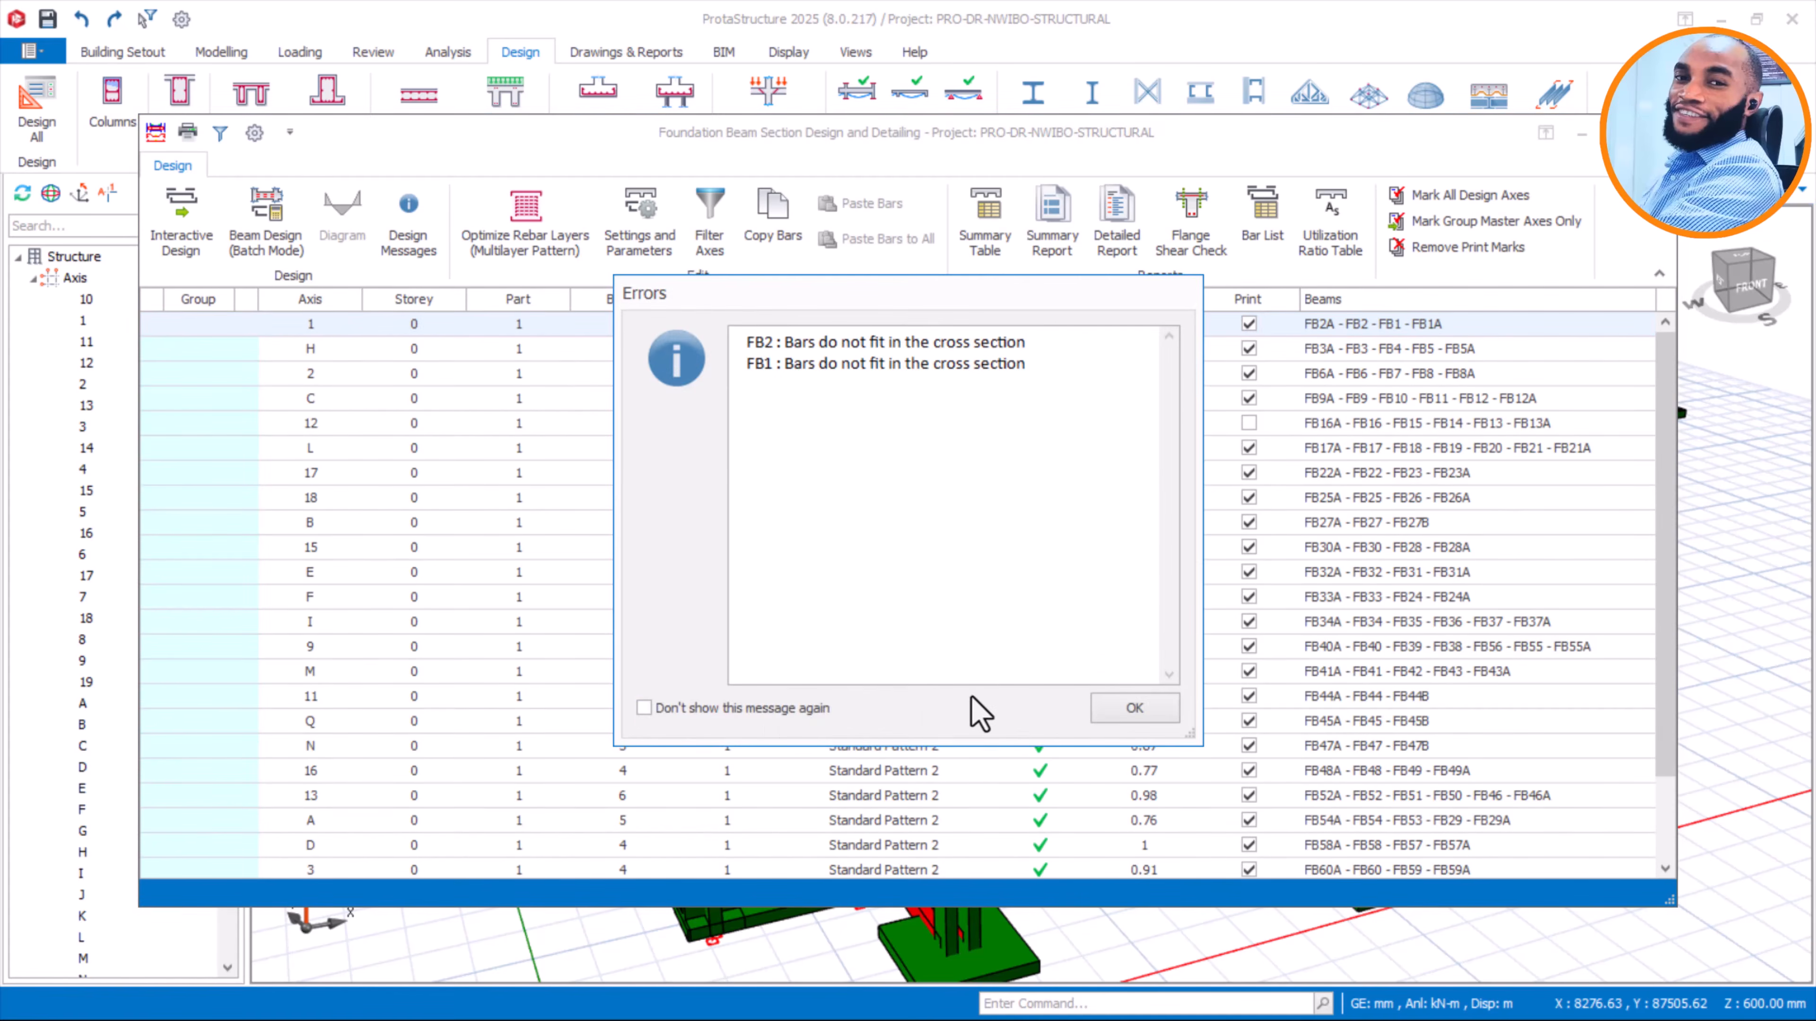
left_click(760, 704)
left_click(1107, 709)
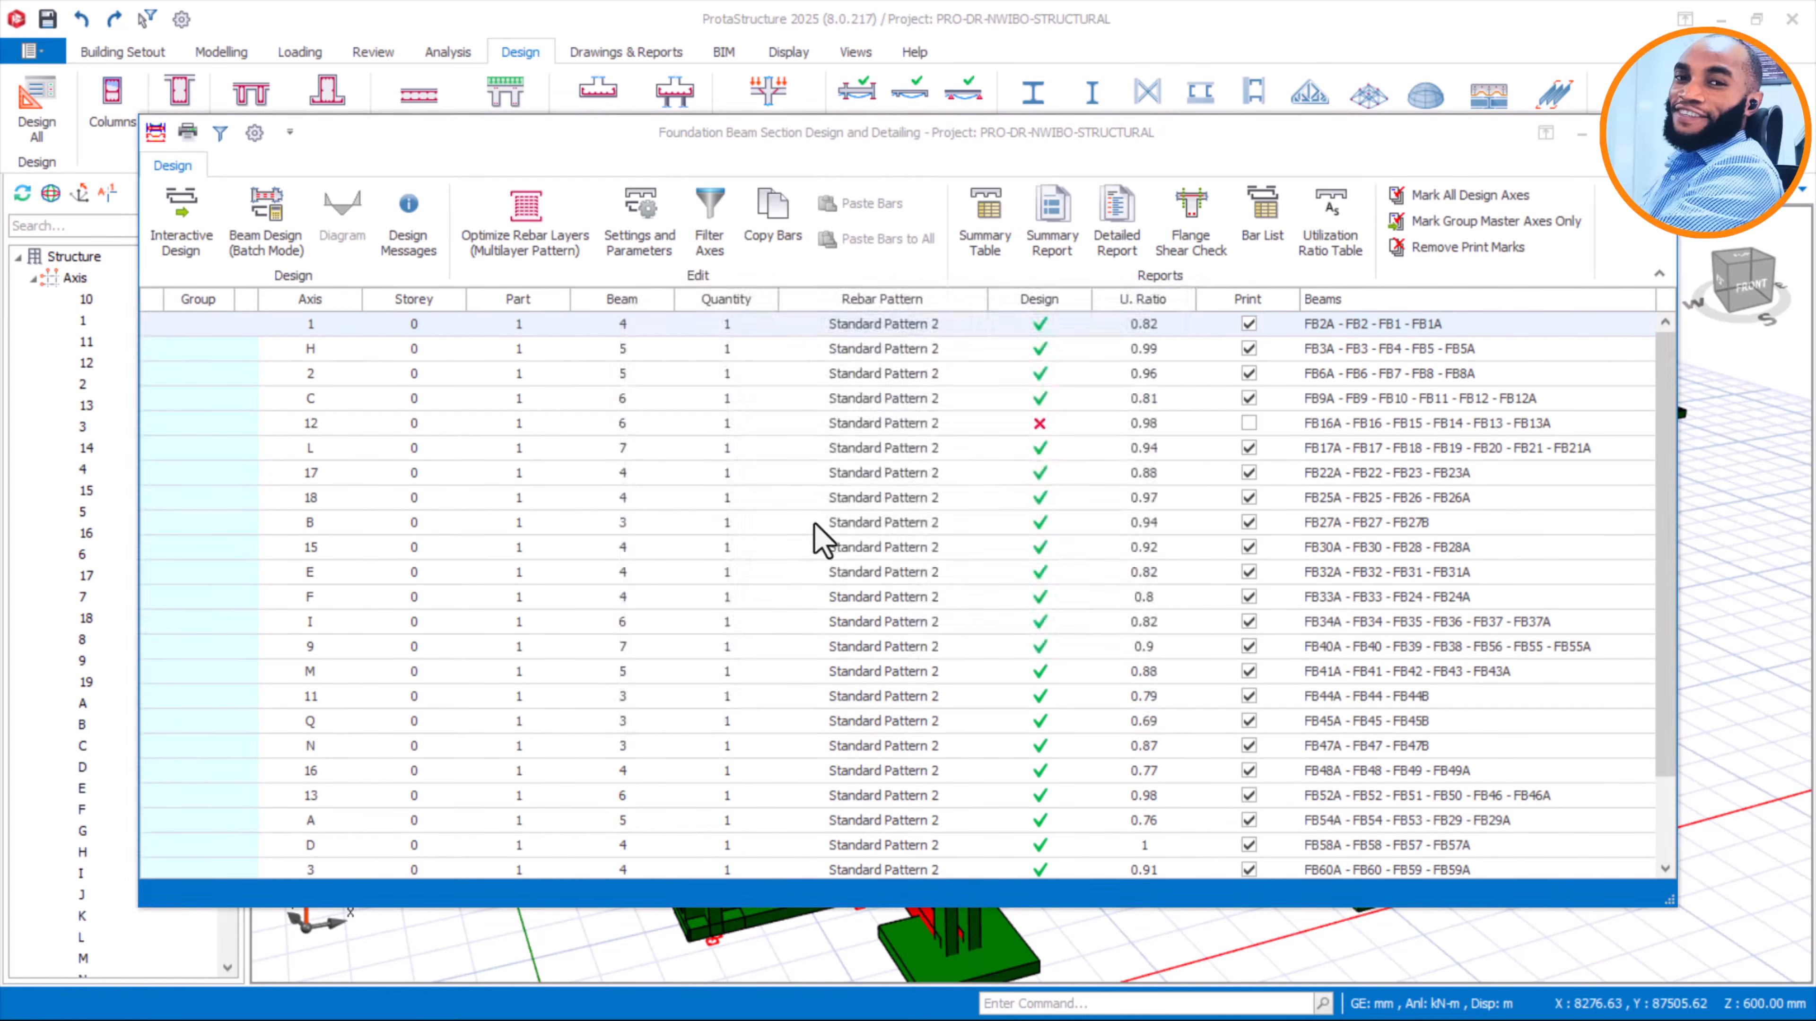
double_click(925, 390)
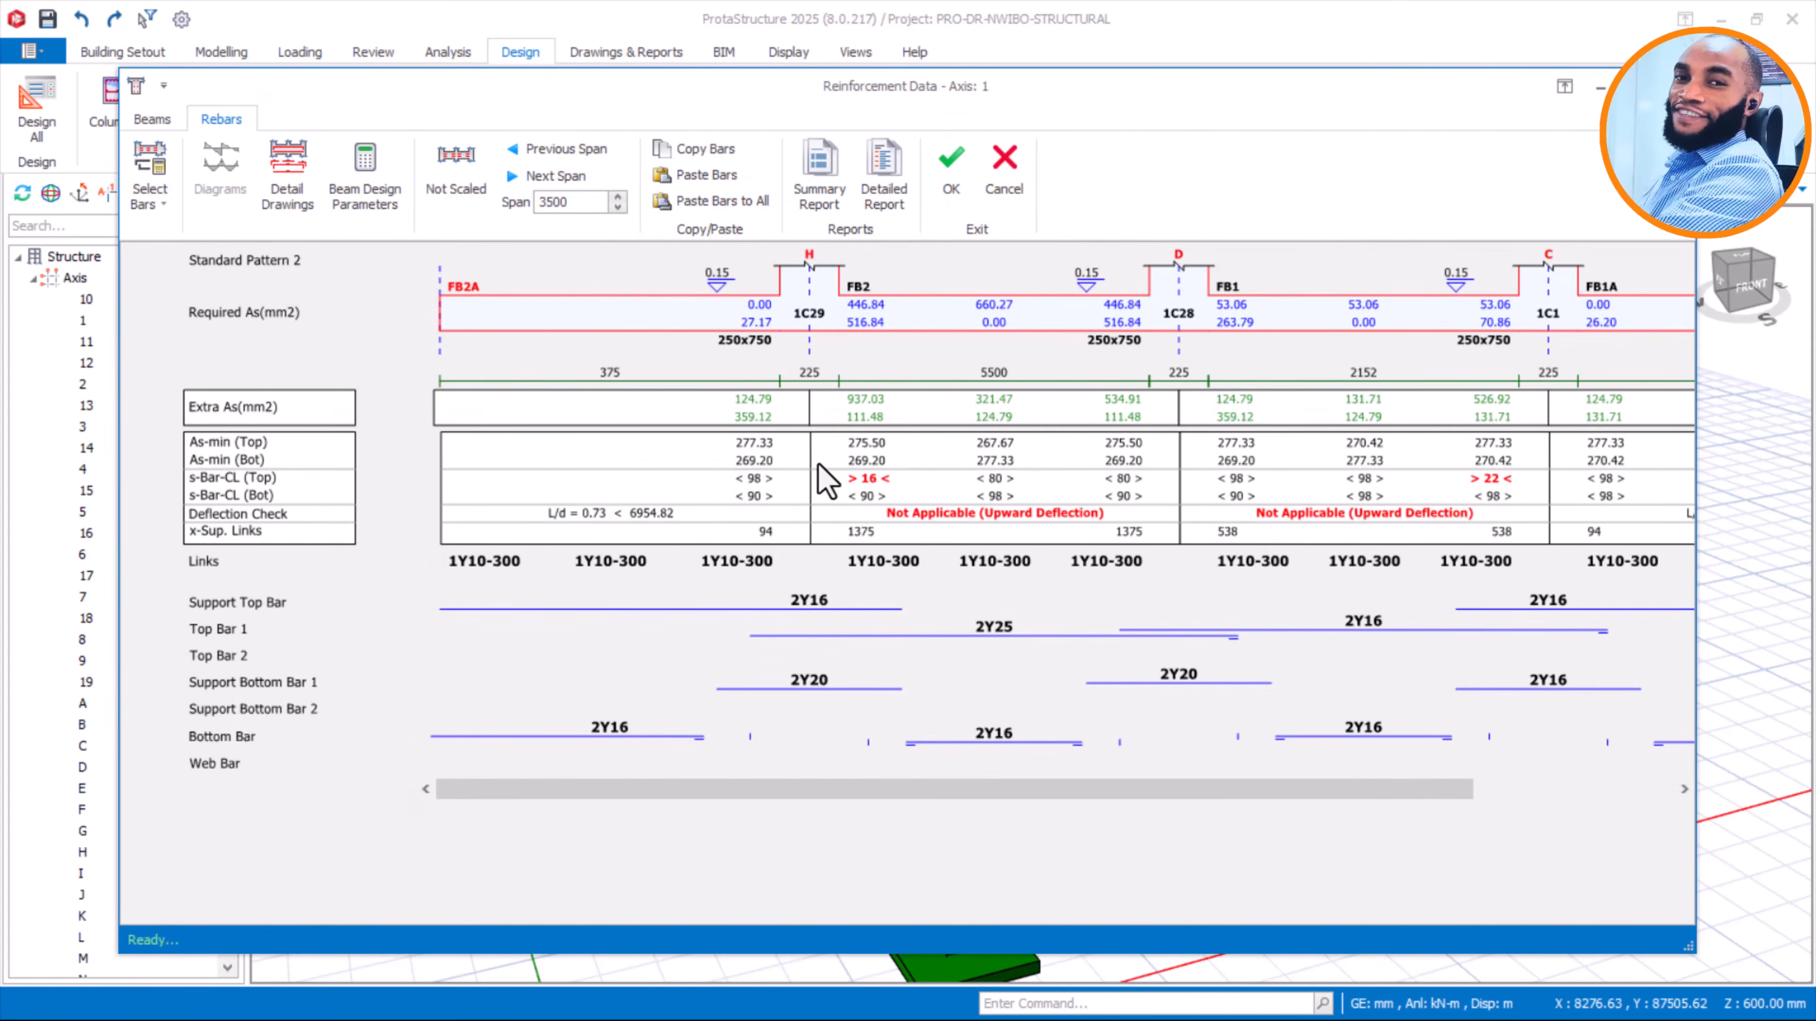
left_click_drag(831, 796, 1303, 775)
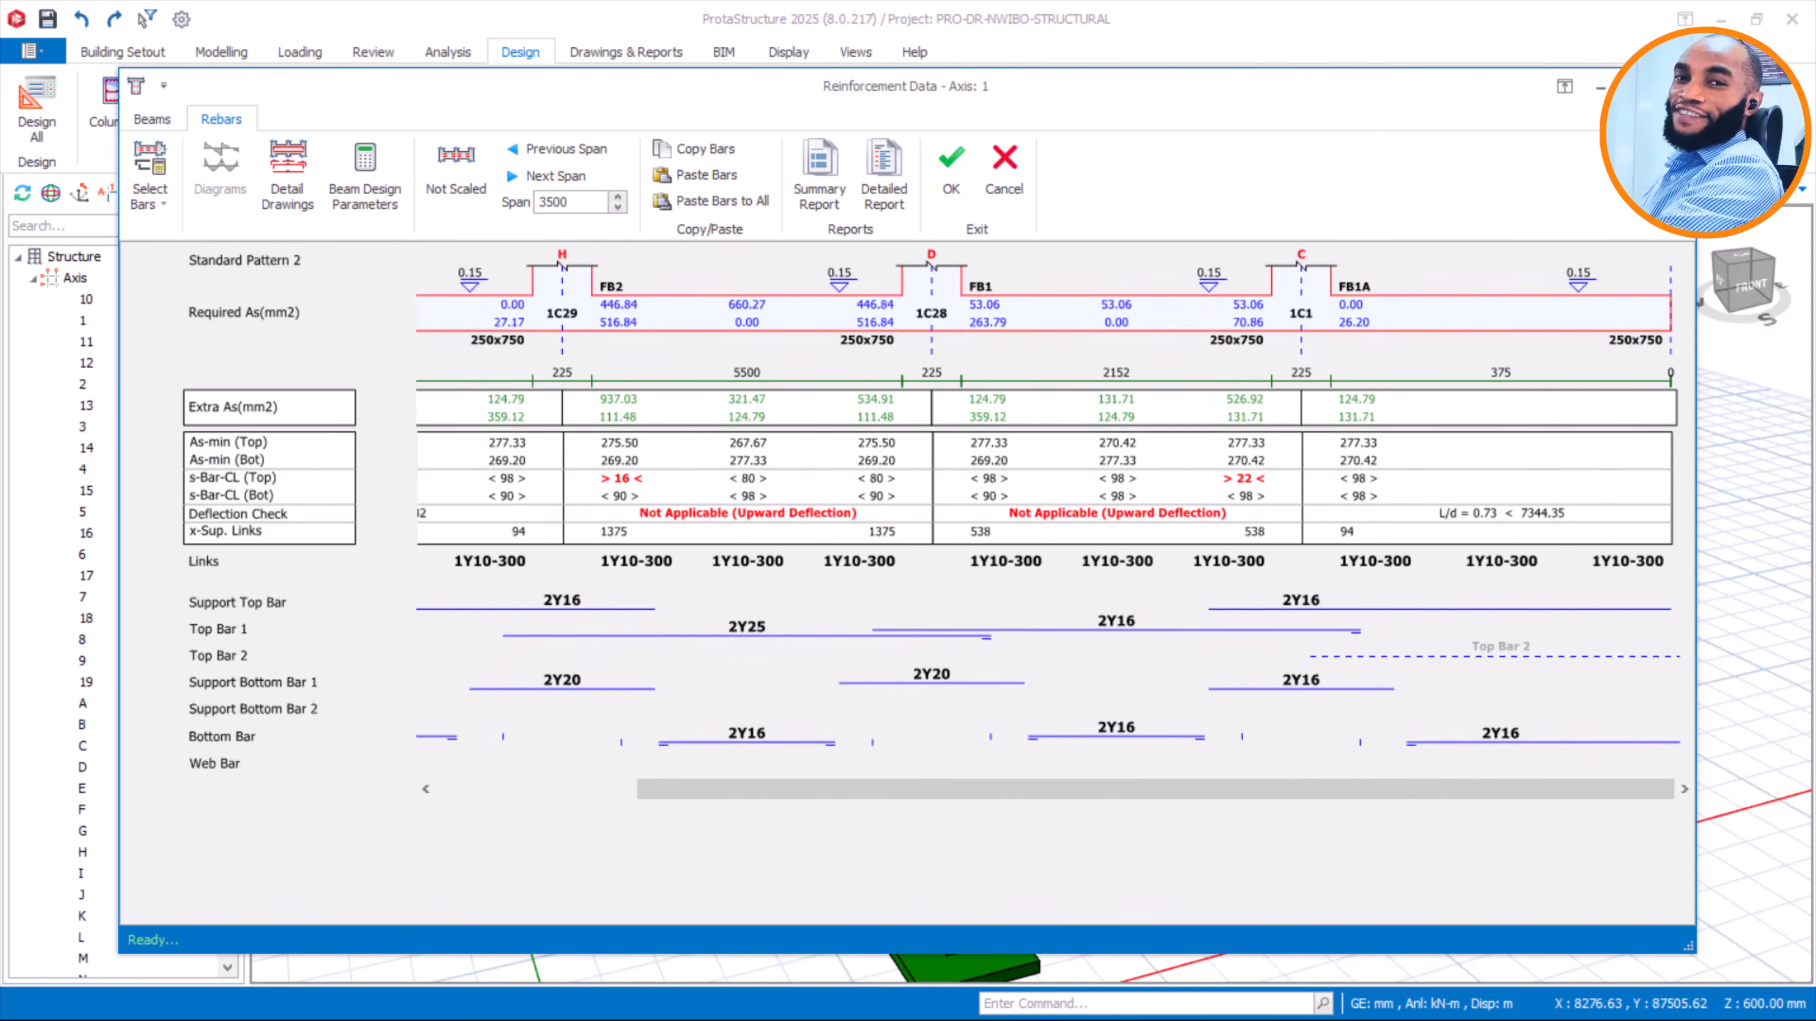
left_click(1672, 87)
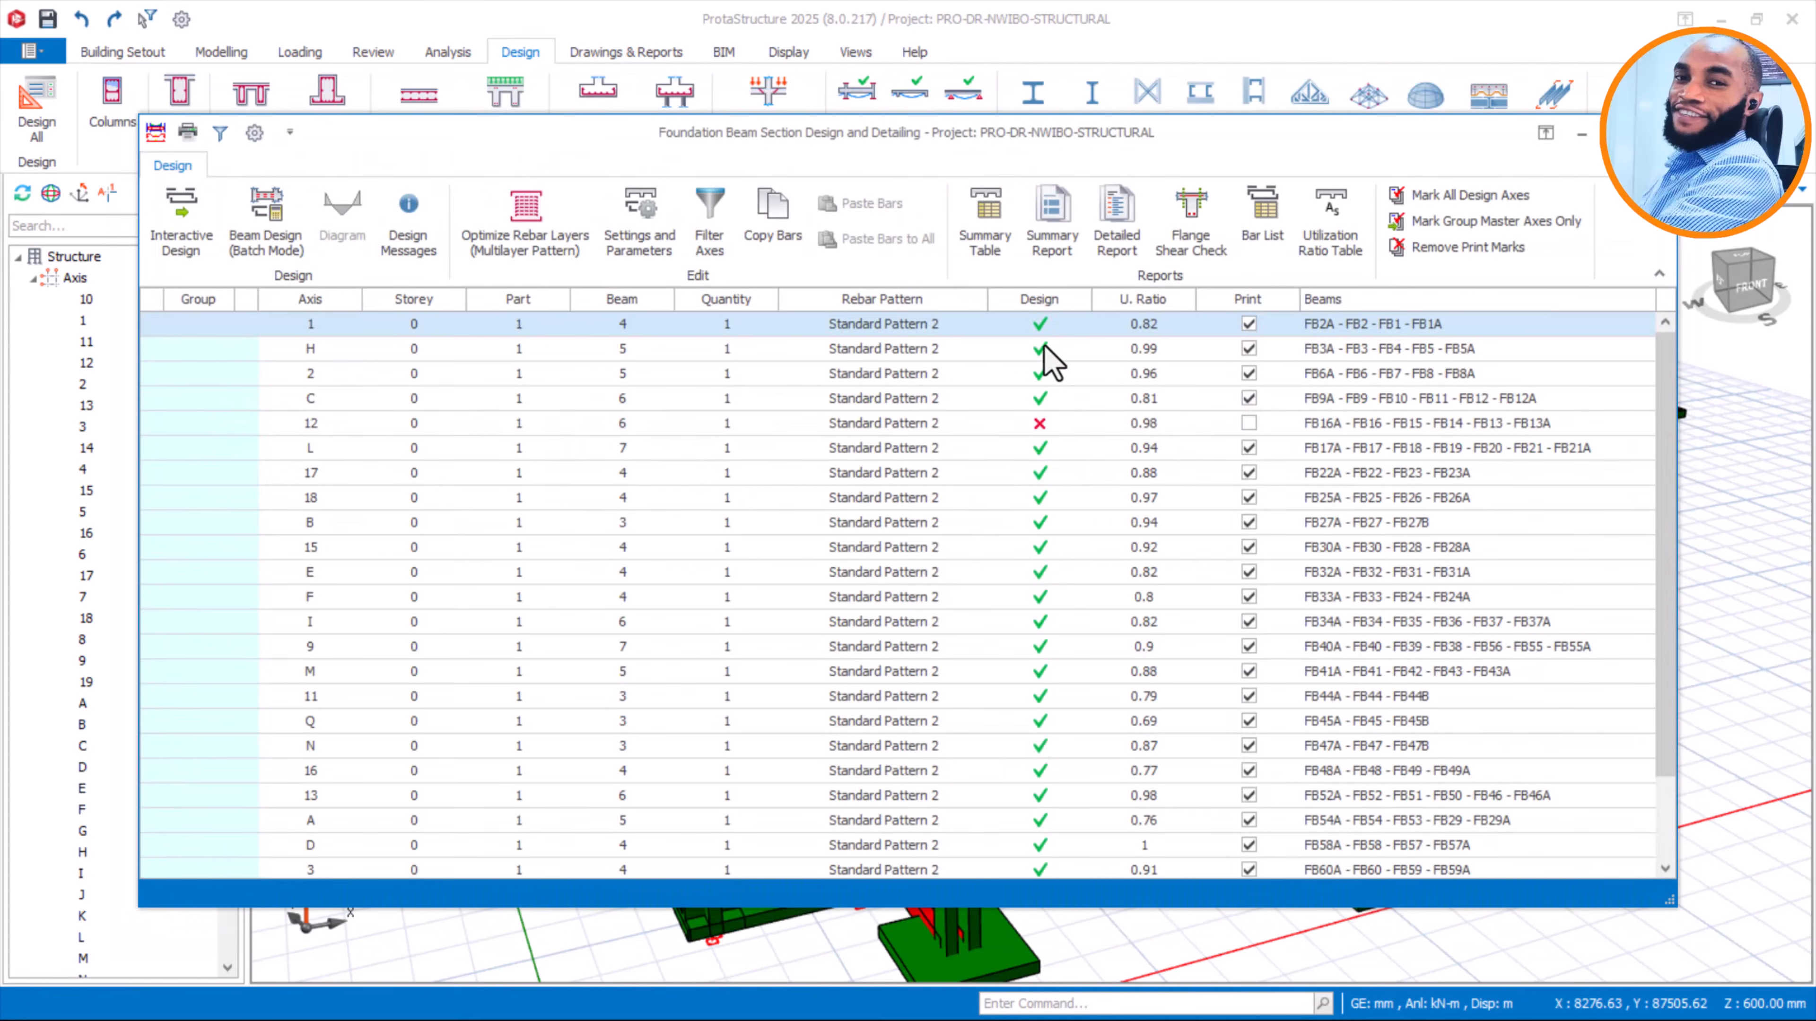
Examine the axis H bar fit errors and reinforcement data along all spans, cancel out, and close the foundation beam design window
left_click(1043, 346)
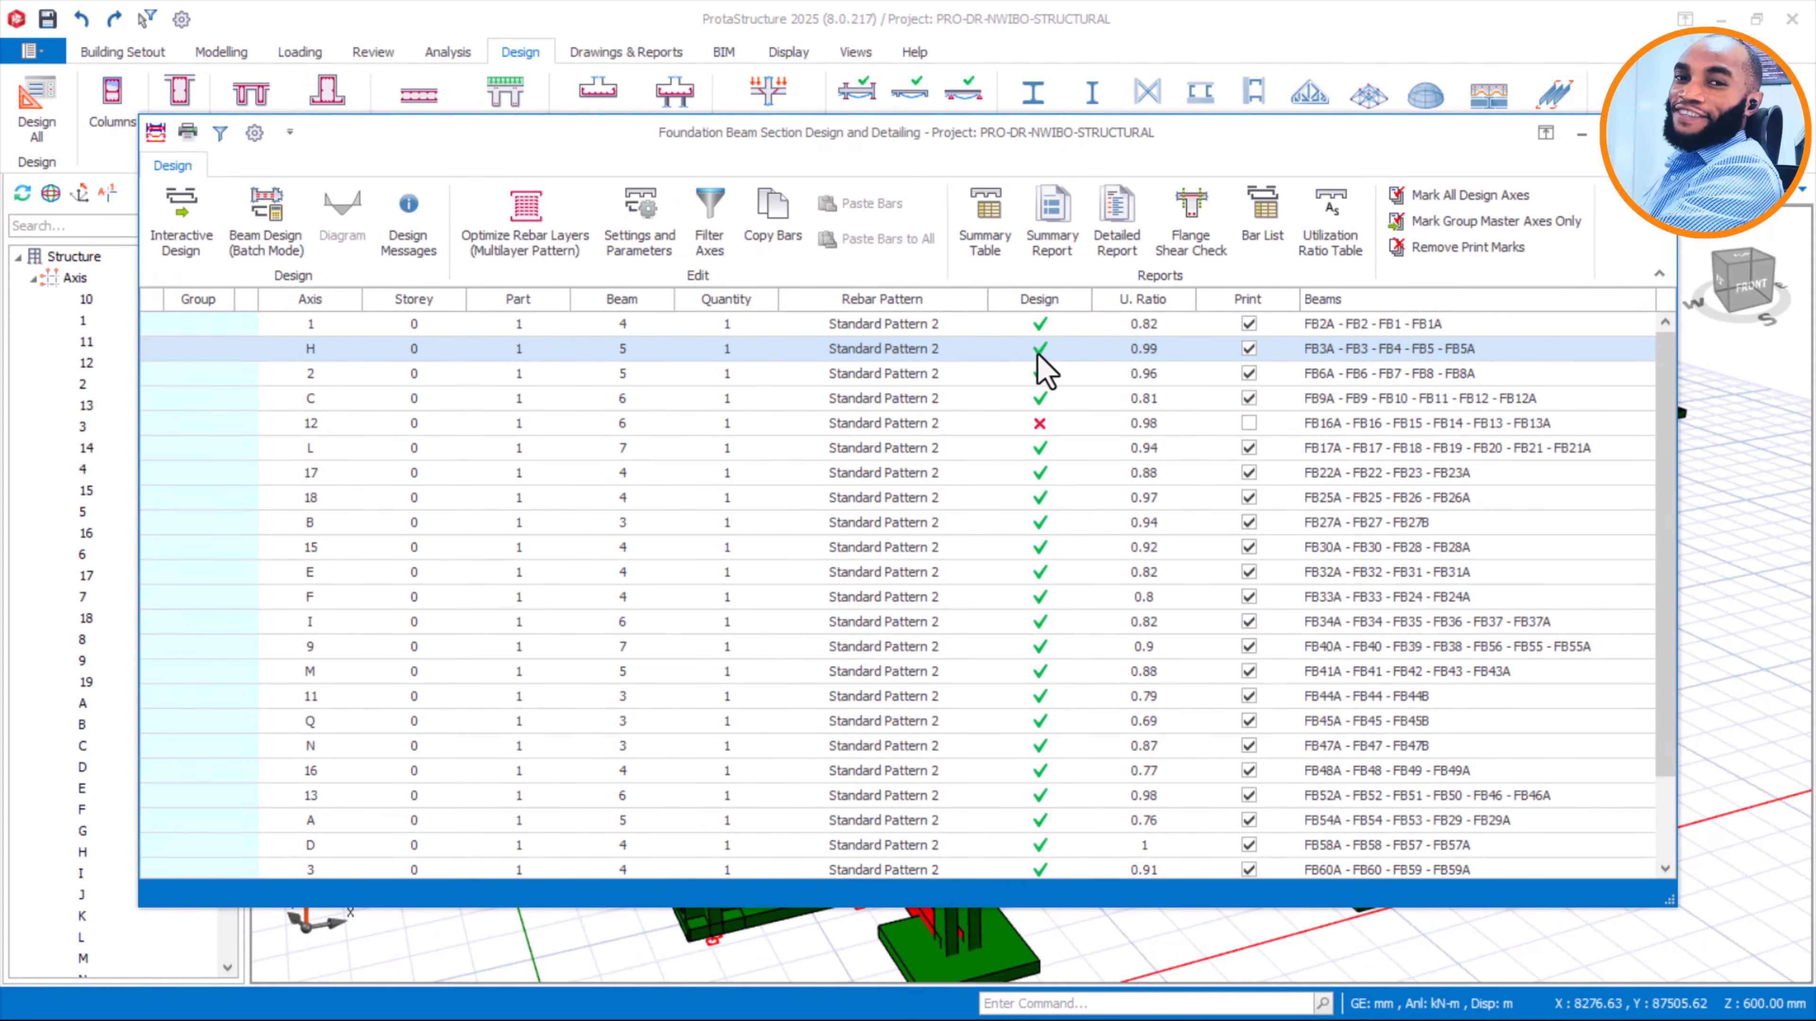
left_click(1038, 356)
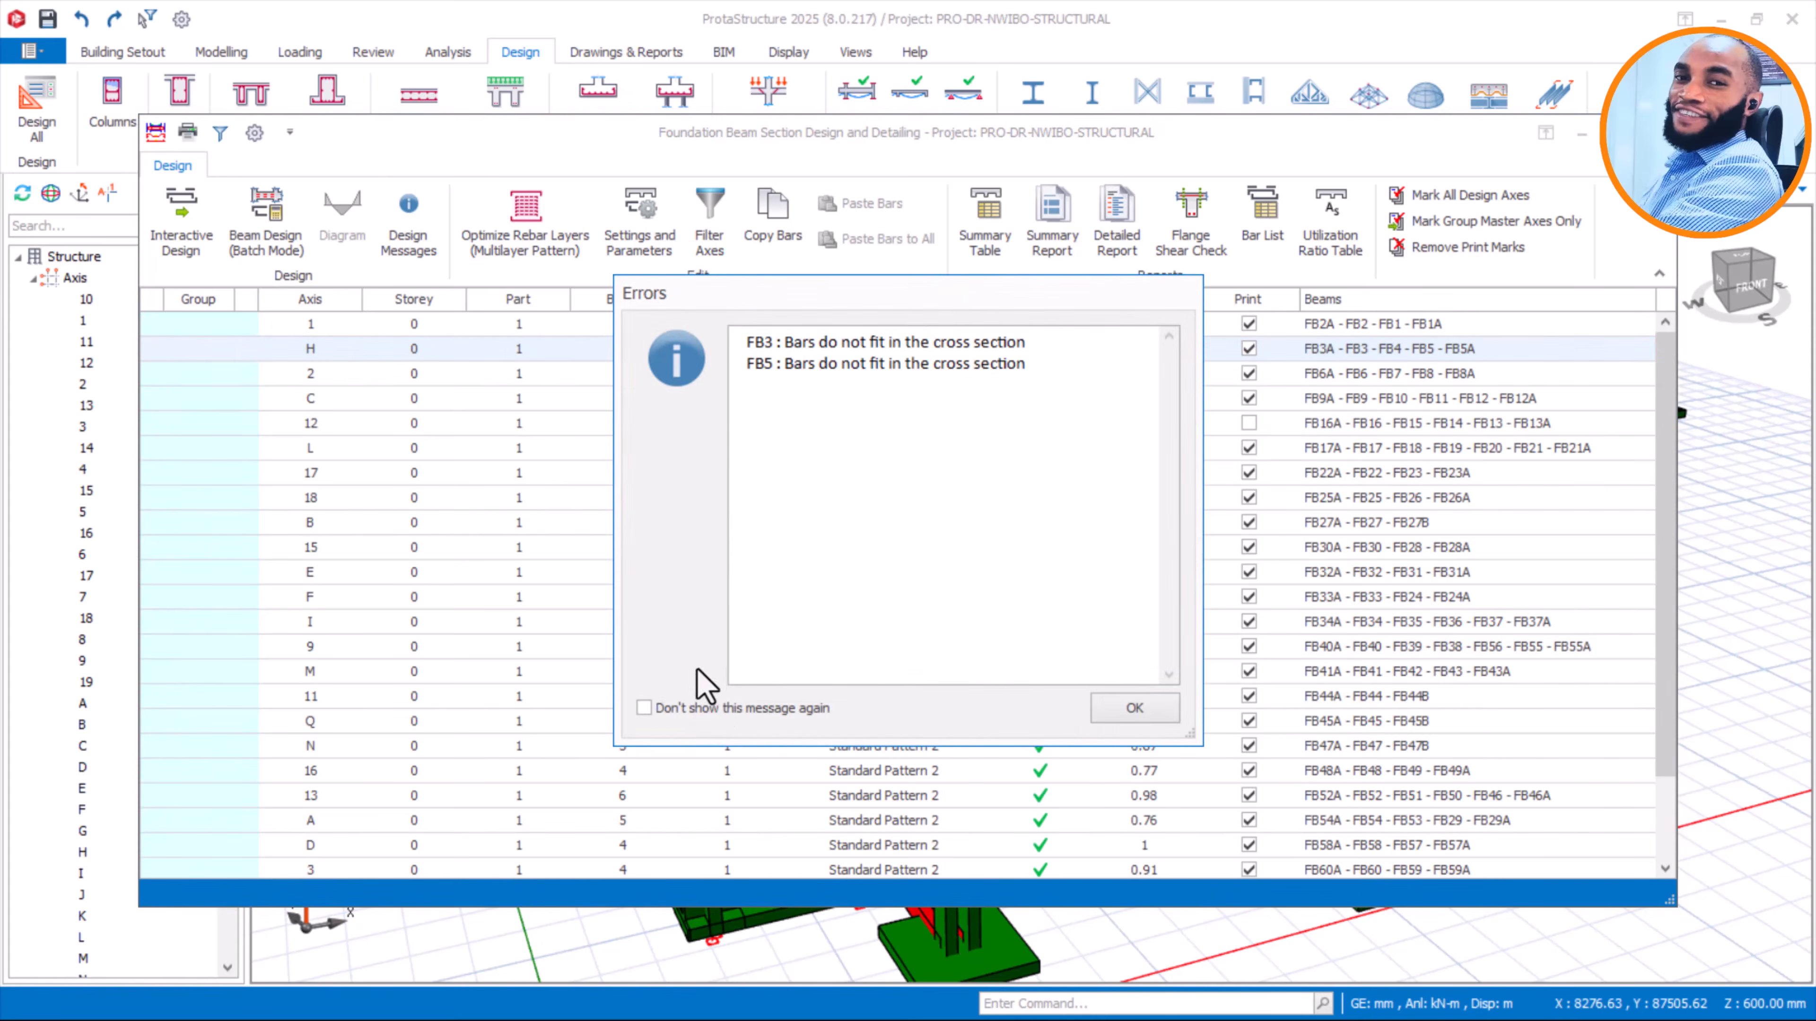
left_click(747, 707)
left_click(1113, 712)
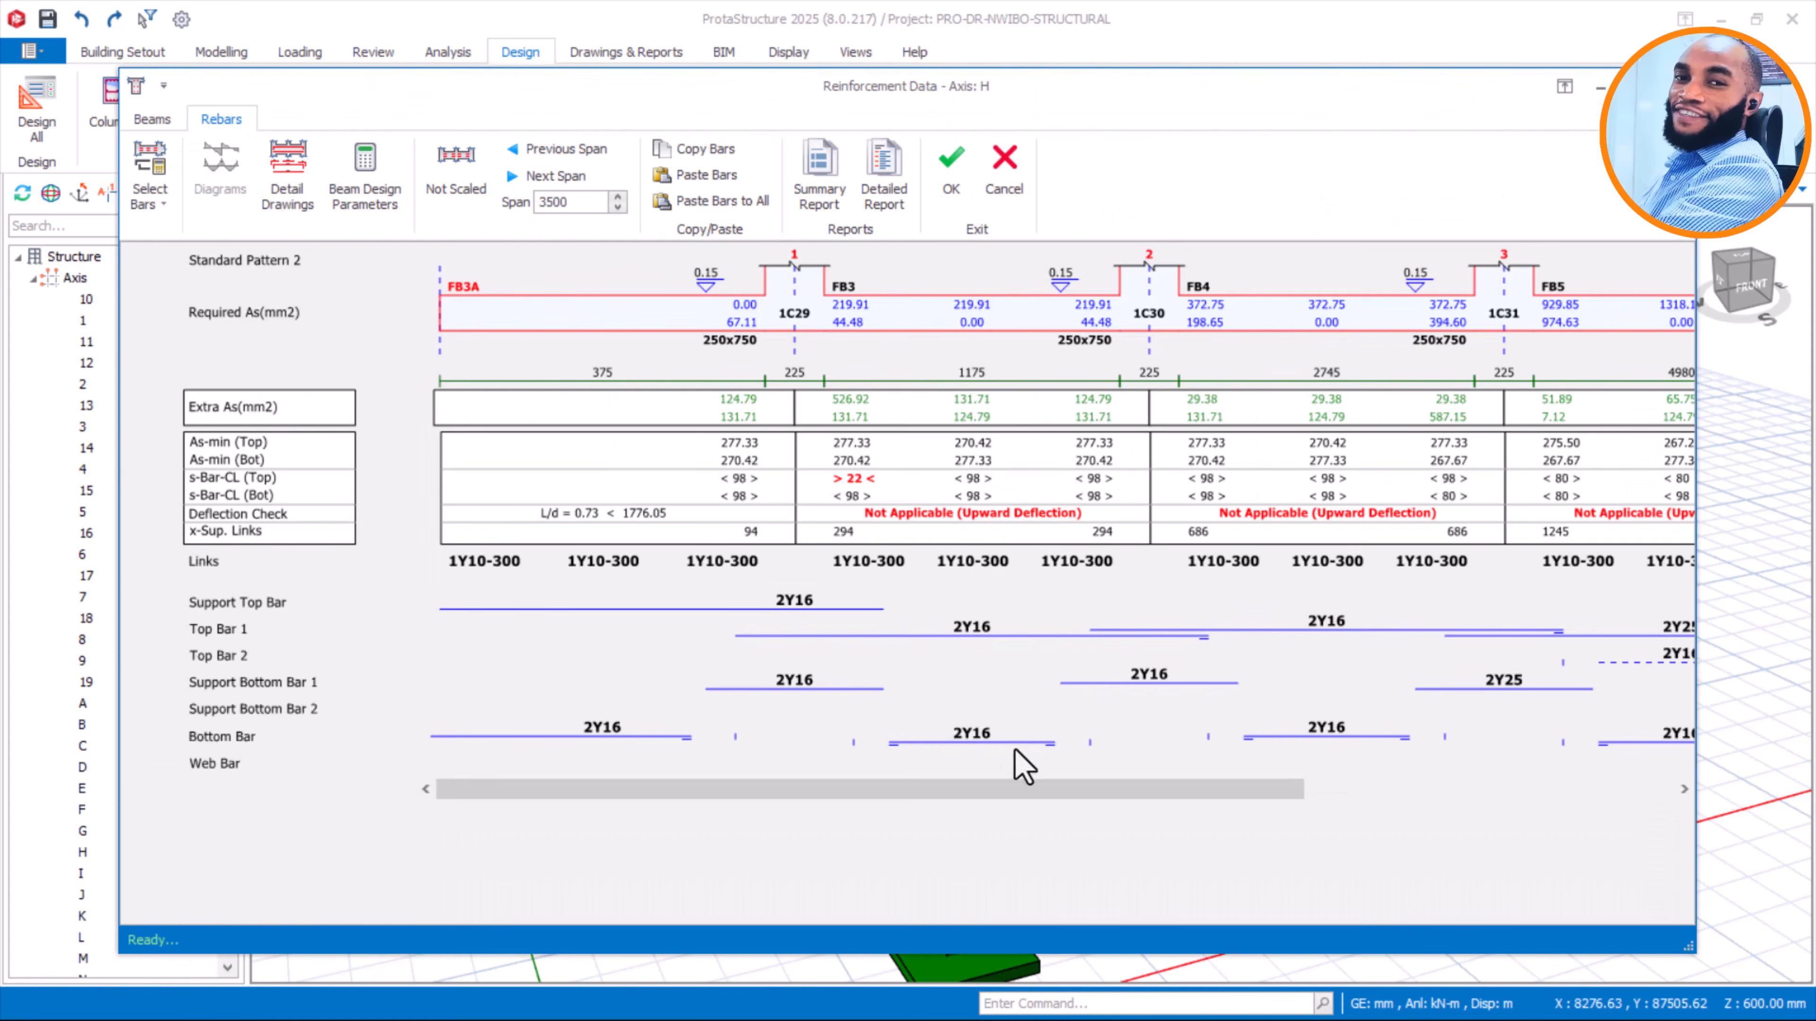
left_click_drag(994, 787, 1393, 783)
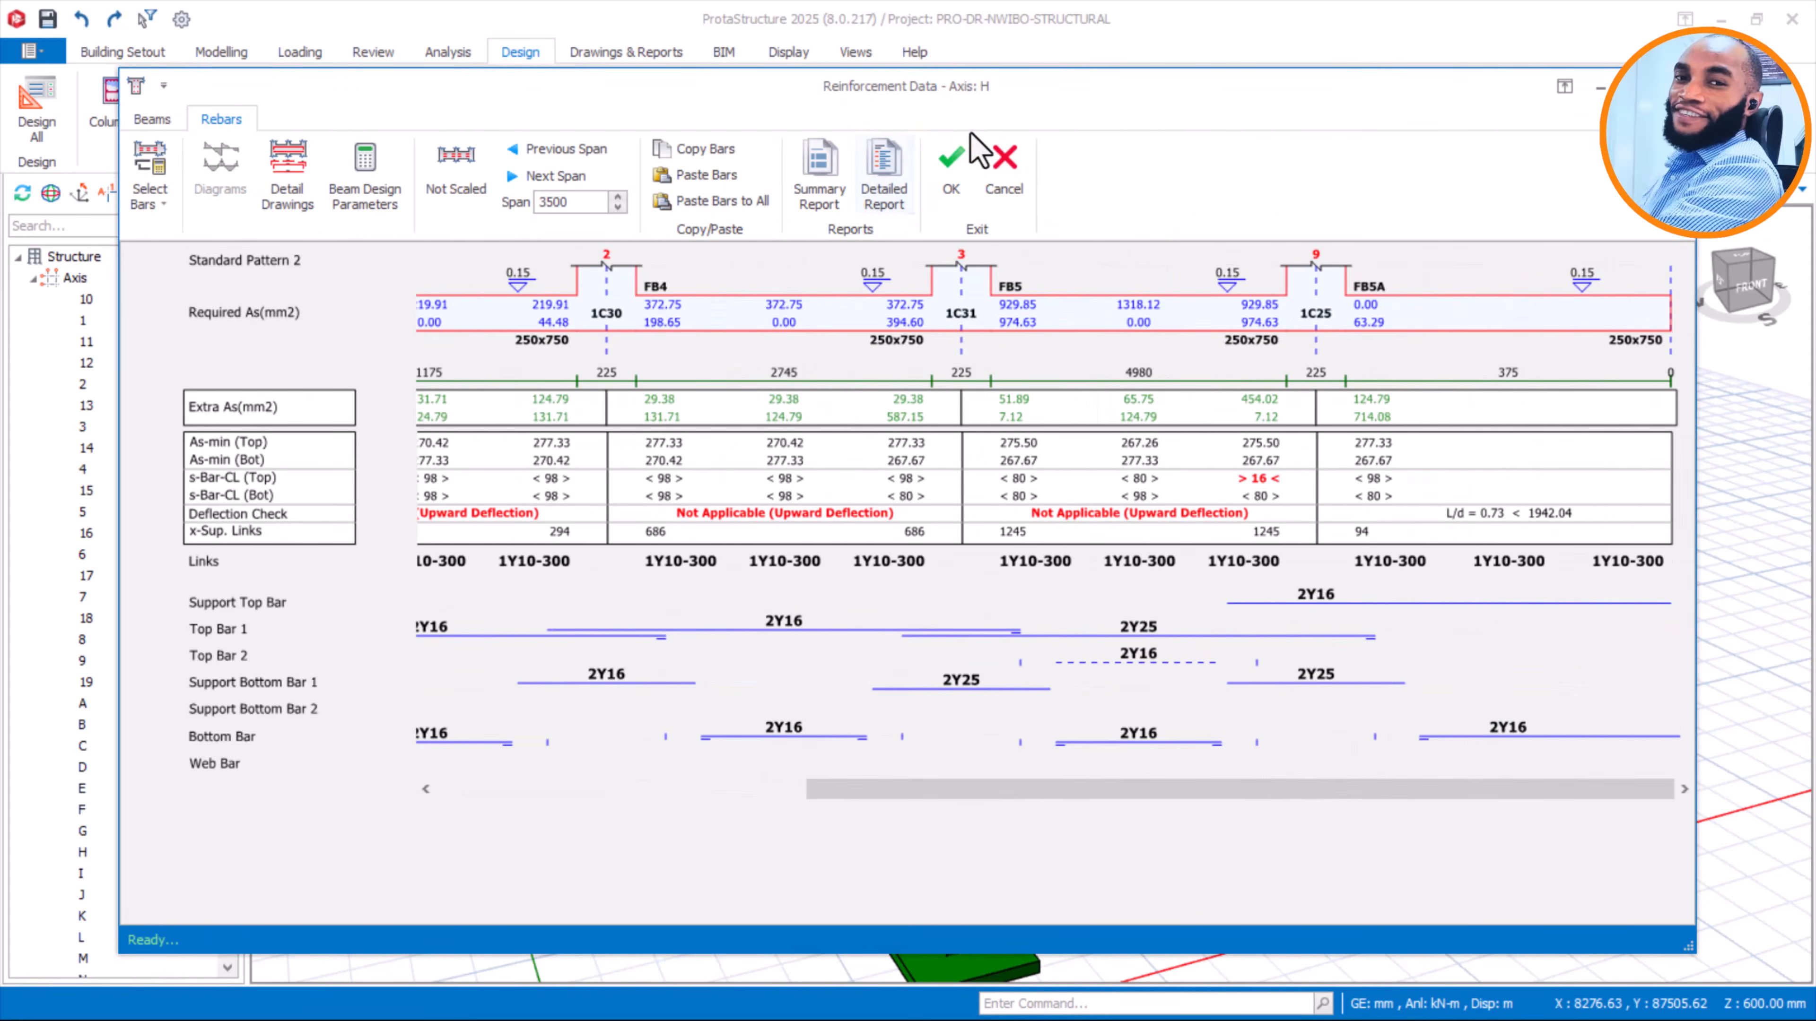
left_click(1019, 172)
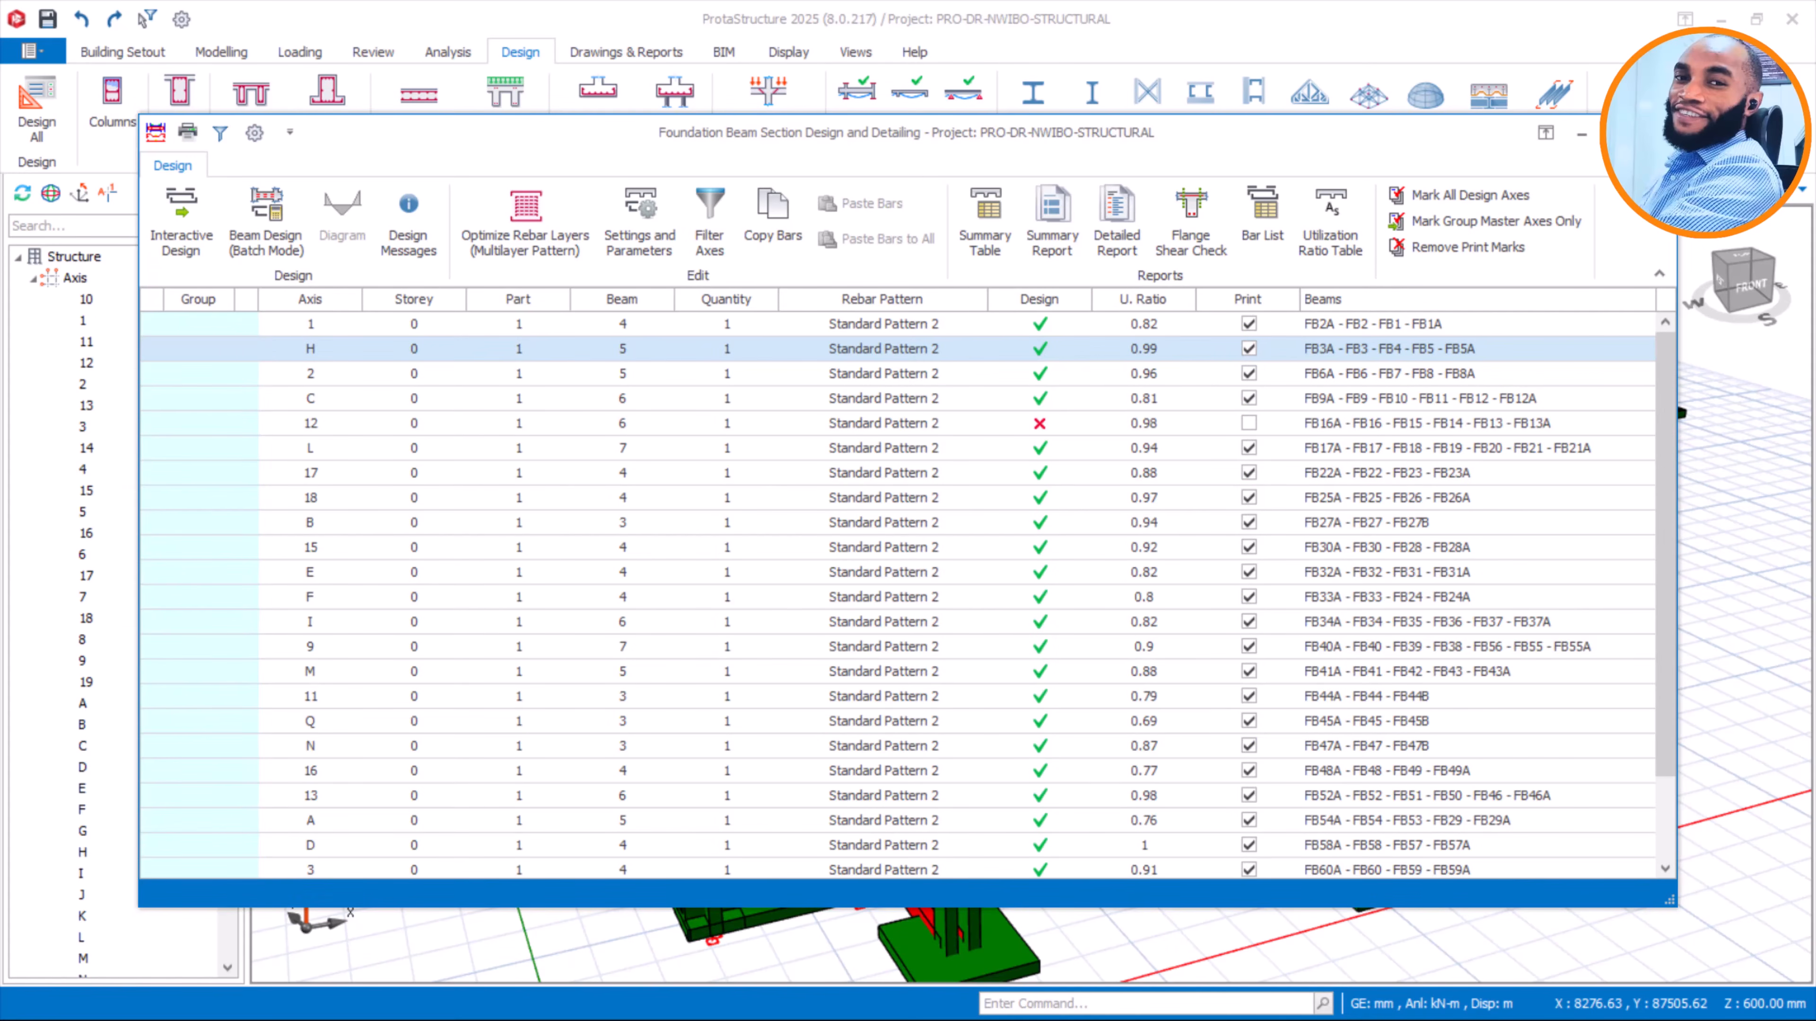
left_click(1652, 133)
Examine the design status of the whole building and its foundations from the front round to the right side
scroll(1163, 580, "down", 3)
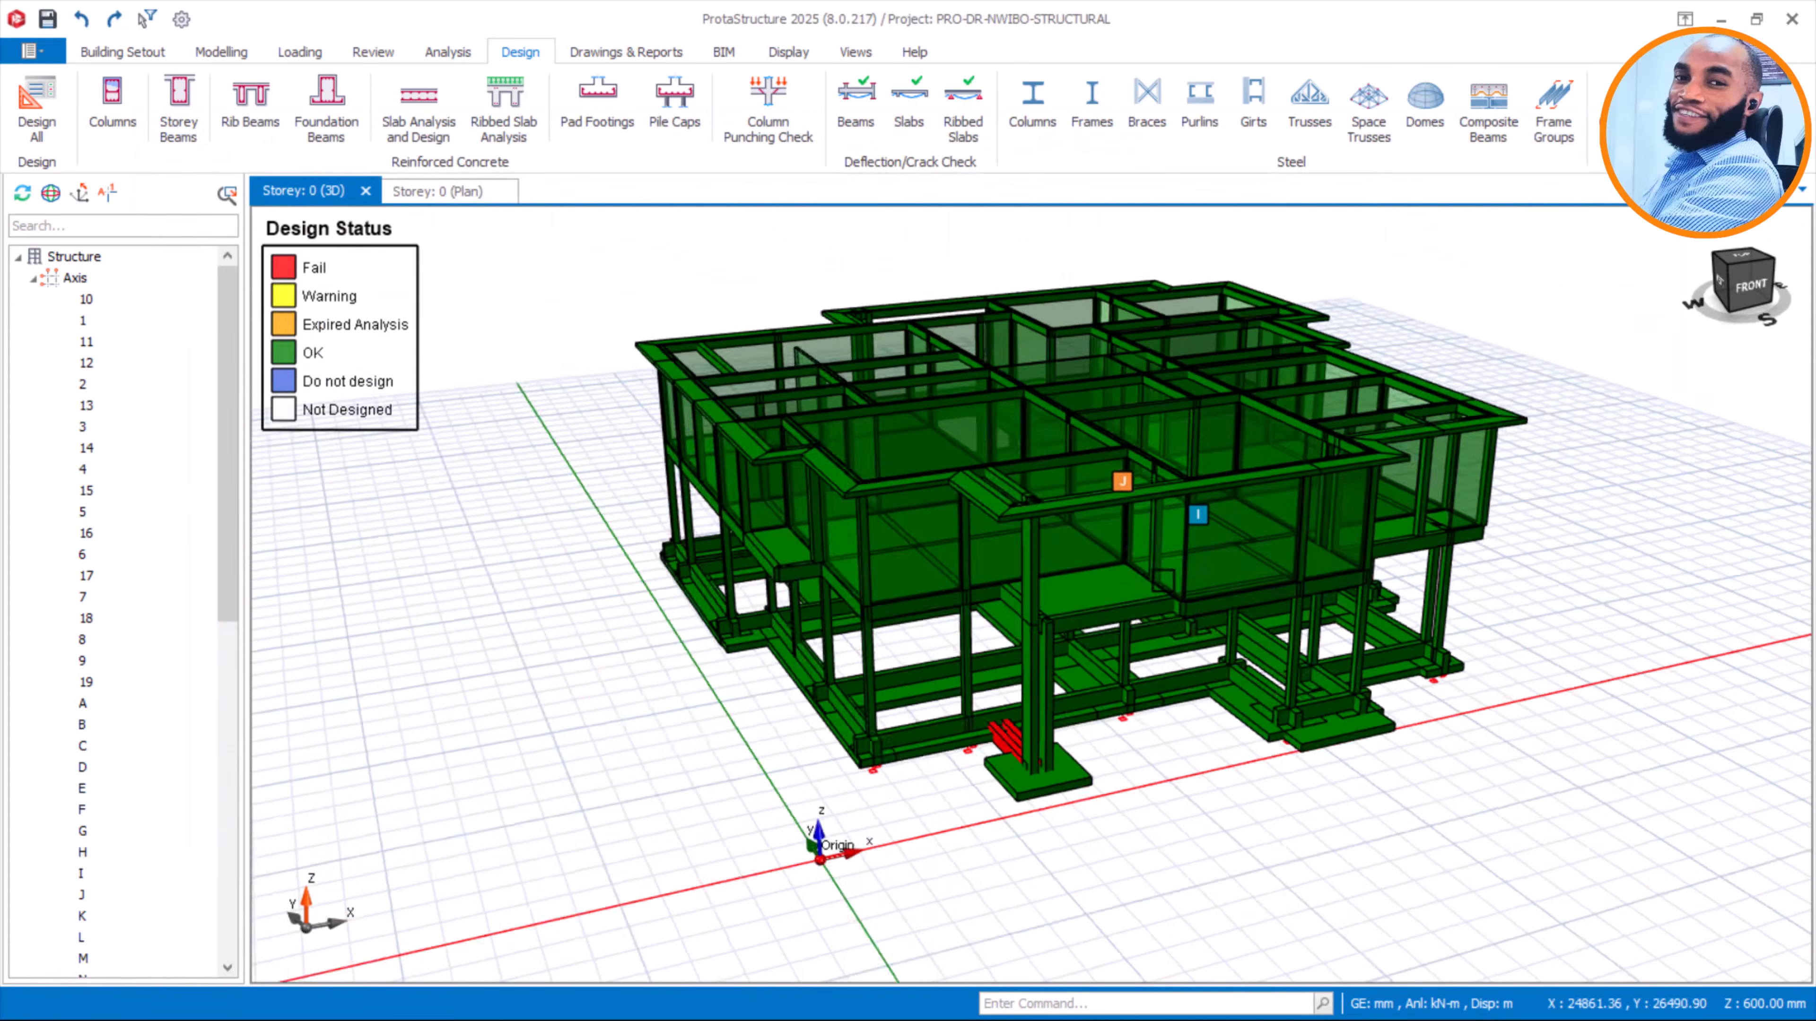
middle_click_drag(1158, 583, 1123, 551)
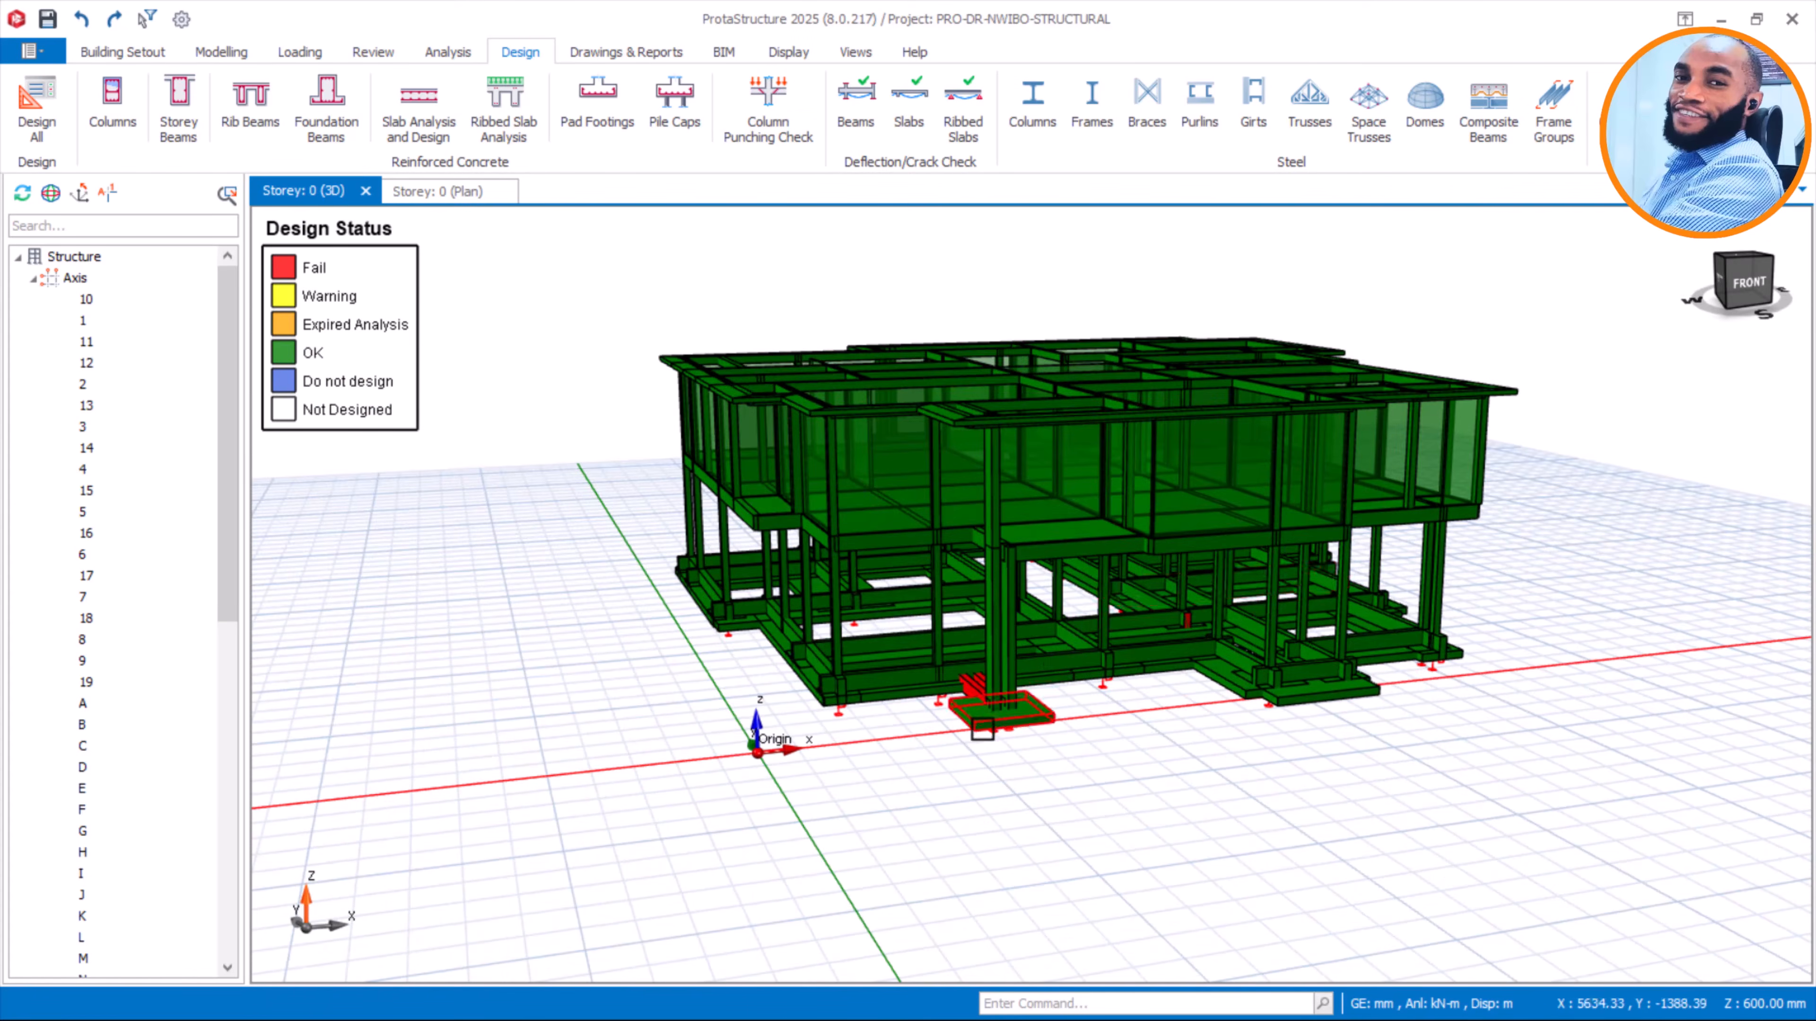
scroll(983, 728, "up", 5)
middle_click_drag(1114, 658, 929, 658)
scroll(1287, 646, "down", 4)
middle_click_drag(1287, 646, 1155, 680)
scroll(1100, 653, "down", 2)
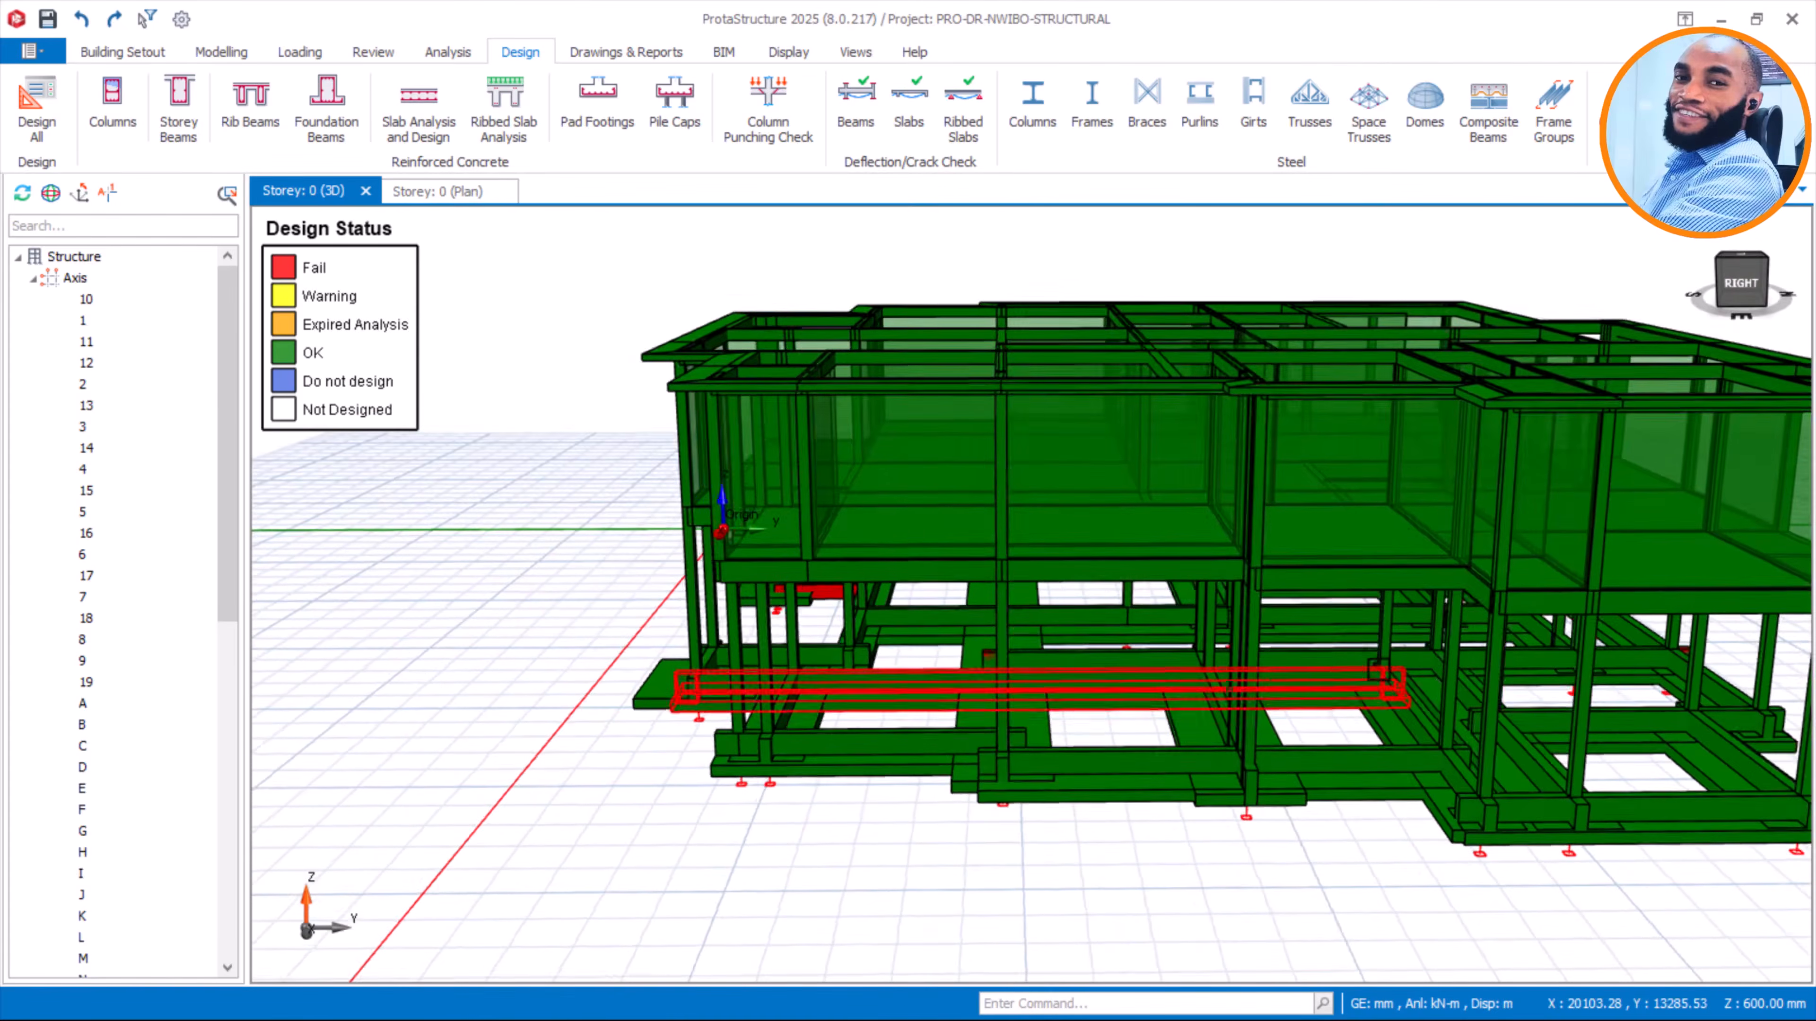
scroll(932, 710, "down", 2)
scroll(932, 710, "up", 5)
mouse_move(932, 710)
middle_mouse_down()
mouse_move(961, 690)
mouse_move(949, 726)
middle_mouse_up()
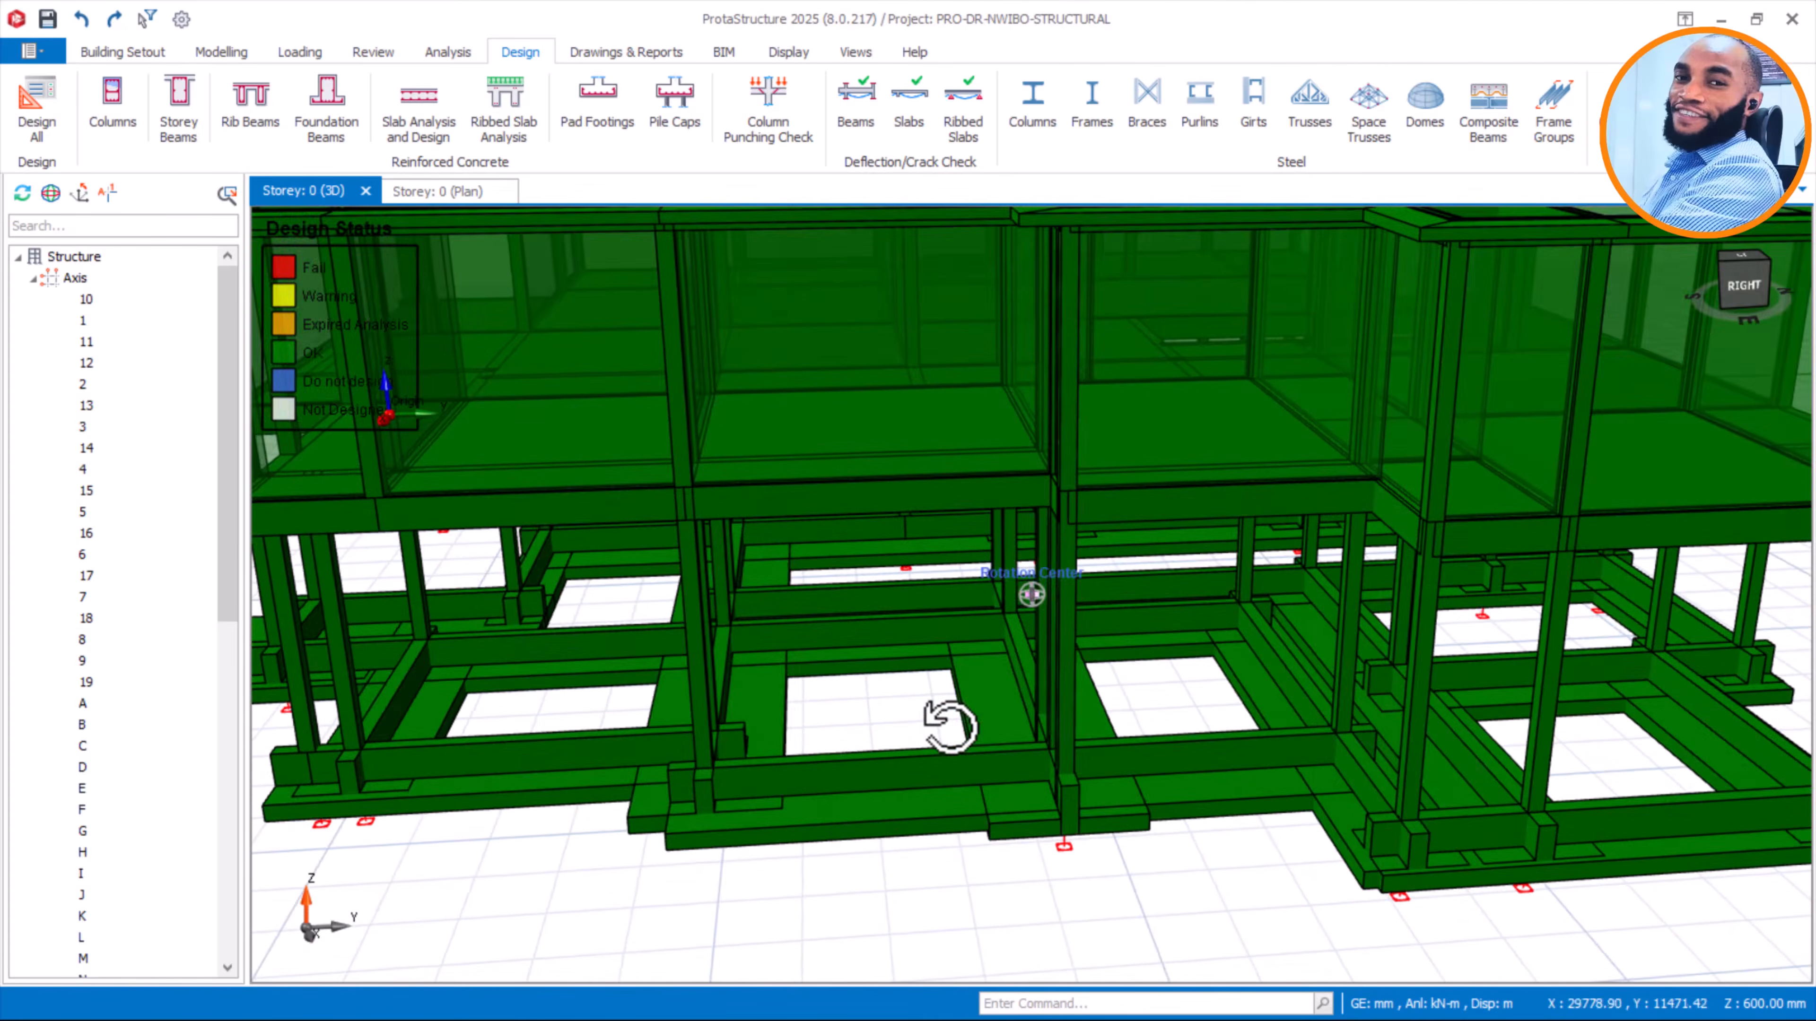